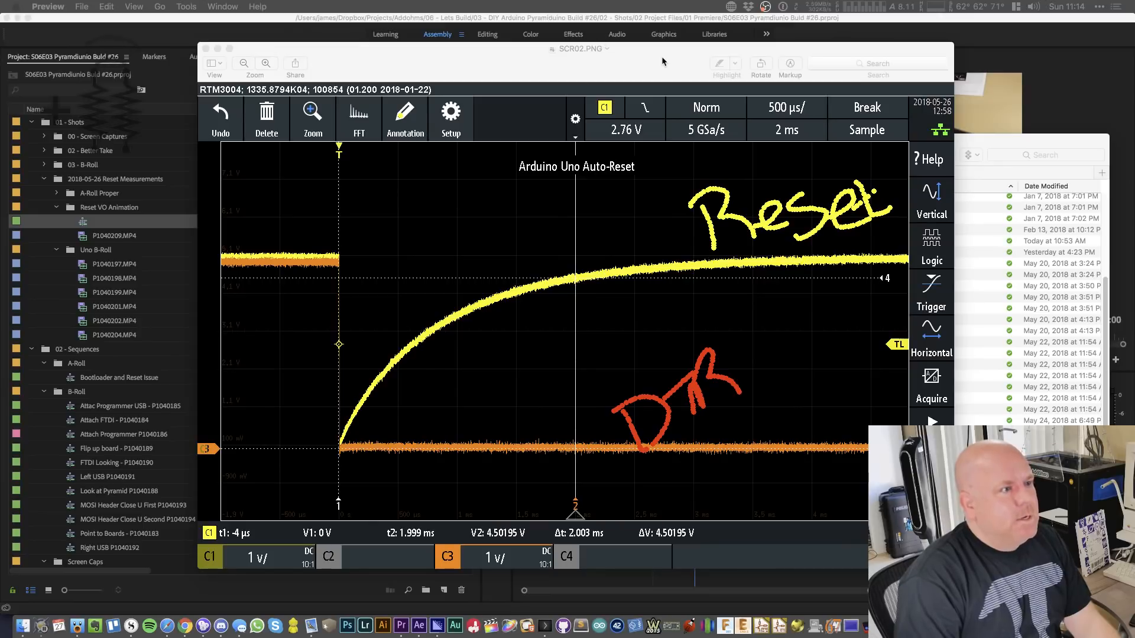
# - Switch from the oscilloscope screenshot to the Pyramiduino build project in Premiere Pro
pyautogui.click(662, 61)
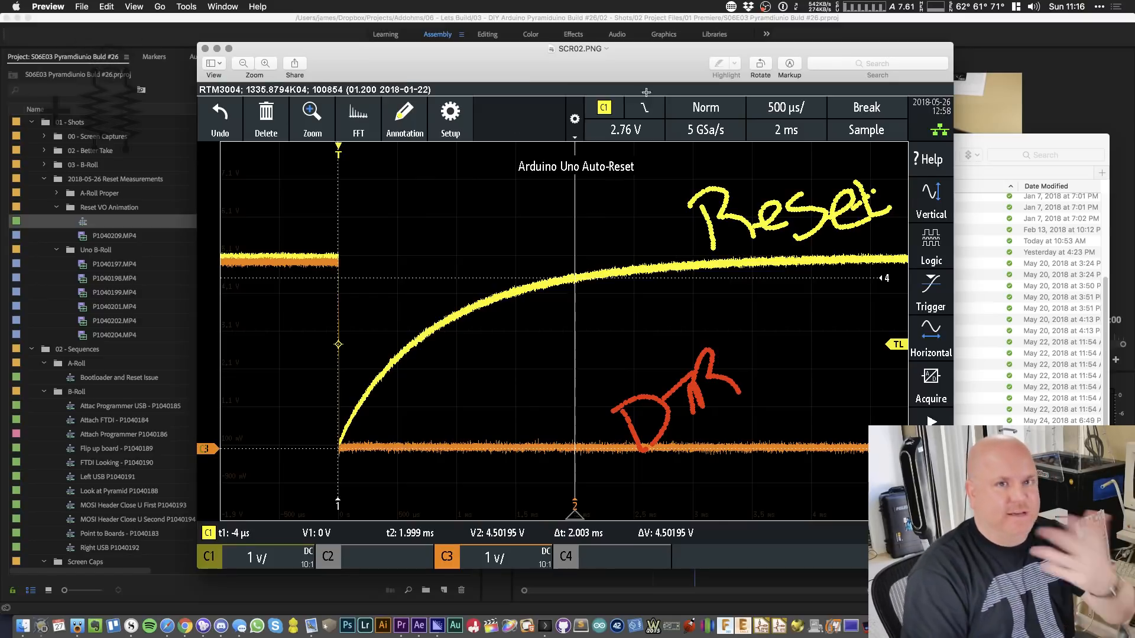
pyautogui.click(678, 18)
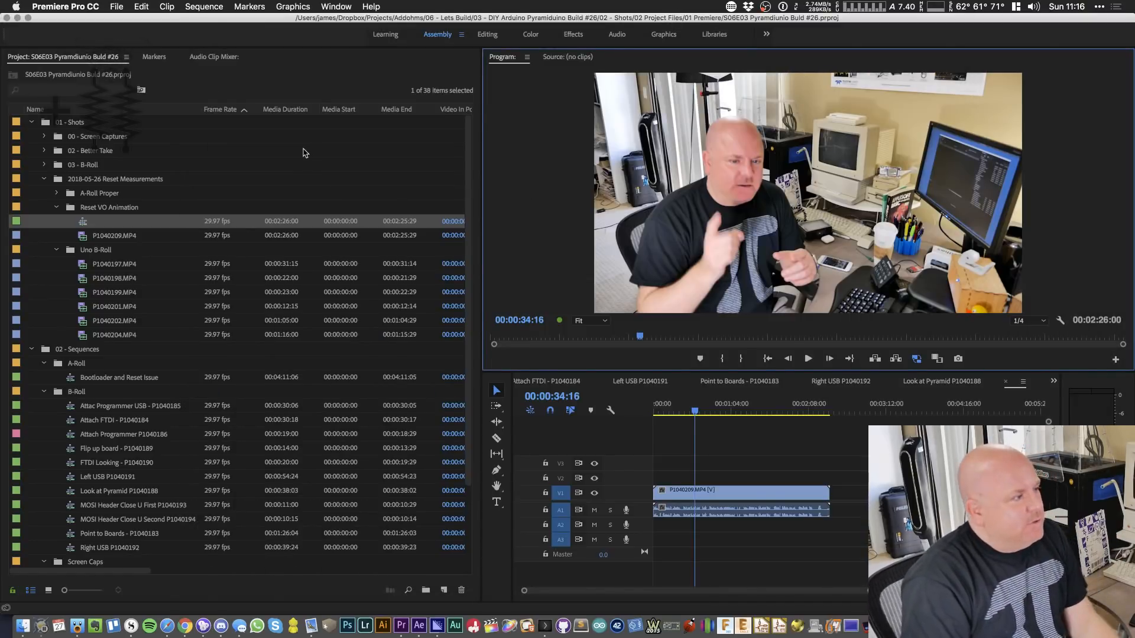
pyautogui.click(117, 226)
pyautogui.click(115, 234)
pyautogui.click(114, 222)
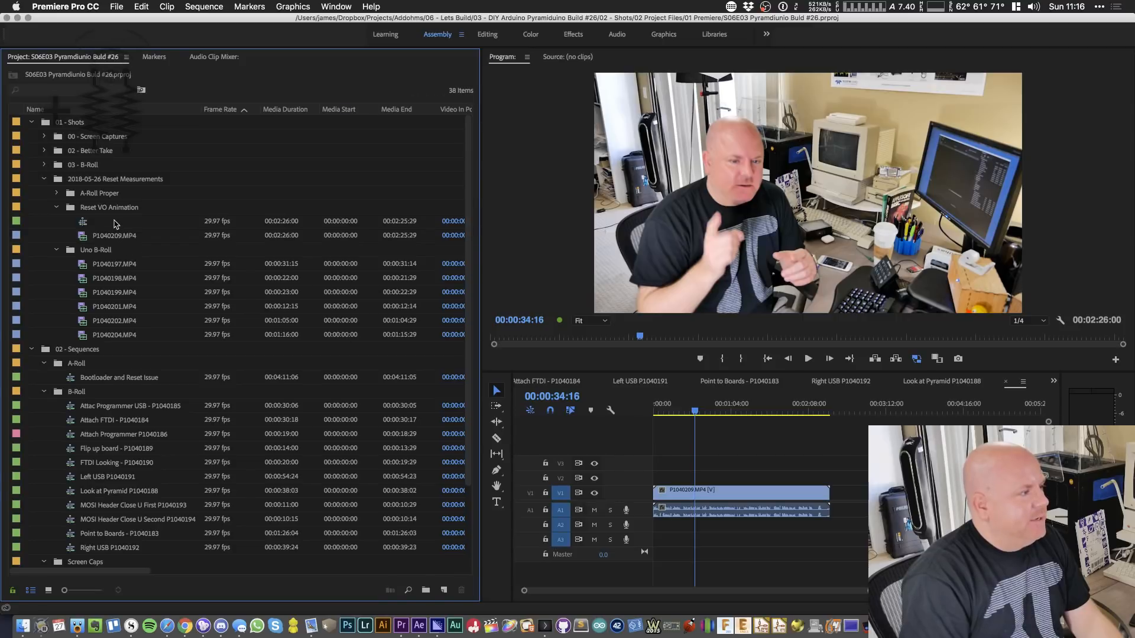
pyautogui.click(125, 237)
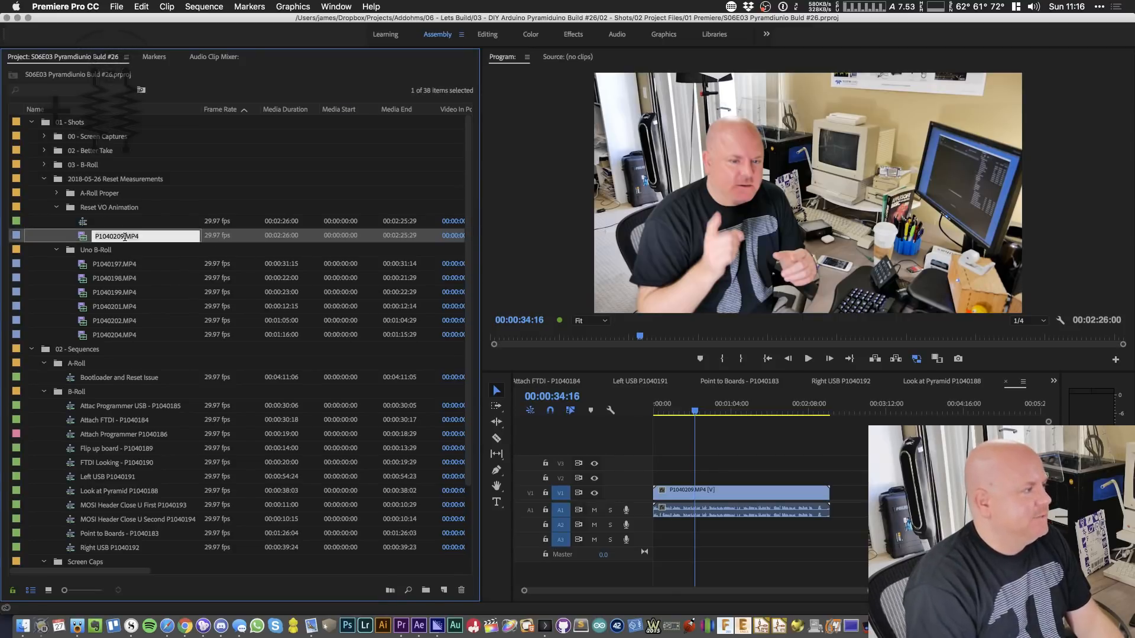
pyautogui.press('Escape')
pyautogui.click(130, 222)
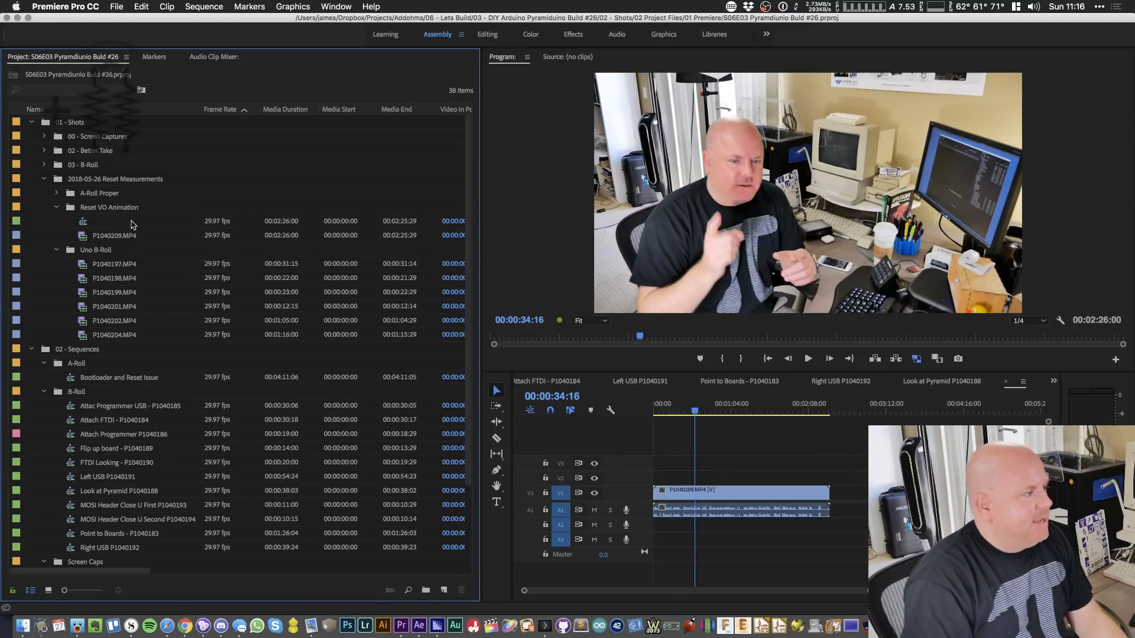
# - Rename the unnamed sequence in the Reset VO Animation bin as "Reset VO-AnimationP1040209.MP4"
pyautogui.click(81, 232)
pyautogui.click(83, 224)
pyautogui.click(101, 222)
pyautogui.write('P1040209.MP4')
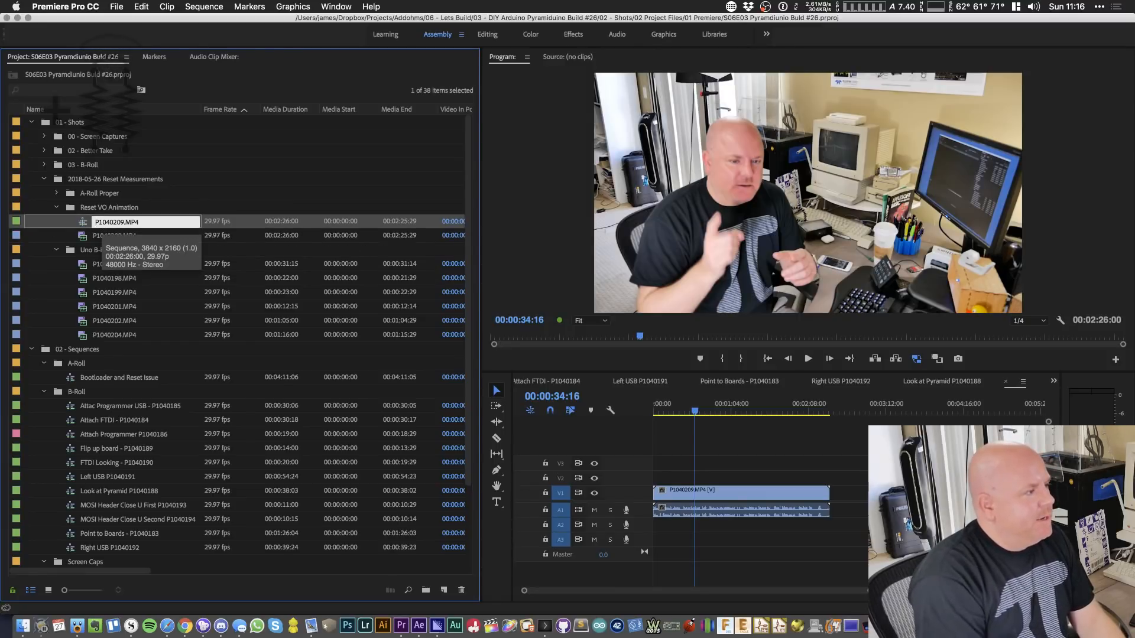
pyautogui.write('Reset')
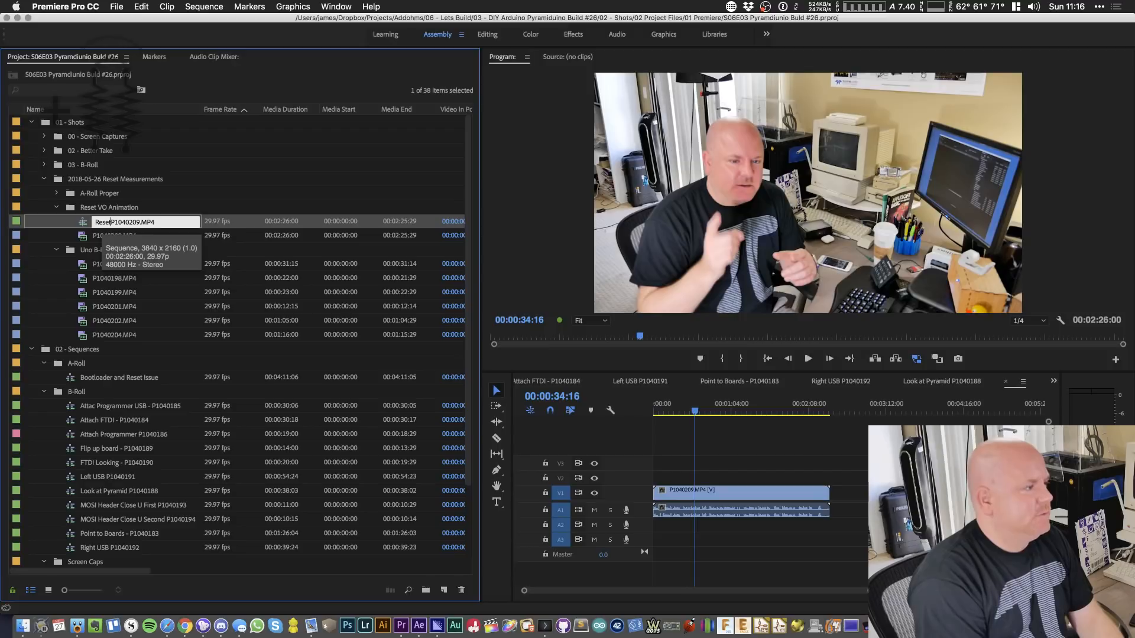
pyautogui.write(' VO-Animation')
pyautogui.press('Tab')
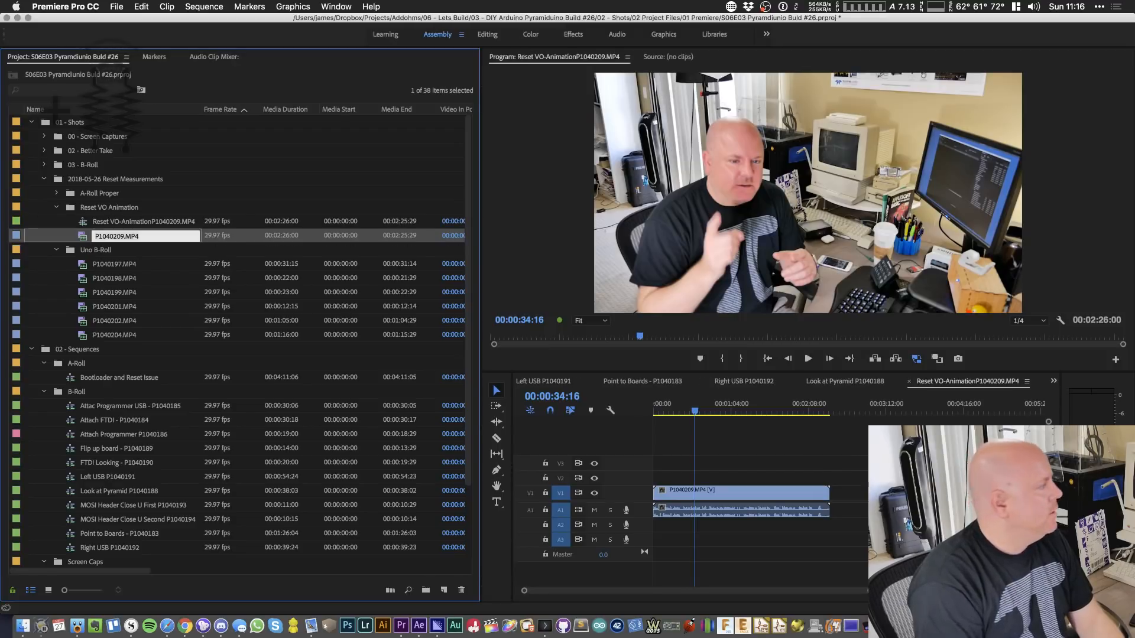
pyautogui.click(82, 239)
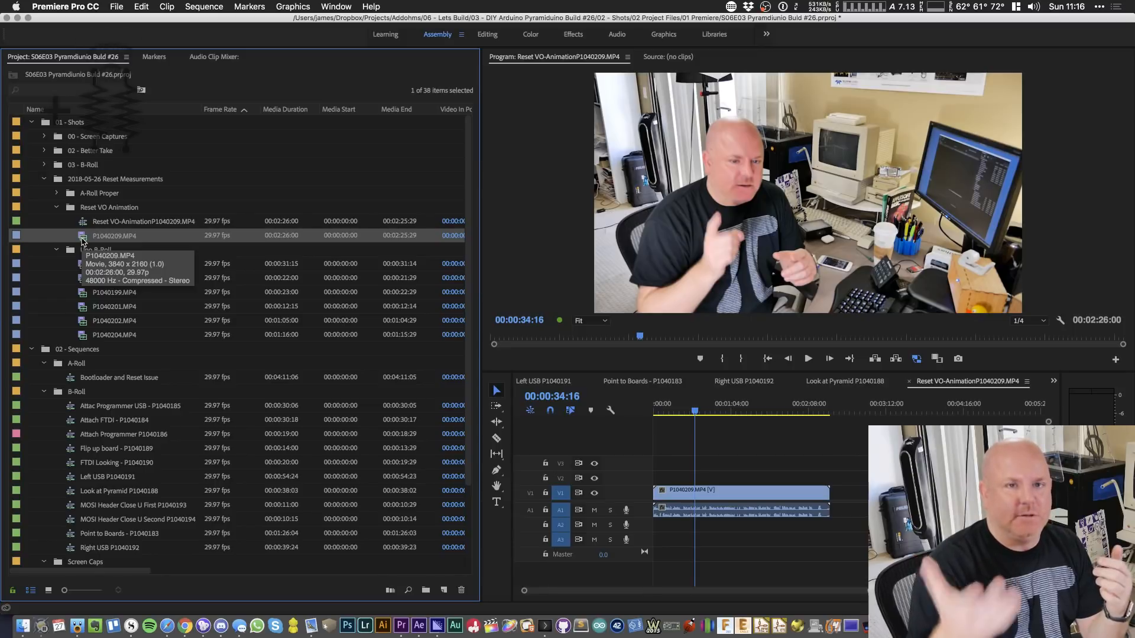
# - Create a new bin named "Voice Overs" inside the 02 - Sequences bin
pyautogui.click(129, 226)
pyautogui.scroll(-3, 200, 274)
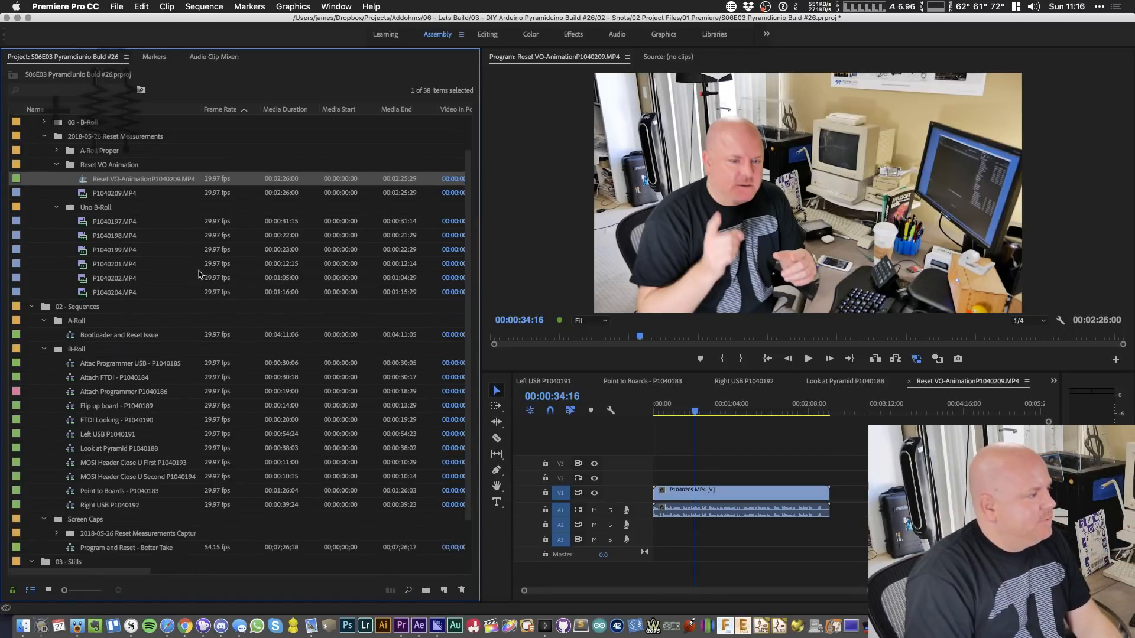
pyautogui.scroll(-4, 199, 273)
pyautogui.scroll(2, 199, 274)
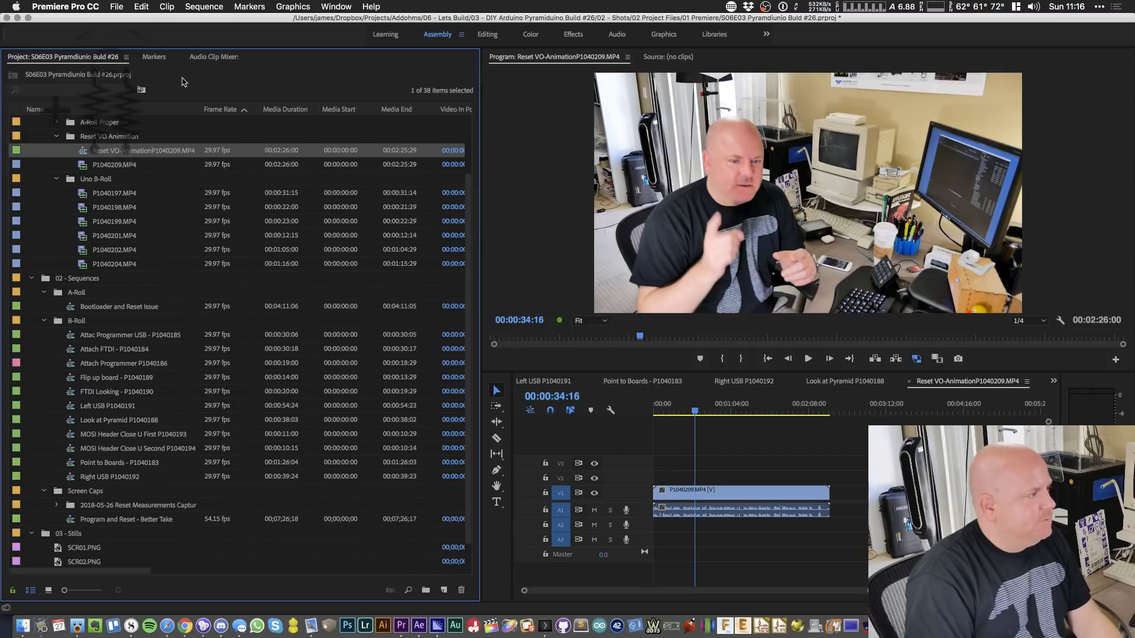
pyautogui.rightClick(83, 279)
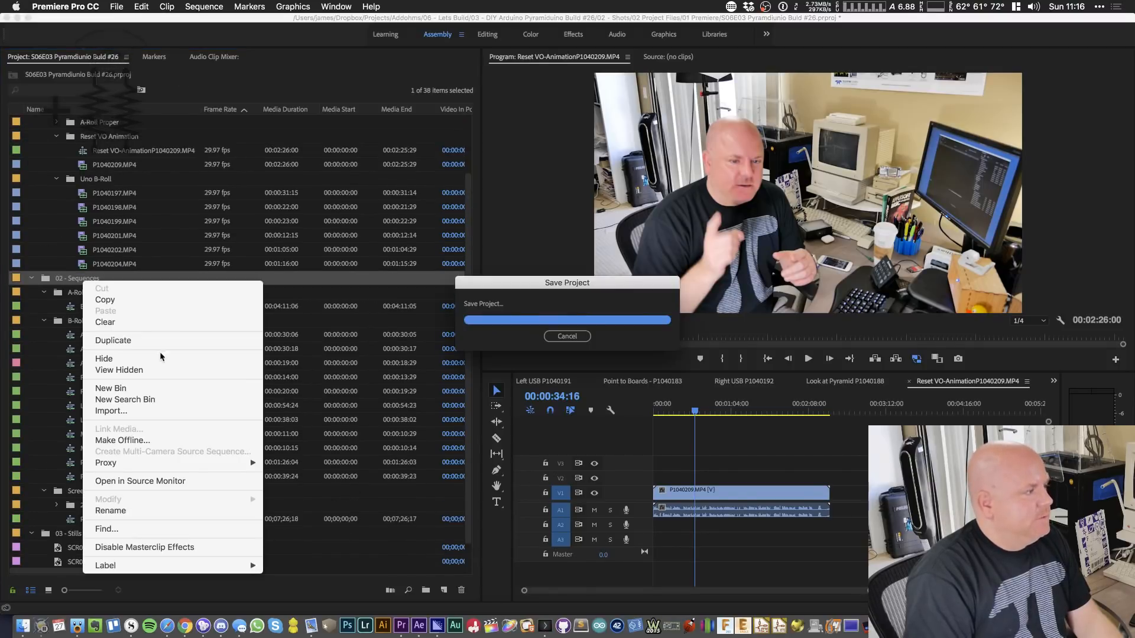
pyautogui.click(116, 388)
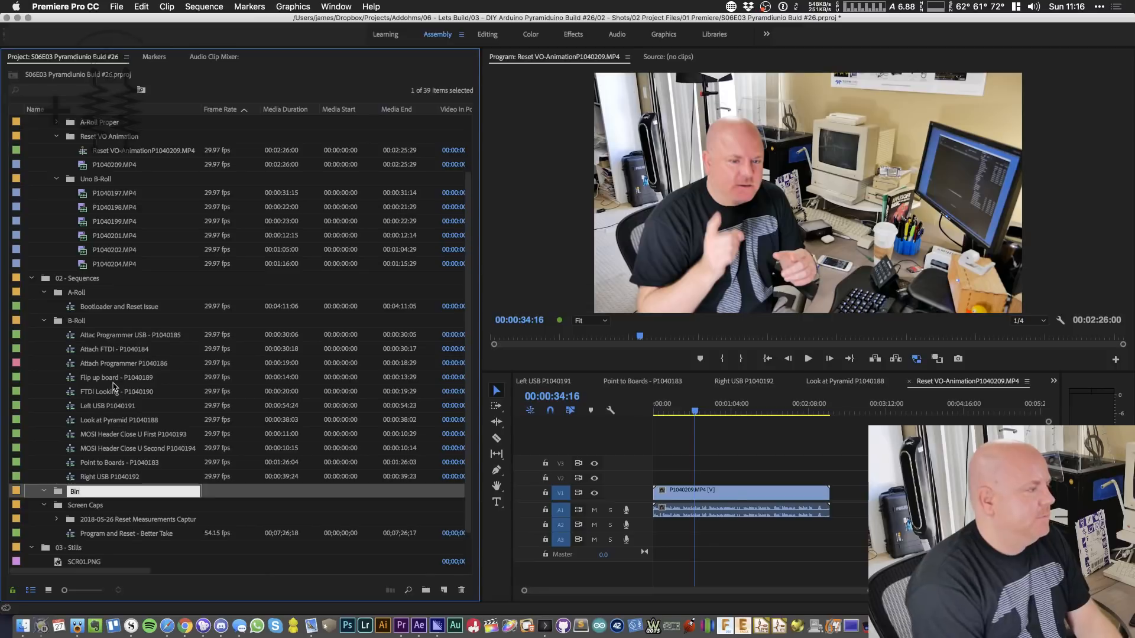
pyautogui.write('oice Overs')
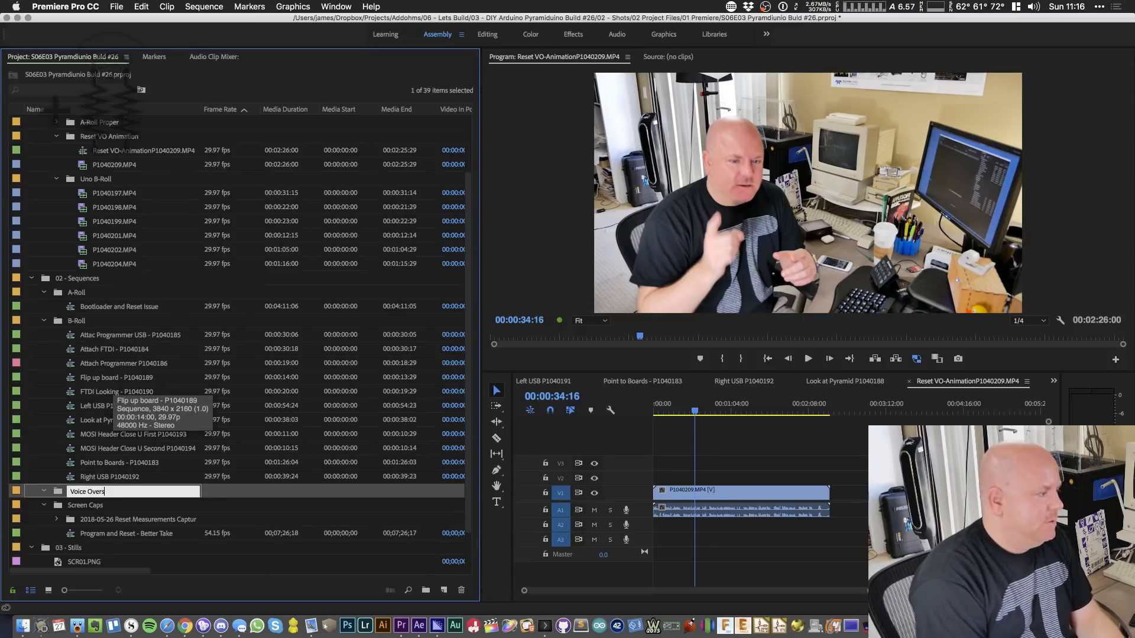
pyautogui.press('Return')
# - Reopen the new bin's name for editing and re-enter its ending so it reads "Voice Overs"
pyautogui.press('Return')
pyautogui.press('Escape')
pyautogui.press('Up')
pyautogui.press('Up')
pyautogui.press('Up')
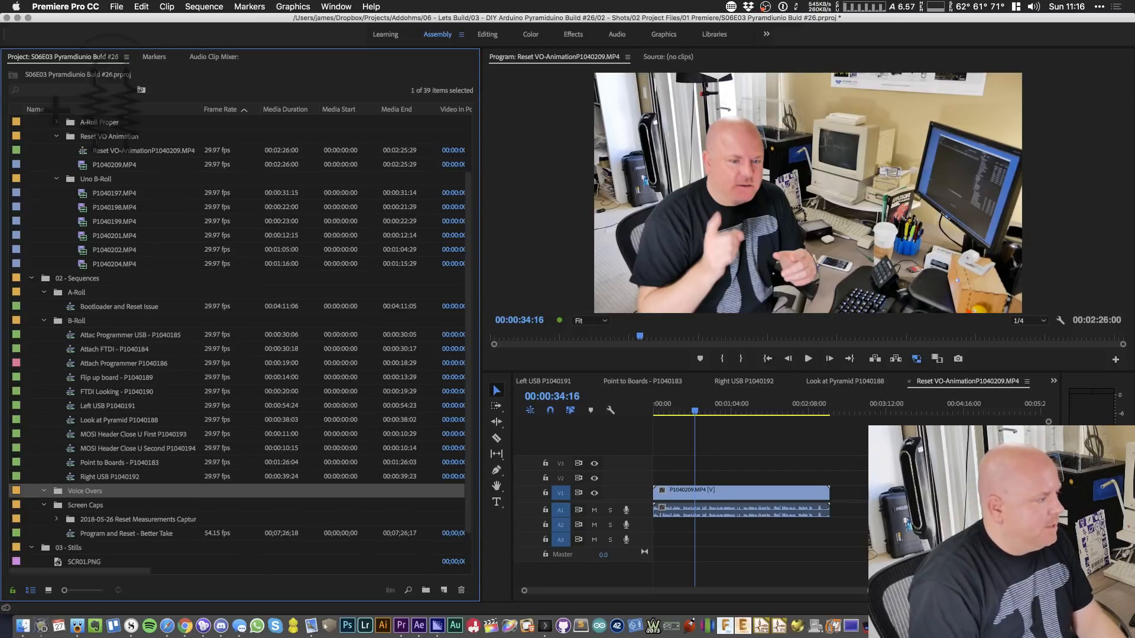
pyautogui.press('Down')
pyautogui.press('Return')
pyautogui.press('Right')
pyautogui.press('BackSpace')
pyautogui.write('s')
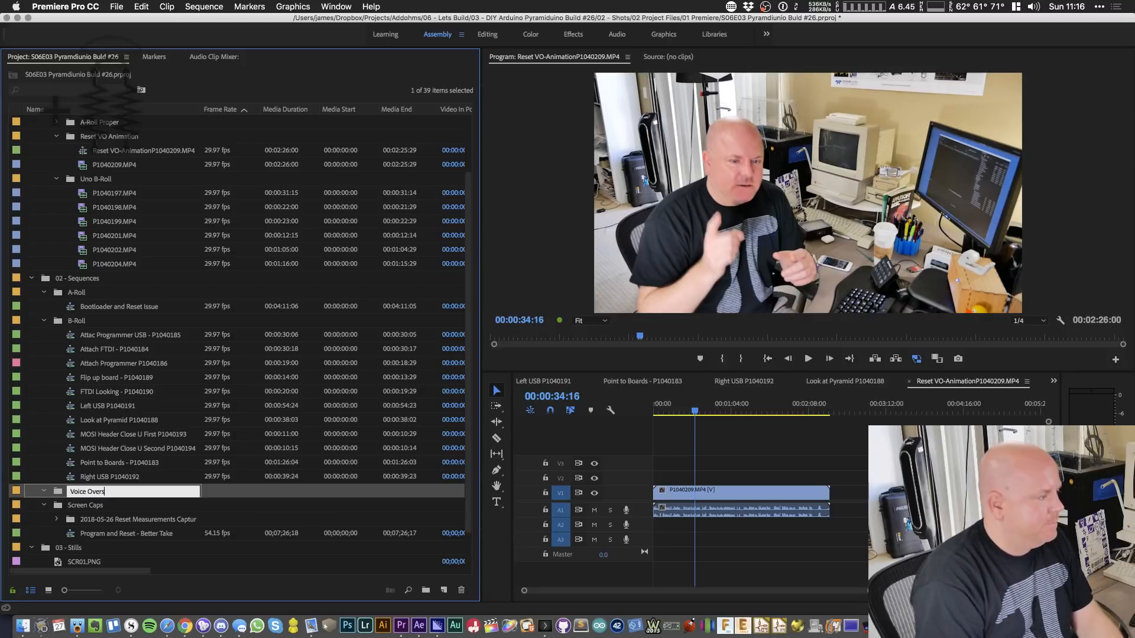
pyautogui.press('Return')
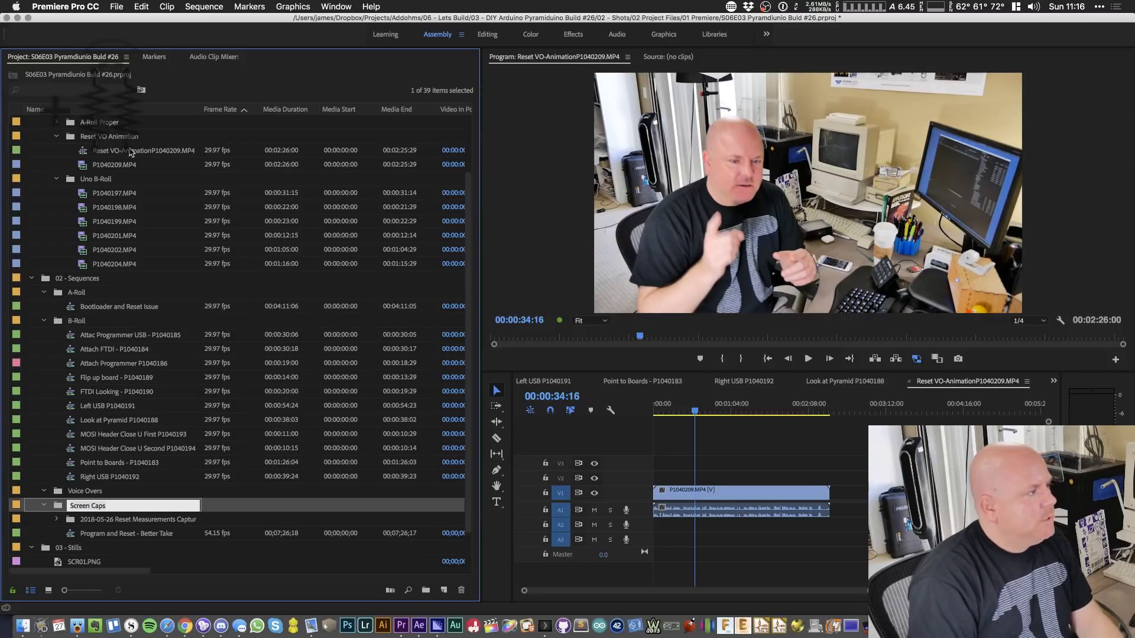
# - Move the Reset VO-AnimationP1040209.MP4 sequence from the Reset VO Animation bin into the Voice Overs bin
pyautogui.moveTo(130, 151); pyautogui.dragTo(89, 493)
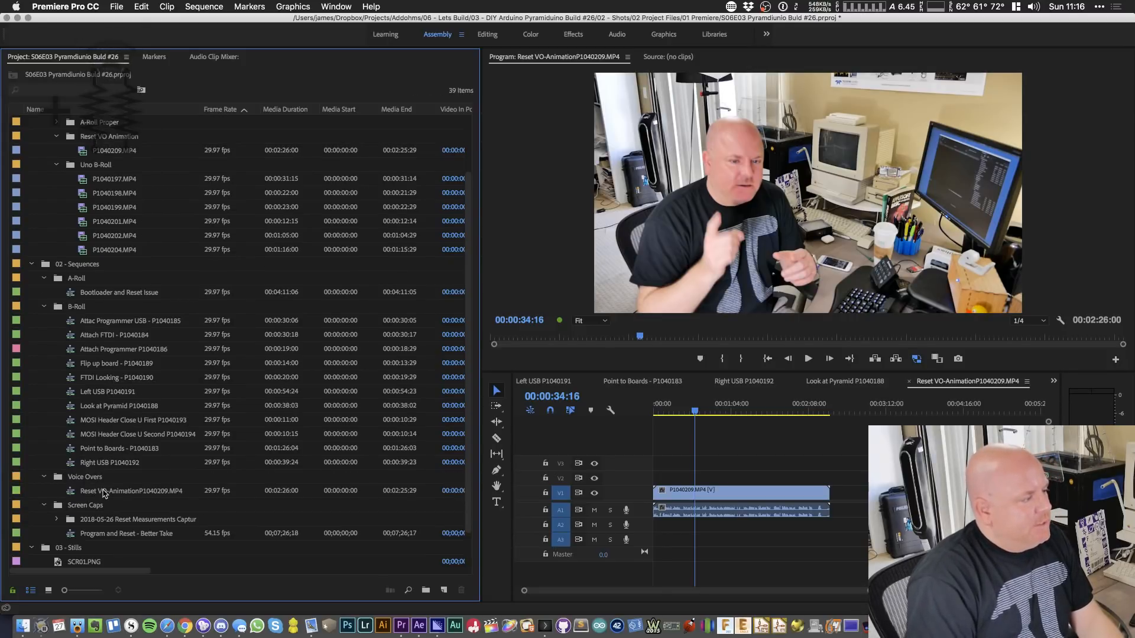
# - Shrink the project bin area and widen the timeline of the Reset VO-Animation sequence to fill the freed space
pyautogui.click(964, 383)
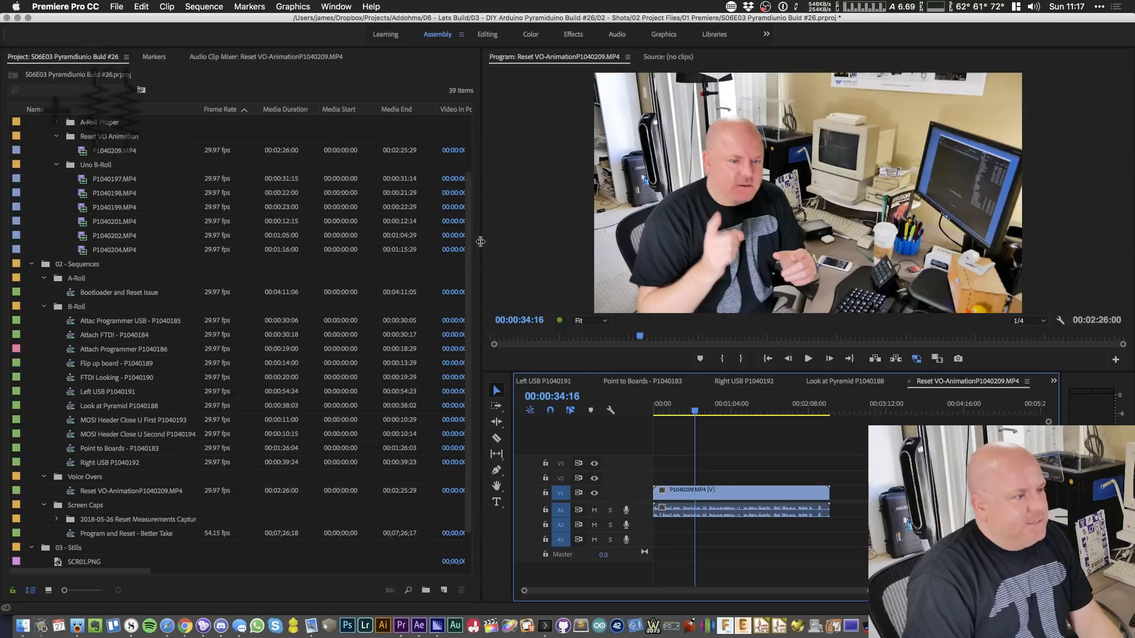
pyautogui.moveTo(481, 241); pyautogui.dragTo(103, 241)
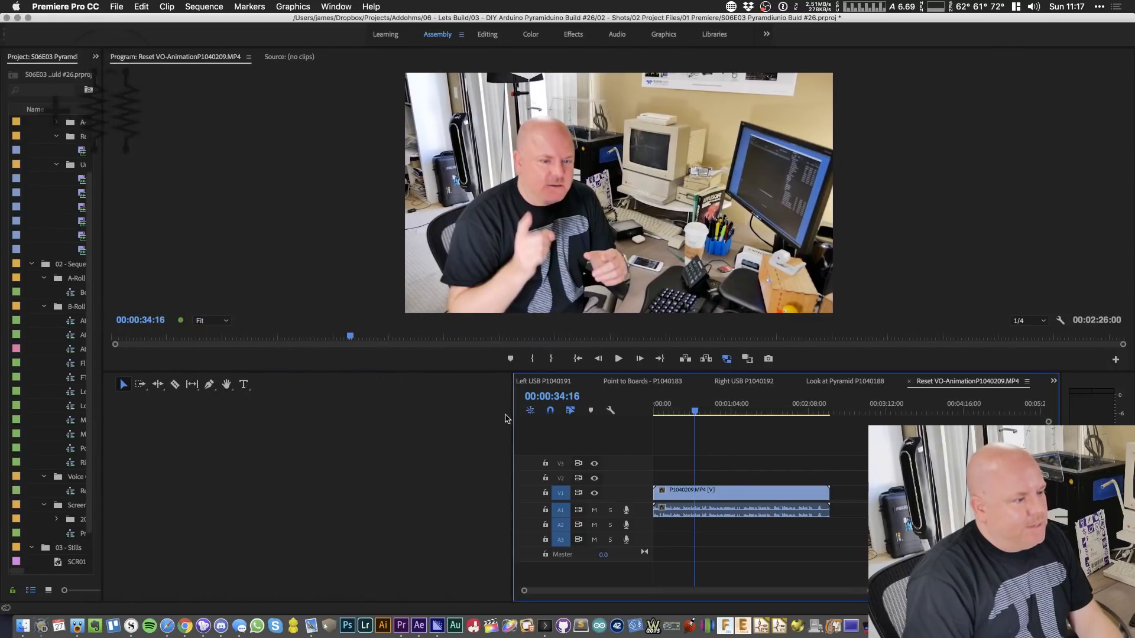
pyautogui.moveTo(505, 418); pyautogui.dragTo(132, 418)
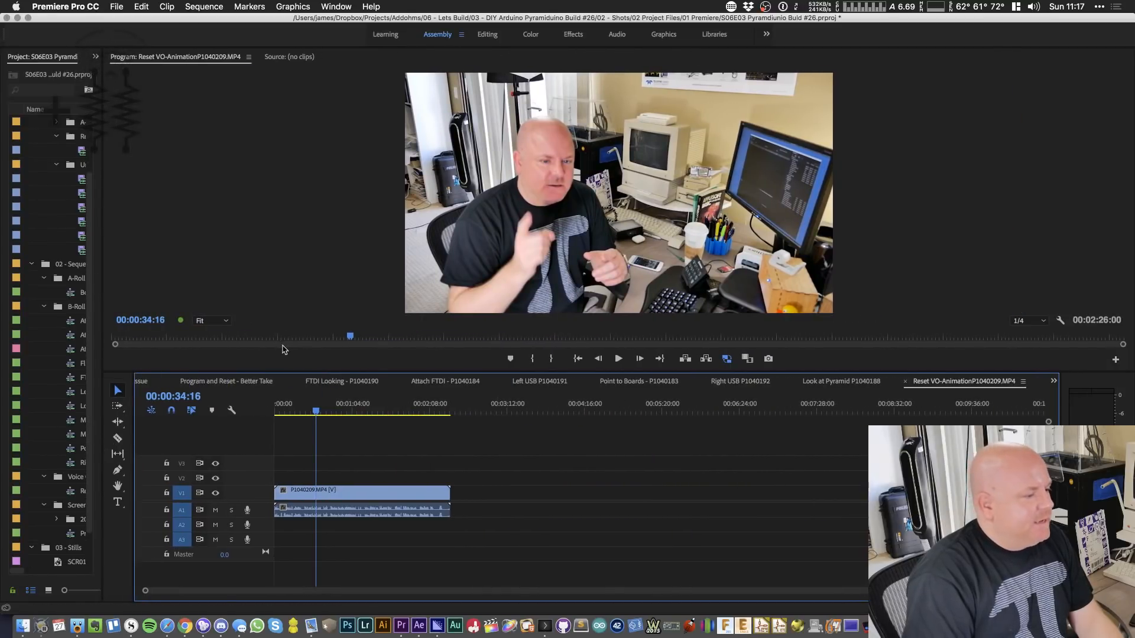
# - Switch to Scrivener and review the Auto Reset voice-over script
pyautogui.click(131, 625)
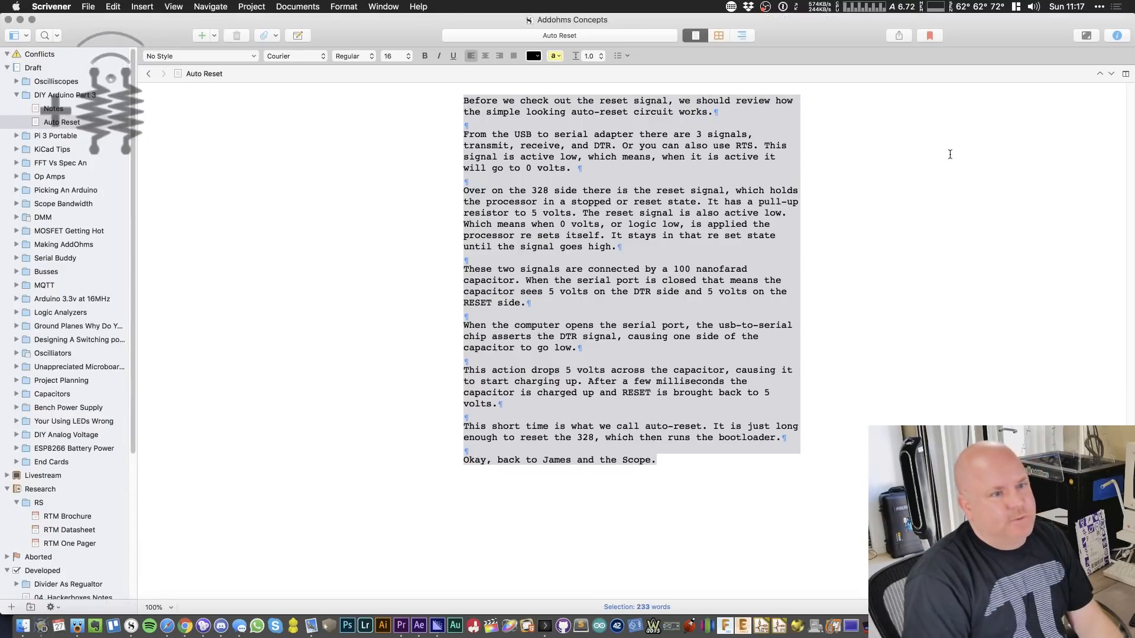
pyautogui.click(509, 133)
pyautogui.moveTo(467, 98); pyautogui.dragTo(768, 482)
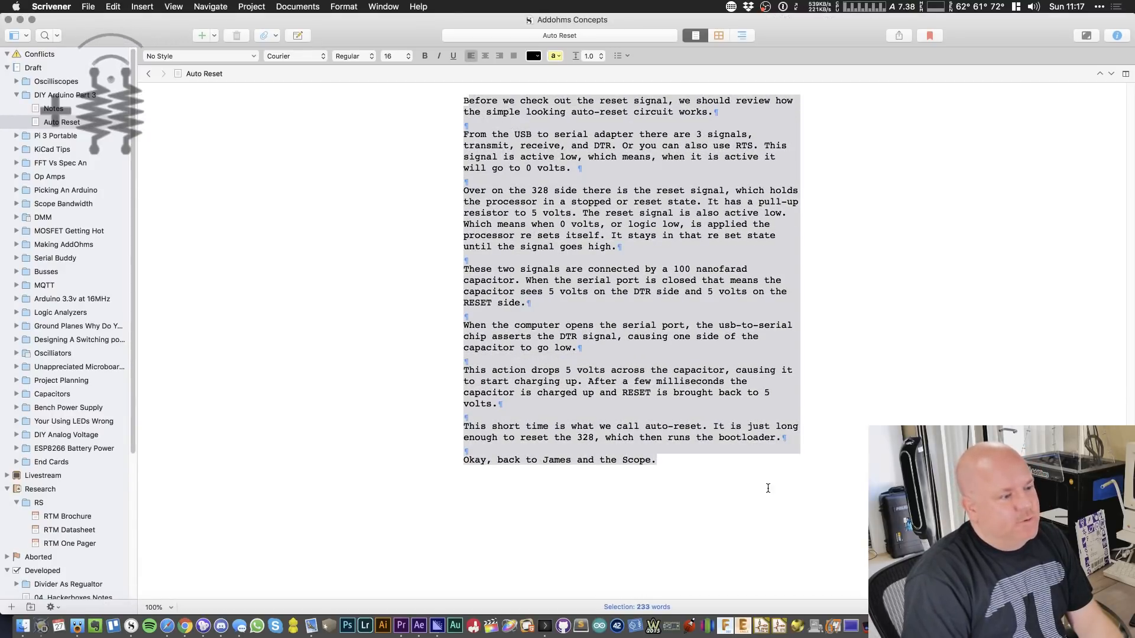
pyautogui.click(622, 213)
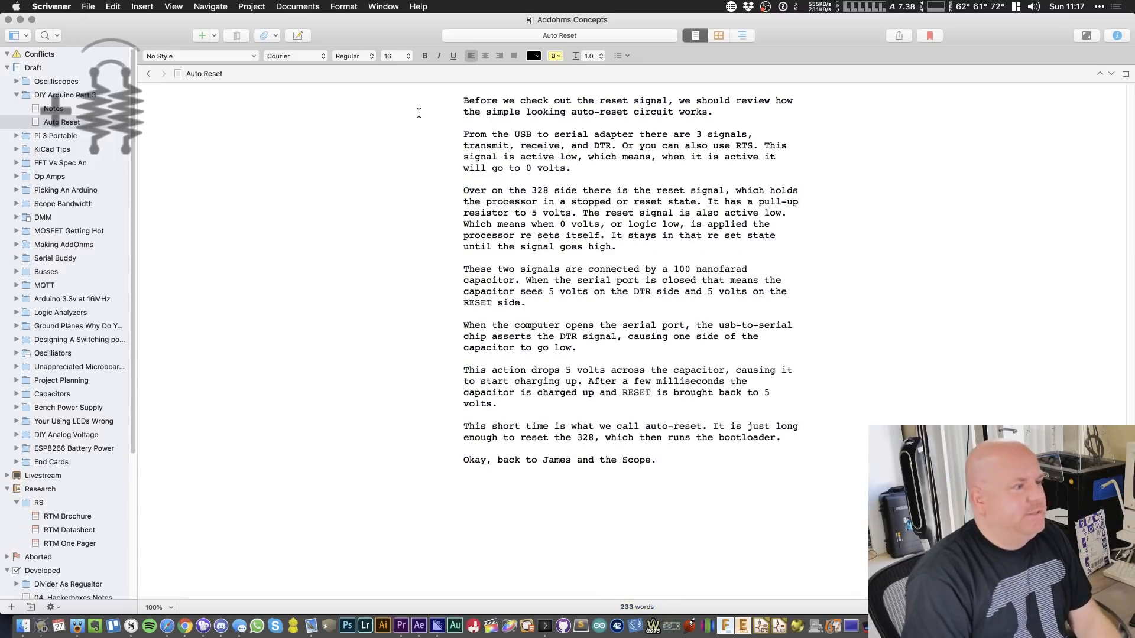
# - Return to Premiere Pro and trim the start of the P1040209.MP4 clip to 00:00:15:10
pyautogui.press('super+Tab')
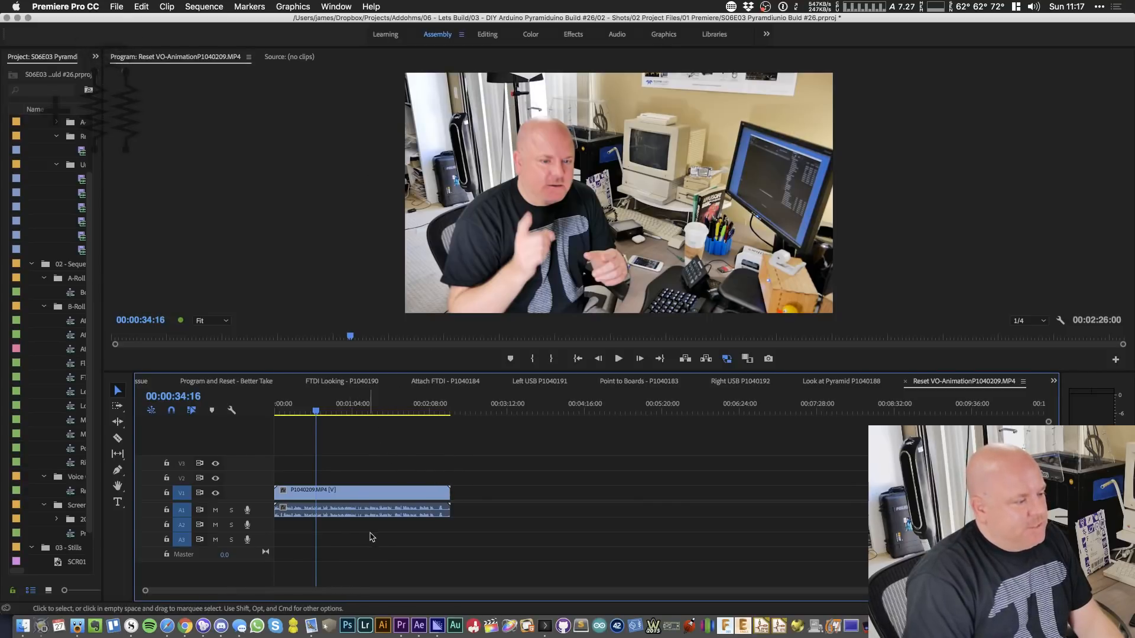
pyautogui.press('\\')
pyautogui.press('Home')
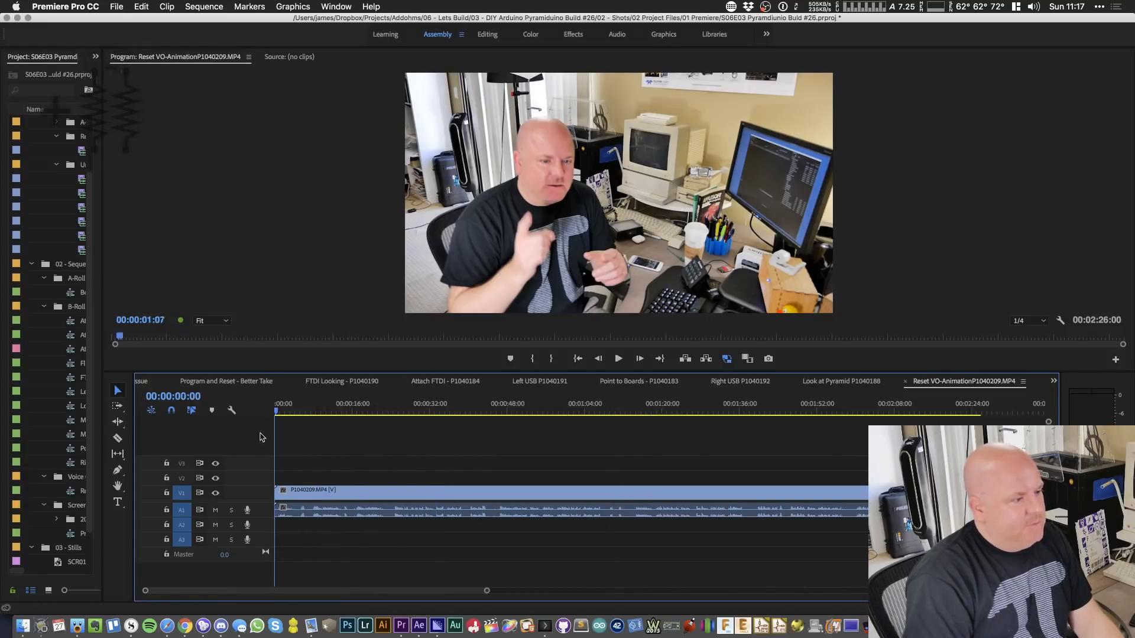
pyautogui.moveTo(260, 434); pyautogui.dragTo(308, 443)
pyautogui.moveTo(276, 494); pyautogui.dragTo(310, 496)
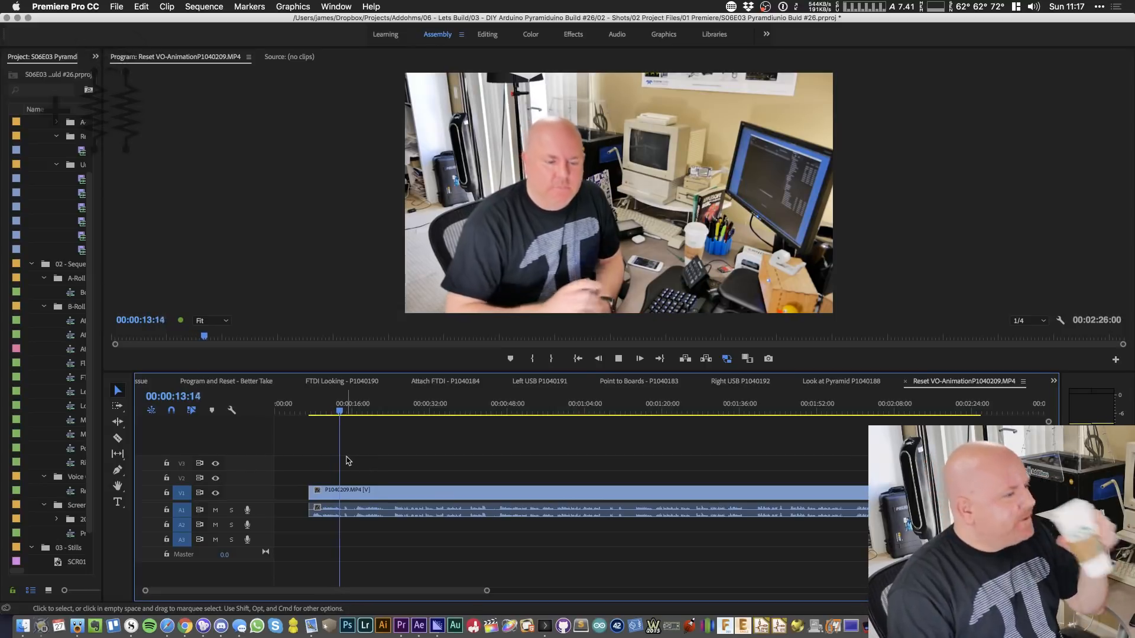
pyautogui.press('space')
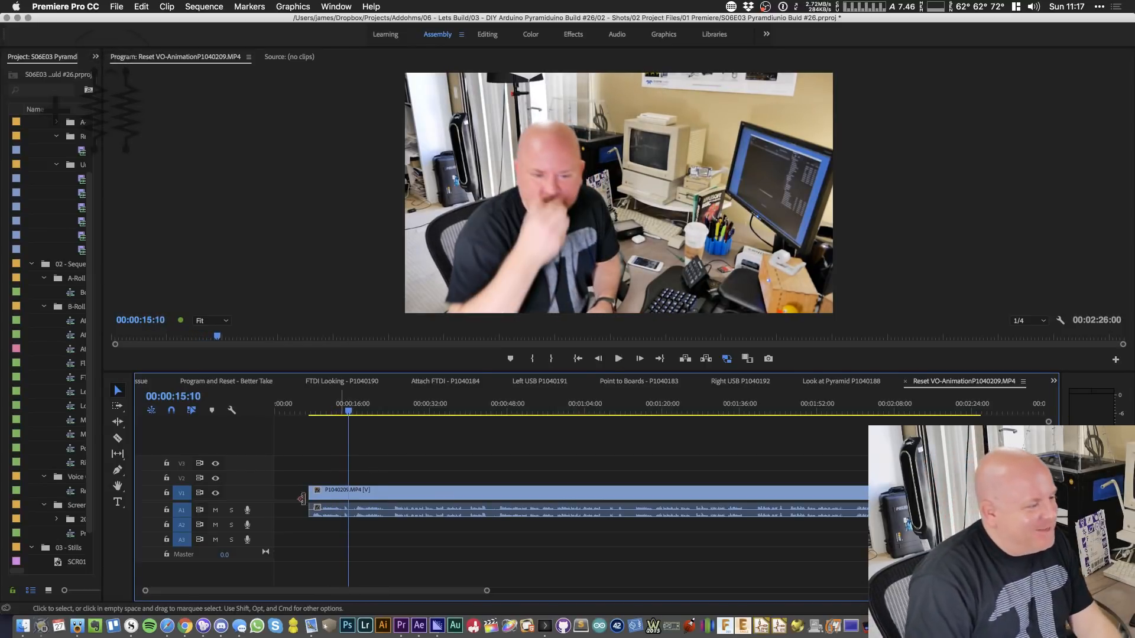
pyautogui.moveTo(309, 490); pyautogui.dragTo(355, 485)
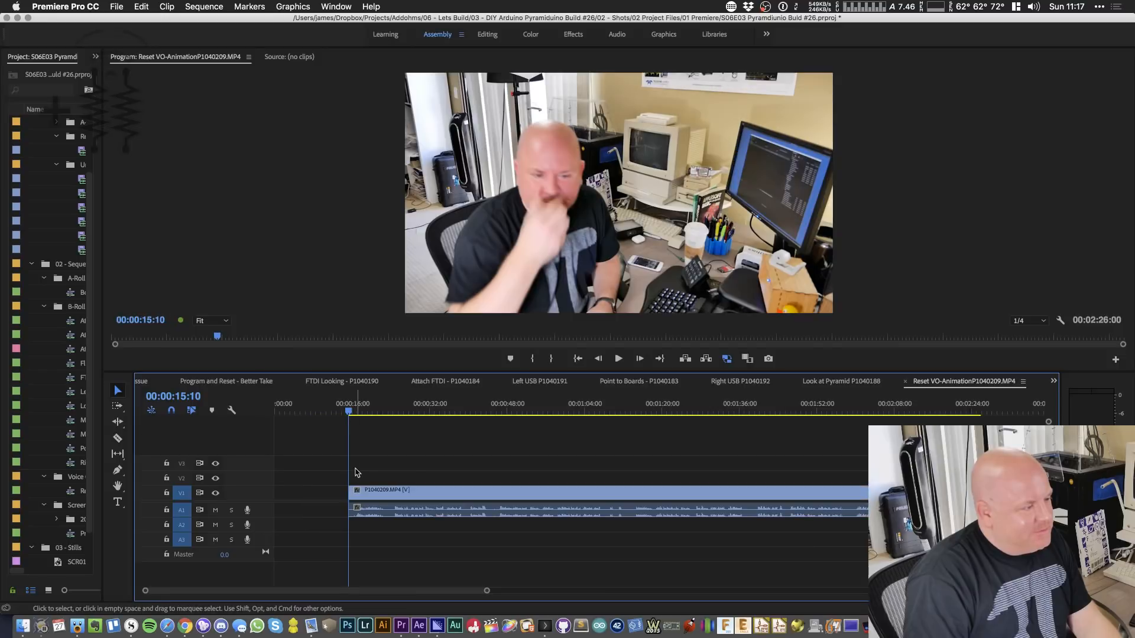
# - Split the P1040209.MP4 clip at about 00:00:23:05 and trim the second part's start to about 00:00:24
pyautogui.press('space')
pyautogui.press('=')
pyautogui.press('=')
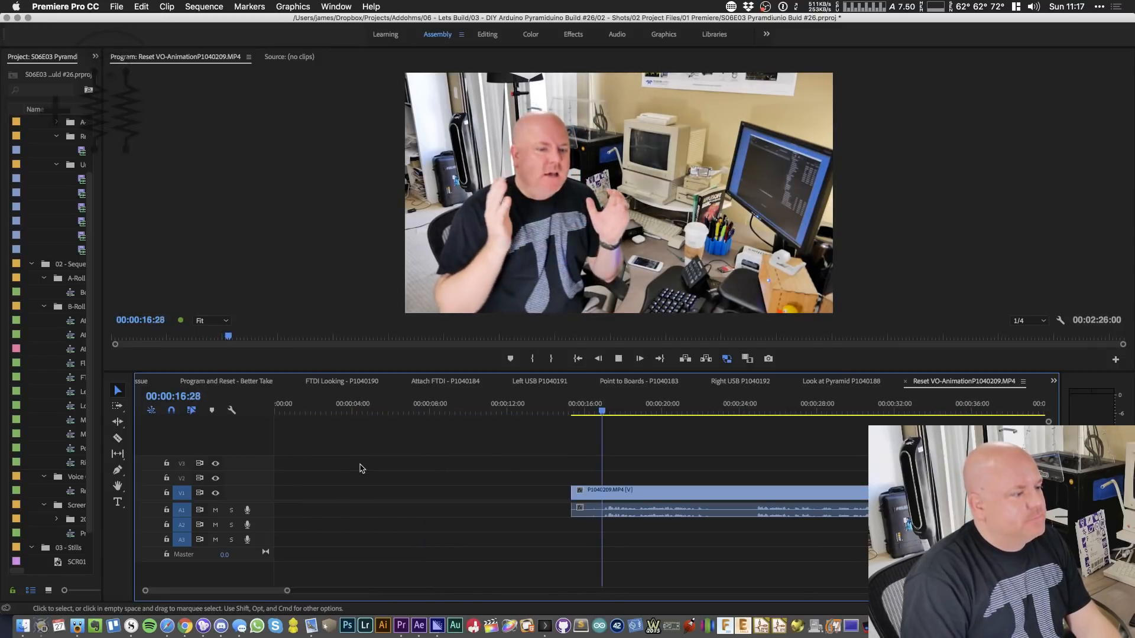
pyautogui.press('-')
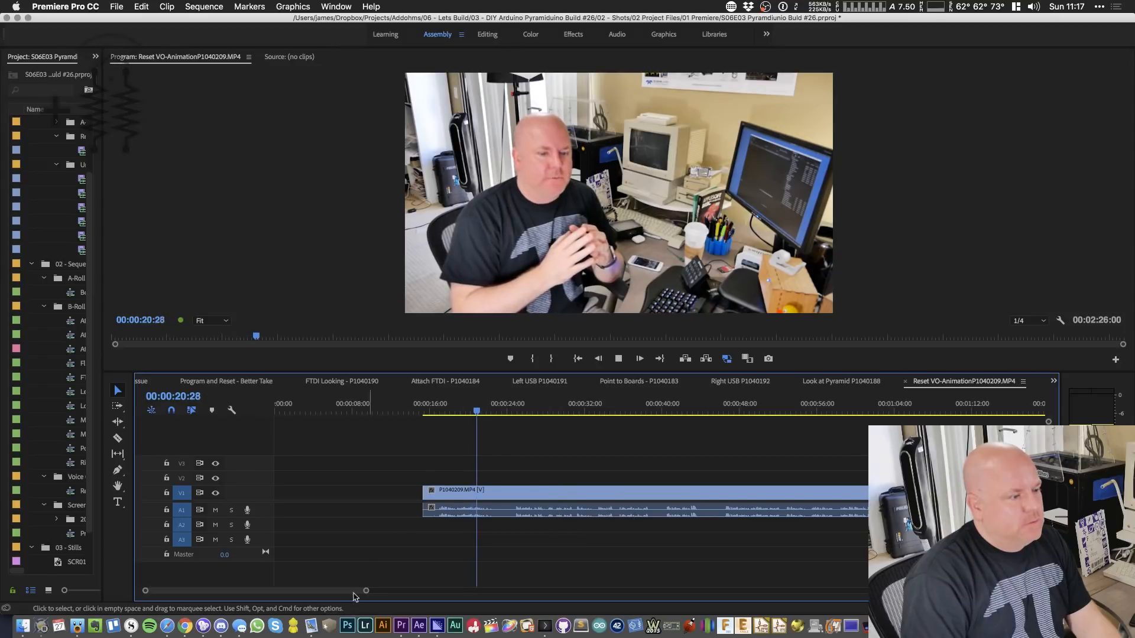
pyautogui.hscroll(5, 373, 548)
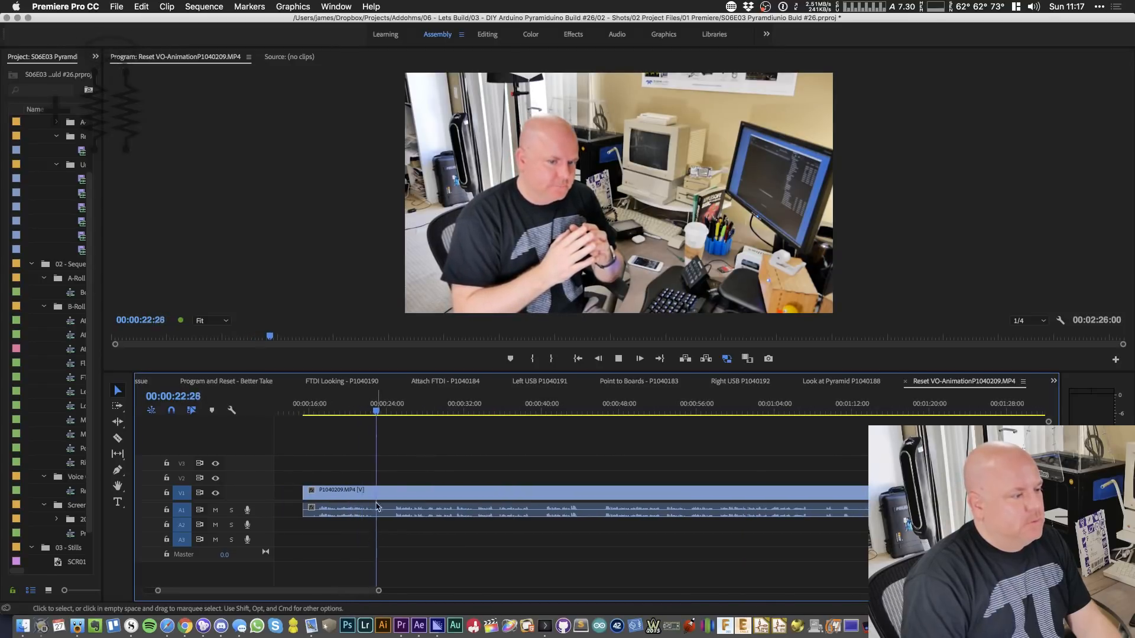
pyautogui.press('c')
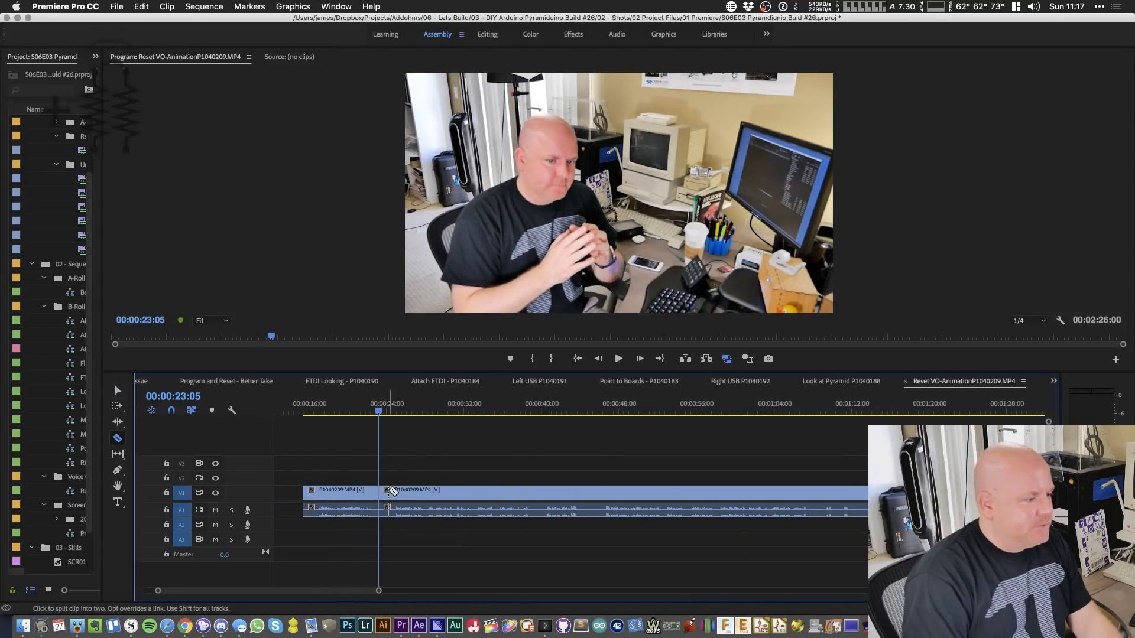
pyautogui.press('v')
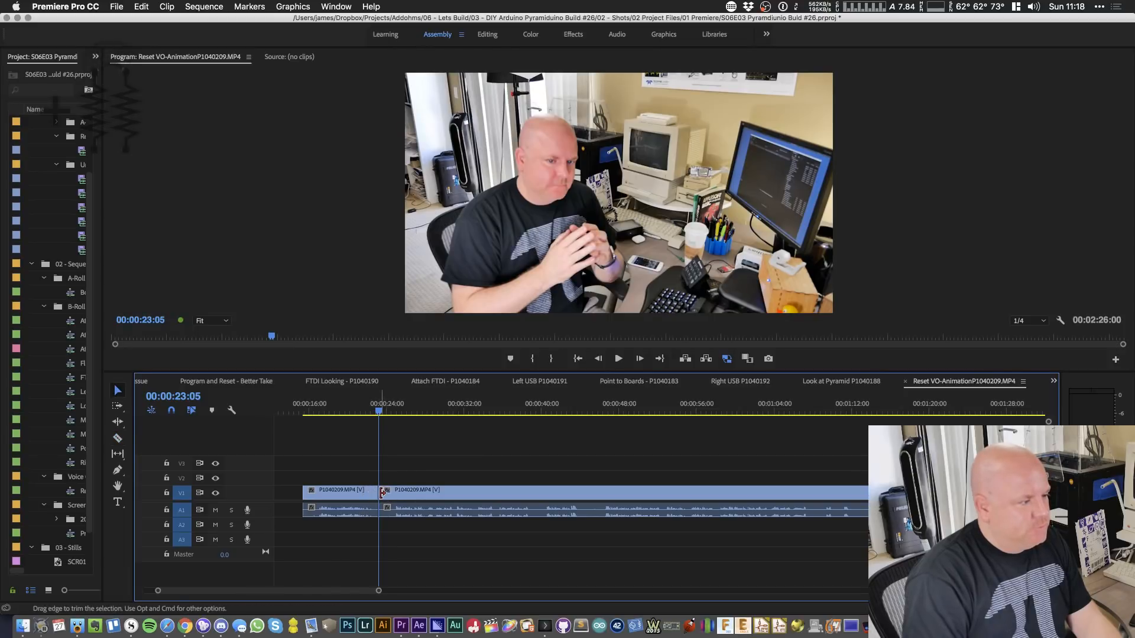
pyautogui.moveTo(381, 493); pyautogui.dragTo(393, 493)
pyautogui.press('space')
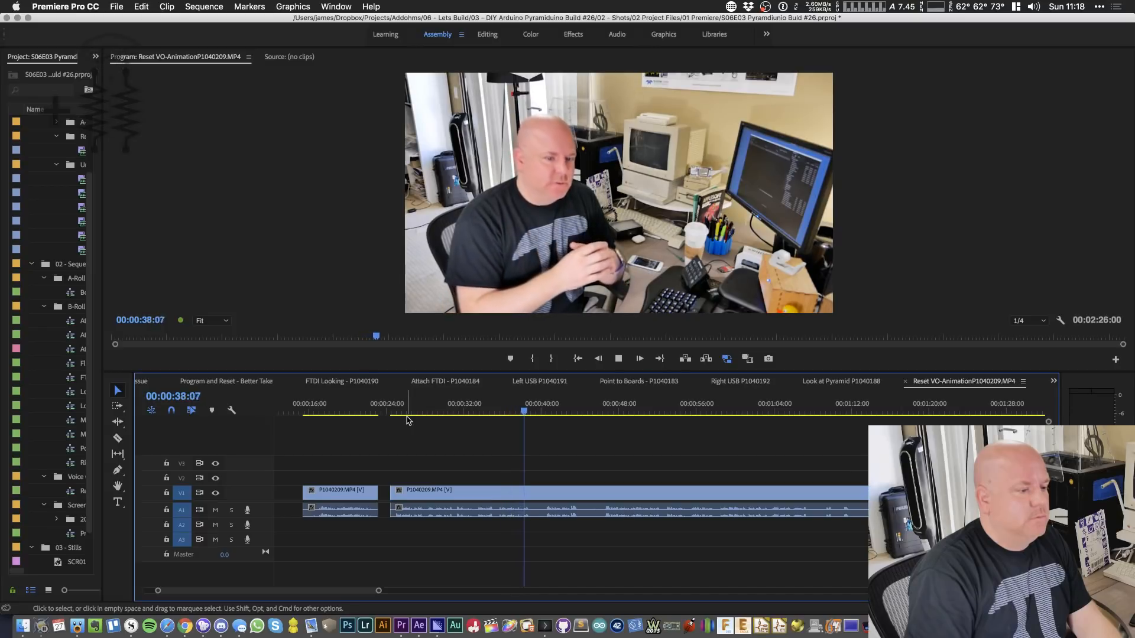
# - Split the second P1040209.MP4 clip at 00:00:39:15
pyautogui.press('space')
pyautogui.press('c')
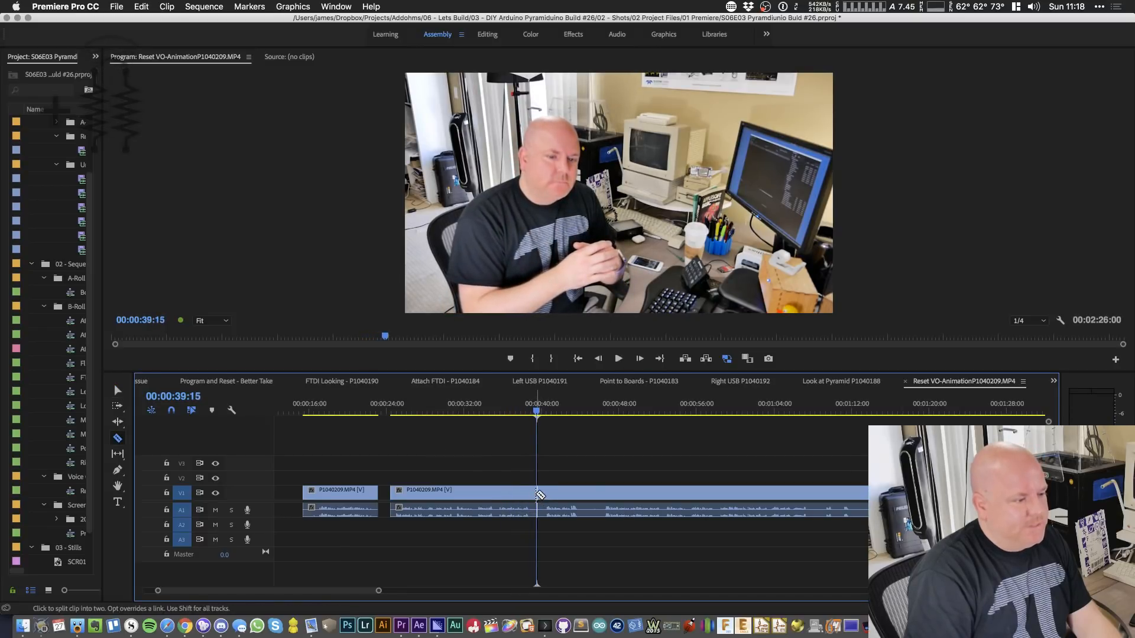
pyautogui.click(533, 496)
pyautogui.press('v')
# - Shift the first two P1040209.MP4 clips about one second earlier, keeping the small gap between them
pyautogui.click(470, 493)
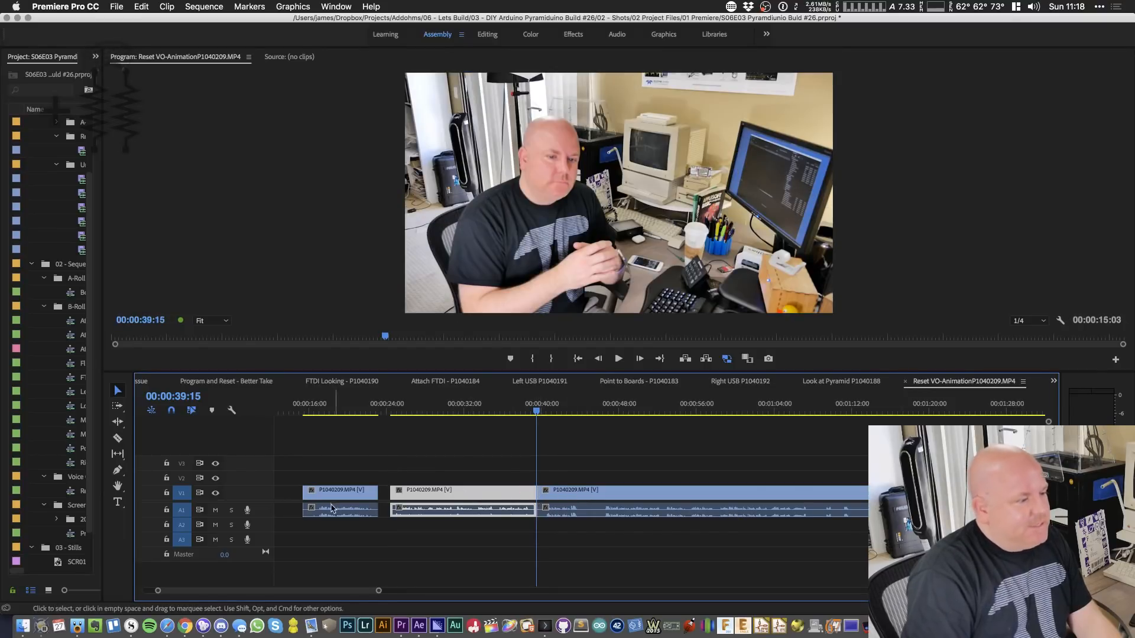
pyautogui.click(335, 494)
pyautogui.moveTo(335, 493); pyautogui.dragTo(326, 493)
pyautogui.moveTo(425, 492); pyautogui.dragTo(413, 492)
# - Remove about 6.5 seconds from the start of the third clip and place it at about 00:00:39:10
pyautogui.moveTo(540, 493); pyautogui.dragTo(542, 493)
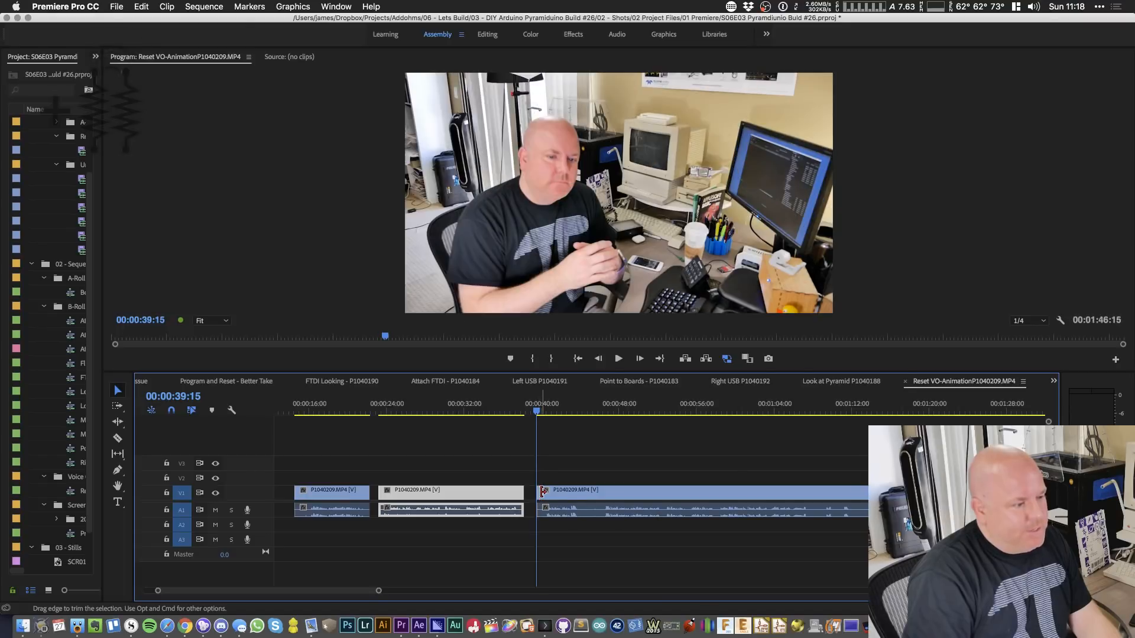
pyautogui.click(541, 415)
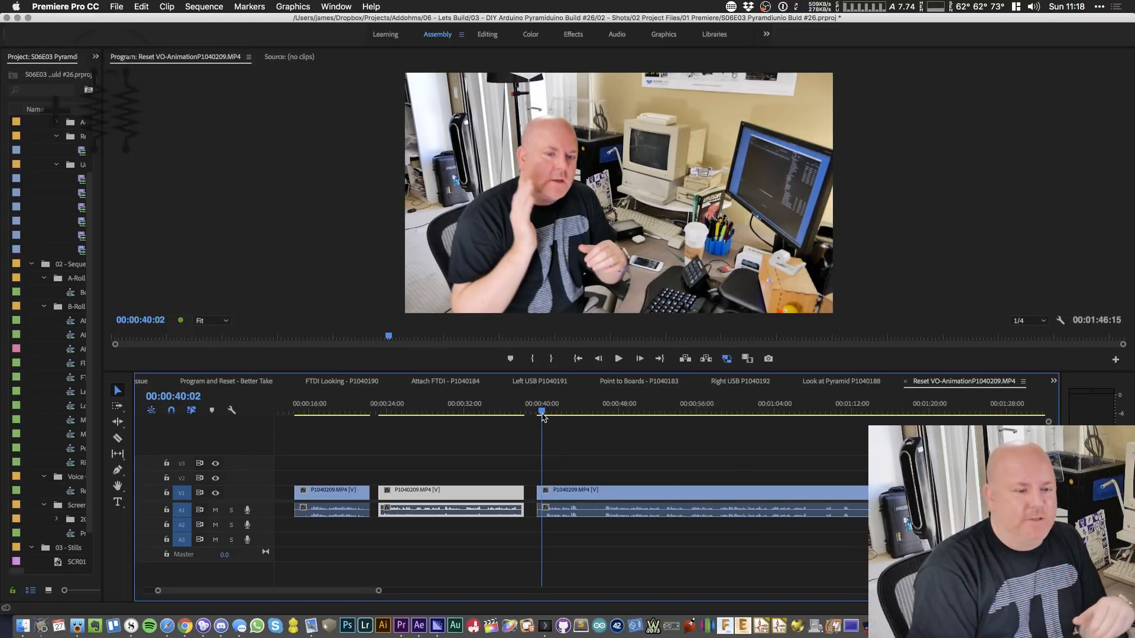
pyautogui.press('space')
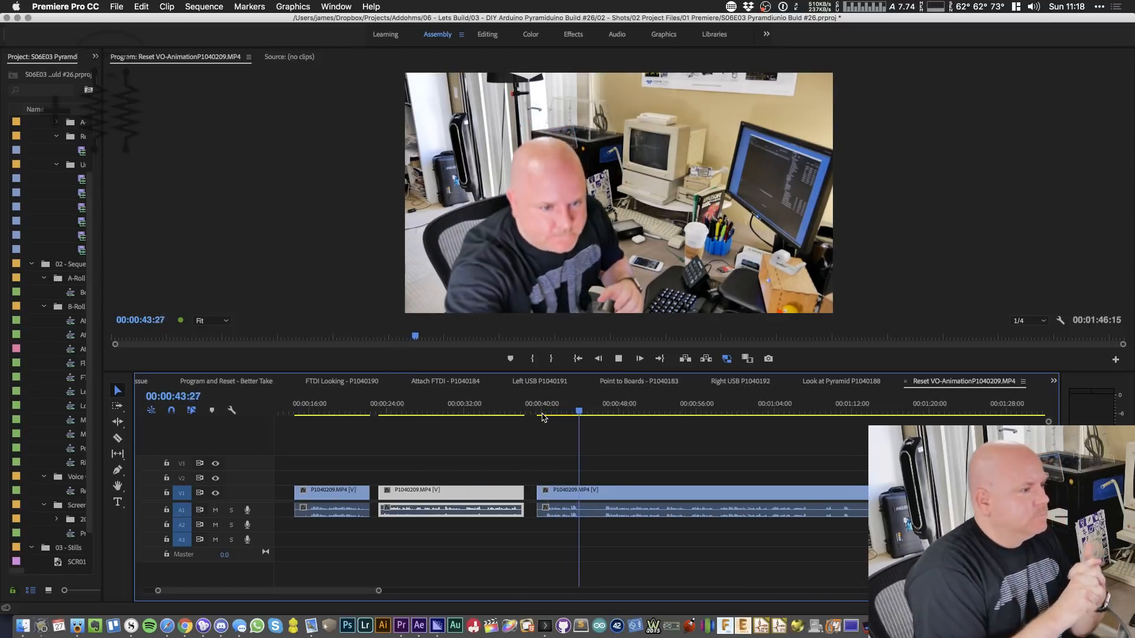
pyautogui.press('space')
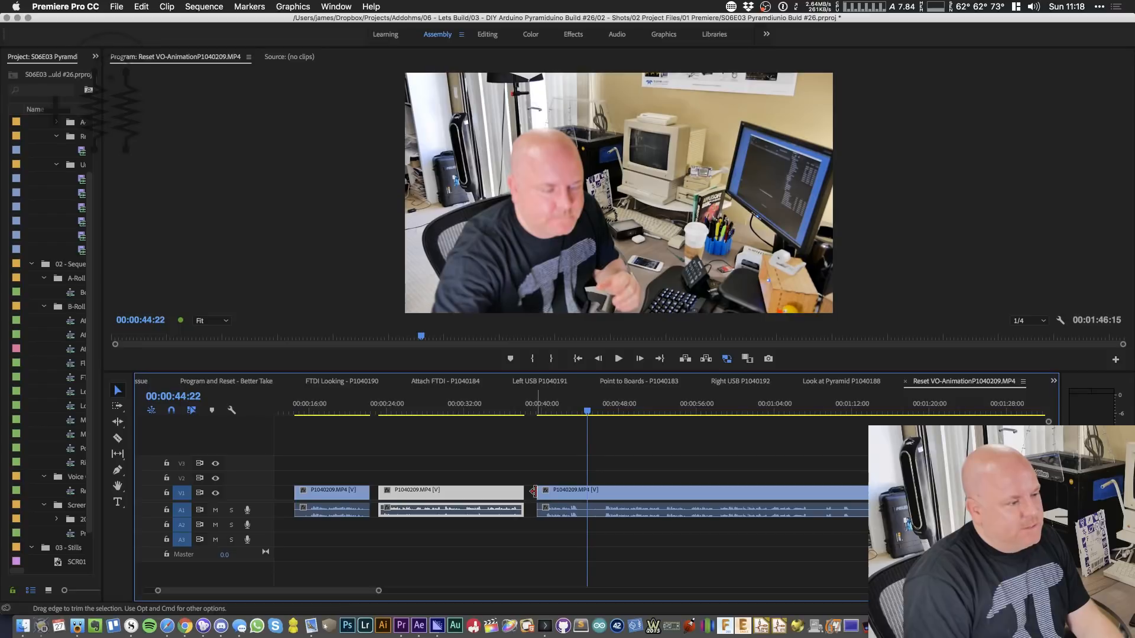
pyautogui.moveTo(538, 490); pyautogui.dragTo(587, 495)
# - Play the third clip, split it at 00:01:01:21, and move the remainder 00:00:01:18 later
pyautogui.click(538, 409)
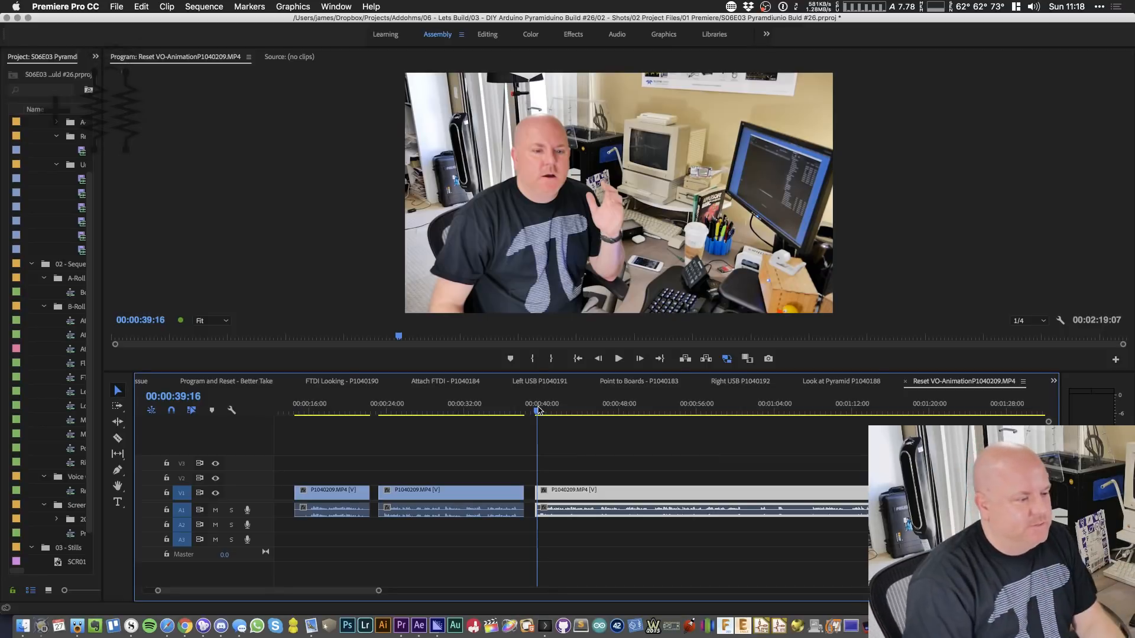
pyautogui.press('space')
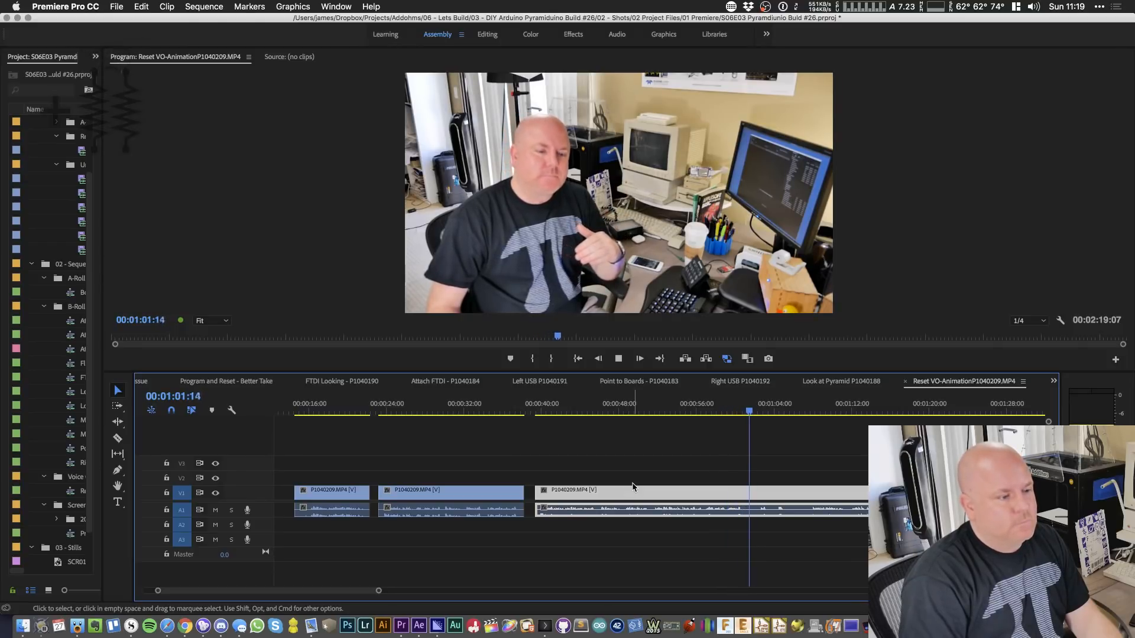
pyautogui.press('space')
pyautogui.press('c')
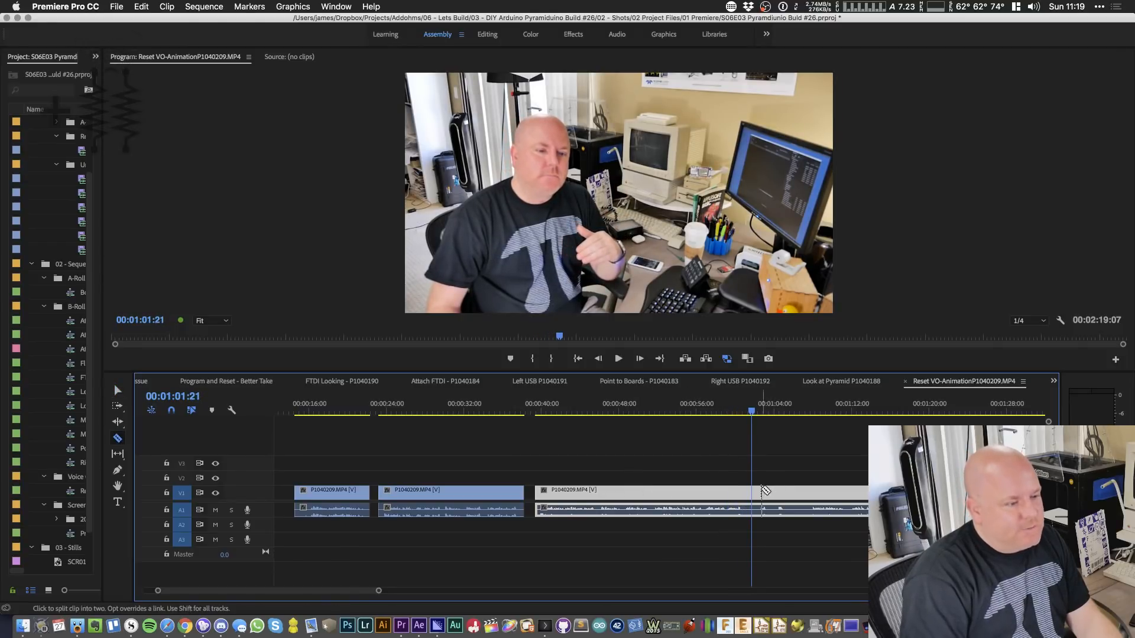
pyautogui.click(752, 495)
pyautogui.press('v')
pyautogui.moveTo(779, 494); pyautogui.dragTo(795, 494)
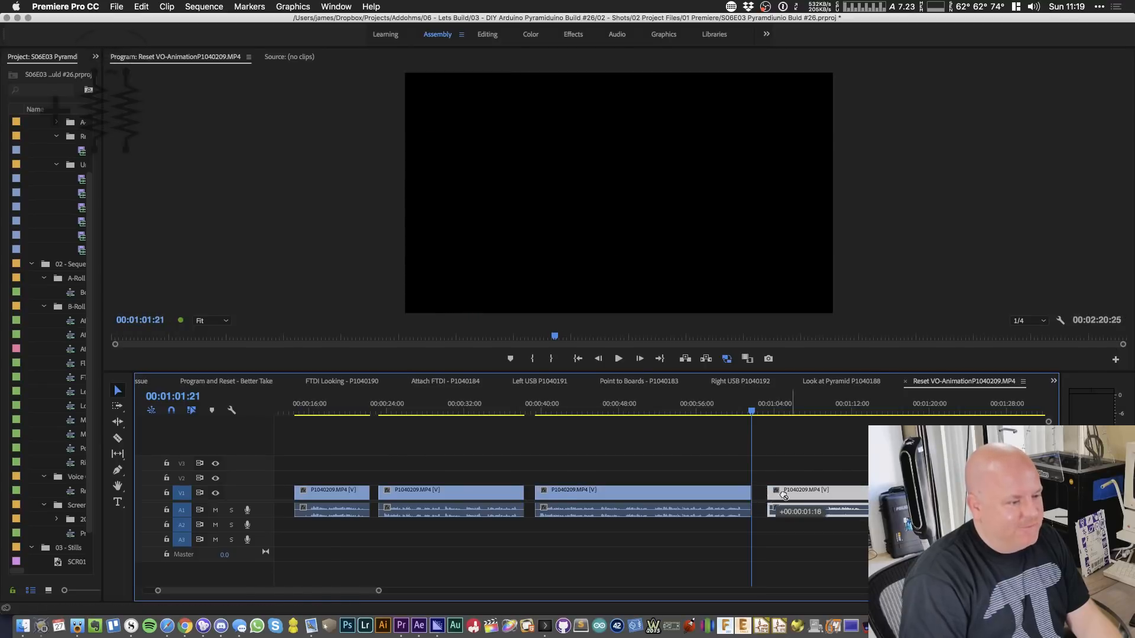
# - Split the third clip at about 00:00:51:04 and cut about 10 frames at the split, leaving no gap between the parts
pyautogui.click(650, 409)
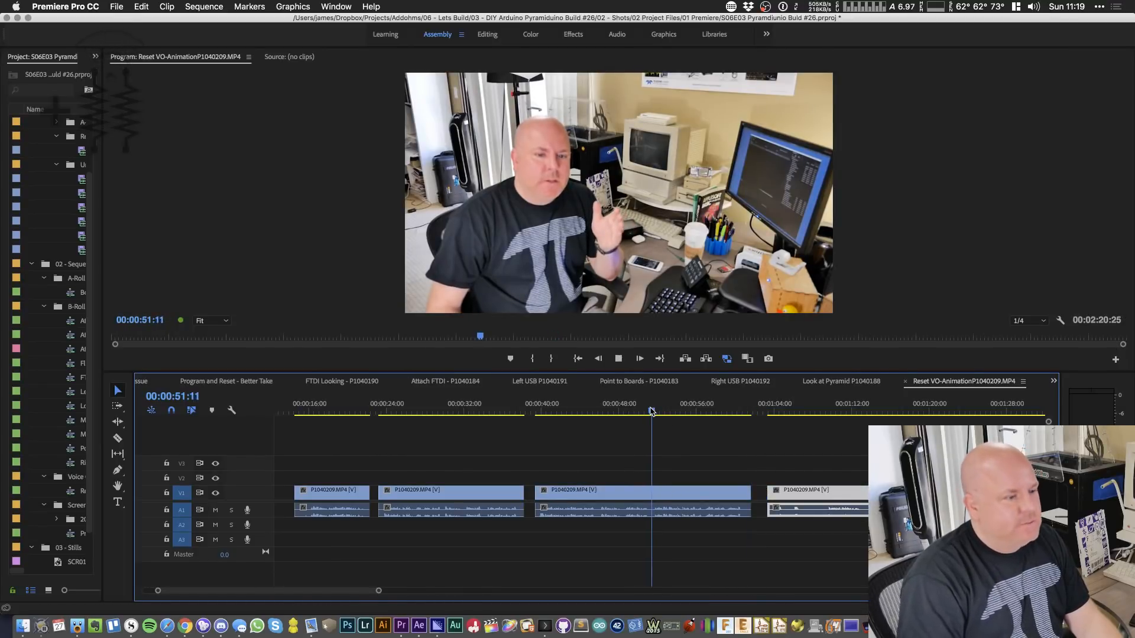
pyautogui.press('space')
pyautogui.press('=')
pyautogui.press('c')
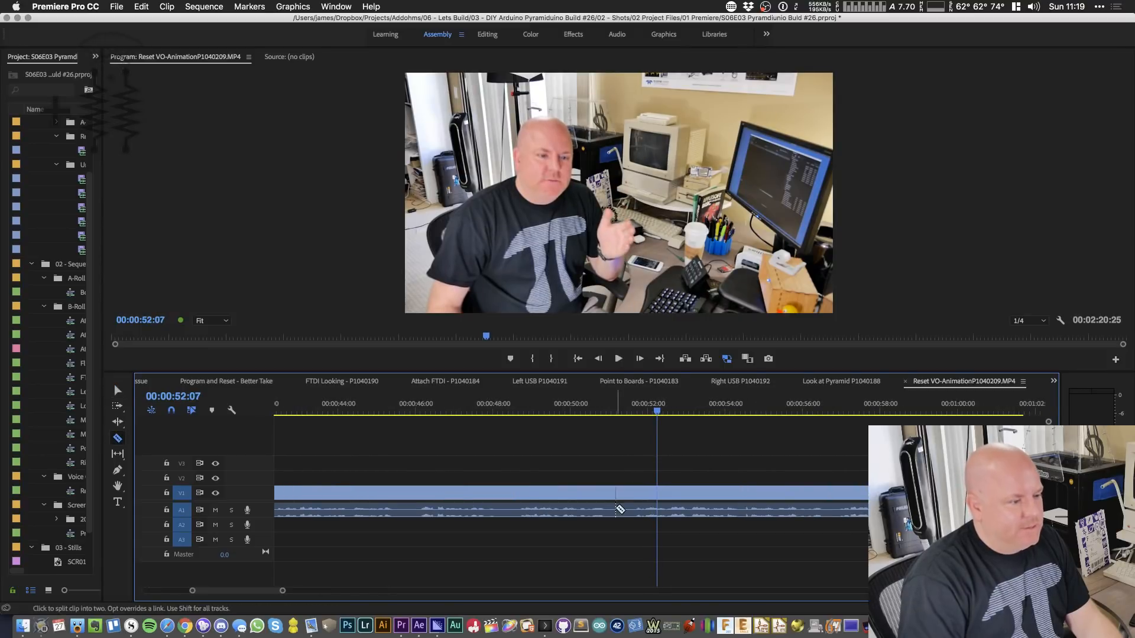
pyautogui.press('v')
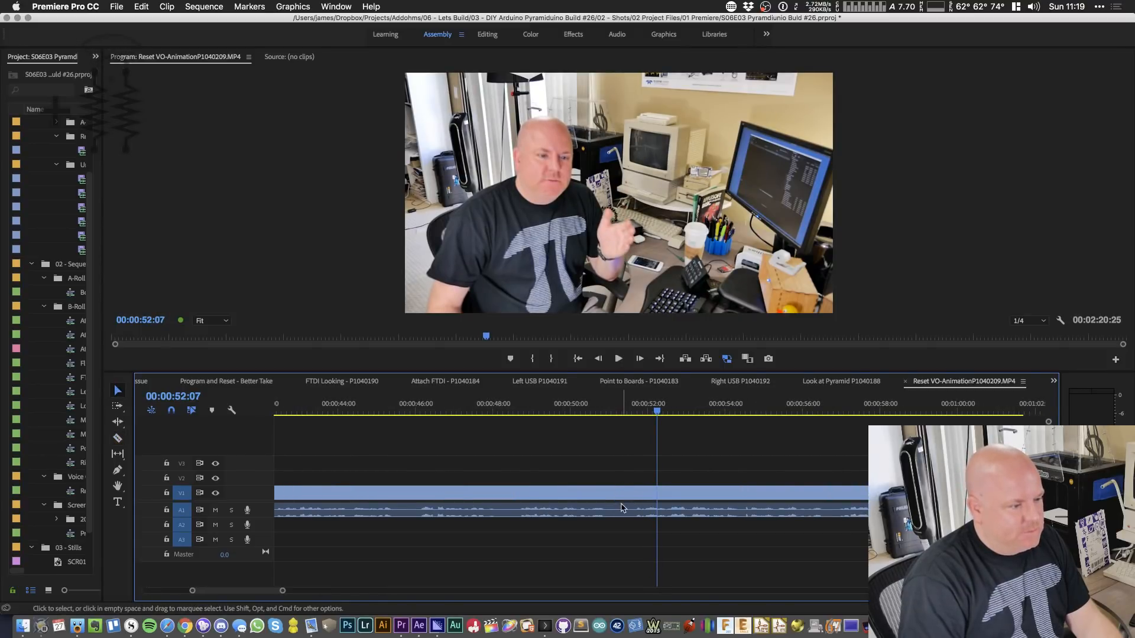
pyautogui.press('c')
pyautogui.click(621, 501)
pyautogui.press('v')
pyautogui.moveTo(615, 497); pyautogui.dragTo(631, 492)
pyautogui.moveTo(735, 494); pyautogui.dragTo(719, 490)
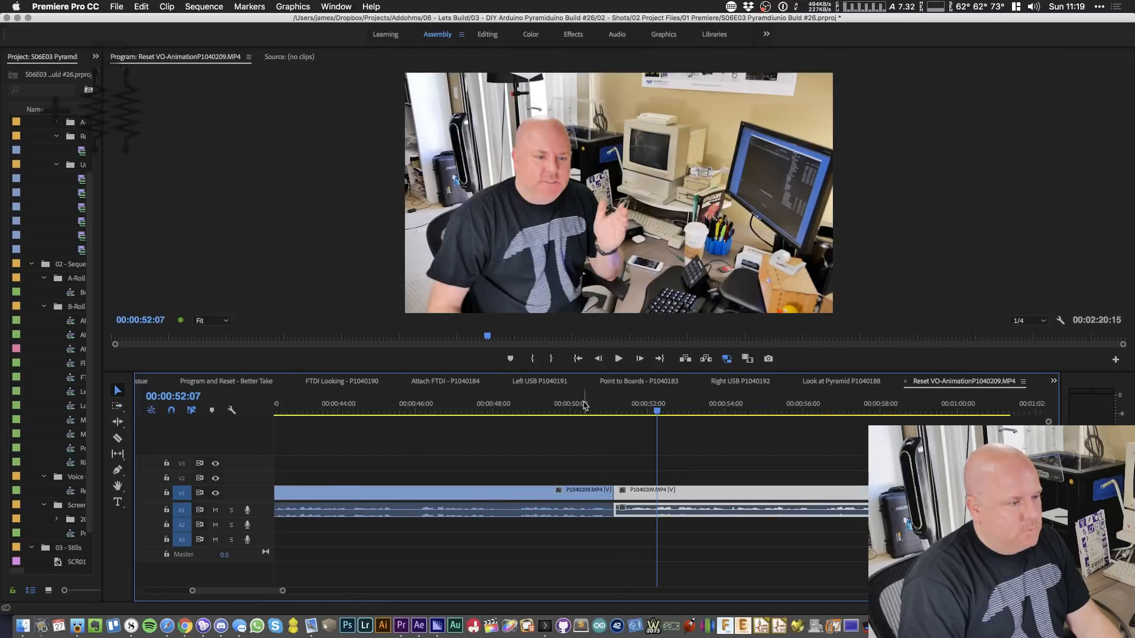
pyautogui.click(581, 407)
pyautogui.press('space')
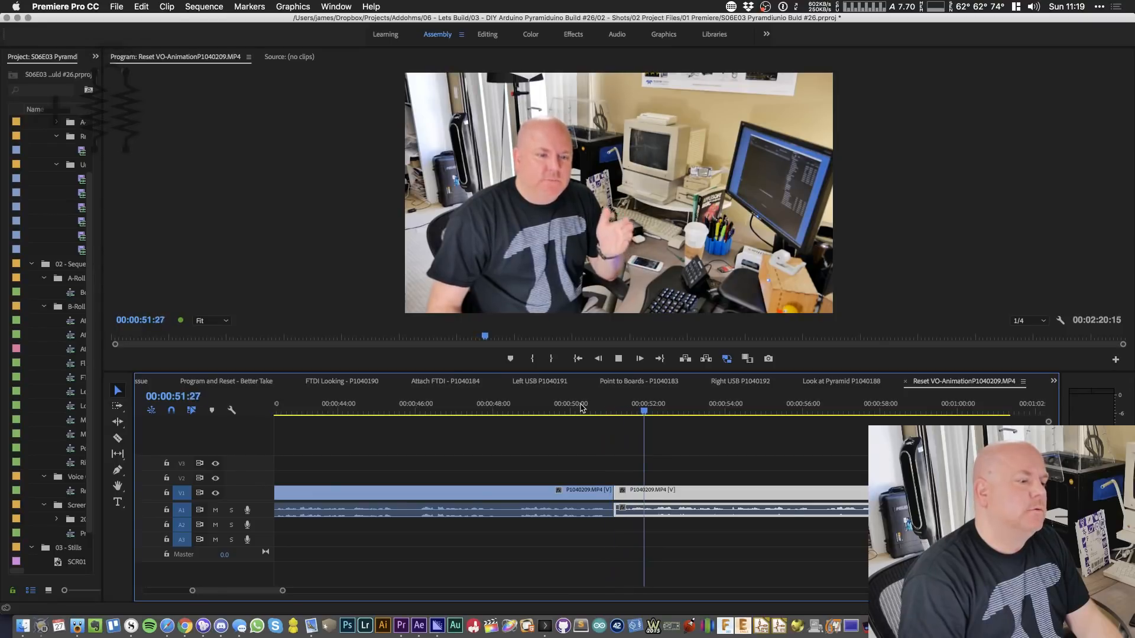
pyautogui.press('space')
# - Trim the start of the last clip to about 00:01:09 and move the clip back to about 00:01:03:15
pyautogui.press('-')
pyautogui.press('-')
pyautogui.moveTo(744, 416); pyautogui.dragTo(812, 410)
pyautogui.press('space')
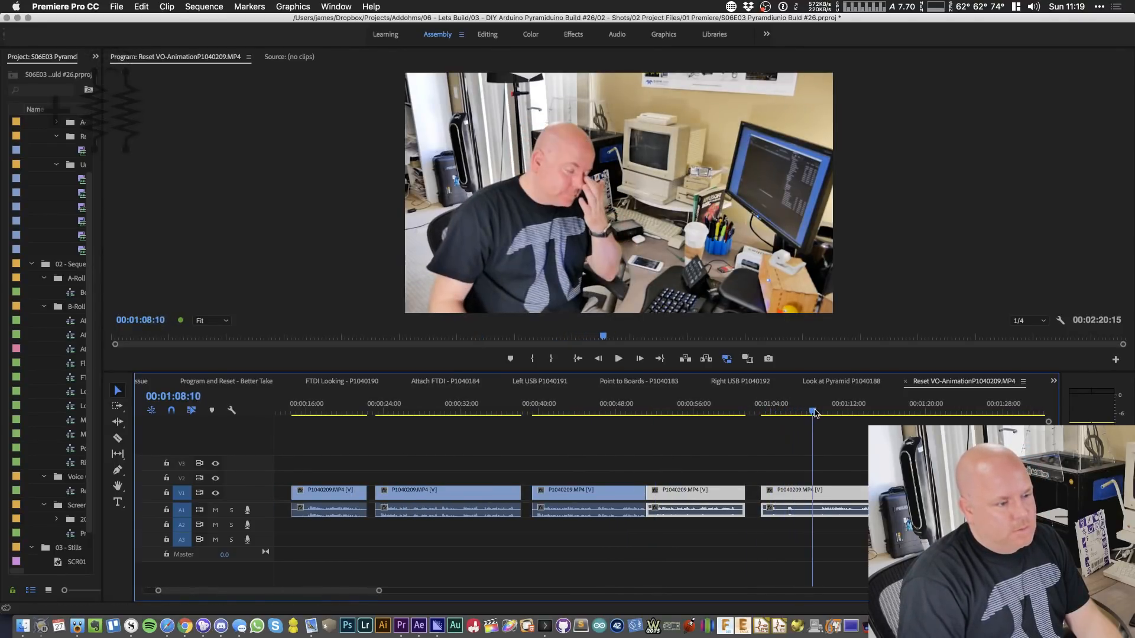
pyautogui.moveTo(768, 491); pyautogui.dragTo(823, 495)
pyautogui.click(777, 492)
# - Play the last clip, split it at about 00:01:26, and cut about 2.5 seconds at the split without leaving a gap
pyautogui.click(762, 413)
pyautogui.press('space')
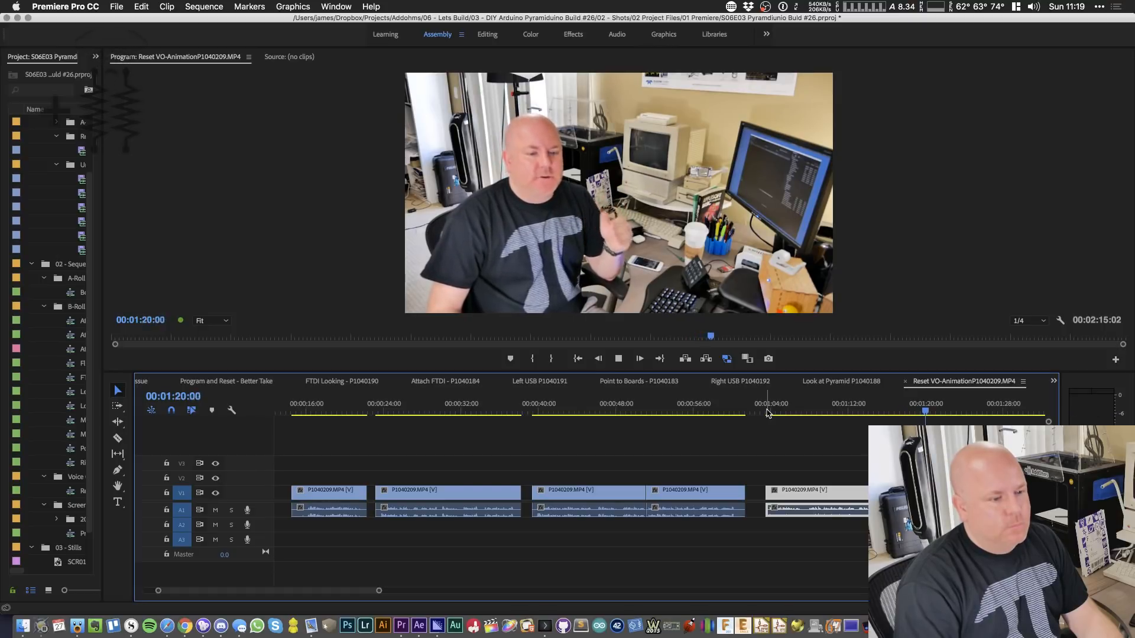
pyautogui.moveTo(313, 590); pyautogui.dragTo(344, 590)
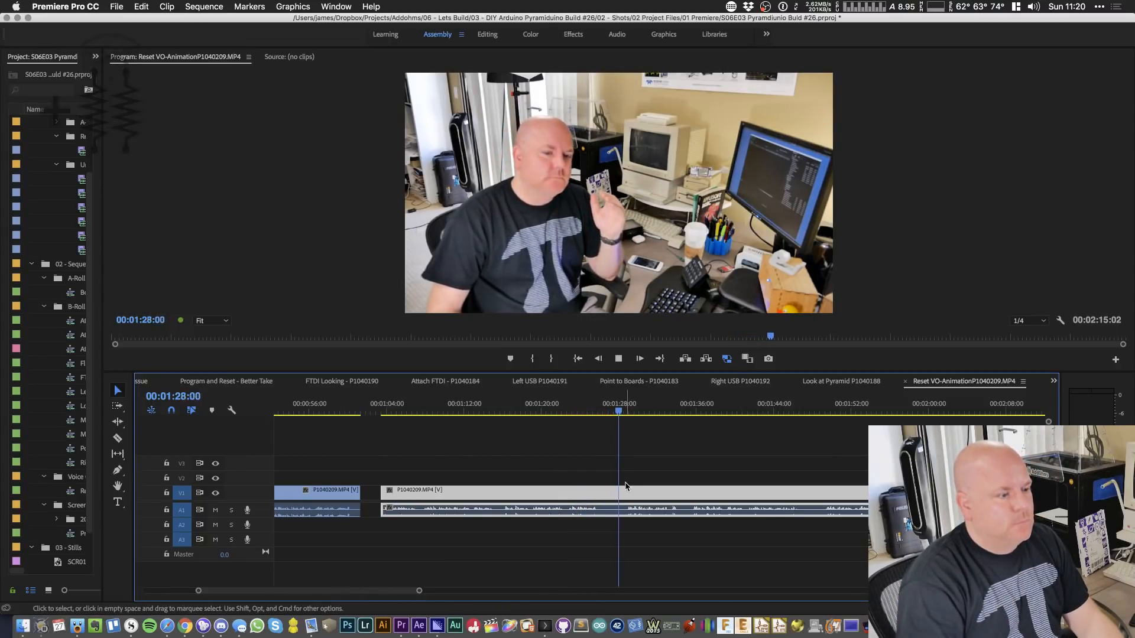
pyautogui.press('space')
pyautogui.press('=')
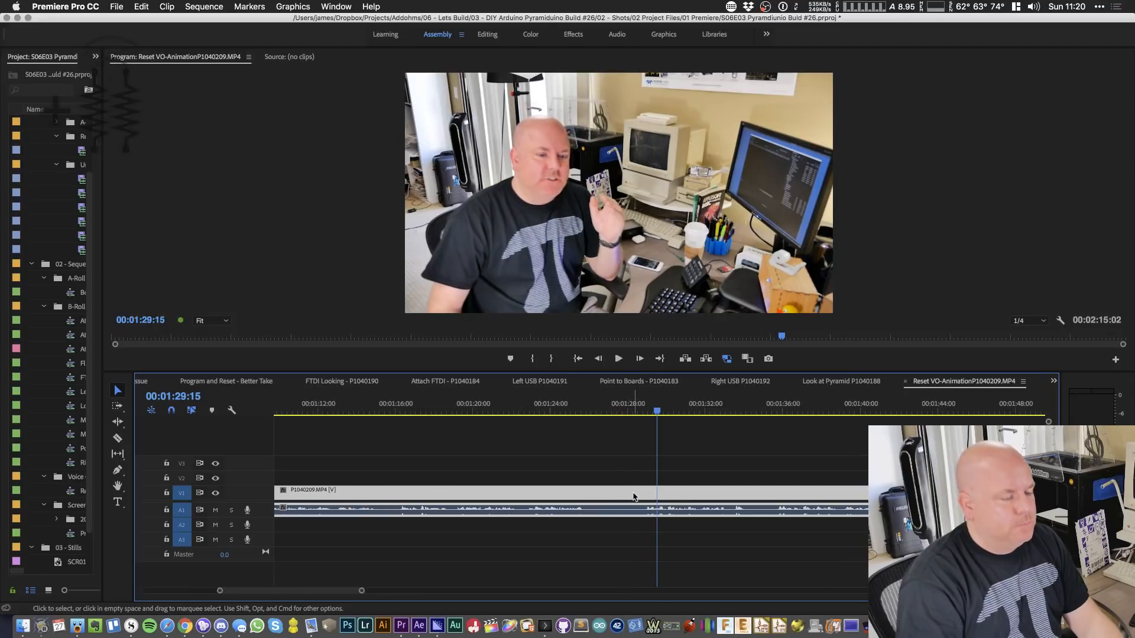
pyautogui.press('c')
pyautogui.click(619, 499)
pyautogui.press('v')
pyautogui.click(615, 492)
pyautogui.moveTo(615, 493); pyautogui.dragTo(648, 500)
# - Remove about 7 more seconds from the start of the part after the 00:01:26 cut, keeping it against the previous part
pyautogui.click(562, 404)
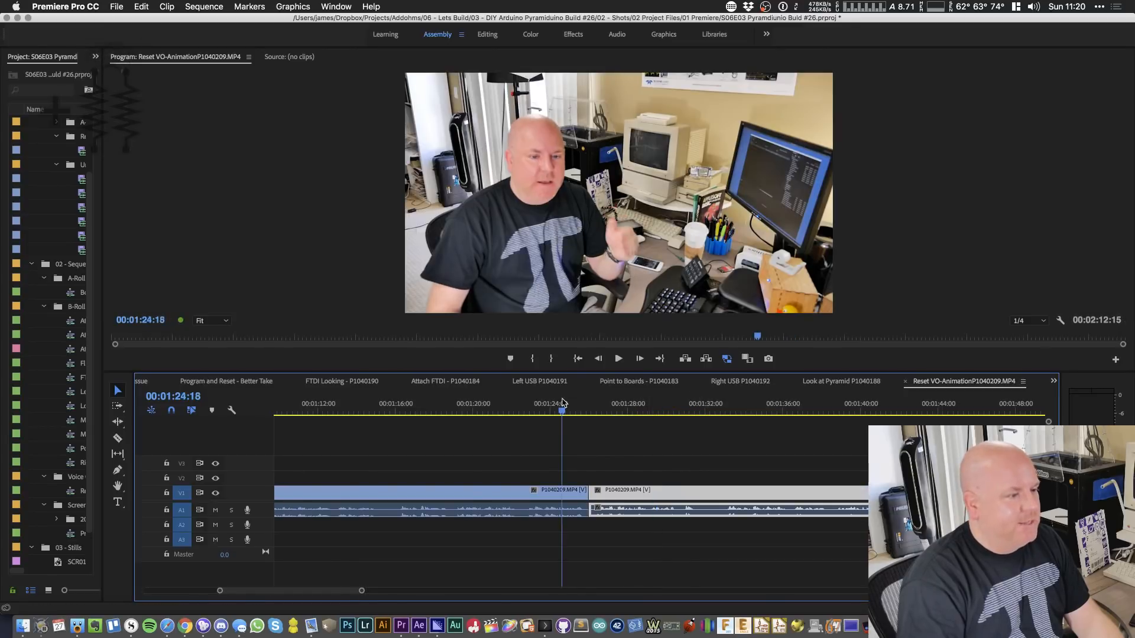
pyautogui.press('space')
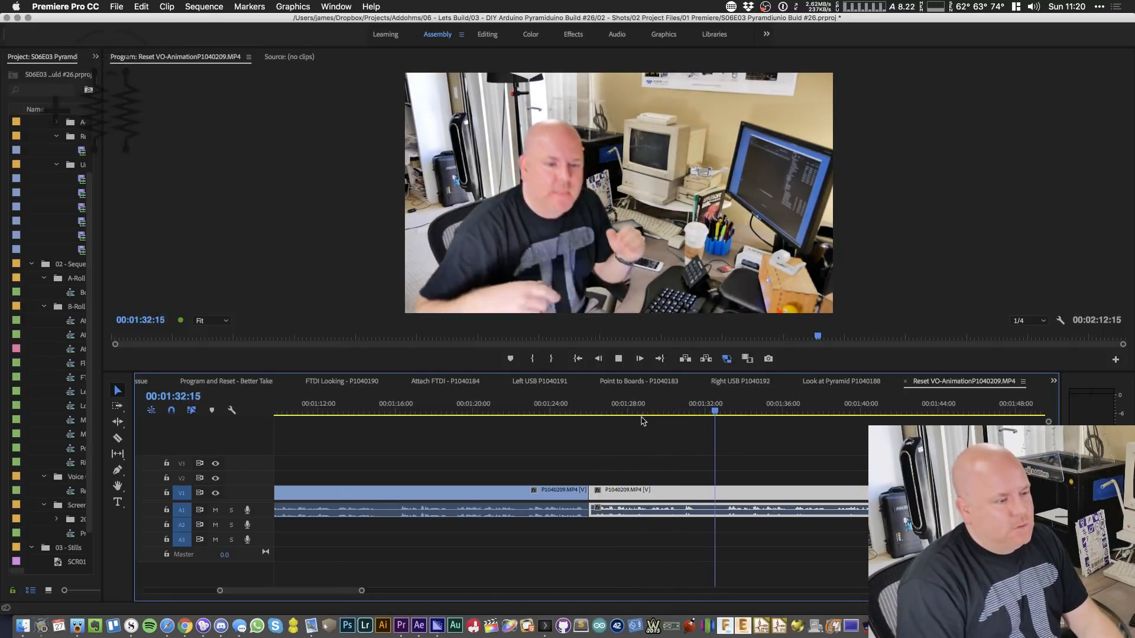
pyautogui.press('space')
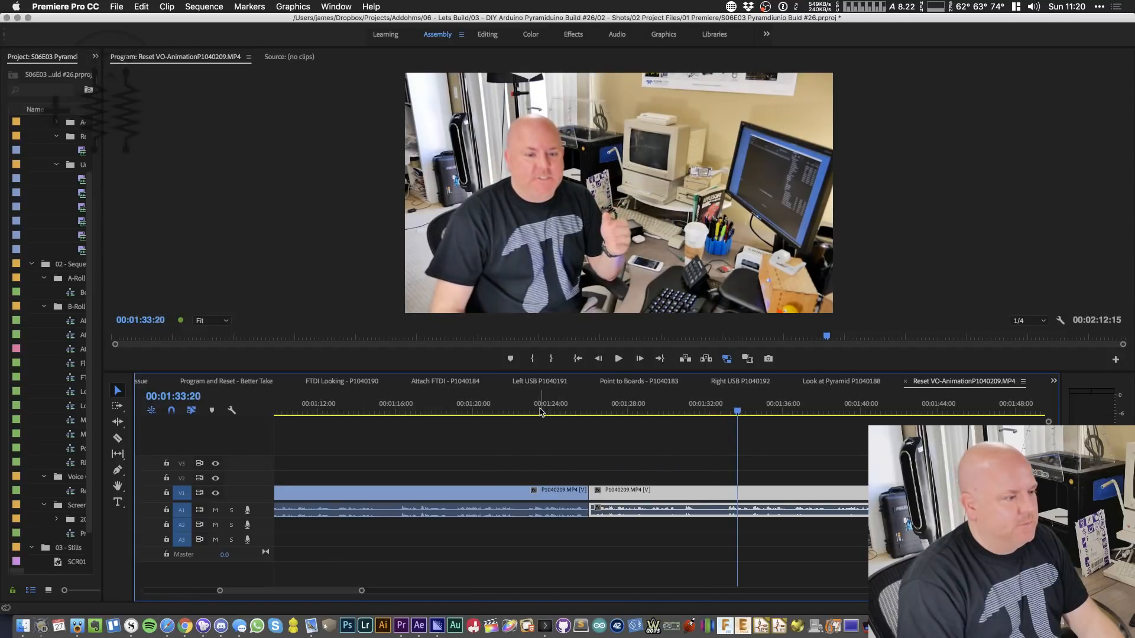
pyautogui.click(586, 411)
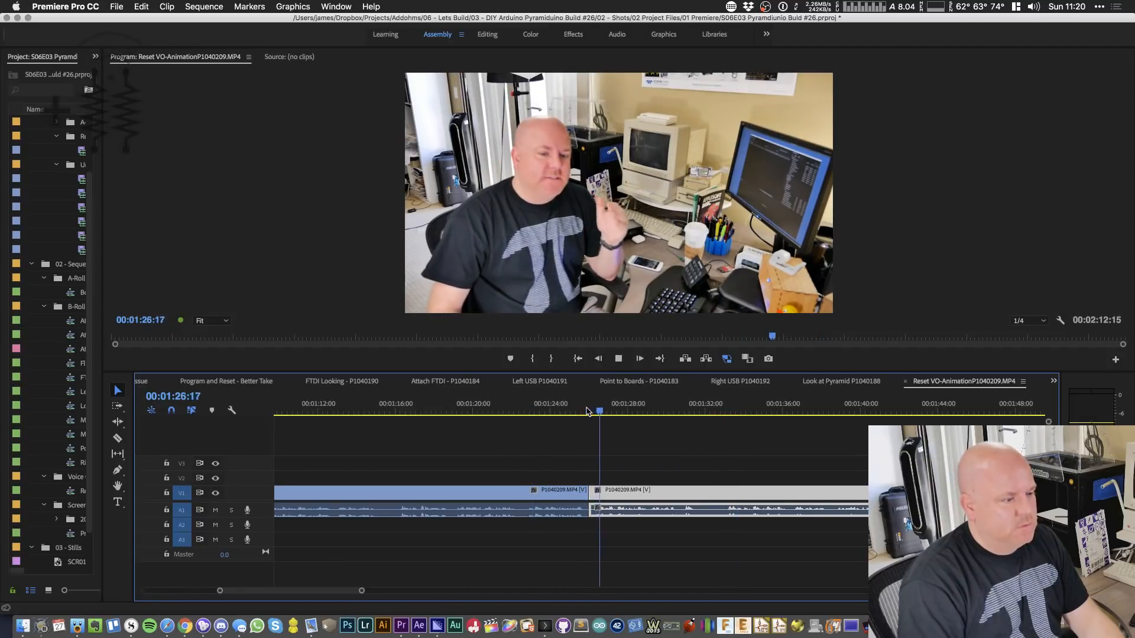
pyautogui.press('space')
pyautogui.moveTo(591, 490); pyautogui.dragTo(635, 495)
# - Split the last part at about 00:01:37:08 and place the trimmed remainder at about 00:01:37:25
pyautogui.click(586, 408)
pyautogui.press('space')
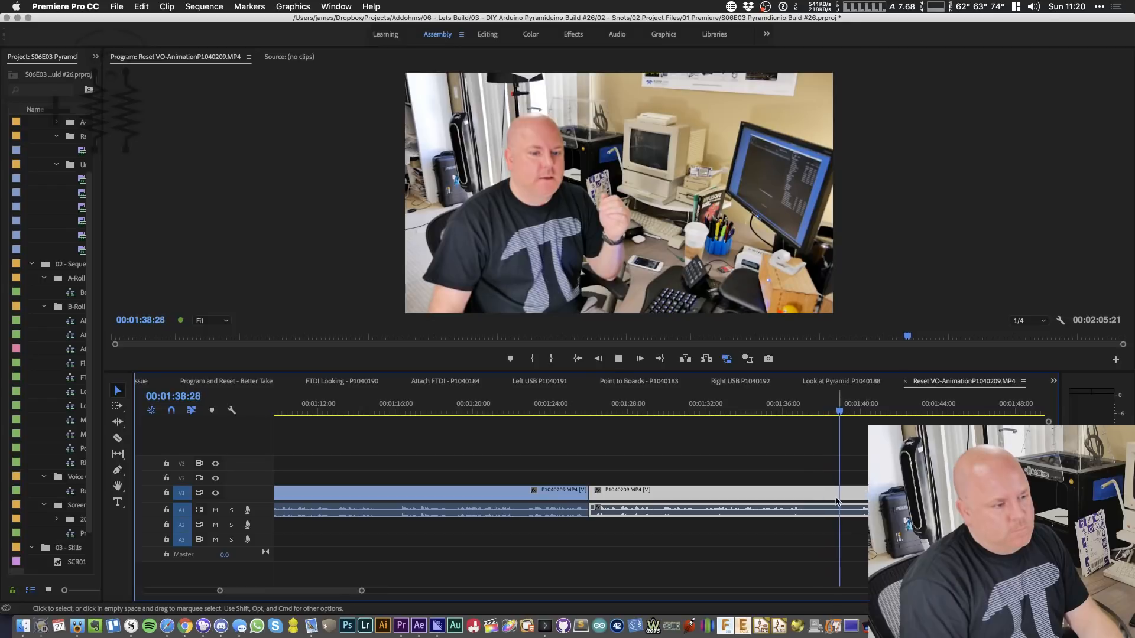
pyautogui.moveTo(838, 494); pyautogui.dragTo(865, 497)
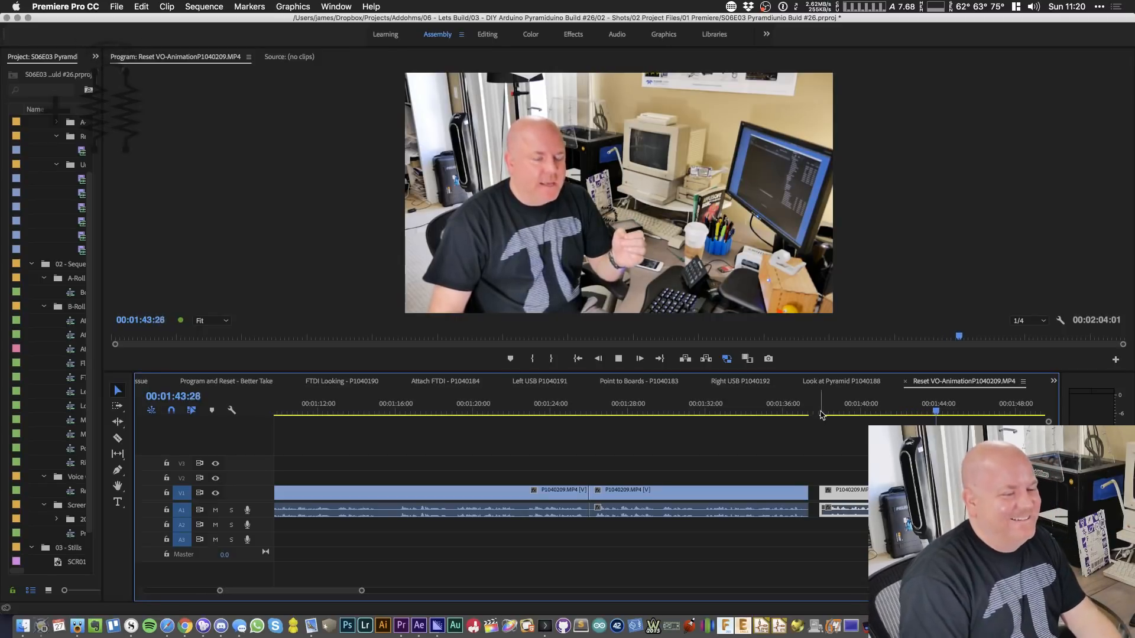
# - Play through the last clip and trim its end to 00:01:56:28
pyautogui.press('space')
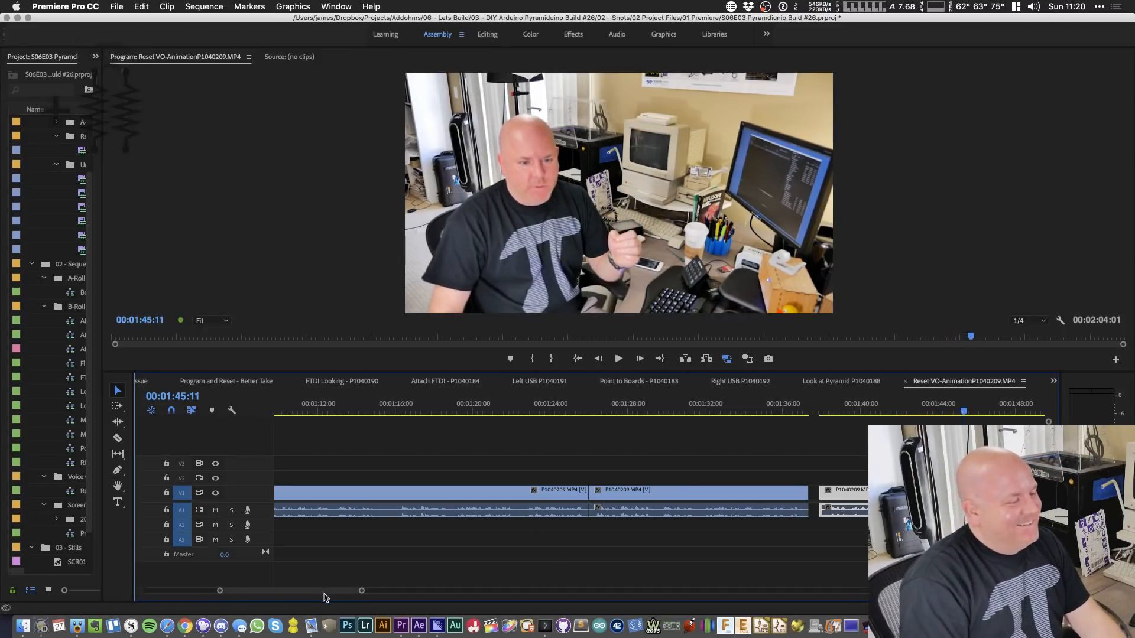
pyautogui.moveTo(323, 592); pyautogui.dragTo(342, 593)
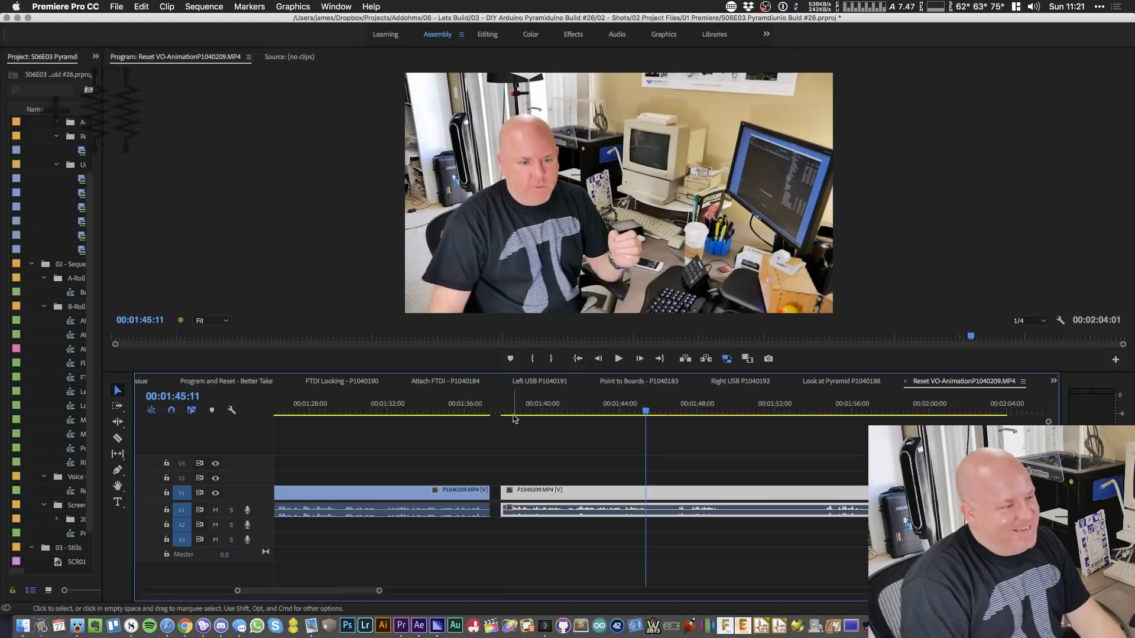
pyautogui.click(492, 409)
pyautogui.moveTo(506, 416); pyautogui.dragTo(499, 417)
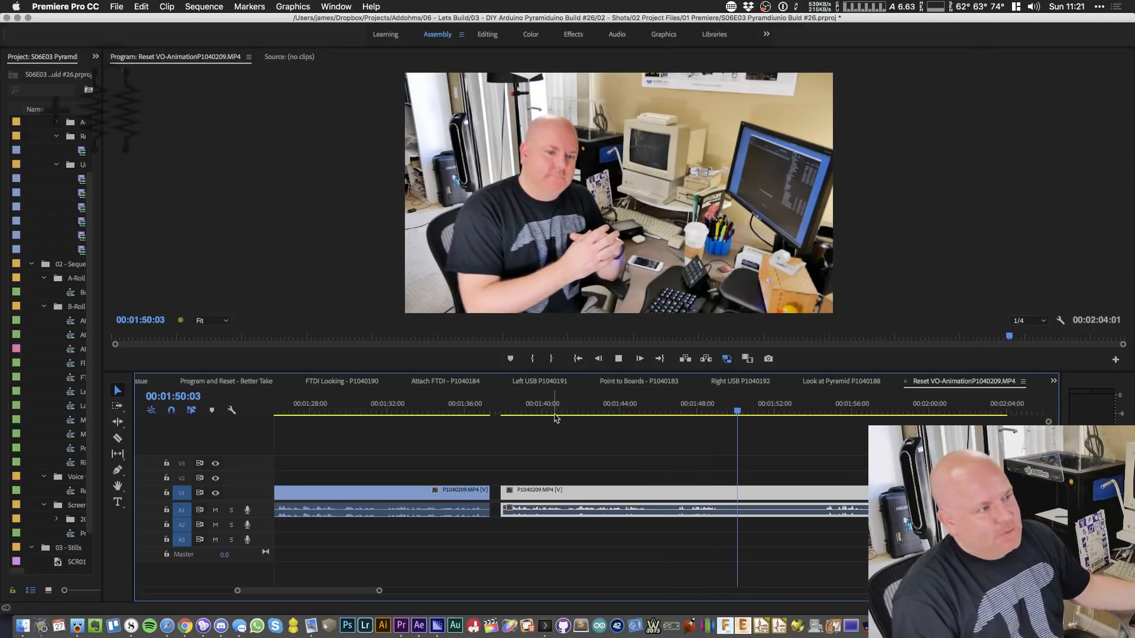
pyautogui.press('space')
pyautogui.moveTo(746, 412); pyautogui.dragTo(816, 423)
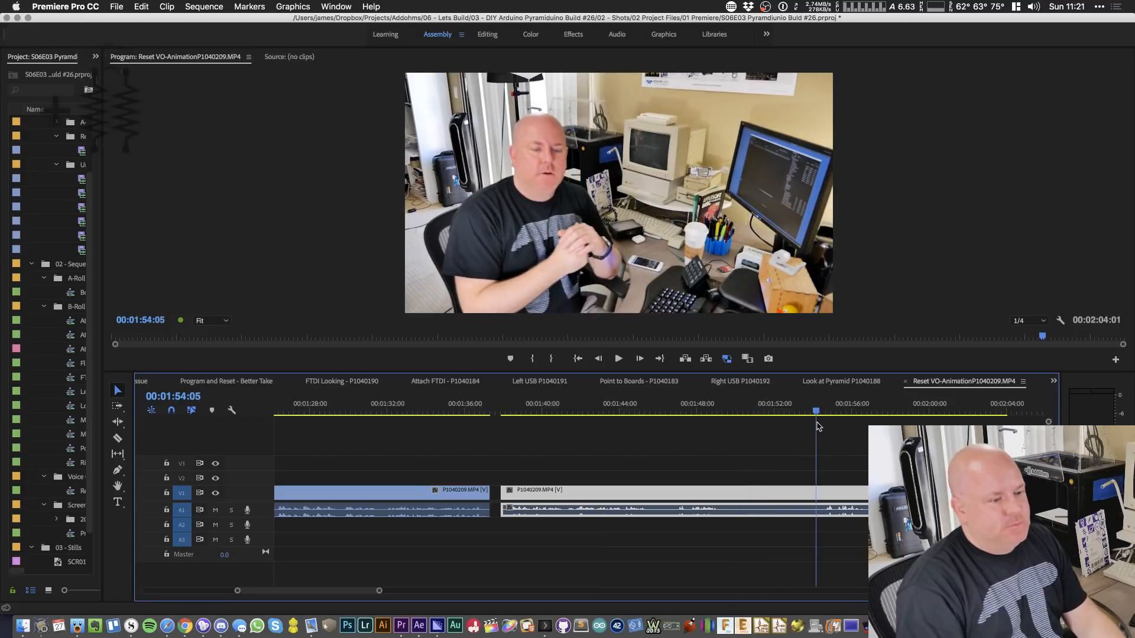
pyautogui.press('space')
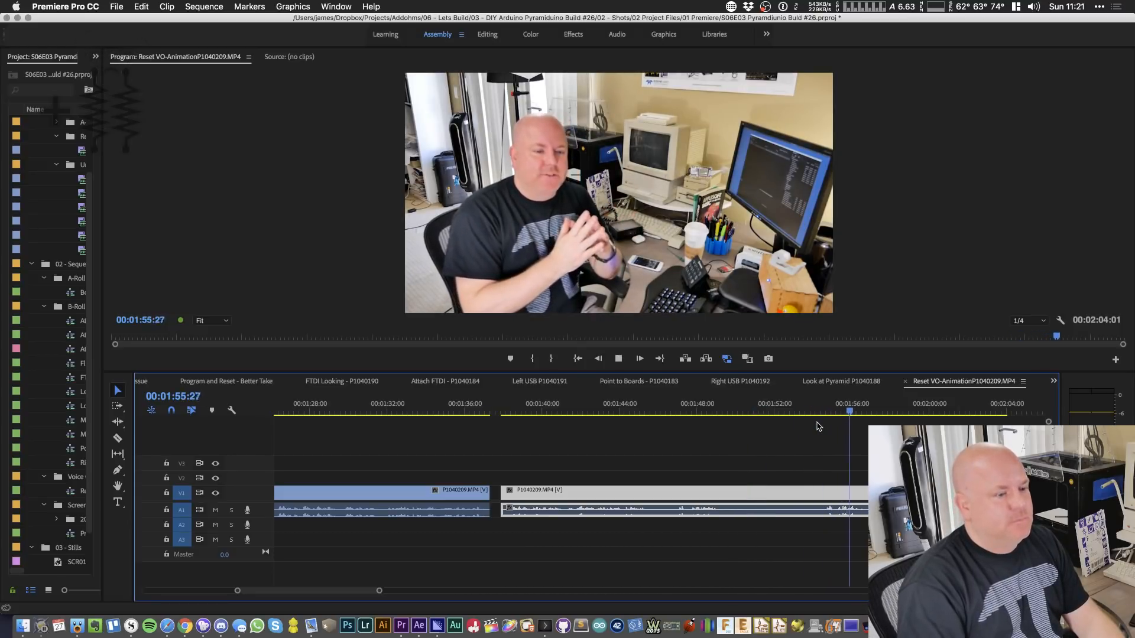
pyautogui.press('space')
pyautogui.moveTo(1004, 499); pyautogui.dragTo(868, 500)
# - Split the last clip at about 00:01:52:19 and trim the second part's start to about 00:01:54:12
pyautogui.press('c')
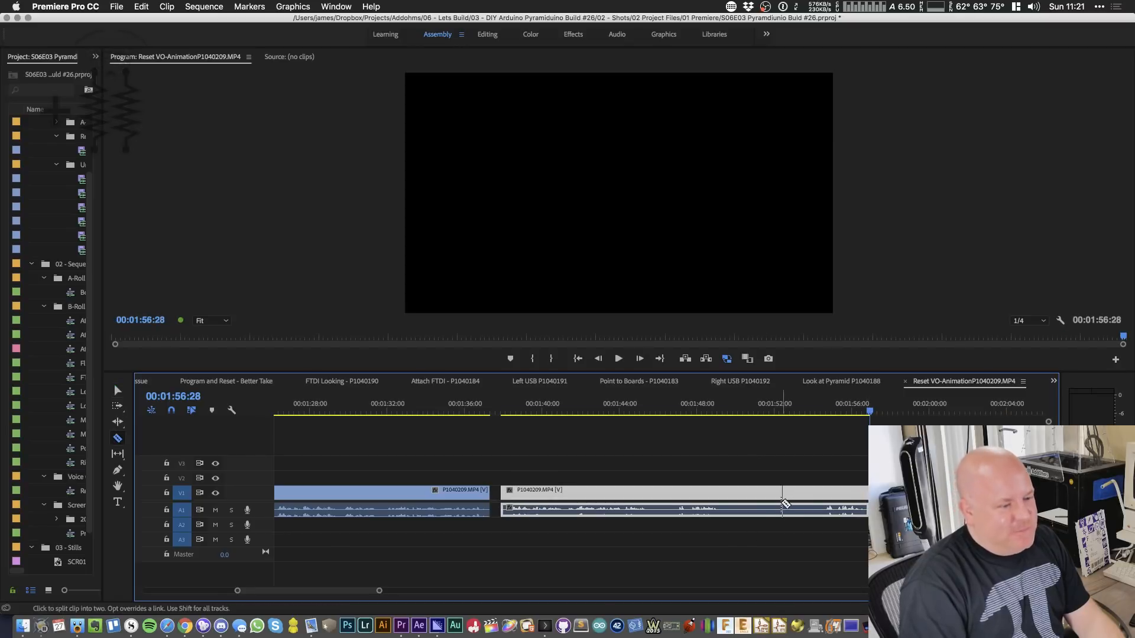
pyautogui.click(788, 497)
pyautogui.press('v')
pyautogui.moveTo(789, 495); pyautogui.dragTo(824, 495)
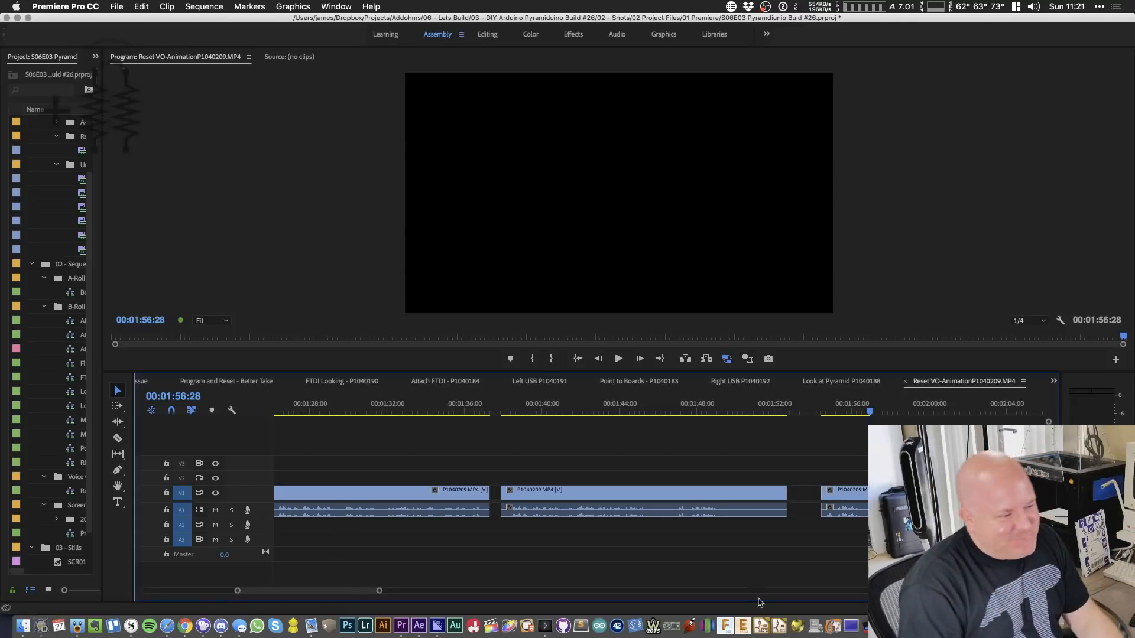
# - Trim the preceding part's end to about 00:01:45:23 and move the final piece directly against it
pyautogui.moveTo(782, 496); pyautogui.dragTo(650, 527)
pyautogui.moveTo(853, 494); pyautogui.dragTo(678, 509)
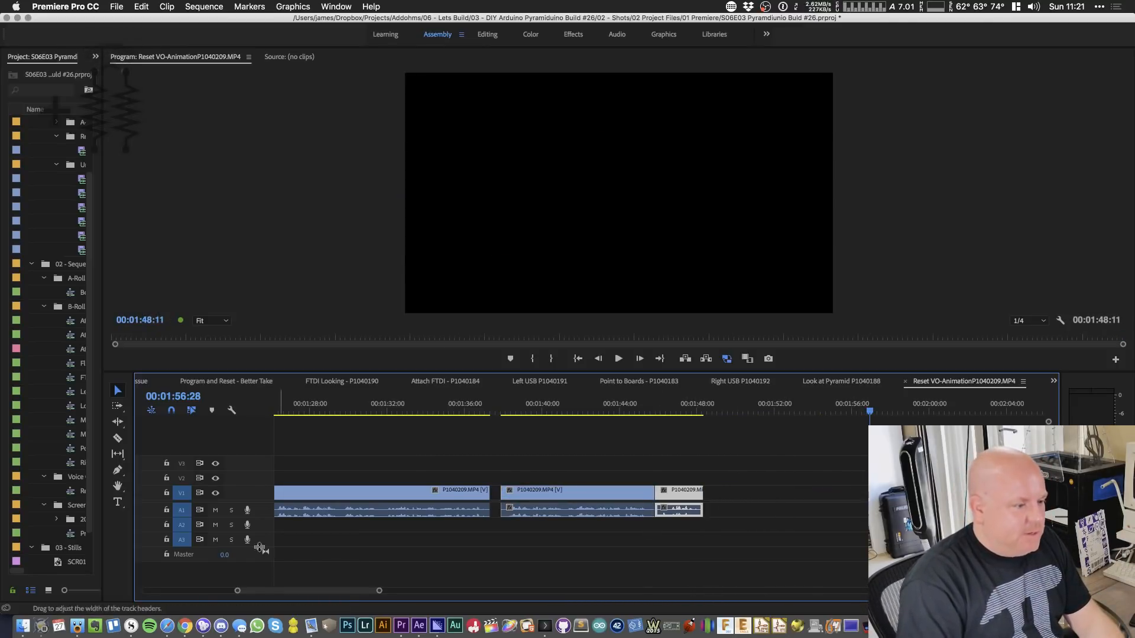
# - Move the first P1040209.MP4 clip to the very start of the sequence
pyautogui.moveTo(331, 592); pyautogui.dragTo(168, 593)
pyautogui.press('-')
pyautogui.press('-')
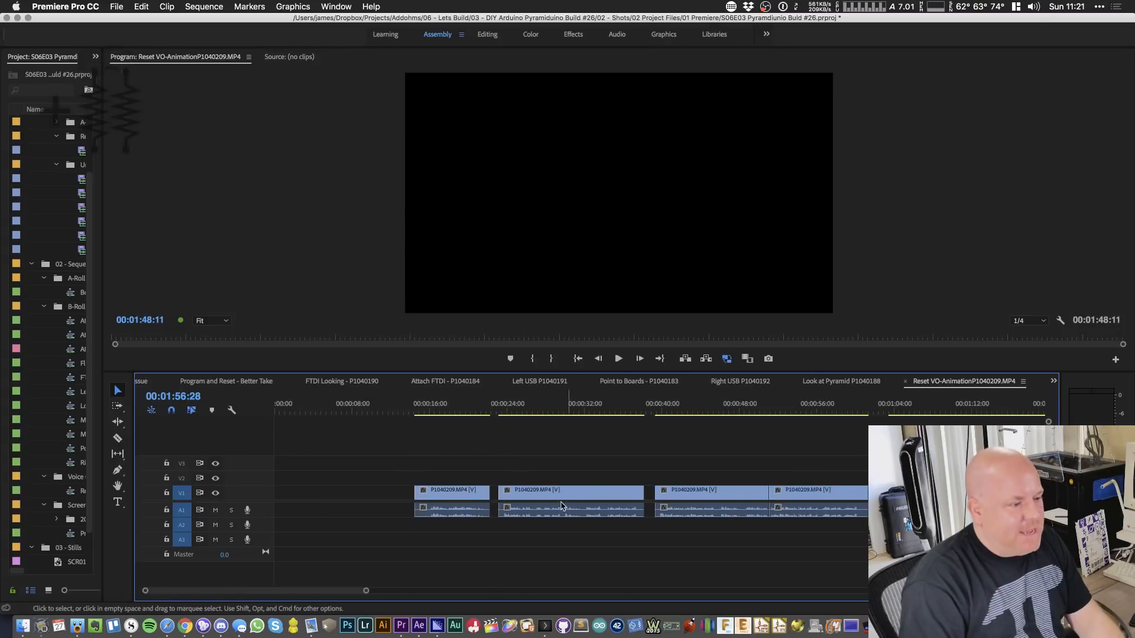
pyautogui.moveTo(376, 496); pyautogui.dragTo(306, 497)
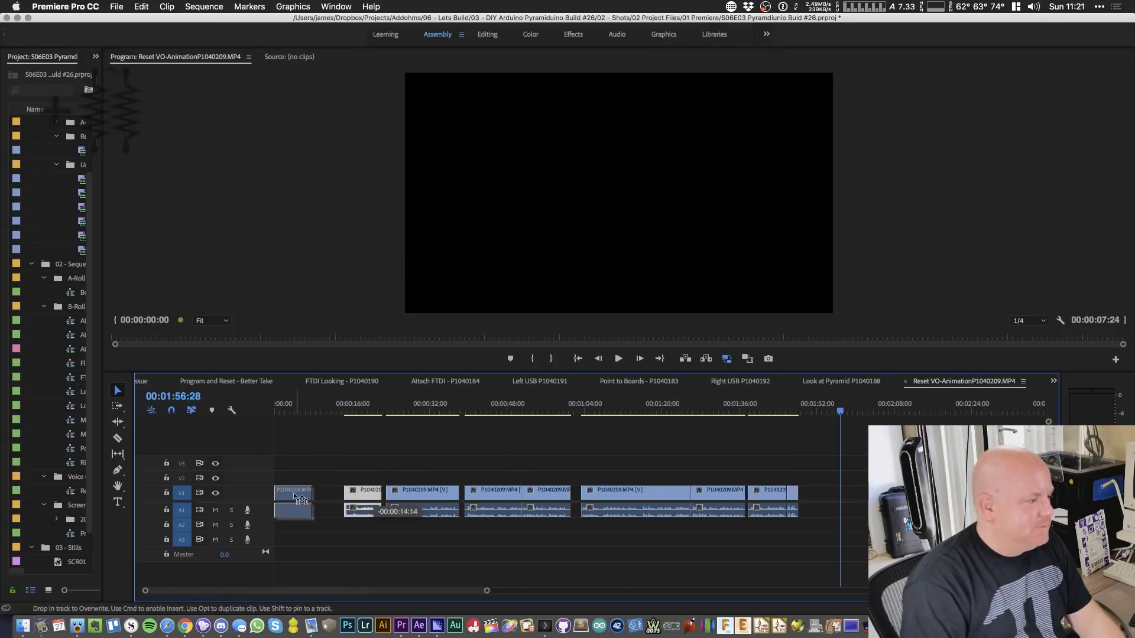
# - Move the second P1040209.MP4 clip against the first, and shift all following clips directly against the second clip's end
pyautogui.moveTo(420, 492); pyautogui.dragTo(347, 492)
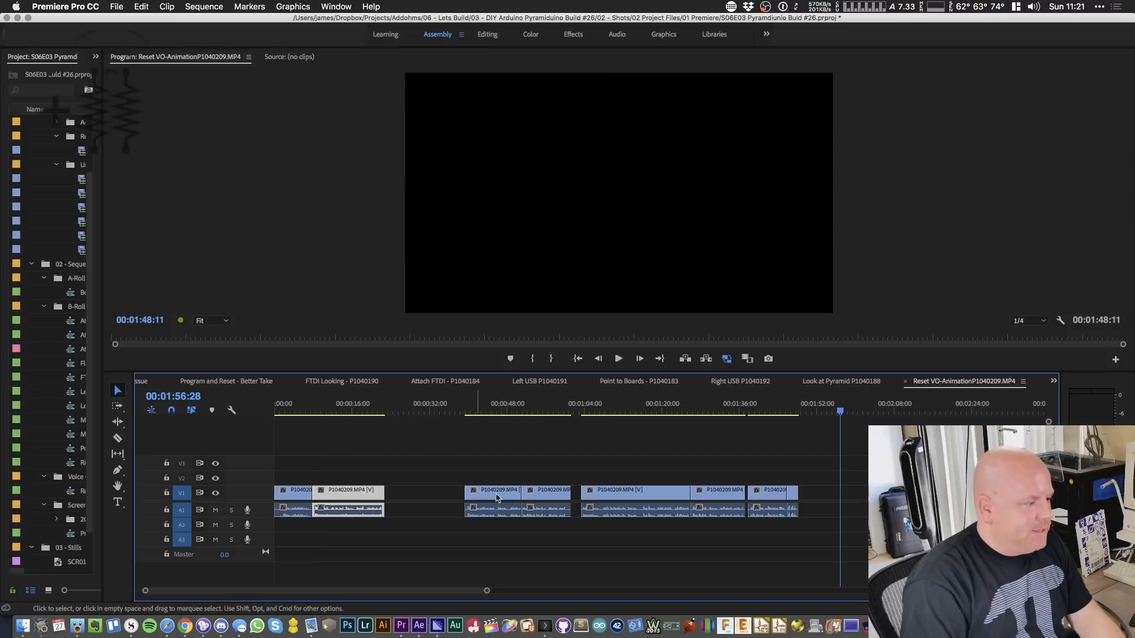
pyautogui.click(498, 495)
pyautogui.press('a')
pyautogui.click(498, 497)
pyautogui.press('v')
pyautogui.moveTo(508, 493); pyautogui.dragTo(429, 497)
# - Close the two remaining gaps by shifting each following group of clips against the preceding clip
pyautogui.press('a')
pyautogui.click(523, 496)
pyautogui.moveTo(539, 495); pyautogui.dragTo(519, 495)
pyautogui.click(674, 495)
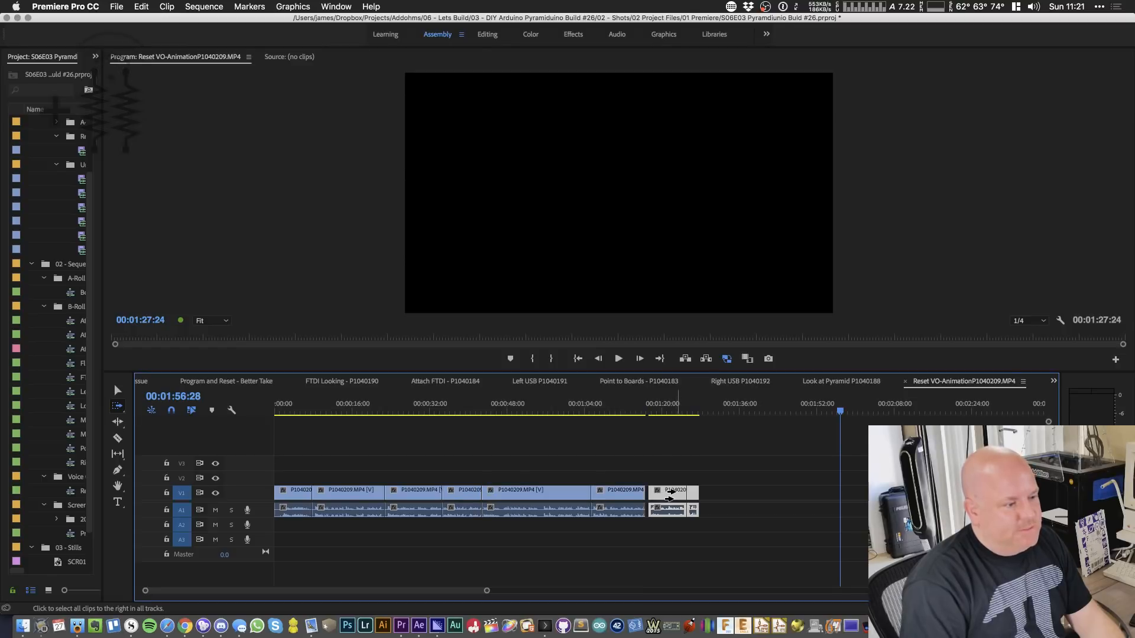
pyautogui.moveTo(683, 495)
pyautogui.mouseDown()
pyautogui.moveTo(693, 495)
pyautogui.moveTo(665, 493)
pyautogui.mouseUp()
# - Return the playhead to the start of the sequence and save the project
pyautogui.press('v')
pyautogui.moveTo(327, 409); pyautogui.dragTo(275, 410)
pyautogui.press('super+s')
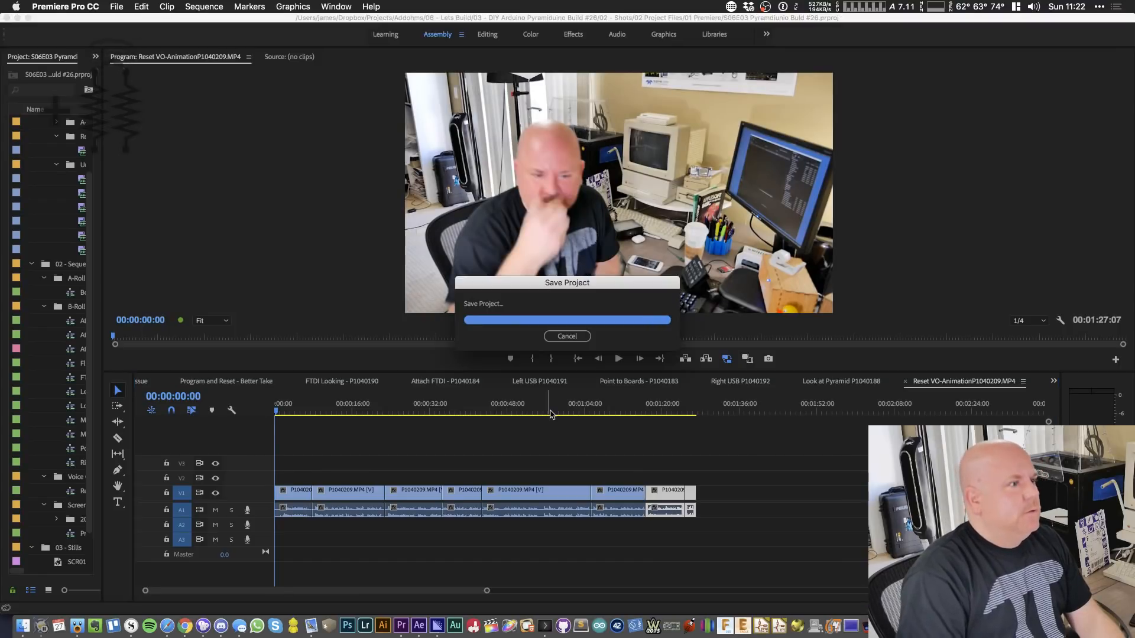
# - Play the opening, trim about 00:00:01:19 off the first clip's start, and shift all clips back to the sequence start
pyautogui.press('space')
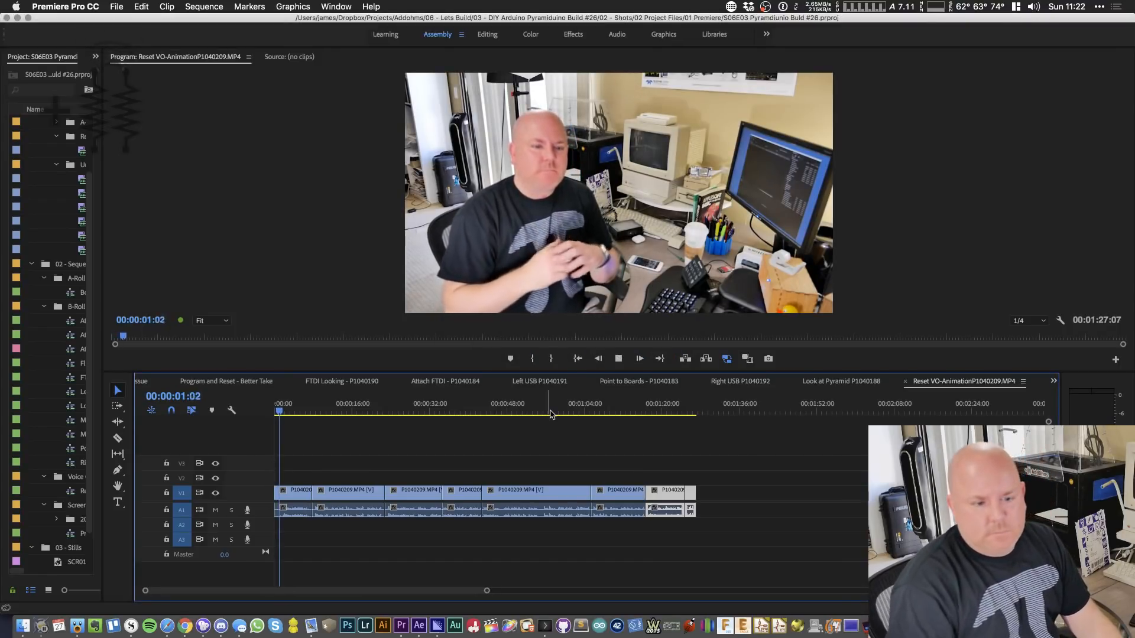
pyautogui.press('space')
pyautogui.press('=')
pyautogui.press('=')
pyautogui.press('=')
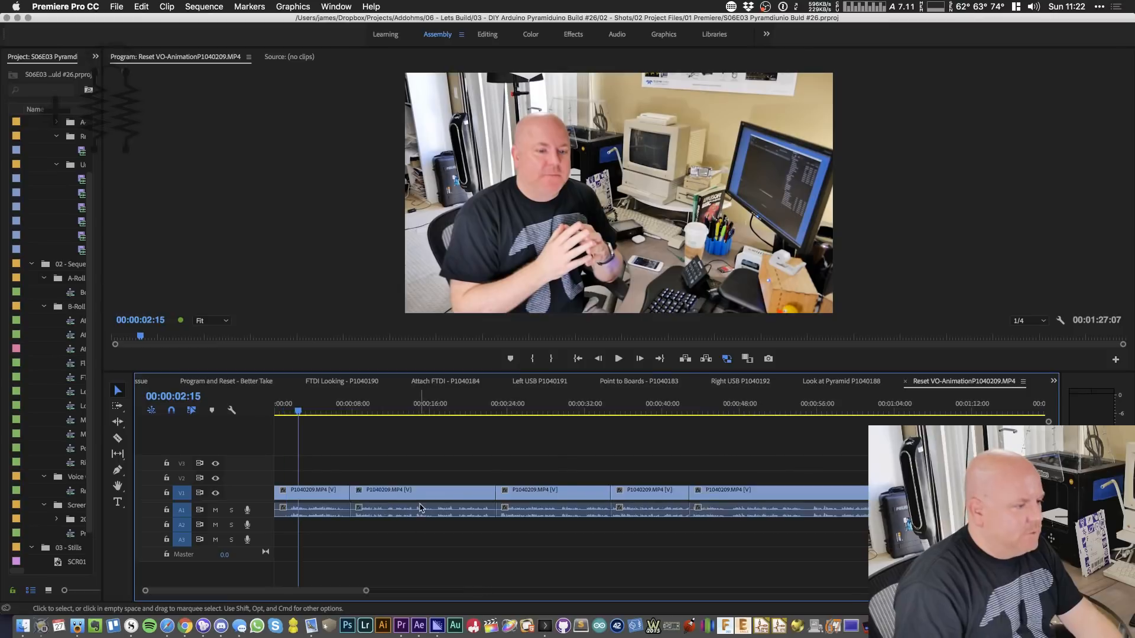
pyautogui.moveTo(276, 490); pyautogui.dragTo(301, 497)
pyautogui.press('-')
pyautogui.press('a')
pyautogui.press('-')
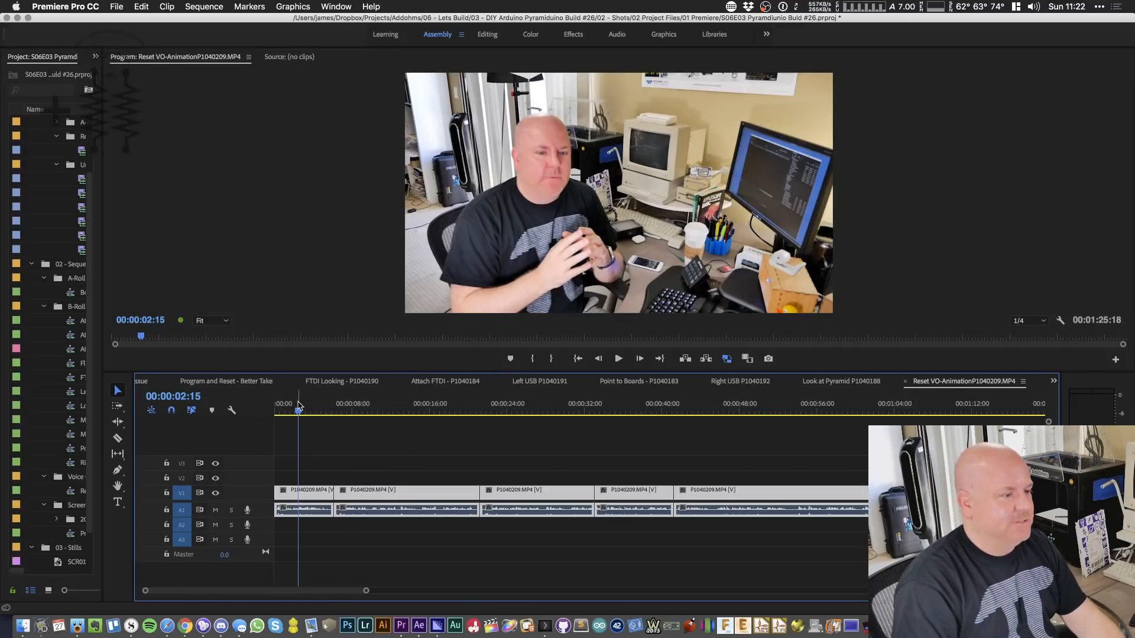
# - Play the sequence from the beginning and compare it with the Auto Reset script in Scrivener, tiling the script window to half the screen
pyautogui.moveTo(300, 413); pyautogui.dragTo(215, 433)
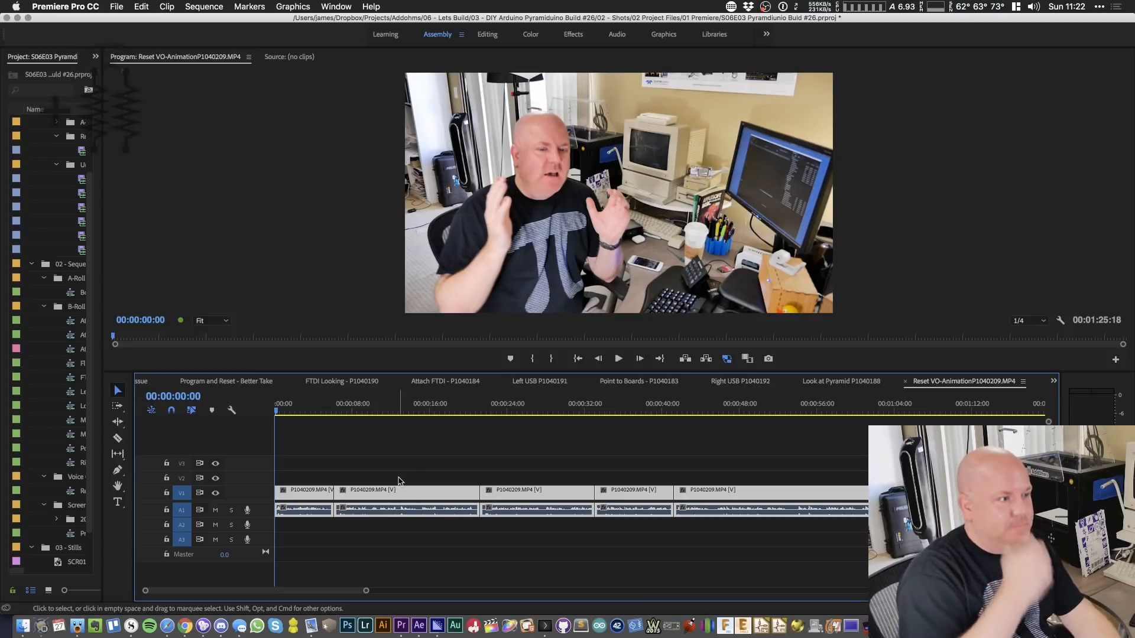
pyautogui.press('space')
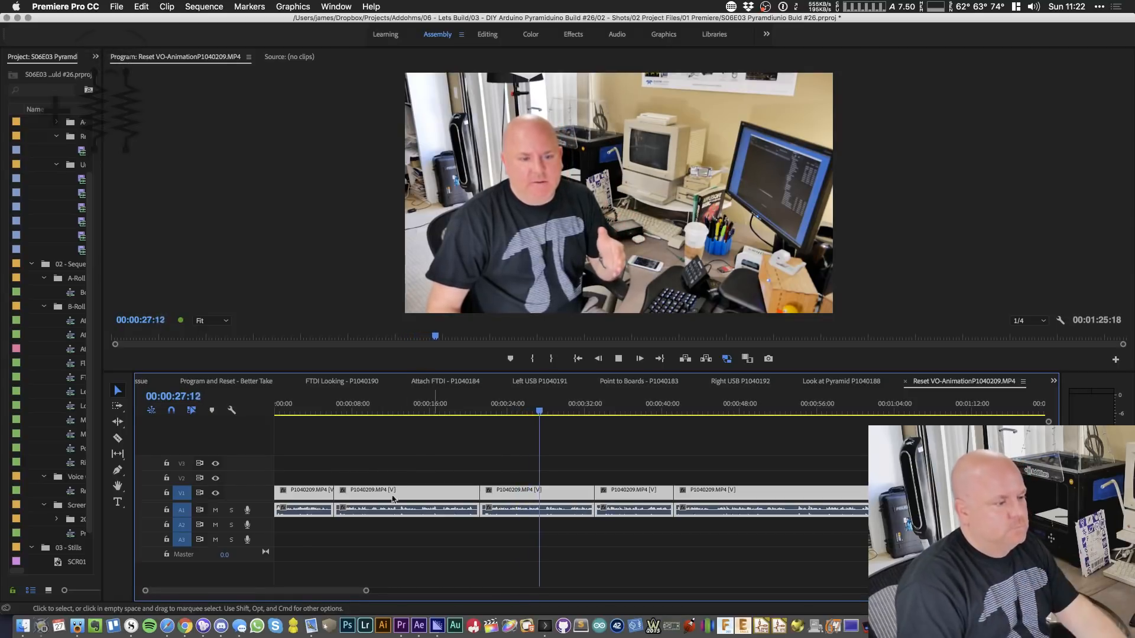
pyautogui.press('super+Tab')
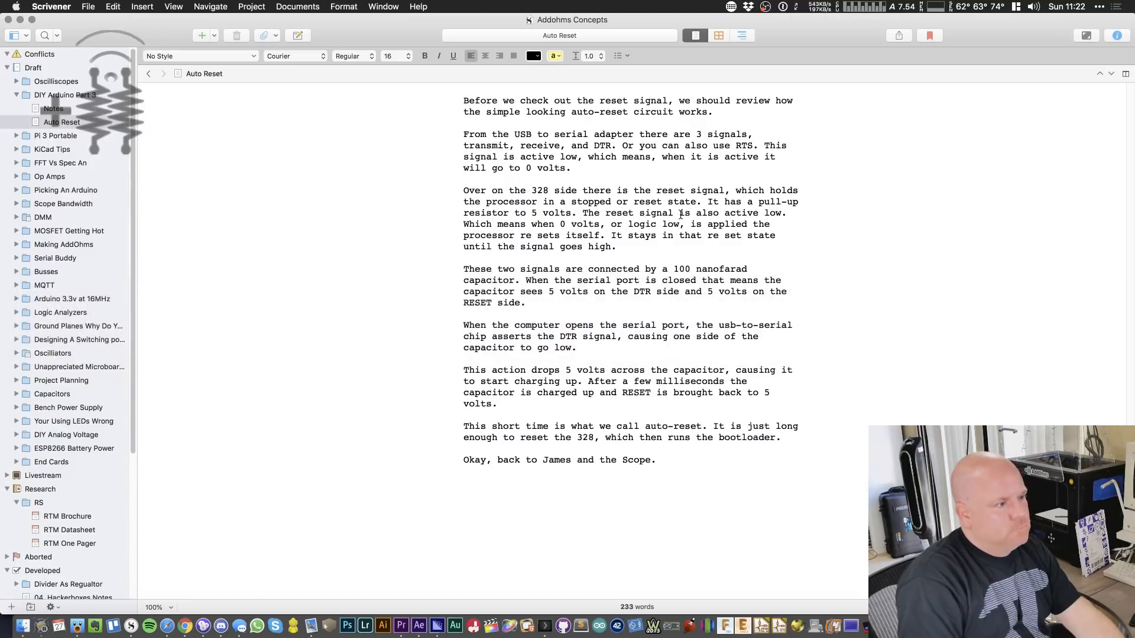
pyautogui.moveTo(592, 211); pyautogui.dragTo(763, 228)
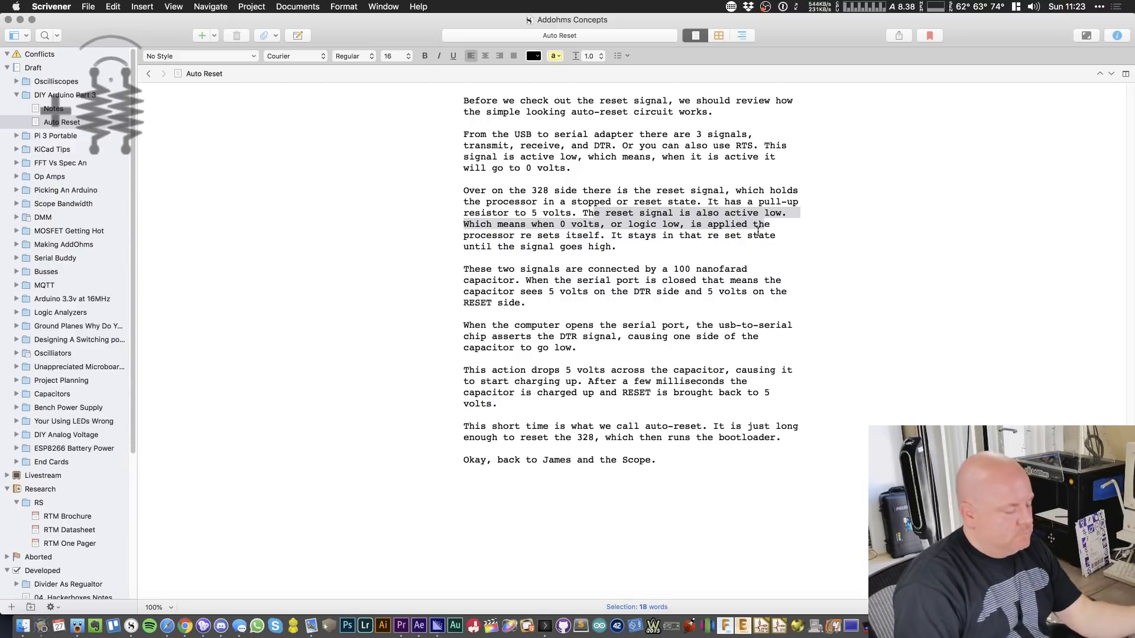
pyautogui.hotkey('ctrl', 'alt', 'Left')
pyautogui.moveTo(447, 225); pyautogui.dragTo(336, 237)
pyautogui.moveTo(191, 248); pyautogui.dragTo(346, 248)
pyautogui.click(689, 479)
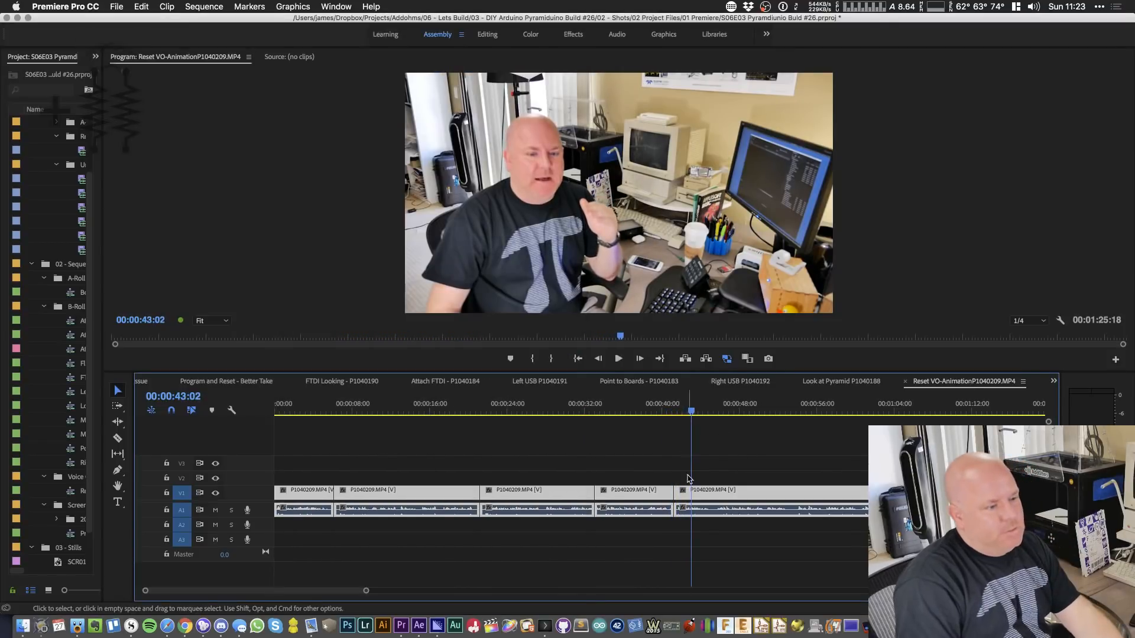
# - Replay the cut after about 00:00:40:00 and check it against the script line "It stays in that re set state until the signal goes high."
pyautogui.click(665, 411)
pyautogui.press('space')
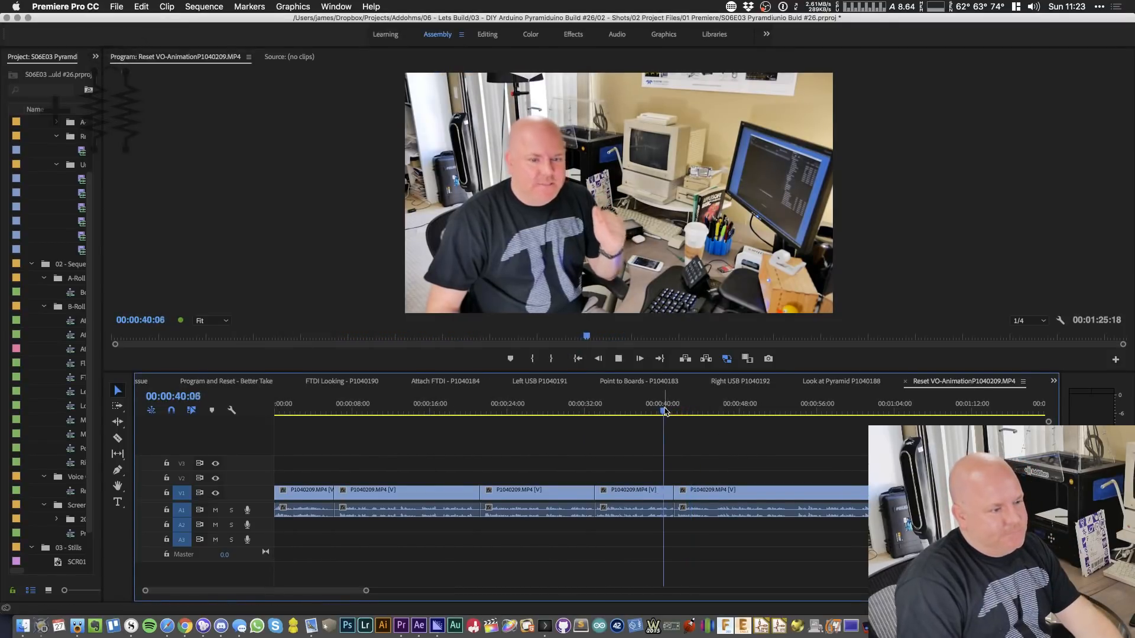
pyautogui.press('space')
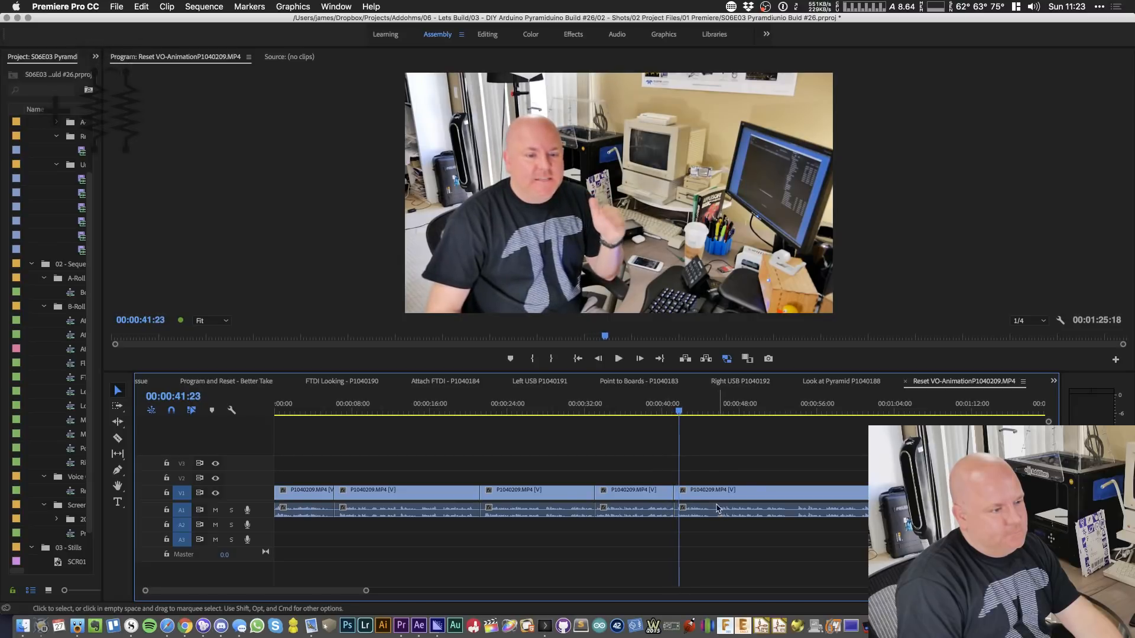
pyautogui.press('super+Tab')
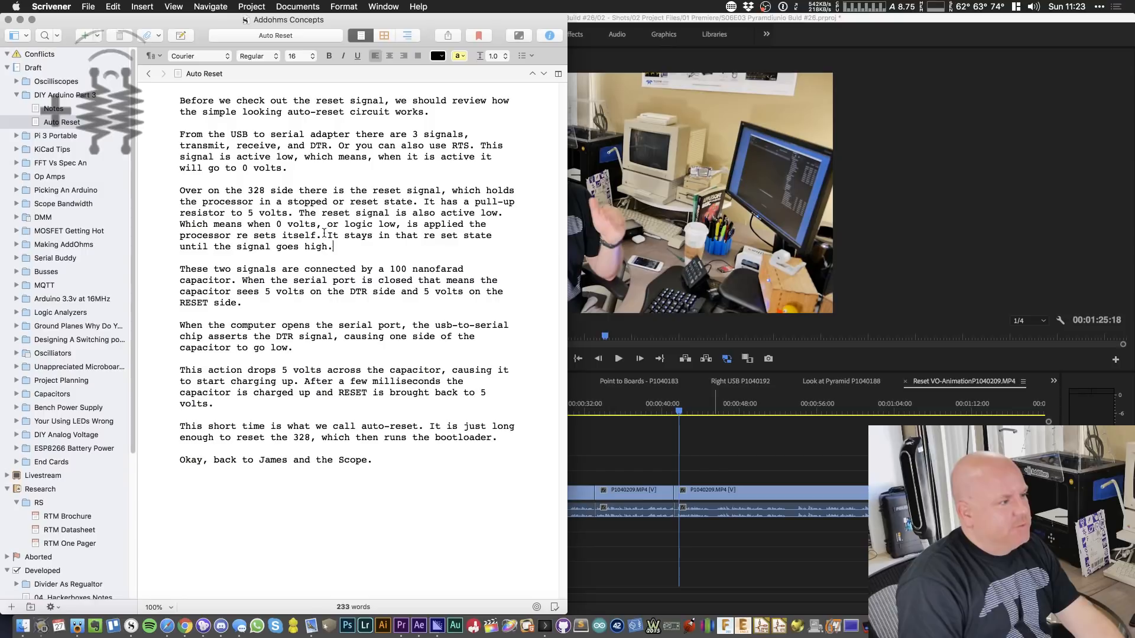
pyautogui.moveTo(324, 233); pyautogui.dragTo(332, 258)
# - Back in Premiere Pro, shift the fifth clip and all after it about 00:00:08:21 later, and extend the fourth clip's end by 00:00:05:18
pyautogui.click(761, 499)
pyautogui.click(708, 494)
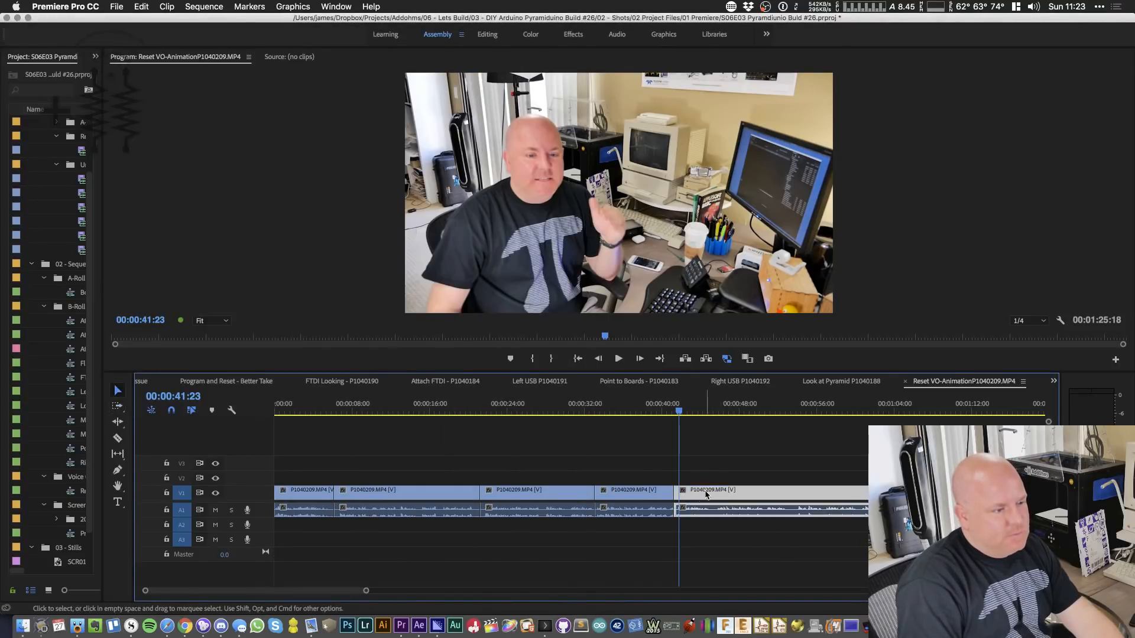
pyautogui.moveTo(708, 494); pyautogui.dragTo(845, 496)
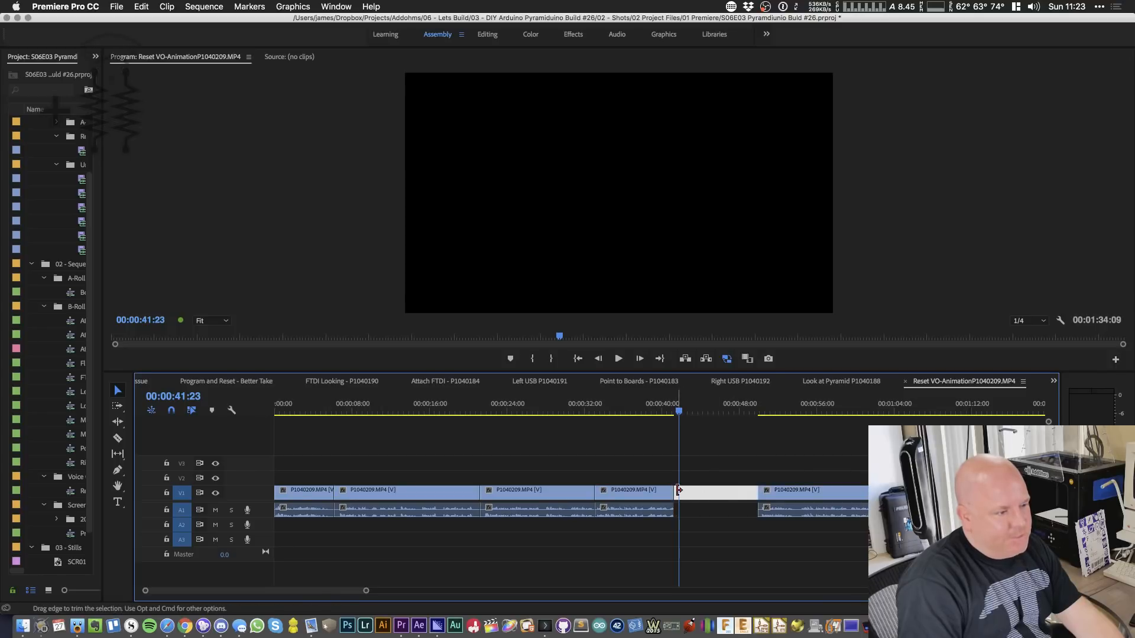
pyautogui.moveTo(676, 492); pyautogui.dragTo(727, 491)
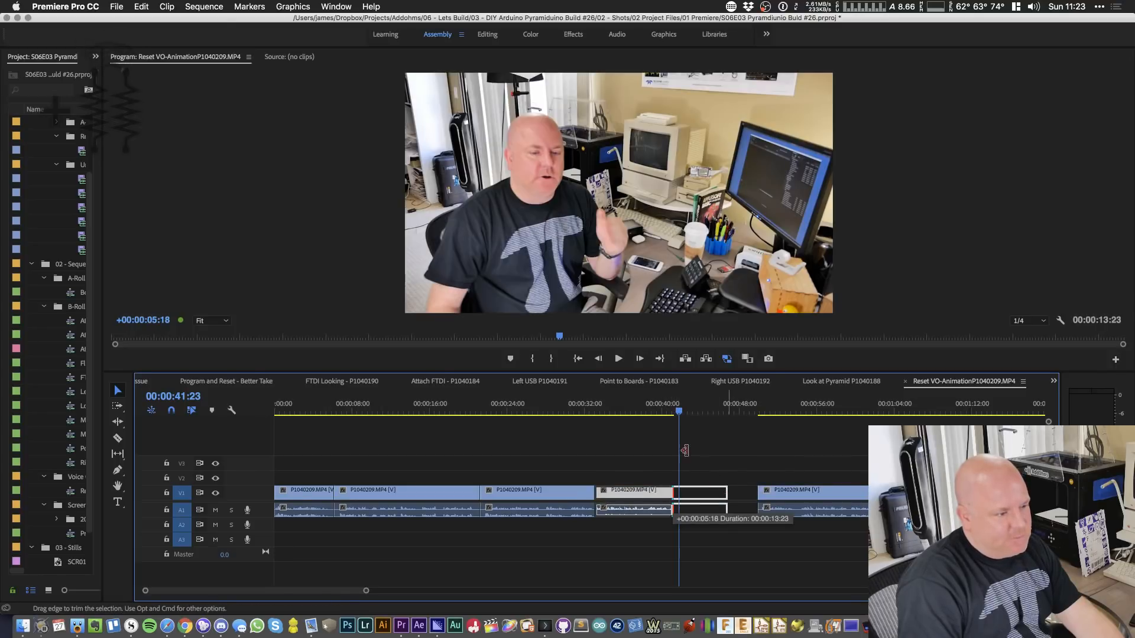
# - Play the extended part of the fourth clip and trim its end to 00:00:42:26
pyautogui.click(657, 412)
pyautogui.press('space')
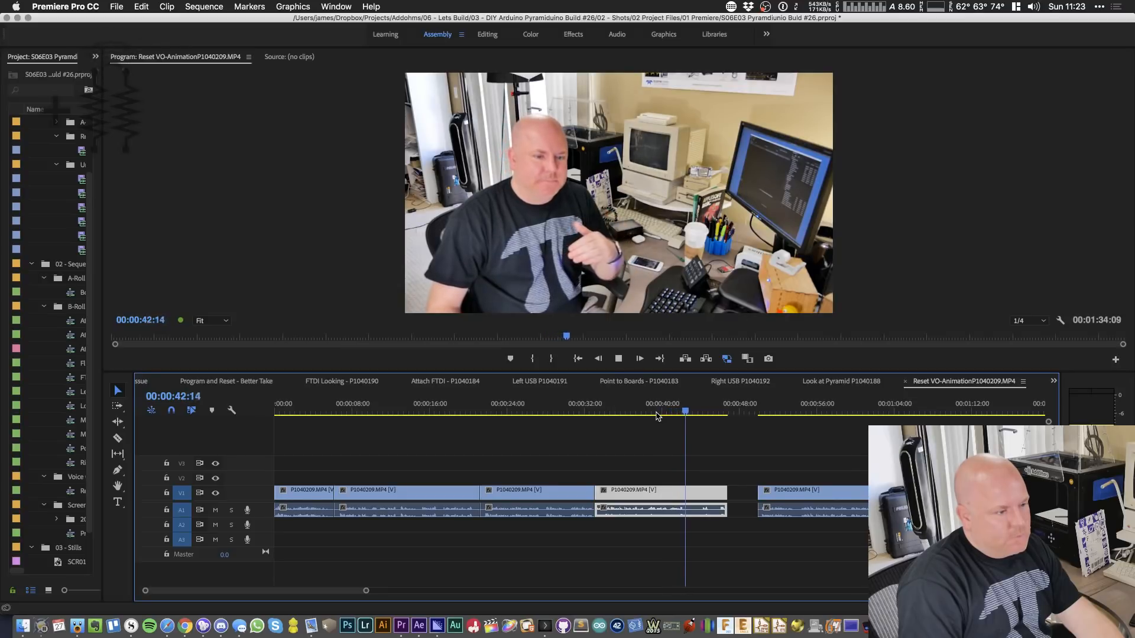
pyautogui.press('space')
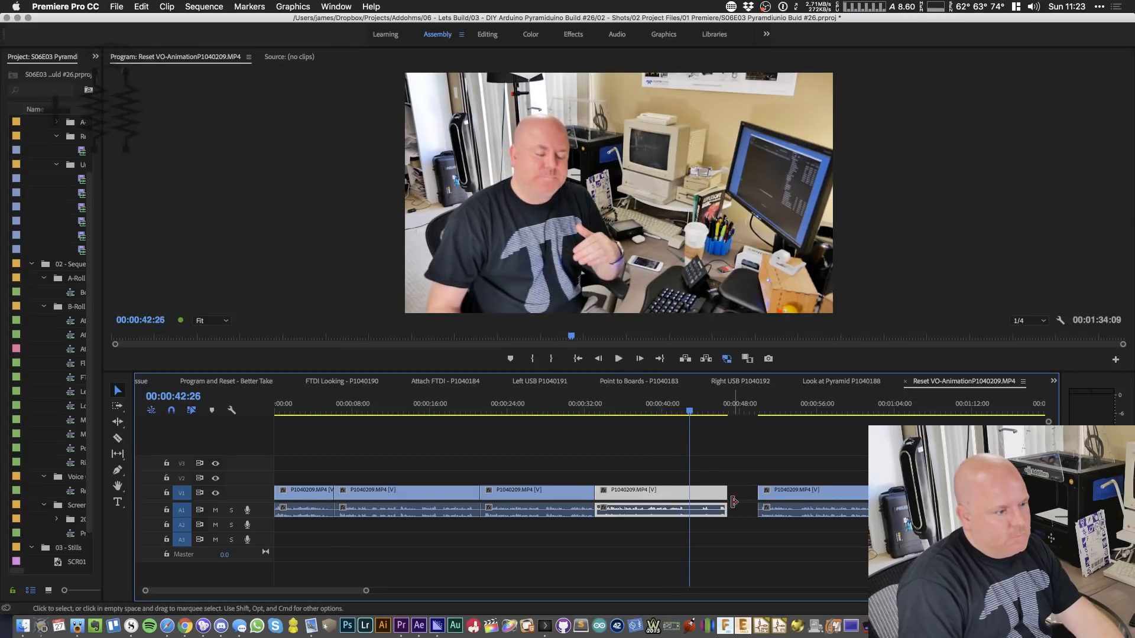
pyautogui.moveTo(727, 494); pyautogui.dragTo(689, 504)
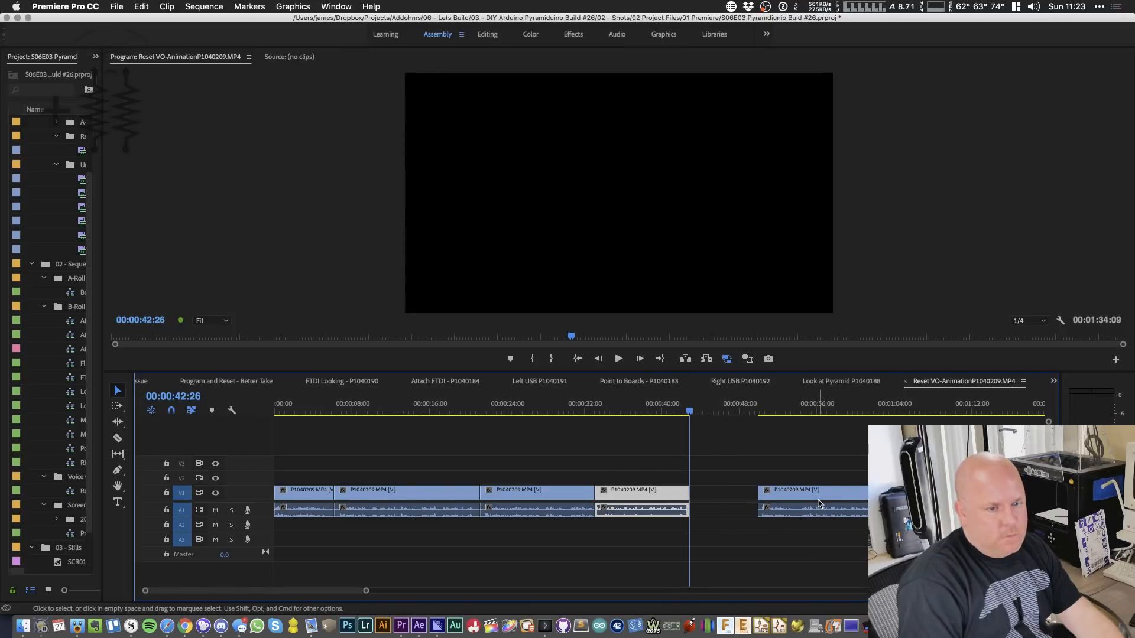
# - Shift all clips after the gap directly against the fourth clip's end at 00:00:42:26
pyautogui.press('a')
pyautogui.click(778, 494)
pyautogui.press('v')
pyautogui.moveTo(815, 489); pyautogui.dragTo(745, 494)
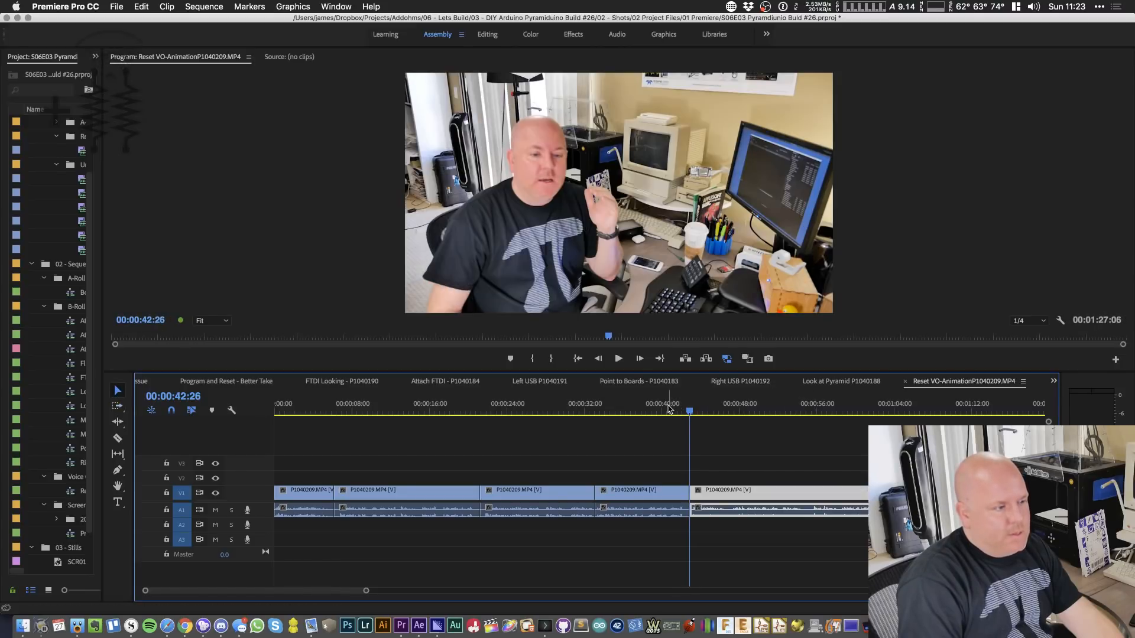
# - Play the rest of the sequence from about 00:00:40:00 while checking each remaining sentence of the Auto Reset script in Scrivener
pyautogui.moveTo(668, 407); pyautogui.dragTo(665, 405)
pyautogui.press('space')
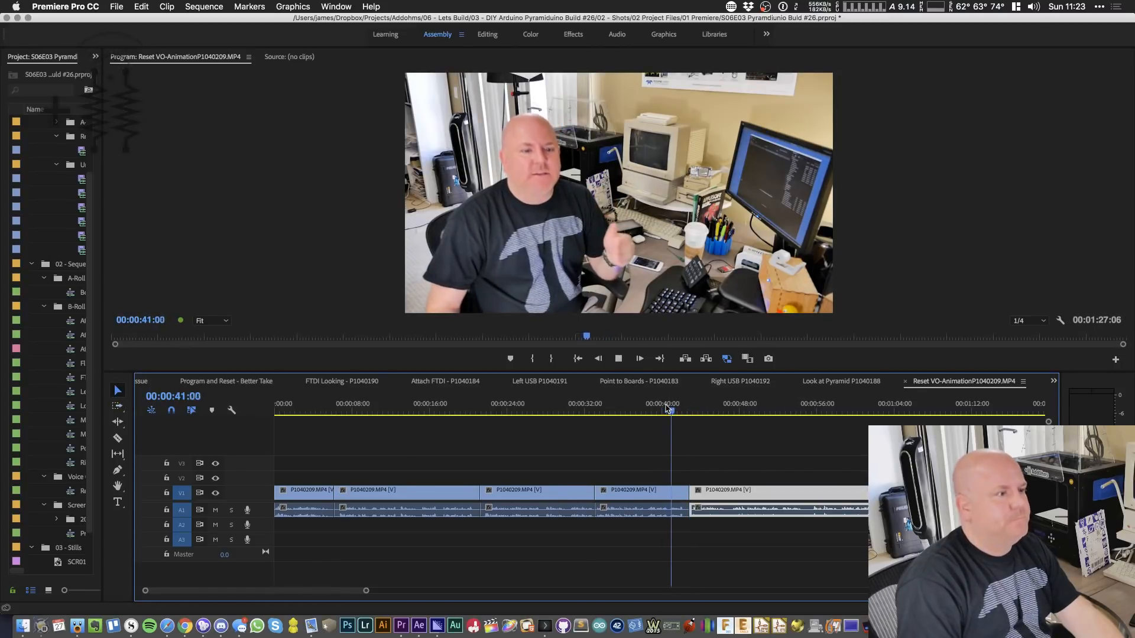
pyautogui.press('super+Tab')
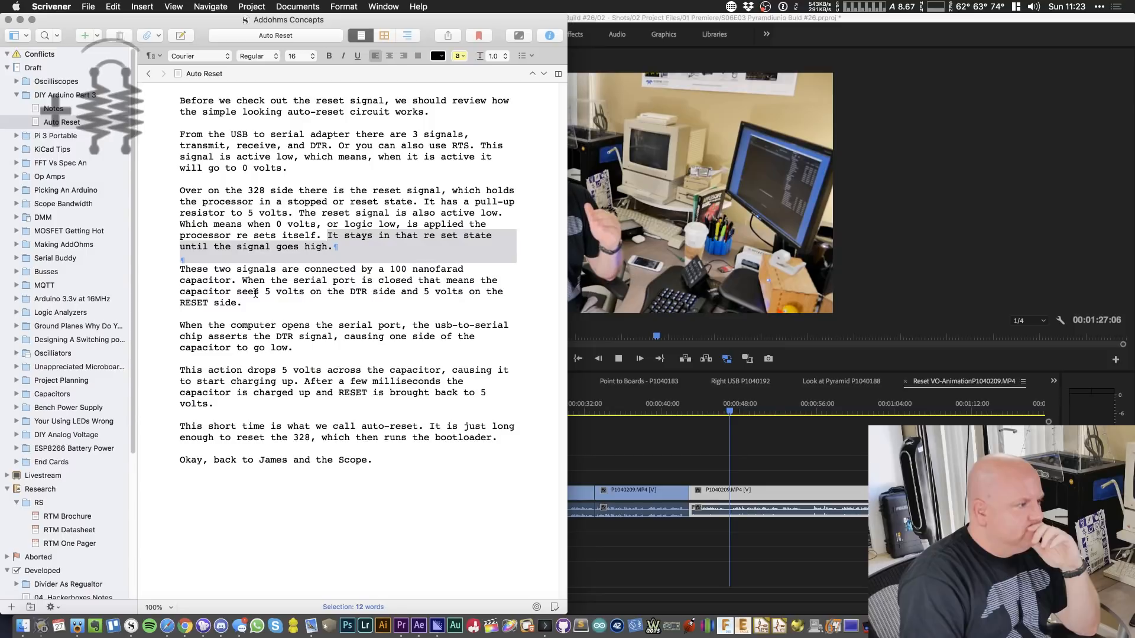
pyautogui.moveTo(244, 282); pyautogui.dragTo(315, 303)
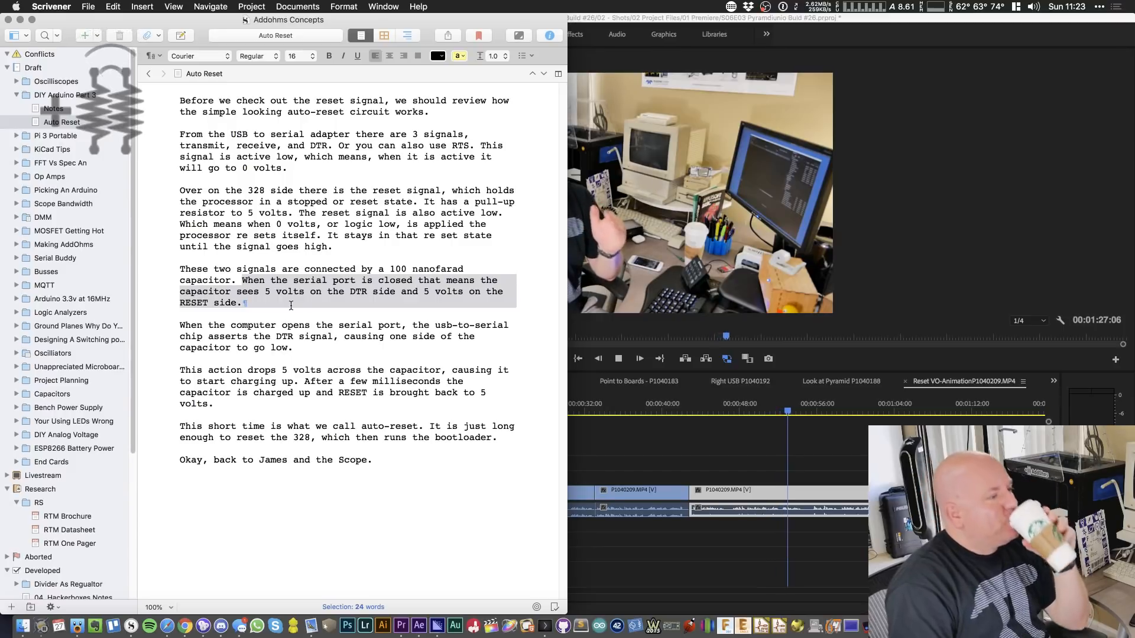
pyautogui.moveTo(180, 326); pyautogui.dragTo(329, 362)
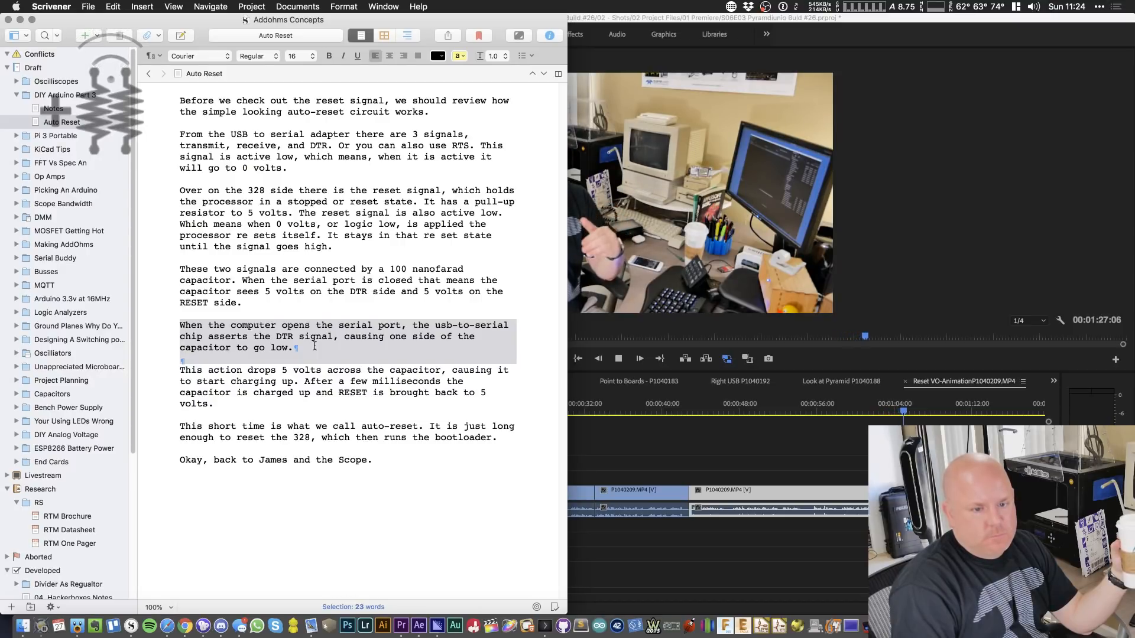
pyautogui.click(291, 400)
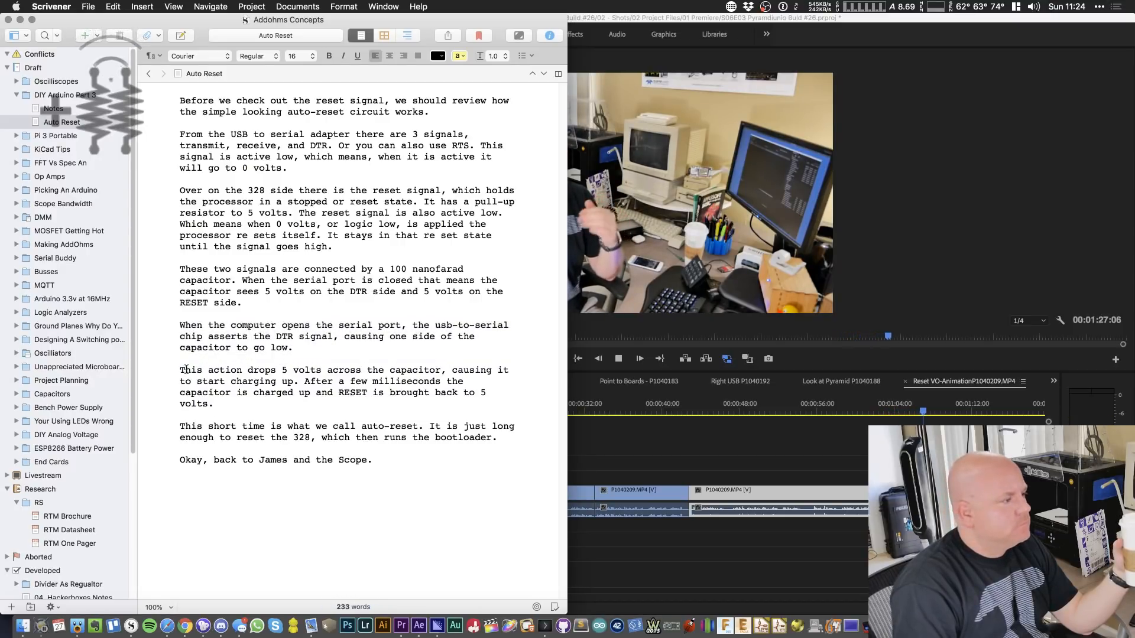
pyautogui.moveTo(181, 370); pyautogui.dragTo(259, 400)
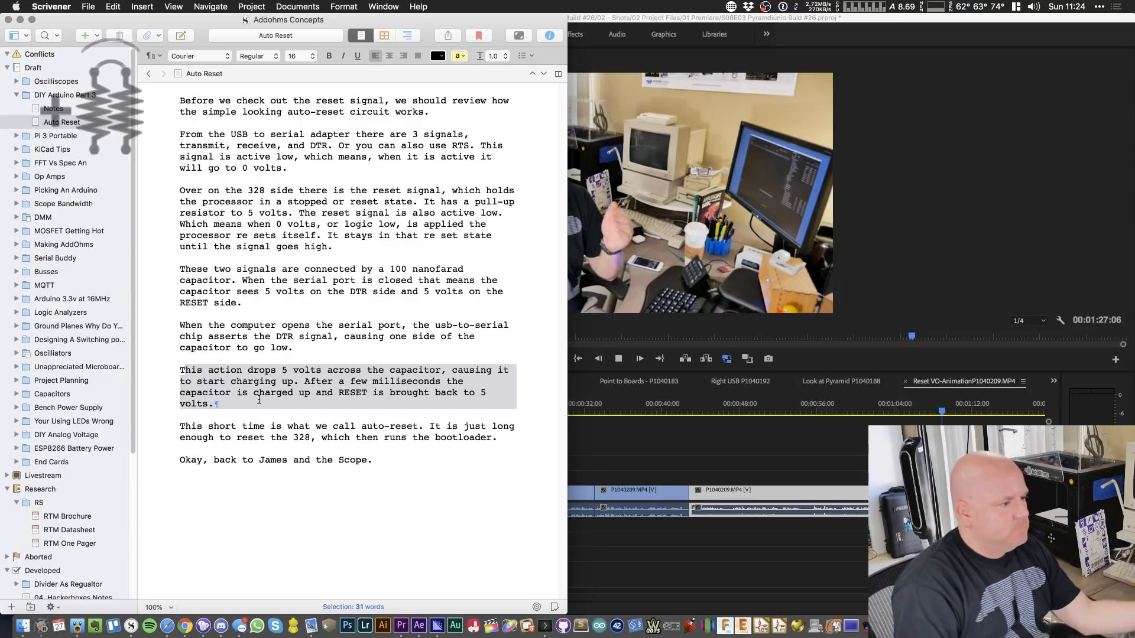
pyautogui.click(259, 388)
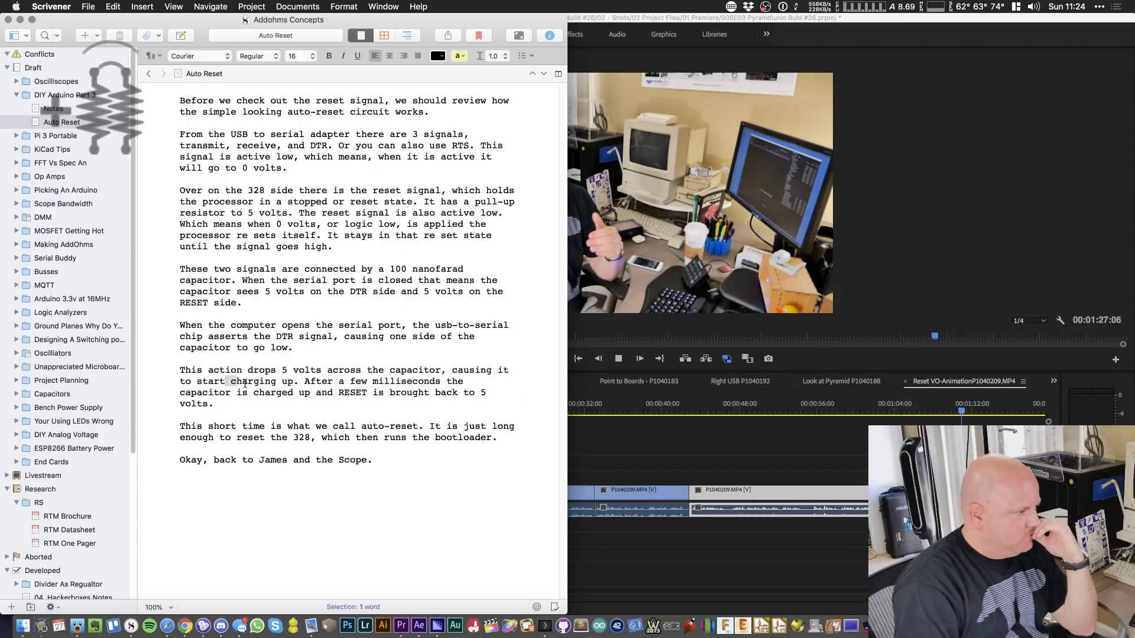
pyautogui.moveTo(305, 381); pyautogui.dragTo(401, 388)
pyautogui.moveTo(388, 397); pyautogui.dragTo(189, 456)
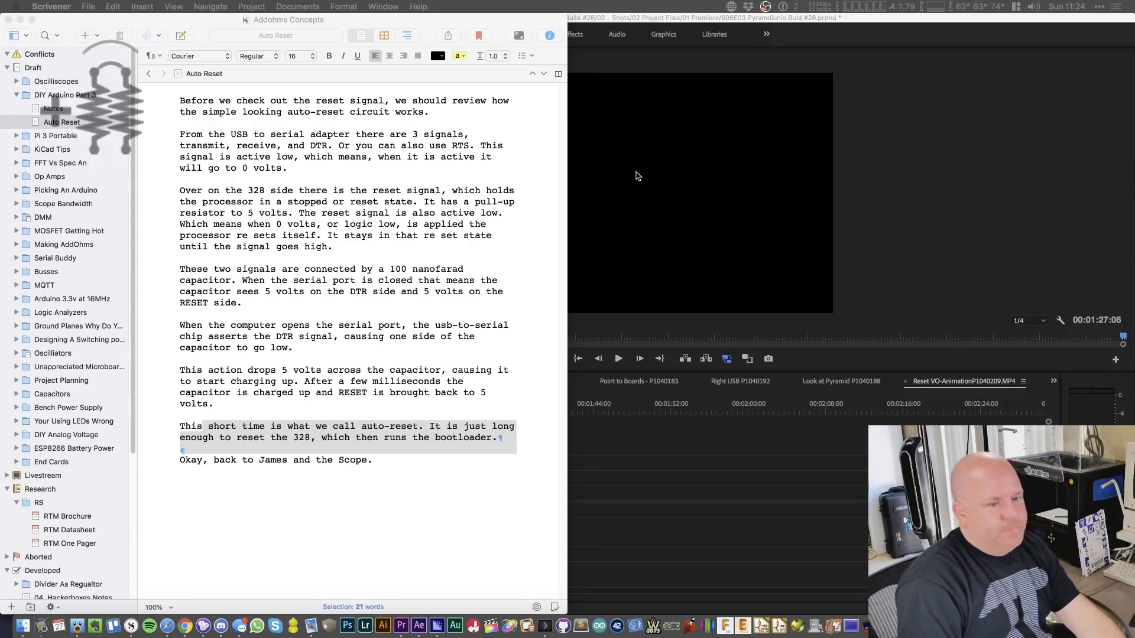
# - Switch back to Premiere Pro, move the playhead to 00:01:19:02 and select the second-to-last clip
pyautogui.click(945, 131)
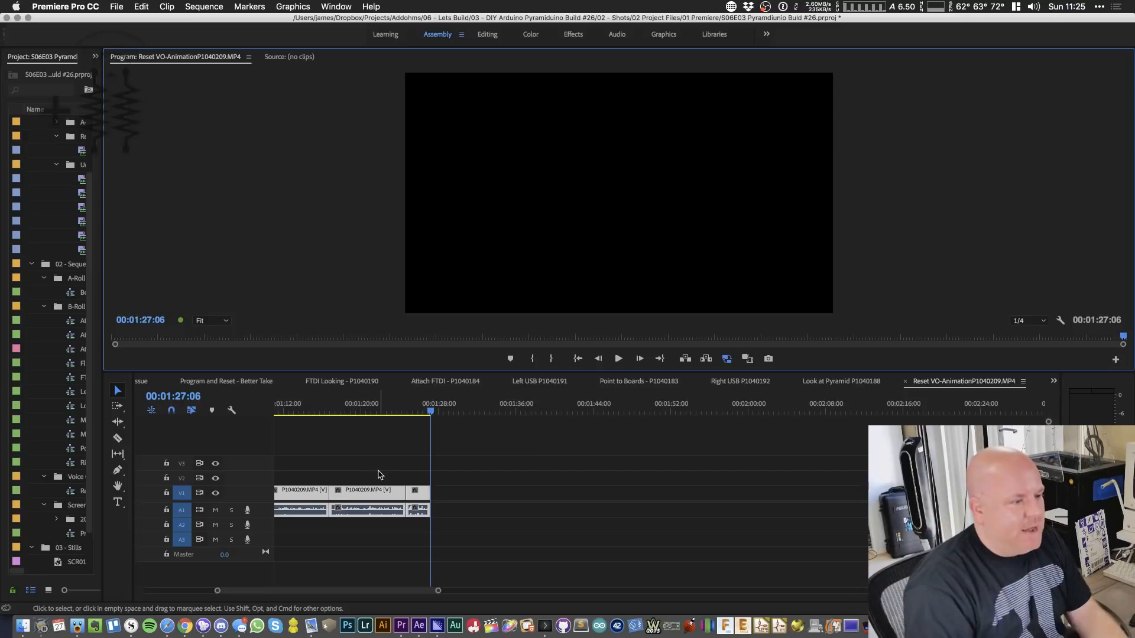
pyautogui.click(439, 424)
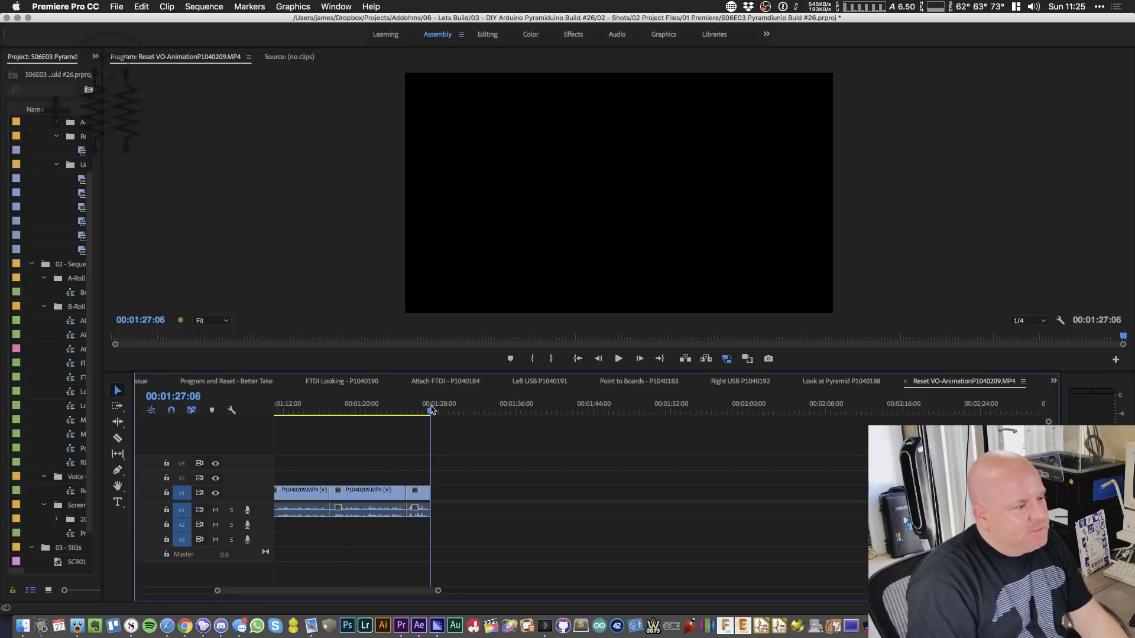
pyautogui.moveTo(431, 411); pyautogui.dragTo(352, 422)
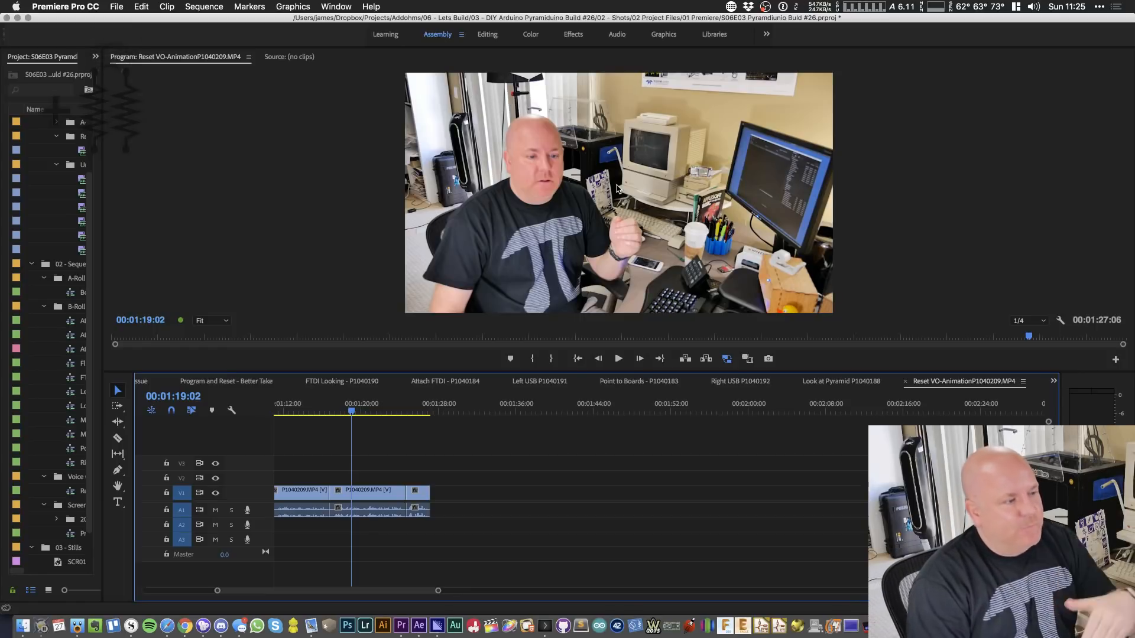
pyautogui.click(389, 492)
# - Switch to the Editing workspace and move the playhead to 00:01:24:01
pyautogui.moveTo(103, 152); pyautogui.dragTo(183, 152)
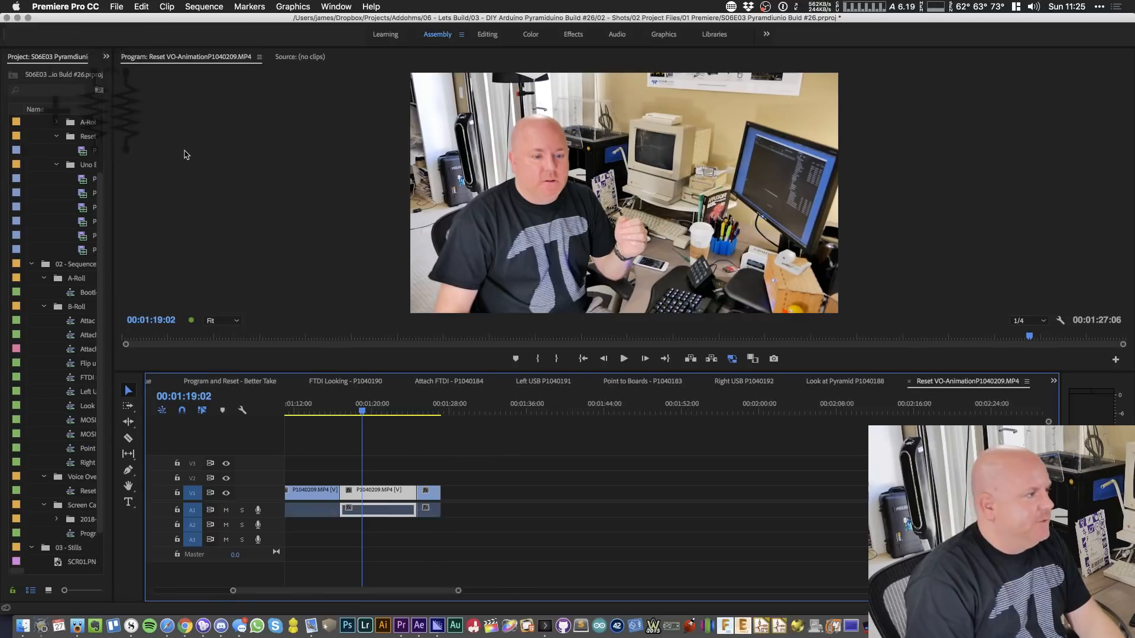
pyautogui.doubleClick(498, 35)
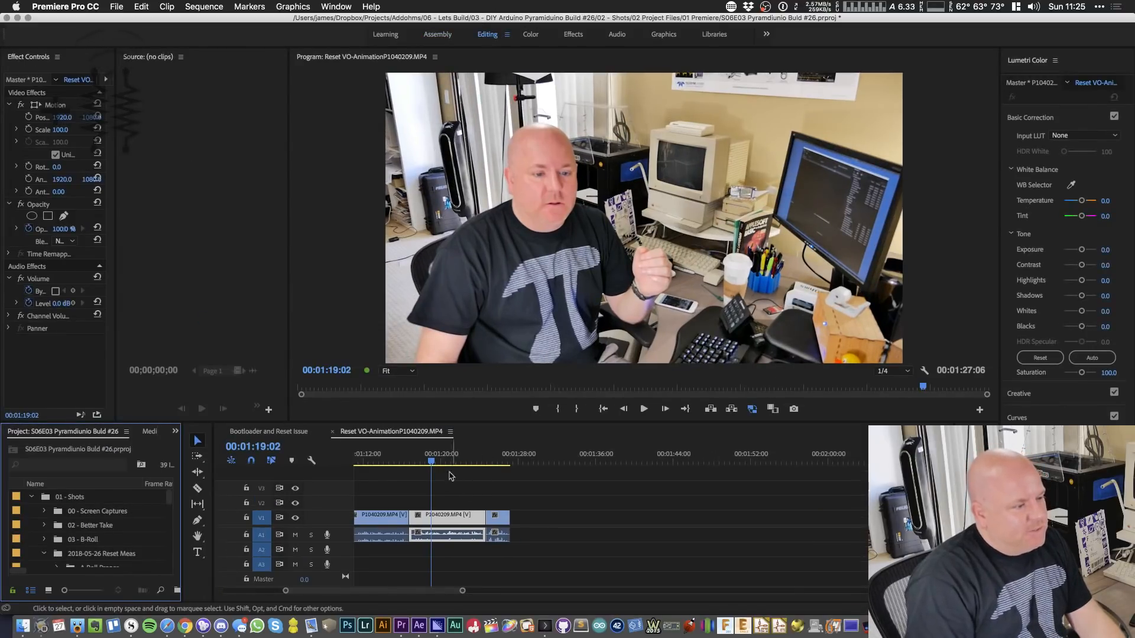
pyautogui.moveTo(495, 464); pyautogui.dragTo(479, 470)
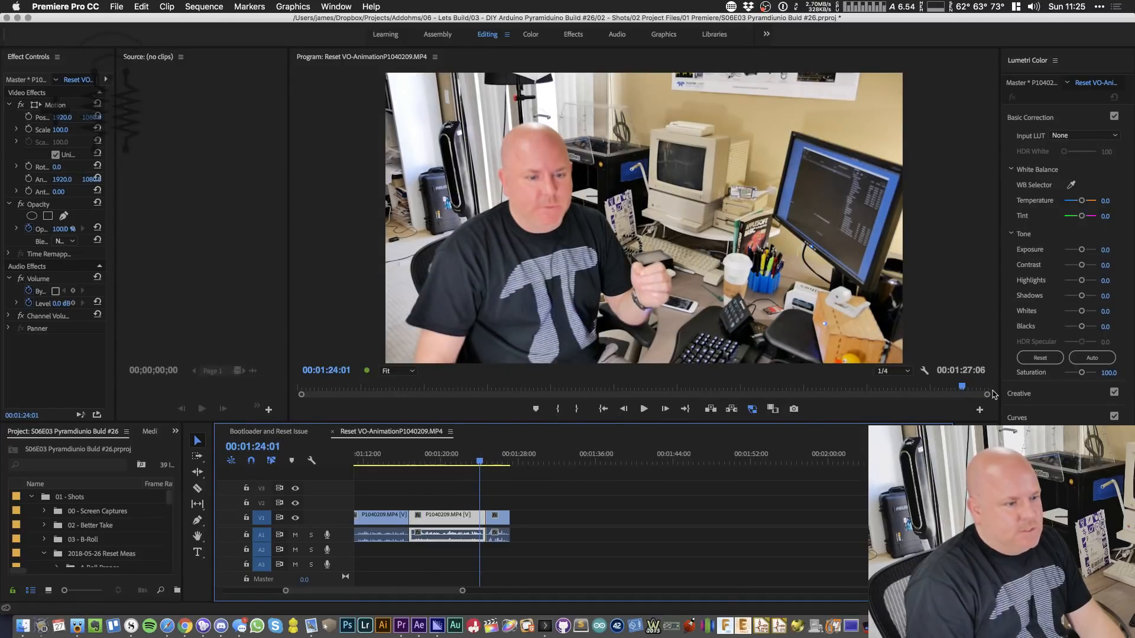
# - Mute the system sound and play the sequence from 00:01:24:01 across the cut into the last clip
pyautogui.press('XF86AudioMute')
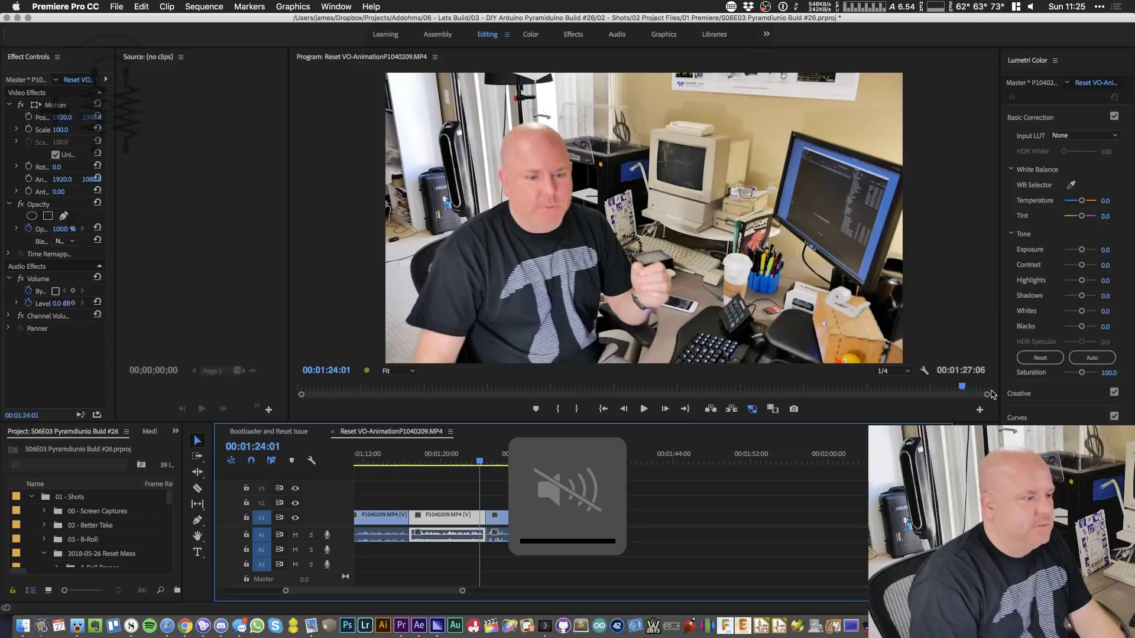
pyautogui.press('space')
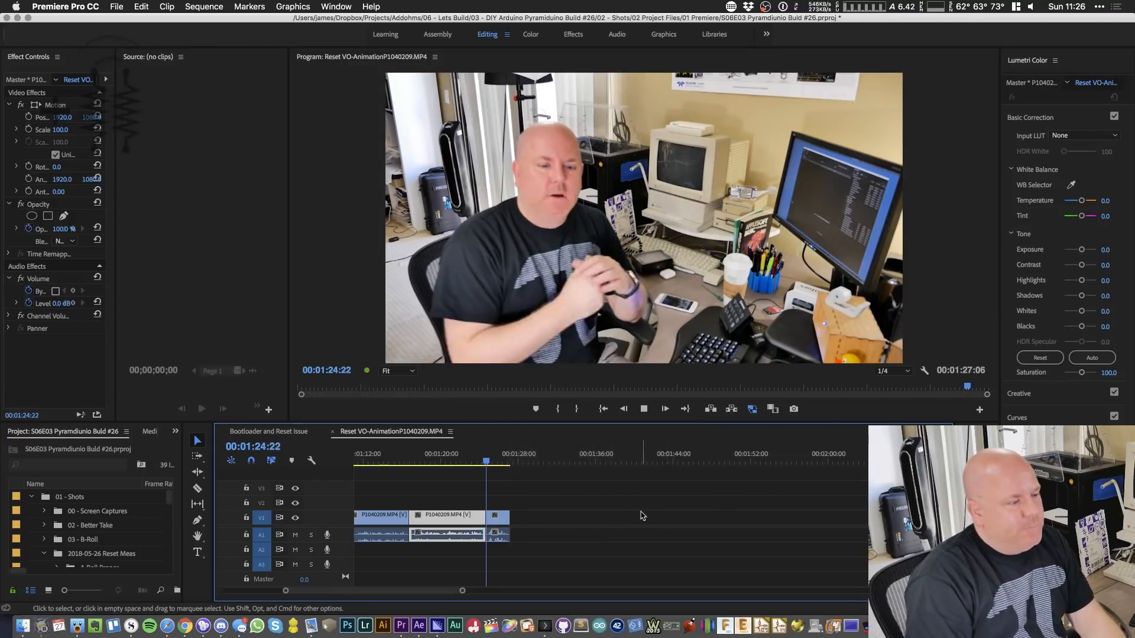
pyautogui.press('space')
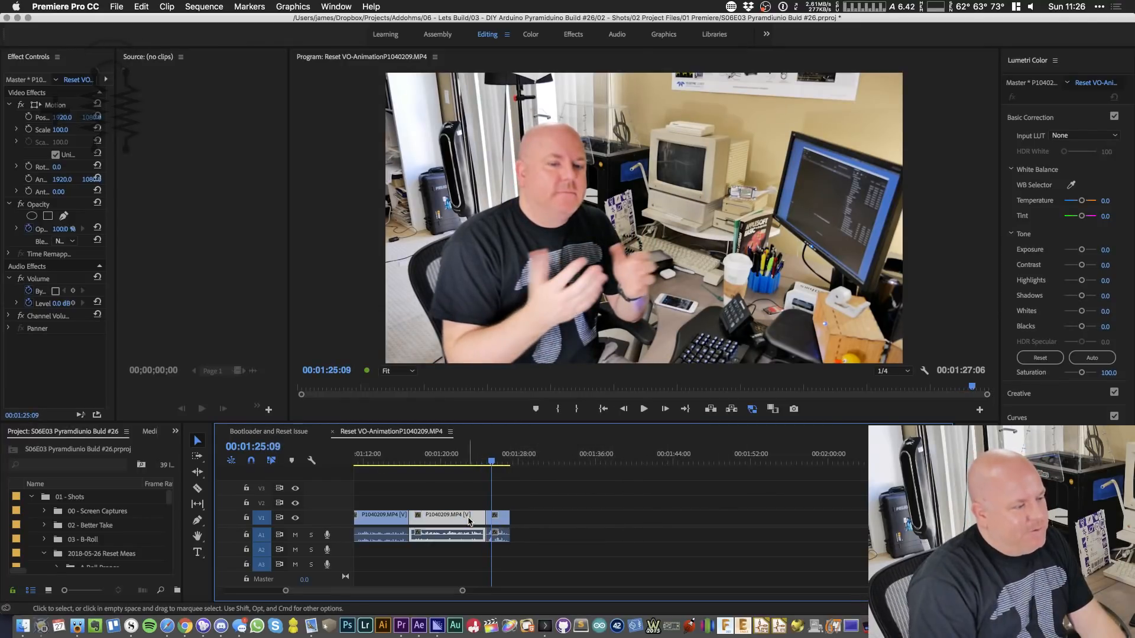
# - Set the second-to-last clip's scale to 150 and shift its horizontal position to about 2316, then play across the following cut
pyautogui.click(64, 130)
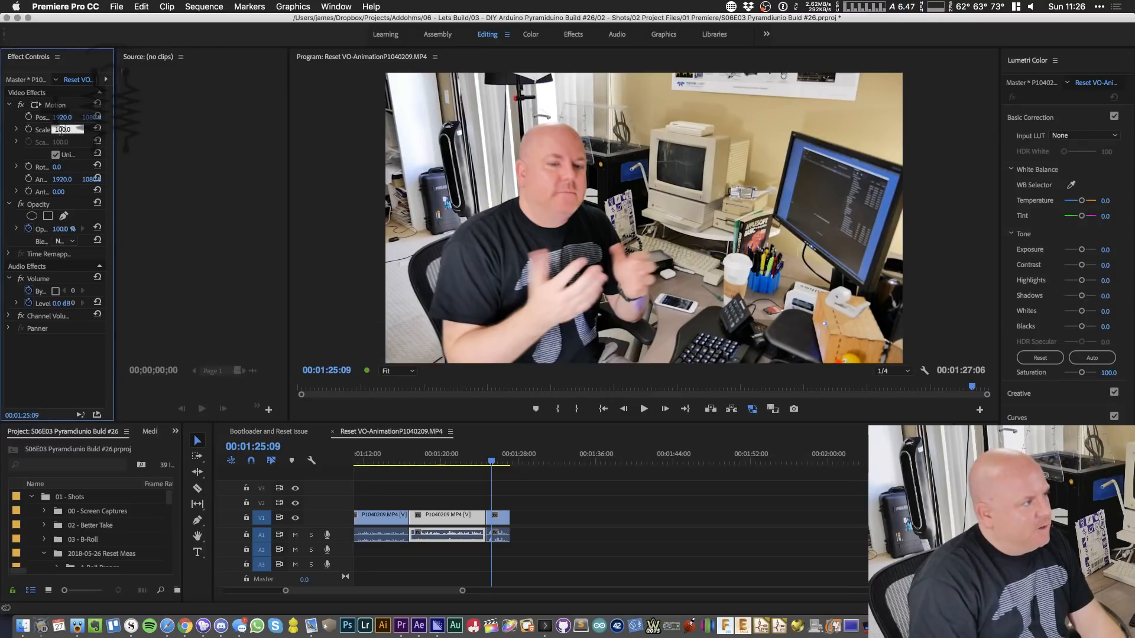
pyautogui.write('150')
pyautogui.press('Return')
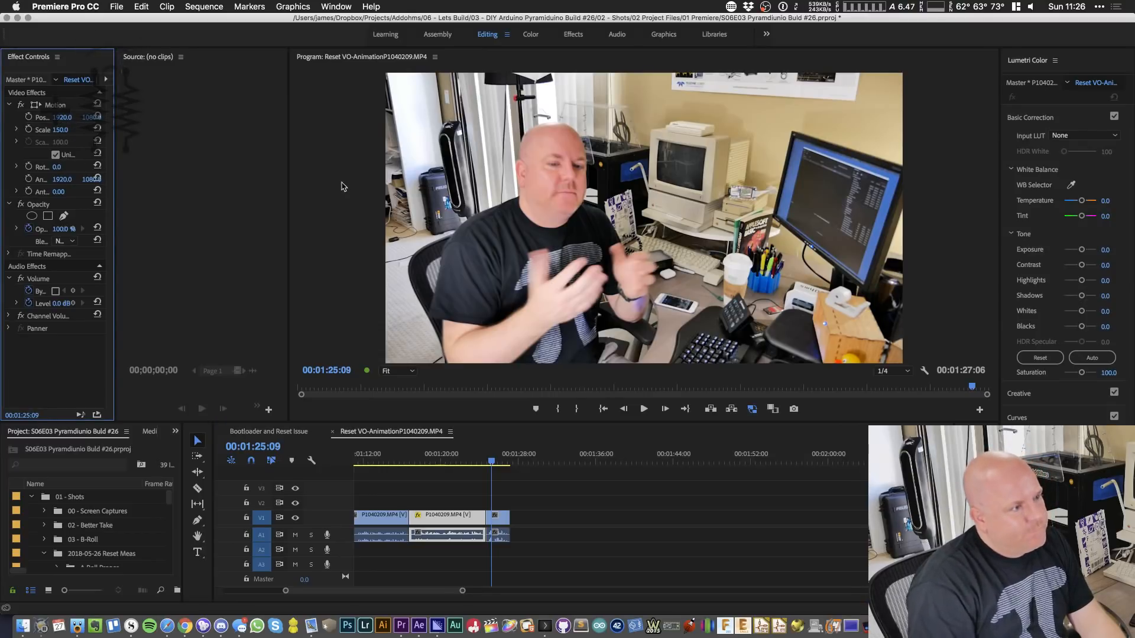
pyautogui.click(474, 461)
pyautogui.click(557, 229)
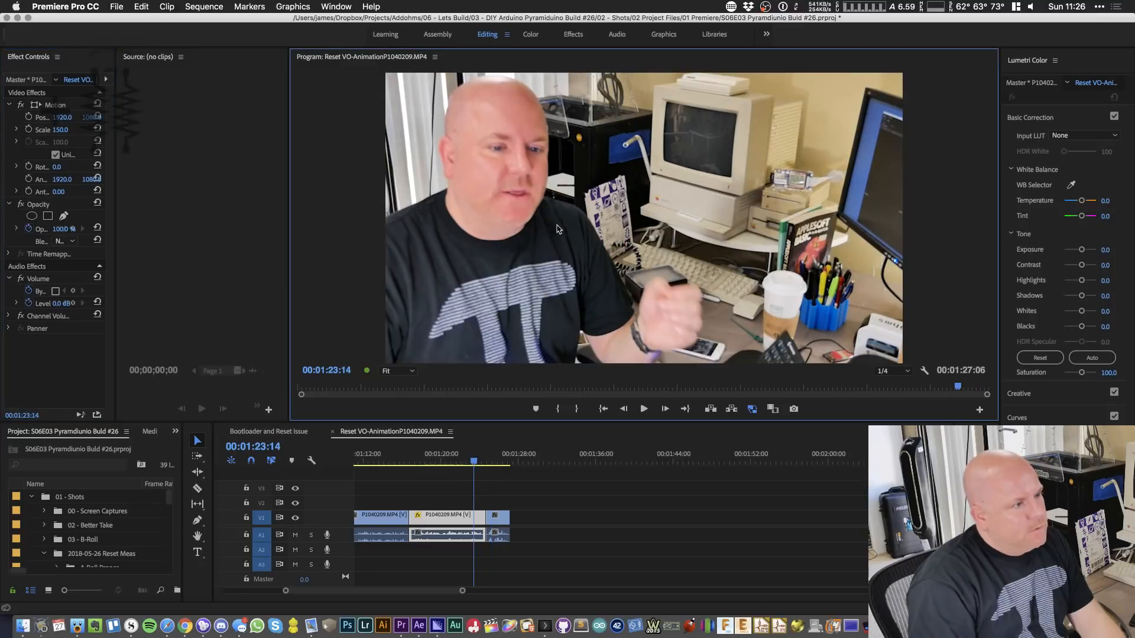
pyautogui.moveTo(62, 118); pyautogui.dragTo(108, 118)
pyautogui.press('space')
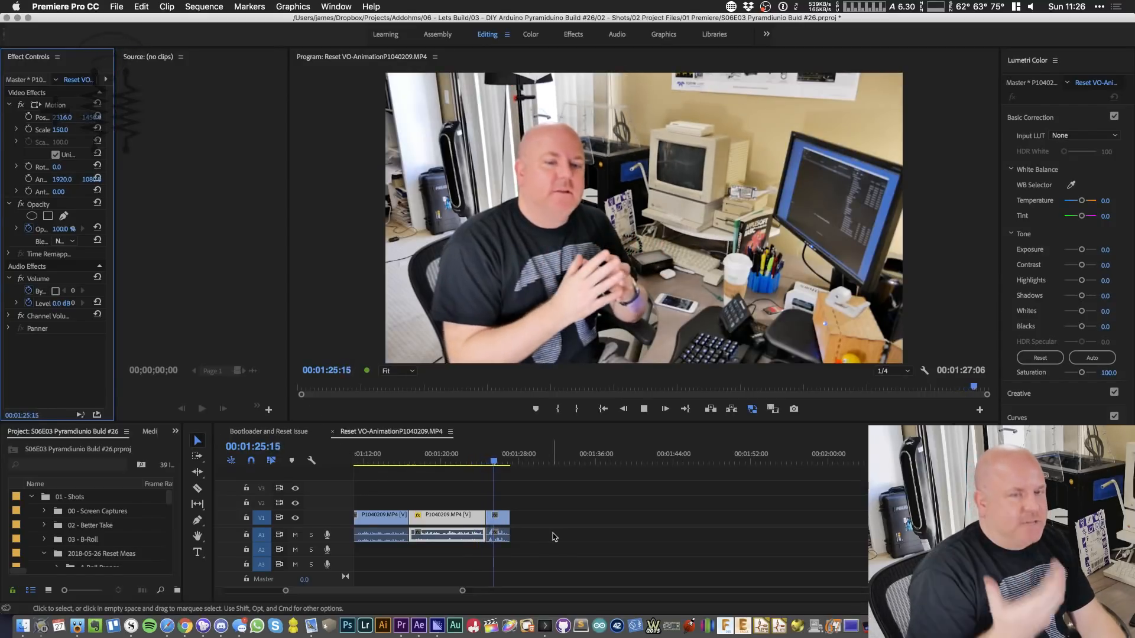
pyautogui.press('space')
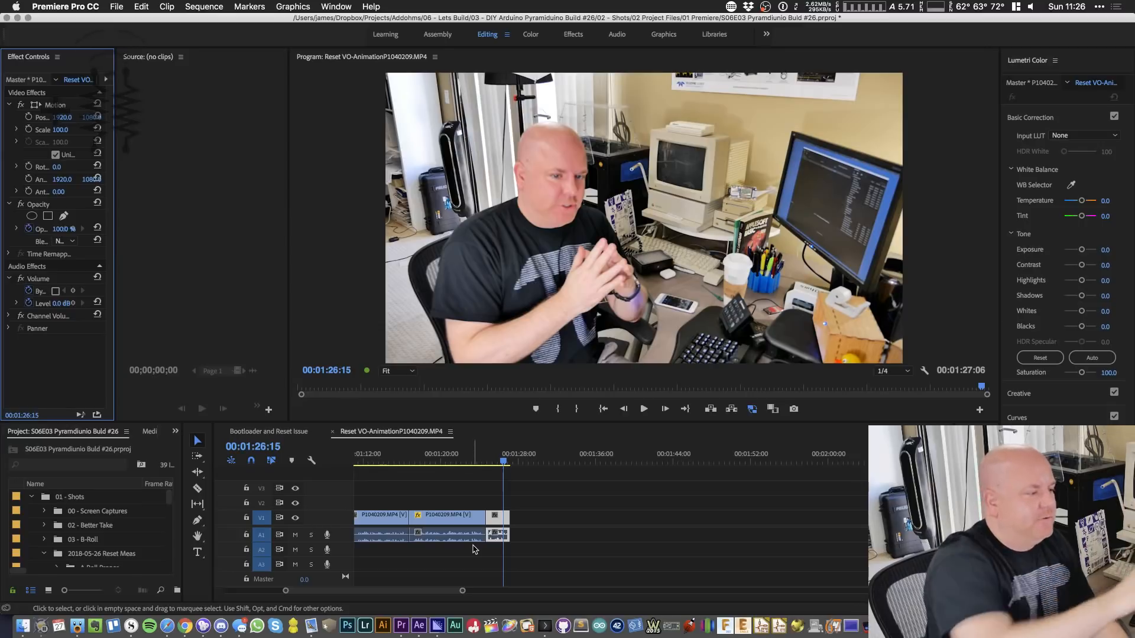
# - Switch to the Assembly workspace and select the Voice Overs bin under 02 - Sequences in a widened project list
pyautogui.click(433, 35)
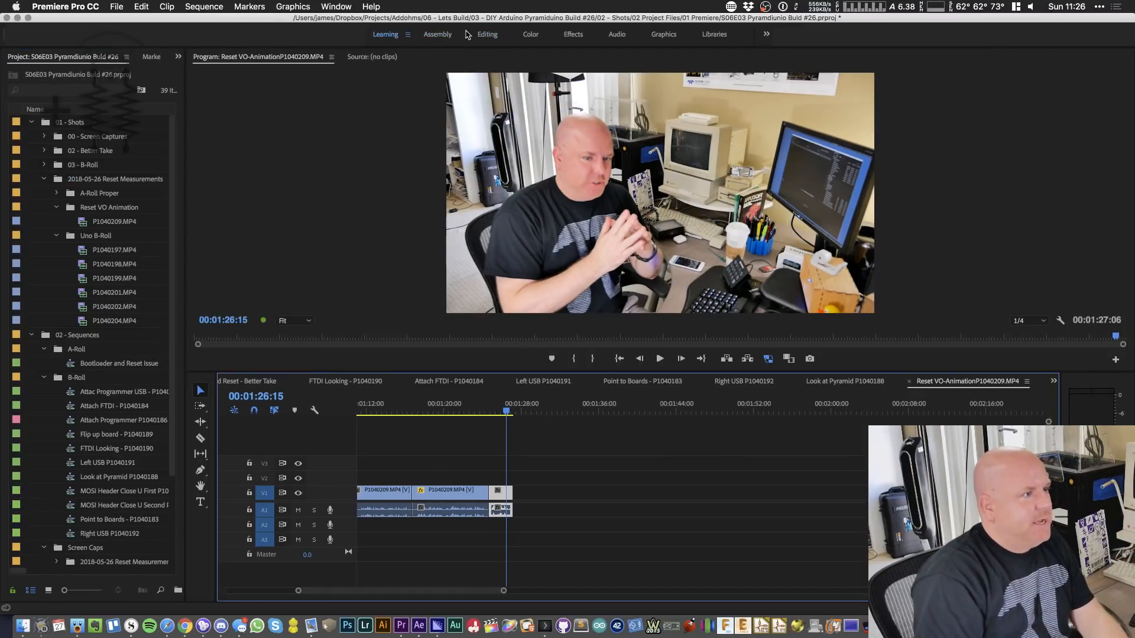
pyautogui.click(393, 40)
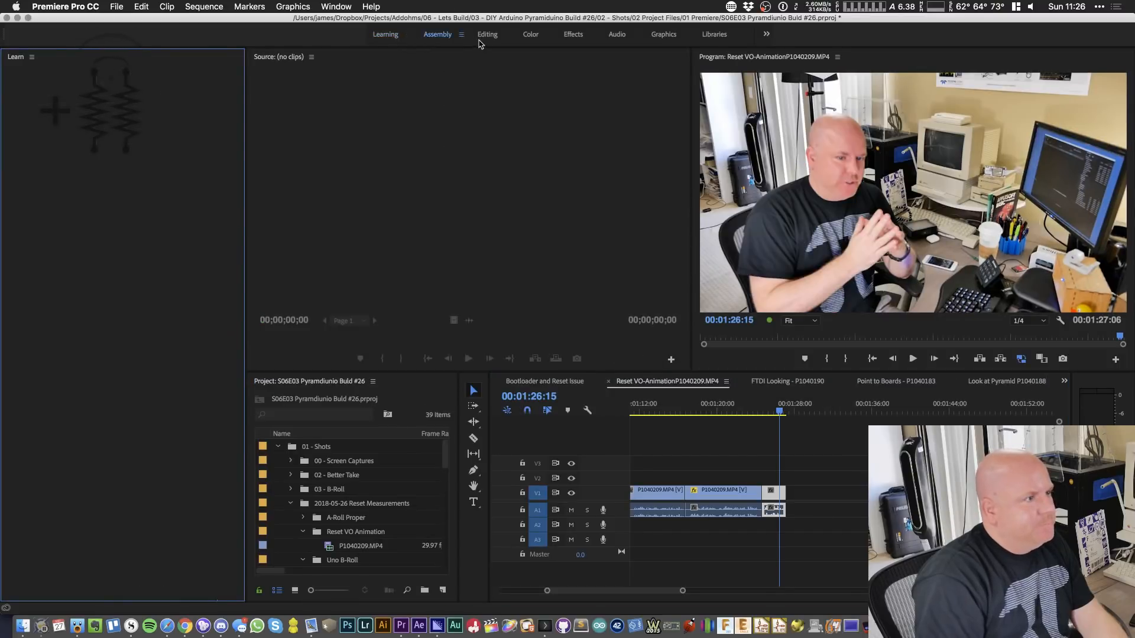
pyautogui.click(442, 37)
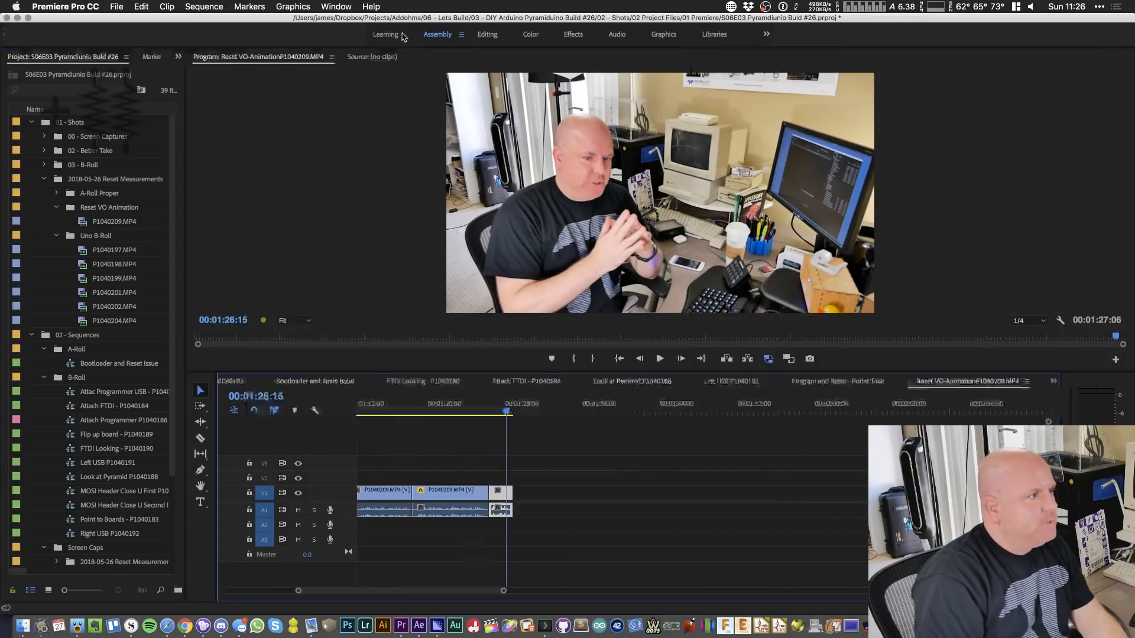
pyautogui.click(88, 336)
pyautogui.scroll(-4, 86, 361)
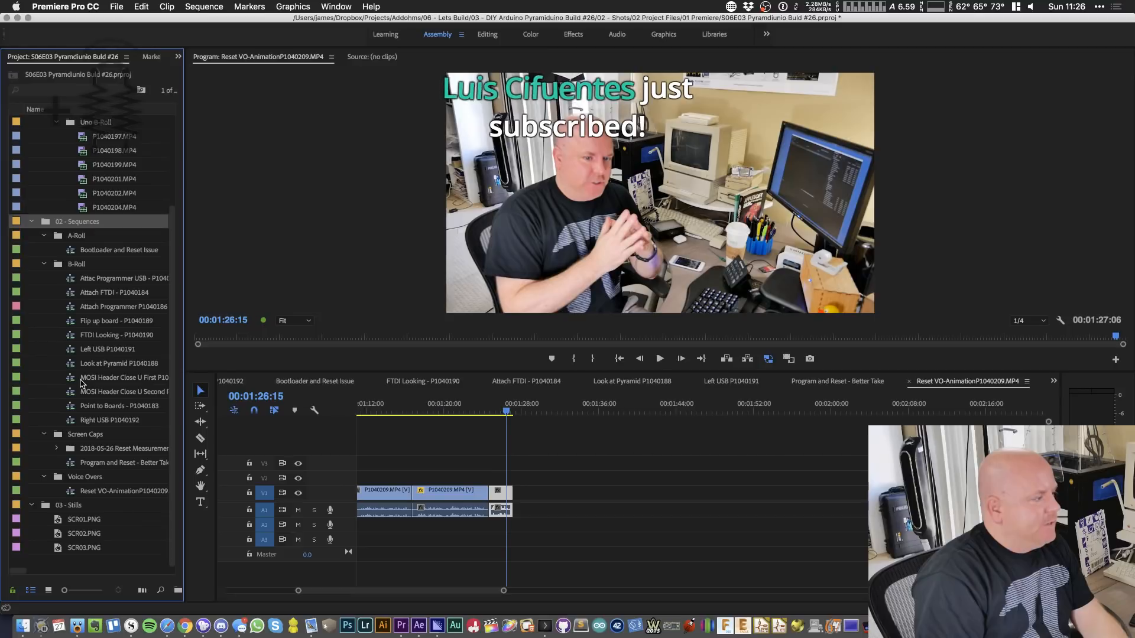
pyautogui.click(89, 477)
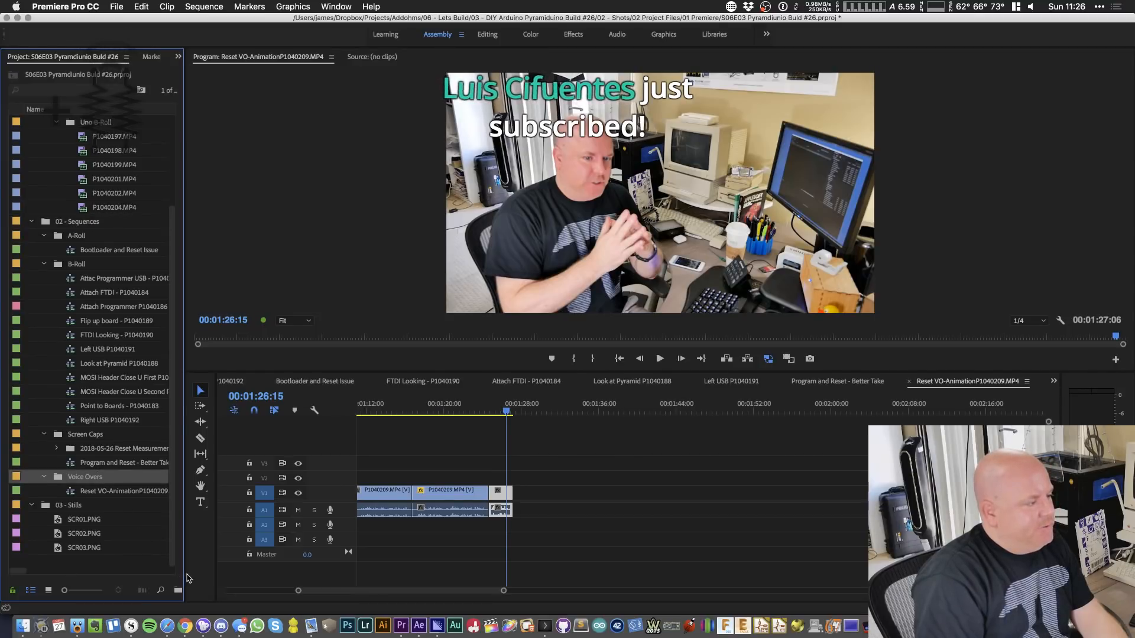
pyautogui.moveTo(187, 578); pyautogui.dragTo(233, 583)
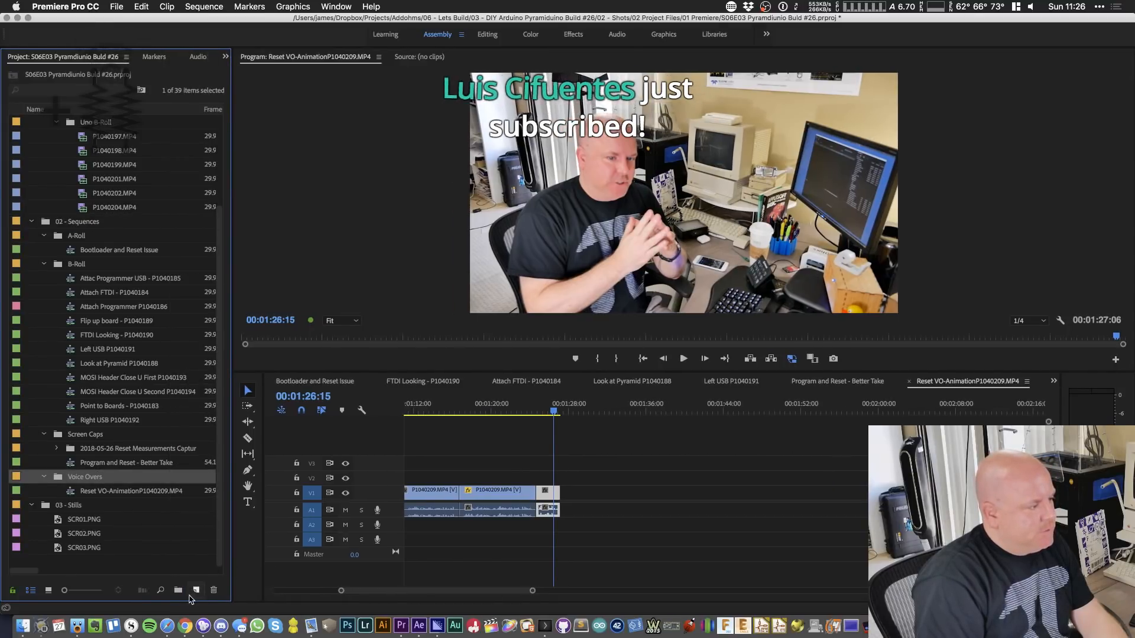
# - Create a sequence named Reset VO-AE-1080p in the Voice Overs bin using the RED R3D 1080p 16x9 29.97 preset
pyautogui.click(196, 590)
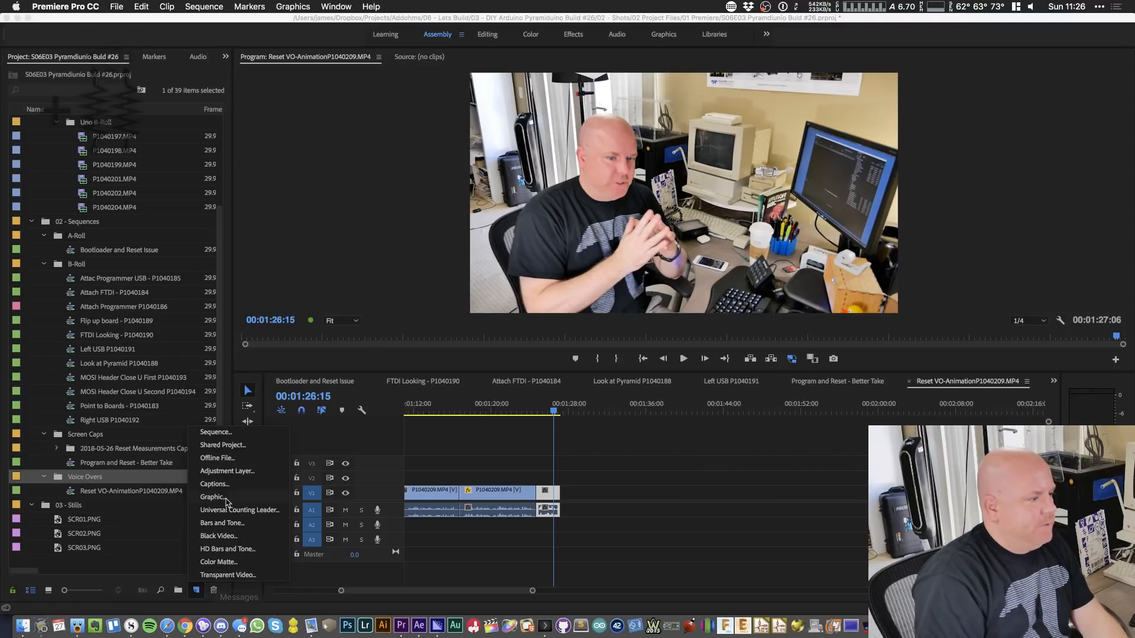
pyautogui.click(228, 435)
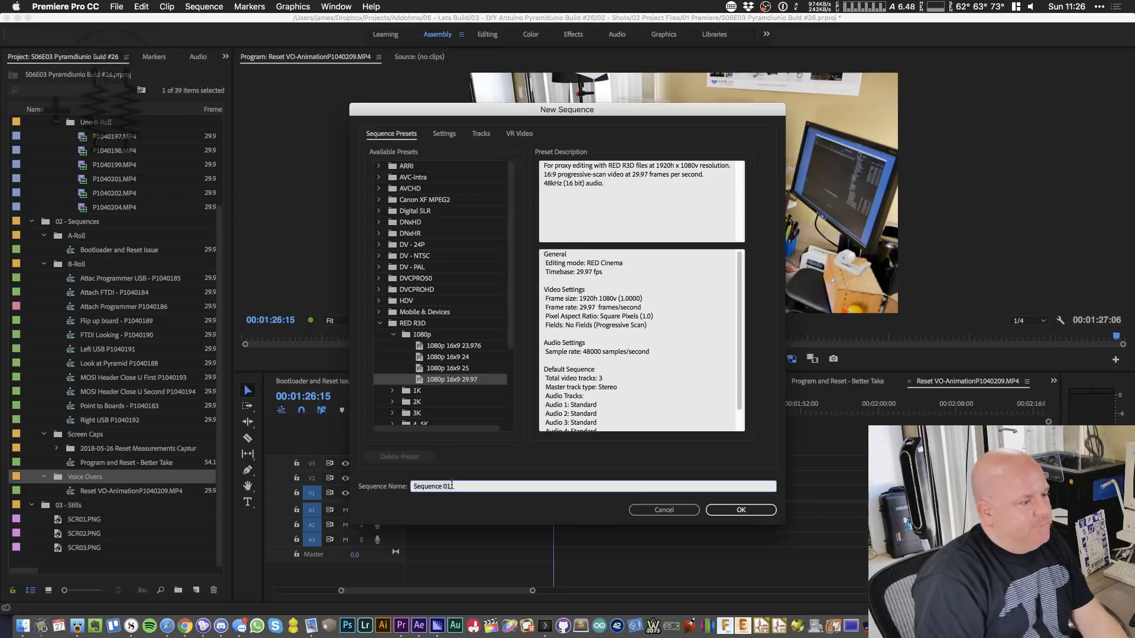
pyautogui.tripleClick(460, 485)
pyautogui.write('RE')
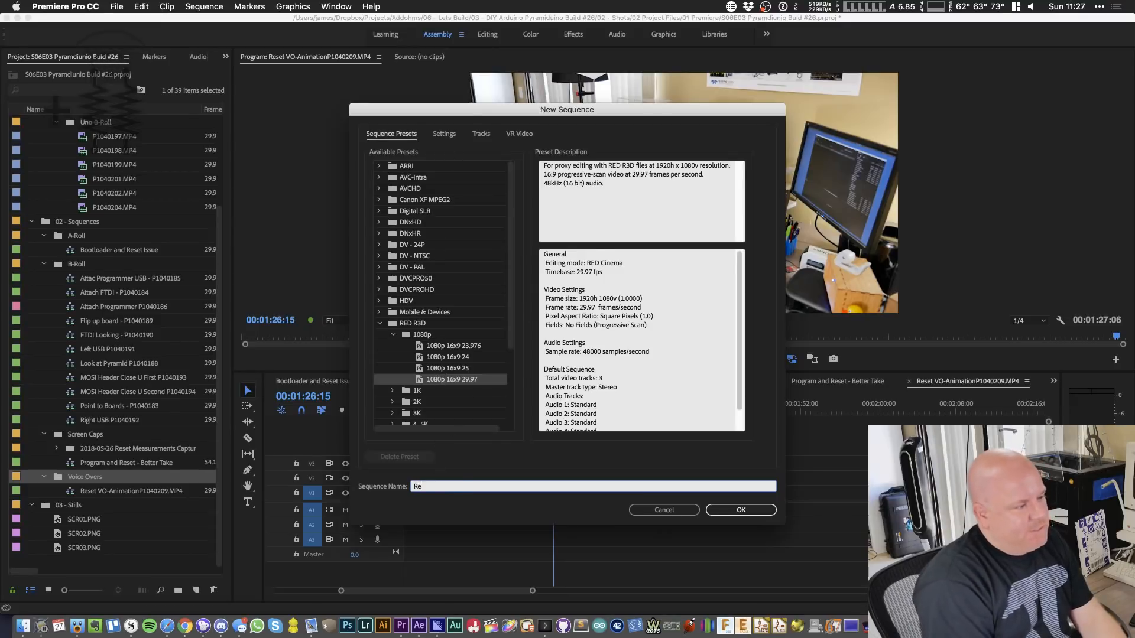
pyautogui.write('seet VO')
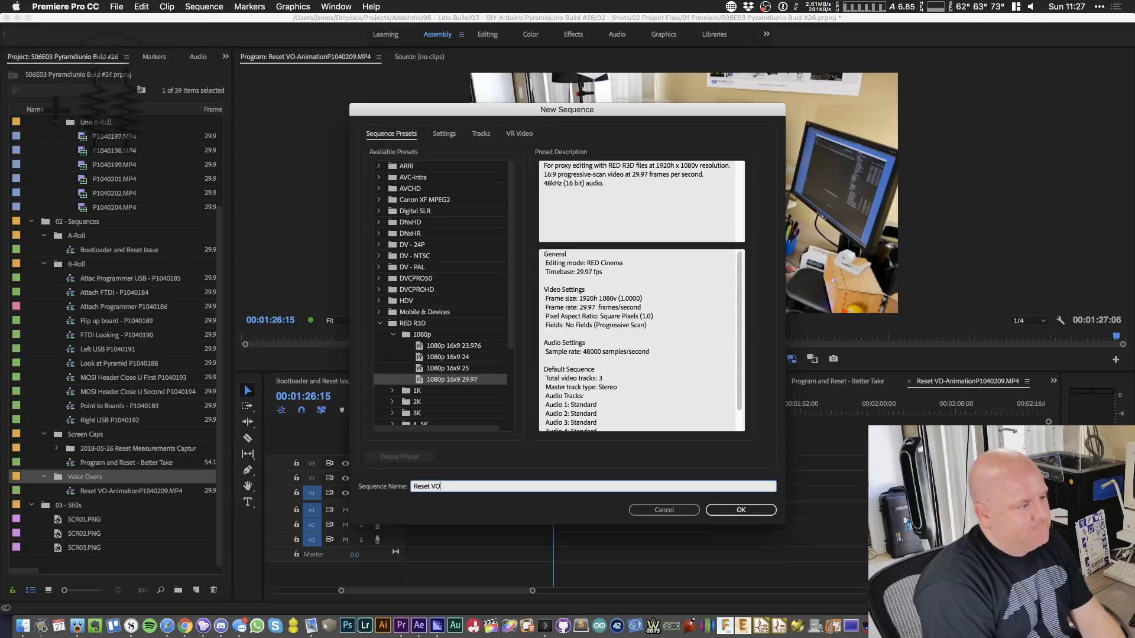
pyautogui.write('0-')
pyautogui.write('AE-')
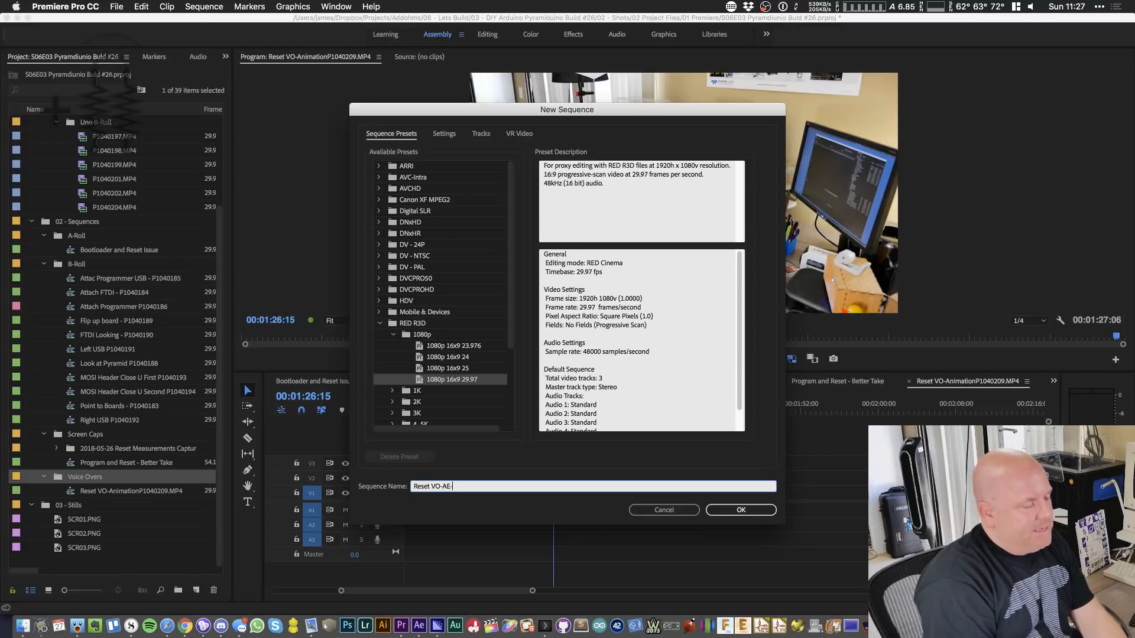
pyautogui.write('1080')
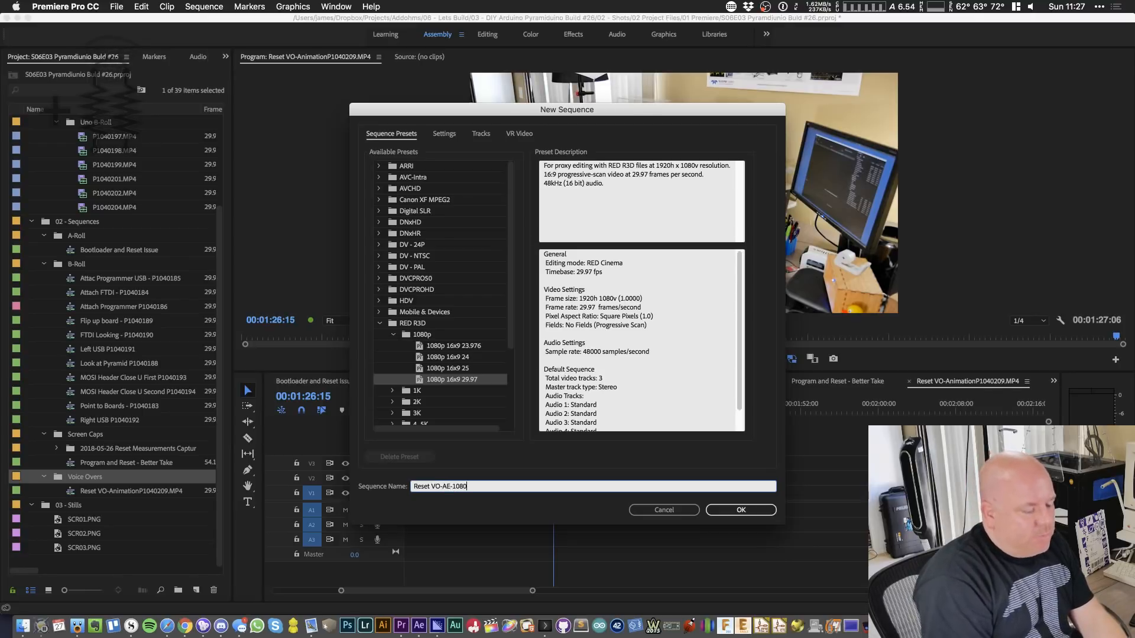
pyautogui.write('p')
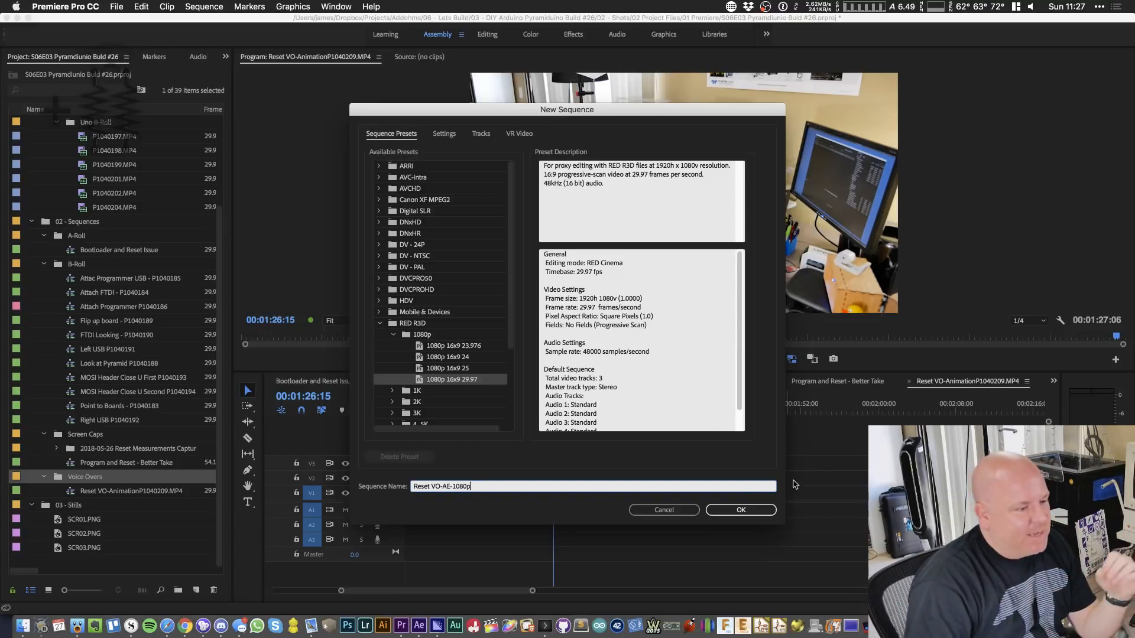
pyautogui.click(740, 510)
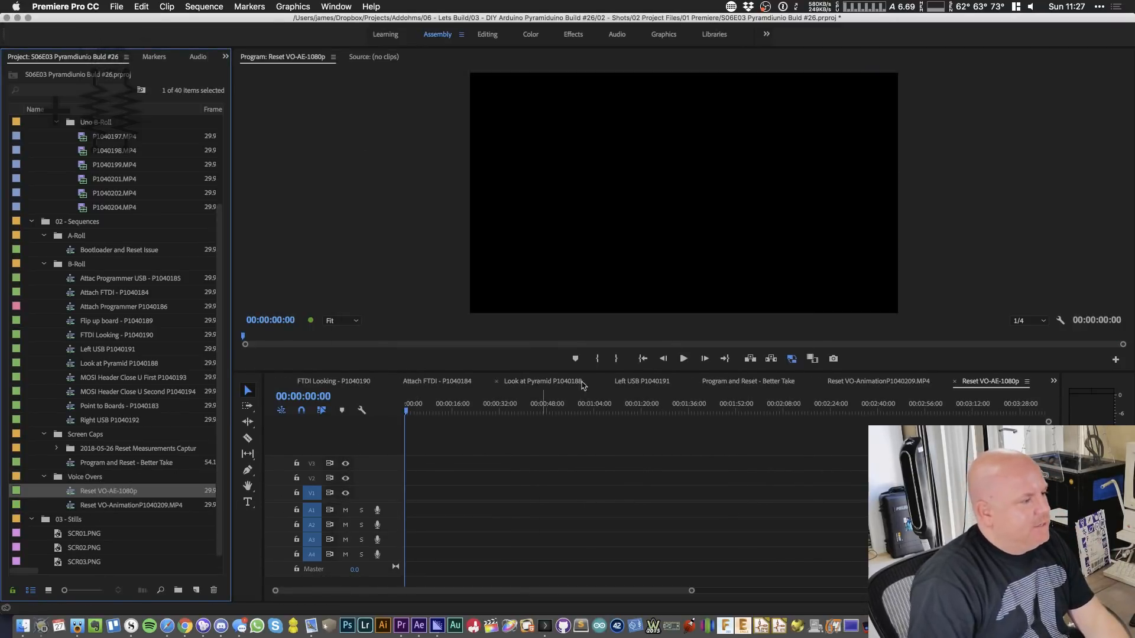
# - Copy all clips from Reset VO-AnimationP1040209.MP4 into the start of Reset VO-AE-1080p and check the last frames
pyautogui.click(870, 387)
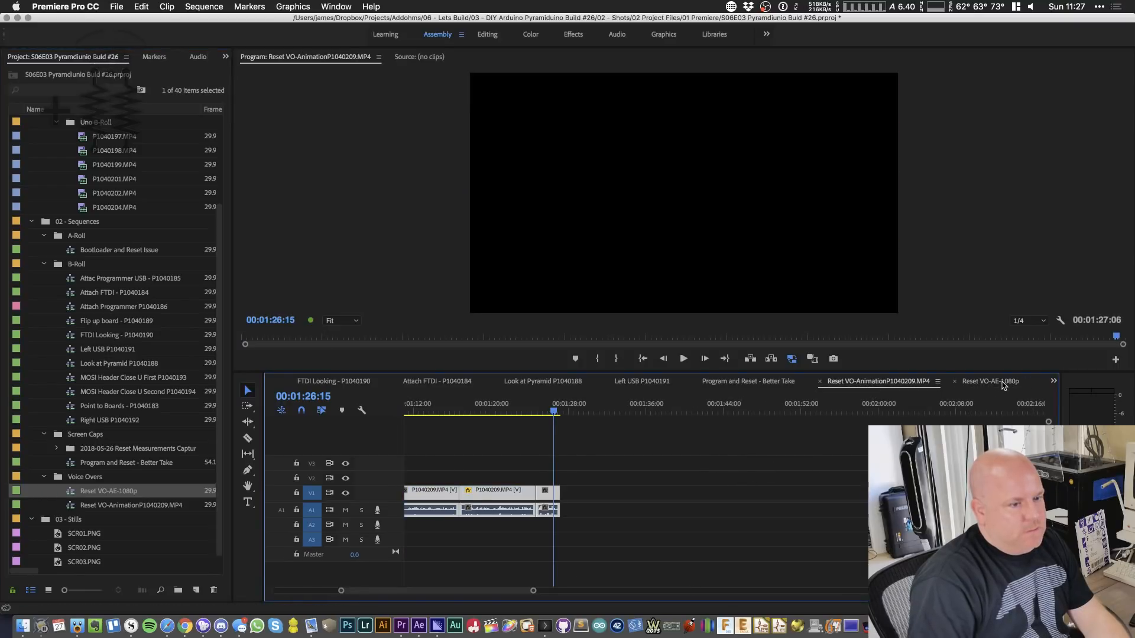
pyautogui.click(999, 382)
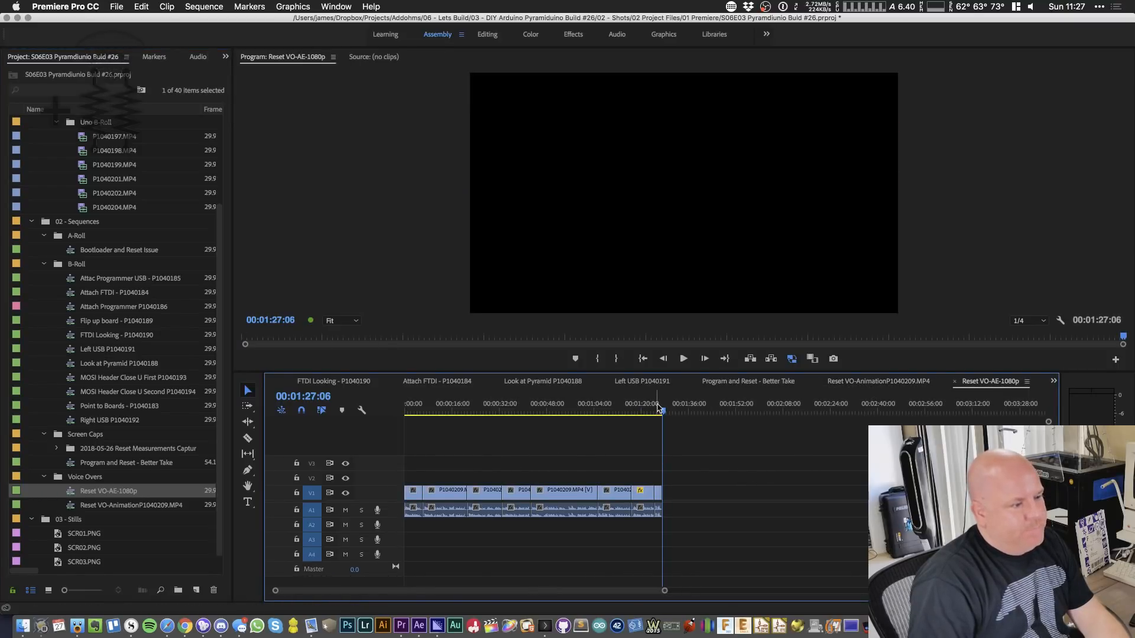
pyautogui.moveTo(658, 408); pyautogui.dragTo(662, 431)
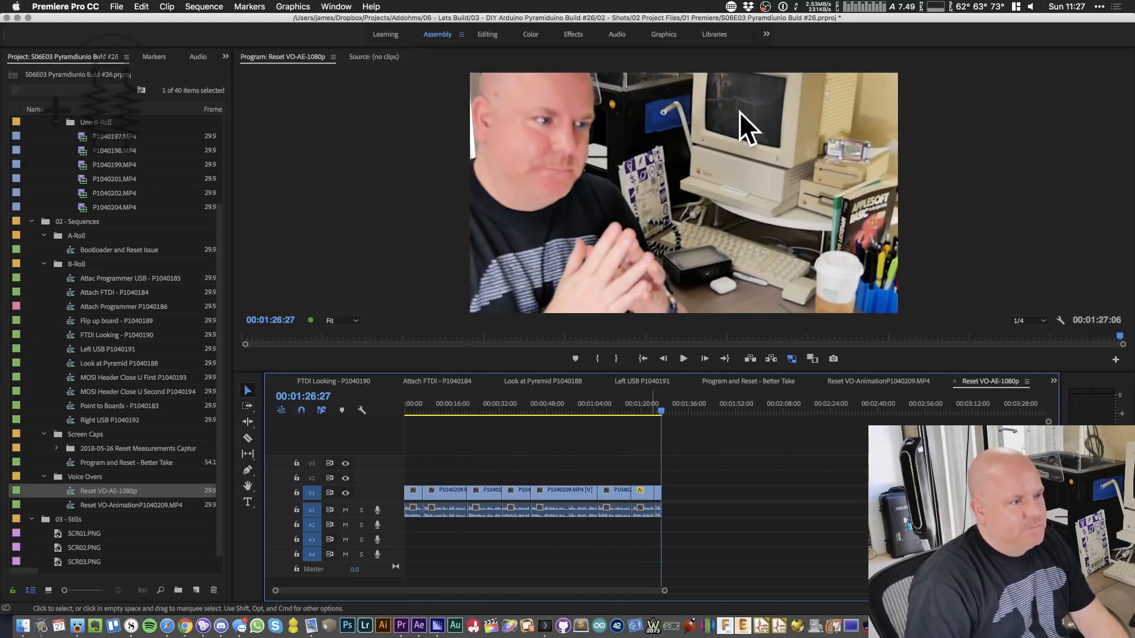
pyautogui.click(740, 414)
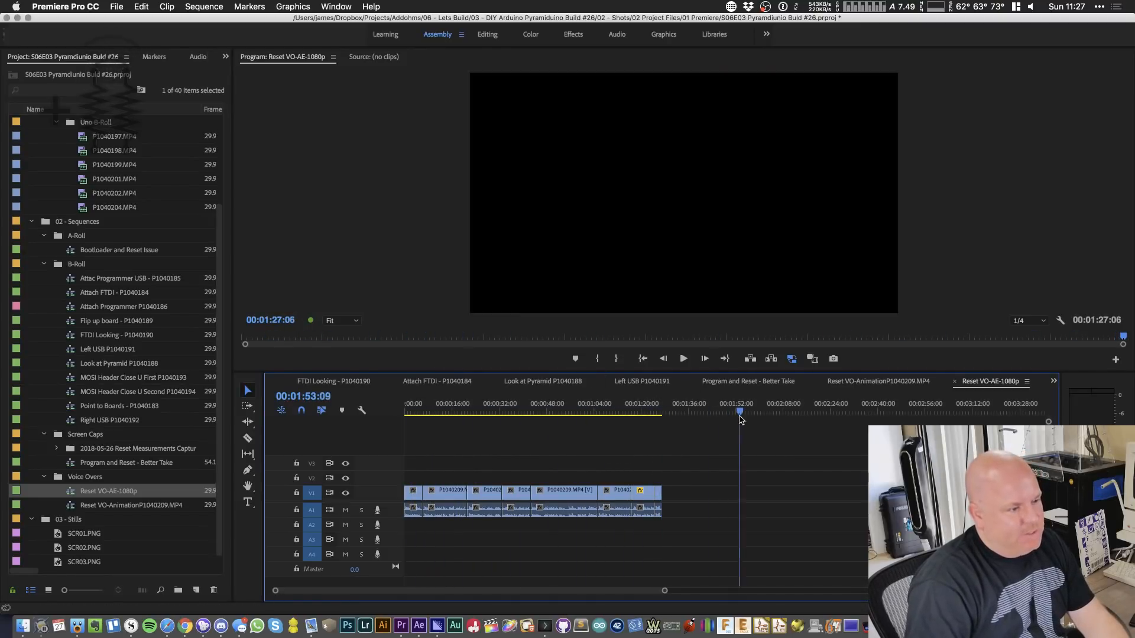
# - Replace all clips in the Reset VO-AE-1080p sequence with an After Effects composition
pyautogui.moveTo(689, 443); pyautogui.dragTo(414, 535)
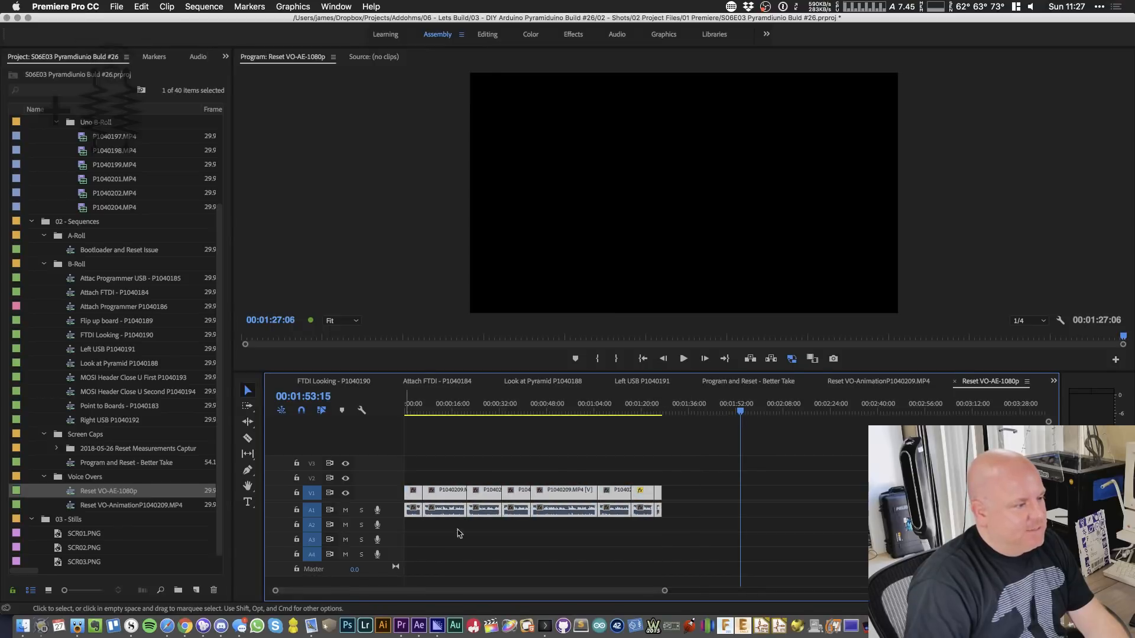
pyautogui.rightClick(564, 491)
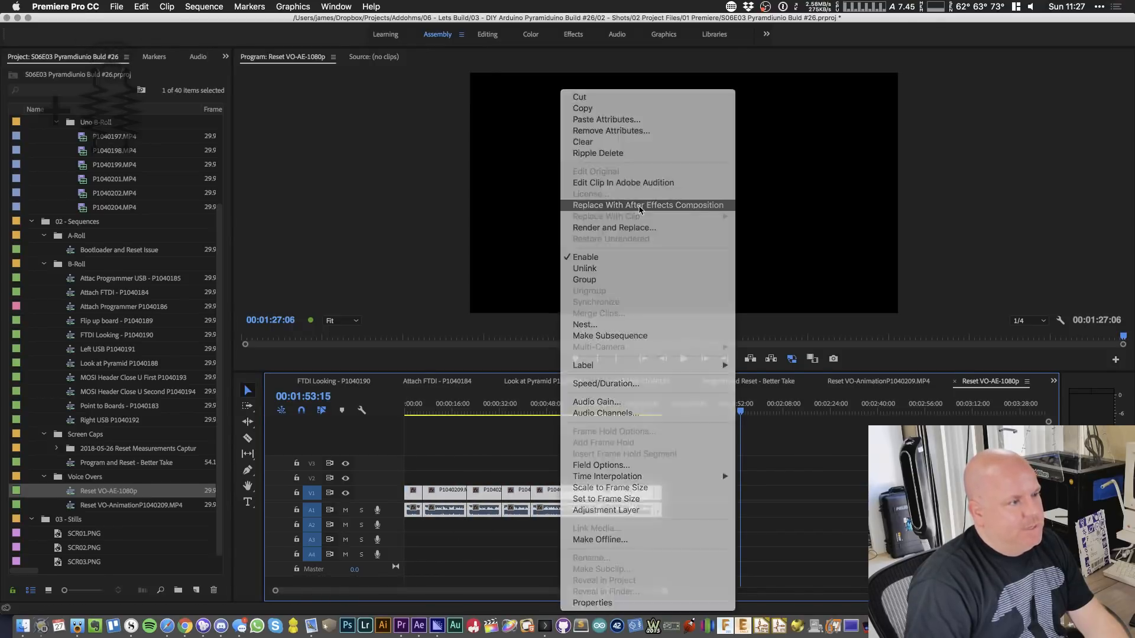
pyautogui.click(640, 205)
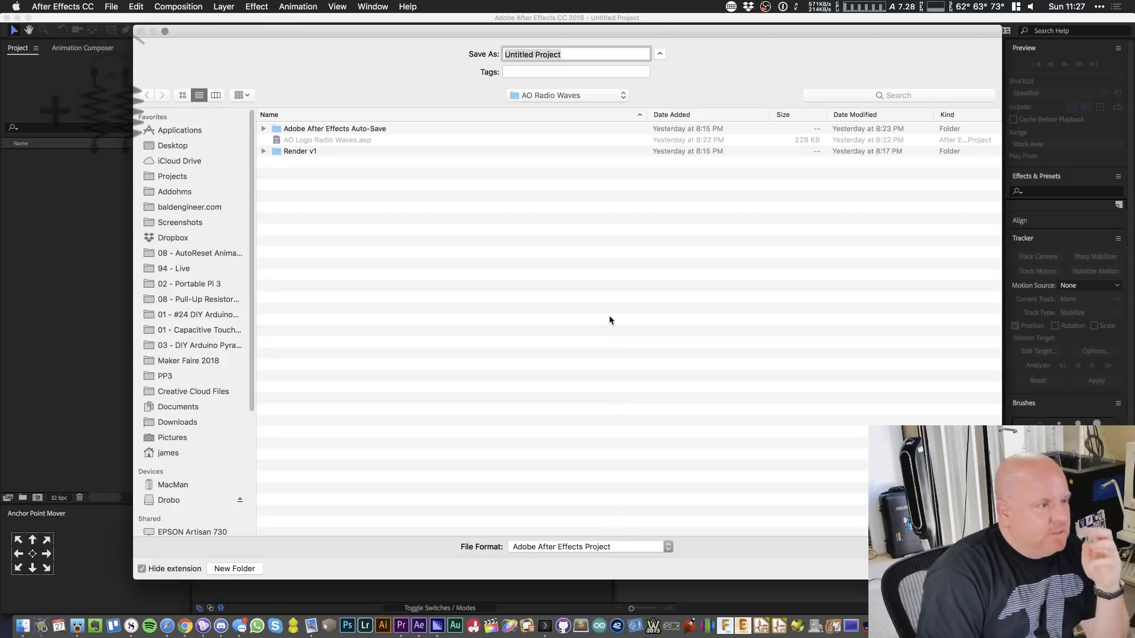
# - Browse to the 02 After Effects folder of the 03 - DIY Arduino Pyramiduino Build #26 project as the save location
pyautogui.click(548, 96)
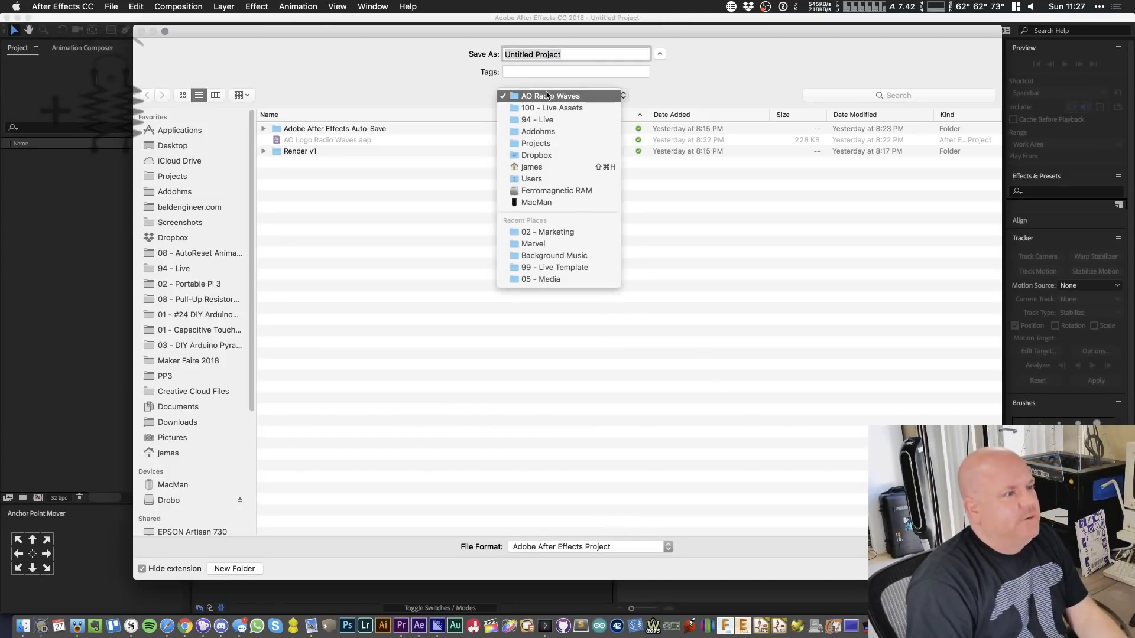
pyautogui.click(548, 96)
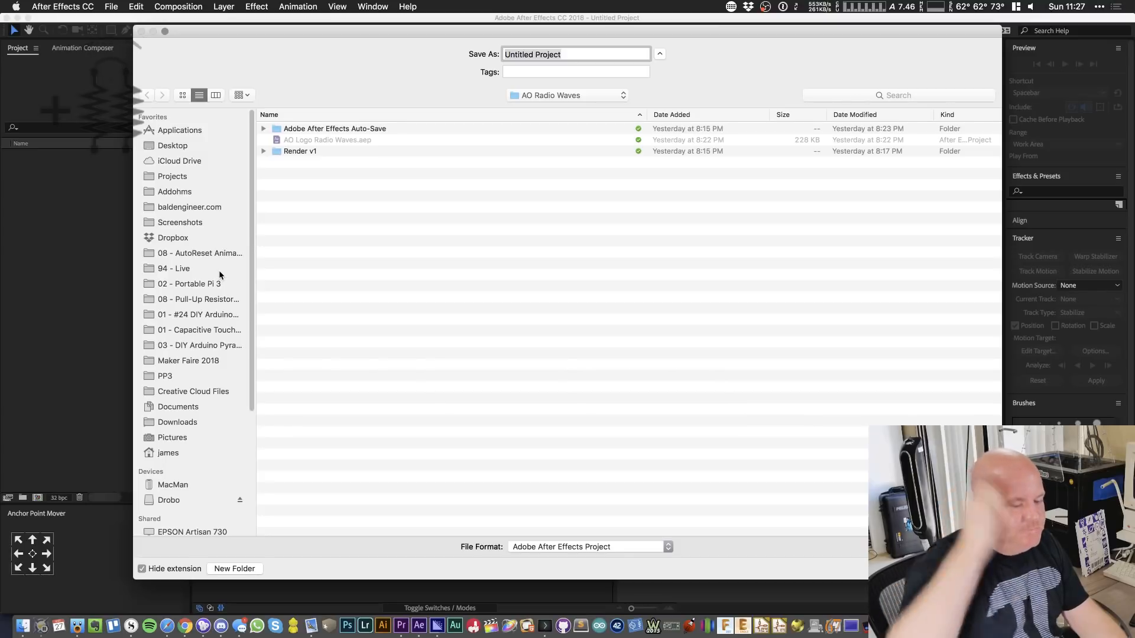
pyautogui.click(197, 332)
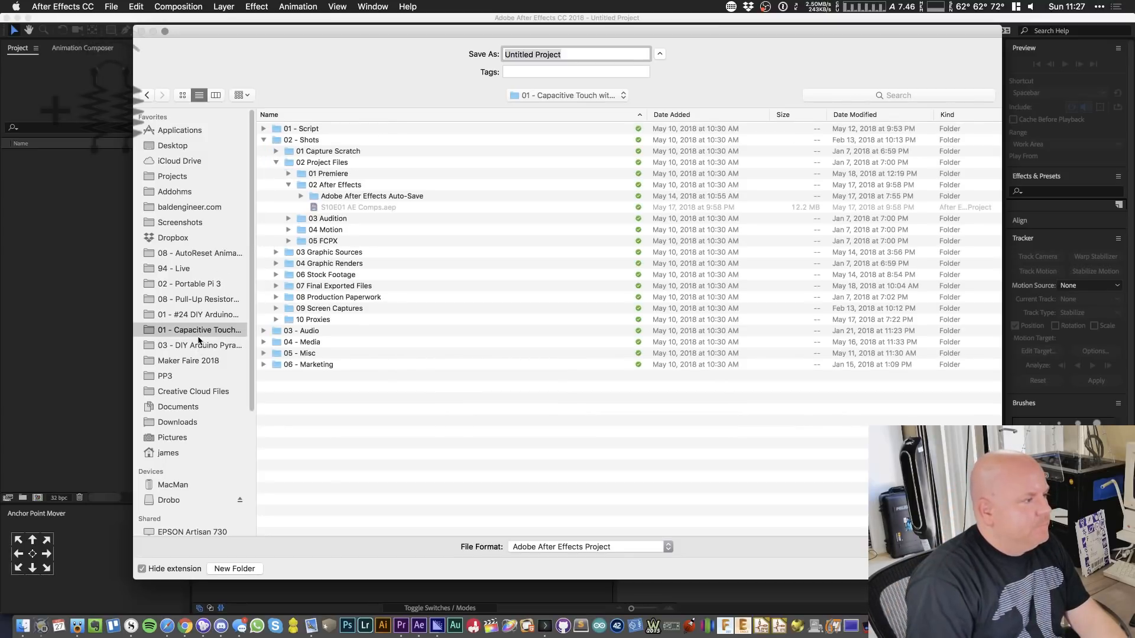
pyautogui.click(199, 343)
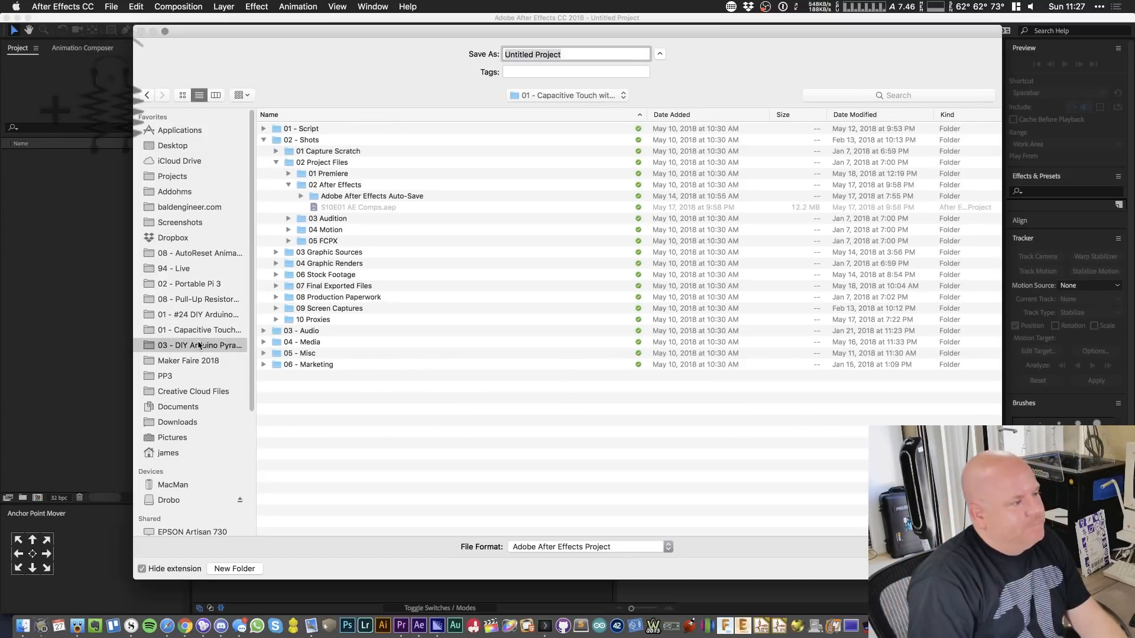
pyautogui.click(343, 185)
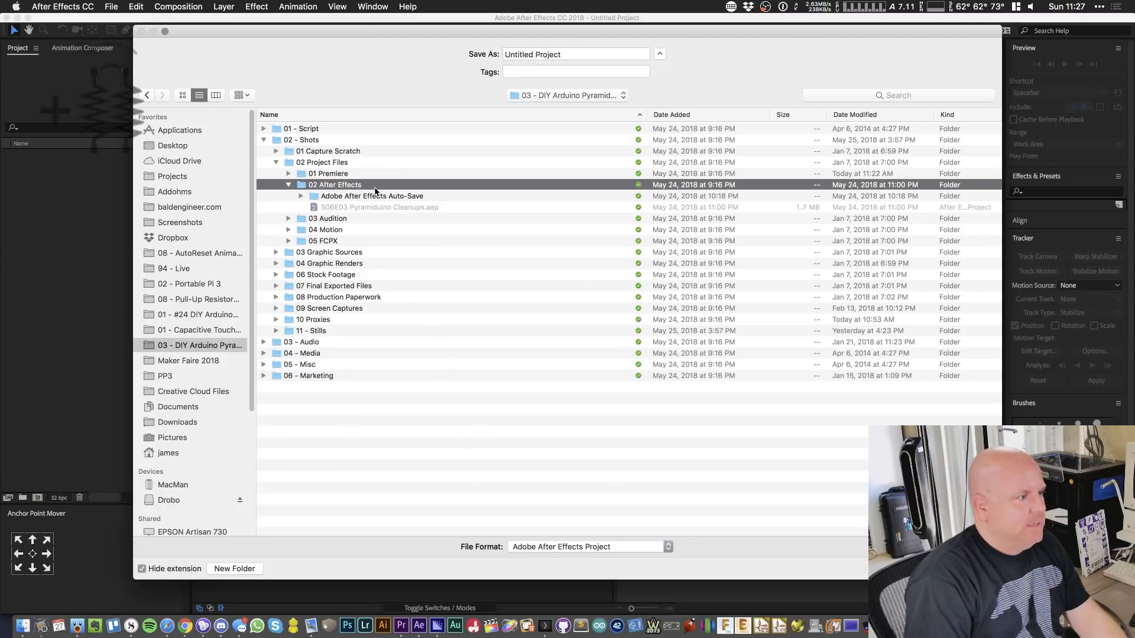
pyautogui.doubleClick(354, 185)
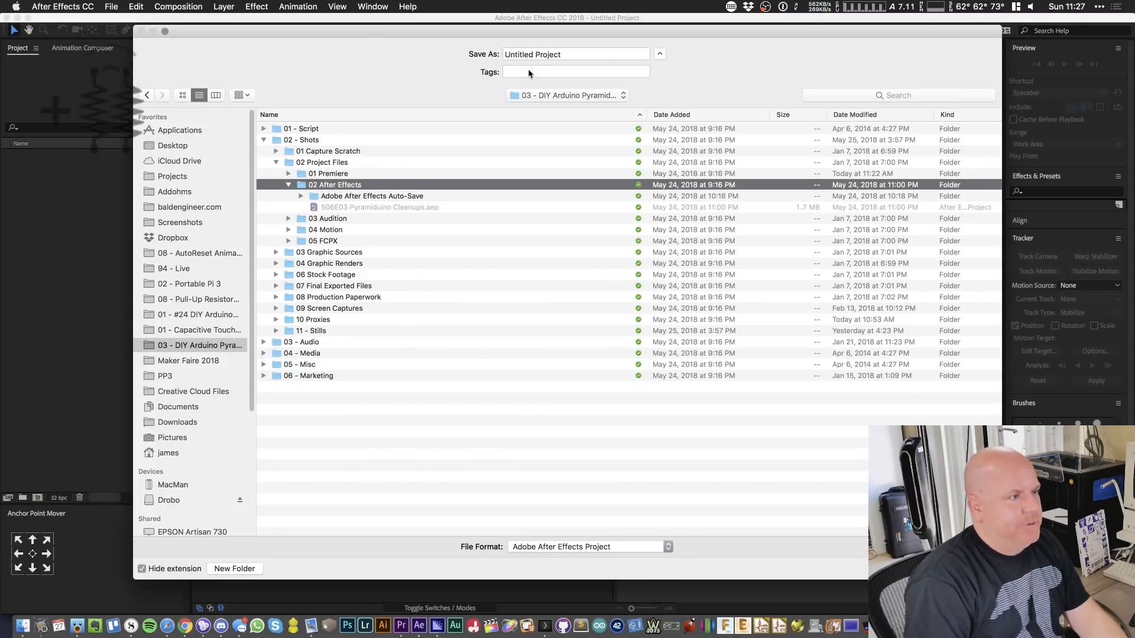
# - Enter S06E03 AE Comps as the file name of the After Effects project
pyautogui.click(581, 55)
pyautogui.write('S')
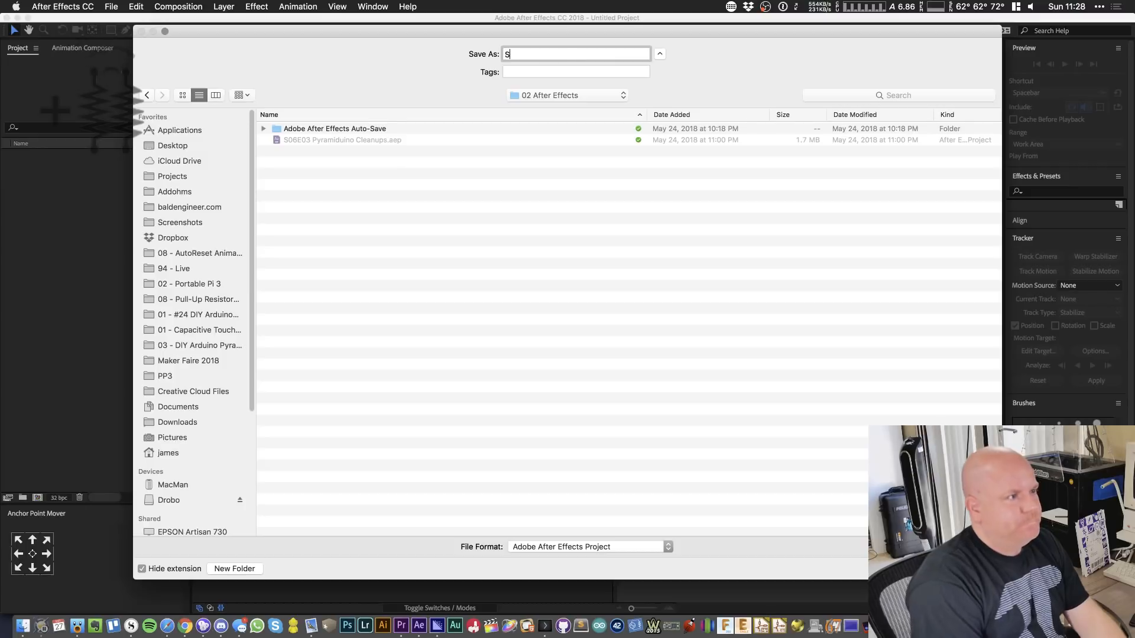
pyautogui.write('06E03')
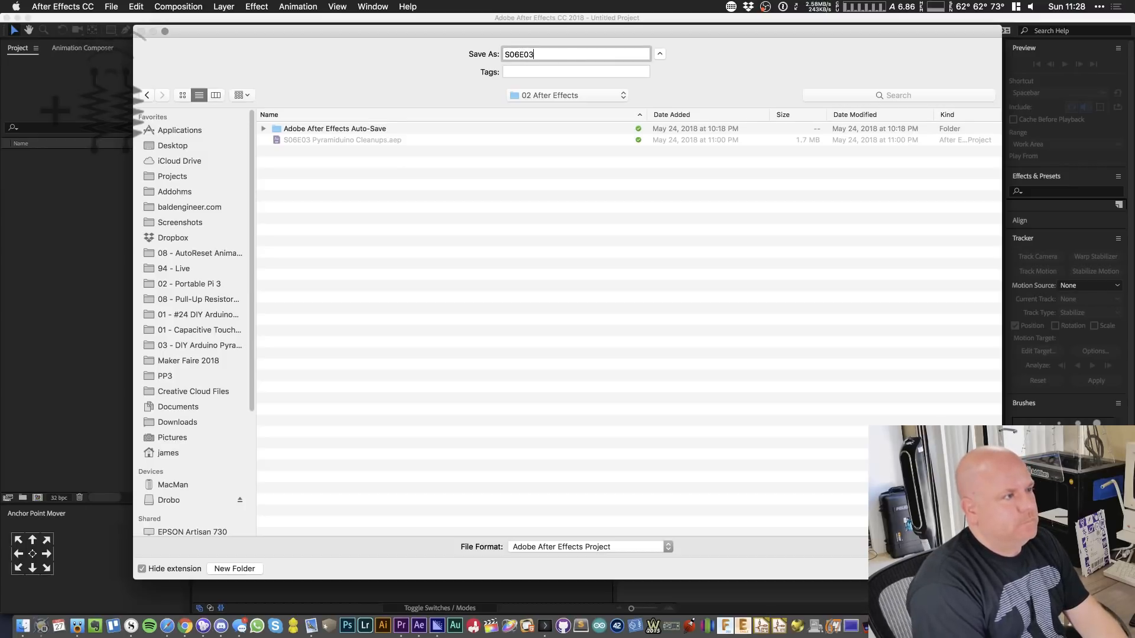
pyautogui.write(' Dynami')
pyautogui.press('BackSpace')
pyautogui.press('BackSpace')
pyautogui.press('BackSpace')
pyautogui.press('BackSpace')
pyautogui.press('BackSpace')
pyautogui.press('BackSpace')
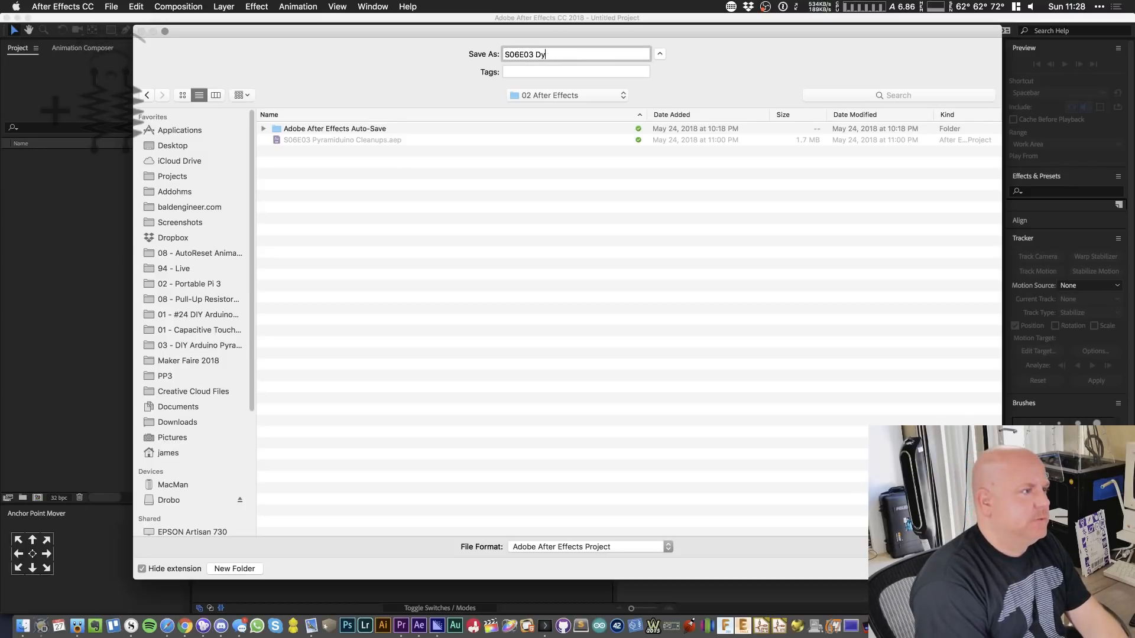
pyautogui.write('AE Com')
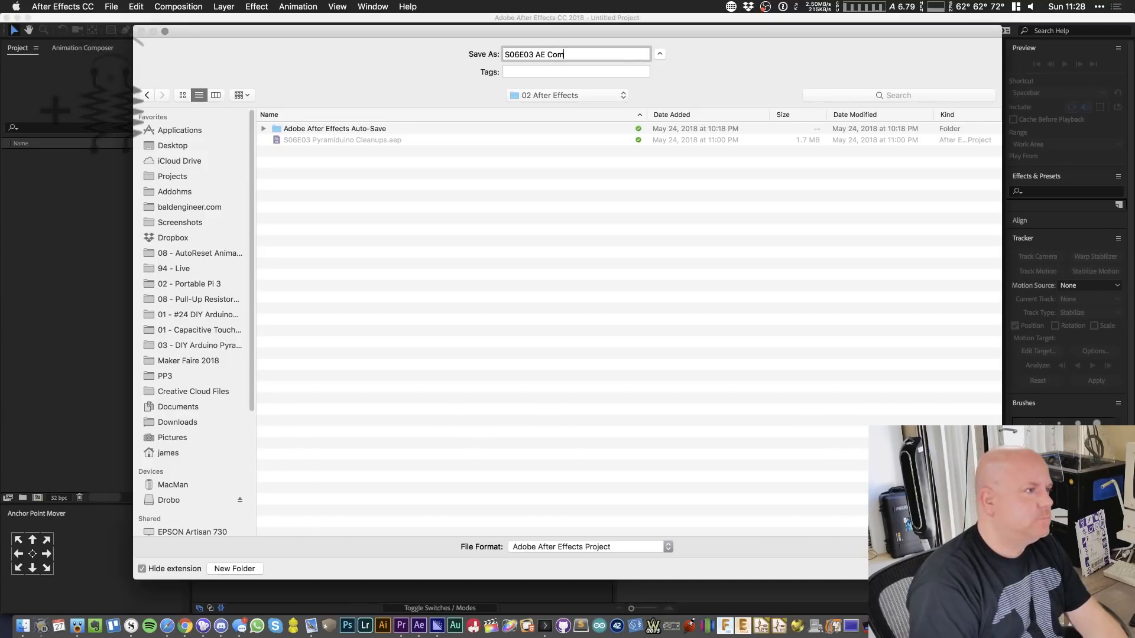
pyautogui.write('paps')
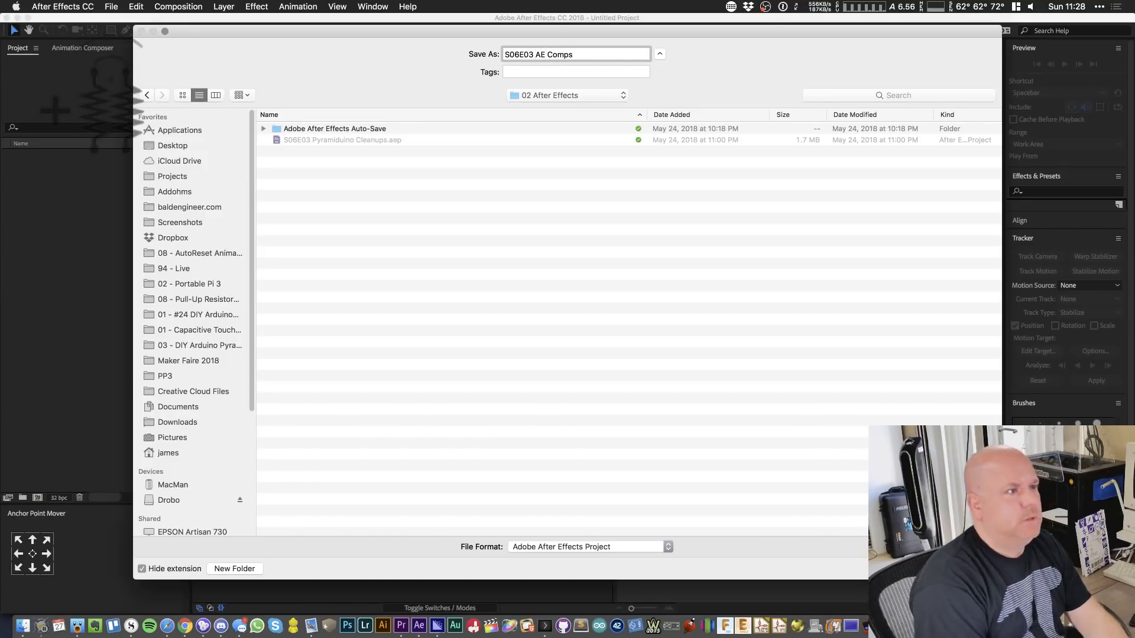
# - Insert Pryamiduino Turn-On before AE Comps in the file name and save the project
pyautogui.hotkey('alt', 'Left')
pyautogui.hotkey('alt', 'Left')
pyautogui.write('Pryam')
pyautogui.press('BackSpace')
pyautogui.press('BackSpace')
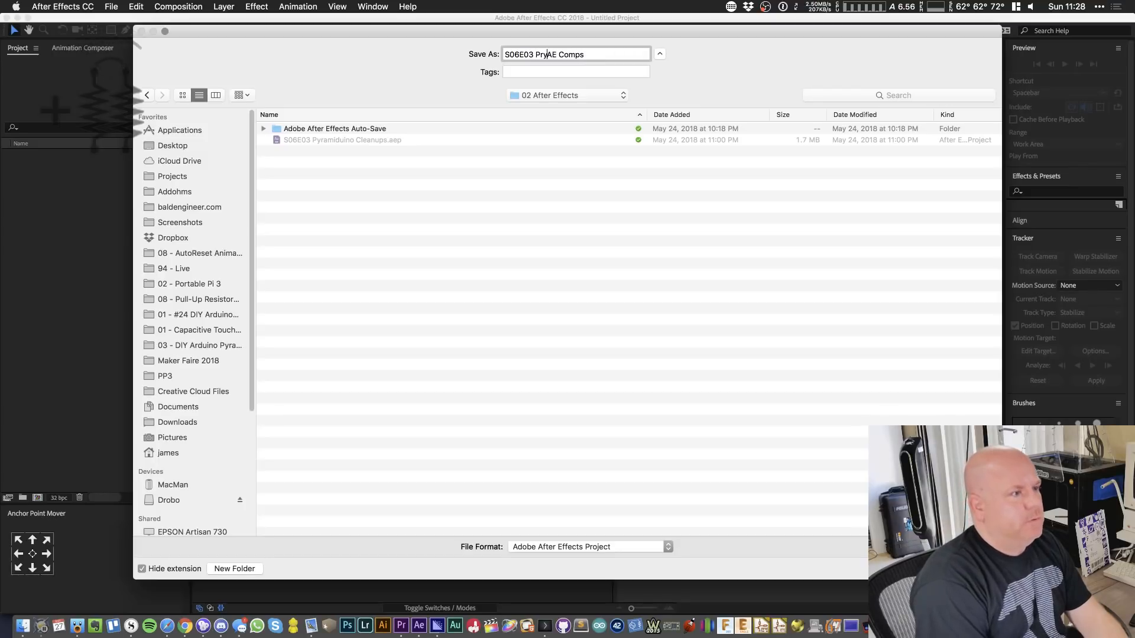
pyautogui.press('BackSpace')
pyautogui.press('BackSpace')
pyautogui.write('yramiduino Turn')
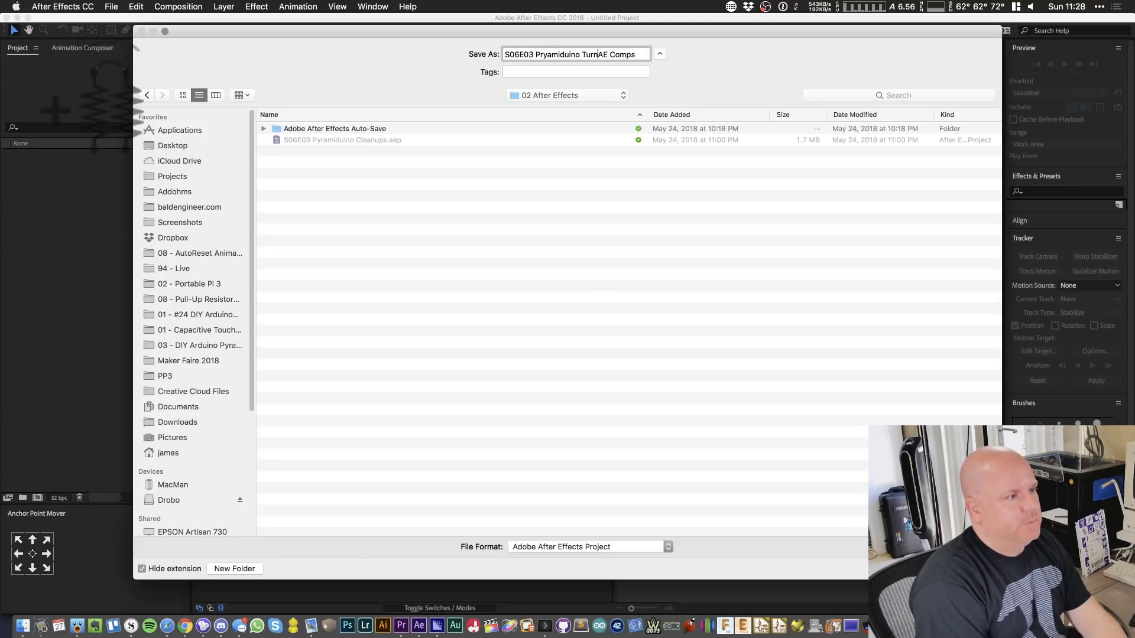
pyautogui.write('-On')
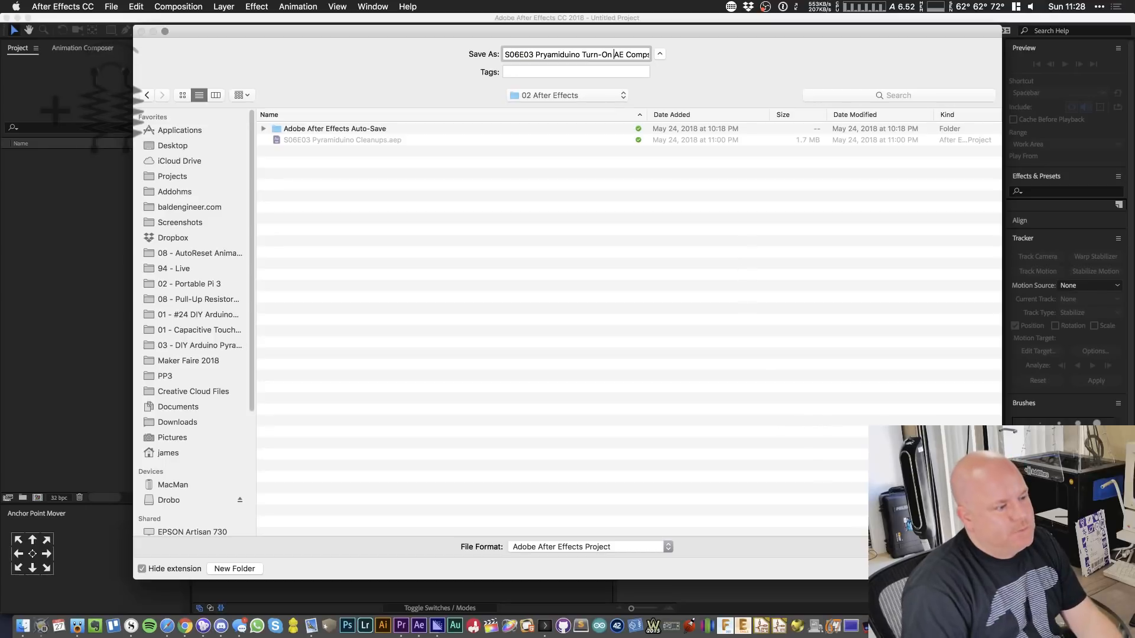
pyautogui.press('Return')
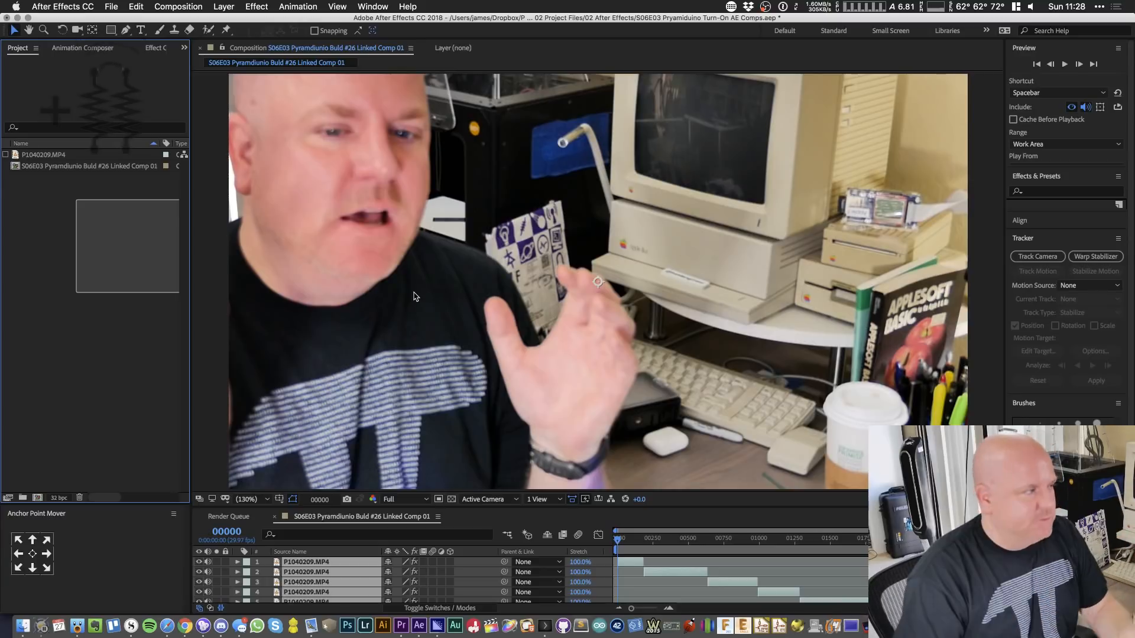
# - Start a file import and browse to the Addohms folder
pyautogui.moveTo(414, 292); pyautogui.dragTo(125, 261)
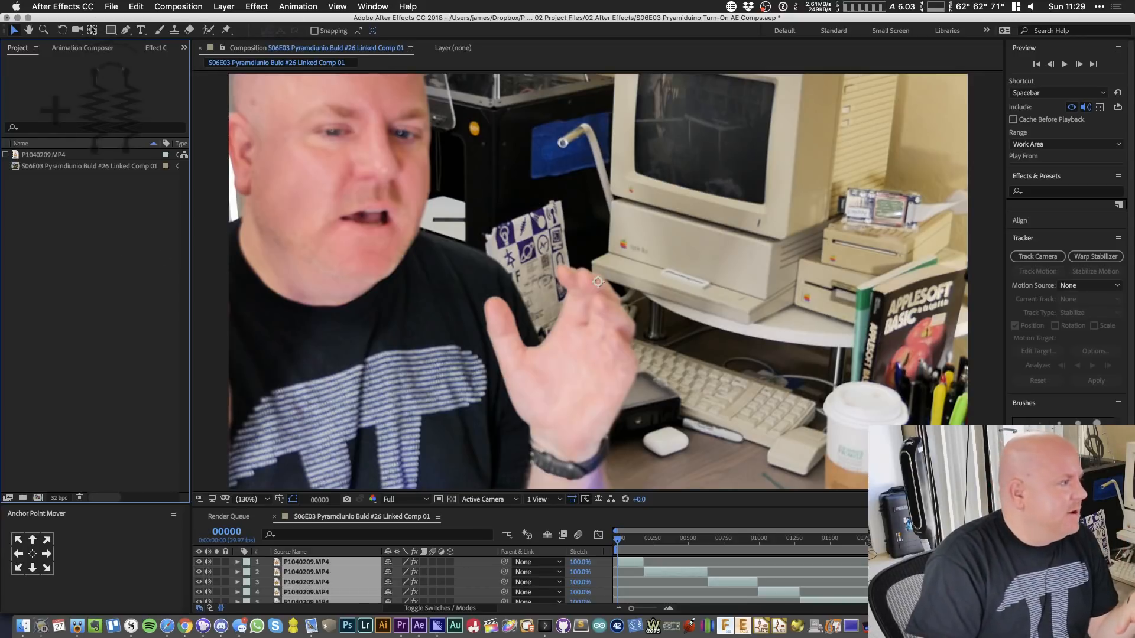
pyautogui.click(112, 6)
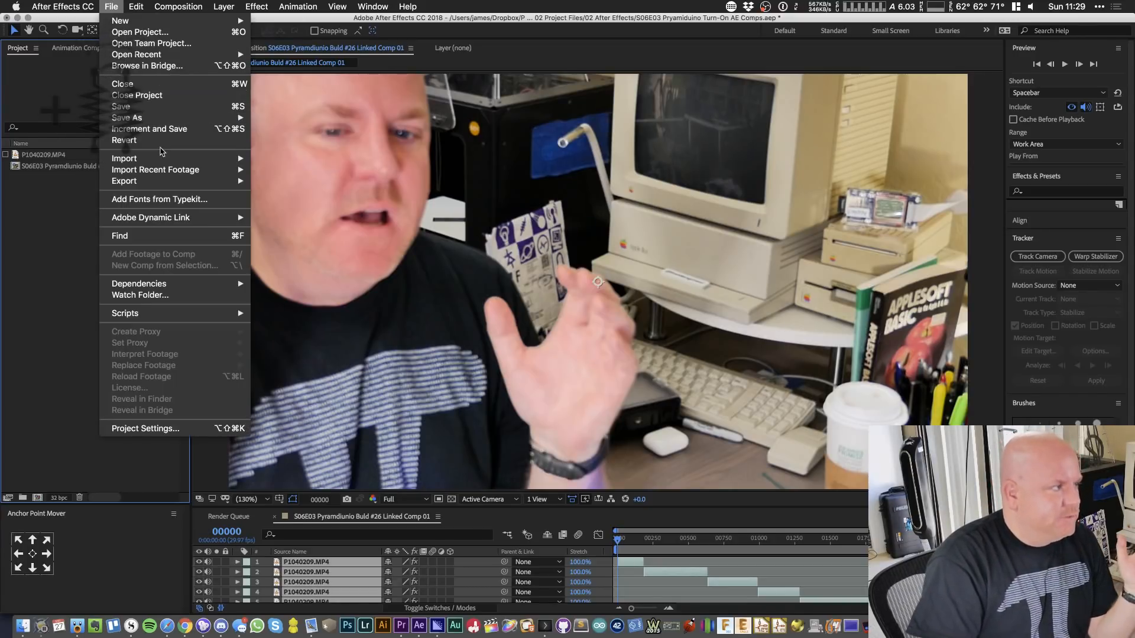
pyautogui.moveTo(163, 161)
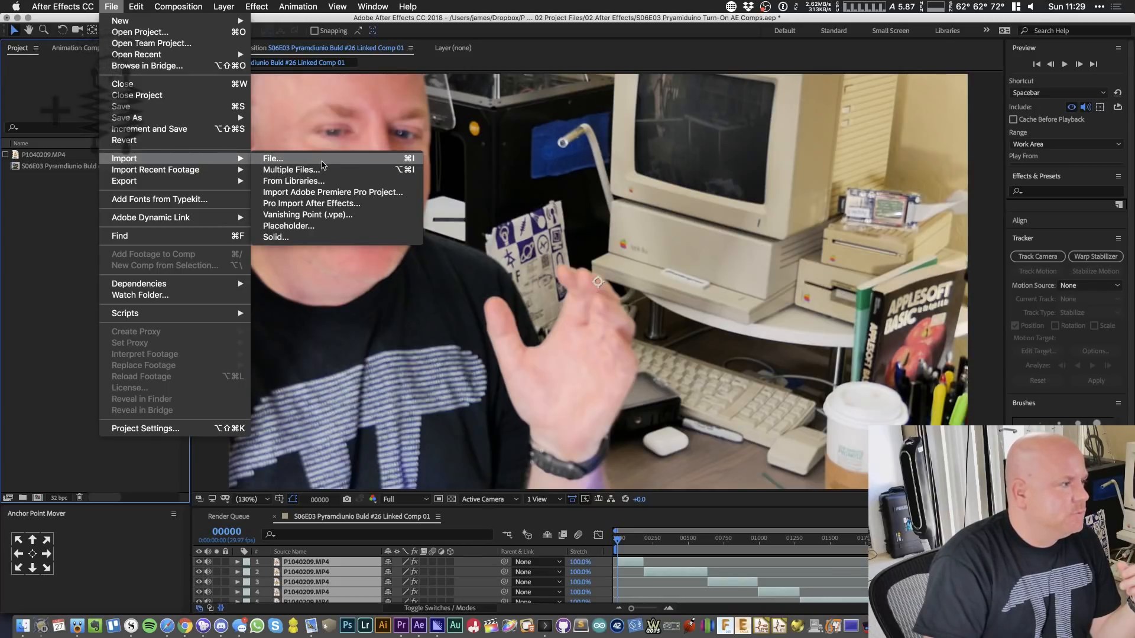
pyautogui.click(322, 161)
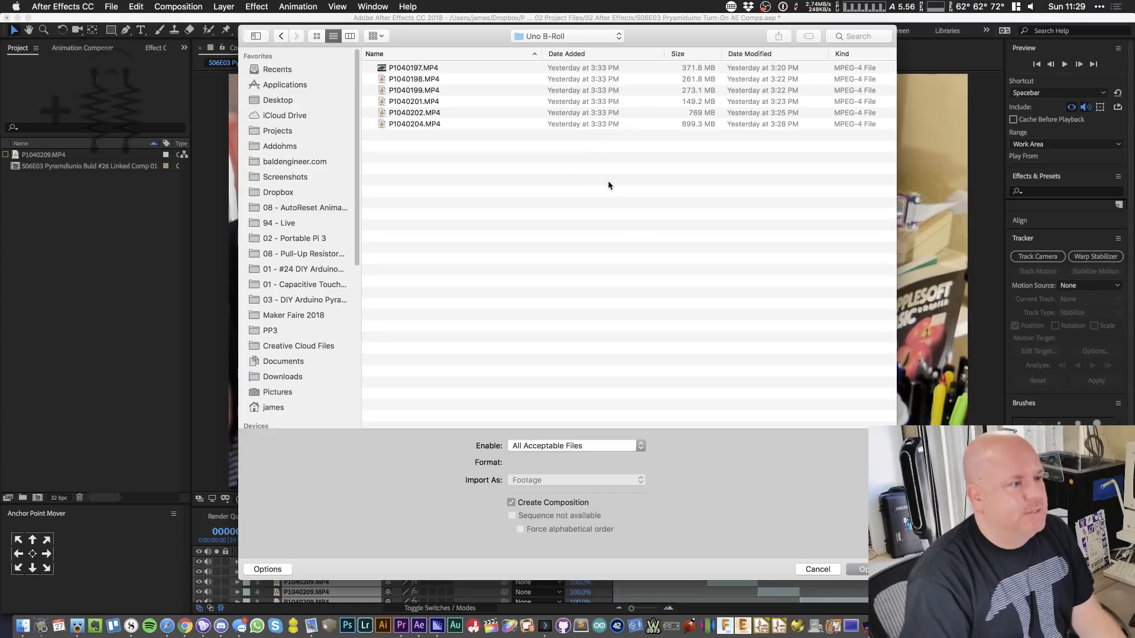
pyautogui.click(562, 35)
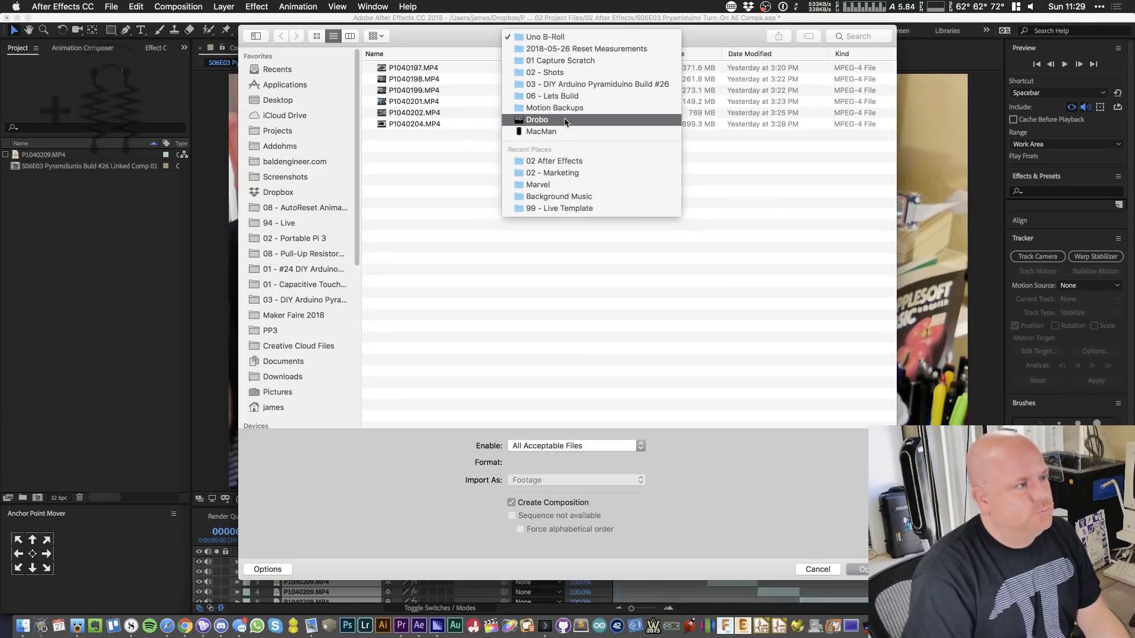
pyautogui.click(380, 156)
pyautogui.click(305, 300)
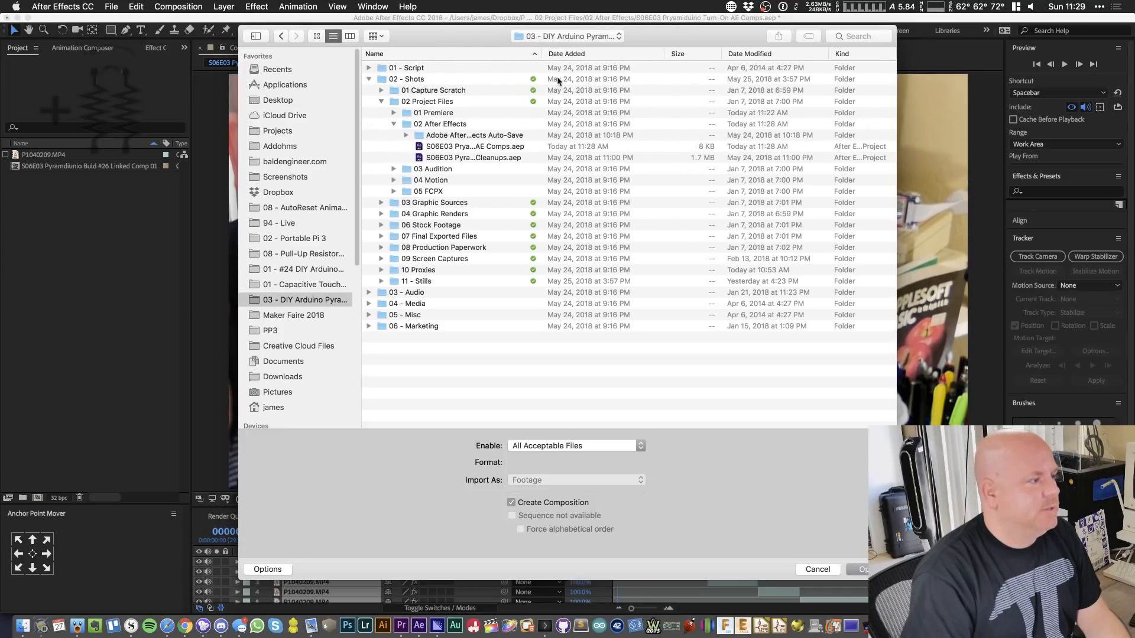
pyautogui.click(555, 36)
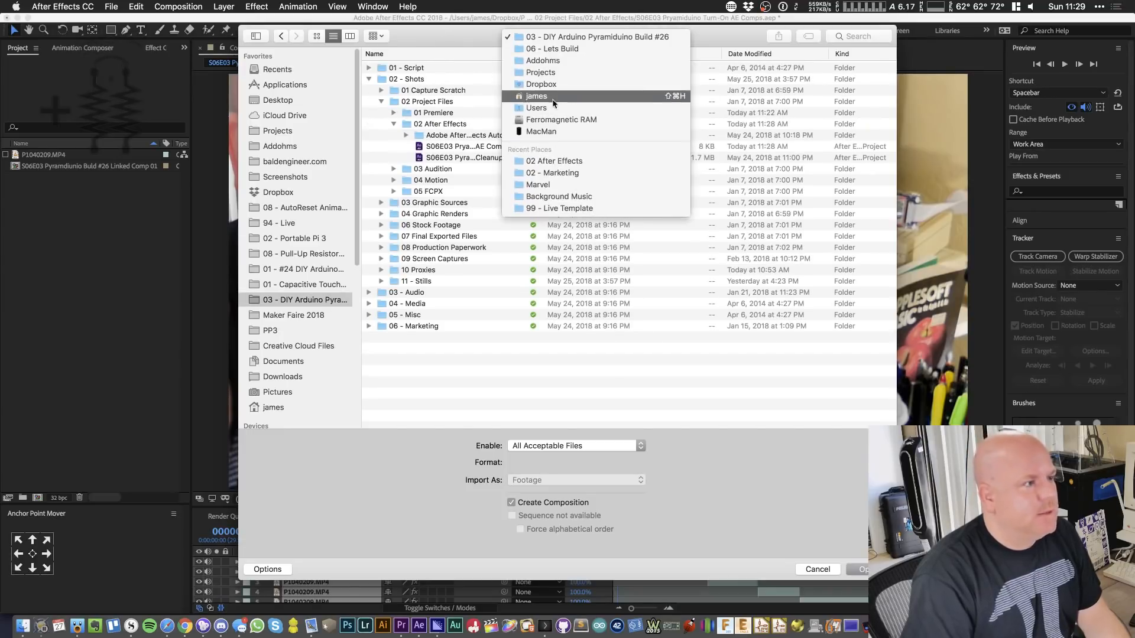
pyautogui.click(543, 61)
# - Import AddOhms AE Template v4.aep from the AddOhms Shared Assets folder
pyautogui.scroll(-5, 449, 360)
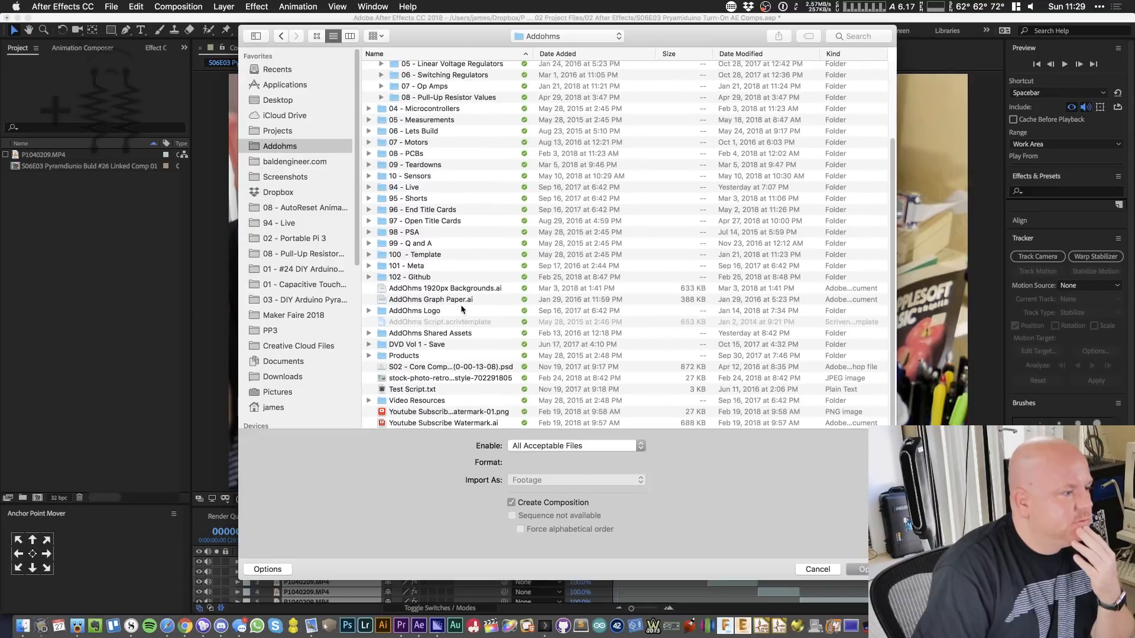
pyautogui.click(445, 335)
pyautogui.doubleClick(445, 335)
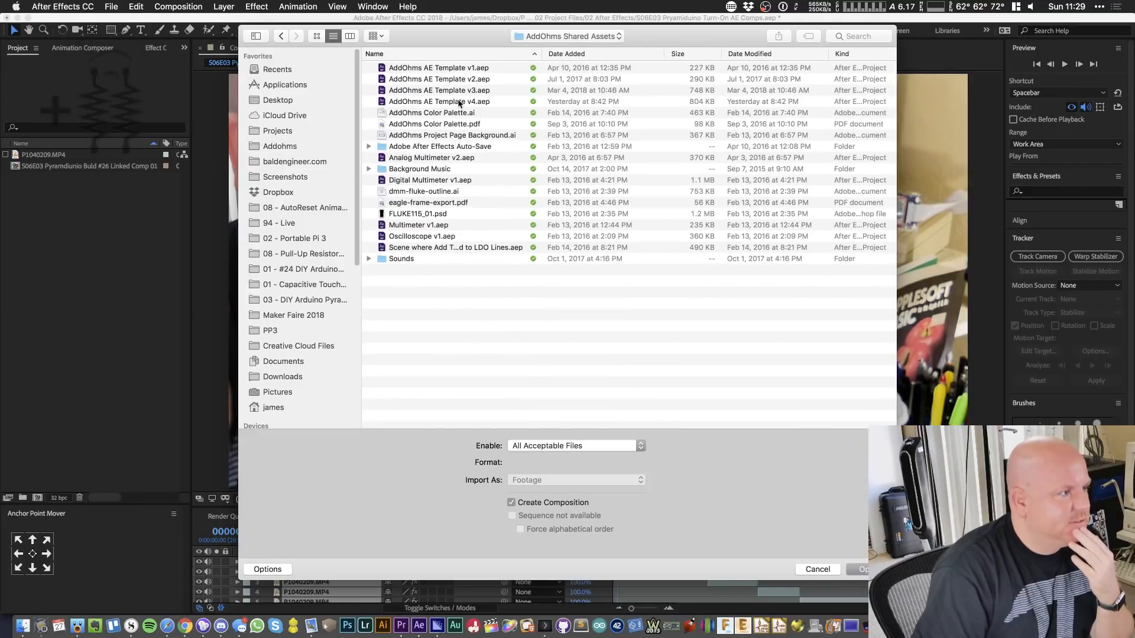
pyautogui.click(460, 102)
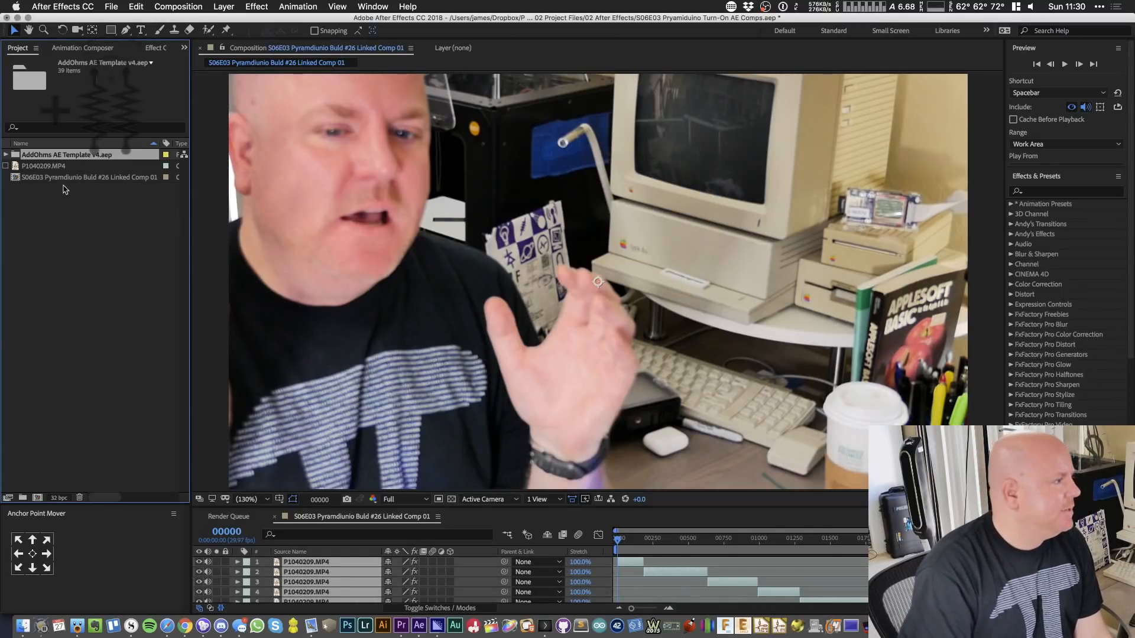
# - Create a folder named 01 - Comps at the root of the After Effects project
pyautogui.click(57, 218)
pyautogui.rightClick(88, 223)
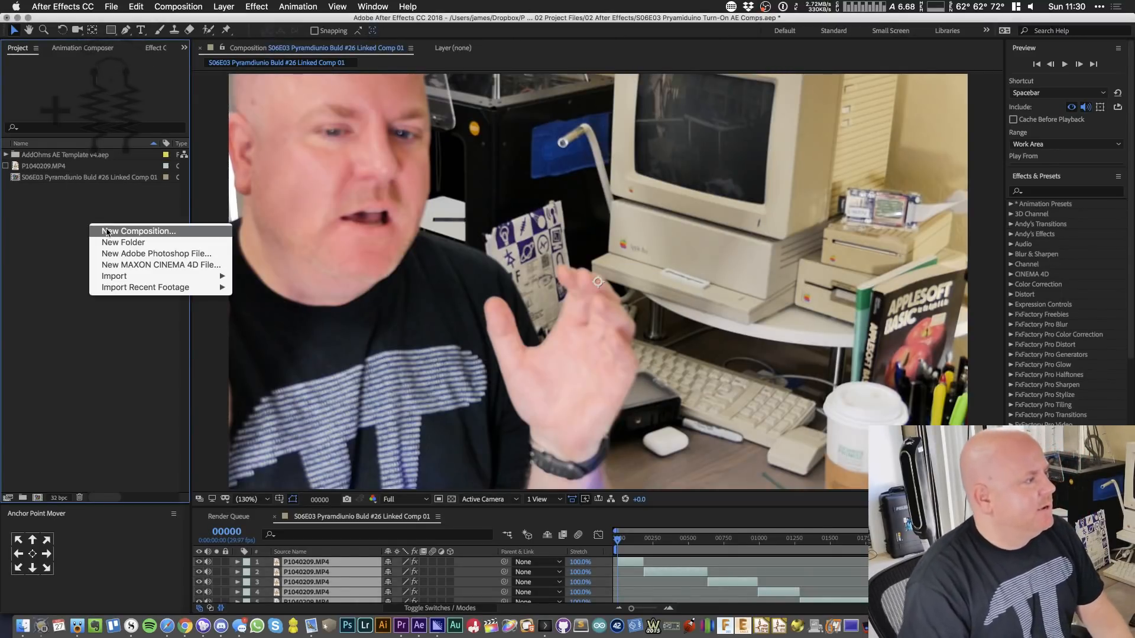
pyautogui.click(117, 243)
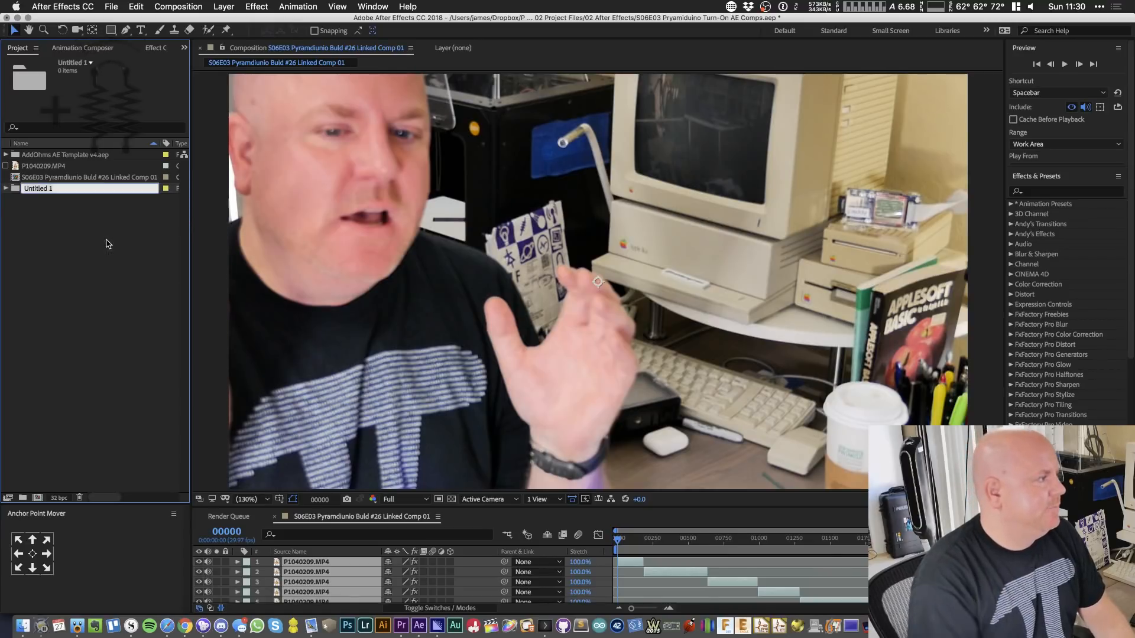
pyautogui.write('01 - Comps')
pyautogui.press('Return')
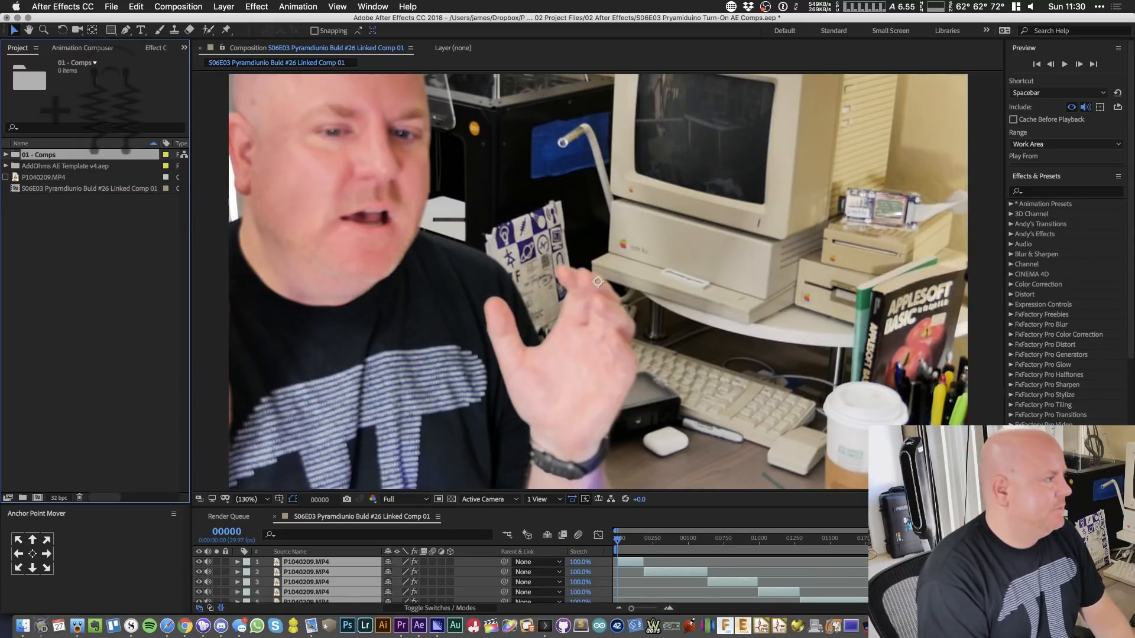
# - Add a second root-level project folder named 02 - PreComps
pyautogui.rightClick(82, 236)
pyautogui.click(104, 256)
pyautogui.write('02')
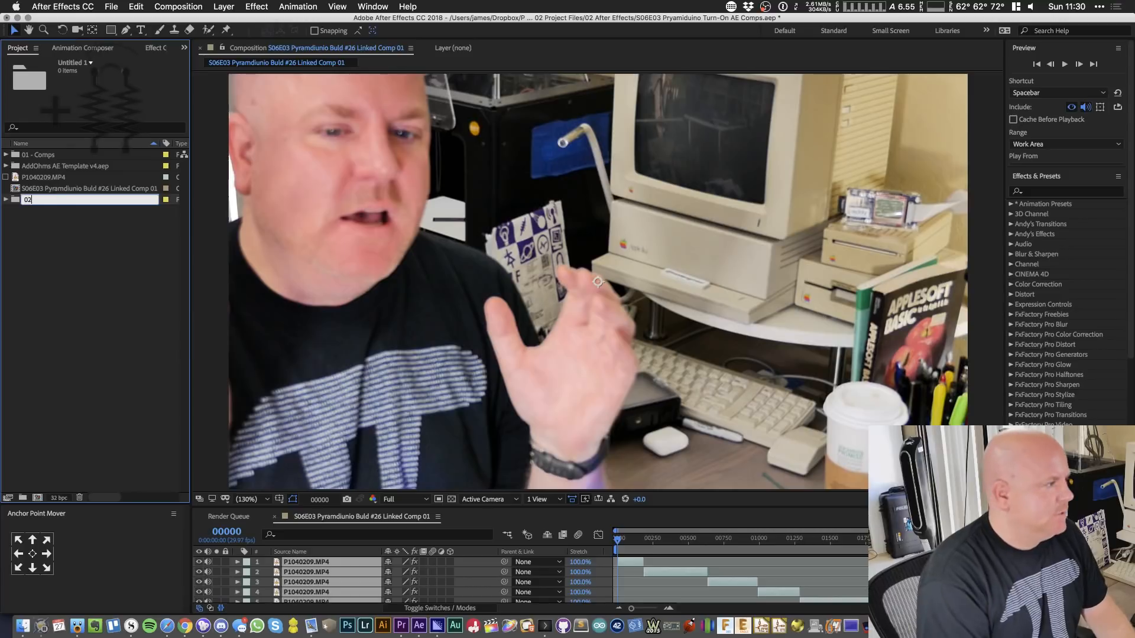
pyautogui.write(' - PreComps')
pyautogui.press('Return')
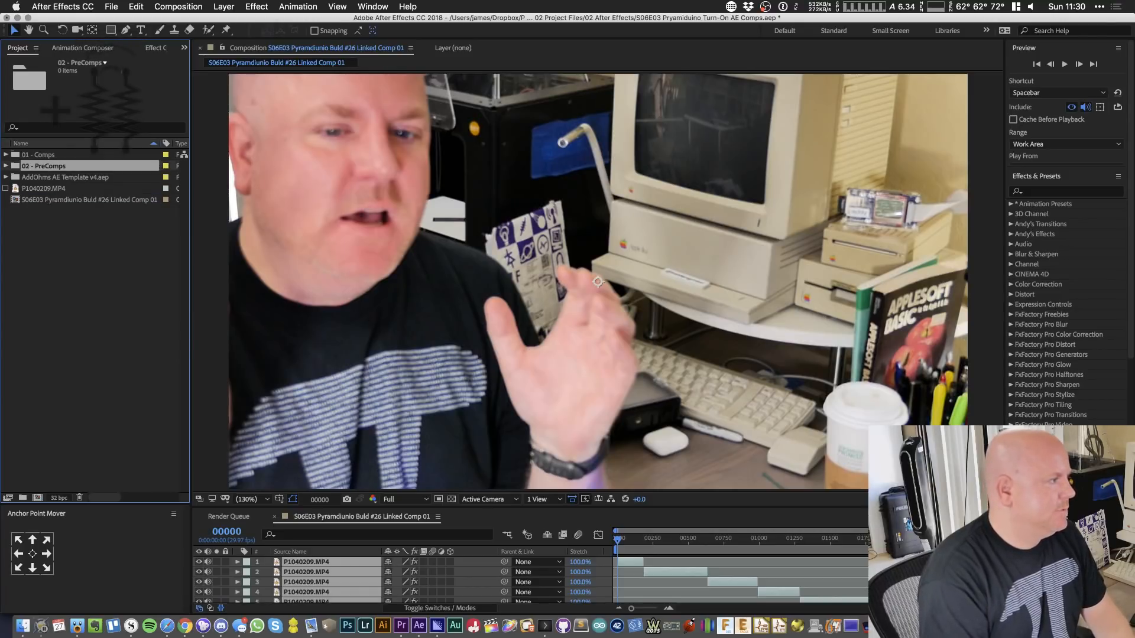
# - Add a third root-level project folder named 03 - Media
pyautogui.rightClick(140, 253)
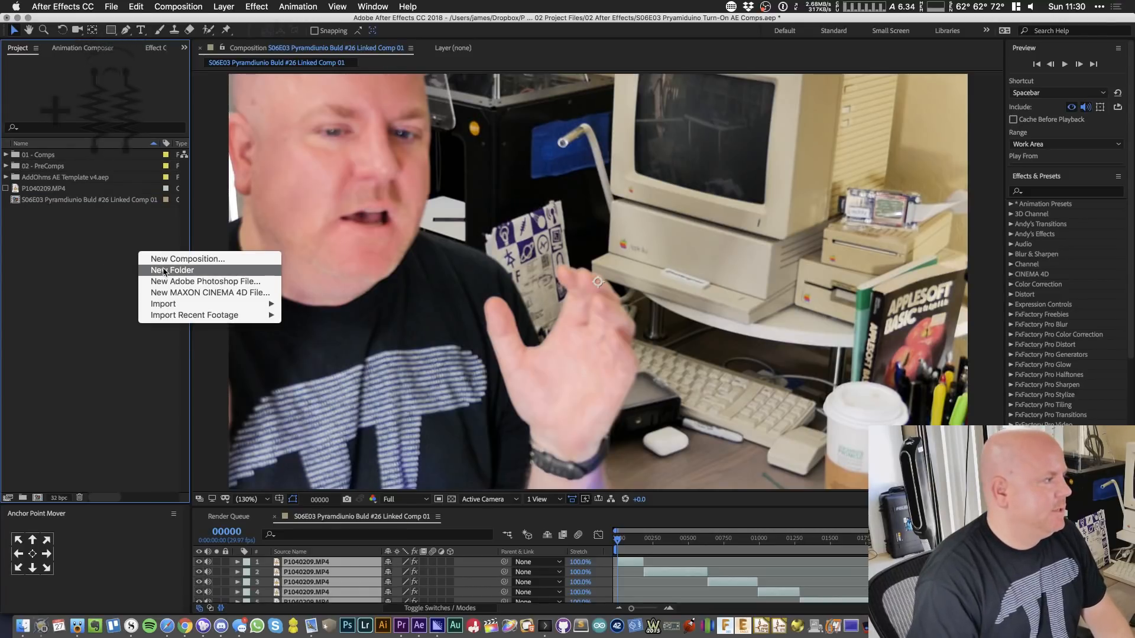
pyautogui.click(163, 270)
pyautogui.write('03 - Media')
pyautogui.press('Return')
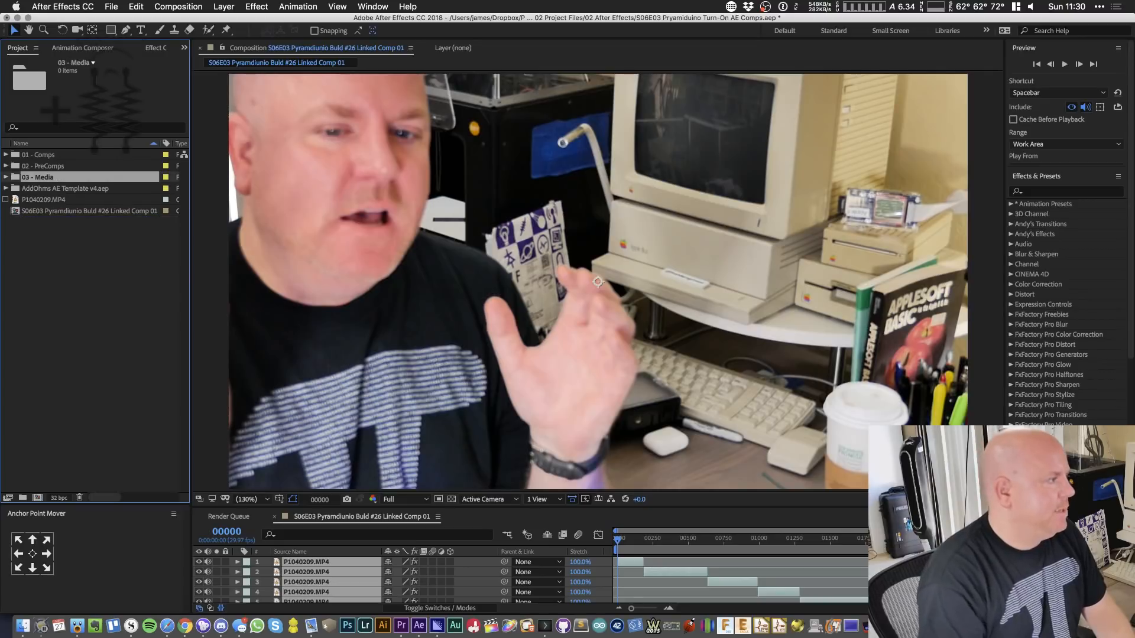
# - Create a root-level project folder named 99 - PP Imports and move P1040209.MP4 into it
pyautogui.rightClick(96, 283)
pyautogui.click(114, 303)
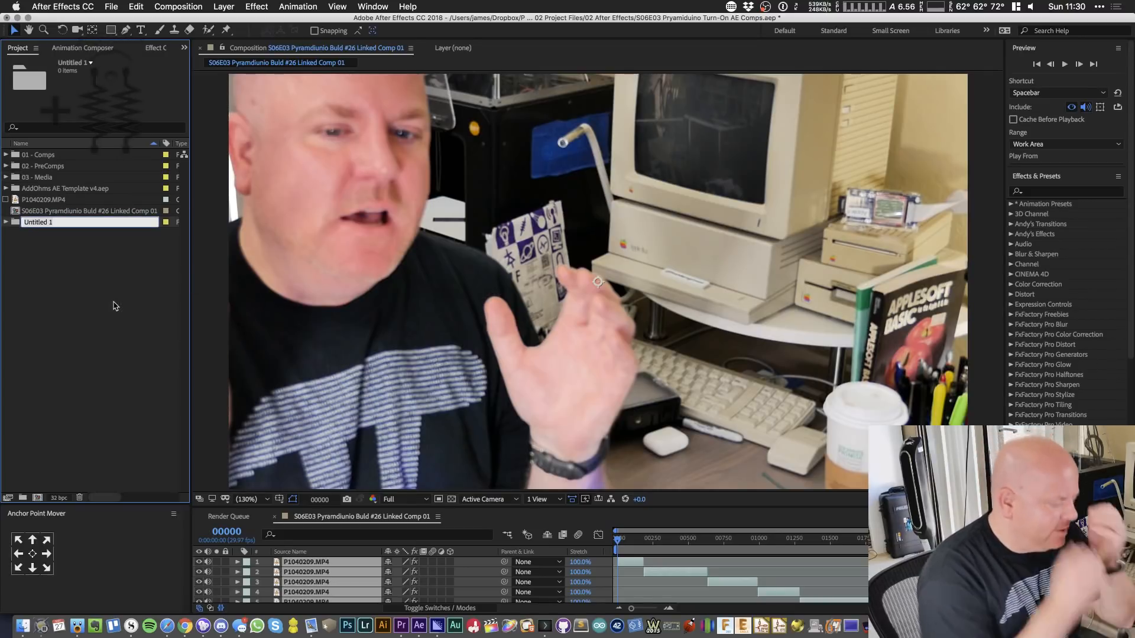
pyautogui.write('99 - ')
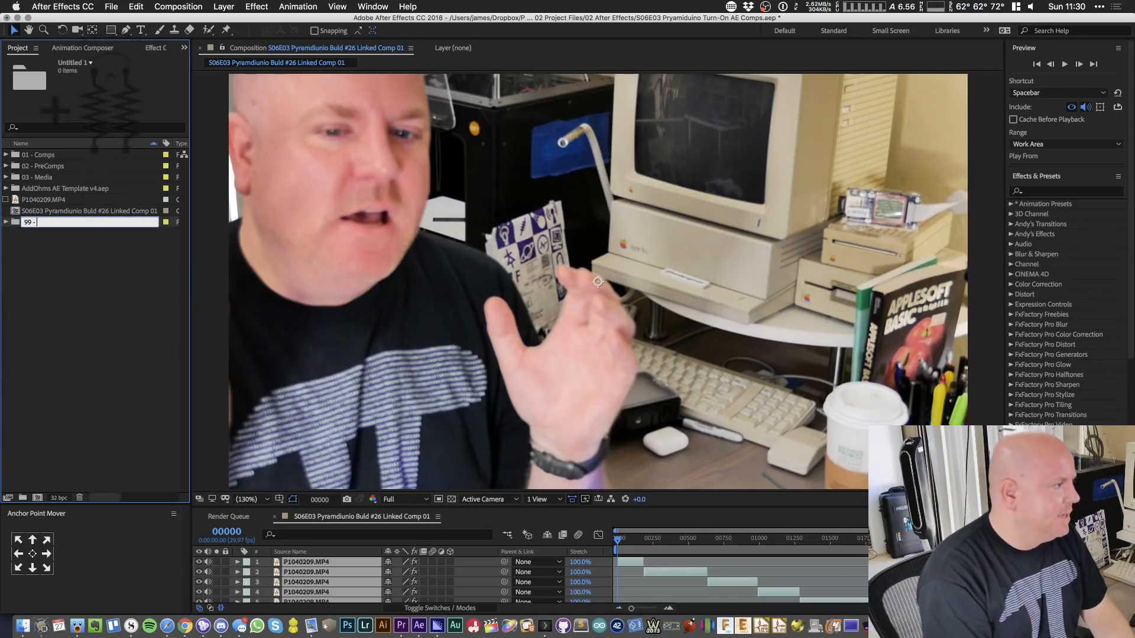
pyautogui.write('P')
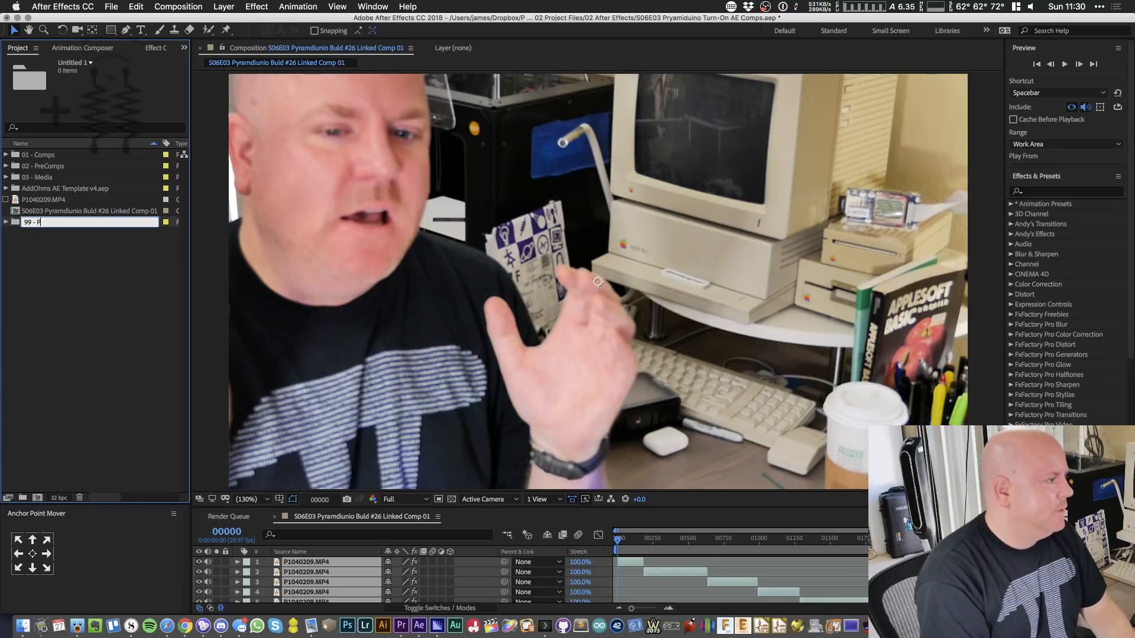
pyautogui.write('P')
pyautogui.write(' Imports')
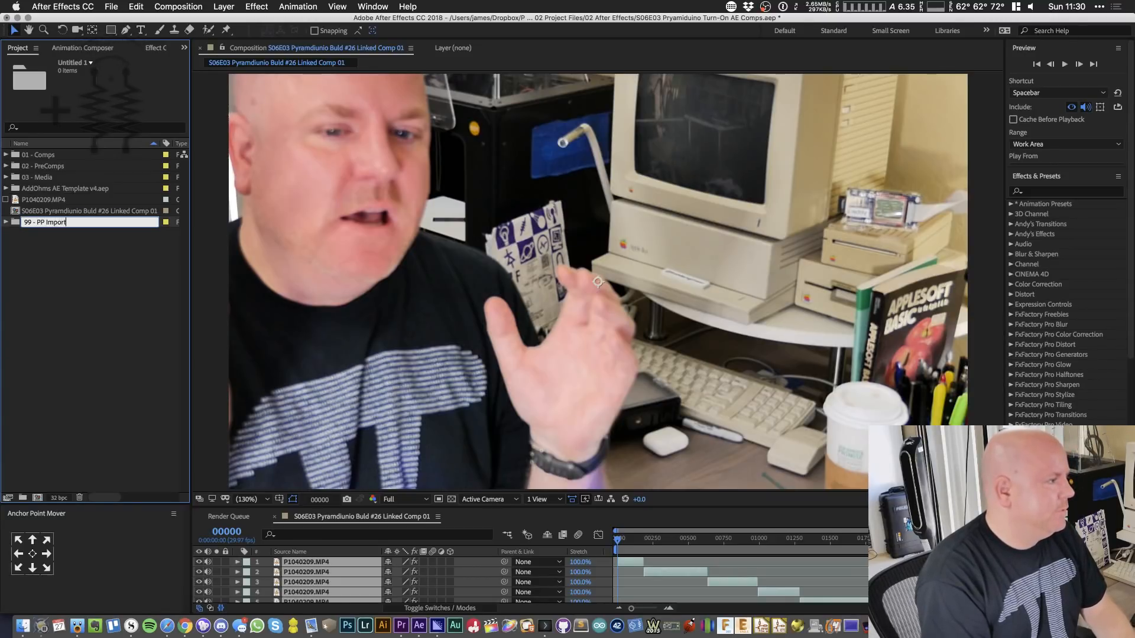
pyautogui.press('Return')
pyautogui.click(89, 311)
pyautogui.moveTo(43, 213); pyautogui.dragTo(55, 189)
# - Rename the linked Pyramiduino composition to 01 AutoReset and move it into the 01 - Comps folder
pyautogui.click(65, 212)
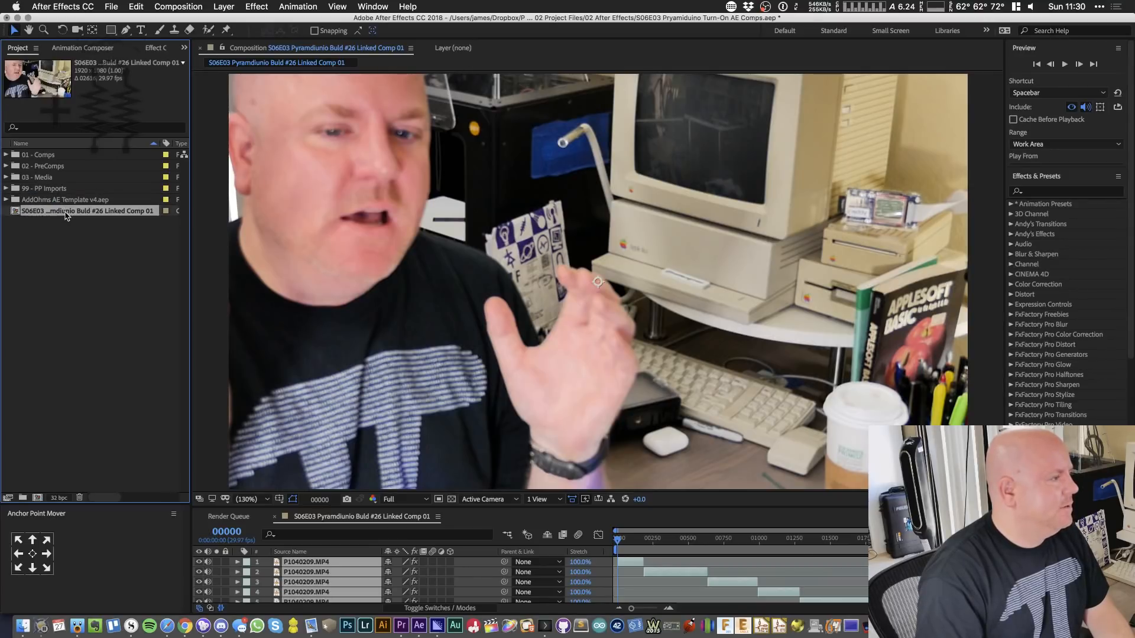
pyautogui.press('Return')
pyautogui.write('01 - AutoReset')
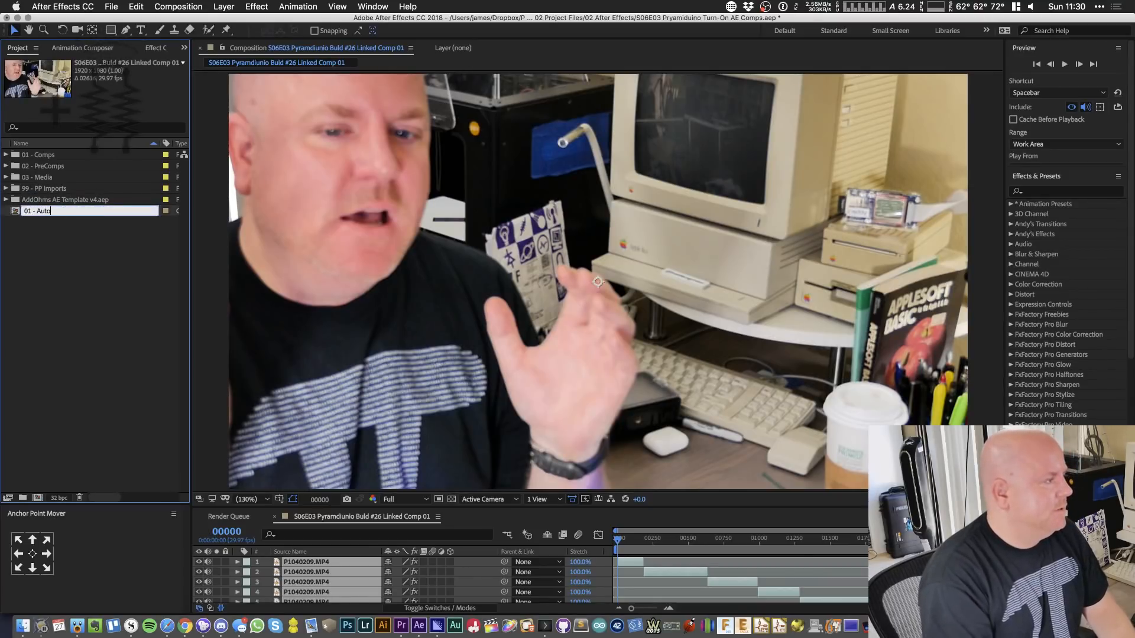
pyautogui.press('BackSpace')
pyautogui.press('BackSpace')
pyautogui.press('BackSpace')
pyautogui.press('BackSpace')
pyautogui.press('BackSpace')
pyautogui.press('BackSpace')
pyautogui.press('BackSpace')
pyautogui.press('BackSpace')
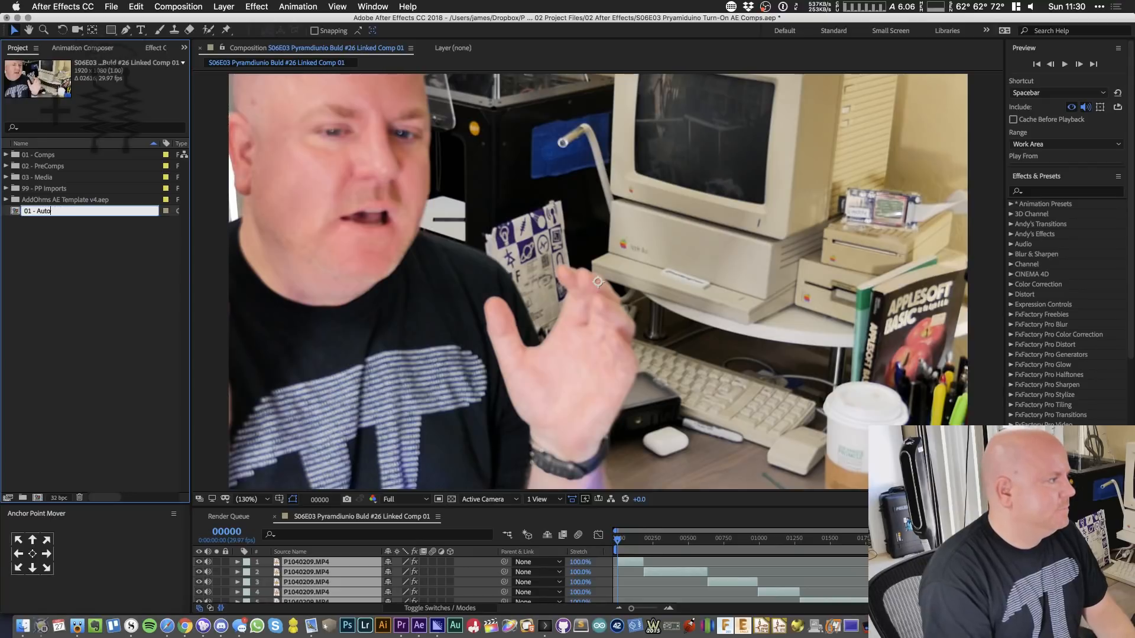
pyautogui.write('AutoR')
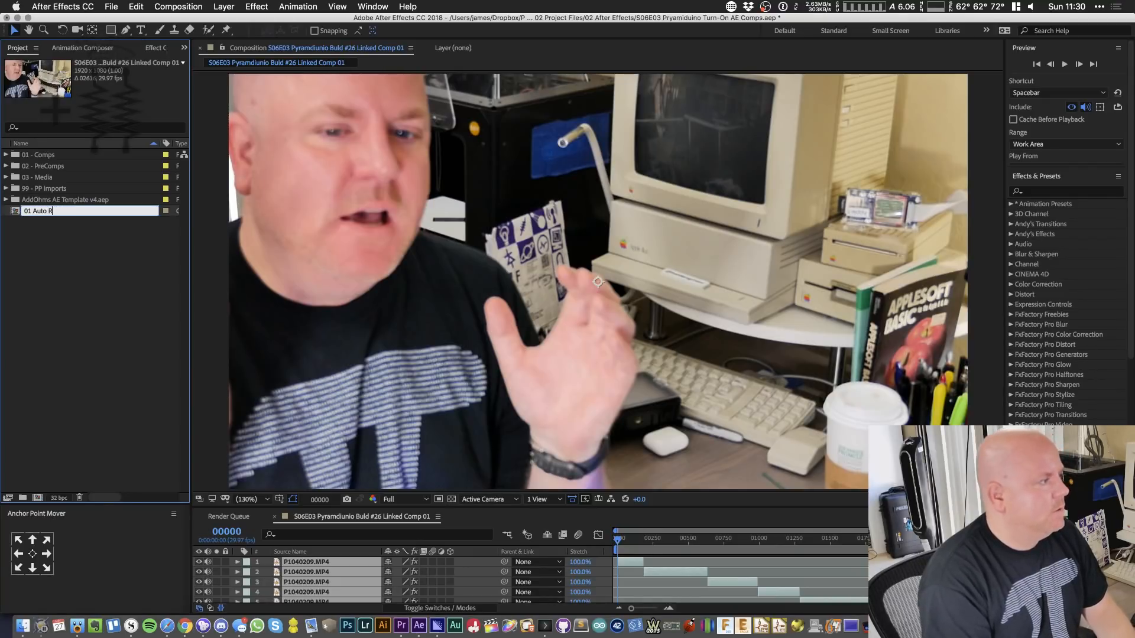
pyautogui.write('eset')
pyautogui.press('Return')
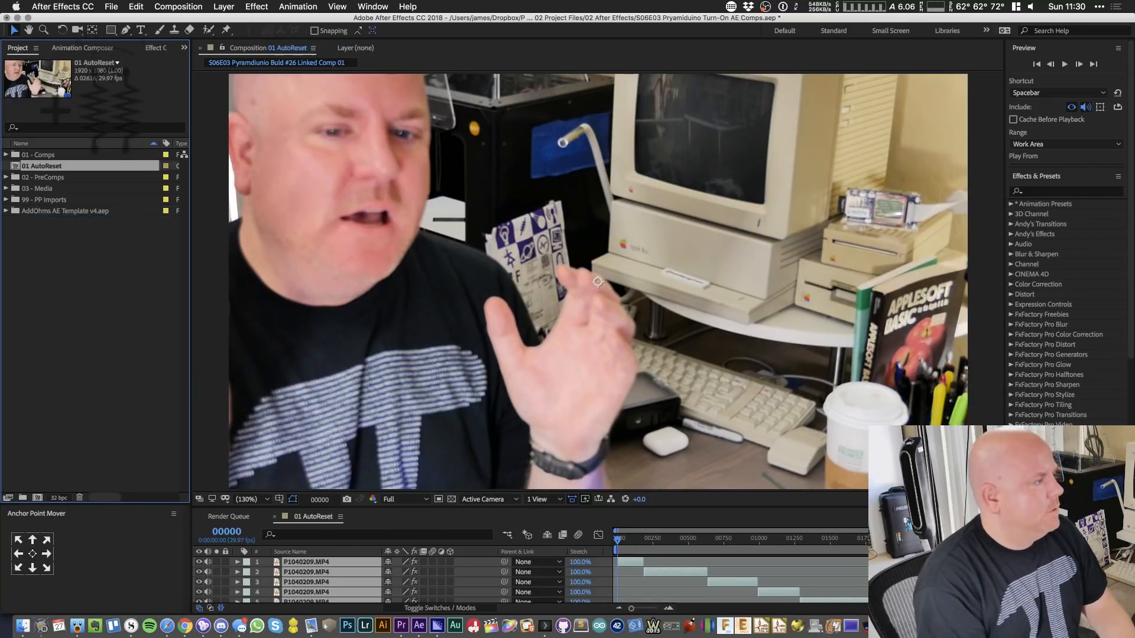
pyautogui.moveTo(48, 164); pyautogui.dragTo(46, 155)
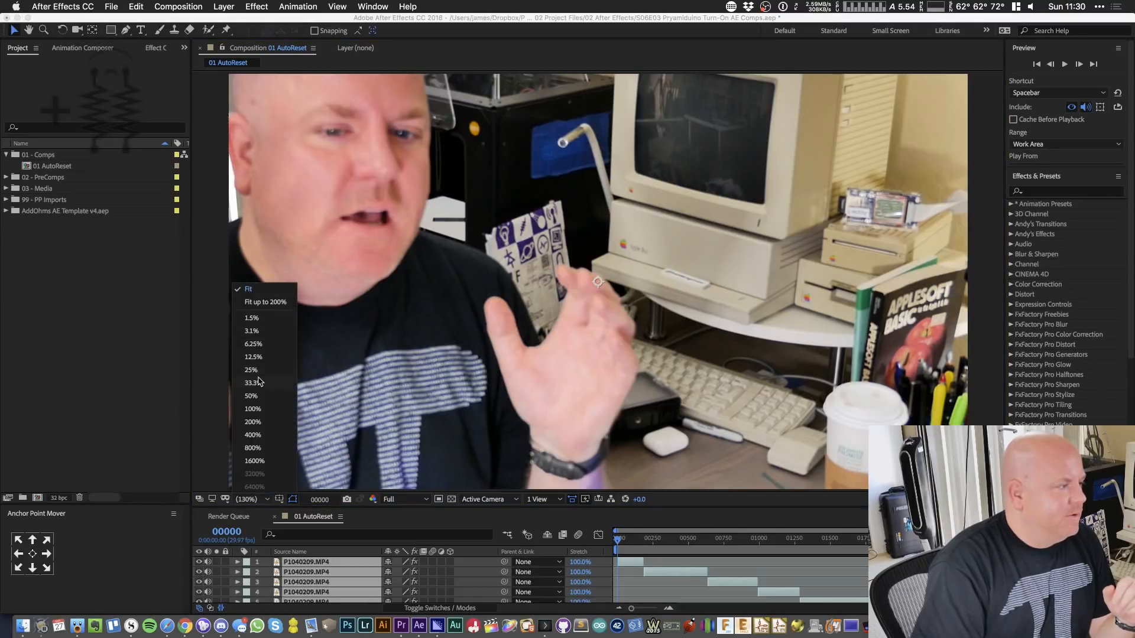
# - Set the composition view to 100% magnification and enlarge the timeline area to show all eight layers
pyautogui.click(265, 409)
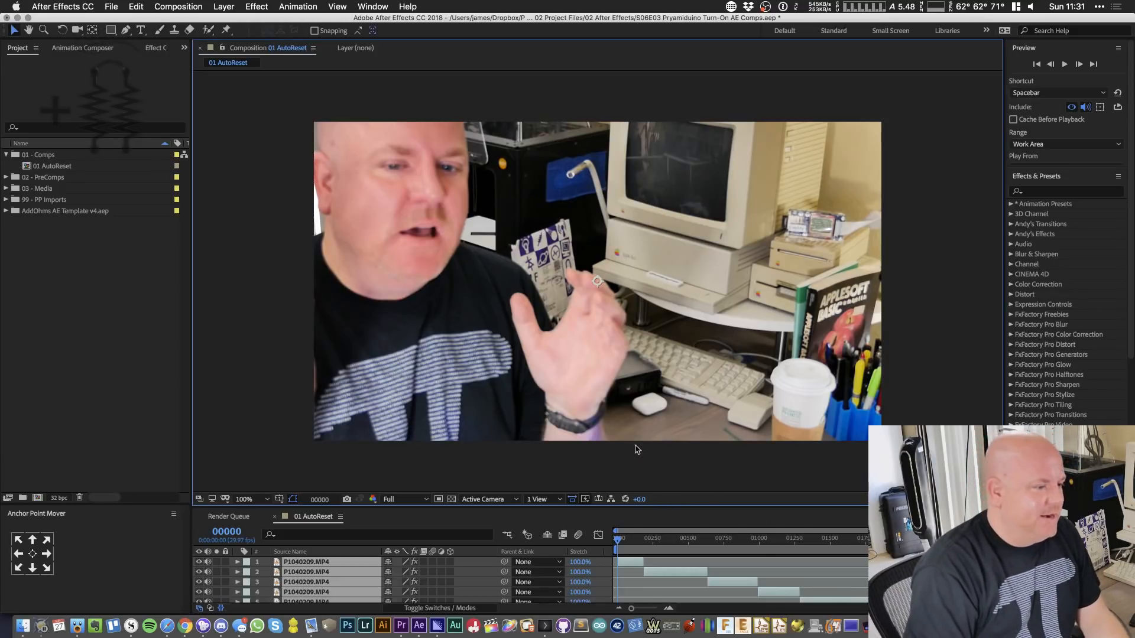
pyautogui.moveTo(642, 509); pyautogui.dragTo(614, 444)
# - Create a root-level project folder named 04 - Backgrounds
pyautogui.click(77, 211)
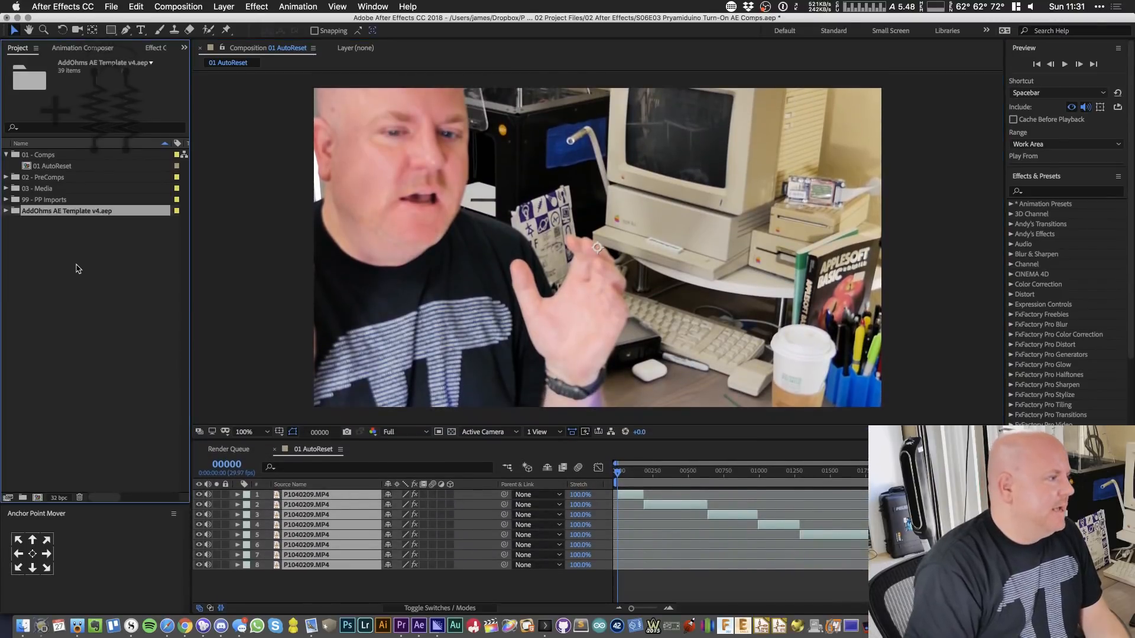
pyautogui.rightClick(93, 267)
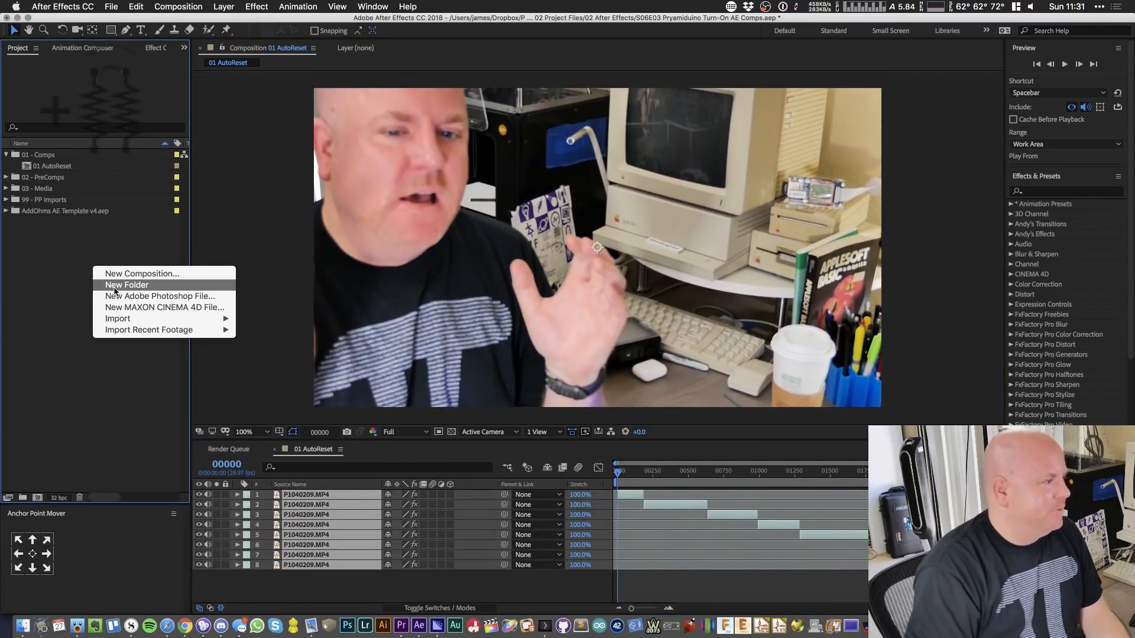
pyautogui.click(115, 285)
pyautogui.write('04 - ')
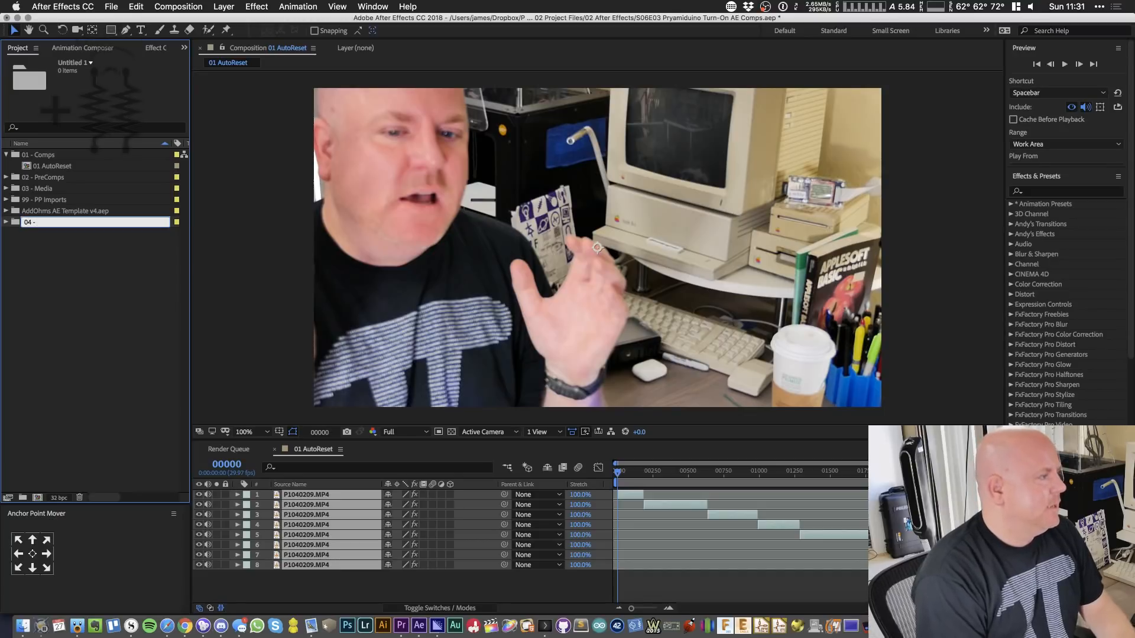
pyautogui.write('Backgo')
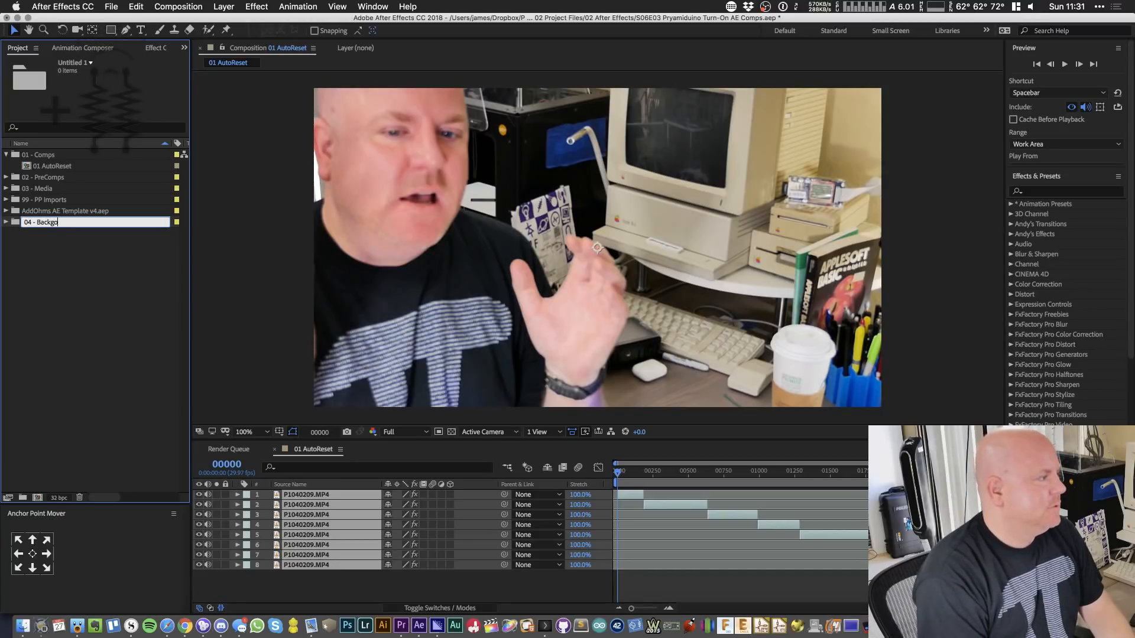
pyautogui.write('rundsrounds')
pyautogui.press('Return')
# - Turn off the visibility of all eight P1040209.MP4 layers in the 01 AutoReset composition
pyautogui.click(30, 211)
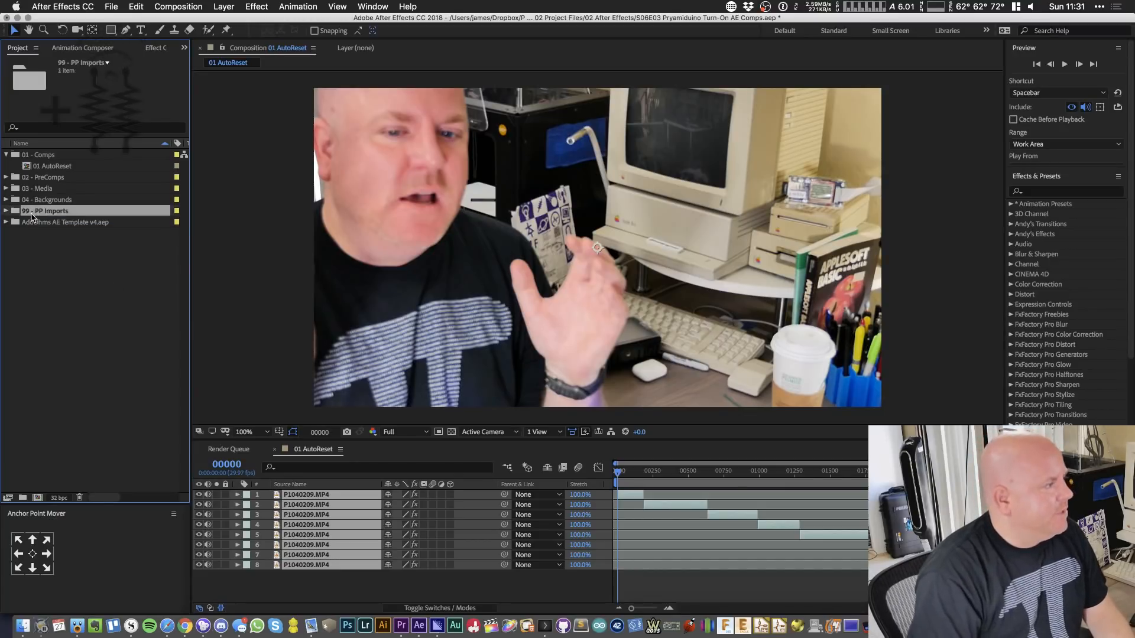
pyautogui.click(21, 223)
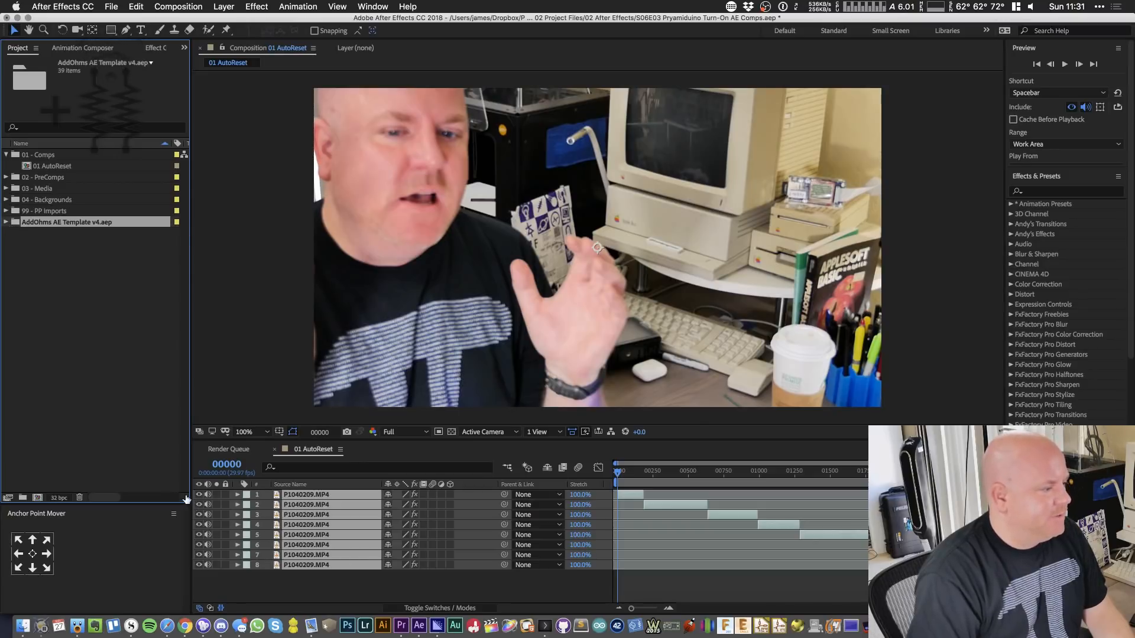
pyautogui.moveTo(199, 495); pyautogui.dragTo(199, 565)
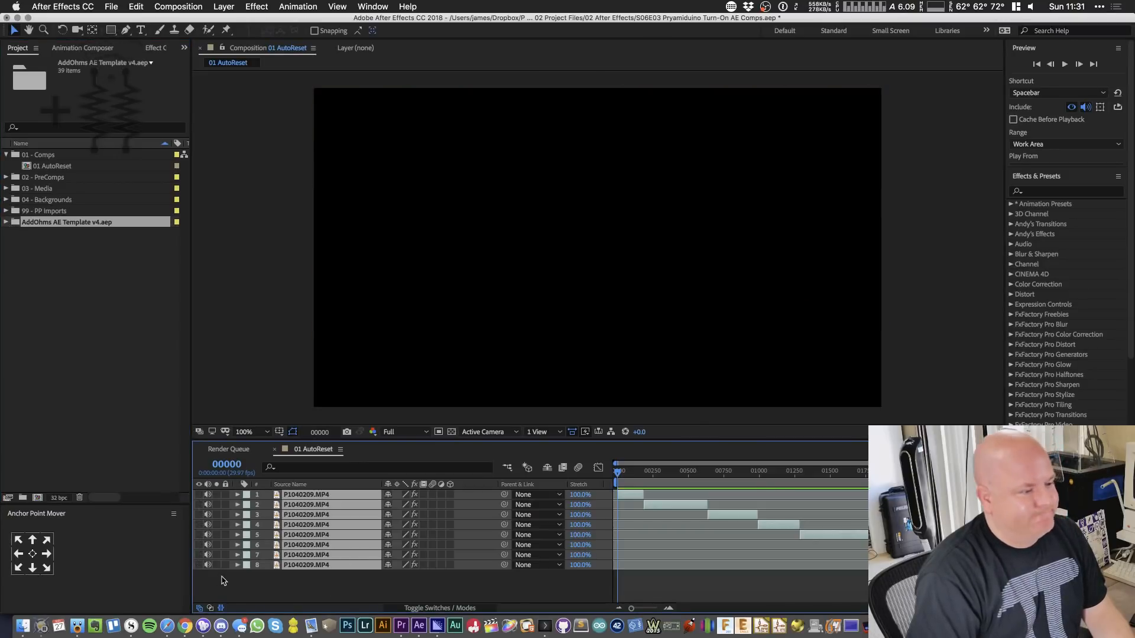
pyautogui.click(86, 359)
# - Copy the AddOhms Project Page Background composition from the template's Comps folder into the 04 - Backgrounds folder
pyautogui.click(5, 223)
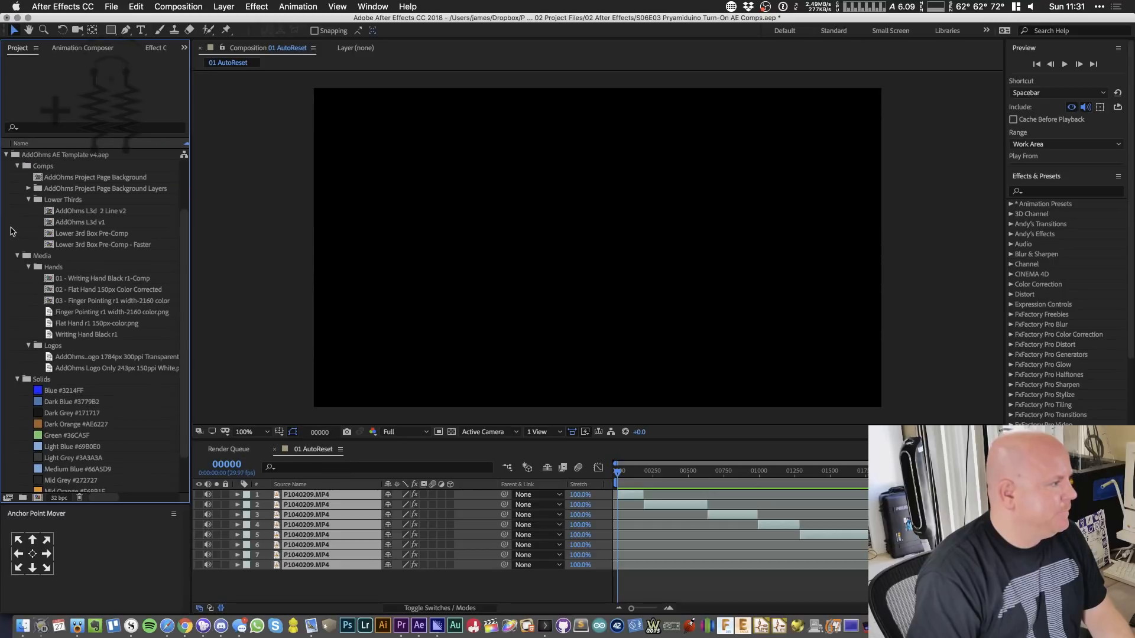
pyautogui.scroll(5, 69, 254)
pyautogui.click(80, 244)
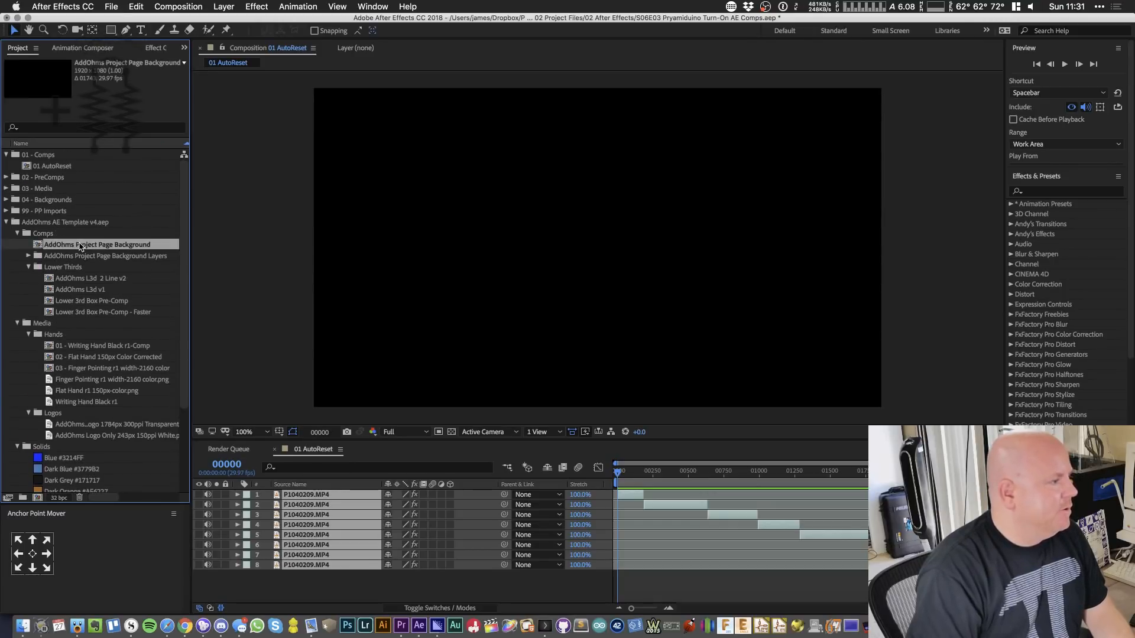
pyautogui.click(53, 200)
pyautogui.press('super+v')
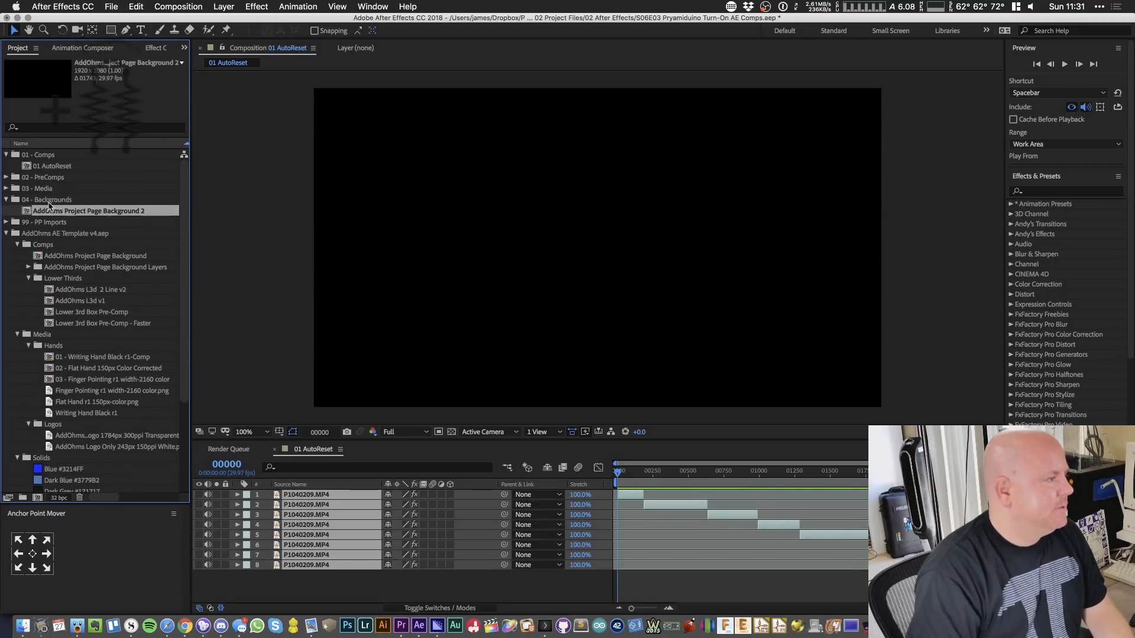
# - Rename the copied project page background composition to 01 Background
pyautogui.press('Return')
pyautogui.write('0')
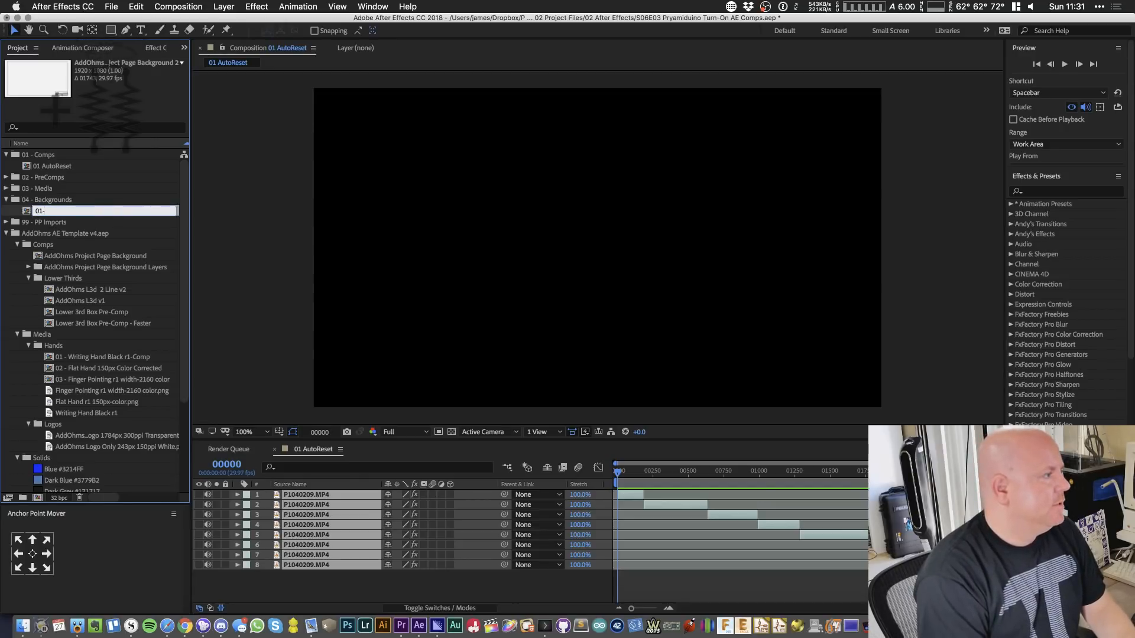
pyautogui.write('1 Backgro')
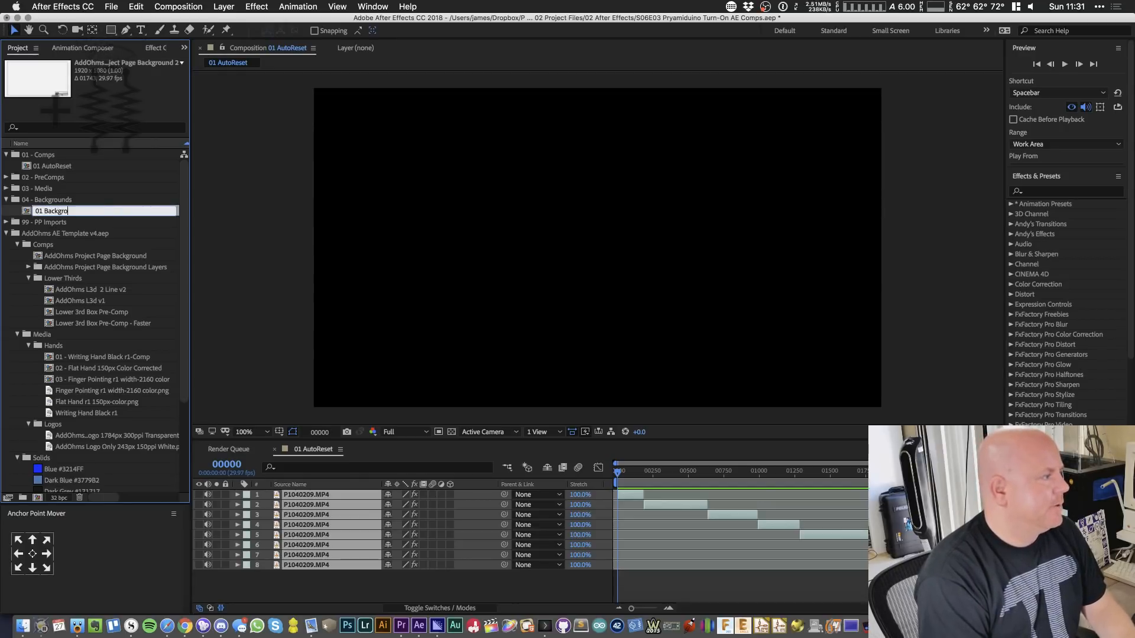
pyautogui.write('und')
pyautogui.press('Return')
# - Open the 01 Background composition for editing
pyautogui.doubleClick(60, 221)
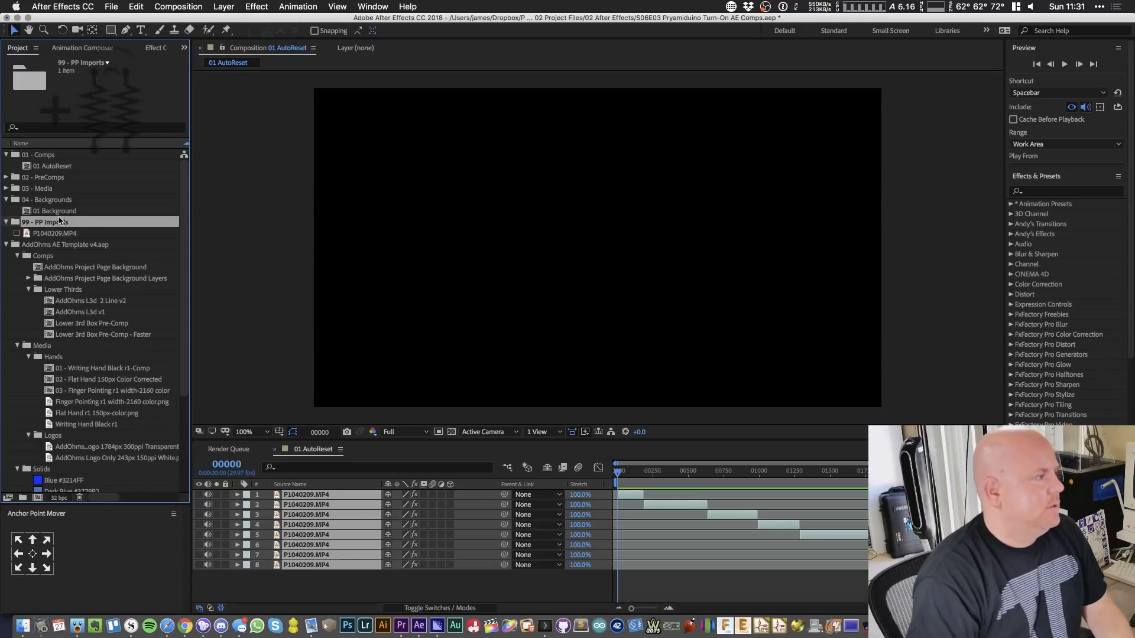
pyautogui.doubleClick(55, 212)
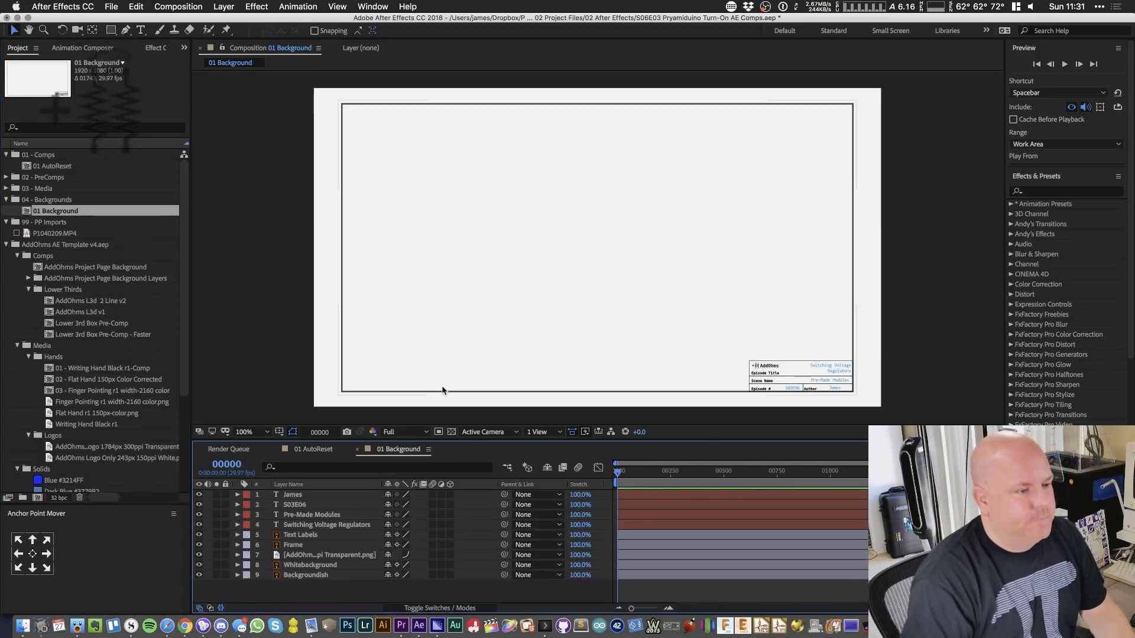
pyautogui.click(77, 212)
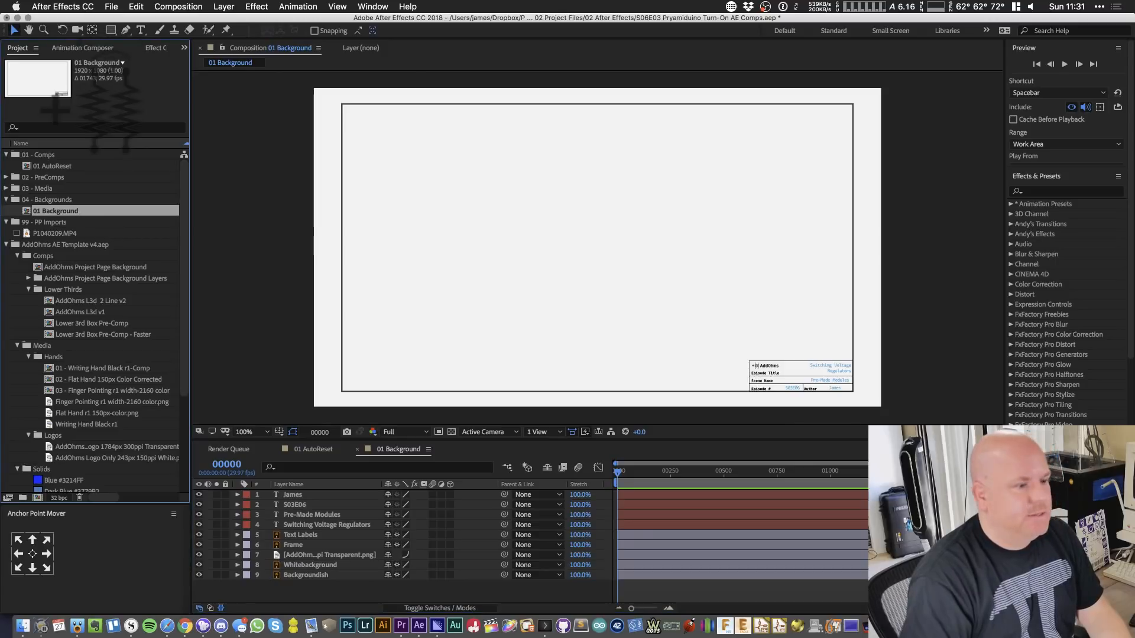
# - Change the Episode # text in the background's title block to S06E03
pyautogui.click(299, 516)
pyautogui.click(302, 504)
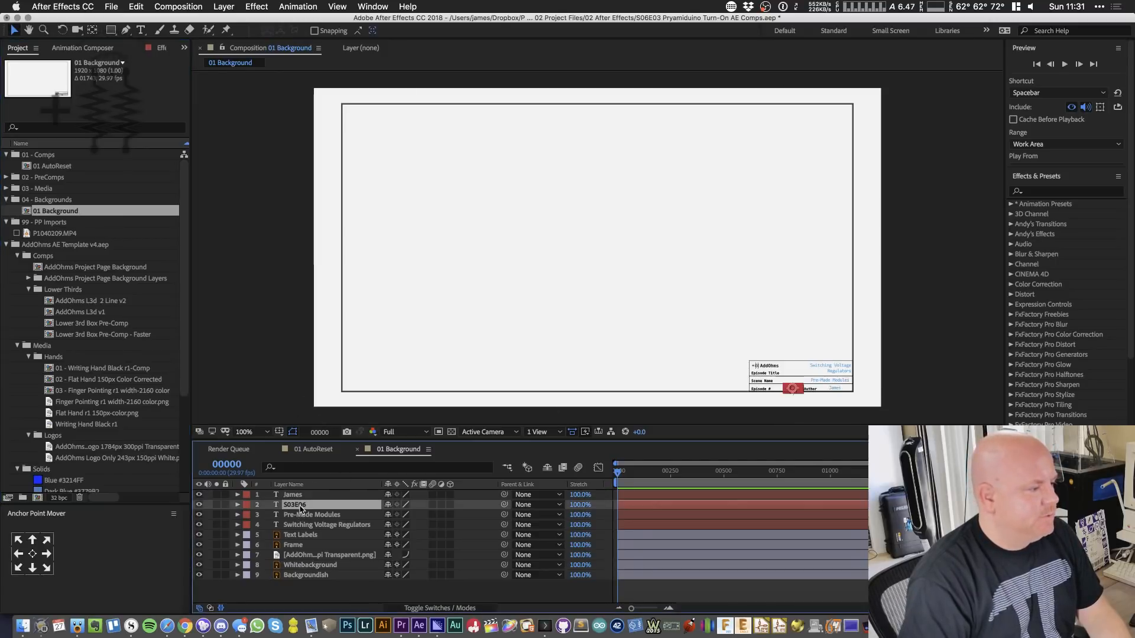
pyautogui.press('.')
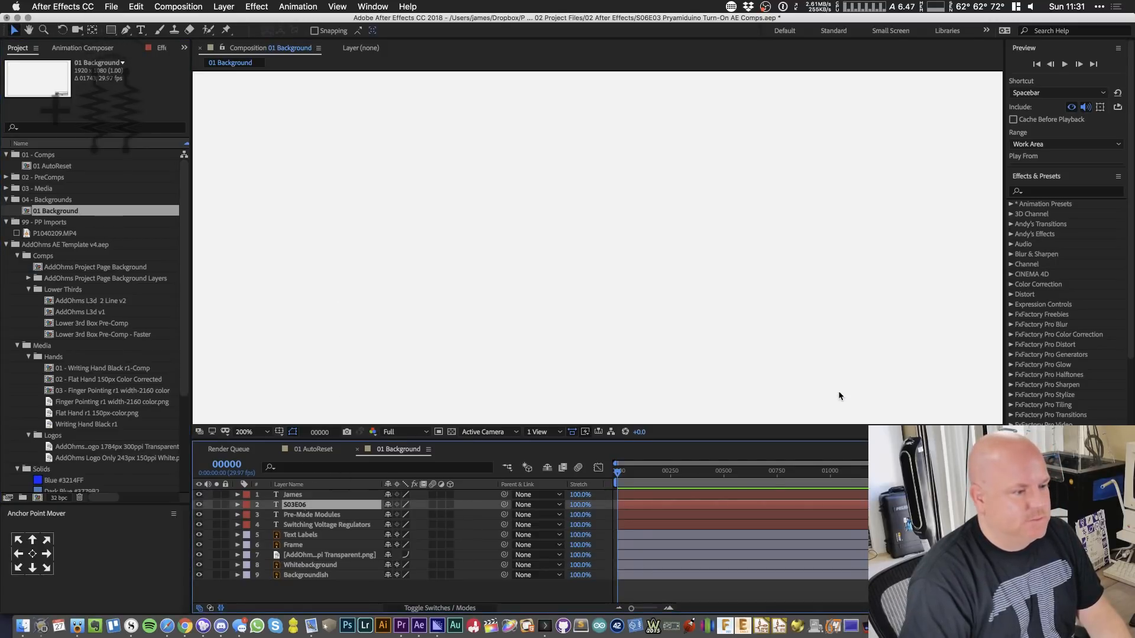
pyautogui.press('h')
pyautogui.moveTo(892, 396); pyautogui.dragTo(732, 259)
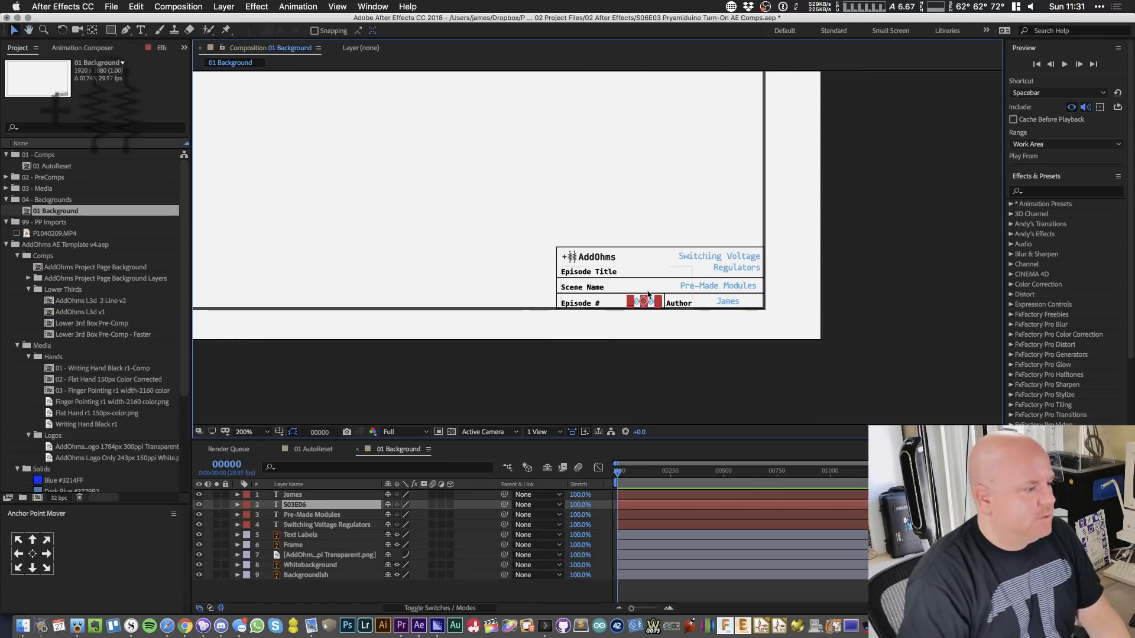
pyautogui.press('v')
pyautogui.press('.')
pyautogui.doubleClick(703, 349)
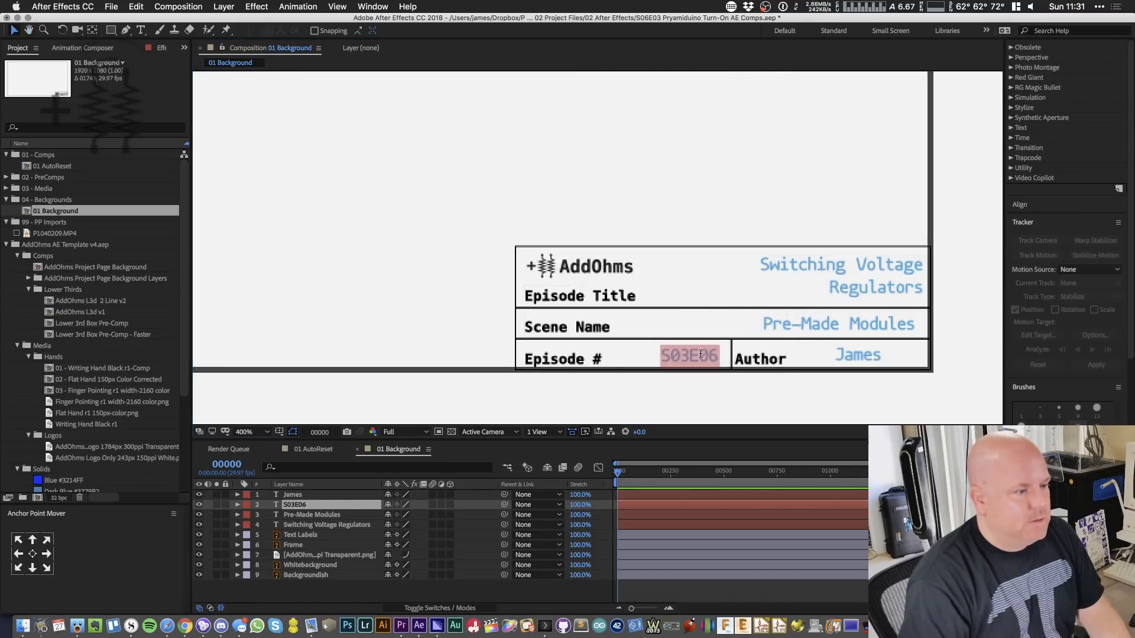
pyautogui.write('067')
pyautogui.press('BackSpace')
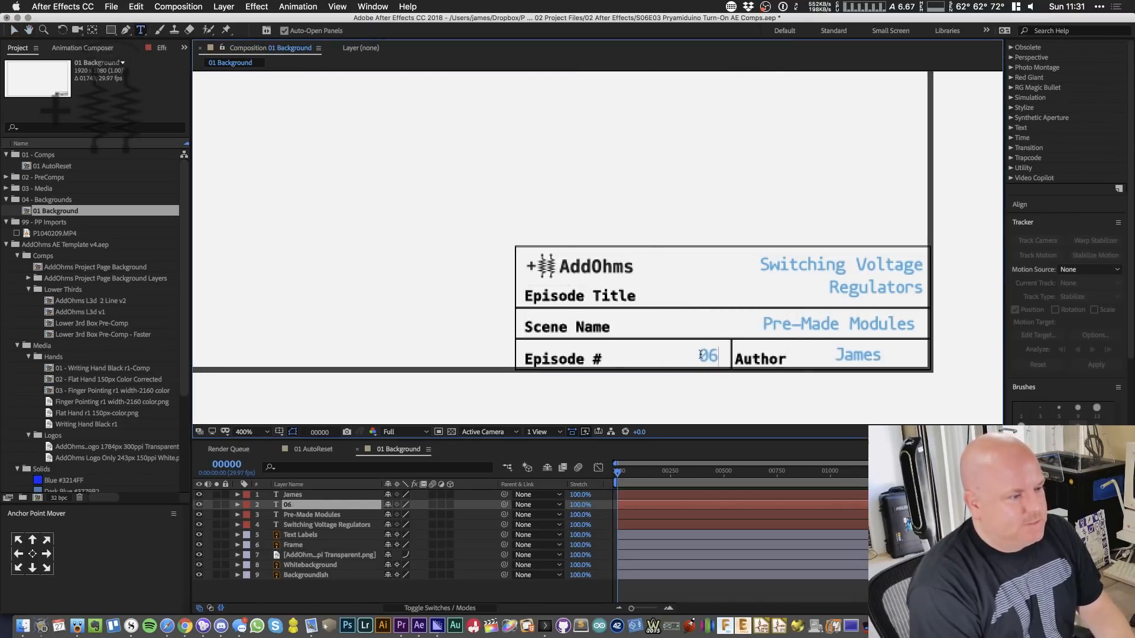
pyautogui.write('E0')
pyautogui.press('BackSpace')
pyautogui.press('BackSpace')
pyautogui.press('BackSpace')
pyautogui.press('BackSpace')
pyautogui.write('S06E03')
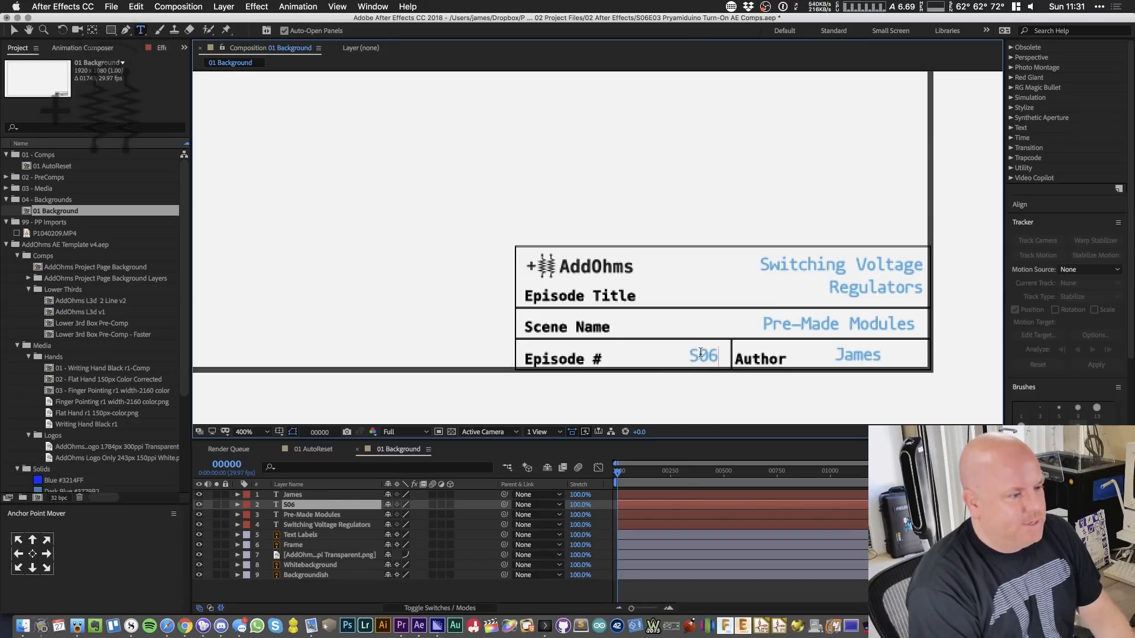
# - Change the Scene Name text in the background's title block to Uno Auto Reset
pyautogui.click(877, 323)
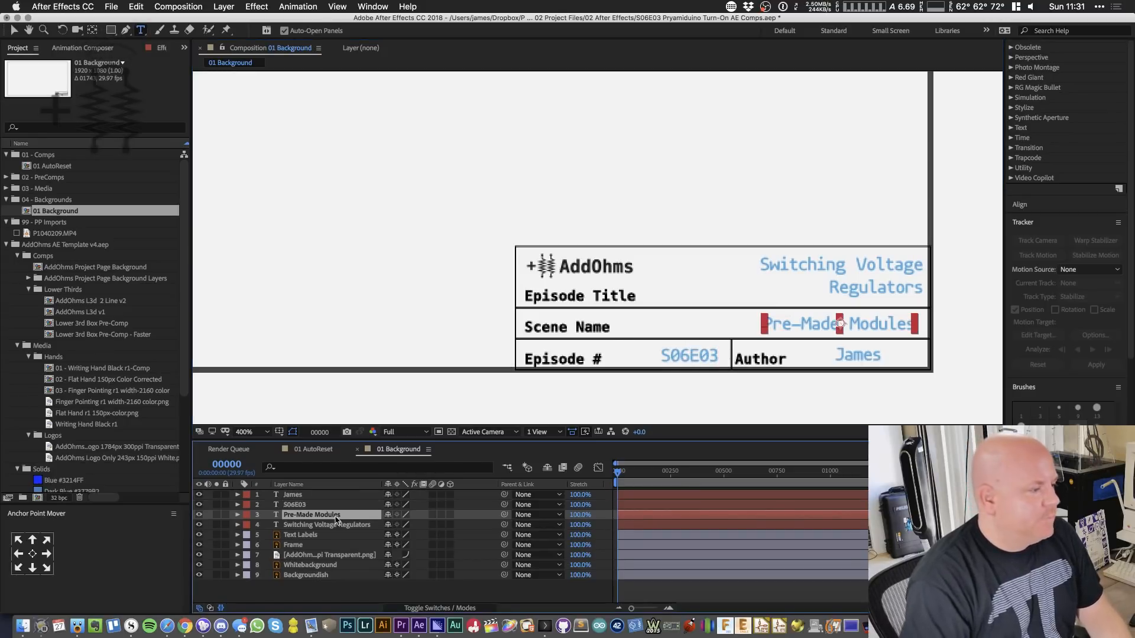
pyautogui.click(877, 324)
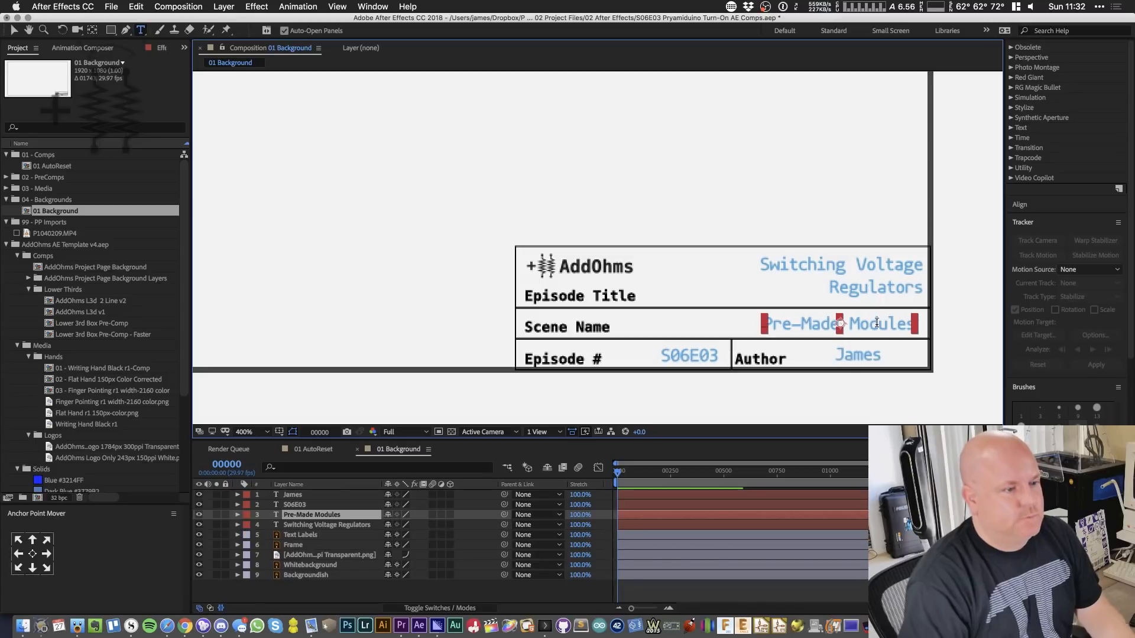
pyautogui.tripleClick(871, 330)
pyautogui.write('Auto Rest')
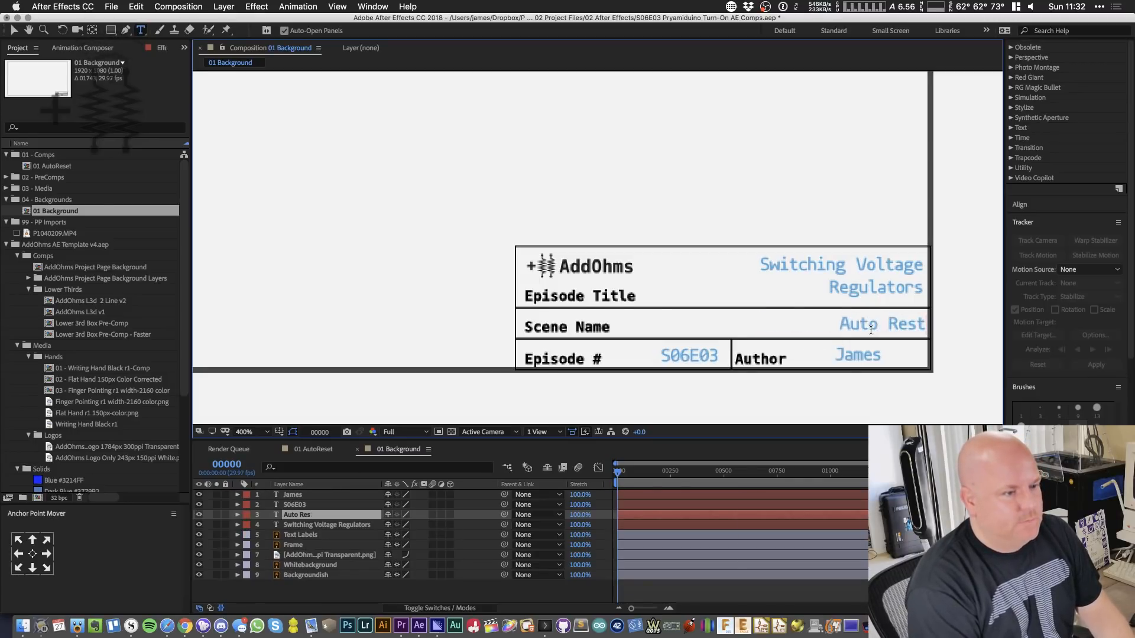
pyautogui.press('BackSpace')
pyautogui.write('Et')
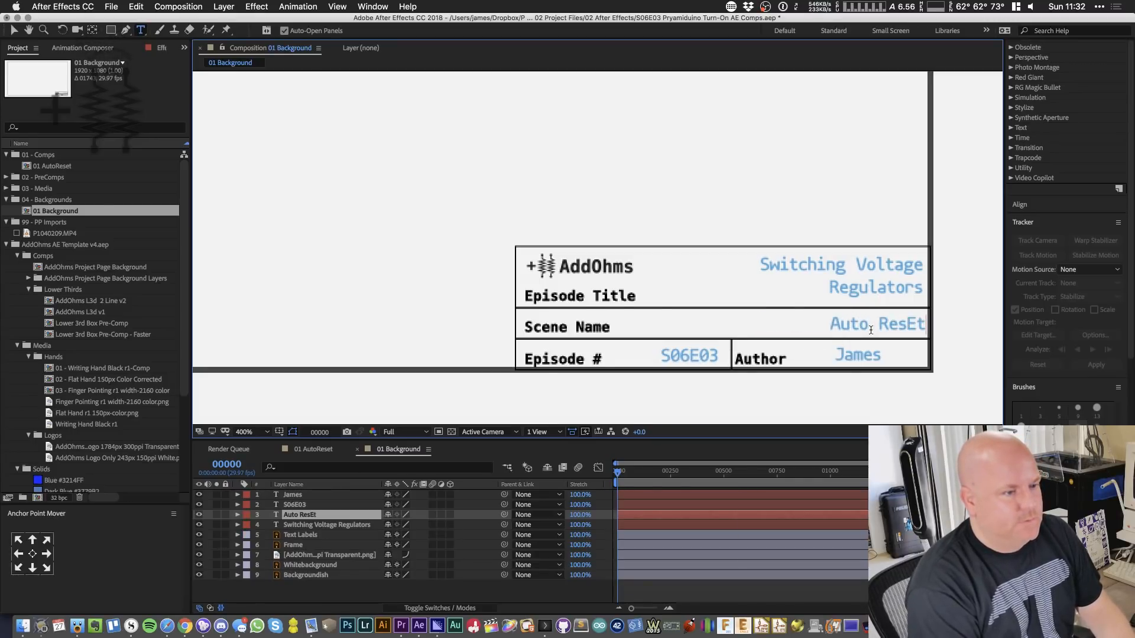
pyautogui.press('BackSpace')
pyautogui.press('BackSpace')
pyautogui.write('et ')
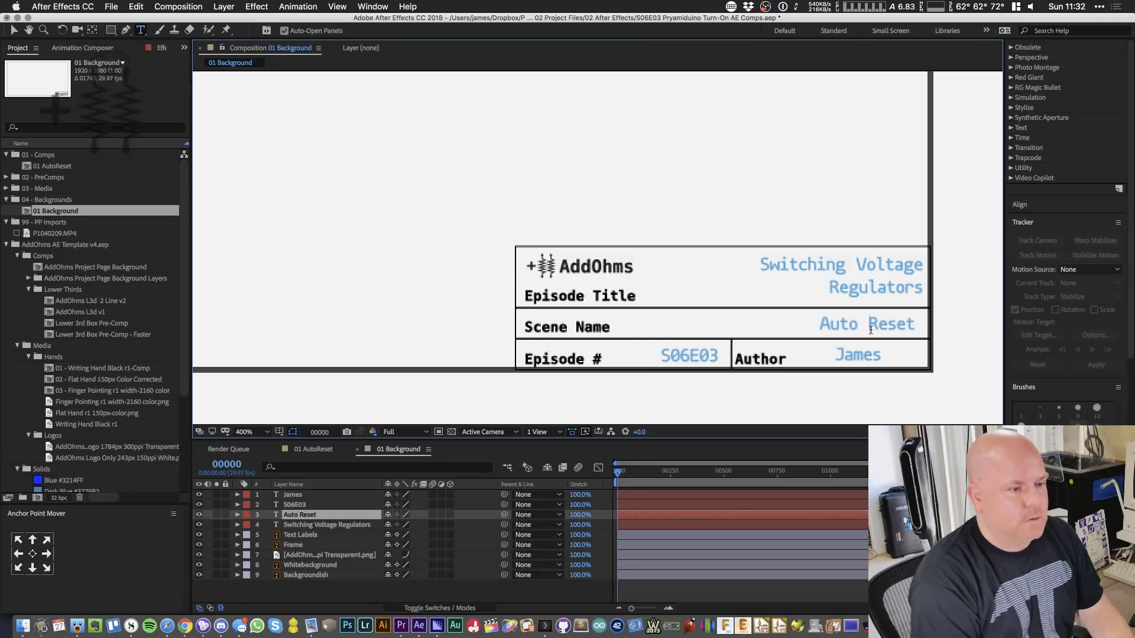
pyautogui.write('Uno')
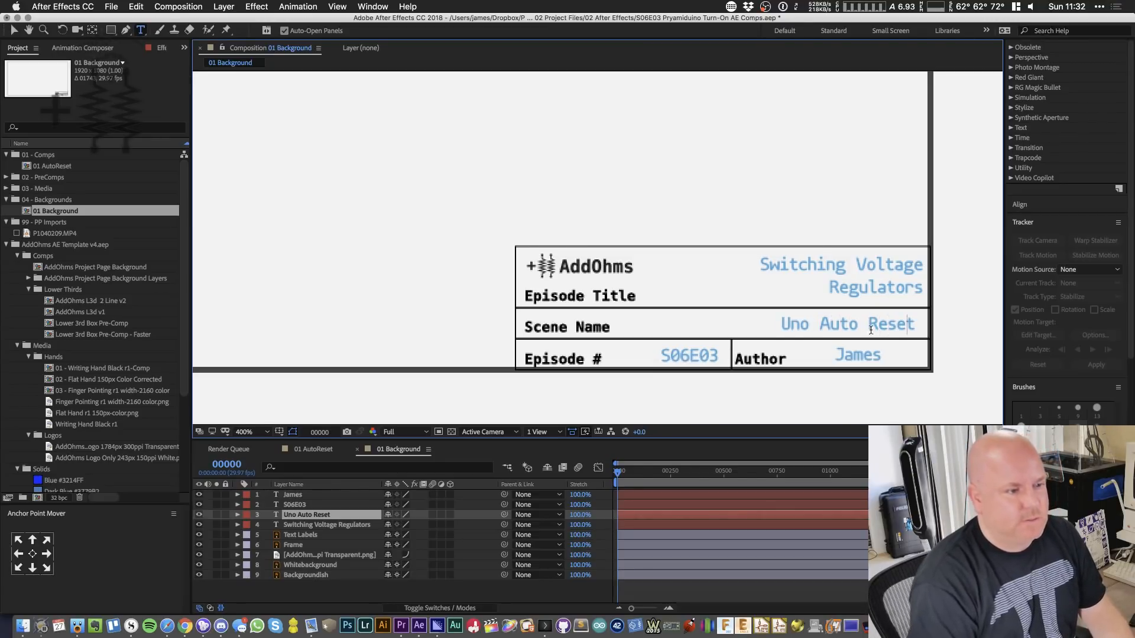
pyautogui.press('BackSpace')
# - Replace the Episode Title text in the title block with DIY Arduino on one line and Turn-On / Debug on the second
pyautogui.click(324, 526)
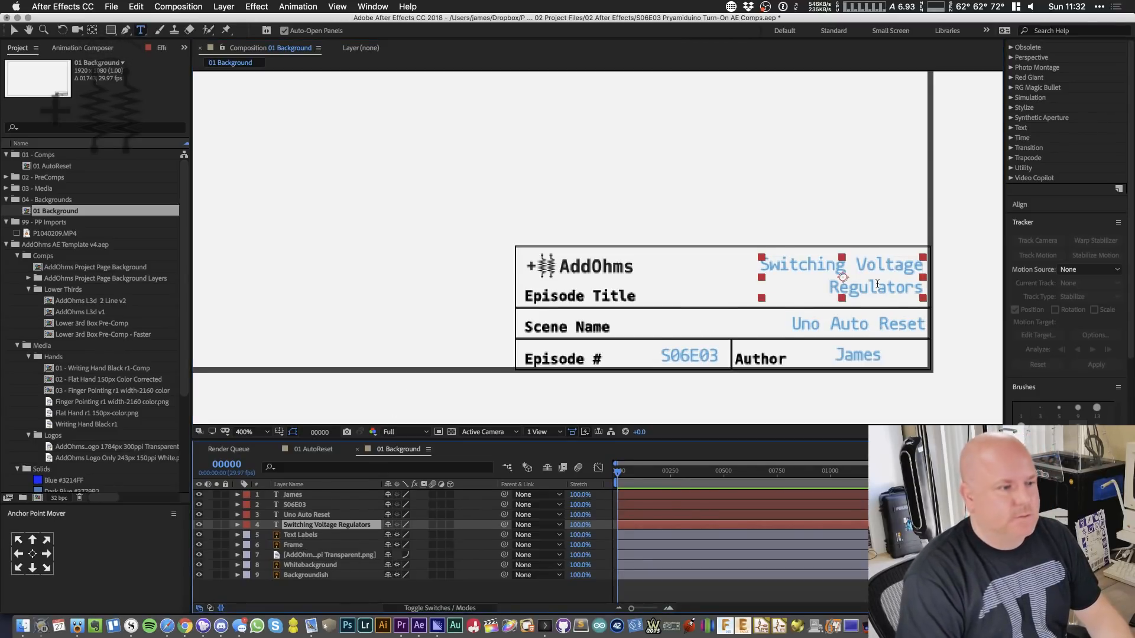
pyautogui.doubleClick(877, 284)
pyautogui.press('super+a')
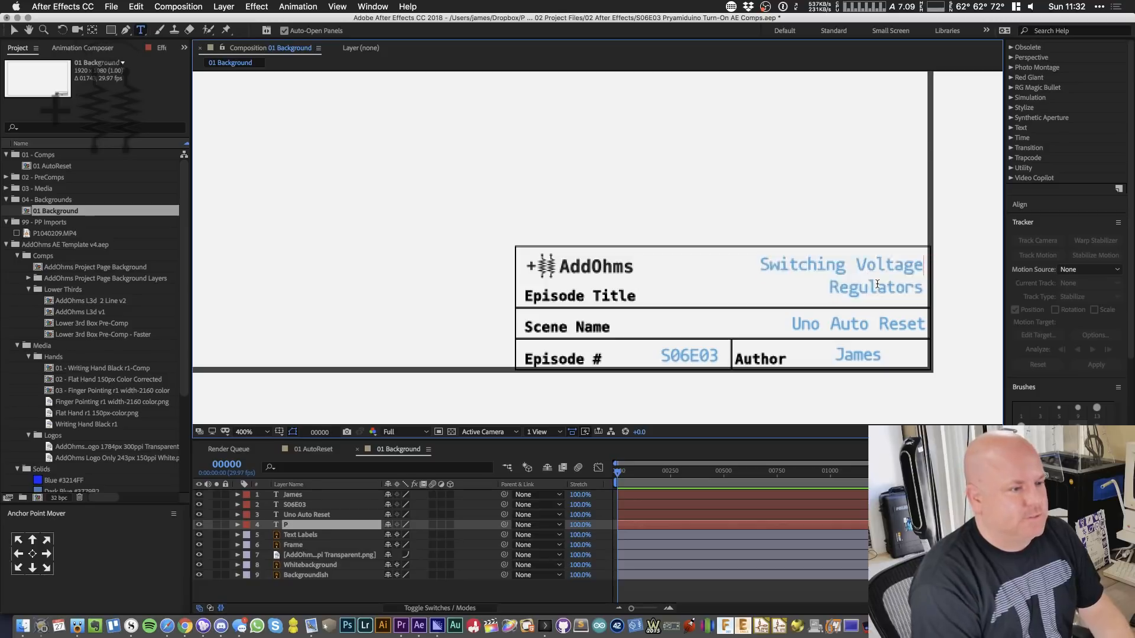
pyautogui.write('Pyramid')
pyautogui.press('BackSpace')
pyautogui.press('BackSpace')
pyautogui.press('BackSpace')
pyautogui.press('BackSpace')
pyautogui.press('BackSpace')
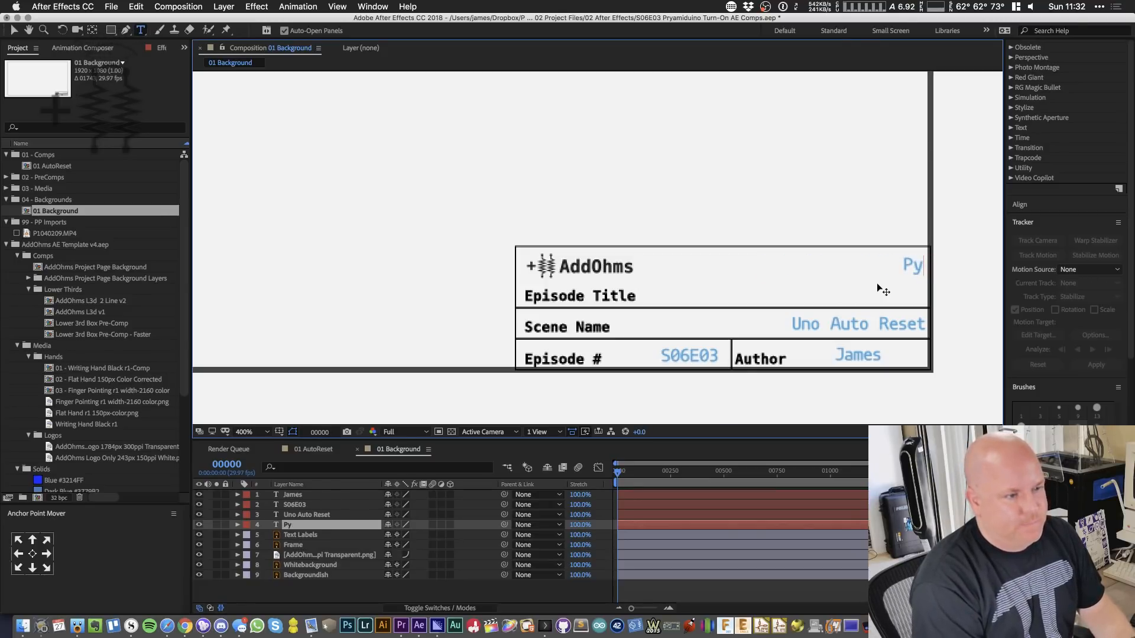
pyautogui.press('BackSpace')
pyautogui.press('BackSpace')
pyautogui.write('DI')
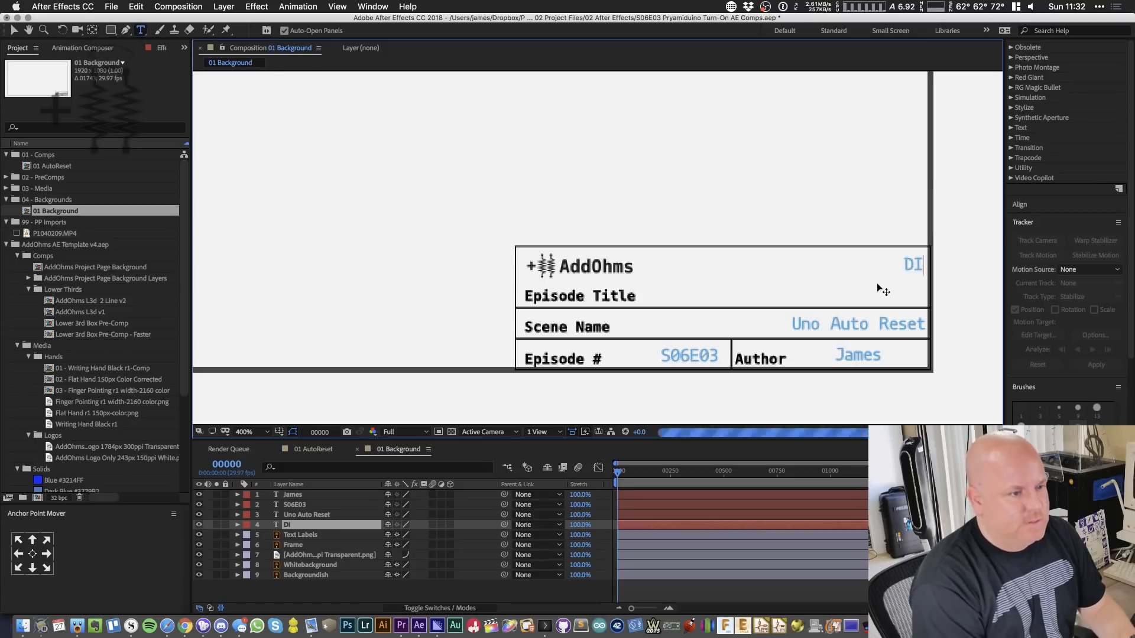
pyautogui.write('Y Aduino')
pyautogui.press('BackSpace')
pyautogui.press('BackSpace')
pyautogui.press('BackSpace')
pyautogui.press('BackSpace')
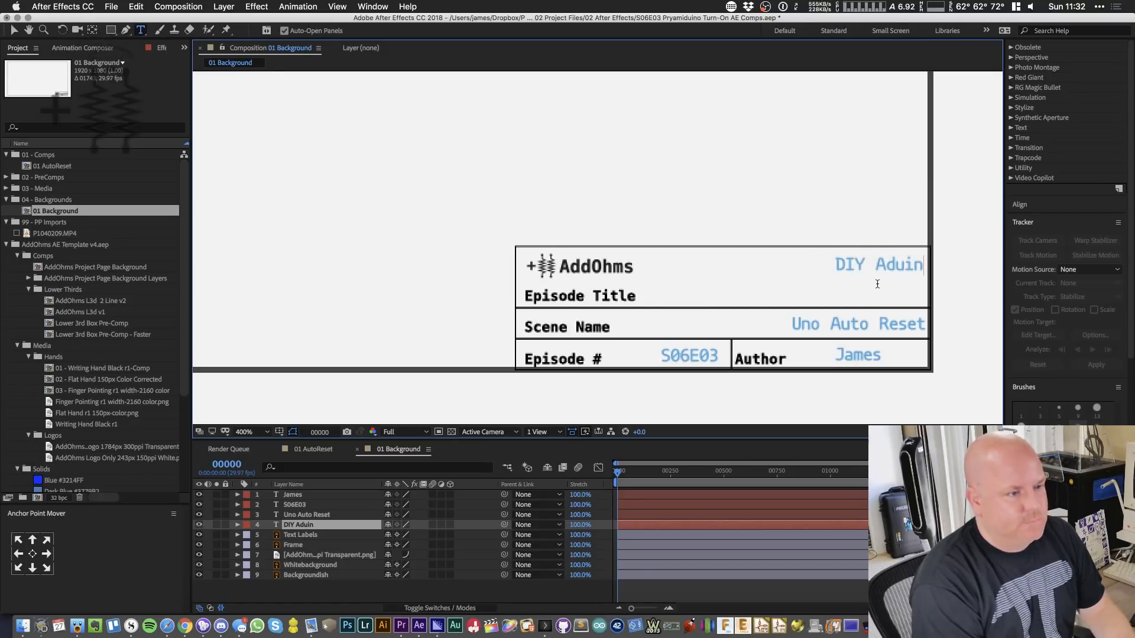
pyautogui.press('BackSpace')
pyautogui.write('rduino')
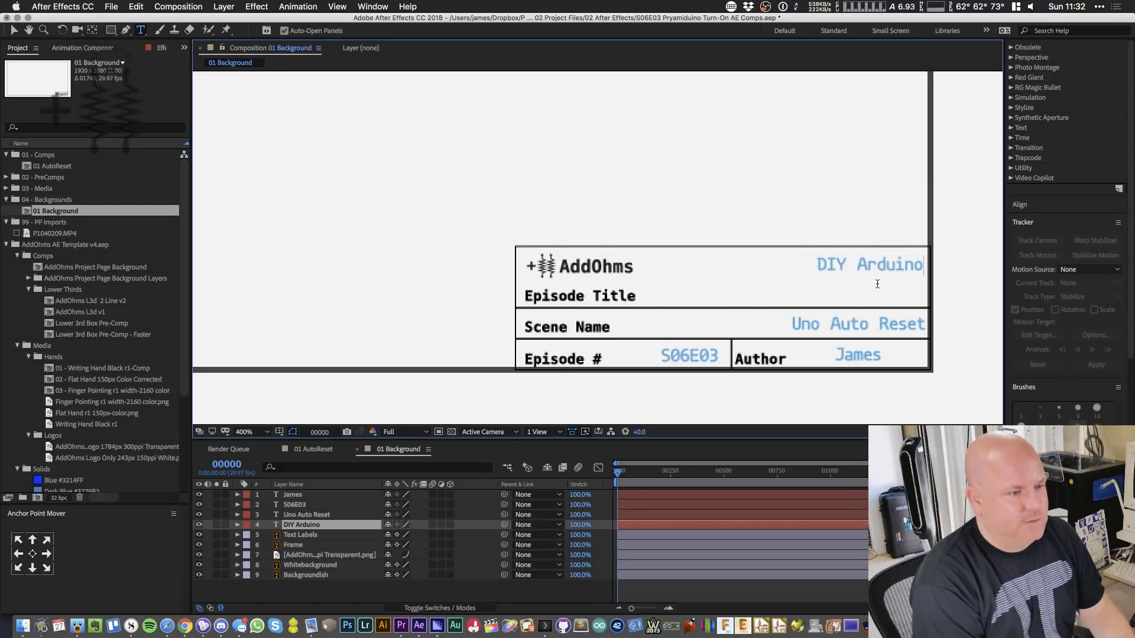
pyautogui.press('Return')
pyautogui.write('Turn-')
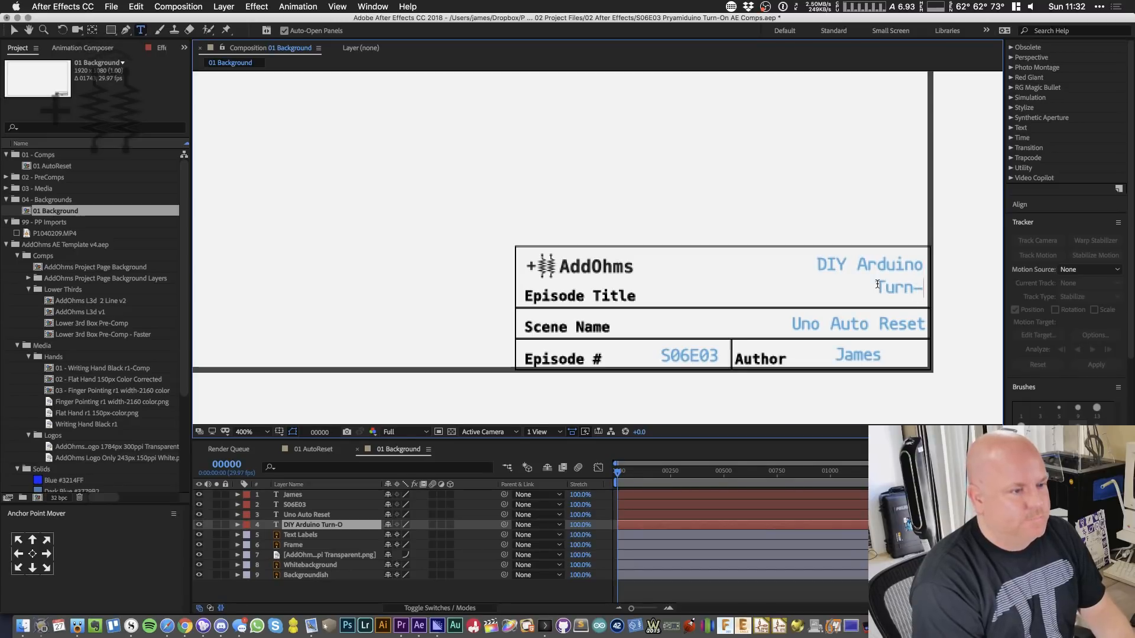
pyautogui.write('On / Debug')
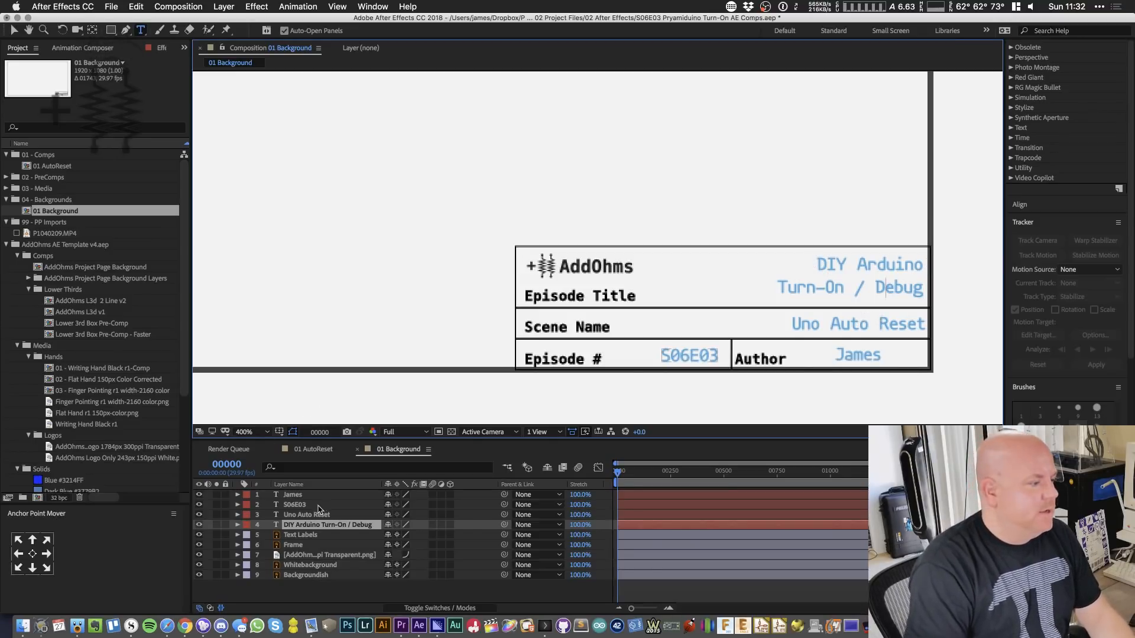
# - Hyphenate the scene name as Uno Auto-Reset, fit the composition in the viewer and save the project
pyautogui.click(869, 323)
pyautogui.click(880, 321)
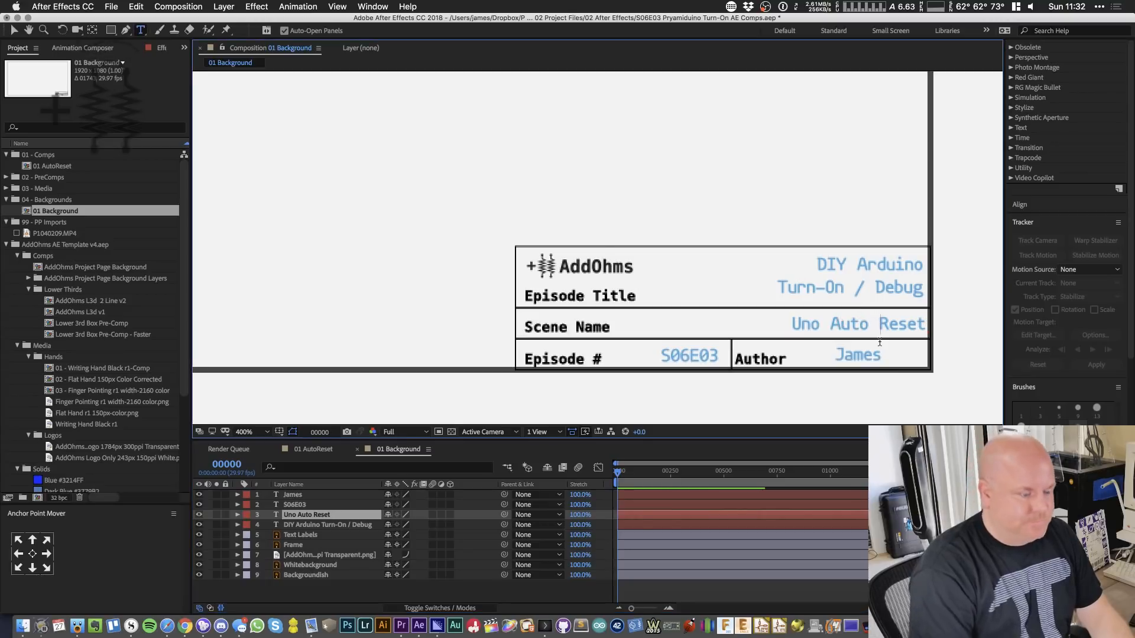
pyautogui.press('BackSpace')
pyautogui.write('-')
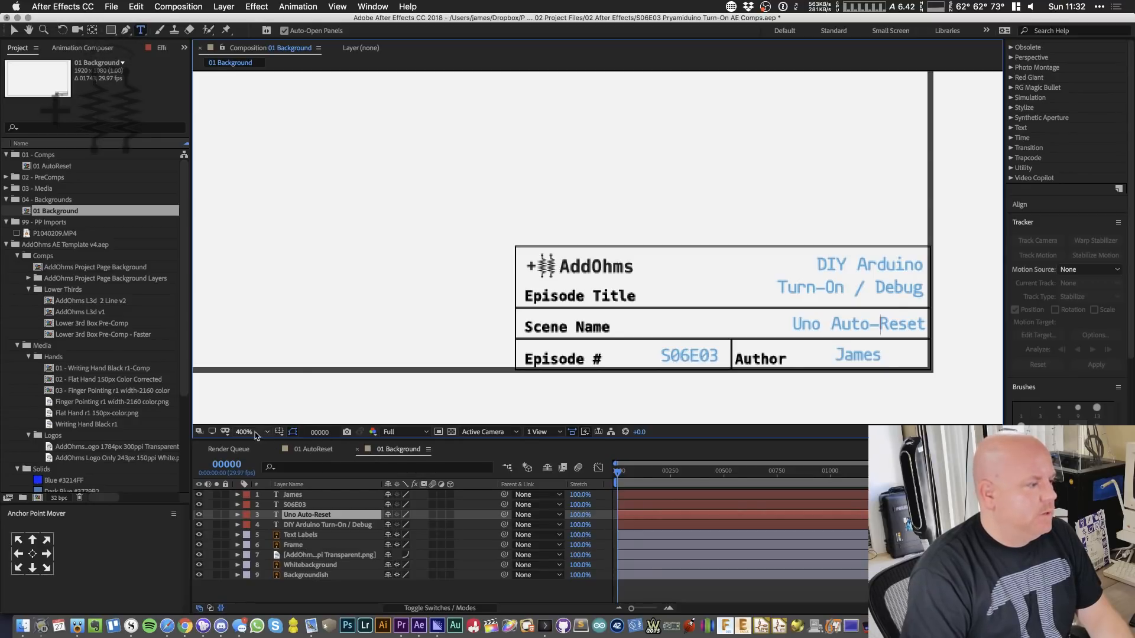
pyautogui.click(248, 432)
pyautogui.click(258, 226)
pyautogui.press('super+s')
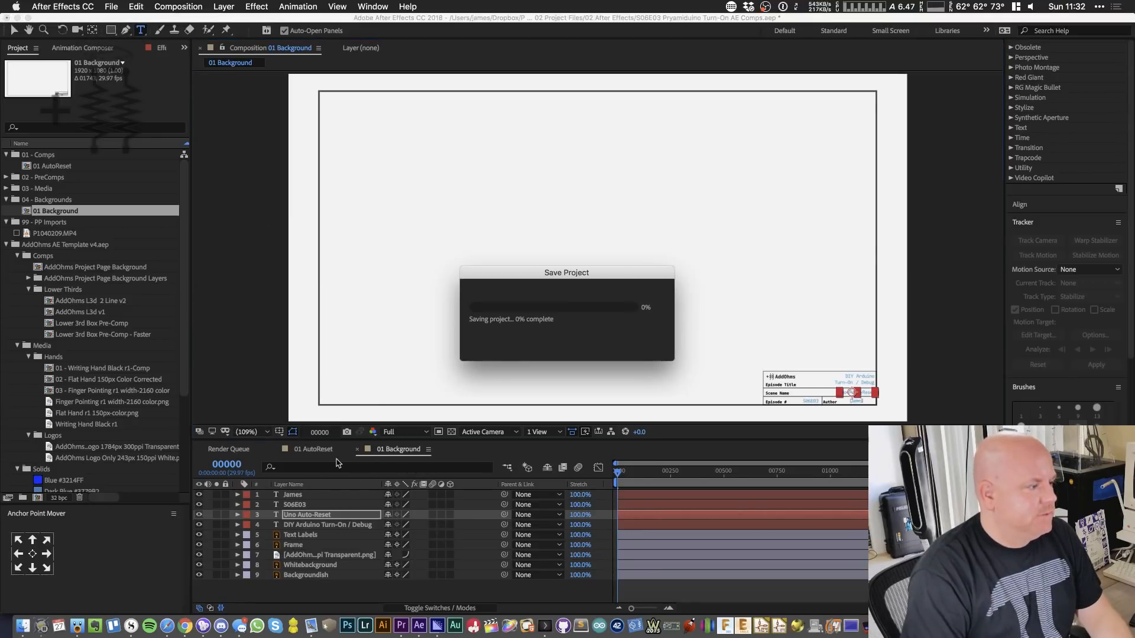
# - Close the 01 Background timeline and add that composition to 01 AutoReset as the top layer
pyautogui.click(356, 453)
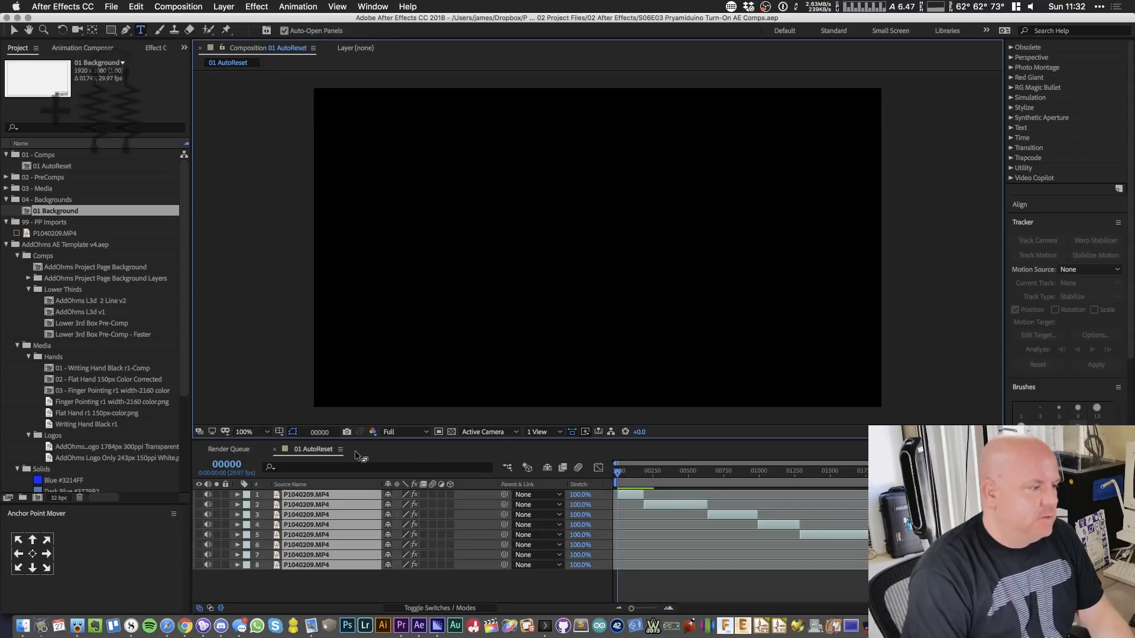
pyautogui.moveTo(62, 204); pyautogui.dragTo(339, 496)
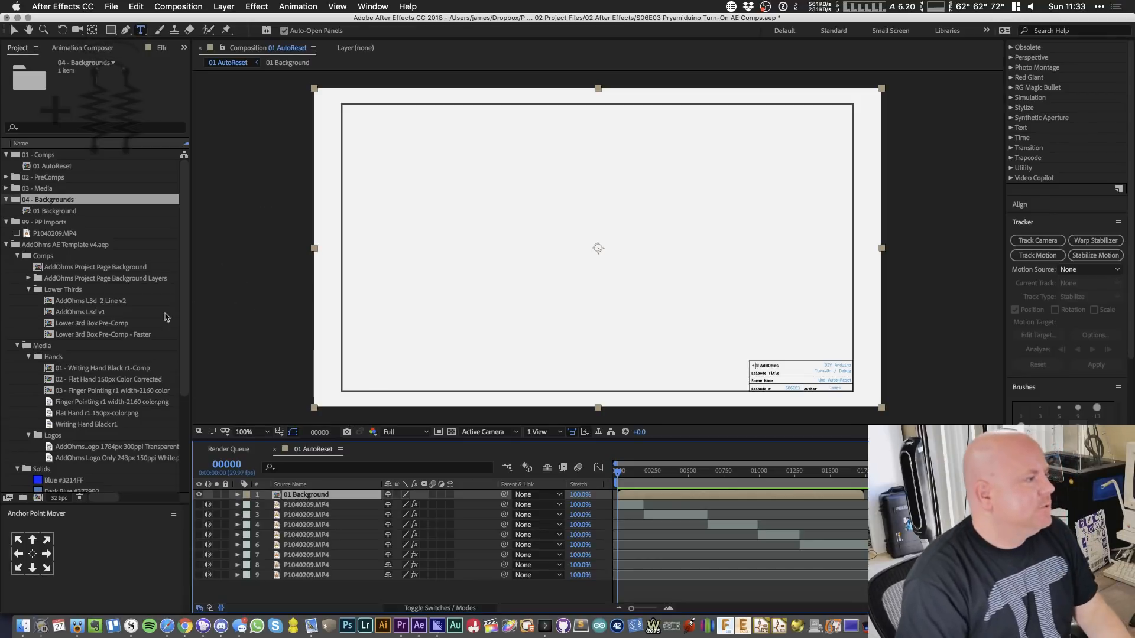
# - Switch to Finder, preview SCR03.PNG and SCR02.PNG in the 11 - Stills folder, and import SCR02.PNG into the project's 03 - Media folder
pyautogui.click(22, 625)
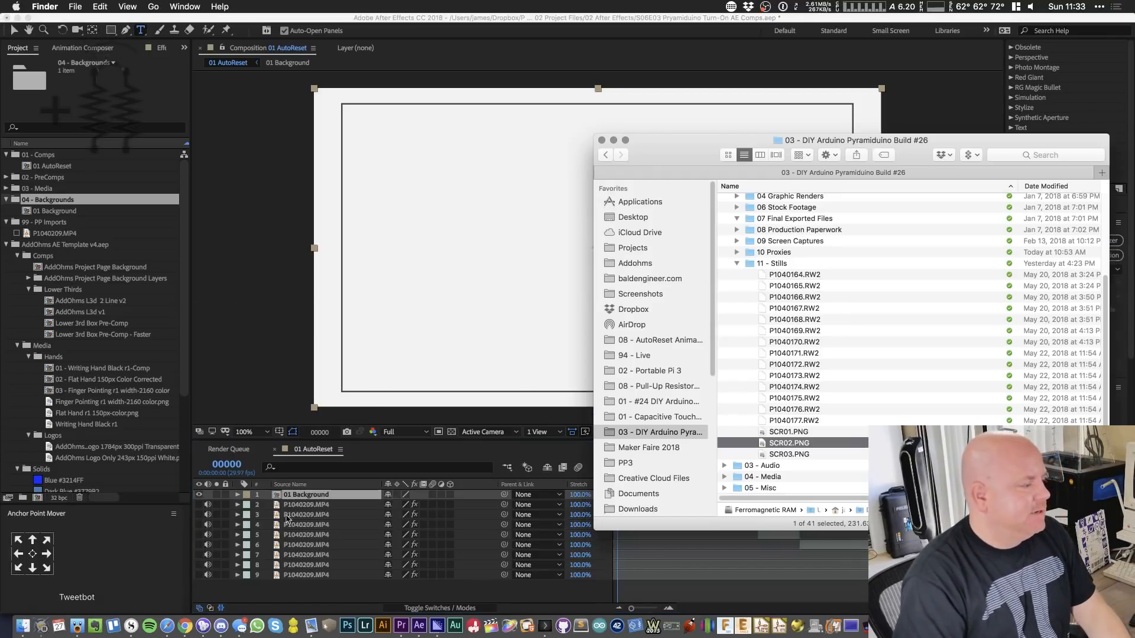
pyautogui.click(800, 454)
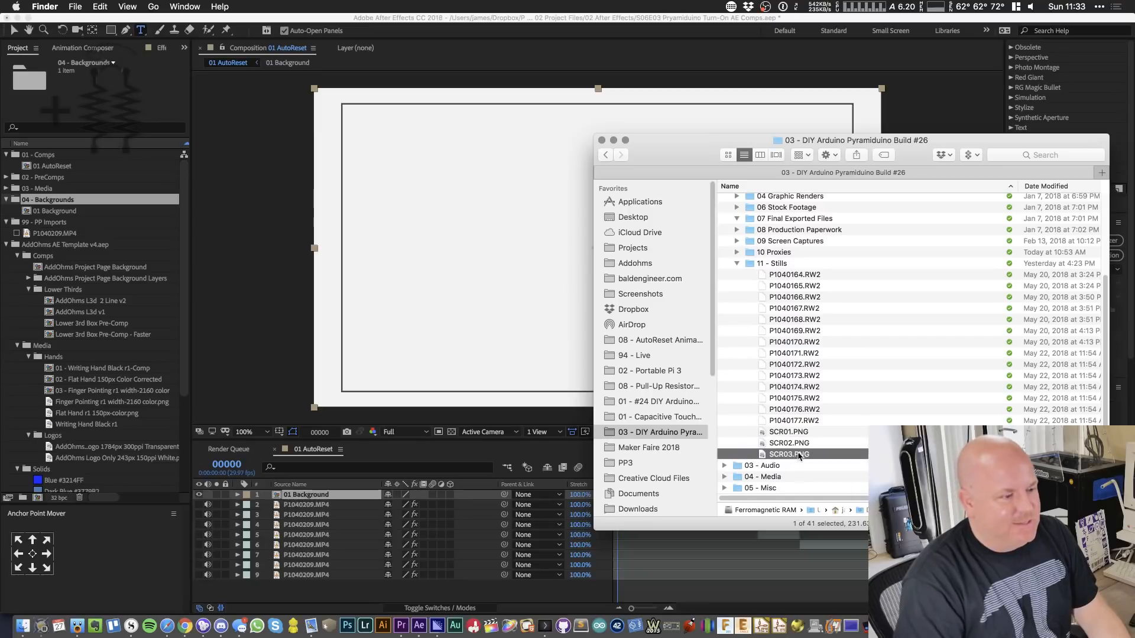
pyautogui.press('space')
pyautogui.press('space')
pyautogui.click(808, 444)
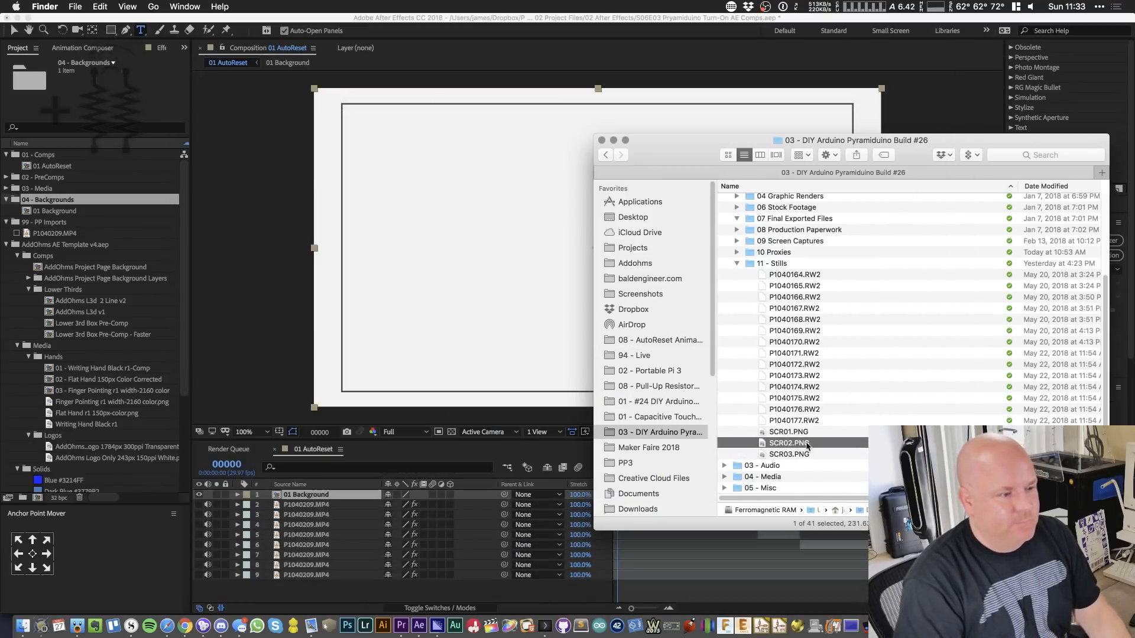
pyautogui.press('space')
pyautogui.press('space')
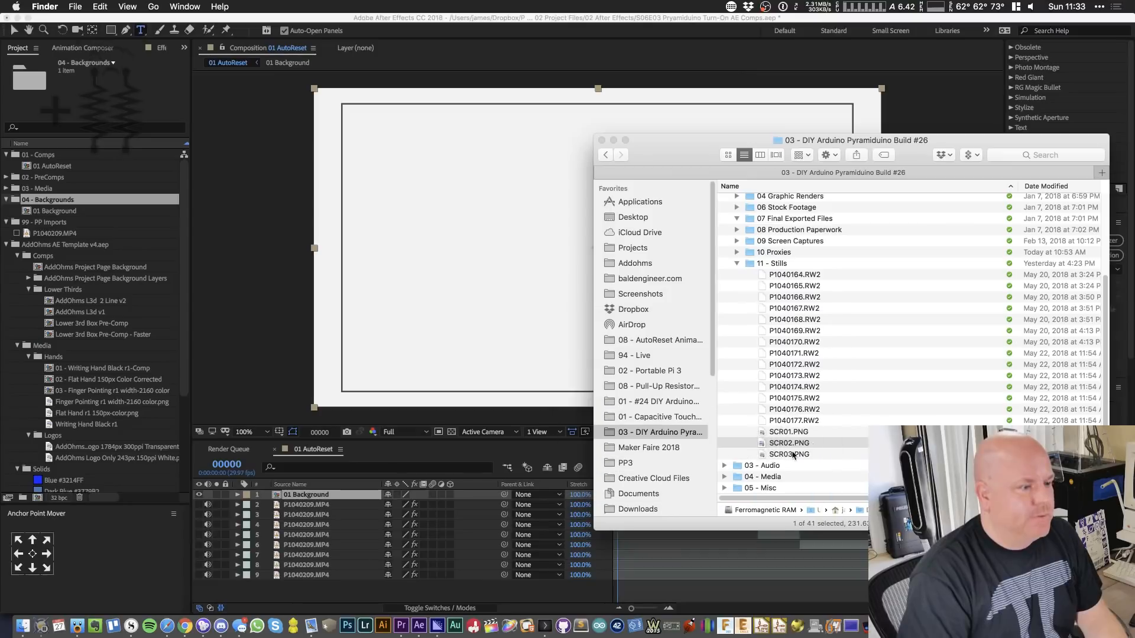
pyautogui.moveTo(807, 444); pyautogui.dragTo(51, 193)
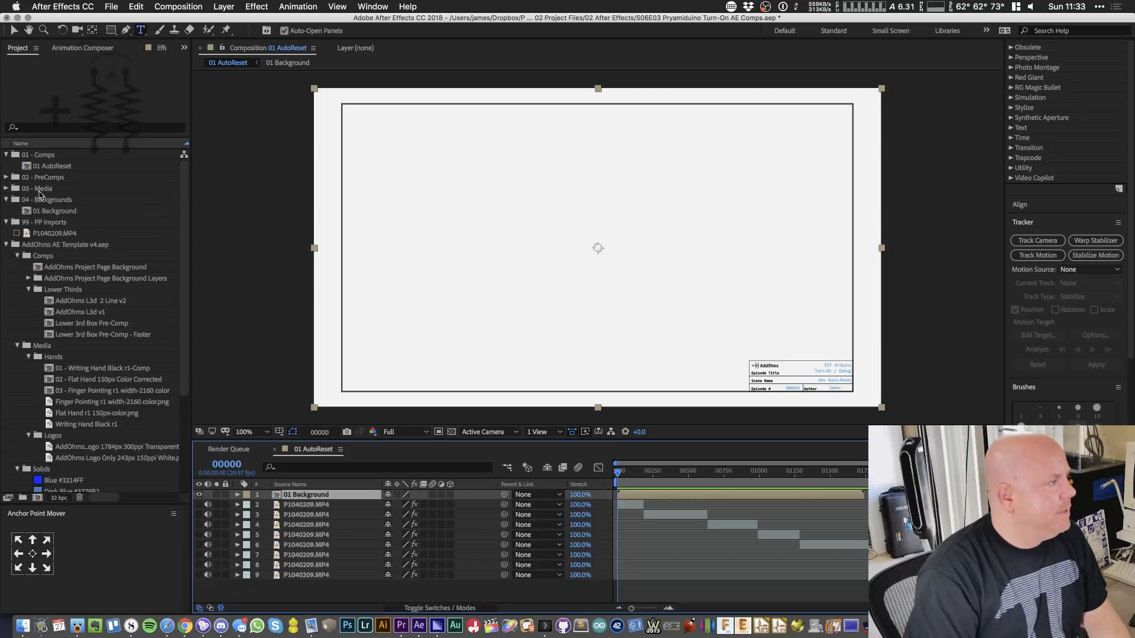
# - Rename the imported SCR02.PNG item to Scope DTR RESET Screenshot
pyautogui.click(50, 201)
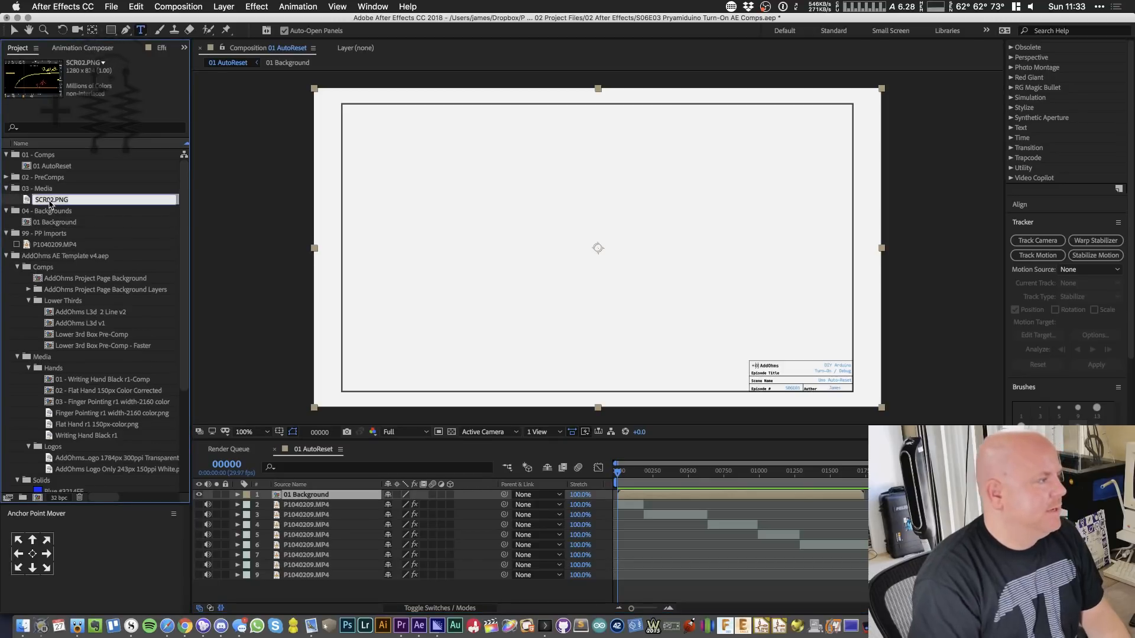
pyautogui.press('Return')
pyautogui.write('Scope DT')
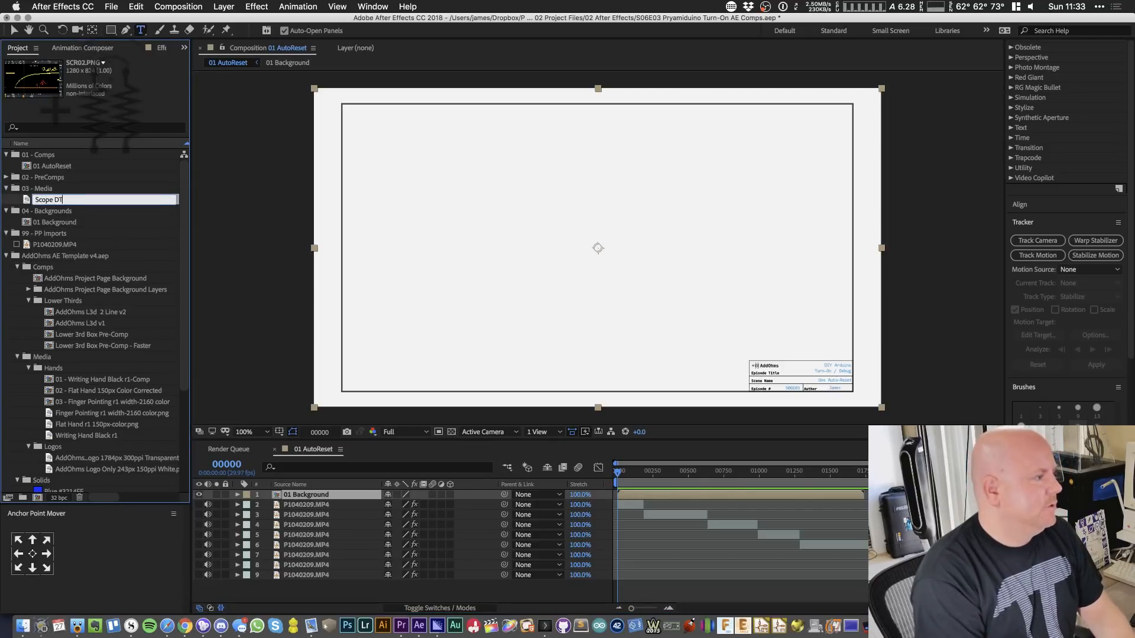
pyautogui.write('R RESET Sc')
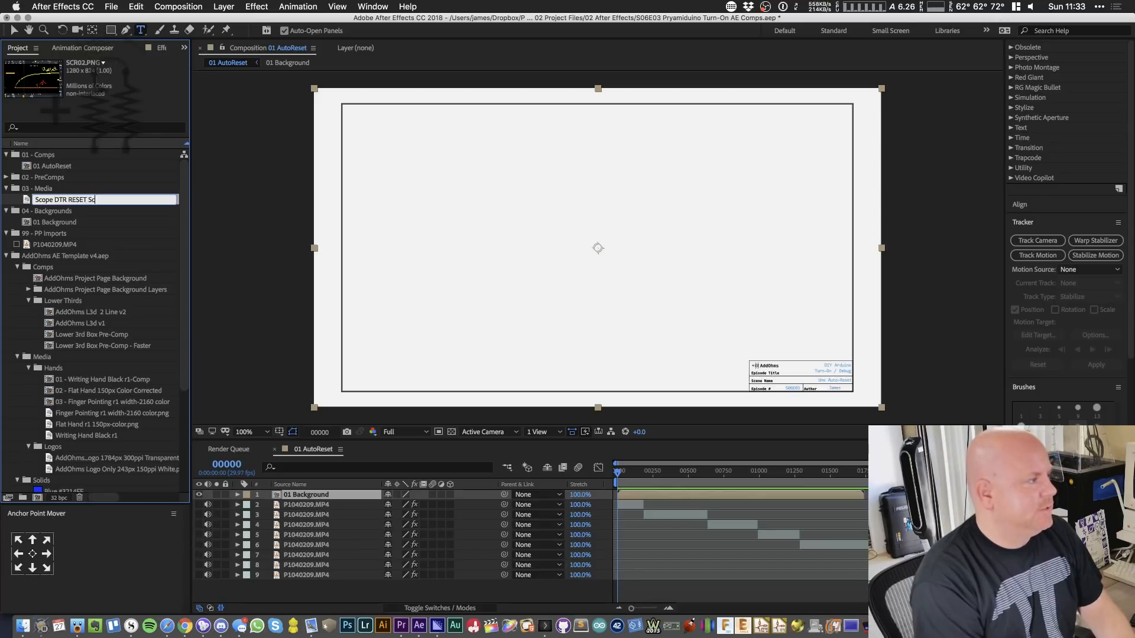
pyautogui.write('reenshot')
pyautogui.press('Return')
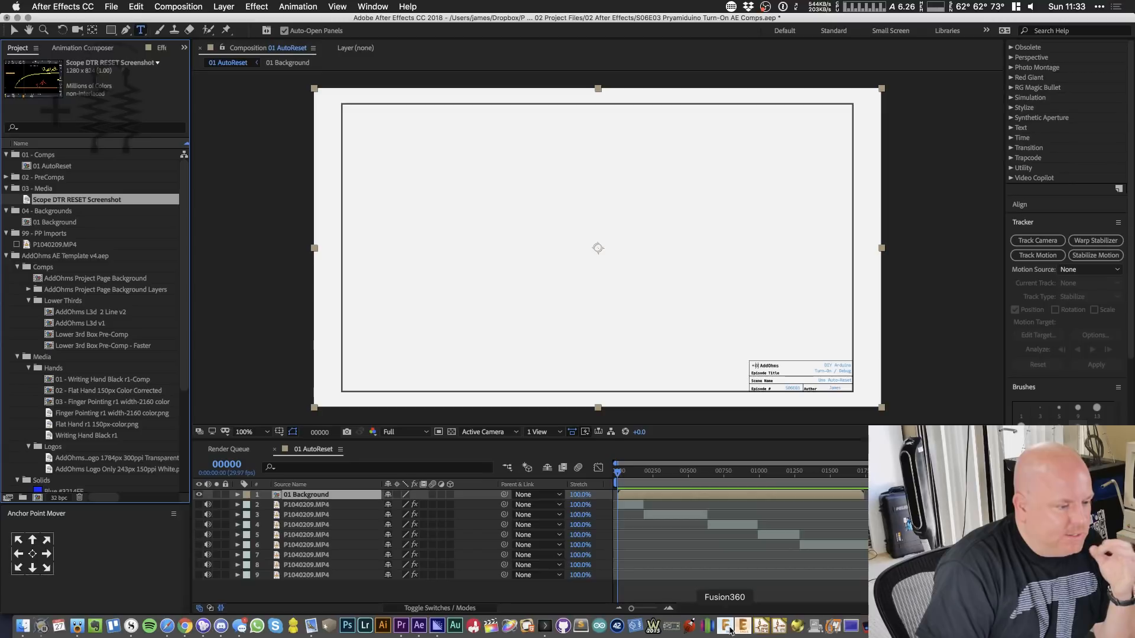
# - Switch to KiCad, view the Pyramiduino.kicad_pcb board layout and close it
pyautogui.click(762, 626)
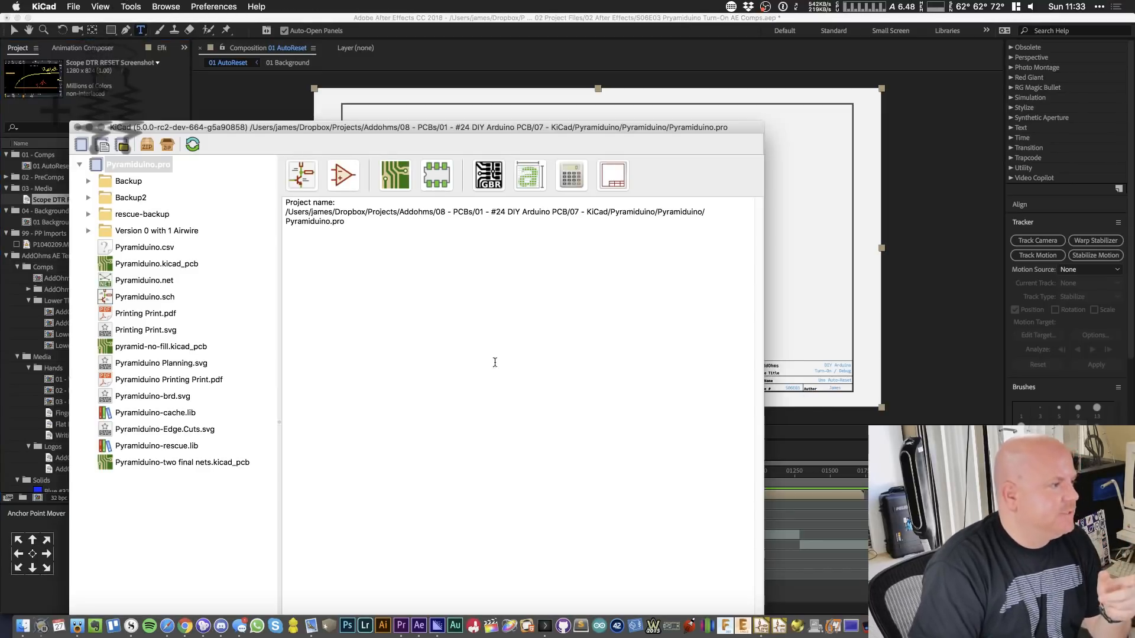
pyautogui.click(140, 264)
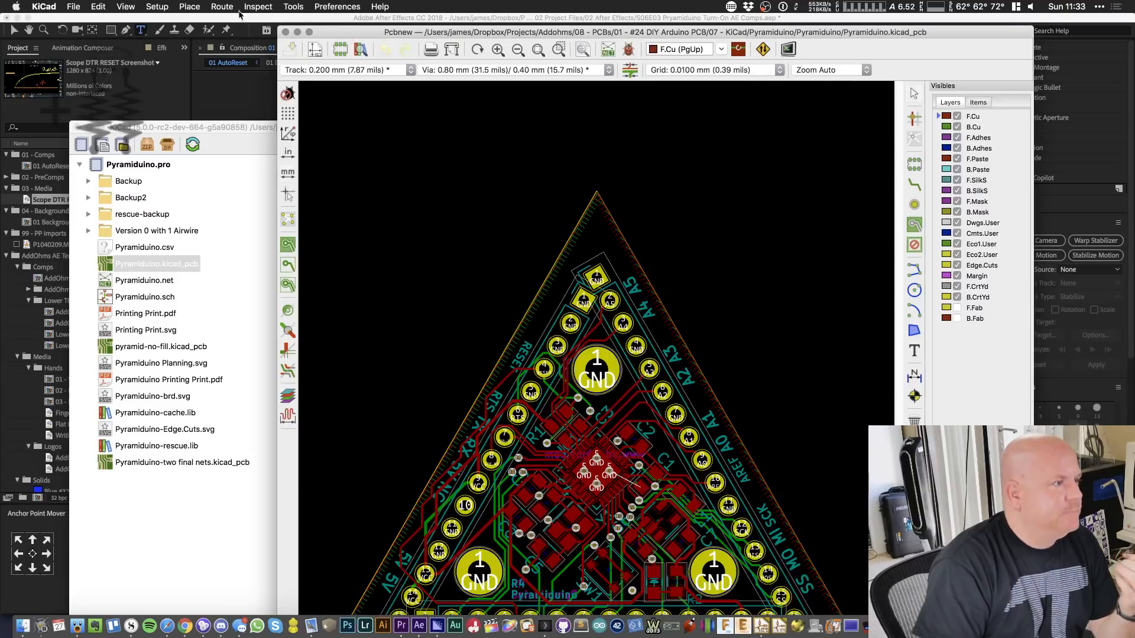
pyautogui.click(285, 32)
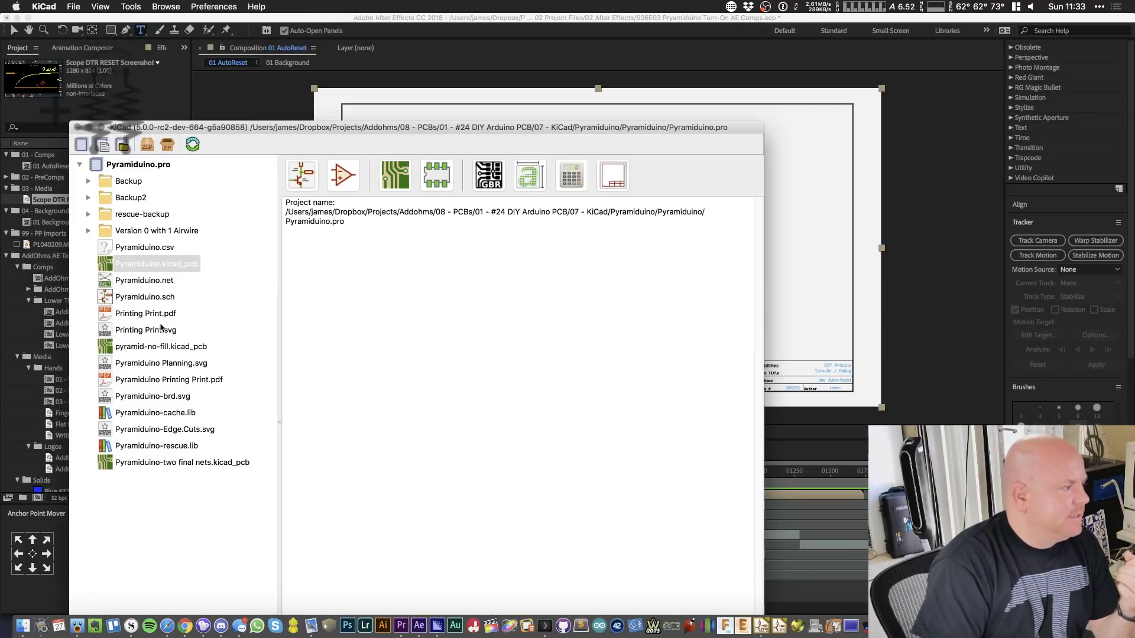
# - Open the Pyramiduino.sch schematic in the schematic editor and remap its symbols to the symbol library table
pyautogui.doubleClick(159, 299)
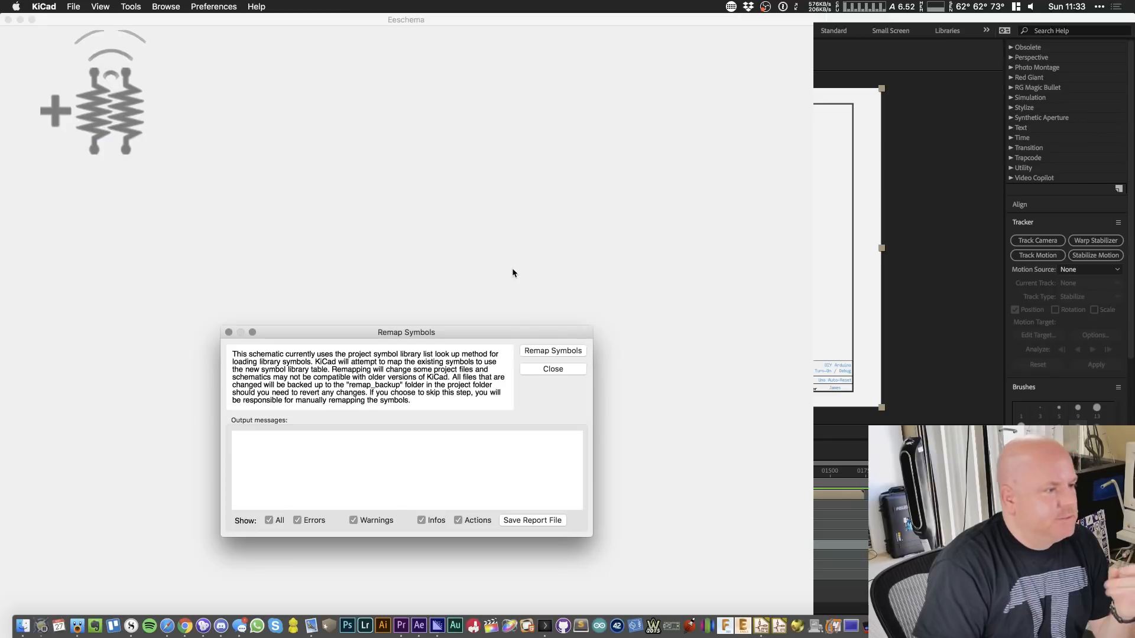
pyautogui.click(546, 351)
pyautogui.click(550, 548)
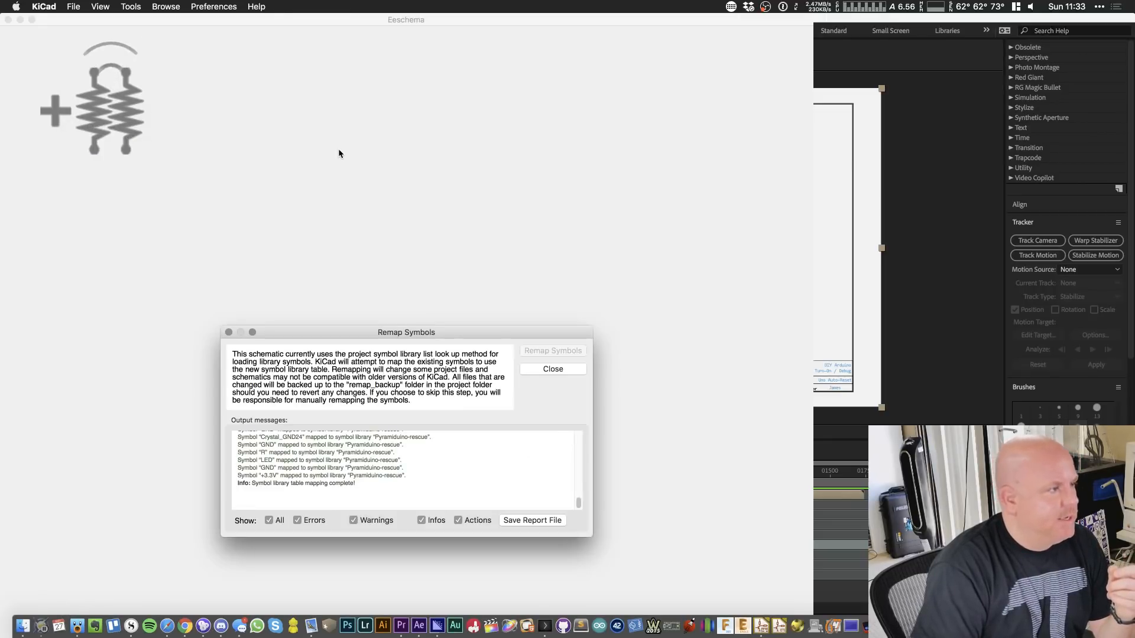
pyautogui.click(551, 369)
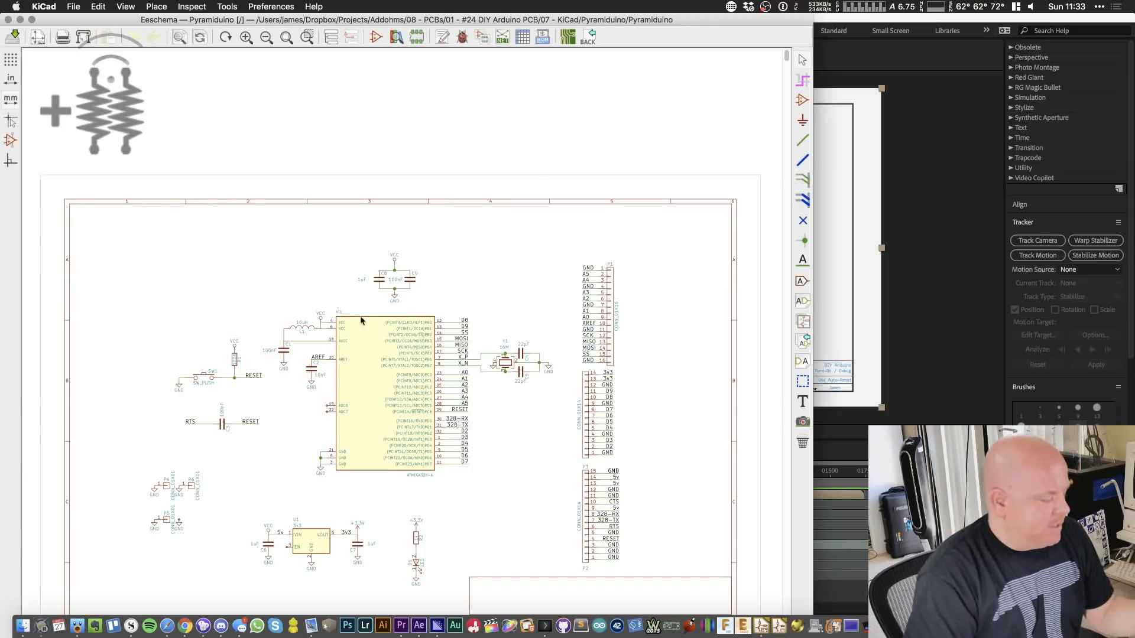
pyautogui.scroll(-2, 353, 449)
pyautogui.scroll(2, 353, 449)
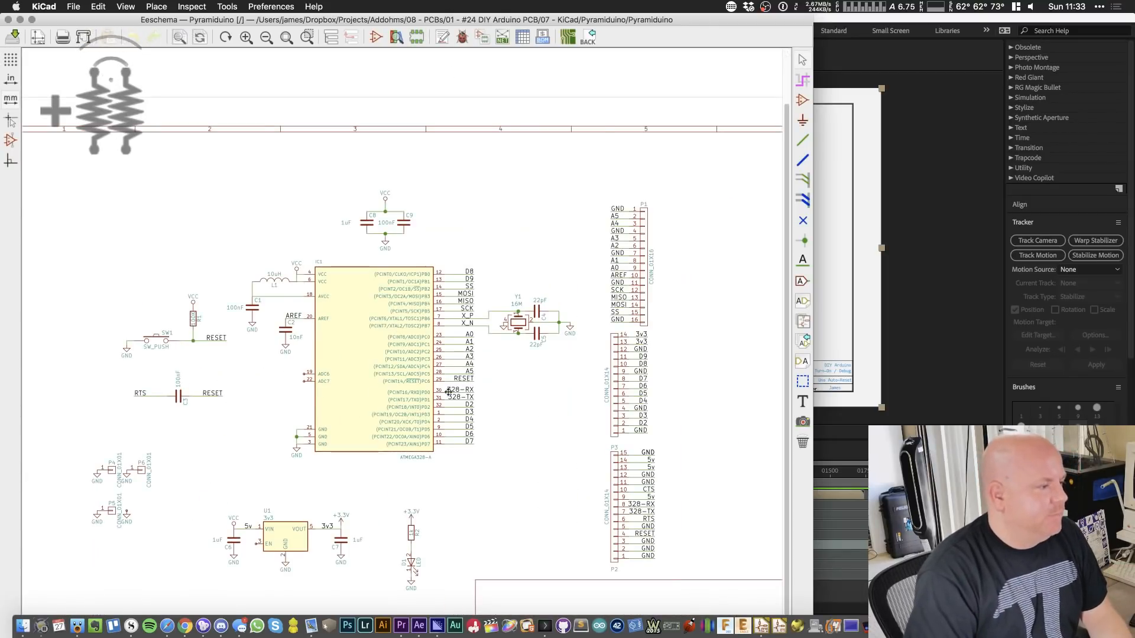
# - Capture a screenshot of the RTS–C3–RESET capacitor circuit in the Pyramiduino schematic
pyautogui.scroll(3, 479, 386)
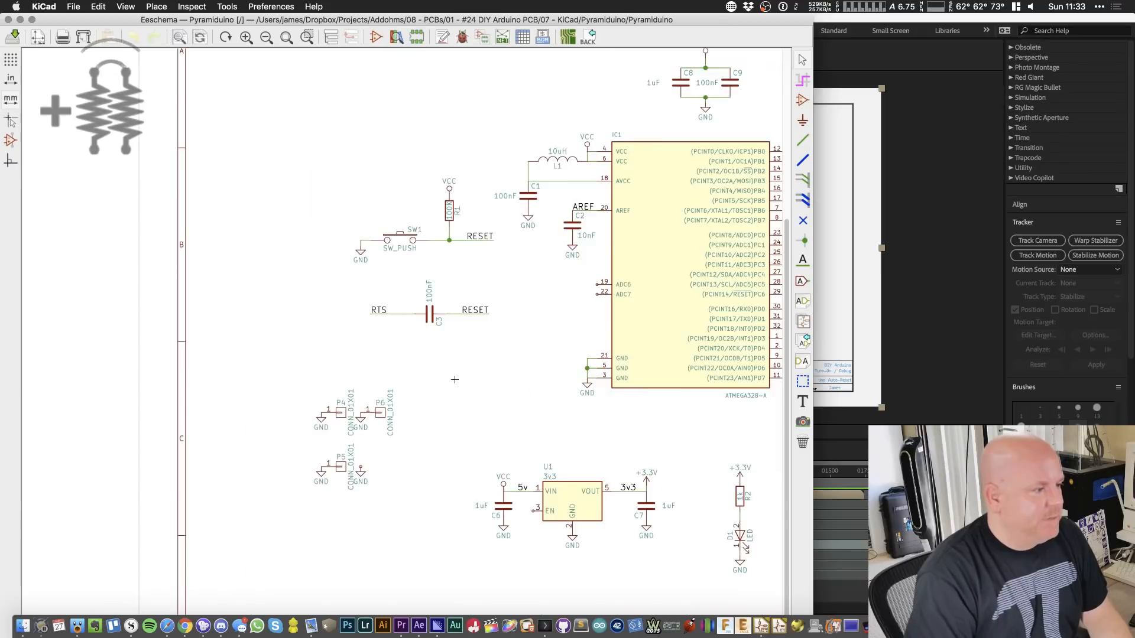
pyautogui.scroll(1, 310, 172)
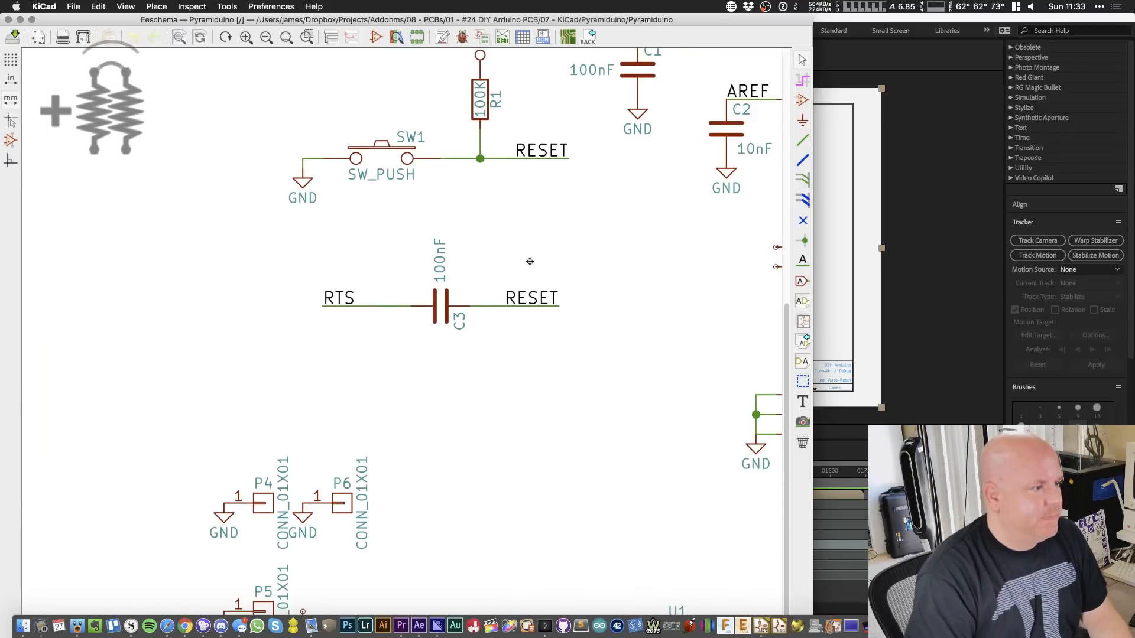
pyautogui.scroll(3, 530, 262)
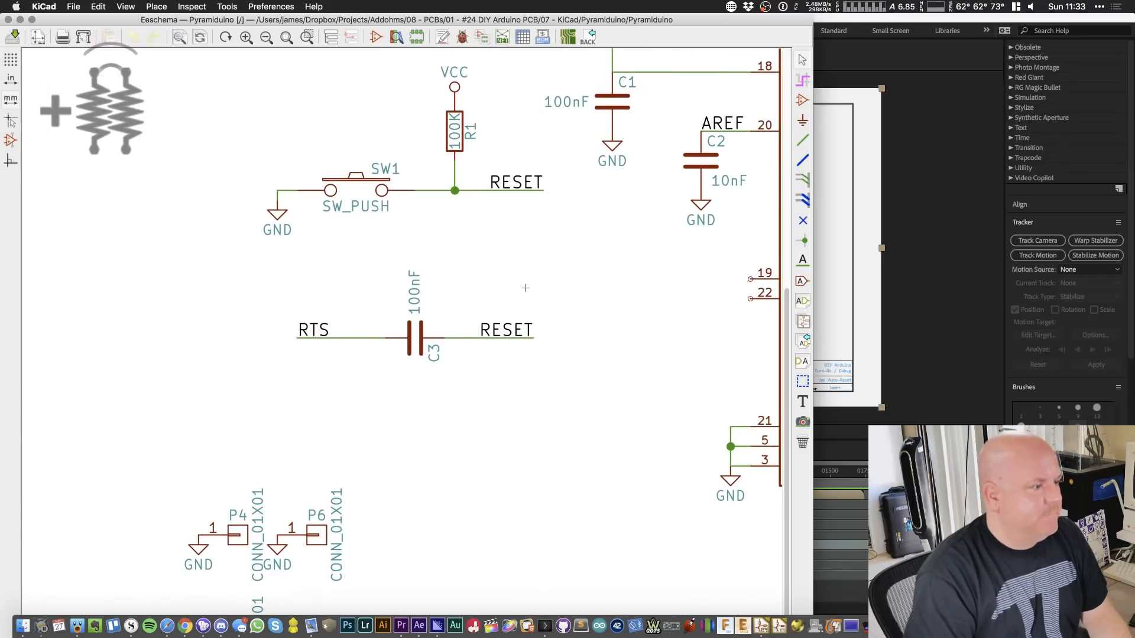
pyautogui.moveTo(565, 246); pyautogui.dragTo(271, 402)
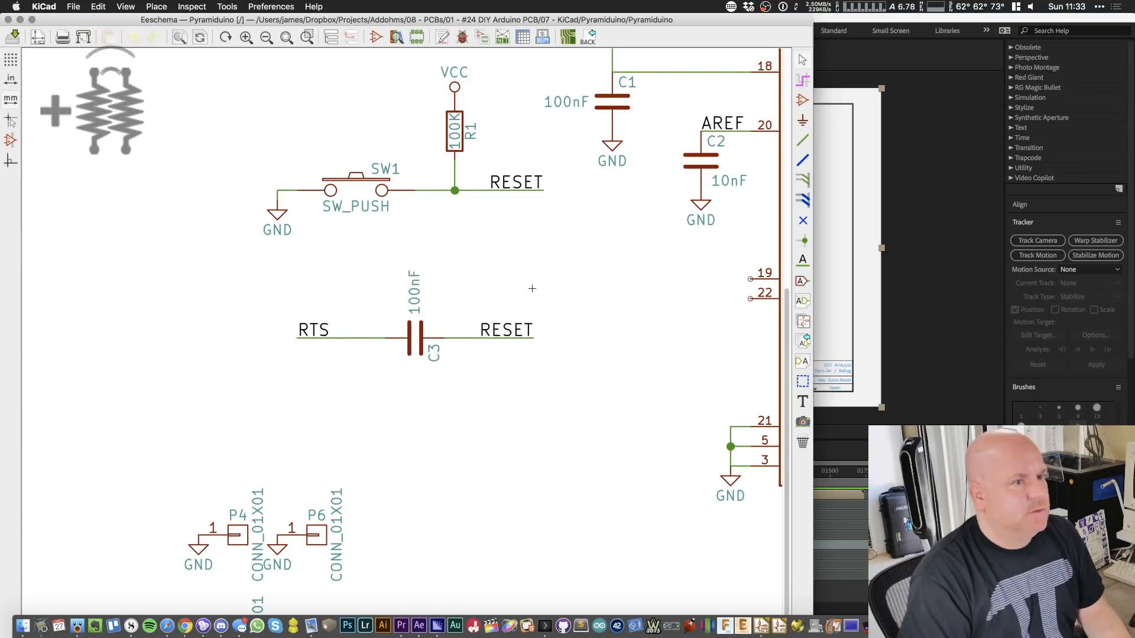
# - Switch to Finder, preview the newest file in the Screenshots folder and move it to the 03 - DIY Arduino Pyramiduino Build #26 folder
pyautogui.press('super+Tab')
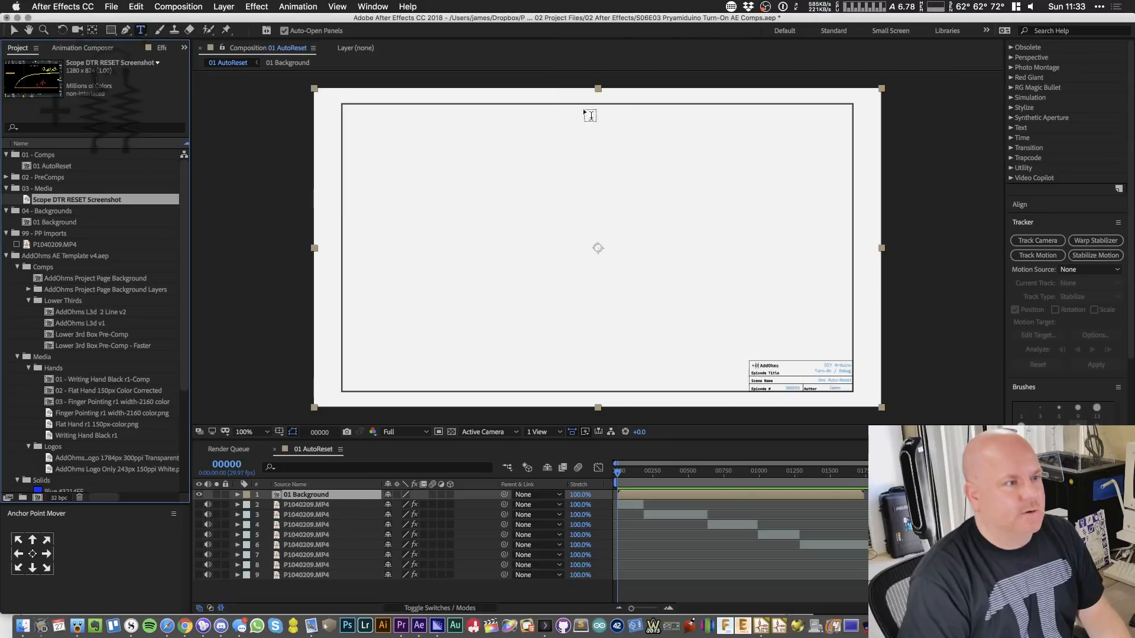
pyautogui.click(23, 625)
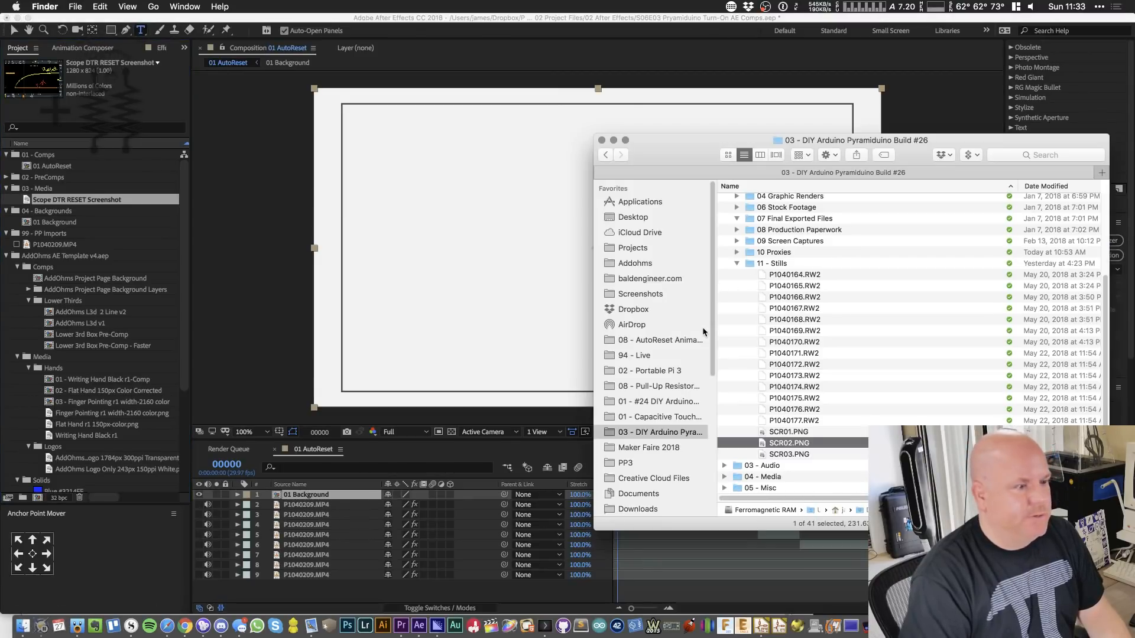
pyautogui.press('super+t')
pyautogui.click(650, 295)
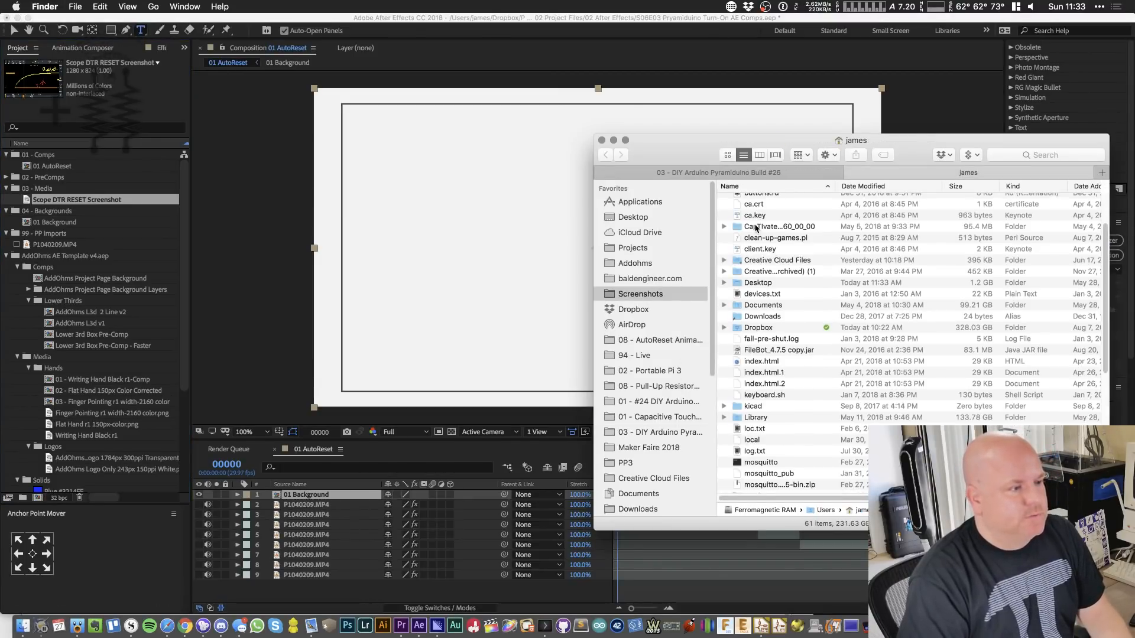
pyautogui.click(846, 202)
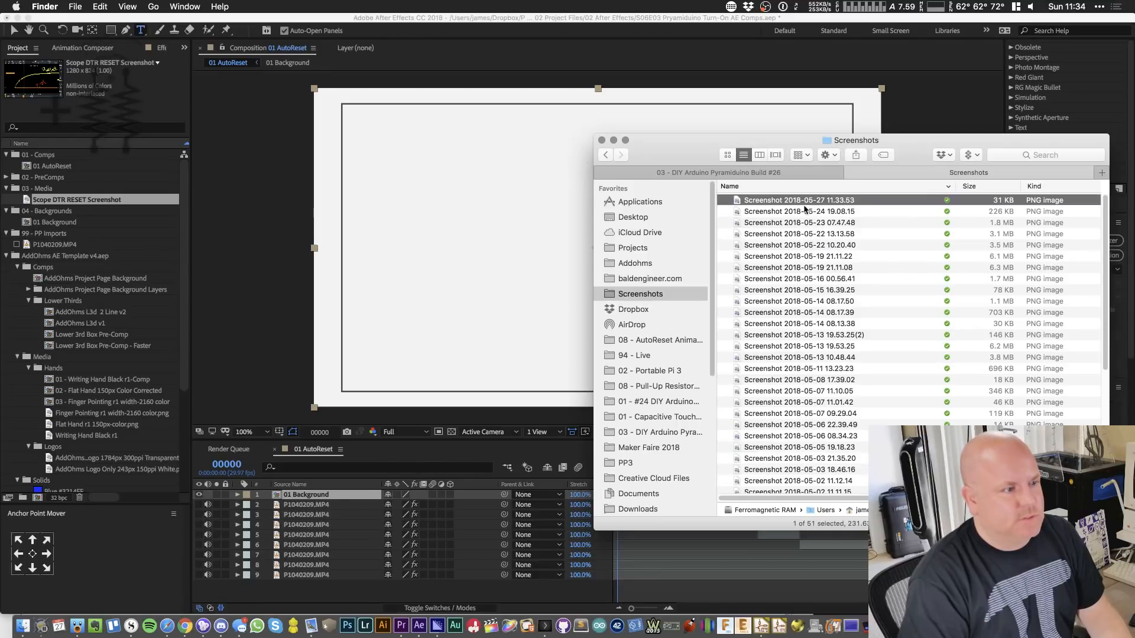
pyautogui.press('space')
pyautogui.press('space')
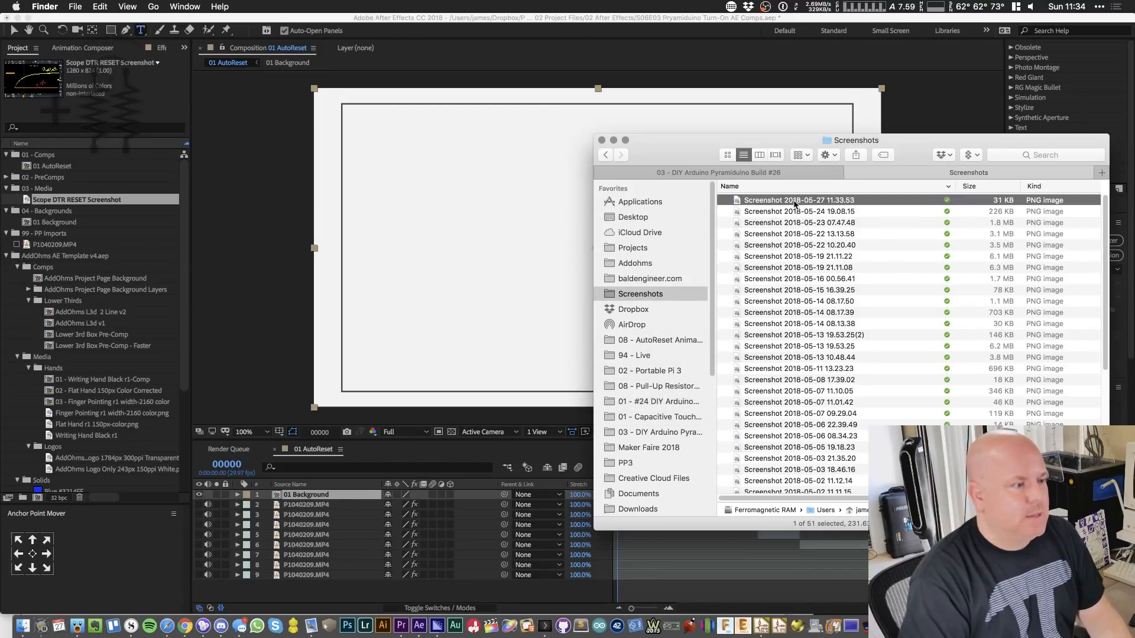
pyautogui.moveTo(791, 202); pyautogui.dragTo(770, 173)
pyautogui.click(831, 173)
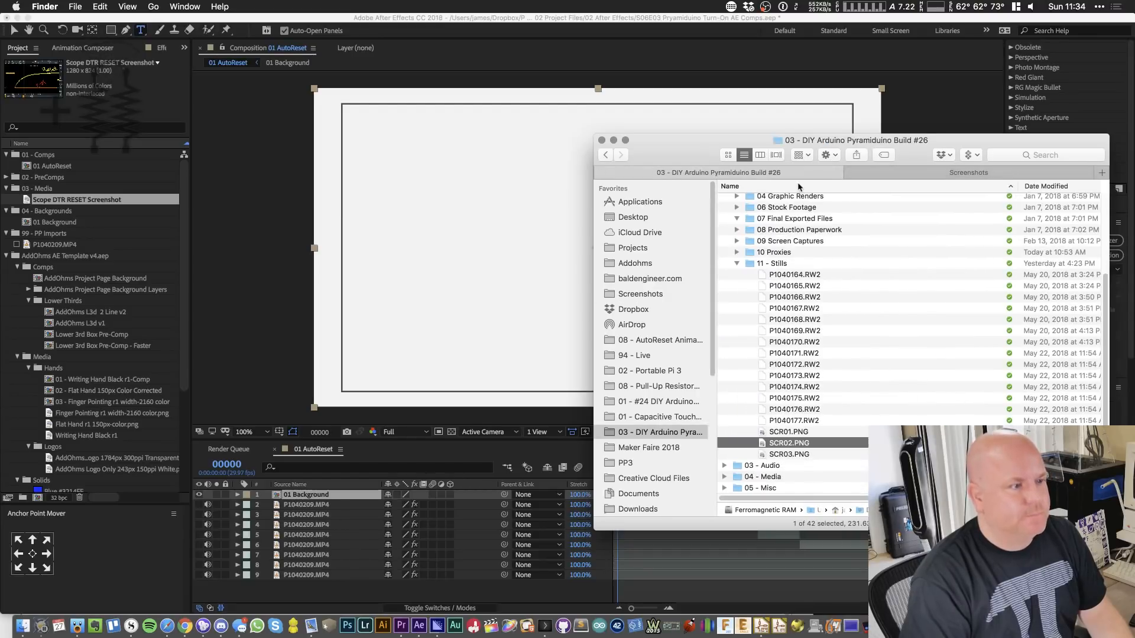
# - Rename the moved schematic screenshot file to Auto Reset from KiCad
pyautogui.scroll(-2, 804, 402)
pyautogui.click(781, 487)
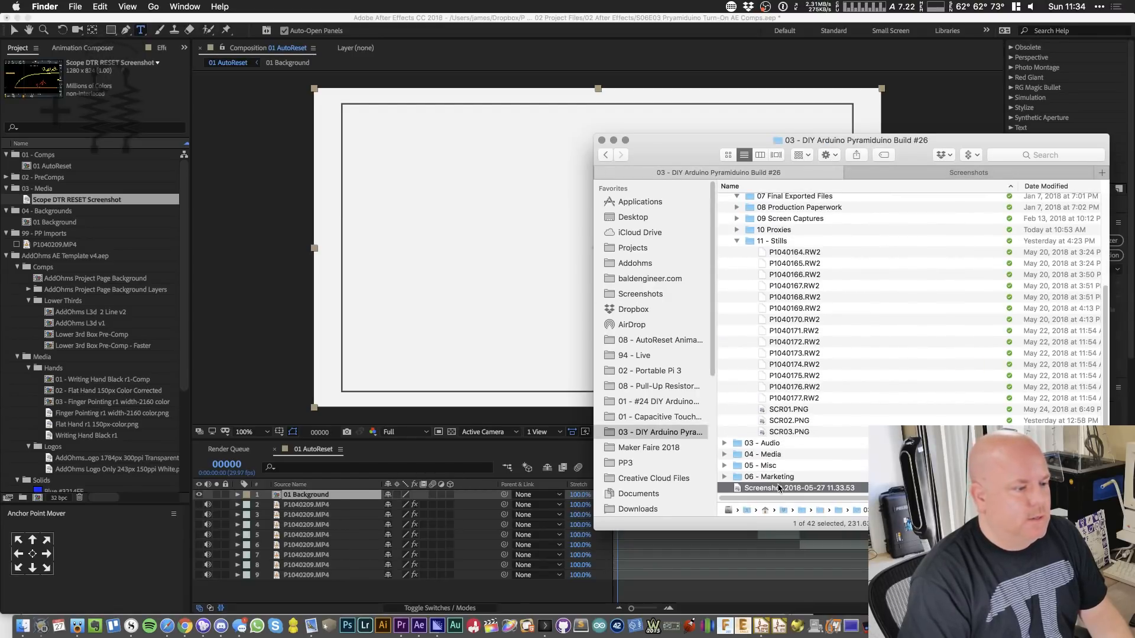
pyautogui.press('Return')
pyautogui.write('At')
pyautogui.press('BackSpace')
pyautogui.write('uto')
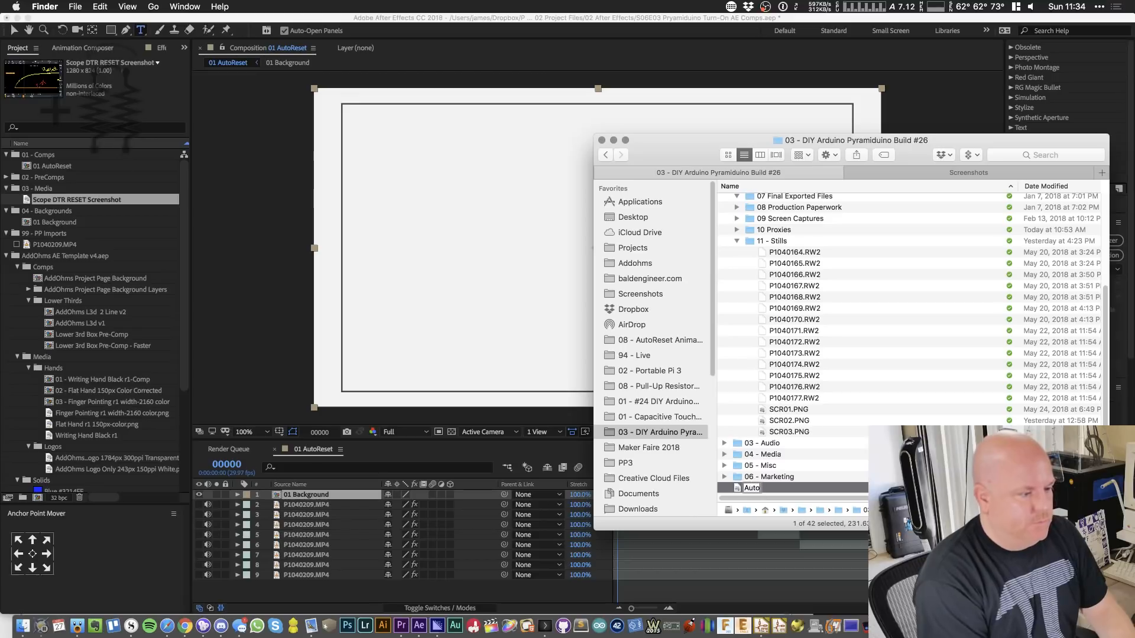
pyautogui.write(' Reset from KicA')
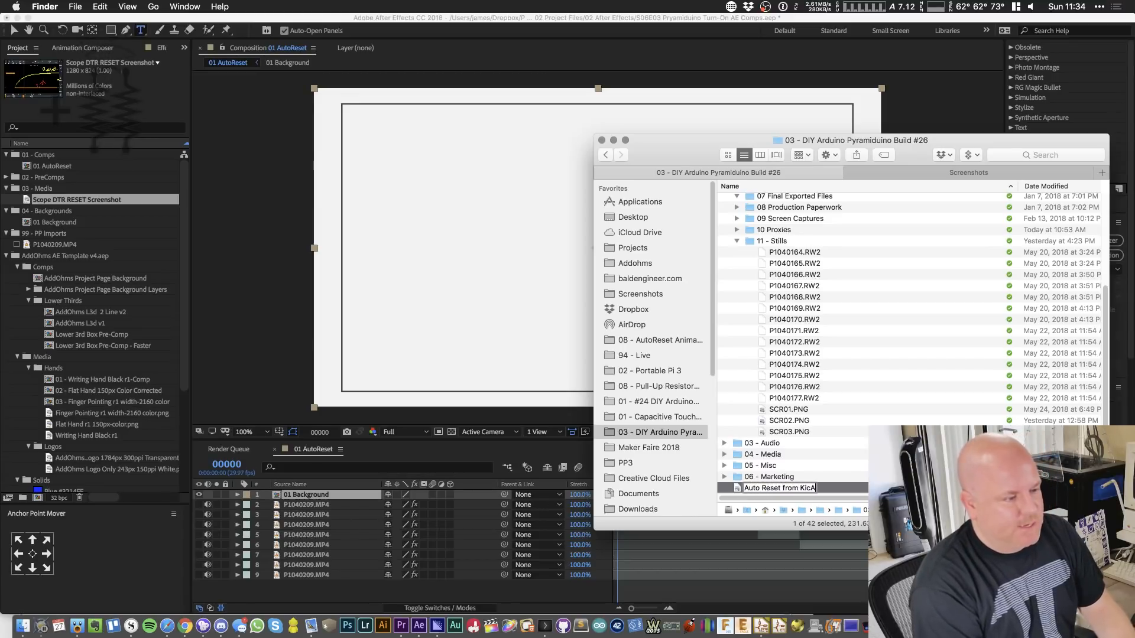
pyautogui.press('BackSpace')
pyautogui.press('BackSpace')
pyautogui.write('Cad')
pyautogui.press('Return')
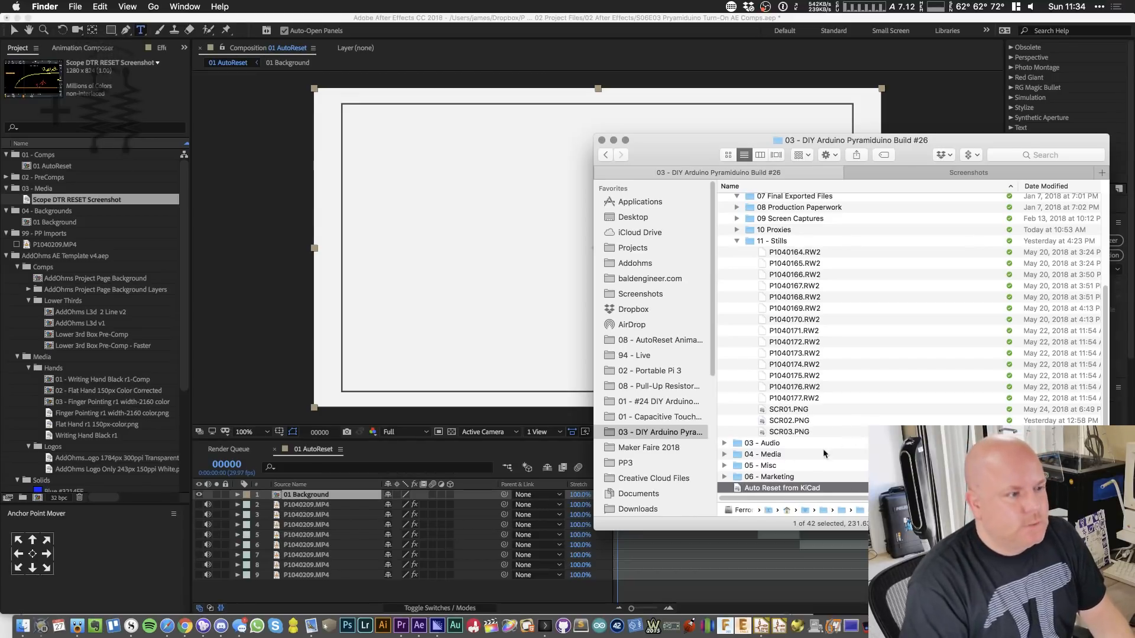
# - Import Auto Reset from KiCad.png into the After Effects project's 03 - Media folder and add it to the 01 AutoReset composition
pyautogui.moveTo(793, 236); pyautogui.dragTo(57, 190)
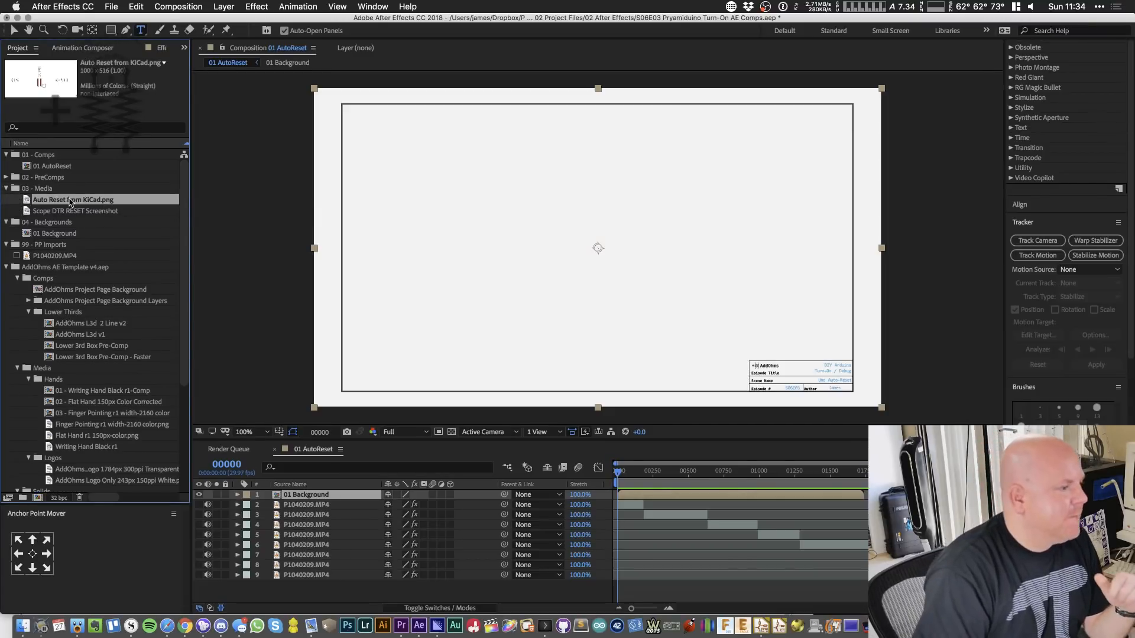
pyautogui.moveTo(61, 203); pyautogui.dragTo(645, 296)
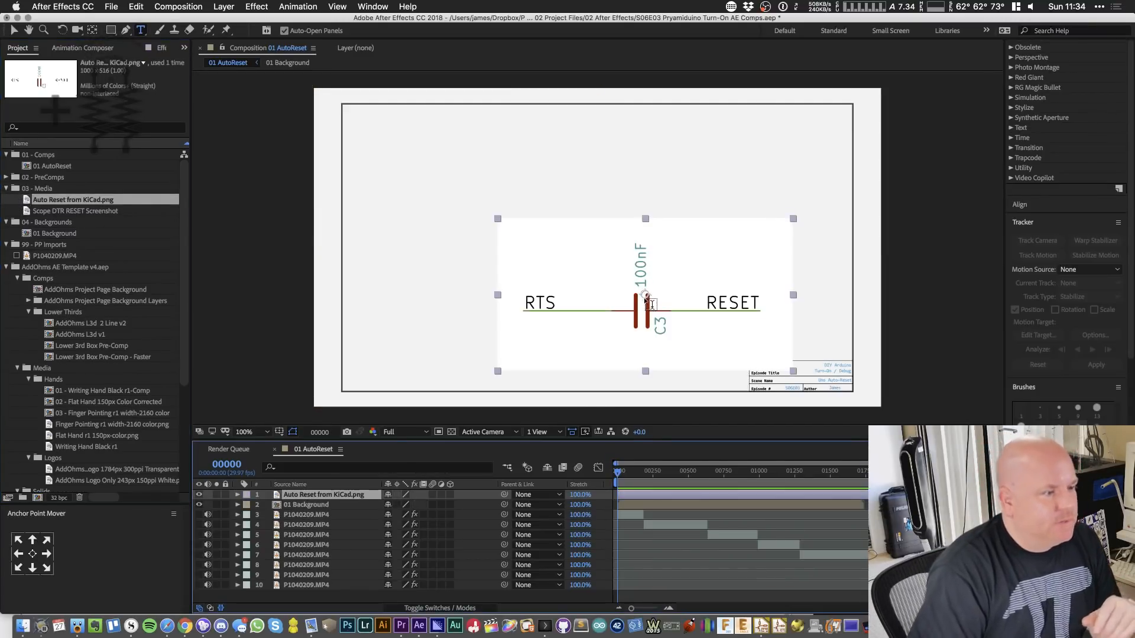
# - Scale the Auto Reset from KiCad.png layer to 63% and move it to the bottom center of the drawing frame
pyautogui.press('s')
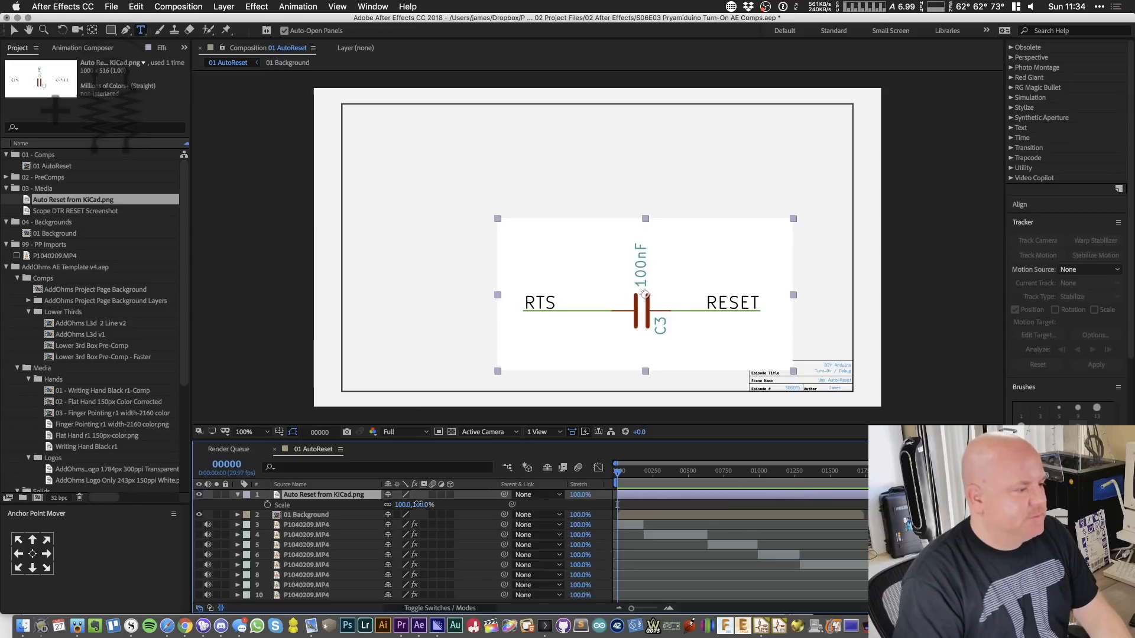
pyautogui.moveTo(421, 505); pyautogui.dragTo(395, 504)
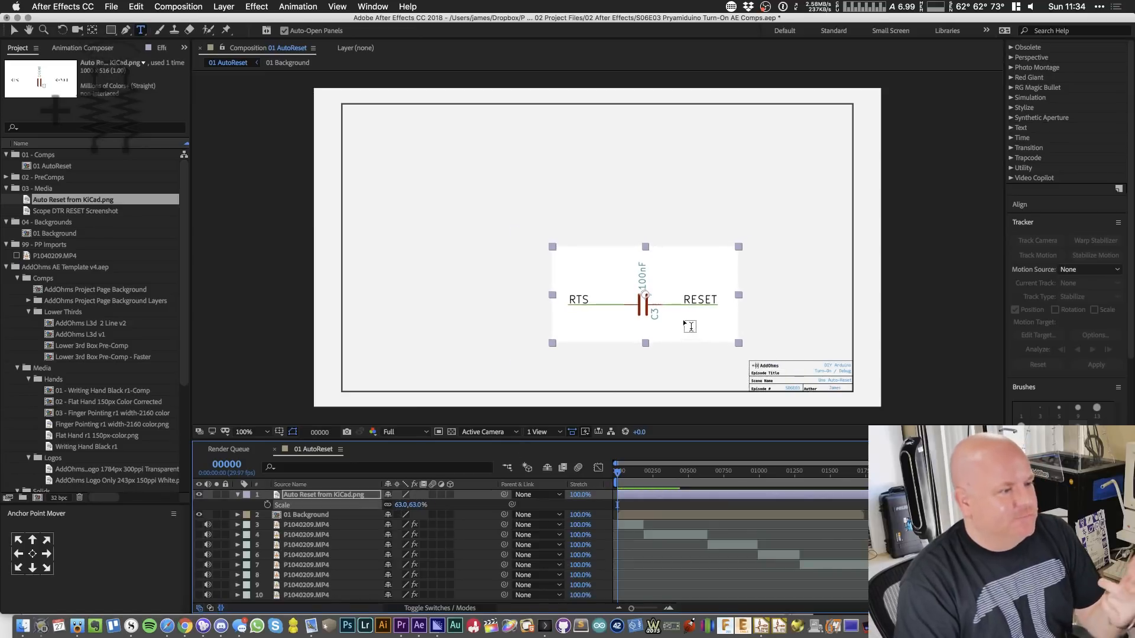
pyautogui.press('v')
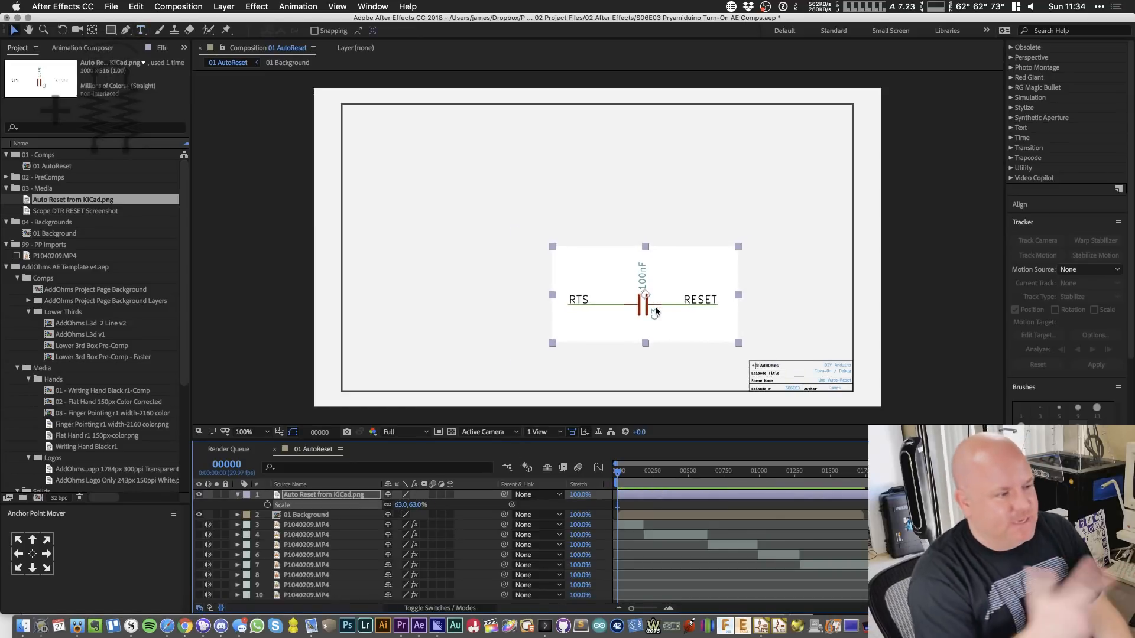
pyautogui.moveTo(684, 327); pyautogui.dragTo(649, 372)
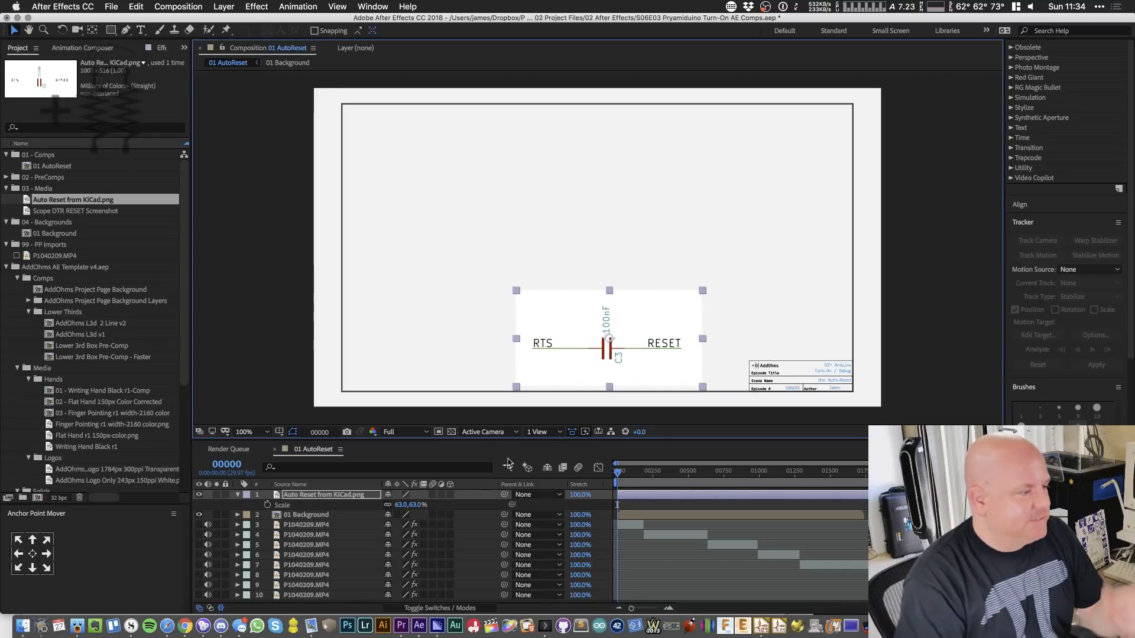
# - Show the layer blending modes and set the Auto Reset from KiCad.png layer to Multiply
pyautogui.click(446, 609)
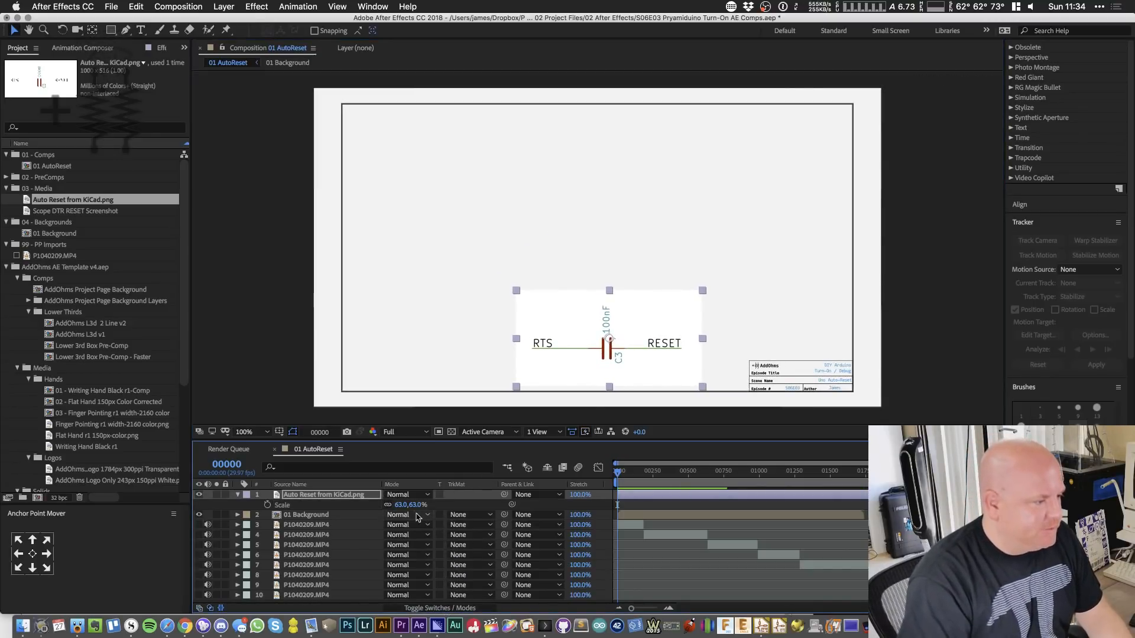
pyautogui.click(421, 610)
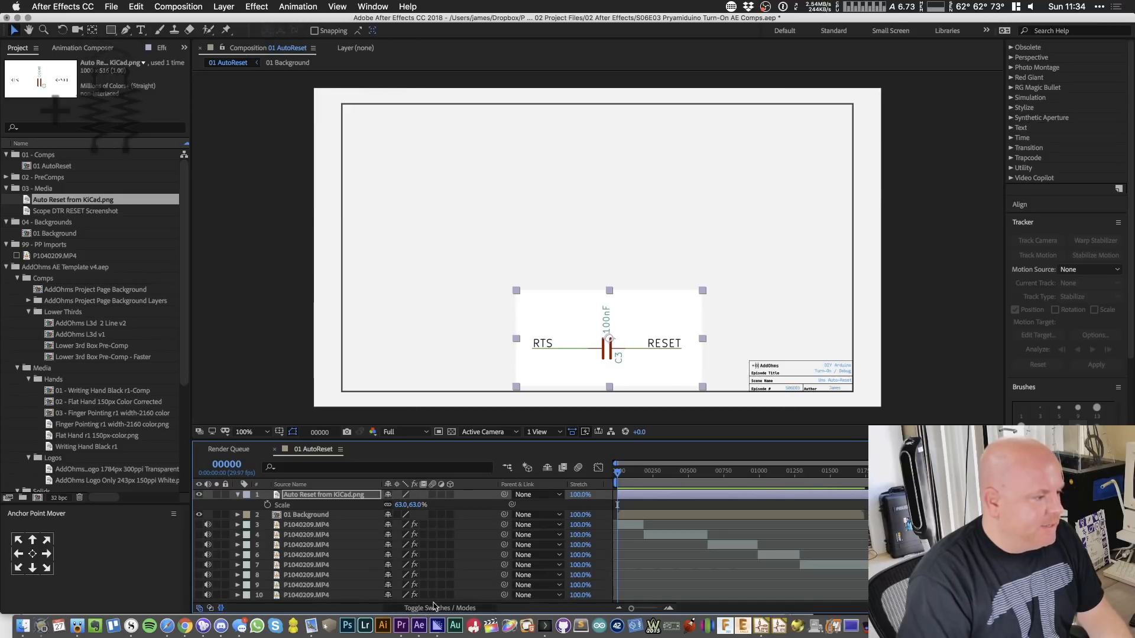
pyautogui.press('F4')
pyautogui.click(385, 495)
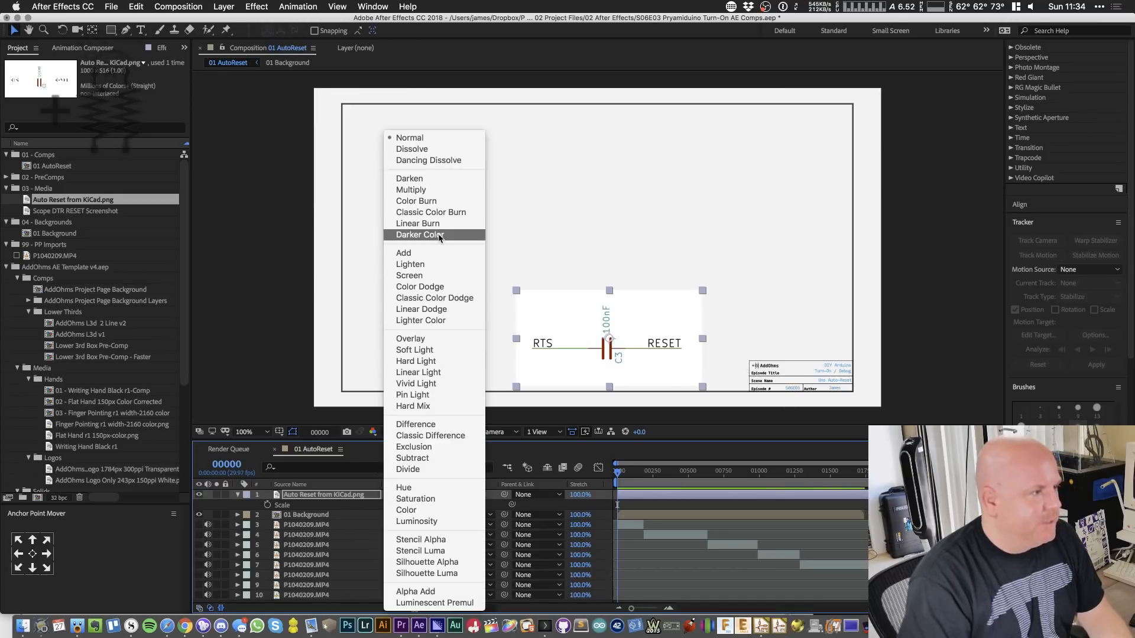
pyautogui.click(438, 197)
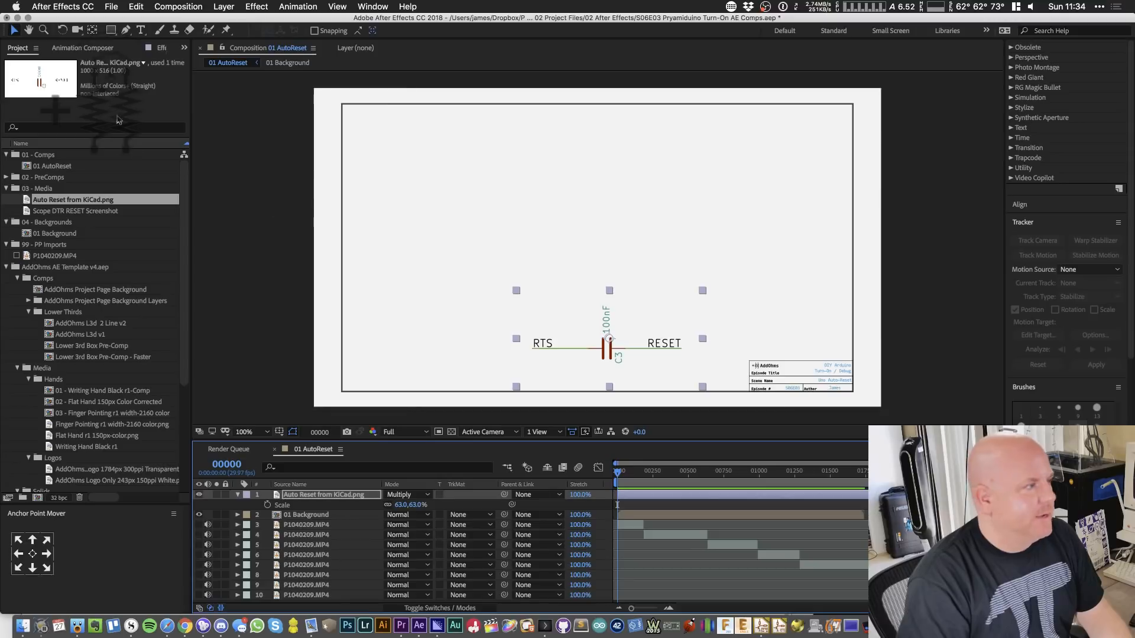
pyautogui.click(280, 217)
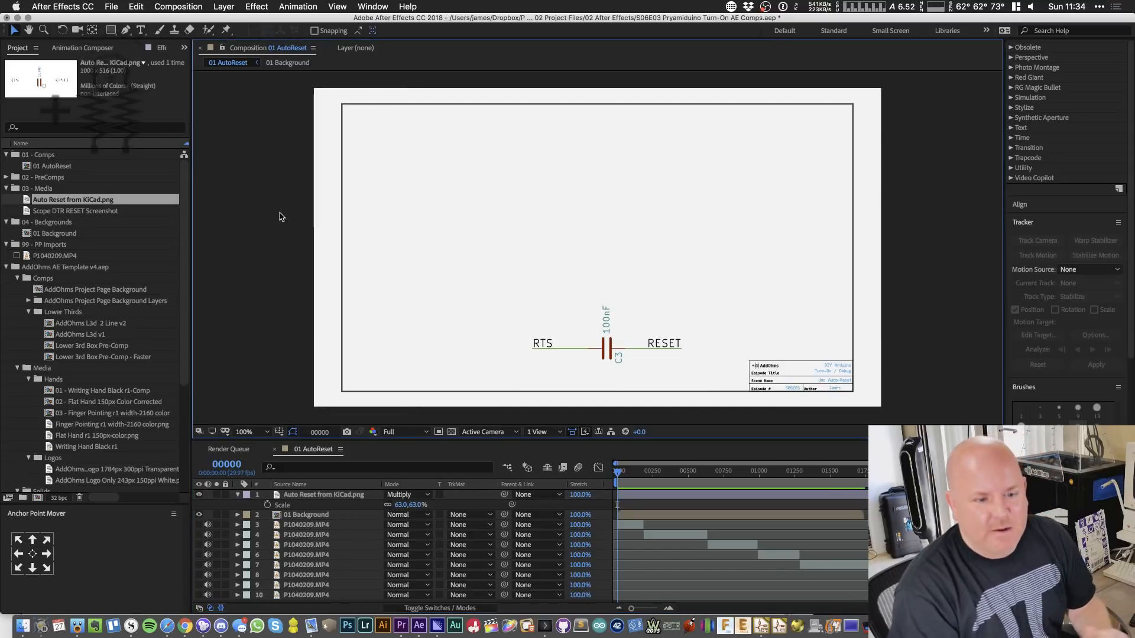
# - Add Scope DTR RESET Screenshot to the composition, scaled to 41% and placed over the title block in the lower-right corner
pyautogui.click(80, 211)
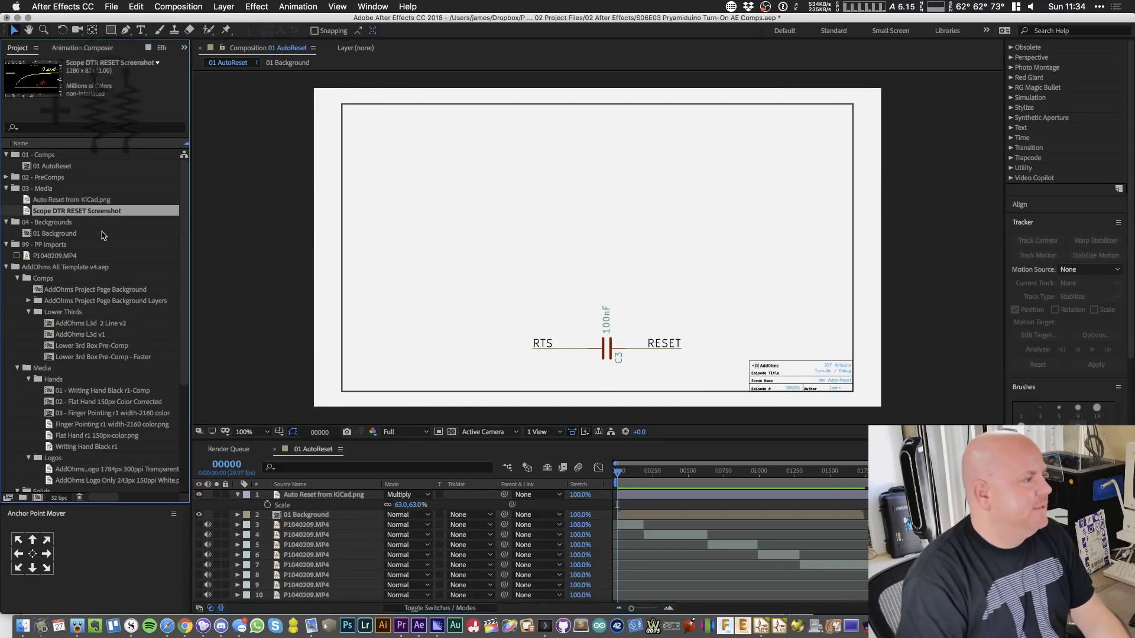
pyautogui.moveTo(92, 216); pyautogui.dragTo(445, 272)
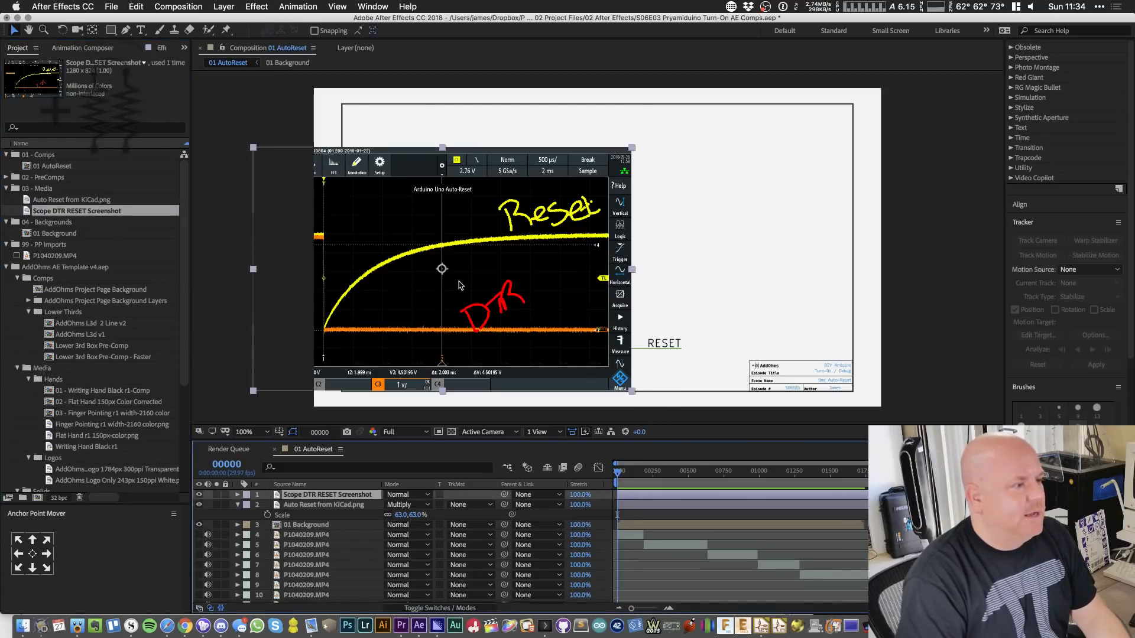
pyautogui.press('s')
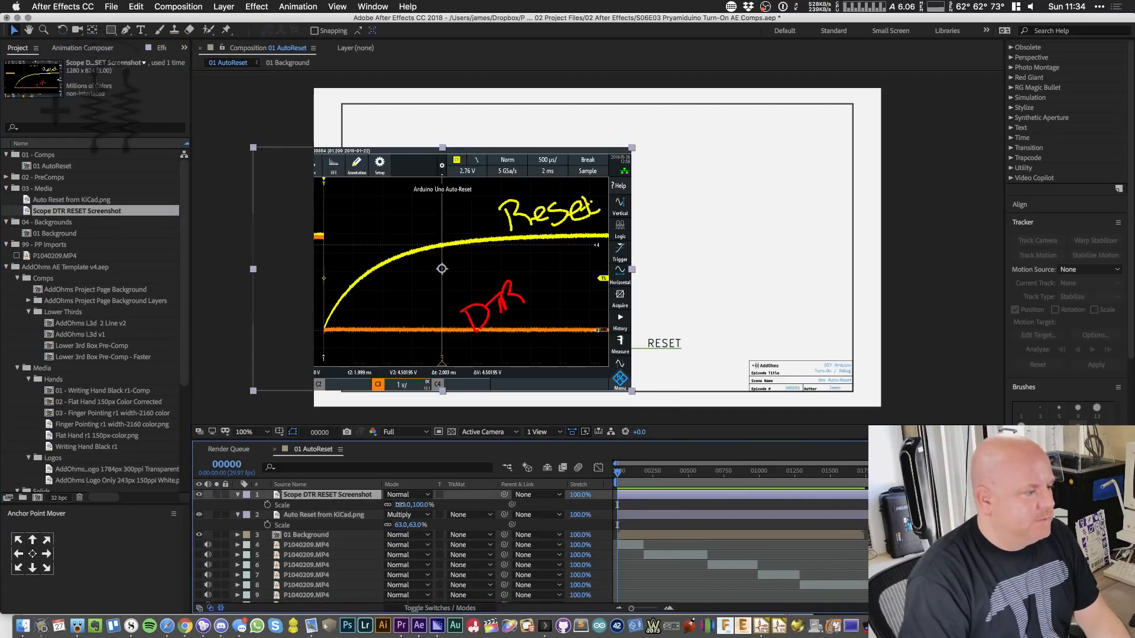
pyautogui.moveTo(405, 505); pyautogui.dragTo(371, 510)
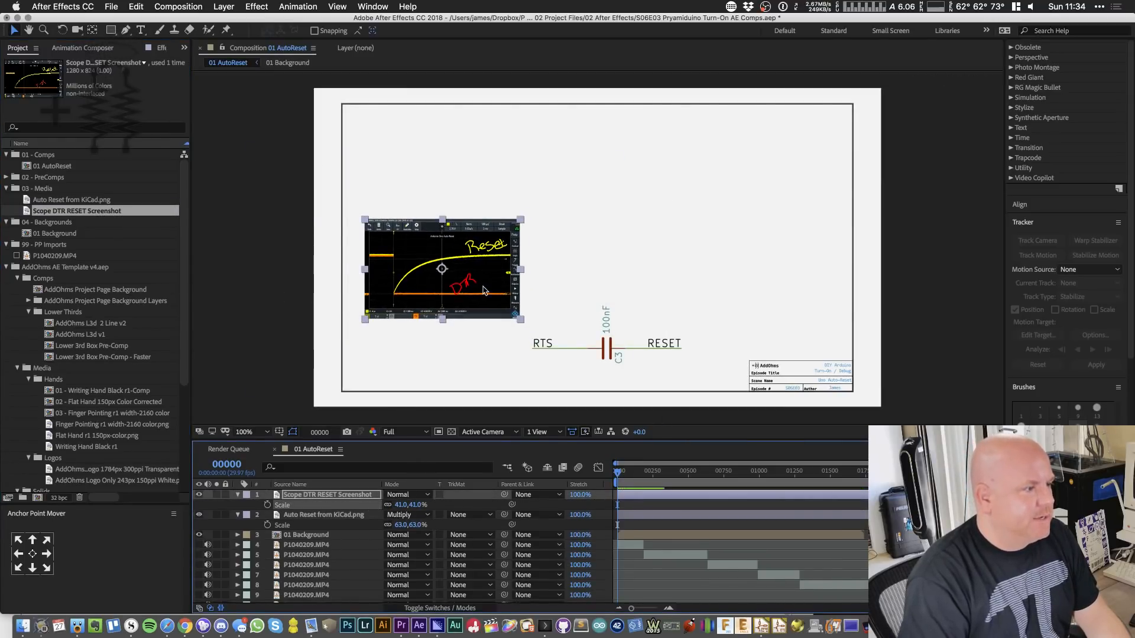
pyautogui.moveTo(484, 292); pyautogui.dragTo(839, 376)
# - Nudge the schematic image slightly down and left, and collapse the scale properties of both image layers
pyautogui.click(609, 348)
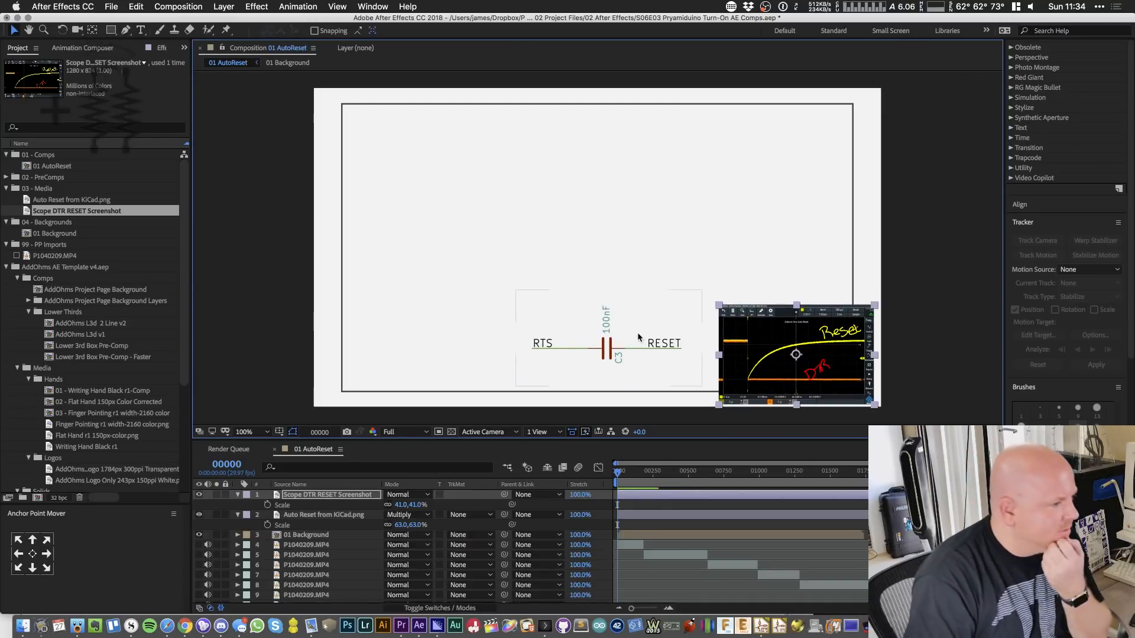
pyautogui.moveTo(609, 347); pyautogui.dragTo(604, 351)
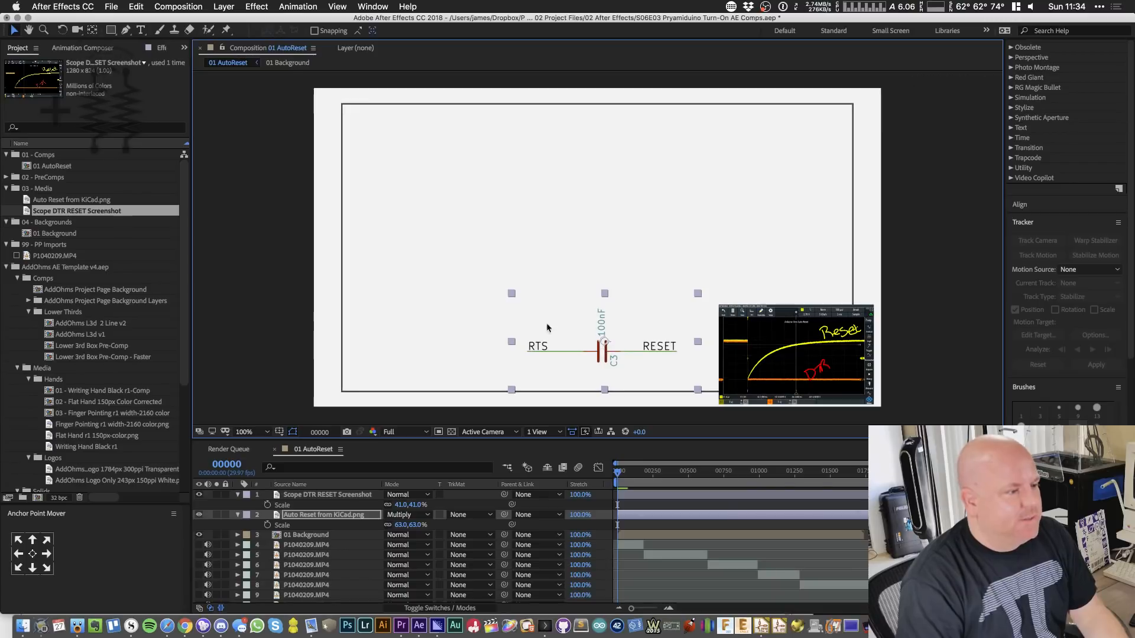
pyautogui.click(306, 495)
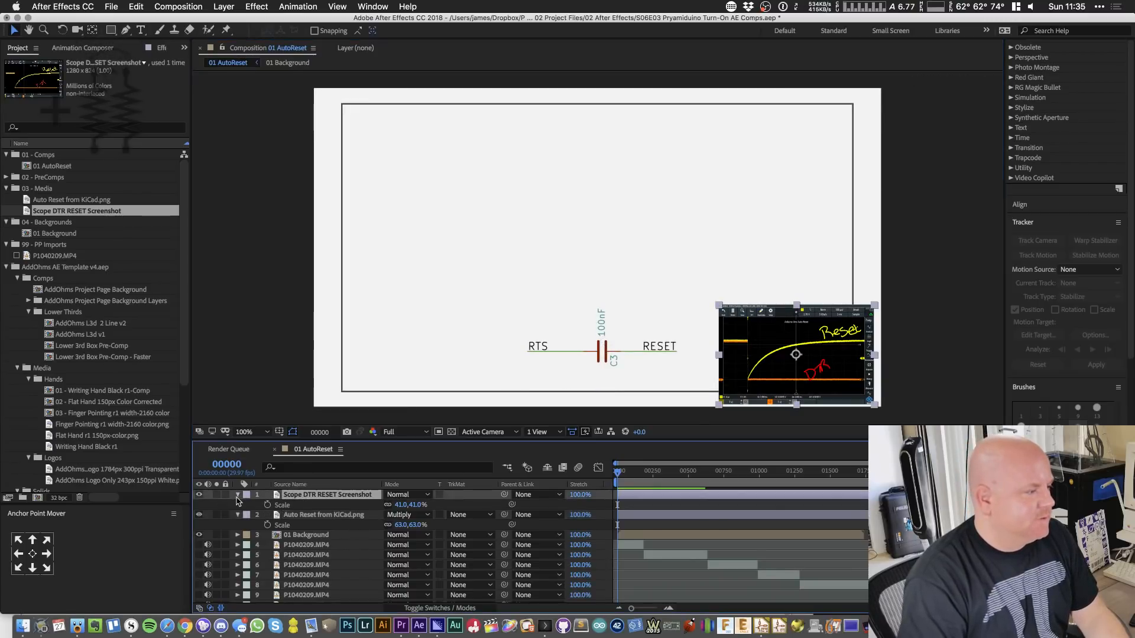
pyautogui.click(237, 495)
pyautogui.click(237, 505)
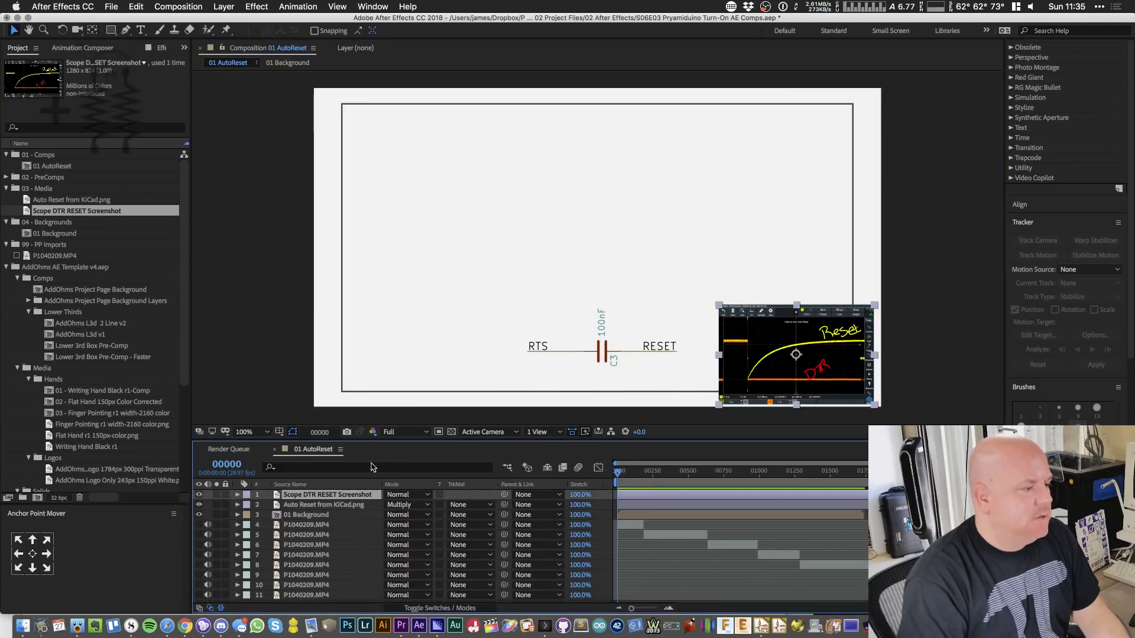
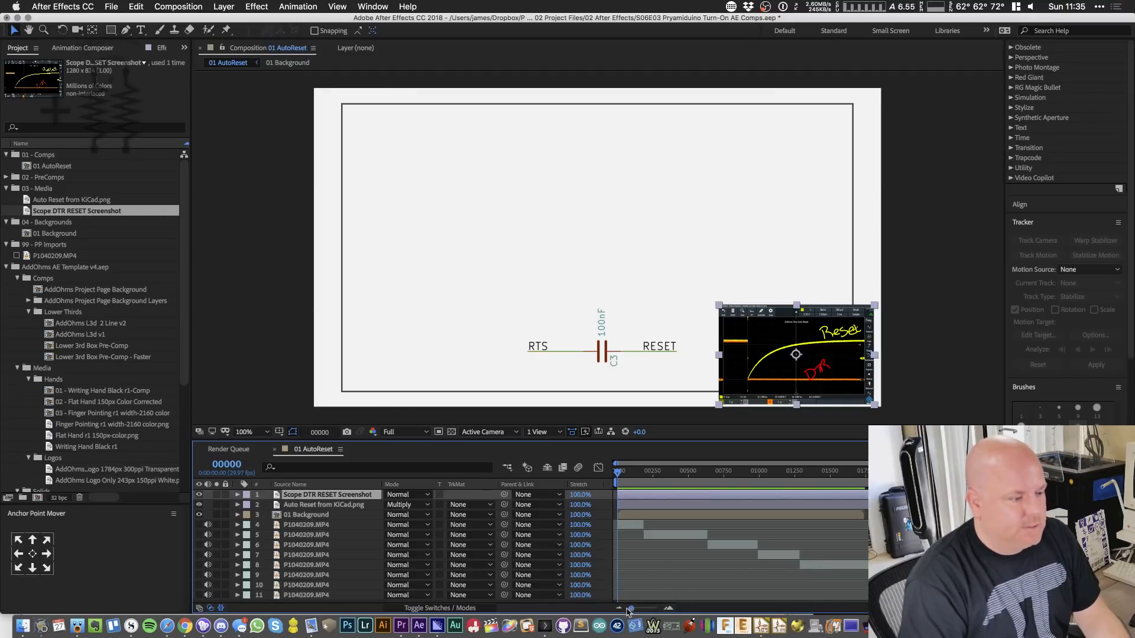
# - Enable time remapping on the 01 Background layer
pyautogui.click(864, 514)
pyautogui.rightClick(857, 516)
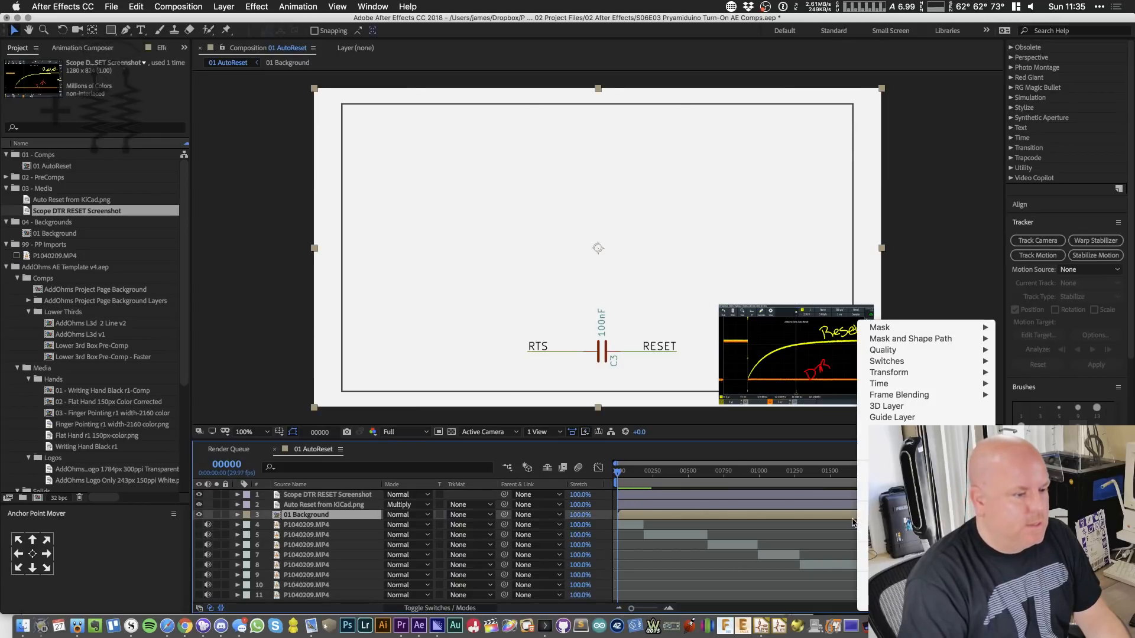
pyautogui.click(704, 510)
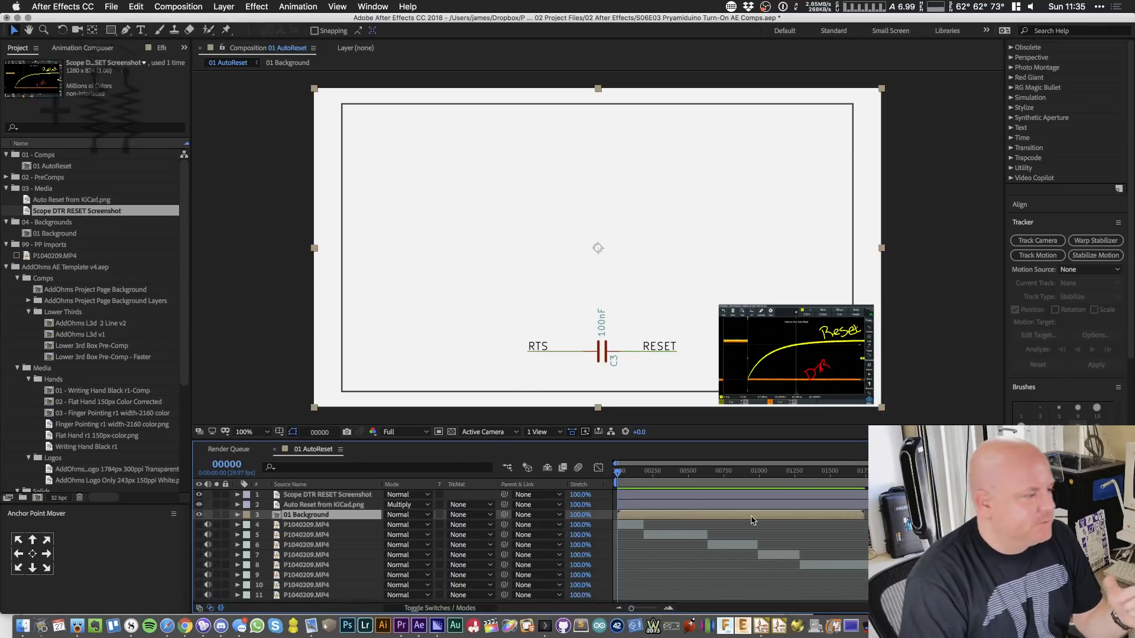
pyautogui.rightClick(356, 519)
pyautogui.moveTo(382, 384)
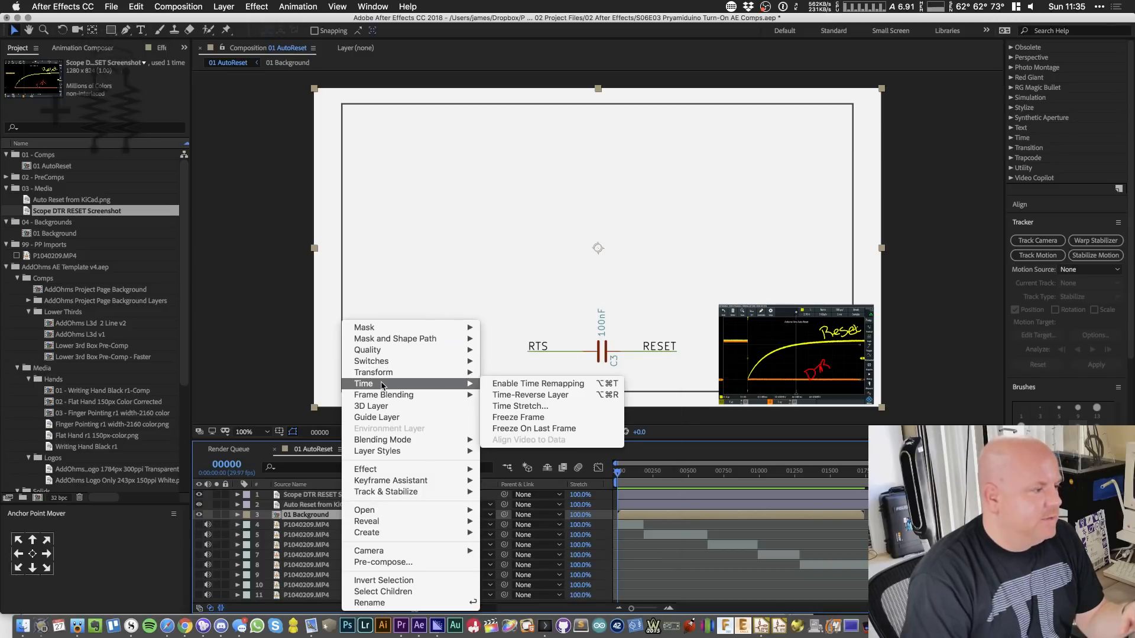
pyautogui.click(535, 384)
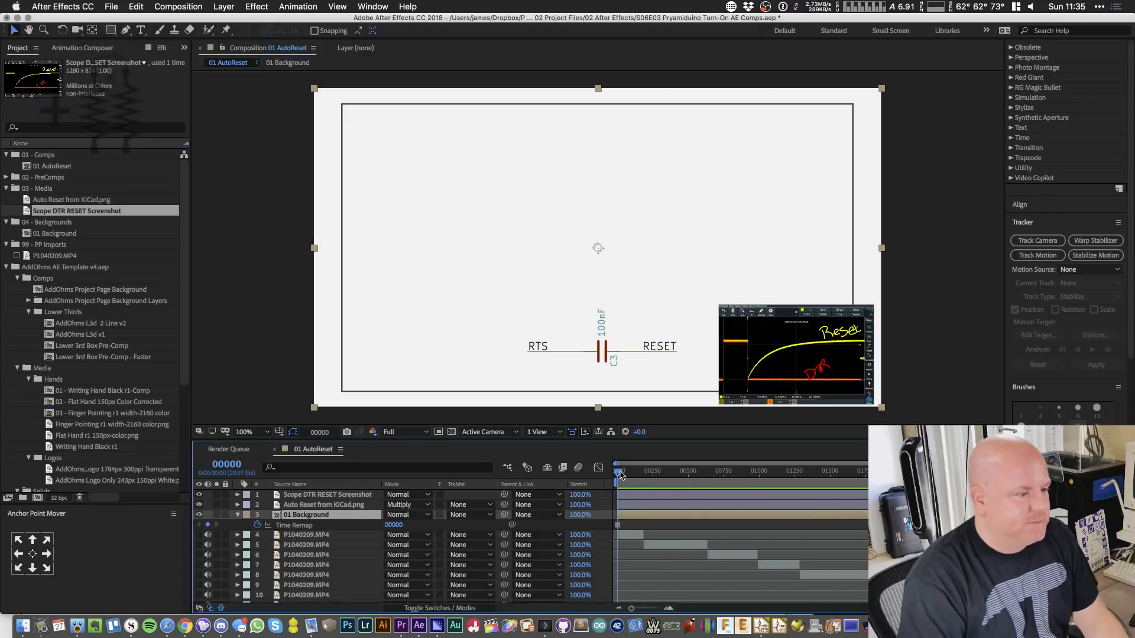
# - Preview the opening narration and add a layer marker with the comment "Review..." at frame 0 of the 01 Background layer
pyautogui.press('space')
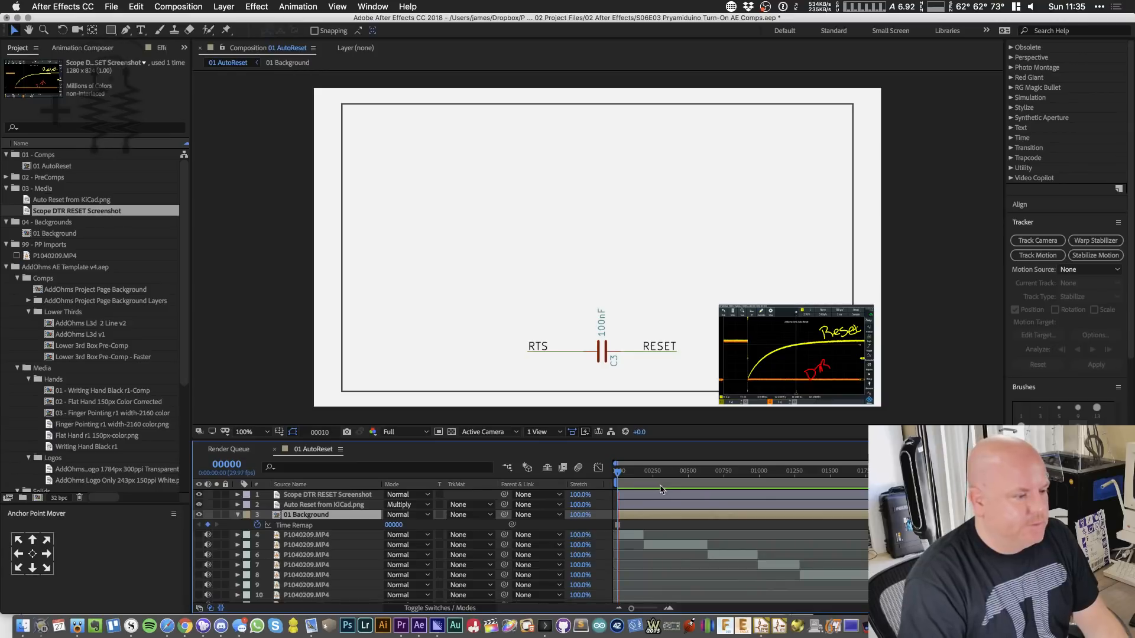
pyautogui.press('XF86AudioRaiseVolume')
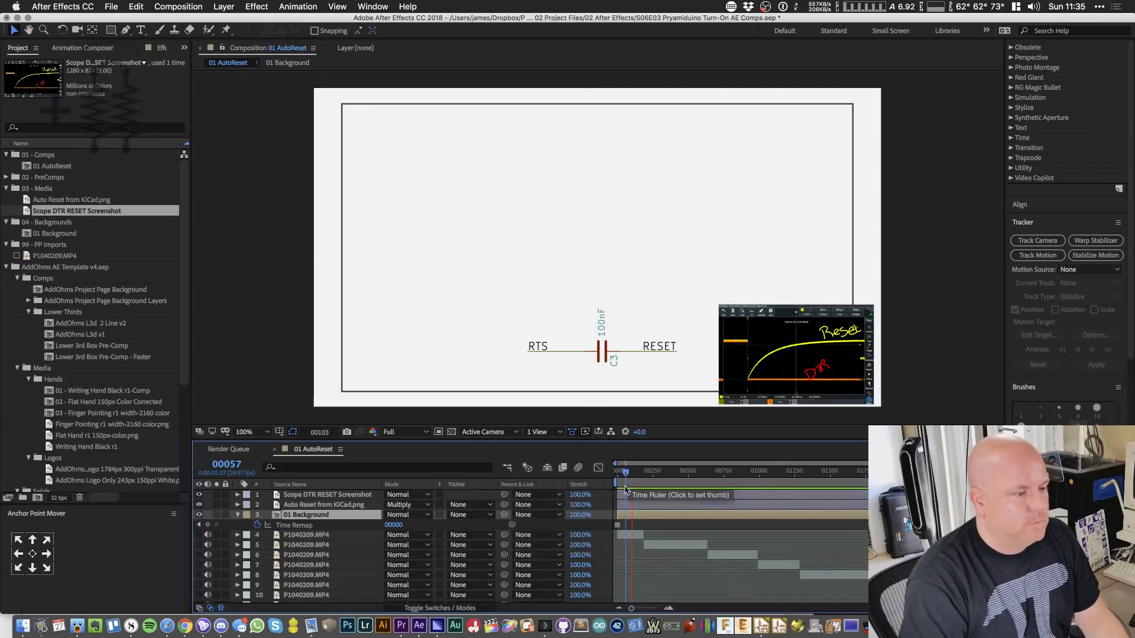
pyautogui.press('space')
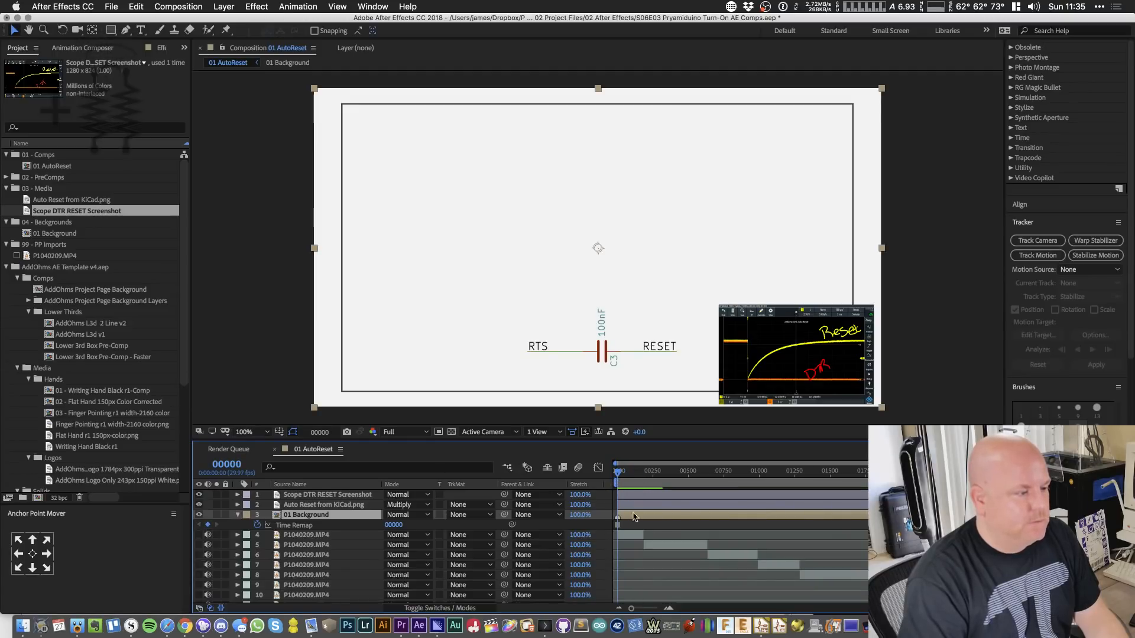
pyautogui.doubleClick(618, 519)
pyautogui.write('REv')
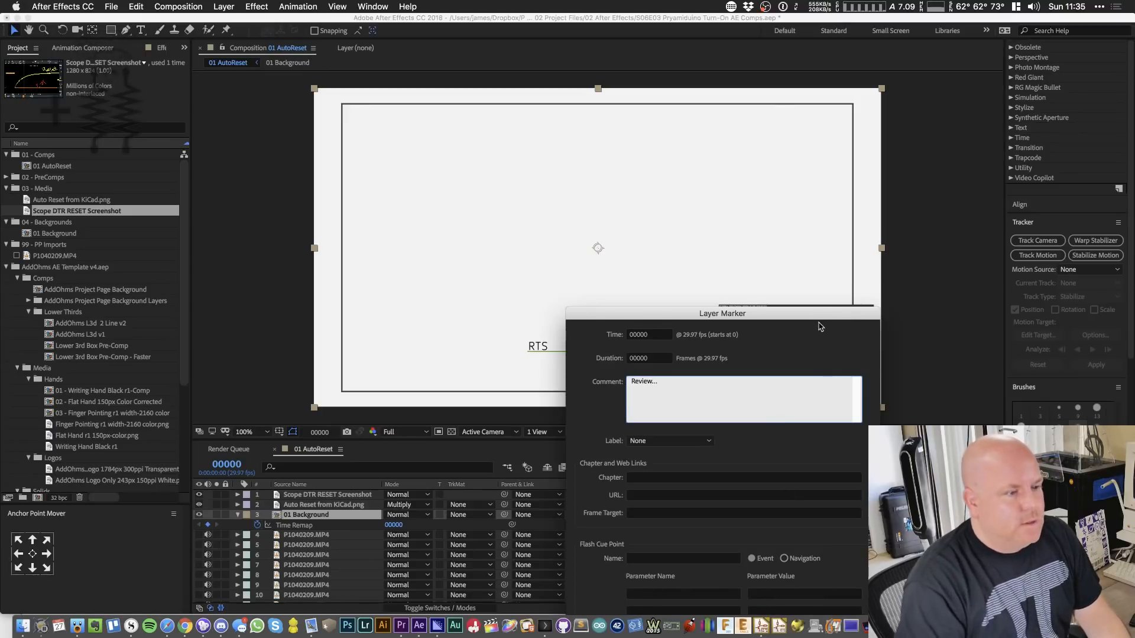
pyautogui.moveTo(819, 318); pyautogui.dragTo(452, 146)
pyautogui.click(498, 490)
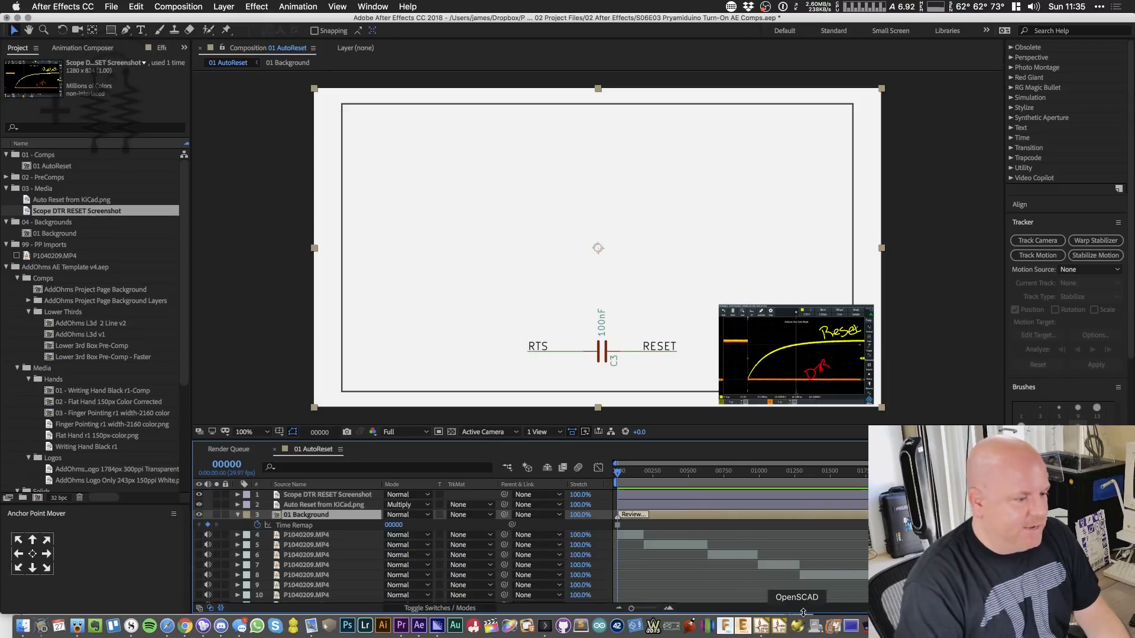
# - Go to frame 196 and reveal the audio waveform of the second P1040209.MP4 clip, layer 5
pyautogui.moveTo(618, 479); pyautogui.dragTo(646, 476)
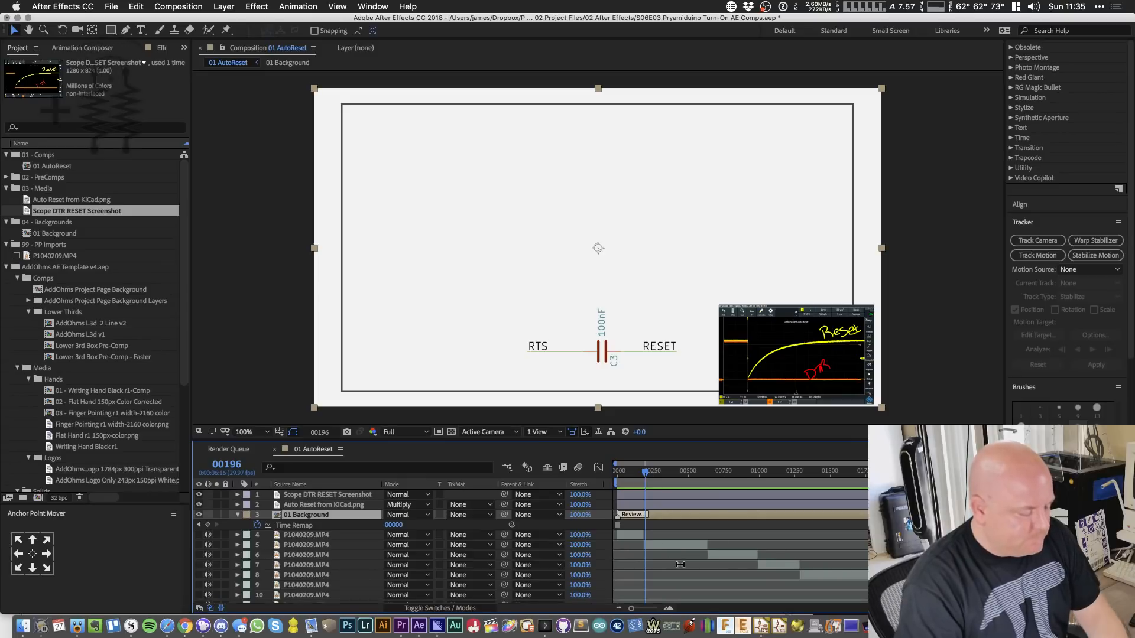
pyautogui.click(685, 545)
pyautogui.press('l')
pyautogui.press('l')
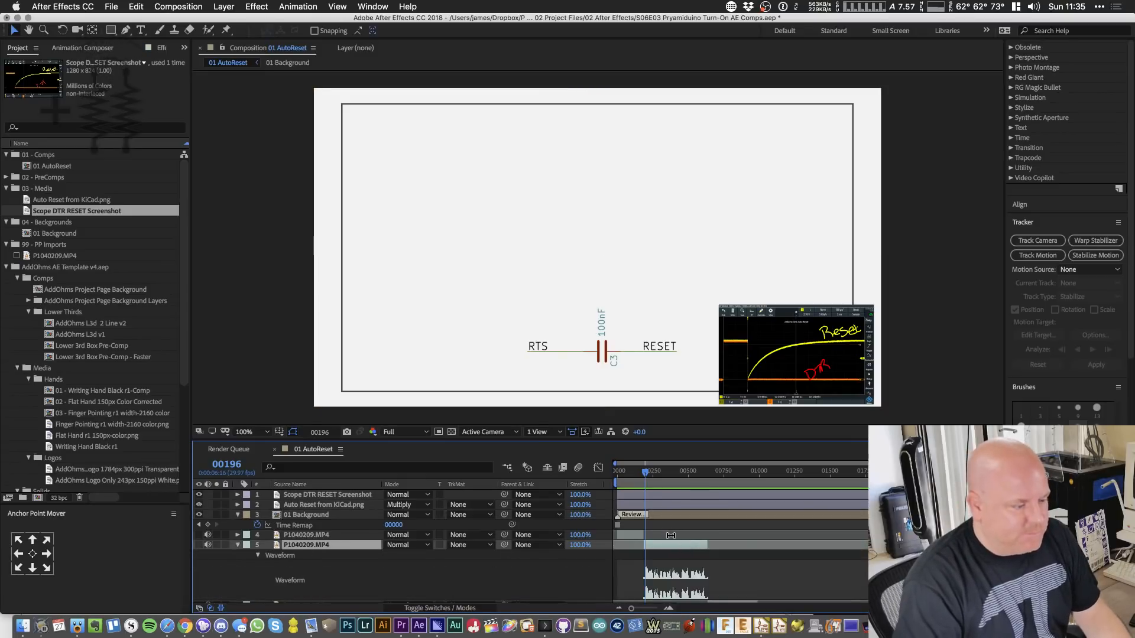
# - Preview the second clip's audio and add a layer marker commented "From Adapter" at frame 208
pyautogui.press('space')
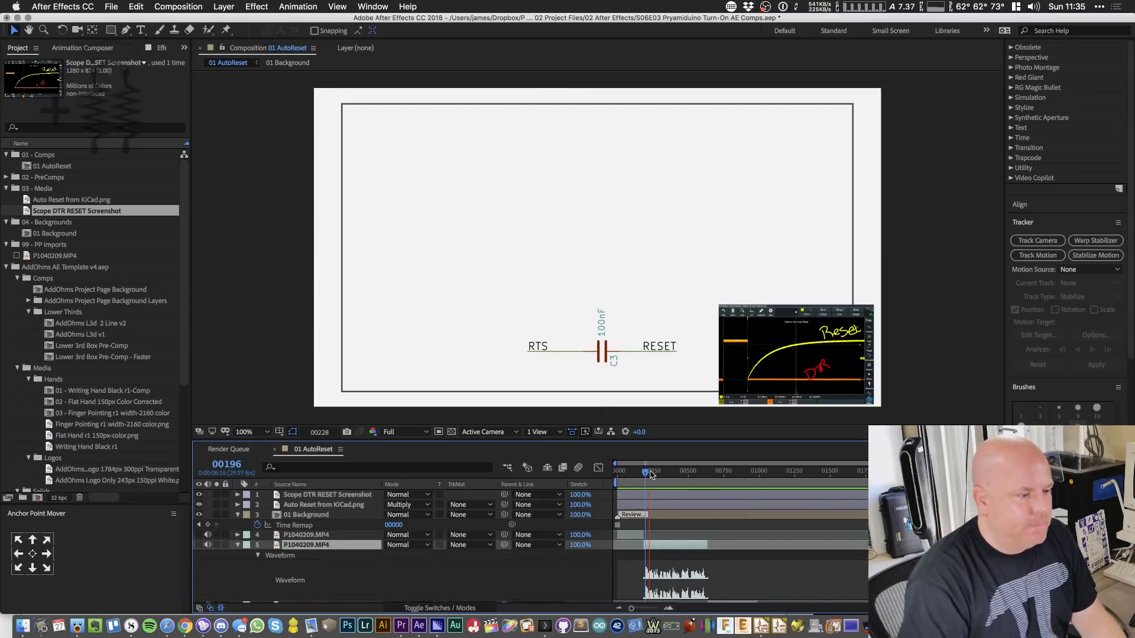
pyautogui.moveTo(651, 475); pyautogui.dragTo(646, 475)
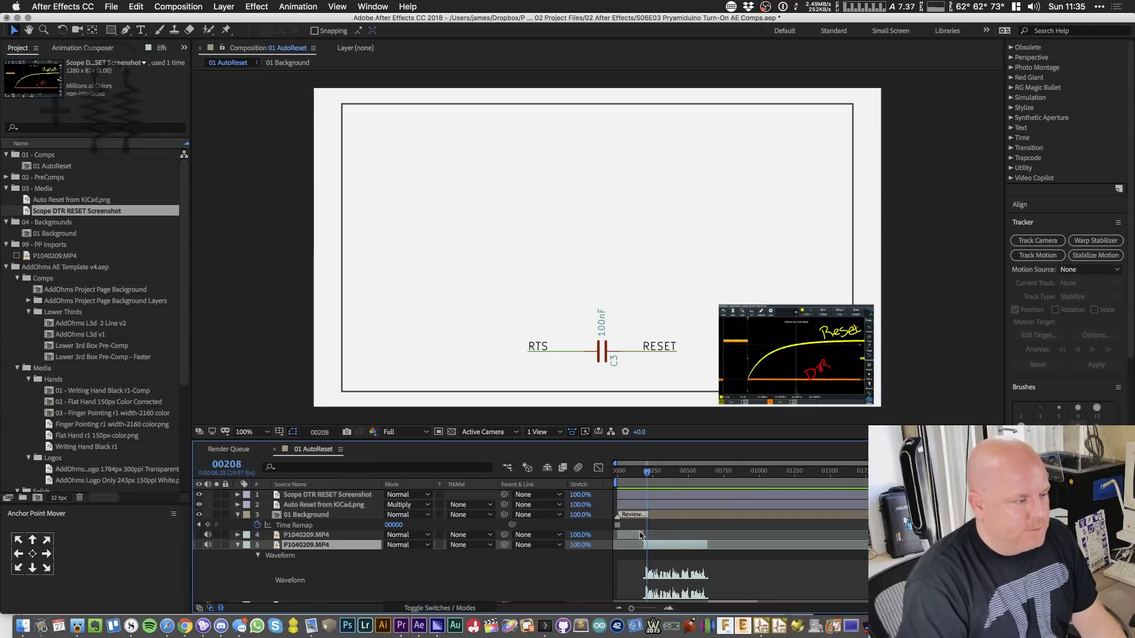
pyautogui.press('alt+KP_Multiply')
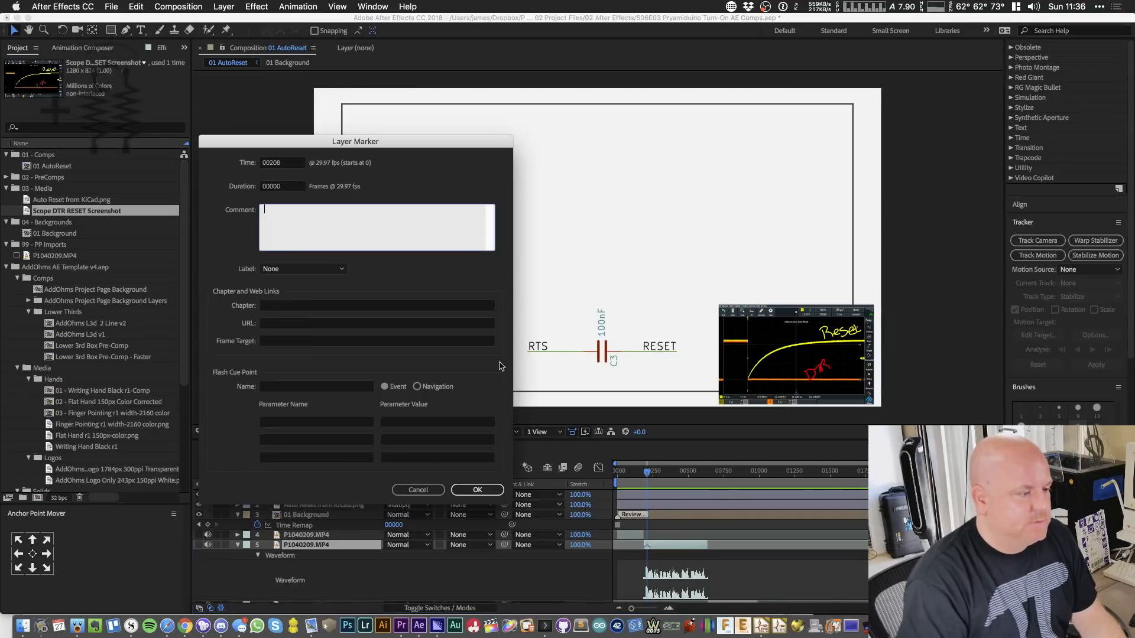
pyautogui.write('From Adap')
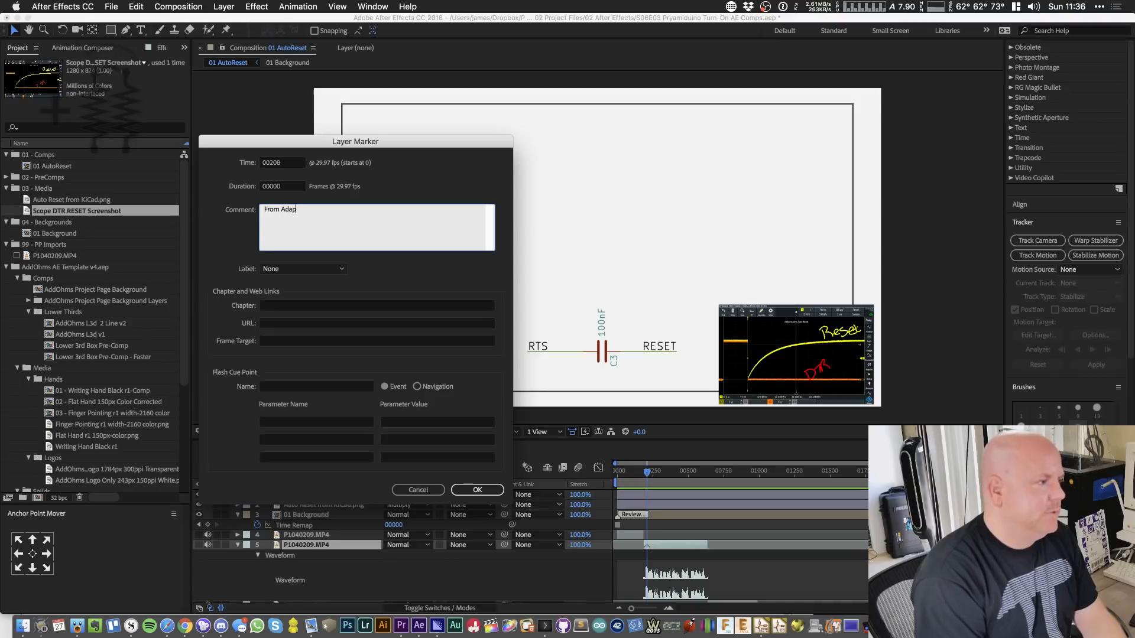
pyautogui.write('ter')
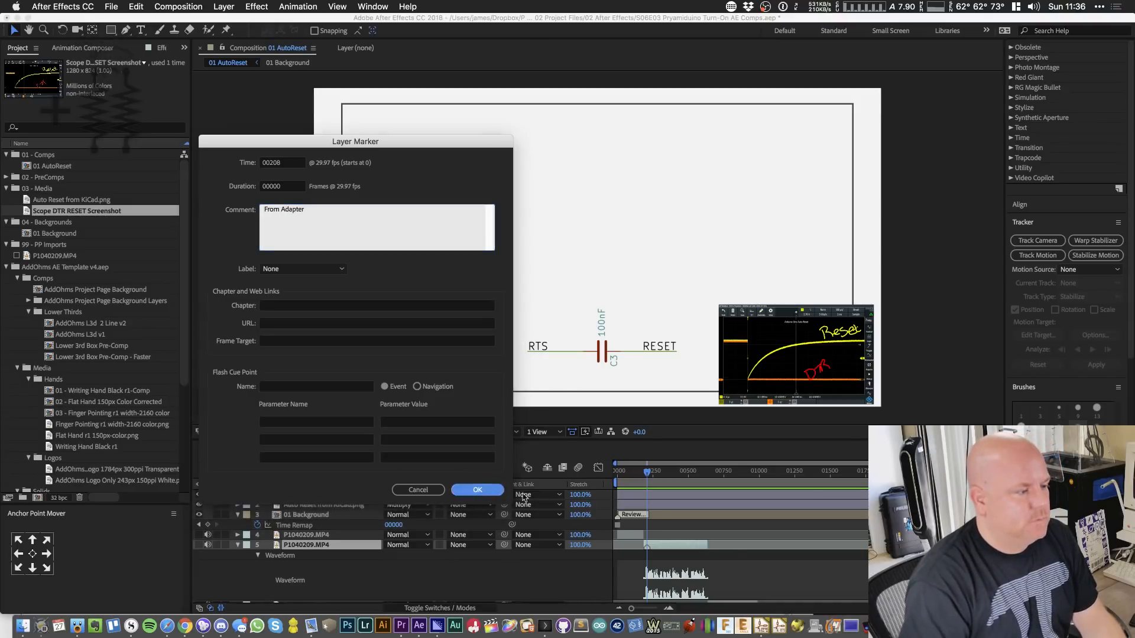
pyautogui.press('Return')
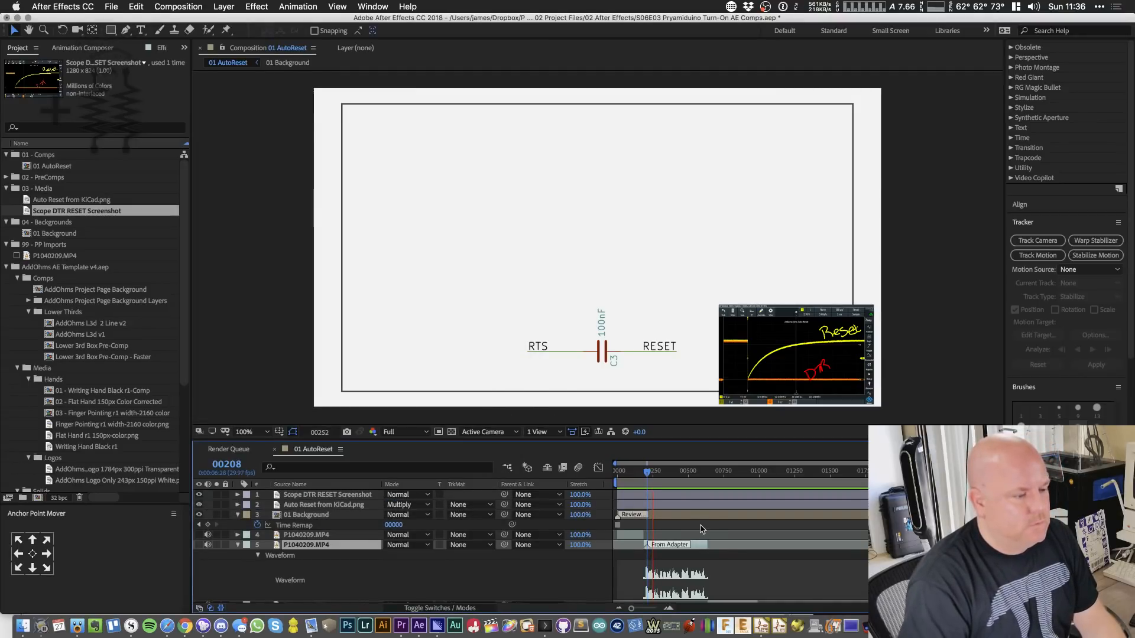
# - Find the next spoken cue in layer 5's audio and mark frame 302 with the comment "TX"
pyautogui.press('space')
pyautogui.press('=')
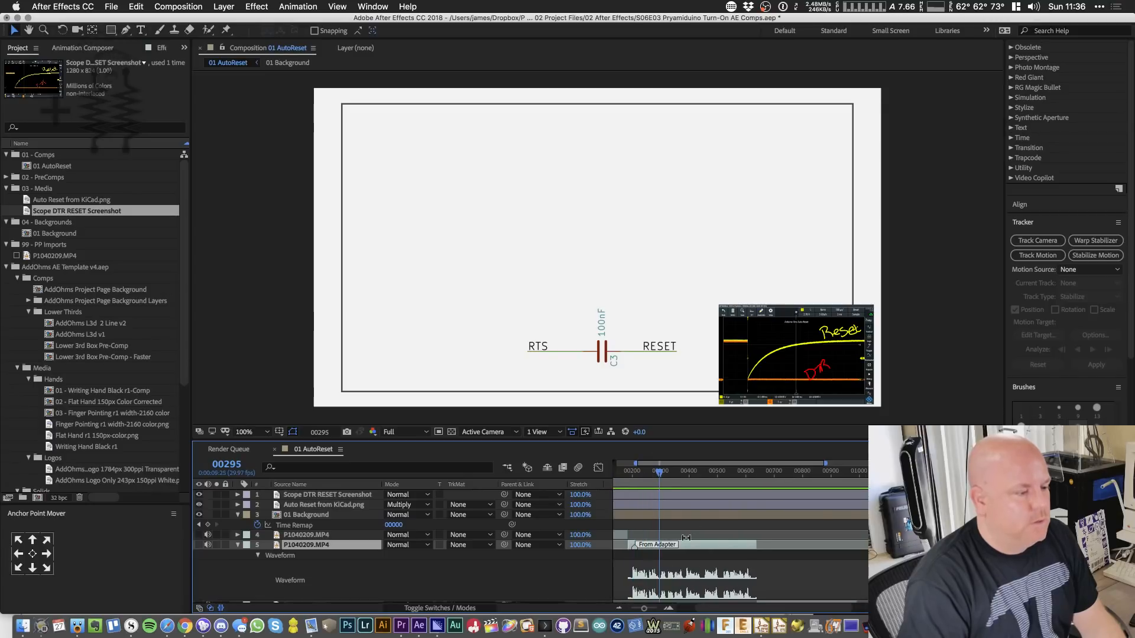
pyautogui.press('=')
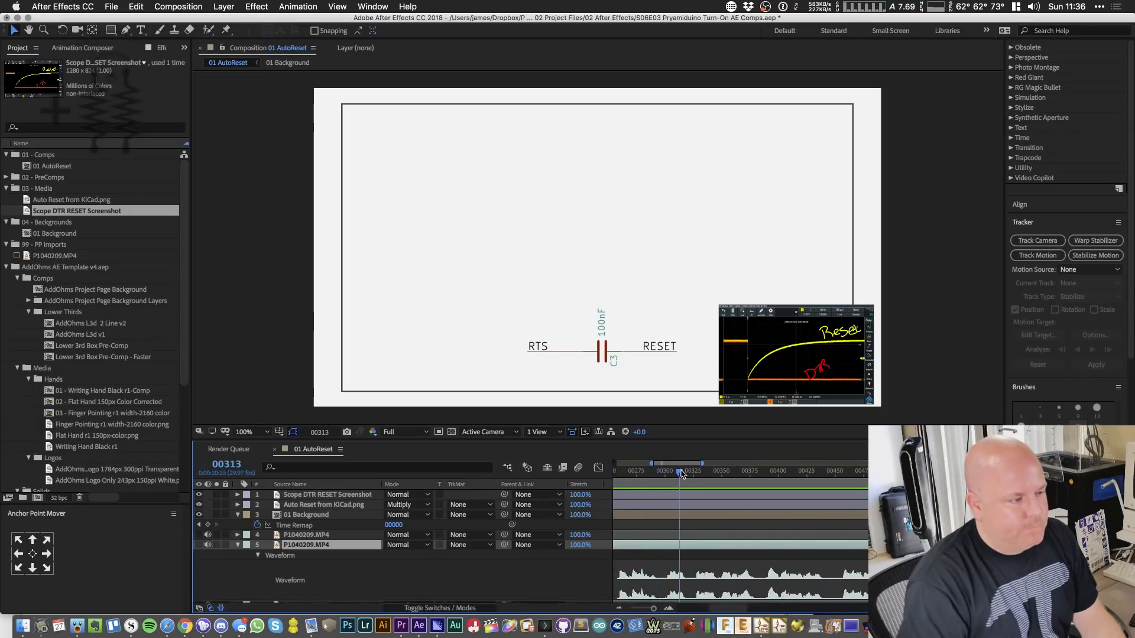
pyautogui.click(669, 478)
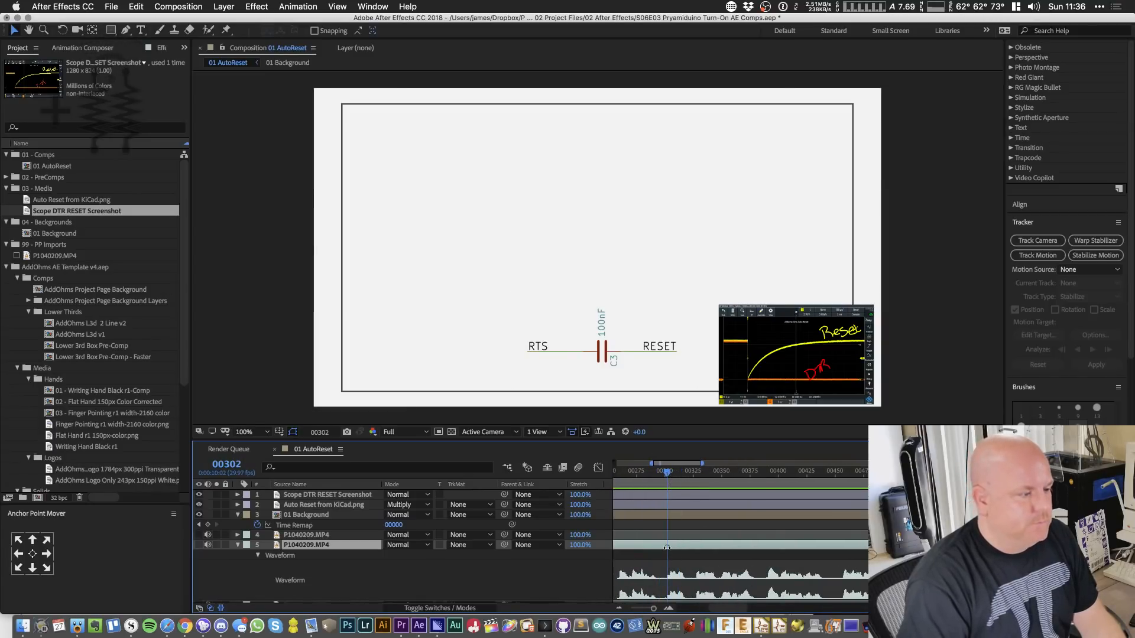
pyautogui.press('alt+KP_Multiply')
pyautogui.write('TX')
pyautogui.click(477, 490)
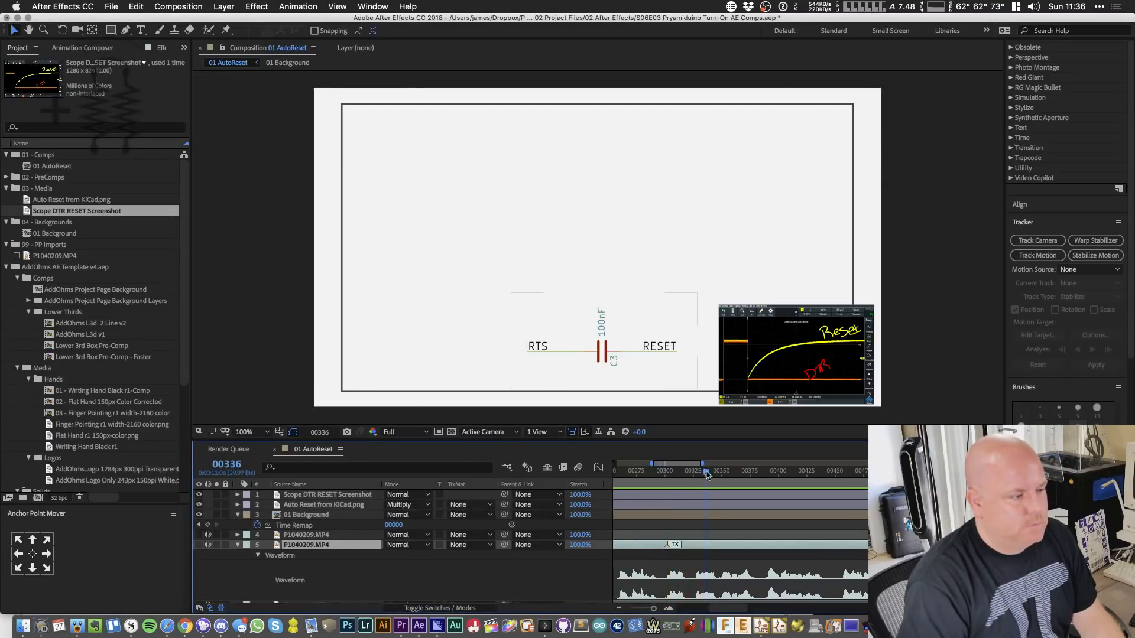
# - Add a layer marker at frame 327 of layer 5 with the comment "RX"
pyautogui.click(696, 473)
pyautogui.press('KP_Multiply')
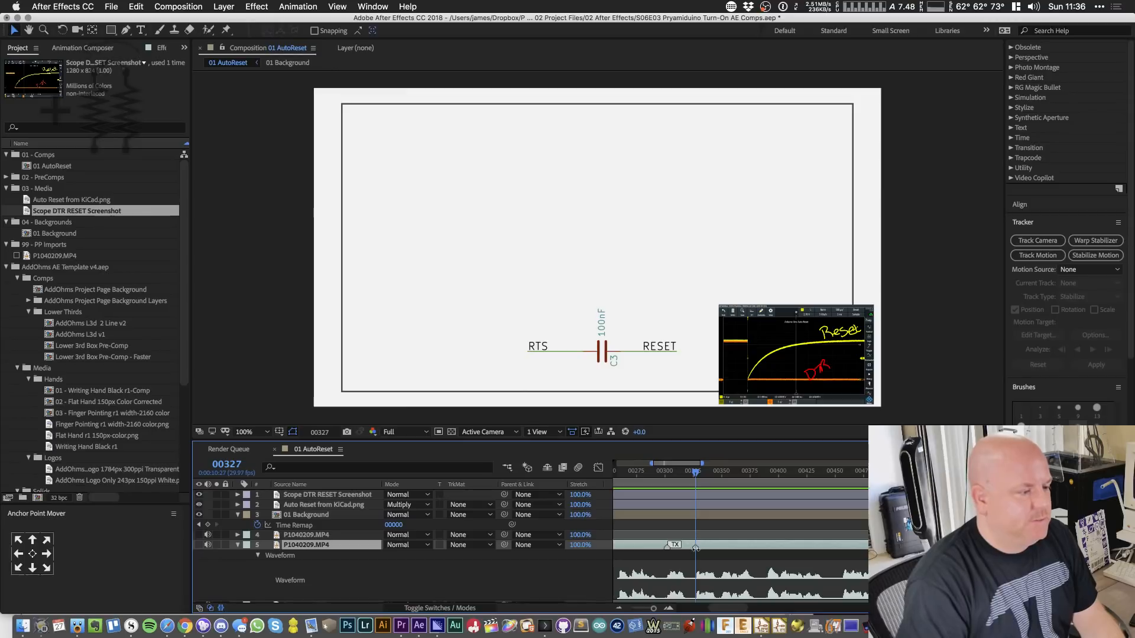
pyautogui.doubleClick(696, 548)
pyautogui.write('RX')
pyautogui.click(478, 490)
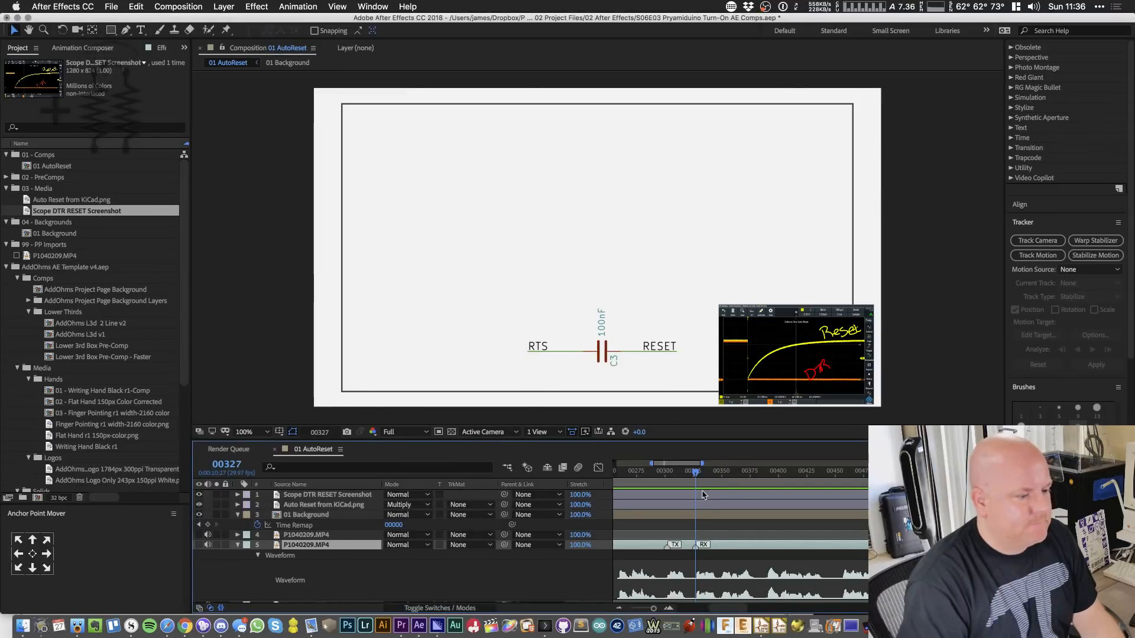
# - Add a layer marker at frame 349 of layer 5 with the comment "DTR"
pyautogui.moveTo(698, 475); pyautogui.dragTo(717, 482)
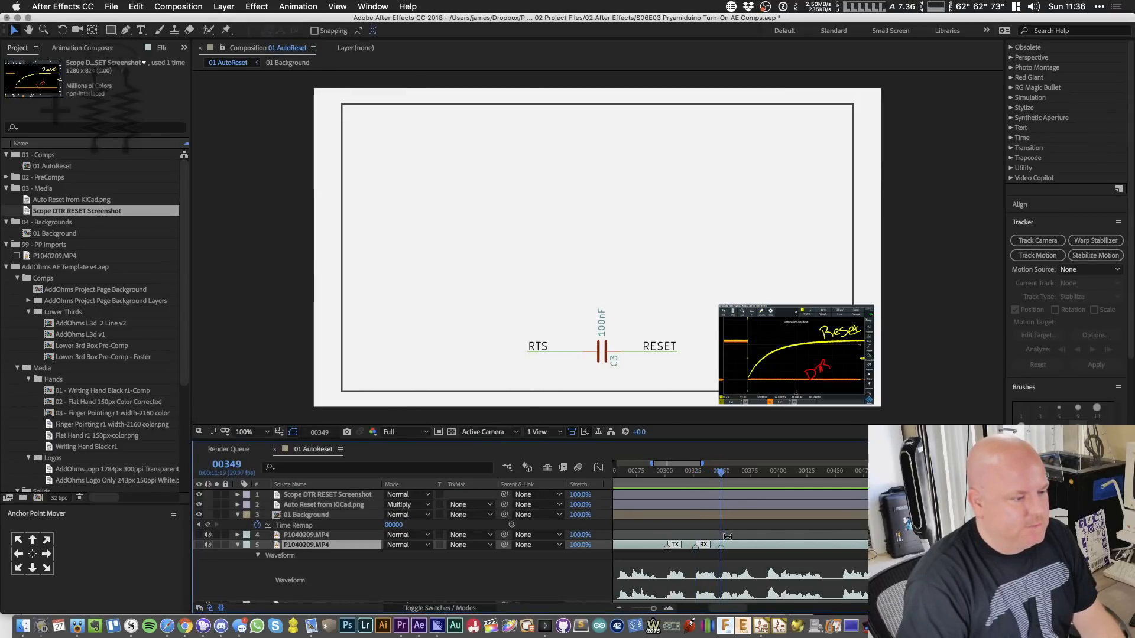
pyautogui.doubleClick(720, 548)
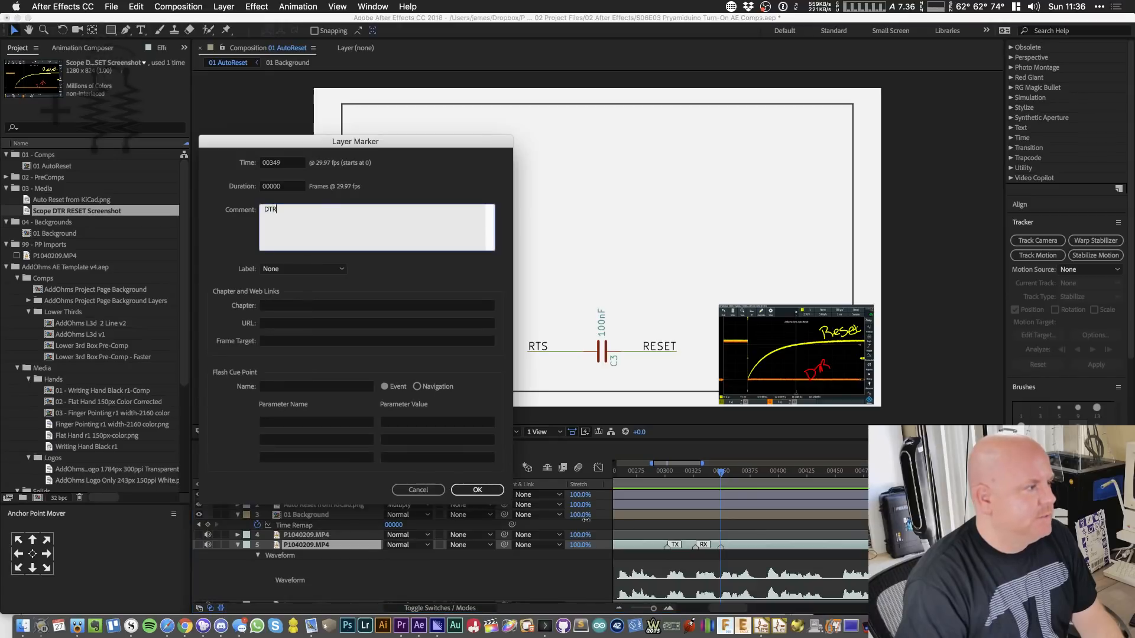
pyautogui.click(482, 491)
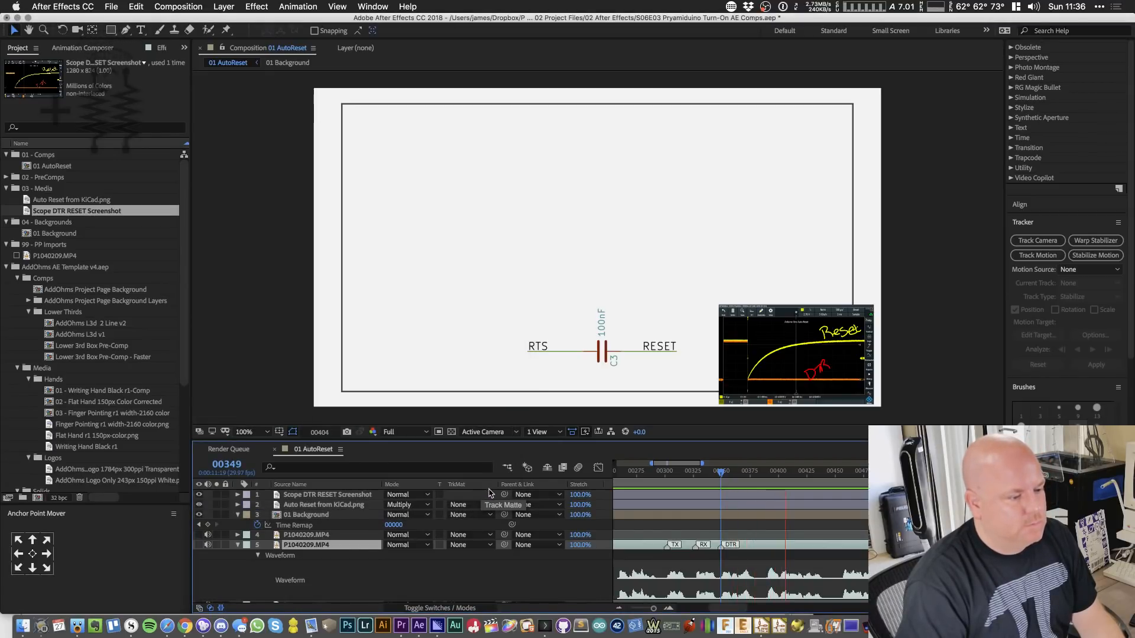
# - Listen on past the DTR marker and mark frame 401 of layer 5 with the comment "Or, RTS"
pyautogui.press('space')
pyautogui.moveTo(813, 474); pyautogui.dragTo(779, 484)
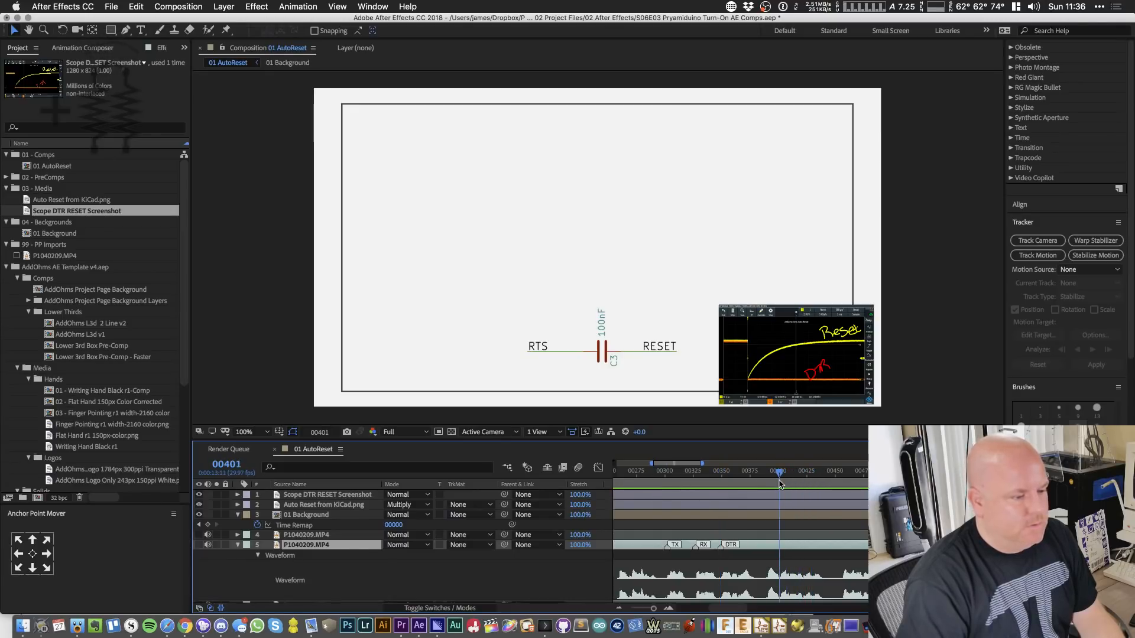
pyautogui.doubleClick(780, 546)
pyautogui.write('00000')
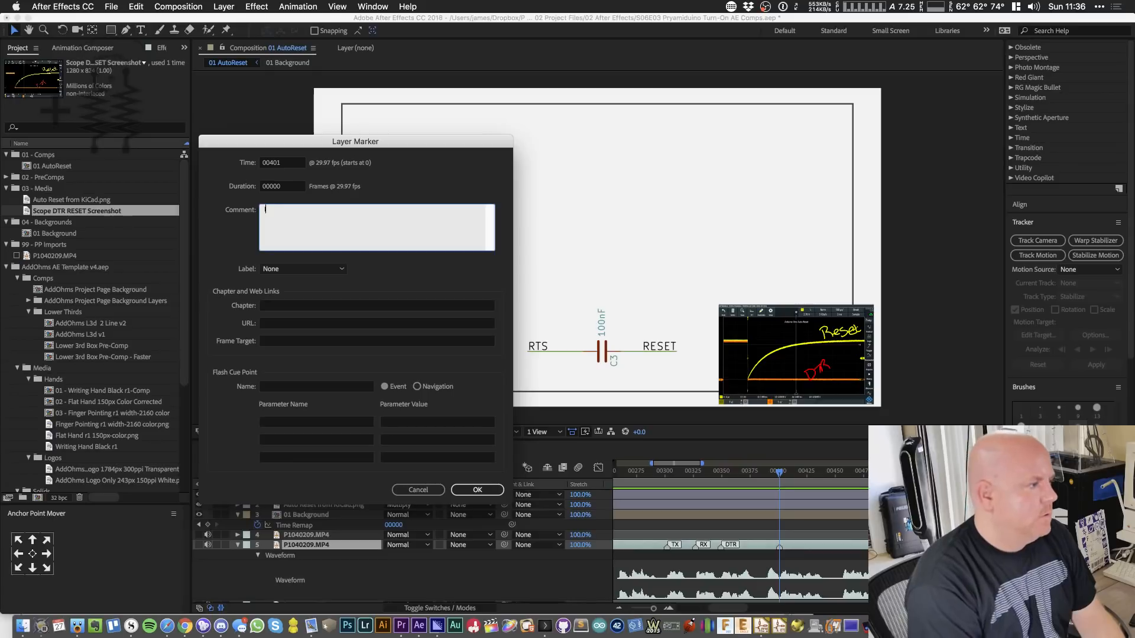
pyautogui.write('r, RTS')
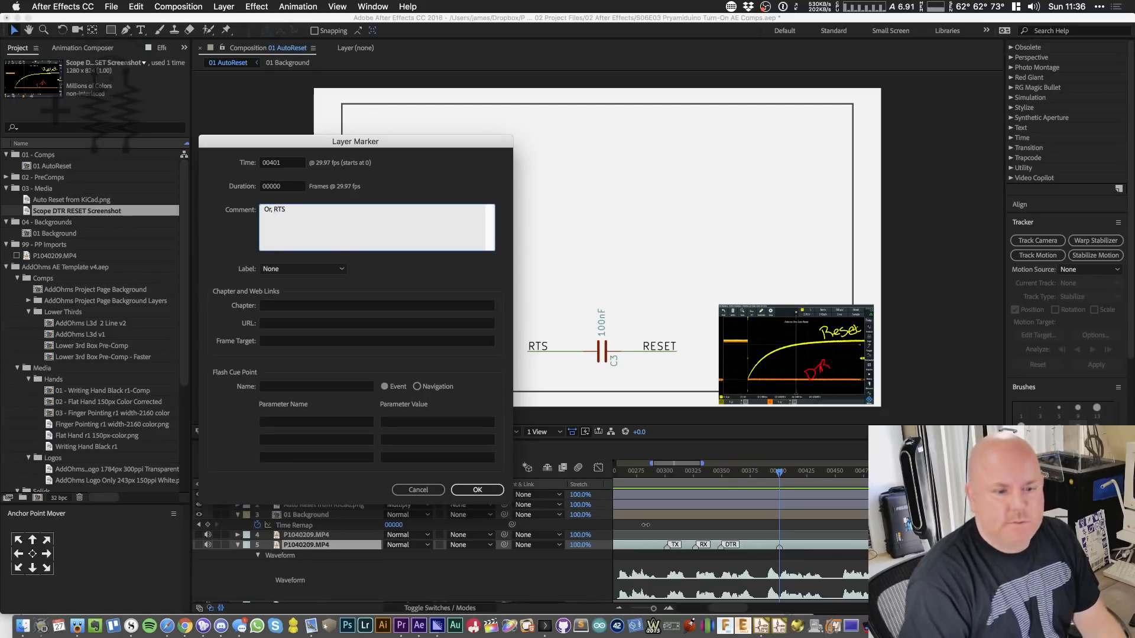
pyautogui.click(455, 492)
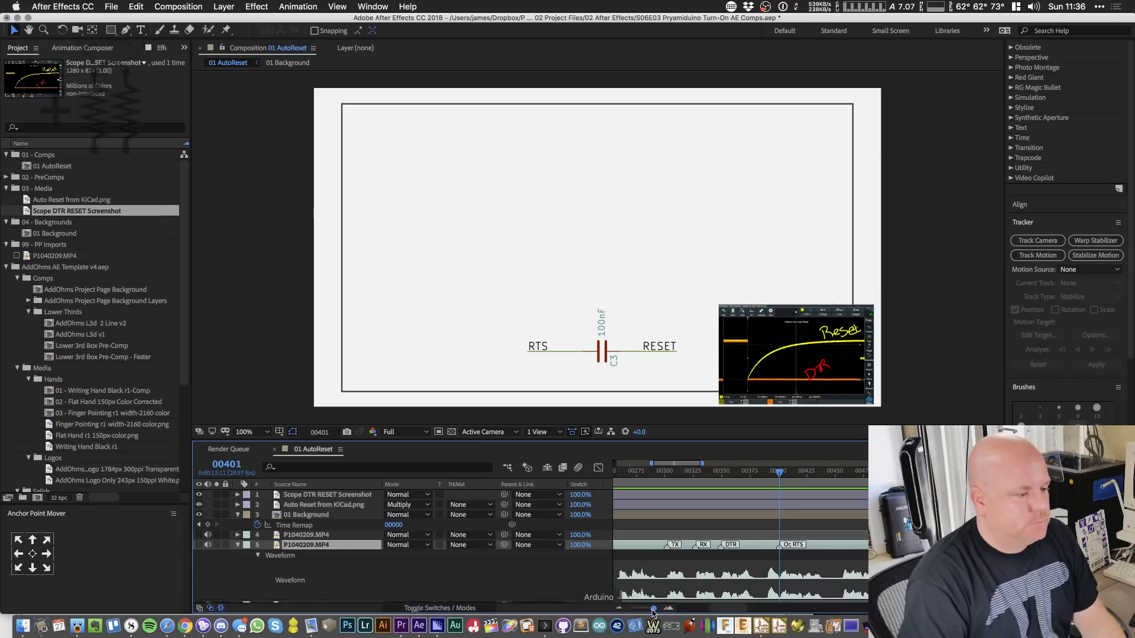
# - Listen on past the "Or, RTS" marker and mark frame 460 of layer 5 with the comment "Active Low"
pyautogui.moveTo(735, 610); pyautogui.dragTo(738, 612)
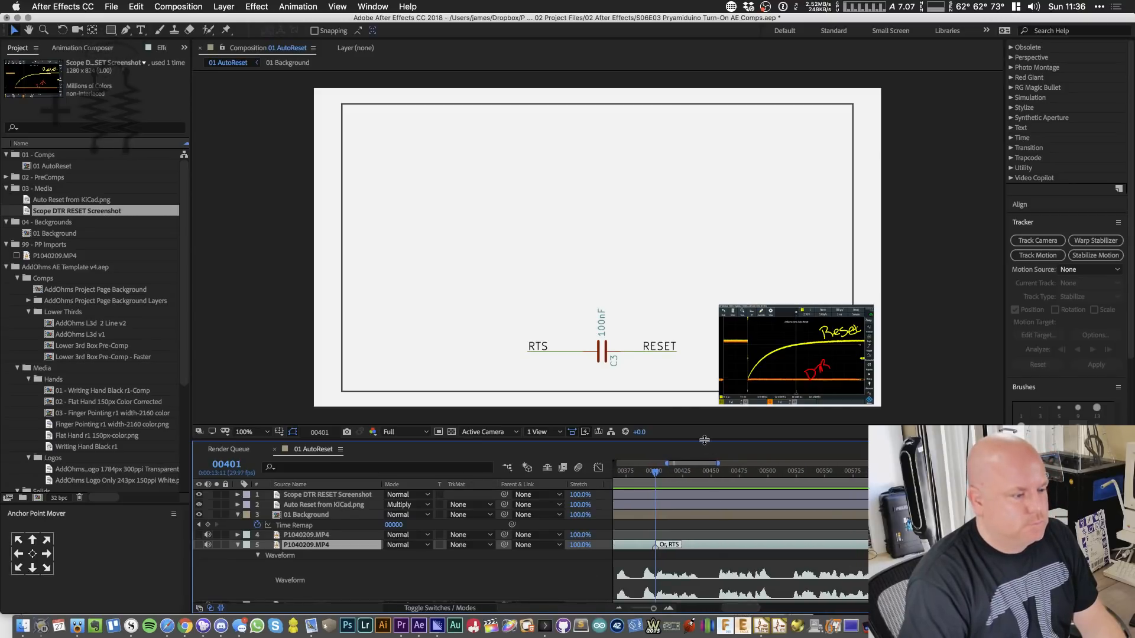
pyautogui.click(720, 480)
pyautogui.press('space')
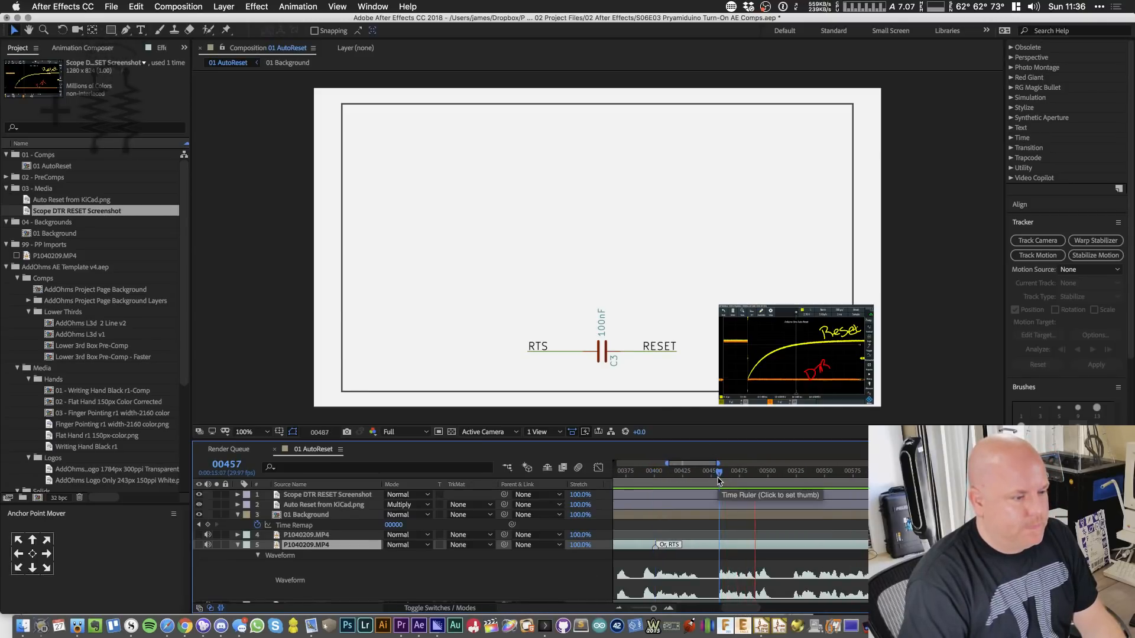
pyautogui.click(723, 479)
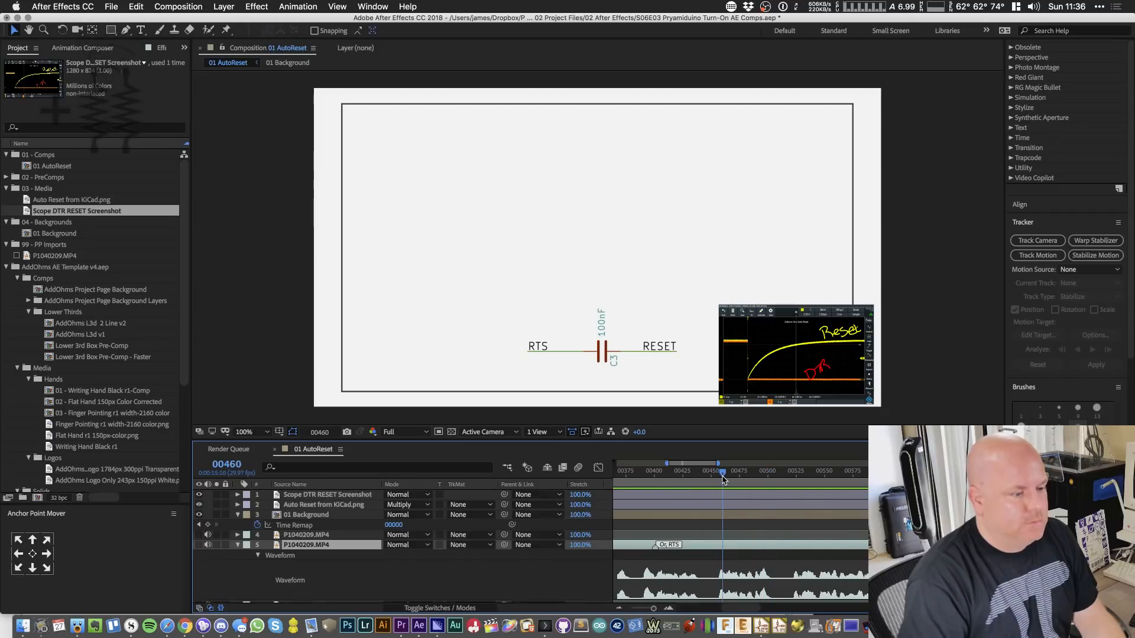
pyautogui.doubleClick(721, 549)
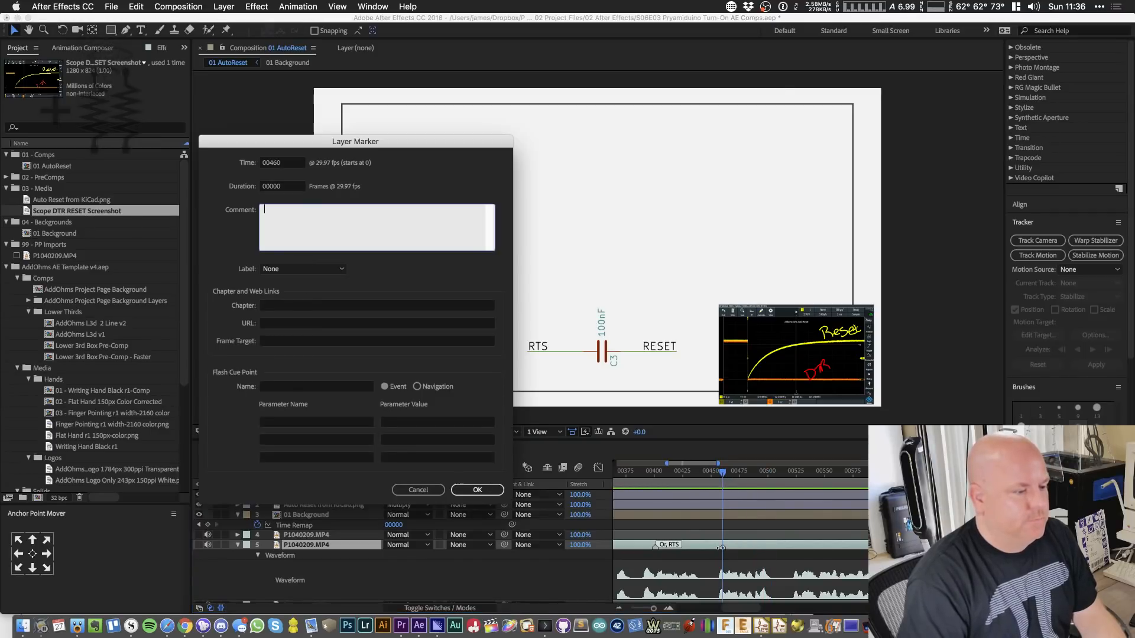
pyautogui.write('Active ')
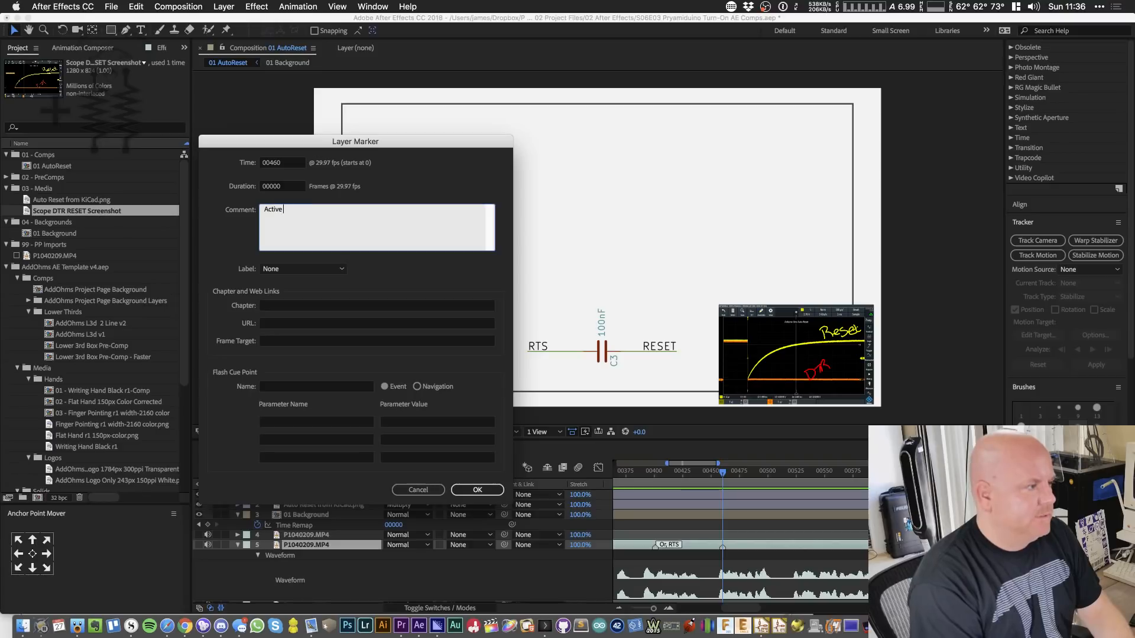
pyautogui.write('Low')
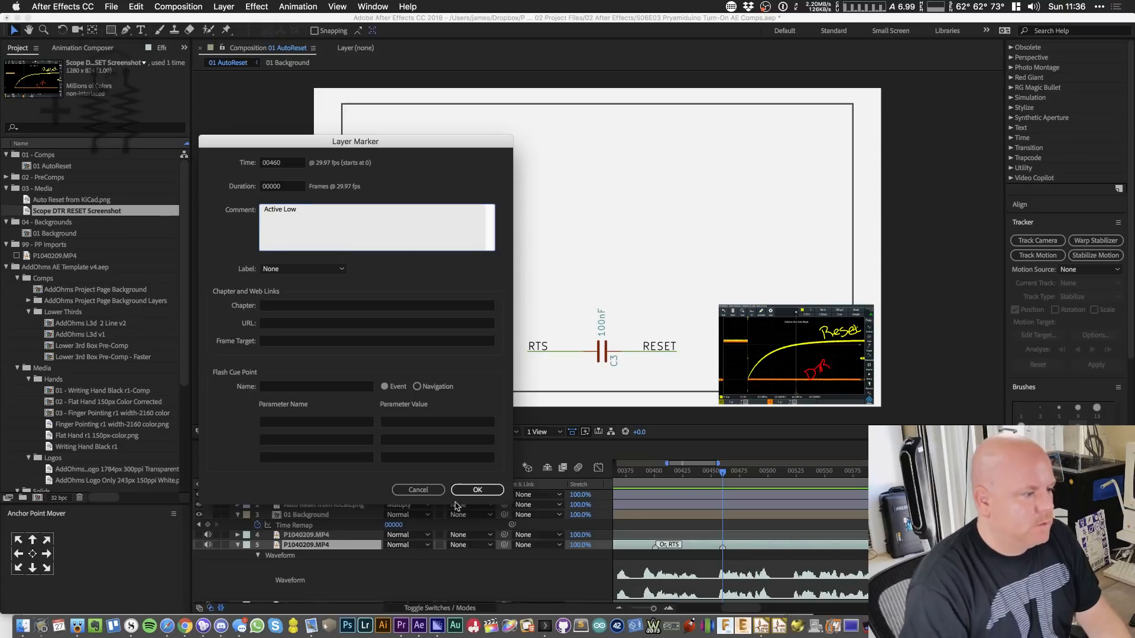
pyautogui.click(476, 491)
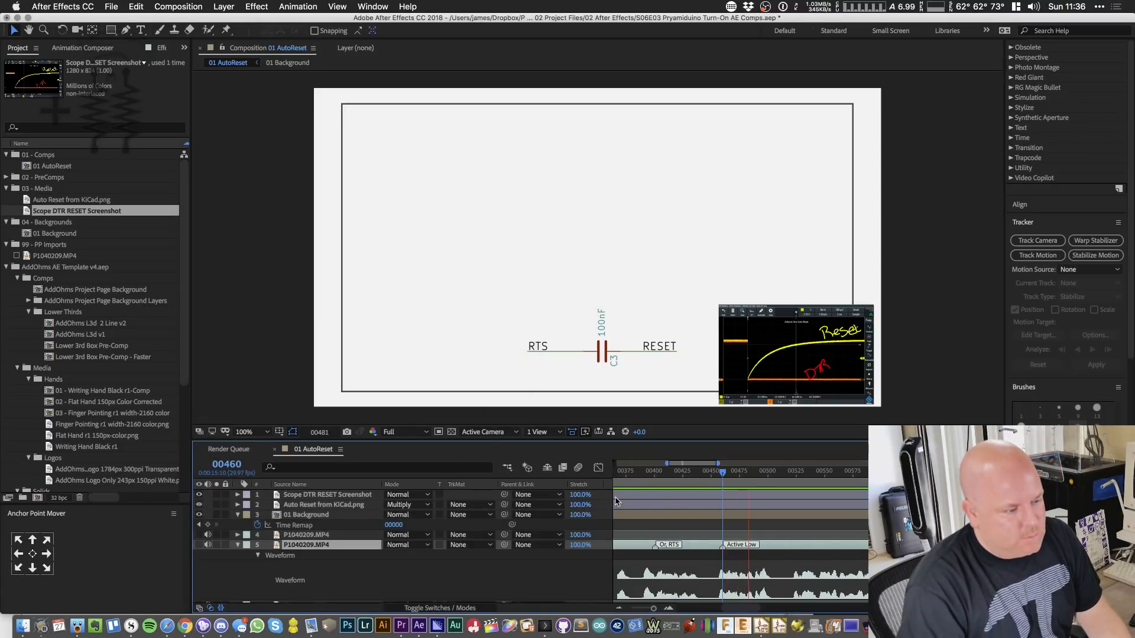
# - Shift layer 5's "Active Low" marker to the matching spoken cue at about frame 488
pyautogui.click(749, 473)
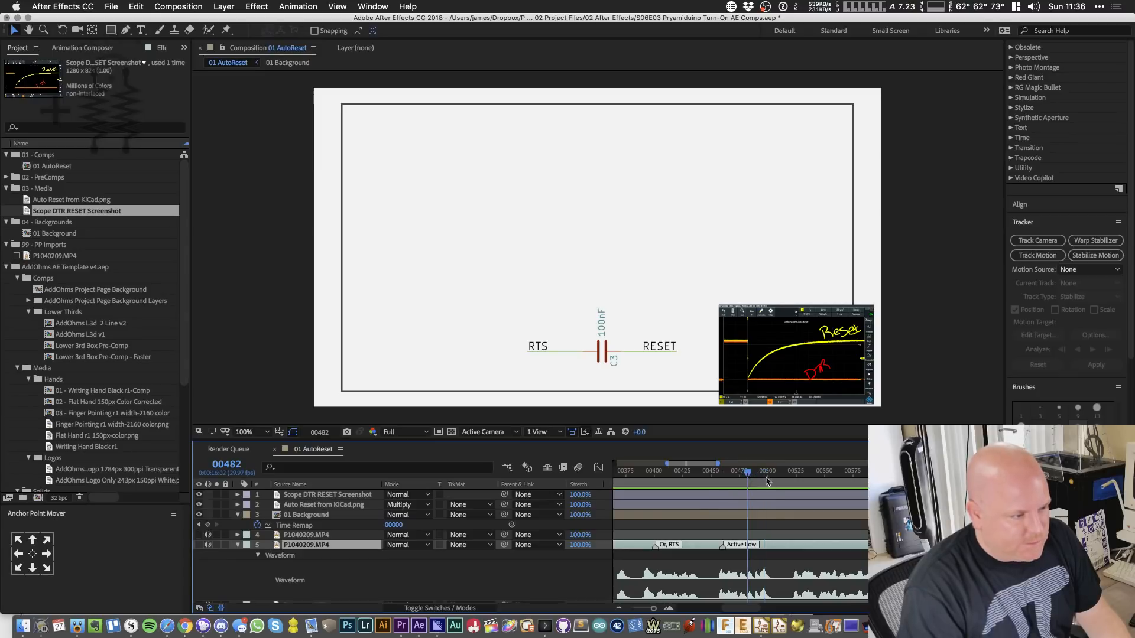
pyautogui.click(753, 475)
pyautogui.moveTo(721, 545); pyautogui.dragTo(754, 544)
# - Find the next spoken cue in layer 5's audio and mark frame 543 with the comment "When Active"
pyautogui.click(799, 481)
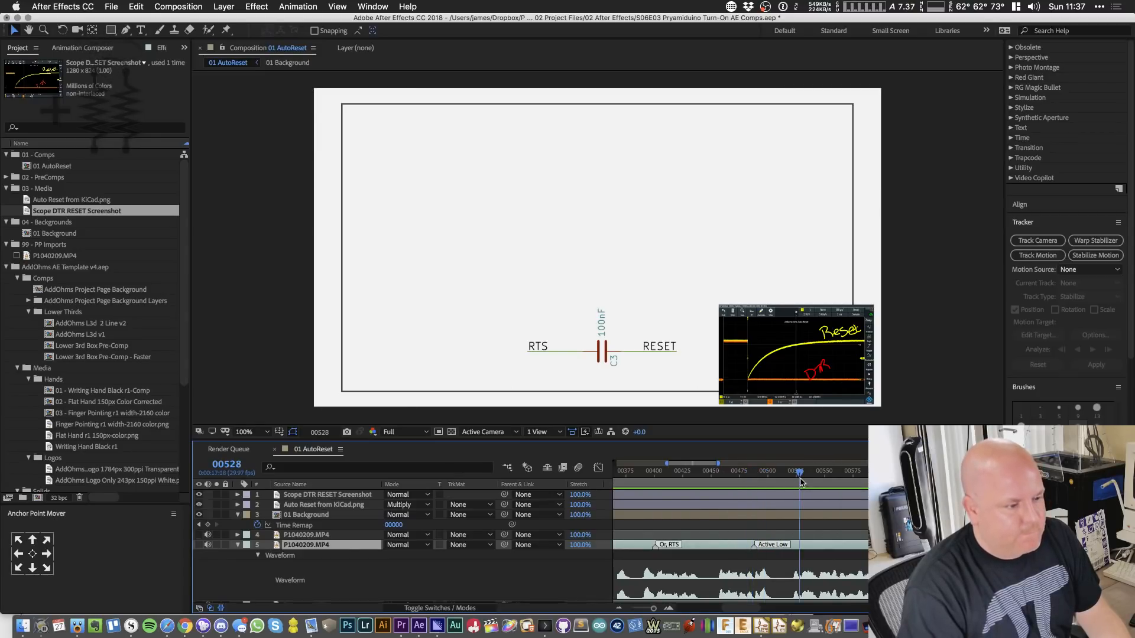
pyautogui.press('space')
pyautogui.click(816, 480)
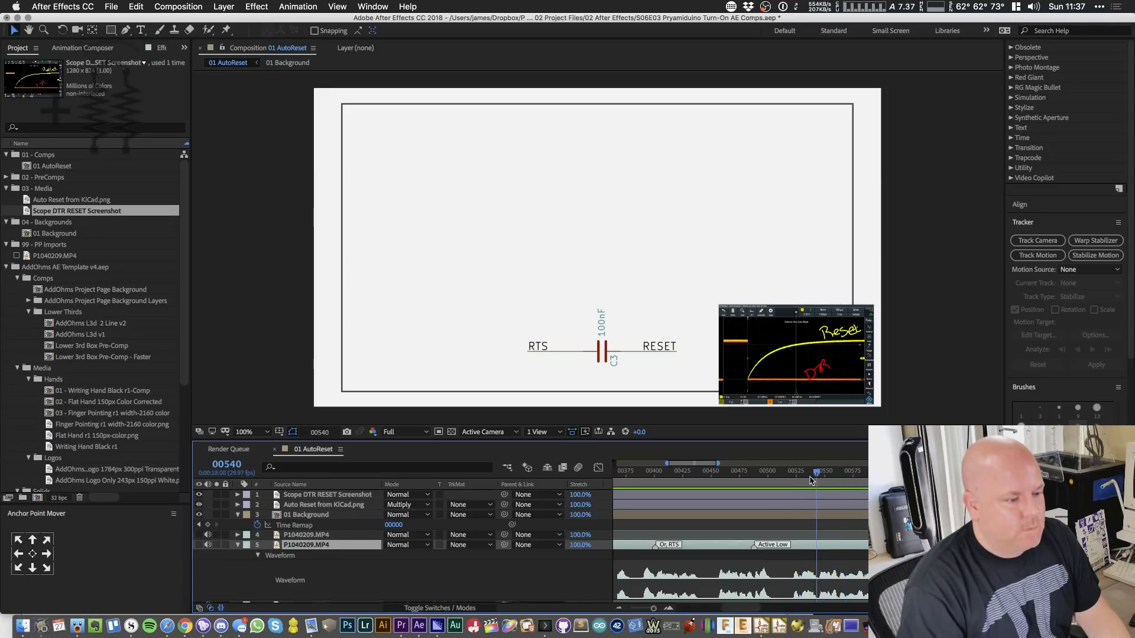
pyautogui.doubleClick(816, 547)
pyautogui.write('When Active')
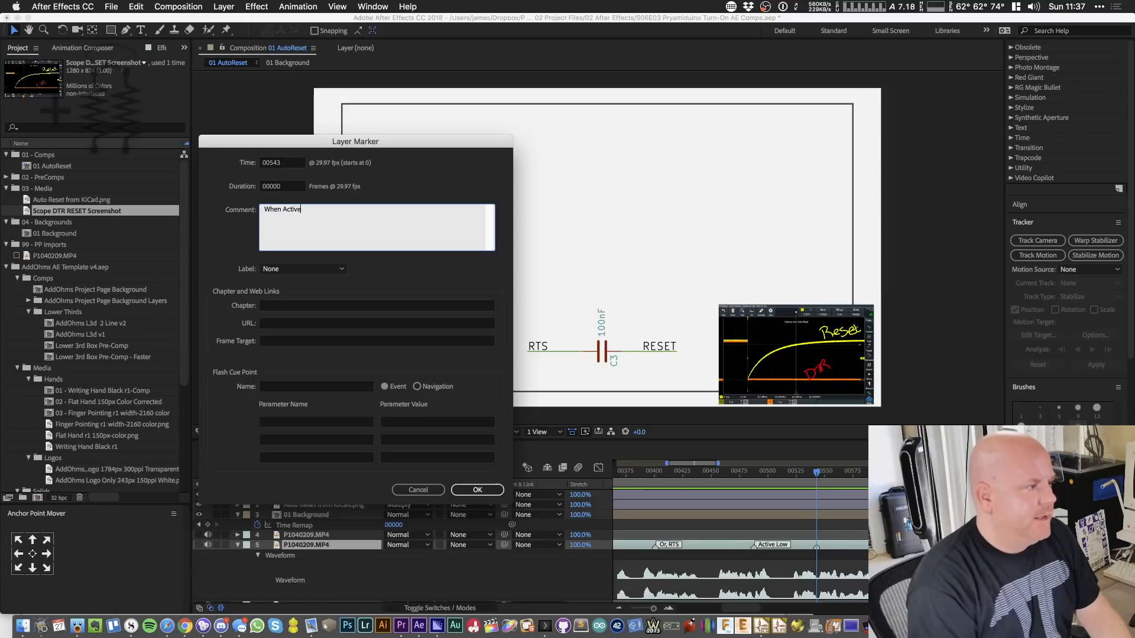
pyautogui.click(497, 490)
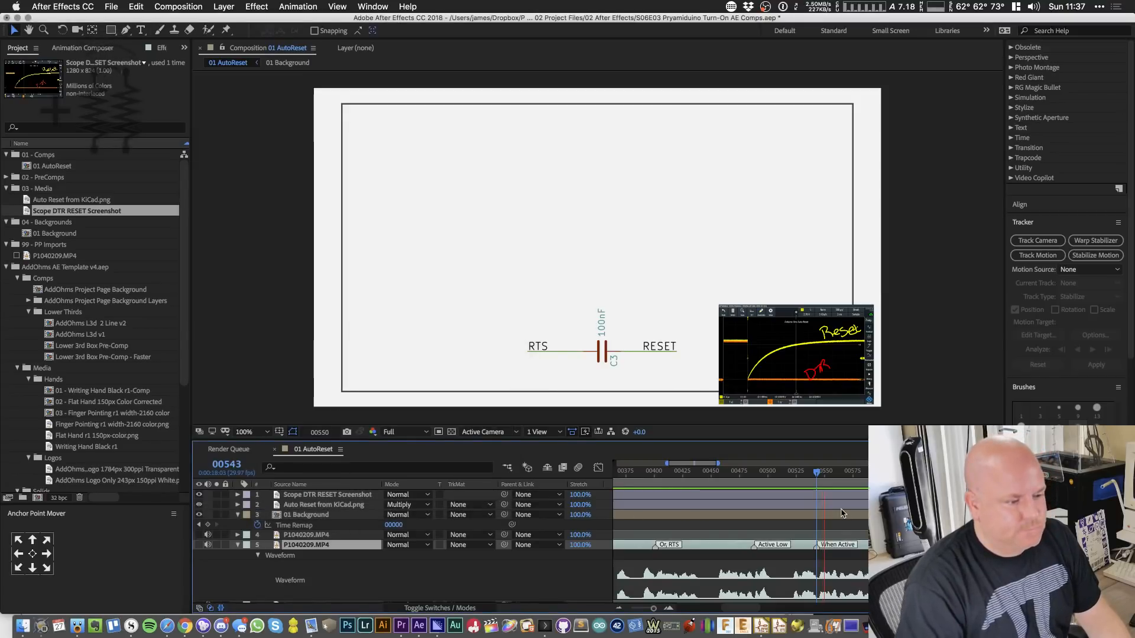
# - Add a layer marker at frame 596 of layer 5 with the comment "0 Volts"
pyautogui.press('space')
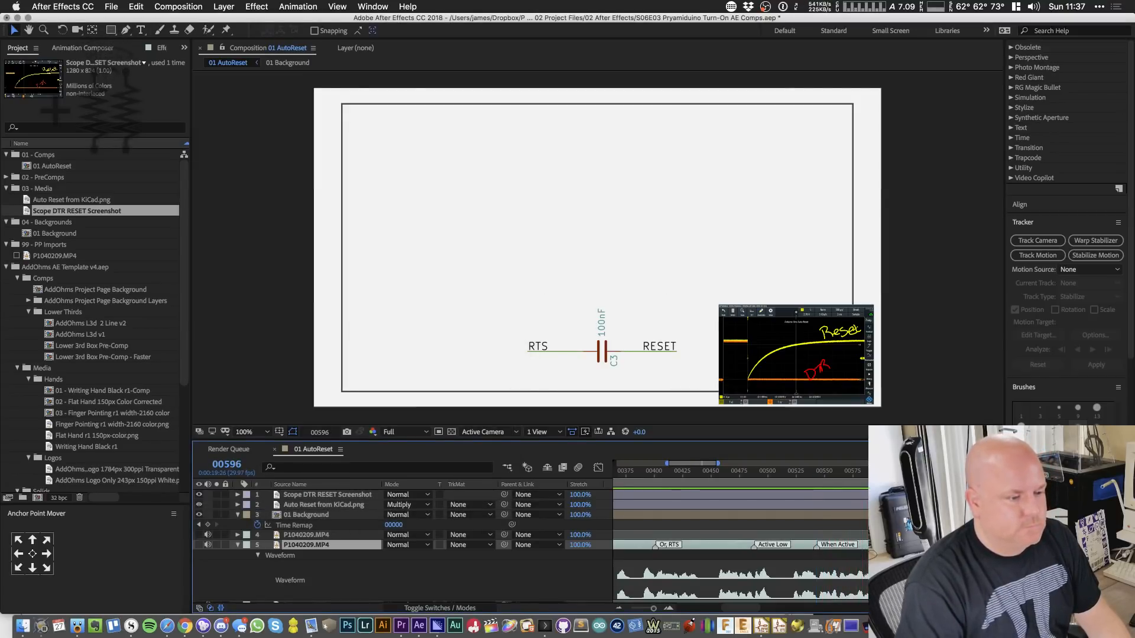
pyautogui.press('alt+KP_Multiply')
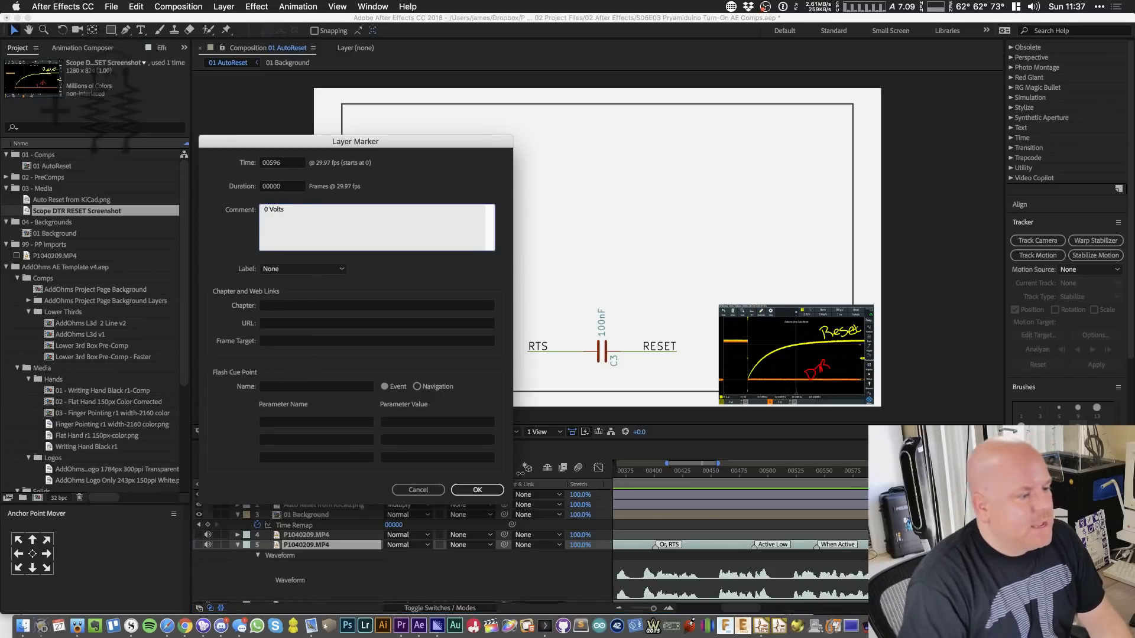
pyautogui.click(483, 492)
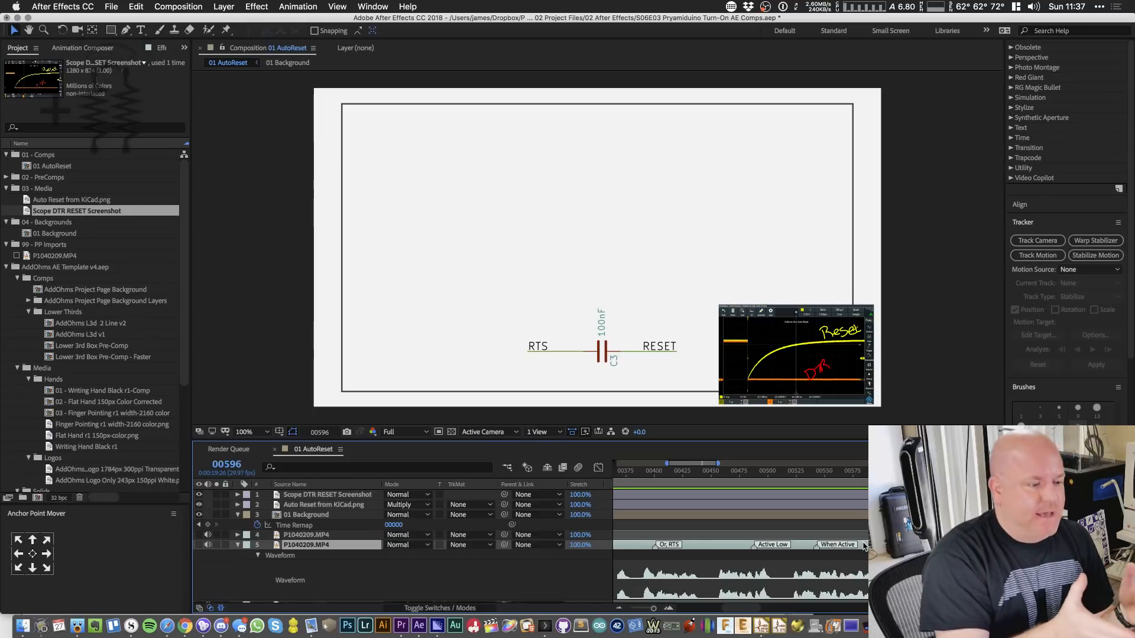
# - Collapse layer 5 and show the audio waveform of the next P1040209.MP4 clip, layer 6, at its start
pyautogui.click(238, 545)
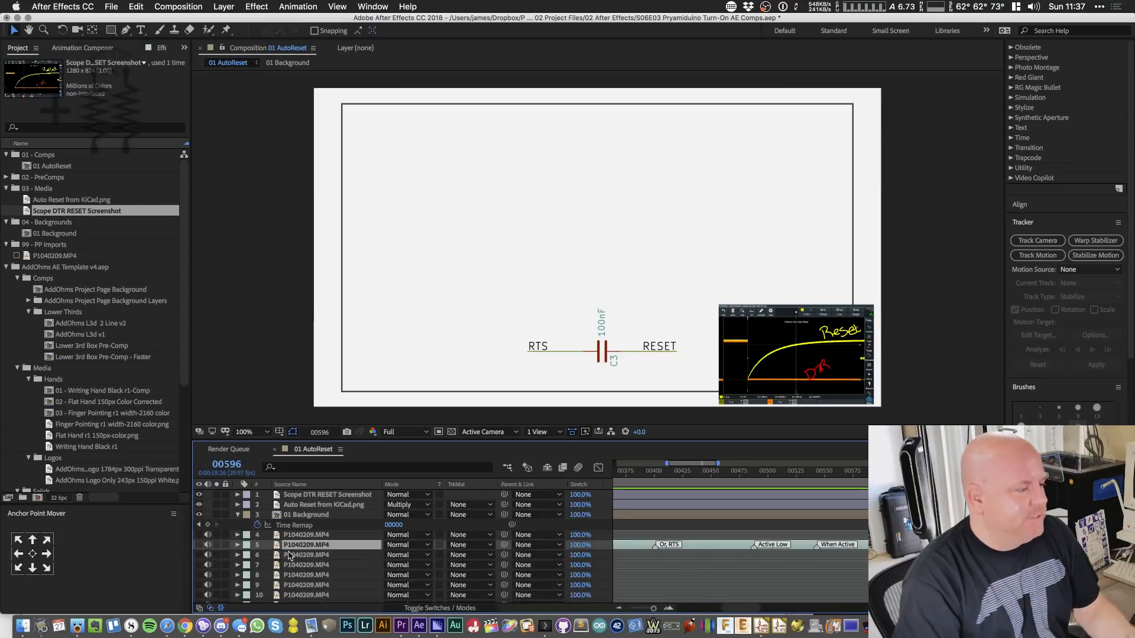
pyautogui.click(606, 556)
pyautogui.moveTo(748, 612); pyautogui.dragTo(774, 609)
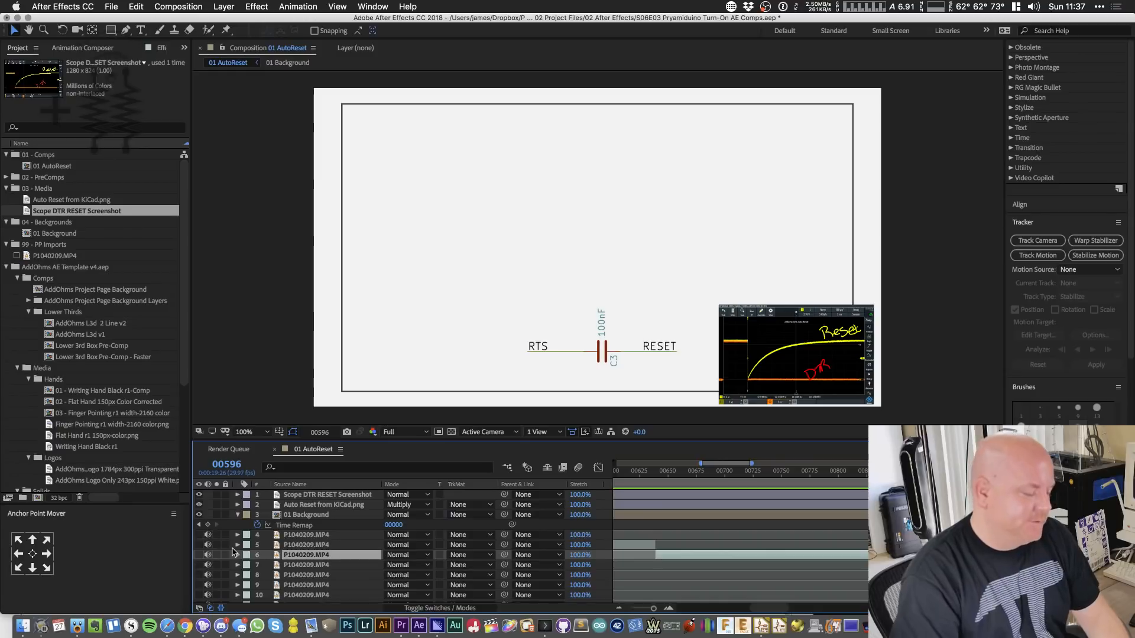
pyautogui.press('l')
pyautogui.press('l')
# - Locate the first spoken cue in layer 6's audio and mark frame 655 with the comment "Over 328"
pyautogui.click(663, 479)
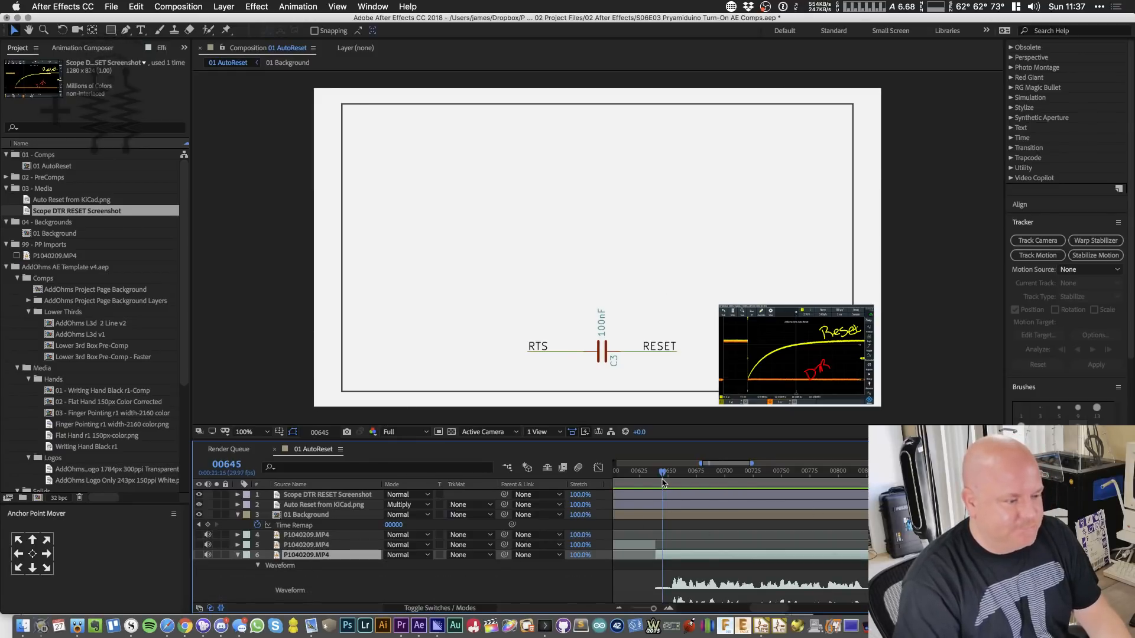
pyautogui.press('space')
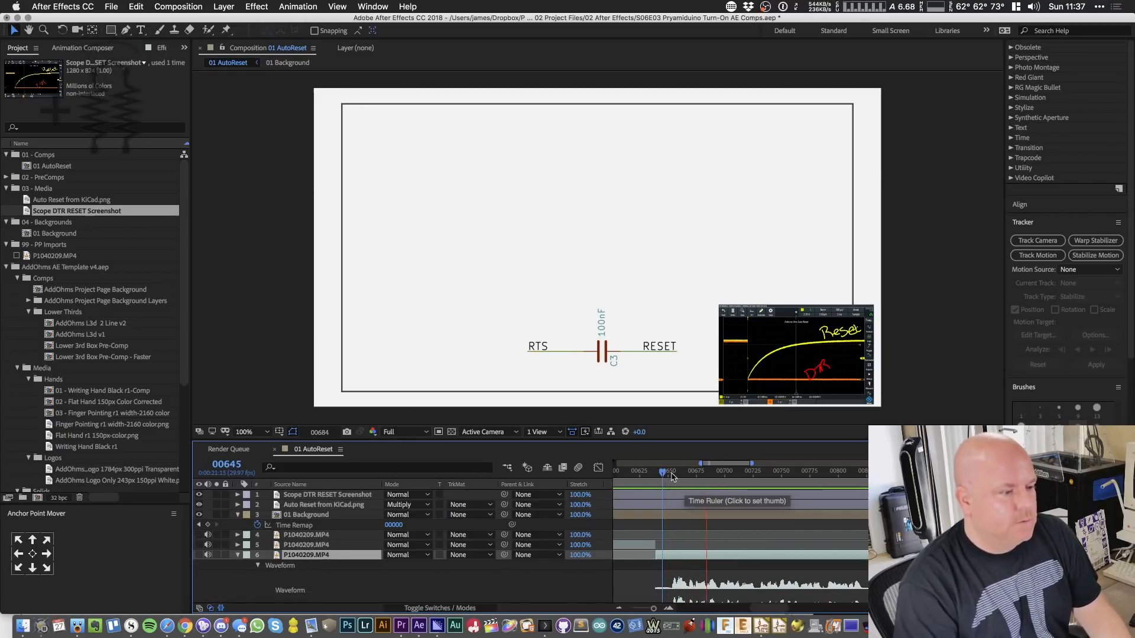
pyautogui.click(673, 477)
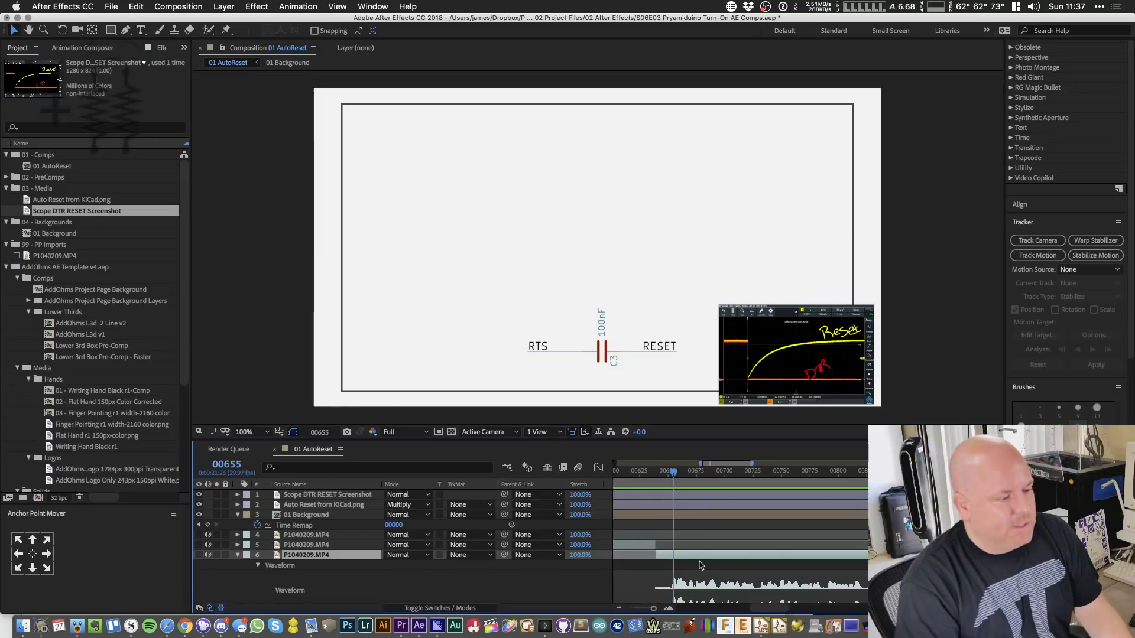
pyautogui.doubleClick(673, 555)
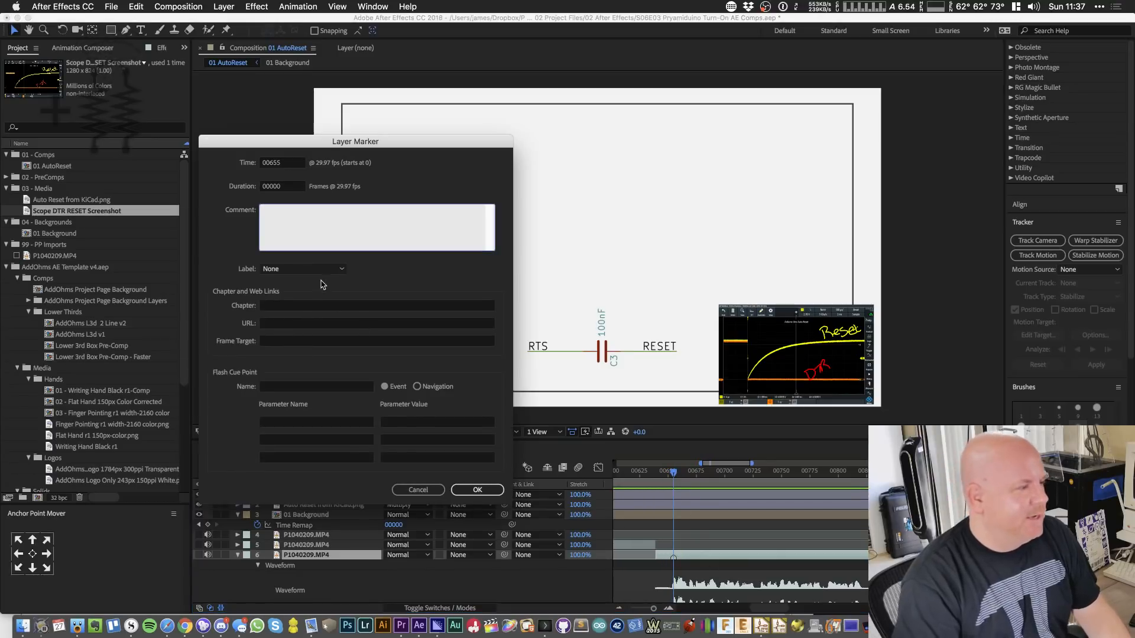
pyautogui.write('Ove ron 3')
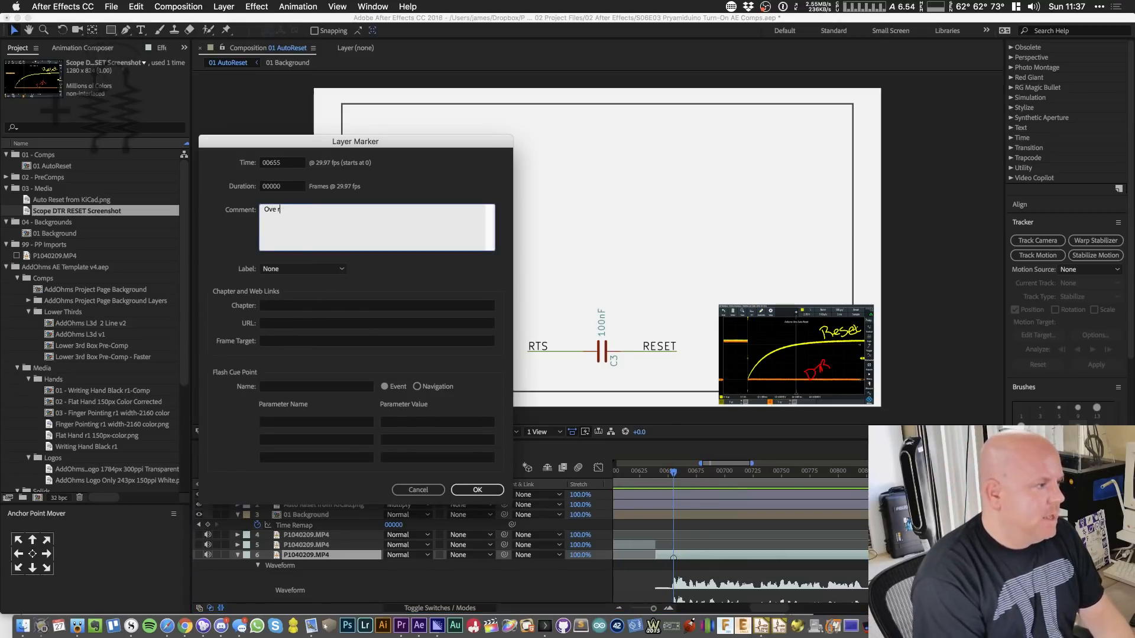
pyautogui.press('BackSpace')
pyautogui.press('BackSpace')
pyautogui.write('r 32')
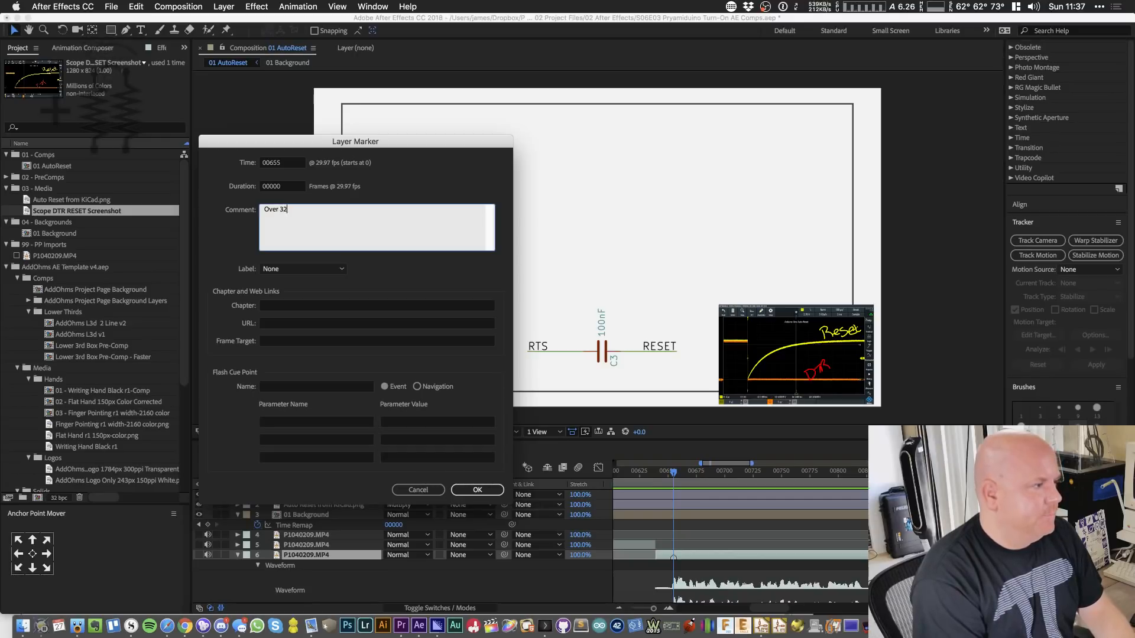
pyautogui.write('8')
pyautogui.click(477, 490)
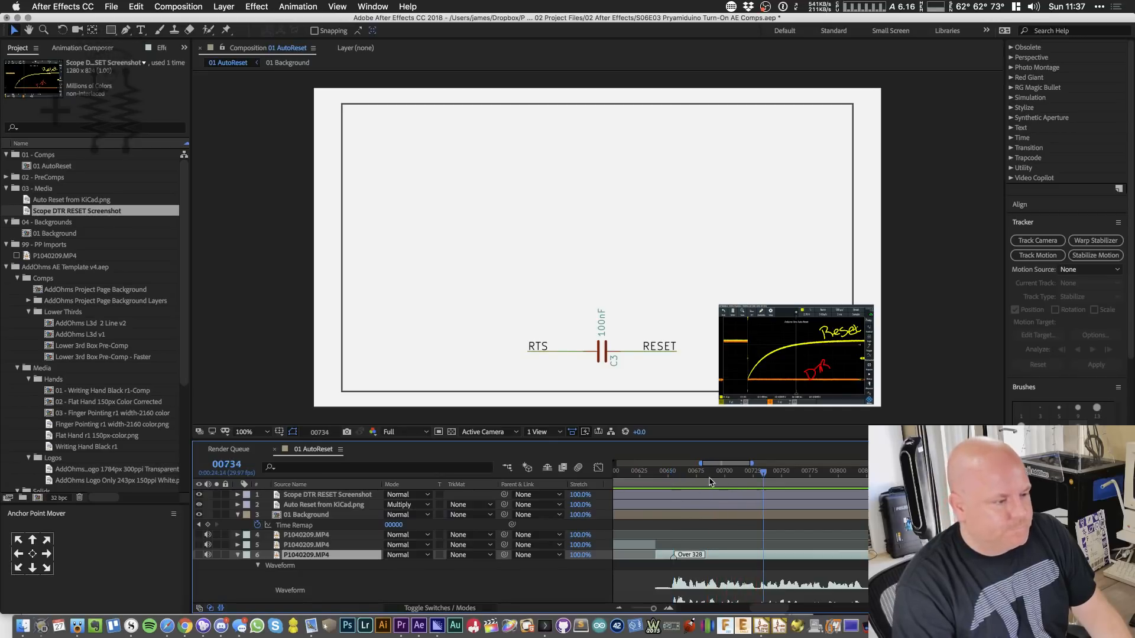
# - Add a layer marker at frame 695 of layer 6 with the comment "RESET"
pyautogui.press('space')
pyautogui.moveTo(712, 488); pyautogui.dragTo(720, 488)
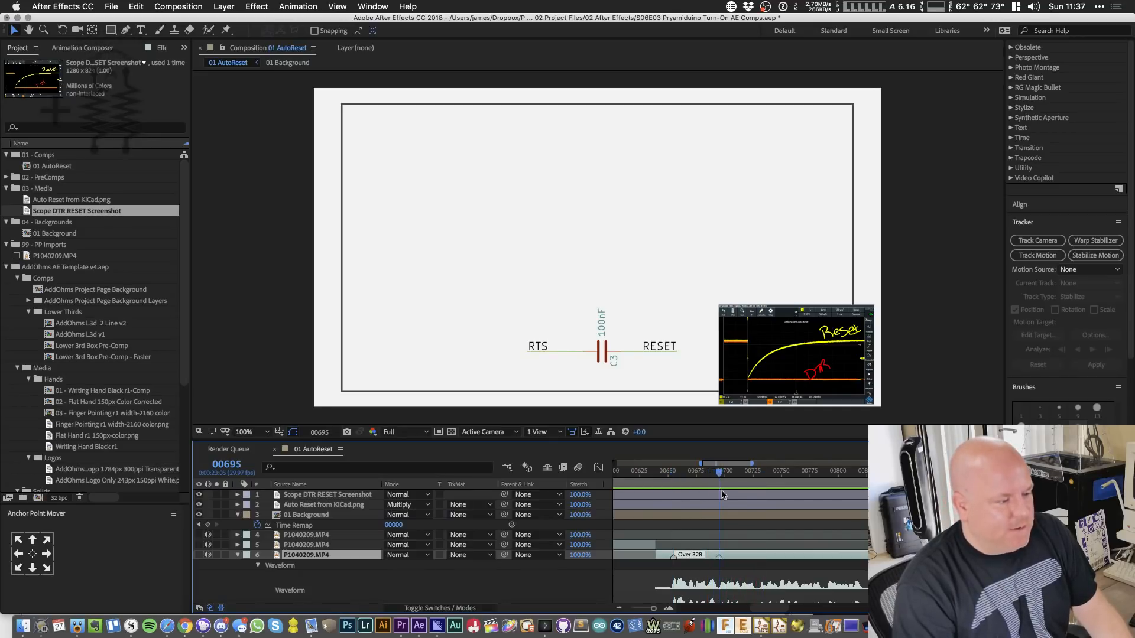
pyautogui.press('alt+KP_Multiply')
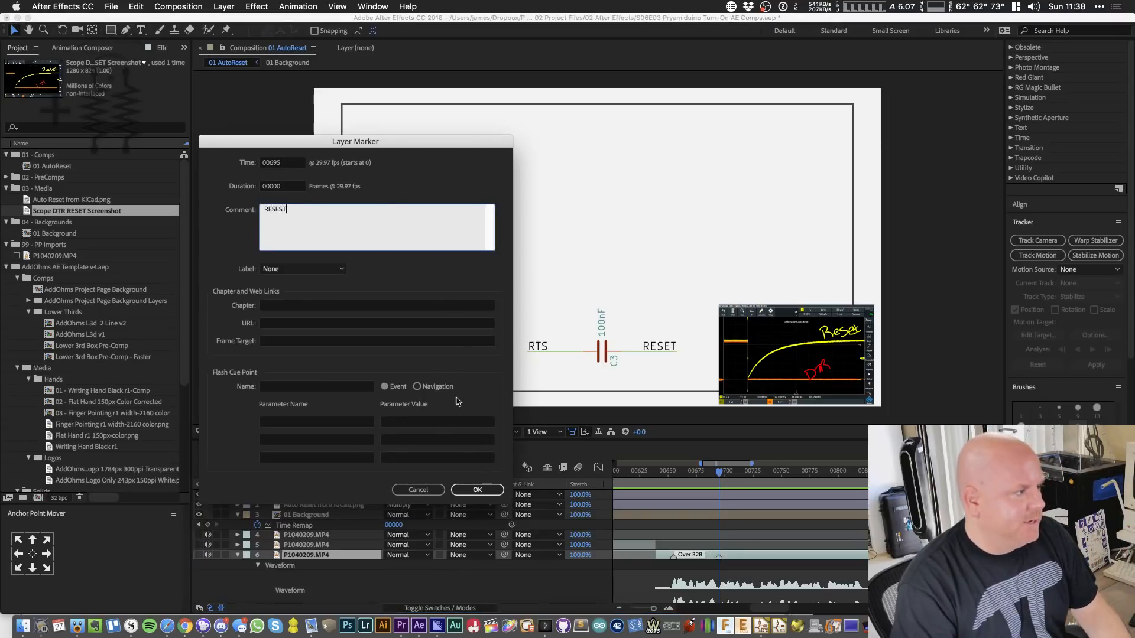
pyautogui.click(477, 490)
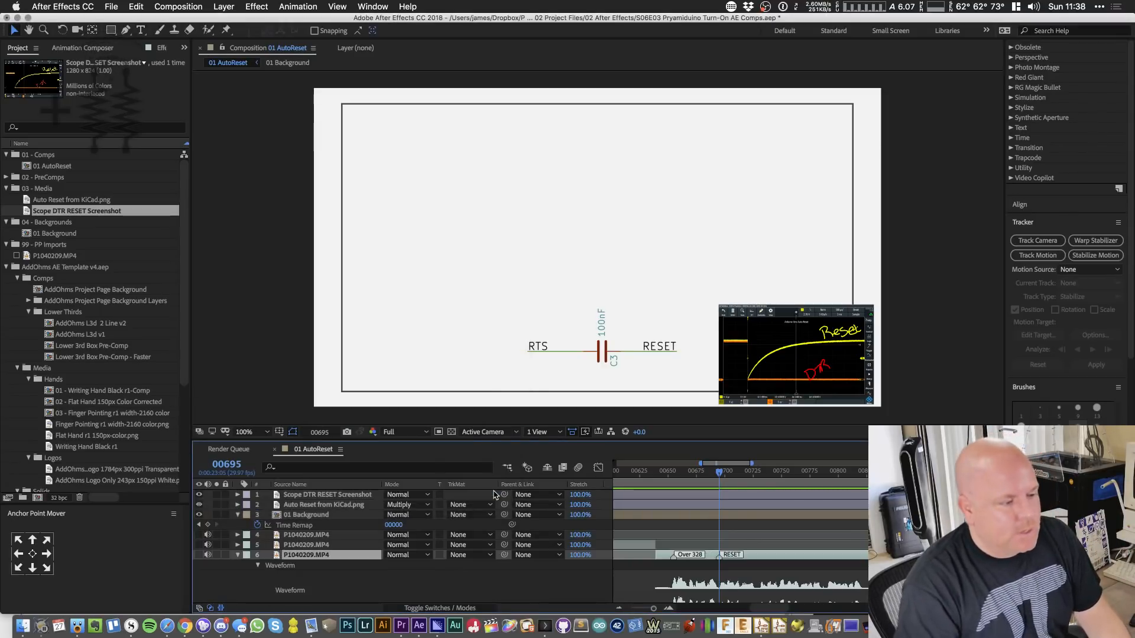
# - Listen on past the RESET marker and mark frame 766 of layer 6 with the comment "Stopped"
pyautogui.press('space')
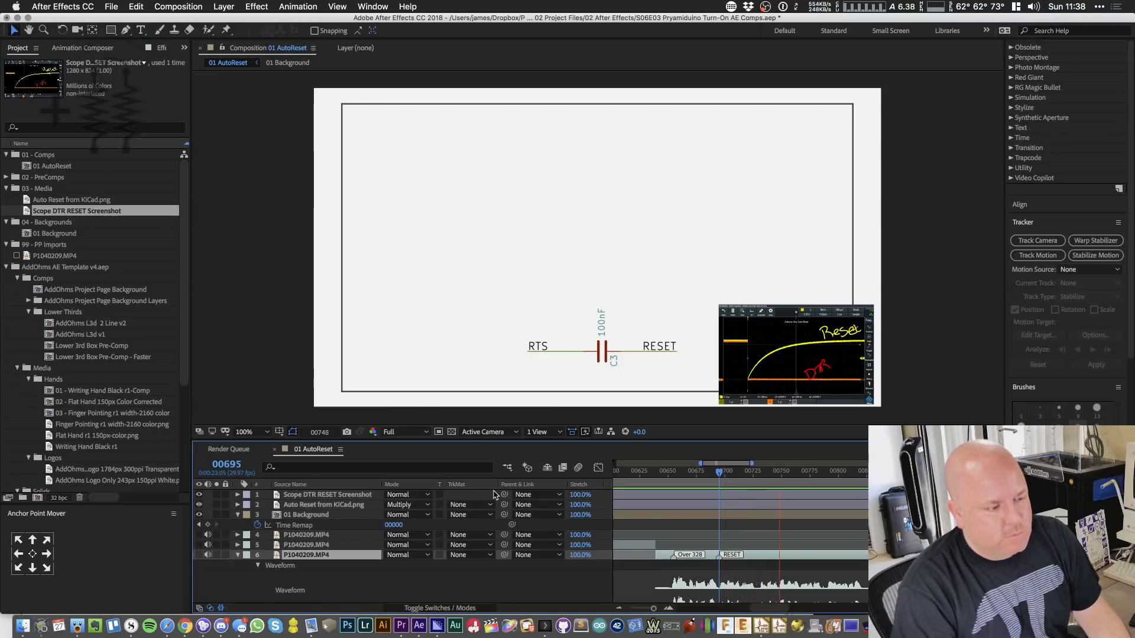
pyautogui.press('space')
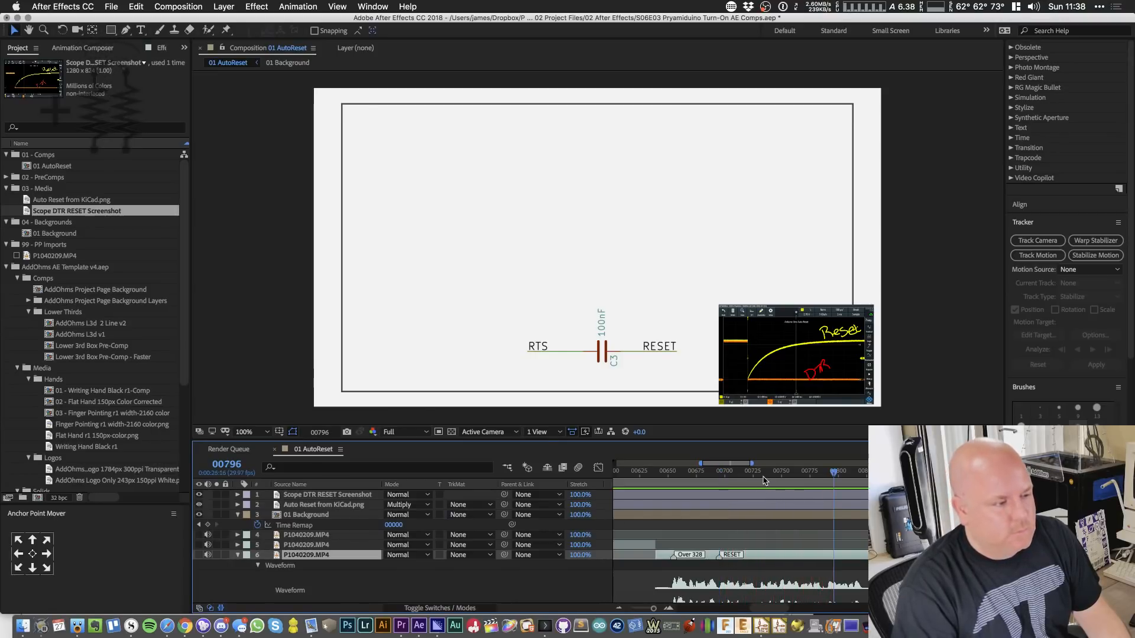
pyautogui.moveTo(763, 478); pyautogui.dragTo(803, 480)
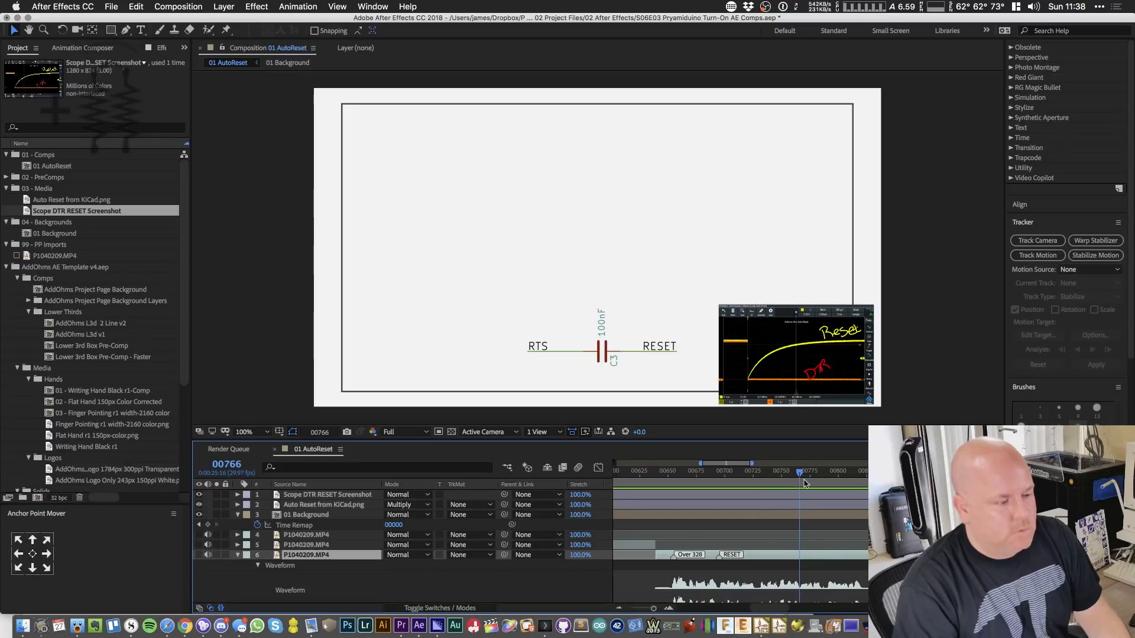
pyautogui.press('KP_Multiply')
pyautogui.doubleClick(799, 557)
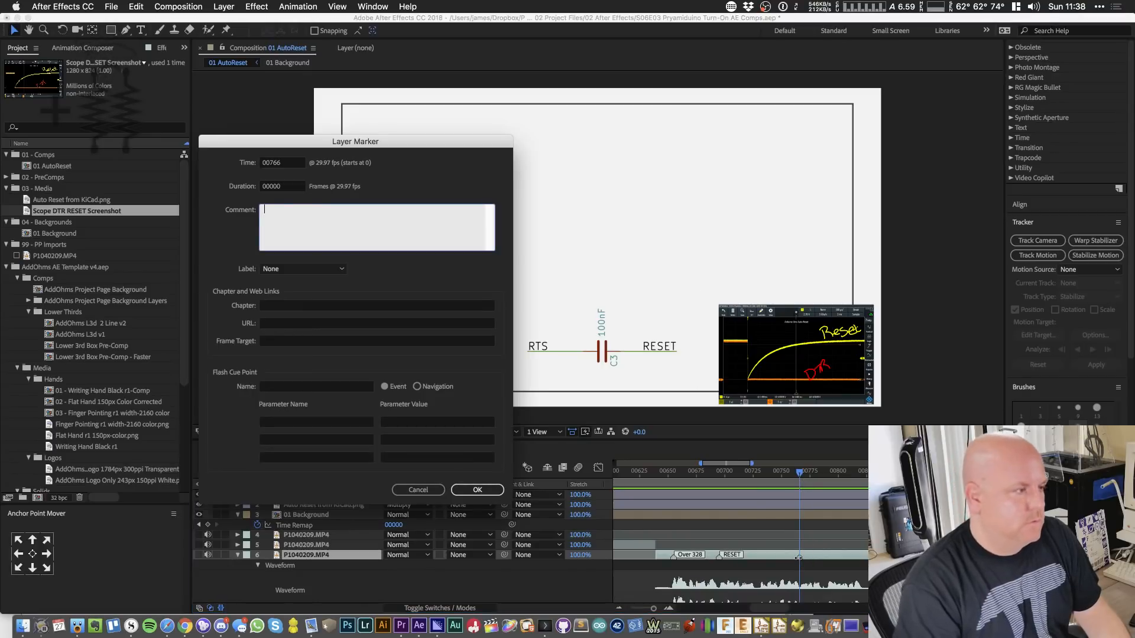
pyautogui.write('Stopped')
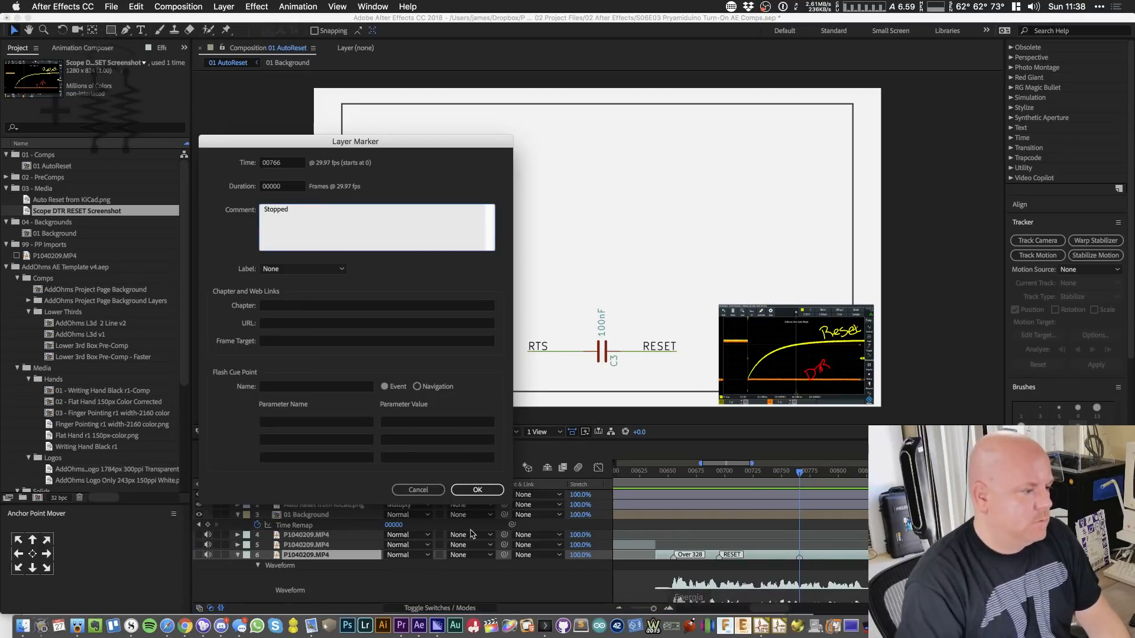
pyautogui.click(477, 490)
# - Listen on past the "Stopped" cue and mark frame 795 of layer 6 with the comment "reset state"
pyautogui.press('space')
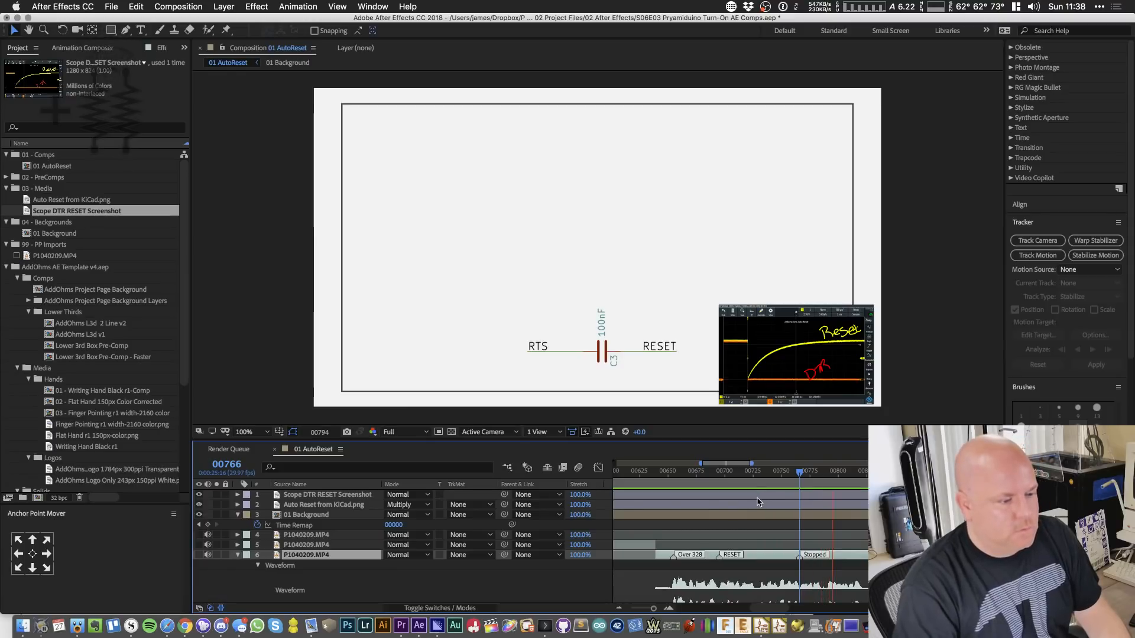
pyautogui.moveTo(847, 476); pyautogui.dragTo(833, 473)
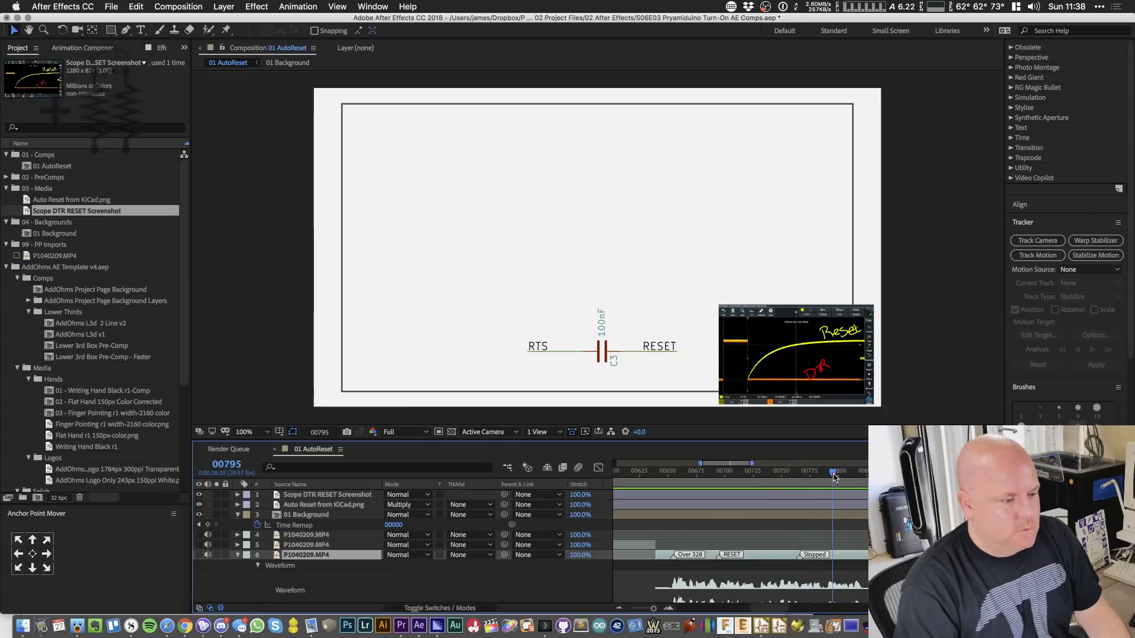
pyautogui.doubleClick(832, 555)
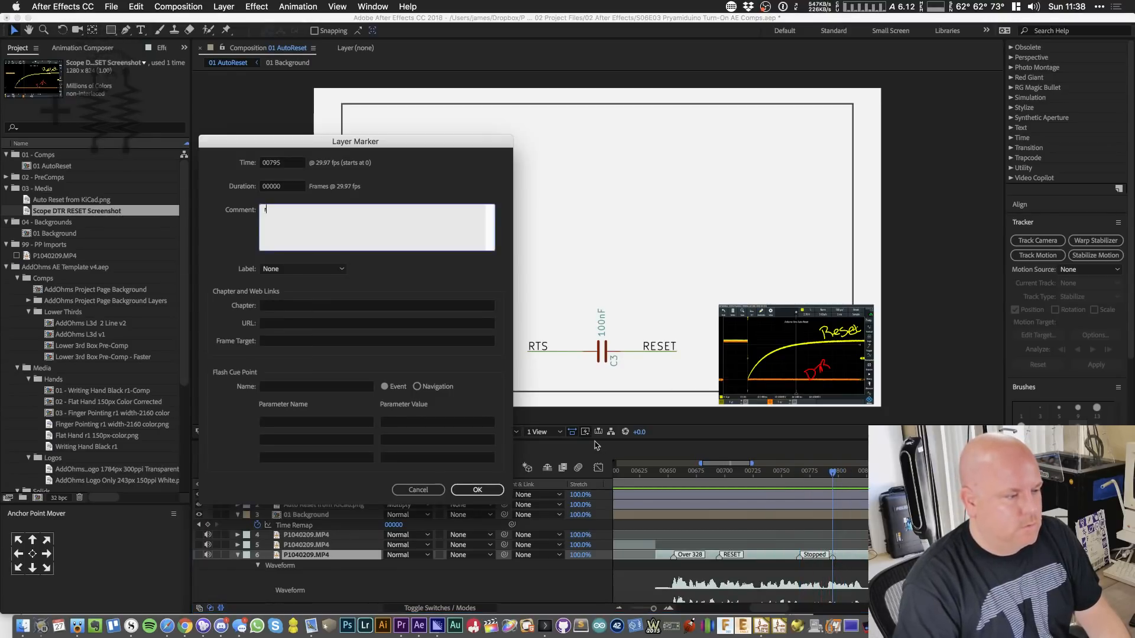
pyautogui.write('reset state')
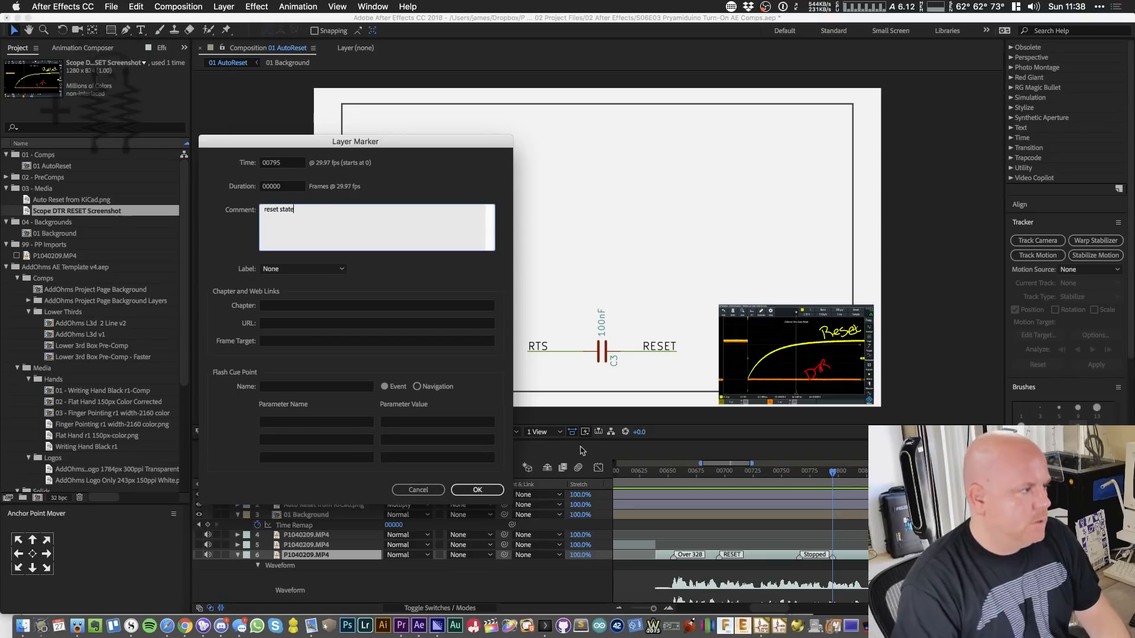
pyautogui.press('Return')
# - Play on to the next spoken cue and mark frame 842 of layer 6 with the comment "Pull-Up Resistor"
pyautogui.press('space')
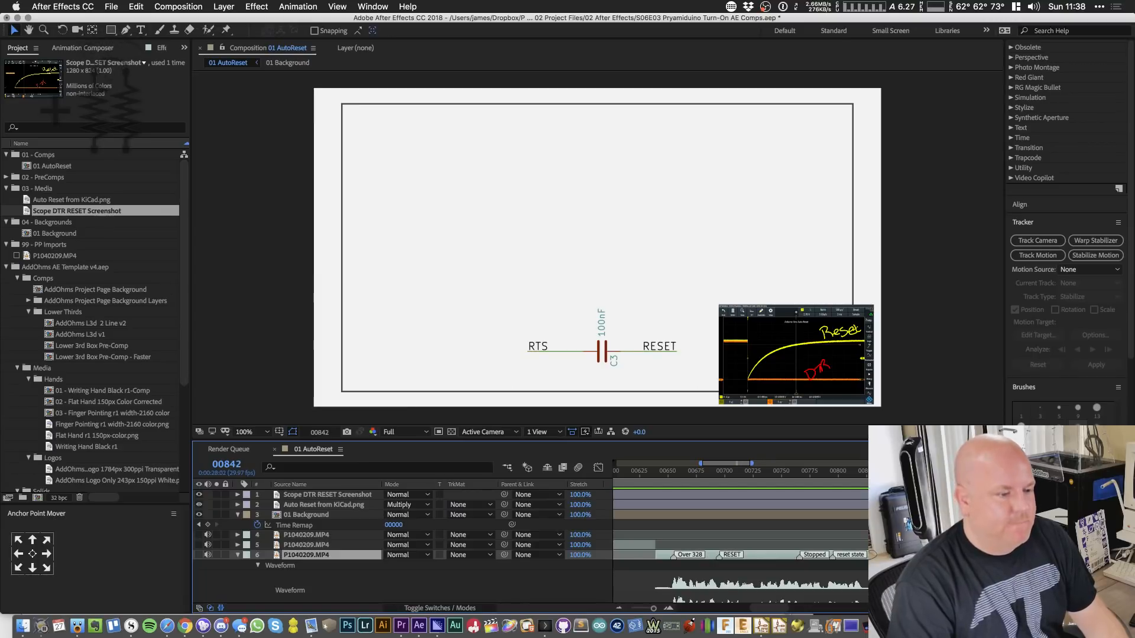
pyautogui.press('alt+KP_Multiply')
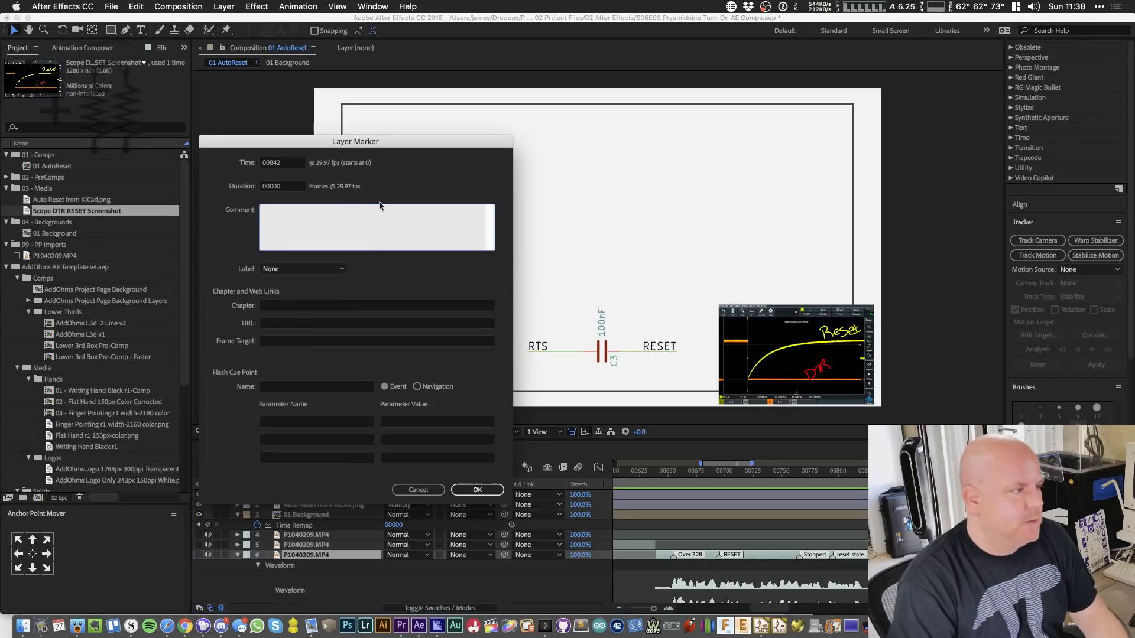
pyautogui.write('Pull-Up Resis')
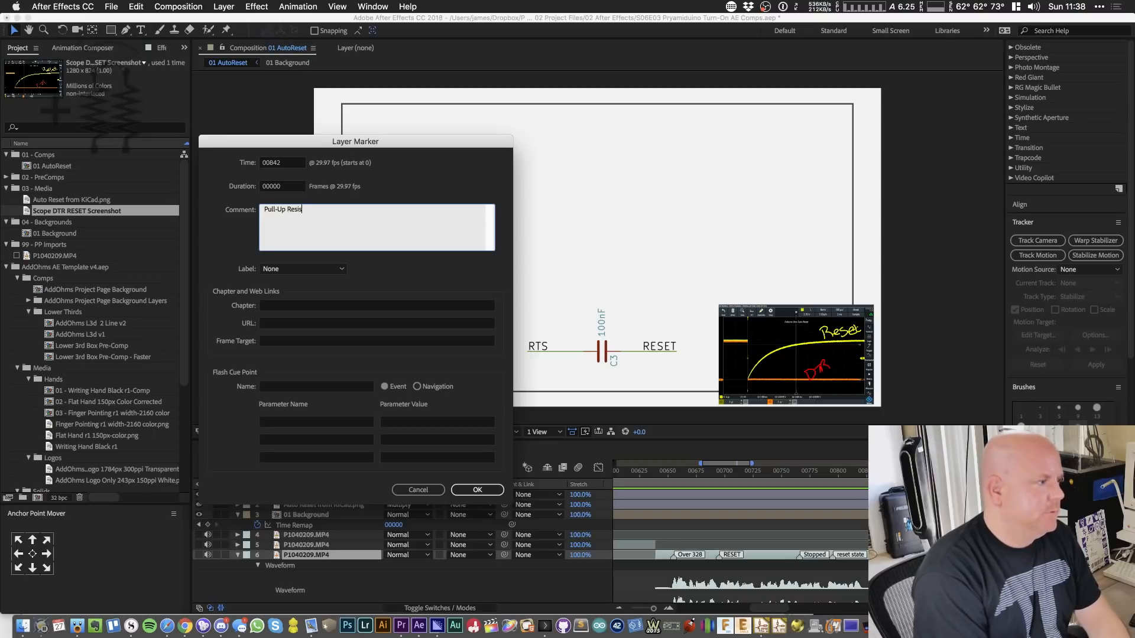
pyautogui.write('tor')
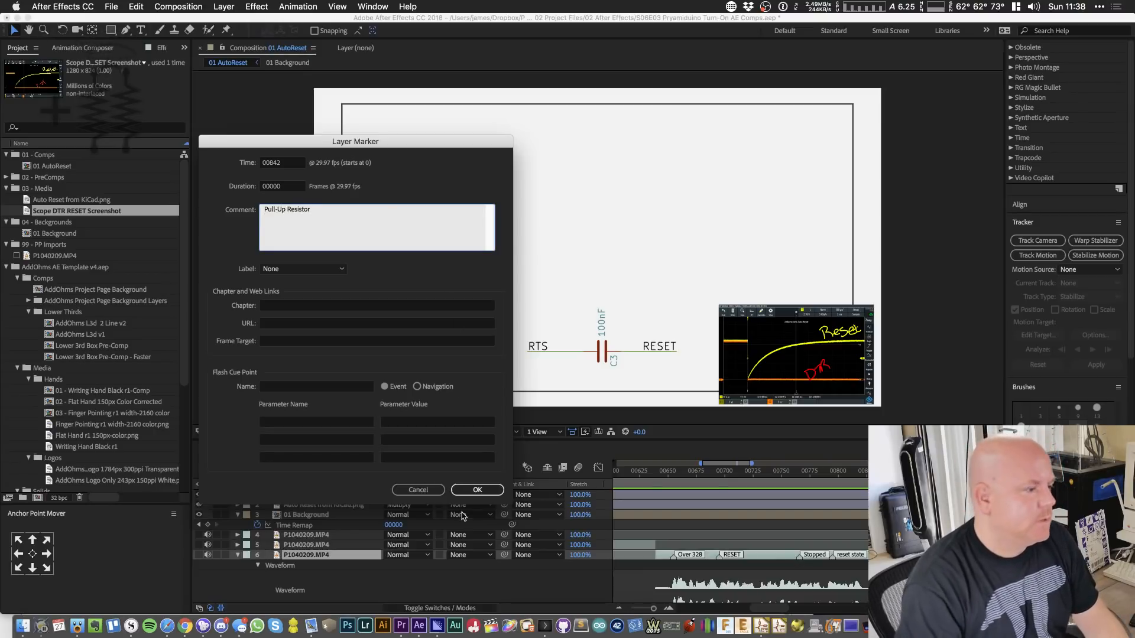
pyautogui.click(471, 489)
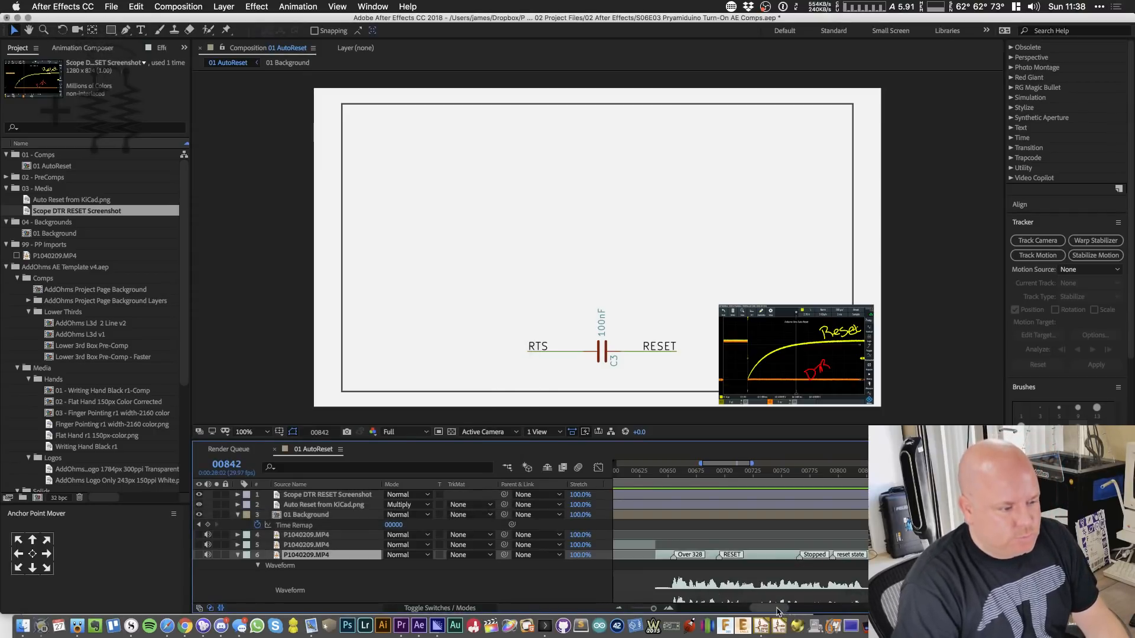
# - Listen to the rest of layer 6 and mark frame 919 with the comment "Reset Also Active Low."
pyautogui.moveTo(777, 608); pyautogui.dragTo(804, 609)
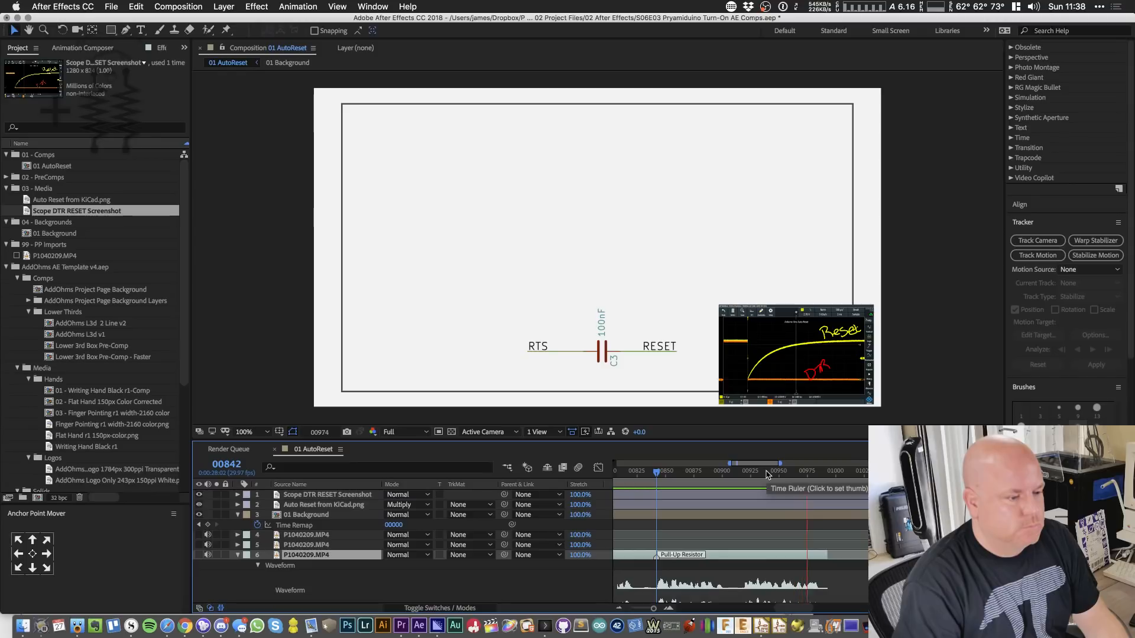
pyautogui.press('space')
pyautogui.click(745, 473)
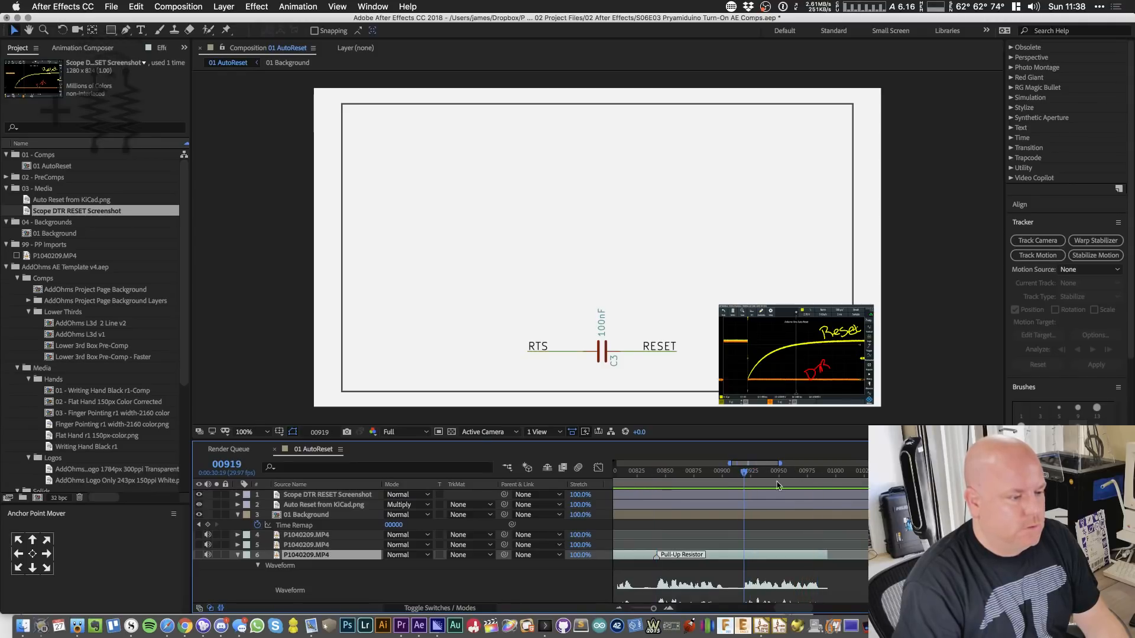
pyautogui.doubleClick(744, 558)
pyautogui.write('Re')
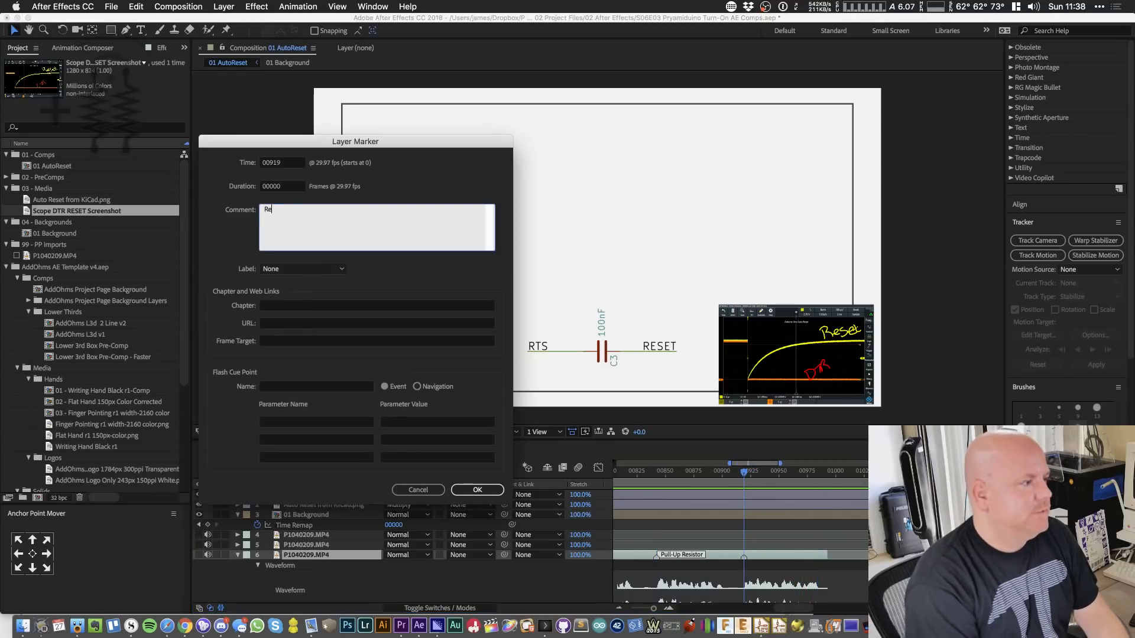
pyautogui.write('set Alow Active')
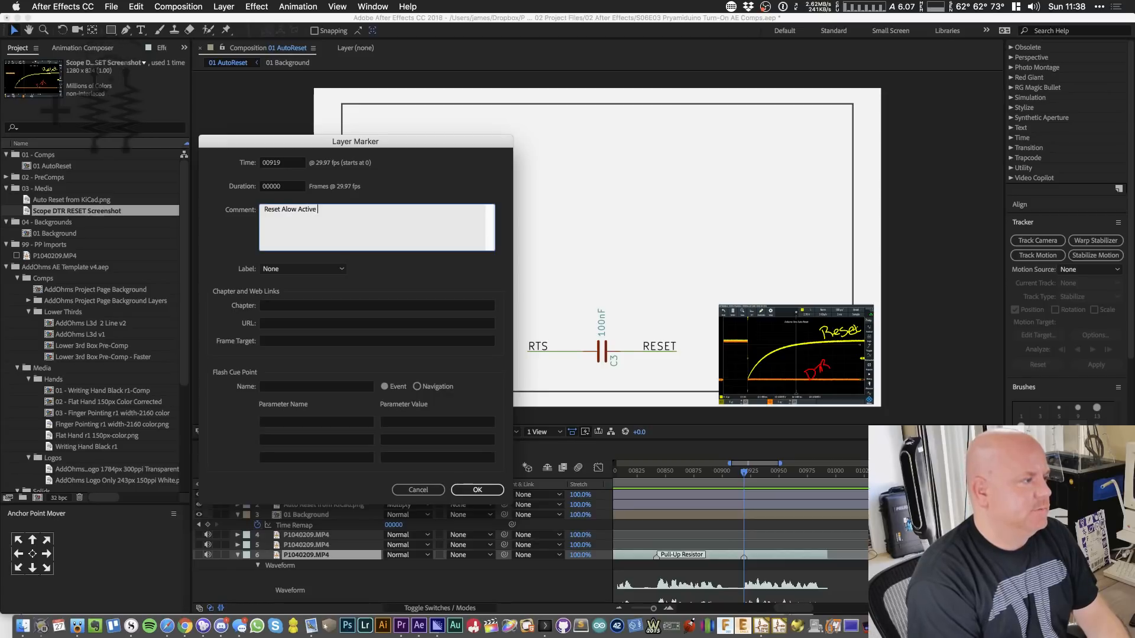
pyautogui.write(' Low.')
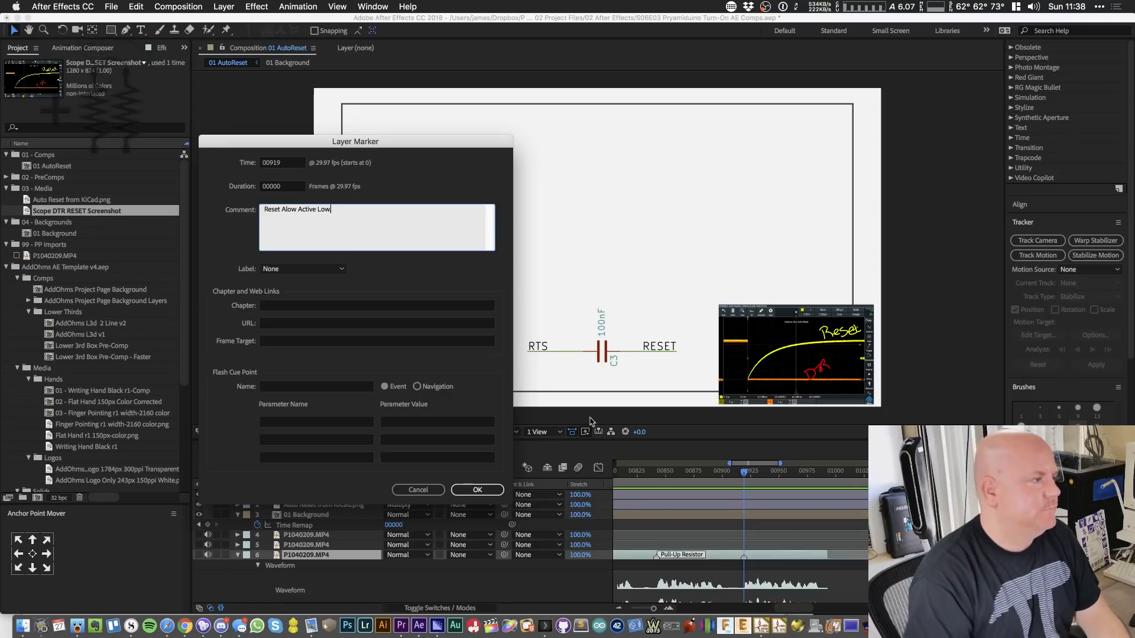
pyautogui.click(287, 209)
pyautogui.press('Delete')
pyautogui.write('sop')
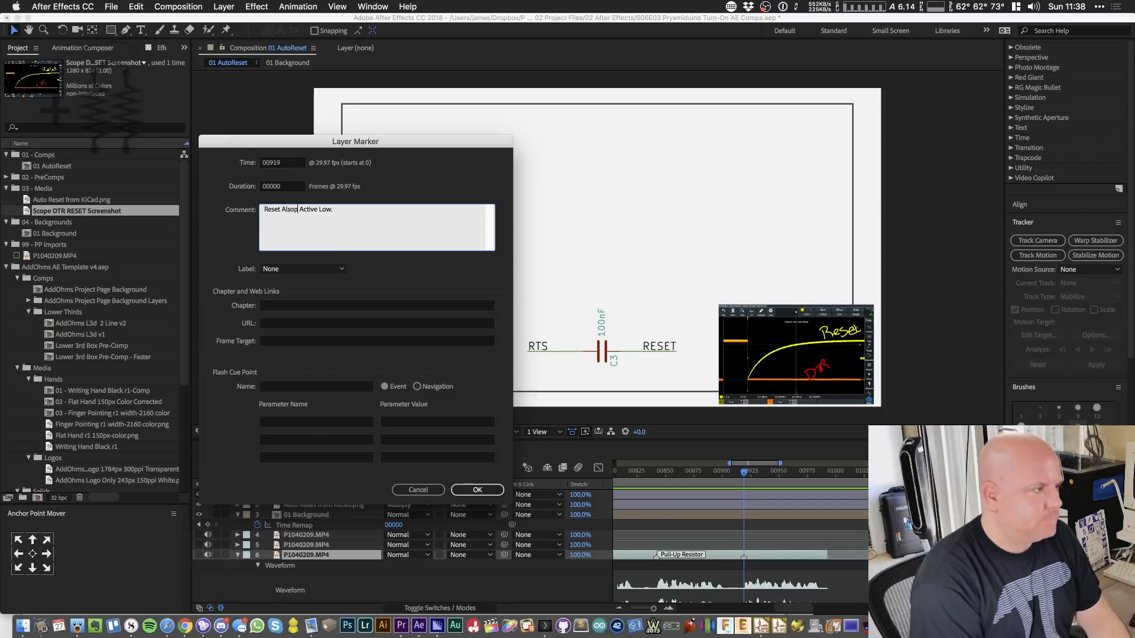
pyautogui.press('Delete')
pyautogui.click(477, 490)
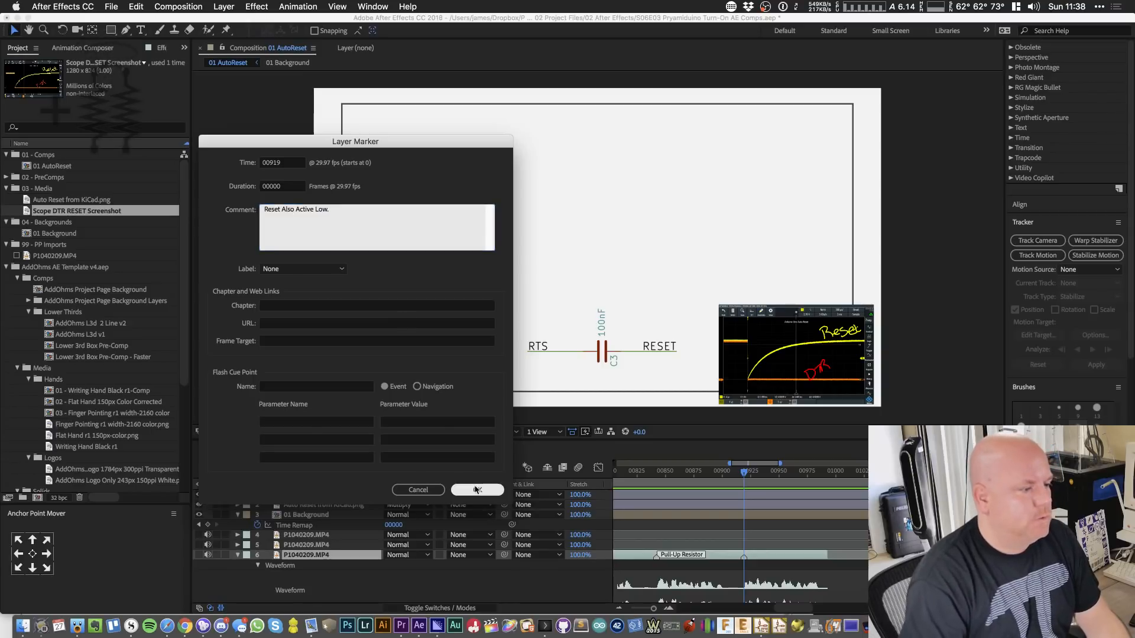
# - Collapse layer 6 and show the audio waveform of the next P1040209.MP4 clip, layer 7, near its start at frame 995
pyautogui.click(237, 555)
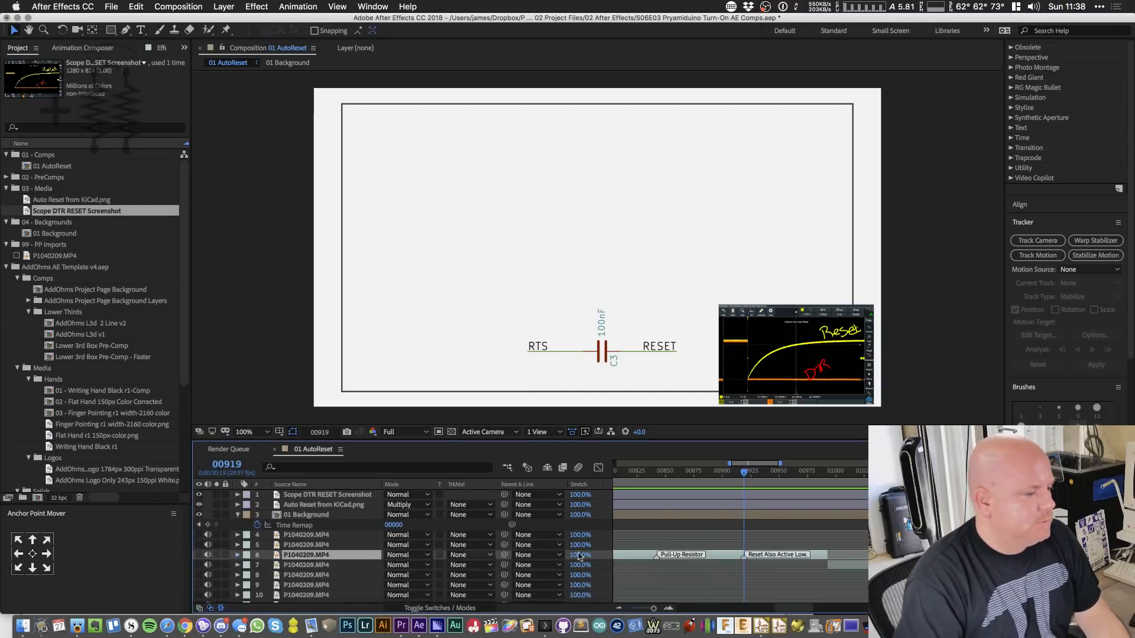
pyautogui.moveTo(823, 475); pyautogui.dragTo(830, 474)
pyautogui.click(864, 564)
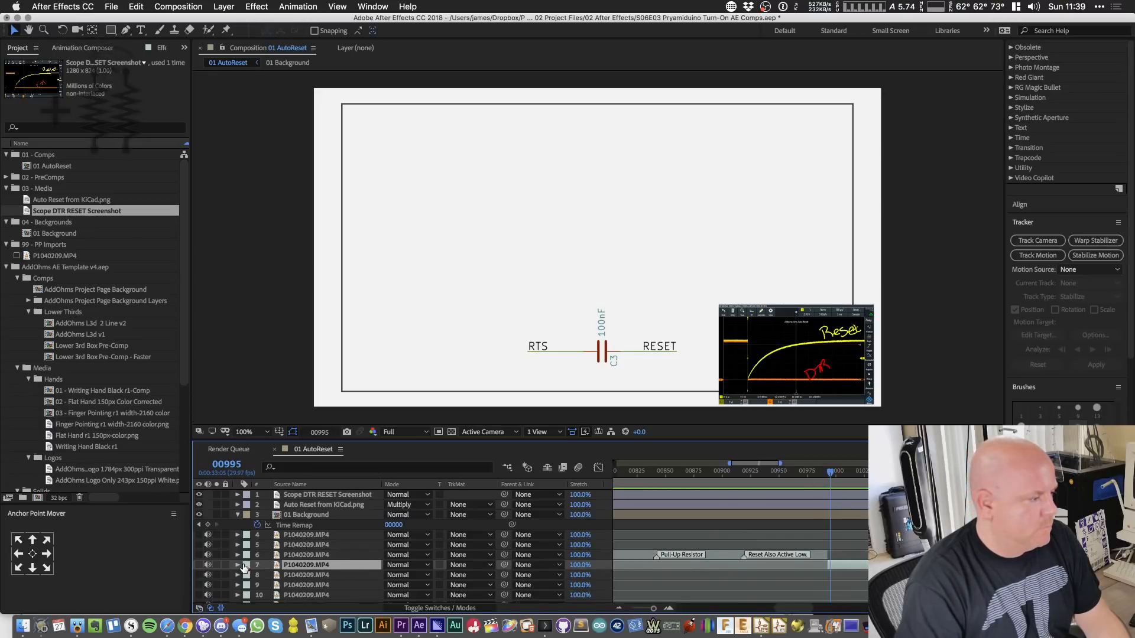
pyautogui.click(239, 565)
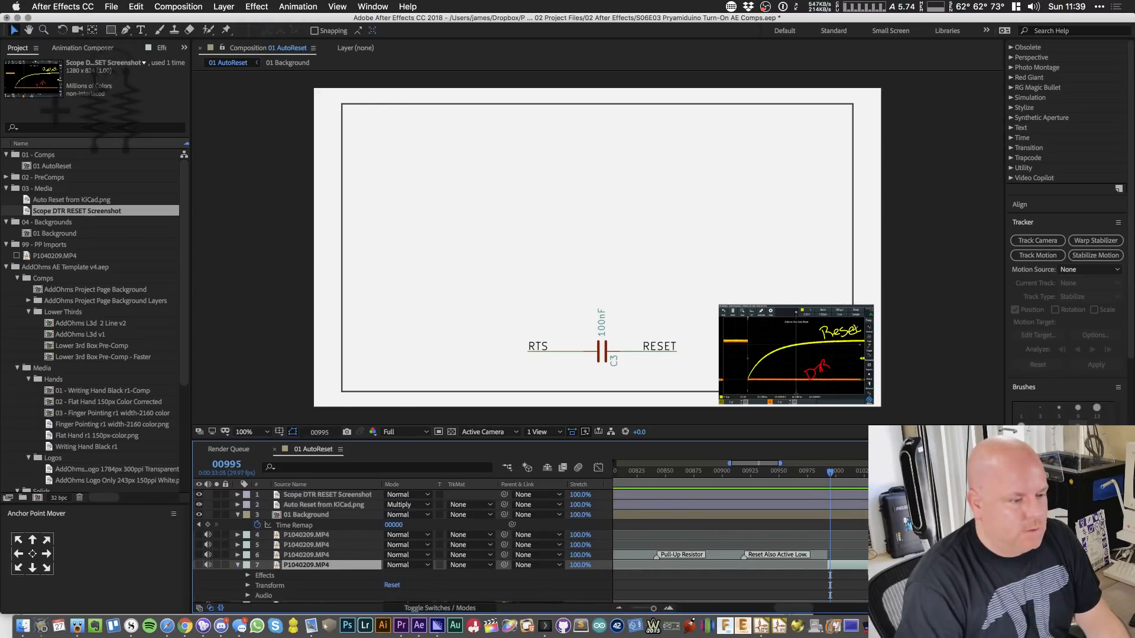
pyautogui.press('l')
pyautogui.press('l')
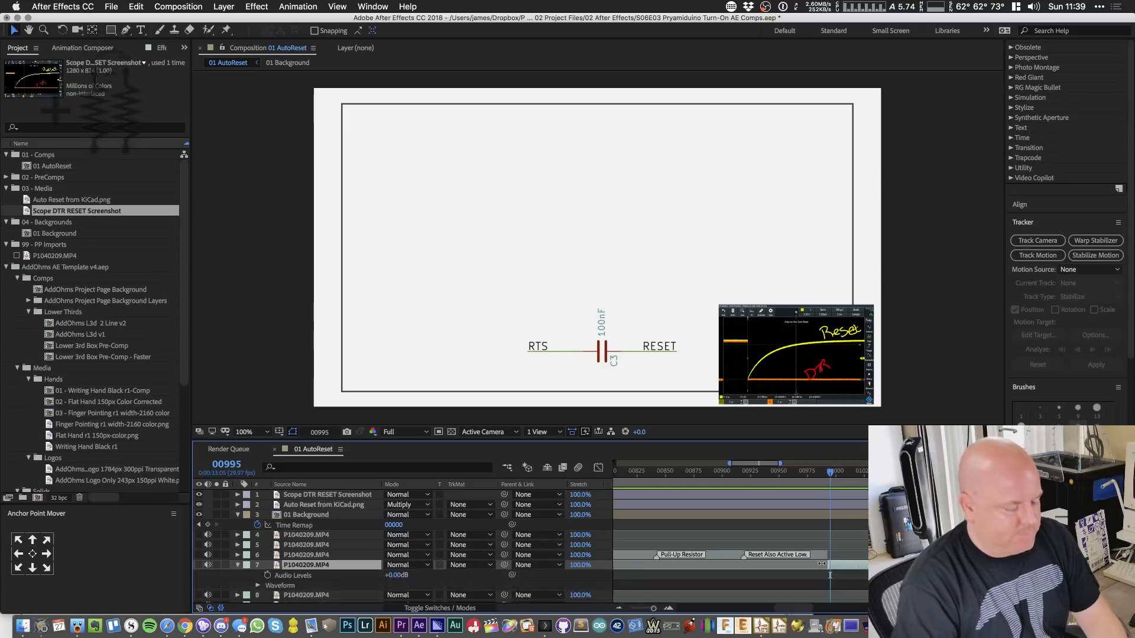
pyautogui.press('l')
pyautogui.press('l')
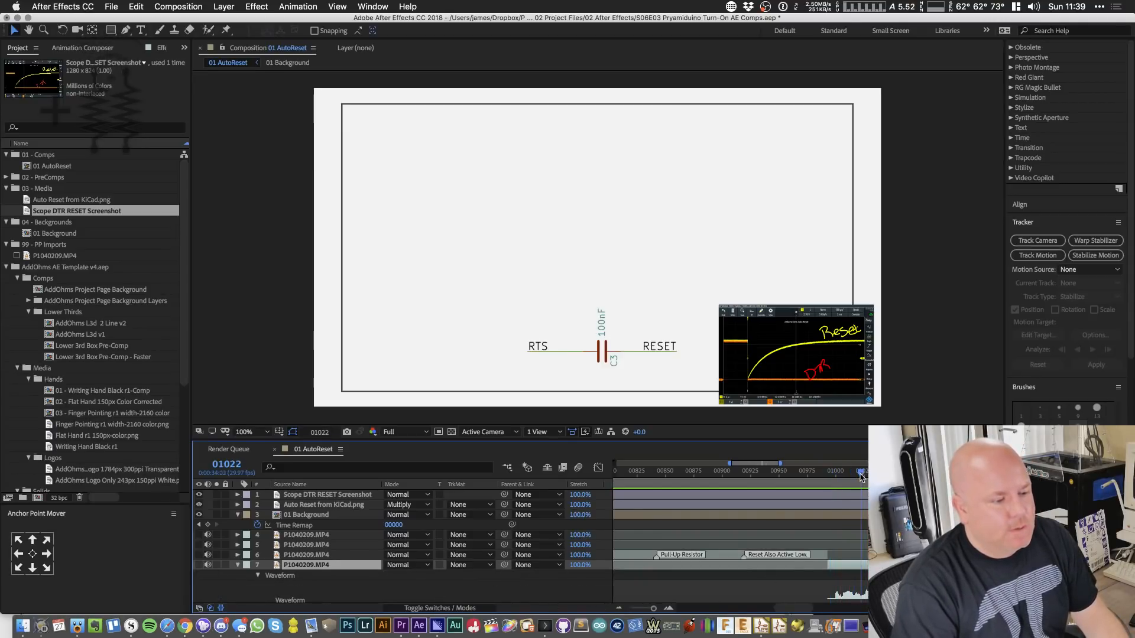
# - Mark frame 1023 of layer 7 with the comment "0 volts"
pyautogui.doubleClick(862, 568)
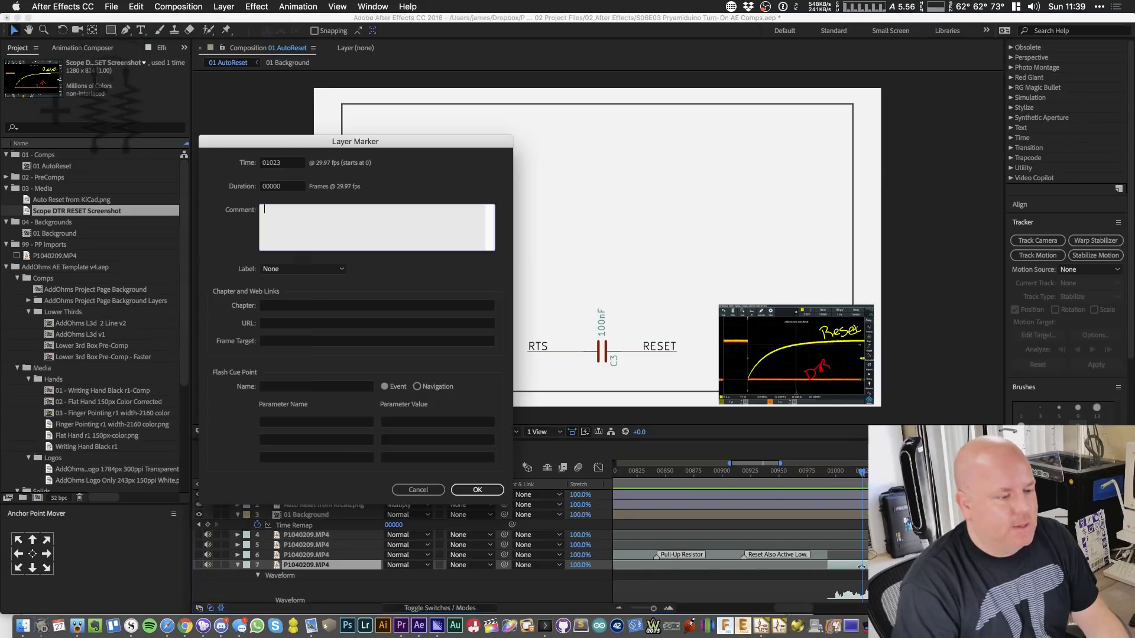
pyautogui.write('0 volts')
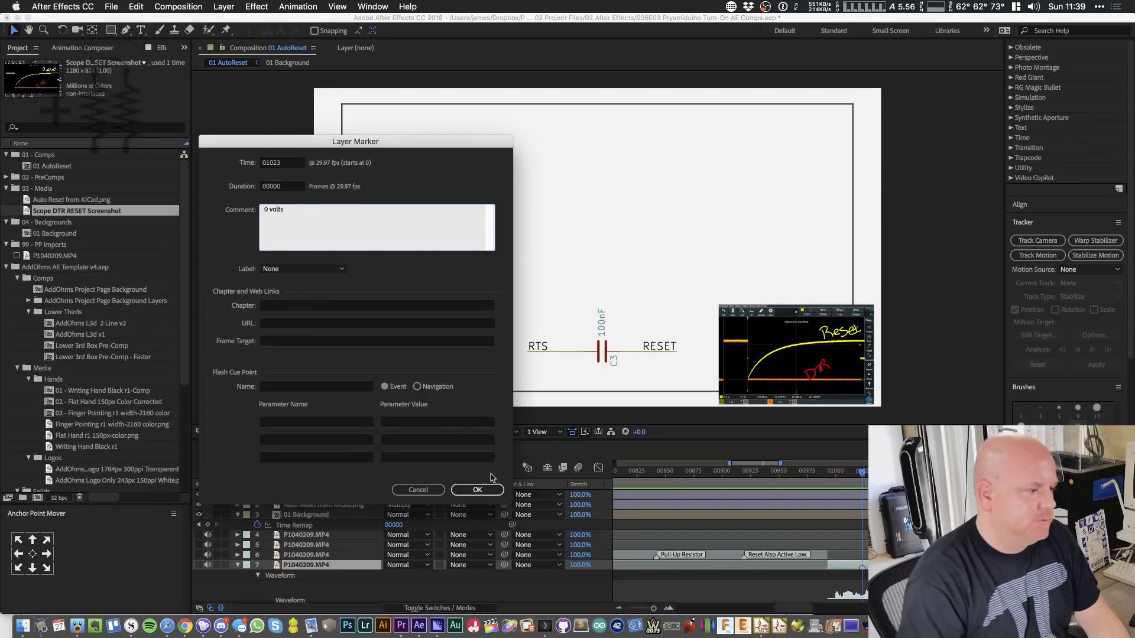
pyautogui.click(477, 491)
# - Play on from the "0 volts" cue and mark frame 1058 of layer 7 with the comment "Low"
pyautogui.press('space')
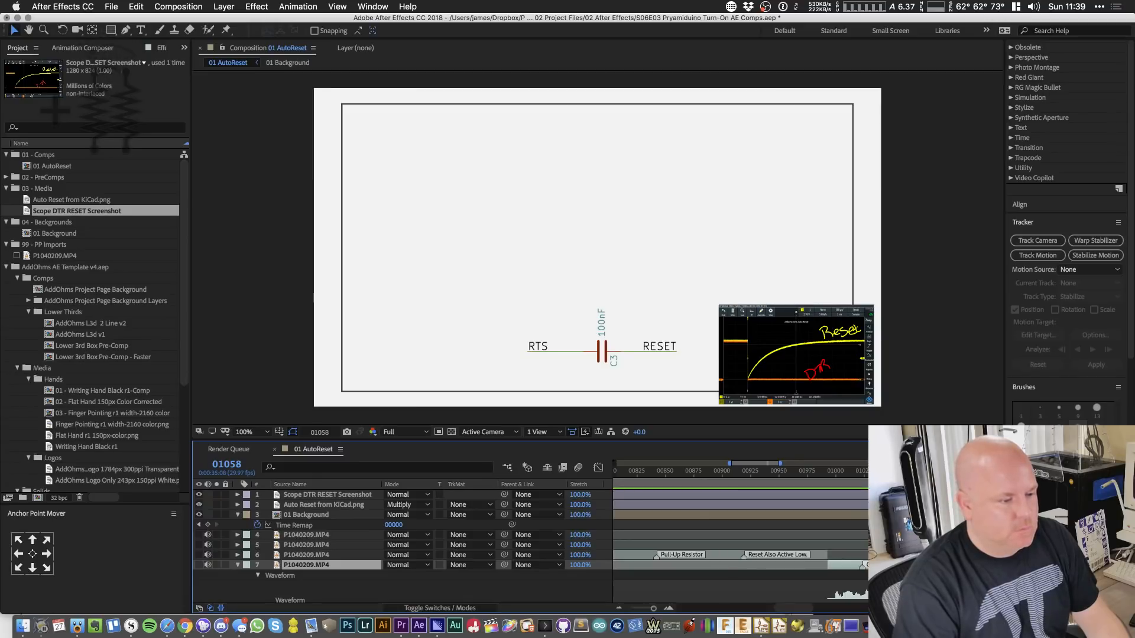
pyautogui.press('alt+KP_Multiply')
pyautogui.write('Low')
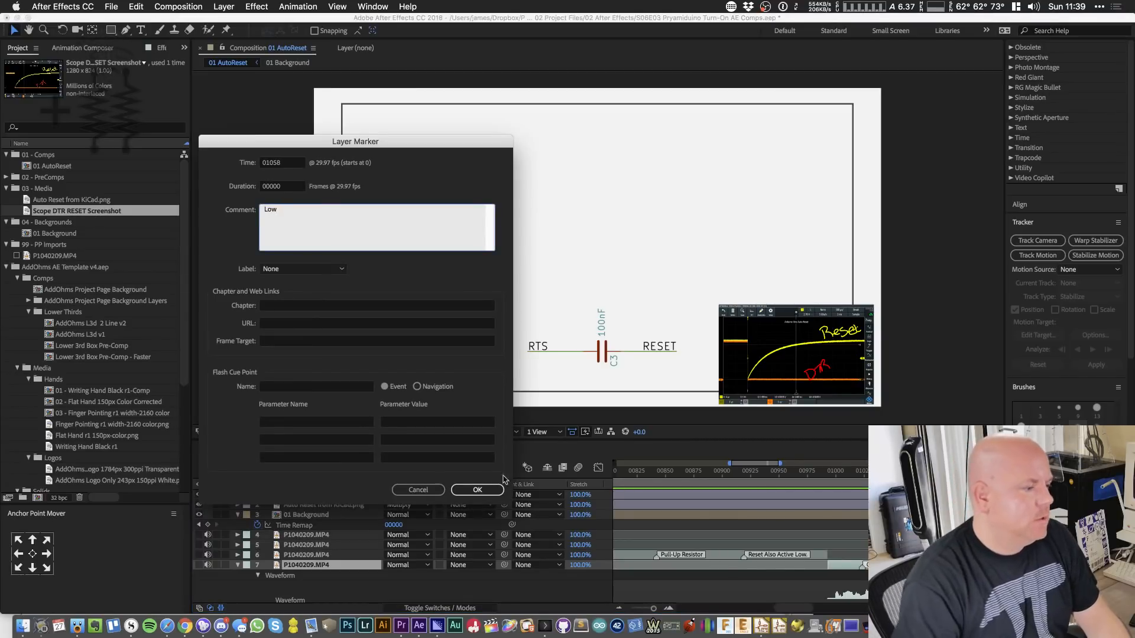
pyautogui.click(477, 490)
# - Listen past the "Low" cue and place blank layer markers at frames 1108 and 1120 of layer 7
pyautogui.moveTo(804, 609); pyautogui.dragTo(817, 612)
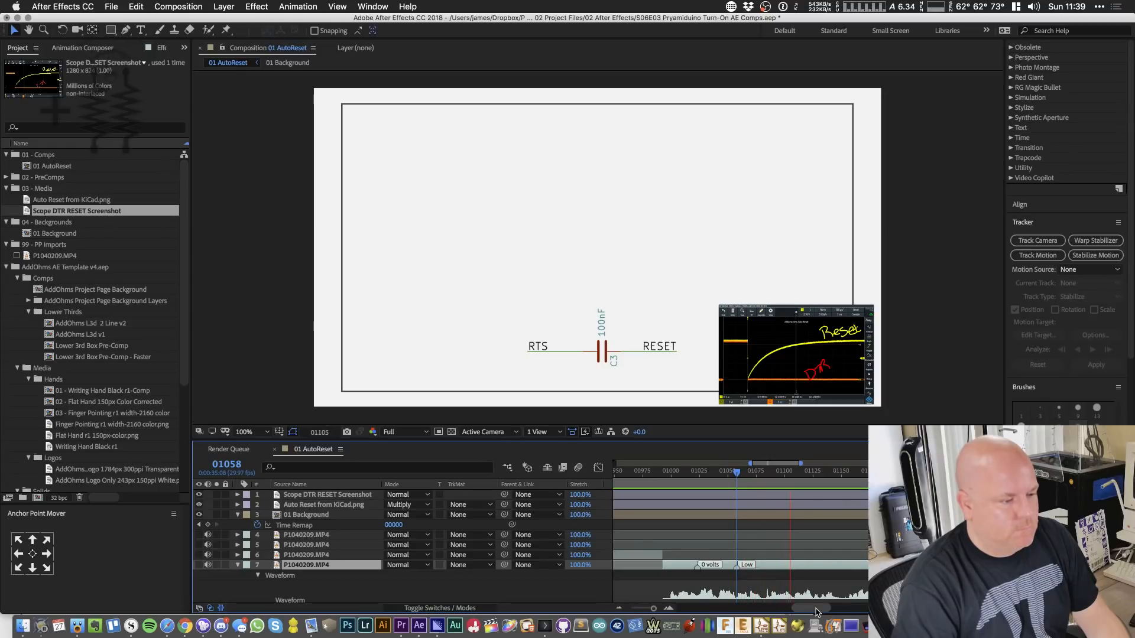
pyautogui.press('space')
pyautogui.moveTo(782, 476); pyautogui.dragTo(792, 482)
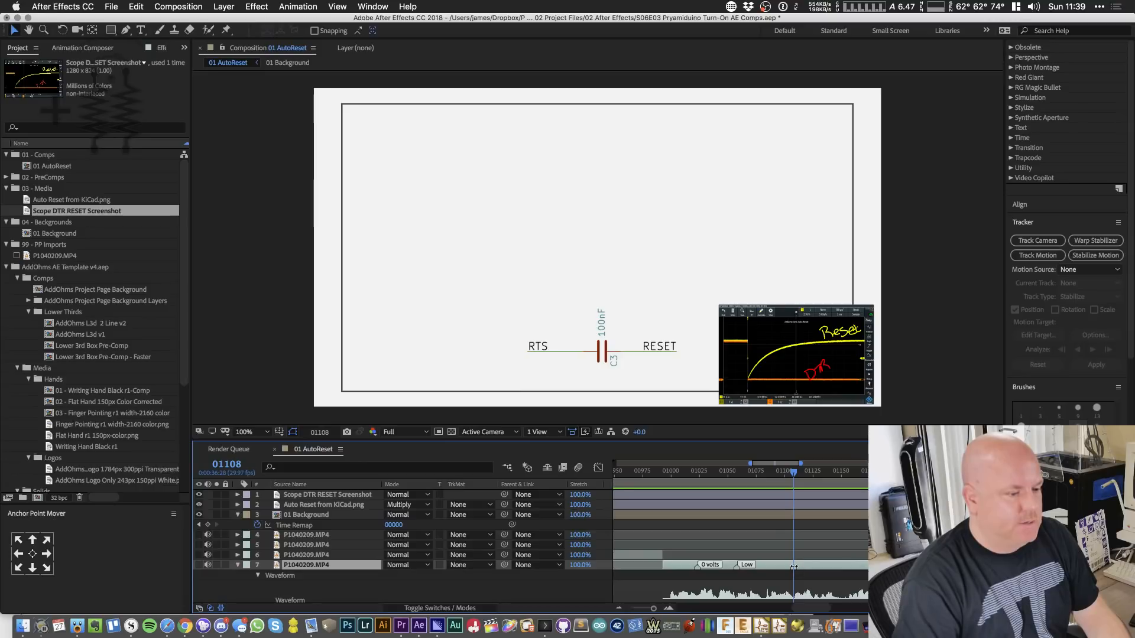
pyautogui.click(807, 477)
pyautogui.press('KP_Multiply')
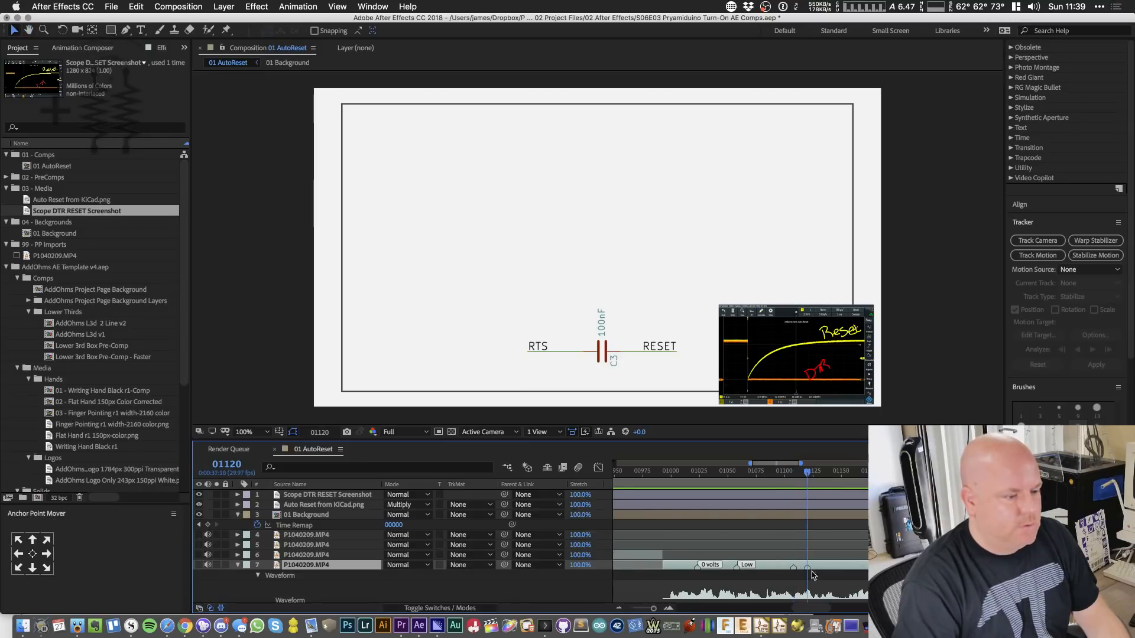
# - Comment layer 7's marker at frame 1108 as "RE" and the one at frame 1120 as "SETs"
pyautogui.doubleClick(793, 567)
pyautogui.write('R')
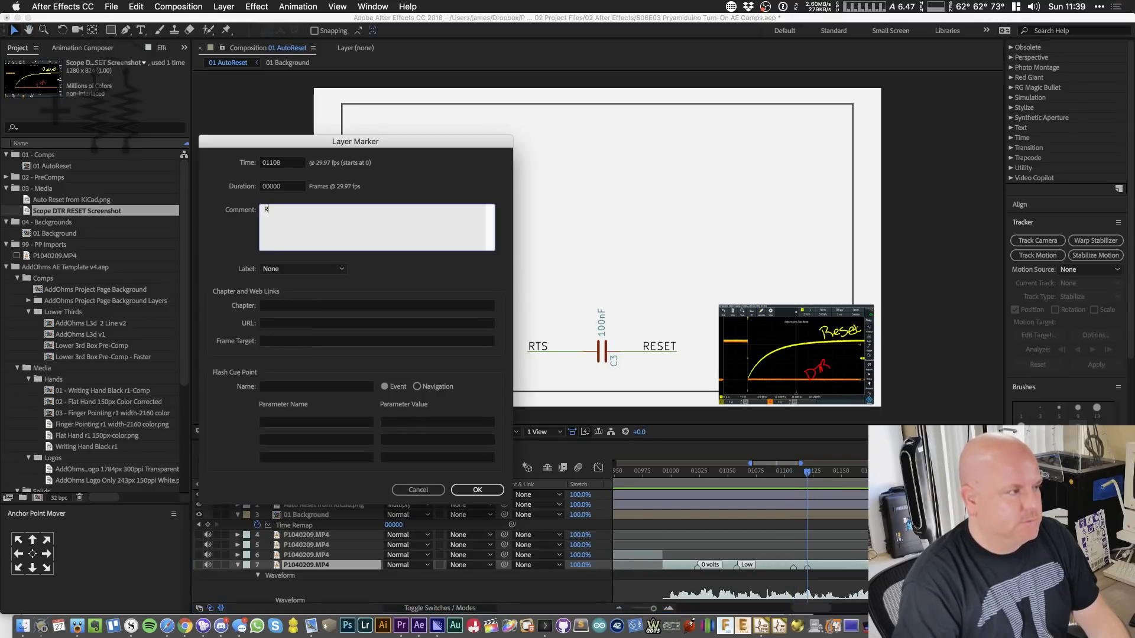
pyautogui.write('E')
pyautogui.press('Return')
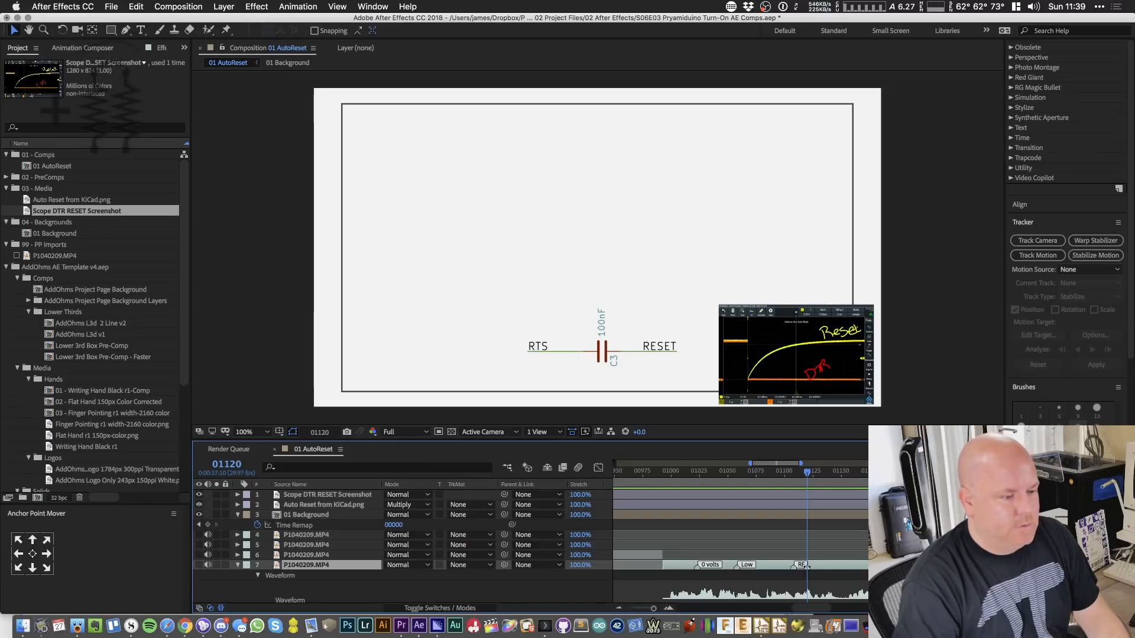
pyautogui.doubleClick(807, 565)
pyautogui.click(471, 489)
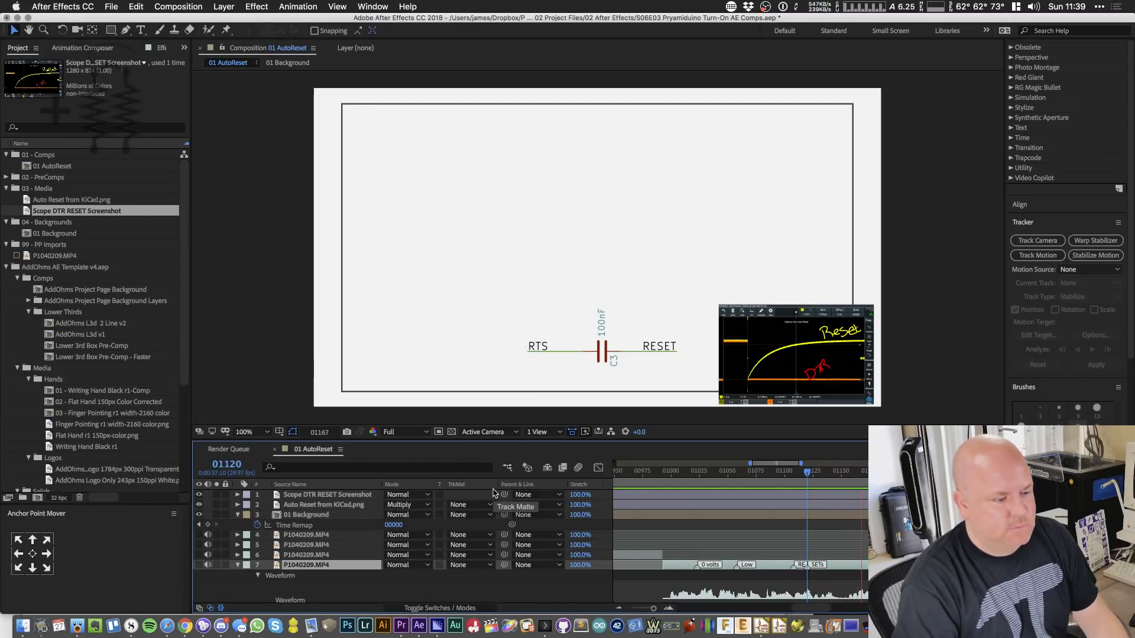
# - Listen on past the "SETs" cue and mark frame 1186 of layer 7 with the comment "RE"
pyautogui.press('space')
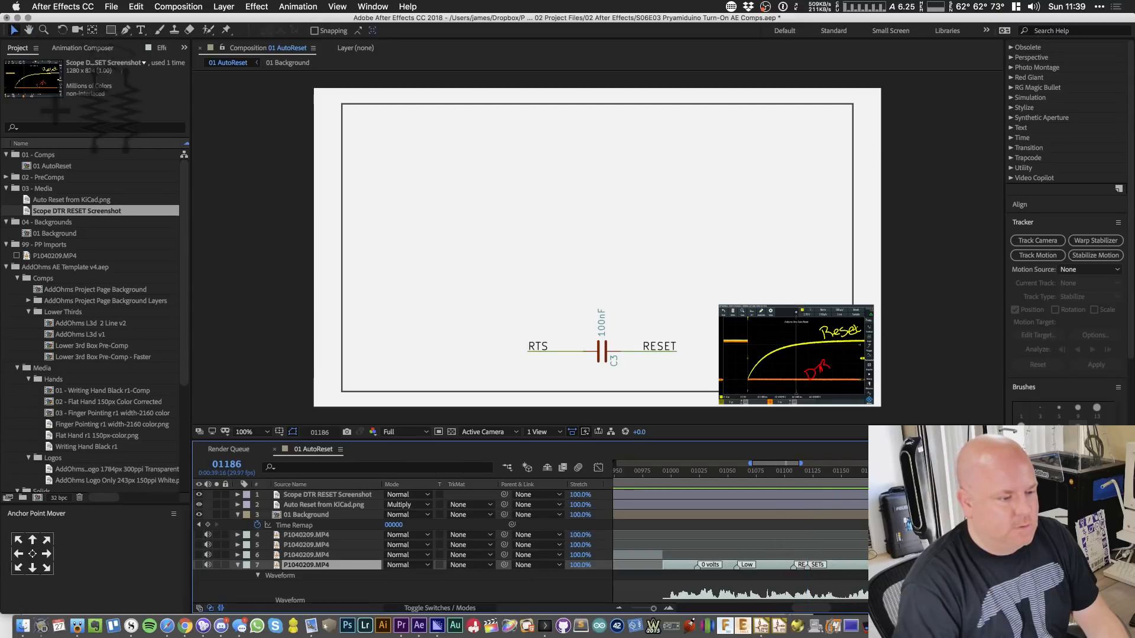
pyautogui.press('alt+KP_Multiply')
pyautogui.write('RE')
pyautogui.press('Return')
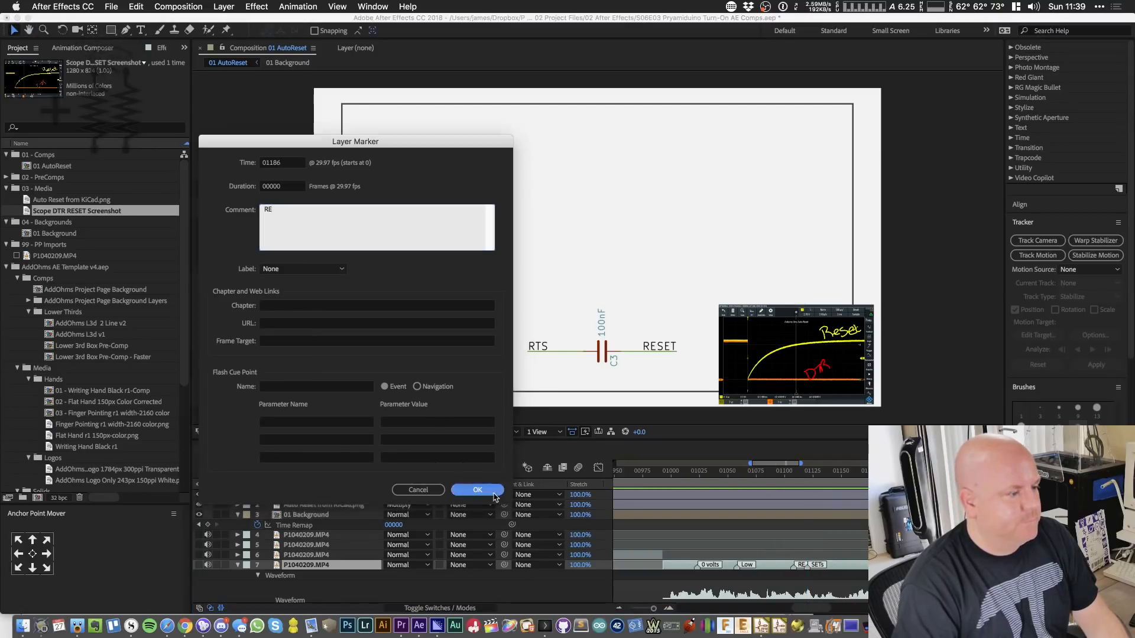
# - Listen past the "RE" cue, step back to frame 1193 and mark layer 7 there with the comment "SET"
pyautogui.press('space')
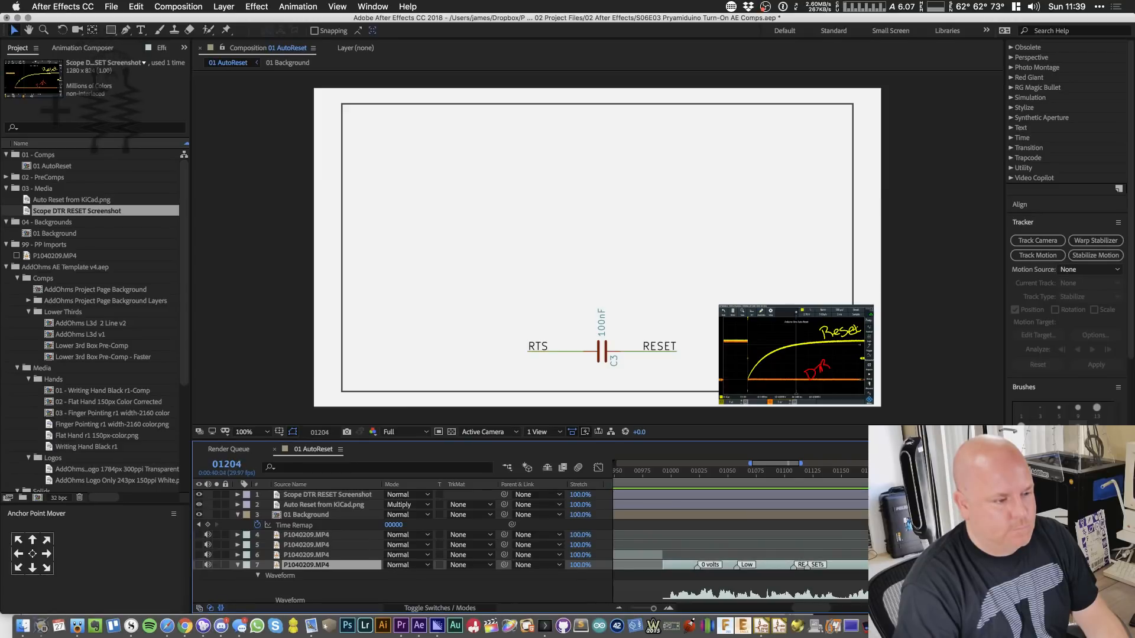
pyautogui.press('pageup')
pyautogui.press('pageup')
pyautogui.press('pageup')
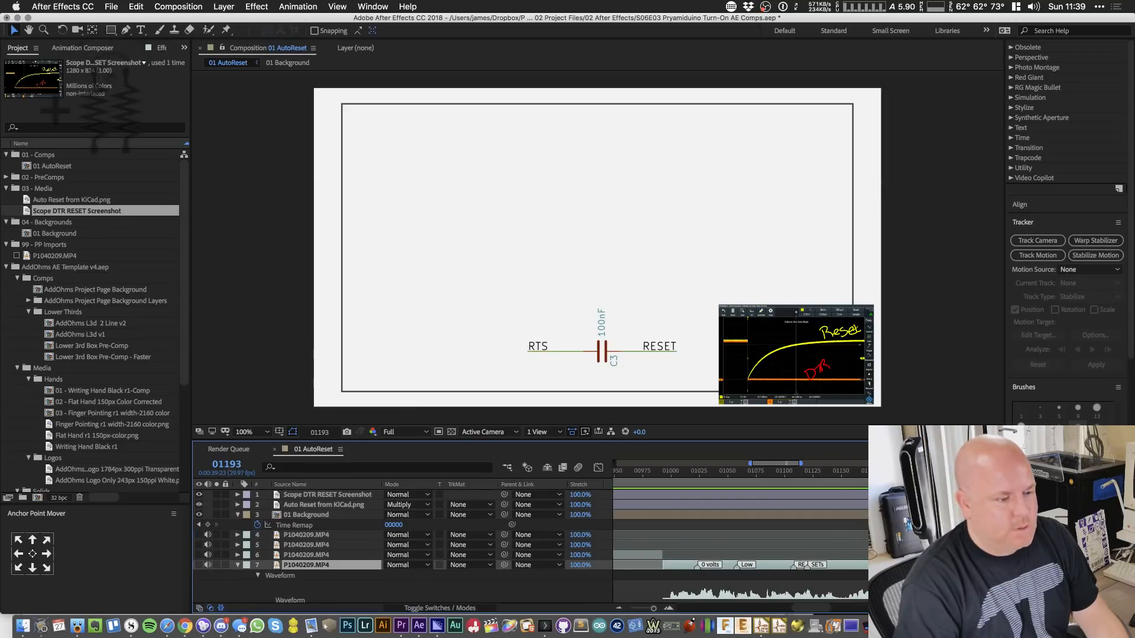
pyautogui.press('alt+KP_Multiply')
pyautogui.write('EST')
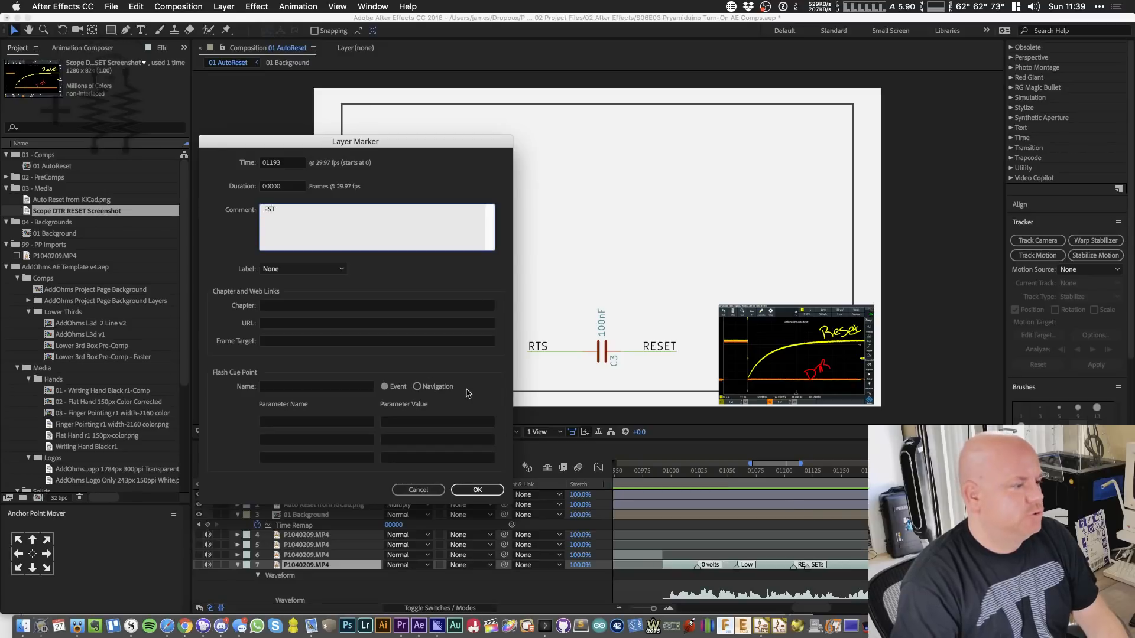
pyautogui.click(477, 490)
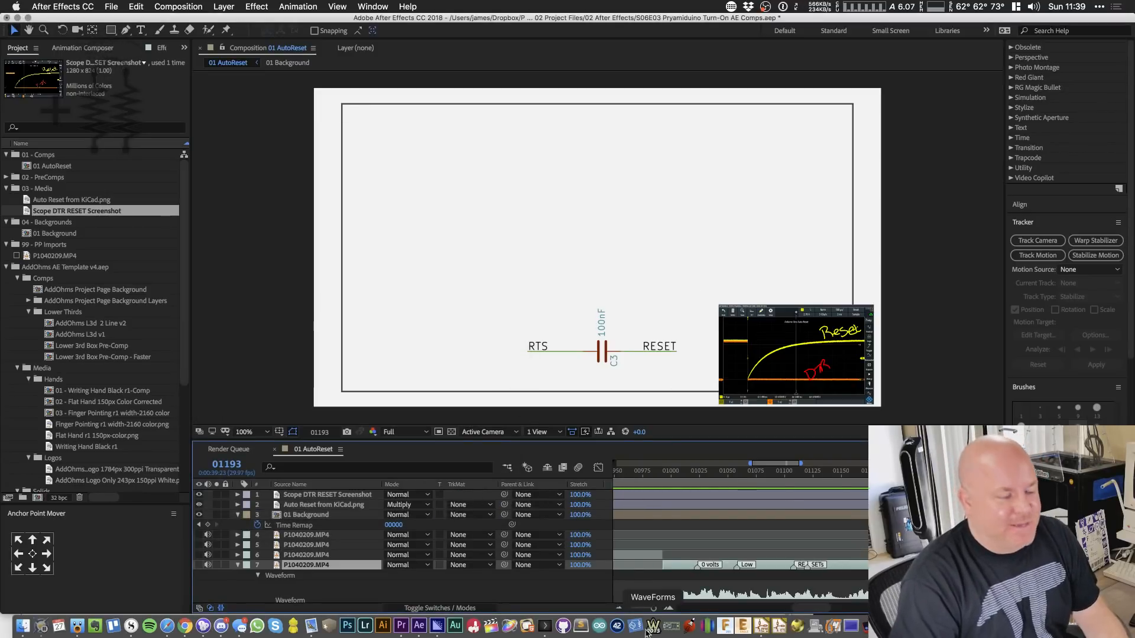
# - Listen on from frame 1223 and mark frame 1250 of layer 7 with the comment "...HIGH"
pyautogui.moveTo(816, 609); pyautogui.dragTo(829, 609)
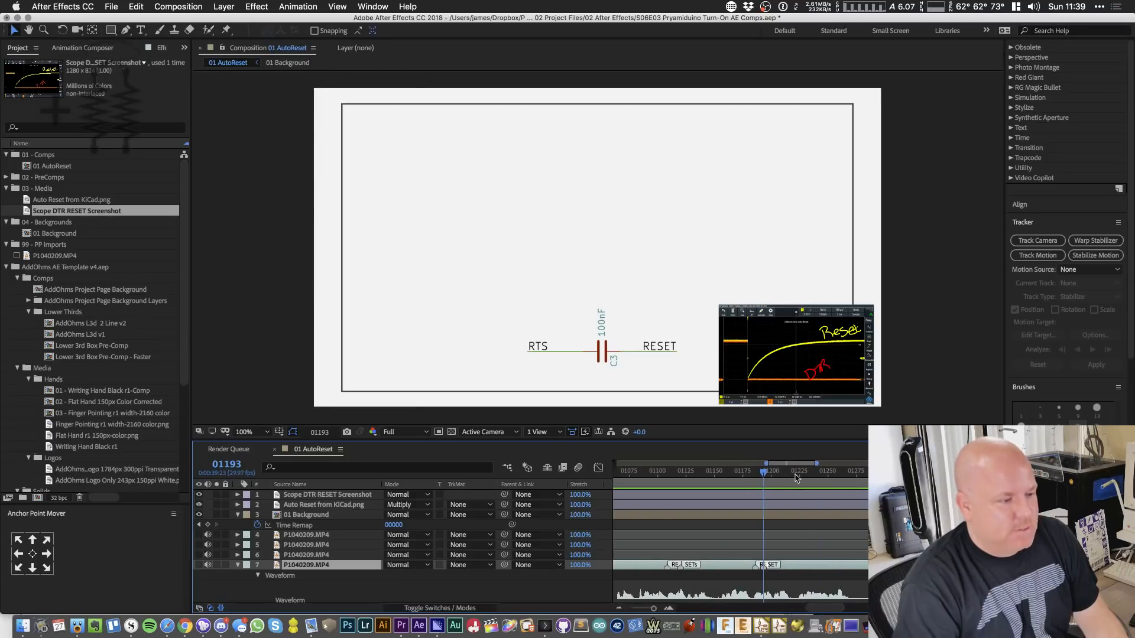
pyautogui.click(797, 473)
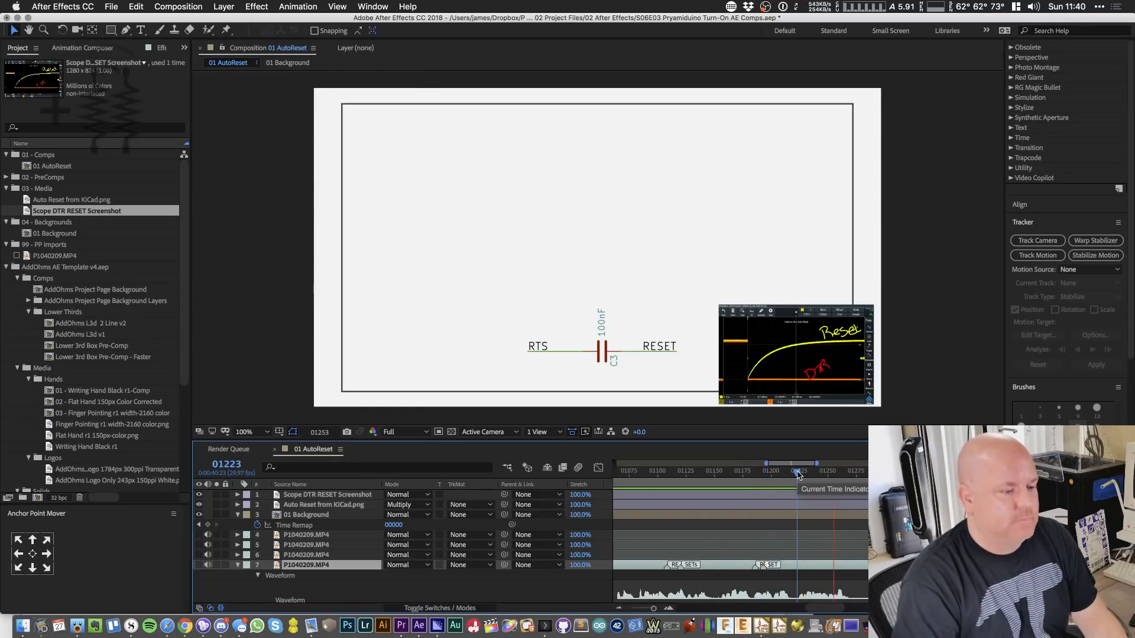
pyautogui.press('space')
pyautogui.click(829, 473)
pyautogui.press('KP_Multiply')
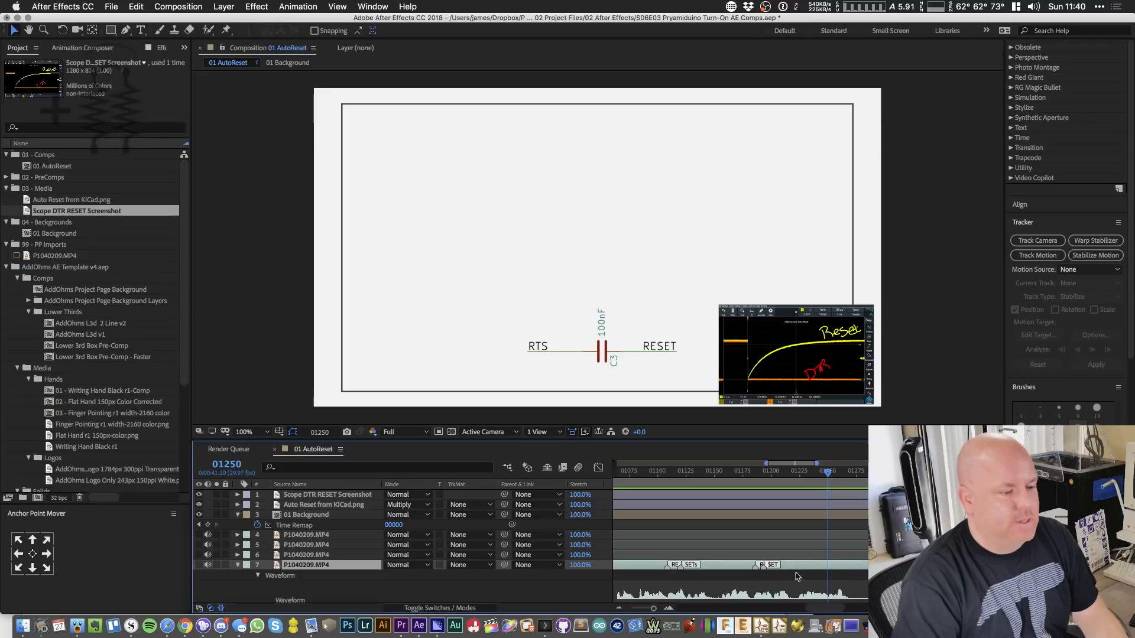
pyautogui.doubleClick(827, 567)
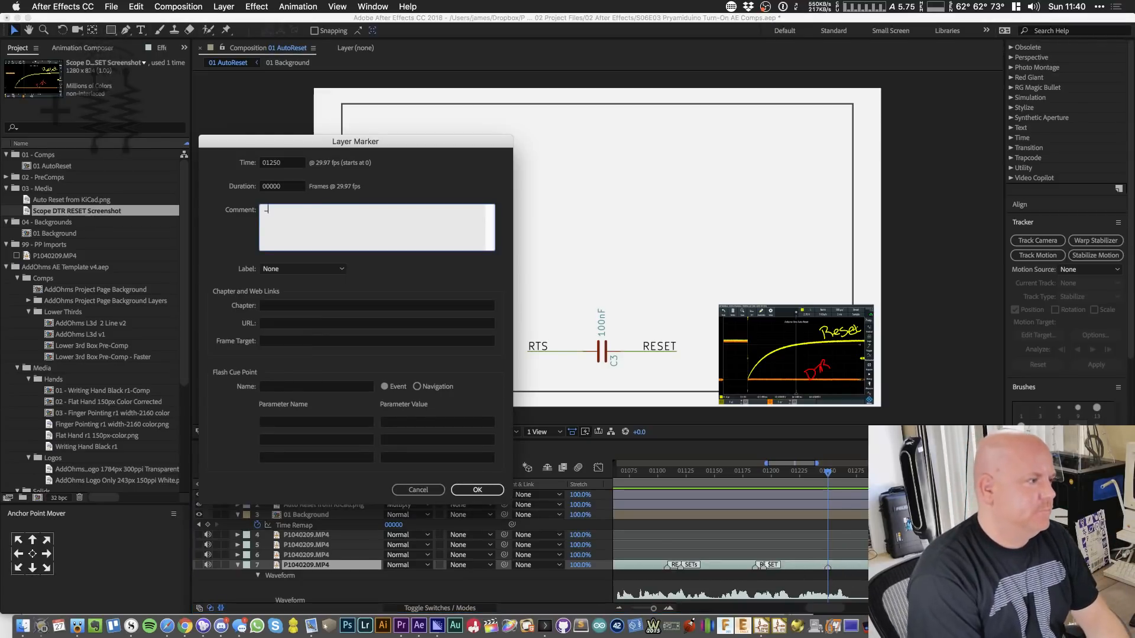
pyautogui.write('...HIGH')
pyautogui.click(476, 490)
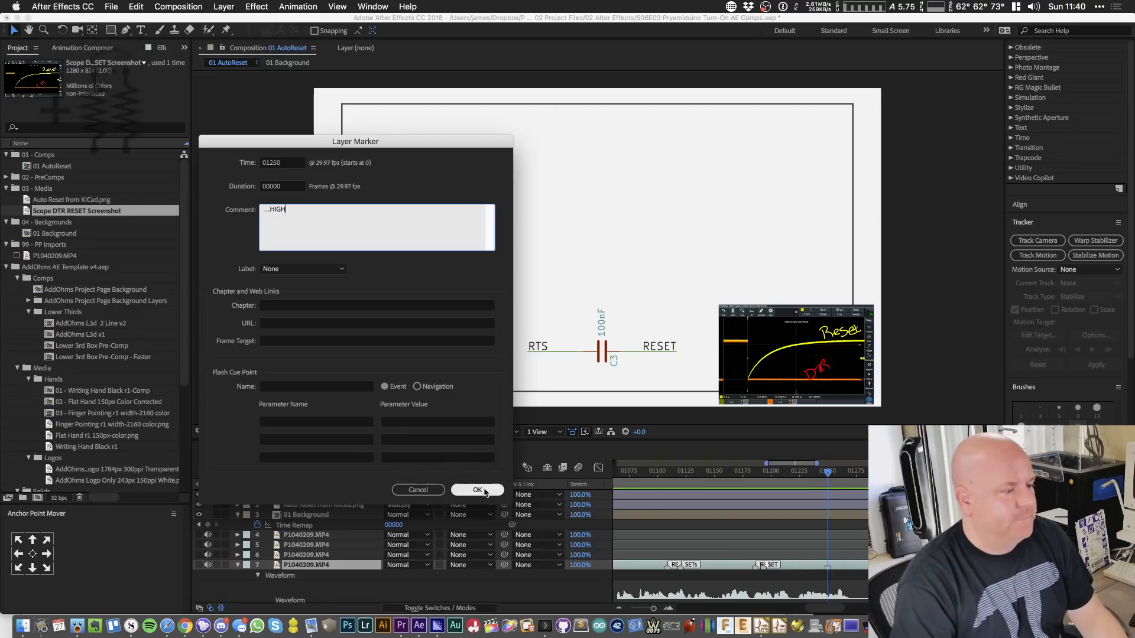
# - Collapse layer 7 and reveal the audio waveform of layer 8
pyautogui.click(237, 565)
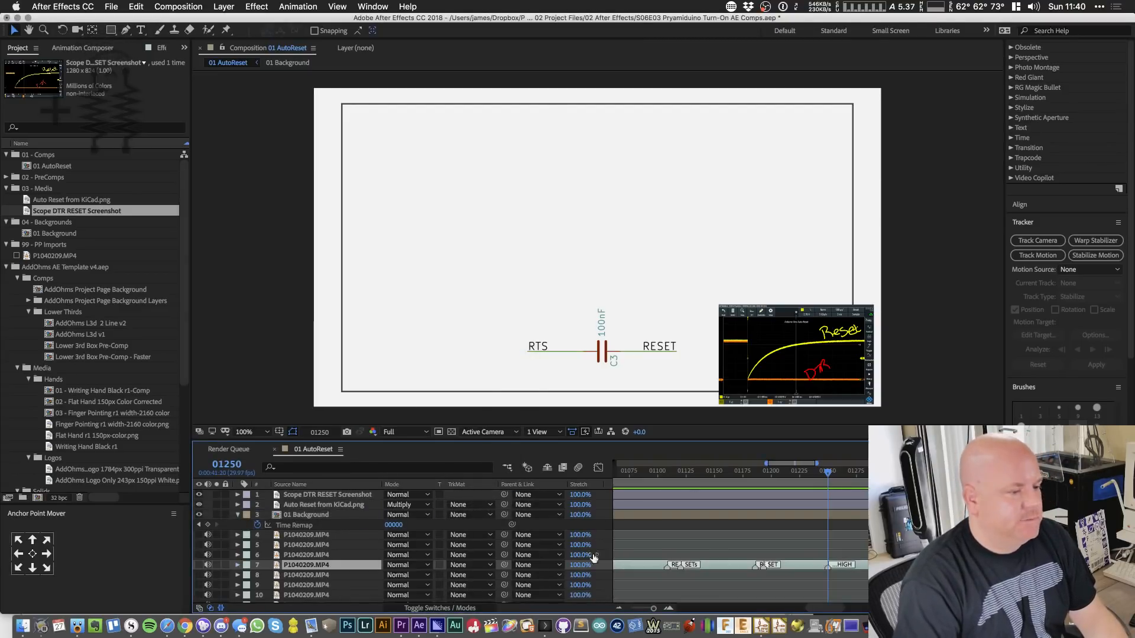
pyautogui.scroll(-1, 617, 553)
pyautogui.click(280, 569)
pyautogui.press('l')
pyautogui.press('l')
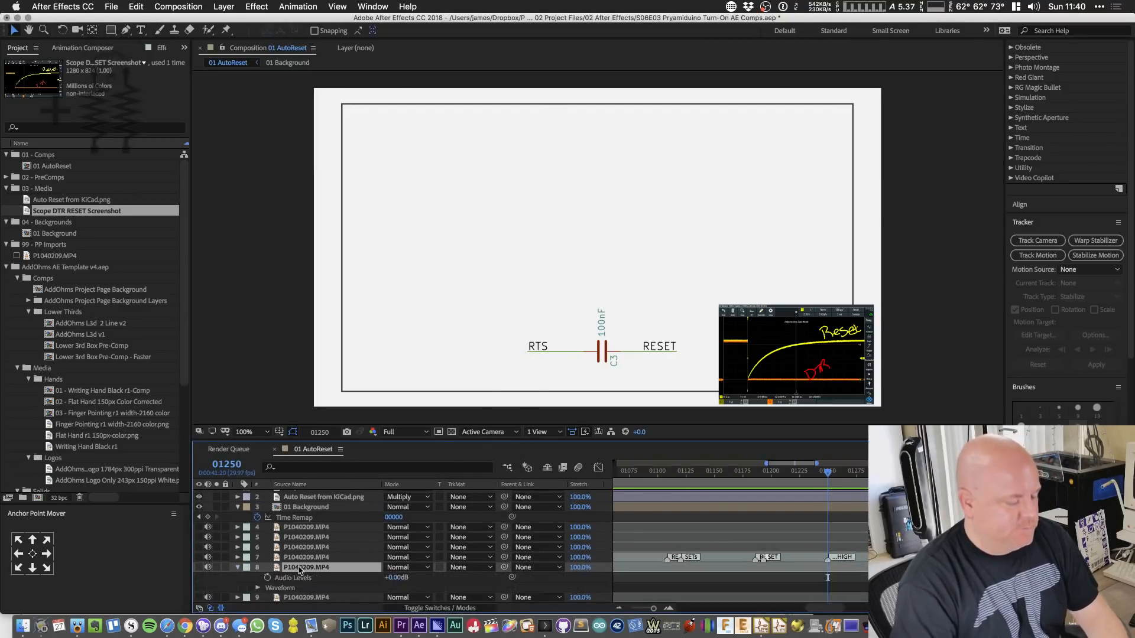
pyautogui.scroll(-1, 359, 587)
pyautogui.scroll(-2, 402, 546)
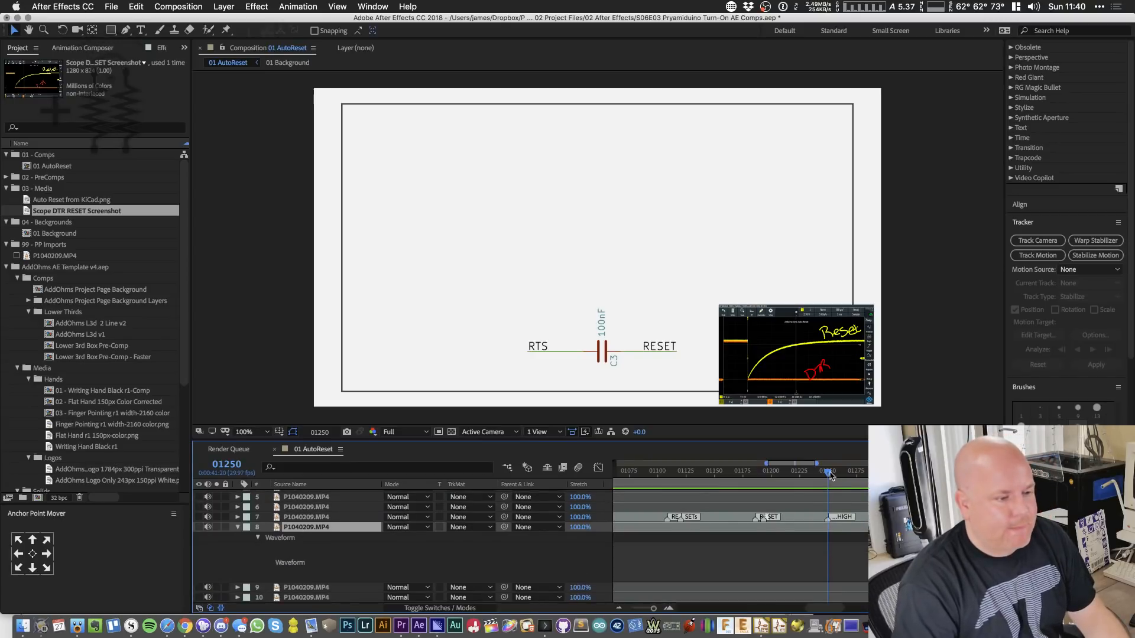
# - Move the current time to frame 1294 and mark layer 8 there with the comment "These Two"
pyautogui.moveTo(831, 474); pyautogui.dragTo(876, 474)
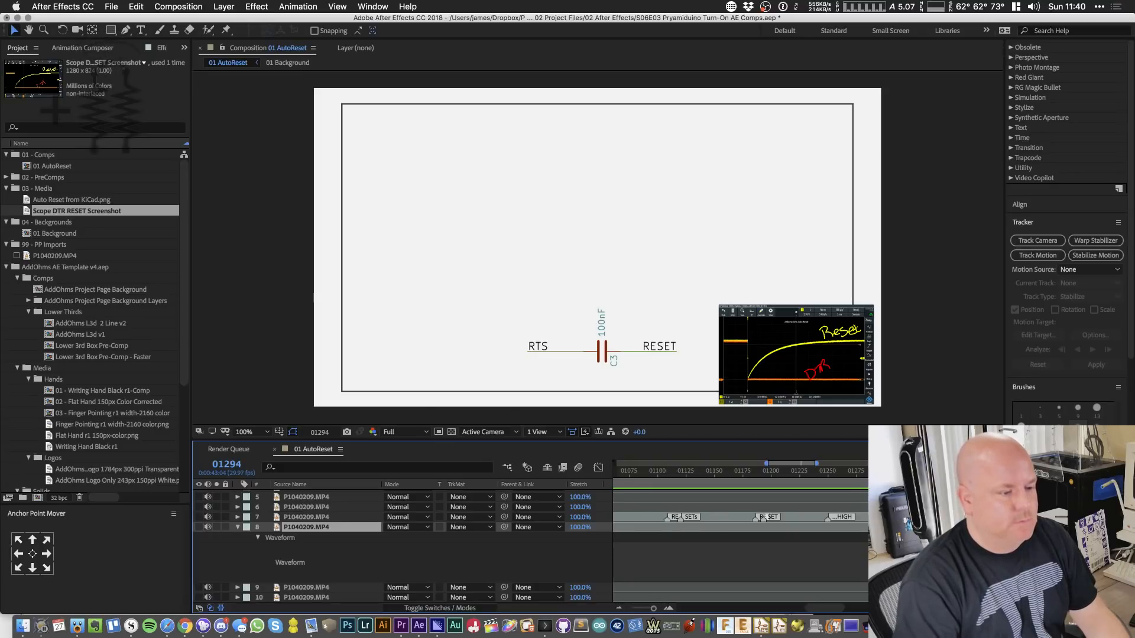
pyautogui.press('alt+KP_Multiply')
pyautogui.write('These Two')
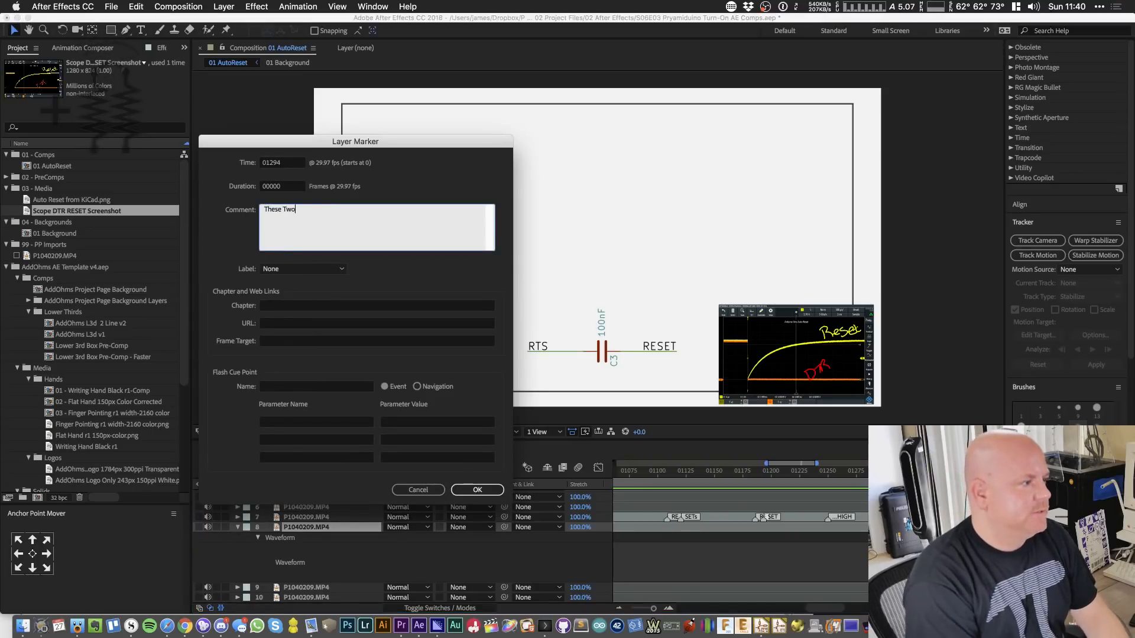
pyautogui.click(473, 489)
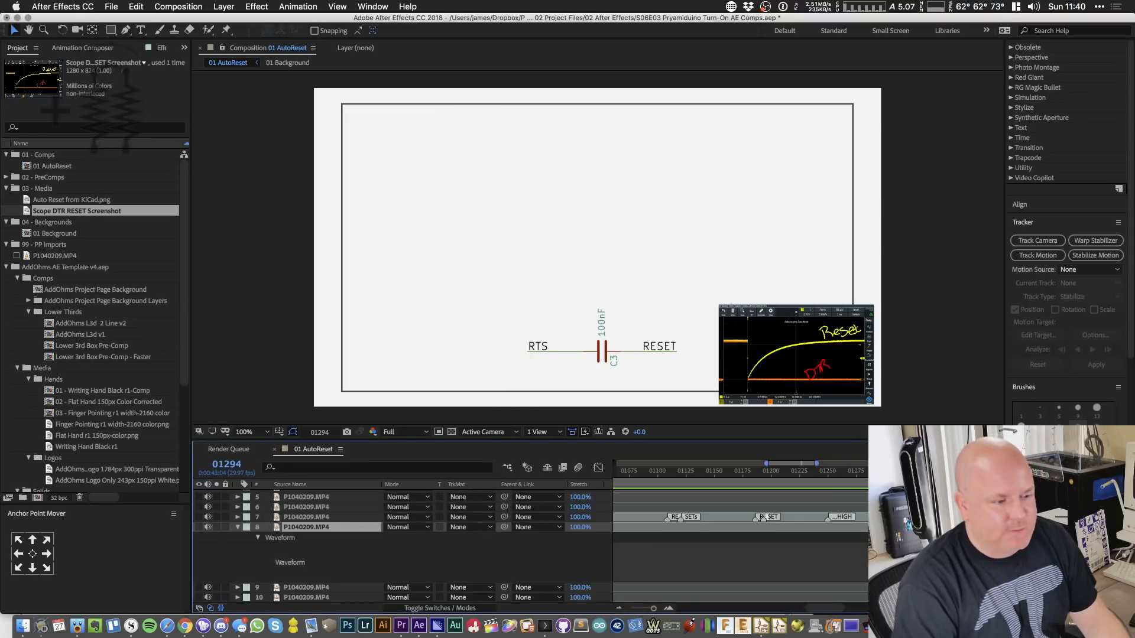
# - Play on from the "These Two" cue and mark frame 1346 of layer 8 with the comment "100 nF"
pyautogui.press('space')
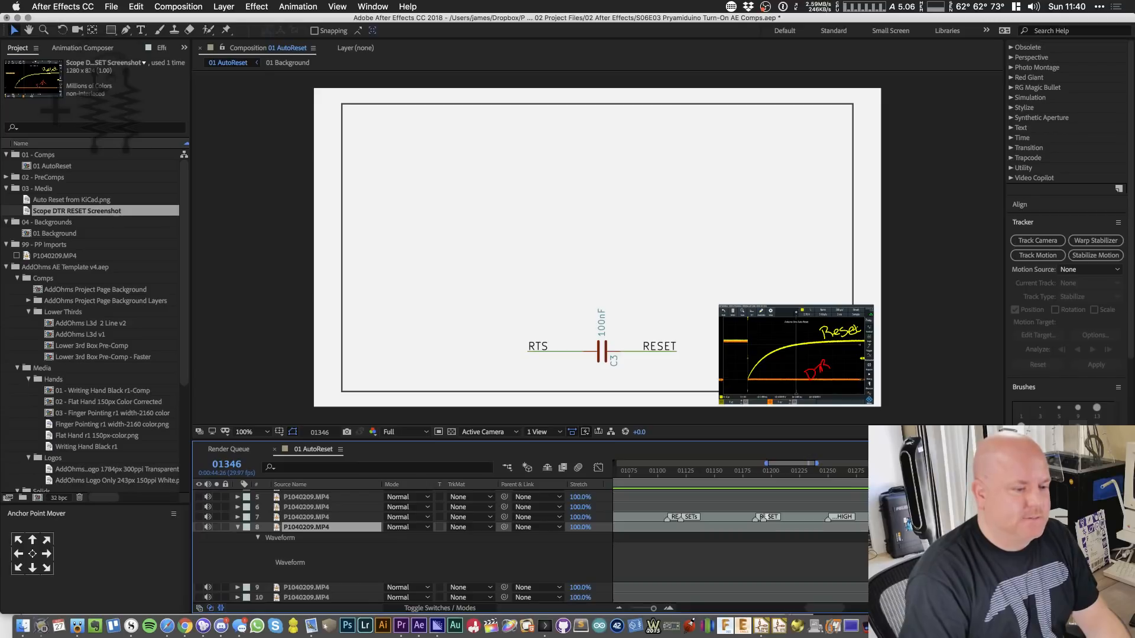
pyautogui.press('alt+KP_Multiply')
pyautogui.write('100 nF')
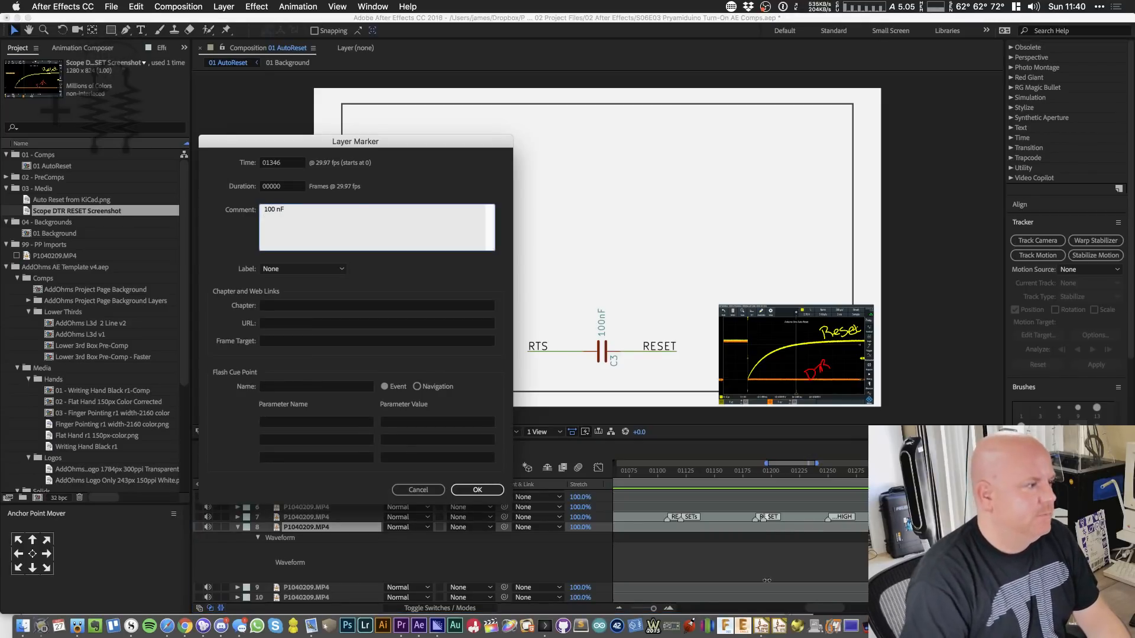
pyautogui.press('KP_Enter')
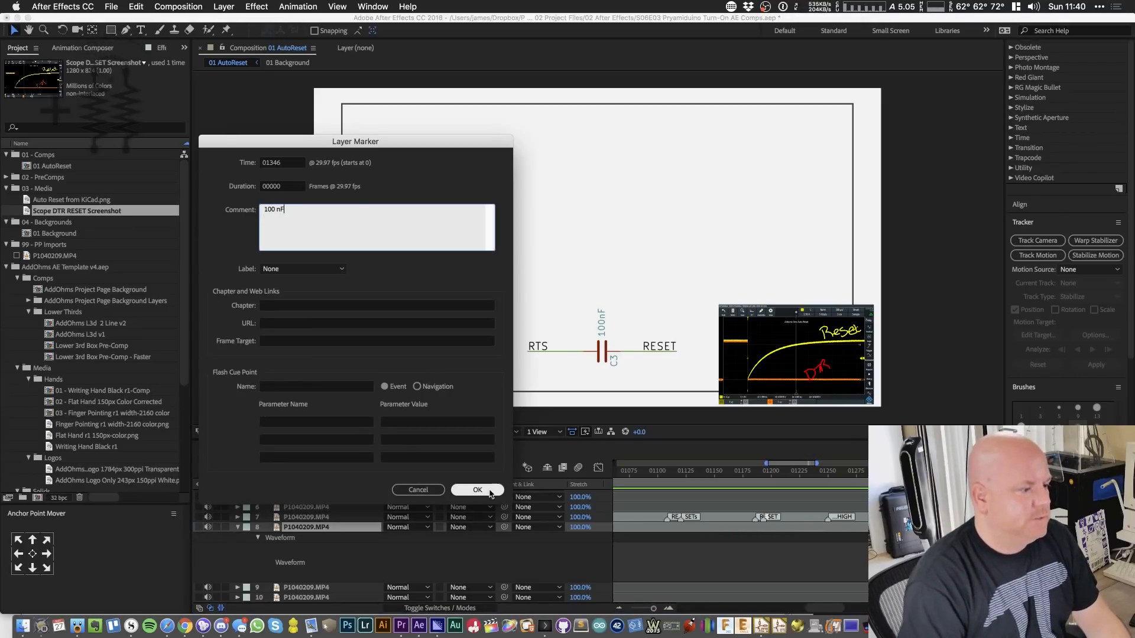
# - Move the current time past the "100 nF" cue to frame 1393, in the gap of layer 8's waveform
pyautogui.hscroll(5, 807, 526)
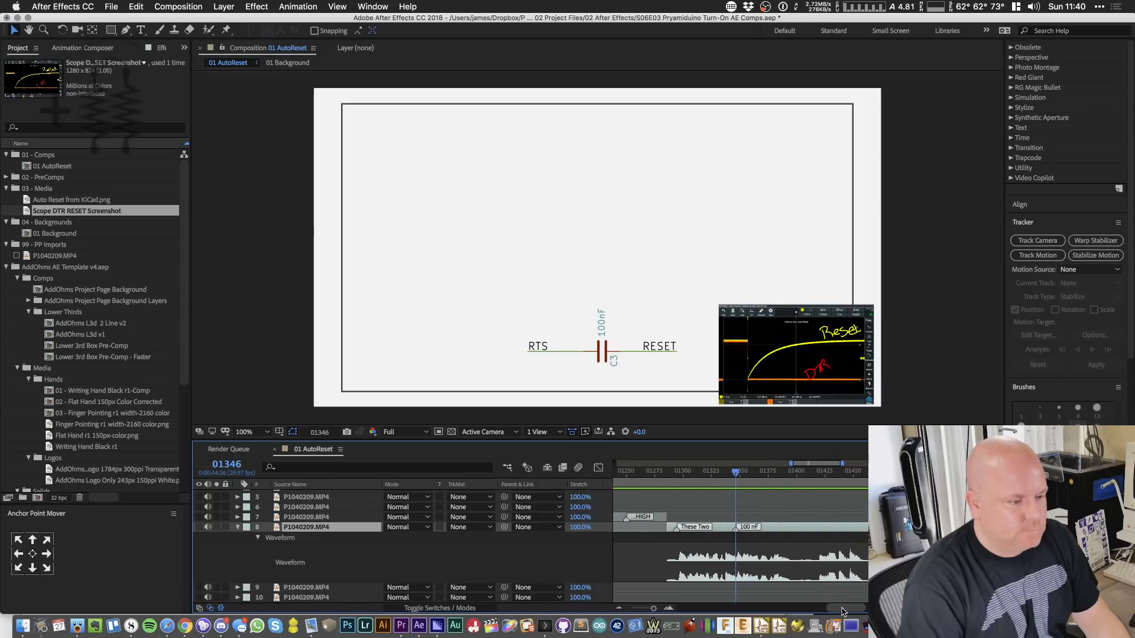
pyautogui.click(769, 472)
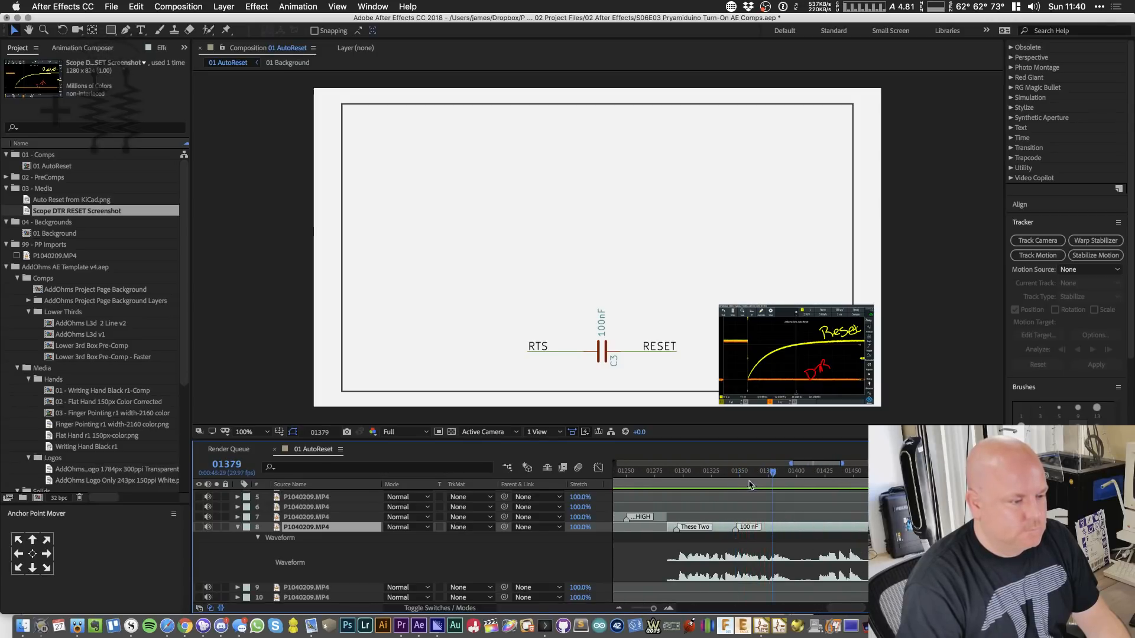
pyautogui.moveTo(770, 476); pyautogui.dragTo(791, 483)
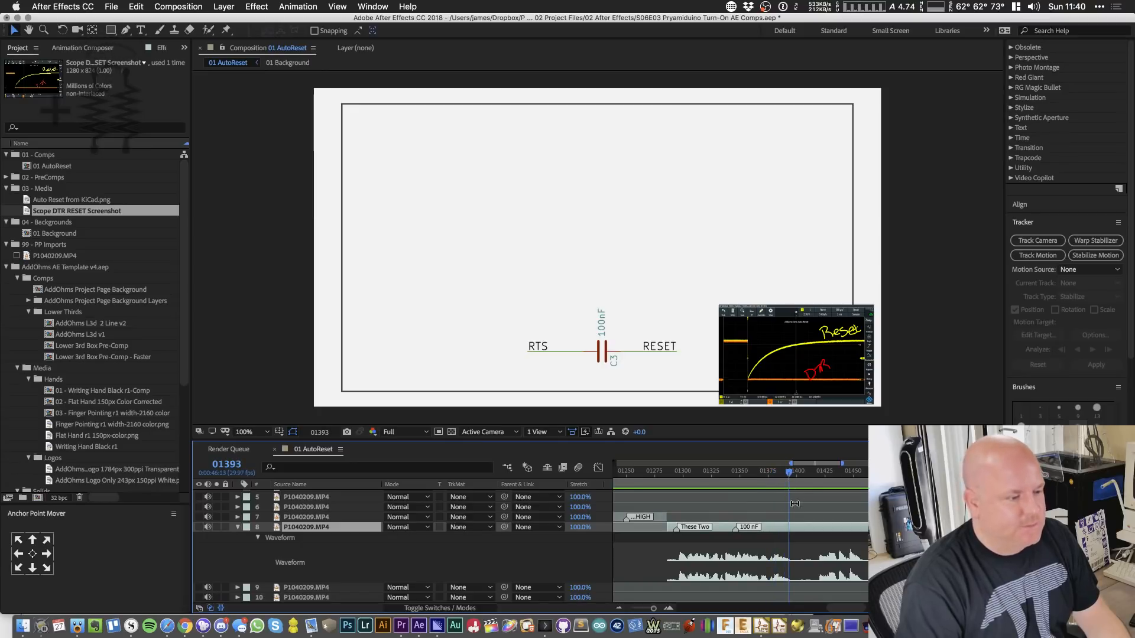
# - Label the layer marker at frame 1393 on the layer 8 voice-over clip "->| Capacitor"
pyautogui.doubleClick(788, 531)
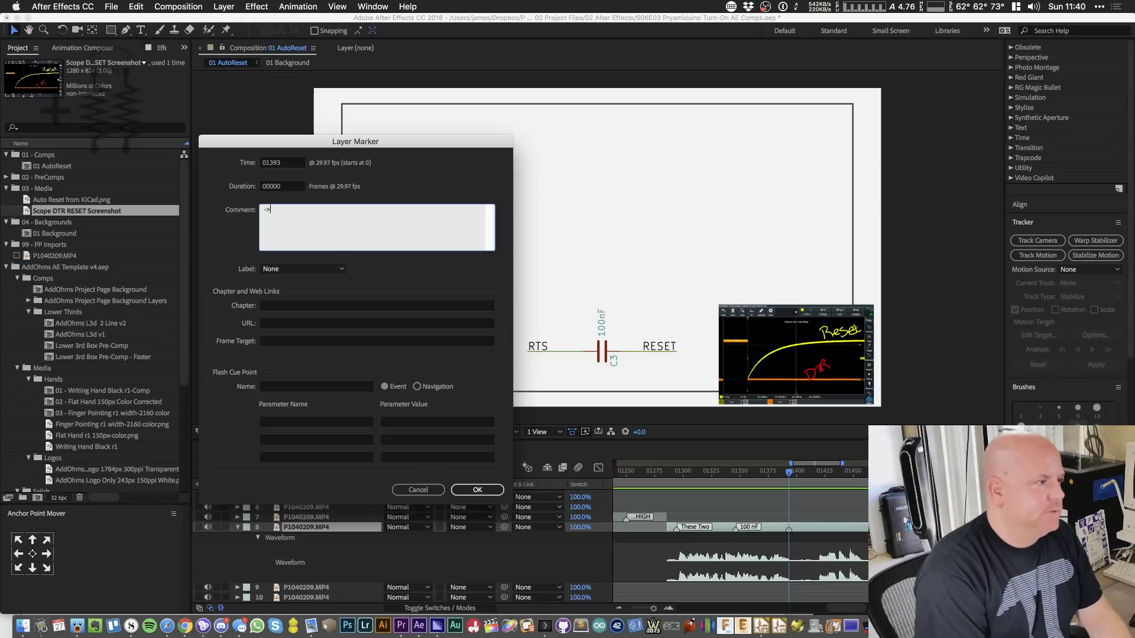
pyautogui.write('-> Ca')
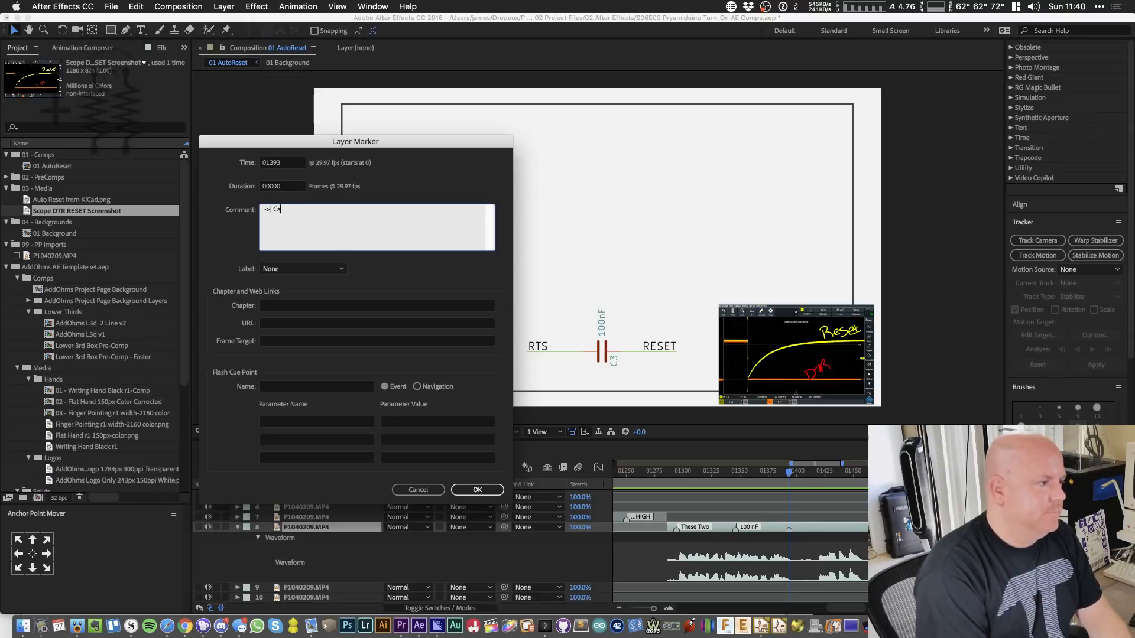
pyautogui.write('pacitor')
pyautogui.click(476, 490)
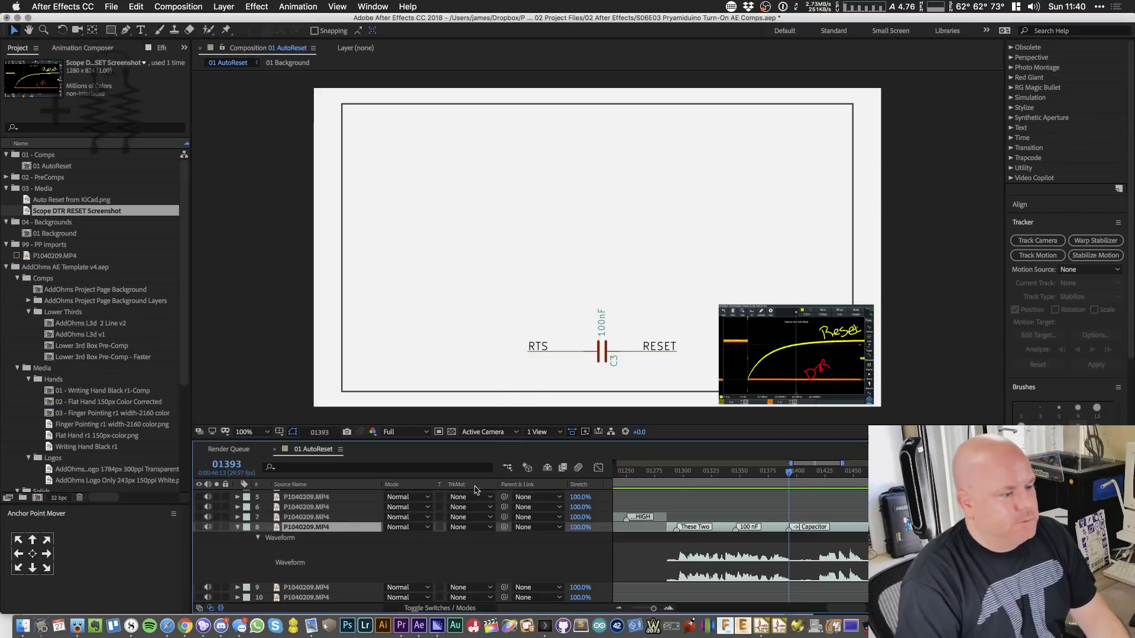
# - Play on along the voice-over and add a layer marker at frame 1445 with the comment "Closed"
pyautogui.hscroll(5, 827, 592)
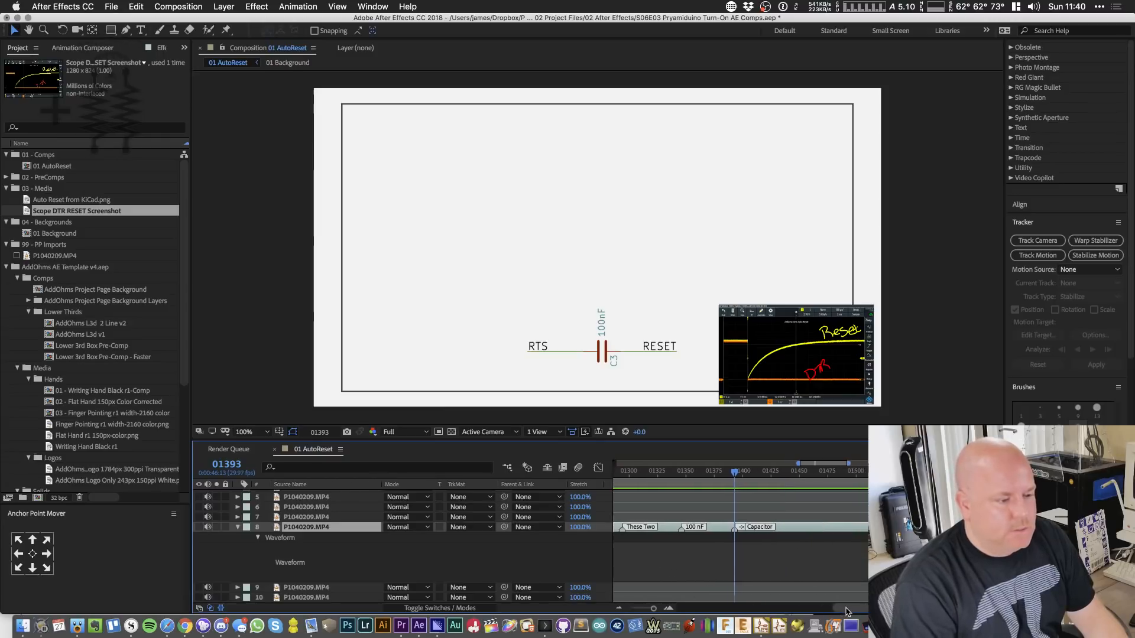
pyautogui.click(689, 473)
pyautogui.moveTo(688, 473); pyautogui.dragTo(678, 480)
pyautogui.press('space')
pyautogui.press('space')
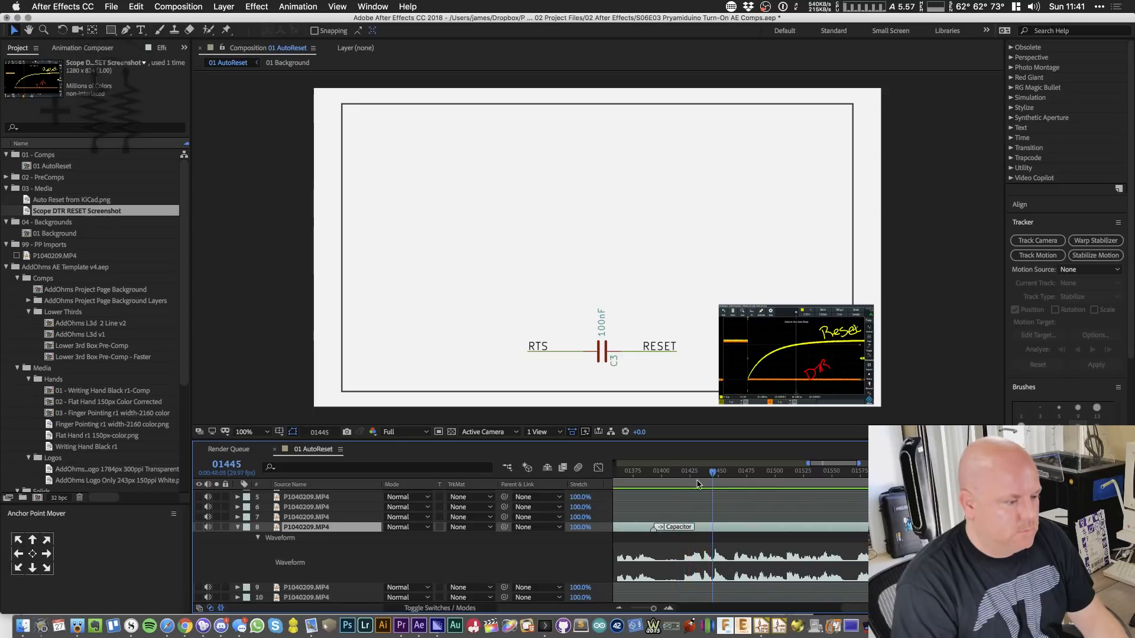
pyautogui.doubleClick(712, 529)
pyautogui.write('C')
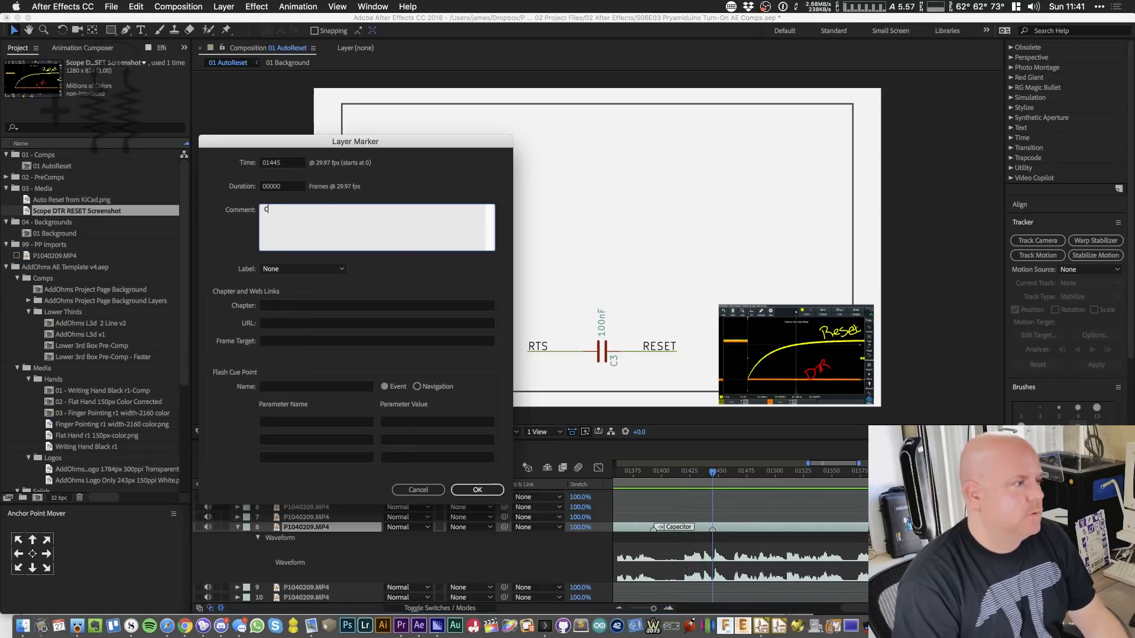
pyautogui.write('olo')
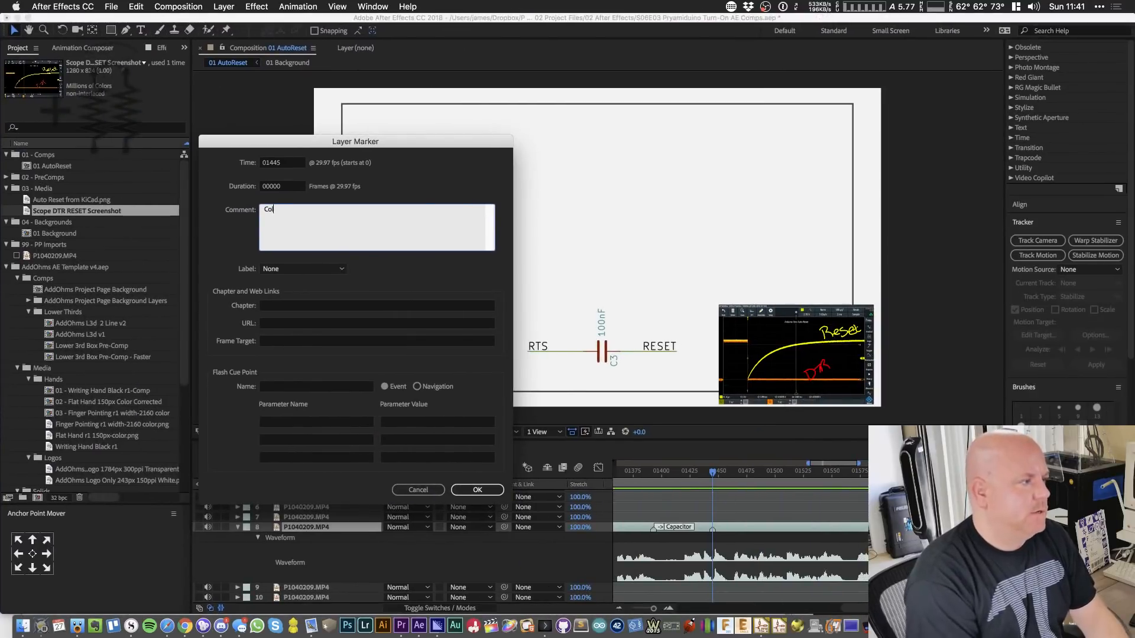
pyautogui.press('BackSpace')
pyautogui.press('BackSpace')
pyautogui.write('losed')
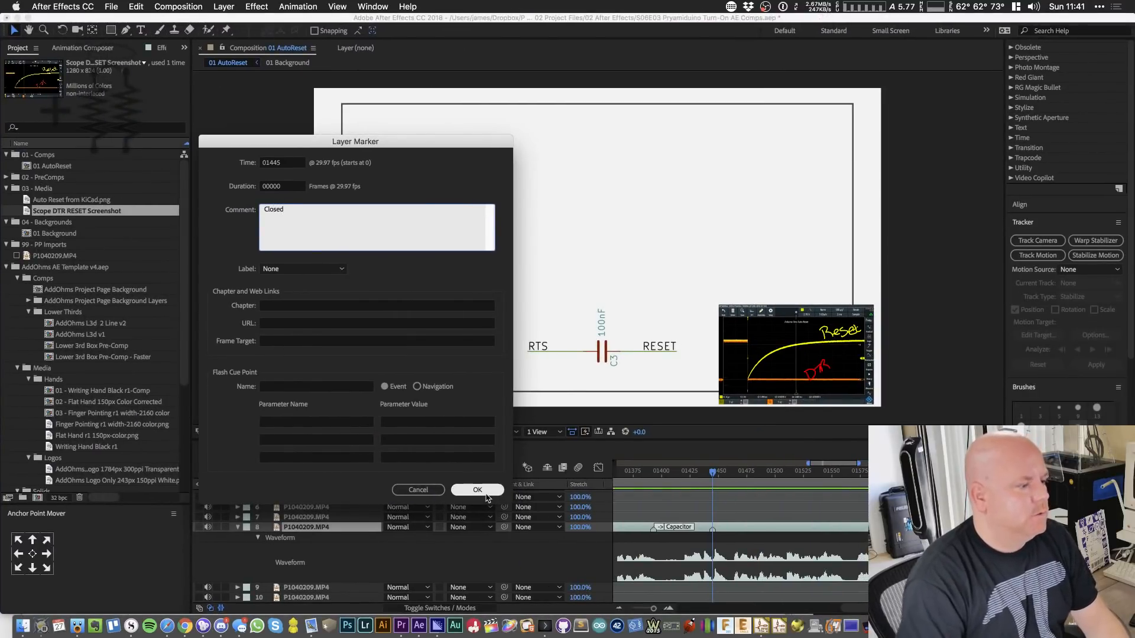
pyautogui.click(478, 490)
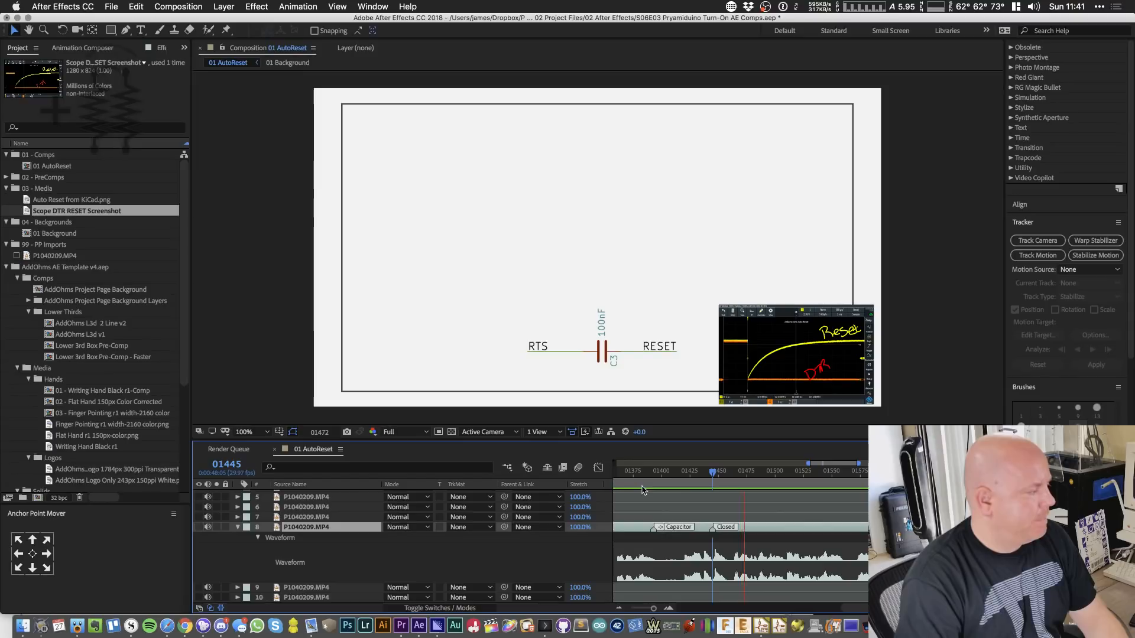
# - Add a layer marker at frame 1509 on the voice-over clip with the comment "5V-DTR"
pyautogui.moveTo(801, 484); pyautogui.dragTo(785, 483)
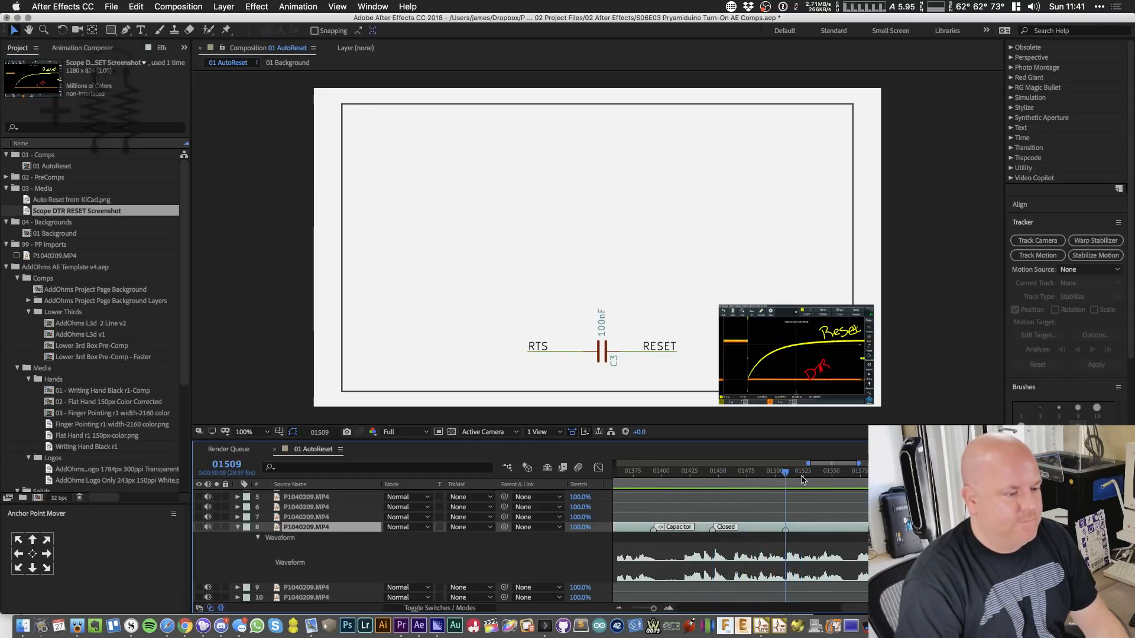
pyautogui.press('alt+KP_Multiply')
pyautogui.write('5V-DTR')
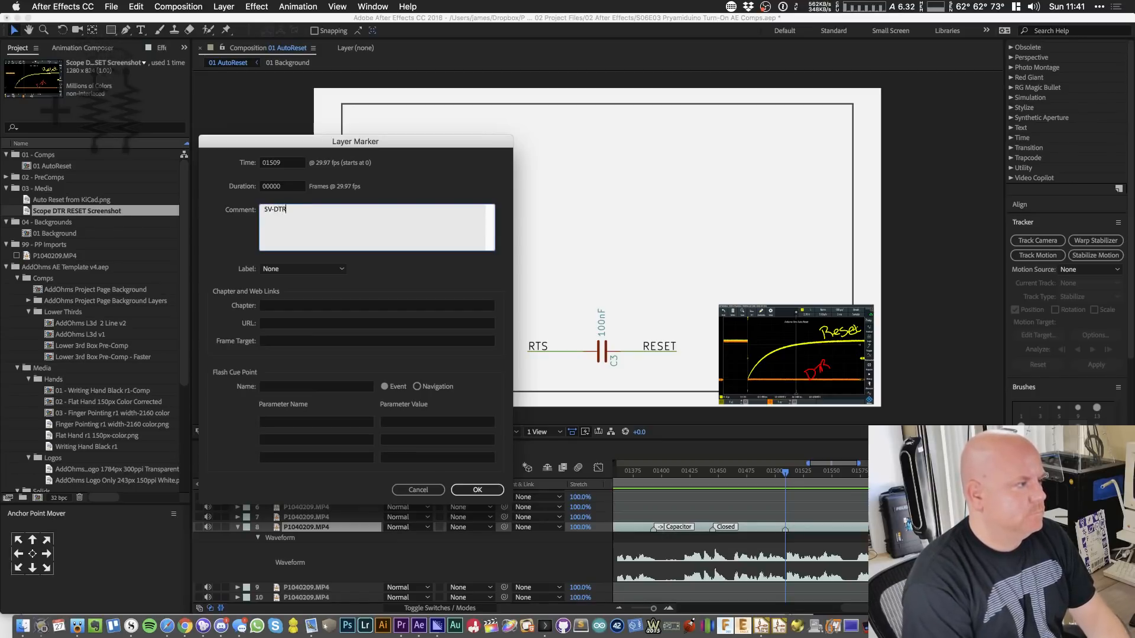
pyautogui.click(477, 490)
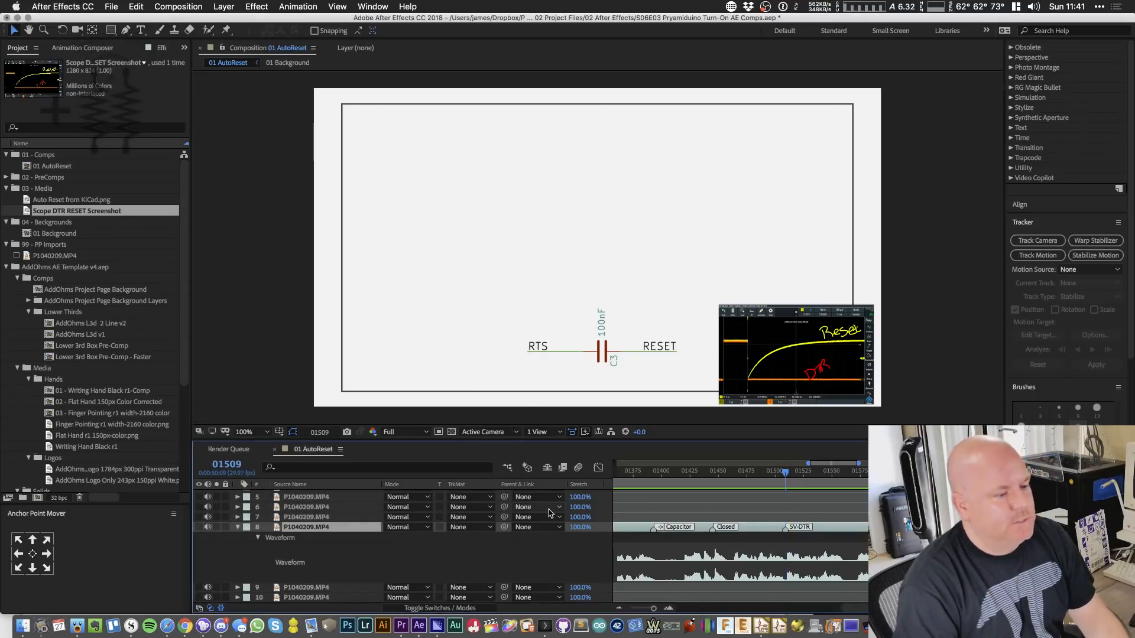
# - Play the voice-over to frame 1589 and add a layer marker there commented "5V-RESET"
pyautogui.press('space')
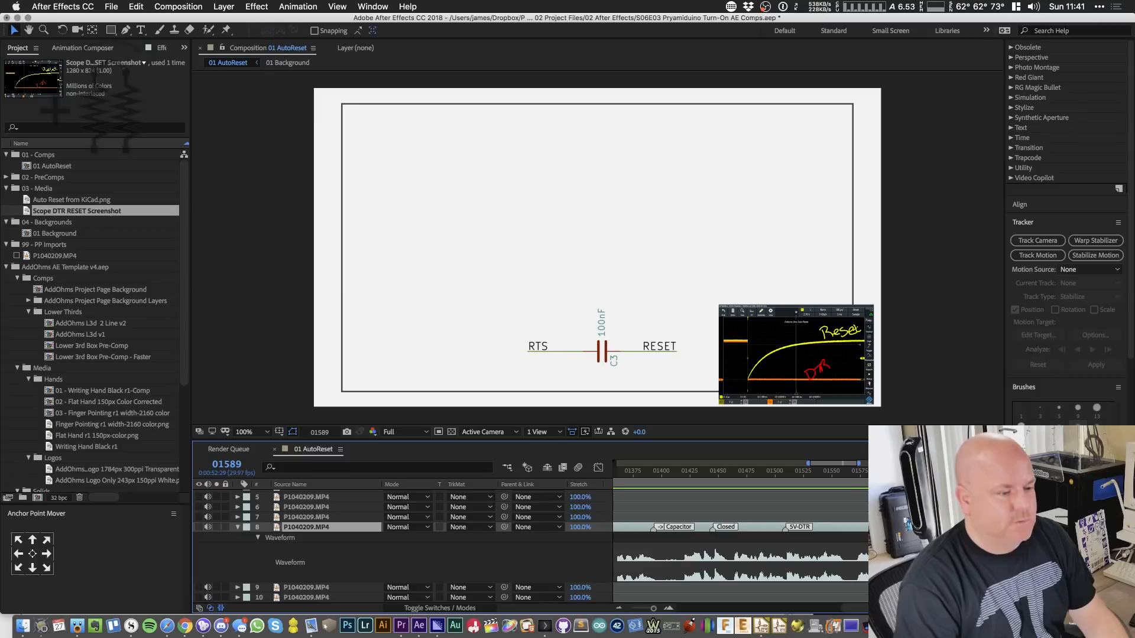
pyautogui.press('alt+KP_Multiply')
pyautogui.write('5V-')
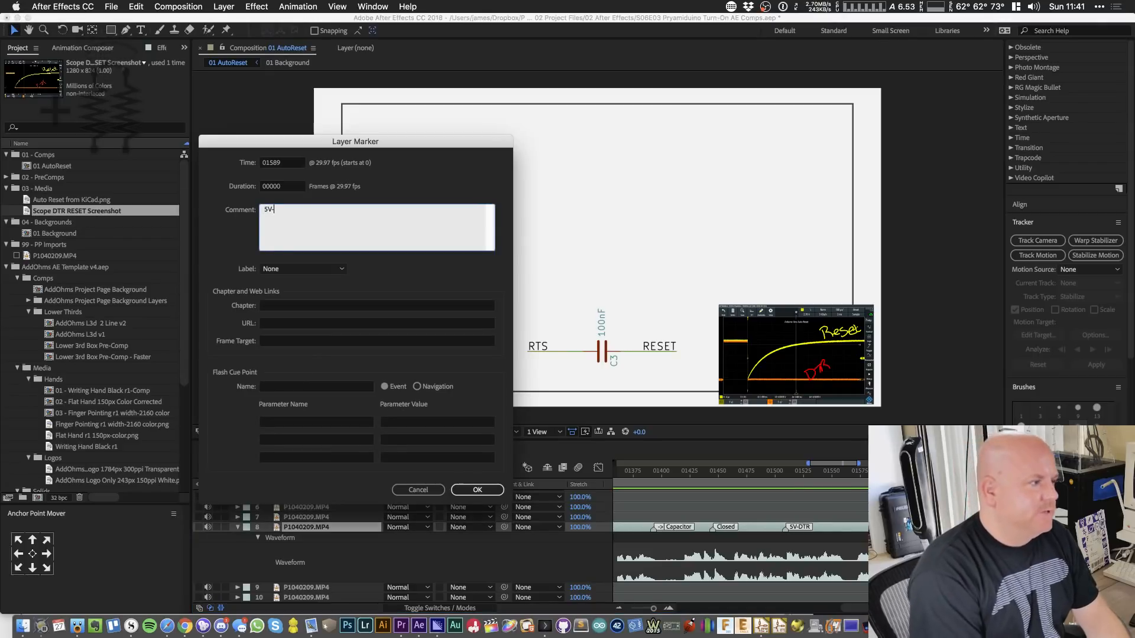
pyautogui.write('RESET')
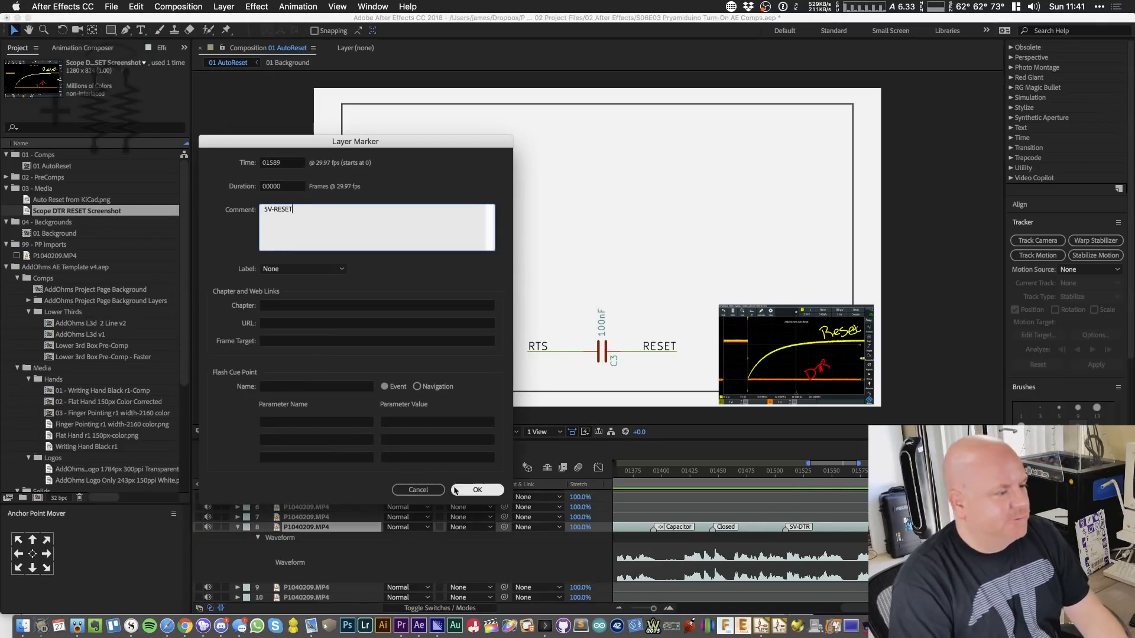
pyautogui.click(474, 491)
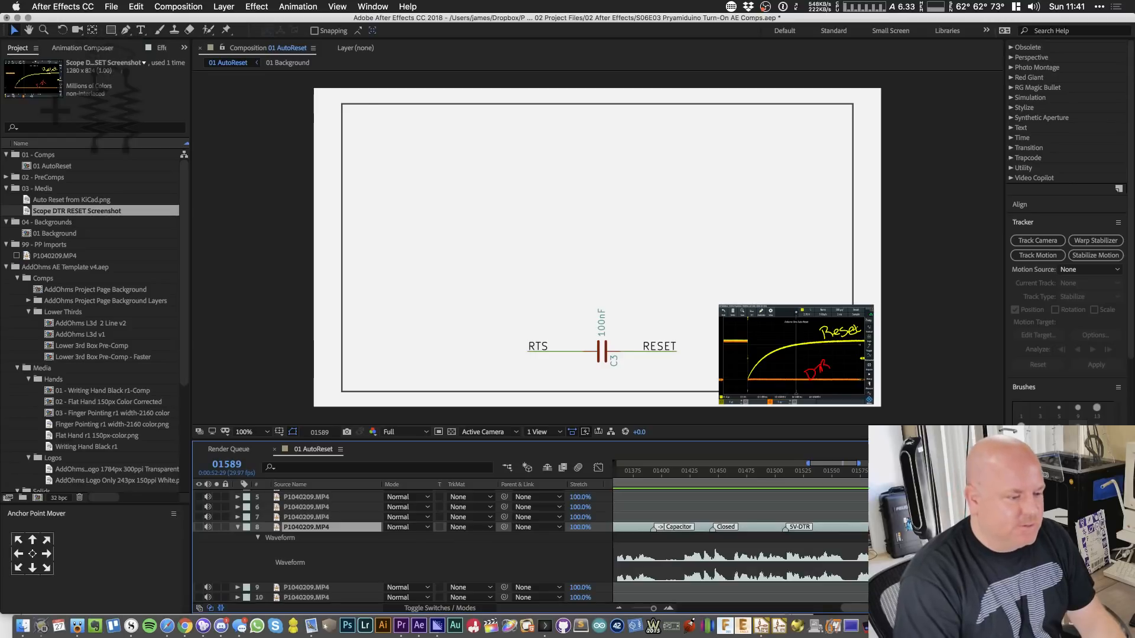
# - Add a layer marker at frame 1699 on the voice-over clip with the comment "Opens"
pyautogui.hscroll(4, 740, 547)
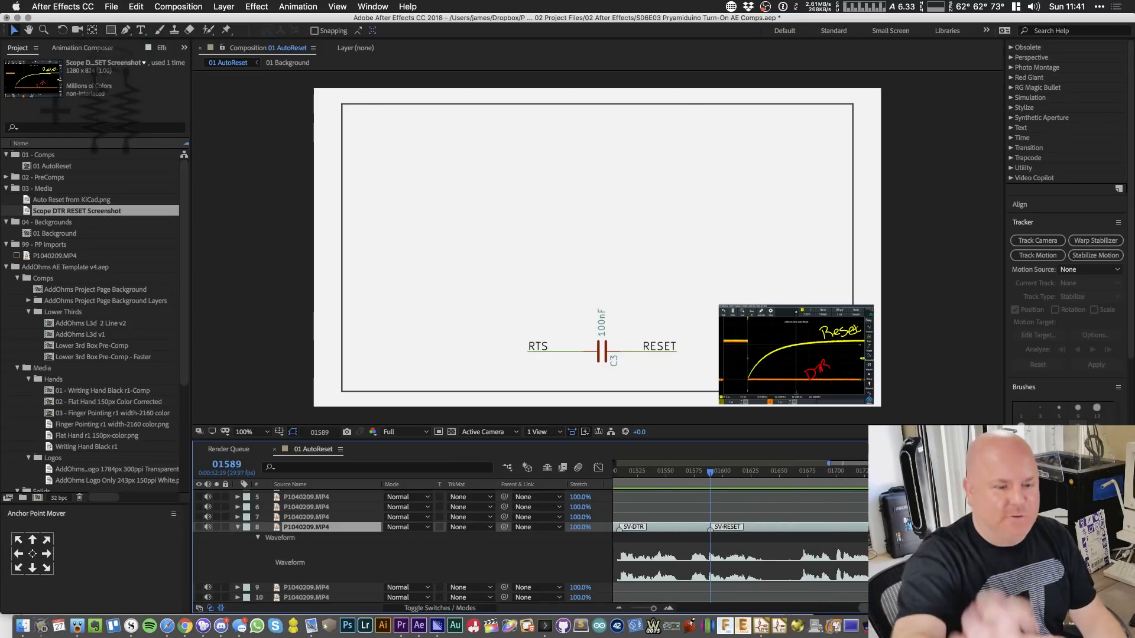
pyautogui.click(774, 528)
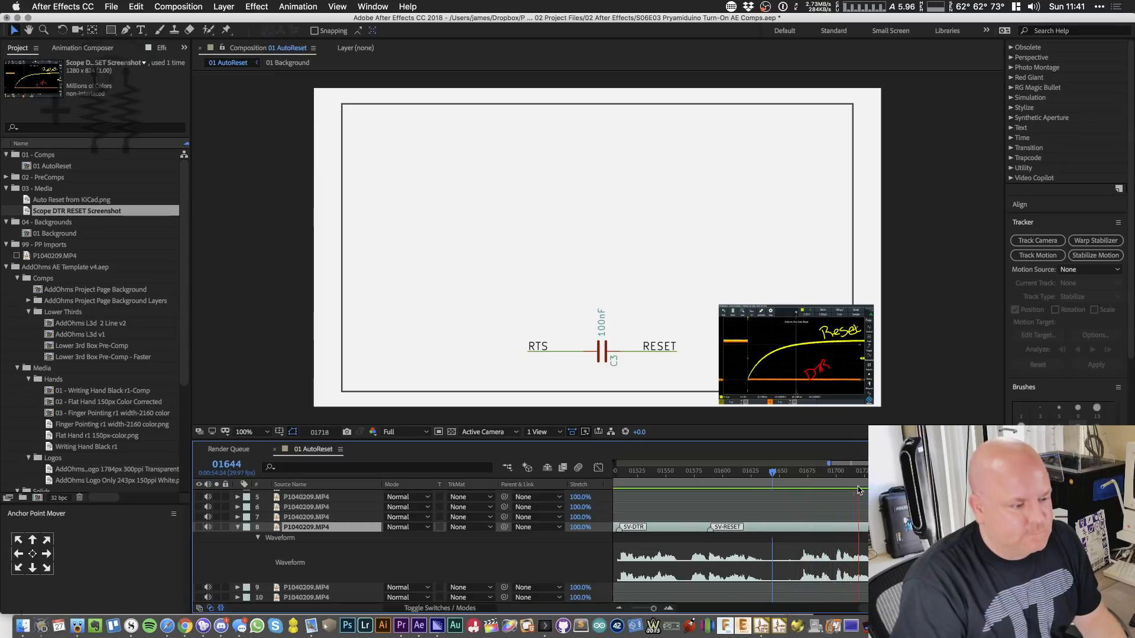
pyautogui.click(834, 473)
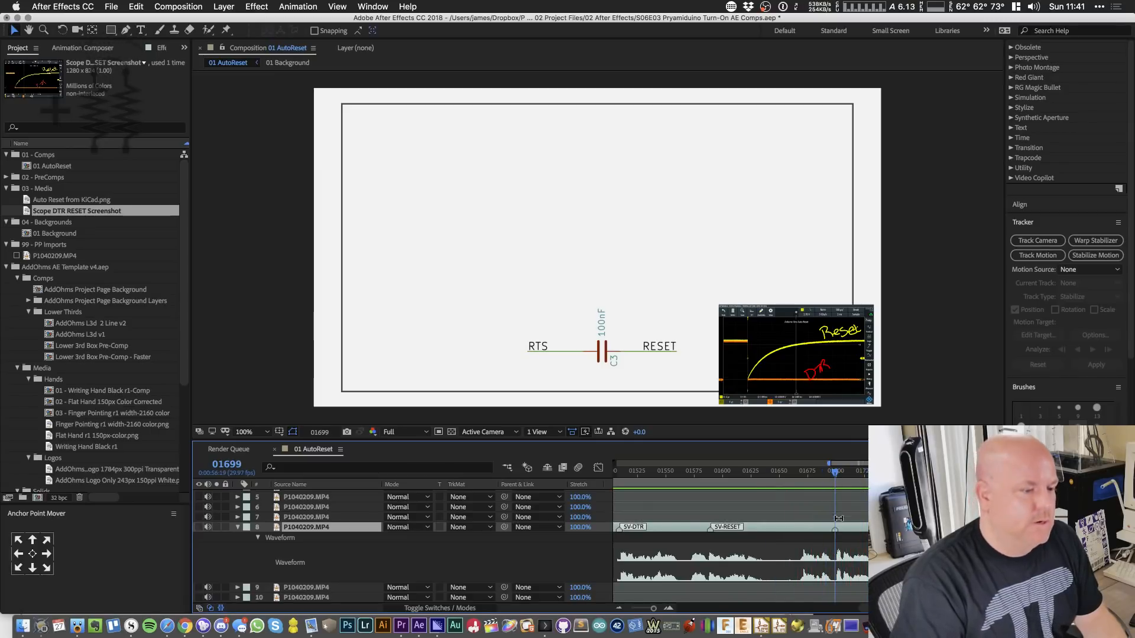
pyautogui.doubleClick(835, 528)
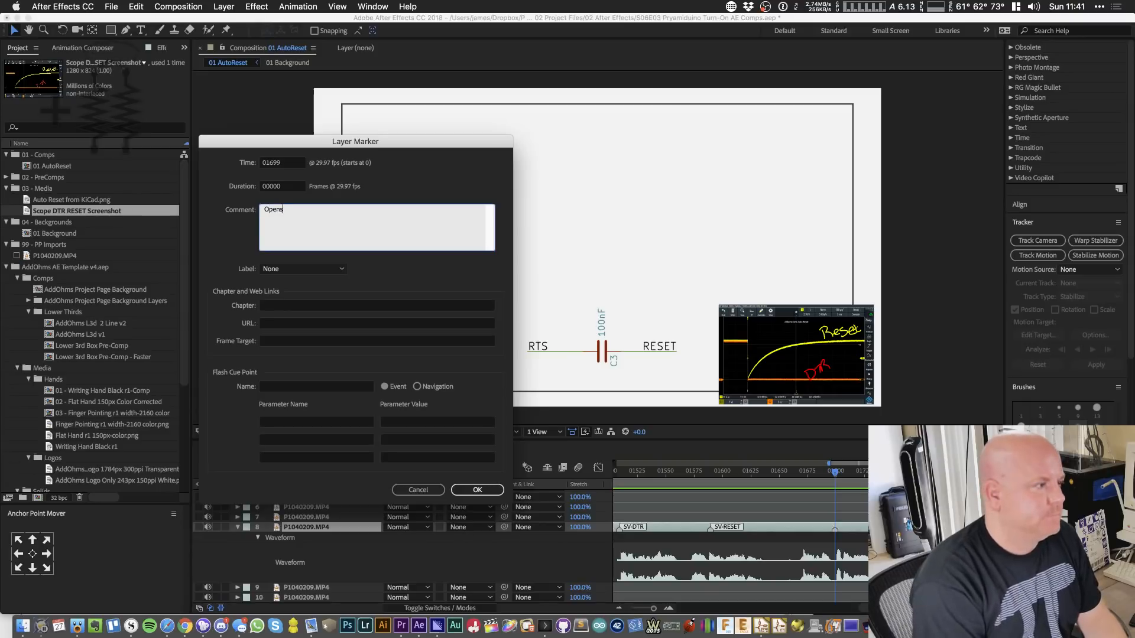
pyautogui.click(478, 491)
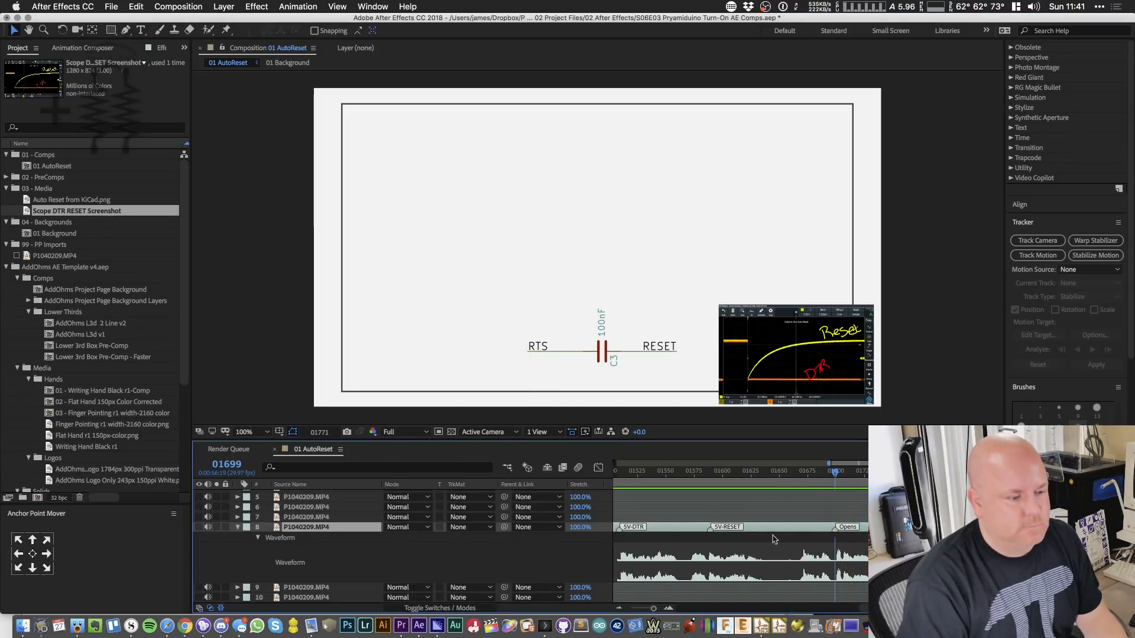
# - Listen to the following narration and add a layer marker at frame 1767 commented "USB-Serial"
pyautogui.press('space')
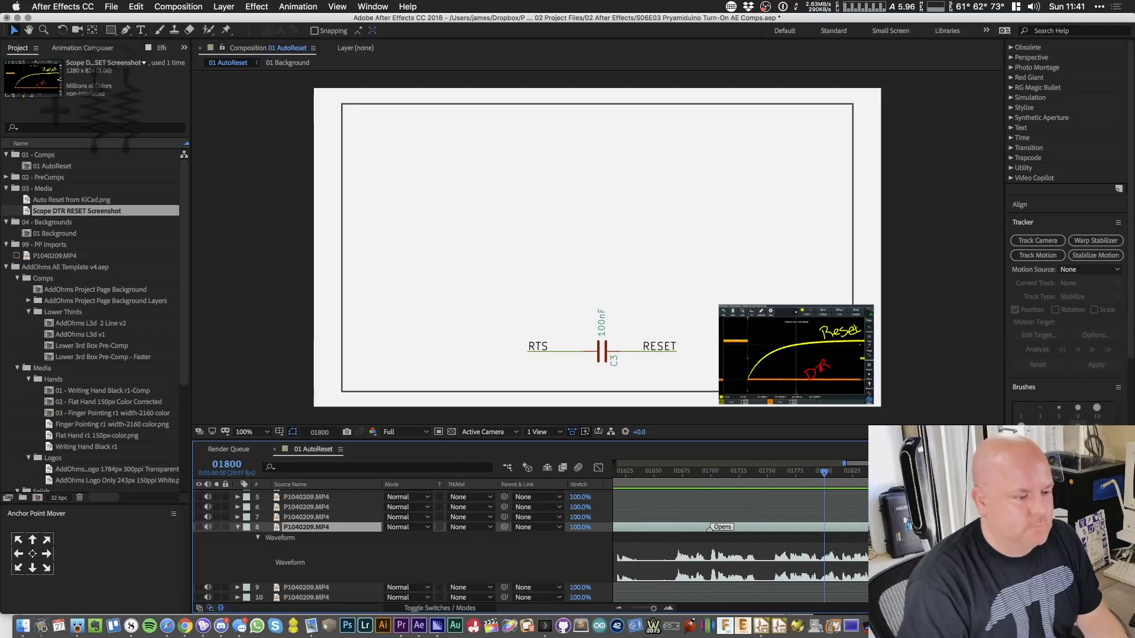
pyautogui.press('space')
pyautogui.press('space')
pyautogui.moveTo(790, 474); pyautogui.dragTo(786, 475)
pyautogui.press('KP_Multiply')
pyautogui.doubleClick(786, 529)
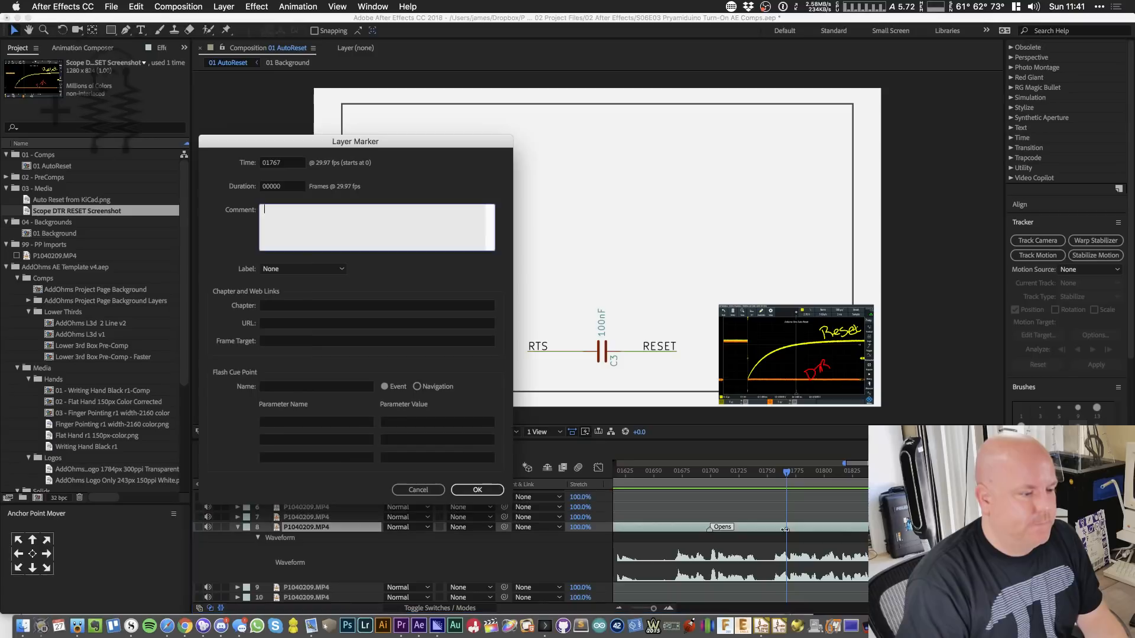
pyautogui.write('USB-Seria')
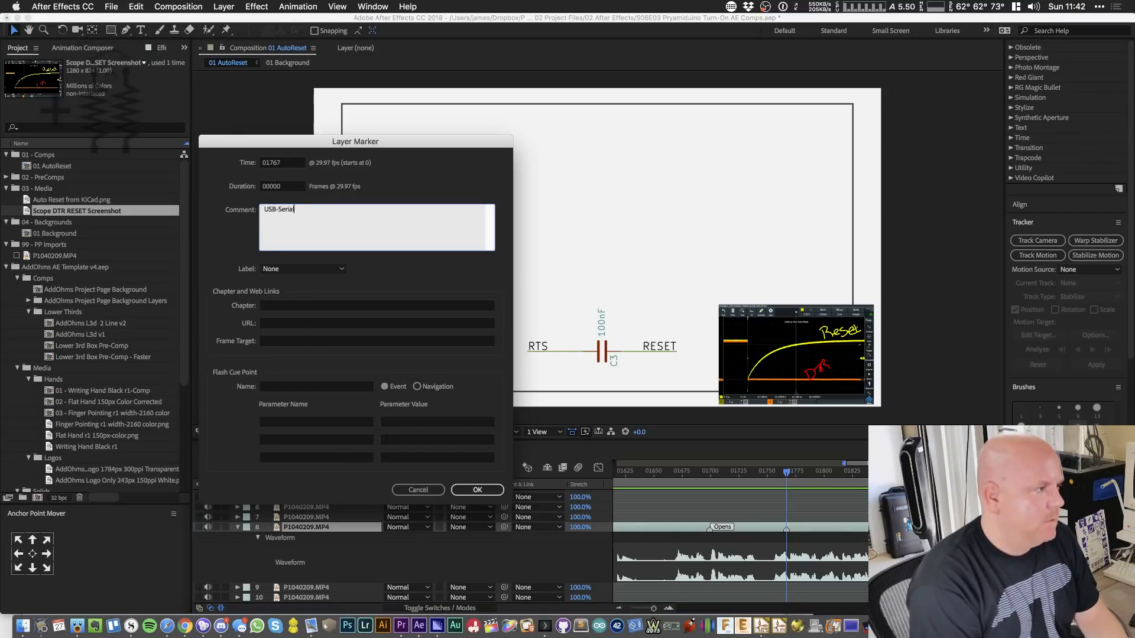
pyautogui.write('l')
pyautogui.click(477, 490)
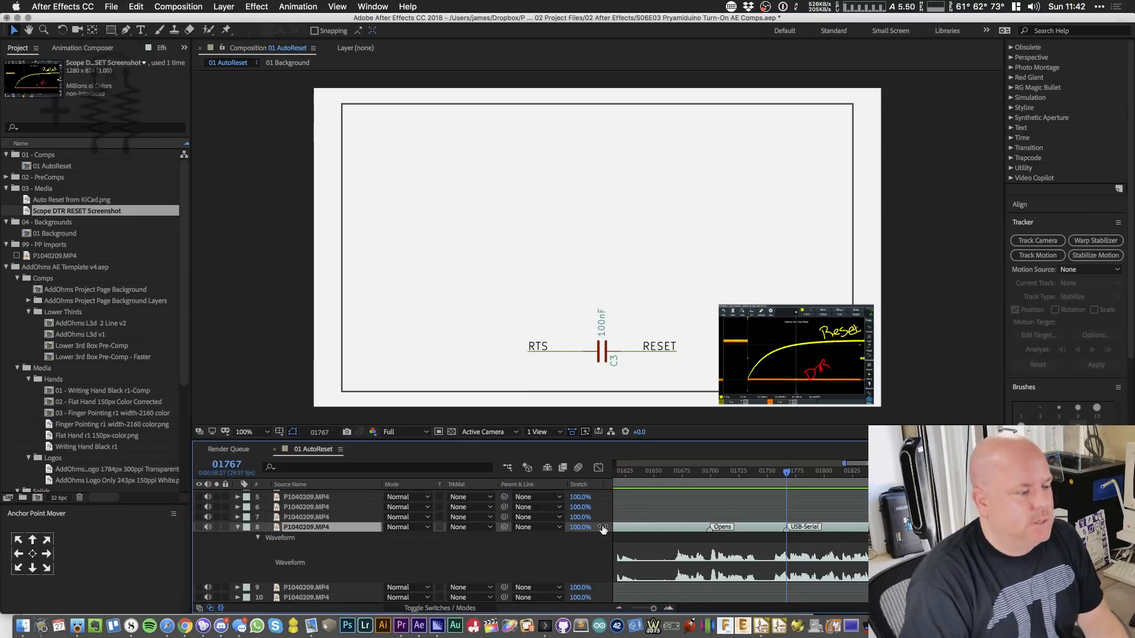
# - Switch to Premiere Pro and play the Reset VO-AE-1080p sequence up to 00:00:57:29
pyautogui.press('super+Tab')
pyautogui.press('super+Tab')
pyautogui.press('super+Tab')
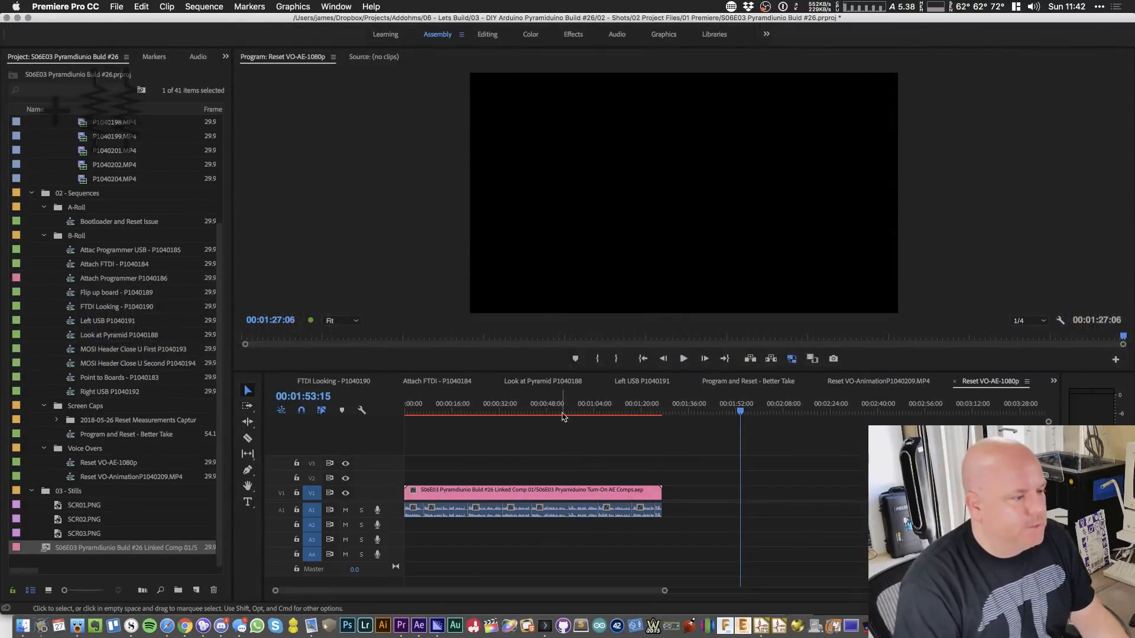
pyautogui.moveTo(547, 412)
pyautogui.mouseDown()
pyautogui.moveTo(537, 413)
pyautogui.moveTo(566, 416)
pyautogui.mouseUp()
pyautogui.press('space')
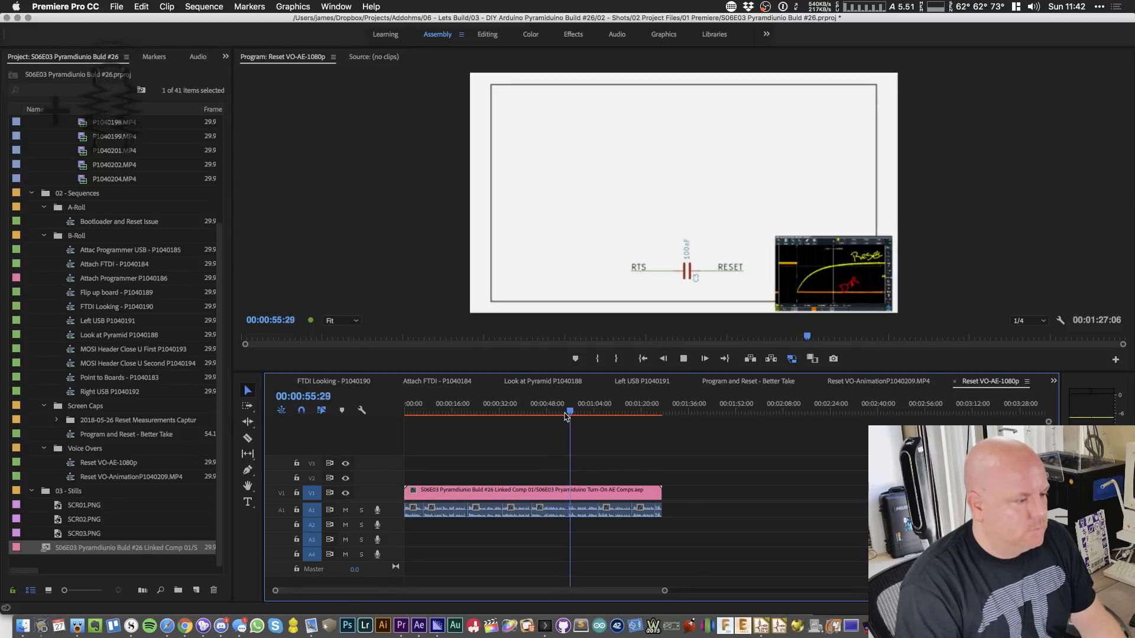
pyautogui.press('space')
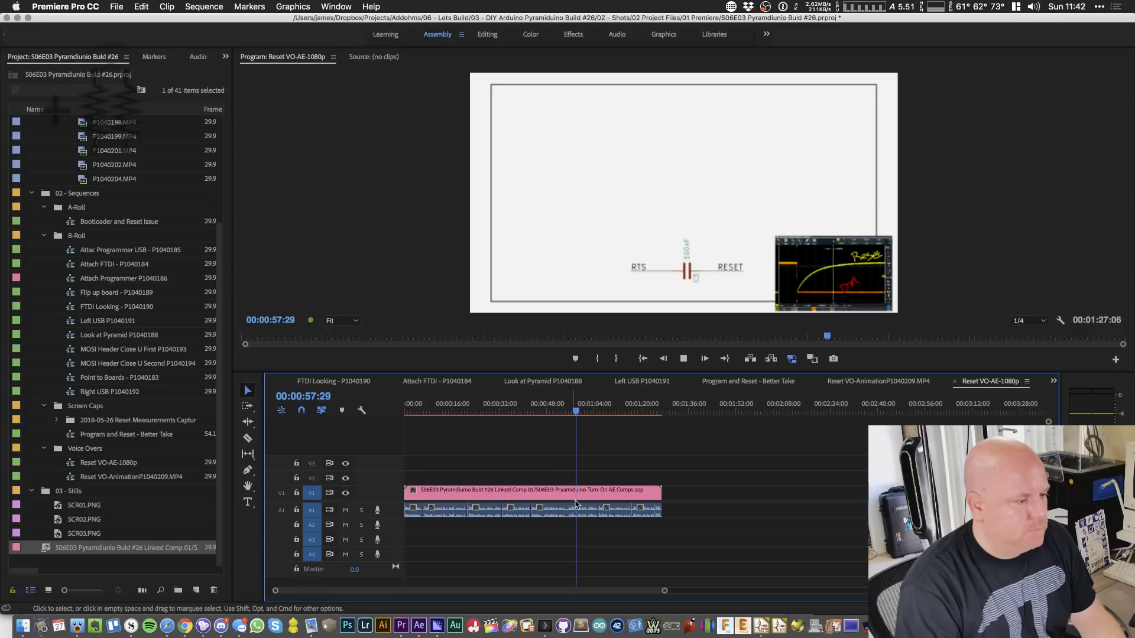
# - Add a red marker named "re-record" to the audio clip under the playhead
pyautogui.click(585, 507)
pyautogui.press('m')
pyautogui.press('m')
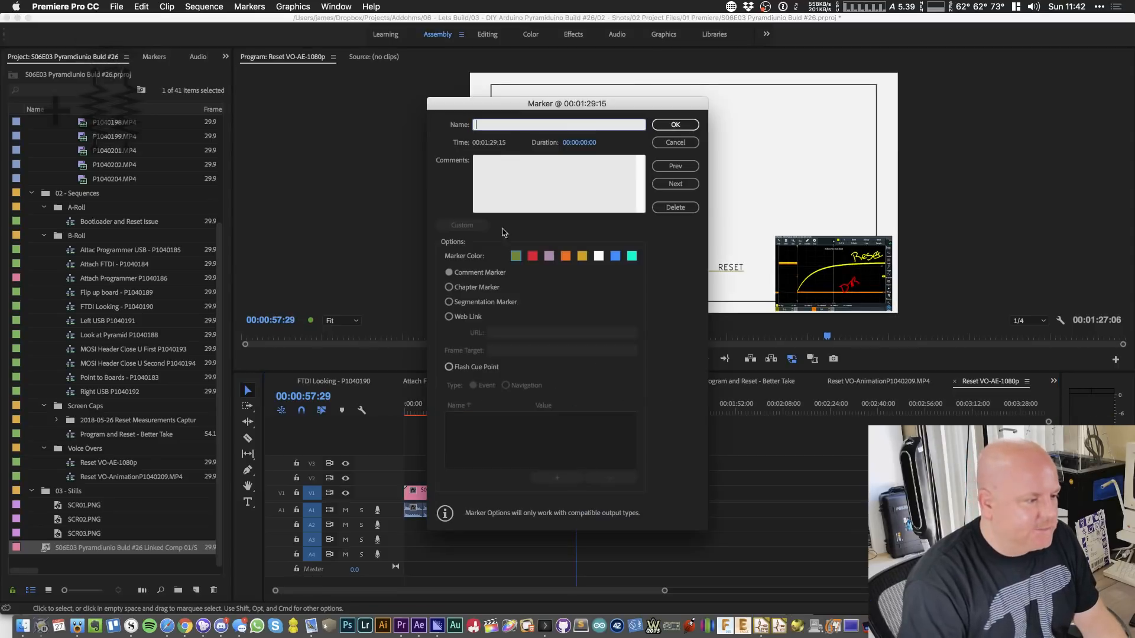
pyautogui.click(534, 258)
pyautogui.click(501, 124)
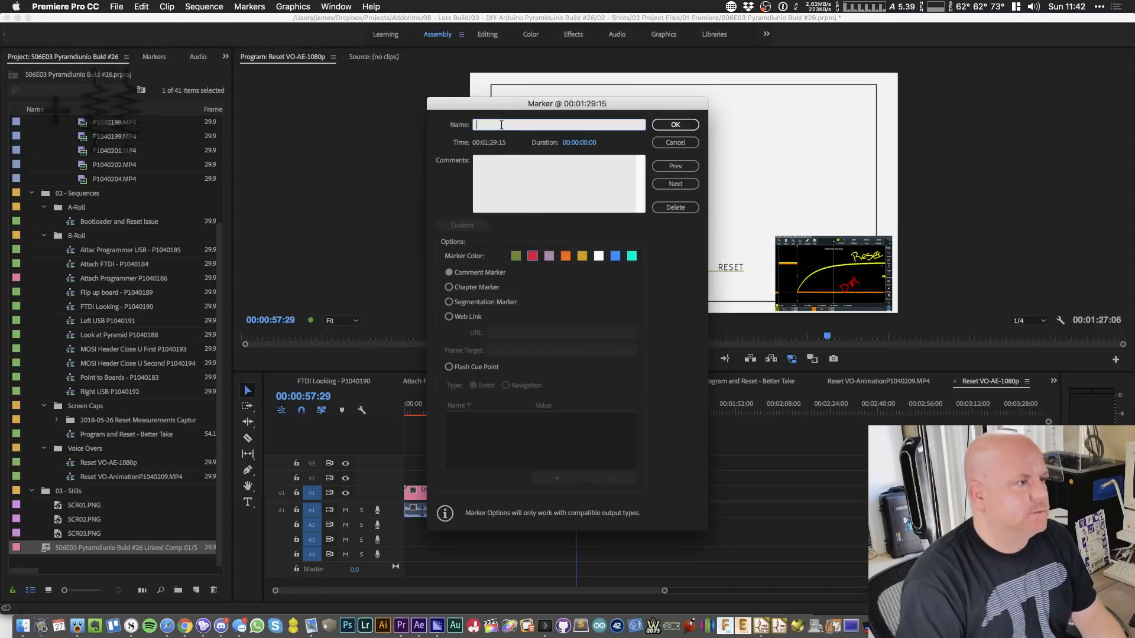
pyautogui.write('re-er')
pyautogui.press('BackSpace')
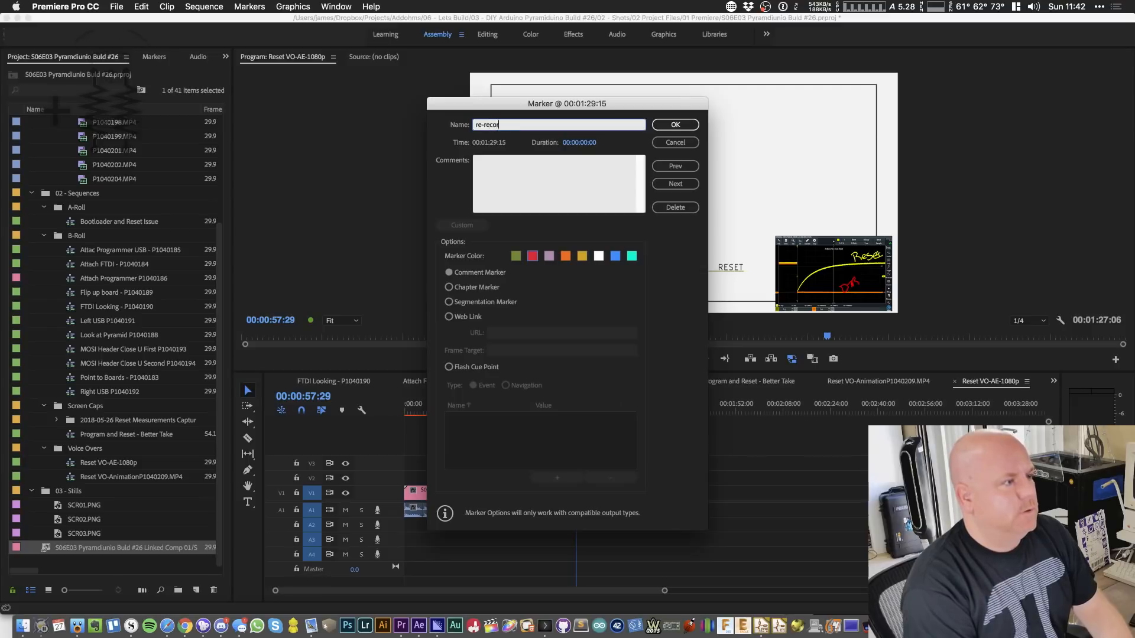
pyautogui.click(673, 128)
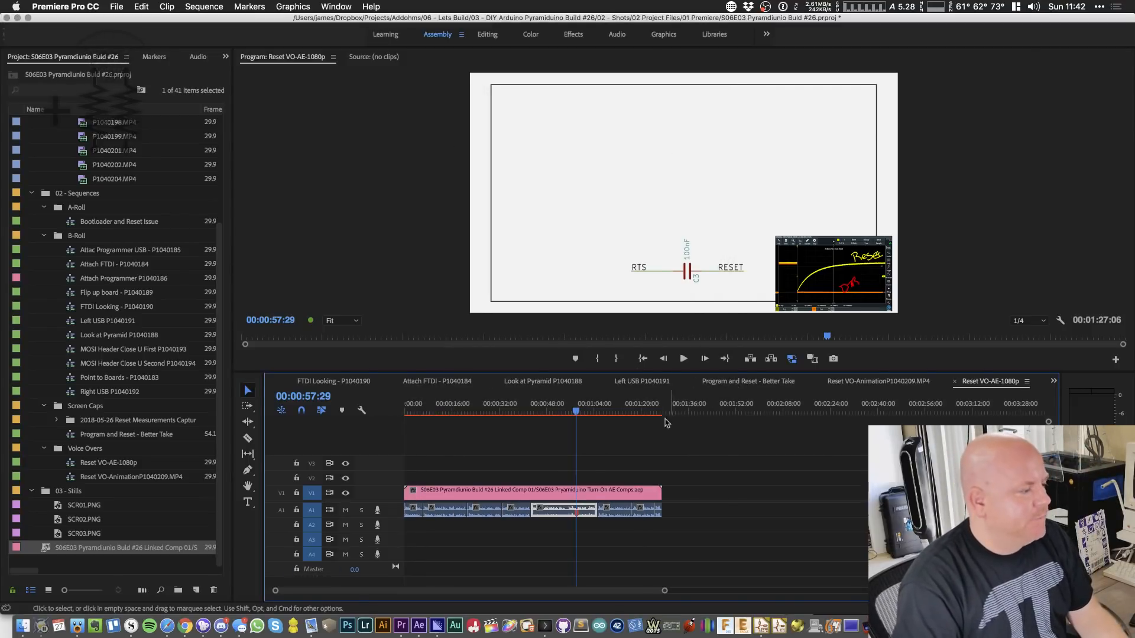
# - Return to the After Effects composition and bring OBS to the foreground
pyautogui.press('super+Tab')
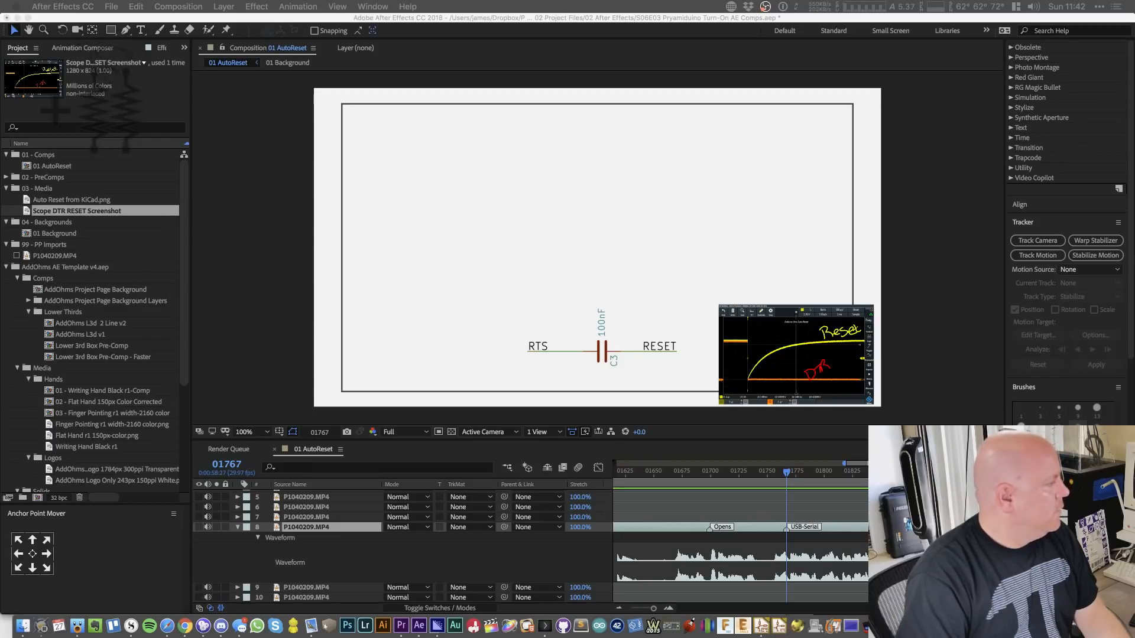
pyautogui.press('super+Tab')
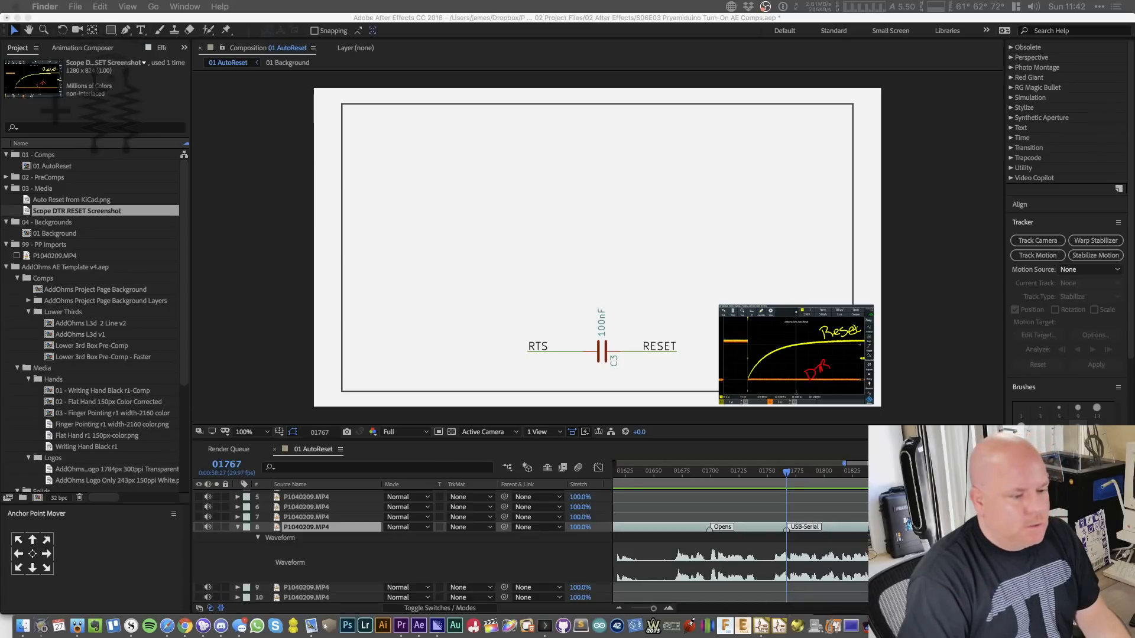
pyautogui.click(905, 625)
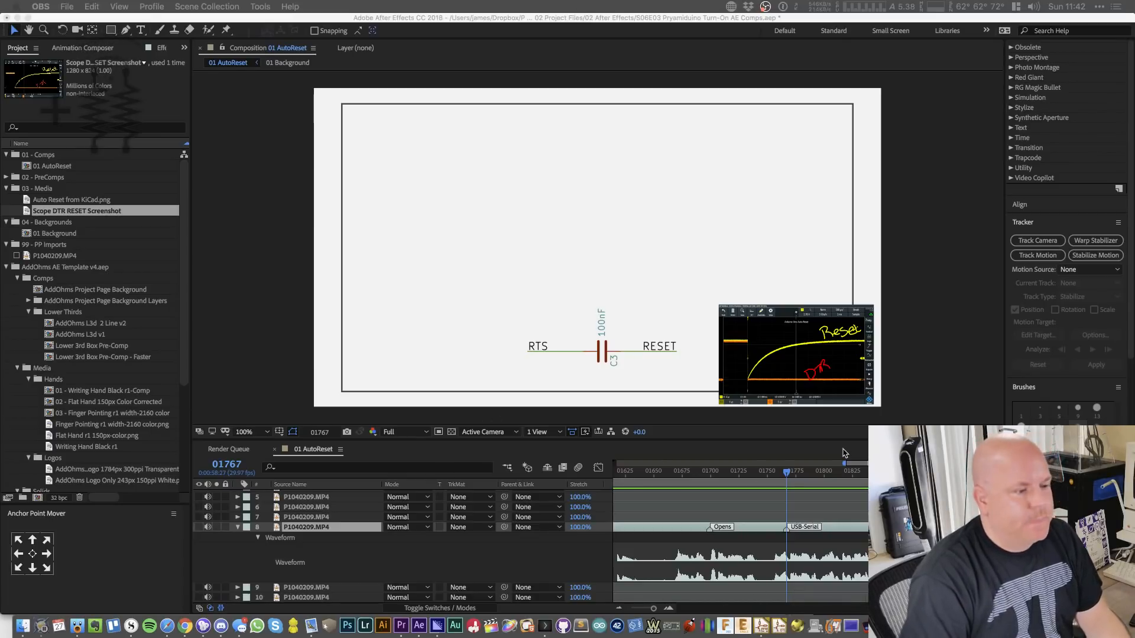
# - Listen to the narration after the "USB-Serial" marker and add a layer marker at frame 1799 commented "asserts"
pyautogui.click(782, 475)
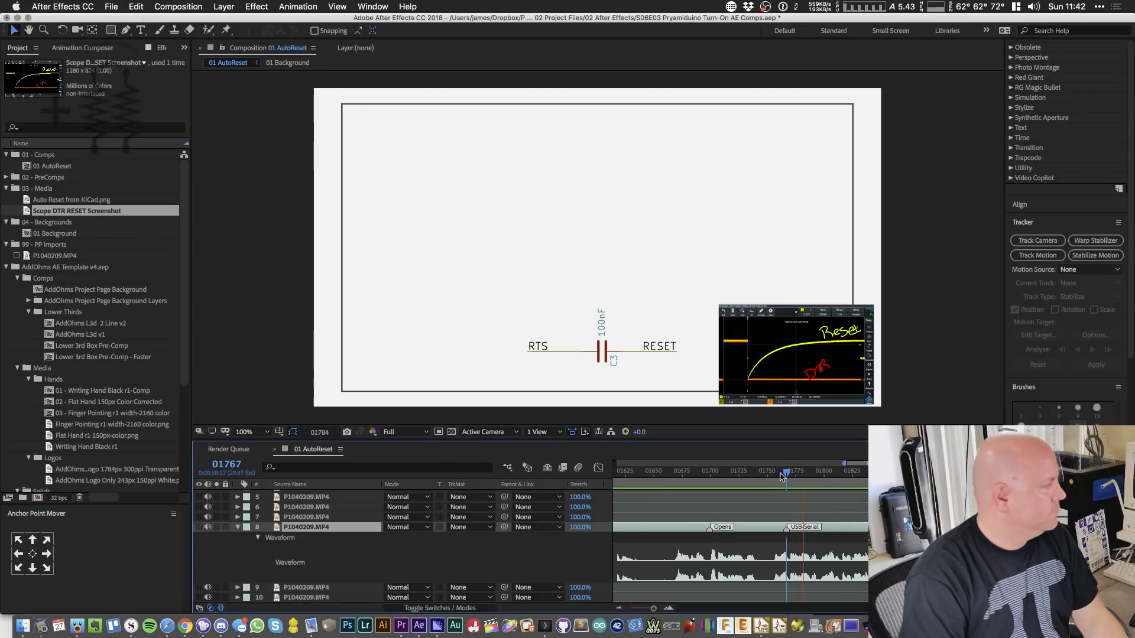
pyautogui.press('space')
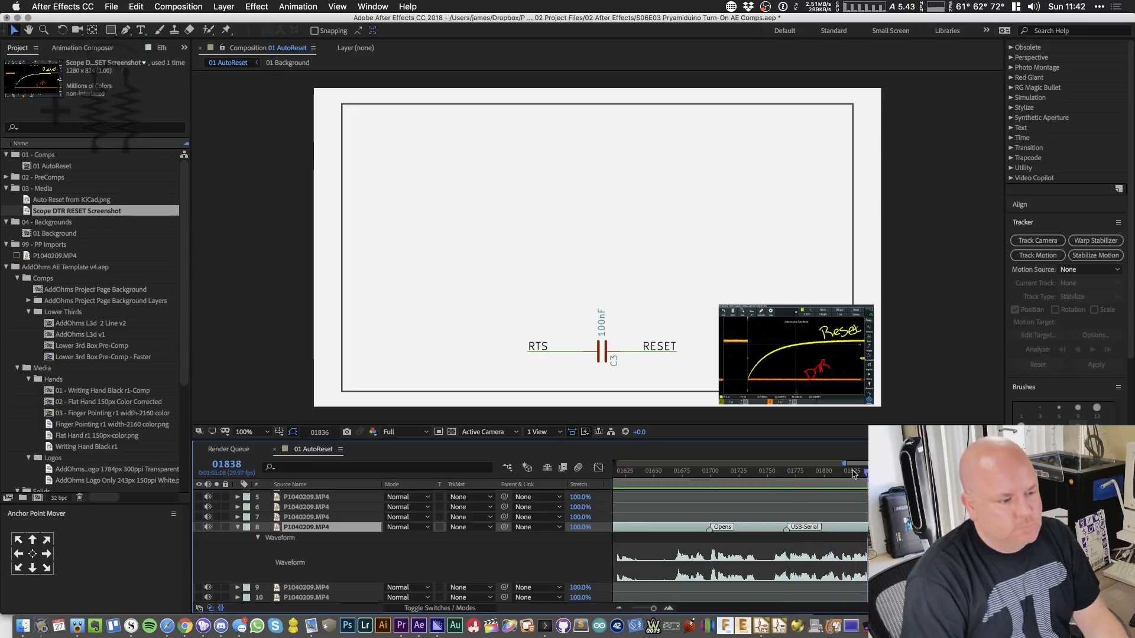
pyautogui.click(818, 476)
pyautogui.moveTo(819, 480)
pyautogui.mouseDown()
pyautogui.moveTo(834, 479)
pyautogui.moveTo(823, 482)
pyautogui.mouseUp()
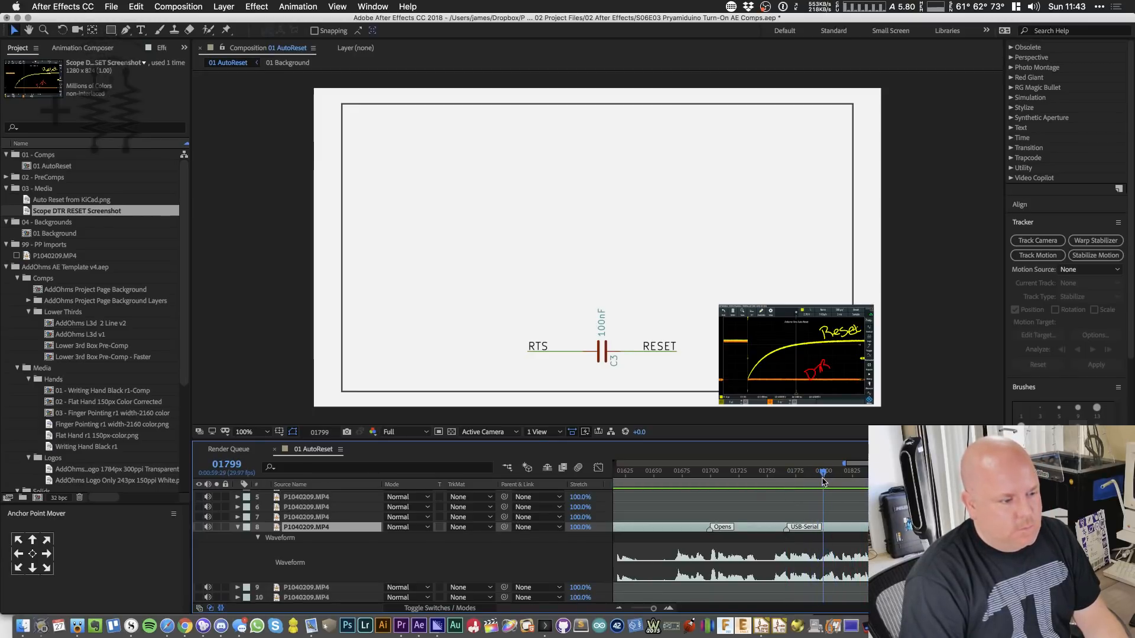
pyautogui.doubleClick(824, 528)
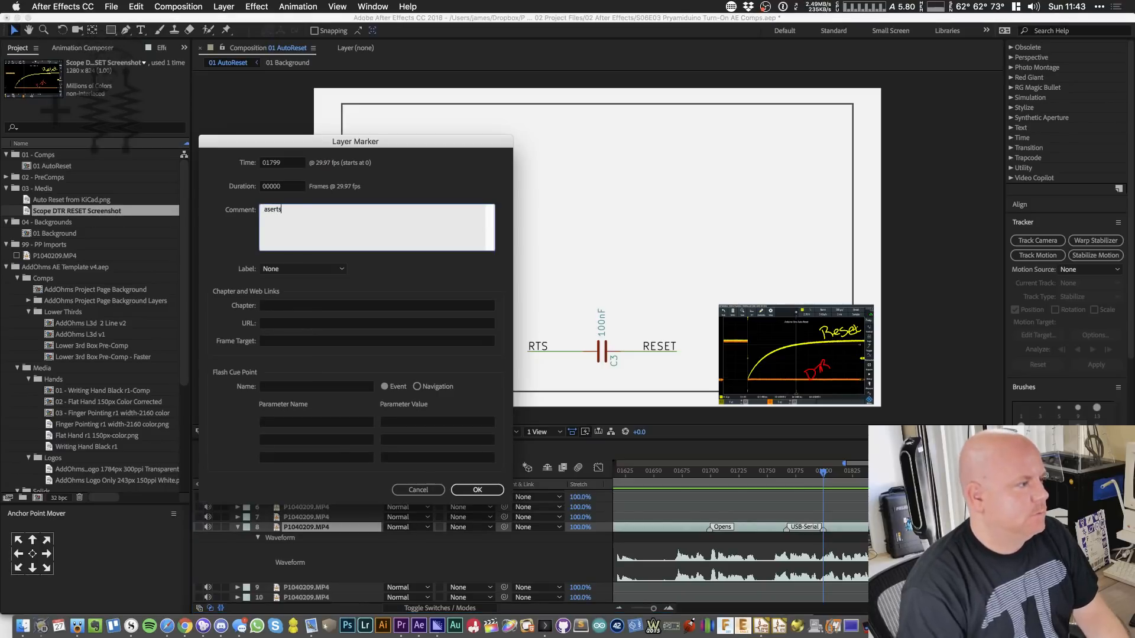
pyautogui.click(268, 211)
pyautogui.write('s')
pyautogui.click(478, 489)
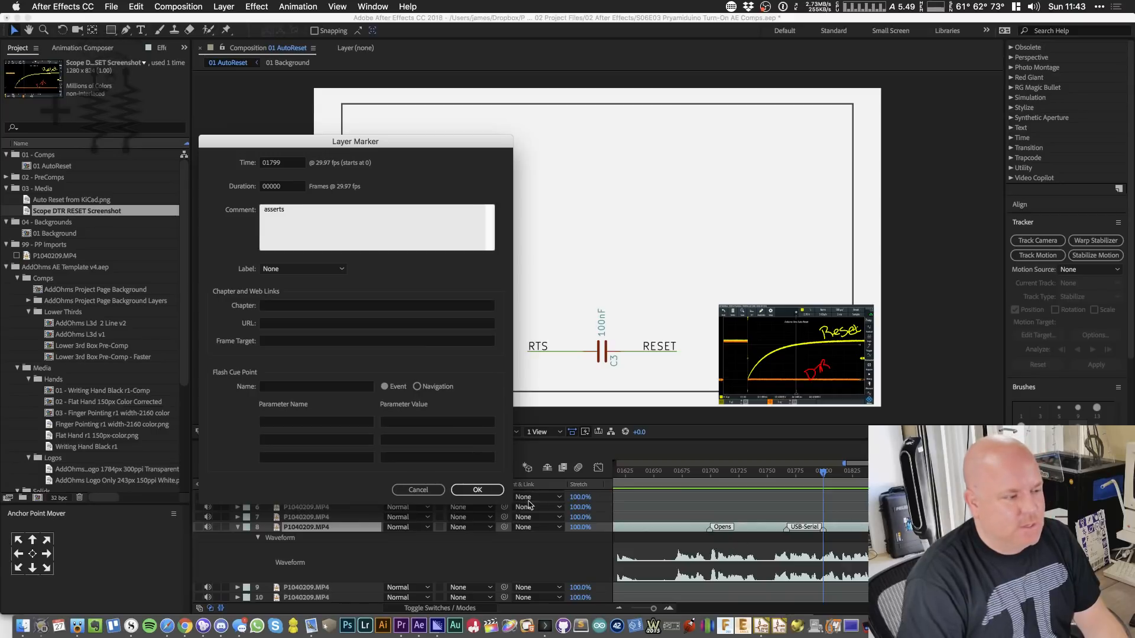
pyautogui.click(477, 489)
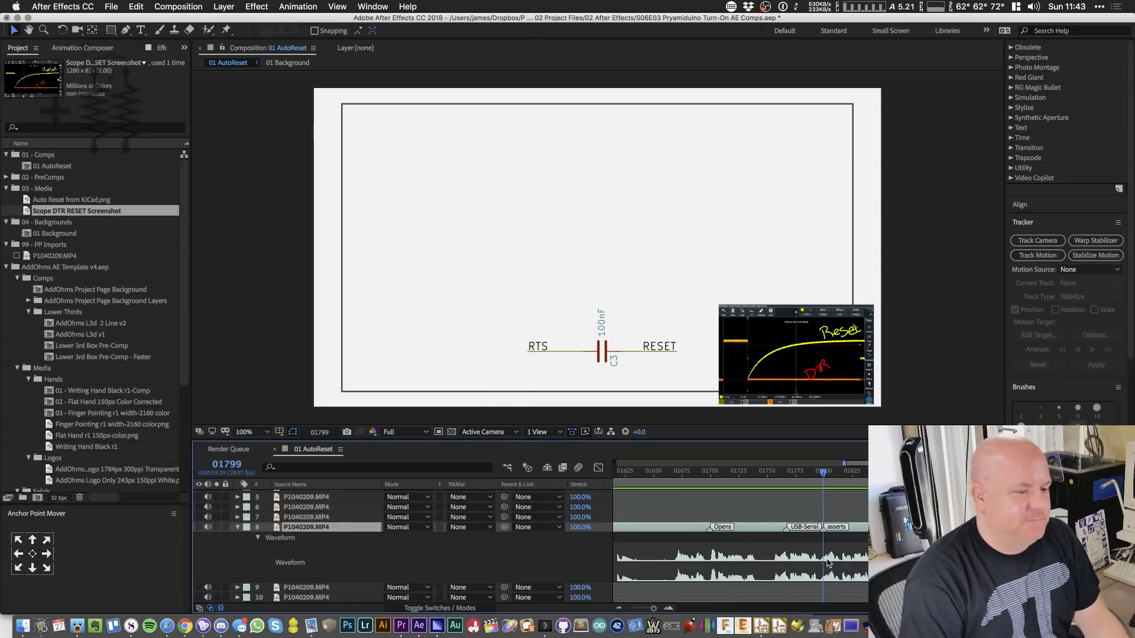
# - Play the narration on and extend the "asserts" marker's comment to "asserts dtr", returning to the 01 AutoReset composition view
pyautogui.press('space')
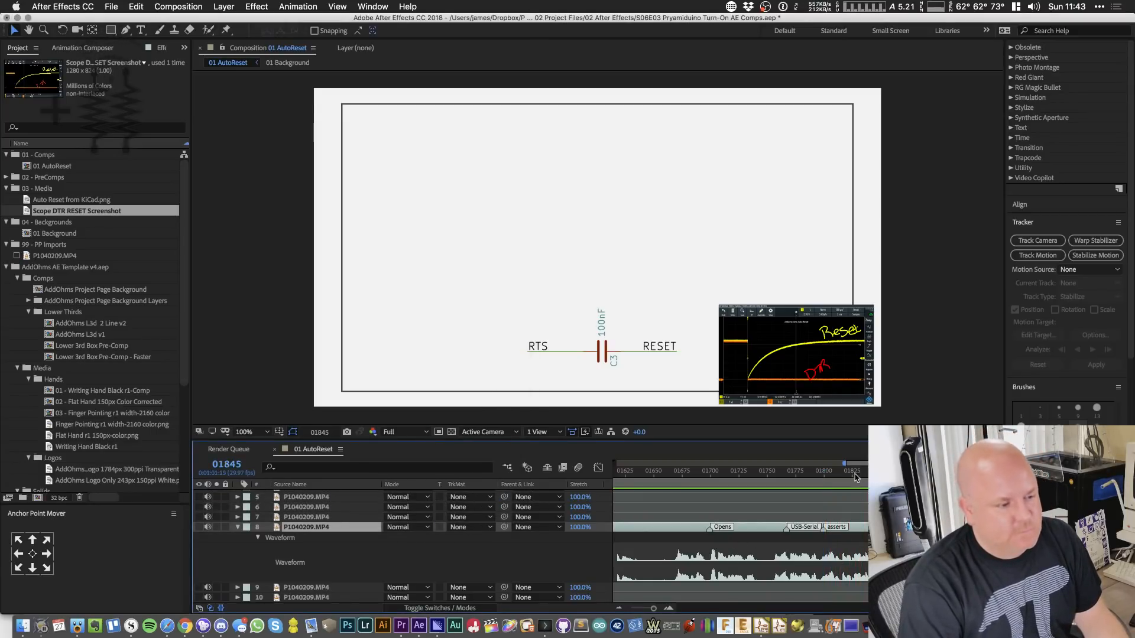
pyautogui.doubleClick(838, 528)
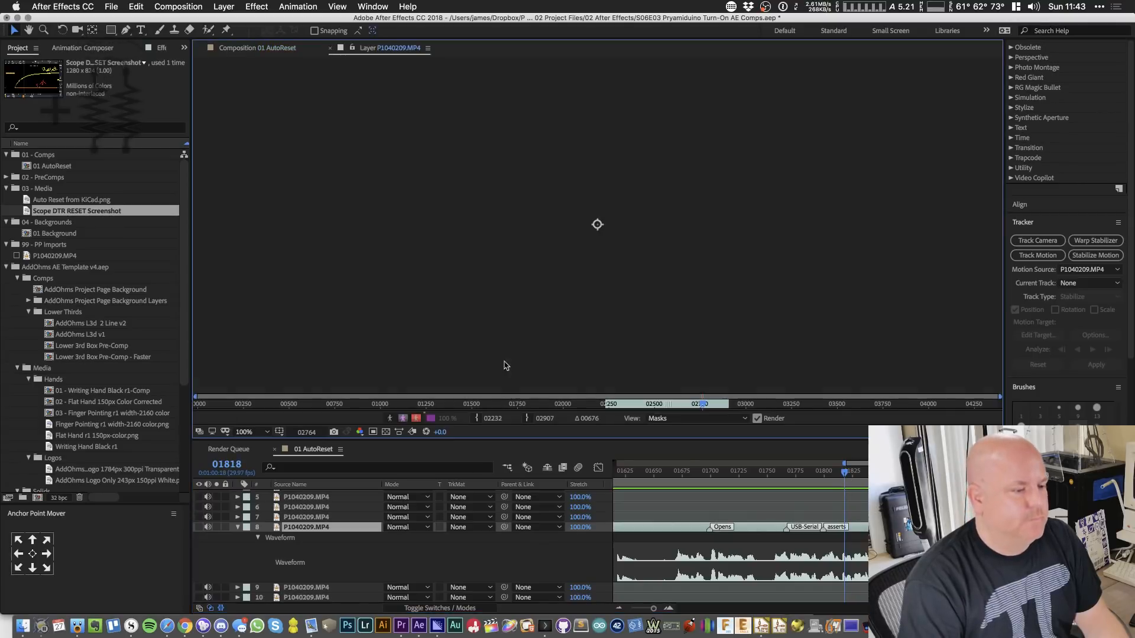
pyautogui.doubleClick(825, 527)
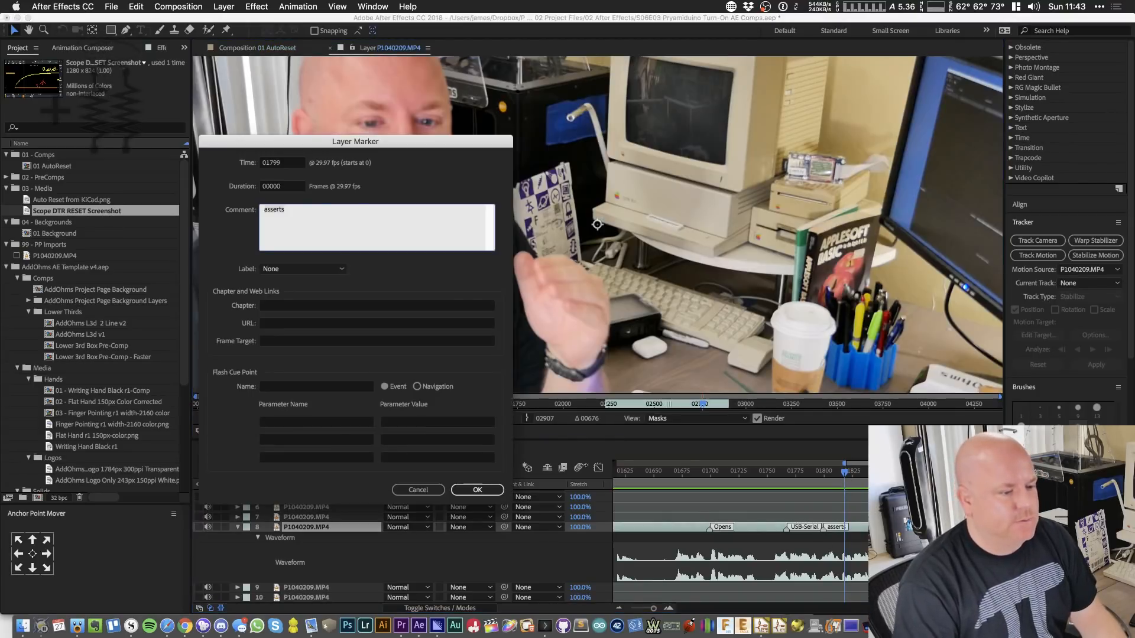
pyautogui.click(478, 490)
pyautogui.click(330, 48)
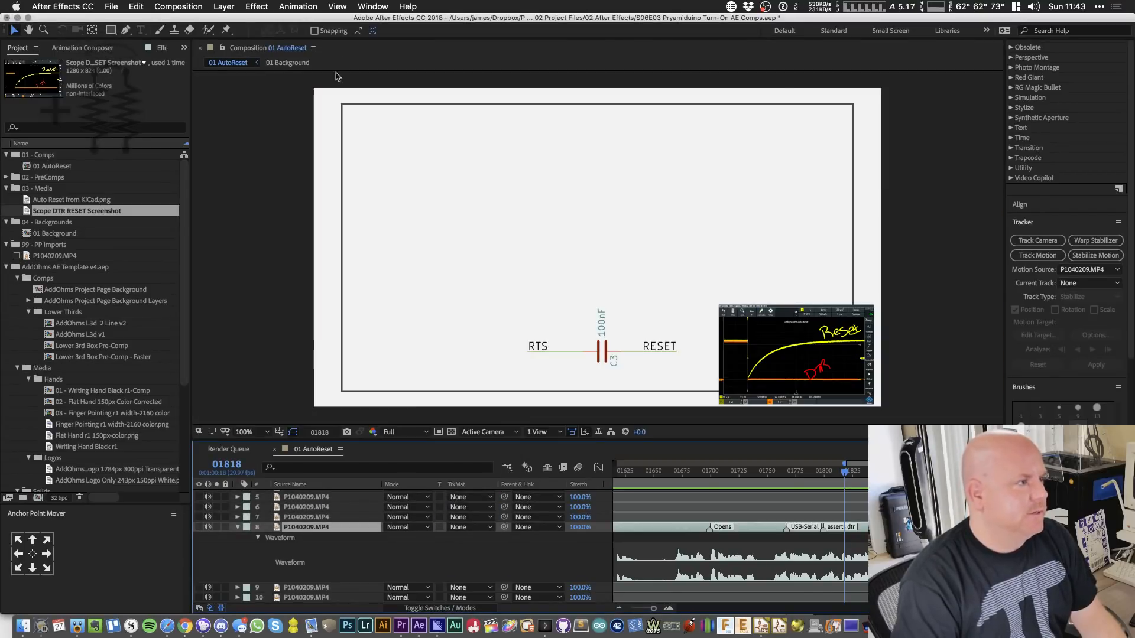
# - Listen to the following narration and add a layer marker at frame 1891 commented "one side" on layer 8
pyautogui.hscroll(5, 810, 492)
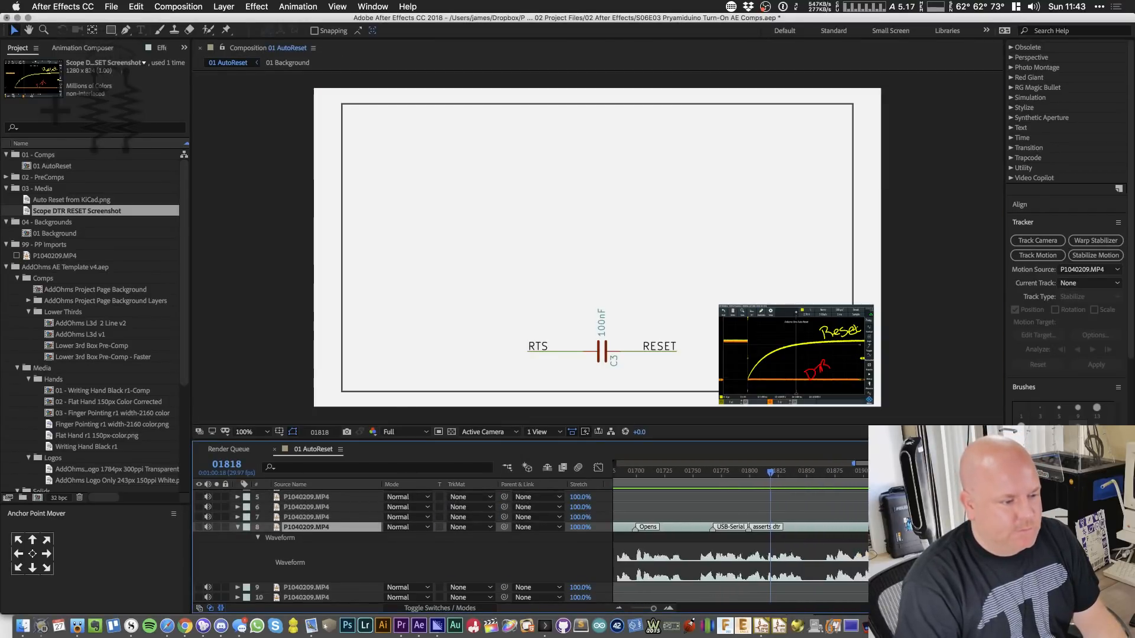
pyautogui.click(774, 474)
pyautogui.press('space')
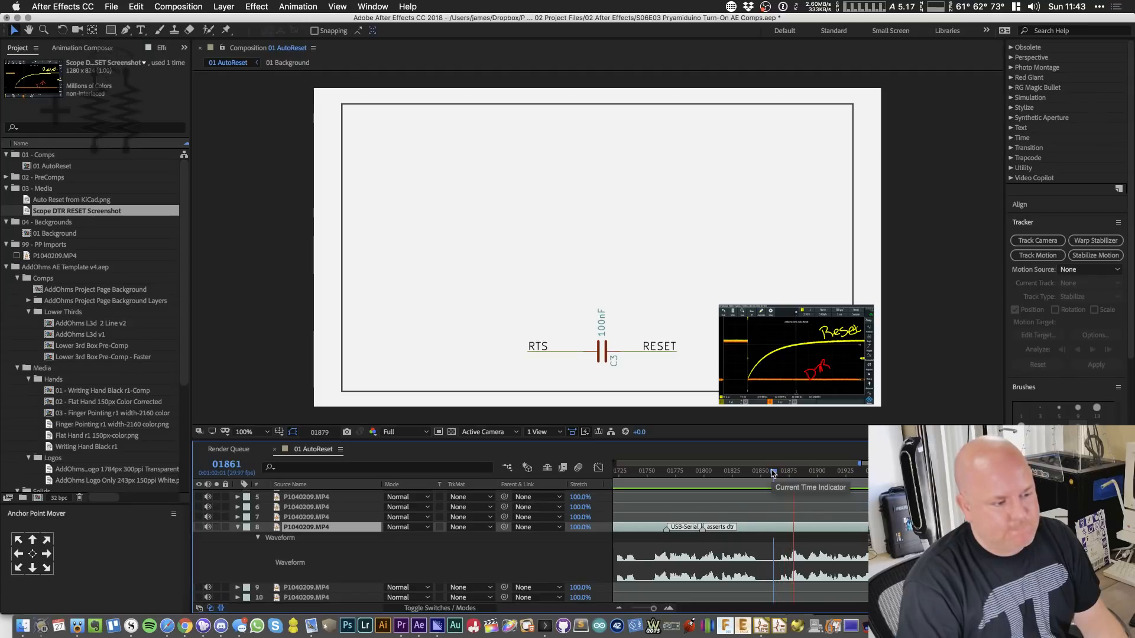
pyautogui.click(808, 476)
pyautogui.moveTo(809, 477); pyautogui.dragTo(807, 476)
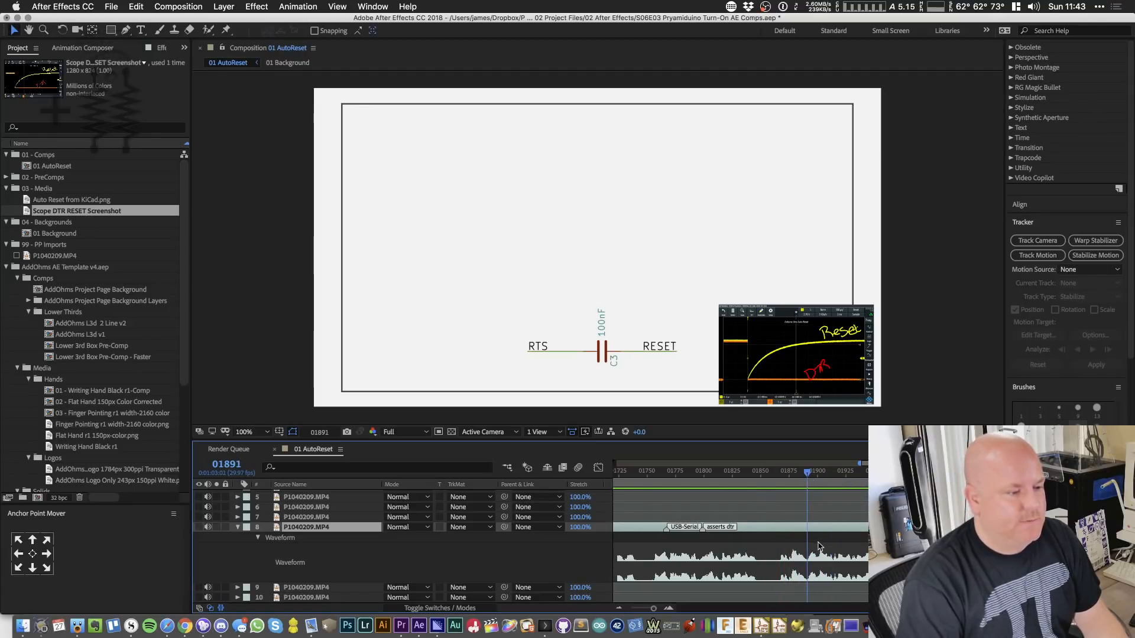
pyautogui.doubleClick(807, 531)
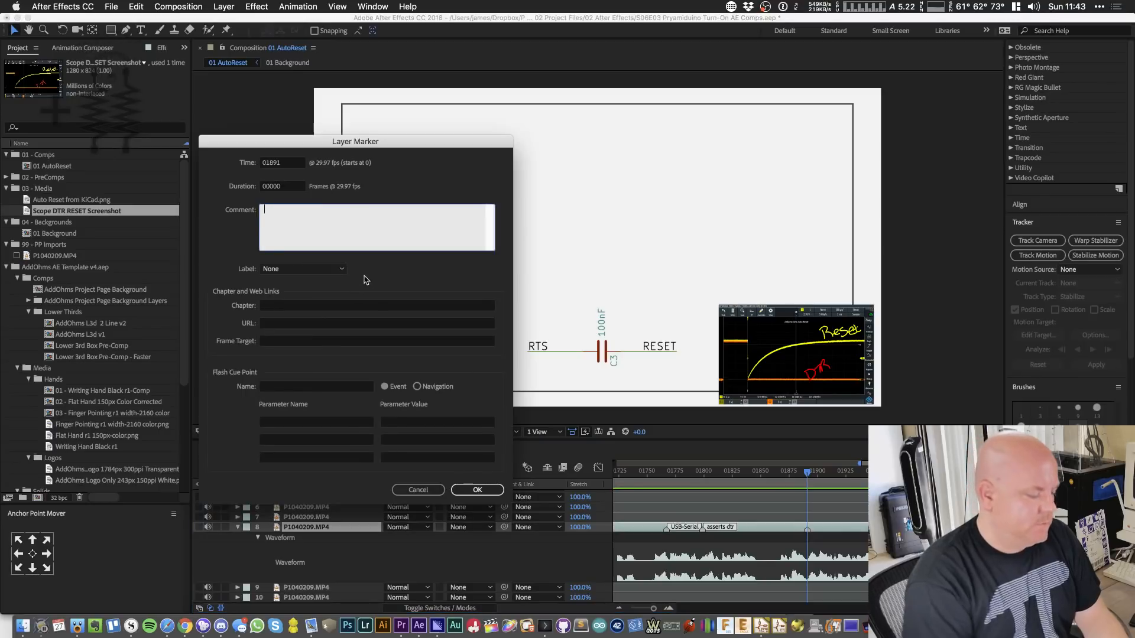
pyautogui.write('one side')
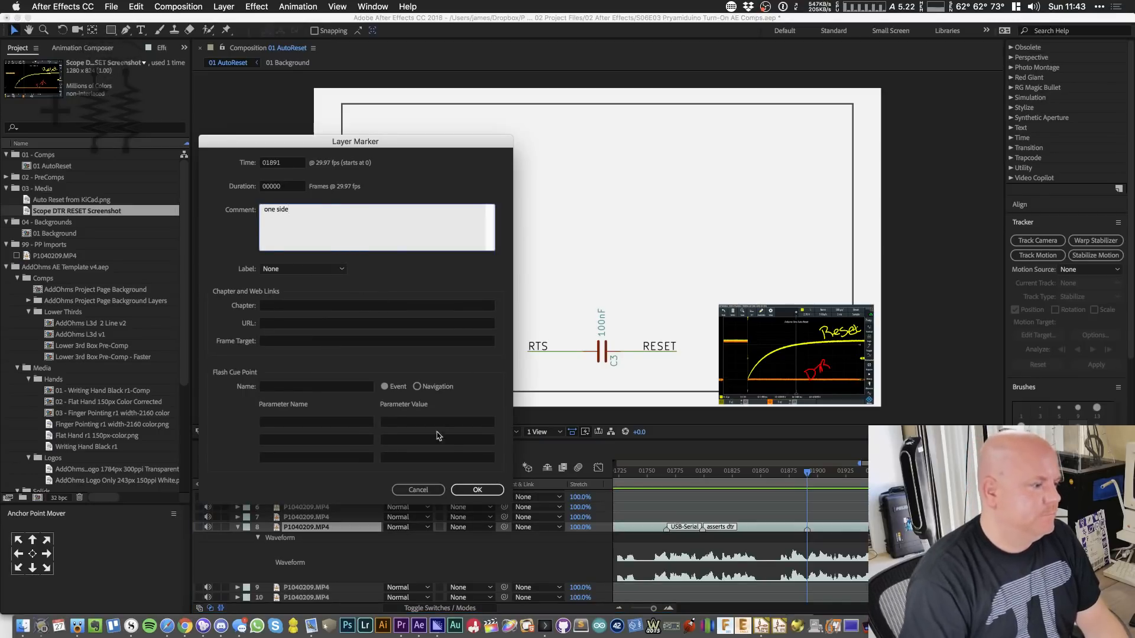
pyautogui.click(476, 490)
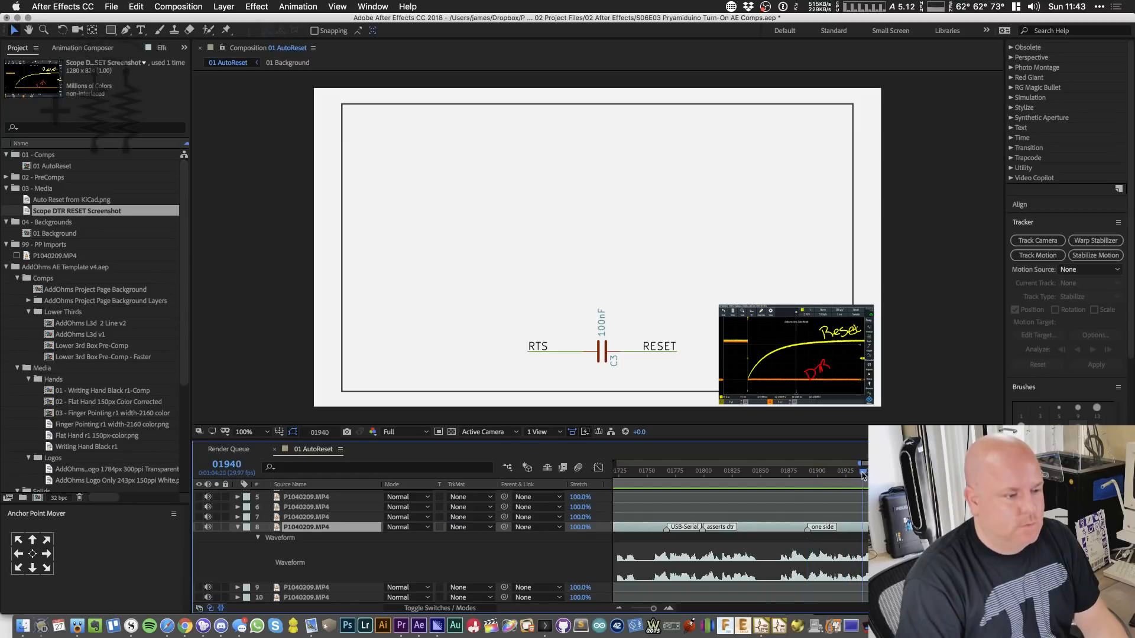
# - Extend the comment of the layer marker at frame 1891 to "one side goes low"
pyautogui.doubleClick(830, 528)
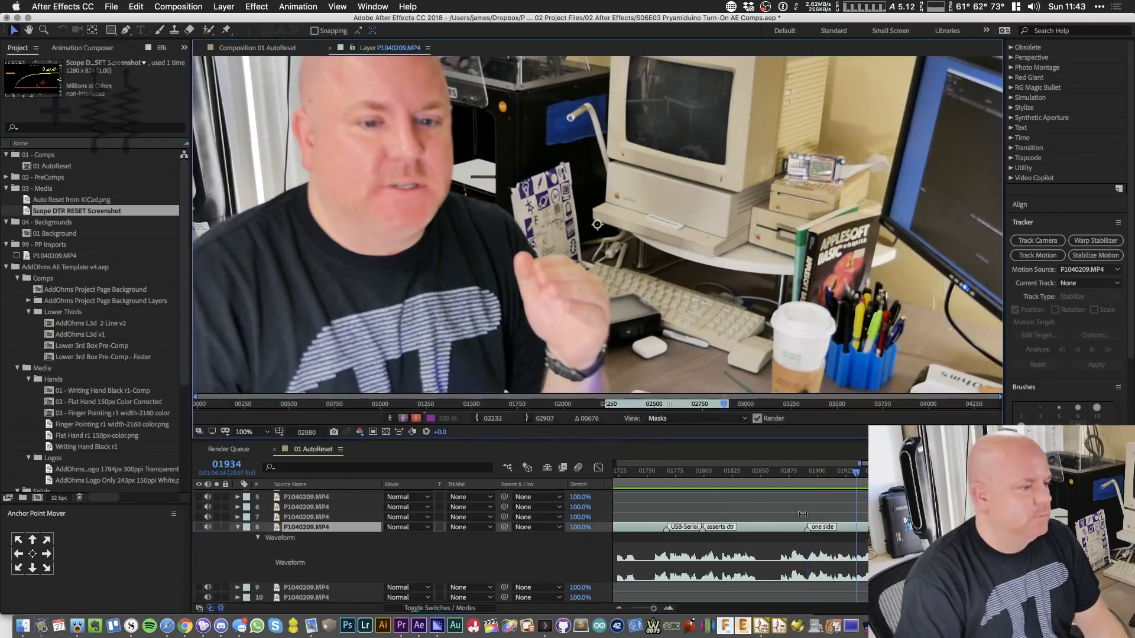
pyautogui.click(330, 48)
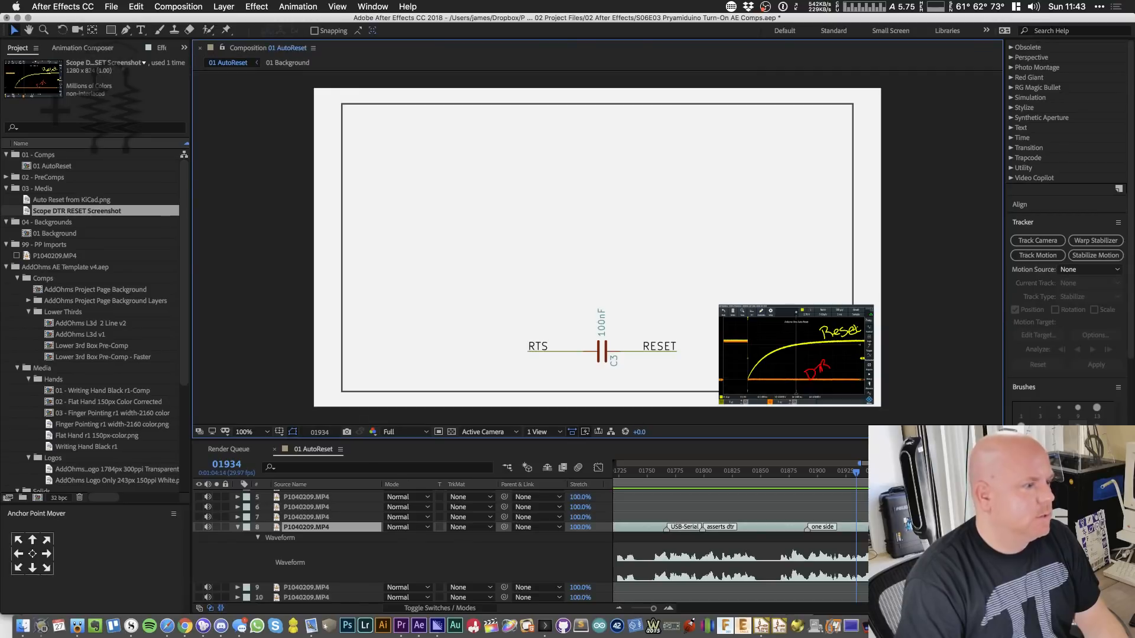
pyautogui.doubleClick(807, 530)
pyautogui.click(340, 223)
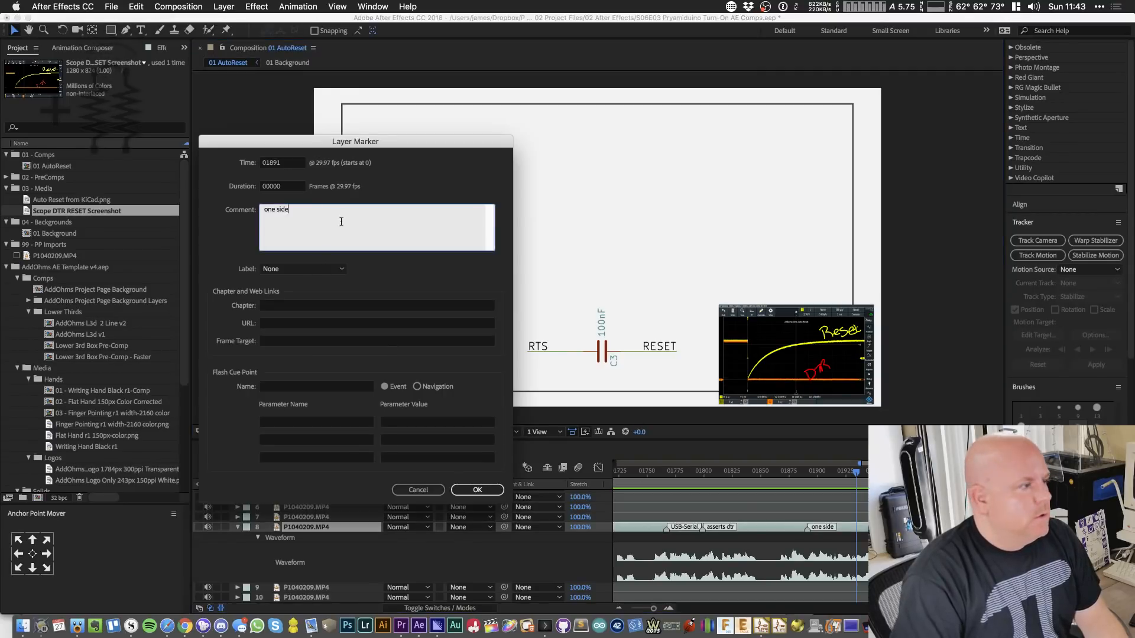
pyautogui.write('goes low')
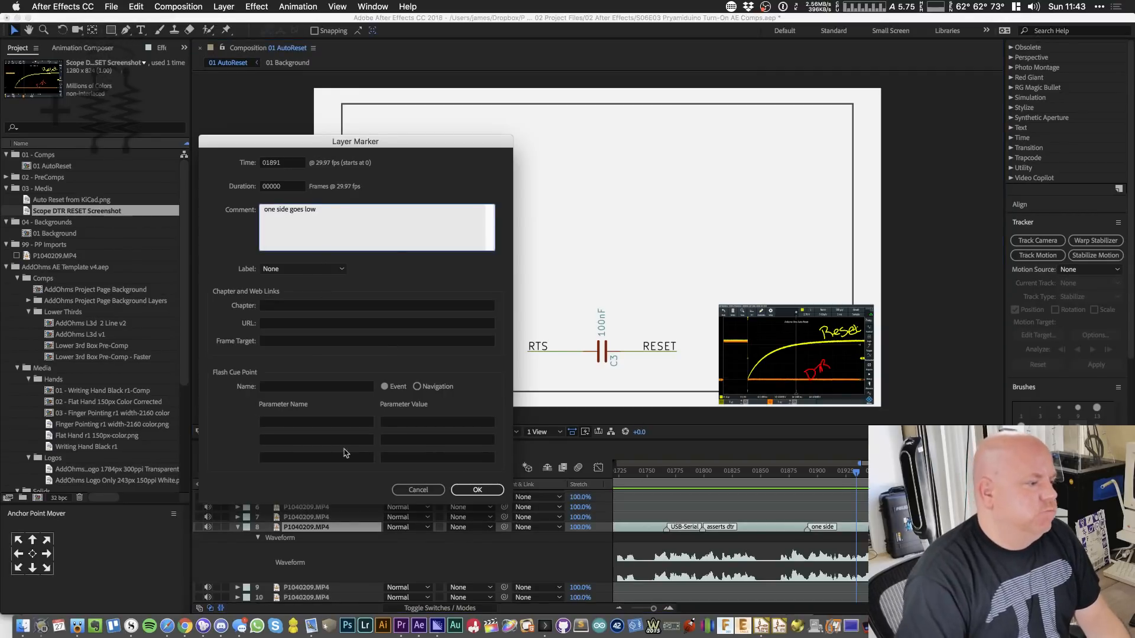
pyautogui.click(473, 490)
# - Collapse layer 8's properties and reveal the audio waveform of the P1040209.MP4 clip on layer 9
pyautogui.click(237, 528)
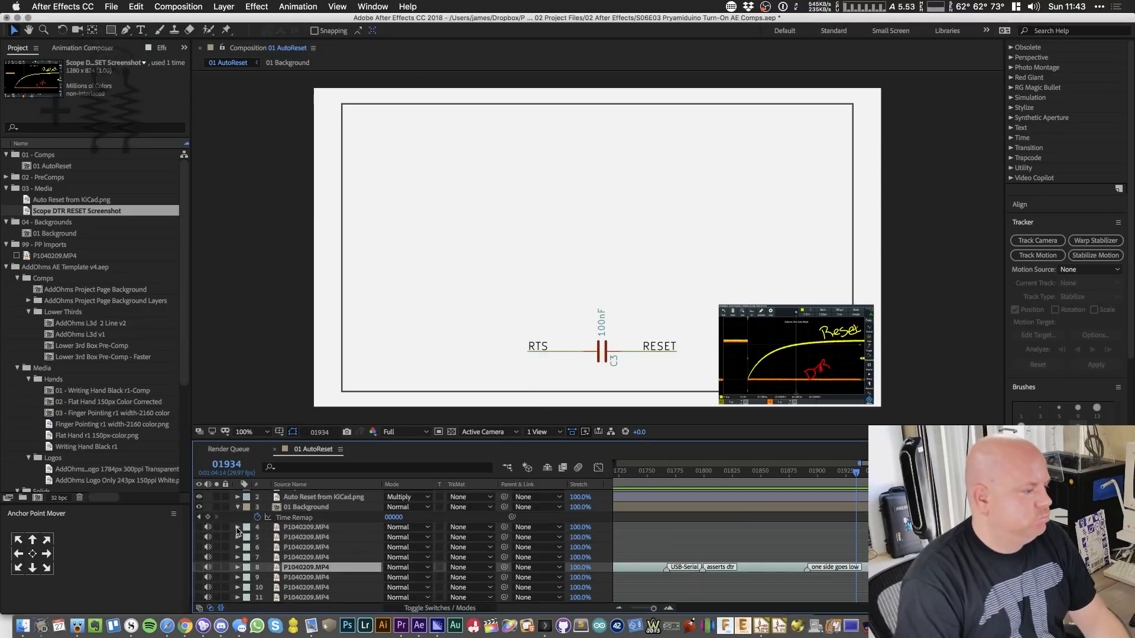
pyautogui.click(318, 578)
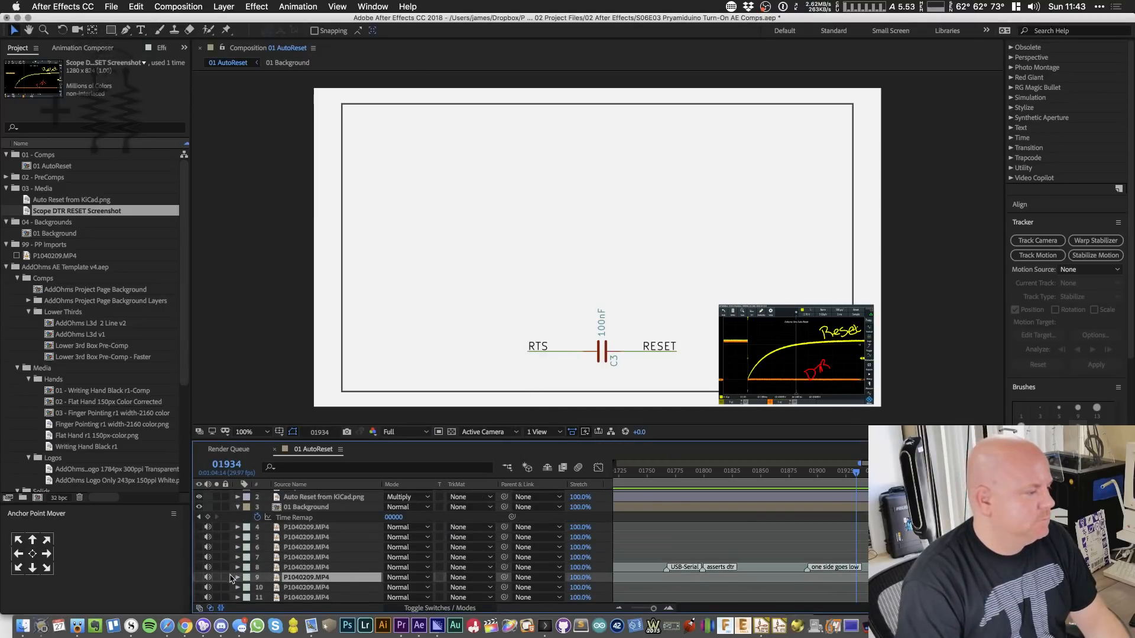
pyautogui.press('l')
pyautogui.press('l')
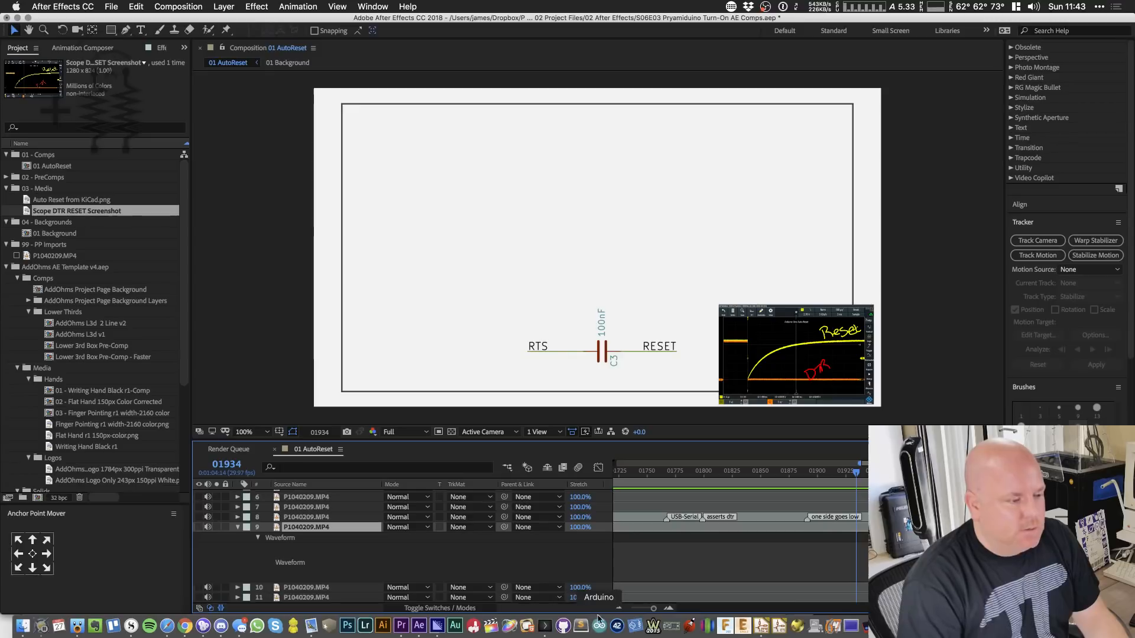
pyautogui.hscroll(5, 807, 556)
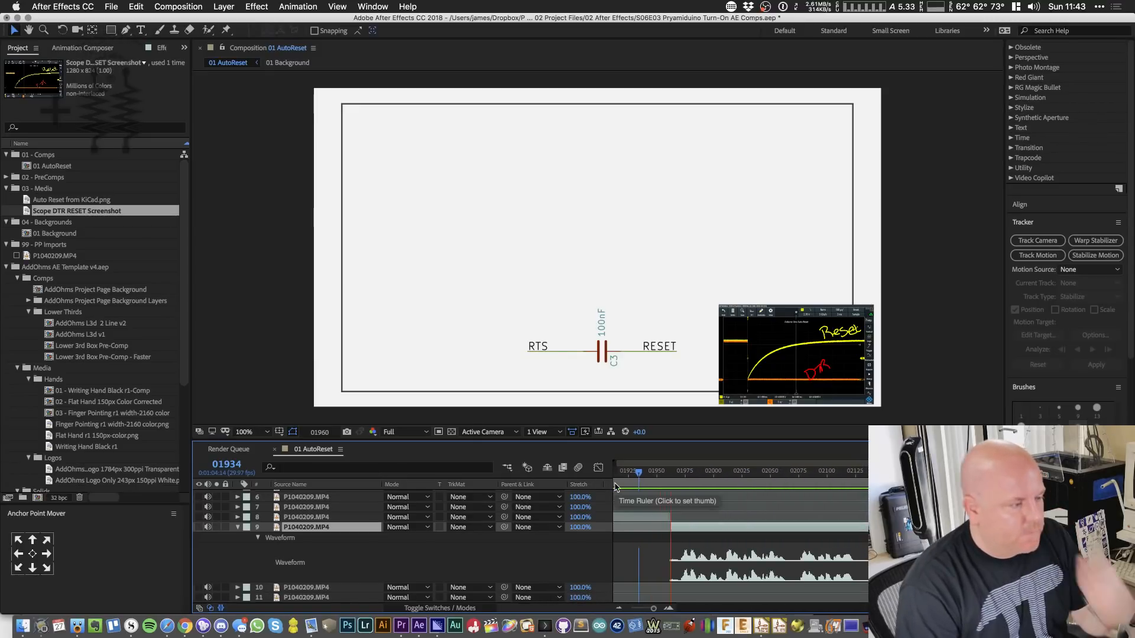
# - Hide the timeline's Switches, Parent & Link and Stretch columns and narrow the Project panel to give the timeline more width
pyautogui.click(468, 609)
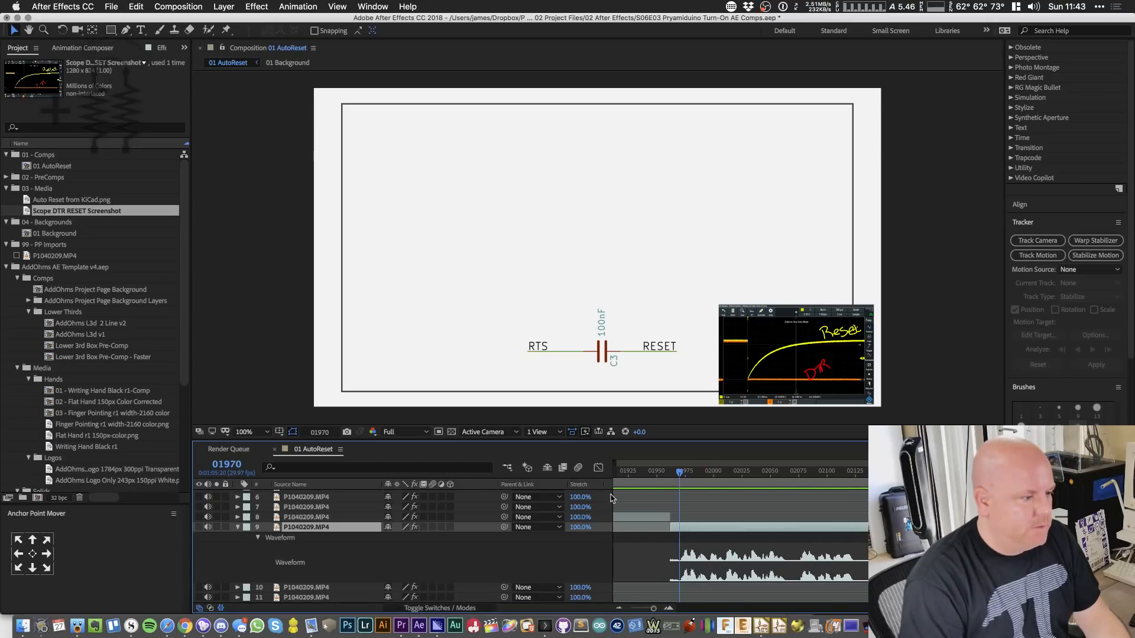
pyautogui.click(608, 498)
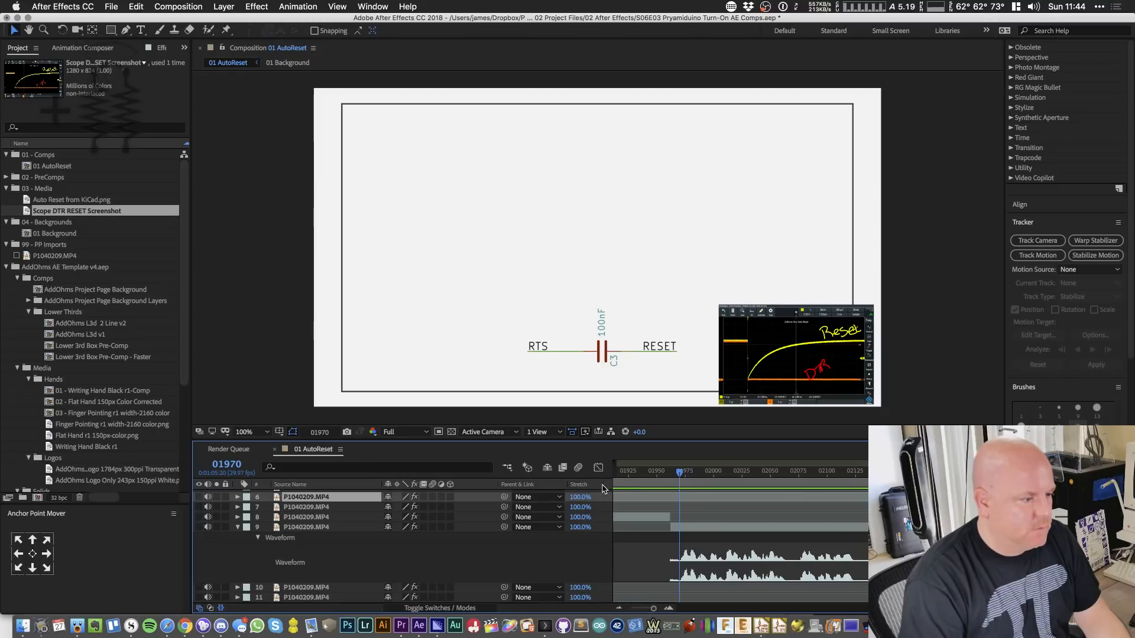
pyautogui.rightClick(518, 486)
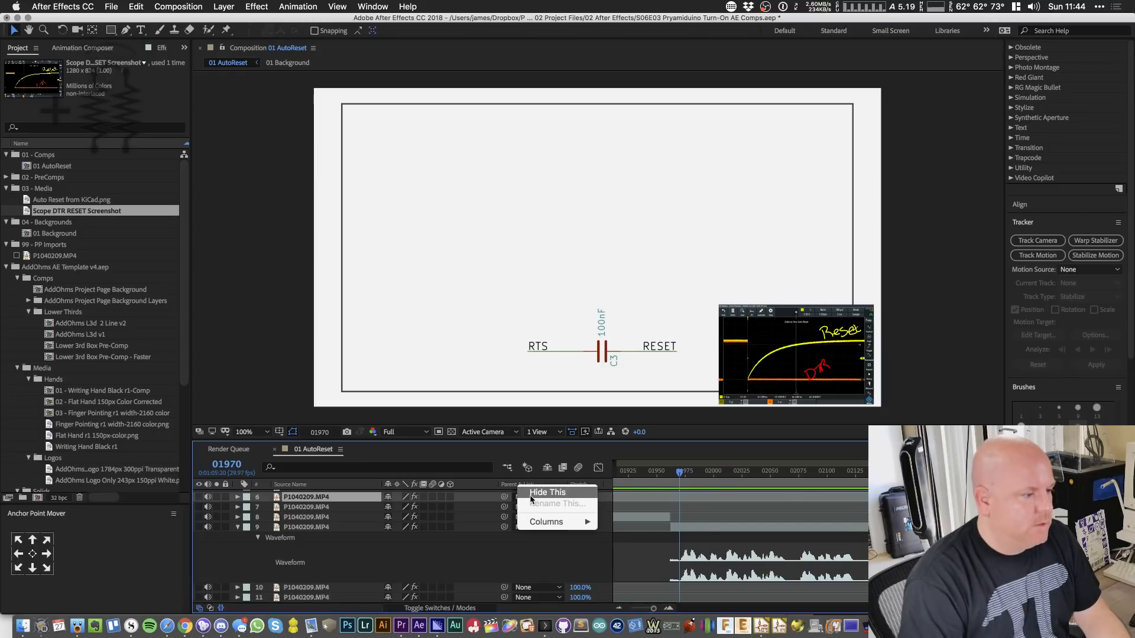
pyautogui.click(531, 499)
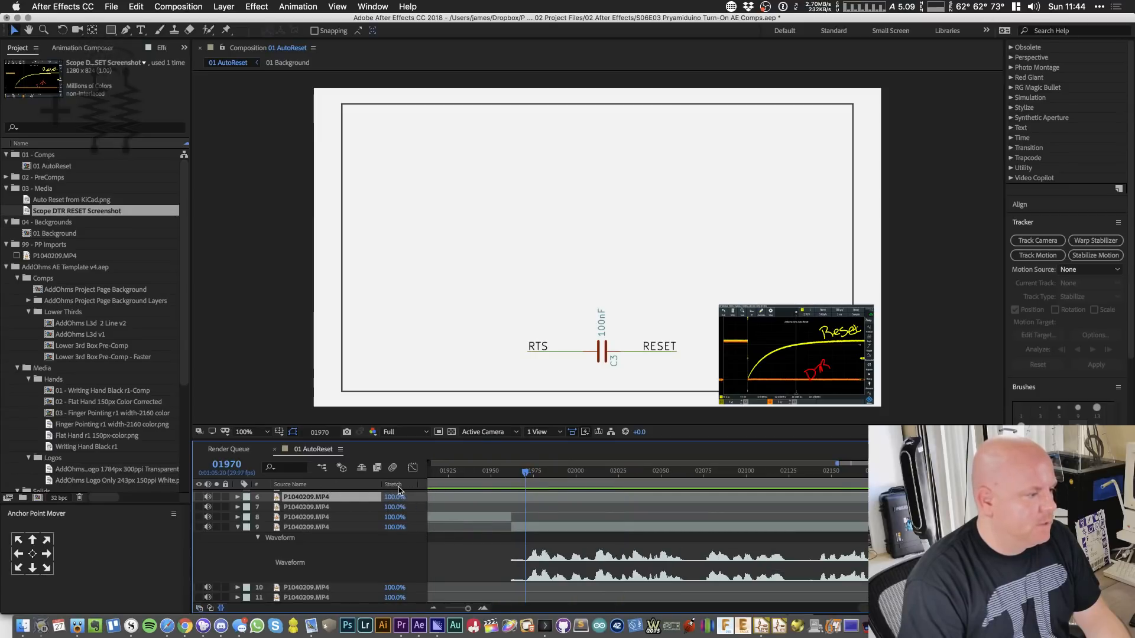
pyautogui.rightClick(399, 490)
pyautogui.click(413, 500)
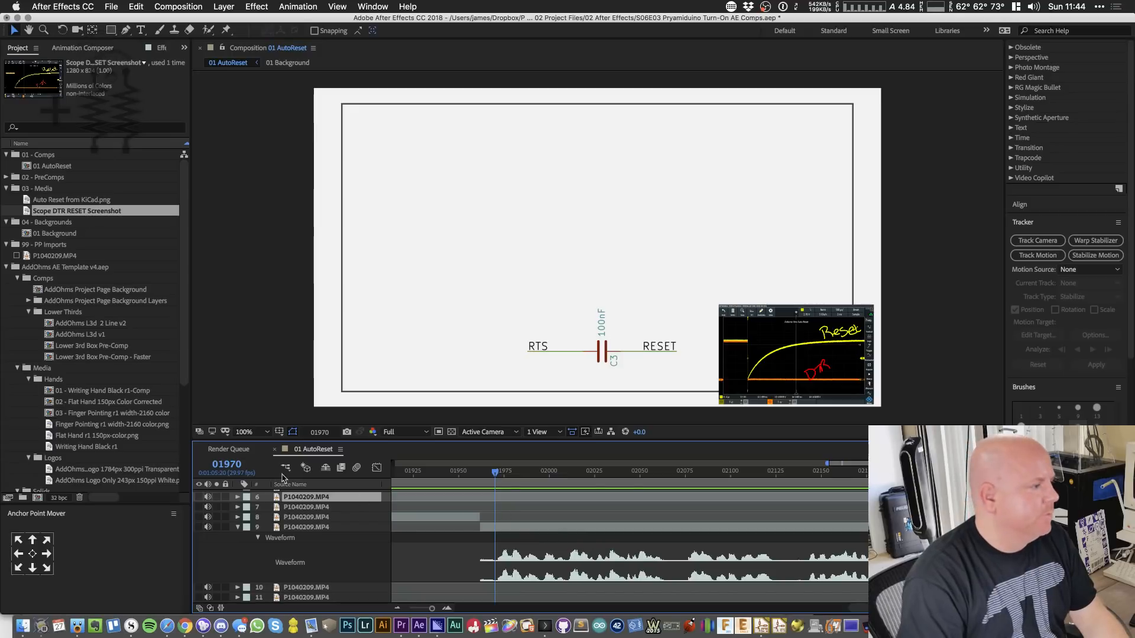
pyautogui.moveTo(192, 462); pyautogui.dragTo(52, 469)
pyautogui.moveTo(31, 471); pyautogui.dragTo(27, 471)
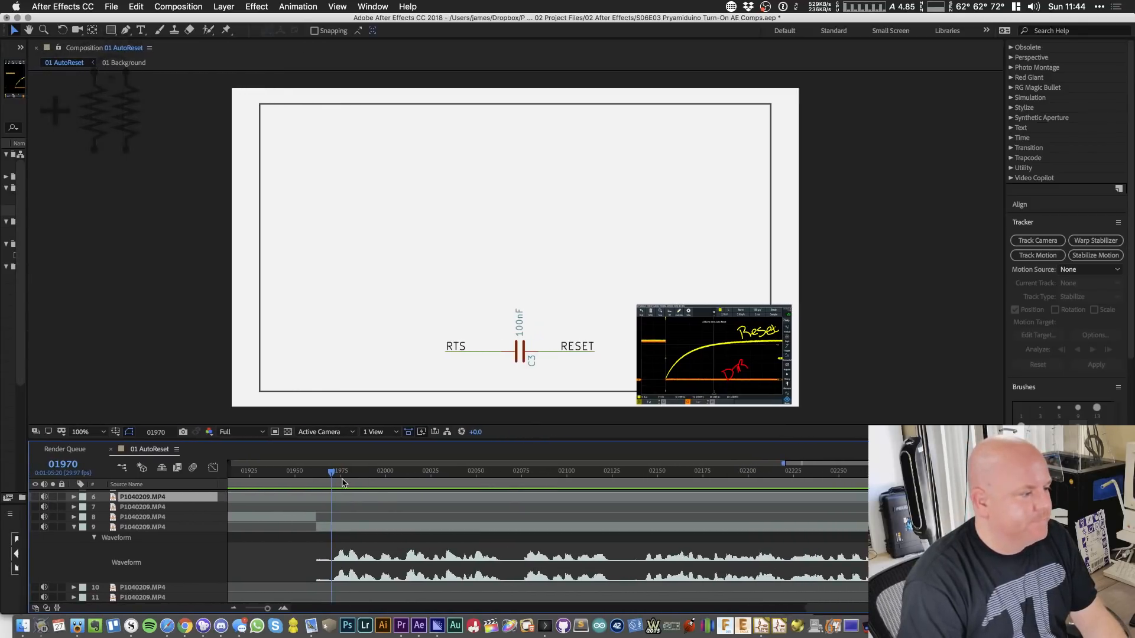
# - Listen to layer 9's narration and add a layer marker at frame 2009 commented "Drops 5V"
pyautogui.press('space')
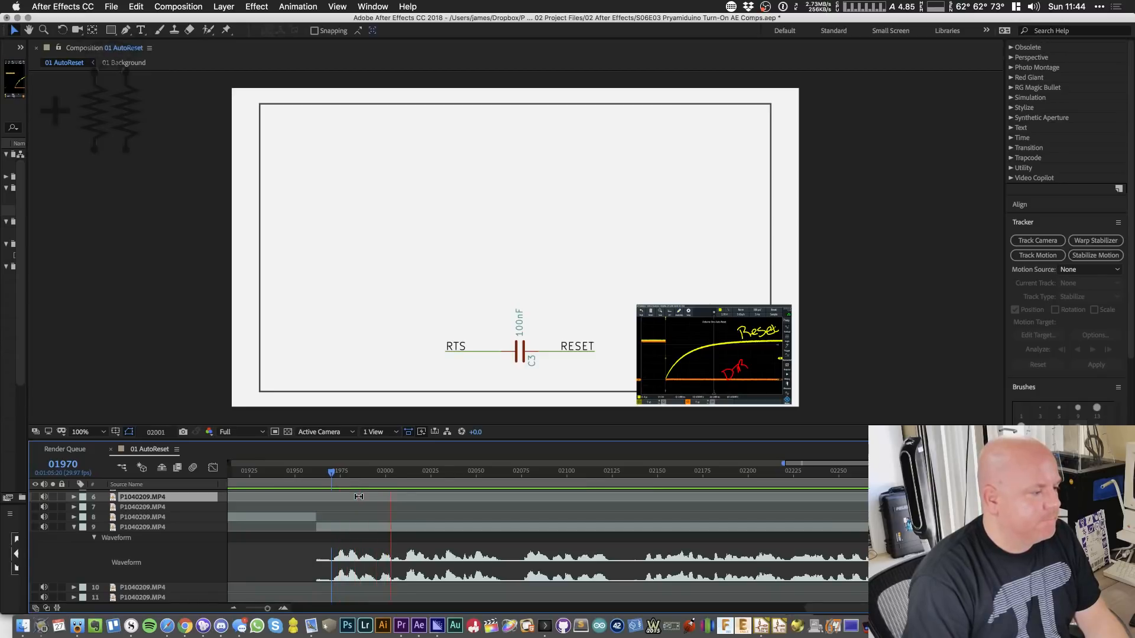
pyautogui.press('space')
pyautogui.click(410, 491)
pyautogui.moveTo(423, 474); pyautogui.dragTo(398, 481)
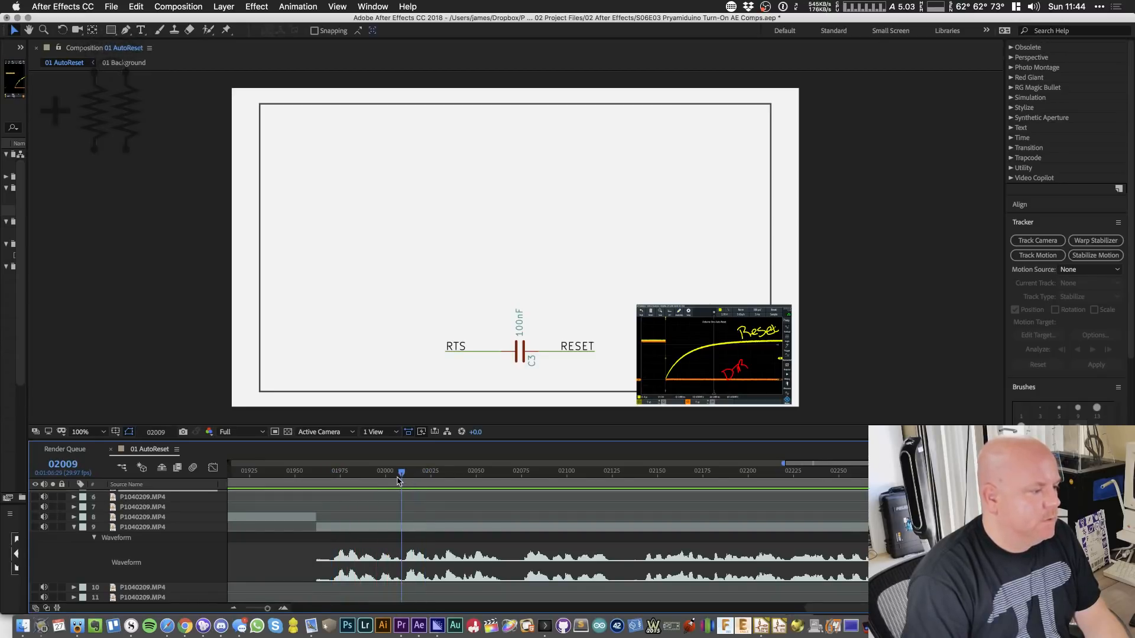
pyautogui.click(404, 528)
pyautogui.press('*')
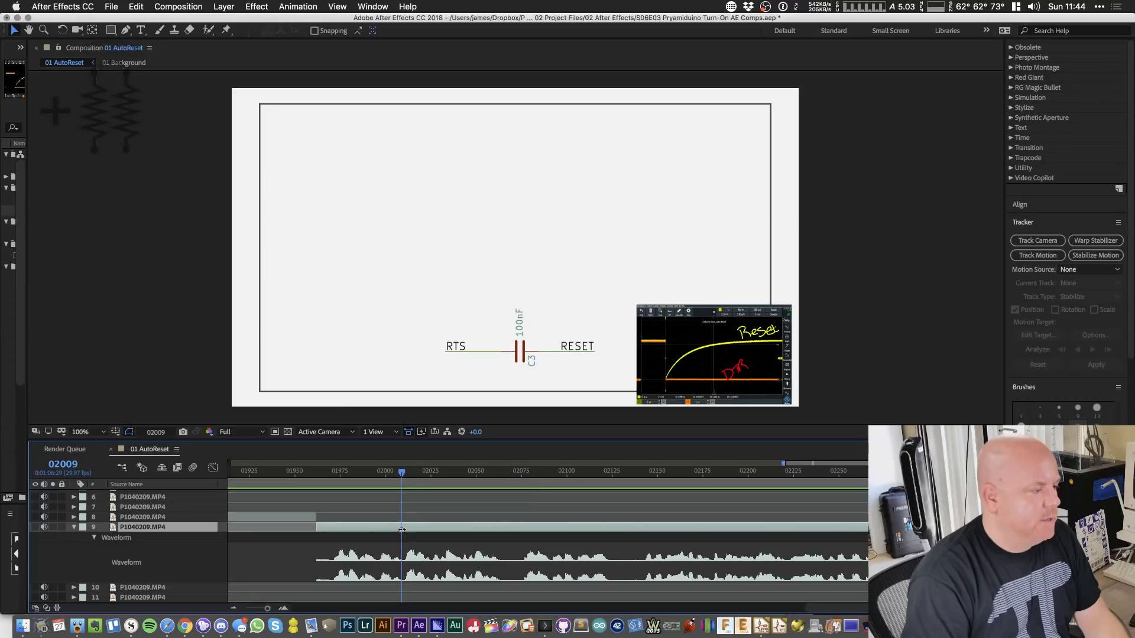
pyautogui.doubleClick(402, 530)
pyautogui.write('Drops 5V')
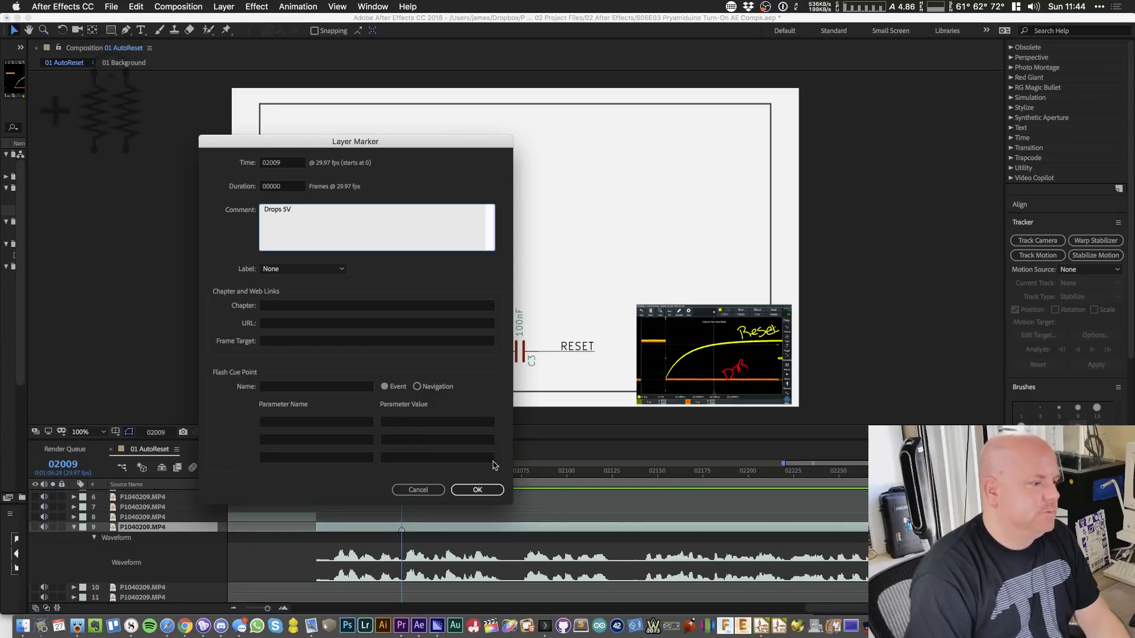
pyautogui.click(480, 490)
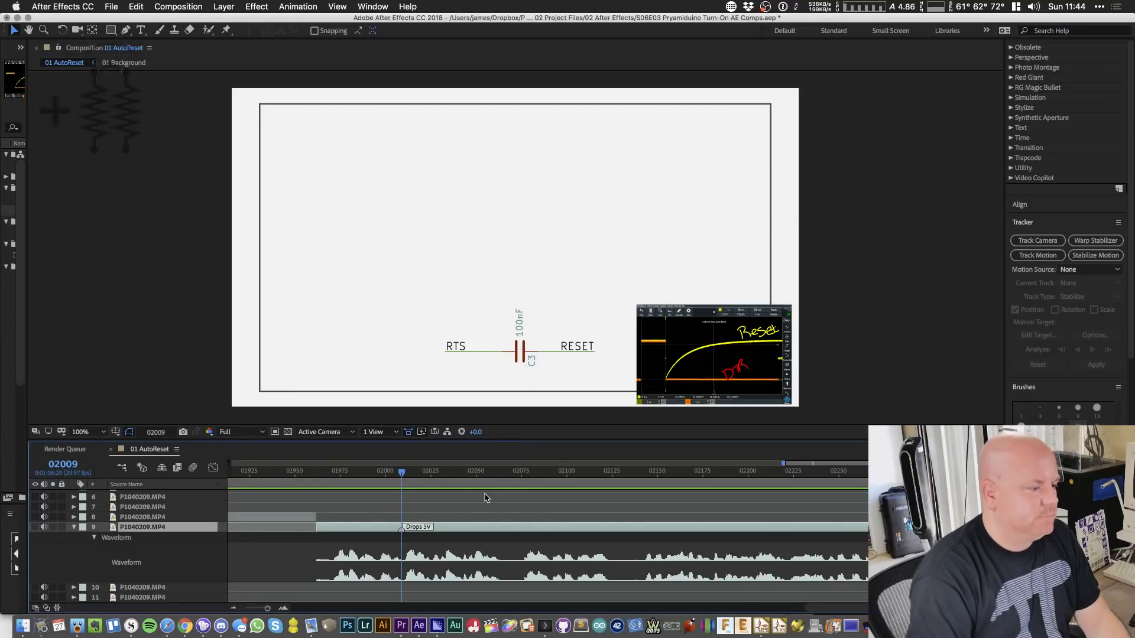
# - Listen on through layer 9's narration and add a layer marker at frame 2073 commented "->| 5 Volts"
pyautogui.press('space')
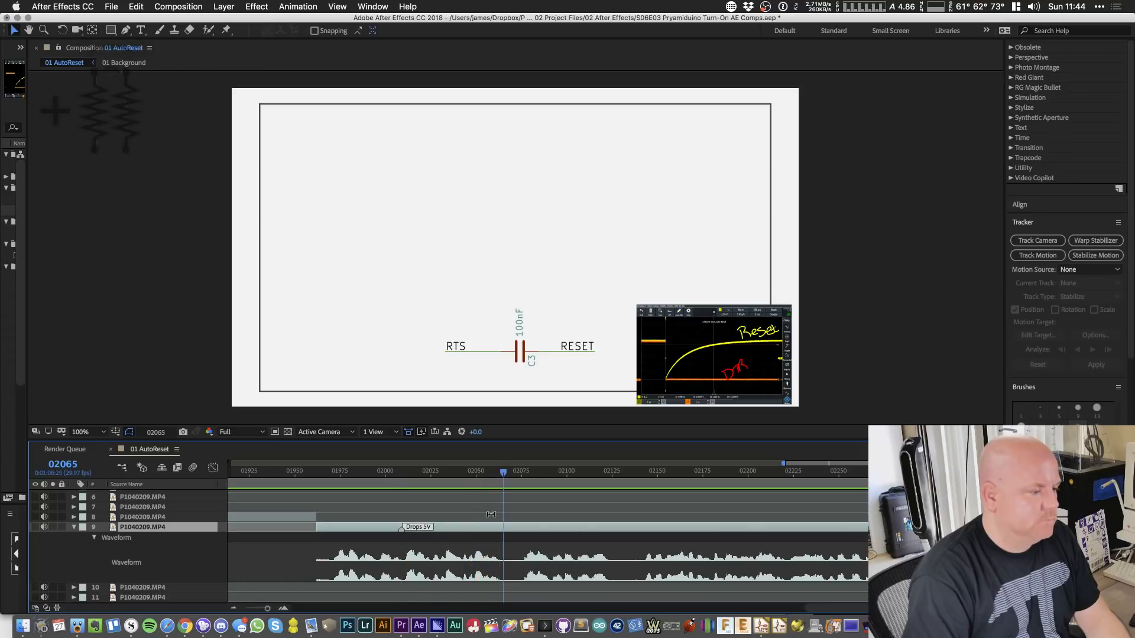
pyautogui.doubleClick(518, 530)
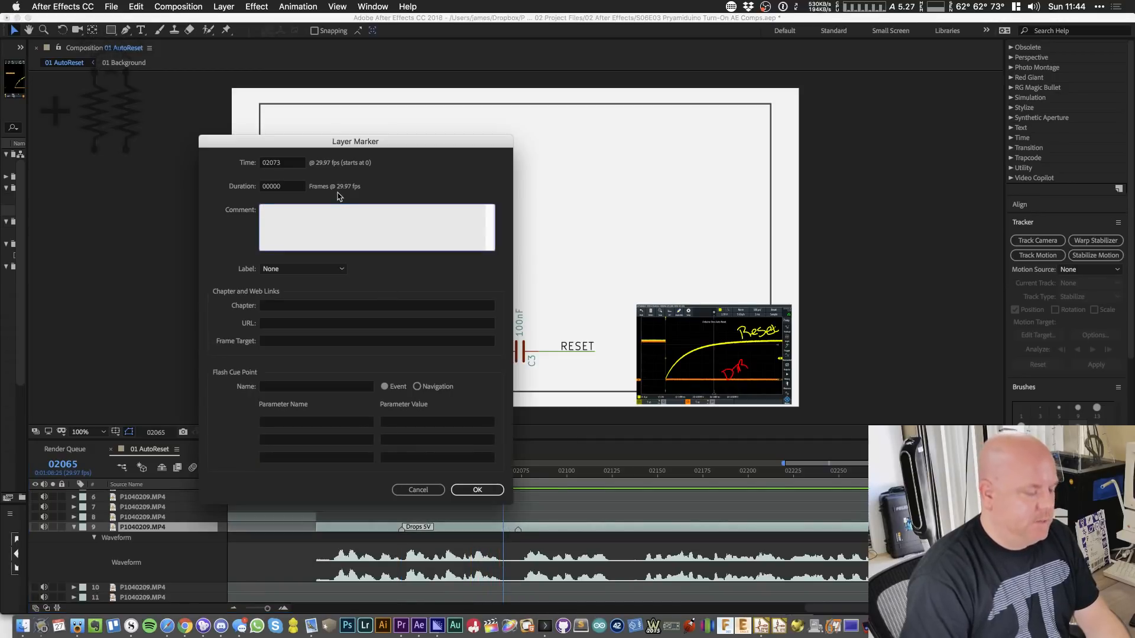
pyautogui.write('->|')
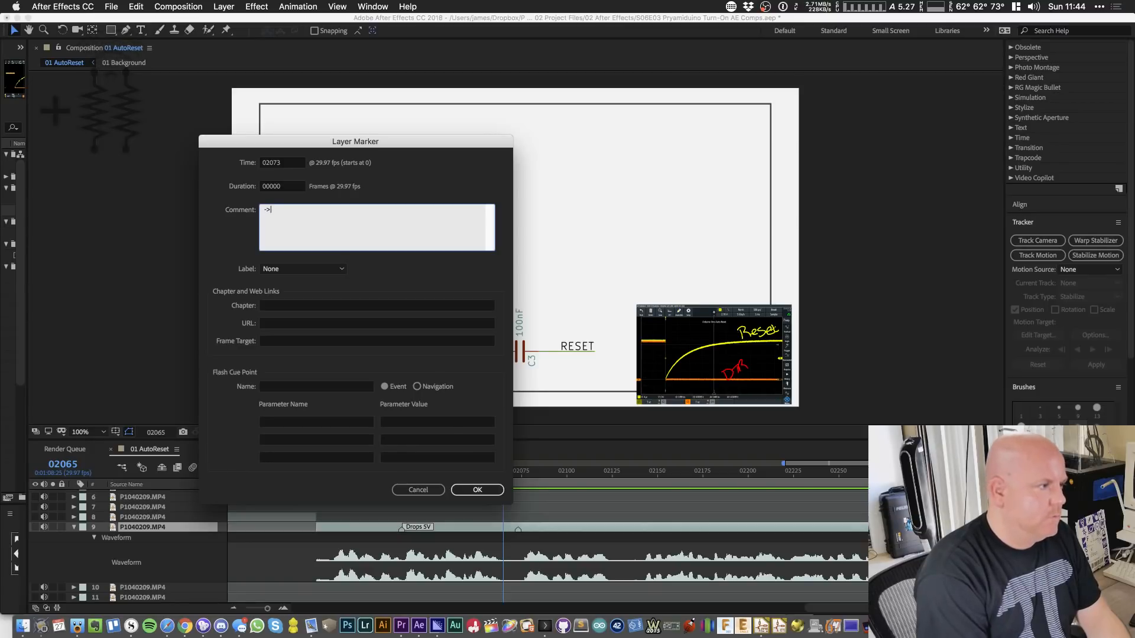
pyautogui.write(' 5 Volts')
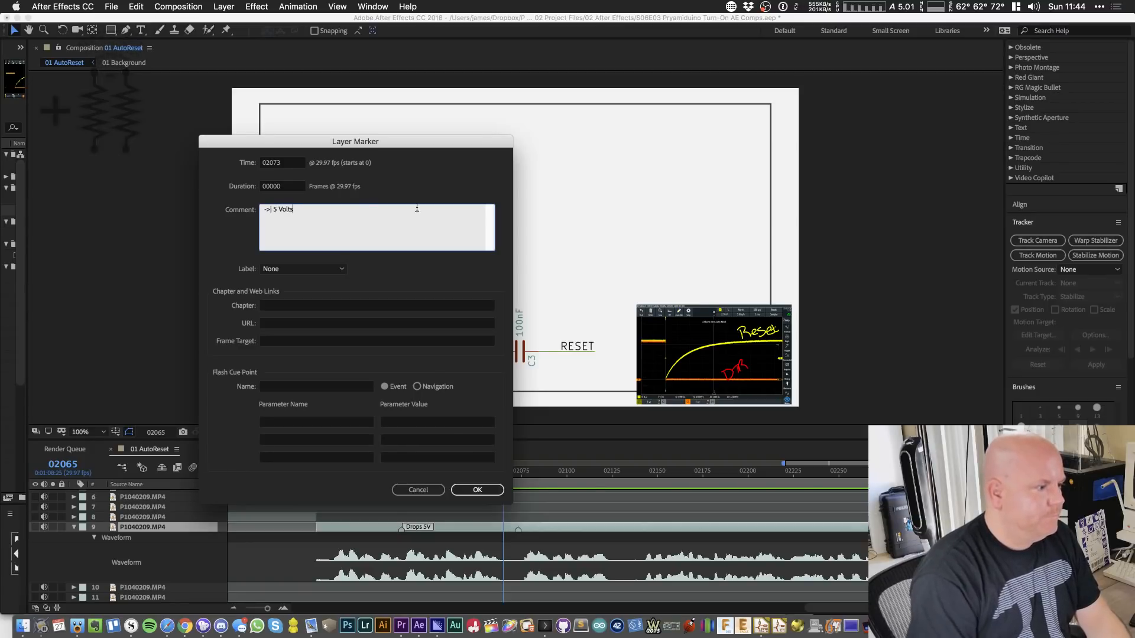
pyautogui.click(486, 490)
# - Play the next phrase of layer 9's narration and add a layer marker at frame 2105 commented "Charging"
pyautogui.press('space')
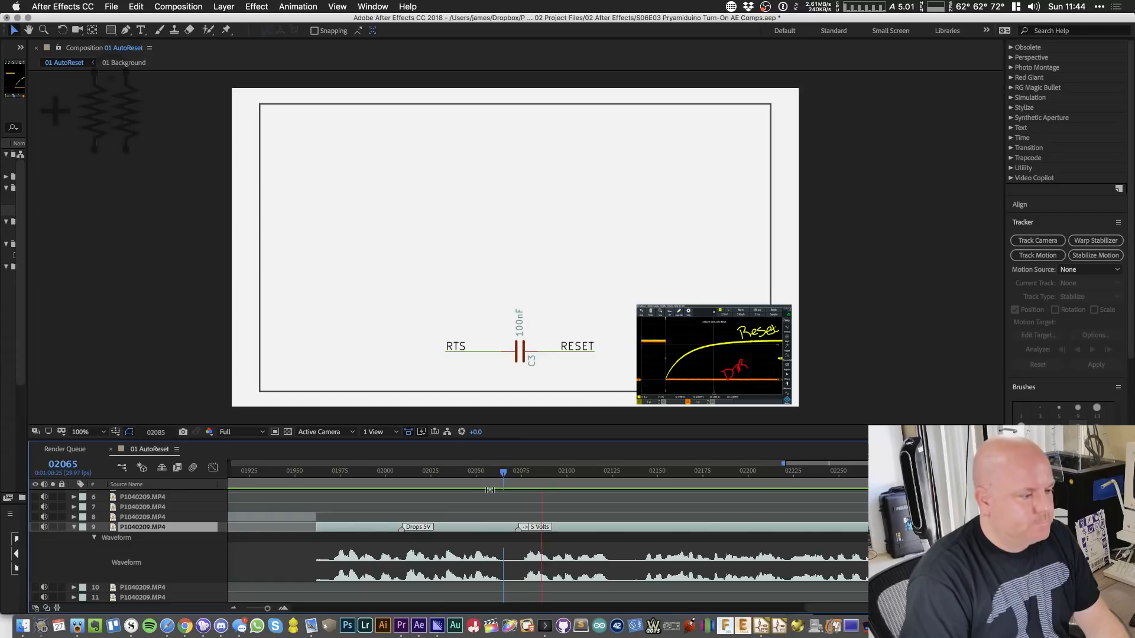
pyautogui.press('space')
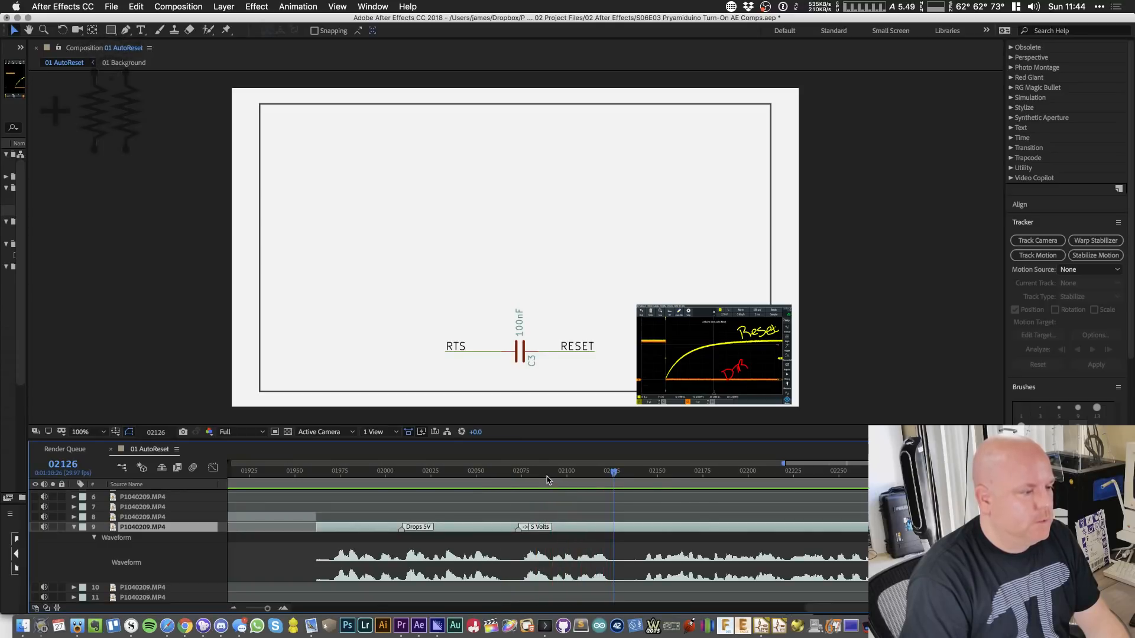
pyautogui.moveTo(547, 481); pyautogui.dragTo(576, 477)
pyautogui.press('space')
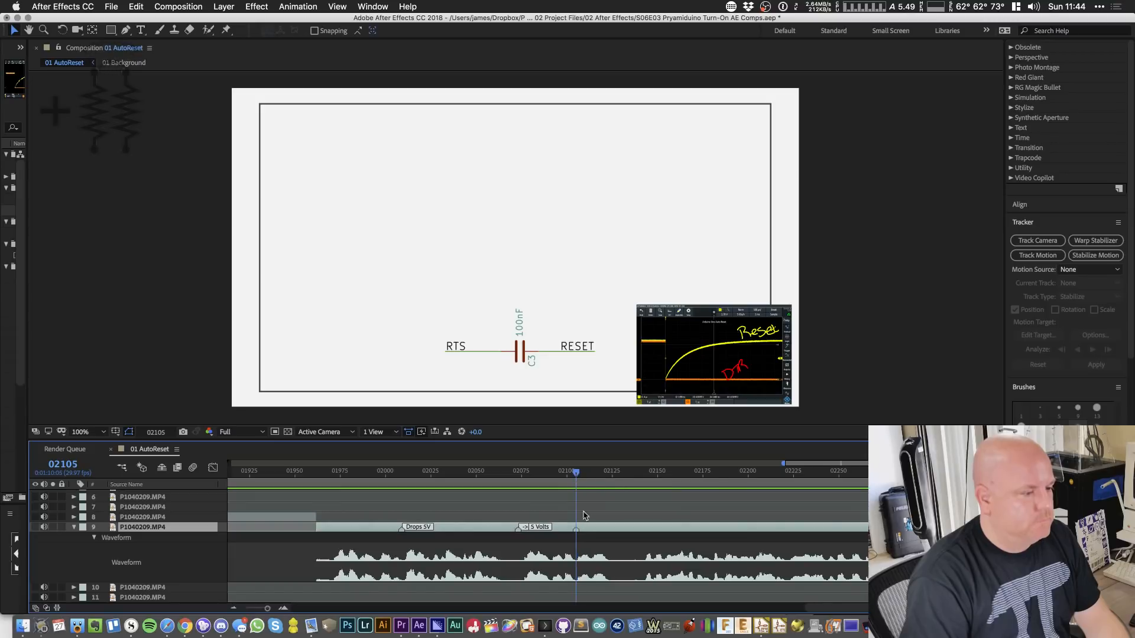
pyautogui.doubleClick(576, 528)
pyautogui.write('Char')
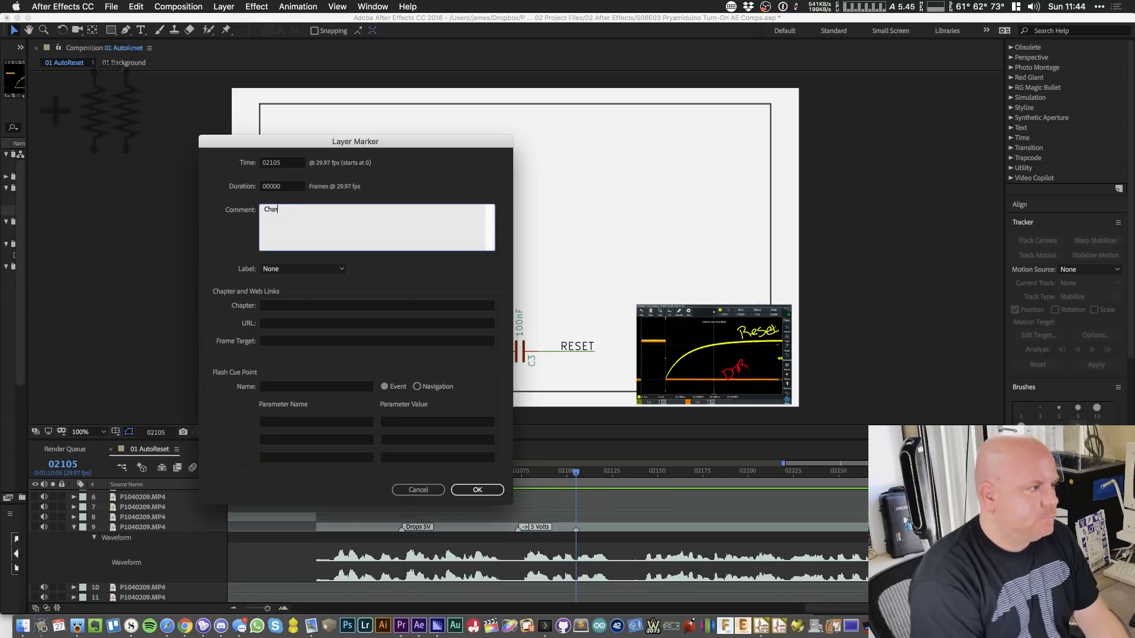
pyautogui.write('ging')
pyautogui.press('Return')
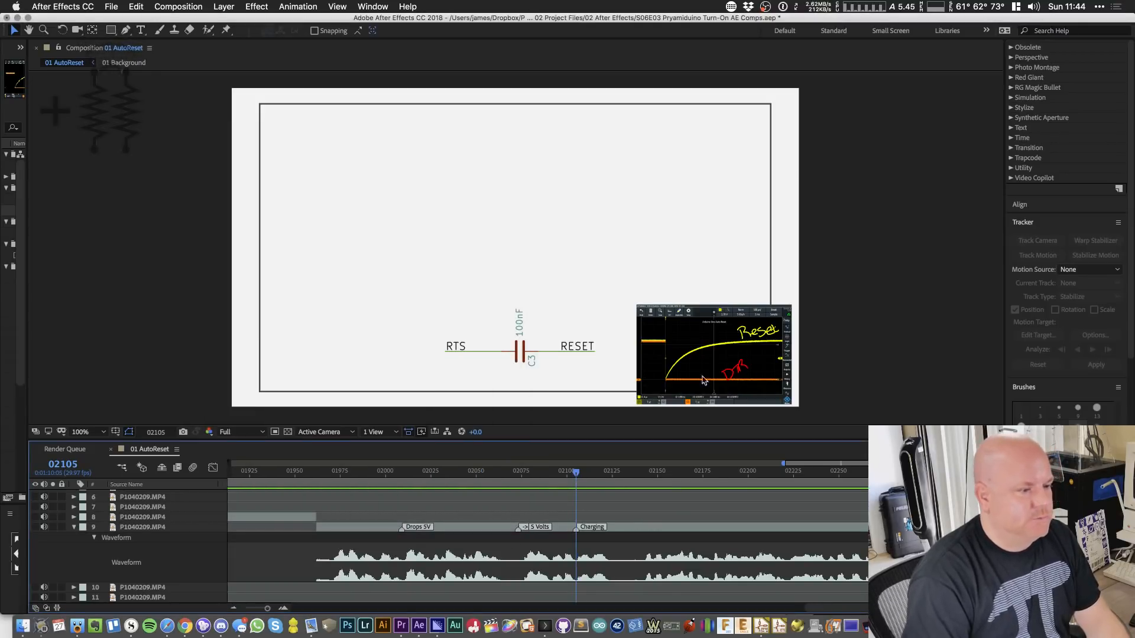
# - Listen to layer 9 from frame 2146 and add a layer marker at frame 2203 commented "->| Charged"
pyautogui.click(649, 475)
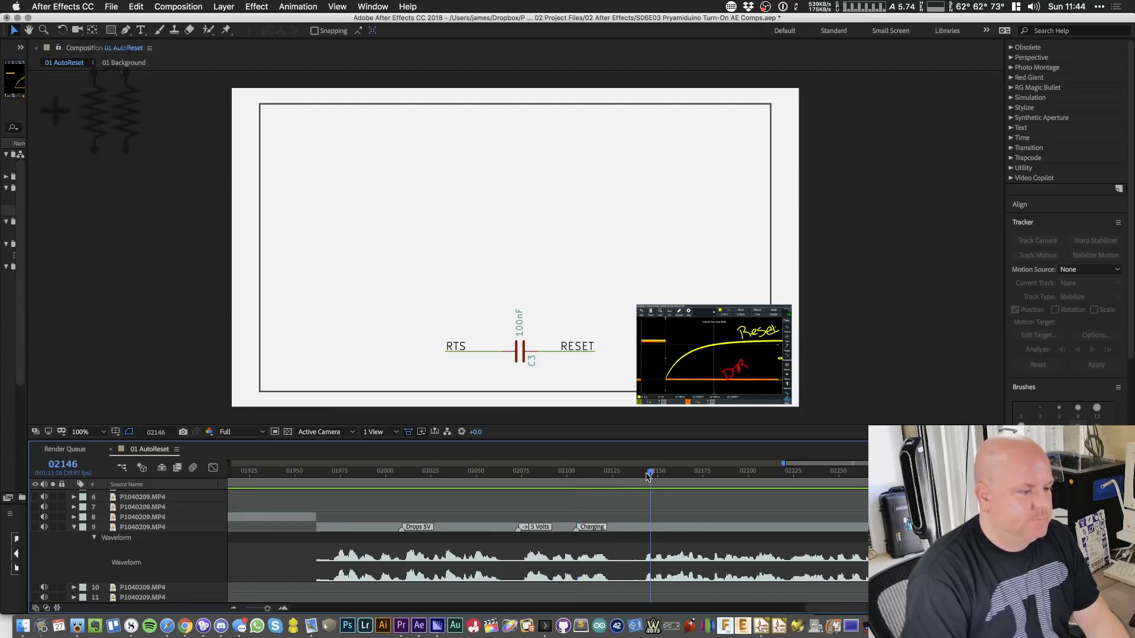
pyautogui.press('space')
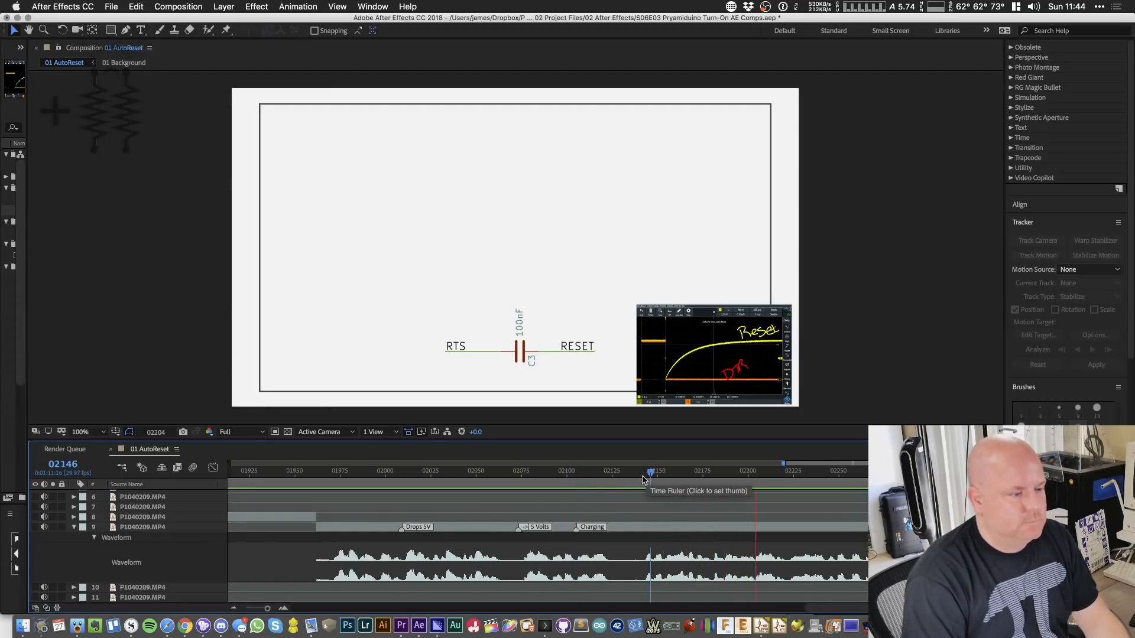
pyautogui.press('space')
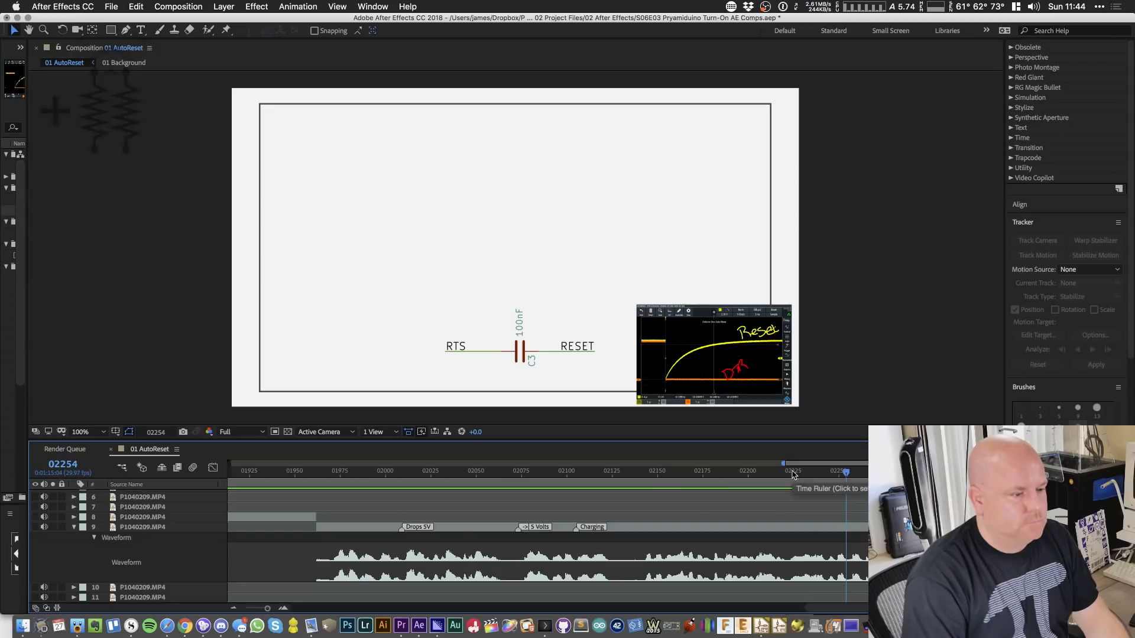
pyautogui.moveTo(791, 473)
pyautogui.mouseDown()
pyautogui.moveTo(738, 486)
pyautogui.moveTo(785, 482)
pyautogui.mouseUp()
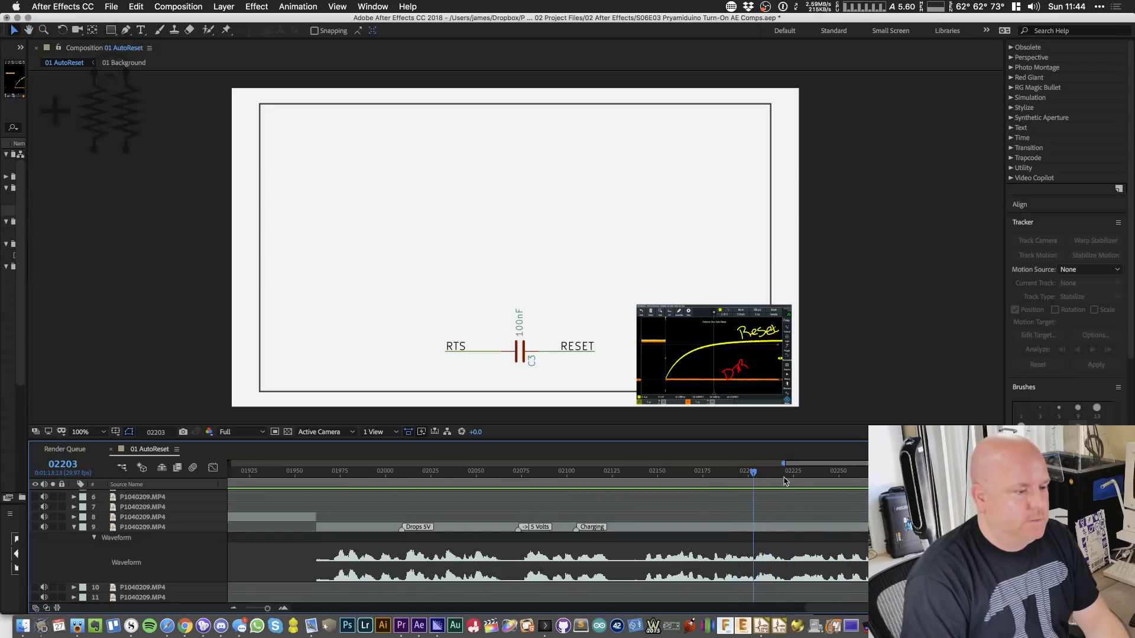
pyautogui.click(764, 531)
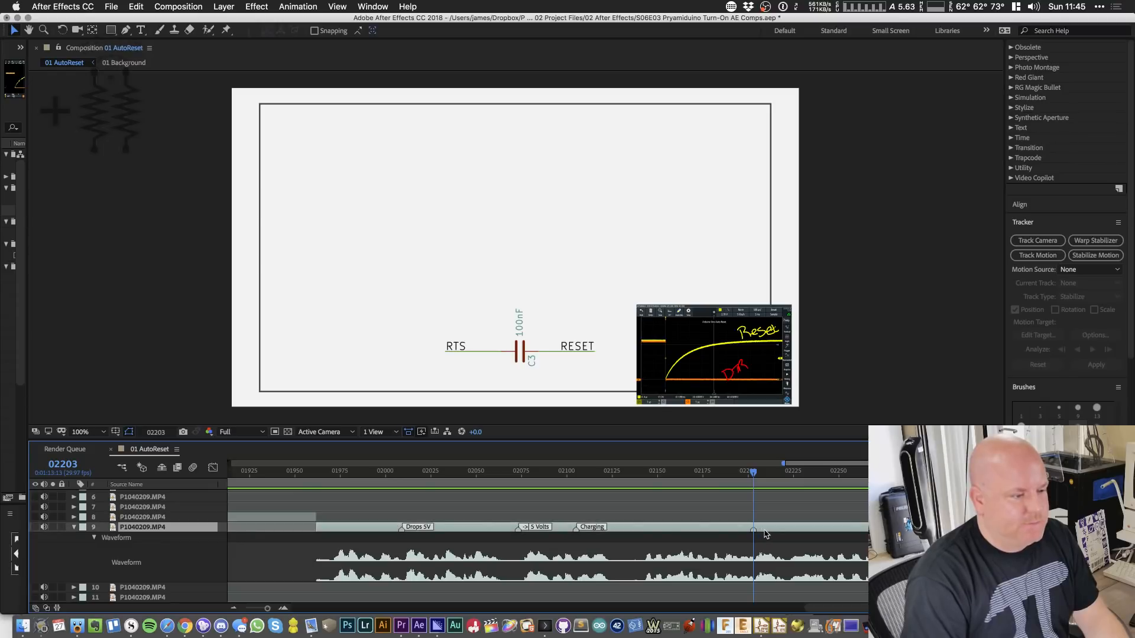
pyautogui.doubleClick(752, 529)
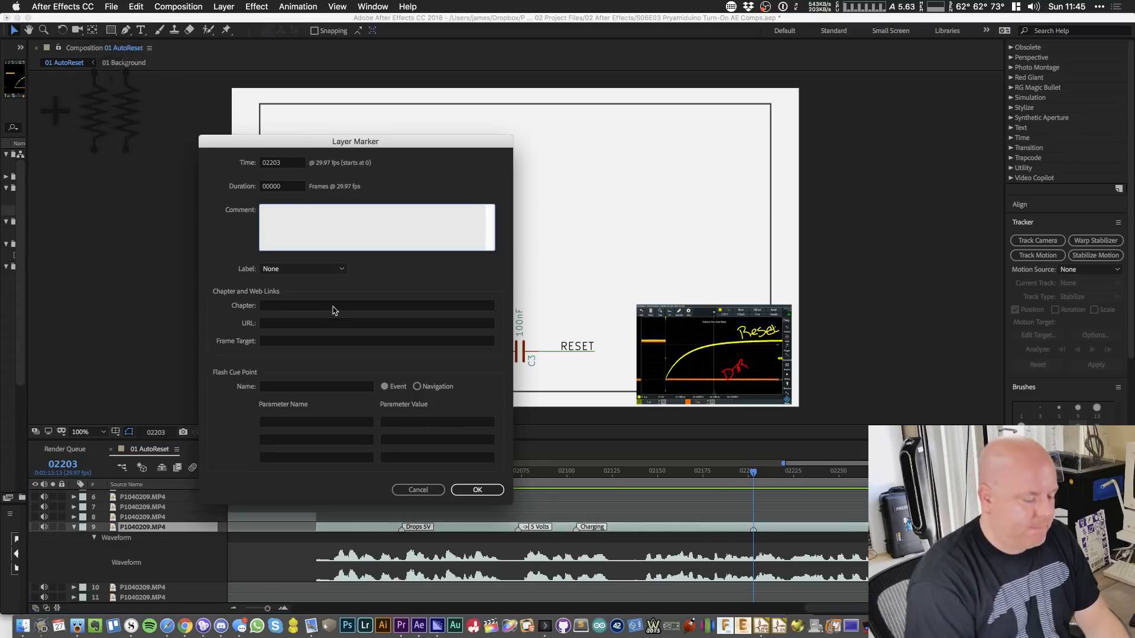
pyautogui.write('->| Cha')
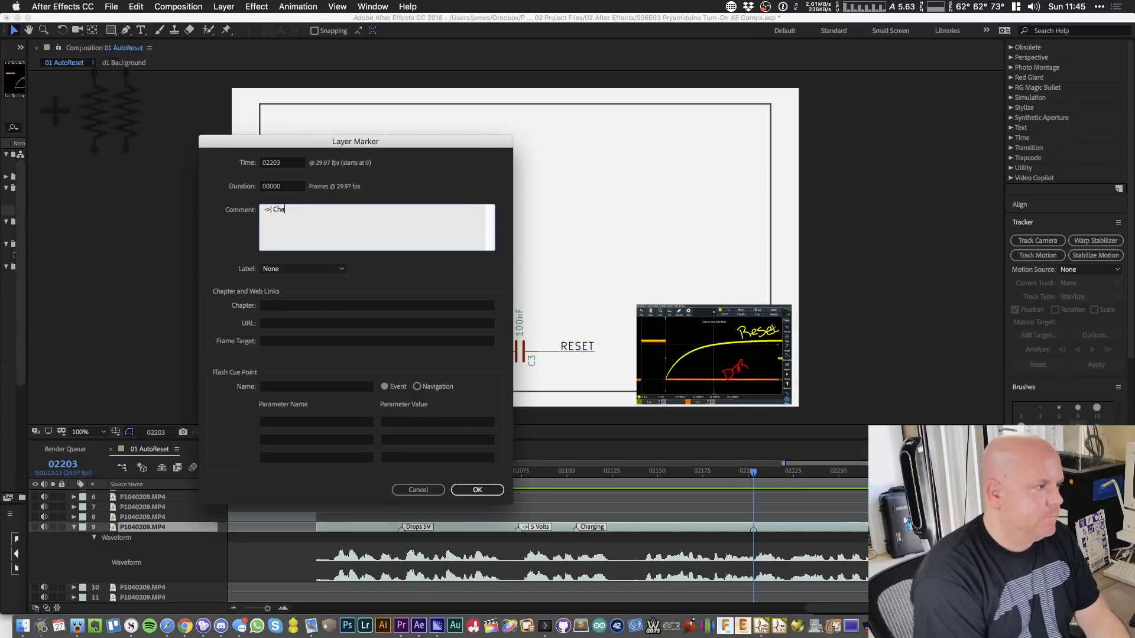
pyautogui.write('rged')
pyautogui.click(476, 489)
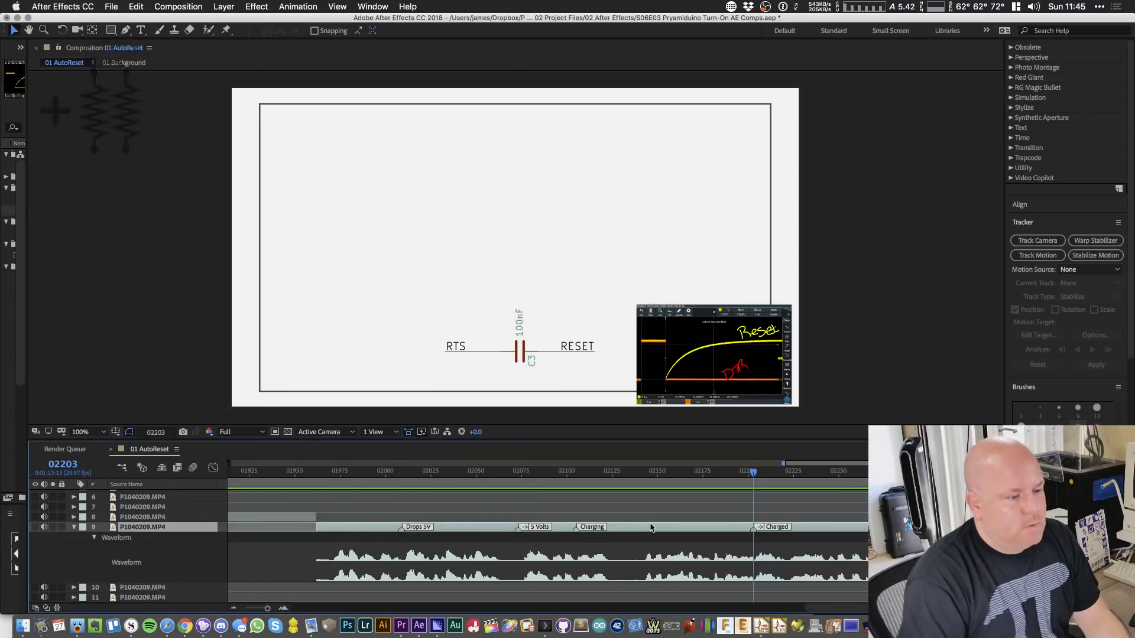
# - Listen to the end of layer 9's narration and add a layer marker at frame 2272 commented "5 Volts"
pyautogui.press('space')
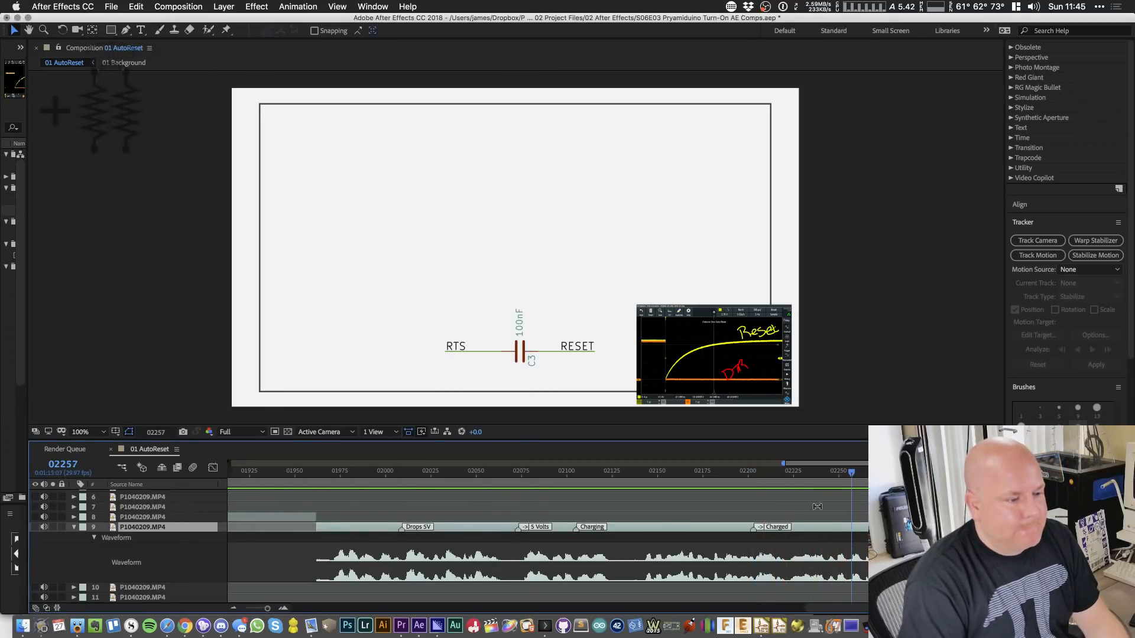
pyautogui.moveTo(816, 473); pyautogui.dragTo(830, 477)
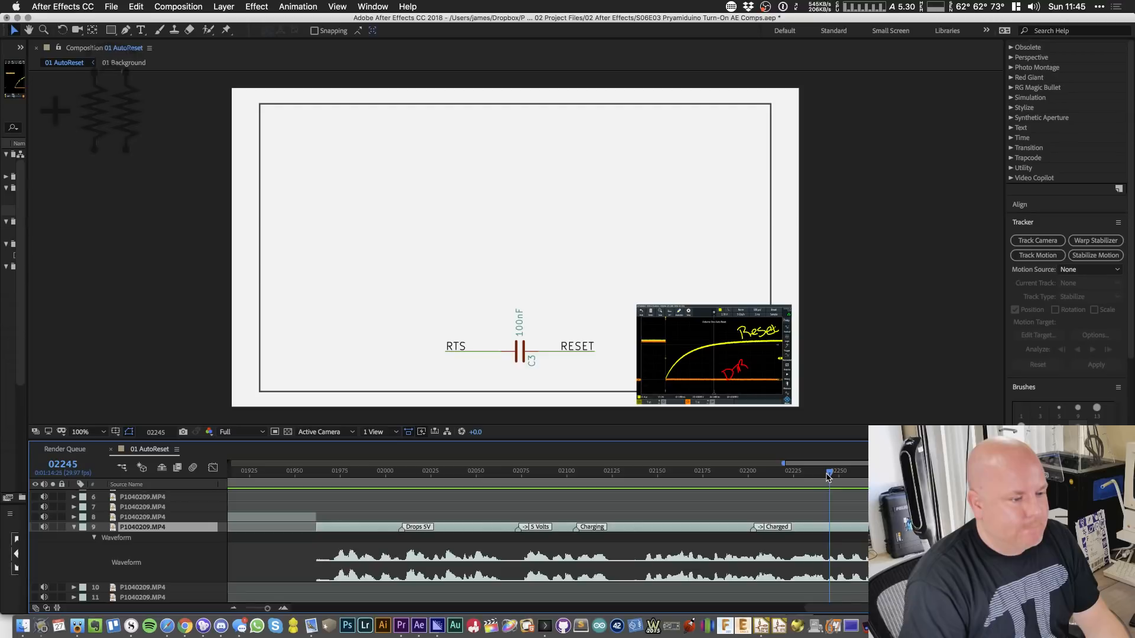
pyautogui.press('space')
pyautogui.press('space')
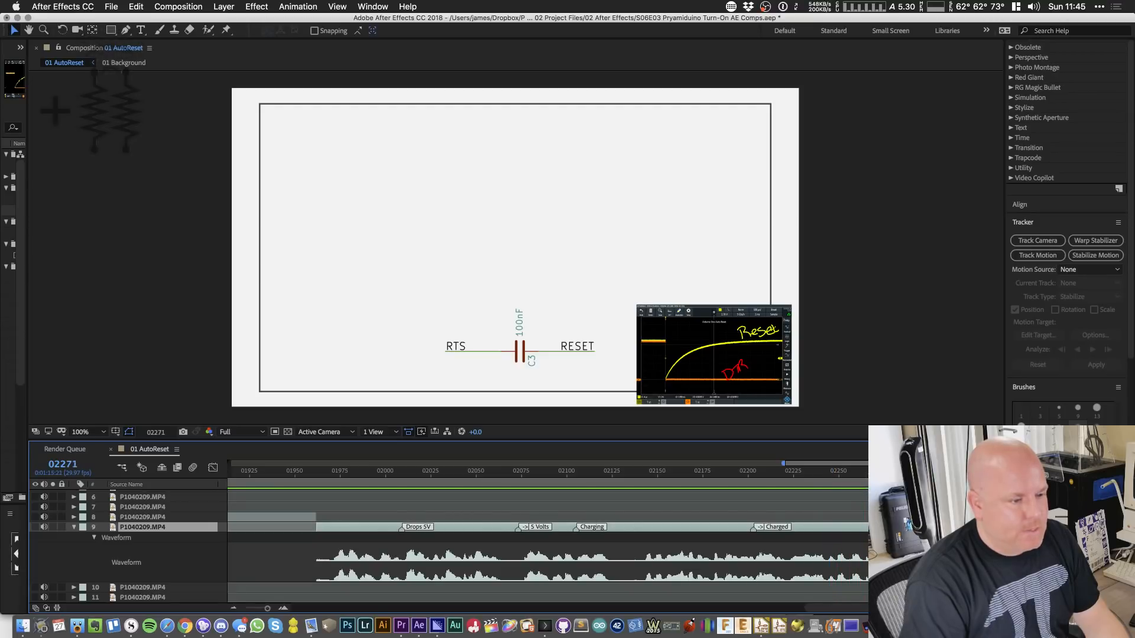
pyautogui.press('alt+KP_Multiply')
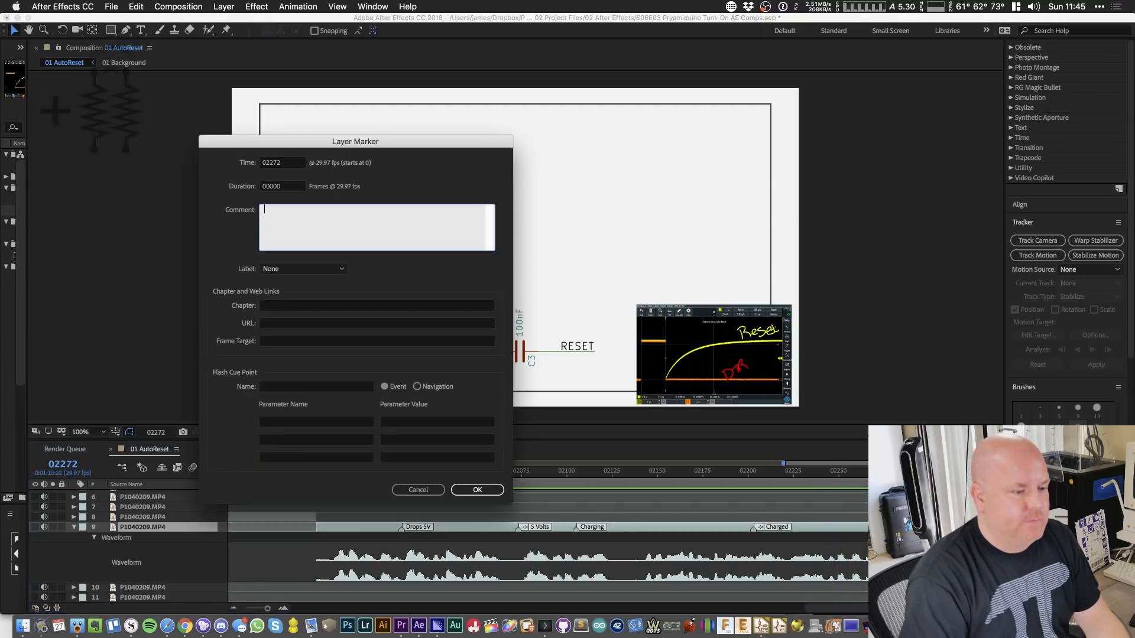
pyautogui.write('5 Volts')
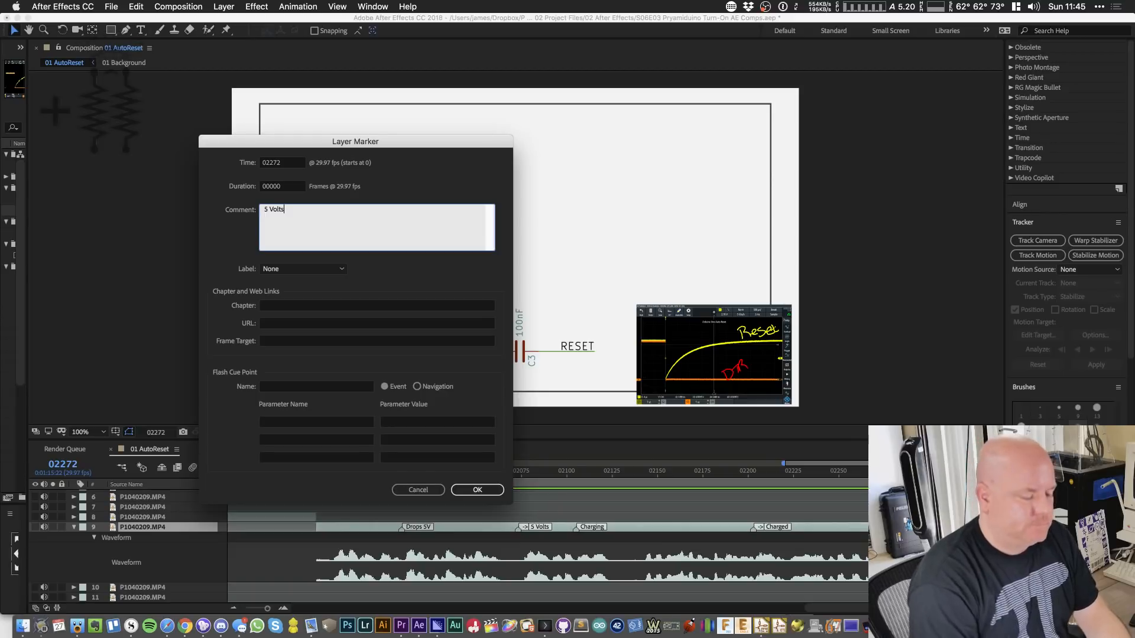
pyautogui.click(476, 493)
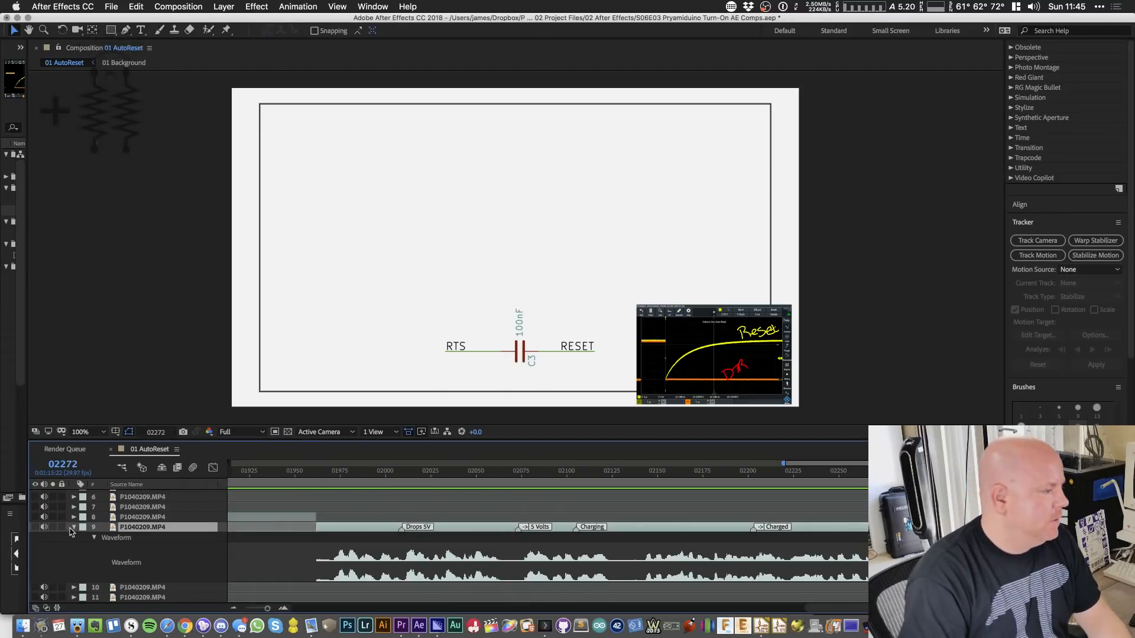
# - Collapse layer 9's properties and reveal the audio waveform of the P1040209.MP4 clip on layer 10
pyautogui.click(72, 527)
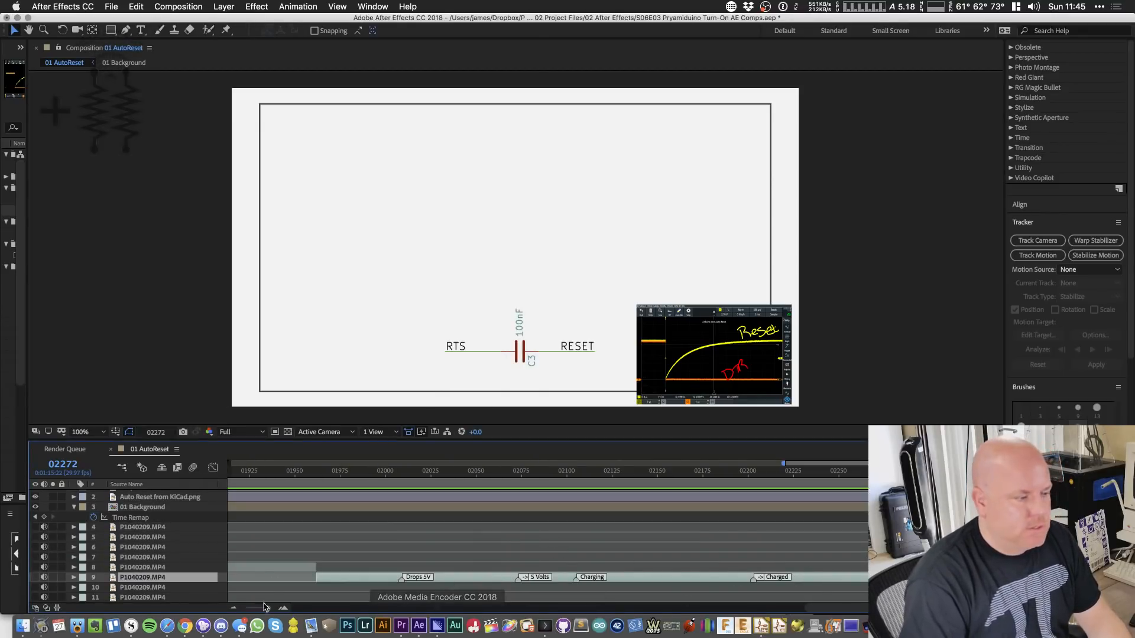
pyautogui.click(155, 588)
pyautogui.press('l')
pyautogui.press('l')
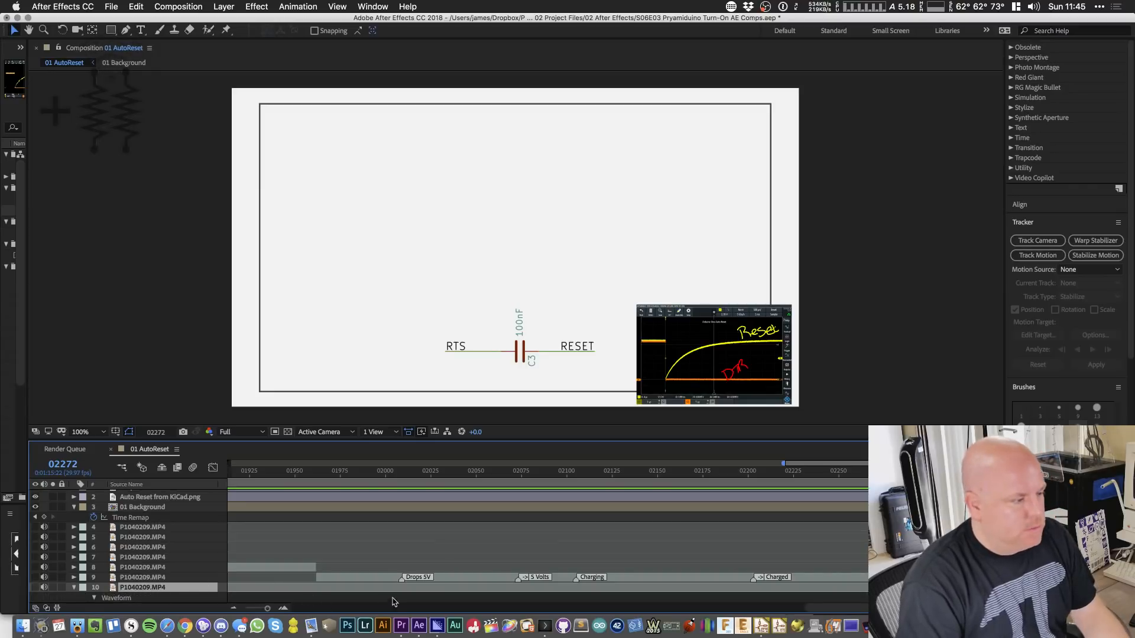
pyautogui.scroll(-5, 394, 602)
pyautogui.moveTo(848, 608); pyautogui.dragTo(925, 607)
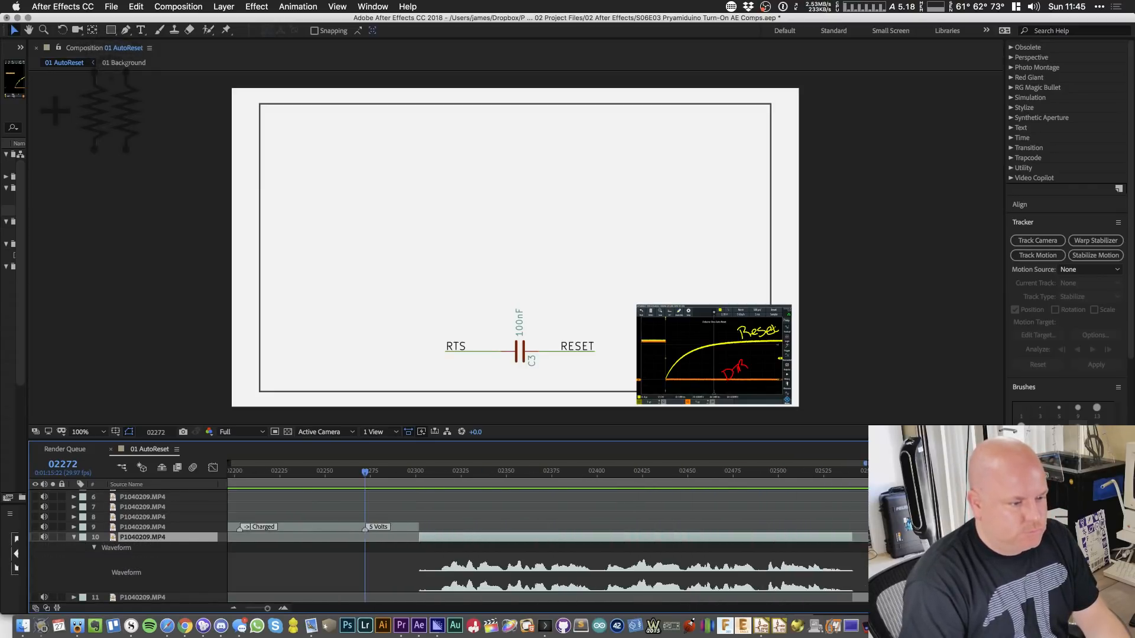
# - Listen to the start of layer 10's narration and add a layer marker at frame 2314 commented "Short Time"
pyautogui.click(434, 472)
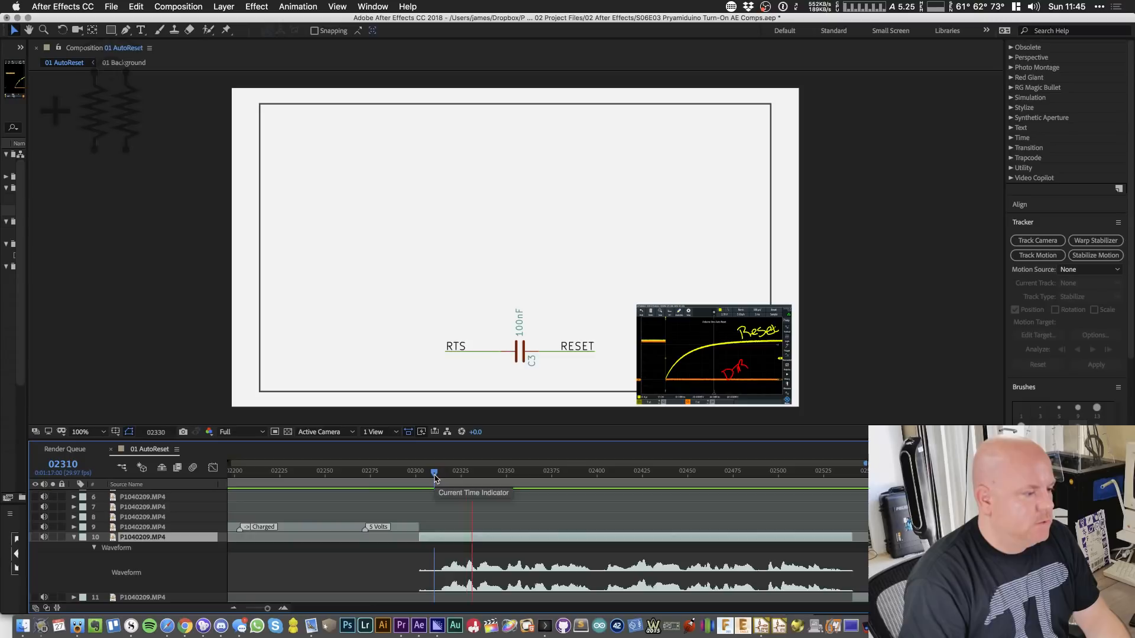
pyautogui.press('space')
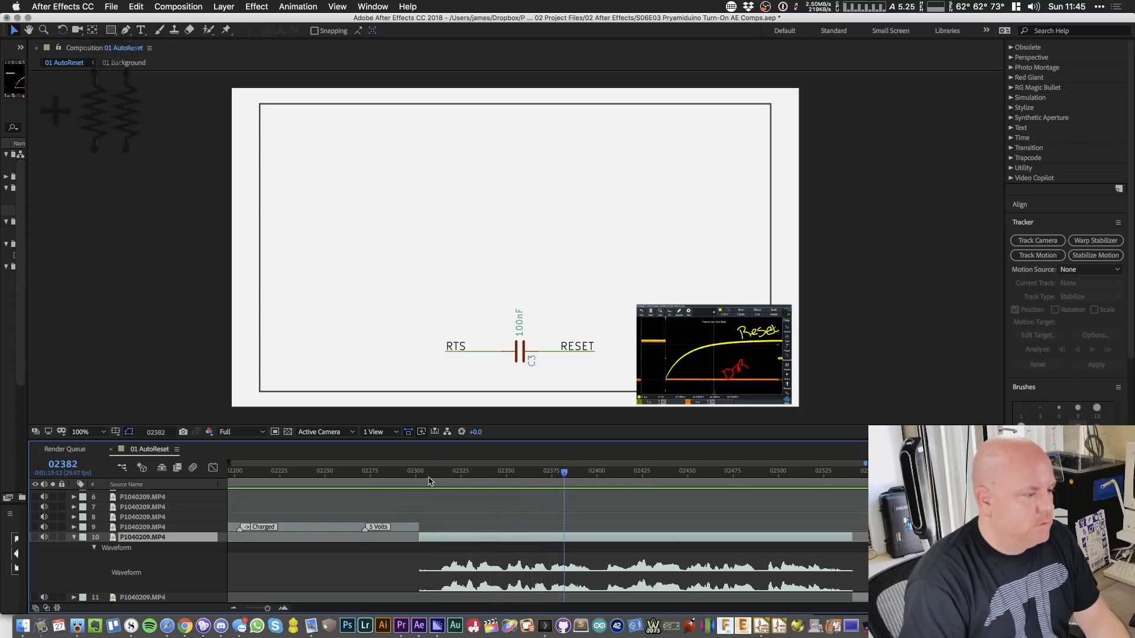
pyautogui.click(442, 482)
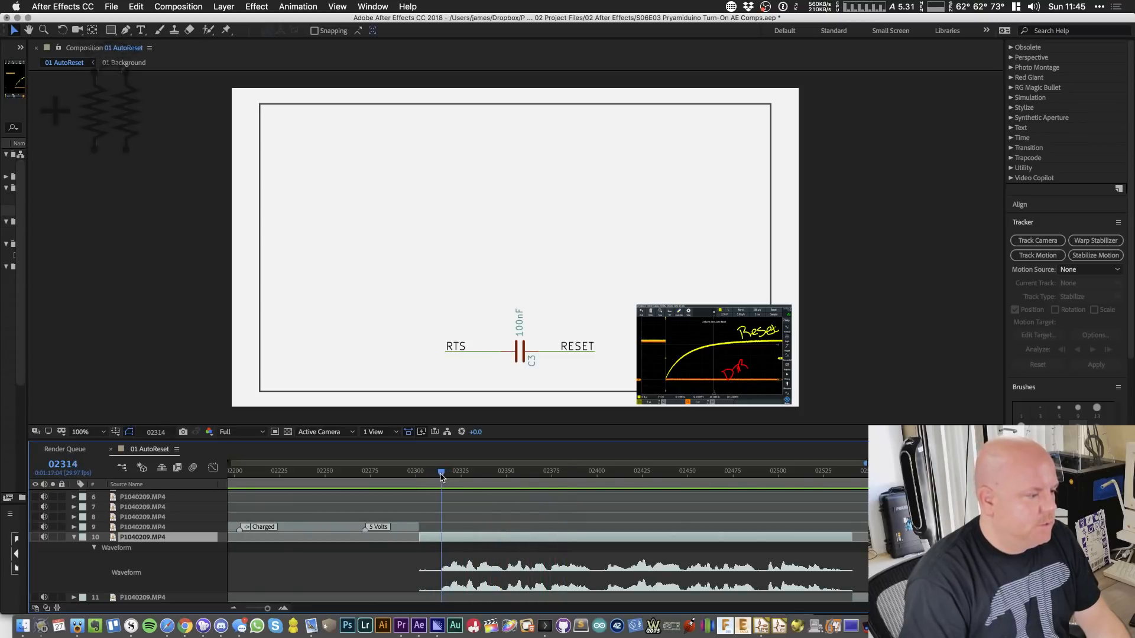
pyautogui.click(442, 544)
pyautogui.press('alt+KP_Multiply')
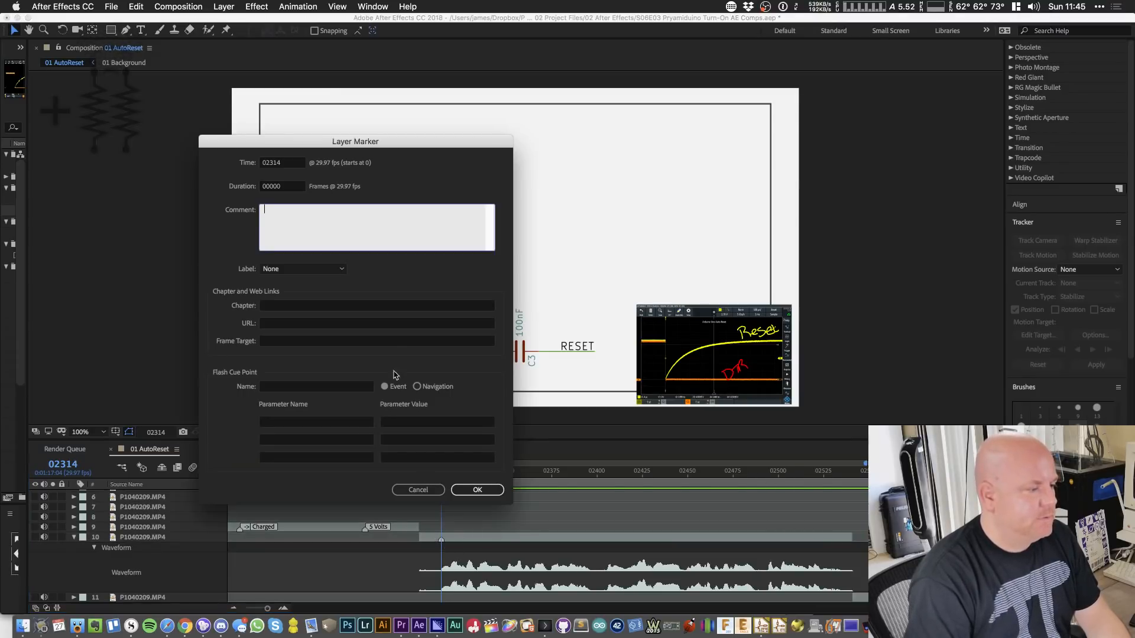
pyautogui.write('Shoirt')
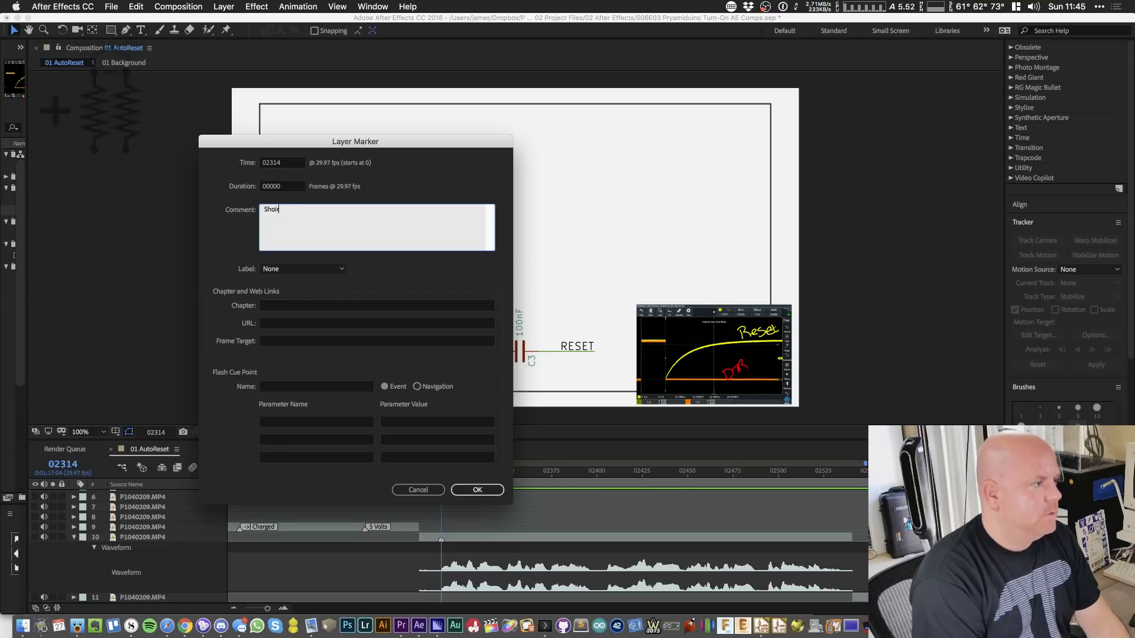
pyautogui.press('BackSpace')
pyautogui.press('BackSpace')
pyautogui.write('rt Tiome')
pyautogui.press('BackSpace')
pyautogui.press('BackSpace')
pyautogui.press('BackSpace')
pyautogui.write('me')
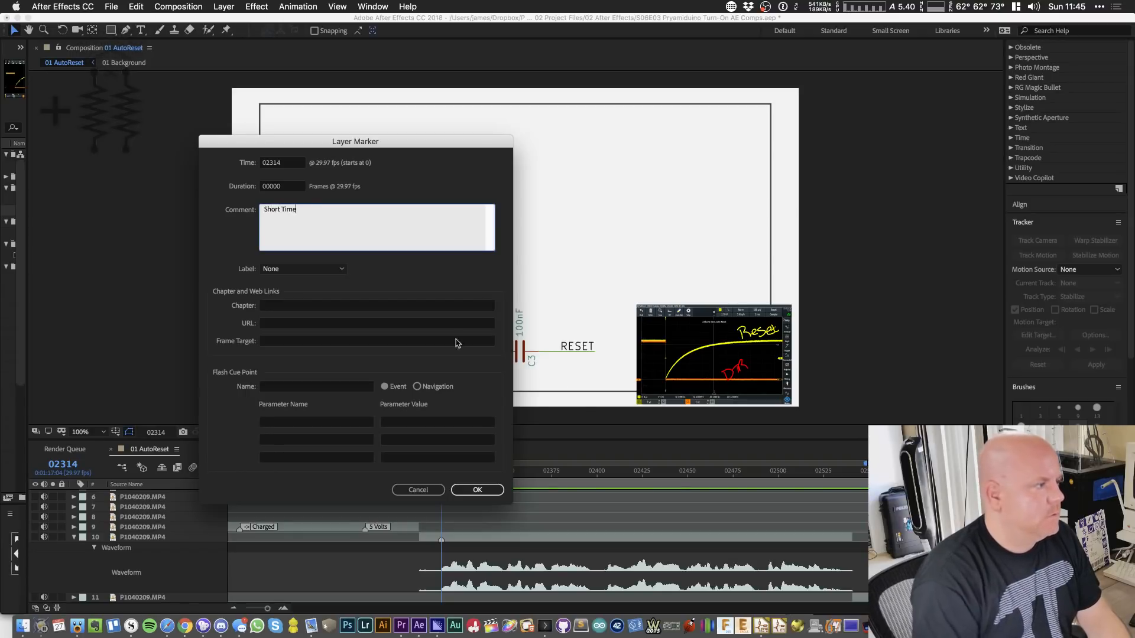
pyautogui.click(481, 490)
# - Listen to layer 10's narration from frame 2350 and add a layer marker at frame 2373 commented "Auto-Reset"
pyautogui.click(506, 471)
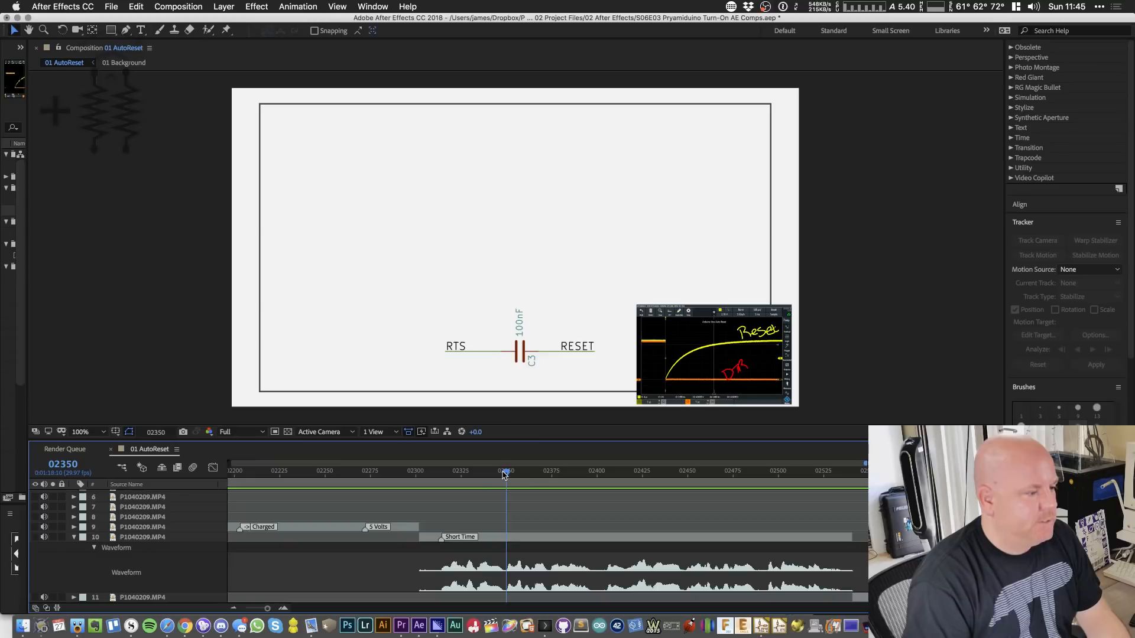
pyautogui.press('space')
pyautogui.moveTo(551, 474); pyautogui.dragTo(548, 474)
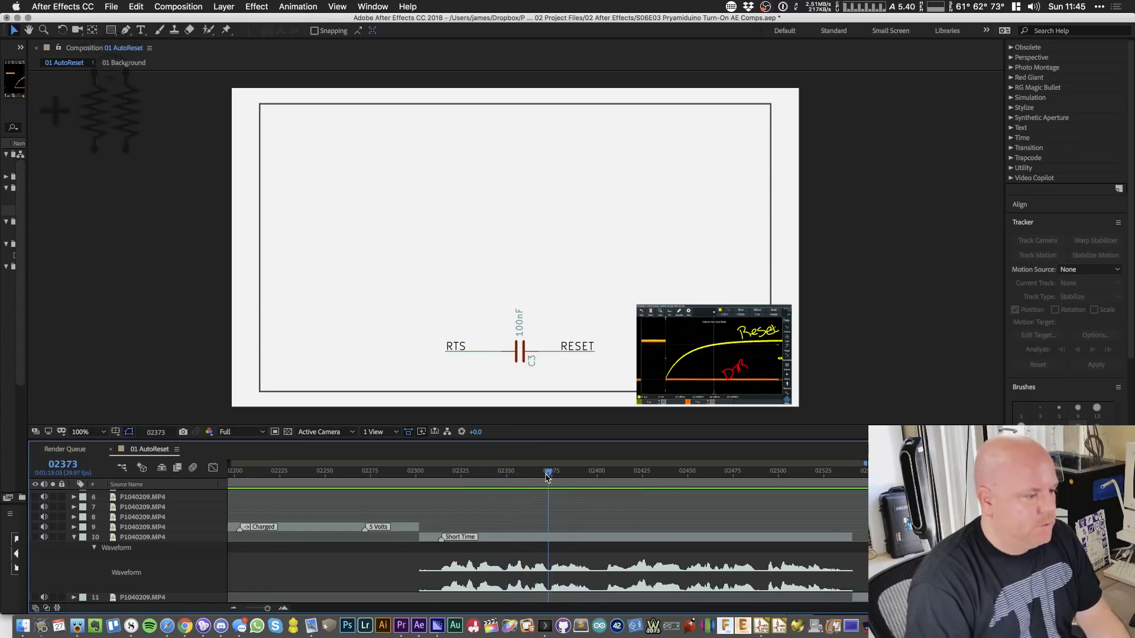
pyautogui.press('KP_Multiply')
pyautogui.click(551, 540)
pyautogui.press('KP_Multiply')
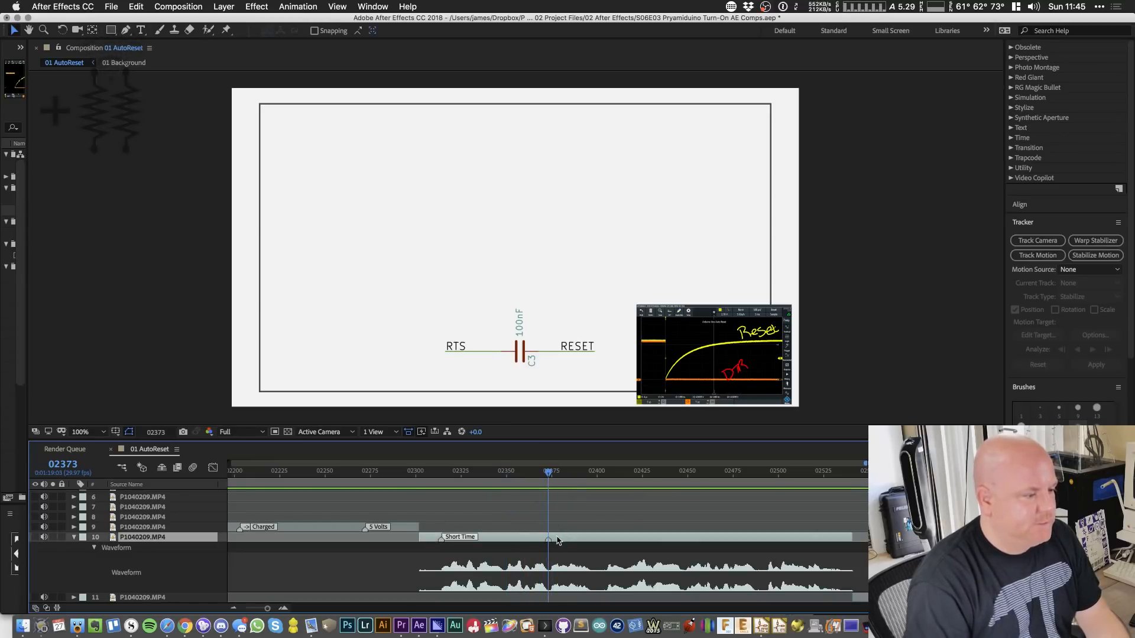
pyautogui.doubleClick(548, 540)
pyautogui.write('Auto-R')
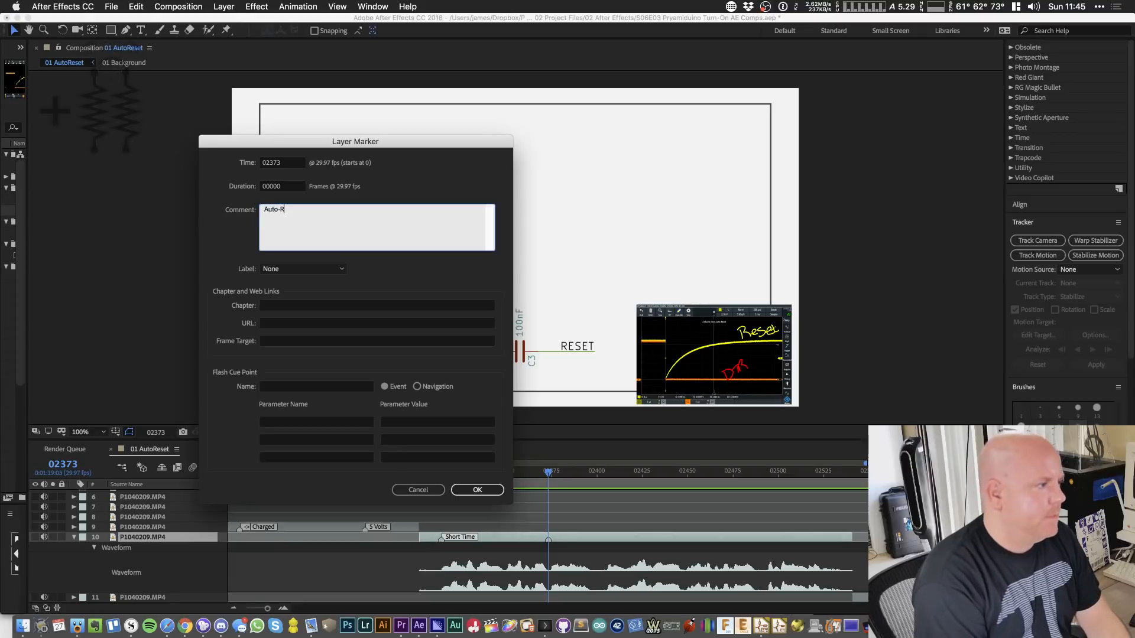
pyautogui.write('eset')
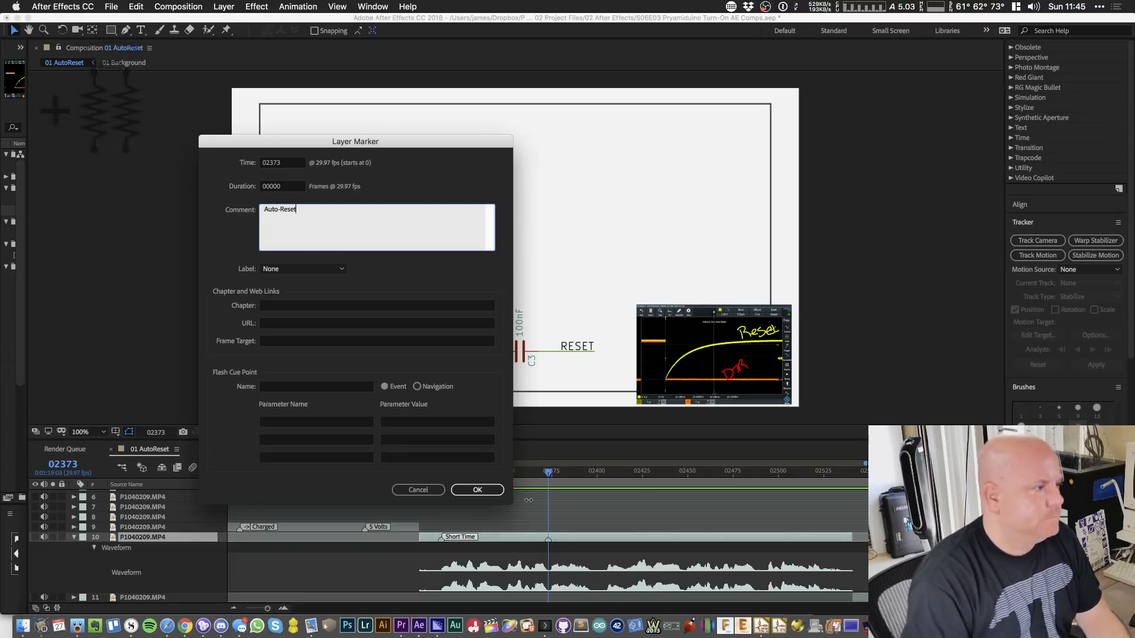
pyautogui.click(477, 490)
# - Listen to the rest of layer 10's narration from frame 2406 and collapse the layer's properties
pyautogui.click(609, 473)
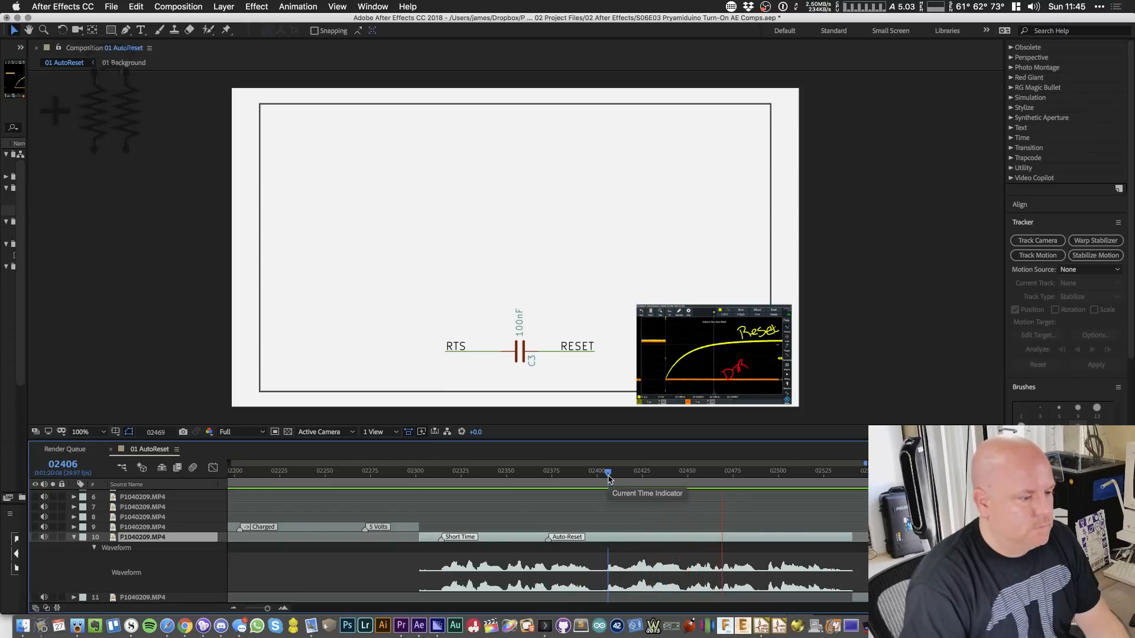
pyautogui.press('space')
pyautogui.press('space')
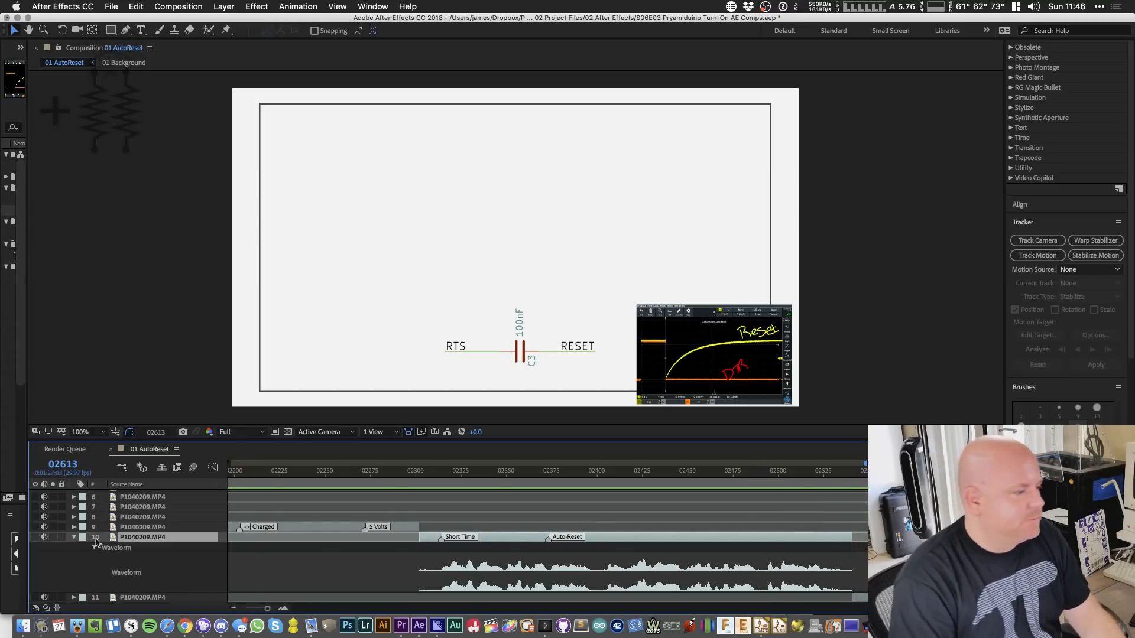
pyautogui.click(74, 537)
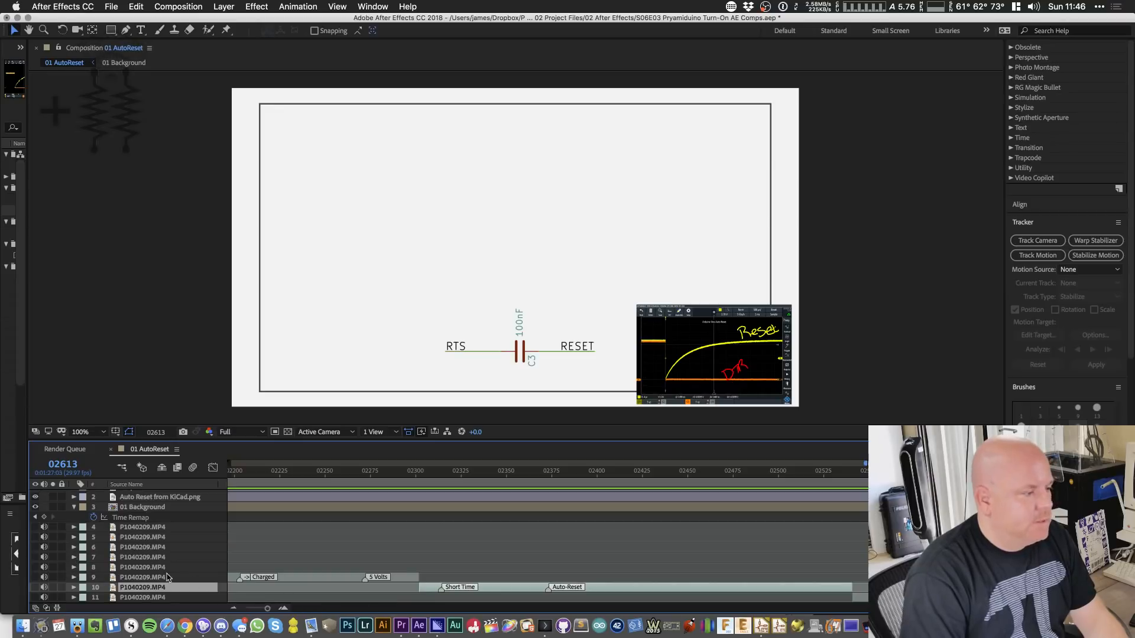
# - Return the timeline to the start of the composition and save the project
pyautogui.scroll(1, 606, 532)
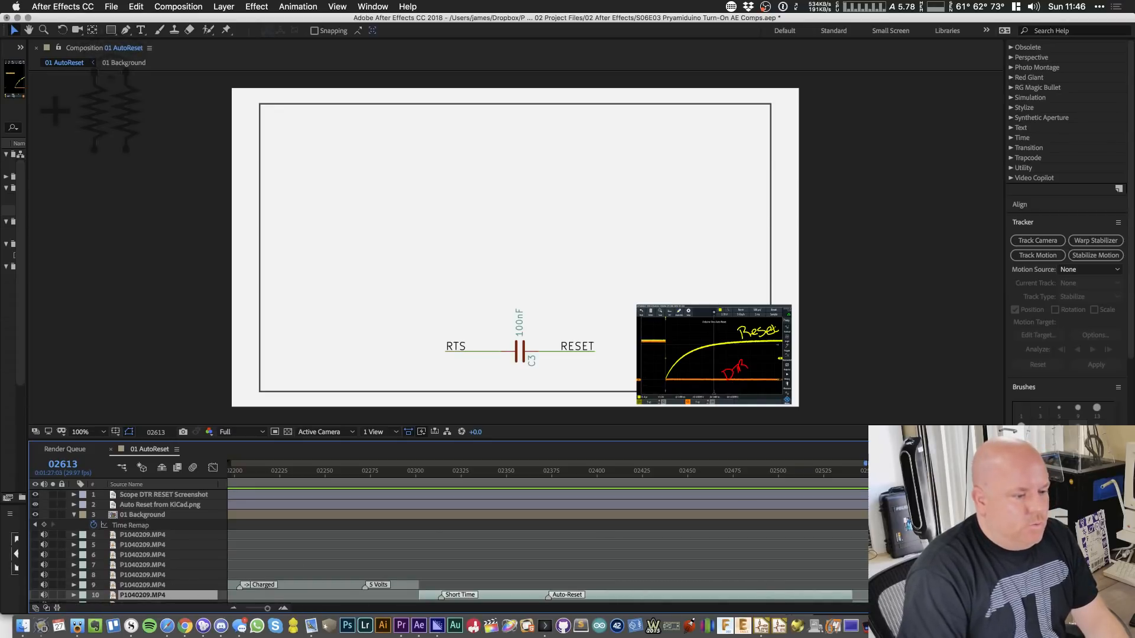
pyautogui.hscroll(-10, 350, 544)
pyautogui.press('super+s')
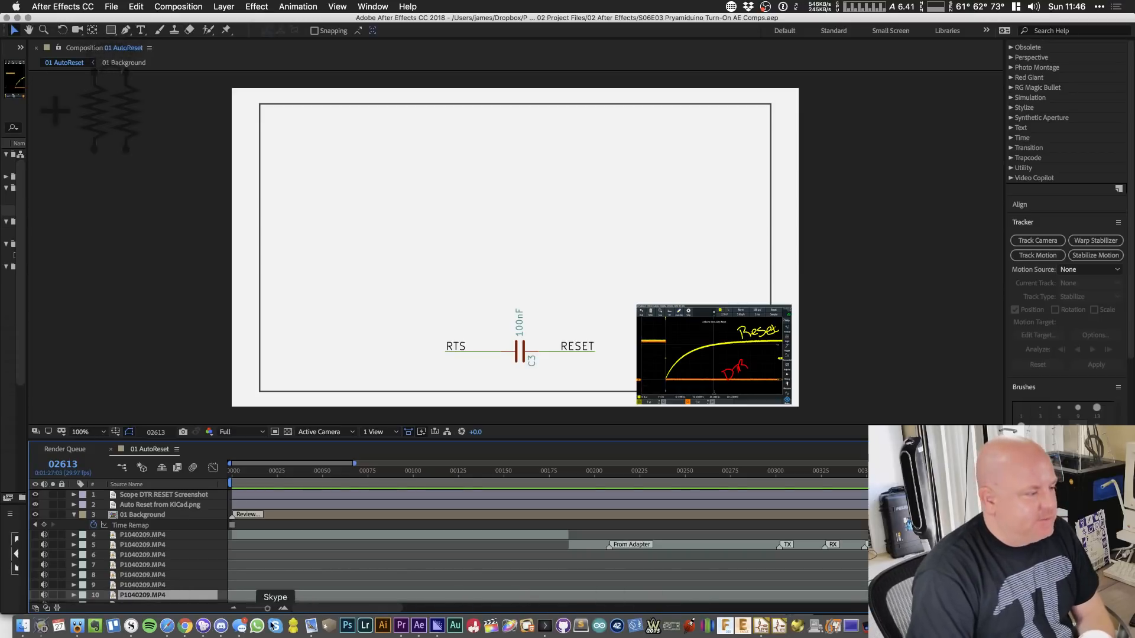
pyautogui.click(183, 629)
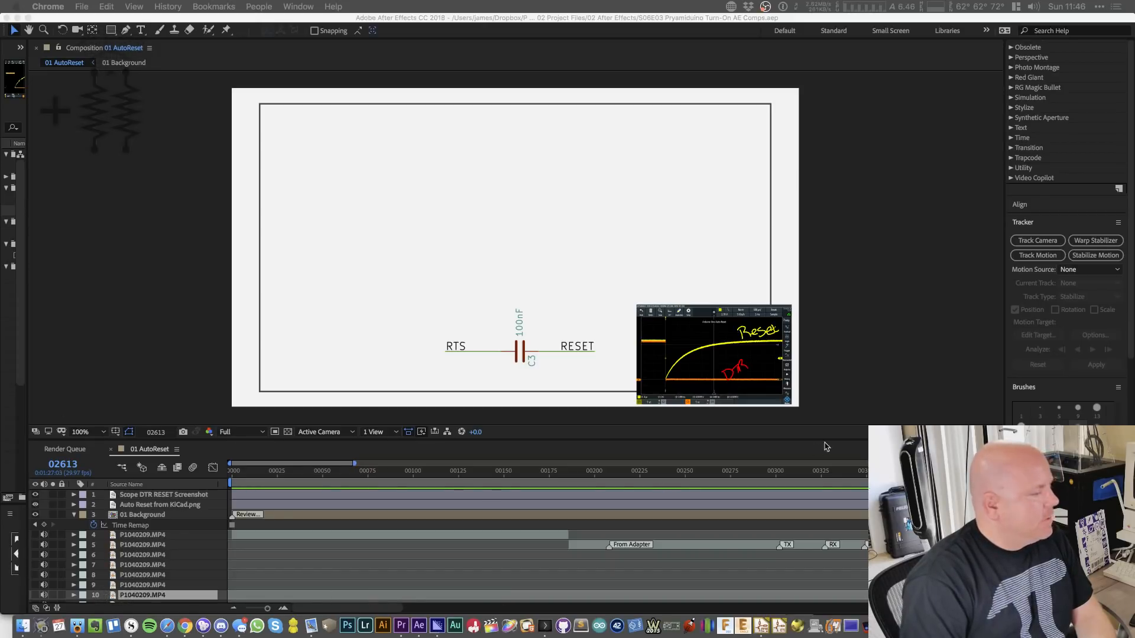
pyautogui.press('super+Tab')
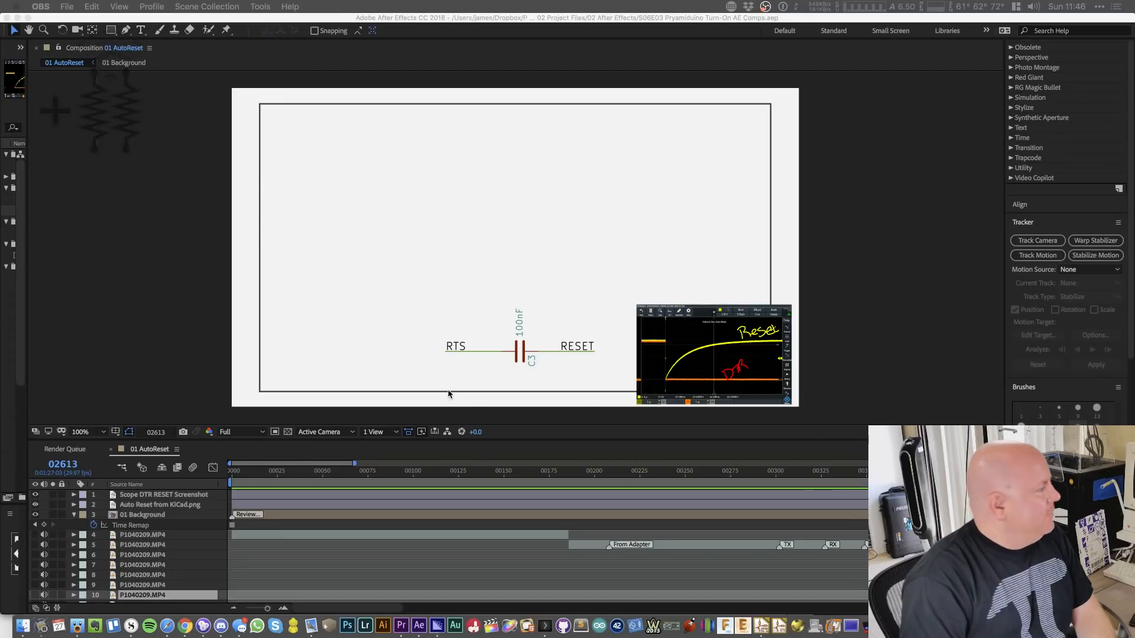
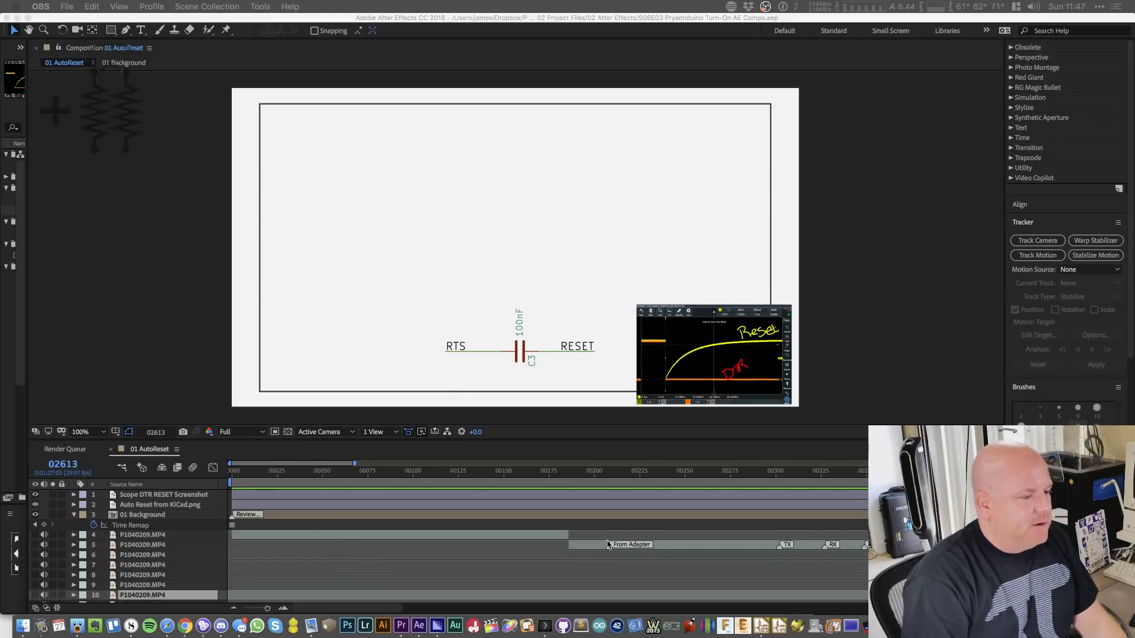
# - Play the opening of the AutoReset composition from frame 0 and select the capacitor schematic image
pyautogui.click(237, 484)
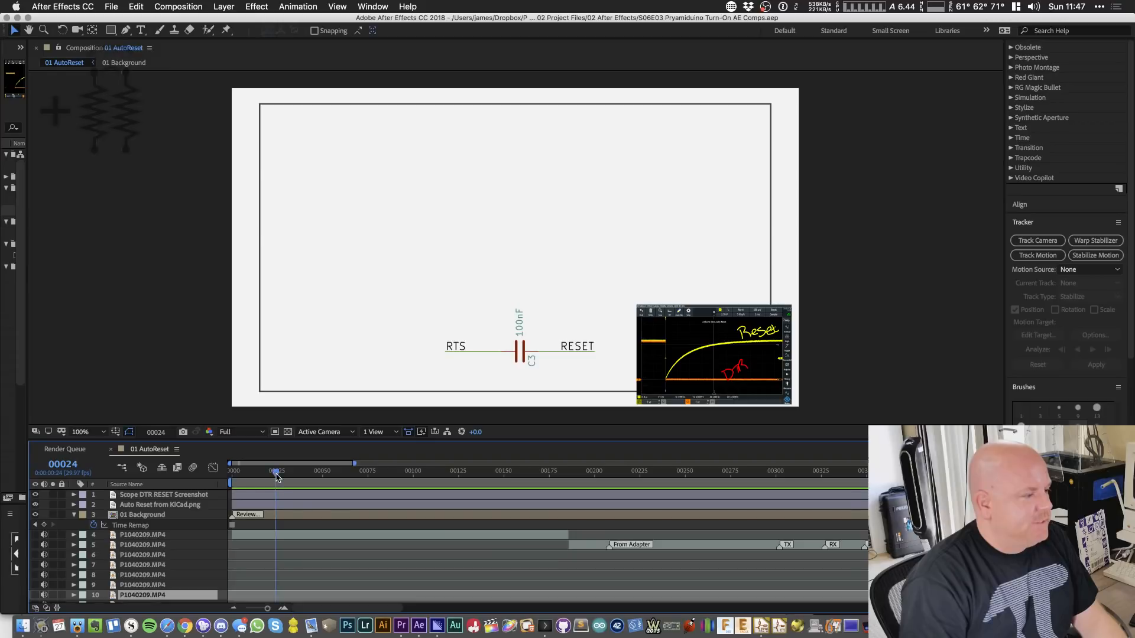
pyautogui.click(260, 477)
pyautogui.moveTo(259, 477); pyautogui.dragTo(231, 483)
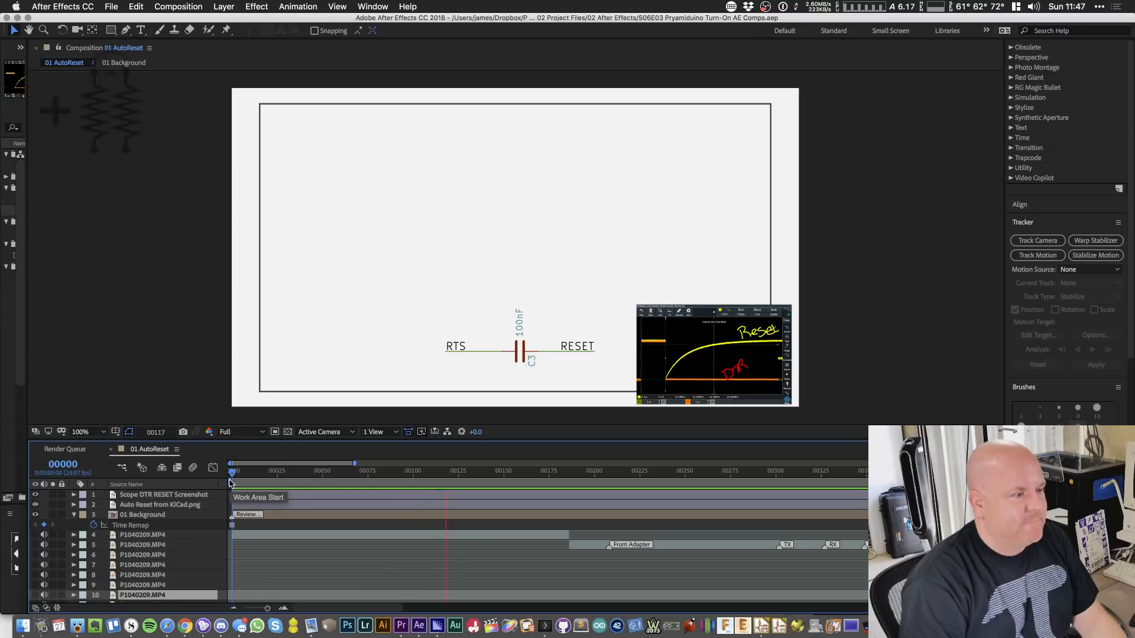
pyautogui.press('space')
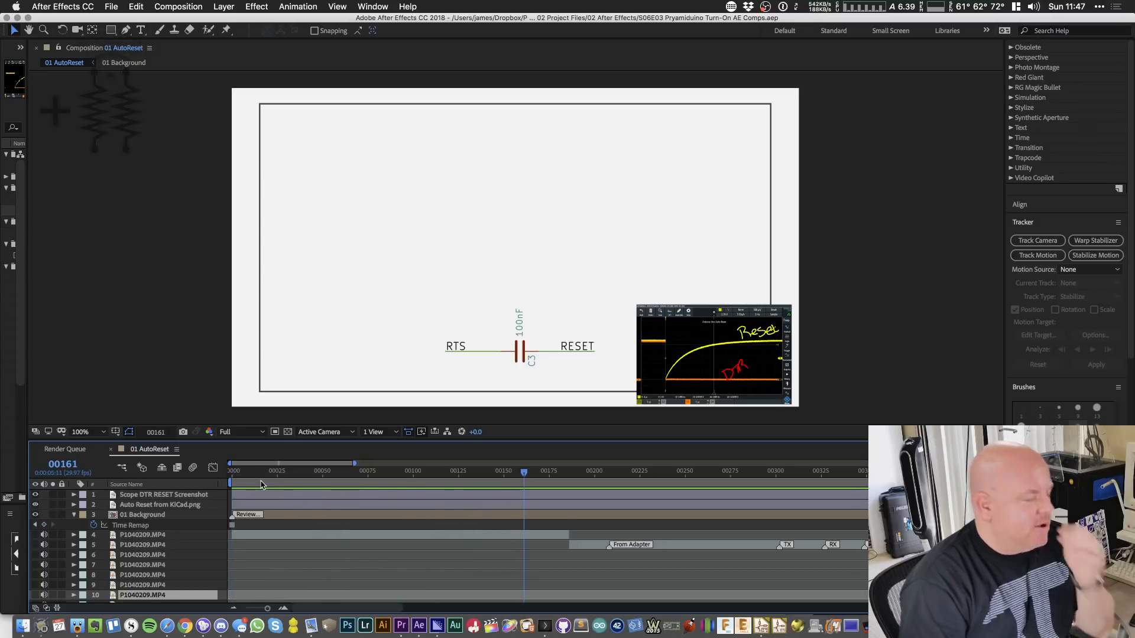
pyautogui.click(523, 349)
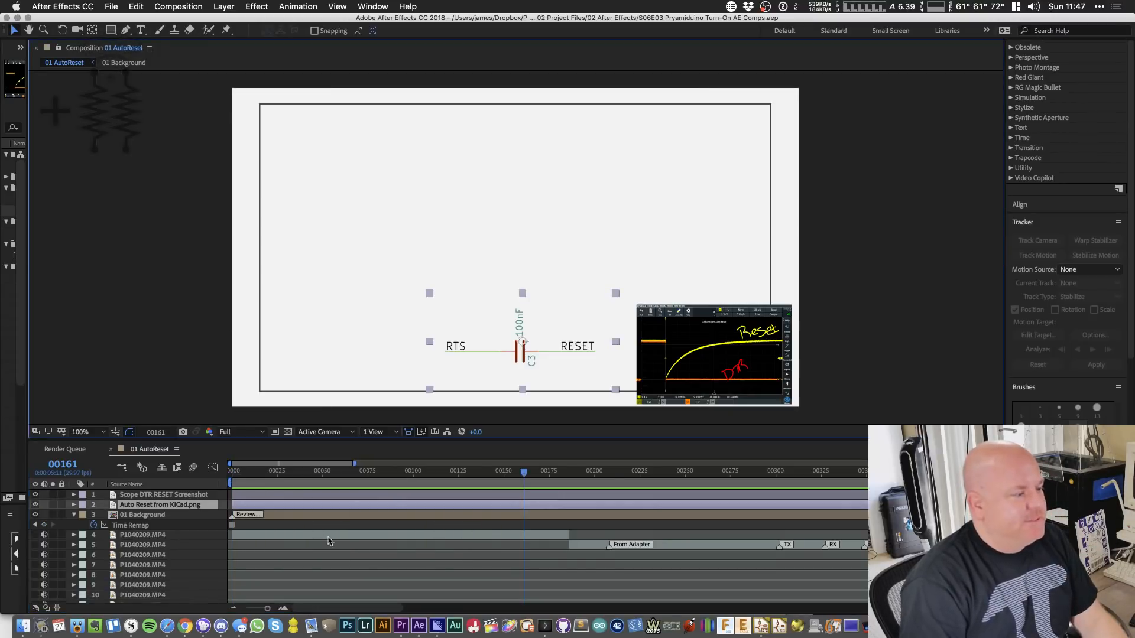
# - Search the Mac for "torn paper" and show all the results in Finder
pyautogui.press('super+space')
pyautogui.write('torn')
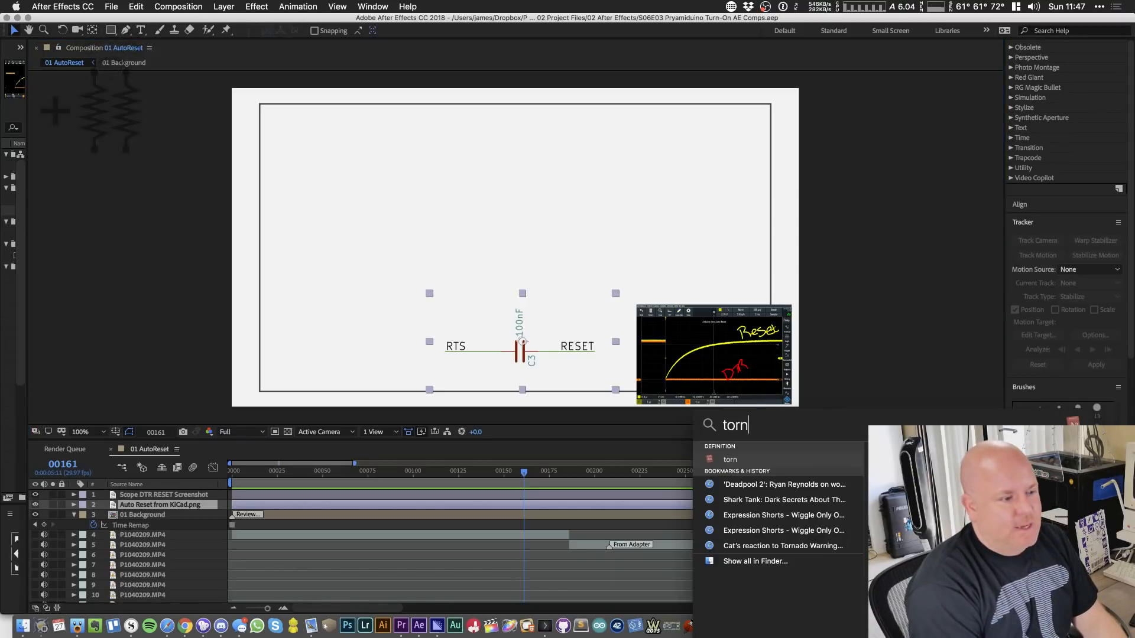
pyautogui.write(' paper')
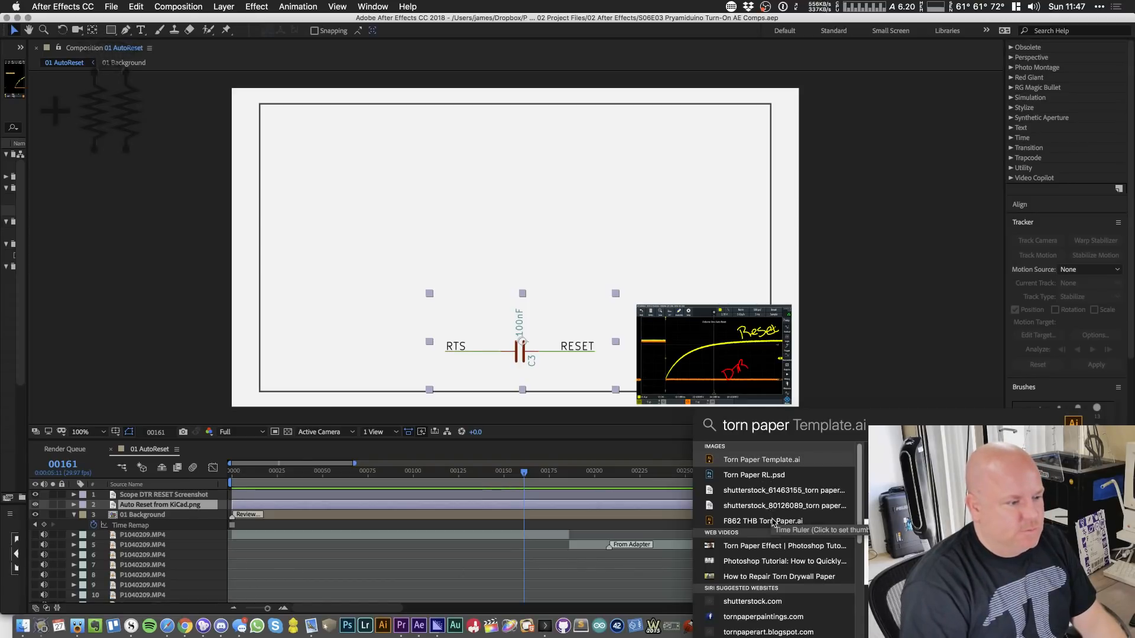
pyautogui.scroll(-6, 773, 523)
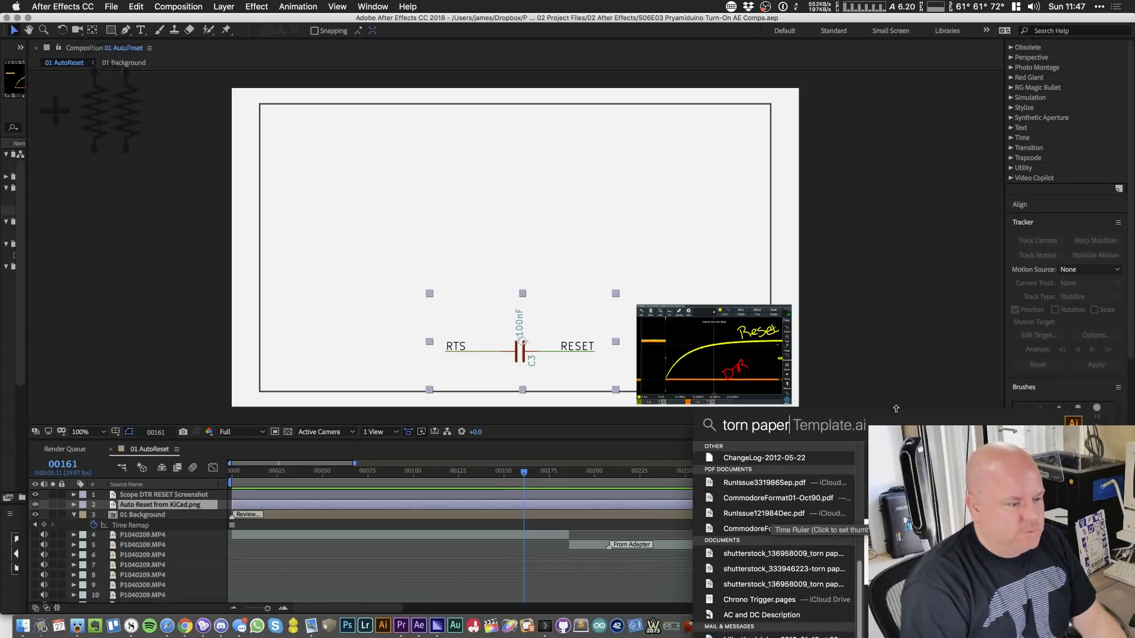
pyautogui.moveTo(902, 412); pyautogui.dragTo(686, 142)
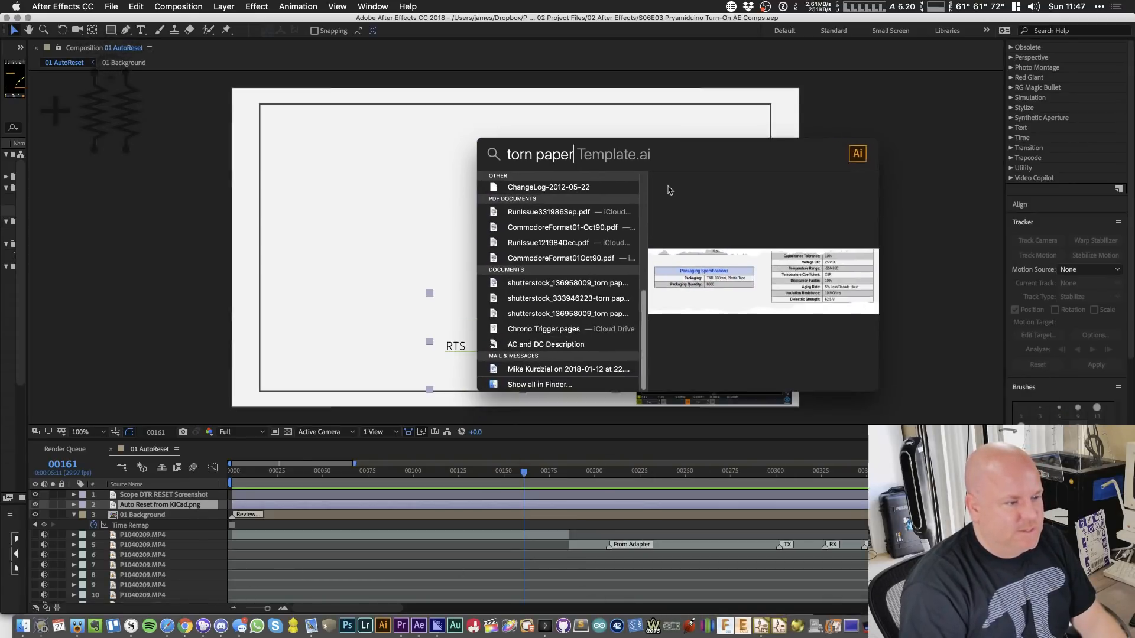
pyautogui.click(568, 386)
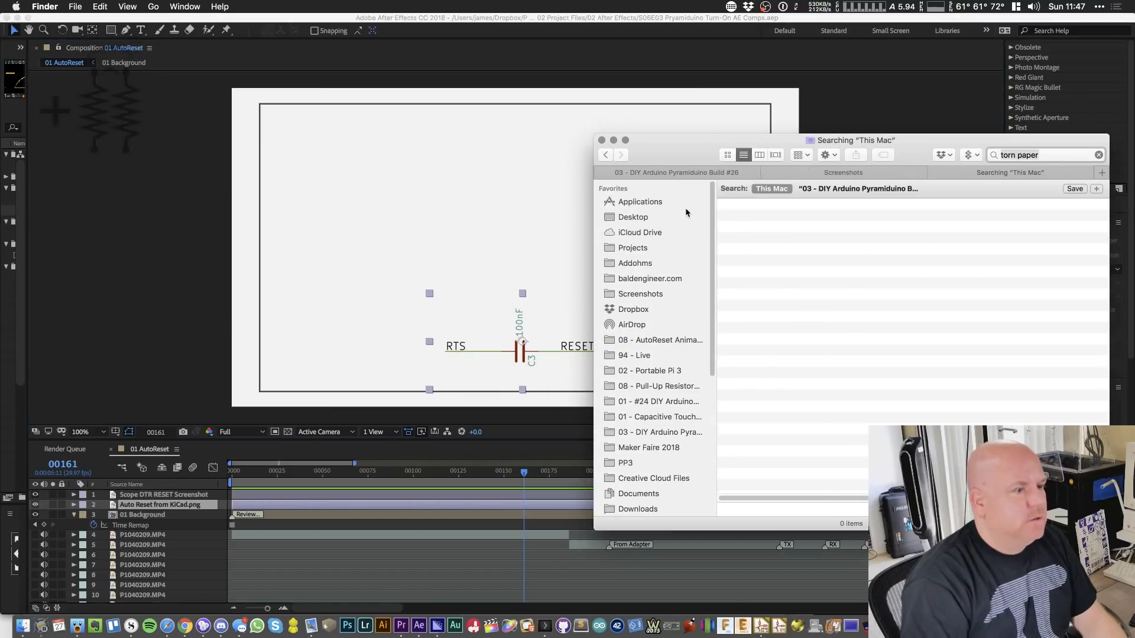
# - Enlarge the Finder search window and restrict the "torn paper" search to file names
pyautogui.moveTo(696, 141); pyautogui.dragTo(328, 139)
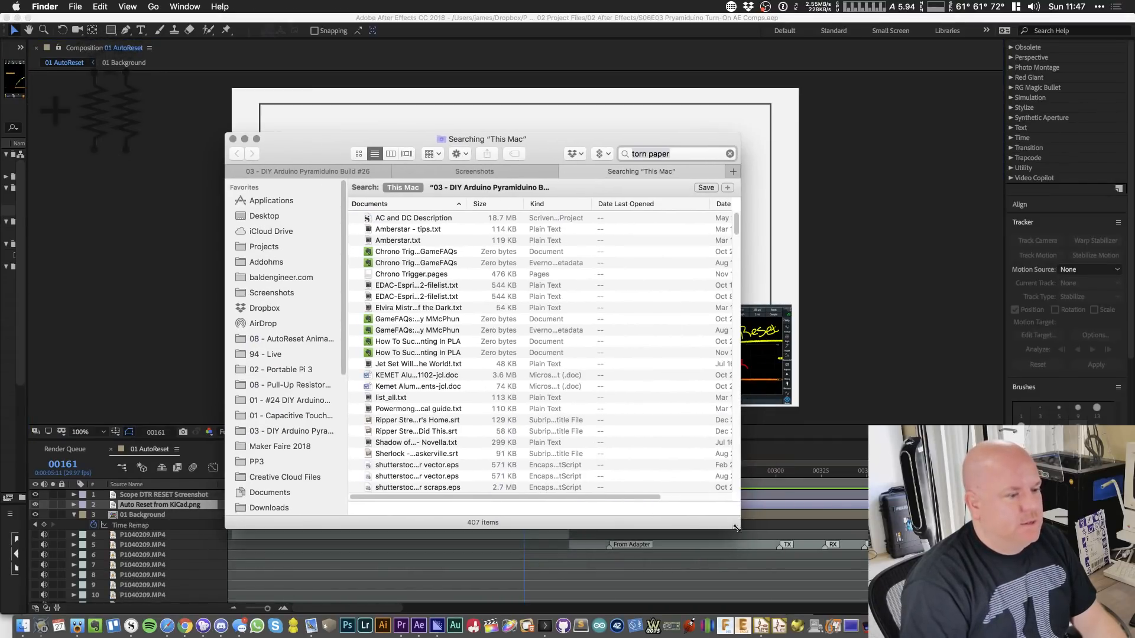
pyautogui.moveTo(737, 528); pyautogui.dragTo(929, 547)
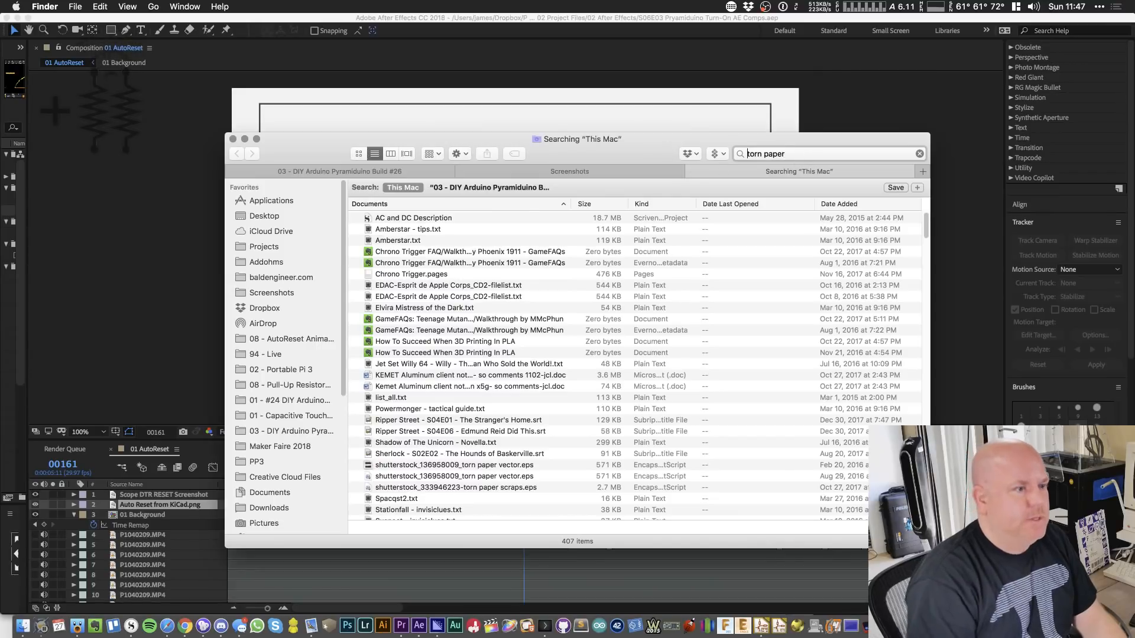
pyautogui.write('name:')
pyautogui.press('Return')
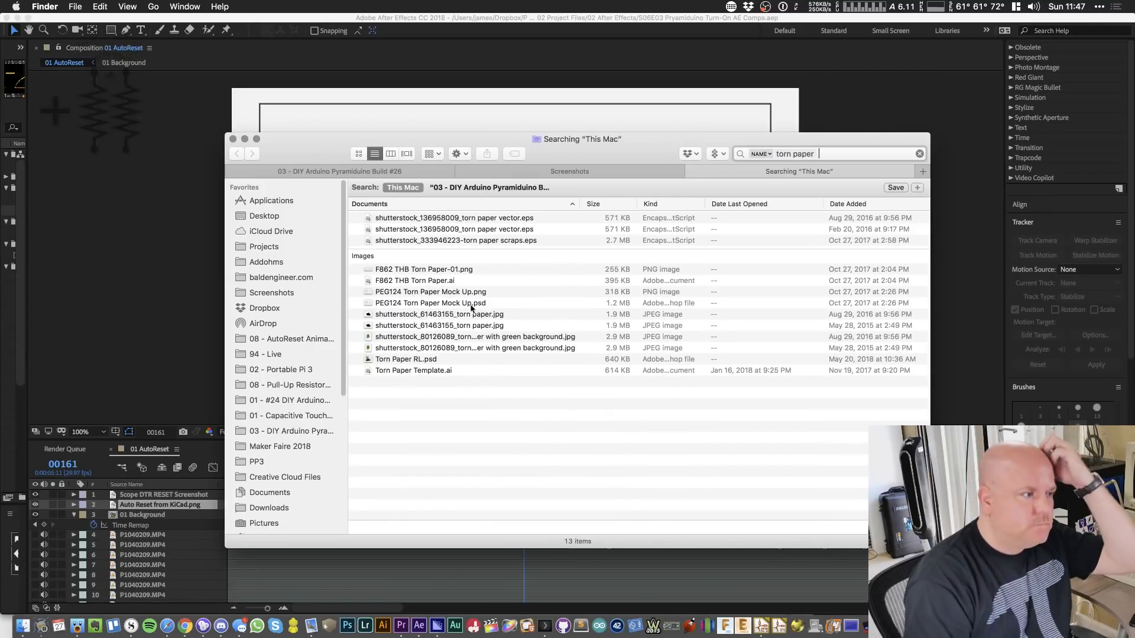
# - Compare the locations of the two torn paper .ai files and open Torn Paper Template.ai full size in Illustrator
pyautogui.click(425, 280)
pyautogui.click(457, 370)
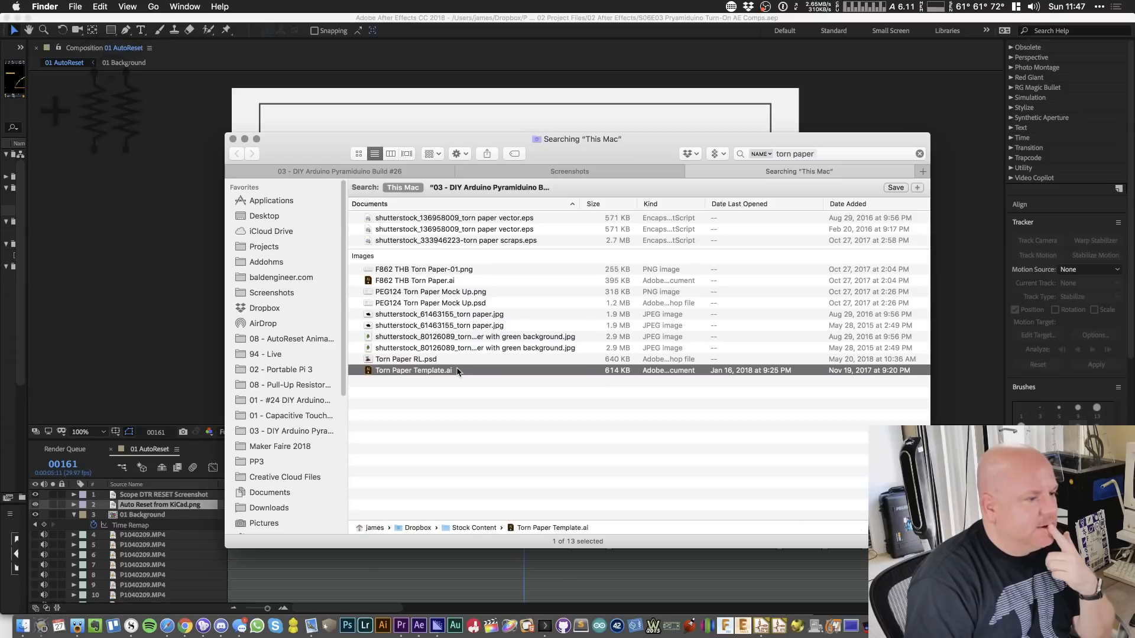
pyautogui.click(435, 281)
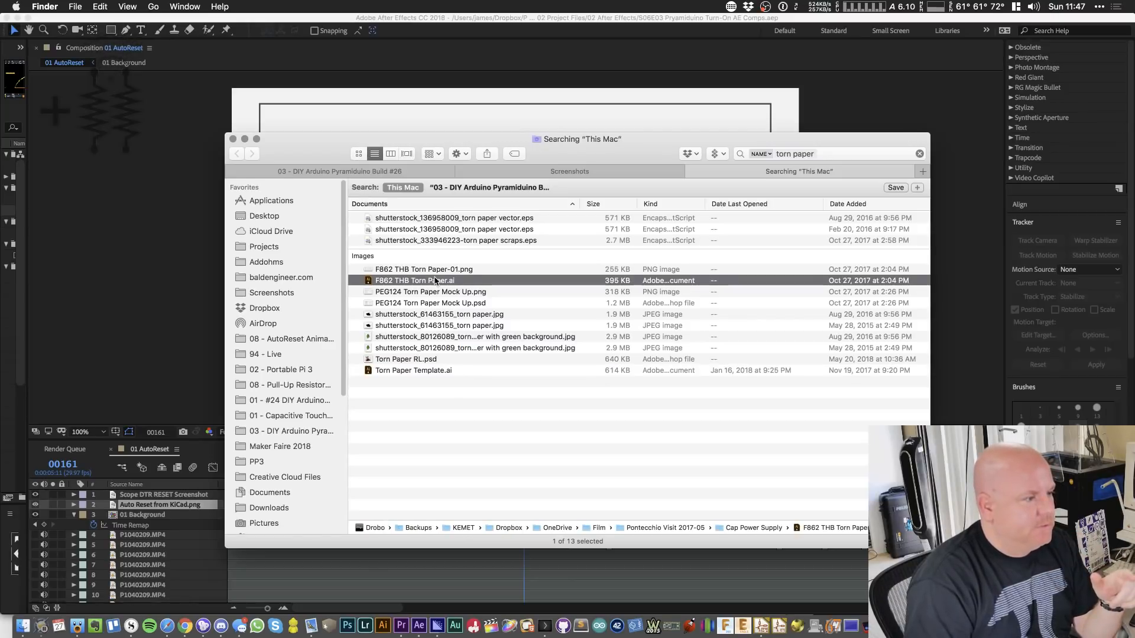
pyautogui.click(428, 370)
pyautogui.doubleClick(410, 371)
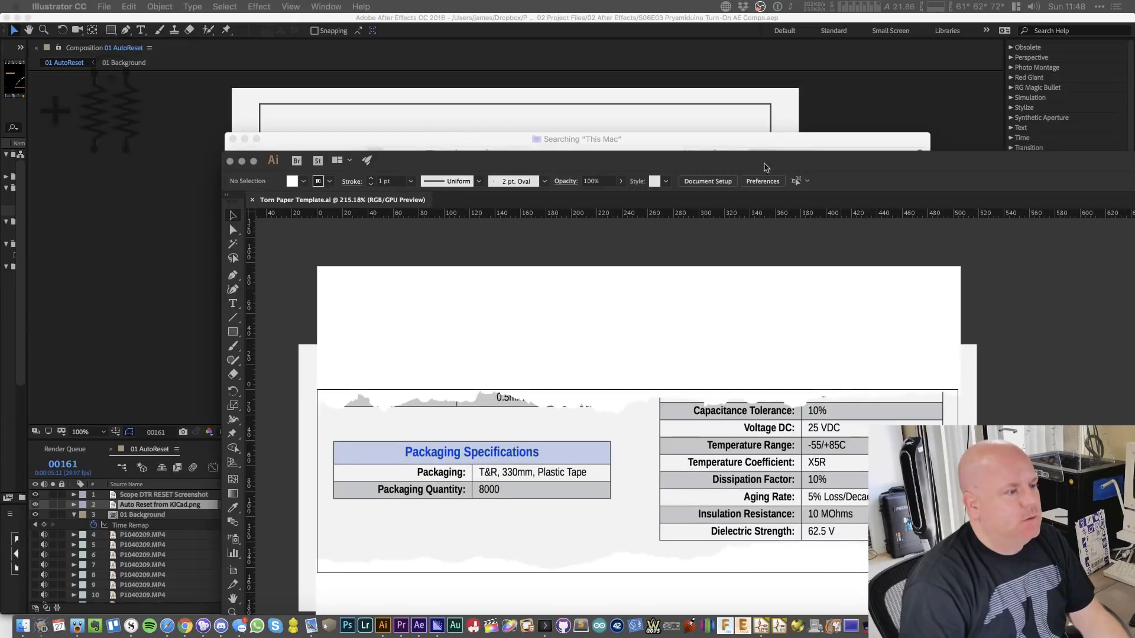
pyautogui.click(254, 162)
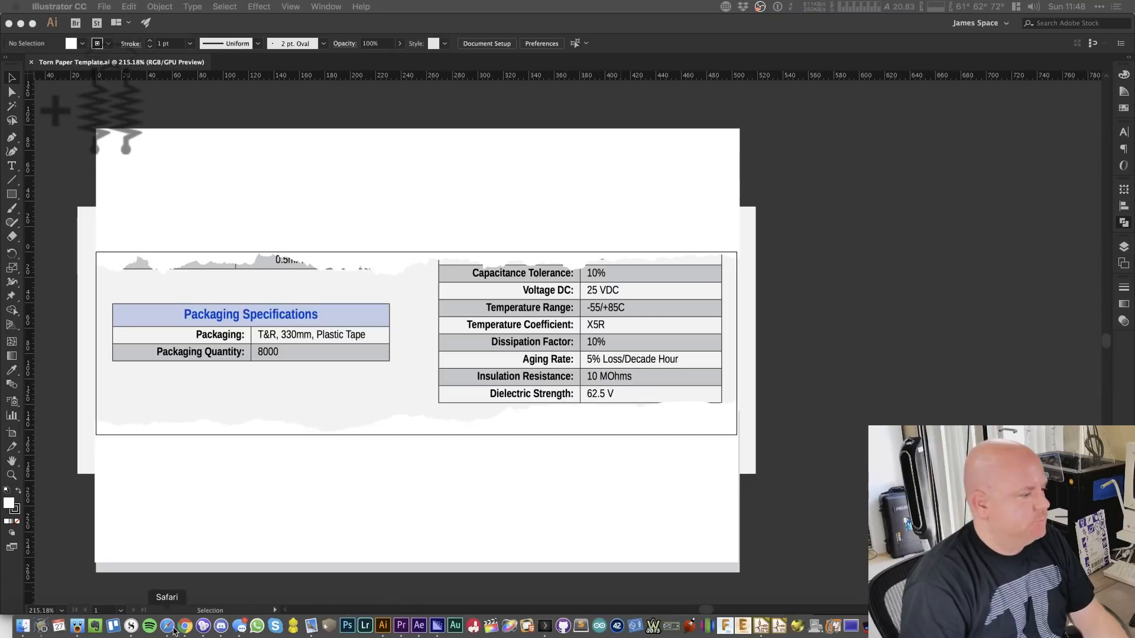
pyautogui.click(383, 625)
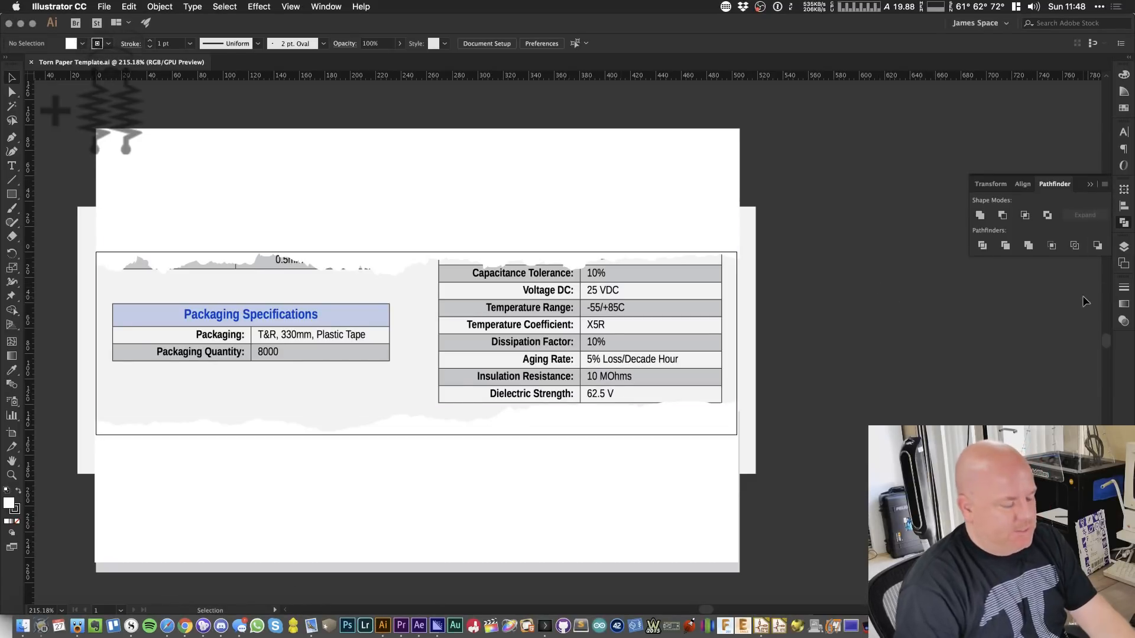
# - Show the template's layers and check what the Artwork layer contains by hiding and showing it again
pyautogui.press('F7')
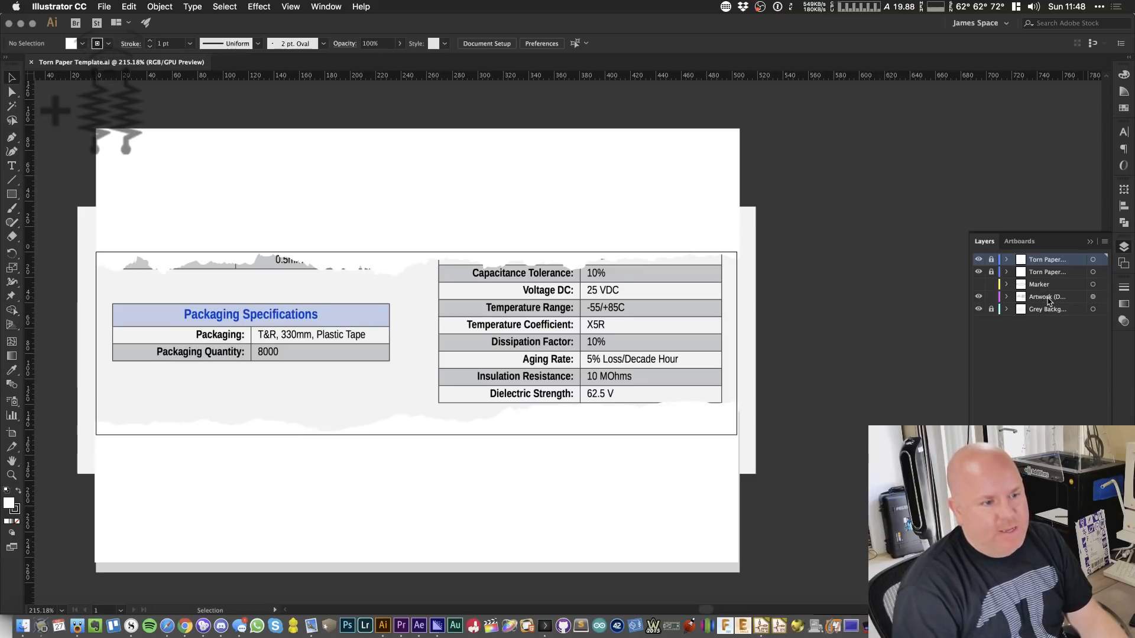
pyautogui.click(979, 297)
pyautogui.click(979, 297)
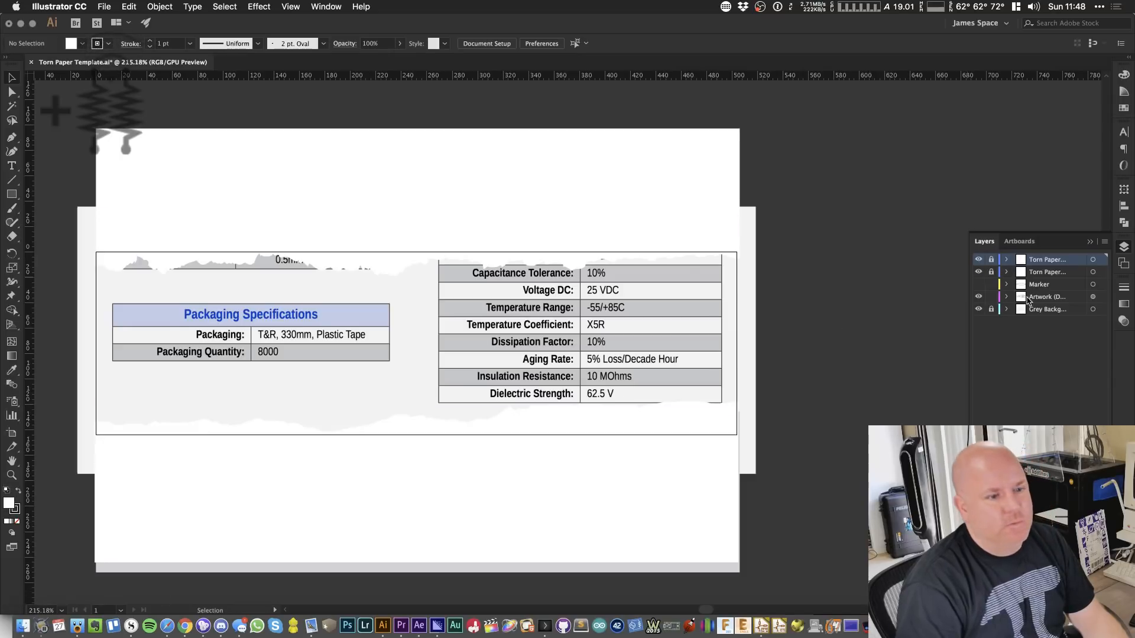
# - Unlock the grey background layer, hide both torn paper layers and select the uppermost one
pyautogui.click(1047, 309)
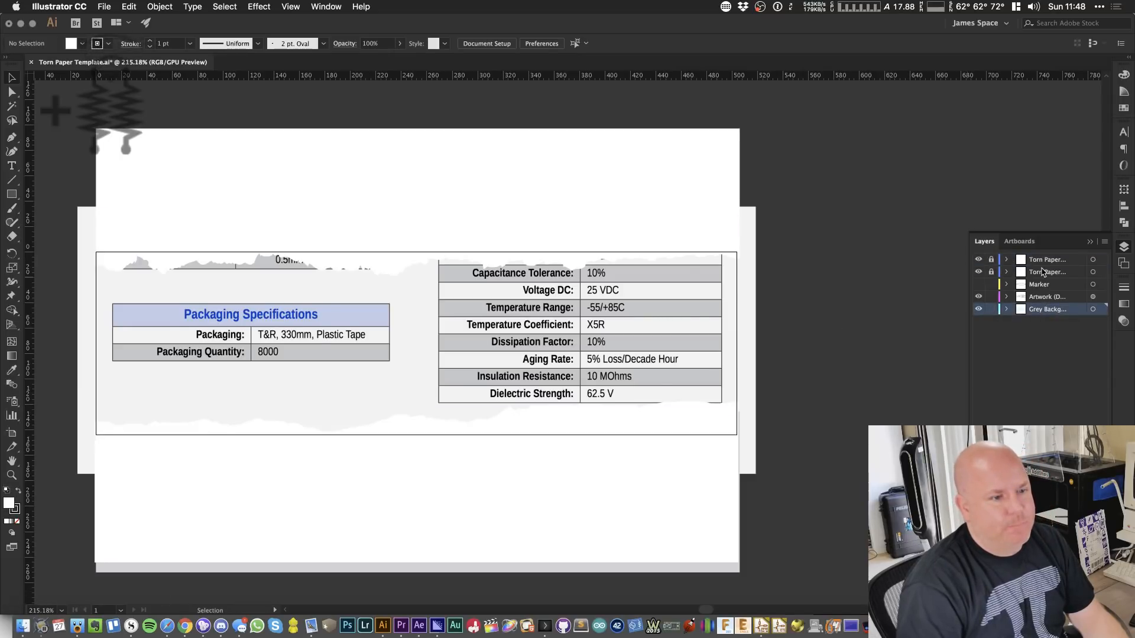
pyautogui.click(975, 276)
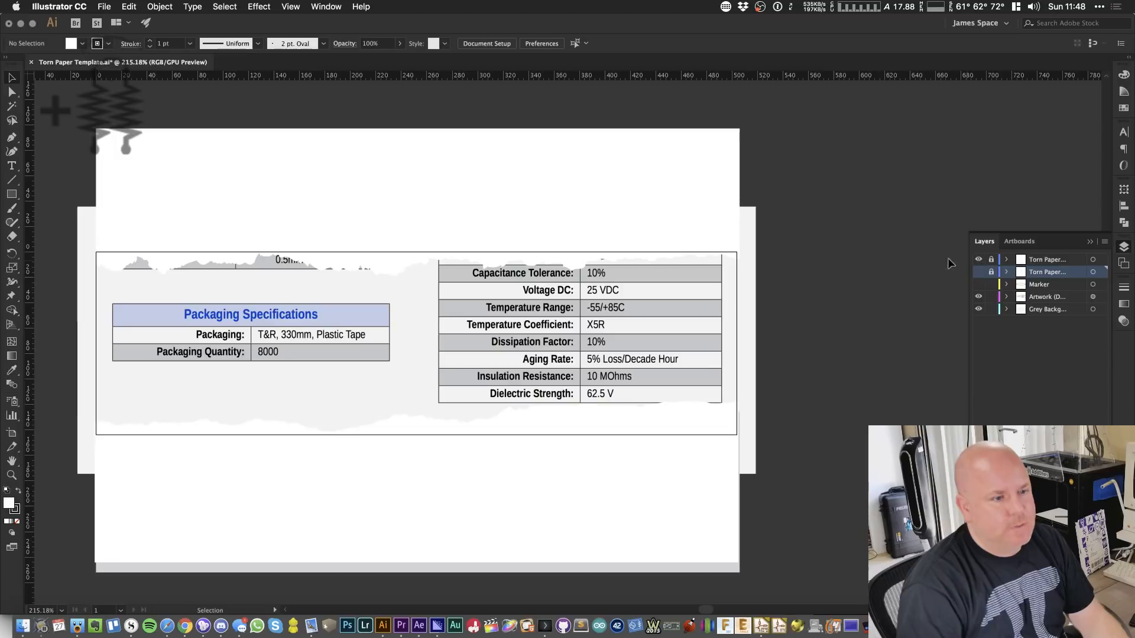
pyautogui.click(978, 260)
pyautogui.click(1049, 265)
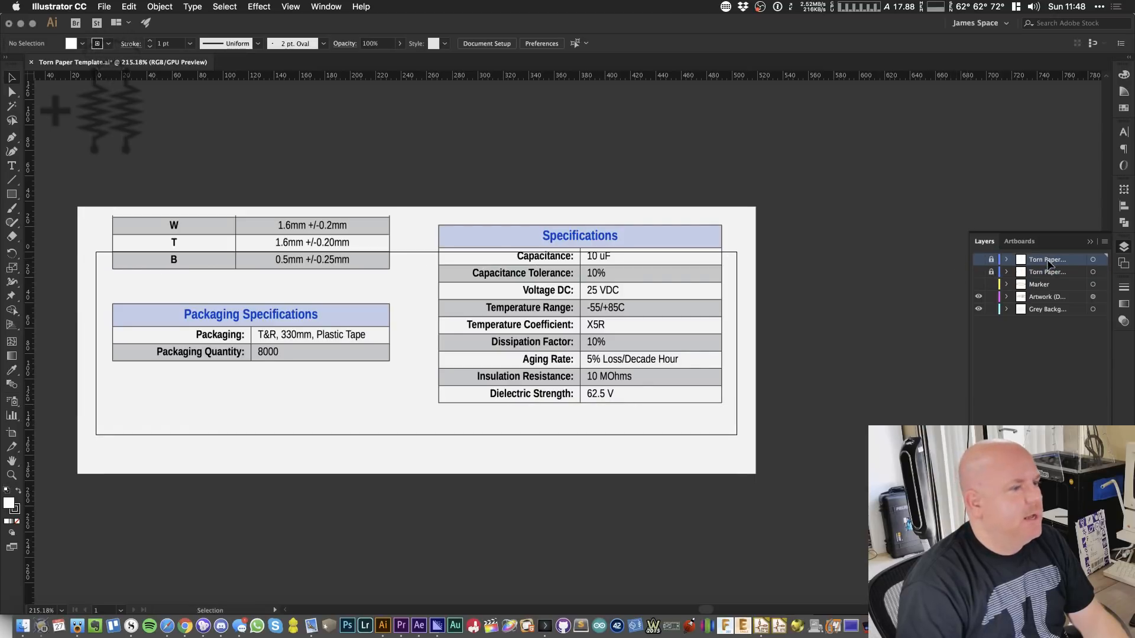
# - Show both torn paper layers again and select the lower of the two
pyautogui.moveTo(979, 261); pyautogui.dragTo(992, 273)
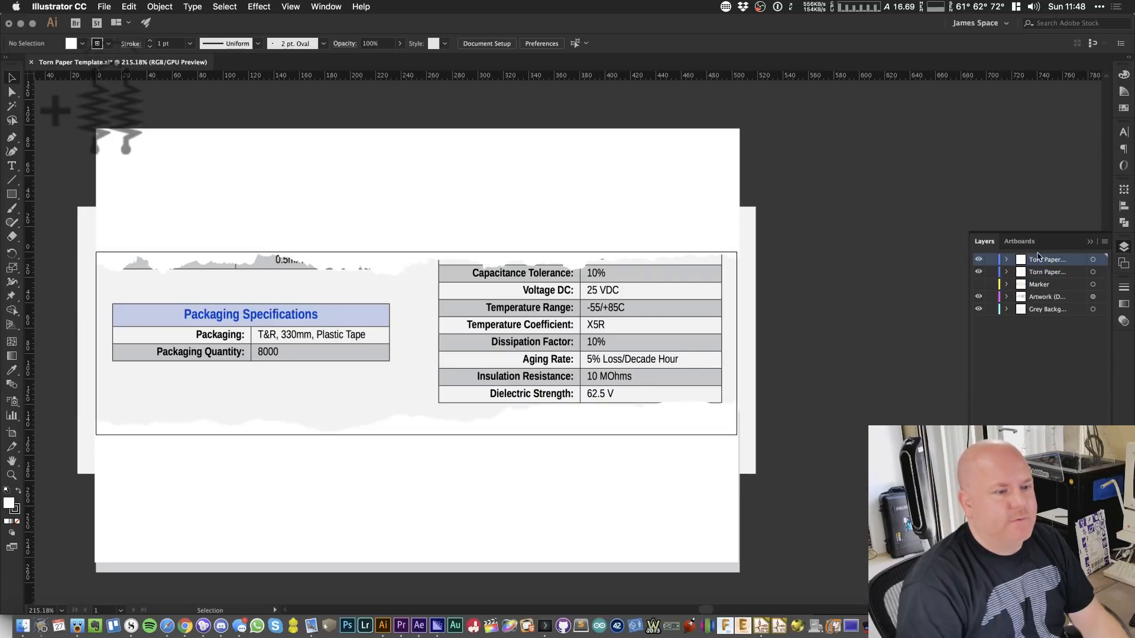
pyautogui.click(1044, 274)
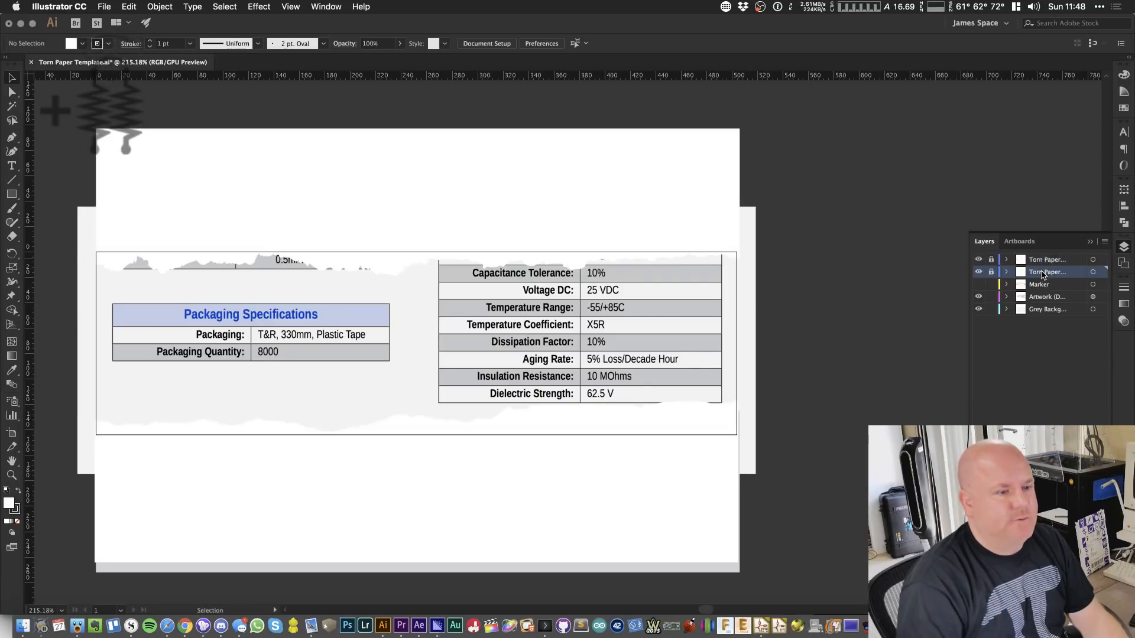
pyautogui.click(83, 44)
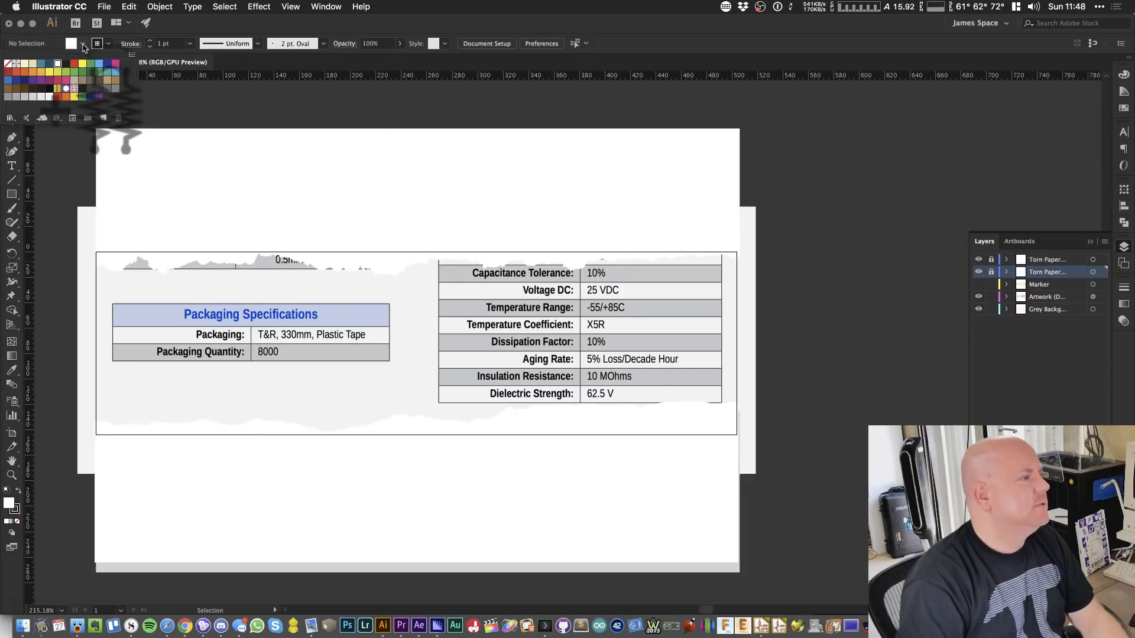
pyautogui.click(83, 46)
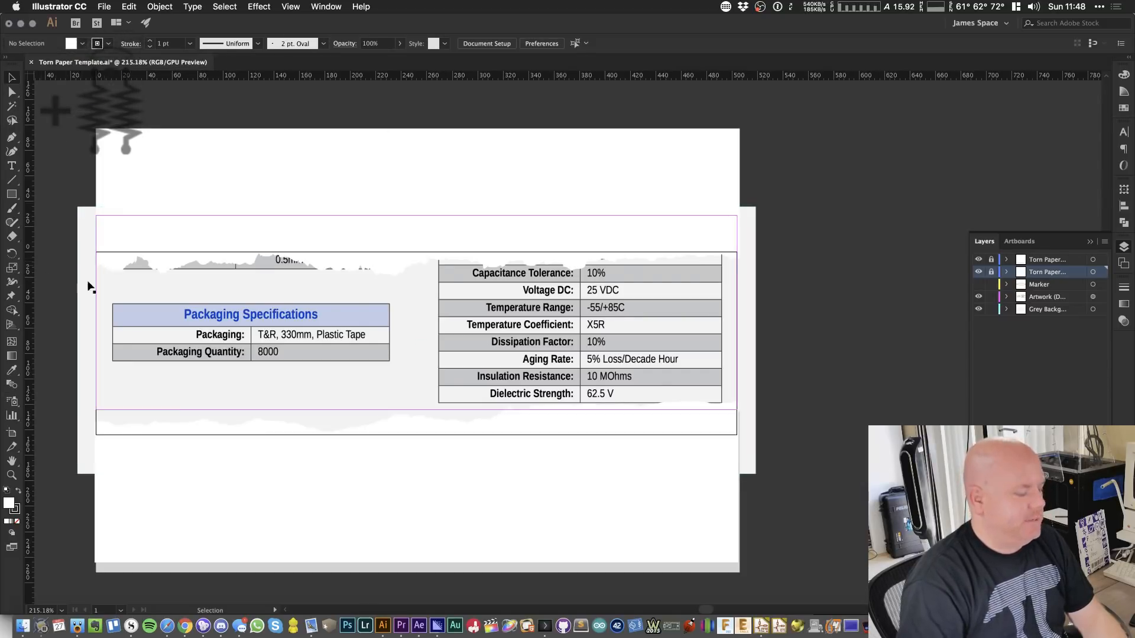
# - Sample the grey background with the Eyedropper and check the sampled fill's values in the Color Picker
pyautogui.click(12, 370)
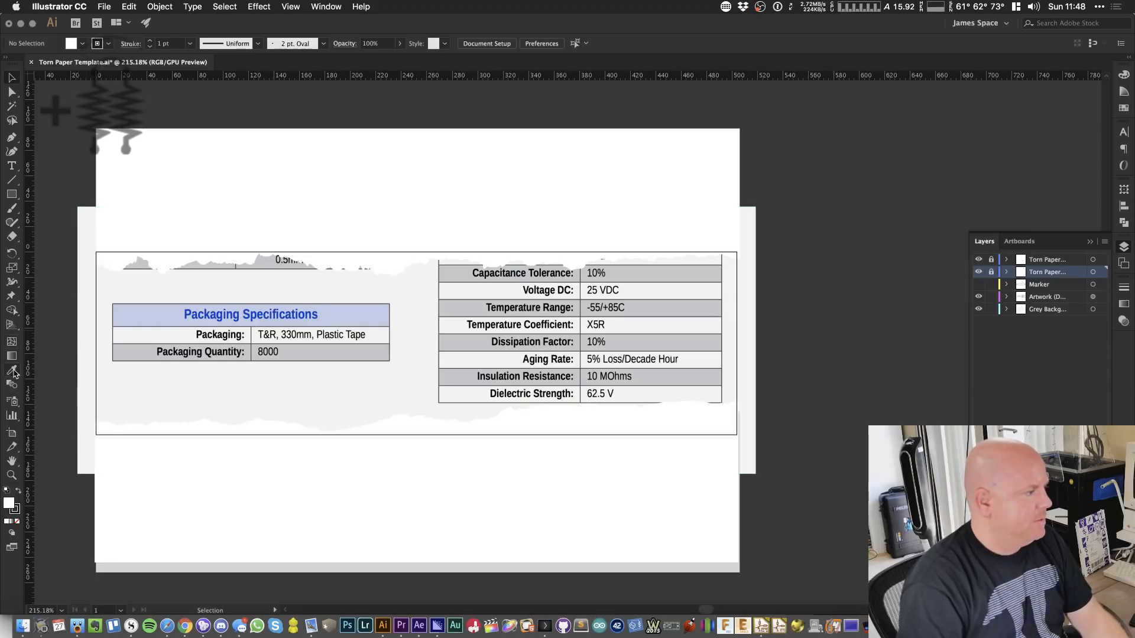
pyautogui.click(300, 387)
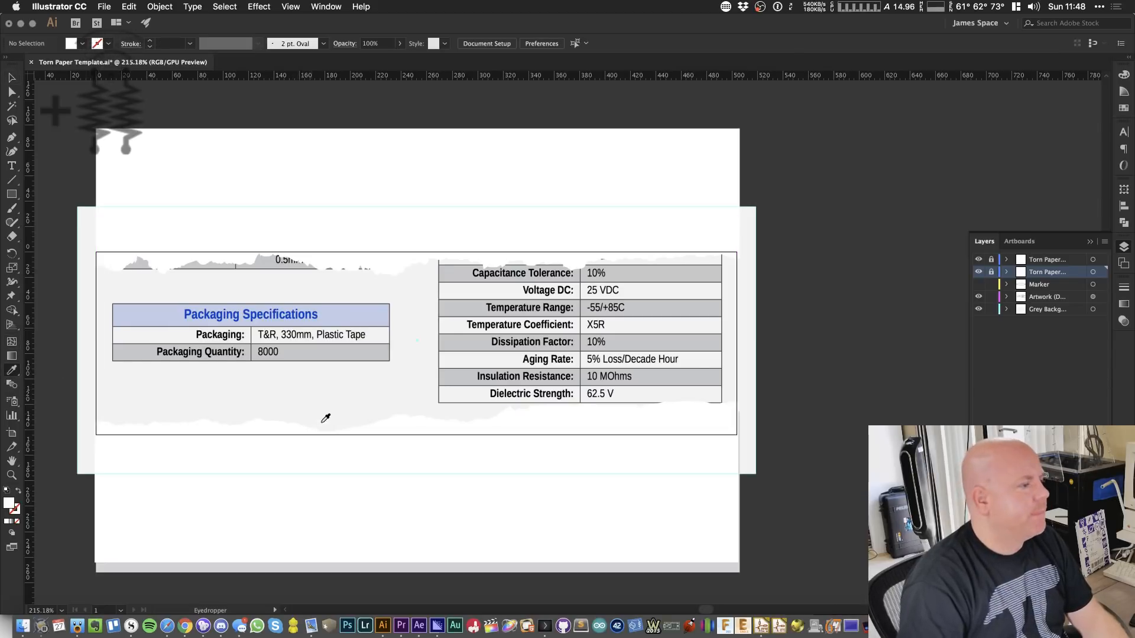
pyautogui.press('v')
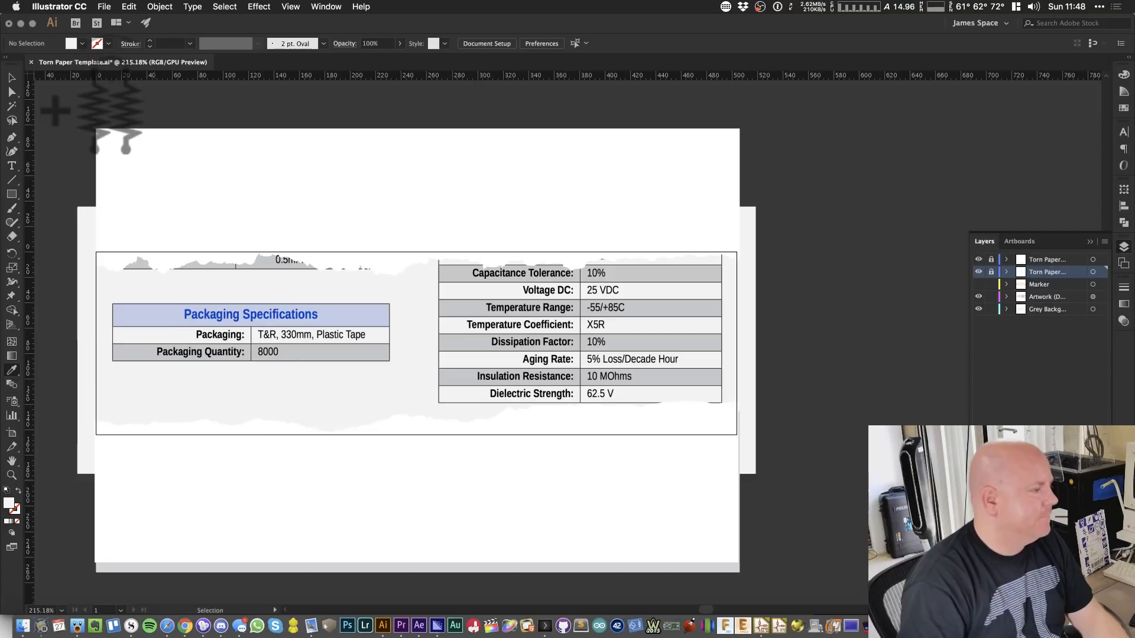
pyautogui.doubleClick(9, 504)
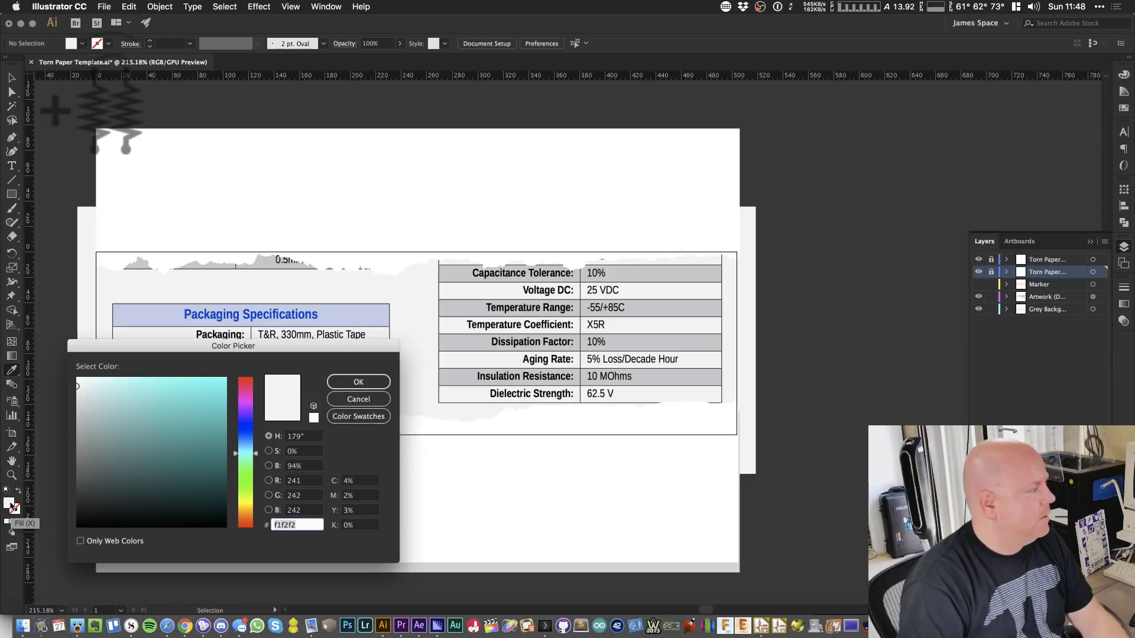
pyautogui.click(358, 382)
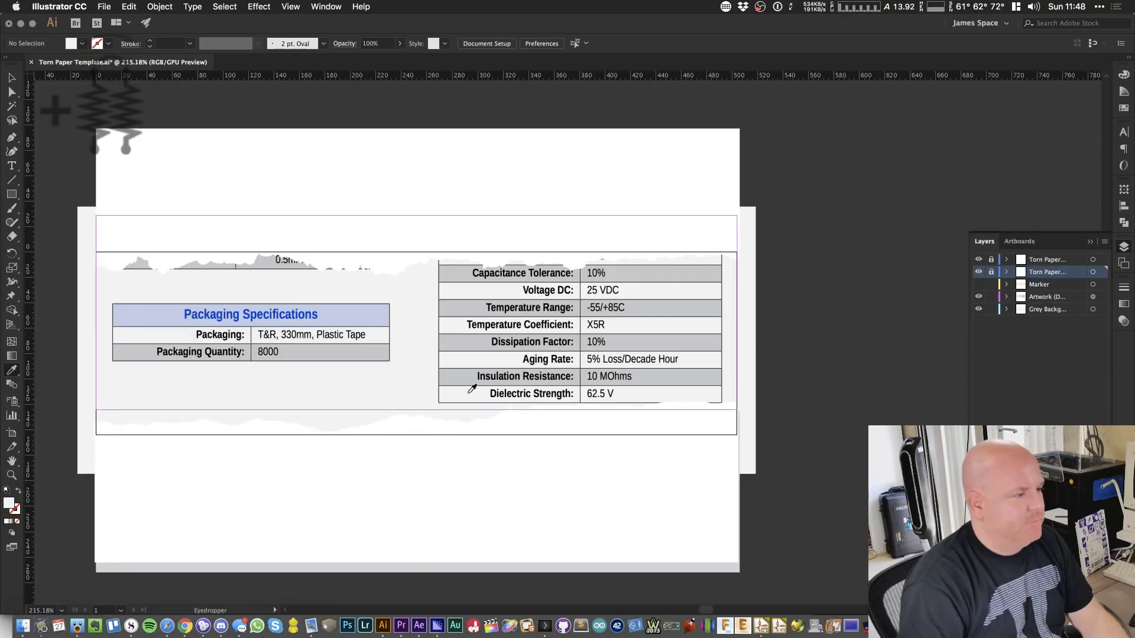
pyautogui.click(1069, 260)
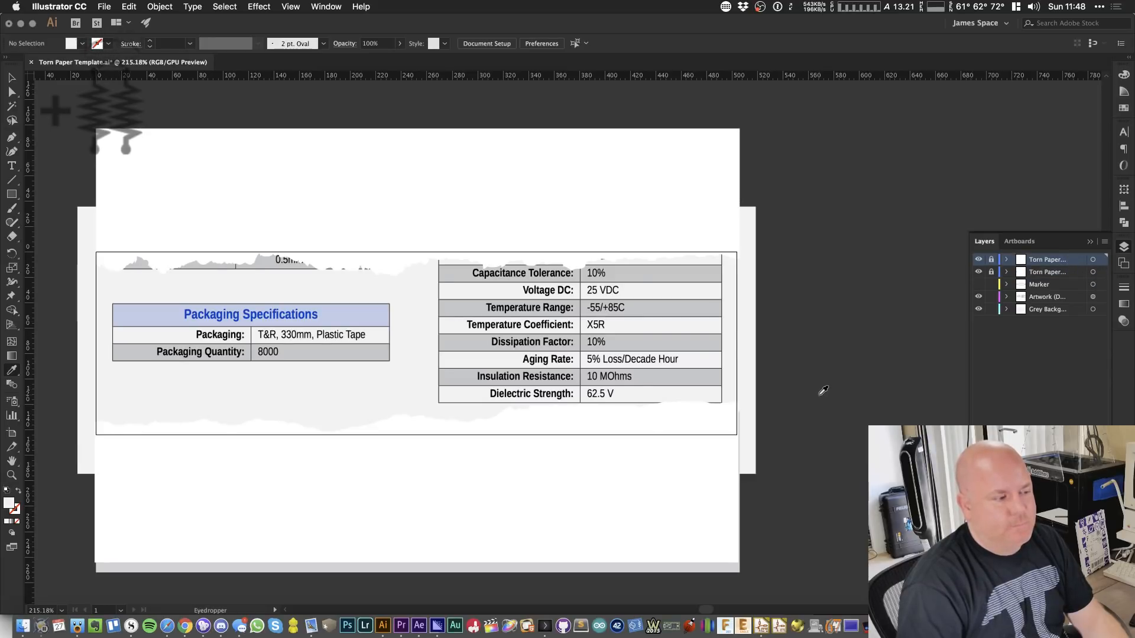
# - Switch to After Effects, open the 01 Background composition and select its Whitebackground layer
pyautogui.press('super+Tab')
pyautogui.press('super+Tab')
pyautogui.press('super+Tab')
pyautogui.press('super+Tab')
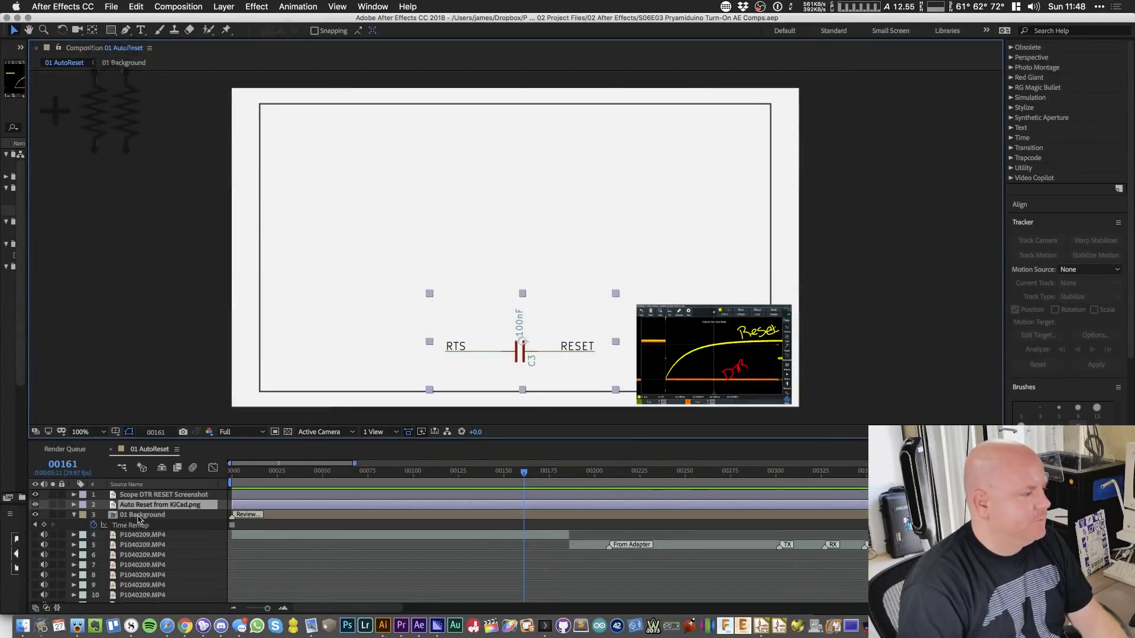
pyautogui.doubleClick(143, 515)
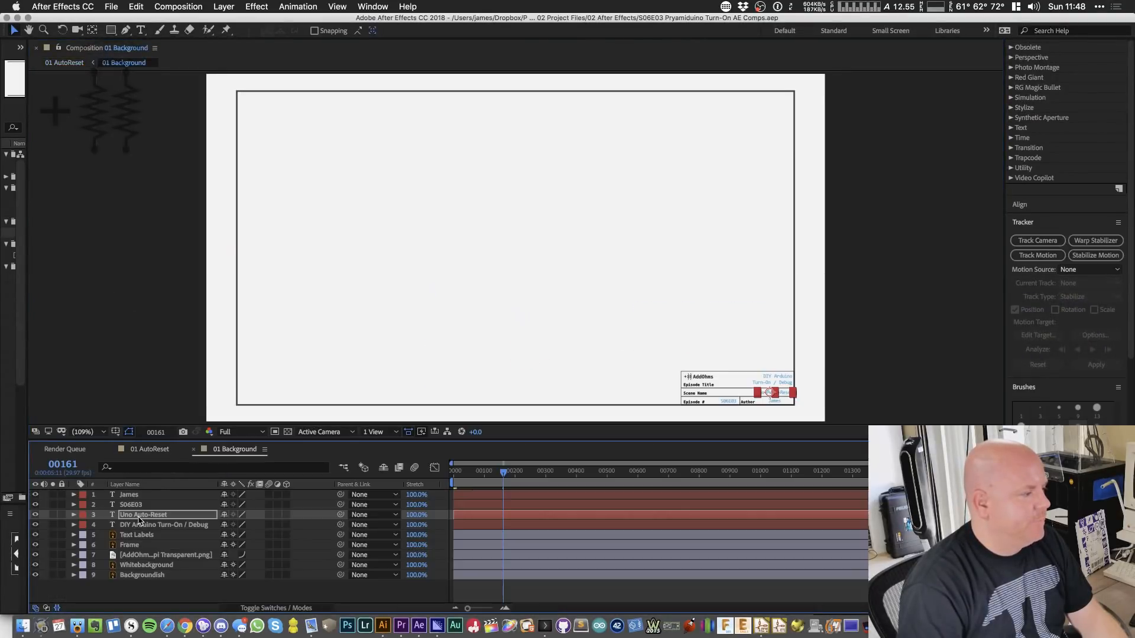
pyautogui.click(142, 575)
pyautogui.click(141, 566)
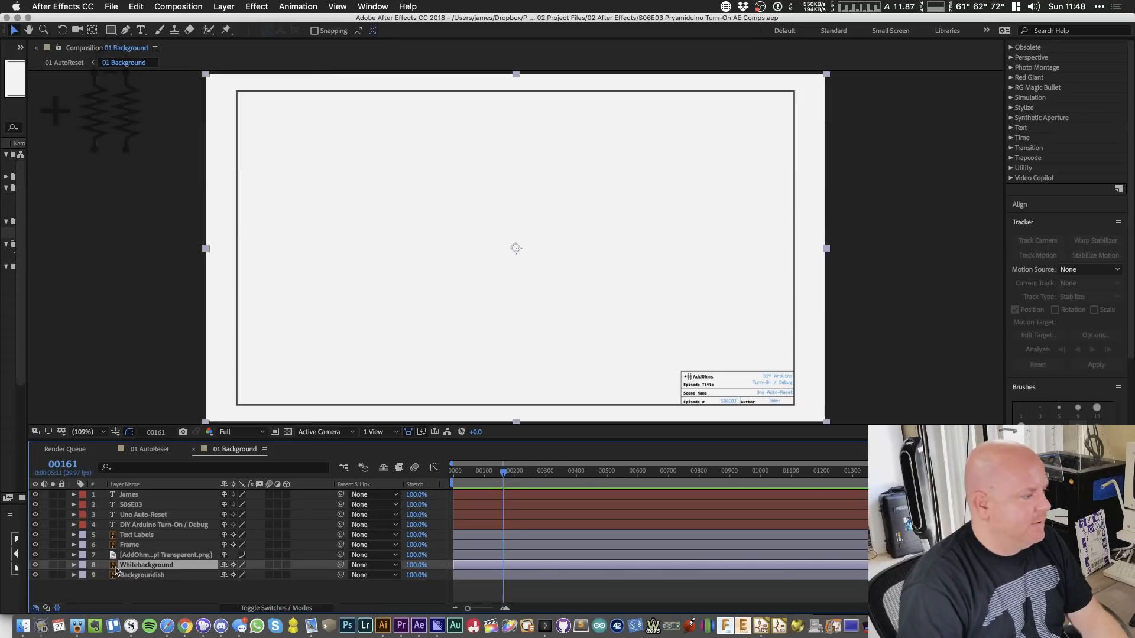
# - Check the Whitebackground layer's properties and bring up the Info read-out for inspecting its colour
pyautogui.rightClick(169, 565)
pyautogui.press('Escape')
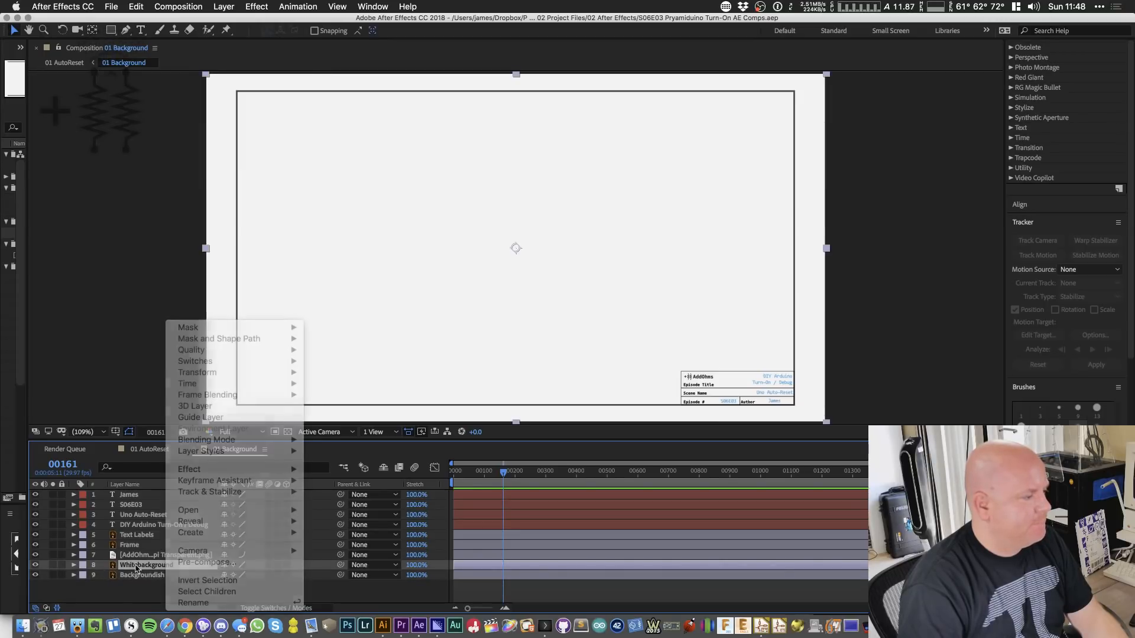
pyautogui.click(74, 565)
pyautogui.click(75, 565)
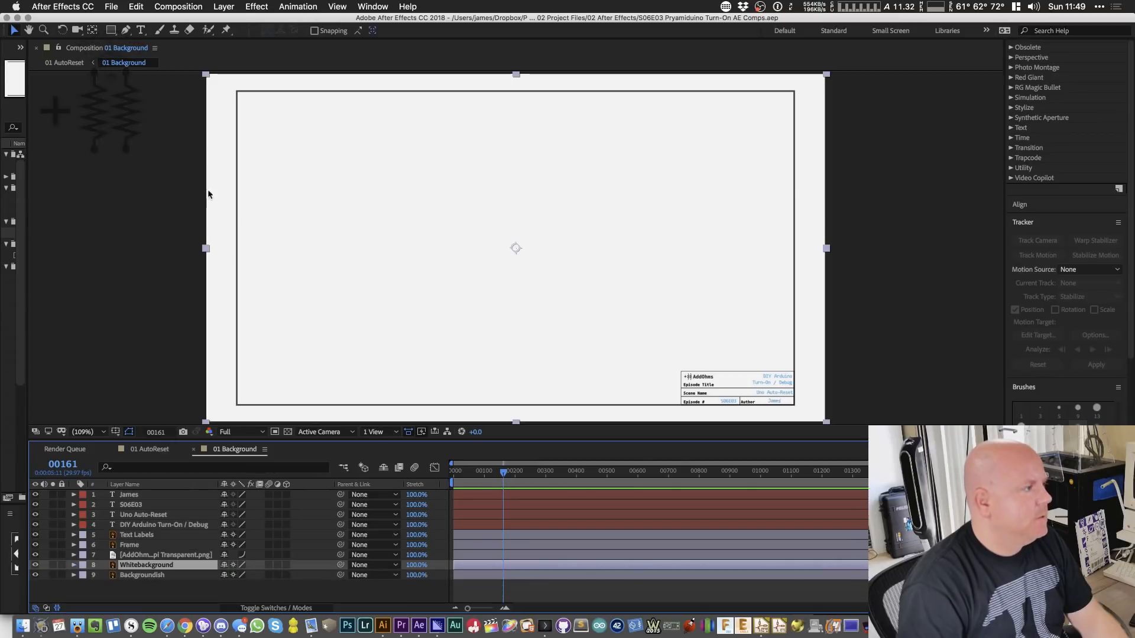
pyautogui.click(408, 7)
pyautogui.moveTo(373, 7)
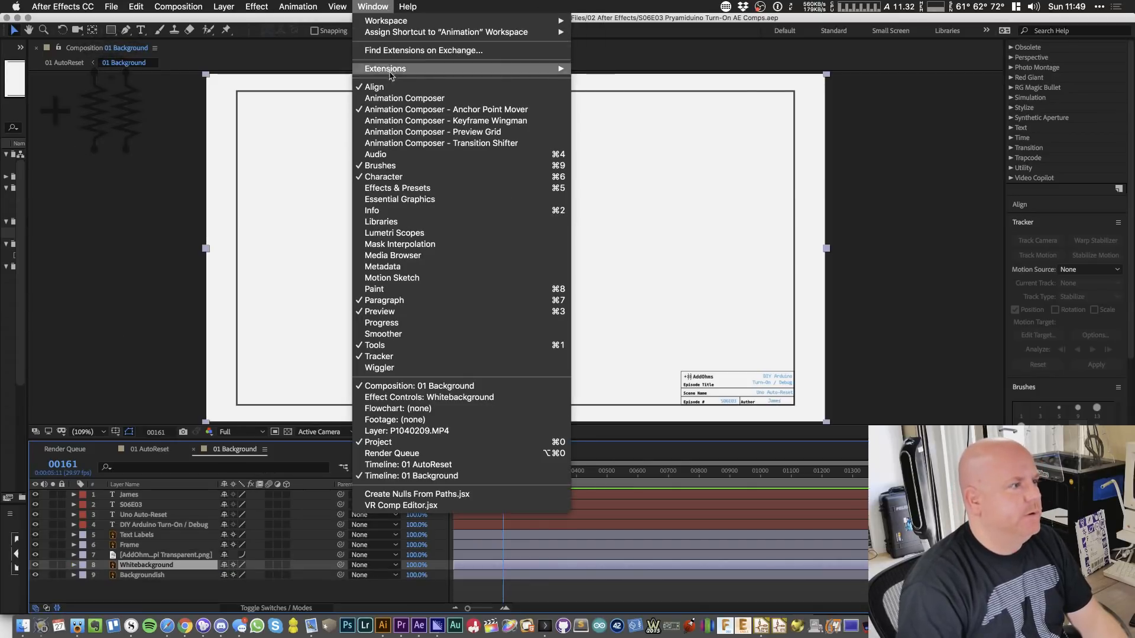
pyautogui.click(395, 211)
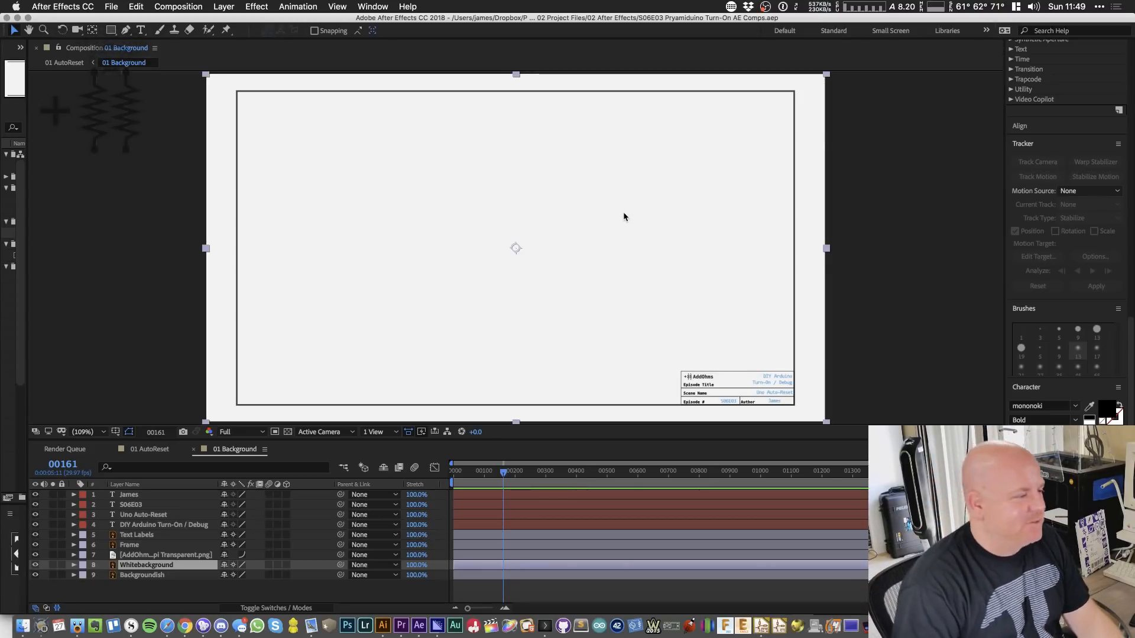
# - Return to Illustrator, unlock both torn paper layers and select all artwork on the lower one
pyautogui.press('super+Tab')
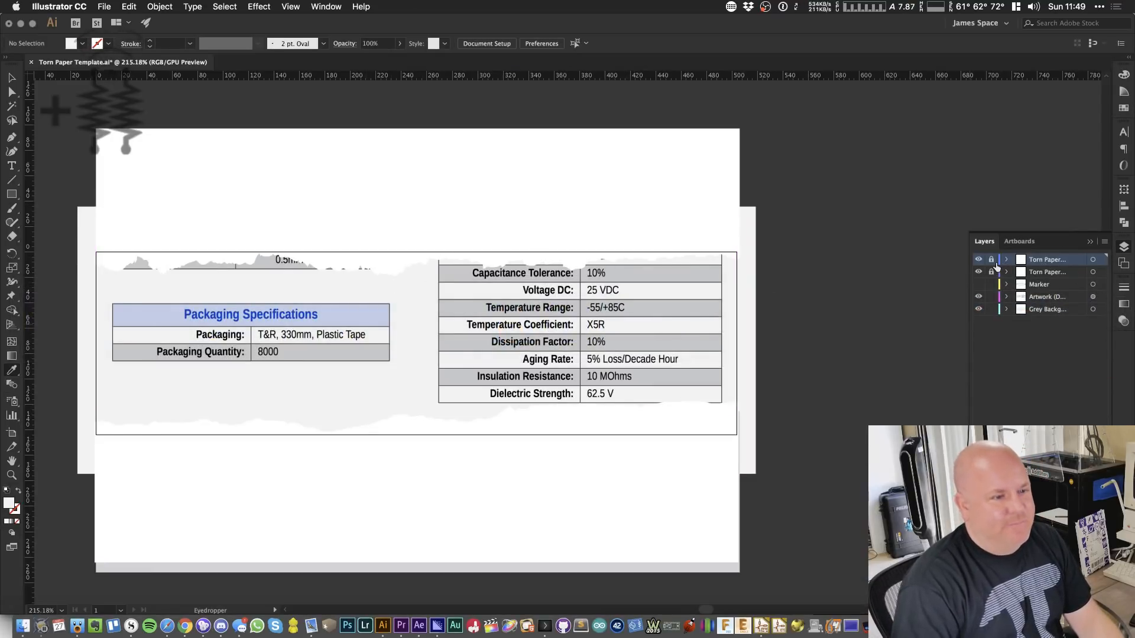
pyautogui.moveTo(993, 260); pyautogui.dragTo(993, 272)
pyautogui.press('v')
pyautogui.click(535, 220)
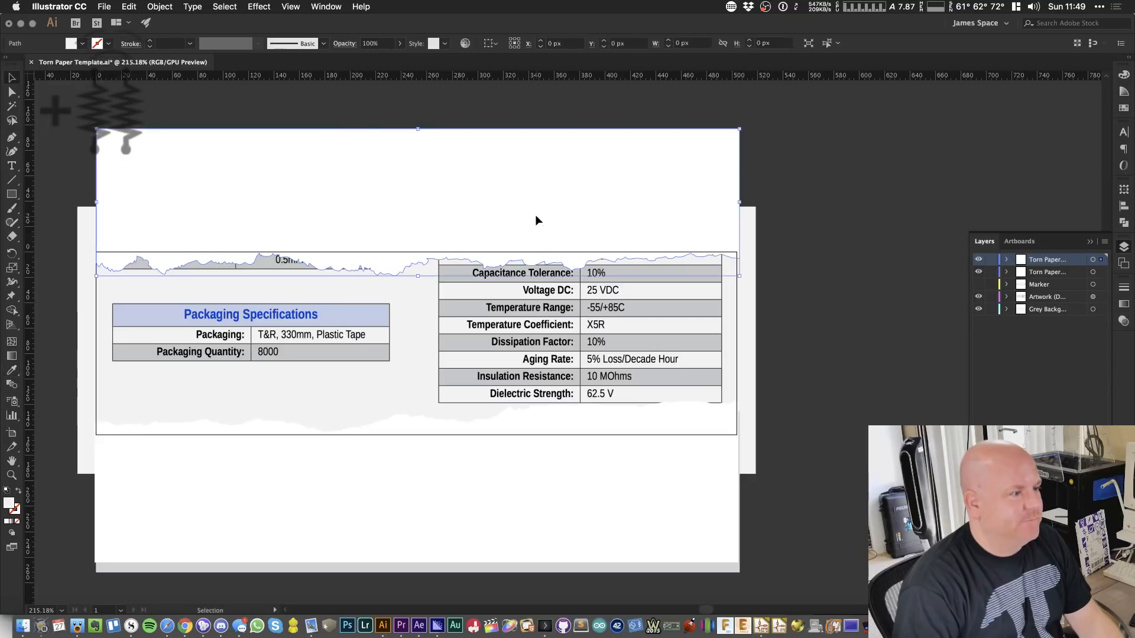
pyautogui.click(1092, 259)
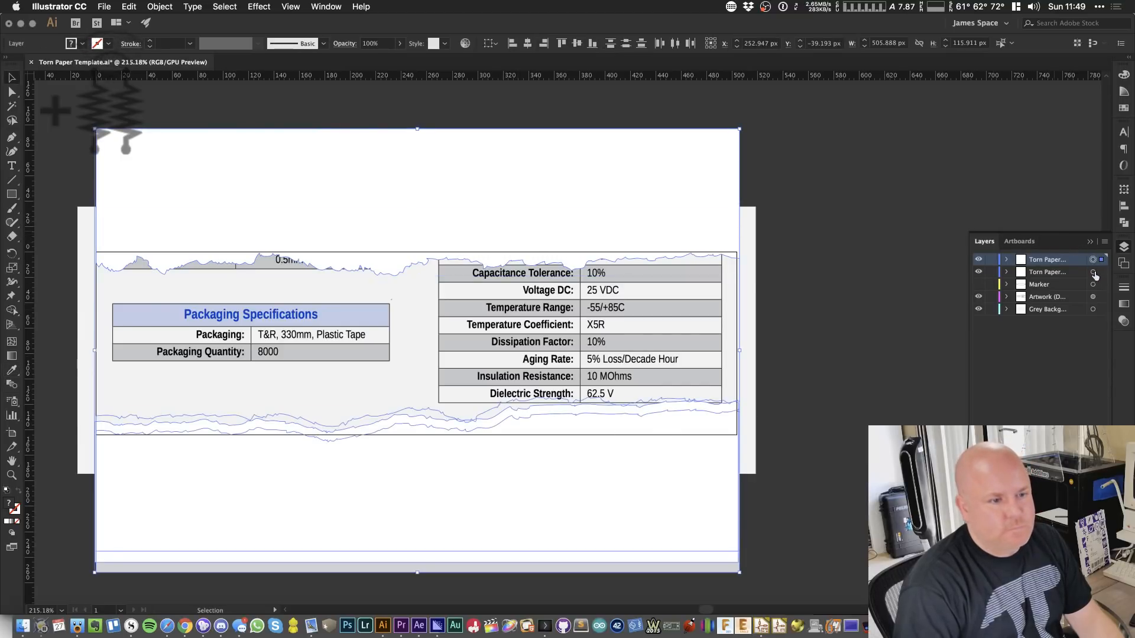
pyautogui.click(1093, 273)
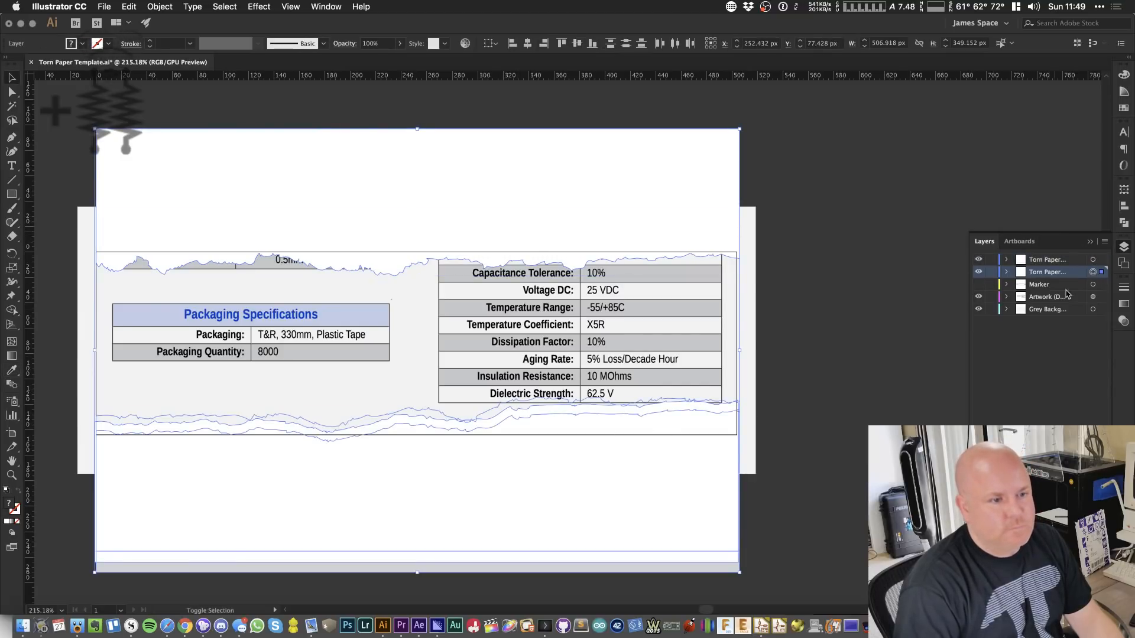
# - Try a white fill on the lower torn paper layer's artwork
pyautogui.click(84, 45)
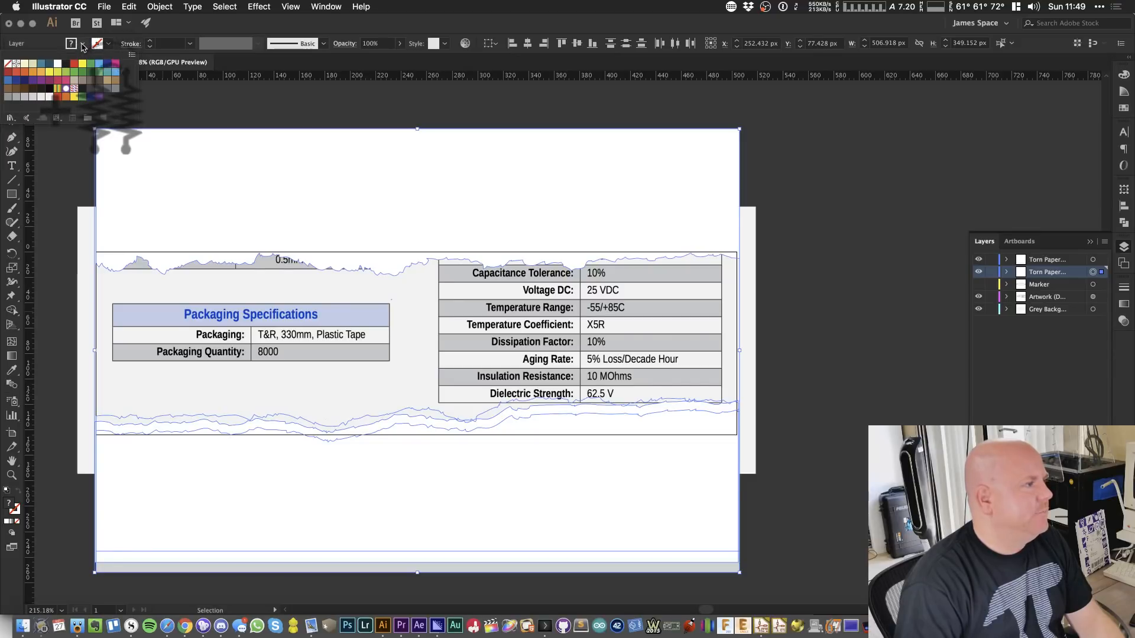
pyautogui.click(58, 63)
pyautogui.click(81, 46)
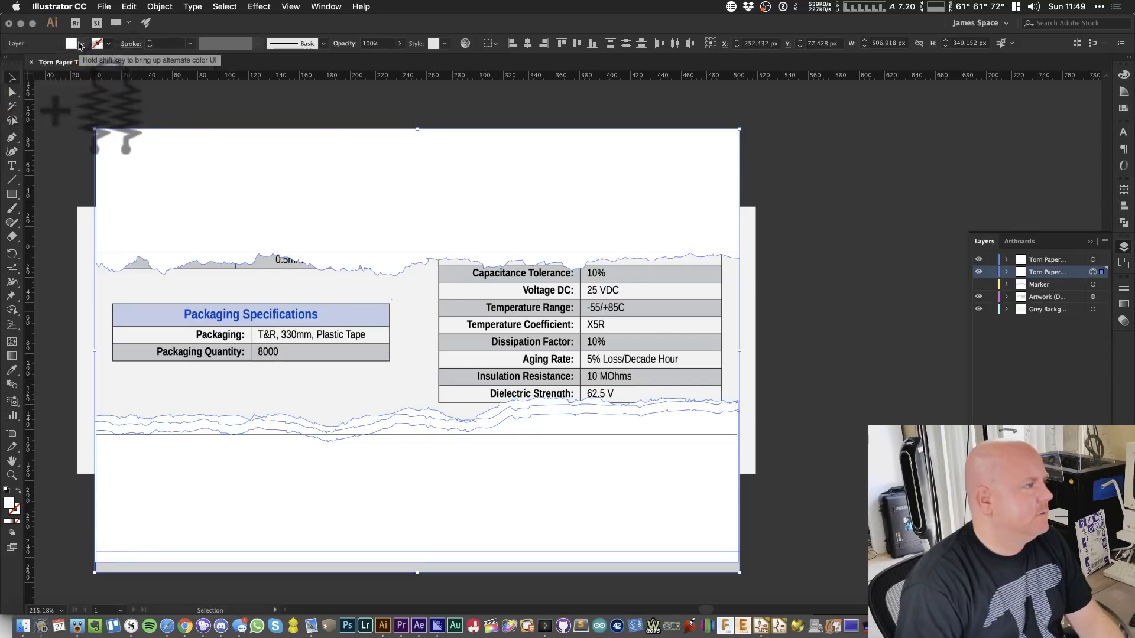
# - Fill the lower torn paper layer's artwork with a light grey swatch and clear the selection
pyautogui.click(82, 46)
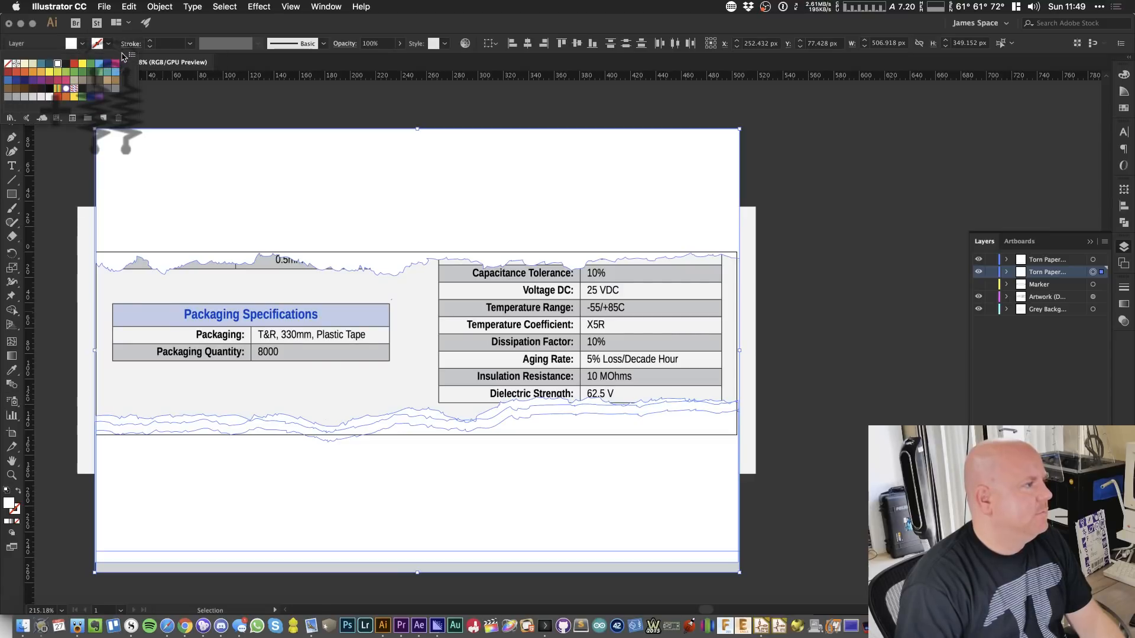
pyautogui.click(132, 56)
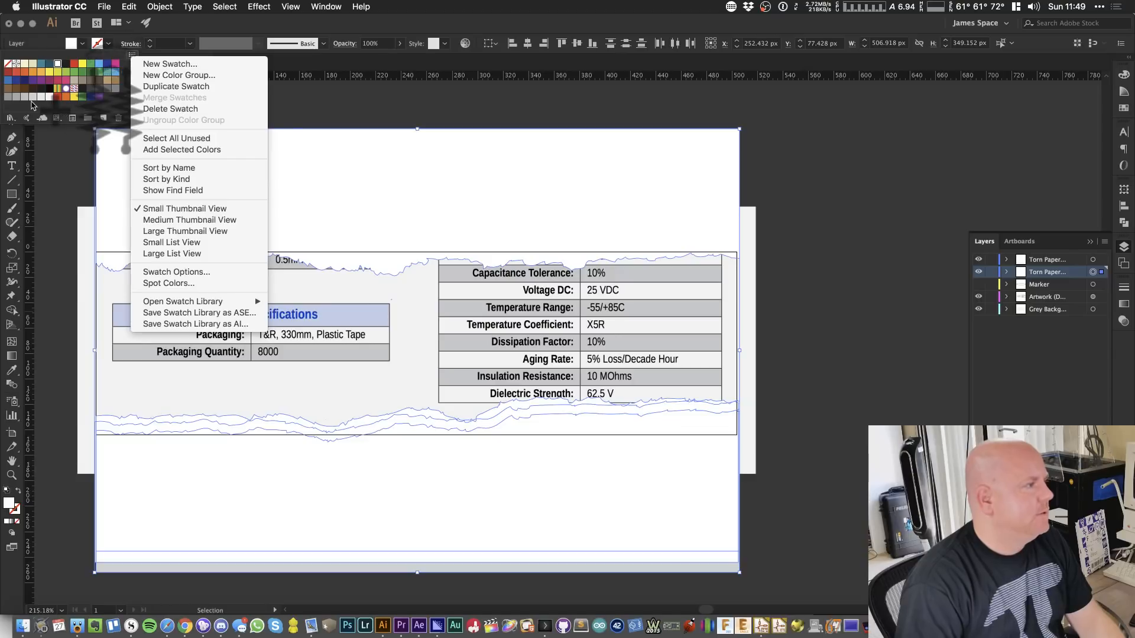
pyautogui.click(29, 100)
pyautogui.click(24, 97)
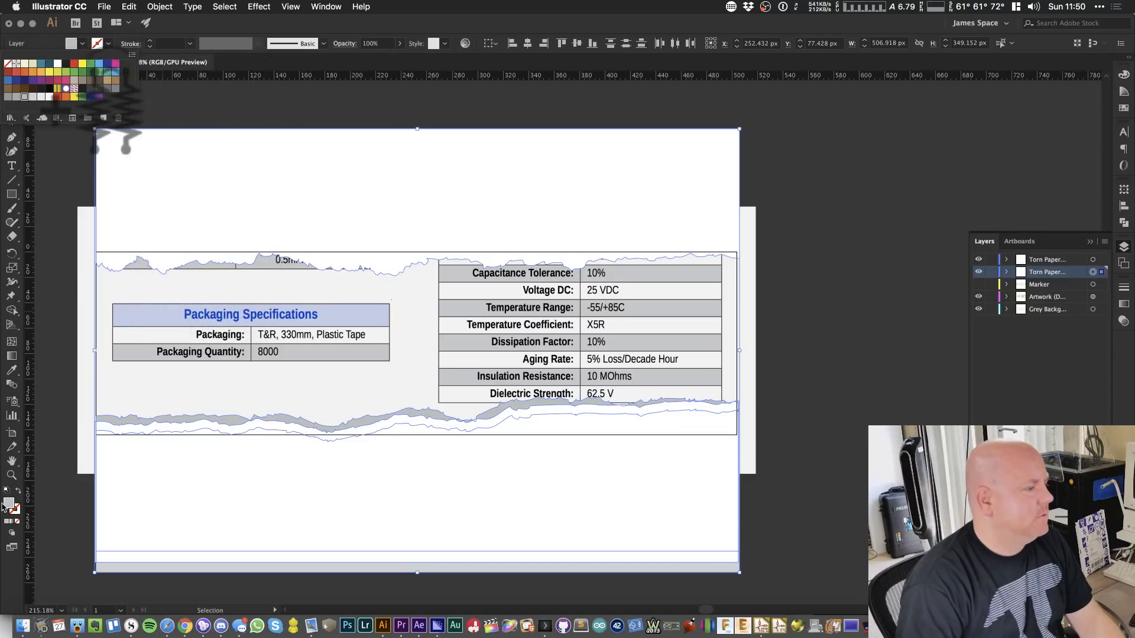
pyautogui.click(358, 525)
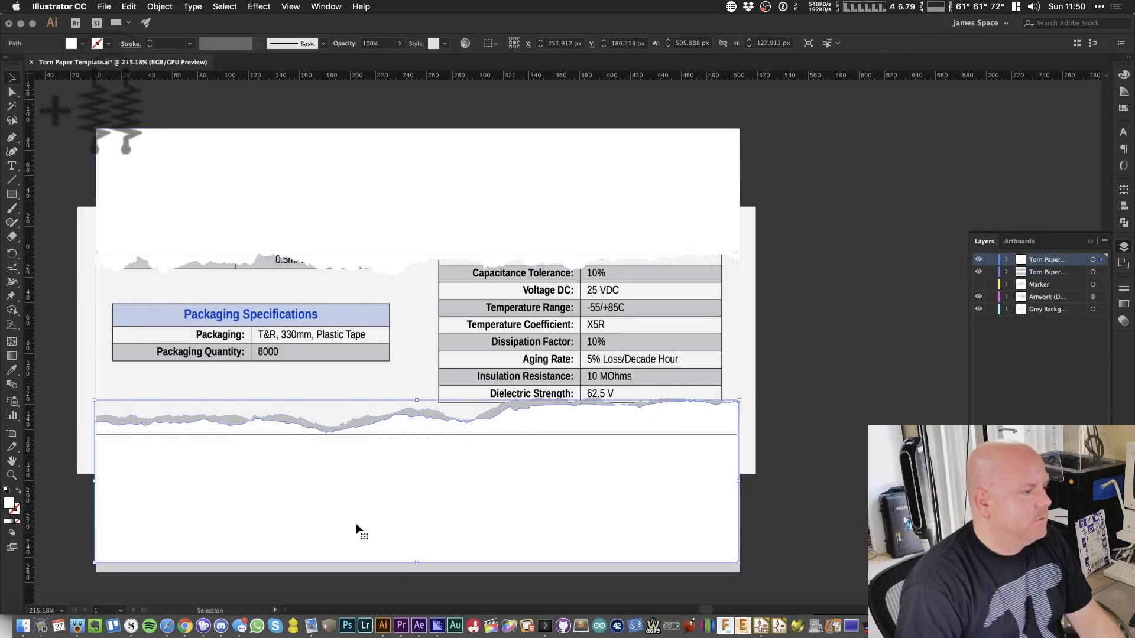
pyautogui.click(819, 462)
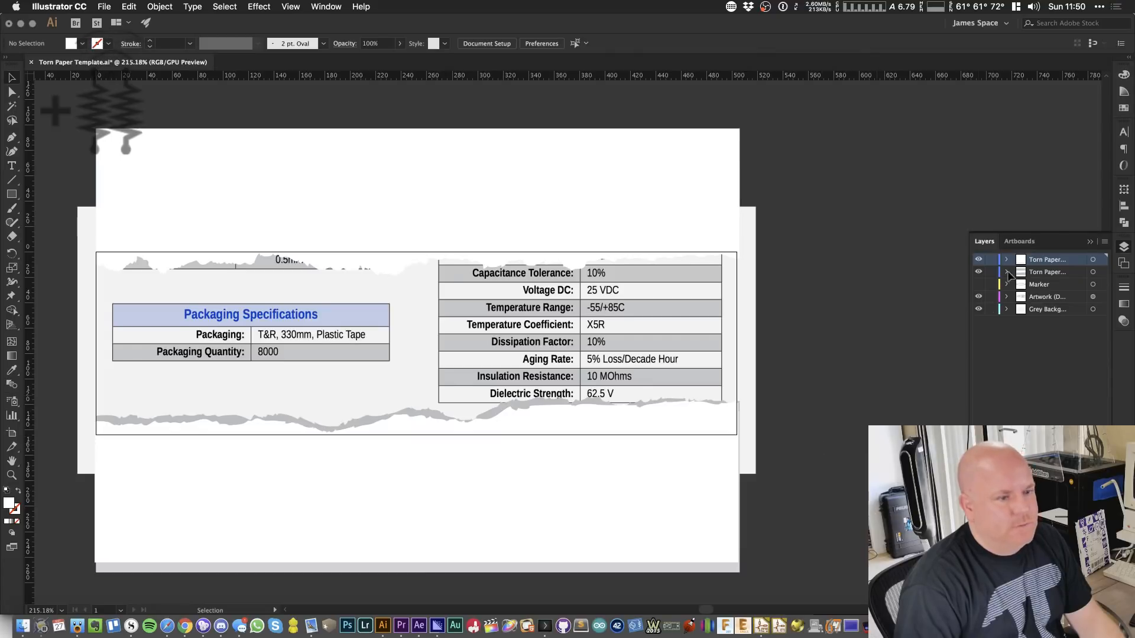
# - Fill the grey background layer's rectangle with white and deselect it
pyautogui.click(1058, 311)
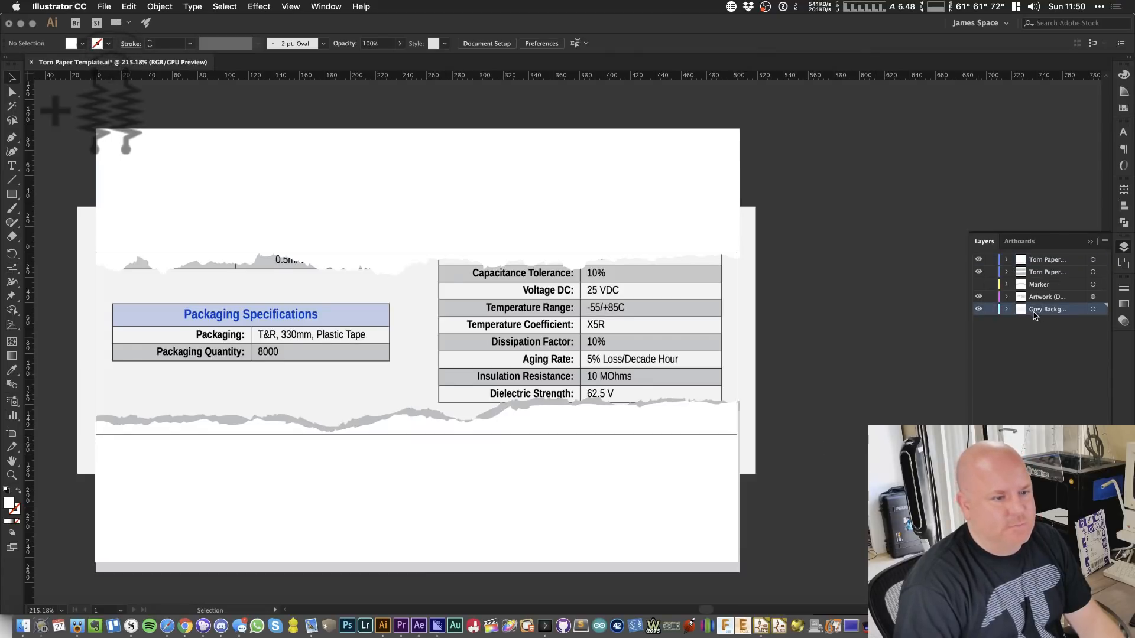
pyautogui.click(1093, 309)
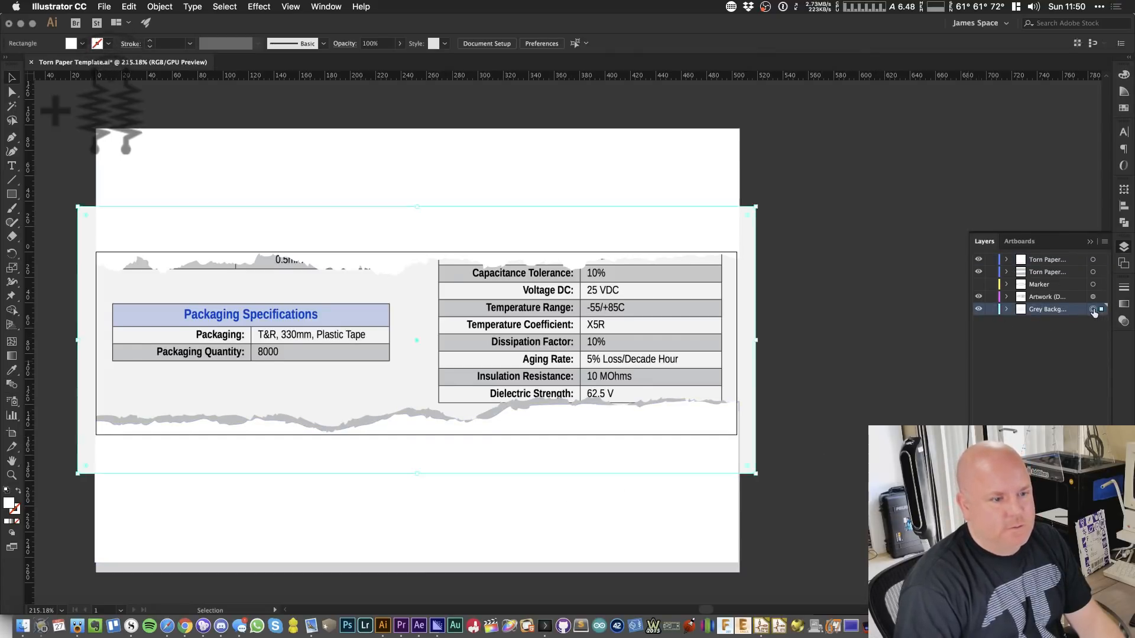
pyautogui.click(72, 43)
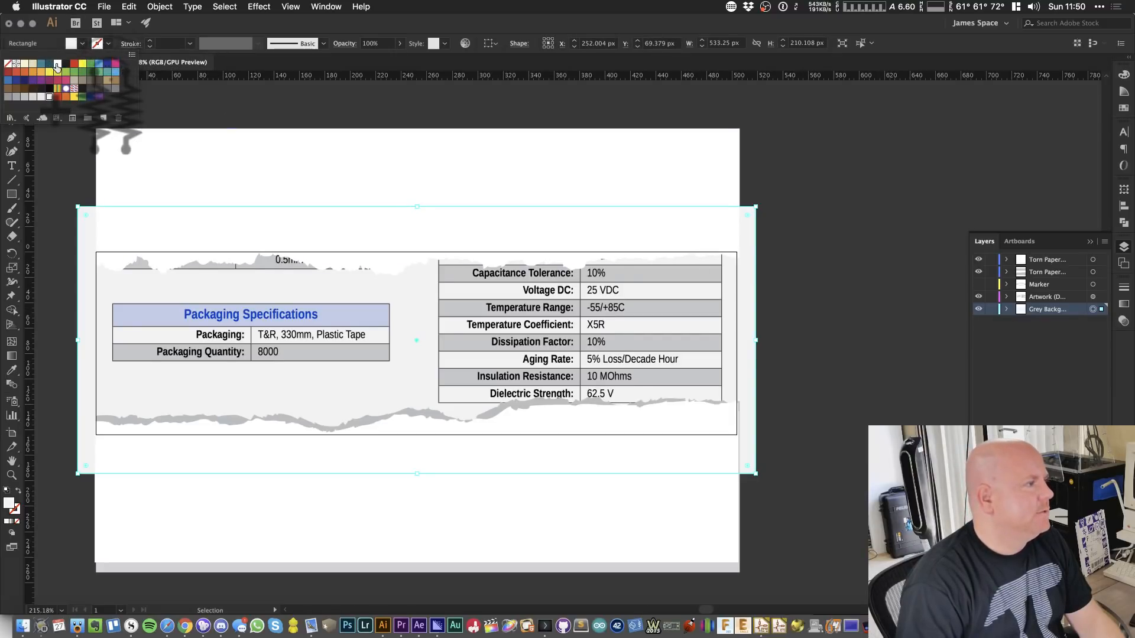
pyautogui.click(56, 66)
pyautogui.press('Escape')
pyautogui.click(867, 292)
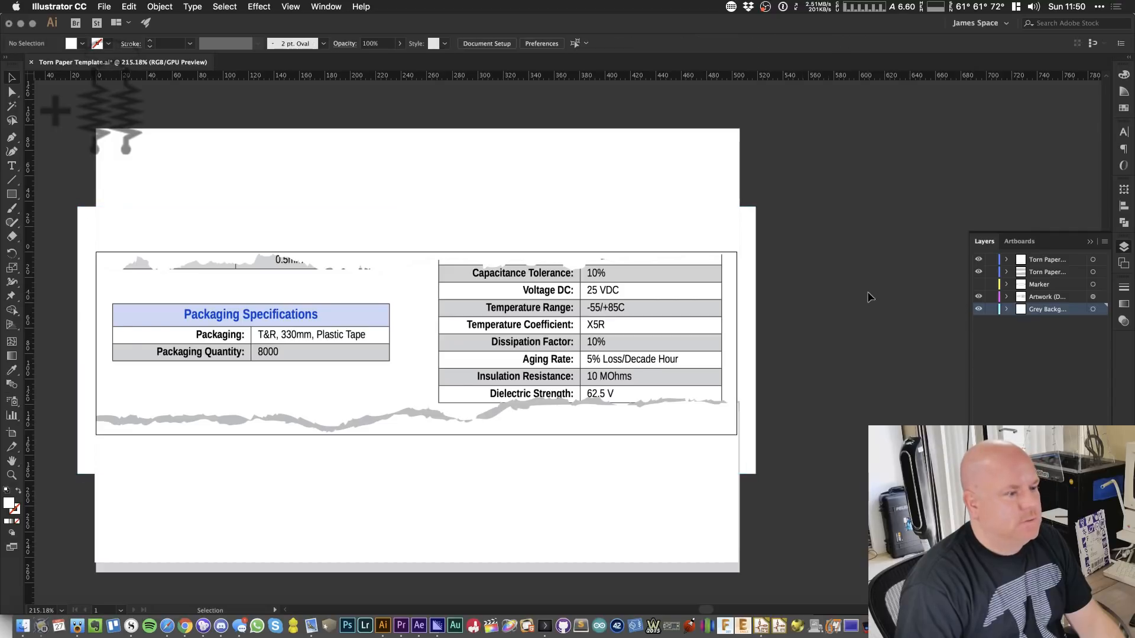
# - Toggle the visibility of both torn paper layers to examine which artwork each one holds
pyautogui.click(1026, 271)
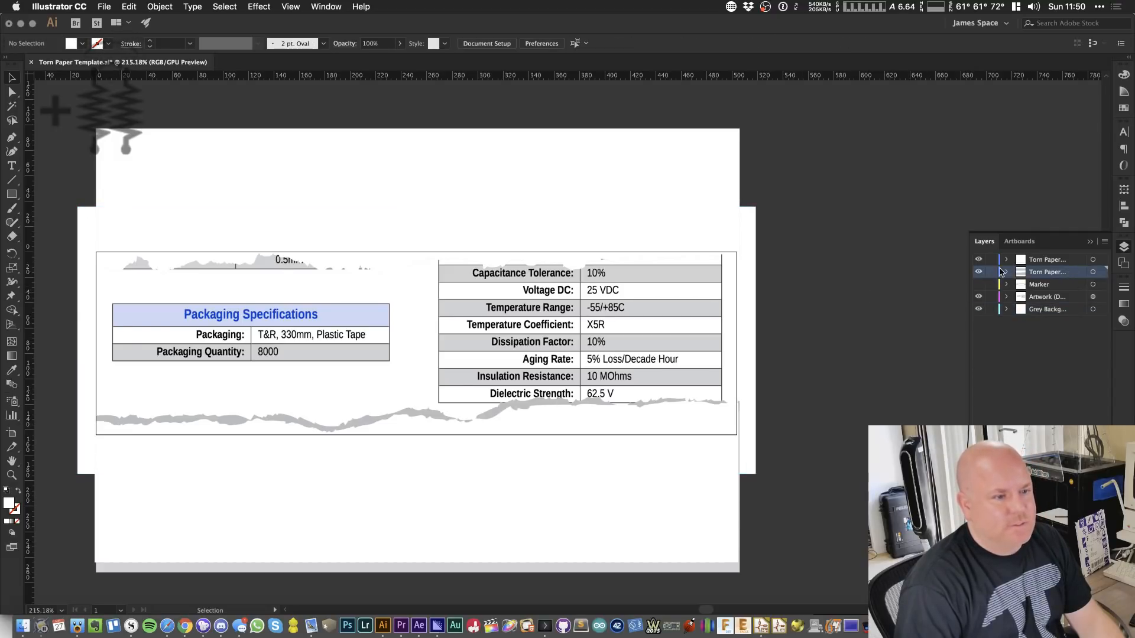
pyautogui.click(1036, 261)
pyautogui.click(979, 260)
pyautogui.click(979, 260)
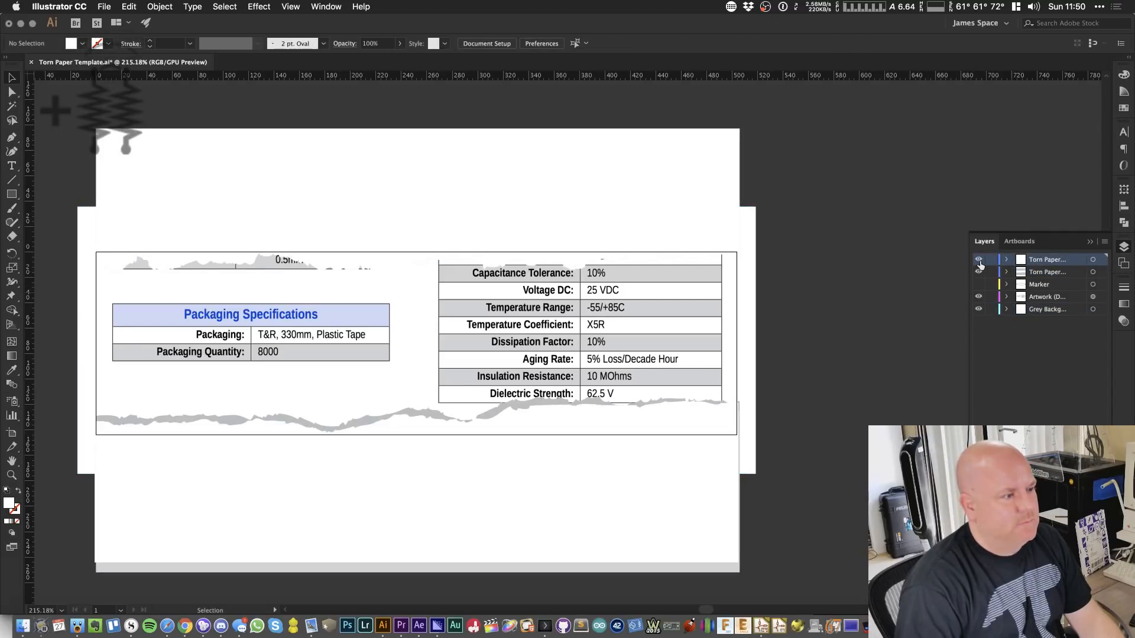
pyautogui.click(979, 271)
pyautogui.click(979, 272)
pyautogui.click(979, 271)
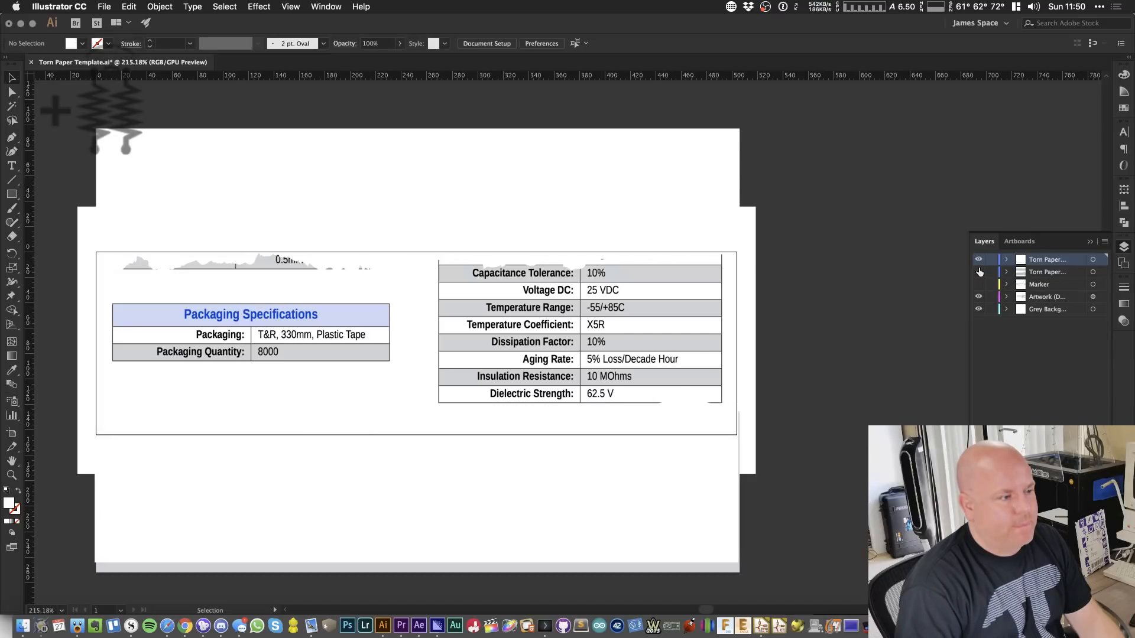
pyautogui.click(979, 271)
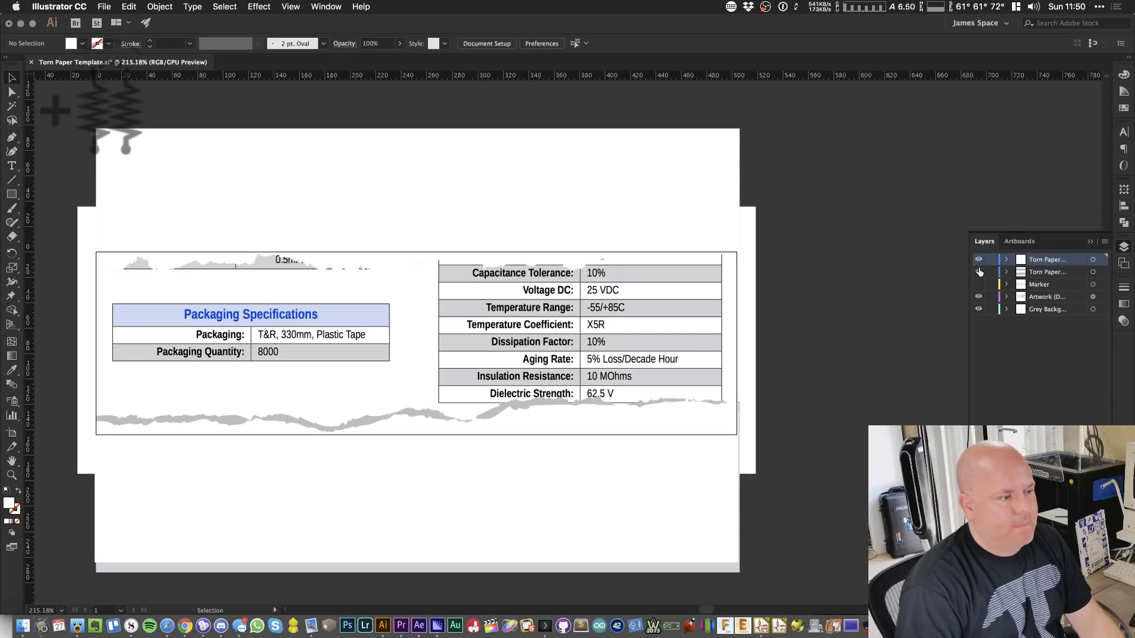
# - Expand the uppermost torn paper layer and select its paths to identify which shape each one is
pyautogui.click(1093, 260)
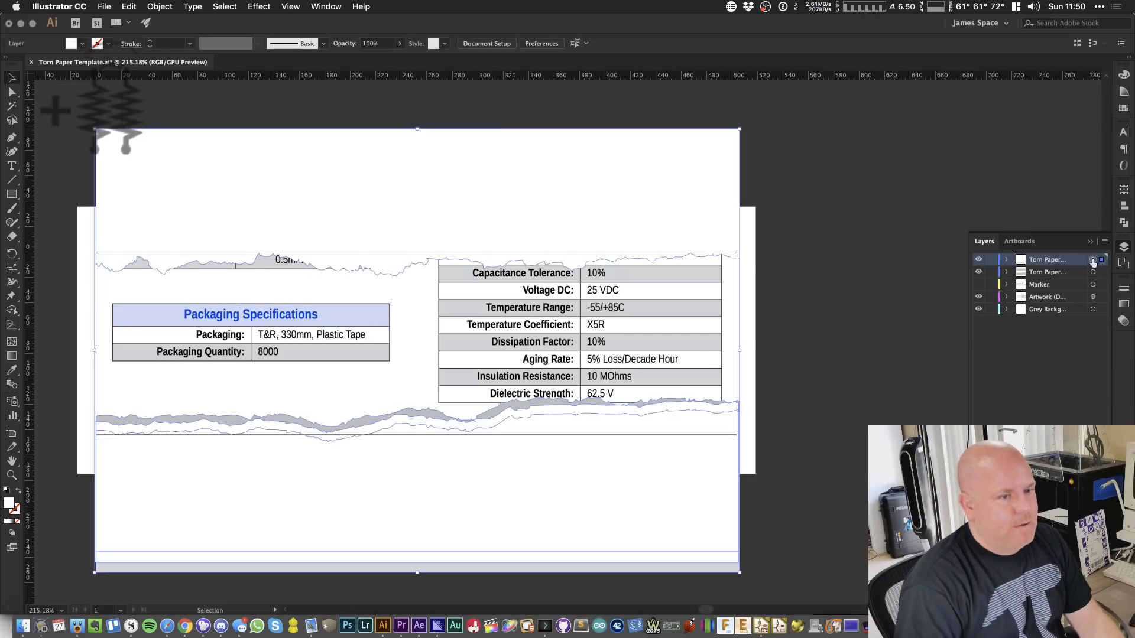
pyautogui.click(81, 44)
pyautogui.click(81, 43)
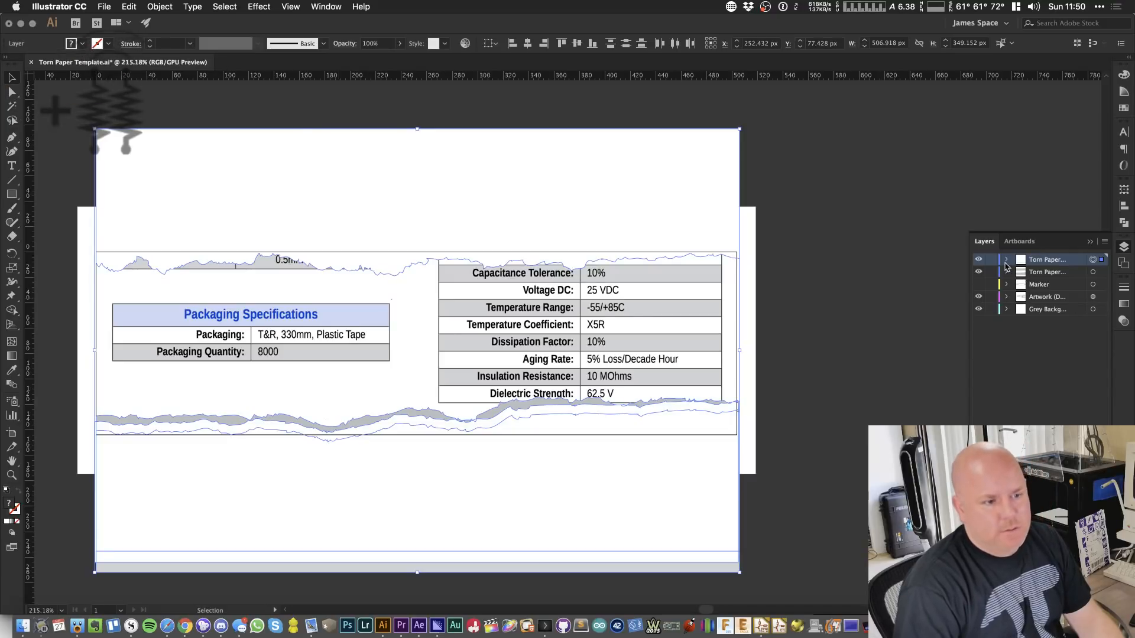
pyautogui.click(1006, 260)
pyautogui.click(1064, 335)
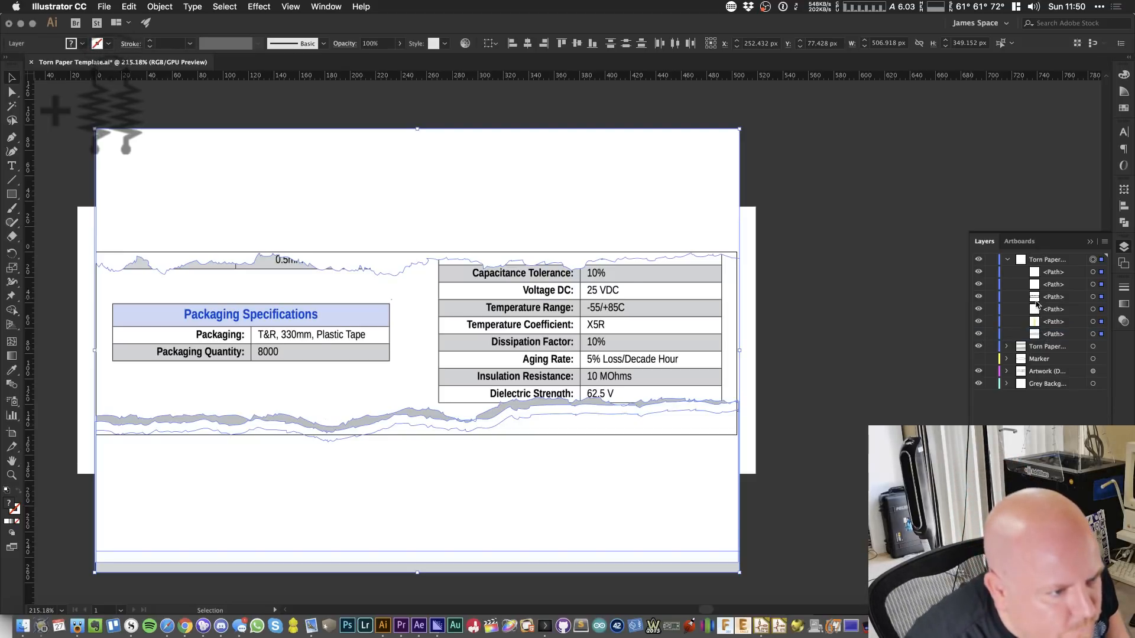
pyautogui.click(1093, 335)
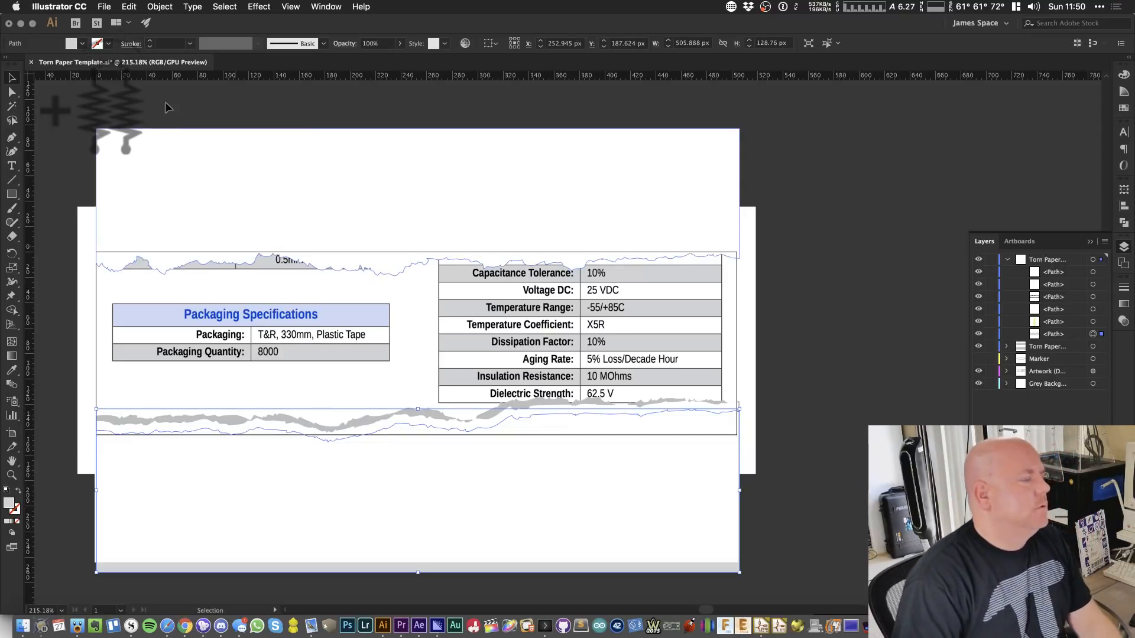
pyautogui.click(619, 179)
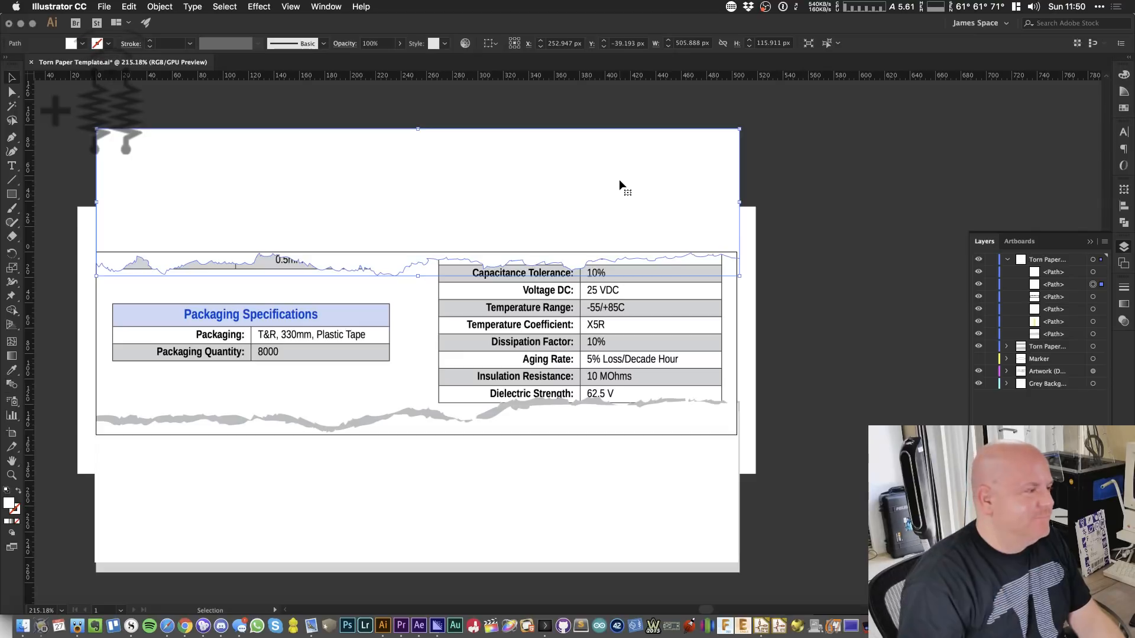
# - Fill the uppermost torn paper layer's large front shape below the datasheet strip with colour f2f2f2
pyautogui.click(786, 438)
pyautogui.click(706, 470)
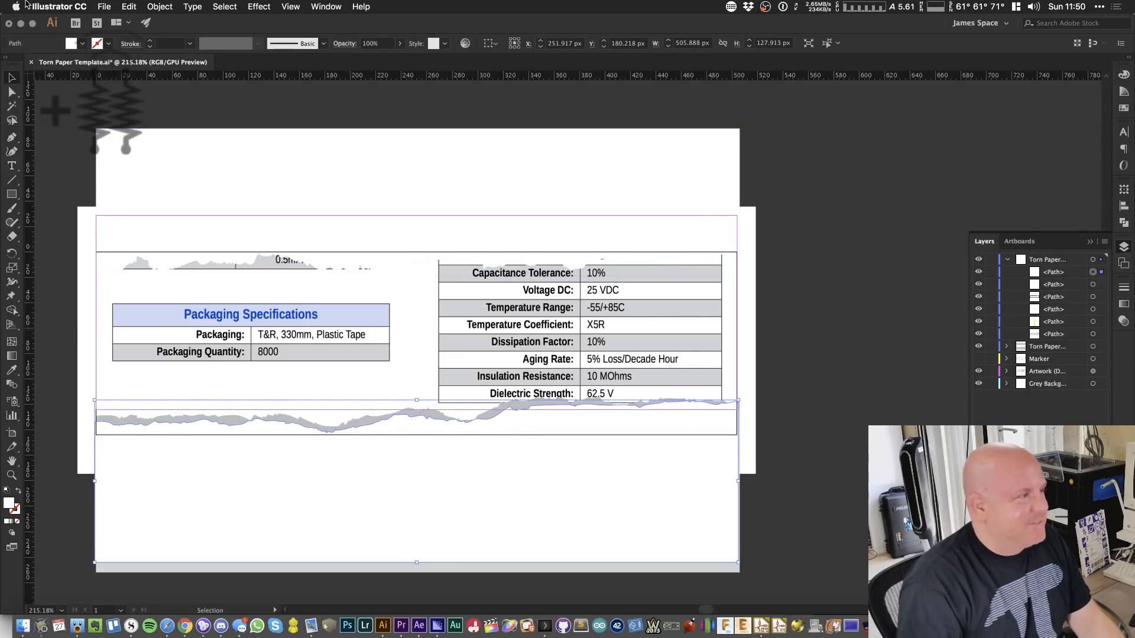
pyautogui.click(82, 46)
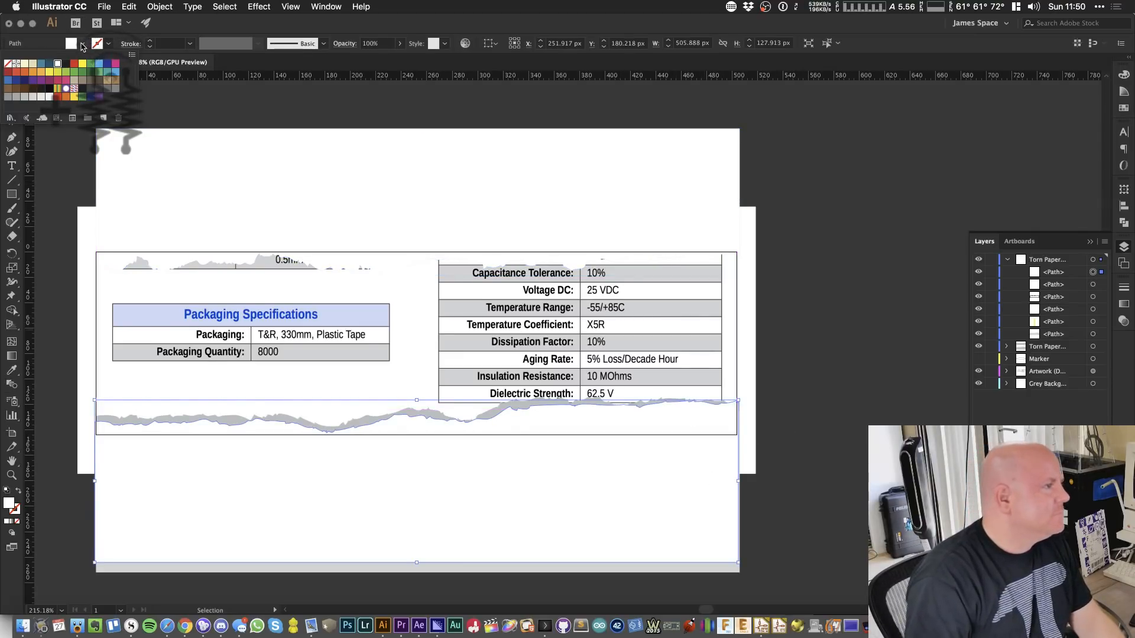
pyautogui.click(25, 98)
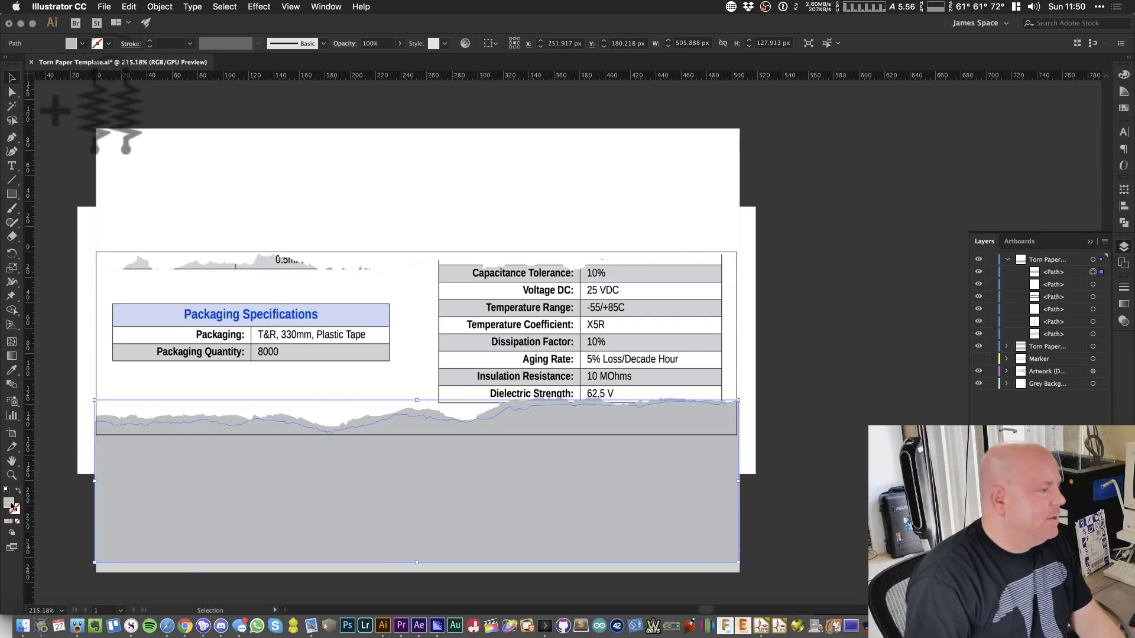
pyautogui.doubleClick(10, 504)
pyautogui.write('f2f2f2')
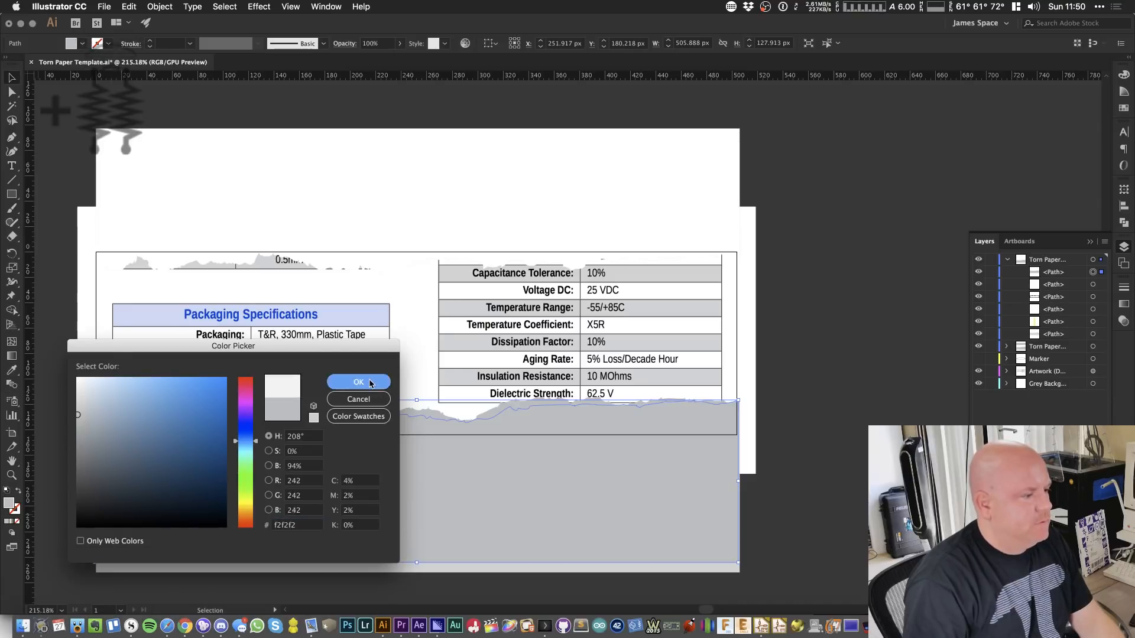
pyautogui.click(359, 382)
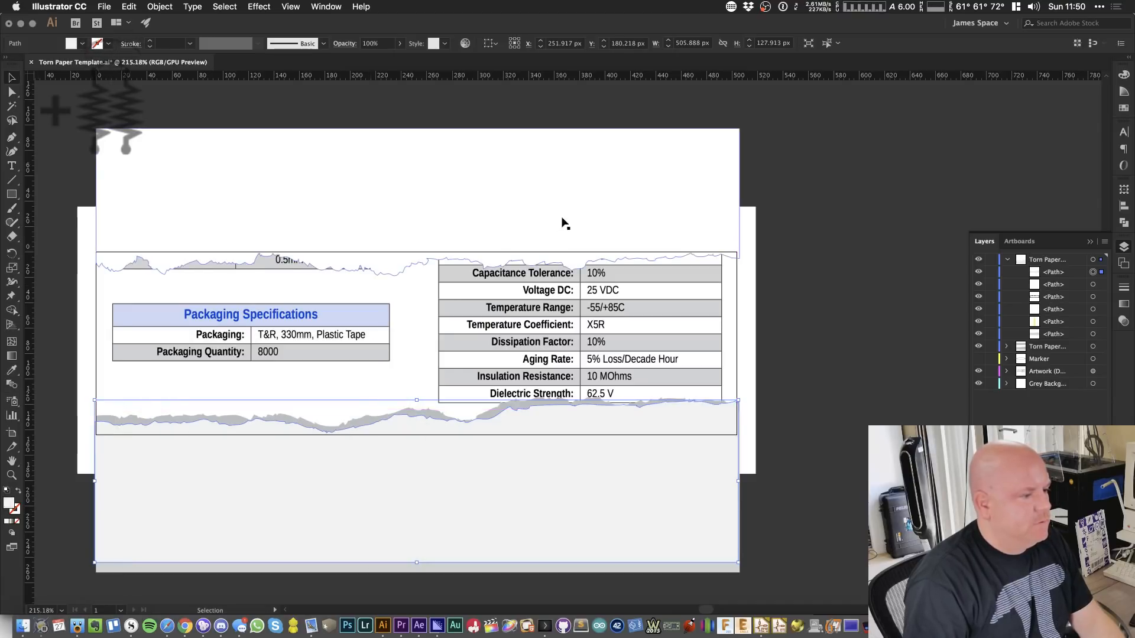
# - Fill the torn paper shape above the datasheet strip with the same light grey, f2f2f2, and clear the selection
pyautogui.click(583, 172)
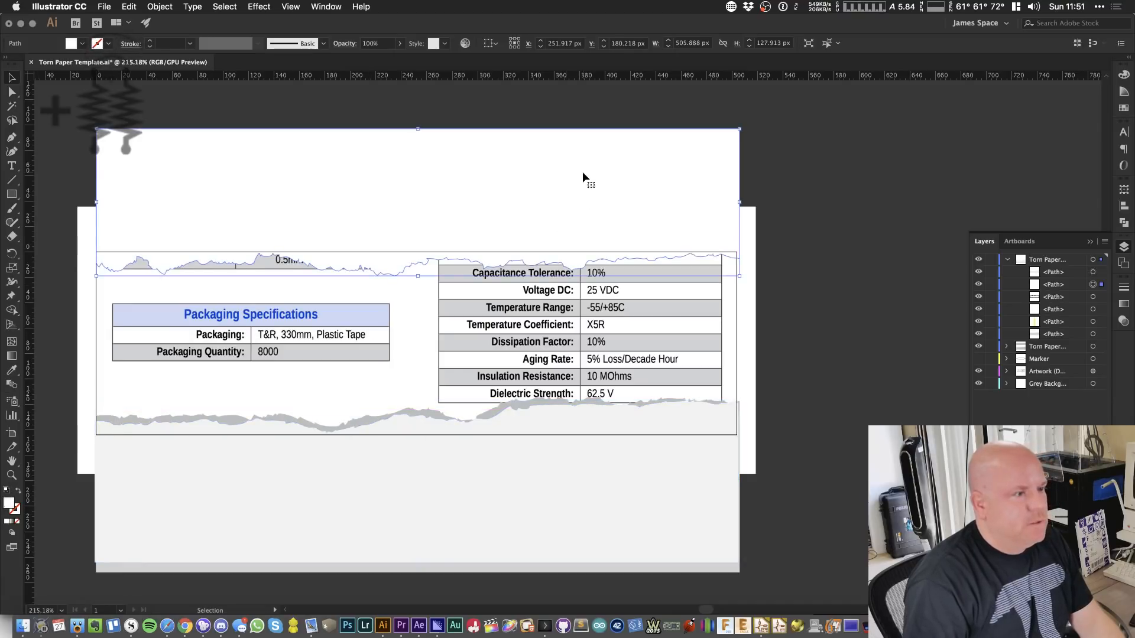
pyautogui.doubleClick(8, 506)
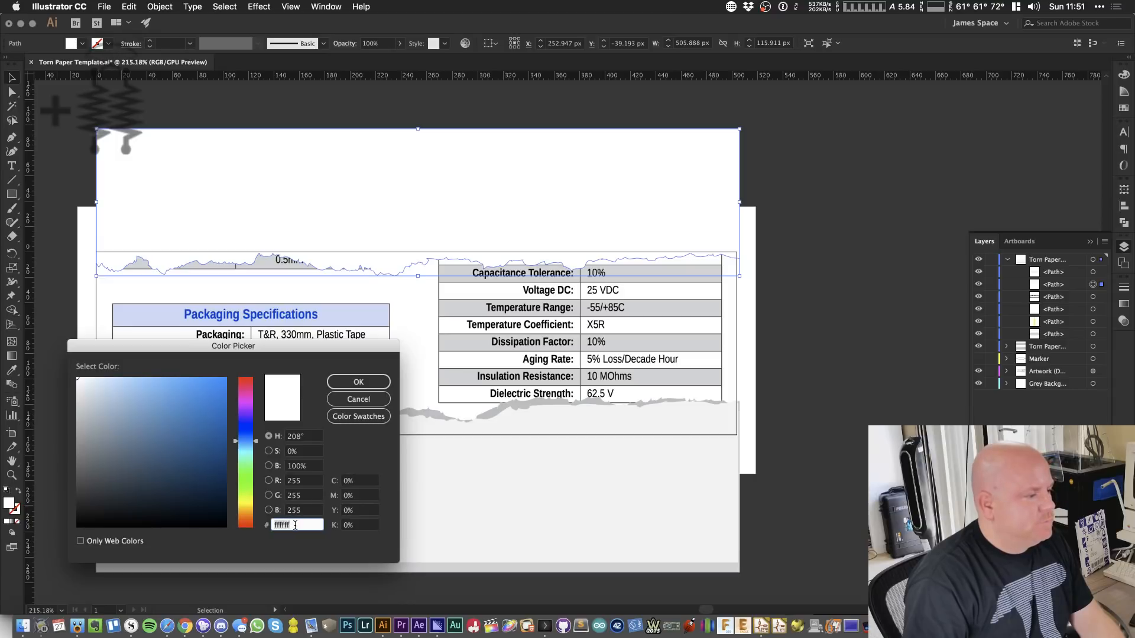
pyautogui.click(374, 381)
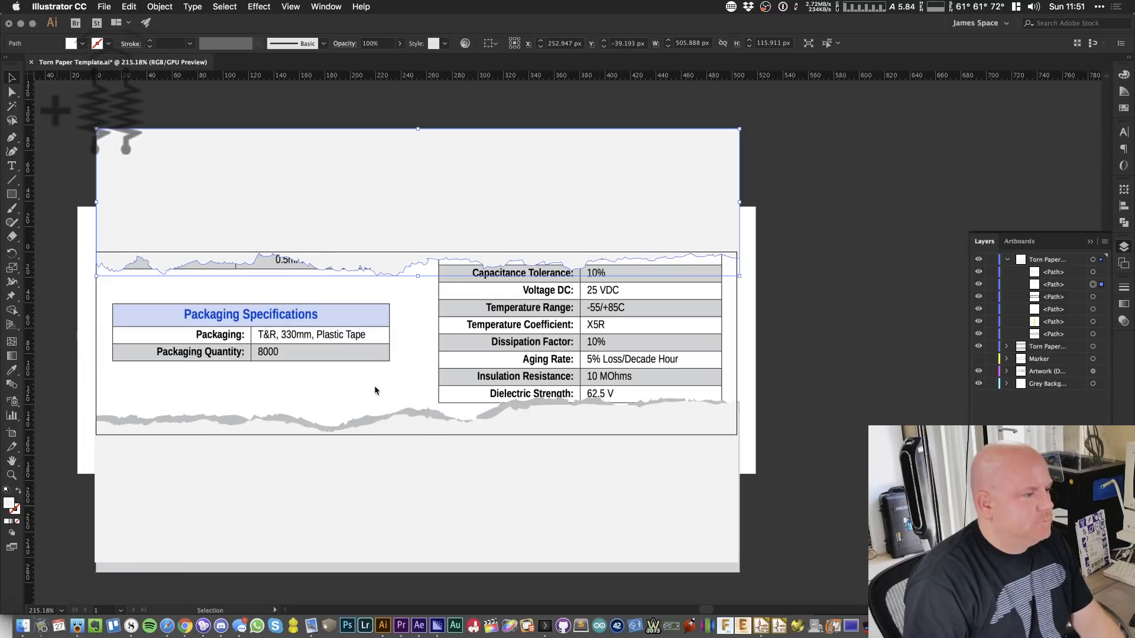
pyautogui.click(895, 271)
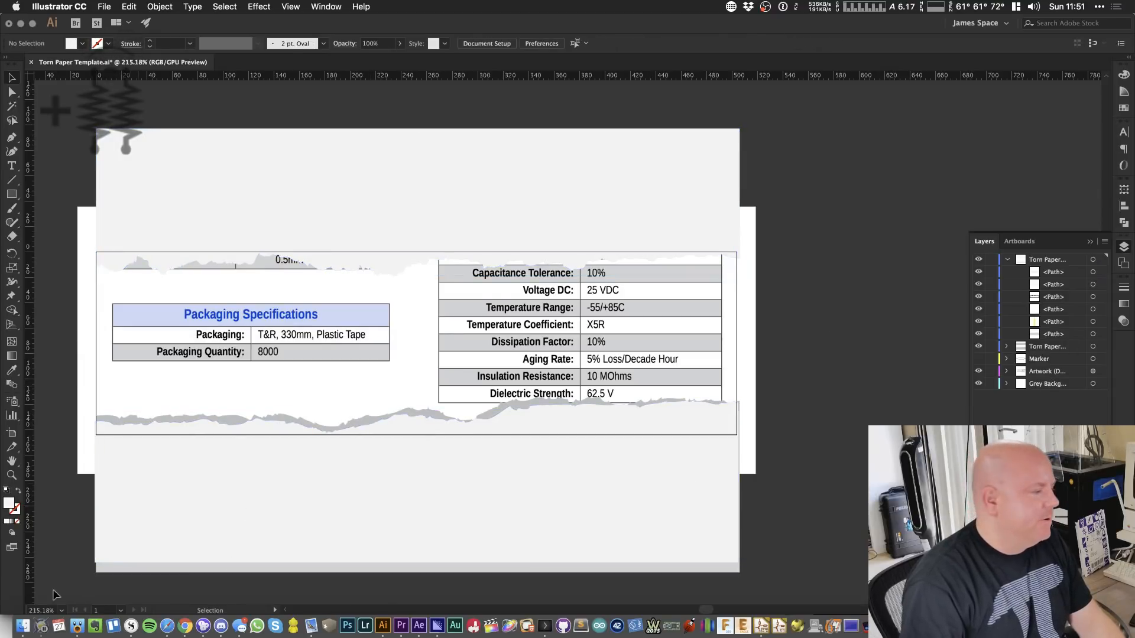
# - Place the Auto Reset from KiCad image from the Pyramiduino project's 11 - Stills folder in Finder into the Illustrator template
pyautogui.click(22, 626)
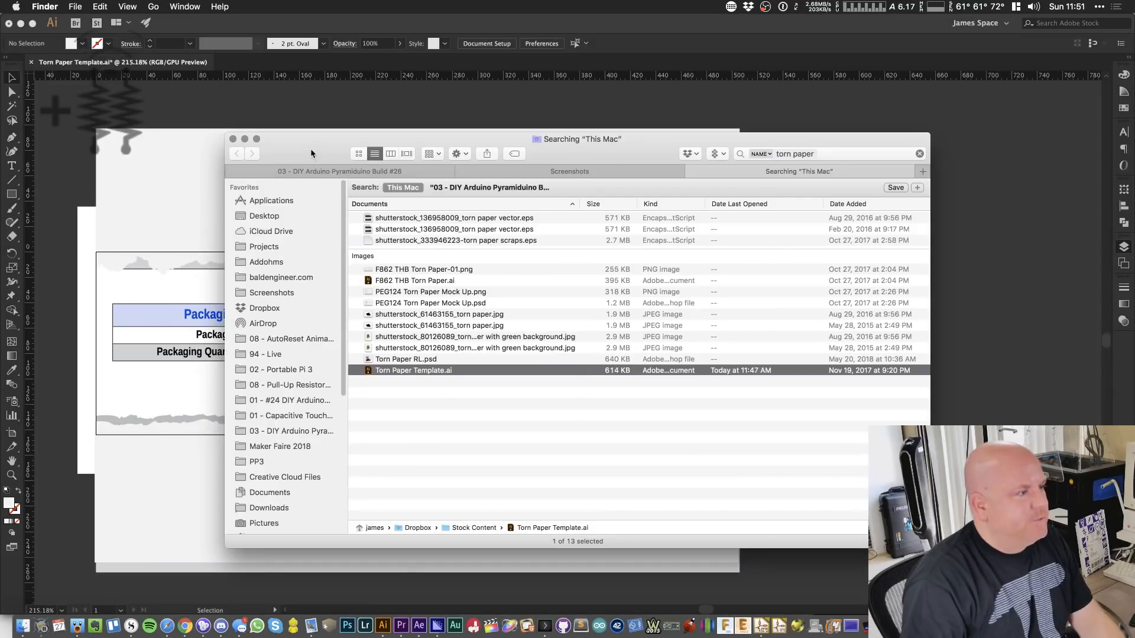
pyautogui.moveTo(311, 147); pyautogui.dragTo(503, 178)
pyautogui.click(619, 201)
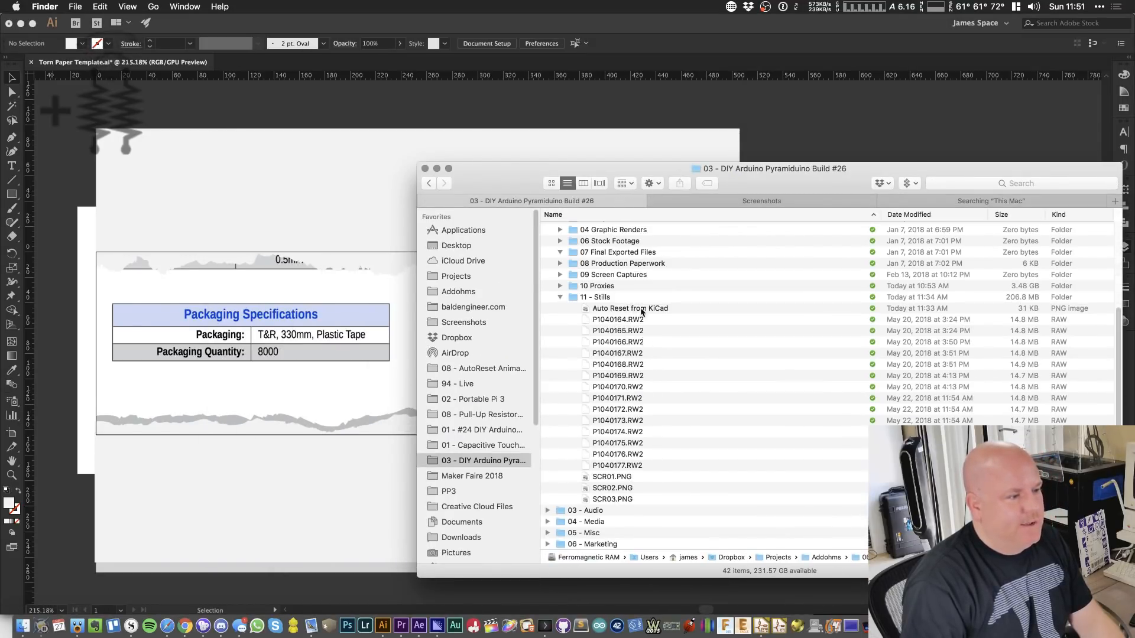
pyautogui.moveTo(641, 312); pyautogui.dragTo(314, 469)
pyautogui.moveTo(411, 465); pyautogui.dragTo(512, 376)
pyautogui.press('super+equal')
pyautogui.press('super+equal')
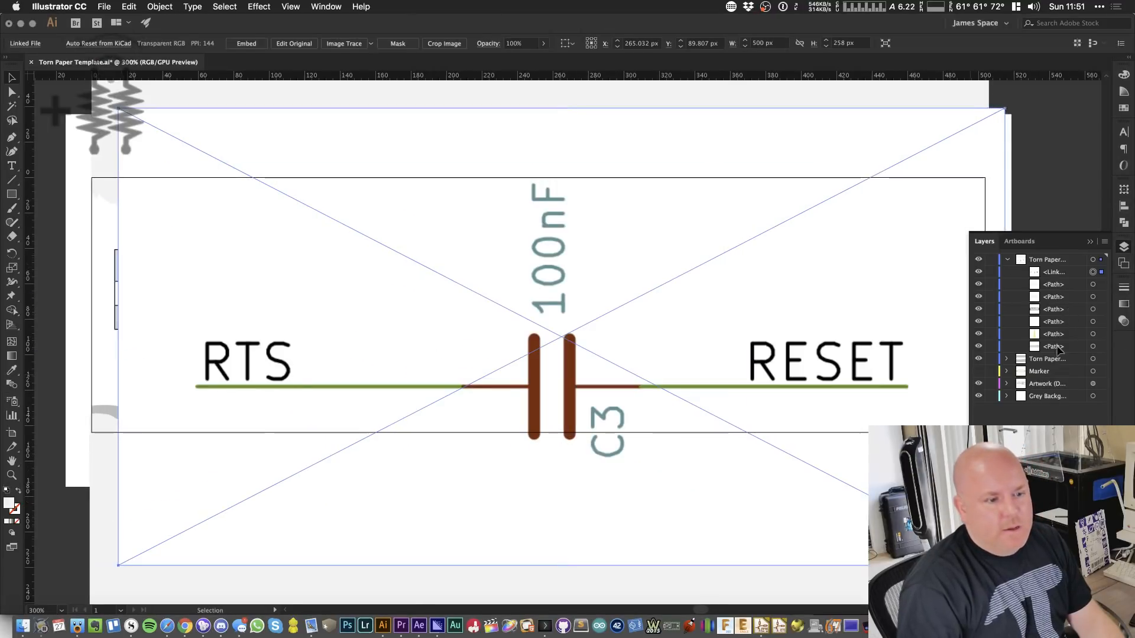
# - Collapse the uppermost torn paper layer, embed the linked schematic image and deselect it
pyautogui.click(1015, 261)
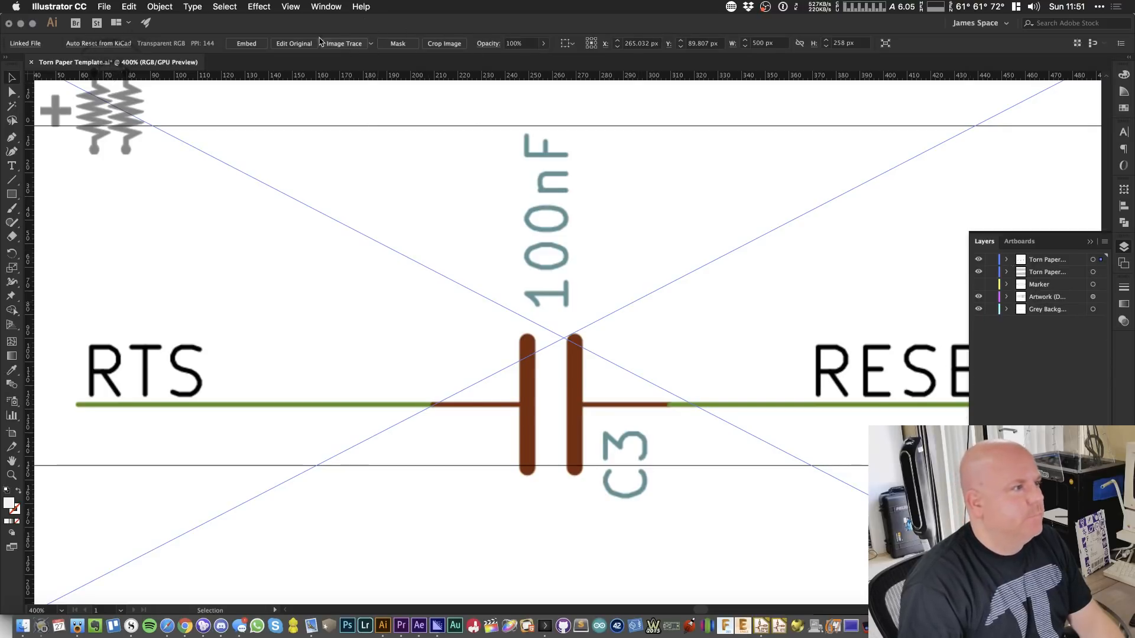
pyautogui.click(246, 44)
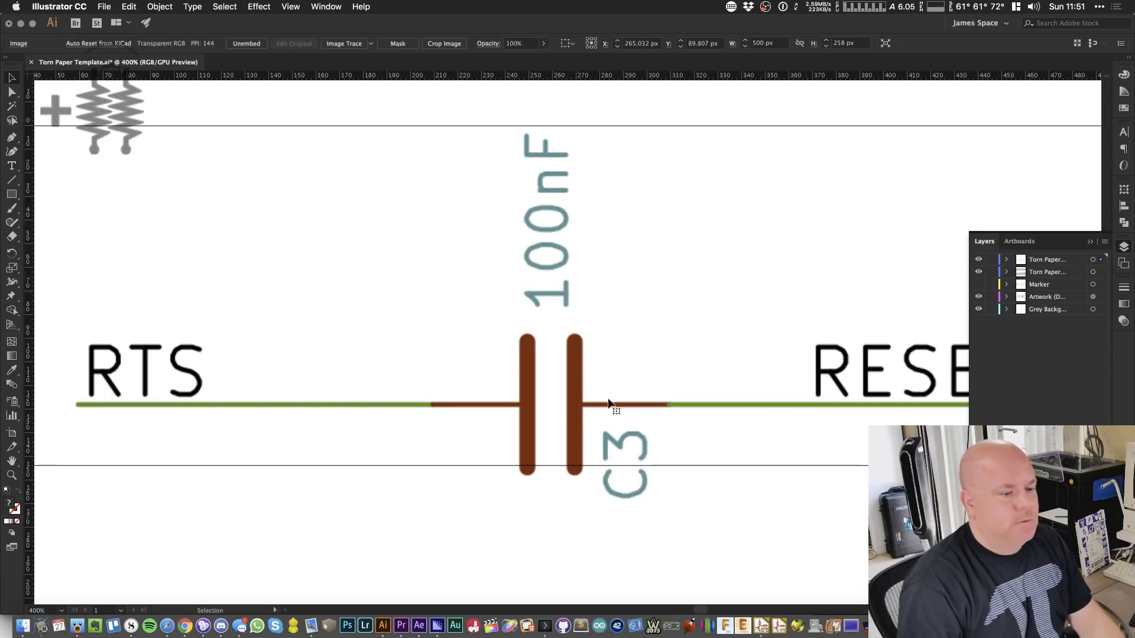
pyautogui.press('super+minus')
pyautogui.press('super+minus')
pyautogui.click(885, 203)
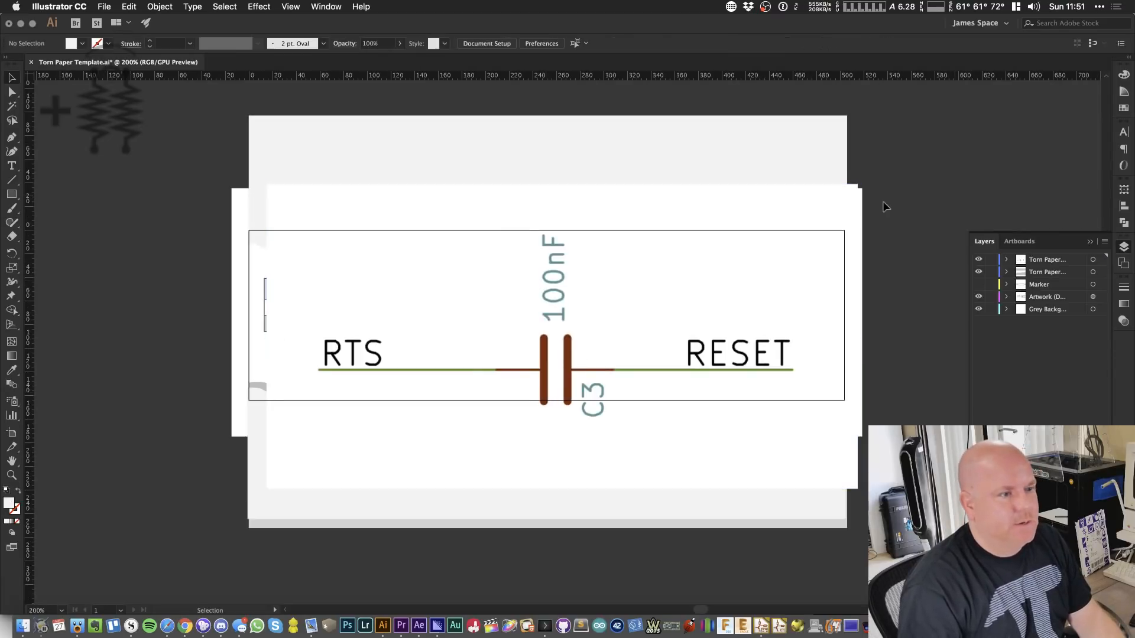
# - Cut the embedded schematic image from the torn paper layer and paste it into a new layer
pyautogui.click(835, 204)
pyautogui.press('super+x')
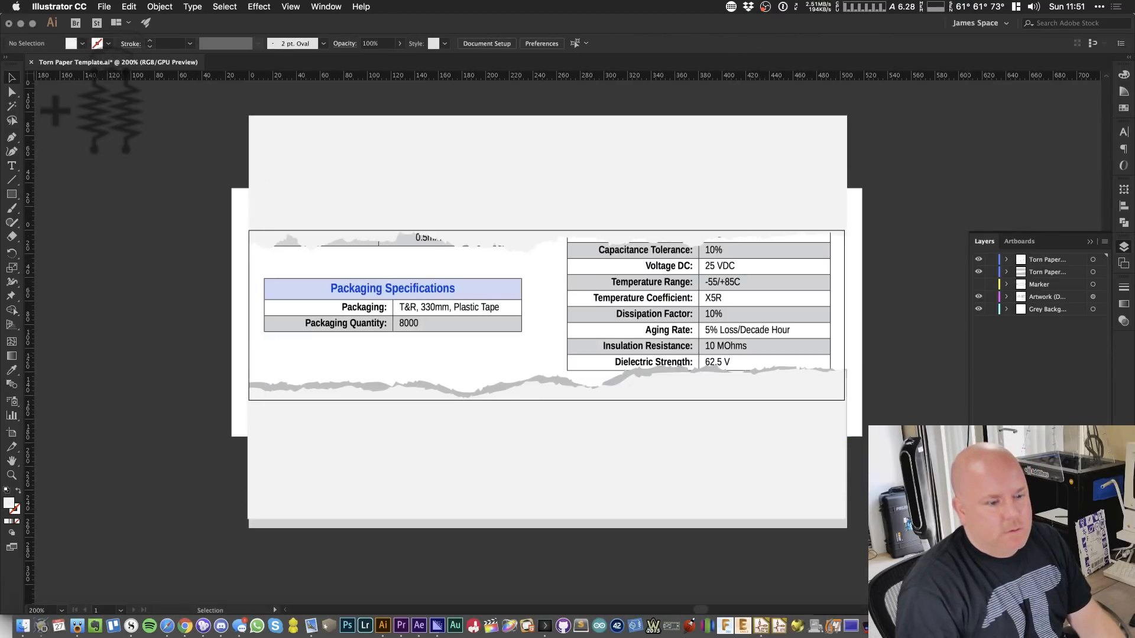
pyautogui.press('super+l')
pyautogui.press('super+v')
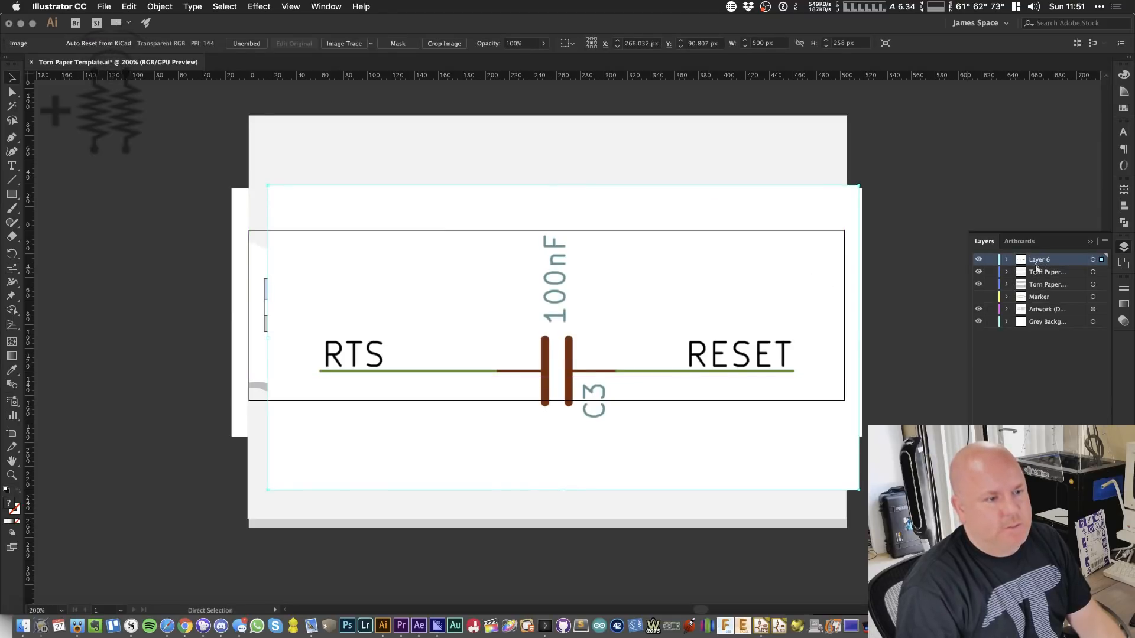
# - Move the schematic image into the Artwork layer beneath the torn paper and hide that layer's mRt4ex datasheet group
pyautogui.press('super+x')
pyautogui.click(1045, 311)
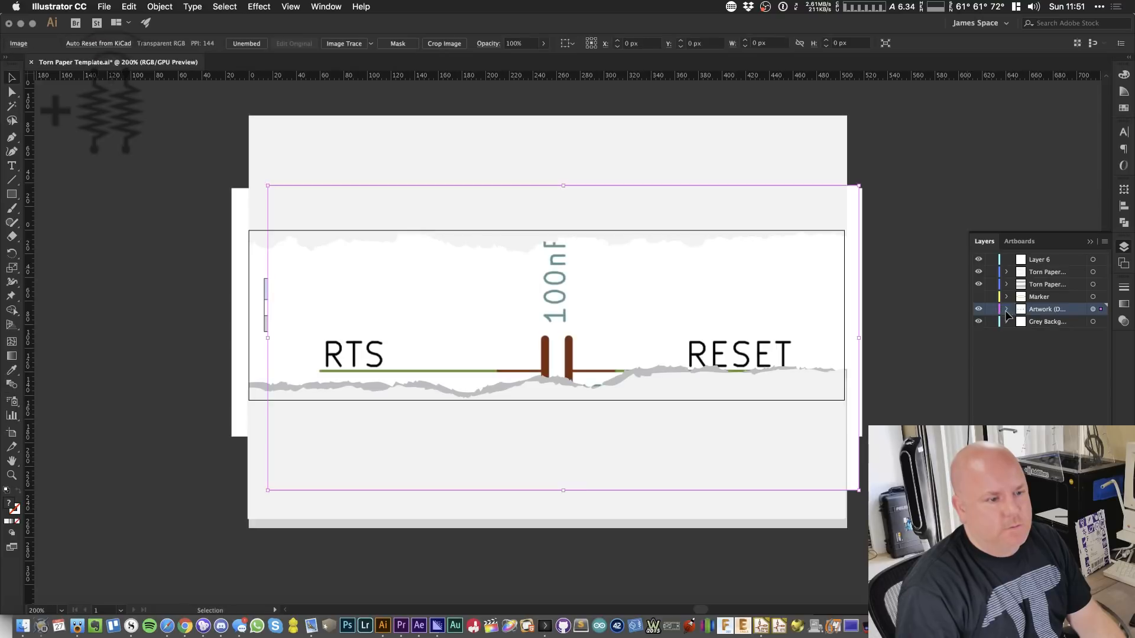
pyautogui.press('super+v')
pyautogui.click(1008, 310)
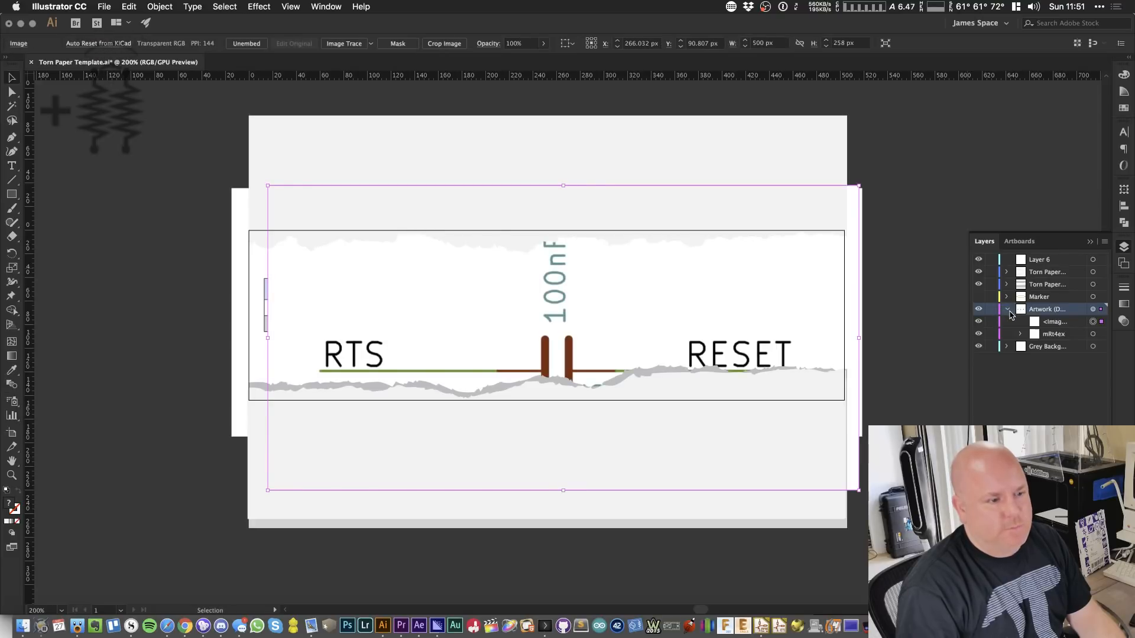
pyautogui.click(979, 335)
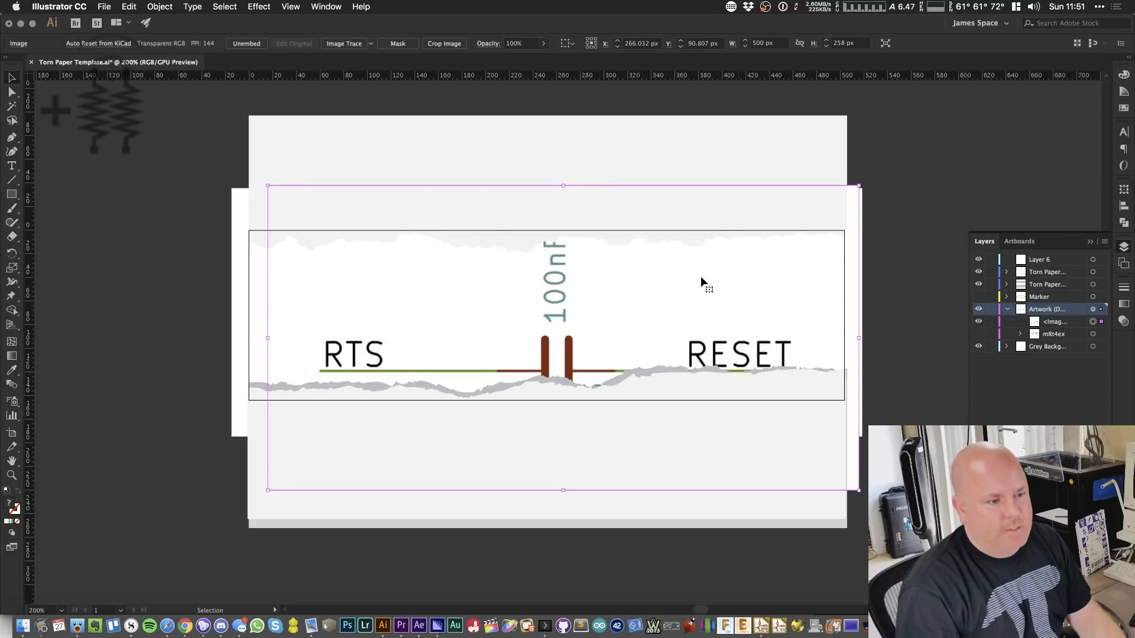
# - Scale the schematic image to about 457 by 230 px, position it between the torn edges and deselect it
pyautogui.moveTo(774, 289); pyautogui.dragTo(781, 246)
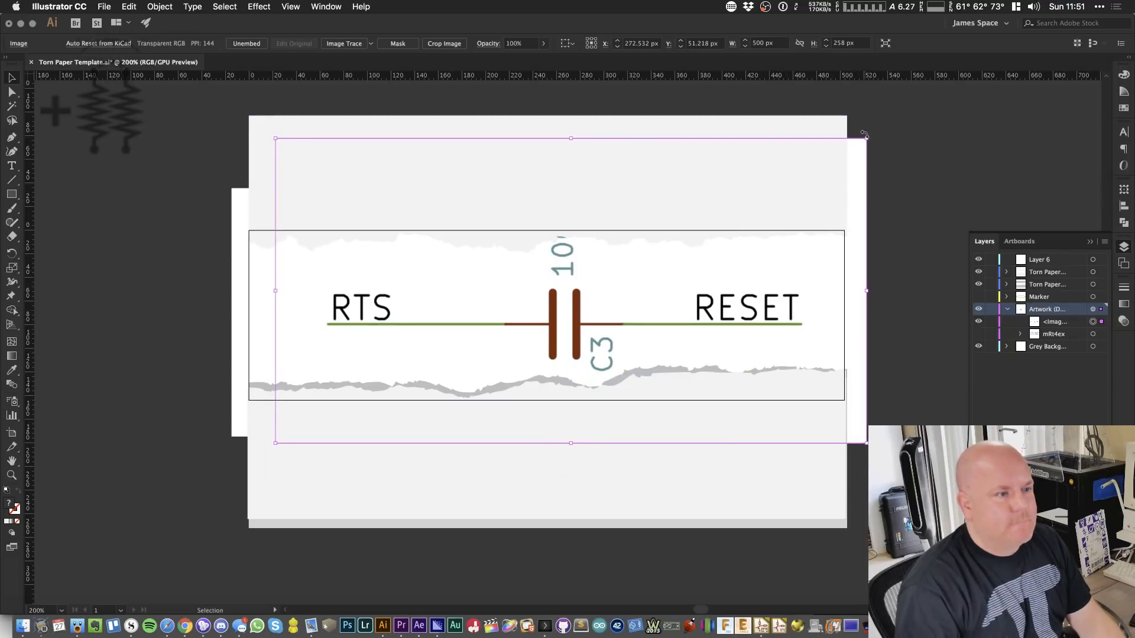
pyautogui.moveTo(865, 137); pyautogui.dragTo(816, 171)
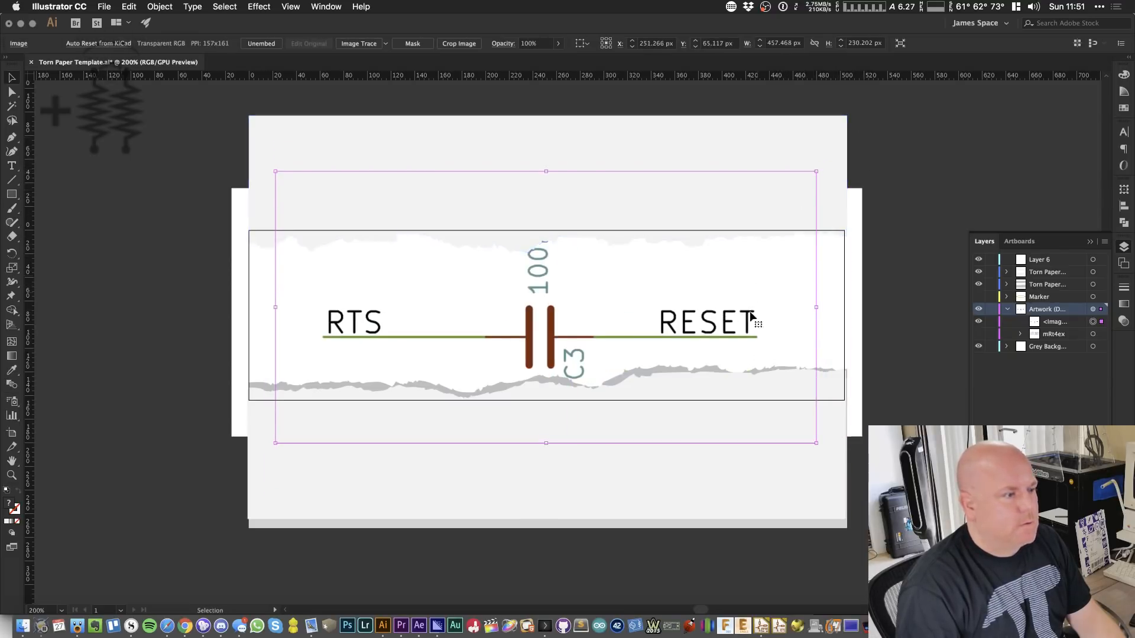
pyautogui.moveTo(752, 318)
pyautogui.mouseDown()
pyautogui.moveTo(767, 313)
pyautogui.moveTo(770, 326)
pyautogui.mouseUp()
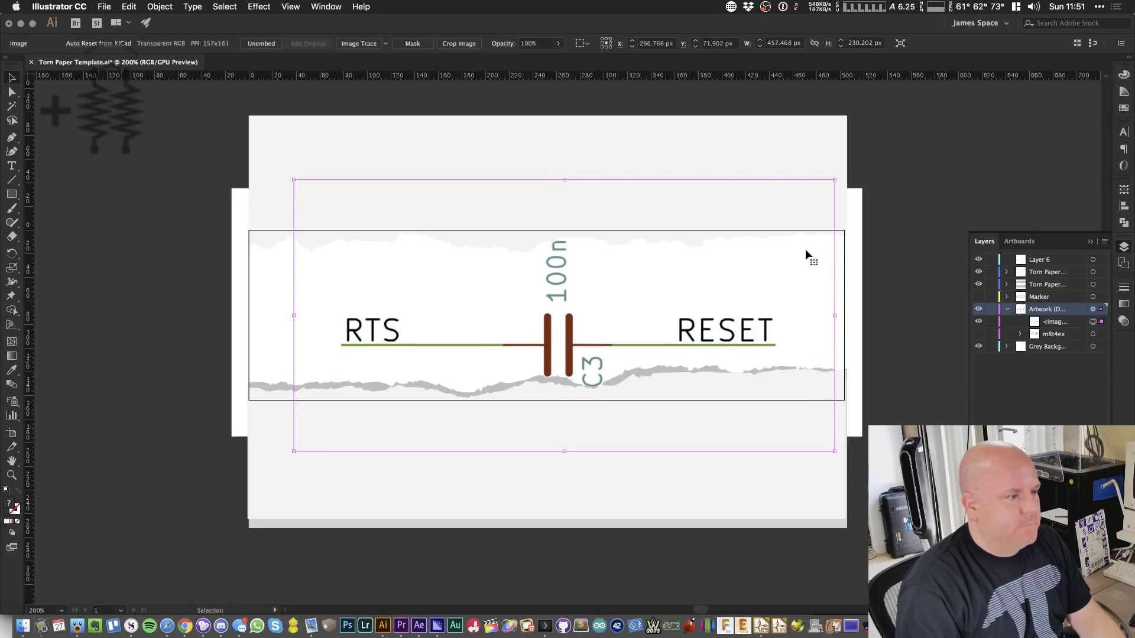
pyautogui.moveTo(776, 269); pyautogui.dragTo(764, 271)
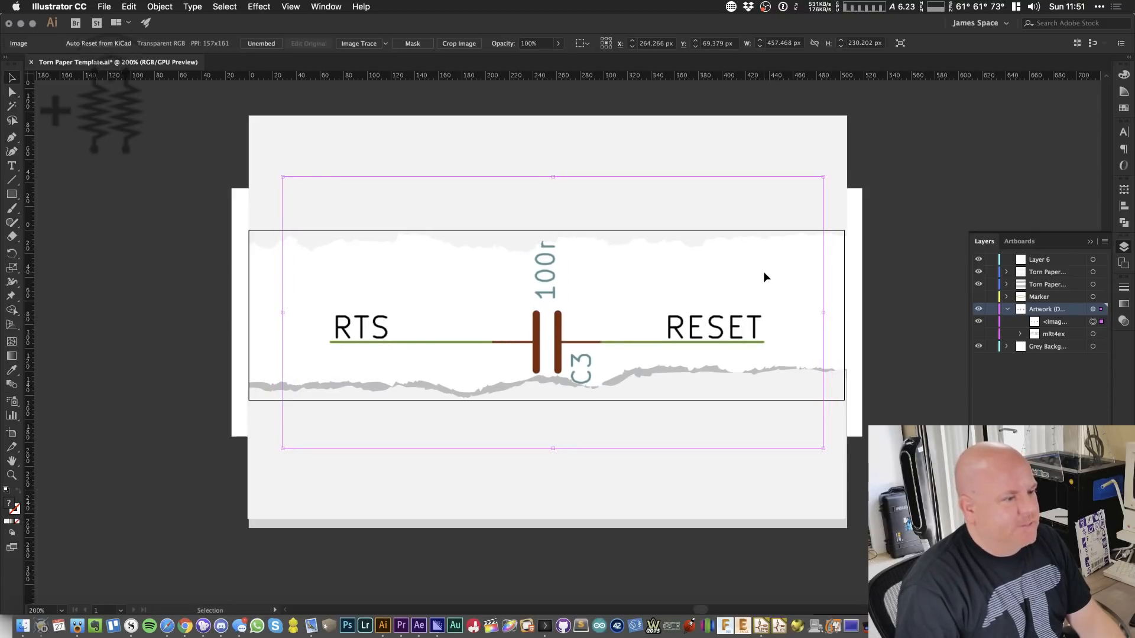
pyautogui.click(121, 177)
# - Start a PNG export of the torn-paper artwork and choose the 11 - Stills folder of the 03 - DIY Arduino Pyramiduino project as destination
pyautogui.click(104, 6)
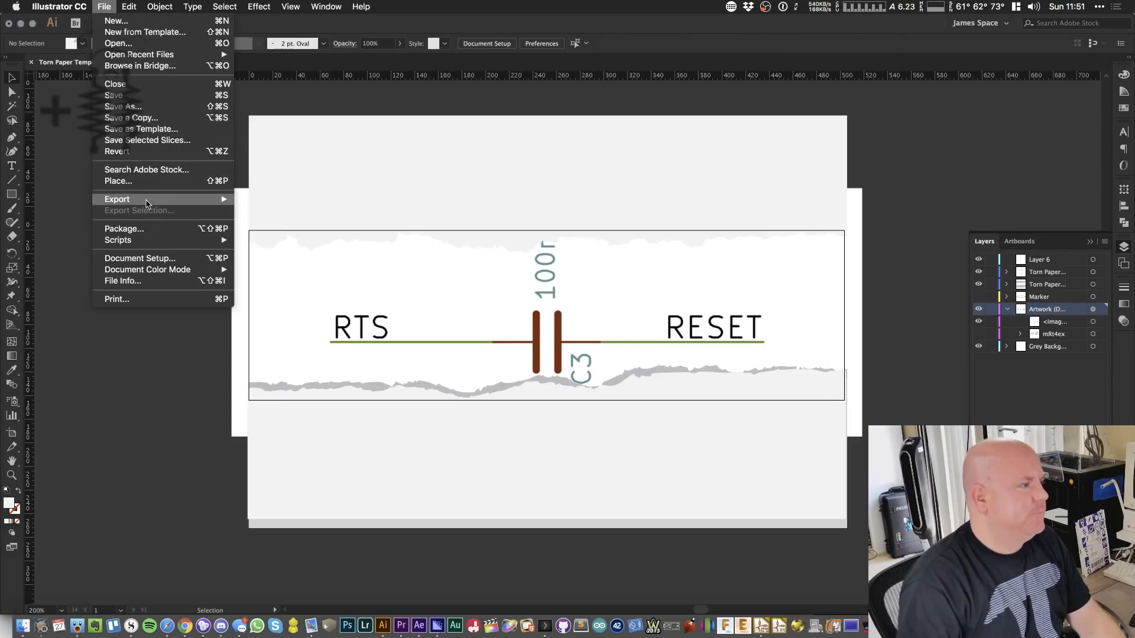
pyautogui.moveTo(155, 201)
pyautogui.click(280, 211)
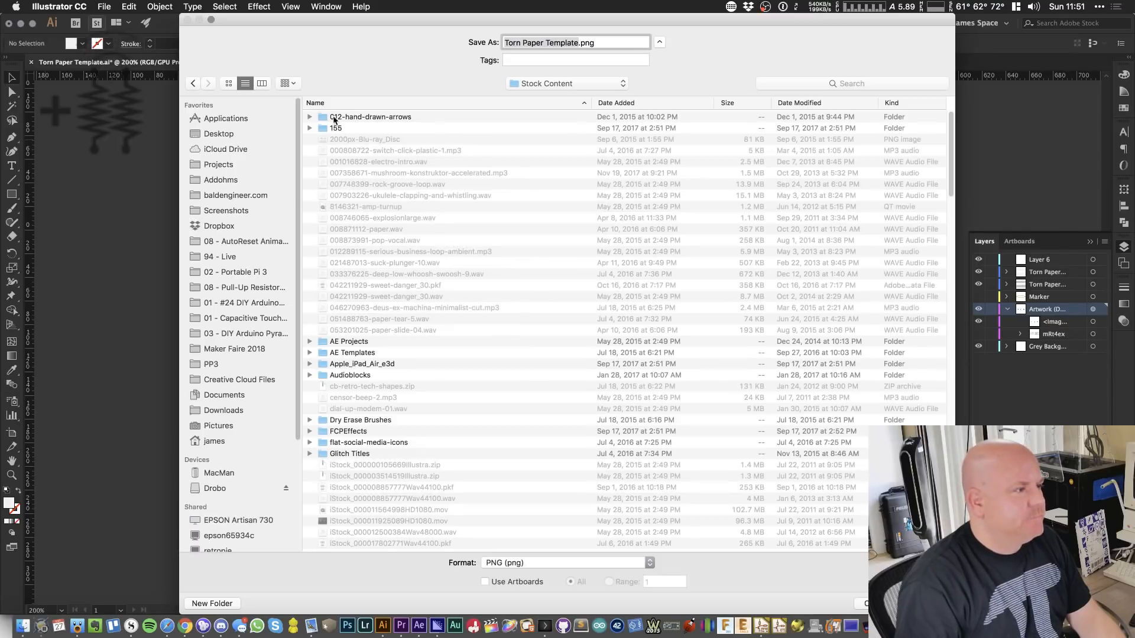
pyautogui.click(559, 84)
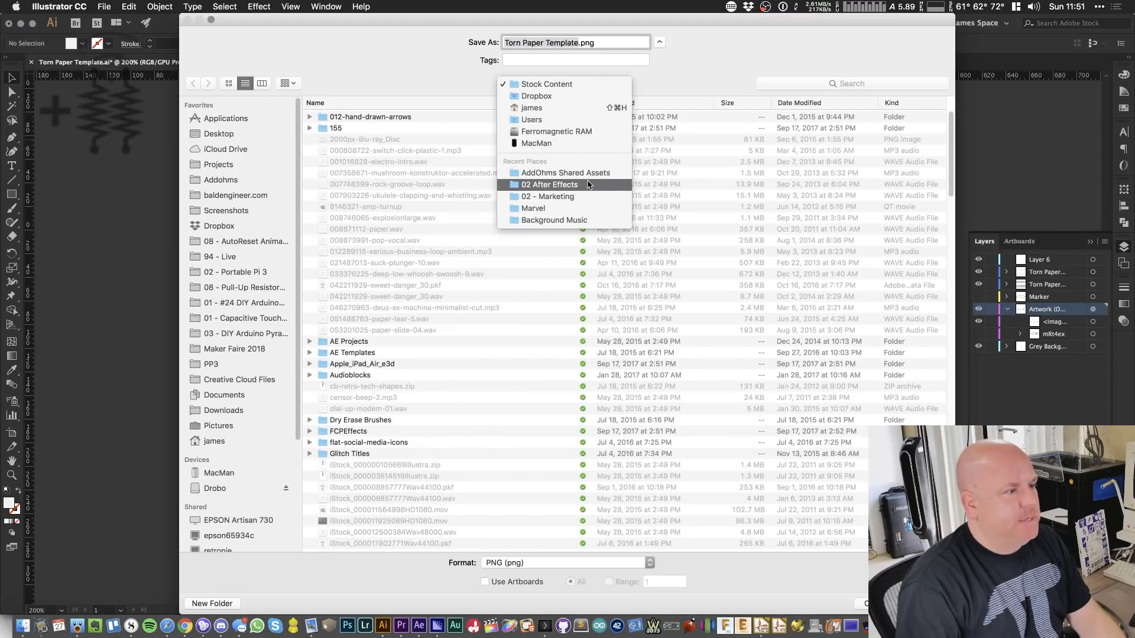
pyautogui.click(385, 59)
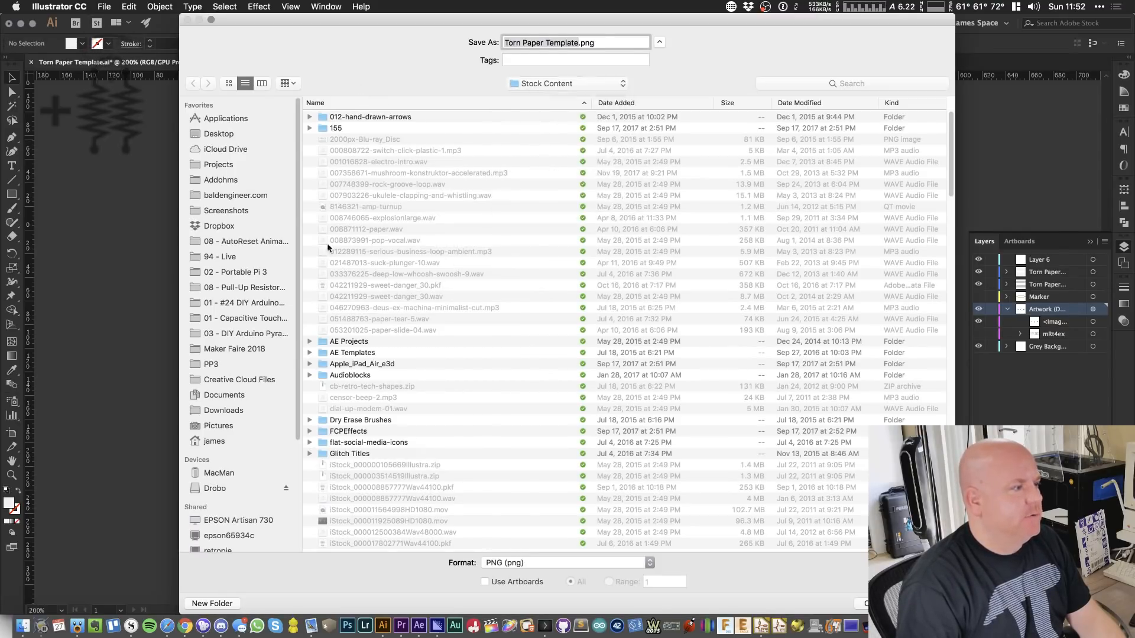
pyautogui.click(269, 336)
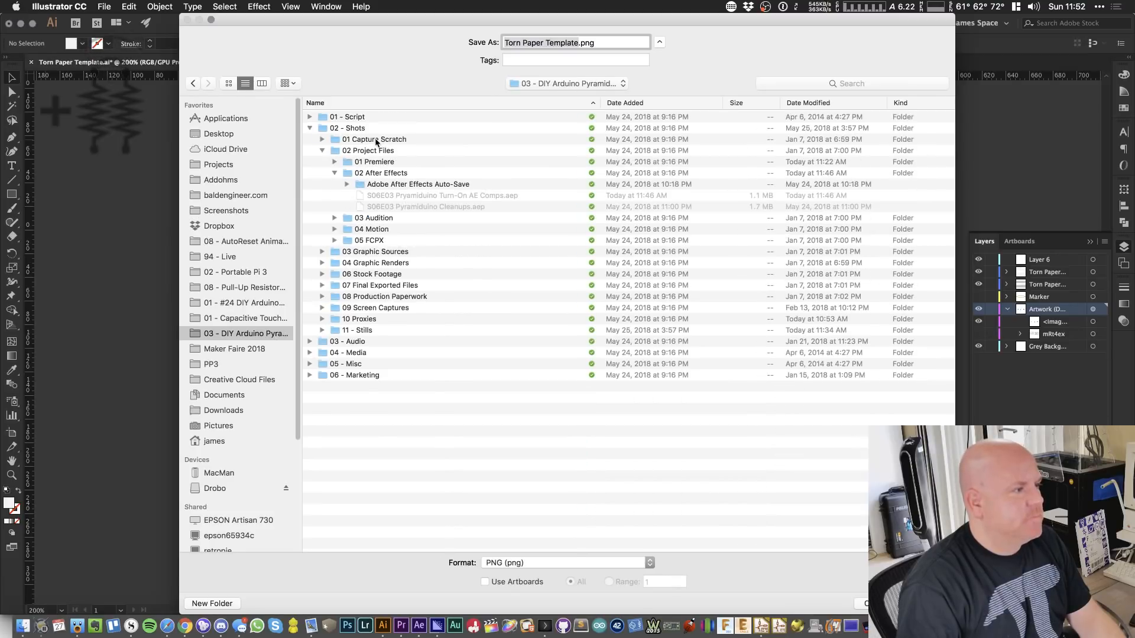
pyautogui.doubleClick(374, 330)
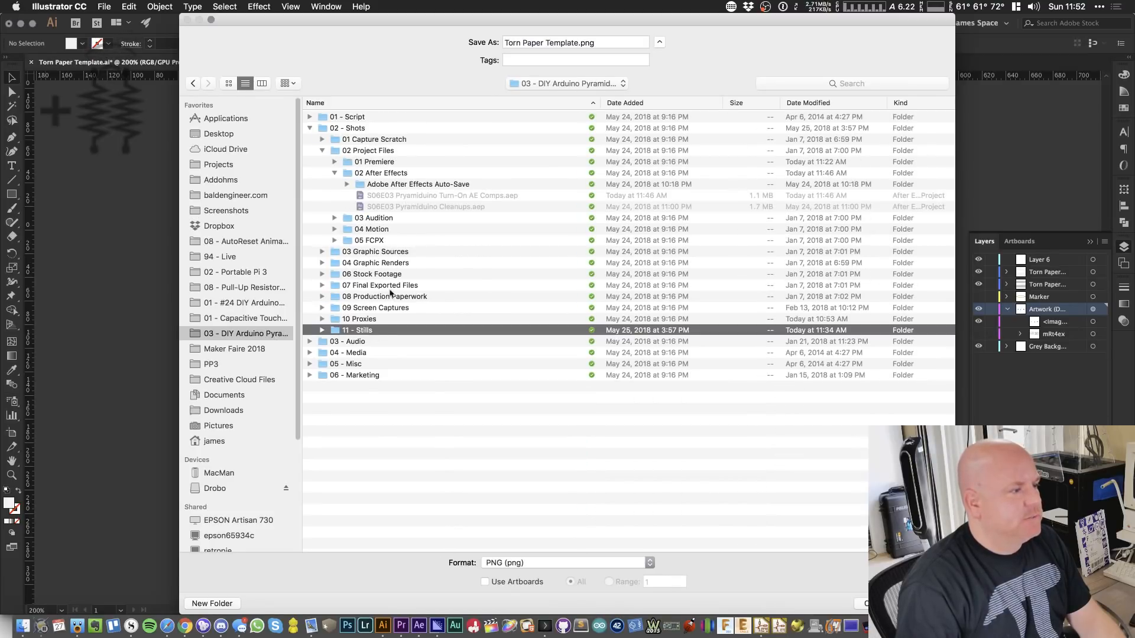
# - Name the PNG export KiCad-Torn, restrict it to the artboards and continue to the PNG options
pyautogui.click(572, 44)
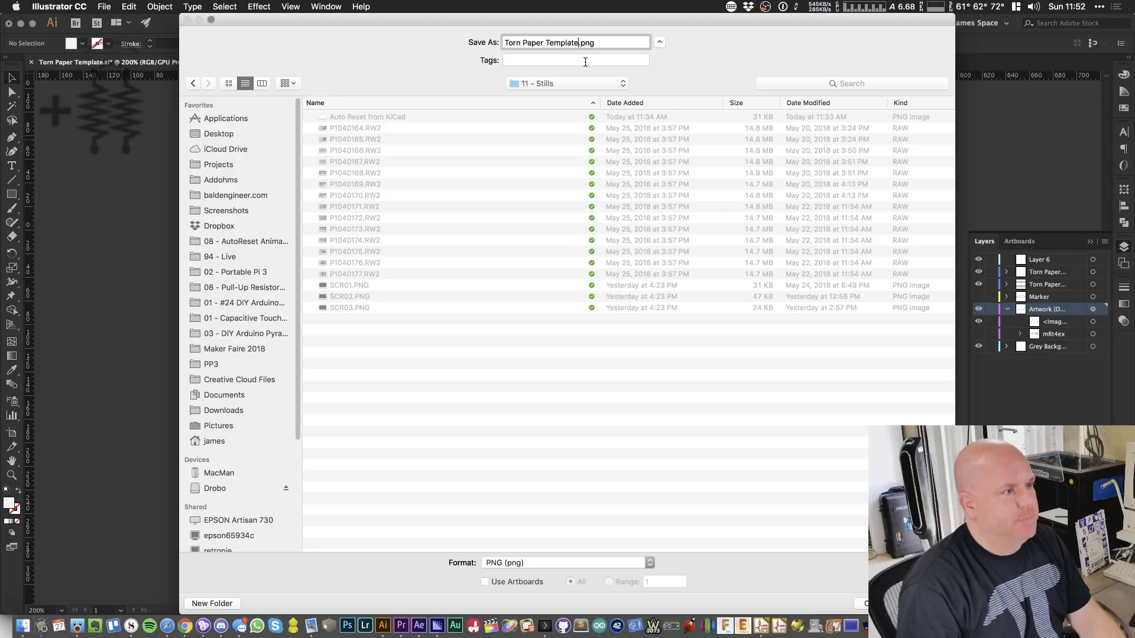
pyautogui.press('super+shift+Left')
pyautogui.write('KiCad-')
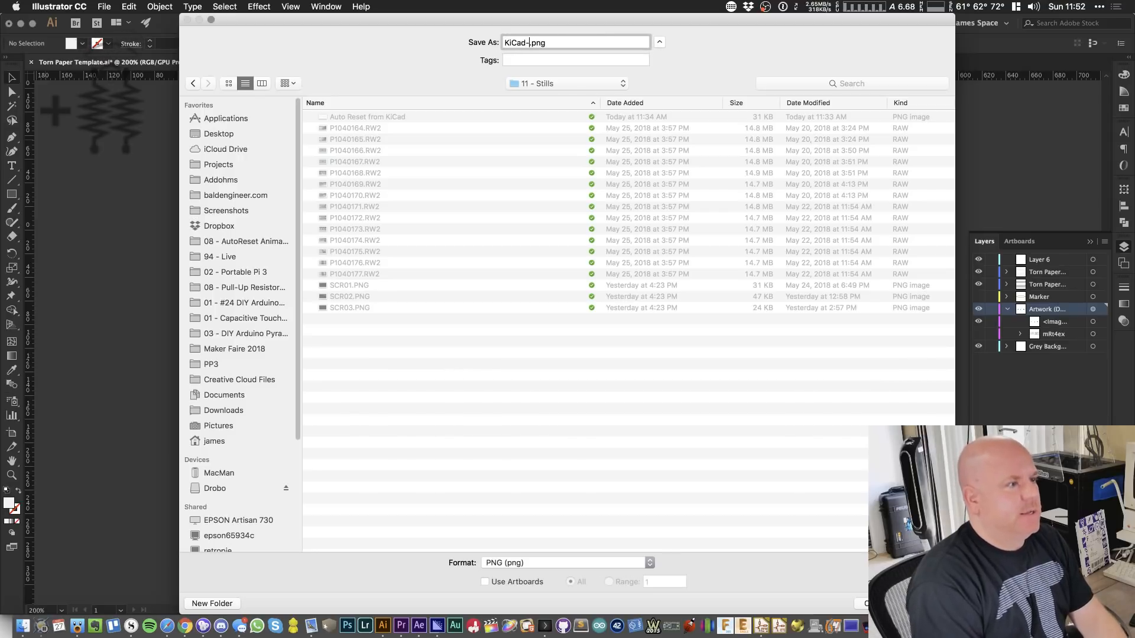
pyautogui.write('Torn')
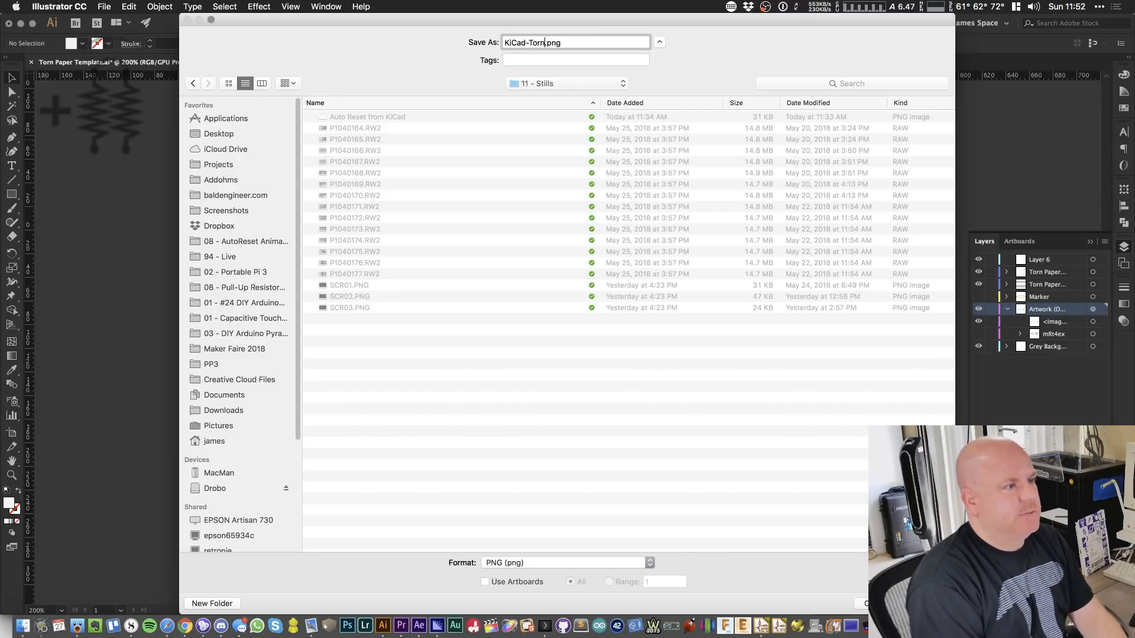
pyautogui.click(520, 583)
pyautogui.press('Return')
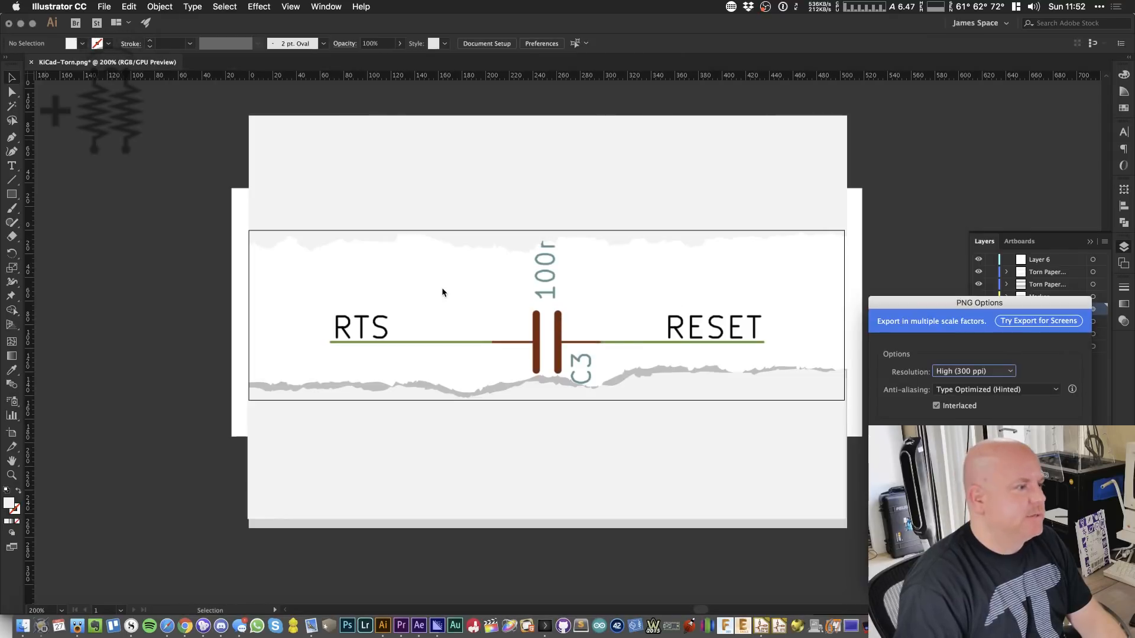
# - Export the PNG at High (300 ppi) resolution with Type Optimized (Hinted) anti-aliasing, interlacing and a white background
pyautogui.moveTo(970, 304); pyautogui.dragTo(517, 230)
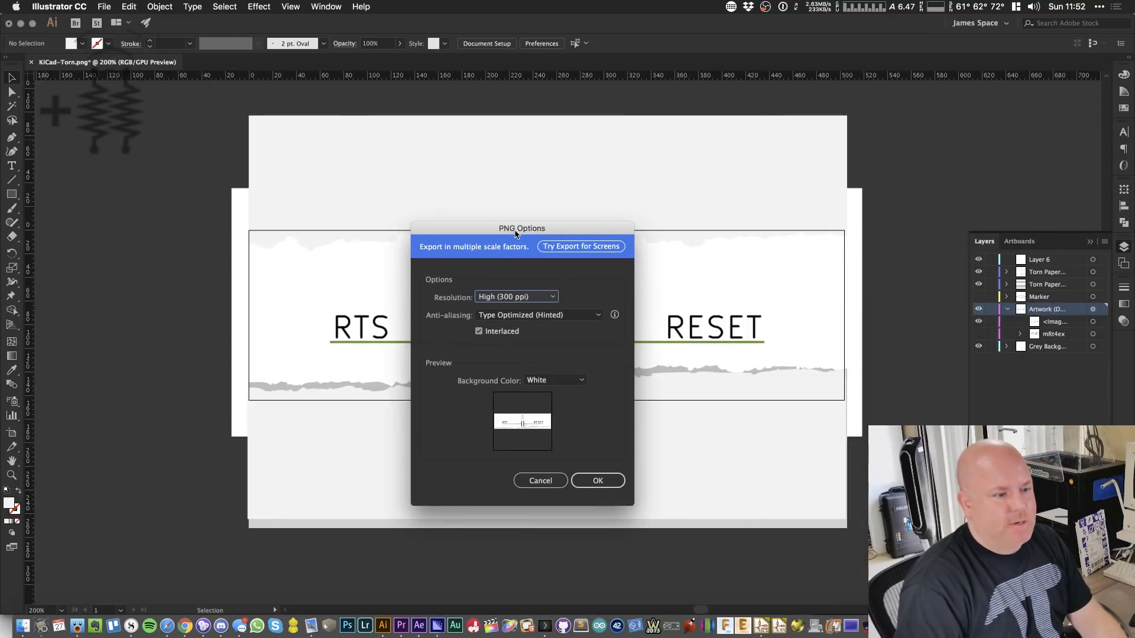
pyautogui.click(530, 316)
pyautogui.click(530, 316)
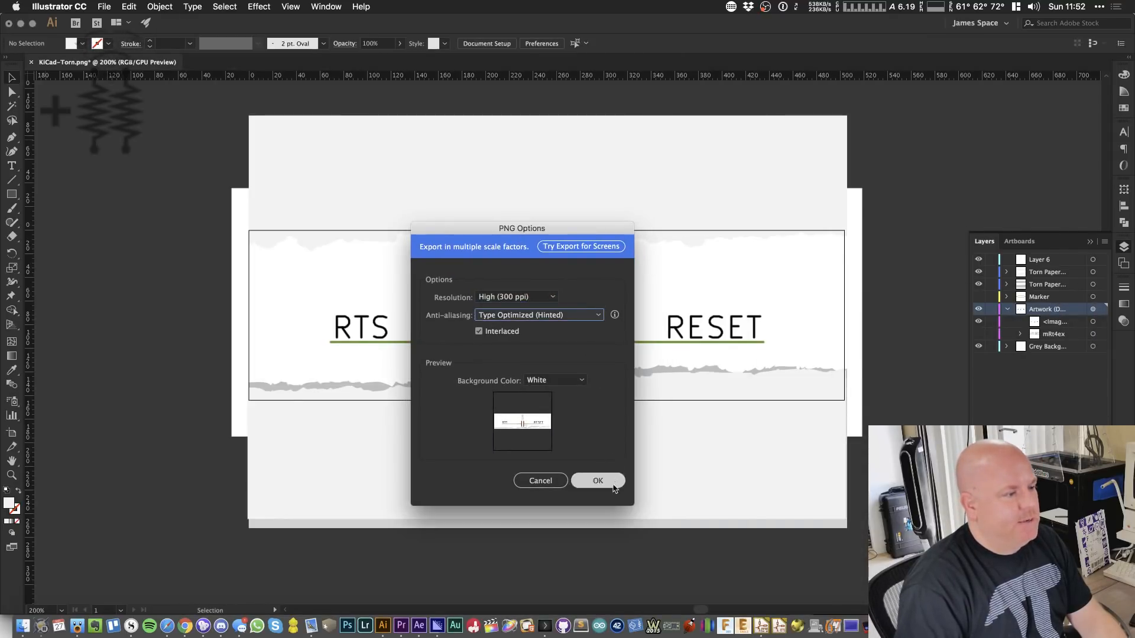
pyautogui.press('Return')
# - Switch to Finder and preview the exported KiCad-Torn-01.png in the 11 - Stills folder
pyautogui.click(23, 625)
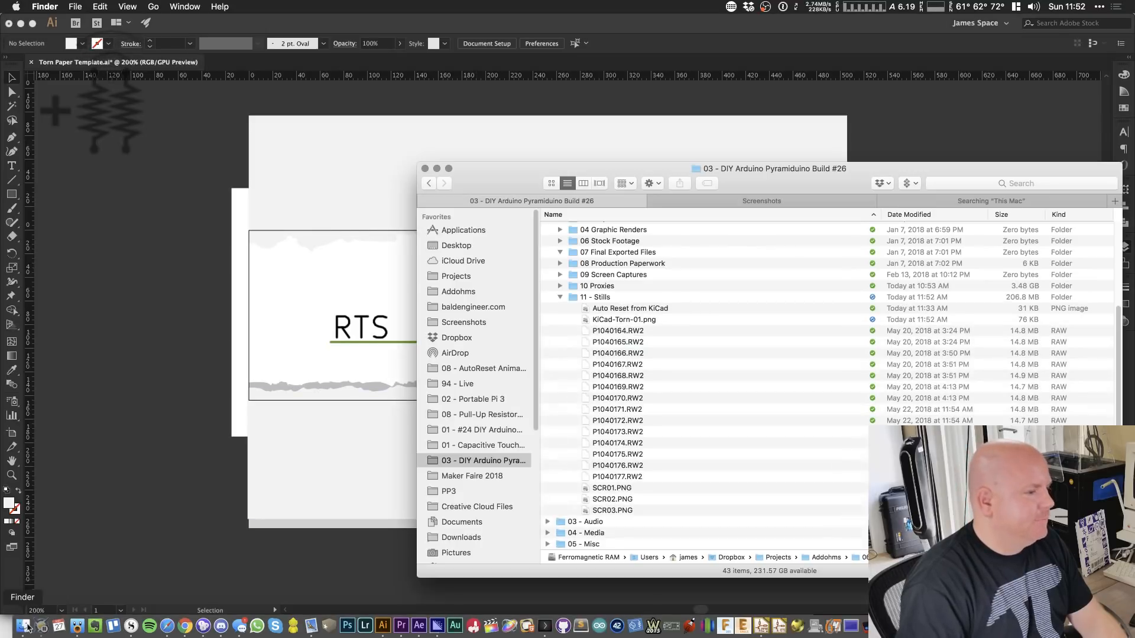
pyautogui.click(614, 319)
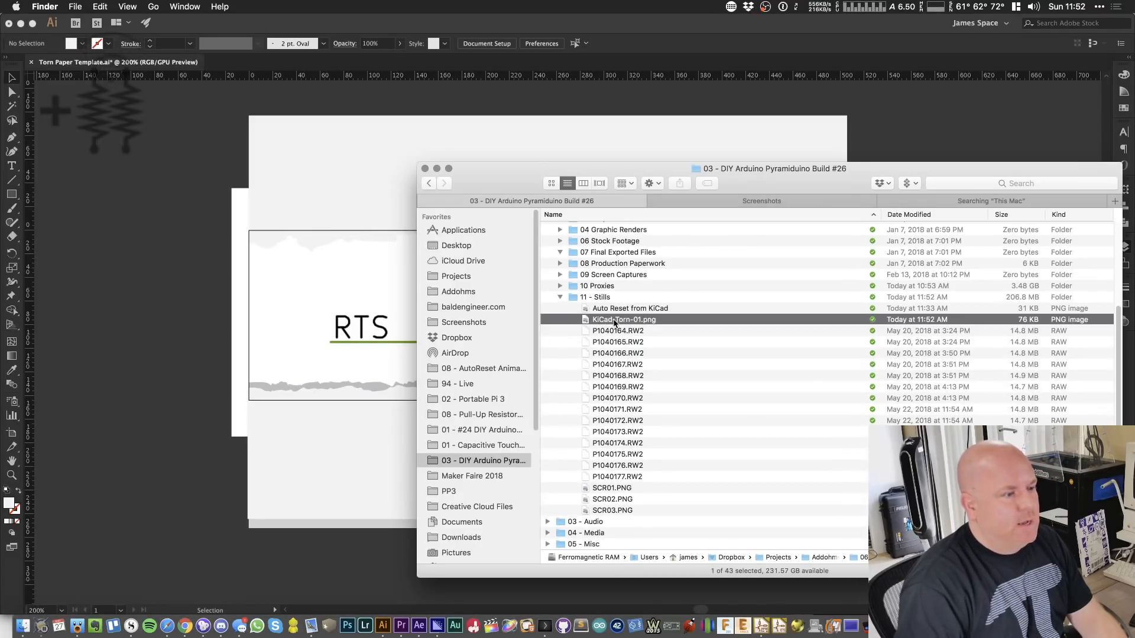
pyautogui.press('space')
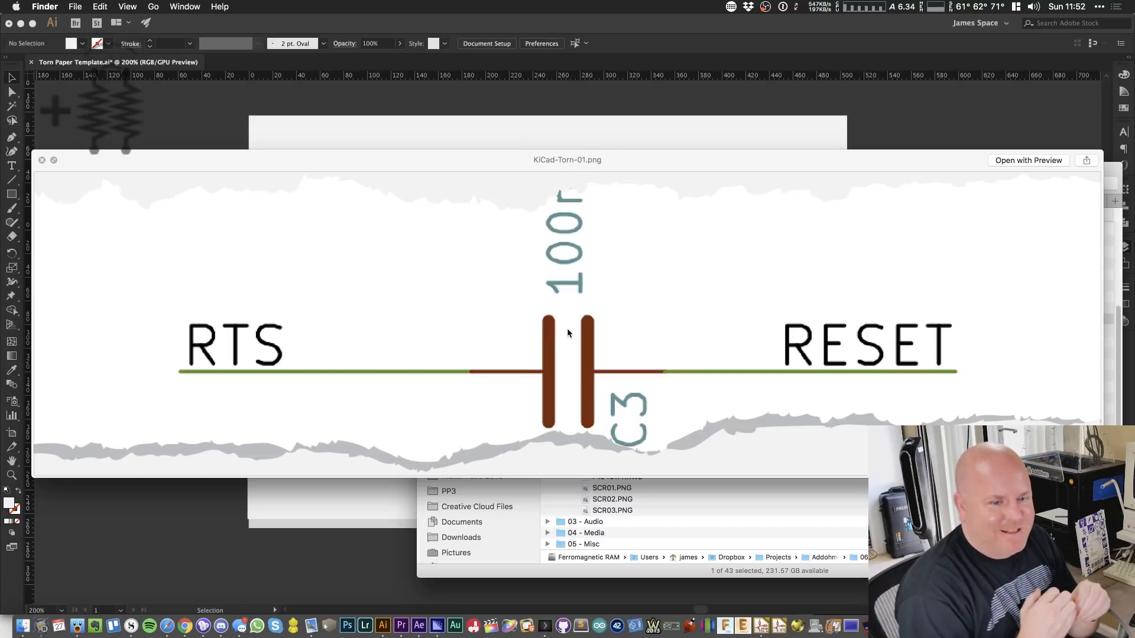
pyautogui.press('space')
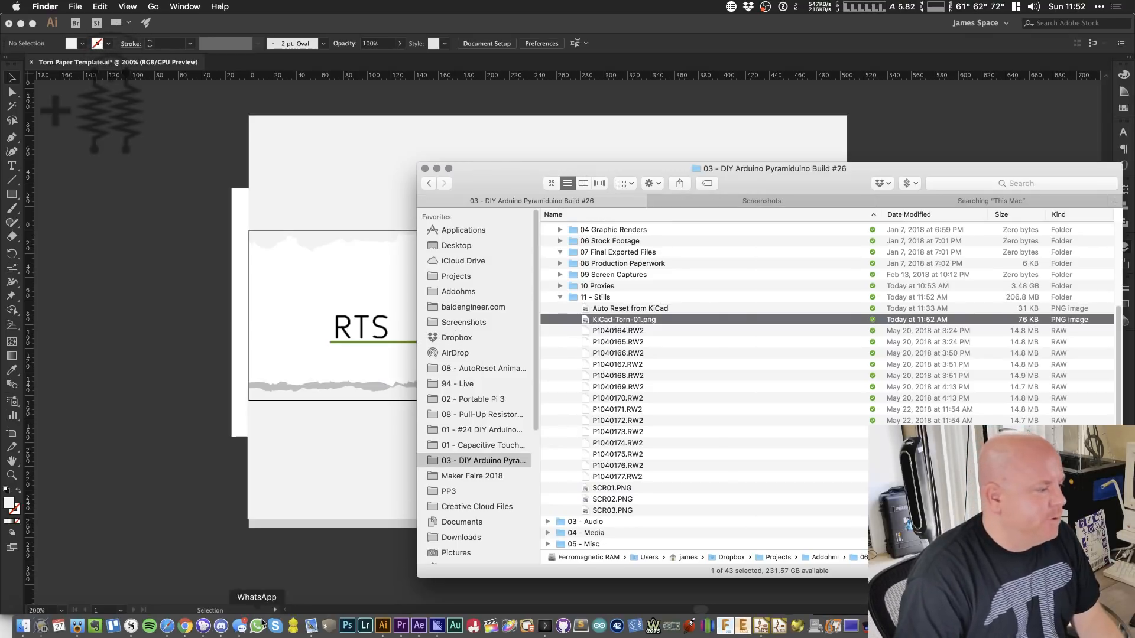
# - Switch to After Effects, reveal the project's file list and import KiCad-Torn-01.png from Finder into the 03 - Media folder
pyautogui.click(381, 632)
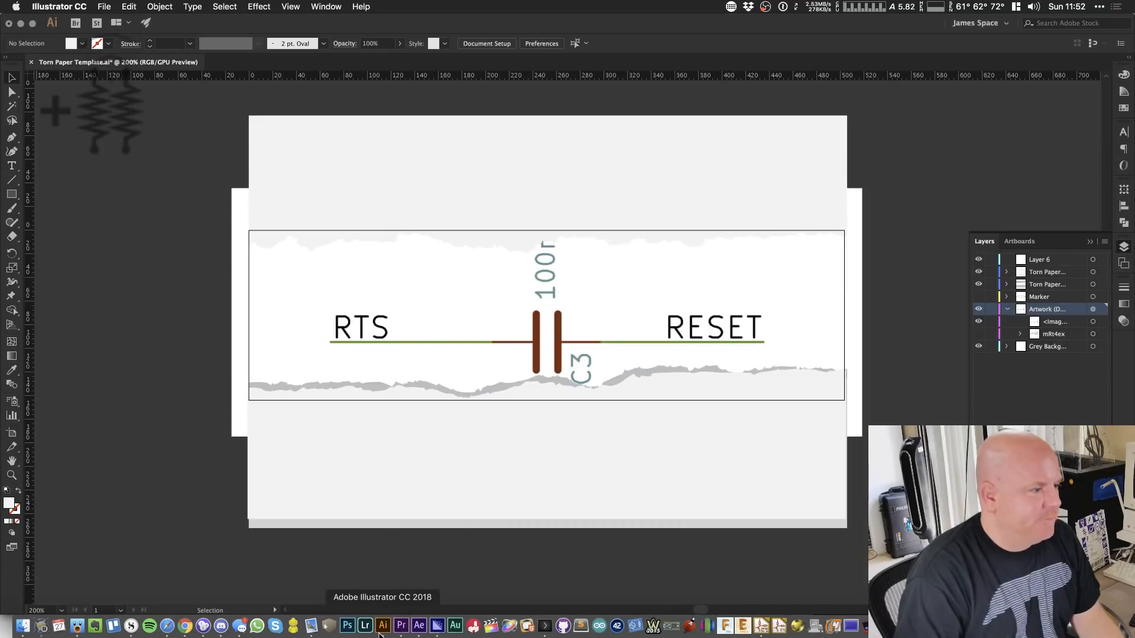
pyautogui.click(418, 632)
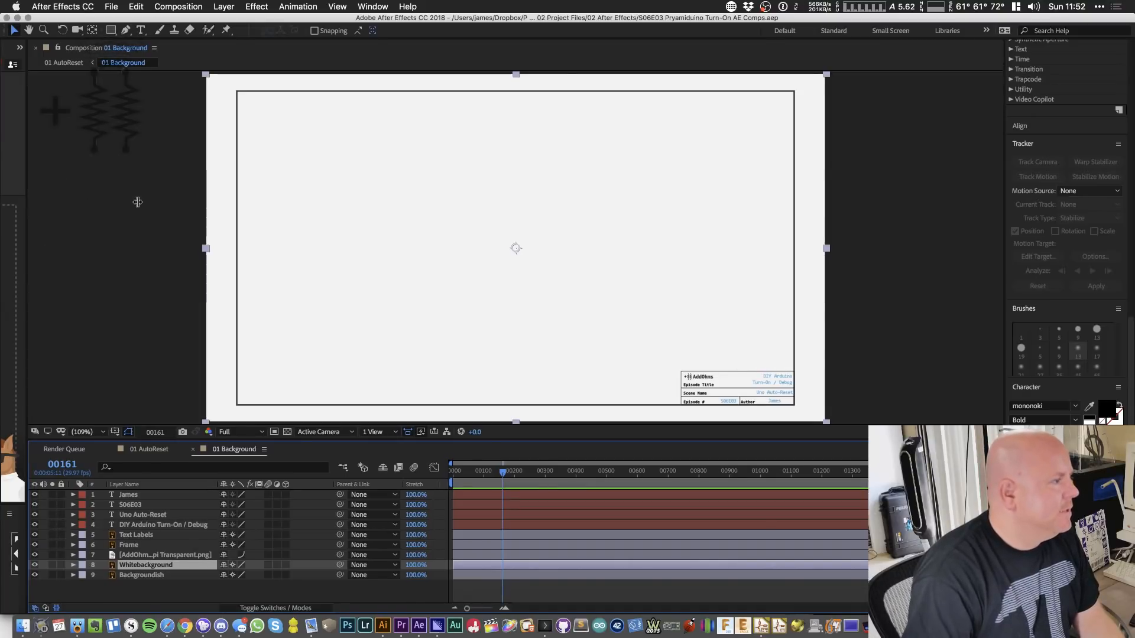
pyautogui.moveTo(30, 188); pyautogui.dragTo(170, 210)
pyautogui.press('super+0')
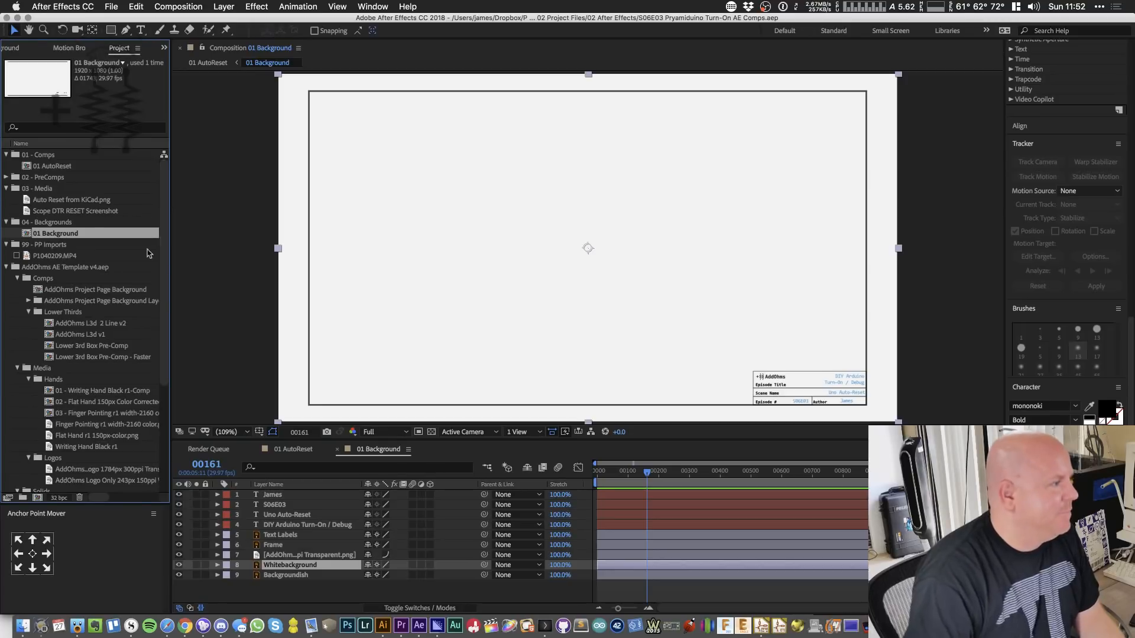
pyautogui.press('super+Tab')
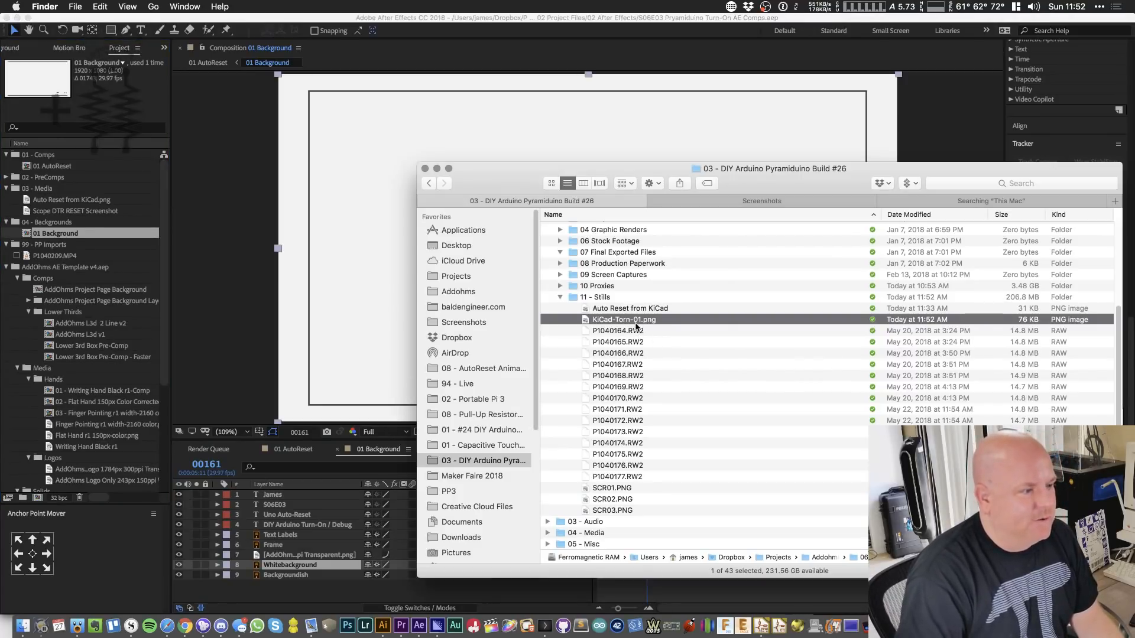
pyautogui.moveTo(637, 327); pyautogui.dragTo(51, 196)
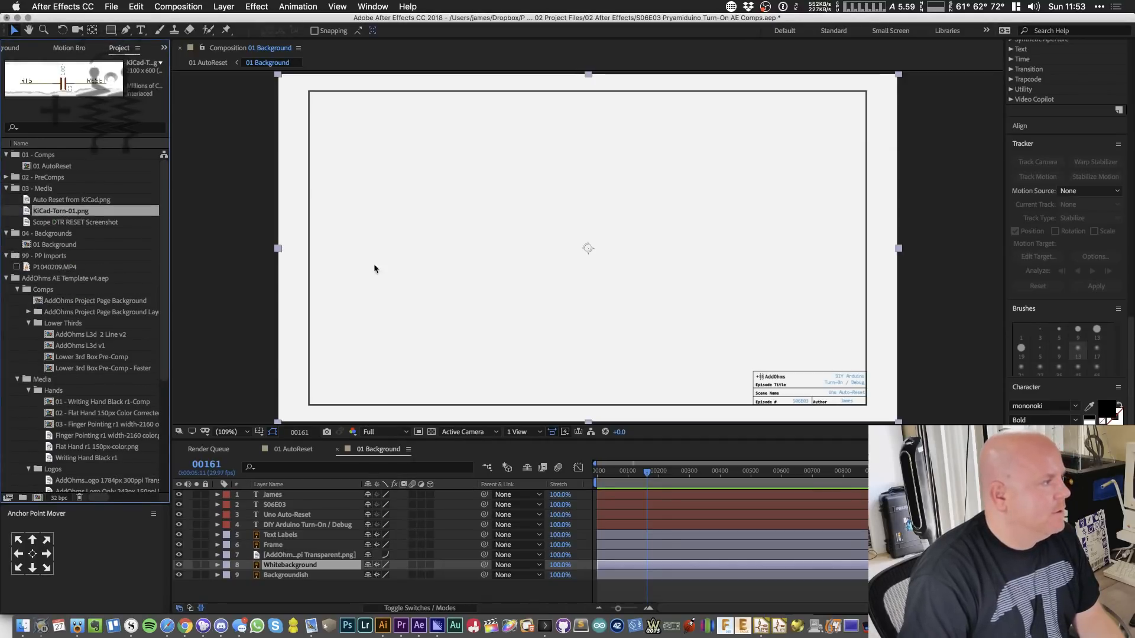
# - Add KiCad-Torn-01.png to the 01 Background composition, scale it to 35% and place it in the lower left half of the frame
pyautogui.press('super+slash')
pyautogui.press('s')
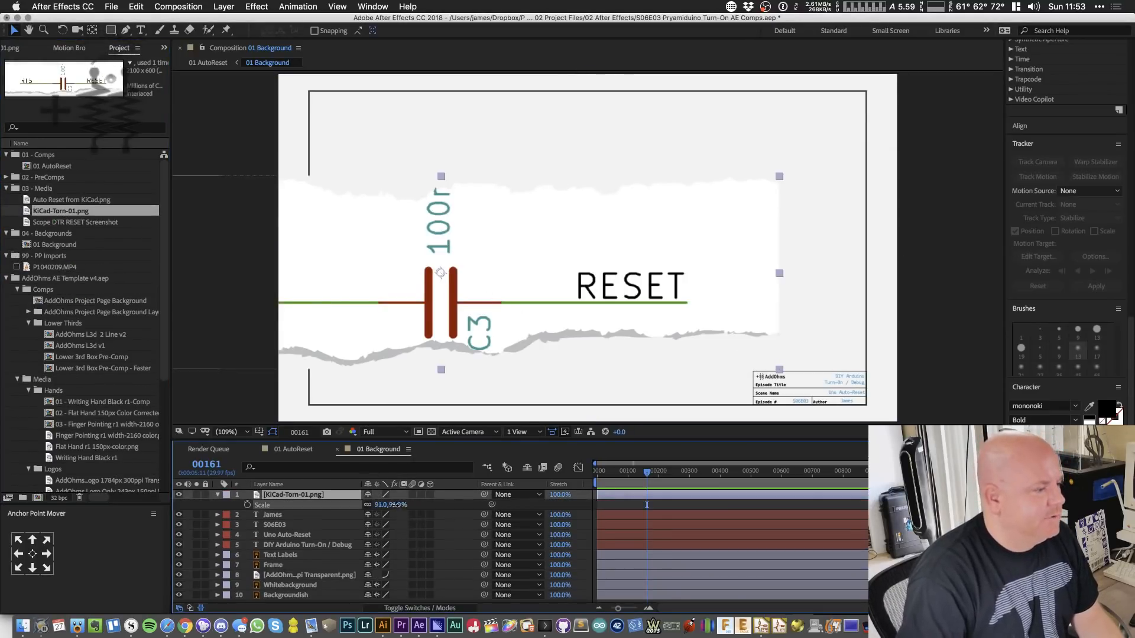
pyautogui.moveTo(398, 505); pyautogui.dragTo(365, 505)
pyautogui.moveTo(535, 281); pyautogui.dragTo(546, 303)
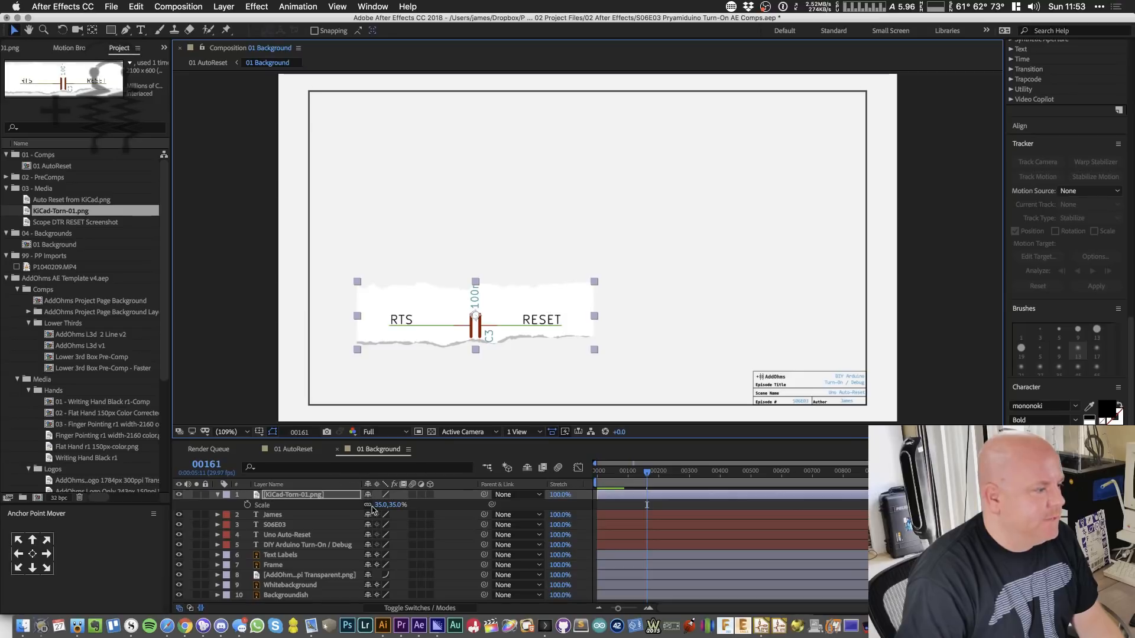
# - Rotate the KiCad-Torn-01.png layer to -10°
pyautogui.press('r')
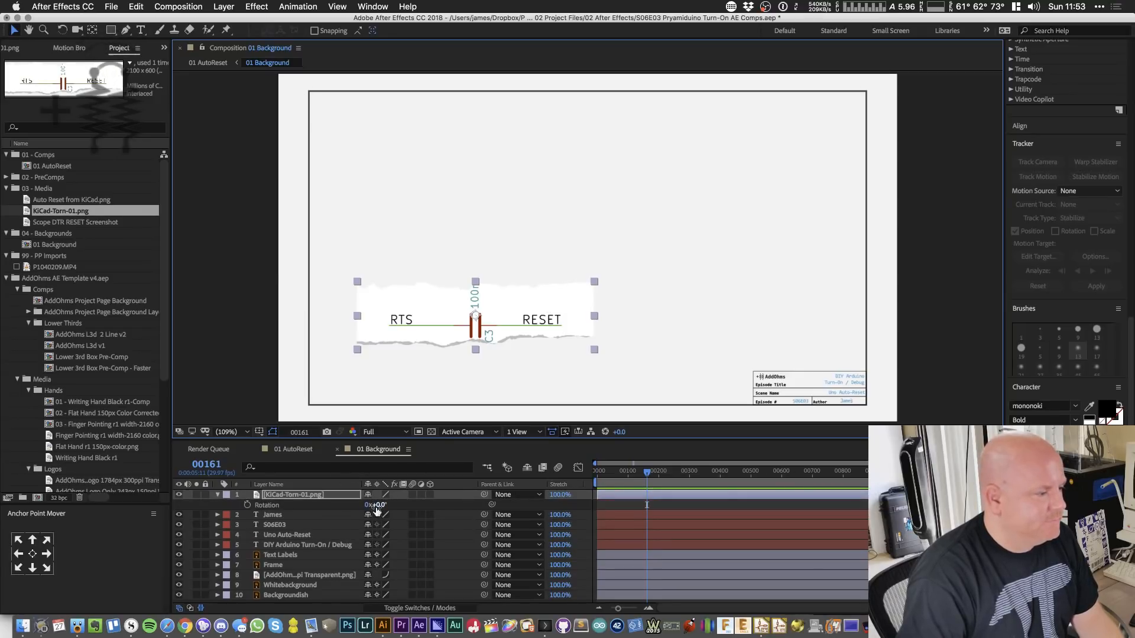
pyautogui.moveTo(376, 511); pyautogui.dragTo(374, 508)
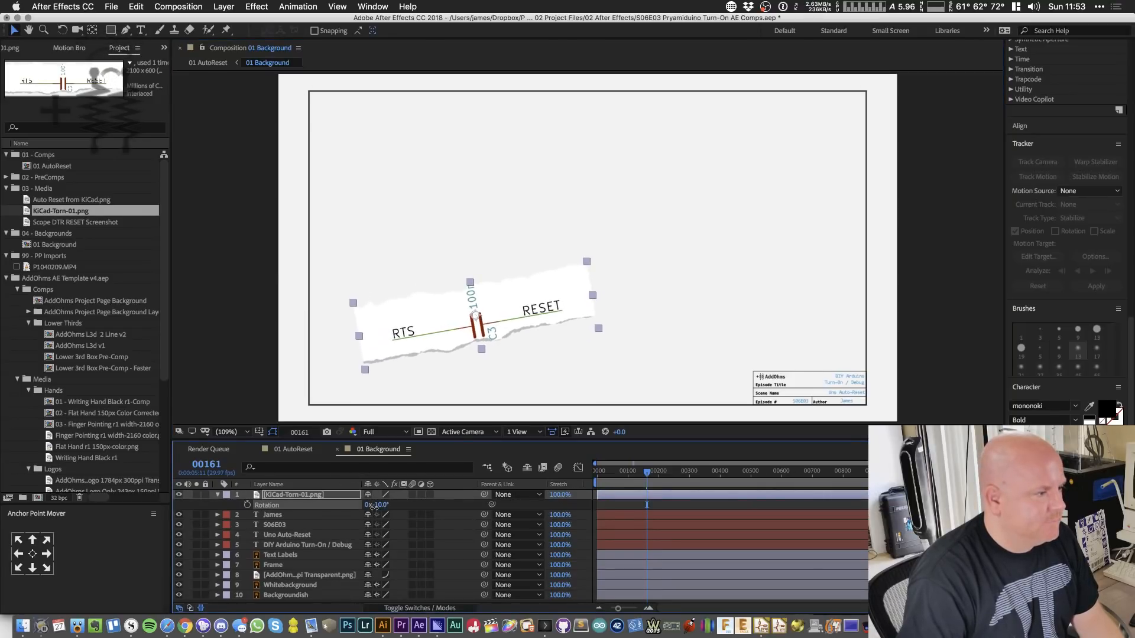
pyautogui.rightClick(307, 496)
pyautogui.moveTo(410, 387)
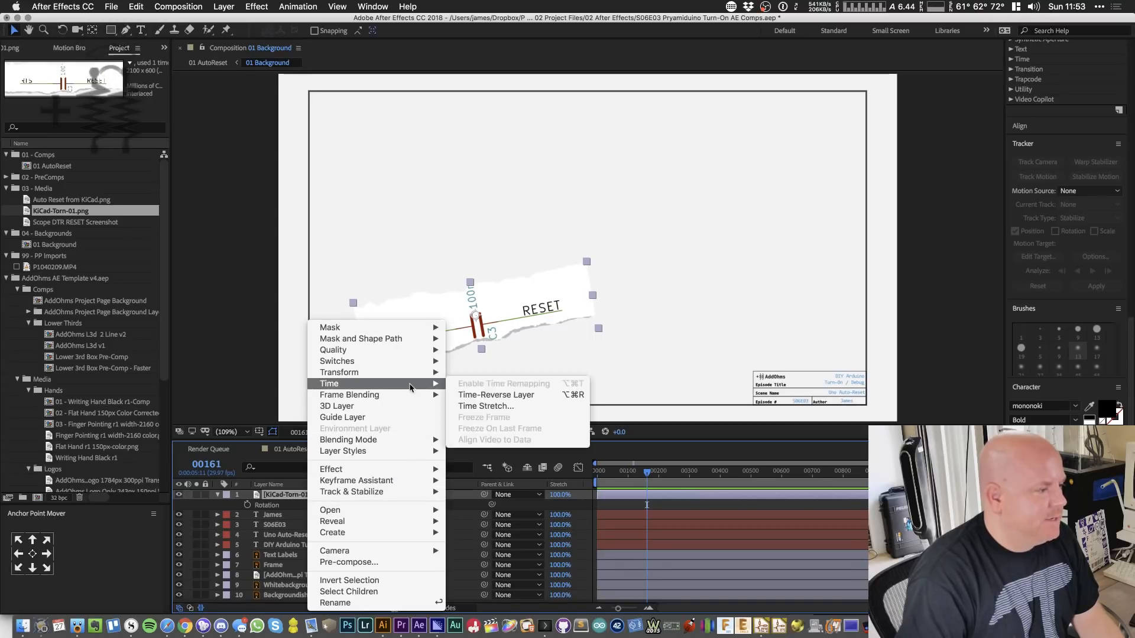
pyautogui.click(544, 307)
pyautogui.click(537, 309)
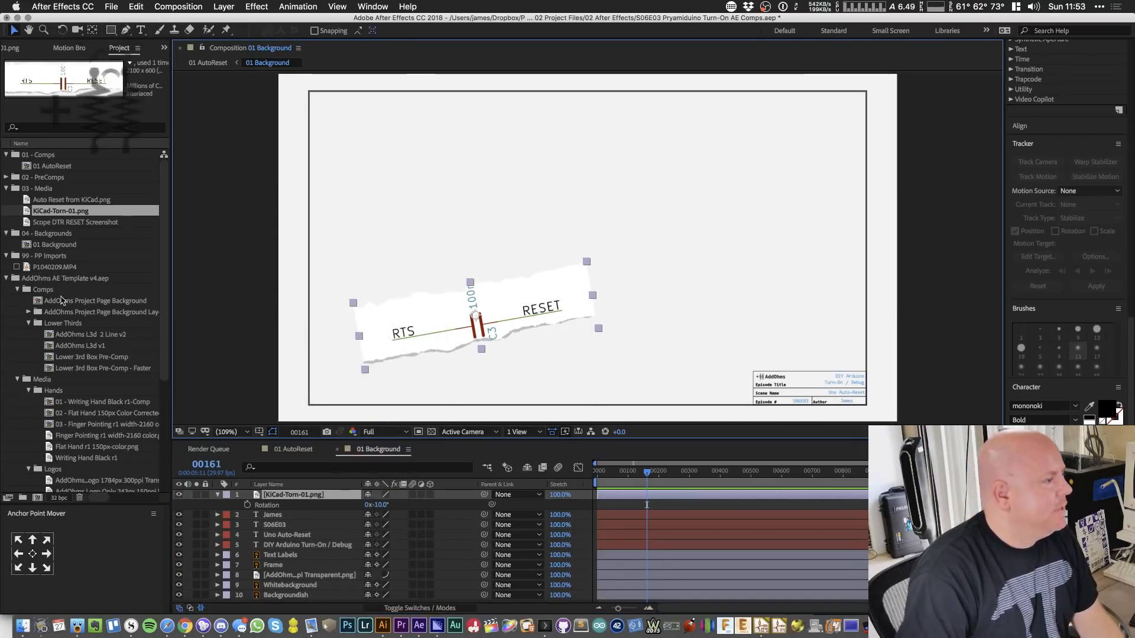
# - Open the 02 - Flat Hand 150px Color Corrected composition and inspect its flat hand layer
pyautogui.doubleClick(99, 415)
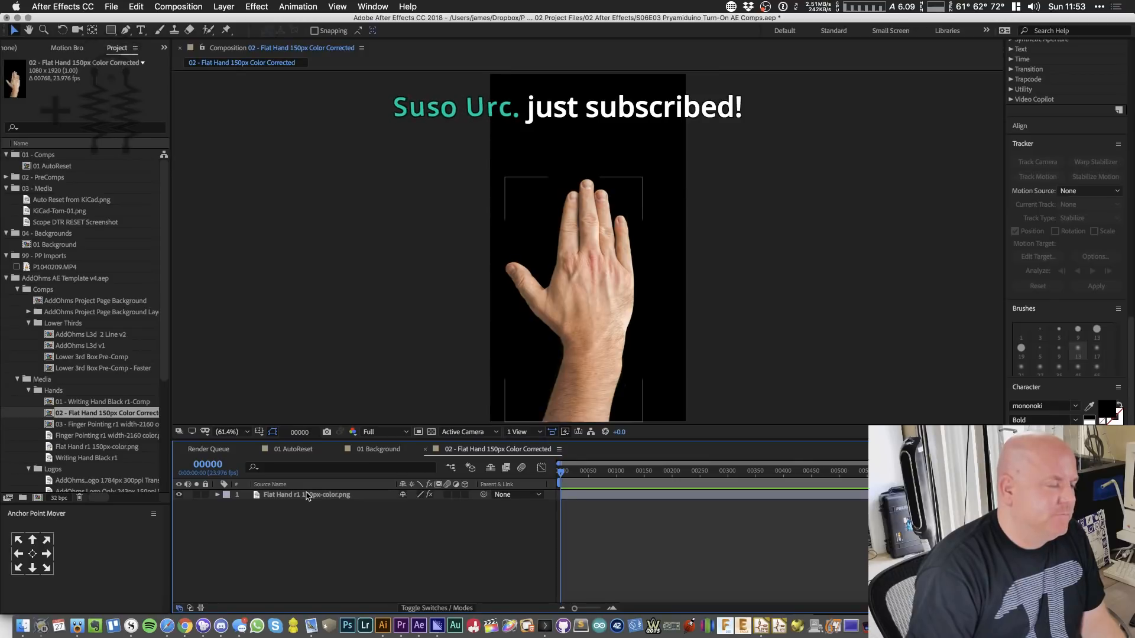
pyautogui.click(307, 496)
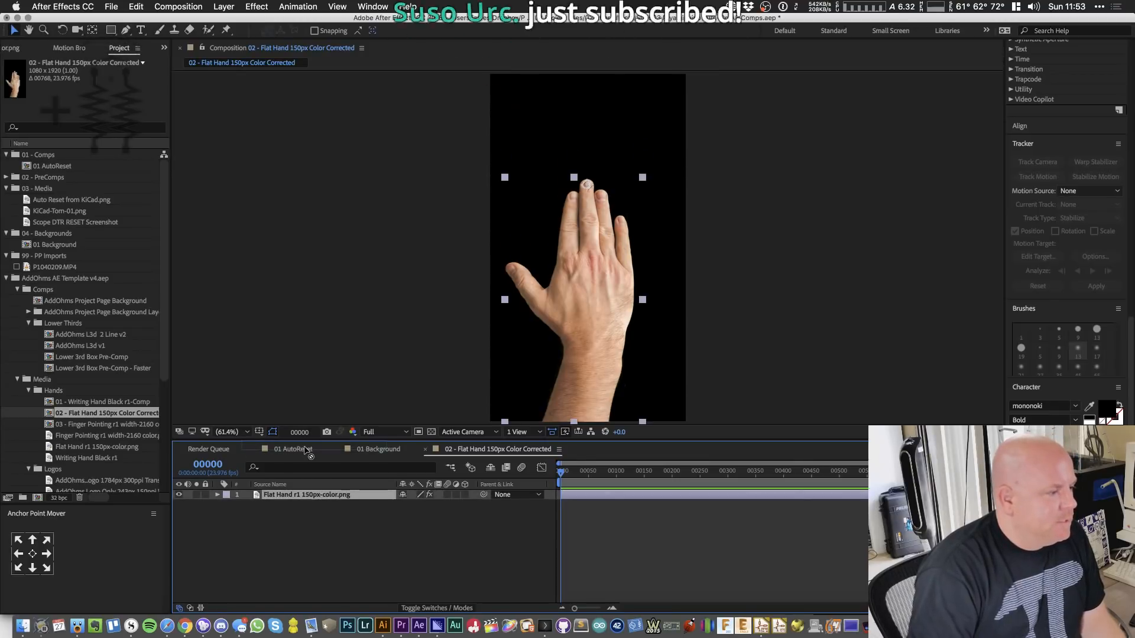
pyautogui.click(308, 452)
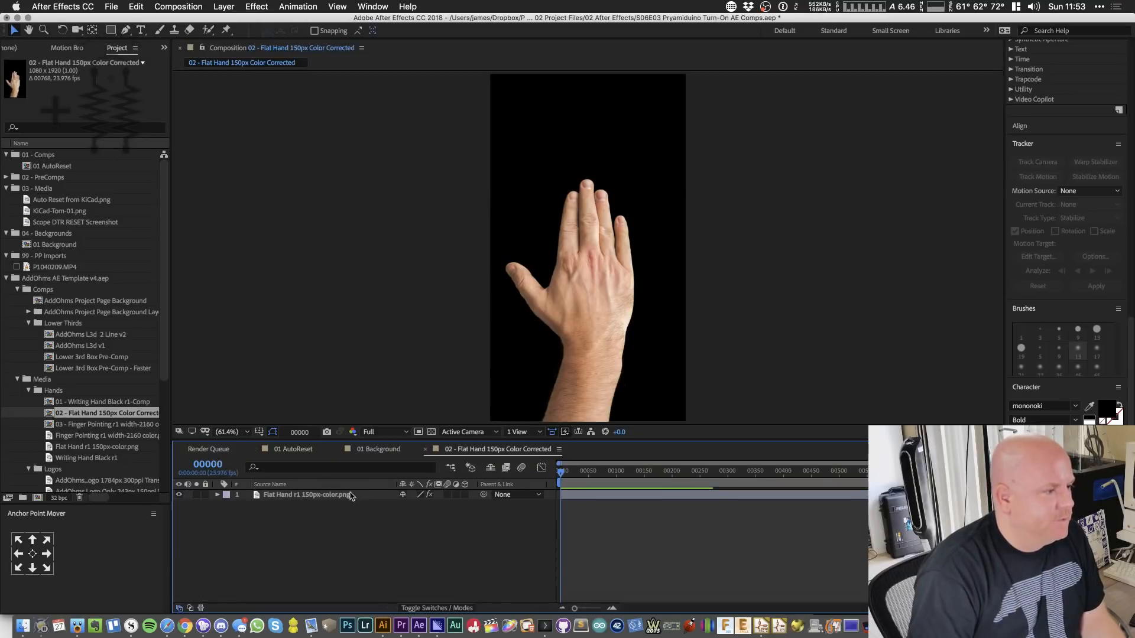
pyautogui.click(496, 449)
pyautogui.click(312, 496)
# - Inspect the background, schematic and scope layers in the 01 AutoReset composition, then reselect the KiCad-Torn-01.png layer in 01 Background
pyautogui.click(292, 450)
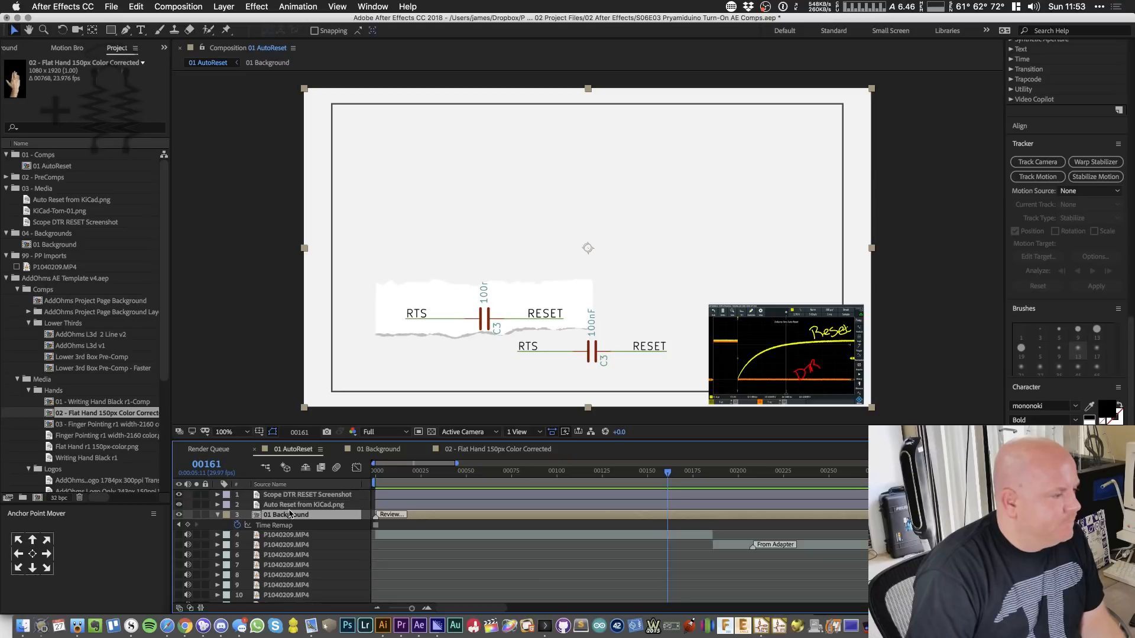
pyautogui.click(217, 516)
pyautogui.click(296, 506)
pyautogui.click(297, 495)
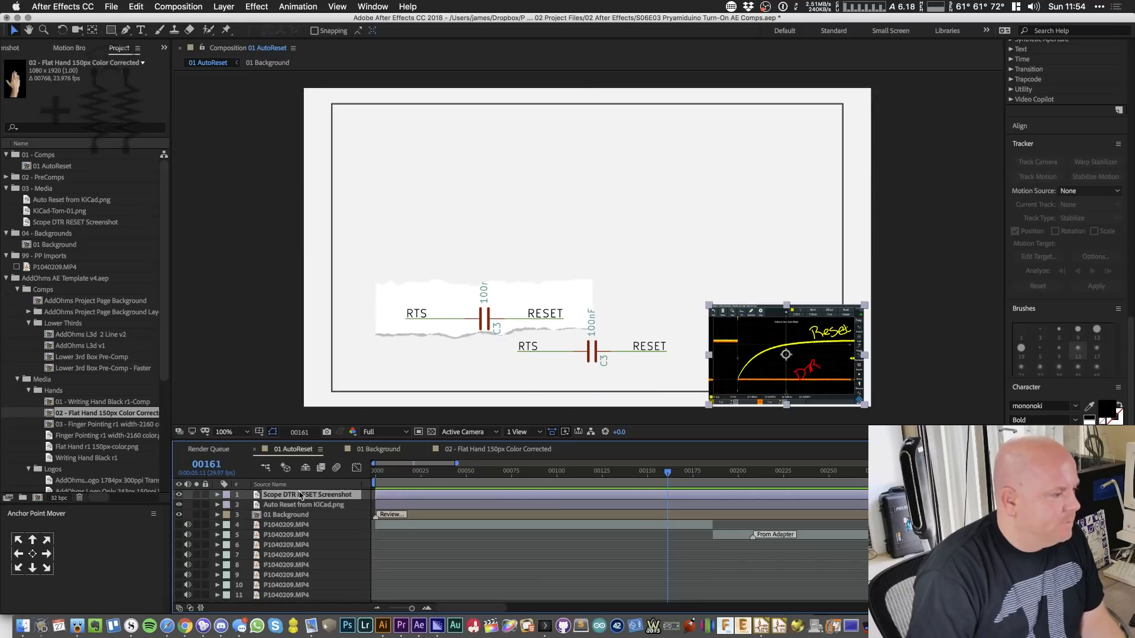
pyautogui.click(294, 505)
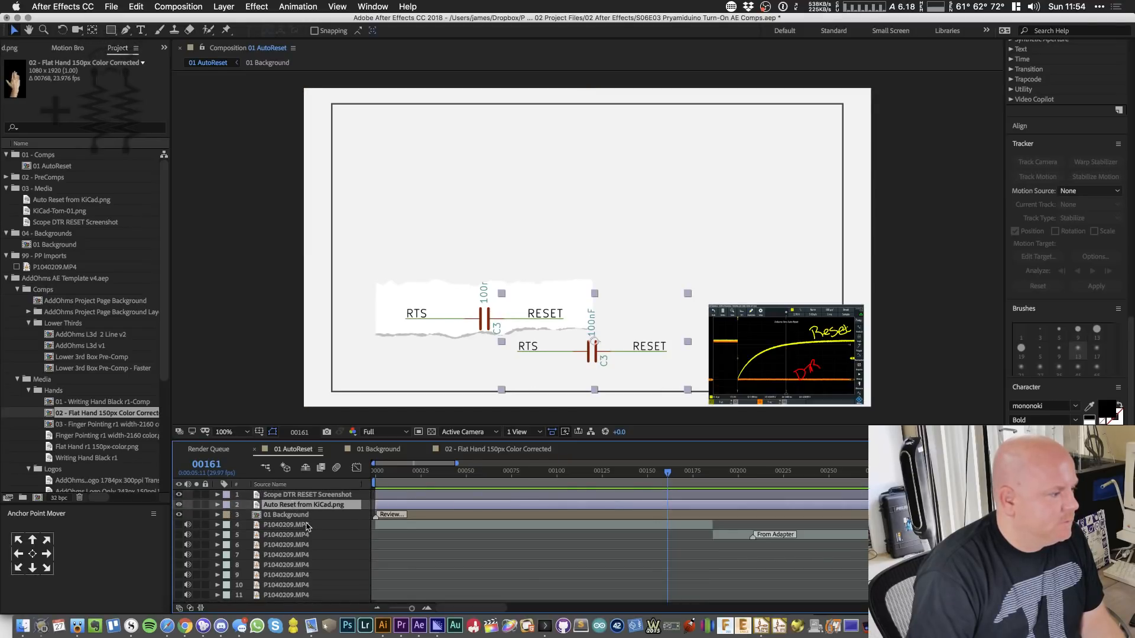
pyautogui.click(379, 449)
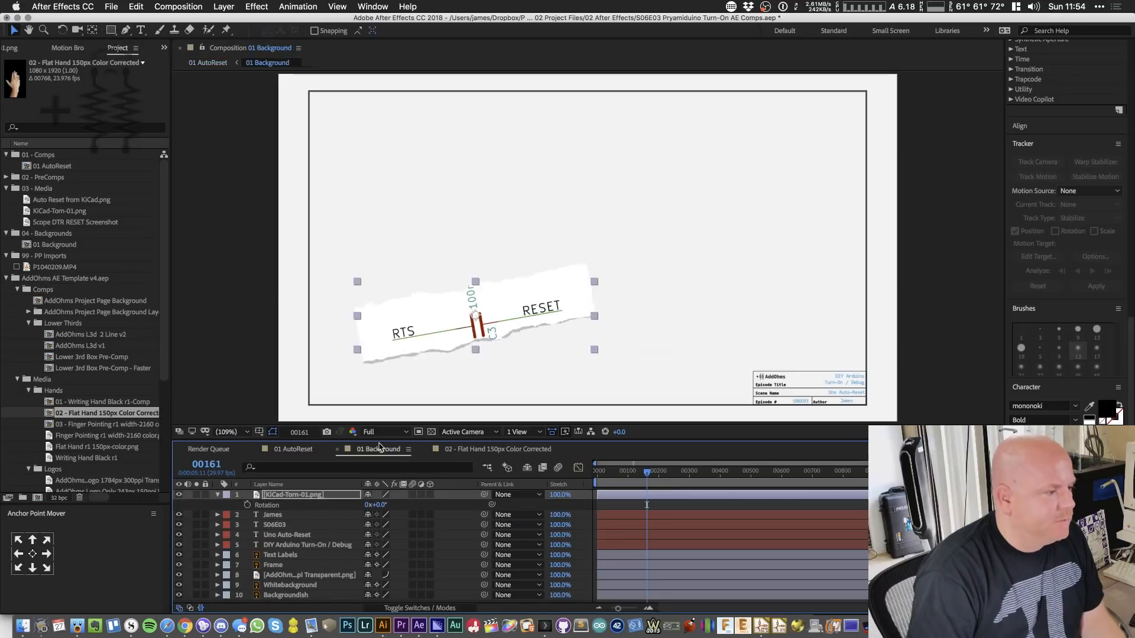
pyautogui.click(309, 497)
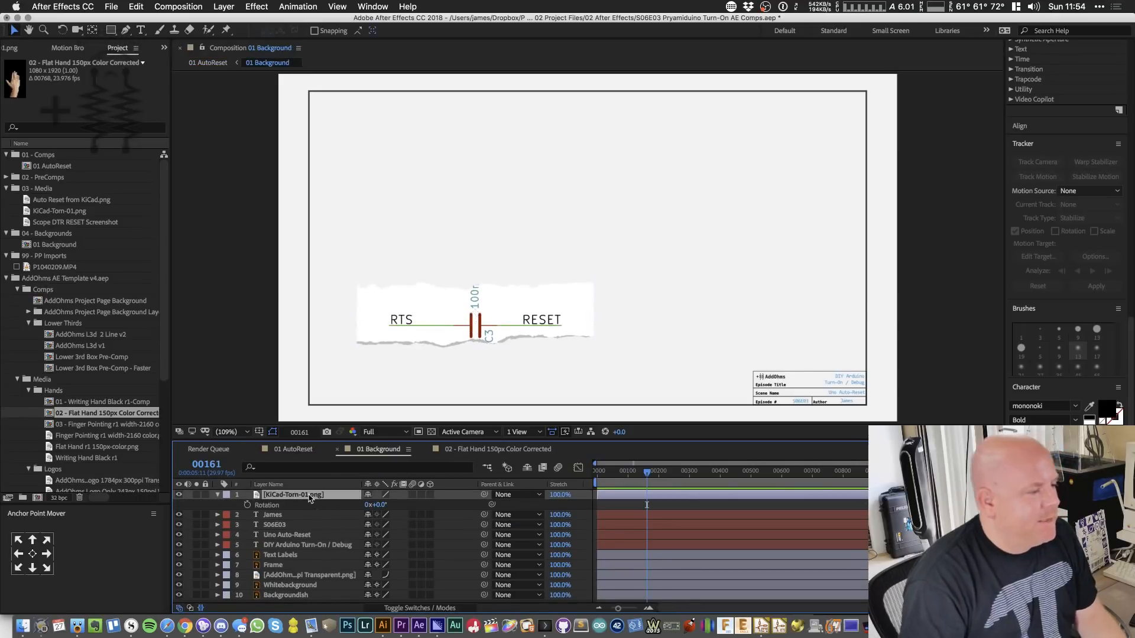
# - Move the KiCad-Torn-01.png layer from 01 Background into the 01 AutoReset composition and place it at the top of the layer stack
pyautogui.press('Delete')
pyautogui.click(293, 448)
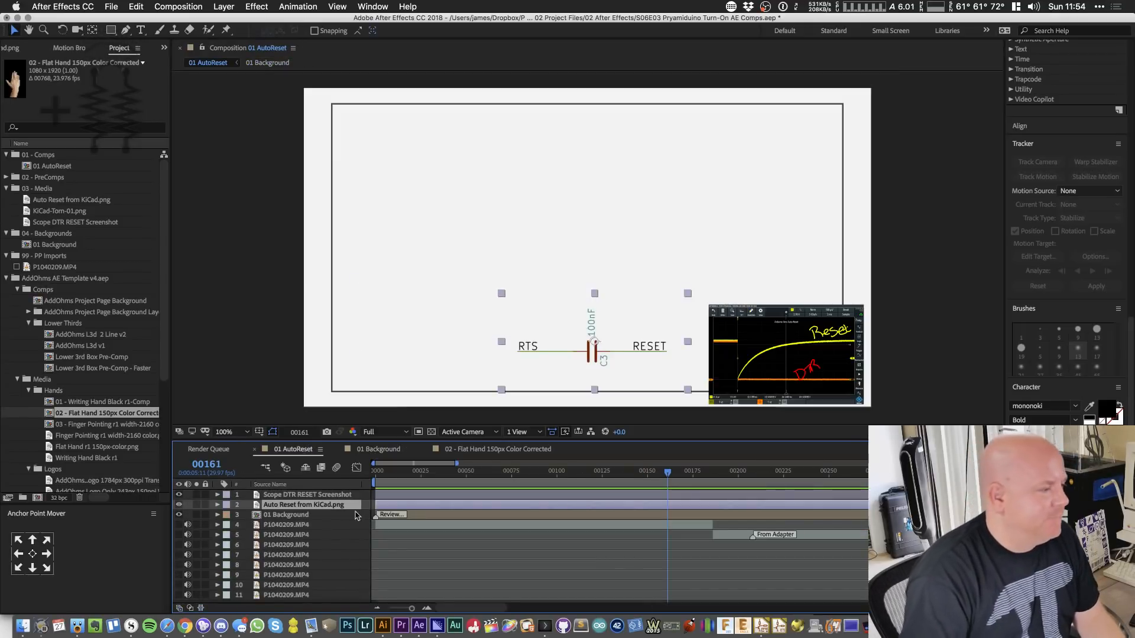
pyautogui.click(337, 450)
pyautogui.press('super+v')
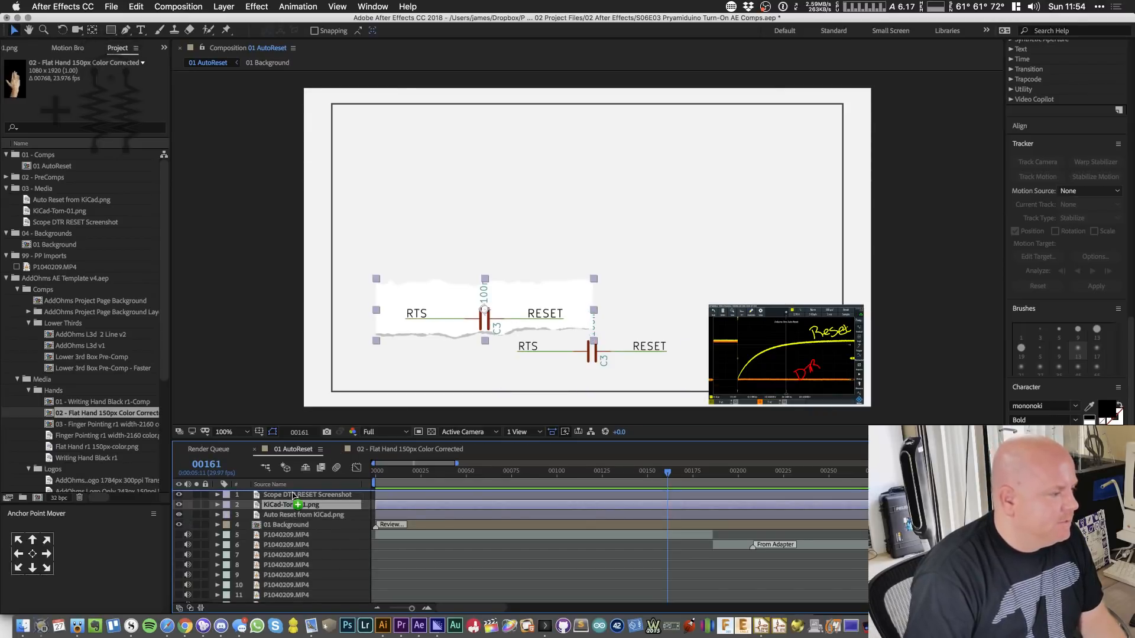
pyautogui.moveTo(293, 496); pyautogui.dragTo(294, 493)
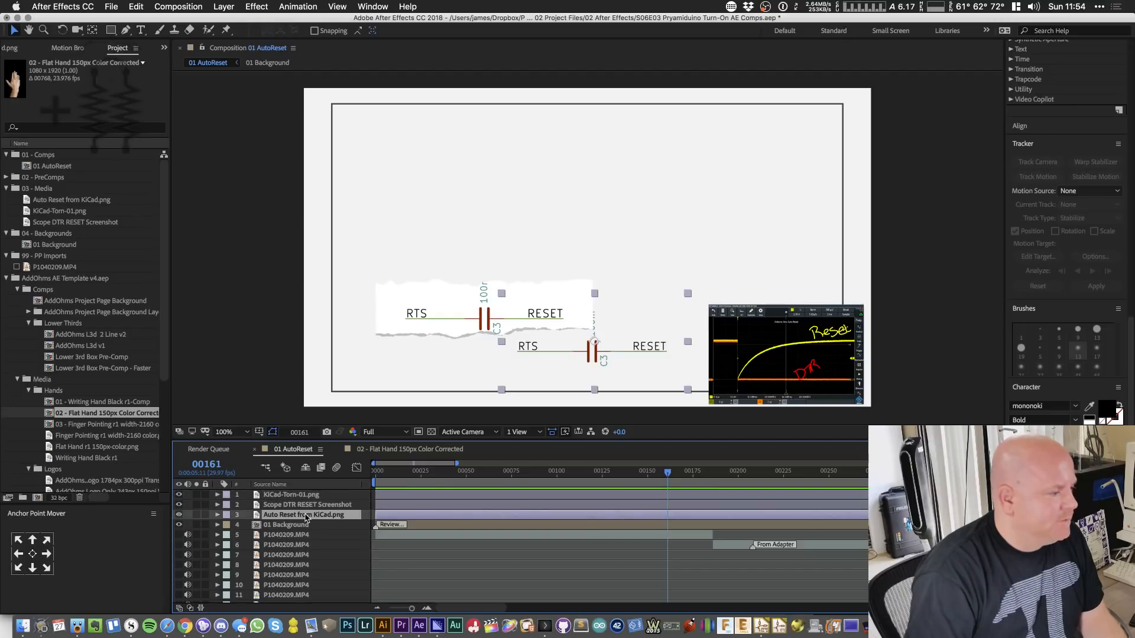
# - Make the Scope DTR RESET Screenshot and Auto Reset from KiCad.png layers guide layers
pyautogui.doubleClick(313, 506)
pyautogui.rightClick(339, 505)
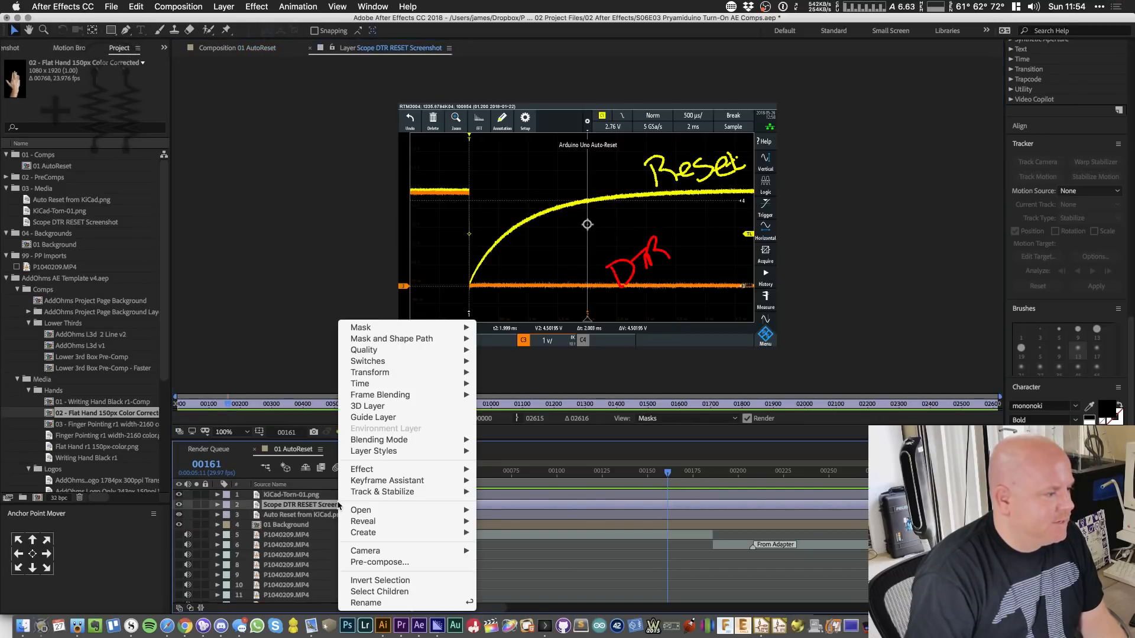
pyautogui.click(401, 421)
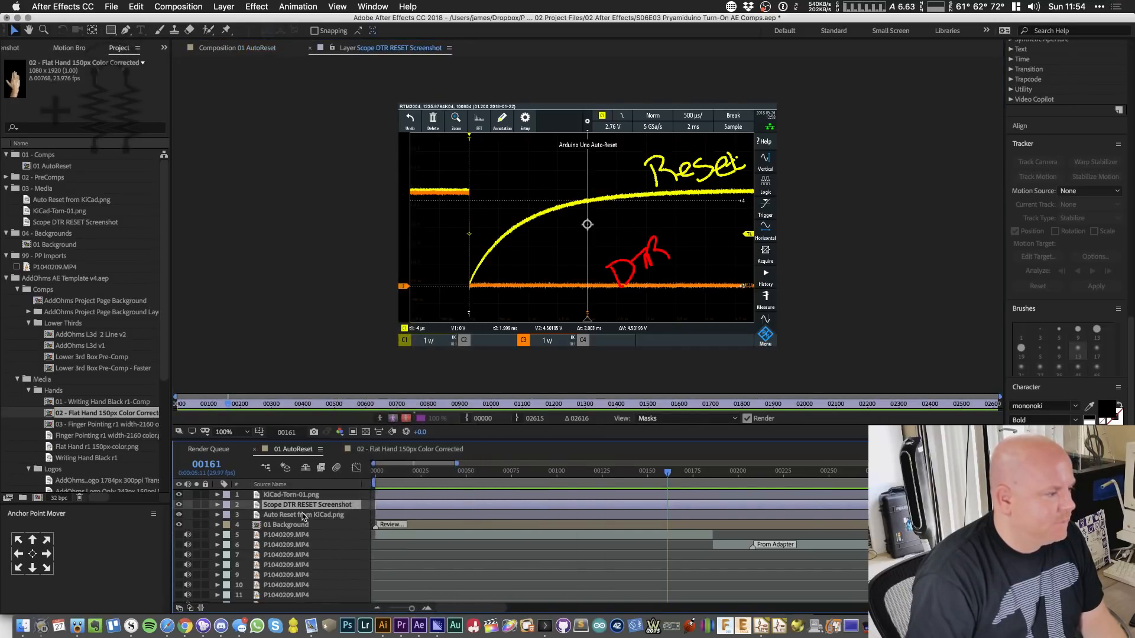
pyautogui.click(322, 515)
pyautogui.rightClick(322, 515)
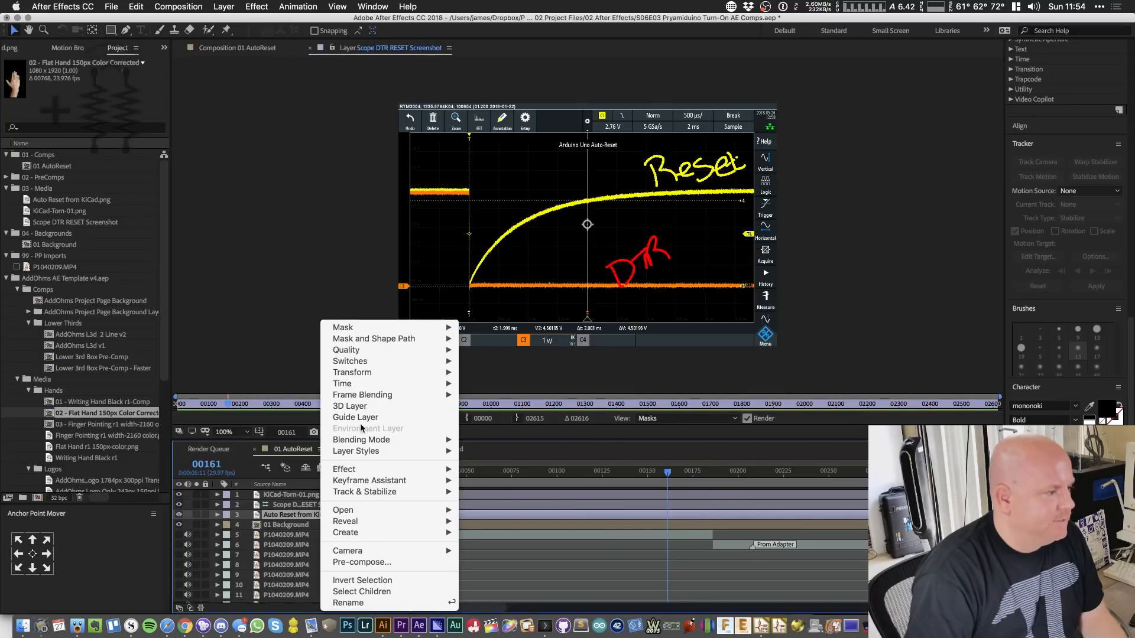
pyautogui.click(356, 418)
pyautogui.click(302, 506)
pyautogui.click(304, 515)
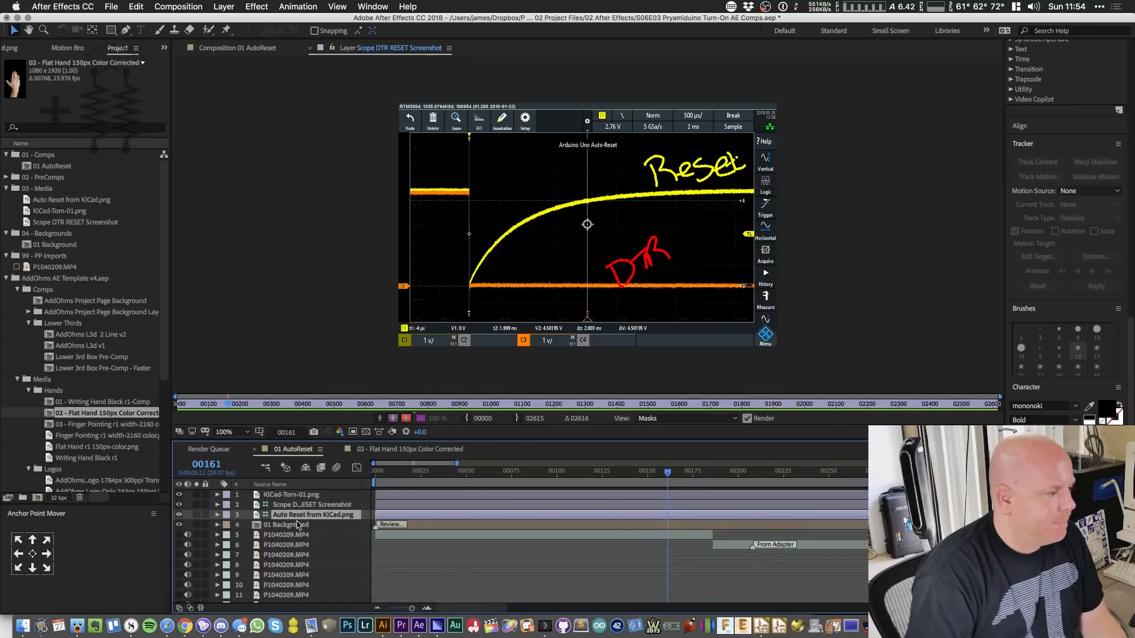
pyautogui.click(304, 525)
pyautogui.click(305, 585)
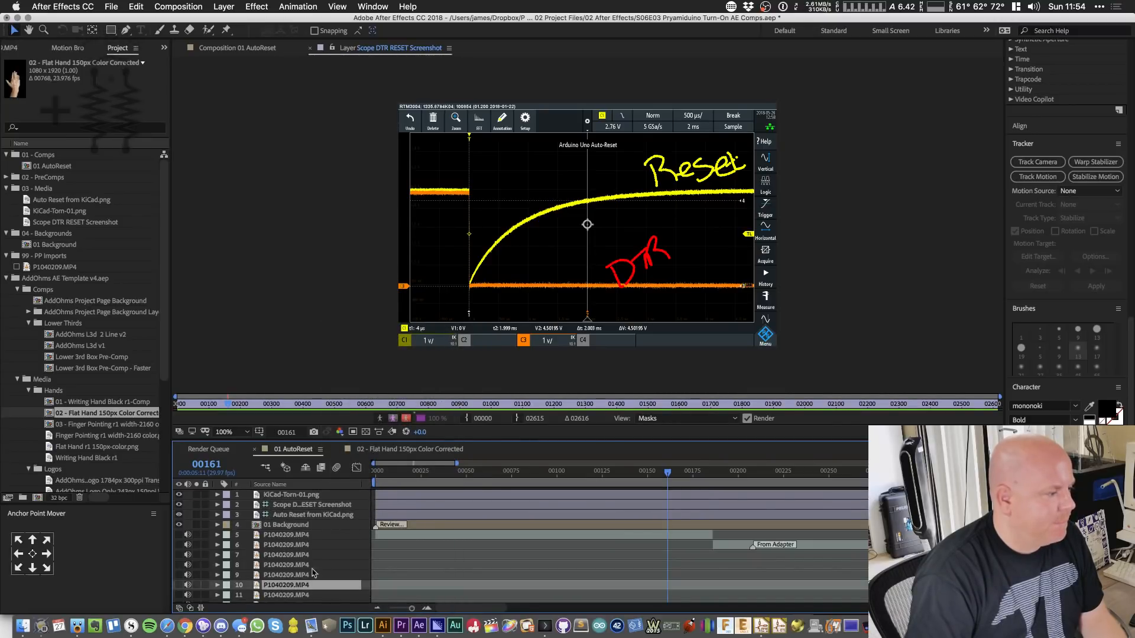
pyautogui.click(544, 625)
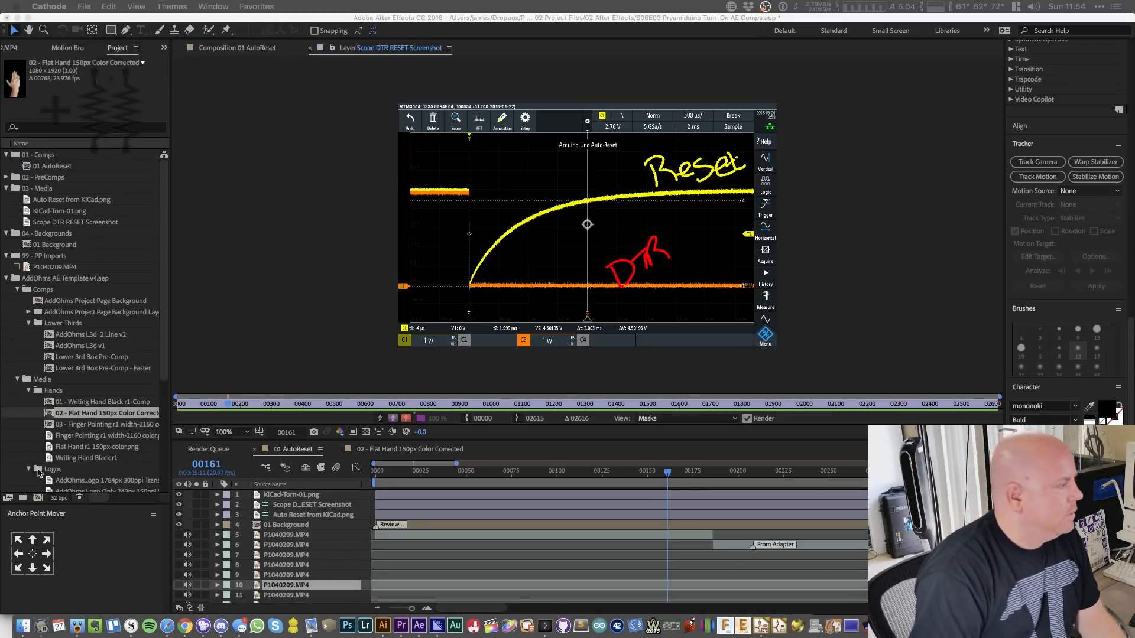
pyautogui.click(303, 534)
pyautogui.keyDown('shift'); pyautogui.click(308, 580); pyautogui.keyUp('shift')
pyautogui.click(313, 522)
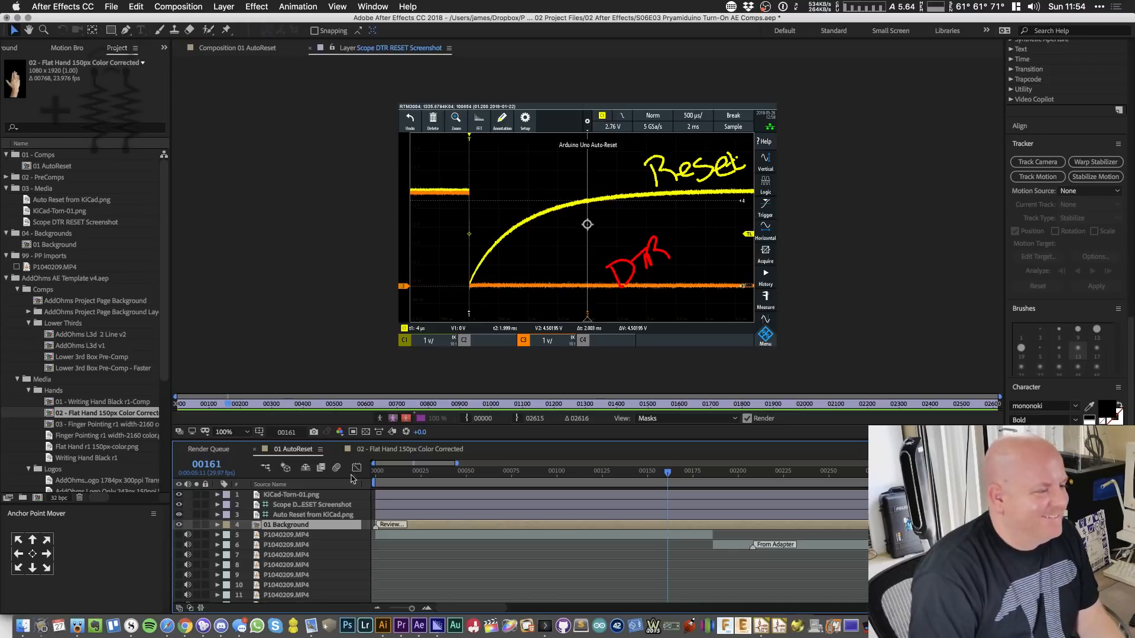
# - Reveal the KiCad-Torn-01.png layer's rotation in 01 AutoReset and show the Modes column in the timeline, narrowing the Source Name column slightly
pyautogui.click(248, 47)
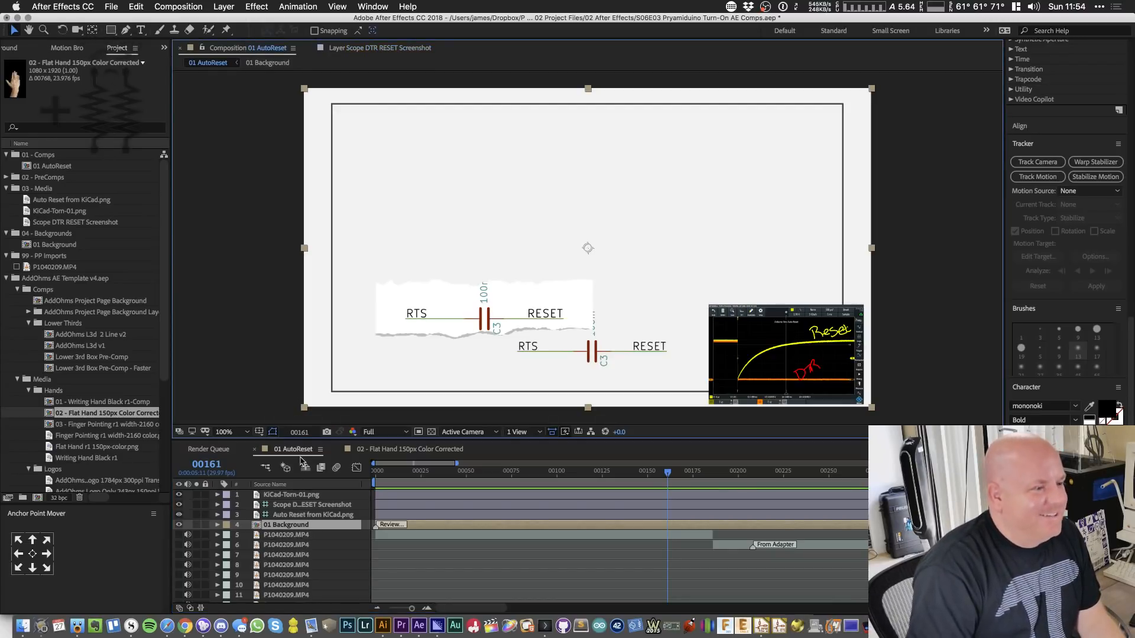
pyautogui.click(296, 495)
pyautogui.press('r')
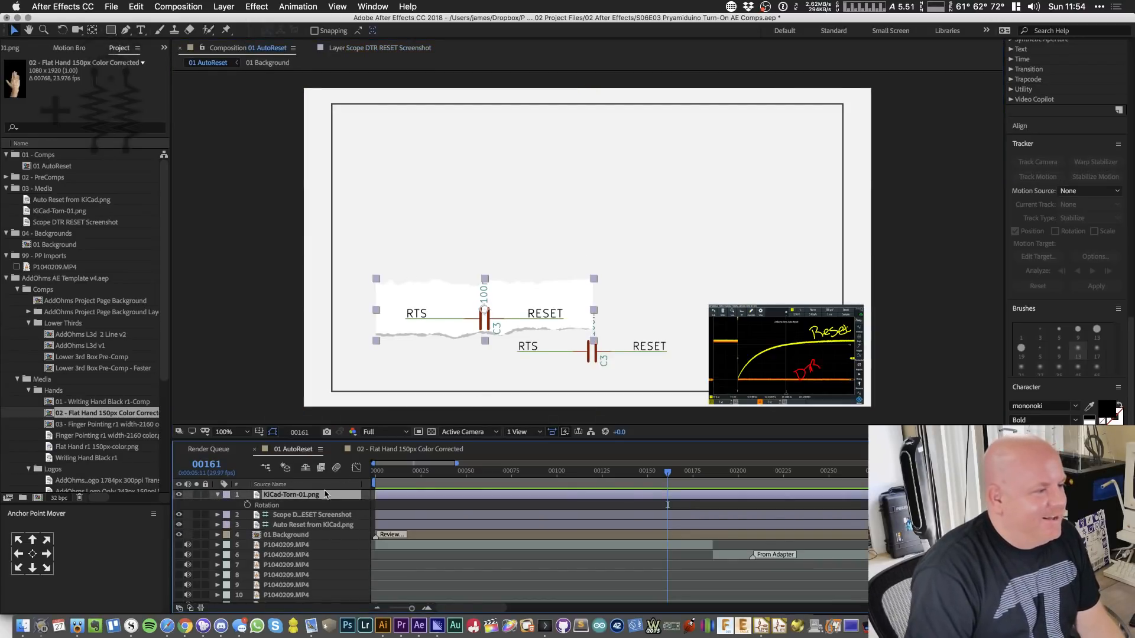
pyautogui.click(267, 505)
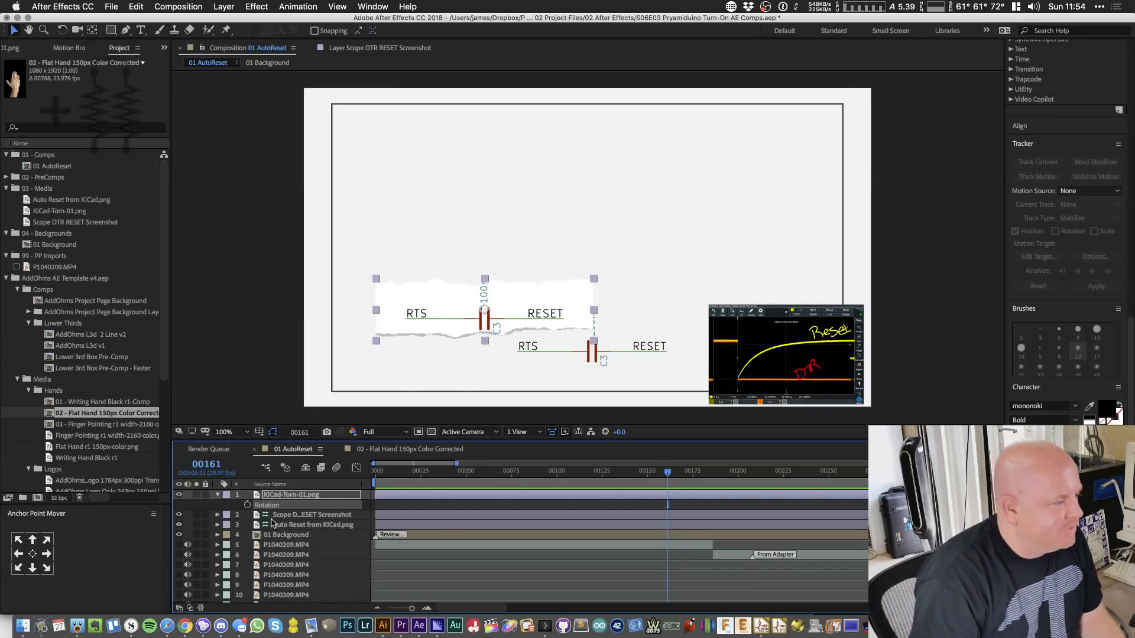
pyautogui.rightClick(345, 486)
pyautogui.moveTo(384, 522)
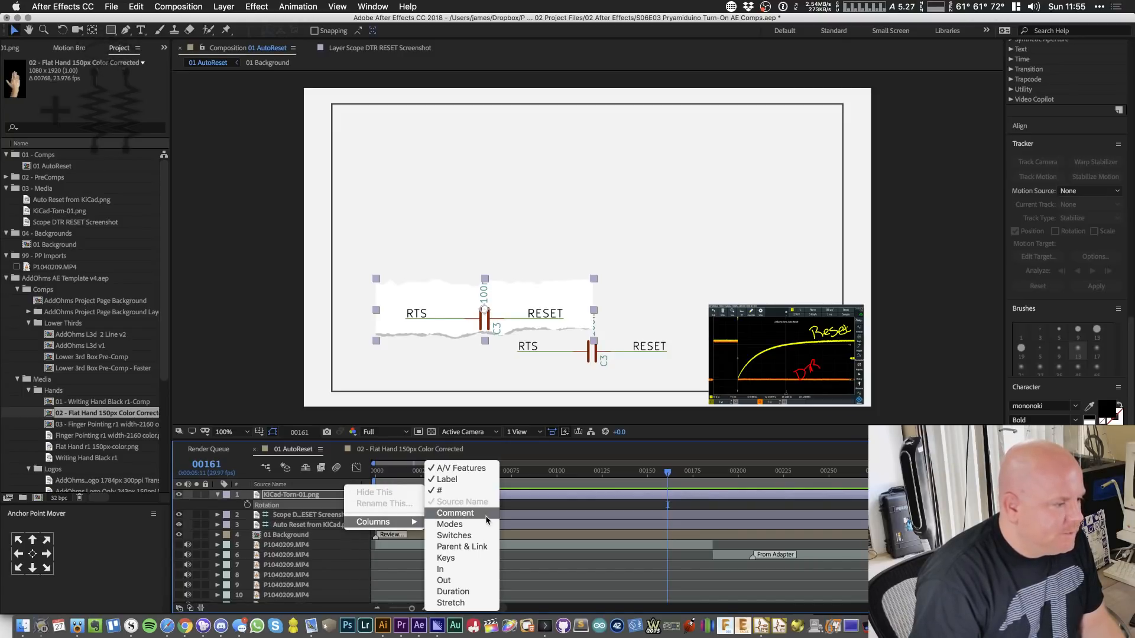
pyautogui.click(483, 524)
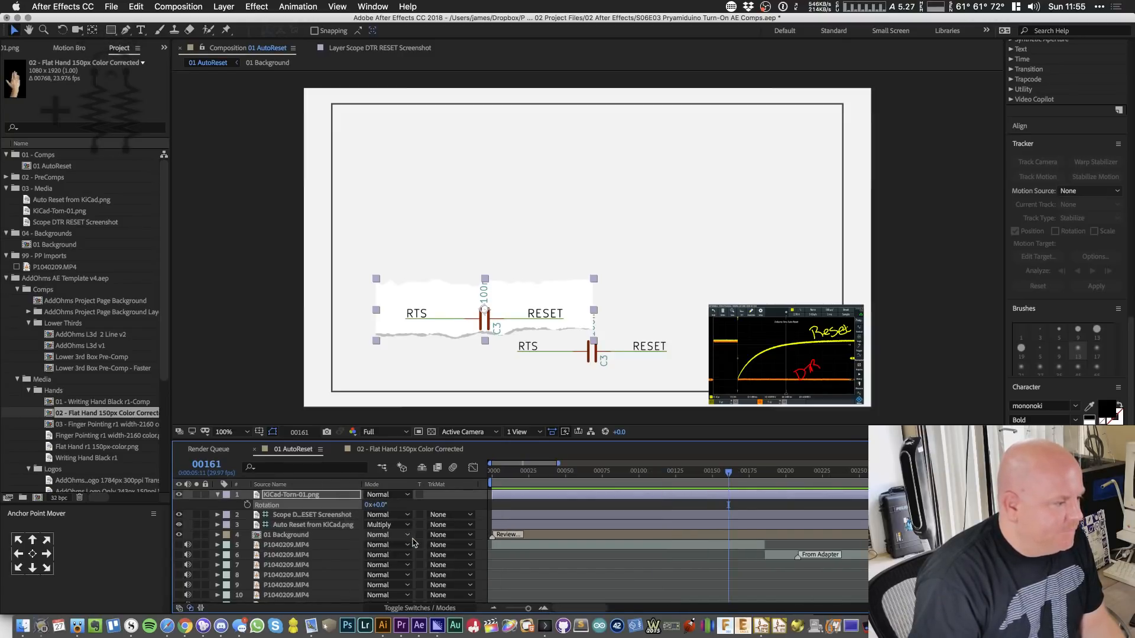
pyautogui.click(414, 609)
pyautogui.click(405, 604)
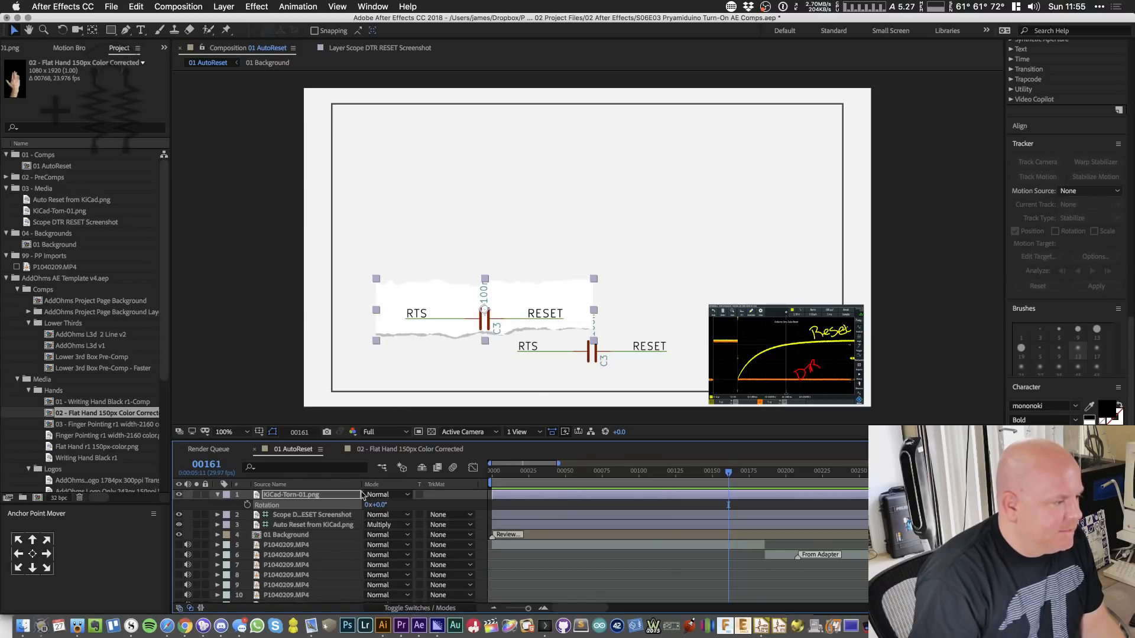
pyautogui.moveTo(349, 485)
pyautogui.mouseDown()
pyautogui.moveTo(331, 485)
pyautogui.moveTo(351, 486)
pyautogui.mouseUp()
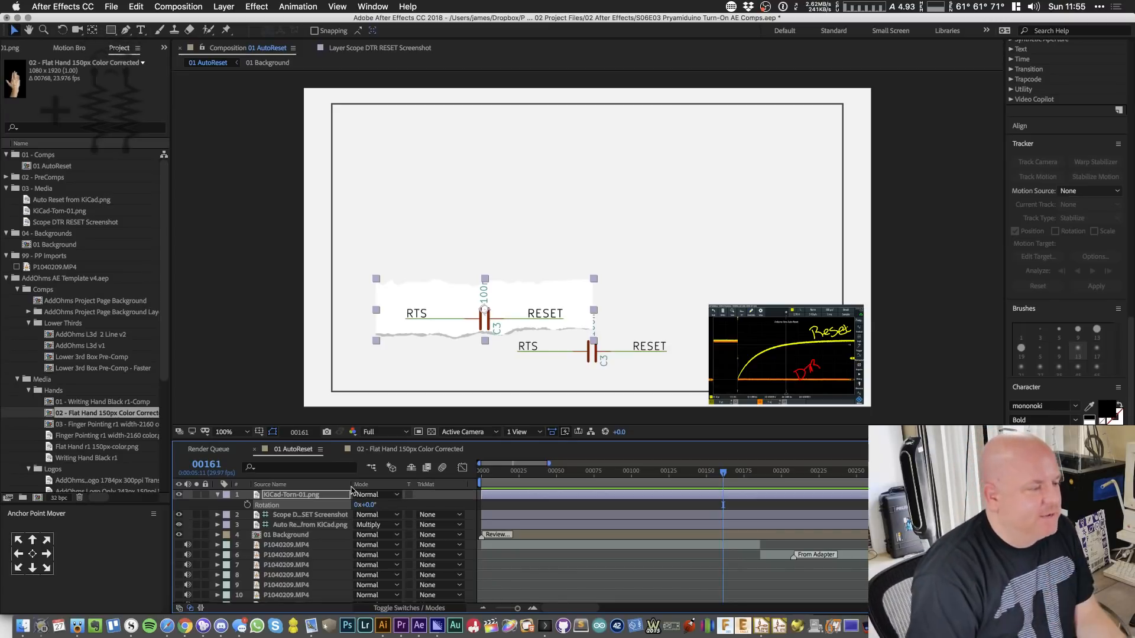
# - Rotate the KiCad-Torn-01.png layer in 01 AutoReset to -10° after trying -5°
pyautogui.click(369, 505)
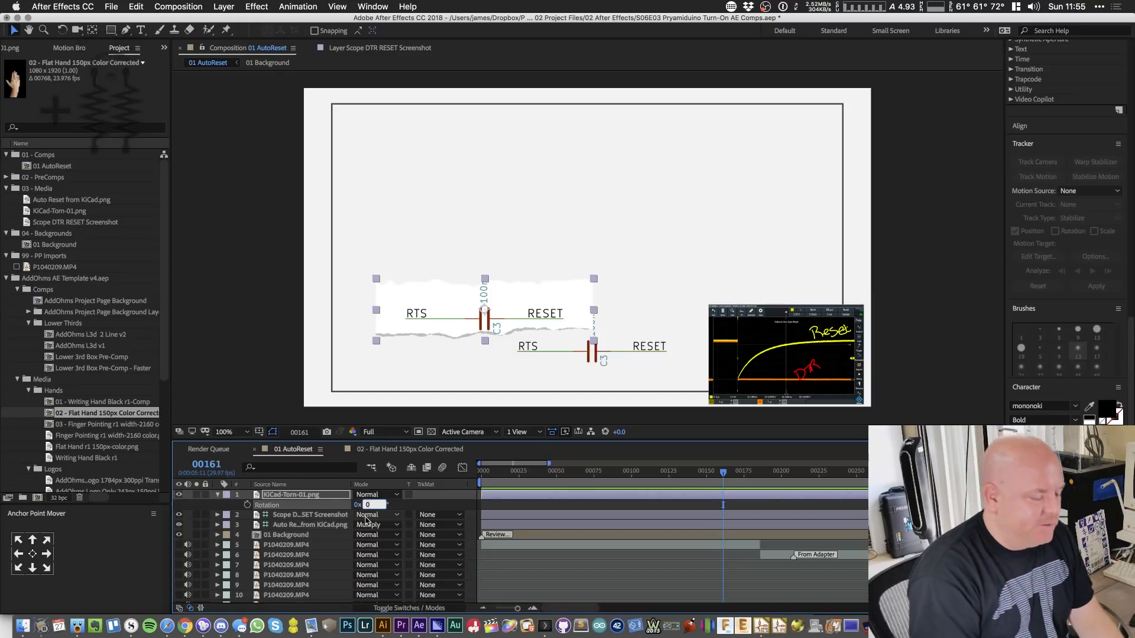
pyautogui.write('-5')
pyautogui.press('Return')
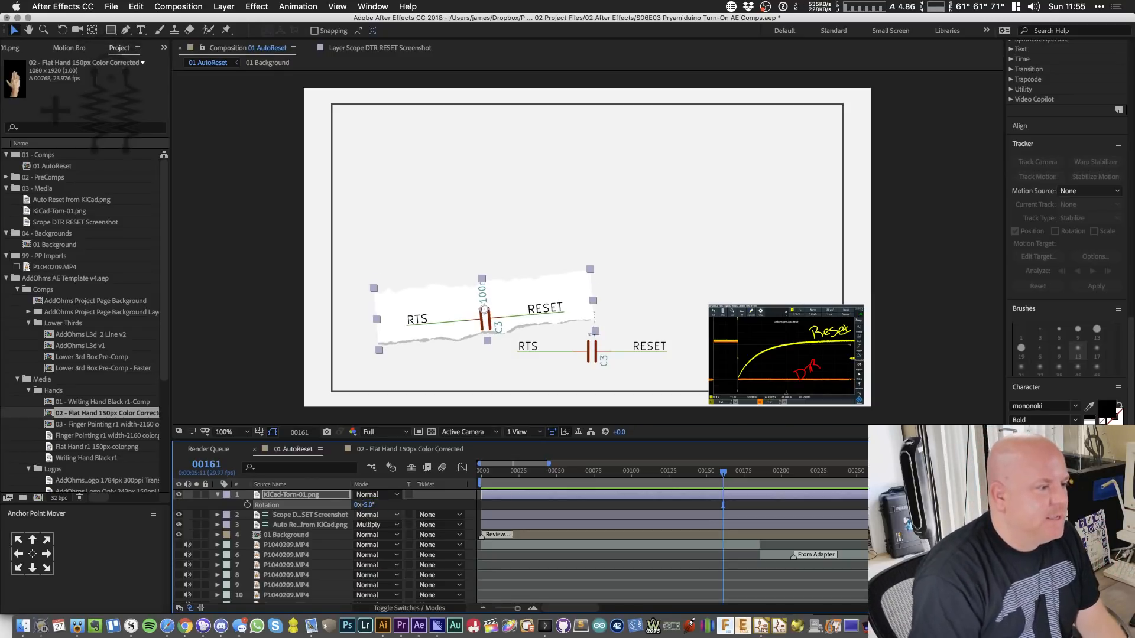
pyautogui.click(368, 506)
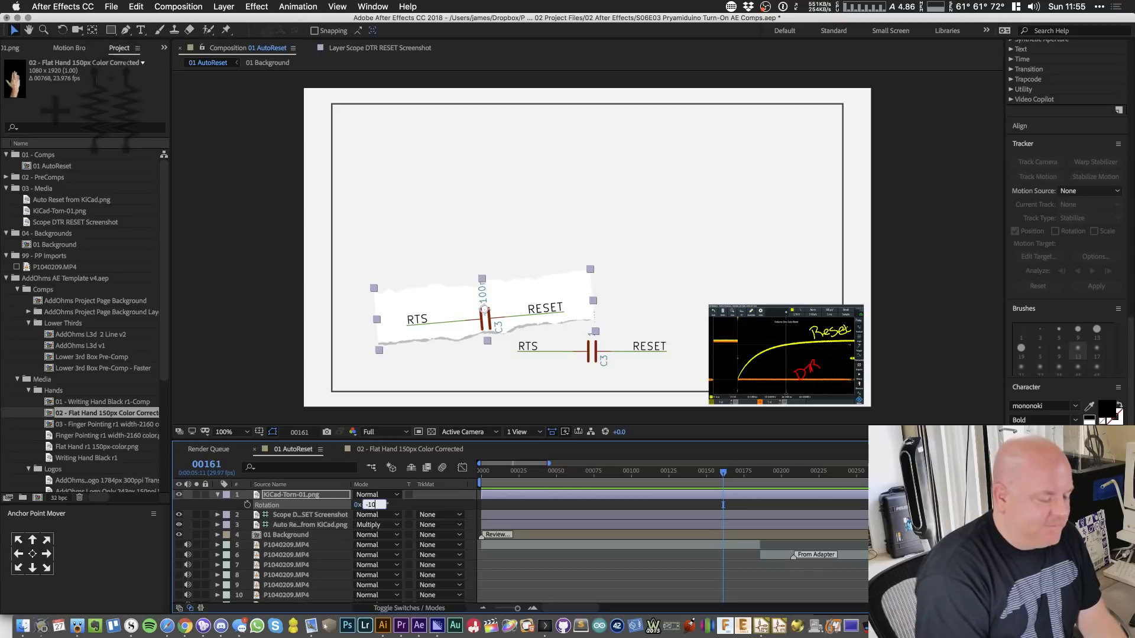
pyautogui.write('-10')
pyautogui.press('Return')
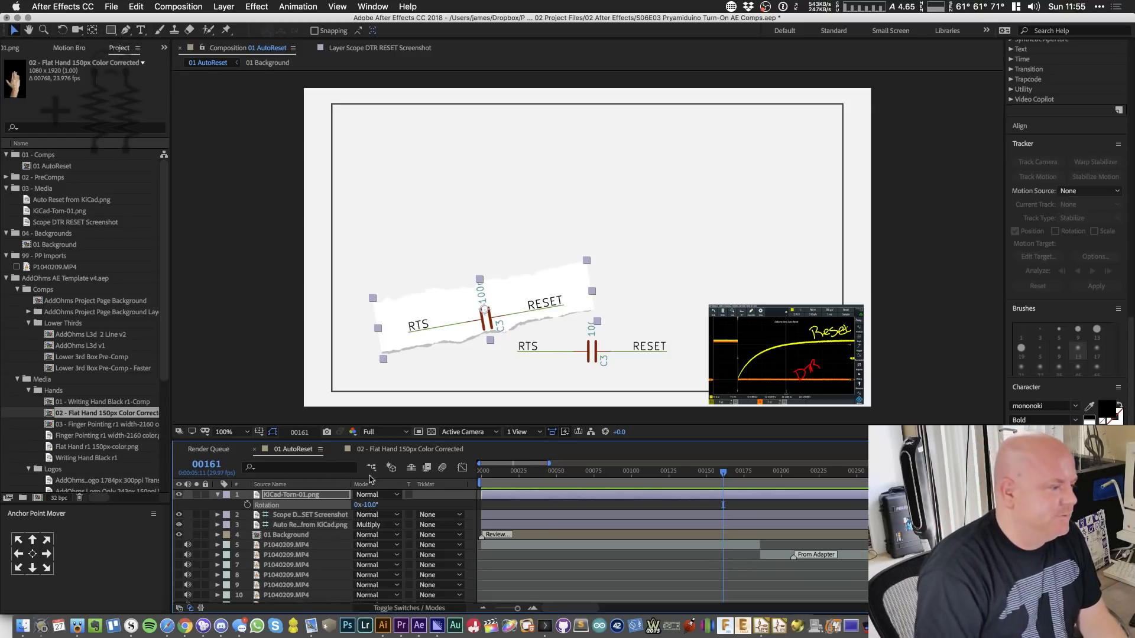
# - Hide the Auto Reset from KiCad.png layer and shift the torn schematic slightly to the left in the frame
pyautogui.click(303, 519)
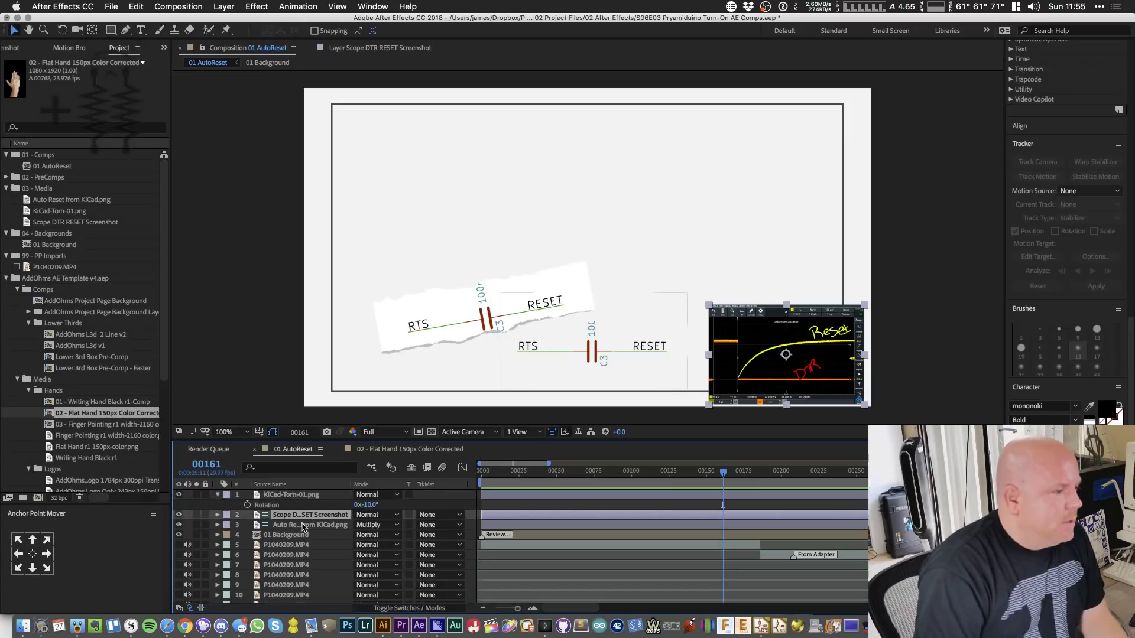
pyautogui.click(300, 526)
pyautogui.click(302, 515)
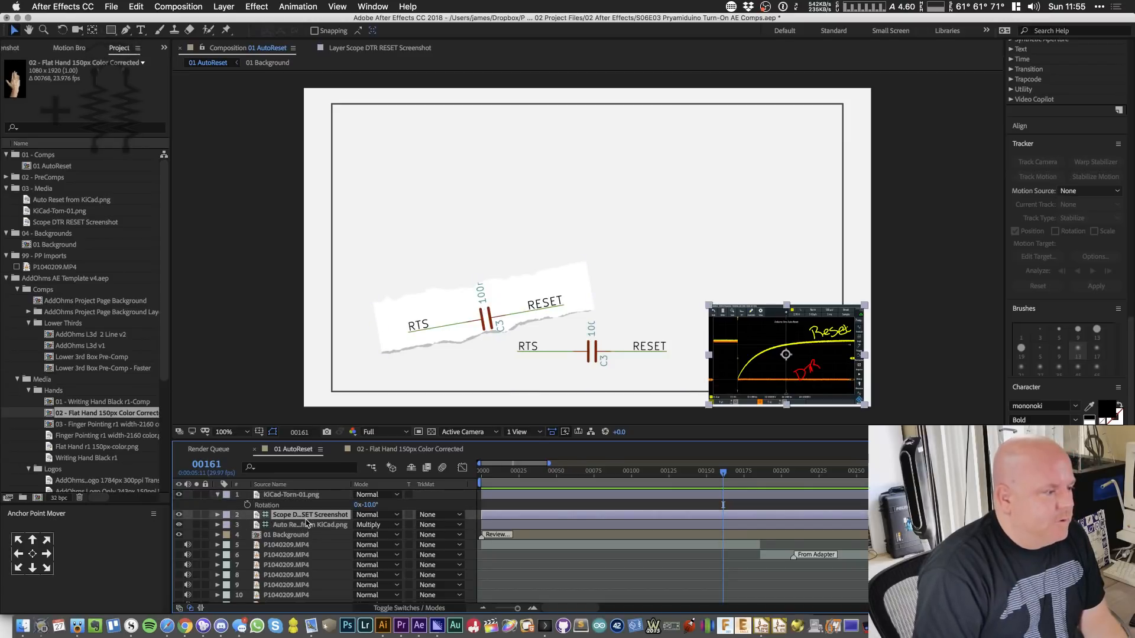
pyautogui.click(178, 515)
pyautogui.click(179, 515)
pyautogui.click(178, 525)
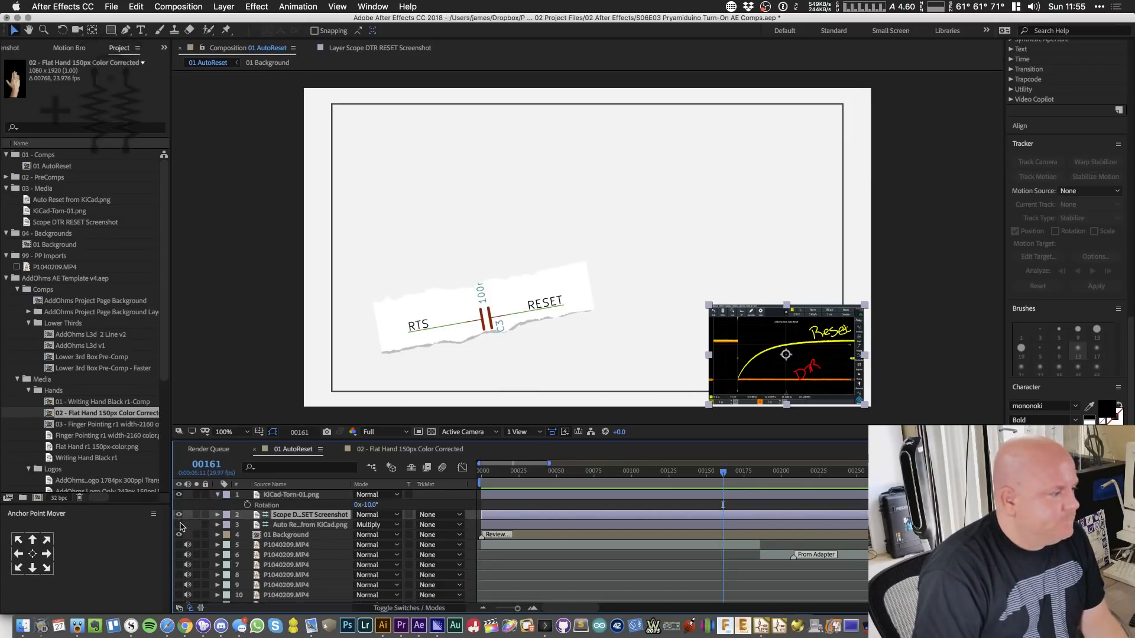
pyautogui.moveTo(435, 334)
pyautogui.mouseDown()
pyautogui.moveTo(411, 353)
pyautogui.moveTo(437, 326)
pyautogui.mouseUp()
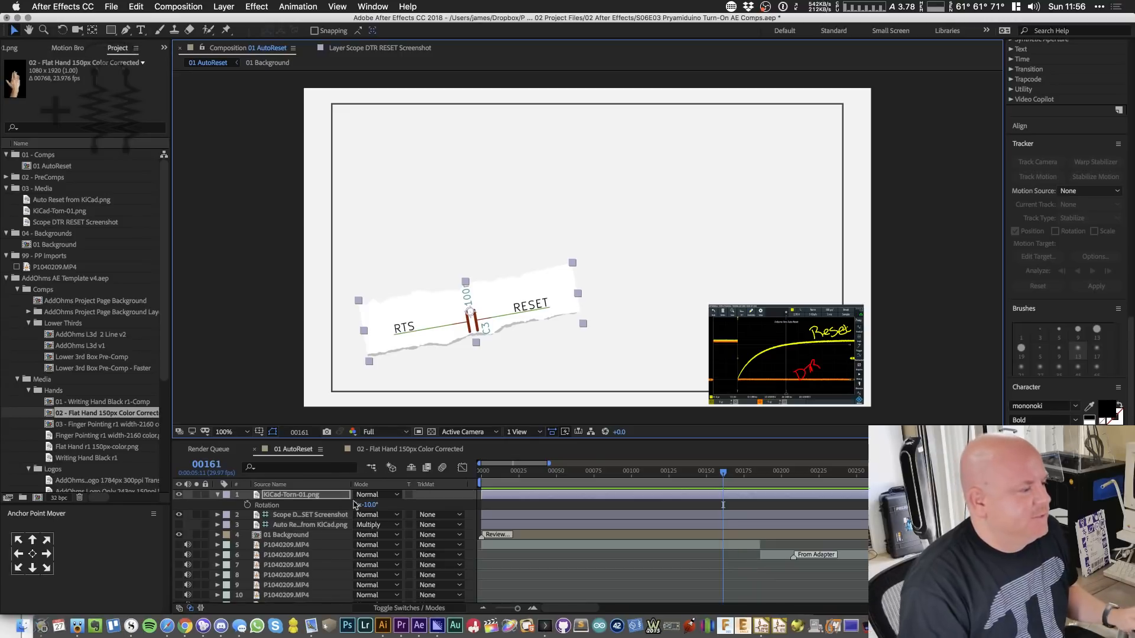
# - Copy the flat hand layer from its composition into 01 AutoReset, place it over the torn schematic and scale it to 60%
pyautogui.click(414, 449)
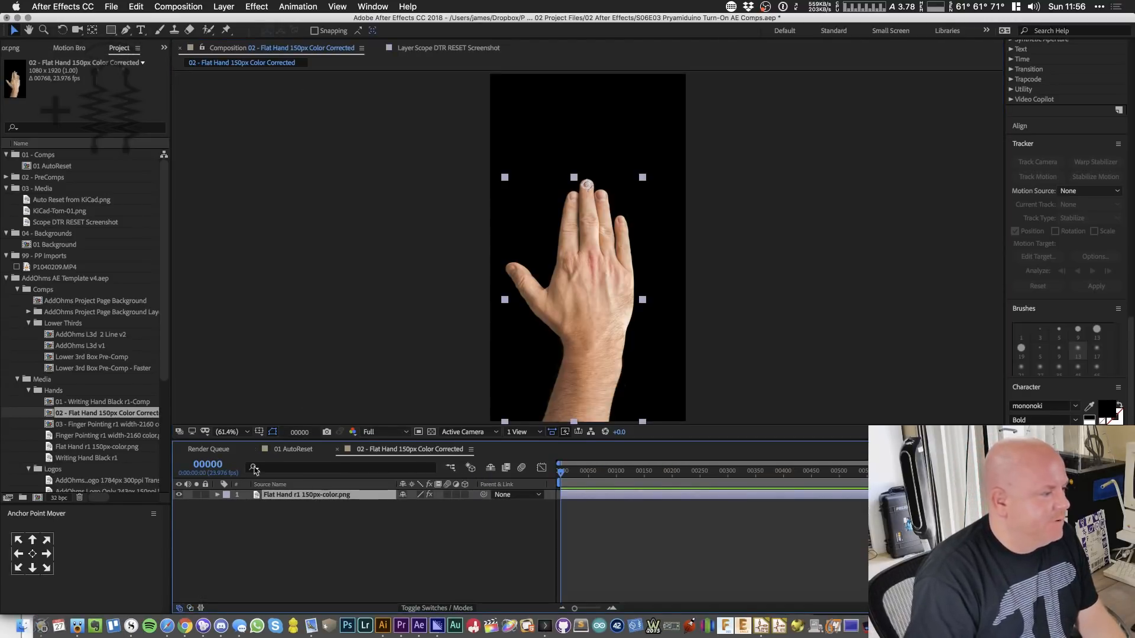
pyautogui.click(294, 450)
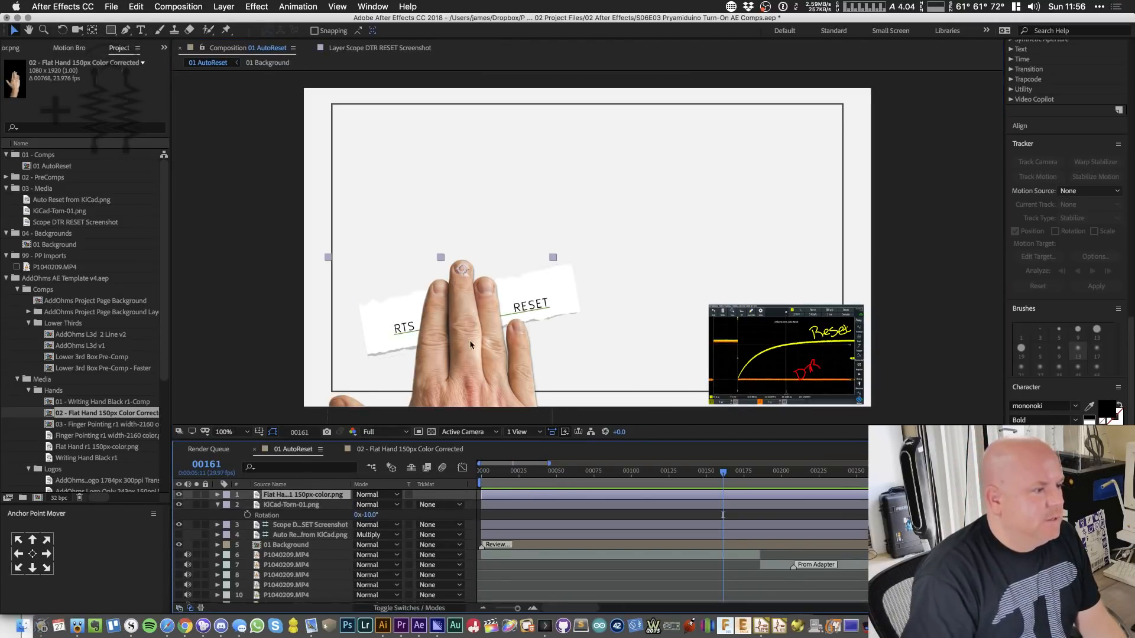
pyautogui.press('s')
pyautogui.click(369, 505)
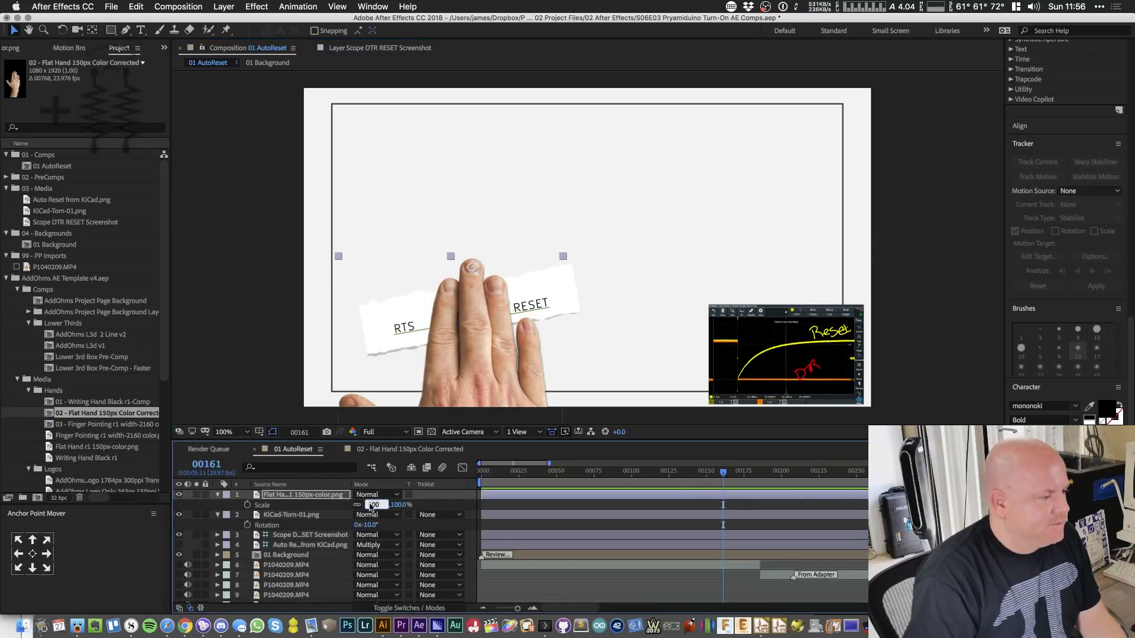
pyautogui.write('60')
pyautogui.press('Return')
# - Rotate the flat hand layer to 8°
pyautogui.press('t')
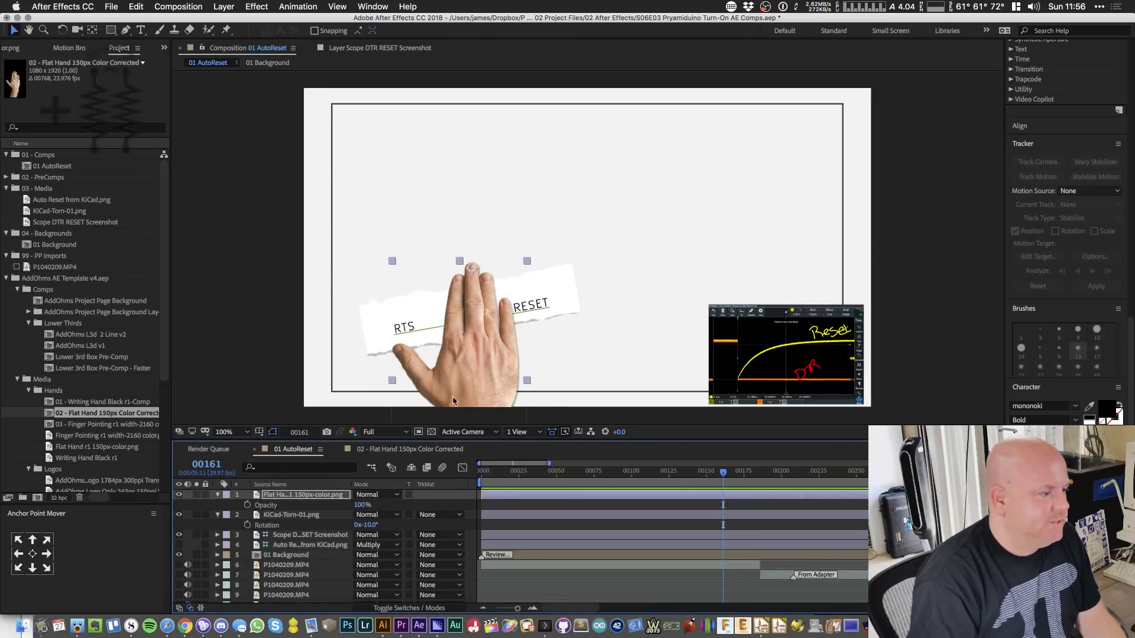
pyautogui.press('r')
pyautogui.click(366, 505)
pyautogui.write('-10')
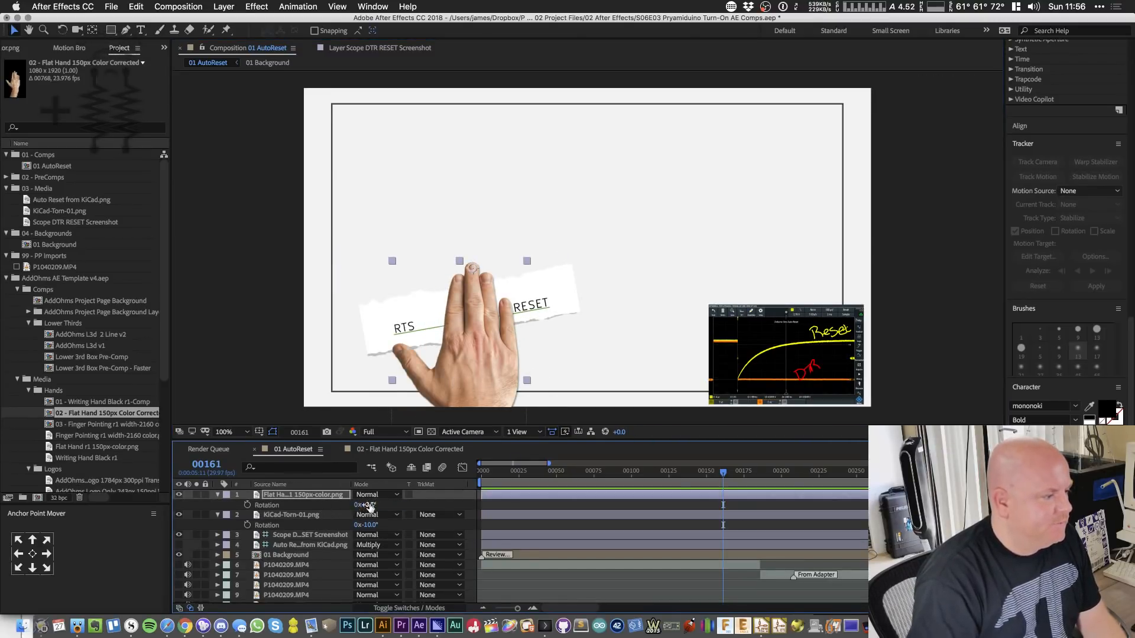
pyautogui.press('Return')
pyautogui.moveTo(366, 505); pyautogui.dragTo(510, 438)
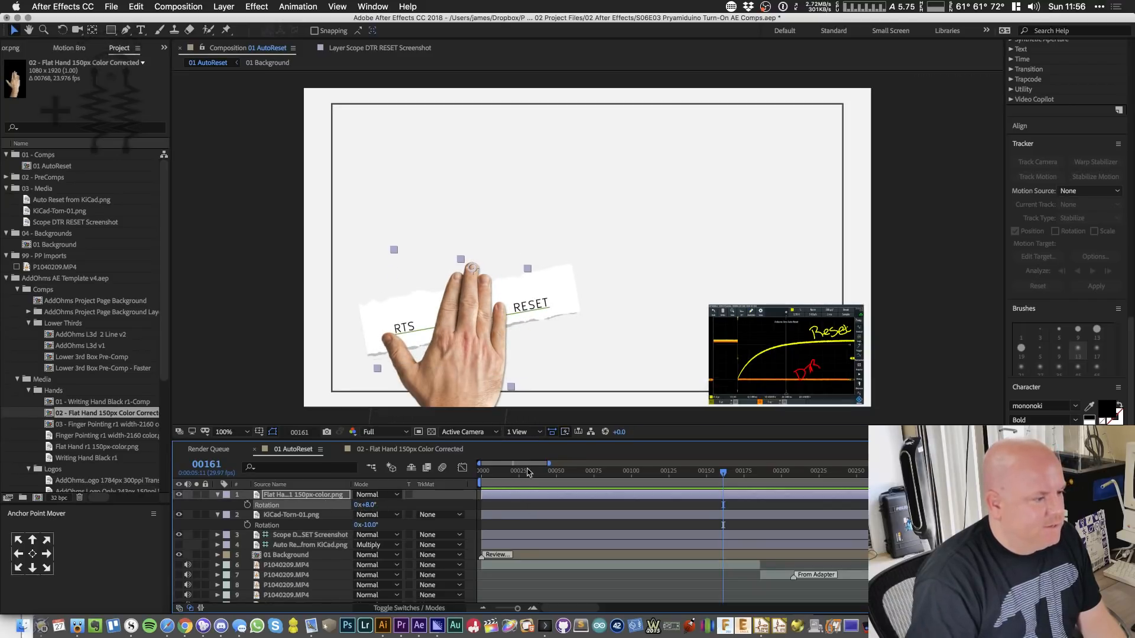
# - Preview the 01 AutoReset timing with the first P1040209.MP4 layer's audio waveform revealed, moving the playhead to frame 111
pyautogui.press('space')
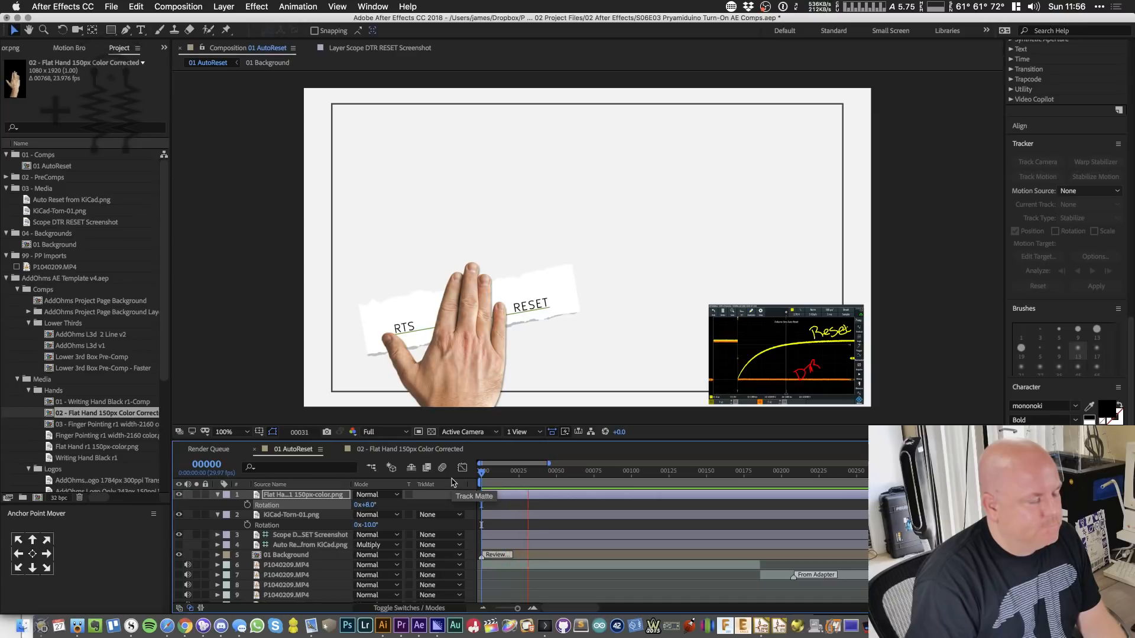
pyautogui.moveTo(571, 471); pyautogui.dragTo(562, 476)
pyautogui.click(576, 555)
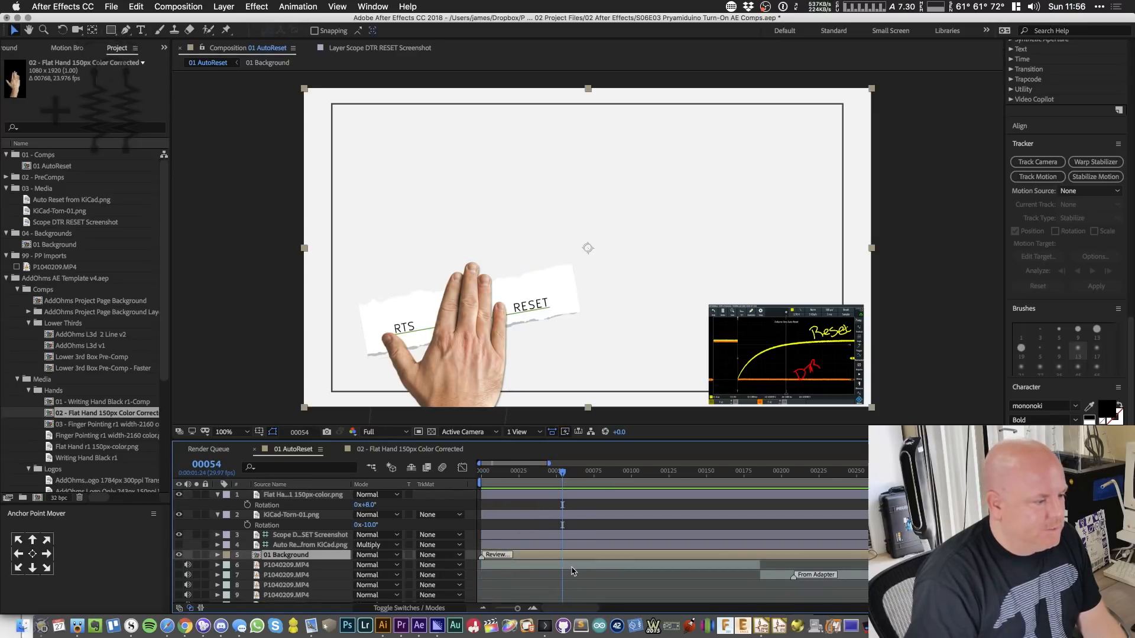
pyautogui.click(572, 569)
pyautogui.press('l')
pyautogui.press('l')
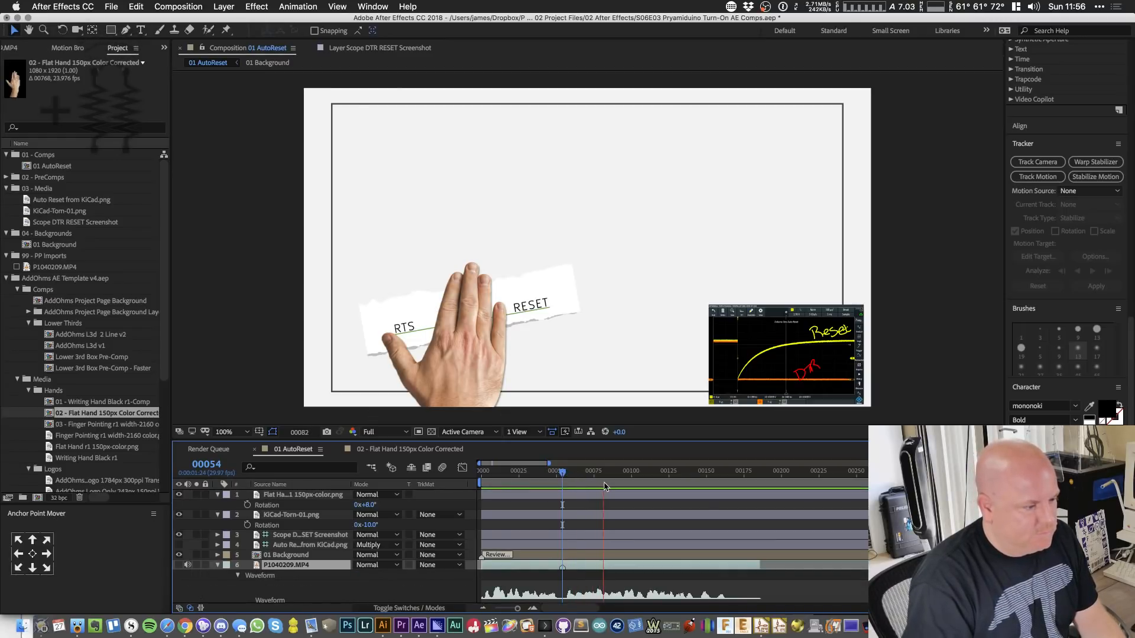
pyautogui.click(648, 480)
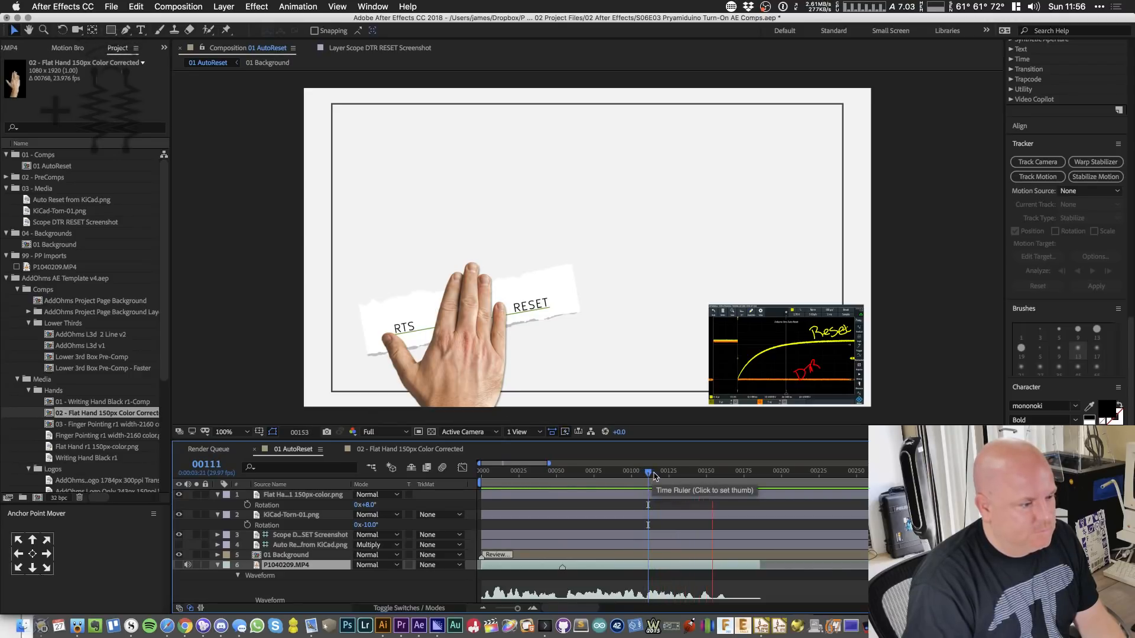
# - Move the flat hand slightly down and to the right over the torn schematic, and set the current time to frame 54
pyautogui.press('space')
pyautogui.moveTo(468, 350); pyautogui.dragTo(484, 378)
pyautogui.moveTo(571, 477); pyautogui.dragTo(562, 478)
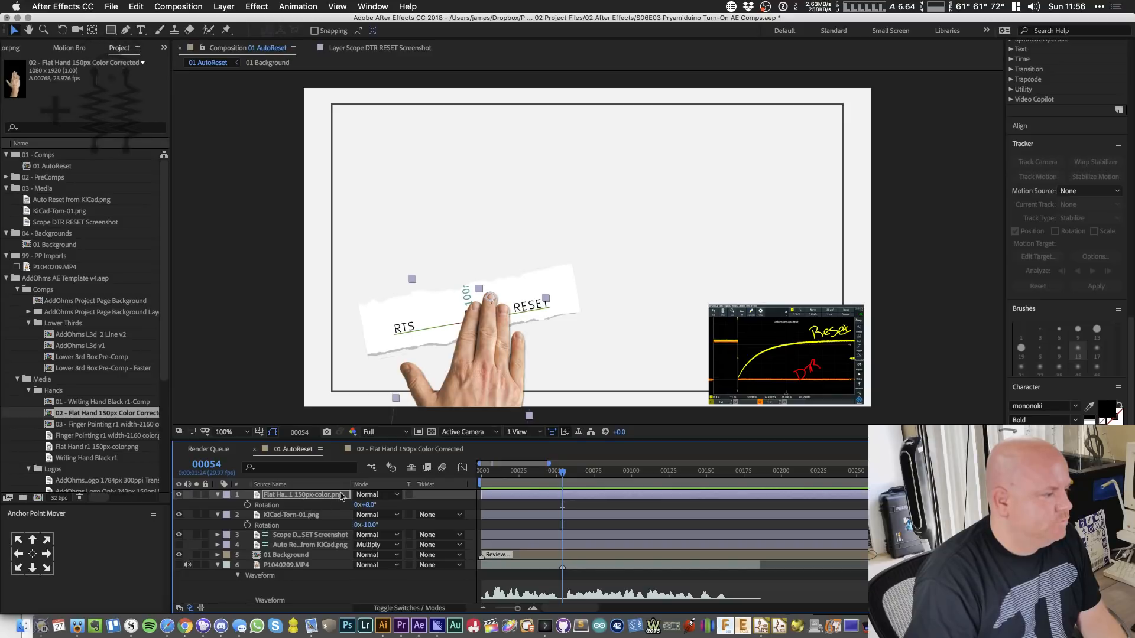
# - Add Position keyframes to the KiCad-Torn-01.png layer at frames 54 and 81, keeping it at 562.6, 756.1
pyautogui.press(',')
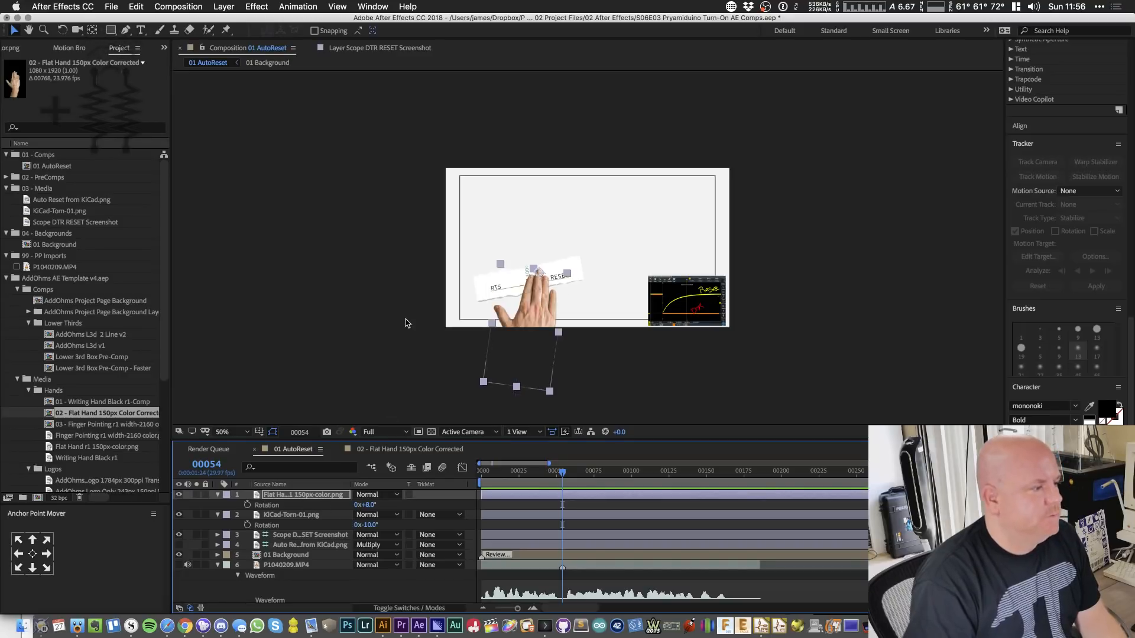
pyautogui.click(293, 516)
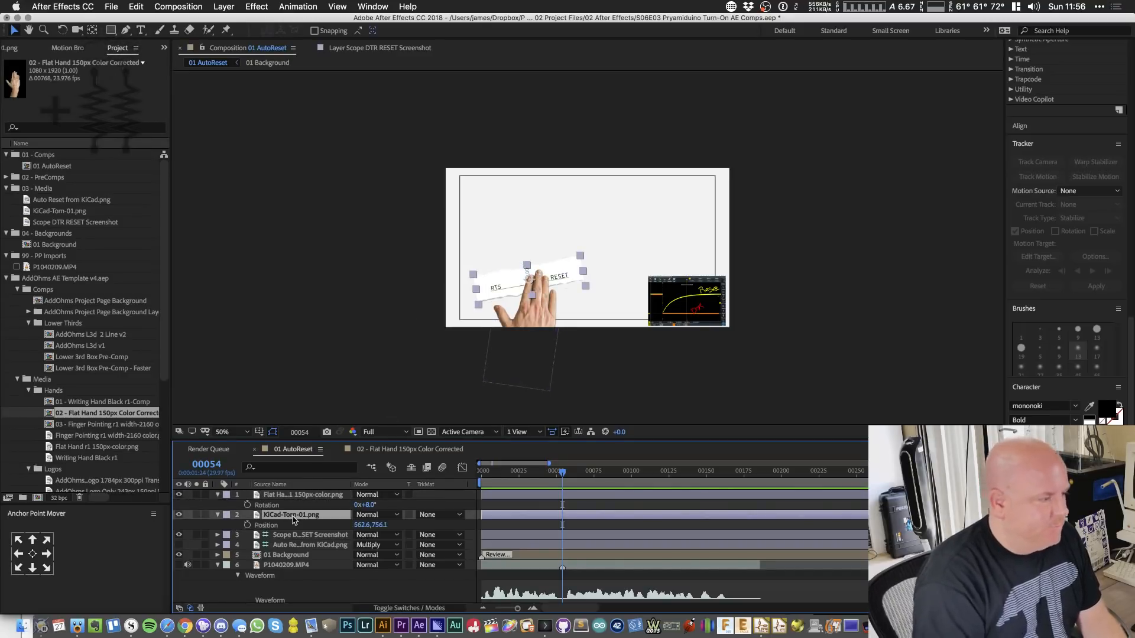
pyautogui.hotkey('alt', 'shift', 'p')
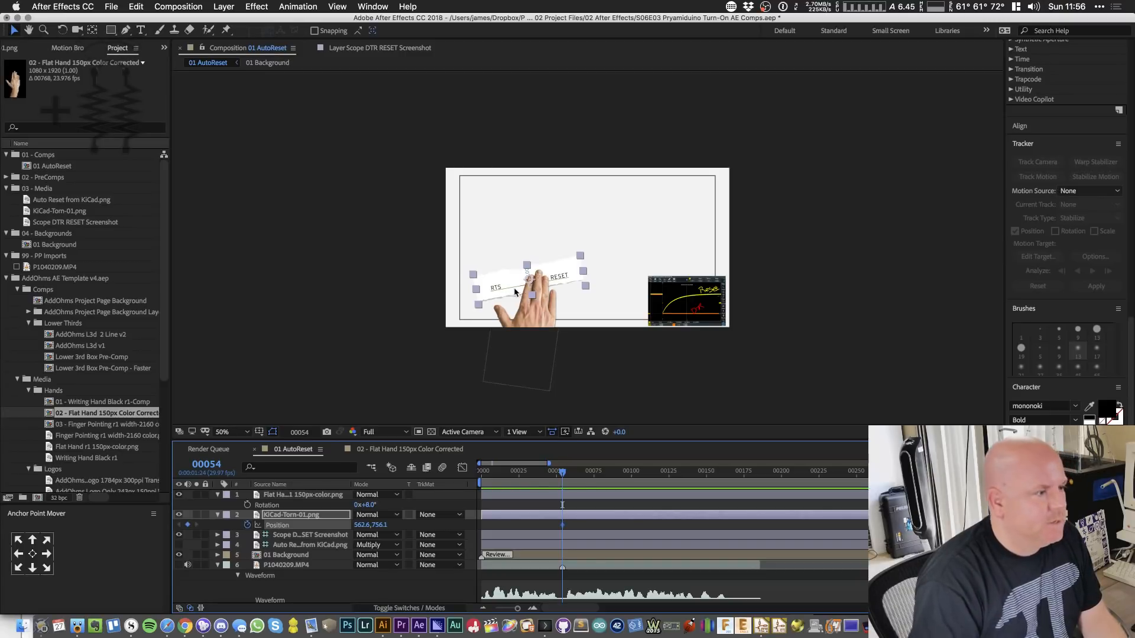
pyautogui.press('space')
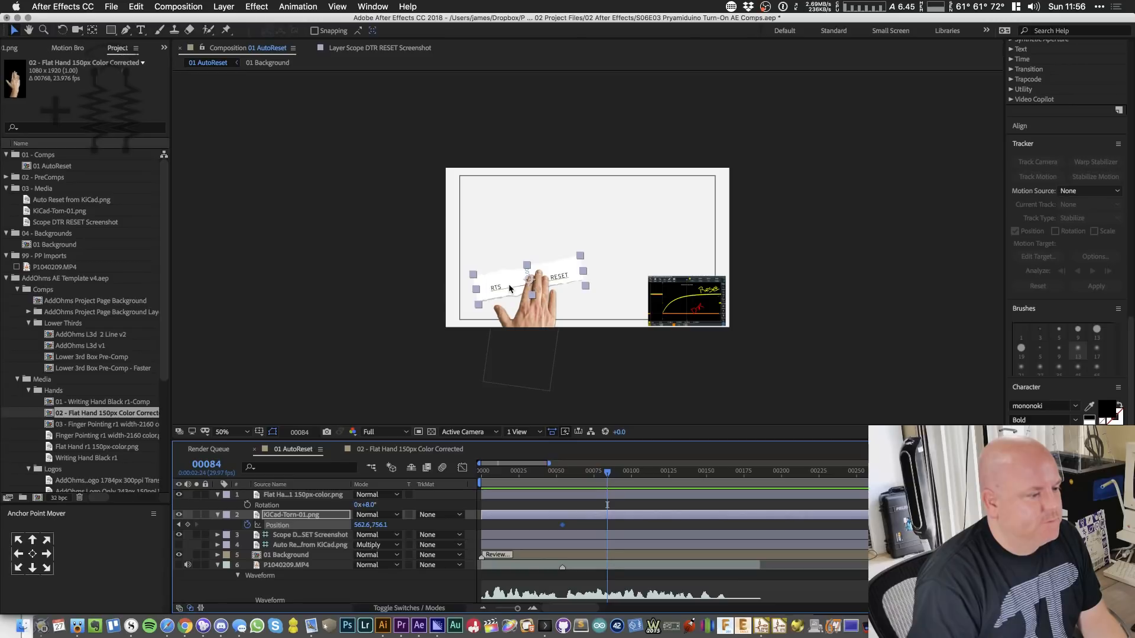
pyautogui.press('pageup')
pyautogui.press('pageup')
pyautogui.press('pageup')
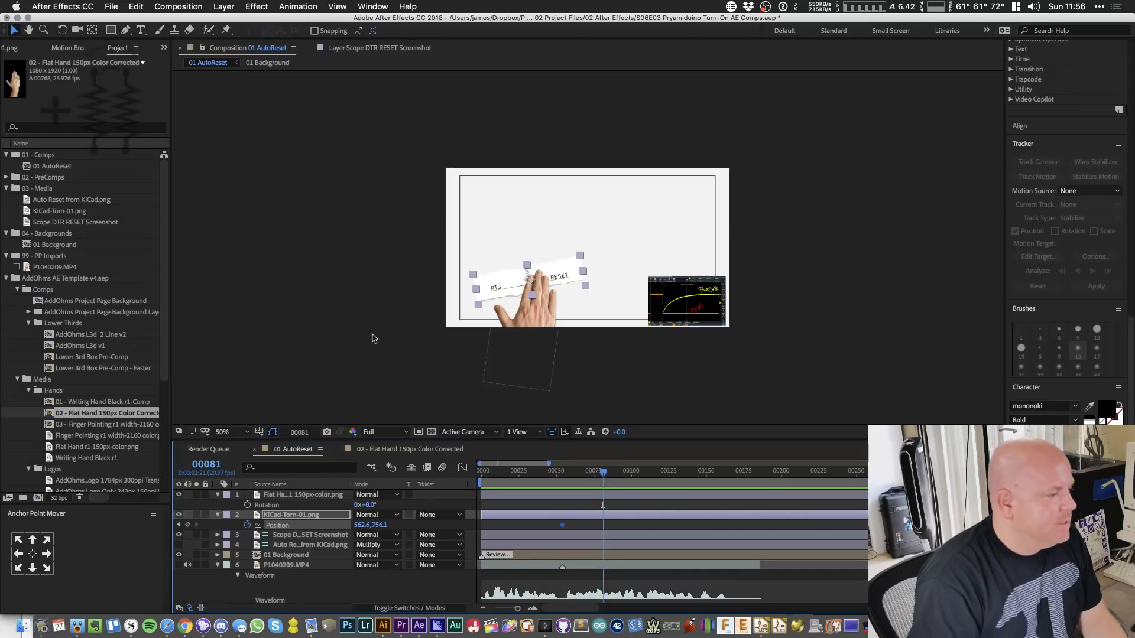
pyautogui.click(188, 525)
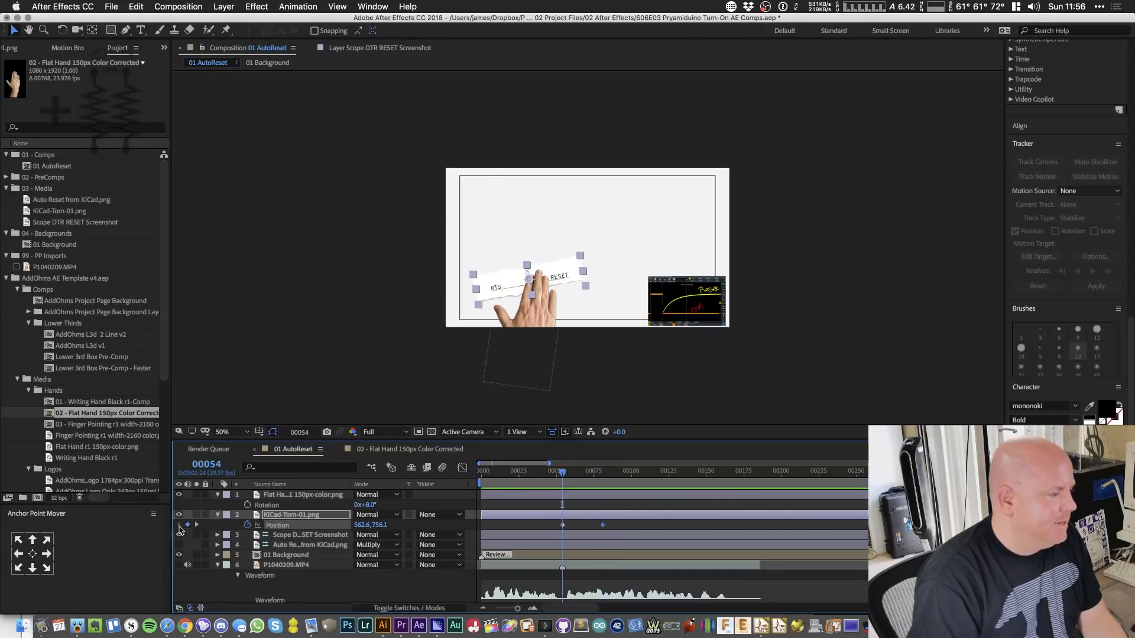
# - At frame 54, move the torn schematic below the frame to 478.6, 1280.1 and trim its layer to start there
pyautogui.click(178, 525)
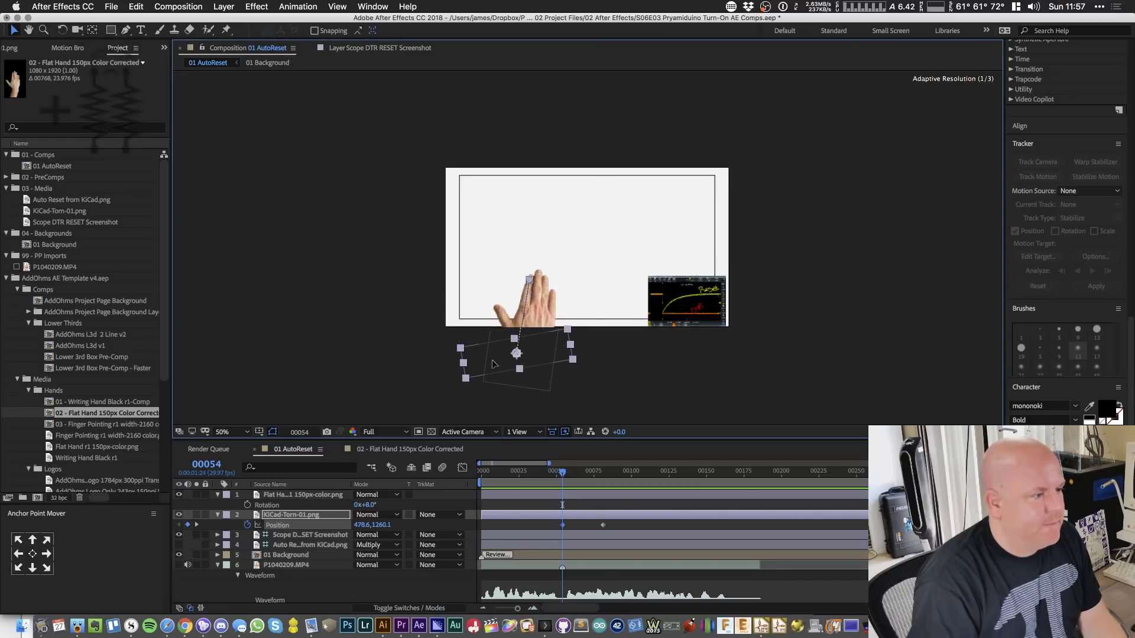
pyautogui.hotkey('shift', 'Down')
pyautogui.hotkey('shift', 'Down')
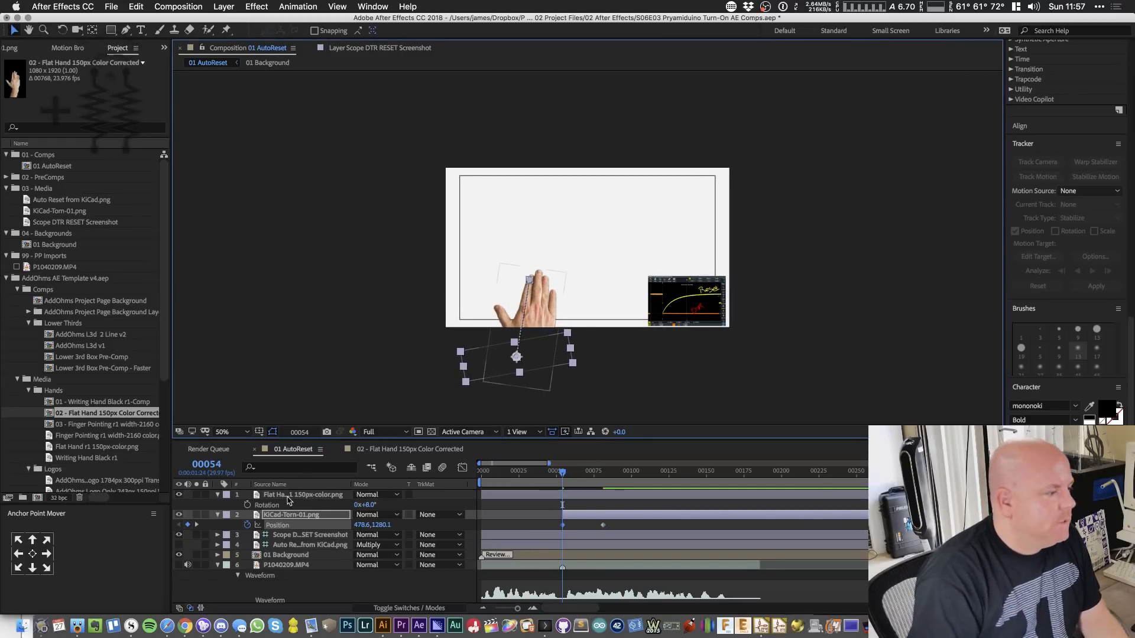
# - Trim the flat hand layer to start at frame 54 and add a Position keyframe there
pyautogui.click(288, 499)
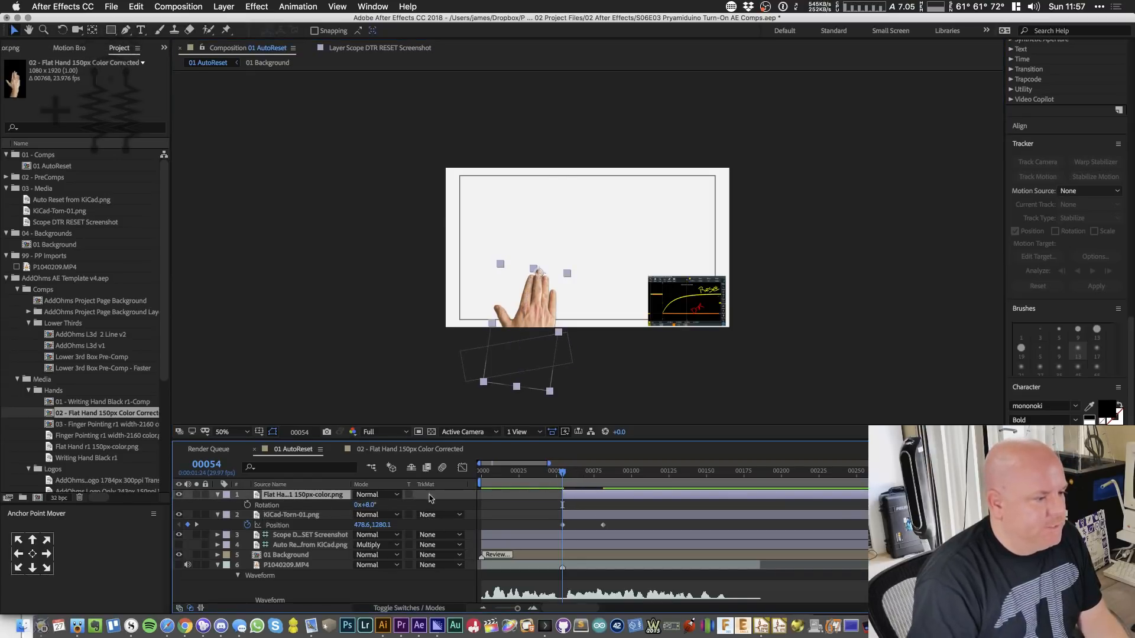
pyautogui.press('p')
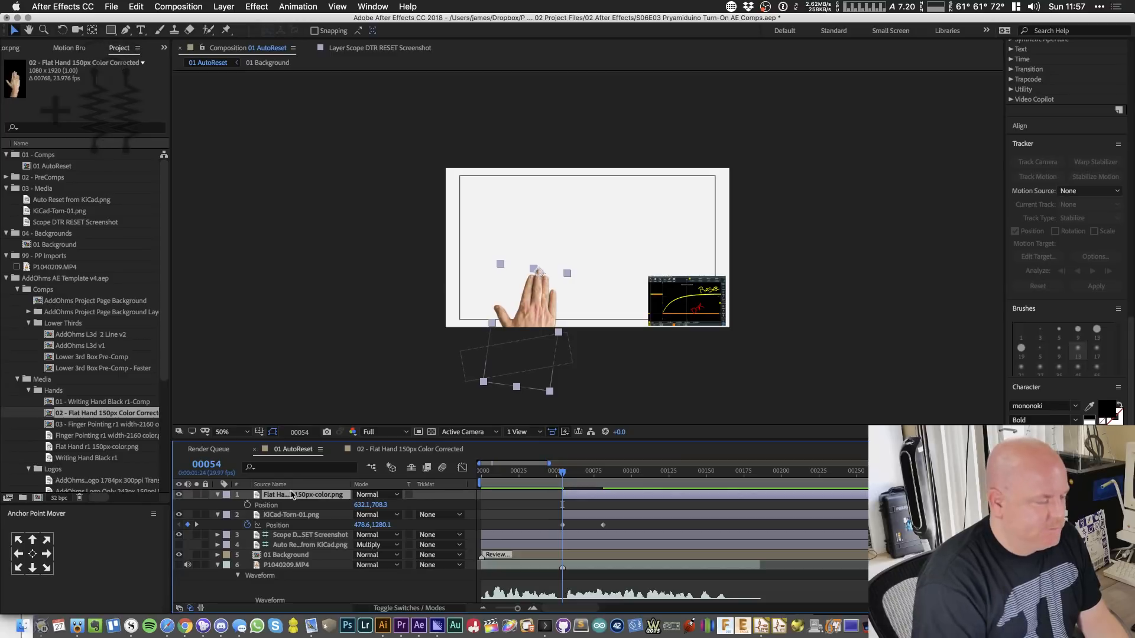
pyautogui.click(247, 506)
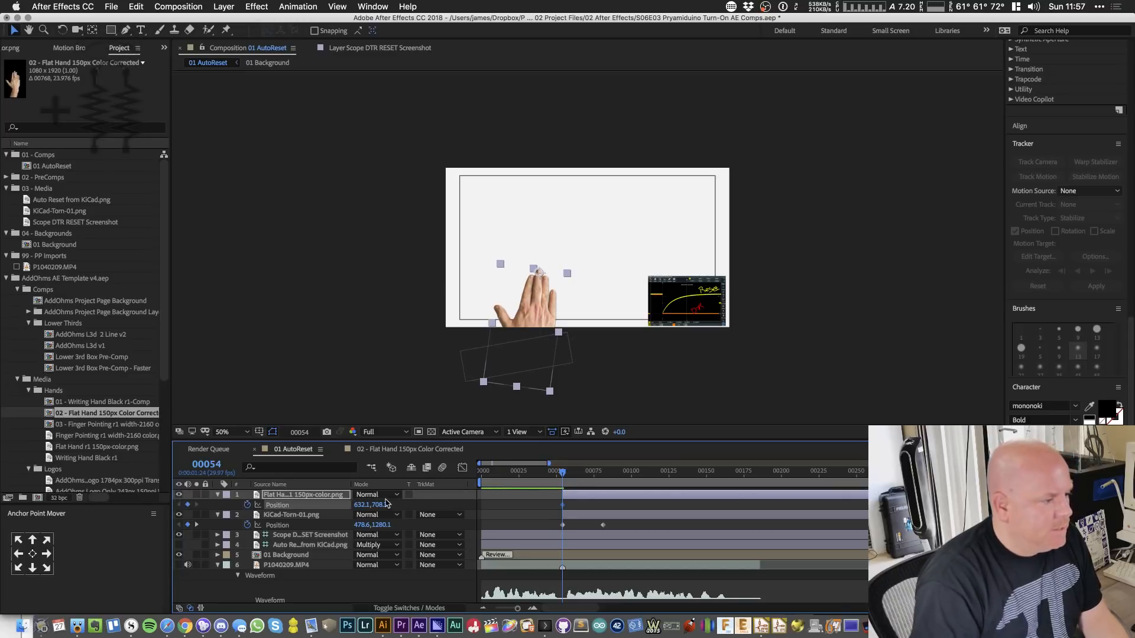
# - Make the flat hand a 3D layer and add a Position keyframe at frame 81
pyautogui.click(425, 611)
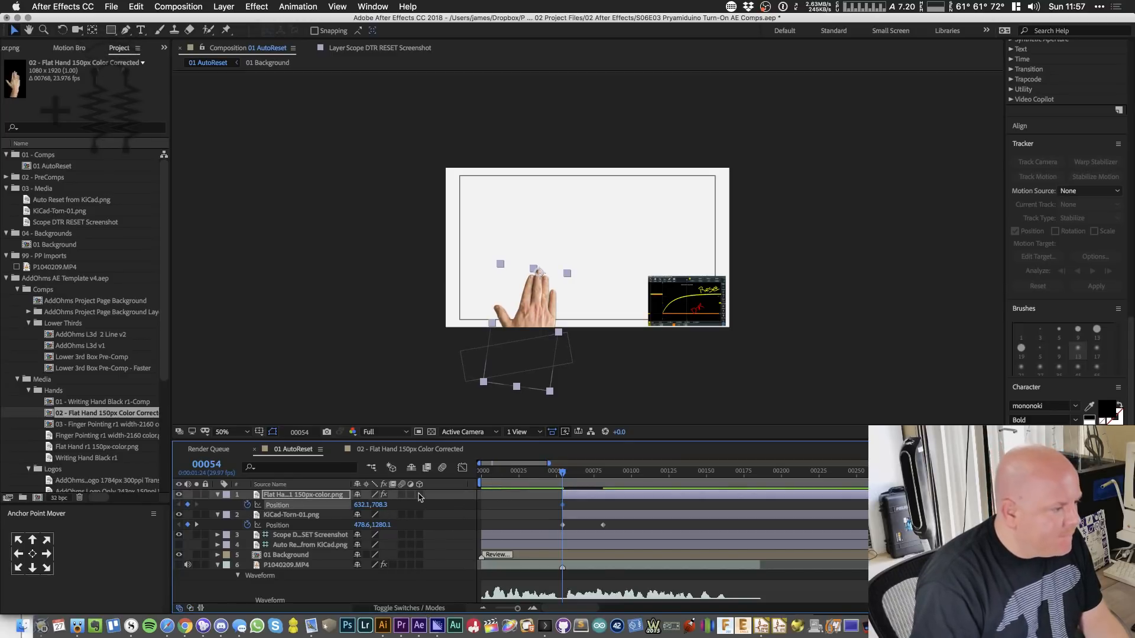
pyautogui.click(419, 495)
pyautogui.moveTo(562, 473); pyautogui.dragTo(603, 473)
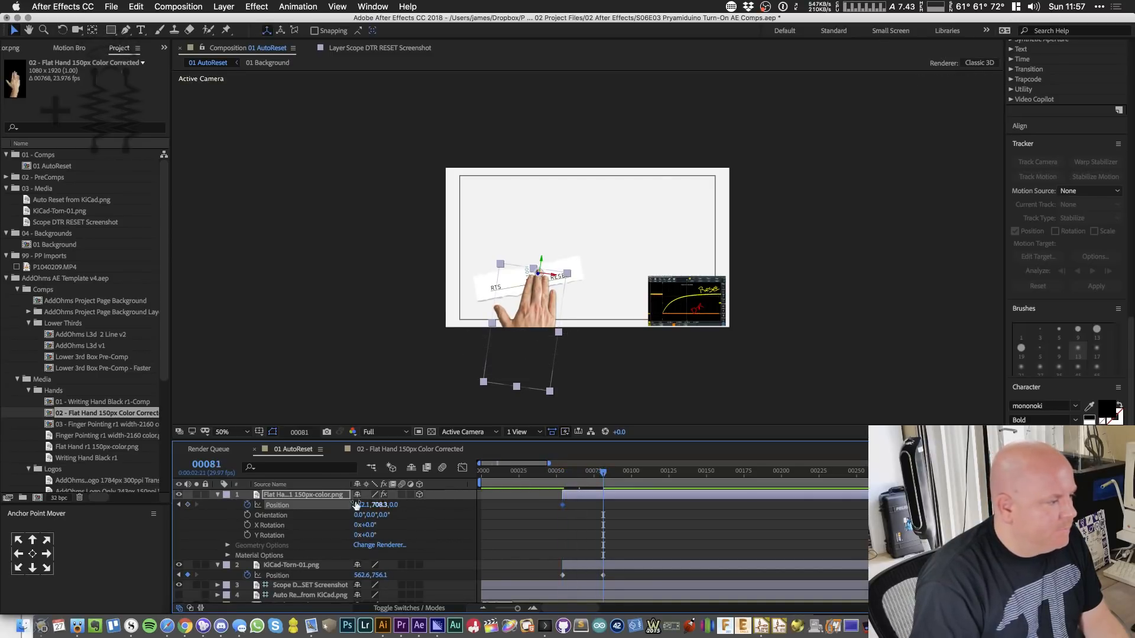
pyautogui.click(187, 505)
# - Shift the flat hand slightly down and to the left at frame 80 to follow the torn schematic
pyautogui.press('.')
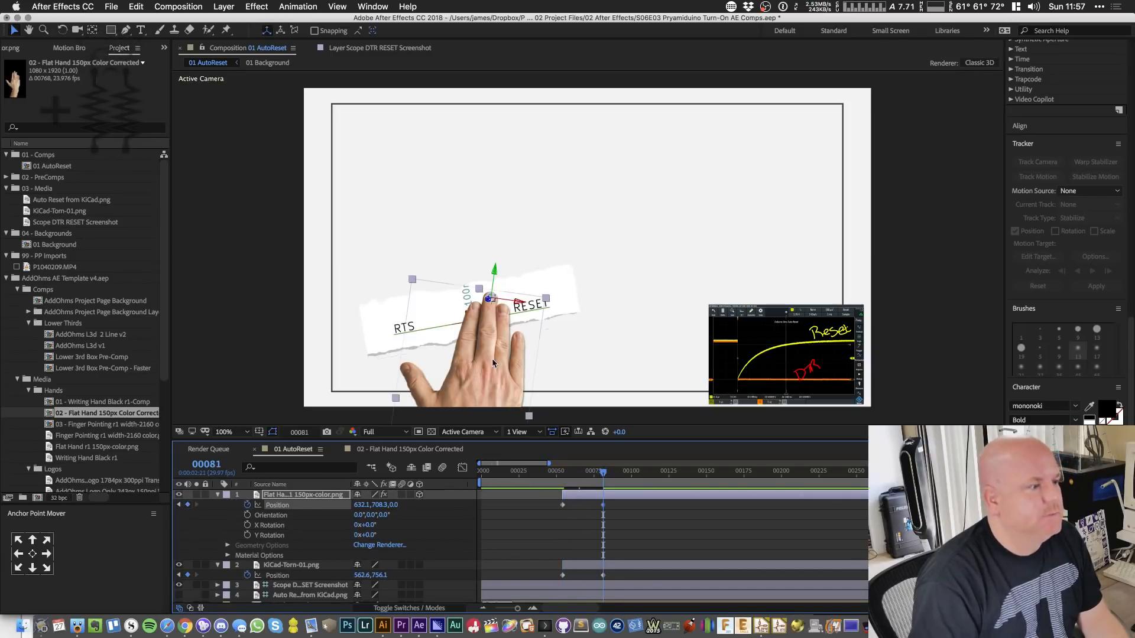
pyautogui.press('pageup')
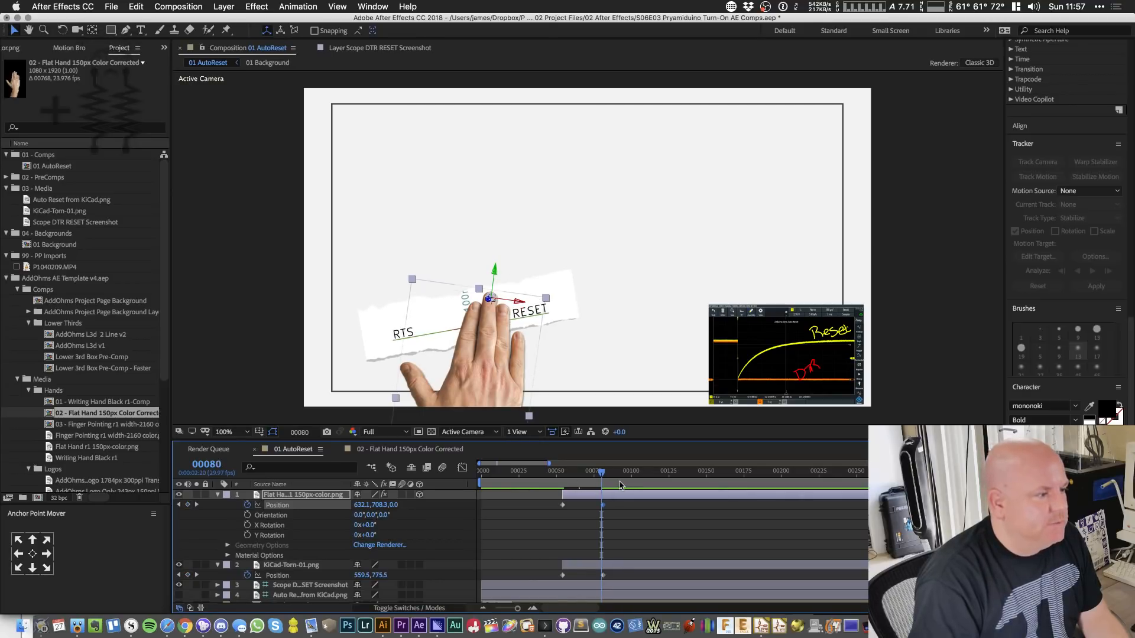
pyautogui.moveTo(496, 376); pyautogui.dragTo(484, 389)
pyautogui.press('pageup')
# - Set the flat hand layer's opacity to 50% so the schematic shows through
pyautogui.press('t')
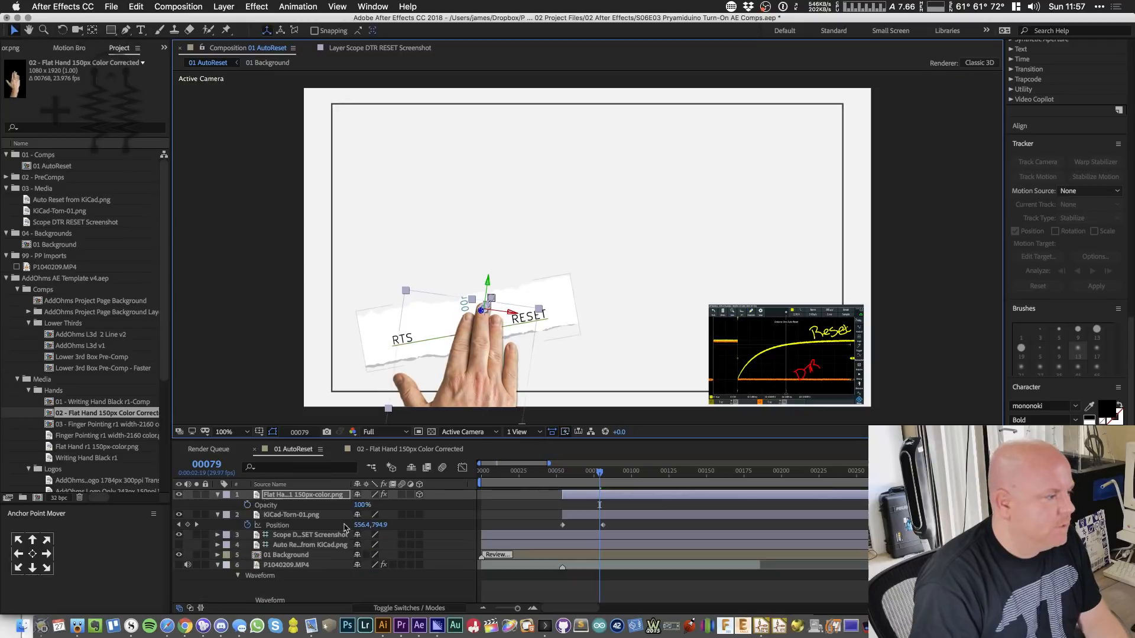
pyautogui.click(361, 505)
pyautogui.write('50')
pyautogui.press('Return')
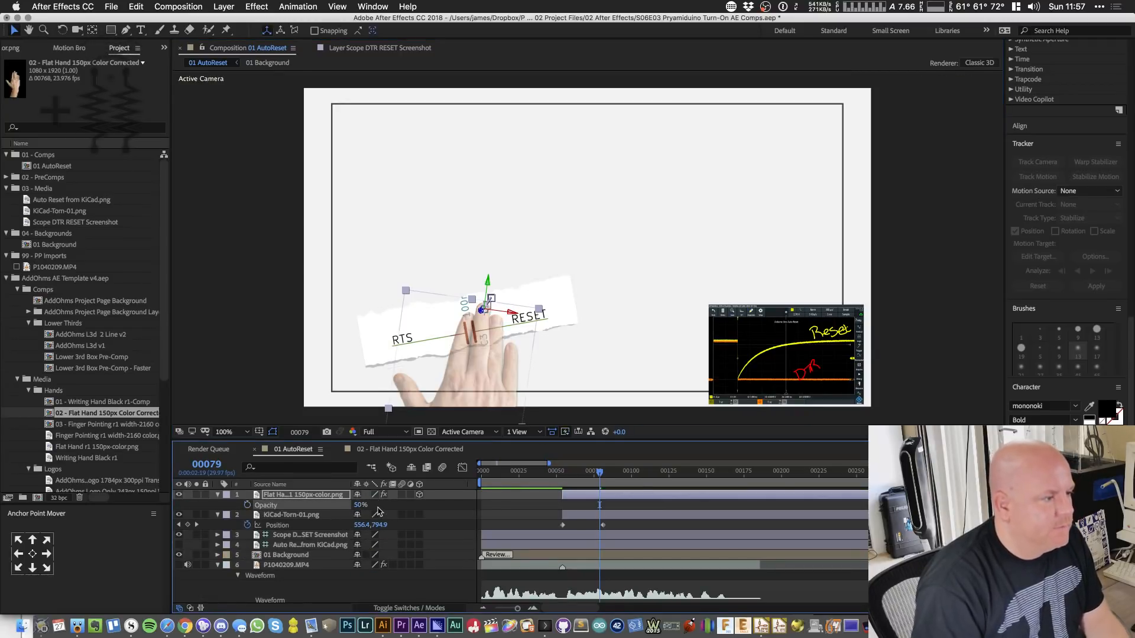
# - At frame 81, move the flat hand slightly left so its middle finger sits over the schematic's capacitor
pyautogui.press('pagedown')
pyautogui.press('pagedown')
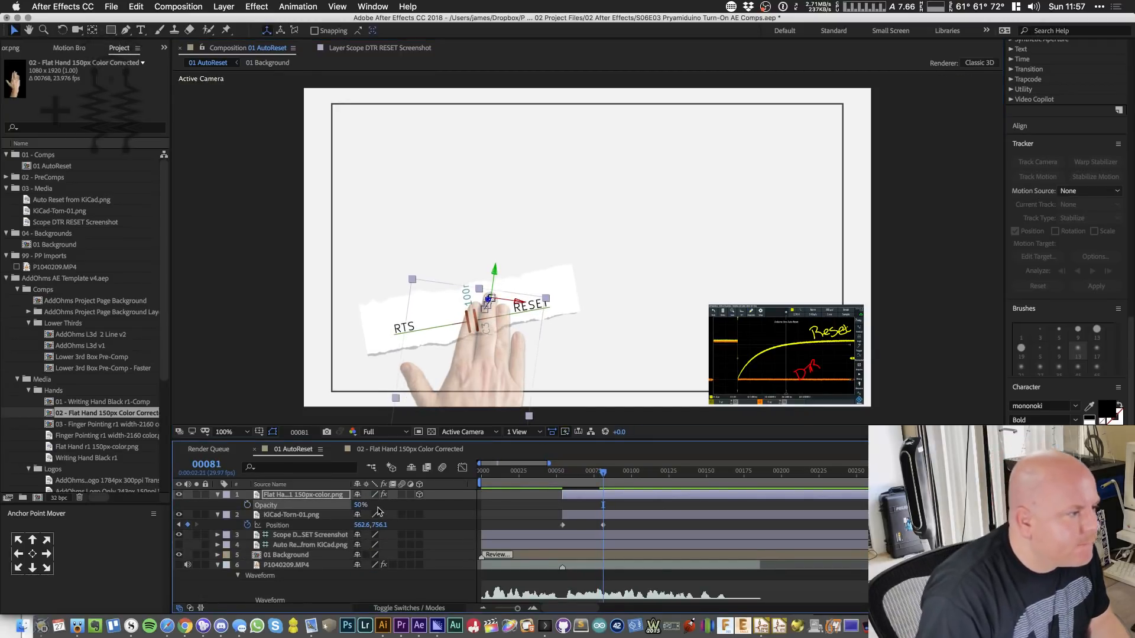
pyautogui.moveTo(482, 346)
pyautogui.mouseDown()
pyautogui.moveTo(453, 356)
pyautogui.moveTo(463, 353)
pyautogui.mouseUp()
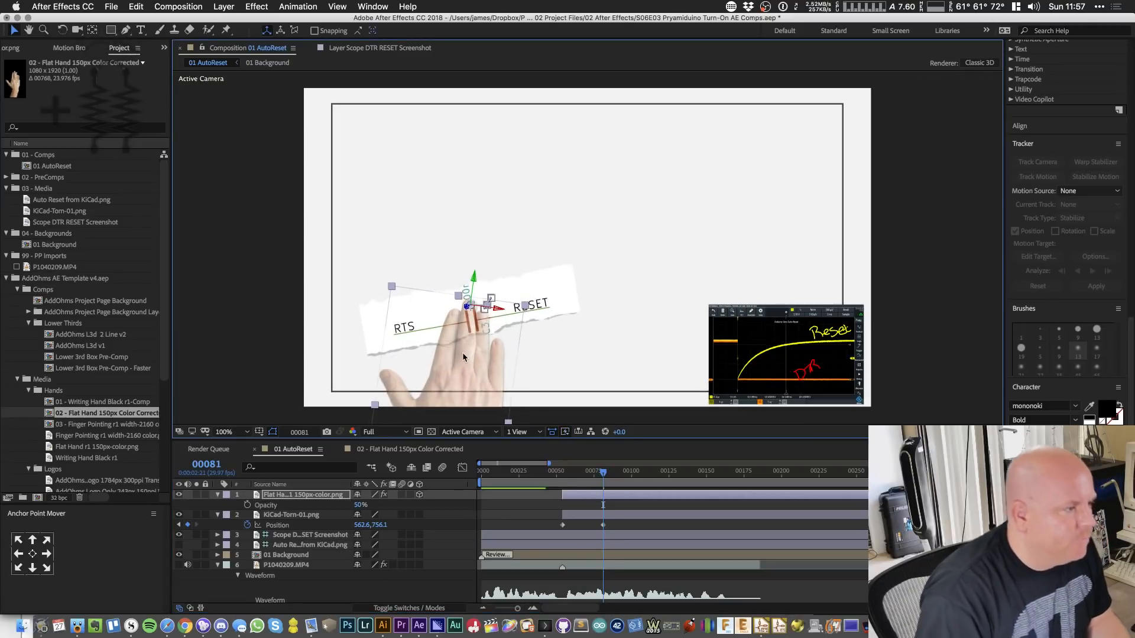
# - Working backward from frame 80 to frame 62, keyframe the flat hand's position so it follows the torn schematic down below the frame
pyautogui.press('pageup')
pyautogui.moveTo(477, 352); pyautogui.dragTo(754, 141)
pyautogui.moveTo(668, 298); pyautogui.dragTo(601, 334)
pyautogui.press('pageup')
pyautogui.press('pageup')
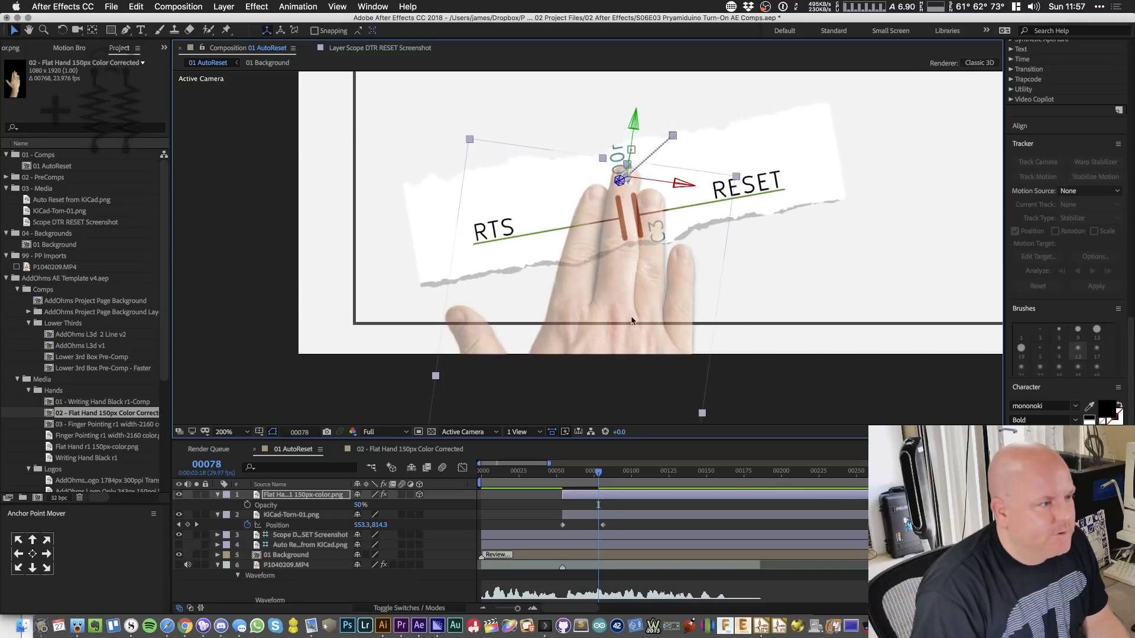
pyautogui.press('pageup')
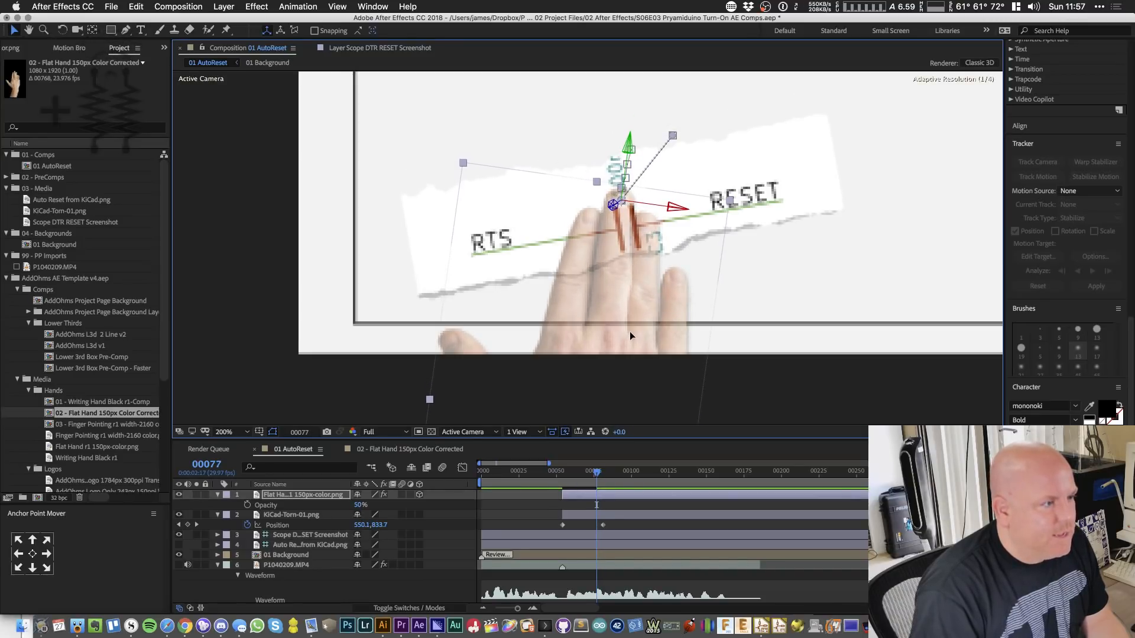
pyautogui.press('pageup')
pyautogui.moveTo(635, 338); pyautogui.dragTo(603, 496)
pyautogui.press('pageup')
pyautogui.press('pageup')
pyautogui.press('pageup')
pyautogui.press('pageup')
pyautogui.press('pageup')
pyautogui.press('pageup')
pyautogui.press('pageup')
pyautogui.press('pageup')
pyautogui.press('pageup')
pyautogui.press('pageup')
pyautogui.press('pageup')
pyautogui.press('pageup')
pyautogui.press('pageup')
pyautogui.press('pageup')
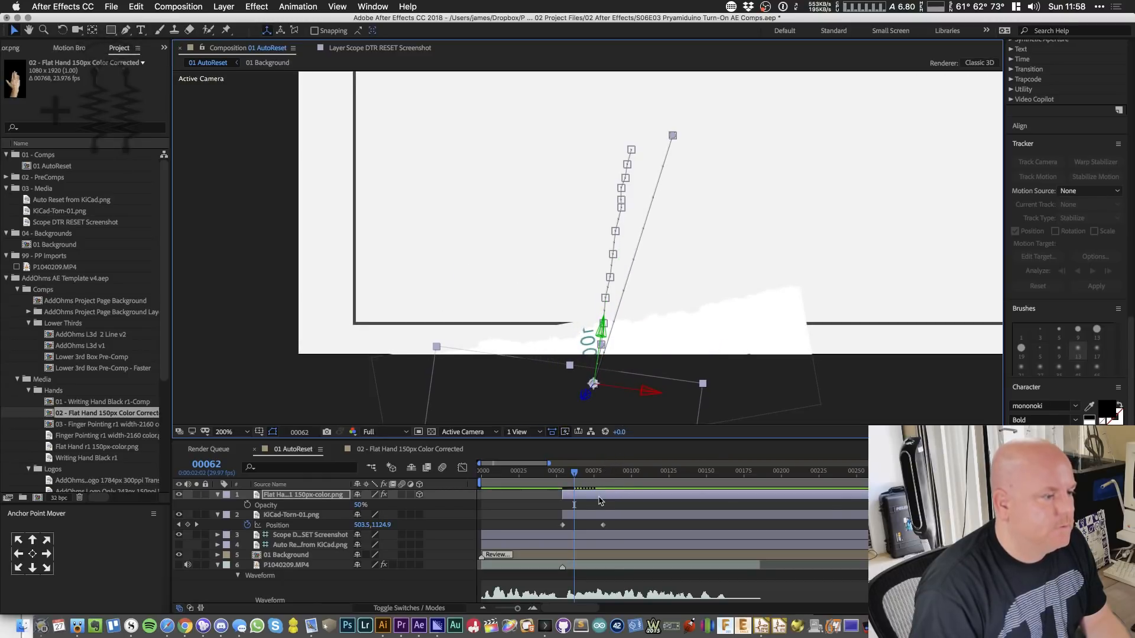
# - Preview the hand's movement with the torn schematic and set the flat hand layer's opacity back to 100%
pyautogui.press('space')
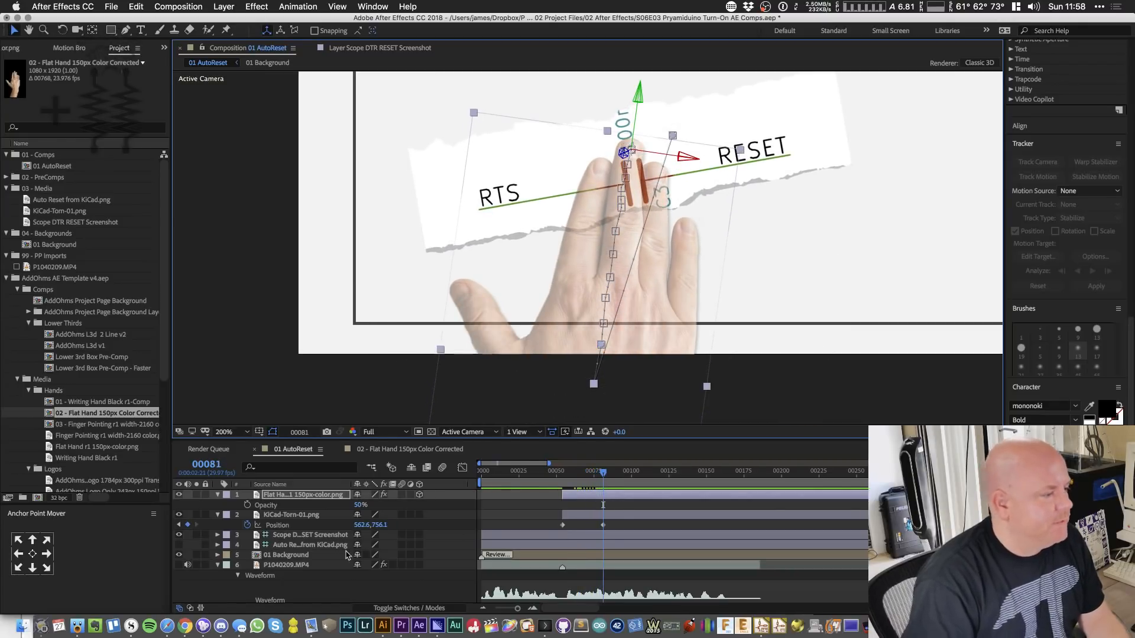
pyautogui.click(298, 515)
pyautogui.click(301, 496)
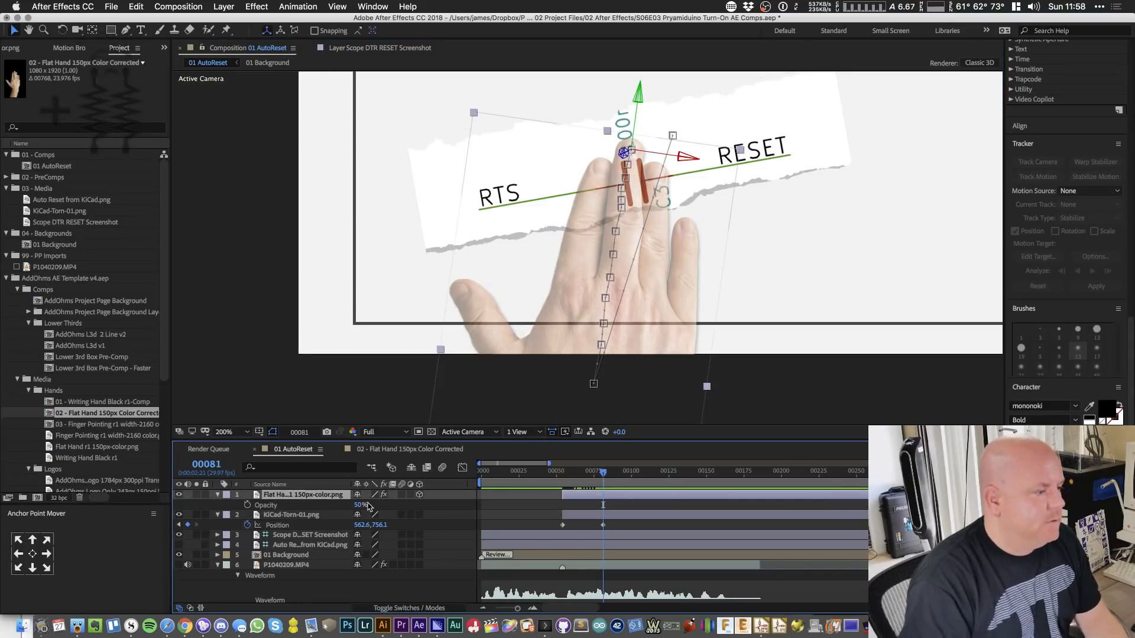
pyautogui.moveTo(360, 506); pyautogui.dragTo(392, 506)
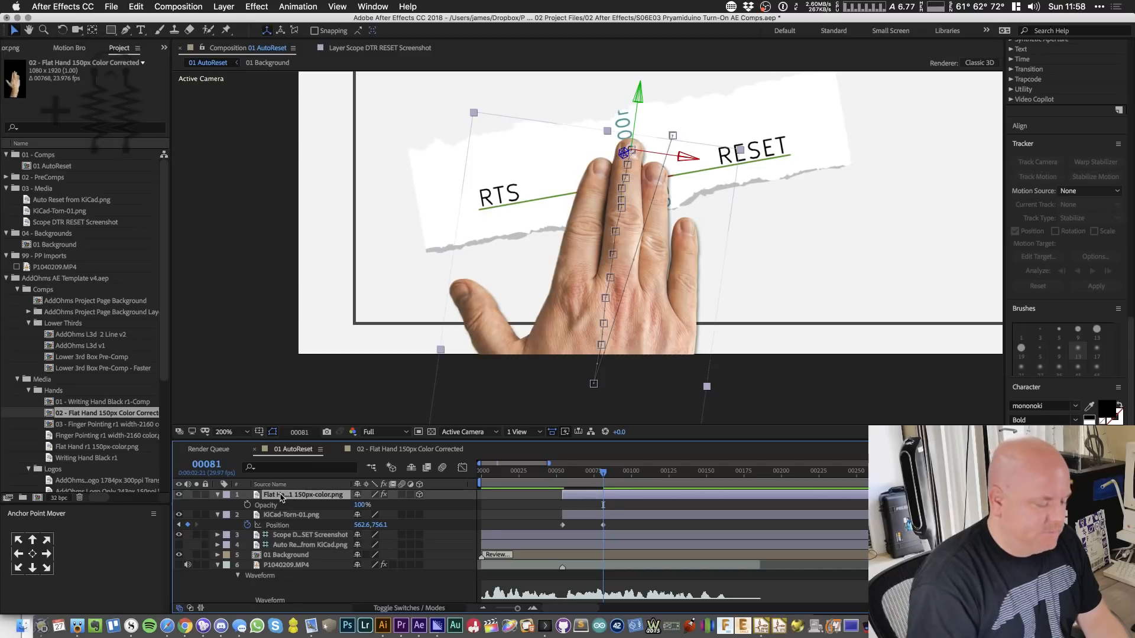
# - At frame 111, move the flat hand off the frame's lower edge to the right, with Position 805.1, 1139.3 and Z 250
pyautogui.press('p')
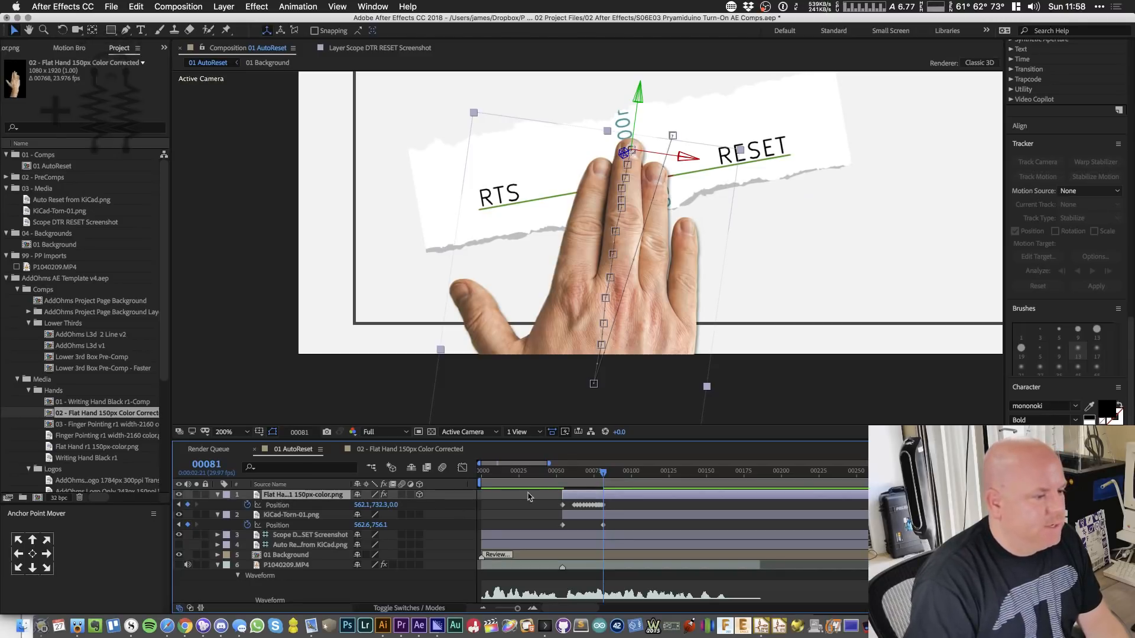
pyautogui.press('space')
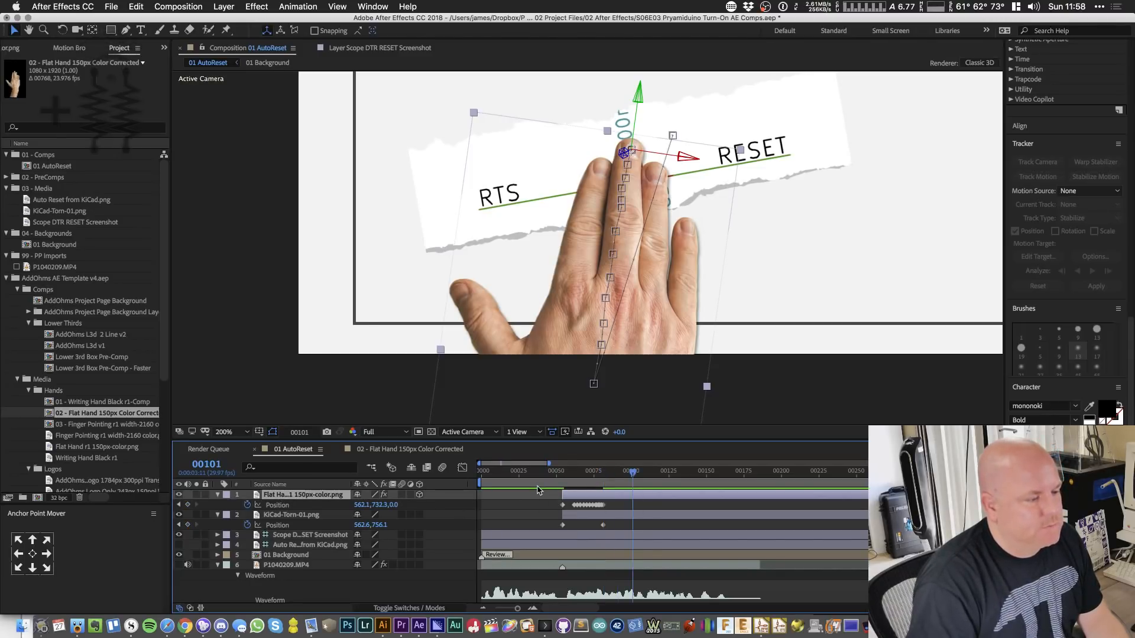
pyautogui.moveTo(643, 314); pyautogui.dragTo(792, 561)
pyautogui.click(399, 505)
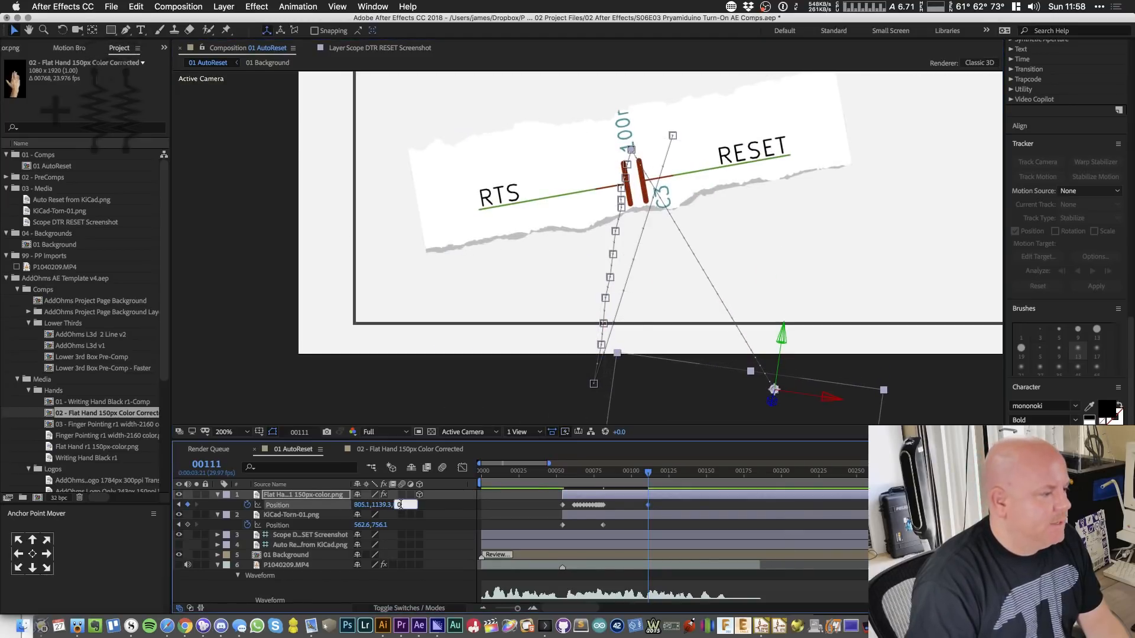
pyautogui.write('250')
pyautogui.press('Return')
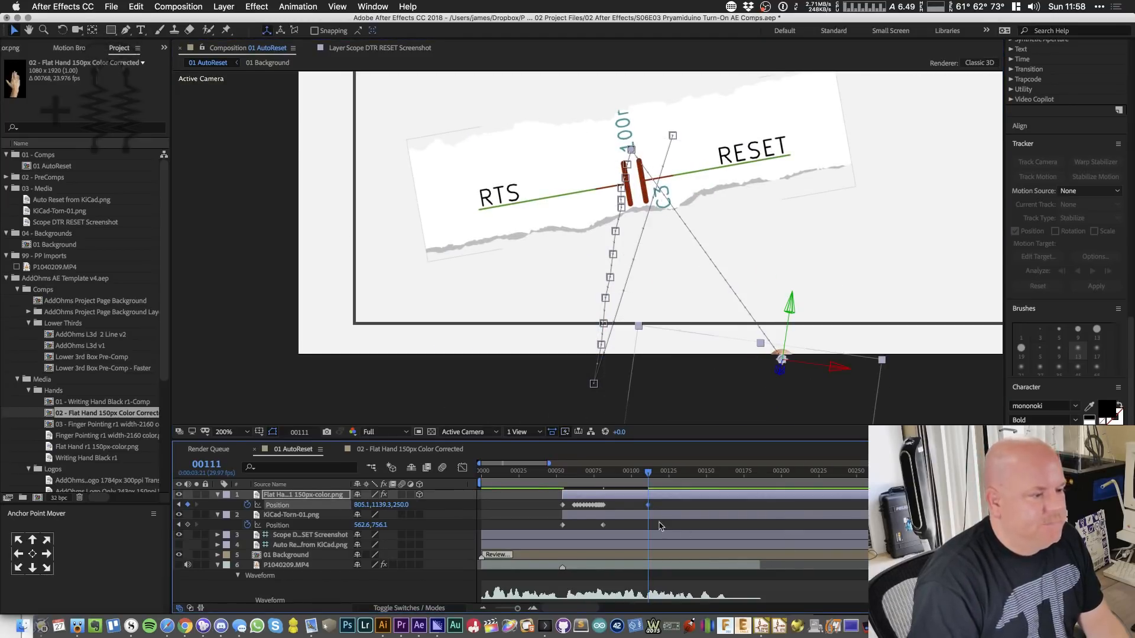
# - Apply Easy Ease to the flat hand's Position keyframes at frames 81 and 111, and return to frame 81
pyautogui.moveTo(650, 473); pyautogui.dragTo(618, 474)
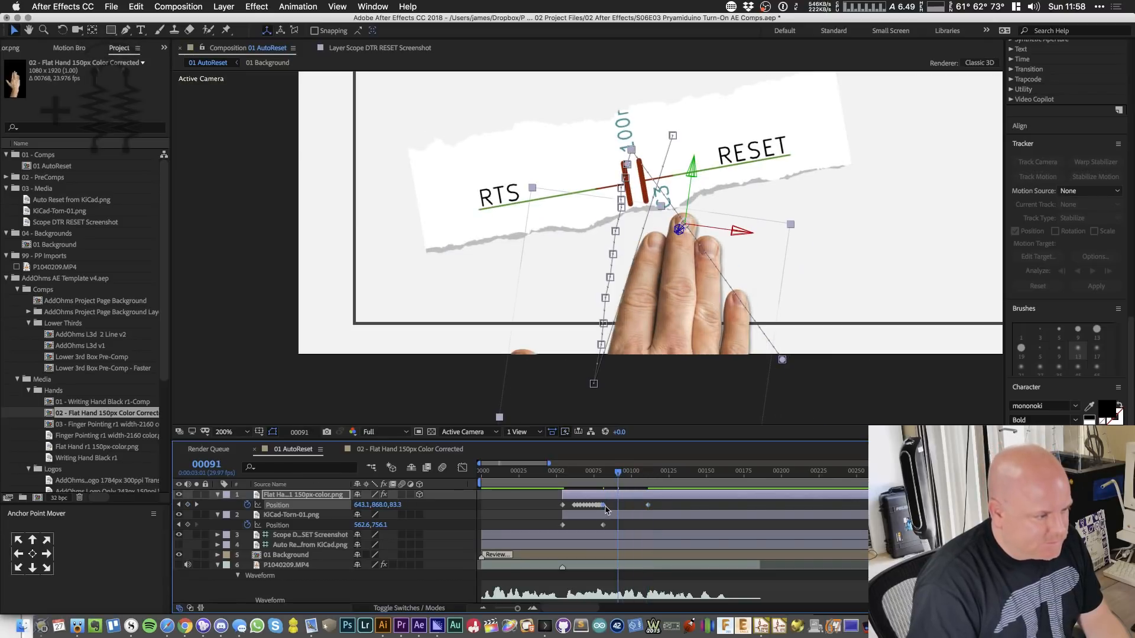
pyautogui.press('=')
pyautogui.press('=')
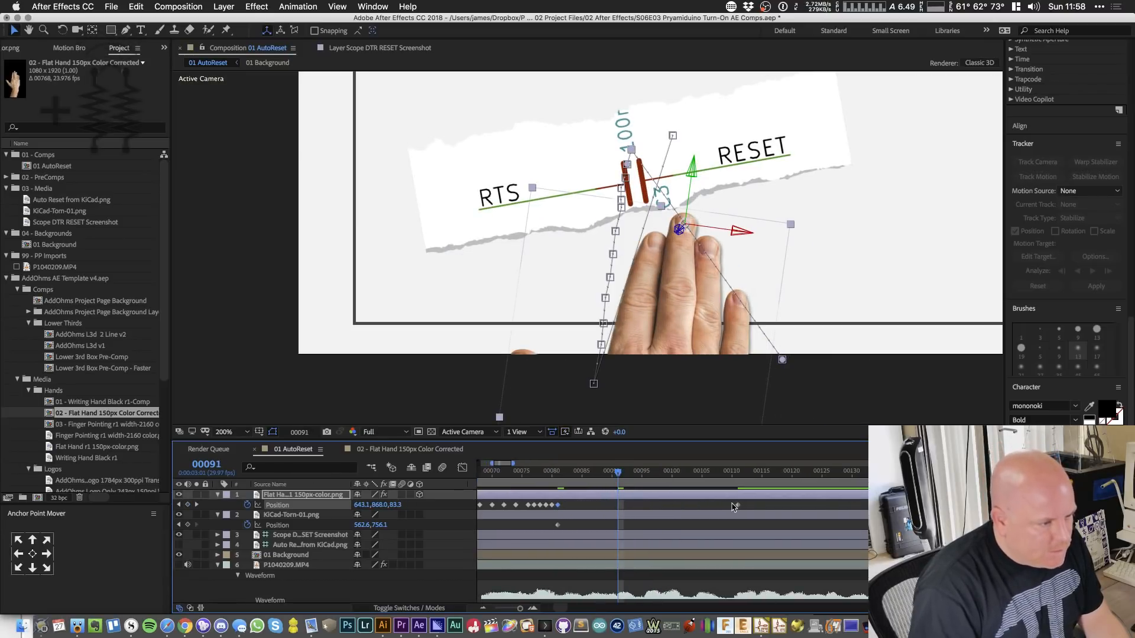
pyautogui.moveTo(736, 510)
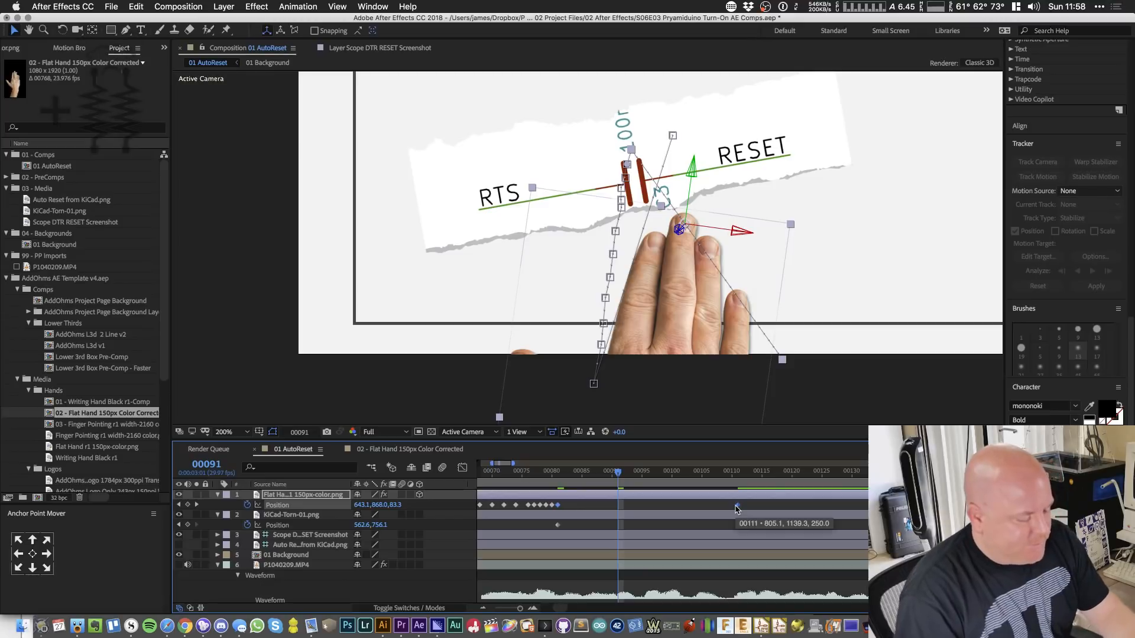
pyautogui.press('F9')
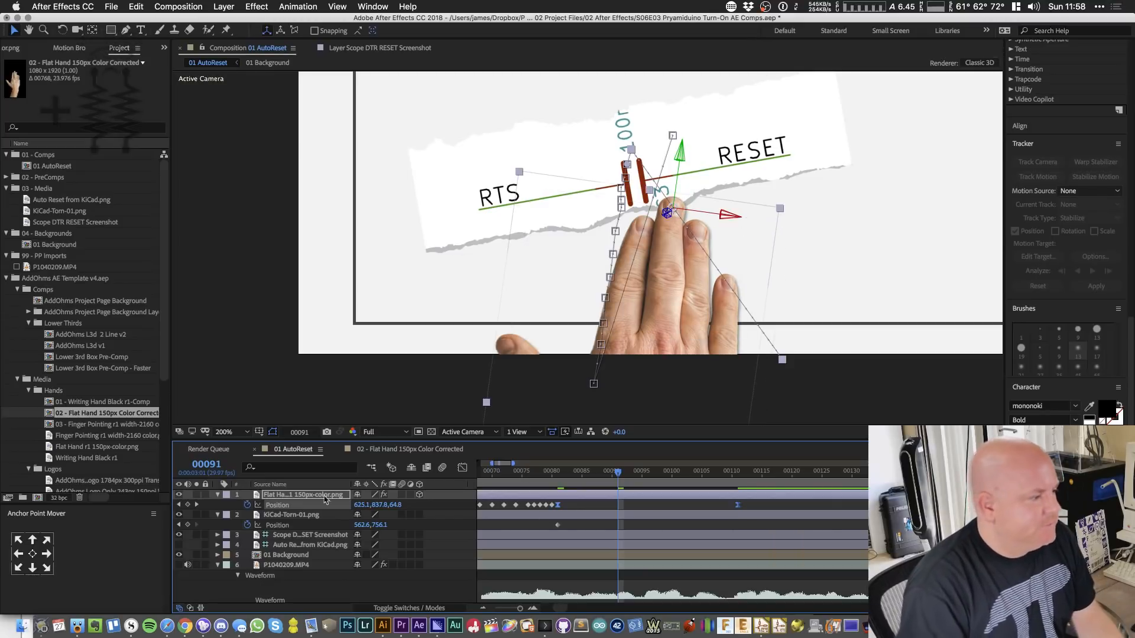
pyautogui.press('j')
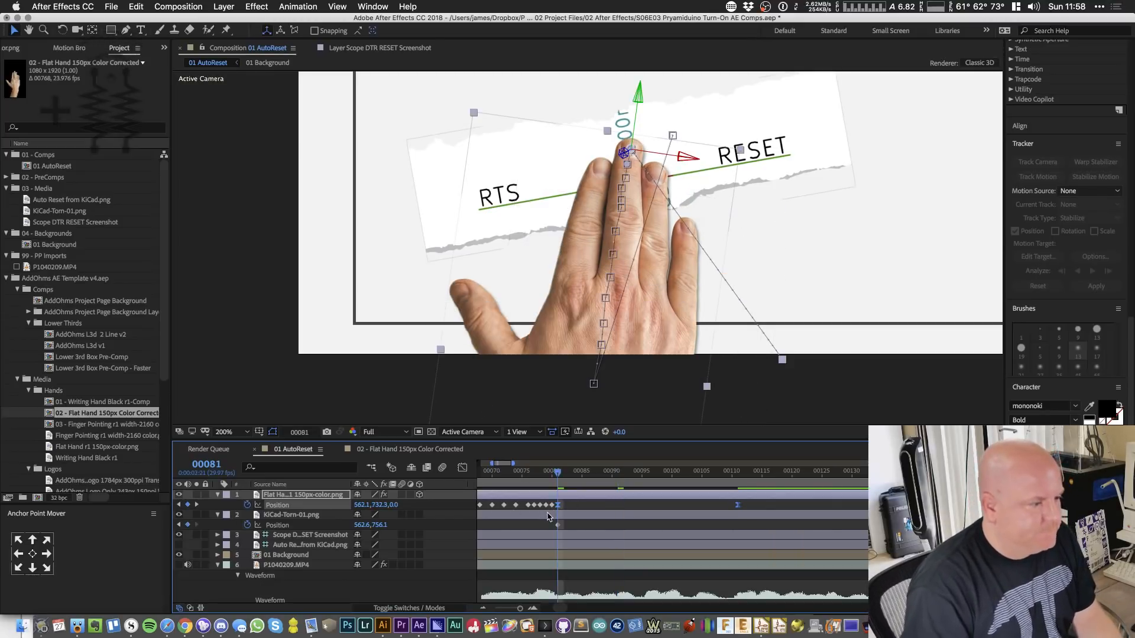
# - Start keyframing the Gaussian Blur's Blurriness on the flat hand layer at frame 81
pyautogui.click(217, 496)
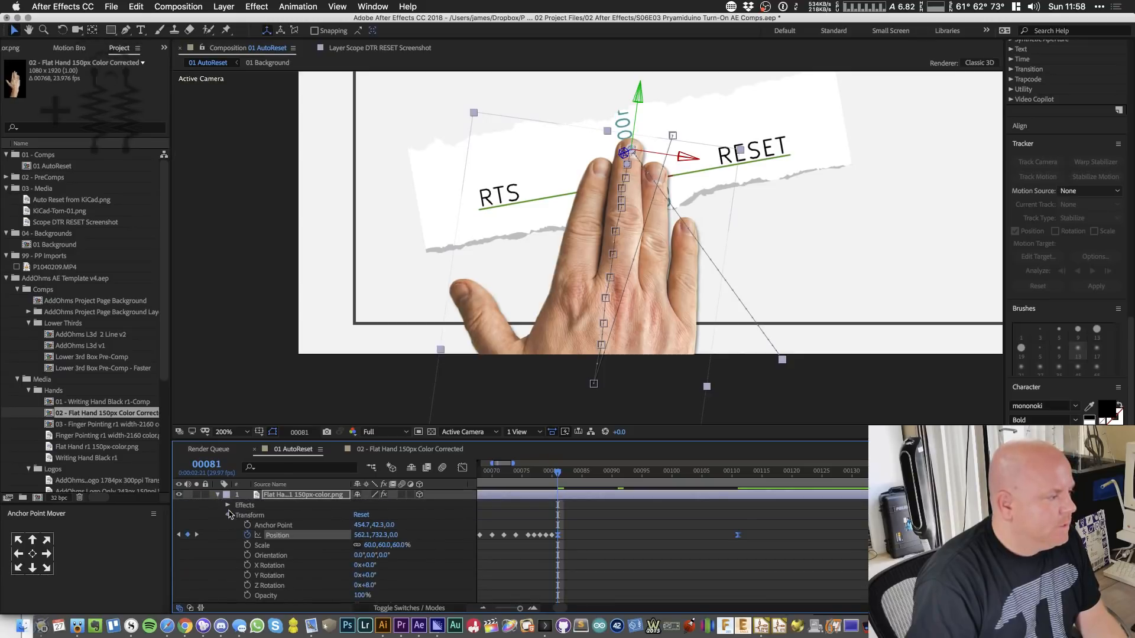
pyautogui.click(229, 515)
pyautogui.click(228, 506)
pyautogui.click(237, 526)
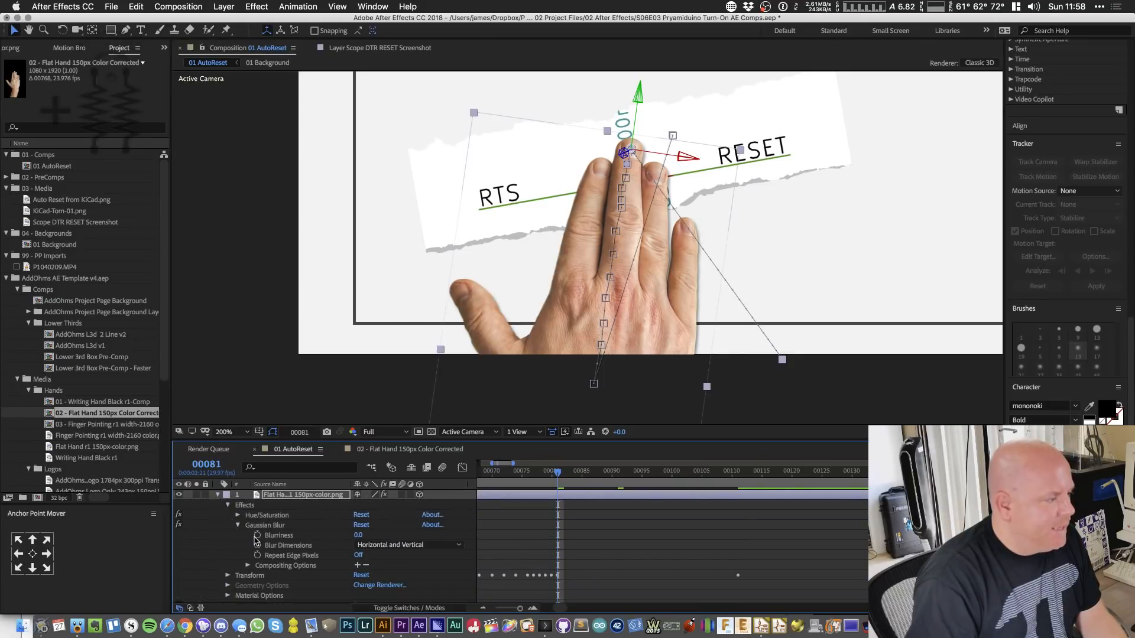
pyautogui.click(257, 535)
pyautogui.click(230, 532)
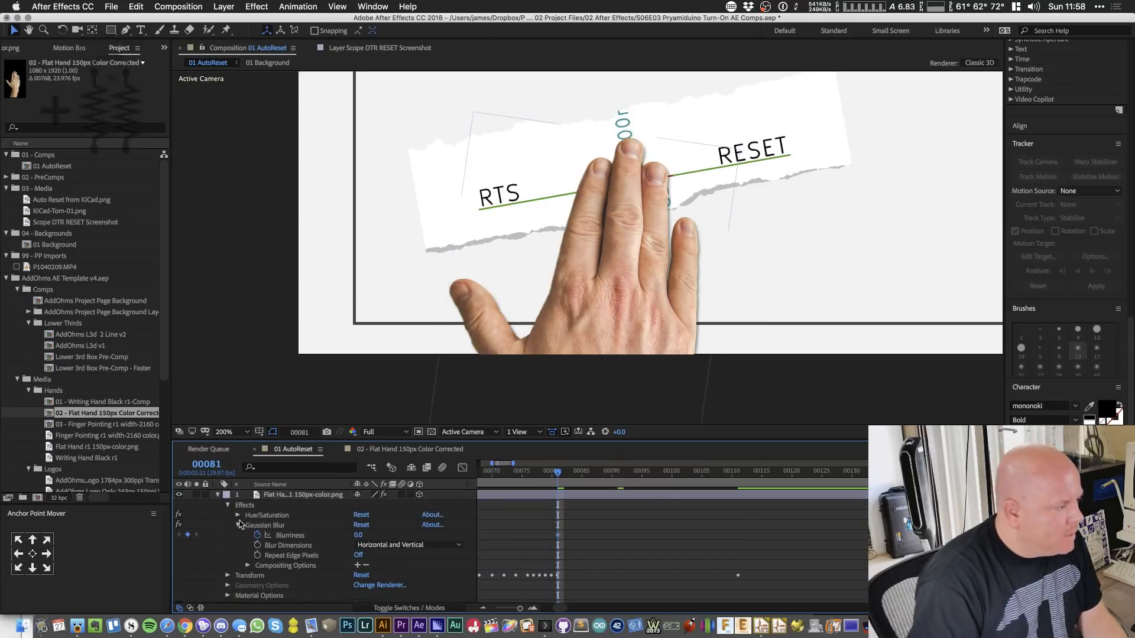
pyautogui.click(238, 526)
# - Start keyframes for the Distance and Size of the flat hand's Drop Shadow layer style at frame 81
pyautogui.click(226, 566)
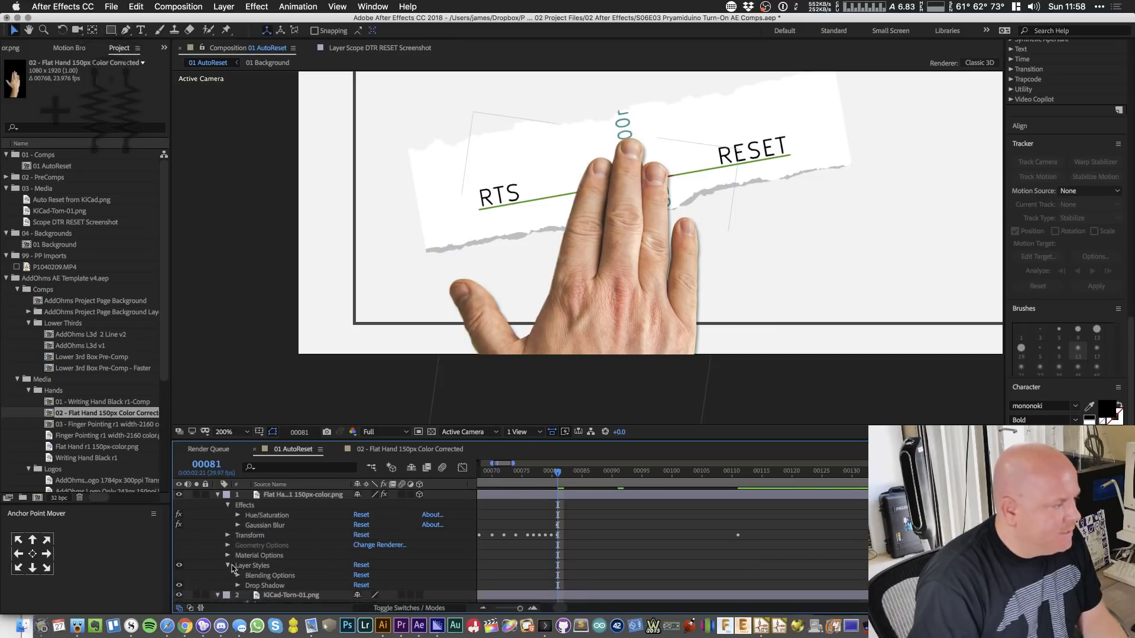
pyautogui.scroll(-5, 249, 556)
pyautogui.click(238, 536)
pyautogui.scroll(-4, 240, 540)
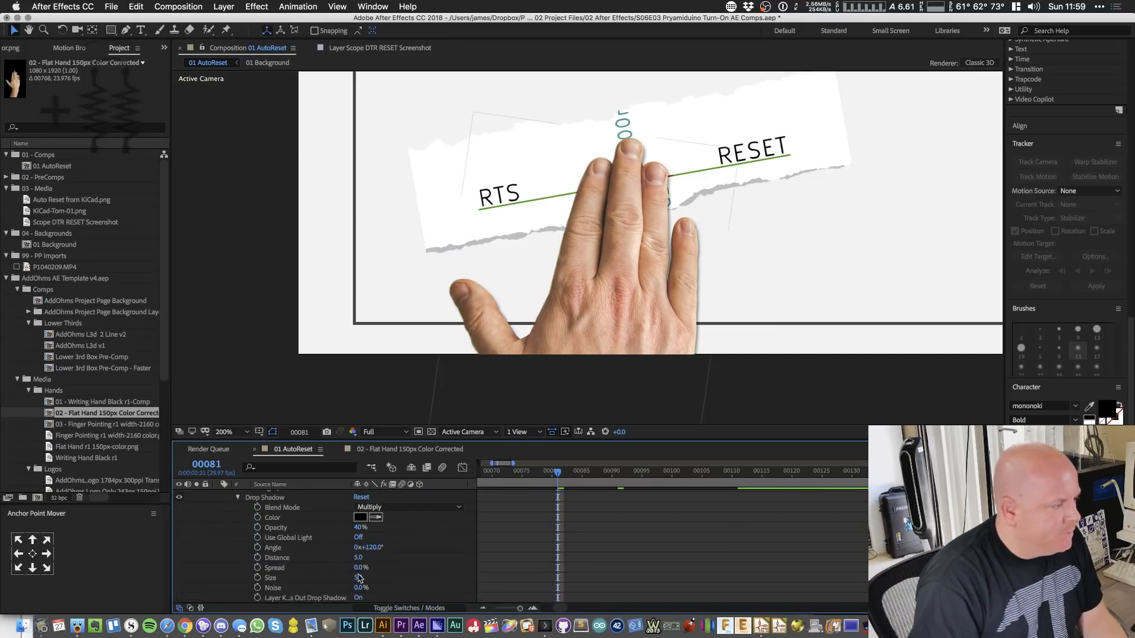
pyautogui.click(269, 557)
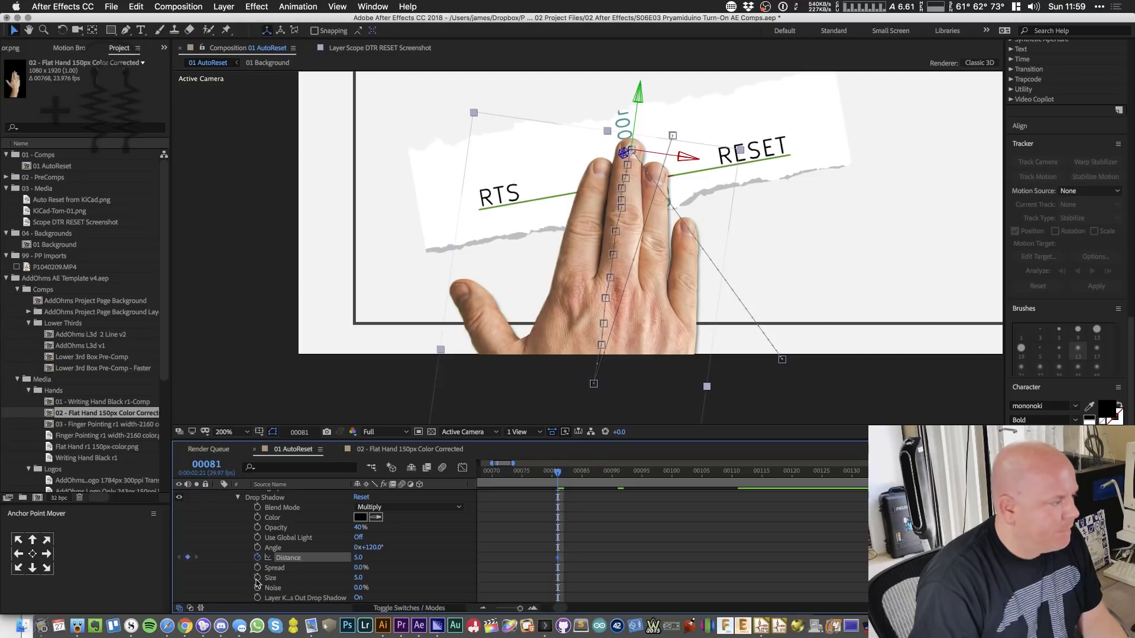
pyautogui.click(258, 578)
pyautogui.scroll(2, 282, 556)
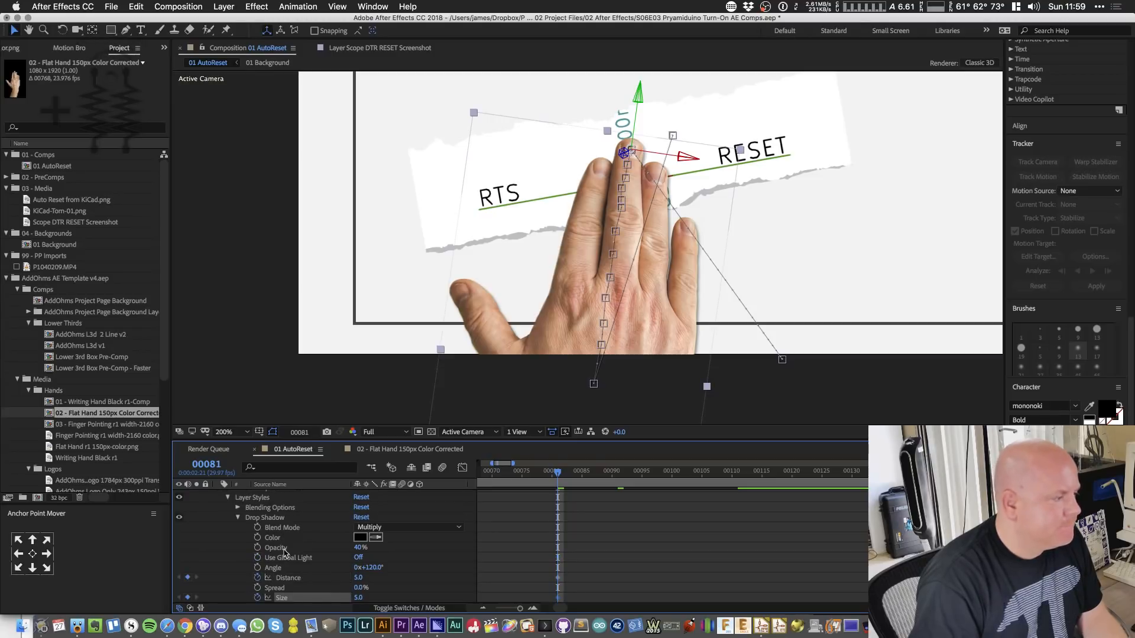
pyautogui.click(236, 519)
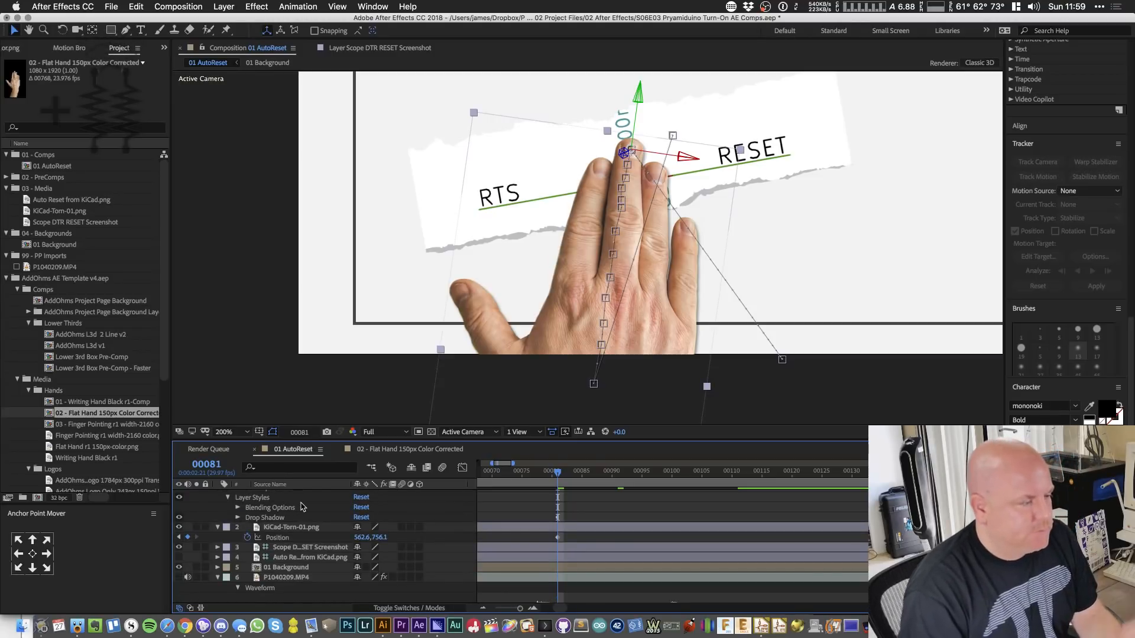
# - At frame 111, set the Blurriness of the flat hand's Gaussian Blur to 20
pyautogui.press('End')
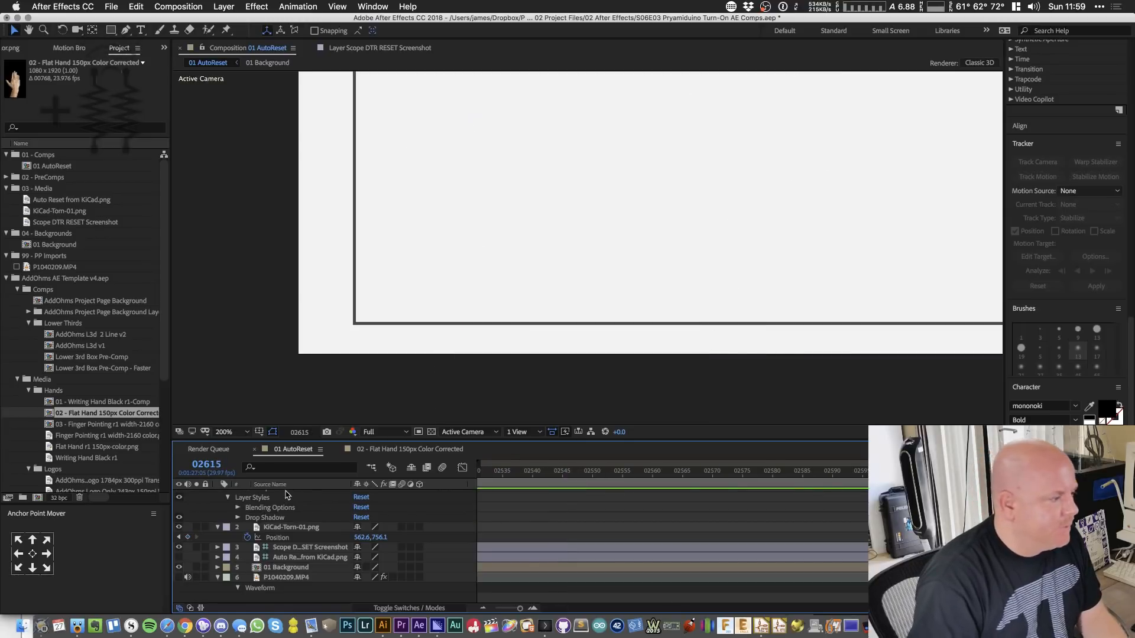
pyautogui.press('-')
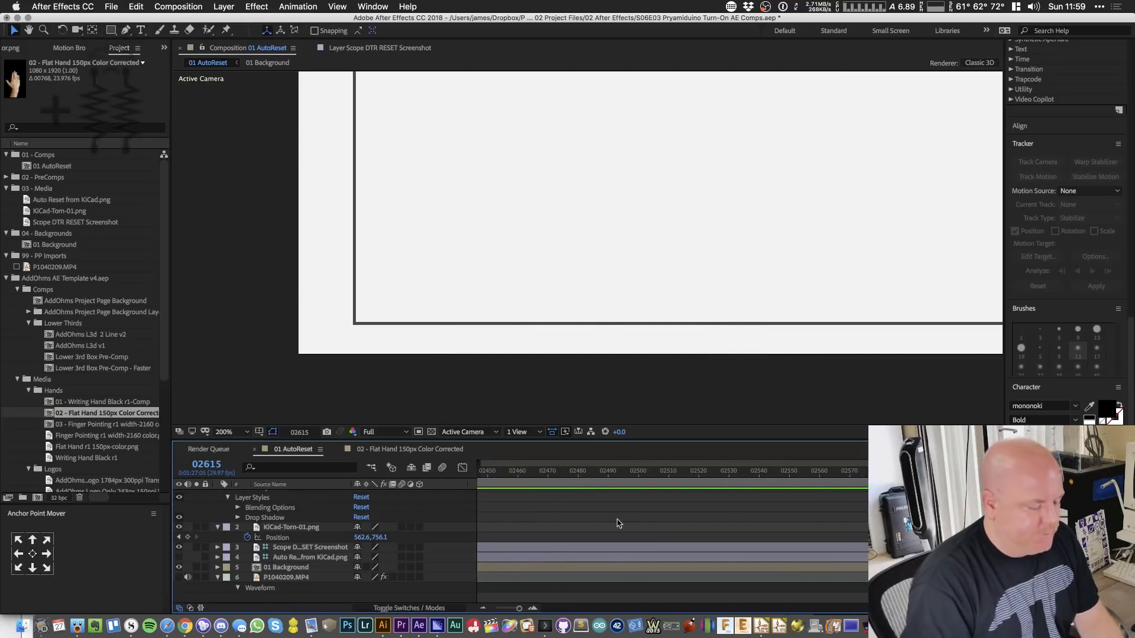
pyautogui.press('j')
pyautogui.scroll(3, 592, 532)
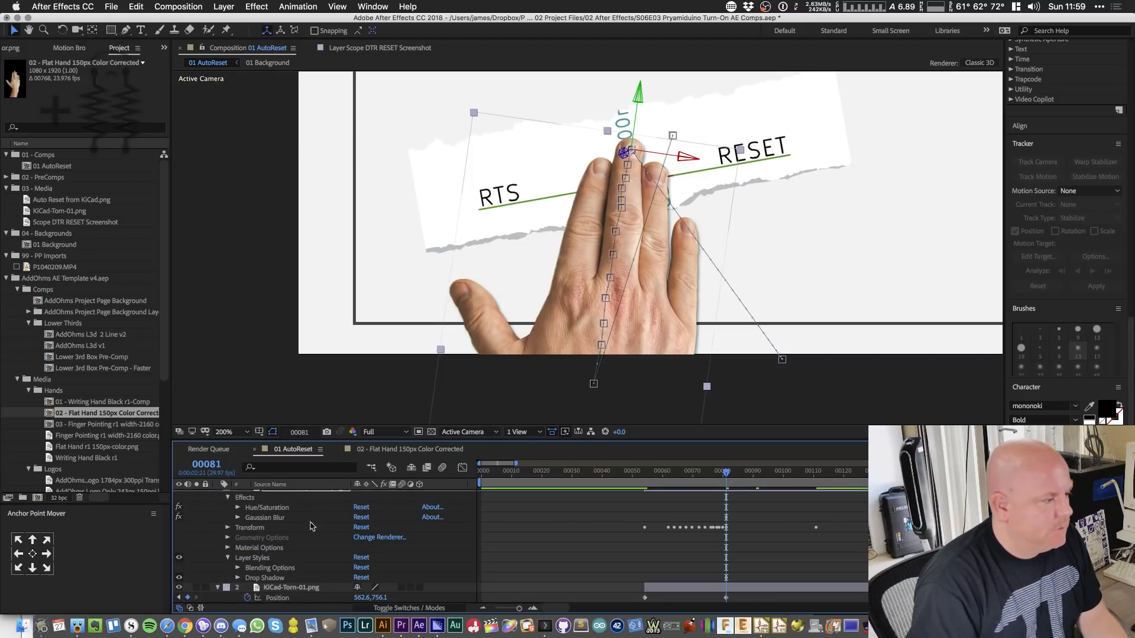
pyautogui.click(259, 529)
pyautogui.scroll(1, 800, 524)
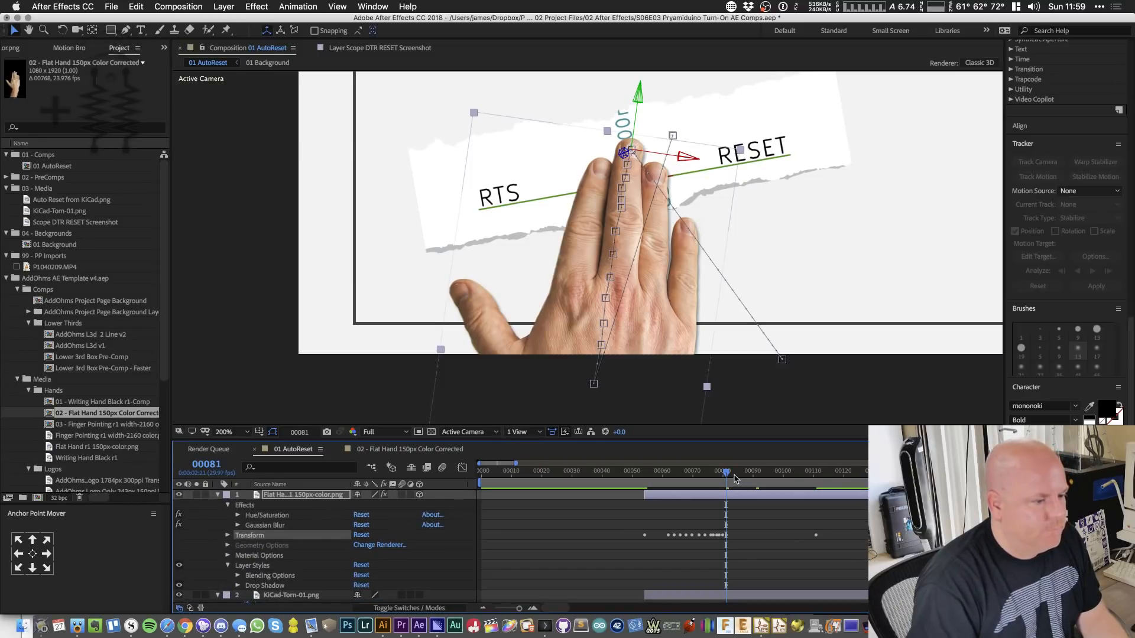
pyautogui.click(815, 484)
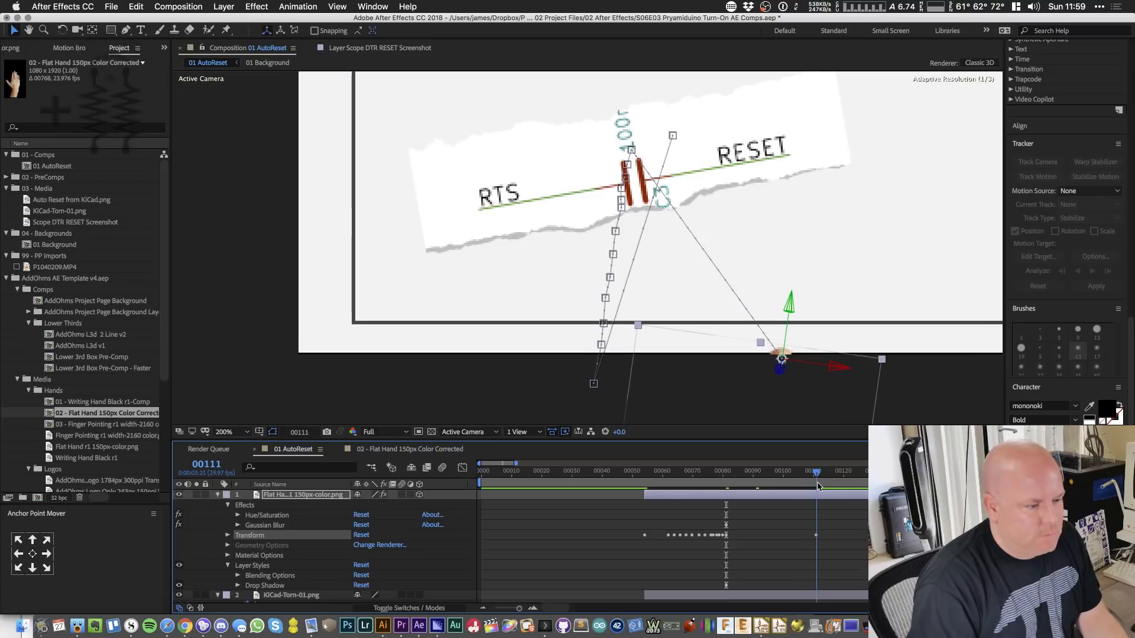
pyautogui.moveTo(818, 486); pyautogui.dragTo(818, 486)
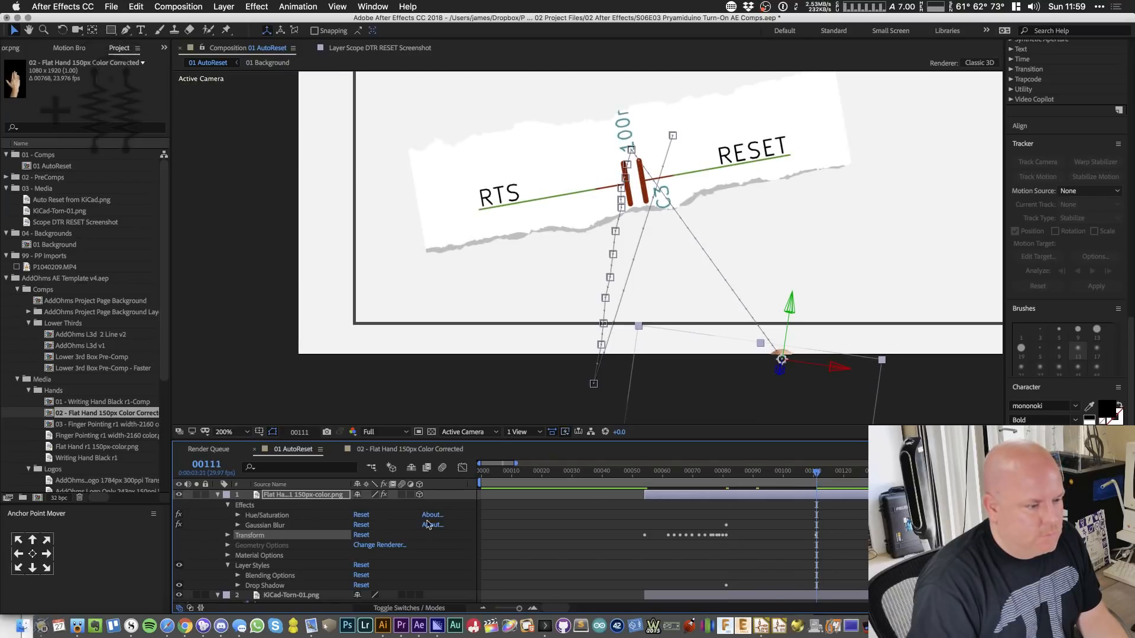
pyautogui.click(314, 495)
pyautogui.press('u')
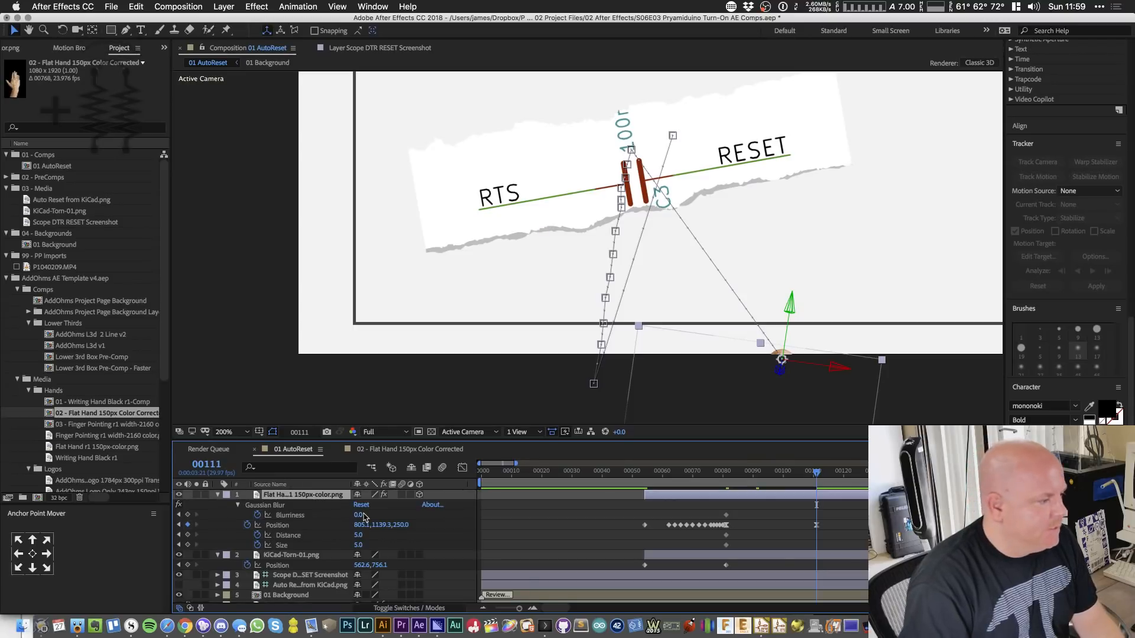
pyautogui.write('20')
pyautogui.press('Return')
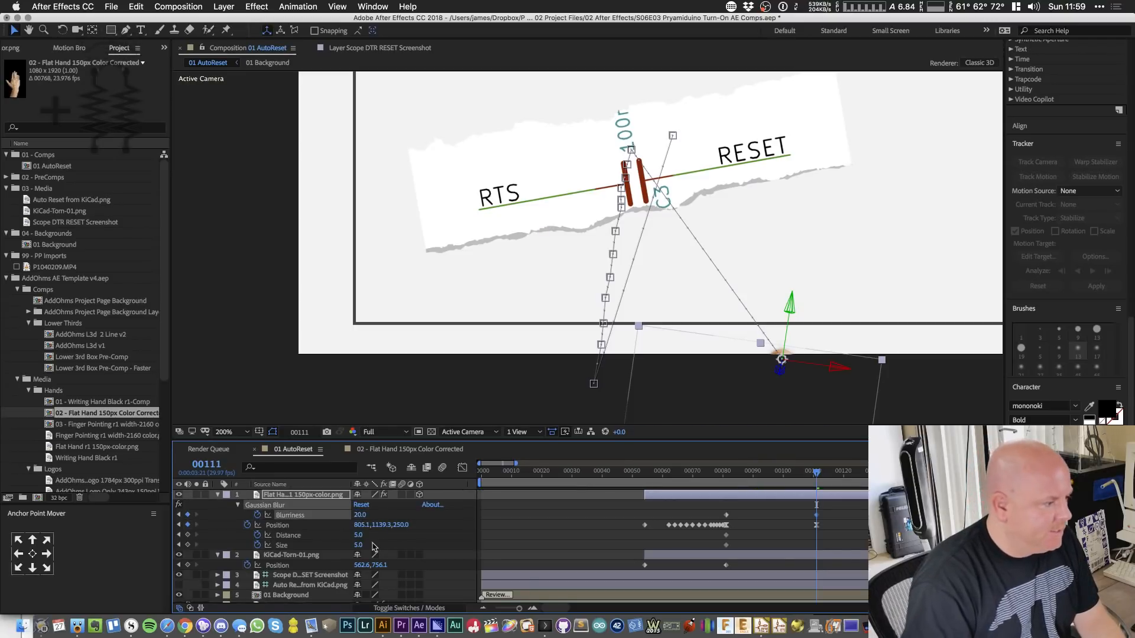
# - At frame 111, set the flat hand's drop shadow Distance to 10 and Size to 1
pyautogui.write('10')
pyautogui.press('Return')
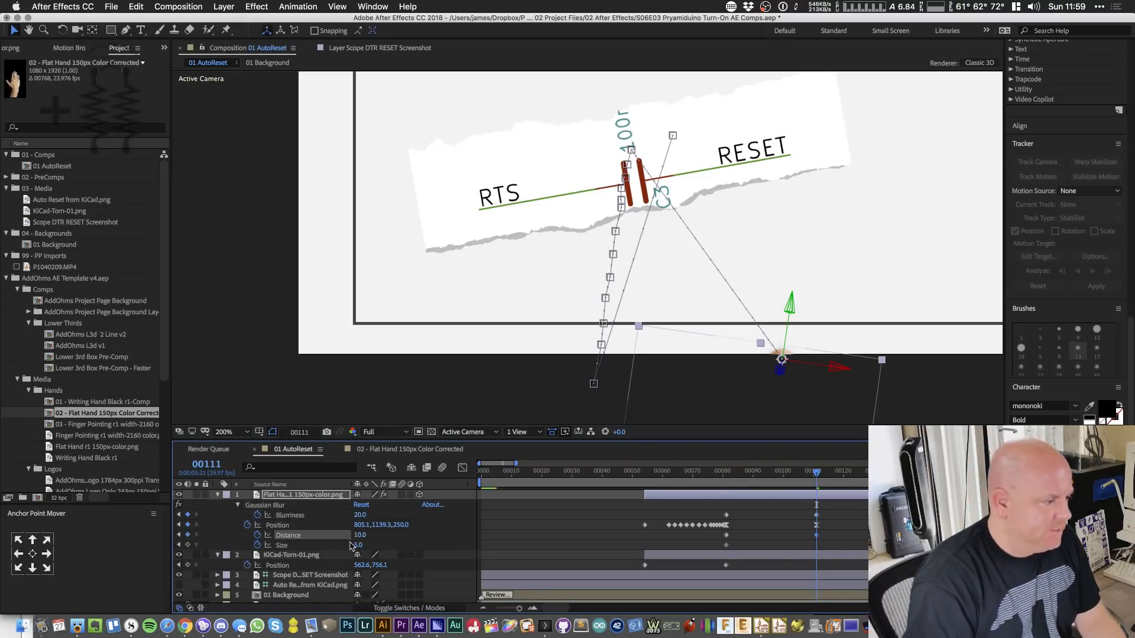
pyautogui.write('1')
pyautogui.press('Return')
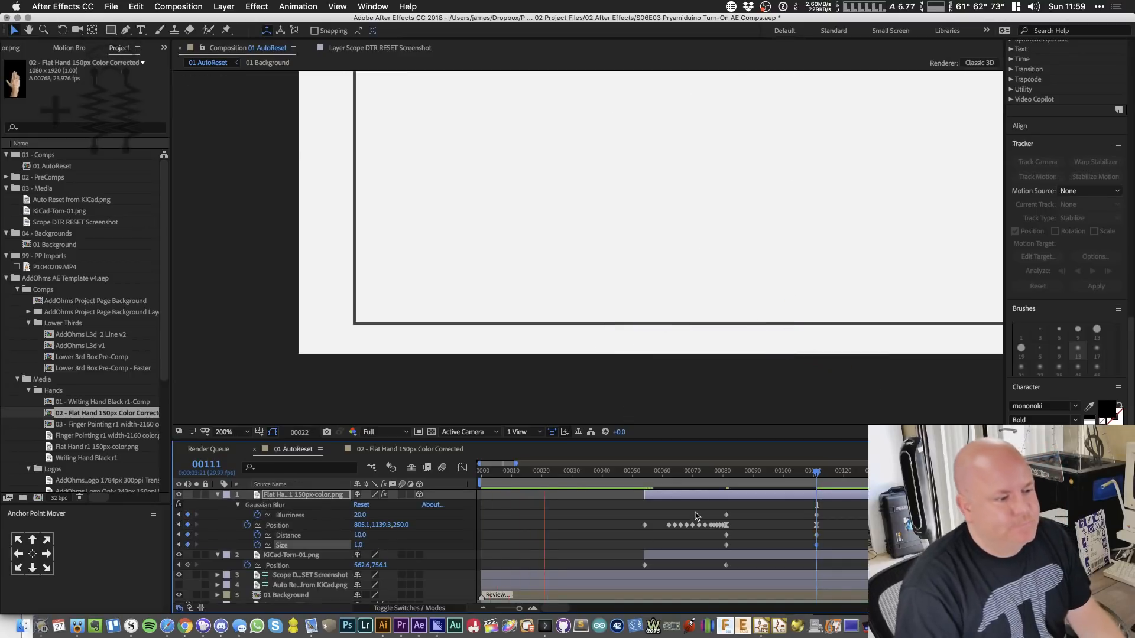
# - Apply Easy Ease to the flat hand's Distance, Size and Blurriness keyframes at frames 81 and 111
pyautogui.press('space')
pyautogui.moveTo(646, 475); pyautogui.dragTo(759, 475)
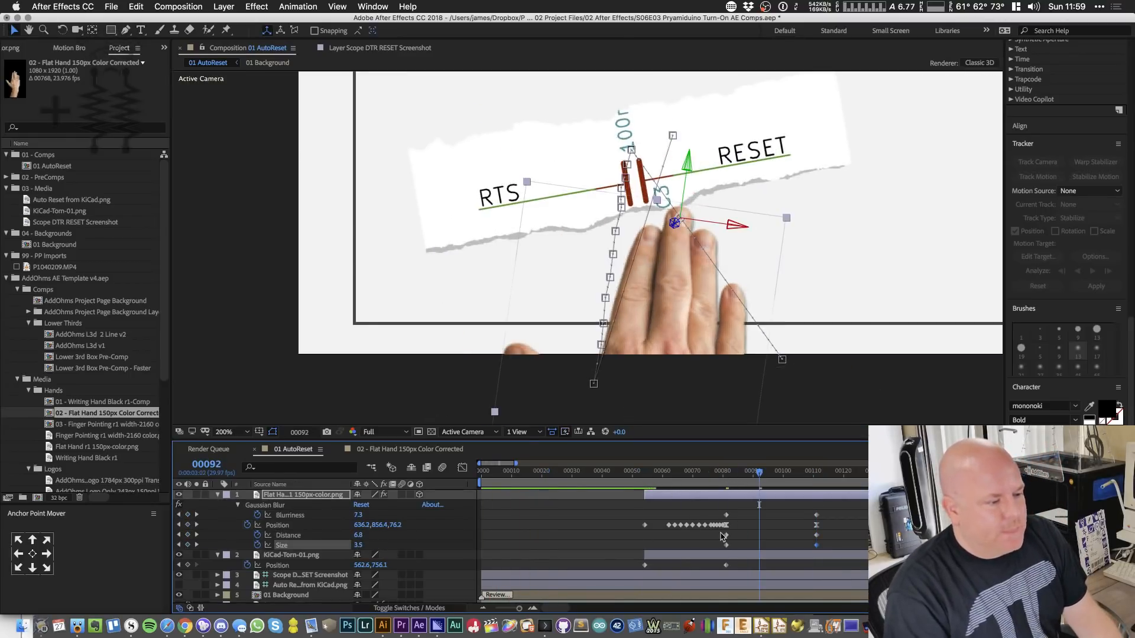
pyautogui.moveTo(721, 533); pyautogui.dragTo(823, 547)
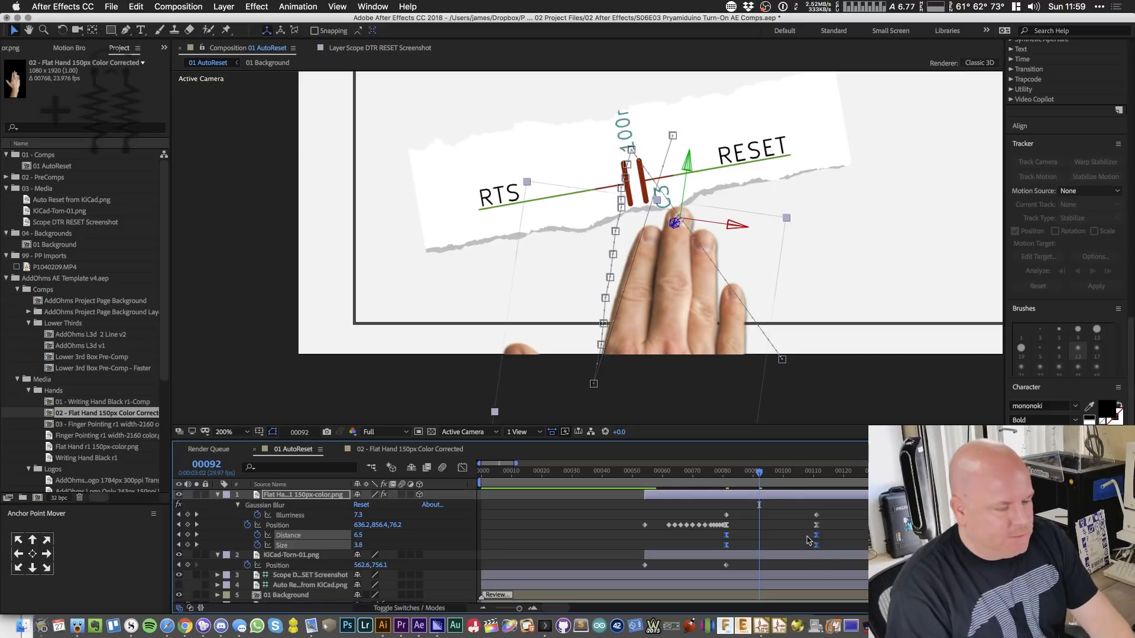
pyautogui.moveTo(723, 509); pyautogui.dragTo(699, 520)
pyautogui.click(826, 509)
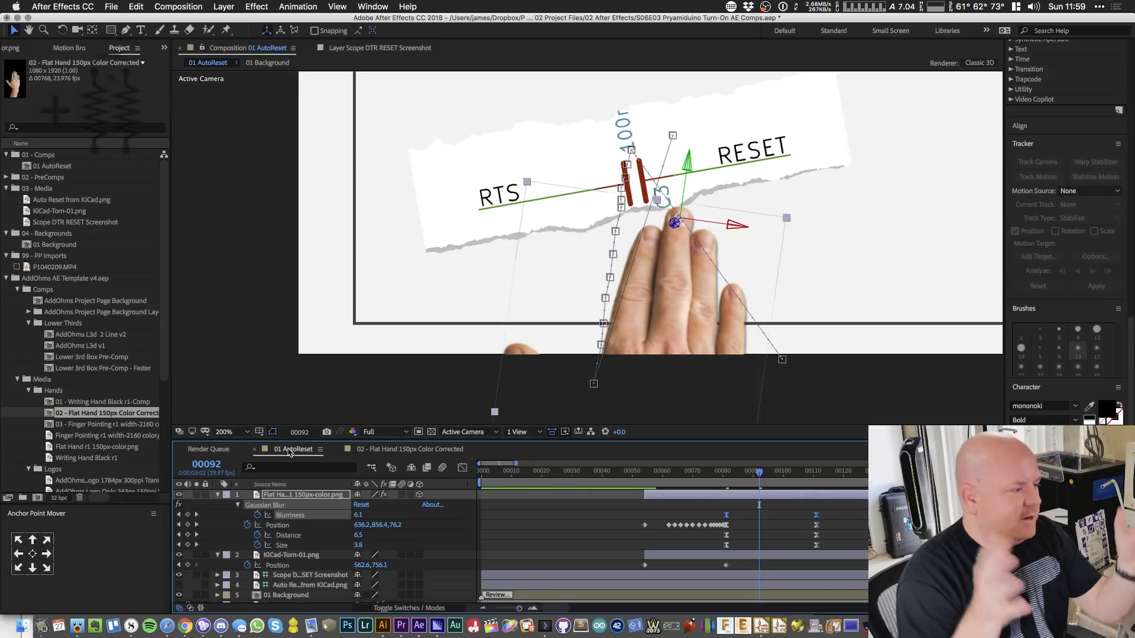
# - Save the project and preview the animation from frame 0 with the whole composition fitted in the viewer
pyautogui.click(240, 432)
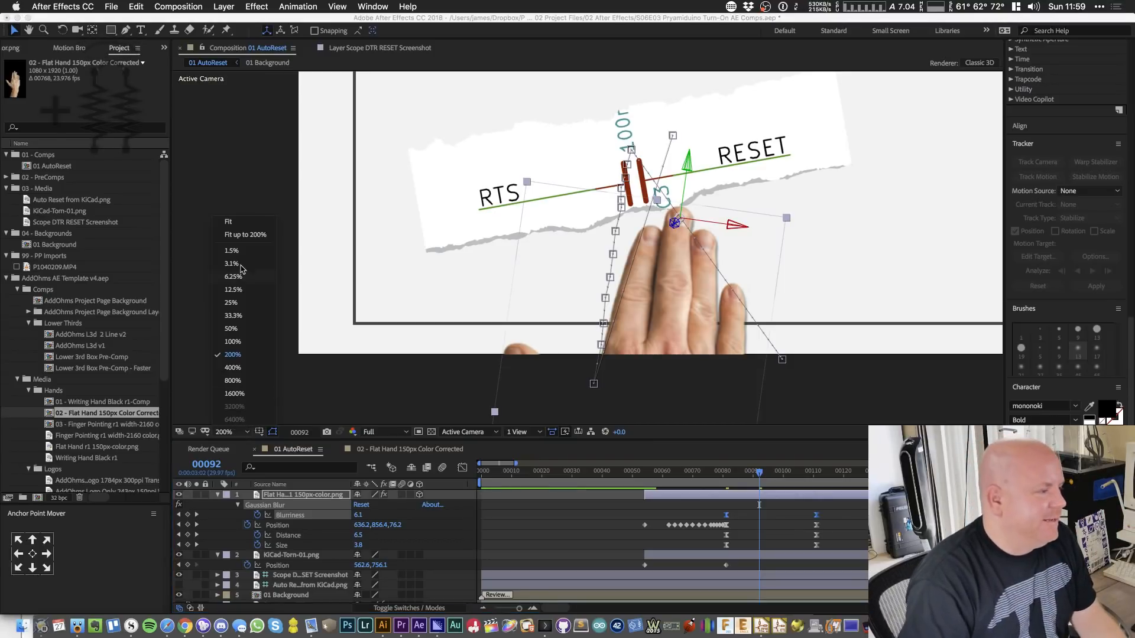
pyautogui.click(240, 235)
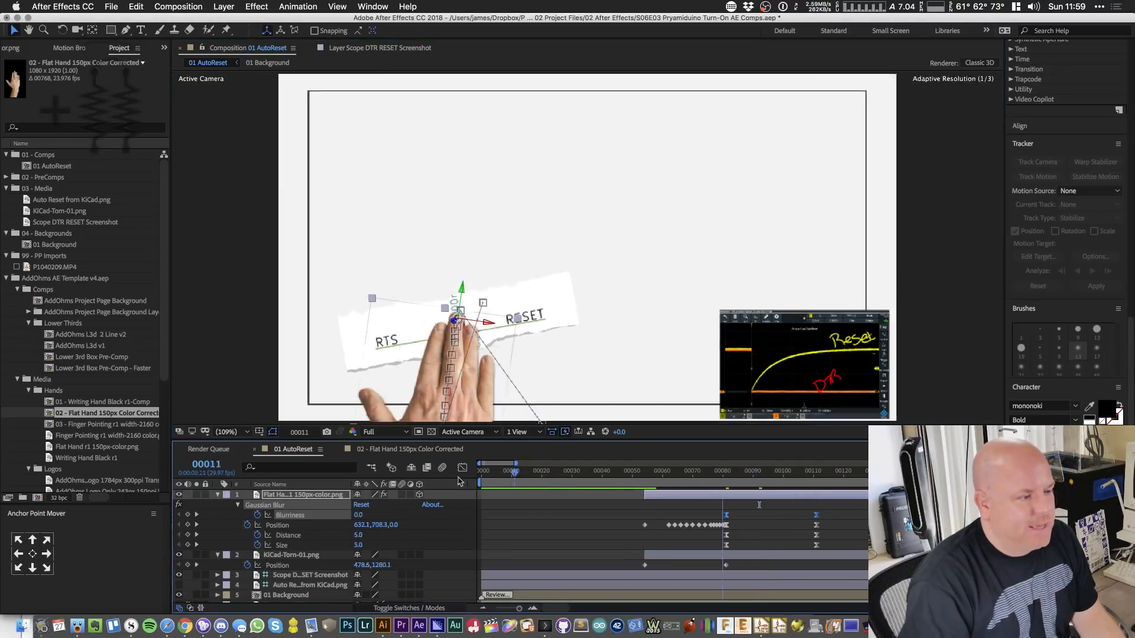
pyautogui.press('Home')
pyautogui.press('super+s')
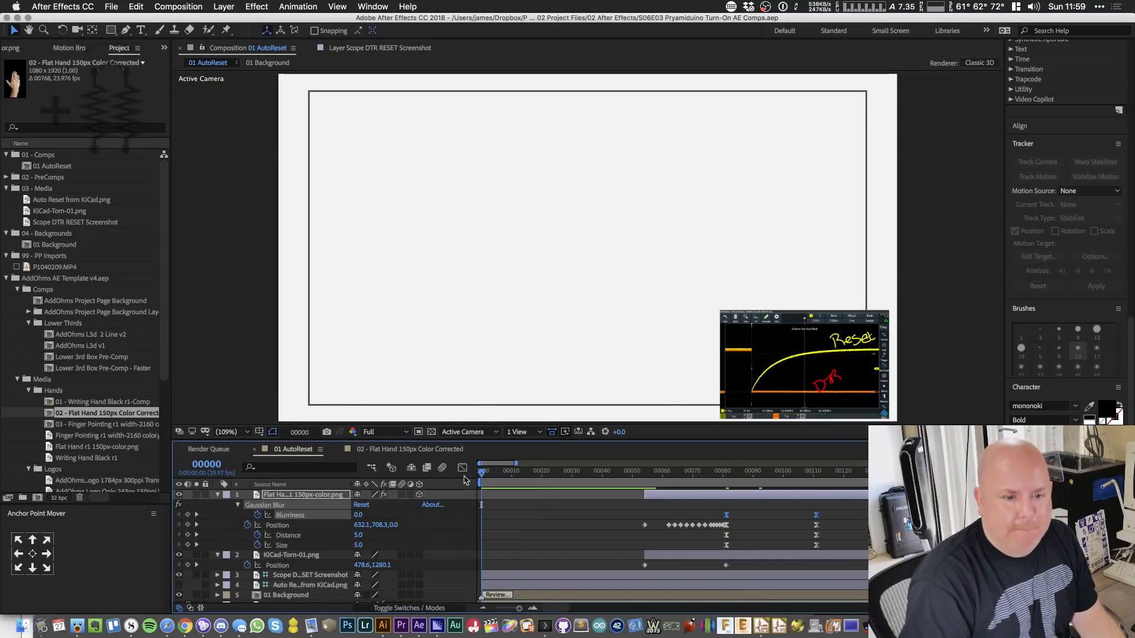
pyautogui.press('space')
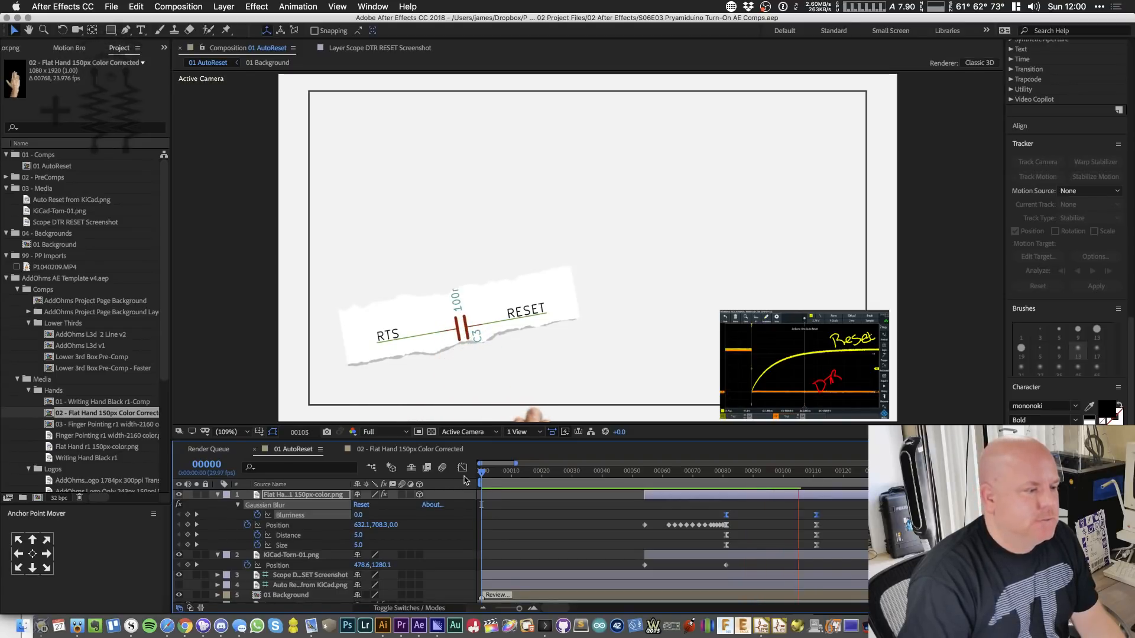
pyautogui.press('space')
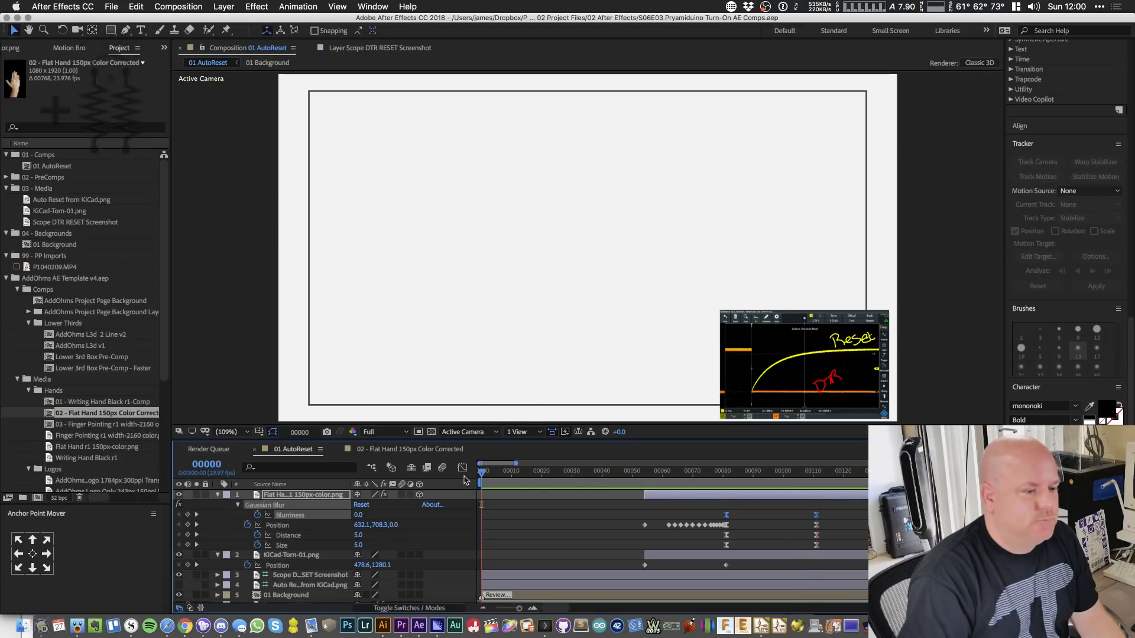
# - Preview the hand's entrance from frame 47 and delete the flat hand's first Position keyframe at frame 54
pyautogui.moveTo(486, 485); pyautogui.dragTo(624, 489)
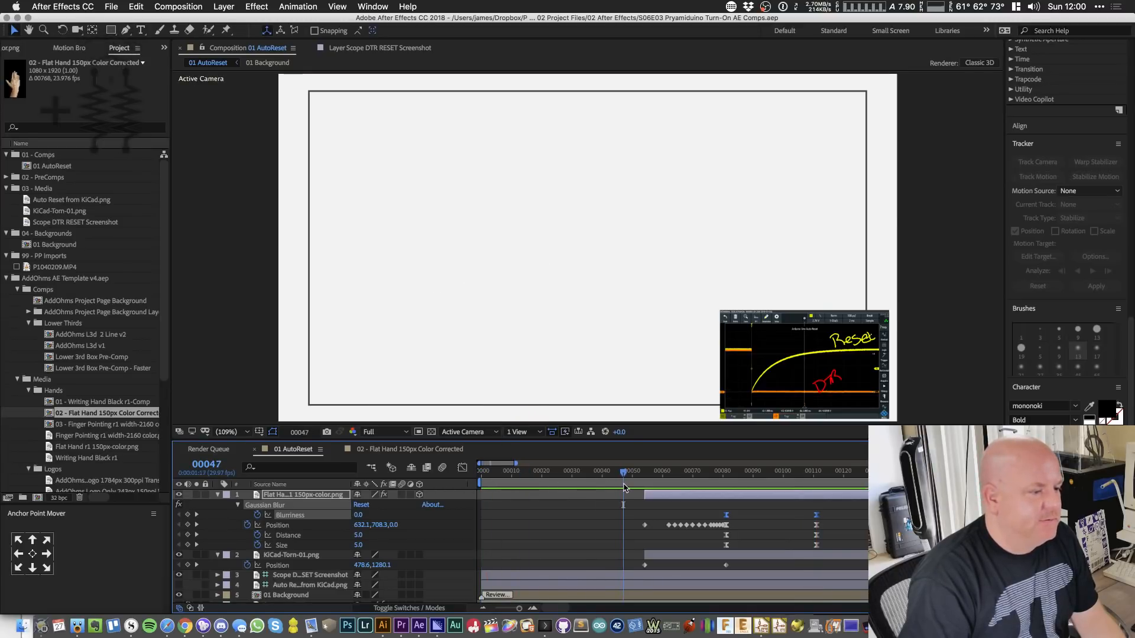
pyautogui.press('space')
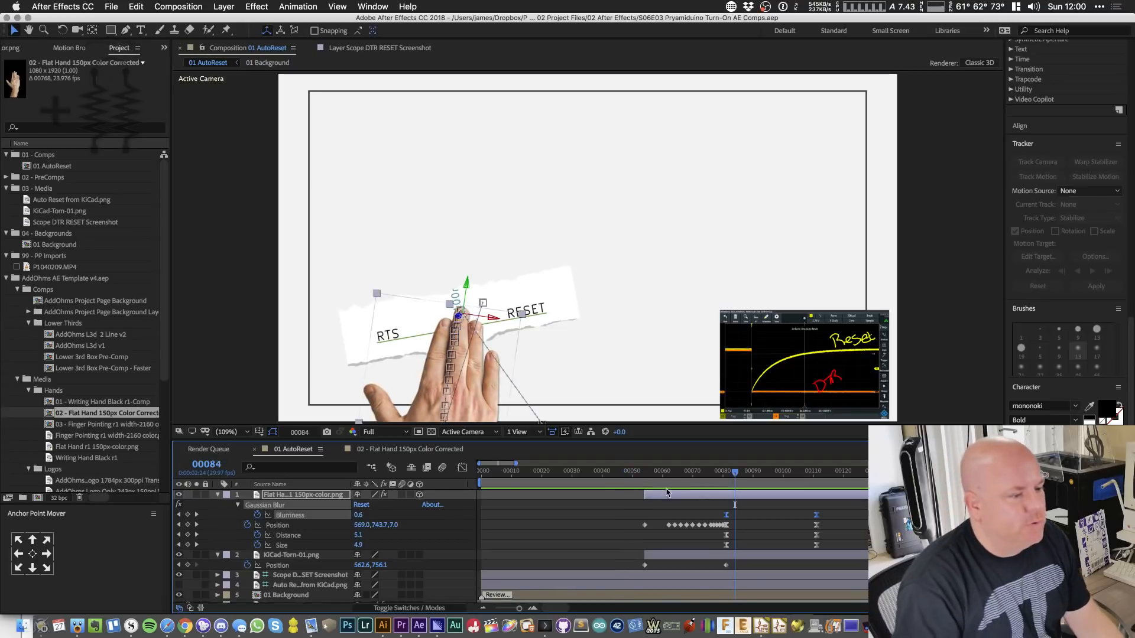
pyautogui.click(645, 477)
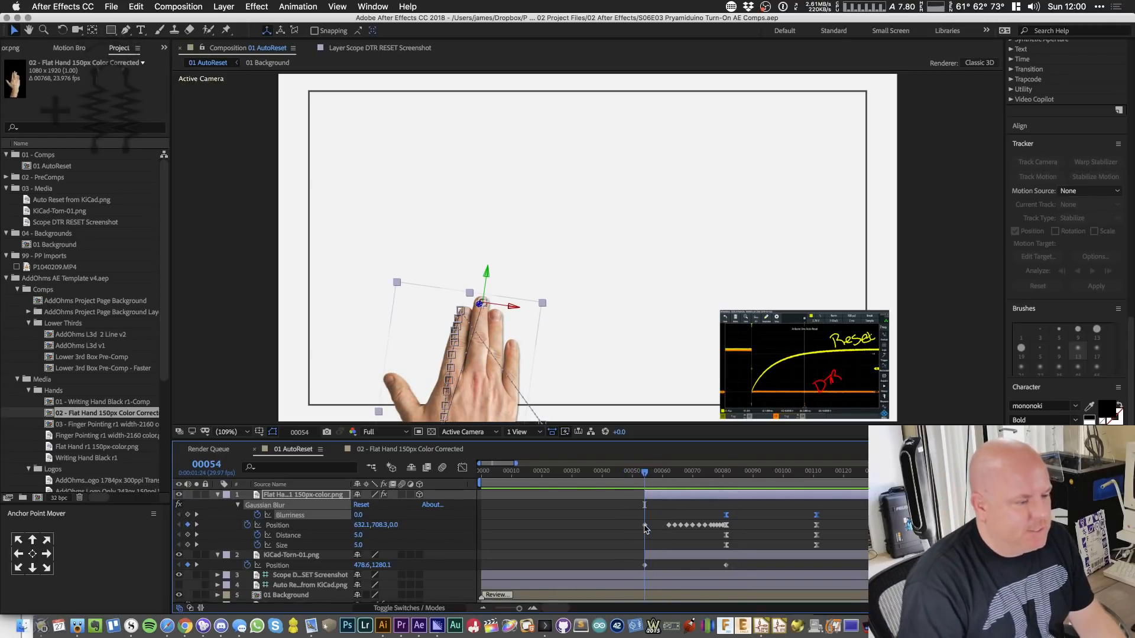
pyautogui.click(644, 525)
pyautogui.press('Delete')
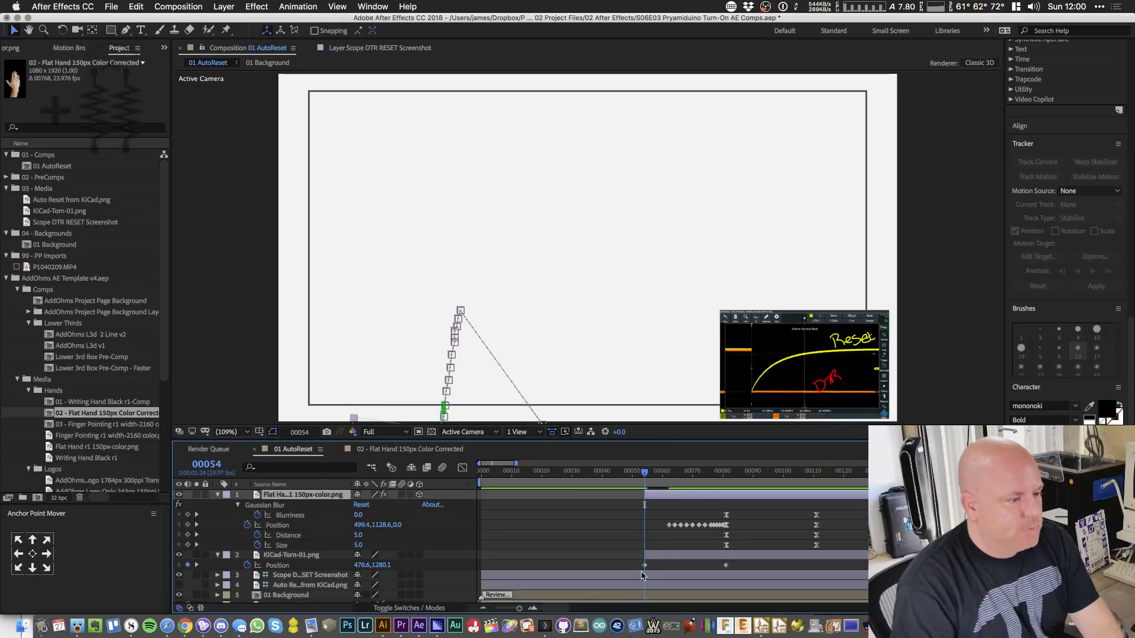
# - Preview the hand sliding in the torn schematic and withdrawing, starting from frame 38
pyautogui.moveTo(646, 477); pyautogui.dragTo(606, 480)
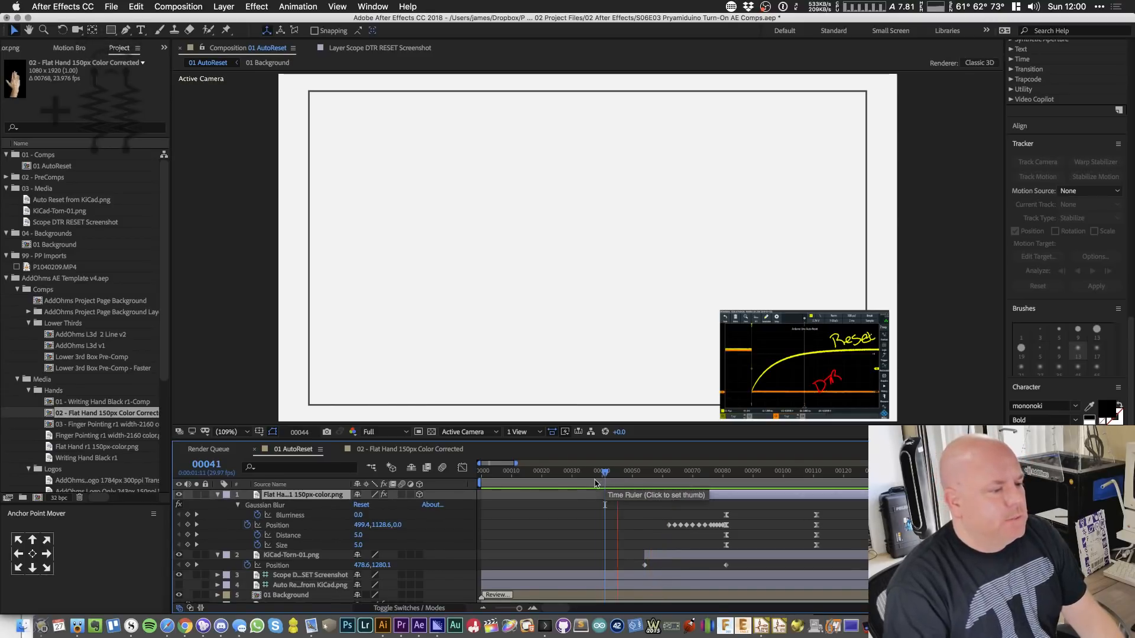
pyautogui.moveTo(605, 480); pyautogui.dragTo(596, 482)
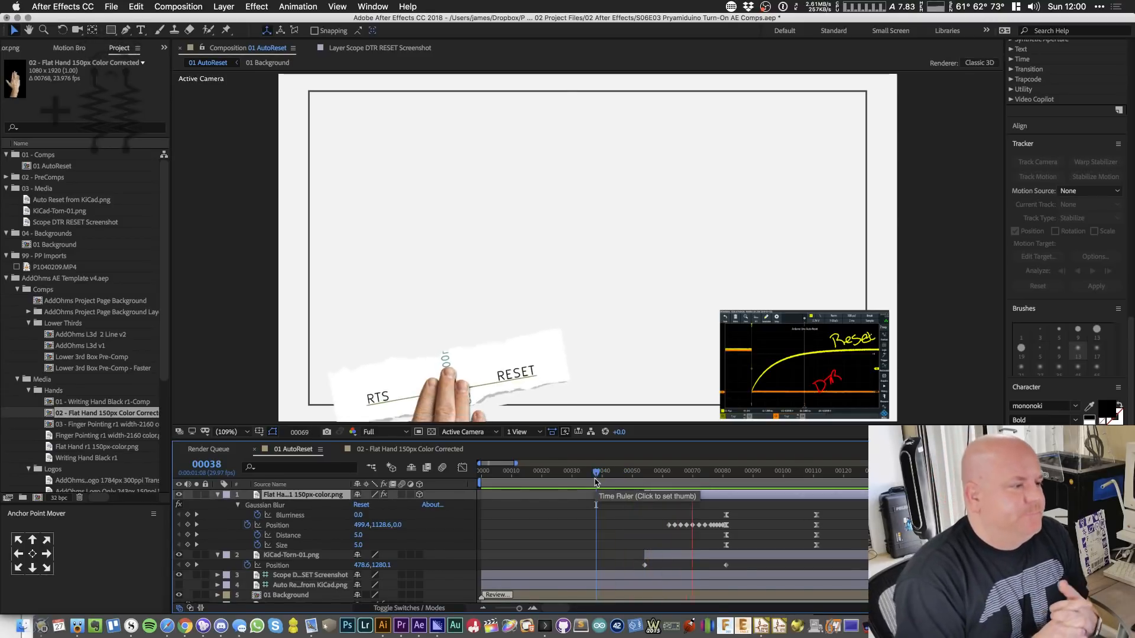
pyautogui.press('space')
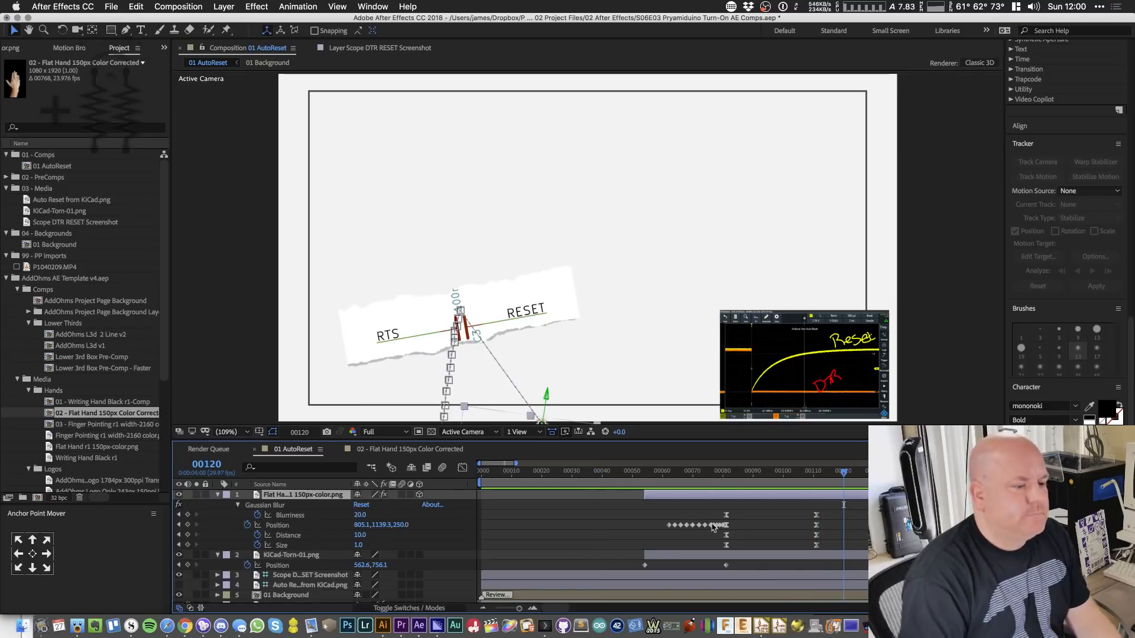
# - Move the flat hand's final Blurriness, Position, Distance and Size keyframes from frame 111 to frame 100
pyautogui.click(784, 471)
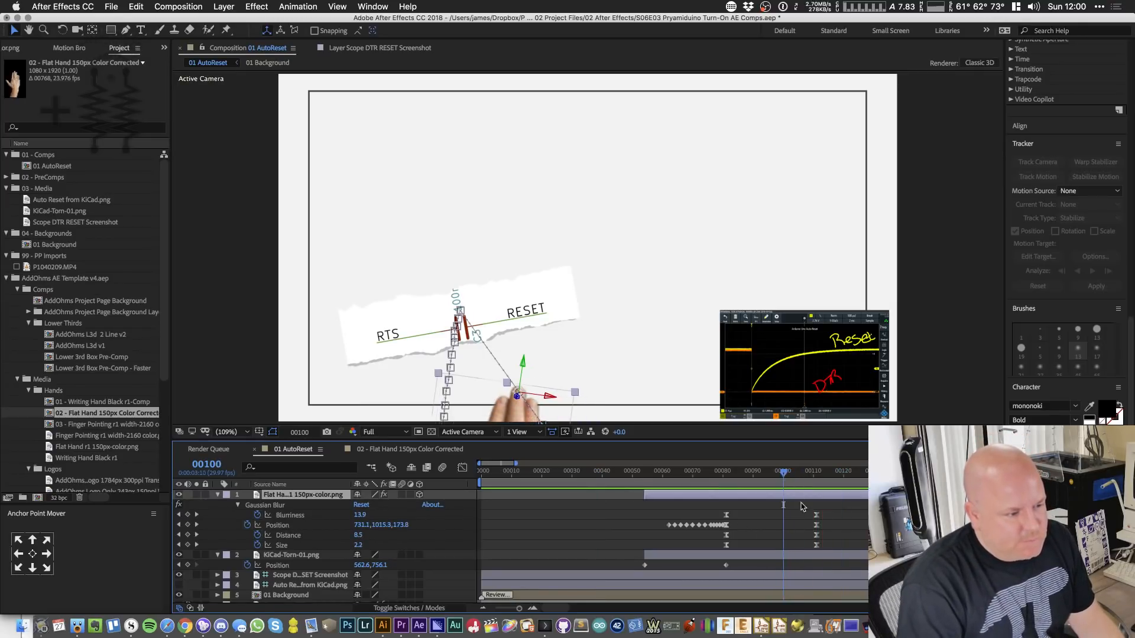
pyautogui.moveTo(804, 507); pyautogui.dragTo(784, 552)
pyautogui.click(705, 474)
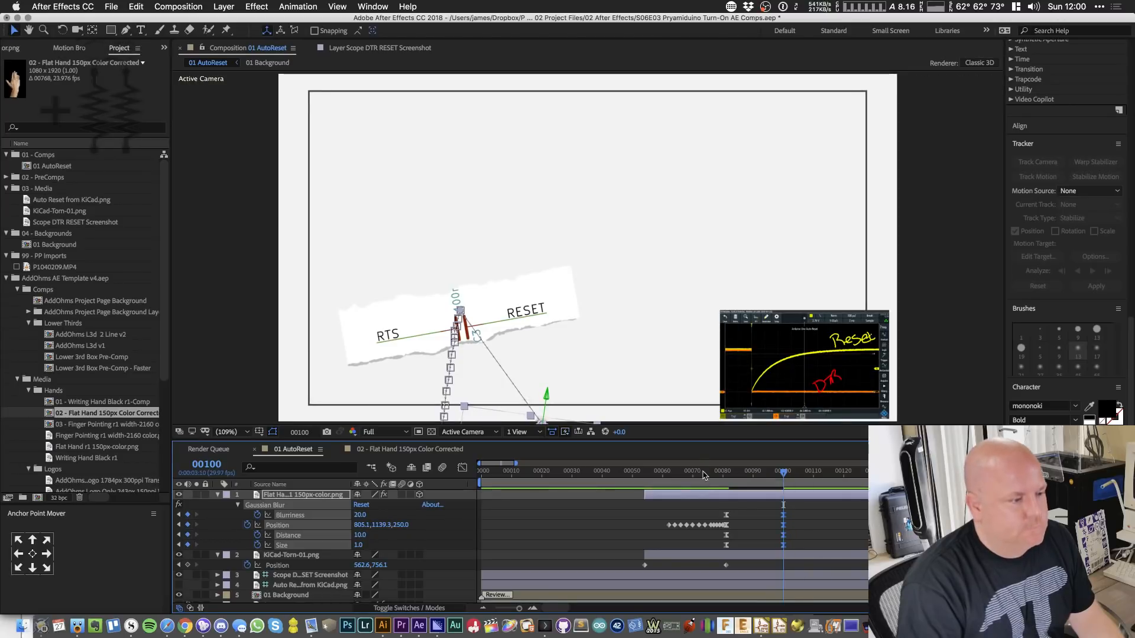
# - Preview the hand's slide-in from frames 74 and 69, and collapse the flat hand layer's properties
pyautogui.press('space')
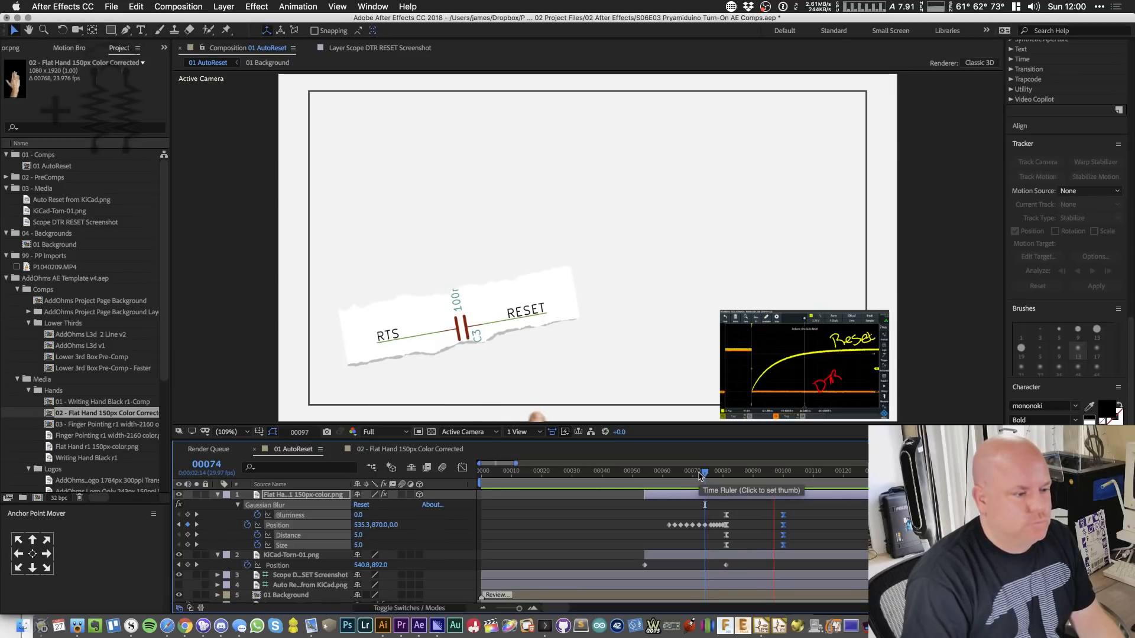
pyautogui.press('space')
pyautogui.click(691, 477)
pyautogui.press('space')
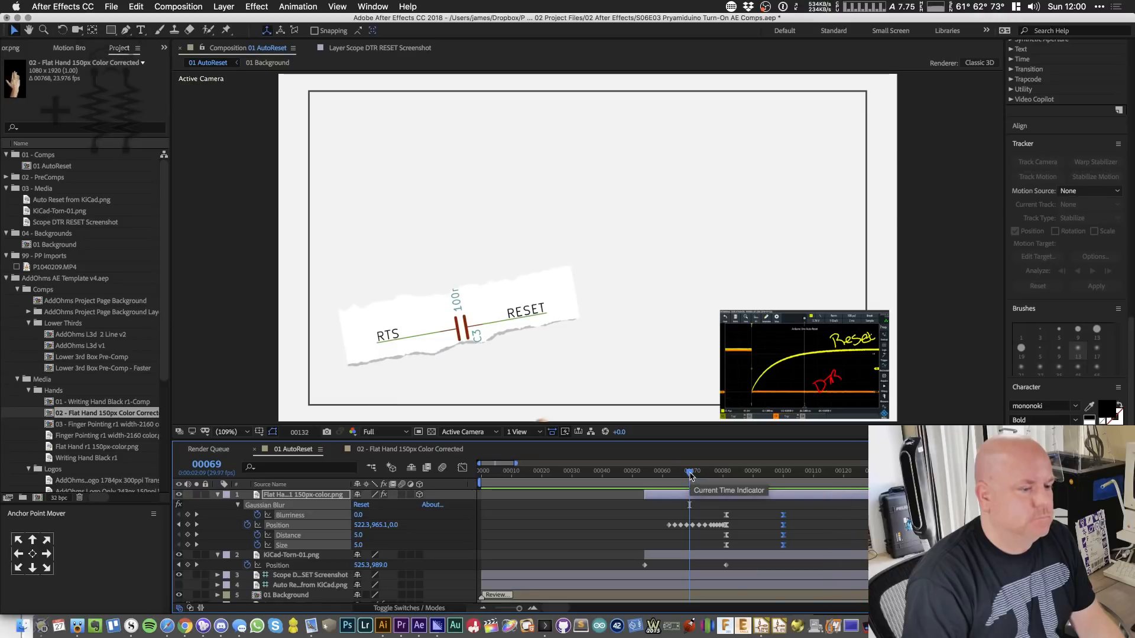
pyautogui.press('space')
pyautogui.scroll(-4, 650, 518)
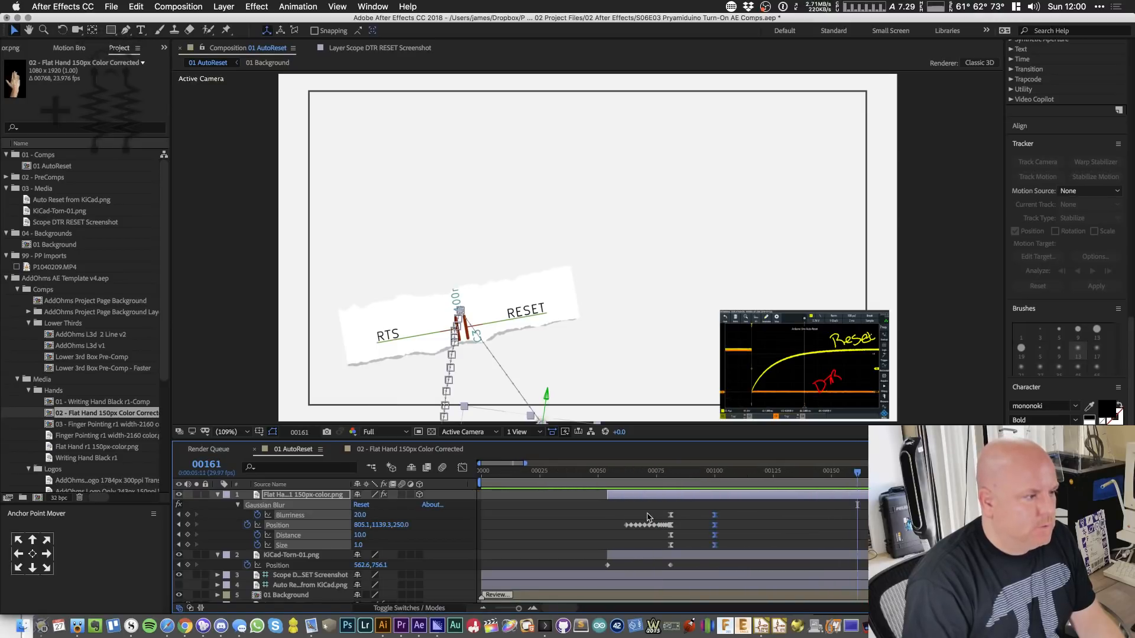
pyautogui.scroll(-3, 648, 518)
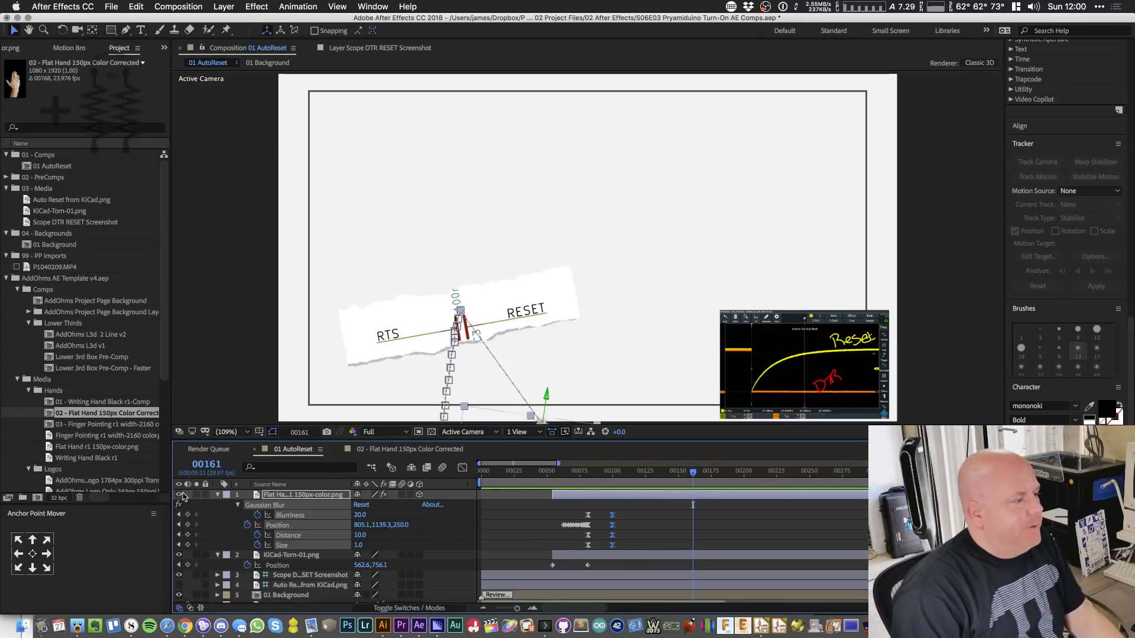
pyautogui.click(218, 495)
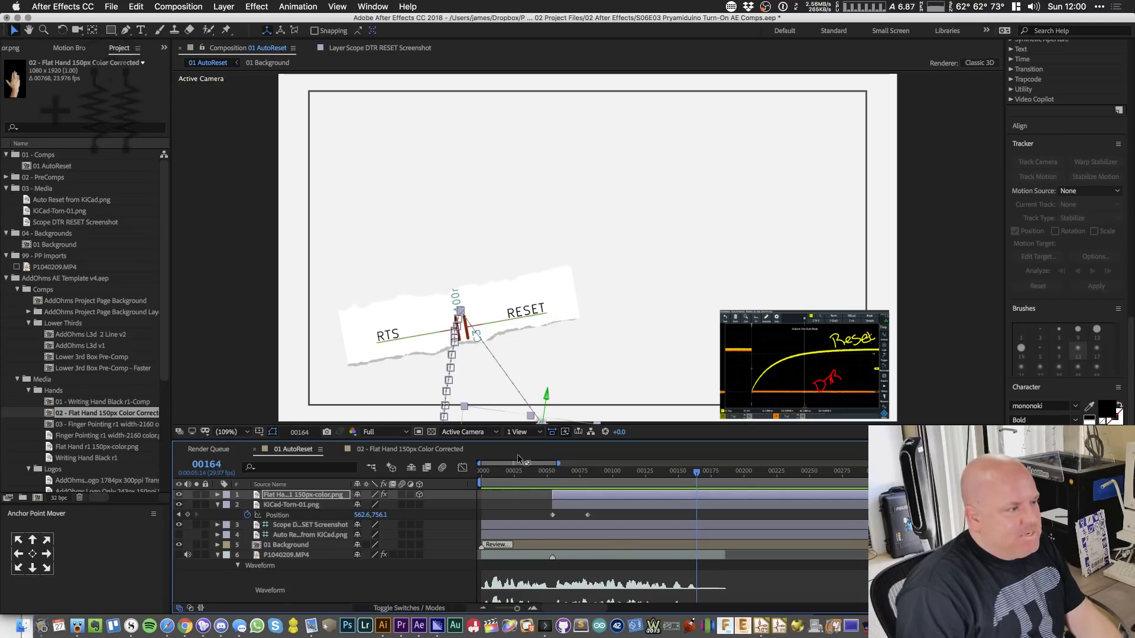
# - Switch to Illustrator and hide the grey shadow path along the paper's lower torn edge in the second Torn Paper layer
pyautogui.click(383, 625)
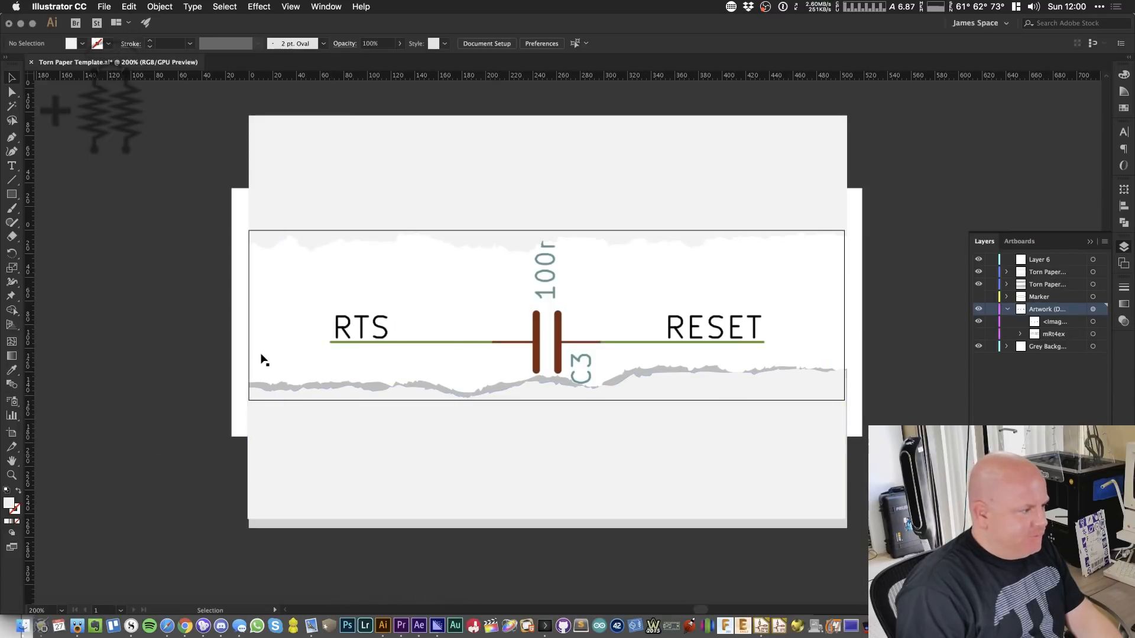
pyautogui.click(304, 321)
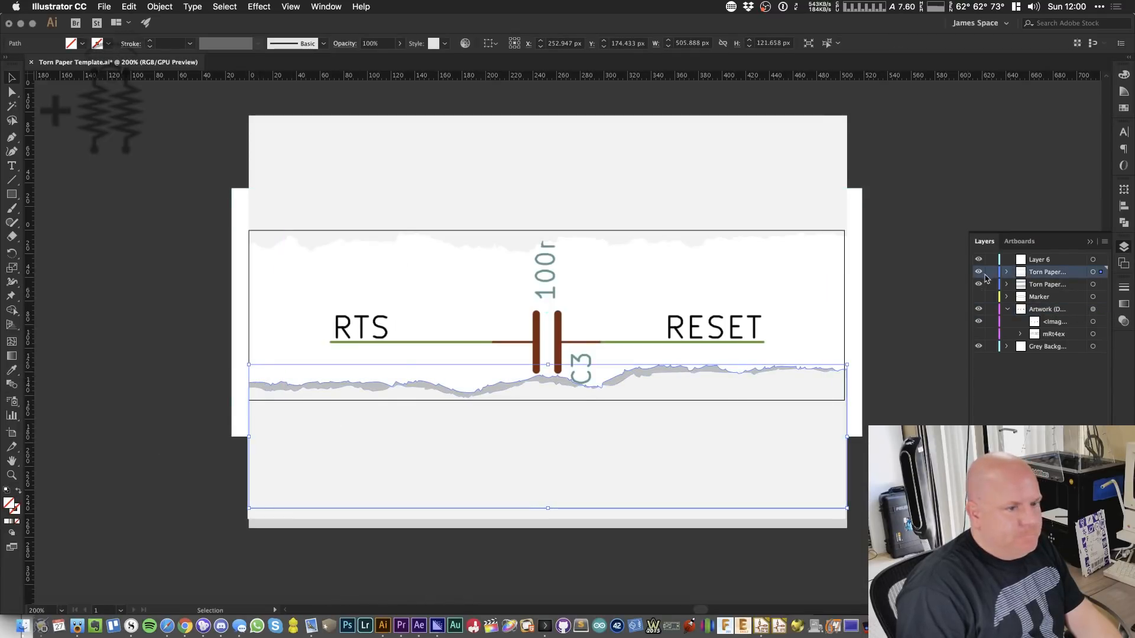
pyautogui.click(1007, 272)
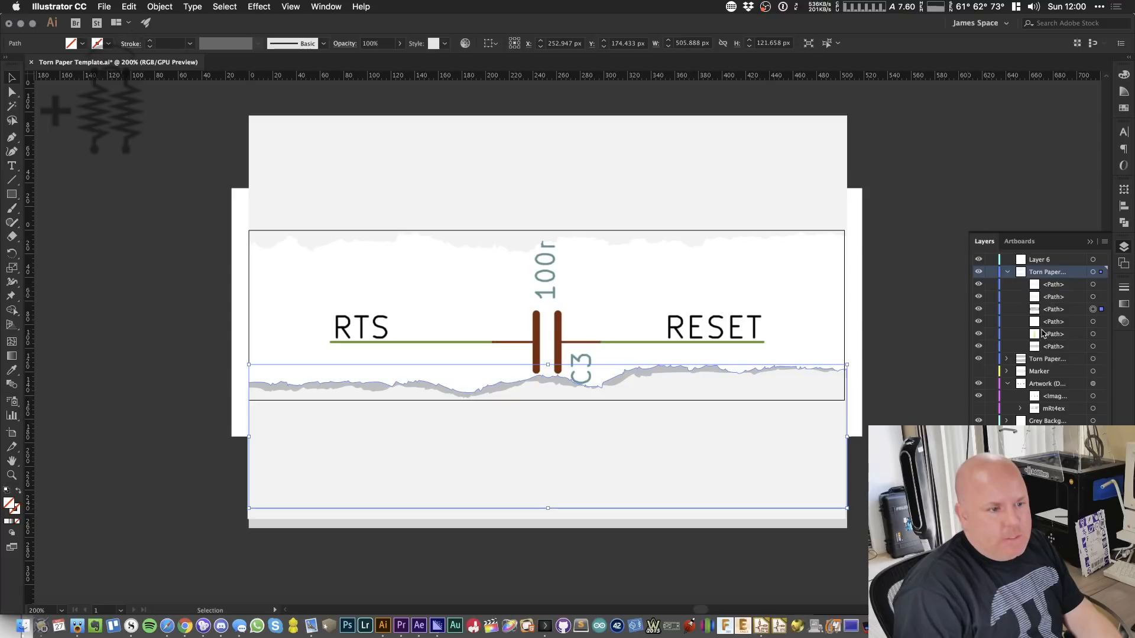
pyautogui.click(1053, 347)
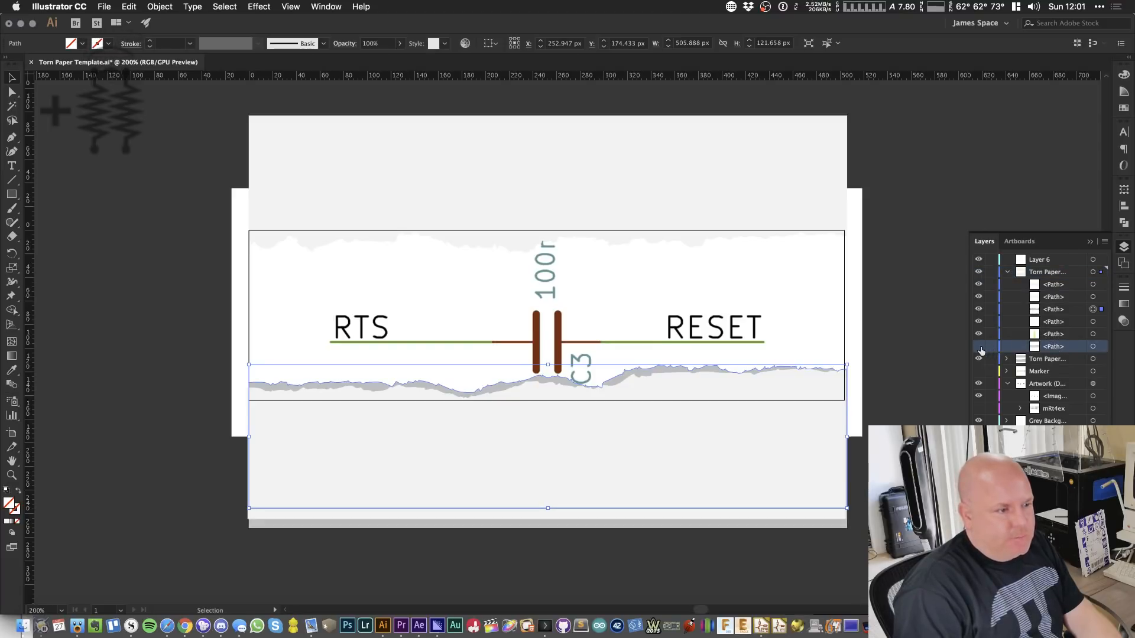
pyautogui.click(980, 309)
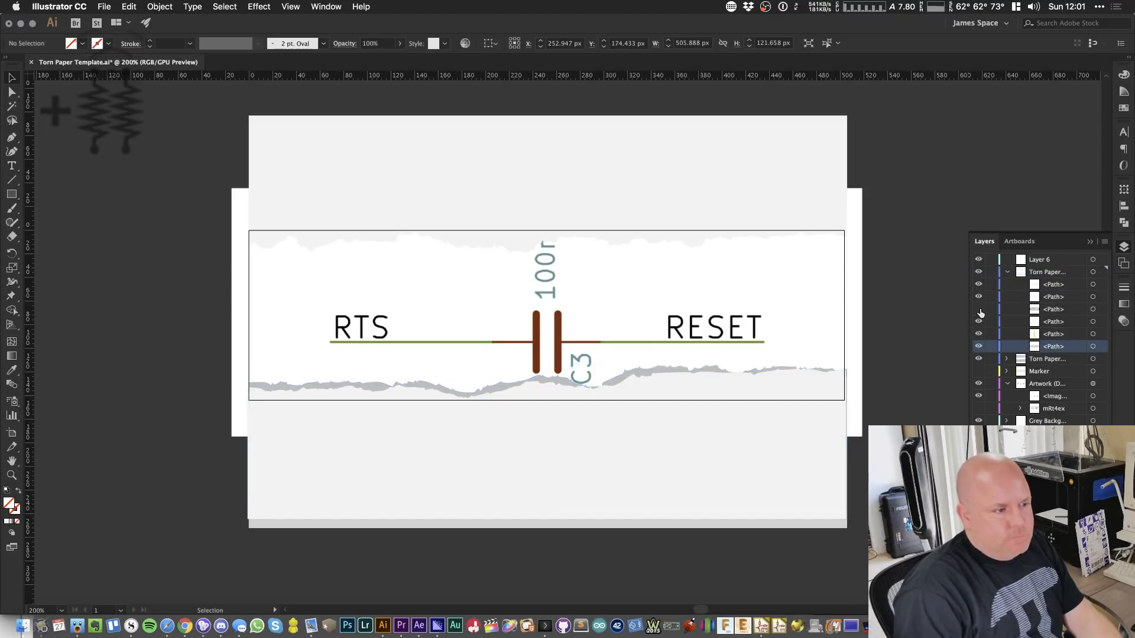
pyautogui.click(980, 298)
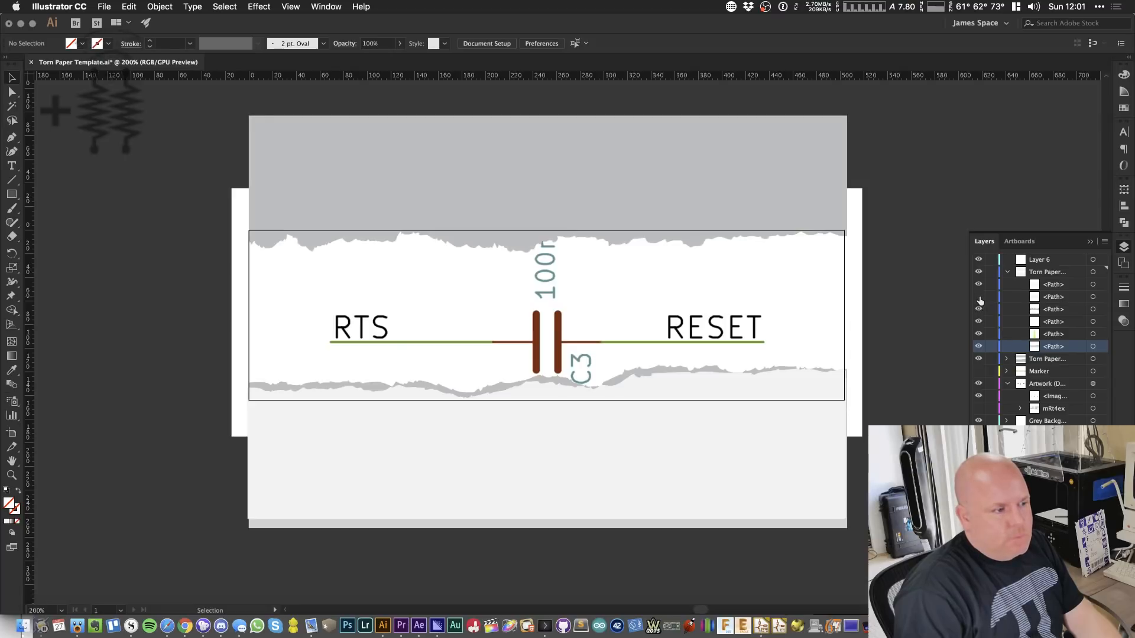
pyautogui.click(981, 296)
pyautogui.click(978, 284)
pyautogui.click(978, 285)
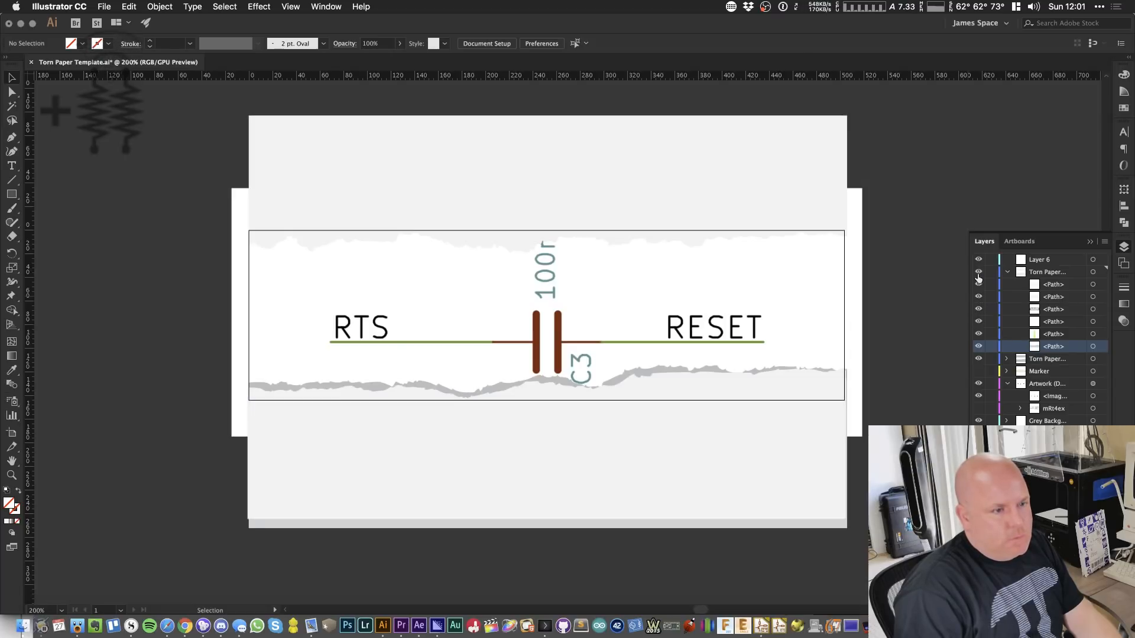
pyautogui.click(1006, 359)
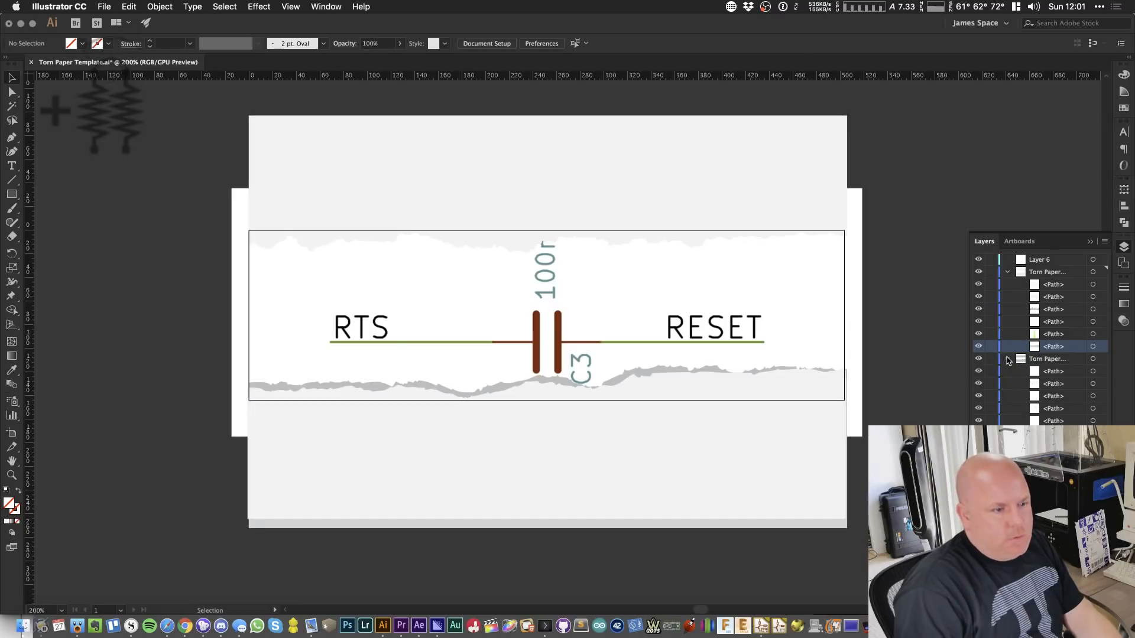
pyautogui.click(979, 396)
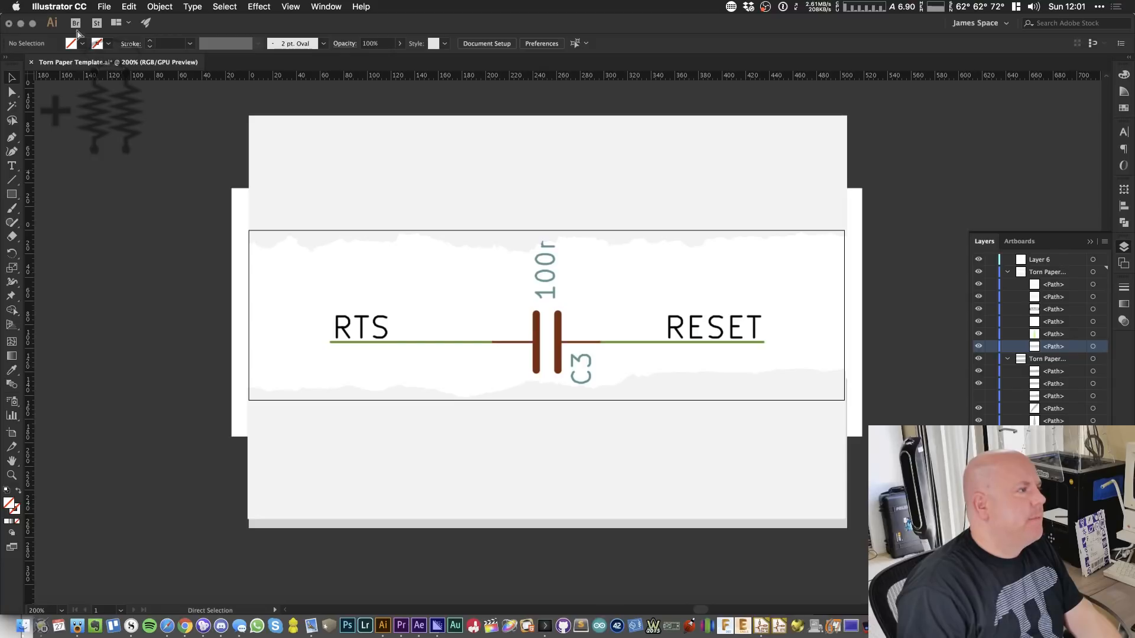
# - Export the torn schematic by artboard as the PNG KiCad-Torn-01.png in the 11 - Stills folder at High (300 ppi) resolution
pyautogui.click(104, 6)
pyautogui.moveTo(163, 201)
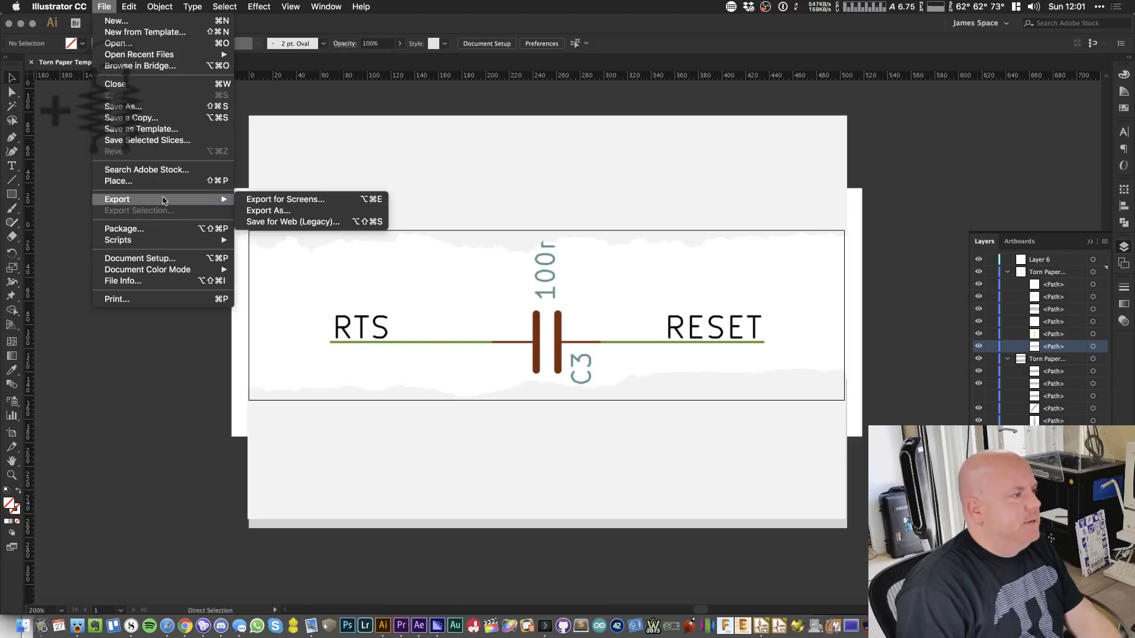
pyautogui.click(268, 210)
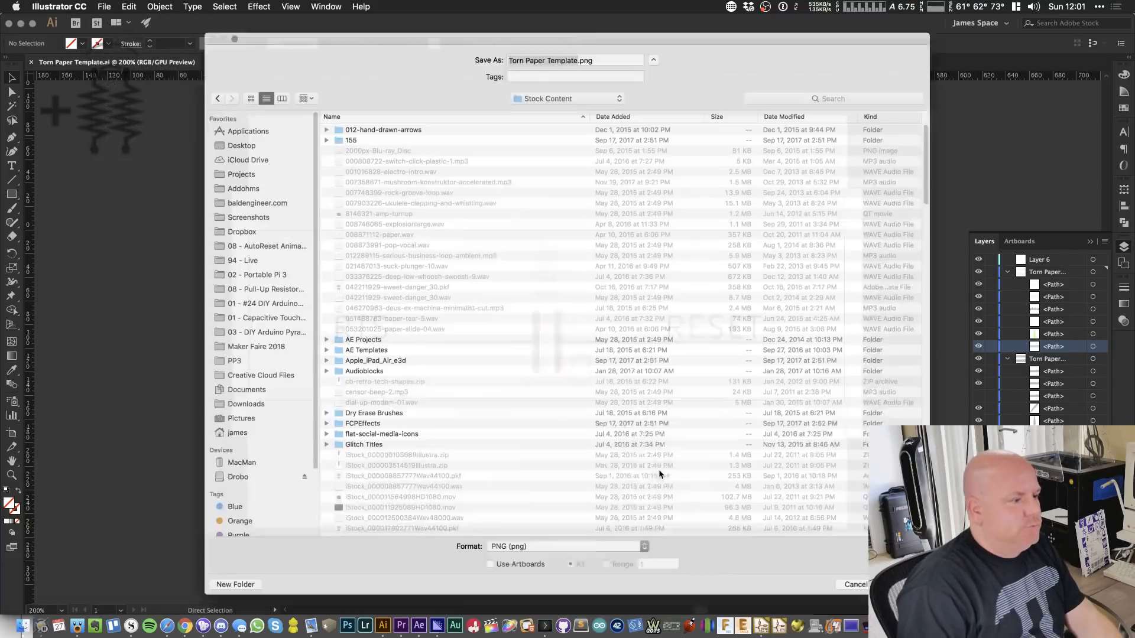
pyautogui.click(535, 581)
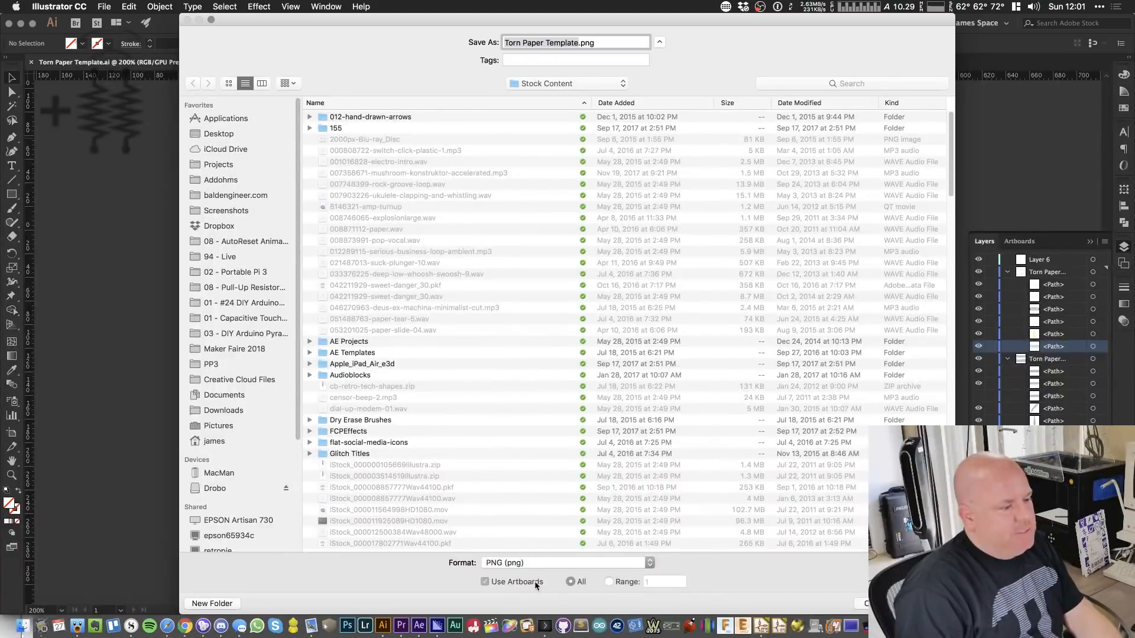
pyautogui.click(505, 82)
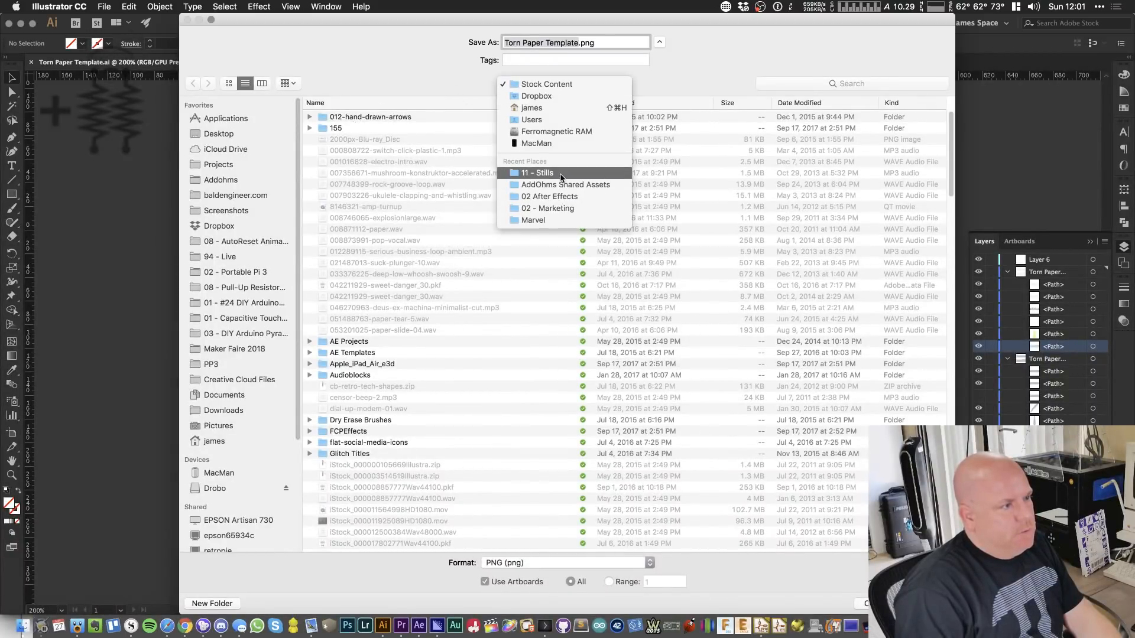
pyautogui.click(535, 175)
pyautogui.click(378, 127)
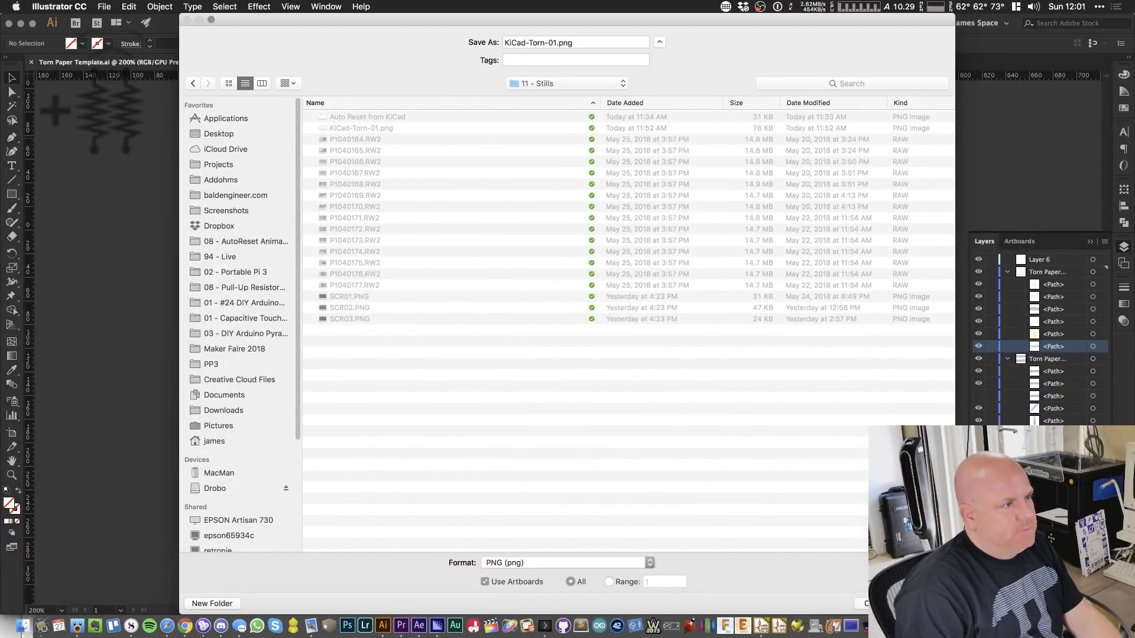
pyautogui.press('Return')
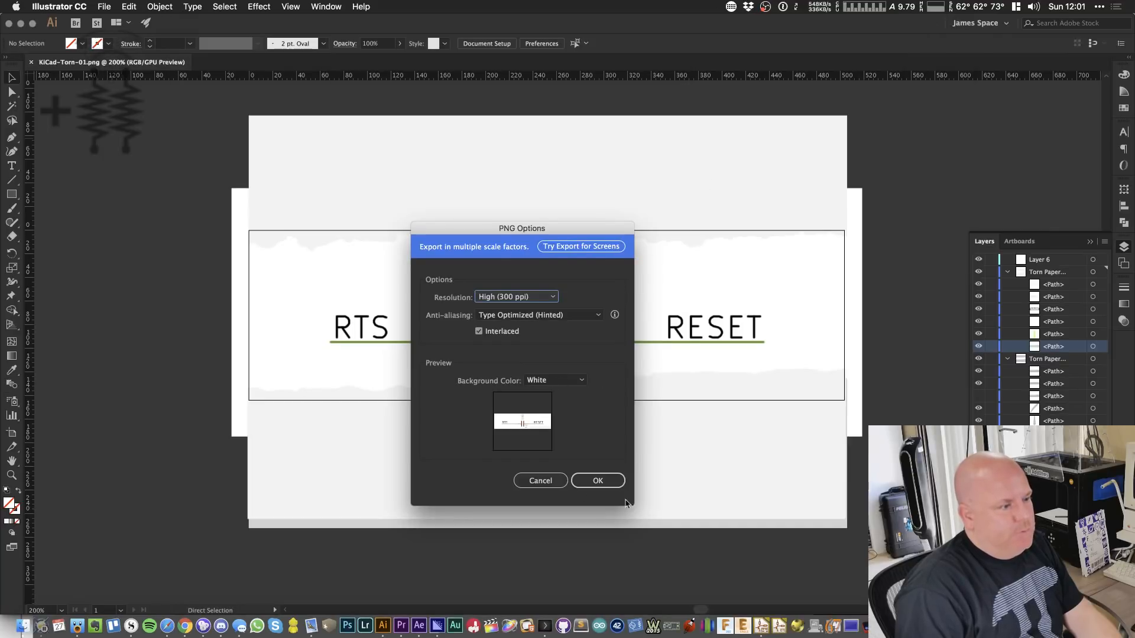
pyautogui.click(611, 483)
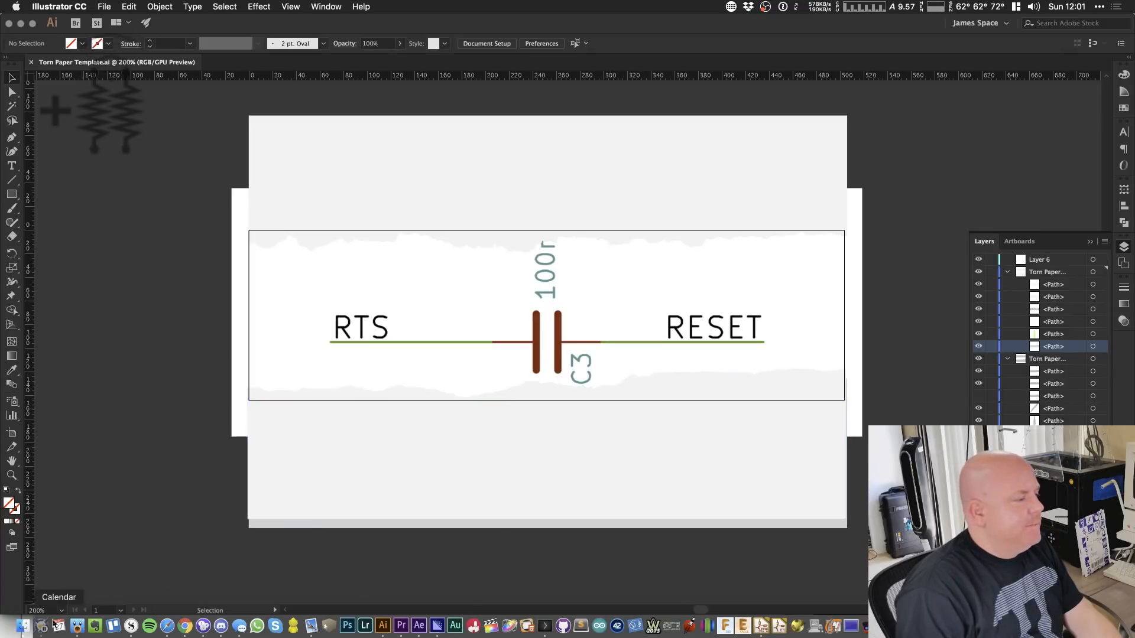
# - In Finder, trash the old KiCad-Torn-01.png, rename KiCad-Torn-01-01.png to KiCad-Torn-01.png, and return to After Effects
pyautogui.click(23, 627)
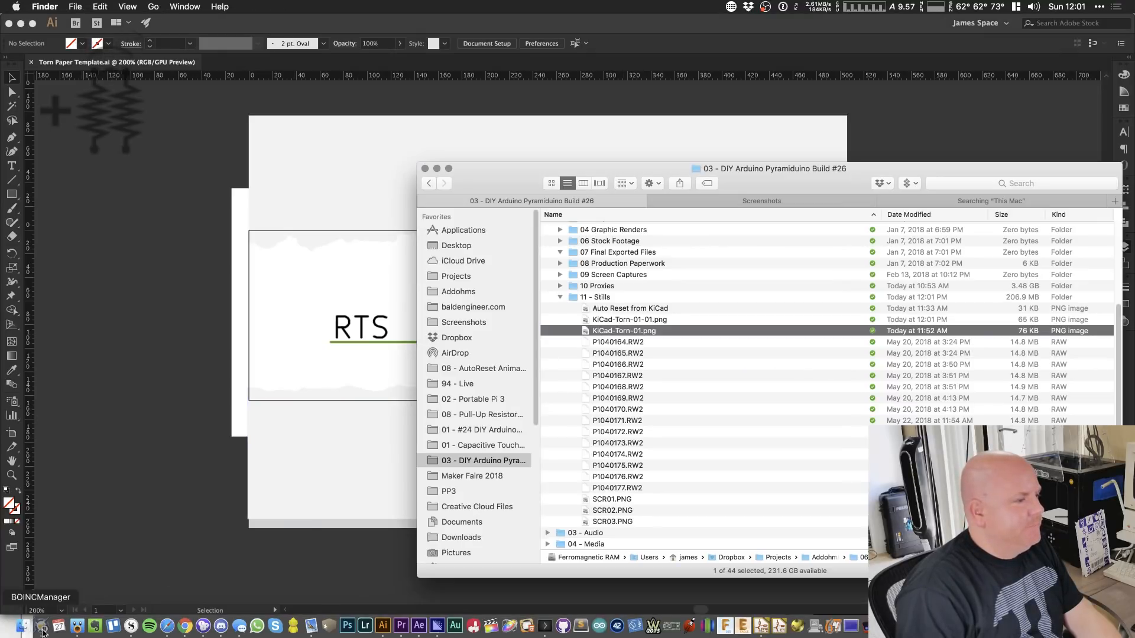
pyautogui.rightClick(658, 331)
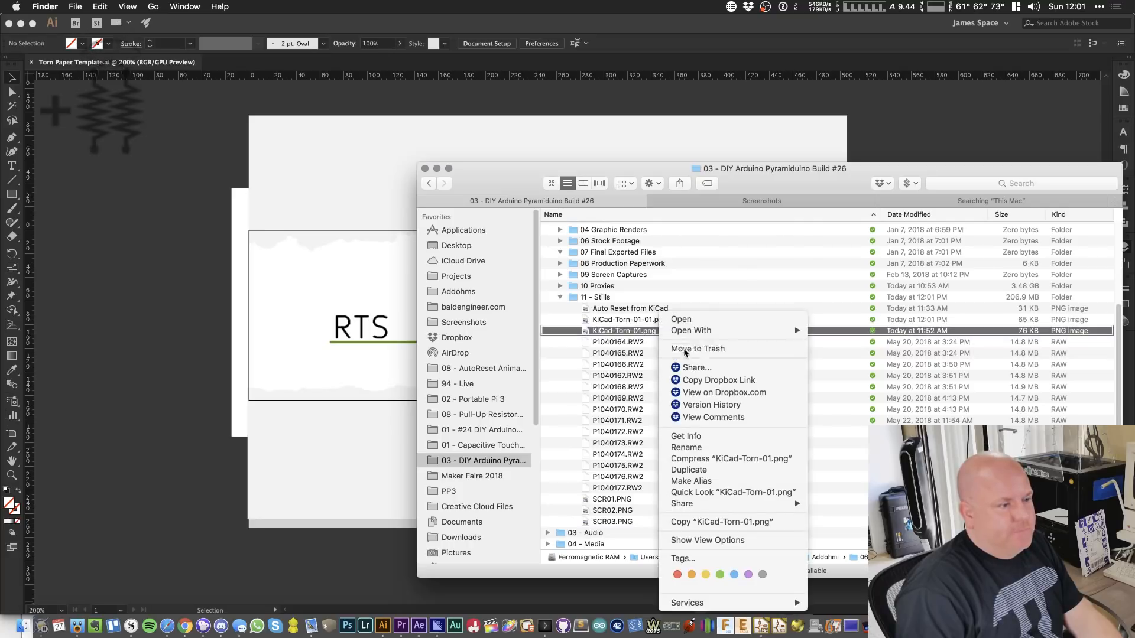
pyautogui.click(686, 349)
pyautogui.click(666, 322)
pyautogui.press('Return')
pyautogui.press('Right')
pyautogui.press('BackSpace')
pyautogui.press('BackSpace')
pyautogui.press('BackSpace')
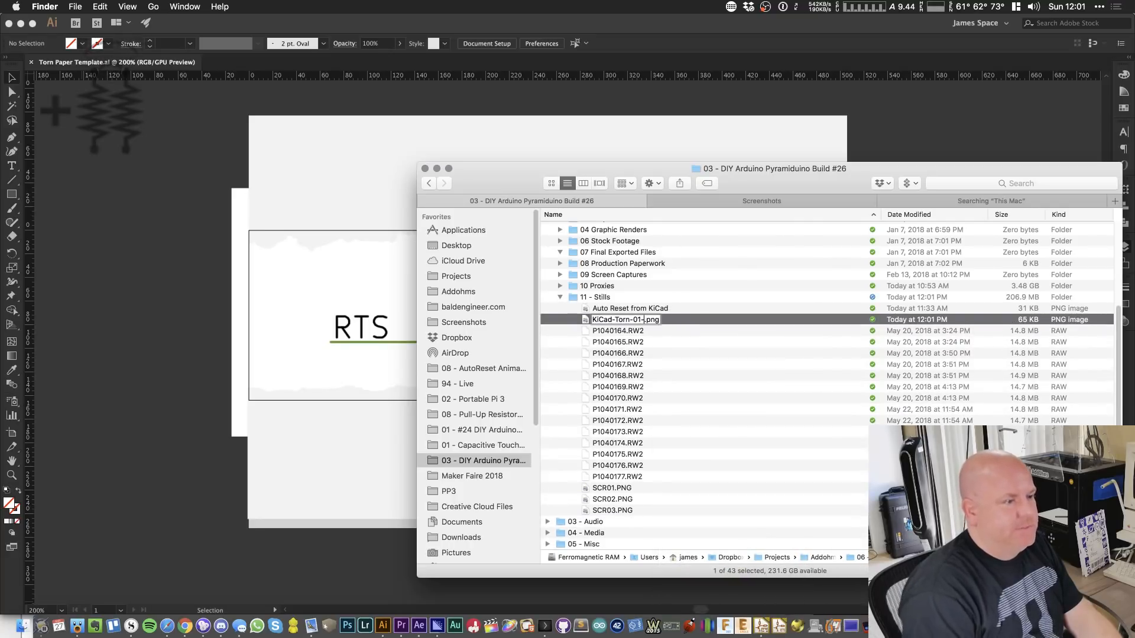
pyautogui.press('Return')
pyautogui.press('super+Tab')
pyautogui.press('super+Tab')
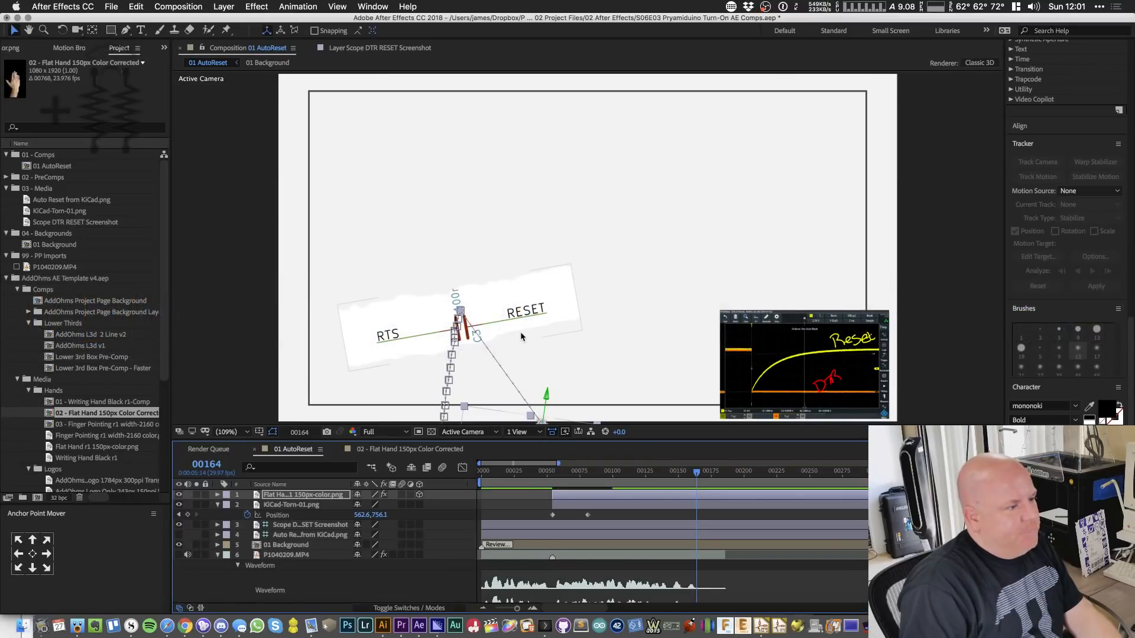
# - Try a Drop Shadow layer style on the KiCad-Torn-01.png layer and expand its settings
pyautogui.rightClick(287, 506)
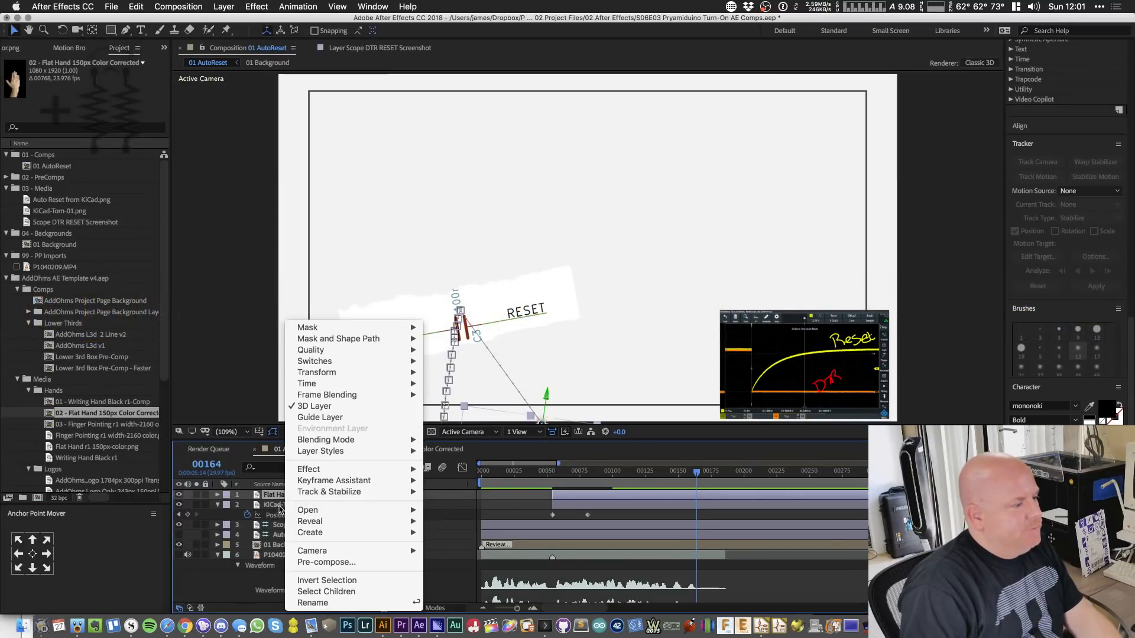
pyautogui.press('Escape')
pyautogui.click(288, 508)
pyautogui.rightClick(288, 507)
pyautogui.moveTo(322, 451)
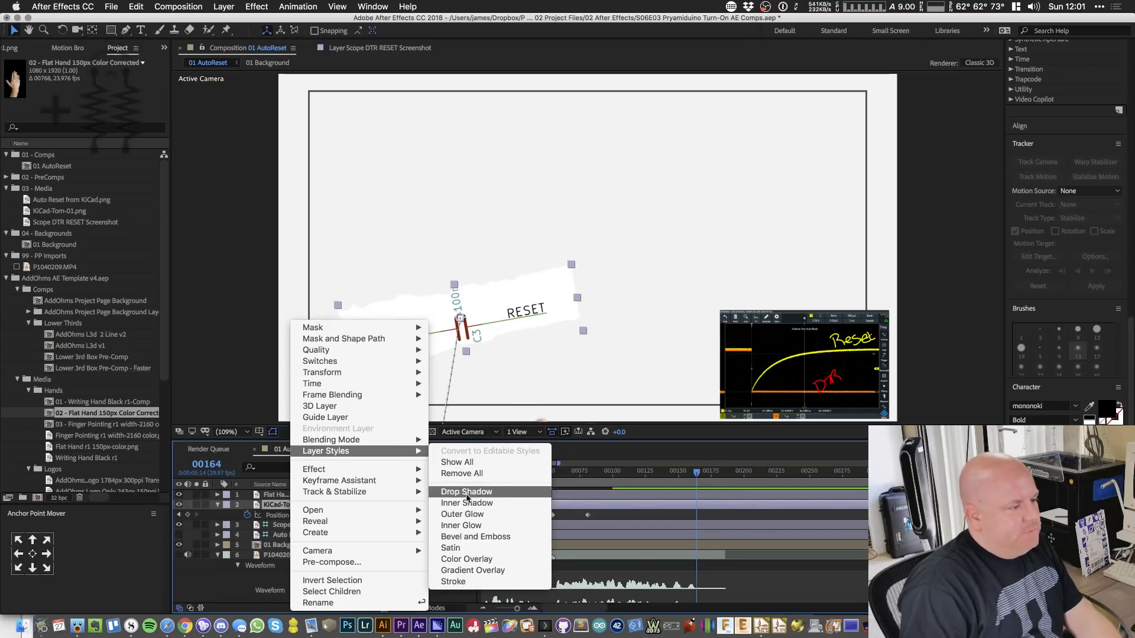
pyautogui.press('Escape')
pyautogui.click(238, 545)
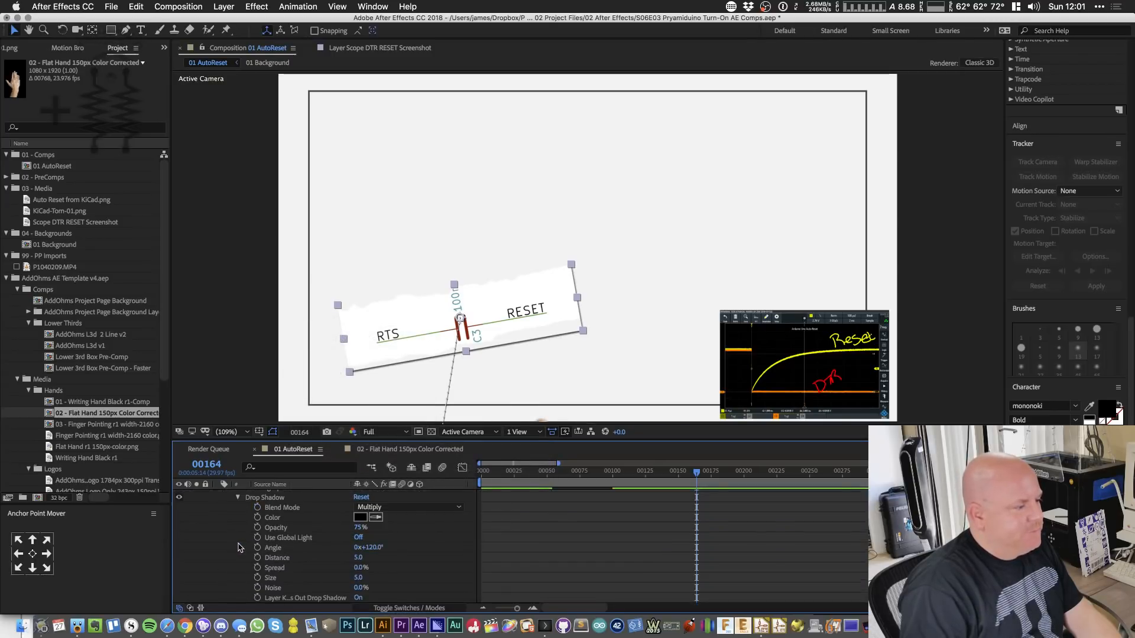
# - Set the torn schematic's drop shadow opacity to 40% and deselect the layer to judge the look
pyautogui.scroll(-1, 349, 533)
pyautogui.click(360, 517)
pyautogui.write('40')
pyautogui.press('Return')
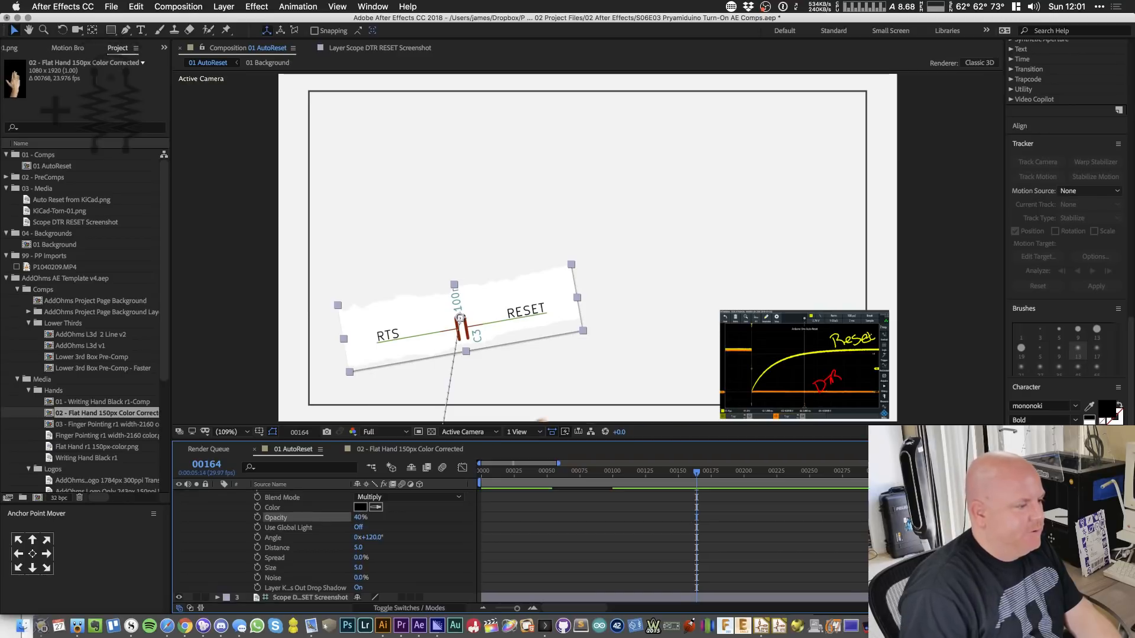
pyautogui.click(286, 370)
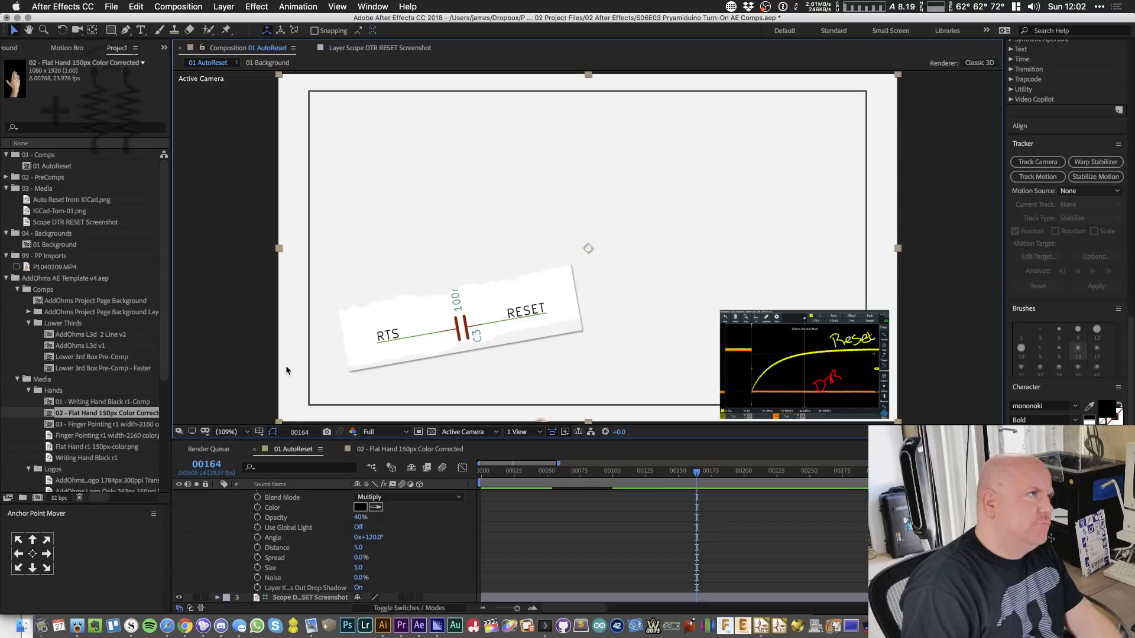
# - Undo the opacity change and the Drop Shadow style on the torn schematic, and collapse the layer's properties
pyautogui.press('super+z')
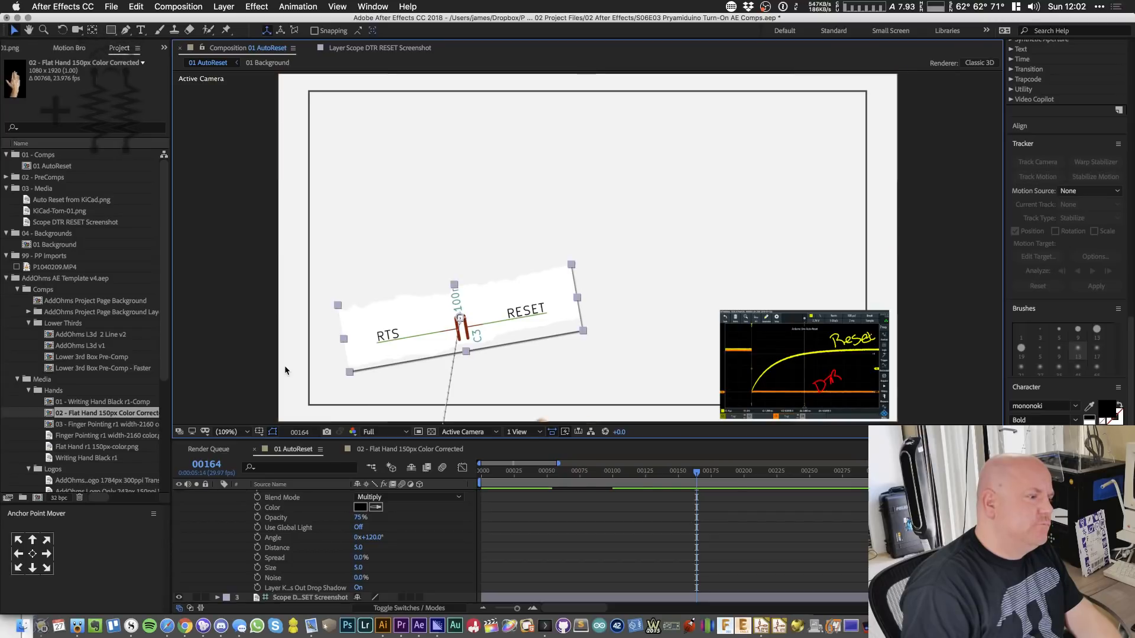
pyautogui.press('super+z')
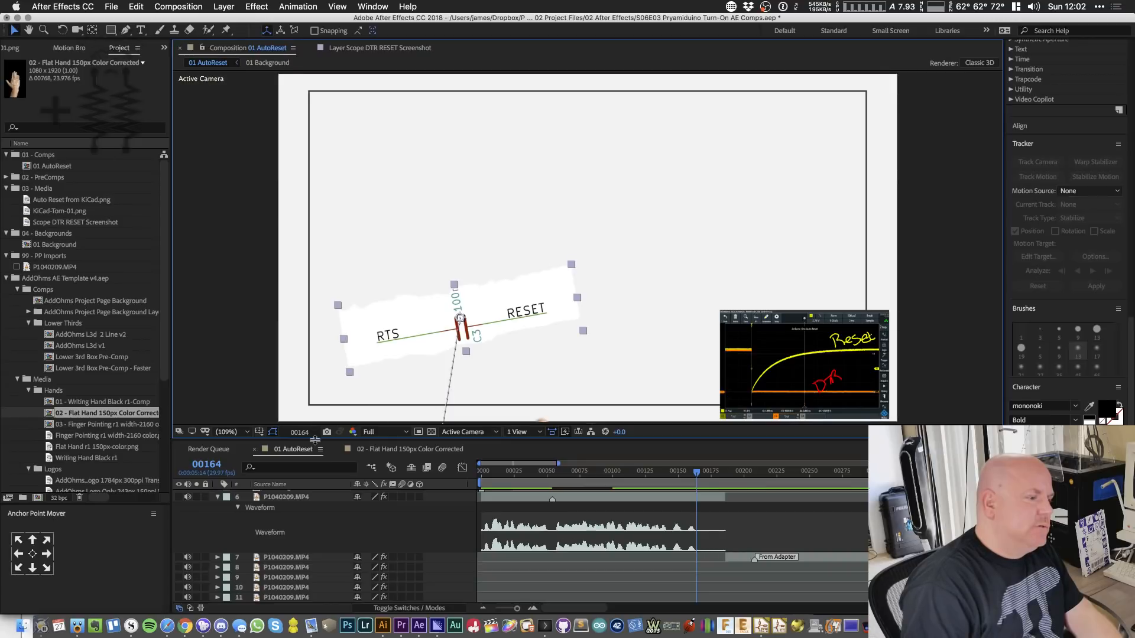
pyautogui.scroll(3, 333, 482)
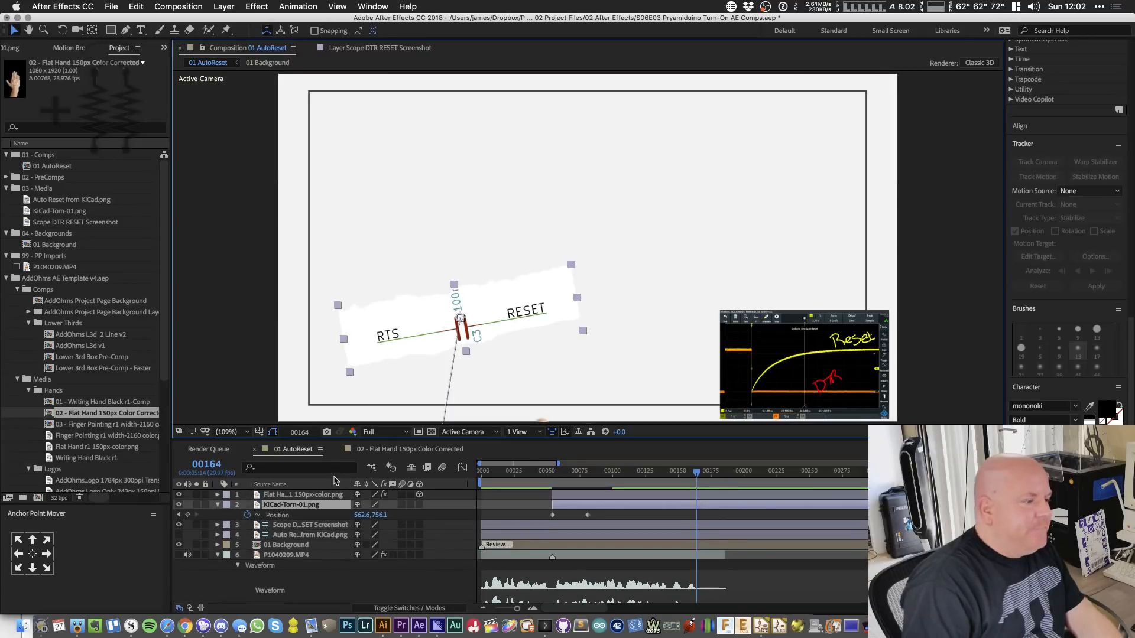
pyautogui.click(218, 504)
pyautogui.click(218, 505)
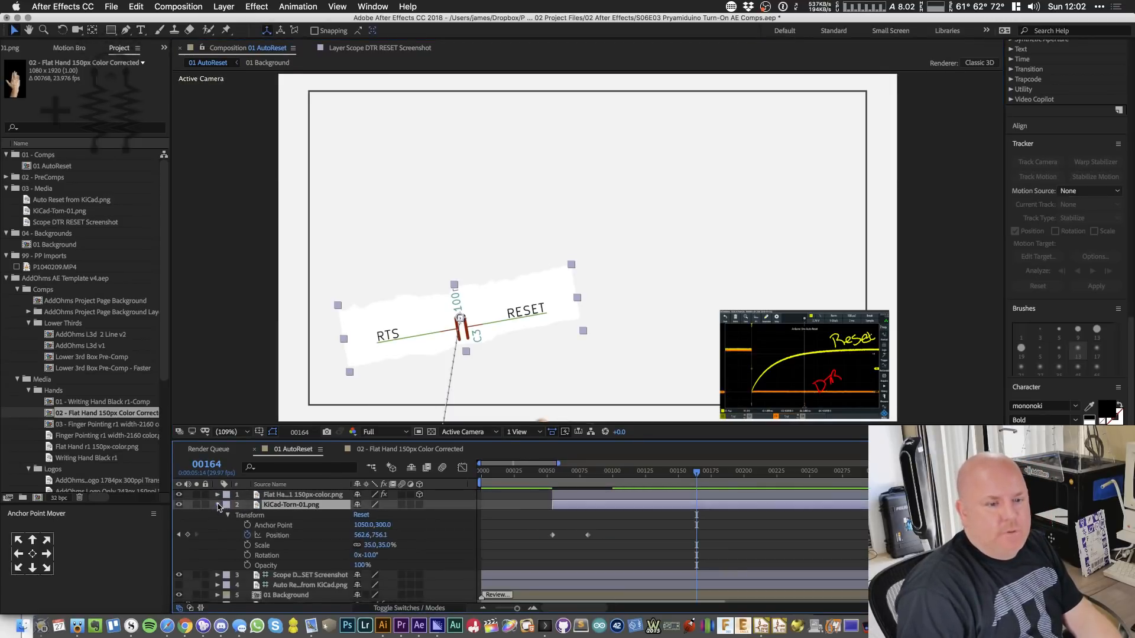
pyautogui.click(218, 505)
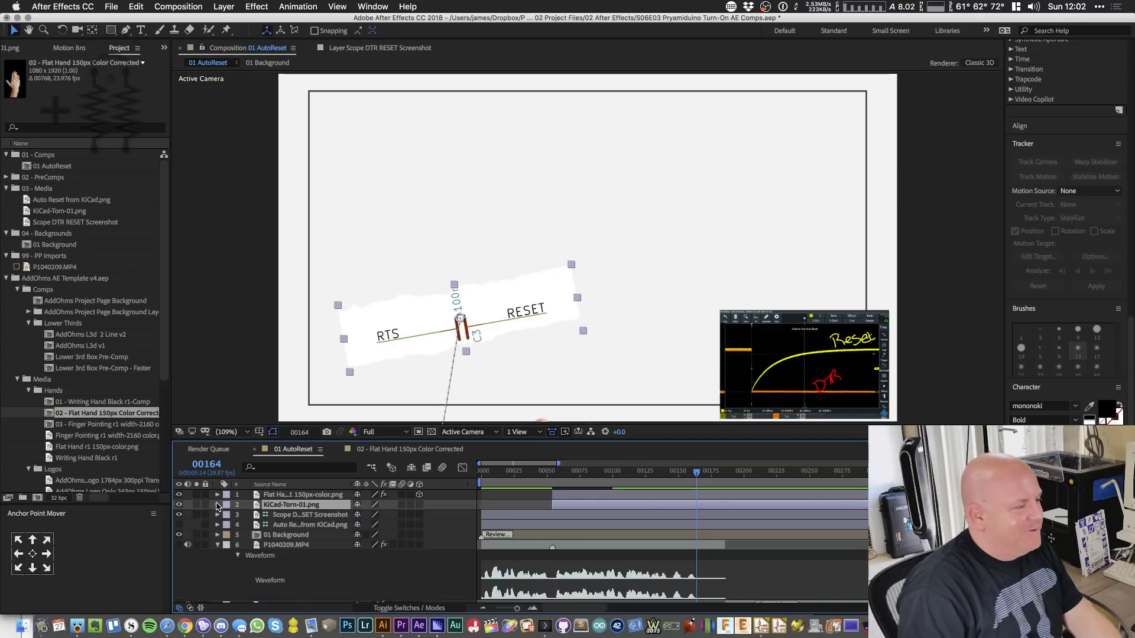
# - Preview the re-exported schematic sliding in without a shadow, and collapse the first P1040209.MP4 layer's waveform
pyautogui.moveTo(698, 480); pyautogui.dragTo(547, 480)
pyautogui.press('space')
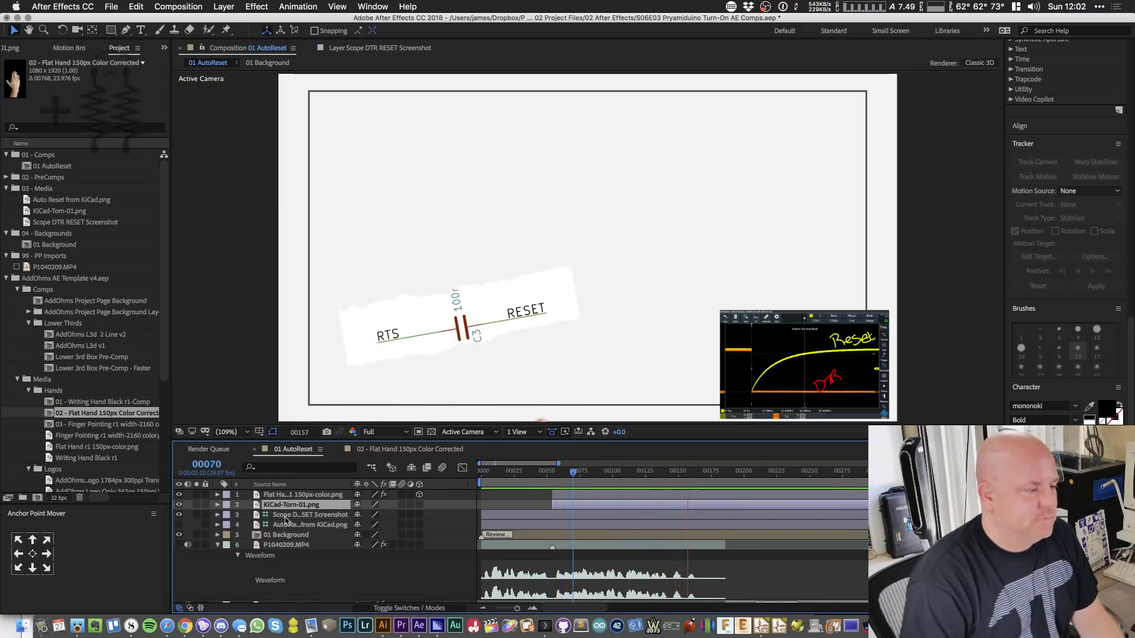
pyautogui.press('space')
pyautogui.click(217, 544)
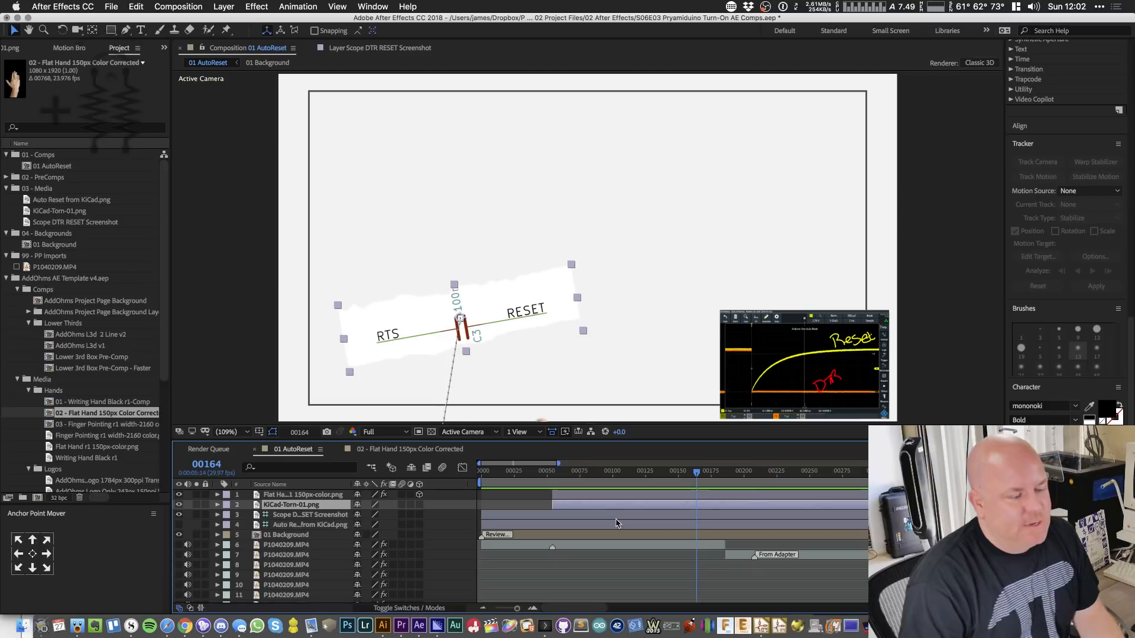
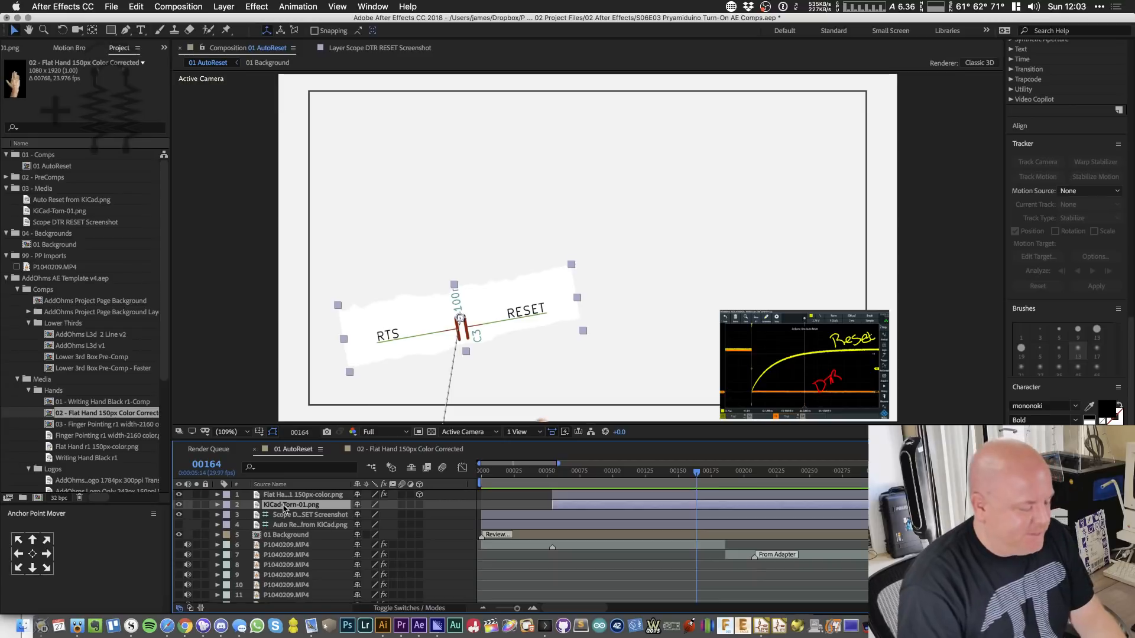
# - Show the torn schematic's Position keyframes and all keyframed properties of the flat hand layer
pyautogui.press('p')
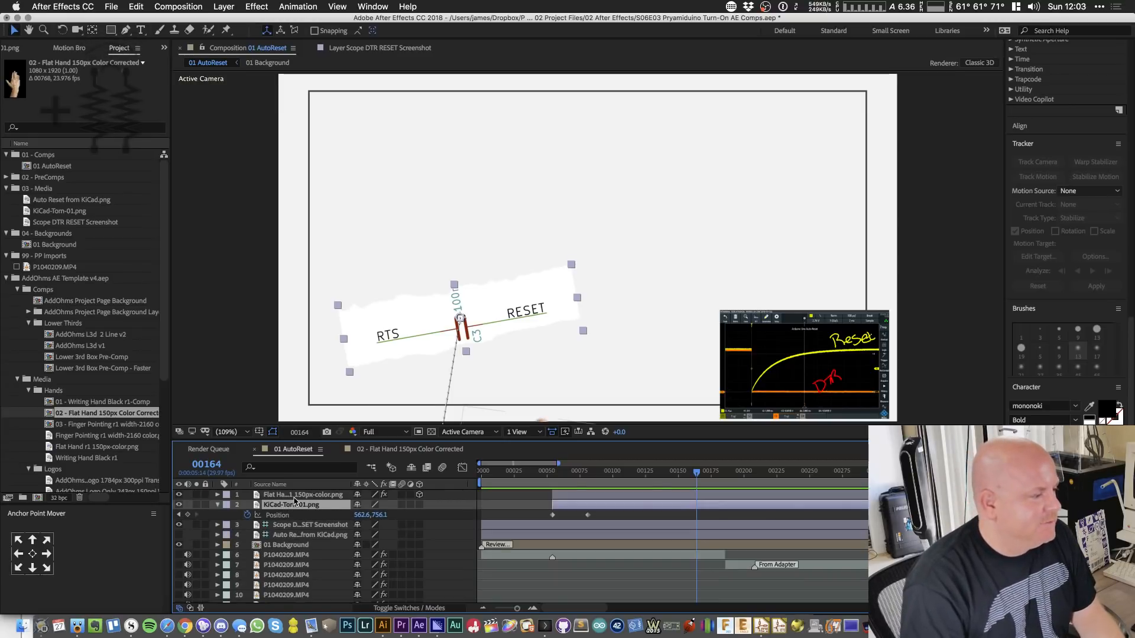
pyautogui.click(295, 498)
pyautogui.press('u')
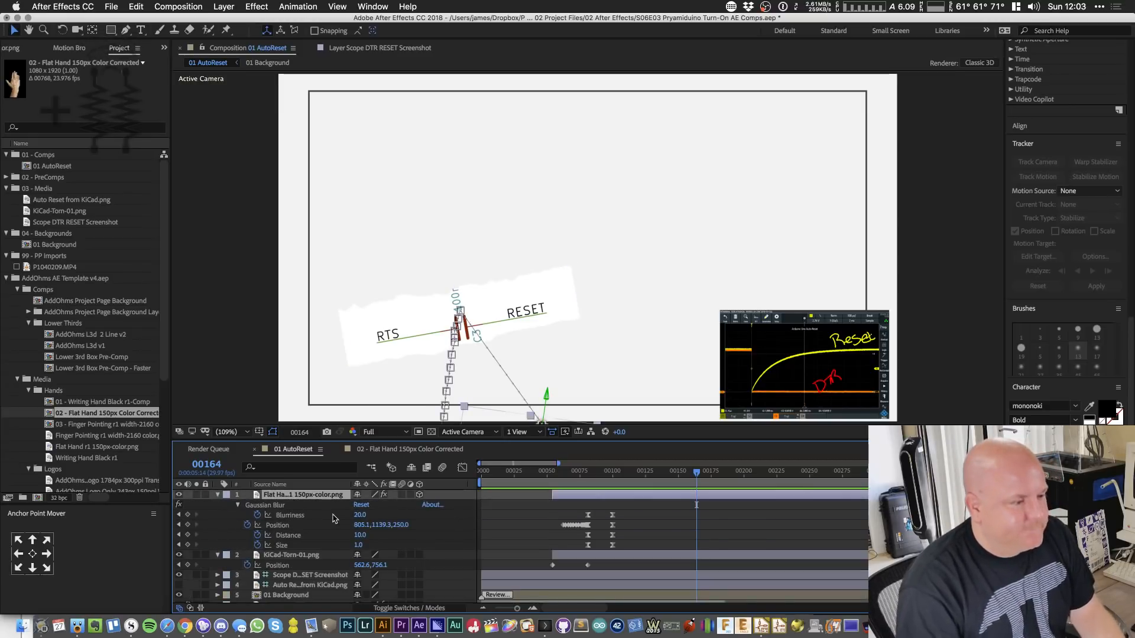
# - Trim the end of the flat hand layer to its last blur keyframe at frame 100
pyautogui.press('j')
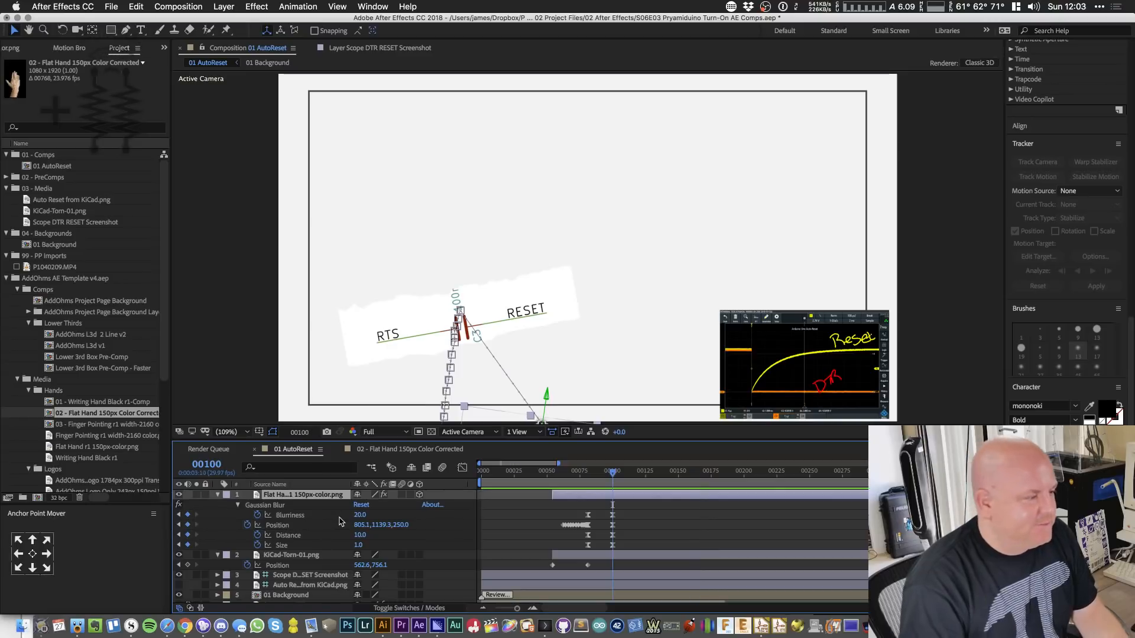
pyautogui.hotkey('alt', ']')
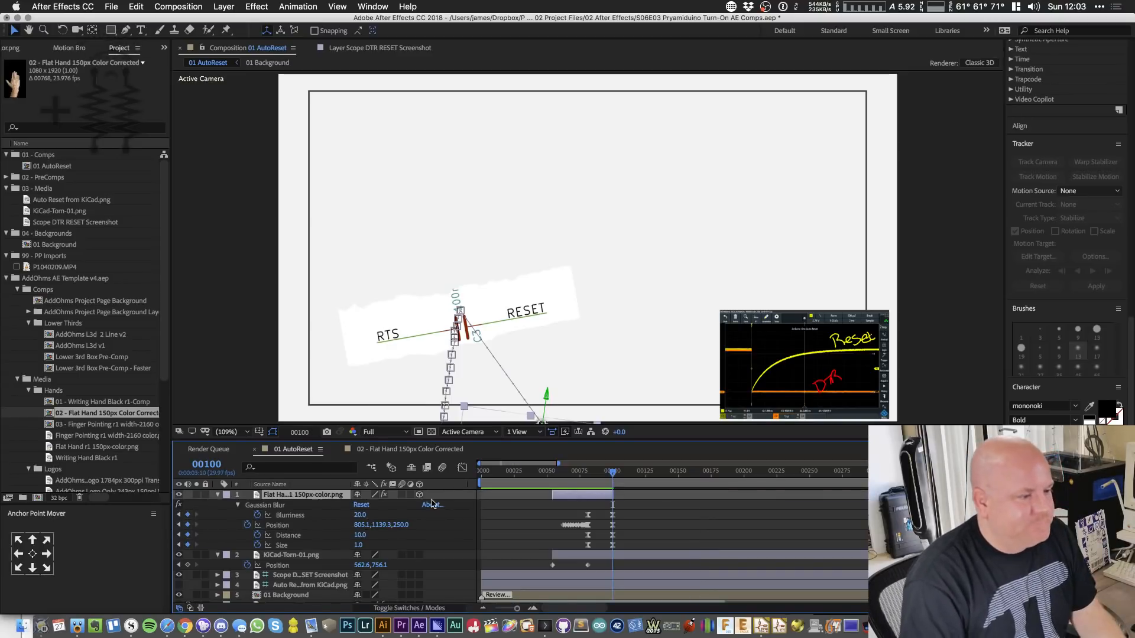
pyautogui.press('pagedown')
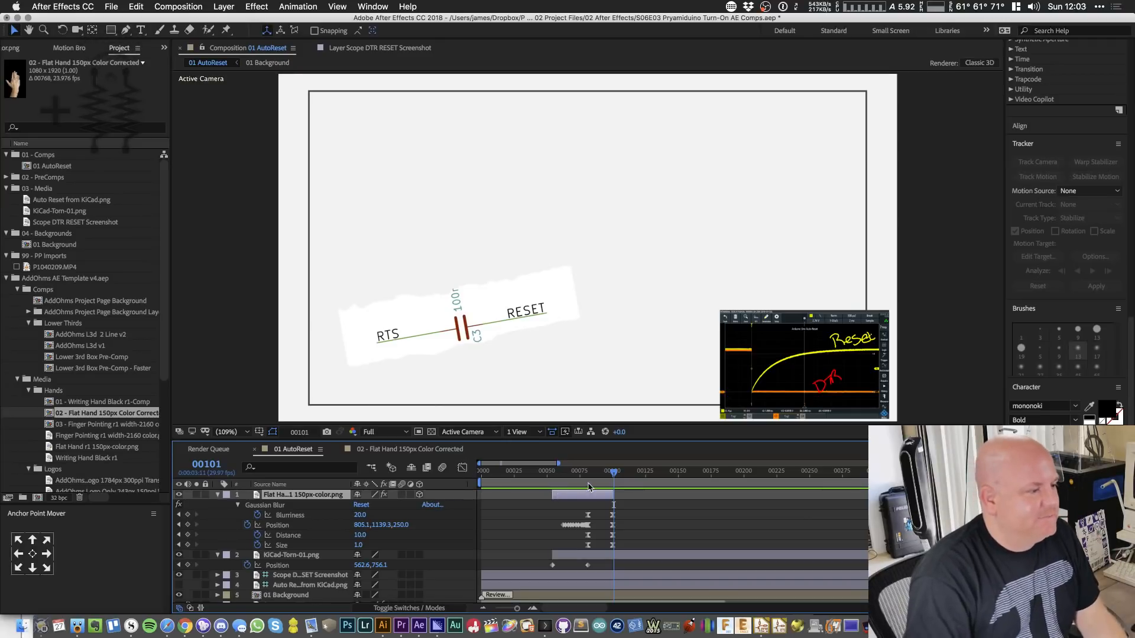
# - Move the current time to frame 195 and hide the shy layers in the timeline
pyautogui.moveTo(615, 474); pyautogui.dragTo(738, 496)
pyautogui.scroll(-5, 685, 571)
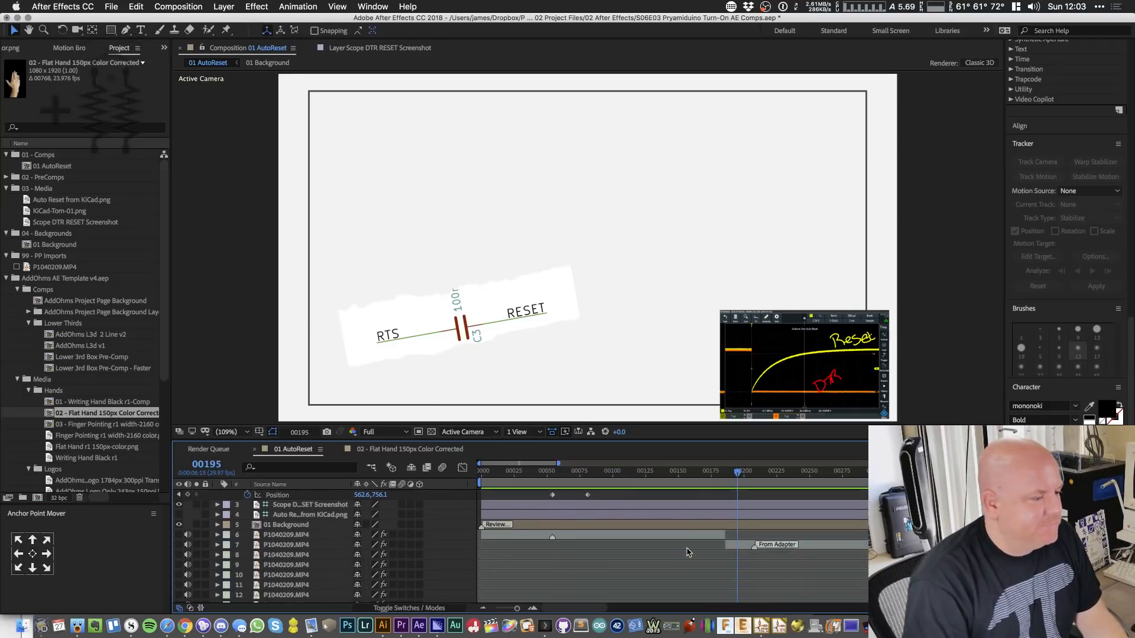
pyautogui.click(410, 467)
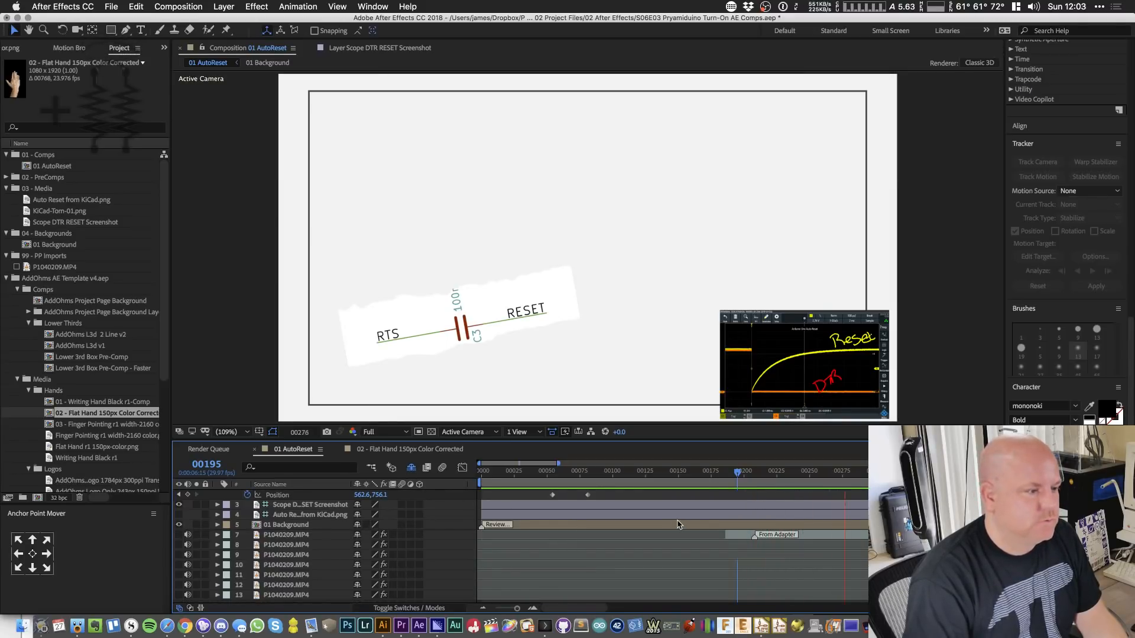
# - Preview the composition from frame 195 and set the current time to the From Adapter marker at frame 207
pyautogui.press('space')
pyautogui.scroll(1, 594, 317)
pyautogui.scroll(-1, 572, 333)
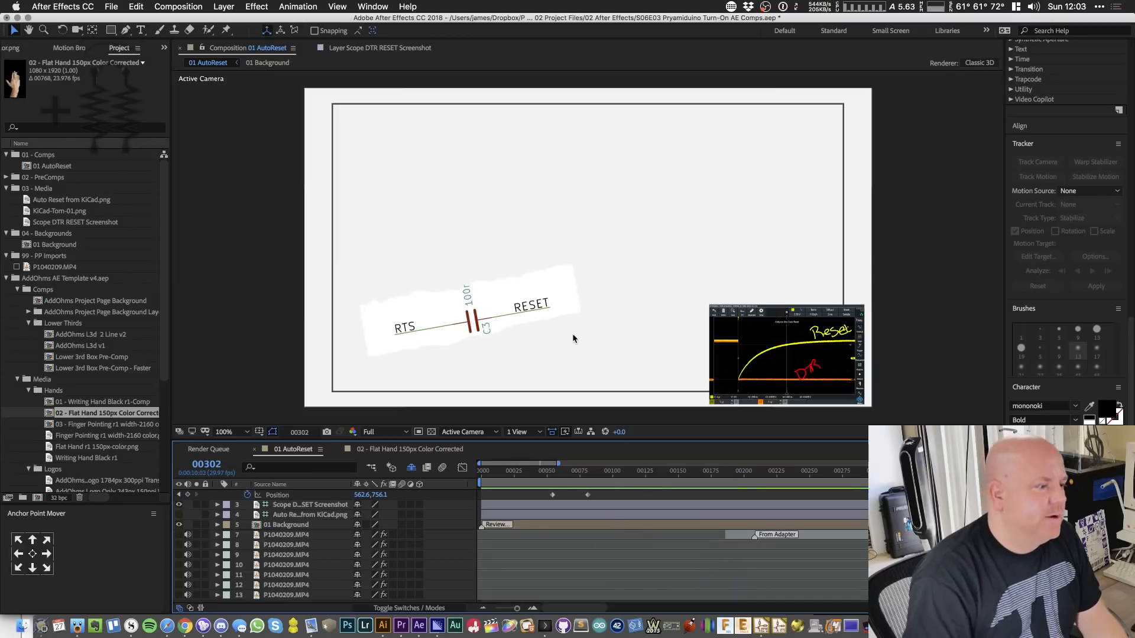
pyautogui.click(753, 472)
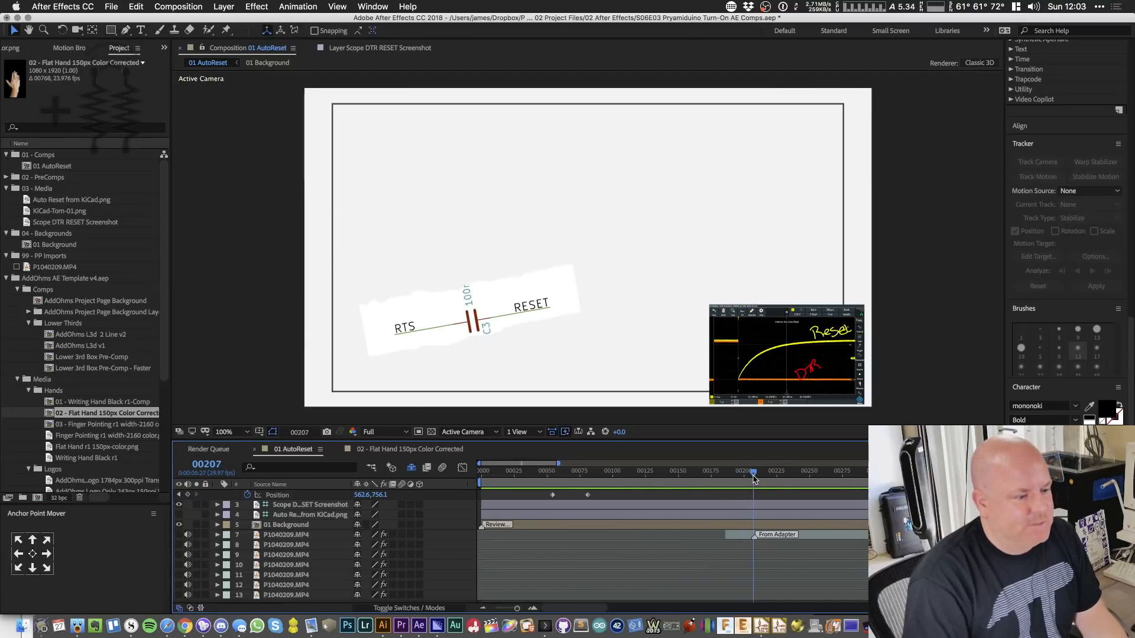
# - Collapse the properties of the flat hand and KiCad-Torn-01.png layers
pyautogui.scroll(3, 278, 545)
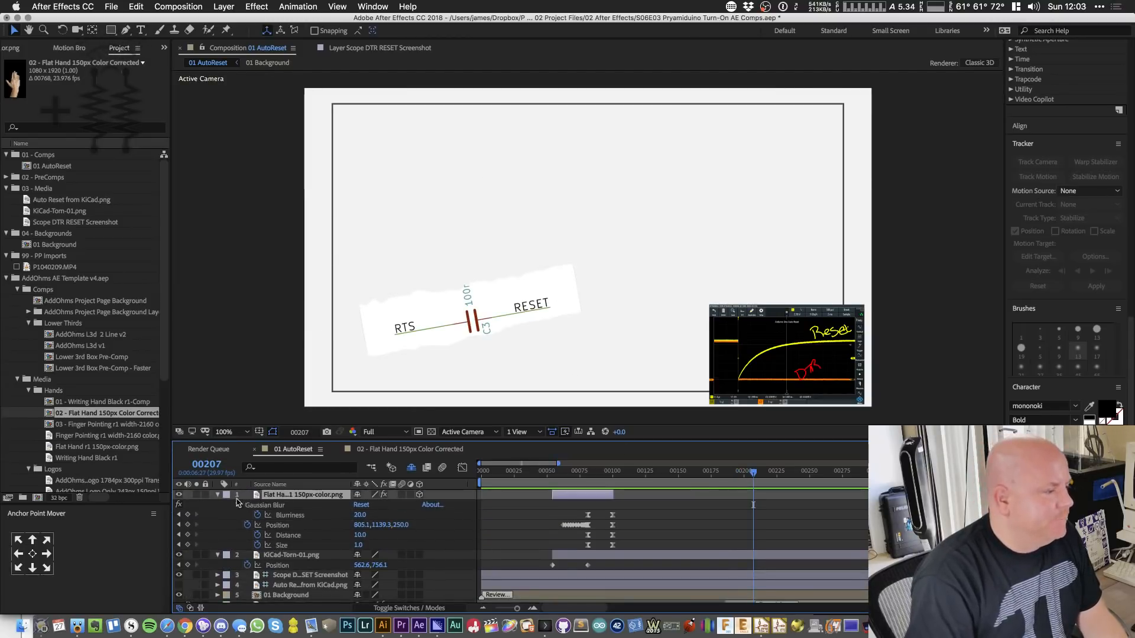
pyautogui.click(218, 495)
pyautogui.click(218, 505)
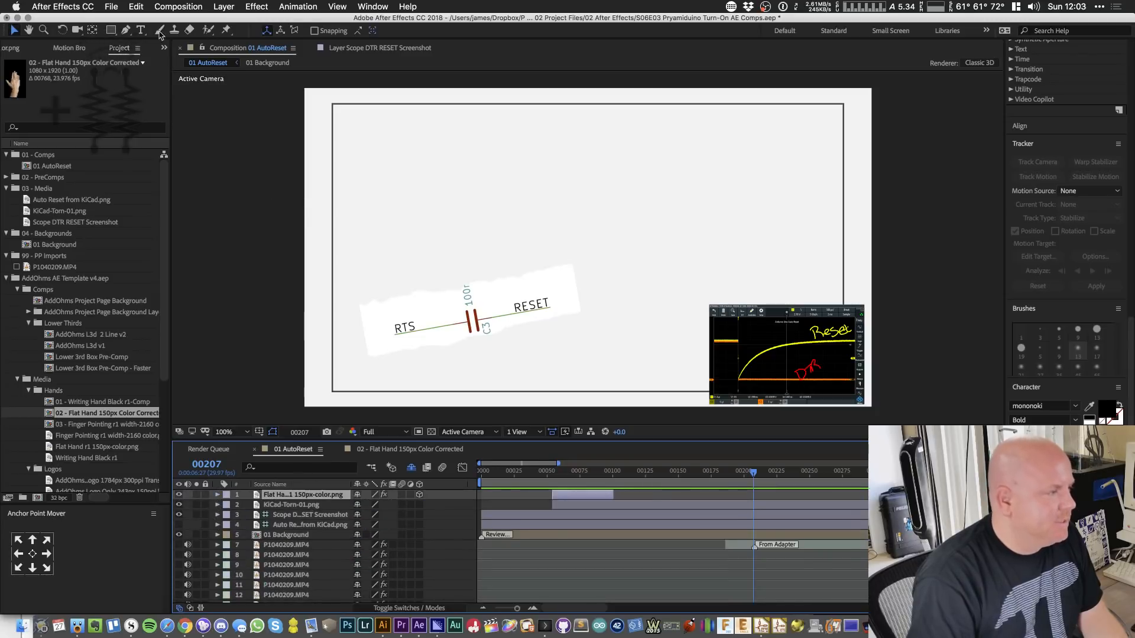
# - Create a new shape layer and draw an upright rectangle with light blue fill and orange stroke above the torn RTS–RESET schematic
pyautogui.moveTo(110, 29); pyautogui.dragTo(142, 32)
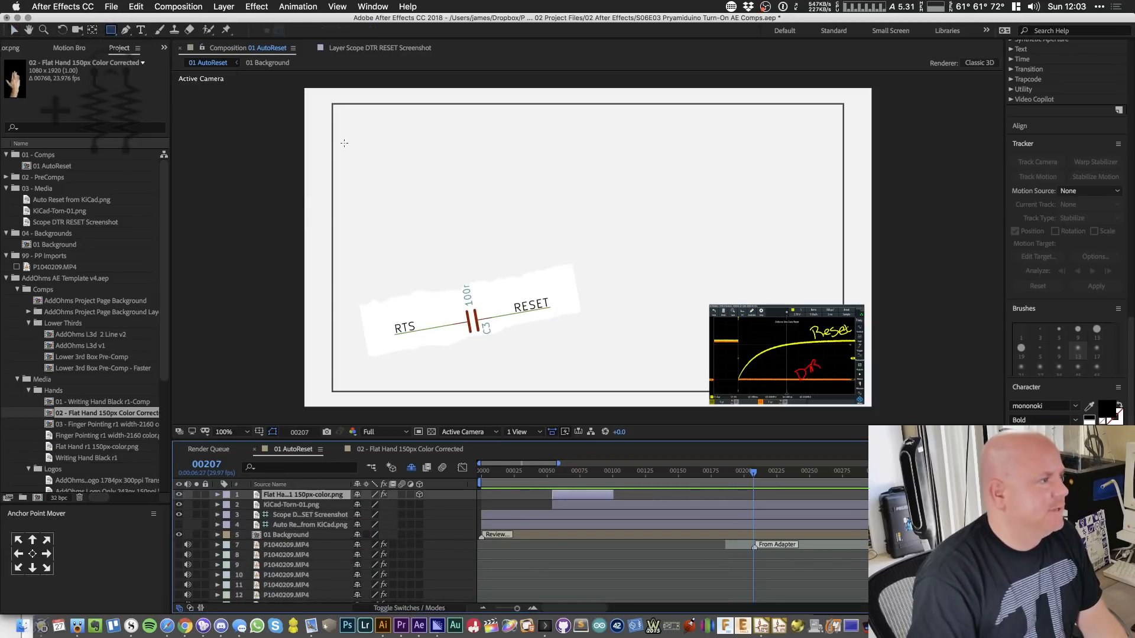
pyautogui.moveTo(376, 155); pyautogui.dragTo(413, 204)
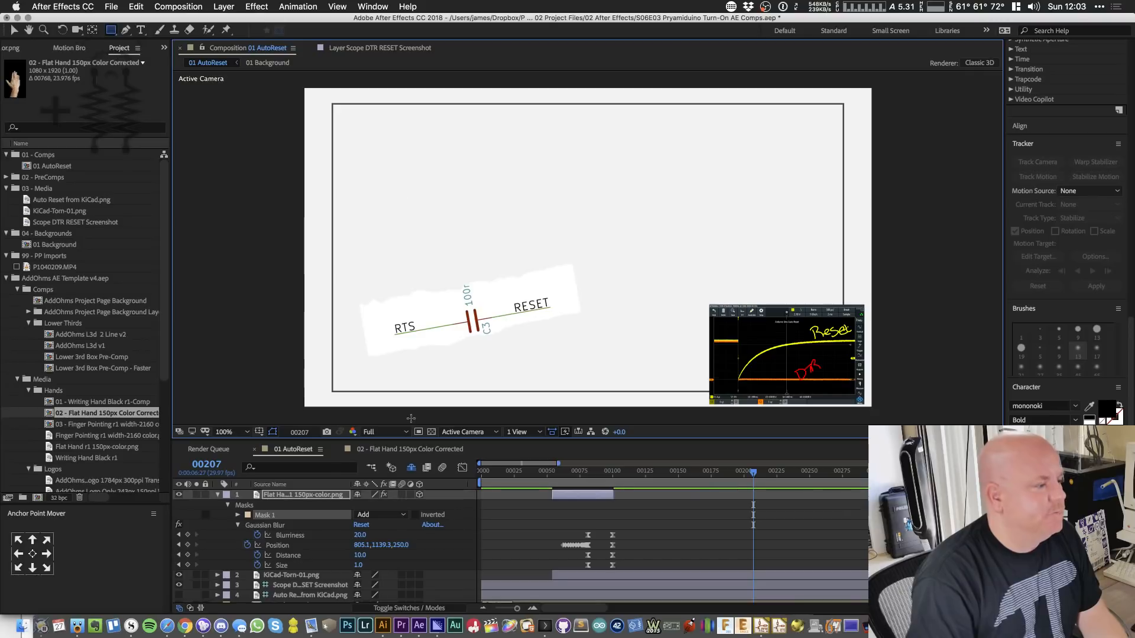
pyautogui.press('Delete')
pyautogui.press('alt+shift+super+s')
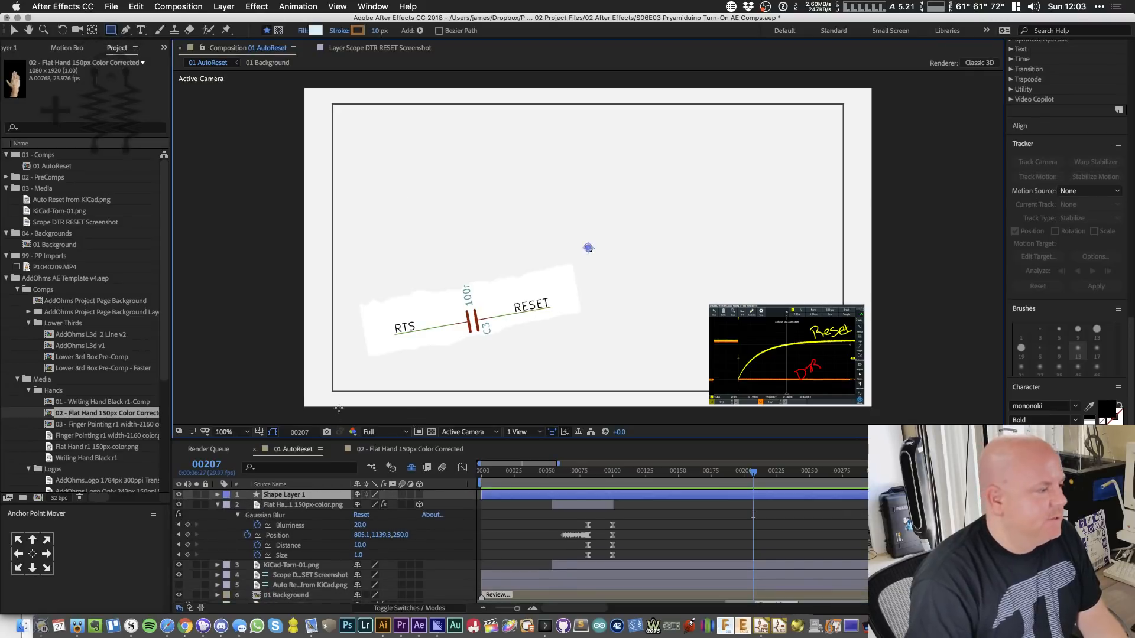
pyautogui.moveTo(366, 131)
pyautogui.mouseDown()
pyautogui.moveTo(418, 170)
pyautogui.moveTo(434, 222)
pyautogui.mouseUp()
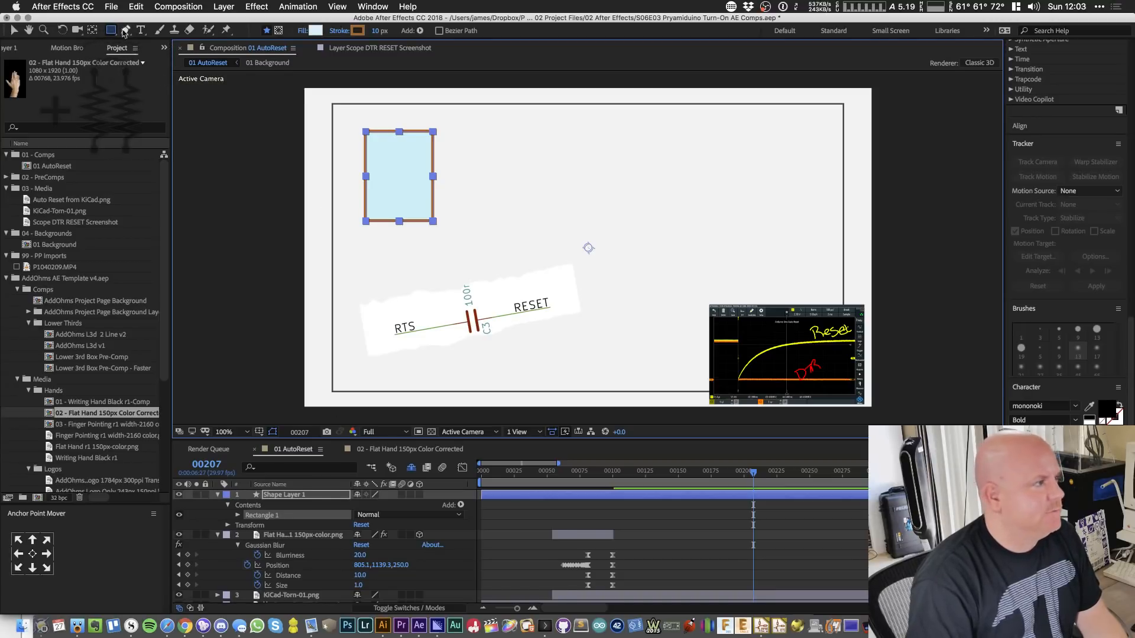
# - Add a text layer reading "328p" over the upper part of the rectangle
pyautogui.click(140, 29)
pyautogui.click(385, 159)
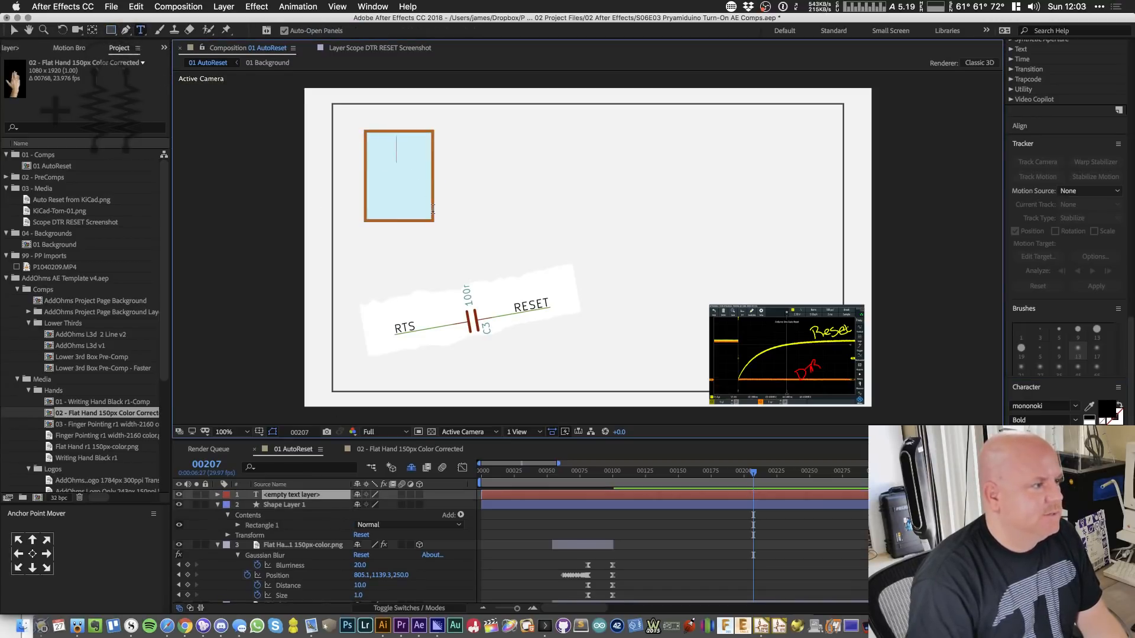
pyautogui.write('328p')
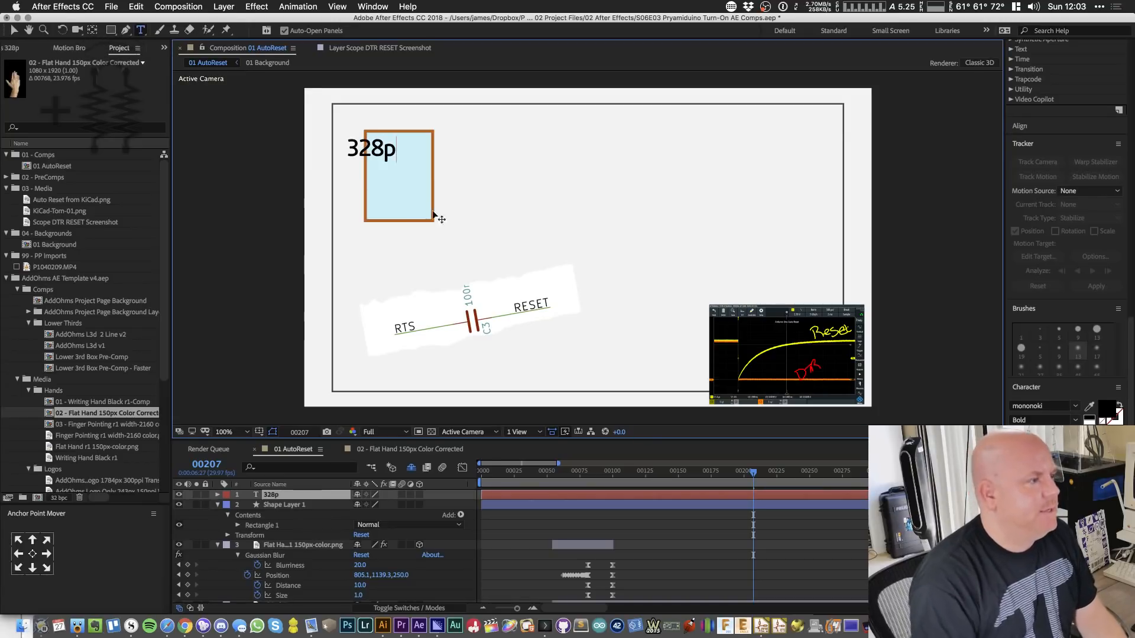
# - Change the 328p text to "USB-to-Serial" and place it just above the rectangle
pyautogui.click(13, 30)
pyautogui.moveTo(373, 161); pyautogui.dragTo(390, 148)
pyautogui.hotkey('ctrl', 'z')
pyautogui.doubleClick(380, 147)
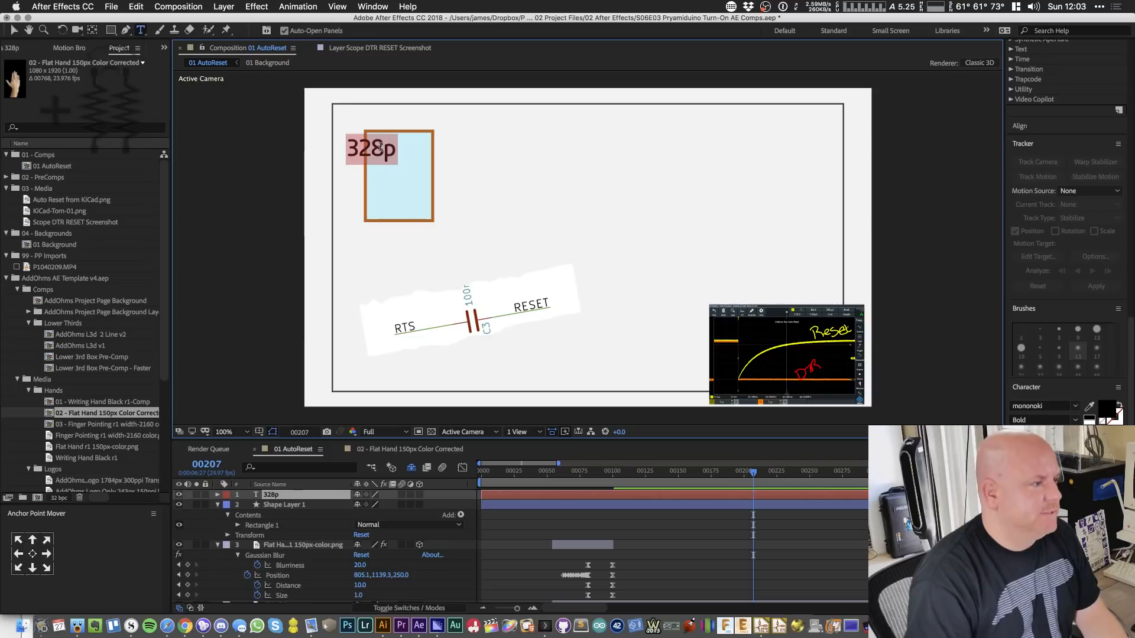
pyautogui.write('USB-to-Serial')
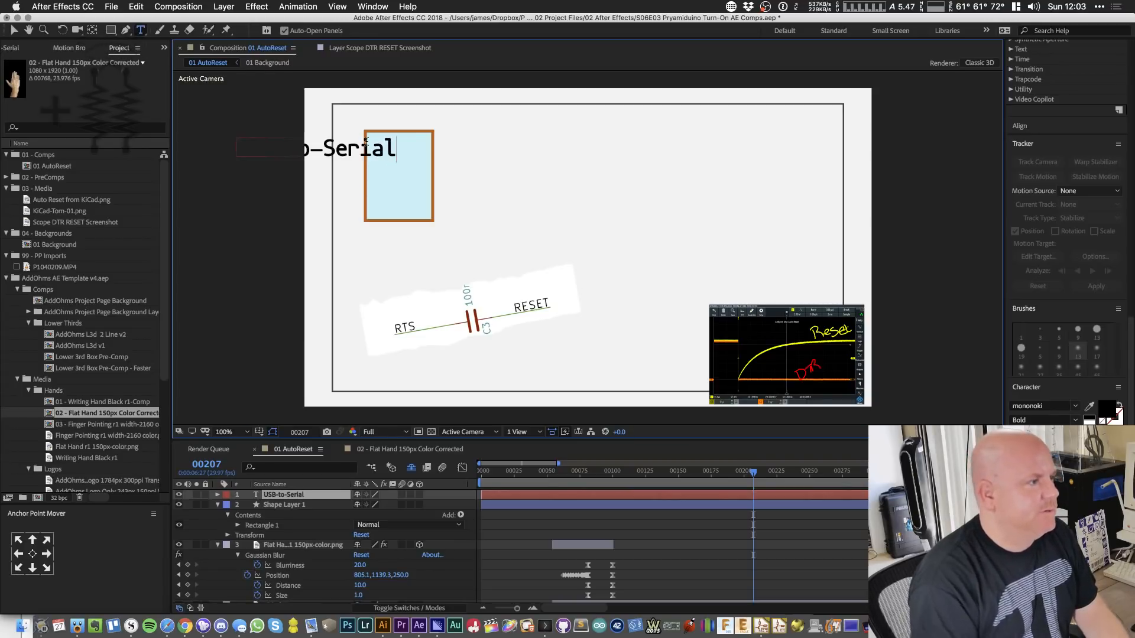
pyautogui.click(13, 30)
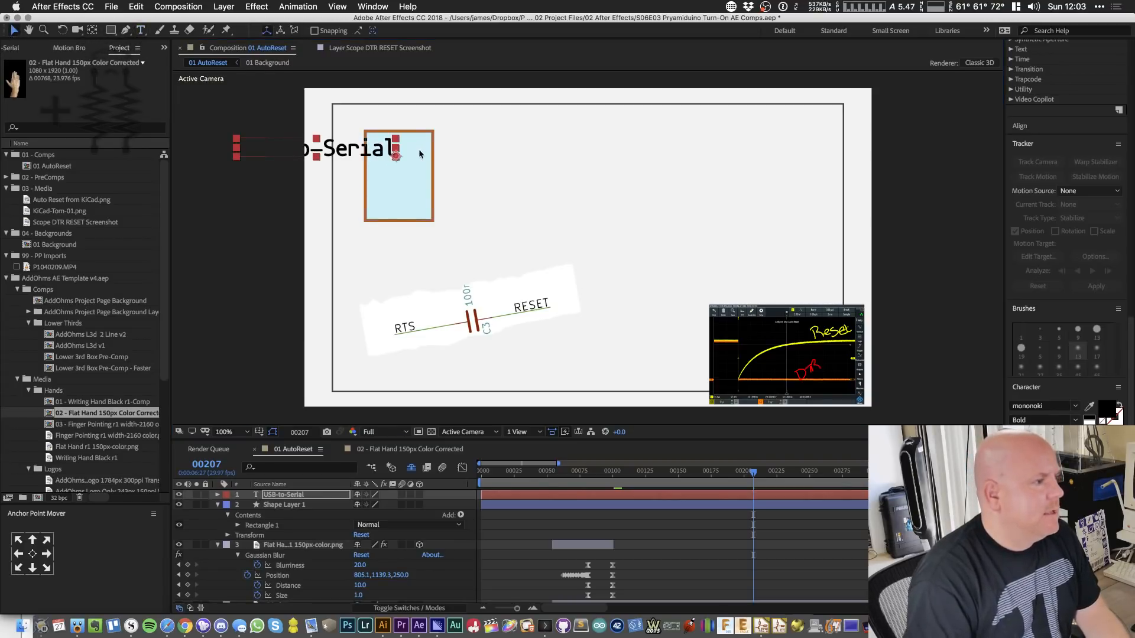
pyautogui.moveTo(386, 140); pyautogui.dragTo(472, 104)
# - Add a separate text label reading "T" near the upper edge inside the rectangle
pyautogui.click(141, 30)
pyautogui.click(391, 151)
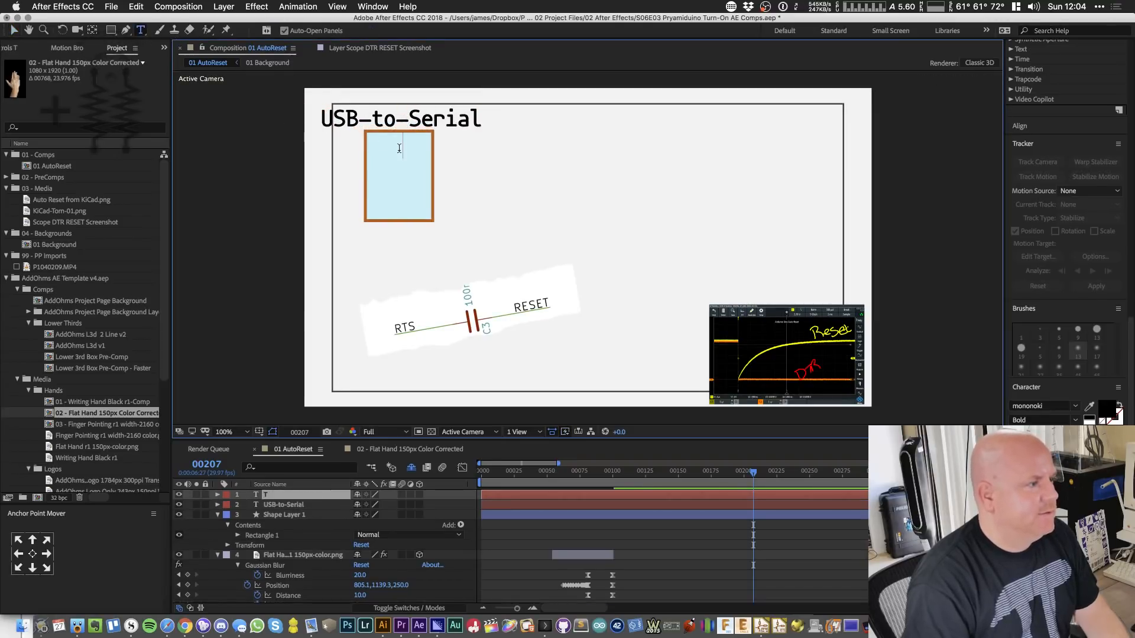
pyautogui.write('T')
pyautogui.press('Escape')
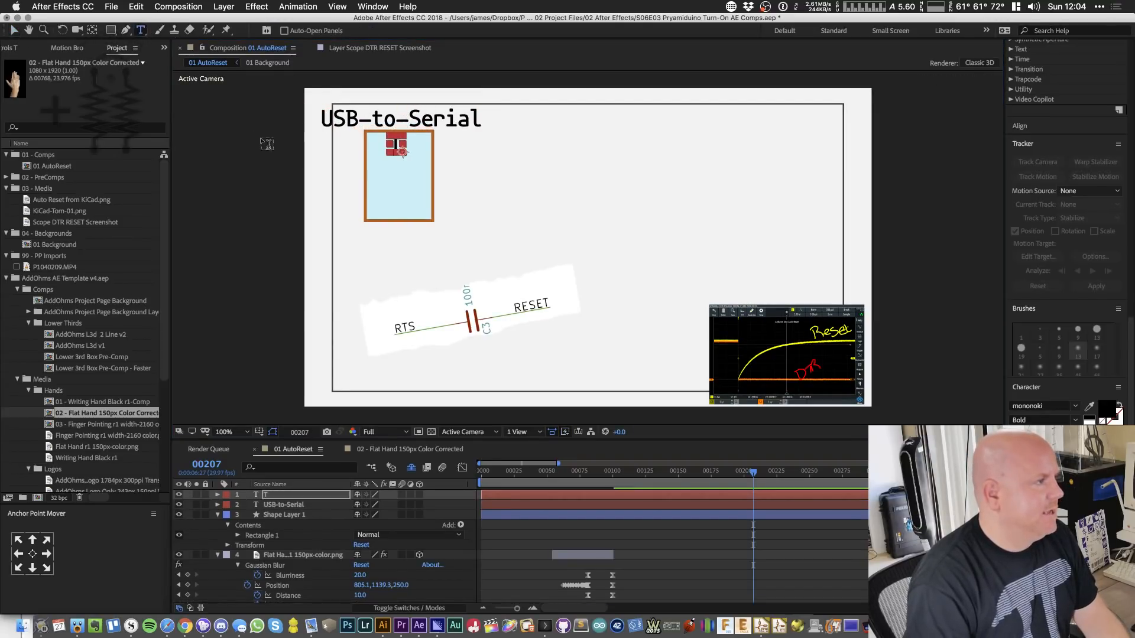
# - Add a text label reading "RX" below the T label inside the rectangle
pyautogui.click(398, 175)
pyautogui.write('TX')
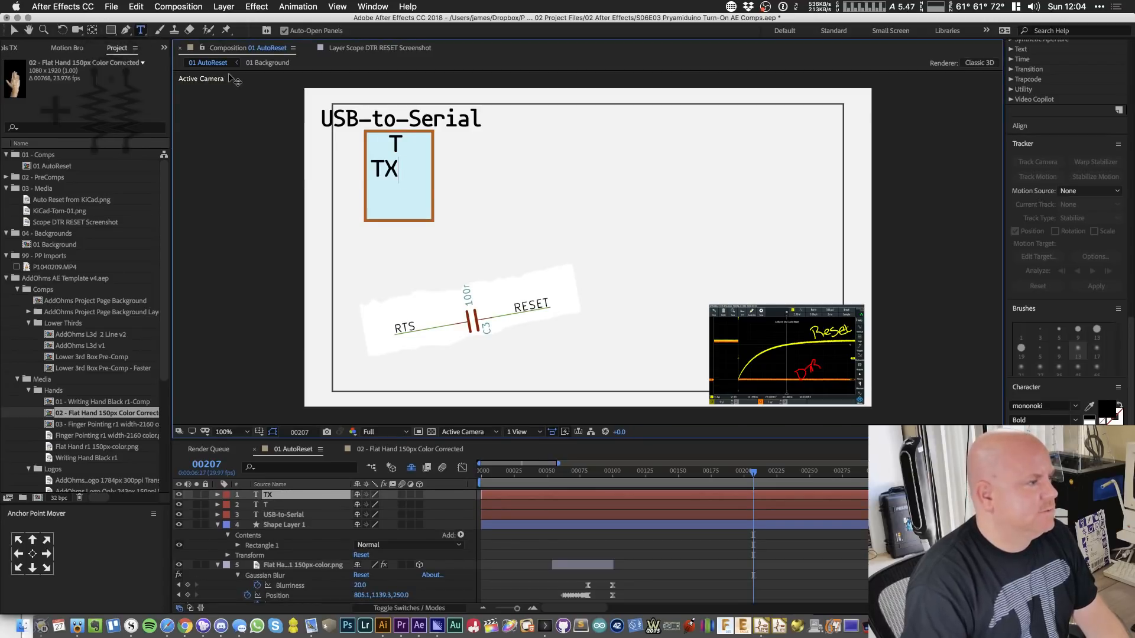
pyautogui.press('BackSpace')
pyautogui.press('BackSpace')
pyautogui.write('RX')
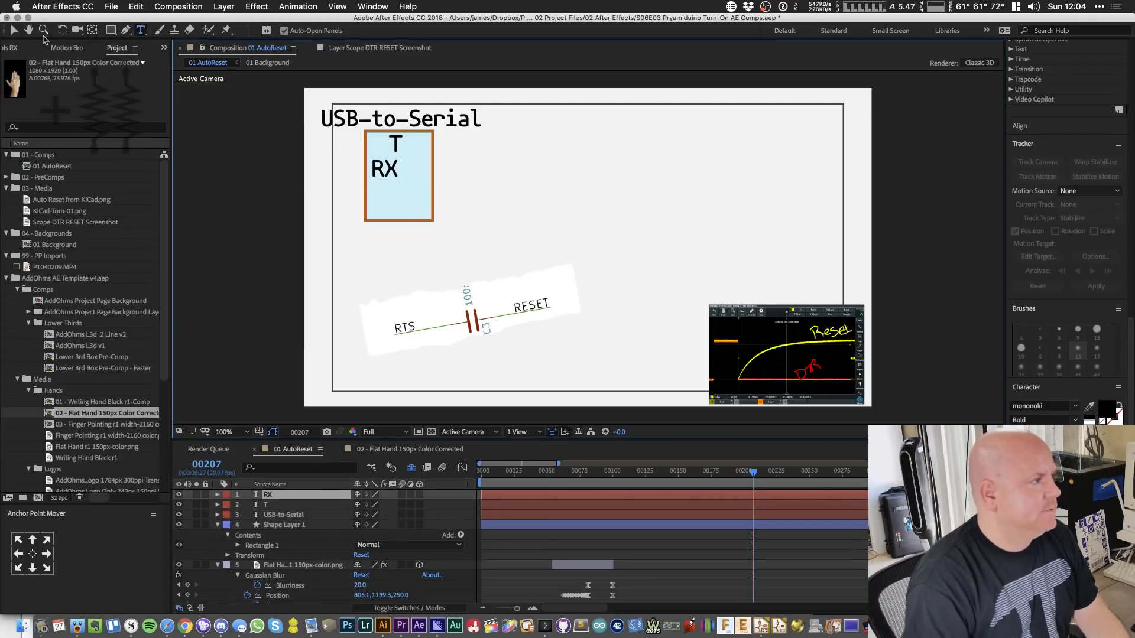
pyautogui.press('Escape')
# - Add a text label reading "DTR" below the RX label
pyautogui.click(388, 188)
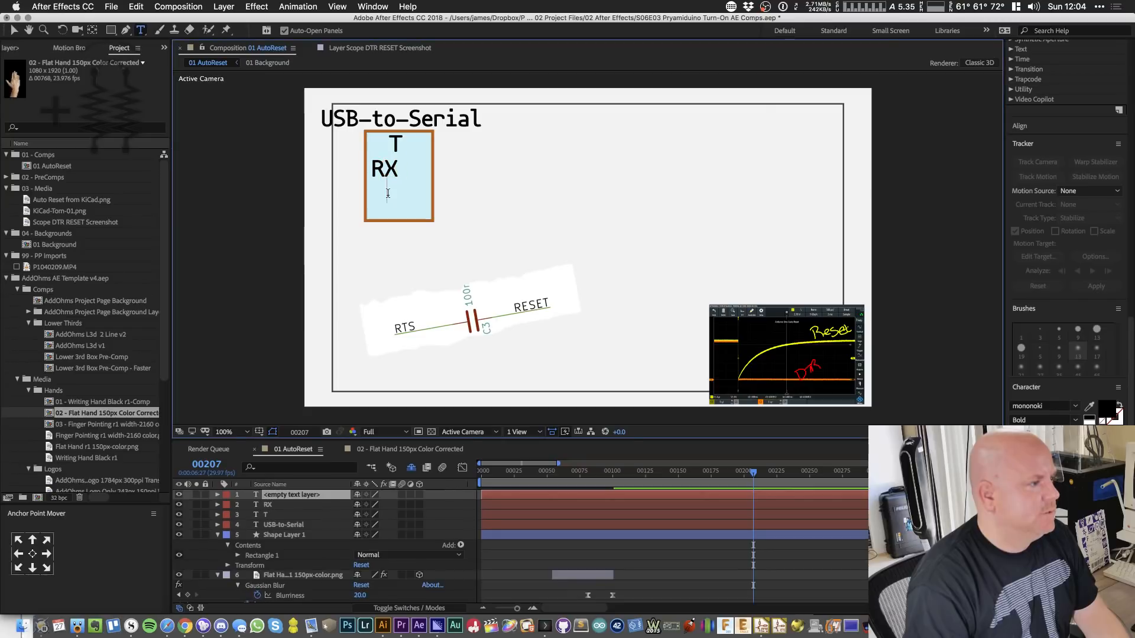
pyautogui.write('DT')
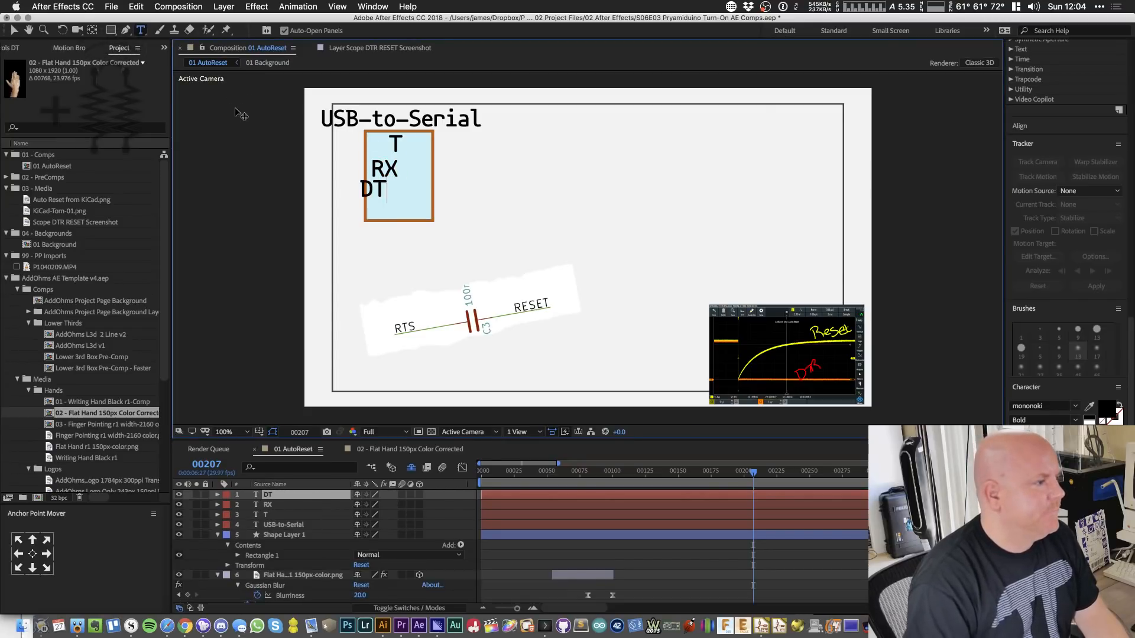
pyautogui.write('RR')
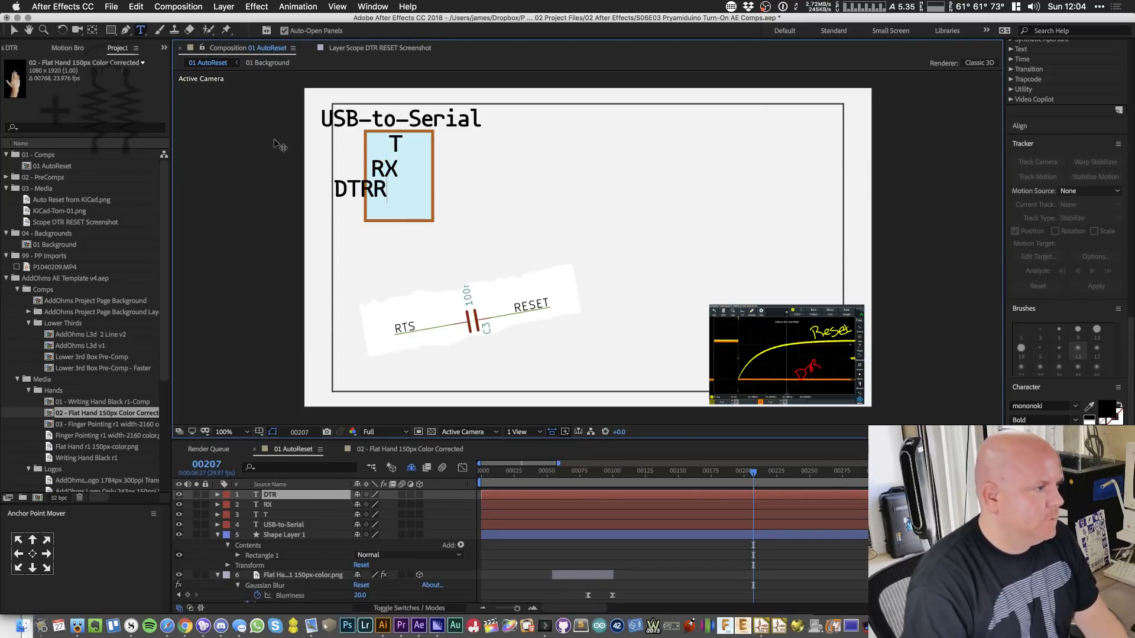
pyautogui.press('BackSpace')
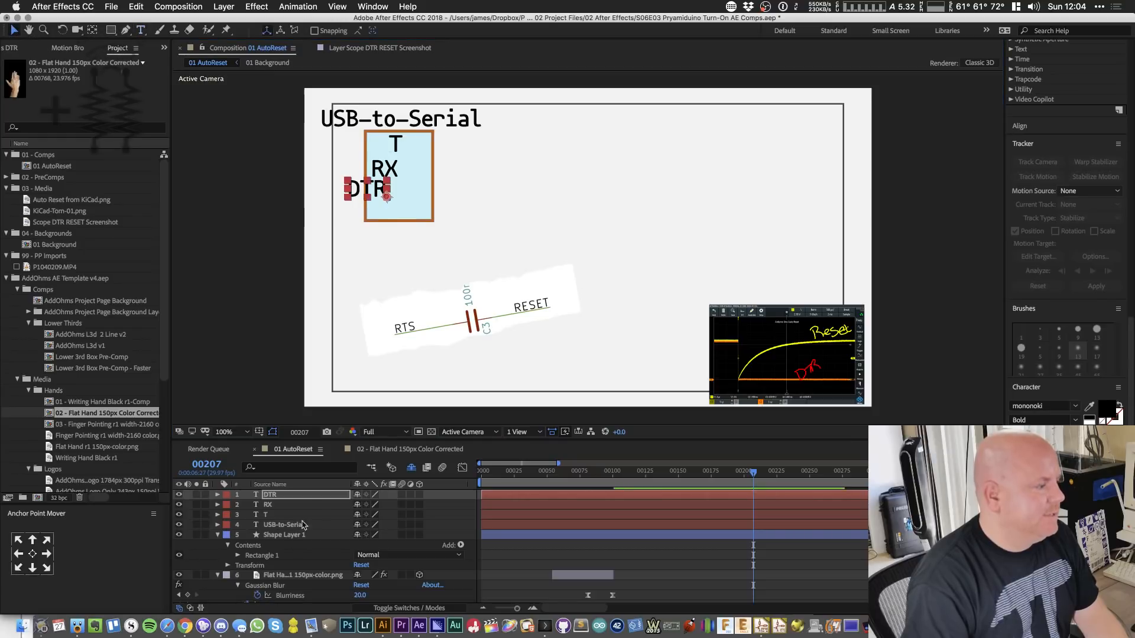
# - Duplicate the DTR label, place the copy below it at the rectangle's lower edge, and change its text to "RTS"
pyautogui.press('super+d')
pyautogui.moveTo(380, 192); pyautogui.dragTo(380, 229)
pyautogui.doubleClick(379, 229)
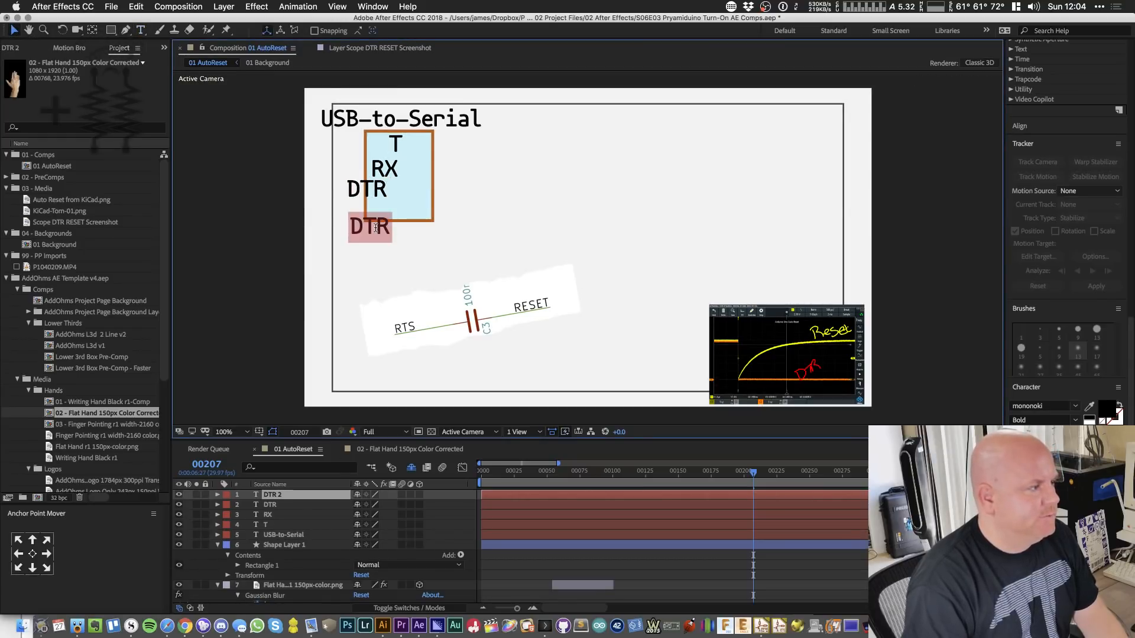
pyautogui.write('RTS')
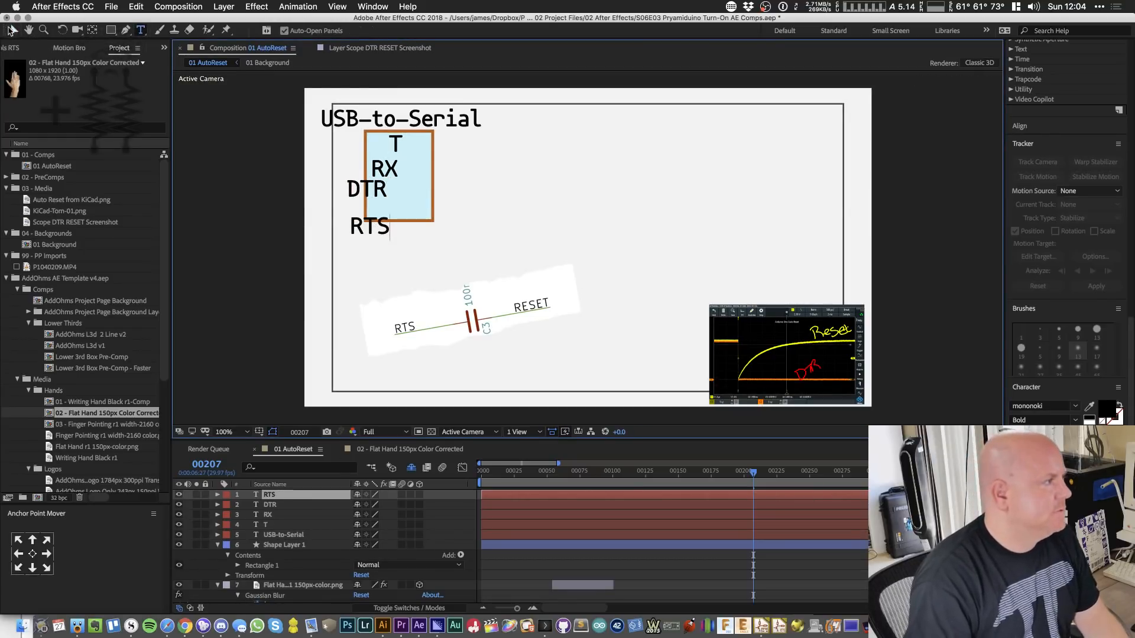
pyautogui.click(12, 30)
# - Change the T label's text to "TX"
pyautogui.doubleClick(395, 146)
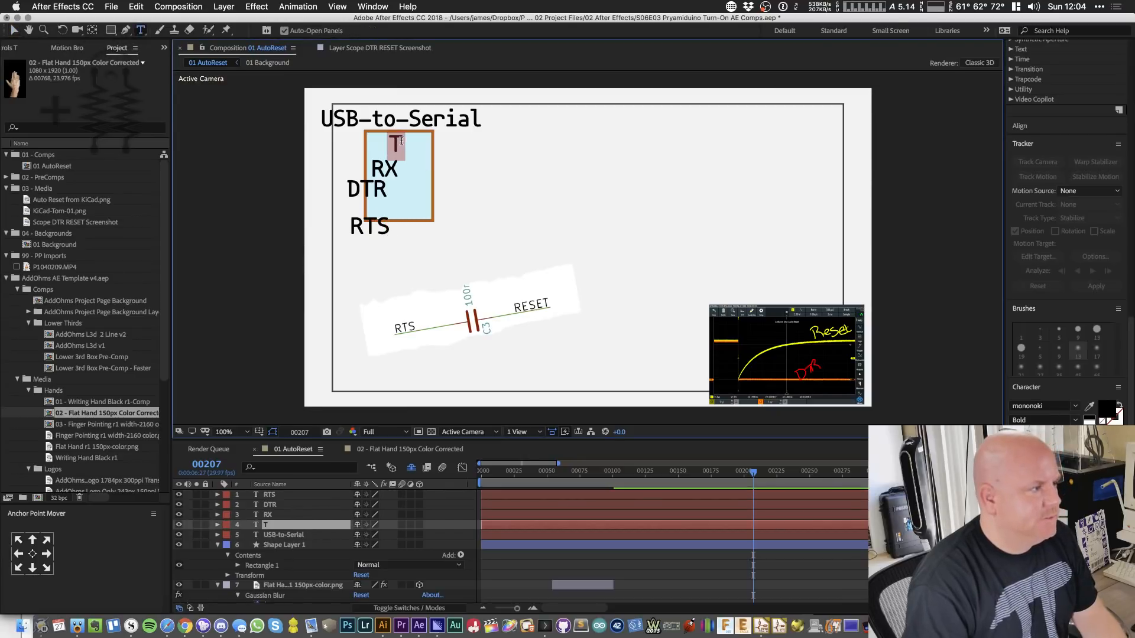
pyautogui.write('TX')
pyautogui.click(14, 29)
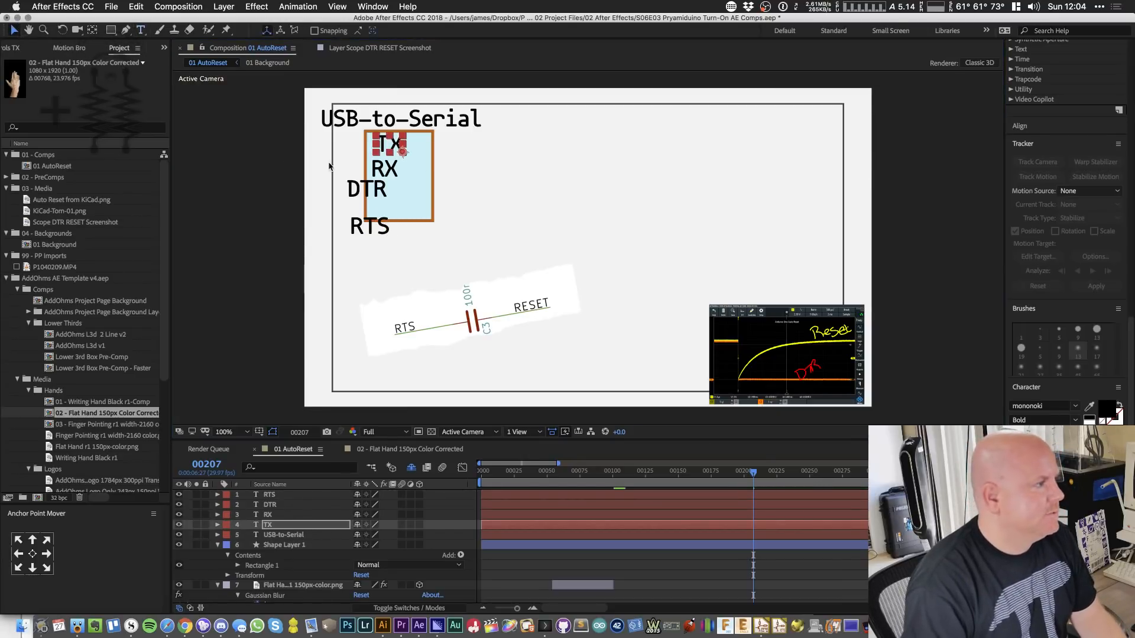
# - Center the anchor points of the TX, RX, DTR and RTS labels and restyle their text as smaller Regular type
pyautogui.keyDown('shift'); pyautogui.click(380, 171); pyautogui.keyUp('shift')
pyautogui.keyDown('shift'); pyautogui.click(370, 191); pyautogui.keyUp('shift')
pyautogui.keyDown('shift'); pyautogui.click(388, 234); pyautogui.keyUp('shift')
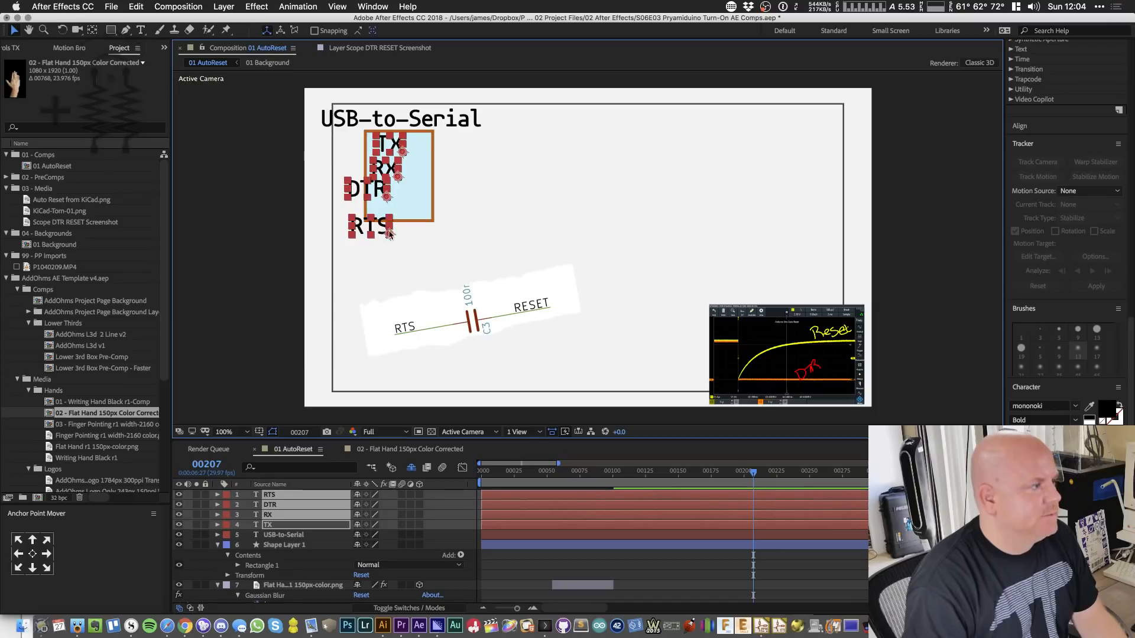
pyautogui.click(369, 7)
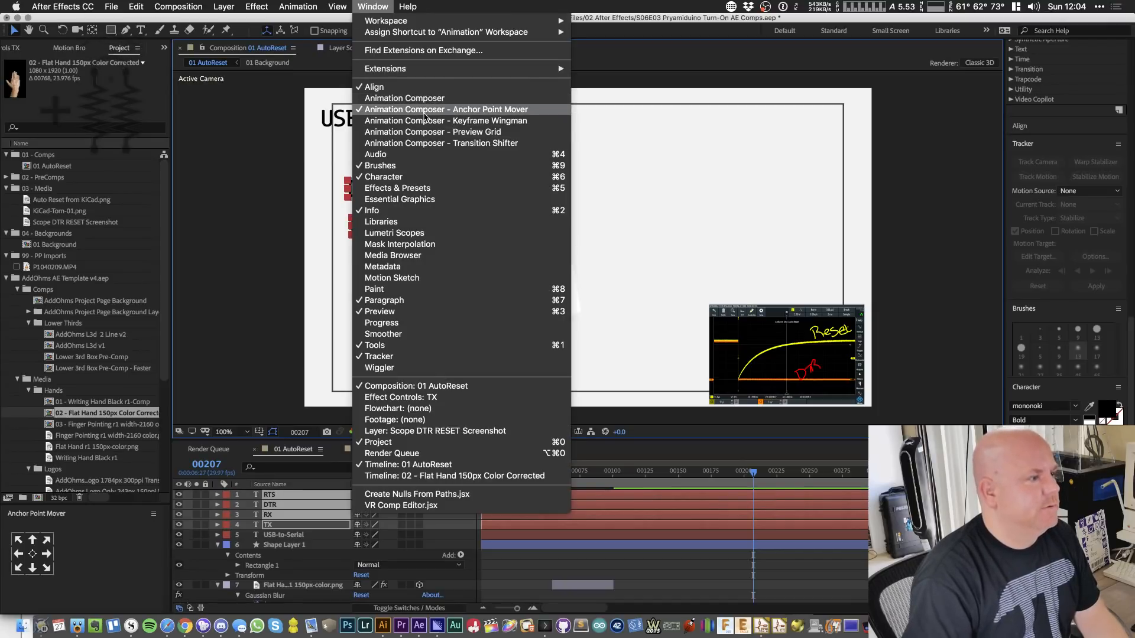
pyautogui.click(424, 113)
pyautogui.click(34, 556)
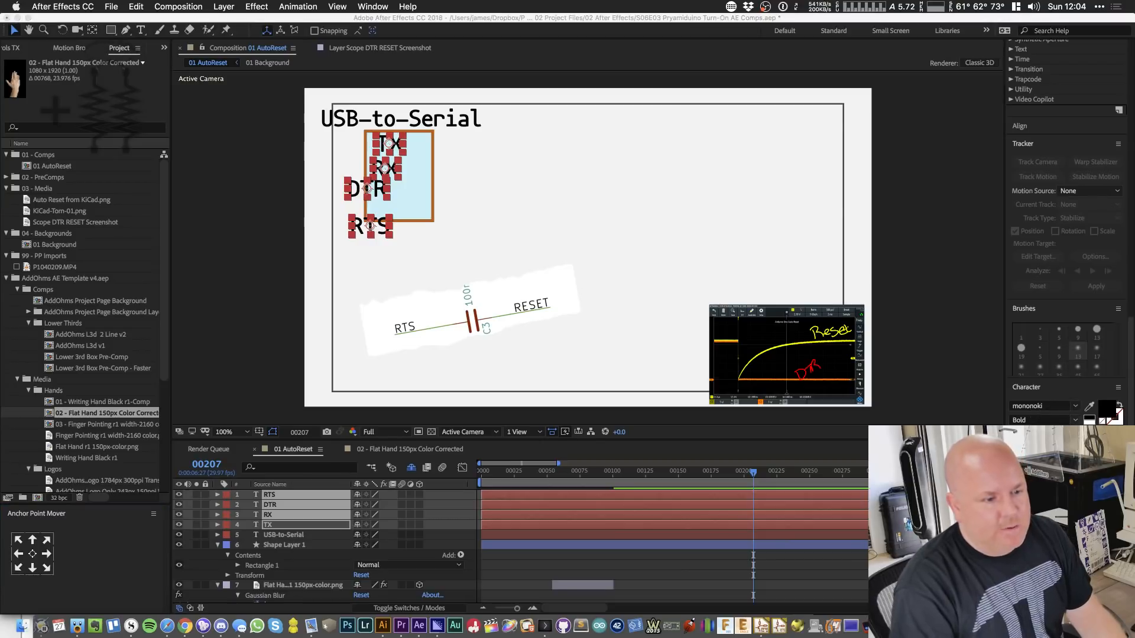
pyautogui.click(1030, 434)
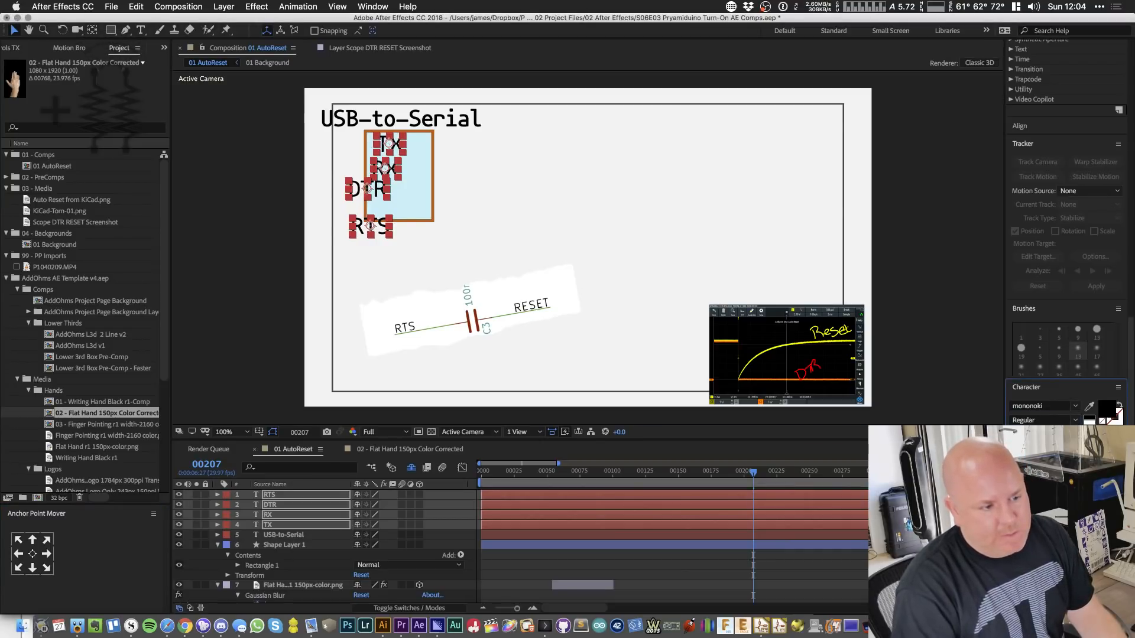
pyautogui.click(529, 226)
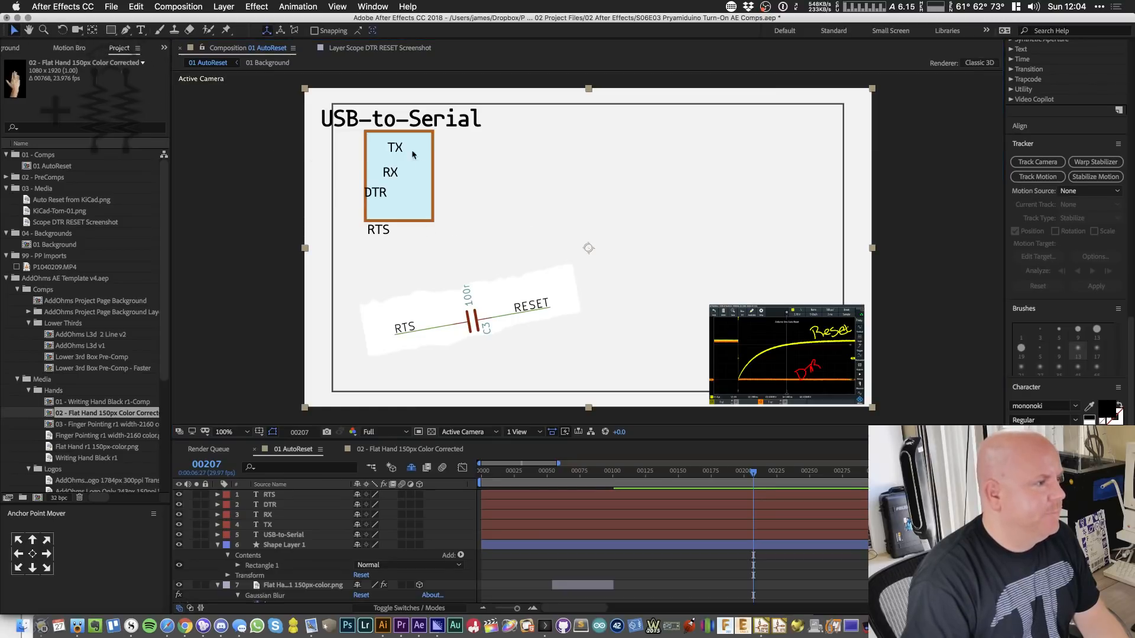
# - Align the TX, RX, DTR and RTS labels to the right edge of their selection
pyautogui.click(272, 525)
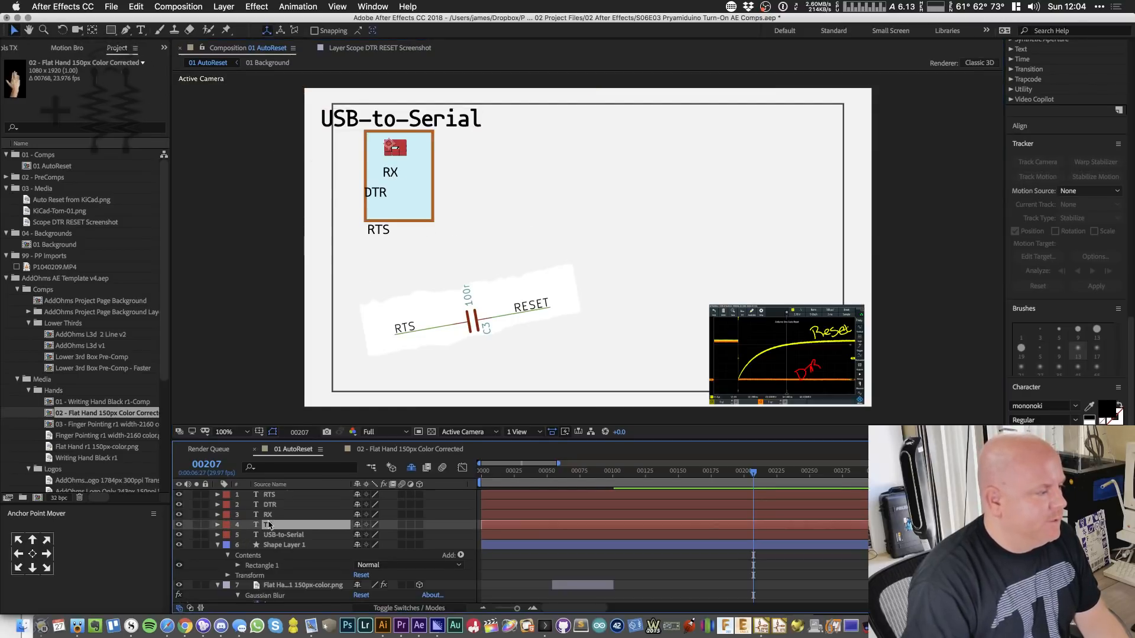
pyautogui.keyDown('shift'); pyautogui.click(279, 496); pyautogui.keyUp('shift')
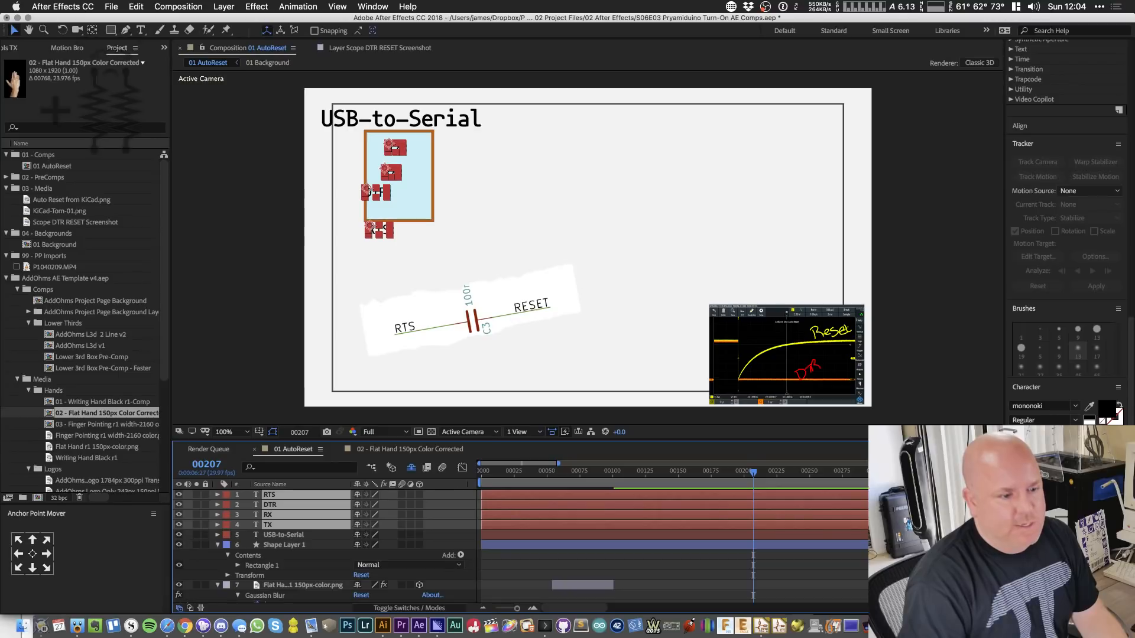
pyautogui.click(1035, 141)
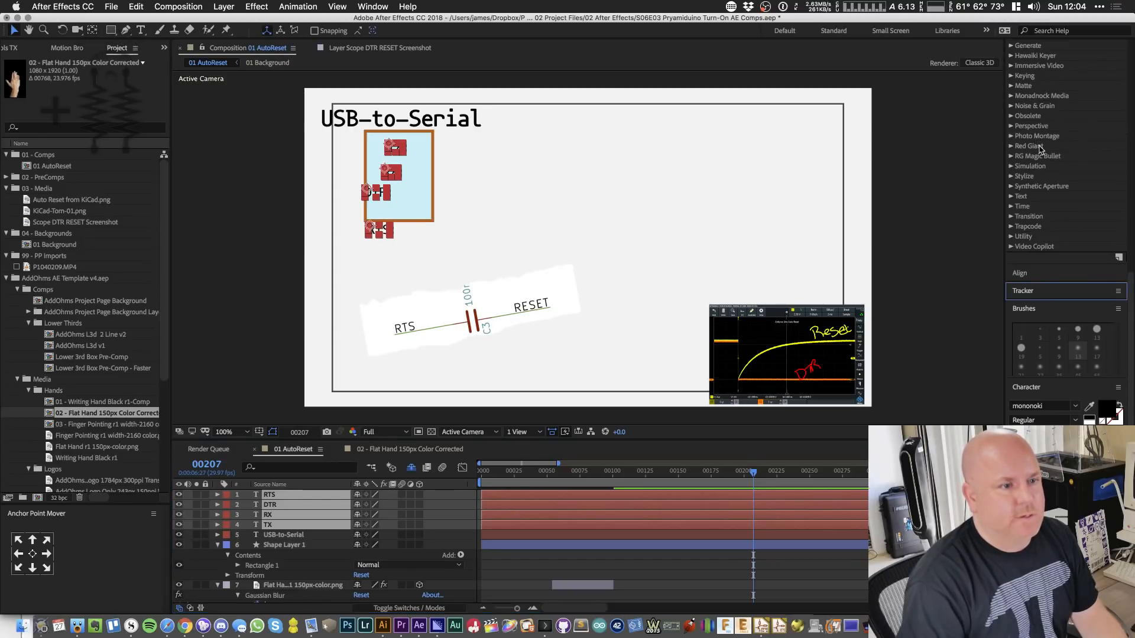
pyautogui.click(1095, 277)
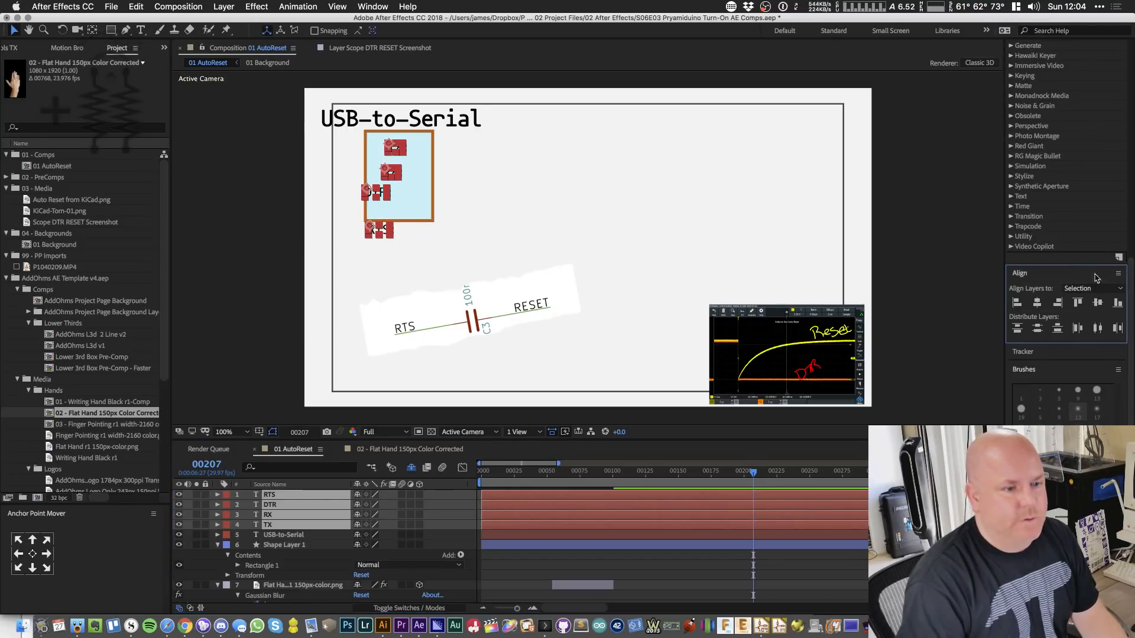
pyautogui.click(1059, 302)
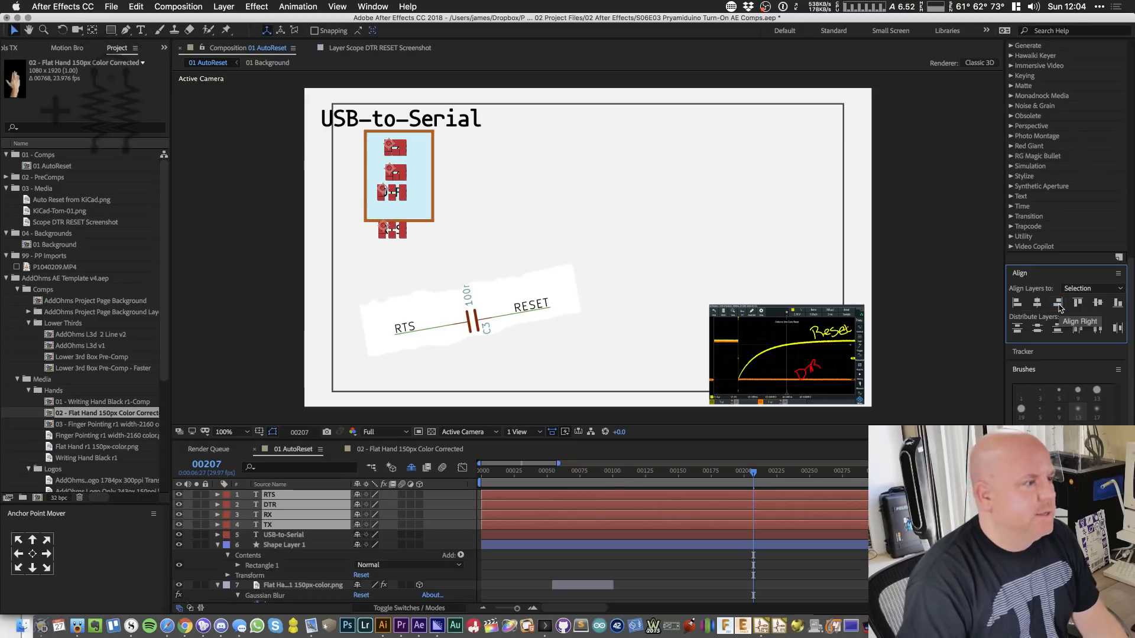
pyautogui.click(668, 194)
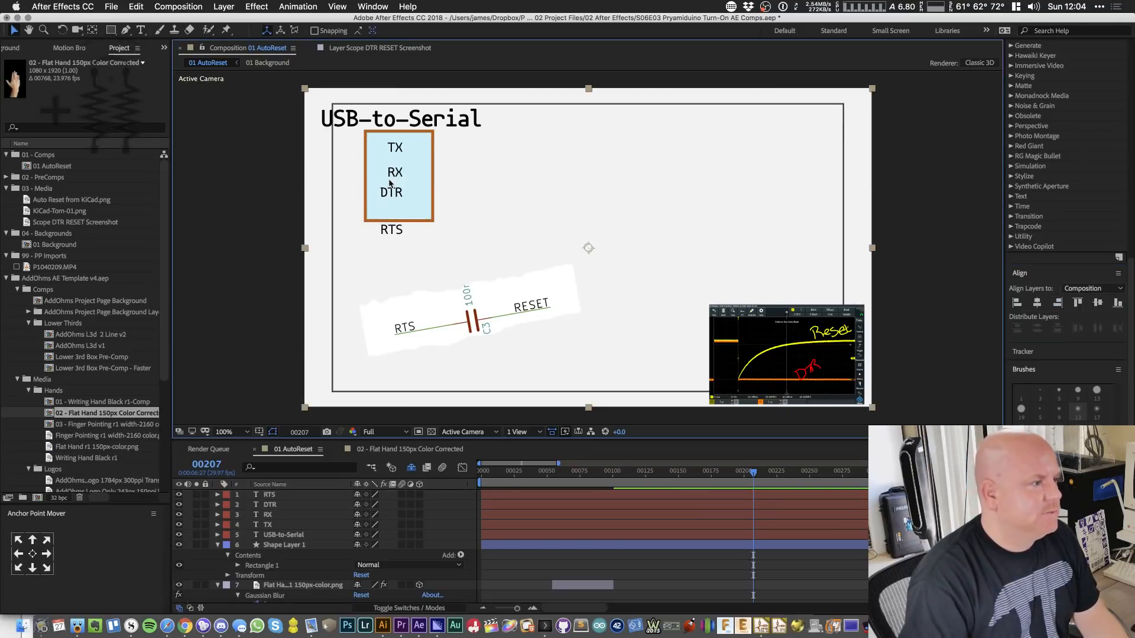
# - Move the TX label close to the block's right edge and center its anchor point
pyautogui.press('.')
pyautogui.press('h')
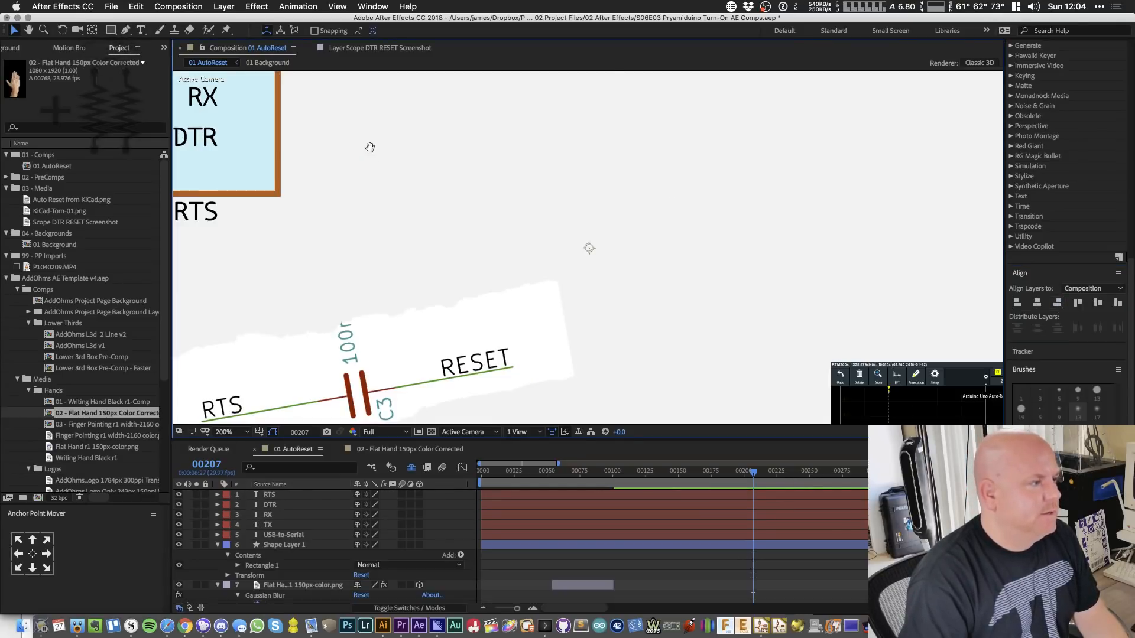
pyautogui.moveTo(370, 147); pyautogui.dragTo(668, 361)
pyautogui.press('v')
pyautogui.click(268, 525)
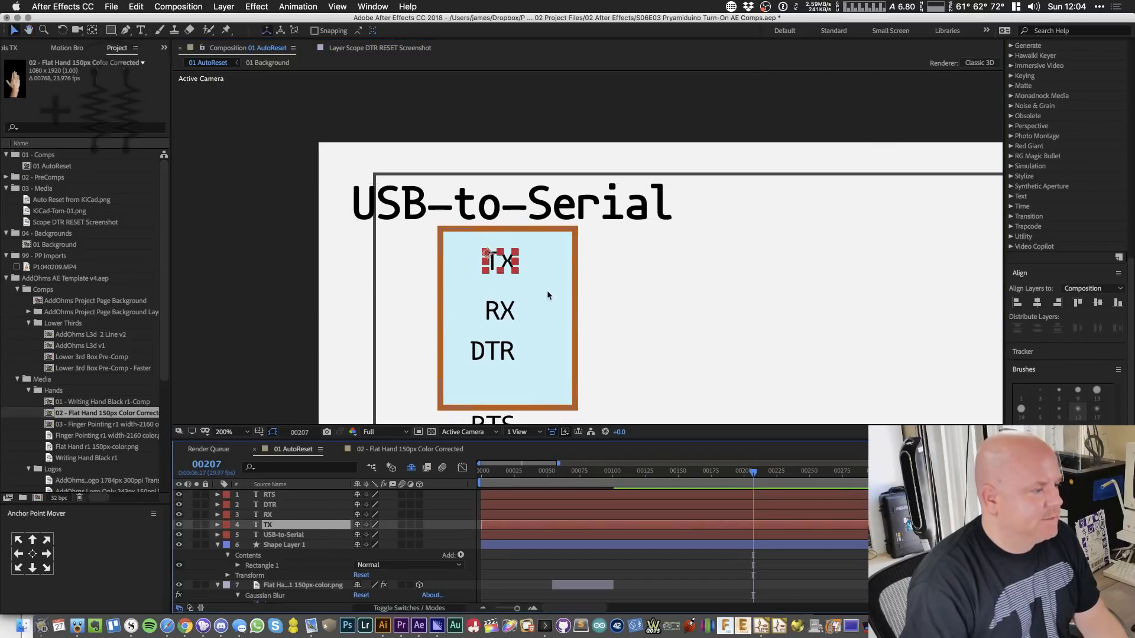
pyautogui.moveTo(500, 268); pyautogui.dragTo(543, 271)
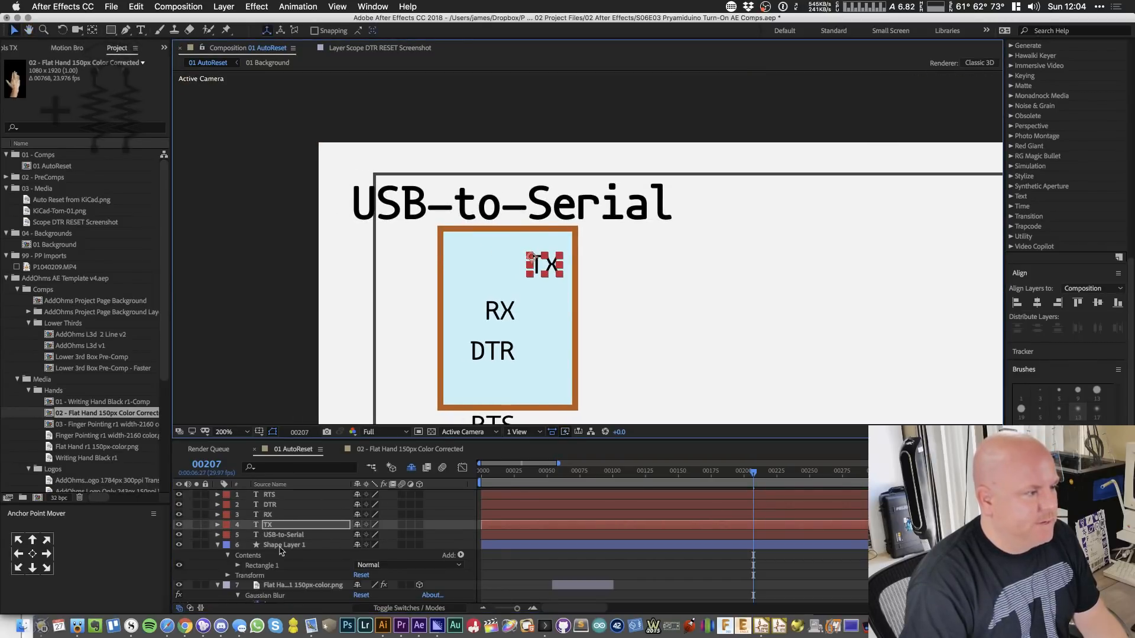
pyautogui.click(33, 554)
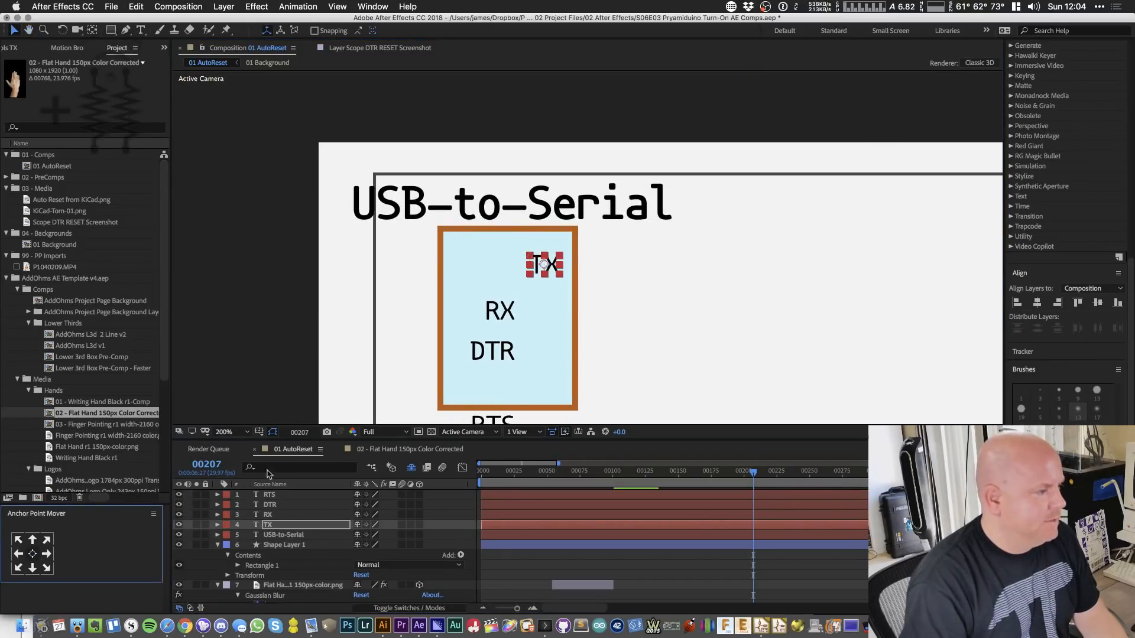
# - Center the anchor points of the RX, DTR and RTS labels together
pyautogui.click(507, 309)
pyautogui.keyDown('shift'); pyautogui.click(501, 352); pyautogui.keyUp('shift')
pyautogui.keyDown('shift'); pyautogui.click(501, 421); pyautogui.keyUp('shift')
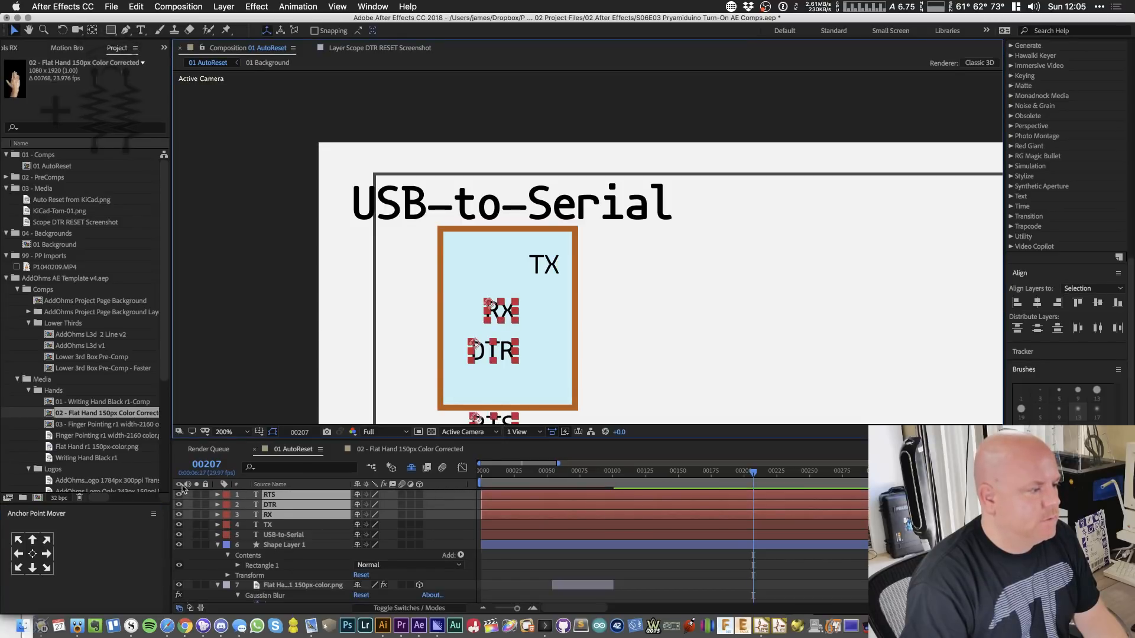
pyautogui.click(32, 554)
pyautogui.click(672, 388)
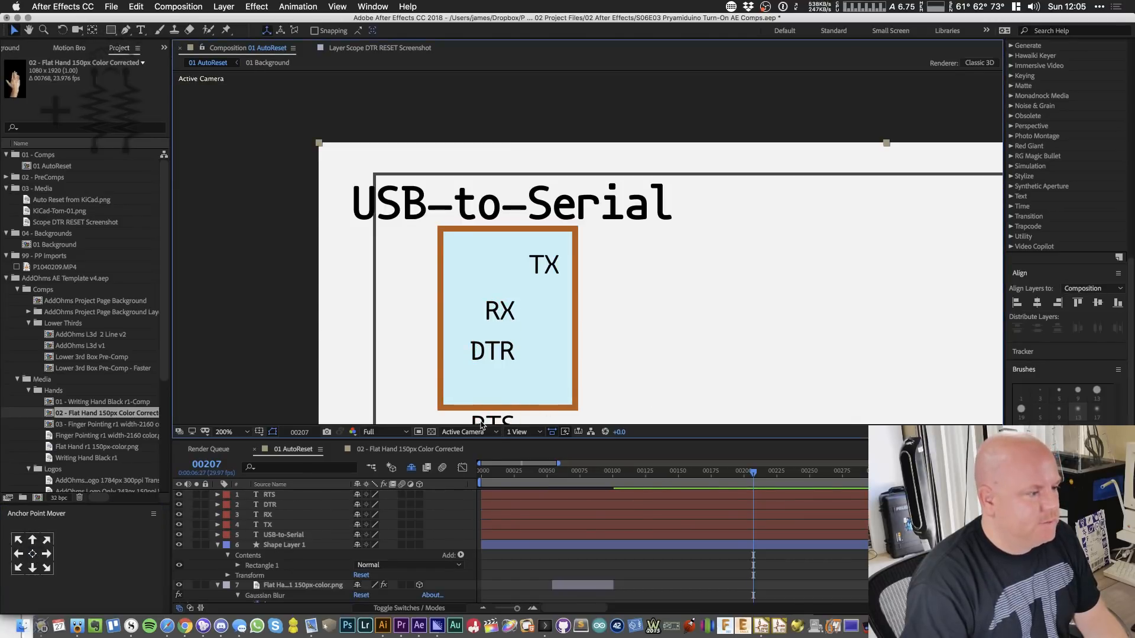
# - Move the RTS label out to the right of the block and shift the DTR label near the block's right edge
pyautogui.click(304, 494)
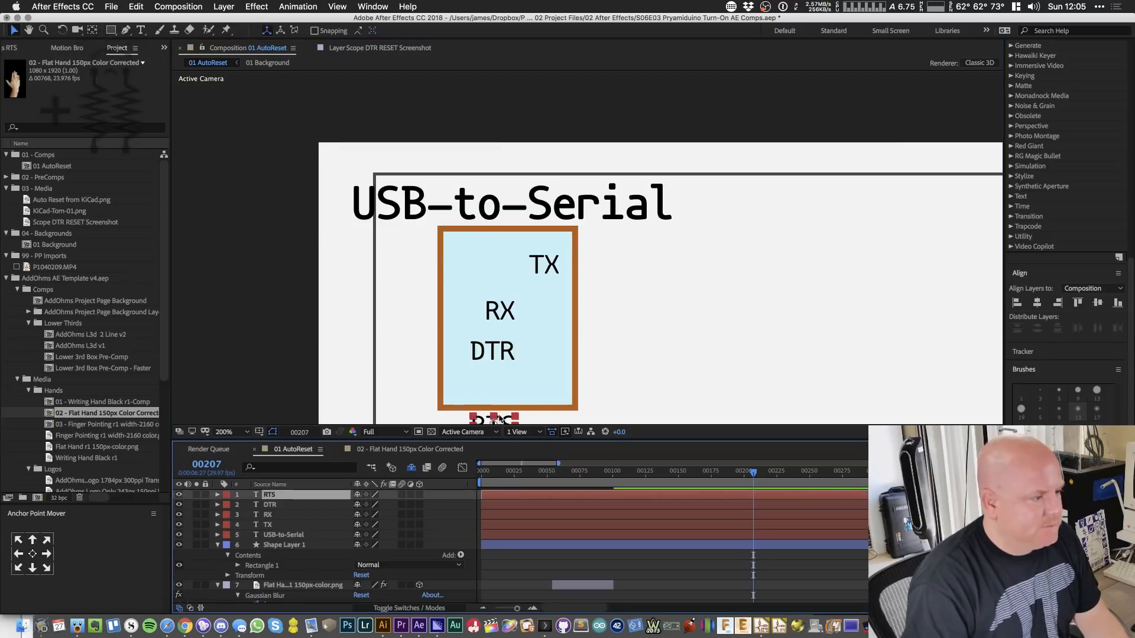
pyautogui.moveTo(500, 419); pyautogui.dragTo(678, 391)
pyautogui.moveTo(501, 360); pyautogui.dragTo(547, 350)
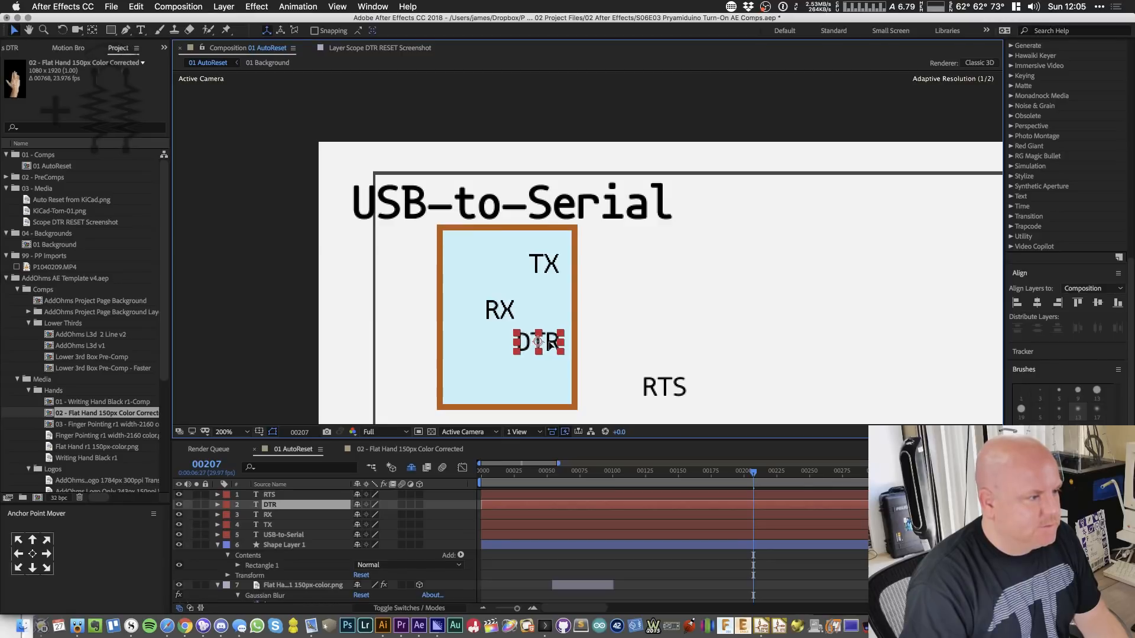
# - Right-align the TX, RX and DTR labels with each other and distribute them evenly in the vertical direction
pyautogui.click(500, 311)
pyautogui.click(544, 264)
pyautogui.keyDown('shift'); pyautogui.click(500, 311); pyautogui.keyUp('shift')
pyautogui.keyDown('shift'); pyautogui.click(539, 343); pyautogui.keyUp('shift')
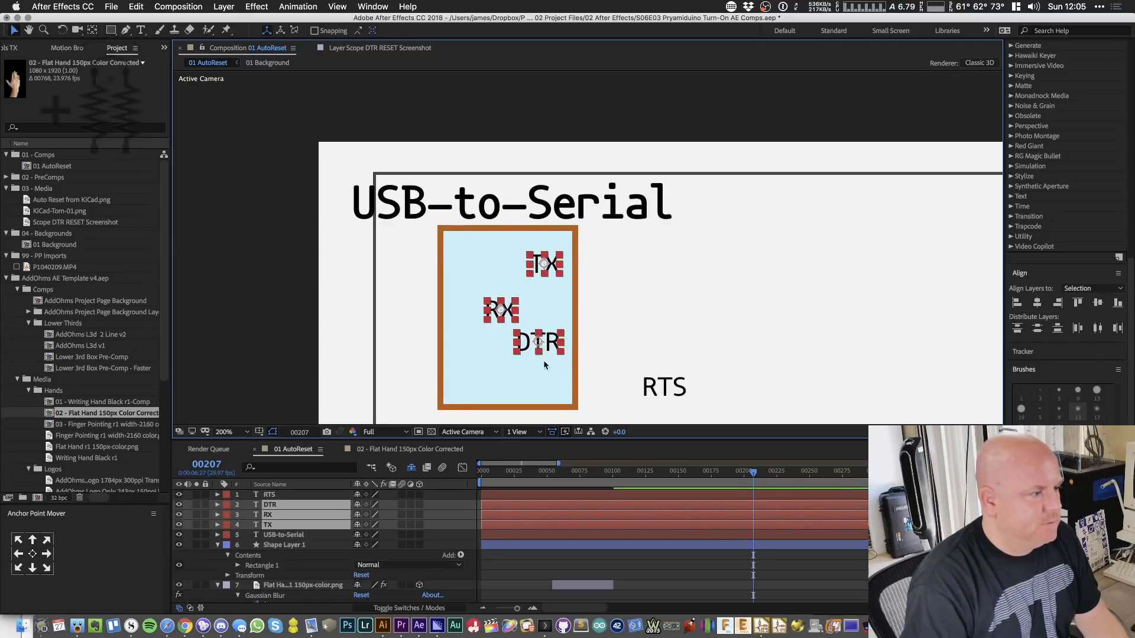
pyautogui.click(1058, 302)
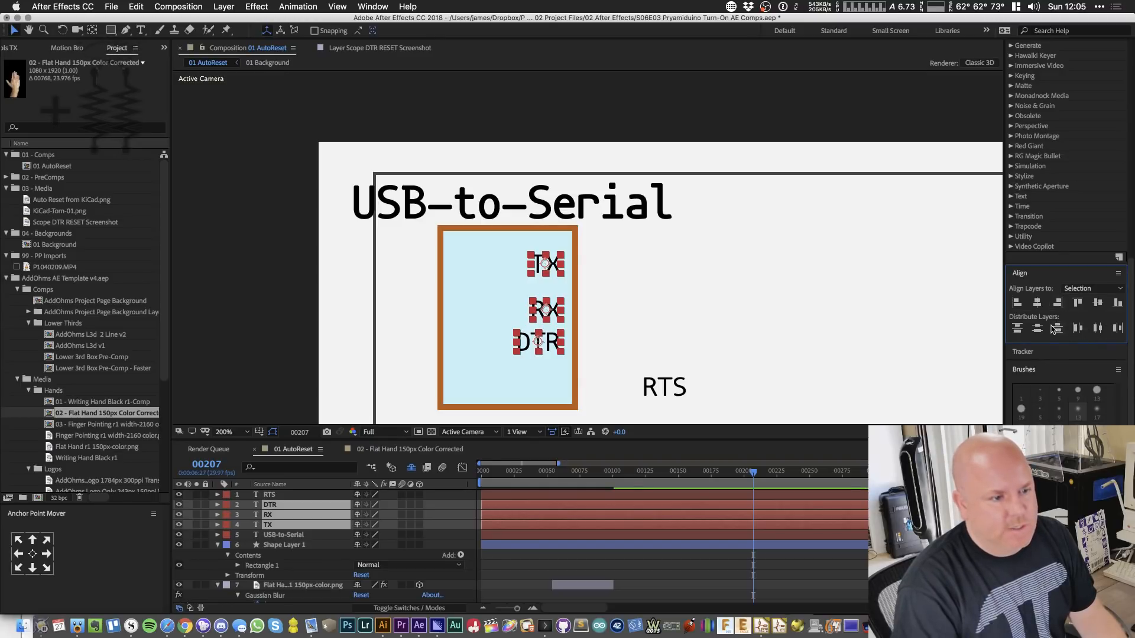
pyautogui.click(1039, 331)
pyautogui.click(755, 391)
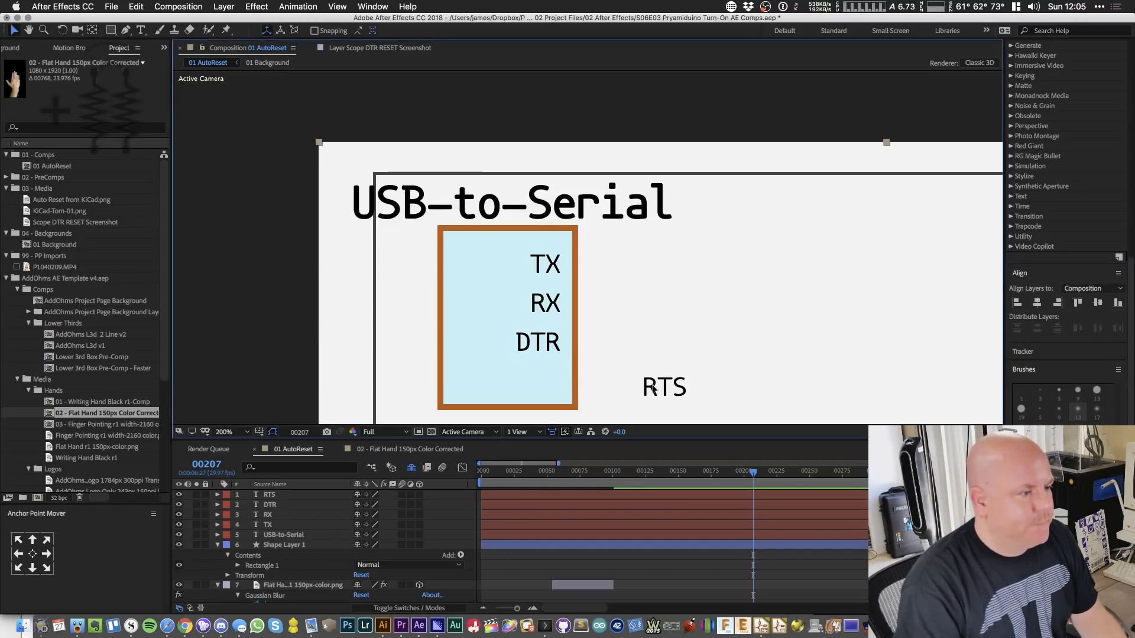
# - Place the RTS label over the DTR label and reveal the Position property of both layers
pyautogui.click(680, 393)
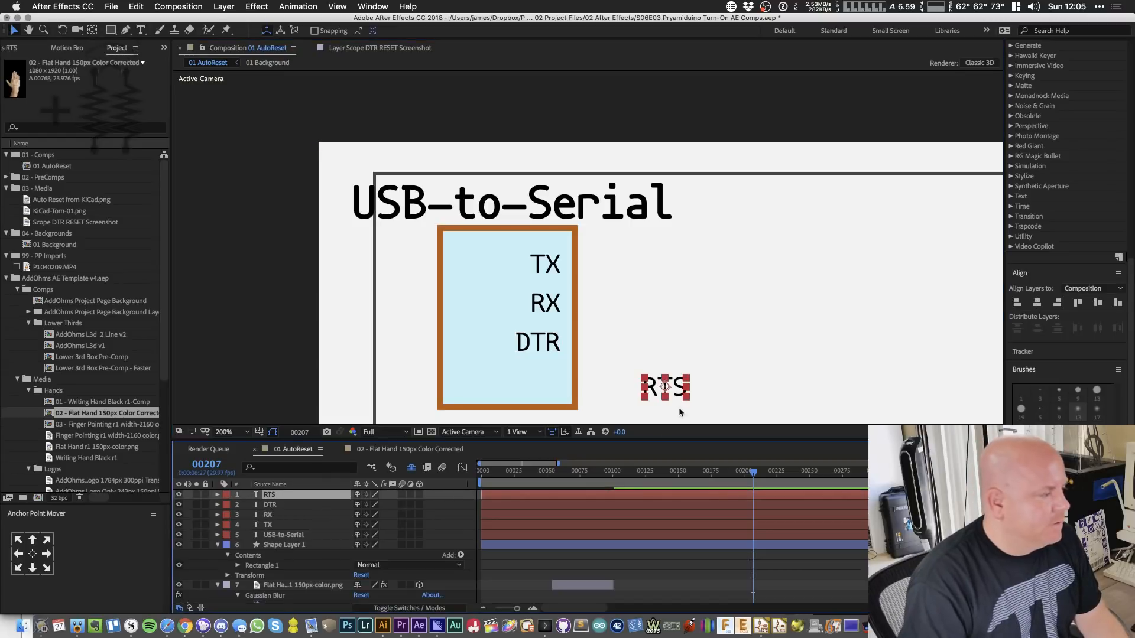
pyautogui.moveTo(681, 391); pyautogui.dragTo(553, 346)
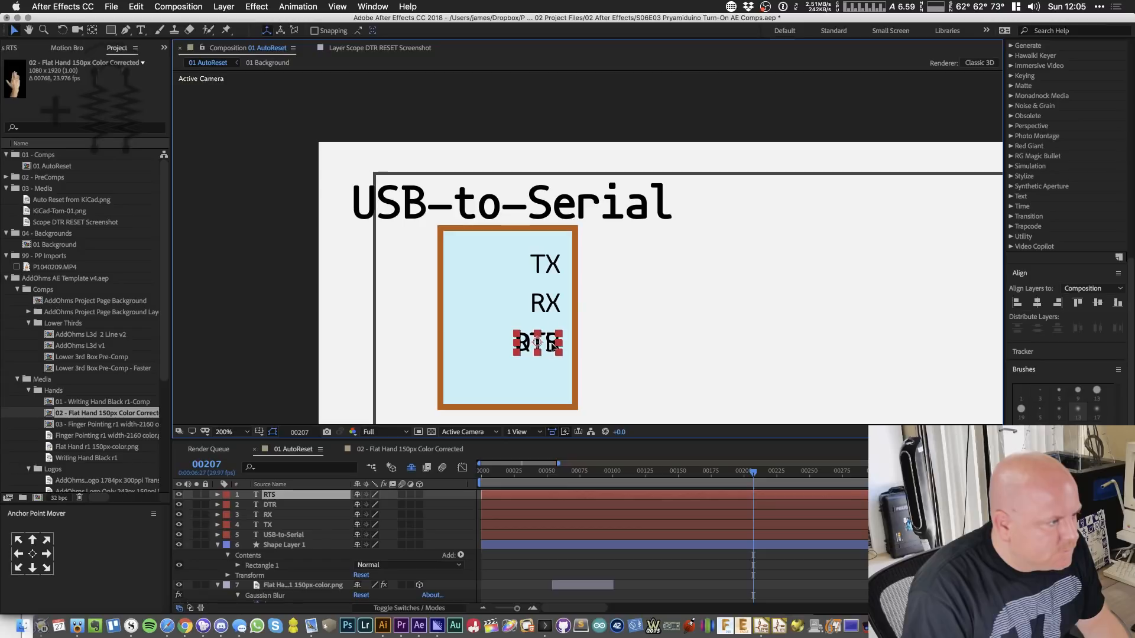
pyautogui.click(218, 495)
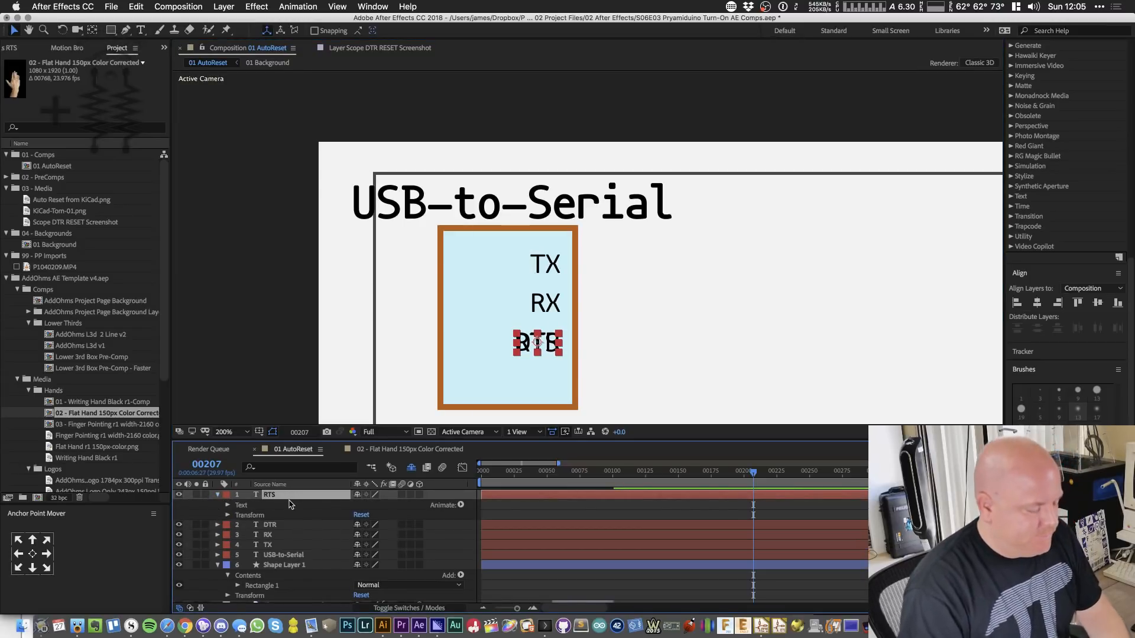
pyautogui.press('p')
pyautogui.click(291, 518)
pyautogui.press('p')
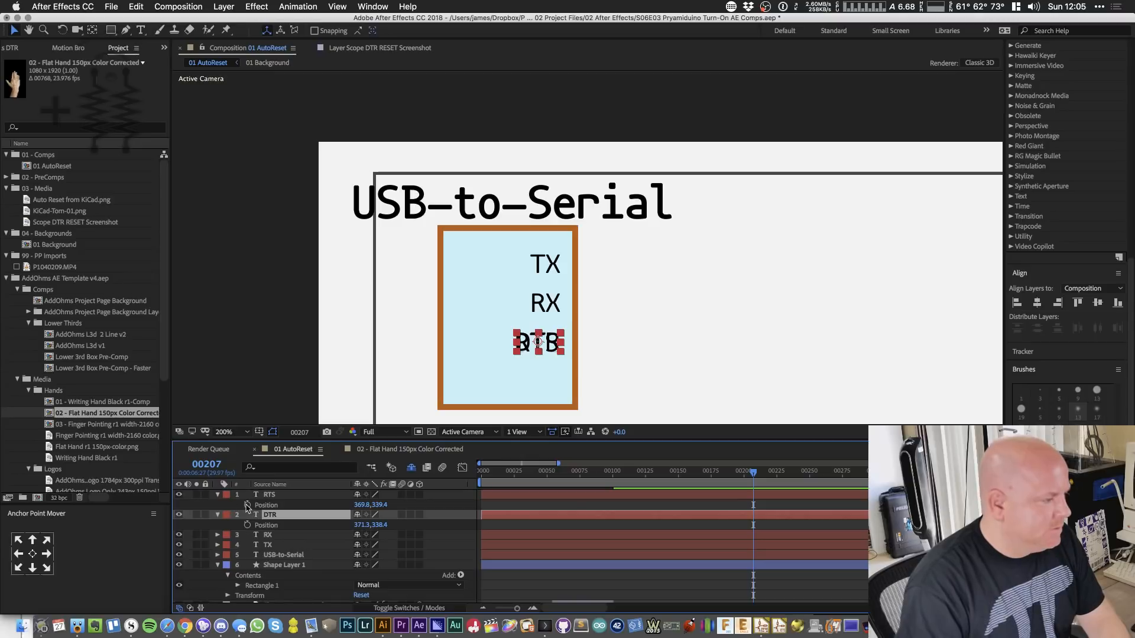
pyautogui.click(247, 505)
pyautogui.click(248, 525)
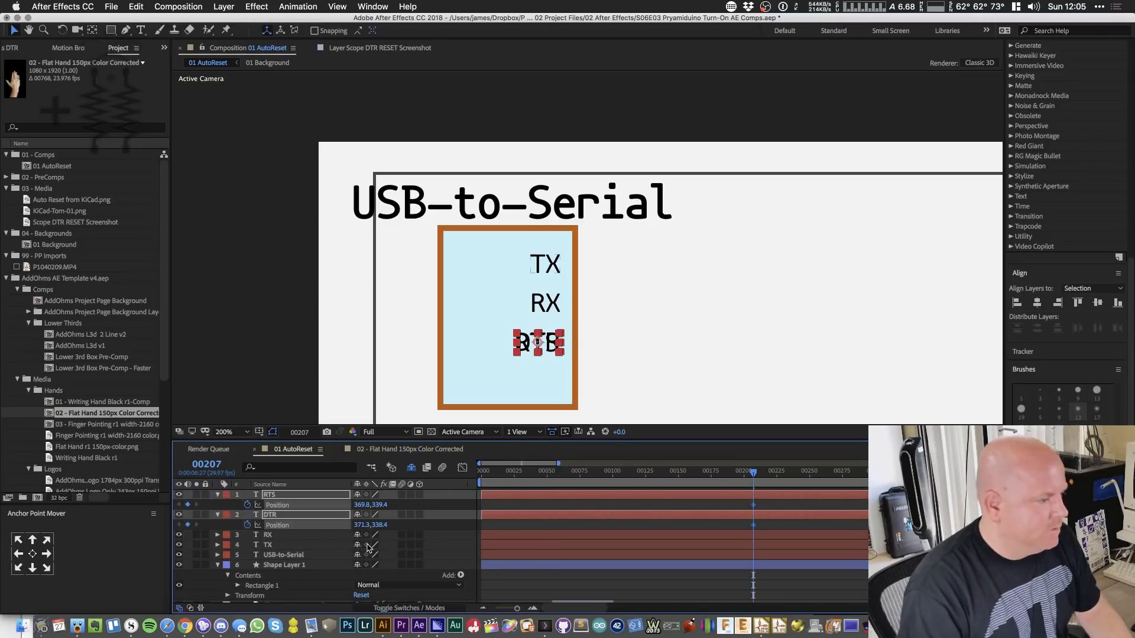
pyautogui.press('super+z')
pyautogui.press('super+z')
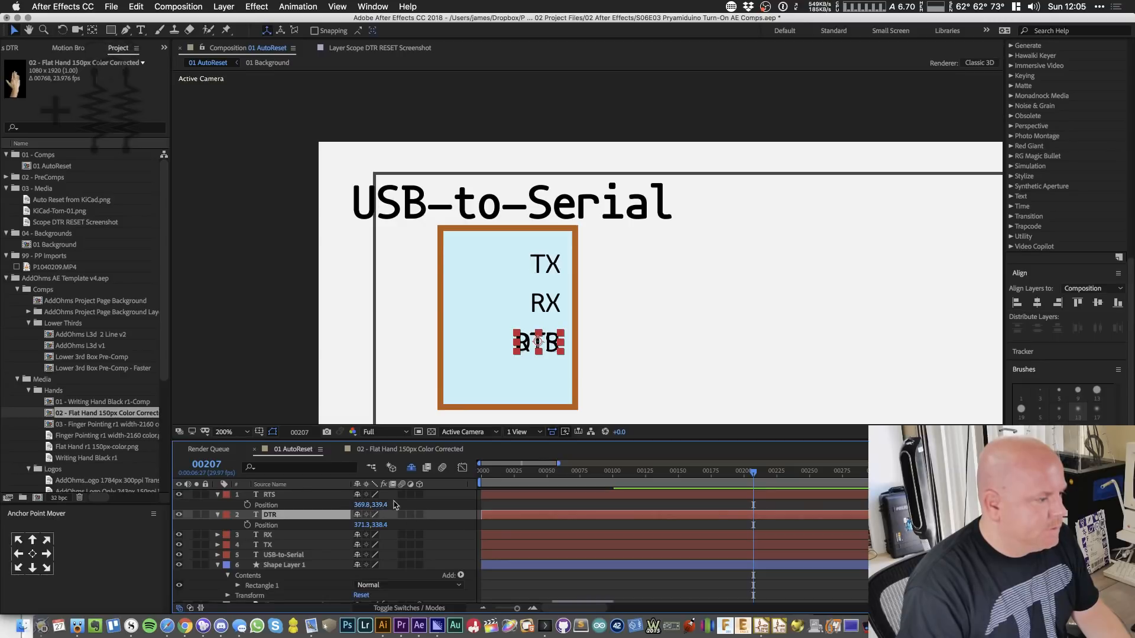
# - Show the Parent & Link column in the timeline
pyautogui.rightClick(439, 485)
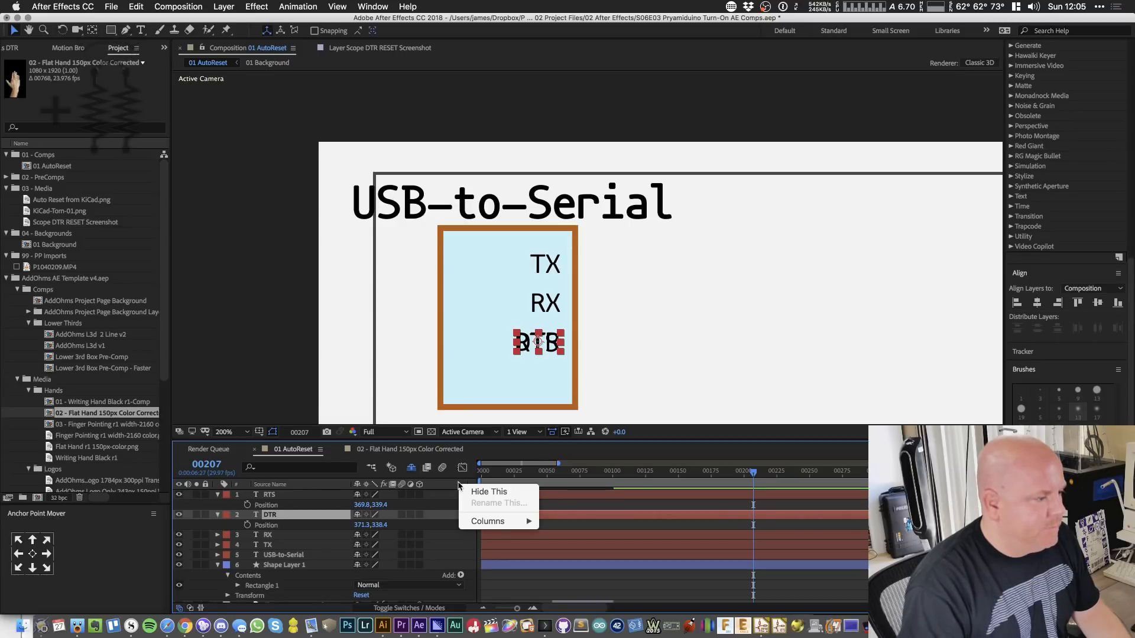
pyautogui.moveTo(509, 521)
pyautogui.click(562, 546)
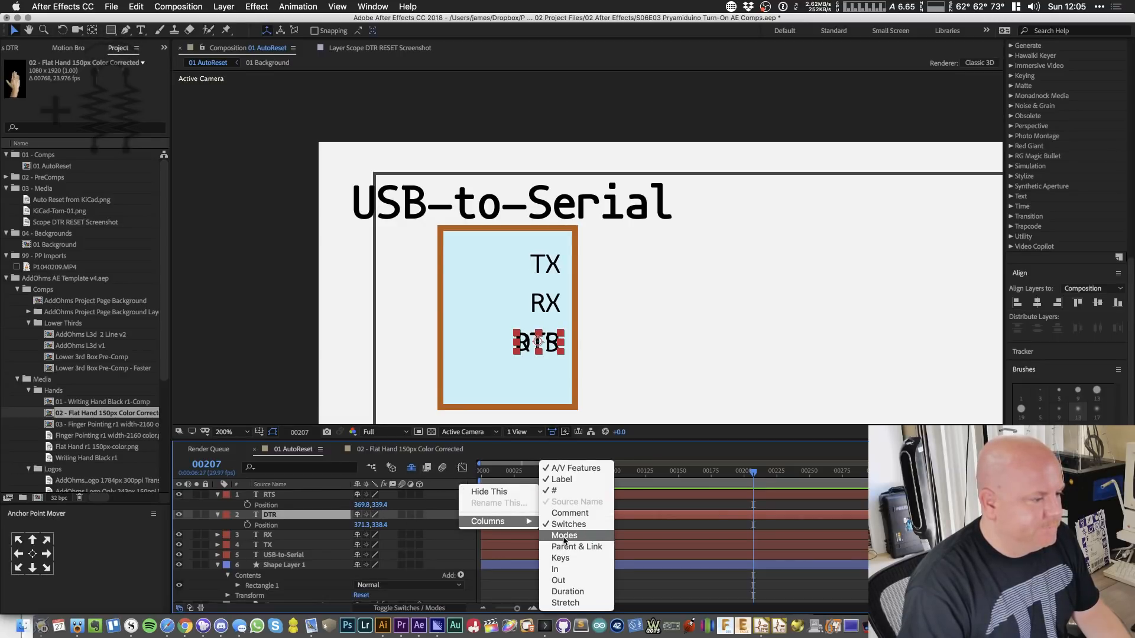
# - Link the RTS layer's Position to the DTR layer's Position and collapse both layers
pyautogui.moveTo(473, 495); pyautogui.dragTo(273, 531)
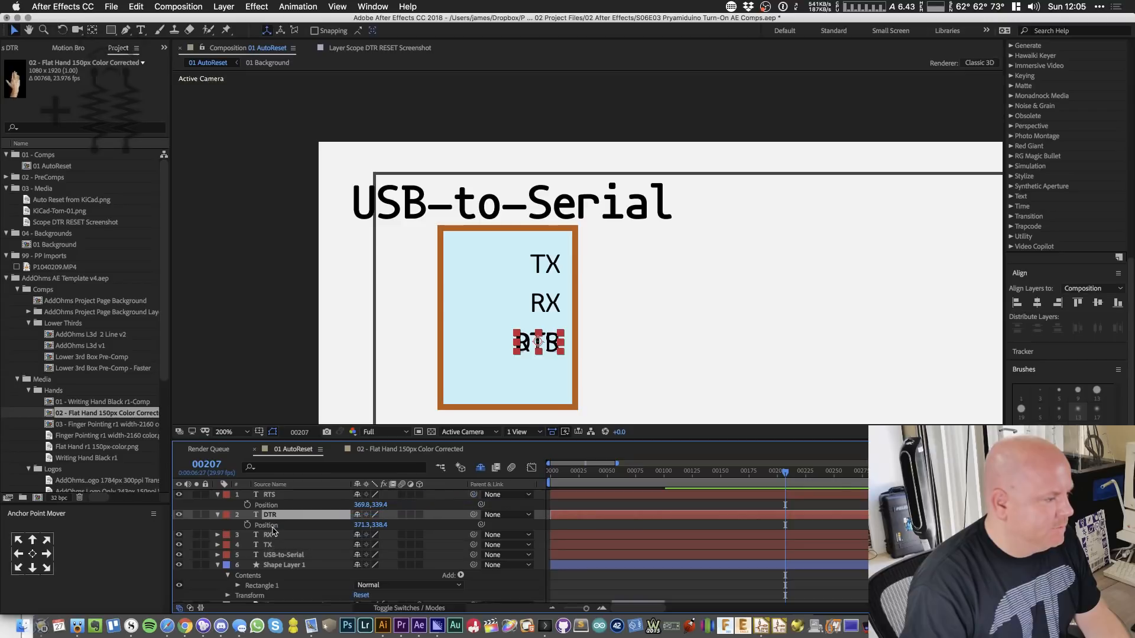
pyautogui.moveTo(482, 506); pyautogui.dragTo(264, 528)
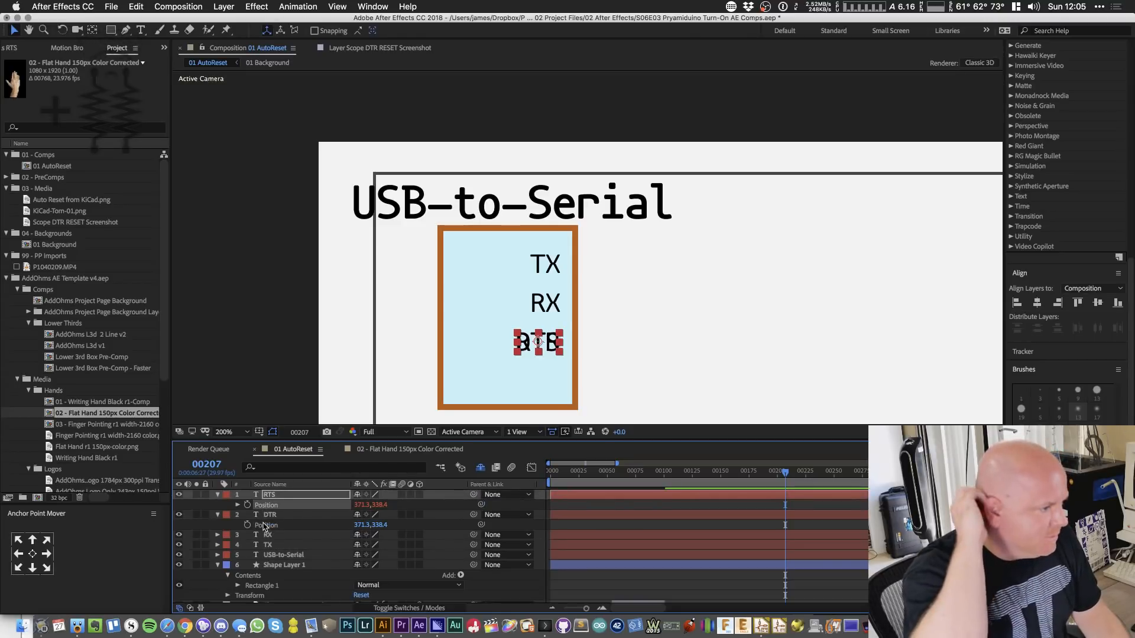
pyautogui.click(218, 495)
pyautogui.click(219, 506)
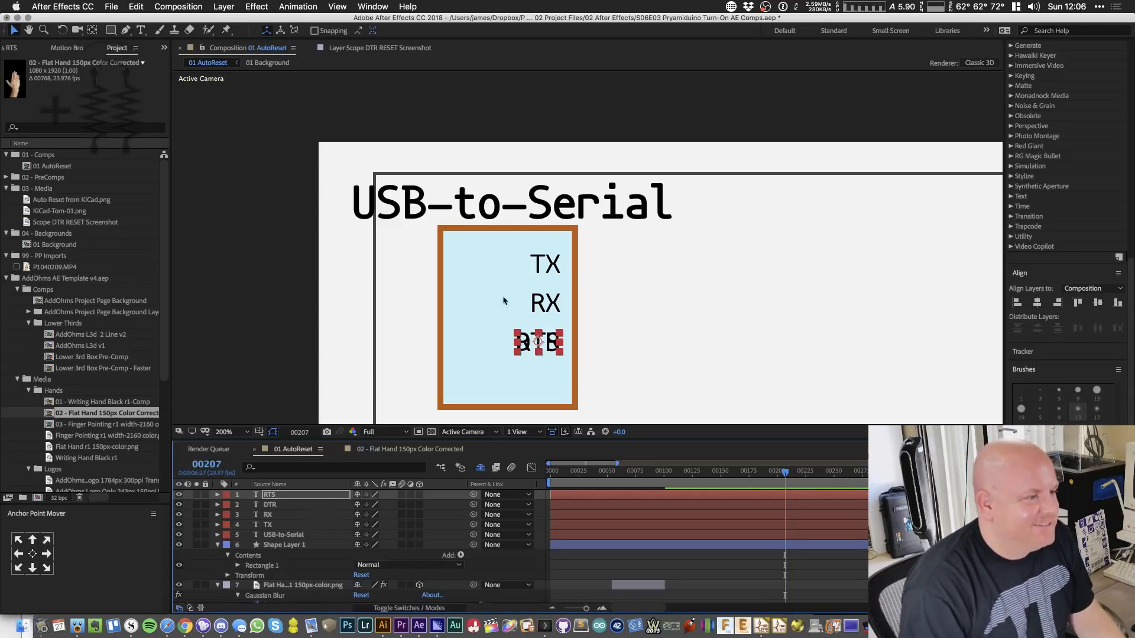
# - Activate the Rectangle tool and rename the block's shape layer to "USB-to-Serial Chip"
pyautogui.scroll(-2, 587, 305)
pyautogui.scroll(2, 587, 305)
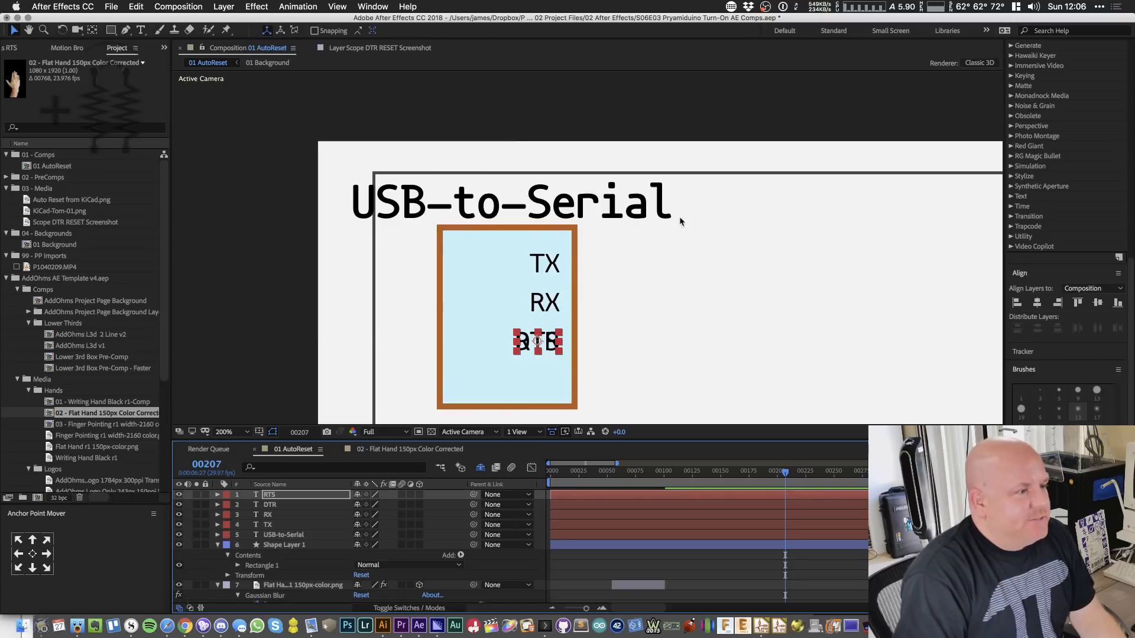
pyautogui.moveTo(609, 342); pyautogui.dragTo(349, 317)
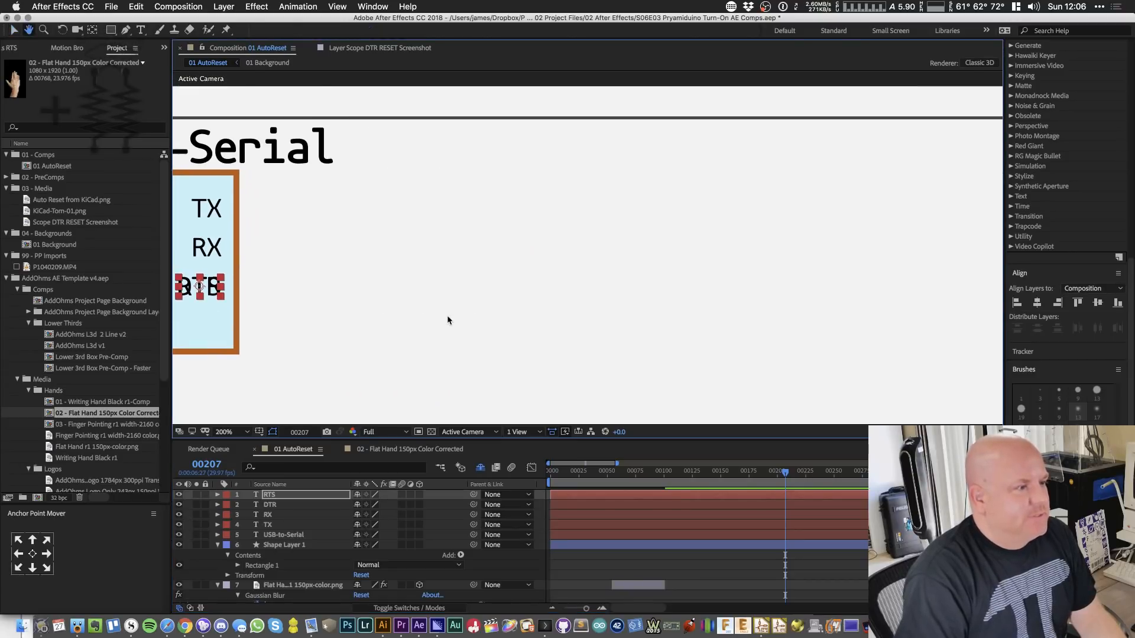
pyautogui.press('q')
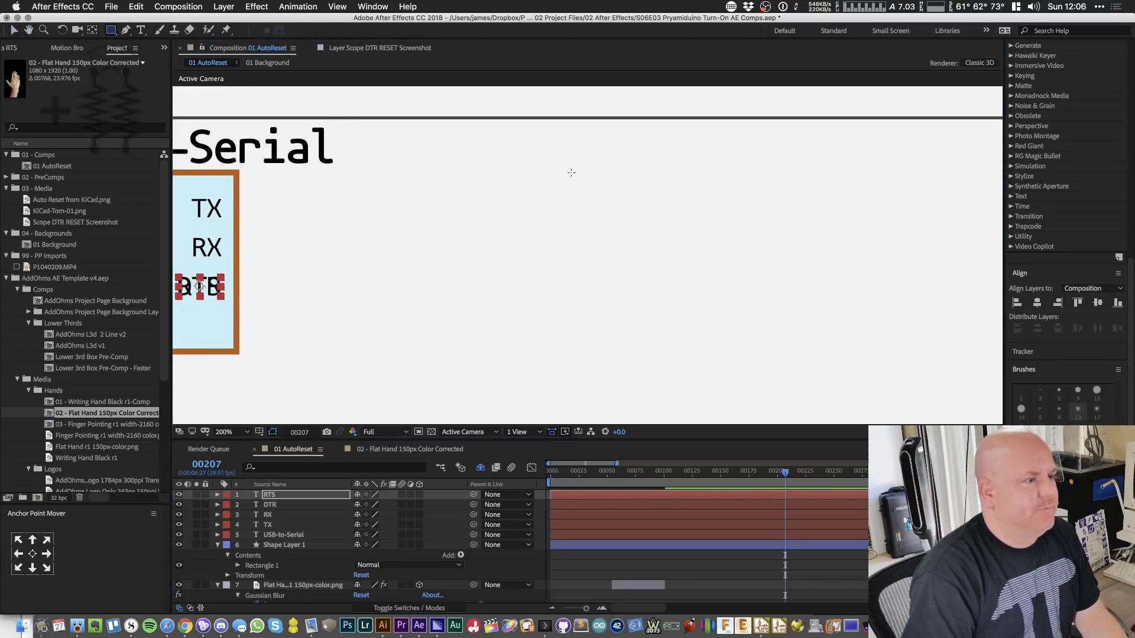
pyautogui.press(',')
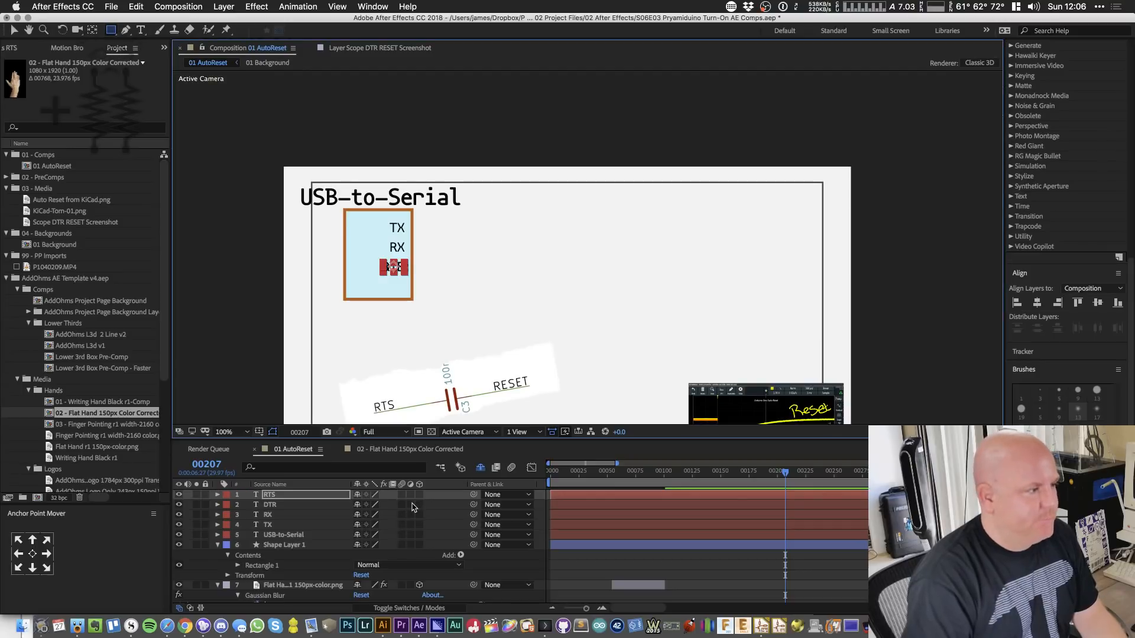
pyautogui.click(286, 545)
pyautogui.press('Return')
pyautogui.write('UY')
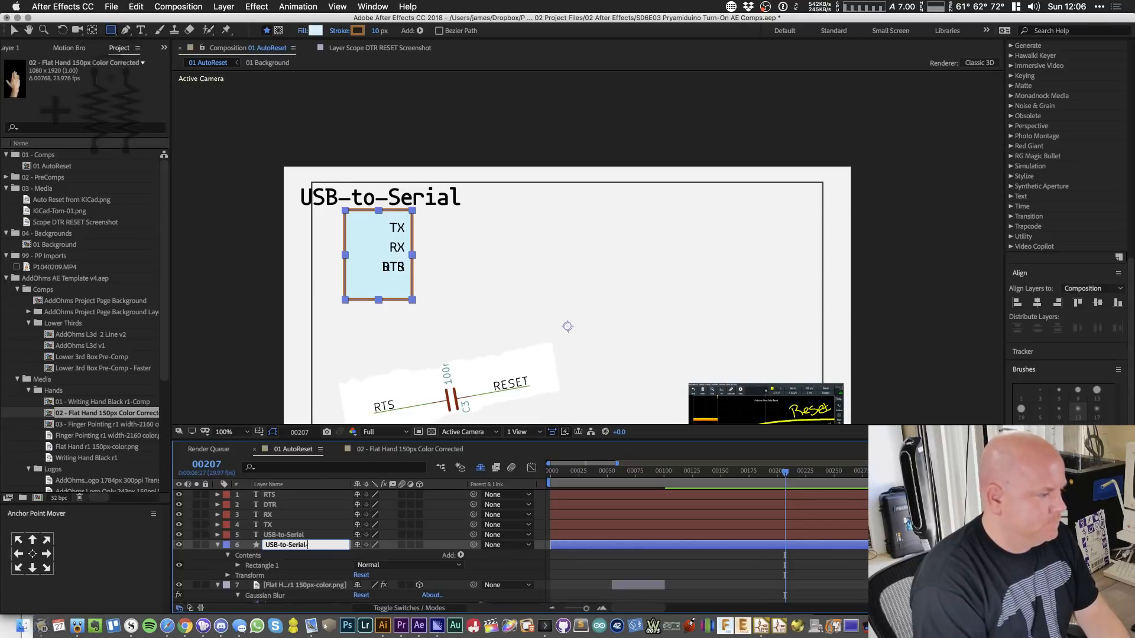
pyautogui.press('Return')
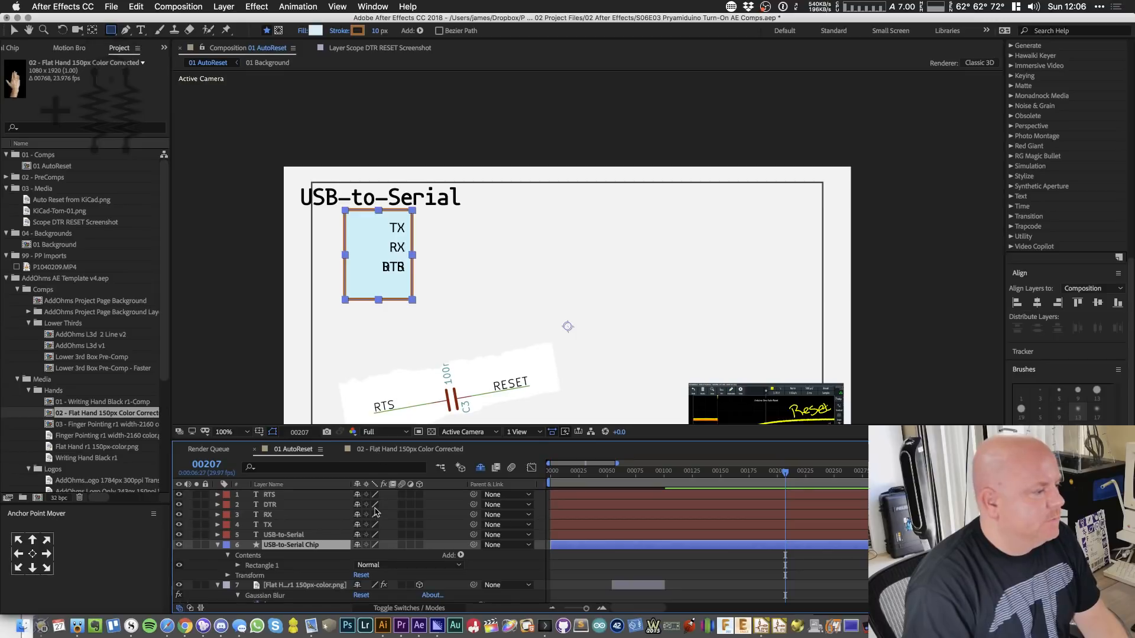
# - Add a new empty shape layer above the RTS layer
pyautogui.click(317, 495)
pyautogui.press('super+alt+shift+s')
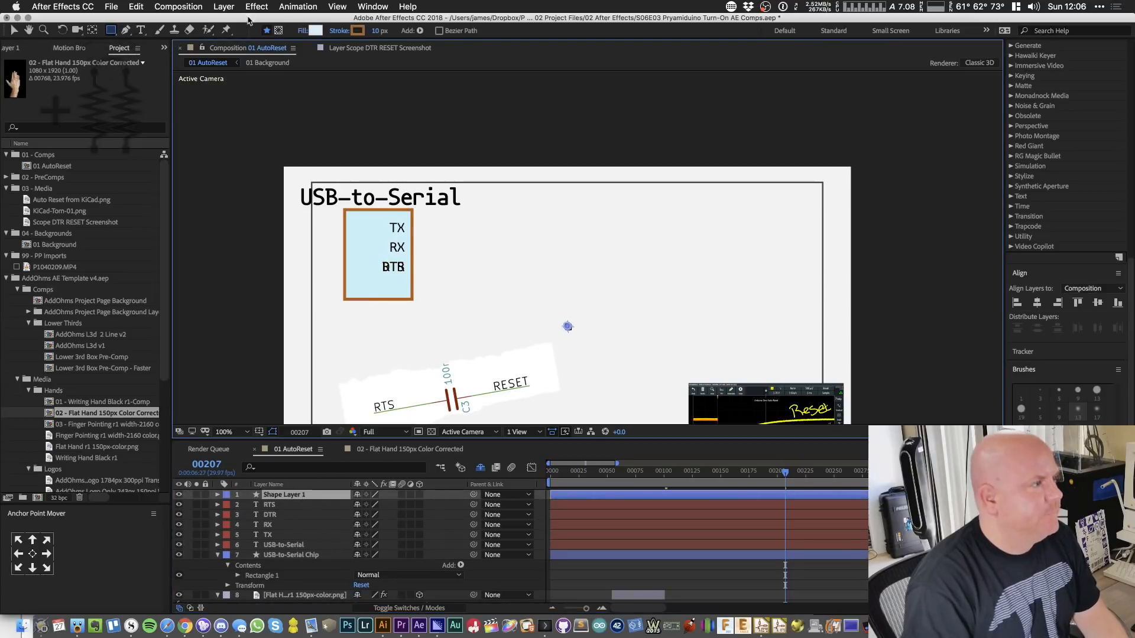
# - Draw a tall rectangle beside the USB-to-Serial block and rename its shape layer to "328 Chip"
pyautogui.moveTo(480, 211)
pyautogui.mouseDown()
pyautogui.moveTo(532, 305)
pyautogui.moveTo(530, 340)
pyautogui.mouseUp()
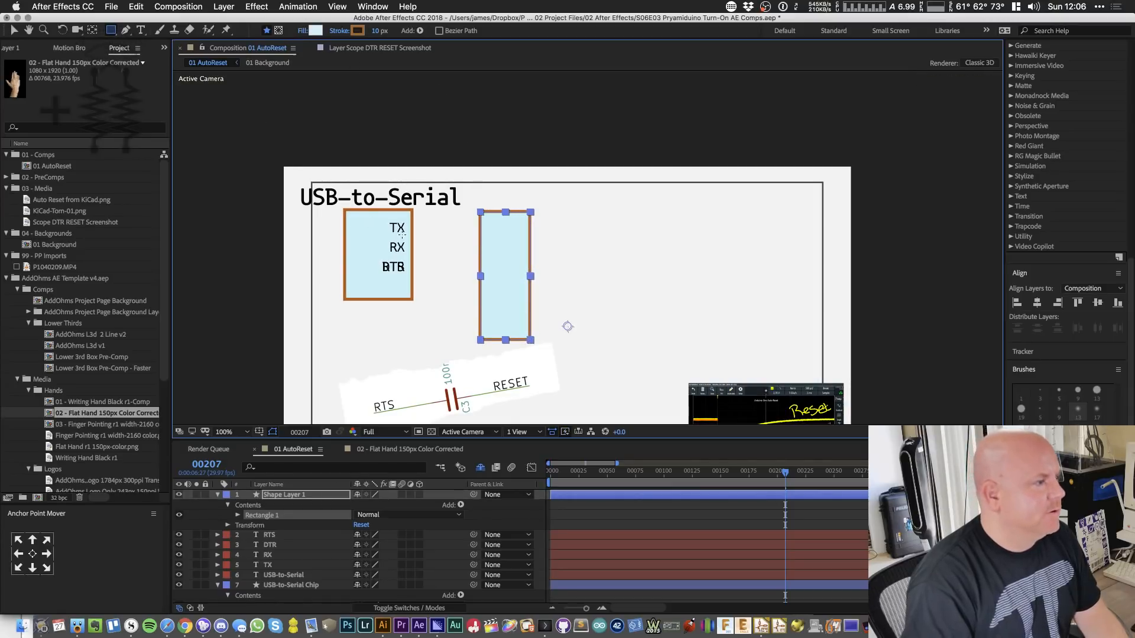
pyautogui.press('Return')
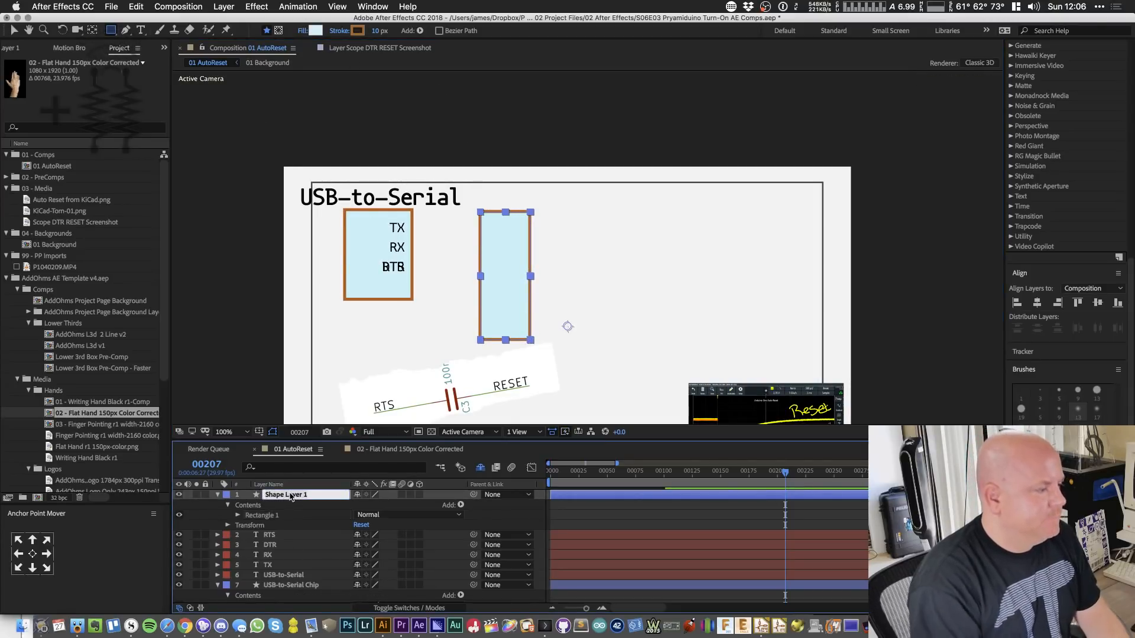
pyautogui.write('328 Chi')
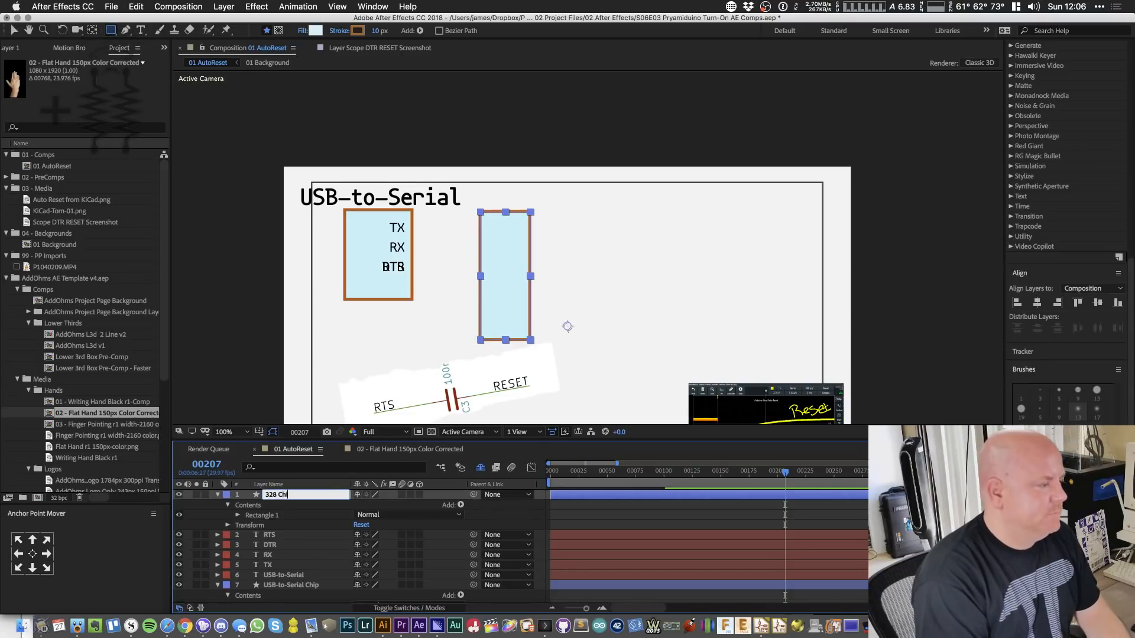
pyautogui.write('p')
pyautogui.press('Return')
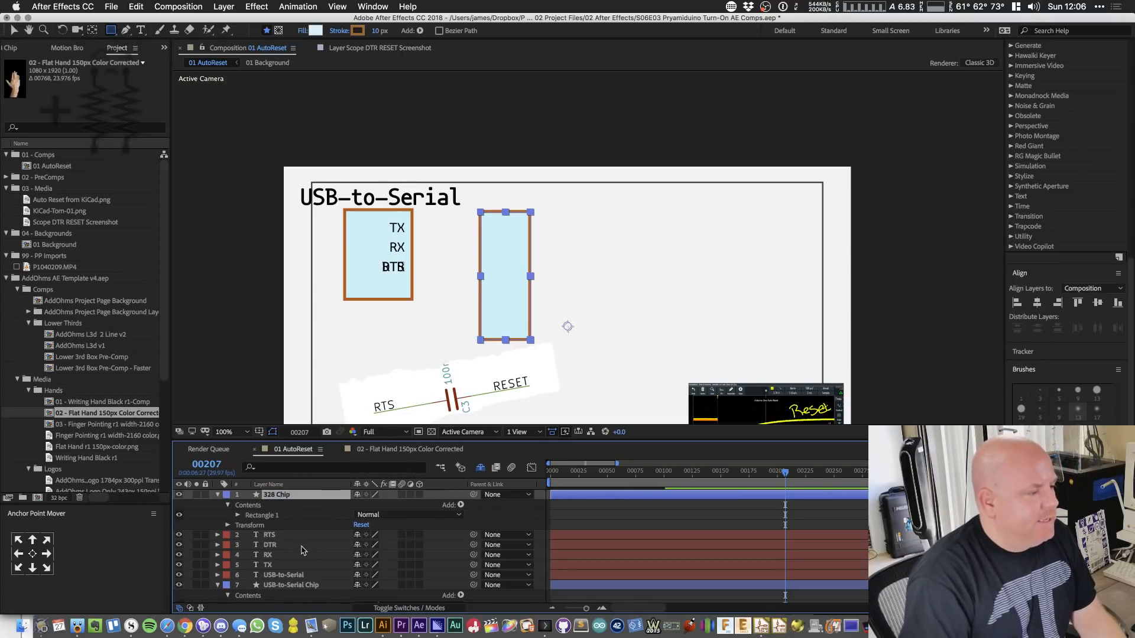
pyautogui.click(291, 535)
pyautogui.press('super+d')
pyautogui.moveTo(290, 536); pyautogui.dragTo(304, 491)
pyautogui.press('super+z')
pyautogui.press('super+z')
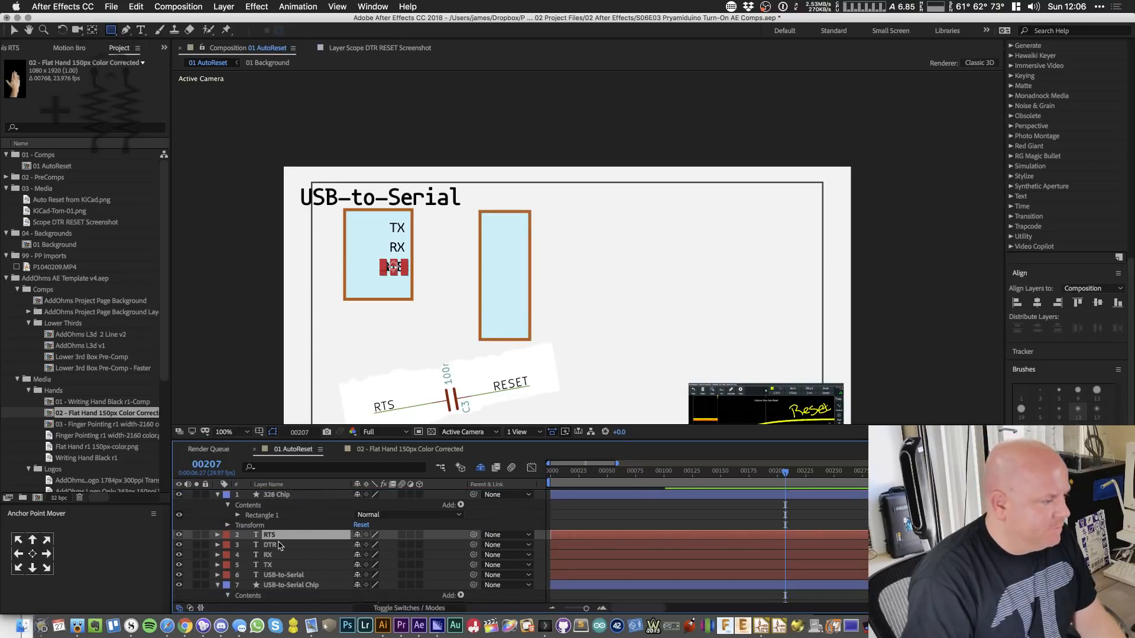
# - Duplicate the TX label and place the copy inside the upper part of the tall rectangle
pyautogui.click(286, 565)
pyautogui.press('super+d')
pyautogui.press('.')
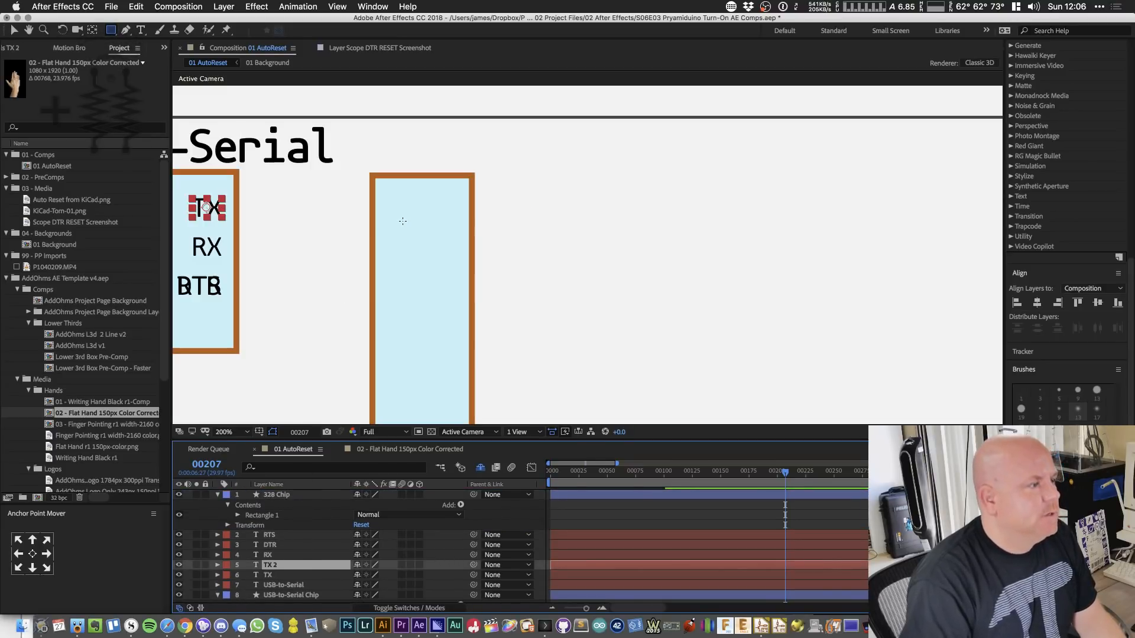
pyautogui.moveTo(459, 256); pyautogui.dragTo(648, 316)
pyautogui.press('v')
pyautogui.moveTo(405, 270); pyautogui.dragTo(600, 273)
pyautogui.doubleClick(600, 273)
pyautogui.press('BackSpace')
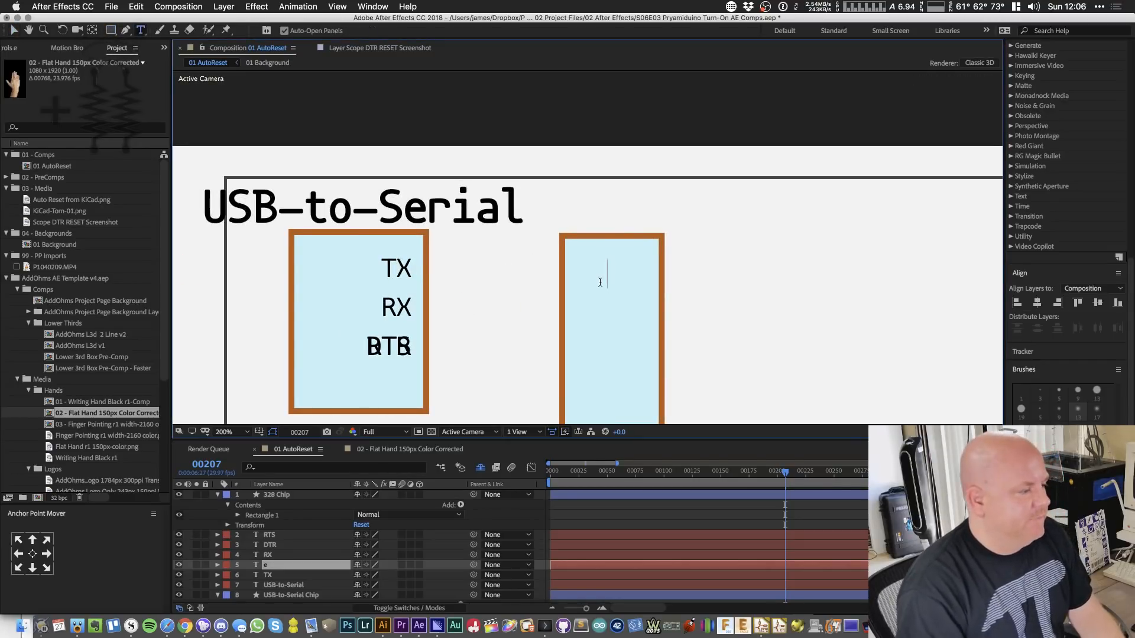
pyautogui.write('Reset')
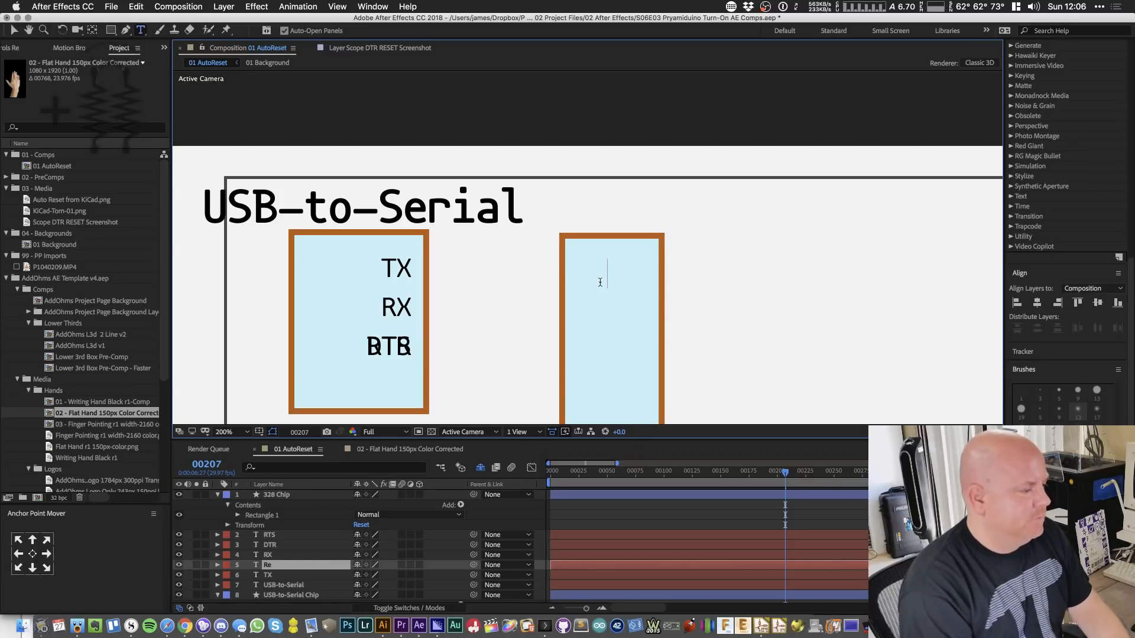
pyautogui.press('Escape')
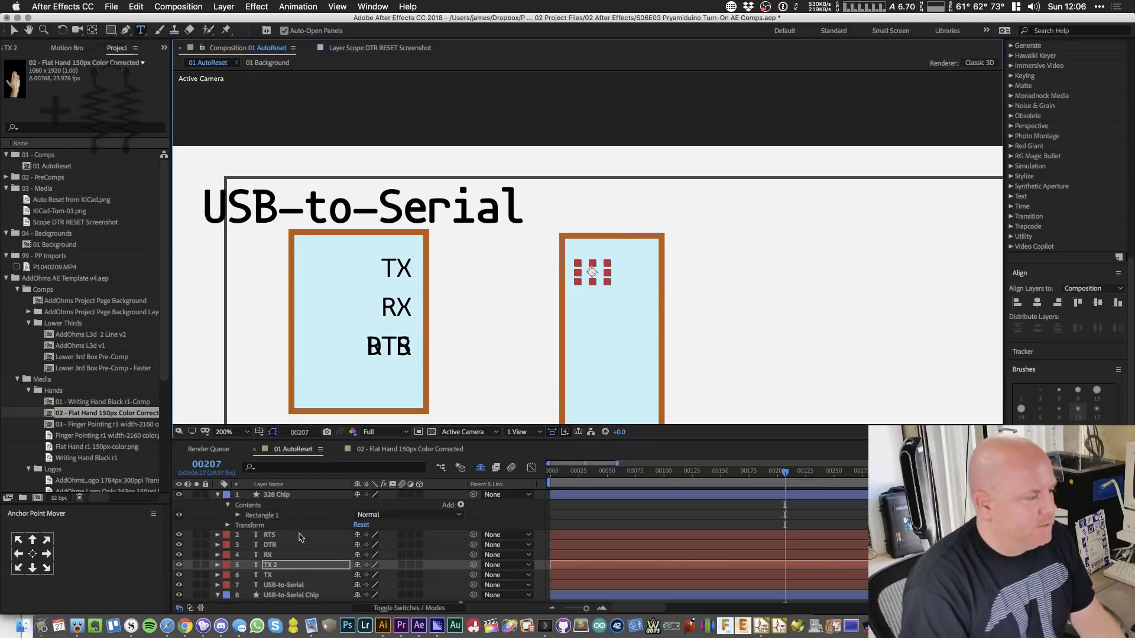
# - Move the copied TX layer to the top of the layer stack and change its text to "Reset"
pyautogui.moveTo(284, 565); pyautogui.dragTo(297, 495)
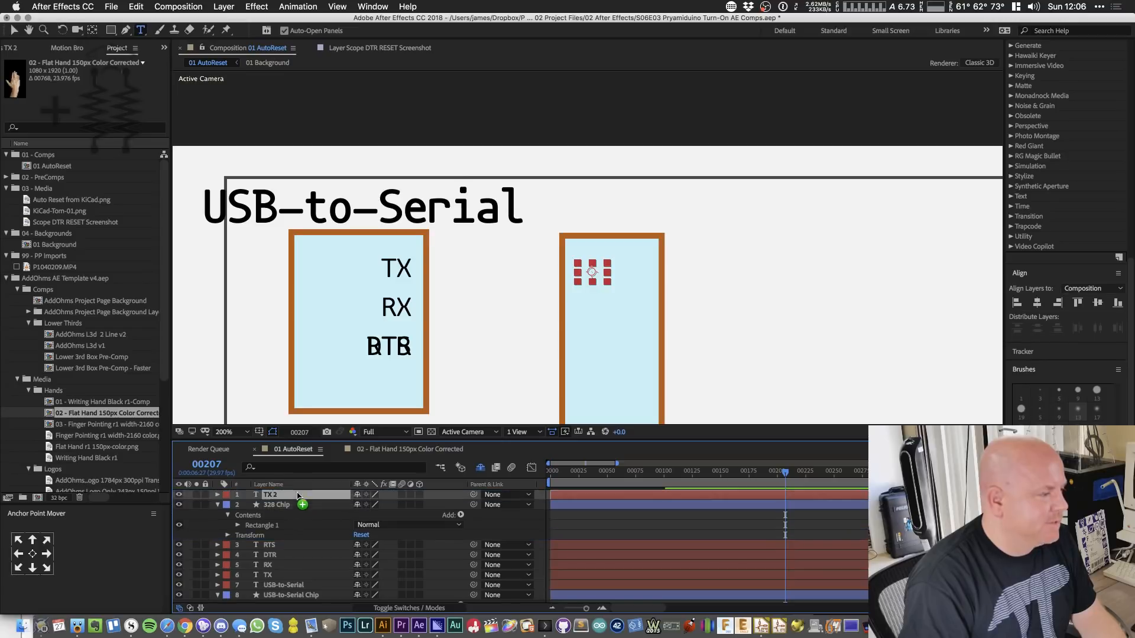
pyautogui.doubleClick(597, 274)
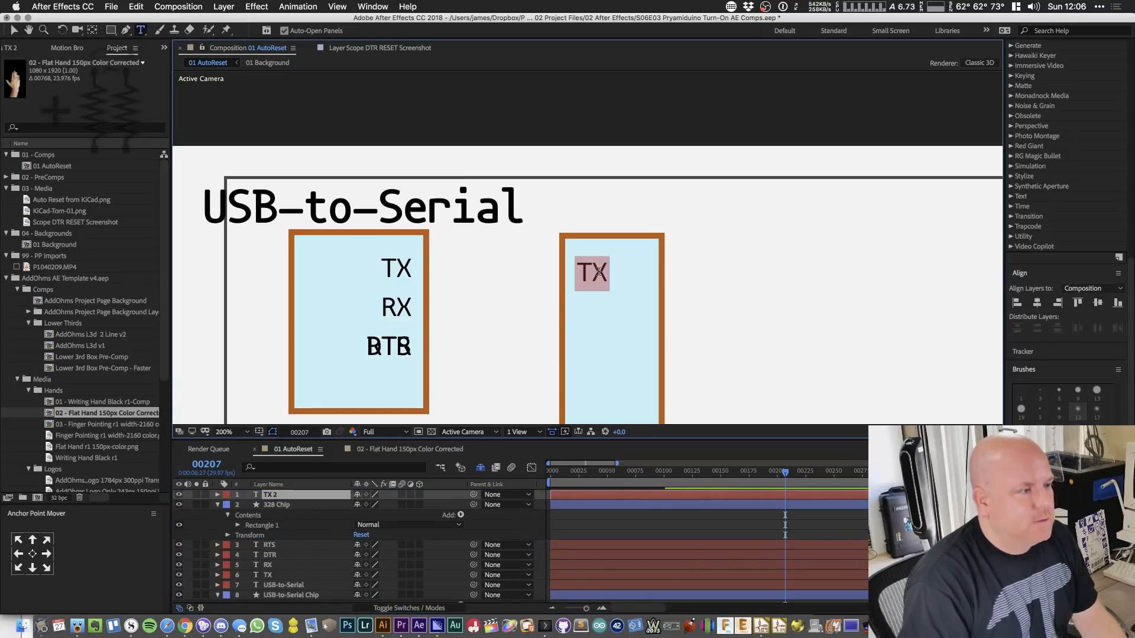
pyautogui.write('SR')
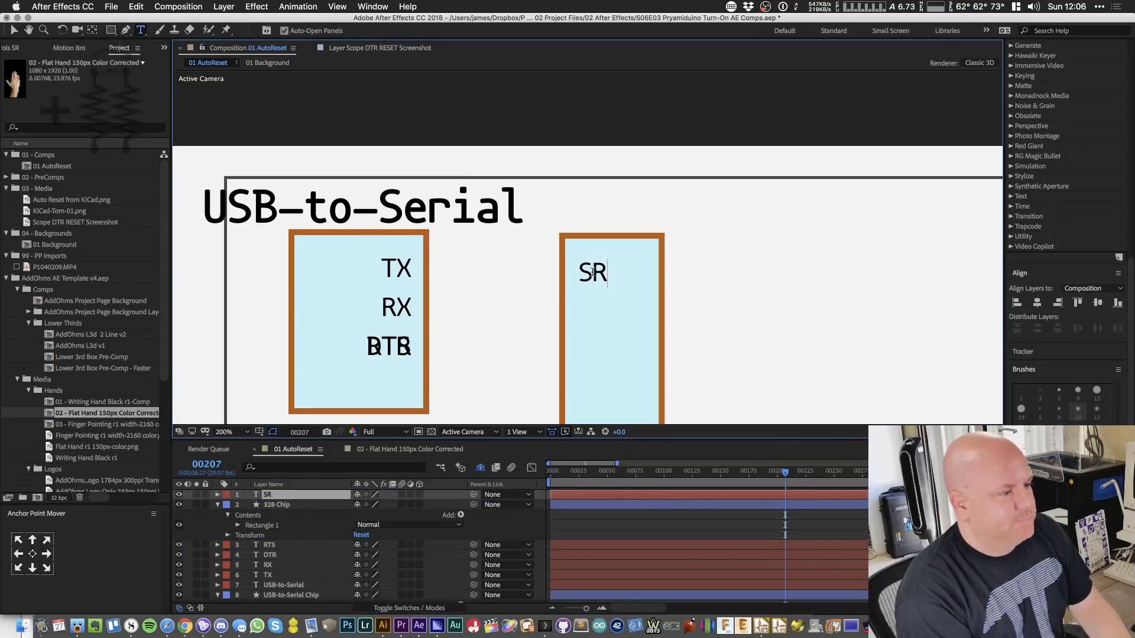
pyautogui.press('BackSpace')
pyautogui.press('BackSpace')
pyautogui.write('Res')
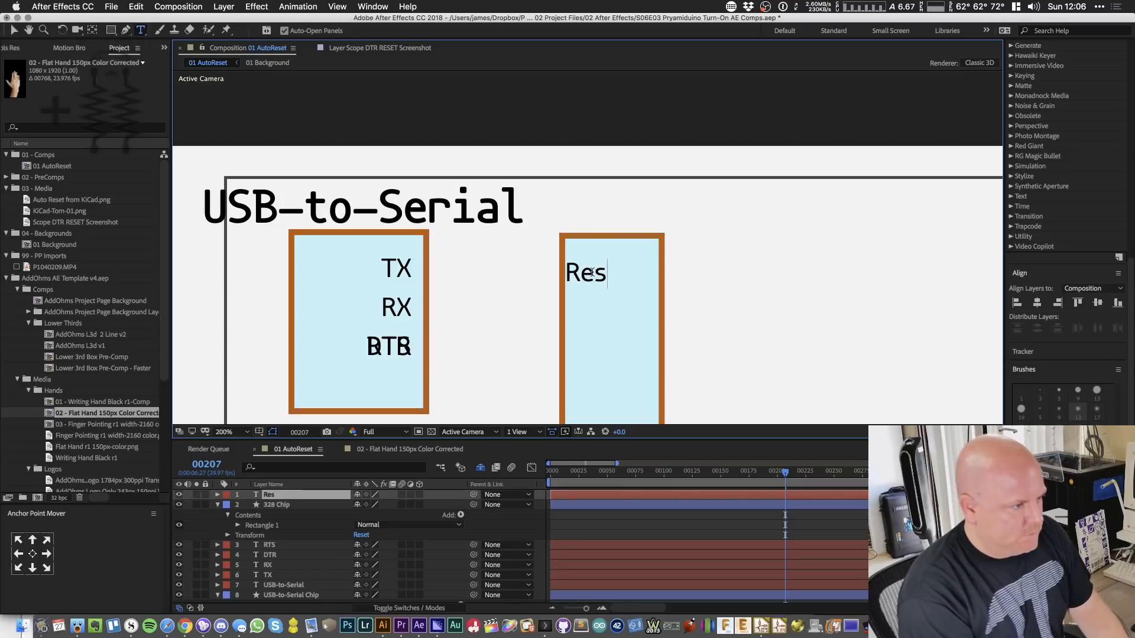
pyautogui.write('et')
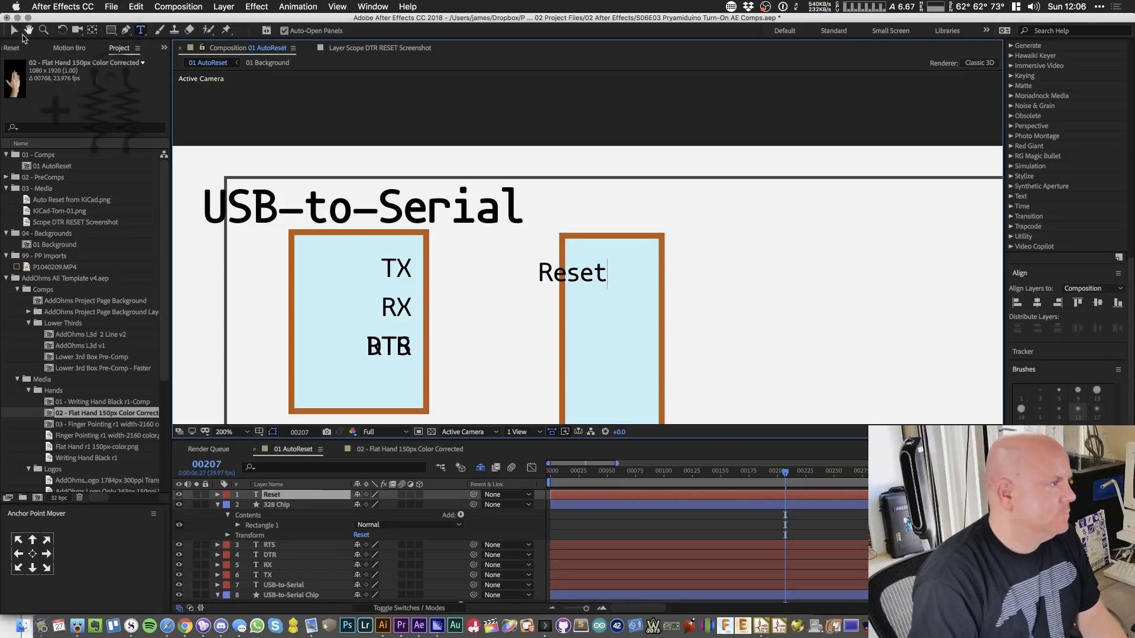
# - Center the Reset label's anchor point and fit the label inside the upper end of the tall rectangle
pyautogui.click(15, 30)
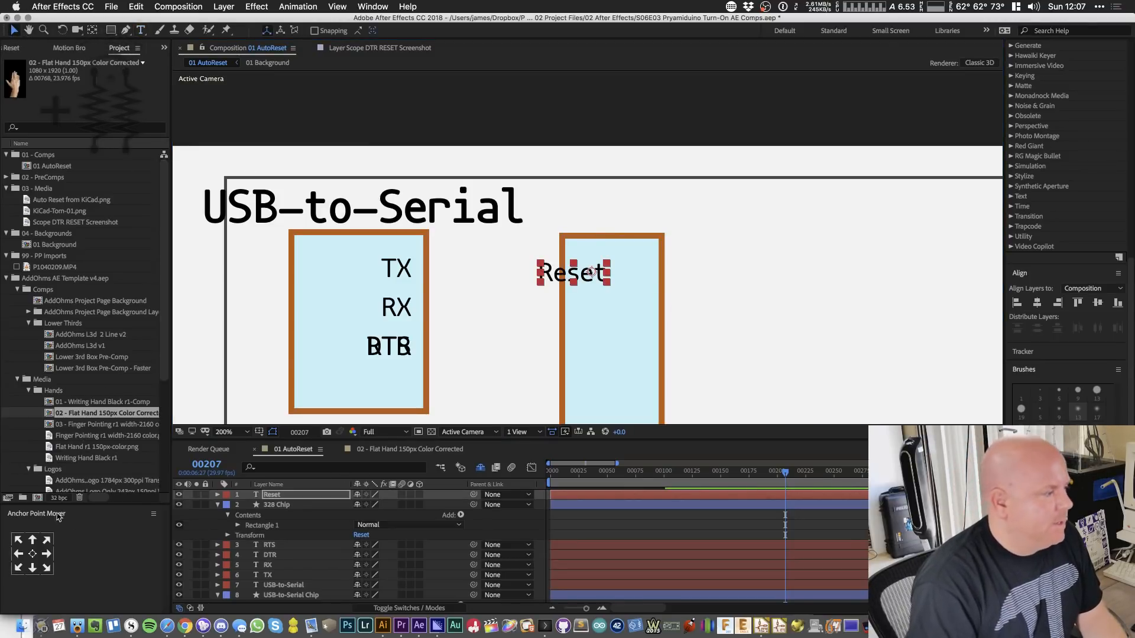
pyautogui.click(32, 554)
pyautogui.moveTo(577, 273); pyautogui.dragTo(621, 269)
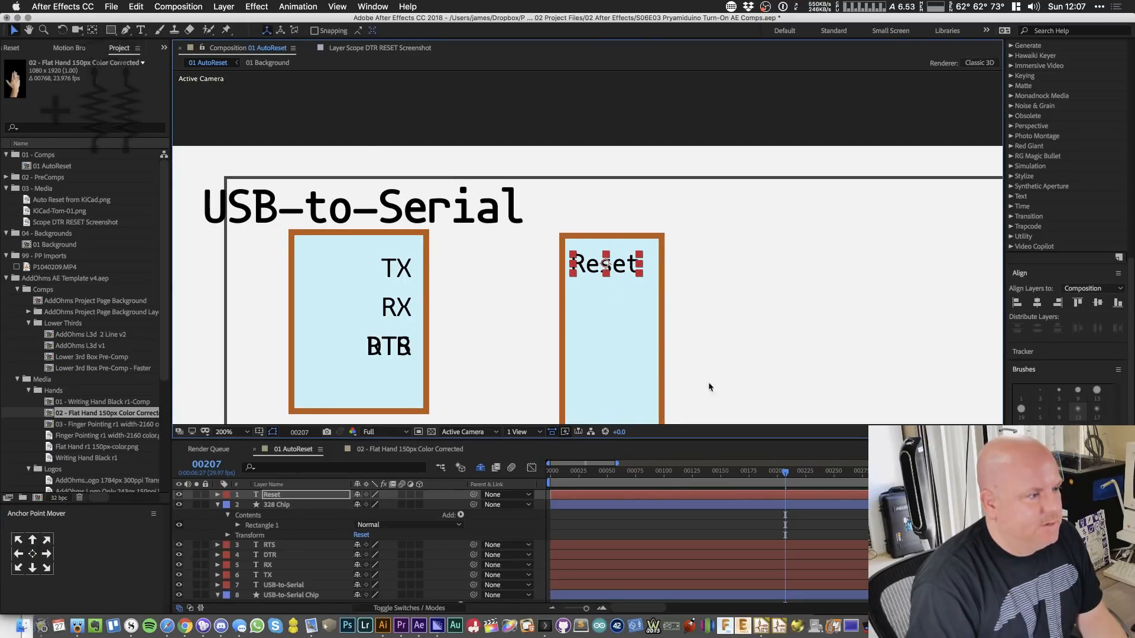
# - Collapse the 328 Chip layer and parent the RTS, DTR, RX, TX and USB-to-Serial text layers to USB-to-Serial Chip
pyautogui.click(217, 504)
pyautogui.click(288, 516)
pyautogui.keyDown('shift'); pyautogui.click(281, 545); pyautogui.keyUp('shift')
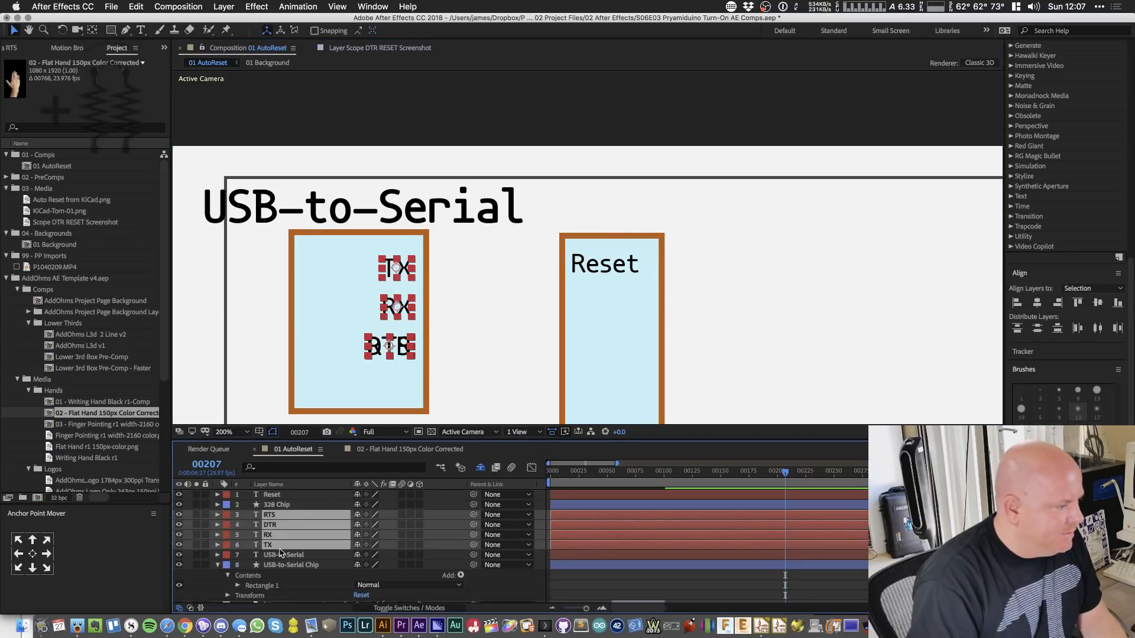
pyautogui.keyDown('shift'); pyautogui.click(281, 554); pyautogui.keyUp('shift')
pyautogui.click(308, 566)
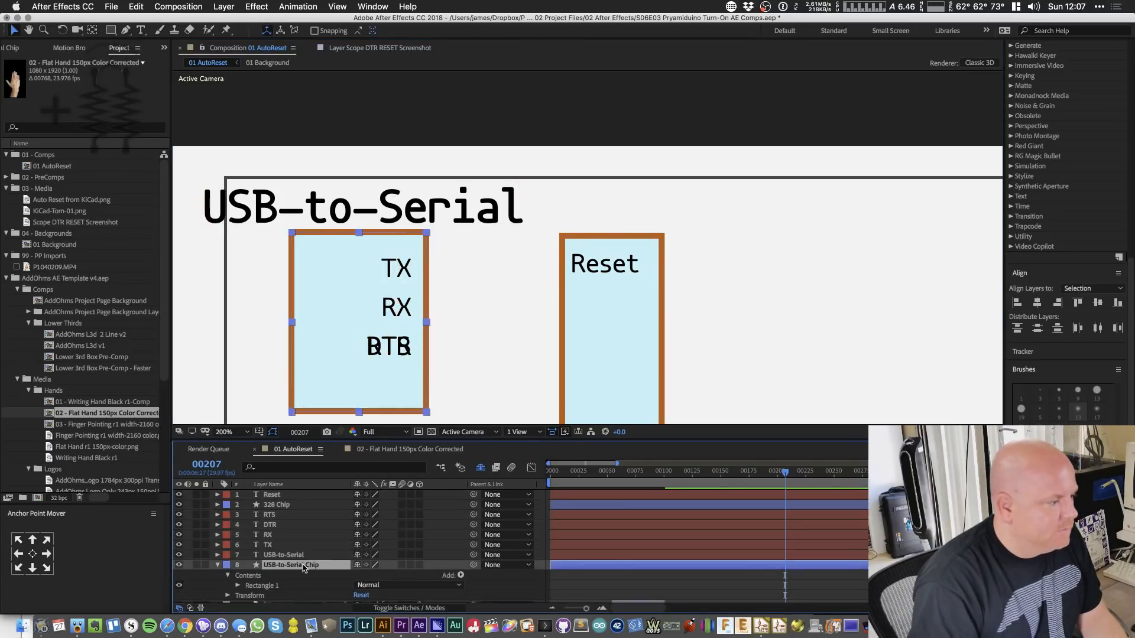
pyautogui.click(299, 555)
pyautogui.keyDown('shift'); pyautogui.click(294, 516); pyautogui.keyUp('shift')
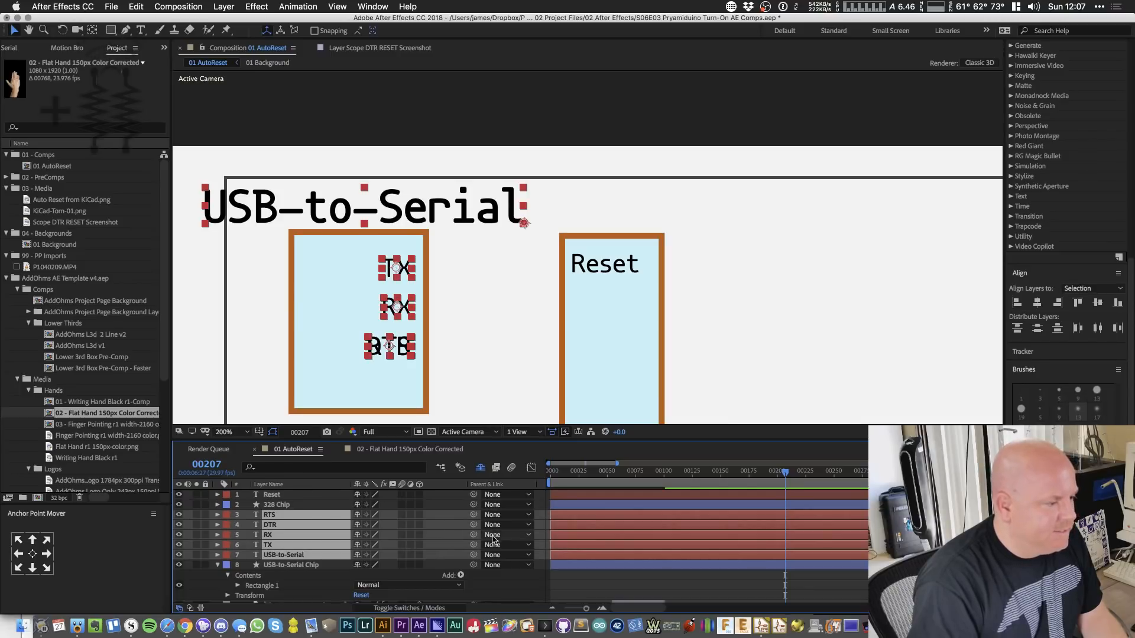
pyautogui.click(507, 516)
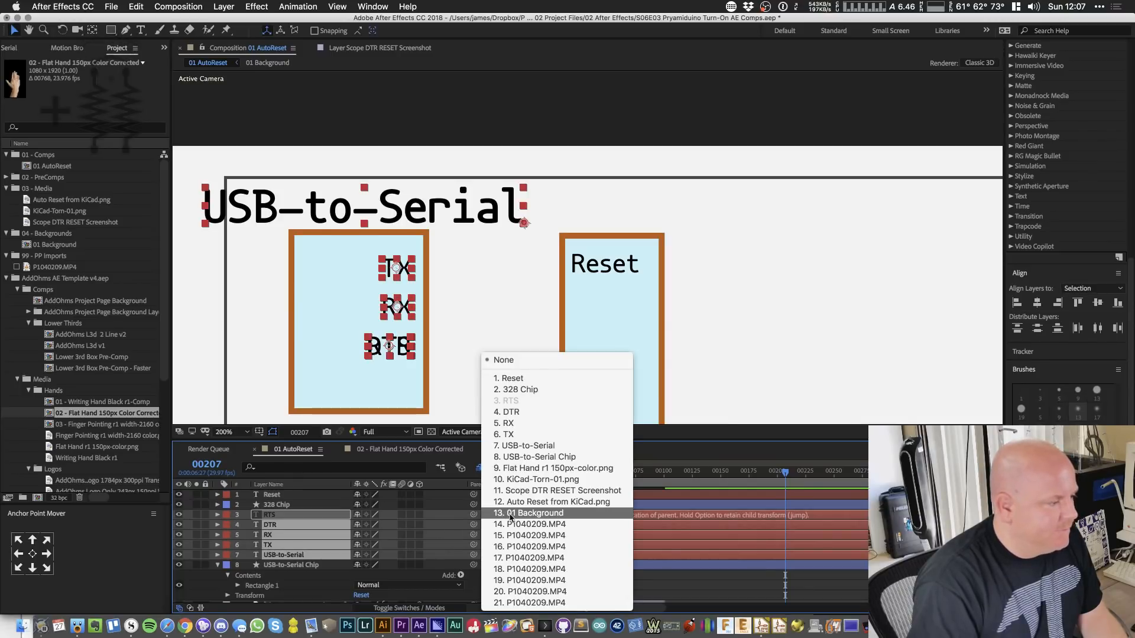
pyautogui.click(535, 457)
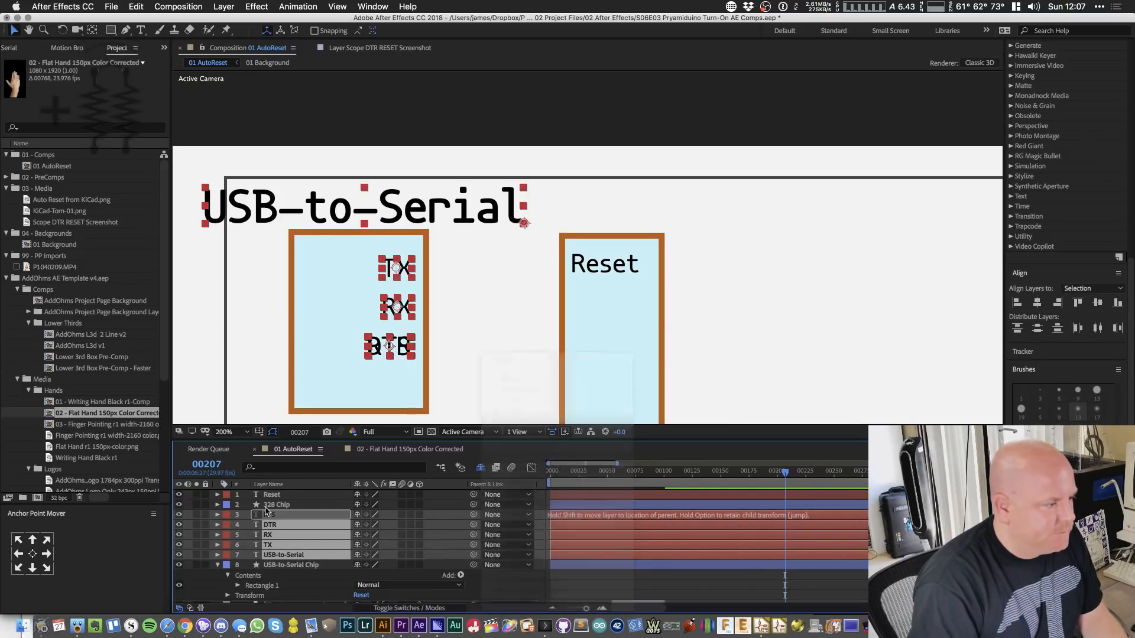
pyautogui.click(299, 567)
pyautogui.press('super+d')
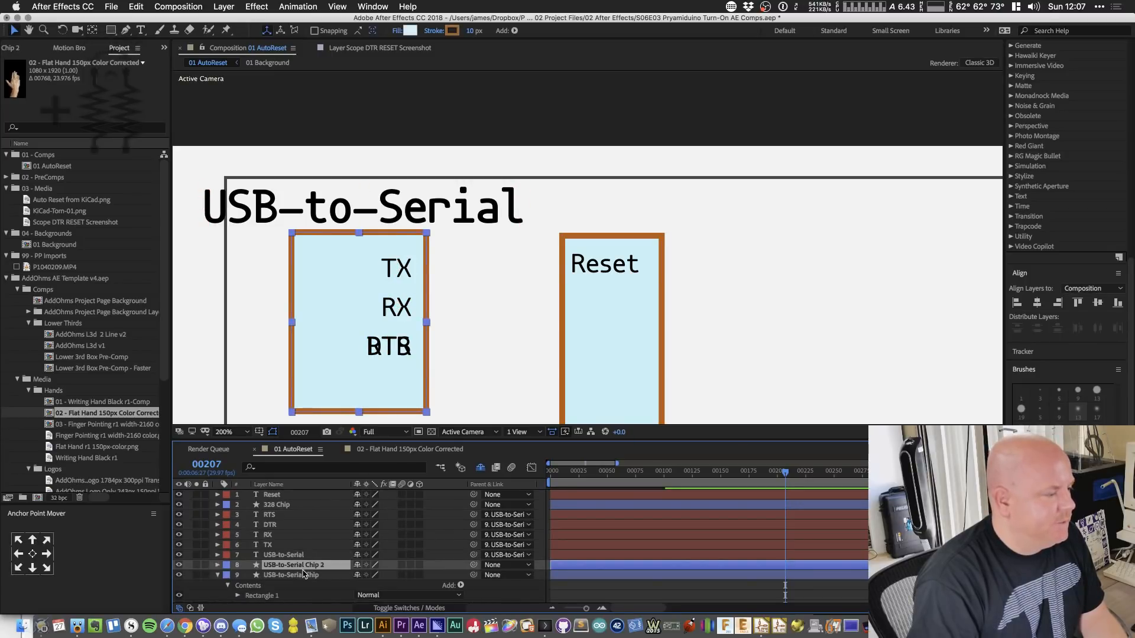
pyautogui.press('super+z')
# - Duplicate the USB-to-Serial title, bring the copy's layer to the top, place it above the tall block and change its text to "ATmega328p"
pyautogui.click(299, 556)
pyautogui.press('super+d')
pyautogui.moveTo(303, 556); pyautogui.dragTo(306, 497)
pyautogui.moveTo(425, 223); pyautogui.dragTo(737, 211)
pyautogui.doubleClick(737, 211)
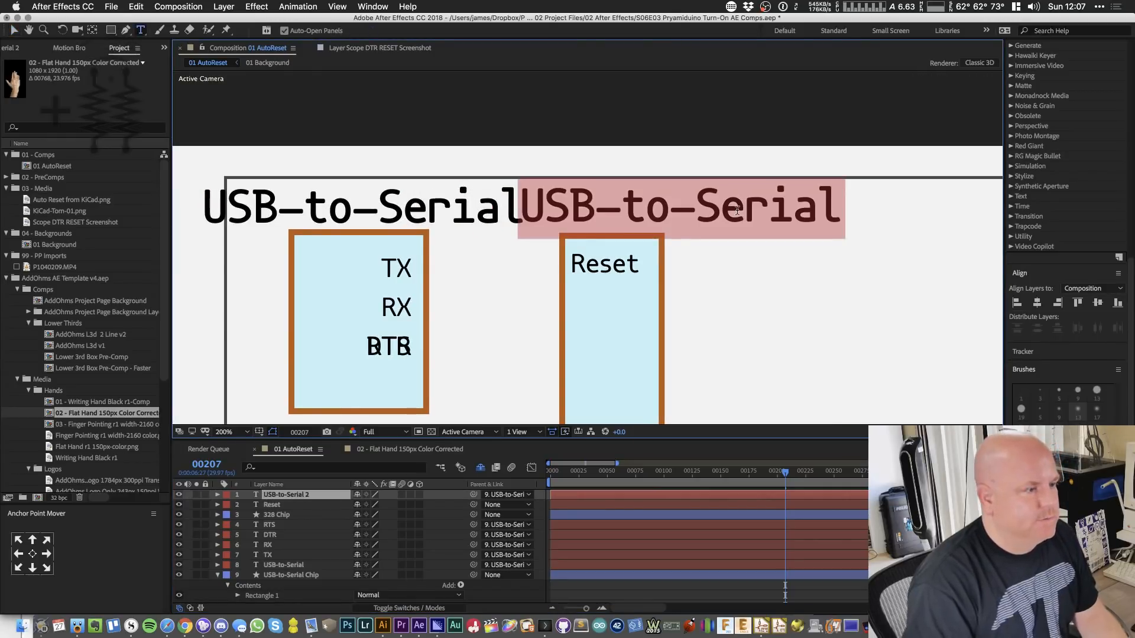
pyautogui.write('ATme')
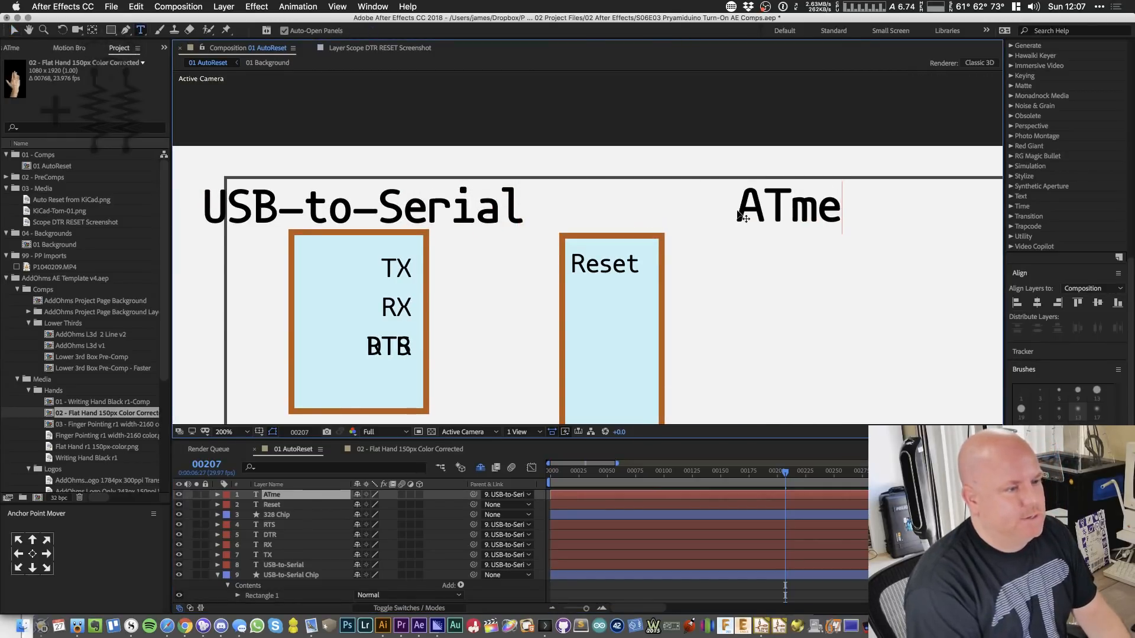
pyautogui.write('ga328p')
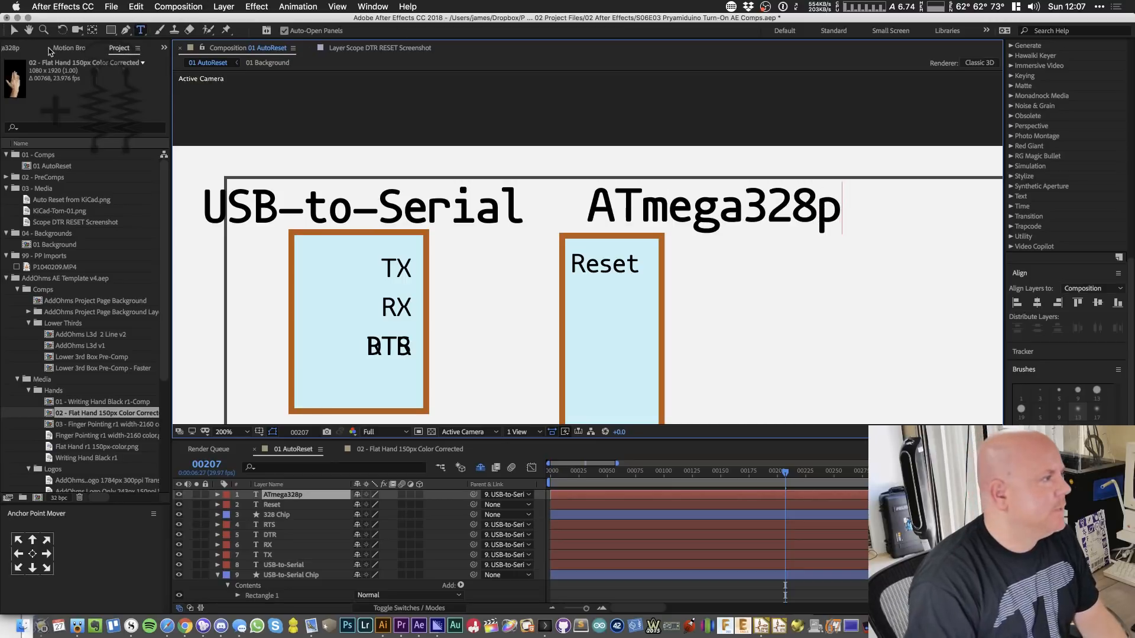
# - Center the ATmega328p title's anchor point and center the title above the tall block
pyautogui.click(15, 33)
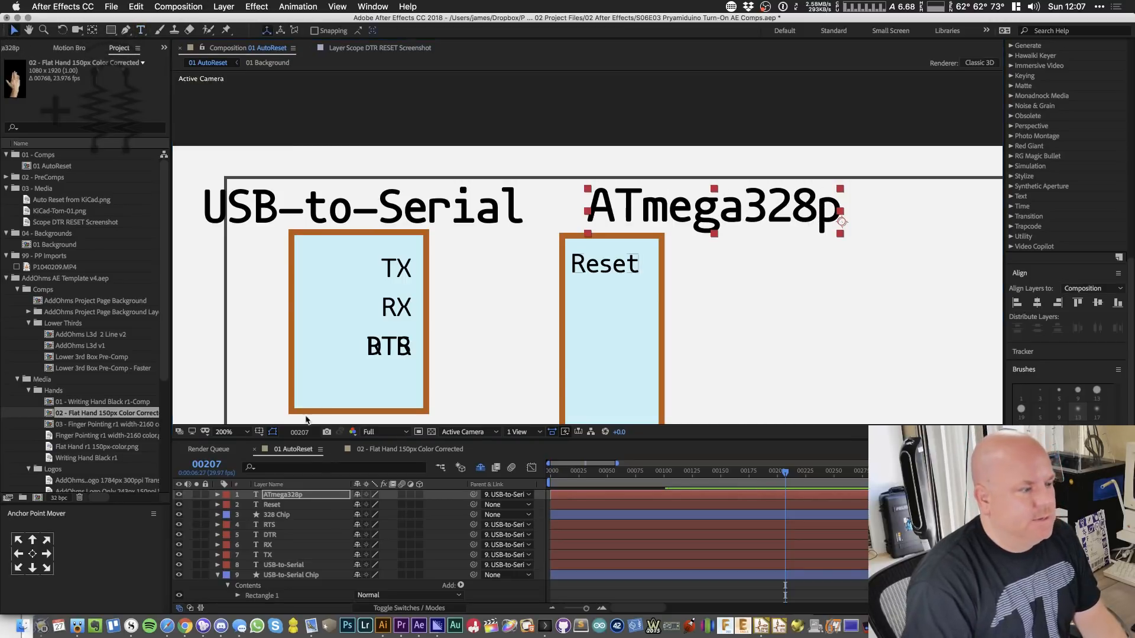
pyautogui.click(33, 554)
pyautogui.moveTo(774, 211); pyautogui.dragTo(667, 211)
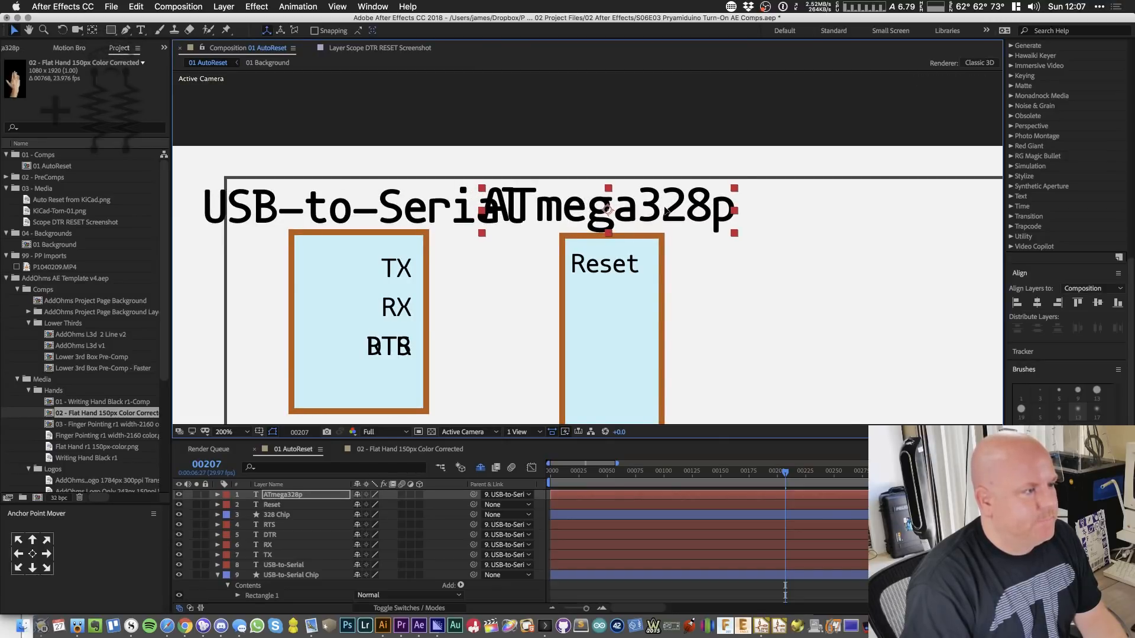
# - Parent the ATmega328p and Reset text layers to the 328 Chip layer
pyautogui.click(506, 495)
pyautogui.click(515, 532)
pyautogui.keyDown('shift'); pyautogui.click(492, 503); pyautogui.keyUp('shift')
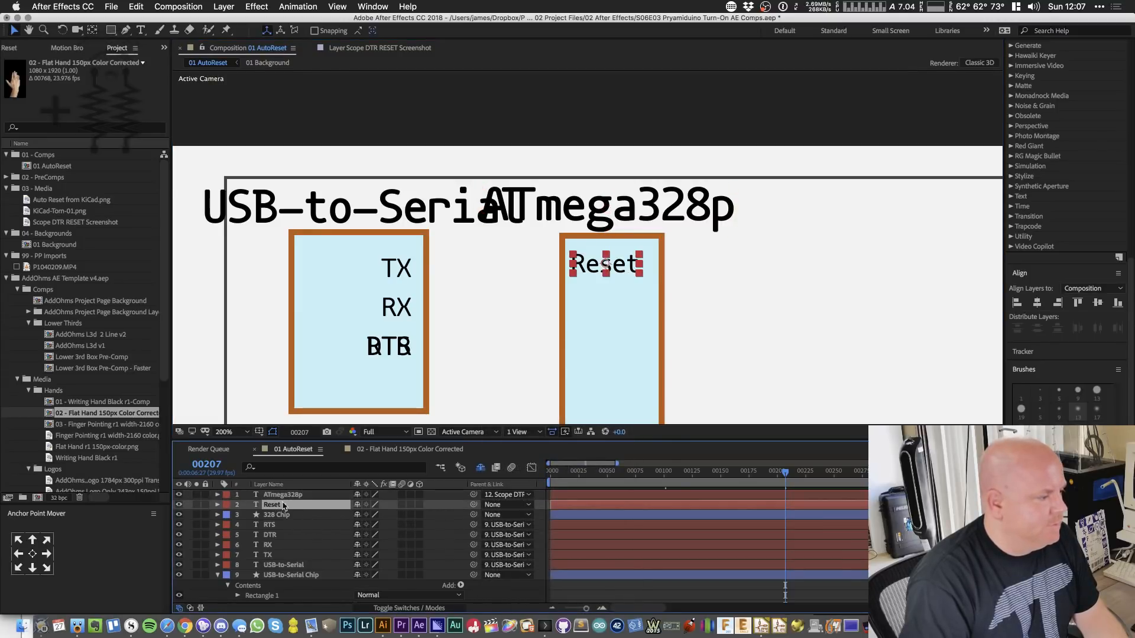
pyautogui.click(492, 497)
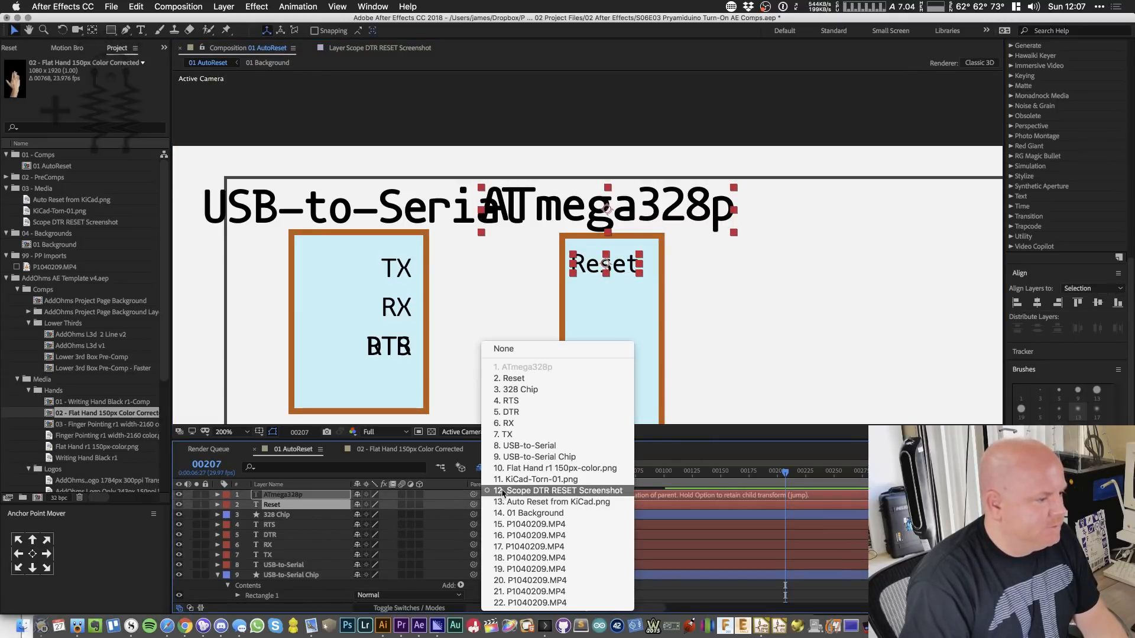
pyautogui.click(516, 389)
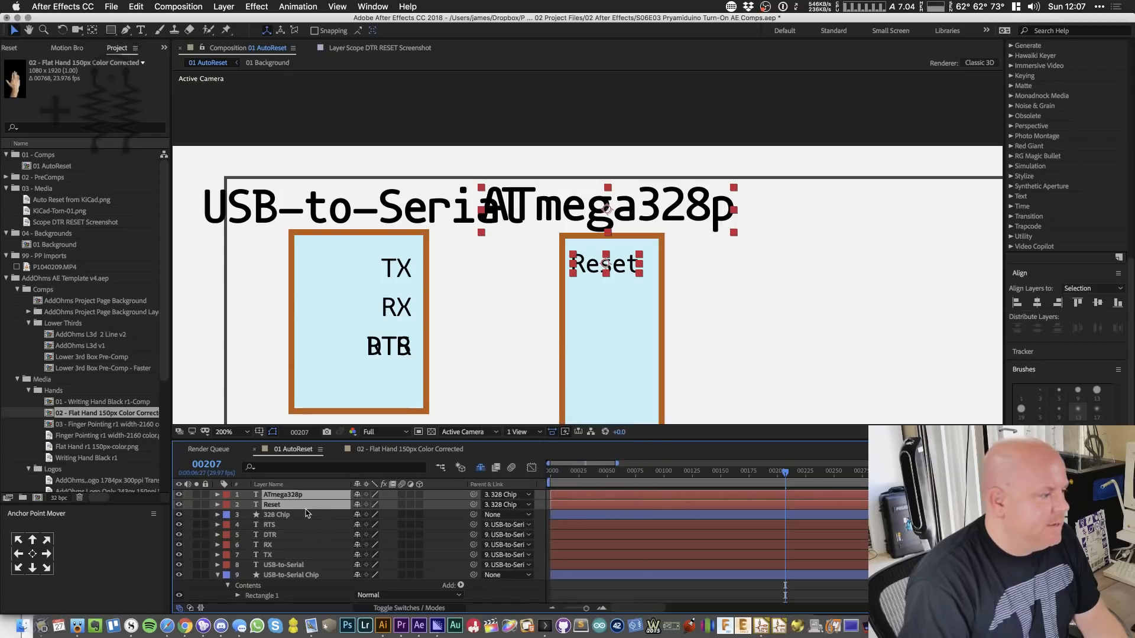
# - Move the 328 Chip block horizontally toward the right side of the composition, setting its Position to 1629, 540
pyautogui.click(306, 514)
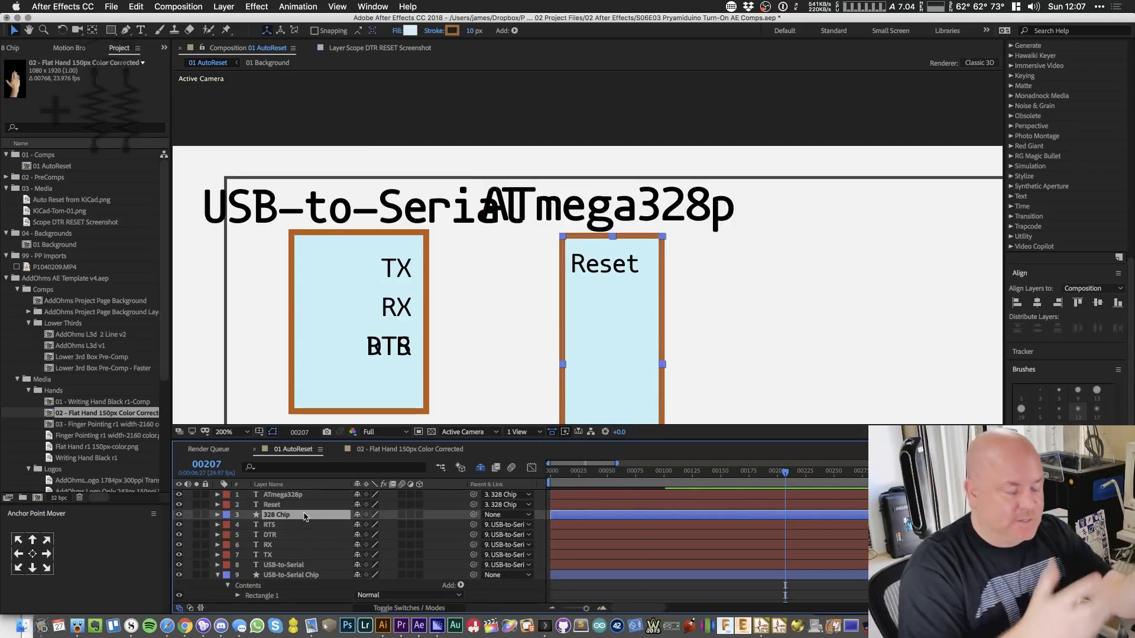
pyautogui.press('p')
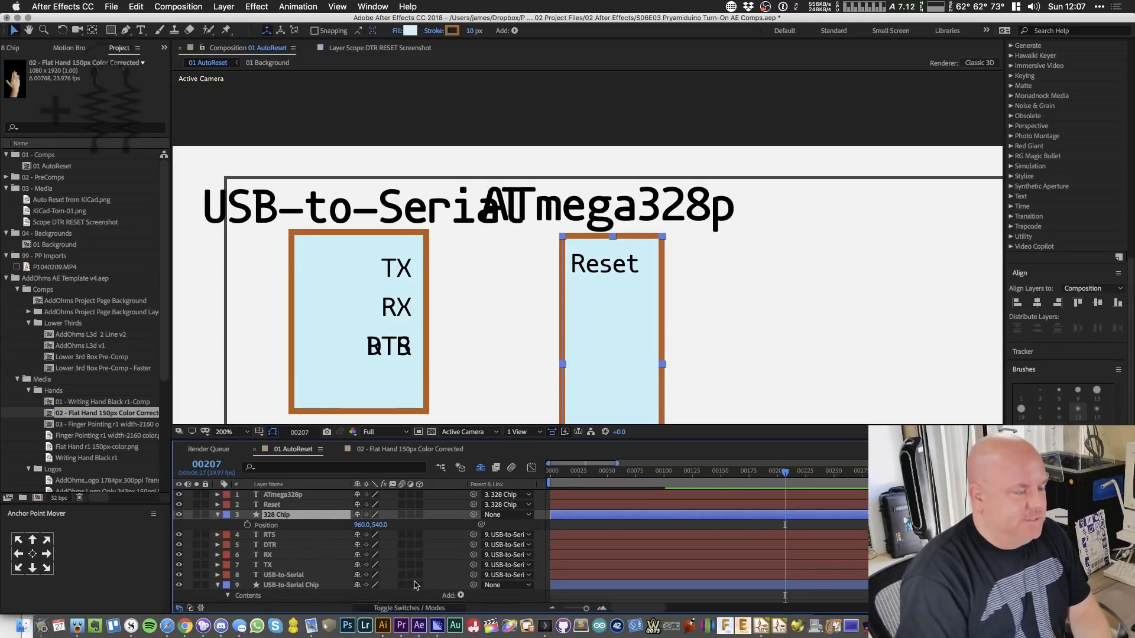
pyautogui.moveTo(365, 525); pyautogui.dragTo(566, 340)
pyautogui.press(',')
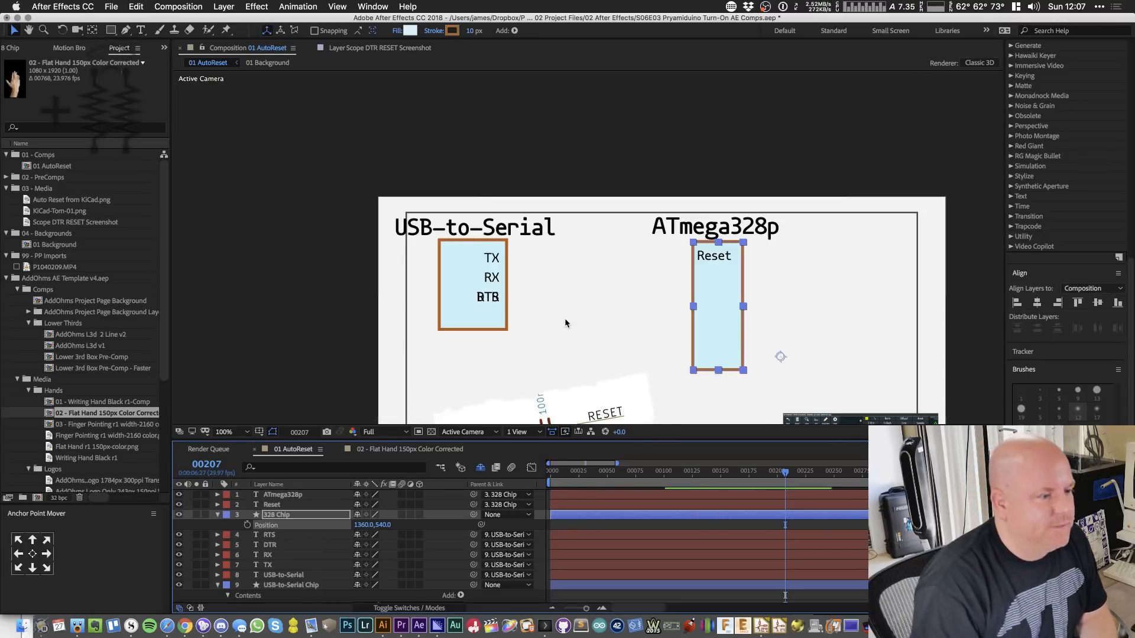
pyautogui.moveTo(363, 525); pyautogui.dragTo(512, 516)
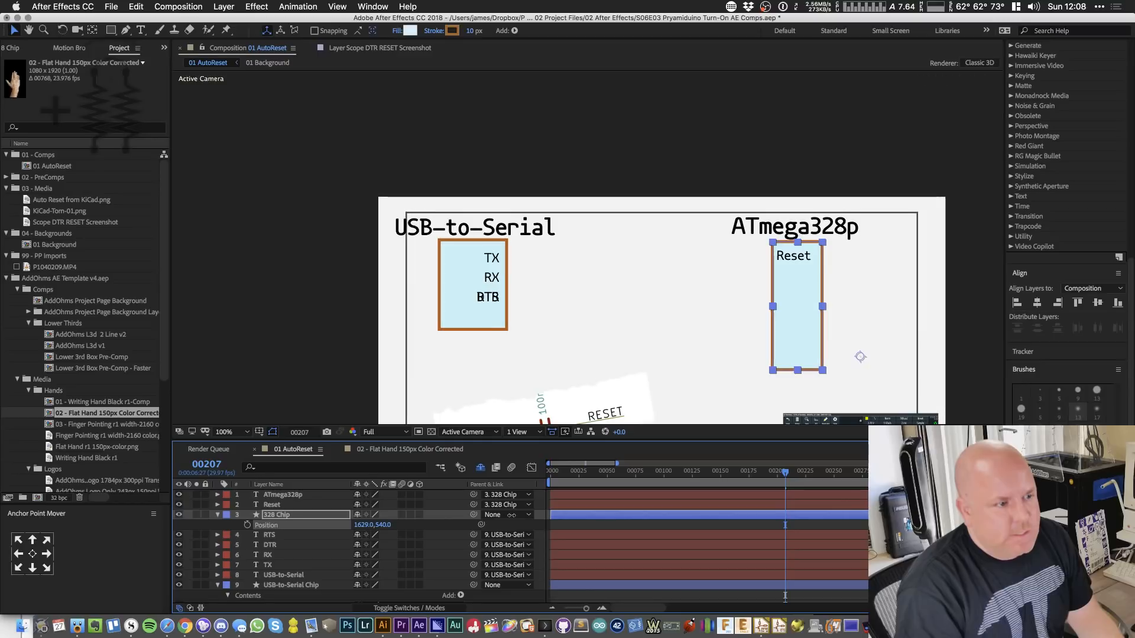
# - Move the USB-to-Serial Chip block right and down by setting its Position to 1151, 625
pyautogui.click(299, 585)
pyautogui.press('p')
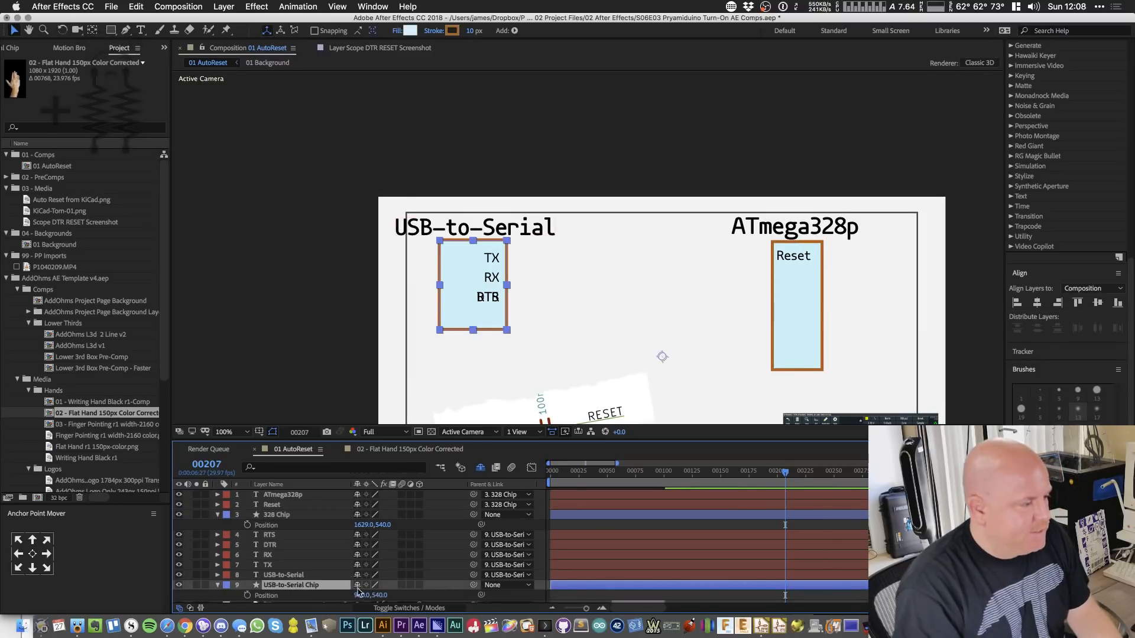
pyautogui.moveTo(366, 595); pyautogui.dragTo(472, 593)
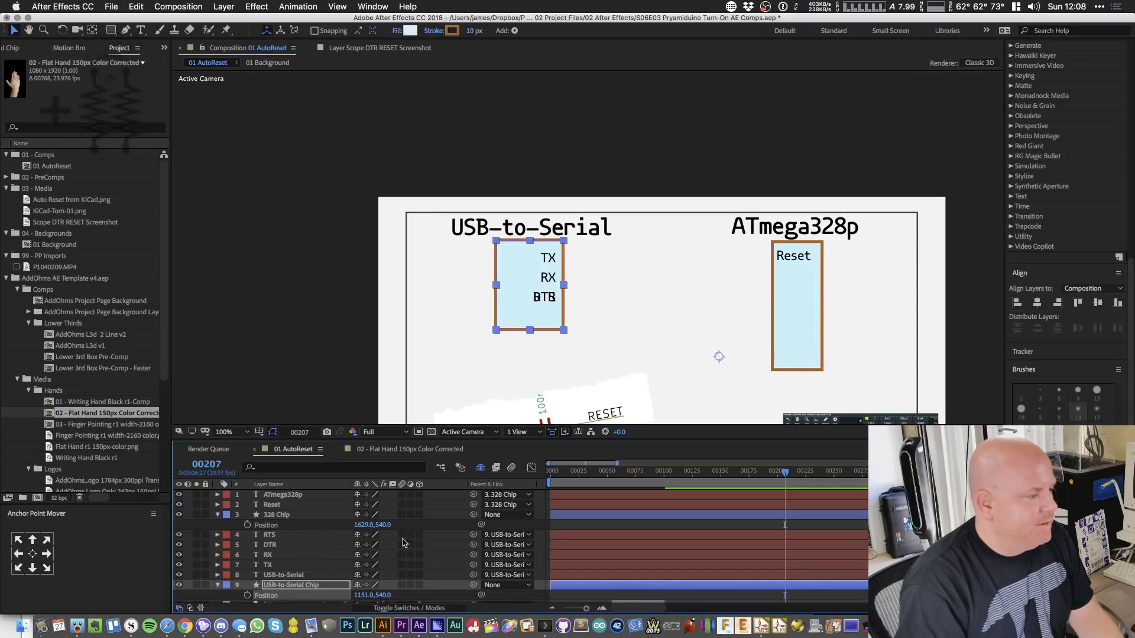
pyautogui.moveTo(387, 595); pyautogui.dragTo(437, 595)
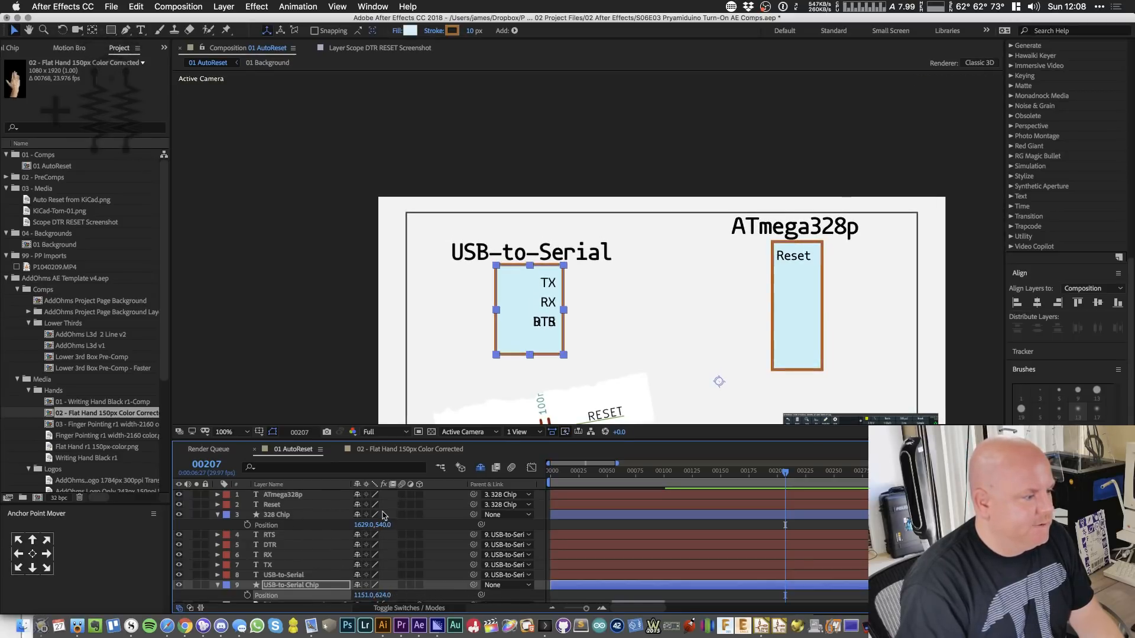
pyautogui.click(387, 595)
pyautogui.write('625')
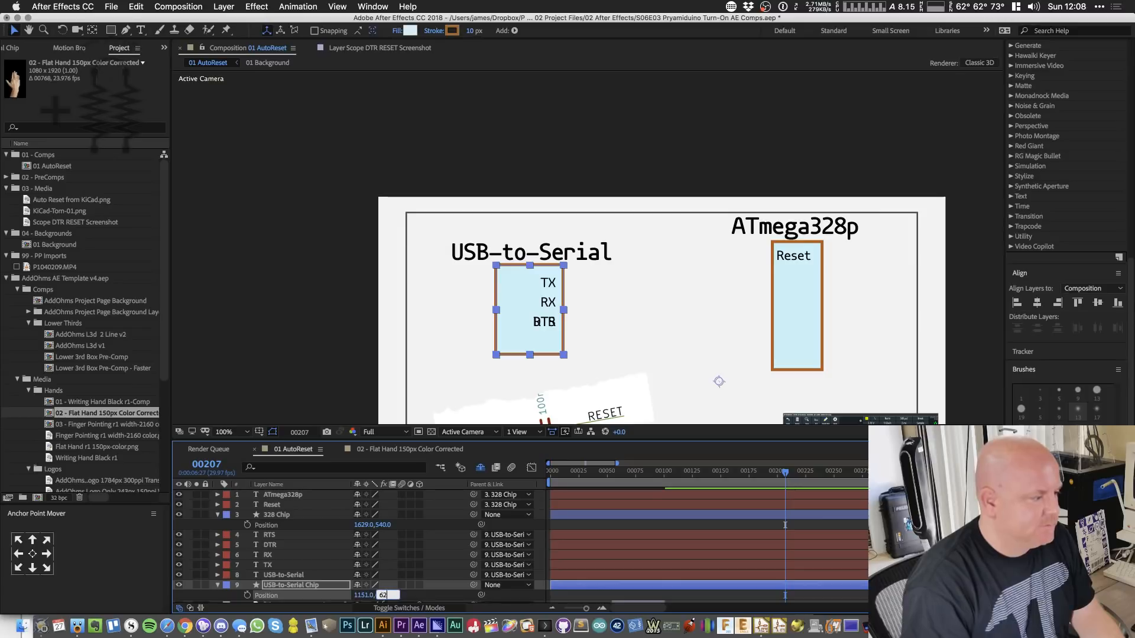
pyautogui.press('Return')
# - Set the 328 Chip layer's vertical Position to 625 and save the project
pyautogui.click(385, 525)
pyautogui.write('62')
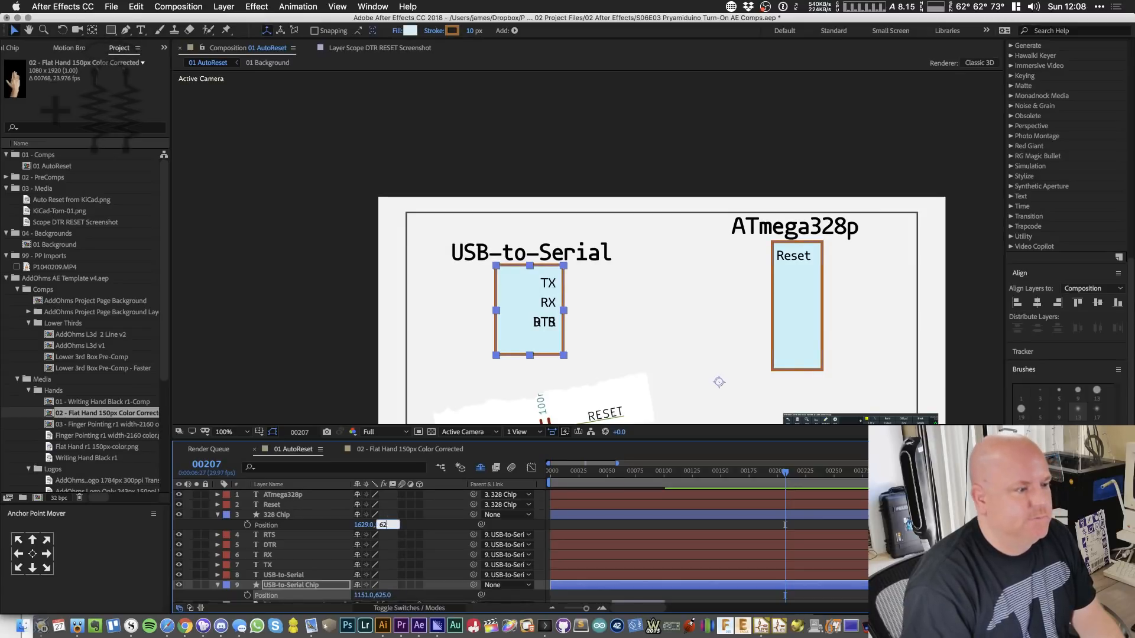
pyautogui.write('5')
pyautogui.press('Return')
pyautogui.press('h')
pyautogui.moveTo(636, 282); pyautogui.dragTo(539, 176)
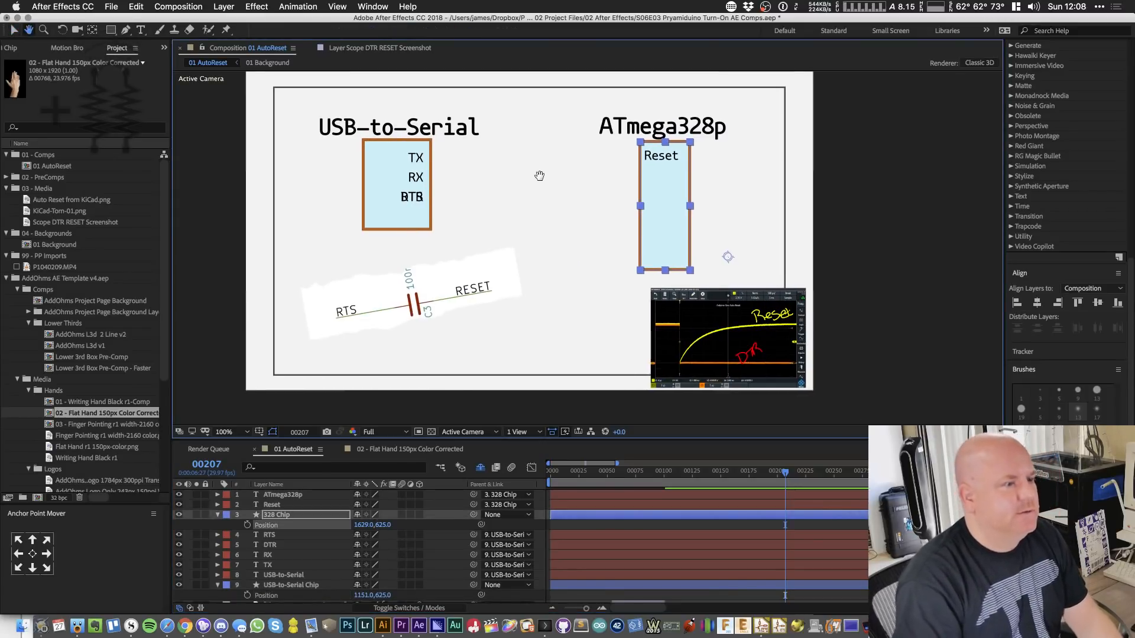
pyautogui.press('v')
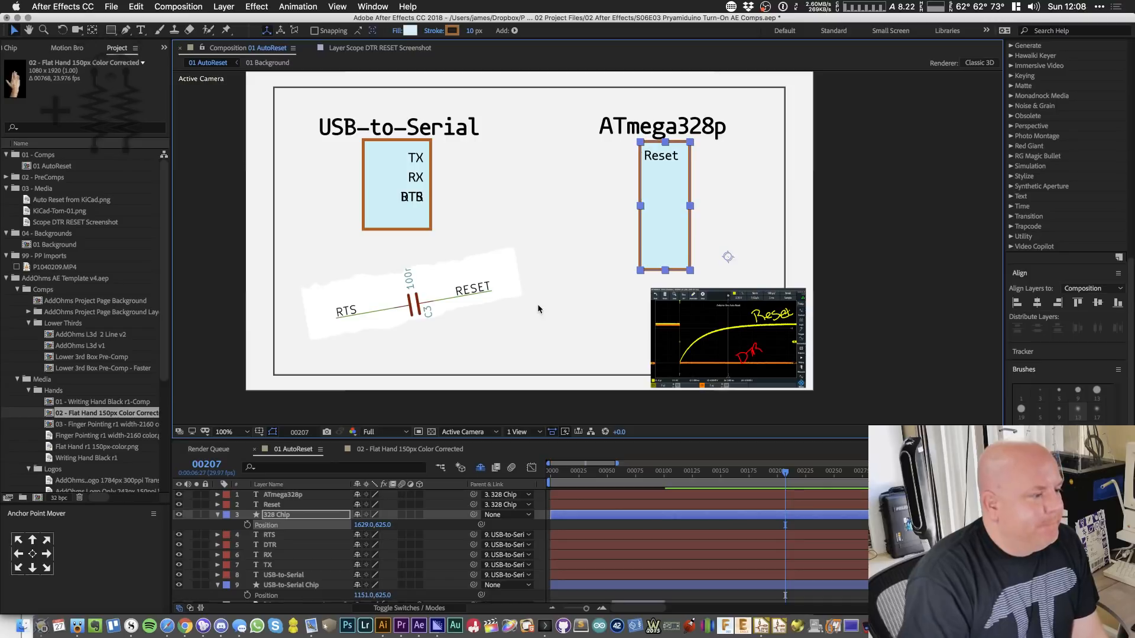
pyautogui.click(218, 515)
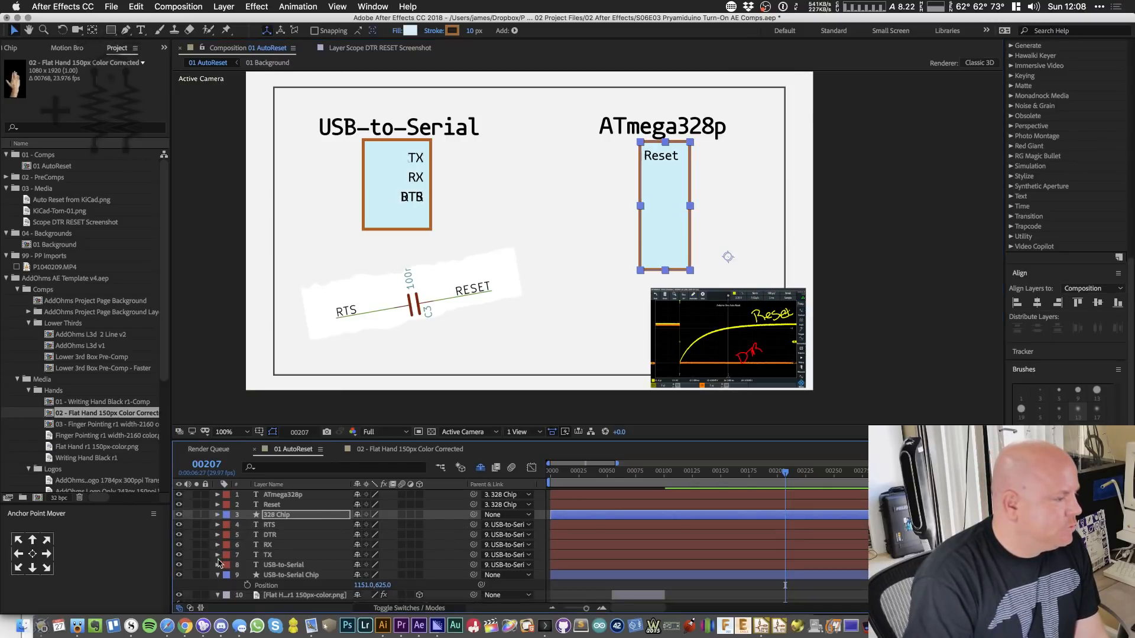
pyautogui.press('super+s')
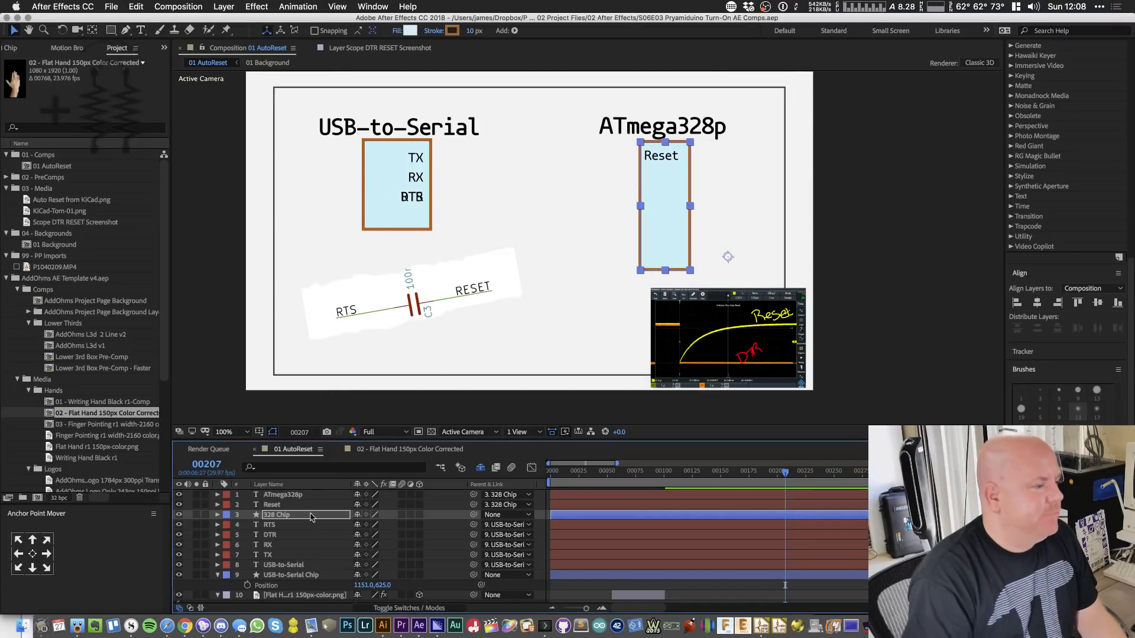
# - Add a new empty shape layer above the ATmega328p text layer
pyautogui.click(300, 496)
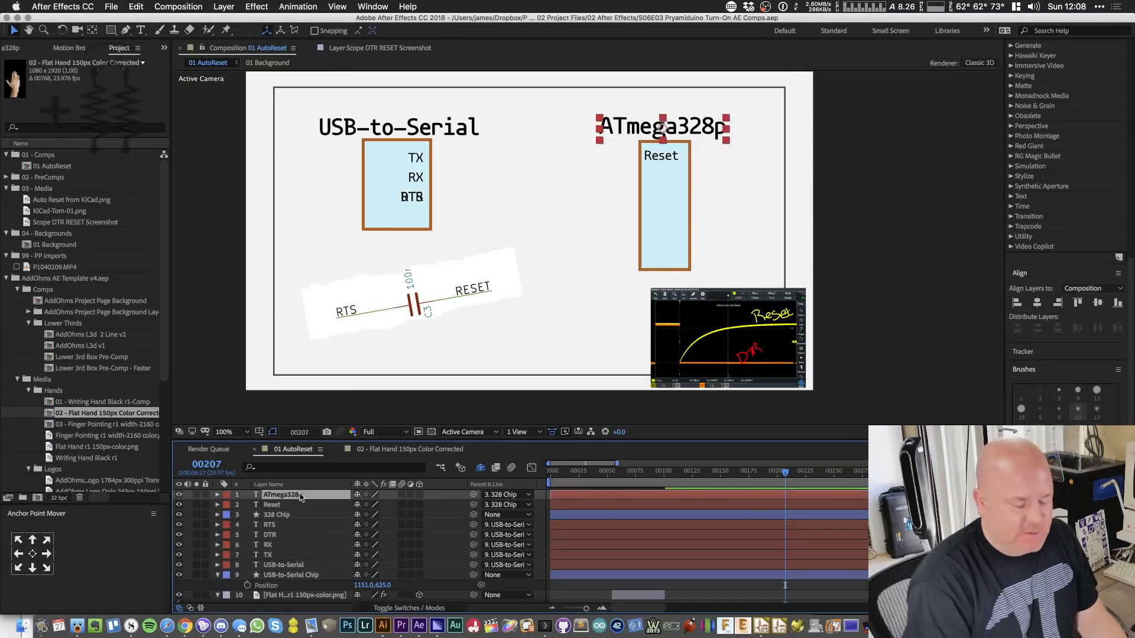
pyautogui.press('alt+shift+super+s')
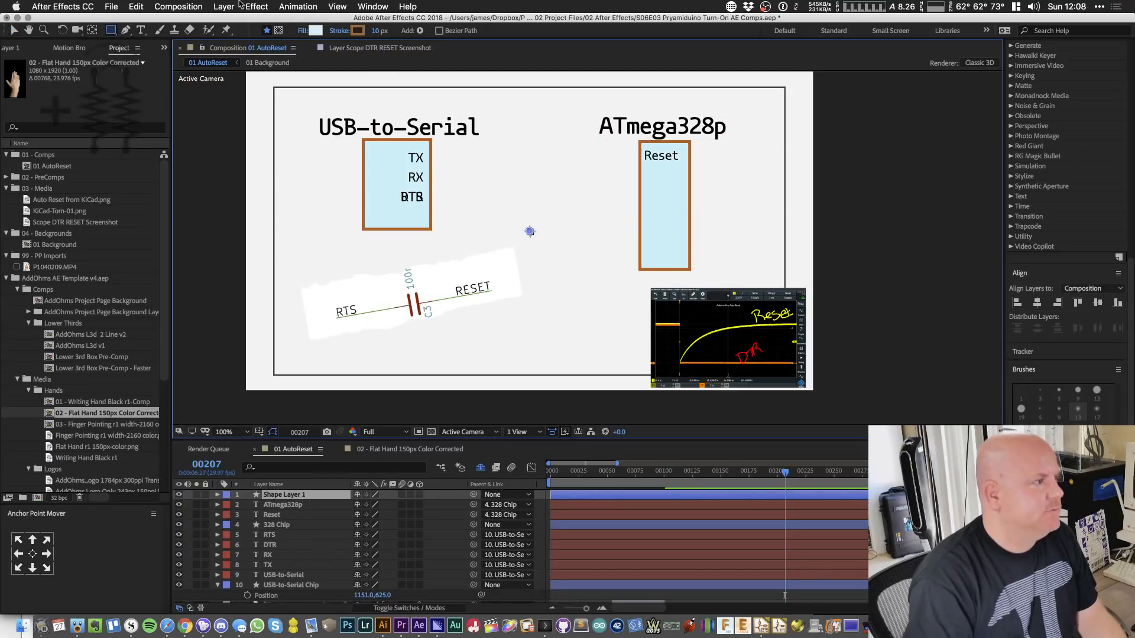
pyautogui.press('.')
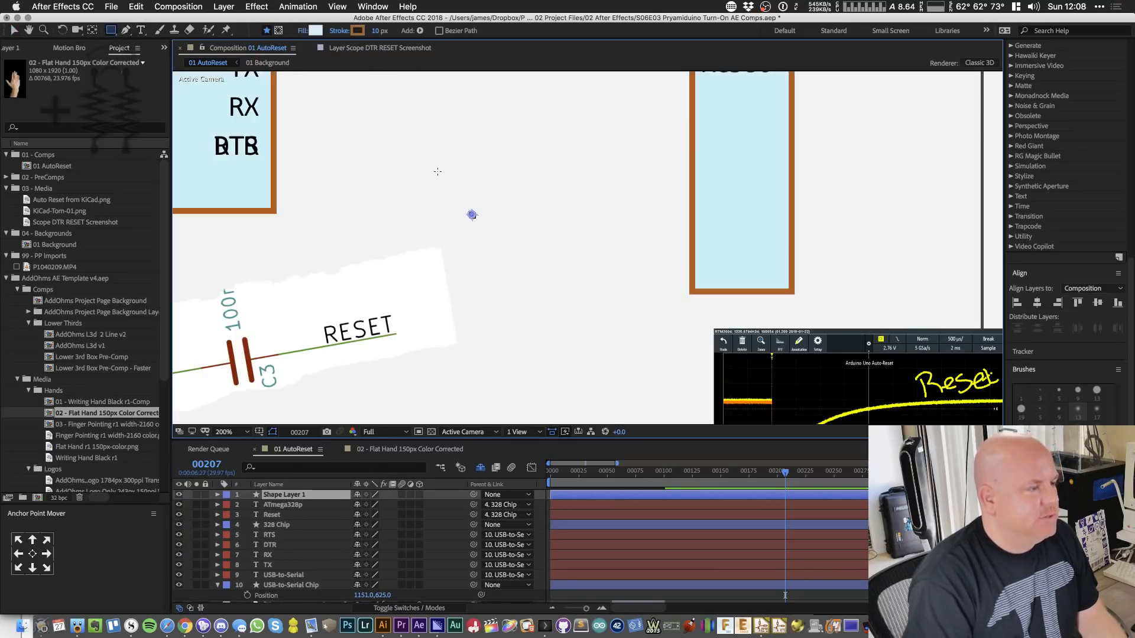
pyautogui.moveTo(471, 154); pyautogui.dragTo(544, 246)
pyautogui.press('q')
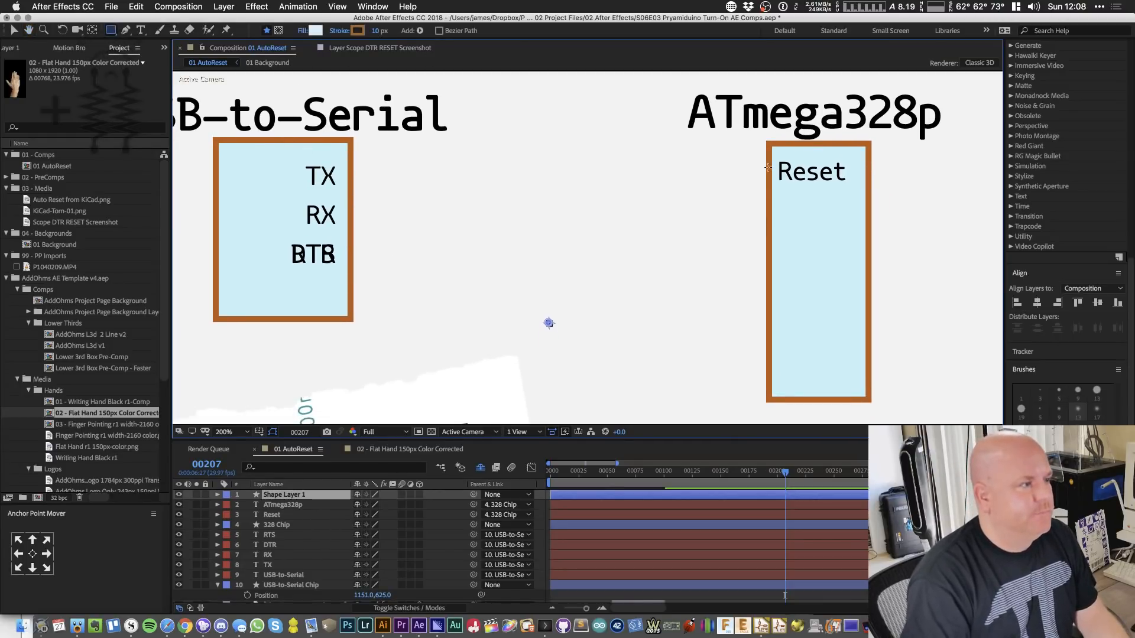
# - Set the Reset label's vertical Position to -201.6 to match the RTS label, and show the composition rulers
pyautogui.click(282, 515)
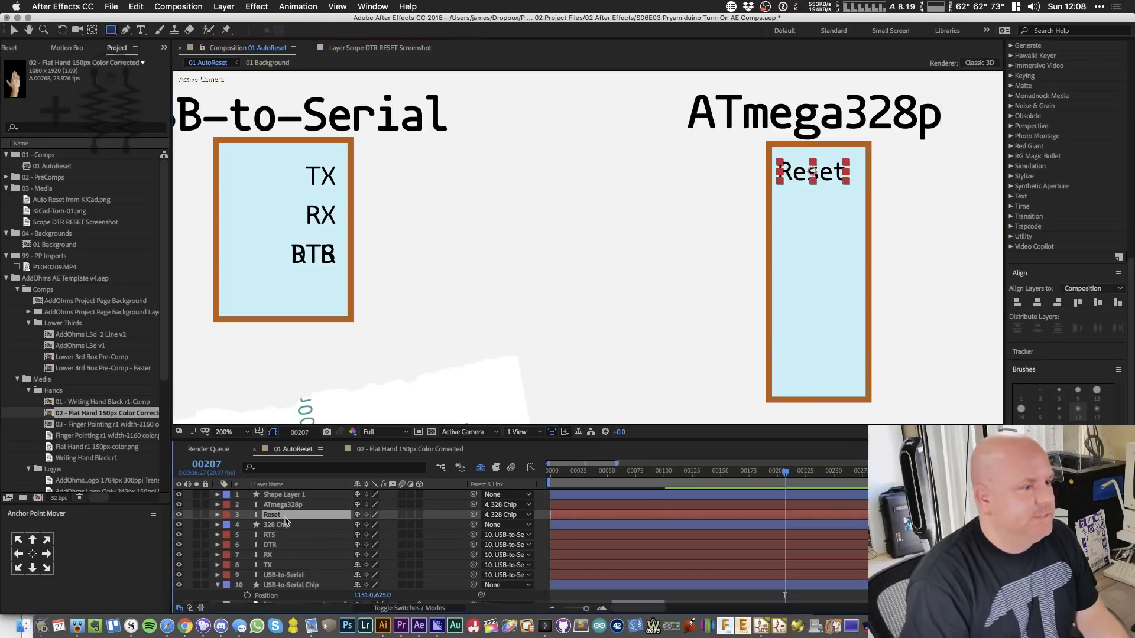
pyautogui.press('p')
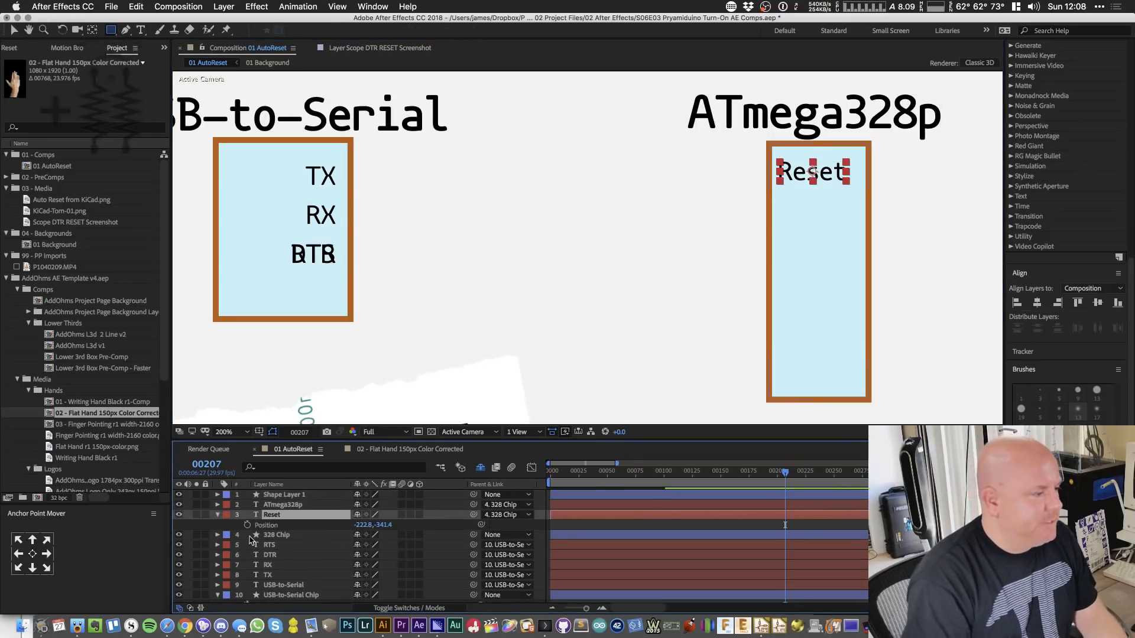
pyautogui.click(275, 545)
pyautogui.press('p')
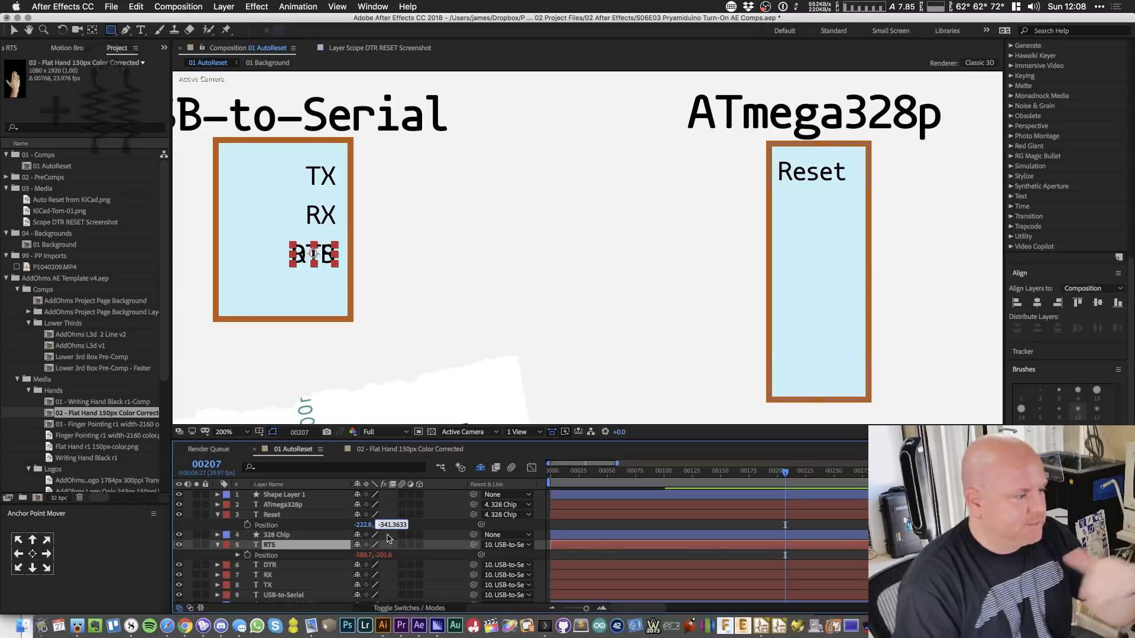
pyautogui.write('-201.6')
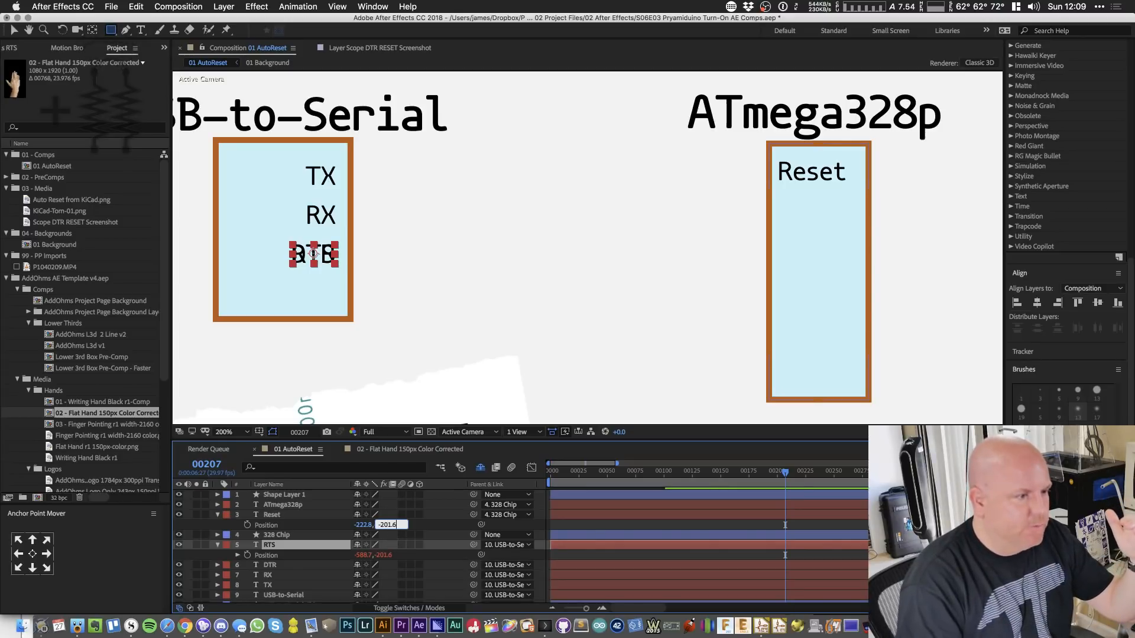
pyautogui.press('Return')
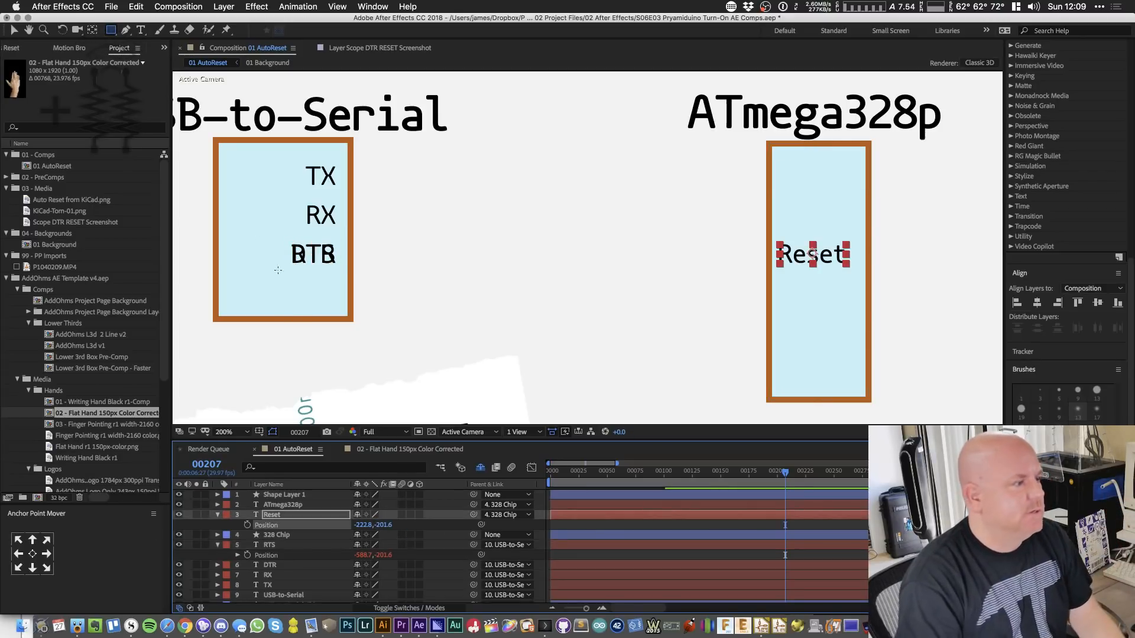
pyautogui.press('super+r')
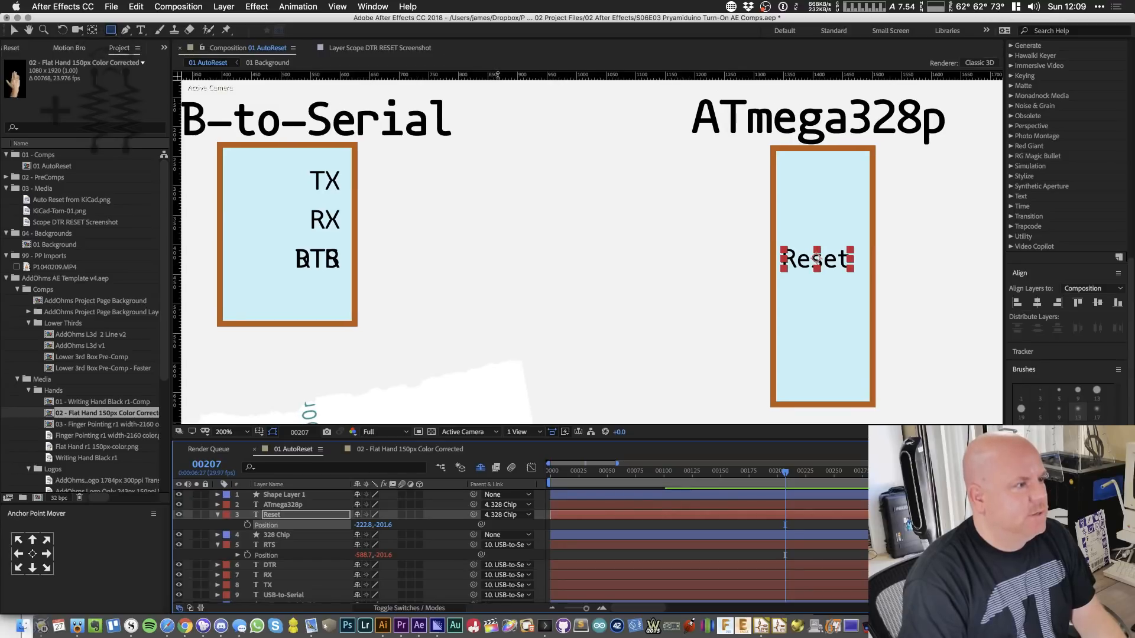
pyautogui.moveTo(682, 76); pyautogui.dragTo(545, 48)
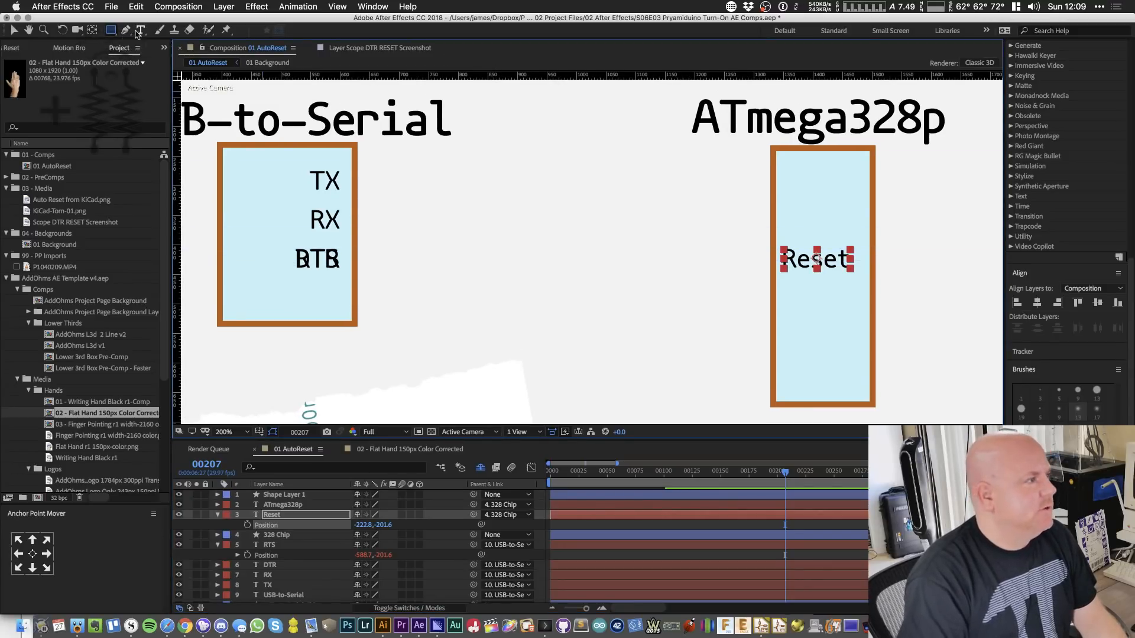
pyautogui.click(127, 31)
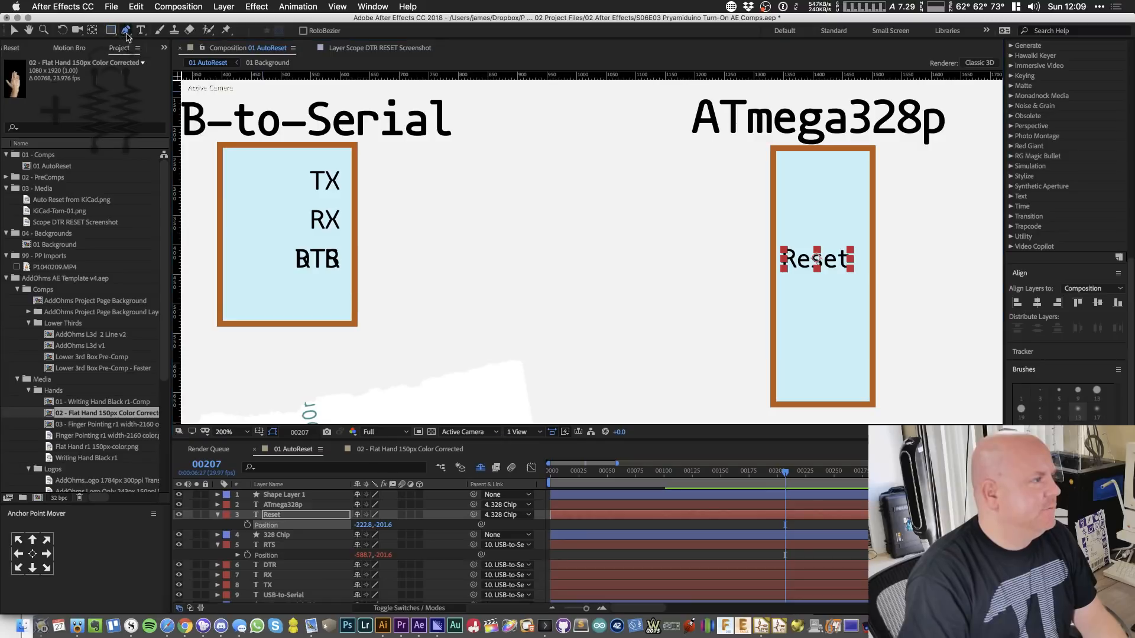
pyautogui.click(355, 261)
pyautogui.click(482, 263)
pyautogui.press('v')
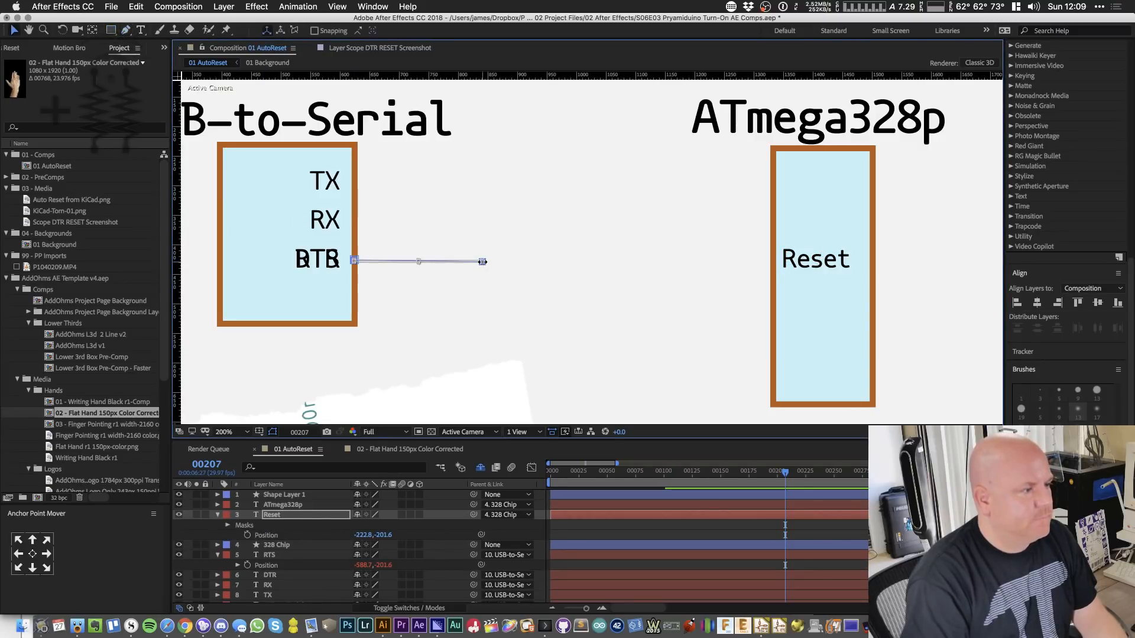
pyautogui.press('g')
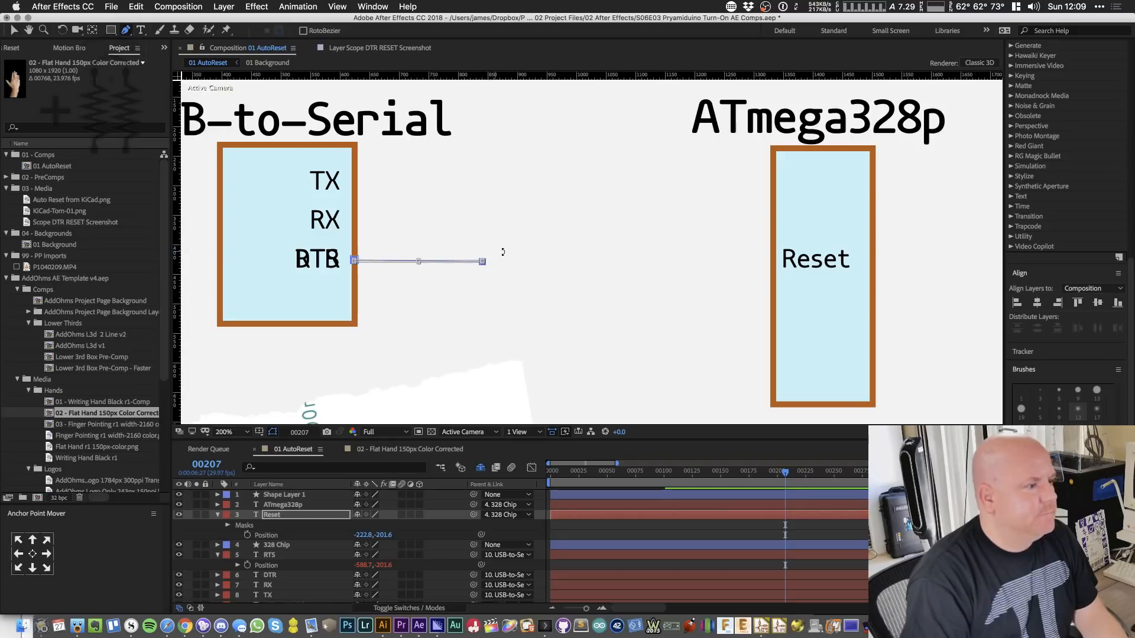
pyautogui.click(243, 525)
pyautogui.press('super+z')
pyautogui.press('super+z')
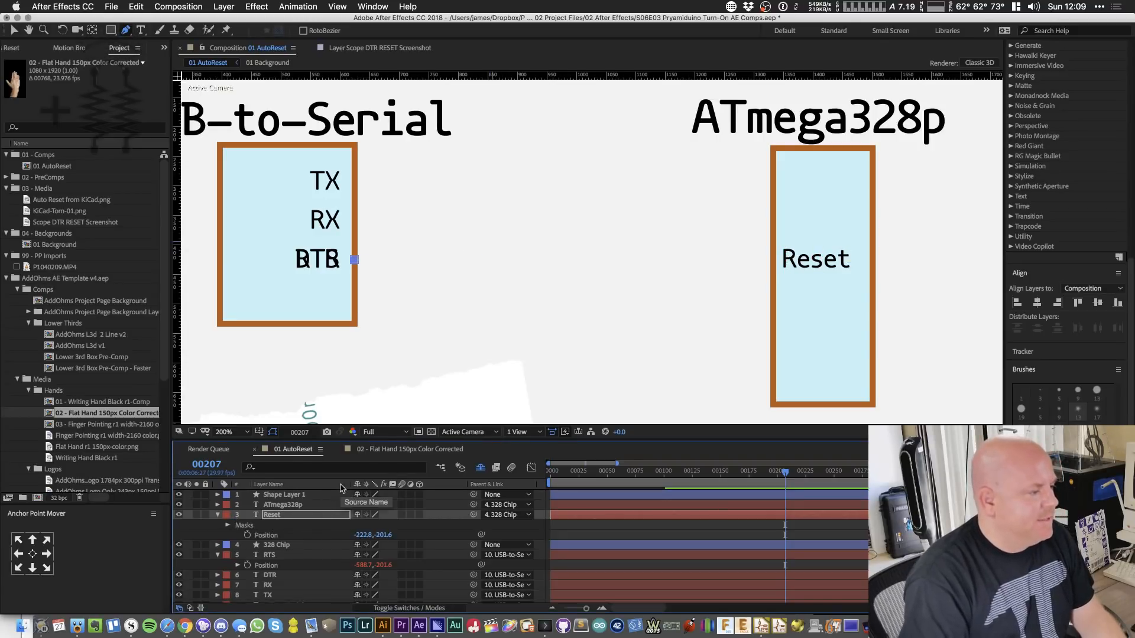
pyautogui.press('super+z')
# - Rename the new empty shape layer to "Capacitor"
pyautogui.click(305, 494)
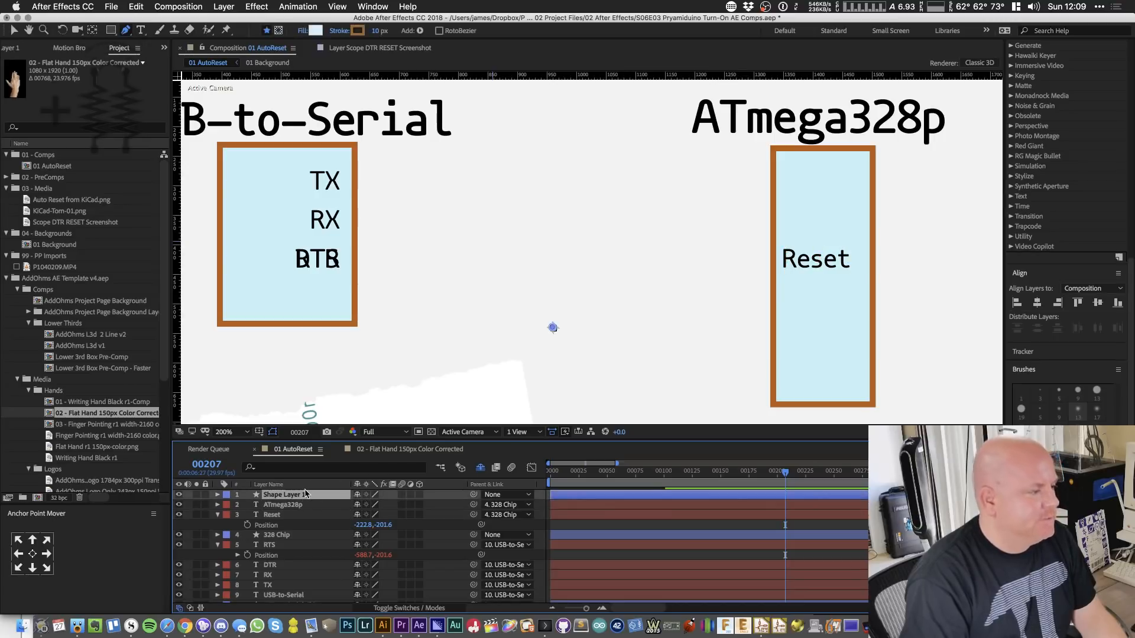
pyautogui.press('Return')
pyautogui.write('Capacitor')
pyautogui.press('Return')
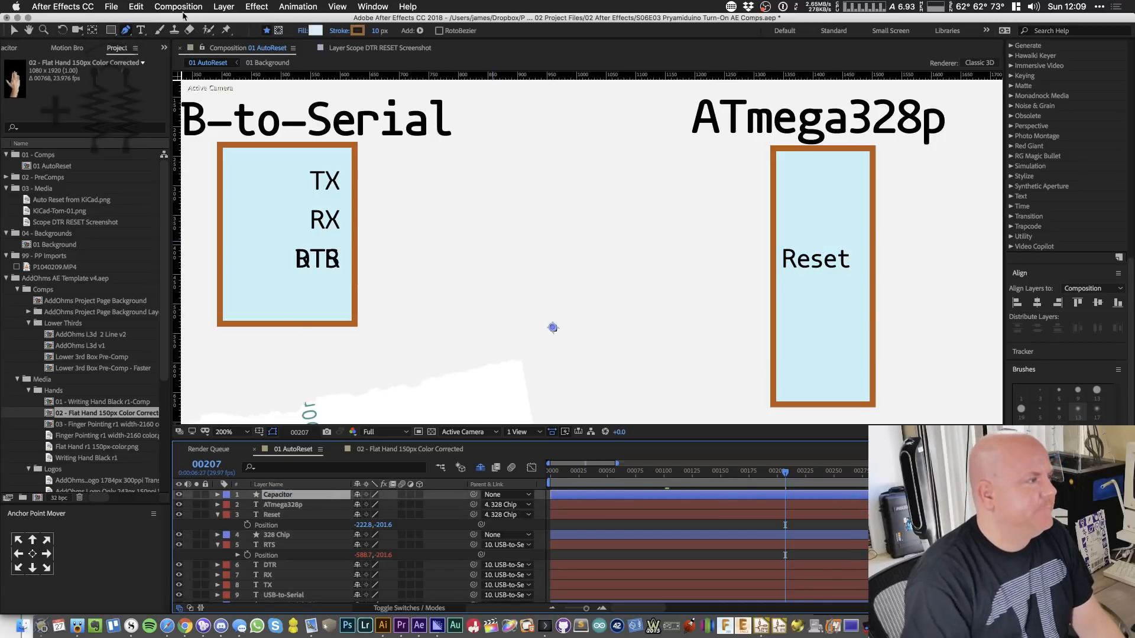
# - Draw a horizontal Pen line about 200 px long from the USB-to-Serial block's edge beside the DTR label on the Capacitor layer
pyautogui.click(356, 259)
pyautogui.click(474, 261)
pyautogui.press('v')
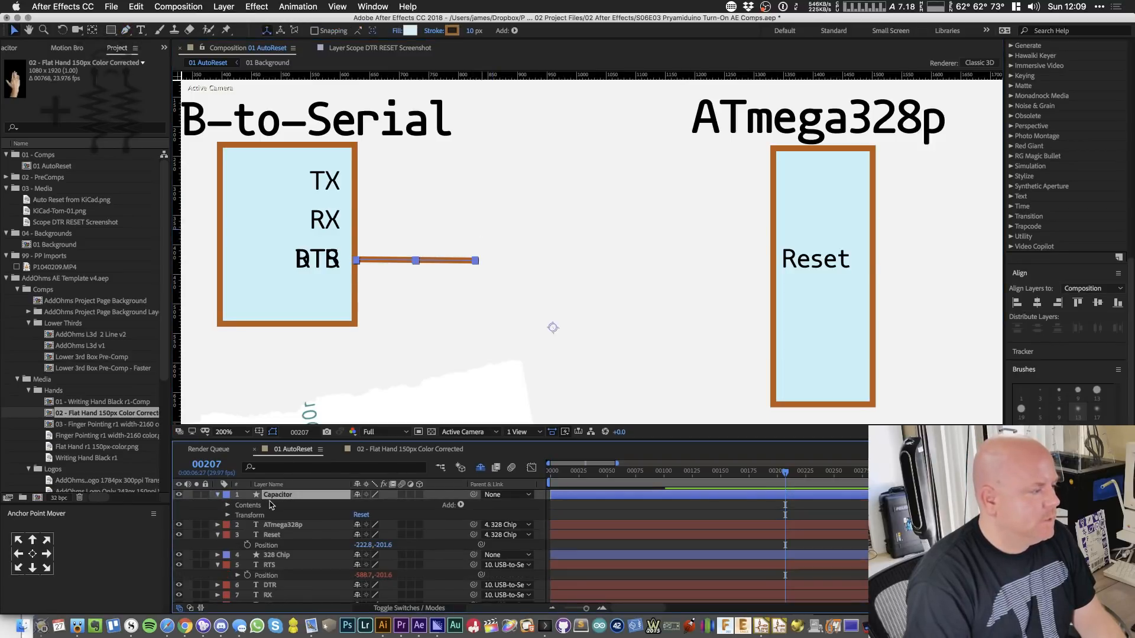
# - Draw the capacitor's first plate as a vertical Pen line about 80 px tall at the free end of the DTR line
pyautogui.click(217, 494)
pyautogui.click(128, 30)
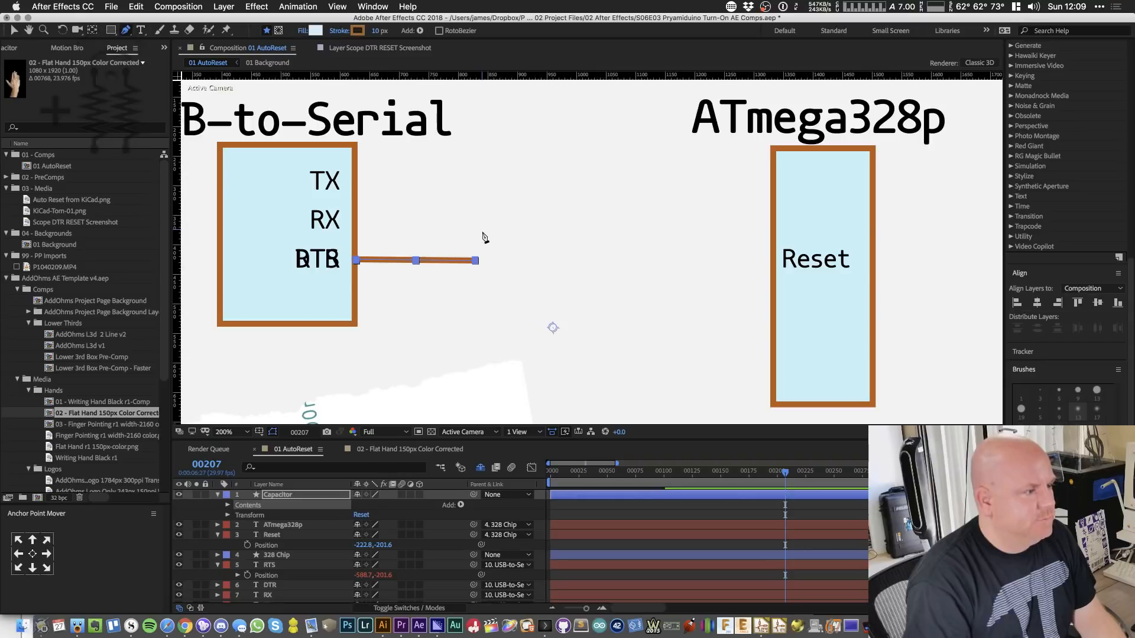
pyautogui.click(480, 232)
pyautogui.click(480, 279)
pyautogui.press('v')
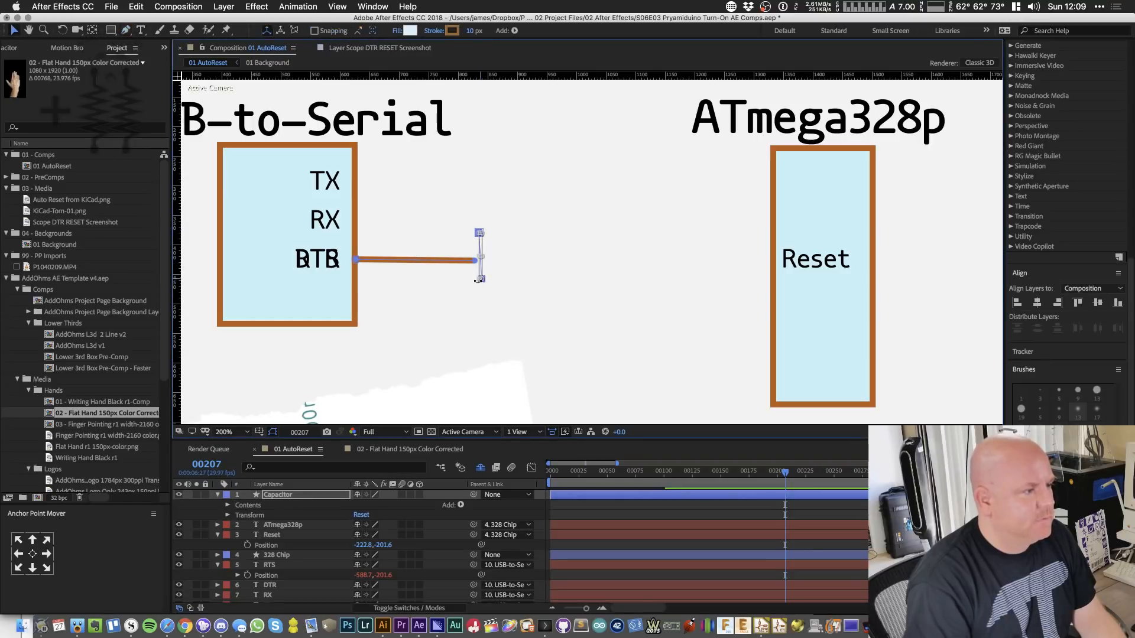
# - Draw the capacitor's second plate as a separate vertical line about 80 px tall, a short gap past the first plate
pyautogui.press('g')
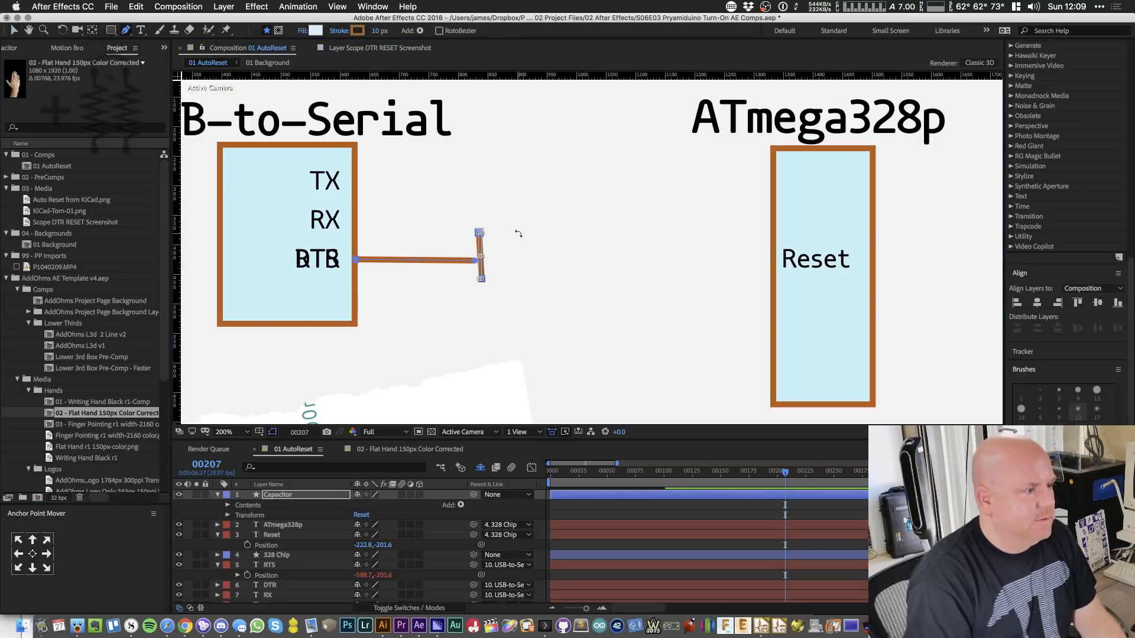
pyautogui.click(286, 506)
pyautogui.click(519, 230)
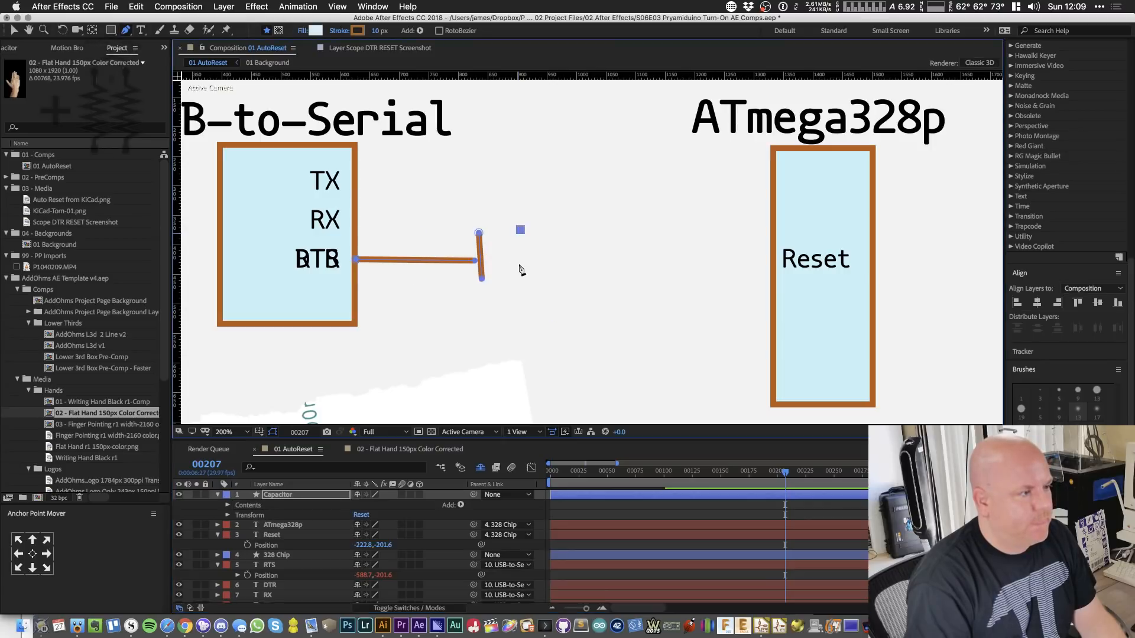
pyautogui.click(520, 277)
pyautogui.press('v')
# - Draw a horizontal line about 410 px long from beside the second plate to the ATmega328p block's edge at the Reset label
pyautogui.press('g')
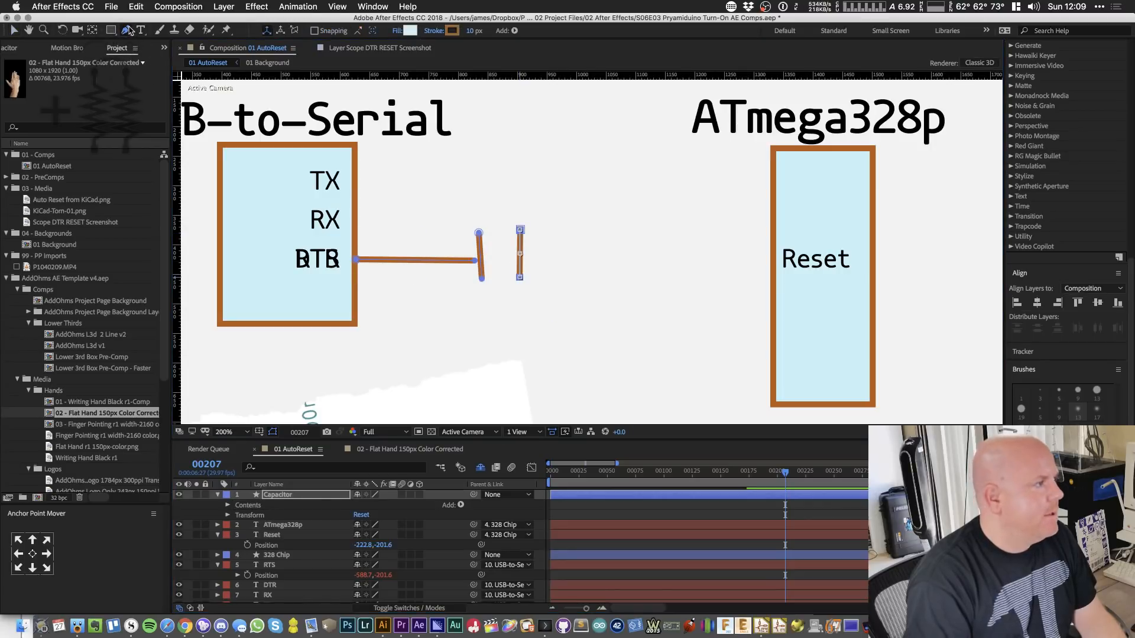
pyautogui.click(531, 262)
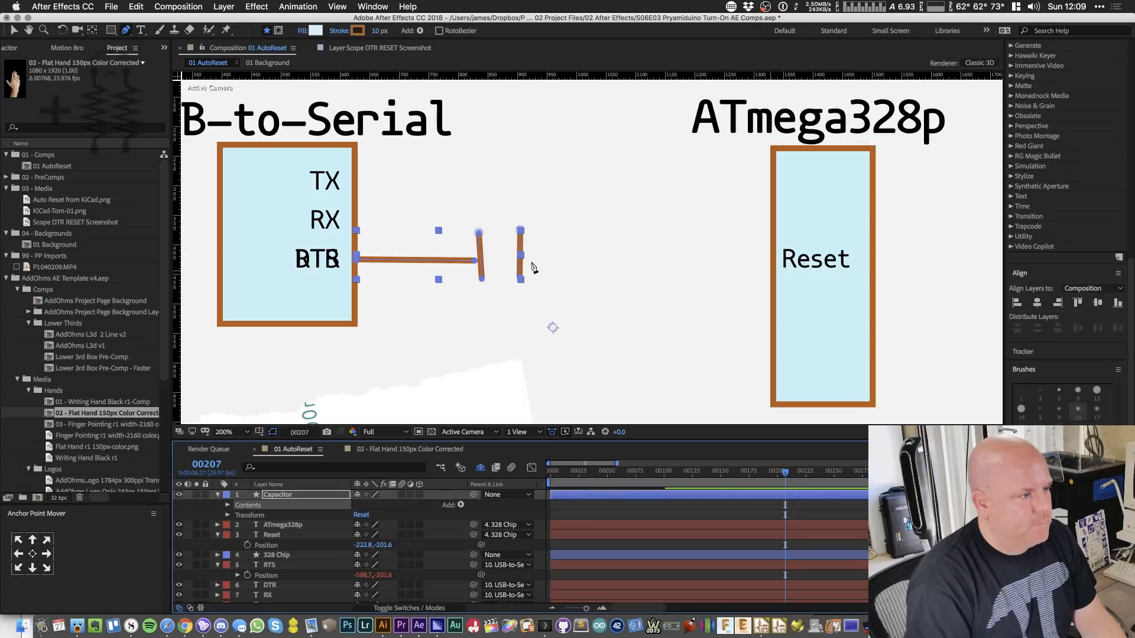
pyautogui.click(774, 263)
pyautogui.press('v')
pyautogui.press('.')
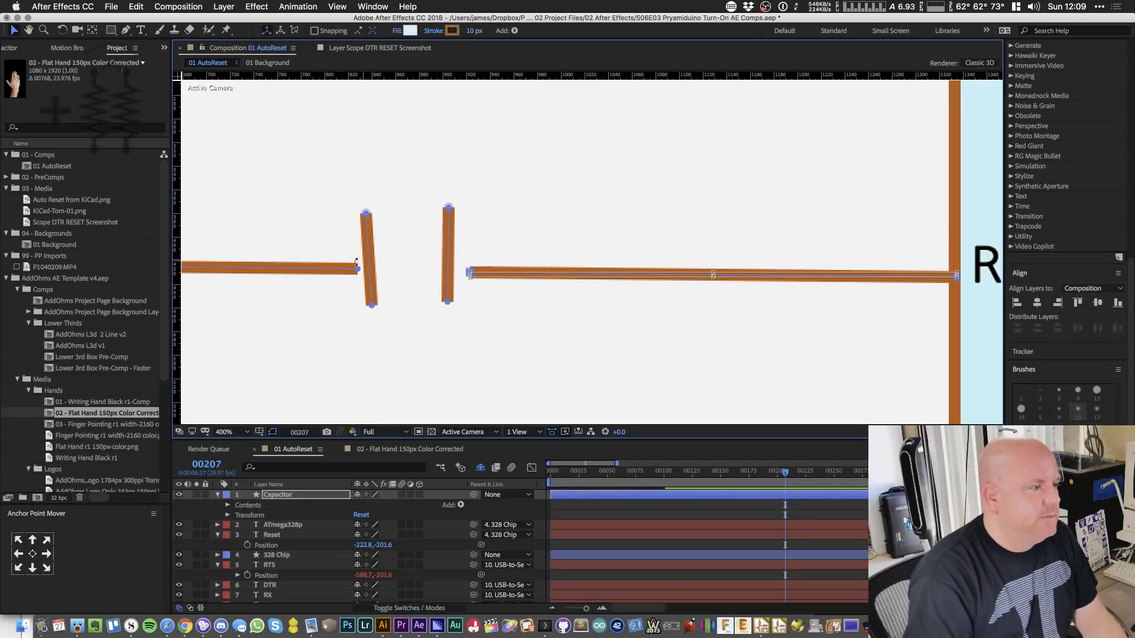
pyautogui.moveTo(330, 331); pyautogui.dragTo(609, 338)
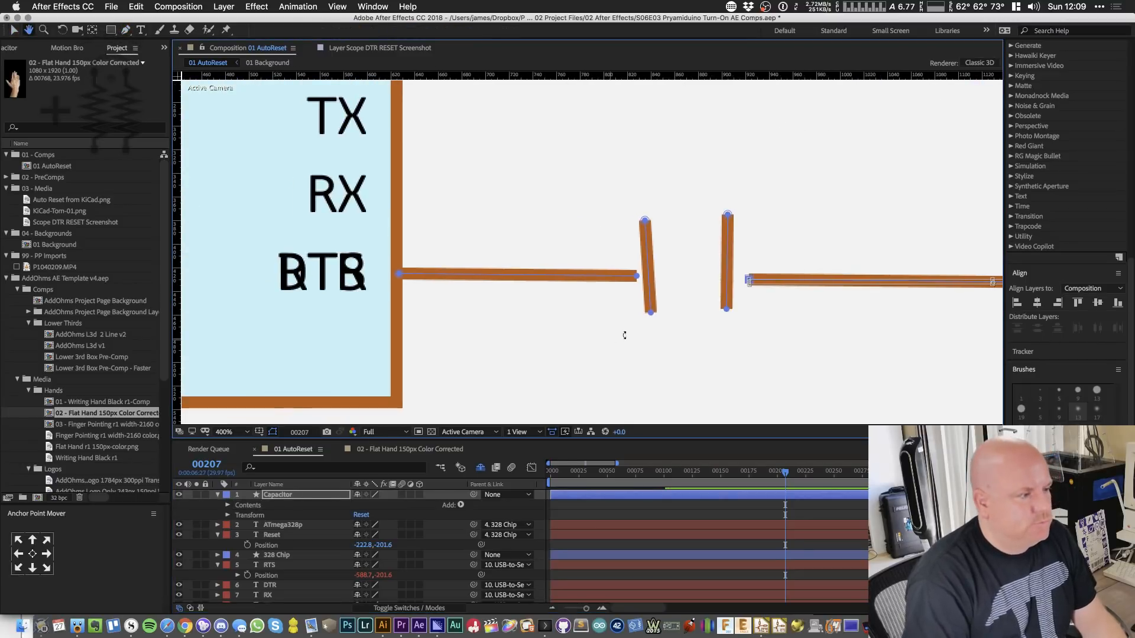
# - In the Capacitor layer's contents, rename Shape 1 as Anode Line and Shape 2 as Anode
pyautogui.click(227, 506)
pyautogui.click(258, 545)
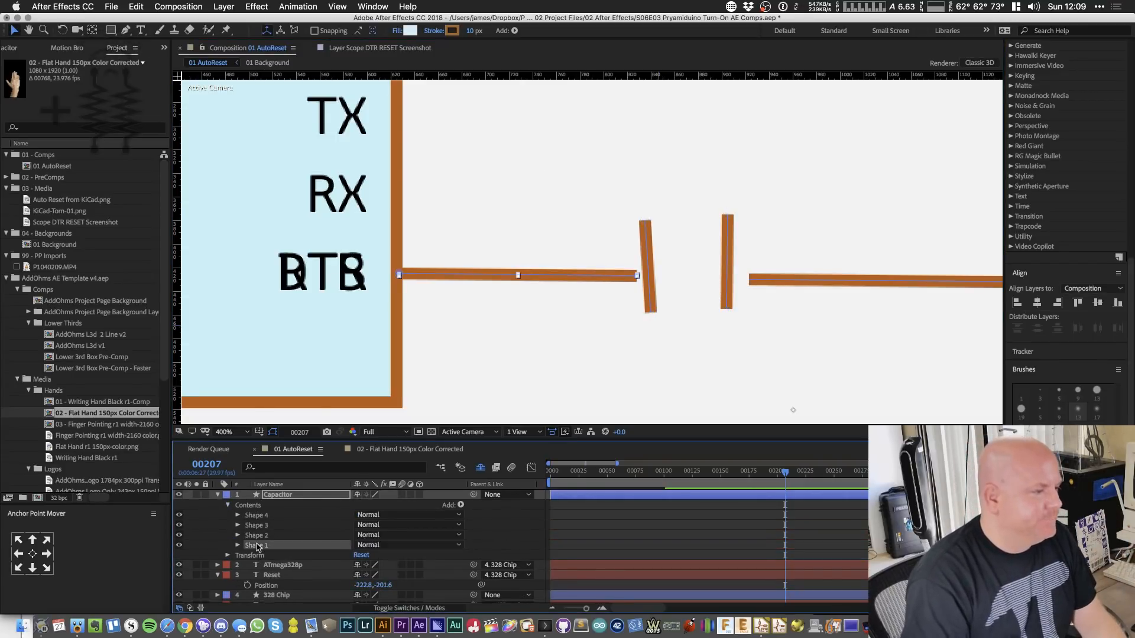
pyautogui.press('Return')
pyautogui.write('P')
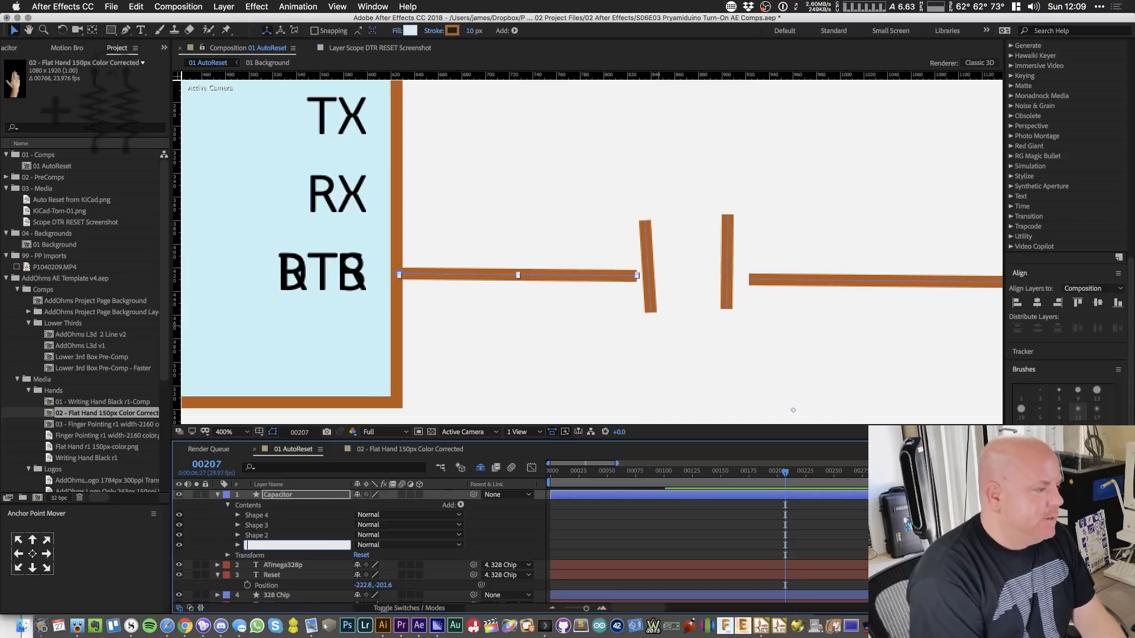
pyautogui.write('node L')
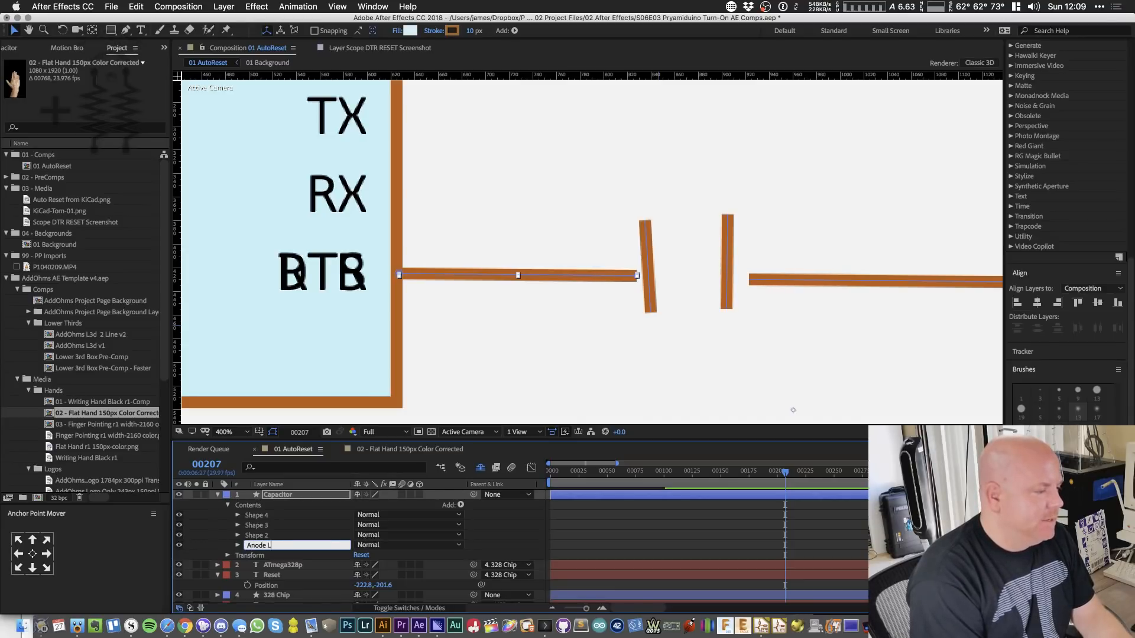
pyautogui.write('ine')
pyautogui.press('Return')
pyautogui.click(260, 535)
pyautogui.press('Return')
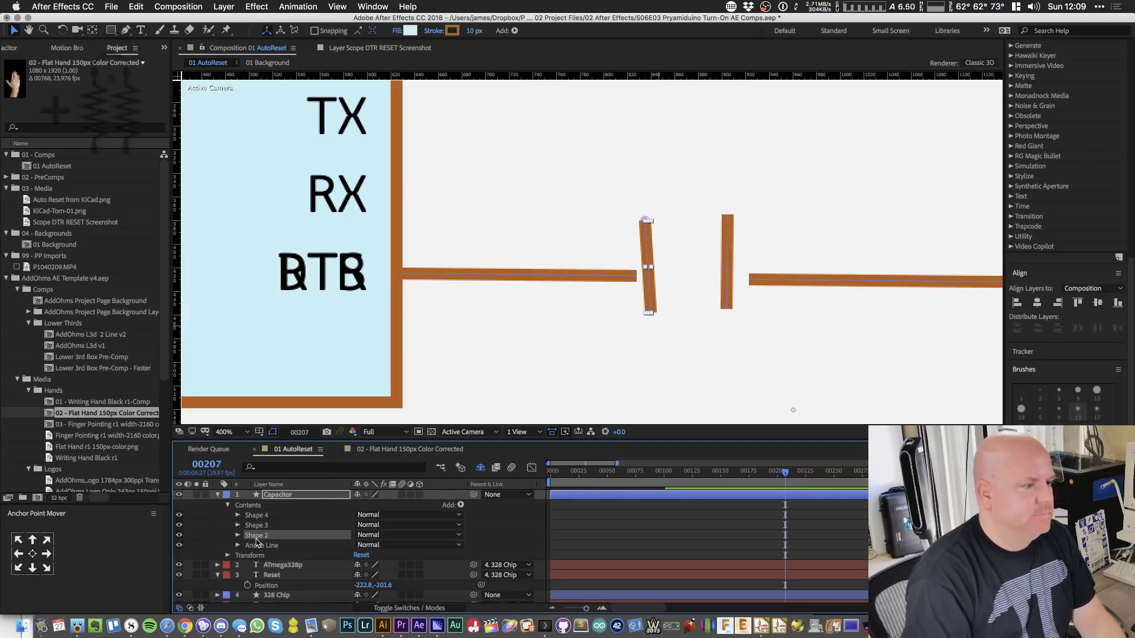
pyautogui.write('Anode')
pyautogui.press('Return')
# - Rename Shape 3 as Cathode and Shape 4 as Cathode Line
pyautogui.click(258, 525)
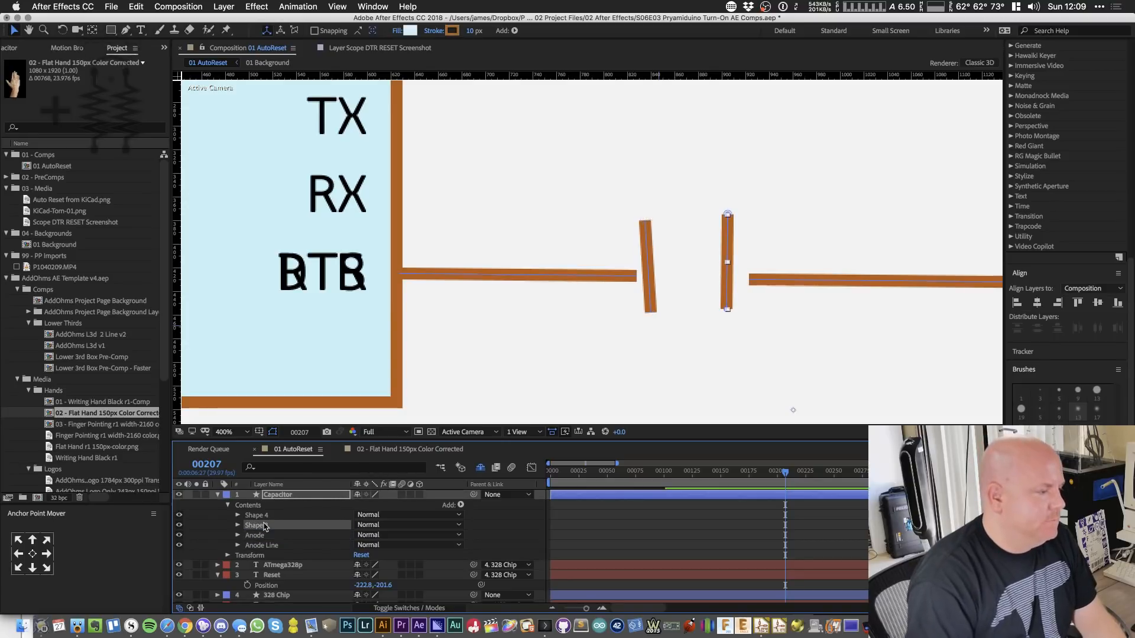
pyautogui.press('Return')
pyautogui.write('Cat')
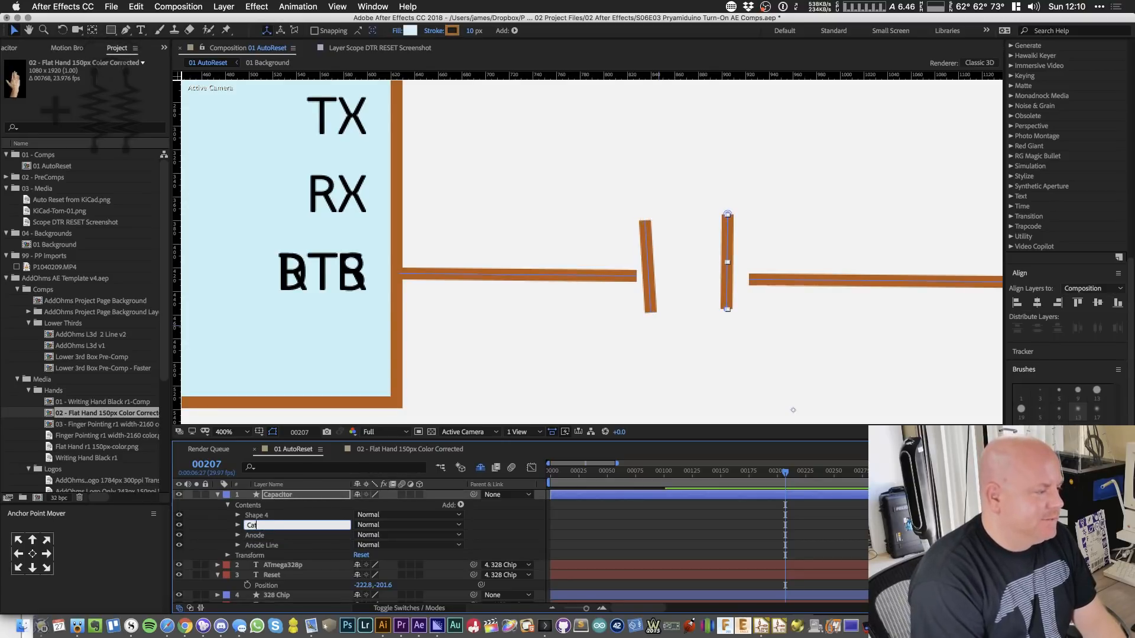
pyautogui.write('hode')
pyautogui.press('Return')
pyautogui.click(264, 517)
pyautogui.press('Return')
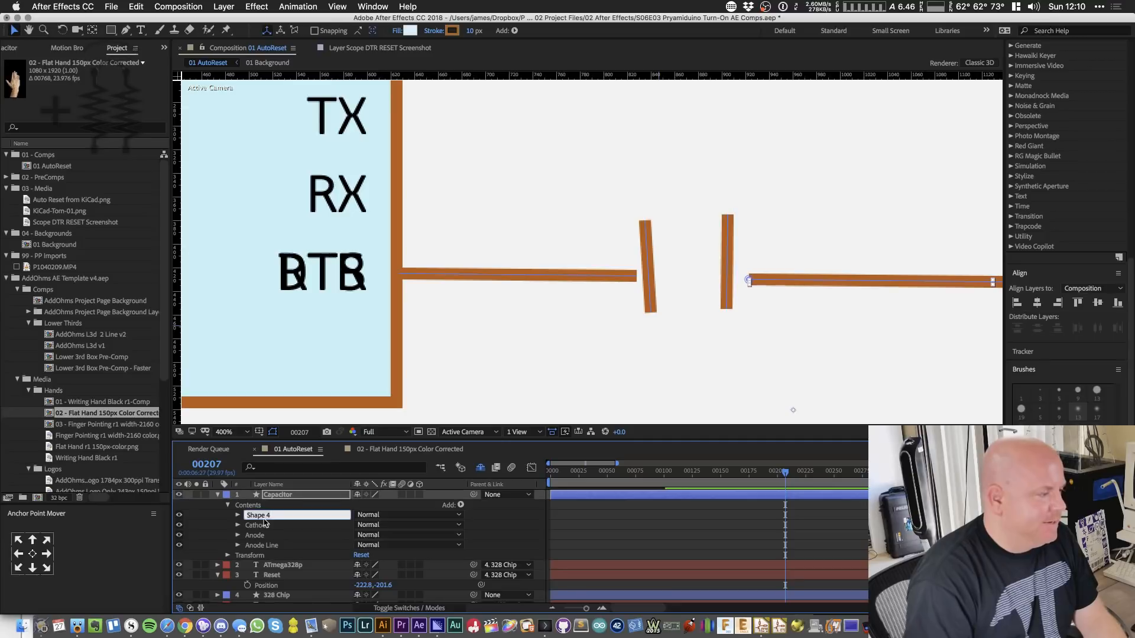
pyautogui.write('C')
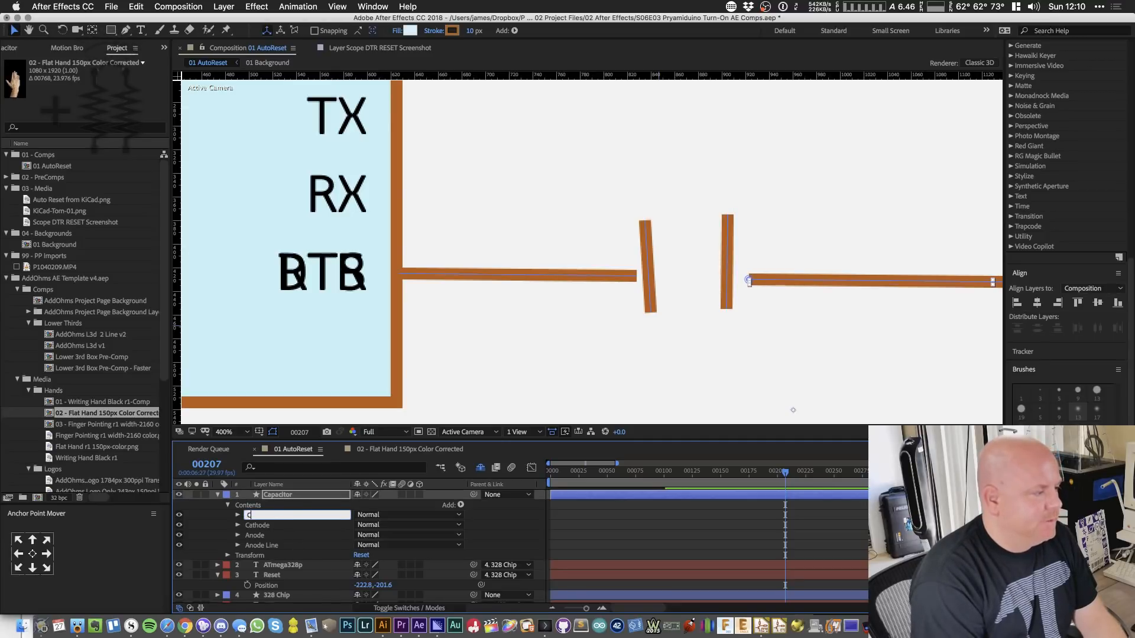
pyautogui.write('athode Line')
pyautogui.press('Return')
# - Shorten the Cathode Line to about 220 px by moving its capacitor-side end point toward the ATmega328p block
pyautogui.press(',')
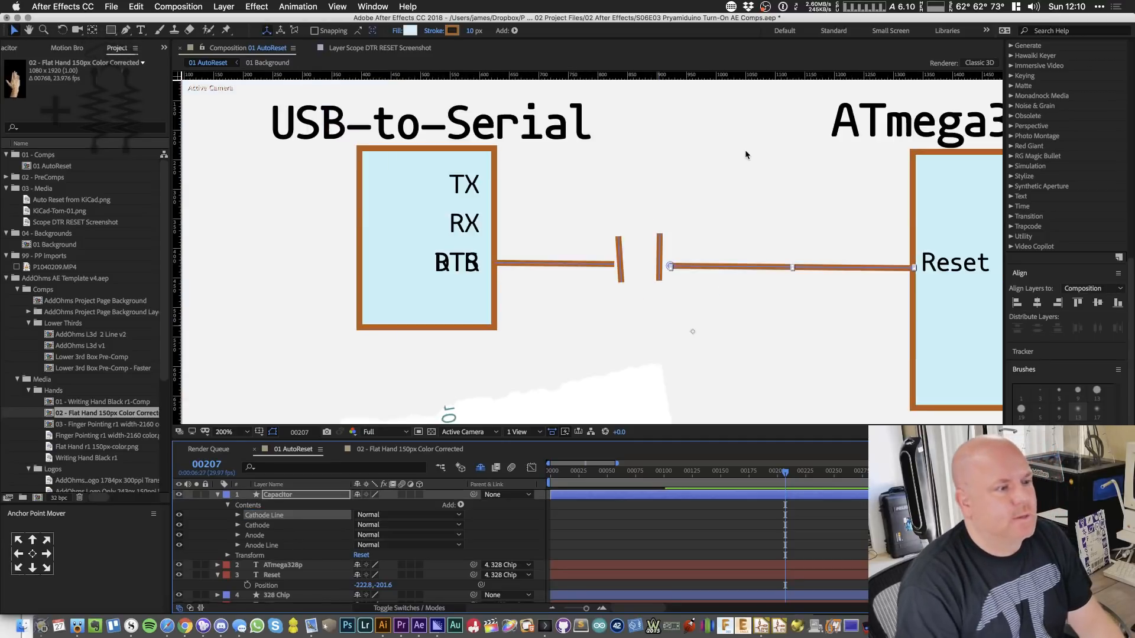
pyautogui.moveTo(771, 210); pyautogui.dragTo(590, 221)
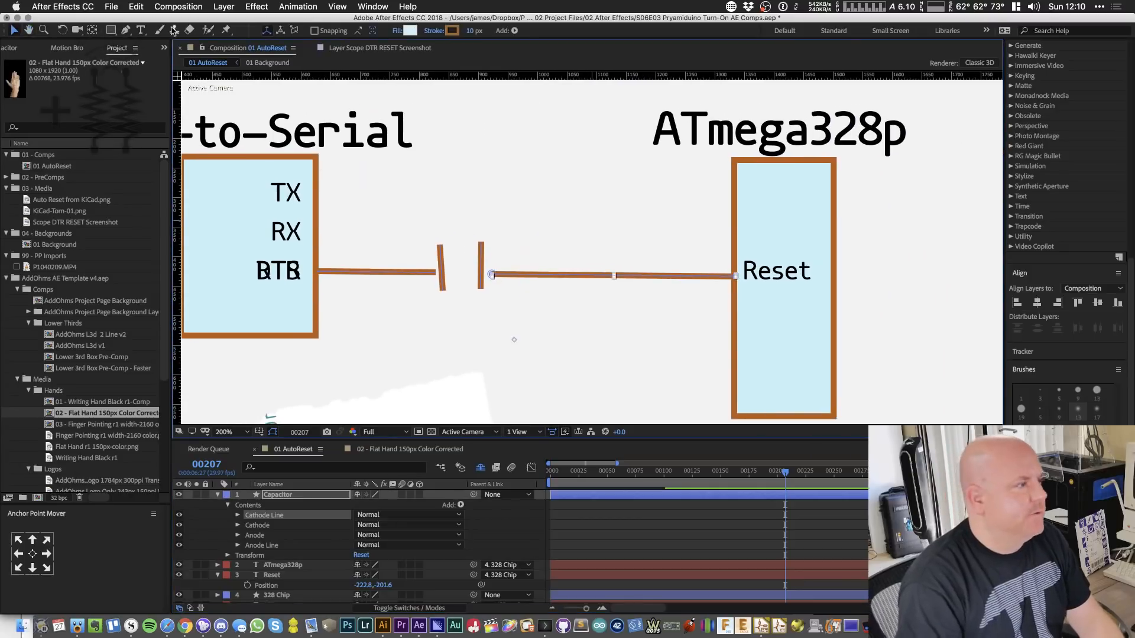
pyautogui.moveTo(176, 132); pyautogui.dragTo(176, 201)
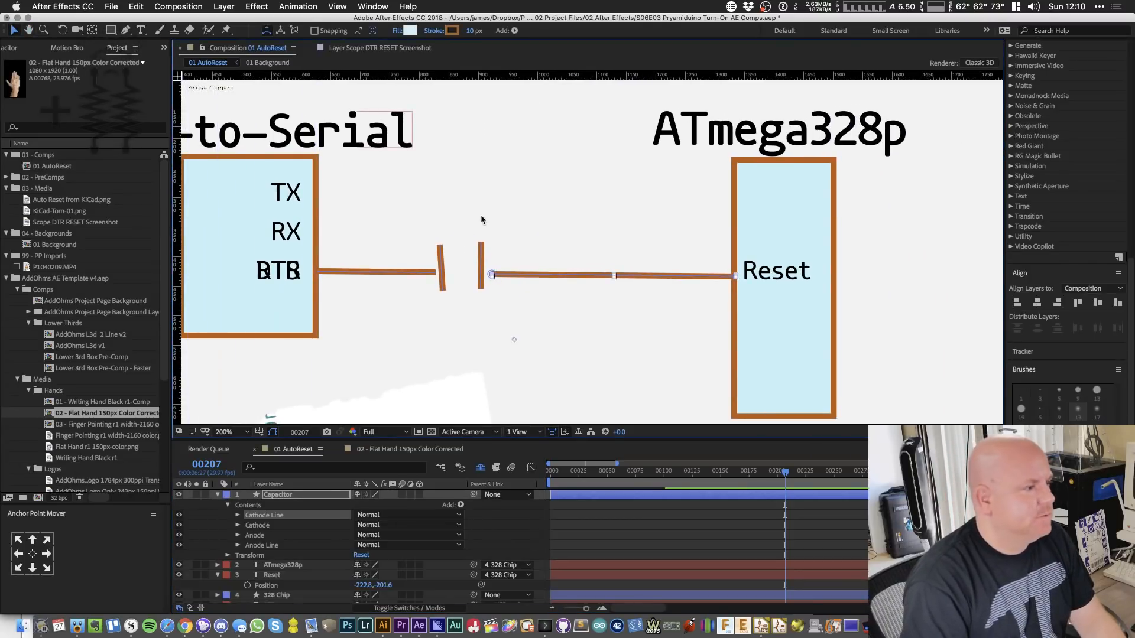
pyautogui.click(521, 273)
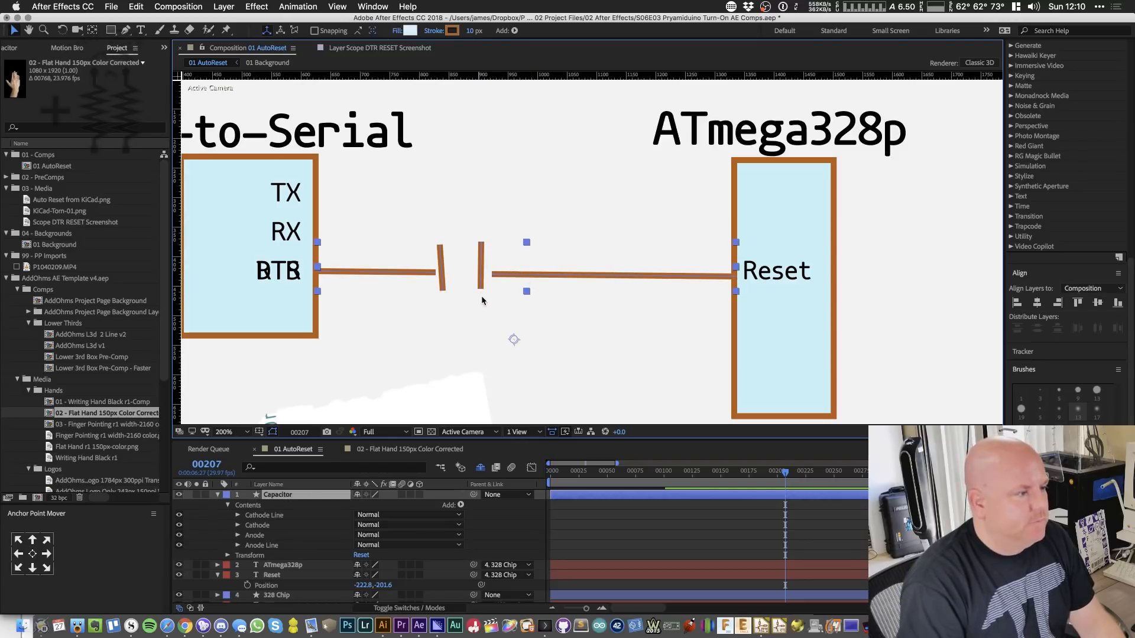
pyautogui.click(286, 514)
pyautogui.press('g')
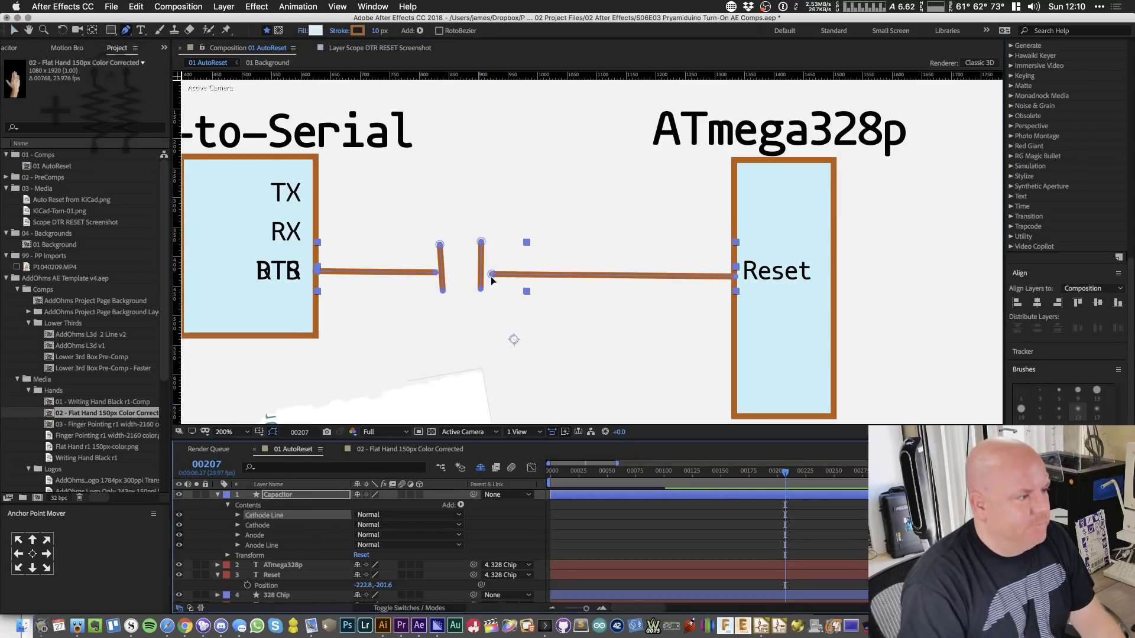
pyautogui.click(493, 275)
pyautogui.moveTo(494, 276); pyautogui.dragTo(604, 275)
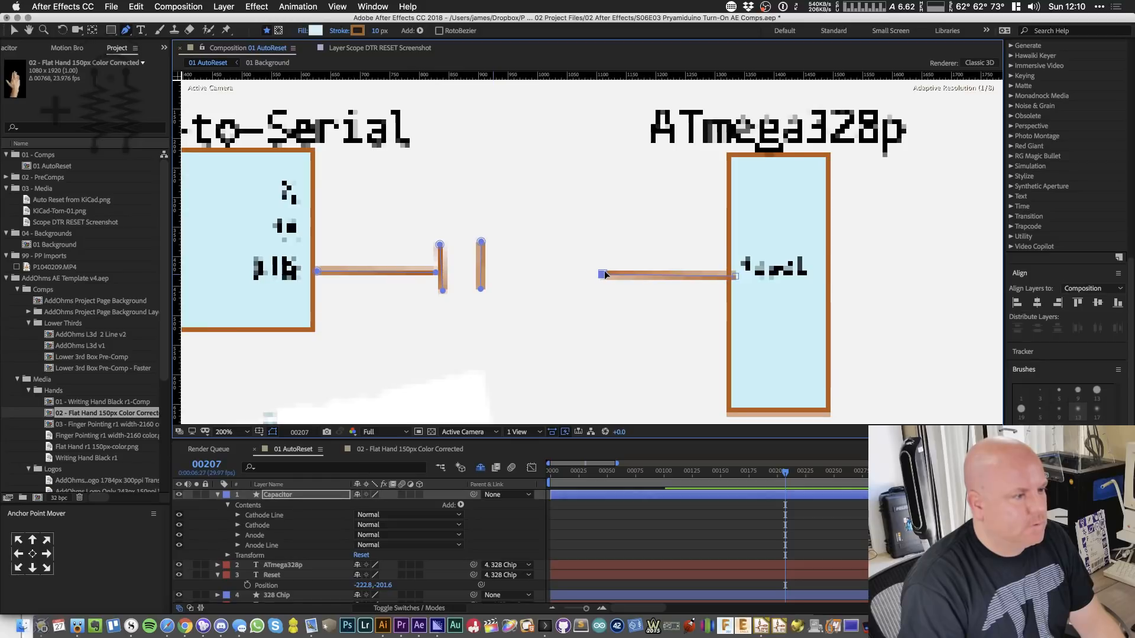
# - Move the Cathode plate about 110 px toward the ATmega328p block, leaving it short of the Cathode Line's end
pyautogui.click(268, 525)
pyautogui.keyDown('shift'); pyautogui.click(264, 536); pyautogui.keyUp('shift')
pyautogui.press('v')
pyautogui.moveTo(482, 290); pyautogui.dragTo(563, 282)
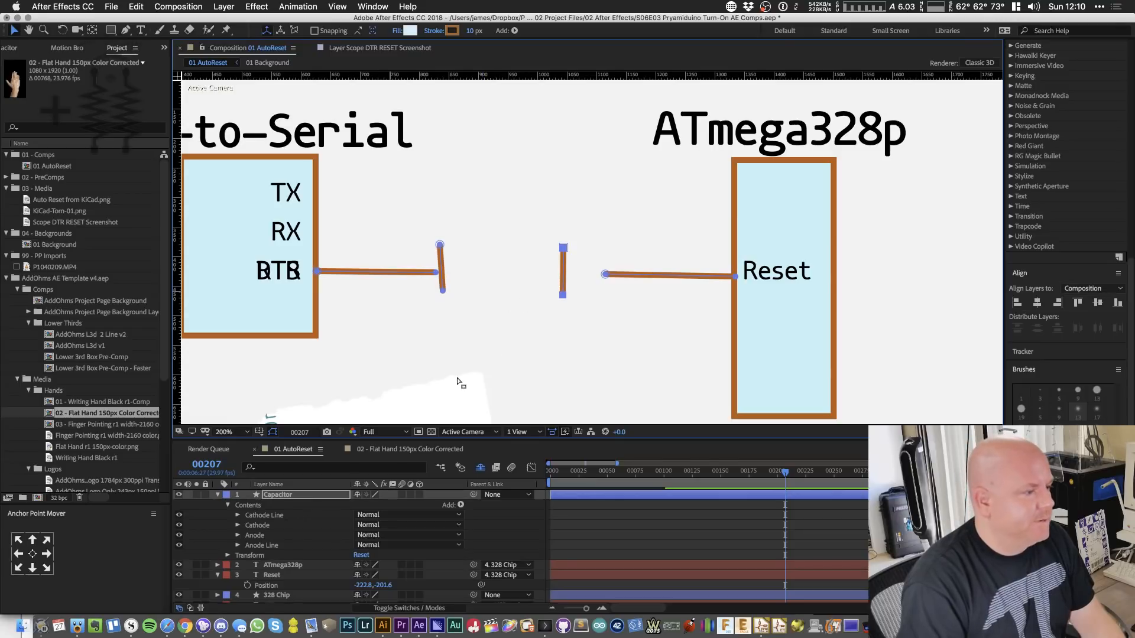
pyautogui.moveTo(563, 283); pyautogui.dragTo(547, 280)
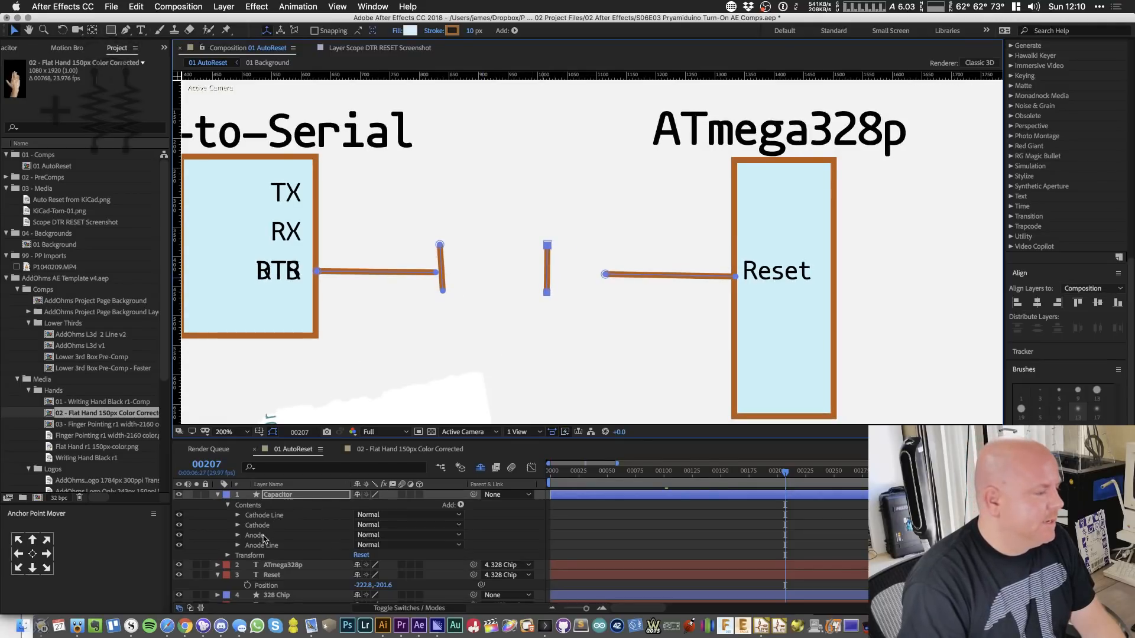
# - Move the Anode plate to about 40 px from the Cathode plate and shift its lower end point to make it vertical
pyautogui.click(443, 282)
pyautogui.moveTo(442, 282); pyautogui.dragTo(526, 284)
pyautogui.doubleClick(526, 281)
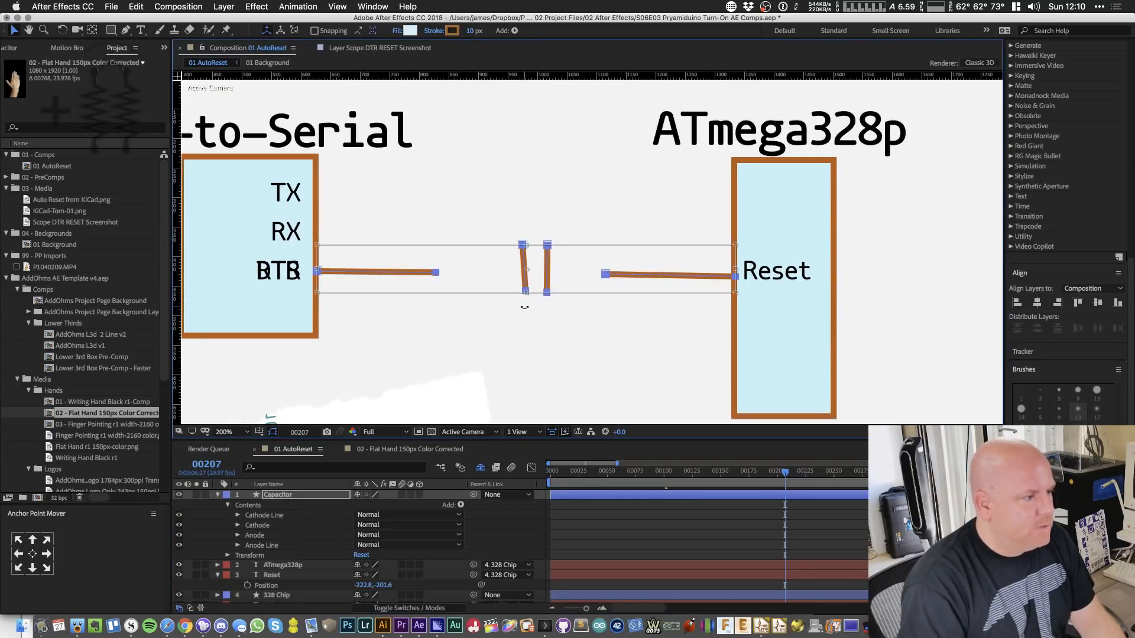
pyautogui.click(261, 545)
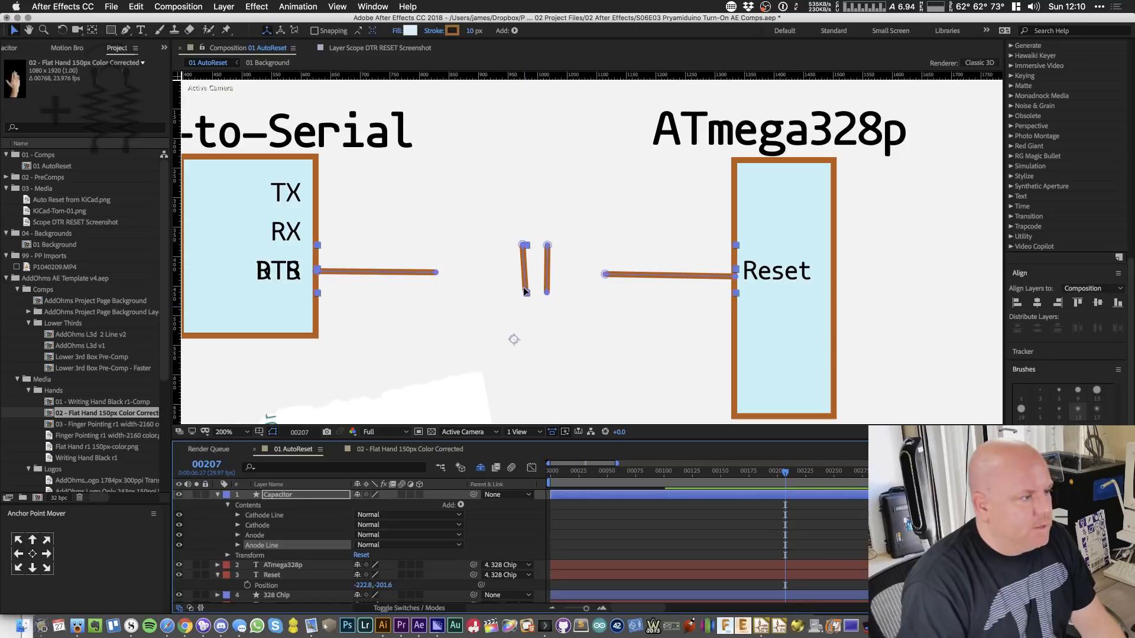
pyautogui.press('g')
pyautogui.moveTo(525, 290); pyautogui.dragTo(521, 295)
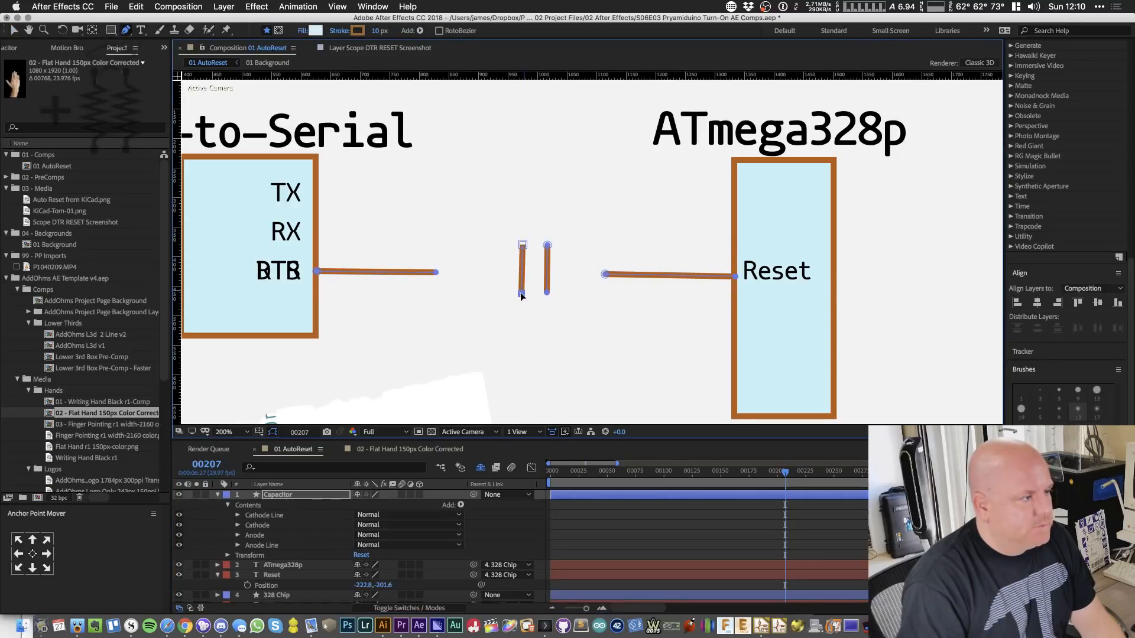
# - Extend the free end of the Anode Line until it meets the Anode plate
pyautogui.click(436, 271)
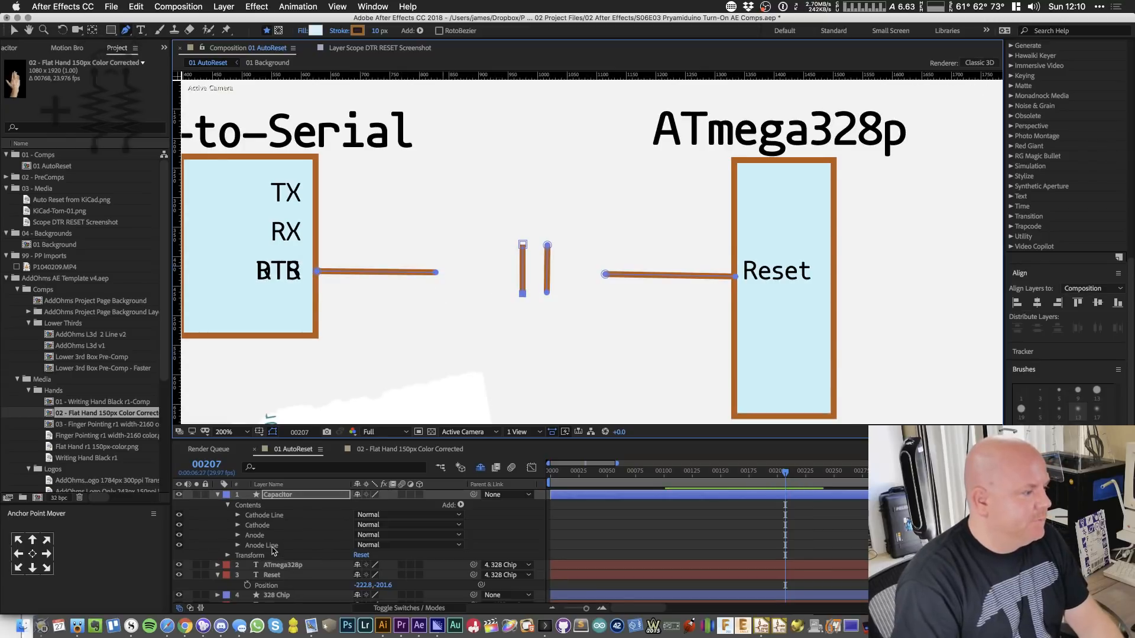
pyautogui.click(331, 544)
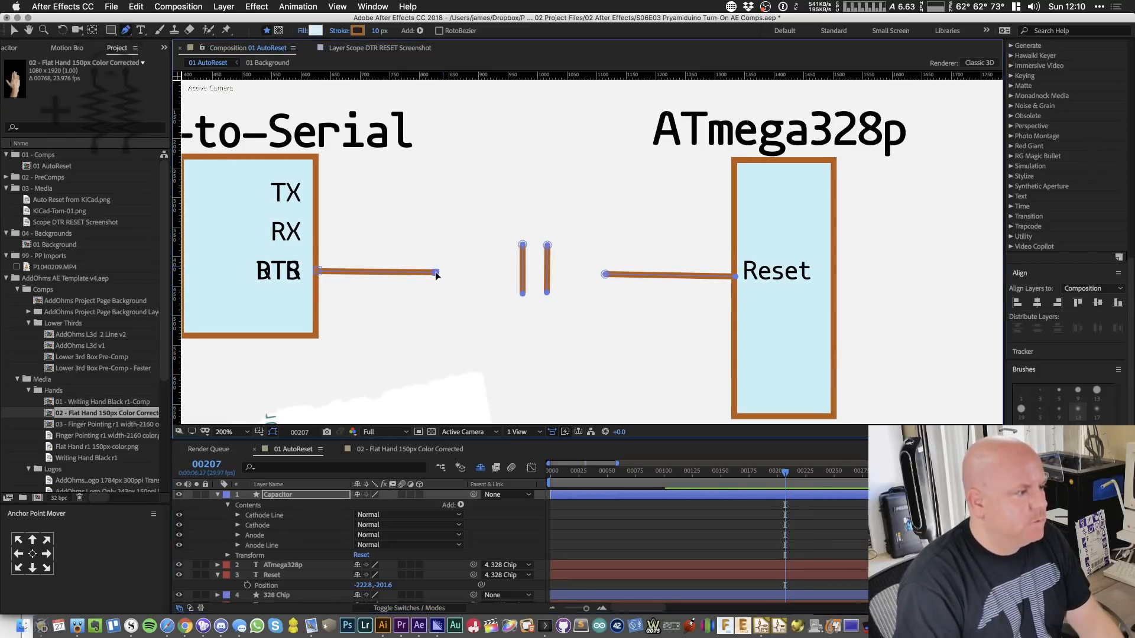
pyautogui.moveTo(436, 272); pyautogui.dragTo(515, 273)
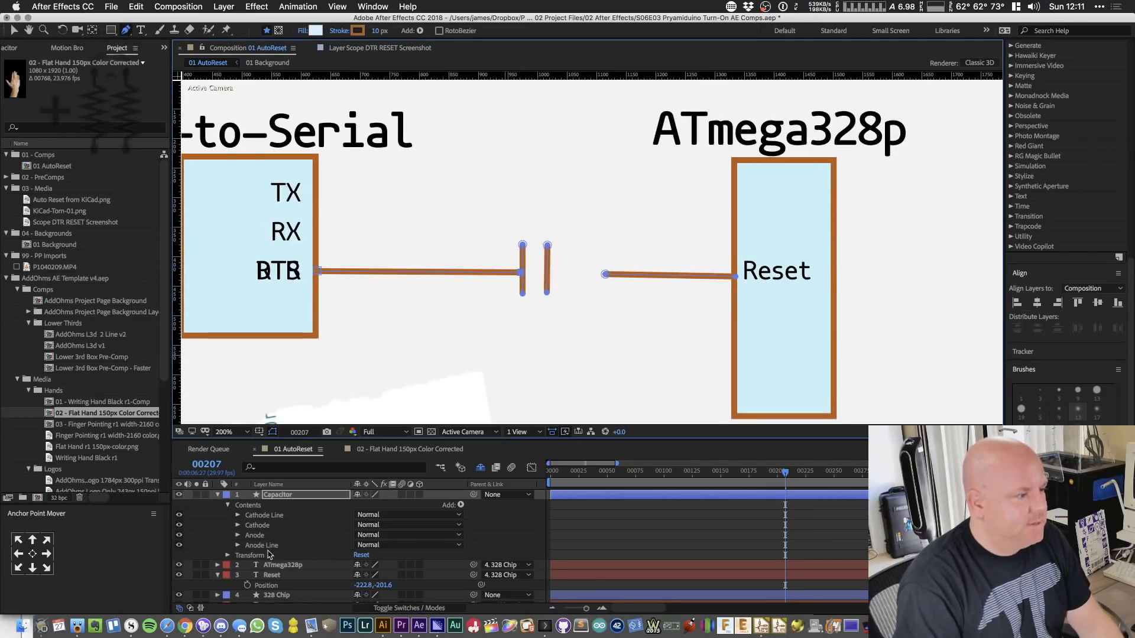
pyautogui.click(264, 515)
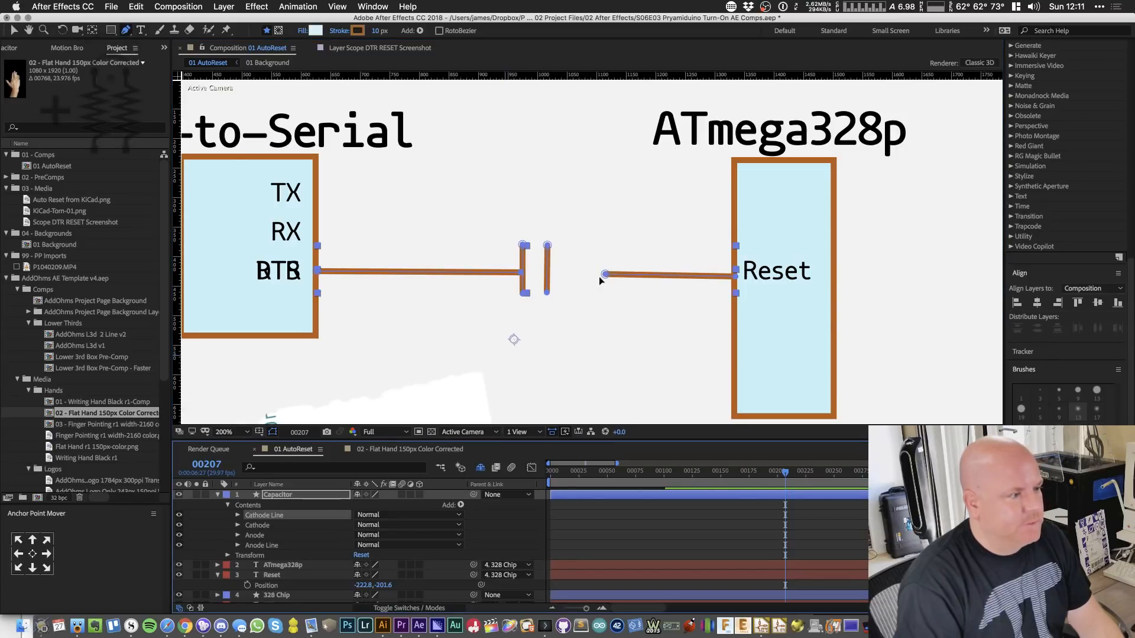
pyautogui.press('v')
pyautogui.moveTo(604, 274); pyautogui.dragTo(560, 273)
pyautogui.press('super+z')
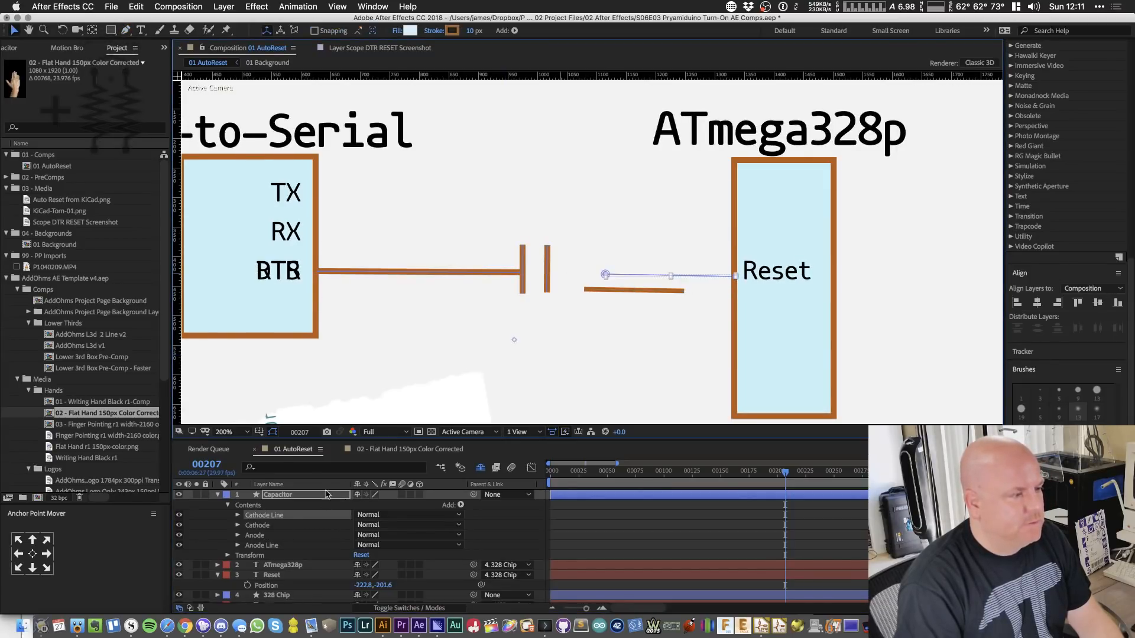
# - Extend the Cathode Line's free end to the Cathode plate and raise its end at the Reset label to level it
pyautogui.press('g')
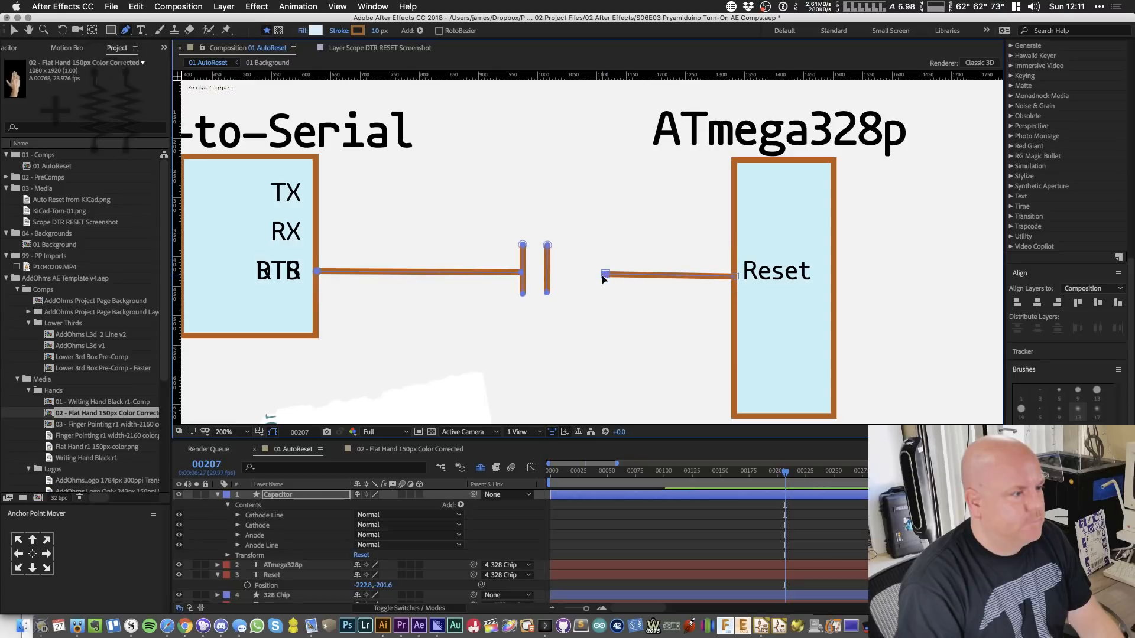
pyautogui.moveTo(603, 275); pyautogui.dragTo(551, 275)
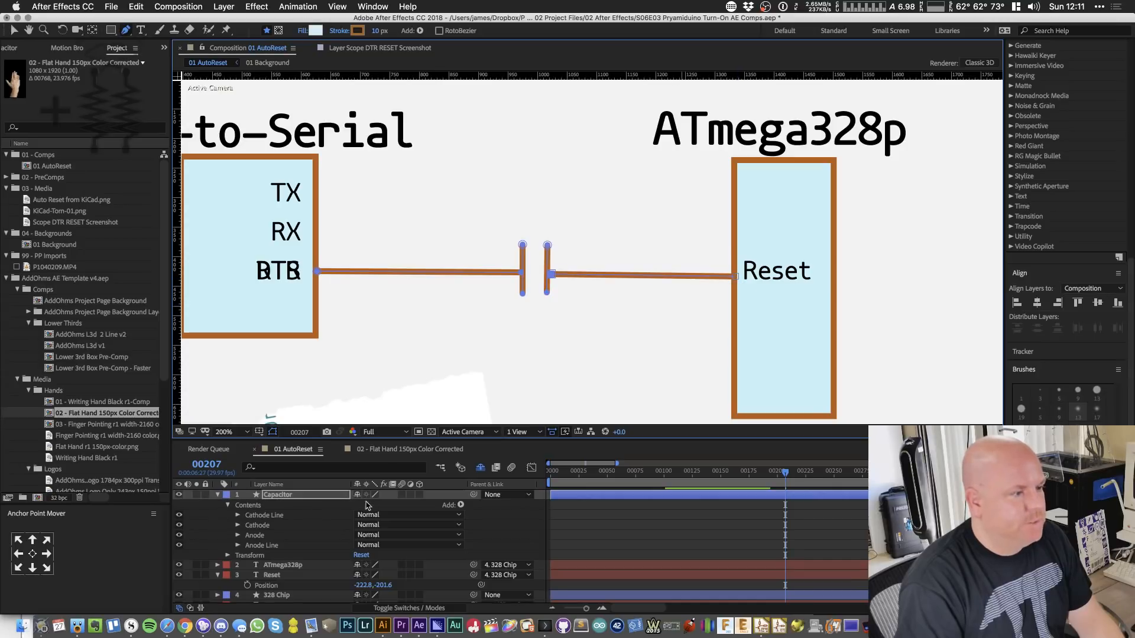
pyautogui.click(295, 514)
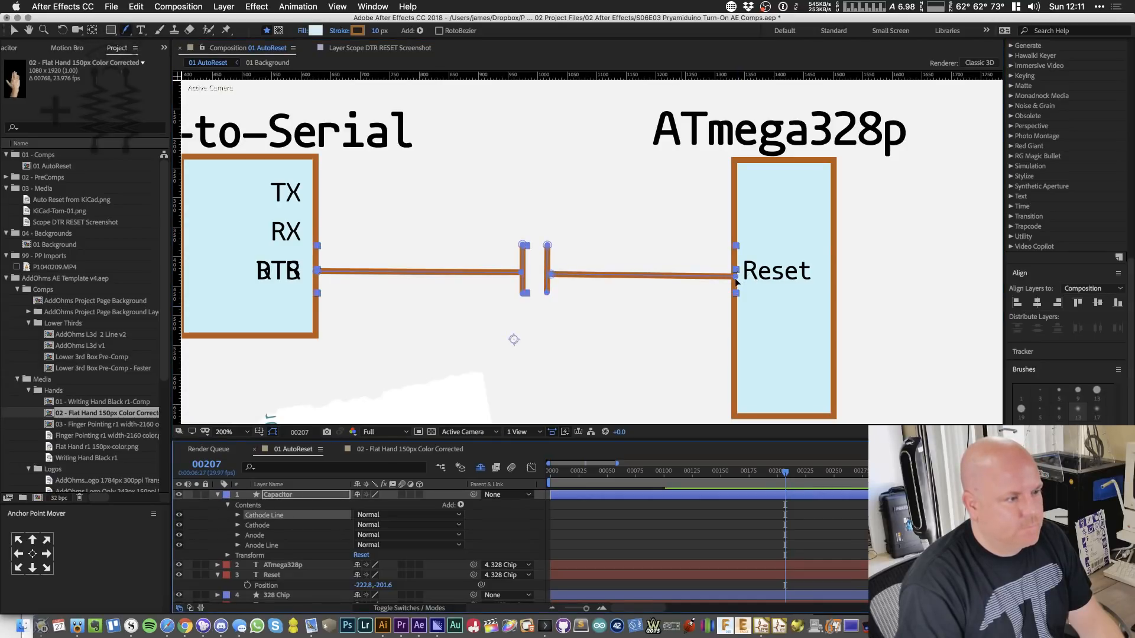
pyautogui.moveTo(735, 278); pyautogui.dragTo(735, 275)
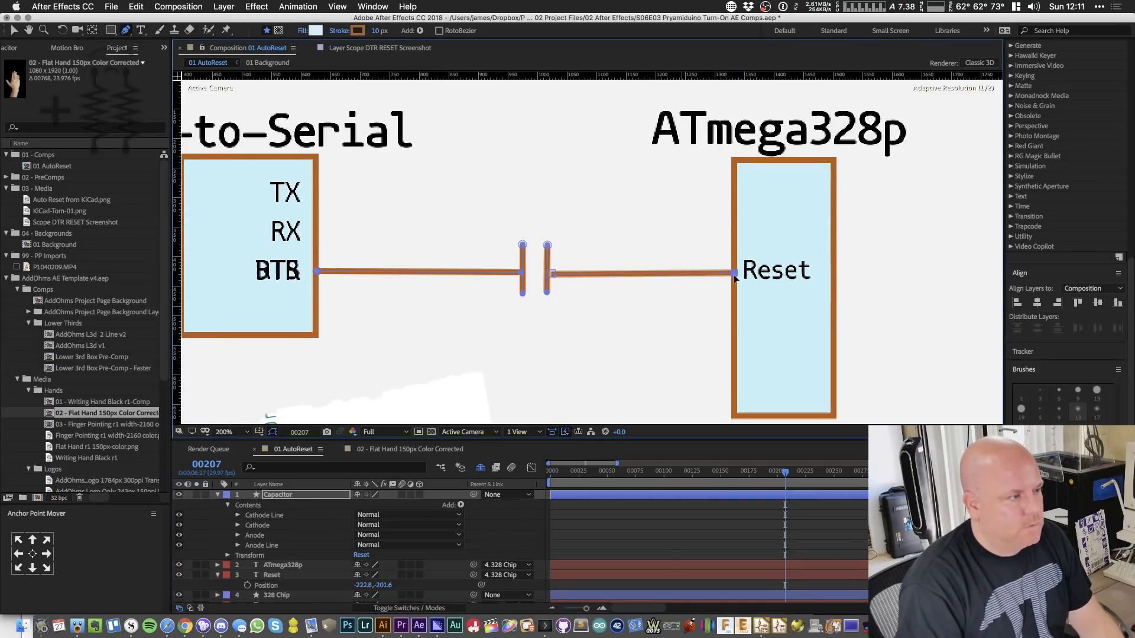
pyautogui.scroll(-2, 475, 277)
pyautogui.scroll(1, 476, 278)
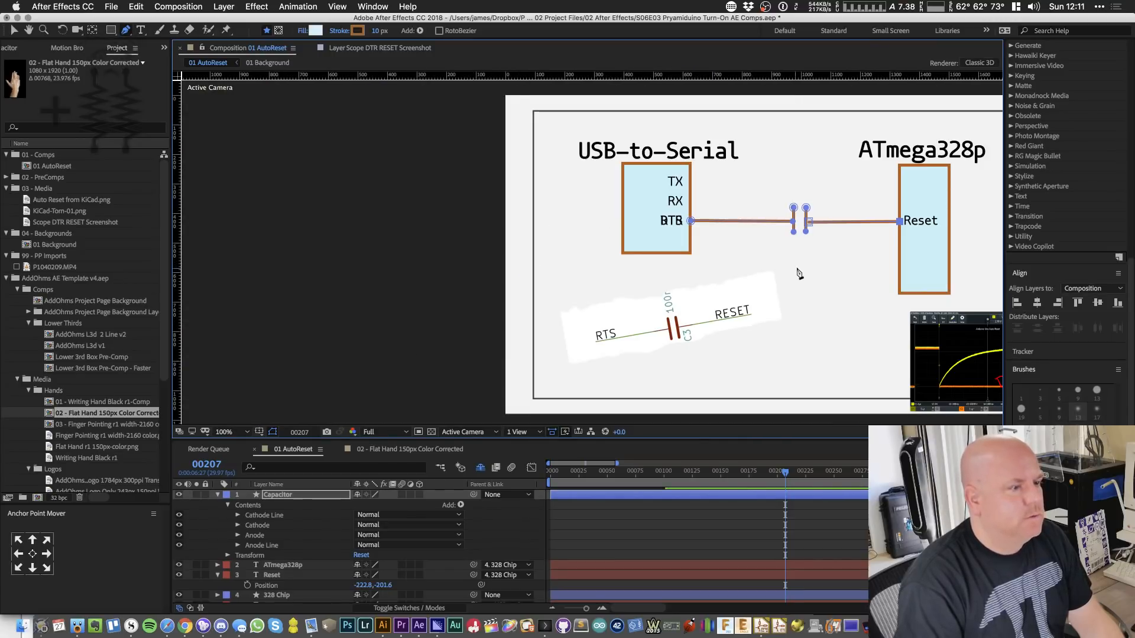
pyautogui.scroll(2, 798, 273)
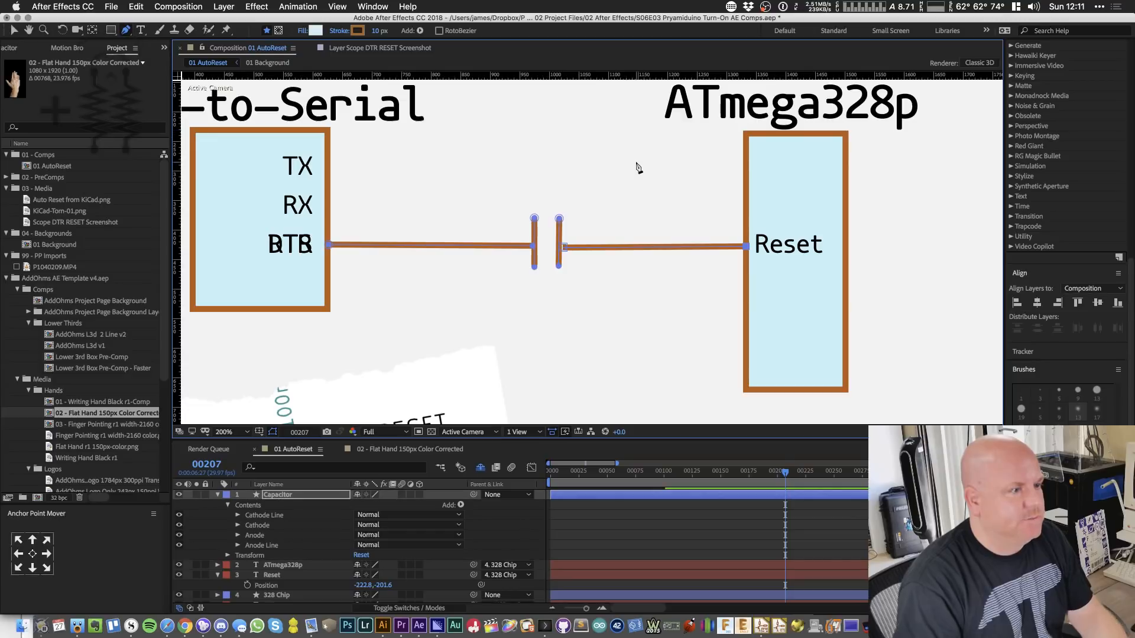
pyautogui.press('v')
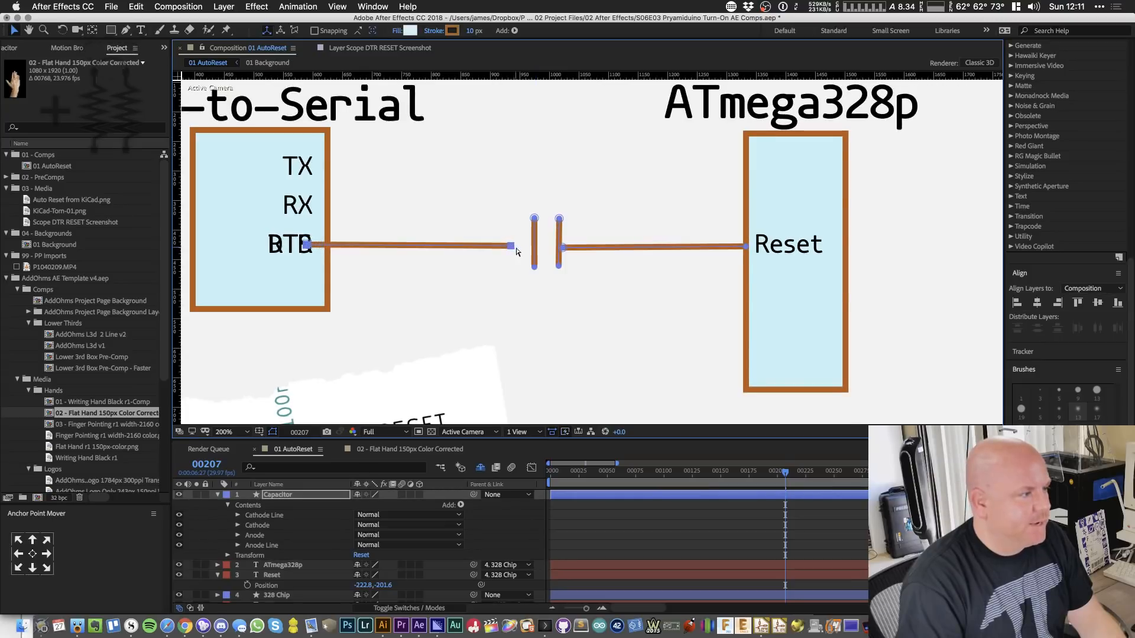
pyautogui.click(262, 546)
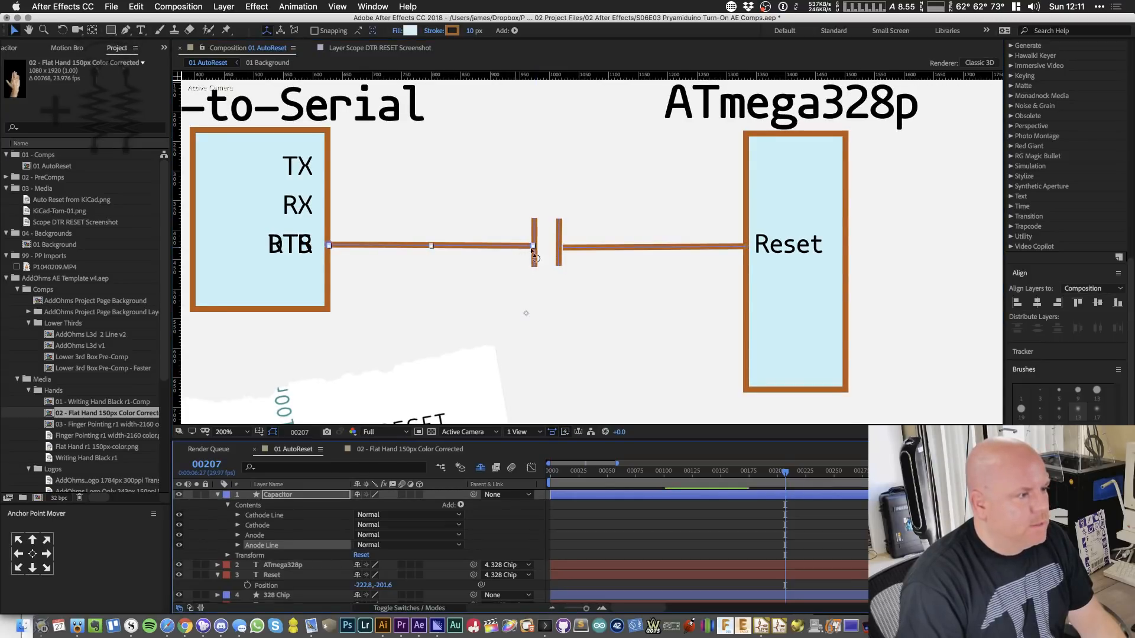
pyautogui.moveTo(329, 245); pyautogui.dragTo(514, 248)
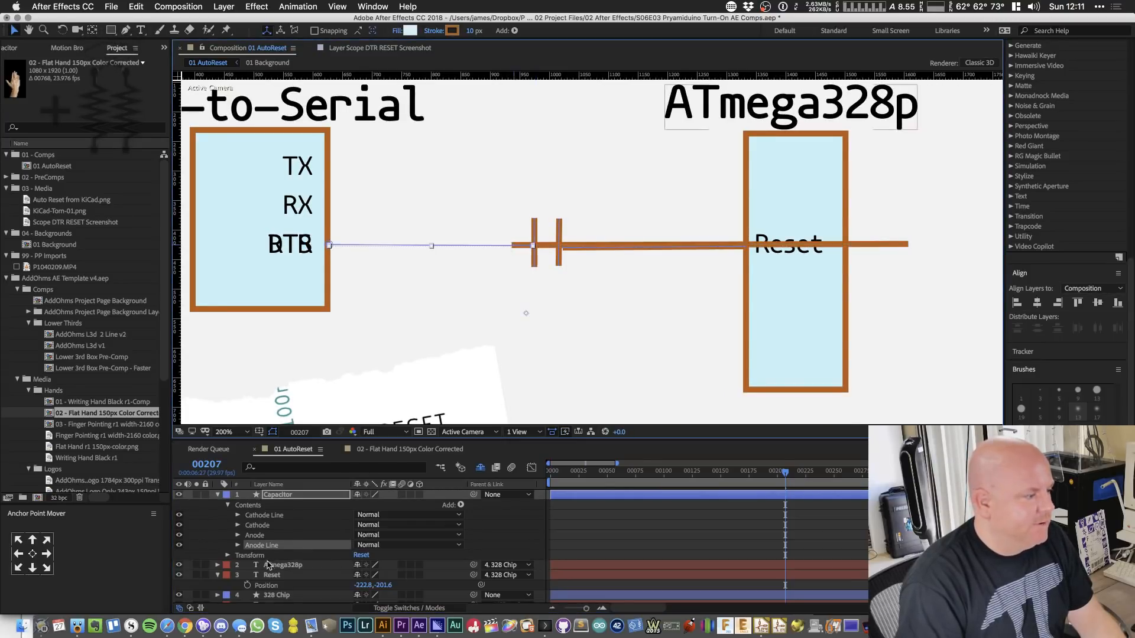
pyautogui.press('super+z')
pyautogui.press('g')
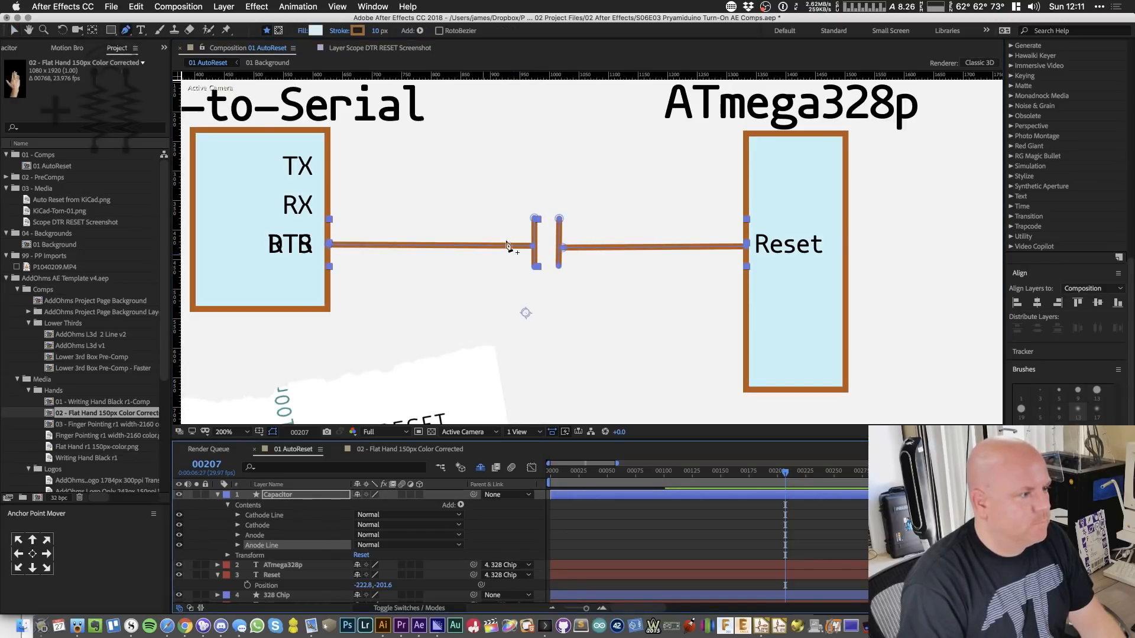
pyautogui.press('v')
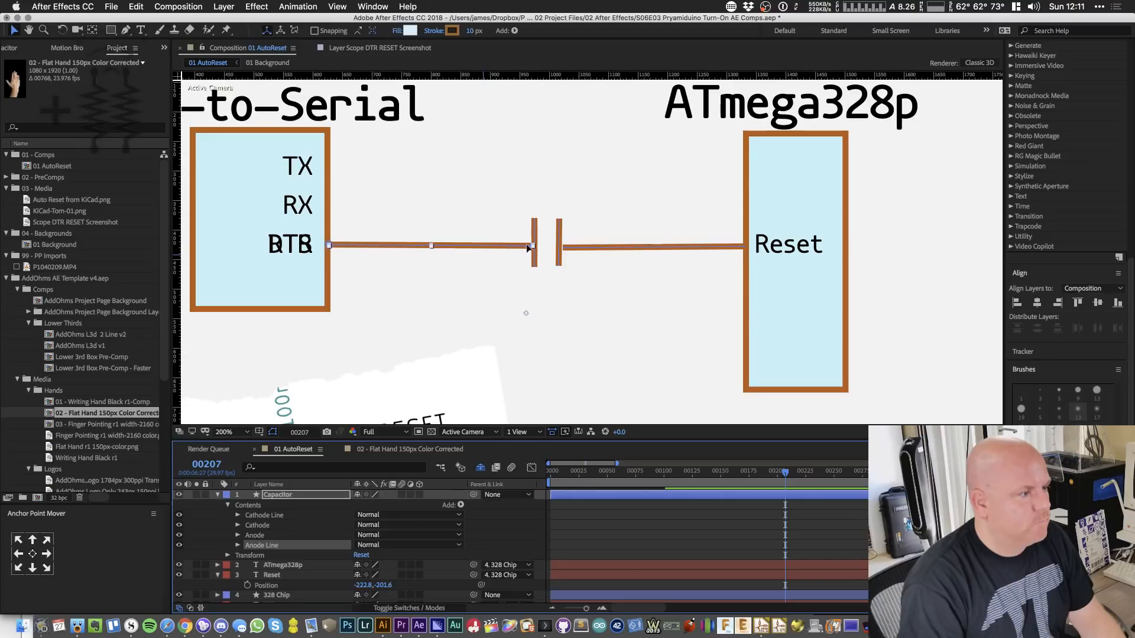
# - Try to pull the Anode Line's end back from the Anode plate toward the USB-to-Serial block
pyautogui.click(522, 249)
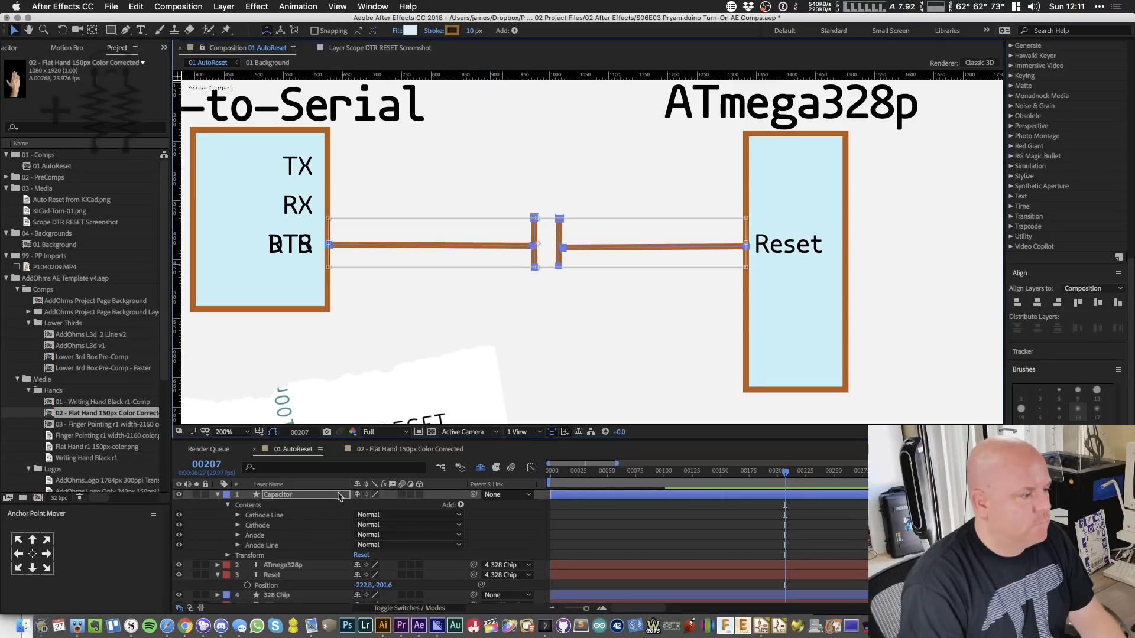
pyautogui.click(289, 547)
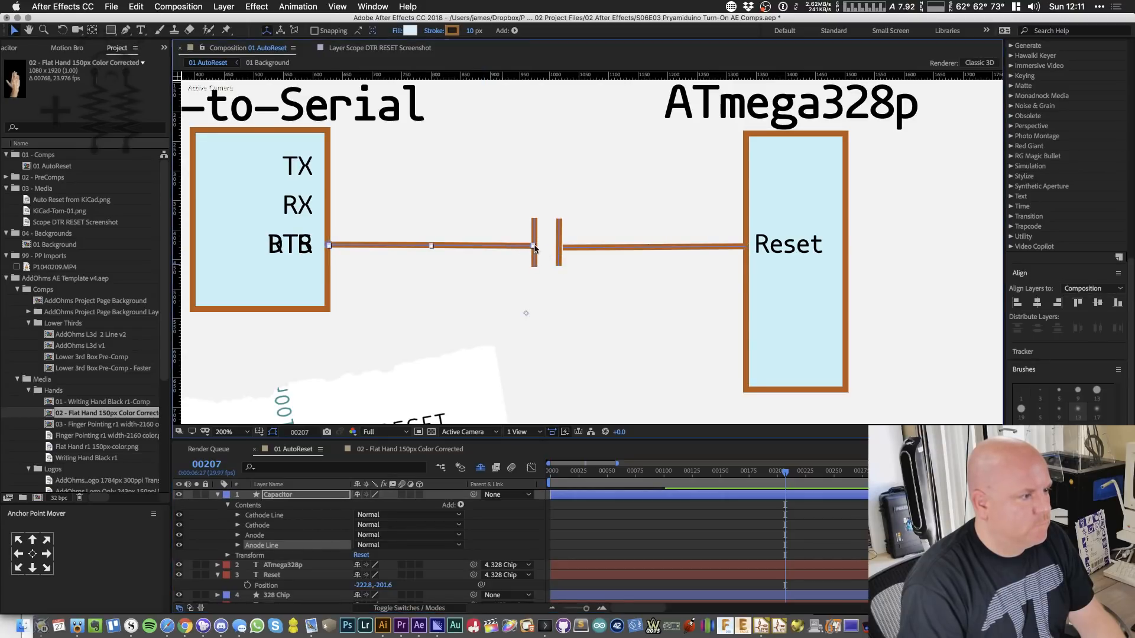
pyautogui.moveTo(533, 246); pyautogui.dragTo(524, 246)
pyautogui.press('super+z')
pyautogui.press('g')
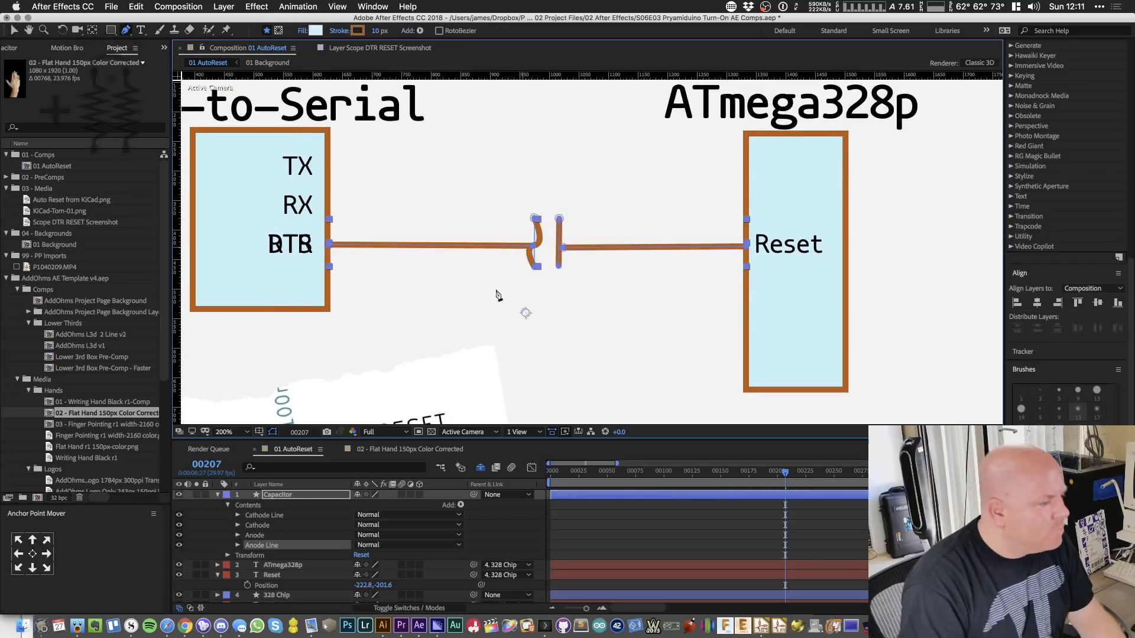
pyautogui.press('.')
pyautogui.moveTo(413, 251); pyautogui.dragTo(527, 296)
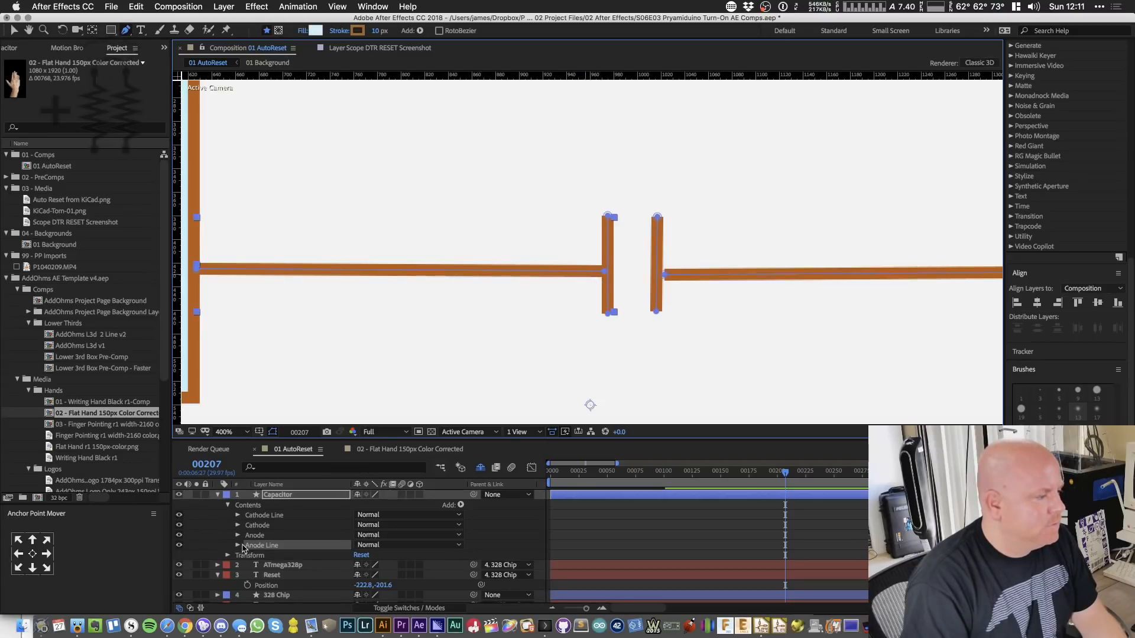
# - Expand the Anode Line's properties and try to edit its end point at the Anode plate with the Pen tool
pyautogui.click(243, 547)
pyautogui.click(238, 545)
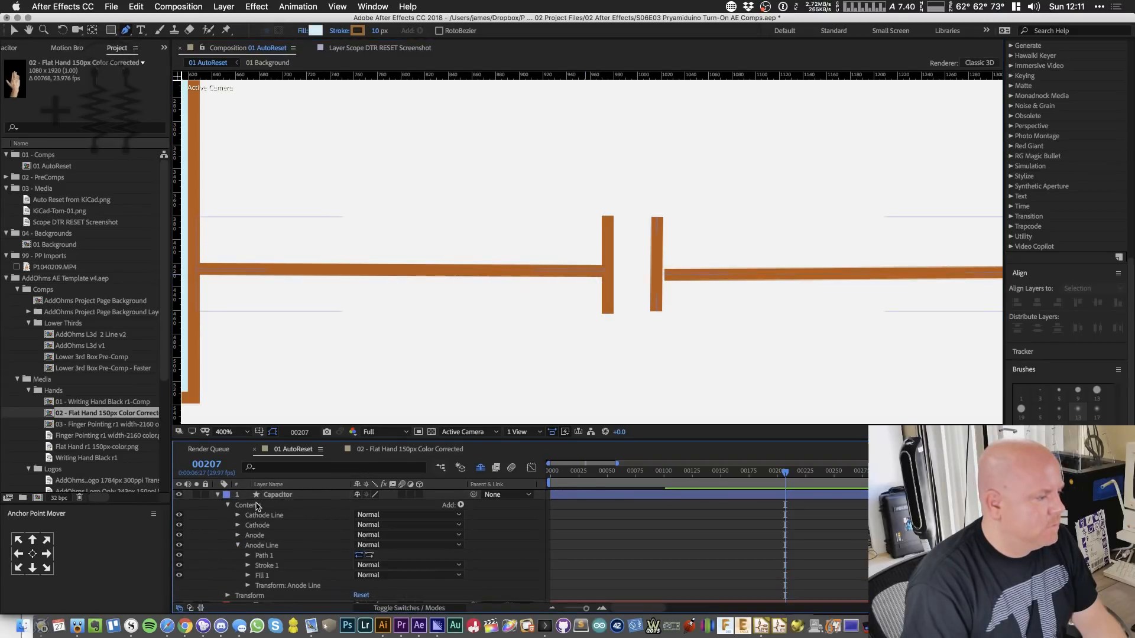
pyautogui.click(257, 507)
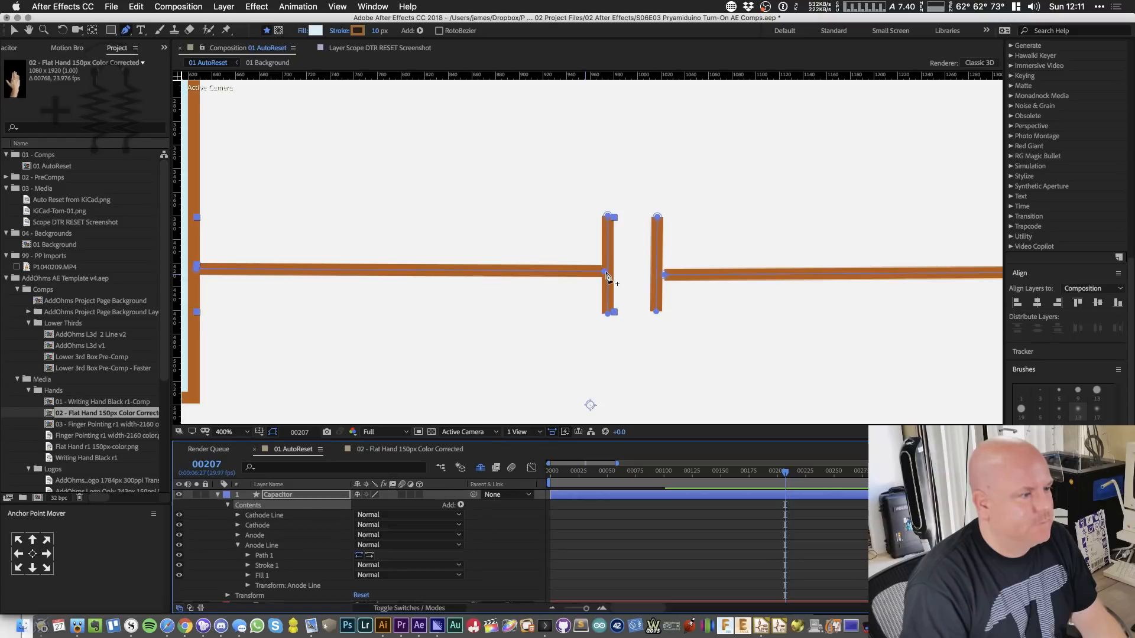
pyautogui.press('g')
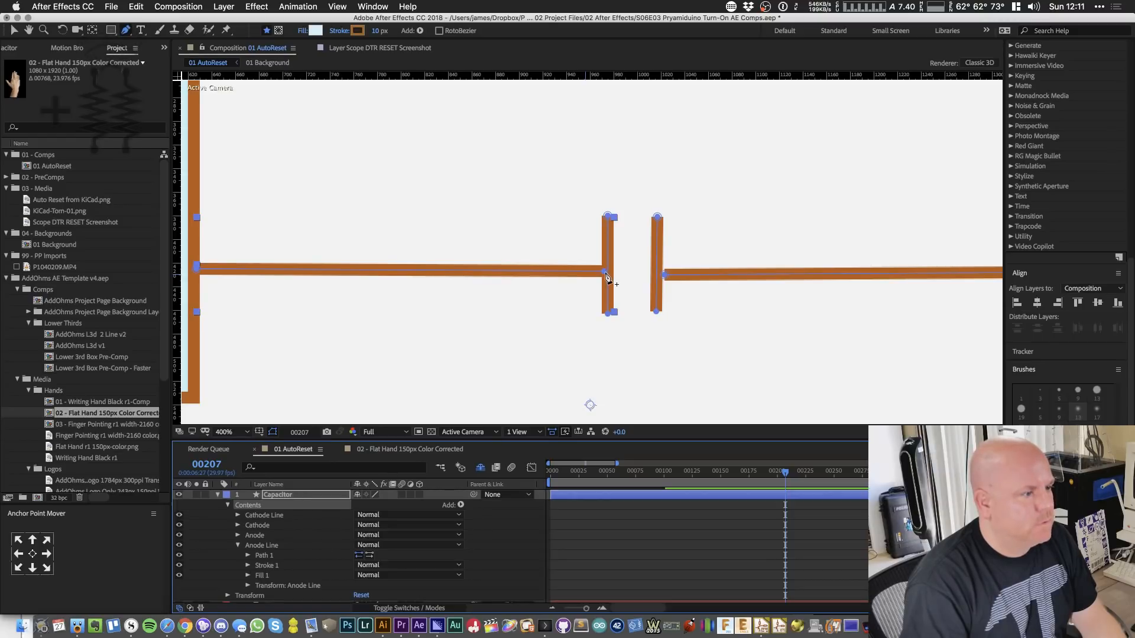
pyautogui.click(606, 274)
pyautogui.press('super+z')
# - Try to shift the Anode Line's plate end about 17 px toward the USB-to-Serial block with the Selection tool
pyautogui.click(263, 546)
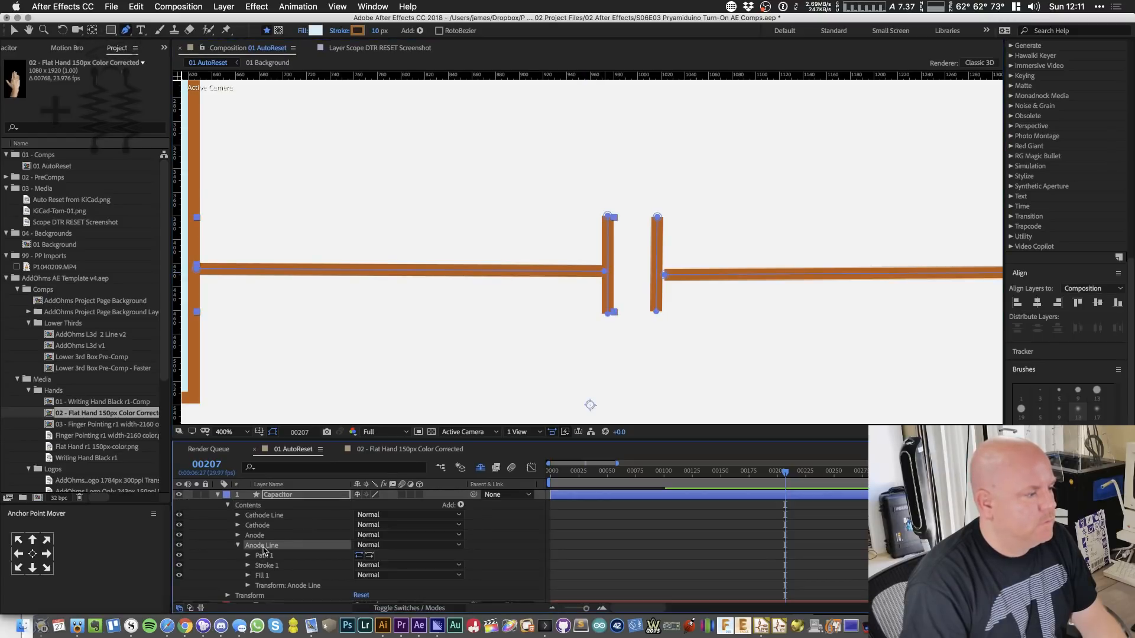
pyautogui.press('v')
pyautogui.click(585, 275)
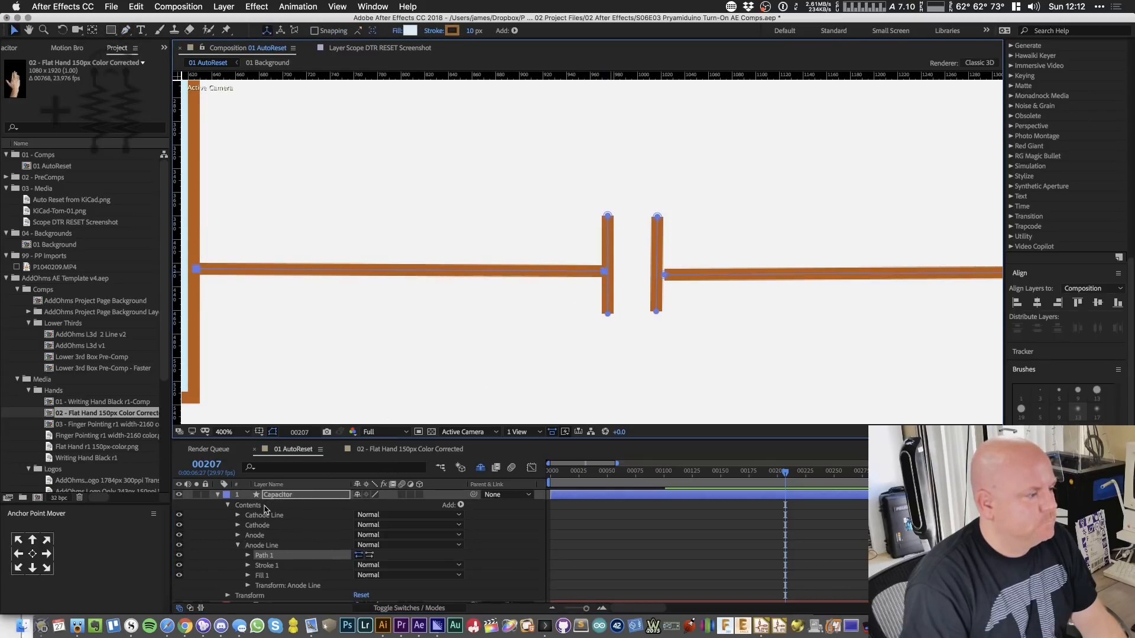
pyautogui.click(264, 508)
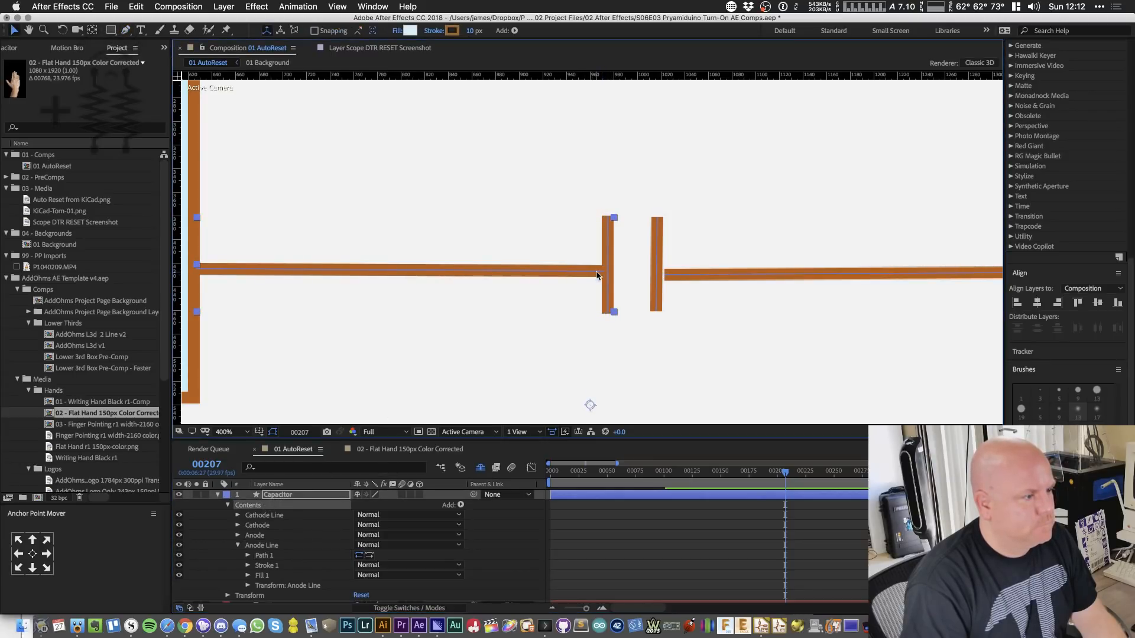
pyautogui.moveTo(589, 274); pyautogui.dragTo(569, 273)
pyautogui.press('super+z')
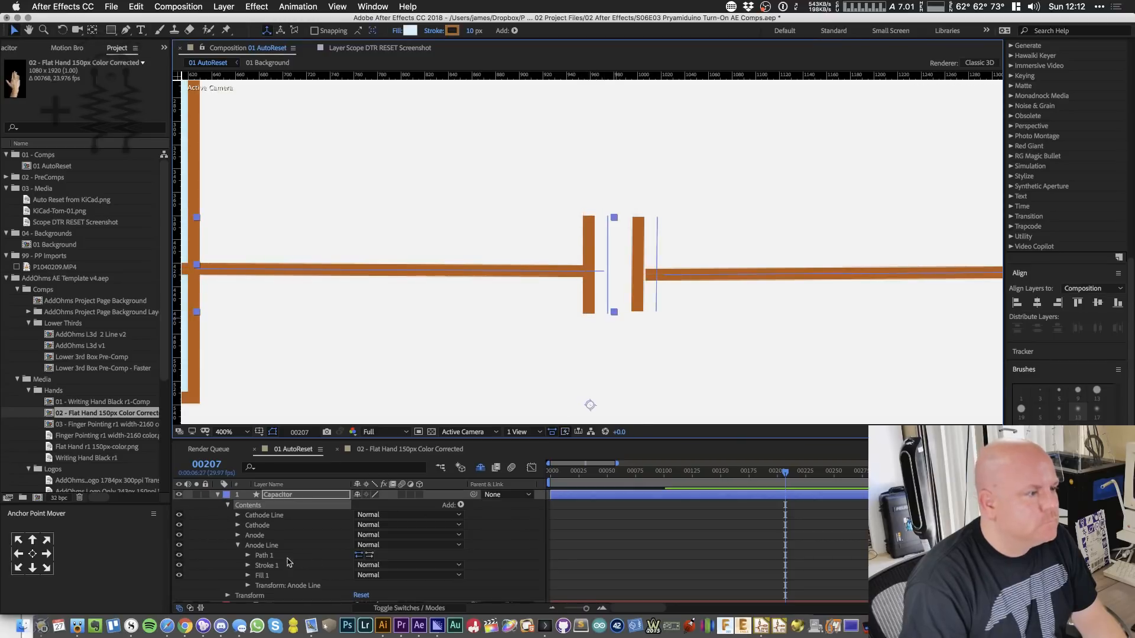
# - Delete the Anode Line from the Capacitor layer
pyautogui.click(273, 556)
pyautogui.click(274, 547)
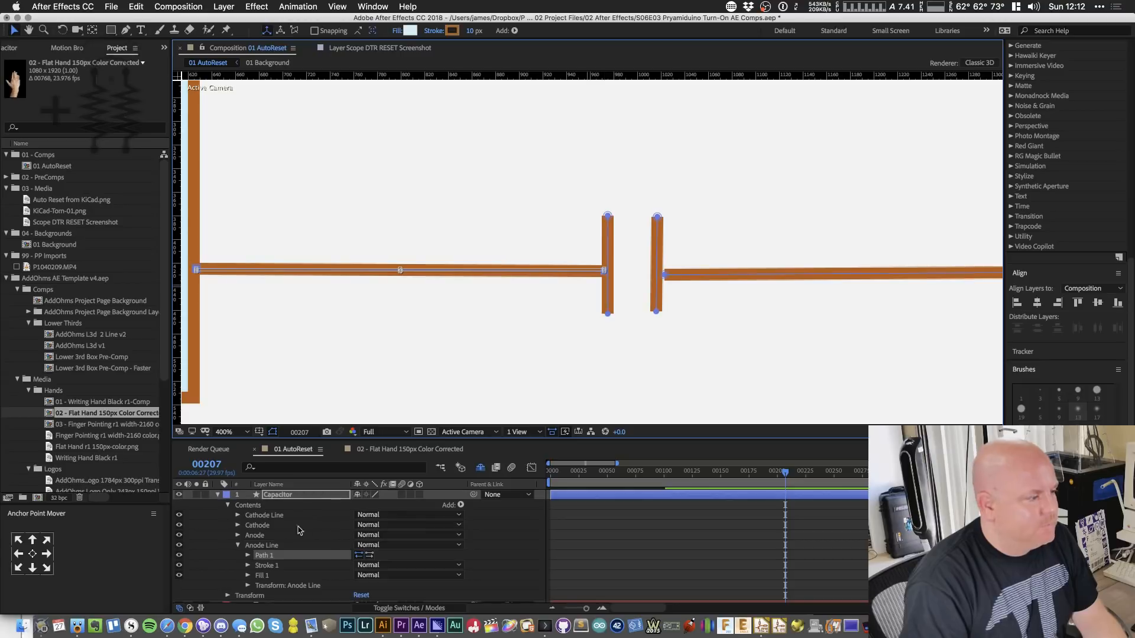
pyautogui.press('Delete')
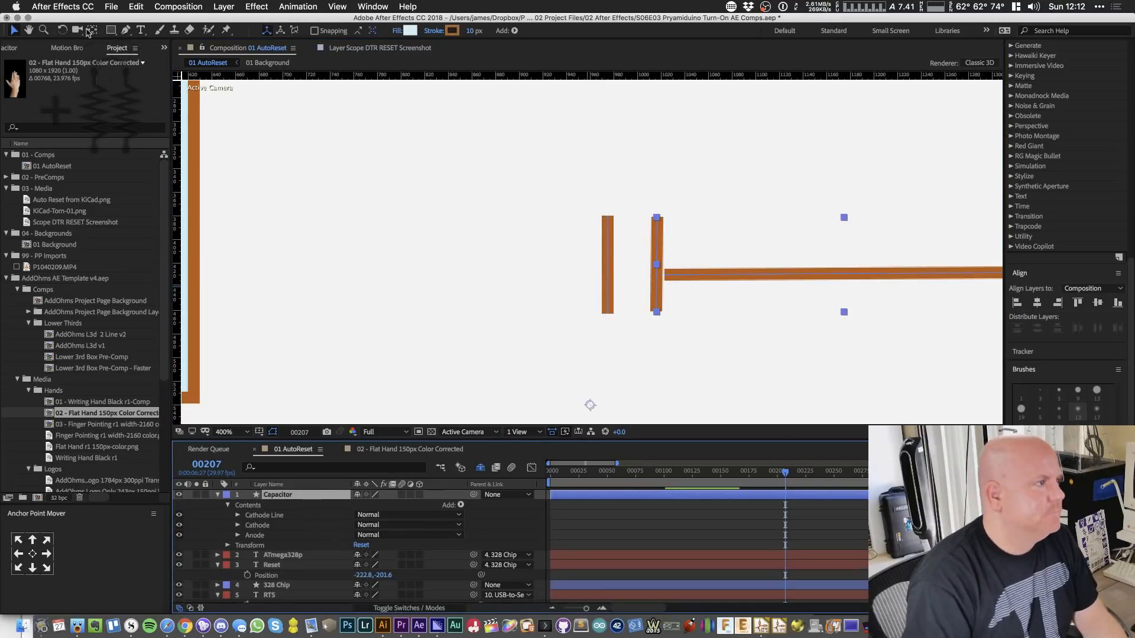
# - Draw a new line about 285 px long from the USB-to-Serial block's edge toward the Anode plate with the Pen tool
pyautogui.click(127, 33)
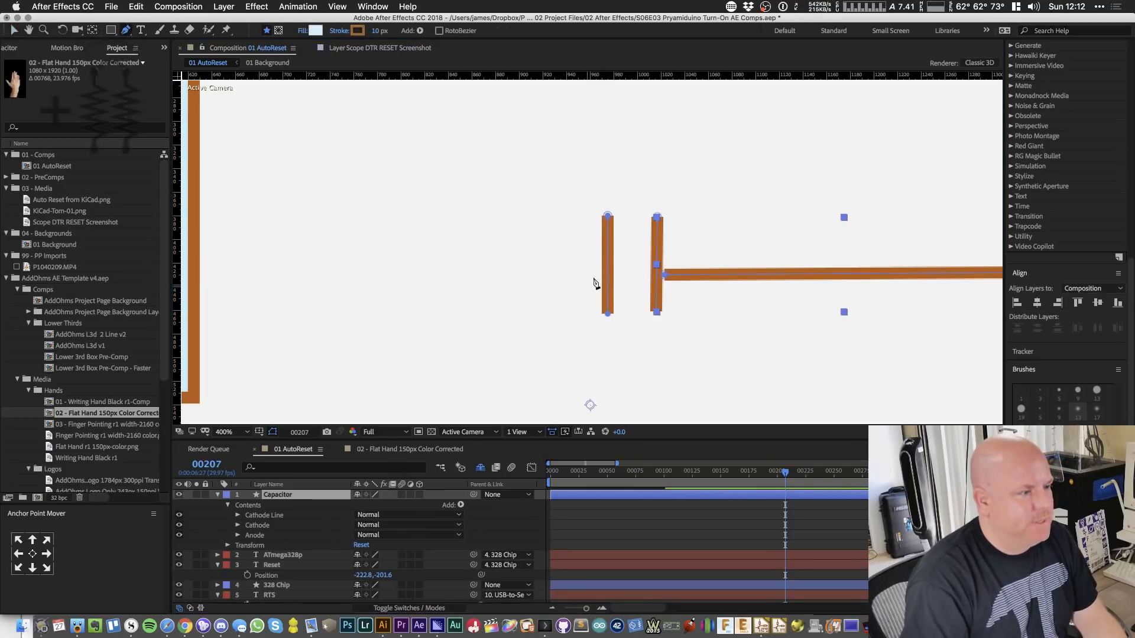
pyautogui.click(195, 279)
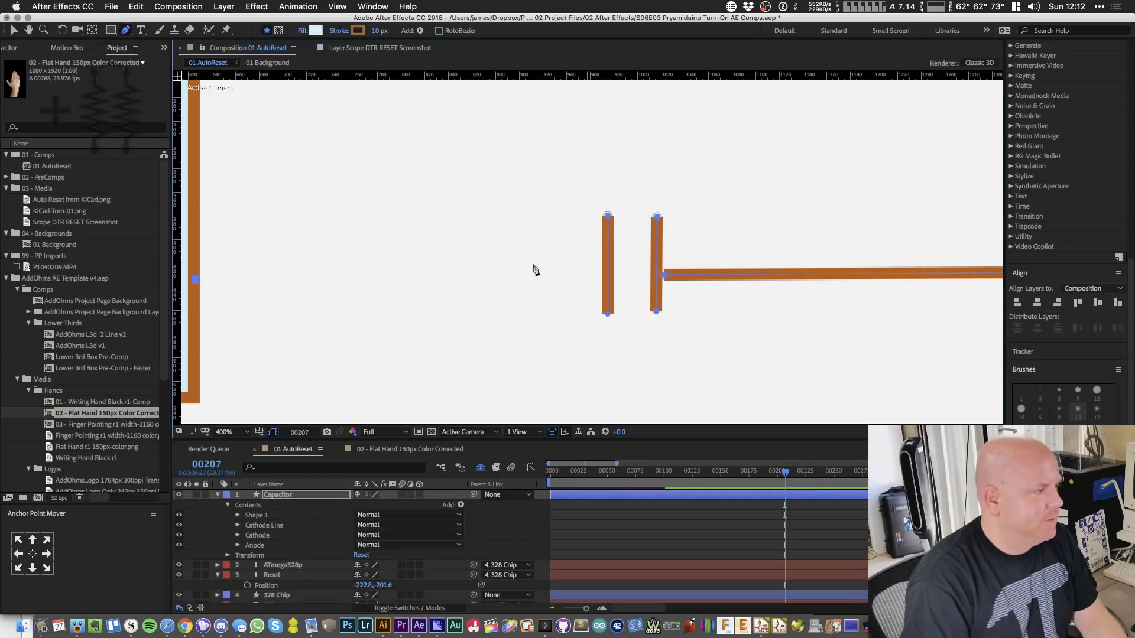
pyautogui.click(536, 278)
pyautogui.press('v')
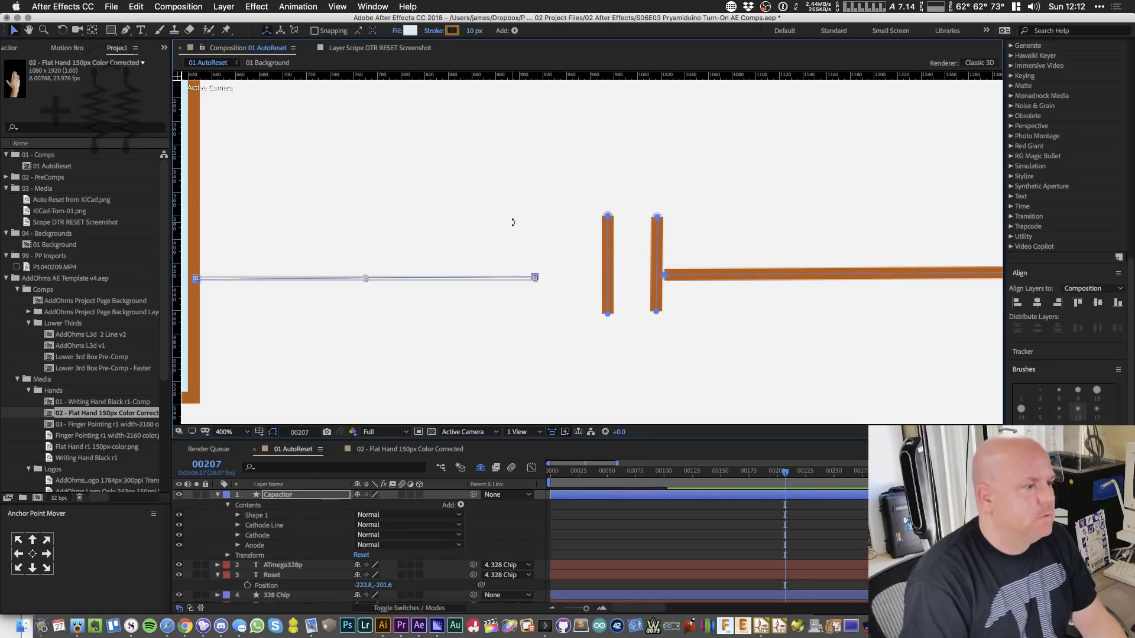
# - Move the new line's shape group below Anode in the Capacitor contents and rename it Anode Line
pyautogui.moveTo(259, 518); pyautogui.dragTo(262, 551)
pyautogui.press('Return')
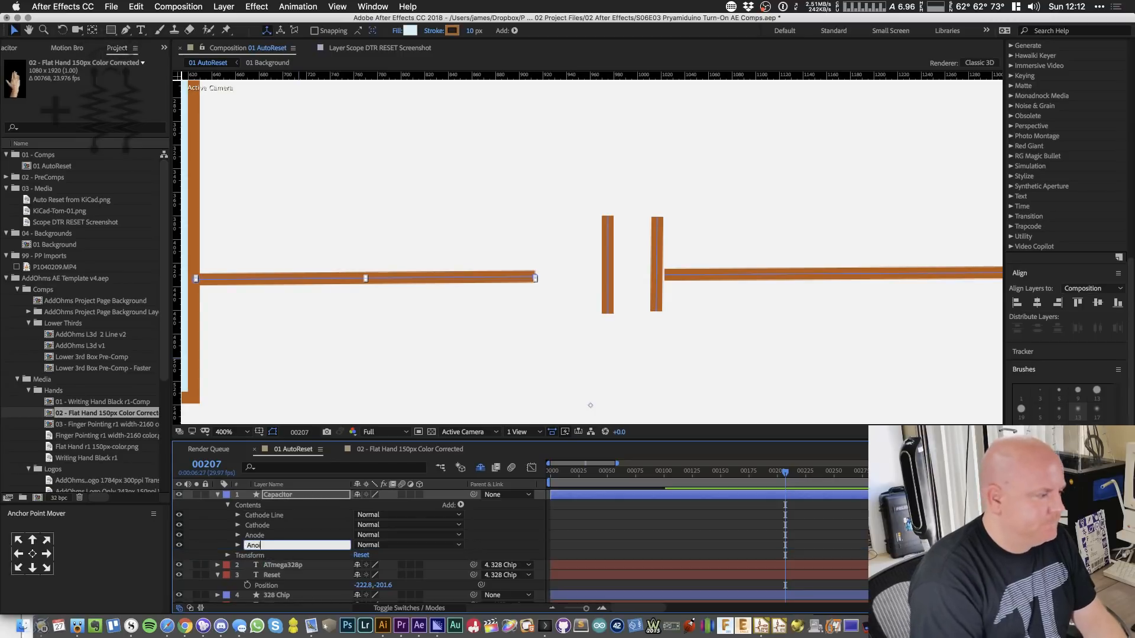
pyautogui.write('AnoideLine')
pyautogui.press('Return')
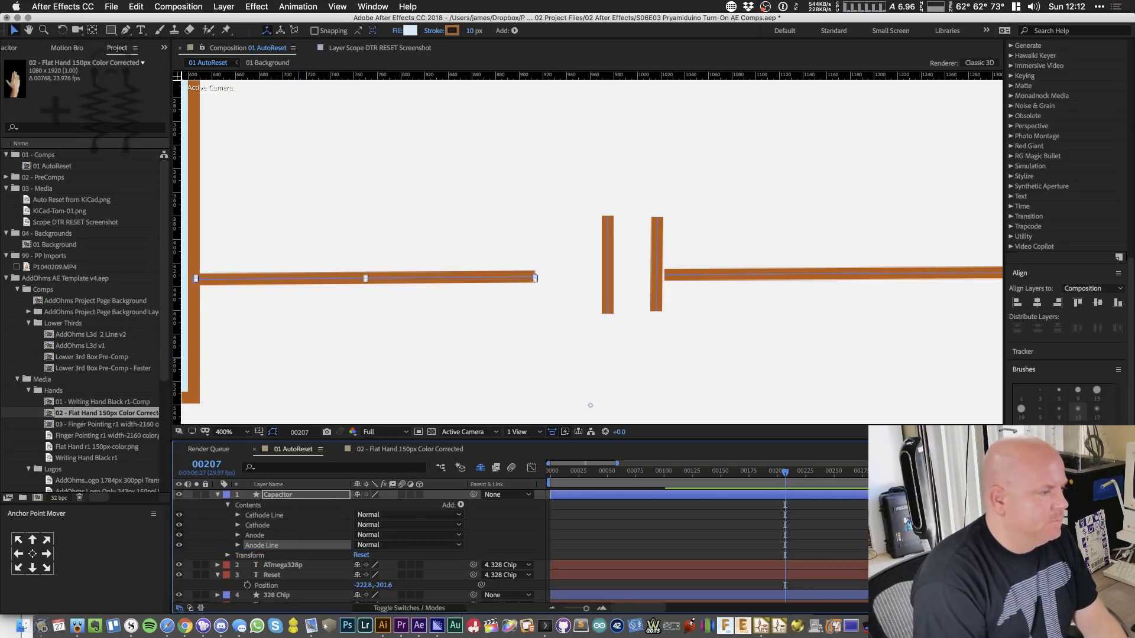
# - Raise the Anode Line's start point at the USB-to-Serial block by about 7 px
pyautogui.press('g')
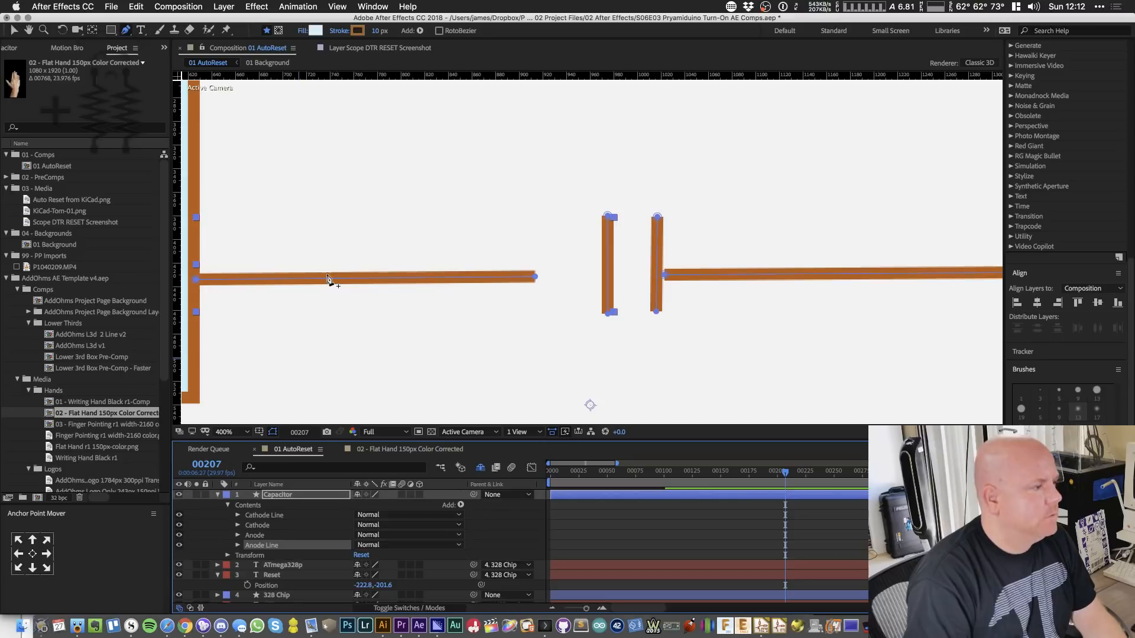
pyautogui.moveTo(196, 281); pyautogui.dragTo(197, 273)
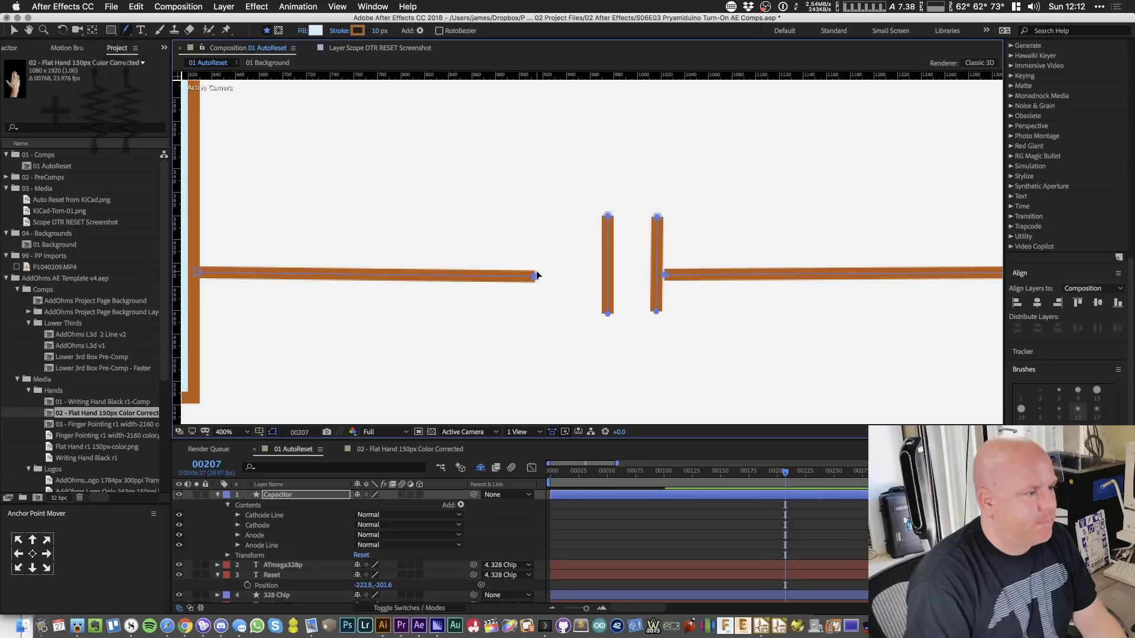
# - Move the Anode plate to the Anode Line's free end and place the Cathode plate about 28 px from it
pyautogui.click(255, 535)
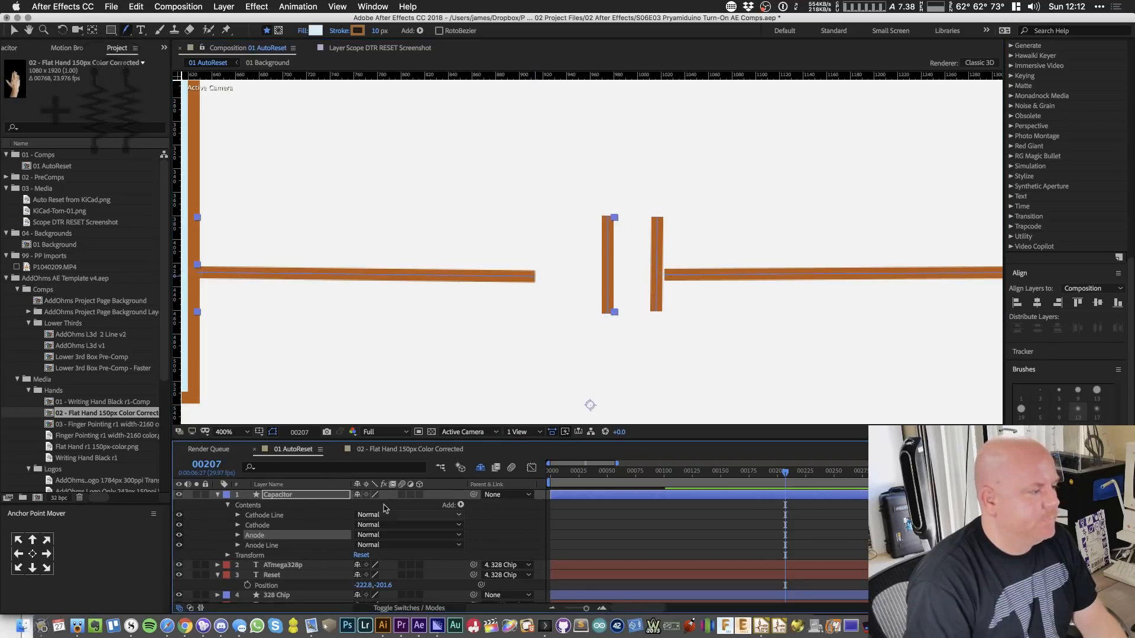
pyautogui.press('v')
pyautogui.moveTo(613, 282); pyautogui.dragTo(546, 280)
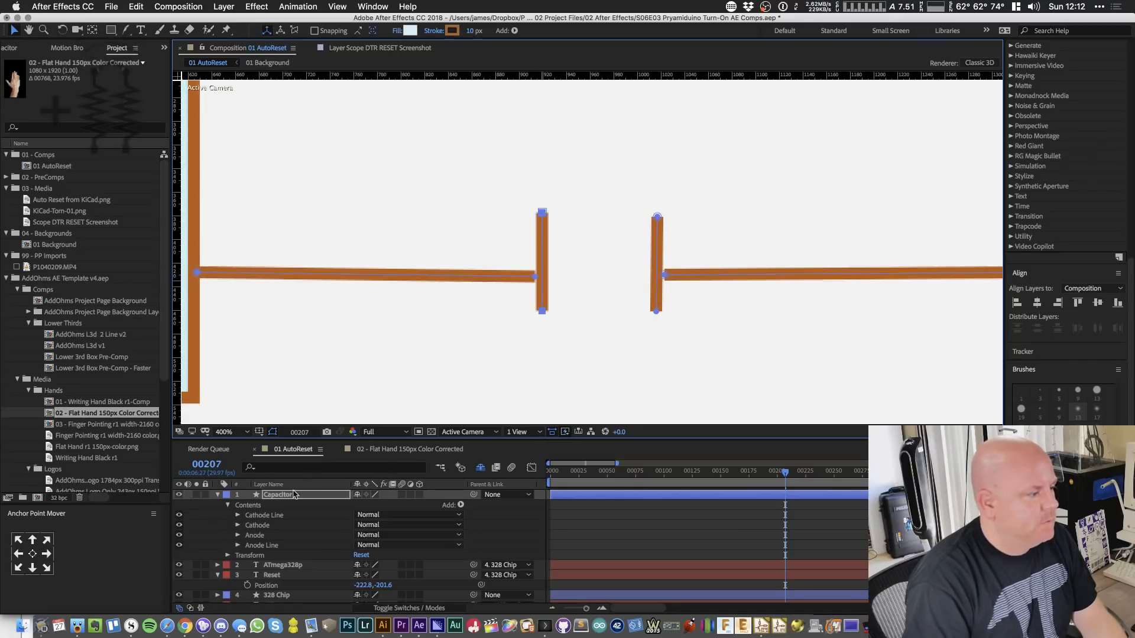
pyautogui.click(262, 527)
pyautogui.moveTo(650, 289); pyautogui.dragTo(575, 287)
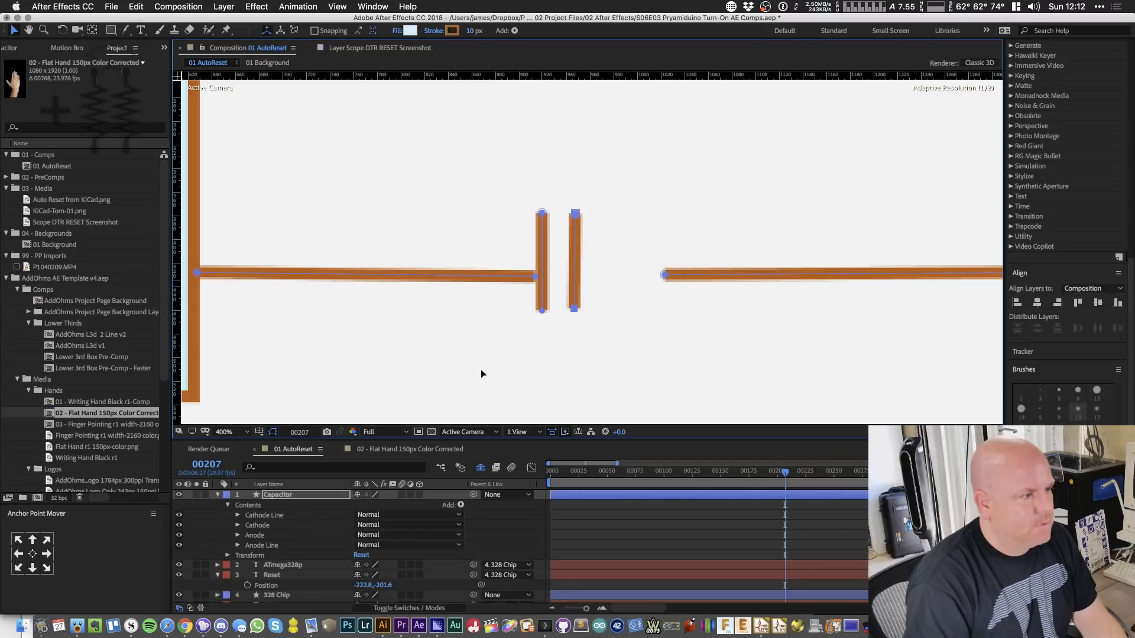
# - Try to extend the Cathode Line's free end toward the Cathode plate with the Selection tool
pyautogui.click(264, 515)
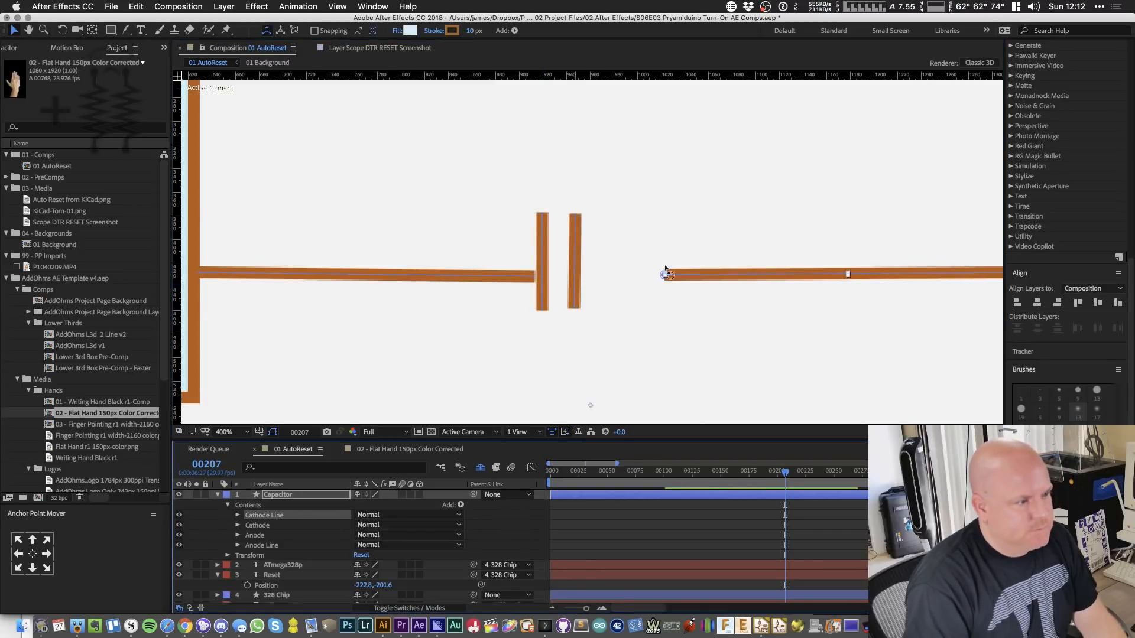
pyautogui.moveTo(665, 275); pyautogui.dragTo(636, 276)
pyautogui.press('super+z')
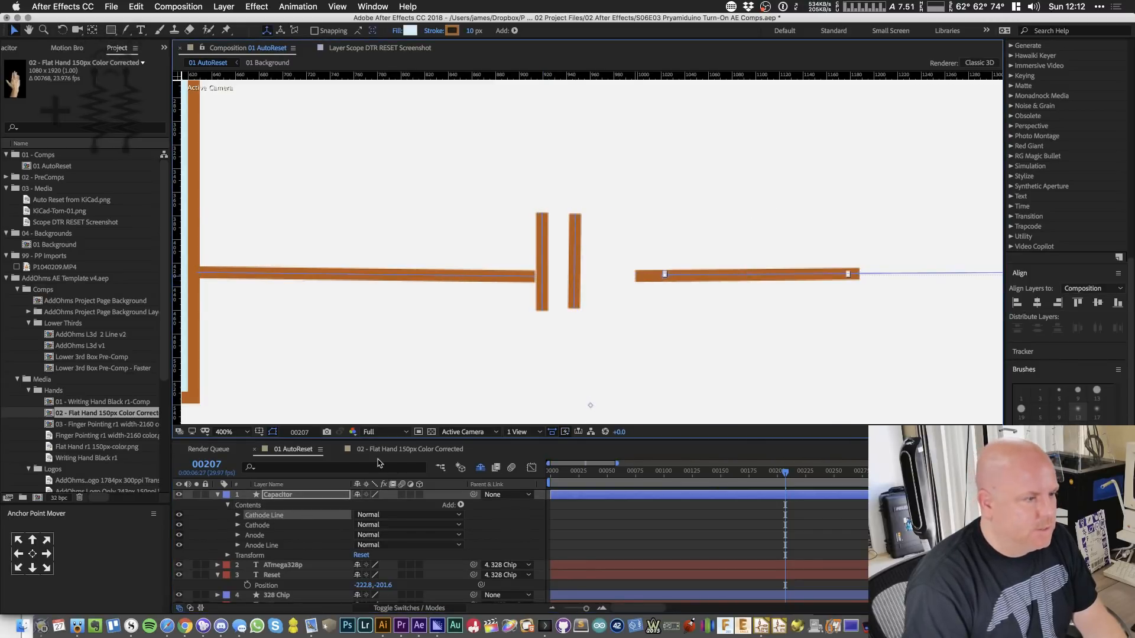
# - Extend the Cathode Line's free end about 70 px with the Pen tool until it meets the Cathode plate
pyautogui.press('g')
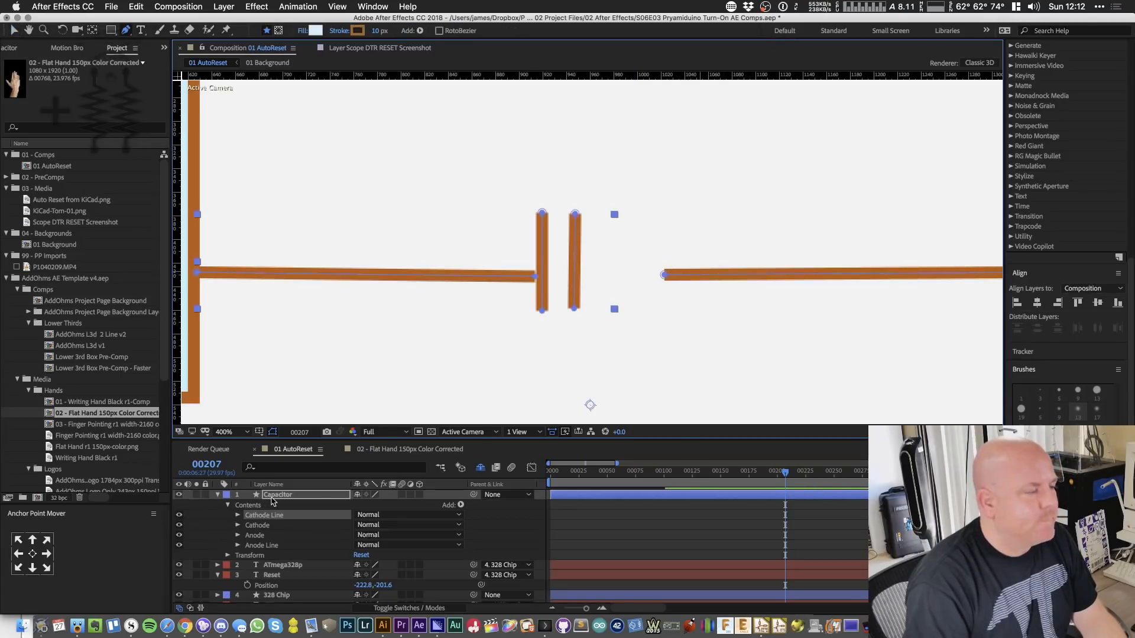
pyautogui.click(268, 508)
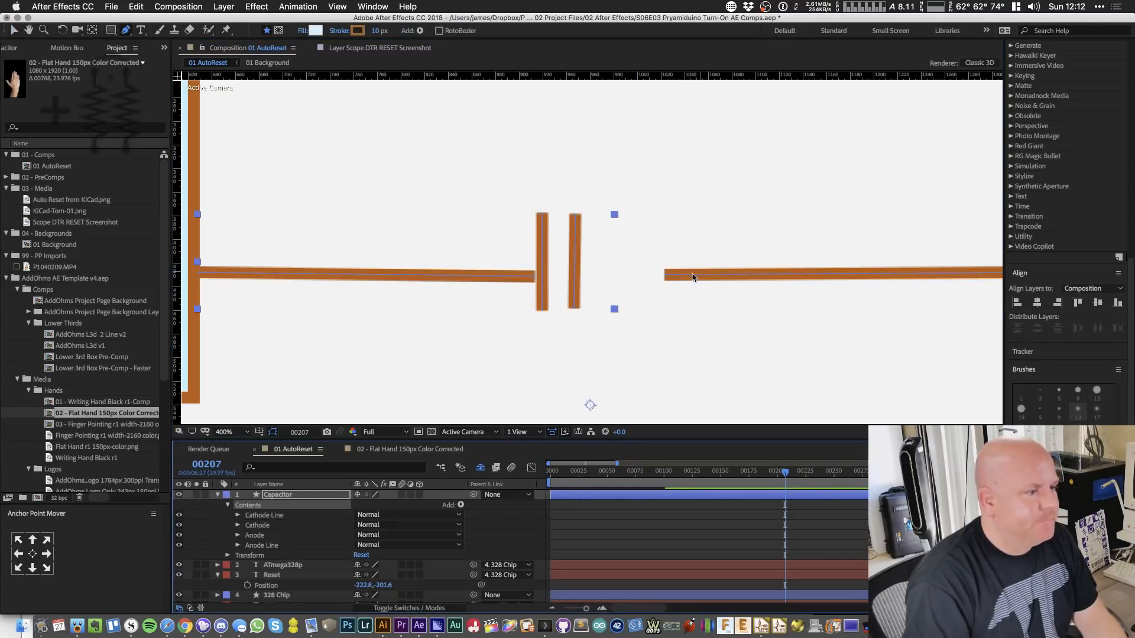
pyautogui.press('v')
pyautogui.click(729, 357)
pyautogui.click(276, 518)
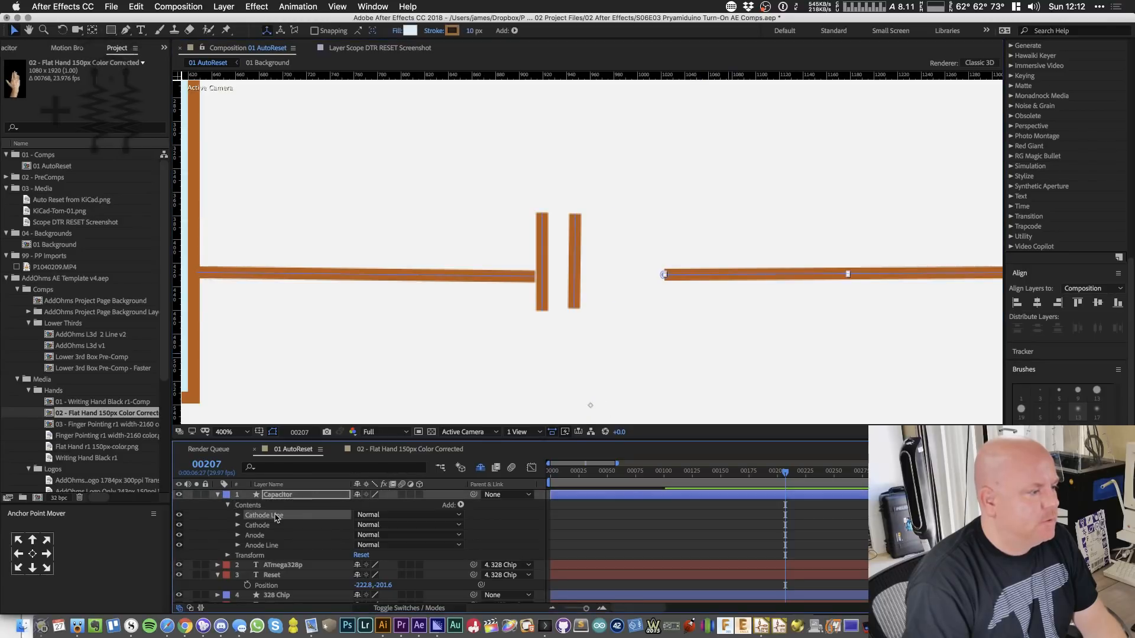
pyautogui.click(664, 276)
pyautogui.press('g')
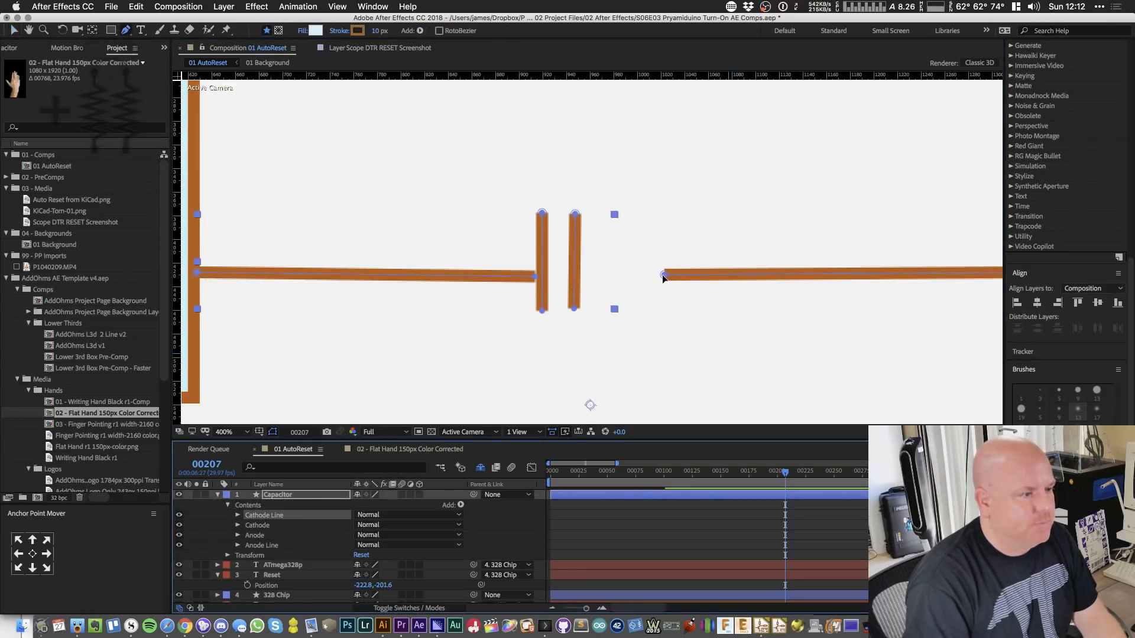
pyautogui.moveTo(663, 276); pyautogui.dragTo(580, 279)
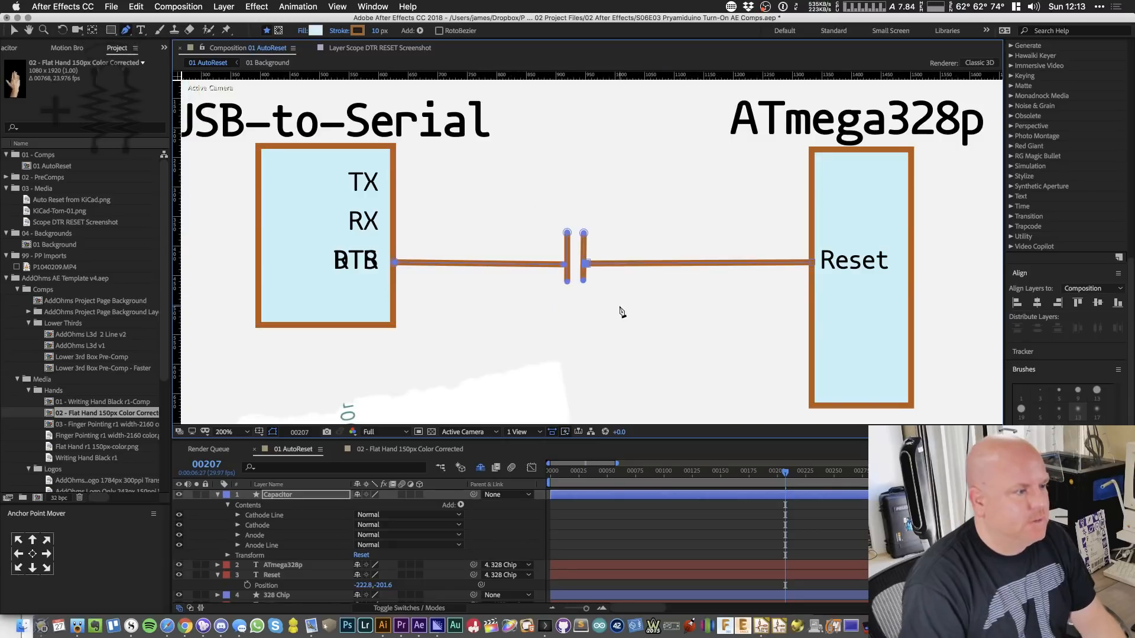
# - Lower the Anode and Cathode plates by about 8 px so both are centred vertically on their connecting lines
pyautogui.press(',')
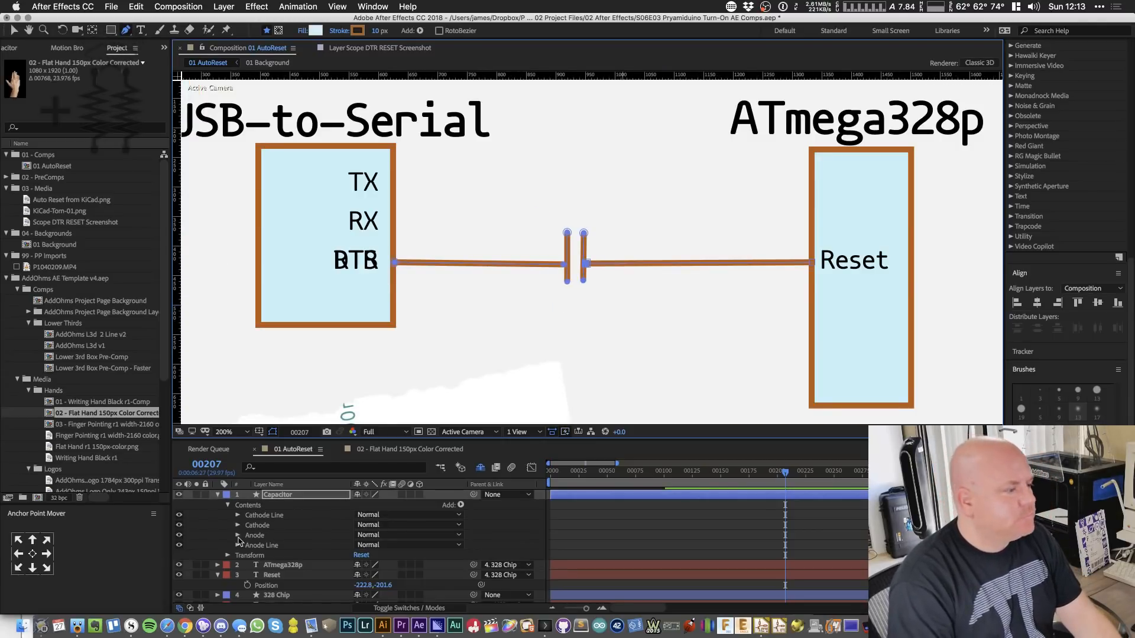
pyautogui.click(259, 526)
pyautogui.keyDown('shift'); pyautogui.click(260, 536); pyautogui.keyUp('shift')
pyautogui.press('.')
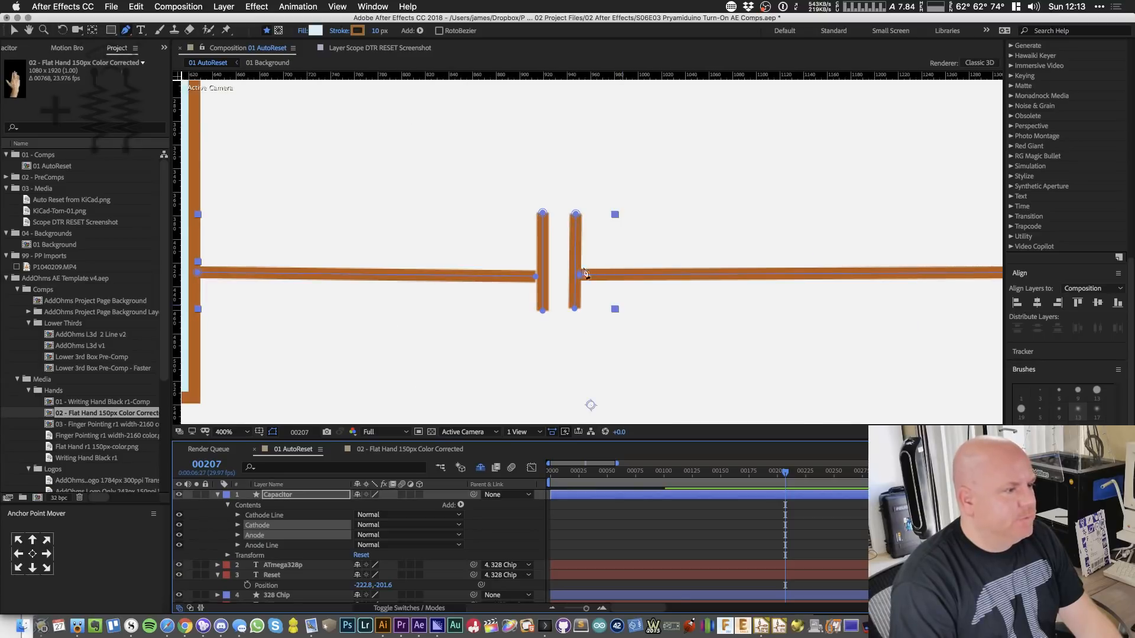
pyautogui.press('v')
pyautogui.click(574, 304)
pyautogui.click(540, 297)
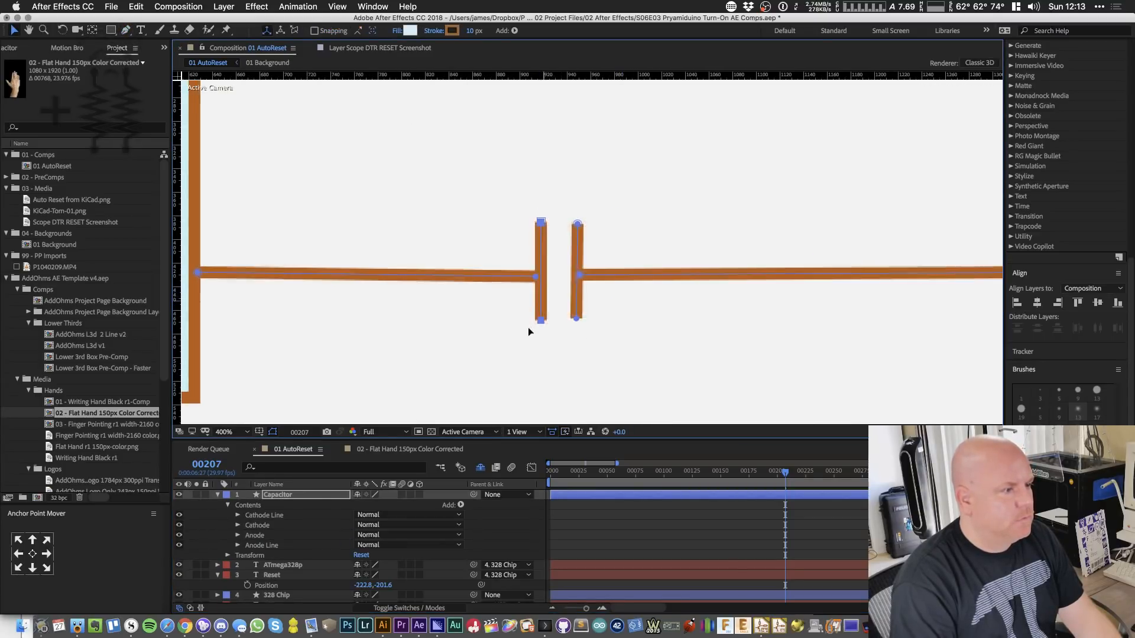
pyautogui.press(',')
pyautogui.press(',')
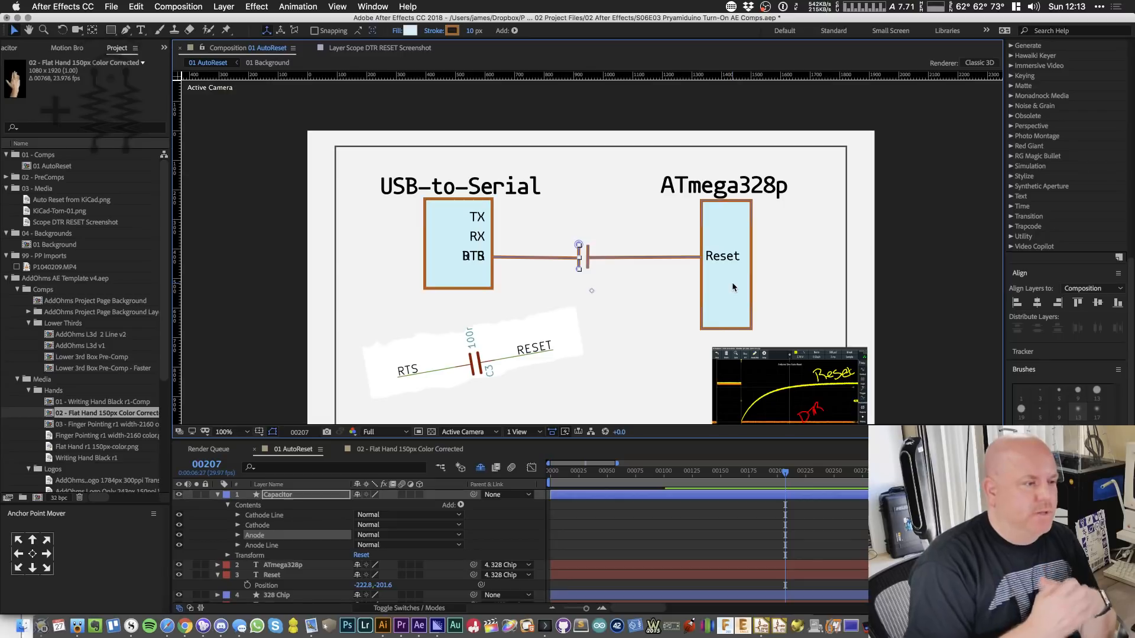
pyautogui.click(214, 496)
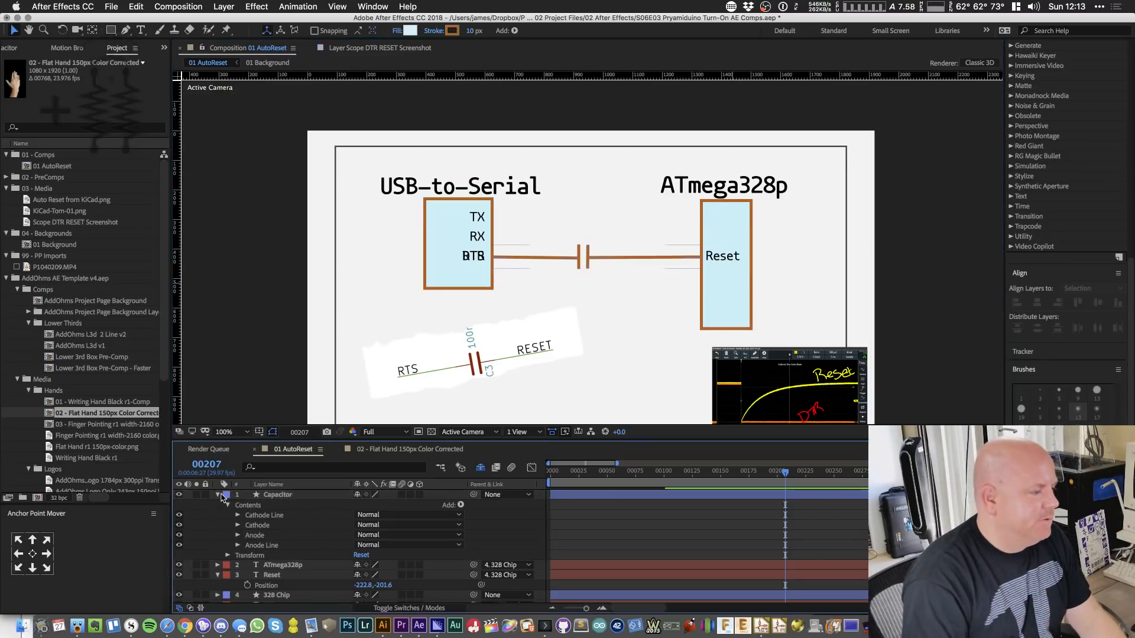
# - Collapse the expanded properties of the Capacitor, 328 Chip, Reset and RTS layers
pyautogui.click(219, 495)
pyautogui.click(218, 535)
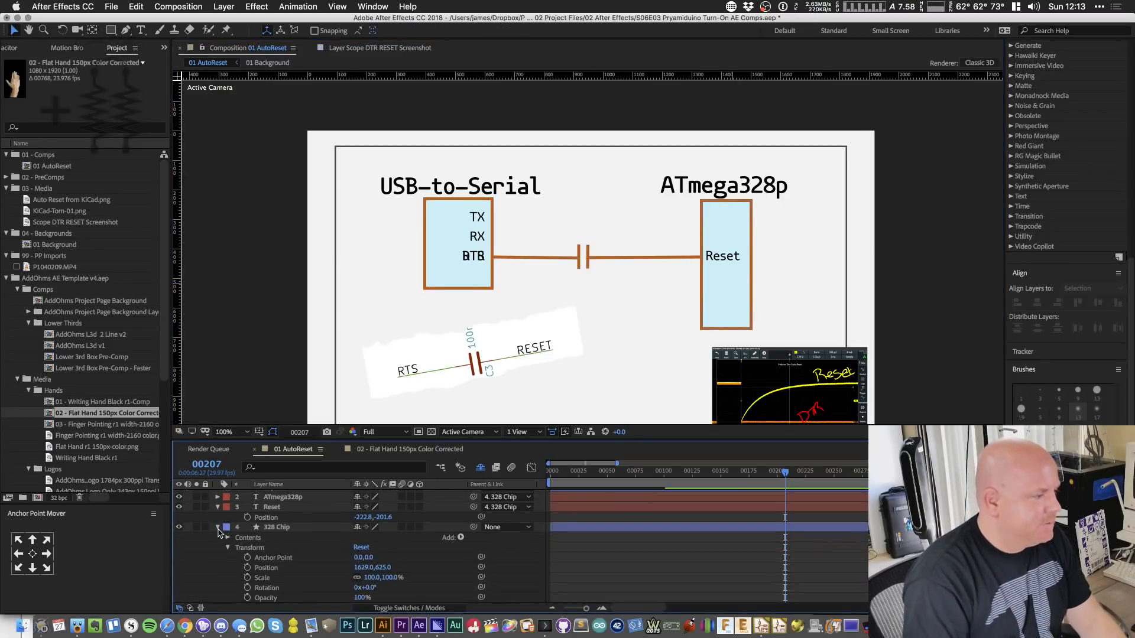
pyautogui.click(217, 527)
pyautogui.click(217, 507)
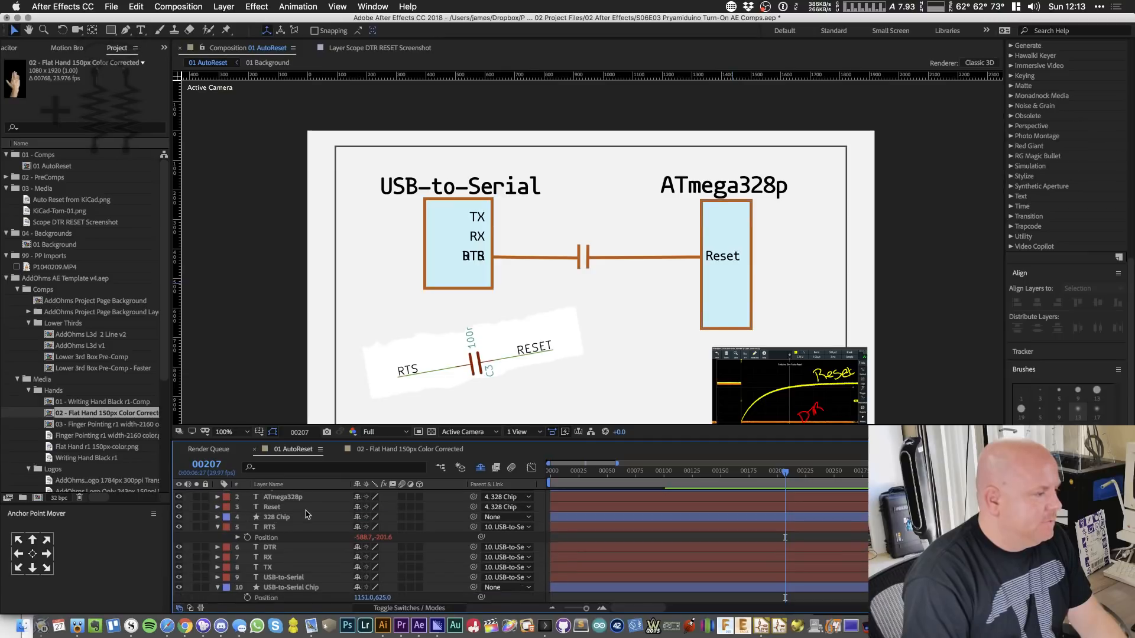
pyautogui.click(218, 535)
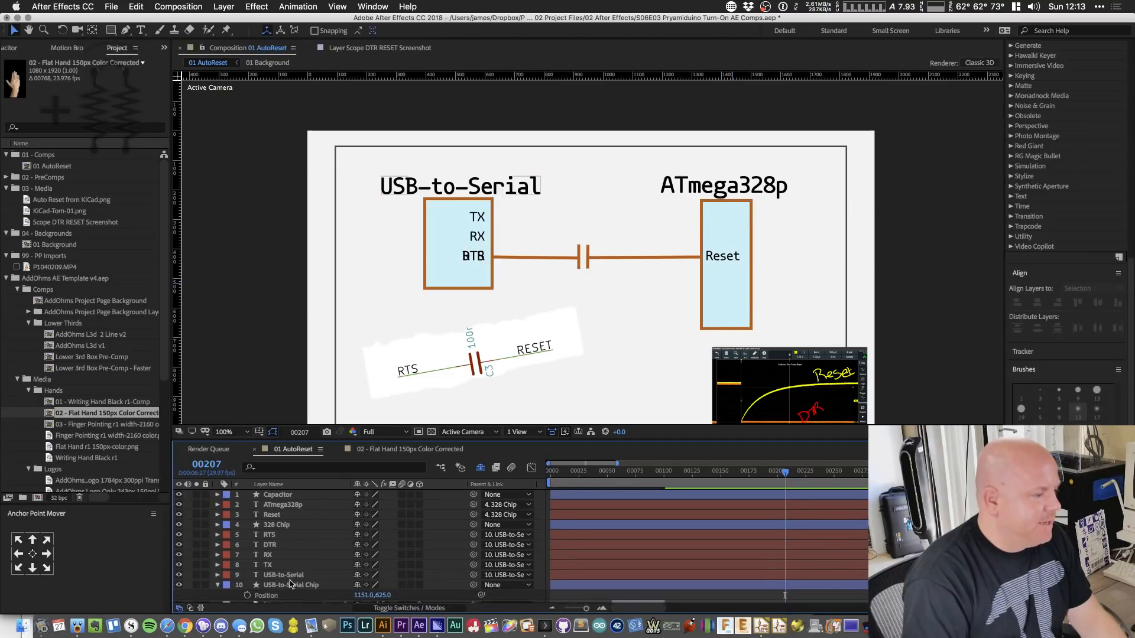
# - Run the recently used script on the USB-to-Serial Chip, 328 Chip and Capacitor layers for dark outlines with Roughen Edges and Gaussian Blur
pyautogui.click(291, 585)
pyautogui.keyDown('super'); pyautogui.click(275, 525); pyautogui.keyUp('super')
pyautogui.keyDown('super'); pyautogui.click(283, 495); pyautogui.keyUp('super')
pyautogui.press('super+s')
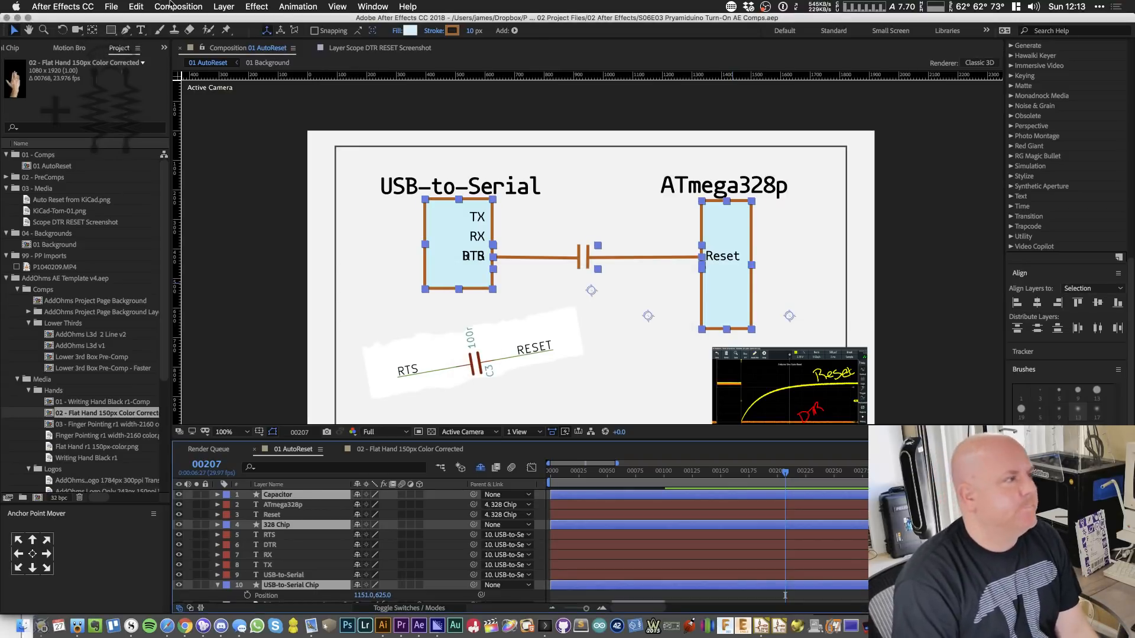
pyautogui.click(112, 7)
pyautogui.moveTo(193, 314)
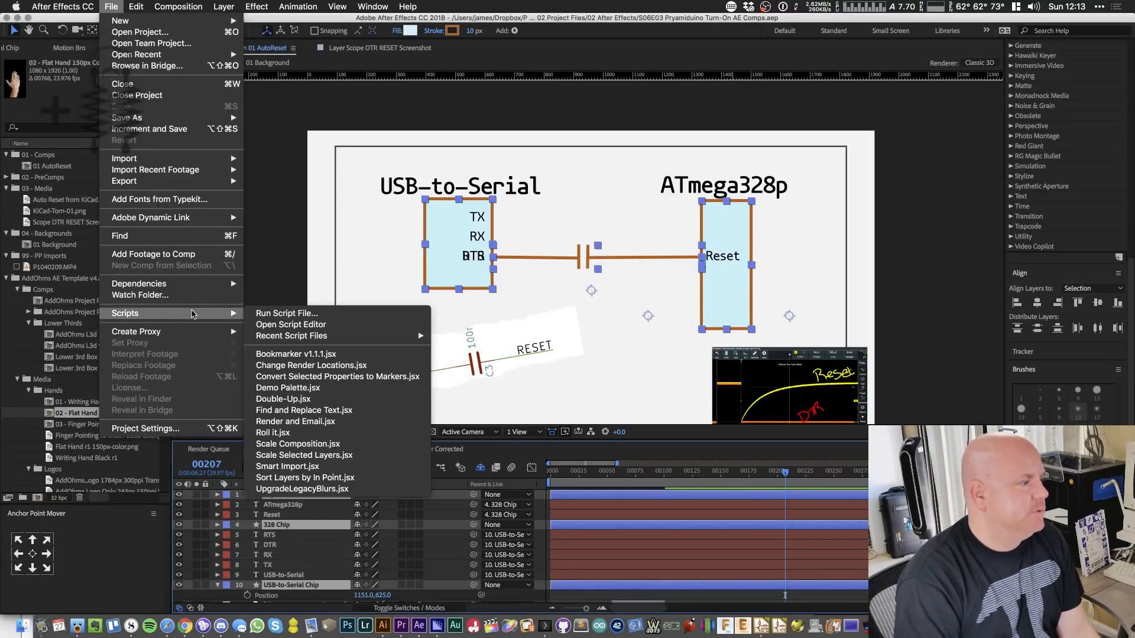
pyautogui.moveTo(366, 335)
pyautogui.click(500, 338)
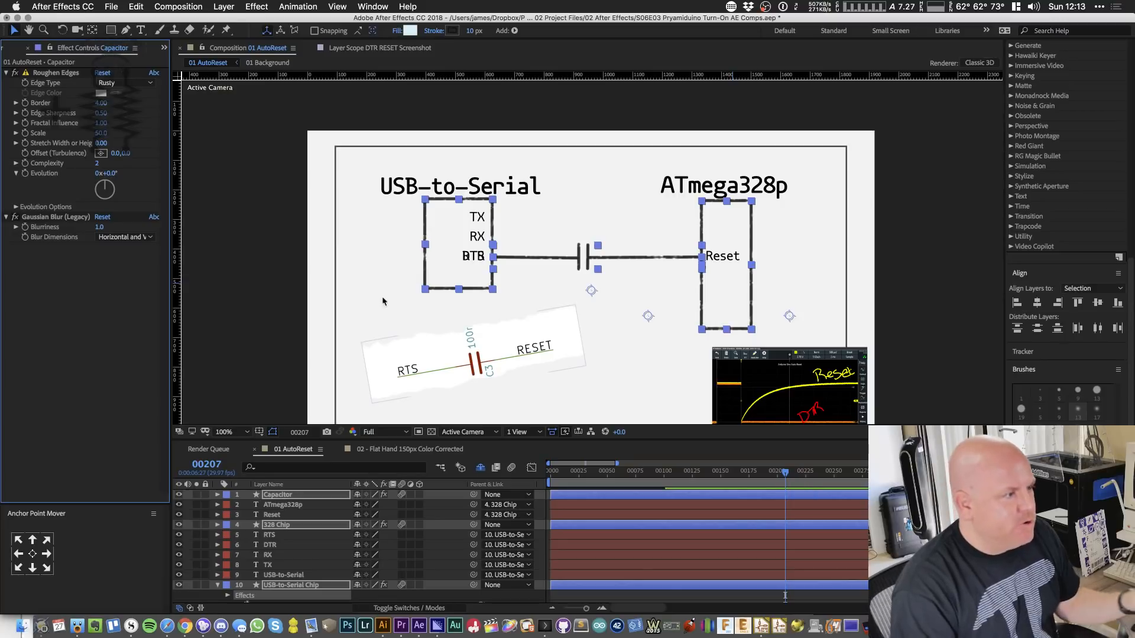
pyautogui.click(277, 173)
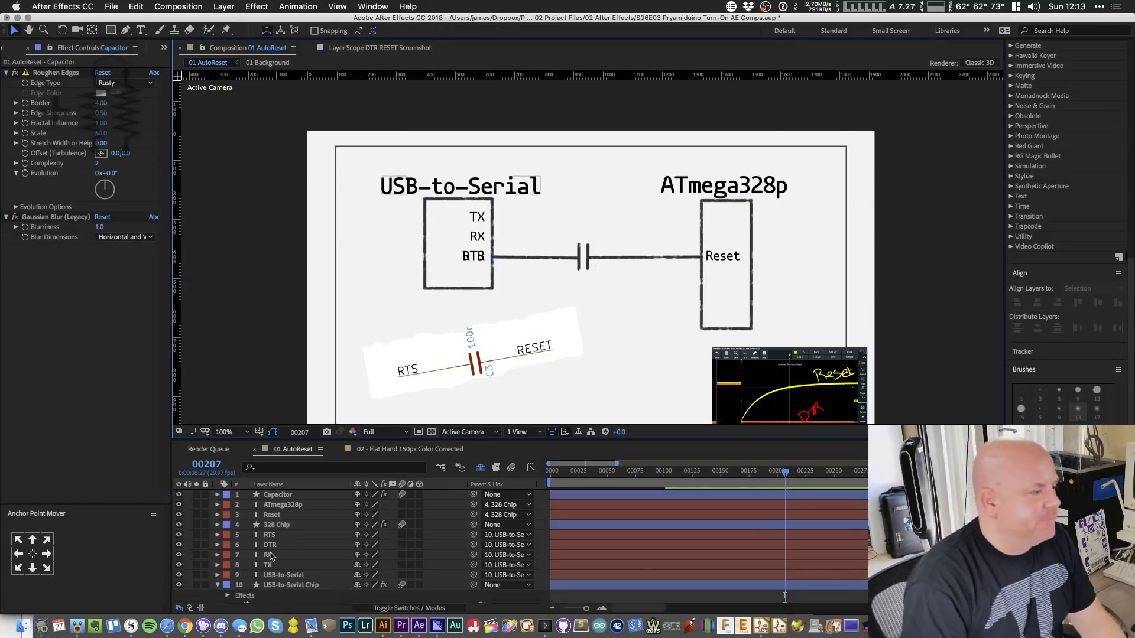
# - Recolour the TX, RX, DTR, RTS and Reset labels by sampling the Medium Blue #66A5D9 swatch in the project's Solids
pyautogui.click(284, 565)
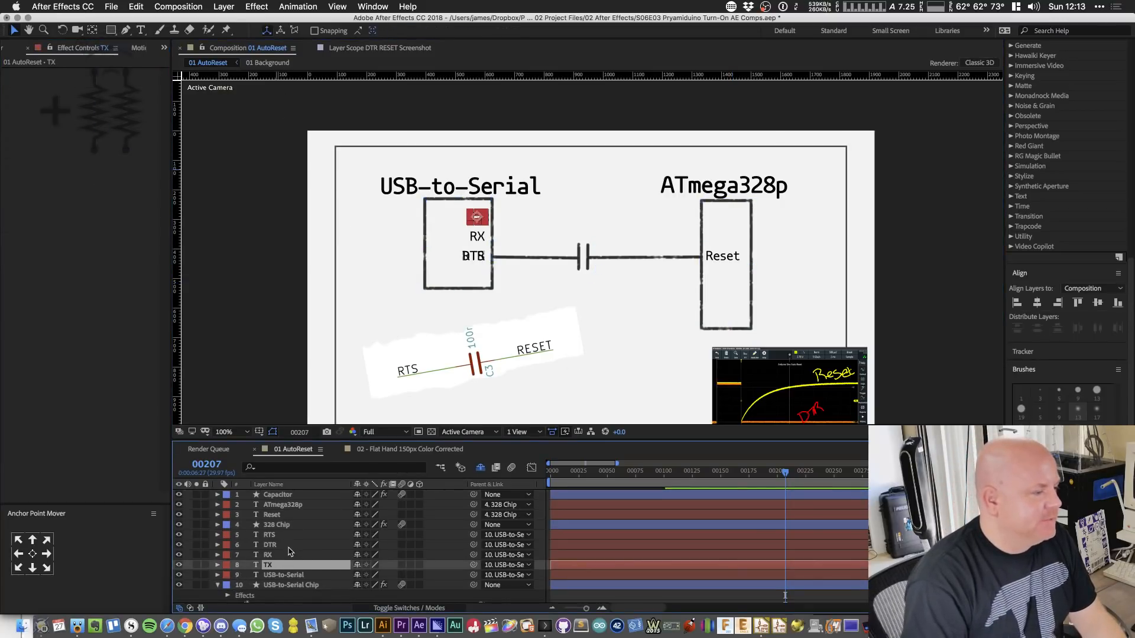
pyautogui.keyDown('shift'); pyautogui.click(277, 535); pyautogui.keyUp('shift')
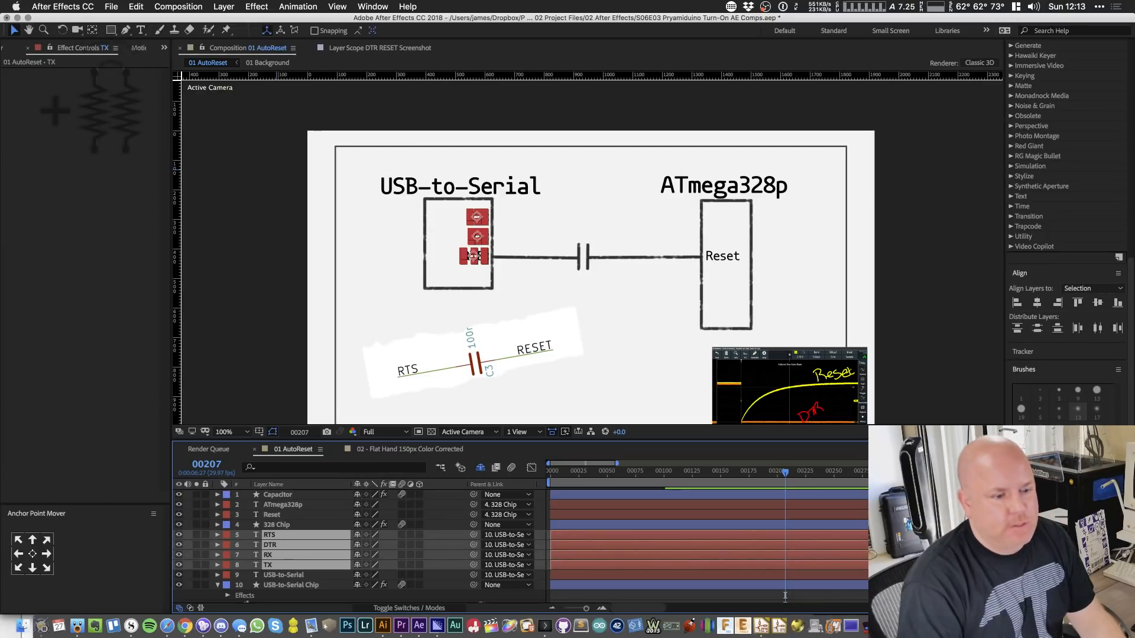
pyautogui.press(',')
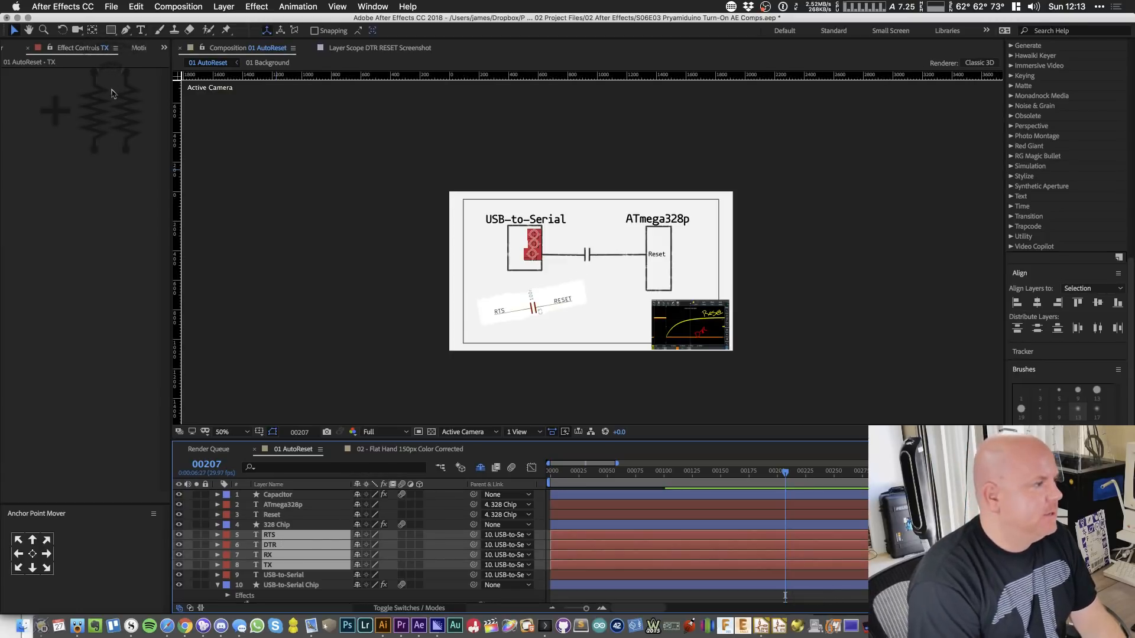
pyautogui.press('super+0')
pyautogui.scroll(-5, 81, 229)
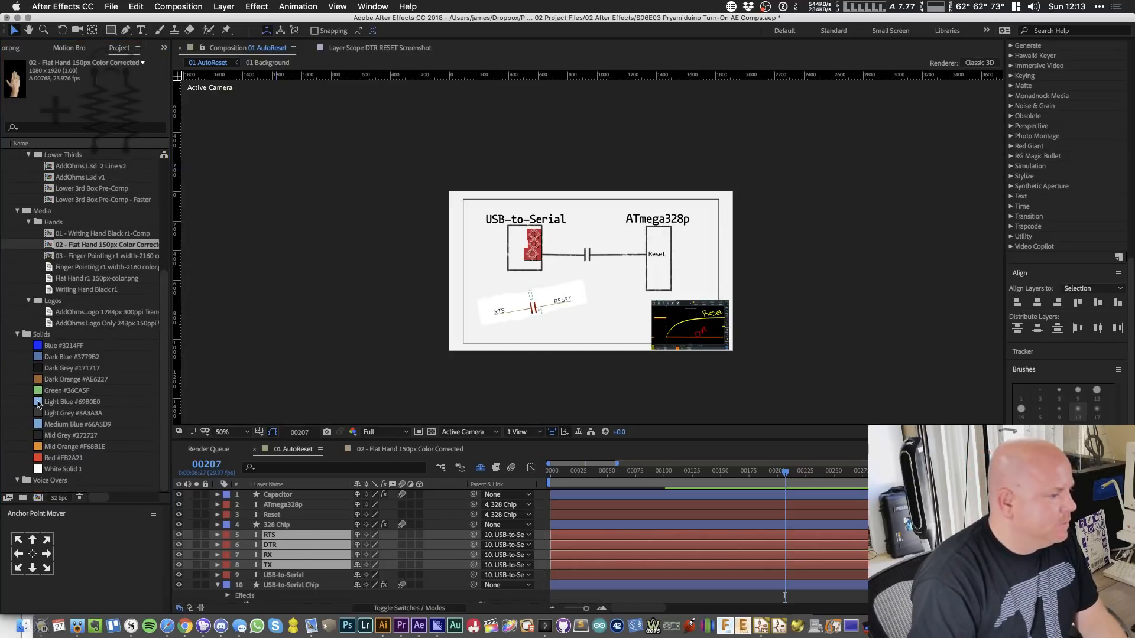
pyautogui.click(294, 515)
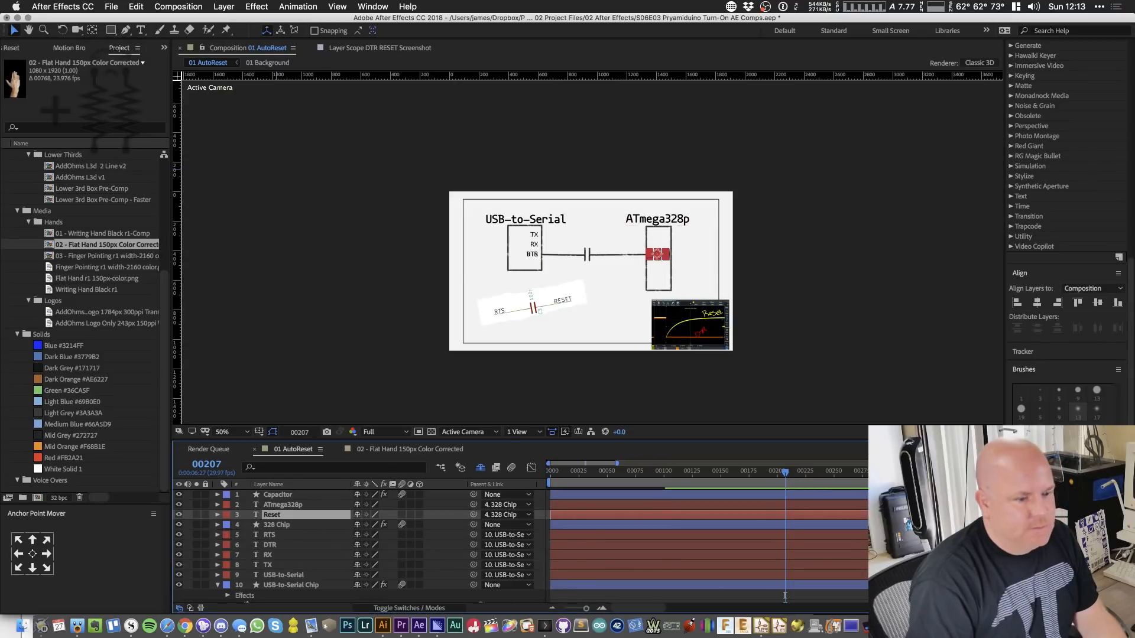
pyautogui.click(302, 565)
pyautogui.keyDown('shift'); pyautogui.click(279, 535); pyautogui.keyUp('shift')
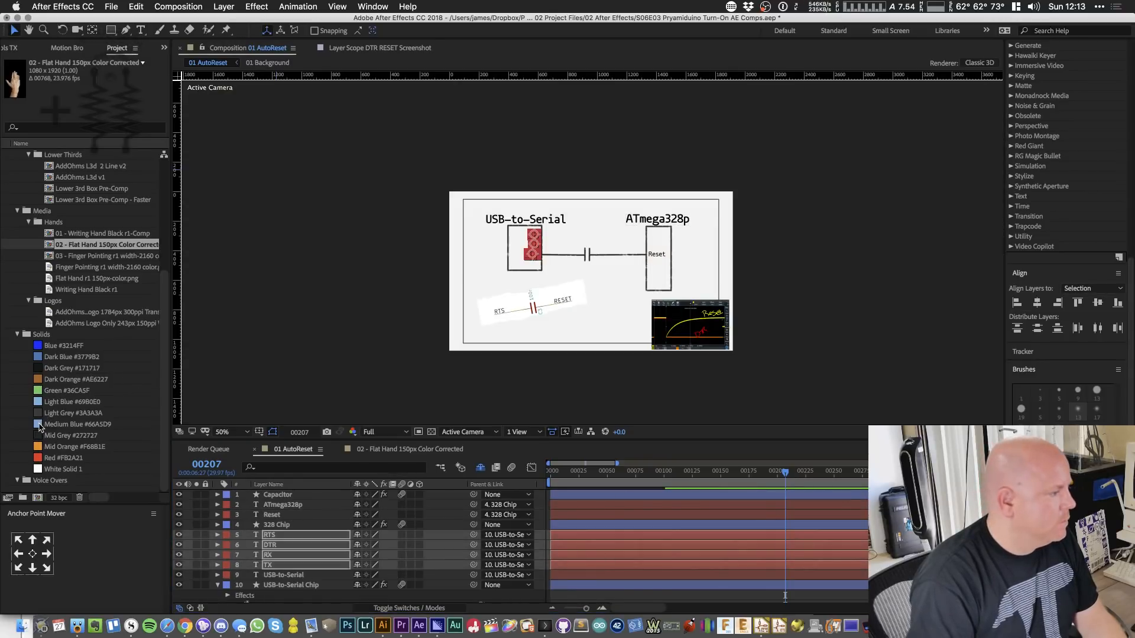
pyautogui.click(296, 516)
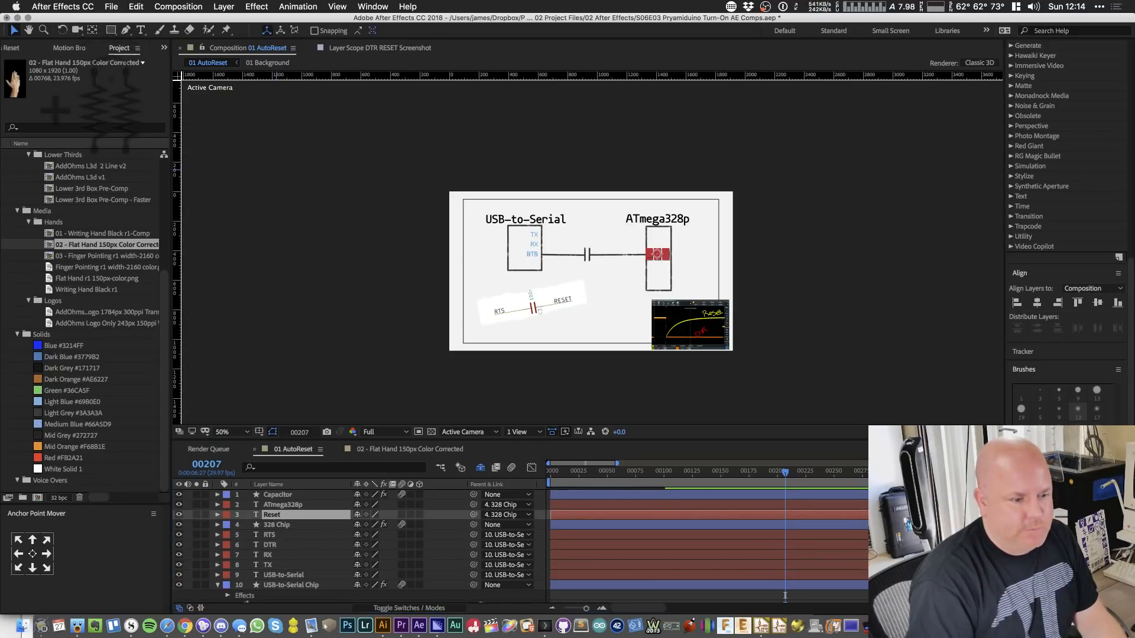
pyautogui.click(38, 425)
pyautogui.click(437, 523)
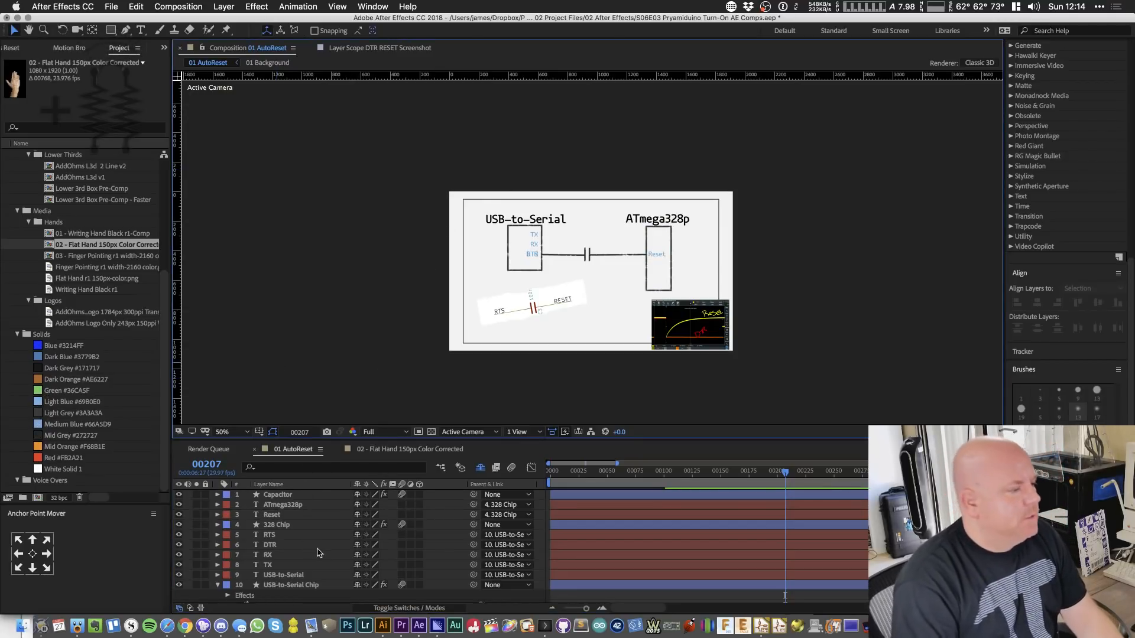
# - Centre the USB-to-Serial title's anchor point, raise the title slightly, and align the ATmega328p title's top edge with it
pyautogui.click(294, 575)
pyautogui.press('/')
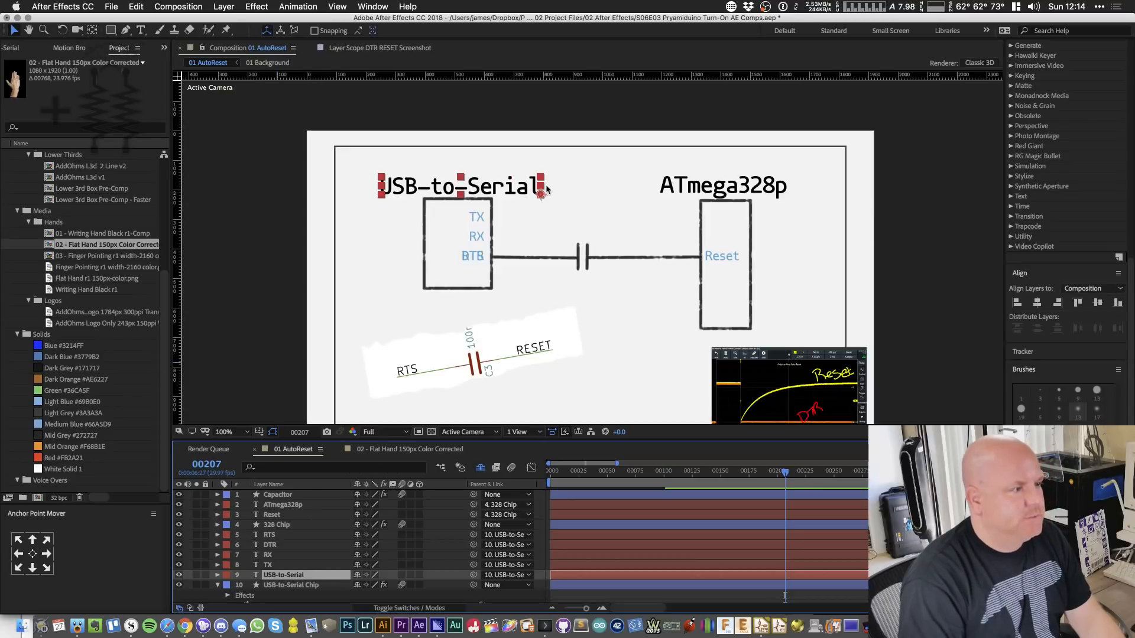
pyautogui.click(33, 554)
pyautogui.scroll(1, 442, 124)
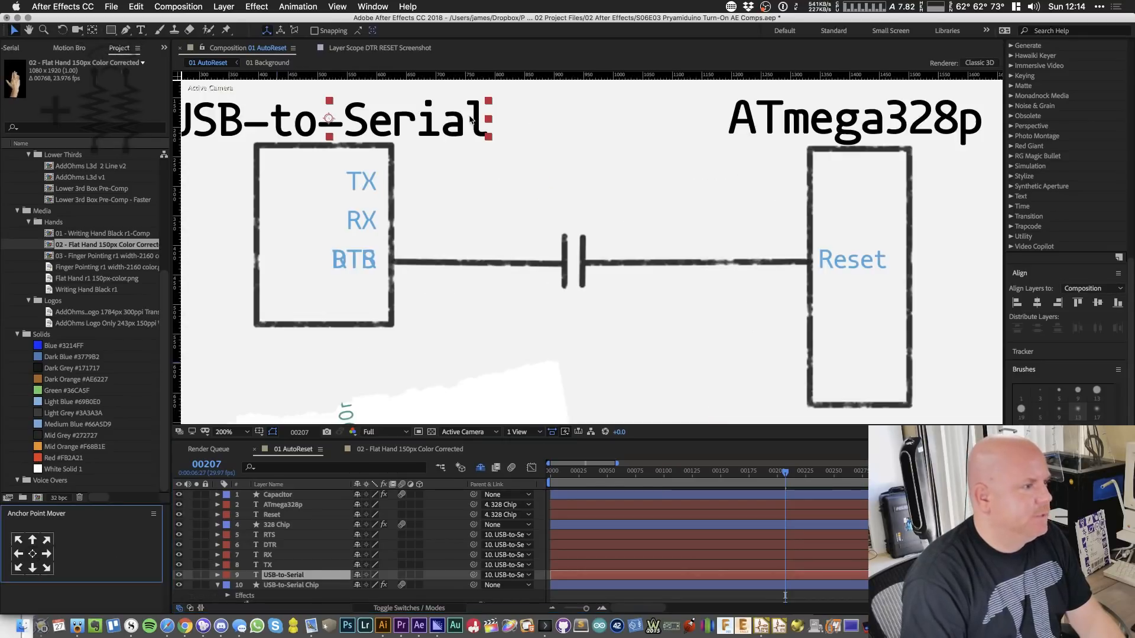
pyautogui.press('Up')
pyautogui.press('Up')
pyautogui.press('Up')
pyautogui.press('Up')
pyautogui.press('Up')
pyautogui.press('Up')
pyautogui.press('Up')
pyautogui.press('Up')
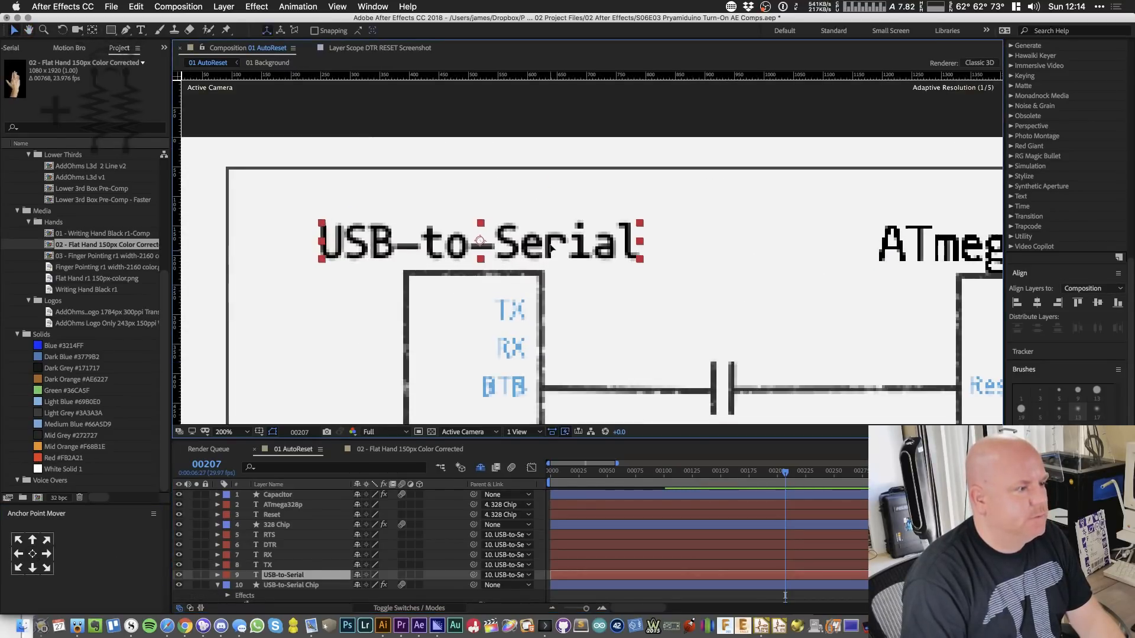
pyautogui.press('Return')
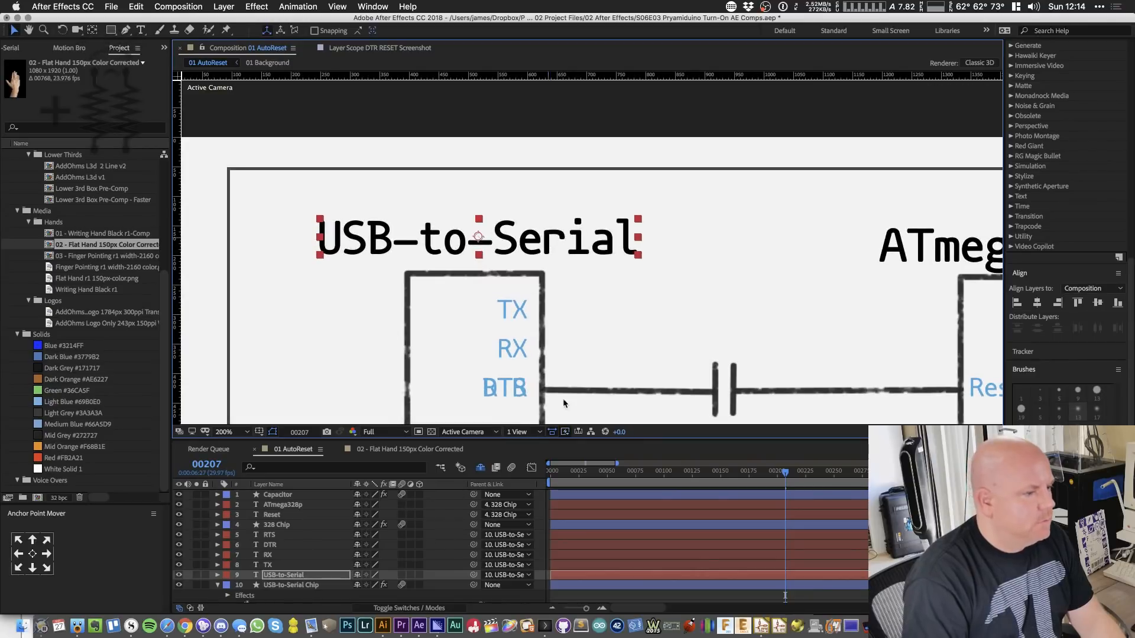
pyautogui.keyDown('super'); pyautogui.click(304, 506); pyautogui.keyUp('super')
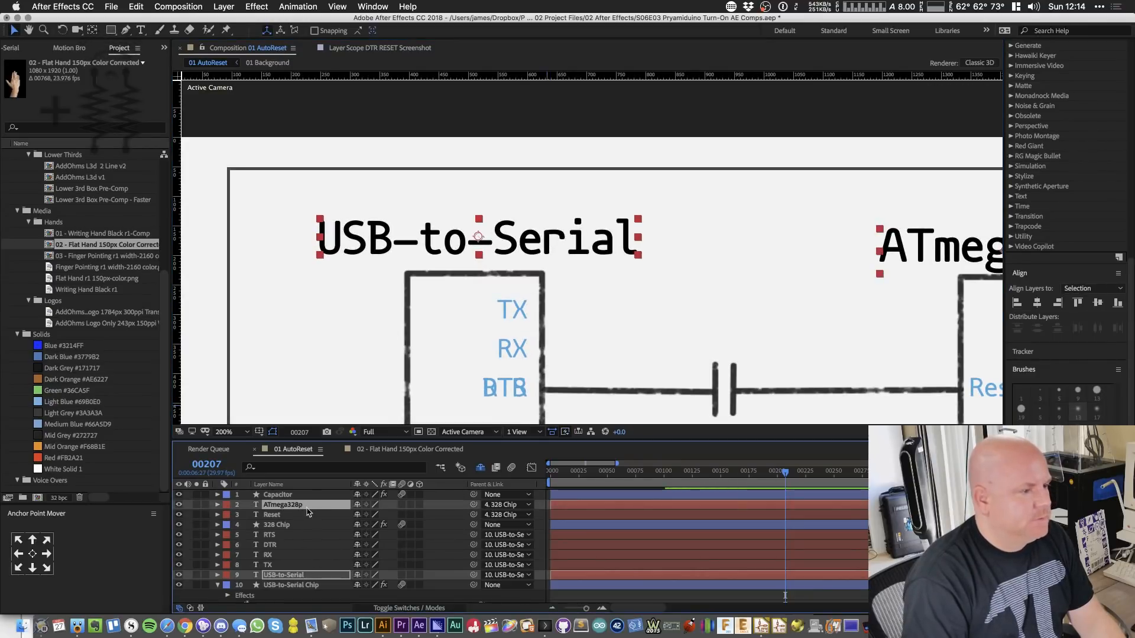
pyautogui.click(1077, 302)
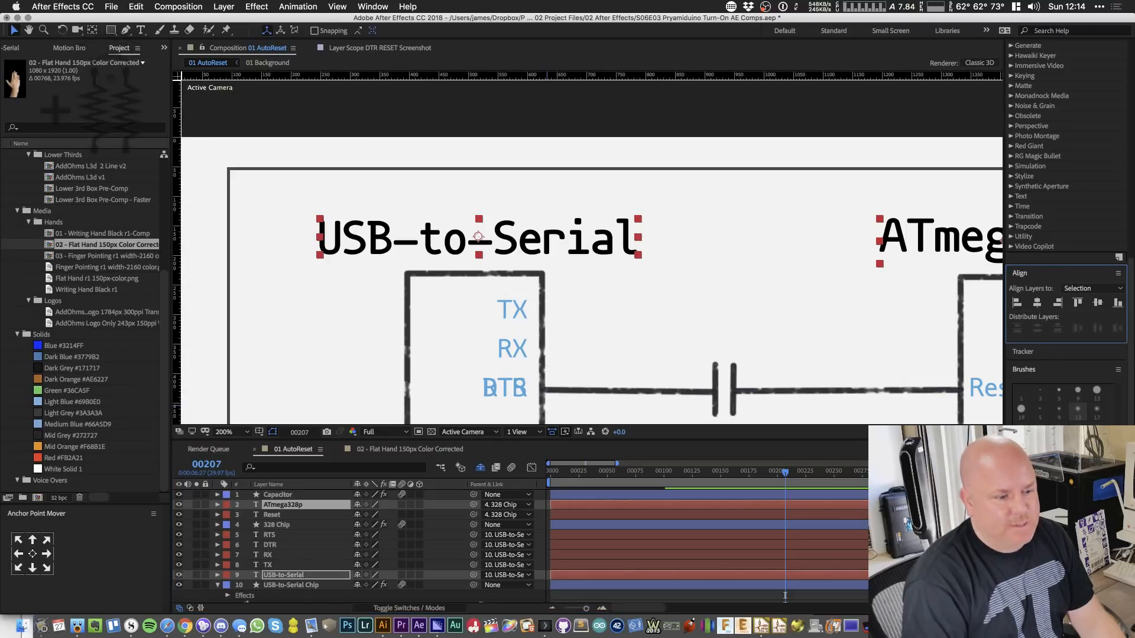
# - Set the font size of the USB-to-Serial and ATmega328p titles to 64 and recentre their anchor points
pyautogui.write('64')
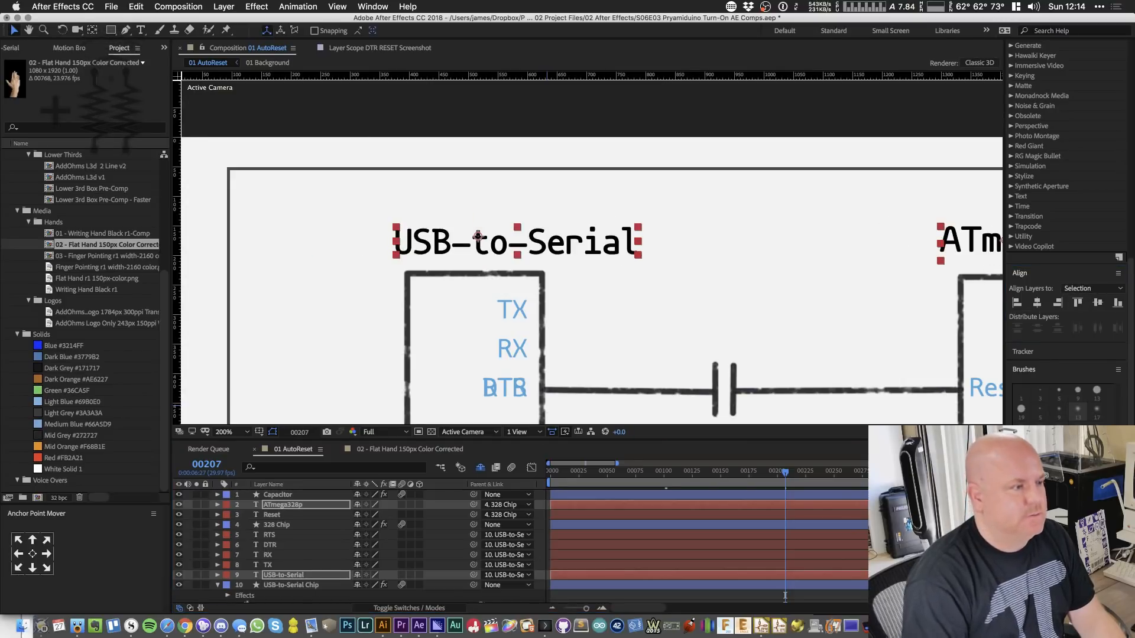
pyautogui.click(32, 554)
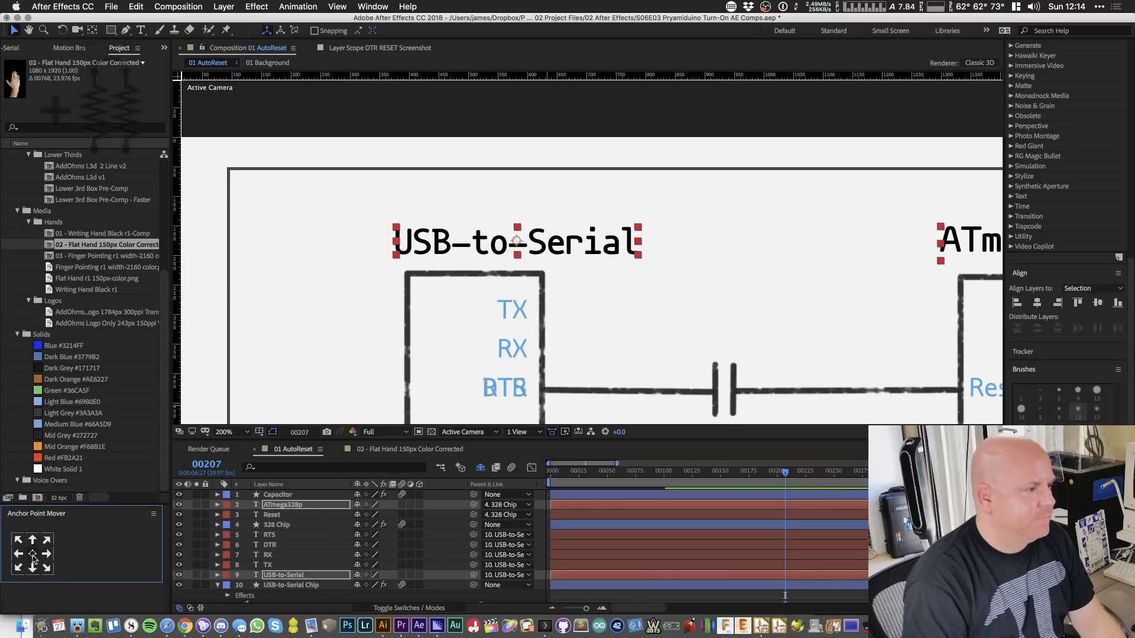
pyautogui.click(352, 326)
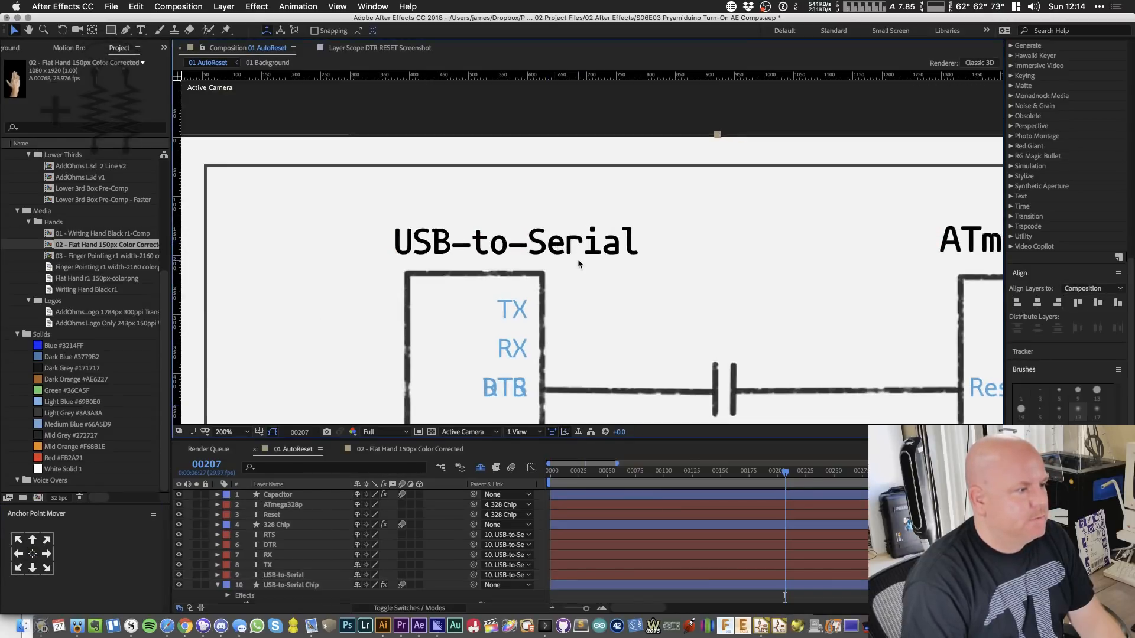
# - Reposition the USB-to-Serial and ATmega328p titles so each is centred horizontally above its block
pyautogui.scroll(-5, 217, 553)
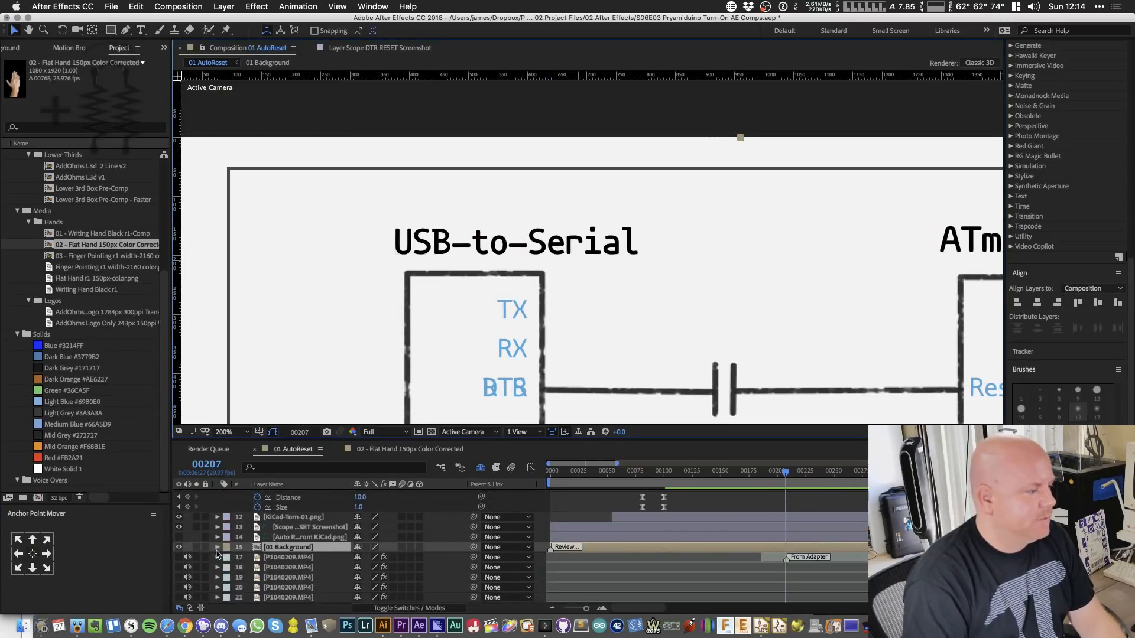
pyautogui.scroll(6, 205, 551)
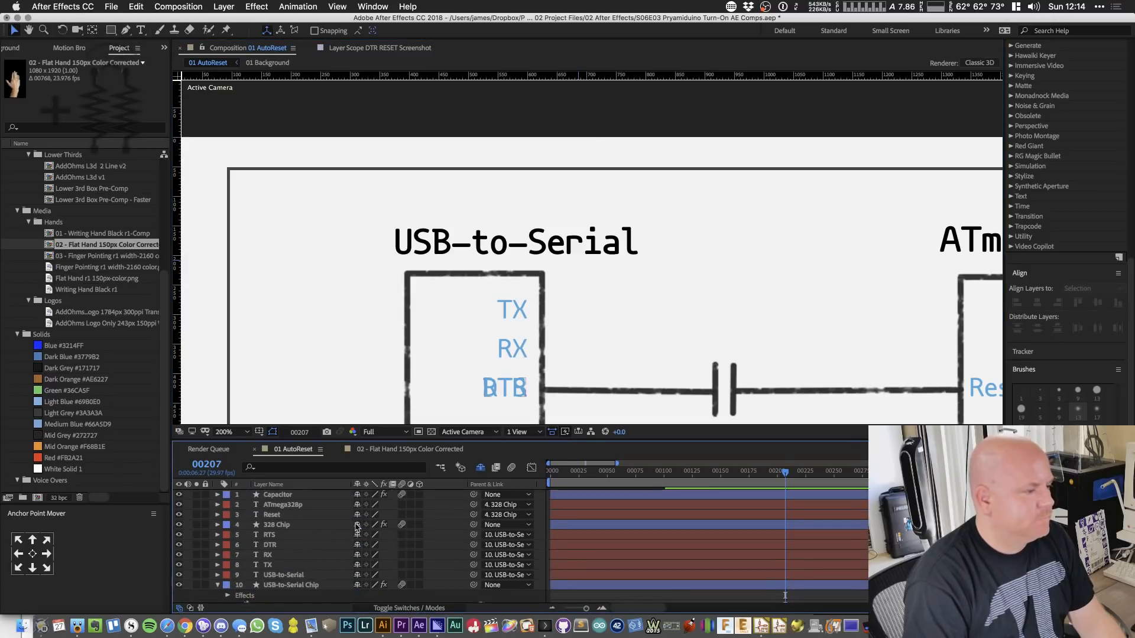
pyautogui.click(287, 506)
pyautogui.click(287, 506)
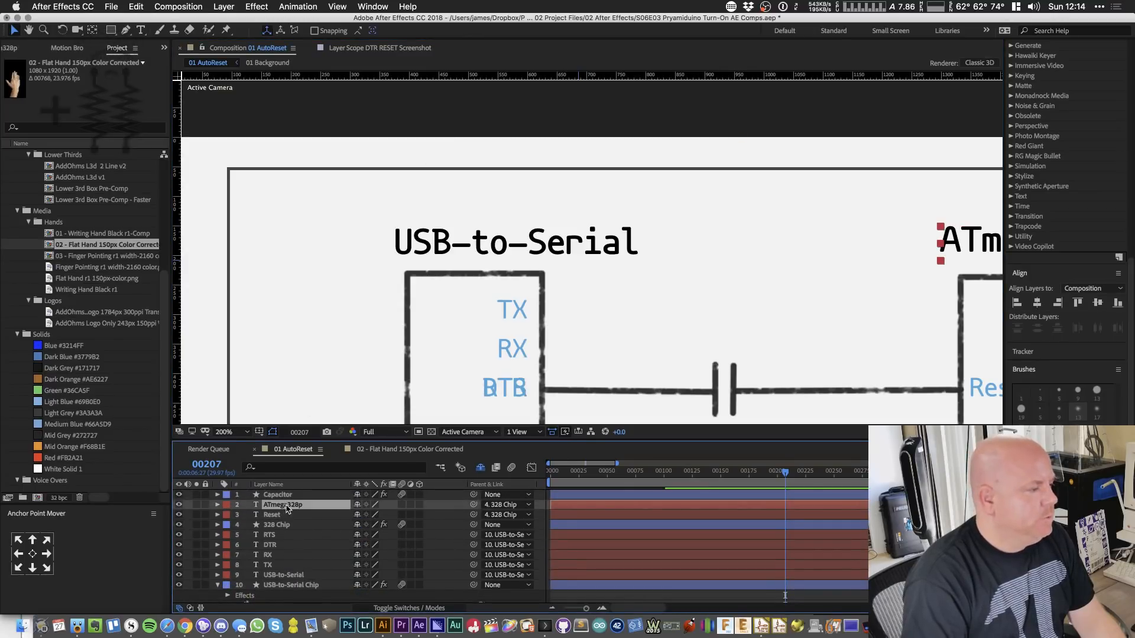
pyautogui.click(301, 576)
pyautogui.moveTo(573, 244); pyautogui.dragTo(535, 245)
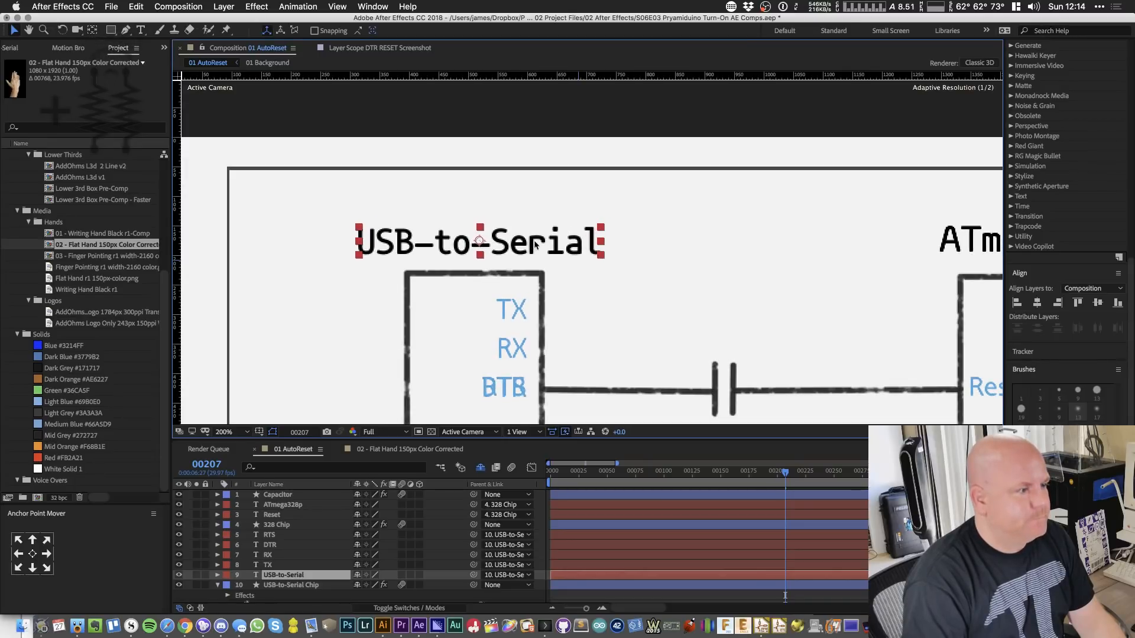
pyautogui.hscroll(5, 615, 266)
pyautogui.click(817, 247)
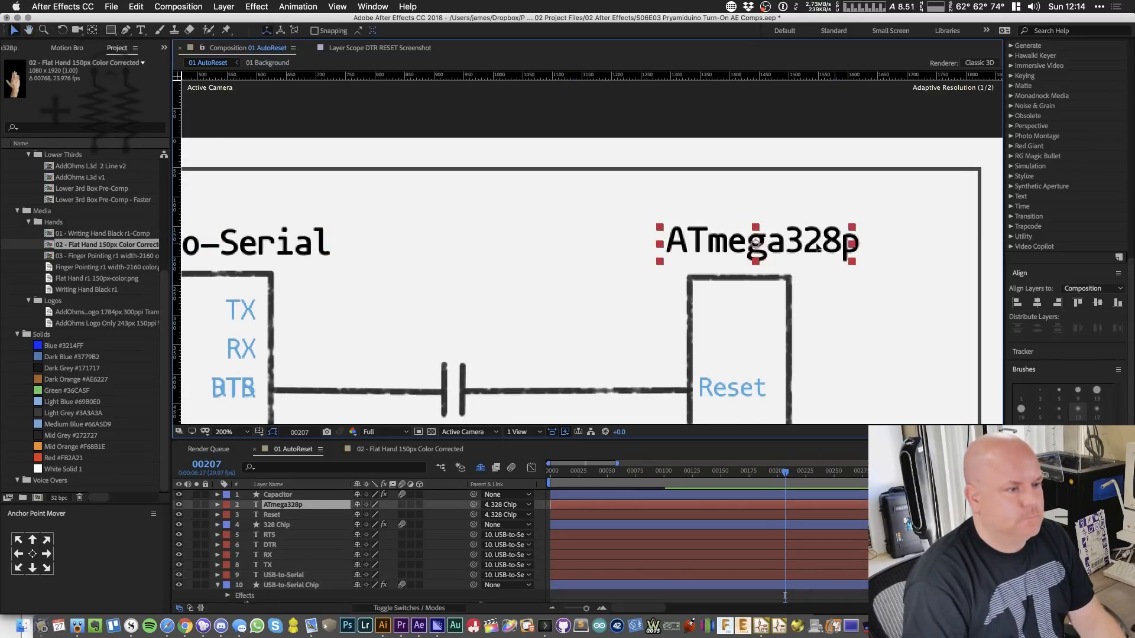
pyautogui.moveTo(818, 247); pyautogui.dragTo(801, 251)
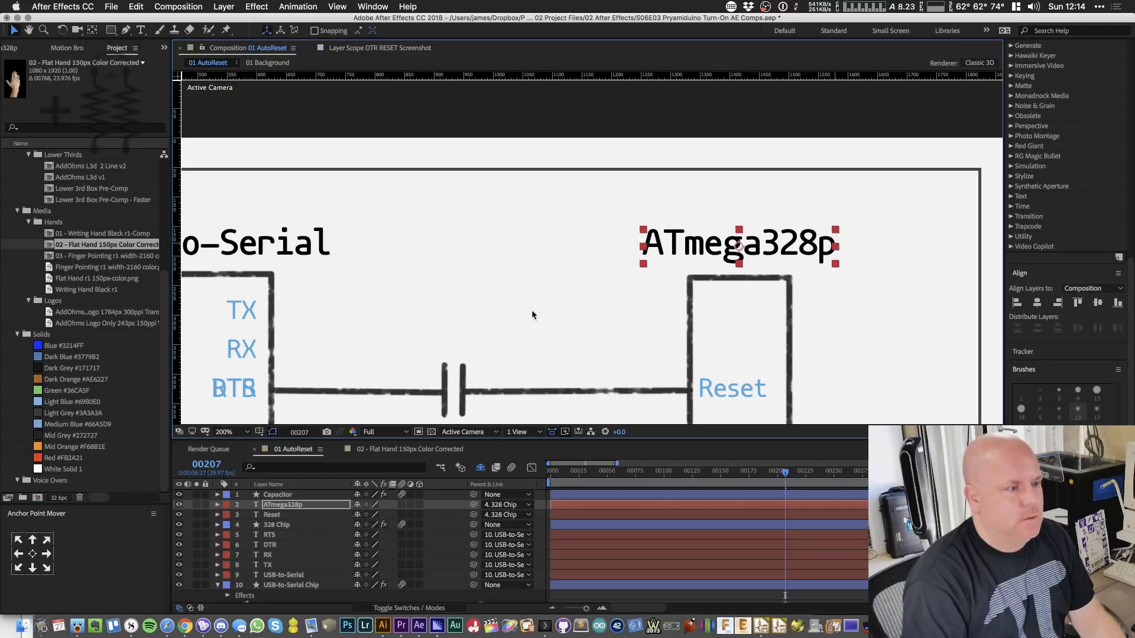
# - Recolour the USB-to-Serial and ATmega328p titles dark orange
pyautogui.press(',')
pyautogui.keyDown('shift'); pyautogui.click(449, 248); pyautogui.keyUp('shift')
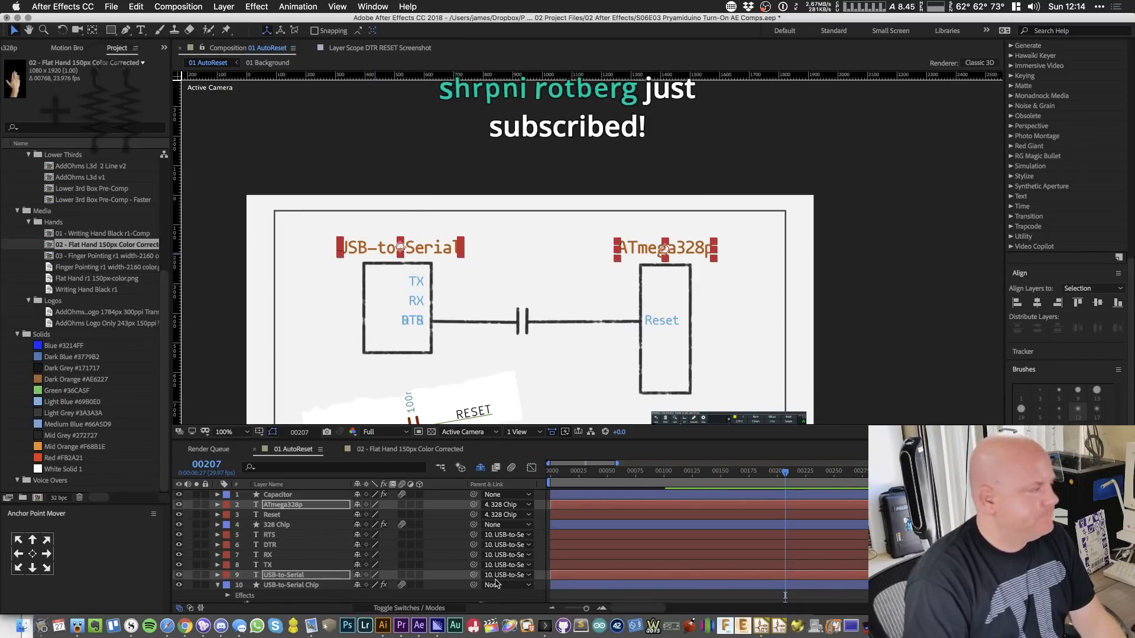
pyautogui.moveTo(576, 397); pyautogui.dragTo(645, 304)
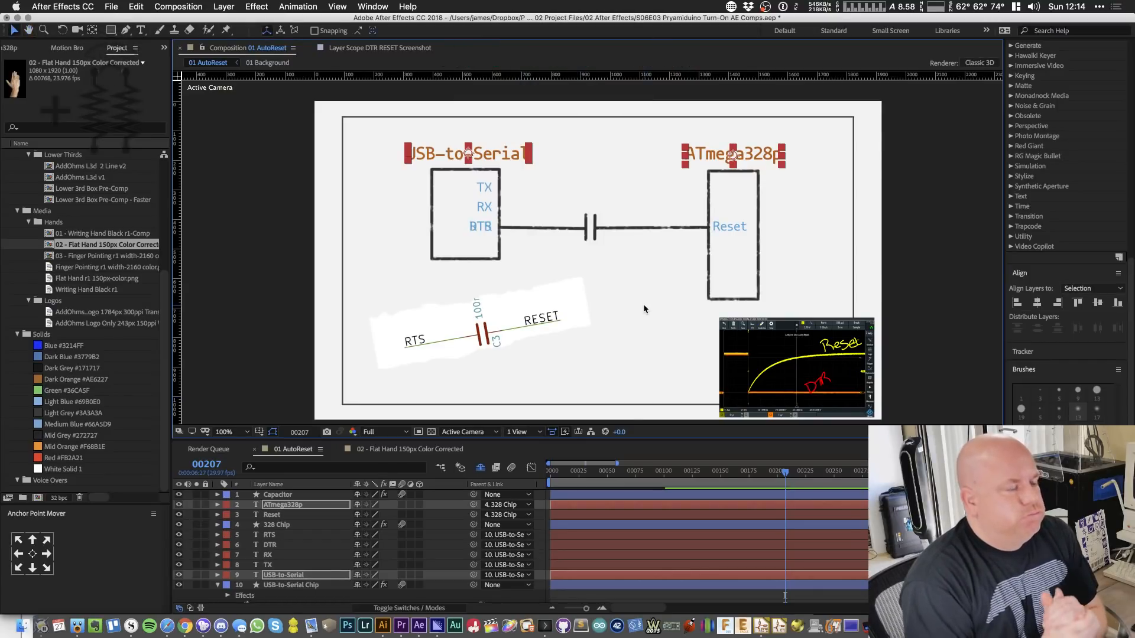
# - Move the current time to frame 91 in the 01 AutoReset composition
pyautogui.click(272, 515)
pyautogui.click(653, 473)
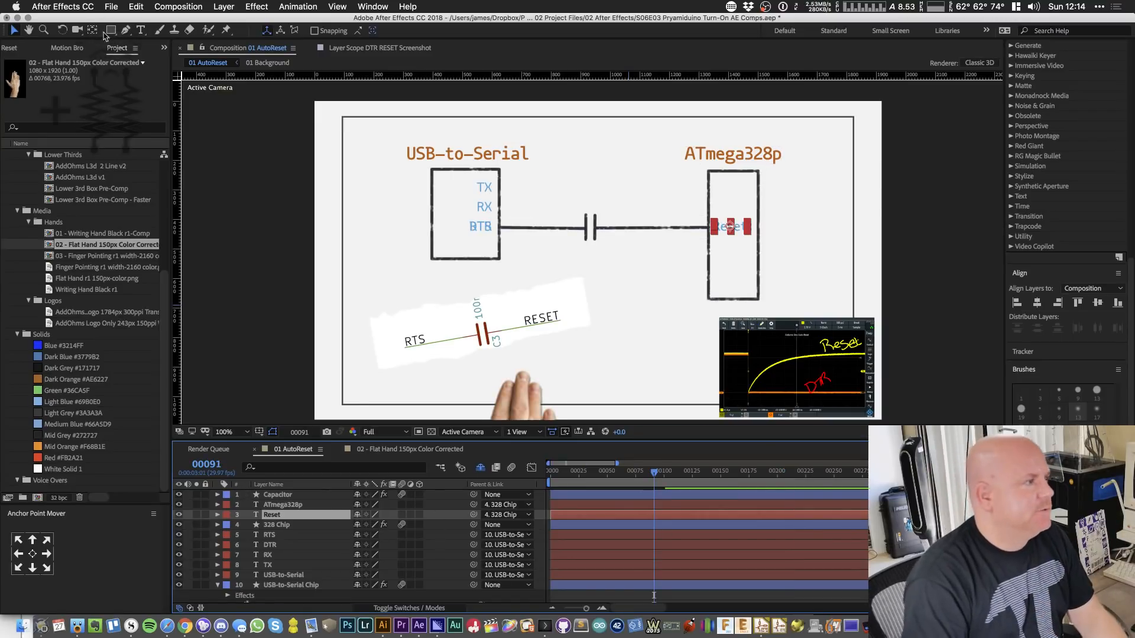
pyautogui.click(286, 496)
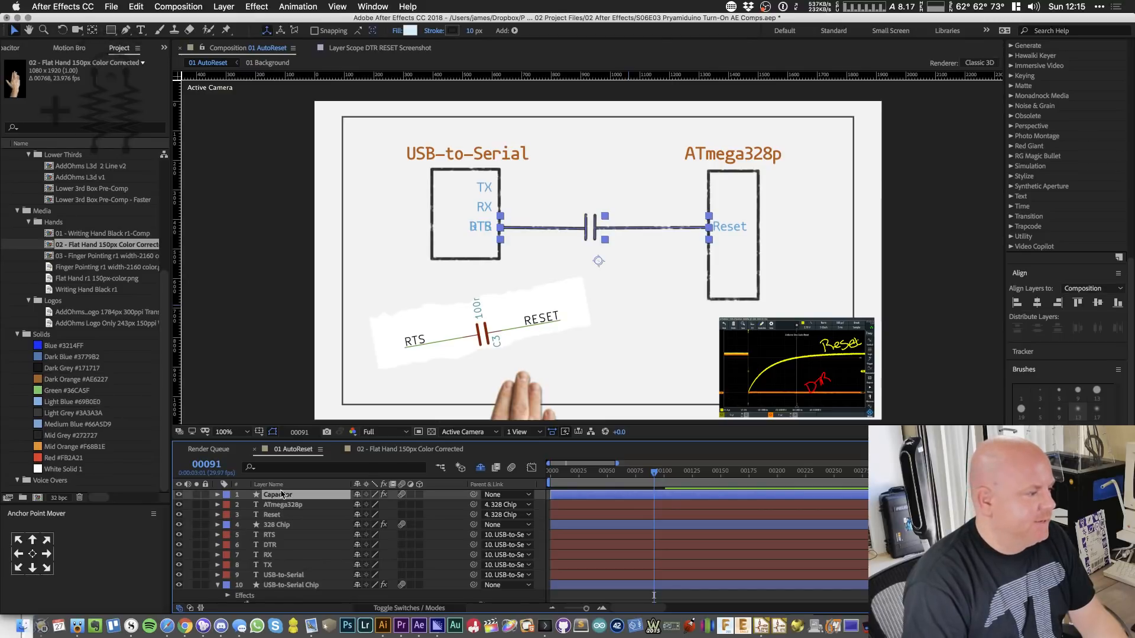
# - Draw a vertical zigzag resistor with the Pen tool on a new shape layer, rising from the wire between the capacitor and Reset
pyautogui.press(',')
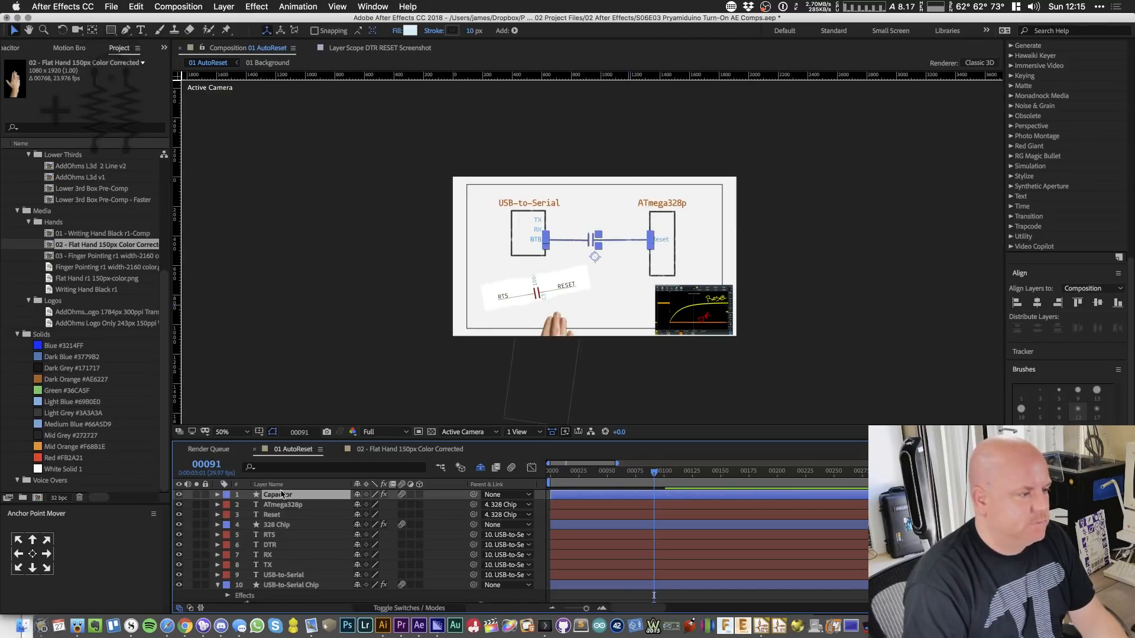
pyautogui.press('.')
pyautogui.press('.')
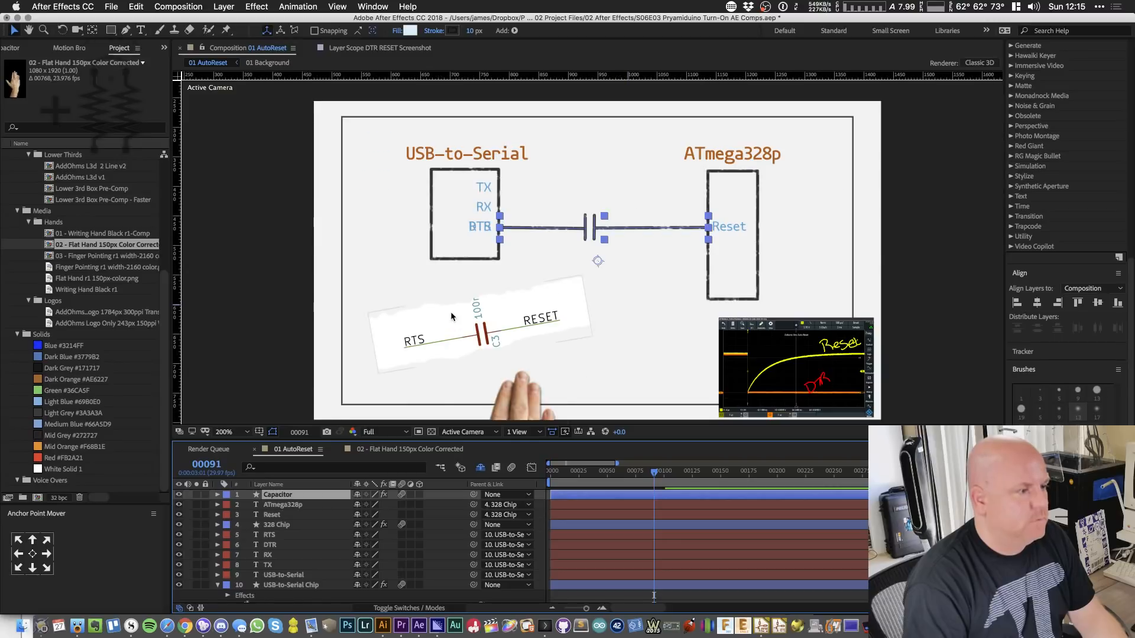
pyautogui.press('h')
pyautogui.moveTo(679, 193); pyautogui.dragTo(554, 343)
pyautogui.press('v')
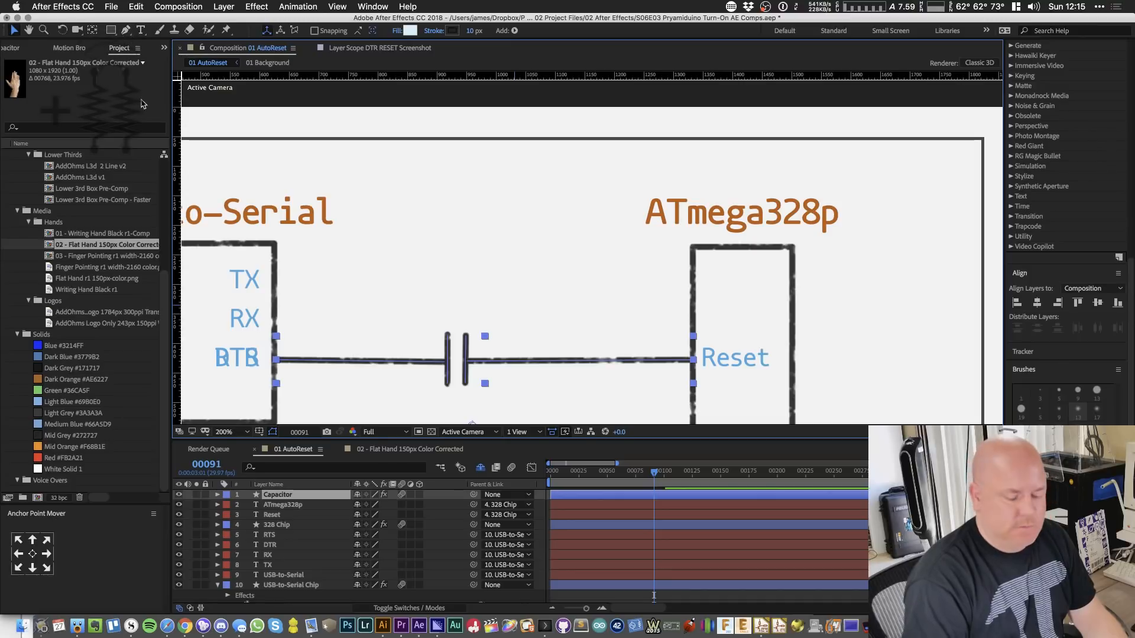
pyautogui.press('super+alt+shift+s')
pyautogui.click(125, 30)
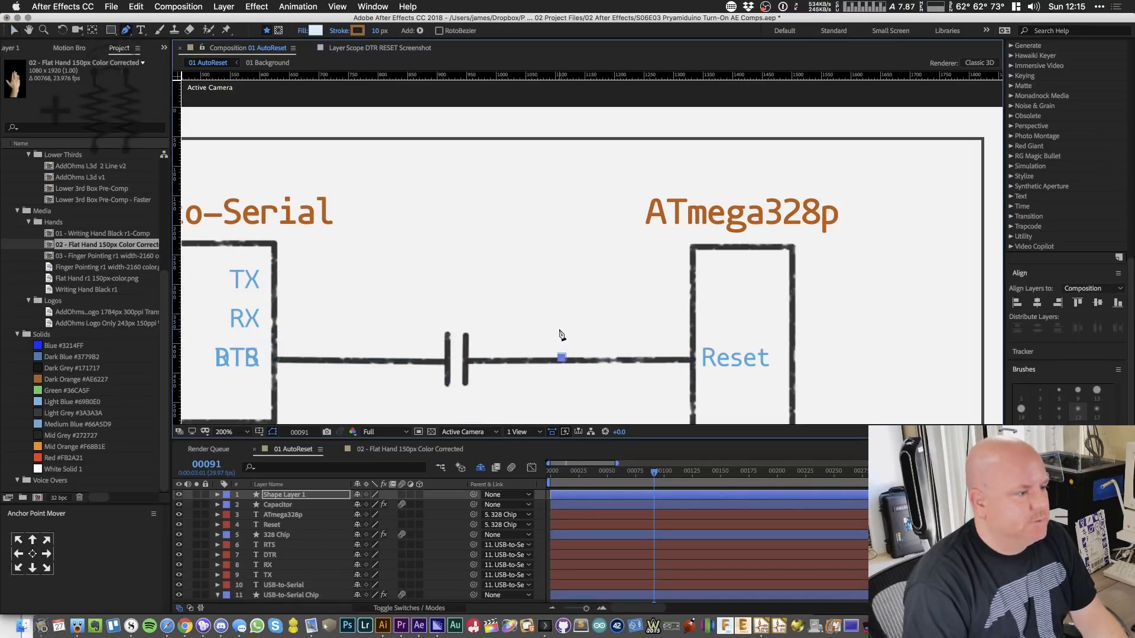
pyautogui.click(559, 329)
pyautogui.click(542, 316)
pyautogui.click(578, 310)
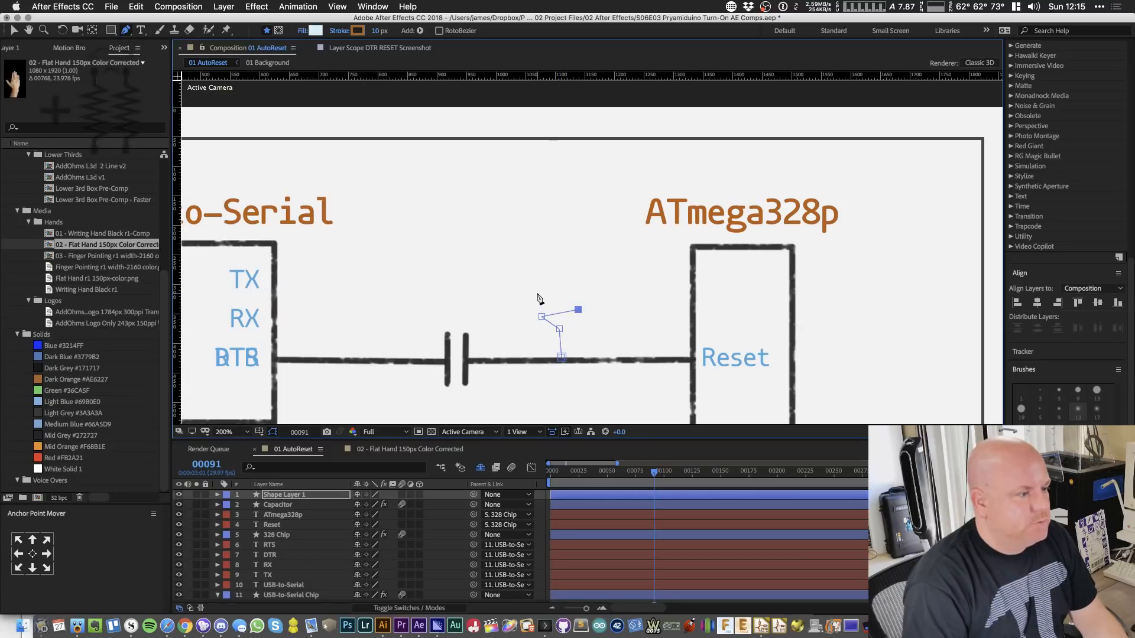
pyautogui.click(537, 292)
pyautogui.click(582, 280)
pyautogui.click(537, 267)
pyautogui.click(563, 257)
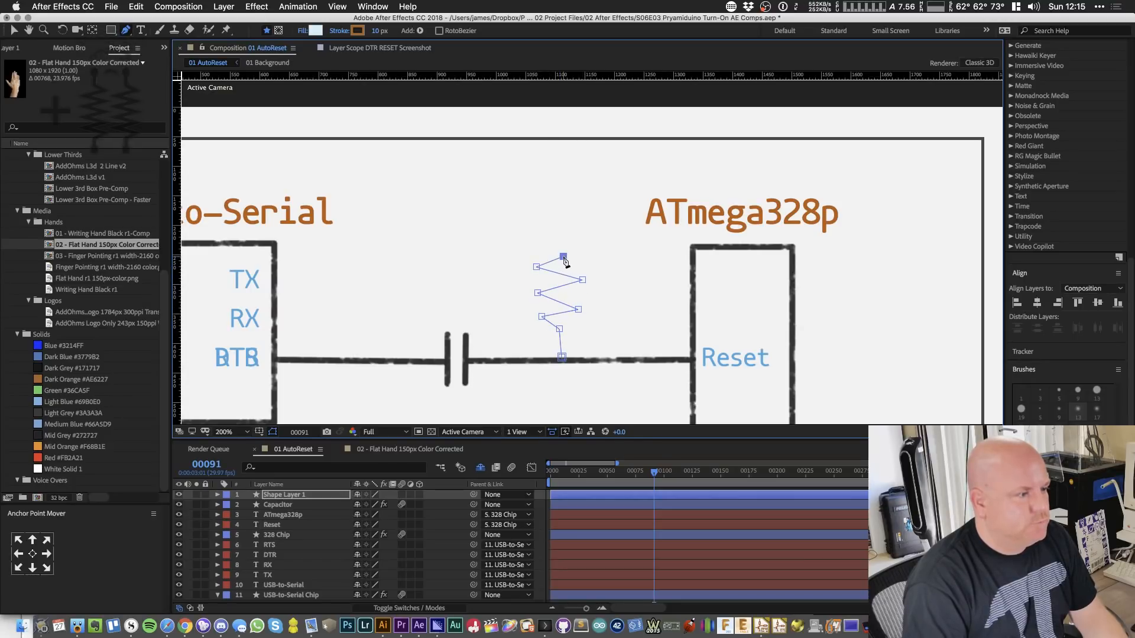
pyautogui.click(561, 227)
pyautogui.press('v')
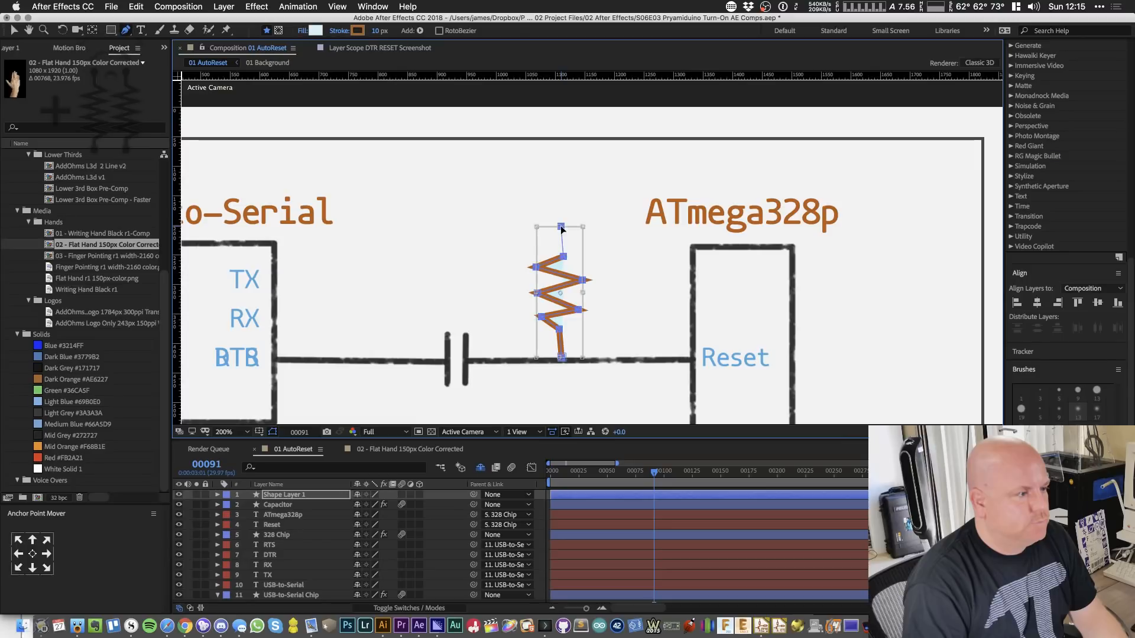
# - Draw a short, nearly horizontal bar across the resistor's upper end as a second path in the same shape layer
pyautogui.scroll(4, 561, 216)
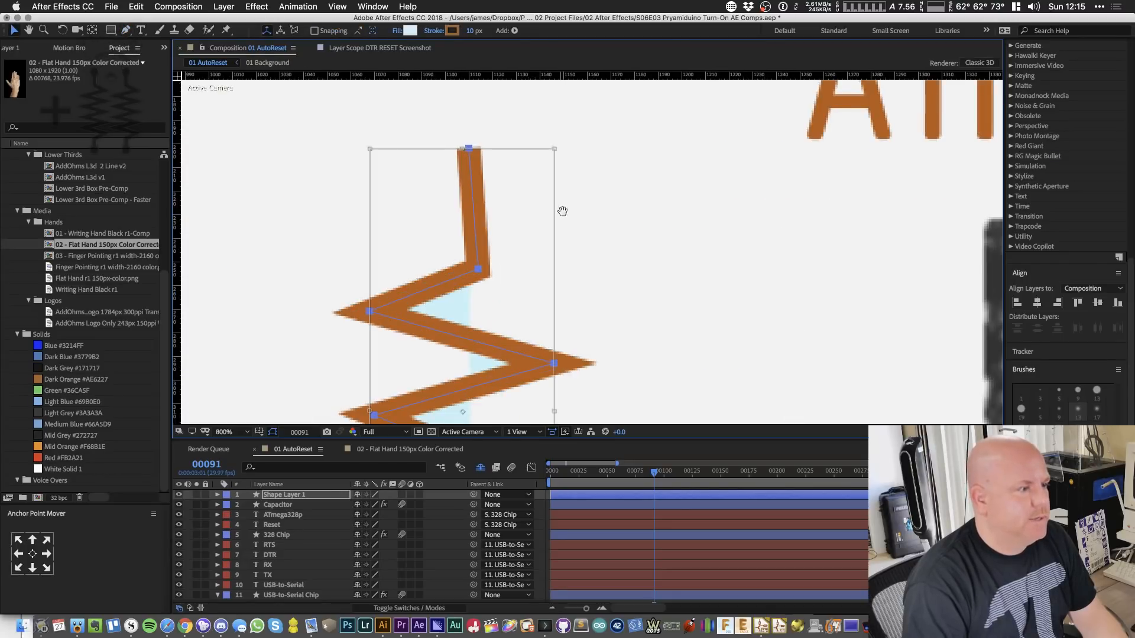
pyautogui.press('h')
pyautogui.click(126, 30)
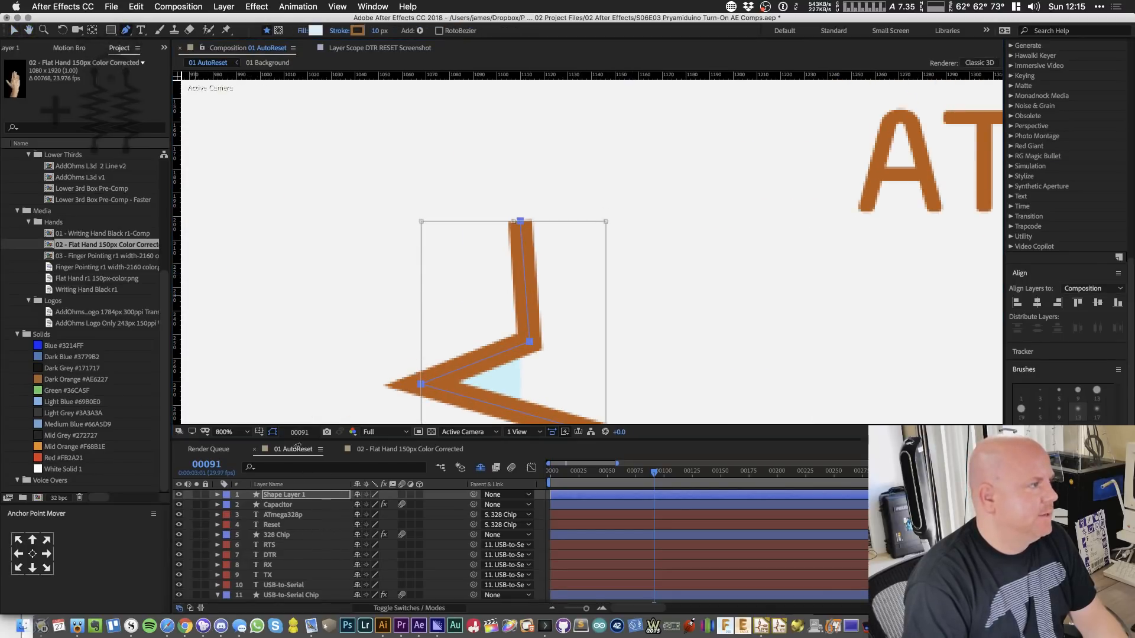
pyautogui.click(218, 494)
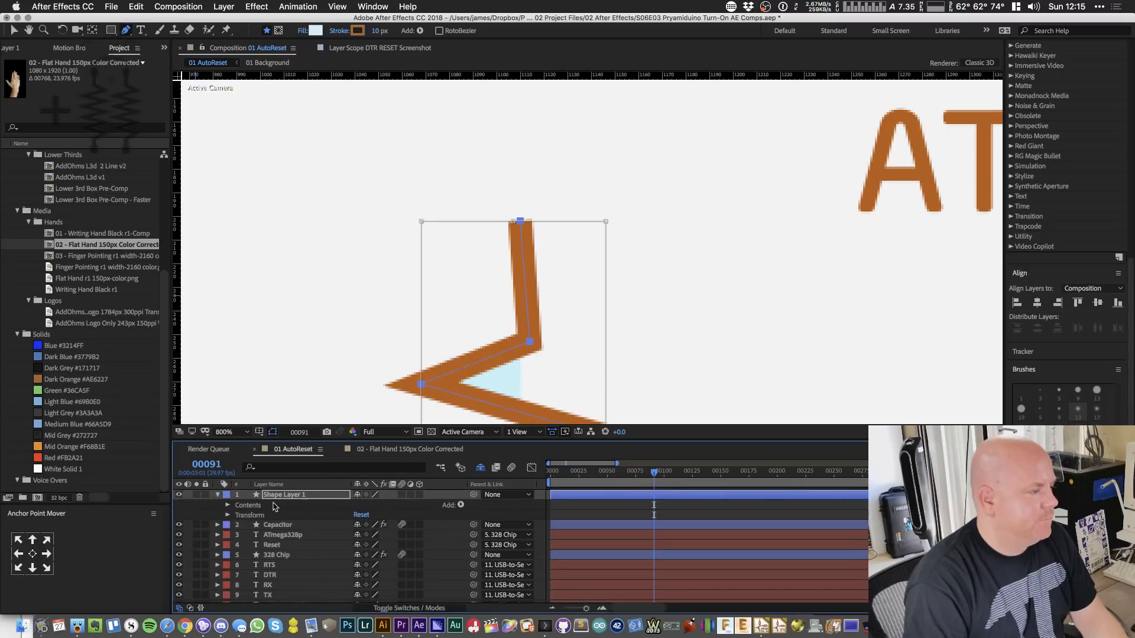
pyautogui.click(431, 221)
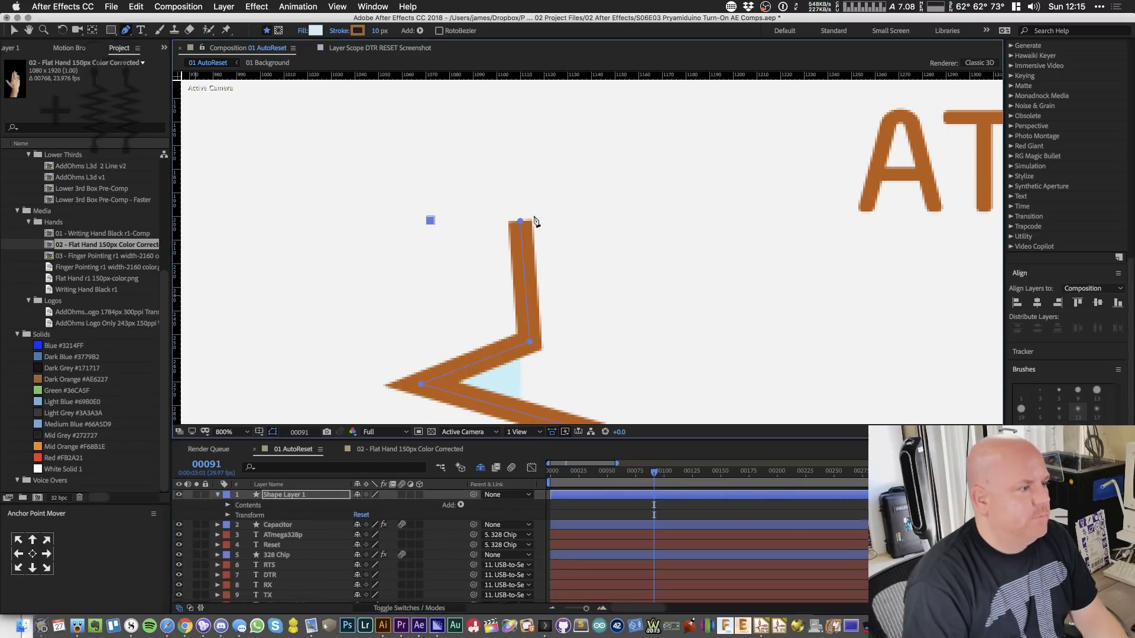
pyautogui.click(600, 214)
pyautogui.press('super+t')
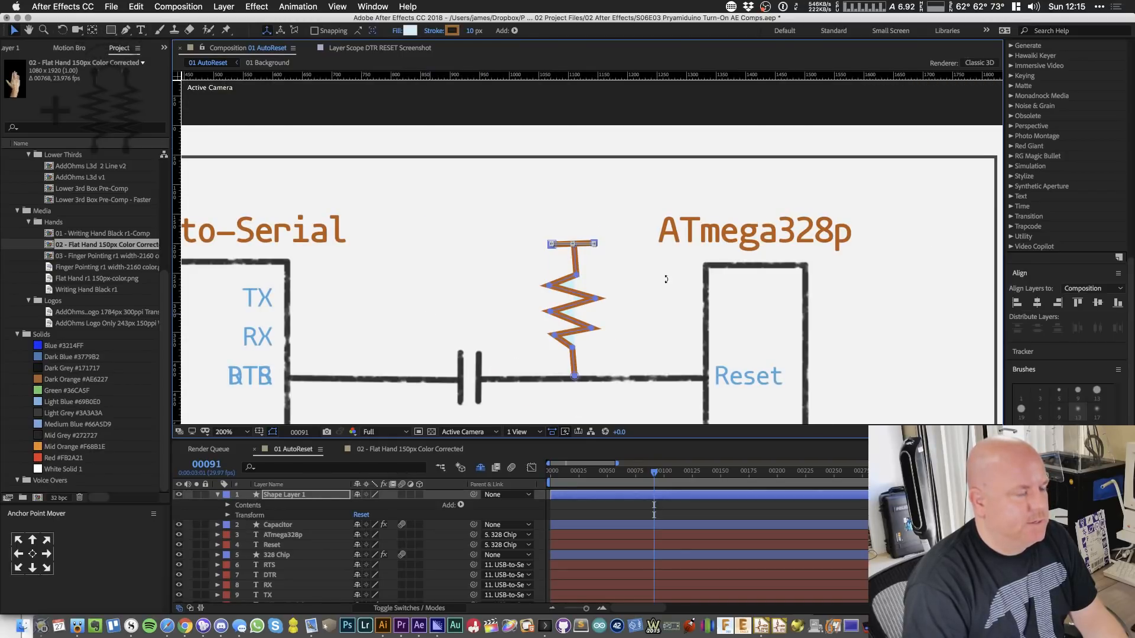
# - Place two vertical guides at the two ends of the resistor's top bar
pyautogui.press('.')
pyautogui.press('space')
pyautogui.moveTo(680, 363); pyautogui.dragTo(654, 258)
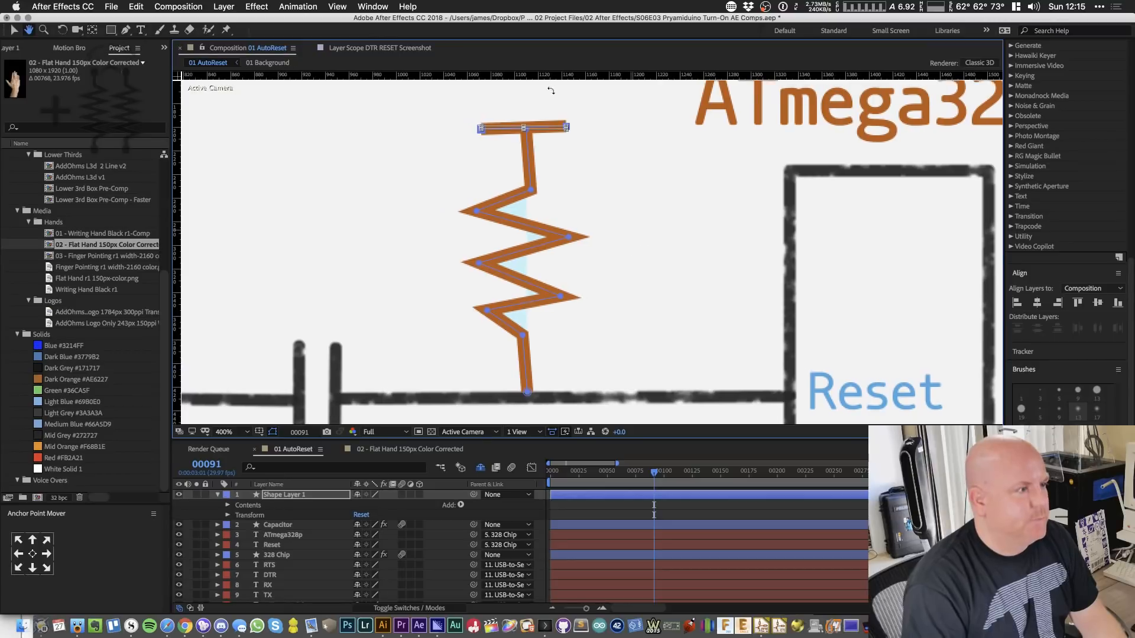
pyautogui.moveTo(177, 245); pyautogui.dragTo(480, 278)
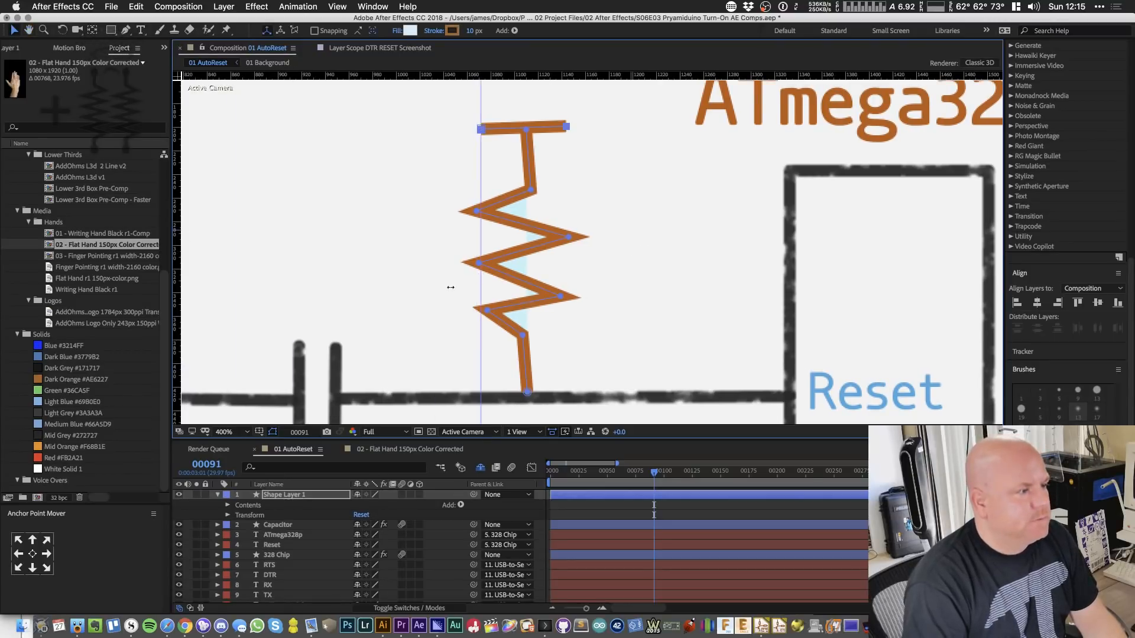
pyautogui.moveTo(179, 310); pyautogui.dragTo(567, 335)
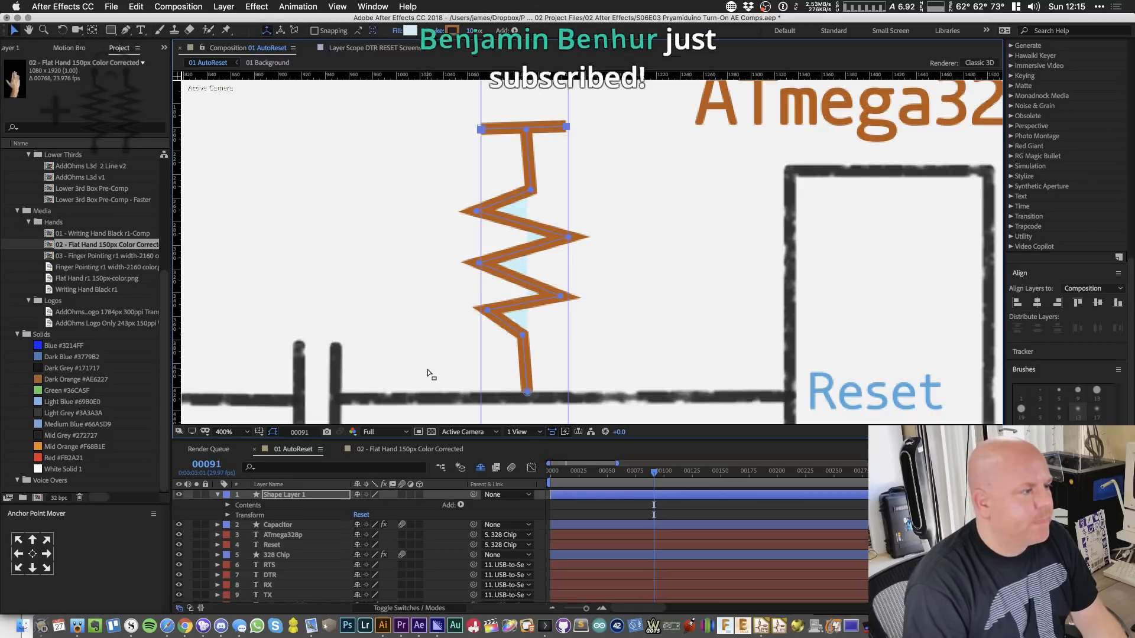
# - Move the zigzag's lowest corners onto the outer guides, and set its lower lead's corner on a new centre guide
pyautogui.press('g')
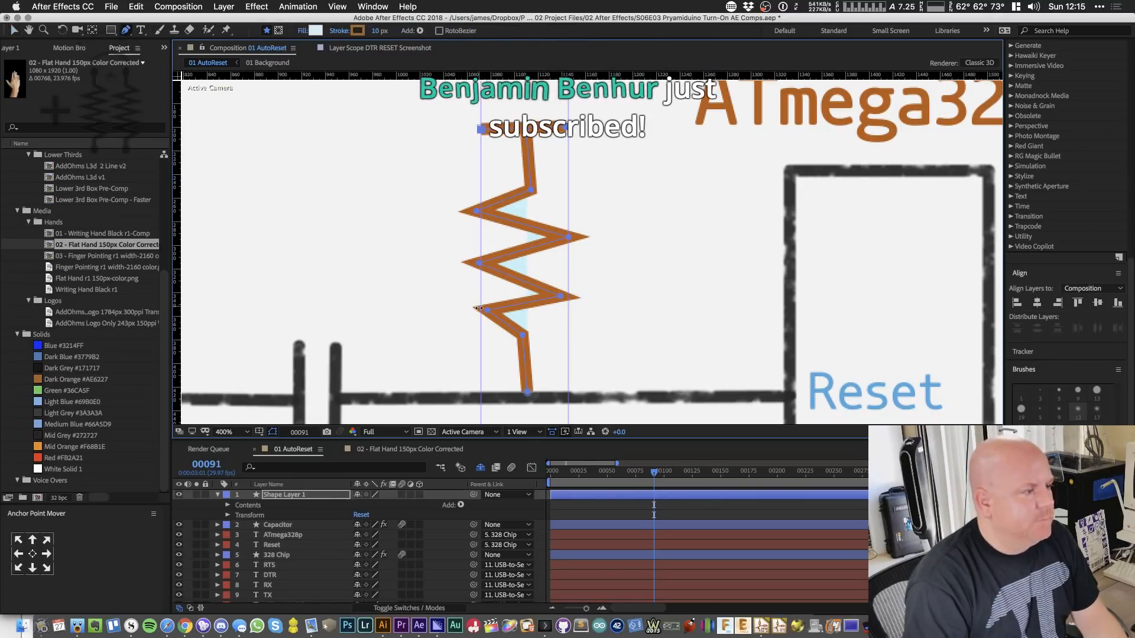
pyautogui.moveTo(488, 310); pyautogui.dragTo(481, 325)
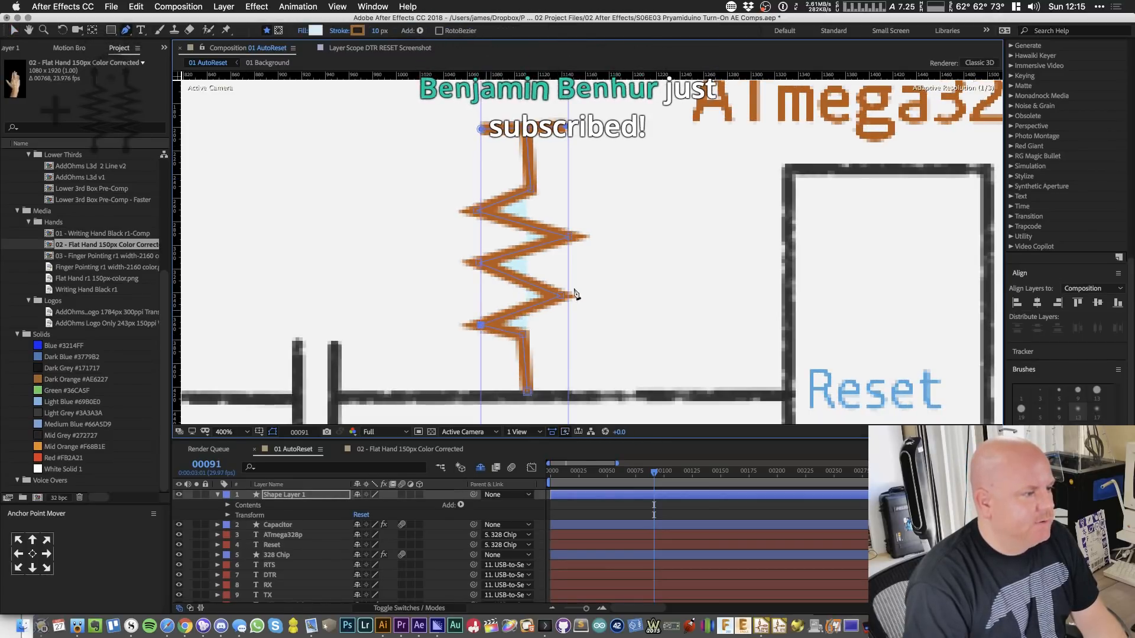
pyautogui.moveTo(558, 296); pyautogui.dragTo(568, 297)
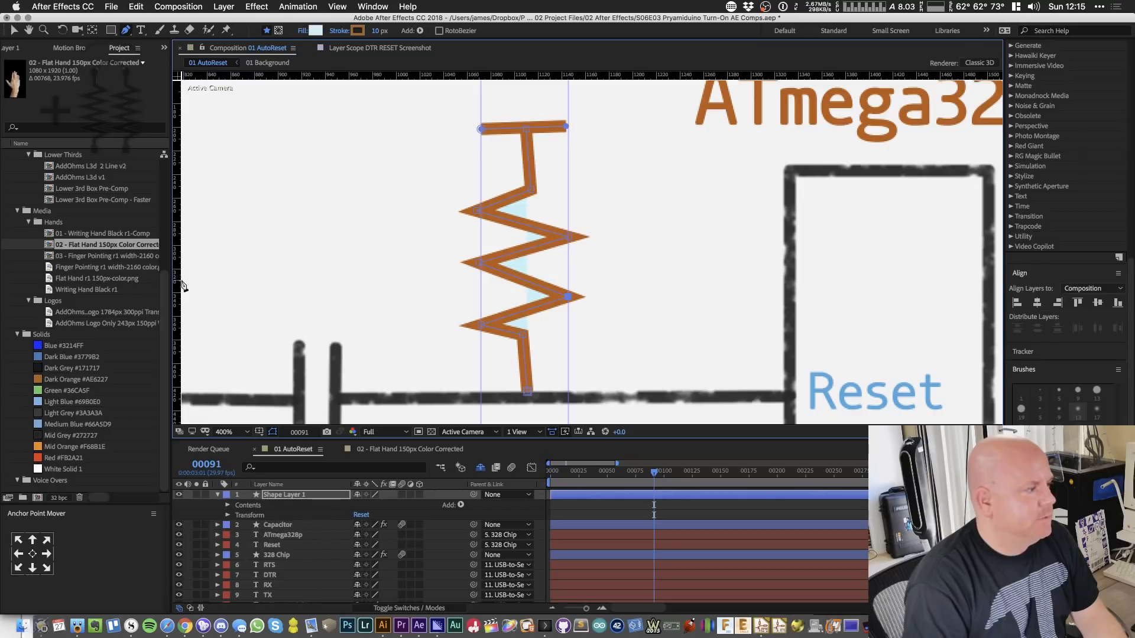
pyautogui.moveTo(177, 283); pyautogui.dragTo(525, 192)
pyautogui.moveTo(523, 335); pyautogui.dragTo(526, 363)
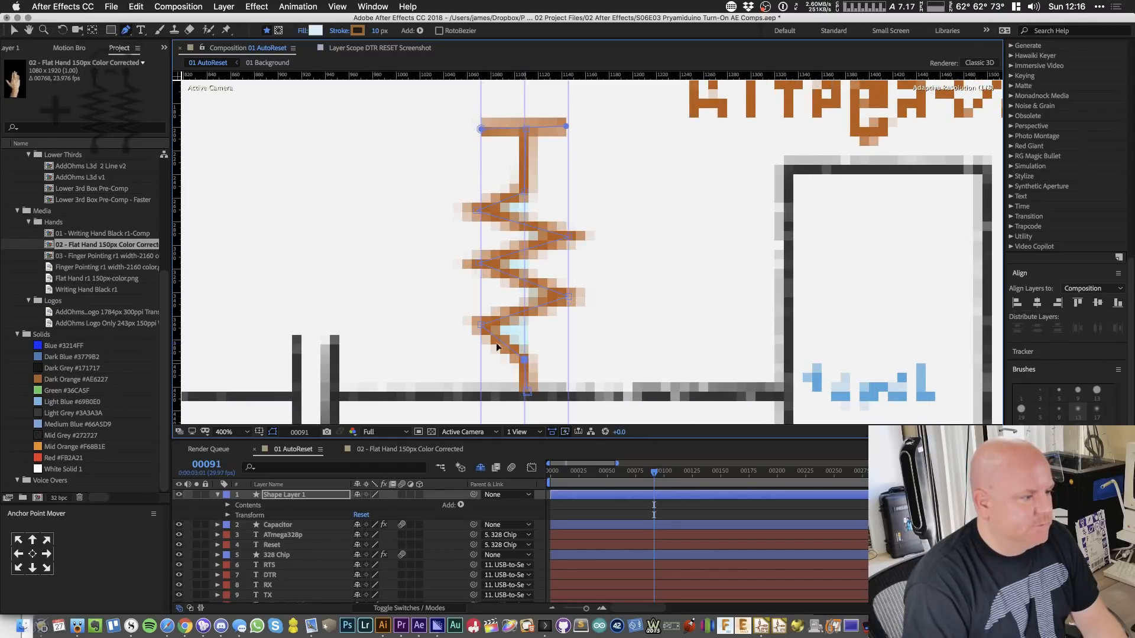
# - Lower the zigzag's corners along the guides so they are evenly spaced, and shorten the resistor's upper lead from its top end
pyautogui.moveTo(481, 325); pyautogui.dragTo(480, 339)
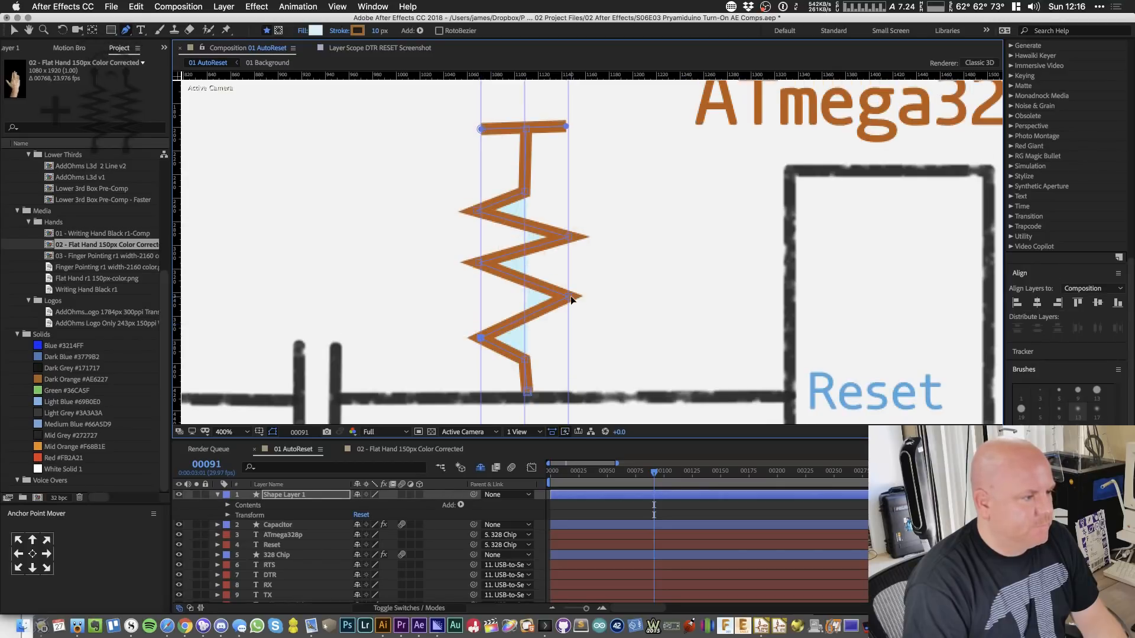
pyautogui.moveTo(567, 297); pyautogui.dragTo(571, 317)
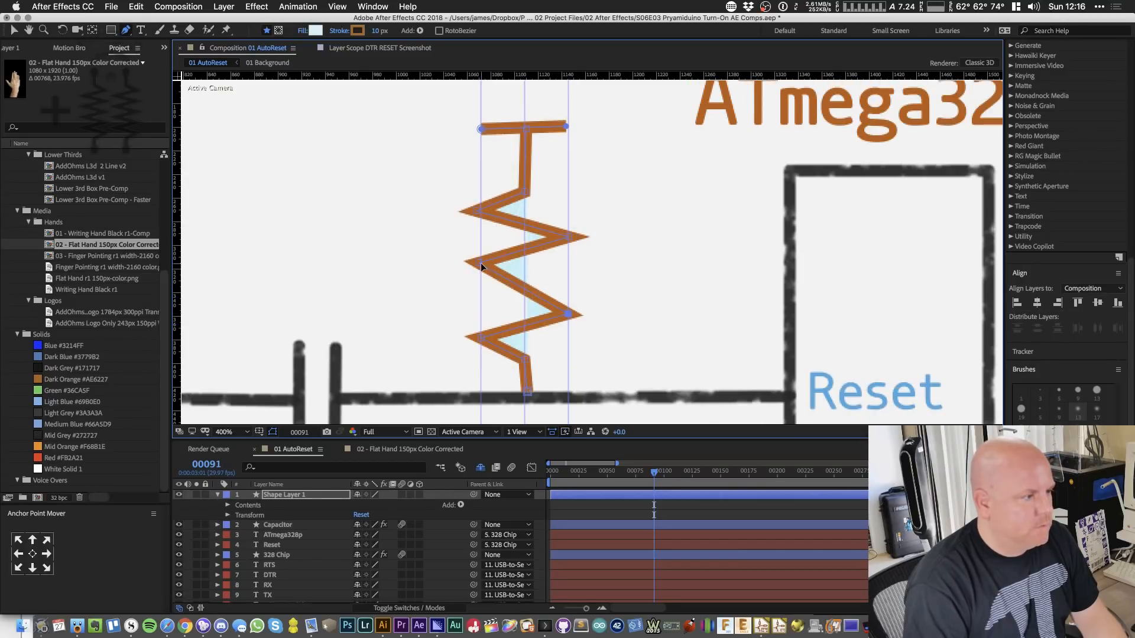
pyautogui.moveTo(481, 264); pyautogui.dragTo(482, 292)
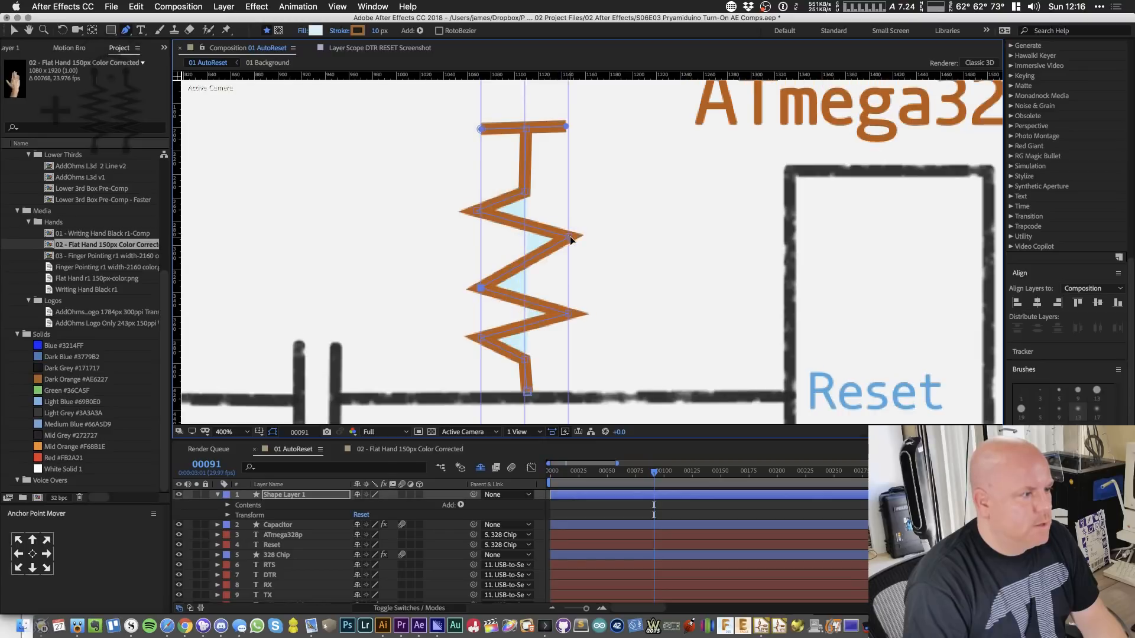
pyautogui.moveTo(568, 237); pyautogui.dragTo(569, 263)
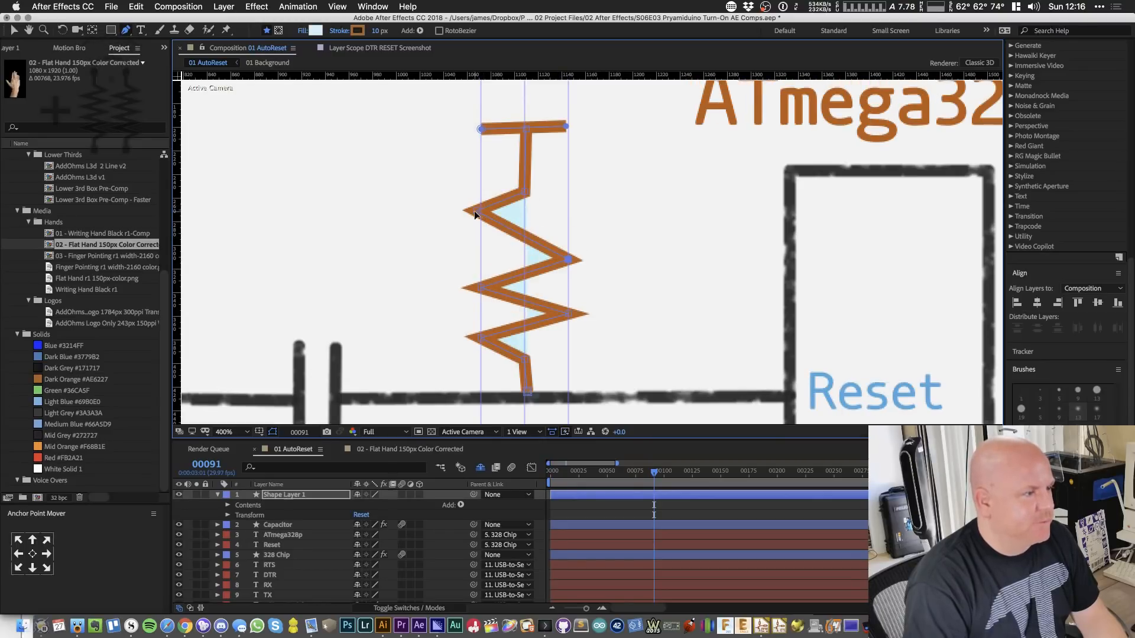
pyautogui.moveTo(476, 214); pyautogui.dragTo(480, 232)
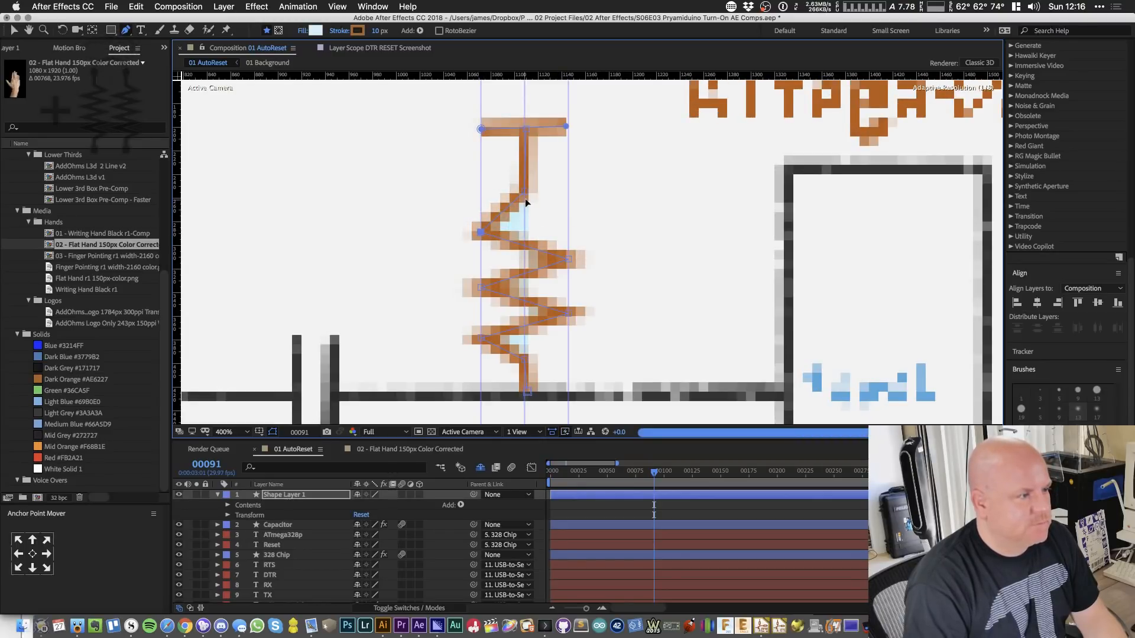
pyautogui.moveTo(525, 197); pyautogui.dragTo(526, 207)
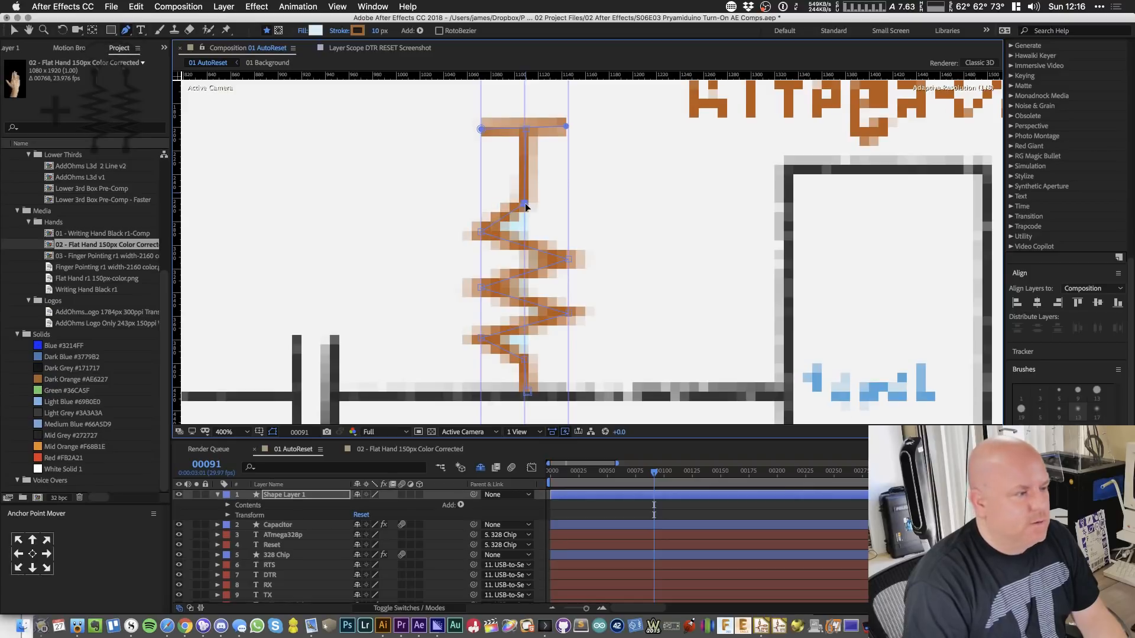
pyautogui.moveTo(526, 126); pyautogui.dragTo(524, 166)
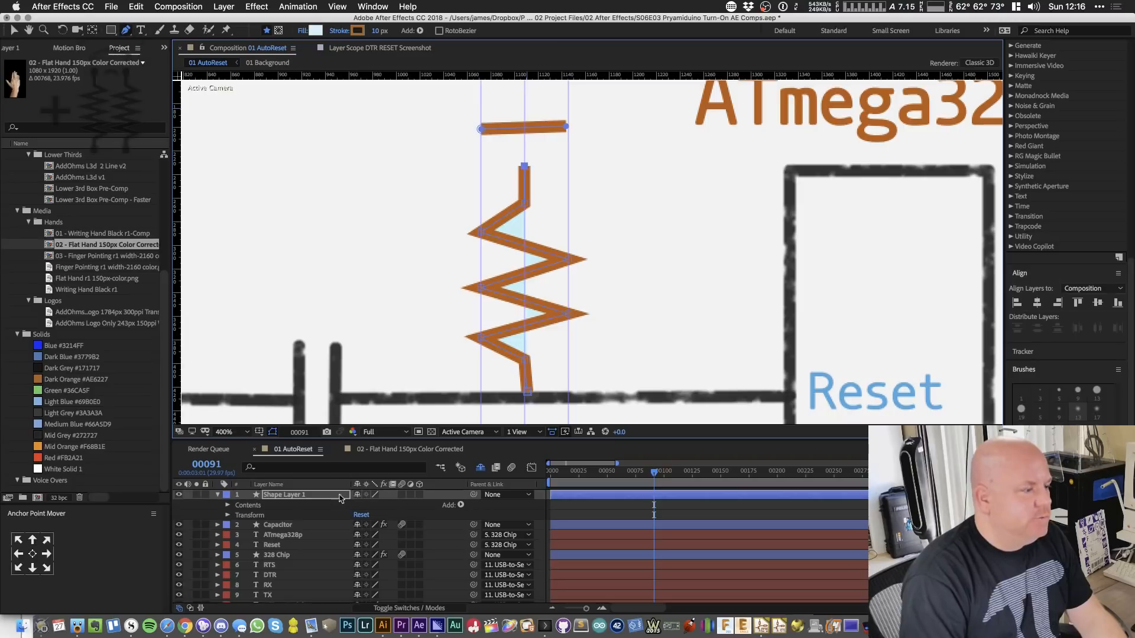
# - Select the top bar's path in the resistor's shape layer and move it down close to the upper lead's end
pyautogui.click(316, 534)
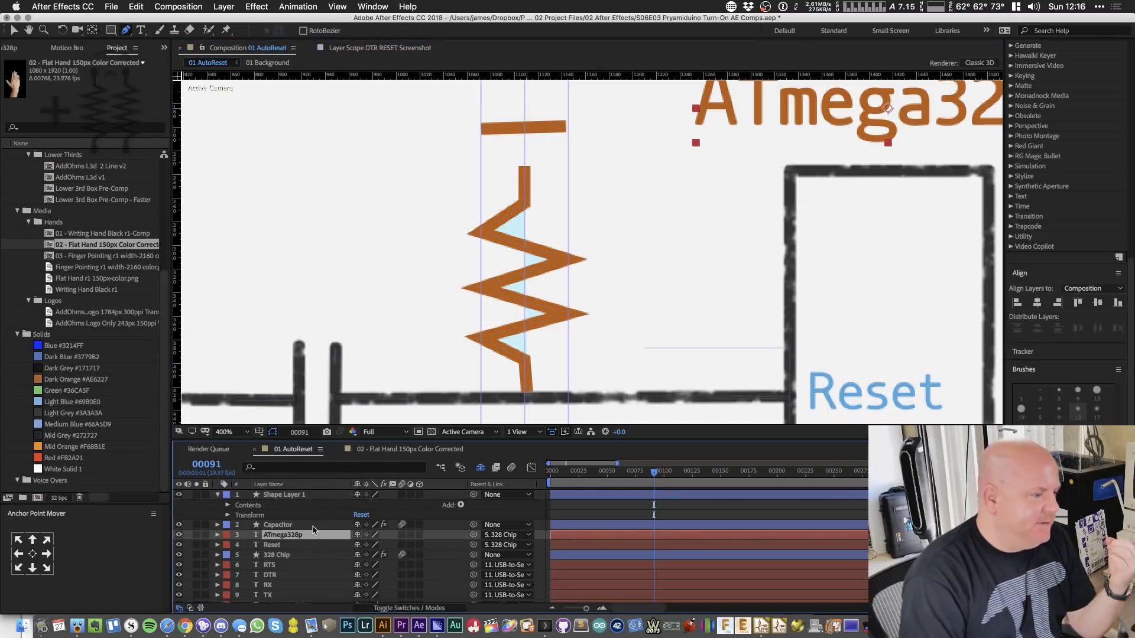
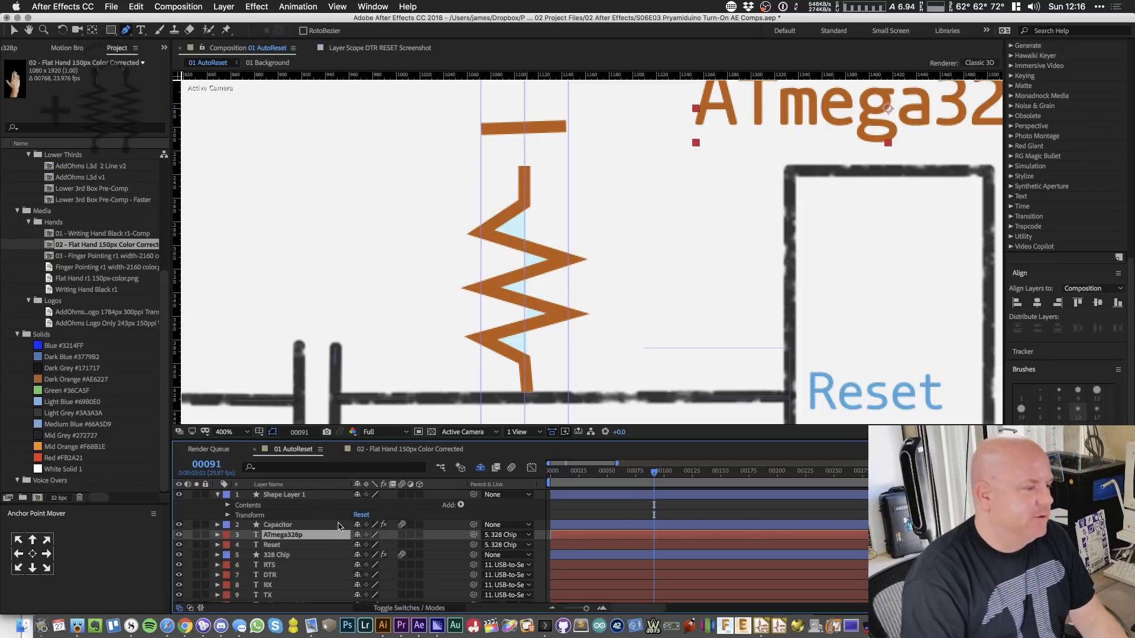
pyautogui.click(286, 495)
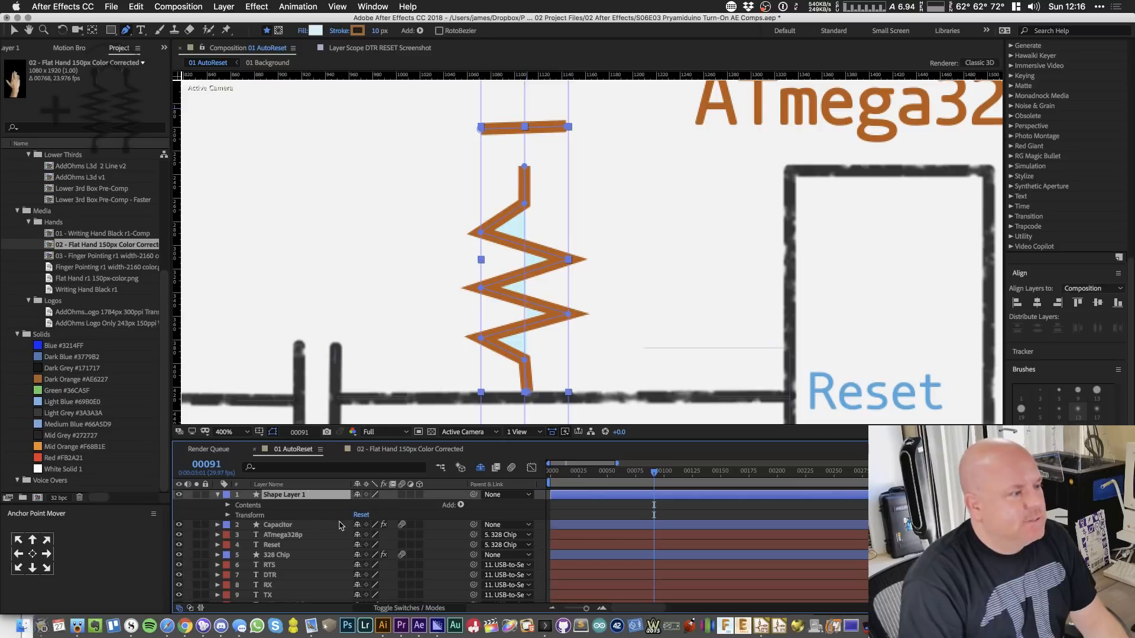
pyautogui.click(243, 506)
pyautogui.click(227, 507)
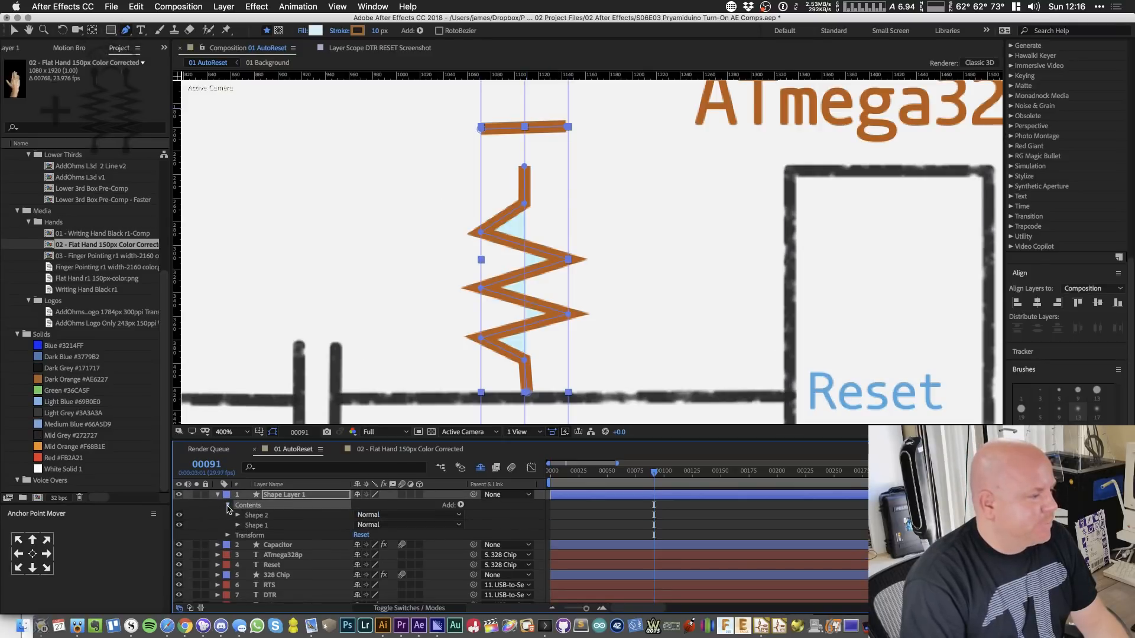
pyautogui.click(253, 515)
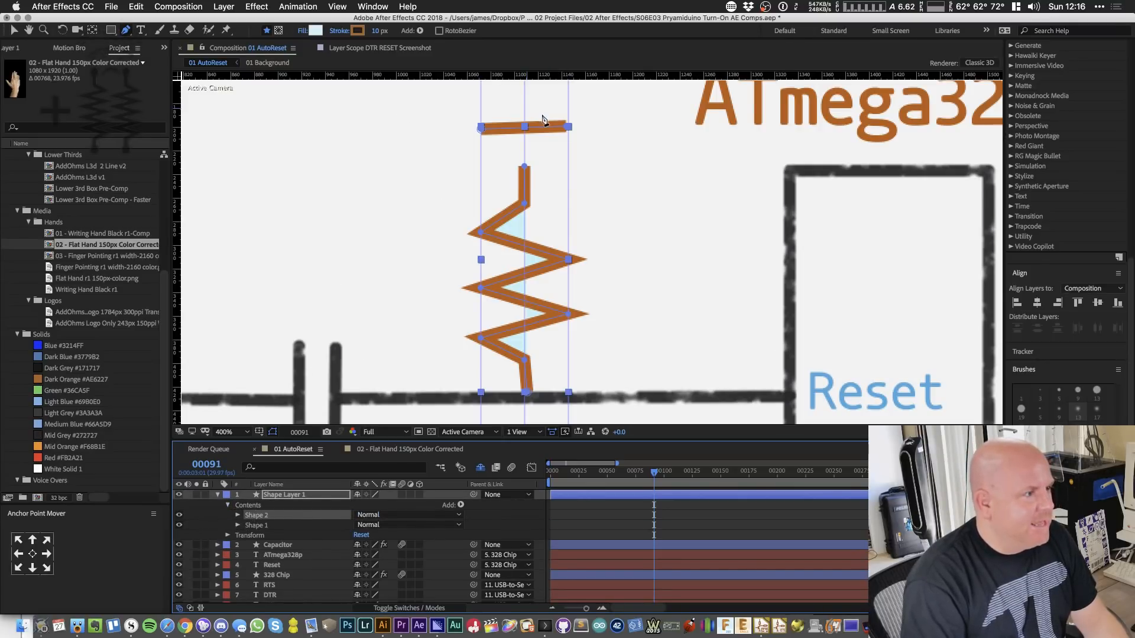
pyautogui.press('v')
pyautogui.moveTo(545, 128); pyautogui.dragTo(633, 372)
pyautogui.press('.')
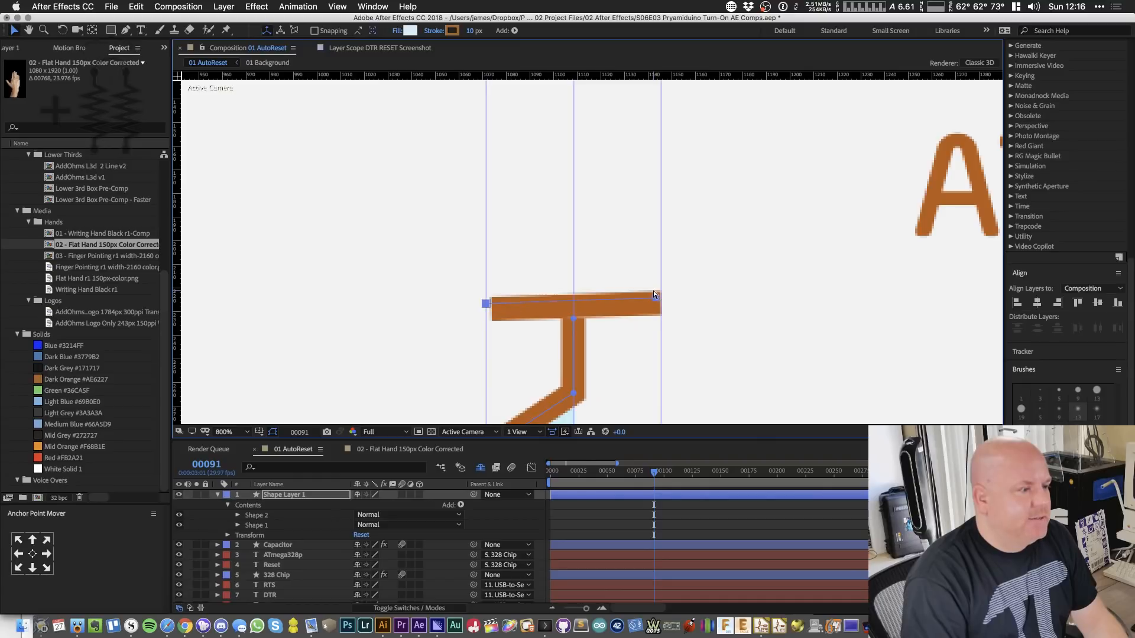
pyautogui.click(260, 518)
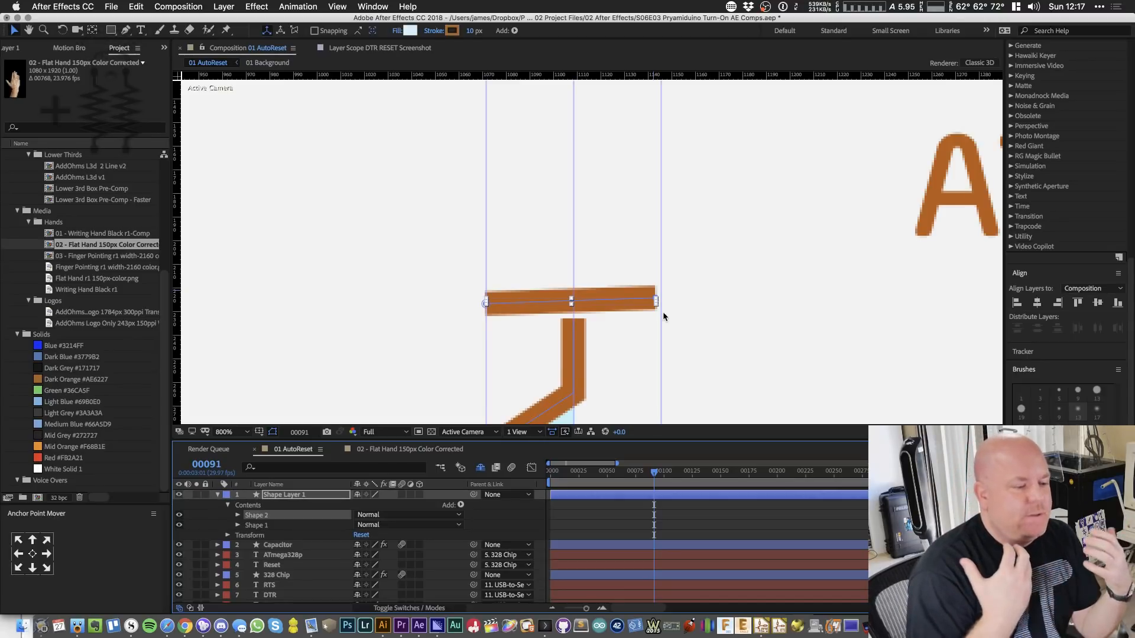
# - Extend the resistor's top bar to the outer guide by moving its far end in Shape 2, and undo the extra change at its other end
pyautogui.click(746, 327)
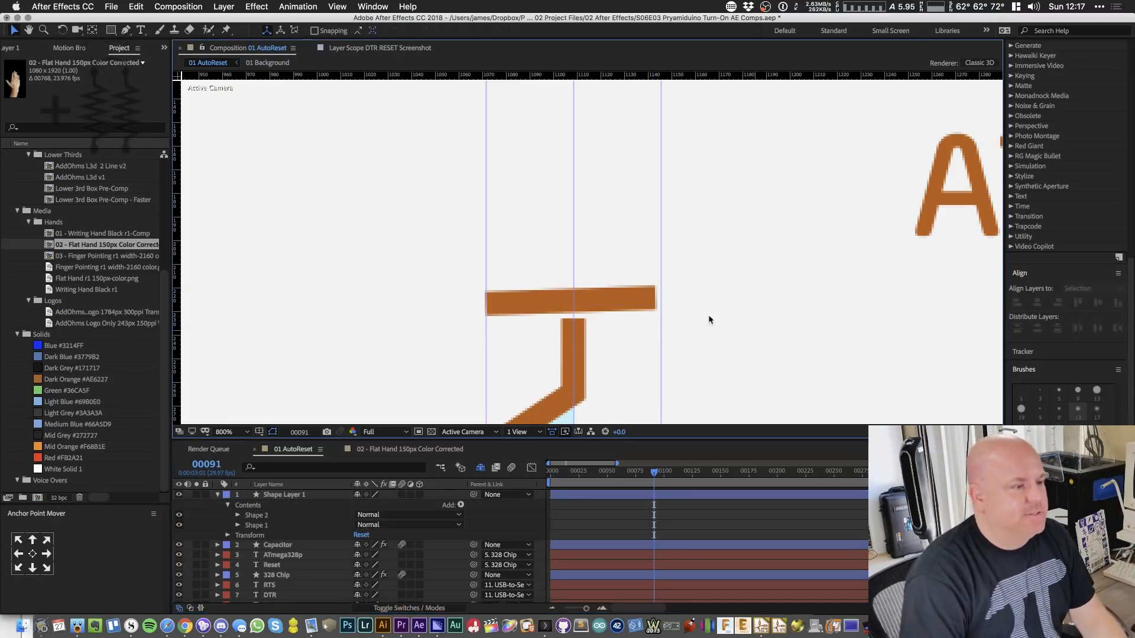
pyautogui.click(638, 305)
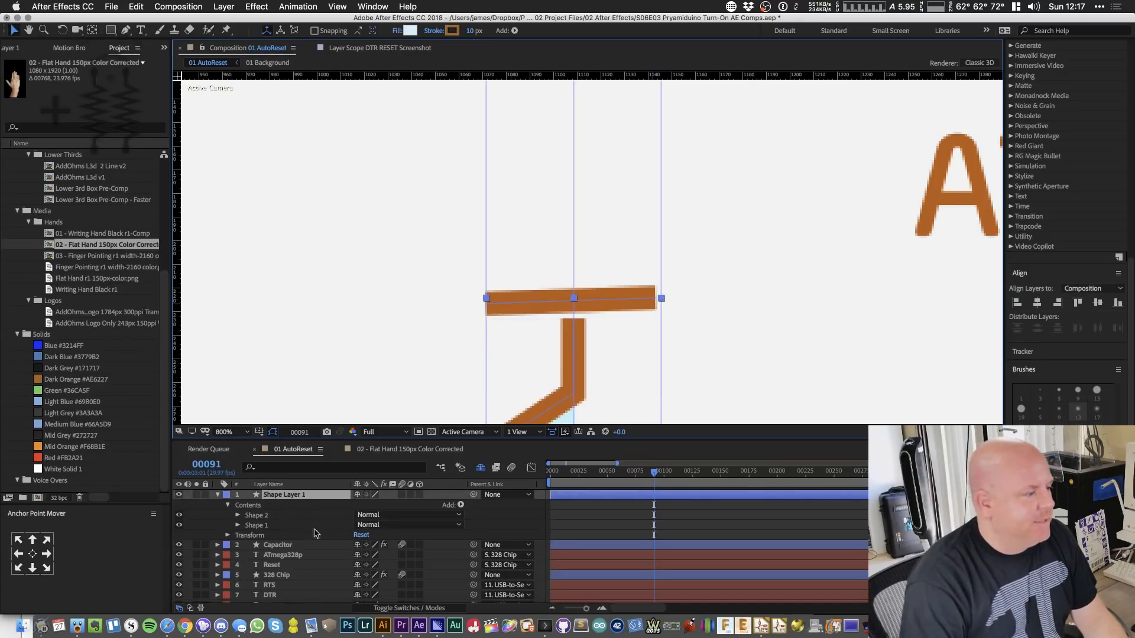
pyautogui.click(249, 514)
pyautogui.press('g')
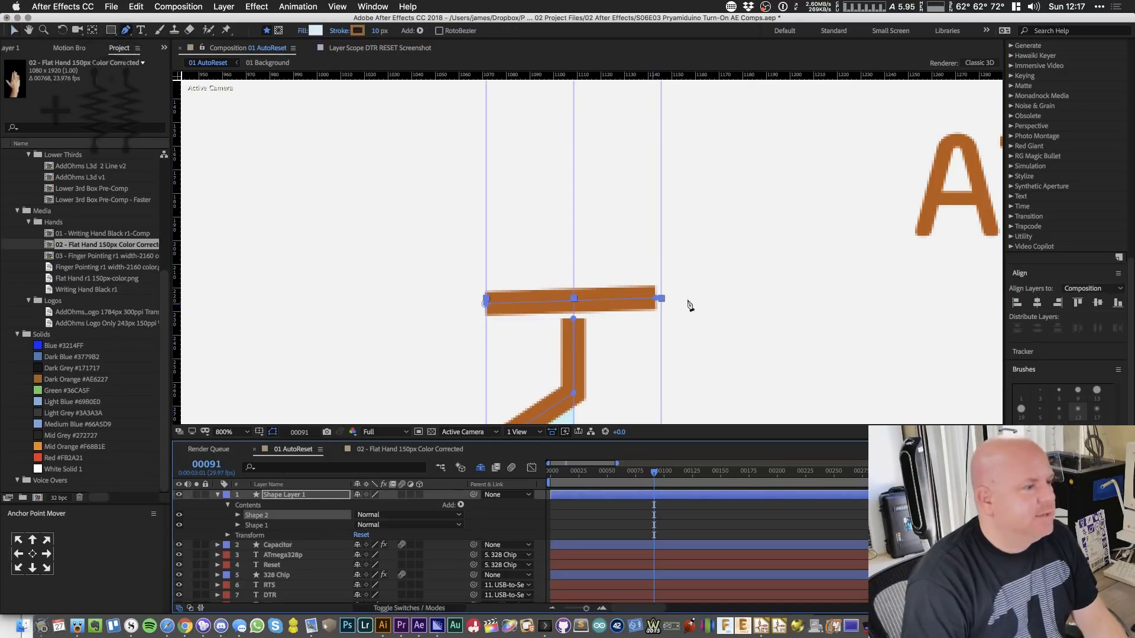
pyautogui.moveTo(660, 299); pyautogui.dragTo(661, 305)
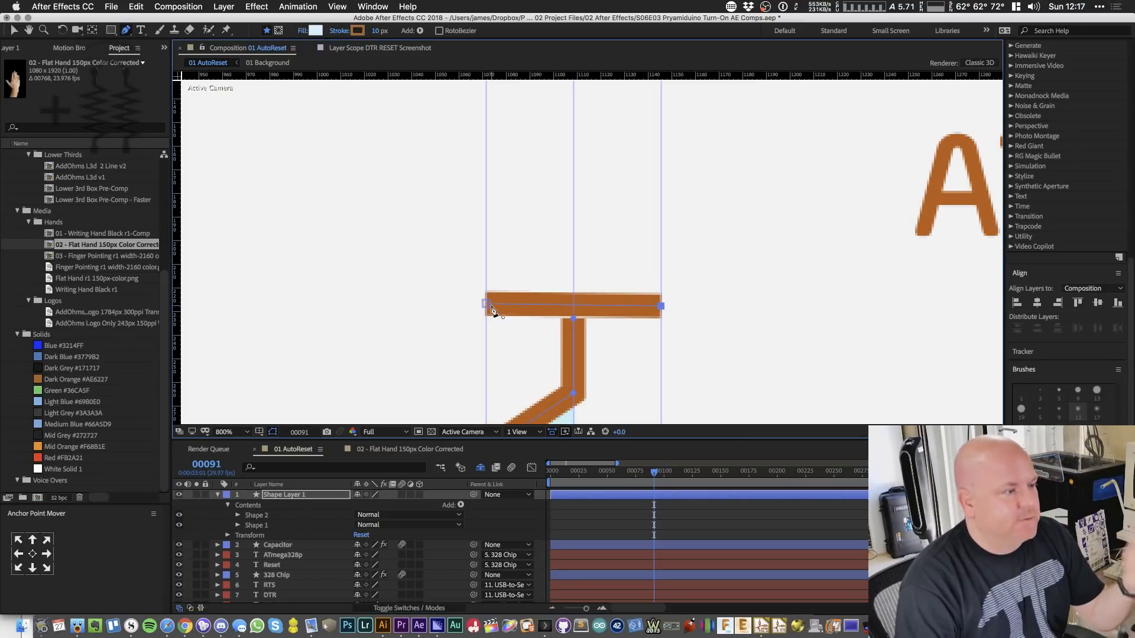
pyautogui.click(485, 305)
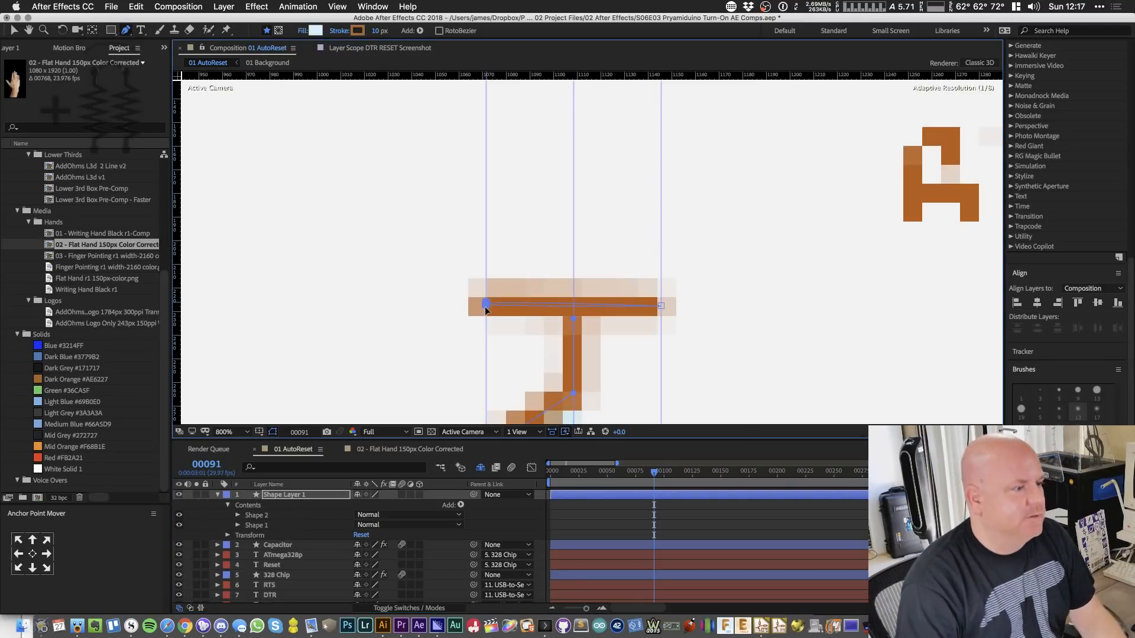
pyautogui.press('super+z')
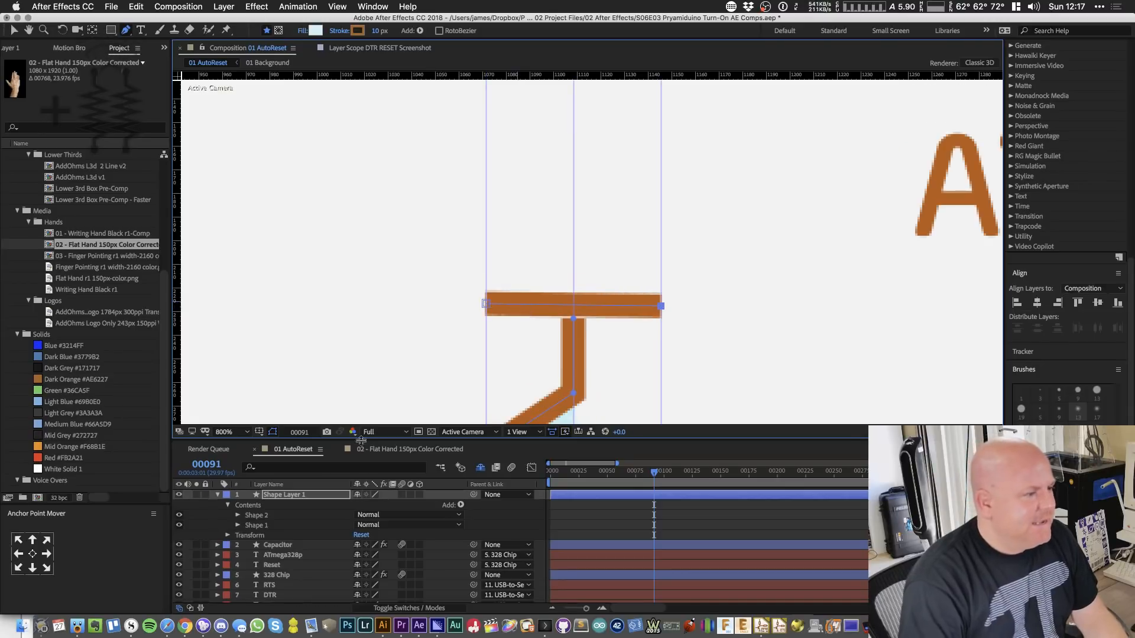
# - Lower both end points of the Shape 2 bar so it lies level and touches the resistor's upper lead
pyautogui.click(267, 515)
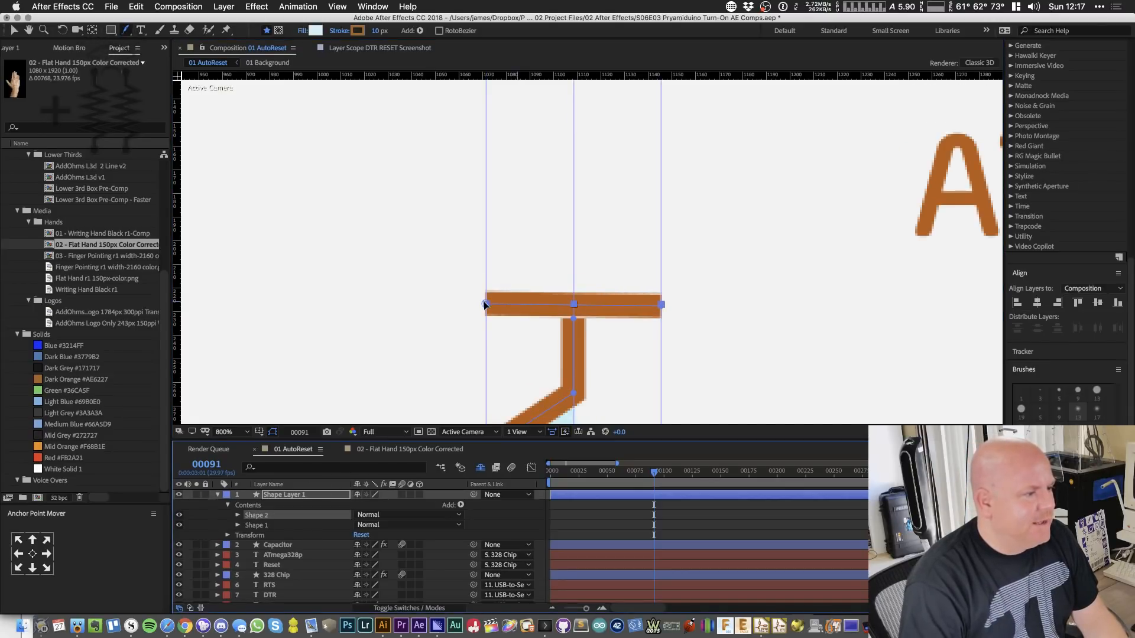
pyautogui.click(485, 304)
pyautogui.press('Down')
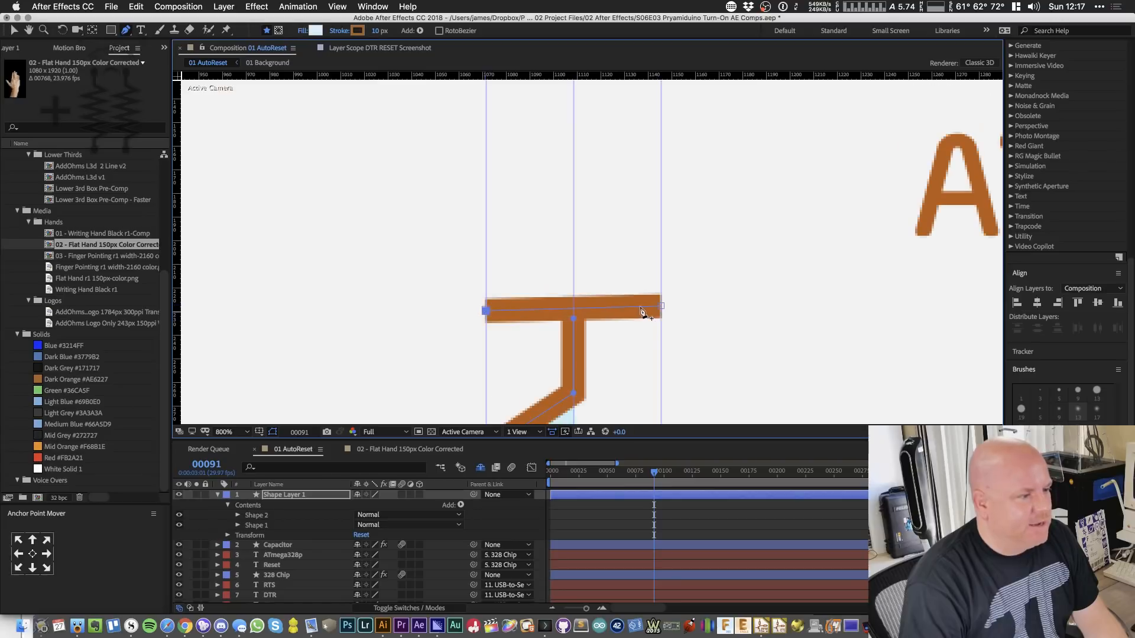
pyautogui.click(259, 514)
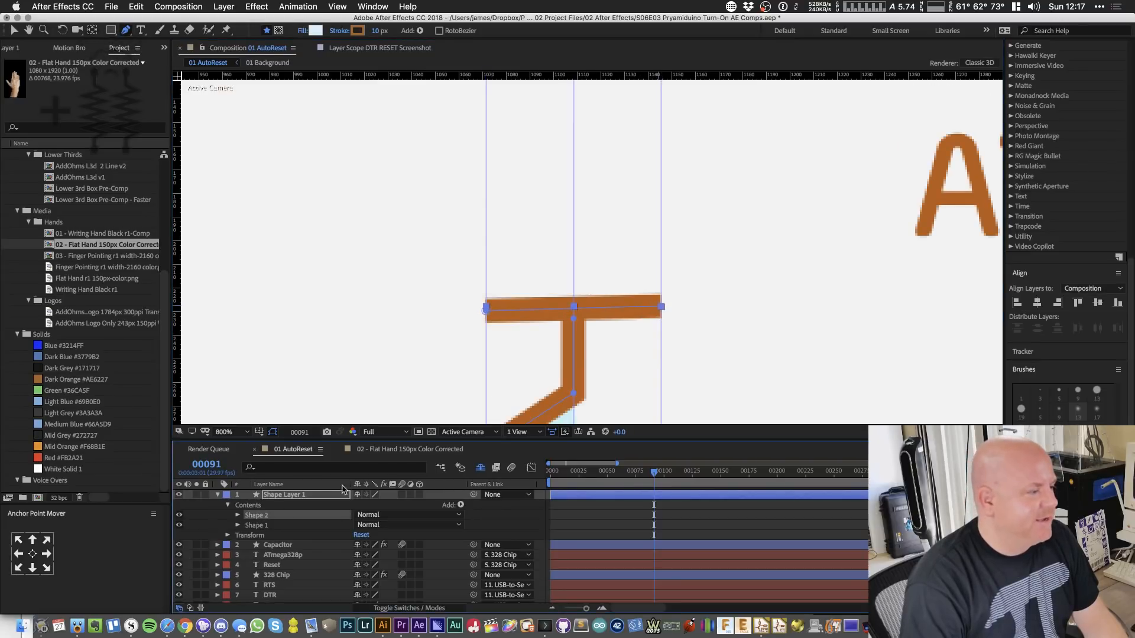
pyautogui.moveTo(661, 307); pyautogui.dragTo(661, 311)
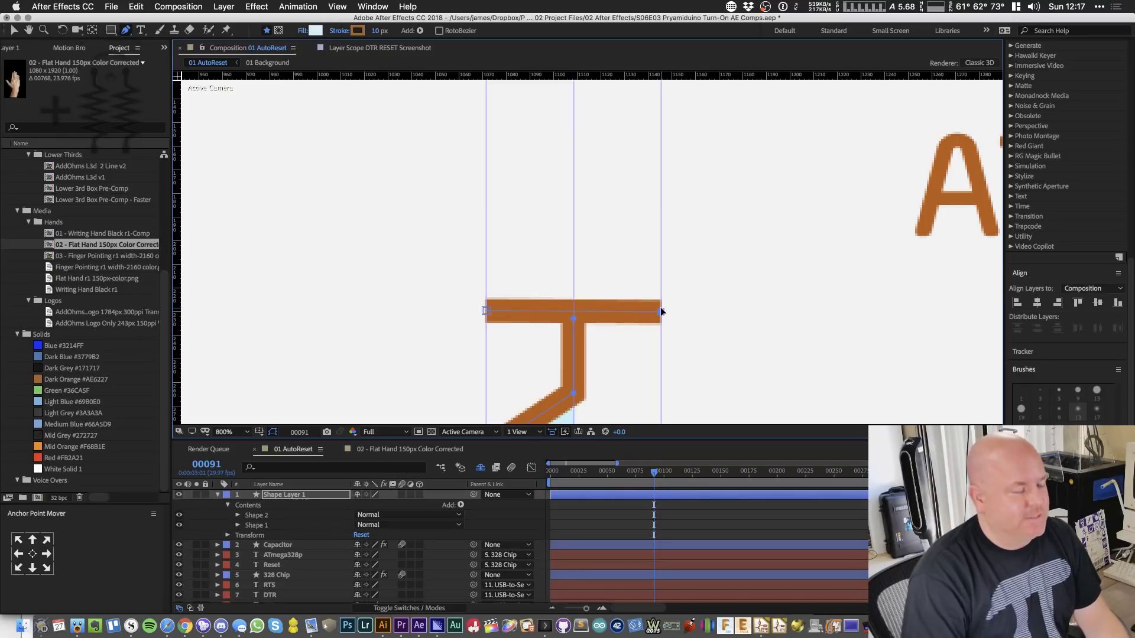
# - Move the end point of the resistor's lower lead onto the centre guide so the lead runs straight down to the Reset line
pyautogui.scroll(-2, 591, 290)
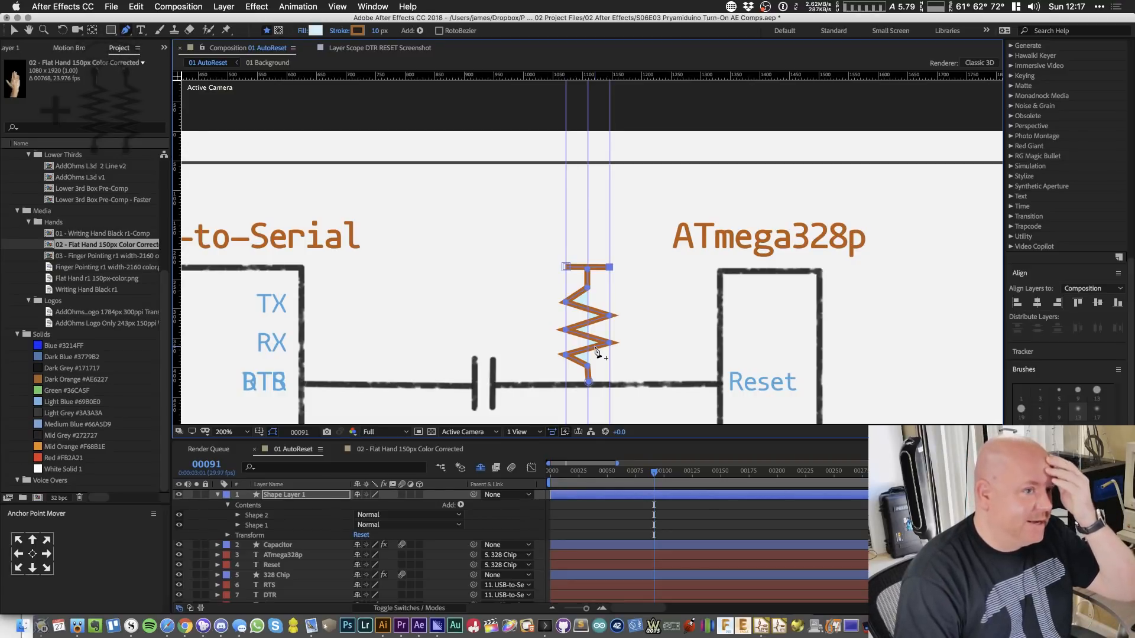
pyautogui.scroll(1, 593, 340)
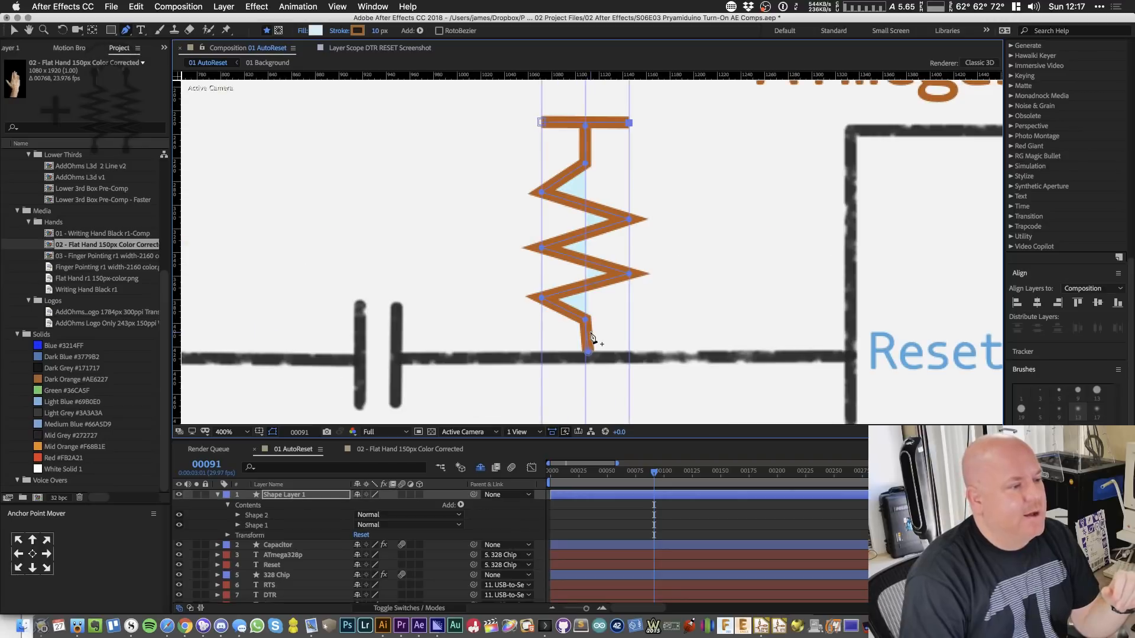
pyautogui.scroll(1, 586, 346)
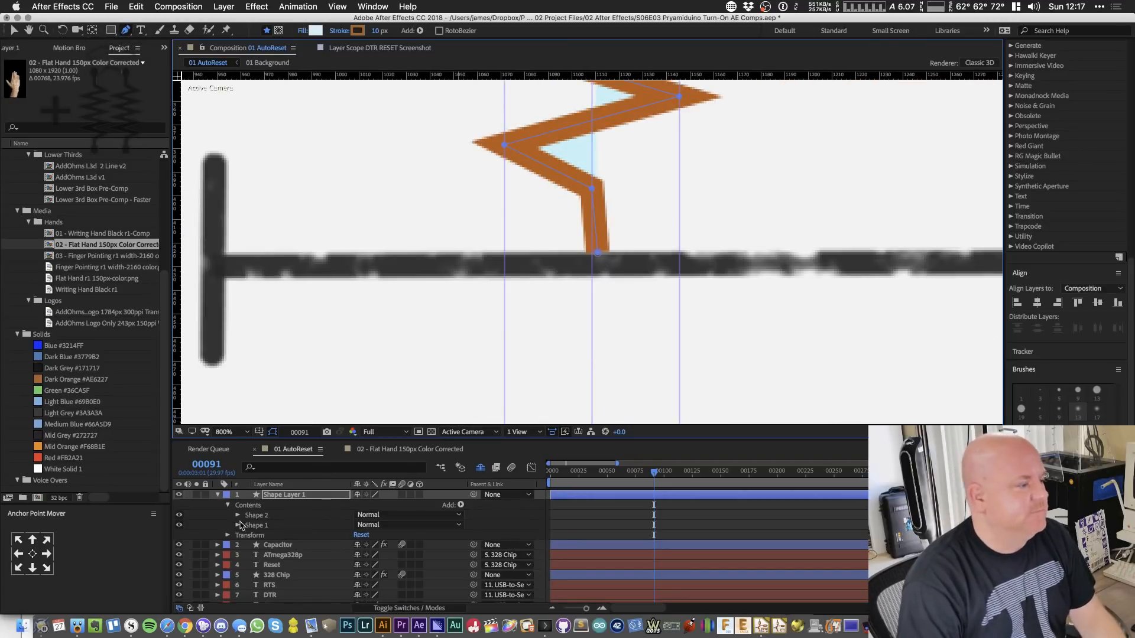
pyautogui.click(242, 526)
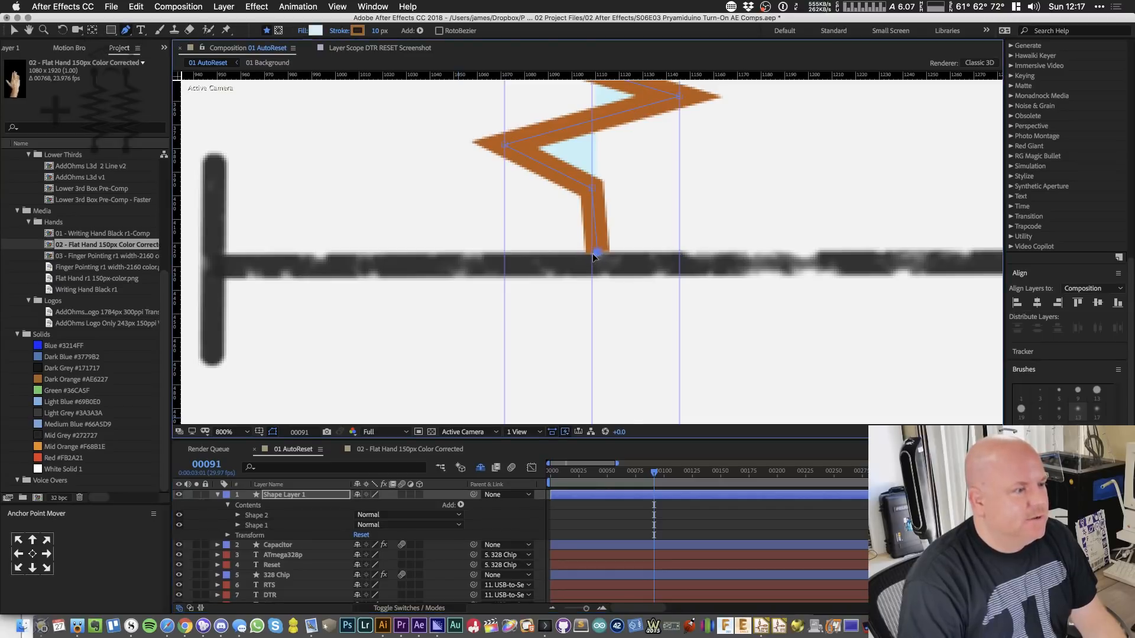
pyautogui.scroll(-1, 651, 284)
pyautogui.moveTo(631, 167); pyautogui.dragTo(641, 334)
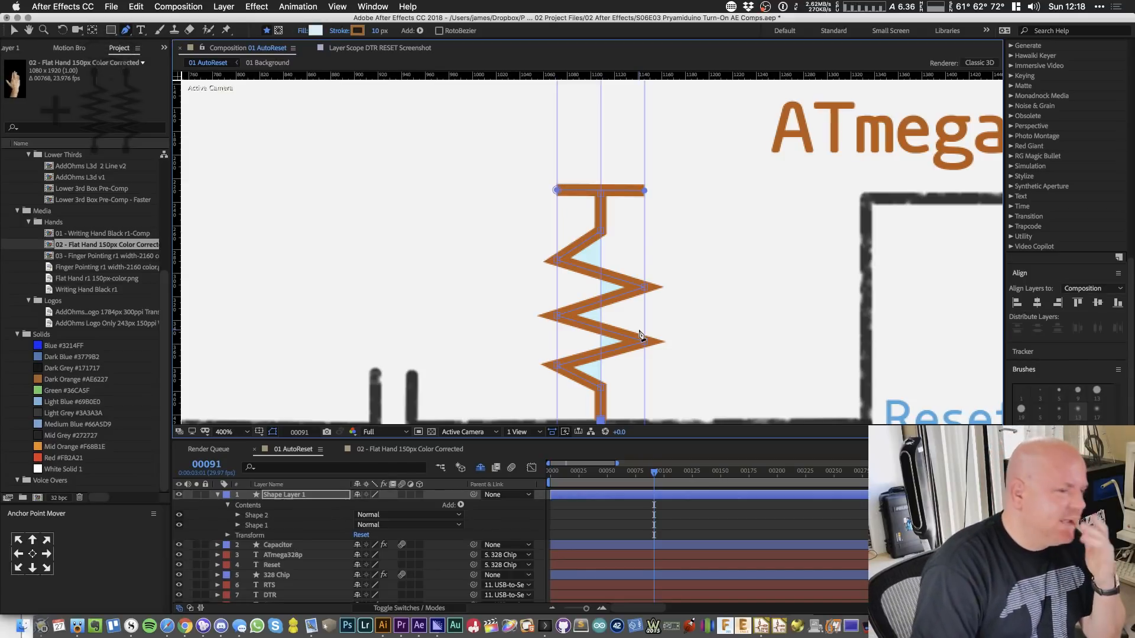
pyautogui.press(',')
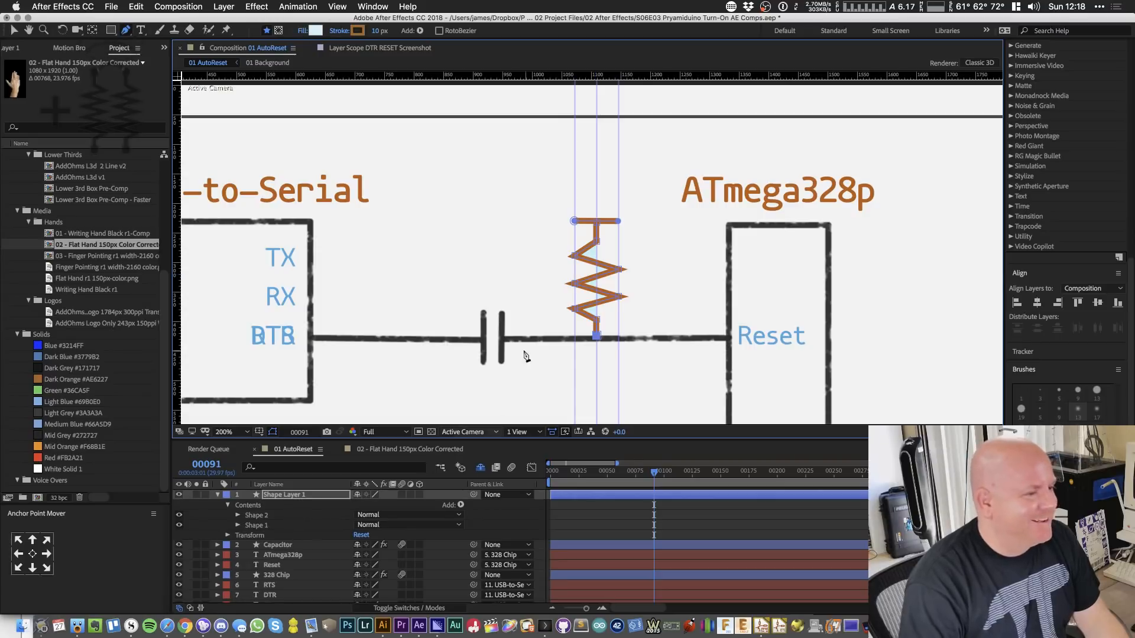
# - Duplicate the TX label, place the copy just above the resistor's top bar, and change its text to 5v
pyautogui.scroll(-3, 283, 570)
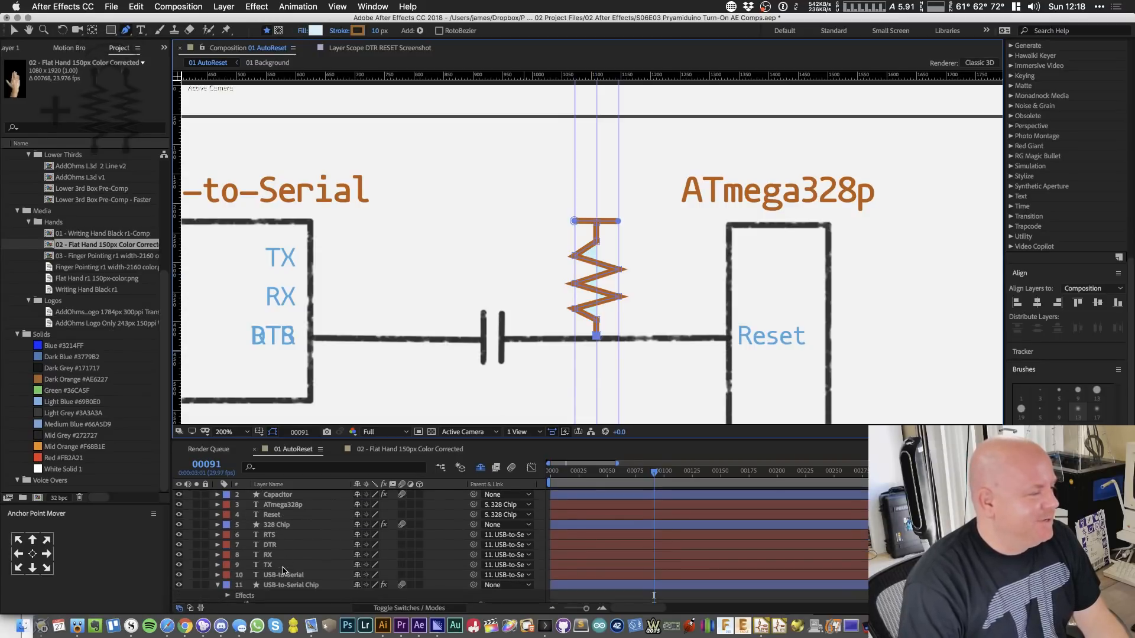
pyautogui.click(278, 566)
pyautogui.hotkey('ctrl', 'd')
pyautogui.press('v')
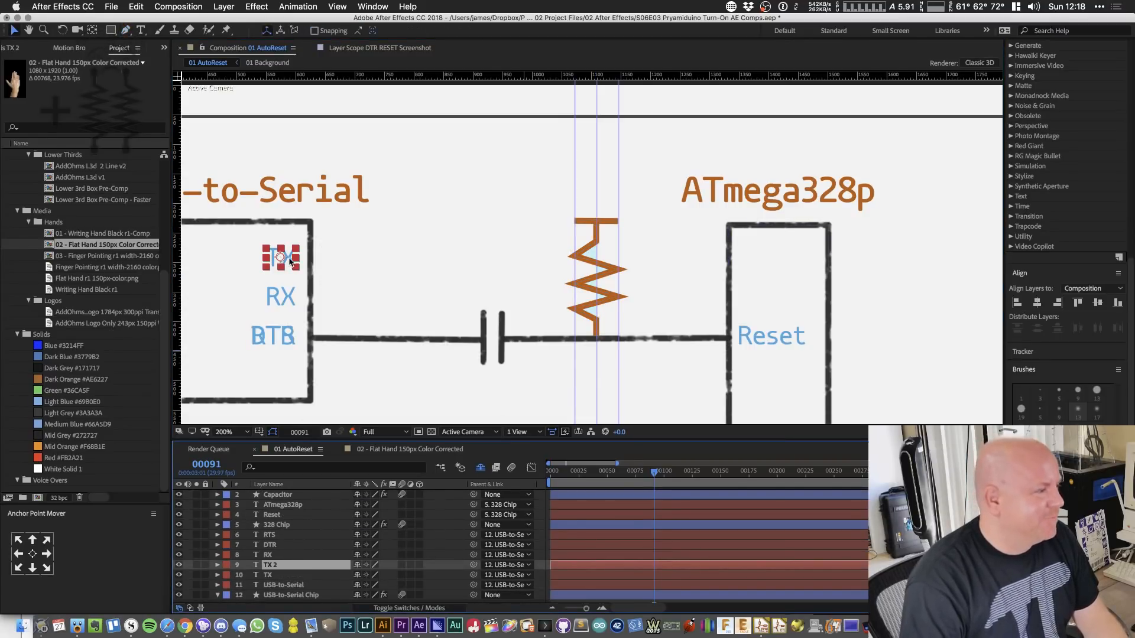
pyautogui.moveTo(292, 261); pyautogui.dragTo(607, 206)
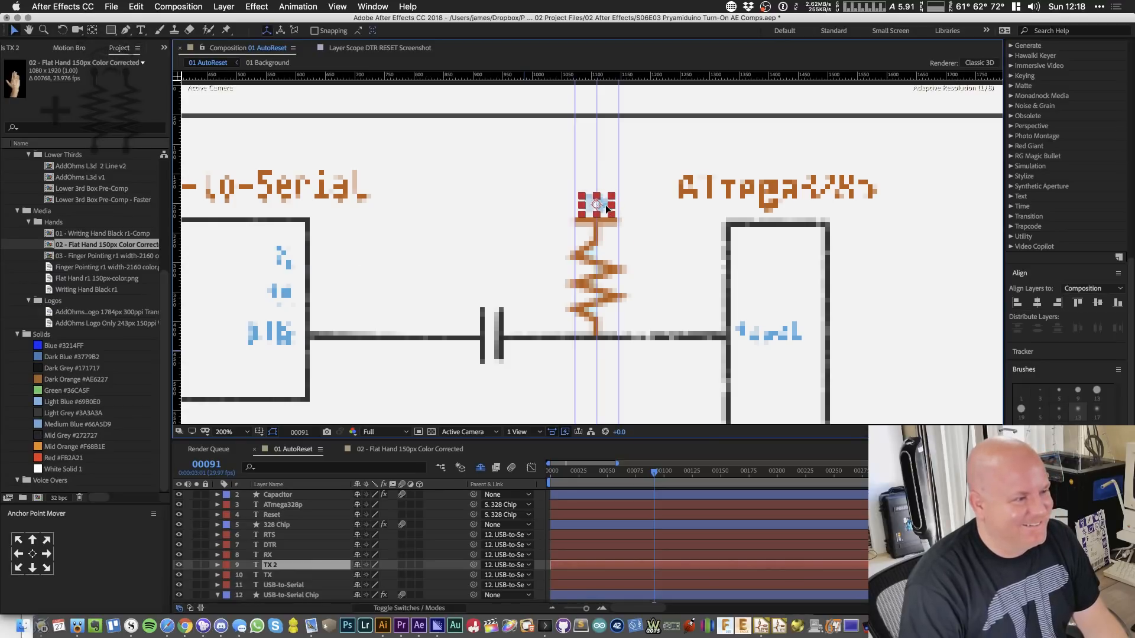
pyautogui.doubleClick(607, 206)
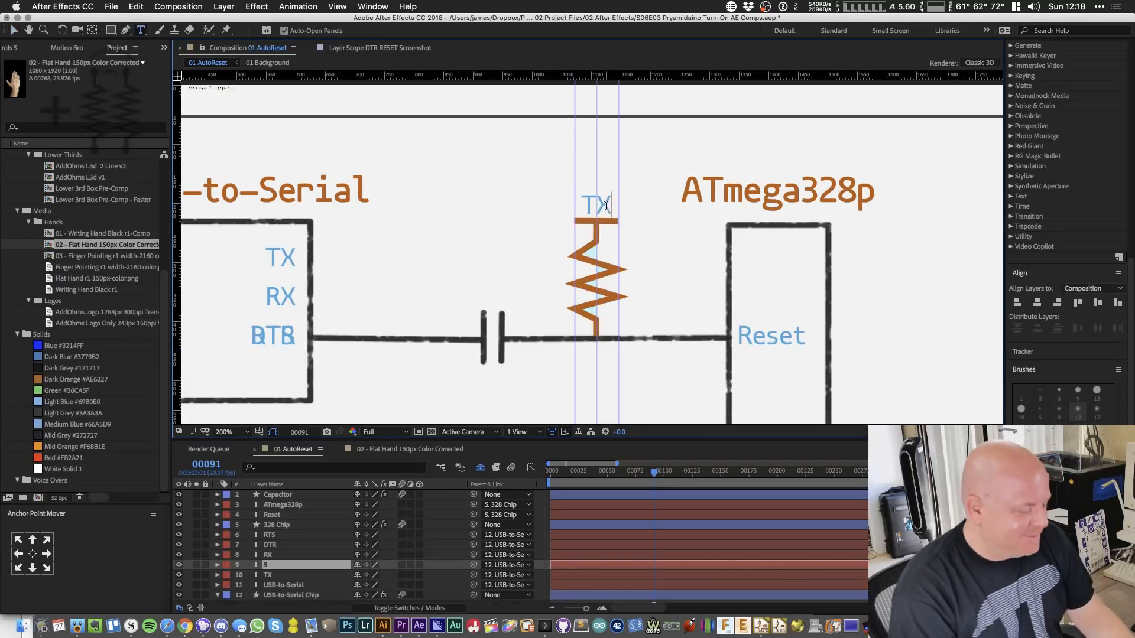
pyautogui.write('5v')
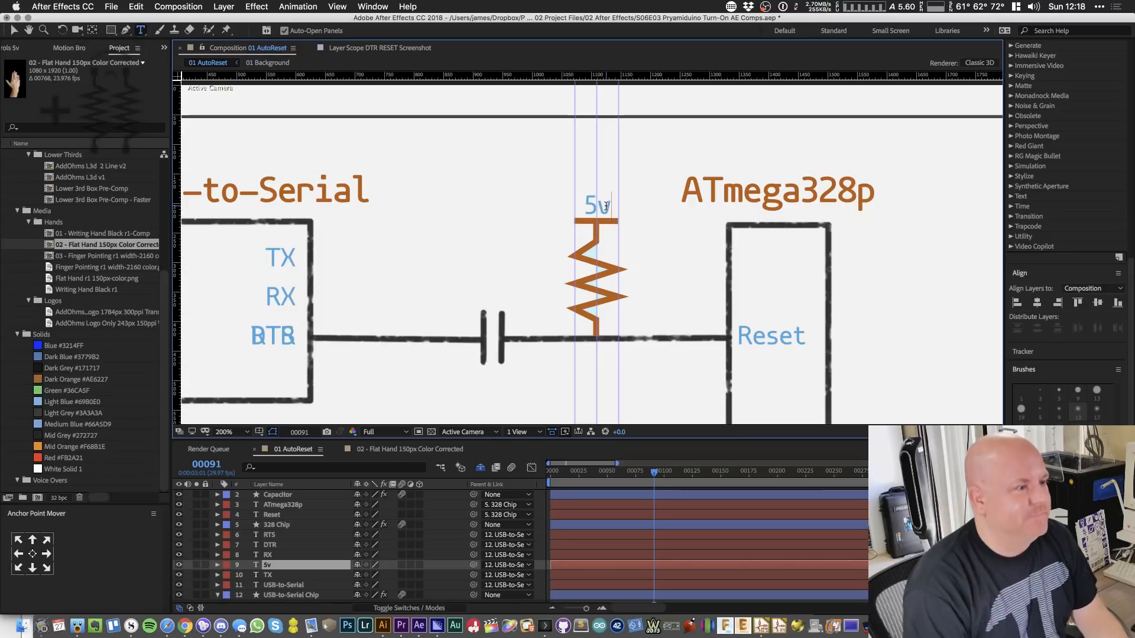
# - Move the 5v text layer to the top of the layer stack and collapse the resistor's Shape Layer 1
pyautogui.moveTo(276, 565); pyautogui.dragTo(278, 509)
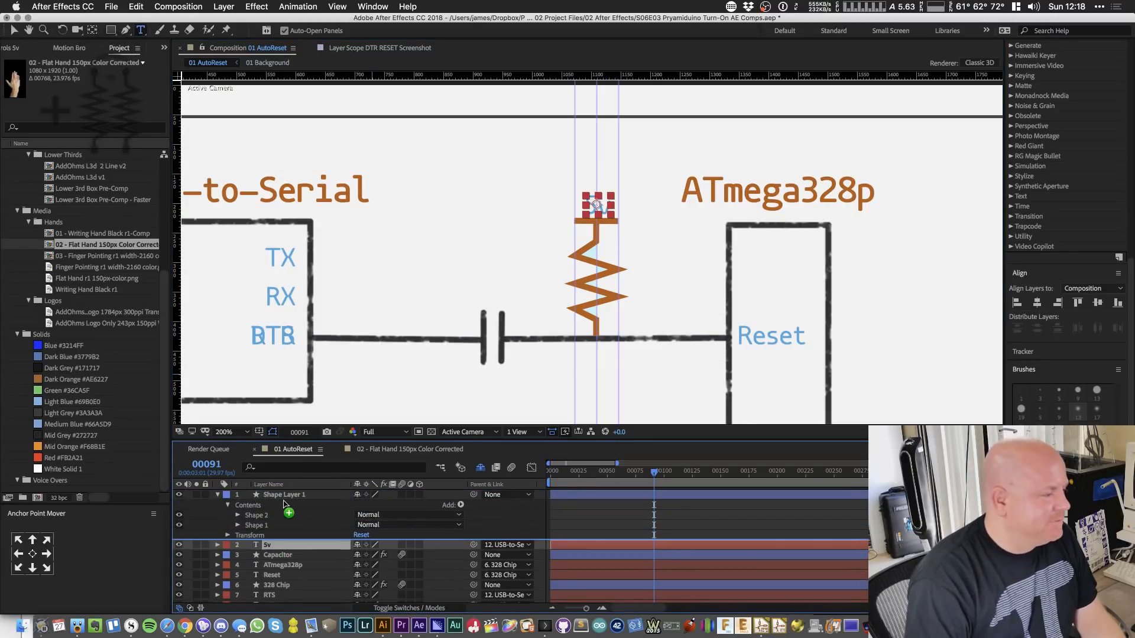
pyautogui.moveTo(273, 545); pyautogui.dragTo(273, 497)
pyautogui.click(270, 505)
pyautogui.click(218, 505)
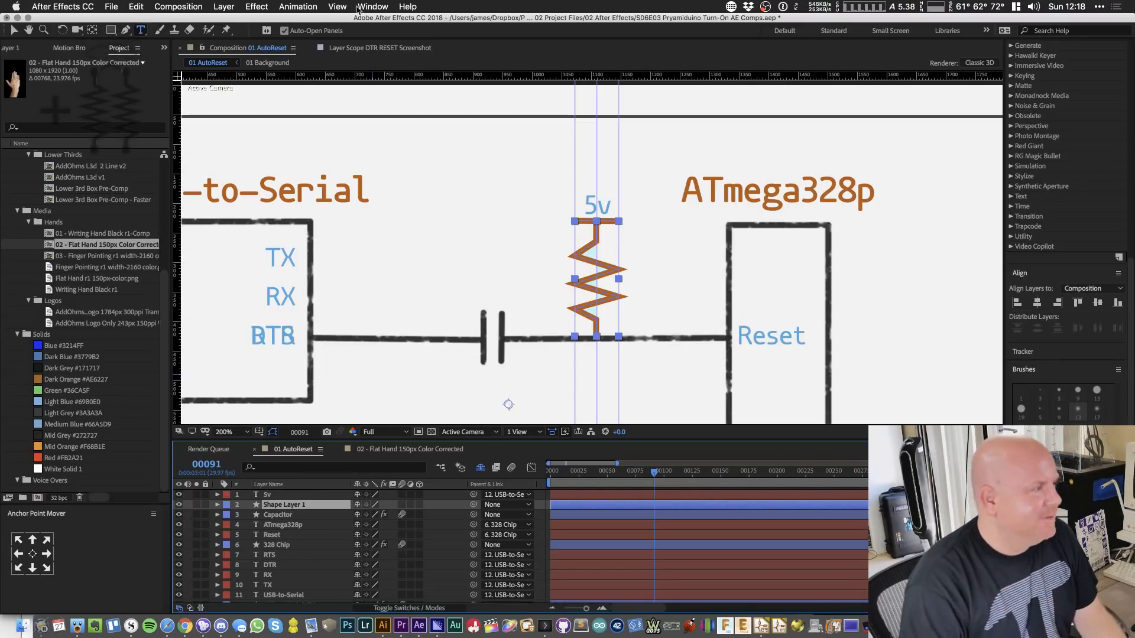
# - Run the recent script 01 - AddOhms - Stroke Change.jsx on the resistor's Shape Layer 1
pyautogui.click(111, 6)
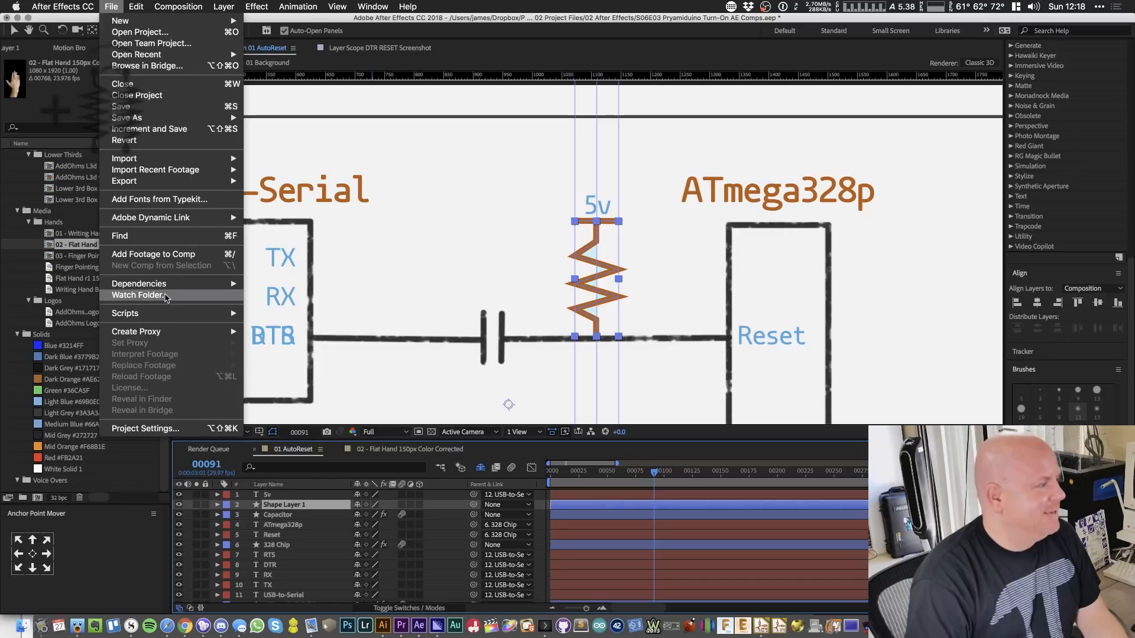
pyautogui.moveTo(209, 314)
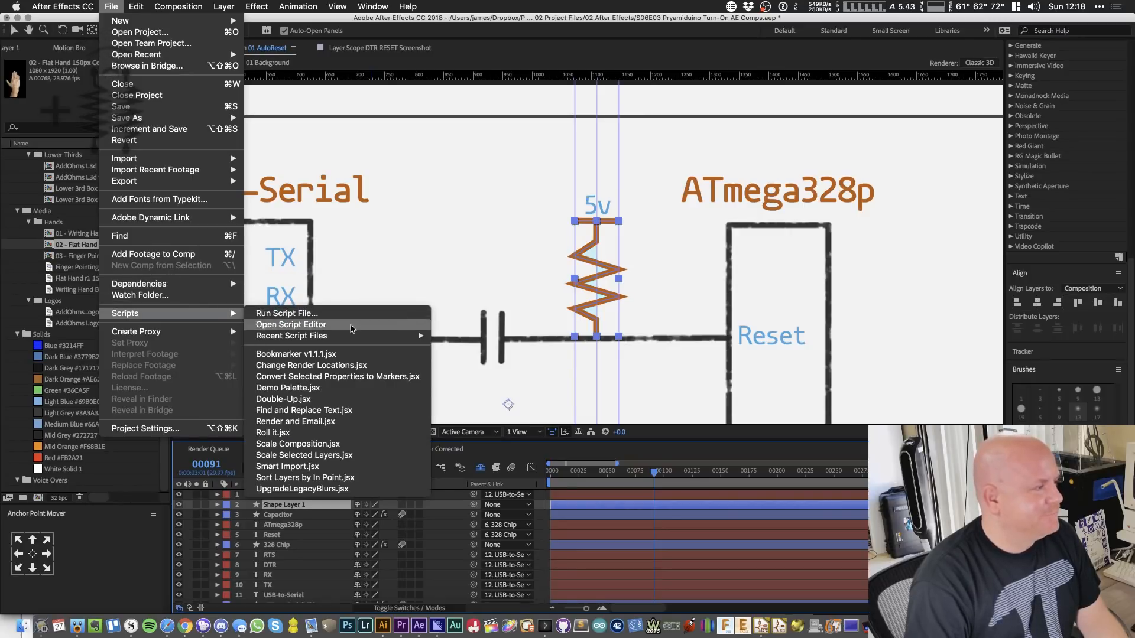
pyautogui.moveTo(358, 335)
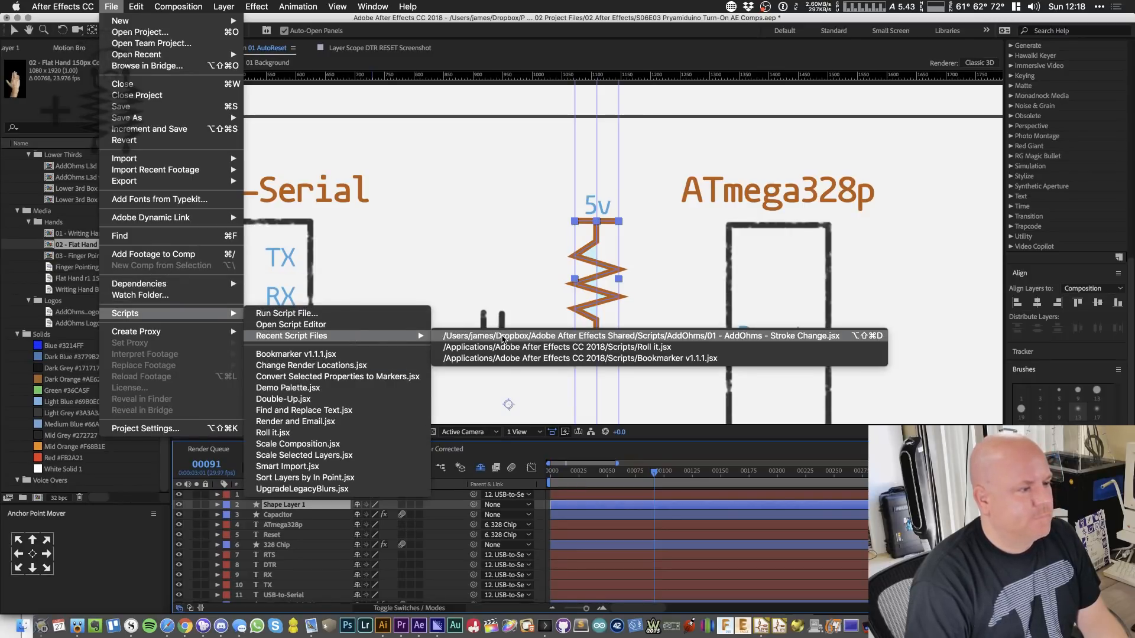
pyautogui.click(505, 335)
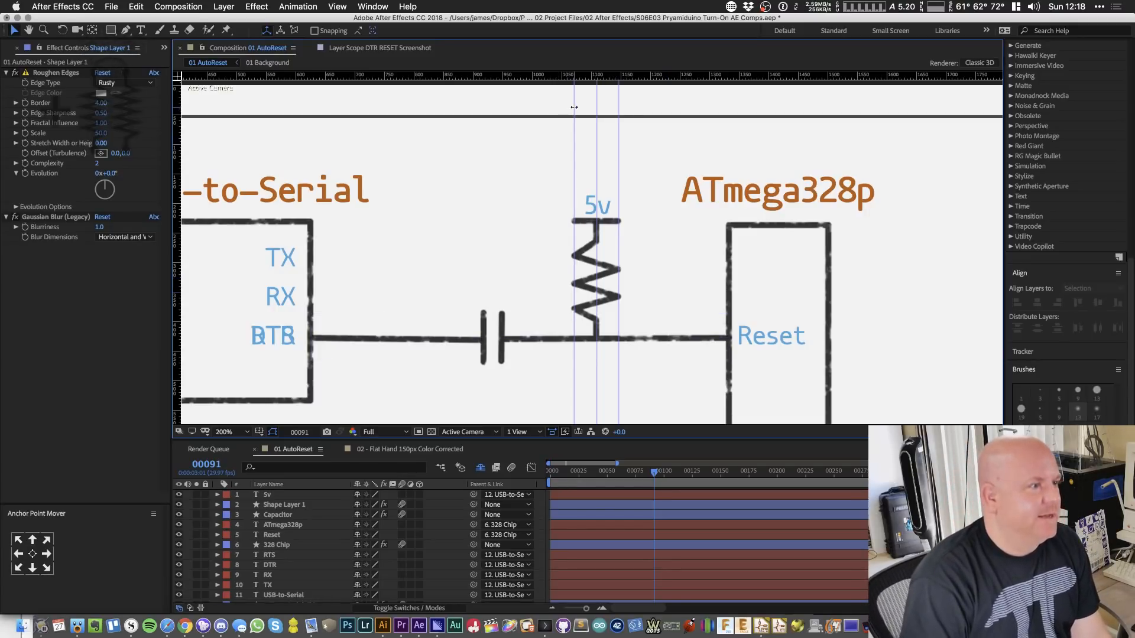
# - Remove the three vertical guides around the resistor from the composition
pyautogui.moveTo(574, 107); pyautogui.dragTo(176, 104)
pyautogui.moveTo(597, 101); pyautogui.dragTo(176, 103)
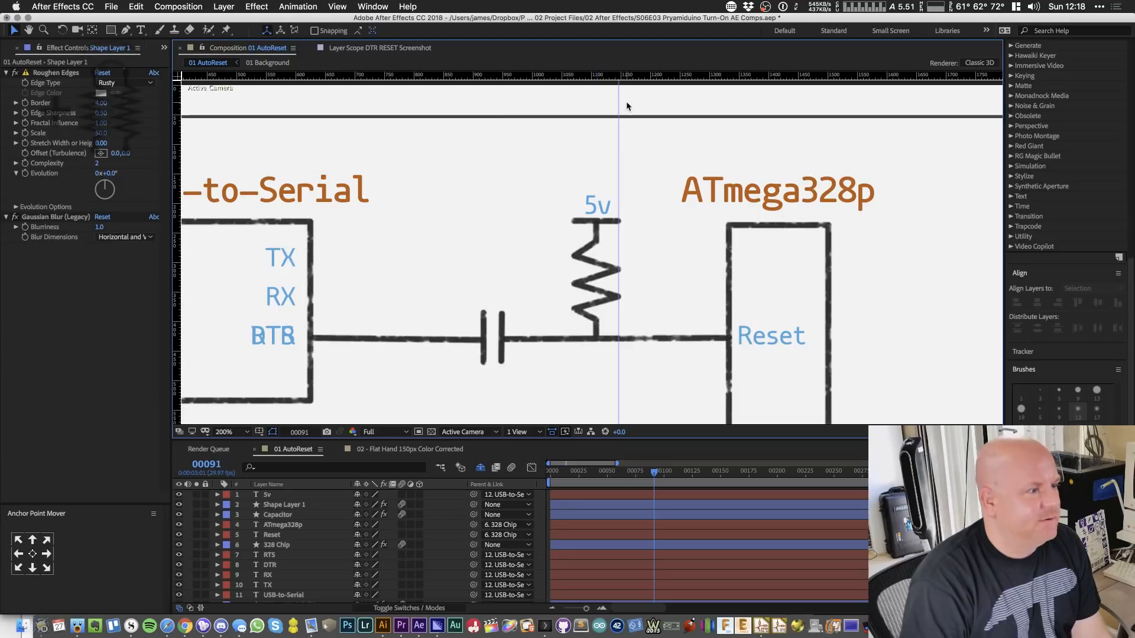
pyautogui.moveTo(621, 105); pyautogui.dragTo(110, 189)
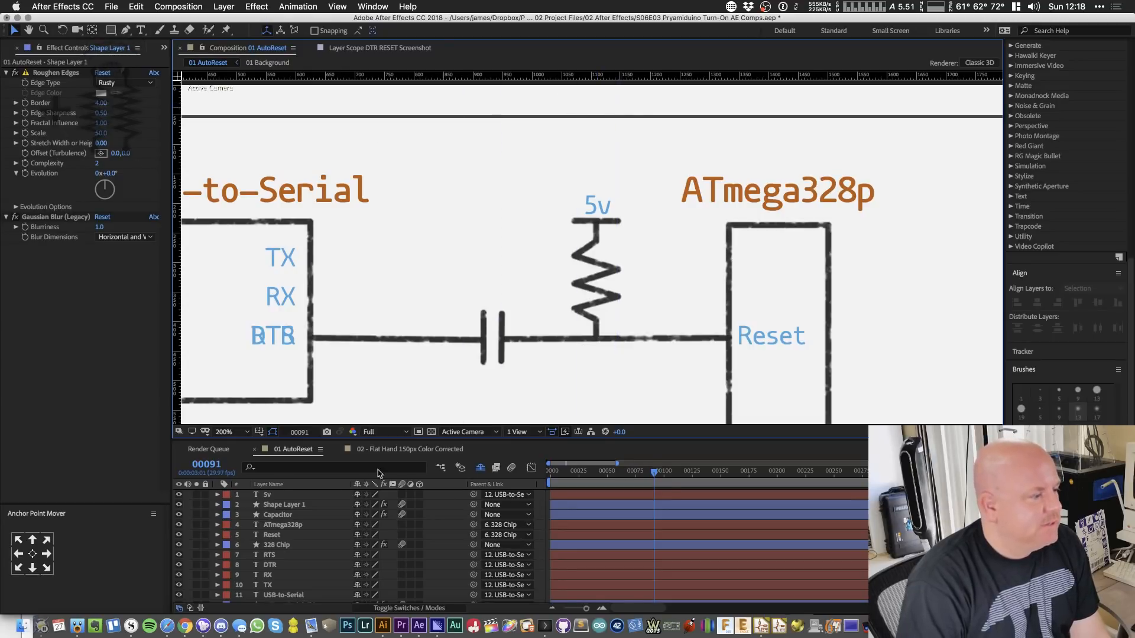
# - Examine the lower timeline layers and the P1040209.MP4 markers around frames 325 to 600, with the whole composition in view
pyautogui.scroll(-2, 658, 541)
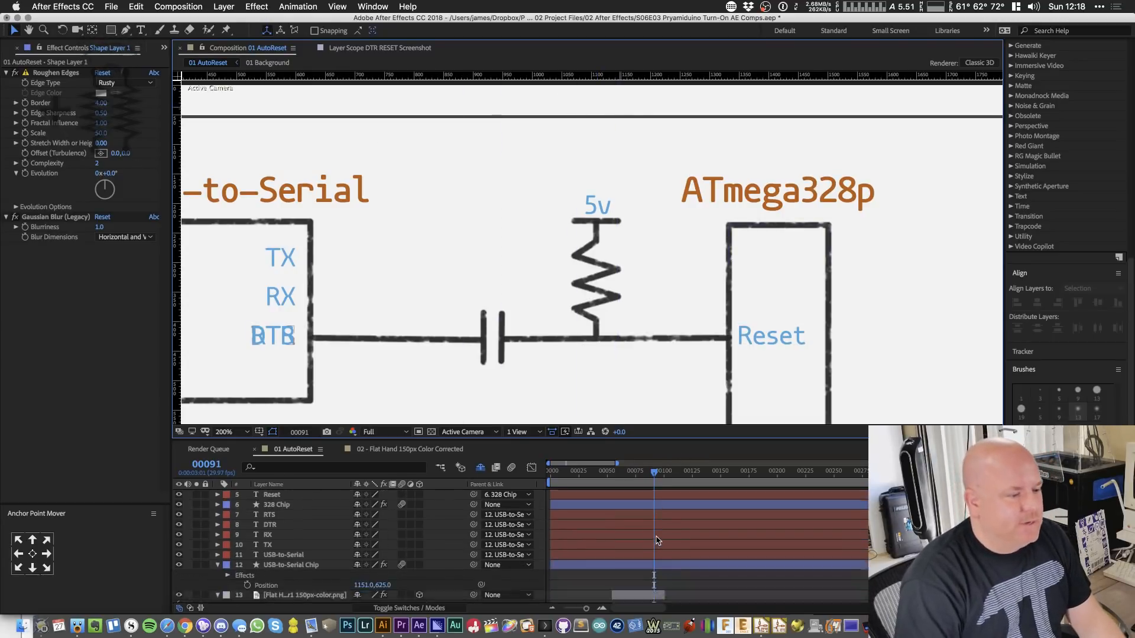
pyautogui.scroll(-5, 658, 541)
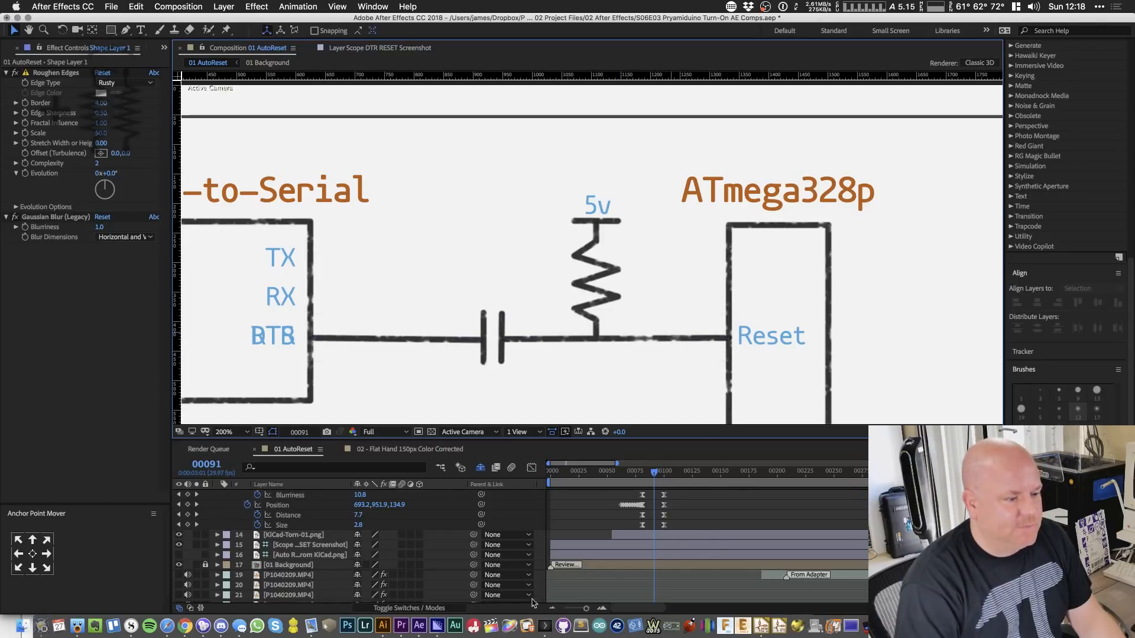
pyautogui.moveTo(639, 608); pyautogui.dragTo(682, 608)
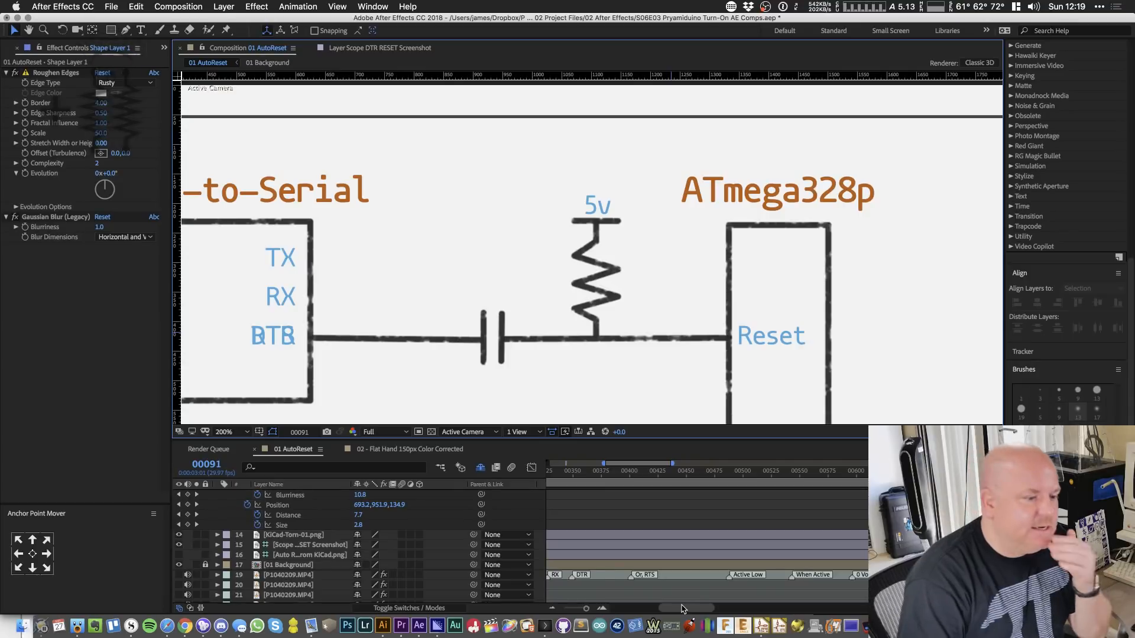
pyautogui.moveTo(492, 406); pyautogui.dragTo(668, 260)
pyautogui.press(',')
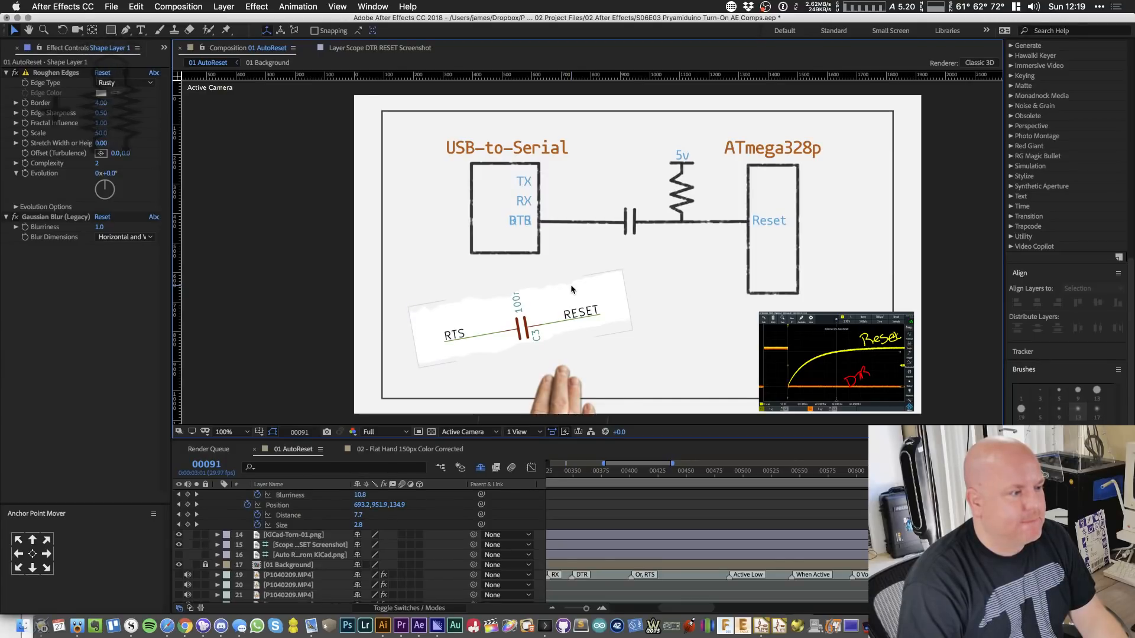
pyautogui.scroll(-1, 305, 569)
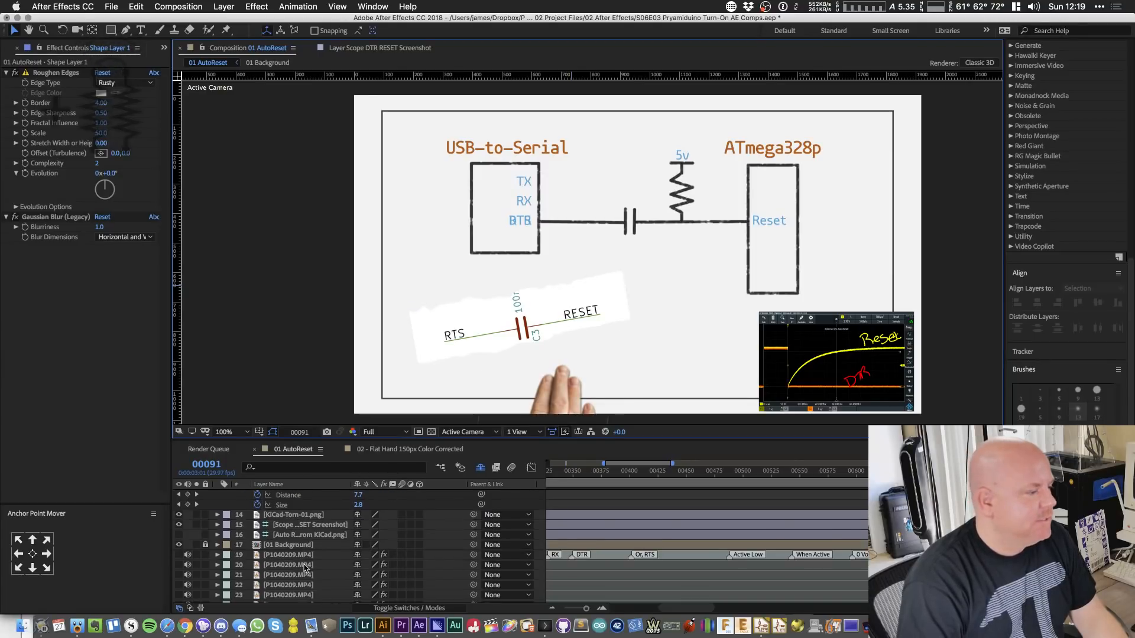
pyautogui.scroll(1, 306, 569)
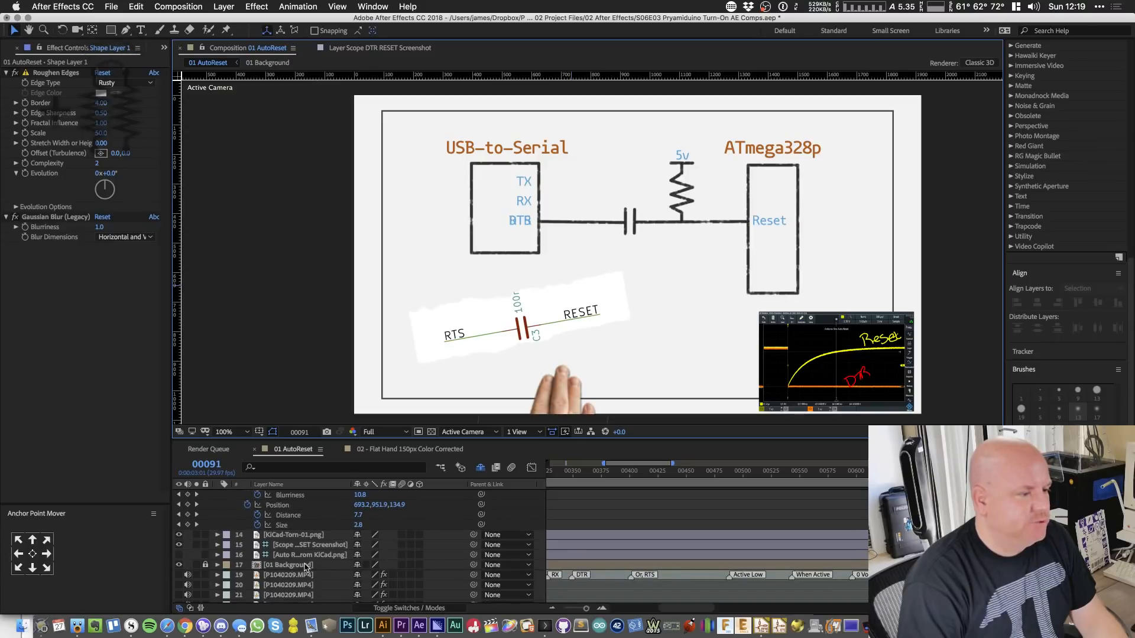
# - Pre-compose the flat hand image and KiCad-Torn-01.png layers into a new composition named 01 AutoReset Torn PreComp
pyautogui.scroll(-2, 305, 569)
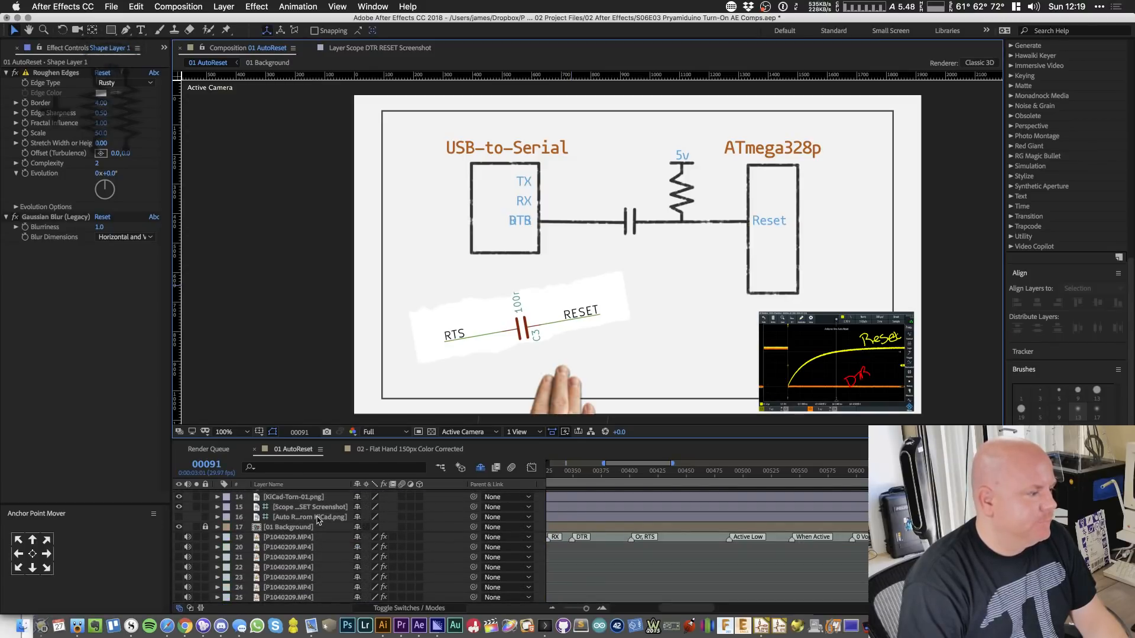
pyautogui.scroll(2, 318, 520)
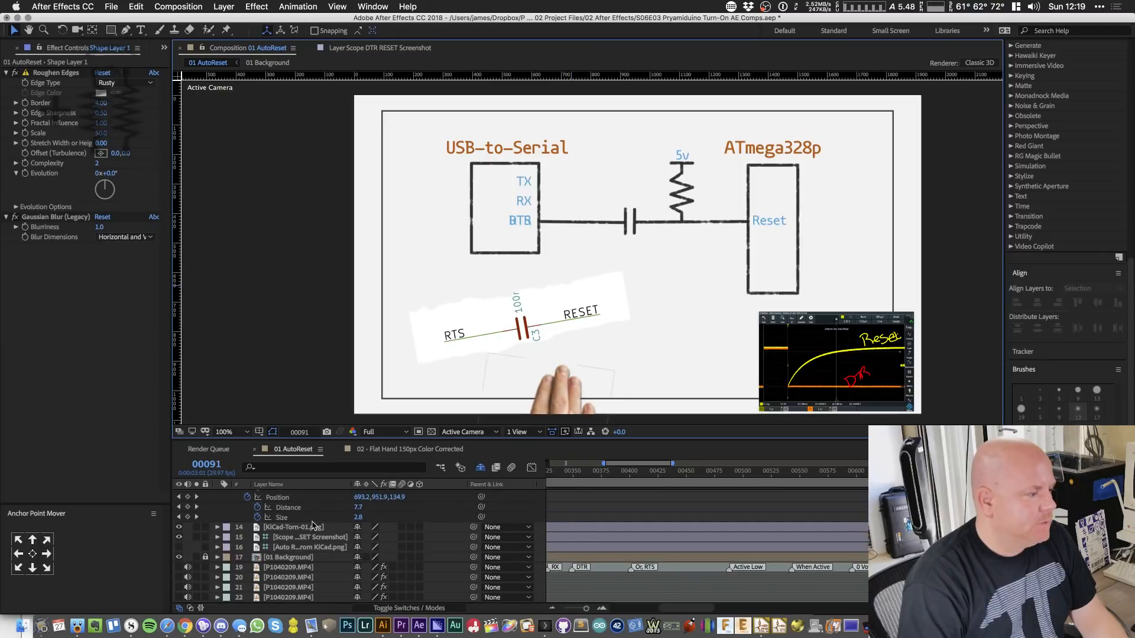
pyautogui.click(296, 527)
pyautogui.scroll(3, 308, 528)
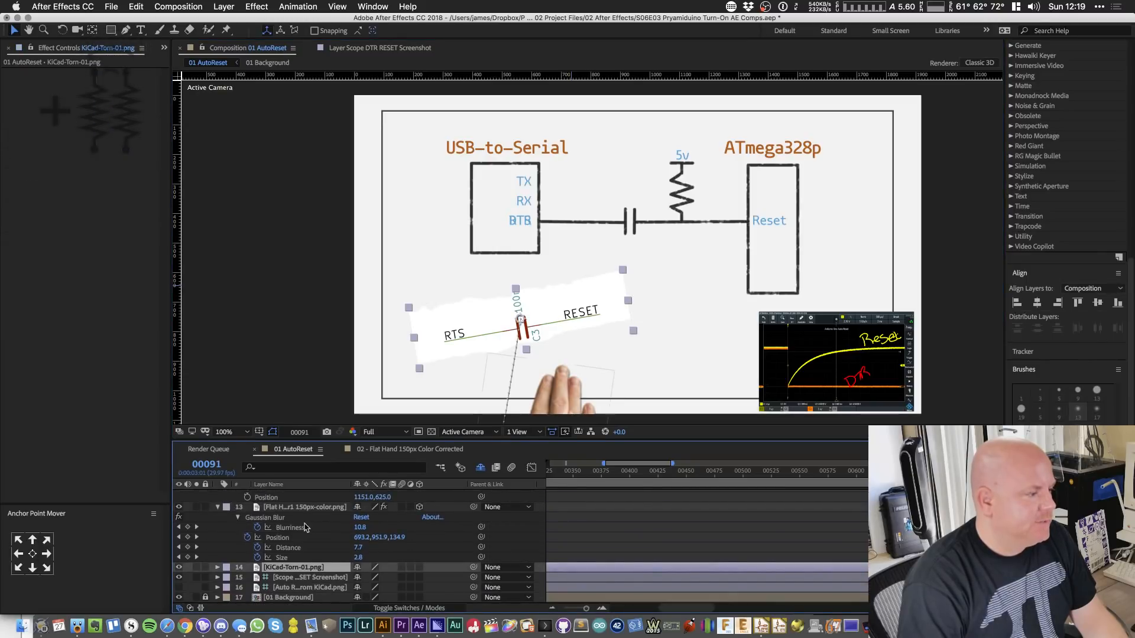
pyautogui.click(219, 508)
pyautogui.keyDown('shift'); pyautogui.click(297, 508); pyautogui.keyUp('shift')
pyautogui.rightClick(297, 510)
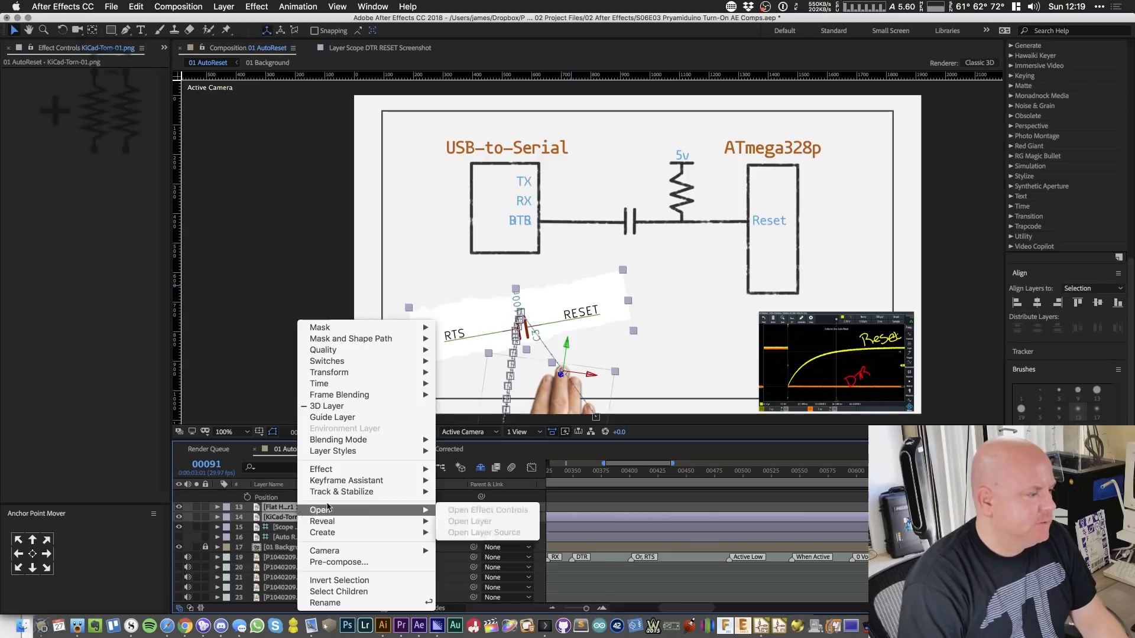
pyautogui.click(345, 563)
pyautogui.write('01-')
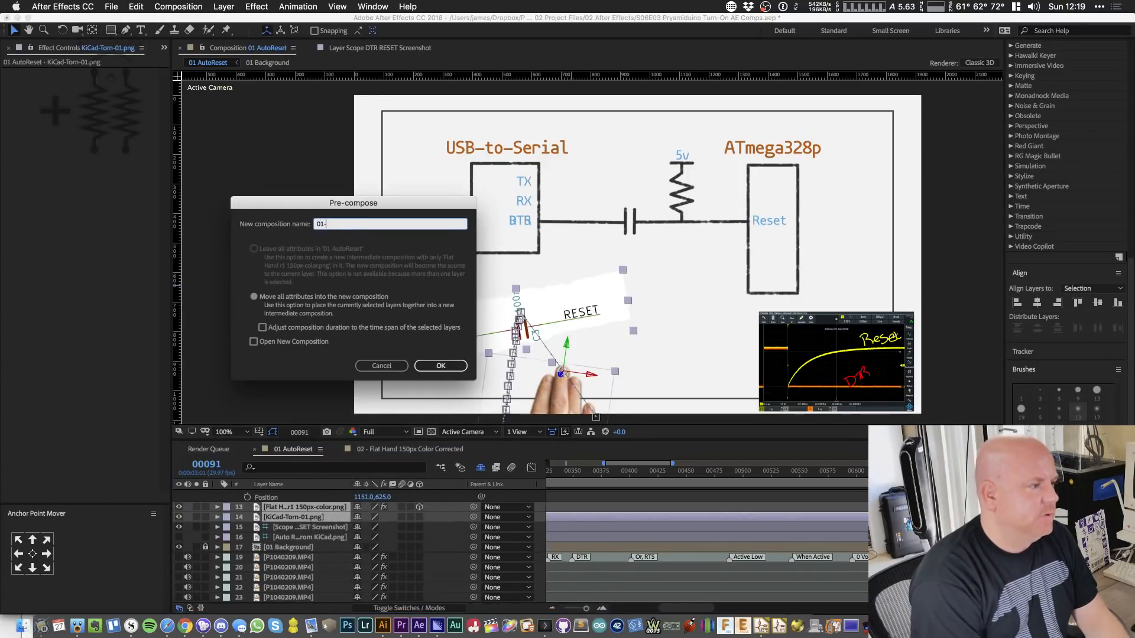
pyautogui.write(' Au')
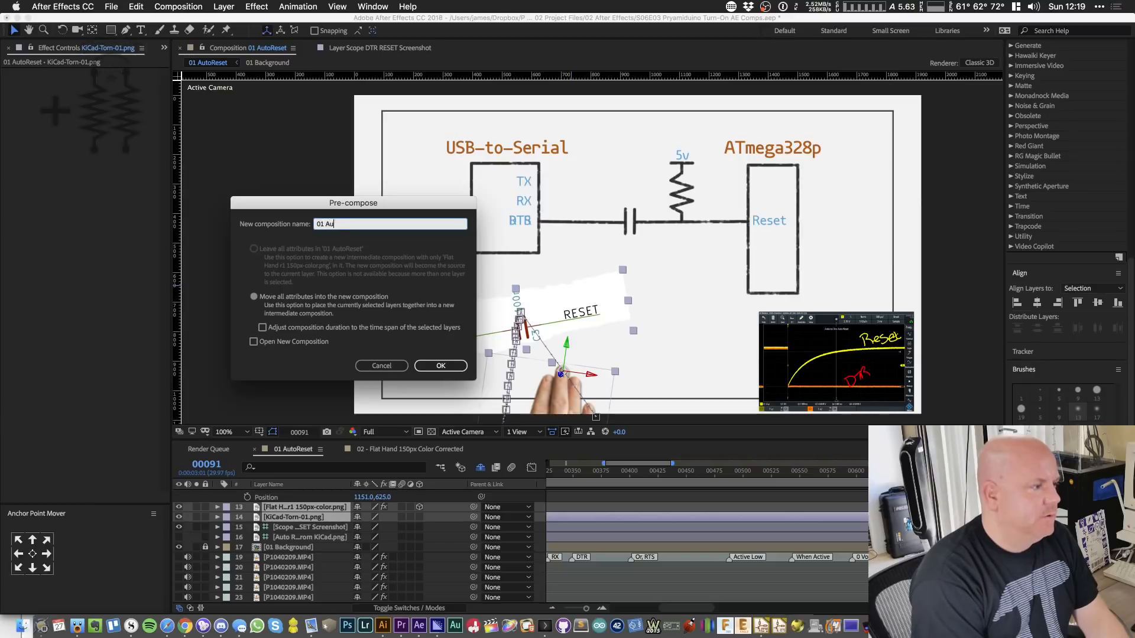
pyautogui.write(' AtoReset')
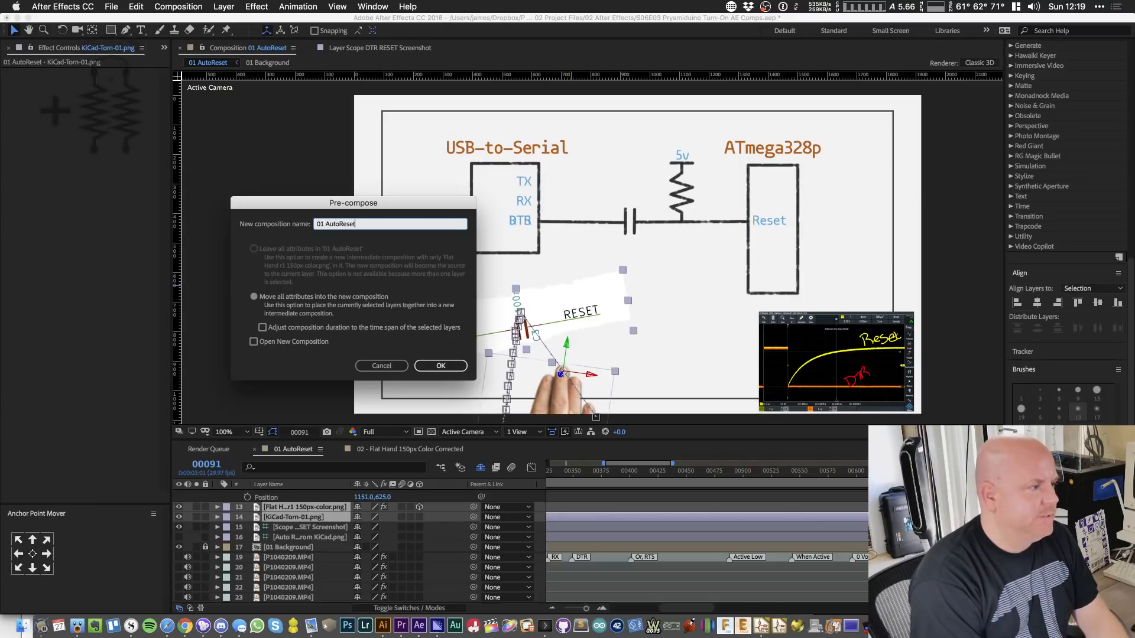
pyautogui.write('Torn PreComp')
pyautogui.press('Return')
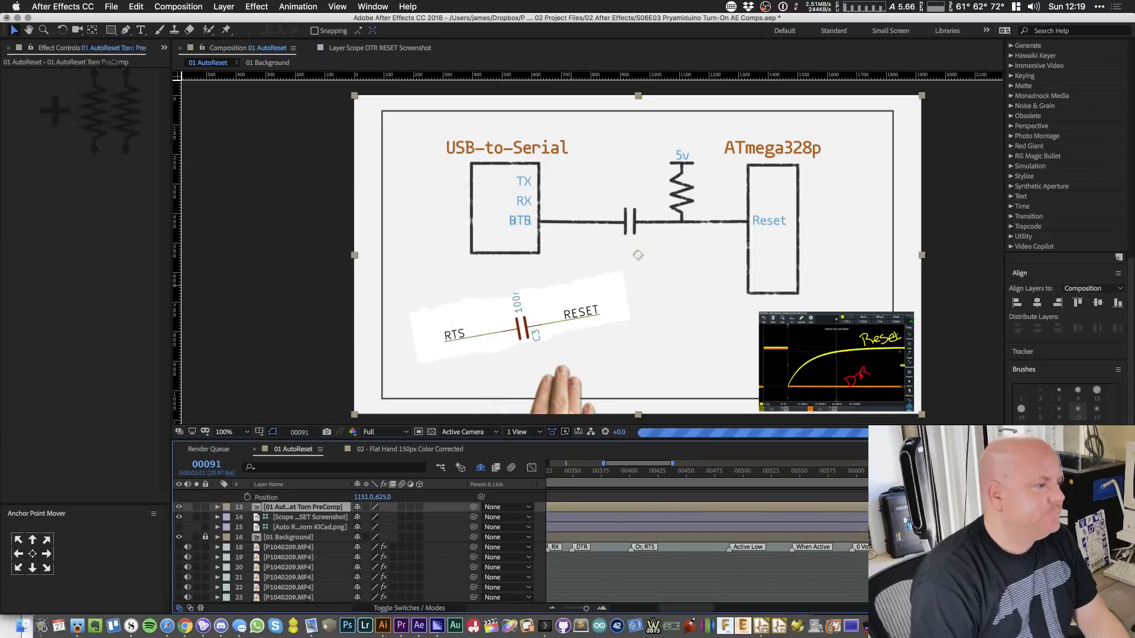
# - File 01 AutoReset Torn PreComp in the 02 - PreComps folder and move its layer down to the lower edge of the frame
pyautogui.scroll(-2, 65, 52)
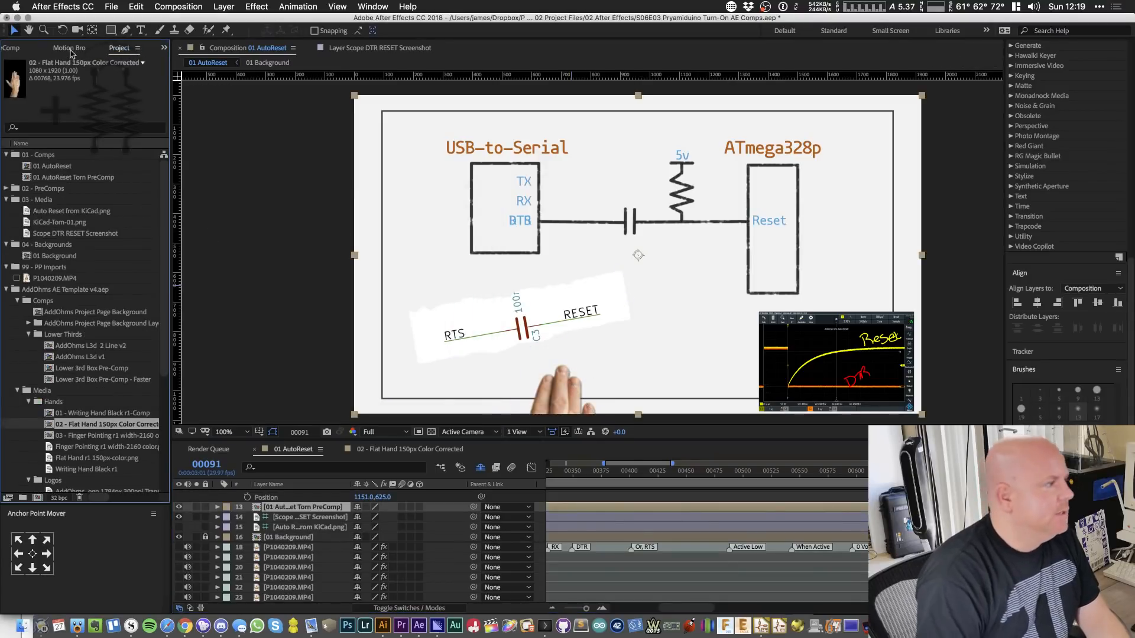
pyautogui.moveTo(71, 178); pyautogui.dragTo(53, 189)
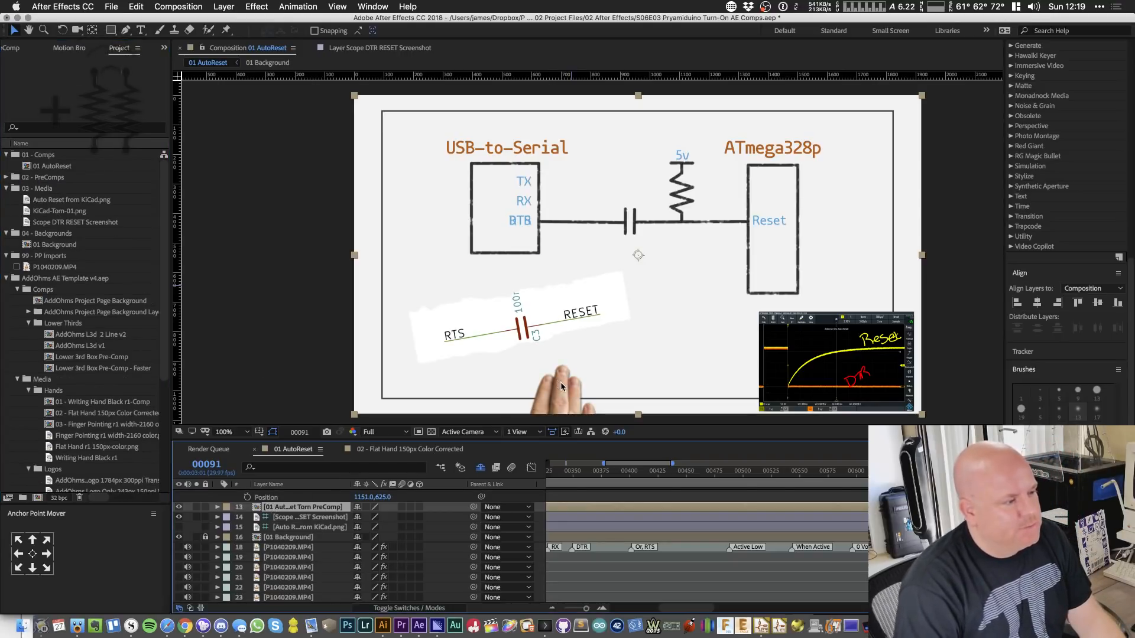
pyautogui.moveTo(560, 382); pyautogui.dragTo(634, 432)
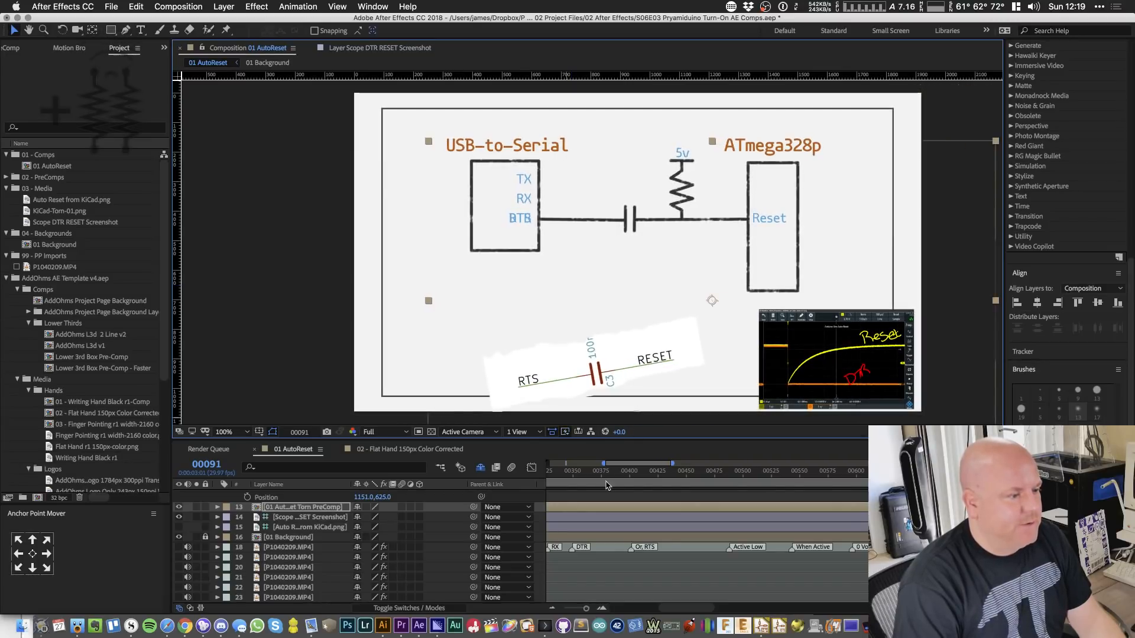
pyautogui.moveTo(676, 609); pyautogui.dragTo(696, 610)
pyautogui.moveTo(588, 379); pyautogui.dragTo(504, 373)
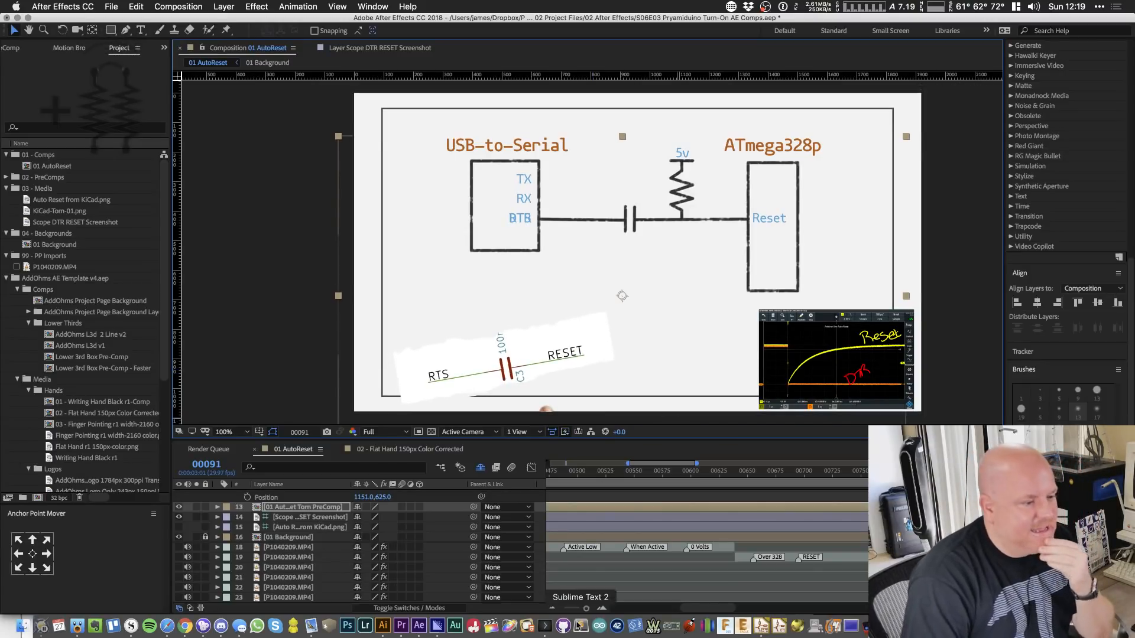
# - Review the P1040209.MP4 markers along the timeline and move the current time to frame 669
pyautogui.moveTo(702, 610); pyautogui.dragTo(737, 610)
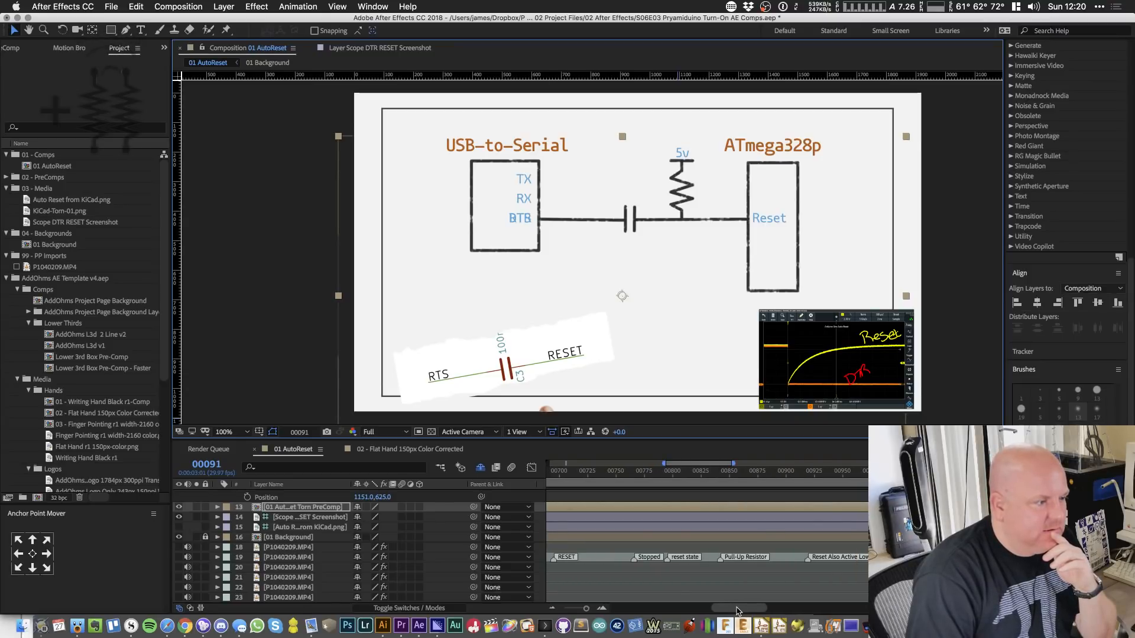
pyautogui.moveTo(737, 609); pyautogui.dragTo(563, 626)
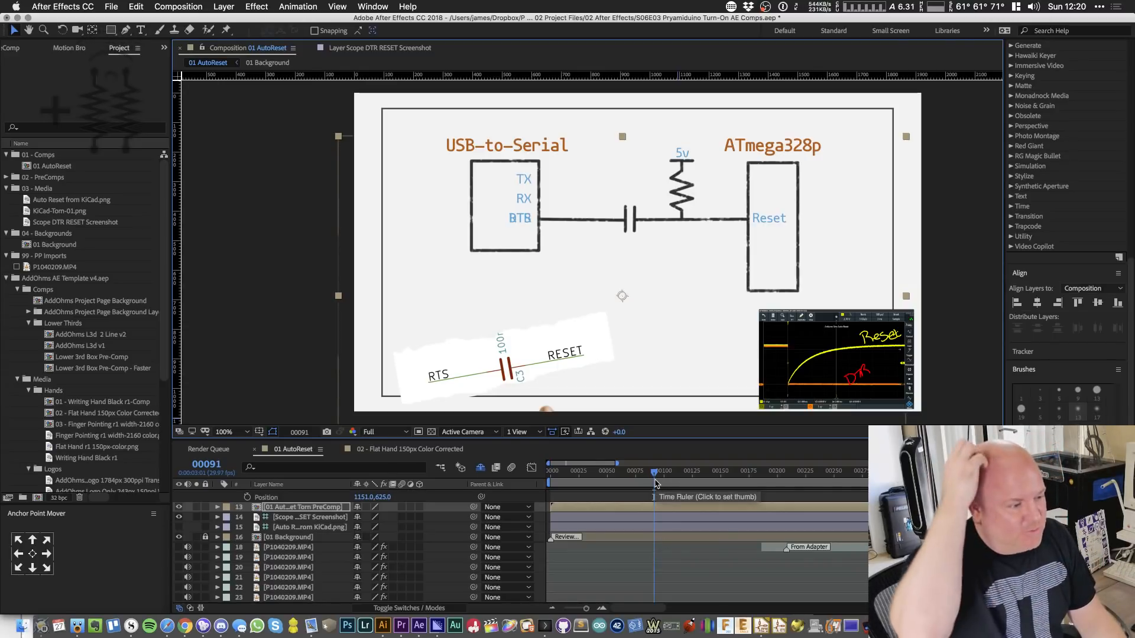
pyautogui.moveTo(655, 484); pyautogui.dragTo(852, 490)
pyautogui.press('-')
pyautogui.press('-')
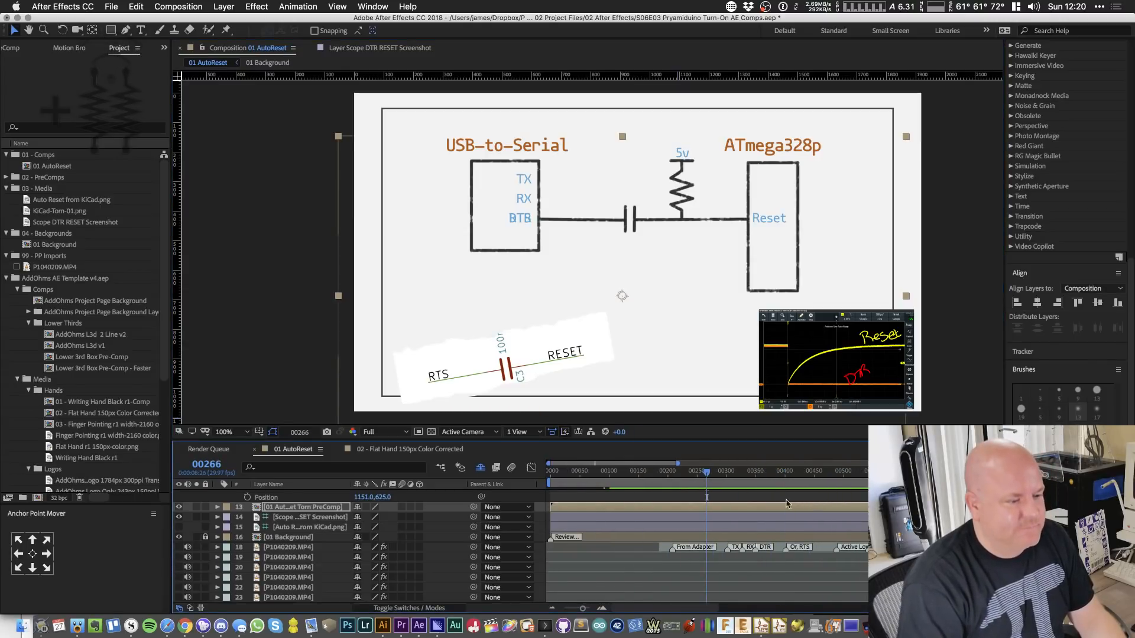
pyautogui.moveTo(708, 477); pyautogui.dragTo(942, 479)
pyautogui.moveTo(659, 610); pyautogui.dragTo(779, 614)
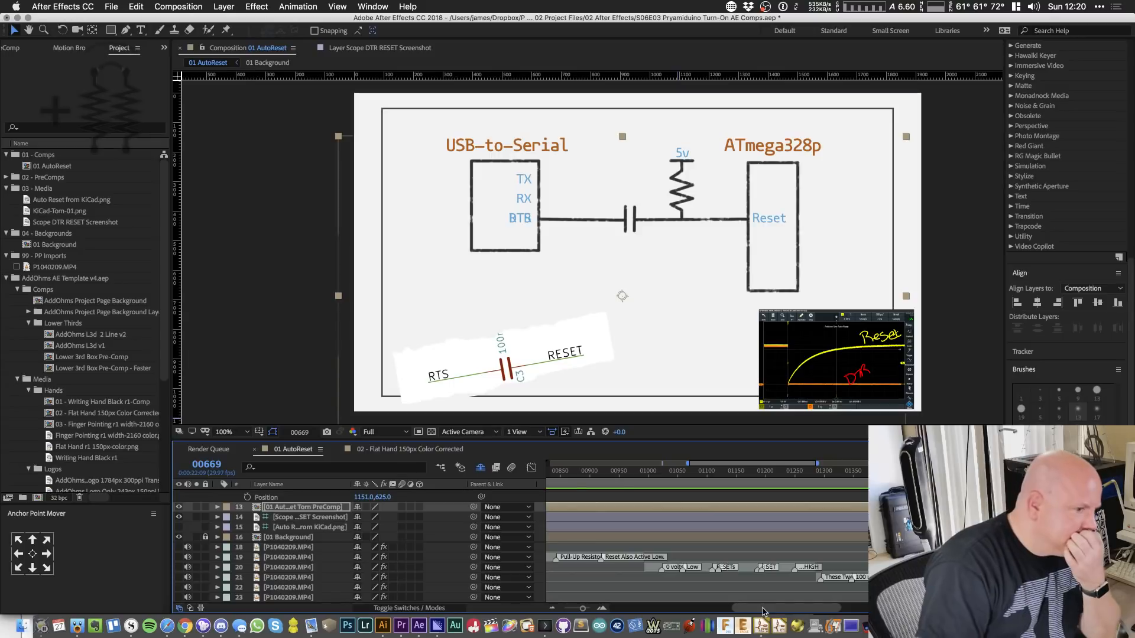
# - Rename the resistor's Shape Layer 1 to Pull-Up Resistor
pyautogui.scroll(5, 309, 525)
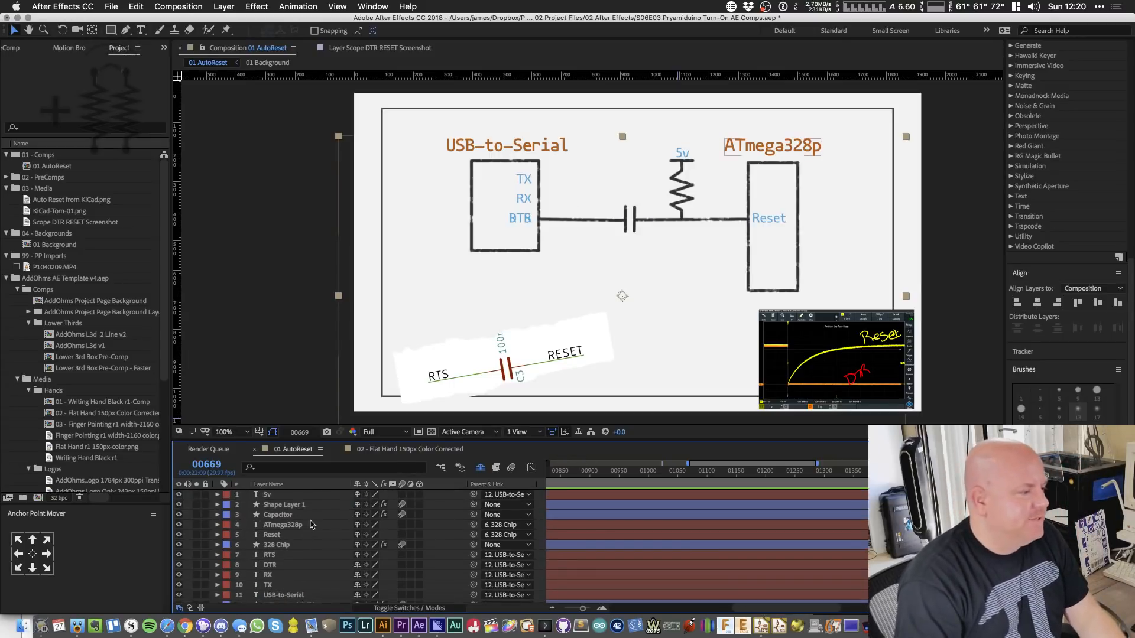
pyautogui.click(309, 505)
pyautogui.press('Return')
pyautogui.write('P')
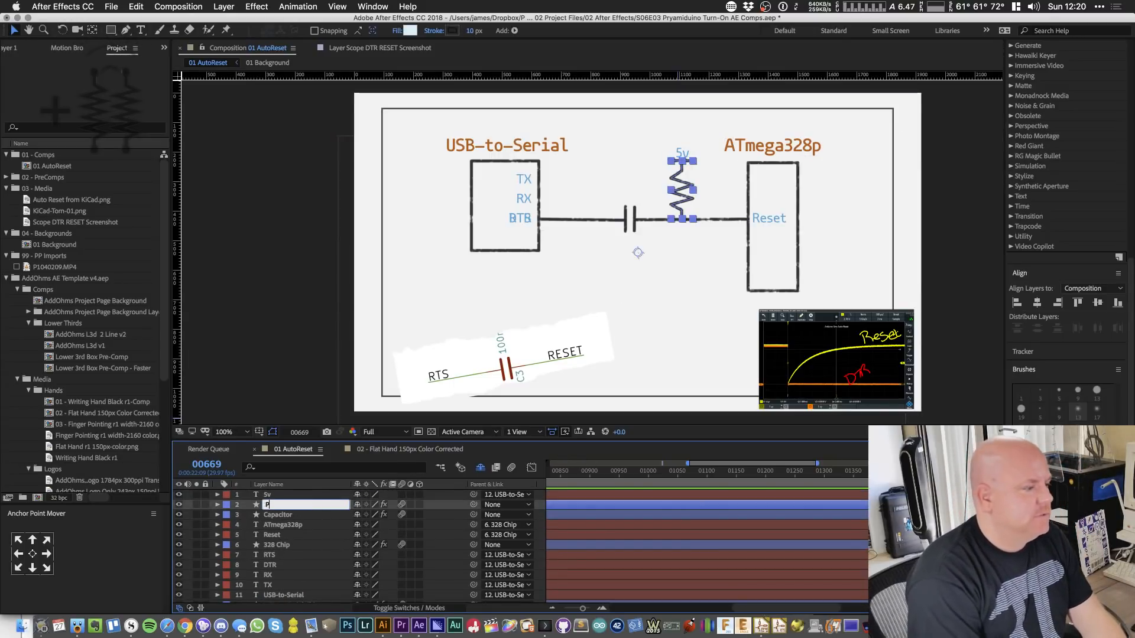
pyautogui.write('ull-Up Resistor')
pyautogui.press('Return')
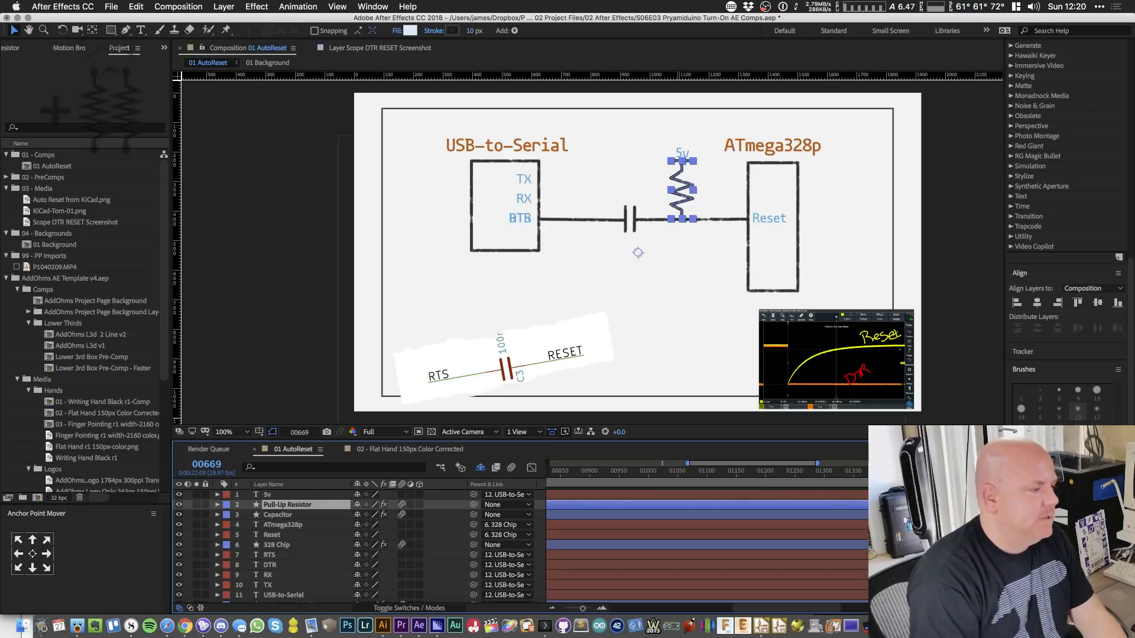
# - Draw an L-shaped pair of graph axes with the Pen tool on a new shape layer above the 5v layer, below the capacitor circuit
pyautogui.click(342, 494)
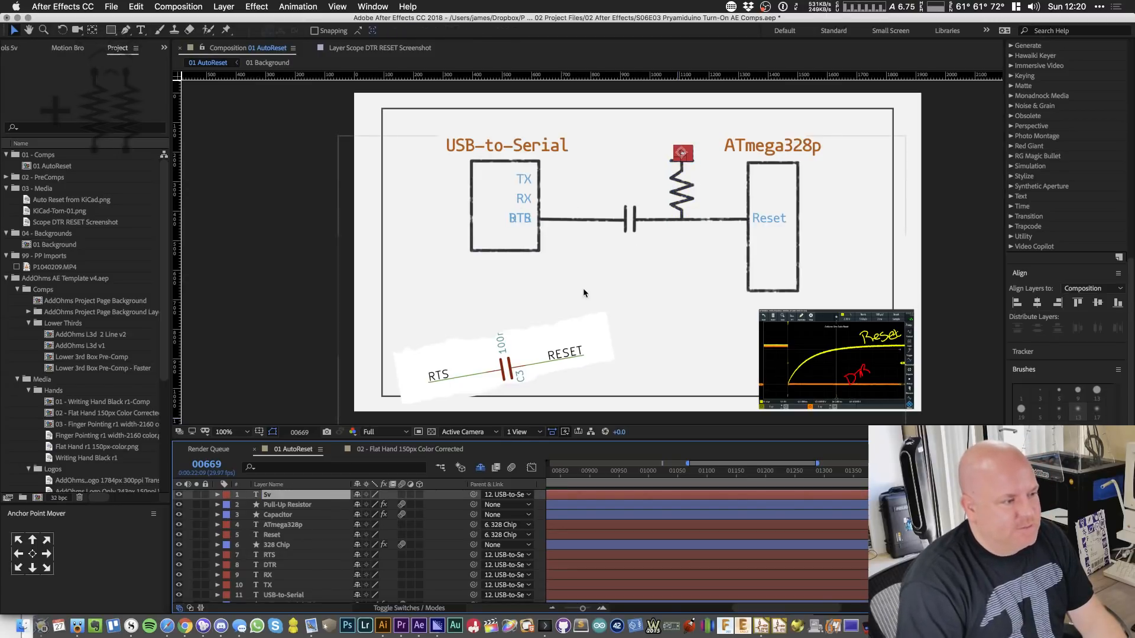
pyautogui.press('alt+shift+super+s')
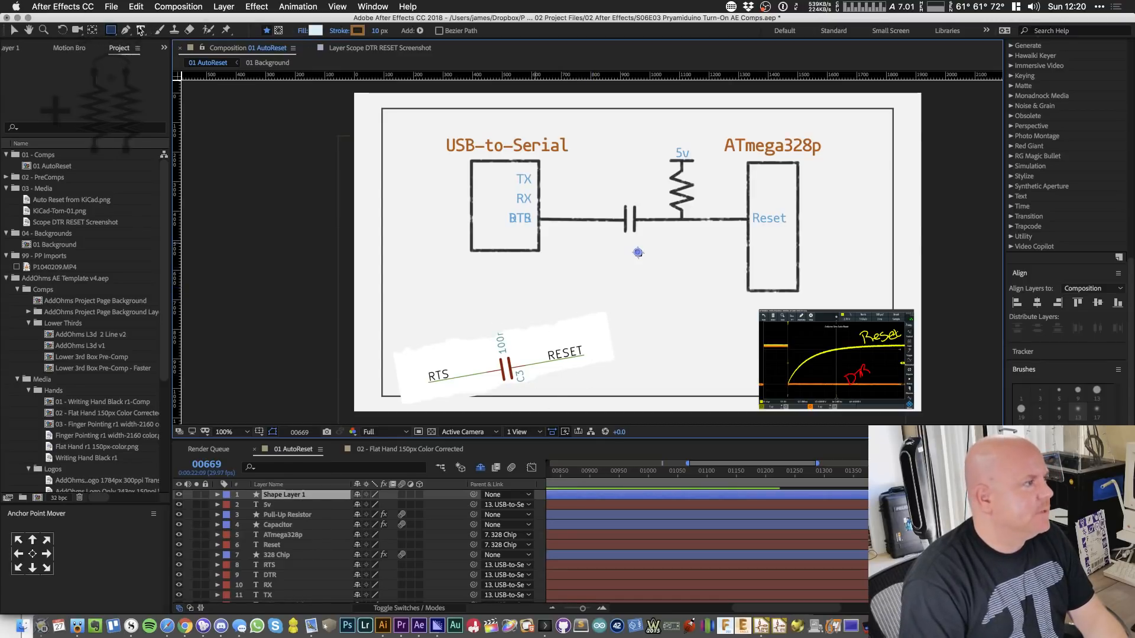
pyautogui.press('g')
pyautogui.click(572, 270)
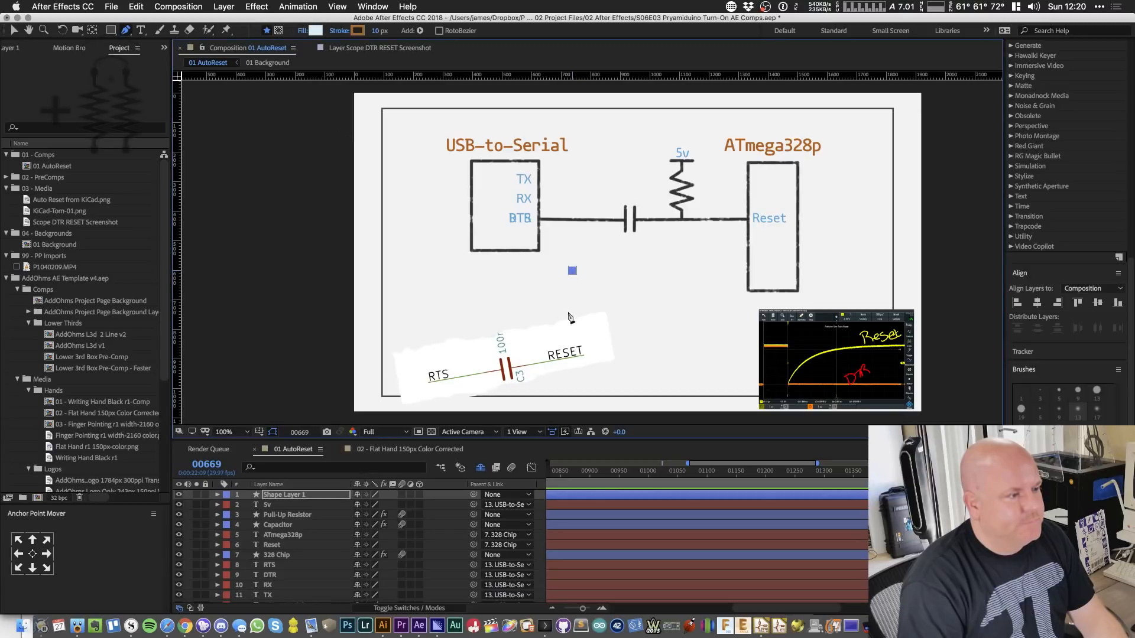
pyautogui.click(571, 345)
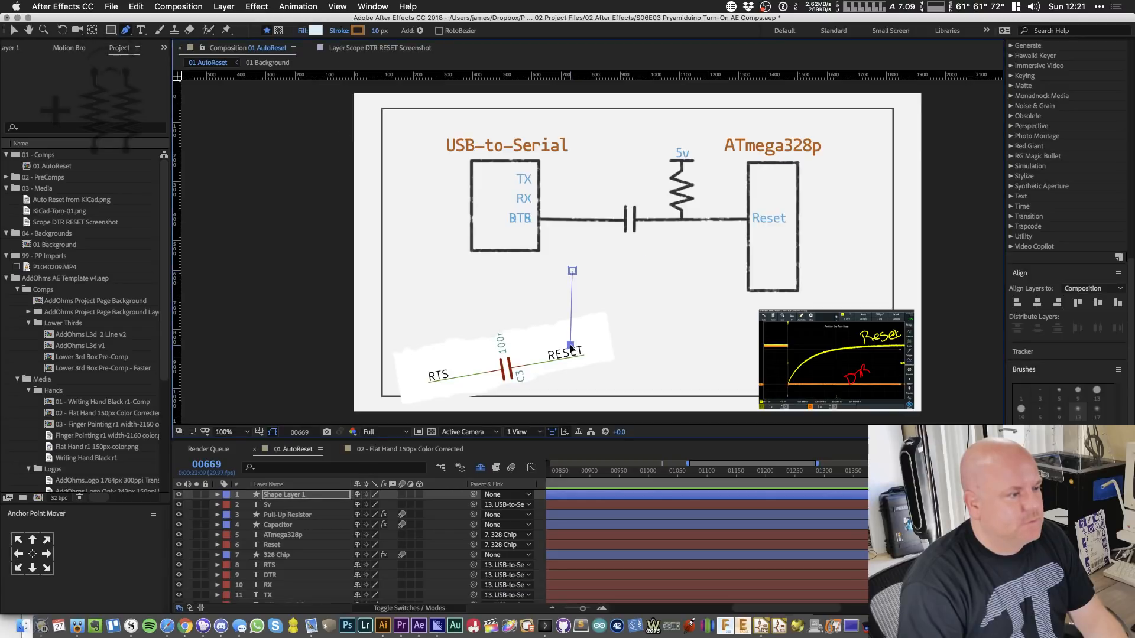
pyautogui.click(683, 346)
# - Rename the new axes shape layer to Graph
pyautogui.press('v')
pyautogui.press('.')
pyautogui.press('.')
pyautogui.press('.')
pyautogui.press('.')
pyautogui.press(',')
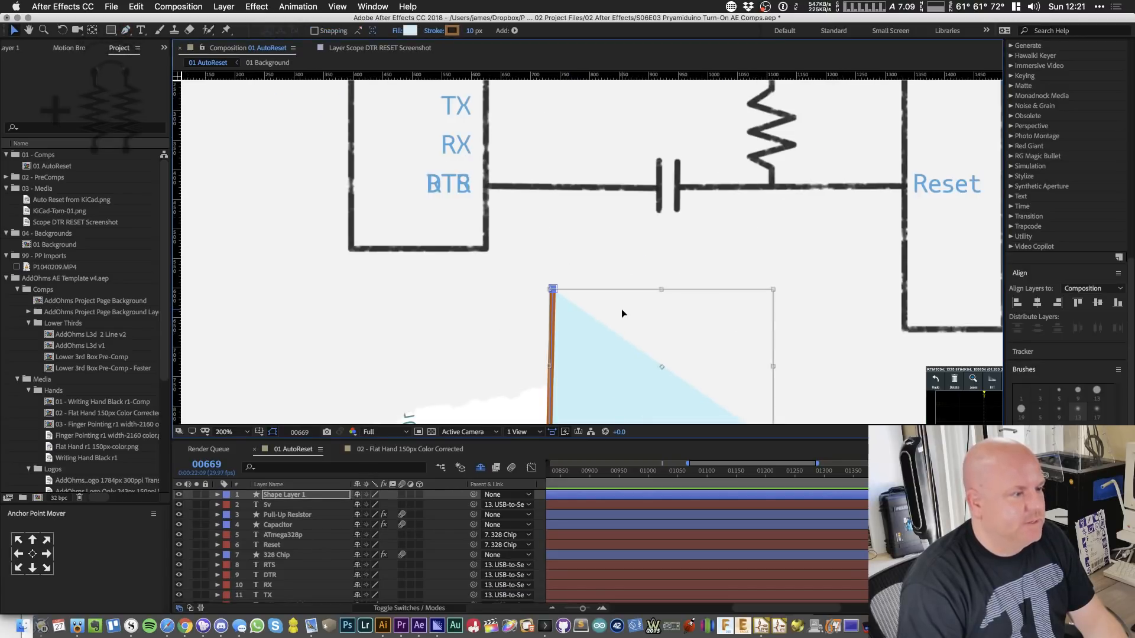
pyautogui.moveTo(708, 377); pyautogui.dragTo(618, 256)
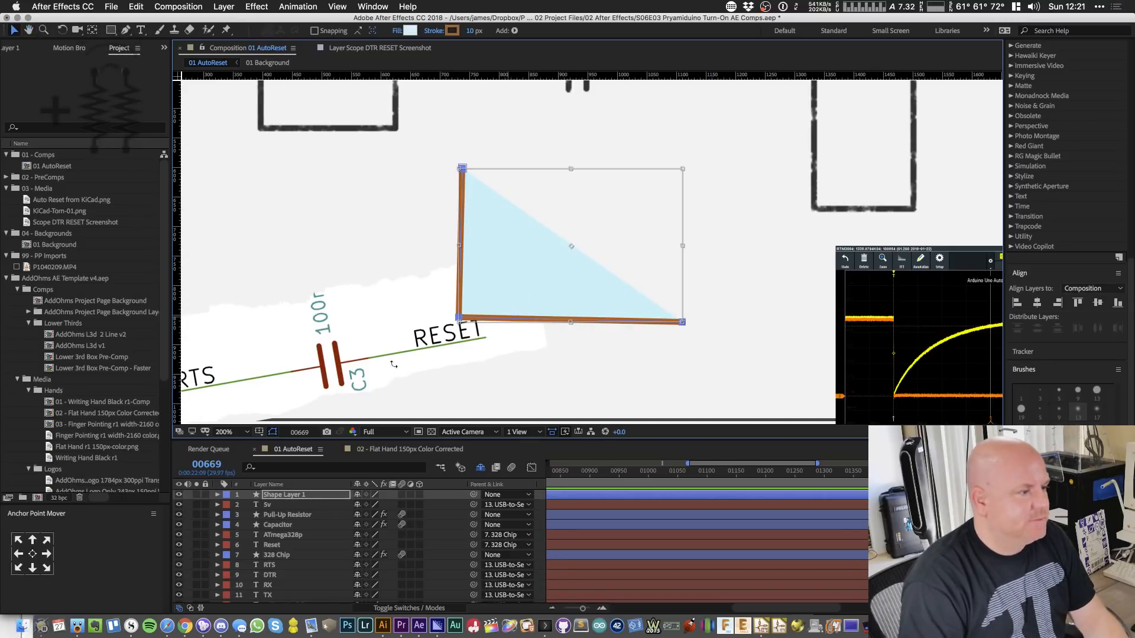
pyautogui.click(271, 497)
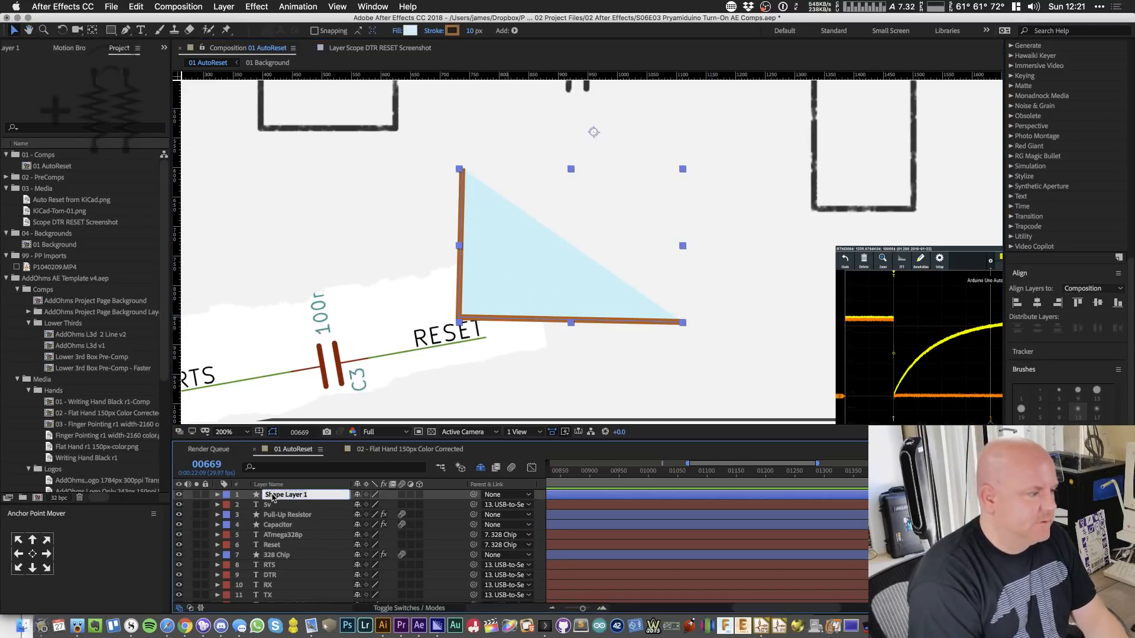
pyautogui.write('Graph')
pyautogui.press('Return')
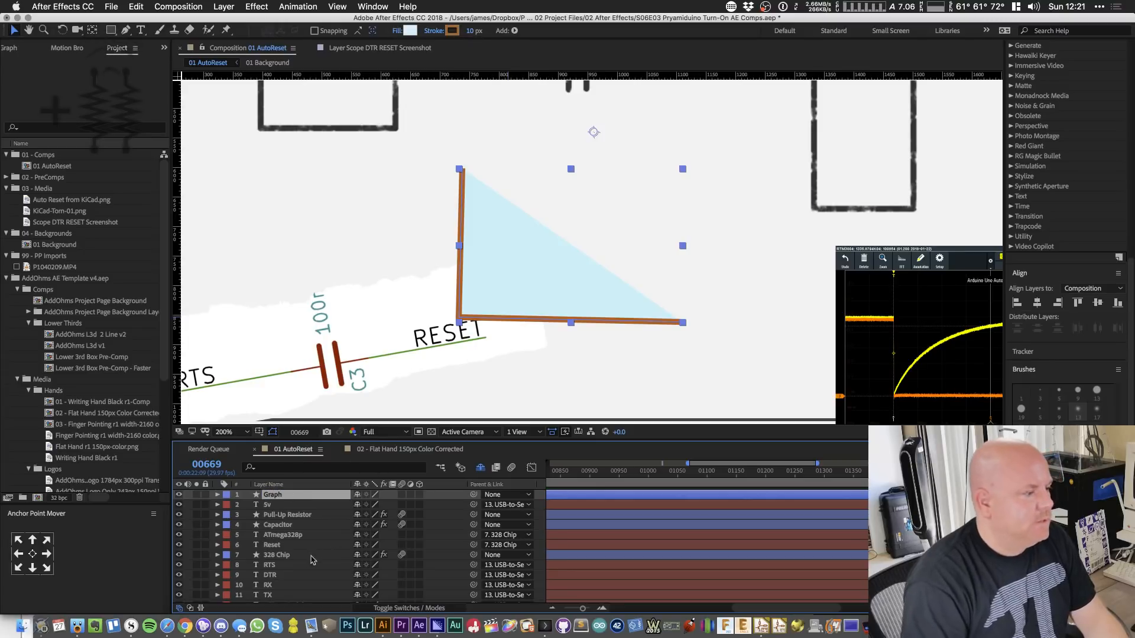
# - Reshape the Graph layer's path by shifting the horizontal axis, raising the vertical axis's upper end and extending the horizontal axis to the right
pyautogui.scroll(-3, 303, 553)
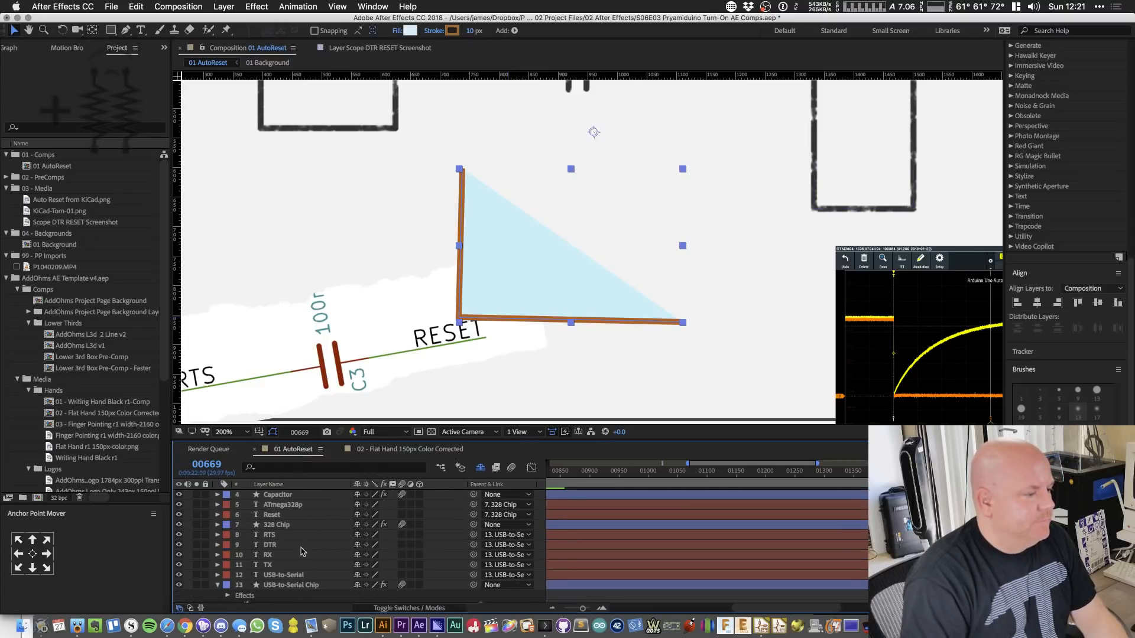
pyautogui.scroll(-10, 303, 552)
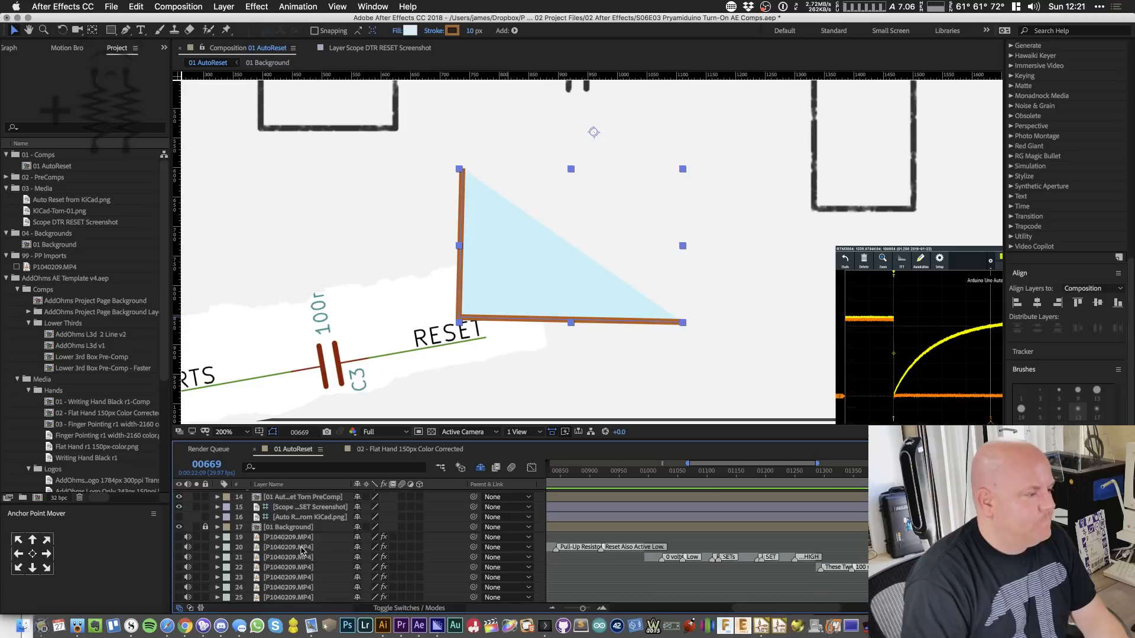
pyautogui.scroll(13, 303, 553)
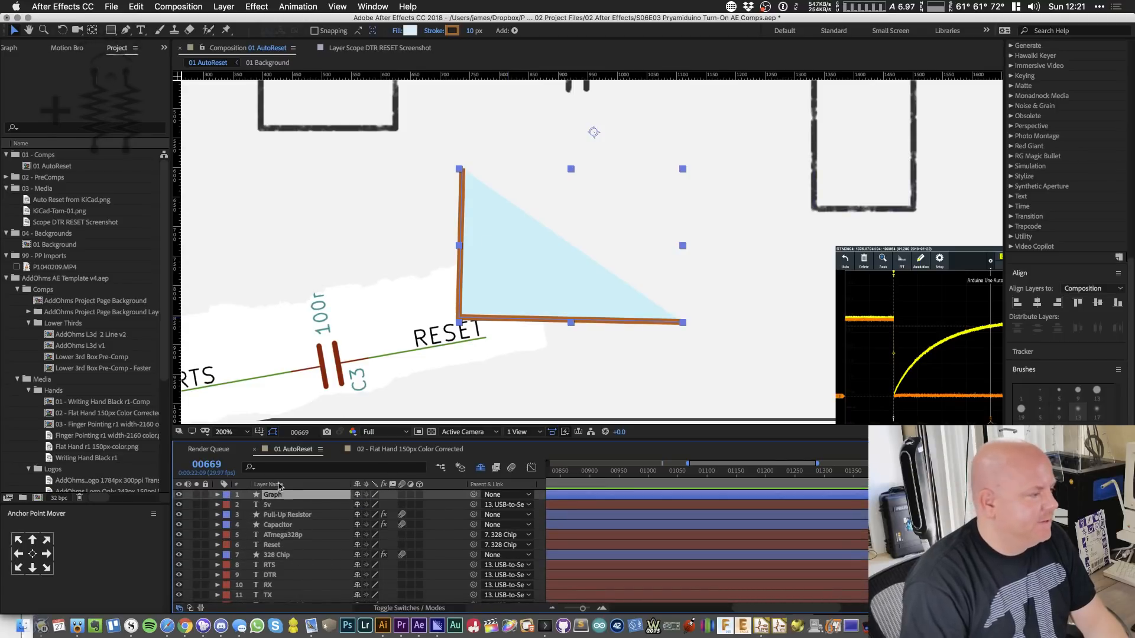
pyautogui.click(218, 495)
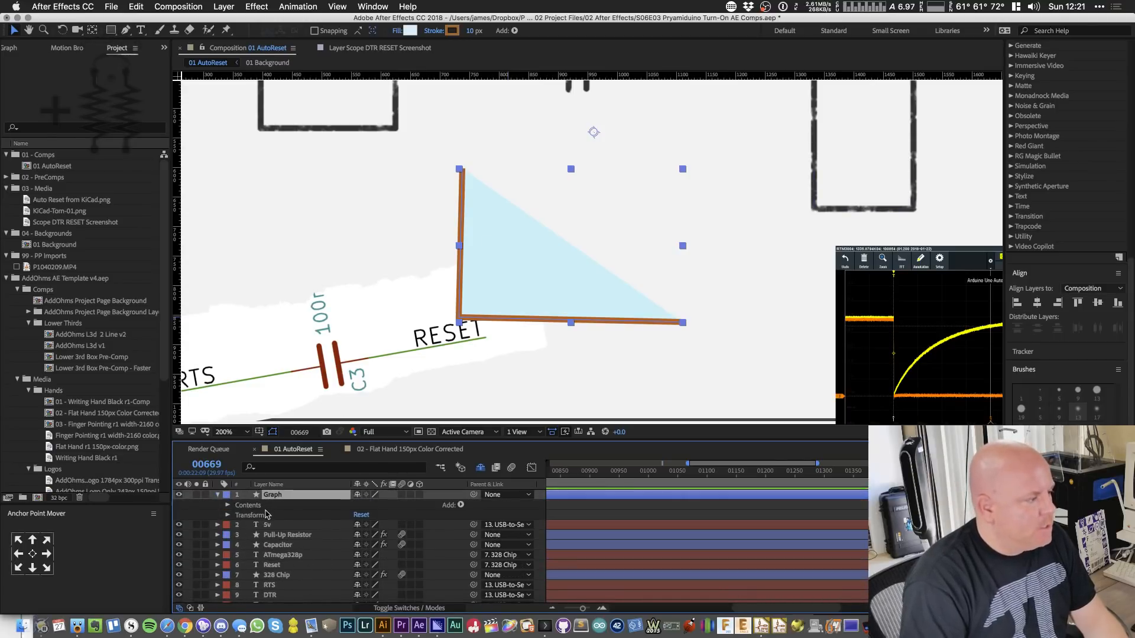
pyautogui.click(228, 505)
pyautogui.click(238, 516)
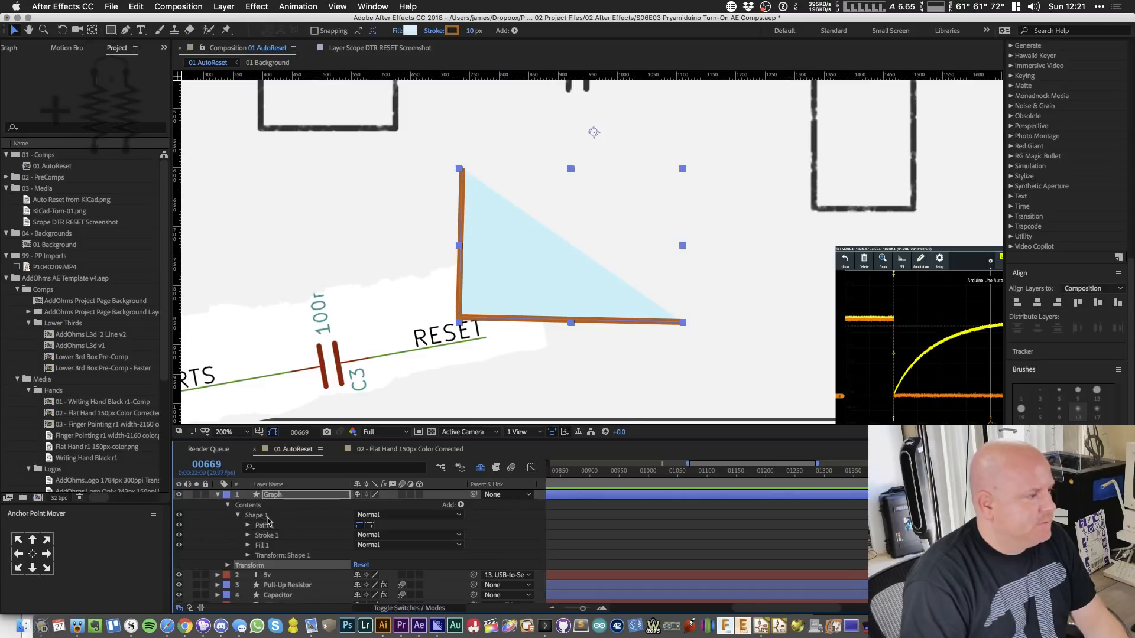
pyautogui.click(260, 515)
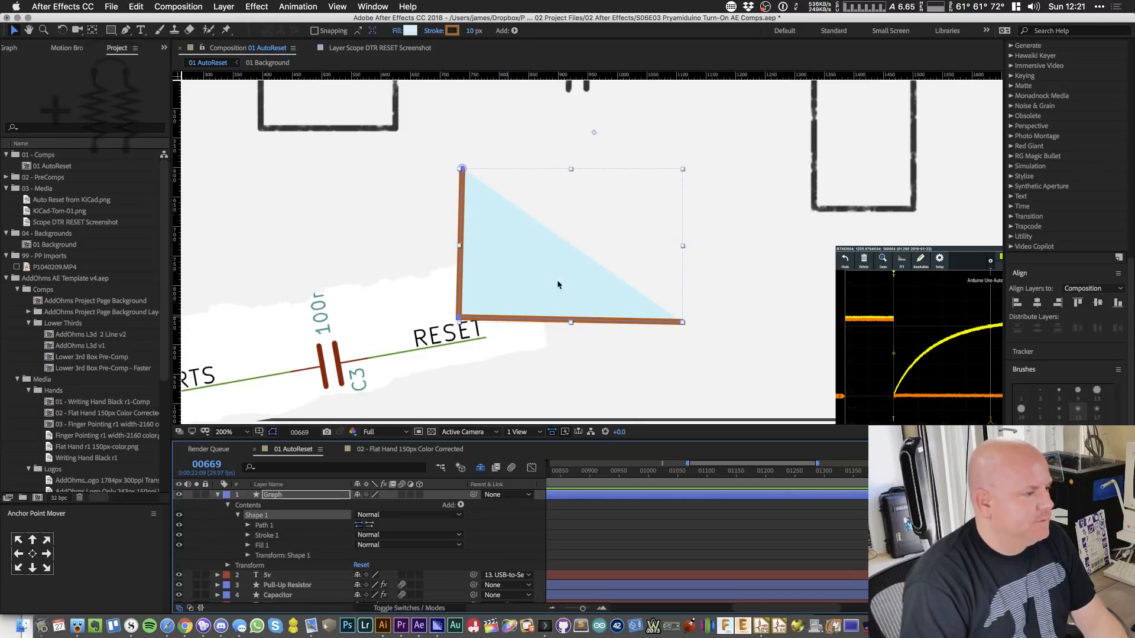
pyautogui.moveTo(554, 322)
pyautogui.mouseDown()
pyautogui.moveTo(578, 322)
pyautogui.moveTo(563, 331)
pyautogui.mouseUp()
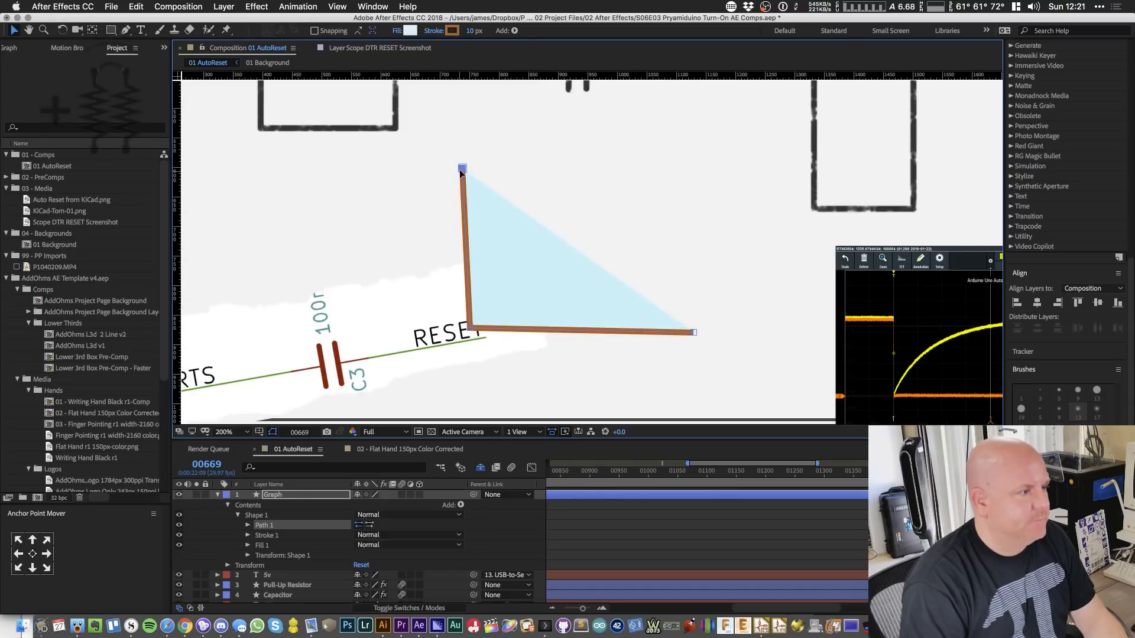
pyautogui.moveTo(460, 169); pyautogui.dragTo(464, 149)
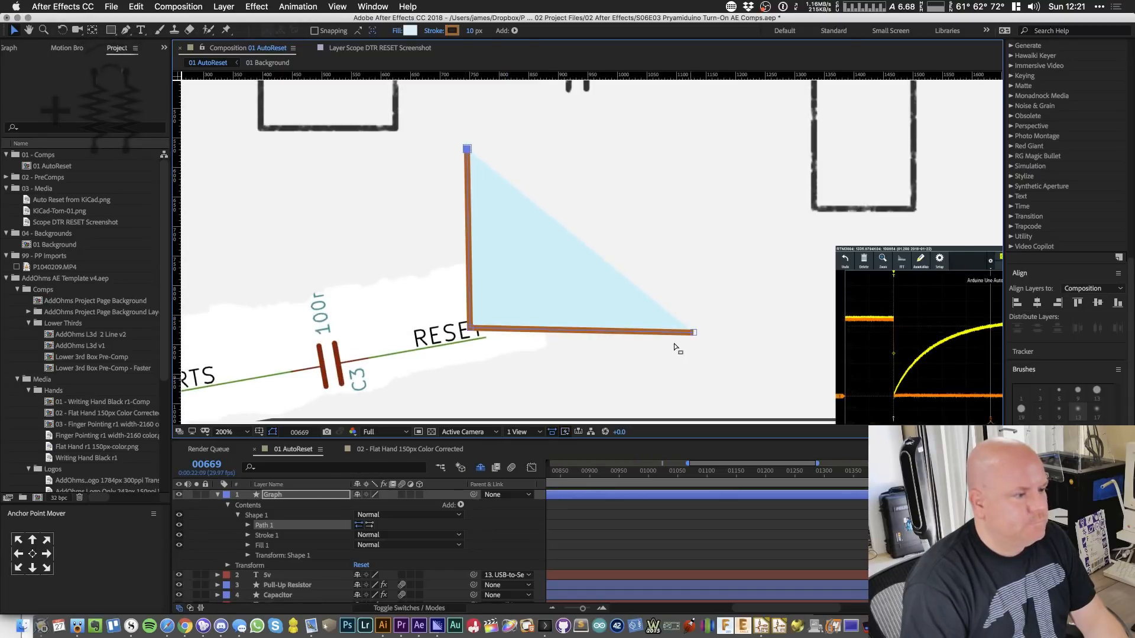
pyautogui.moveTo(694, 331); pyautogui.dragTo(749, 326)
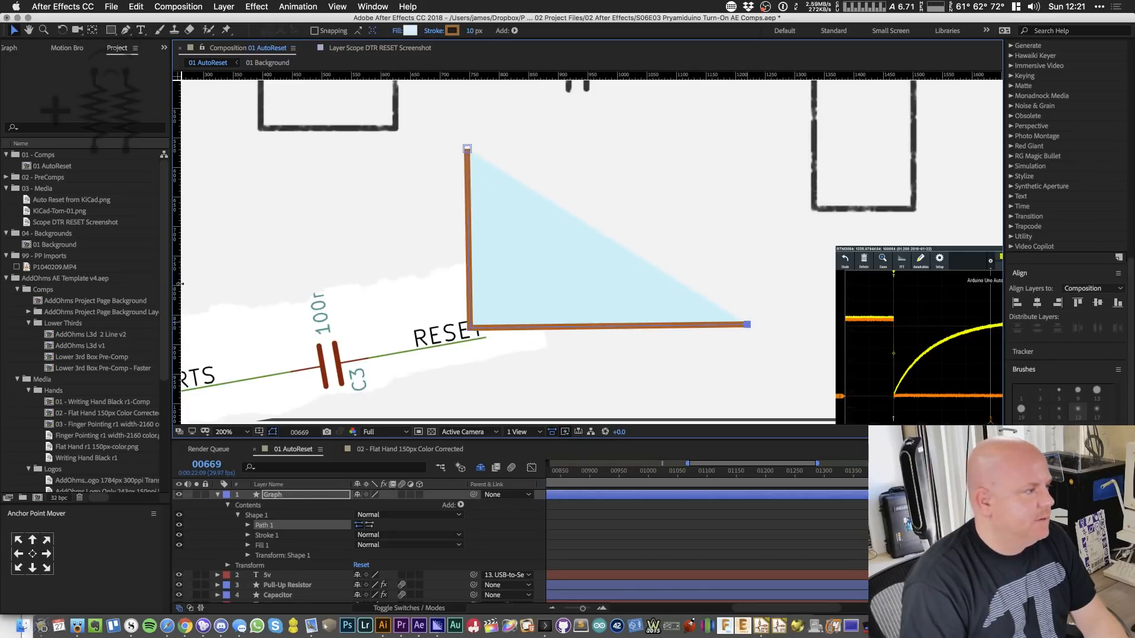
# - Add a vertical and a horizontal guide at the axes' corner and align the Graph path's points to them so both axes are straight
pyautogui.moveTo(180, 284); pyautogui.dragTo(465, 274)
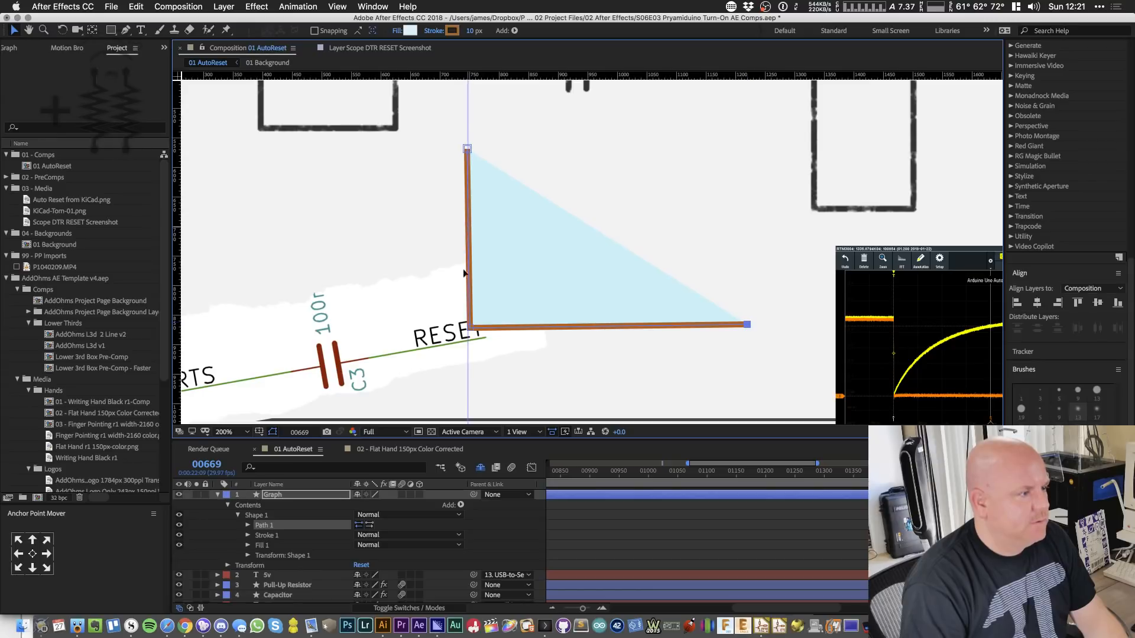
pyautogui.moveTo(471, 328); pyautogui.dragTo(468, 328)
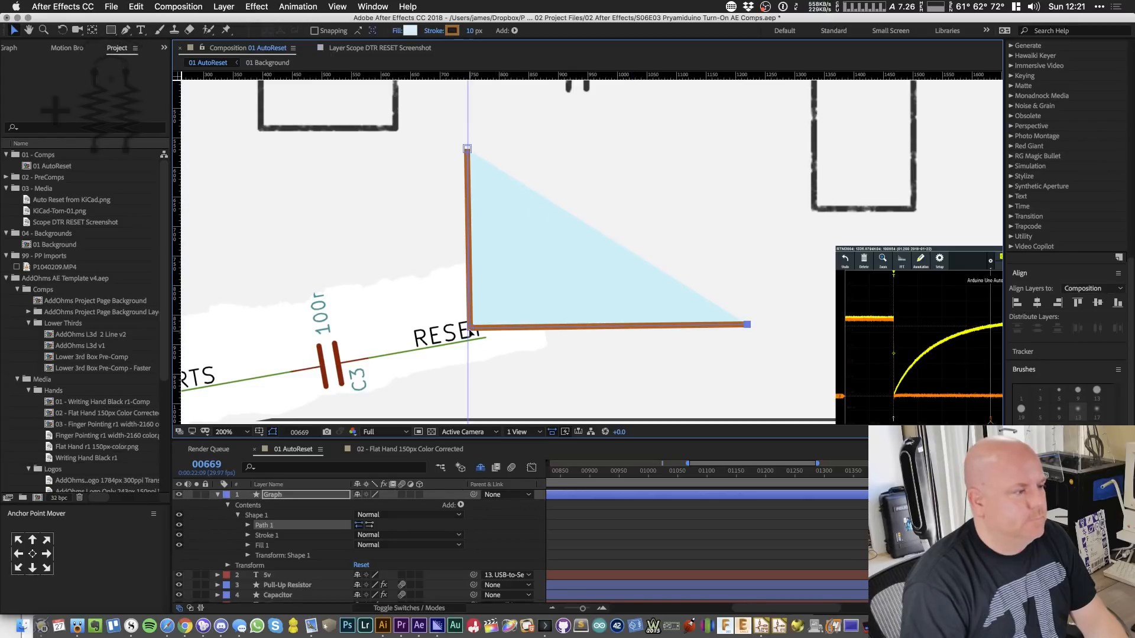
pyautogui.moveTo(469, 328); pyautogui.dragTo(468, 329)
pyautogui.moveTo(637, 75); pyautogui.dragTo(467, 329)
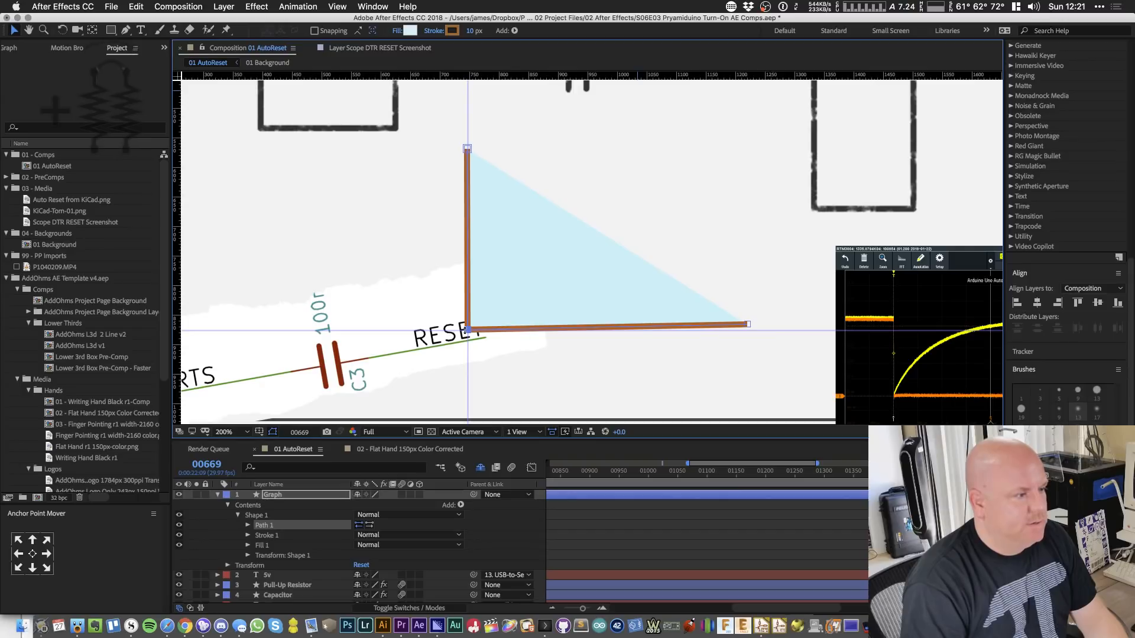
pyautogui.moveTo(749, 328); pyautogui.dragTo(762, 331)
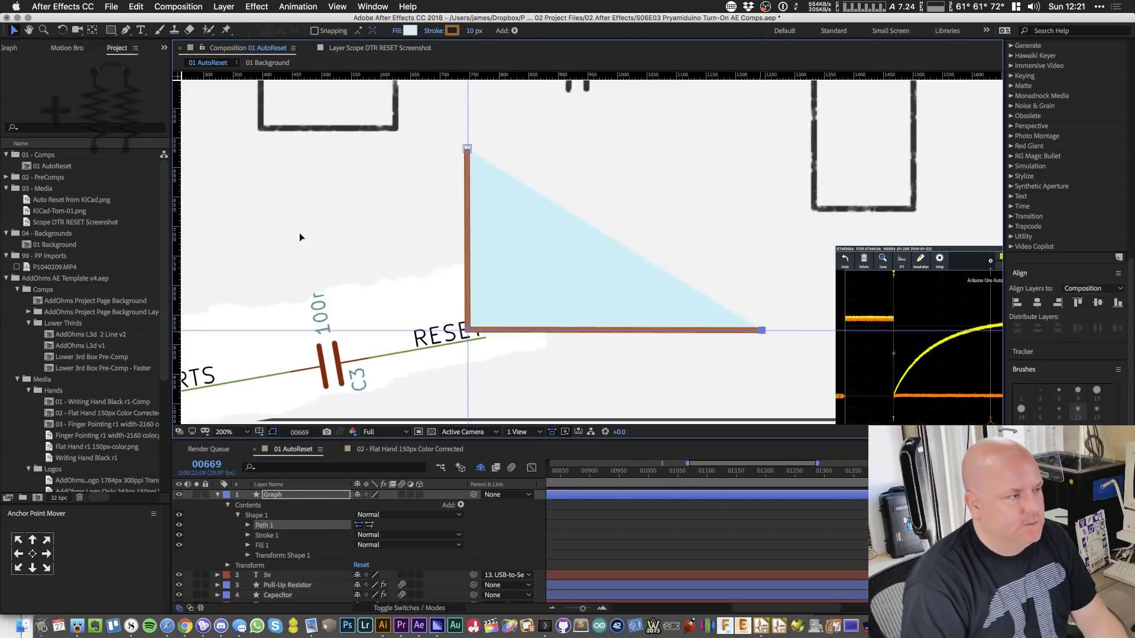
pyautogui.click(314, 500)
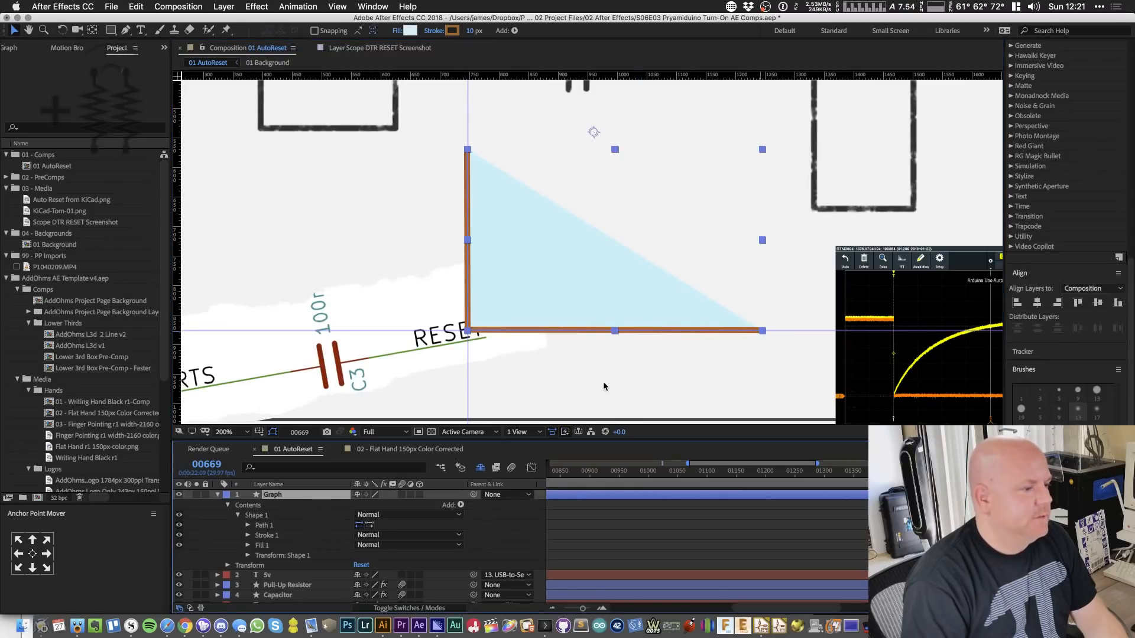
# - Duplicate the 5v text layer above the Graph layer, place the copy beside the vertical axis and change its text to Volts
pyautogui.press('super+t')
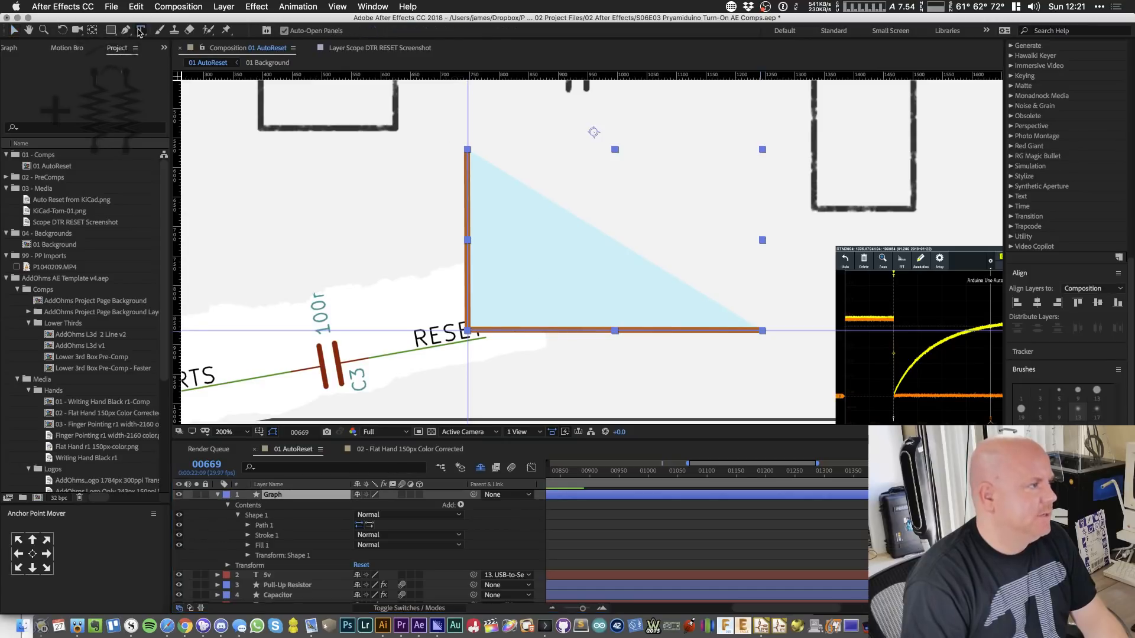
pyautogui.click(272, 577)
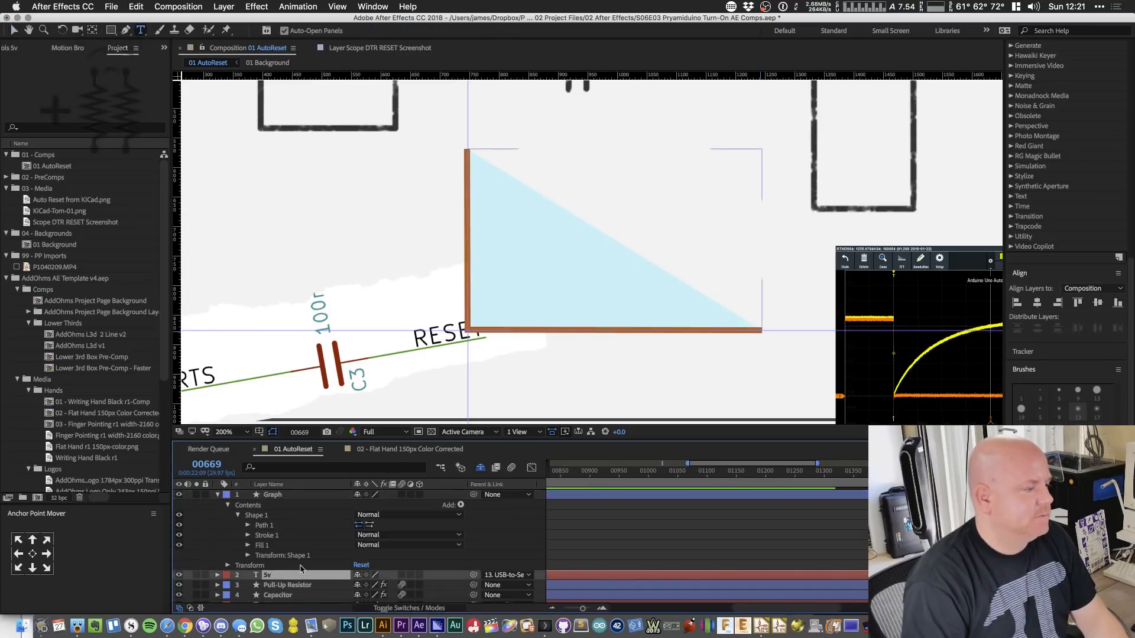
pyautogui.press('super+d')
pyautogui.moveTo(273, 577); pyautogui.dragTo(282, 496)
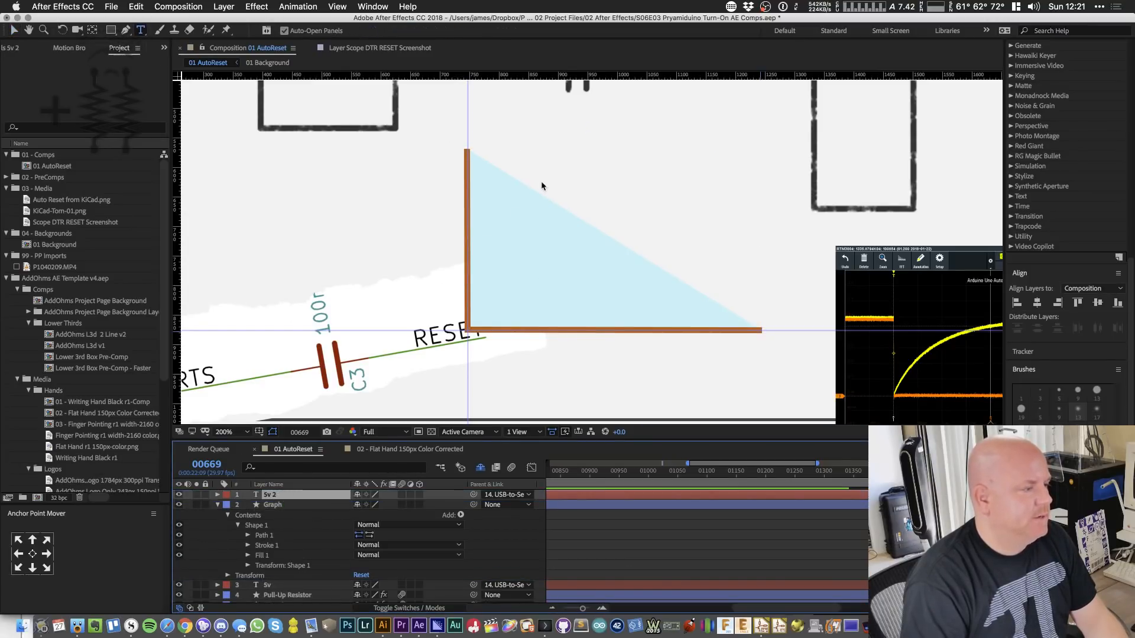
pyautogui.scroll(5, 591, 296)
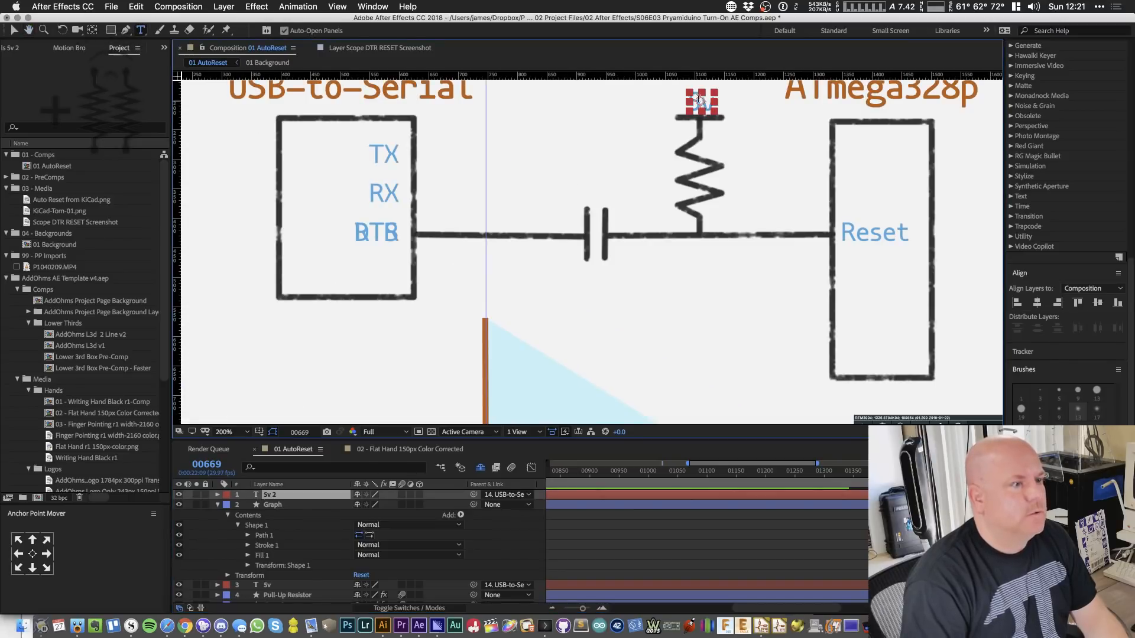
pyautogui.moveTo(699, 100); pyautogui.dragTo(450, 353)
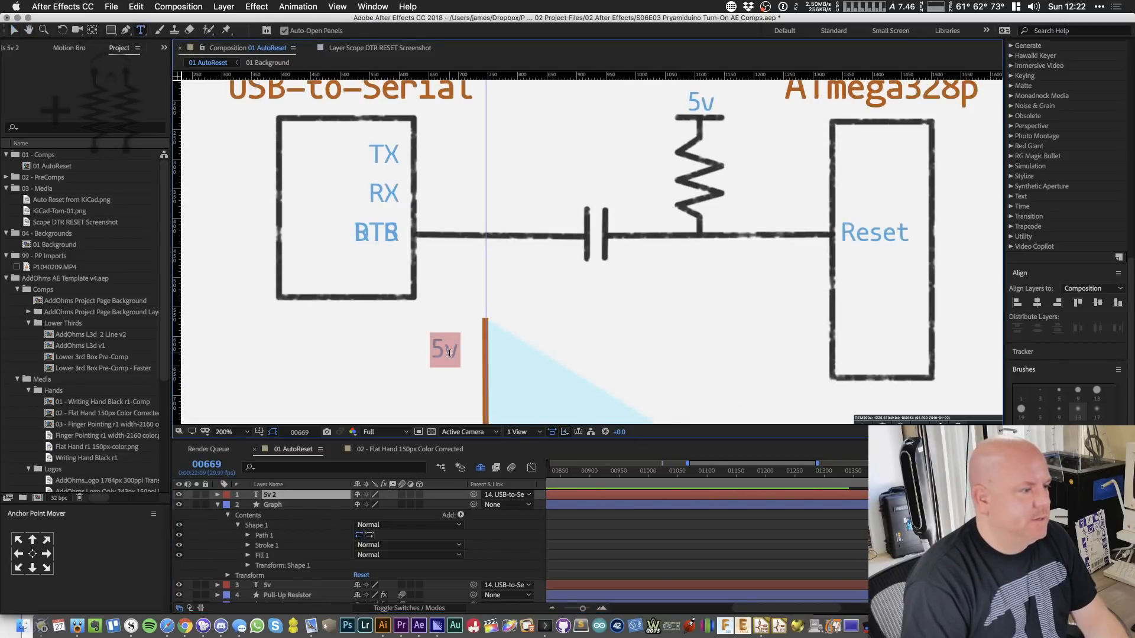
pyautogui.write('Volts')
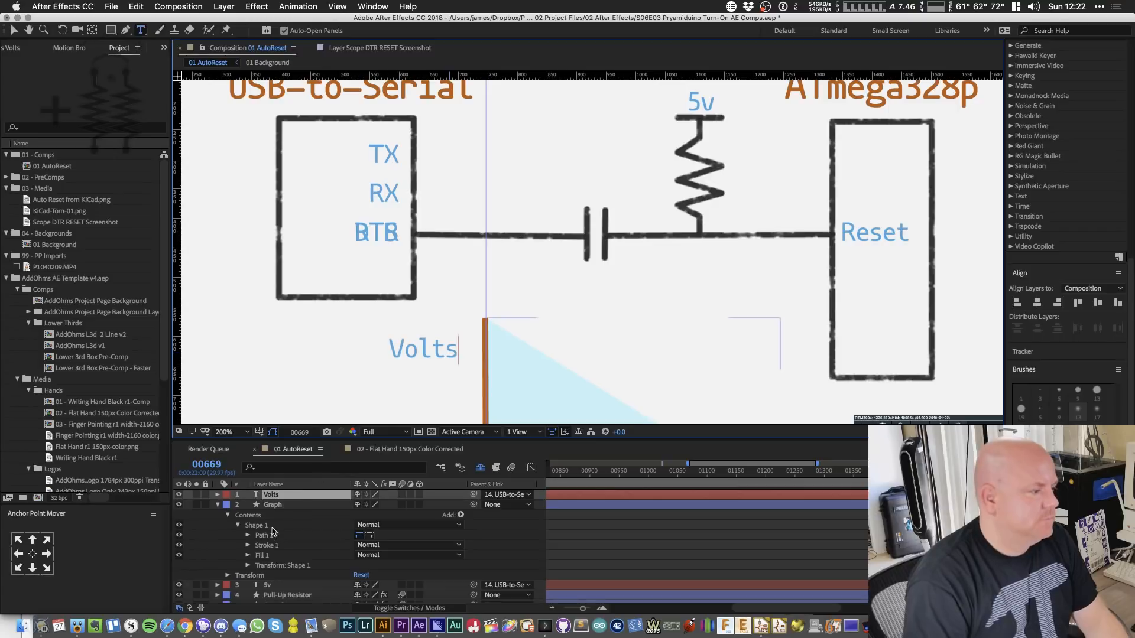
# - Set the Volts label's rotation to -90° and center its anchor point
pyautogui.press('Escape')
pyautogui.press('r')
pyautogui.click(368, 506)
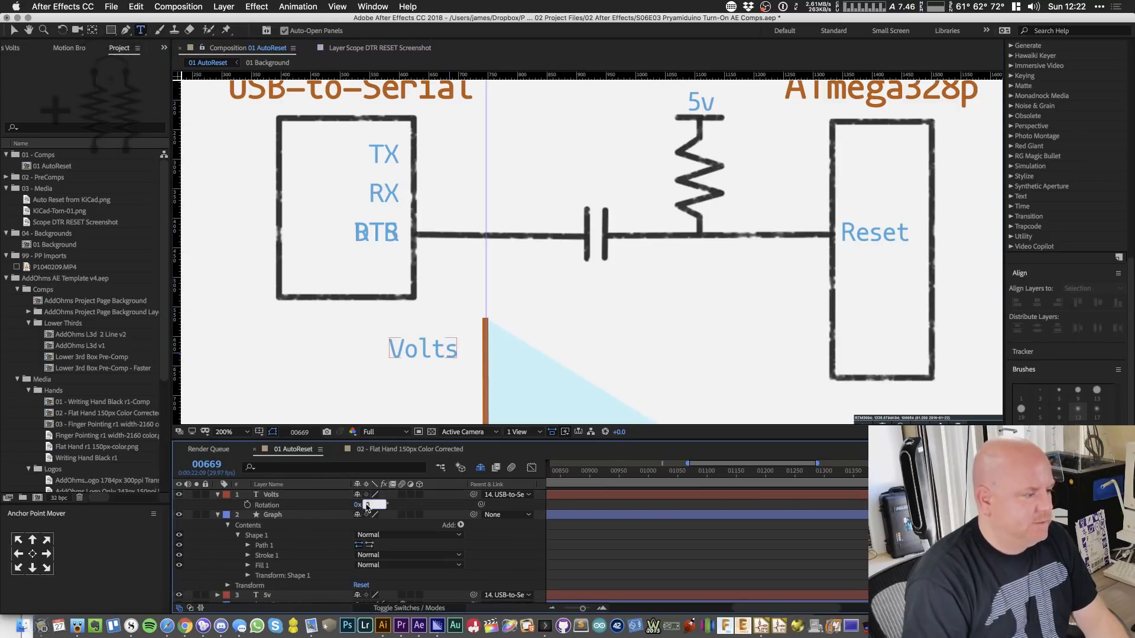
pyautogui.write('-90')
pyautogui.press('Return')
pyautogui.moveTo(616, 334); pyautogui.dragTo(576, 192)
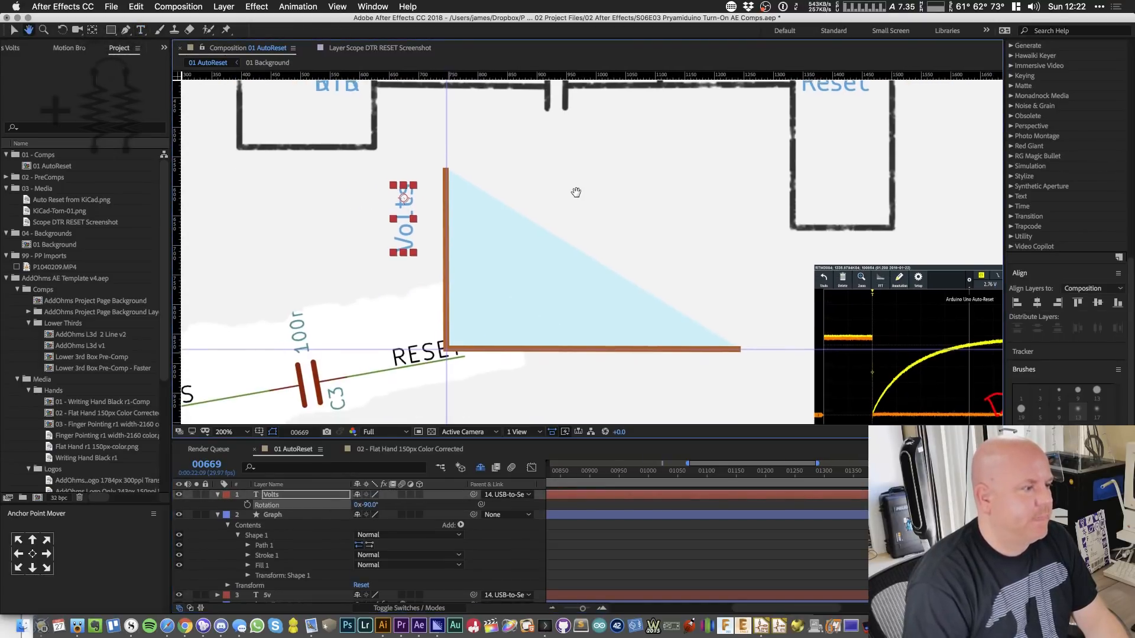
pyautogui.click(32, 554)
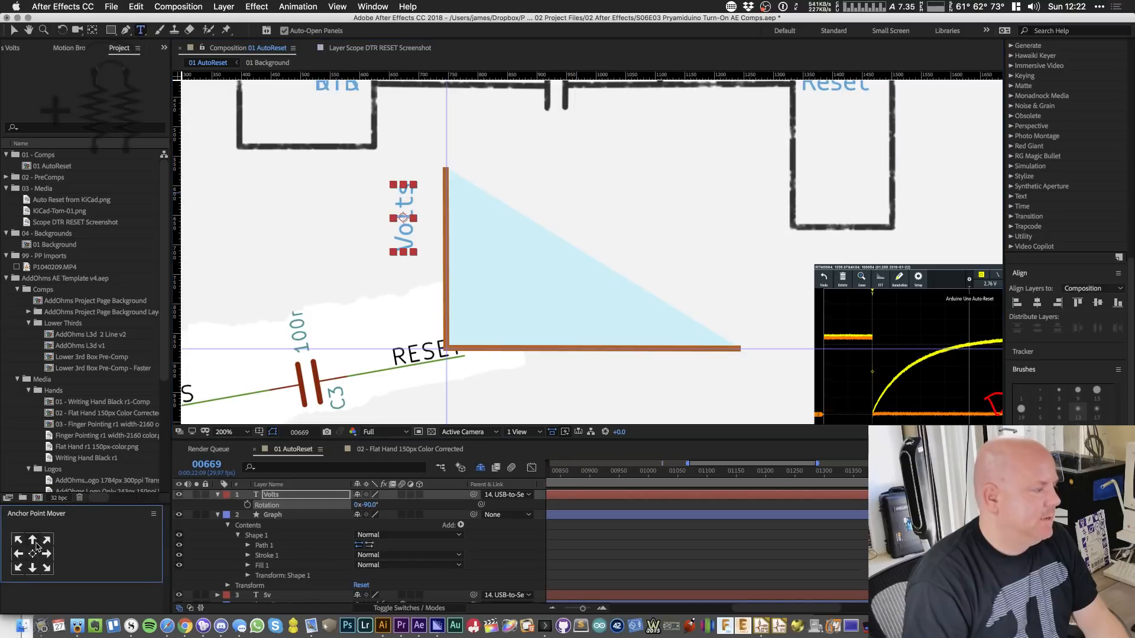
pyautogui.press('v')
# - Position the Volts label along the vertical axis and place a duplicate at the horizontal axis with its text changed to Time
pyautogui.moveTo(412, 250); pyautogui.dragTo(576, 381)
pyautogui.hotkey('ctrl', 'd')
pyautogui.doubleClick(576, 380)
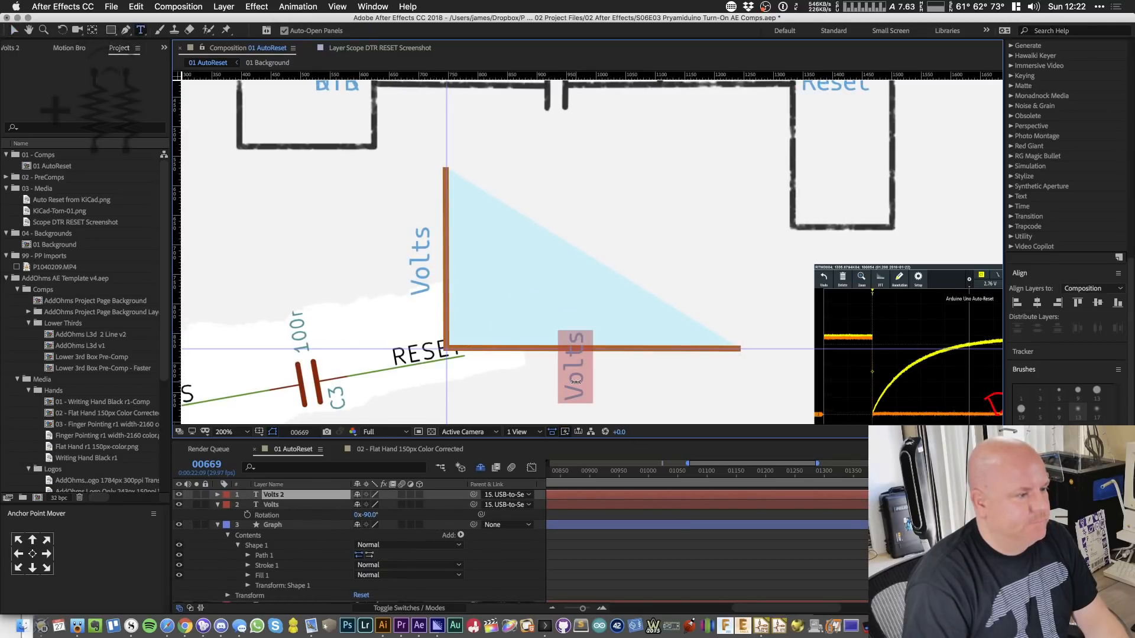
pyautogui.write('Time')
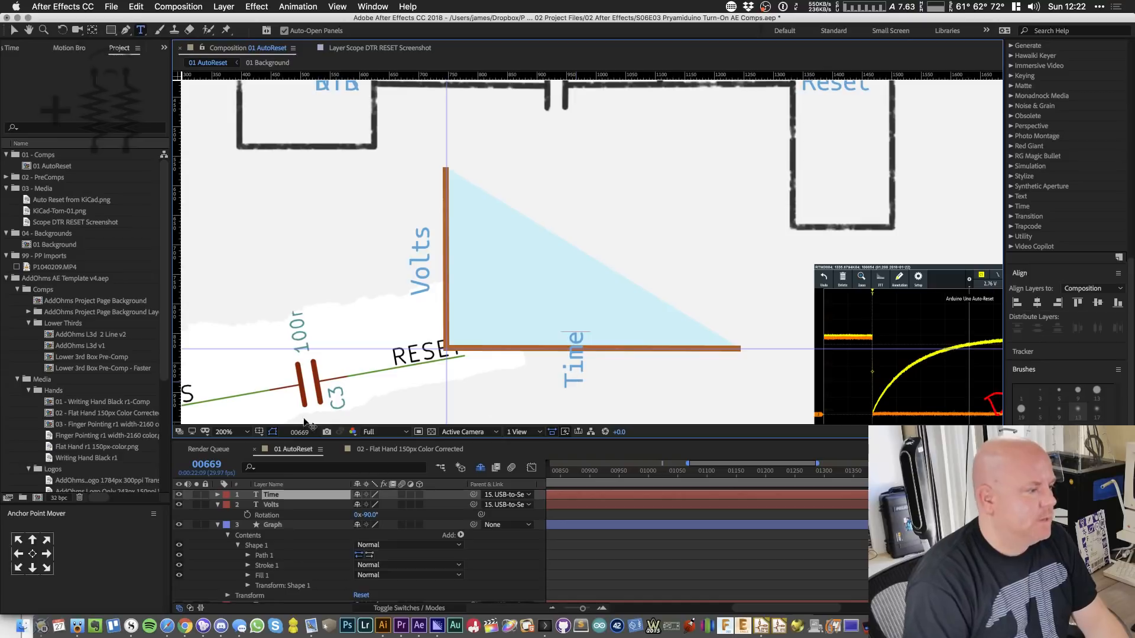
# - Set the Time label's rotation to 0°
pyautogui.click(217, 498)
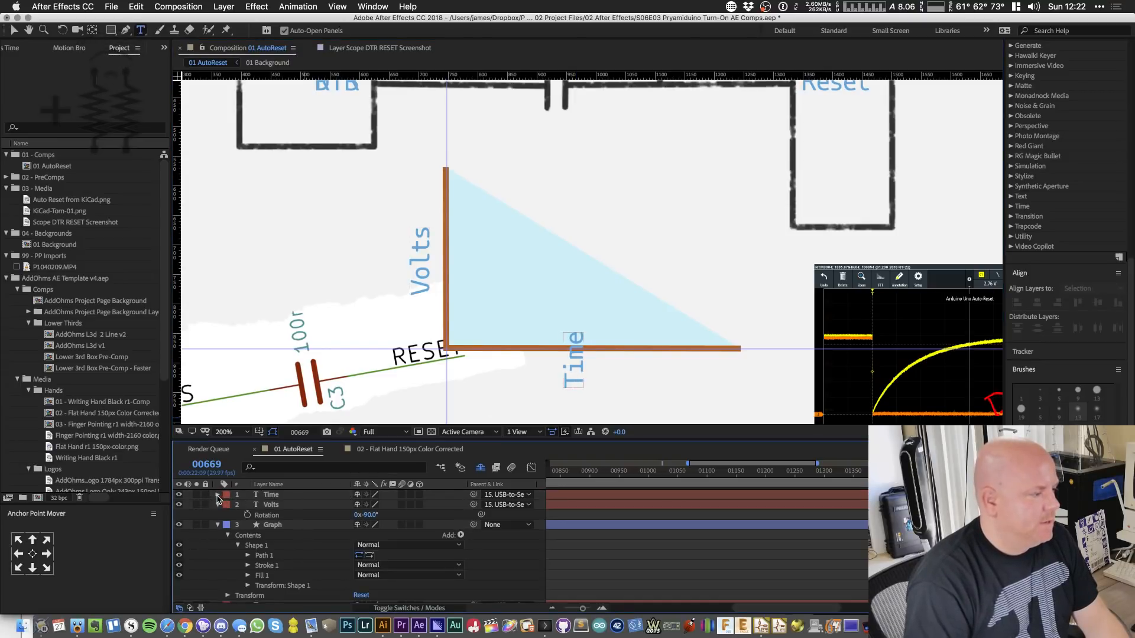
pyautogui.click(217, 496)
pyautogui.click(273, 495)
pyautogui.press('r')
pyautogui.click(373, 506)
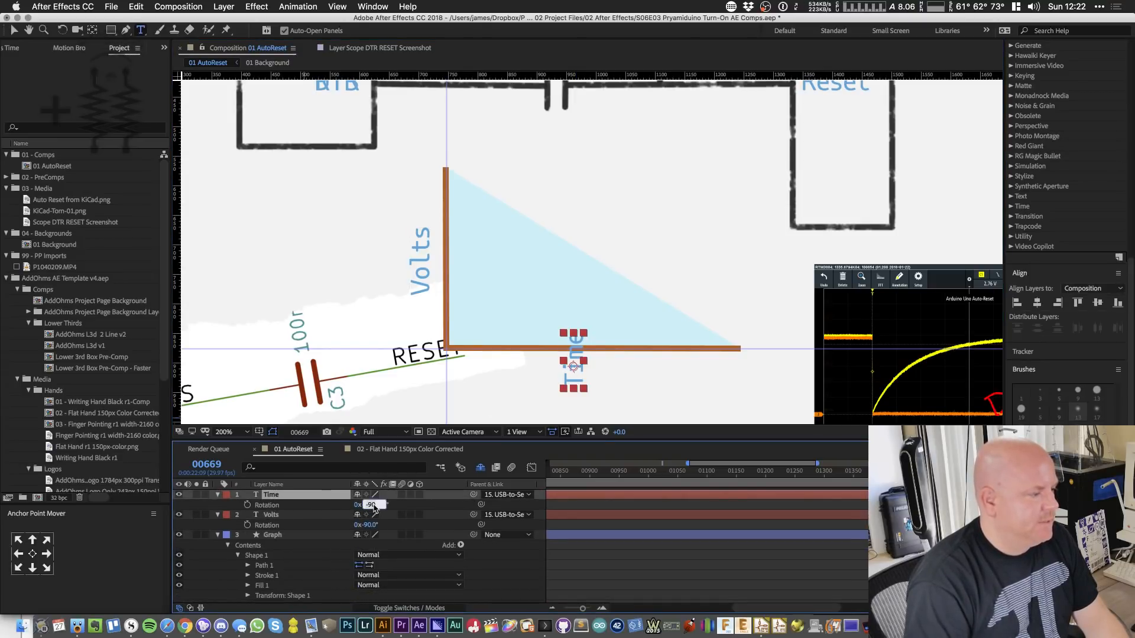
pyautogui.write('0')
pyautogui.press('Return')
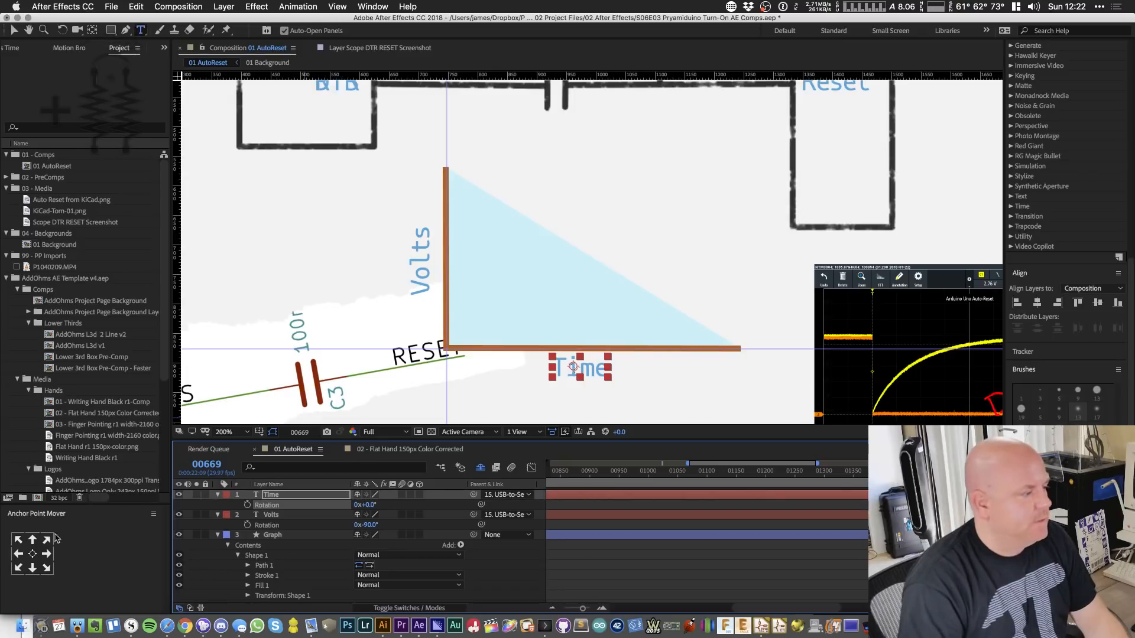
# - Center the Time label's anchor point and position the label below the middle of the horizontal axis
pyautogui.click(33, 554)
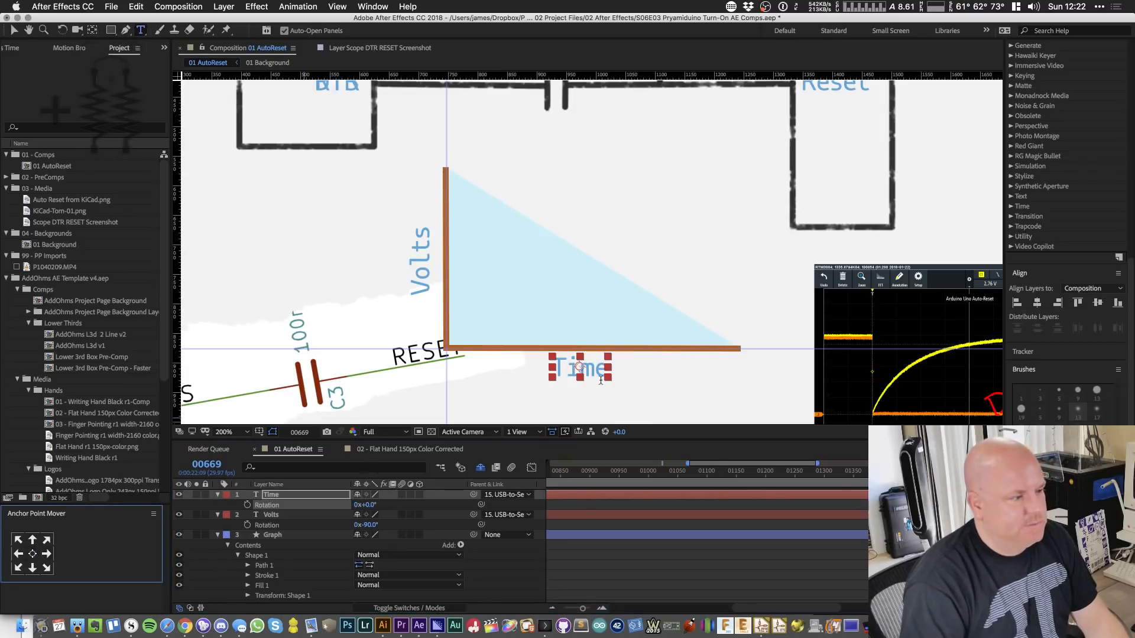
pyautogui.moveTo(608, 374)
pyautogui.mouseDown()
pyautogui.moveTo(594, 374)
pyautogui.moveTo(612, 369)
pyautogui.mouseUp()
pyautogui.press('Escape')
pyautogui.press('v')
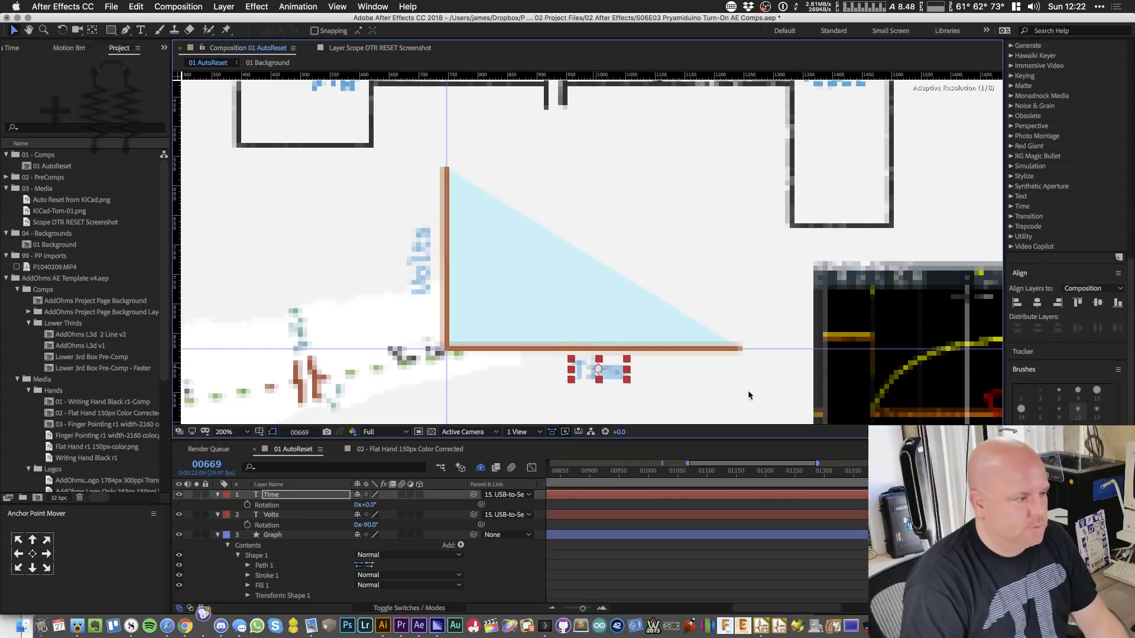
pyautogui.click(749, 395)
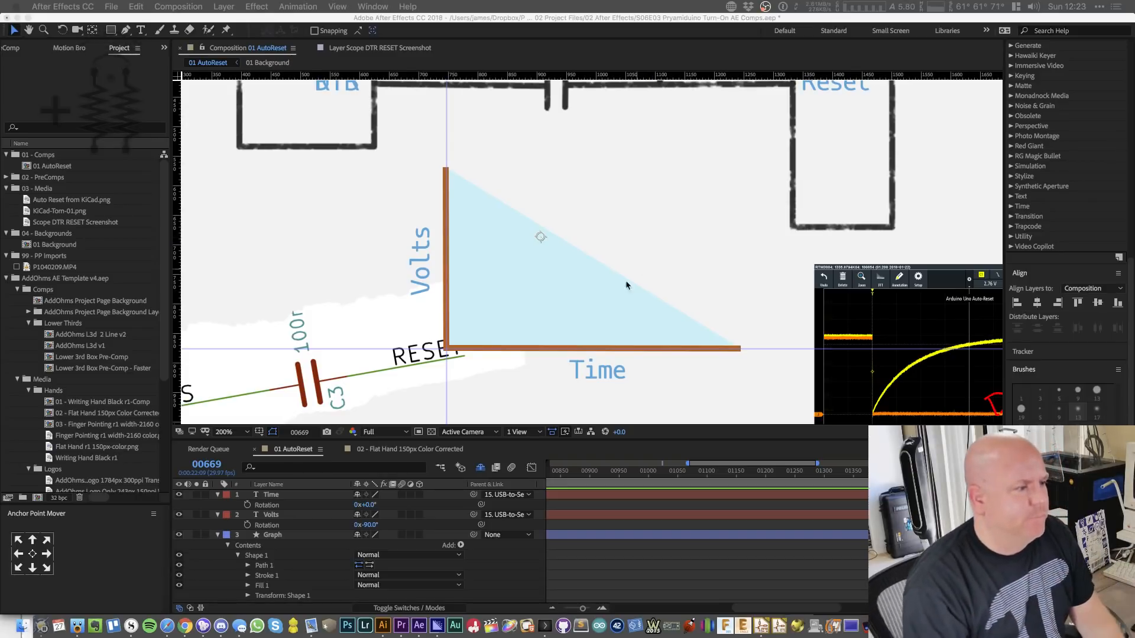
# - Center the Graph layer's anchor point on the axes shape
pyautogui.click(275, 535)
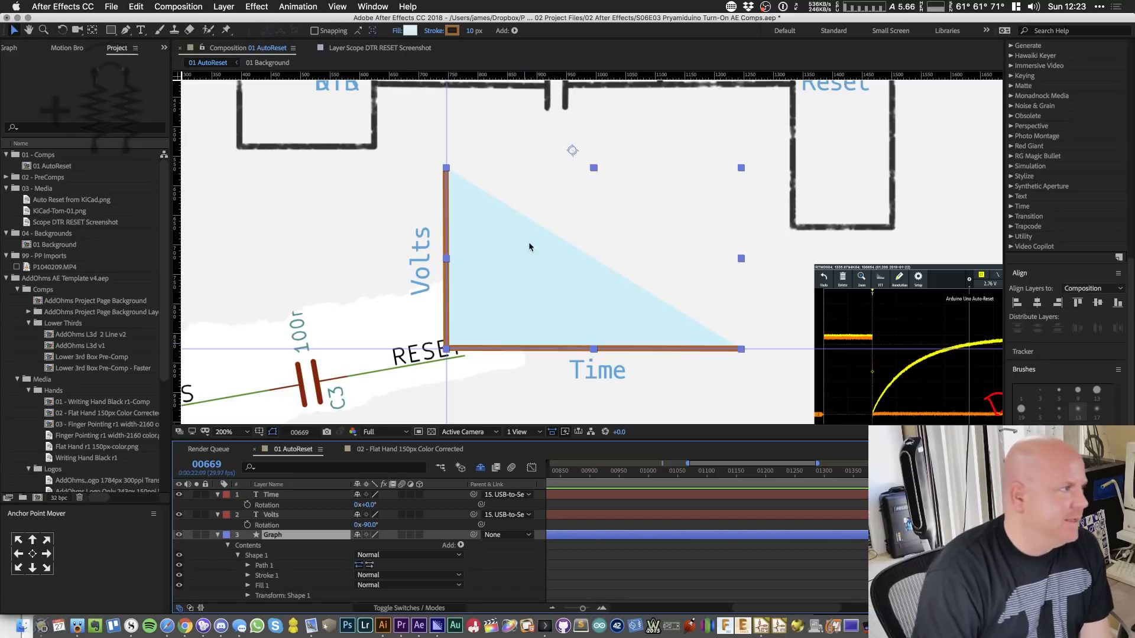
pyautogui.click(33, 554)
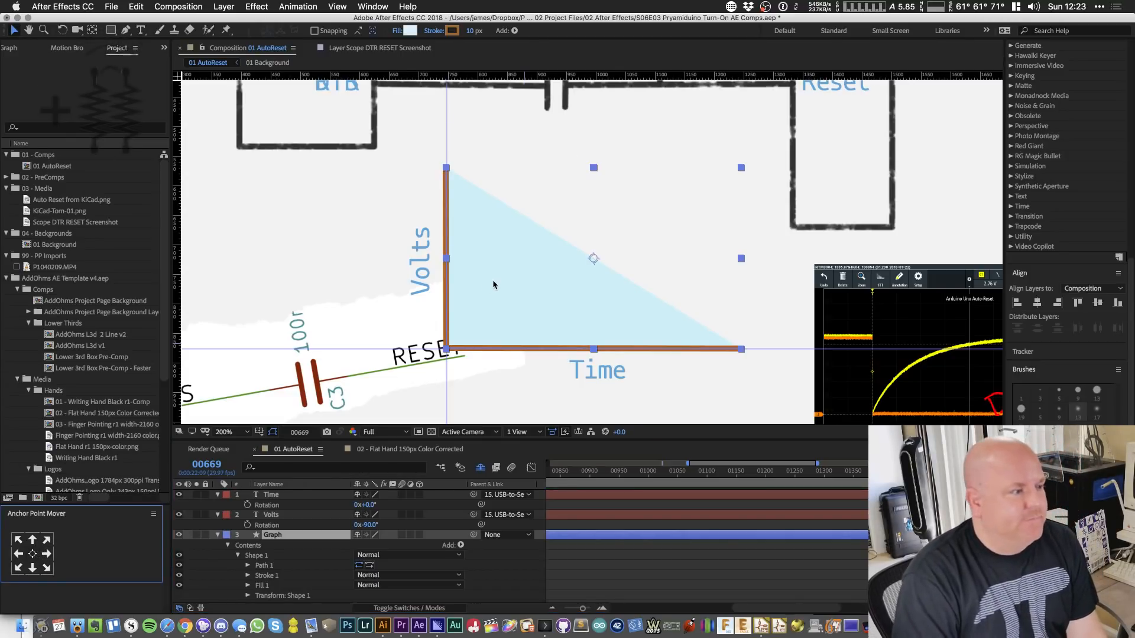
pyautogui.scroll(-1, 557, 276)
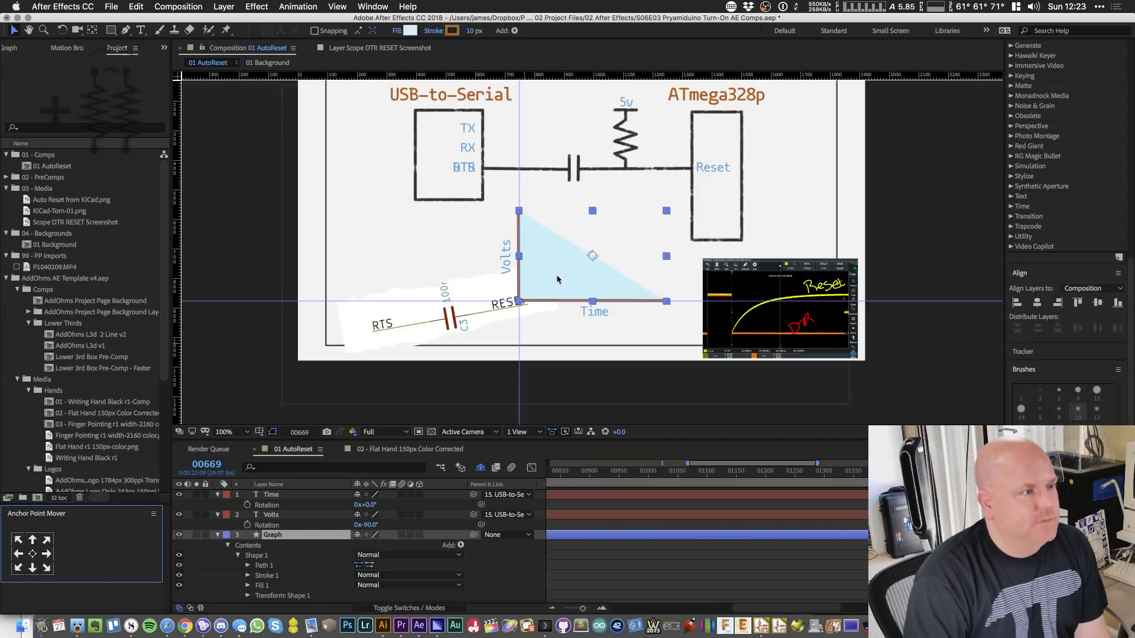
pyautogui.scroll(1, 557, 276)
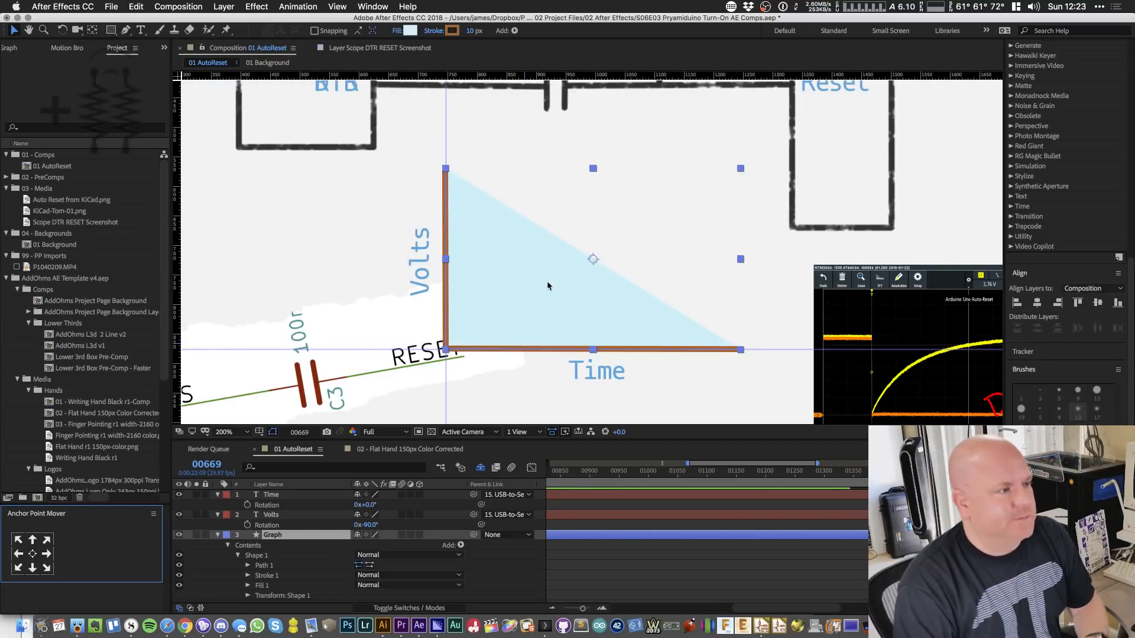
# - Draw a stepped signal line on a new shape layer inside the graph: high from the Volts axis, straight down, then low along the Time axis
pyautogui.click(290, 495)
pyautogui.click(288, 515)
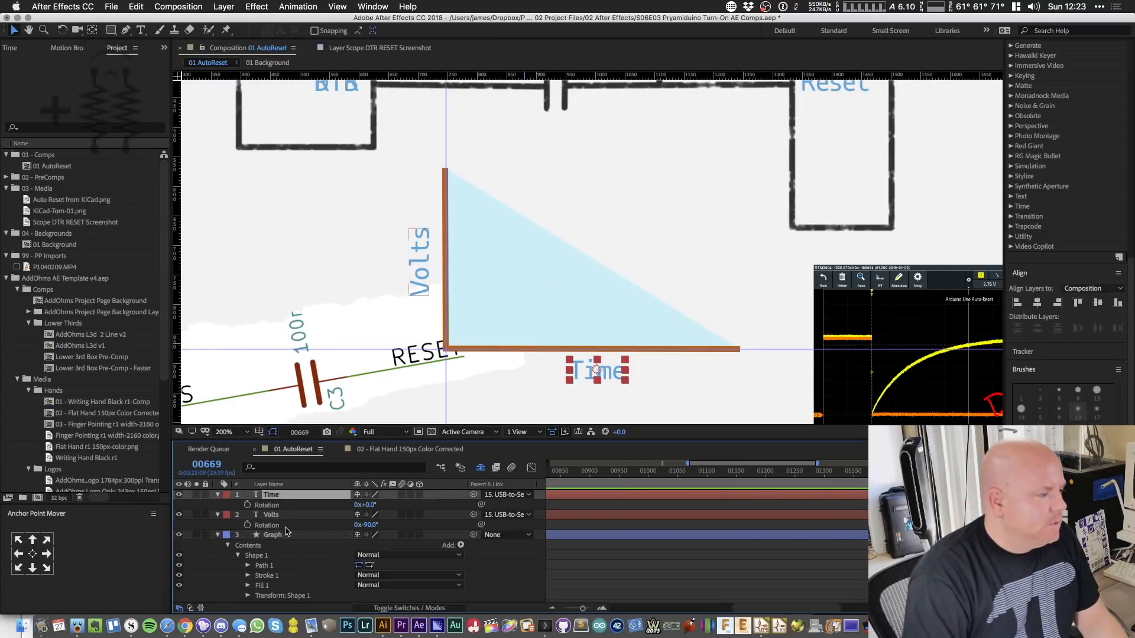
pyautogui.click(285, 537)
pyautogui.click(297, 495)
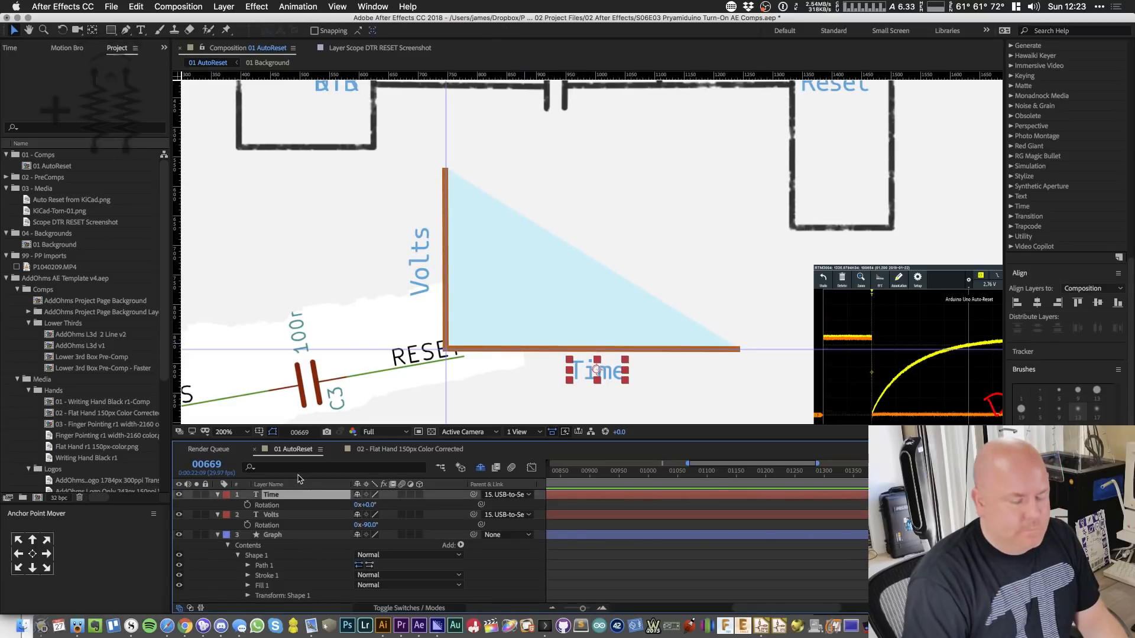
pyautogui.press('F2')
pyautogui.press('g')
pyautogui.click(572, 151)
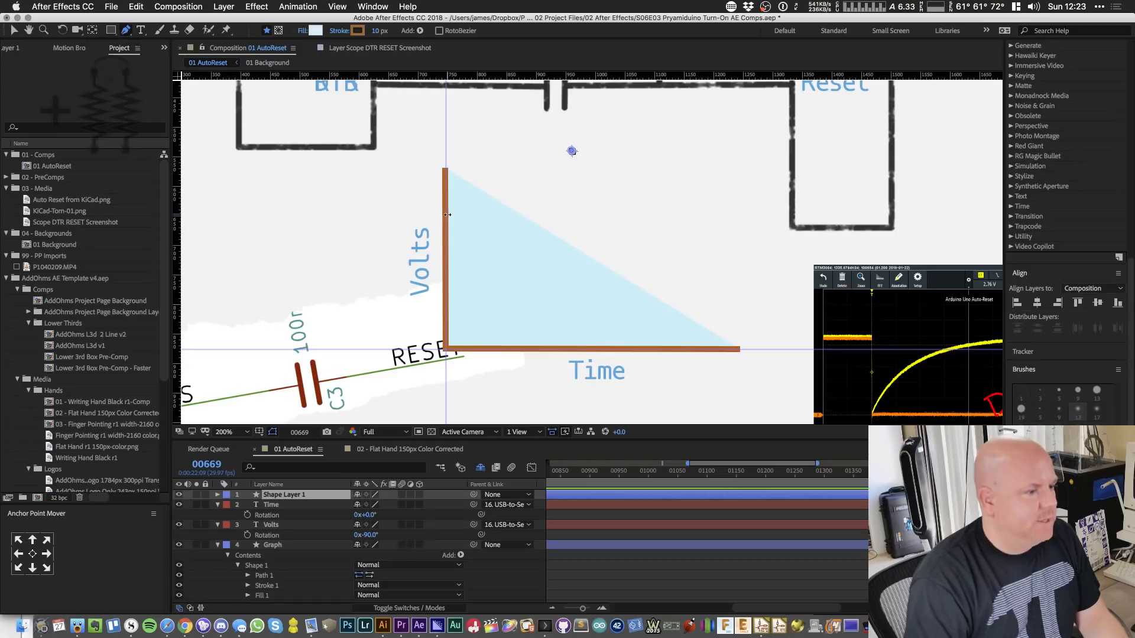
pyautogui.moveTo(450, 216); pyautogui.dragTo(500, 217)
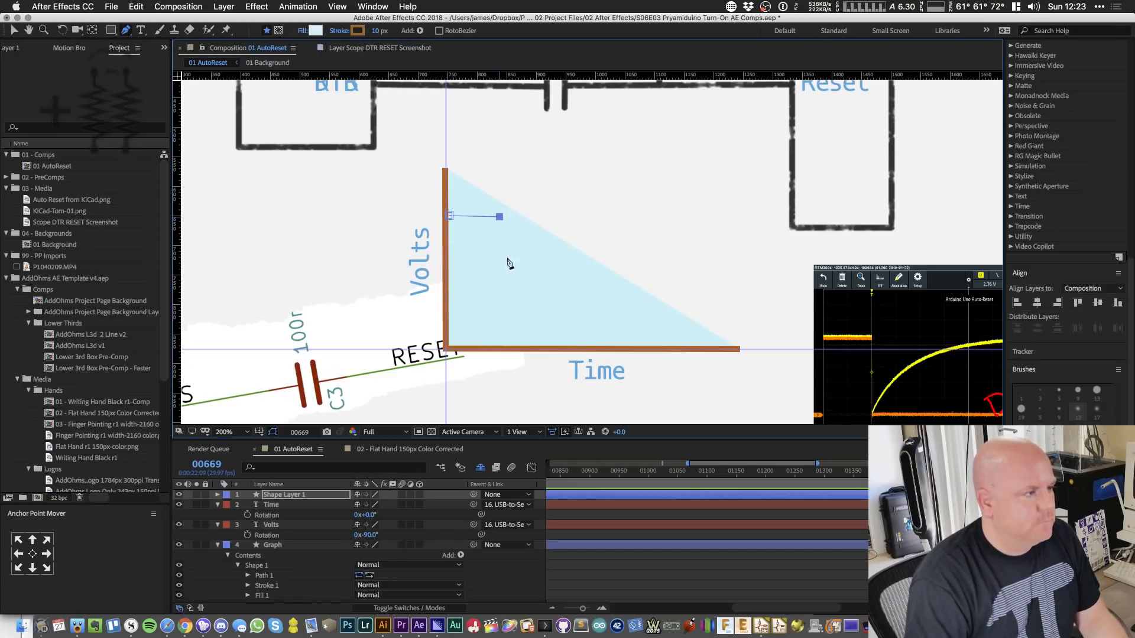
pyautogui.click(499, 332)
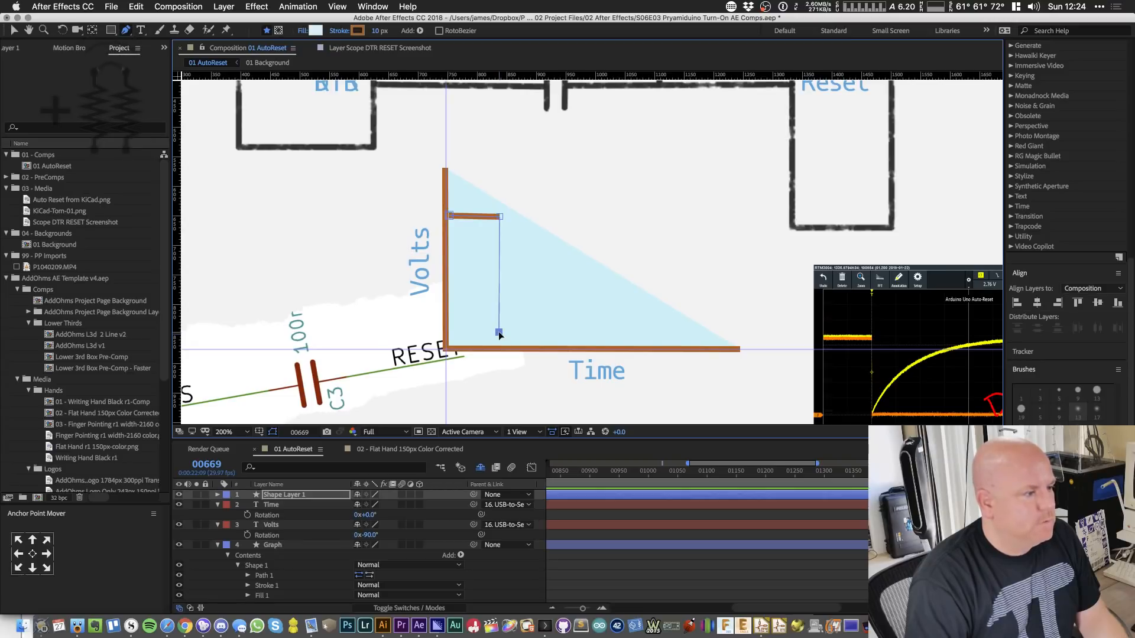
pyautogui.click(714, 335)
pyautogui.press('super+t')
pyautogui.press('v')
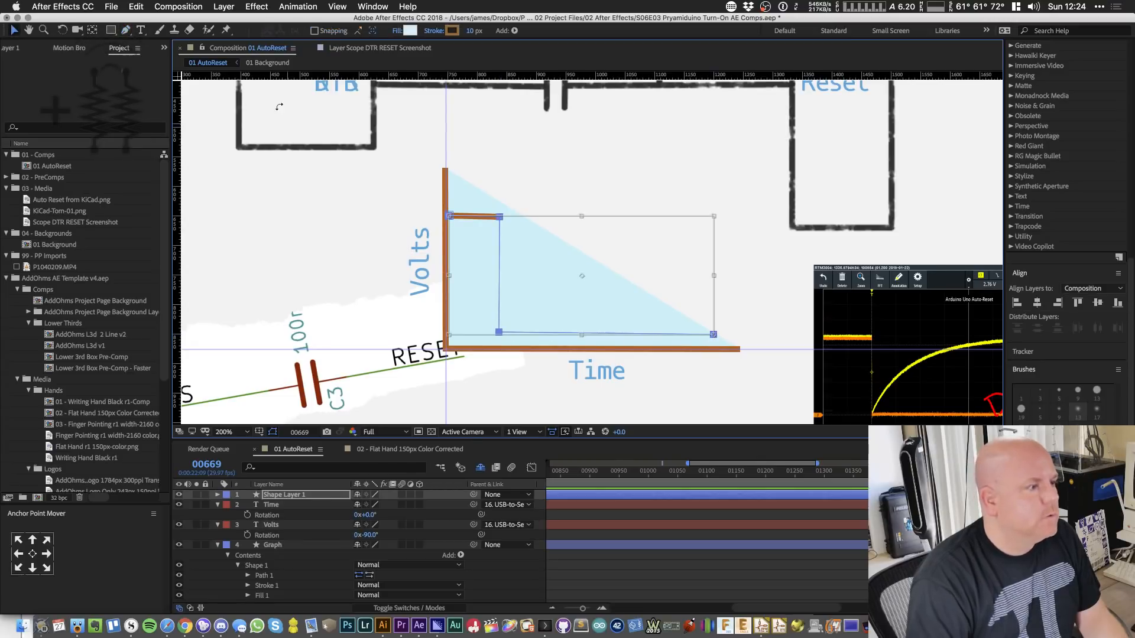
# - Rename the new stepped line's shape layer to Reset Signal
pyautogui.click(293, 497)
pyautogui.press('Return')
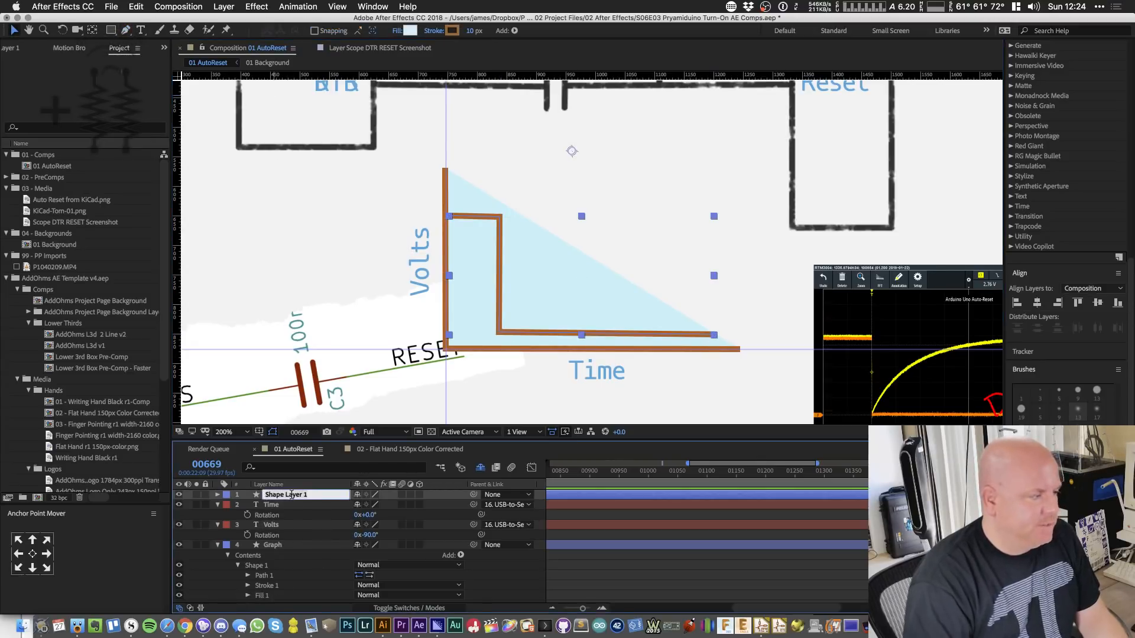
pyautogui.write('Reset Signal')
pyautogui.press('Return')
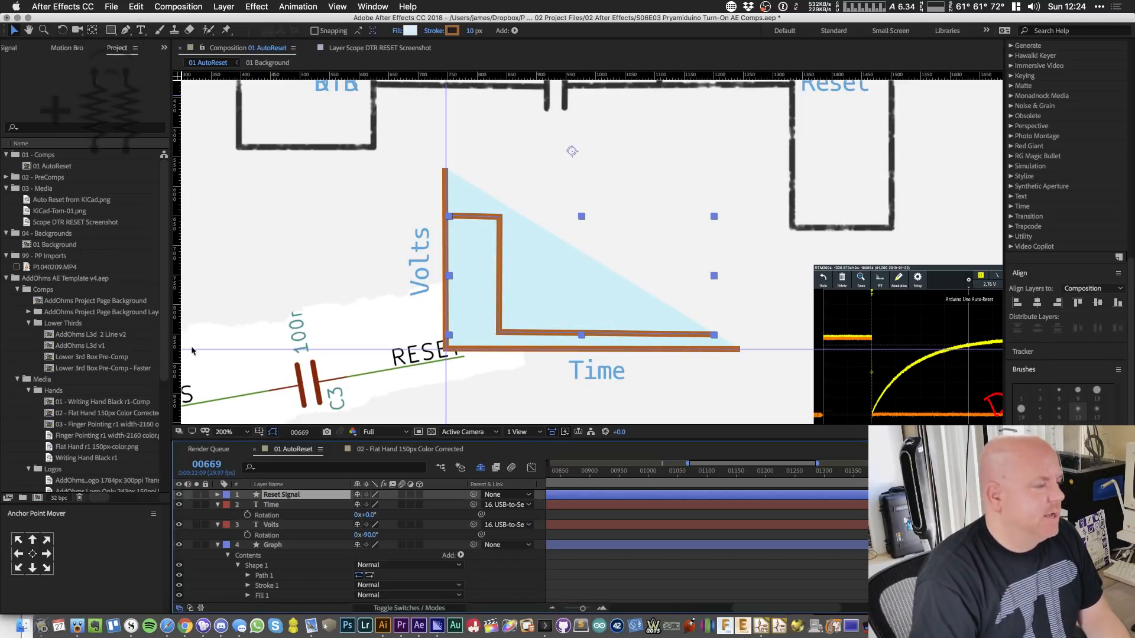
# - Change the stepped line layer's name to RTS/DTR Sginal
pyautogui.press('Return')
pyautogui.write('RTS')
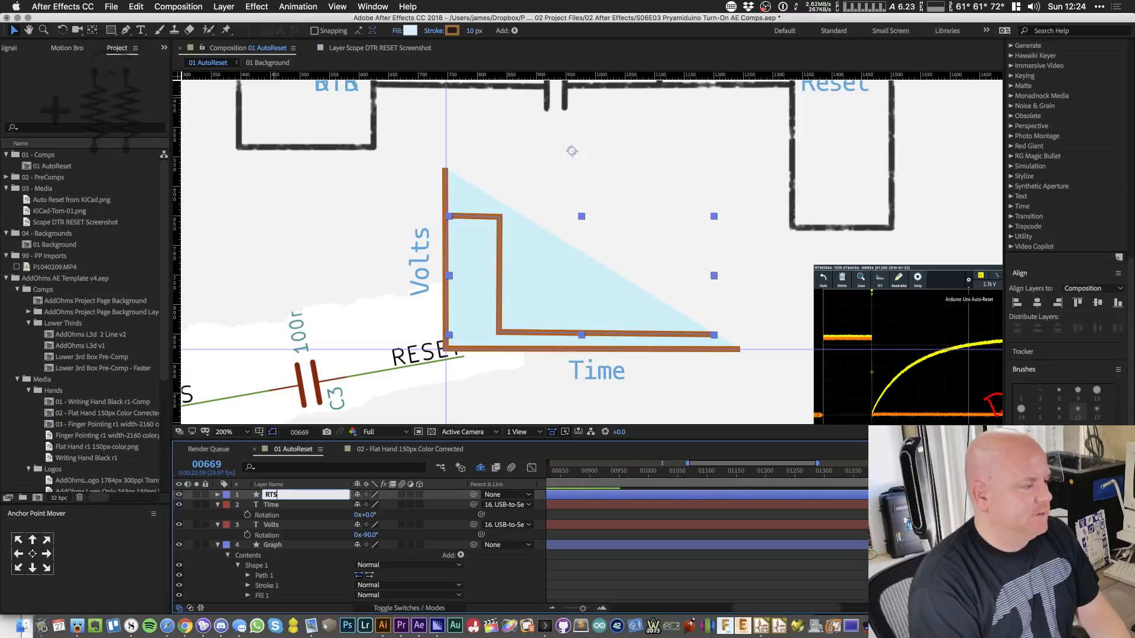
pyautogui.write('/DTR Si')
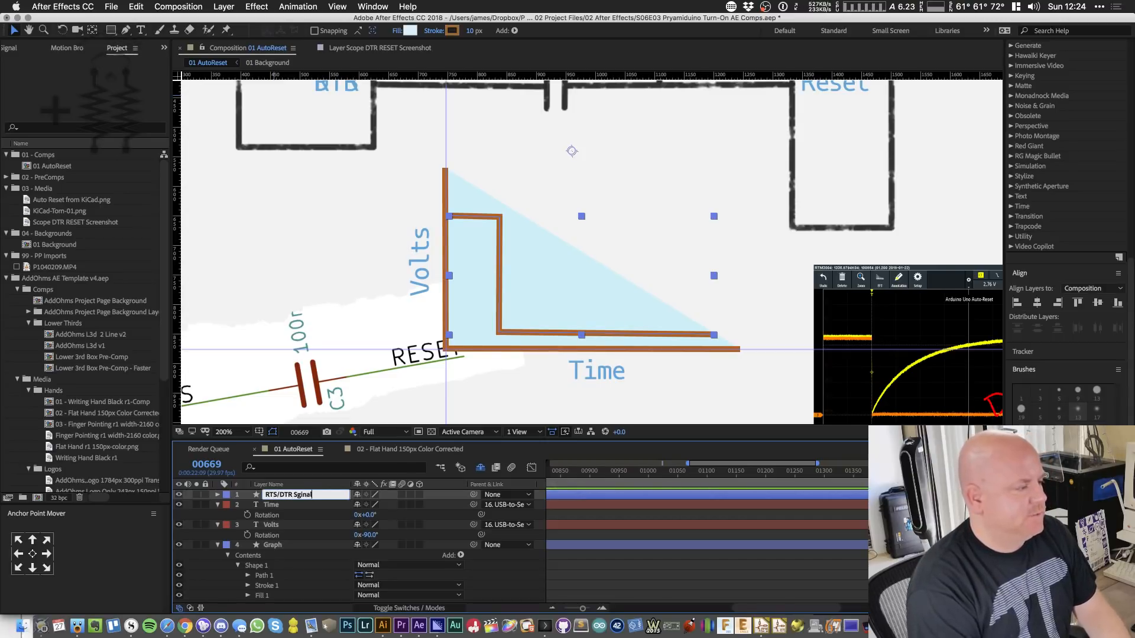
# - Name the square-wave shape layer RTS/DTR Signal and lock it
pyautogui.write('gnal')
pyautogui.press('Return')
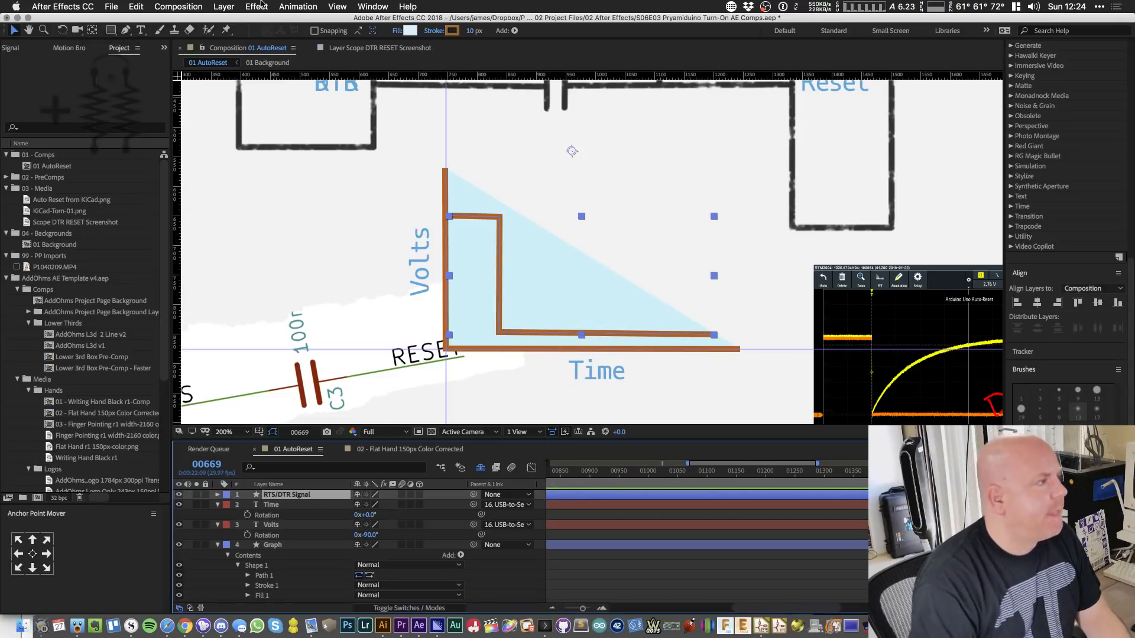
pyautogui.click(123, 31)
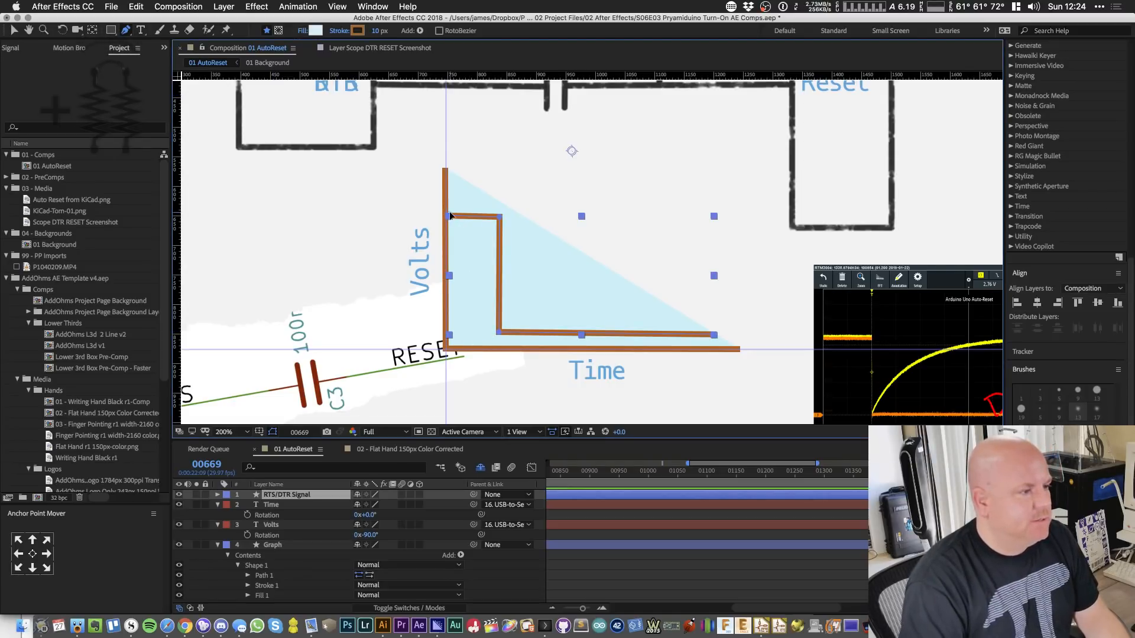
pyautogui.click(205, 494)
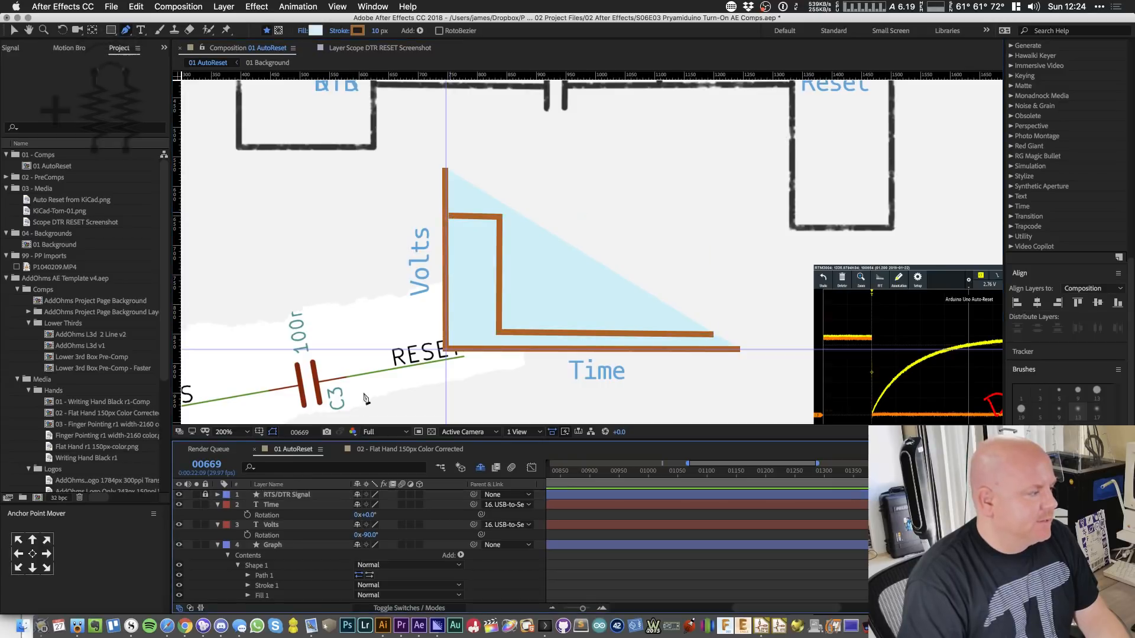
# - Draw the reset waveform on the graph with the Pen tool: a flat start, a vertical drop, and a curved rise back to the starting level
pyautogui.click(450, 216)
pyautogui.click(498, 215)
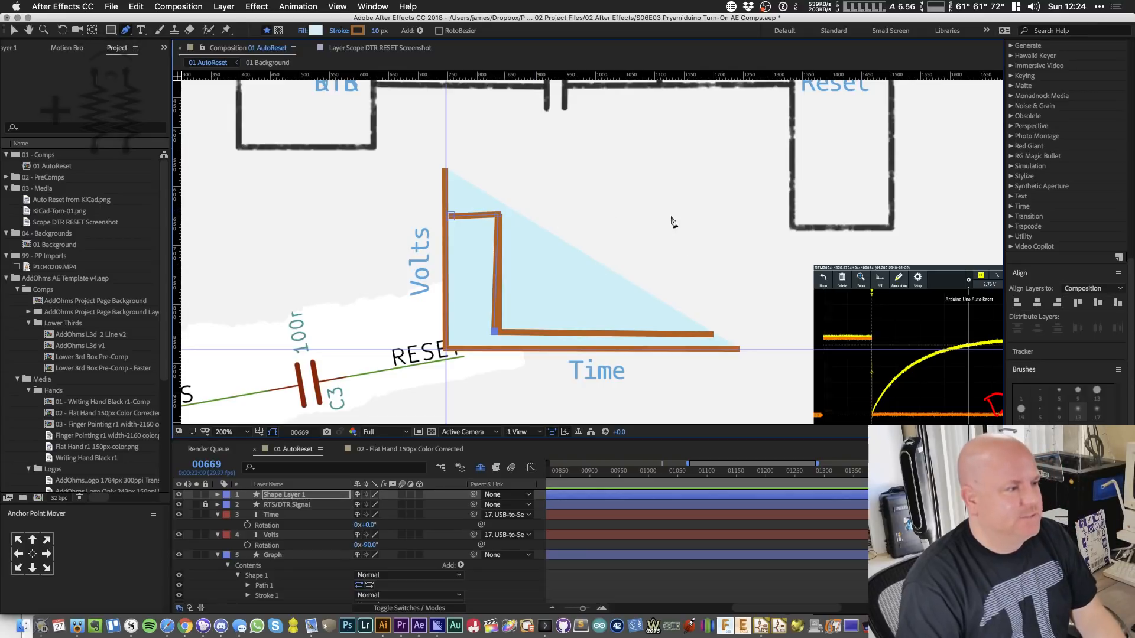
pyautogui.moveTo(704, 217); pyautogui.dragTo(903, 222)
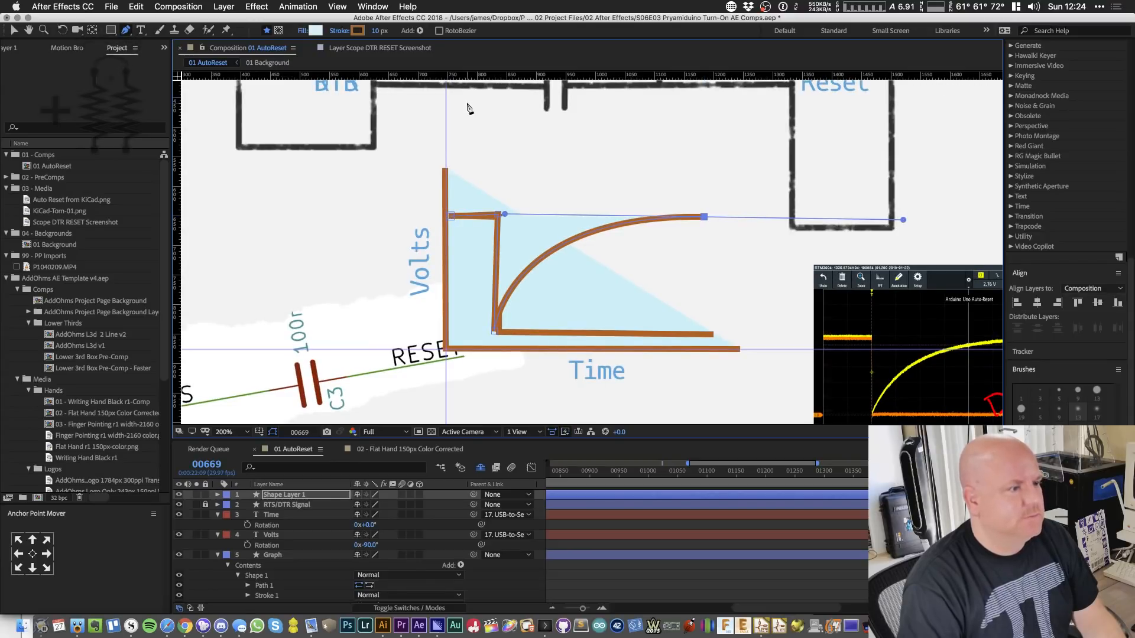
# - Rename the new waveform's shape layer as Reset
pyautogui.click(282, 497)
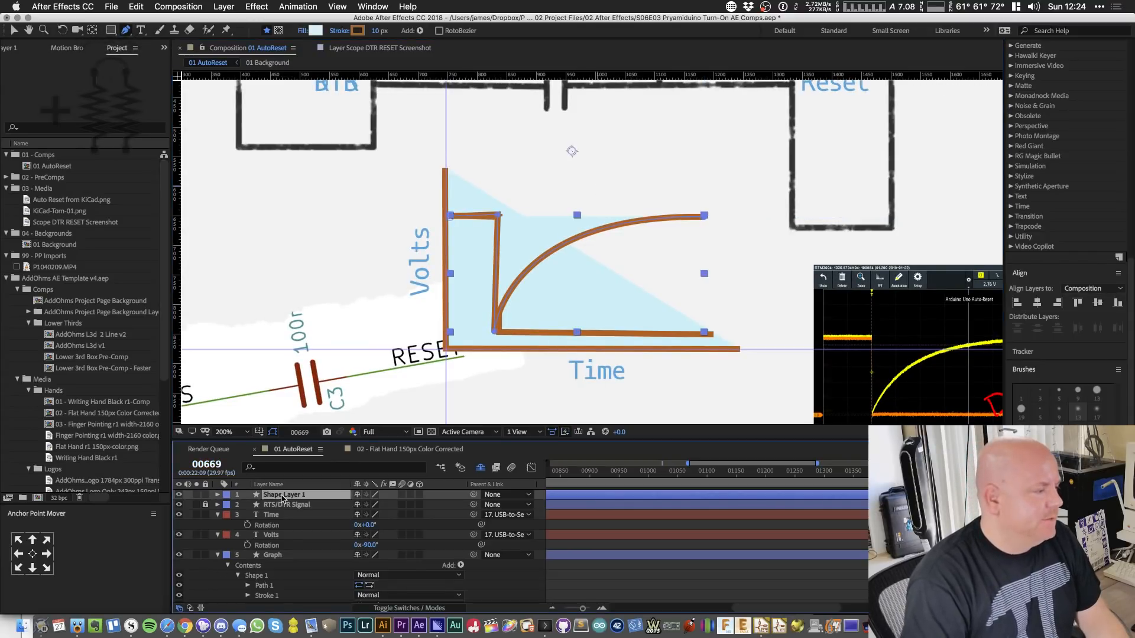
pyautogui.press('Return')
pyautogui.write('Reset')
pyautogui.press('Return')
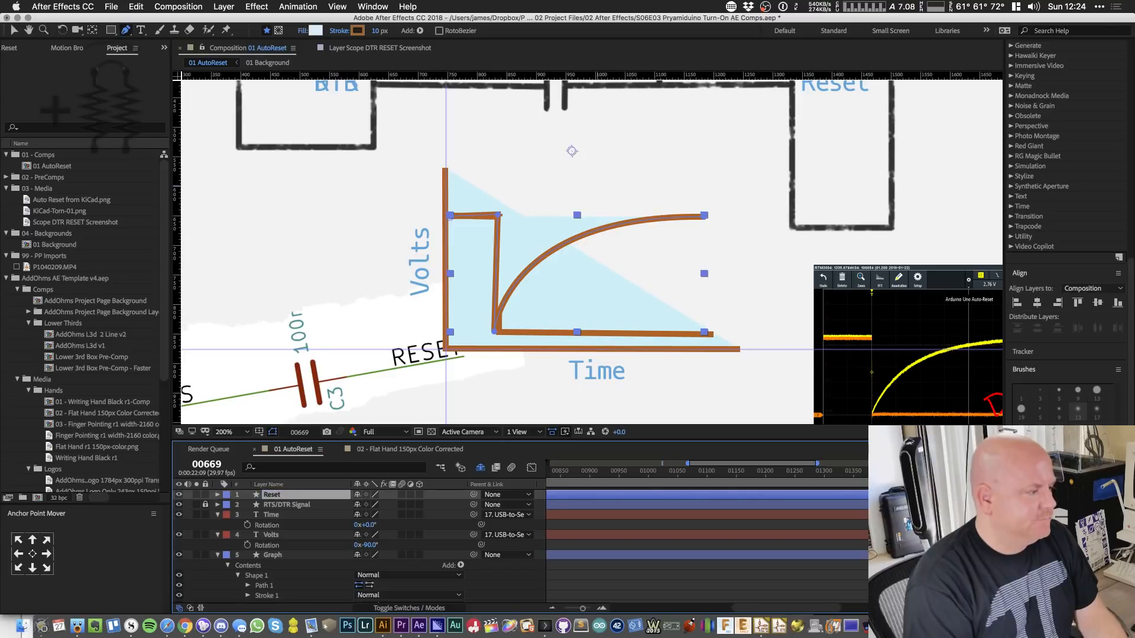
pyautogui.hotkey('shift', 'Down')
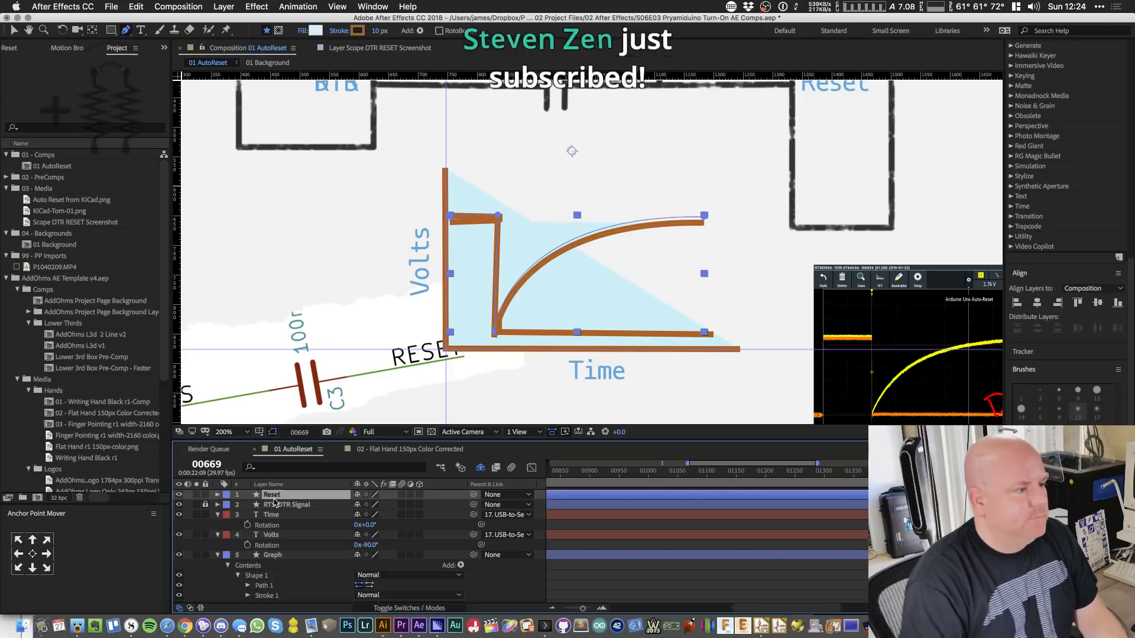
pyautogui.hotkey('shift', 'Up')
# - Run the AddOhms Stroke Change script on the Reset, RTS/DTR Signal and Graph layers
pyautogui.keyDown('super'); pyautogui.click(273, 556); pyautogui.keyUp('super')
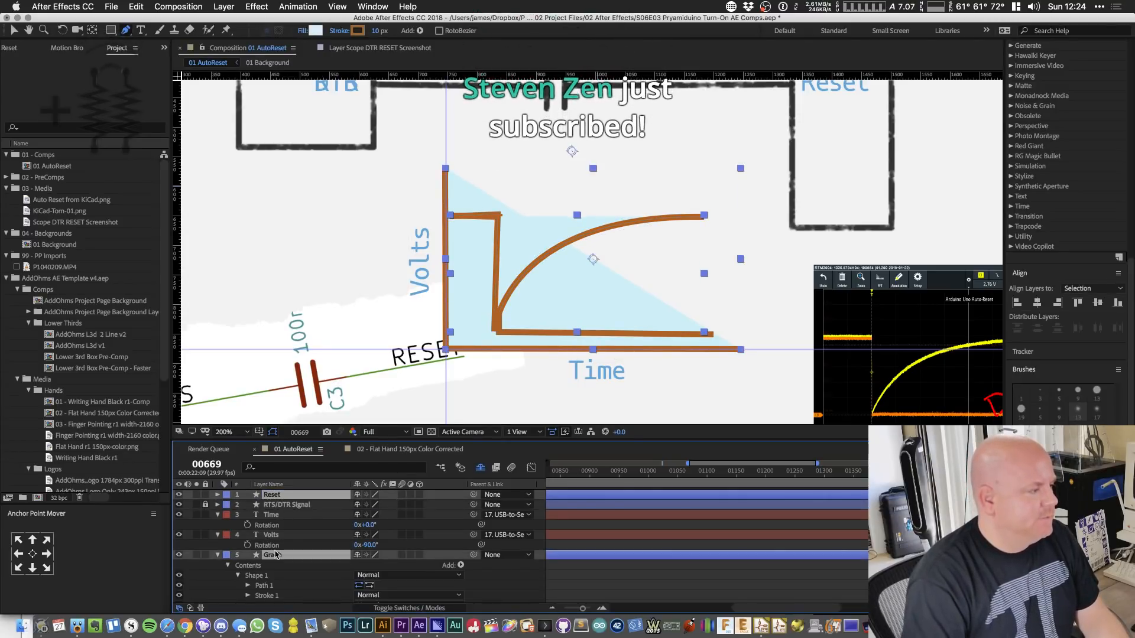
pyautogui.keyDown('super'); pyautogui.click(287, 505); pyautogui.keyUp('super')
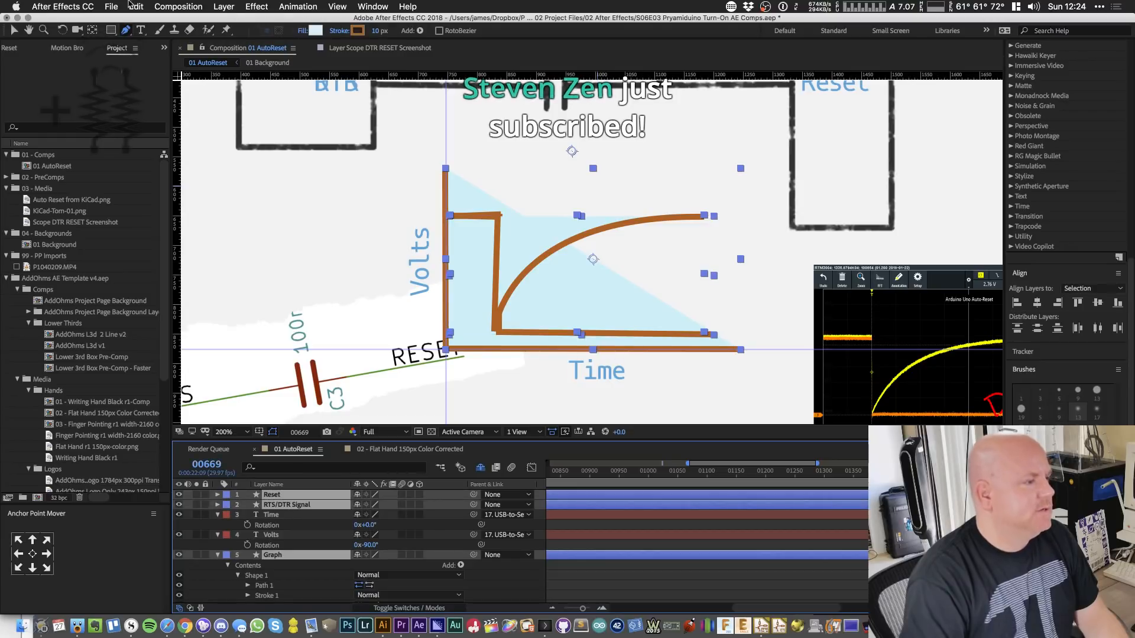
pyautogui.click(112, 7)
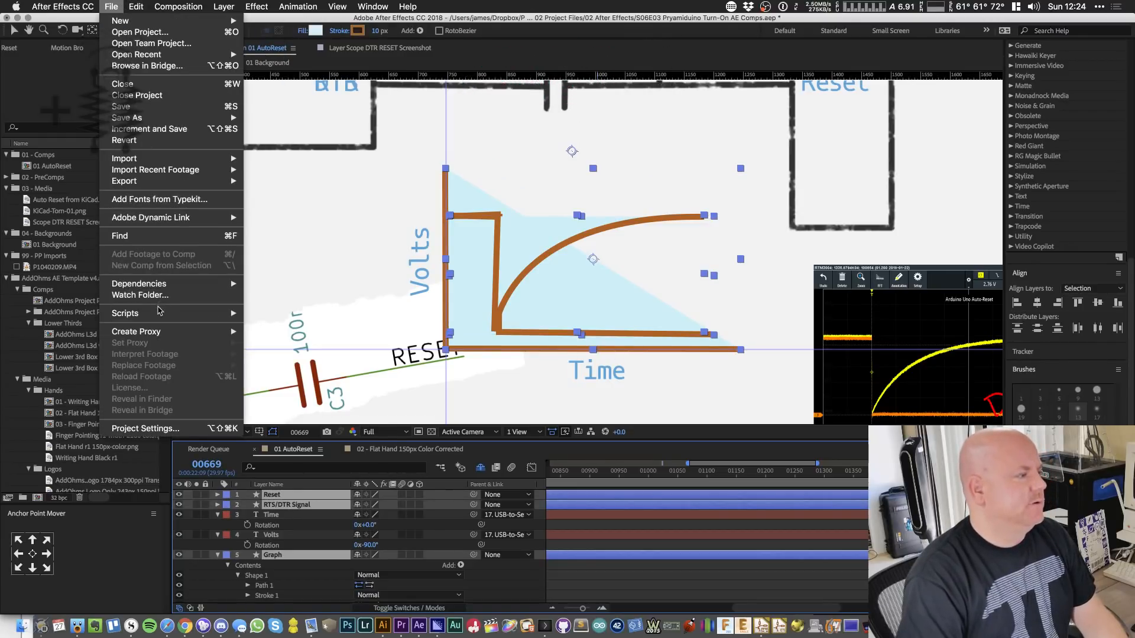
pyautogui.moveTo(159, 314)
pyautogui.moveTo(320, 338)
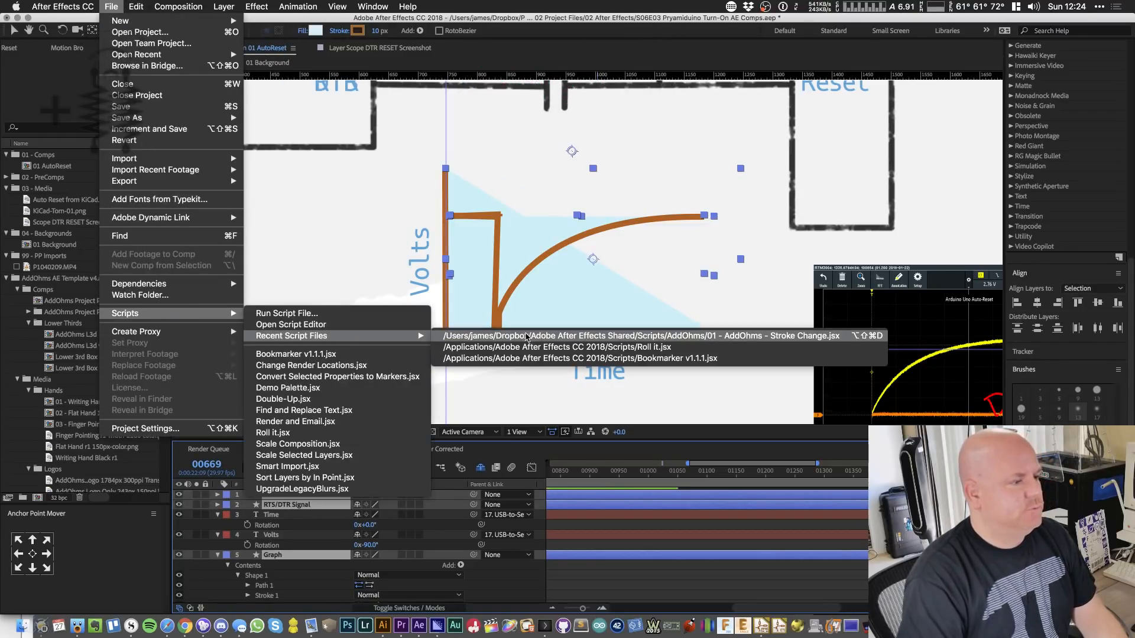
pyautogui.click(526, 335)
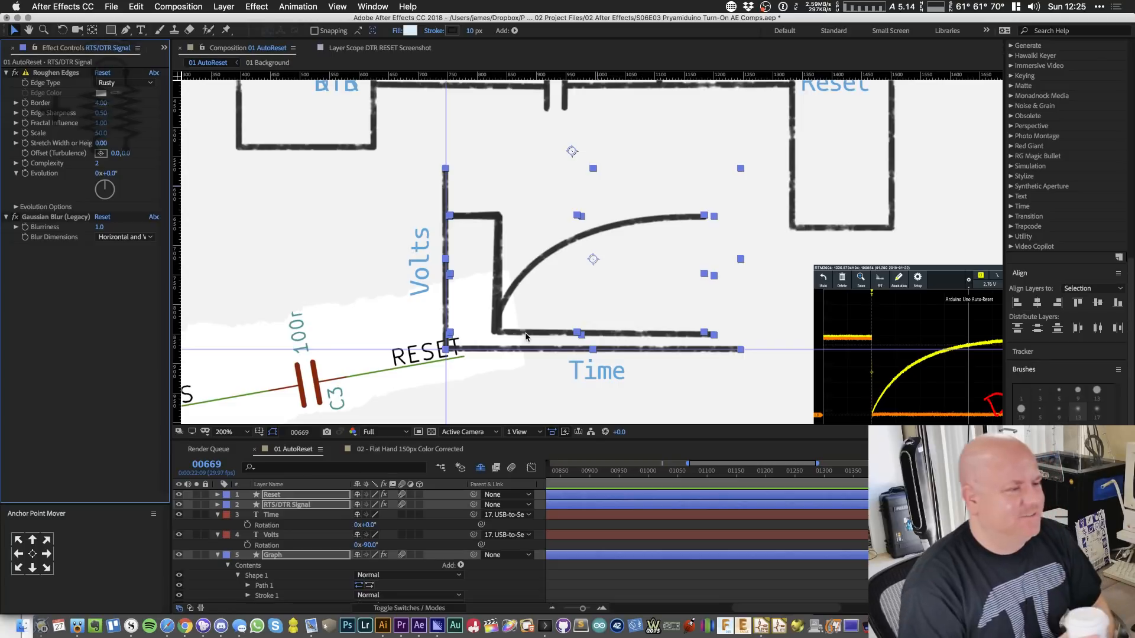
# - Set the RTS/DTR Signal layer's stroke color by sampling the Mid Orange #F68B1E solid's swatch
pyautogui.click(294, 516)
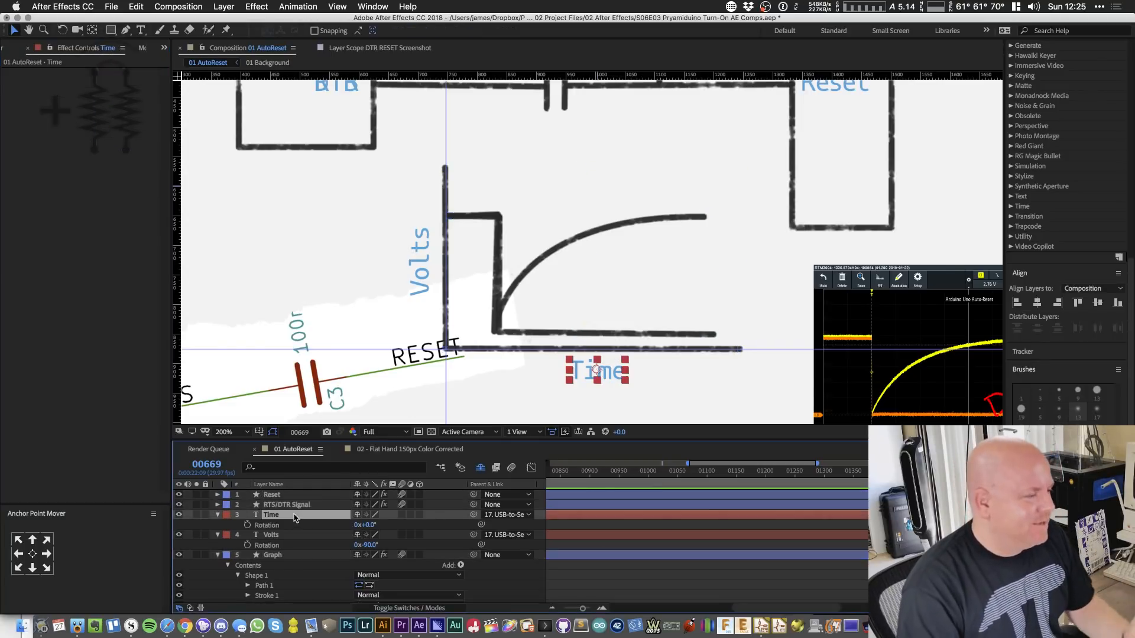
pyautogui.click(297, 505)
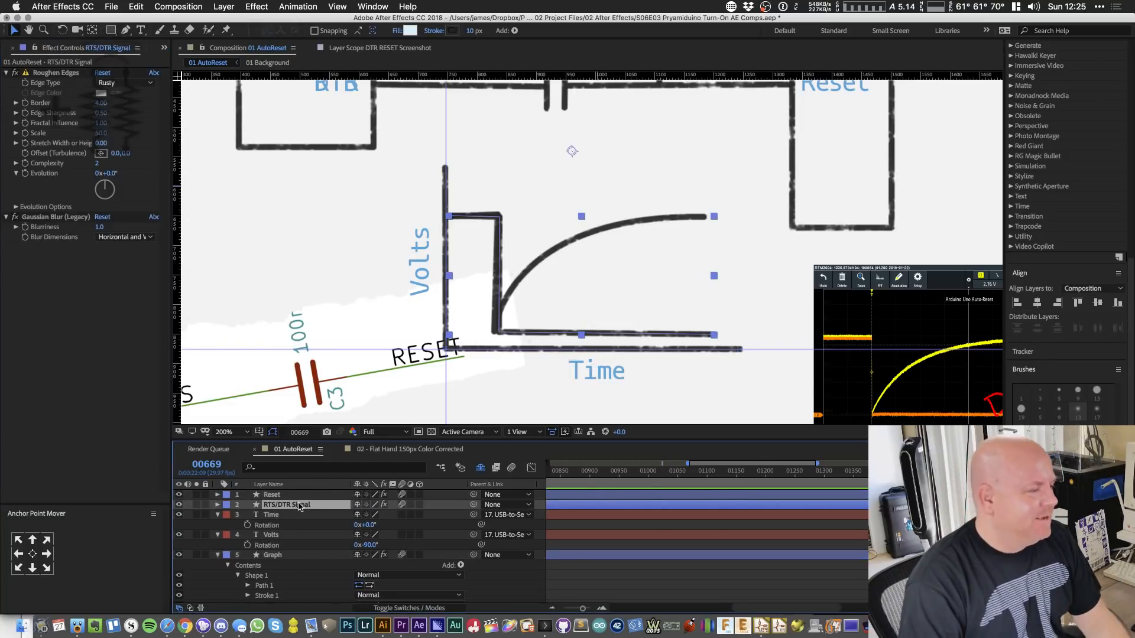
pyautogui.click(218, 505)
pyautogui.click(229, 526)
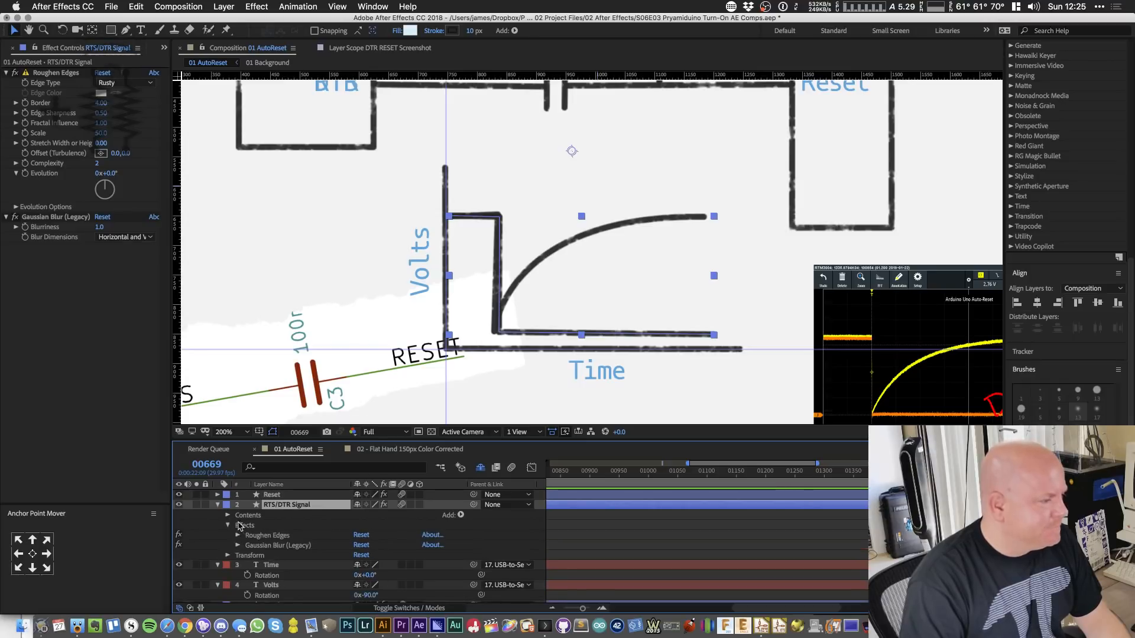
pyautogui.click(228, 525)
pyautogui.click(228, 515)
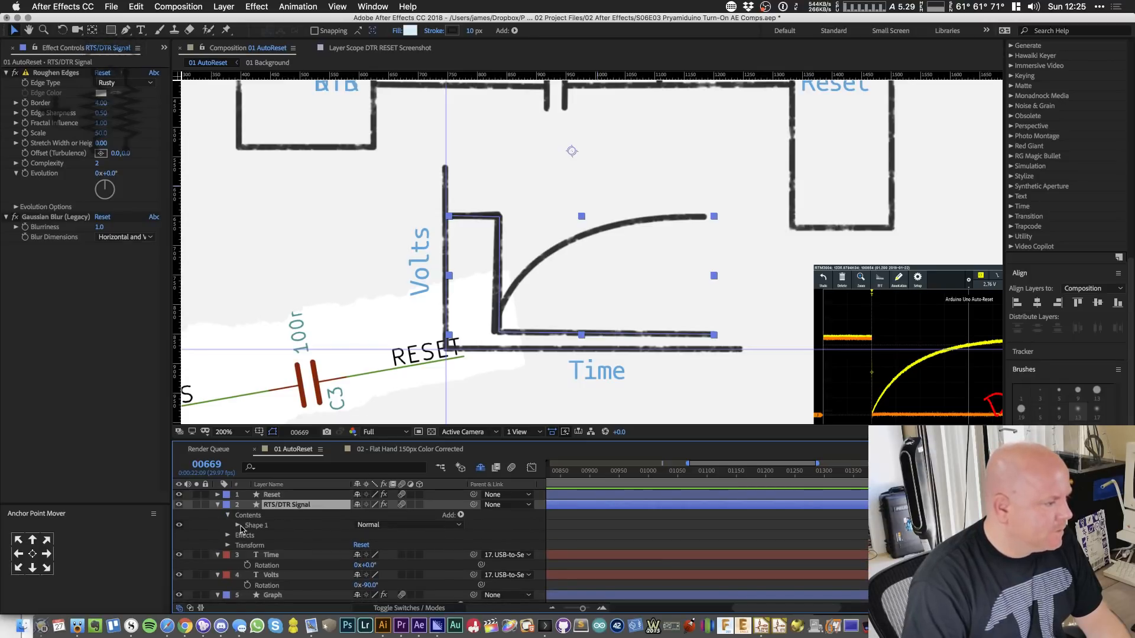
pyautogui.click(238, 526)
pyautogui.click(248, 536)
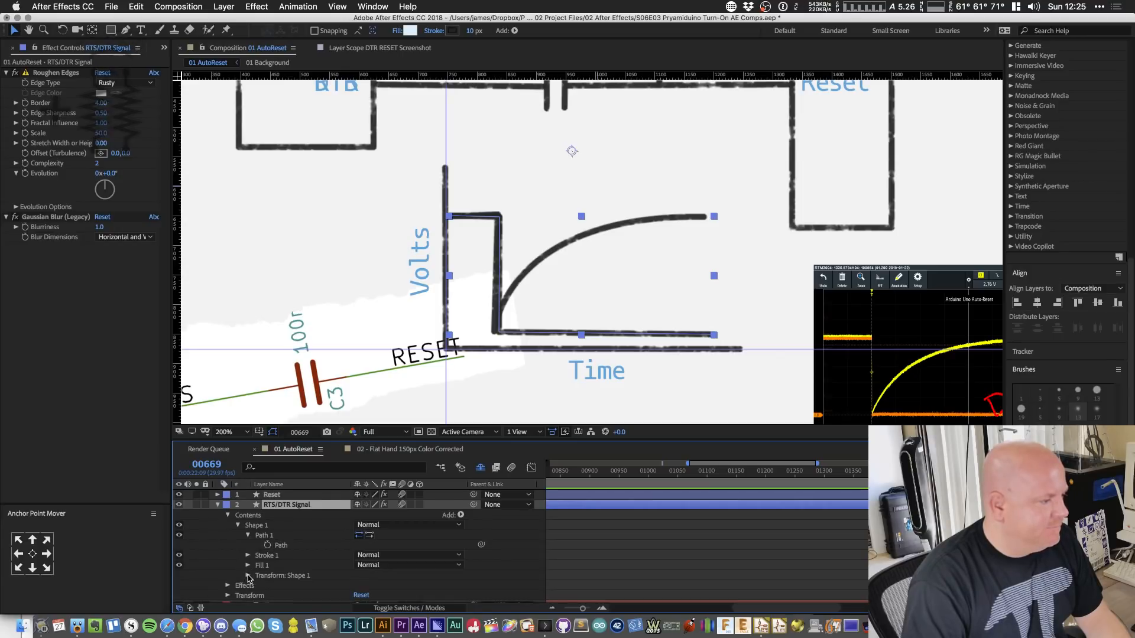
pyautogui.click(247, 556)
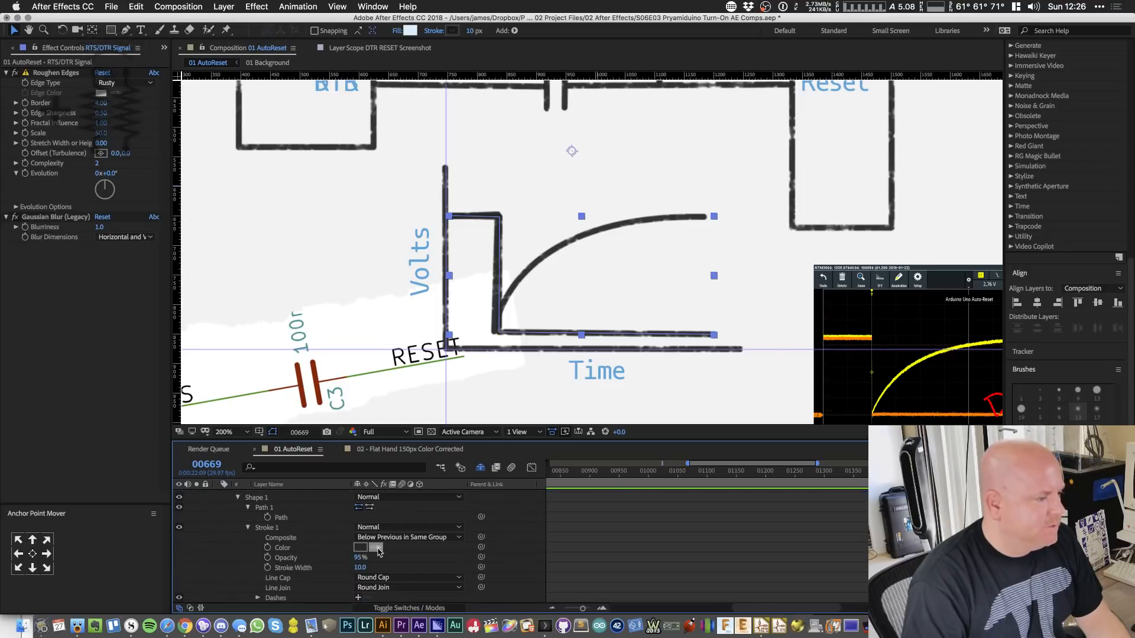
pyautogui.scroll(2, 379, 552)
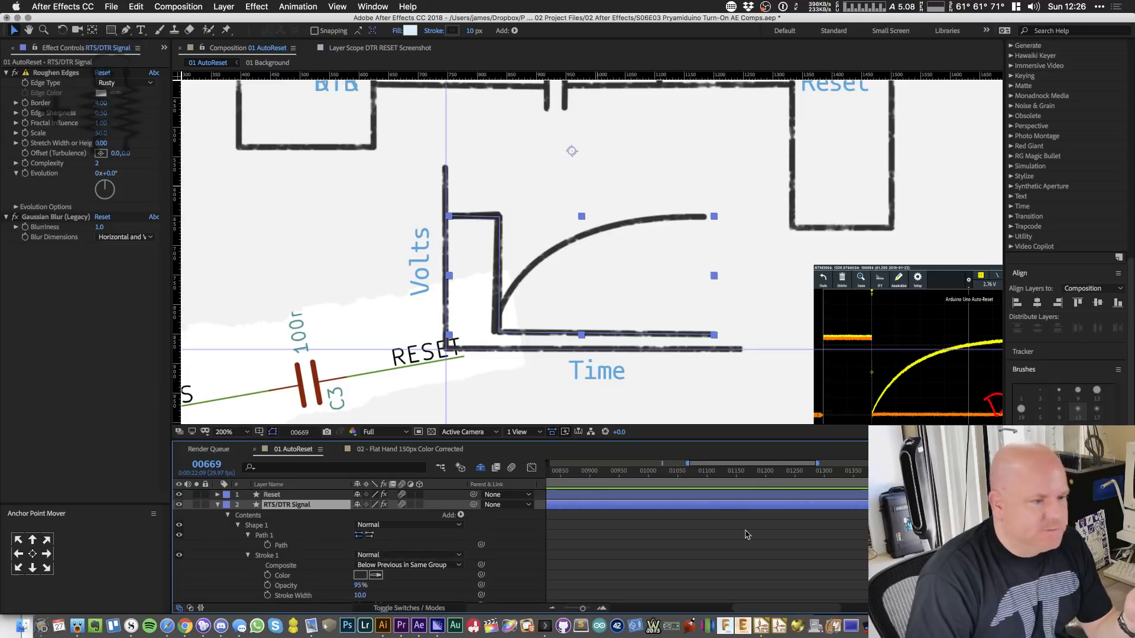
pyautogui.moveTo(812, 344); pyautogui.dragTo(766, 321)
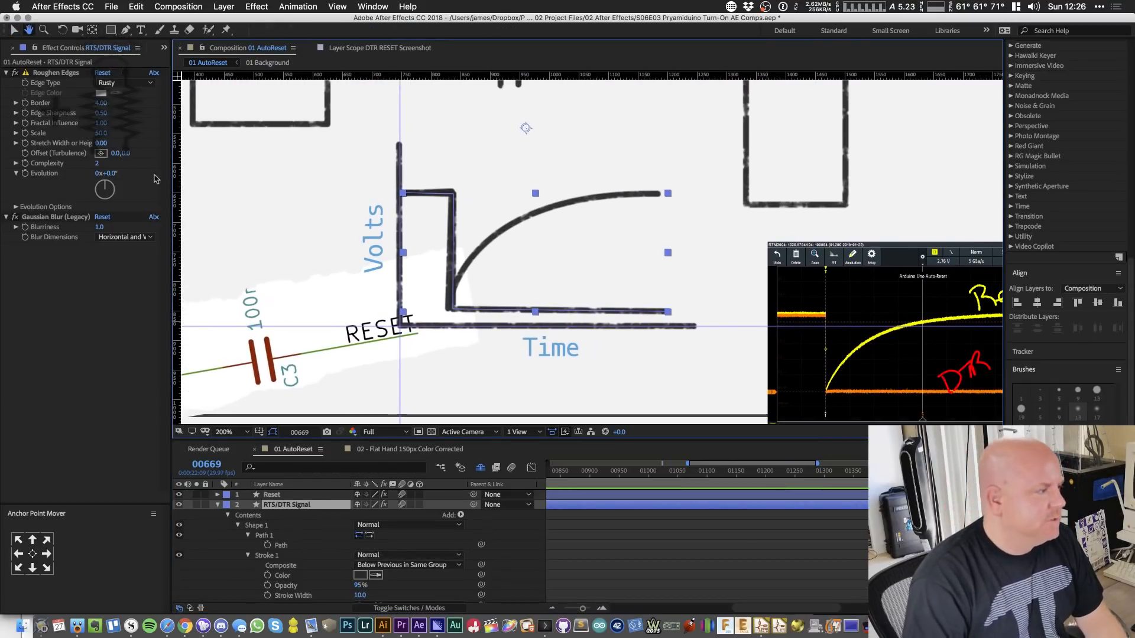
pyautogui.press('super+0')
pyautogui.scroll(-5, 96, 315)
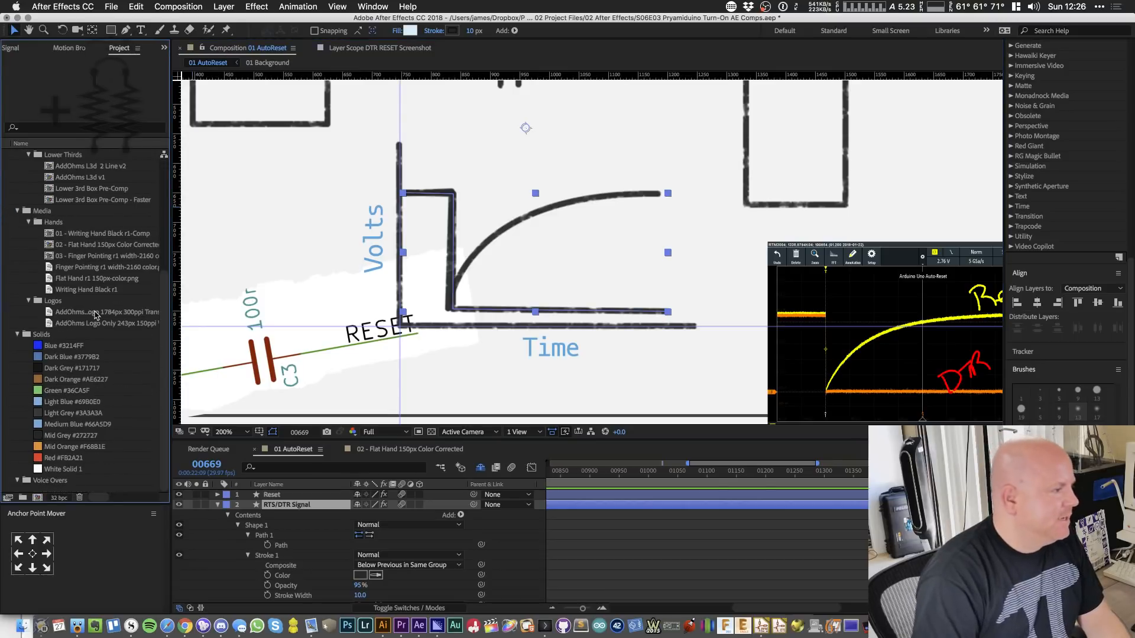
pyautogui.click(375, 575)
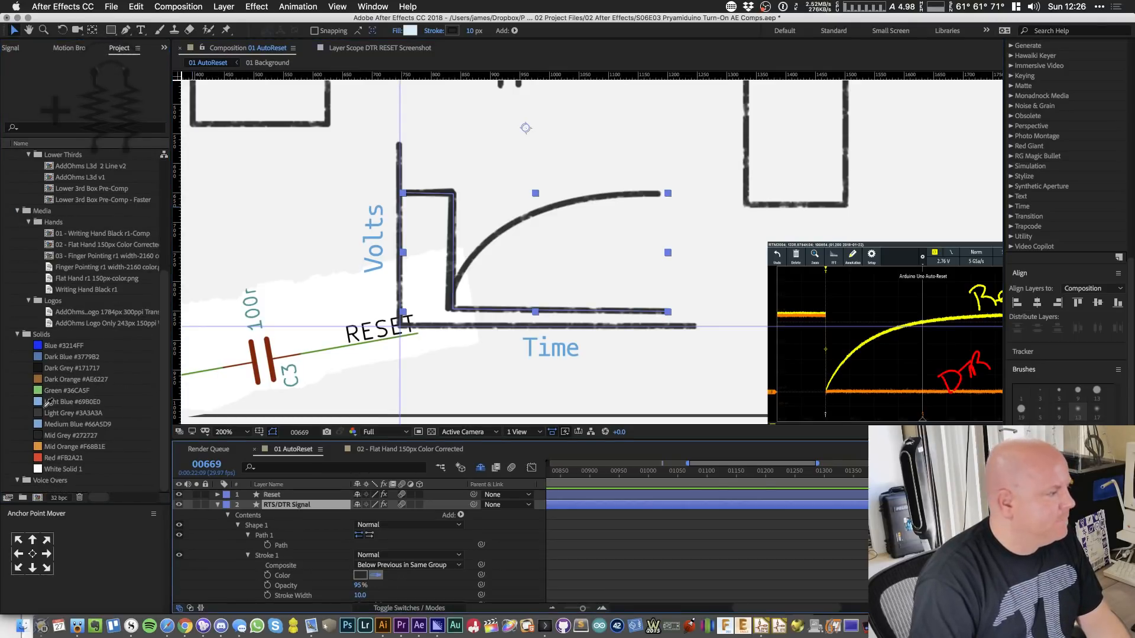
pyautogui.click(38, 447)
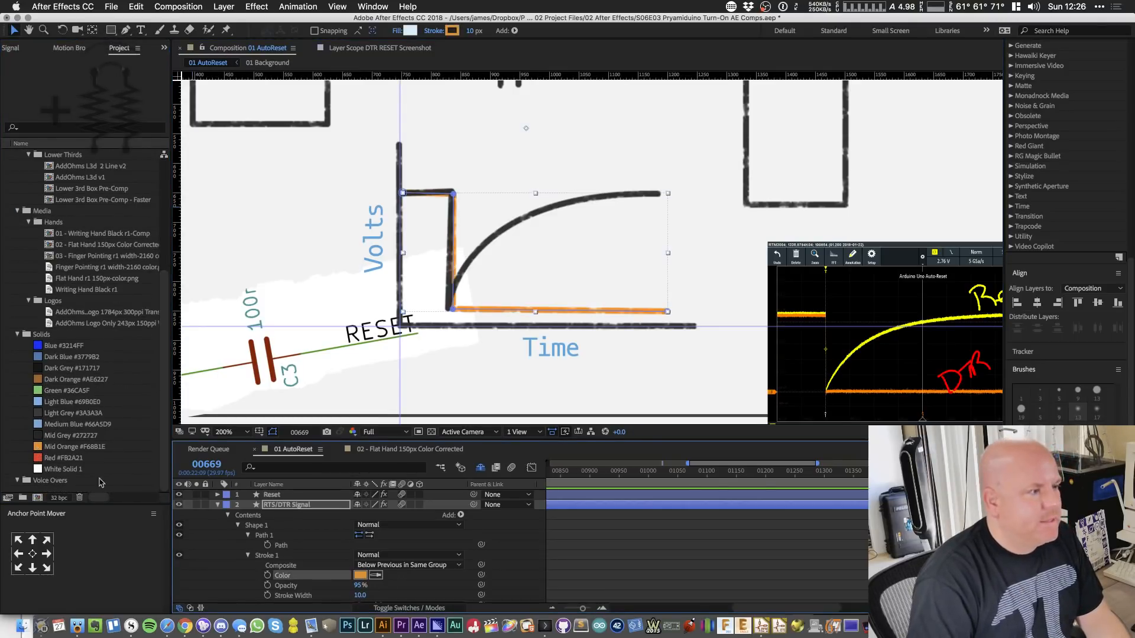
# - Collapse the RTS/DTR Signal layer's properties and expand the Reset layer down to its Stroke 1 settings
pyautogui.click(218, 504)
pyautogui.click(218, 495)
pyautogui.click(228, 506)
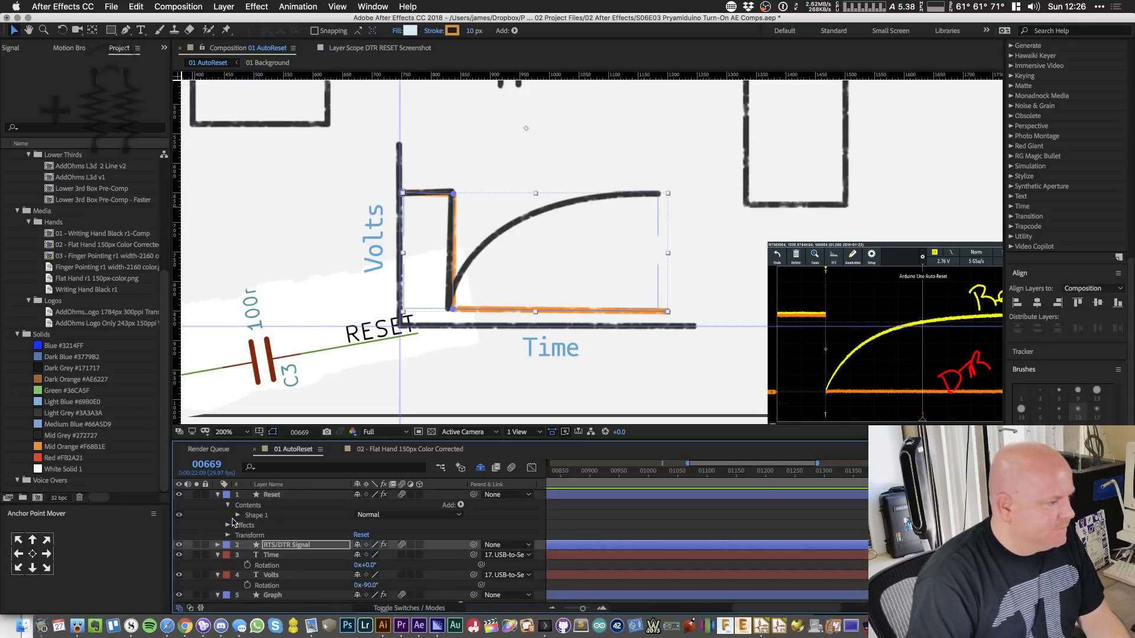
pyautogui.click(238, 515)
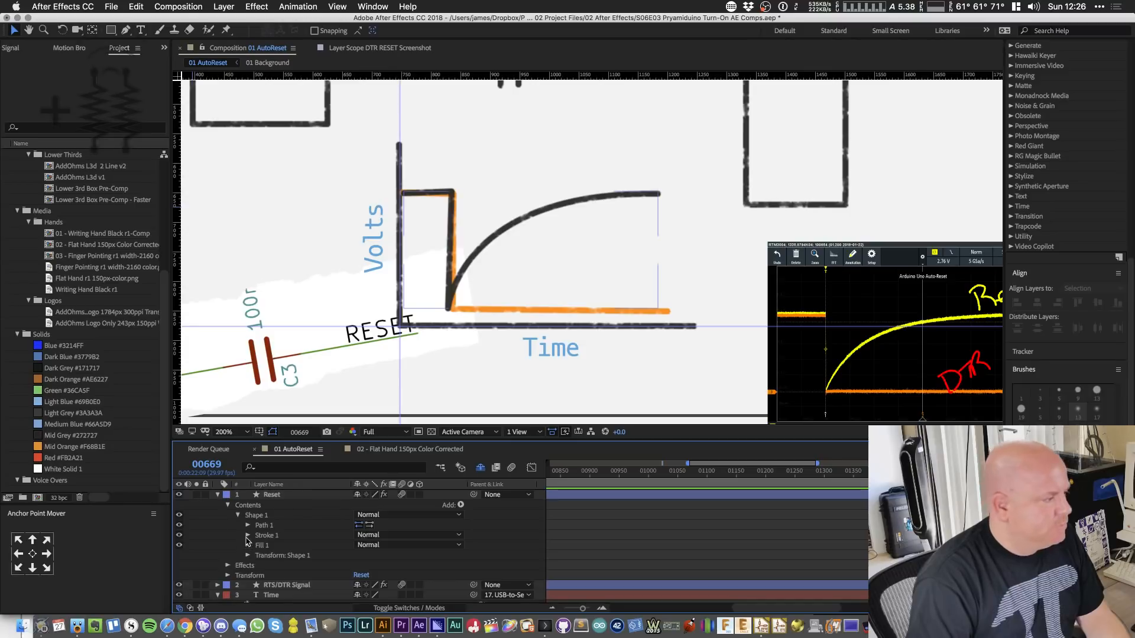
pyautogui.click(248, 535)
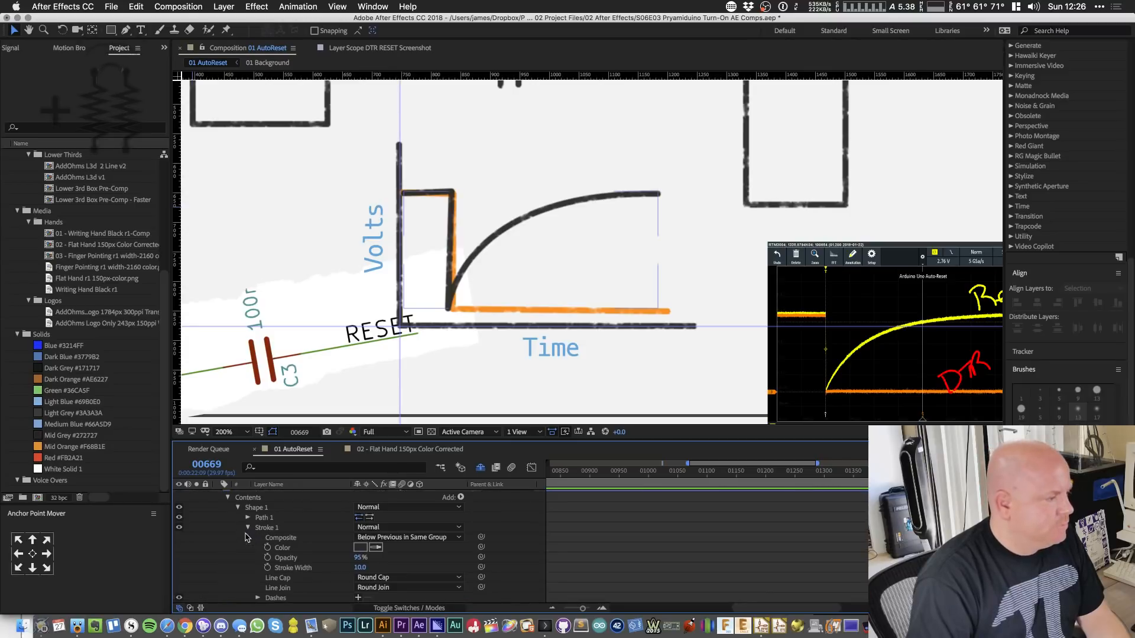
pyautogui.click(376, 547)
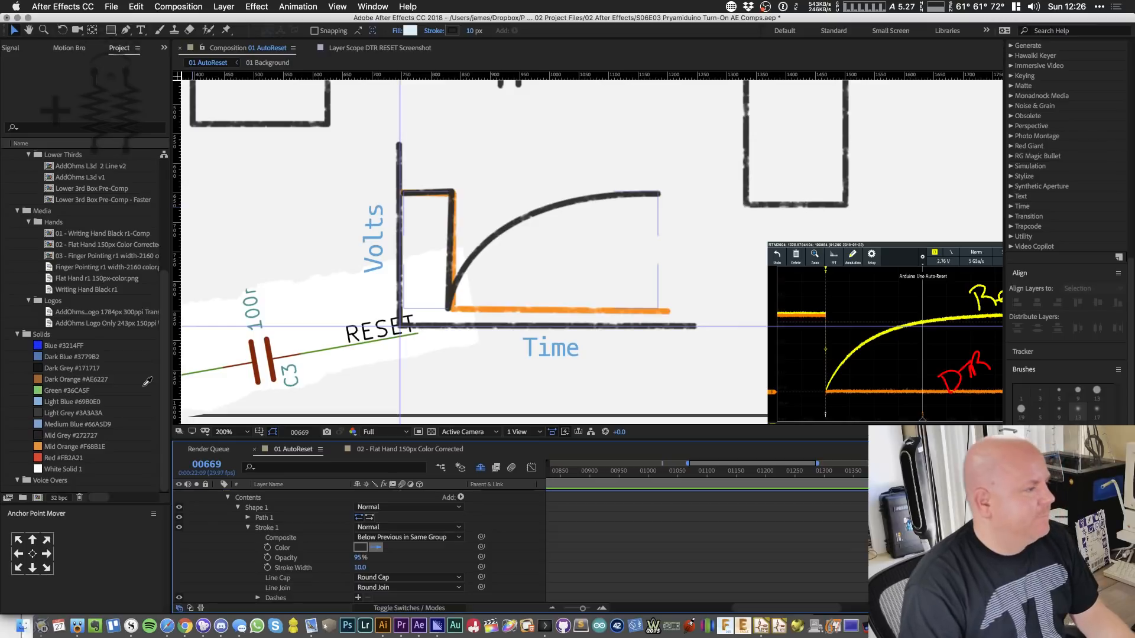
pyautogui.press('Escape')
pyautogui.scroll(1, 146, 386)
# - Open AddOhms Color Palette.pdf, copy the yellow hex code EFF41E, and switch back to After Effects
pyautogui.press('super+space')
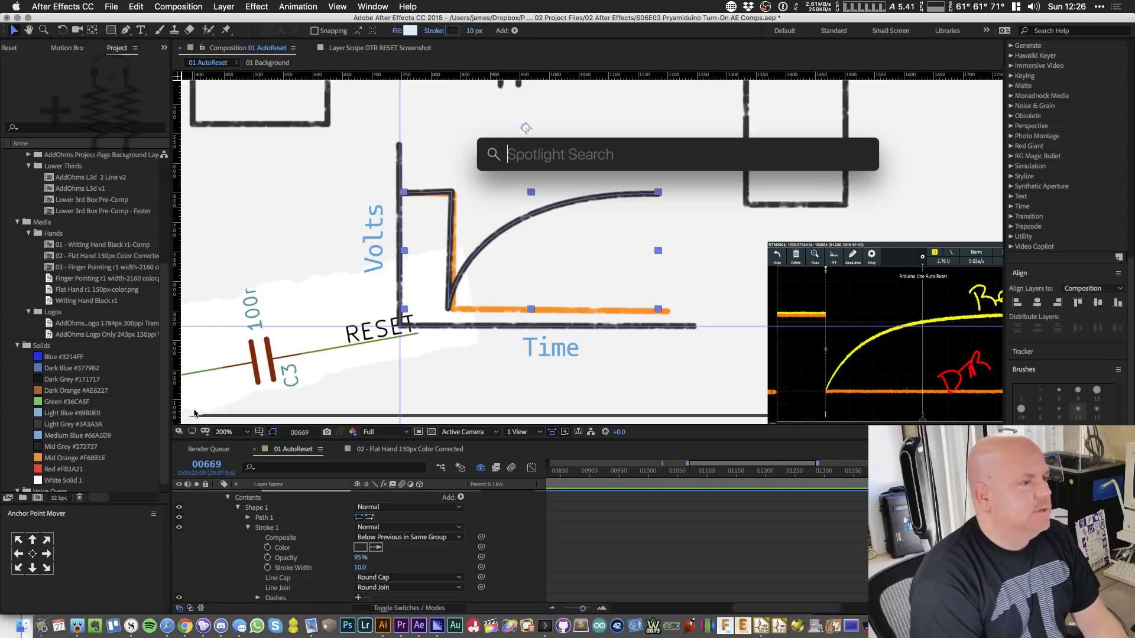
pyautogui.write('addohms color palette')
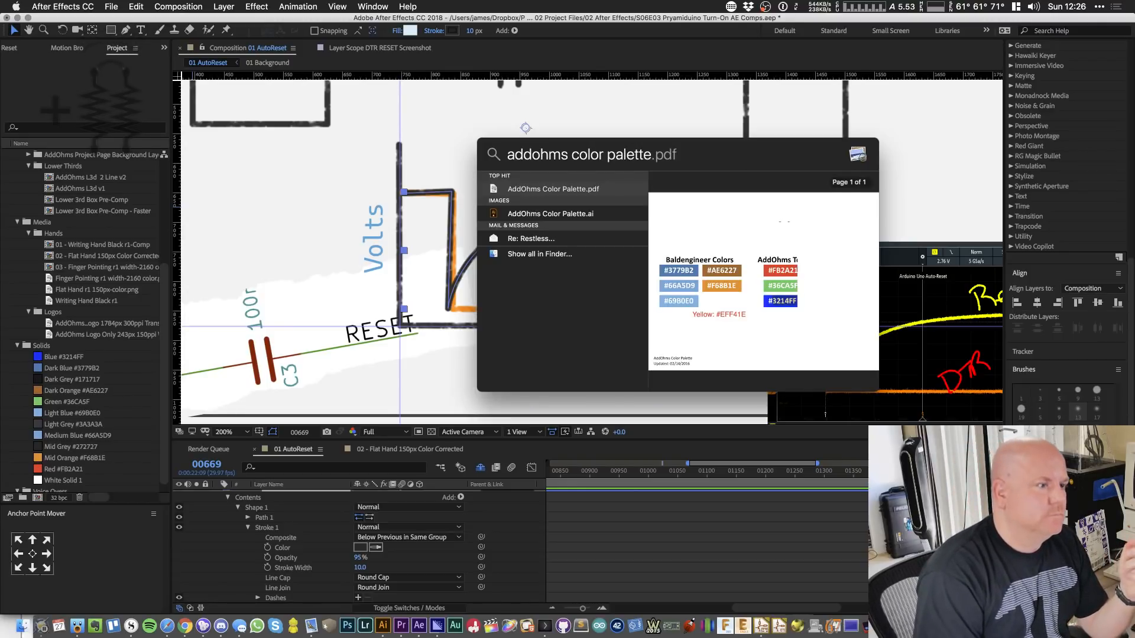
pyautogui.press('Return')
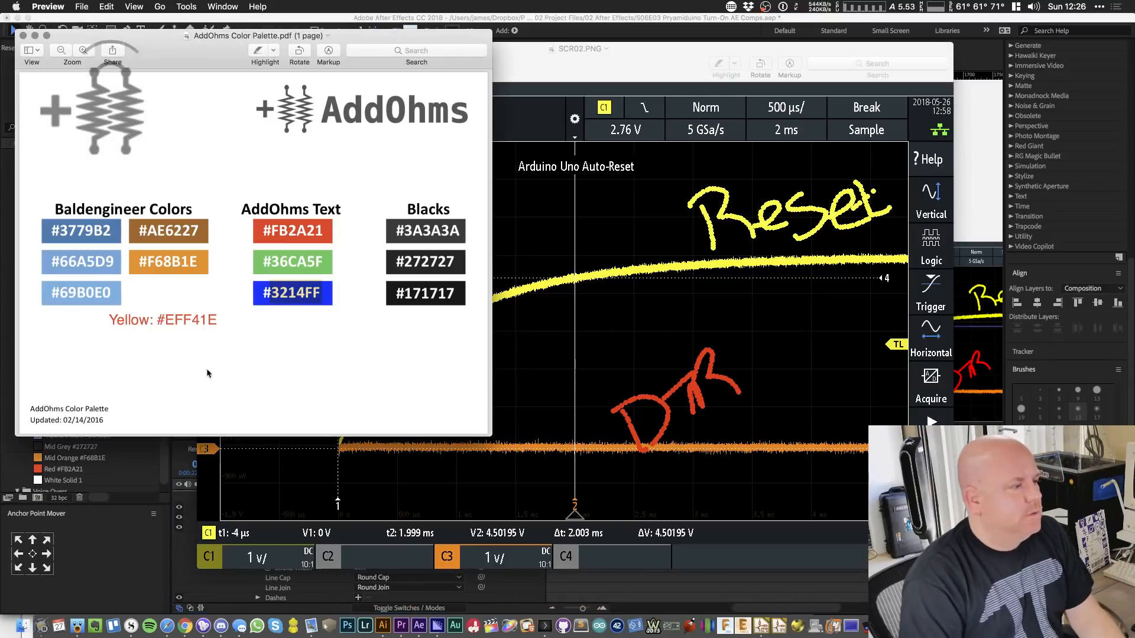
pyautogui.doubleClick(181, 323)
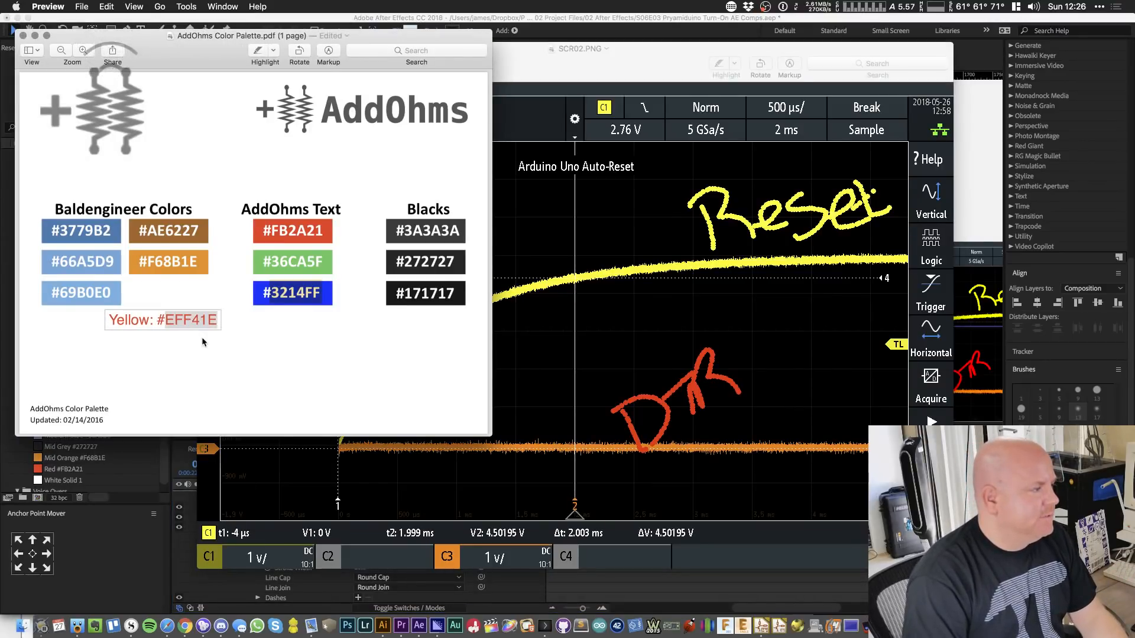
pyautogui.press('super+c')
pyautogui.press('super+Tab')
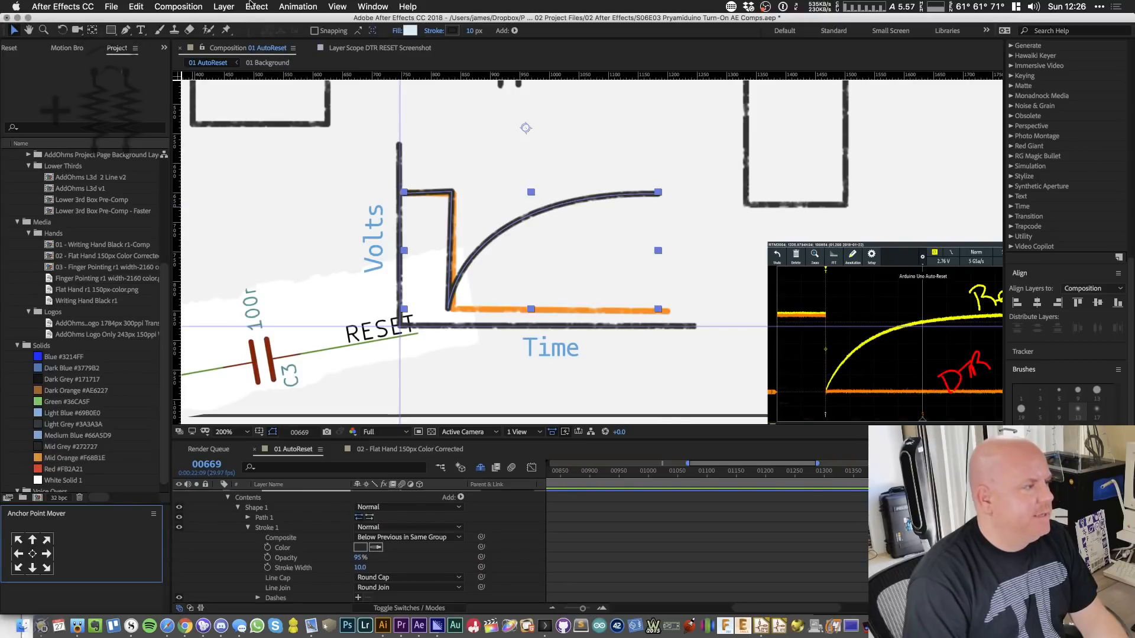
pyautogui.click(227, 7)
pyautogui.click(170, 97)
pyautogui.click(52, 345)
pyautogui.click(227, 9)
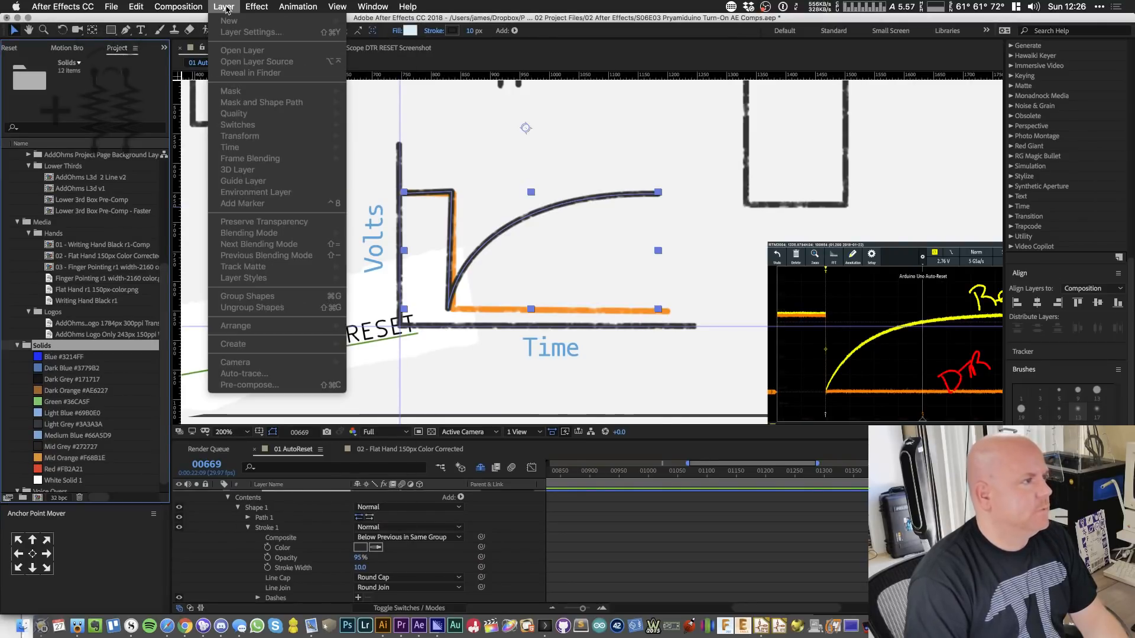
pyautogui.click(225, 7)
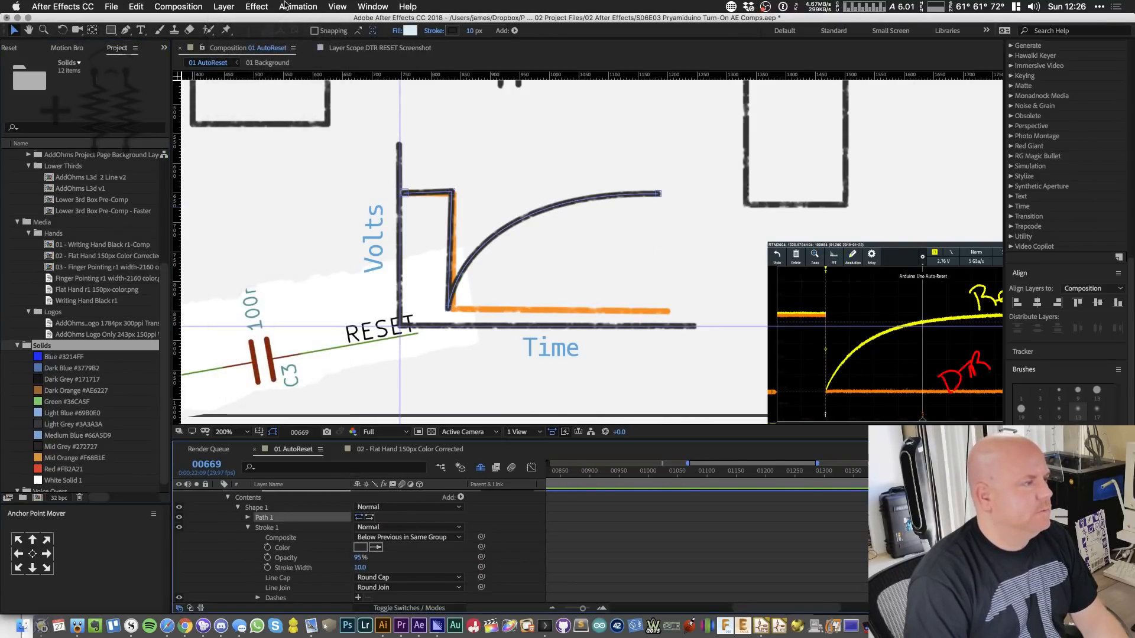
# - Add a 1920 × 1080 px solid layer colored EFF41E above the Reset layer, keeping the name Yellow Solid 1
pyautogui.scroll(1, 294, 528)
pyautogui.click(288, 497)
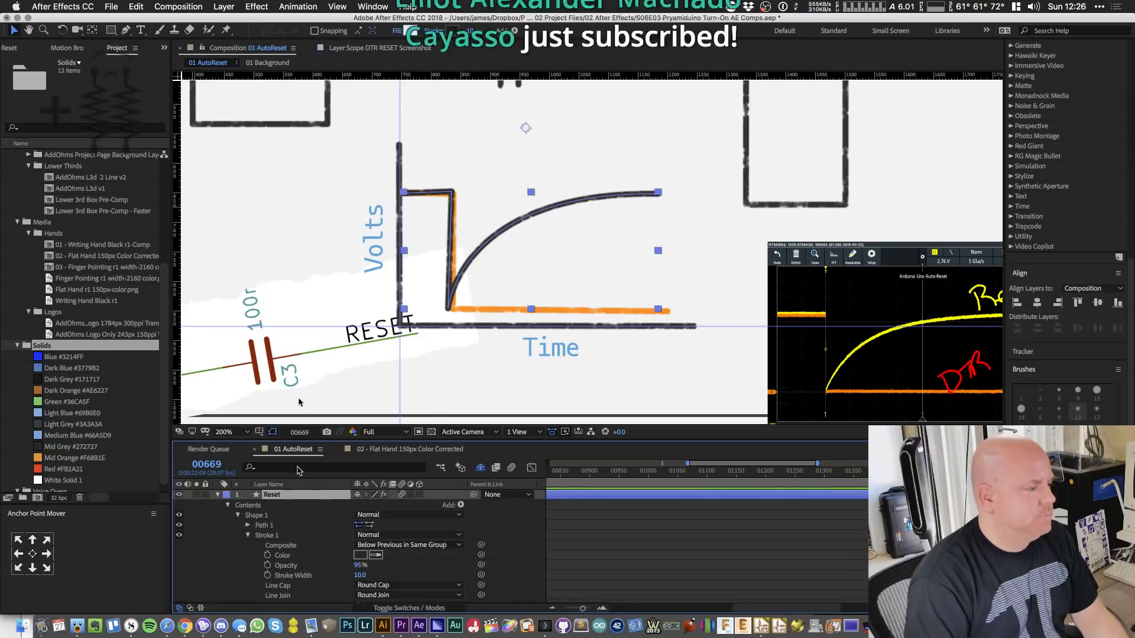
pyautogui.click(224, 6)
pyautogui.moveTo(237, 21)
pyautogui.click(392, 36)
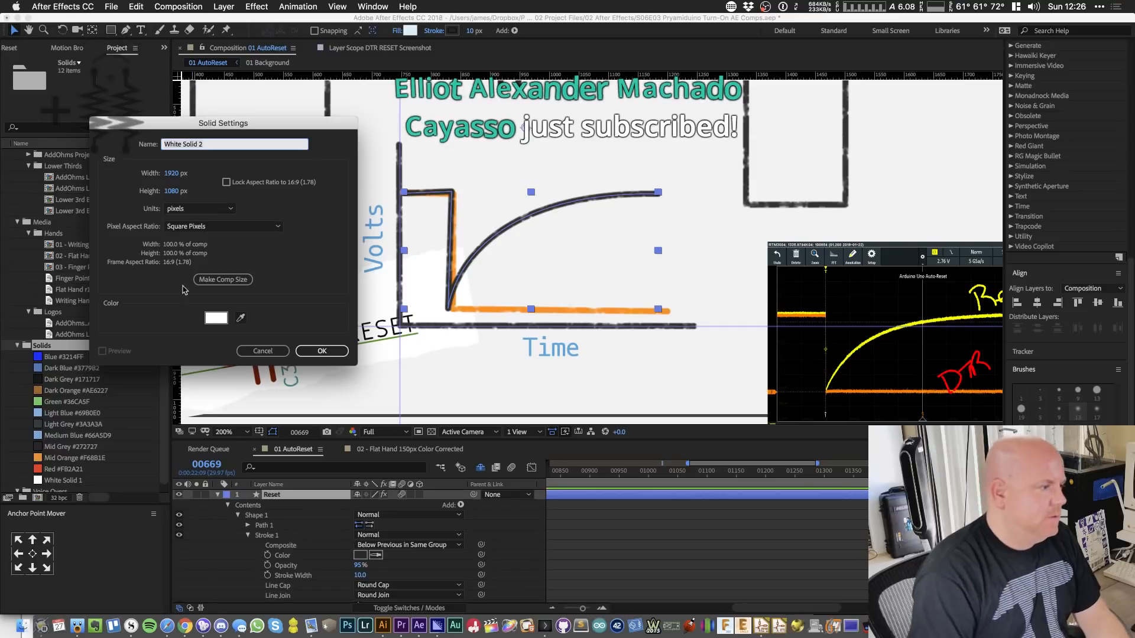
pyautogui.click(217, 318)
pyautogui.press('super+v')
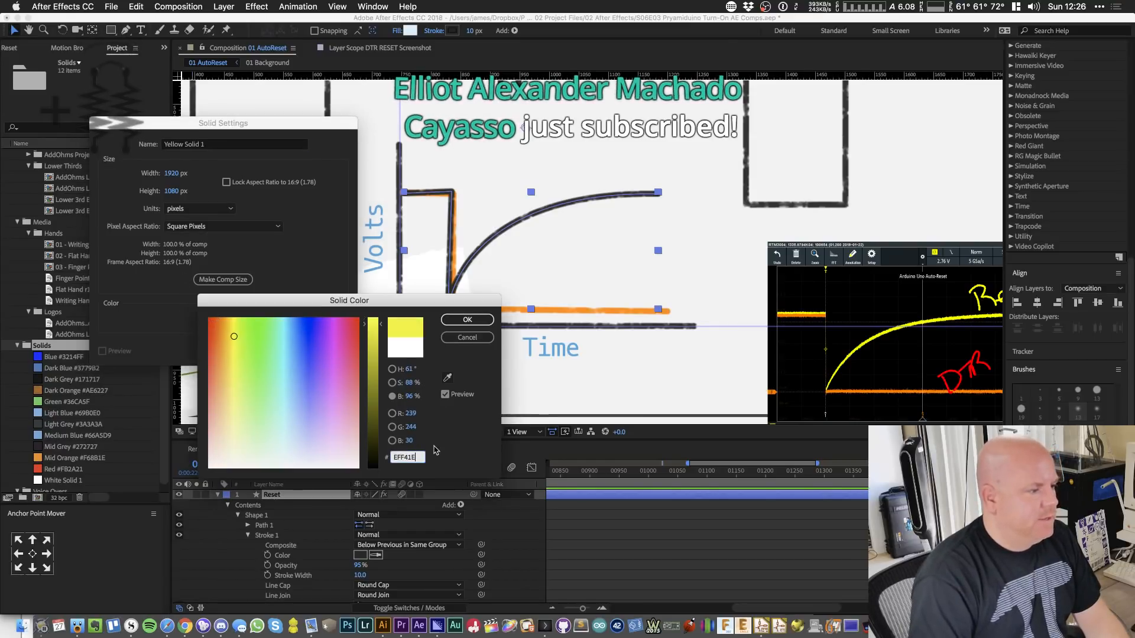
pyautogui.click(467, 319)
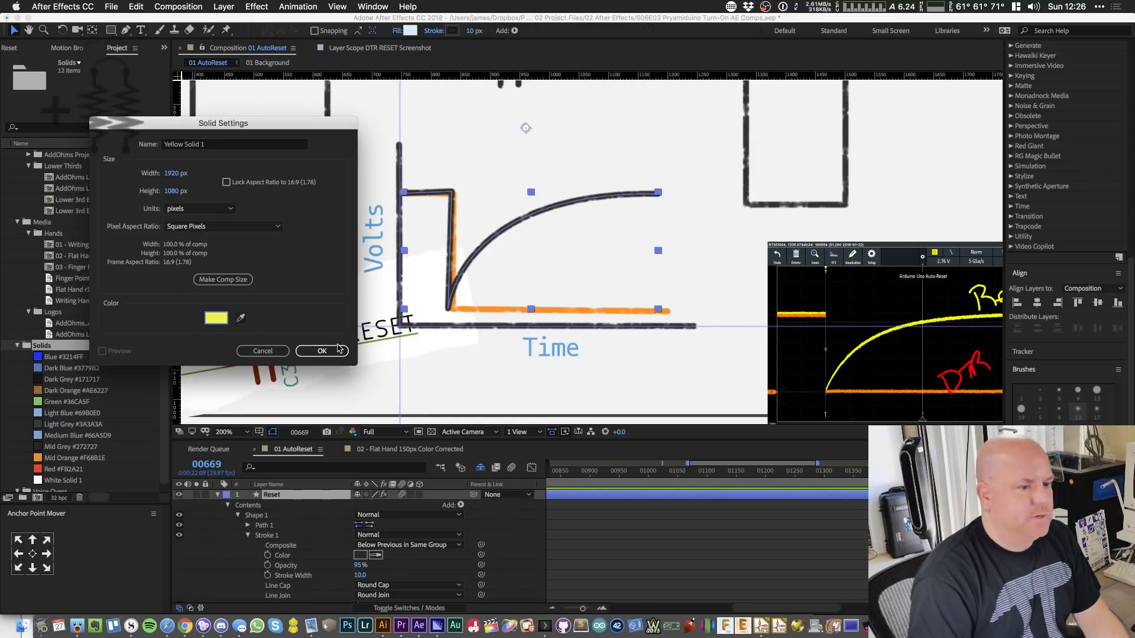
pyautogui.click(339, 349)
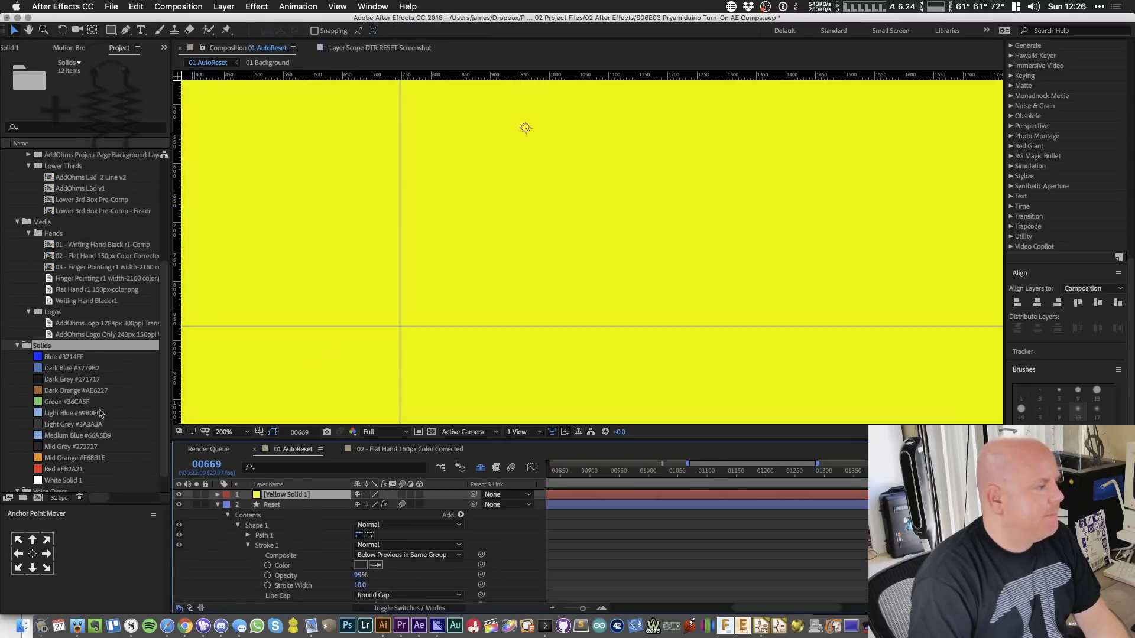
# - Move Yellow Solid 1 into the Solids folder holding the other palette colors and delete the emptied duplicate Solids folder
pyautogui.scroll(-2, 99, 410)
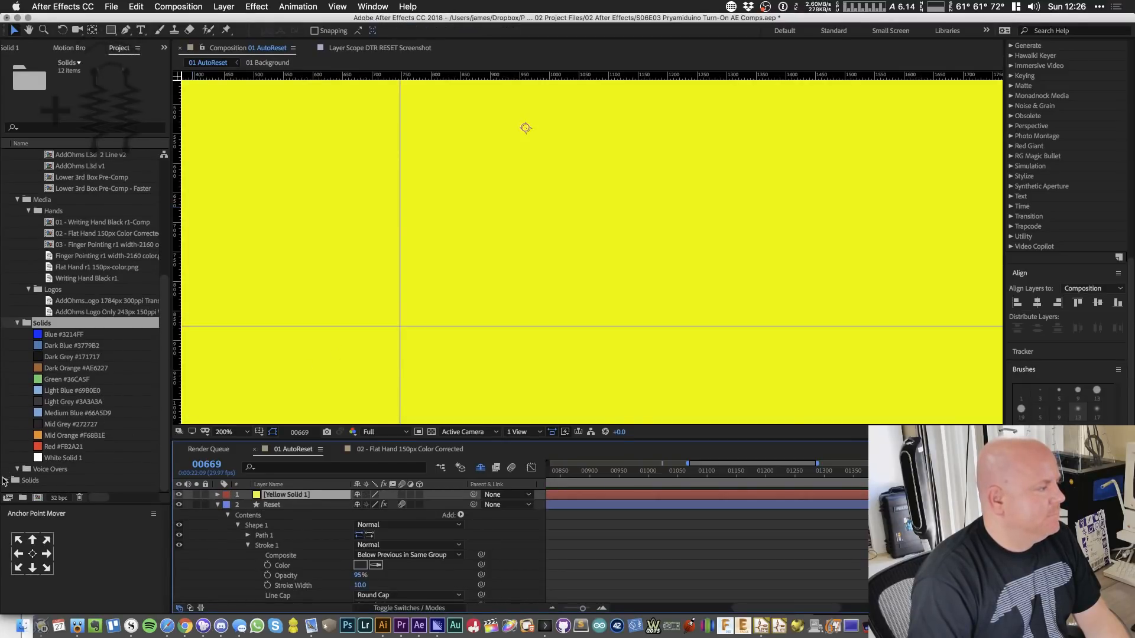
pyautogui.click(5, 480)
pyautogui.moveTo(59, 480); pyautogui.dragTo(65, 313)
pyautogui.click(64, 313)
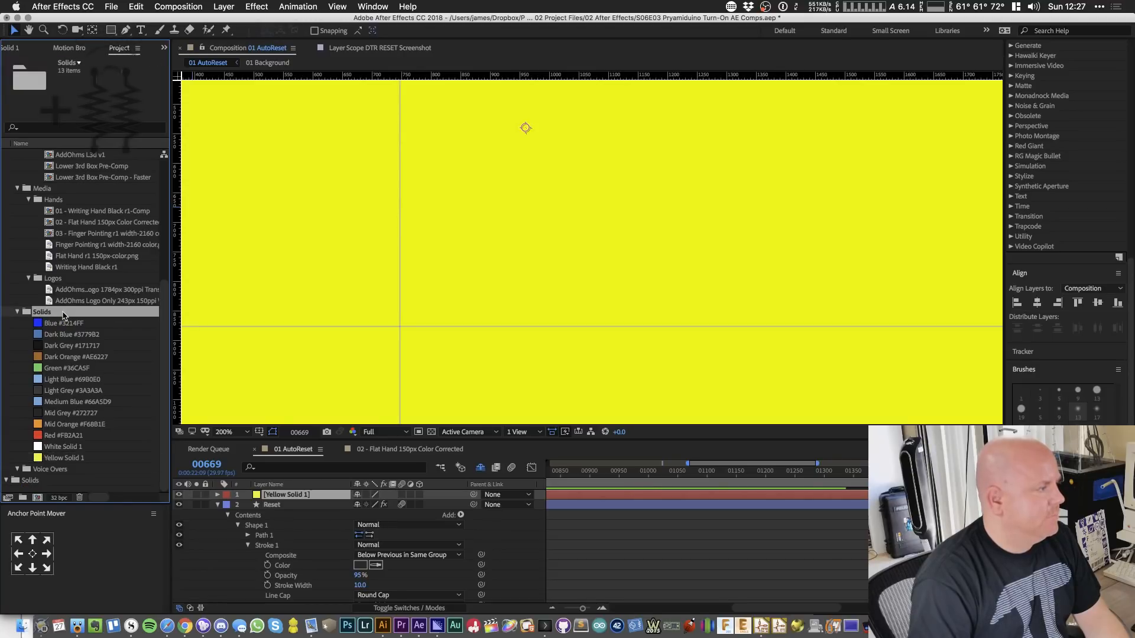
pyautogui.rightClick(62, 313)
pyautogui.press('Escape')
pyautogui.click(36, 481)
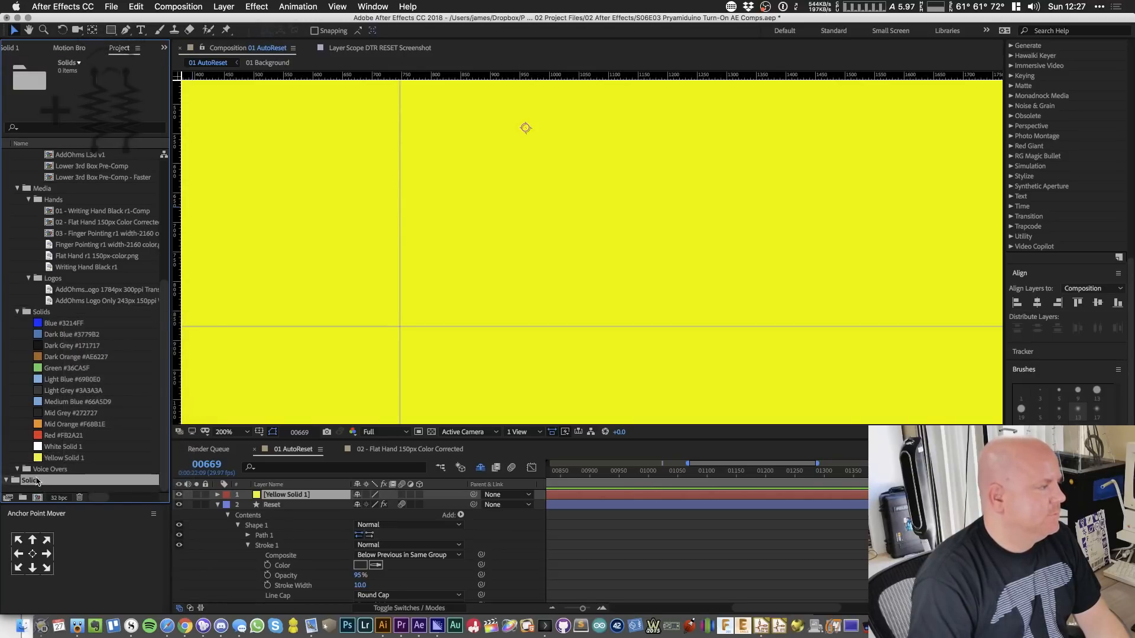
pyautogui.rightClick(36, 481)
pyautogui.press('Escape')
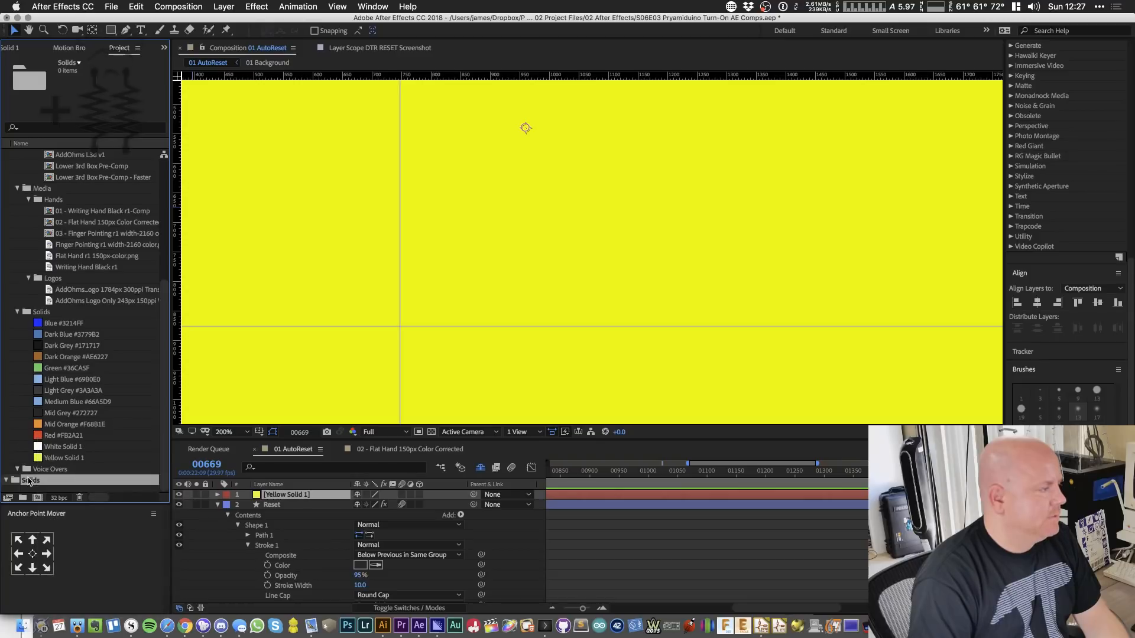
pyautogui.press('Delete')
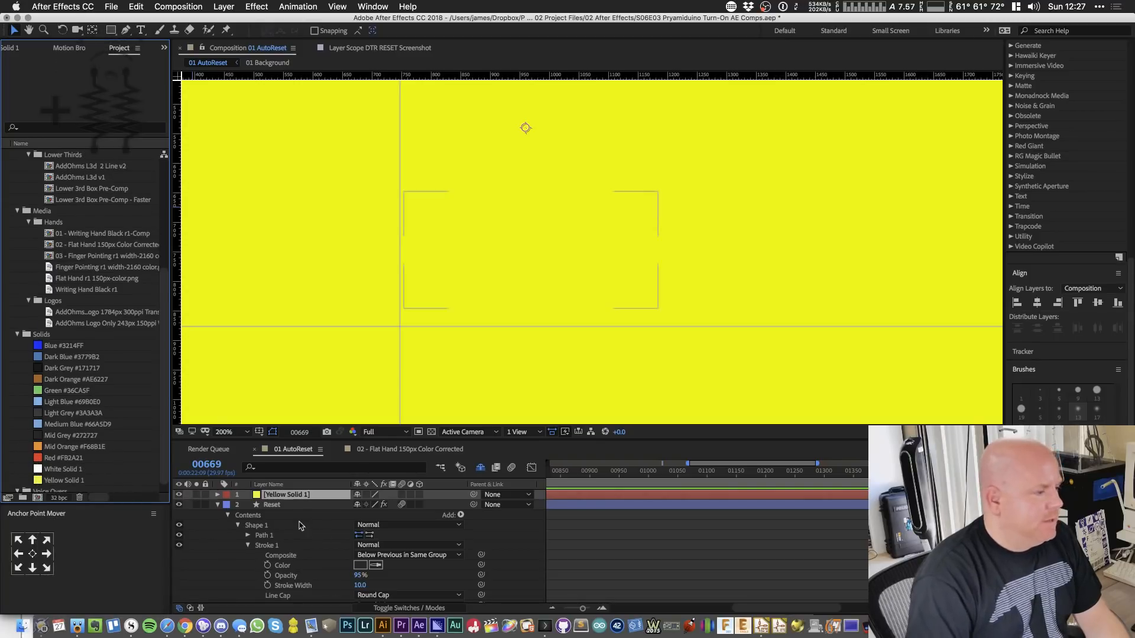
# - Delete the Yellow Solid 1 layer from the composition and set the Reset layer's stroke color by sampling that solid's project swatch
pyautogui.press('Delete')
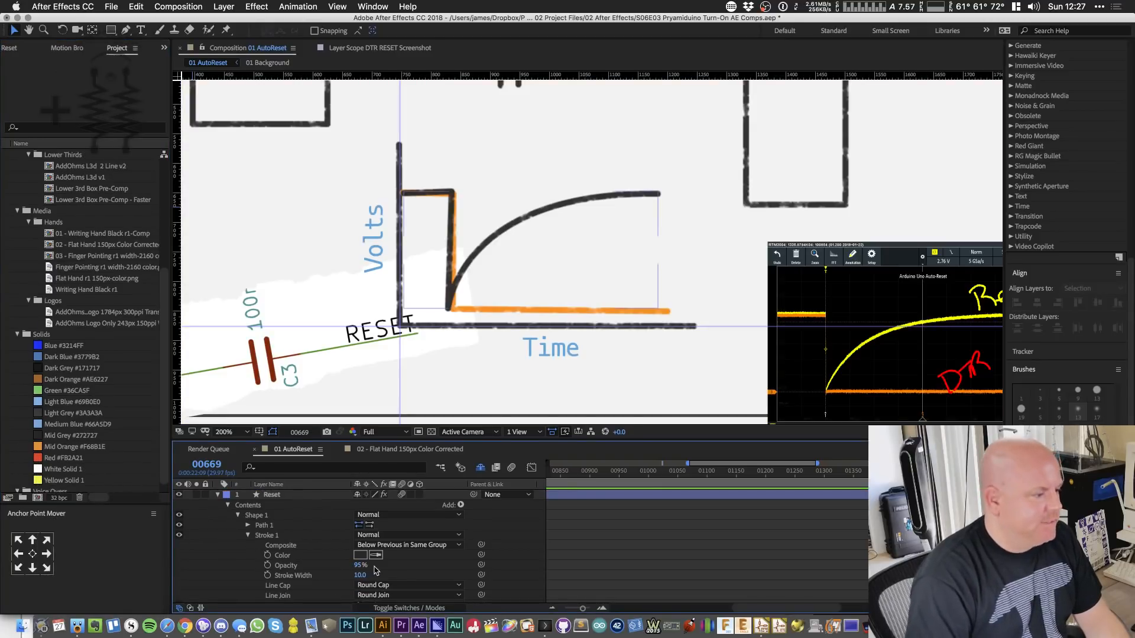
pyautogui.click(39, 479)
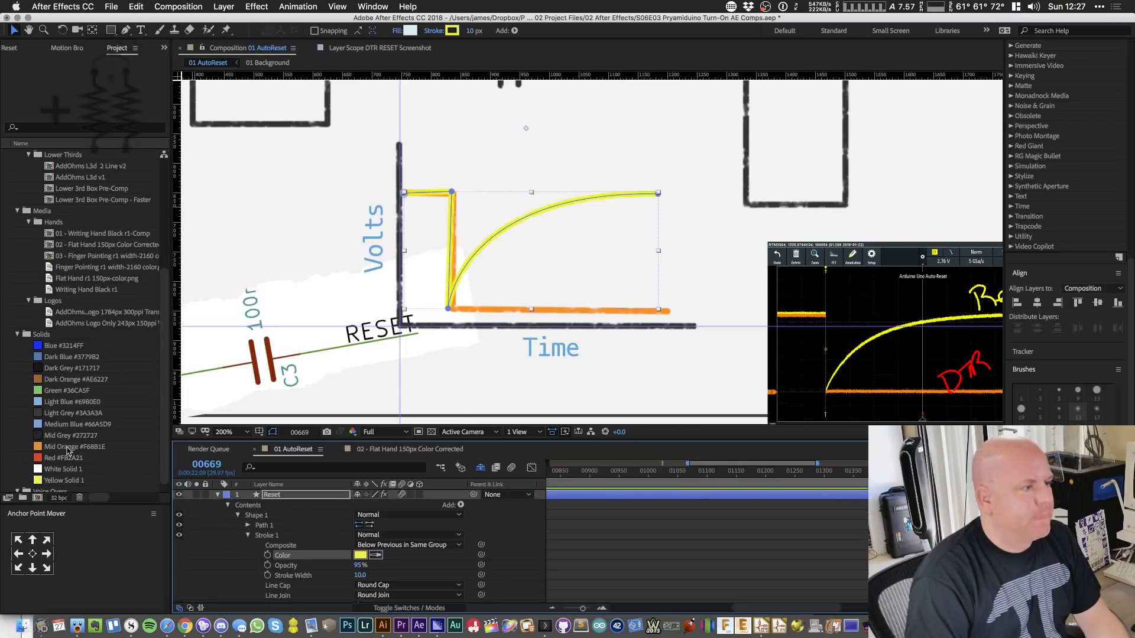
pyautogui.click(317, 203)
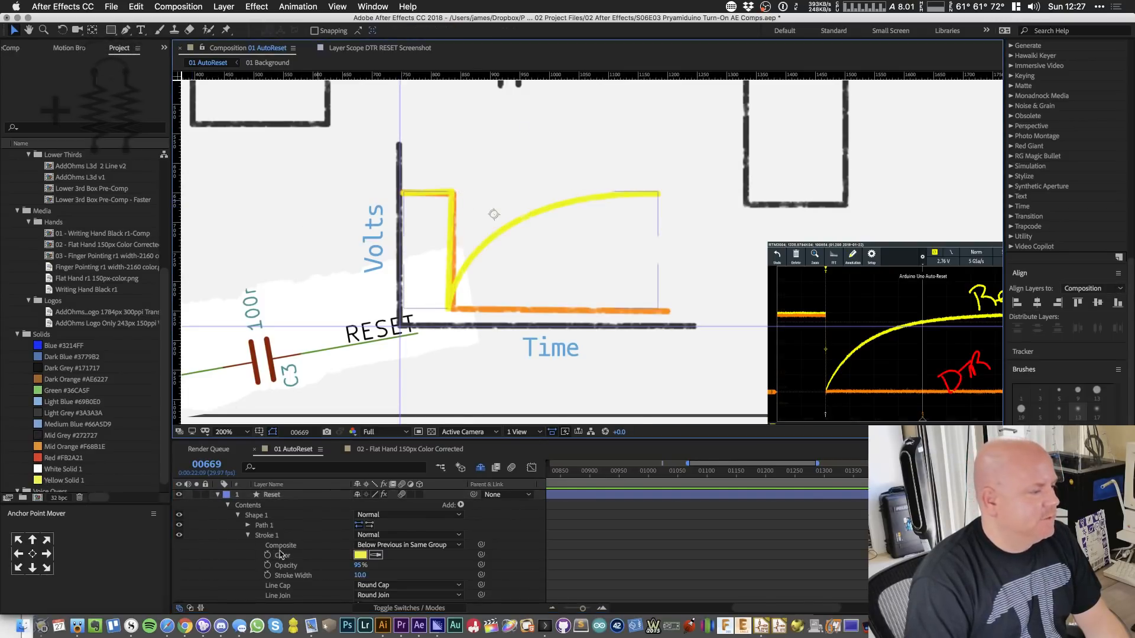
# - Darken the color of the Yellow Solid 1 footage in its solid settings and return to the AutoReset composition
pyautogui.doubleClick(39, 481)
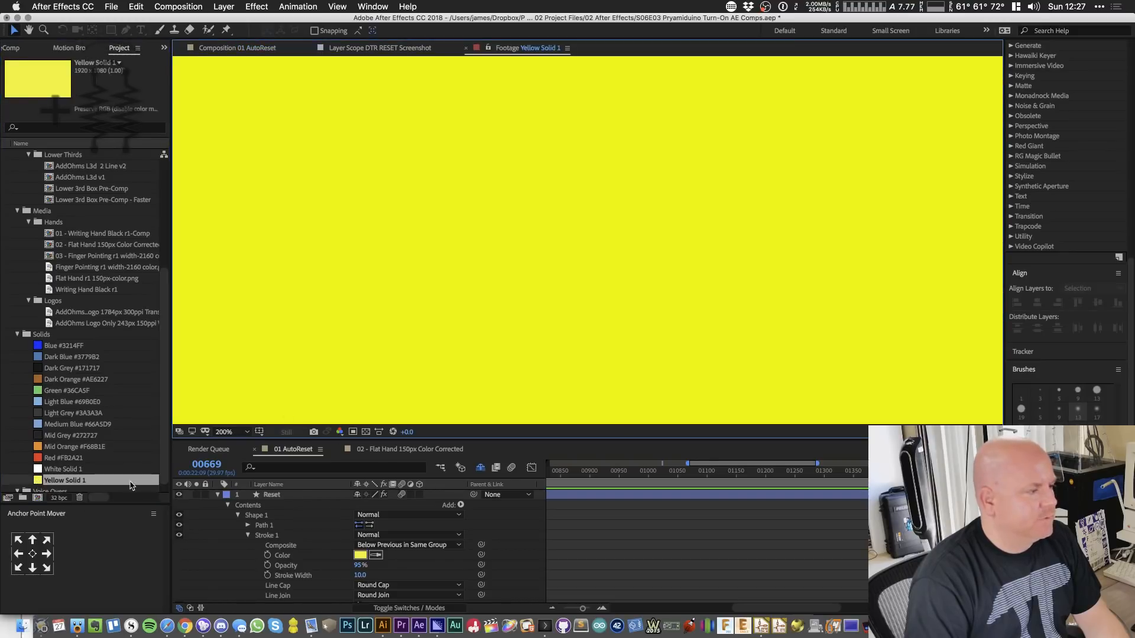
pyautogui.rightClick(79, 483)
pyautogui.click(66, 486)
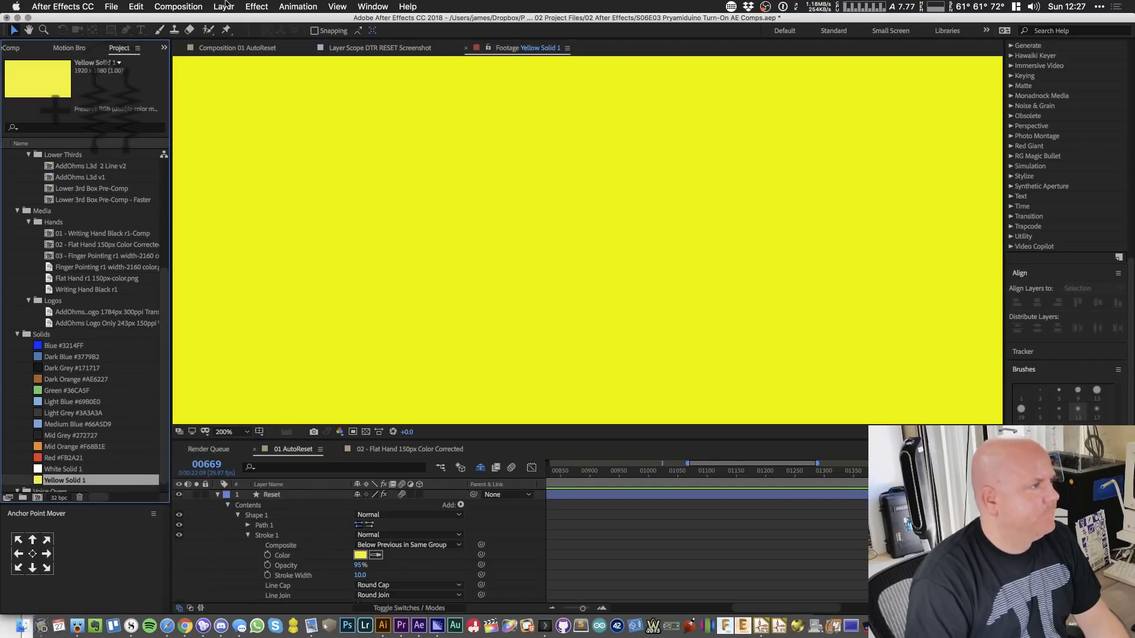
pyautogui.click(225, 6)
pyautogui.click(248, 34)
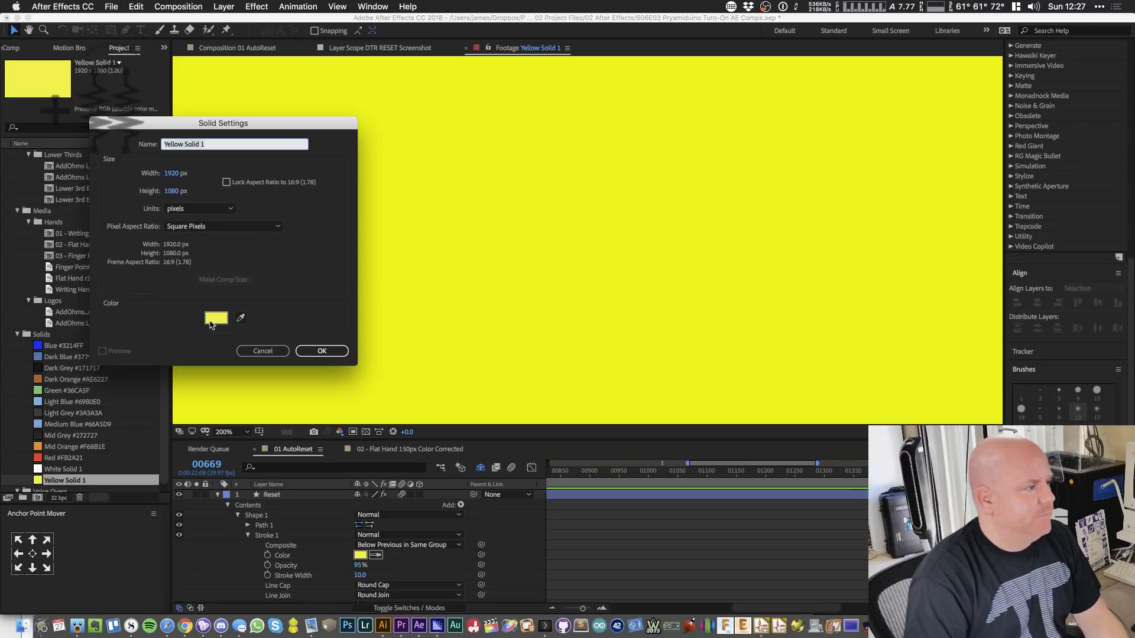
pyautogui.click(211, 322)
pyautogui.moveTo(382, 326); pyautogui.dragTo(379, 353)
pyautogui.click(467, 320)
pyautogui.click(323, 351)
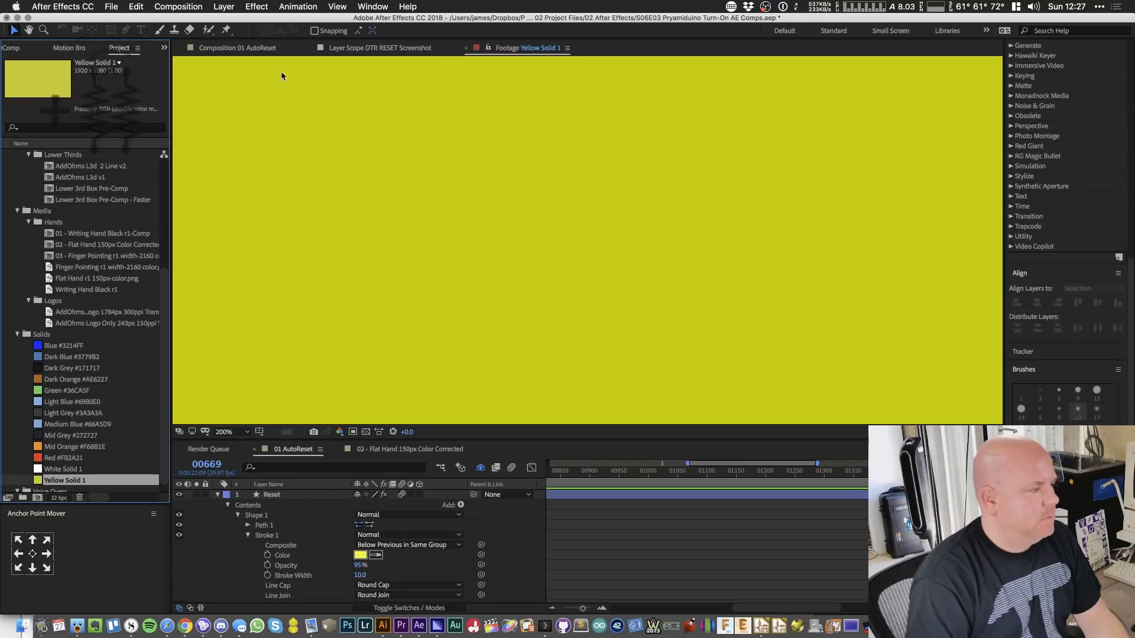
pyautogui.click(265, 48)
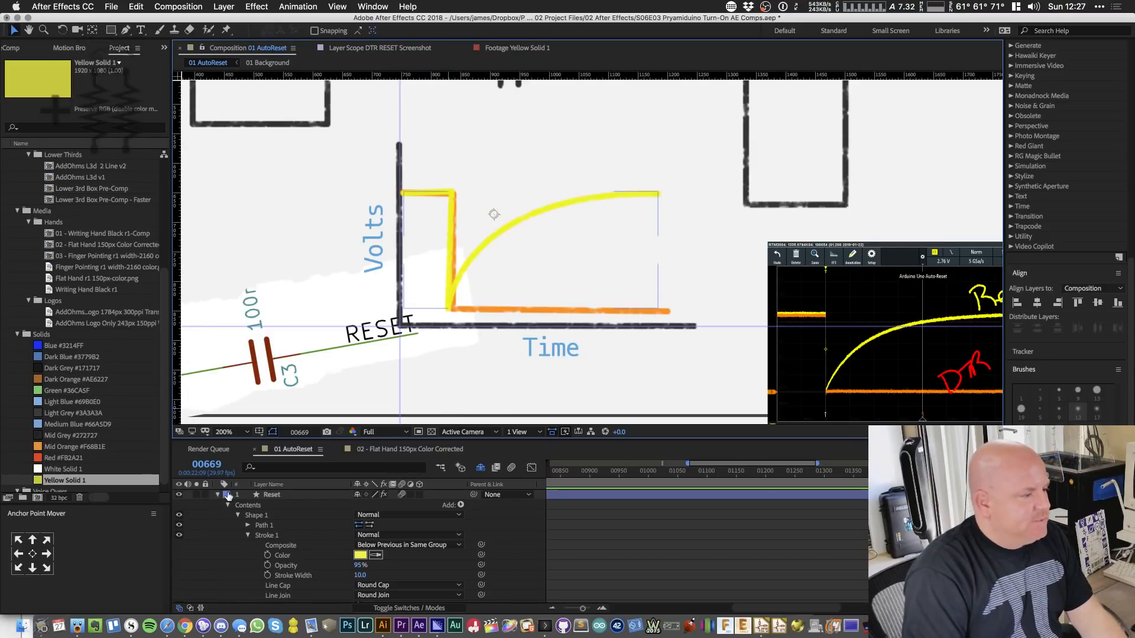
# - Set the opacity of the Reset waveform layer to 80%
pyautogui.click(302, 495)
pyautogui.press('t')
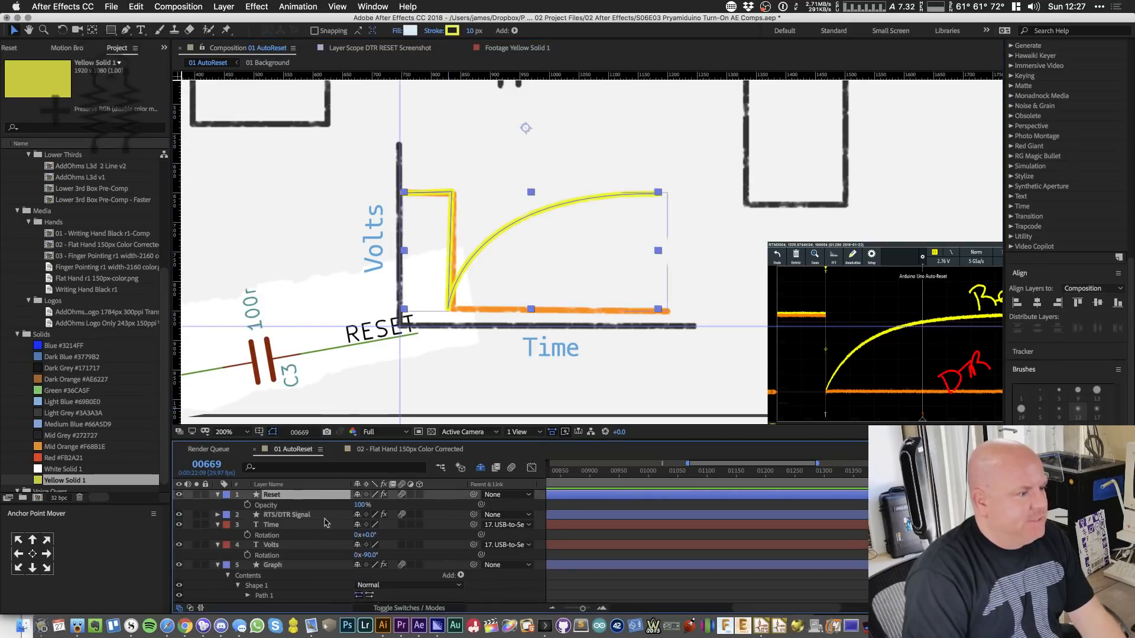
pyautogui.click(366, 507)
pyautogui.write('80')
pyautogui.press('Return')
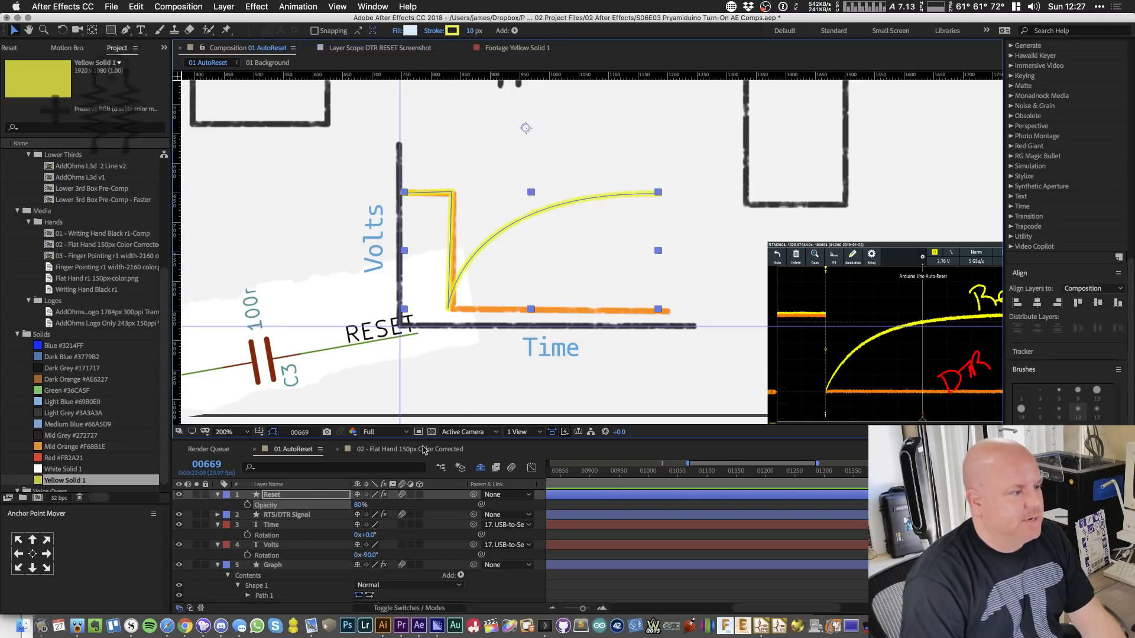
# - Collapse the properties of all layers in the AutoReset timeline and save the project
pyautogui.press('super+a')
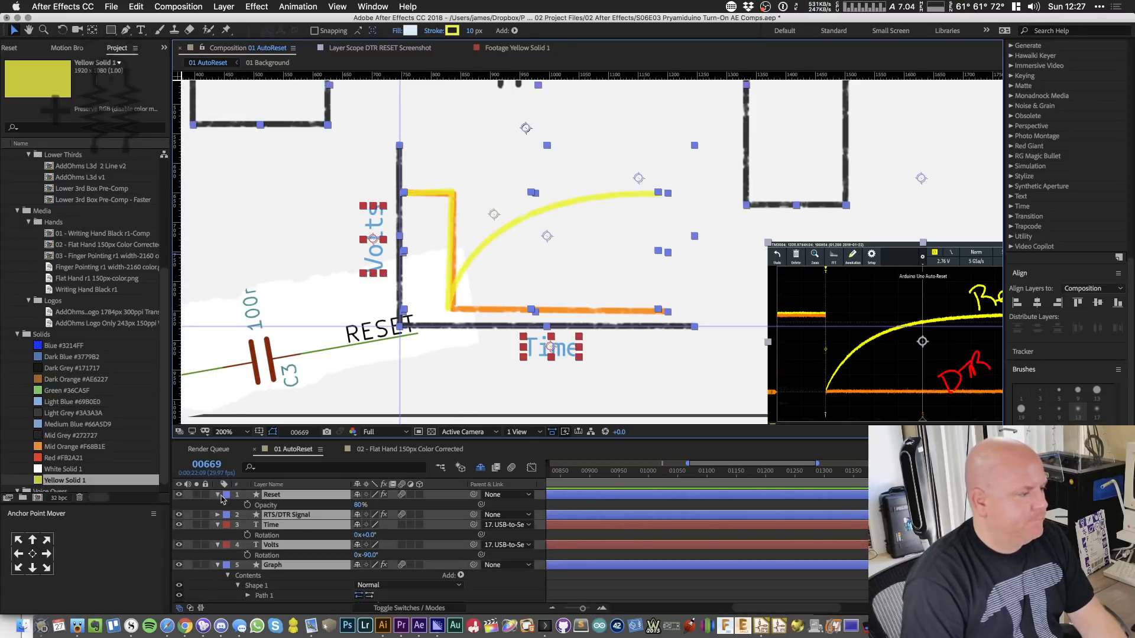
pyautogui.click(218, 495)
pyautogui.press('super+s')
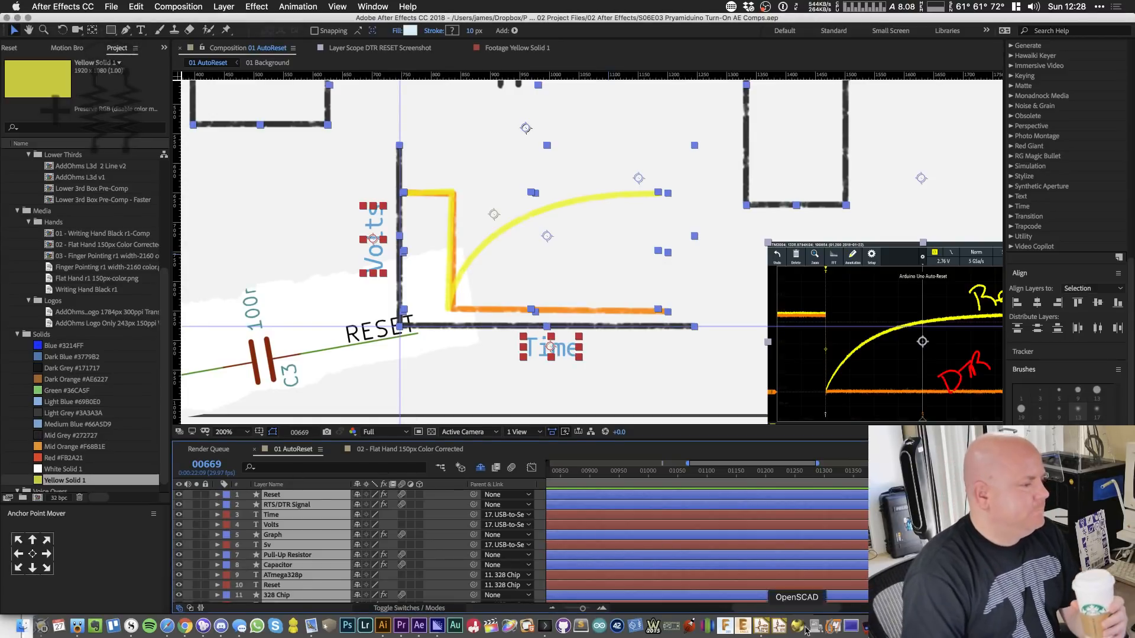
# - Hide the Scope DTR RESET Screenshot layer and move the torn RTS–RESET schematic precomp leftward, clear of the graph
pyautogui.click(187, 627)
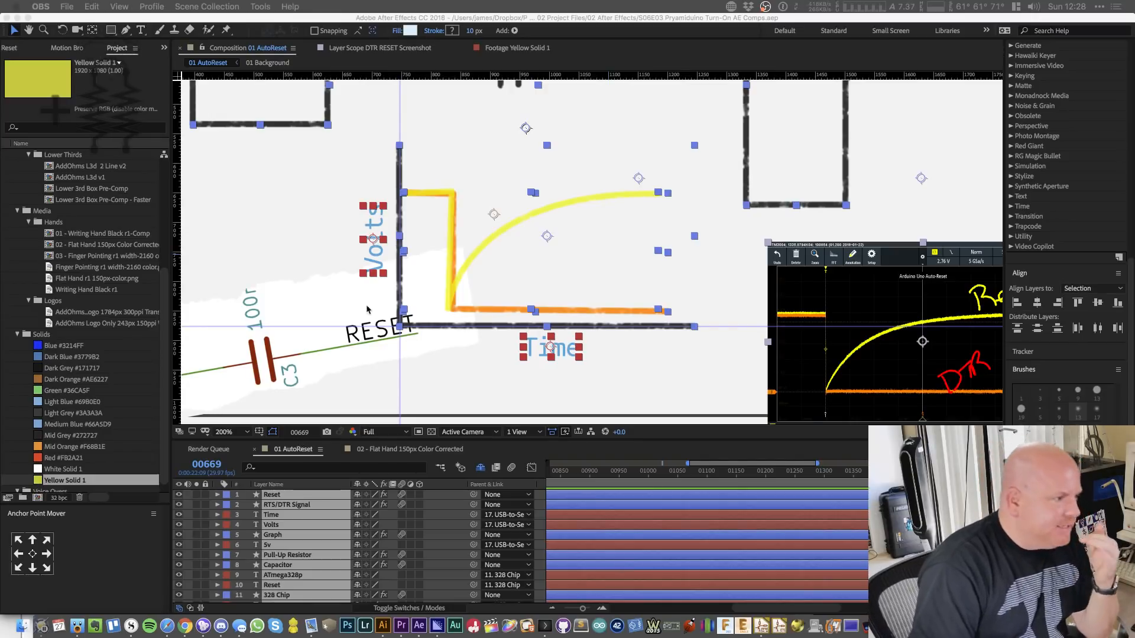
pyautogui.press(',')
pyautogui.press(',')
pyautogui.press('.')
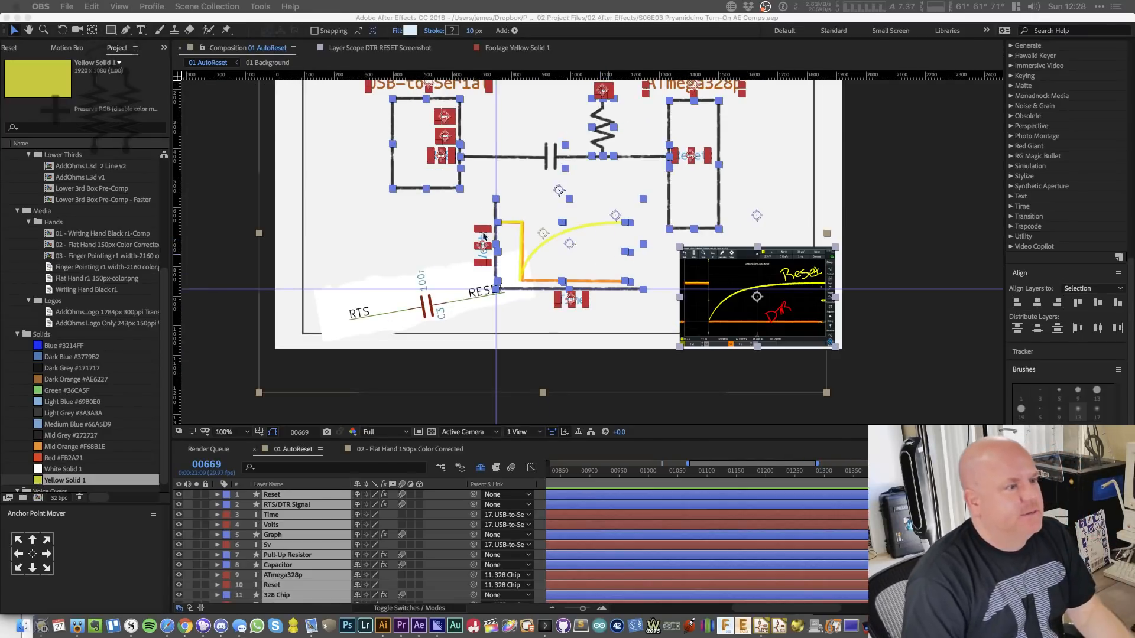
pyautogui.click(539, 241)
pyautogui.press('space')
pyautogui.moveTo(557, 364); pyautogui.dragTo(579, 426)
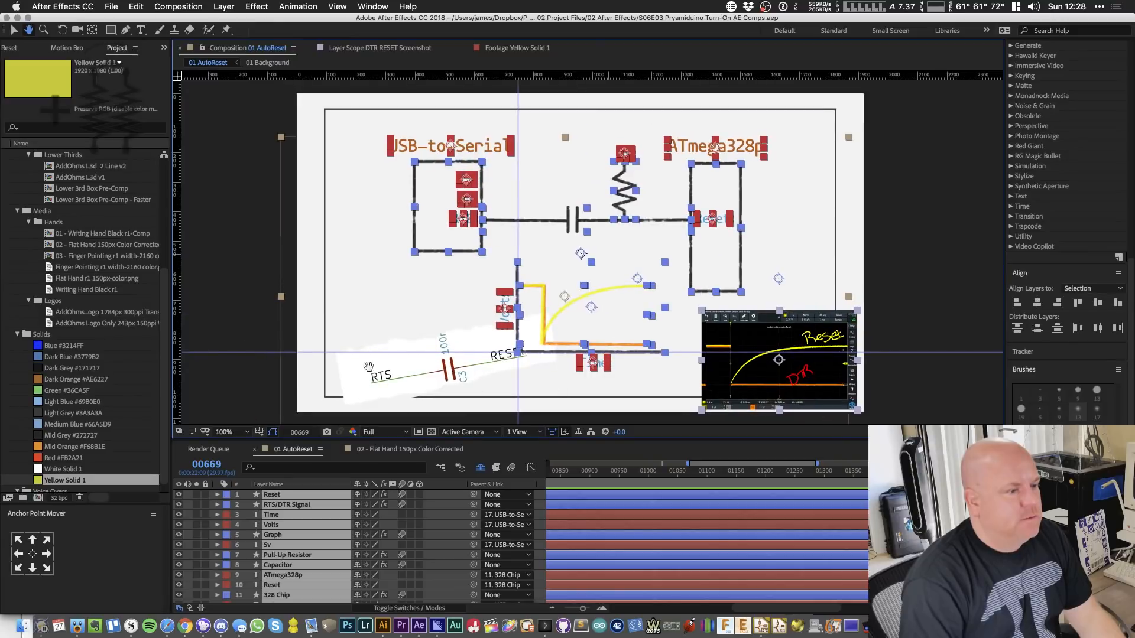
pyautogui.click(239, 320)
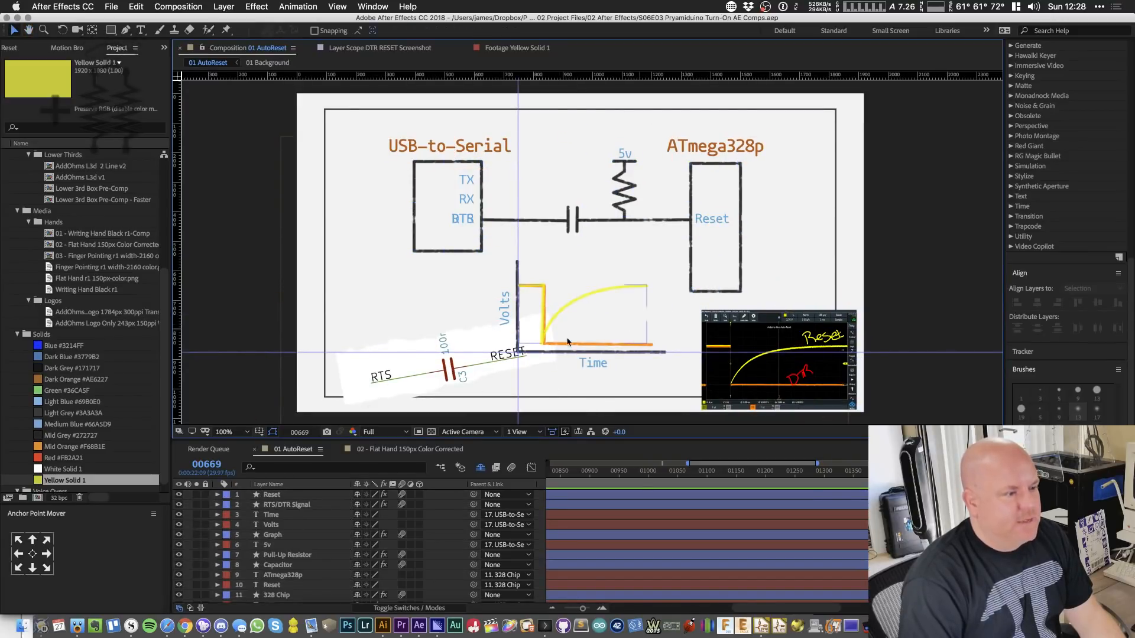
pyautogui.click(655, 286)
pyautogui.scroll(-6, 272, 565)
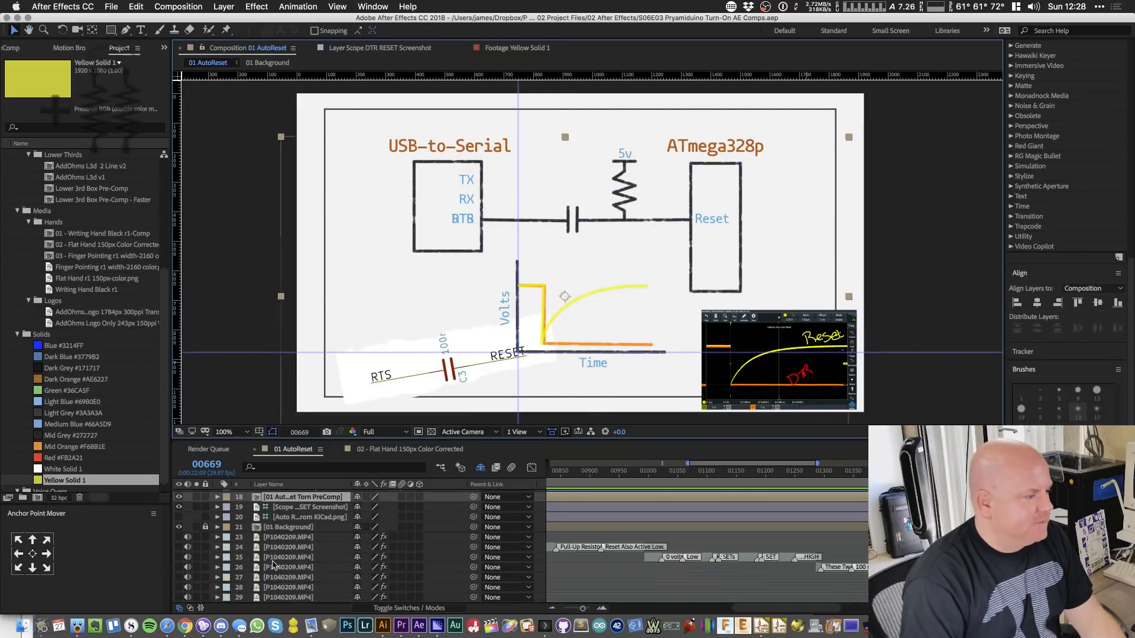
pyautogui.scroll(1, 273, 565)
pyautogui.click(179, 527)
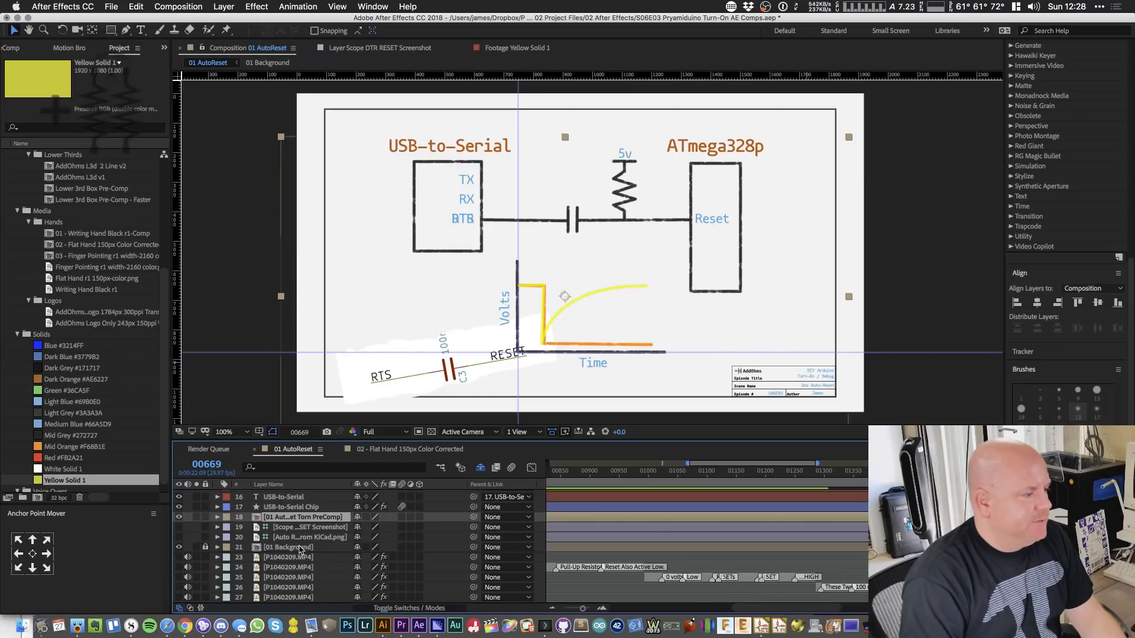
pyautogui.scroll(1, 300, 549)
pyautogui.moveTo(412, 367); pyautogui.dragTo(348, 375)
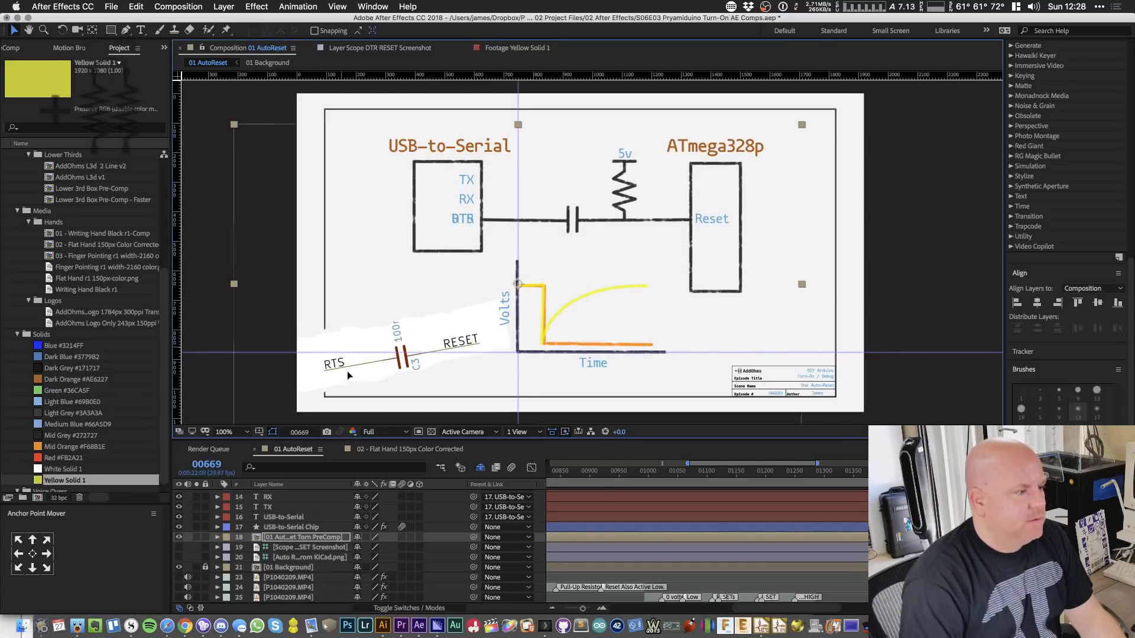
# - Parent the Reset waveform, RTS/DTR Signal, Time and Volts layers to the Graph layer
pyautogui.scroll(5, 286, 503)
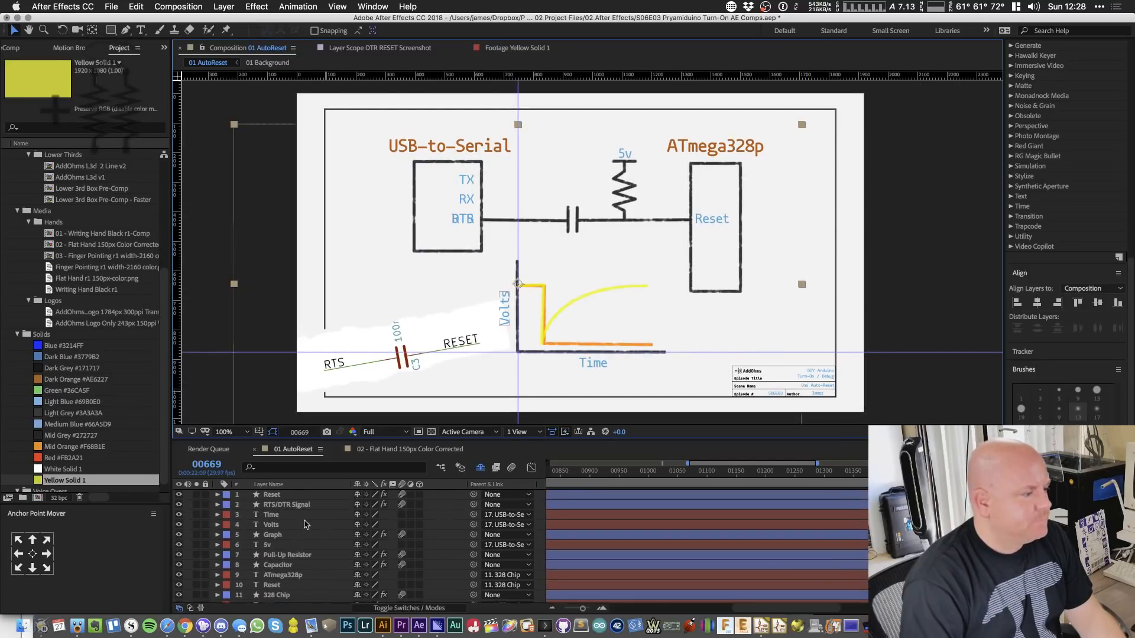
pyautogui.click(273, 495)
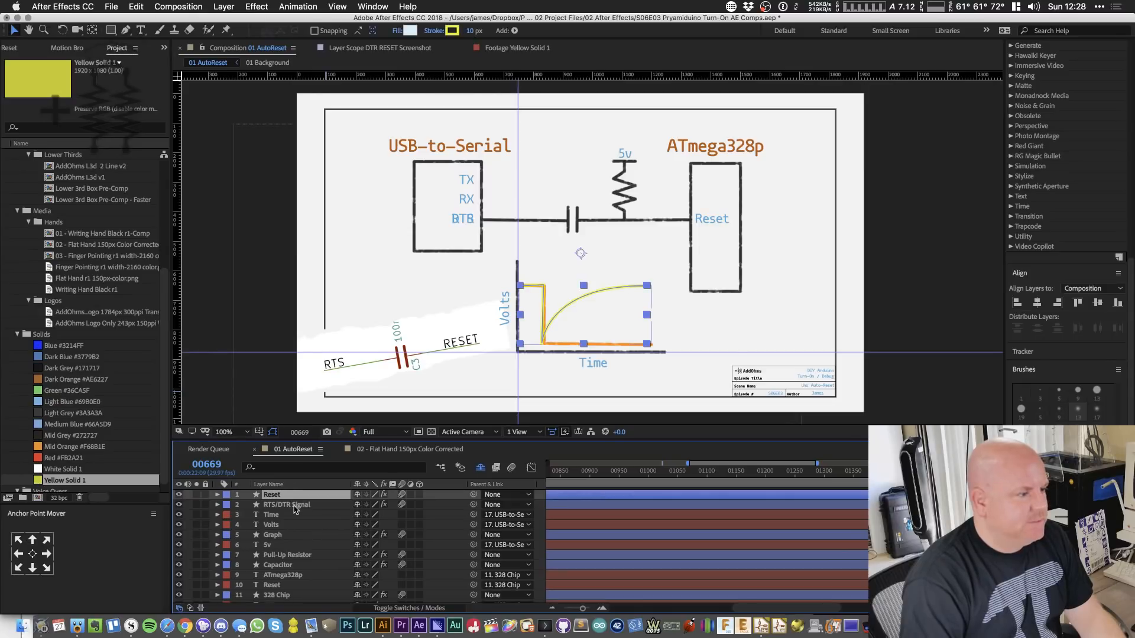
pyautogui.keyDown('shift'); pyautogui.click(295, 506); pyautogui.keyUp('shift')
pyautogui.keyDown('shift'); pyautogui.click(287, 515); pyautogui.keyUp('shift')
pyautogui.keyDown('shift'); pyautogui.click(287, 525); pyautogui.keyUp('shift')
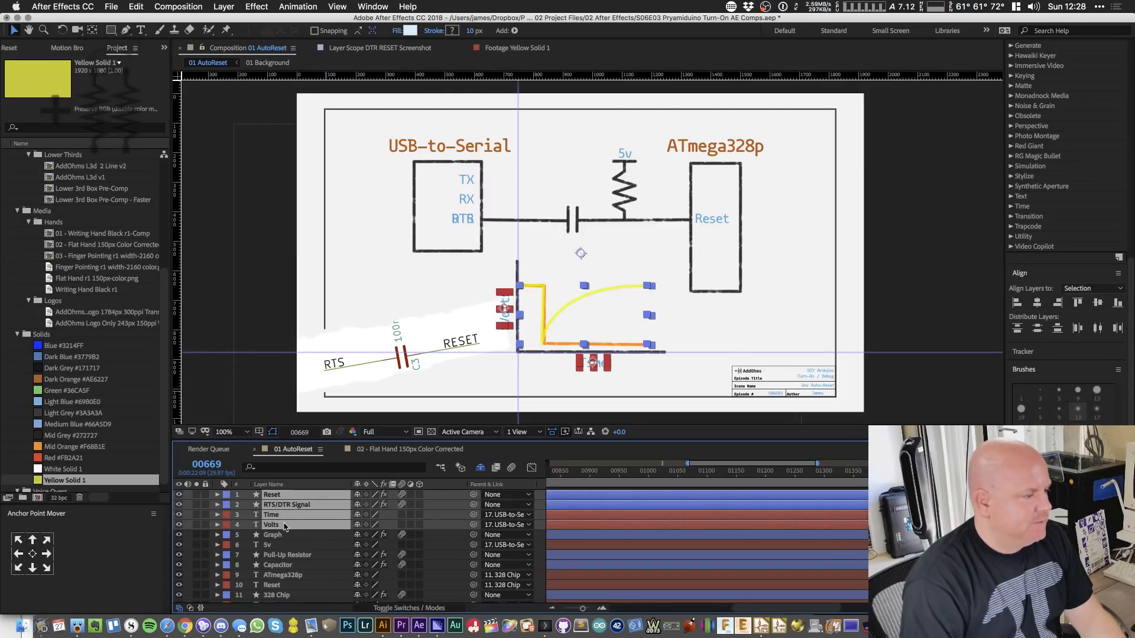
pyautogui.click(510, 515)
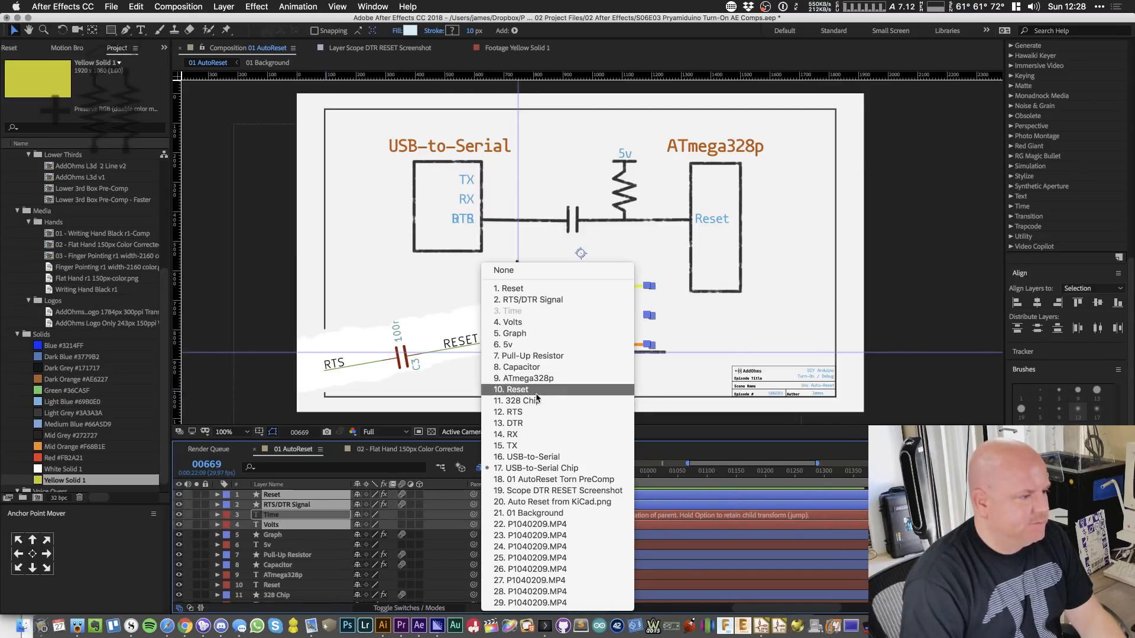
pyautogui.click(542, 333)
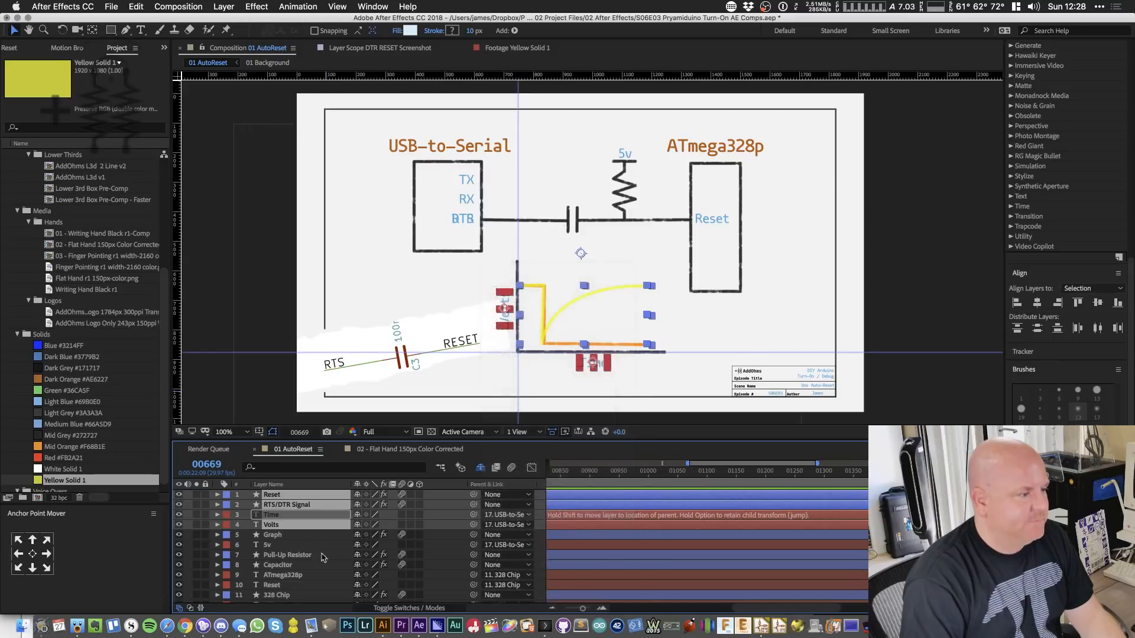
# - Parent the 5v text layer to the Pull-Up Resistor layer
pyautogui.click(289, 545)
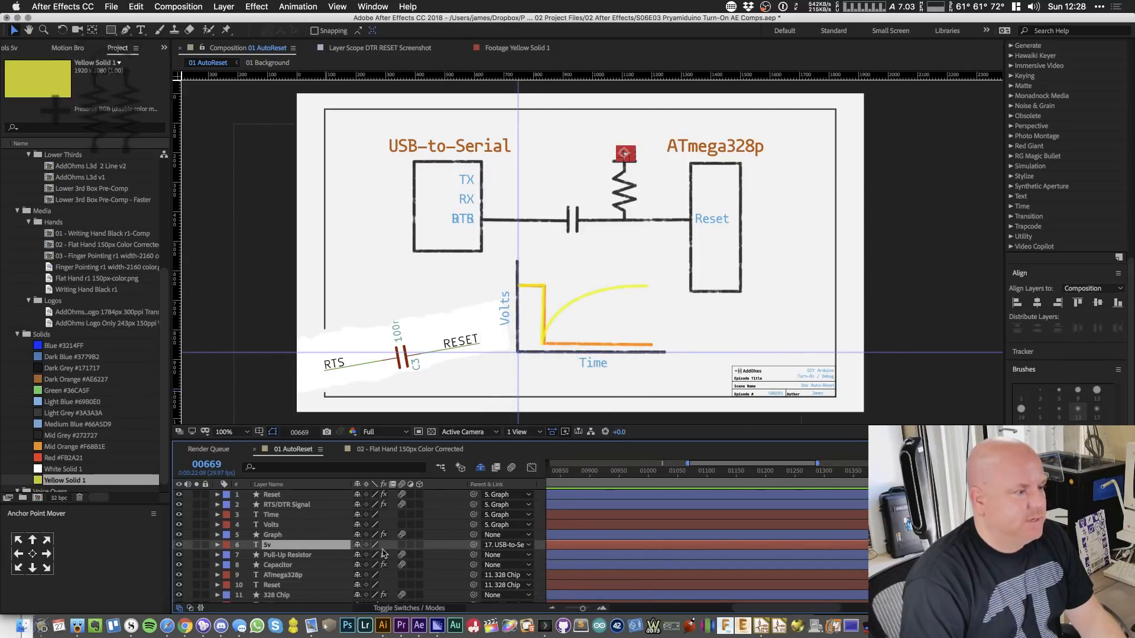
pyautogui.click(503, 545)
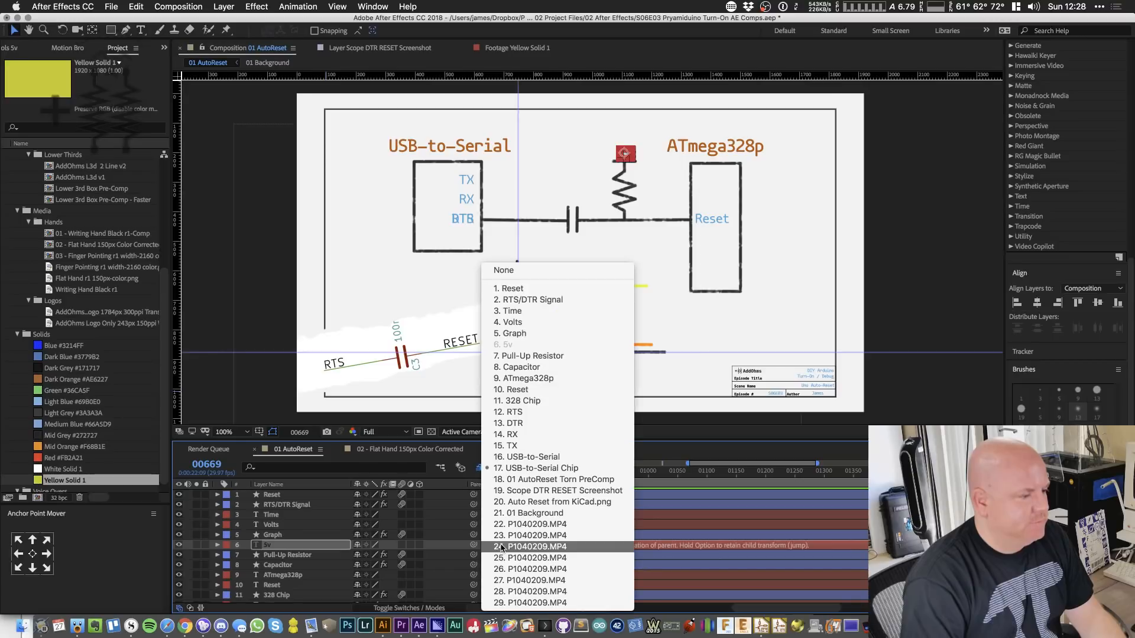
pyautogui.click(537, 355)
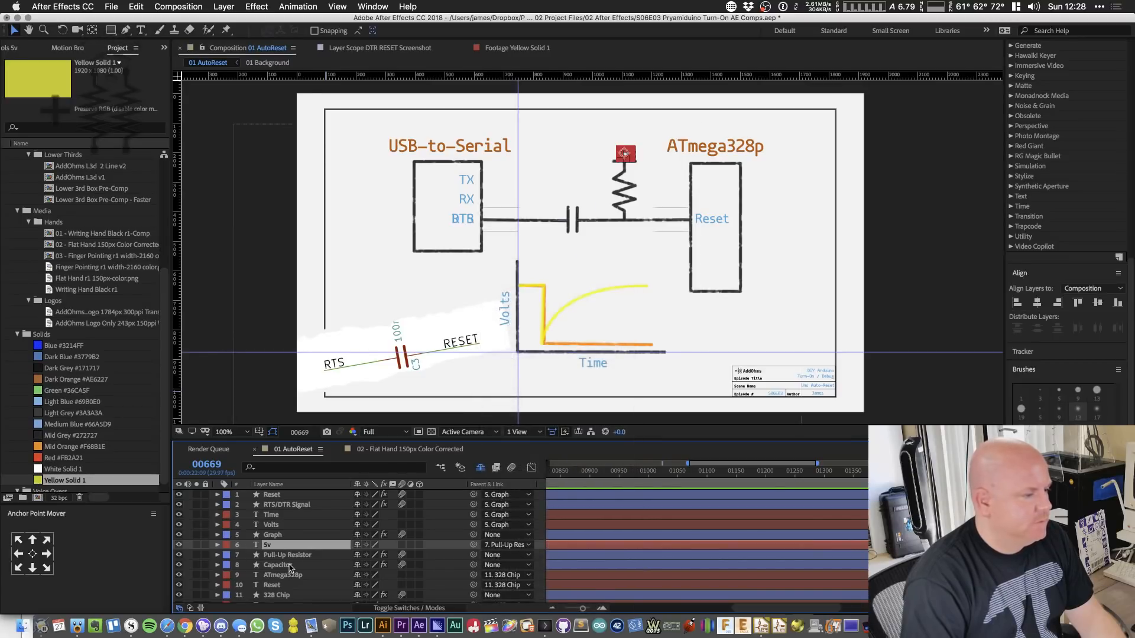
pyautogui.click(292, 565)
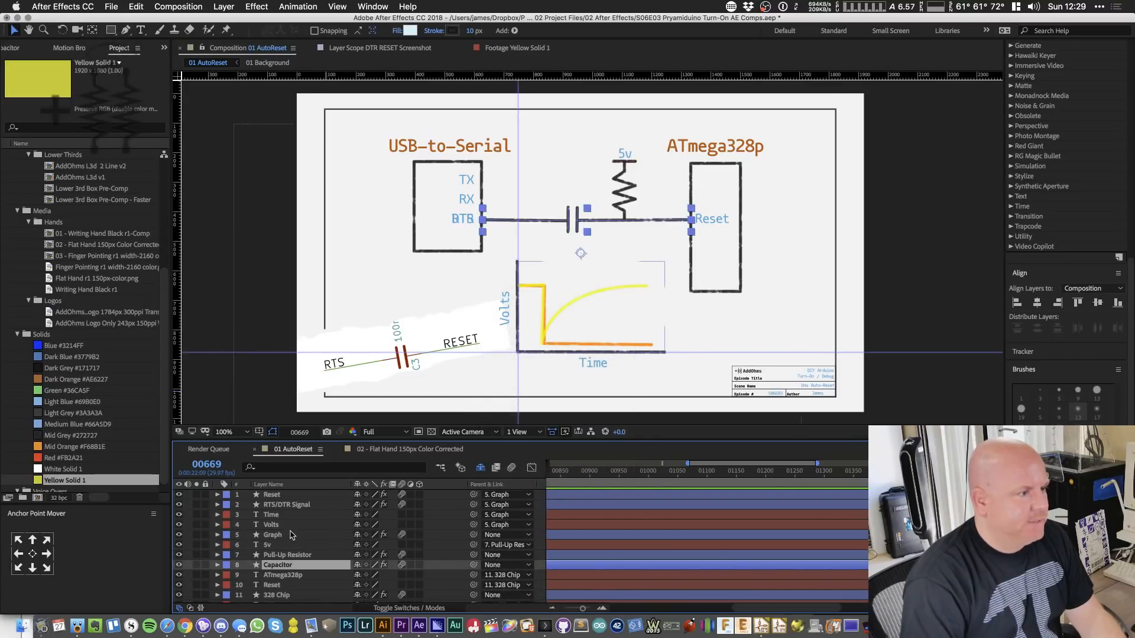
pyautogui.click(288, 577)
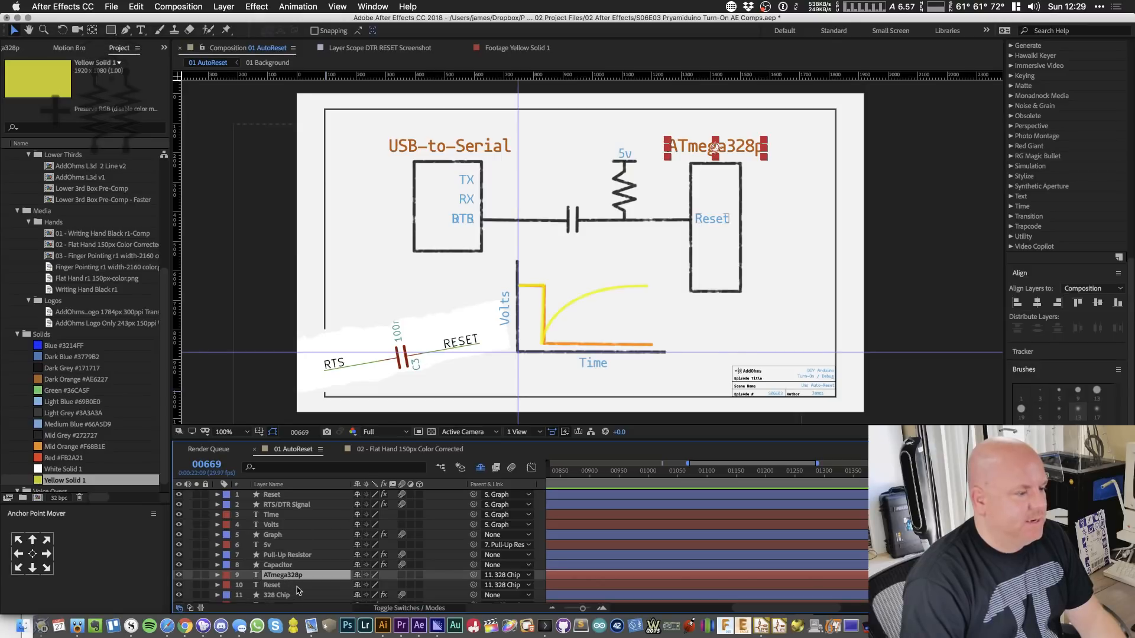
pyautogui.click(298, 586)
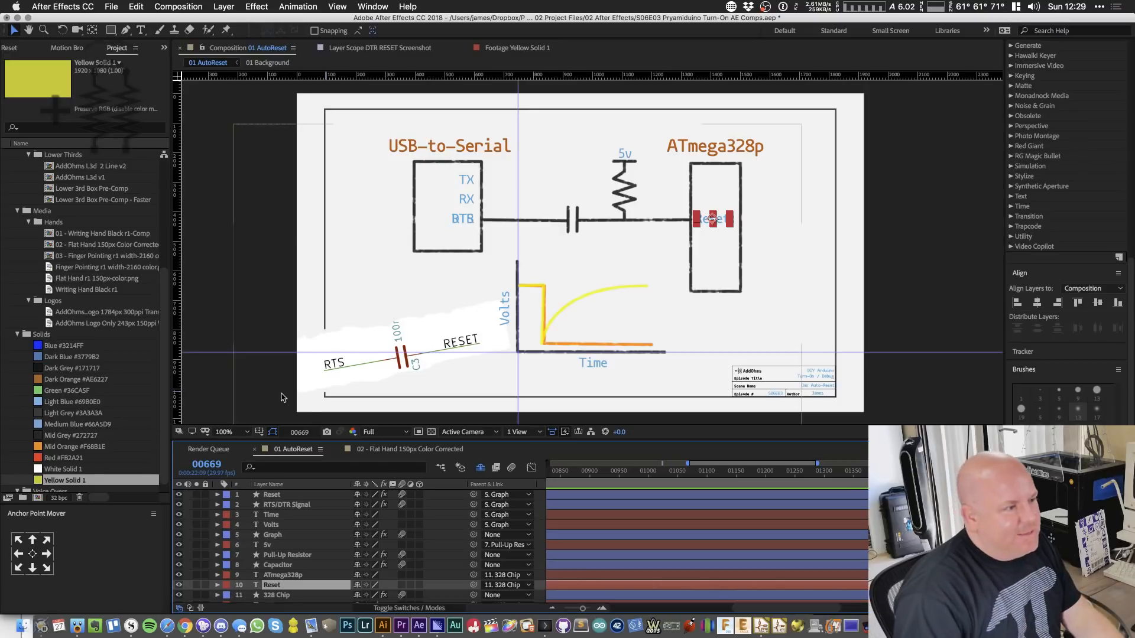
# - Reposition the Graph layer slightly higher and to the left, at about 985.5, 653.5
pyautogui.click(286, 534)
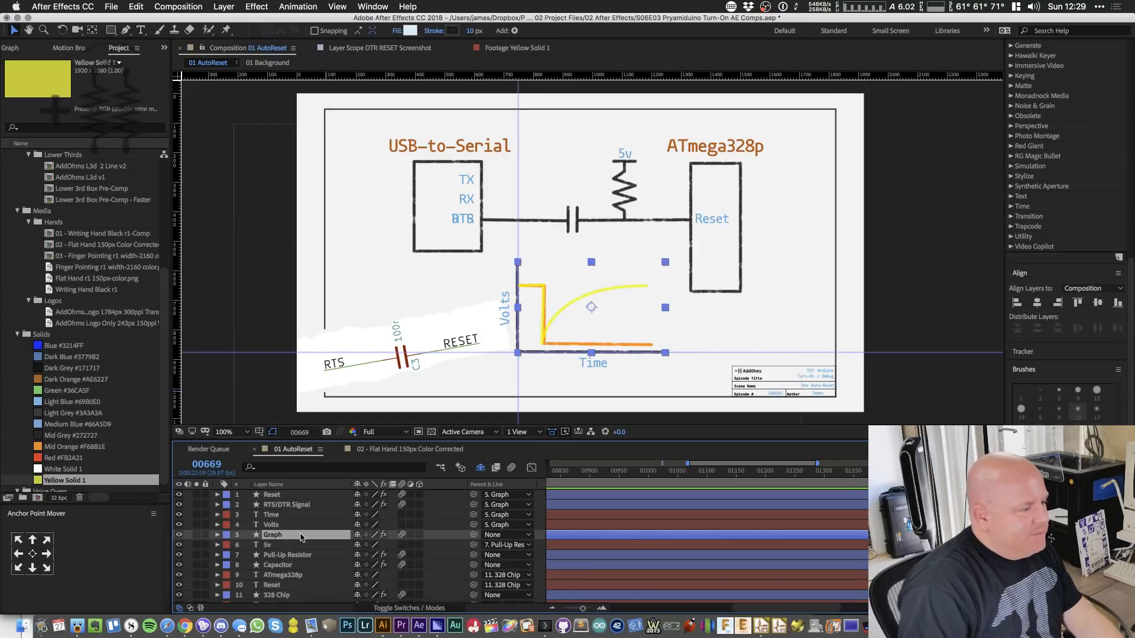
pyautogui.press('p')
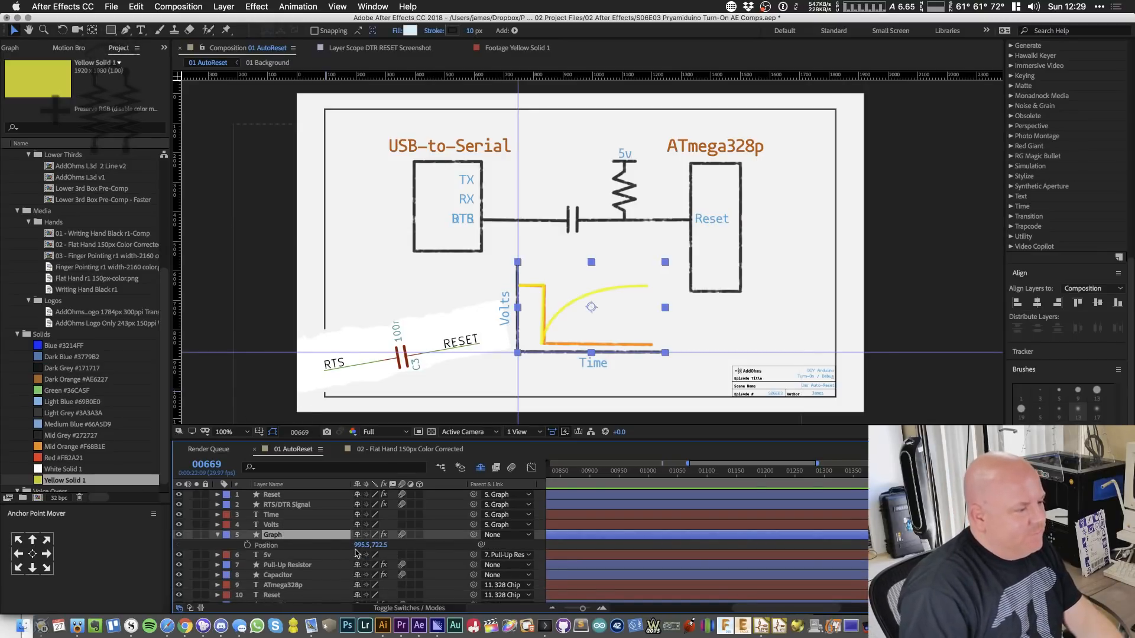
pyautogui.moveTo(358, 545); pyautogui.dragTo(346, 546)
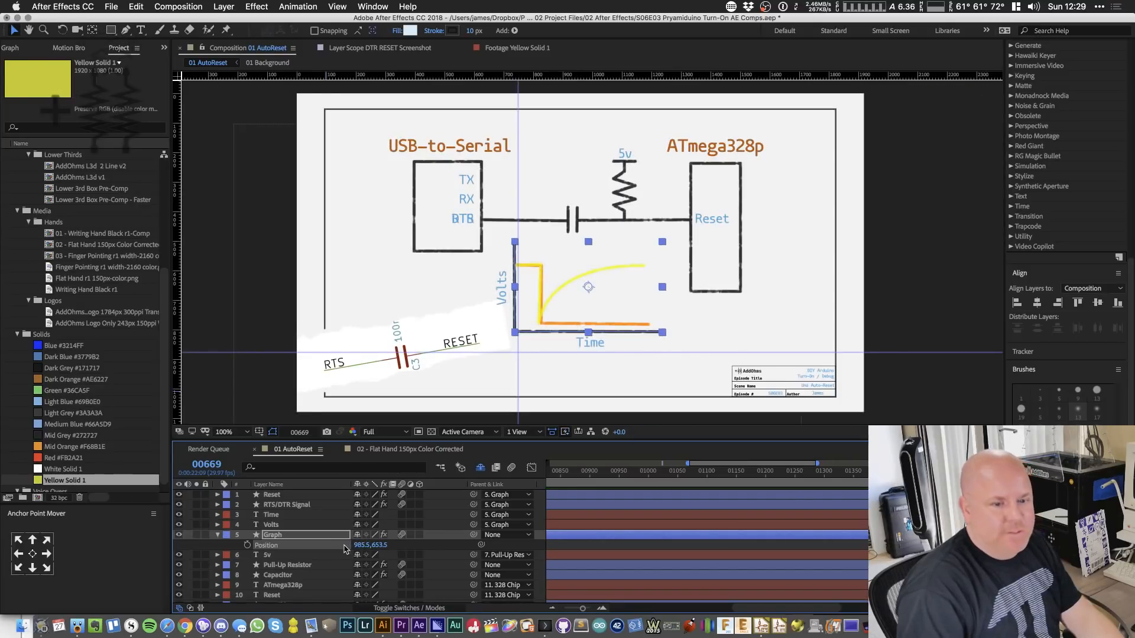
# - Shift the torn RTS–RESET schematic precomp rightward to sit within the page frame, and open that precomp for editing
pyautogui.click(292, 566)
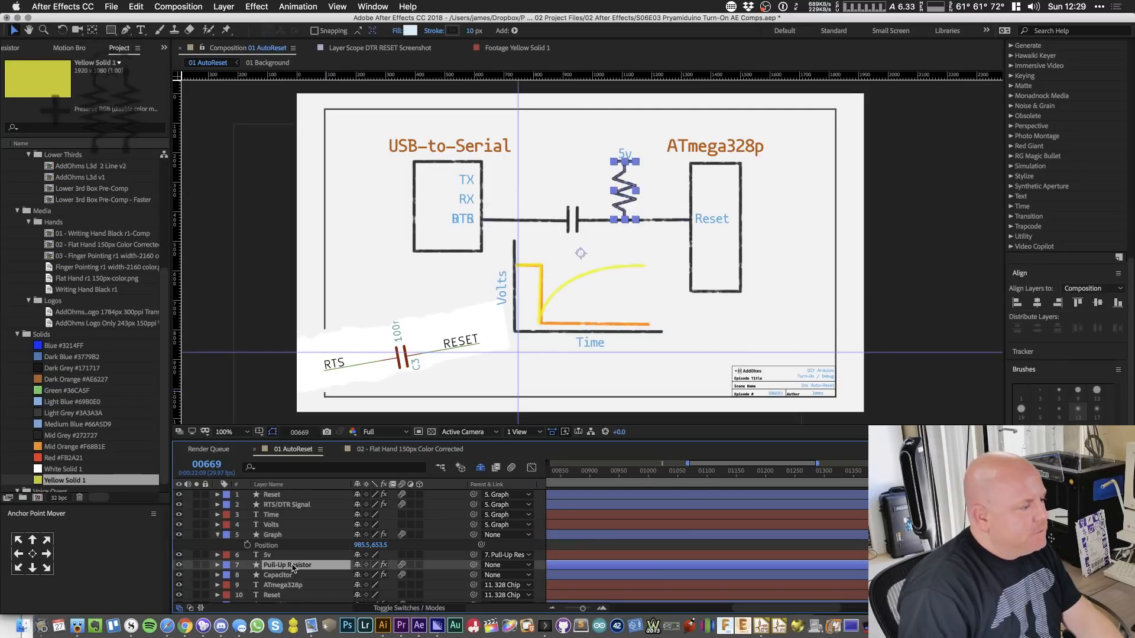
pyautogui.scroll(-8, 289, 572)
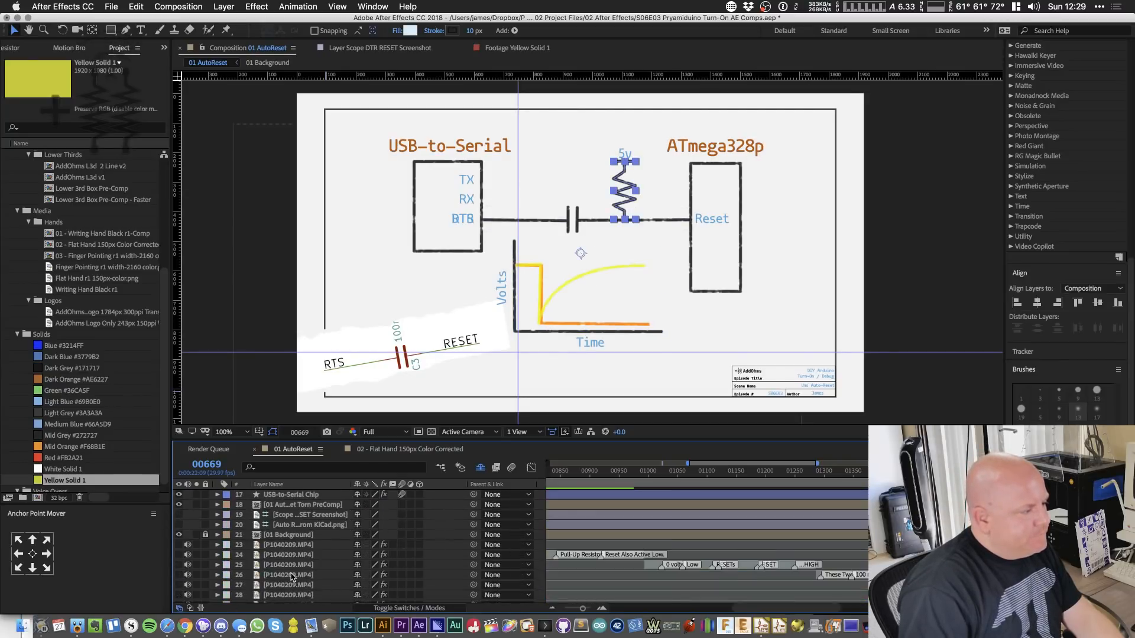
pyautogui.click(303, 526)
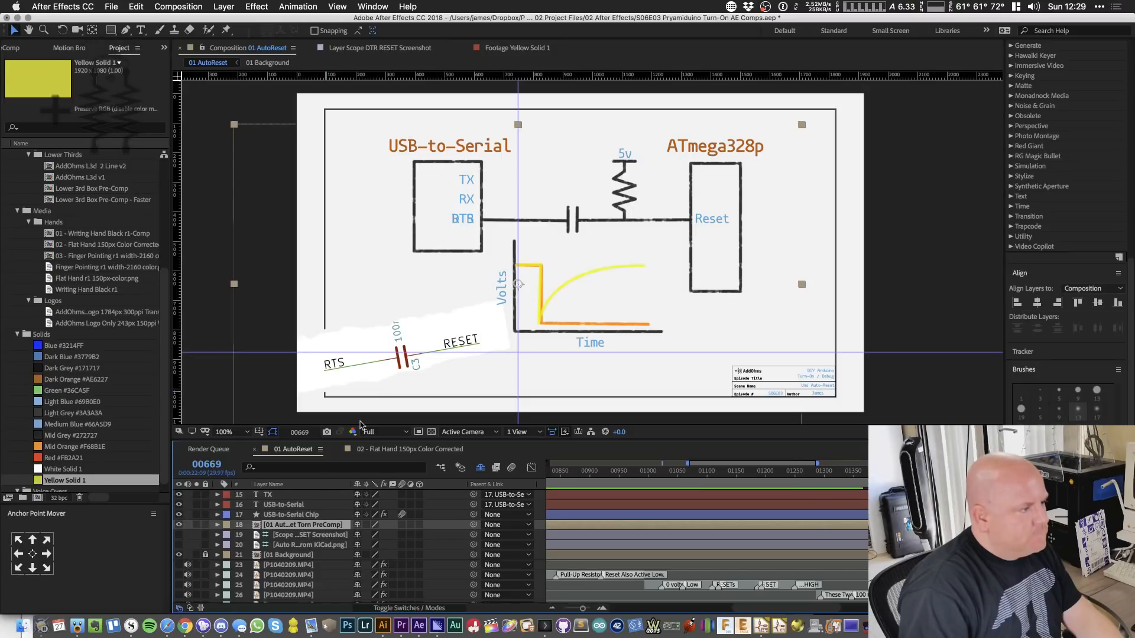
pyautogui.scroll(1, 303, 535)
pyautogui.click(304, 526)
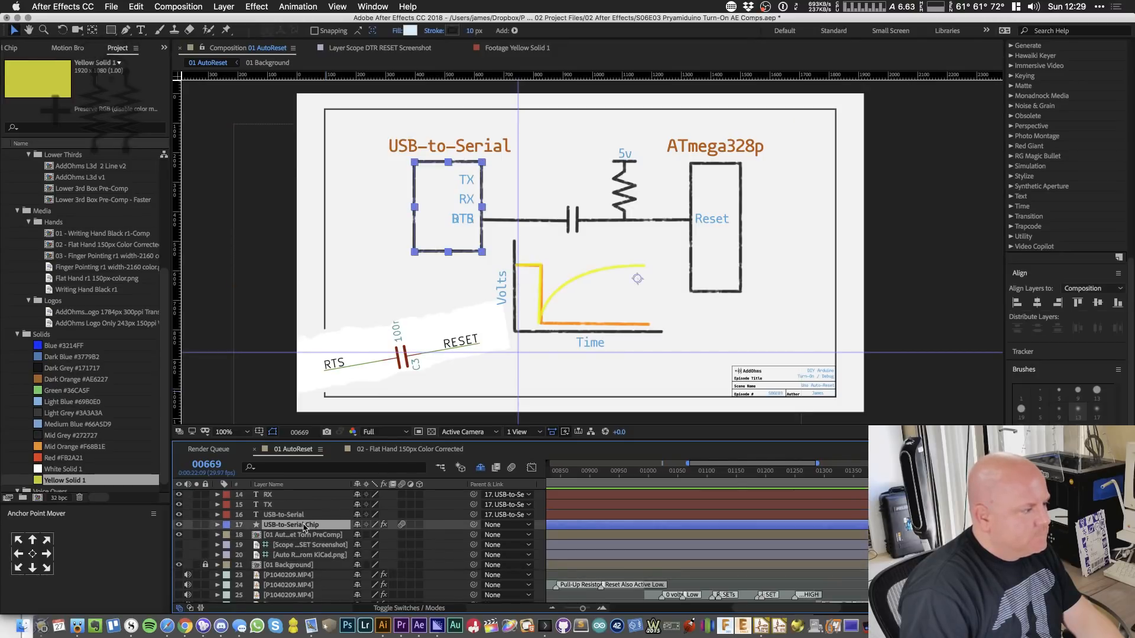
pyautogui.scroll(4, 305, 527)
pyautogui.click(295, 556)
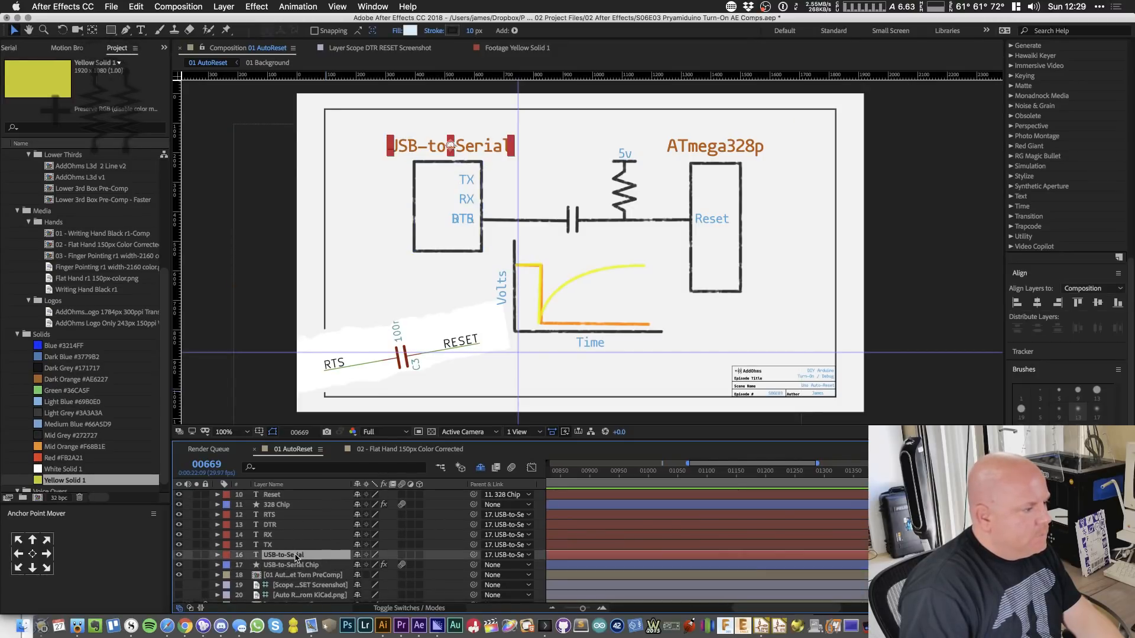
pyautogui.scroll(-3, 296, 556)
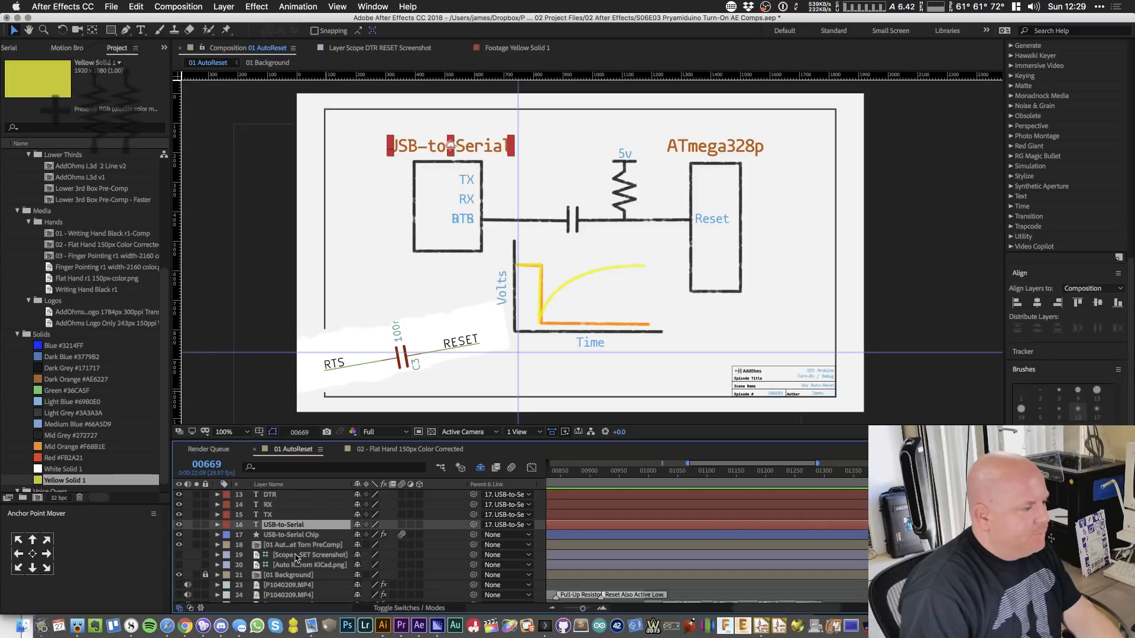
pyautogui.click(301, 546)
pyautogui.moveTo(479, 349)
pyautogui.mouseDown()
pyautogui.moveTo(473, 357)
pyautogui.moveTo(488, 359)
pyautogui.moveTo(496, 346)
pyautogui.mouseUp()
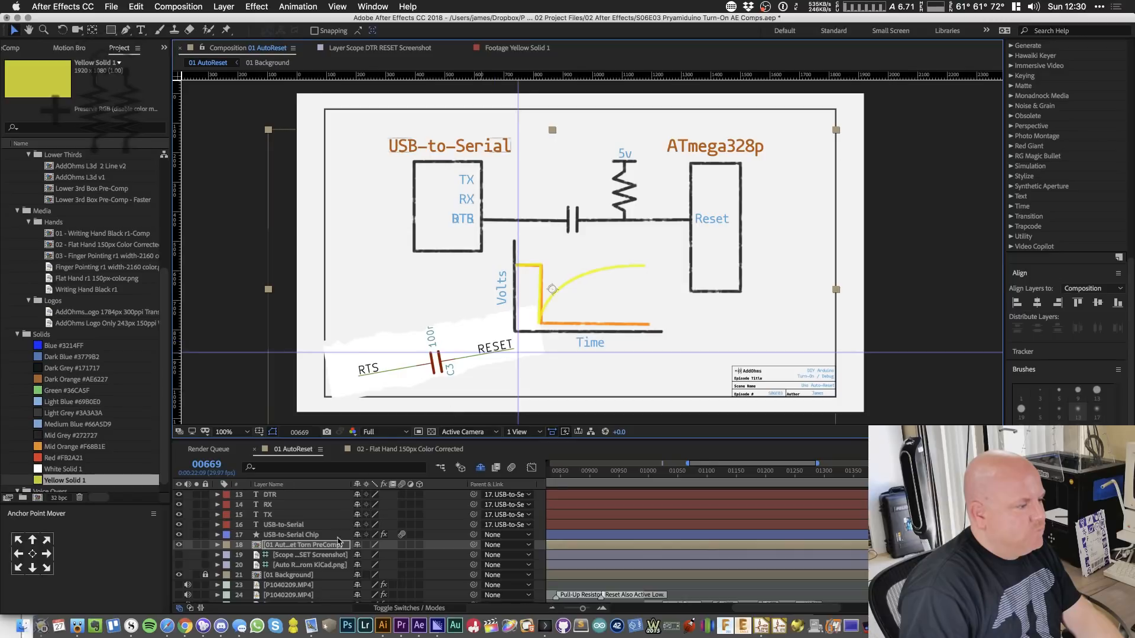
pyautogui.doubleClick(332, 545)
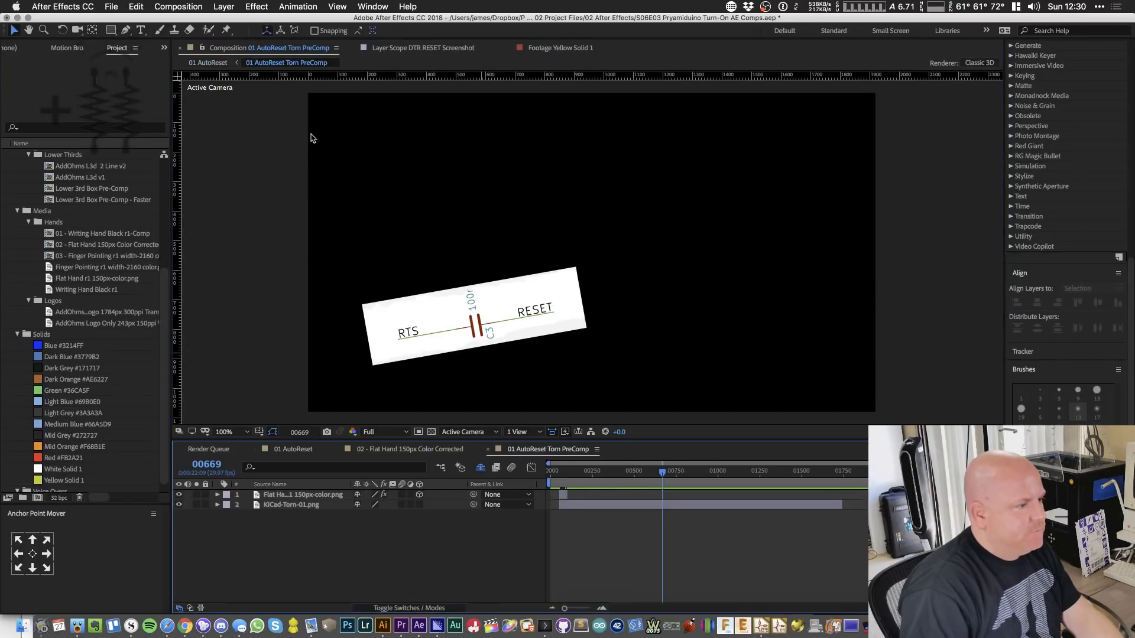
pyautogui.click(269, 495)
pyautogui.press('r')
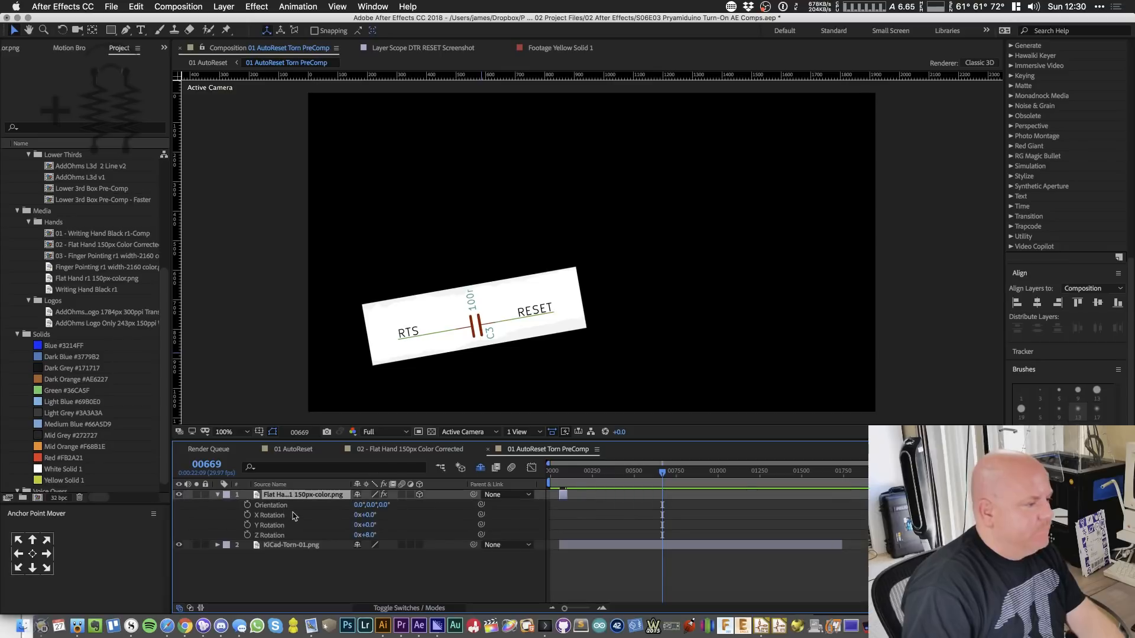
pyautogui.click(369, 535)
pyautogui.write('0')
pyautogui.press('Return')
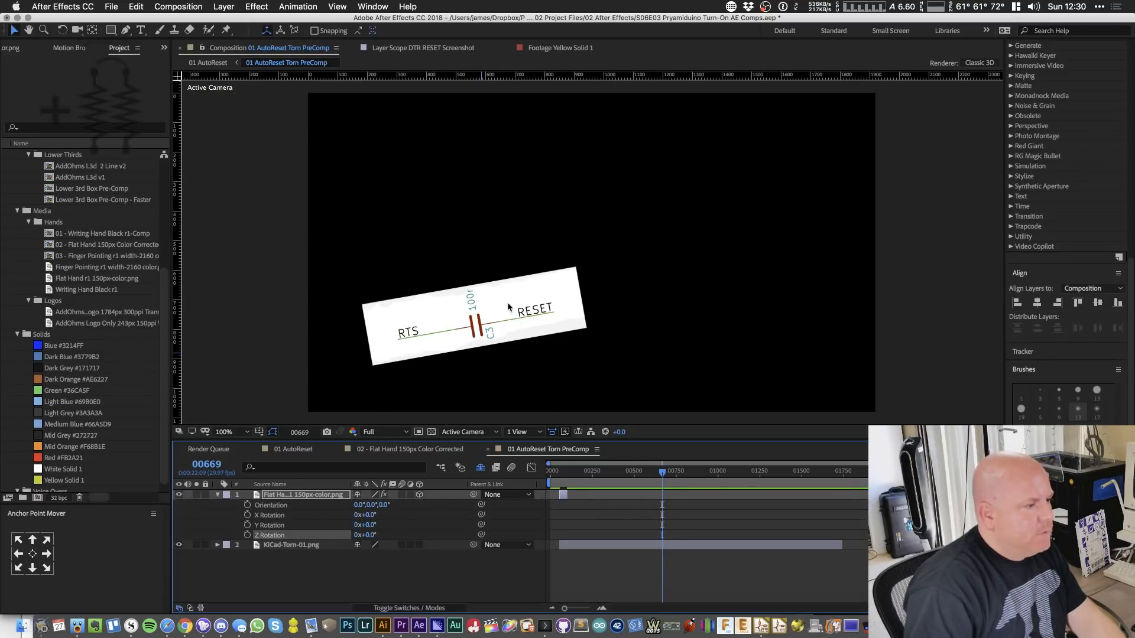
pyautogui.hotkey('ctrl', 'z')
# - Straighten the KiCad-Torn-01.png layer by setting its rotation to 0°
pyautogui.click(324, 545)
pyautogui.press('r')
pyautogui.click(371, 556)
pyautogui.write('-10')
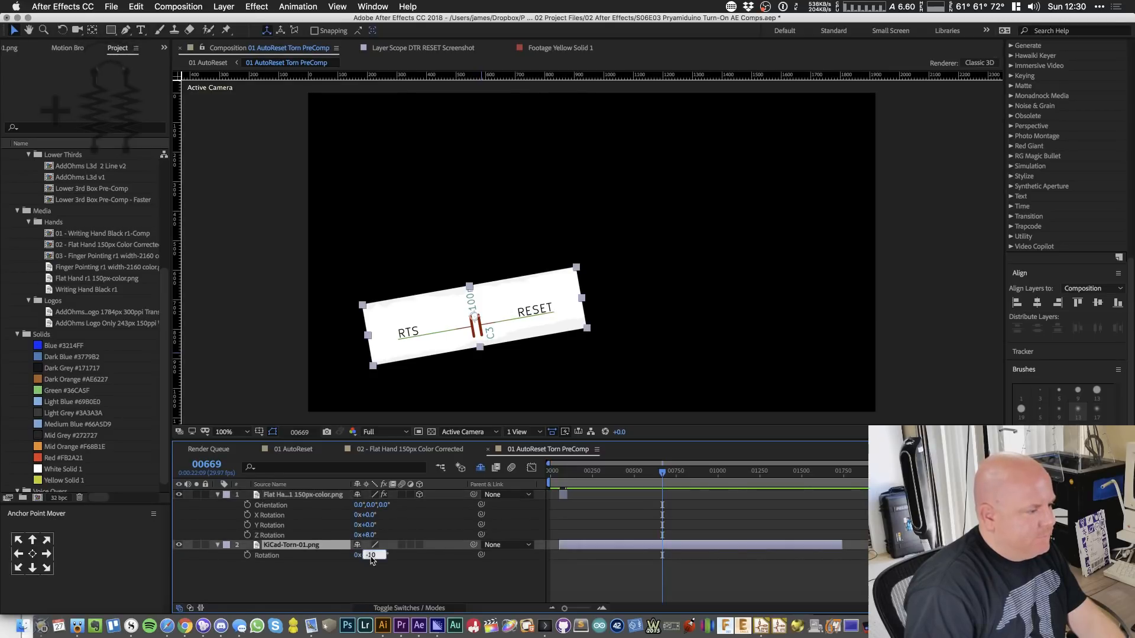
pyautogui.press('Return')
# - Draw a rectangular mask on KiCad-Torn-01.png that trims its left and right ends close to the RTS and RESET labels
pyautogui.press('.')
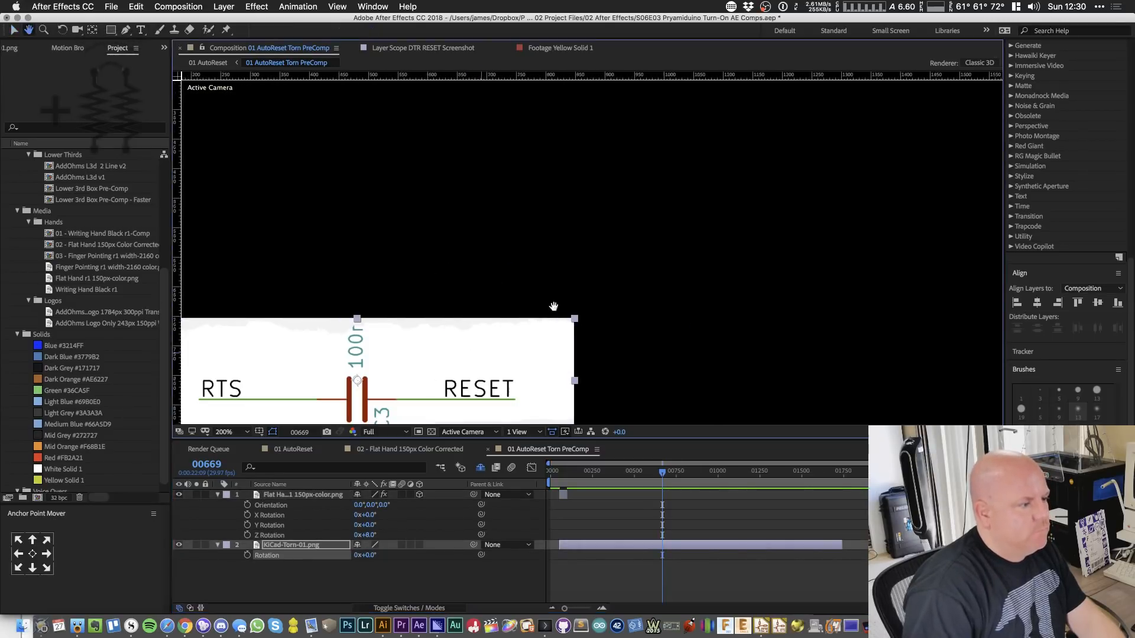
pyautogui.moveTo(553, 306); pyautogui.dragTo(555, 303)
pyautogui.press('.')
pyautogui.moveTo(418, 317); pyautogui.dragTo(601, 219)
pyautogui.click(112, 30)
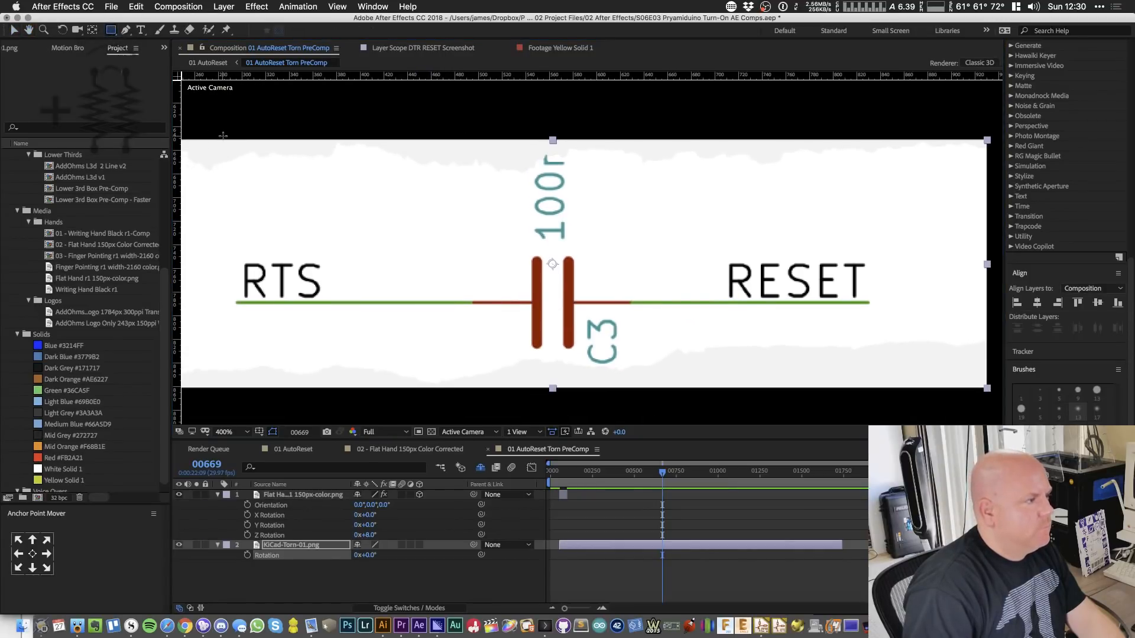
pyautogui.moveTo(223, 135); pyautogui.dragTo(882, 403)
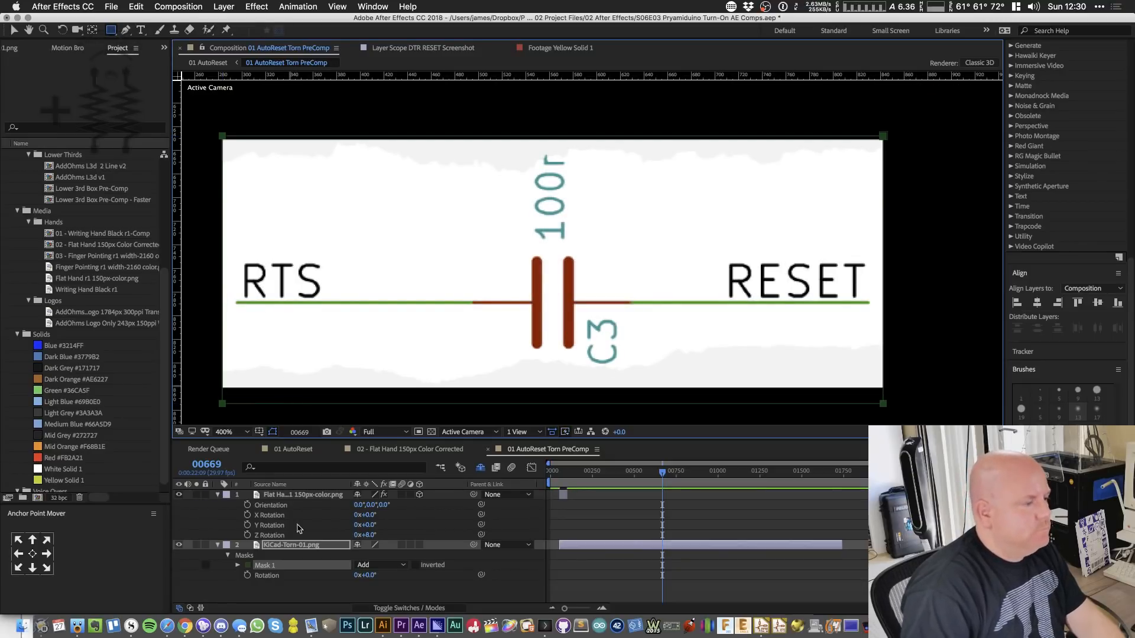
# - Check the trimmed schematic in the AutoReset composition, then set the rotation of KiCad-Torn-01.png in its precomp to -10°
pyautogui.click(294, 449)
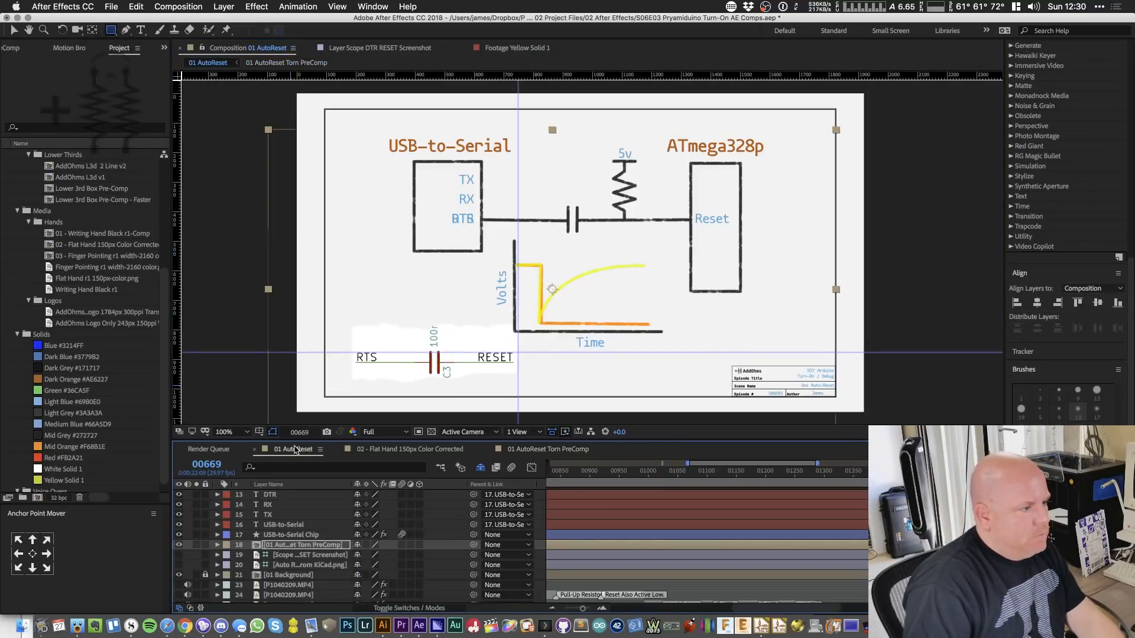
pyautogui.doubleClick(304, 545)
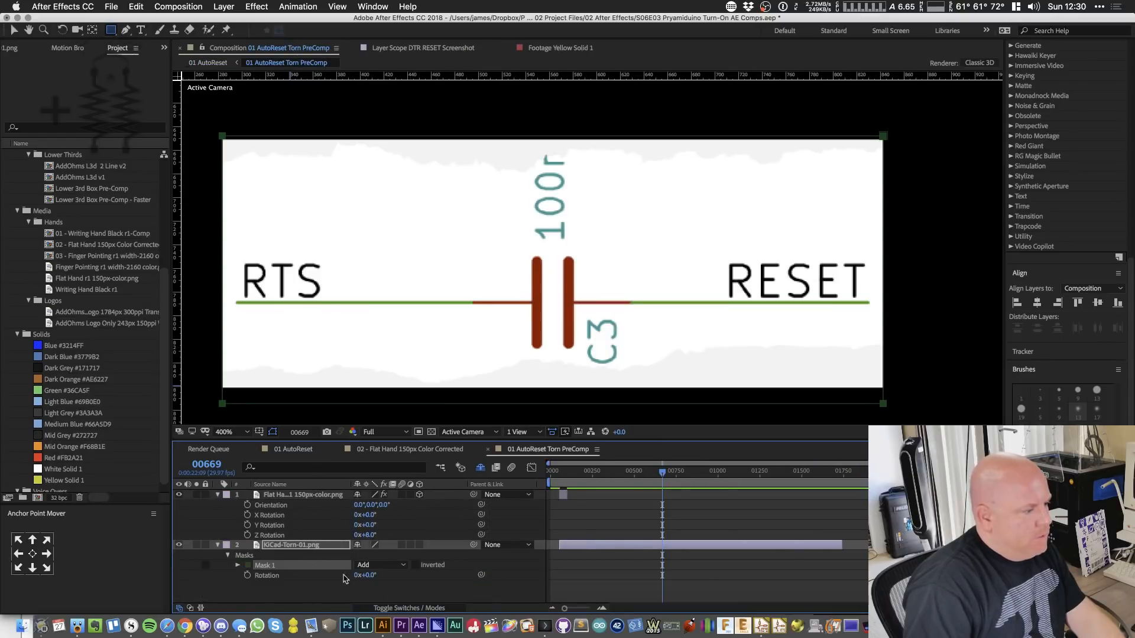
pyautogui.click(371, 575)
pyautogui.write('-10')
pyautogui.press('Return')
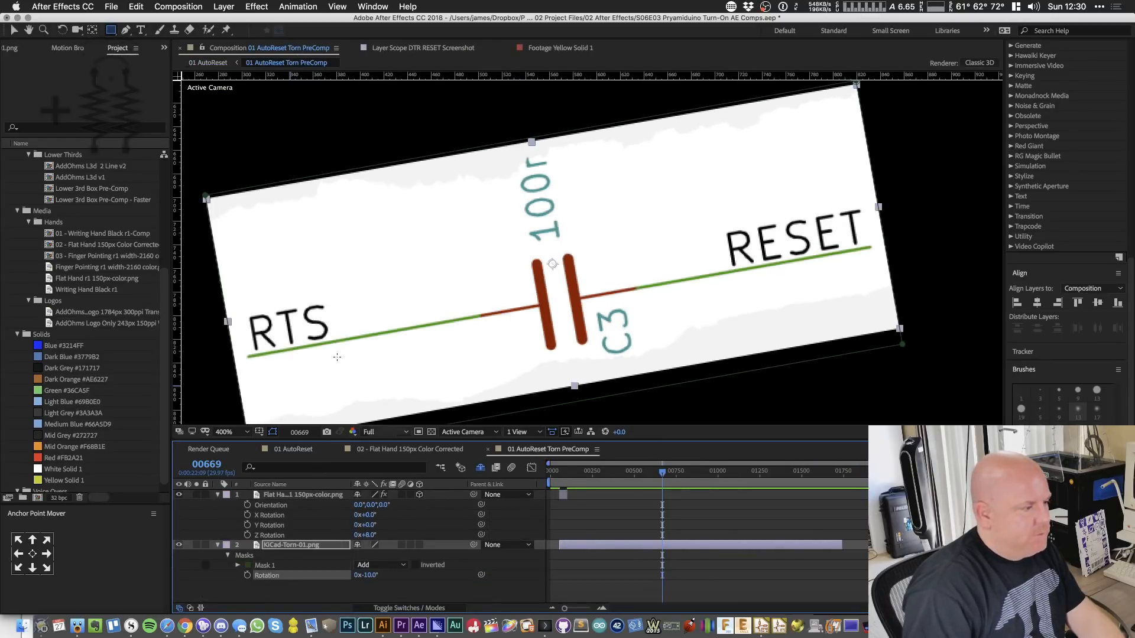
# - Return to the AutoReset composition and move the trimmed torn schematic precomp slightly left, clear of the graph and inside the frame
pyautogui.click(272, 453)
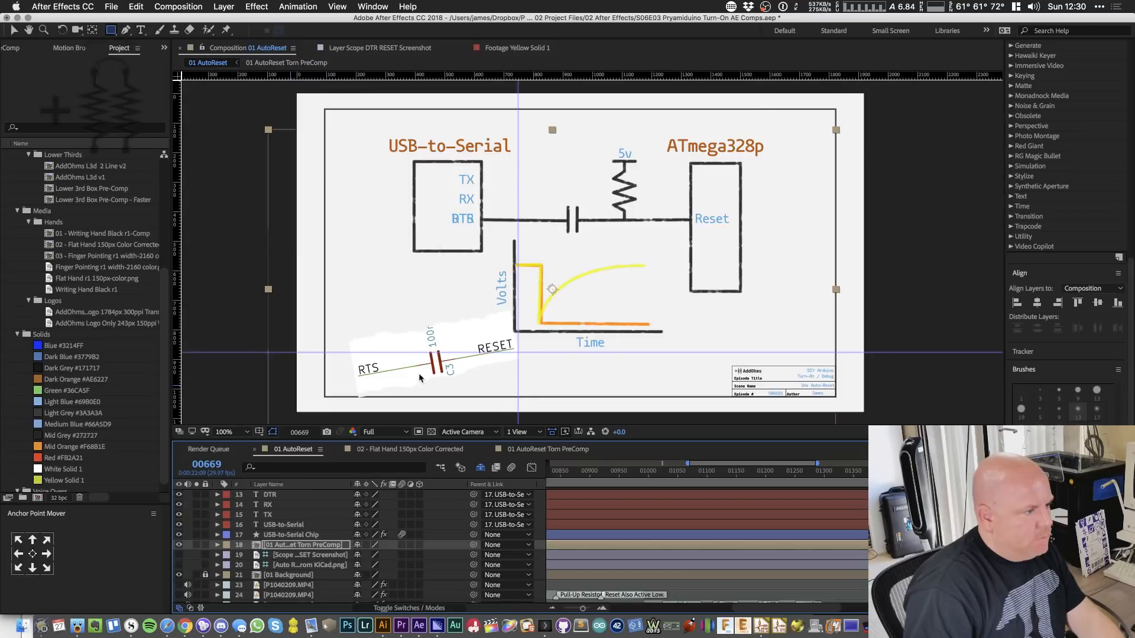
pyautogui.press('v')
pyautogui.moveTo(417, 374); pyautogui.dragTo(395, 377)
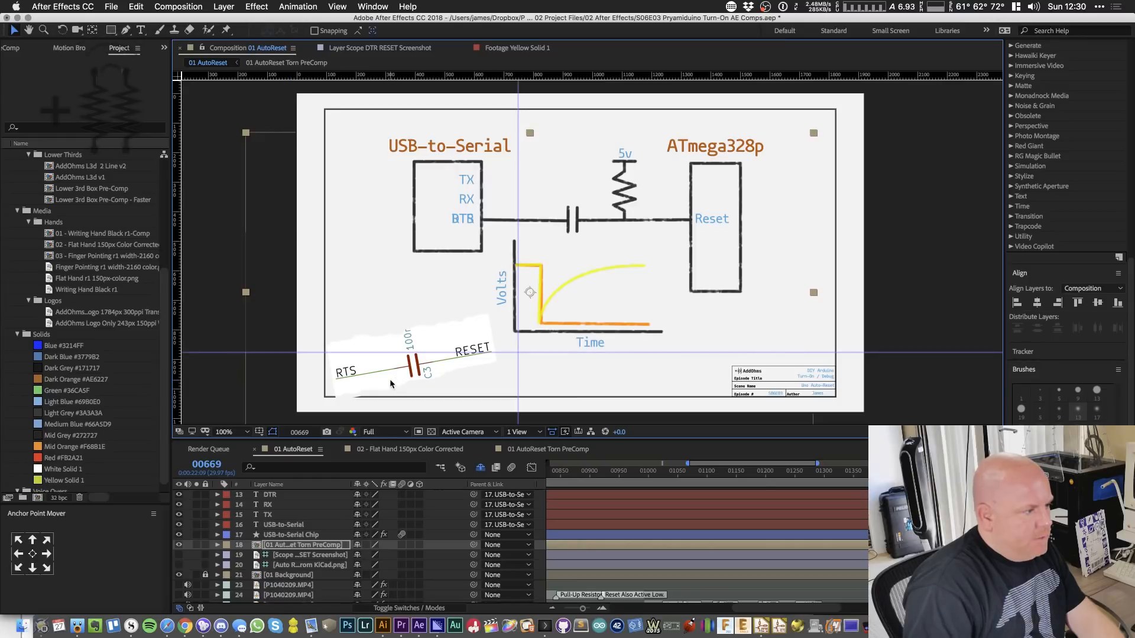
pyautogui.moveTo(365, 375); pyautogui.dragTo(345, 382)
pyautogui.press('super+z')
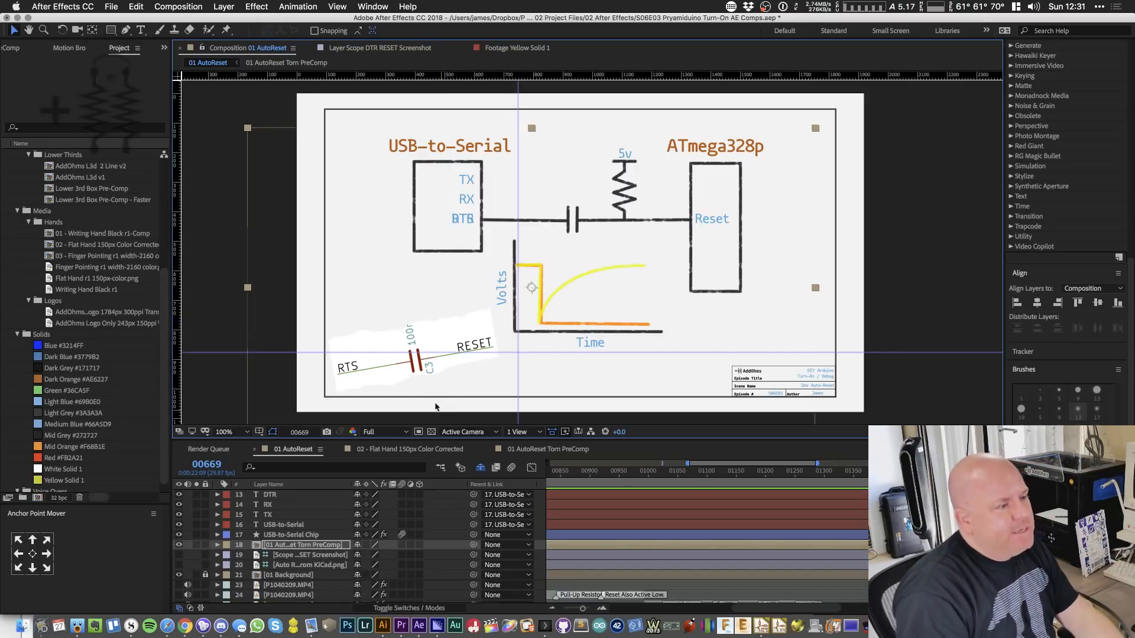
pyautogui.click(308, 536)
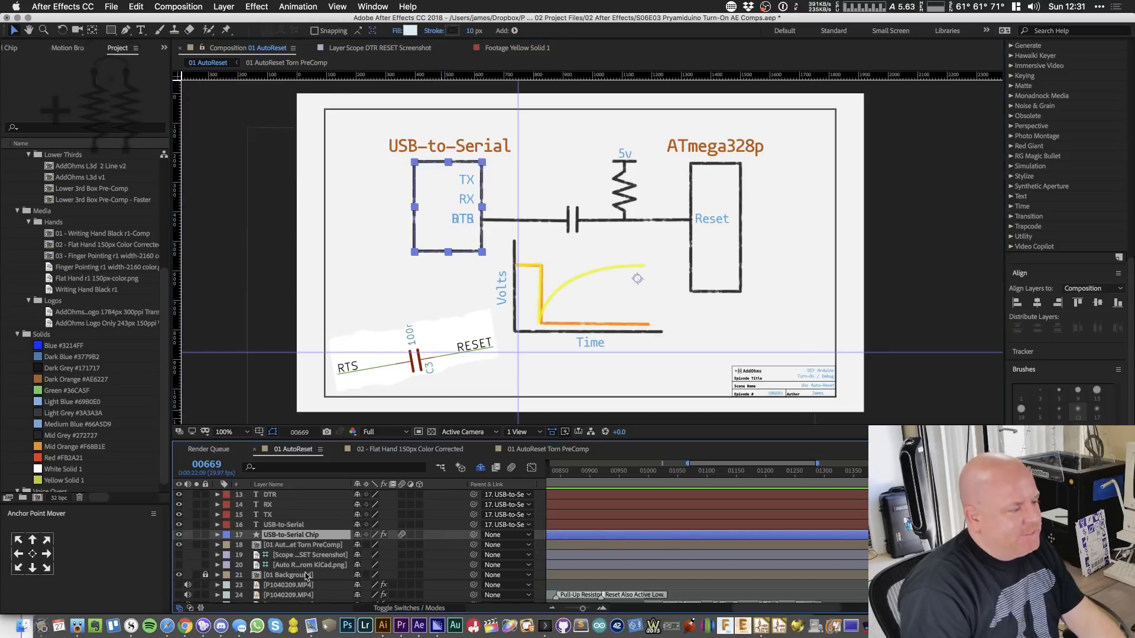
# - Duplicate the 5v text layer above the pull-up resistor and place the copy just below the capacitor
pyautogui.scroll(-3, 306, 577)
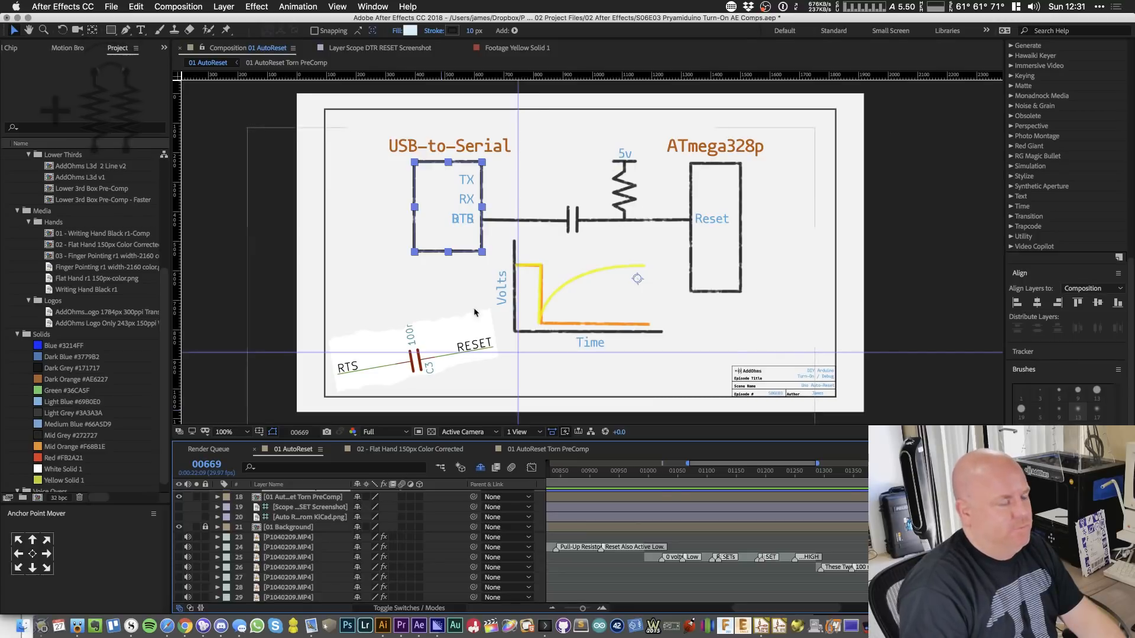
pyautogui.press('p')
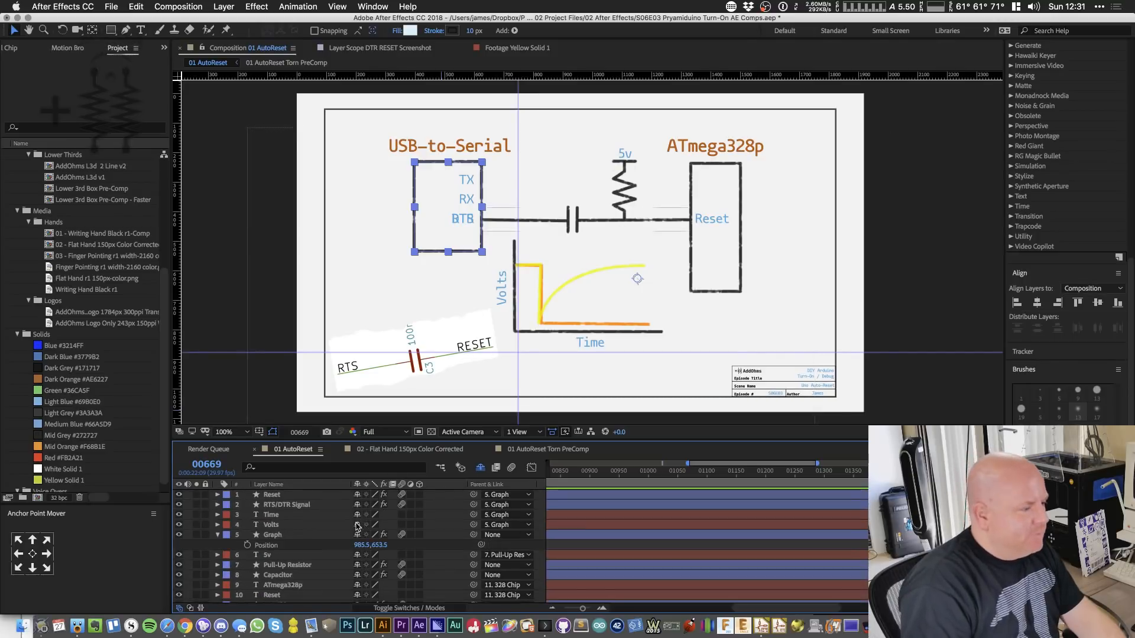
pyautogui.click(294, 555)
pyautogui.hotkey('ctrl', 'd')
pyautogui.press('.')
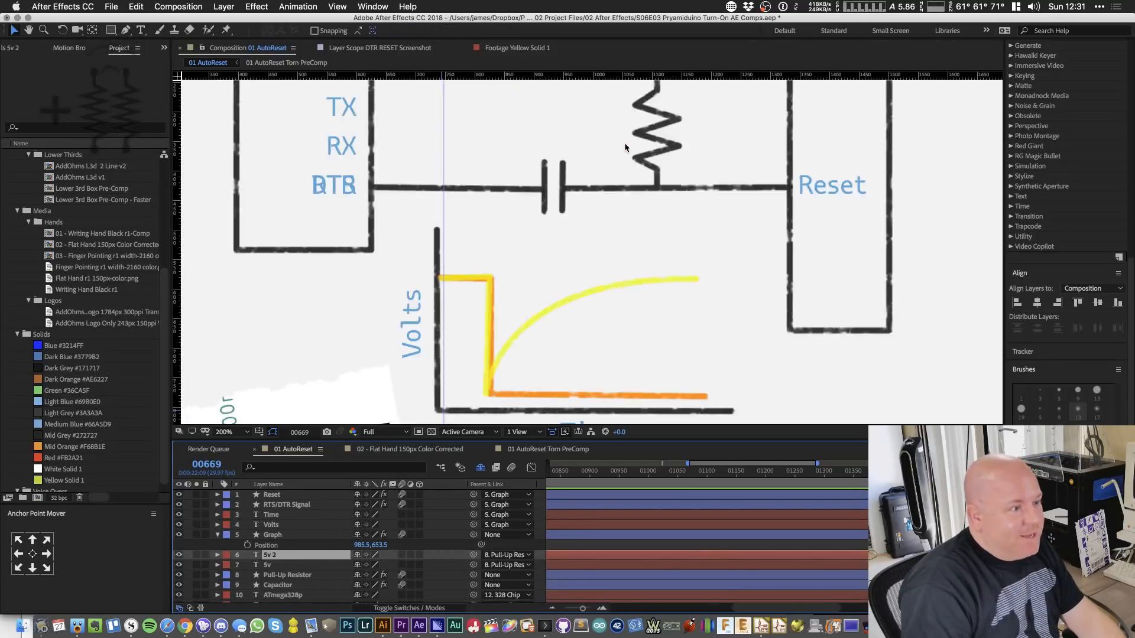
pyautogui.press('.')
pyautogui.moveTo(712, 106); pyautogui.dragTo(567, 411)
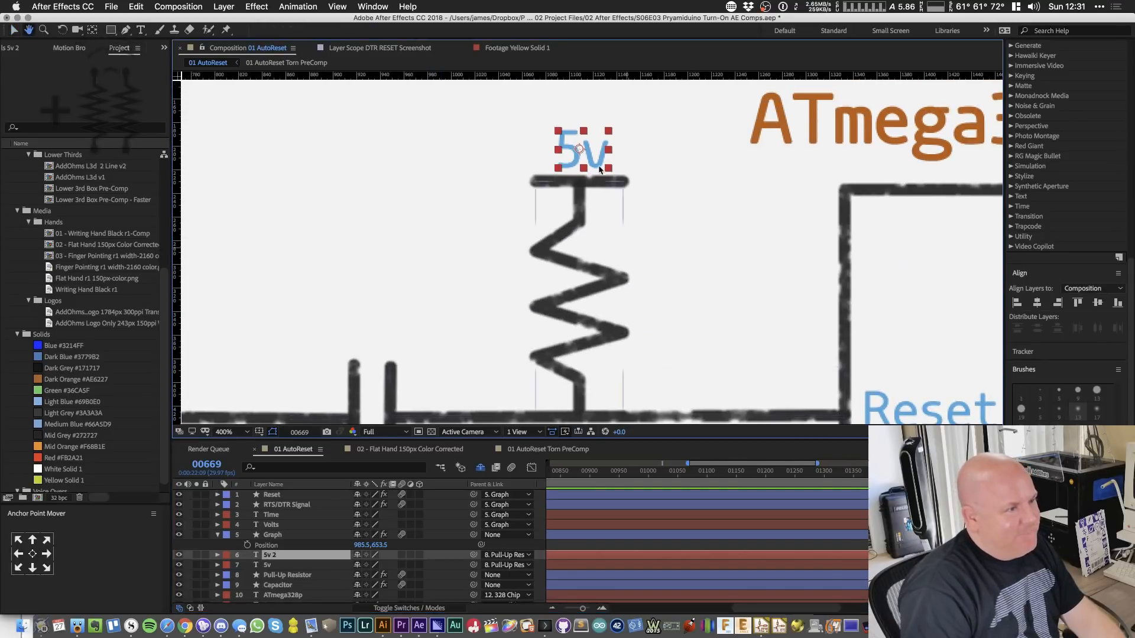
pyautogui.moveTo(618, 220); pyautogui.dragTo(724, 162)
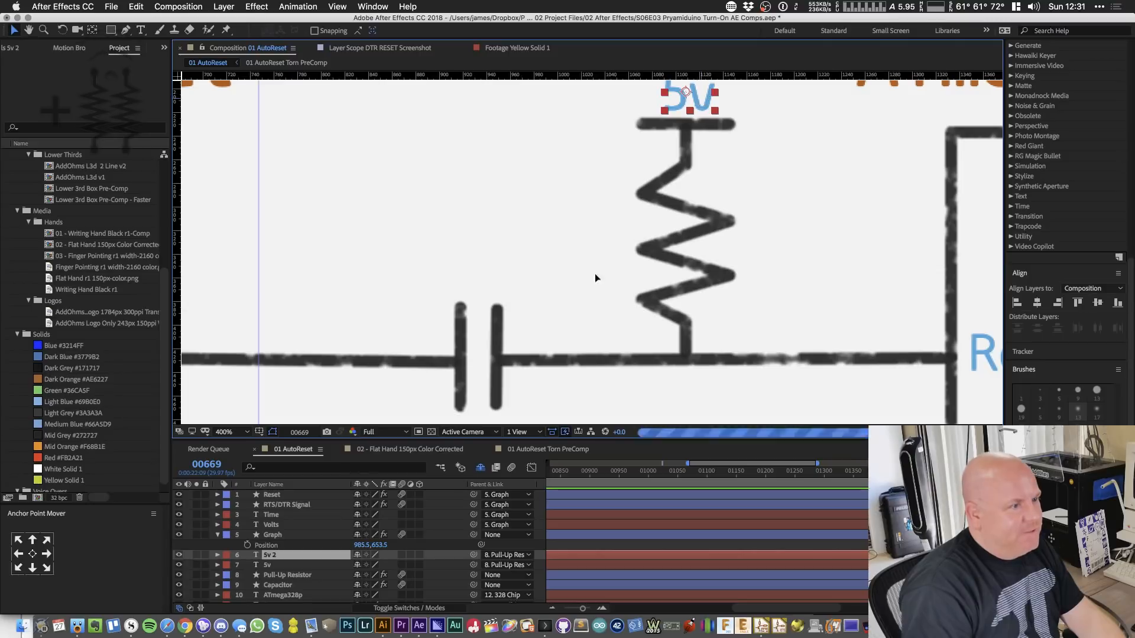
pyautogui.moveTo(702, 109); pyautogui.dragTo(486, 288)
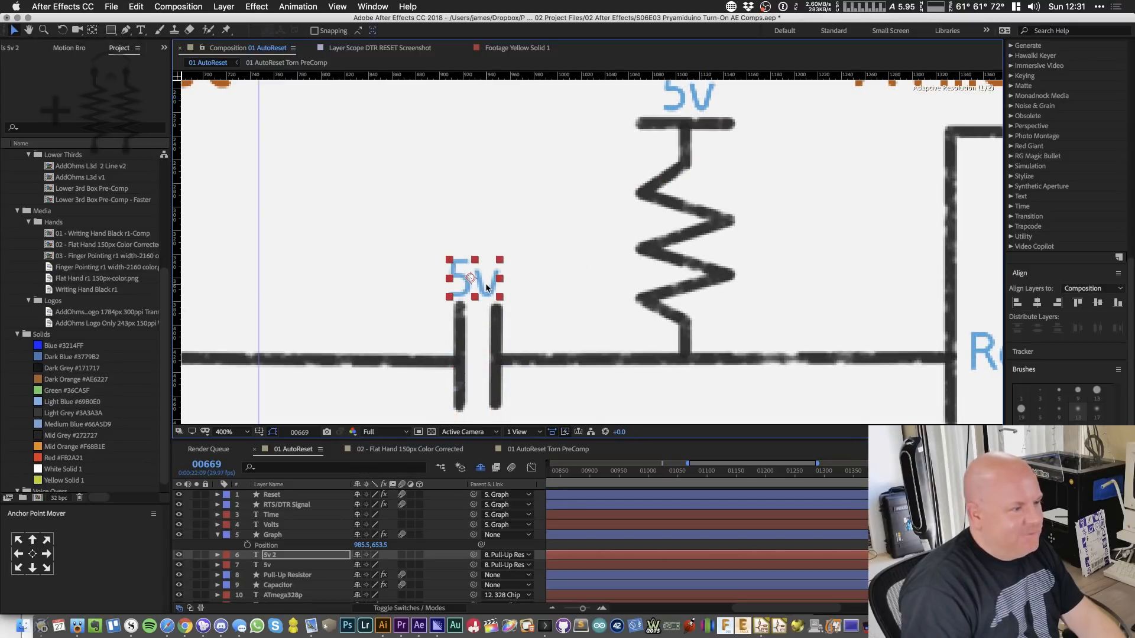
pyautogui.moveTo(599, 300); pyautogui.dragTo(635, 179)
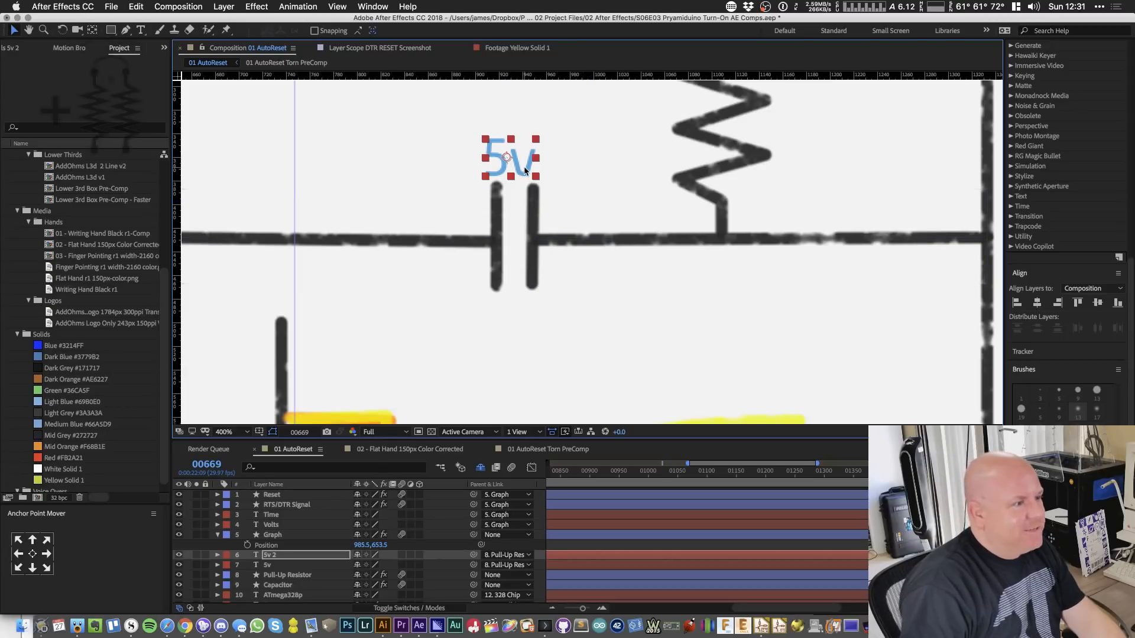
pyautogui.moveTo(525, 170); pyautogui.dragTo(524, 328)
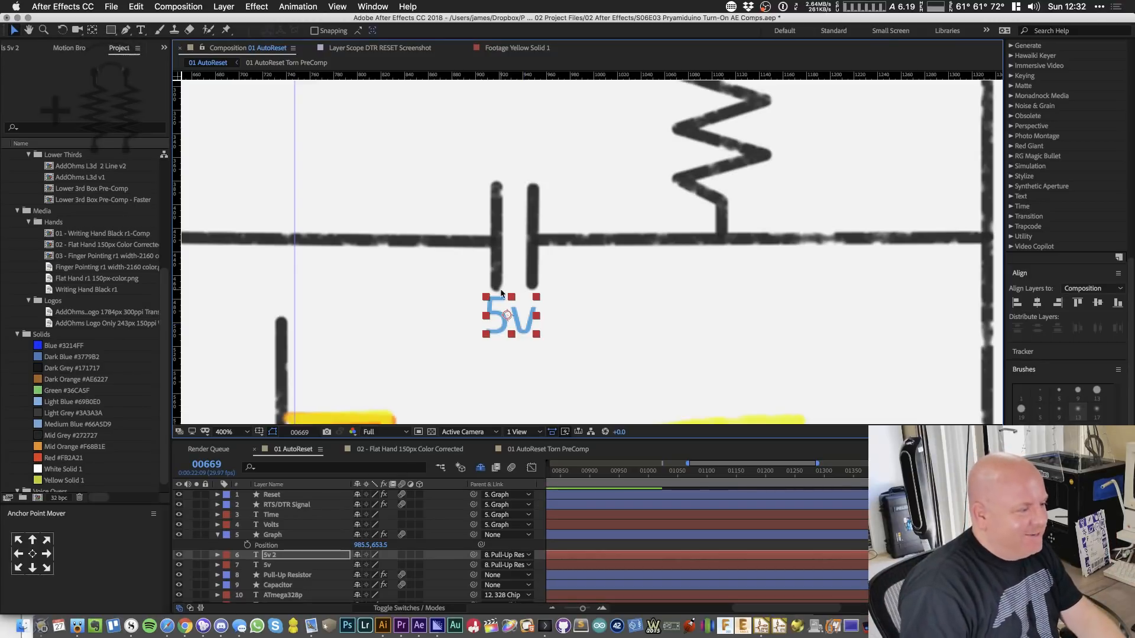
# - Change the text of the copied label below the capacitor to "100 nF"
pyautogui.doubleClick(523, 322)
pyautogui.write('100nF')
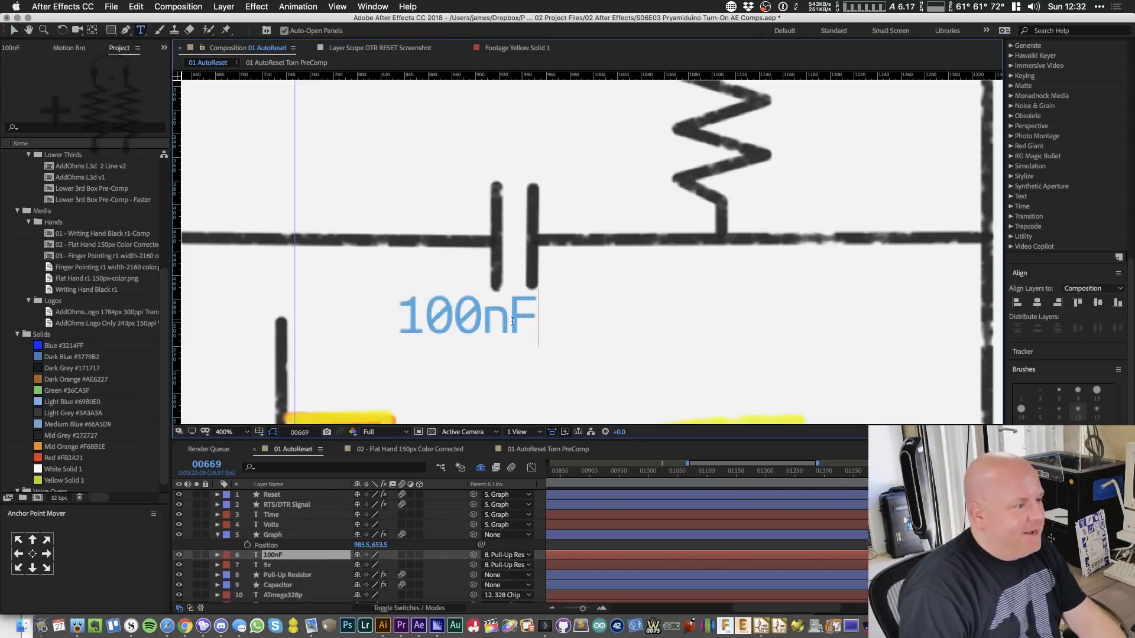
pyautogui.click(483, 319)
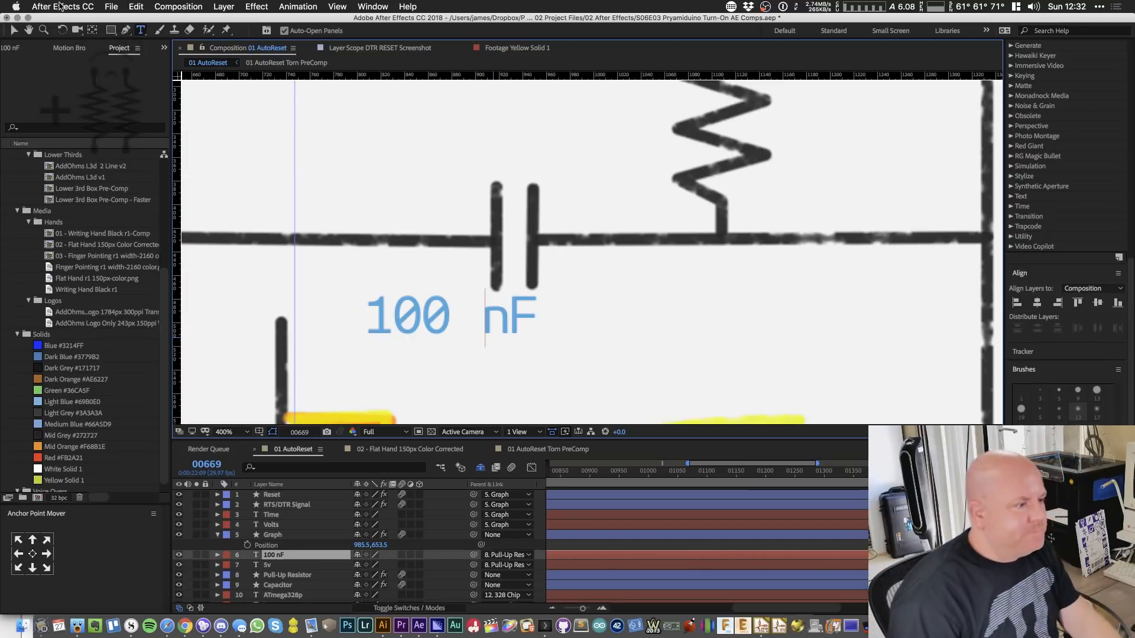
# - Set the 100 nF label's font size to 15 and put its anchor point at the center of the text
pyautogui.click(285, 535)
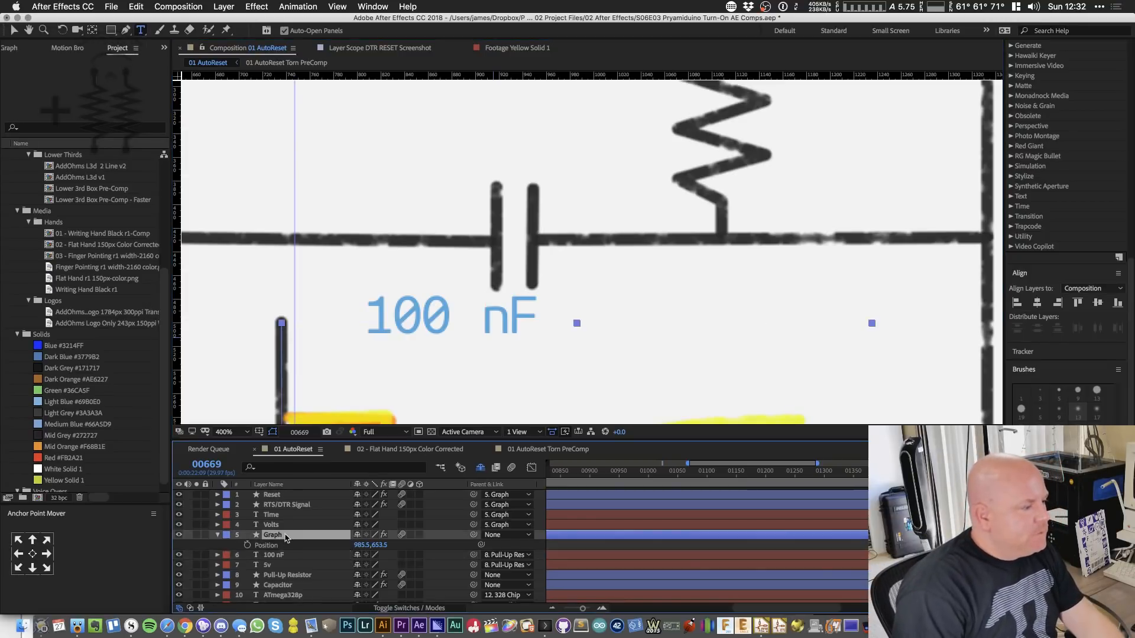
pyautogui.click(287, 554)
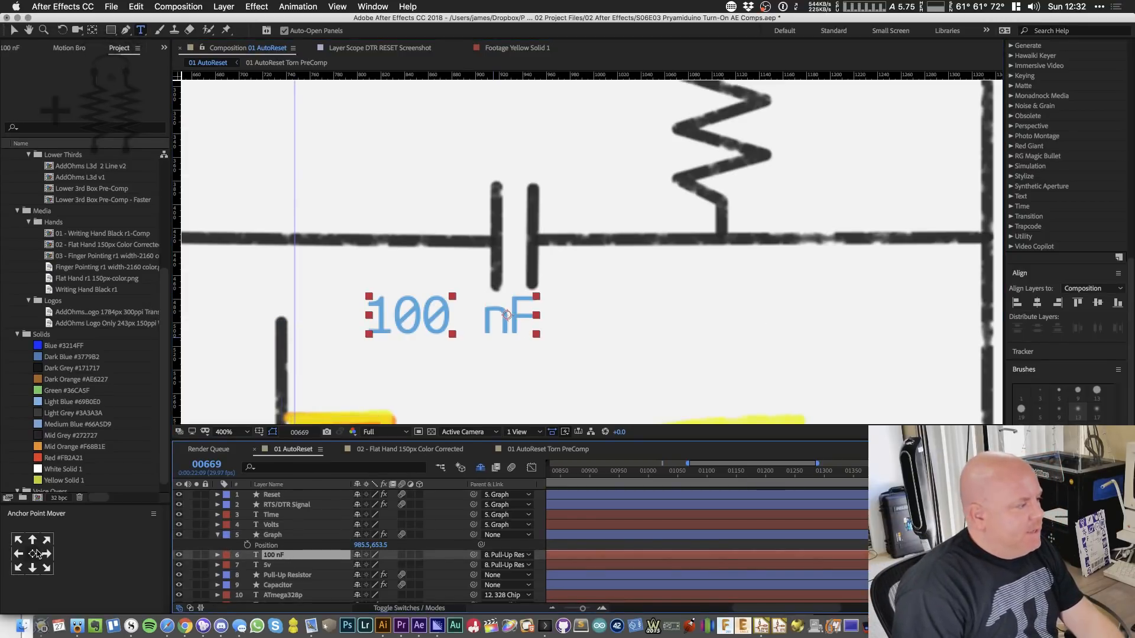
pyautogui.click(33, 554)
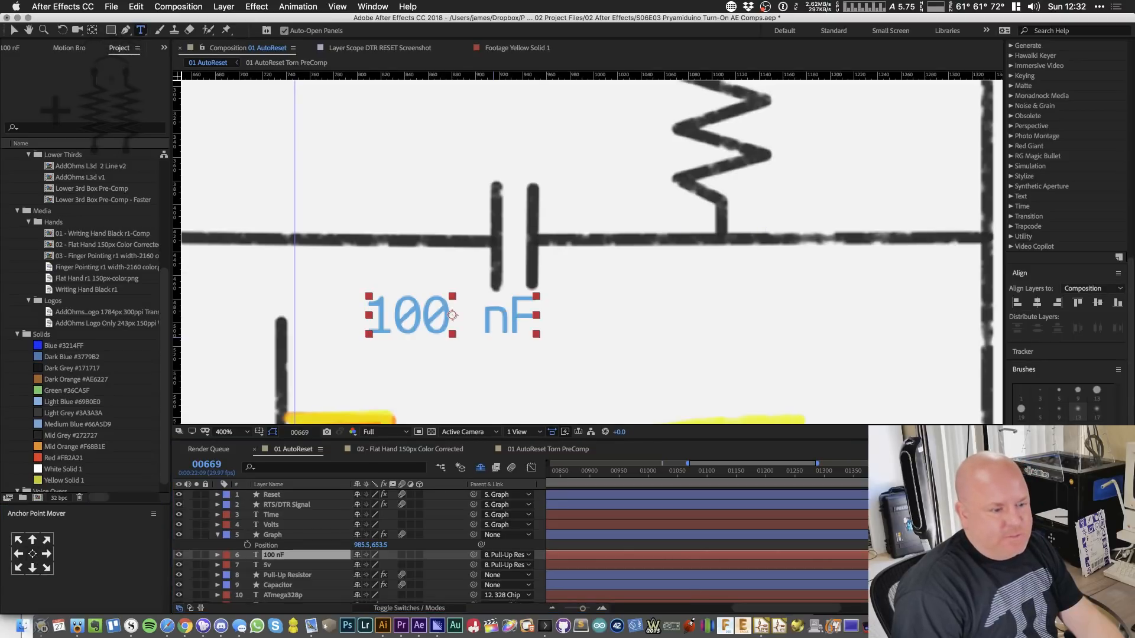
pyautogui.write('15')
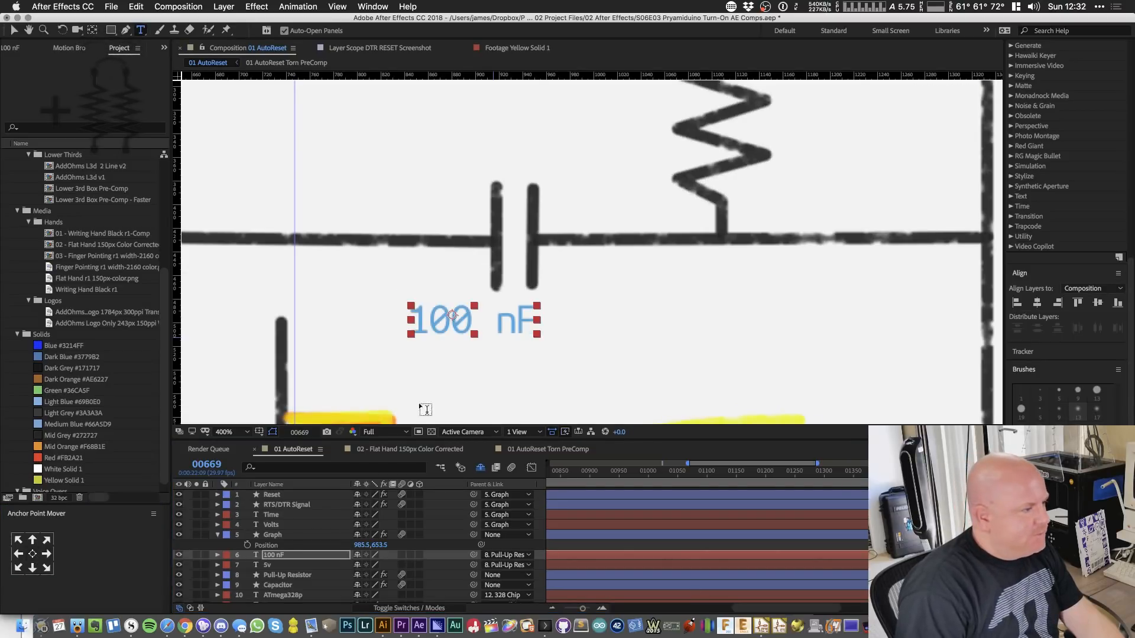
pyautogui.click(33, 554)
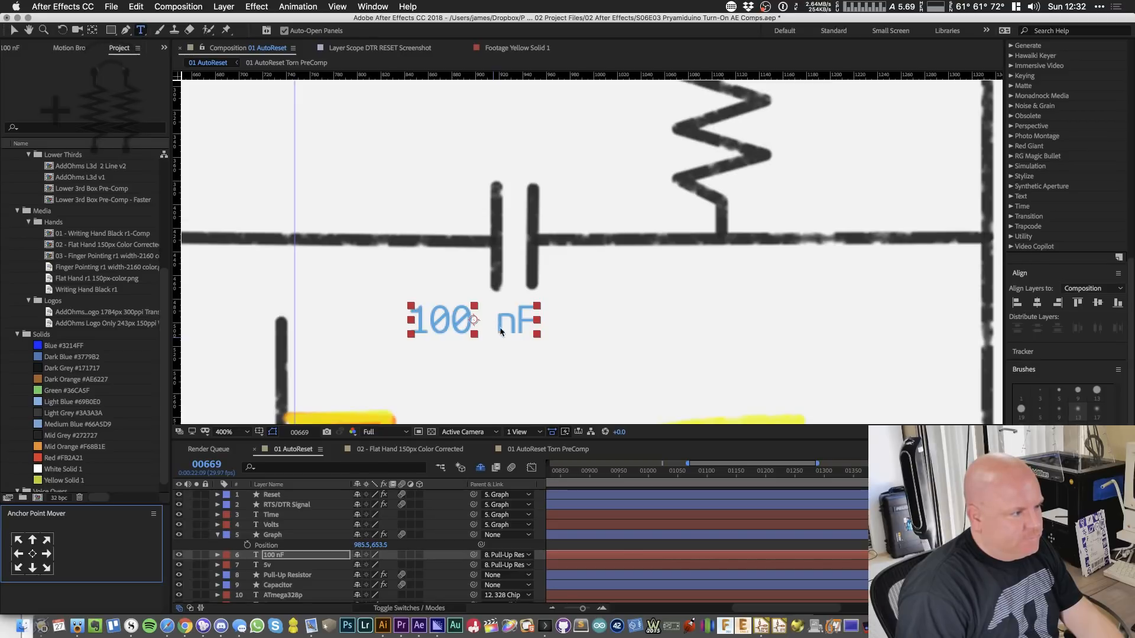
# - Move the 100 nF label right so that it is centered beneath the capacitor's plates
pyautogui.press('v')
pyautogui.moveTo(506, 323); pyautogui.dragTo(546, 320)
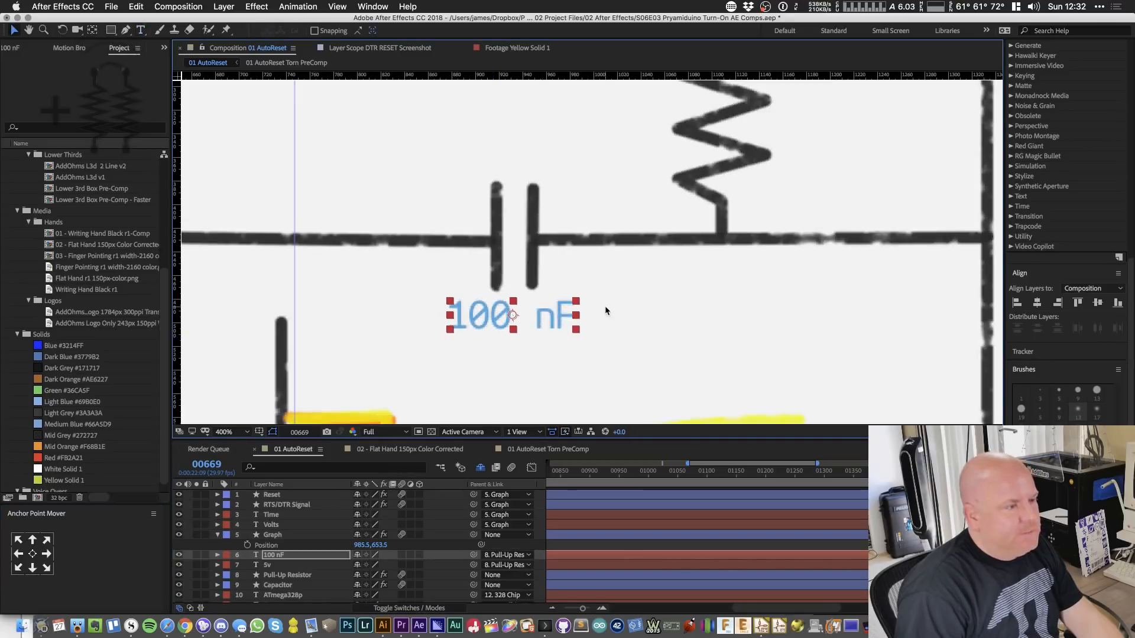
pyautogui.press(',')
pyautogui.press(',')
pyautogui.press('h')
pyautogui.moveTo(683, 355); pyautogui.dragTo(698, 329)
pyautogui.press('v')
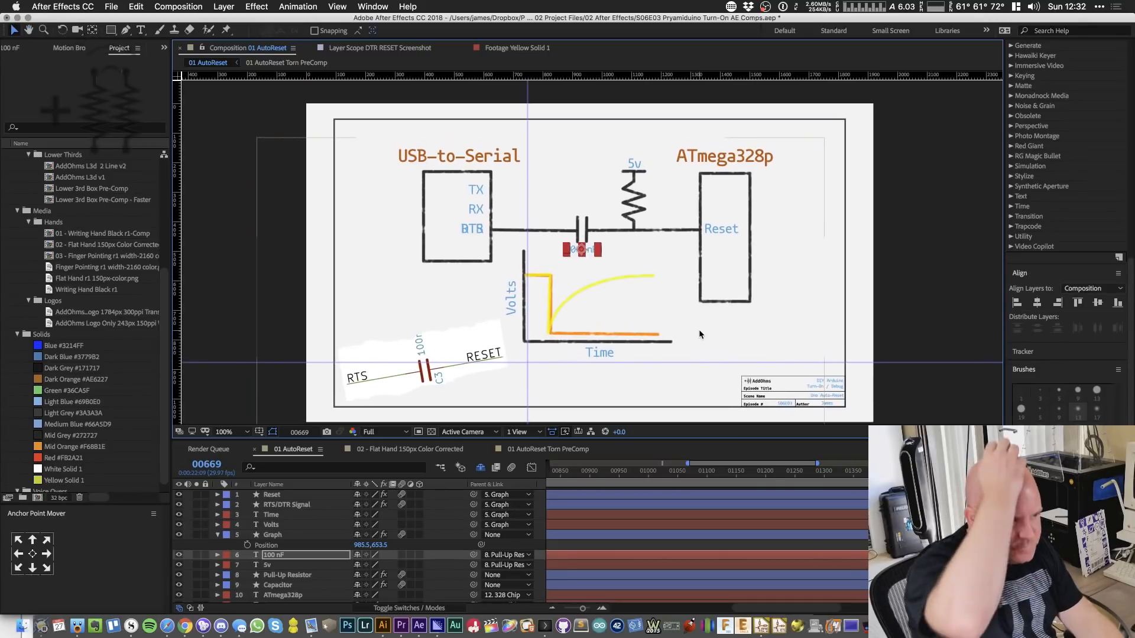
# - Recolor the RTS and DTR text layers together with the orange sampled from the Mid Orange #F68B1E solid
pyautogui.scroll(-10, 705, 588)
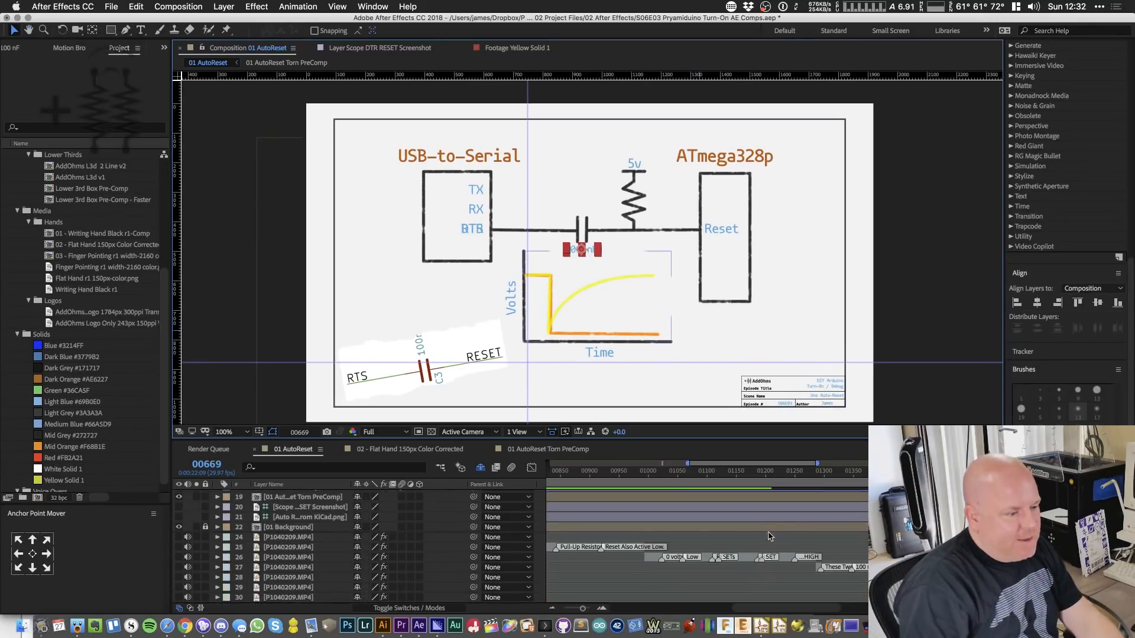
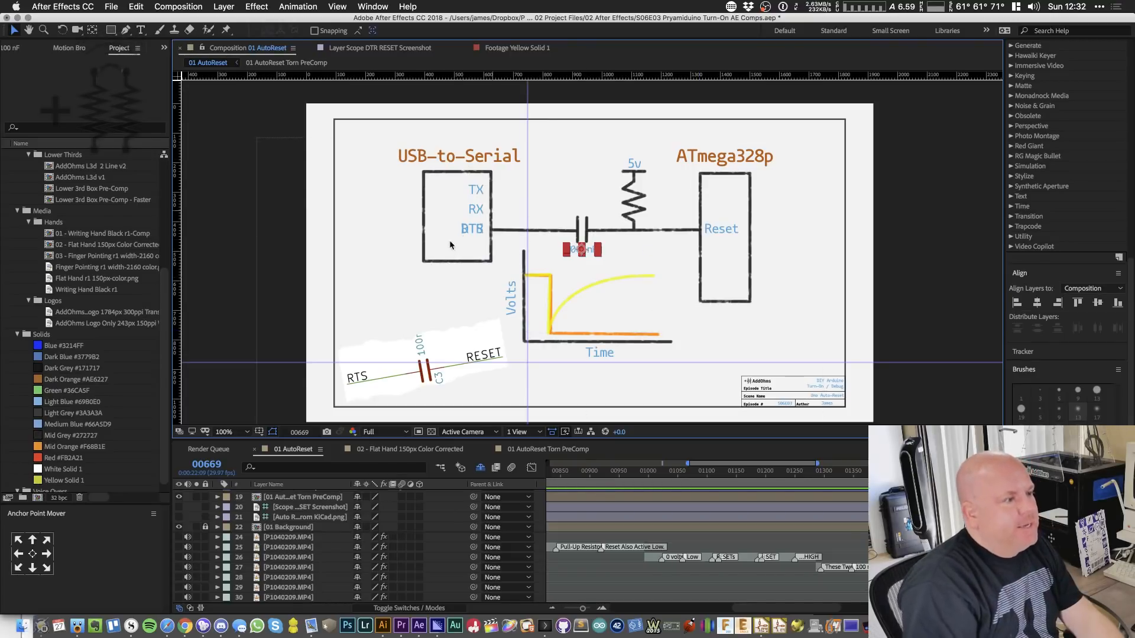
pyautogui.scroll(3, 330, 545)
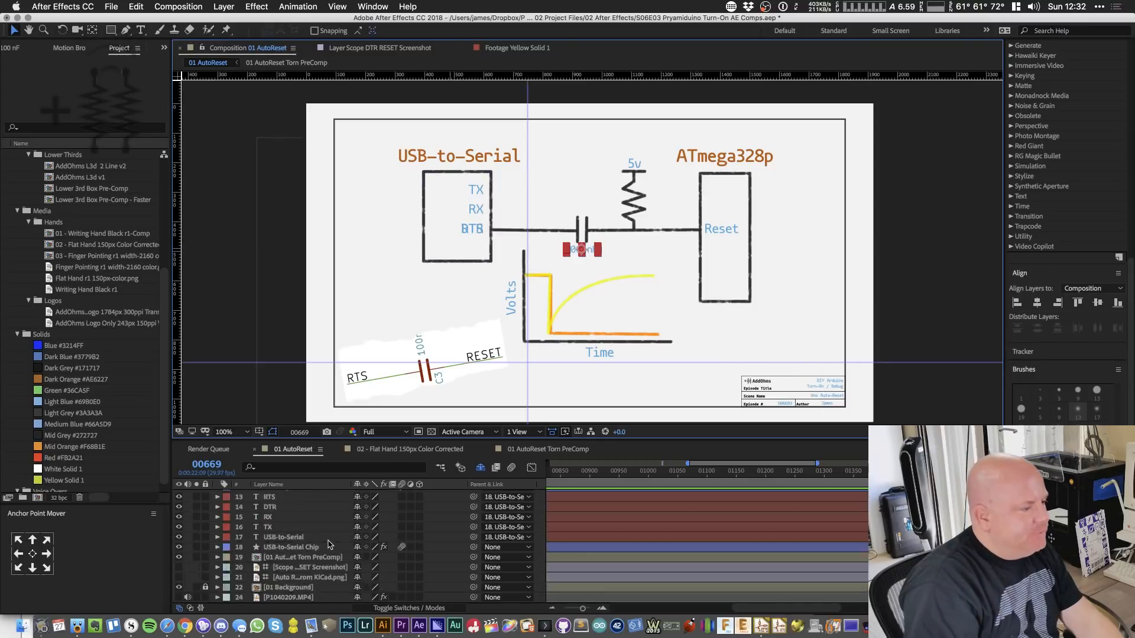
pyautogui.scroll(3, 313, 553)
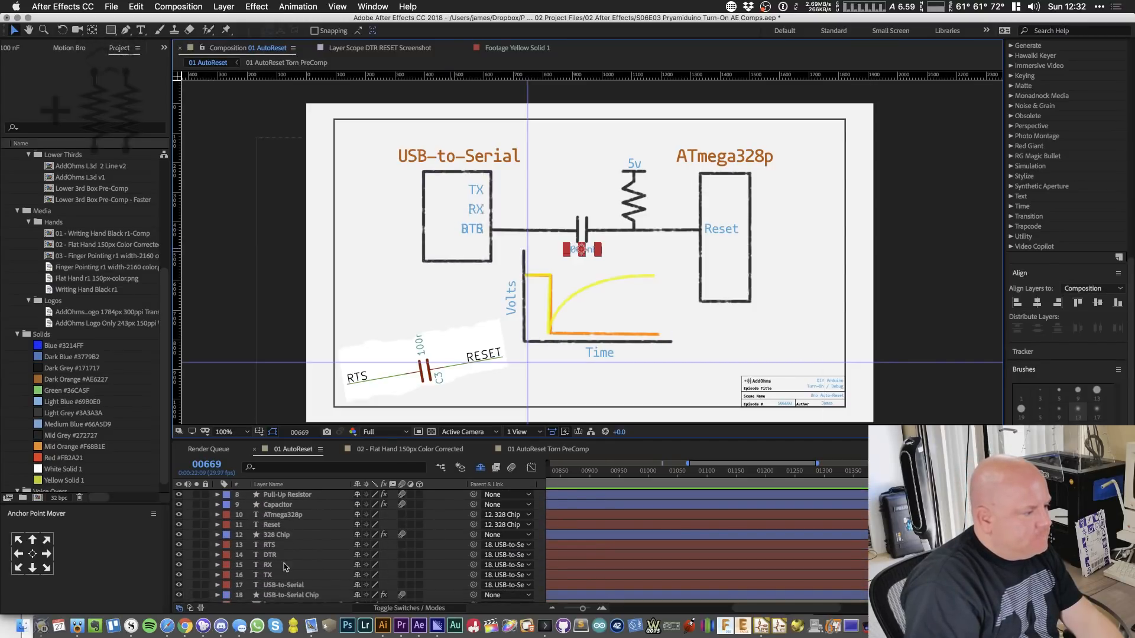
pyautogui.click(269, 555)
pyautogui.keyDown('shift'); pyautogui.click(269, 545); pyautogui.keyUp('shift')
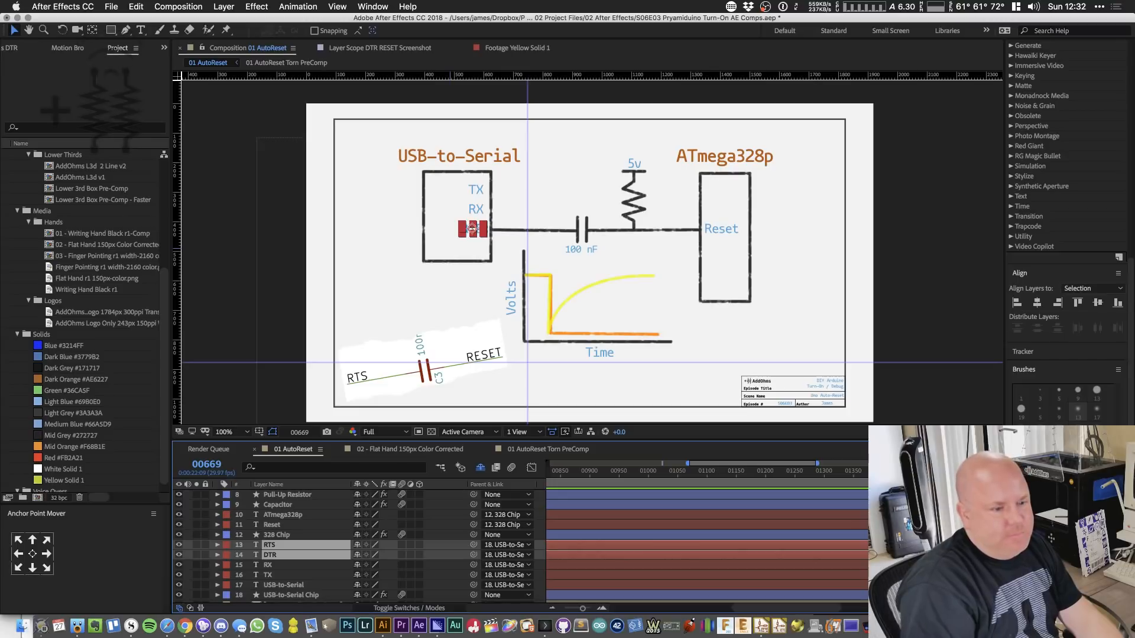
pyautogui.click(37, 449)
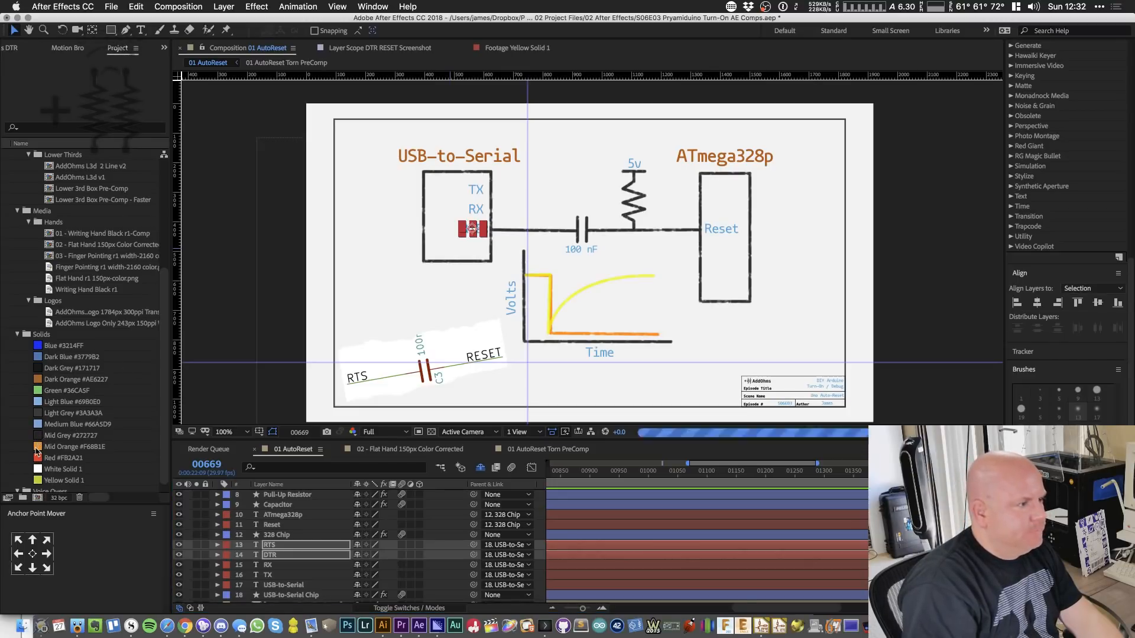
# - Recolor the Reset text layer in the ATmega328p chip with the yellow sampled from Yellow Solid 1, then deselect it
pyautogui.click(278, 525)
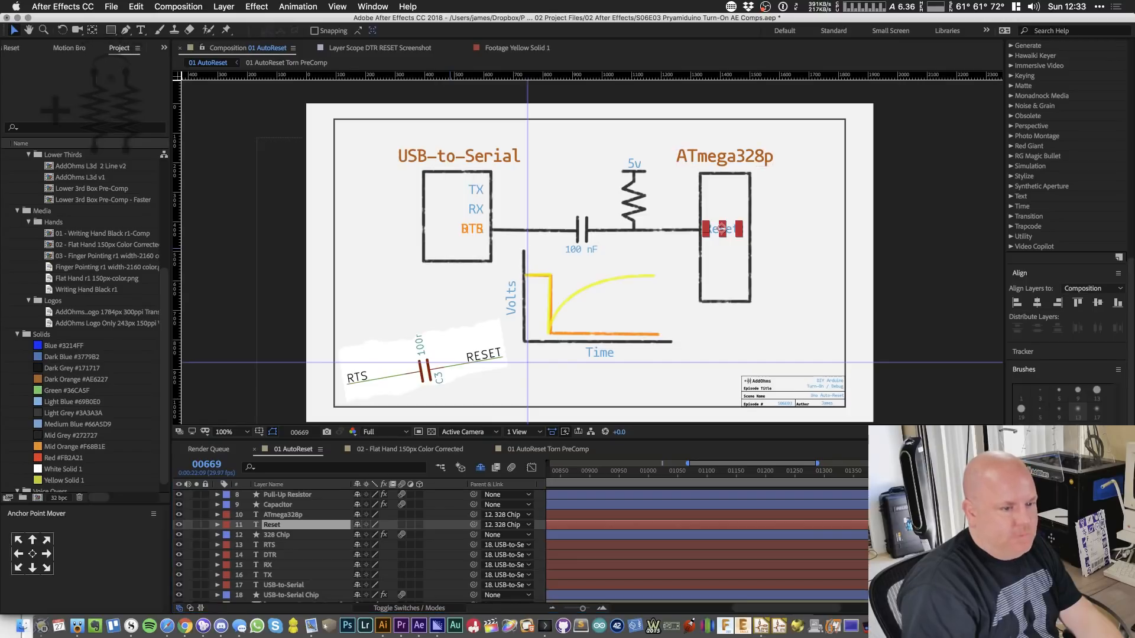
pyautogui.click(39, 479)
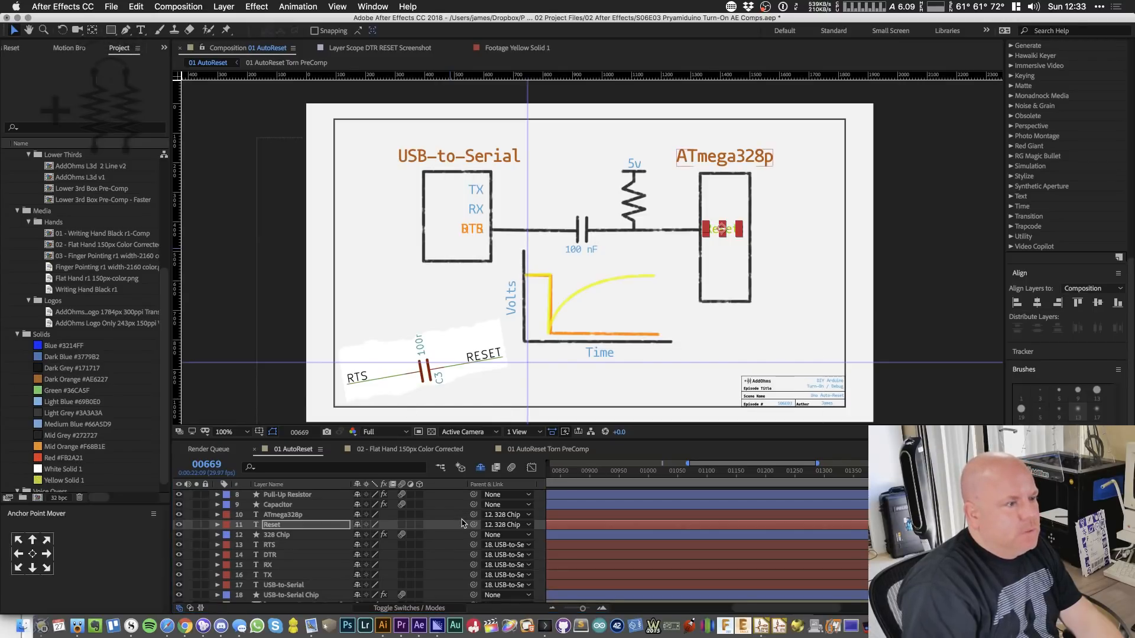
pyautogui.click(224, 421)
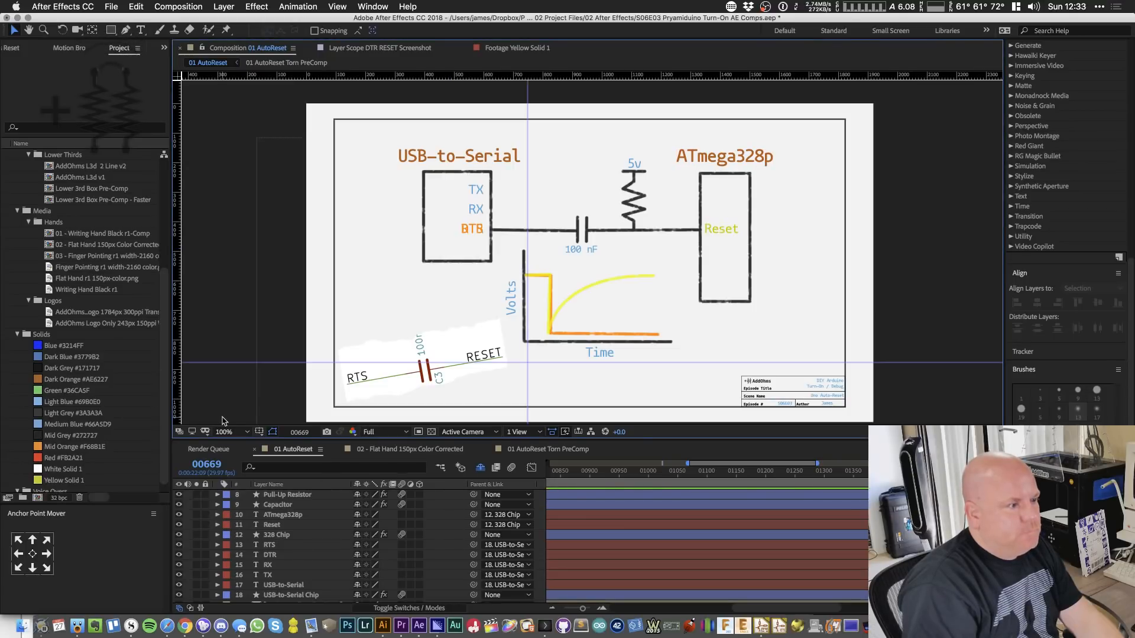
# - Duplicate the RTS/DTR Signal shape layer and rename the copy as "Reset Active Low"
pyautogui.scroll(3, 324, 514)
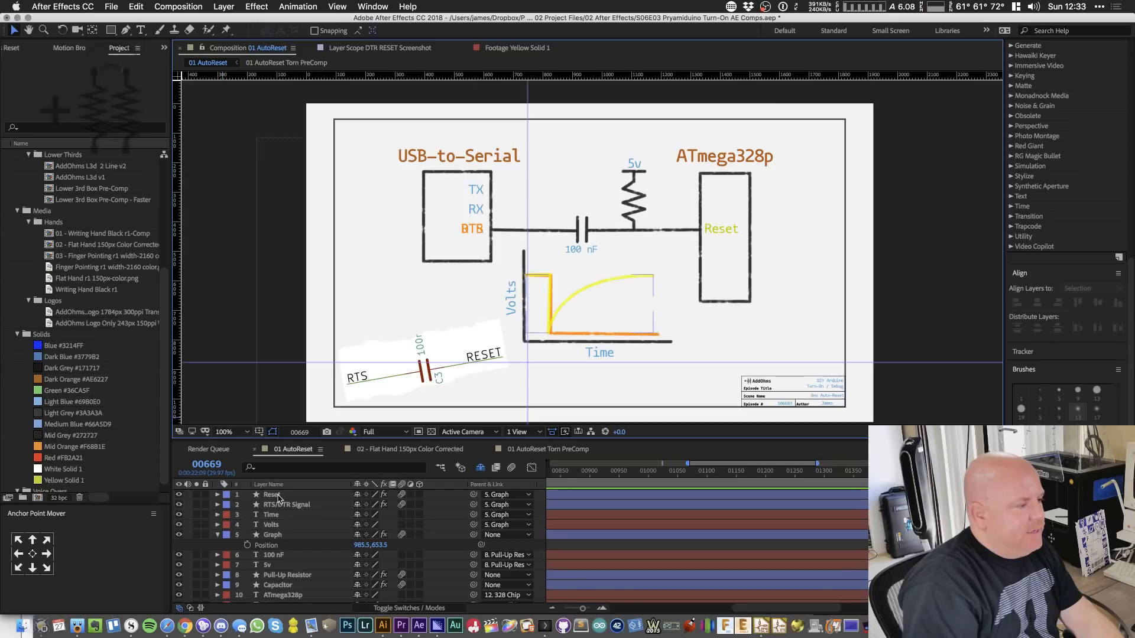
pyautogui.click(278, 496)
pyautogui.click(290, 505)
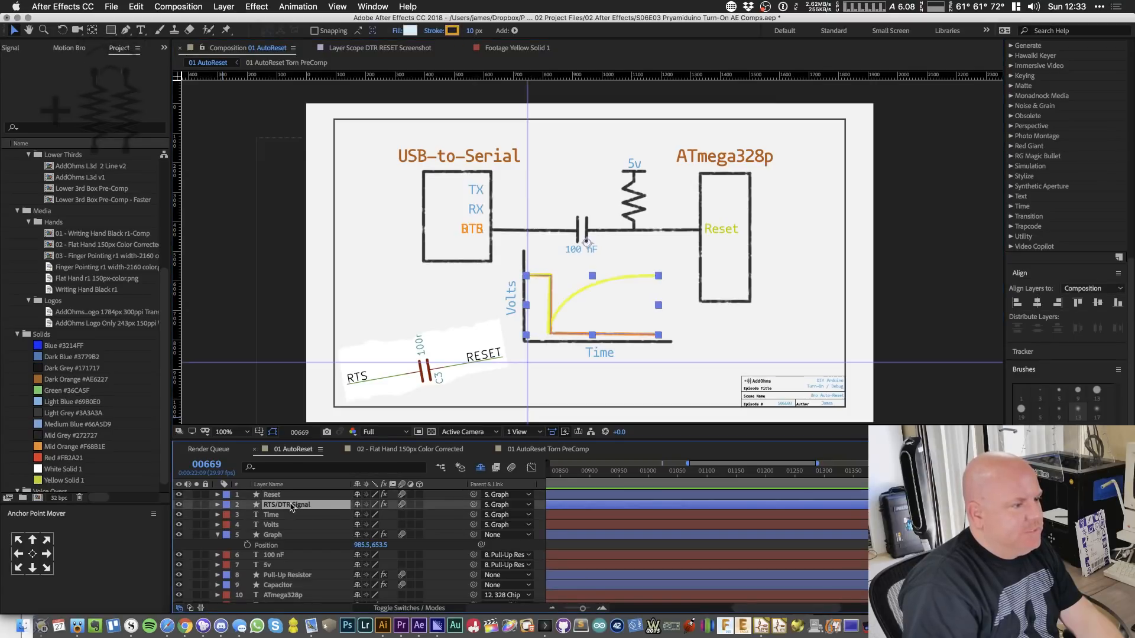
pyautogui.press('super+d')
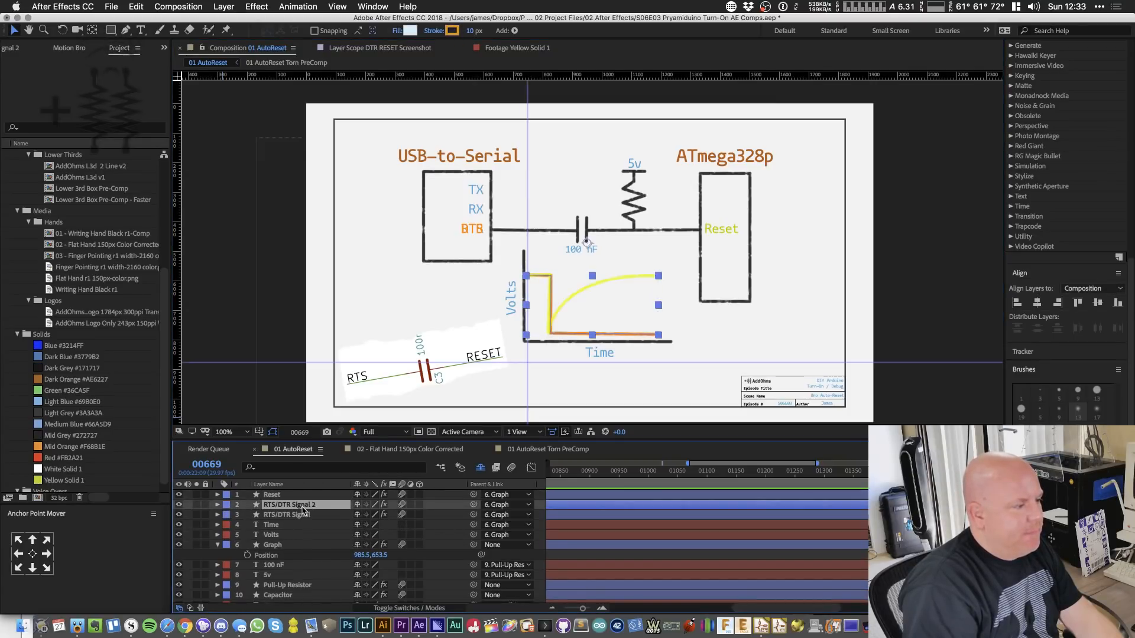
pyautogui.write('Reset')
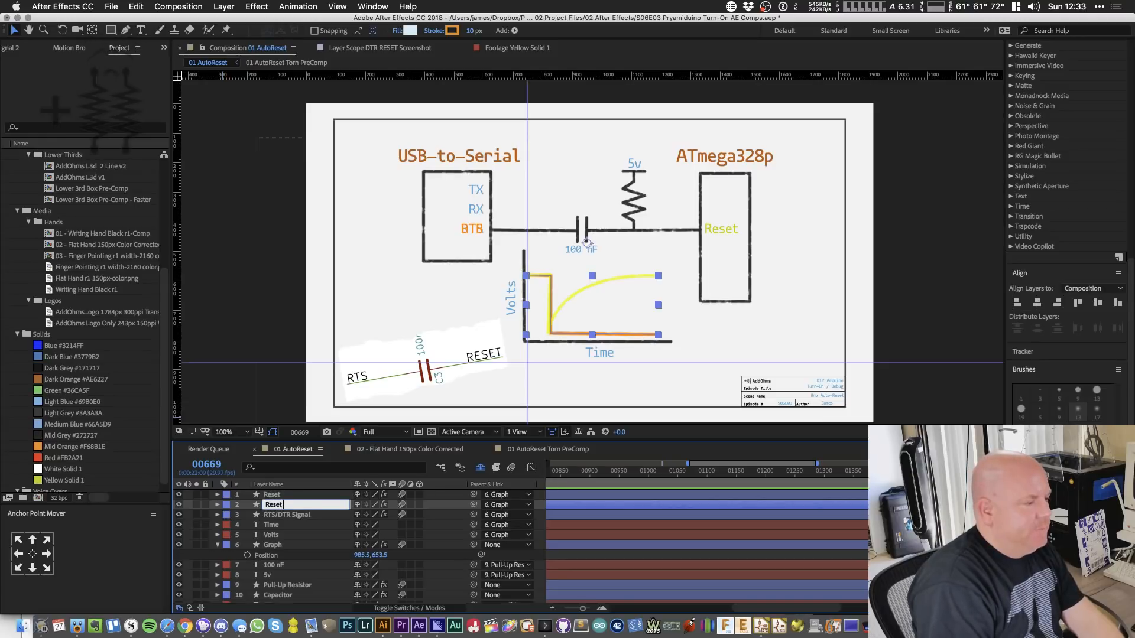
pyautogui.write(' Active Low')
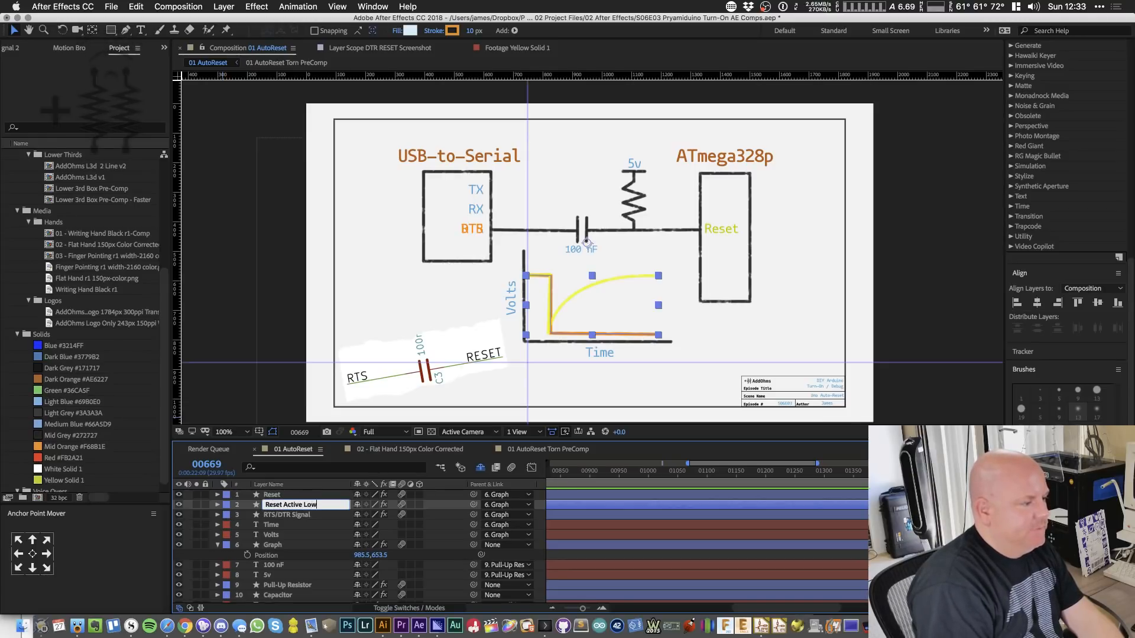
pyautogui.press('Return')
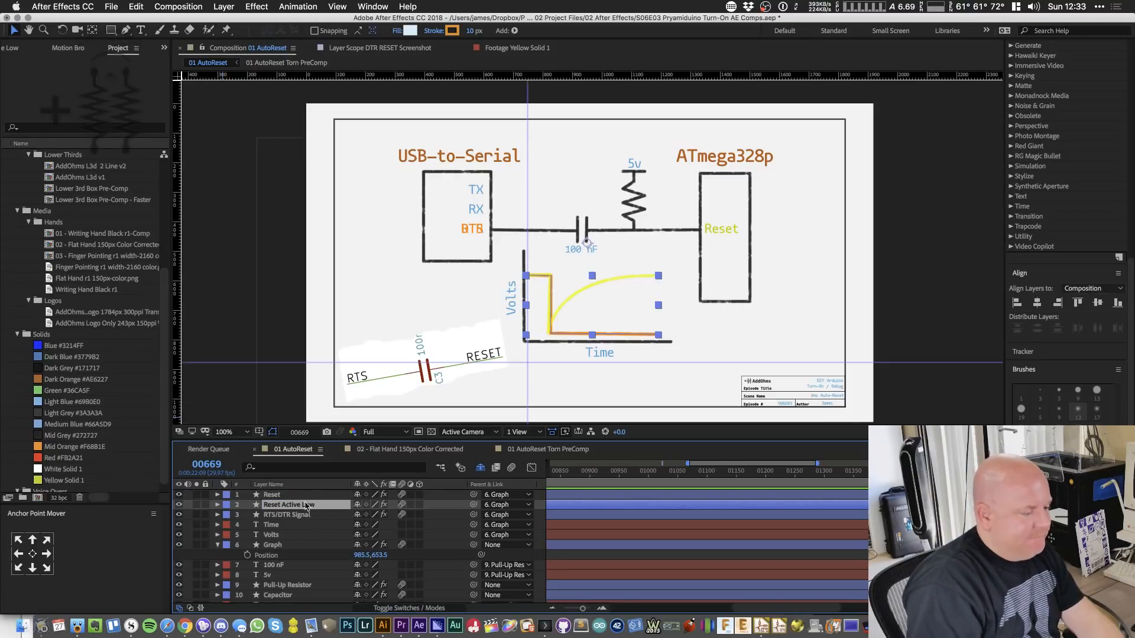
# - Recolor the Reset Active Low layer's Stroke 1 with the yellow sampled from Yellow Solid 1
pyautogui.click(218, 504)
pyautogui.click(227, 516)
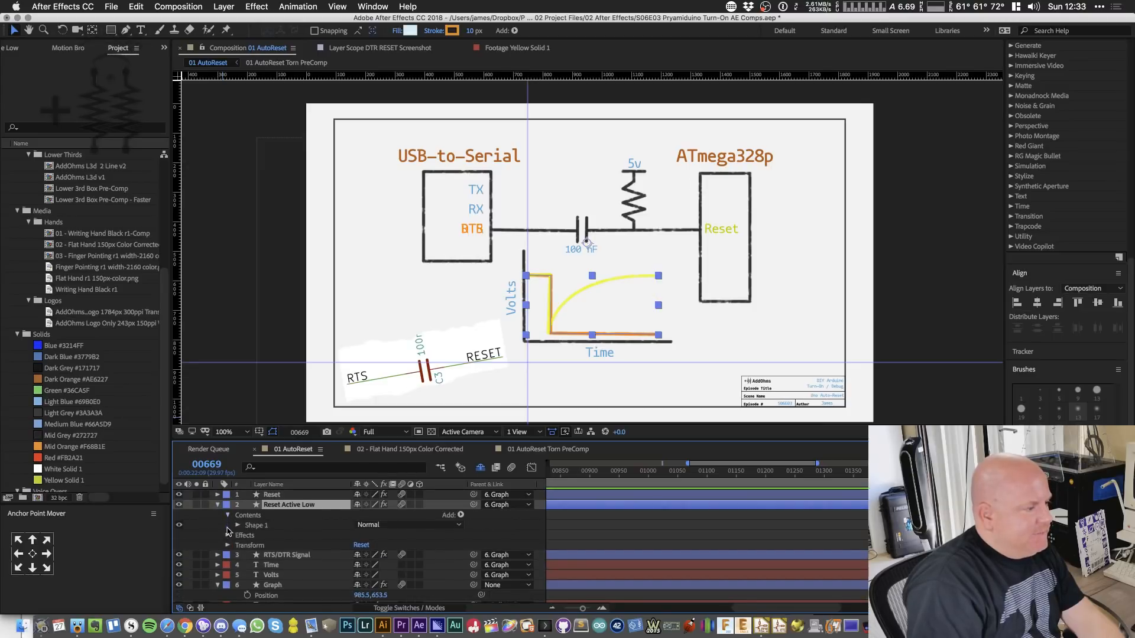
pyautogui.click(237, 526)
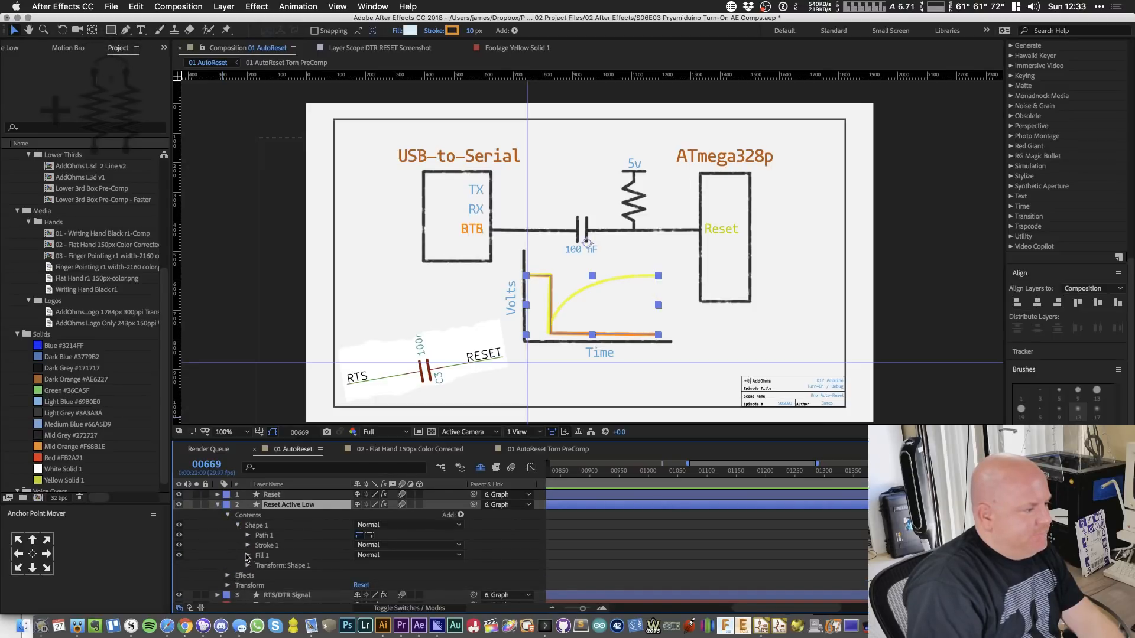
pyautogui.click(248, 546)
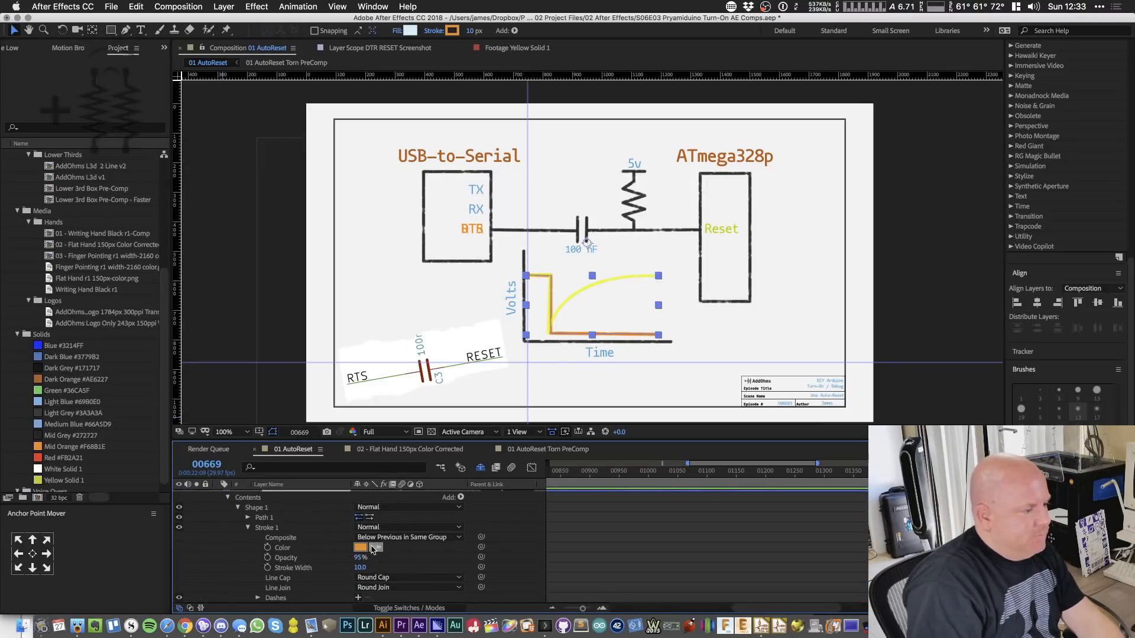
pyautogui.click(40, 480)
pyautogui.click(218, 505)
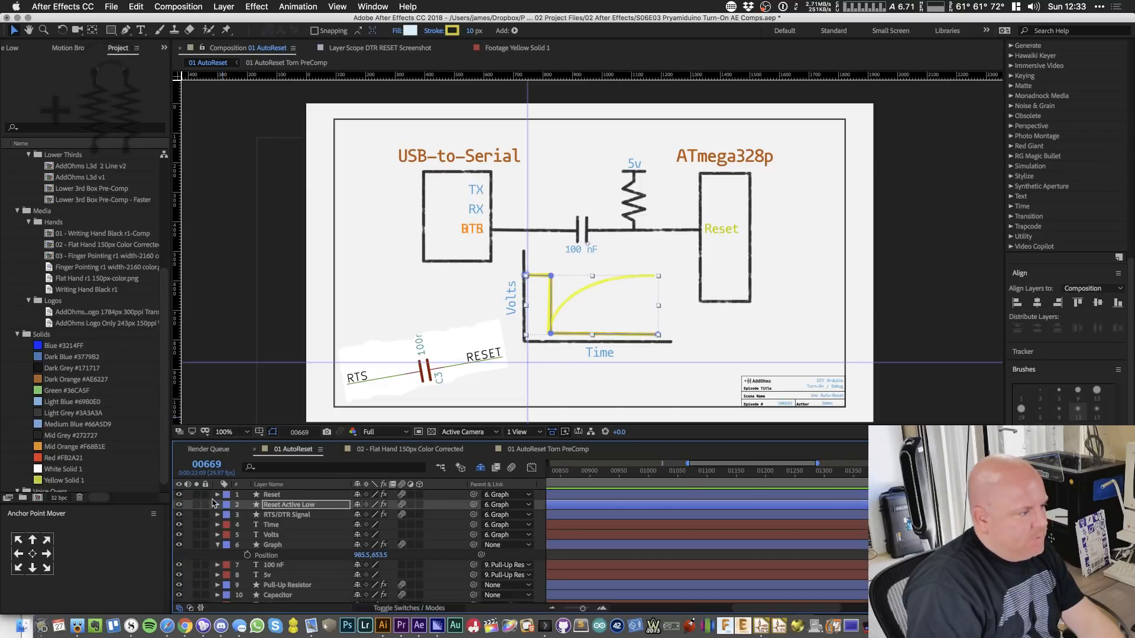
pyautogui.click(217, 495)
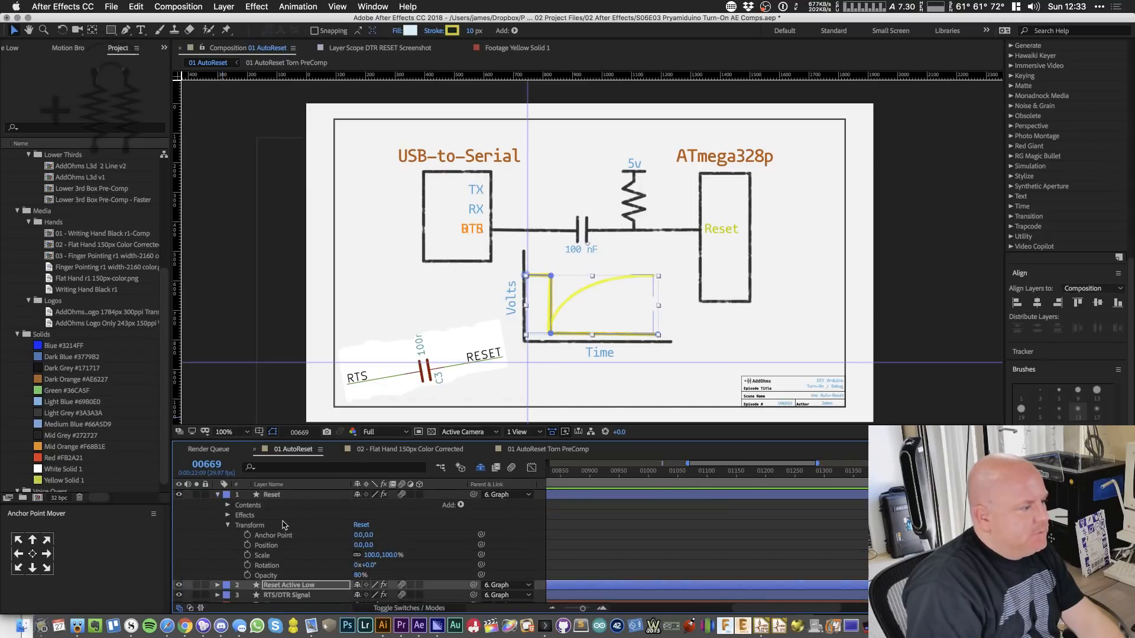
pyautogui.click(218, 495)
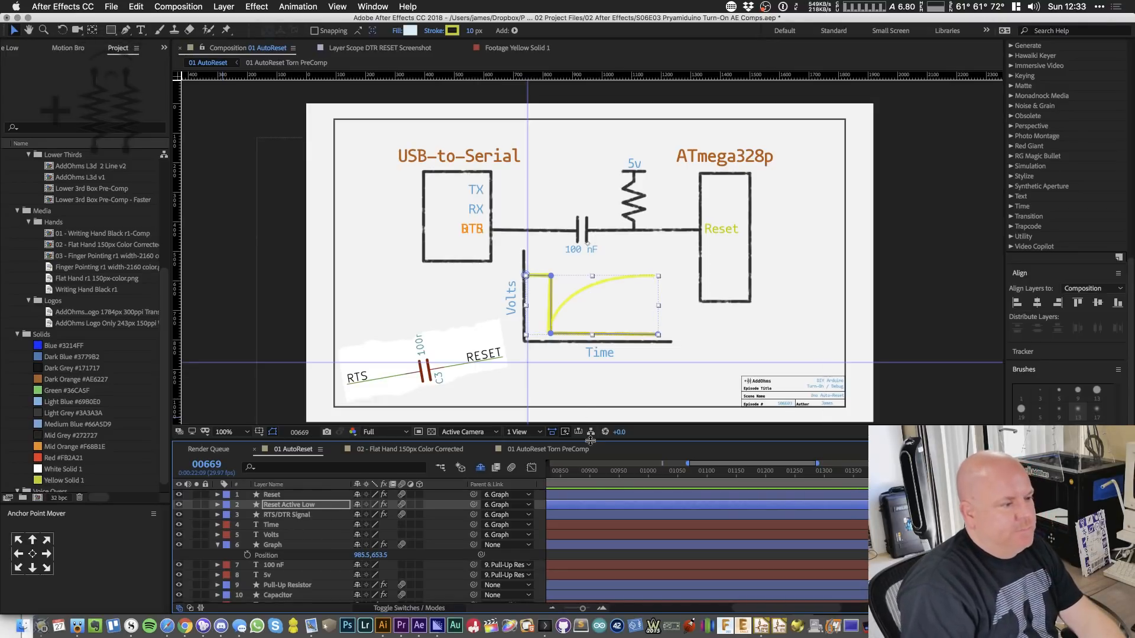
# - Move the current time to frame 01228 in the AutoReset composition
pyautogui.moveTo(635, 347); pyautogui.dragTo(633, 335)
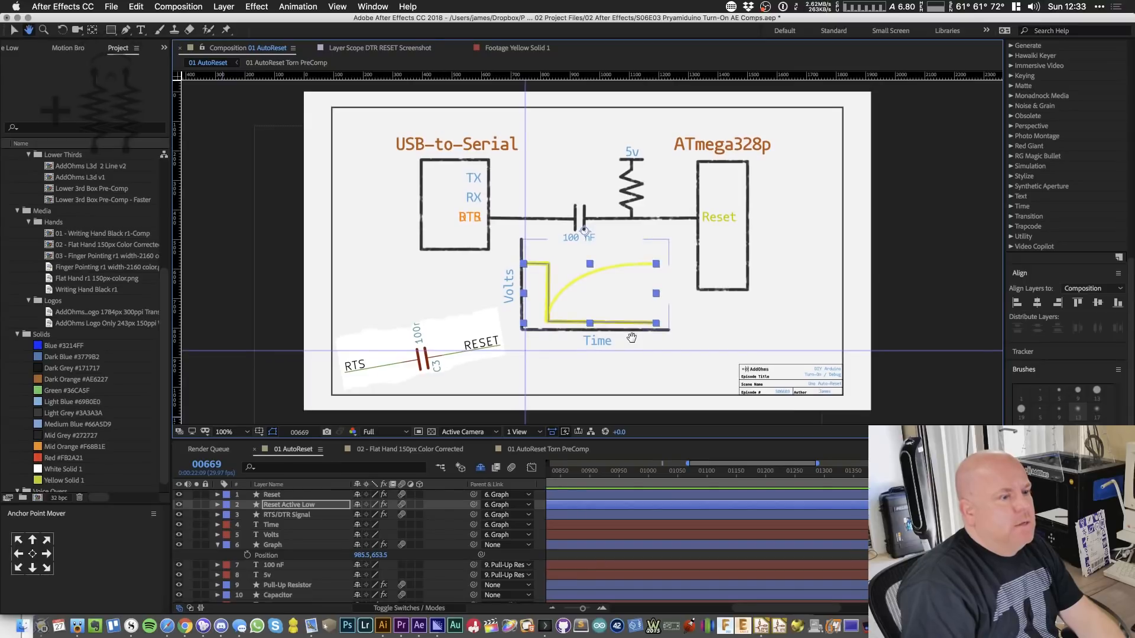
pyautogui.scroll(-6, 612, 573)
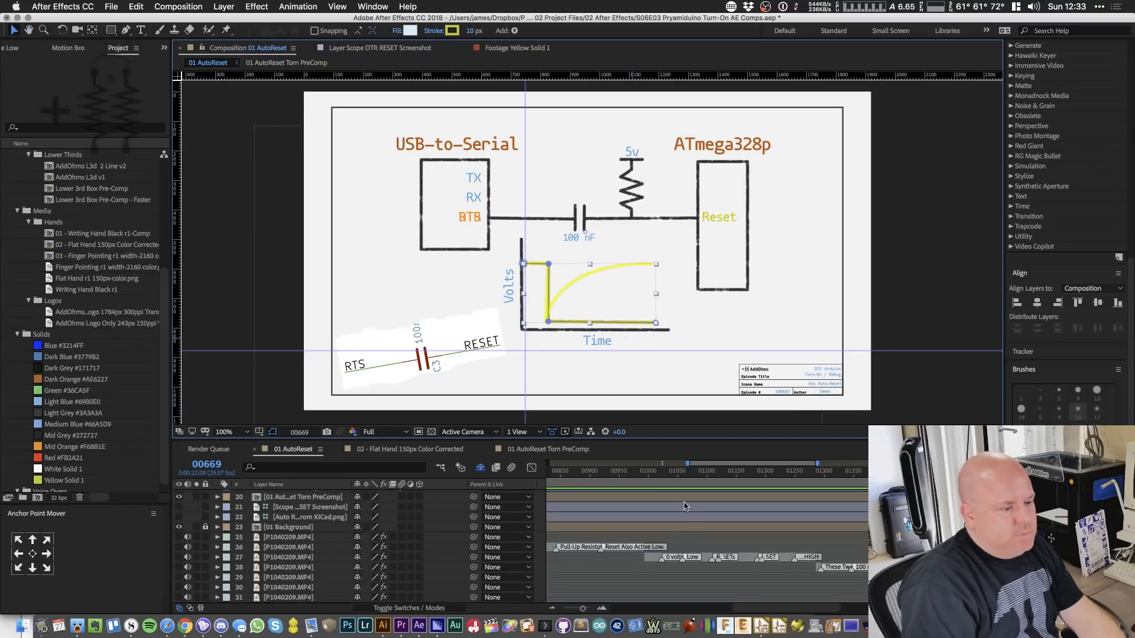
pyautogui.moveTo(667, 473); pyautogui.dragTo(783, 476)
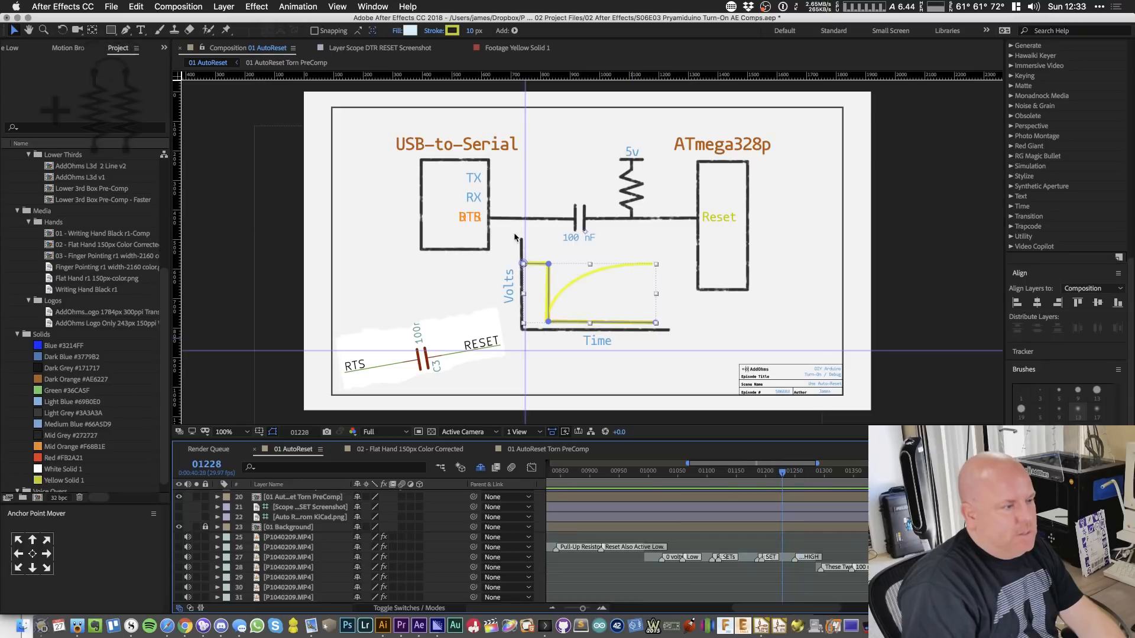
# - Duplicate the 100 nF text layer, place the copy beside the upper end of the capacitor's left plate, and change its text to "5v"
pyautogui.click(577, 239)
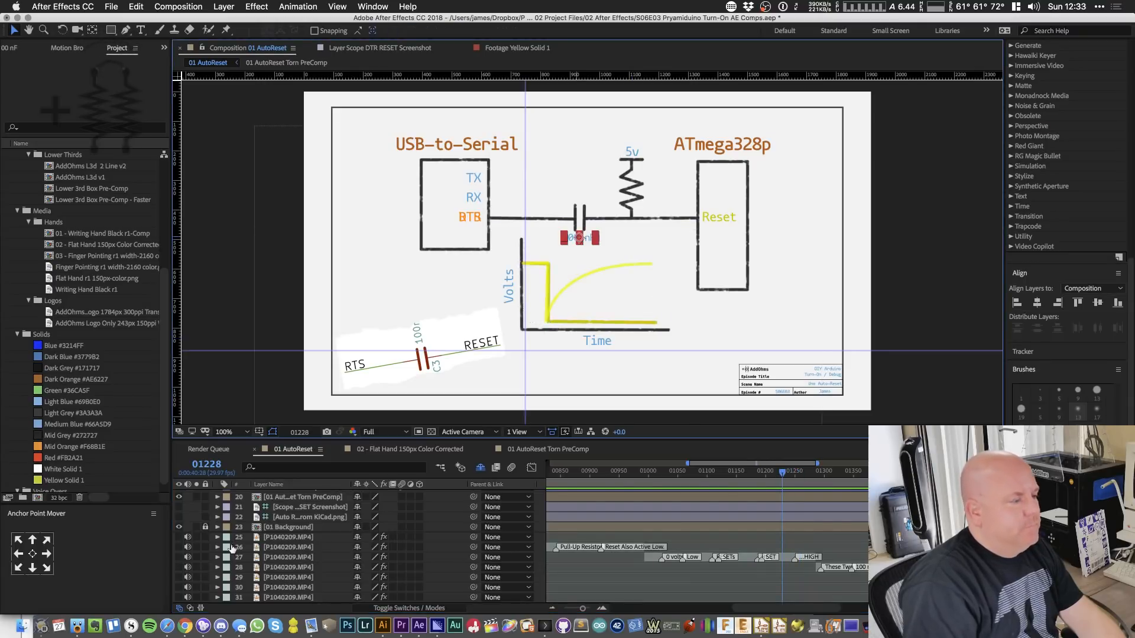
pyautogui.scroll(6, 236, 547)
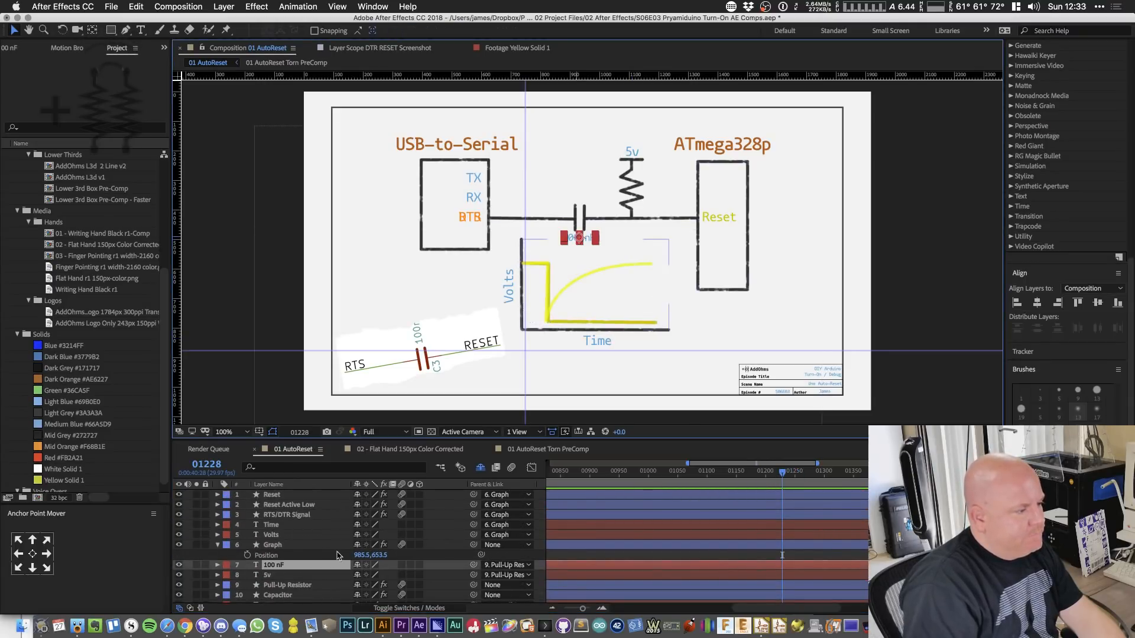
pyautogui.press('super+d')
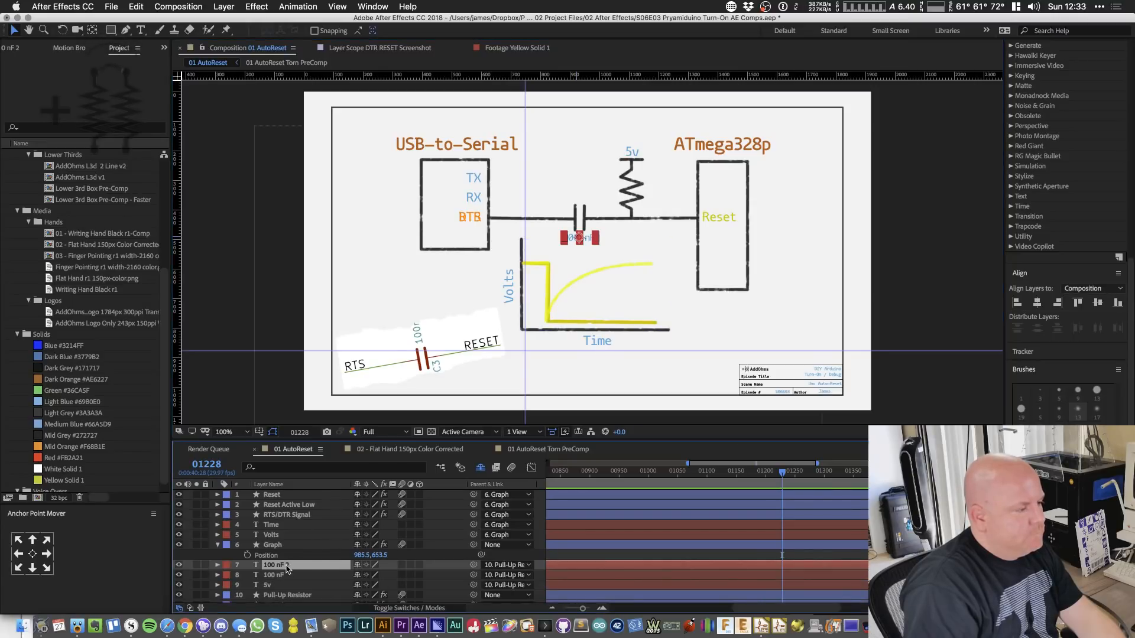
pyautogui.scroll(4, 571, 203)
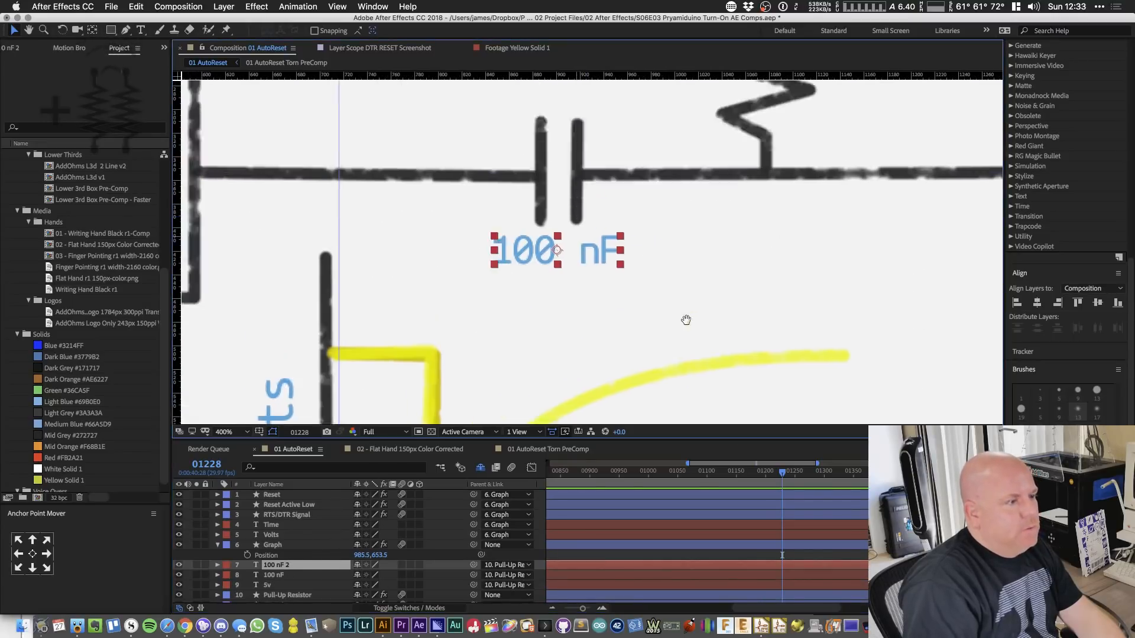
pyautogui.moveTo(628, 372); pyautogui.dragTo(529, 262)
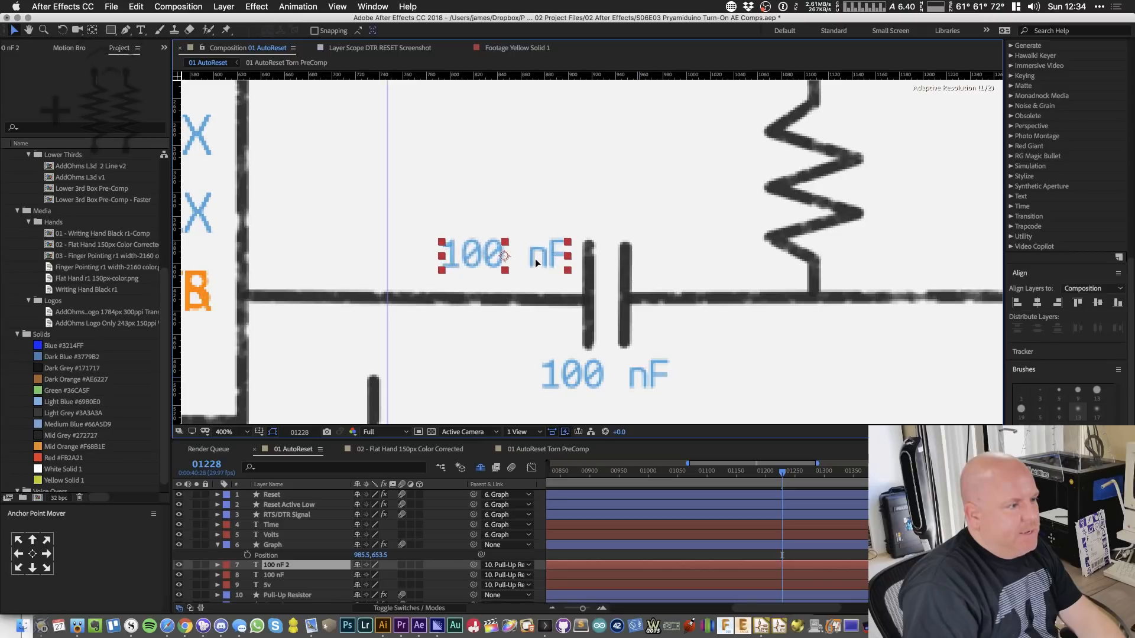
pyautogui.doubleClick(529, 263)
pyautogui.write('5v')
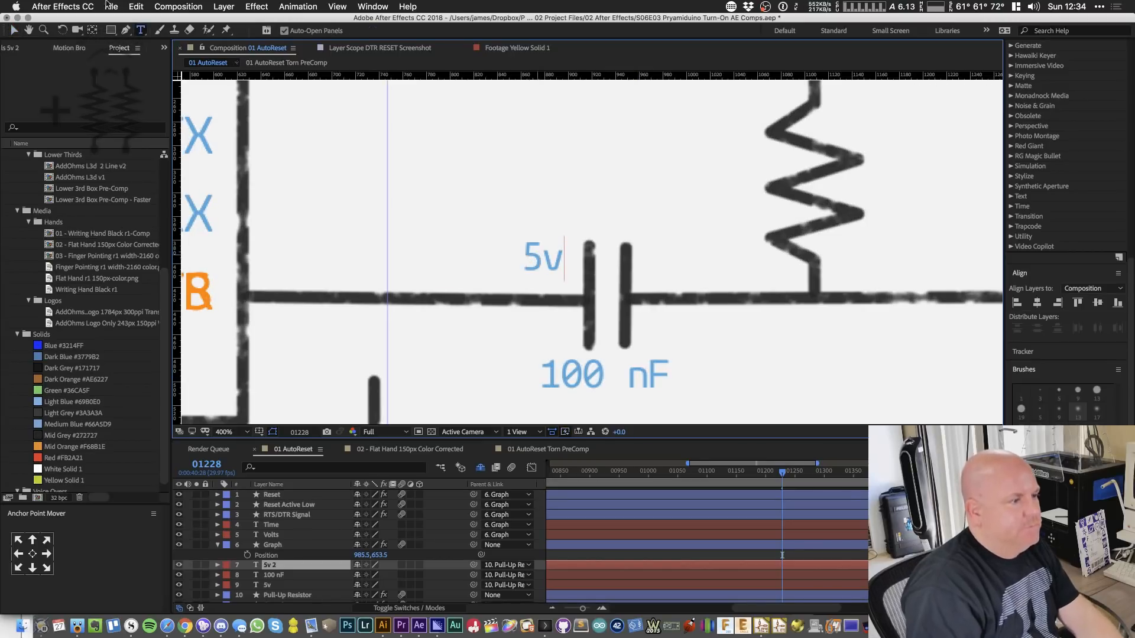
pyautogui.click(14, 30)
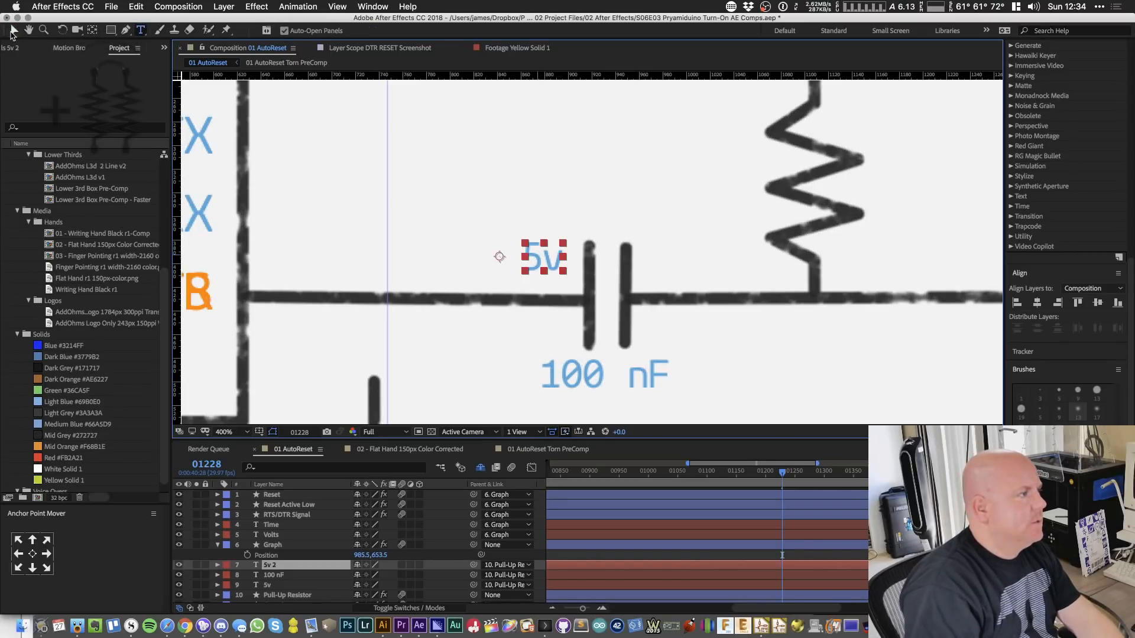
# - Rename the new 5v text layer beside the capacitor as "5v Cap Closed"
pyautogui.click(275, 566)
pyautogui.press('Return')
pyautogui.write('5v Cap Cl')
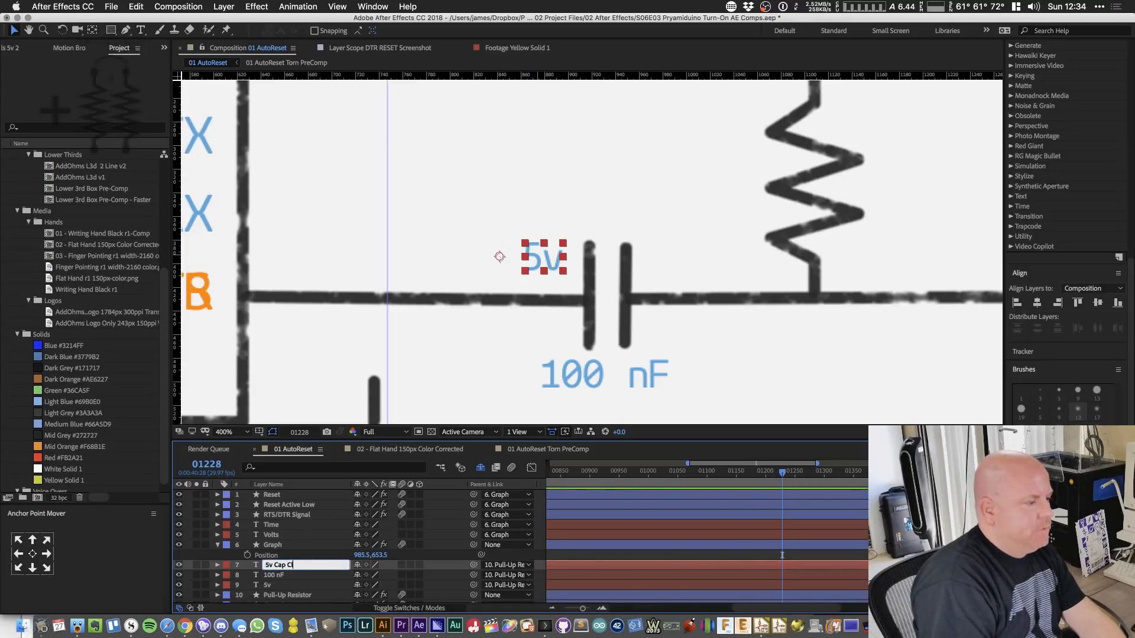
pyautogui.write('osed')
pyautogui.press('Return')
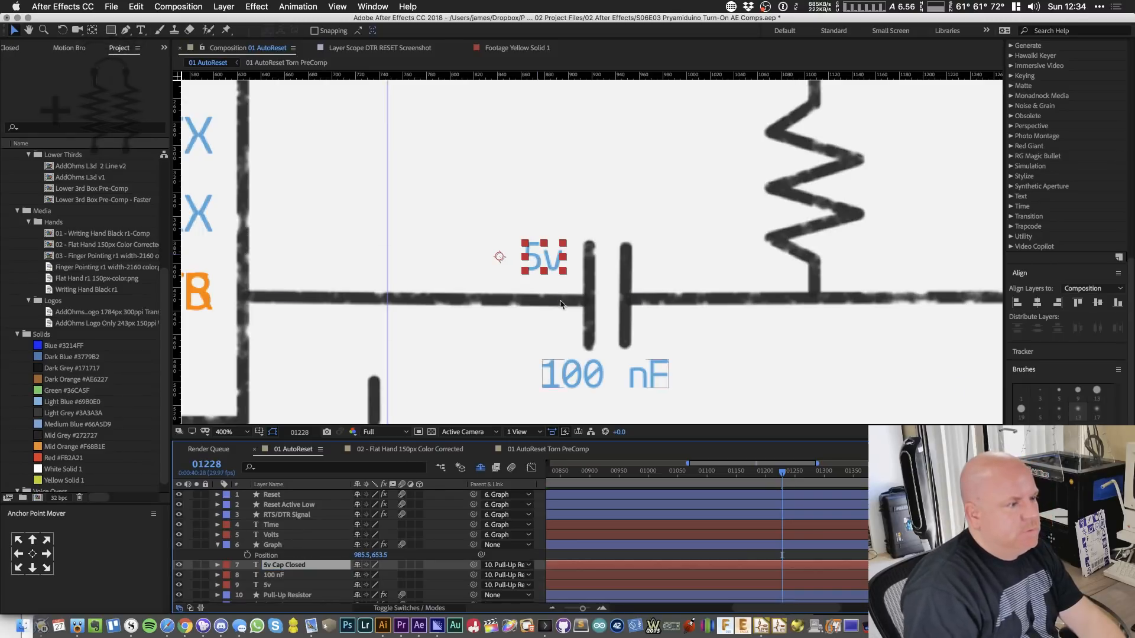
# - Duplicate the 5v Cap Closed layer and rename the copy as "5v Cap Reset"
pyautogui.press('super+d')
pyautogui.press('Return')
pyautogui.write('5v')
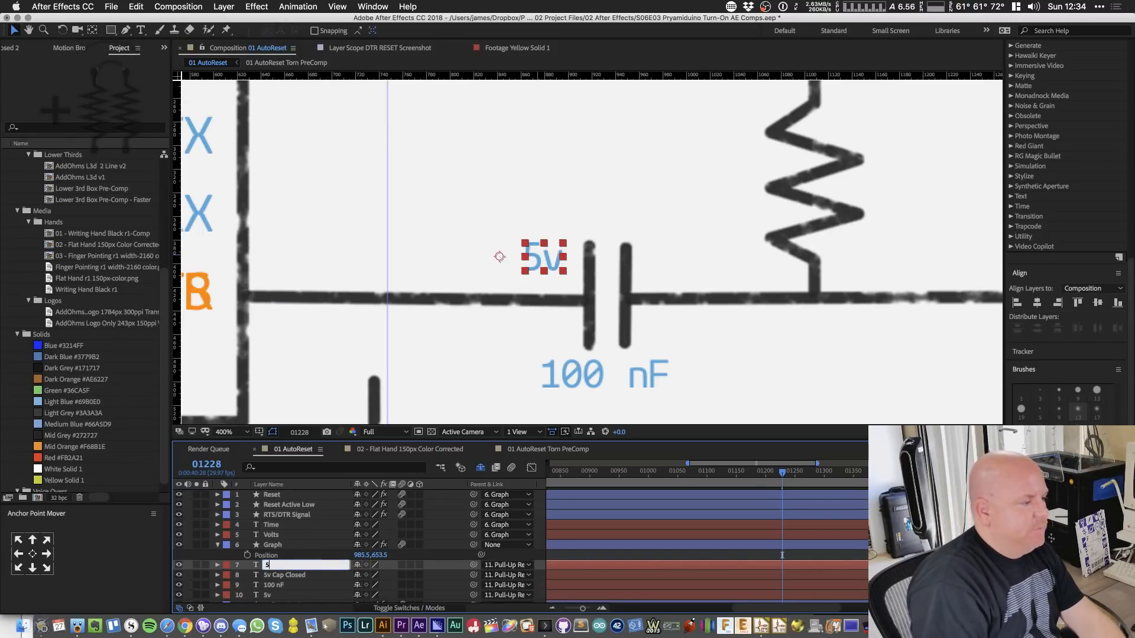
pyautogui.write('ESET')
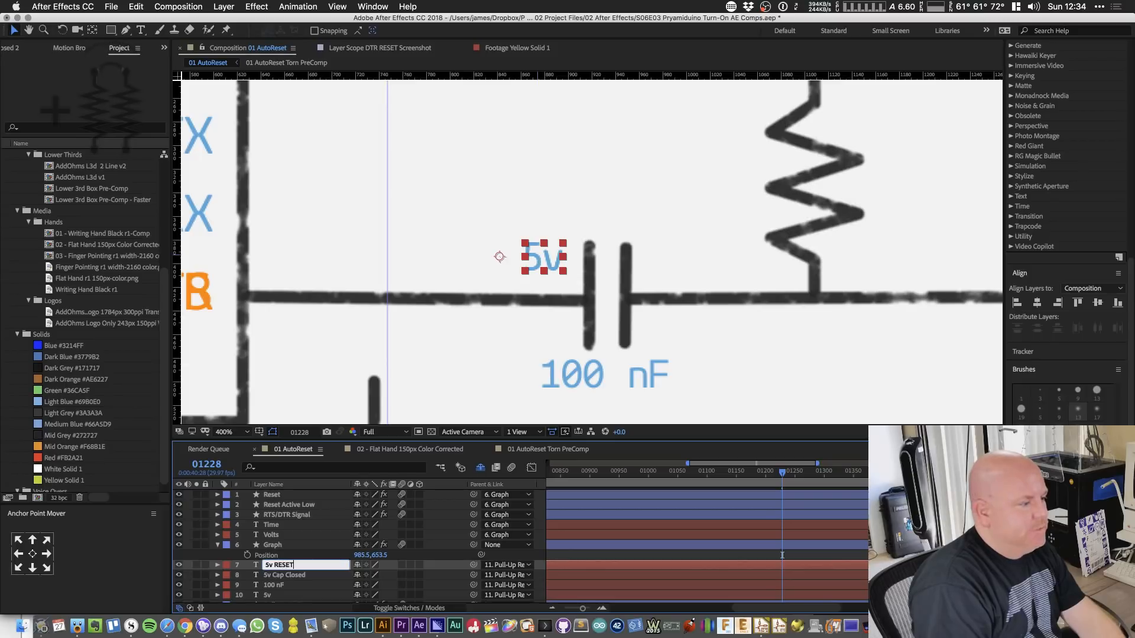
pyautogui.press('BackSpace')
pyautogui.press('BackSpace')
pyautogui.press('BackSpace')
pyautogui.write('C')
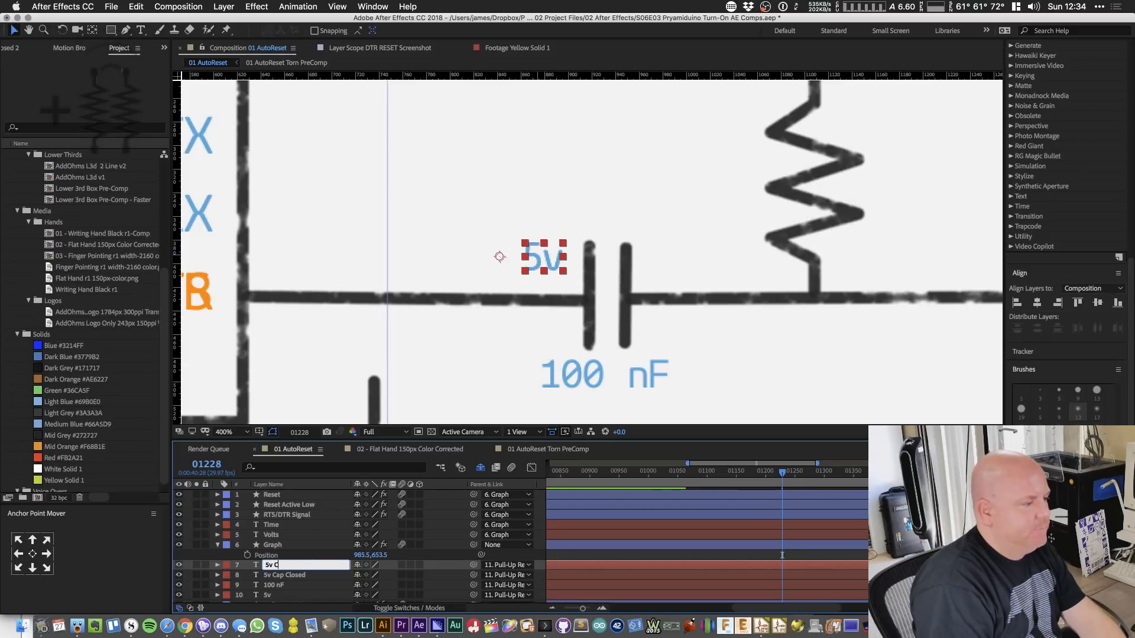
pyautogui.write('ap Reset')
pyautogui.press('Tab')
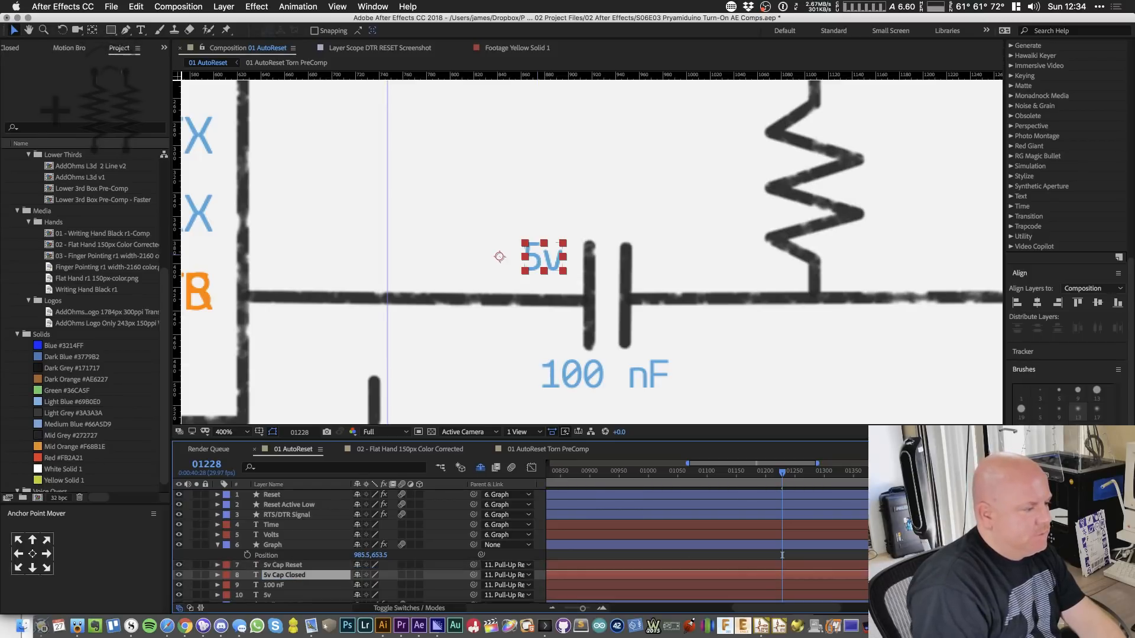
# - Rename the 5v Cap Closed layer as "5v Cap DTR Closed"
pyautogui.press('Right')
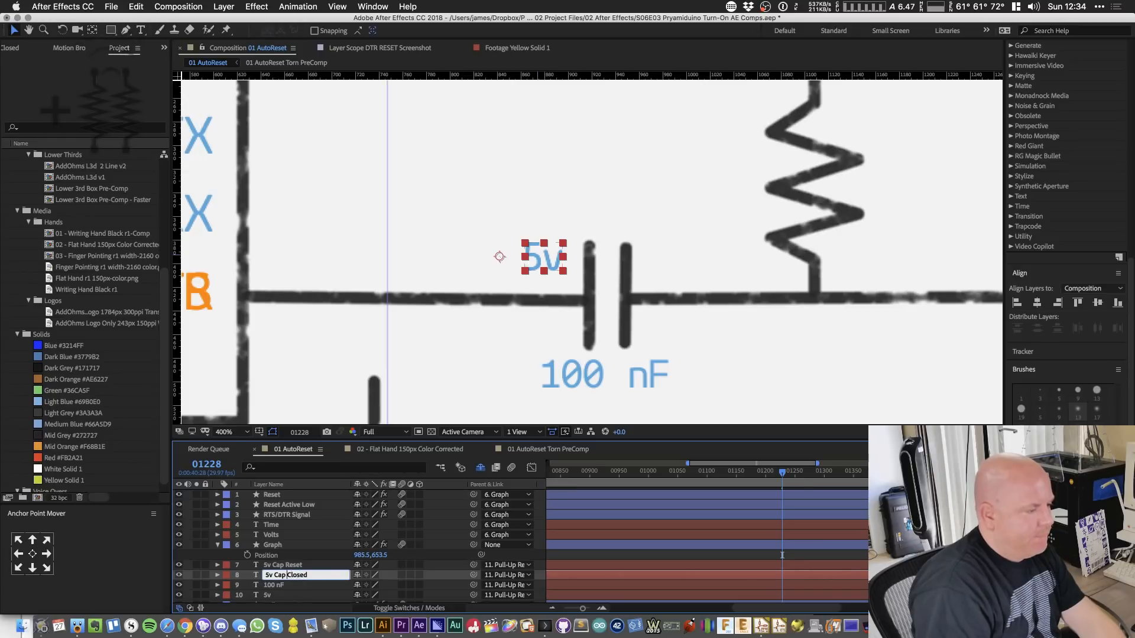
pyautogui.write('DTR')
pyautogui.press('Return')
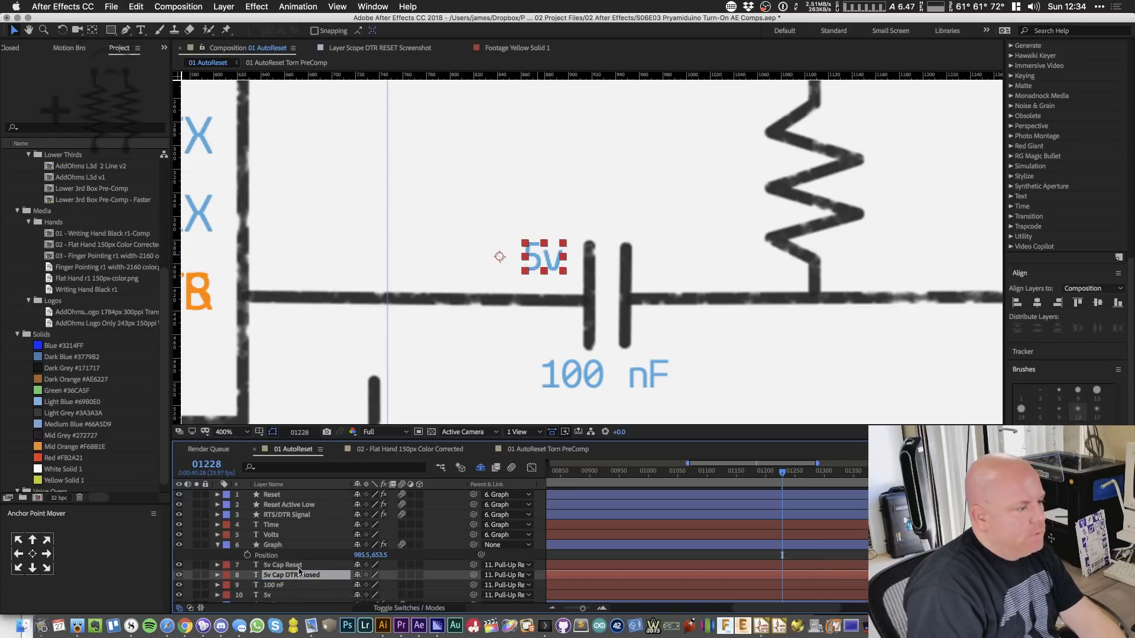
# - Move the 5v Cap Reset label horizontally to the right side of the capacitor, level with the other 5v label
pyautogui.click(963, 381)
pyautogui.click(547, 258)
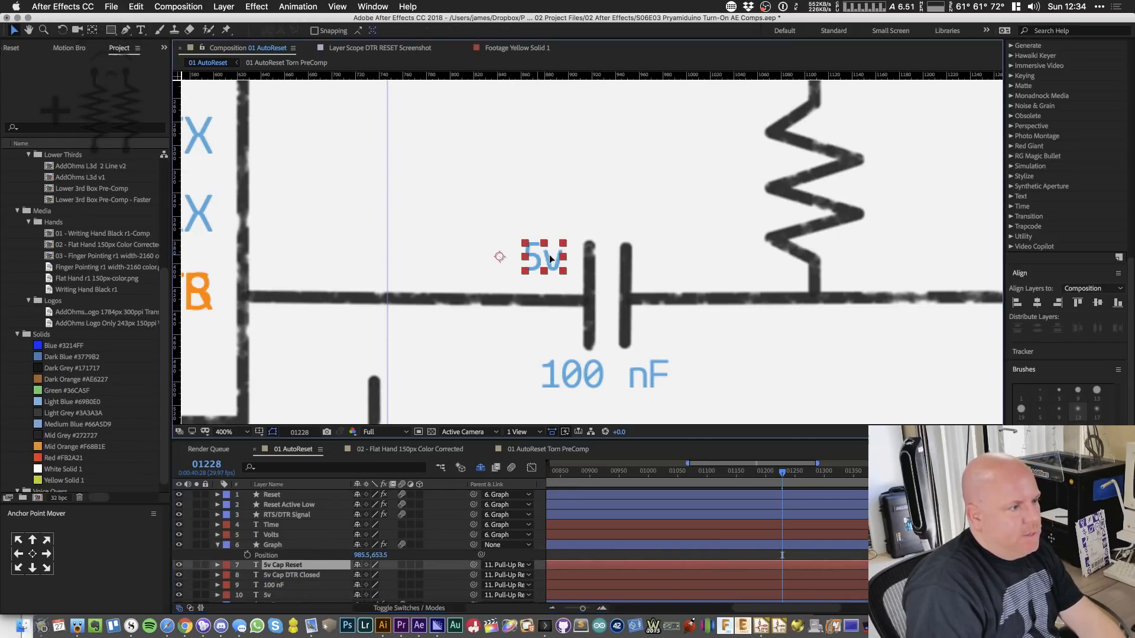
pyautogui.moveTo(549, 255); pyautogui.dragTo(677, 255)
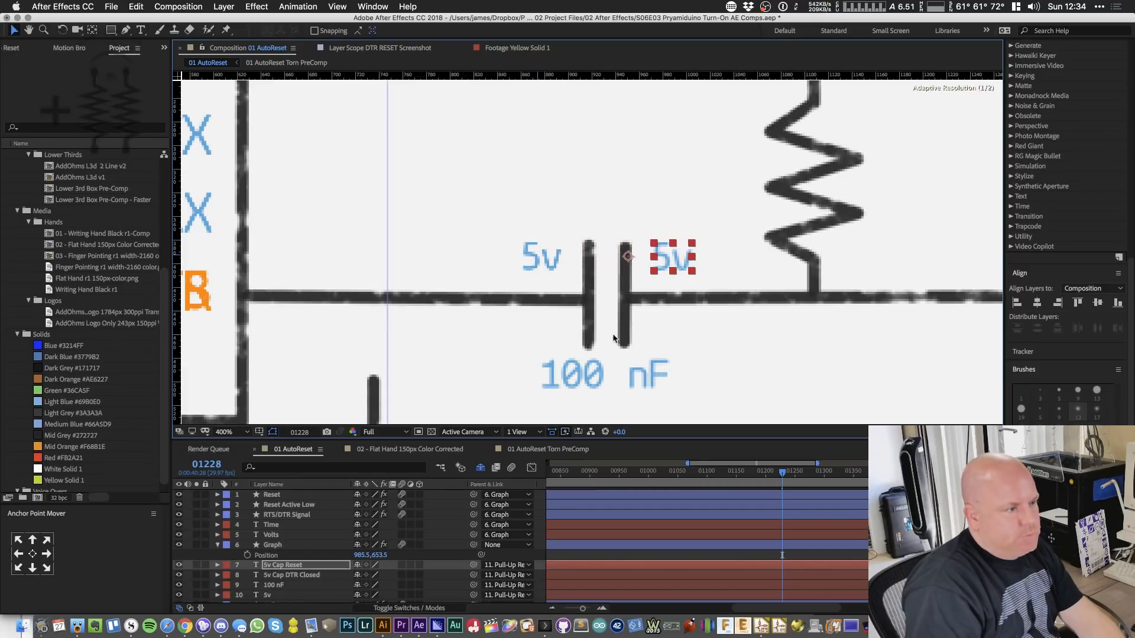
# - Duplicate the 5v Cap DTR Closed layer as "0v Cap DTR Open" and change the copy's text to "0v"
pyautogui.click(290, 577)
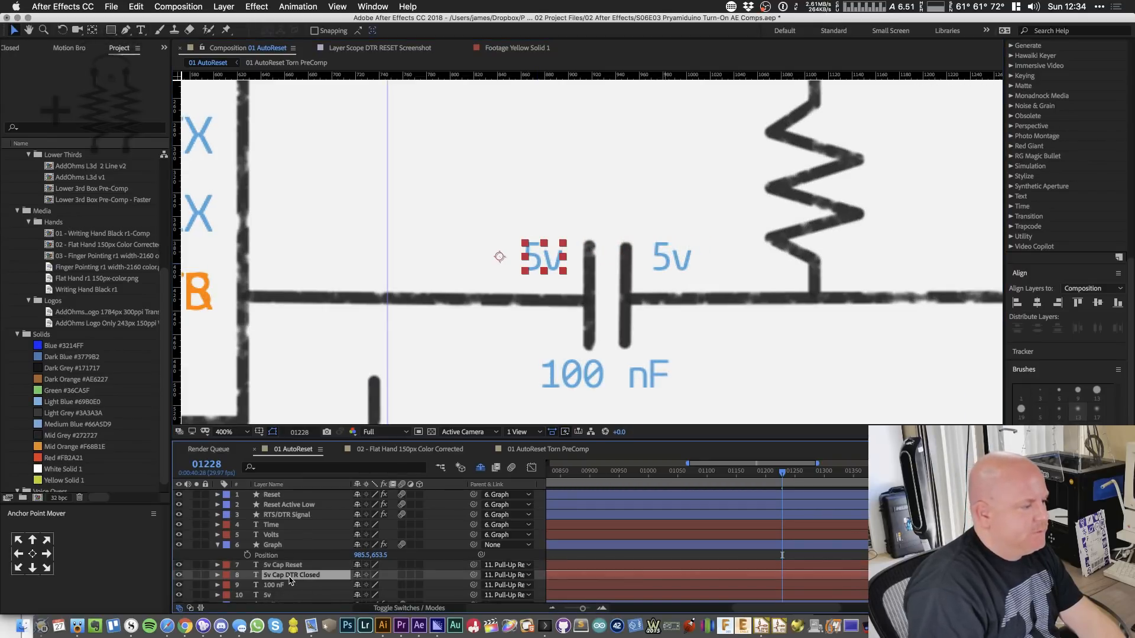
pyautogui.press('super+d')
pyautogui.press('Return')
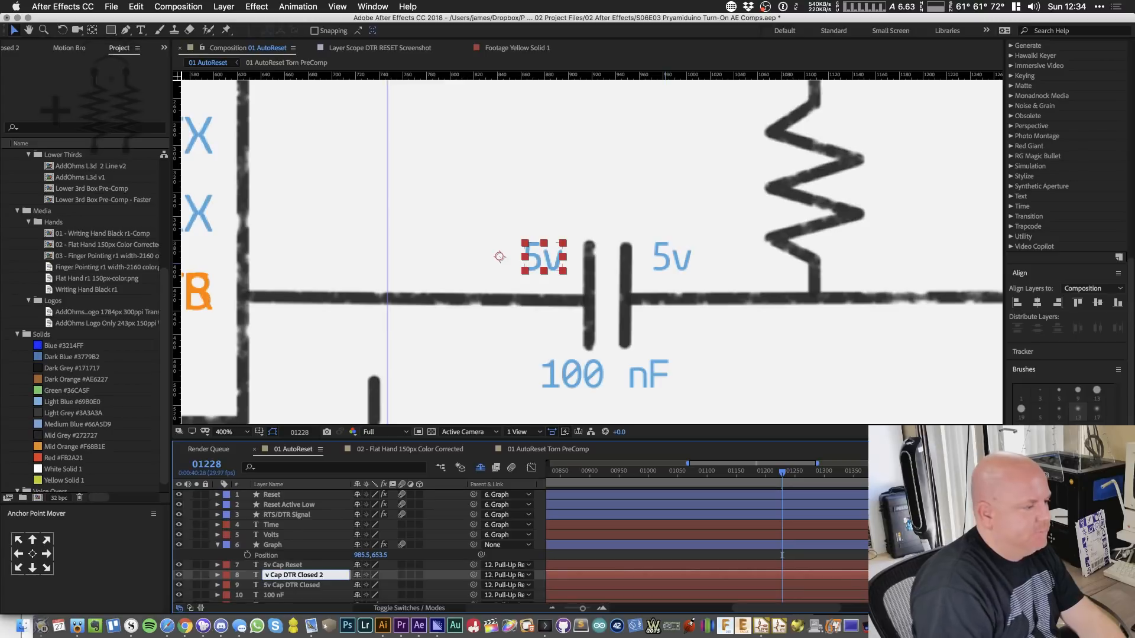
pyautogui.write('0')
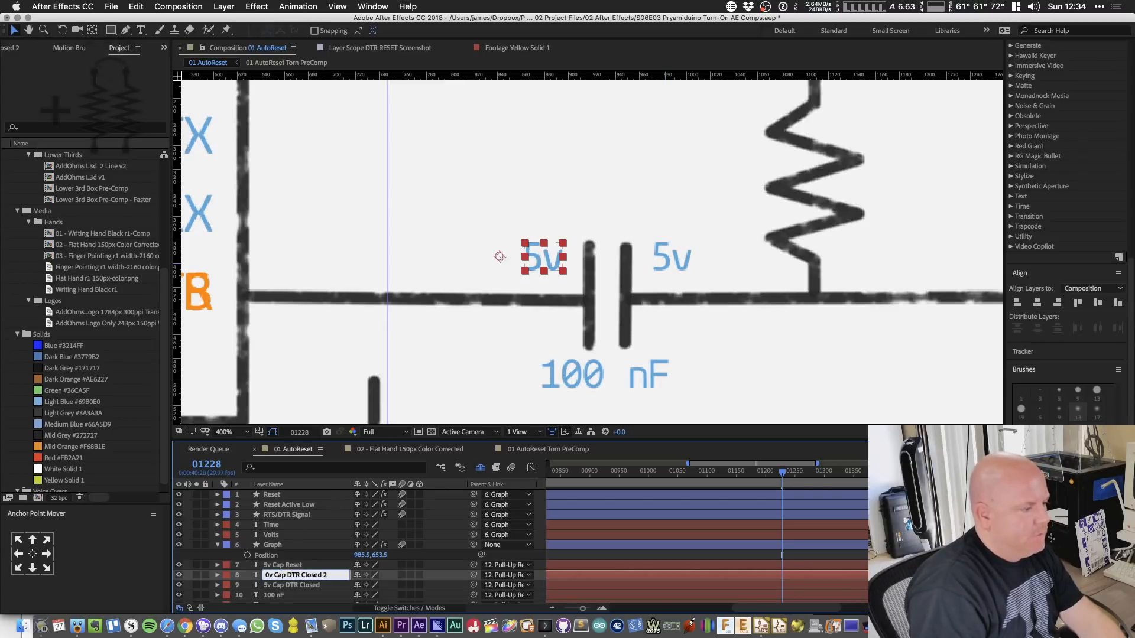
pyautogui.press('shift+super+Right')
pyautogui.press('BackSpace')
pyautogui.write('Open')
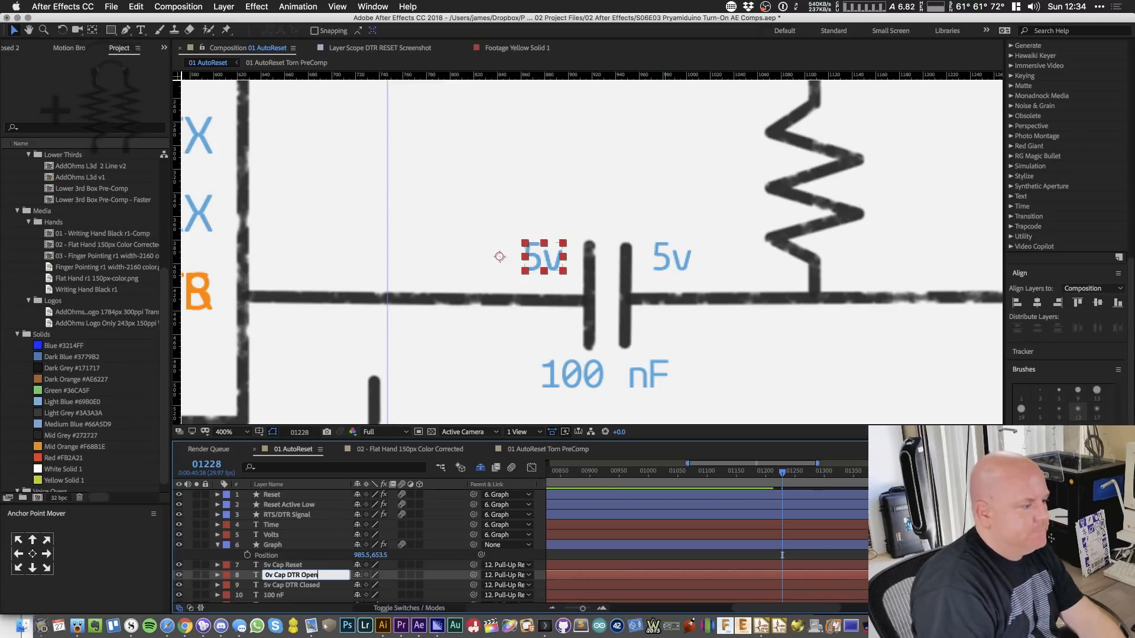
pyautogui.press('Return')
pyautogui.doubleClick(551, 260)
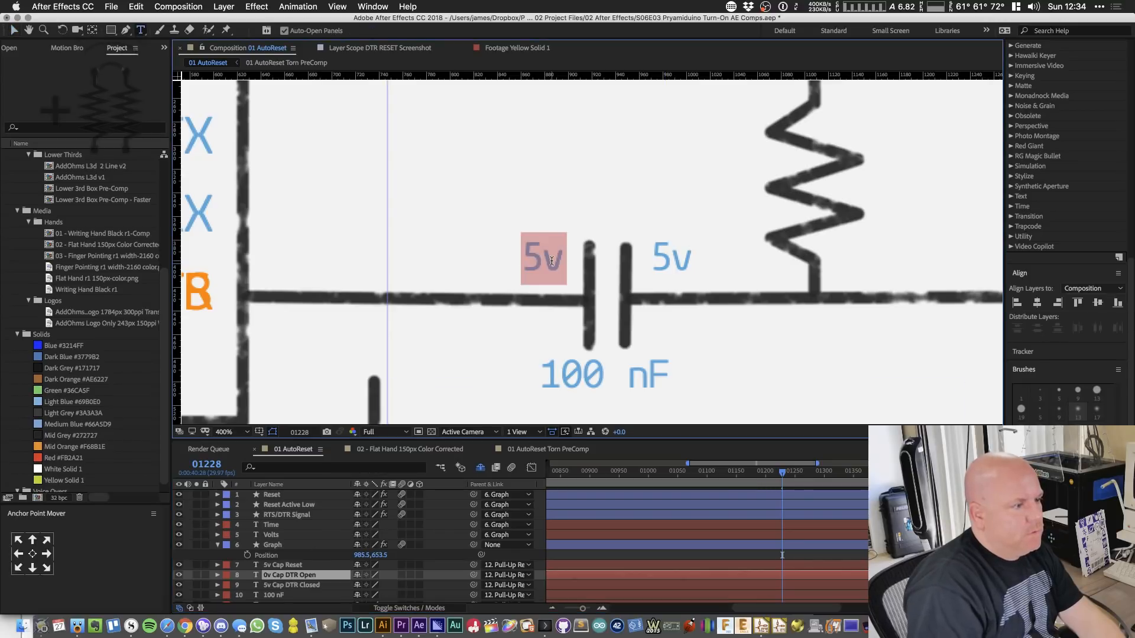
pyautogui.write('0v')
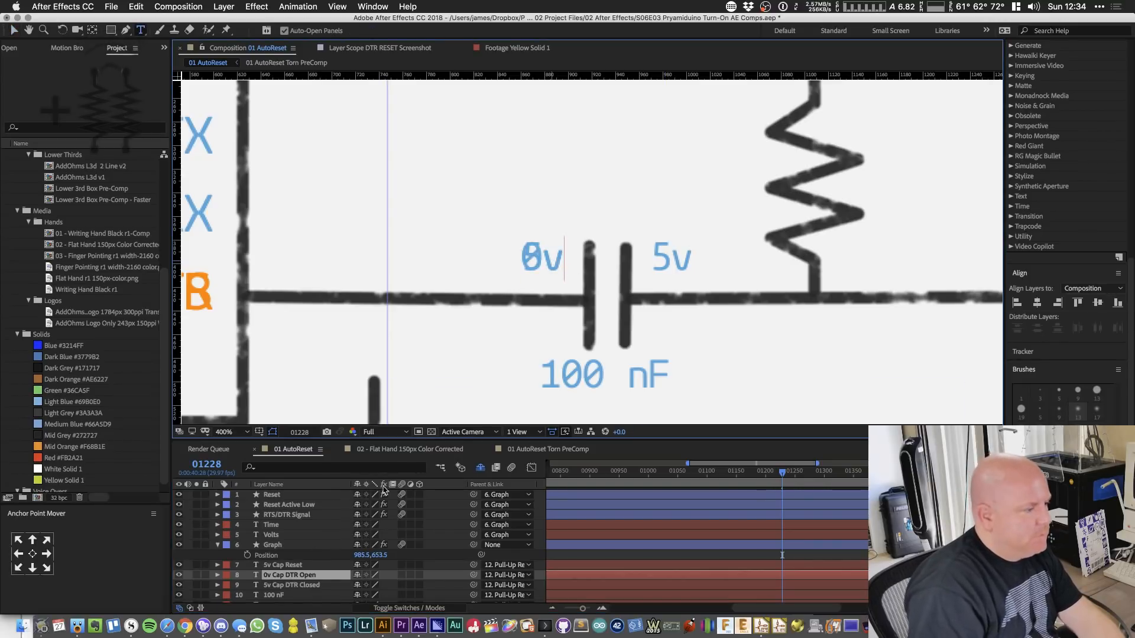
# - Center the anchor points of the 5v Cap Reset, 0v Cap DTR Open and 5v Cap DTR Closed layers together
pyautogui.click(314, 565)
pyautogui.keyDown('shift'); pyautogui.click(307, 585); pyautogui.keyUp('shift')
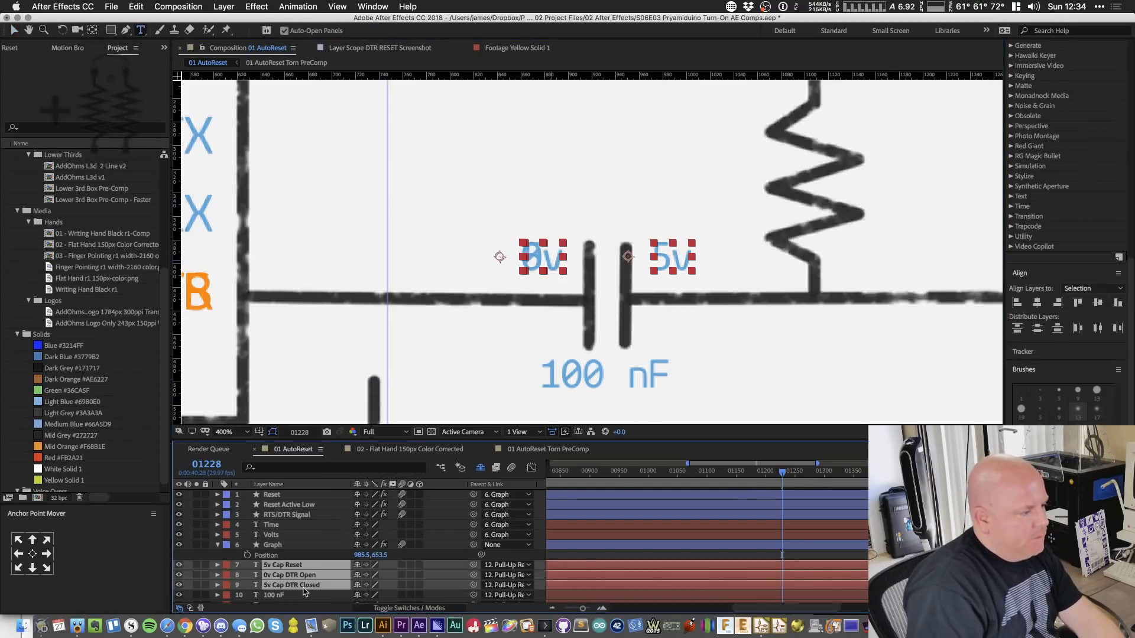
pyautogui.click(32, 554)
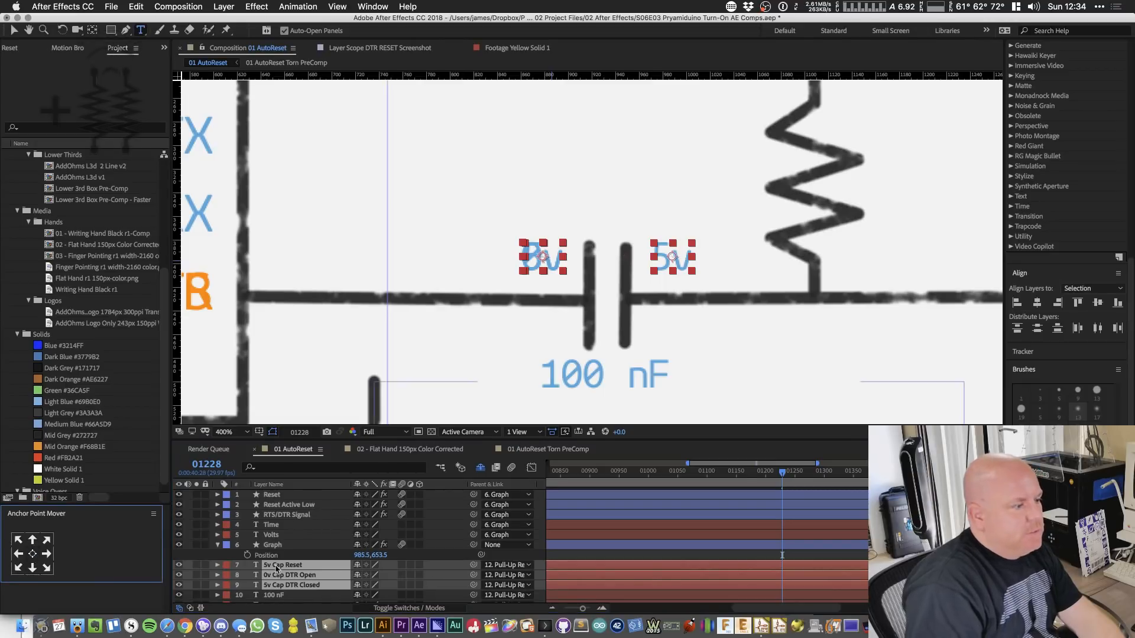
# - Recolor the 0v Cap DTR Open and 5v Cap DTR Closed labels with the Mid Orange #F68B1E swatch
pyautogui.click(296, 589)
pyautogui.click(296, 595)
pyautogui.click(295, 585)
pyautogui.keyDown('shift'); pyautogui.click(298, 575); pyautogui.keyUp('shift')
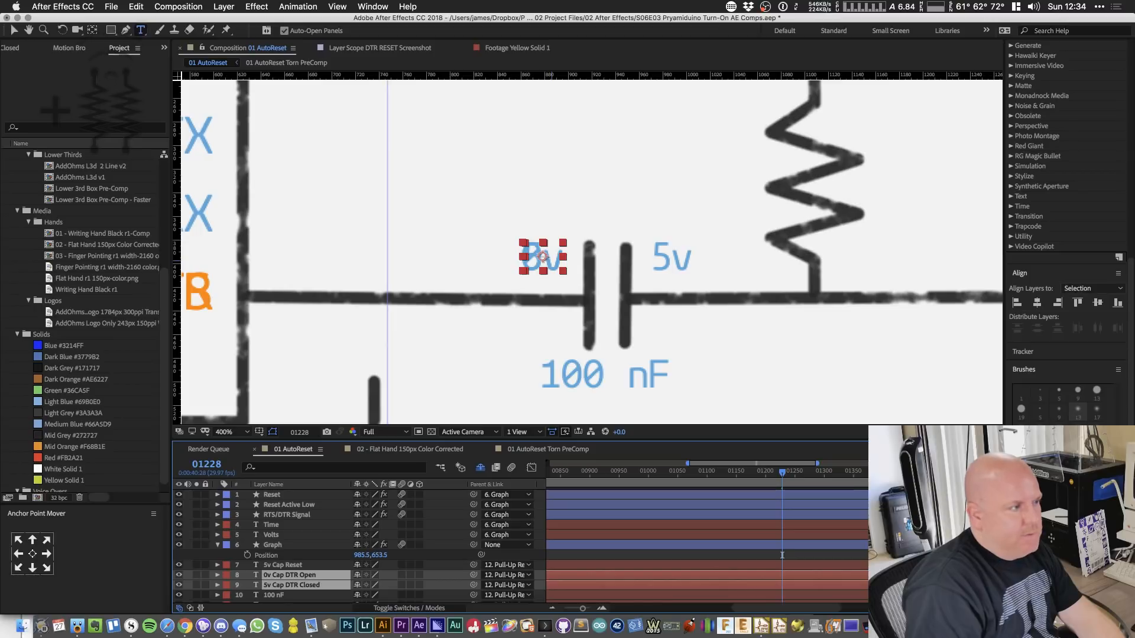
pyautogui.click(38, 447)
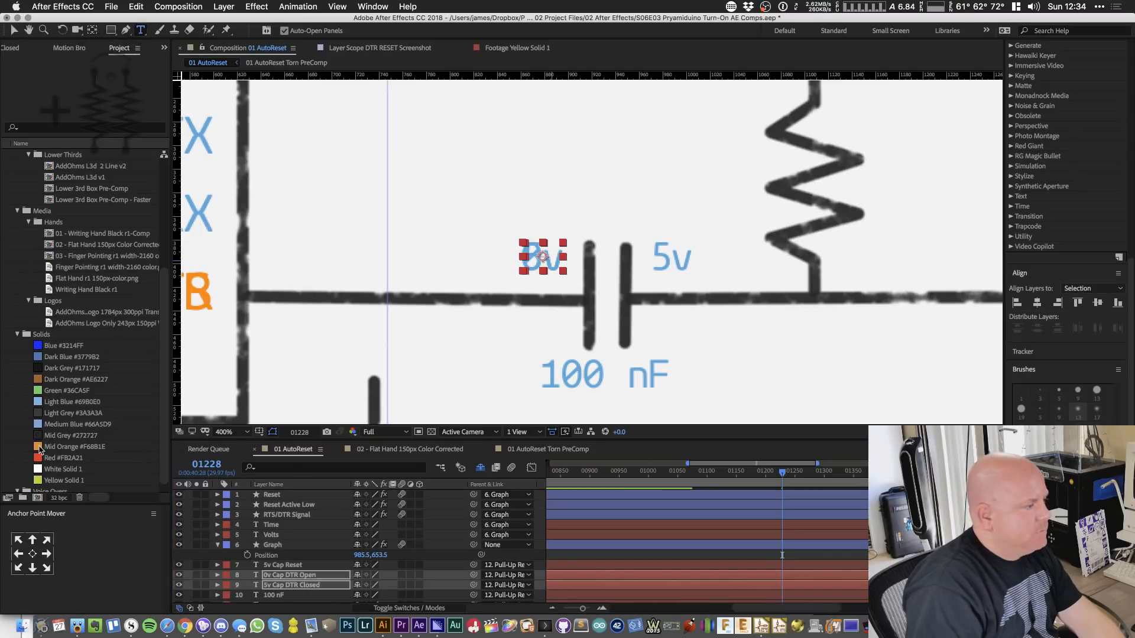
# - Recolor the 5v Cap Reset label with the Yellow Solid 1 swatch and clear it from the selection
pyautogui.click(291, 566)
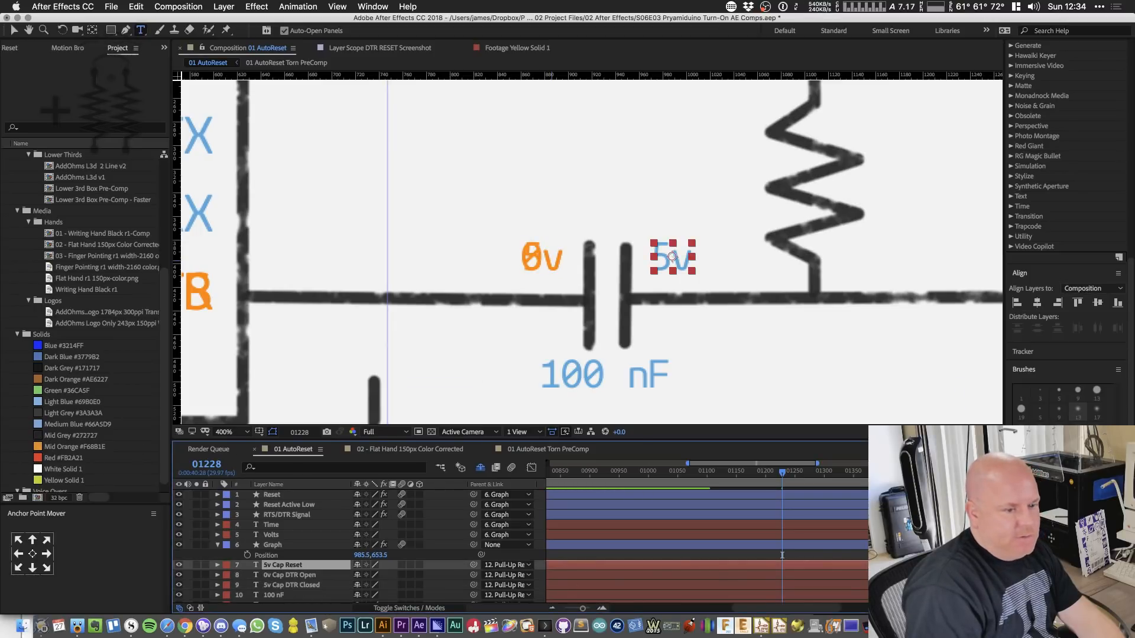
pyautogui.click(41, 472)
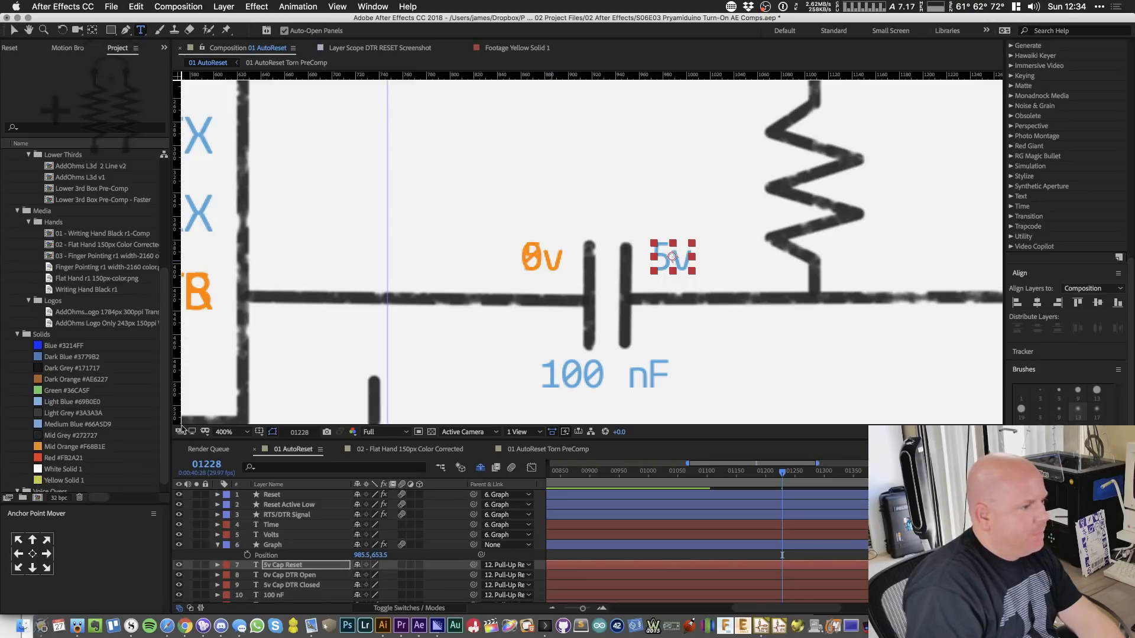
pyautogui.press(',')
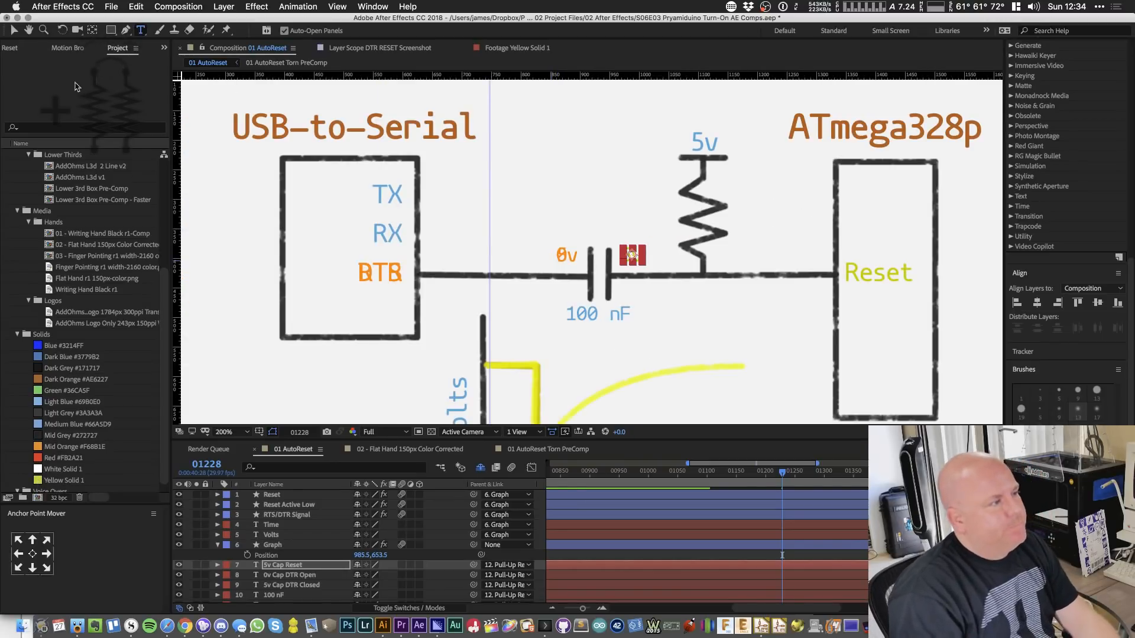
pyautogui.press(',')
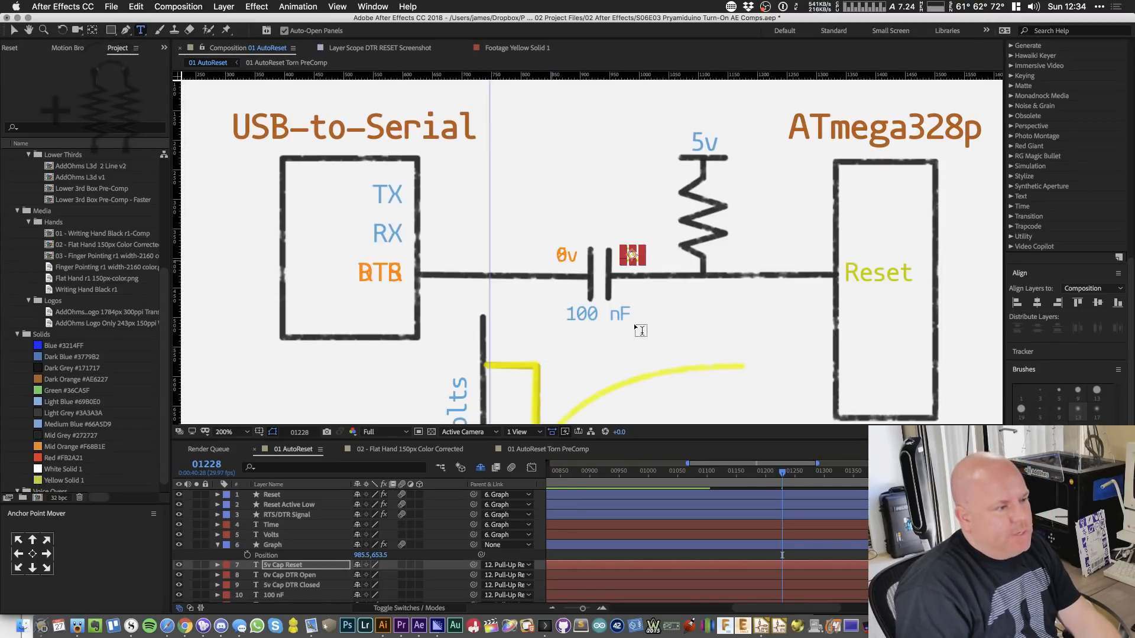
pyautogui.press('.')
pyautogui.press('v')
pyautogui.click(642, 326)
# - Move the current time in the AutoReset timeline to frame 1451, past the markers on the voice clips
pyautogui.scroll(-10, 709, 532)
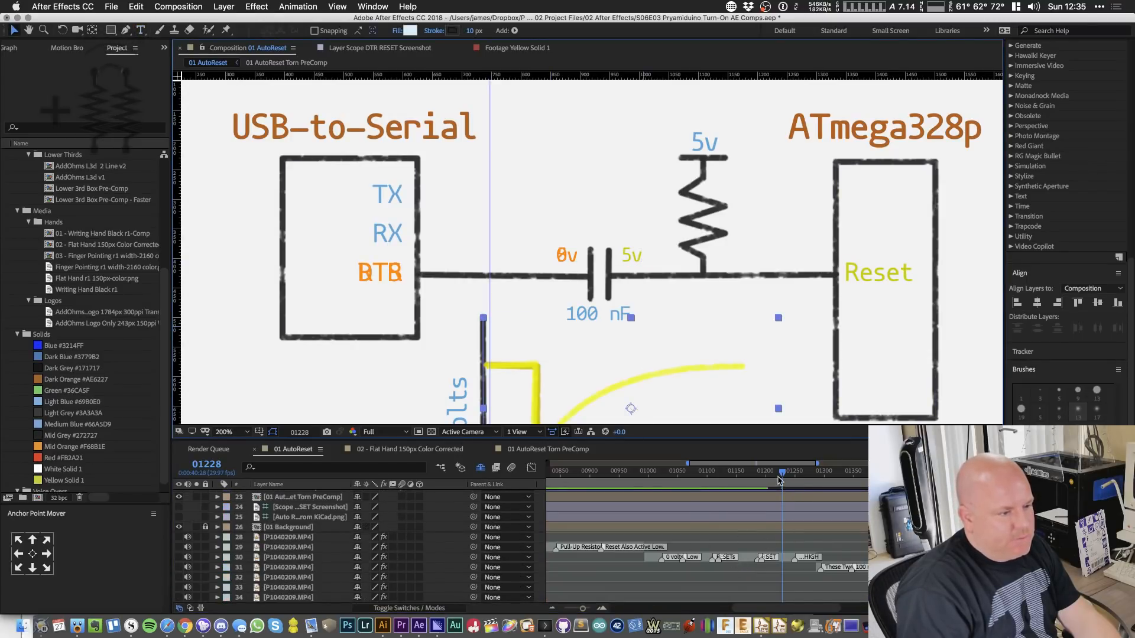
pyautogui.moveTo(782, 473); pyautogui.dragTo(822, 480)
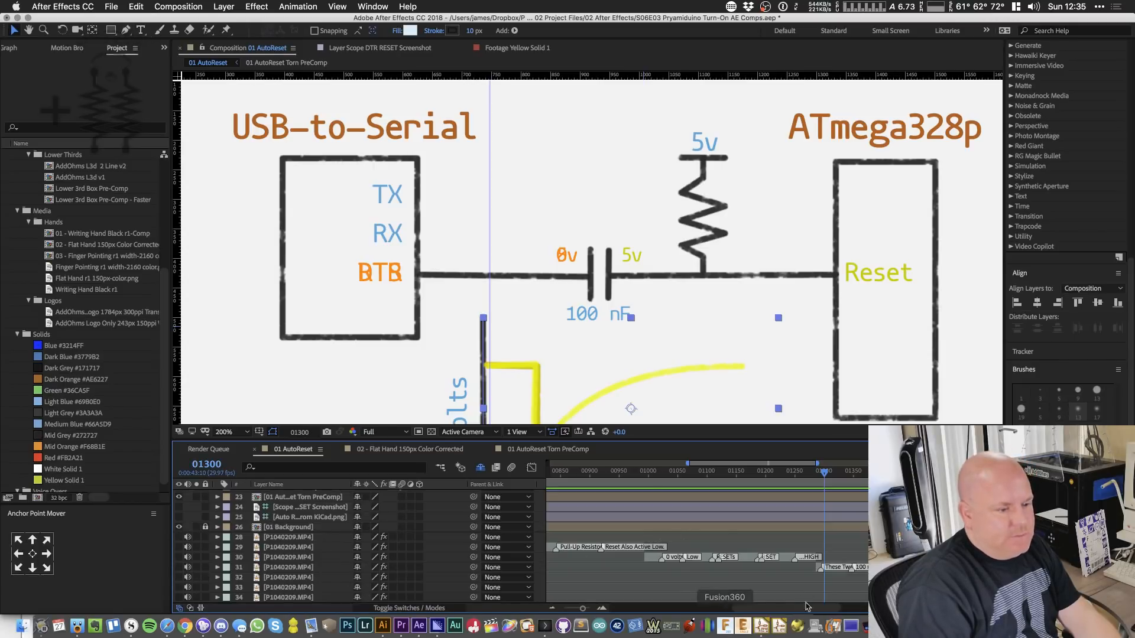
pyautogui.click(918, 471)
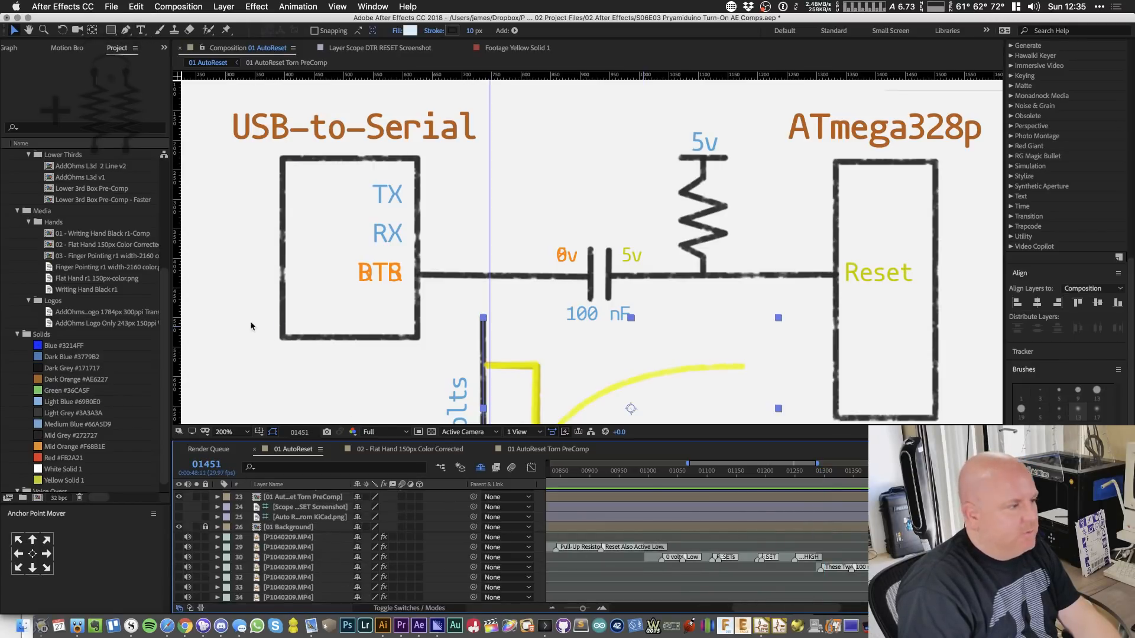
# - Duplicate the TX text layer and place the copy above the RX layer in the layer stack
pyautogui.press('super+t')
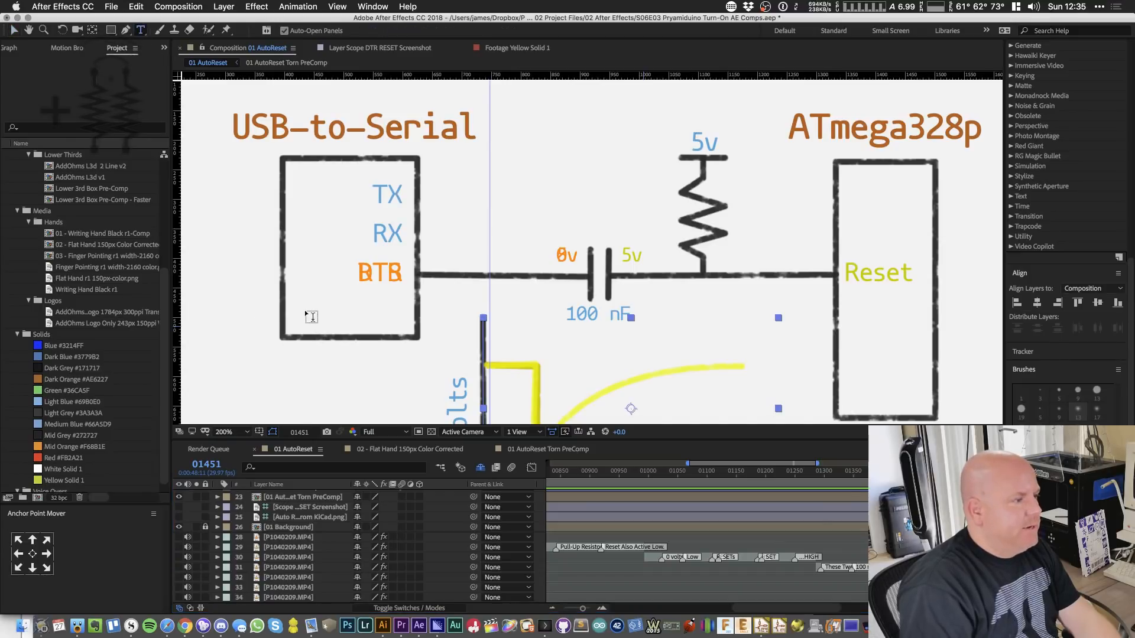
pyautogui.scroll(3, 322, 527)
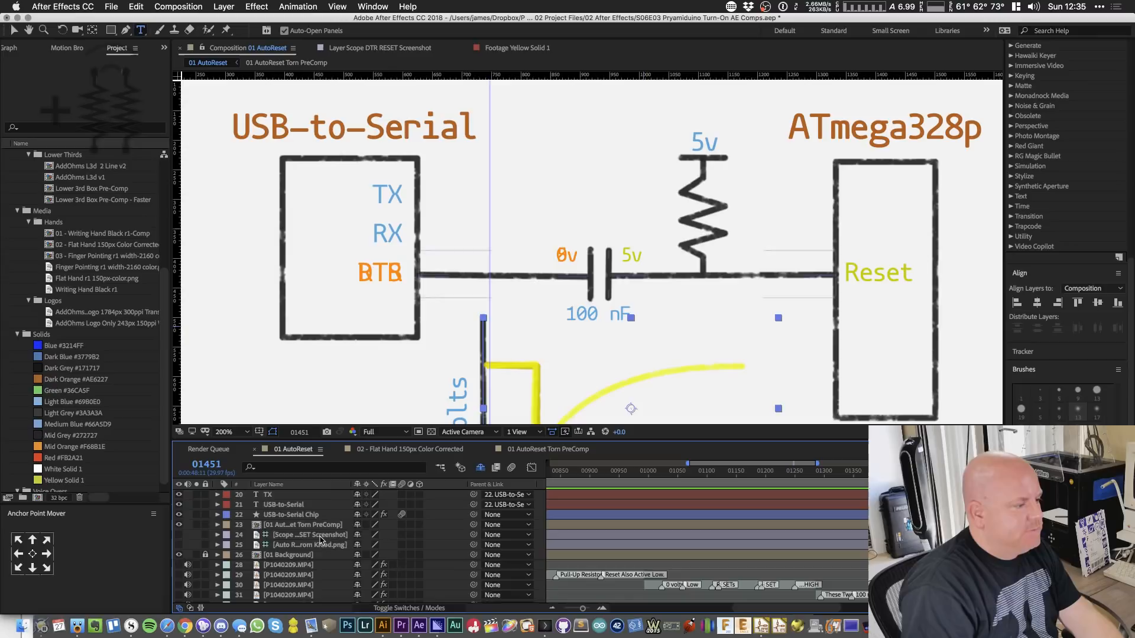
pyautogui.scroll(2, 310, 535)
pyautogui.click(286, 516)
pyautogui.press('super+d')
pyautogui.scroll(2, 304, 553)
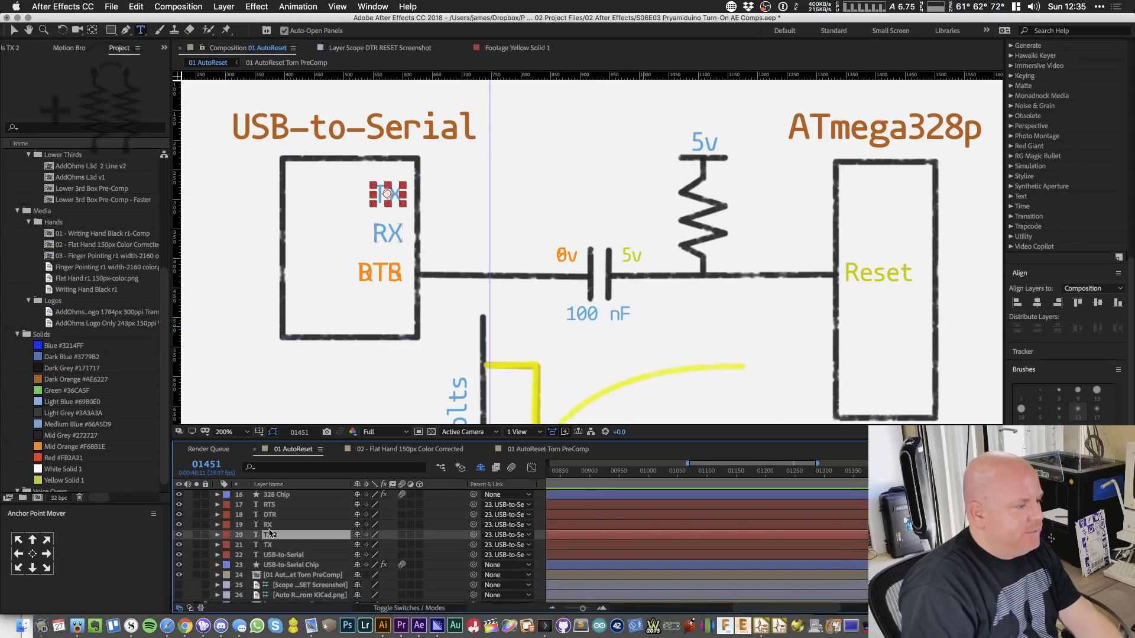
pyautogui.moveTo(271, 534); pyautogui.dragTo(269, 524)
# - Move the TX copy down to the lower edge of the USB-to-Serial box
pyautogui.press('v')
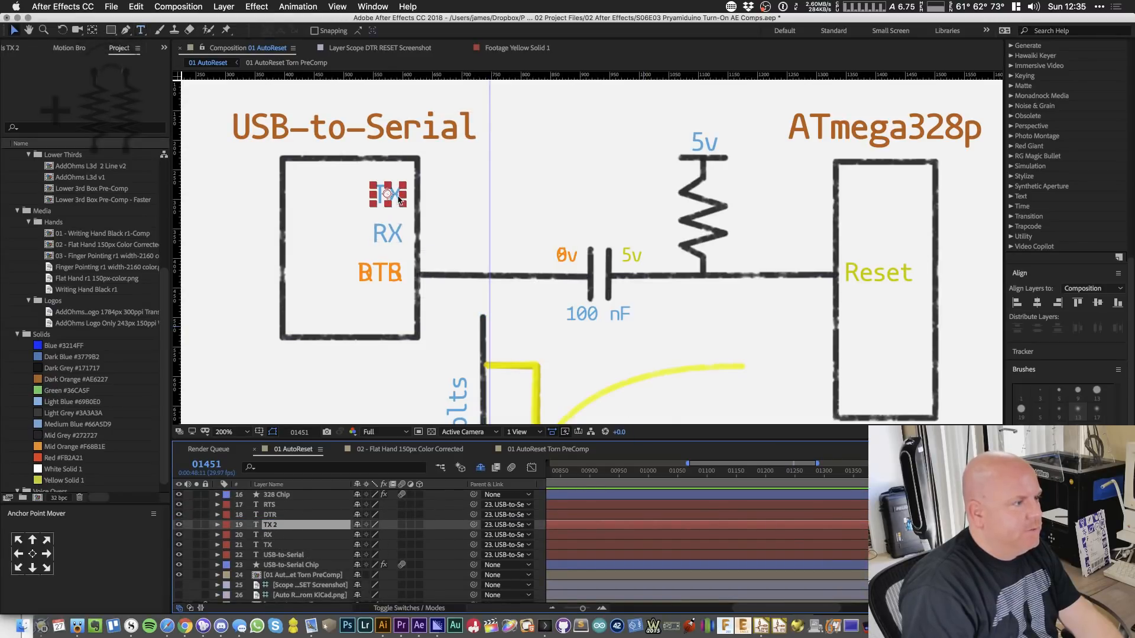
pyautogui.moveTo(399, 195); pyautogui.dragTo(357, 310)
pyautogui.press('super+z')
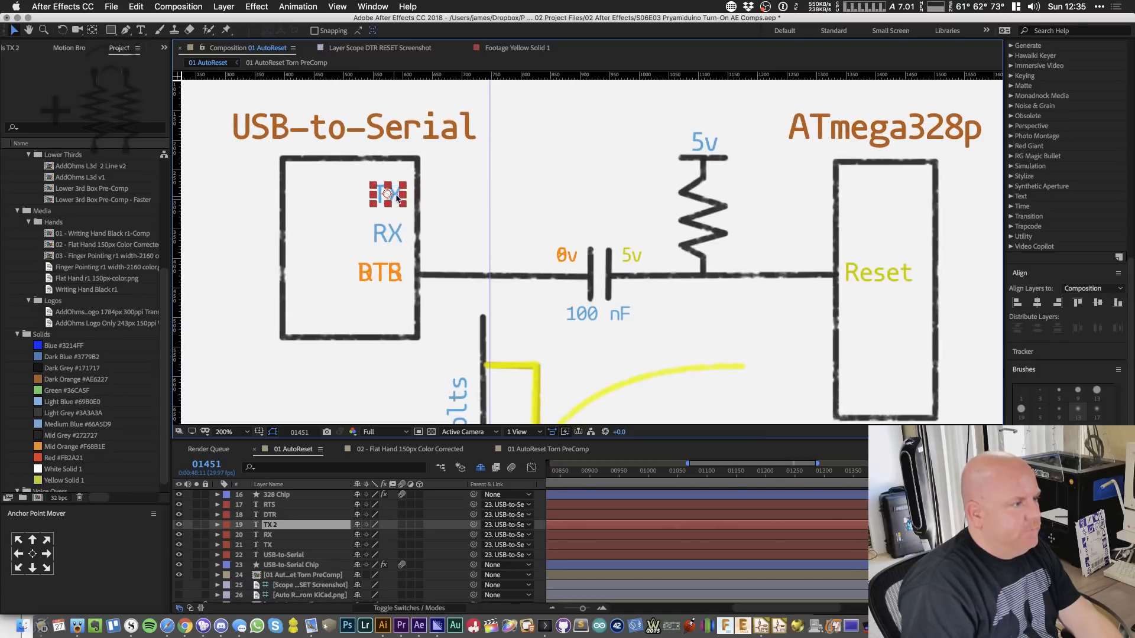
pyautogui.moveTo(403, 201); pyautogui.dragTo(366, 334)
# - Change the TX copy's text to "(Closed)" and make the text smaller
pyautogui.doubleClick(351, 326)
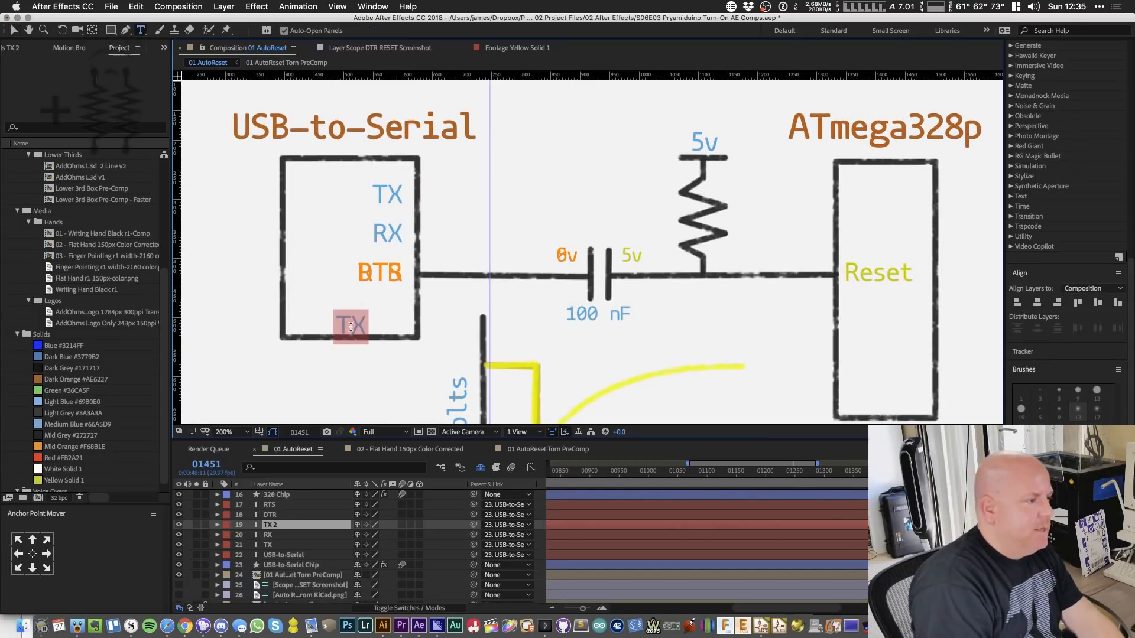
pyautogui.write('(Closed)')
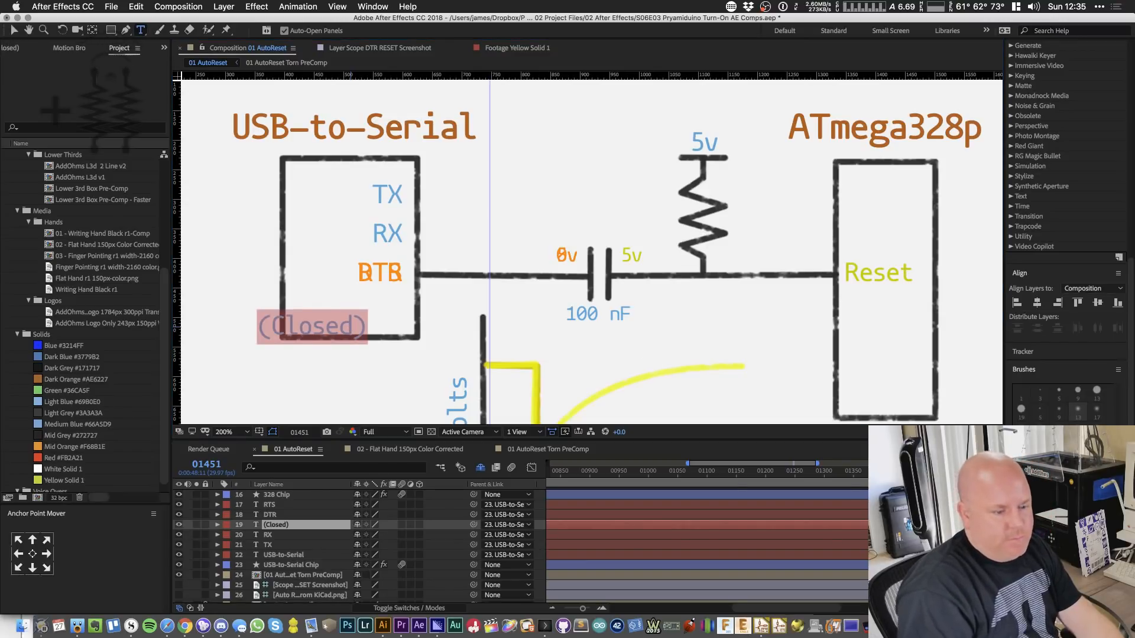
pyautogui.press('BackSpace')
pyautogui.press('super+z')
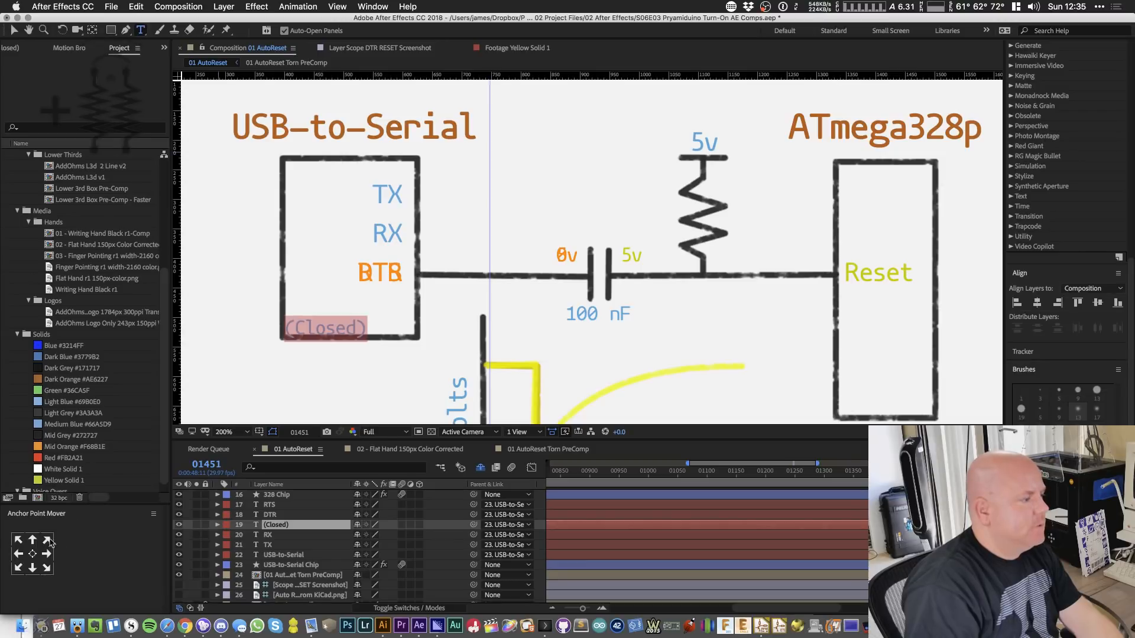
# - Center the (Closed) label's anchor point and position the label inside the USB-to-Serial box, below DTR
pyautogui.click(33, 554)
pyautogui.press('v')
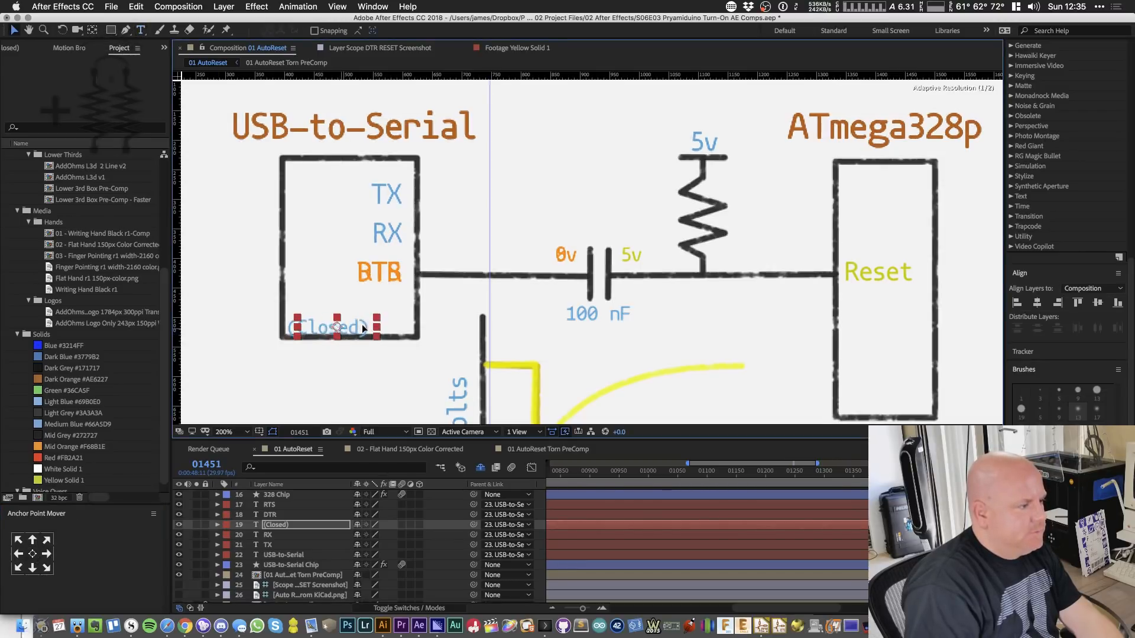
pyautogui.moveTo(338, 335); pyautogui.dragTo(363, 321)
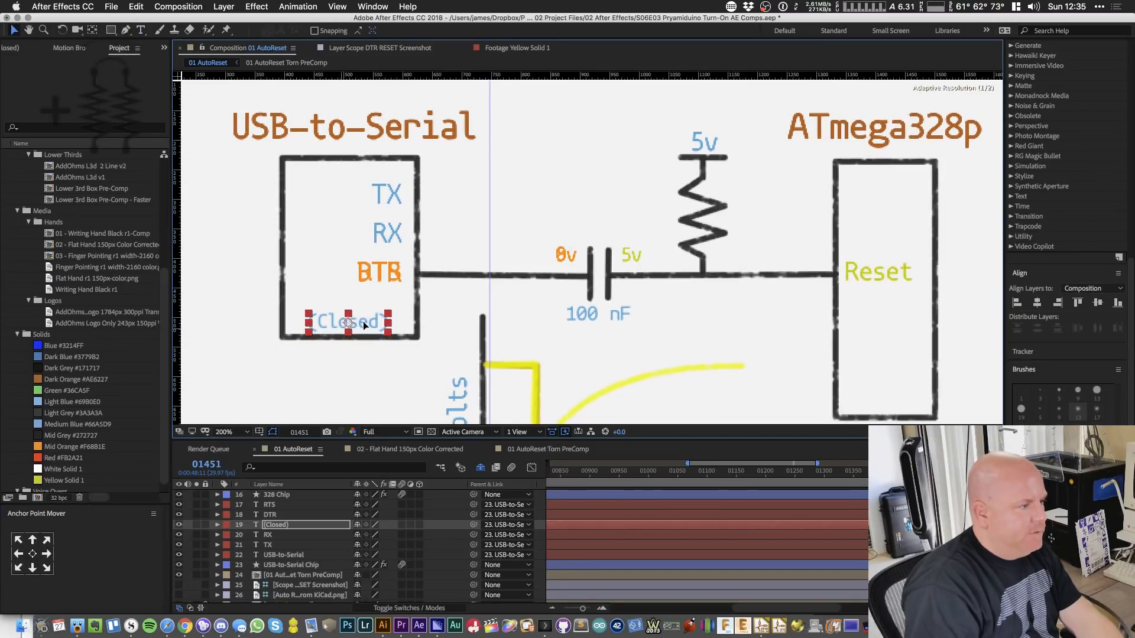
# - Duplicate the (Closed) label and change the copy's text to "(OPen)"
pyautogui.press('super+d')
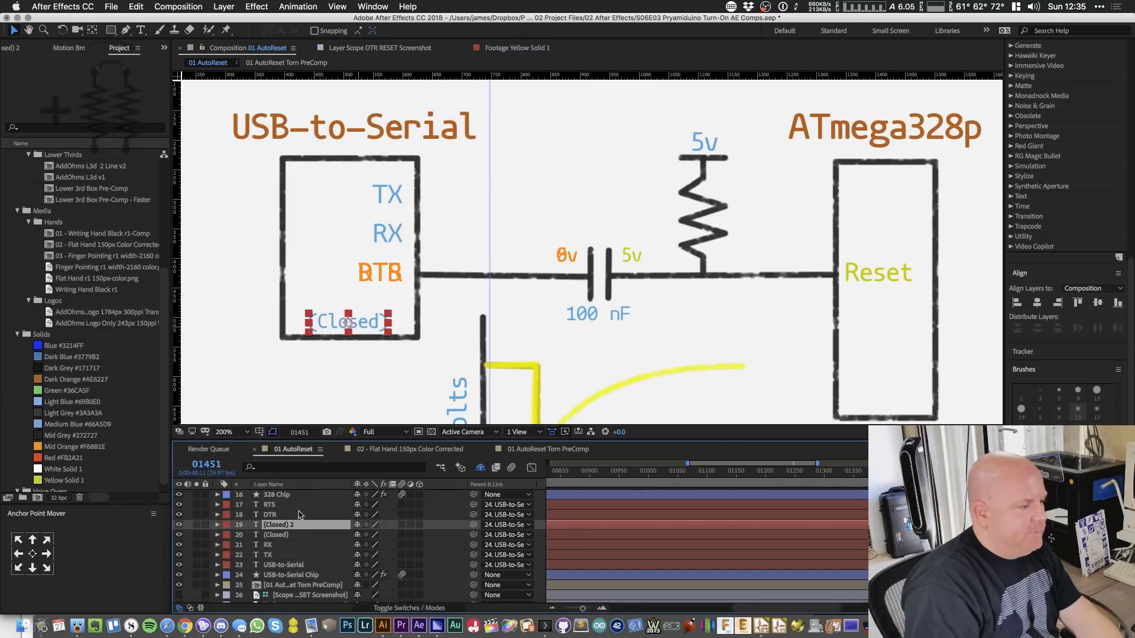
pyautogui.doubleClick(365, 327)
pyautogui.write('(')
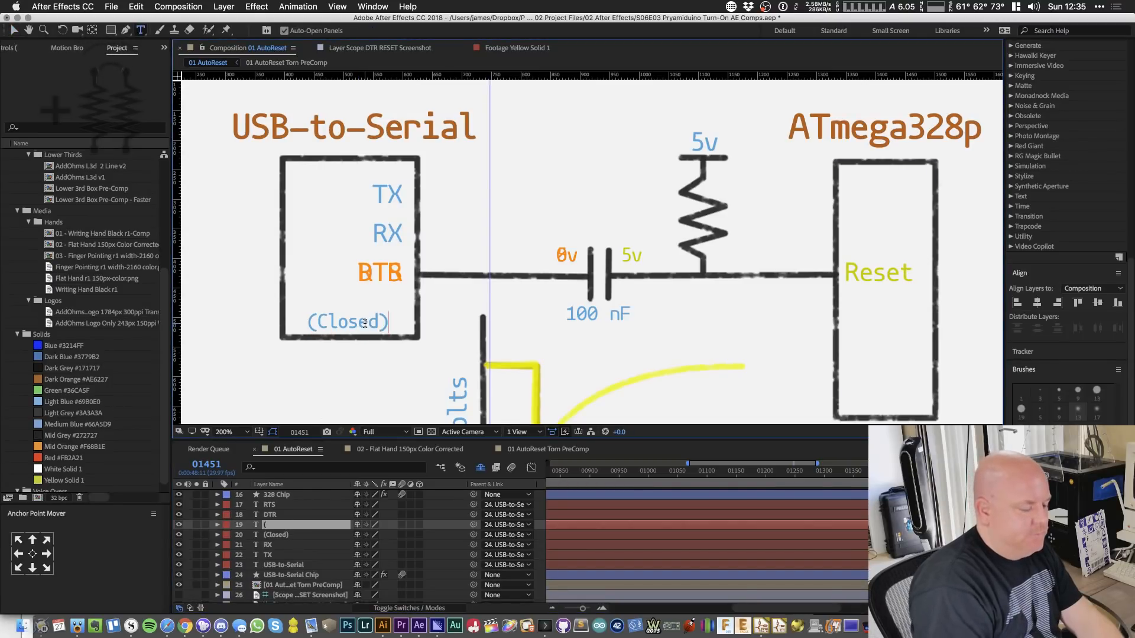
pyautogui.write('OPen)')
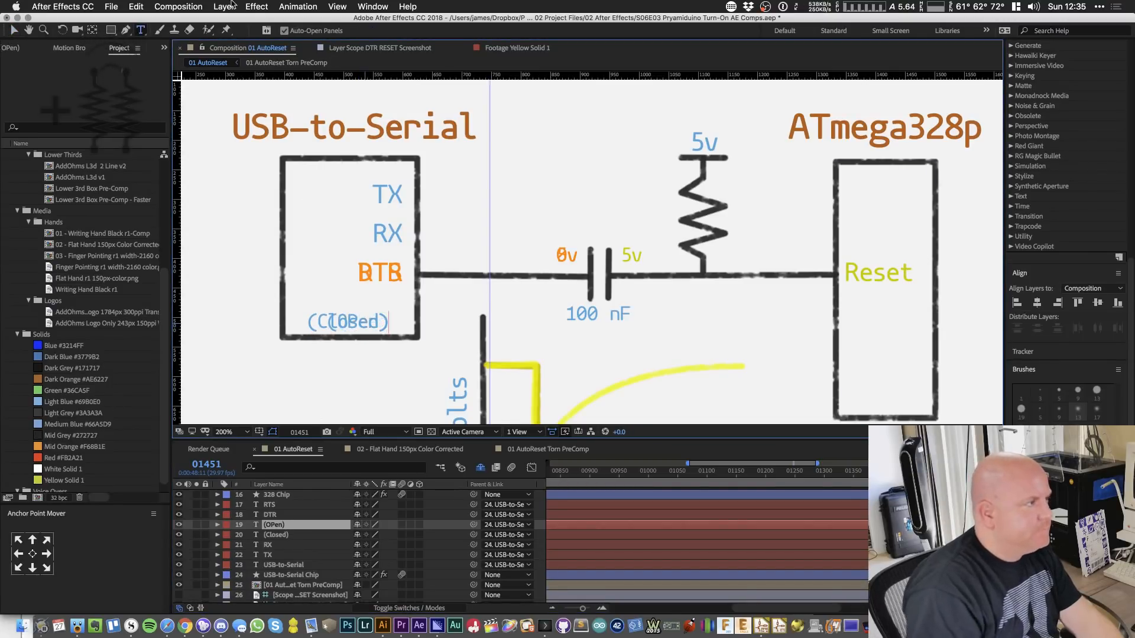
pyautogui.click(14, 30)
# - Center the (OPen) label's anchor point and align it horizontally by center with the (Closed) label
pyautogui.click(33, 554)
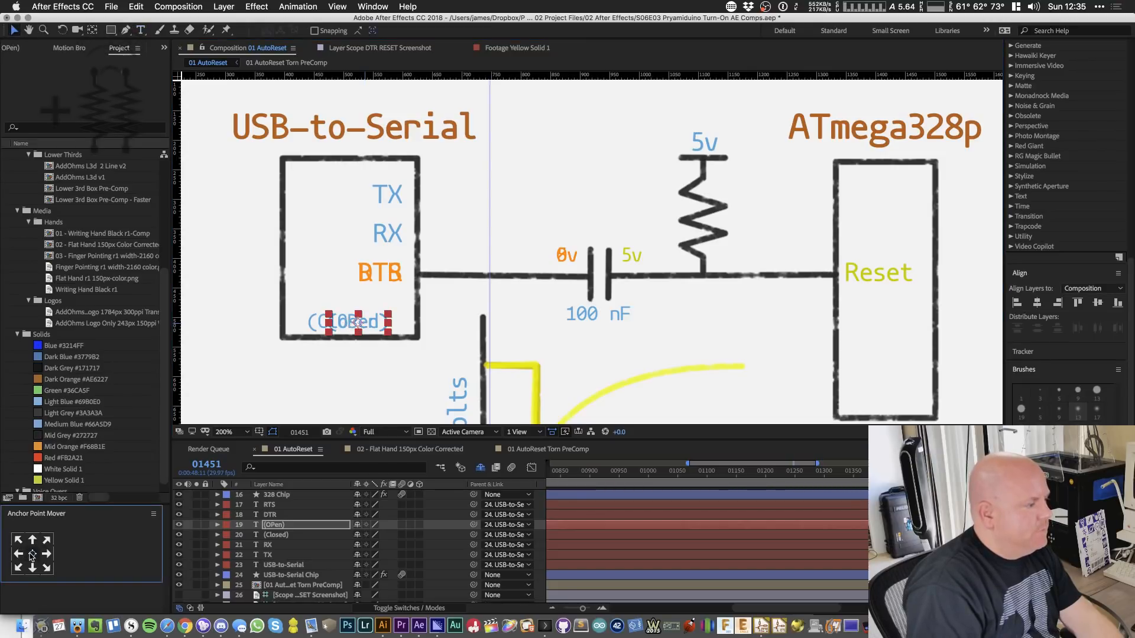
pyautogui.keyDown('shift'); pyautogui.click(275, 535); pyautogui.keyUp('shift')
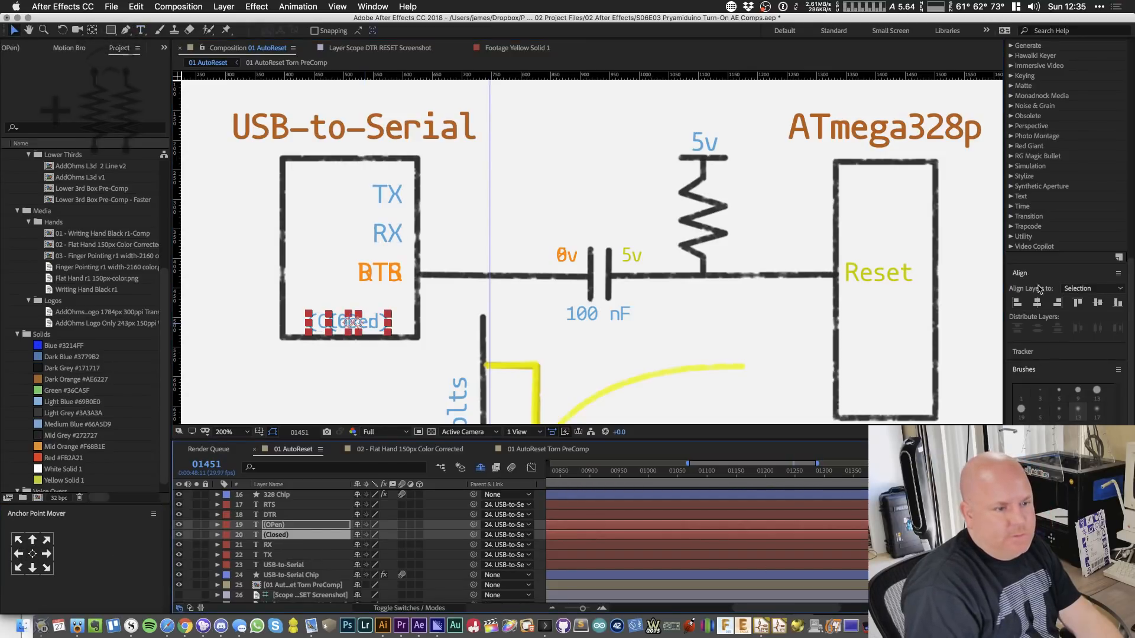
pyautogui.click(1037, 303)
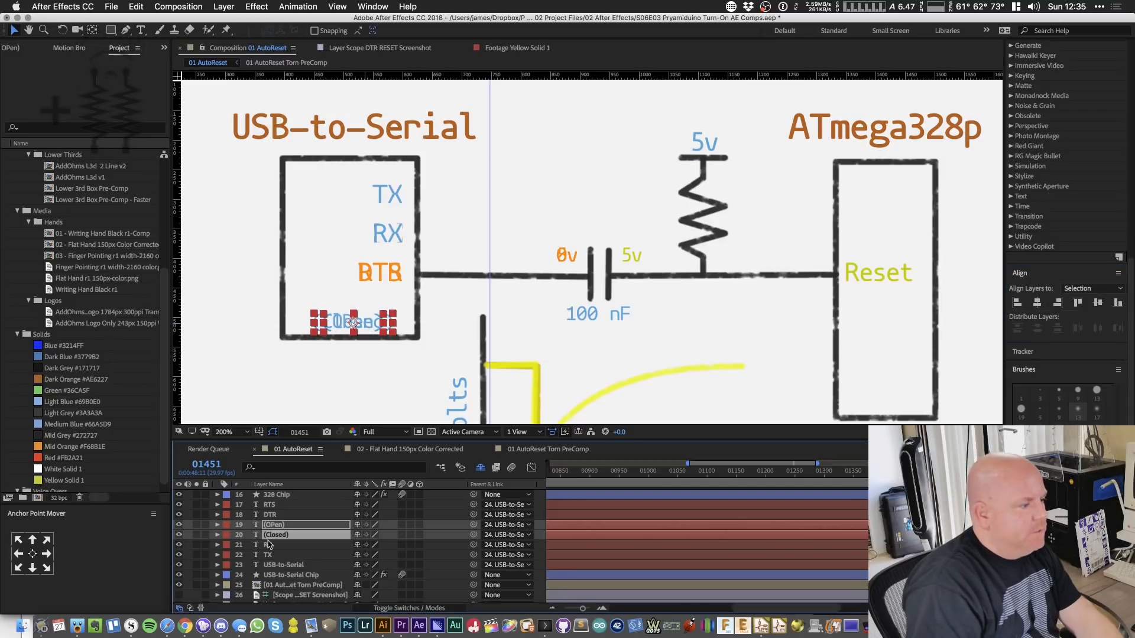
# - Hide the (OPen) label so that only (Closed) is shown in the USB-to-Serial box
pyautogui.moveTo(179, 525); pyautogui.dragTo(179, 535)
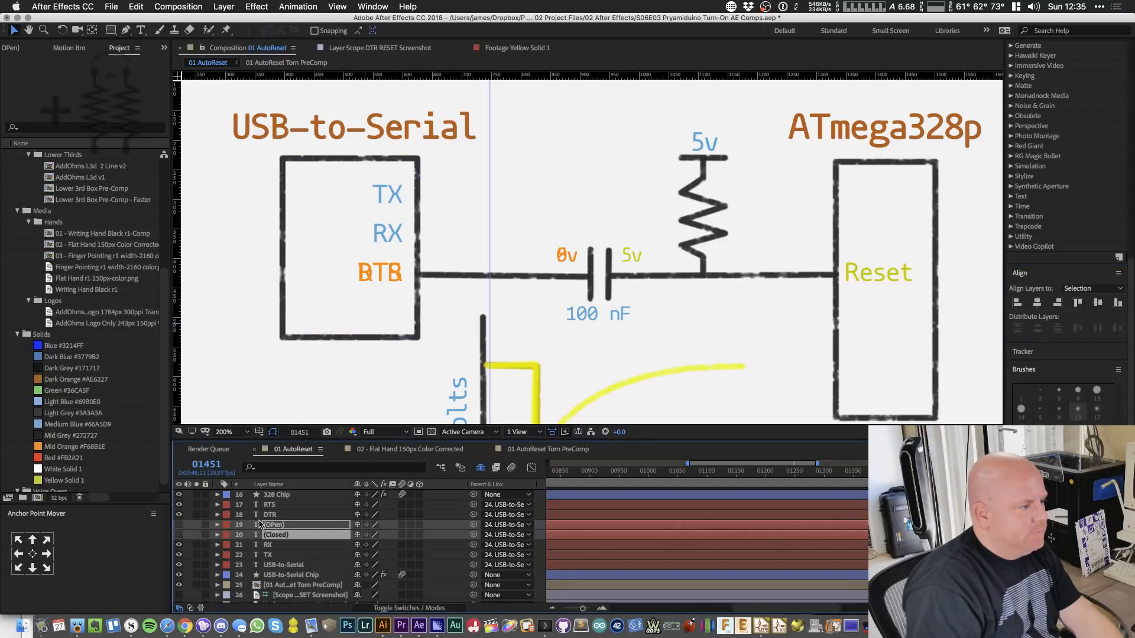
pyautogui.click(277, 505)
pyautogui.click(179, 534)
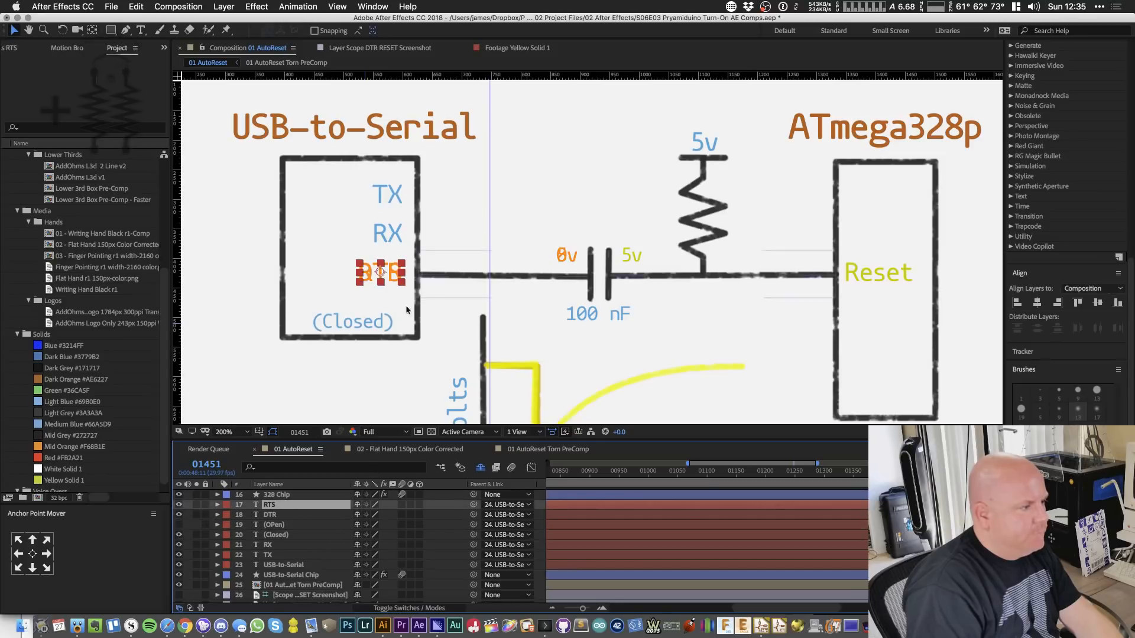
# - Parent the (OPen) layer to the (Closed) layer and shift (Closed) slightly left within the USB-to-Serial box
pyautogui.click(296, 525)
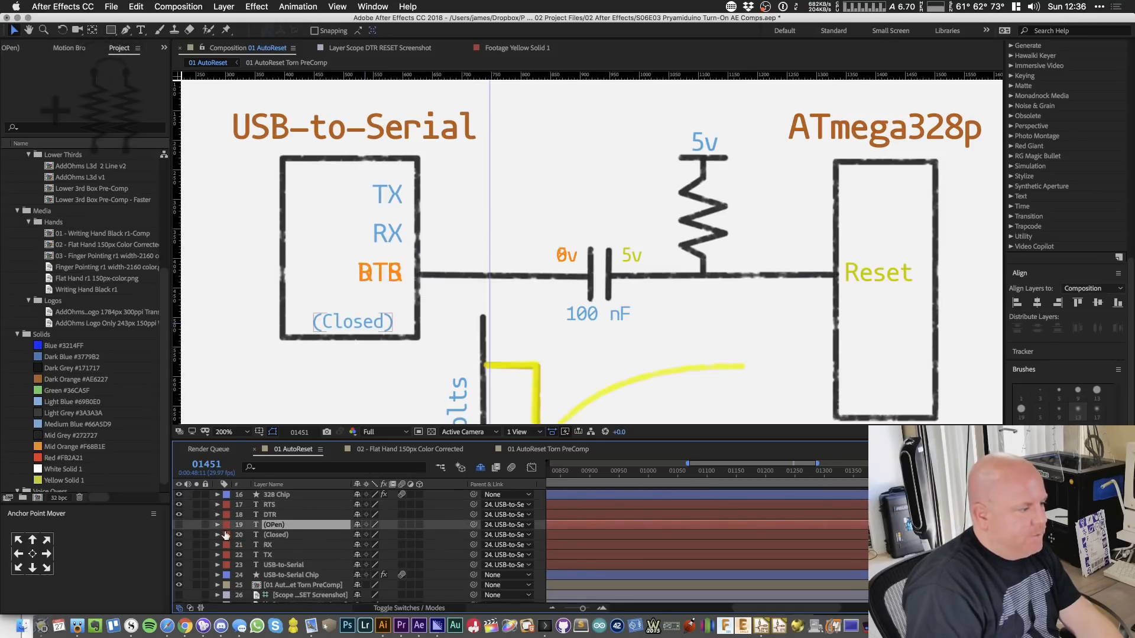
pyautogui.click(506, 526)
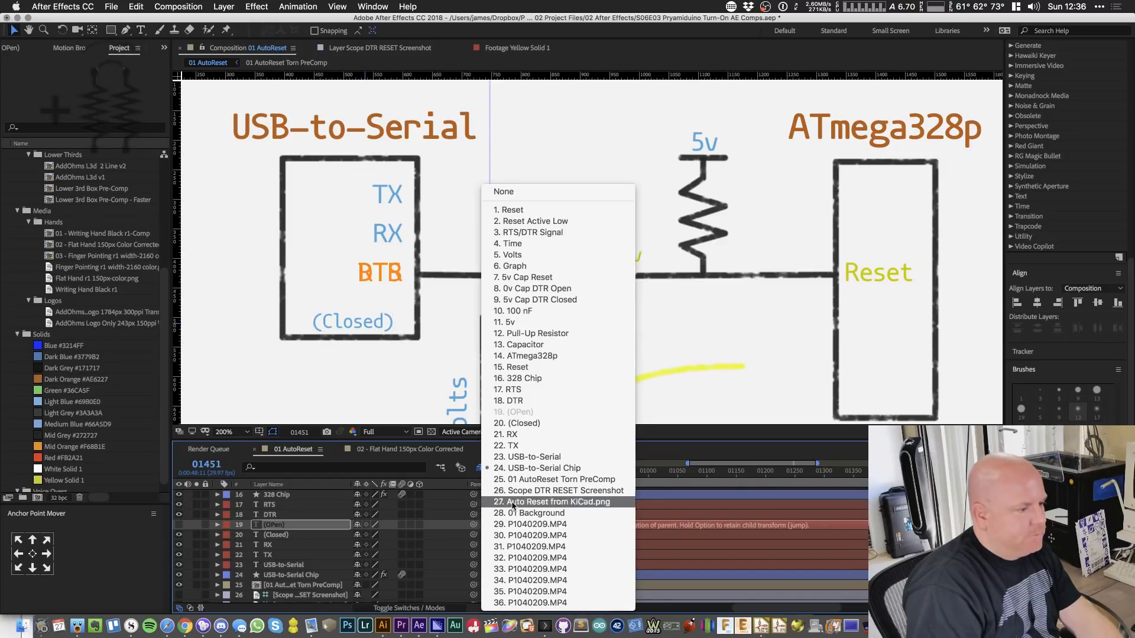
pyautogui.click(509, 423)
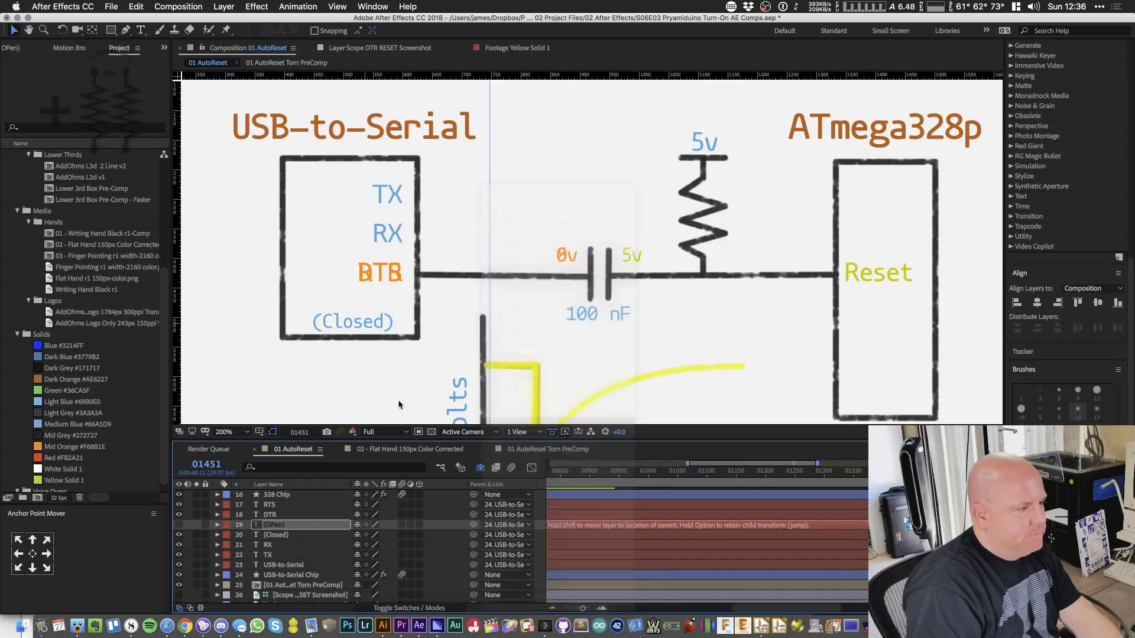
pyautogui.click(278, 535)
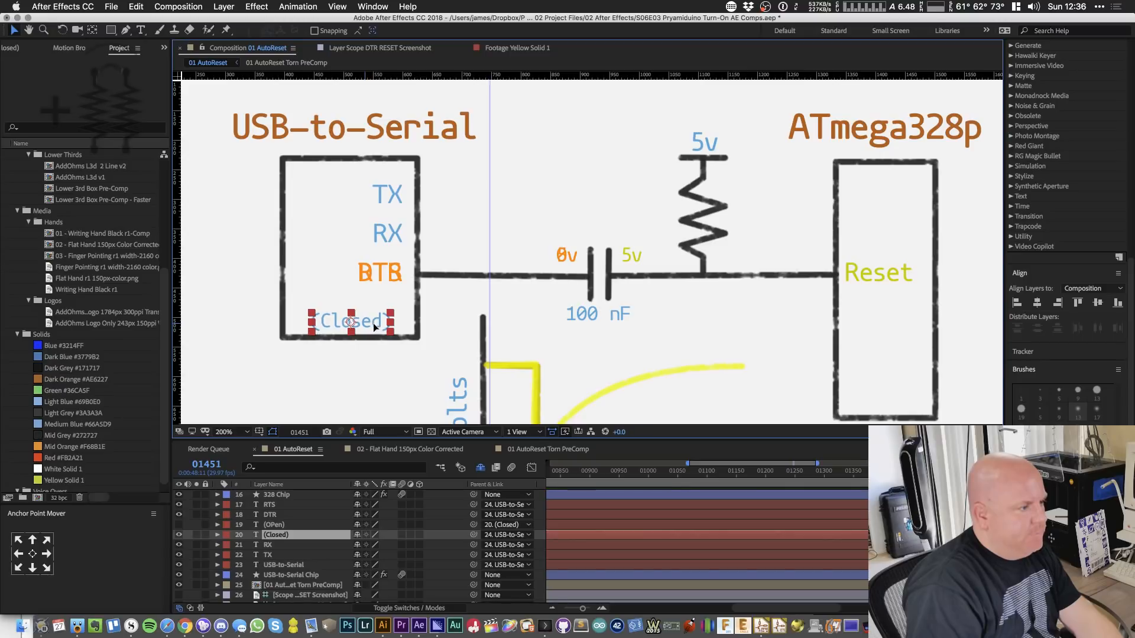
pyautogui.moveTo(374, 327); pyautogui.dragTo(370, 328)
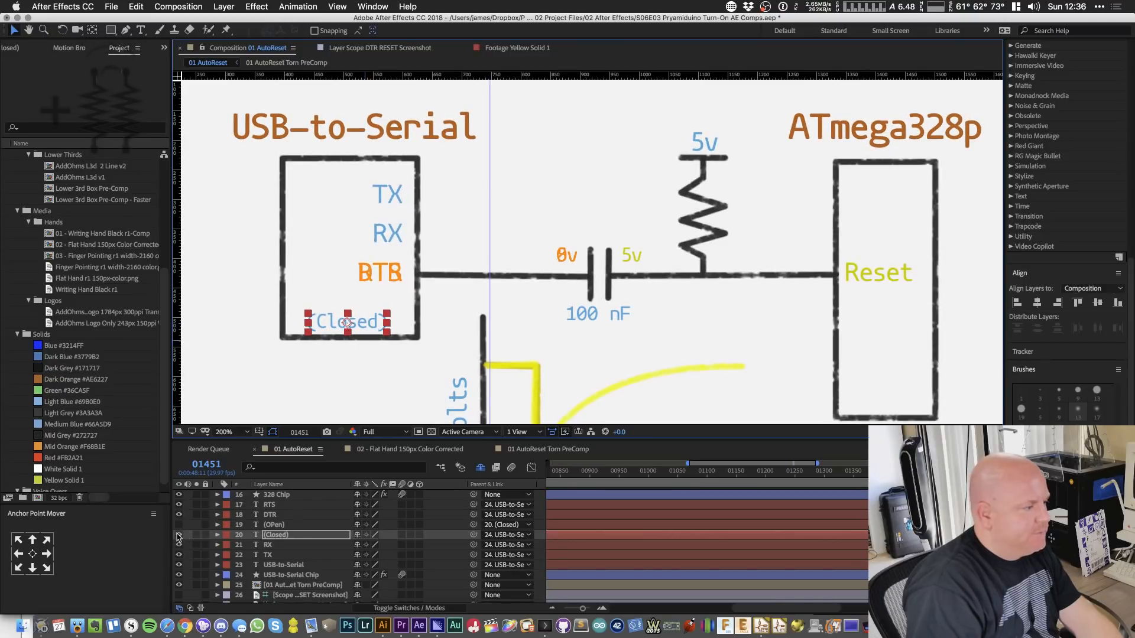
# - Correct the (OPen) label's text to "(Open)" with (Closed) temporarily hidden, and leave both labels shown
pyautogui.click(178, 535)
pyautogui.click(179, 525)
pyautogui.doubleClick(345, 320)
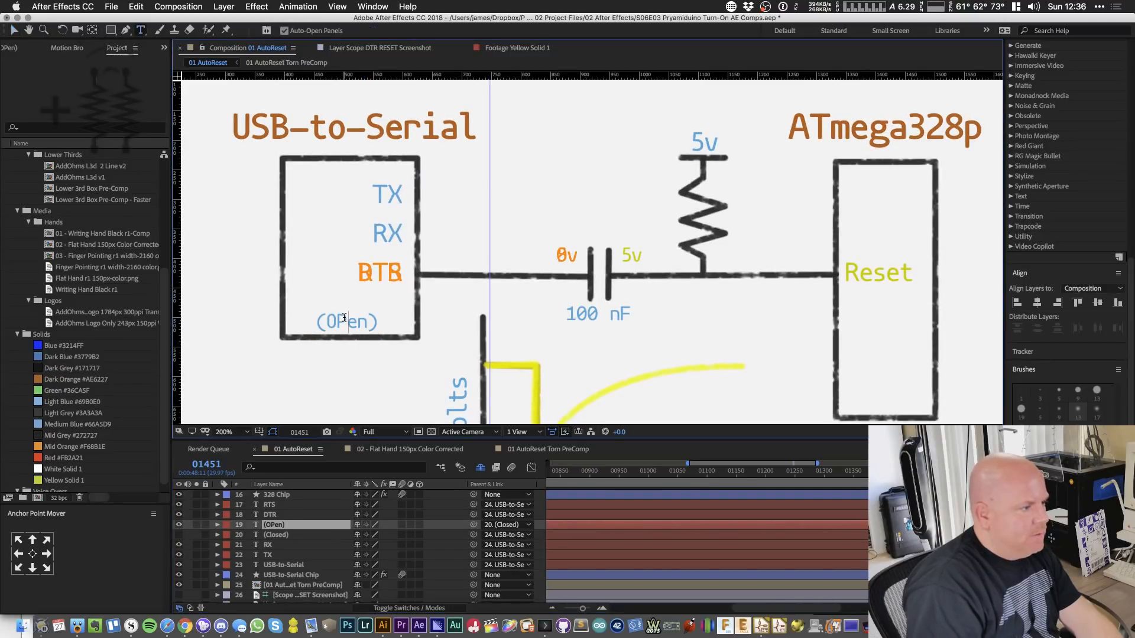
pyautogui.press('BackSpace')
pyautogui.write('p')
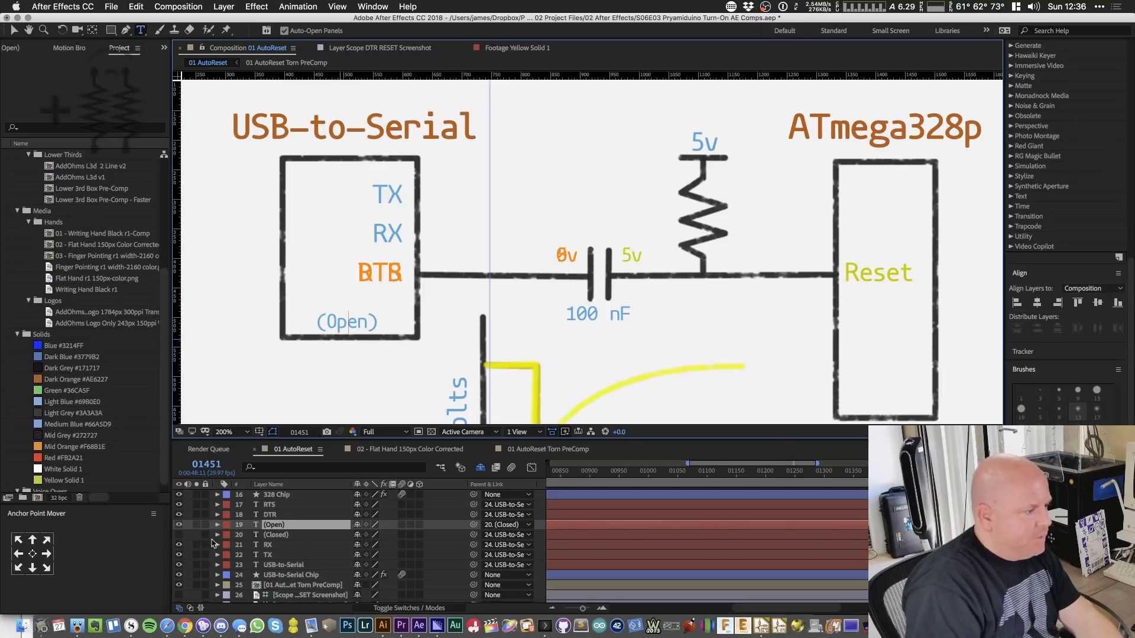
pyautogui.click(179, 535)
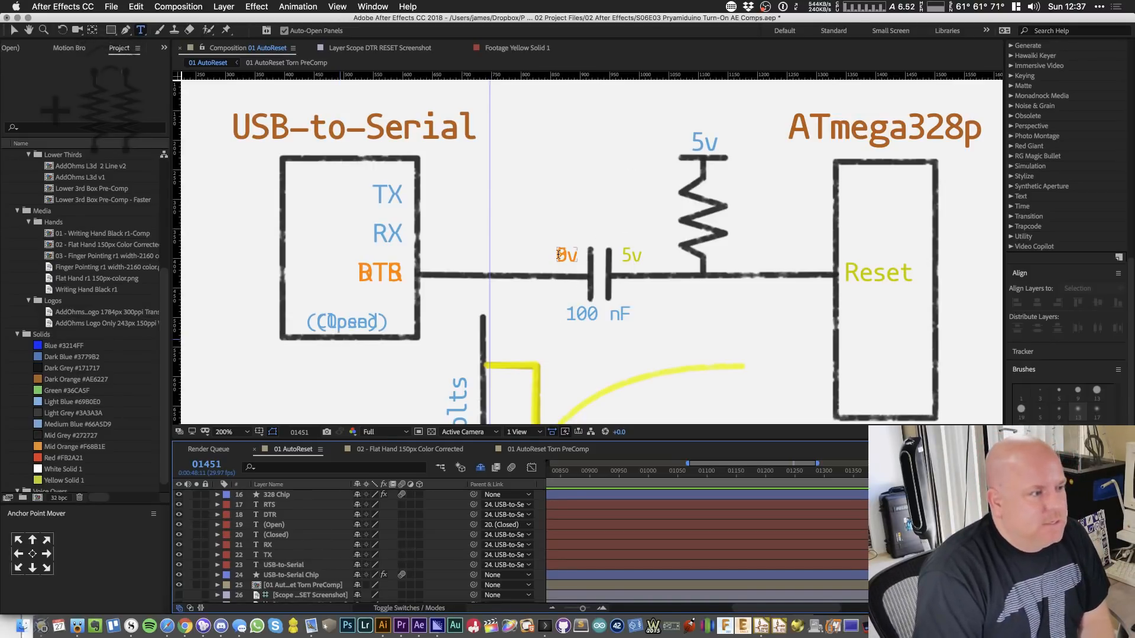
# - Move the playhead to frame 2315, at the start of the Short Time marker in the AutoReset timeline
pyautogui.press(',')
pyautogui.scroll(-3, 594, 383)
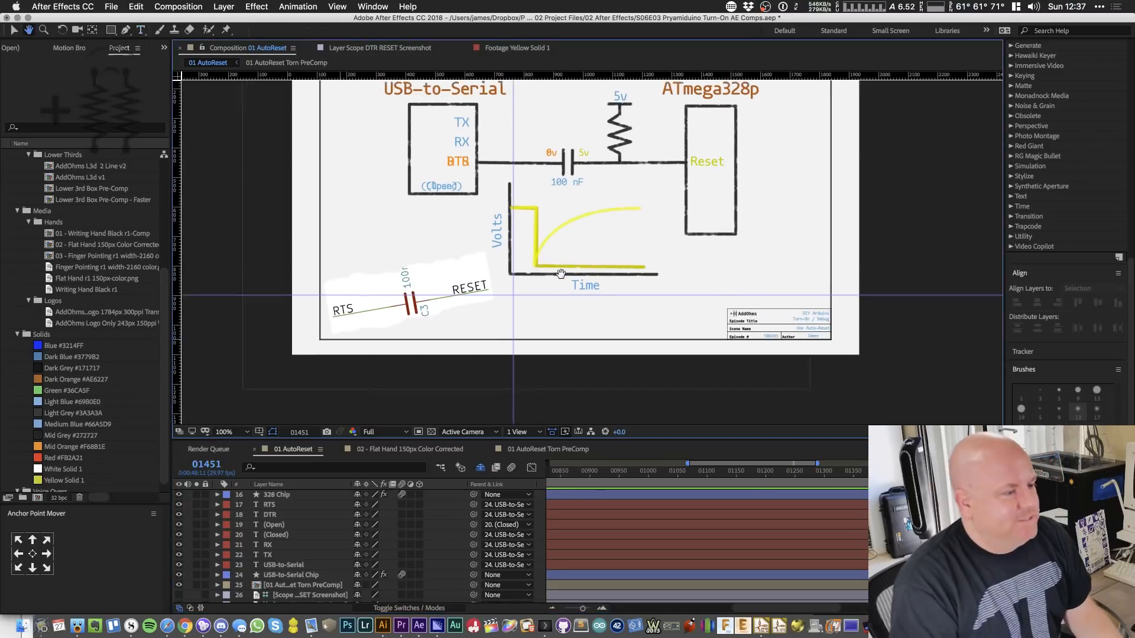
pyautogui.scroll(-3, 685, 582)
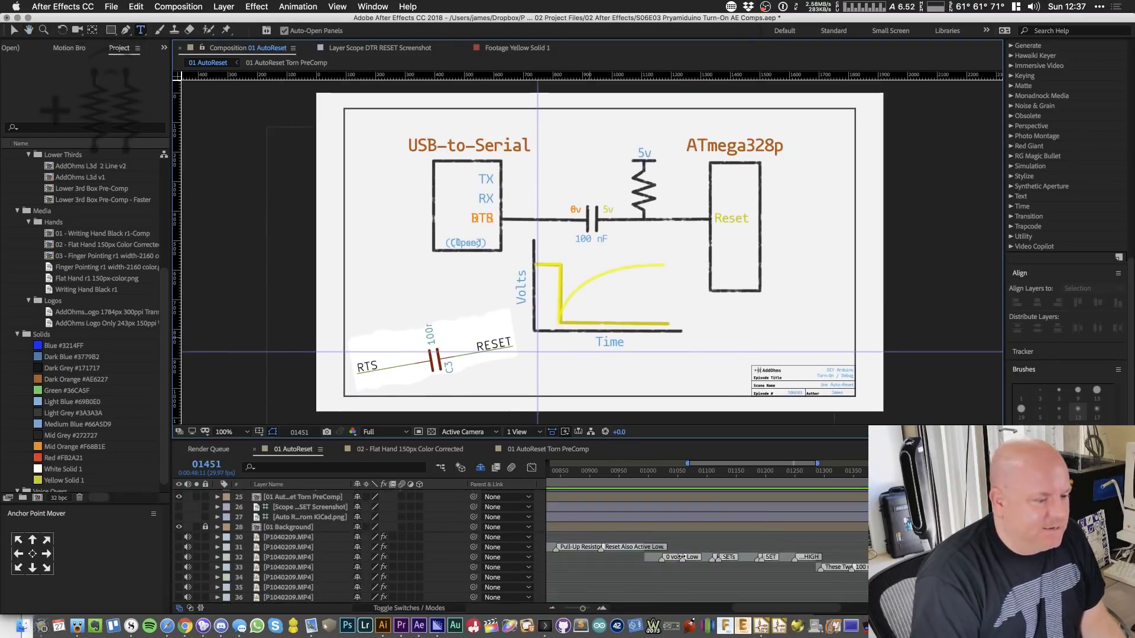
pyautogui.moveTo(781, 609); pyautogui.dragTo(815, 610)
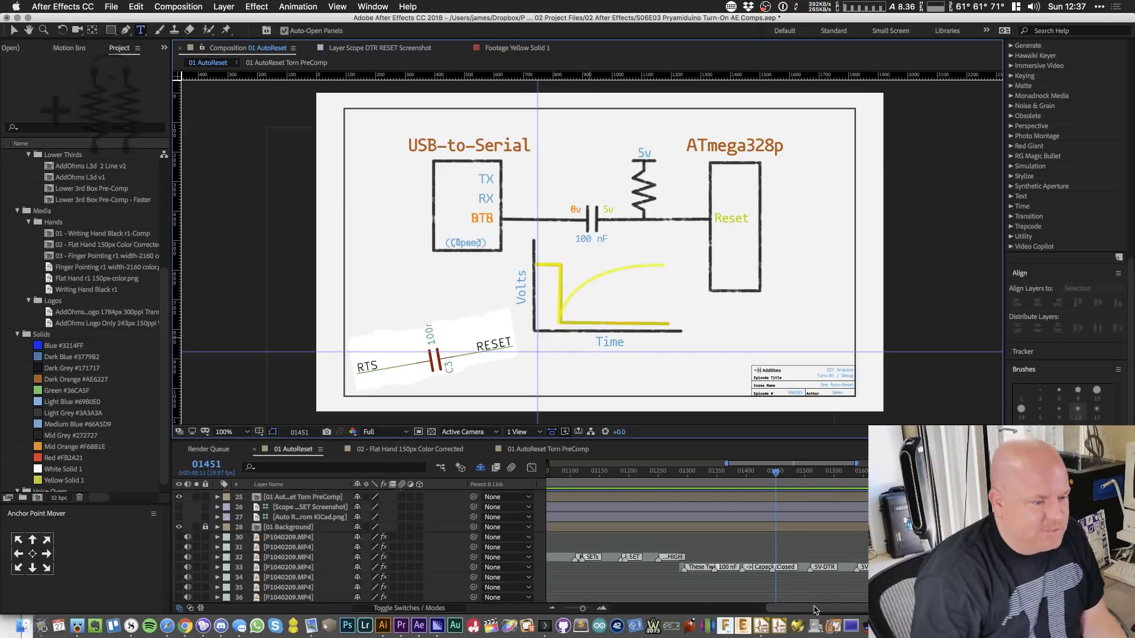
pyautogui.moveTo(814, 610); pyautogui.dragTo(939, 610)
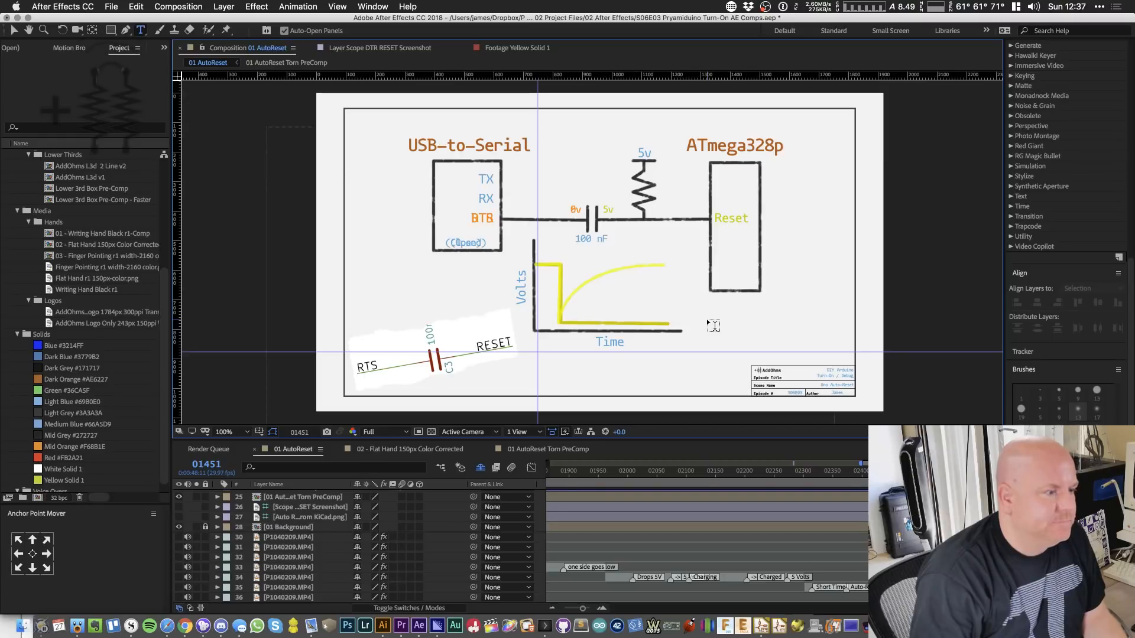
pyautogui.click(812, 471)
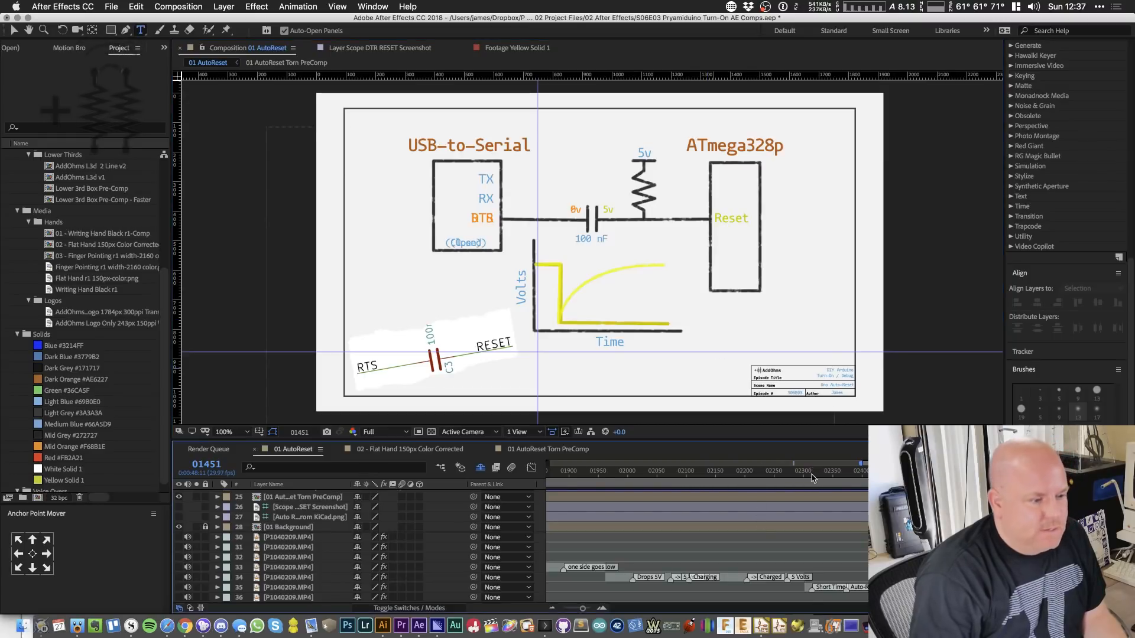
# - Draw a circle with the Ellipse tool on a new shape layer, covering the yellow signal's falling edge and early recovery curve on the graph
pyautogui.click(117, 33)
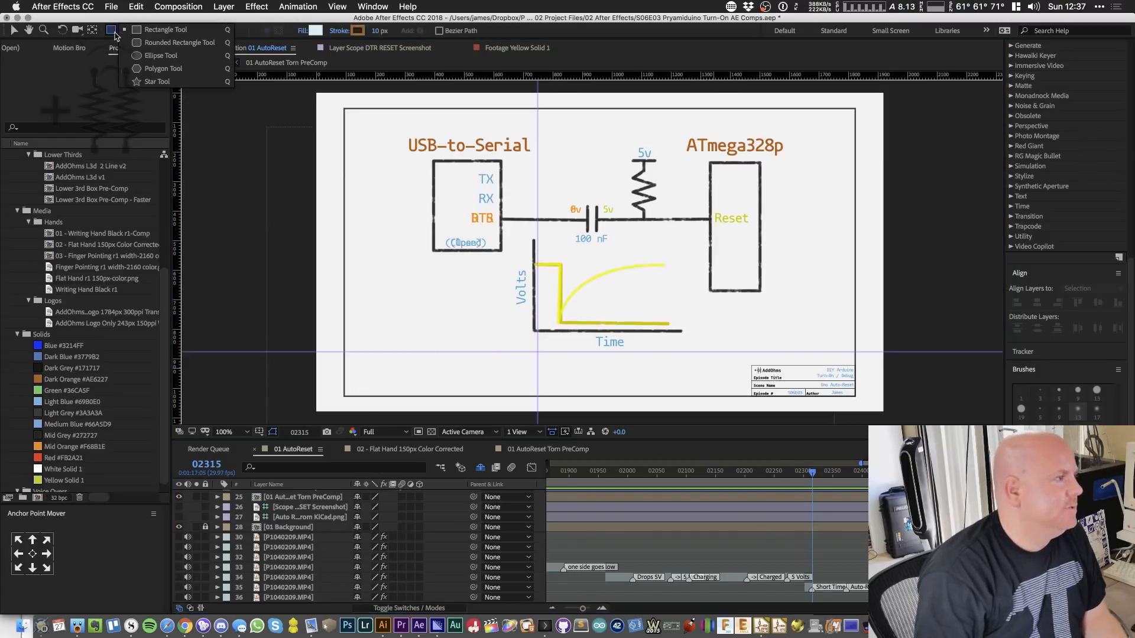
pyautogui.click(158, 56)
pyautogui.press('.')
pyautogui.press('.')
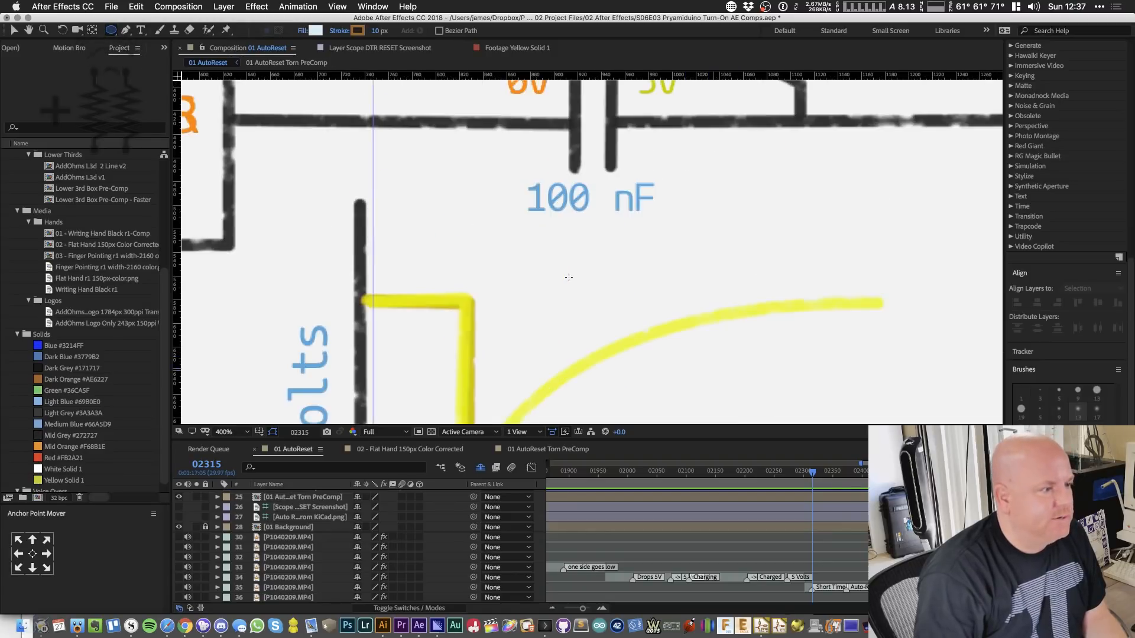
pyautogui.click(626, 253)
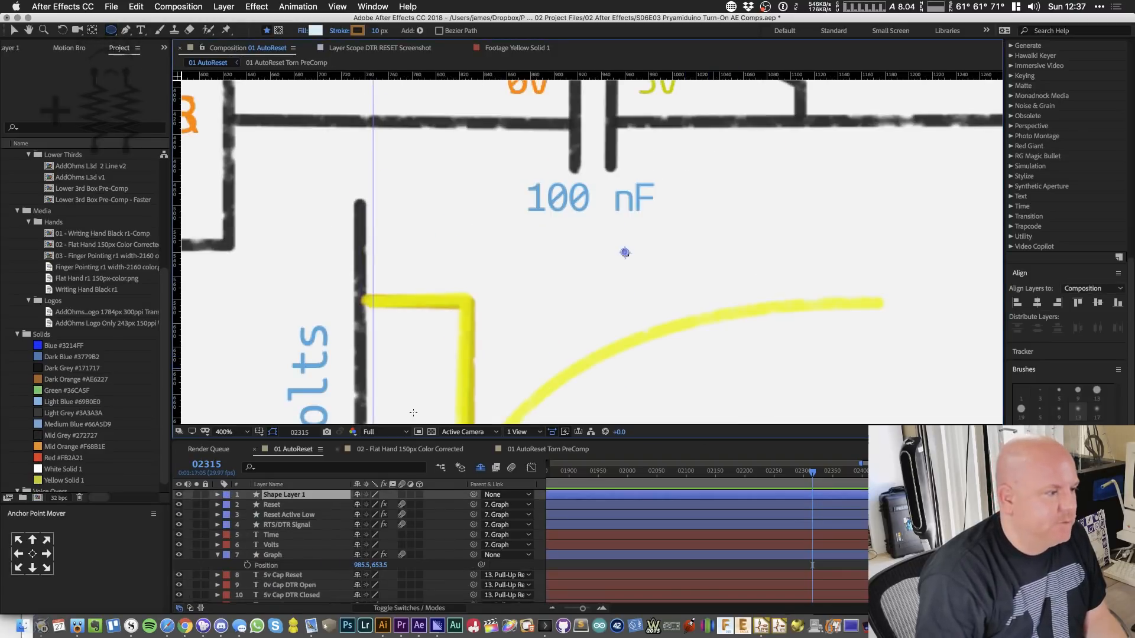
pyautogui.press(',')
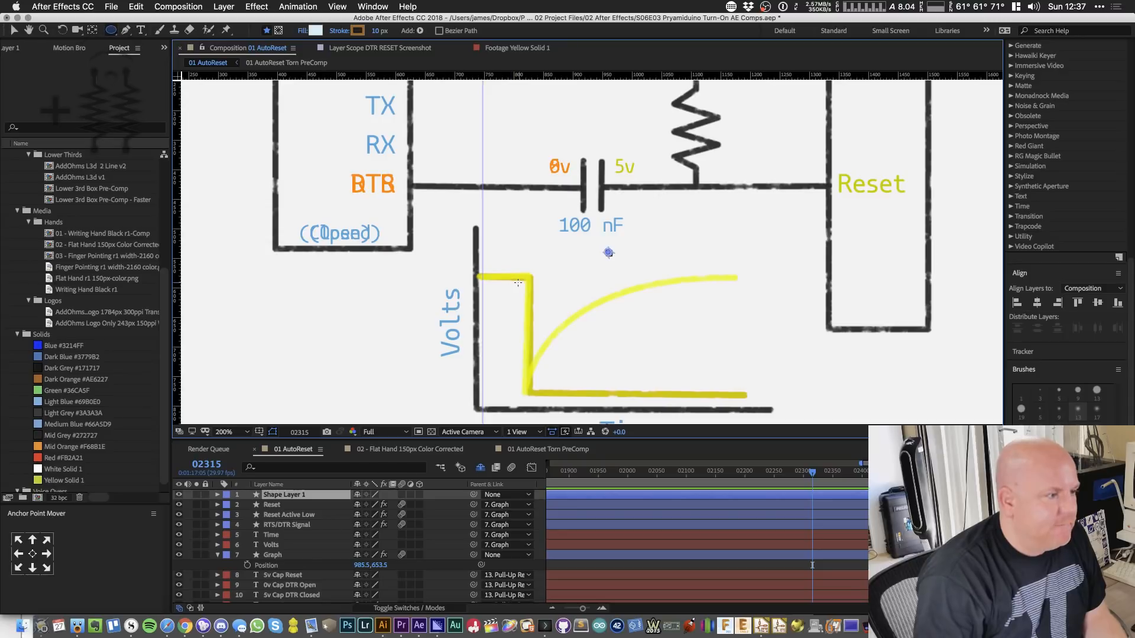
pyautogui.moveTo(516, 282); pyautogui.dragTo(581, 374)
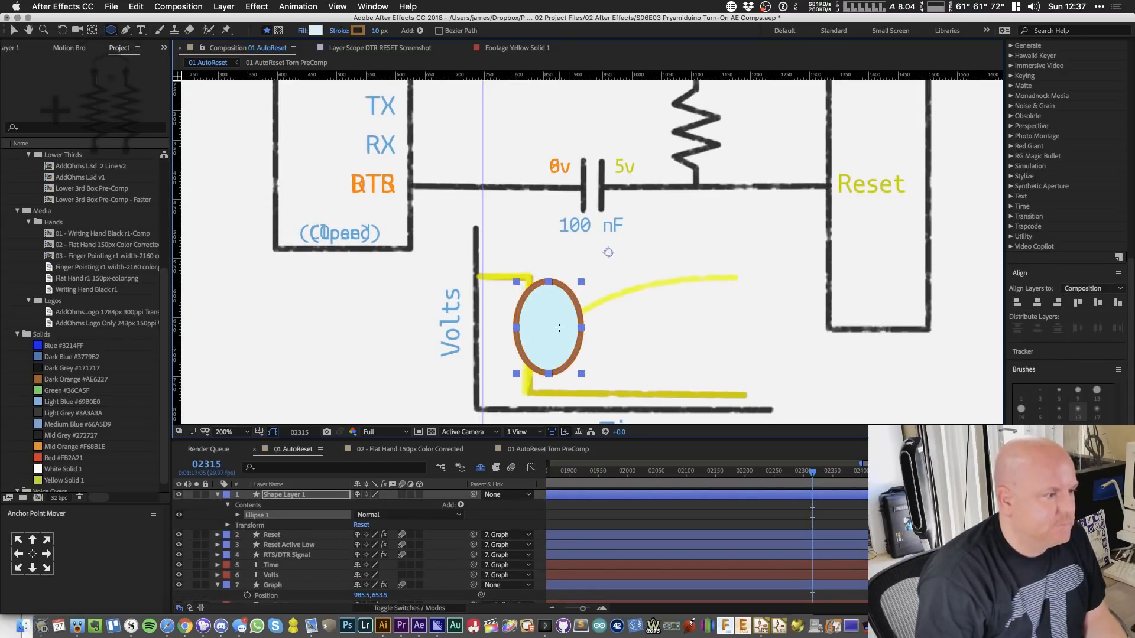
pyautogui.press('super+z')
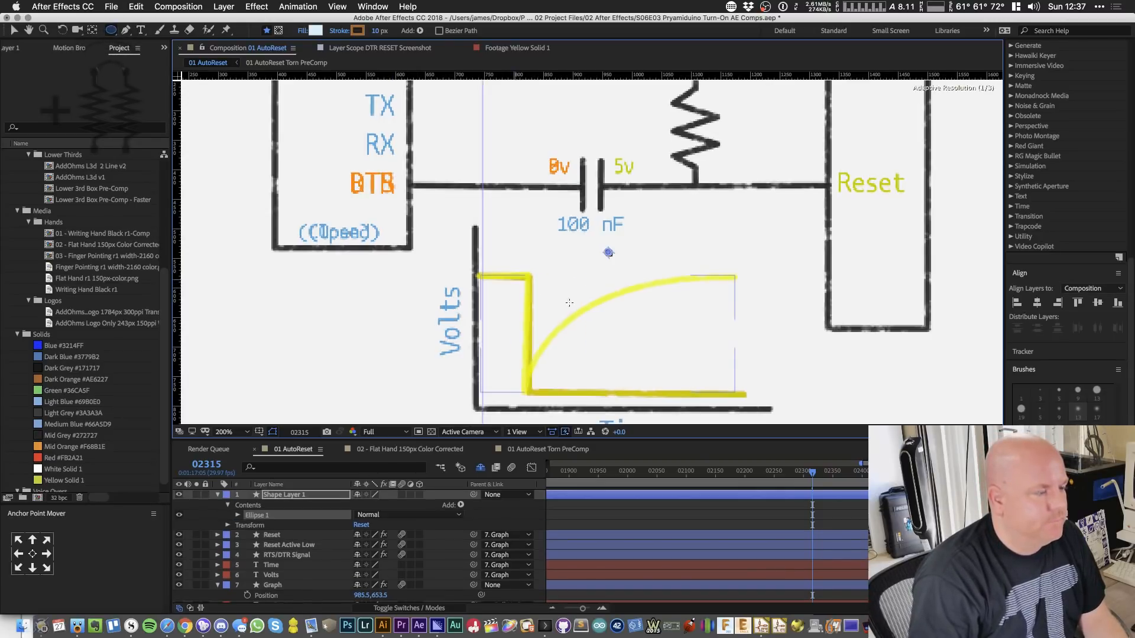
pyautogui.moveTo(515, 279); pyautogui.dragTo(621, 388)
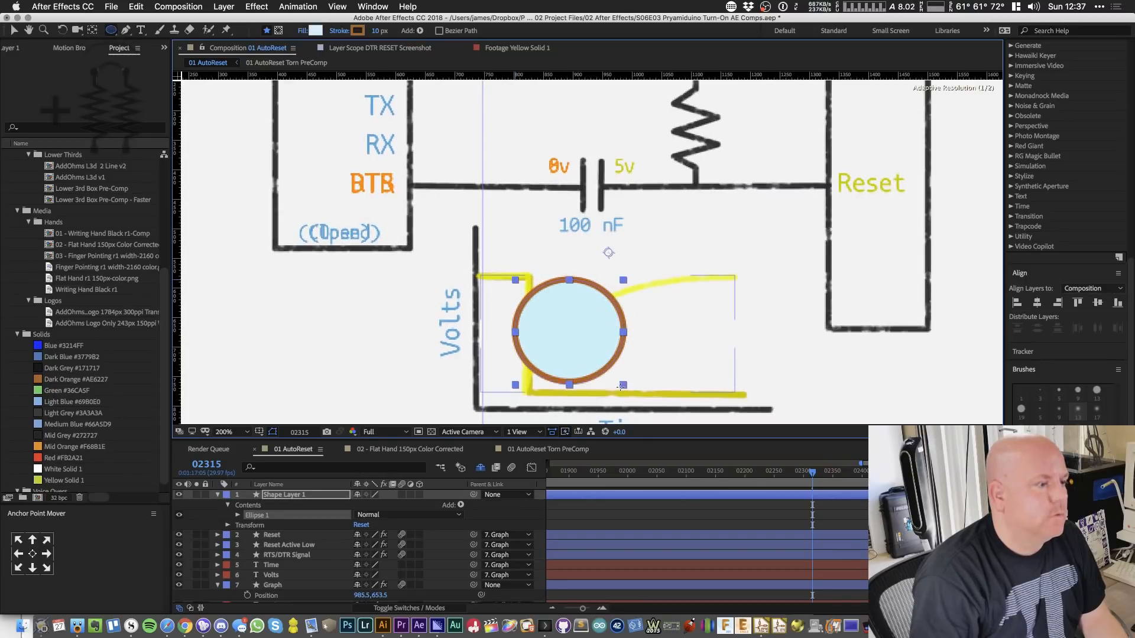
# - Run the recent script 01 - AddOhms - Stroke Change.jsx on the circle to give it the rough dark outline style
pyautogui.click(111, 6)
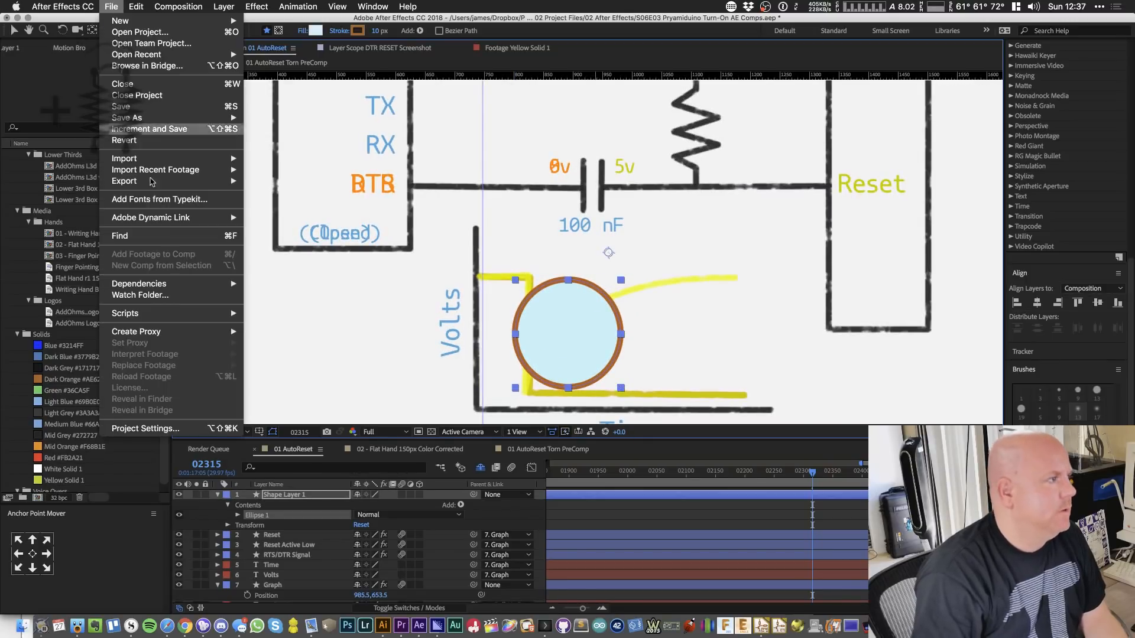
pyautogui.moveTo(141, 314)
pyautogui.moveTo(312, 342)
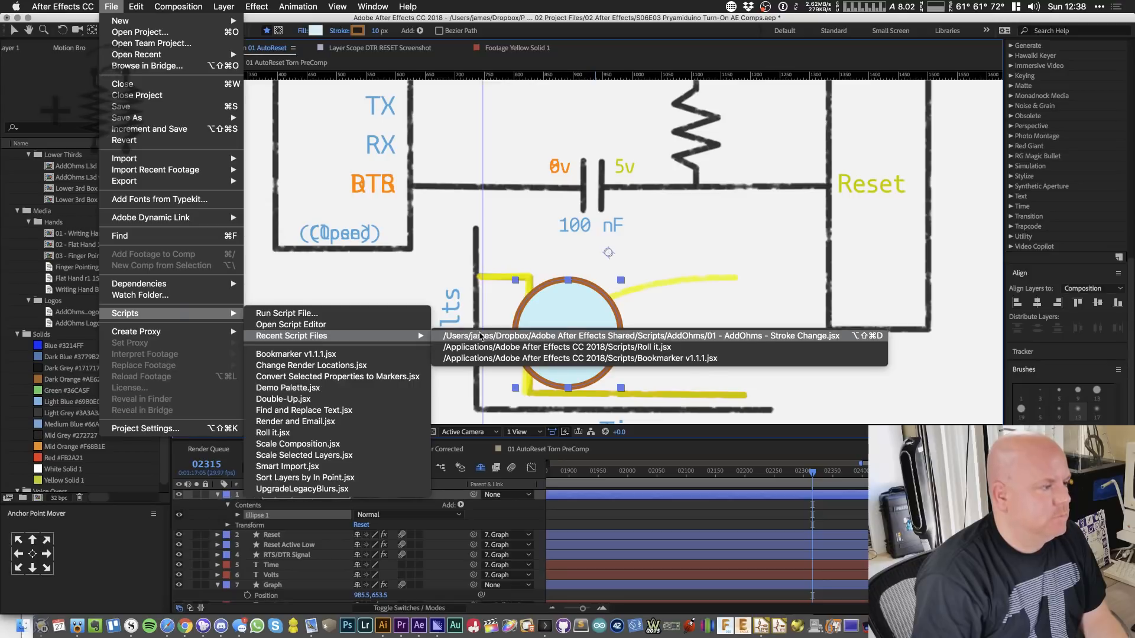
pyautogui.click(473, 336)
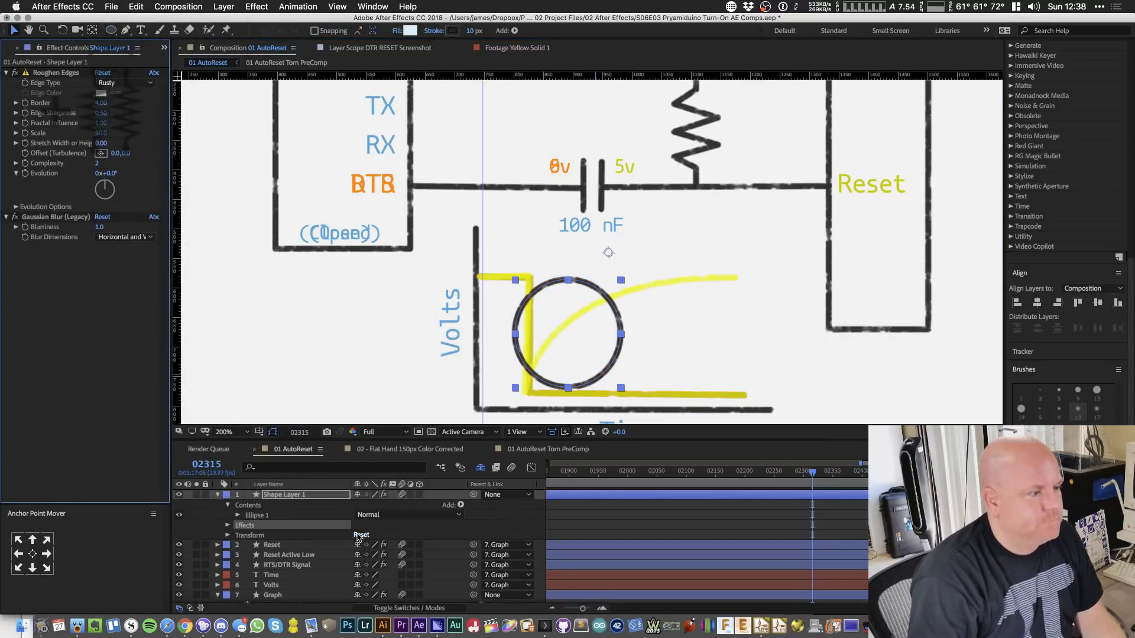
# - Shift the circle slightly up over the graph and rename its layer Auto-Reset Highlight
pyautogui.click(361, 535)
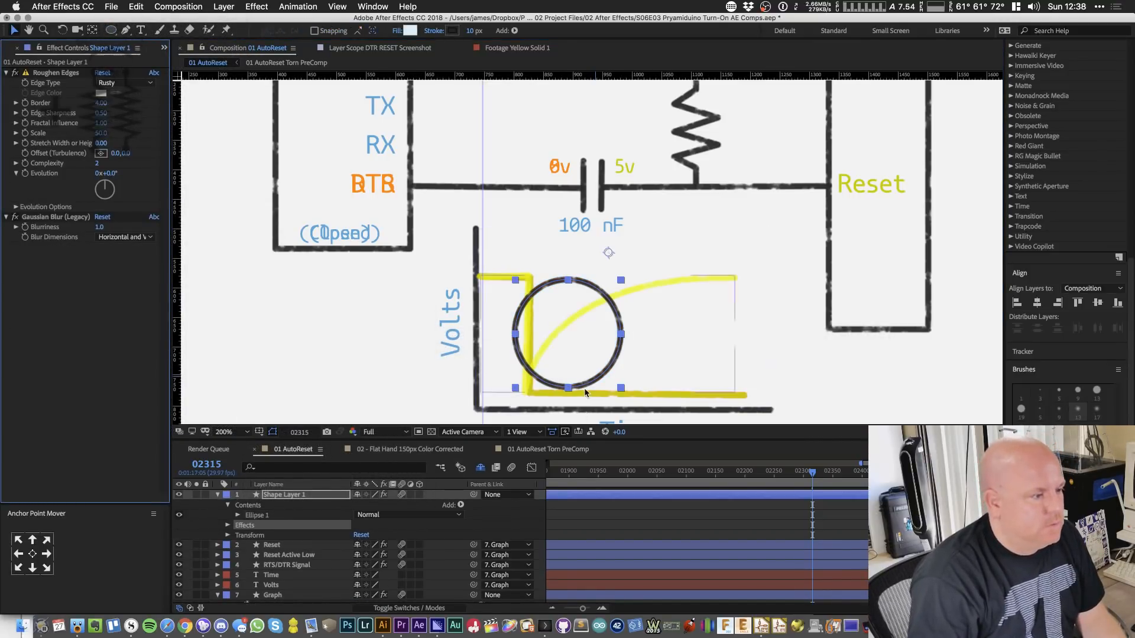
pyautogui.moveTo(589, 361); pyautogui.dragTo(585, 360)
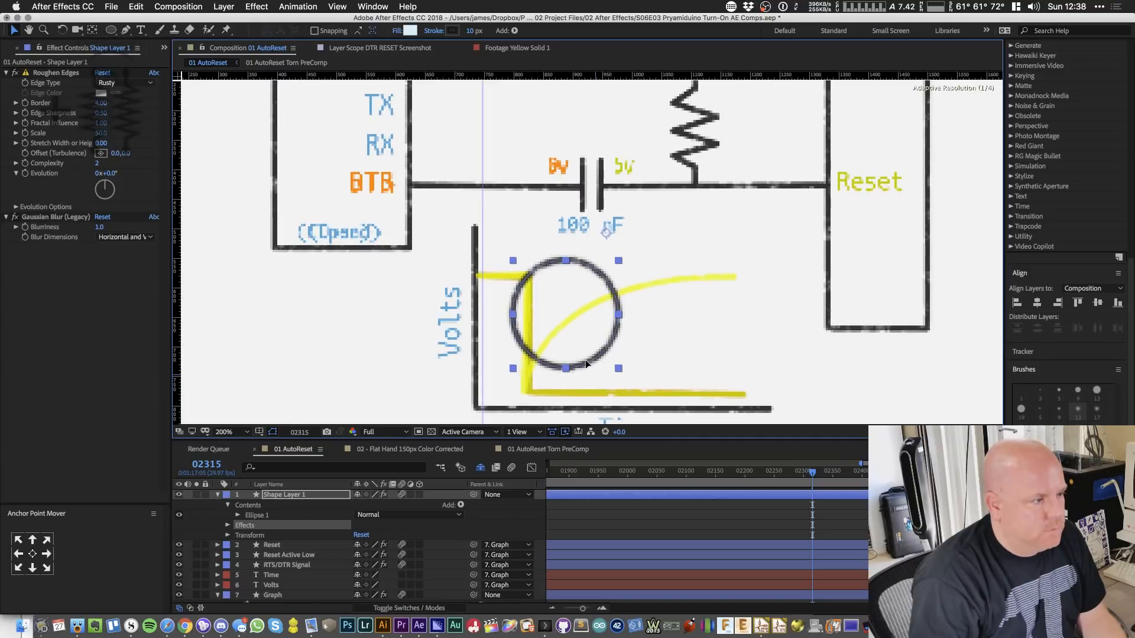
pyautogui.click(290, 494)
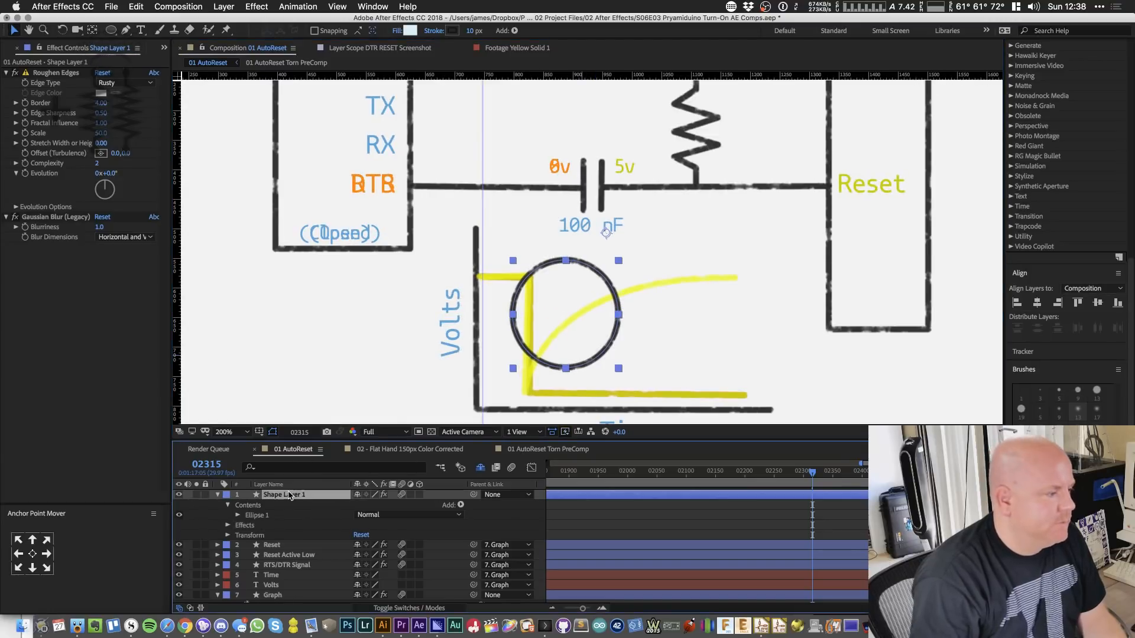
pyautogui.press('Return')
pyautogui.write('Auto-Reset')
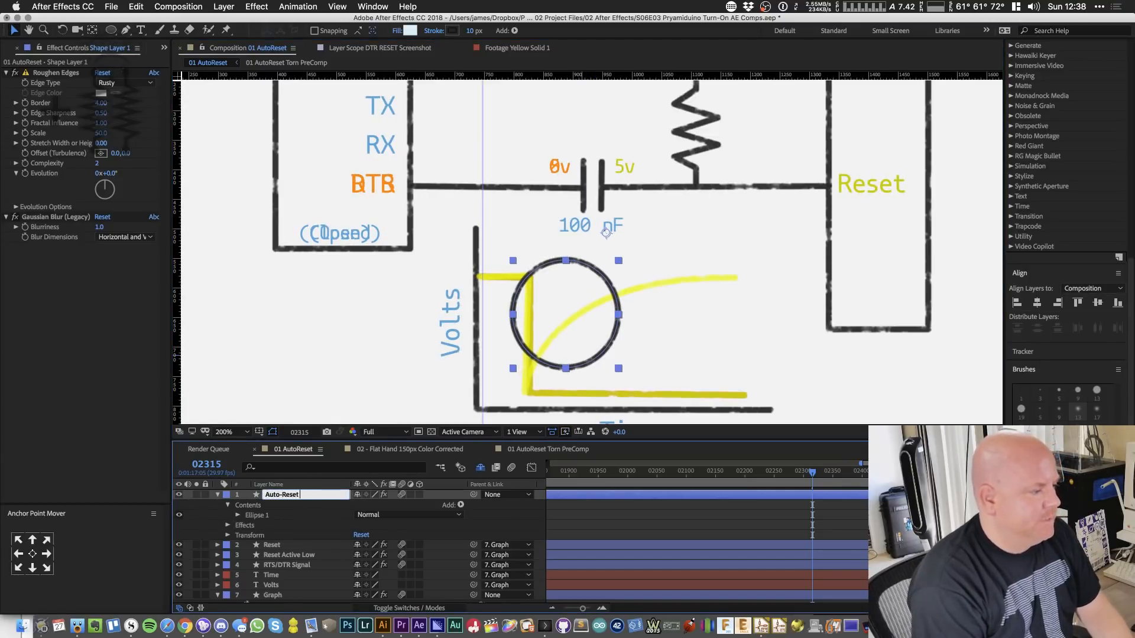
pyautogui.write(' Highlight')
pyautogui.press('Return')
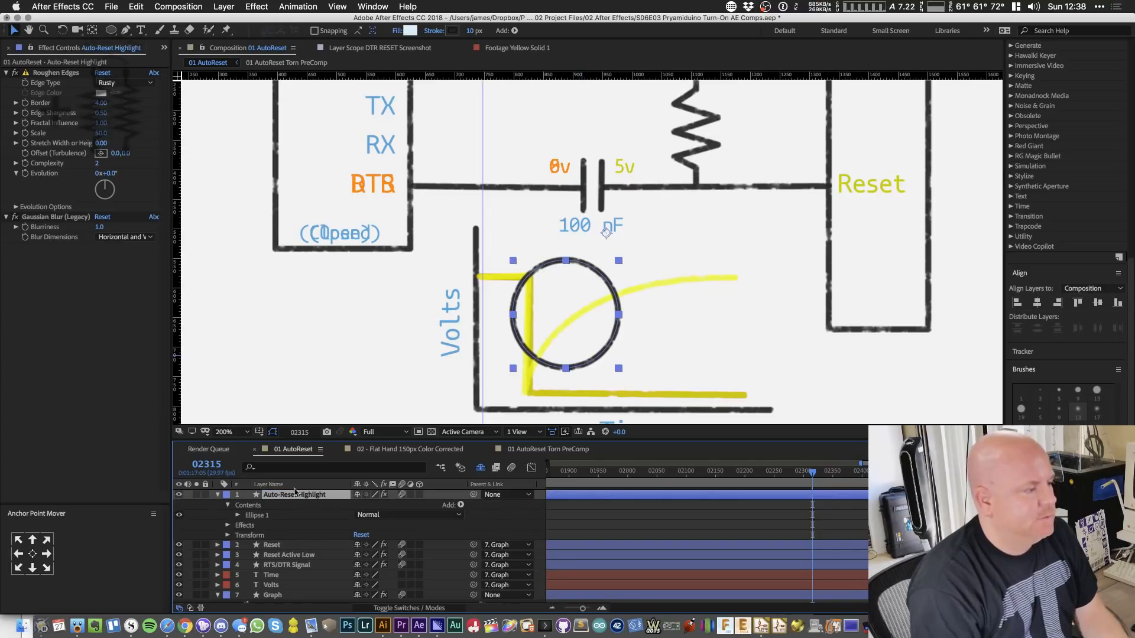
# - Add a text label reading "Auto-Reset" beside the circle on the graph
pyautogui.click(140, 29)
pyautogui.click(636, 313)
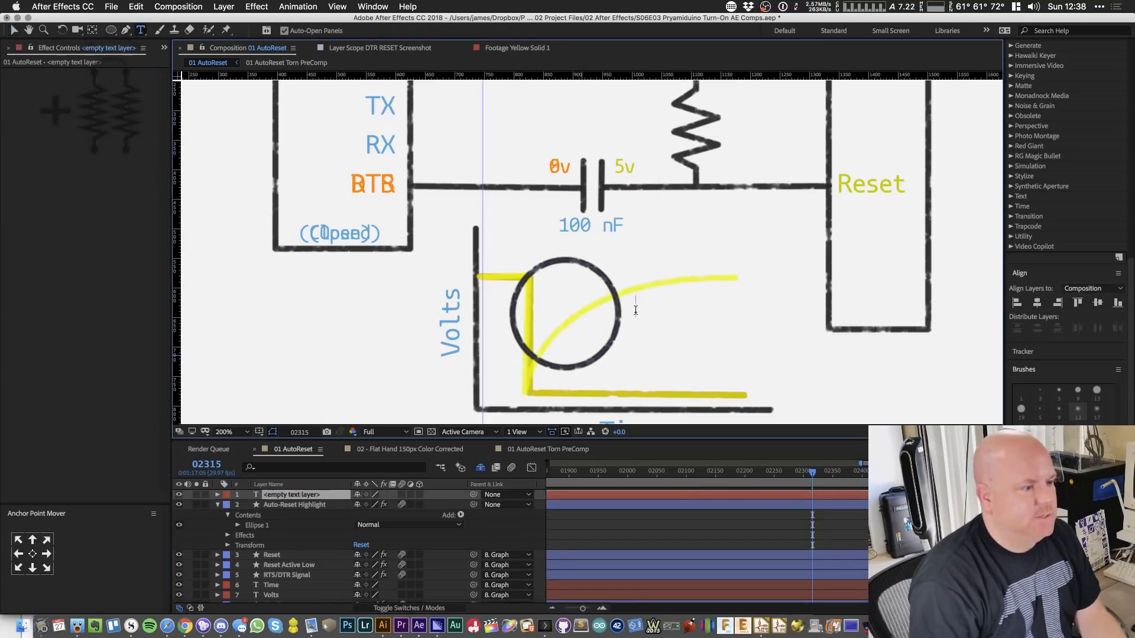
pyautogui.write('/Auito-')
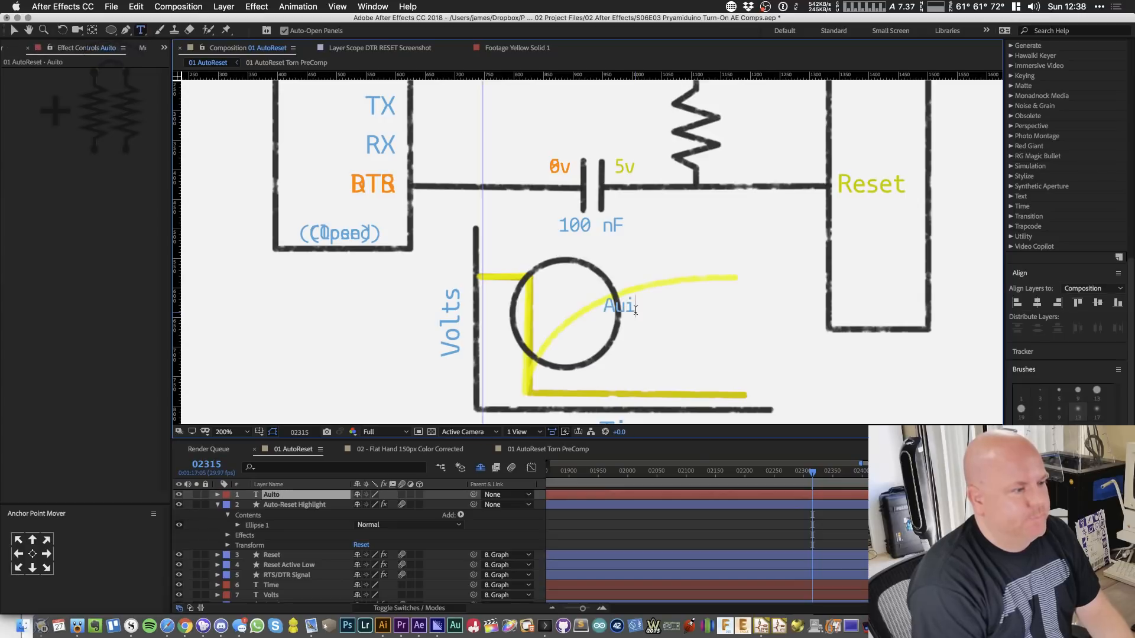
pyautogui.press('BackSpace')
pyautogui.press('BackSpace')
pyautogui.press('BackSpace')
pyautogui.press('BackSpace')
pyautogui.press('BackSpace')
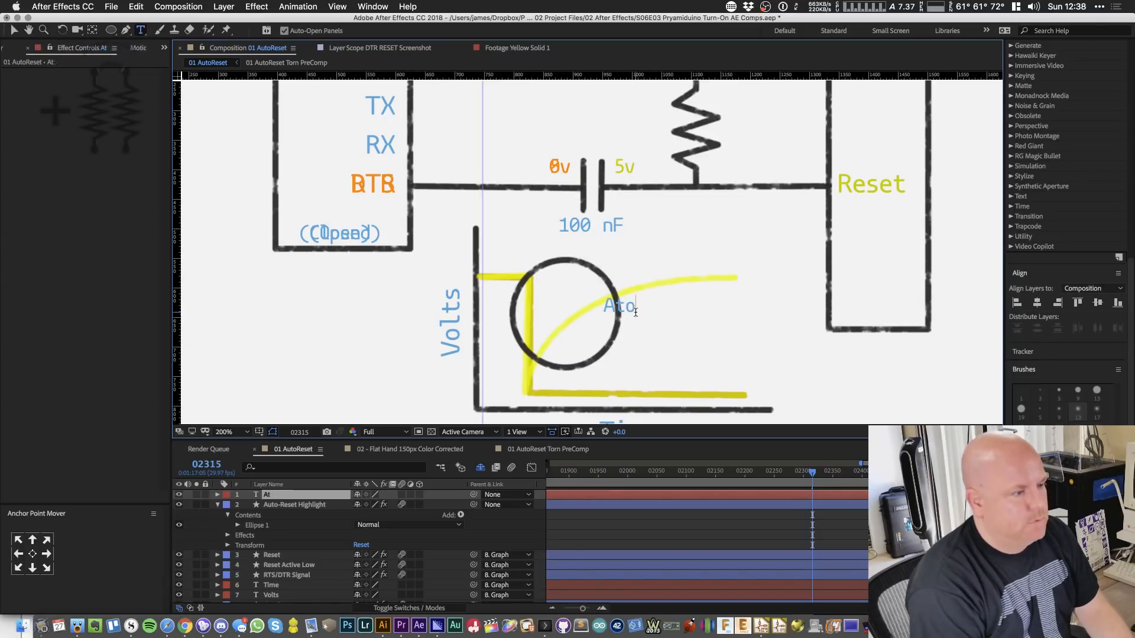
pyautogui.write('uto-Reset')
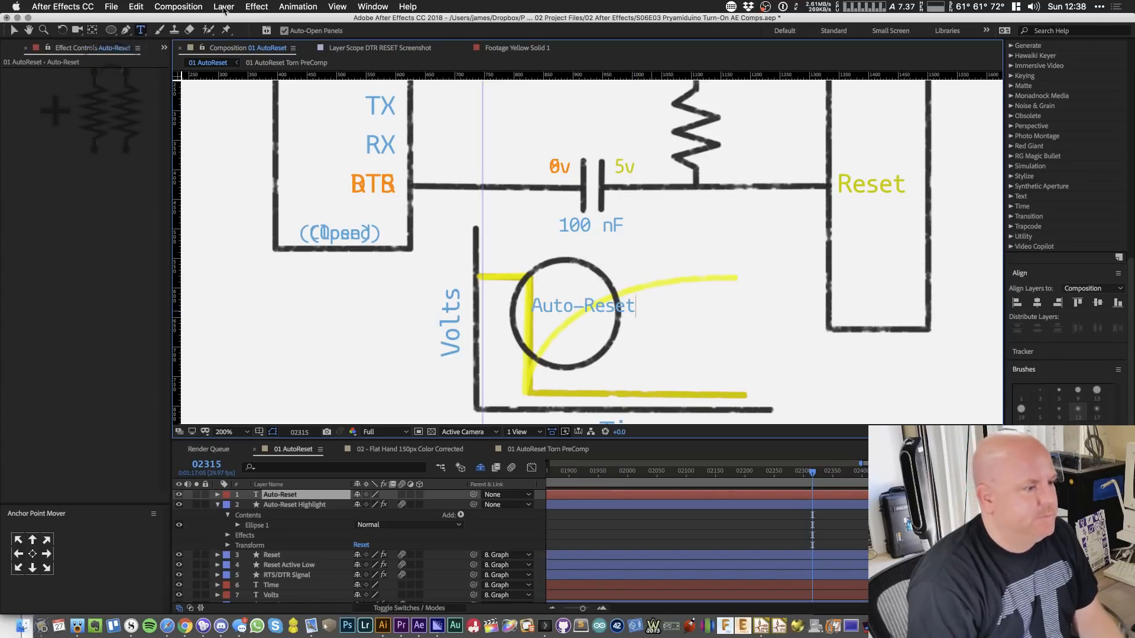
# - Move the Auto-Reset label to the lower right of the circle, inside the graph, and center its anchor point
pyautogui.click(15, 30)
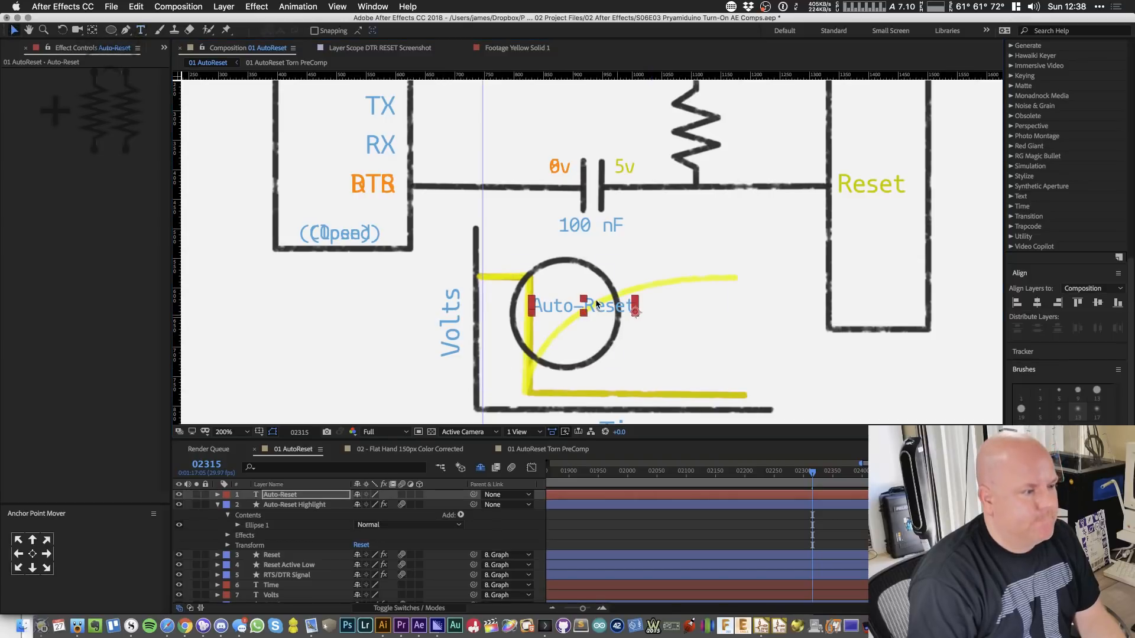
pyautogui.moveTo(597, 302); pyautogui.dragTo(687, 348)
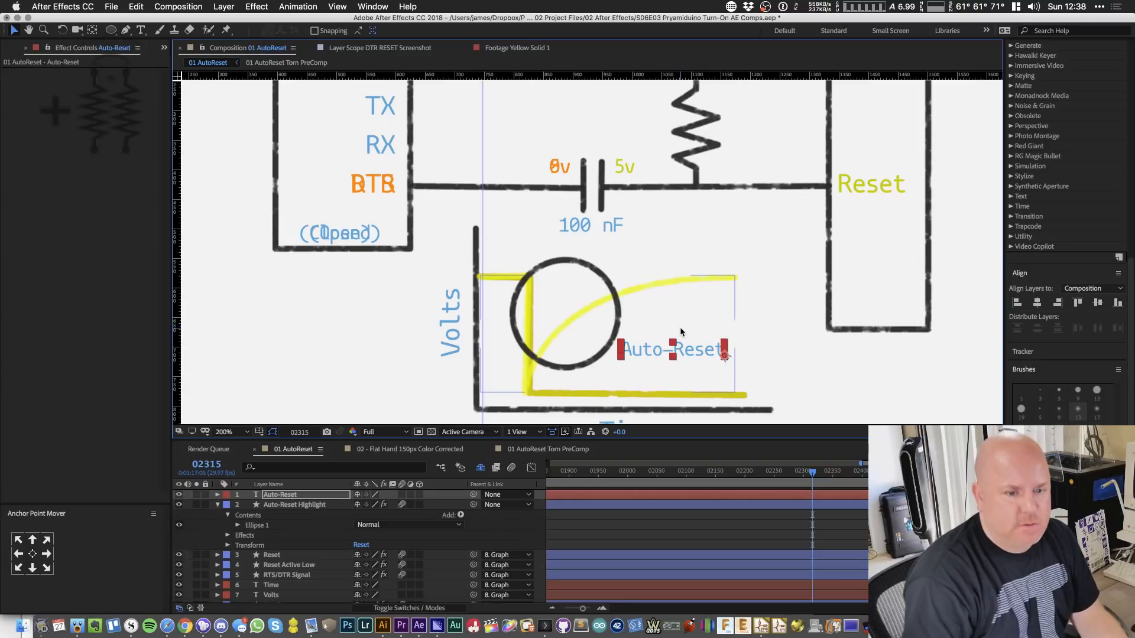
pyautogui.press(',')
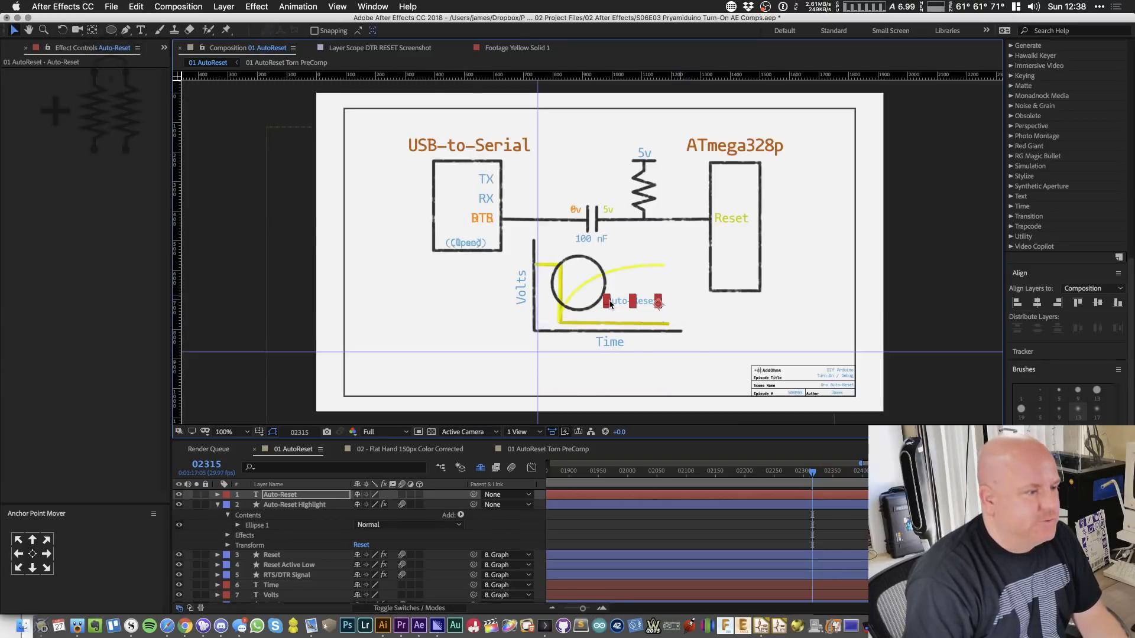
pyautogui.press('.')
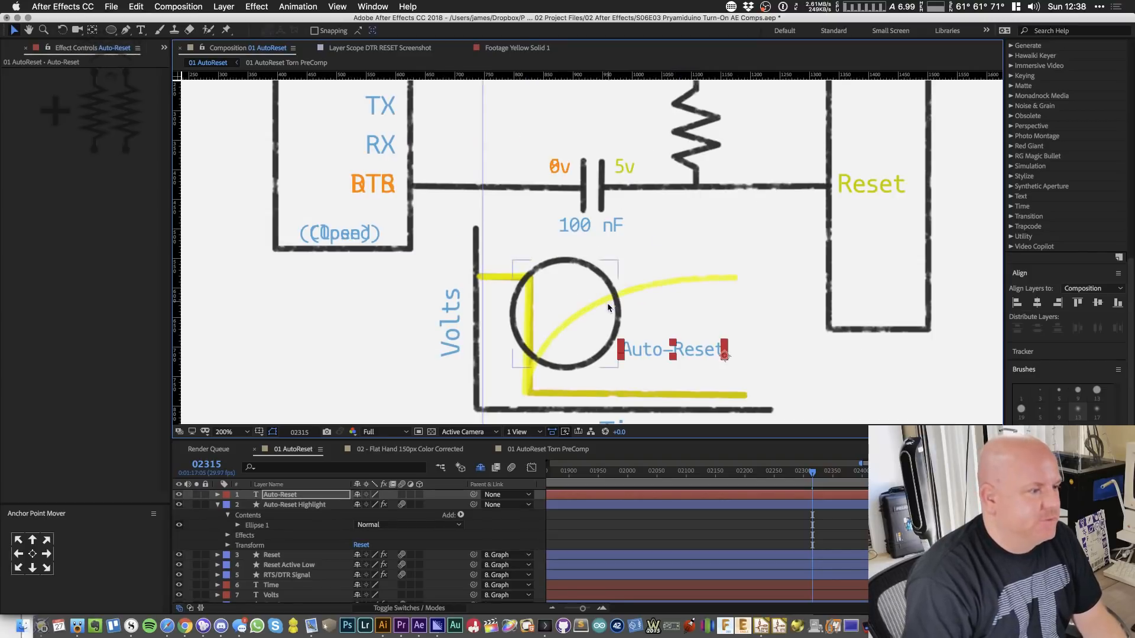
pyautogui.click(29, 554)
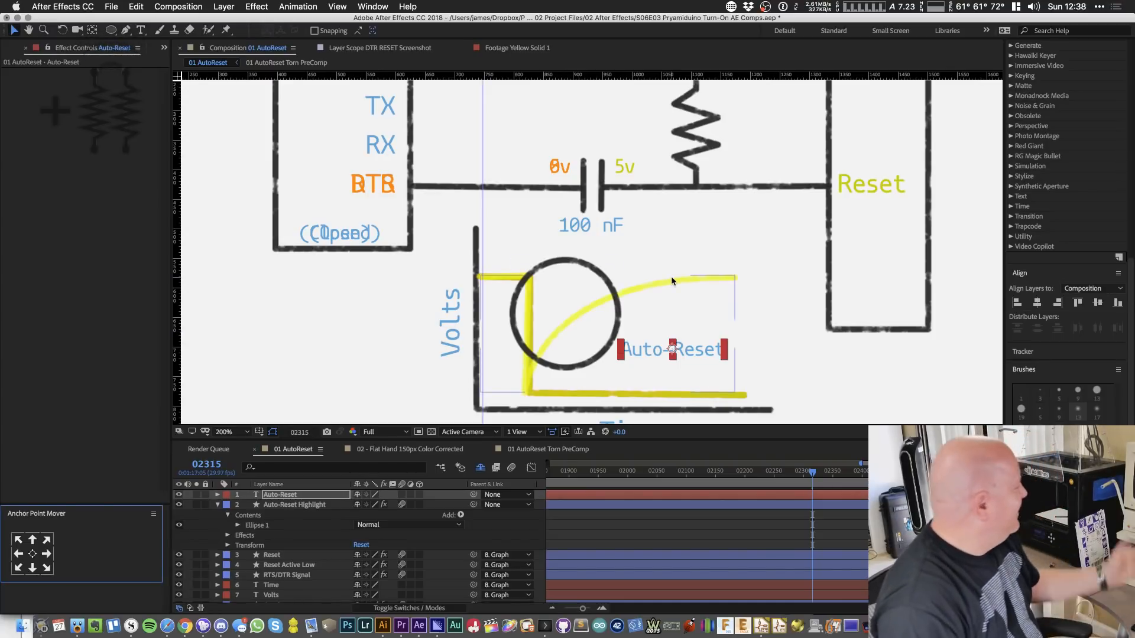
# - Examine the whole AutoReset diagram and check the layers and markers around frame 2315
pyautogui.press('space')
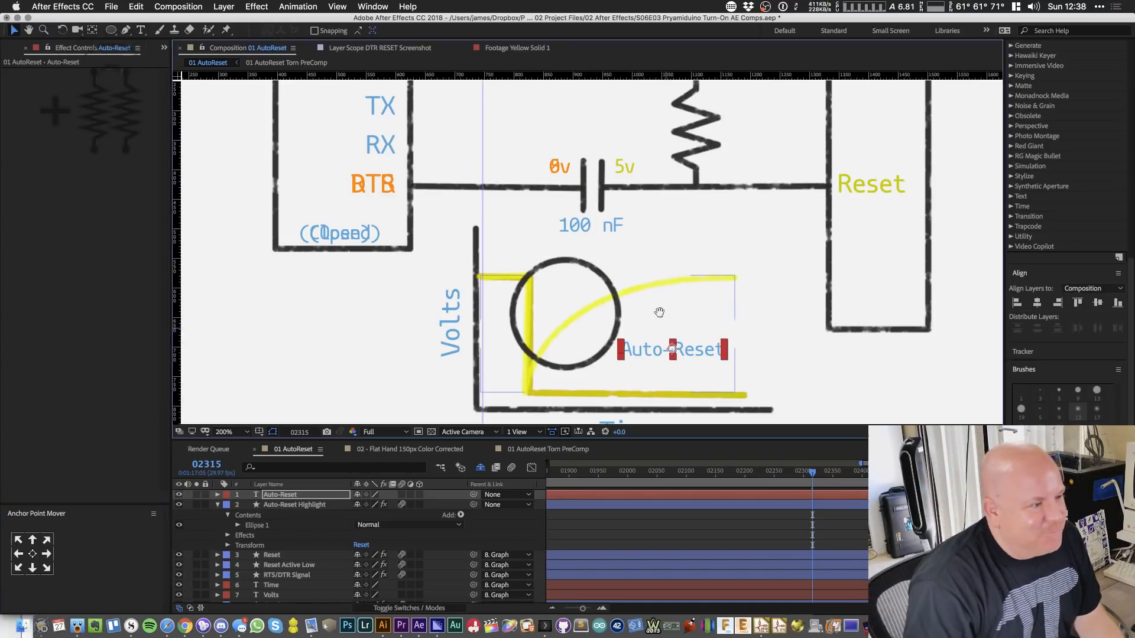
pyautogui.moveTo(659, 309); pyautogui.dragTo(601, 255)
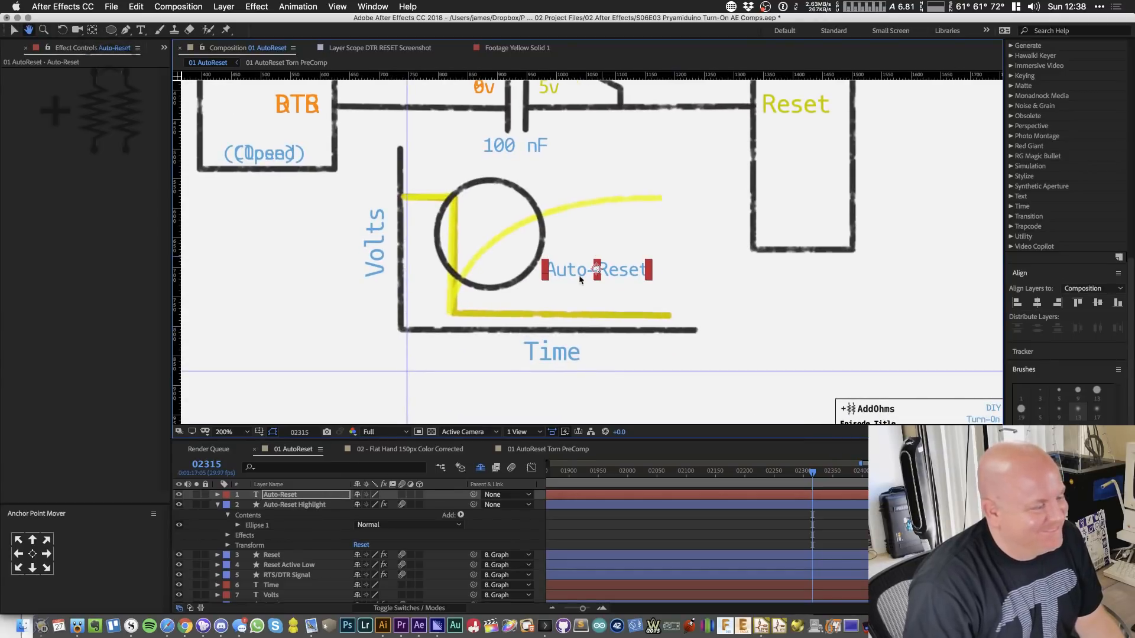
pyautogui.scroll(-10, 752, 570)
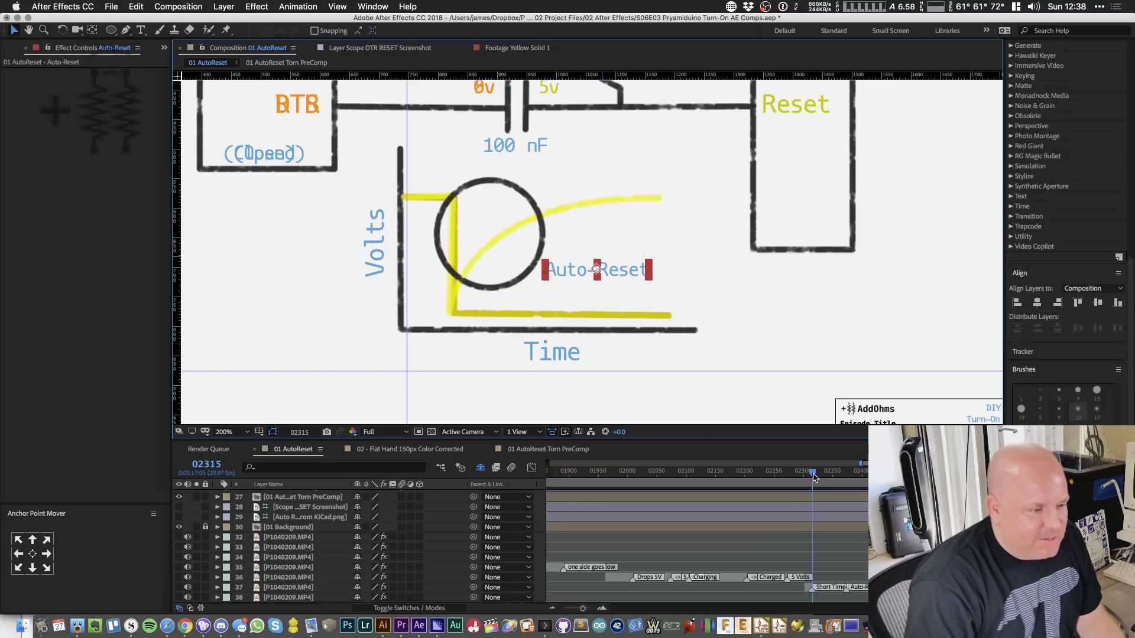
pyautogui.scroll(10, 313, 547)
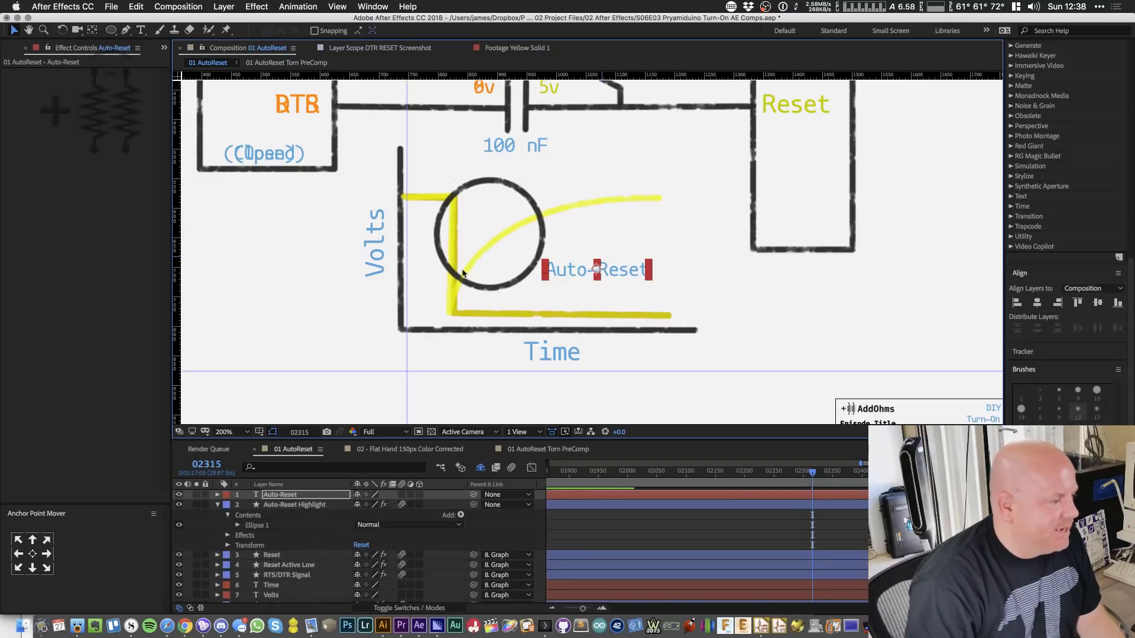
pyautogui.click(238, 433)
pyautogui.click(246, 230)
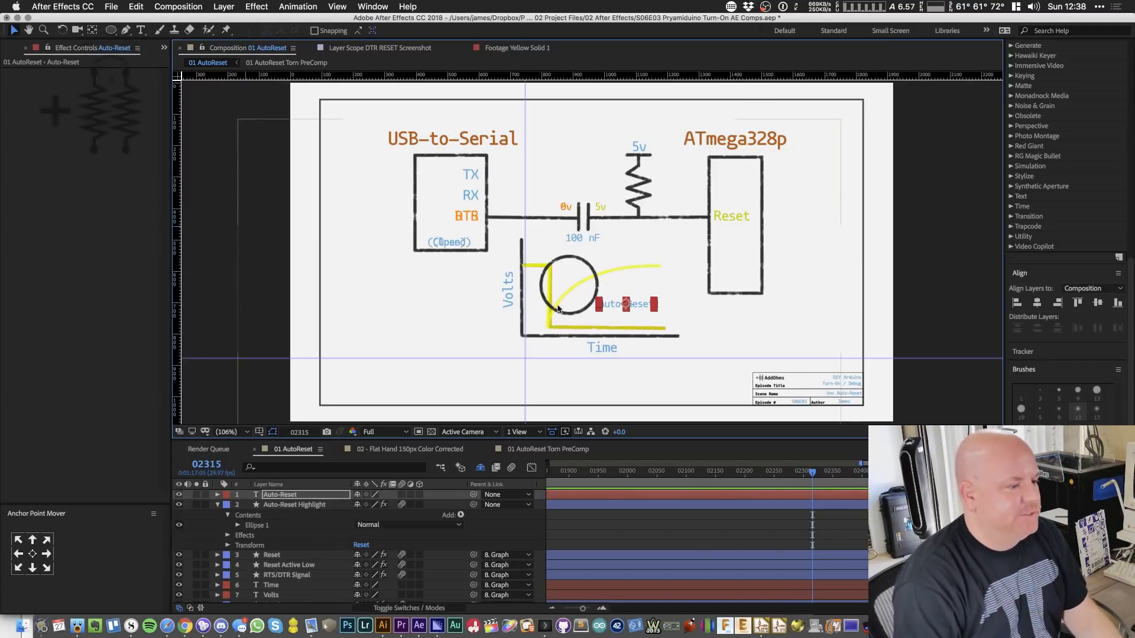
pyautogui.scroll(-10, 676, 518)
pyautogui.scroll(10, 675, 517)
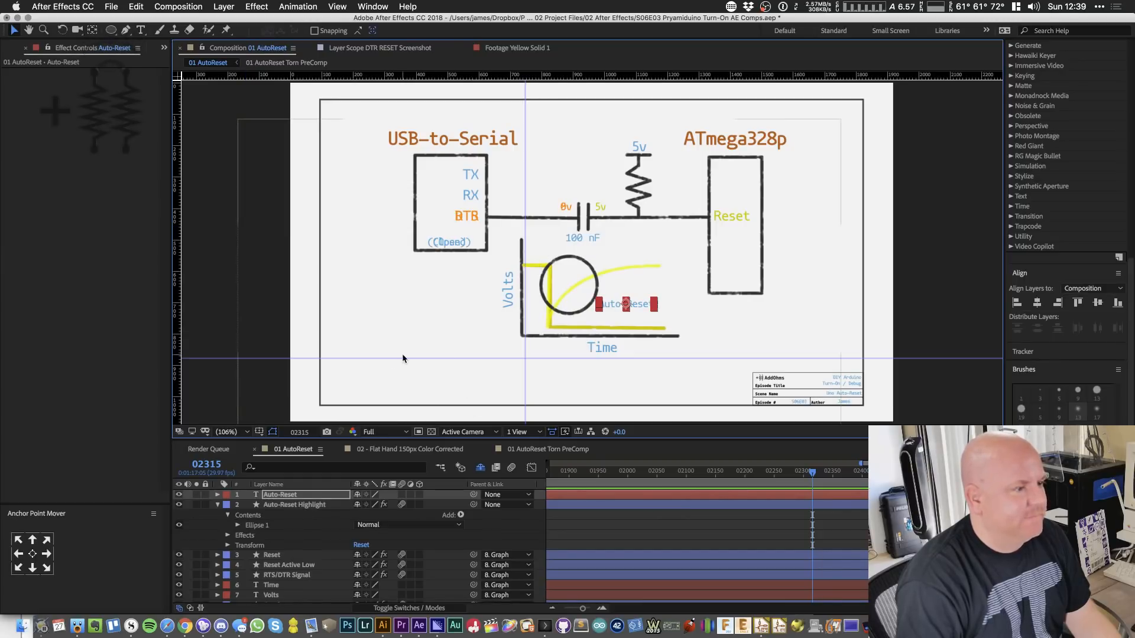
# - Save the project and look over the diagram layers and the marked audio clips beneath them
pyautogui.press('cmd+s')
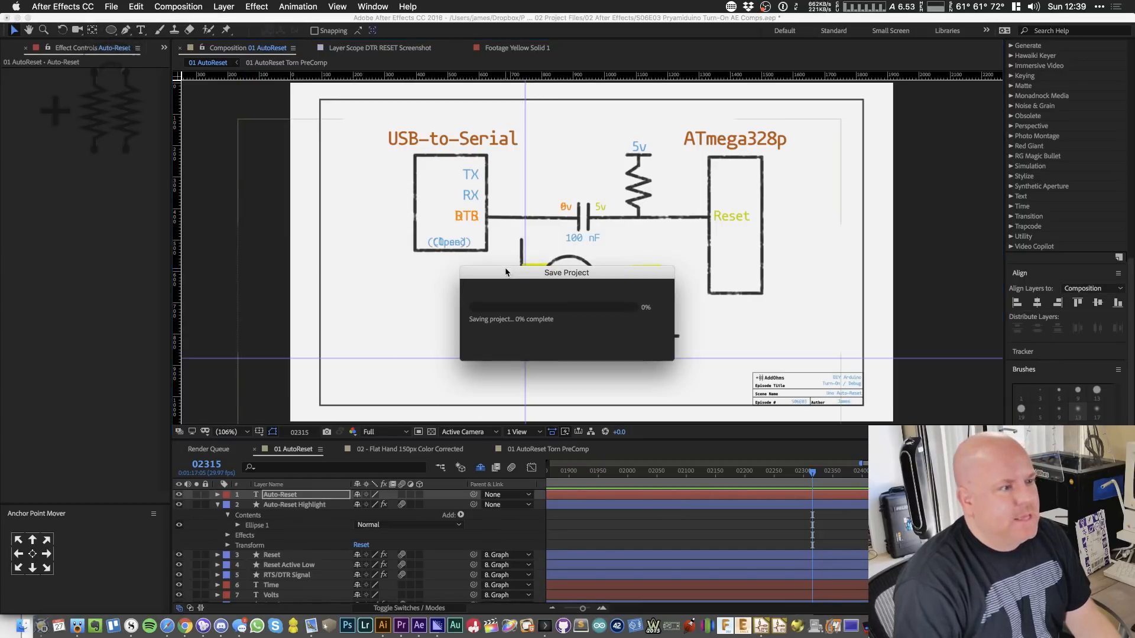
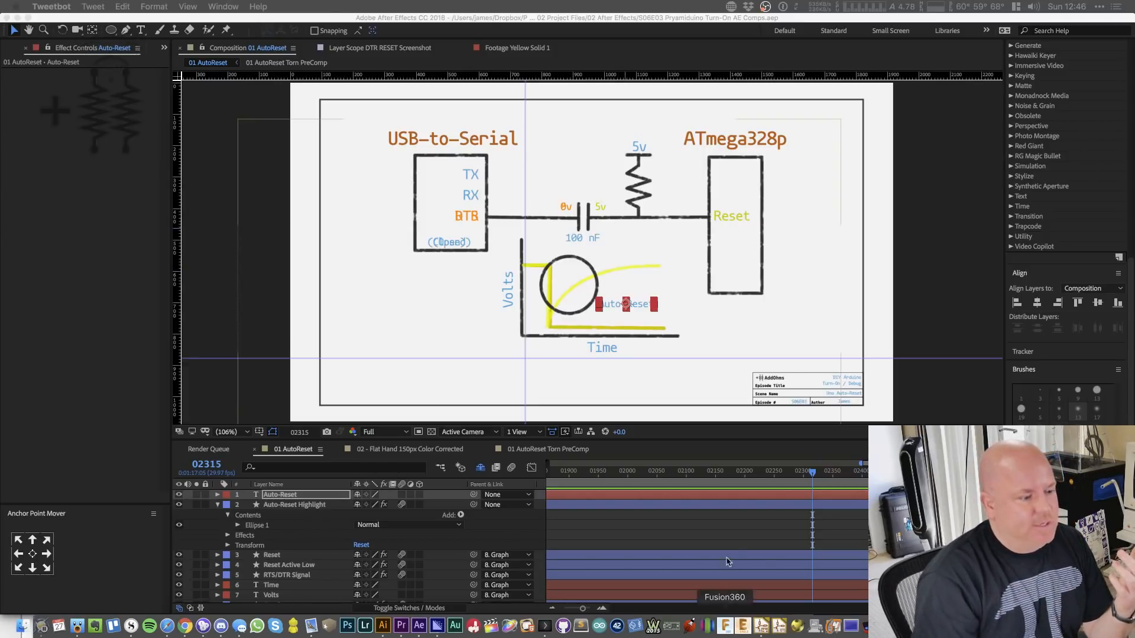
pyautogui.scroll(-10, 728, 562)
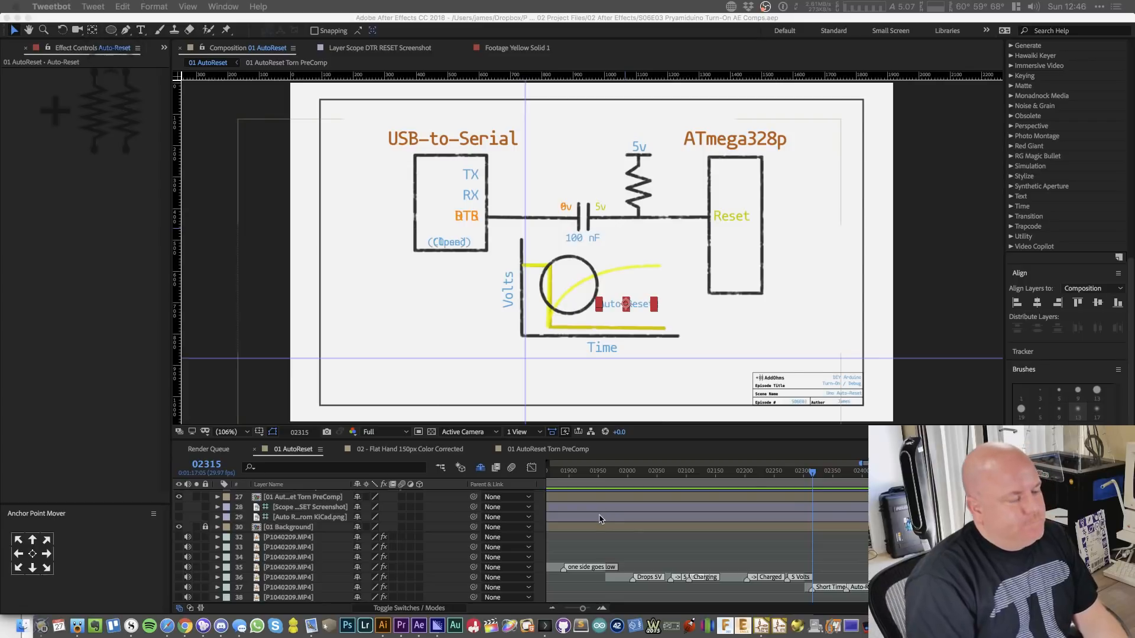
pyautogui.scroll(10, 600, 521)
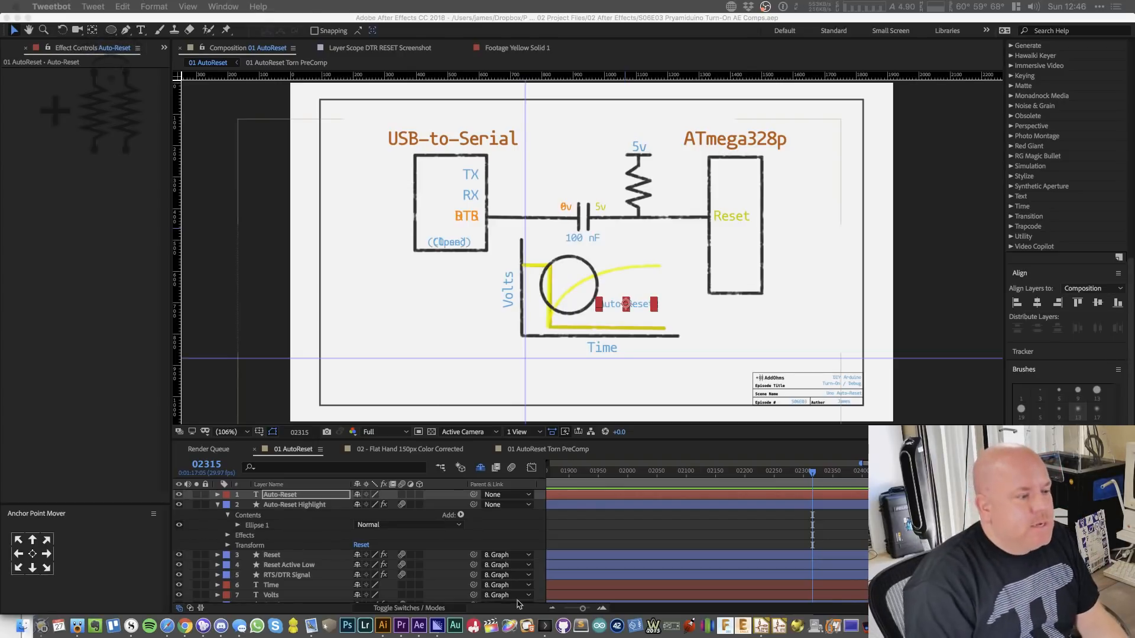
pyautogui.scroll(-10, 665, 526)
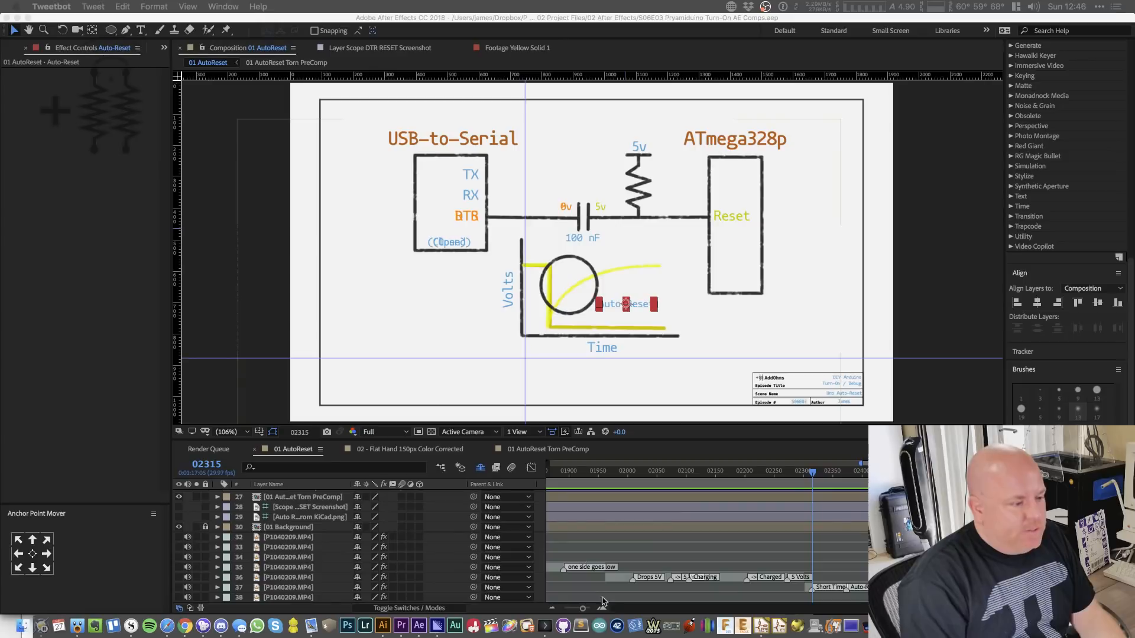
# - Move the playhead to frame 2373 near the Auto-Reset audio marker and collapse the Auto-Reset Highlight layer's properties
pyautogui.click(815, 484)
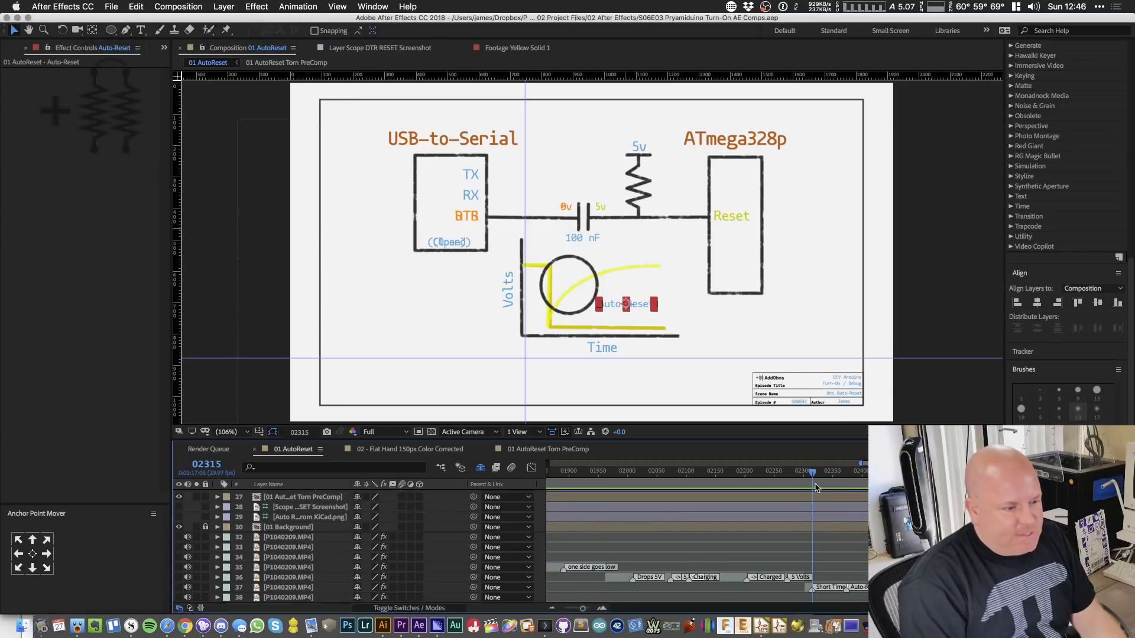
pyautogui.moveTo(813, 477); pyautogui.dragTo(848, 485)
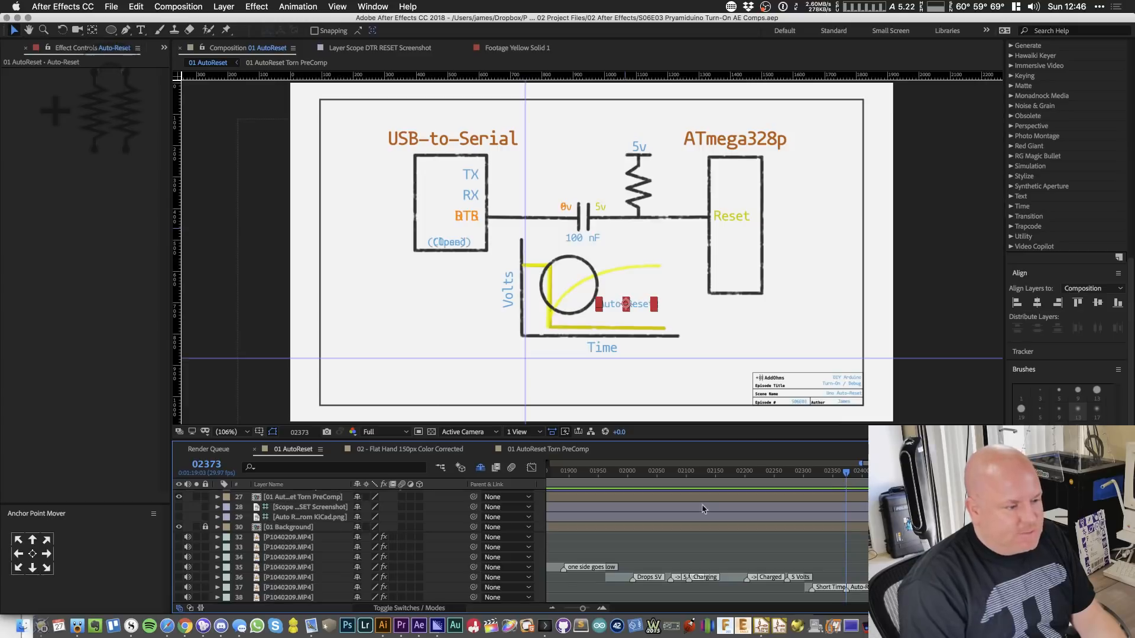
pyautogui.scroll(10, 357, 534)
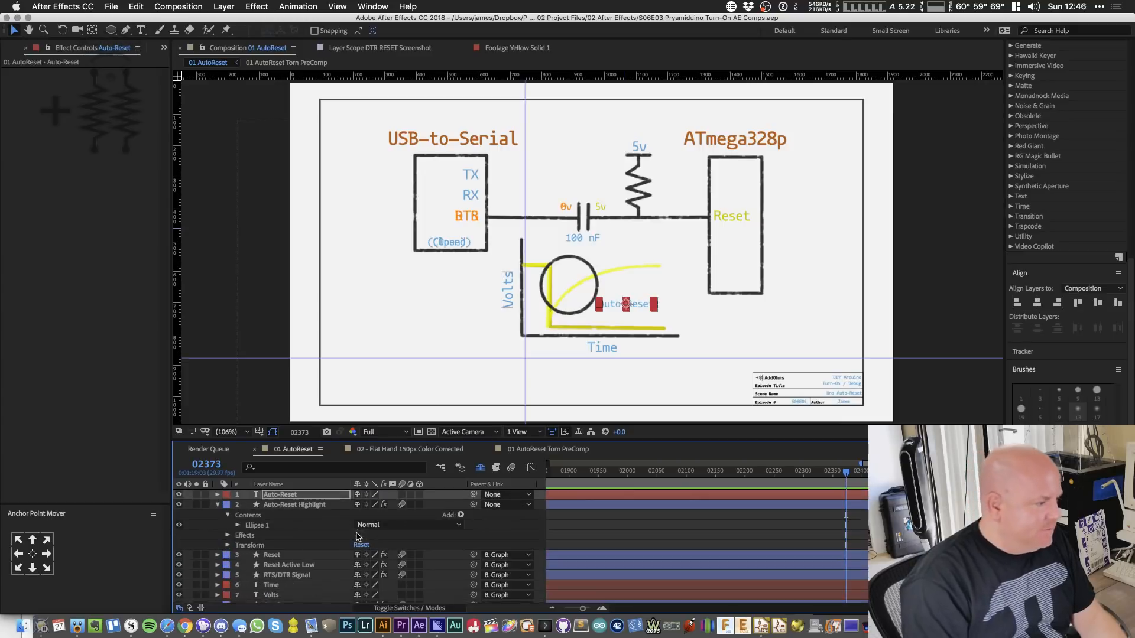
pyautogui.click(218, 505)
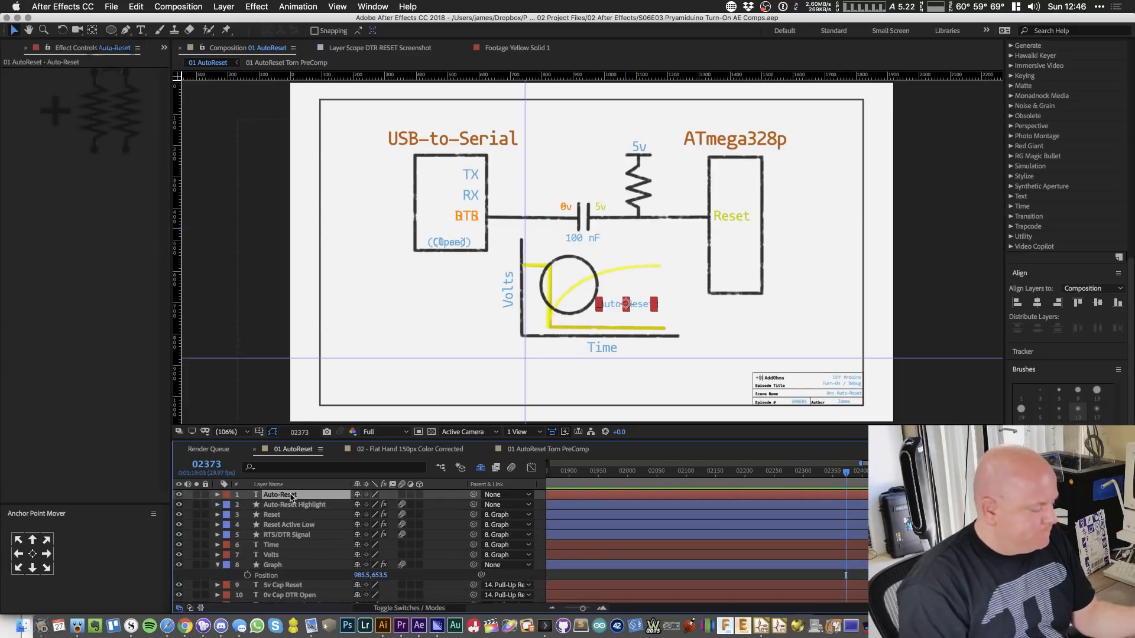
# - Switch to System Preferences and open the SteerMouse settings
pyautogui.press('super+space')
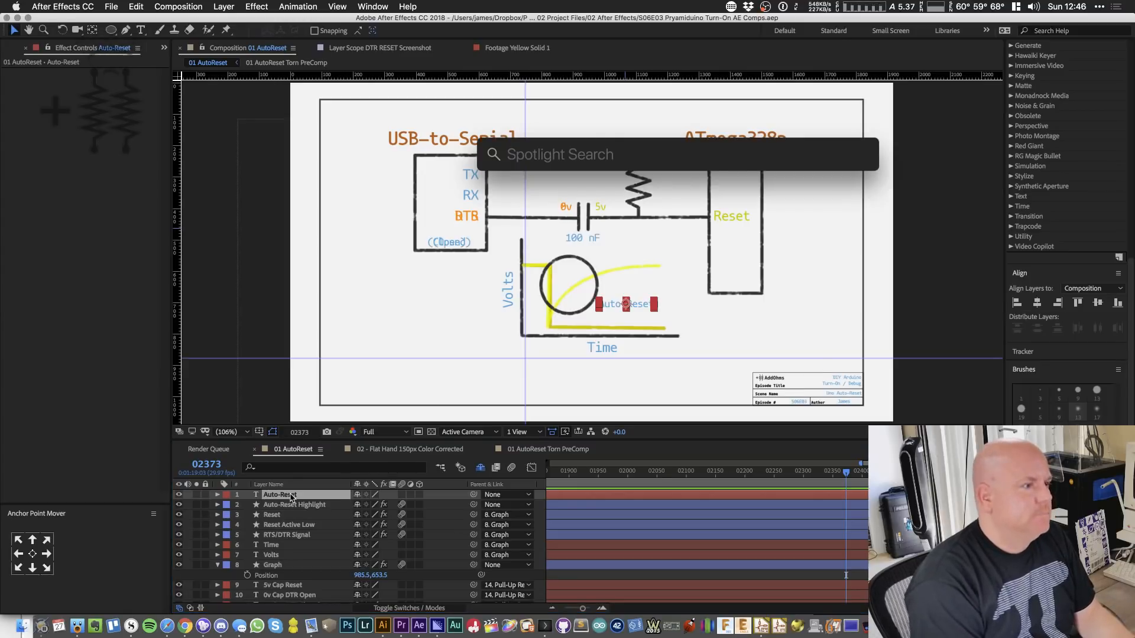
pyautogui.write('system prefer')
pyautogui.press('super+a')
pyautogui.write('sy')
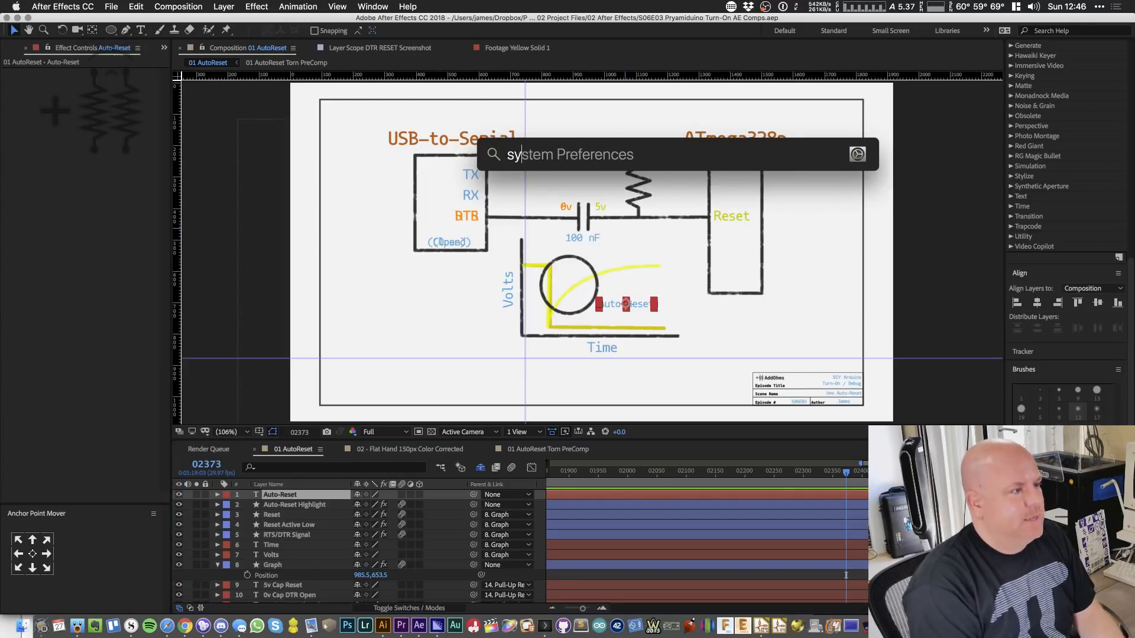
pyautogui.write('stem preferences')
pyautogui.press('Return')
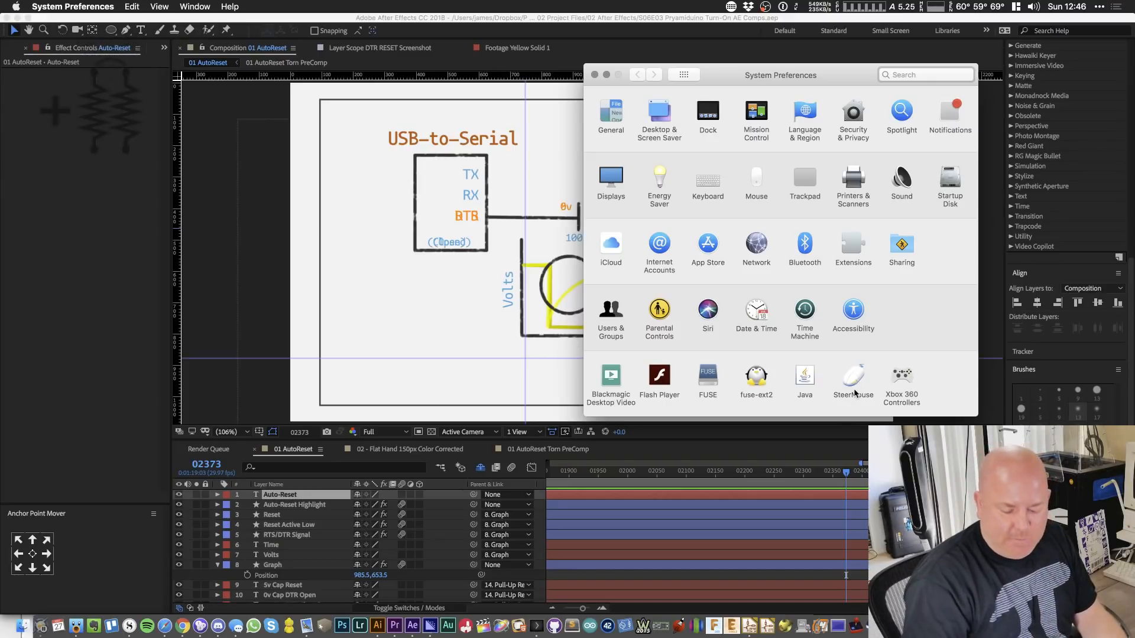
pyautogui.click(854, 392)
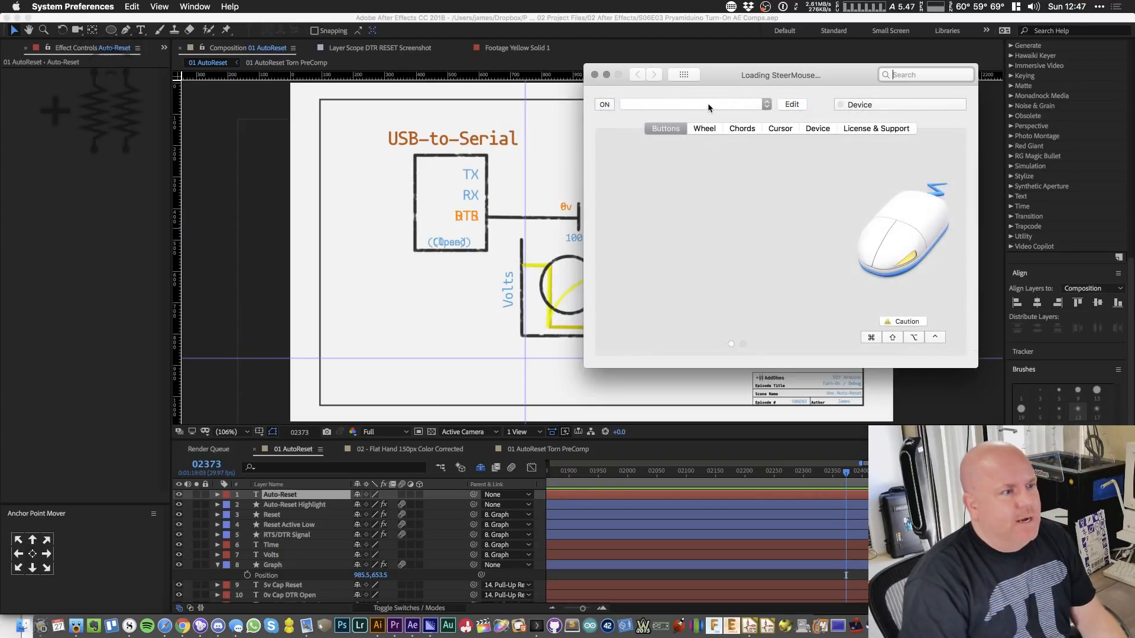
# - Review the SteerMouse button assignments for Adobe Premiere Pro CC 2018 and Adobe After Effects CC 2018, then close the settings
pyautogui.click(707, 105)
pyautogui.click(759, 66)
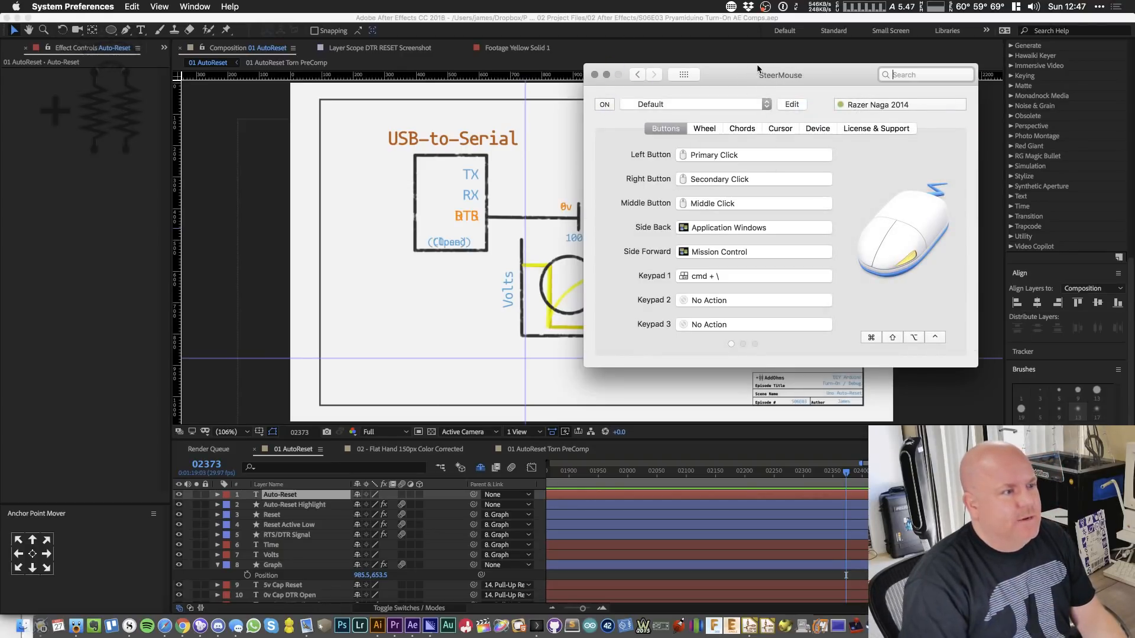
pyautogui.click(718, 103)
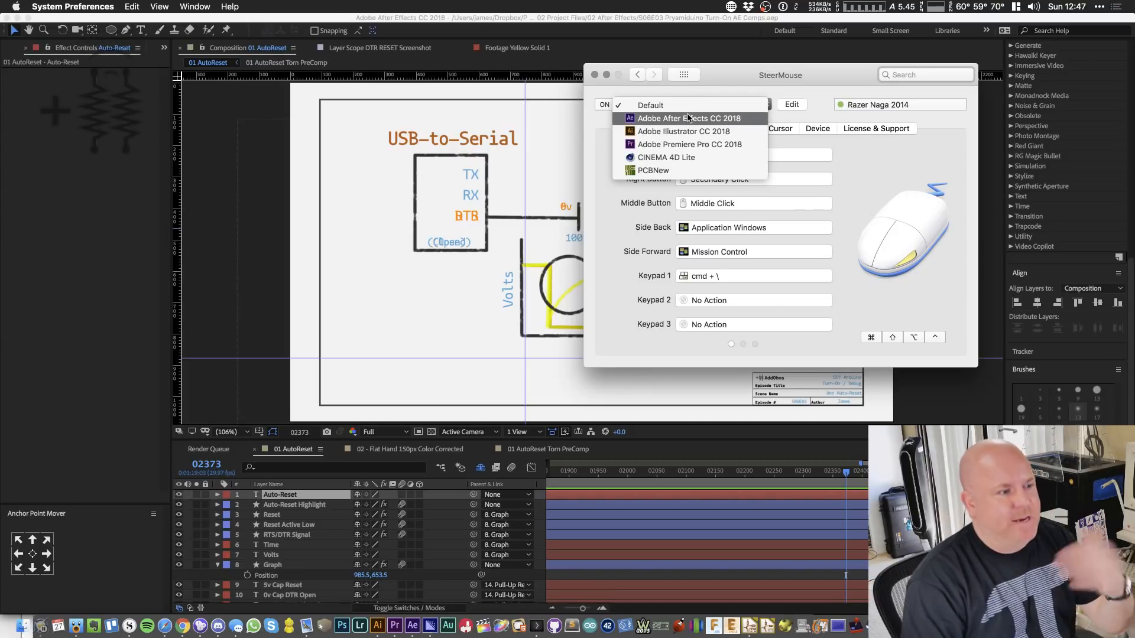
pyautogui.click(695, 148)
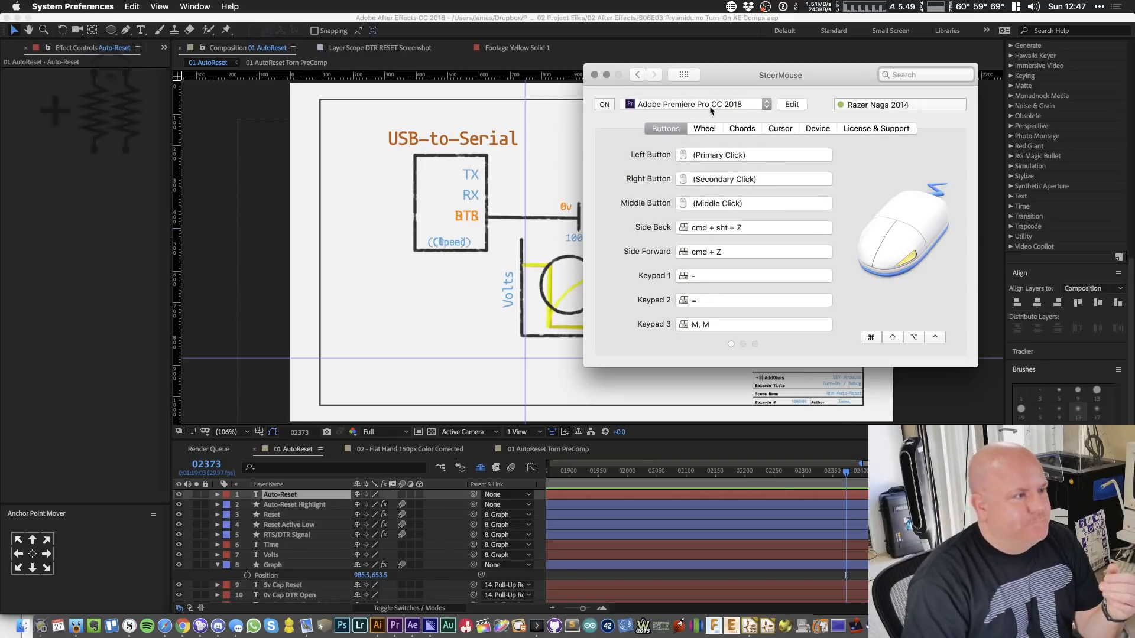
pyautogui.click(711, 105)
pyautogui.click(711, 73)
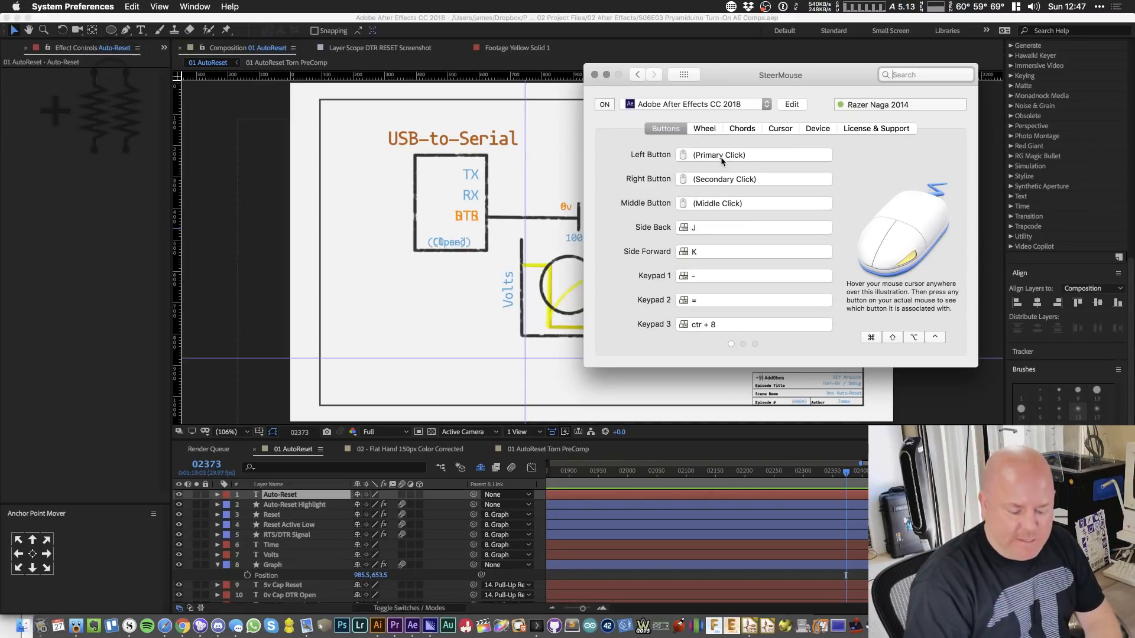
pyautogui.click(743, 344)
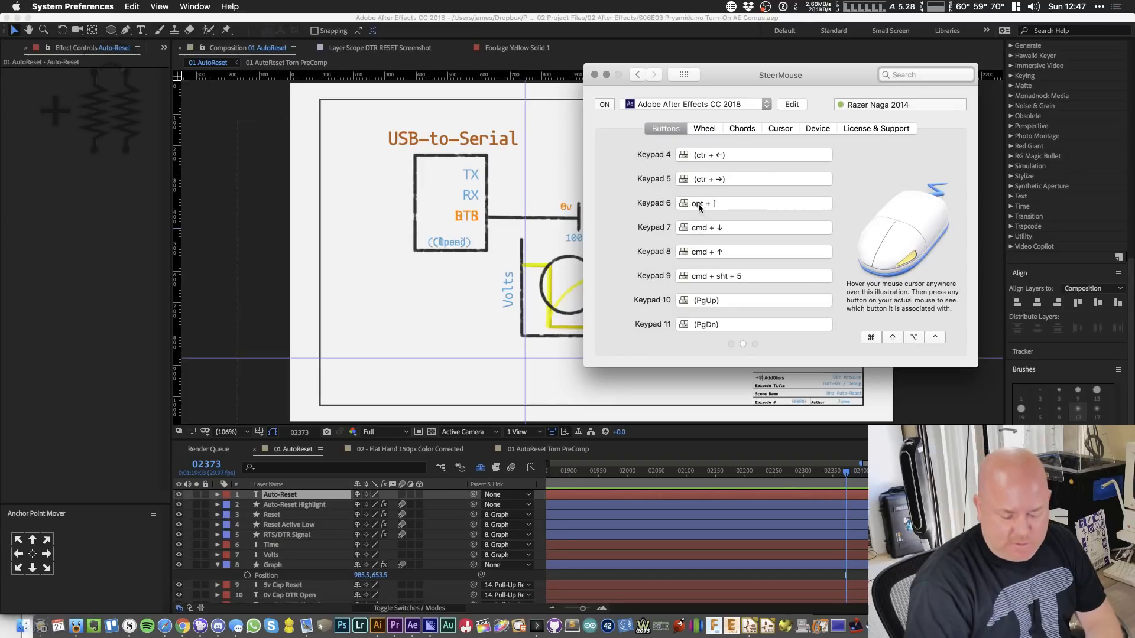
pyautogui.click(595, 74)
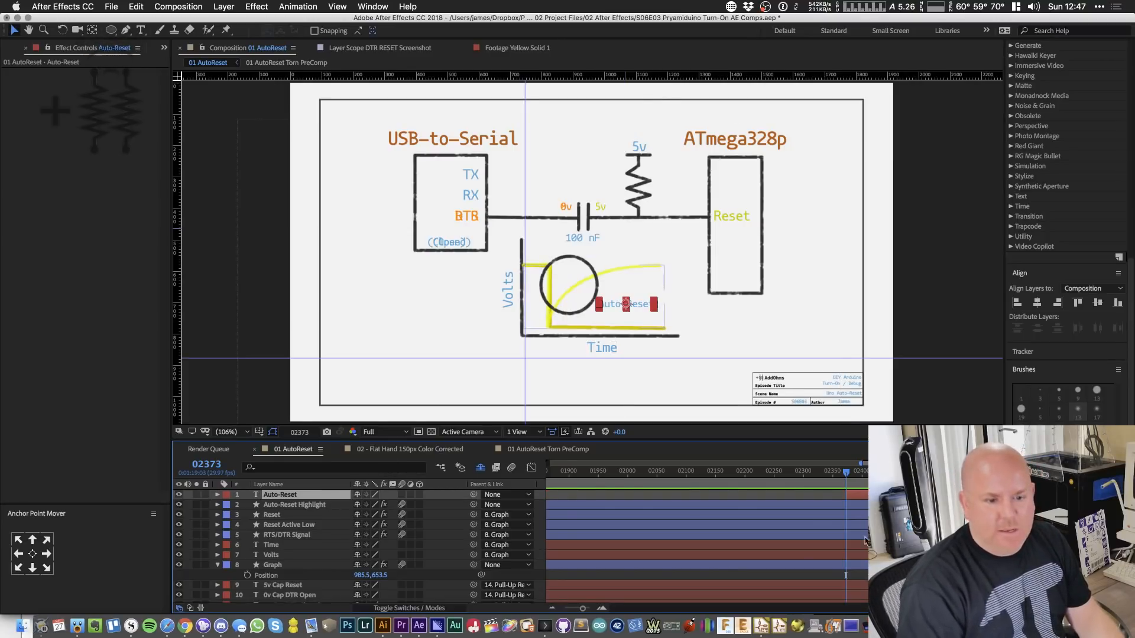
# - Check the layer list and the narration markers between about frames 2273 and 2374
pyautogui.scroll(-8, 813, 548)
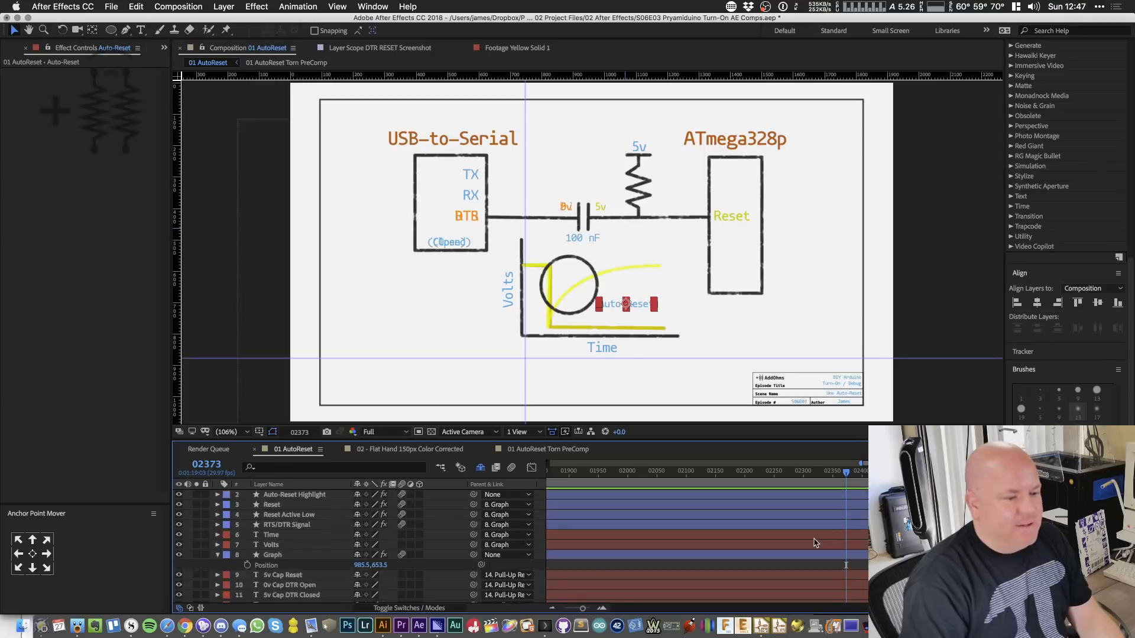
pyautogui.scroll(8, 813, 542)
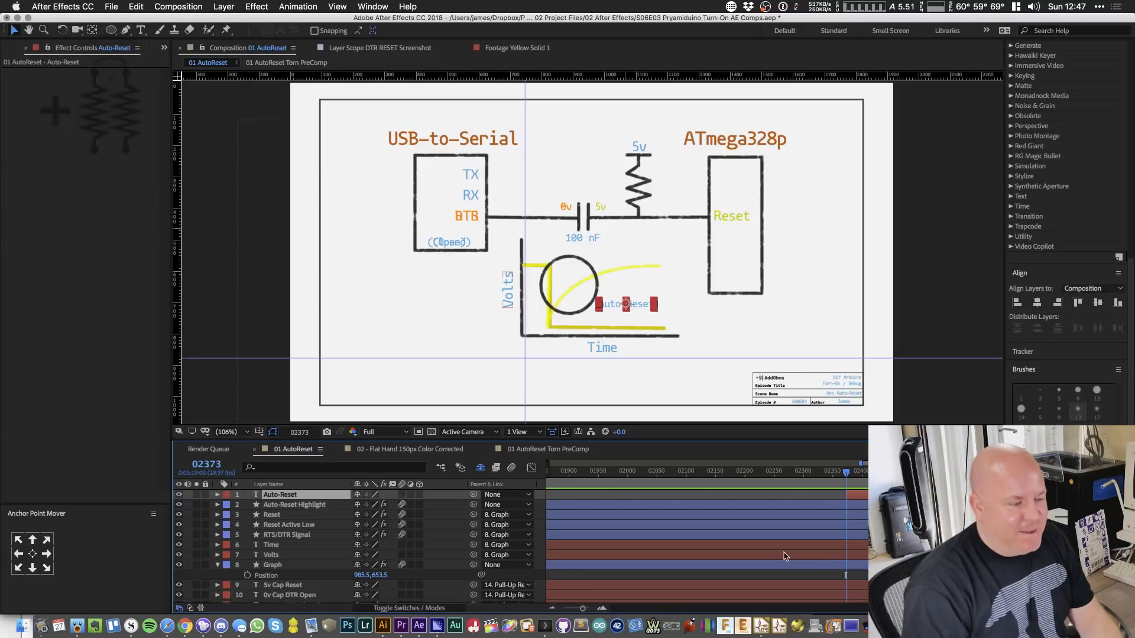
pyautogui.scroll(-8, 722, 552)
pyautogui.scroll(8, 721, 551)
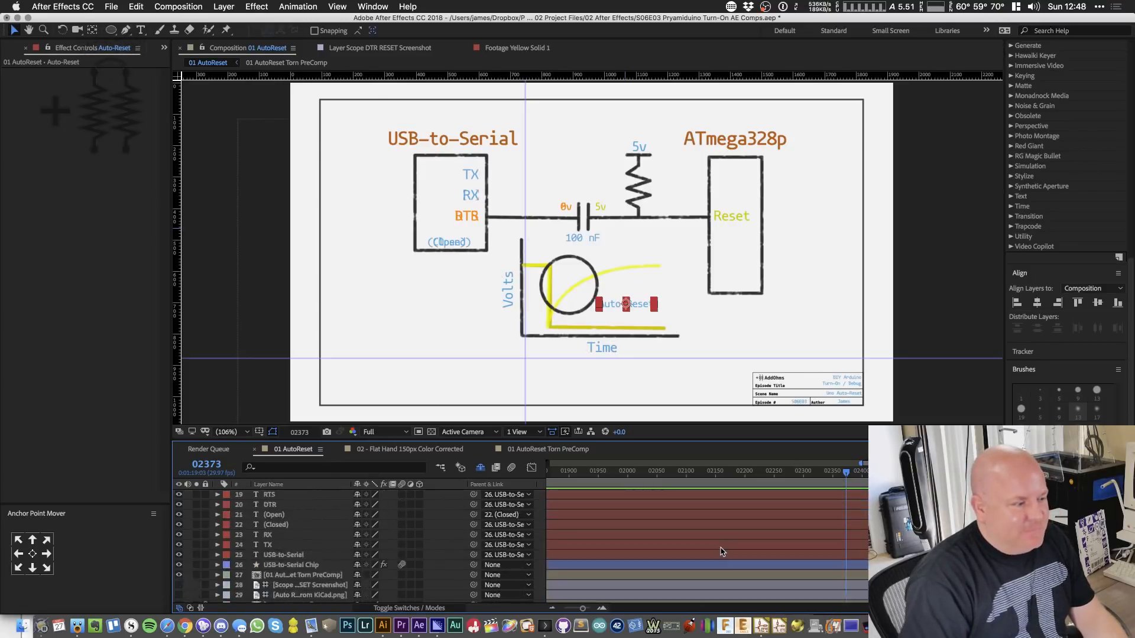
pyautogui.scroll(-8, 672, 582)
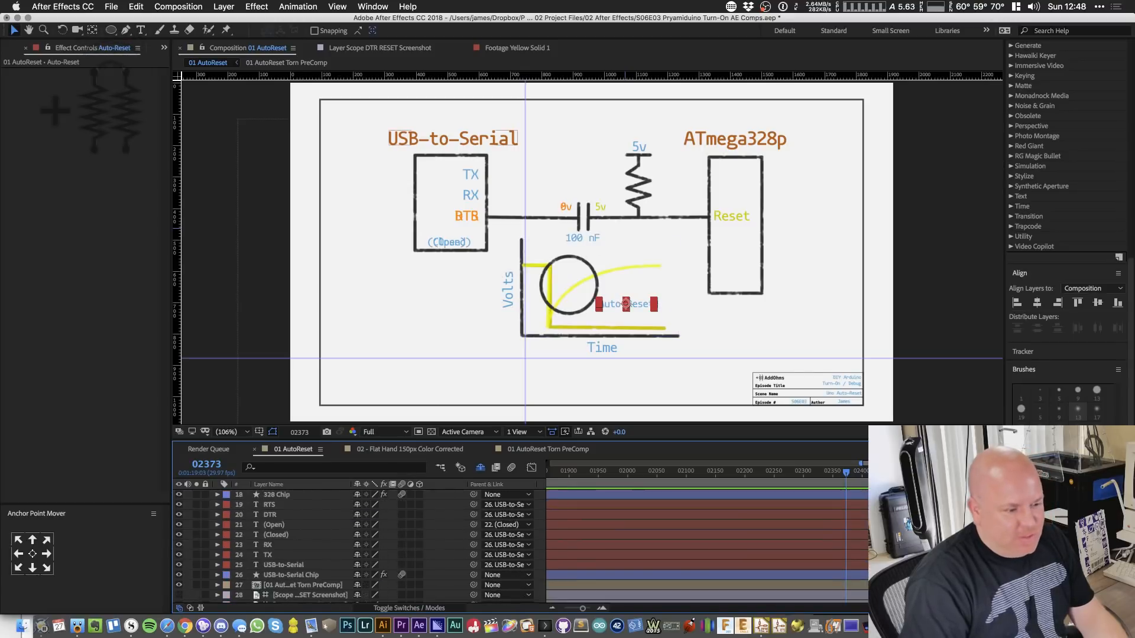
pyautogui.moveTo(853, 473); pyautogui.dragTo(793, 492)
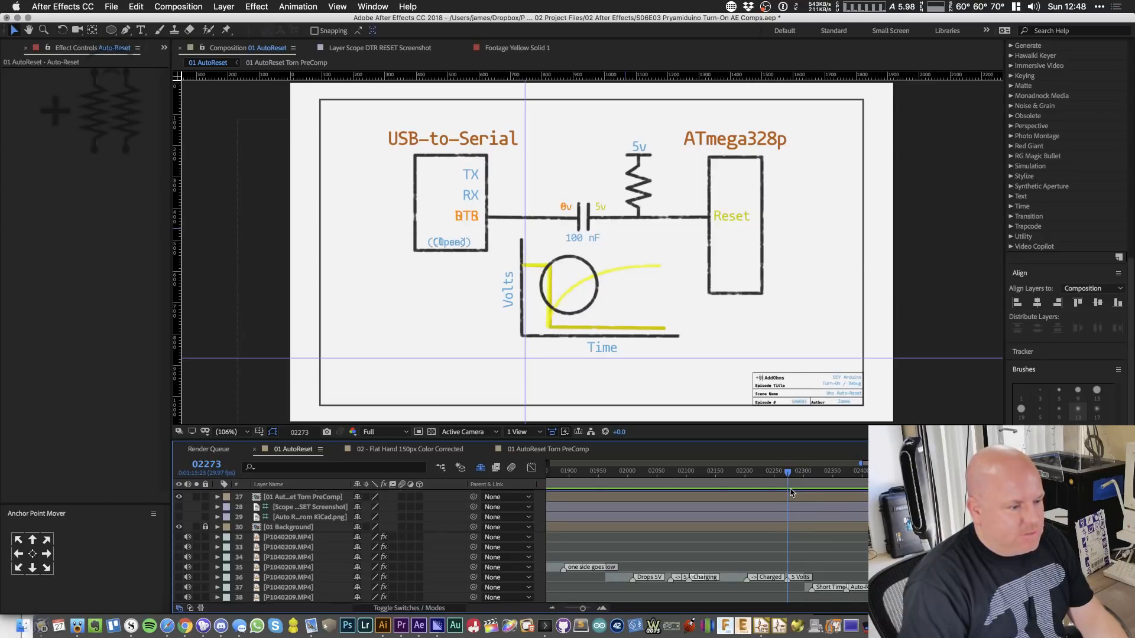
pyautogui.moveTo(809, 487); pyautogui.dragTo(850, 492)
# - Move the playhead back ten frames to 2364 and extend the Auto-Reset text layer's start to that frame
pyautogui.scroll(3, 835, 516)
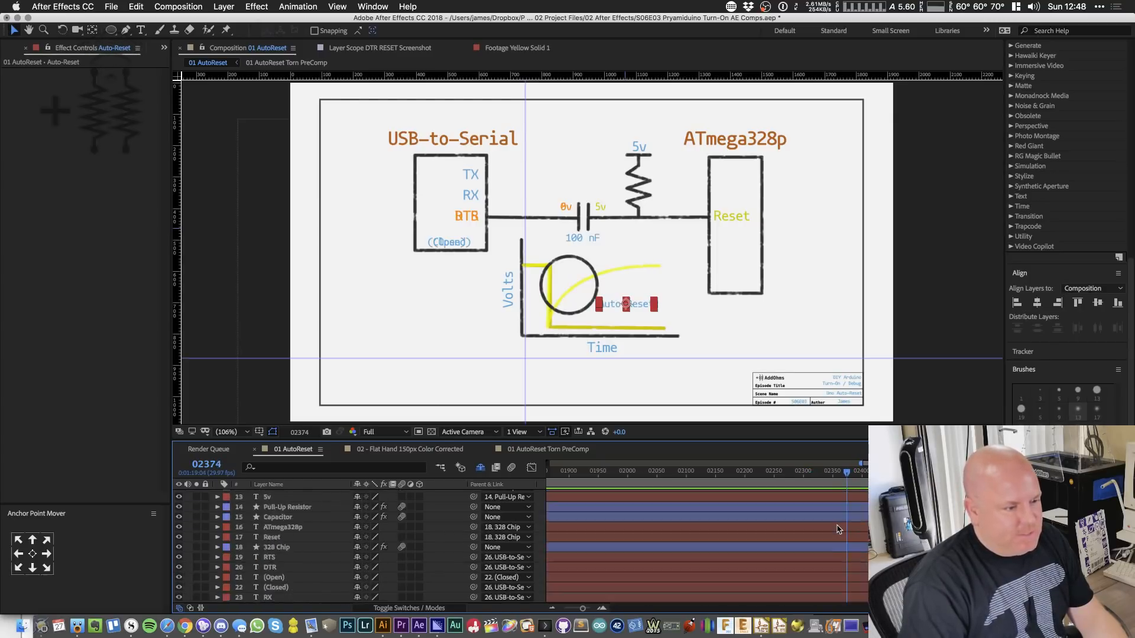
pyautogui.scroll(10, 839, 528)
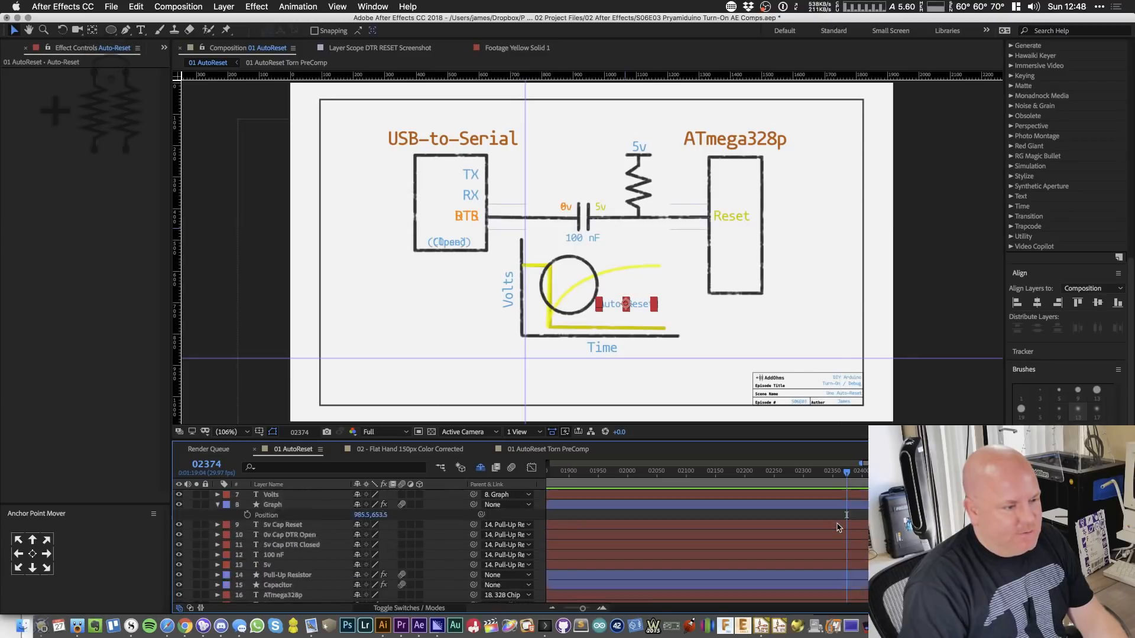
pyautogui.hotkey('shift', 'pageup')
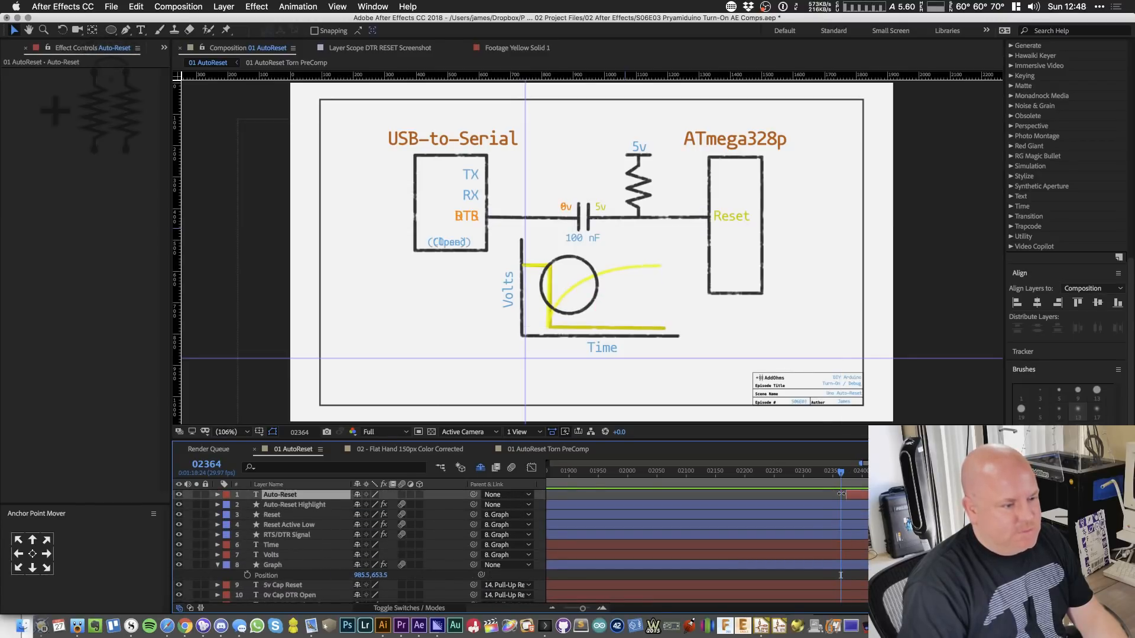
pyautogui.moveTo(840, 500); pyautogui.dragTo(840, 500)
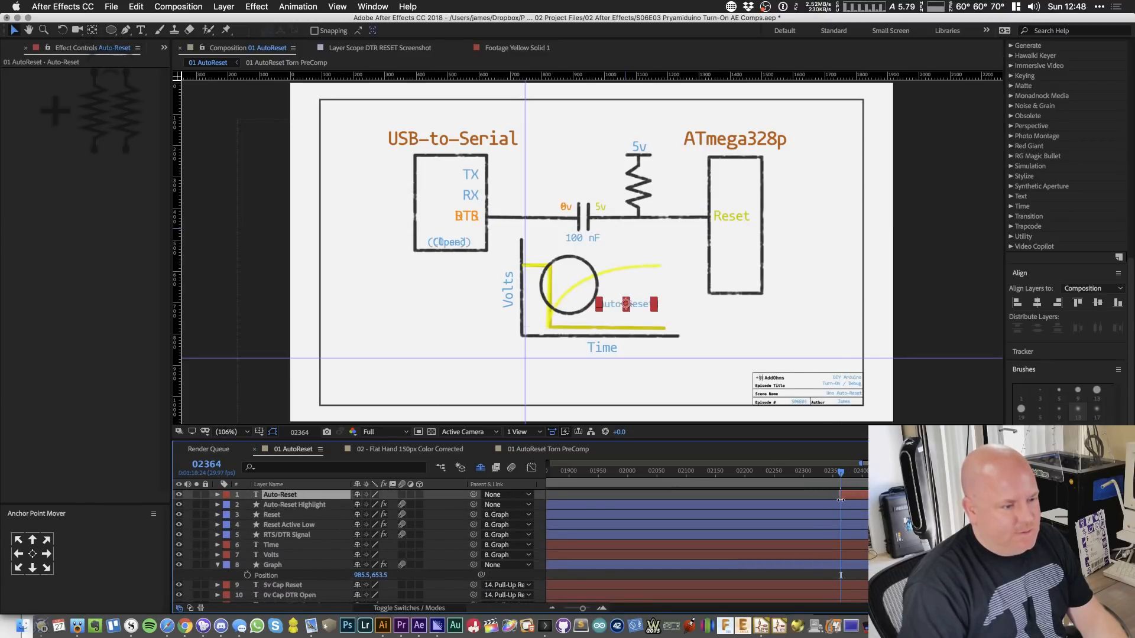
# - Open Animation Composer and widen it enough to show its preset list
pyautogui.click(386, 5)
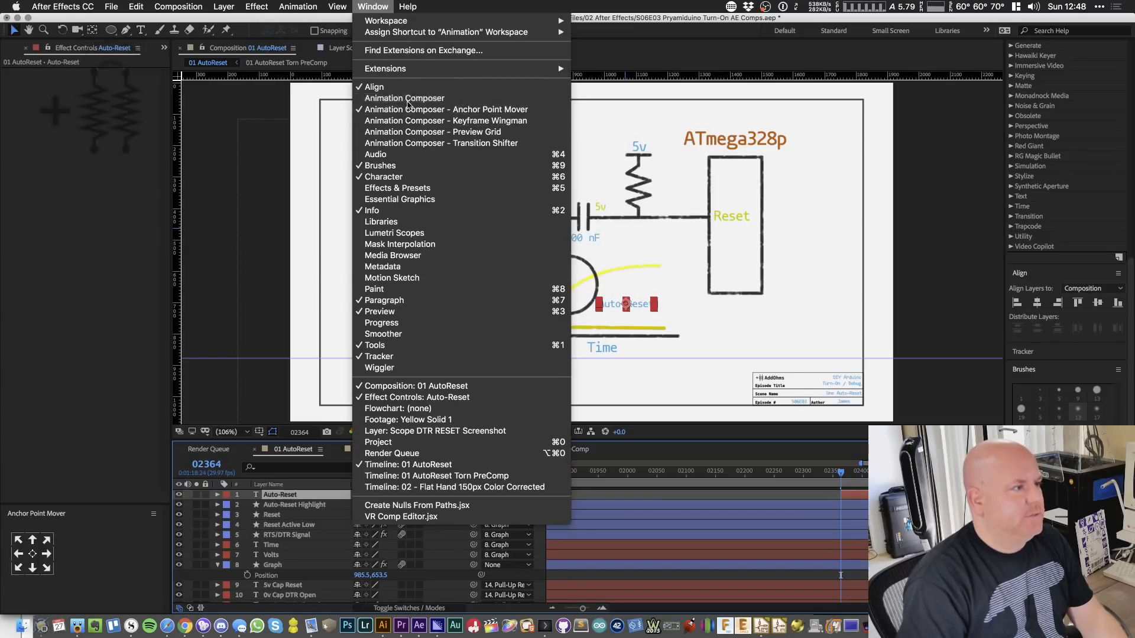
pyautogui.click(405, 98)
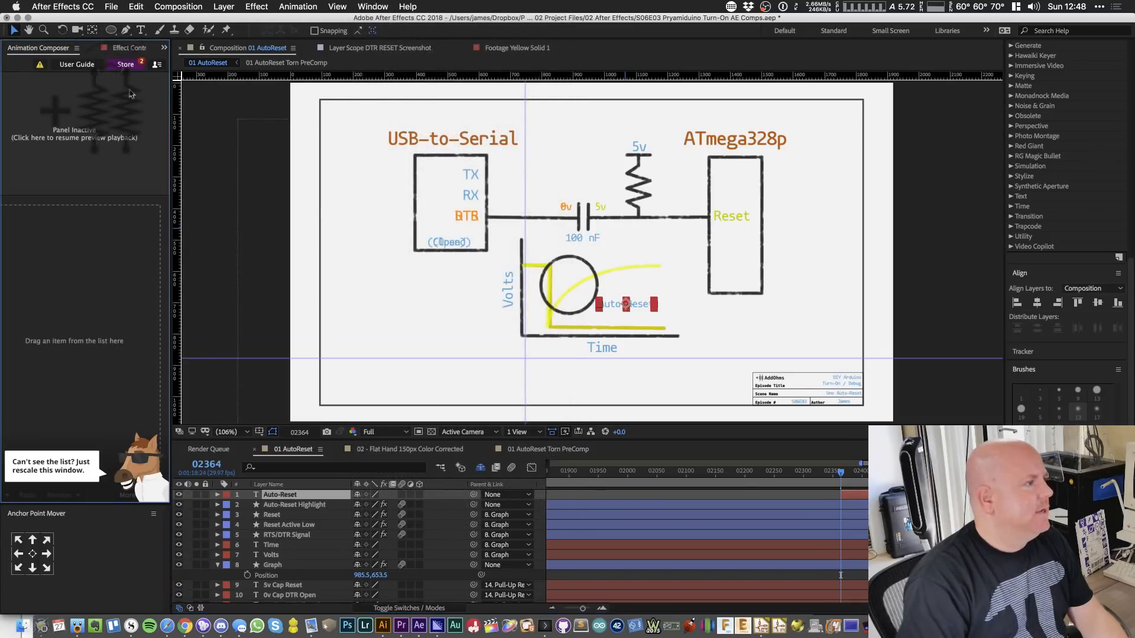
pyautogui.moveTo(170, 119); pyautogui.dragTo(286, 119)
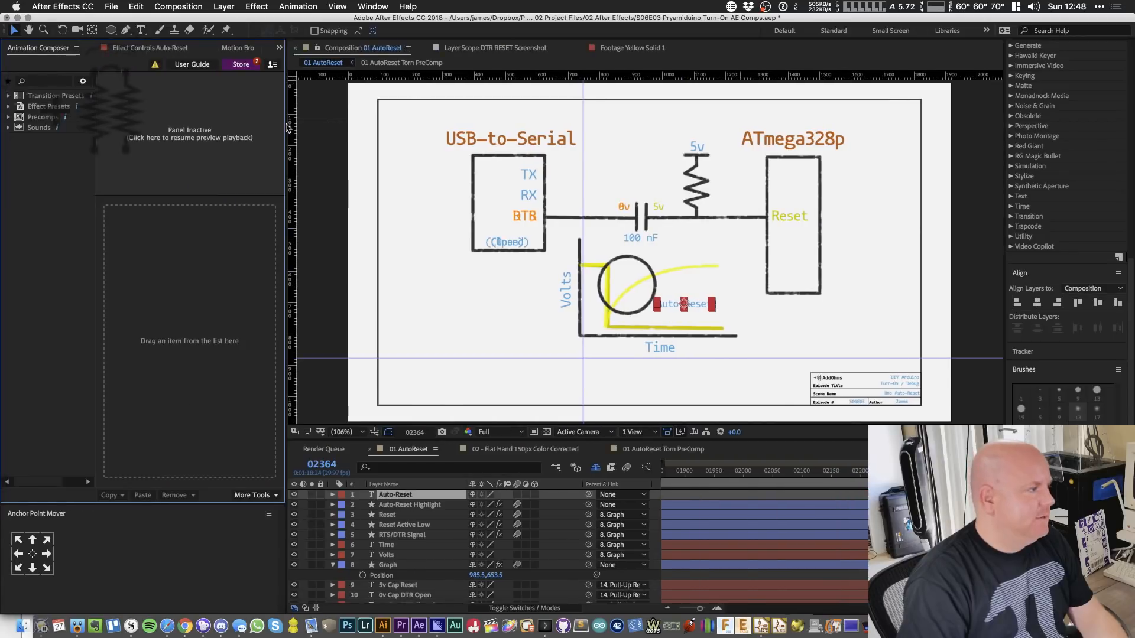
# - Apply the Gaussian Blur & Fade Eased 1 transition preset to the Auto-Reset layer and narrow Animation Composer again
pyautogui.click(8, 96)
pyautogui.click(20, 107)
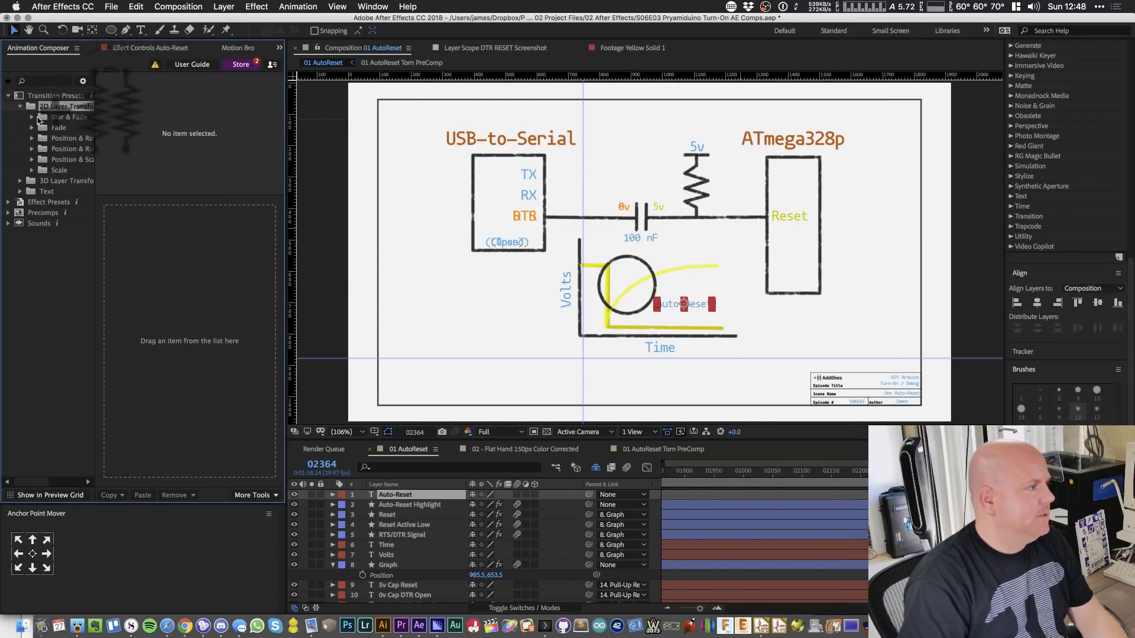
pyautogui.click(32, 117)
pyautogui.click(76, 127)
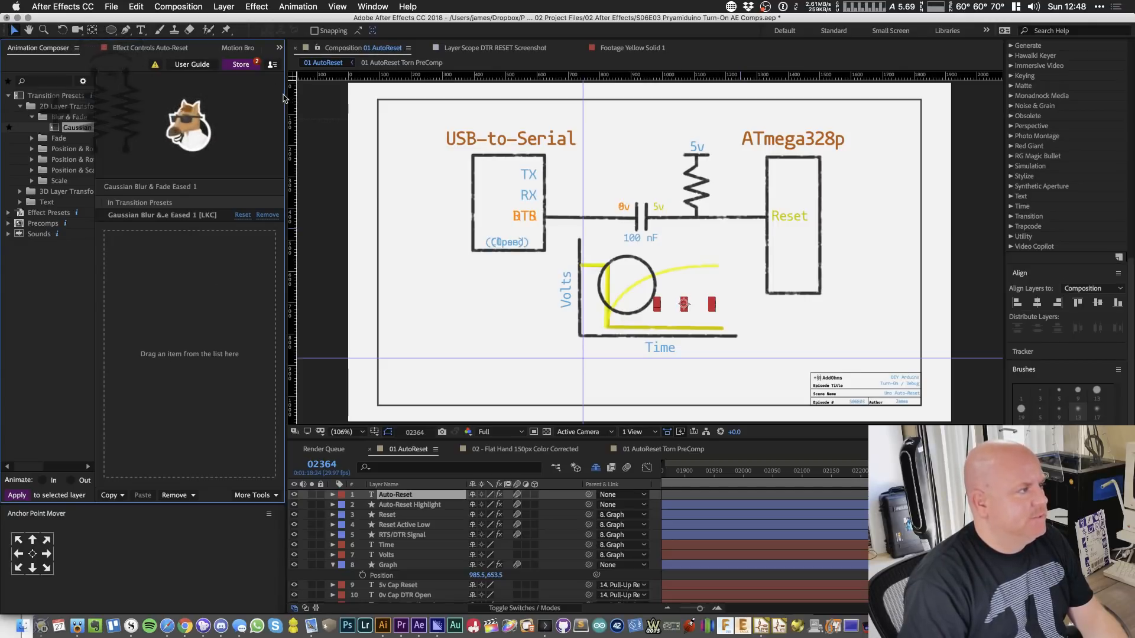
pyautogui.moveTo(288, 98); pyautogui.dragTo(169, 100)
# - Move the playhead to the Short Time narration marker at frame 2314
pyautogui.scroll(-10, 863, 553)
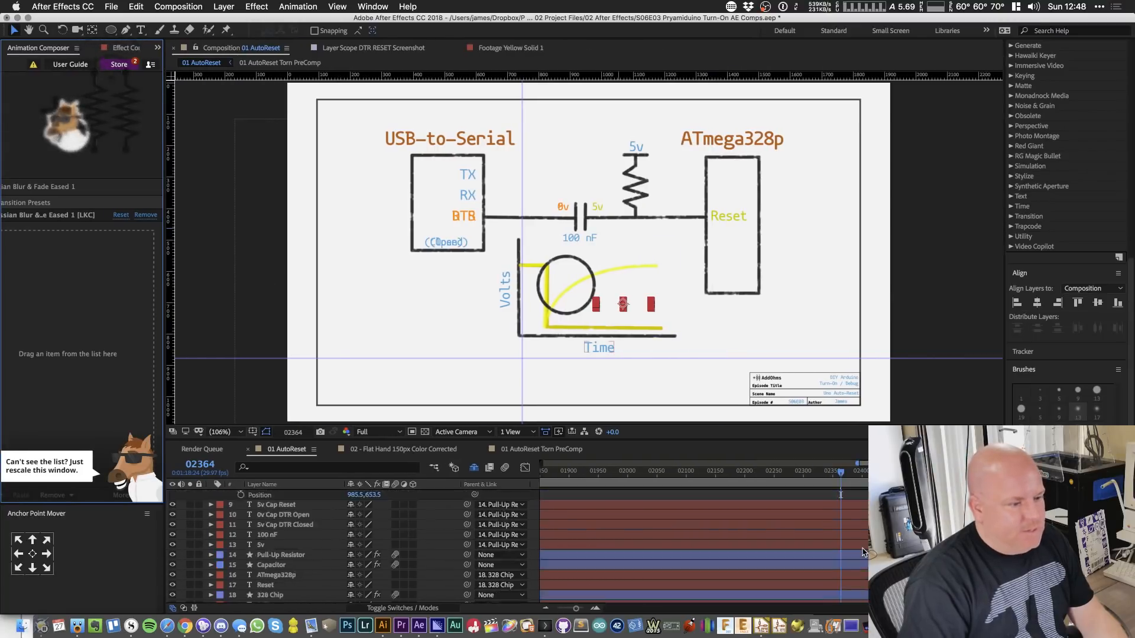
pyautogui.scroll(-3, 863, 553)
pyautogui.click(813, 476)
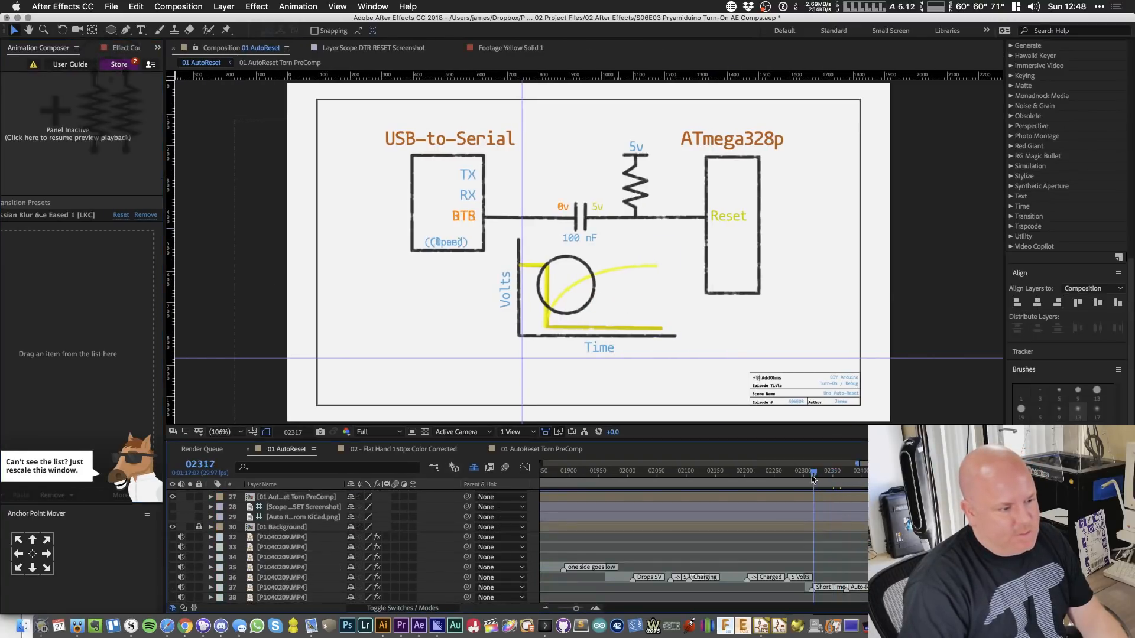
pyautogui.scroll(13, 362, 536)
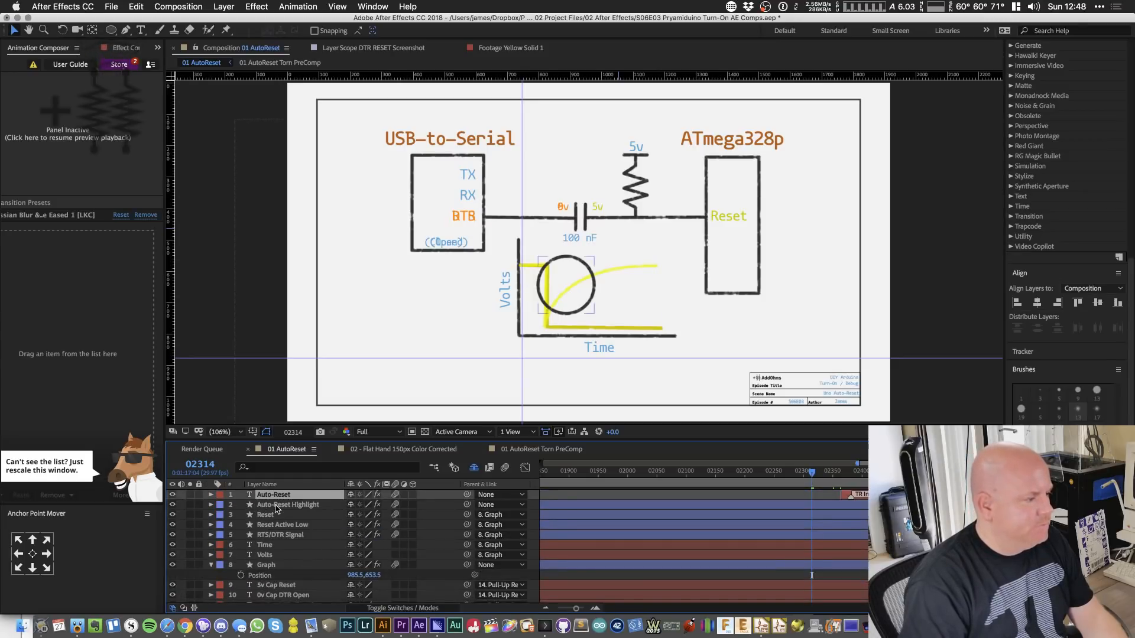
# - Parent the Auto-Reset text layer to the Auto-Reset Highlight layer
pyautogui.click(277, 506)
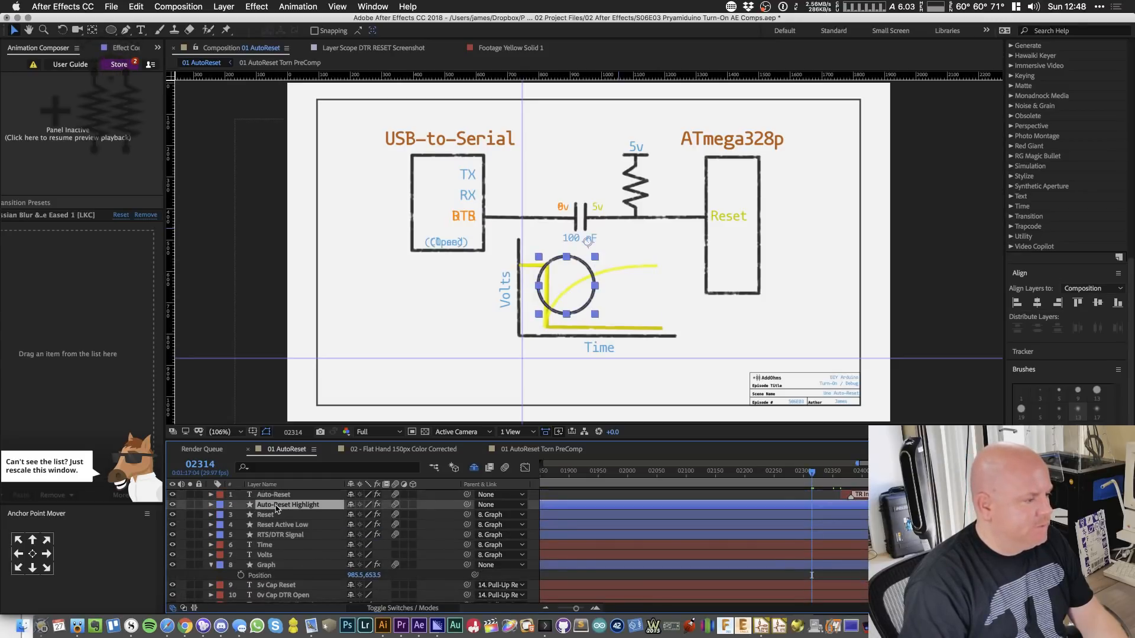
pyautogui.click(500, 496)
pyautogui.click(291, 509)
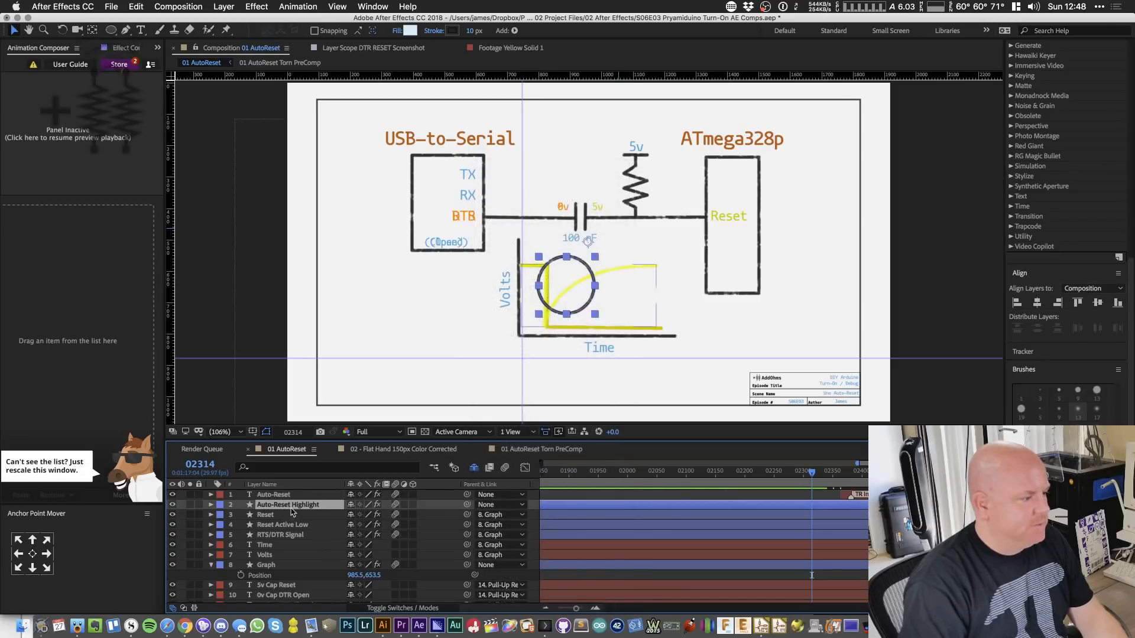
pyautogui.click(274, 495)
pyautogui.click(502, 495)
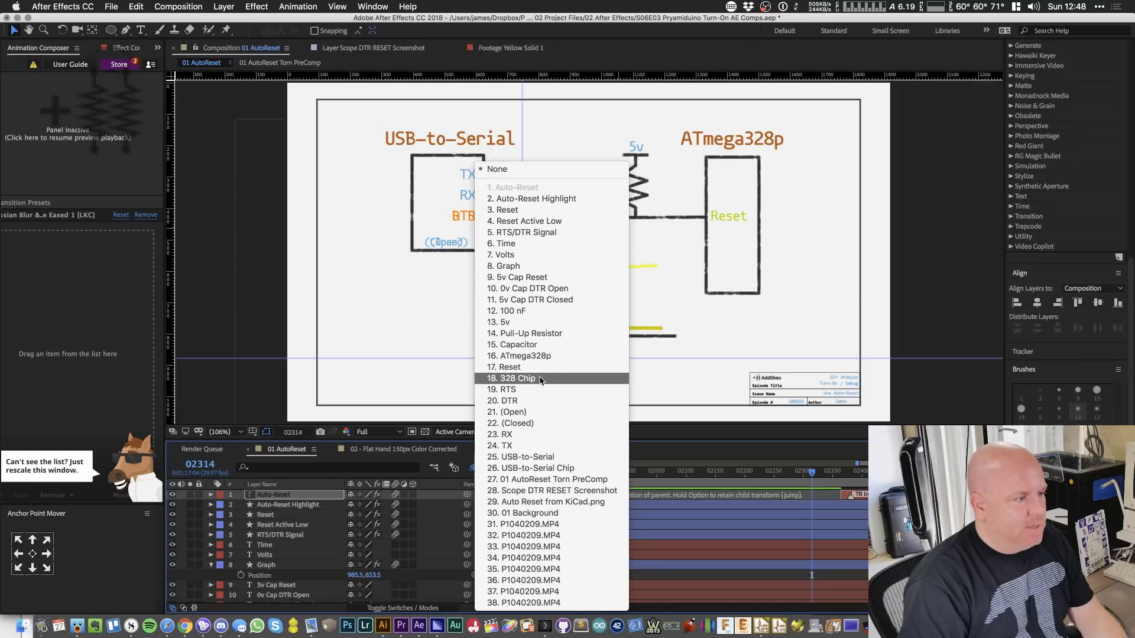
pyautogui.click(578, 198)
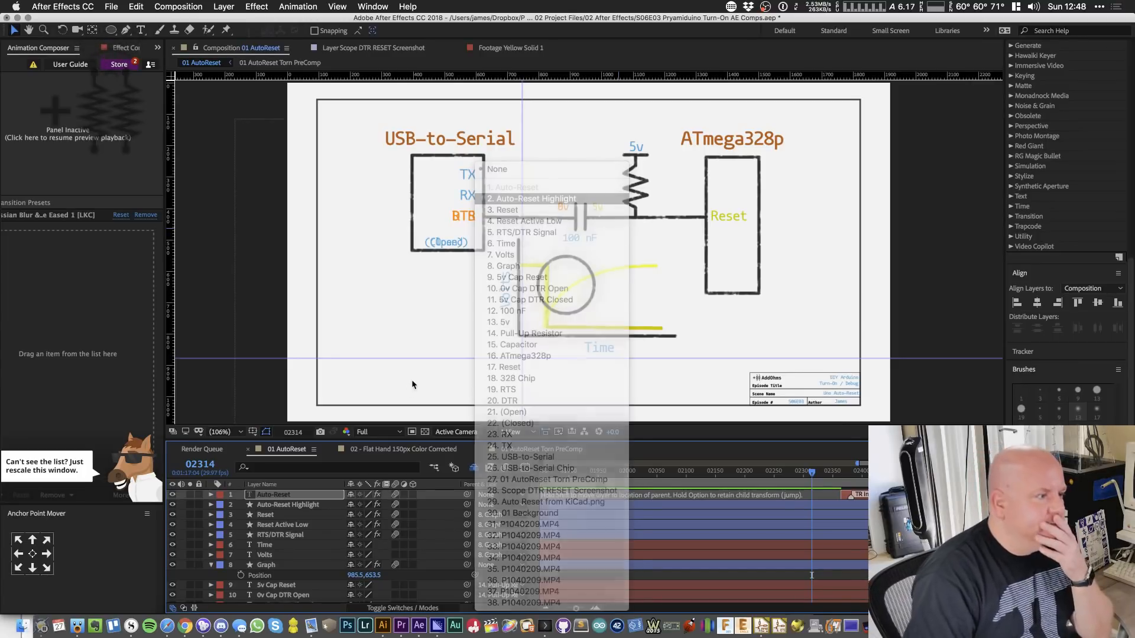
# - Add a Trim Paths operator to the contents of the Auto-Reset Highlight shape layer
pyautogui.click(285, 505)
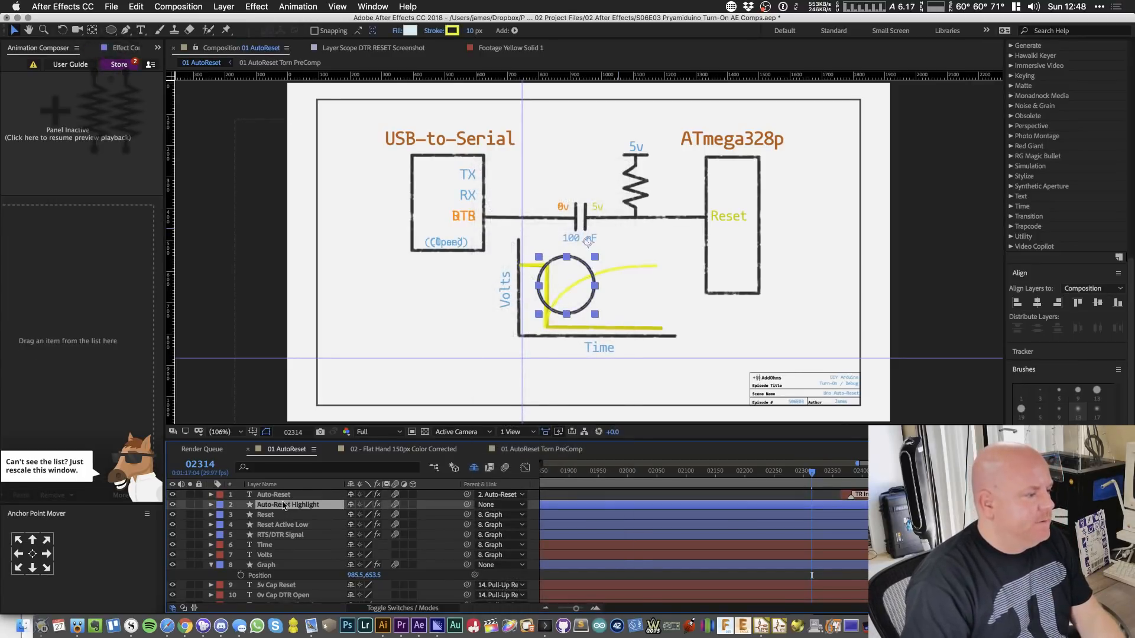
pyautogui.click(211, 506)
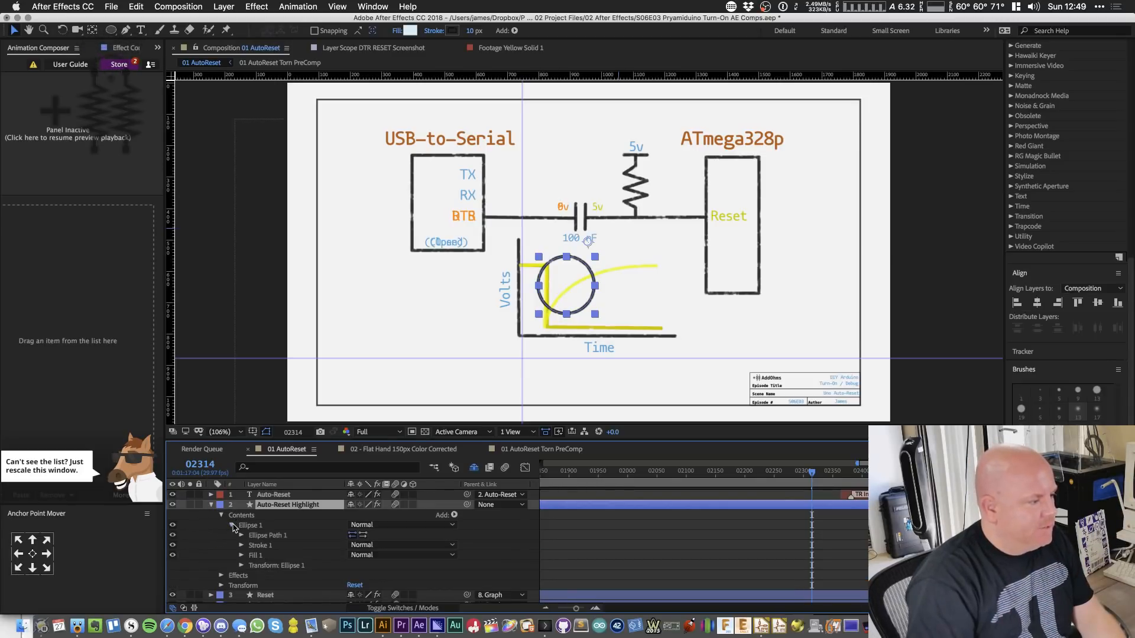
pyautogui.click(455, 515)
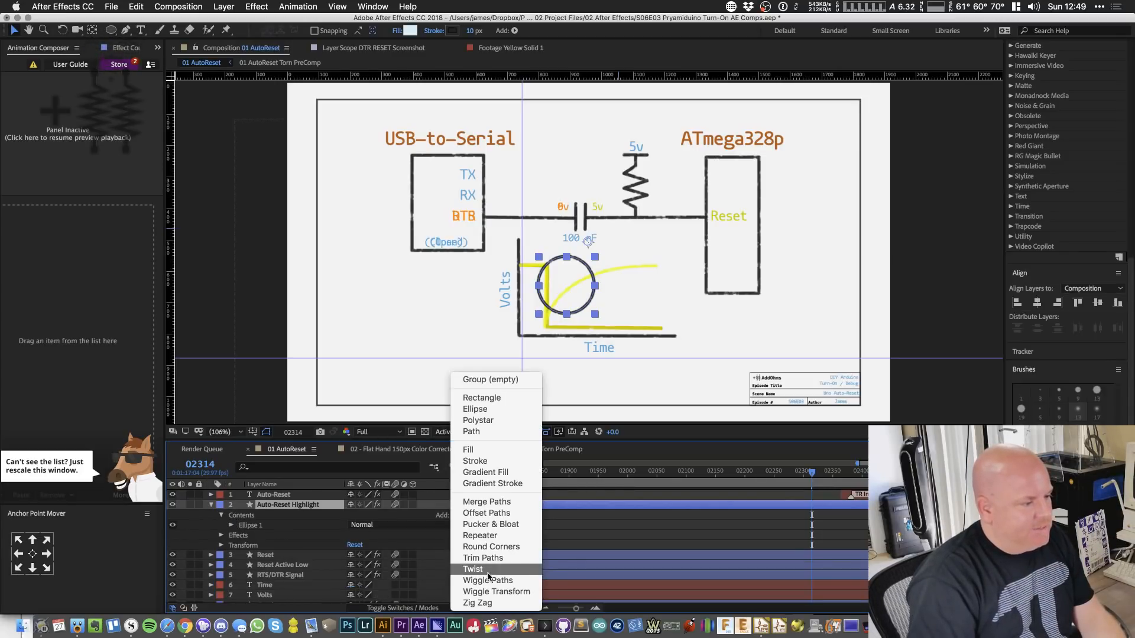
pyautogui.click(473, 557)
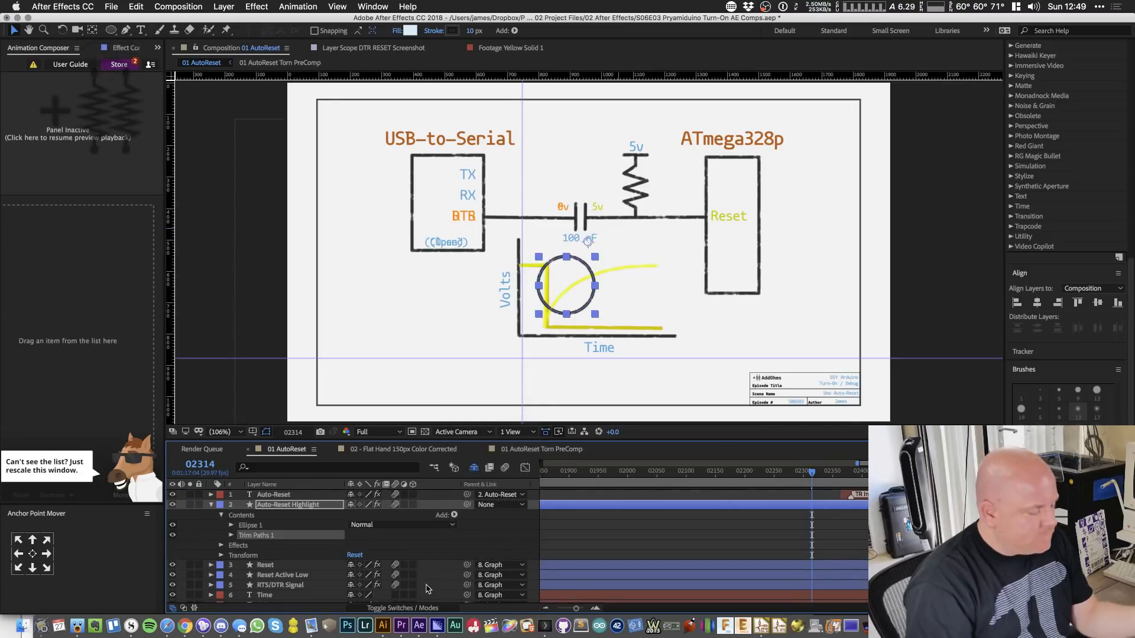
# - Move the P1040209.MP4 narration layer with the Short Time marker directly below the Auto-Reset Highlight layer
pyautogui.scroll(-10, 834, 535)
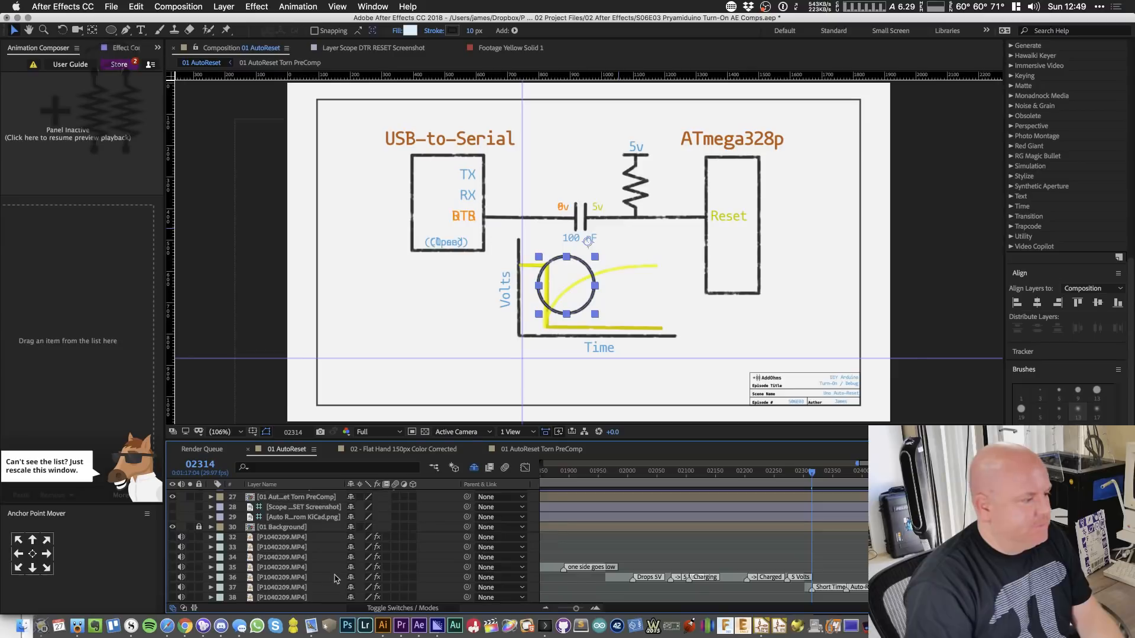
pyautogui.click(282, 587)
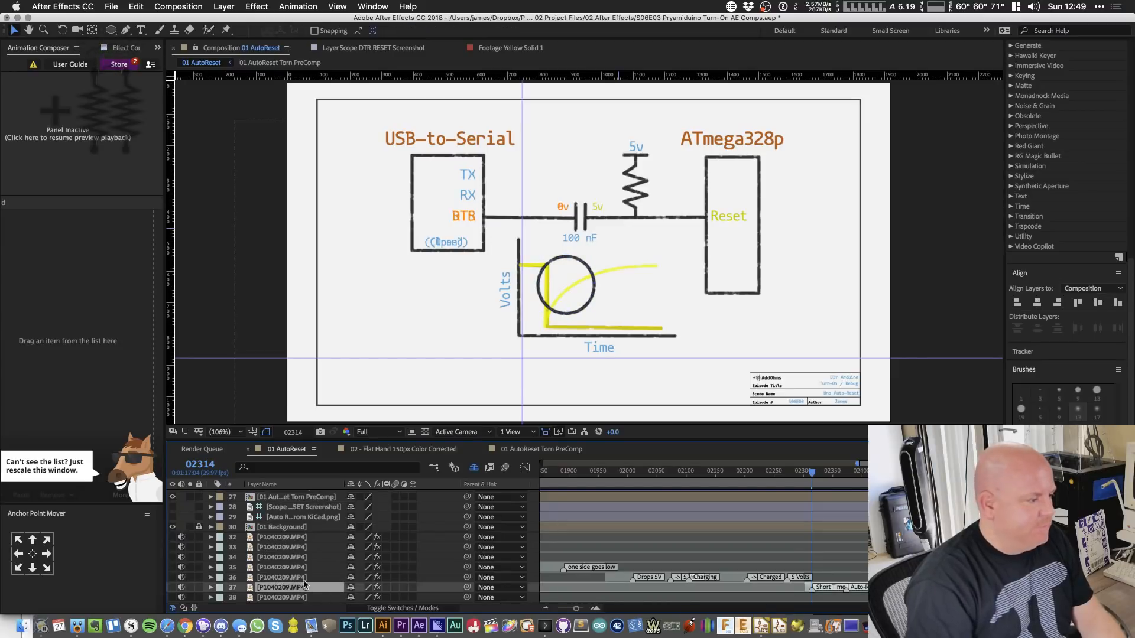
pyautogui.scroll(10, 307, 544)
pyautogui.moveTo(310, 495); pyautogui.dragTo(324, 539)
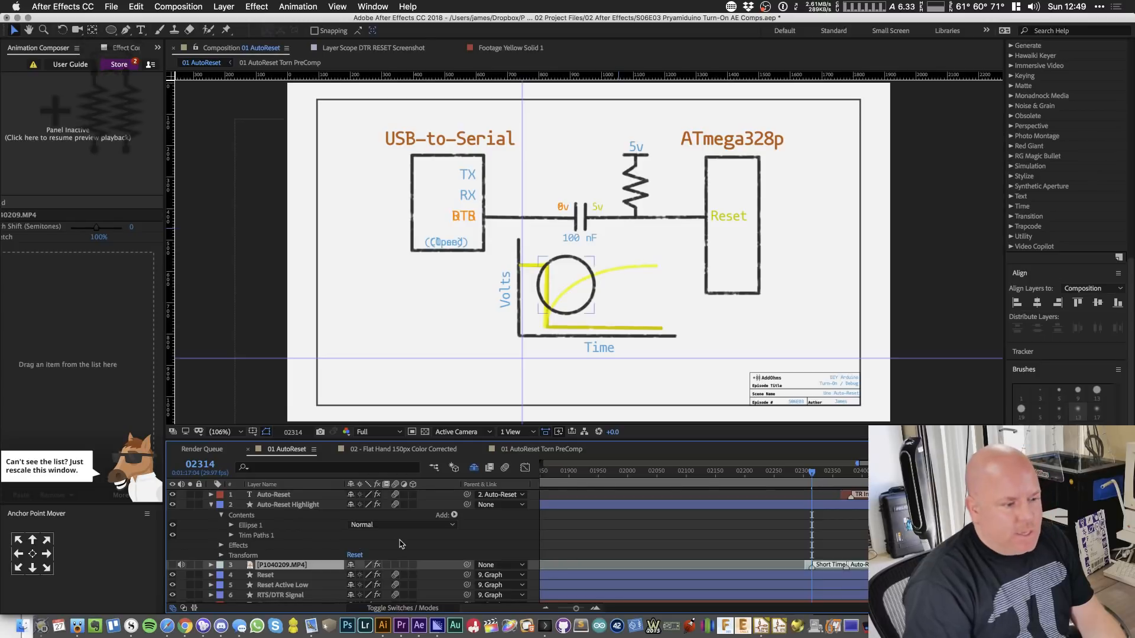
# - Try to animate the highlight's Trim Paths End from 0% at frame 2314 to 100% at frame 2338, and preview it
pyautogui.click(279, 506)
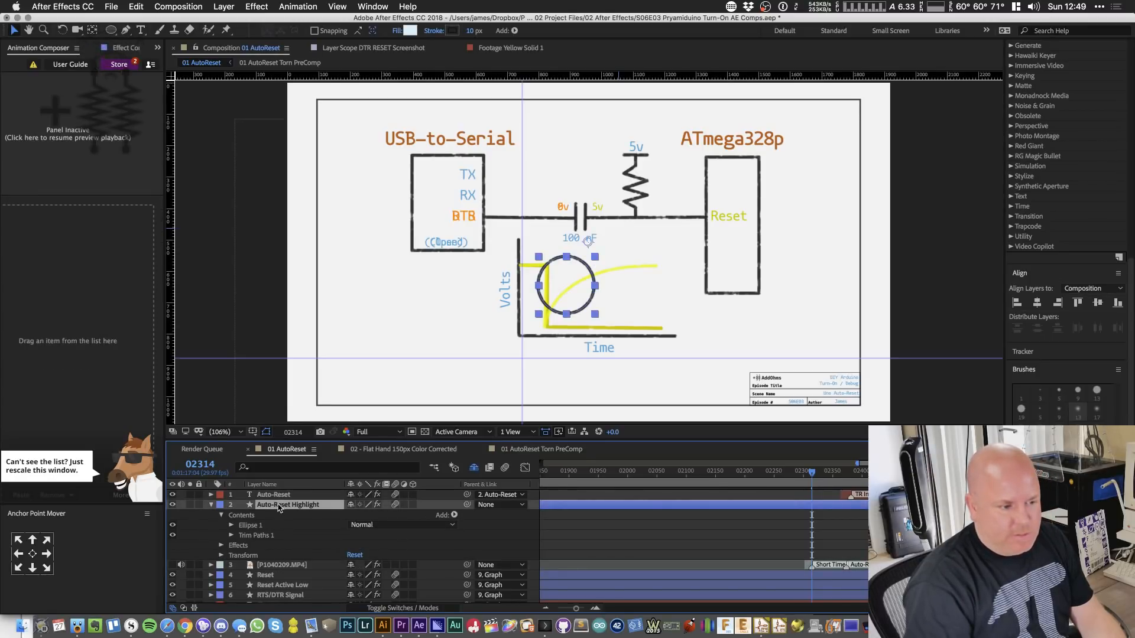
pyautogui.click(230, 536)
pyautogui.moveTo(355, 559); pyautogui.dragTo(296, 566)
pyautogui.hotkey('shift', 'pagedown')
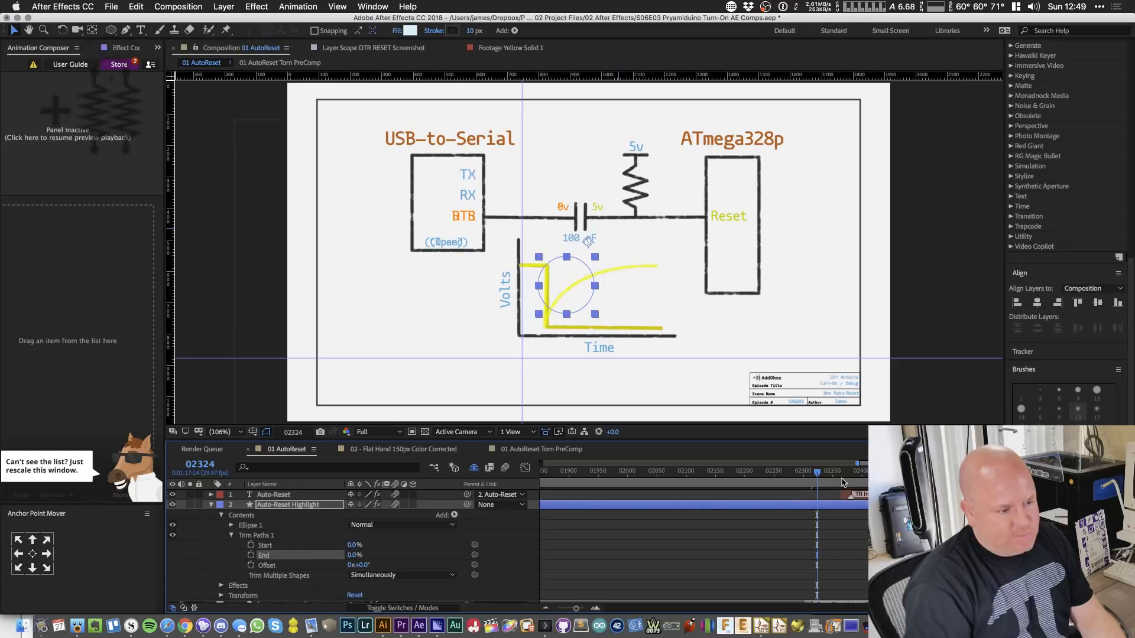
pyautogui.hotkey('shift', 'pagedown')
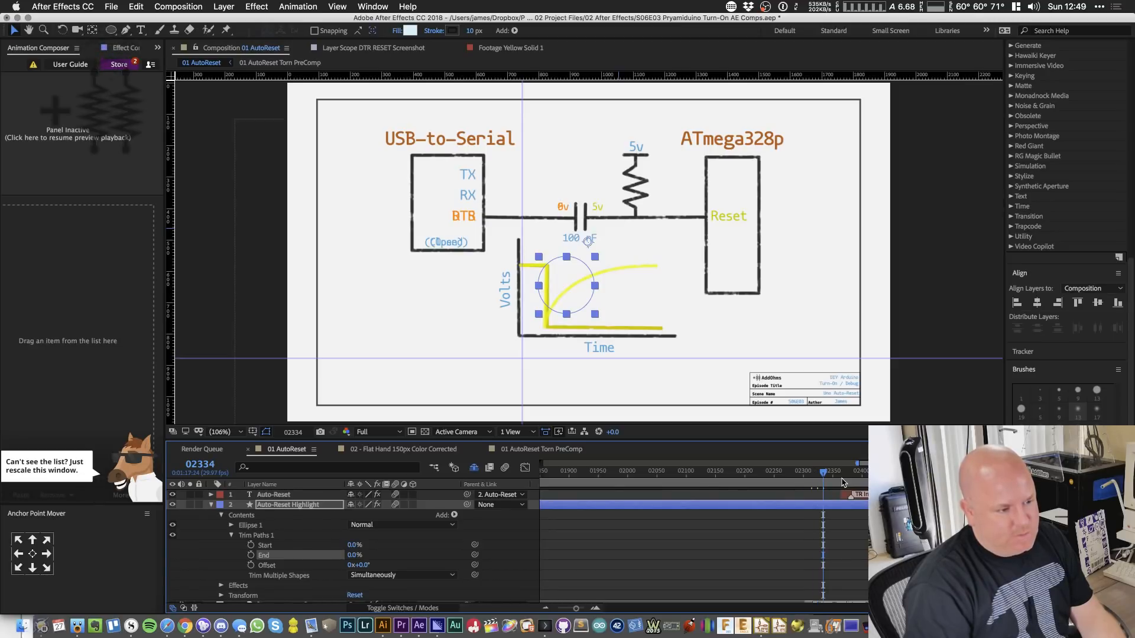
pyautogui.press('pagedown')
pyautogui.press('pagedown')
pyautogui.press('pagedown')
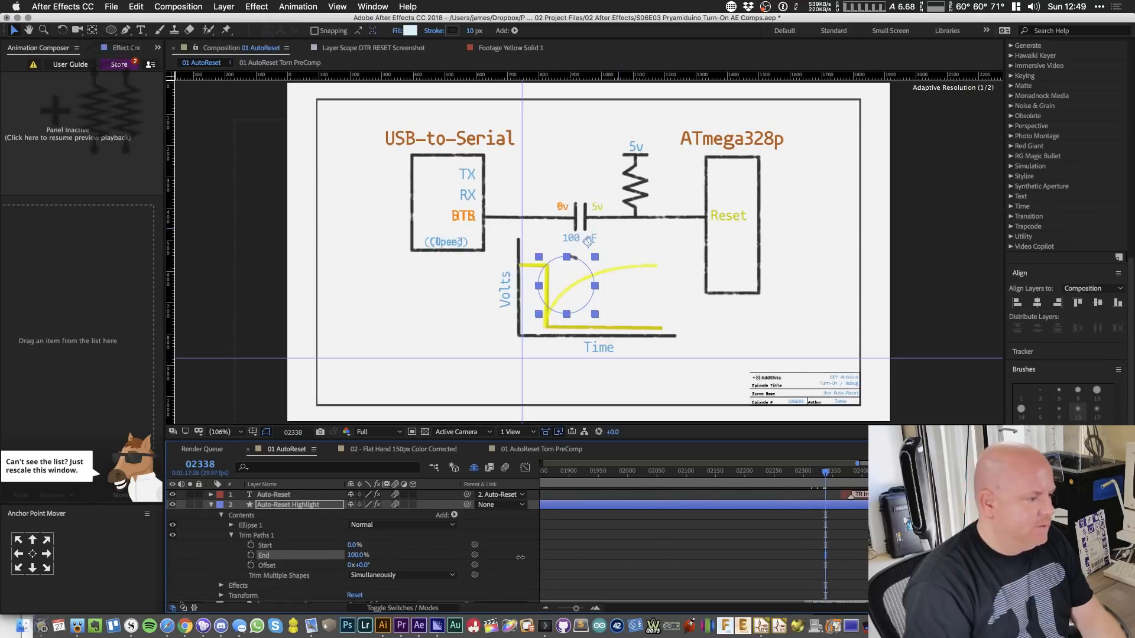
pyautogui.click(800, 479)
pyautogui.press('space')
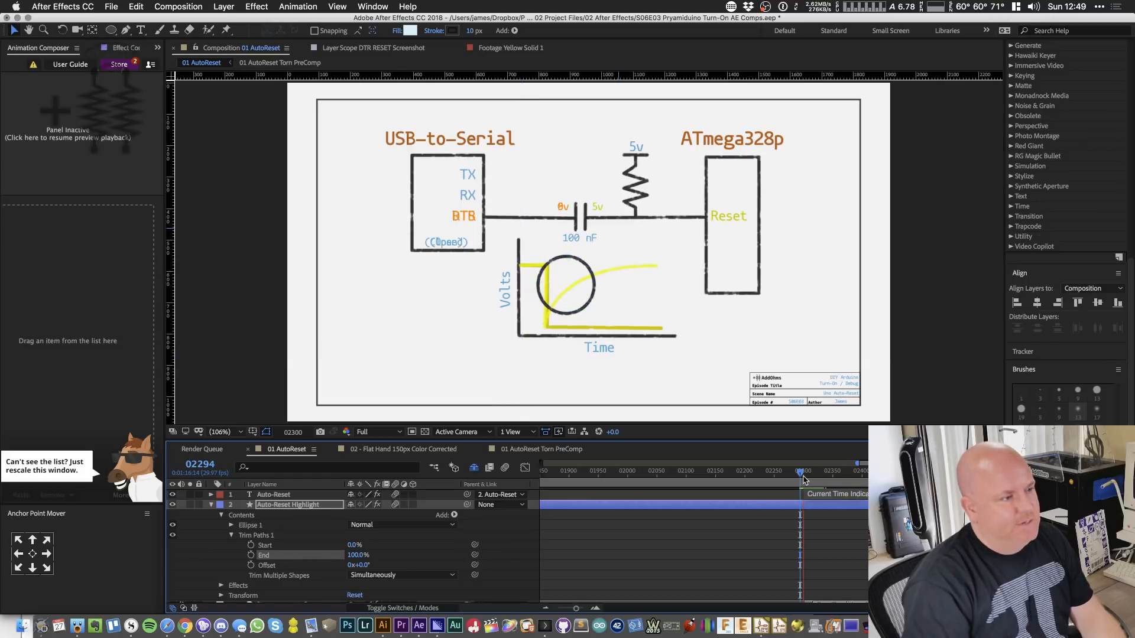
pyautogui.press('space')
# - Return the playhead to the Short Time marker at frame 2314 and trim the Auto-Reset Highlight layer's start to that frame
pyautogui.scroll(-1, 334, 562)
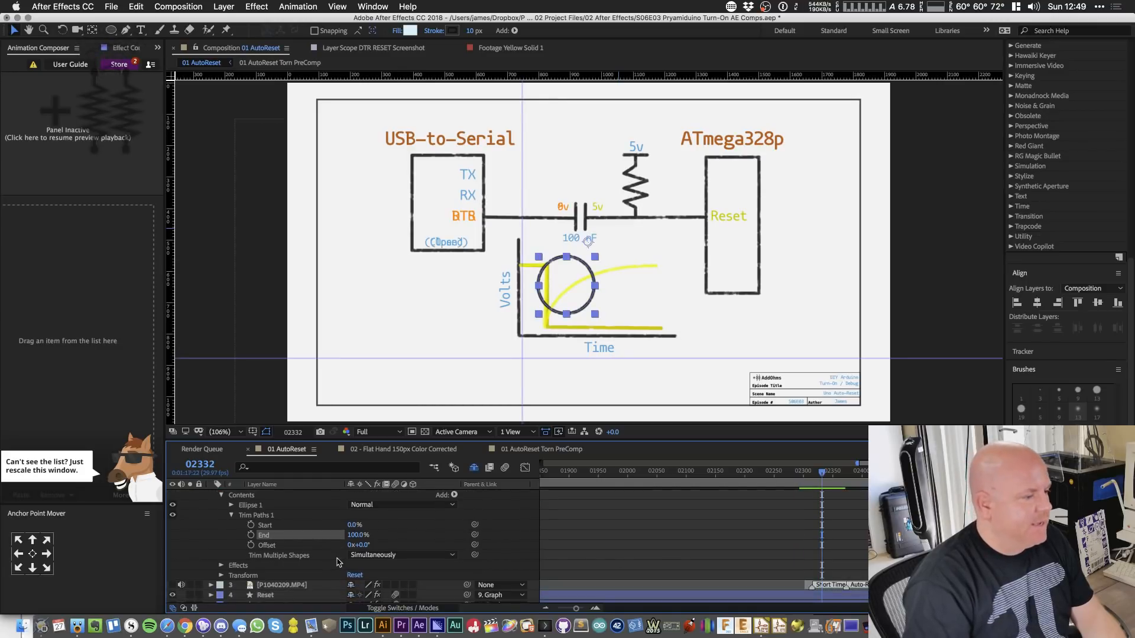
pyautogui.scroll(-5, 335, 561)
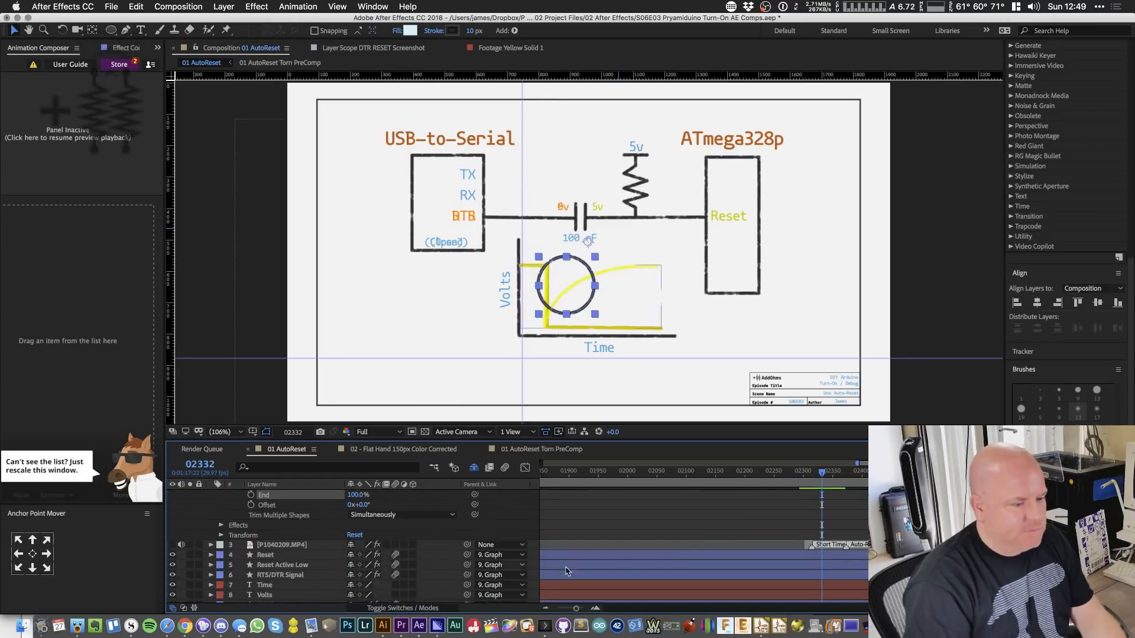
pyautogui.click(816, 478)
pyautogui.scroll(6, 798, 519)
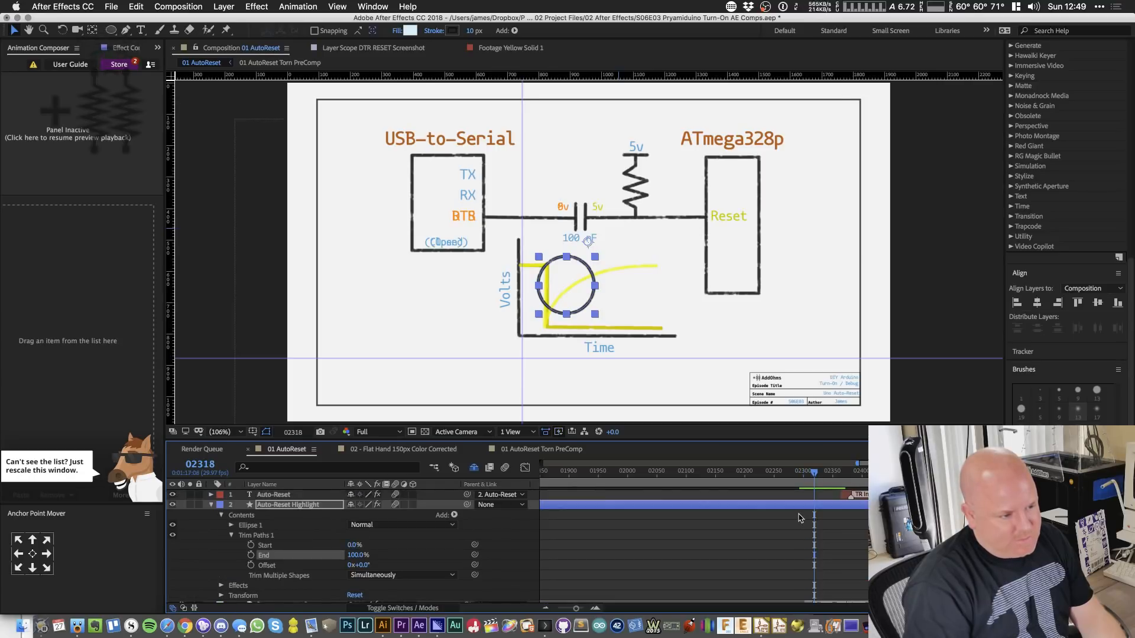
pyautogui.scroll(-4, 812, 494)
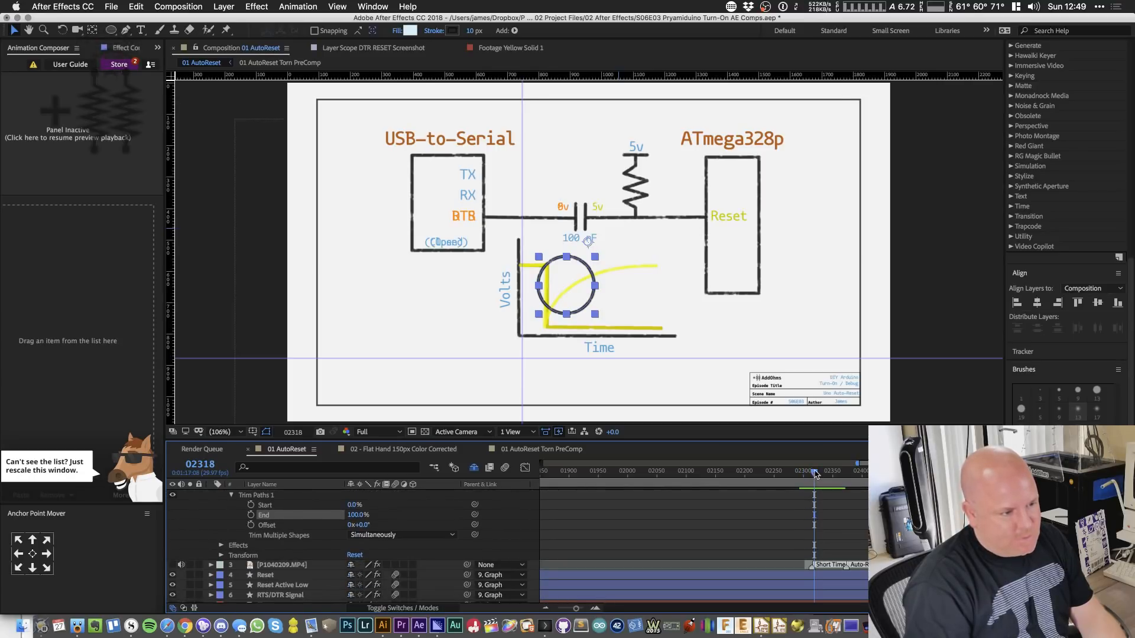
pyautogui.moveTo(815, 473); pyautogui.dragTo(812, 473)
pyautogui.scroll(4, 792, 516)
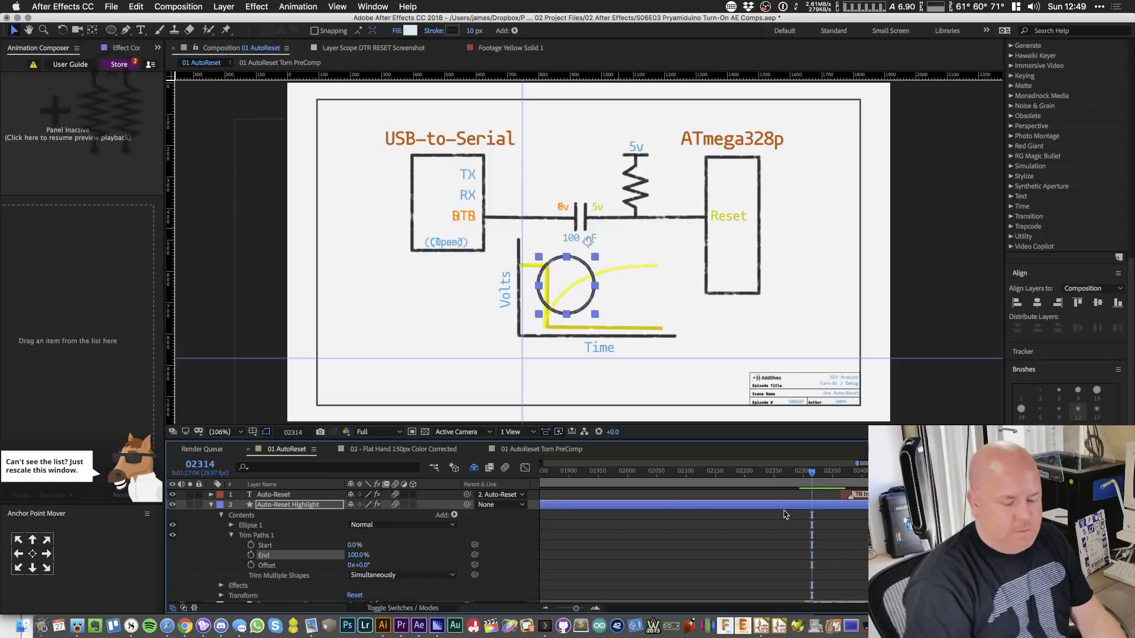
pyautogui.hotkey('alt', '[')
# - Keyframe the highlight's Trim Paths End from 1% at frame 2314 to 100% at frame 2334
pyautogui.moveTo(357, 555); pyautogui.dragTo(277, 563)
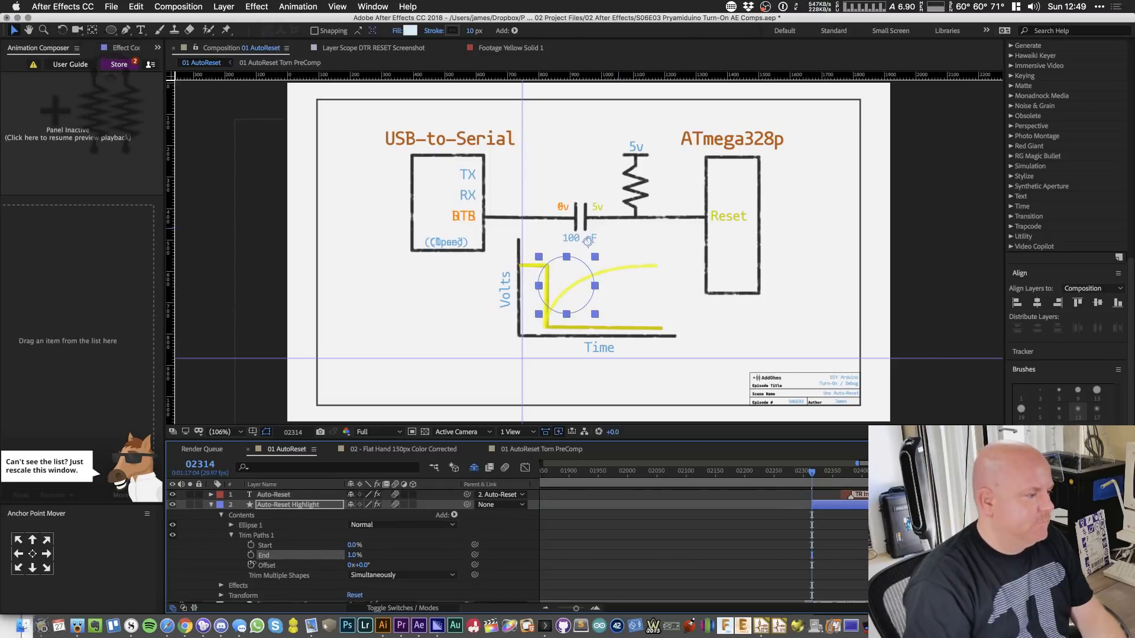
pyautogui.click(251, 555)
pyautogui.hotkey('shift', 'pagedown')
pyautogui.hotkey('shift', 'pagedown')
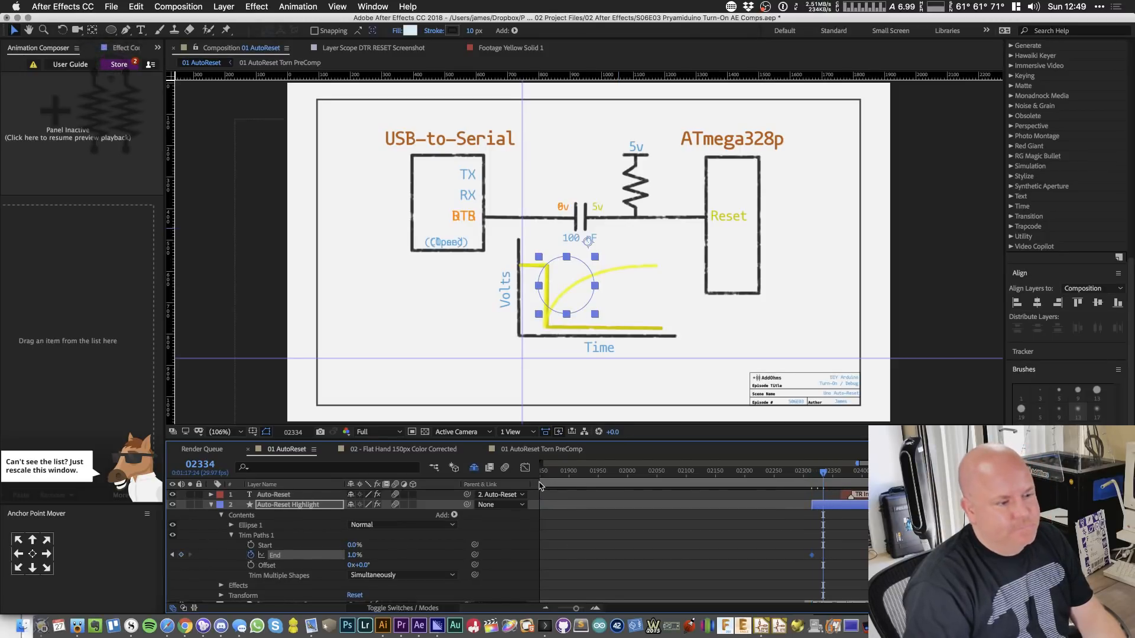
pyautogui.moveTo(353, 556)
pyautogui.mouseDown()
pyautogui.moveTo(466, 553)
pyautogui.moveTo(442, 553)
pyautogui.mouseUp()
# - Preview the circle's drawing animation against the narration from frames 2309 and 2291
pyautogui.click(809, 472)
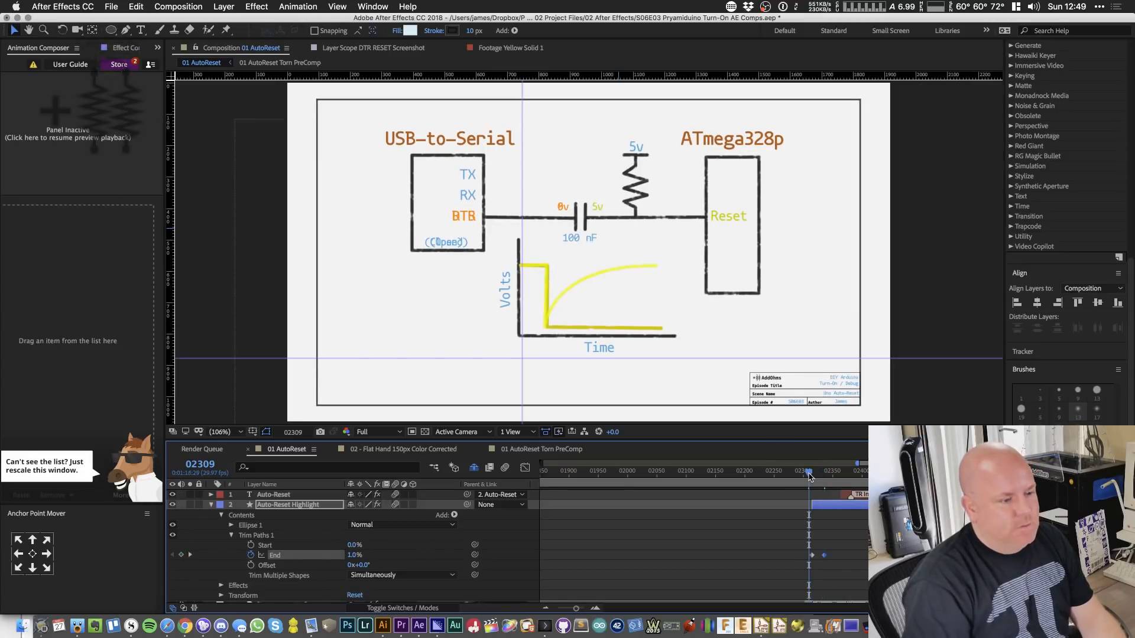
pyautogui.press('space')
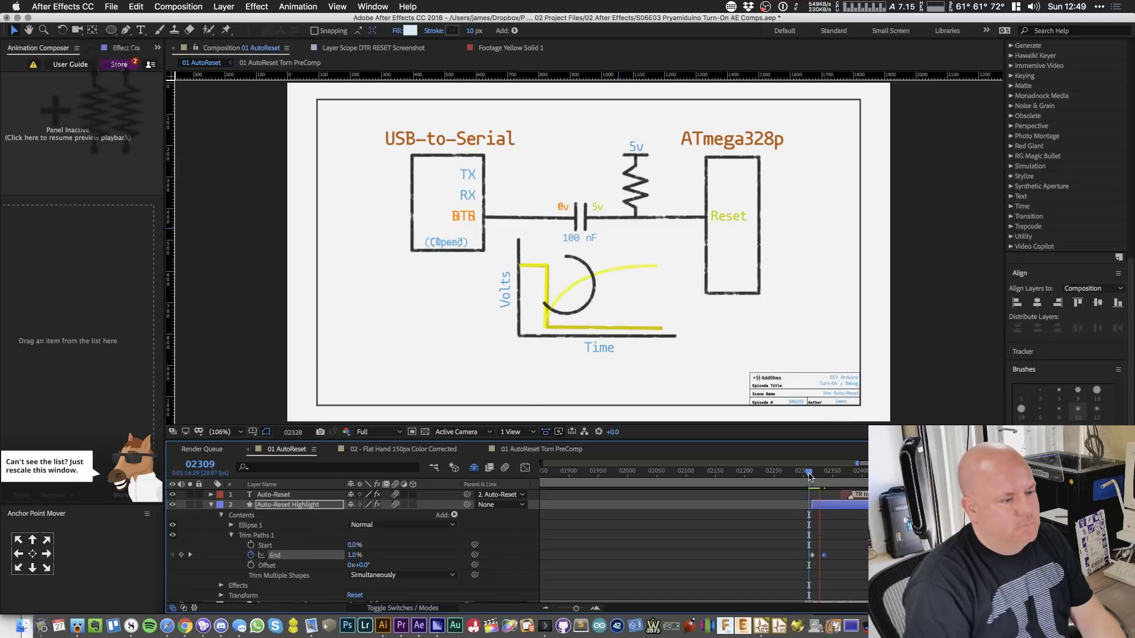
pyautogui.moveTo(808, 477); pyautogui.dragTo(799, 477)
pyautogui.press('space')
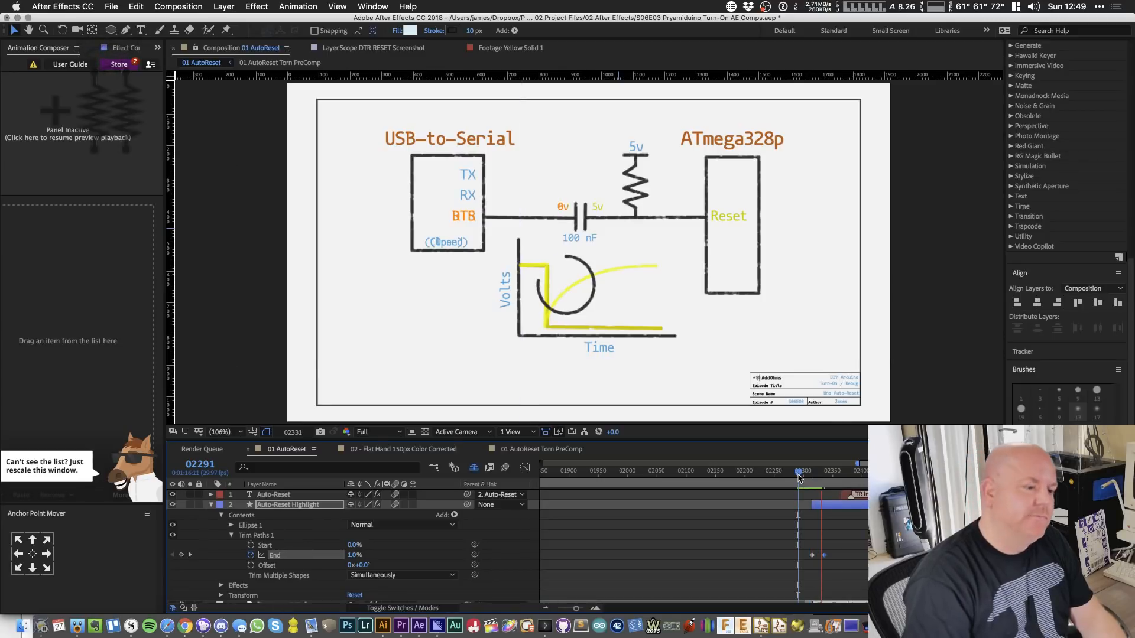
pyautogui.press('space')
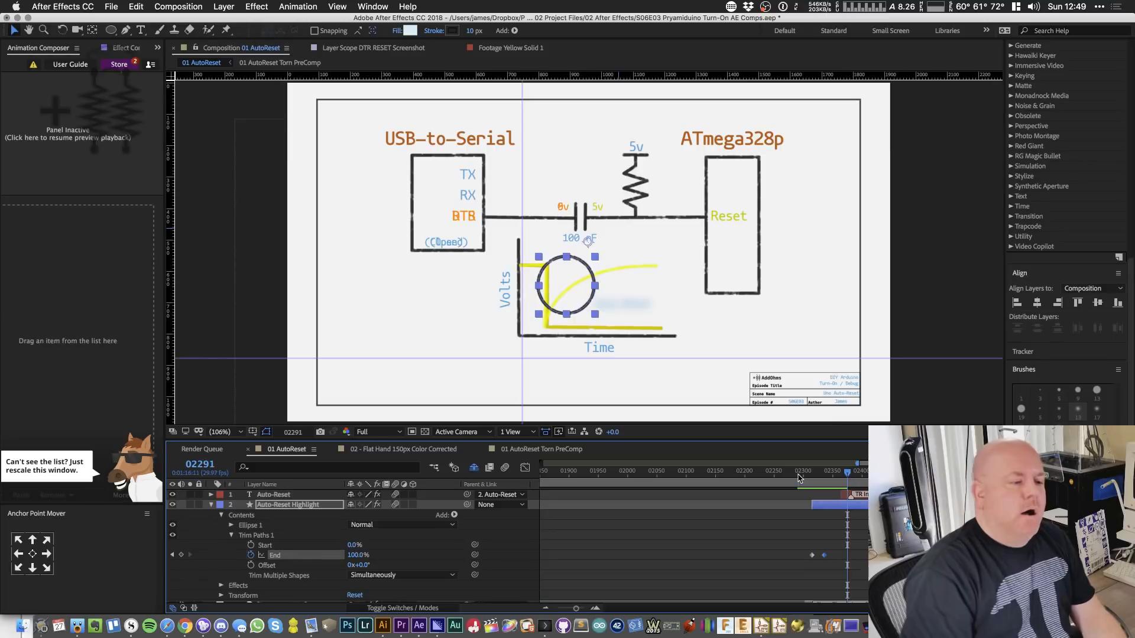
pyautogui.press('space')
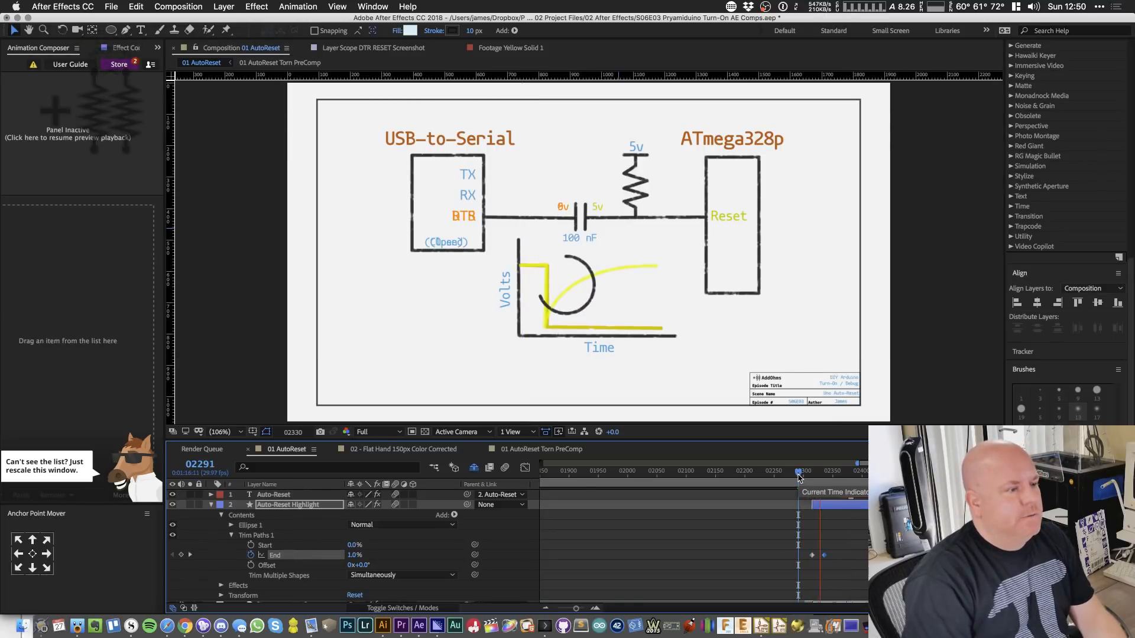
pyautogui.press('space')
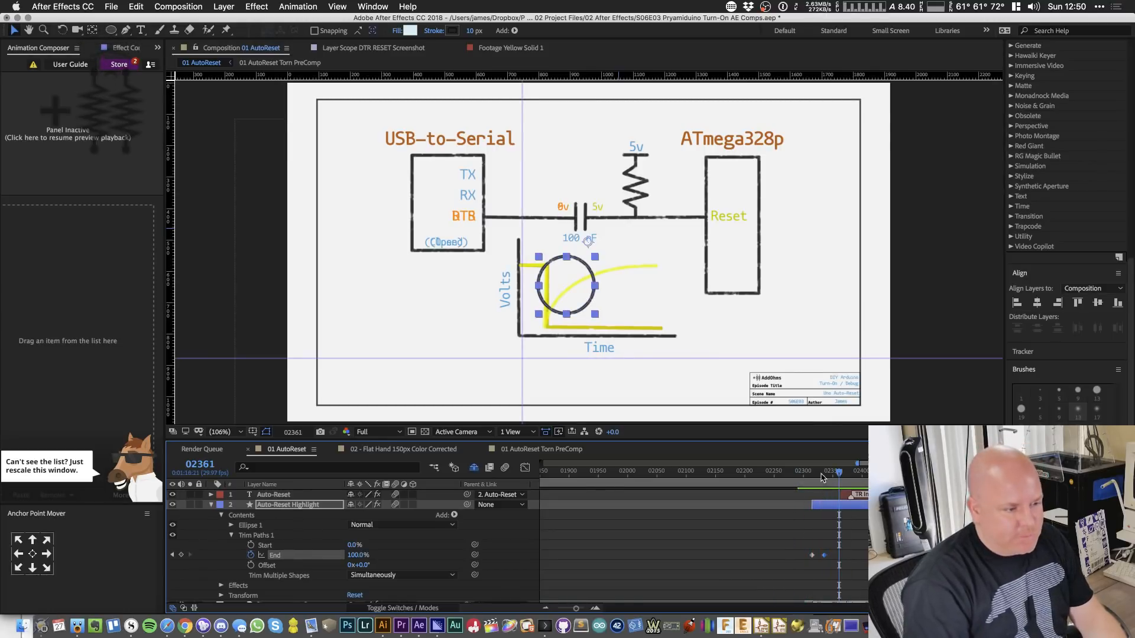
# - Apply Easy Ease to the Trim Paths End keyframes and set the circle's Trim Paths Offset to -45°
pyautogui.moveTo(823, 475); pyautogui.dragTo(810, 479)
pyautogui.press('F9')
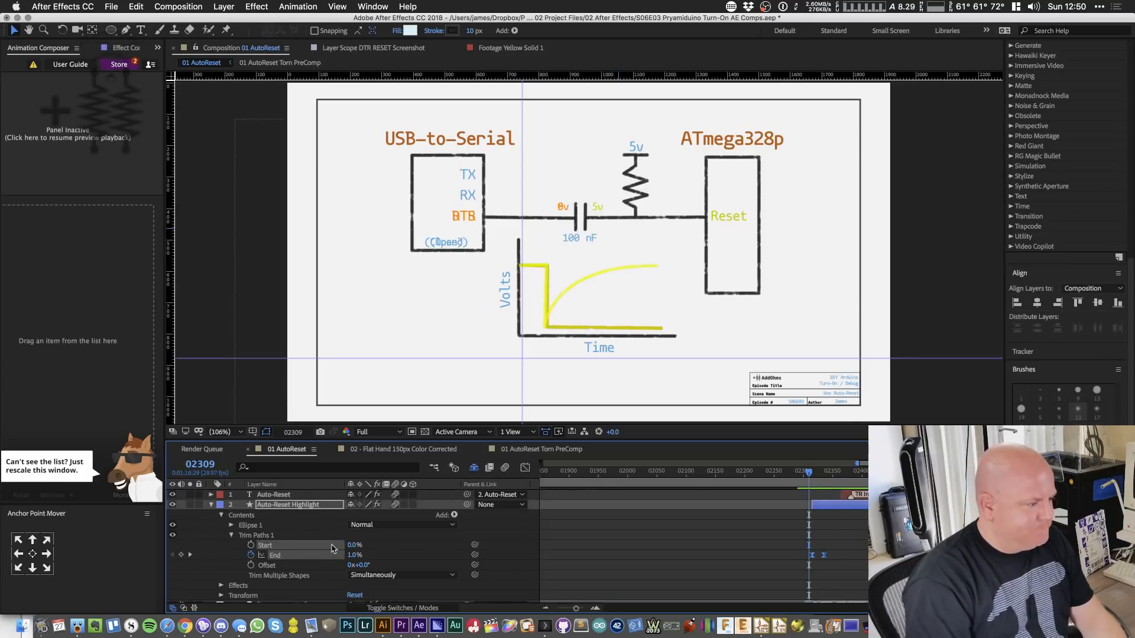
pyautogui.moveTo(360, 565); pyautogui.dragTo(348, 565)
pyautogui.moveTo(809, 473); pyautogui.dragTo(818, 478)
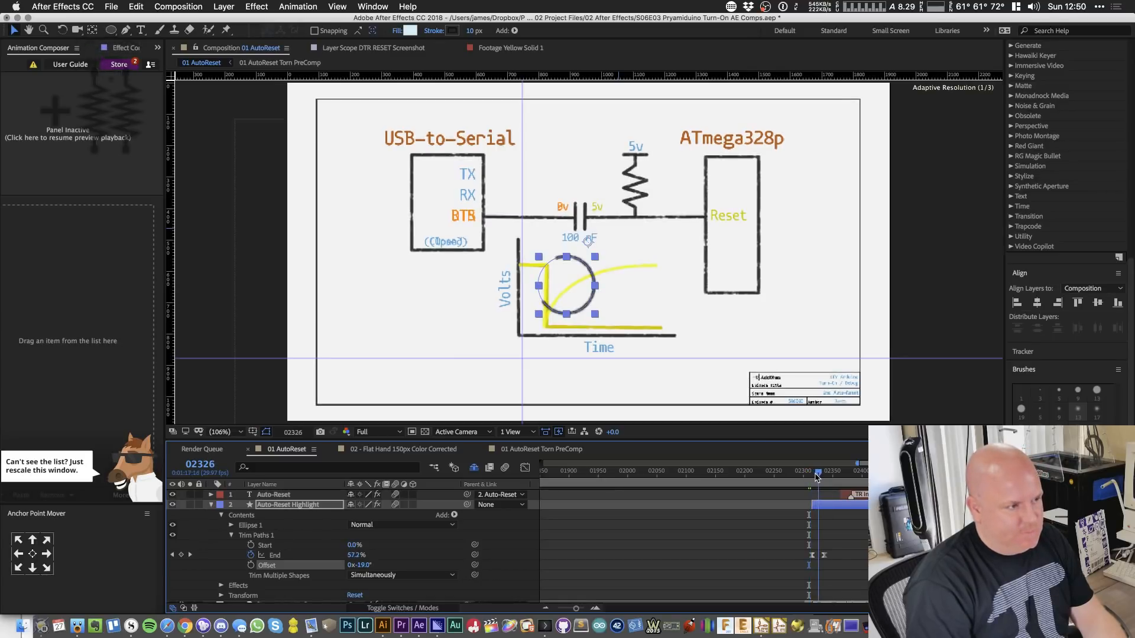
pyautogui.moveTo(382, 566); pyautogui.dragTo(362, 566)
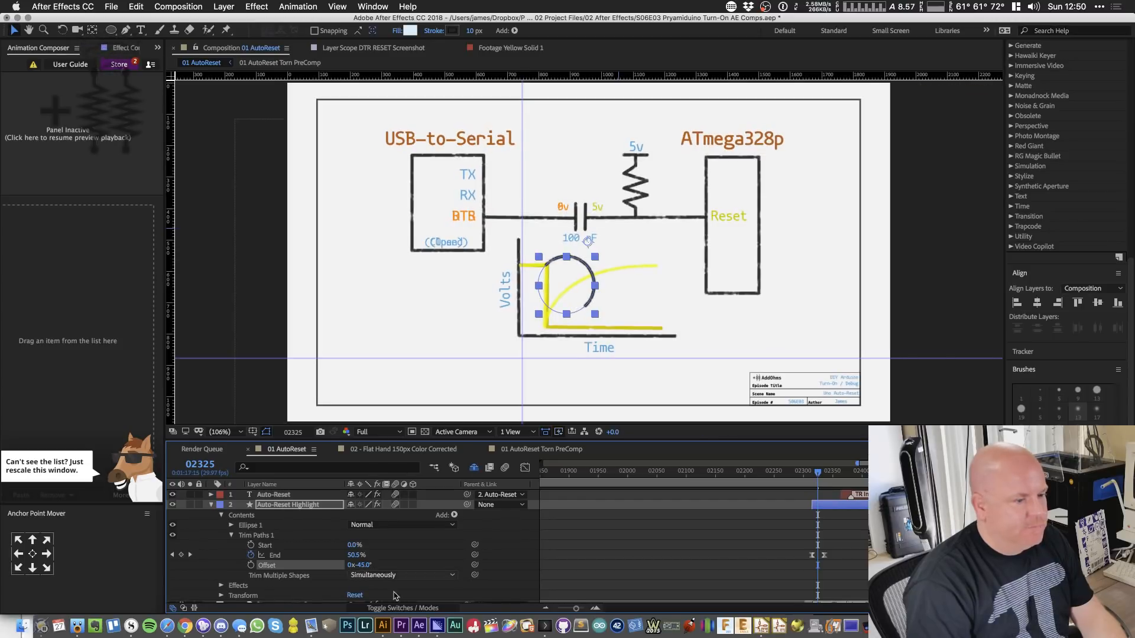
# - Shift both Trim Paths End keyframes of the Auto-Reset Highlight layer later so the circle's drawing starts at frame 2323
pyautogui.moveTo(820, 475)
pyautogui.mouseDown()
pyautogui.moveTo(860, 477)
pyautogui.moveTo(829, 476)
pyautogui.mouseUp()
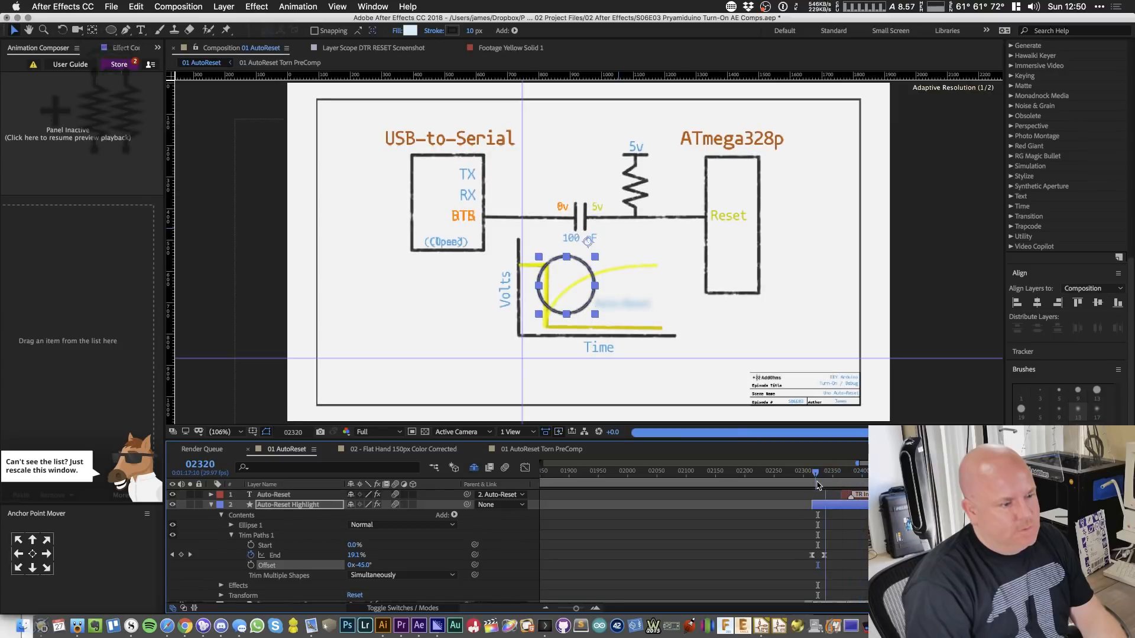
pyautogui.scroll(-2, 846, 539)
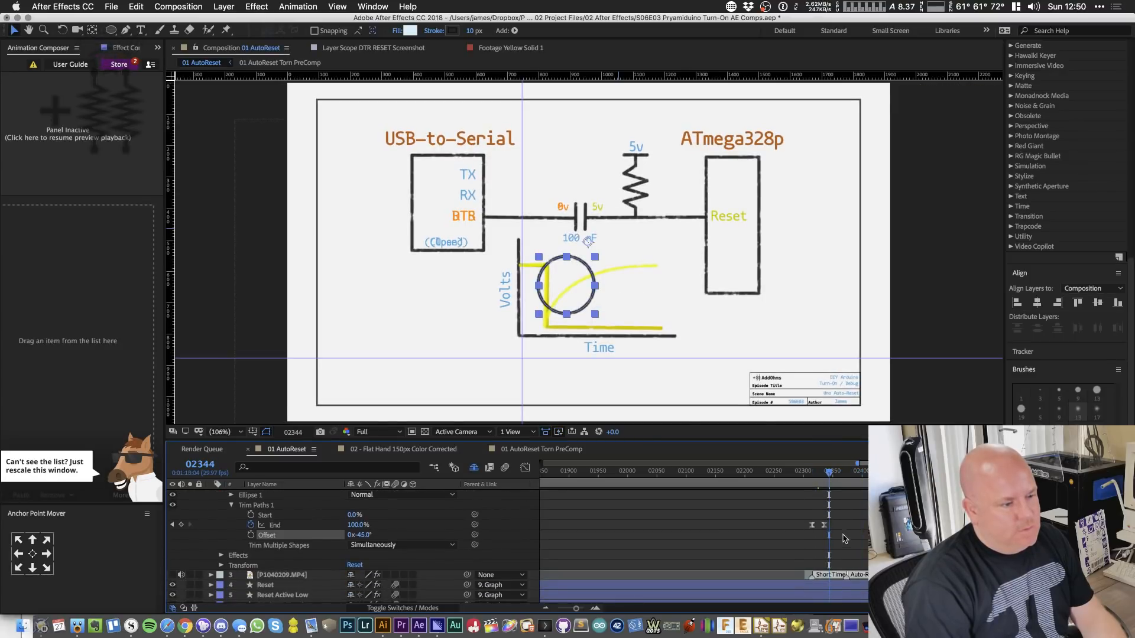
pyautogui.moveTo(807, 514); pyautogui.dragTo(829, 525)
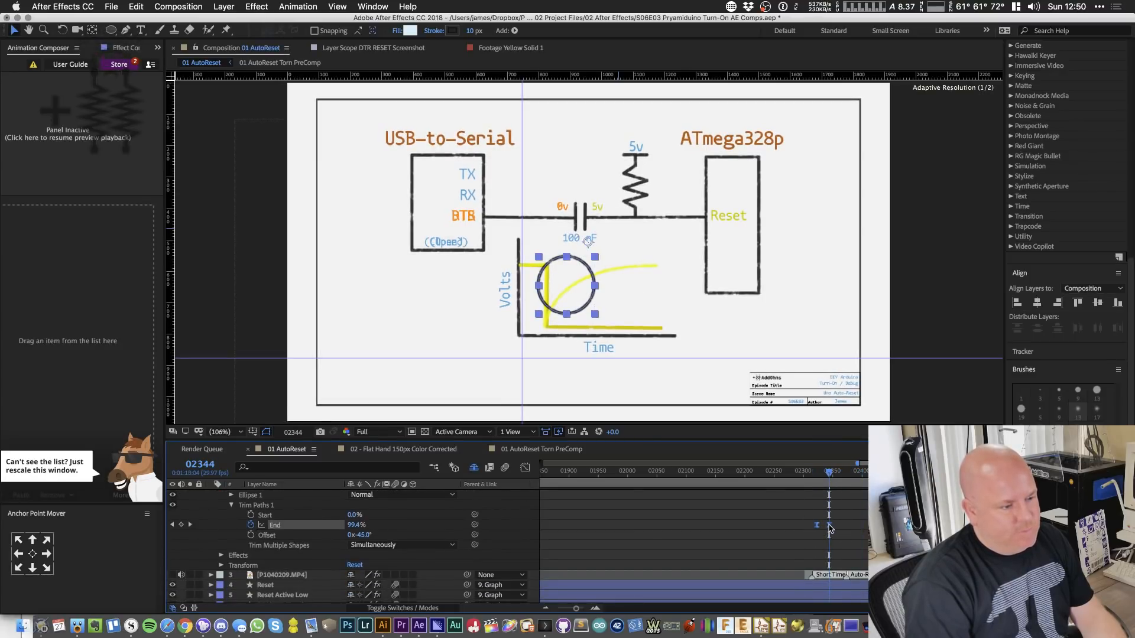
pyautogui.scroll(2, 827, 532)
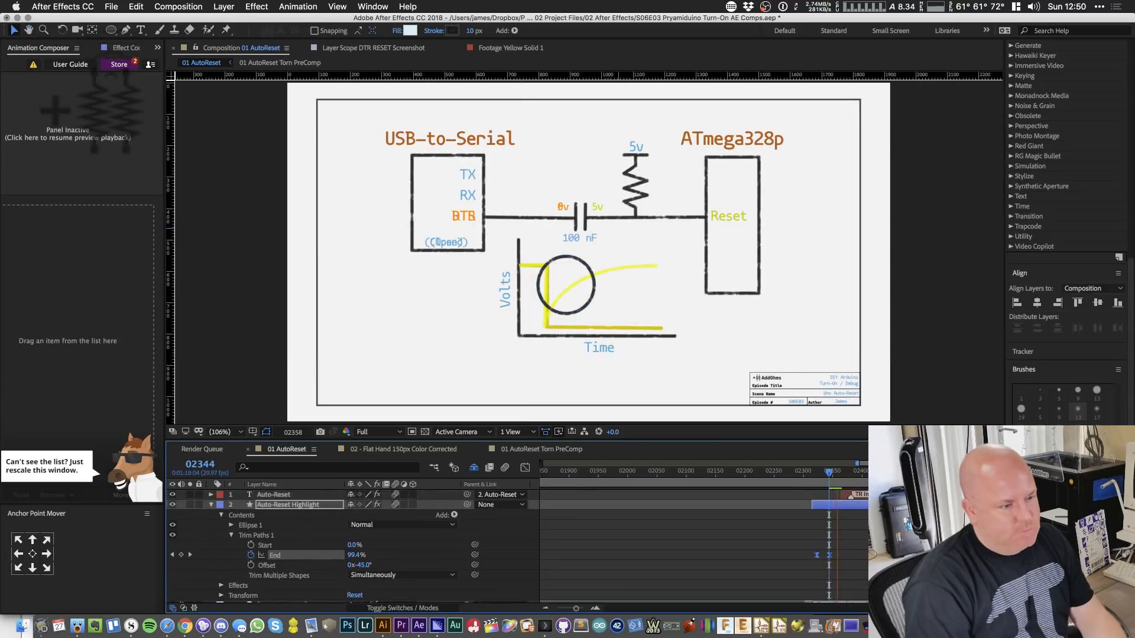
# - Preview the retimed circle drawing against the narration from frames 2298 and 2301
pyautogui.press('space')
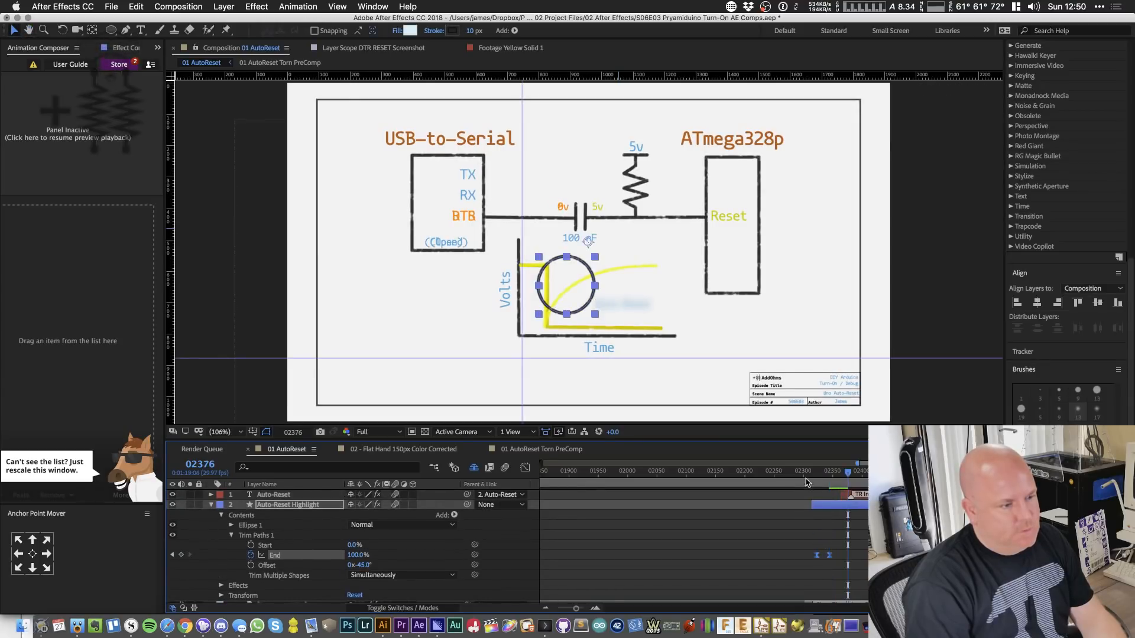
pyautogui.click(802, 472)
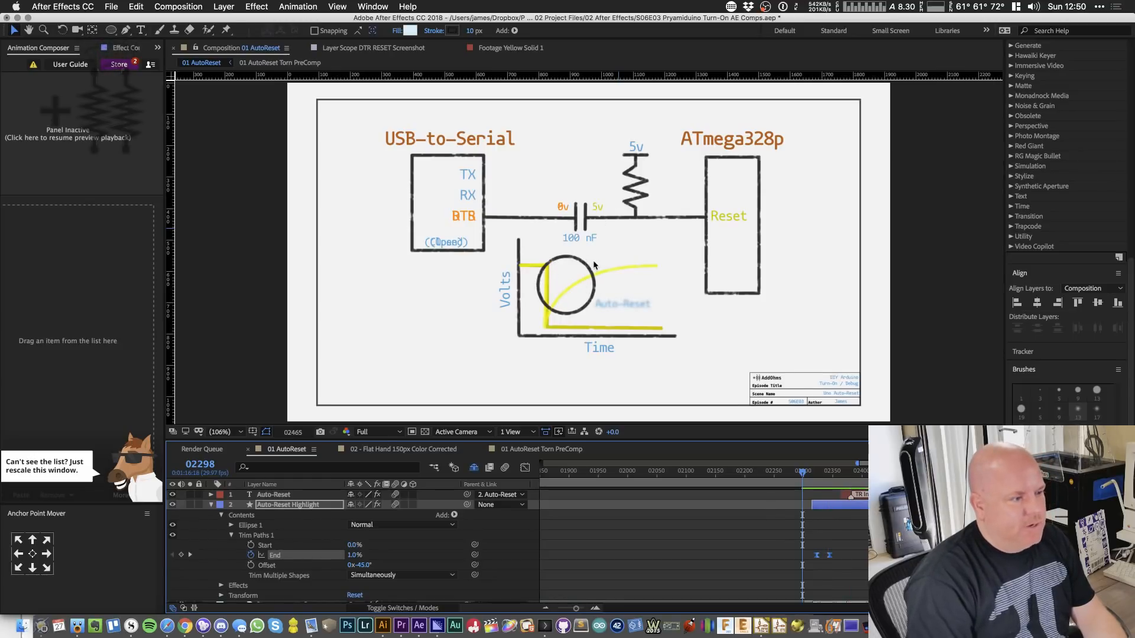
pyautogui.press('space')
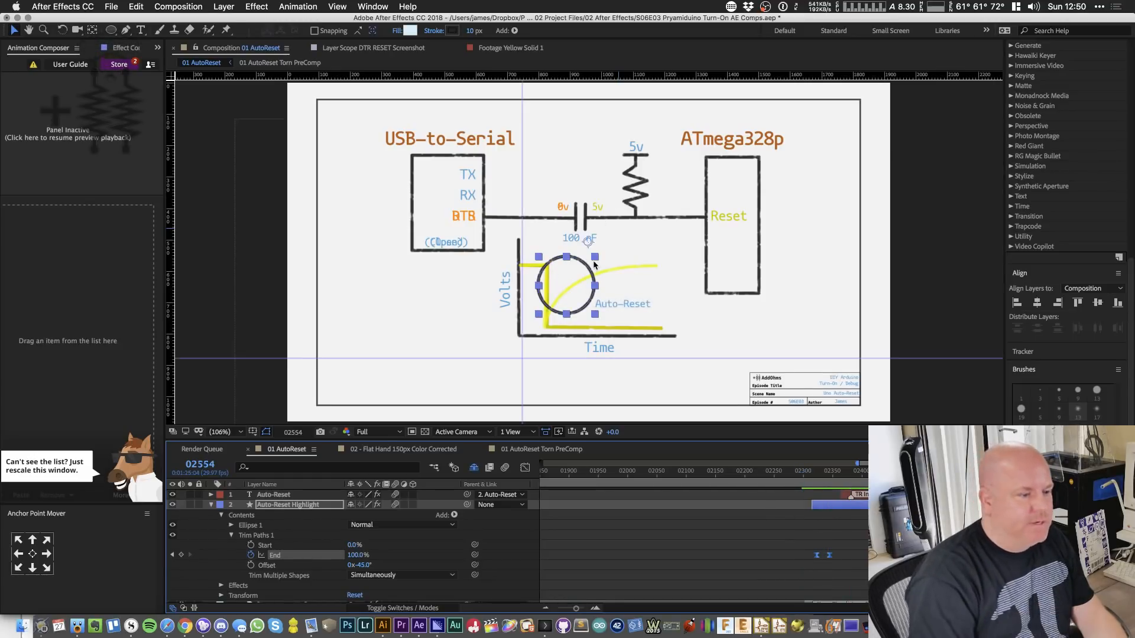
pyautogui.click(808, 476)
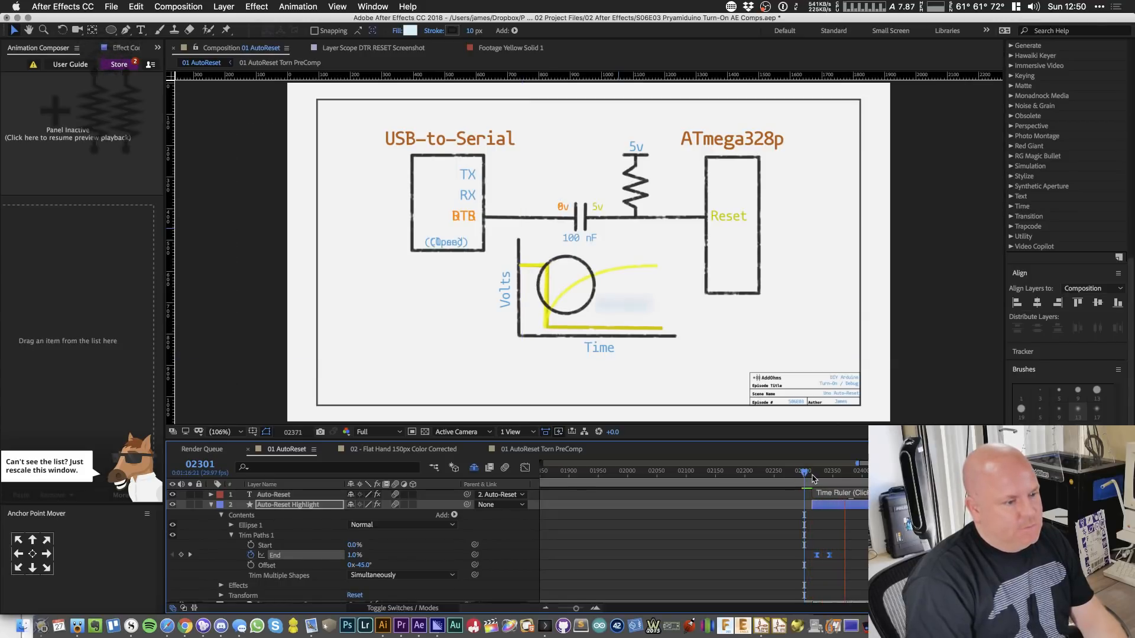
pyautogui.press('space')
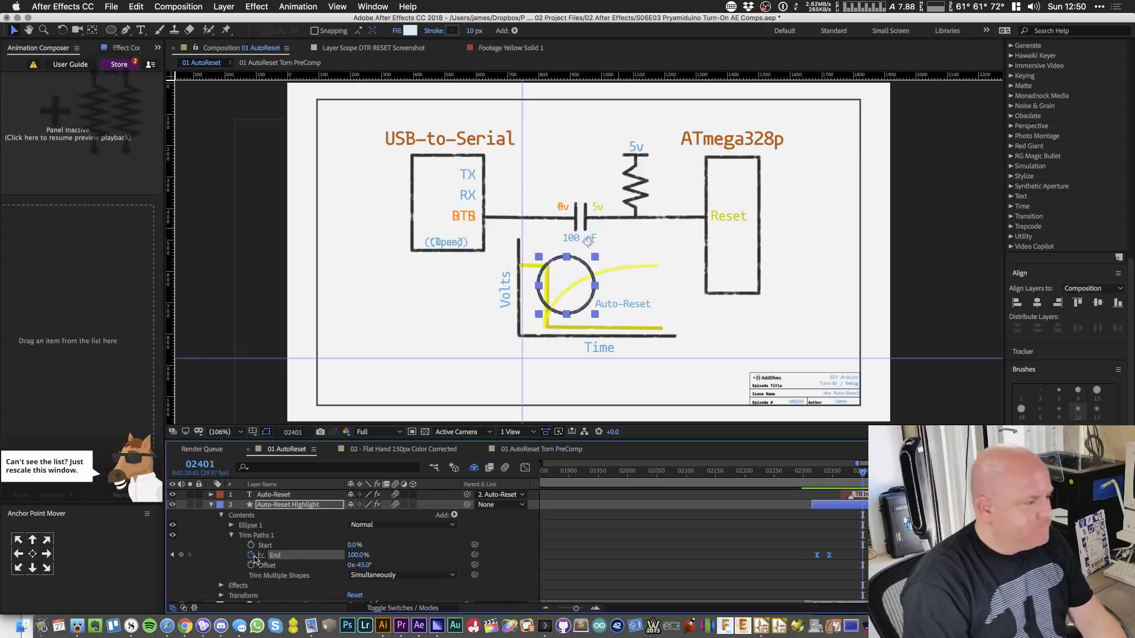
pyautogui.click(171, 556)
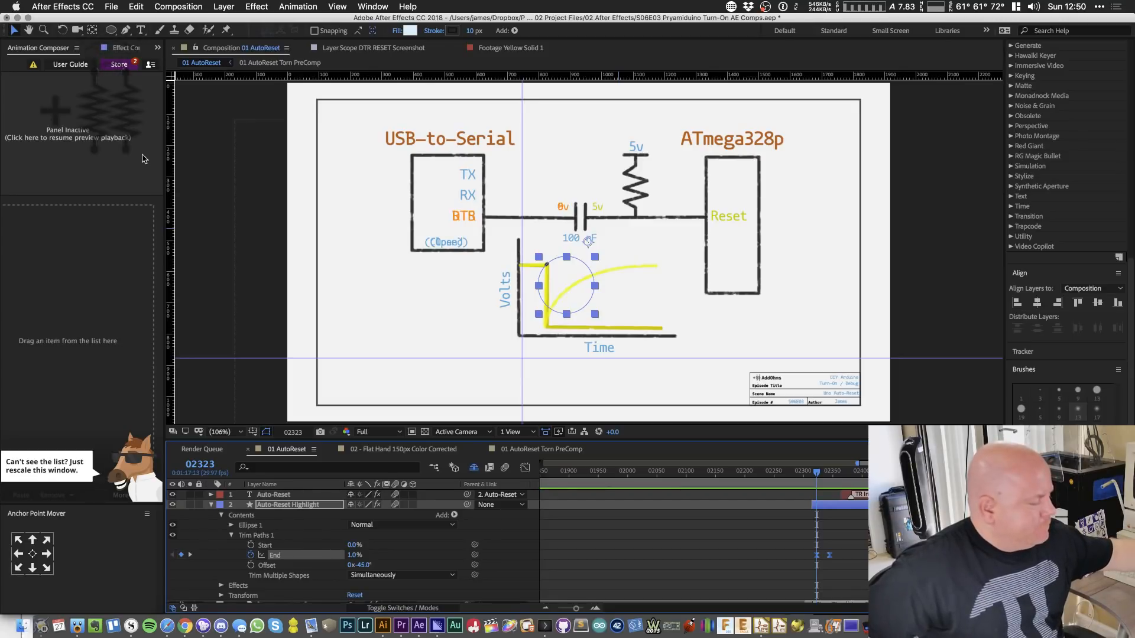
pyautogui.click(732, 7)
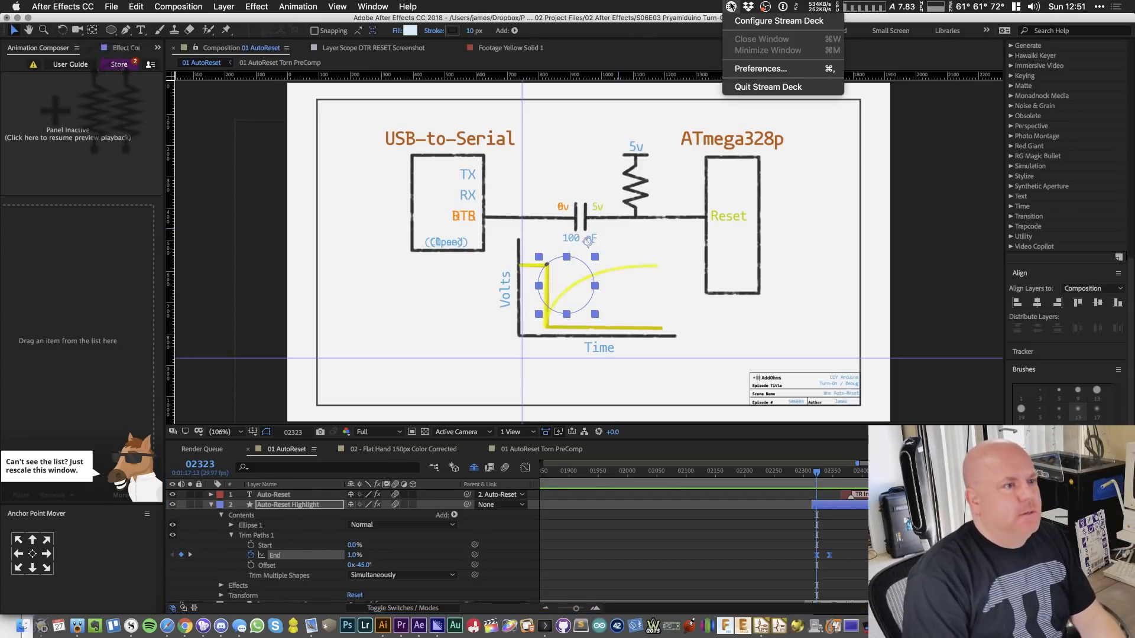
pyautogui.click(743, 24)
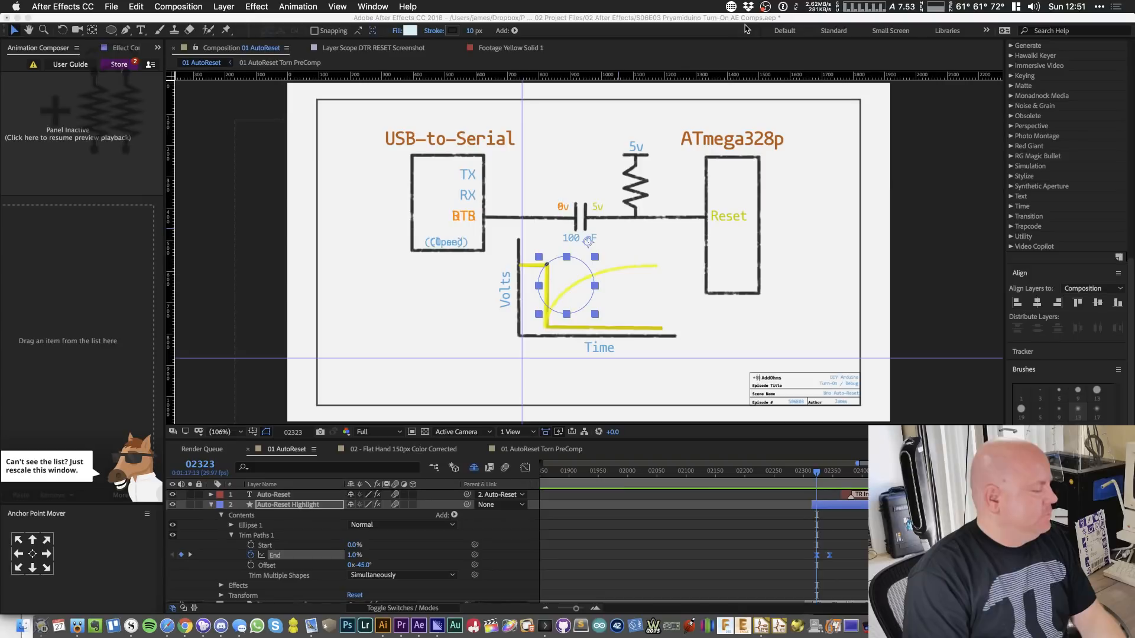
pyautogui.click(733, 7)
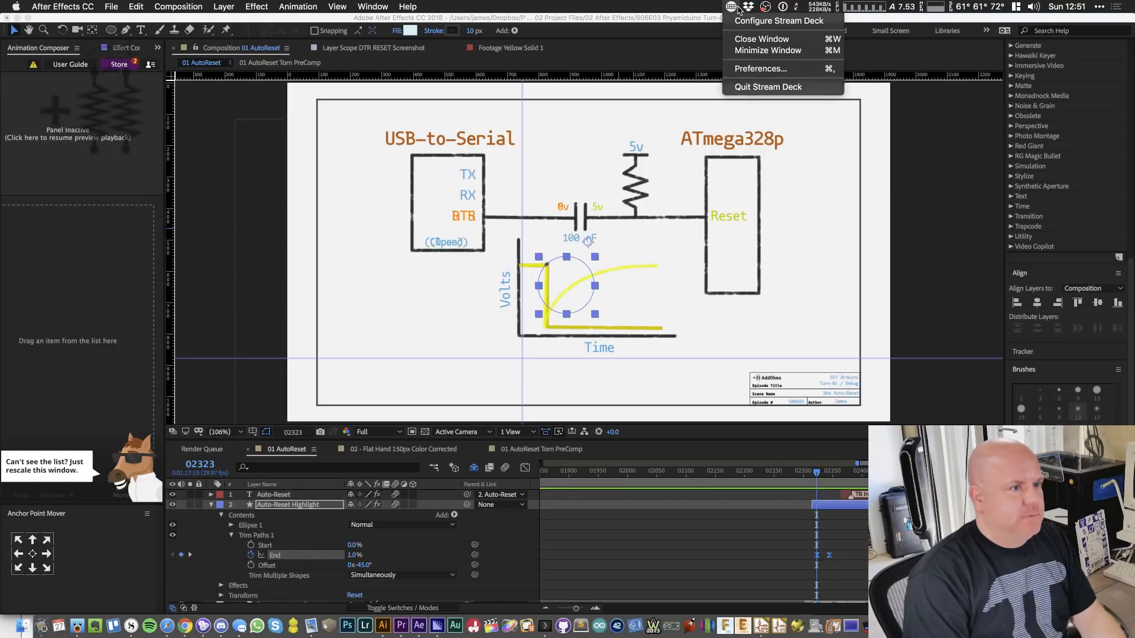
pyautogui.click(737, 10)
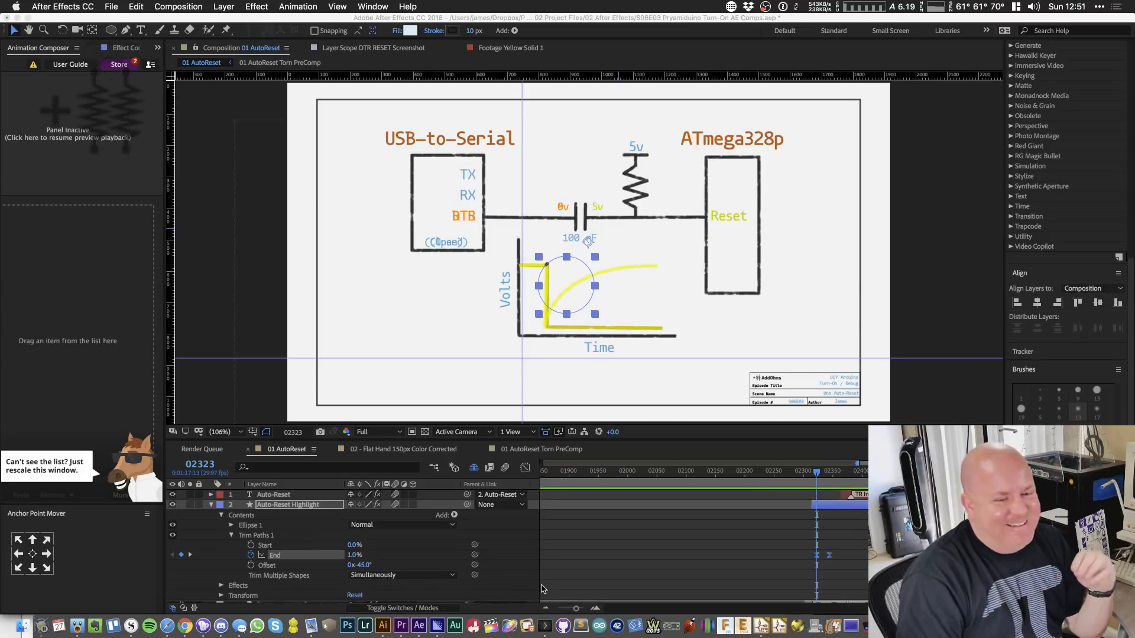
# - Scrub through the circle's drawing and return the playhead to the first Trim Paths End keyframe at frame 2323
pyautogui.click(821, 476)
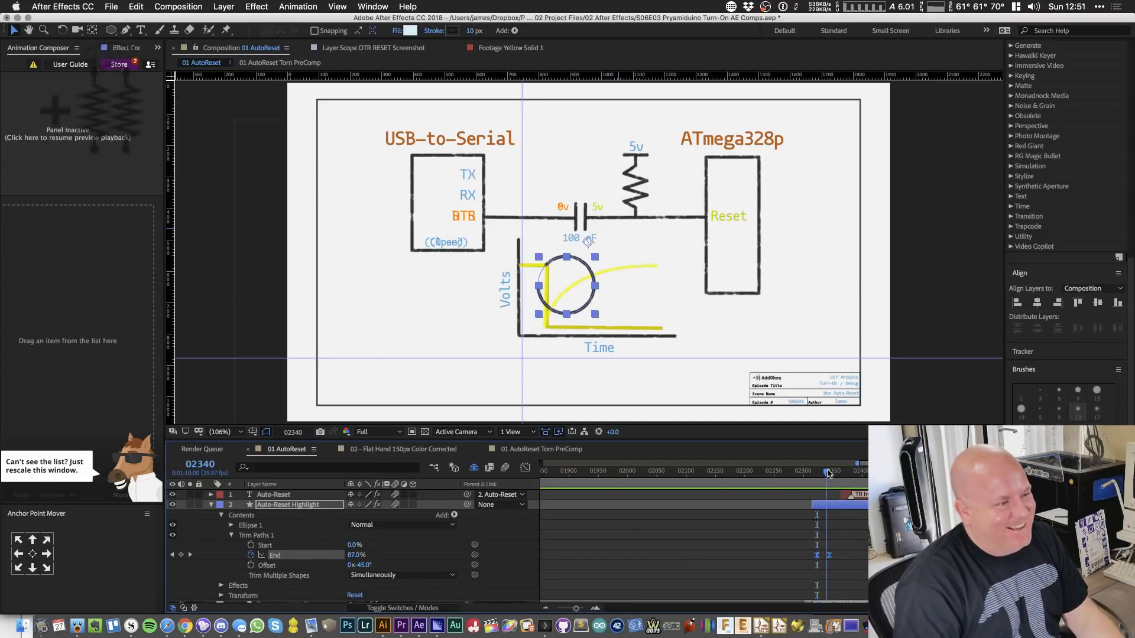
pyautogui.moveTo(826, 475); pyautogui.dragTo(818, 476)
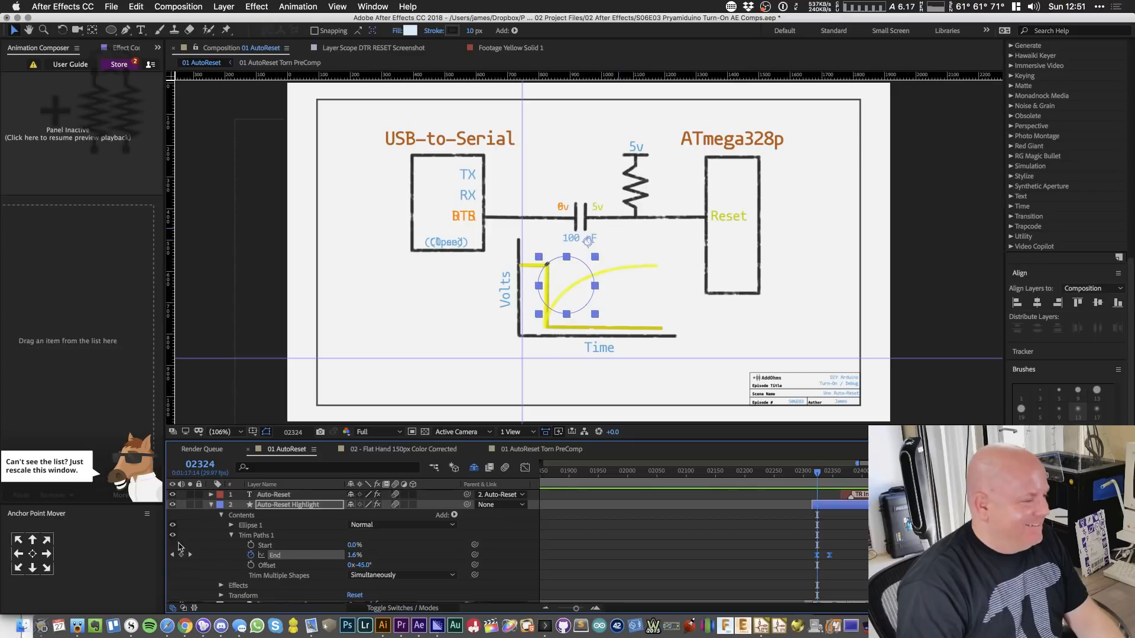
pyautogui.click(171, 556)
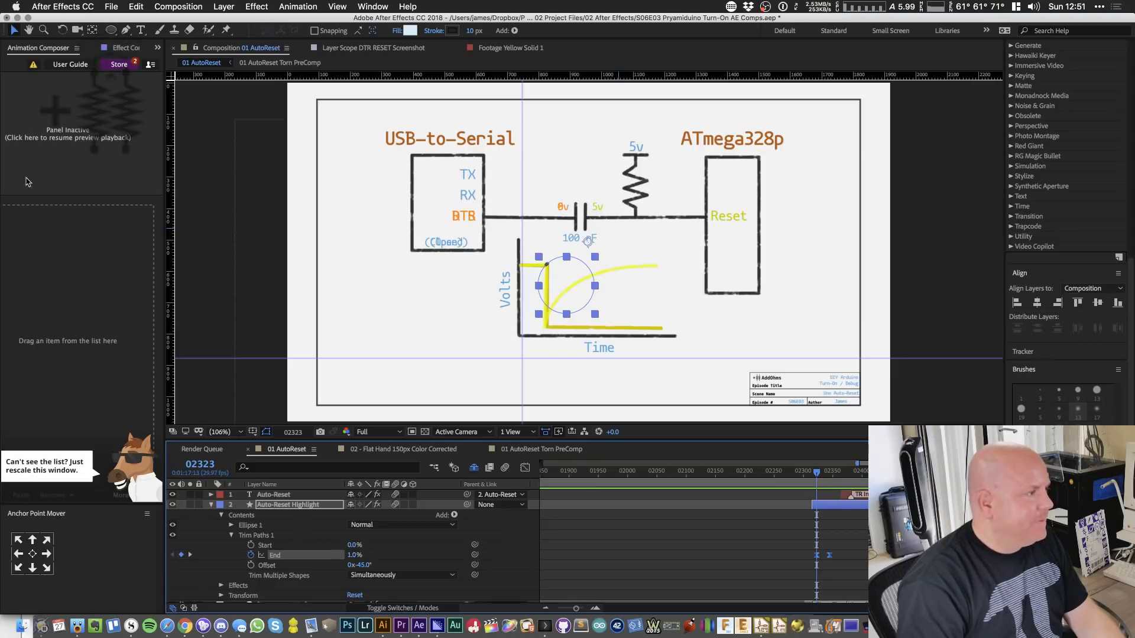
# - Copy the Writing Hand Black r1 layer from the 01 - Writing Hand Black r1-Comp composition into 01 AutoReset above the highlight layer
pyautogui.press('super+0')
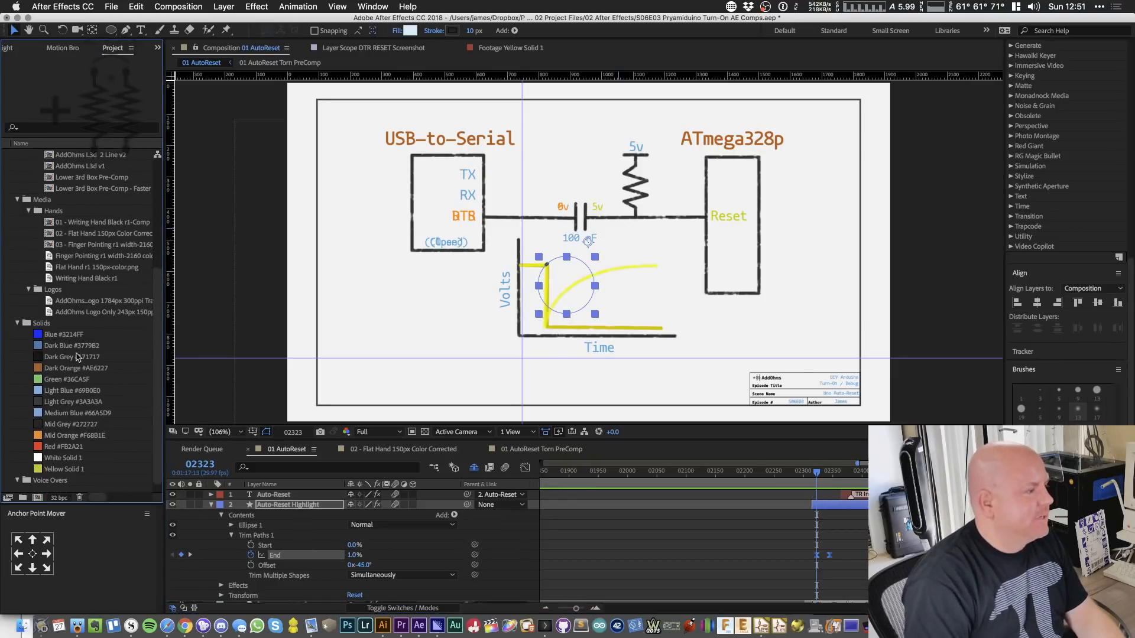
pyautogui.scroll(4, 77, 348)
pyautogui.doubleClick(88, 357)
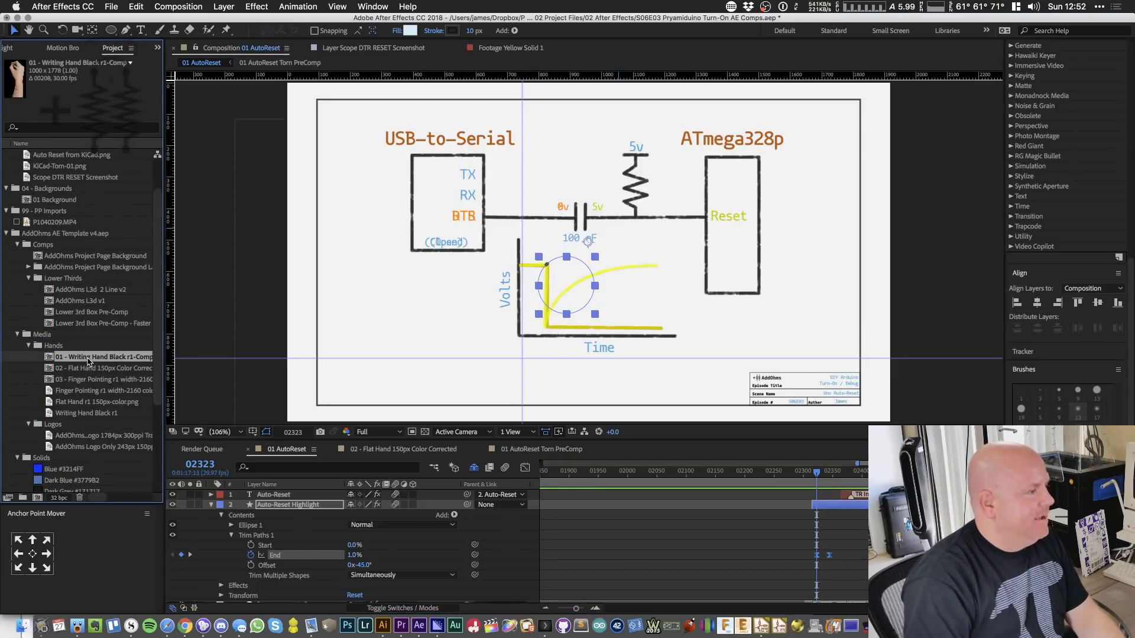
pyautogui.click(273, 494)
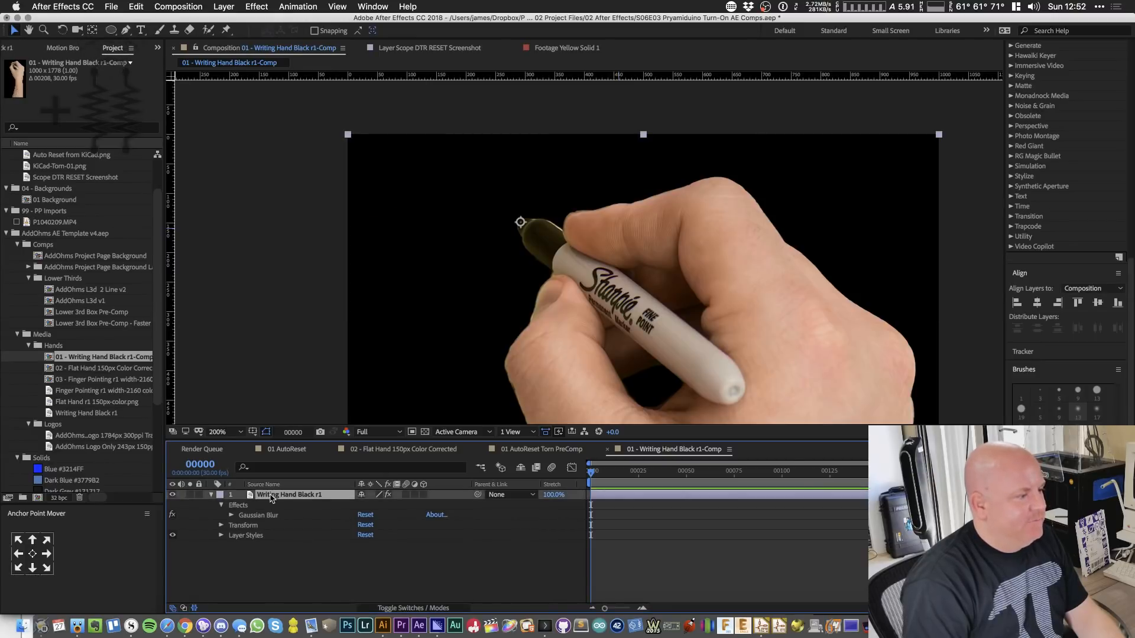
pyautogui.click(284, 450)
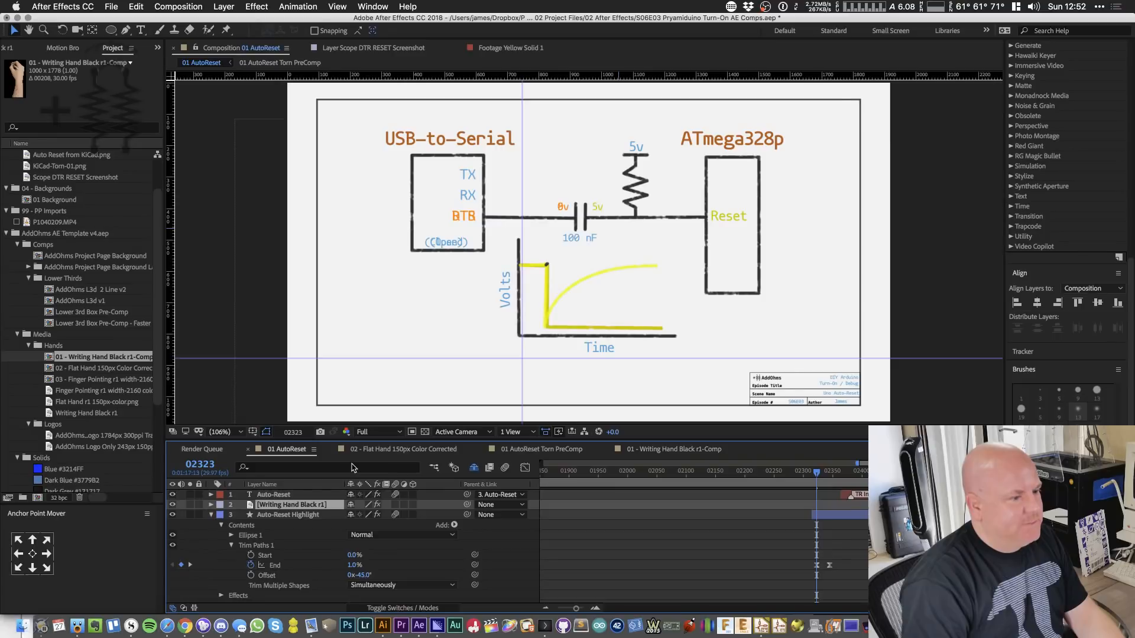
# - Move the Writing Hand Black r1 layer in time so its start aligns with the Auto-Reset Highlight layer's start
pyautogui.press('-')
pyautogui.press('-')
pyautogui.press('-')
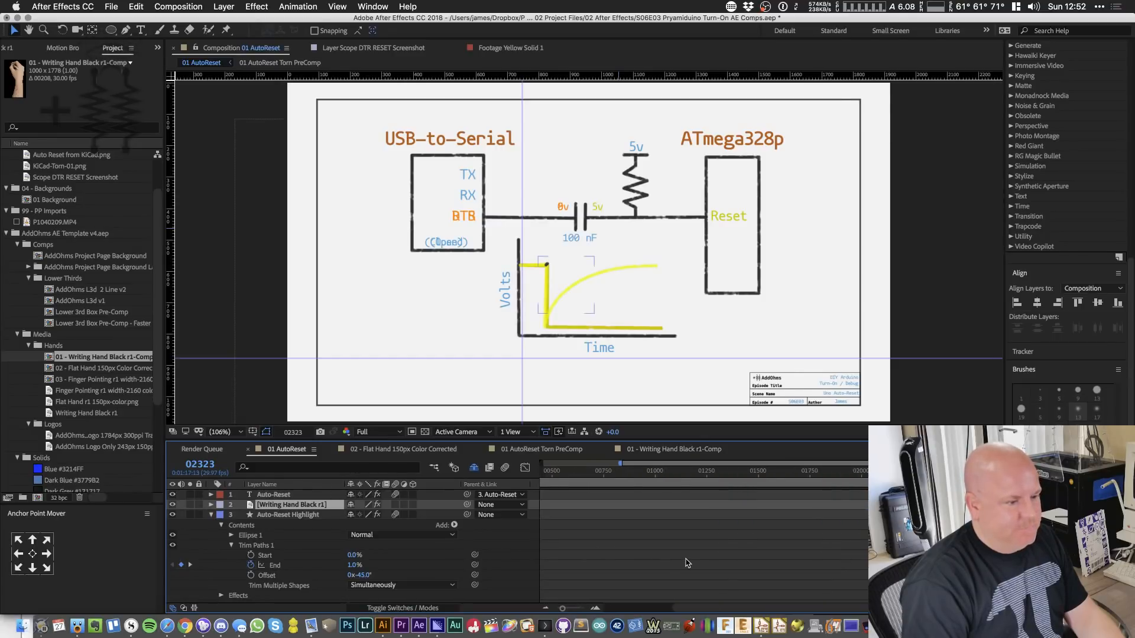
pyautogui.moveTo(545, 503); pyautogui.dragTo(938, 513)
pyautogui.press('=')
pyautogui.press('=')
pyautogui.press('=')
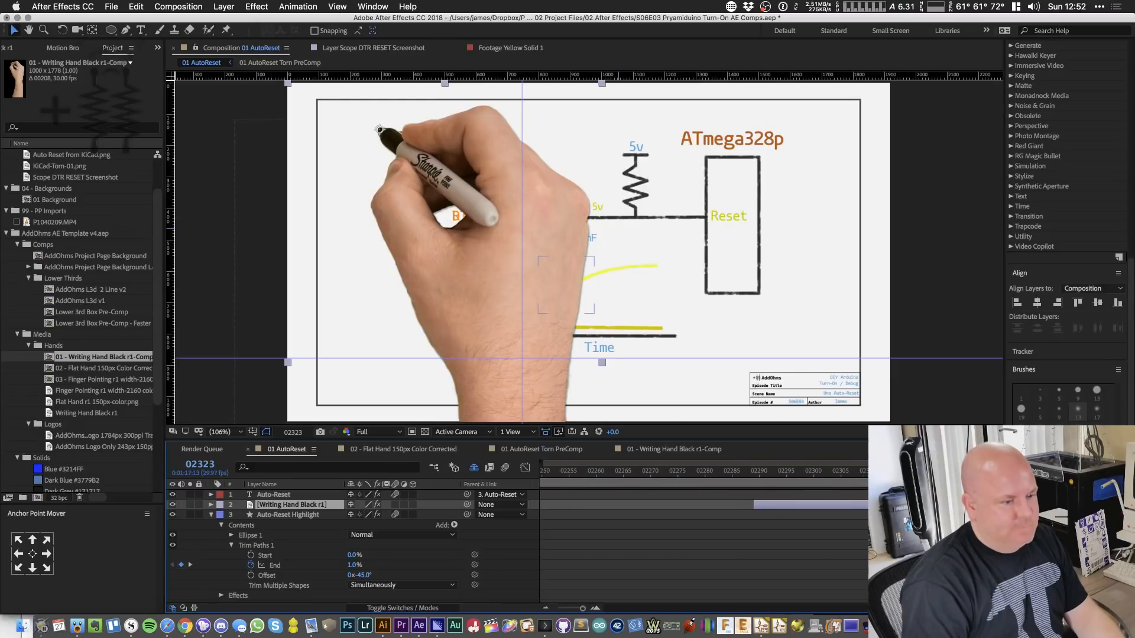
pyautogui.hscroll(5, 704, 535)
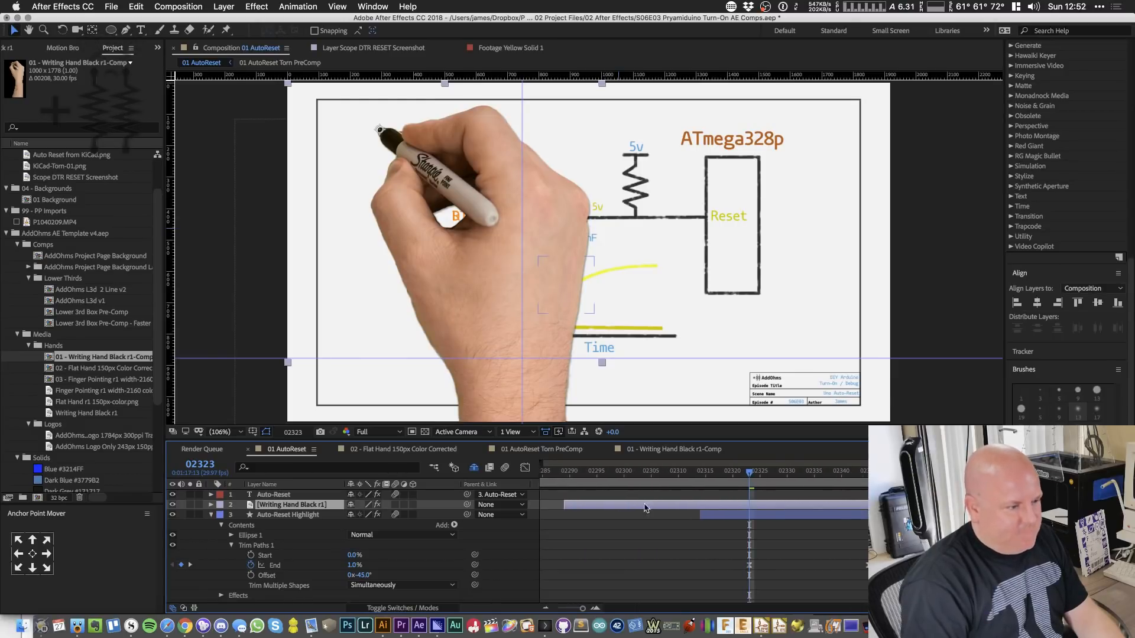
pyautogui.moveTo(644, 507); pyautogui.dragTo(740, 513)
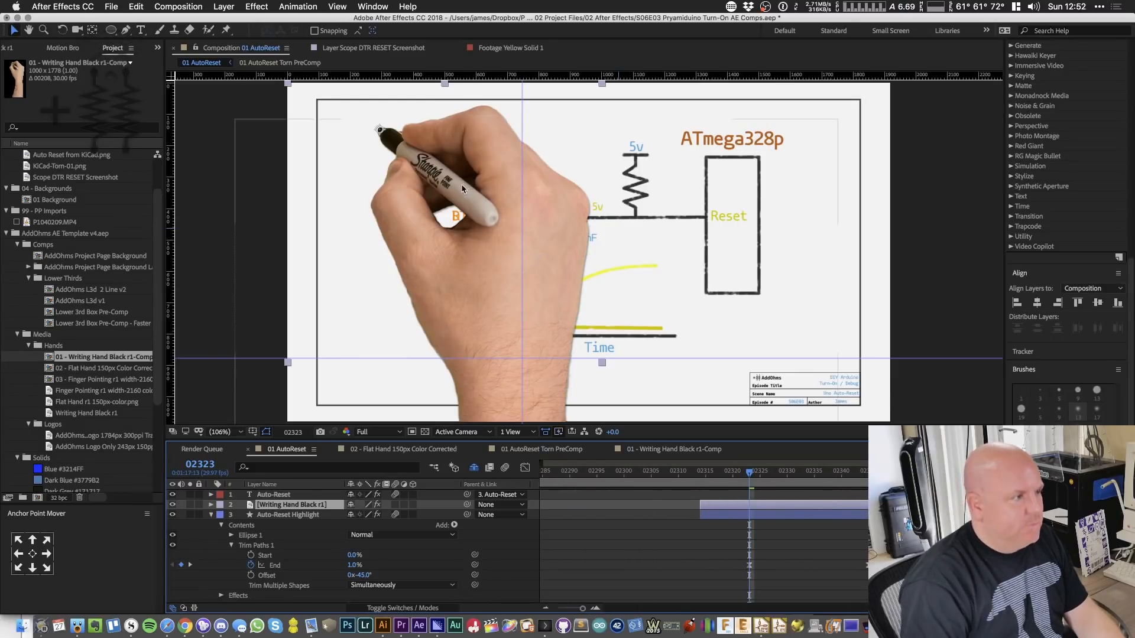
# - Set the Writing Hand Black r1 layer's opacity to 60% and its scale to 60%
pyautogui.press('t')
pyautogui.click(354, 515)
pyautogui.write('6')
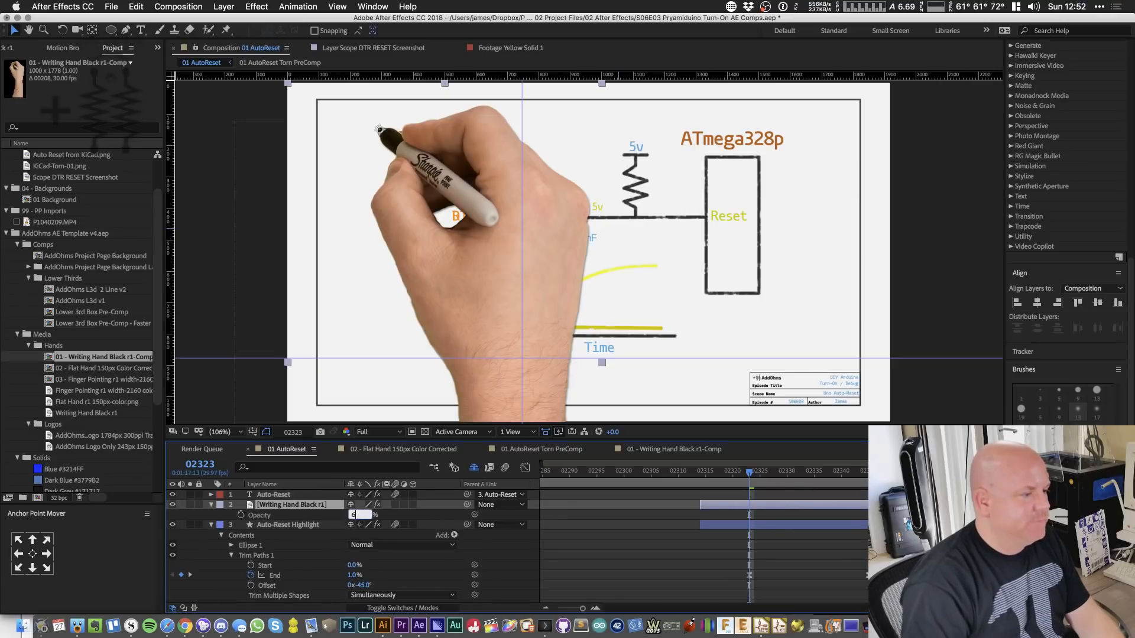
pyautogui.write('0')
pyautogui.press('Return')
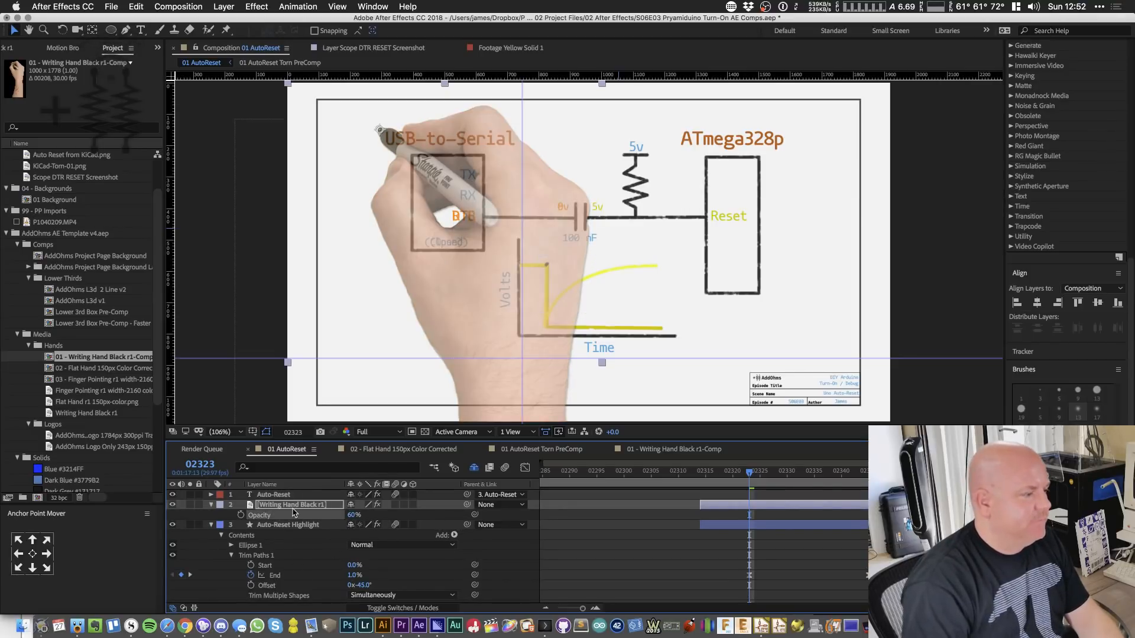
pyautogui.click(296, 509)
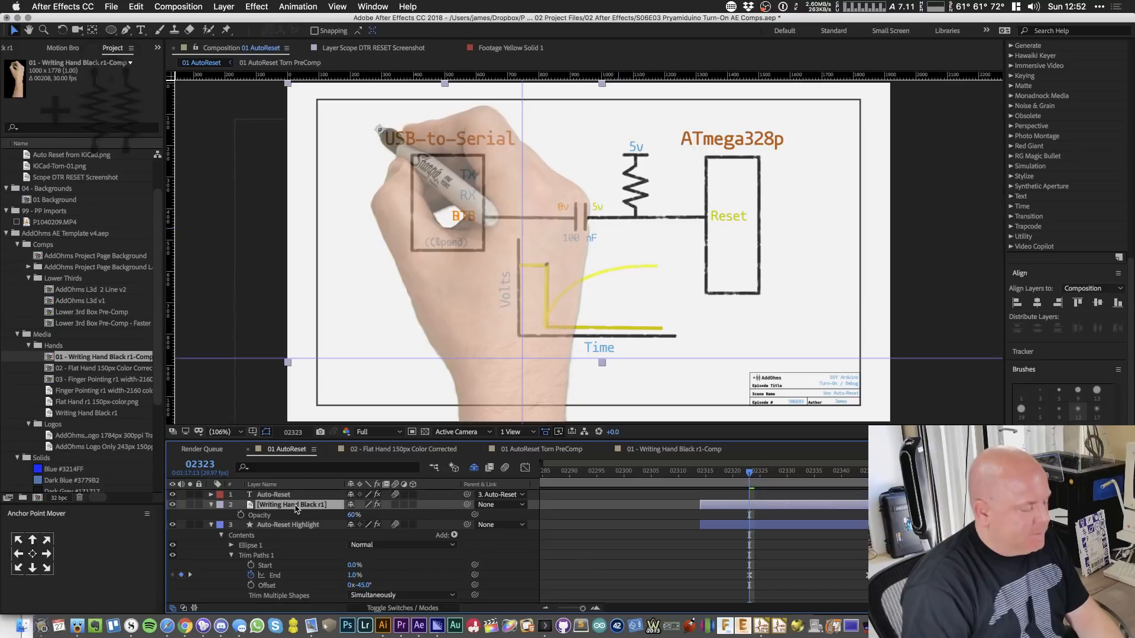
pyautogui.hotkey('shift', 's')
pyautogui.click(365, 515)
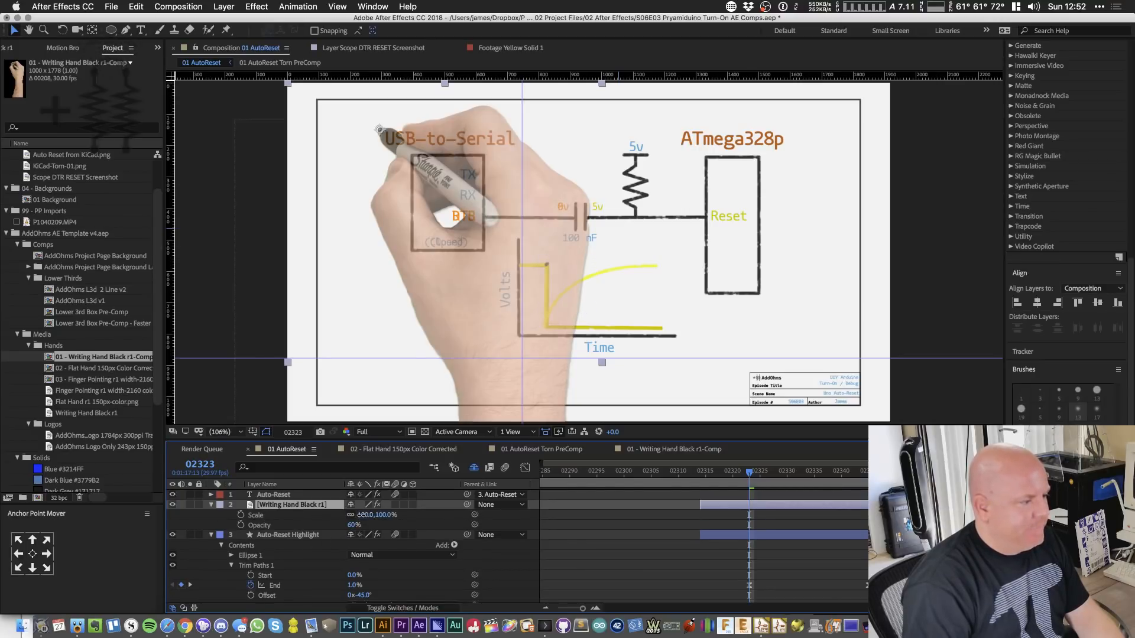
pyautogui.write('60')
pyautogui.press('Return')
# - Make the writing hand a 3D layer and place its pen tip on the circle's starting point at about 820, 581
pyautogui.hotkey('shift', 'p')
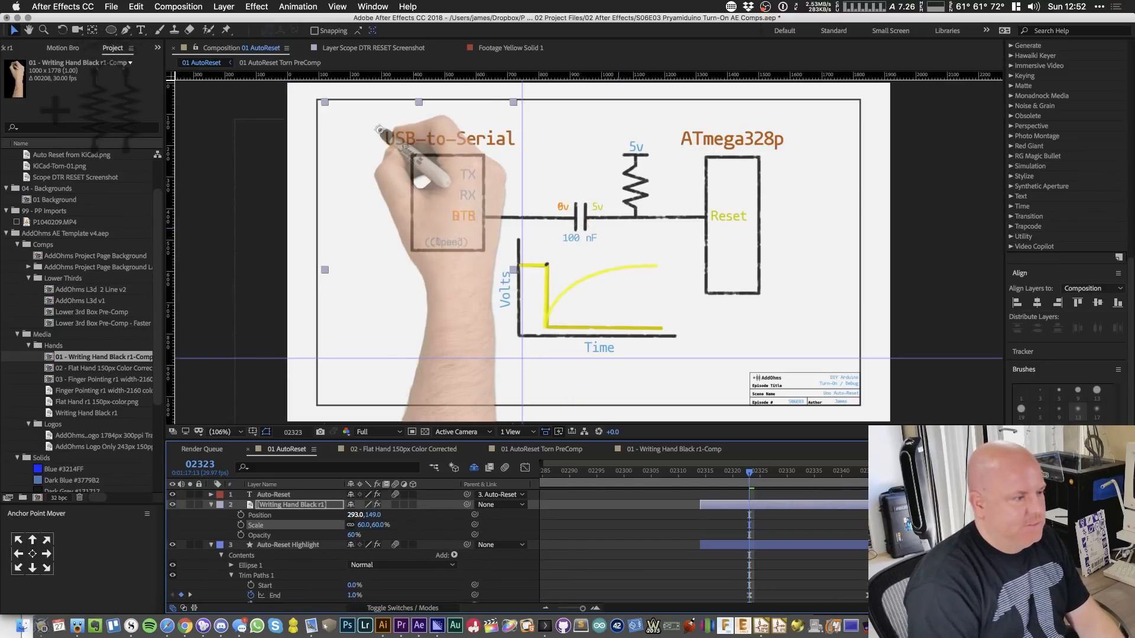
pyautogui.click(413, 504)
pyautogui.moveTo(430, 188); pyautogui.dragTo(535, 264)
pyautogui.scroll(2, 535, 265)
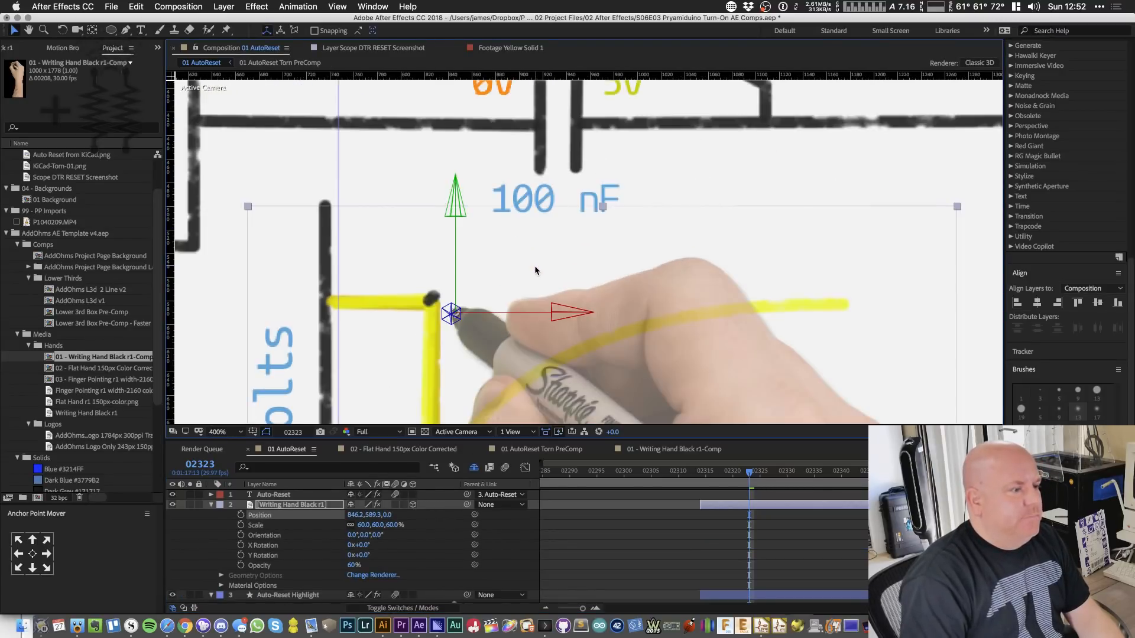
pyautogui.moveTo(535, 362); pyautogui.dragTo(507, 359)
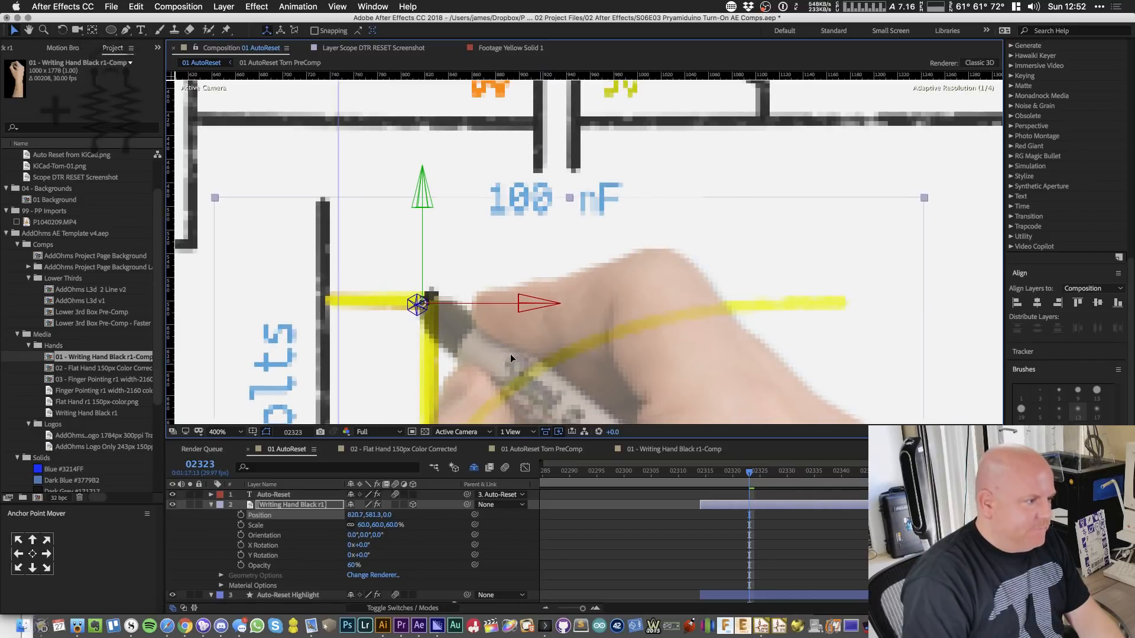
pyautogui.scroll(-3, 785, 550)
pyautogui.scroll(3, 786, 550)
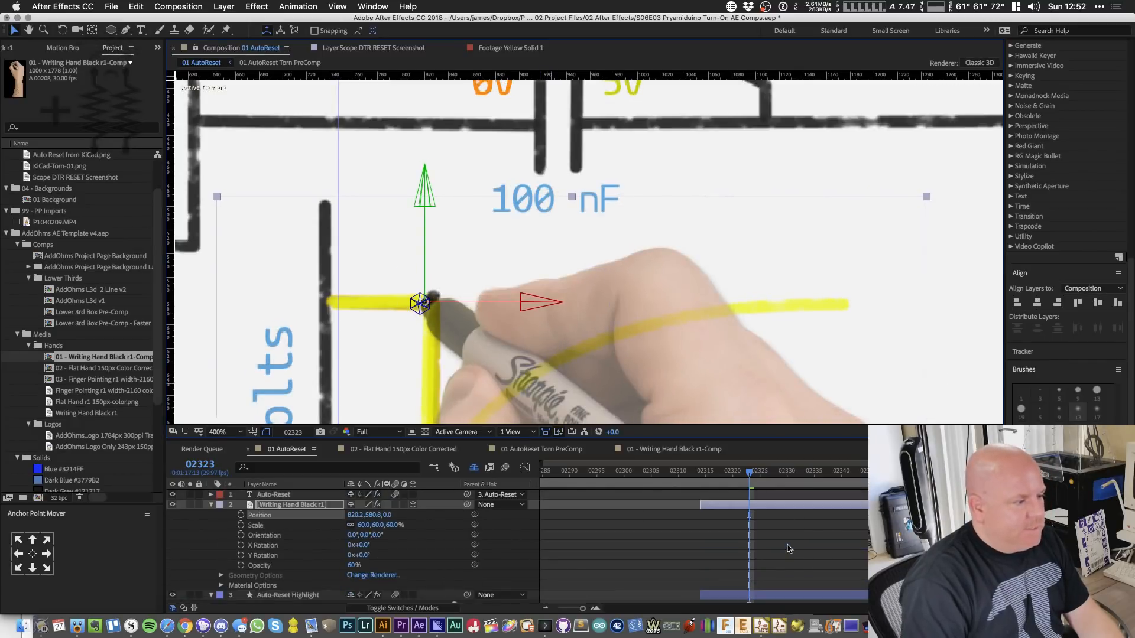
# - Start Position keyframing on the writing hand at frame 2323 and hide its rotation properties in the timeline
pyautogui.click(241, 515)
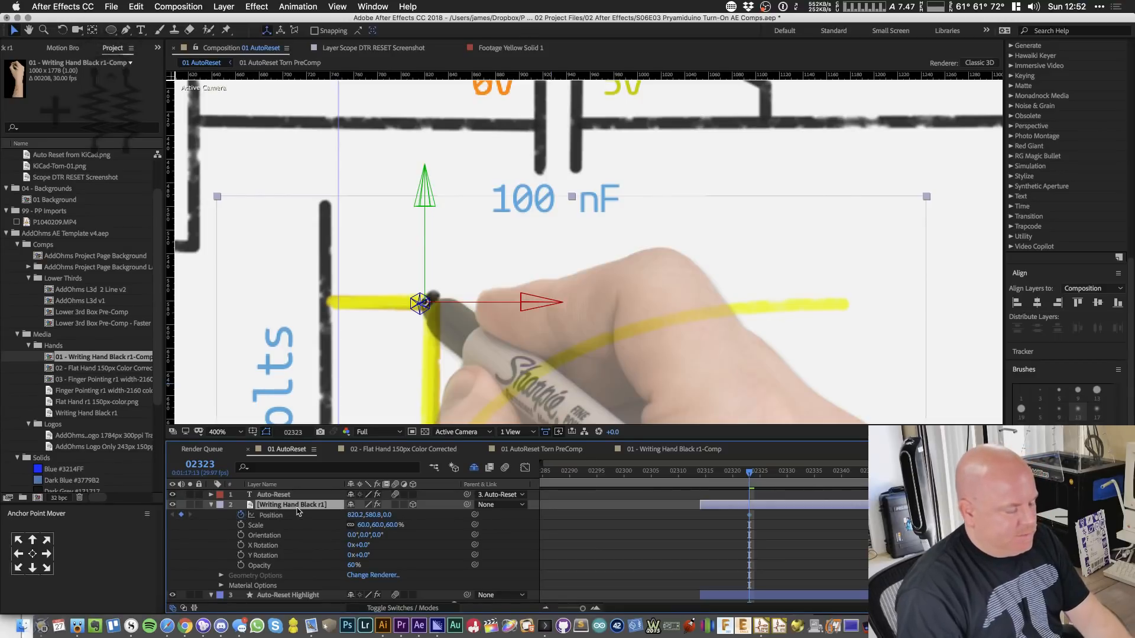
pyautogui.press('r')
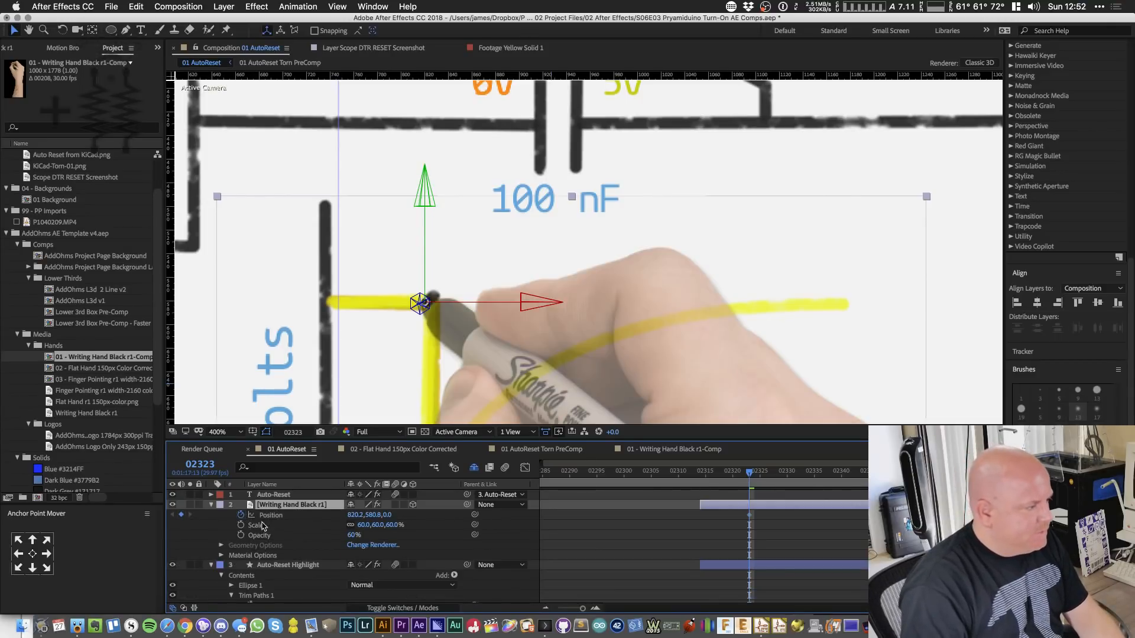
# - Start Z Rotation keyframing on the writing hand at frame 2323 and show only animated properties for the hand and Auto-Reset Highlight layers
pyautogui.click(243, 525)
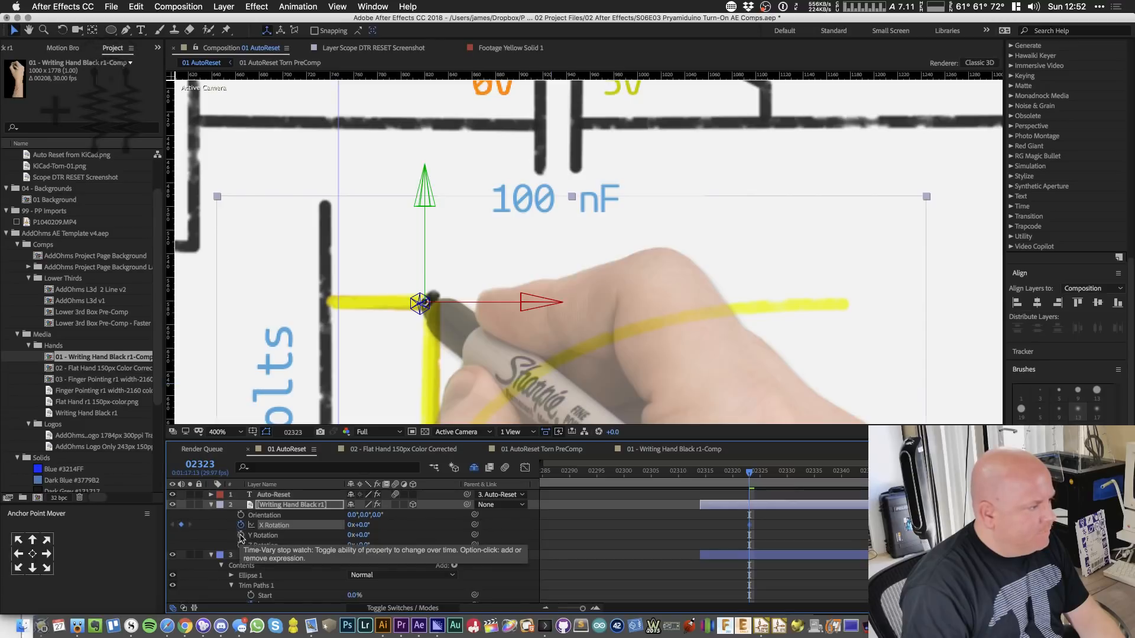
pyautogui.moveTo(367, 544); pyautogui.dragTo(380, 543)
pyautogui.press('super+z')
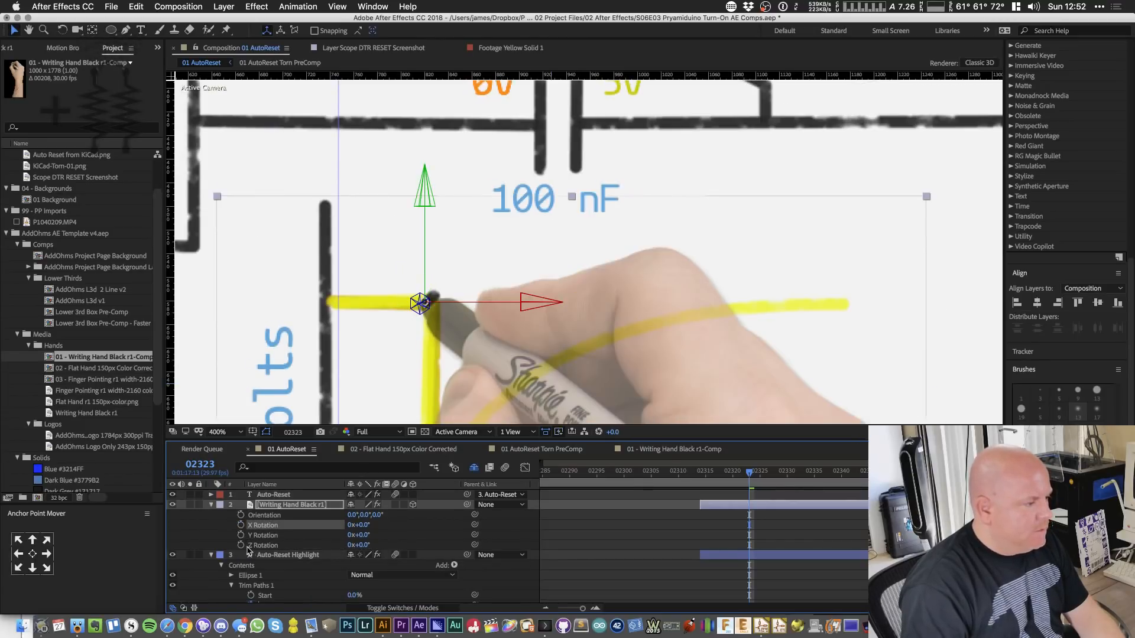
pyautogui.click(241, 545)
pyautogui.click(290, 505)
pyautogui.press('u')
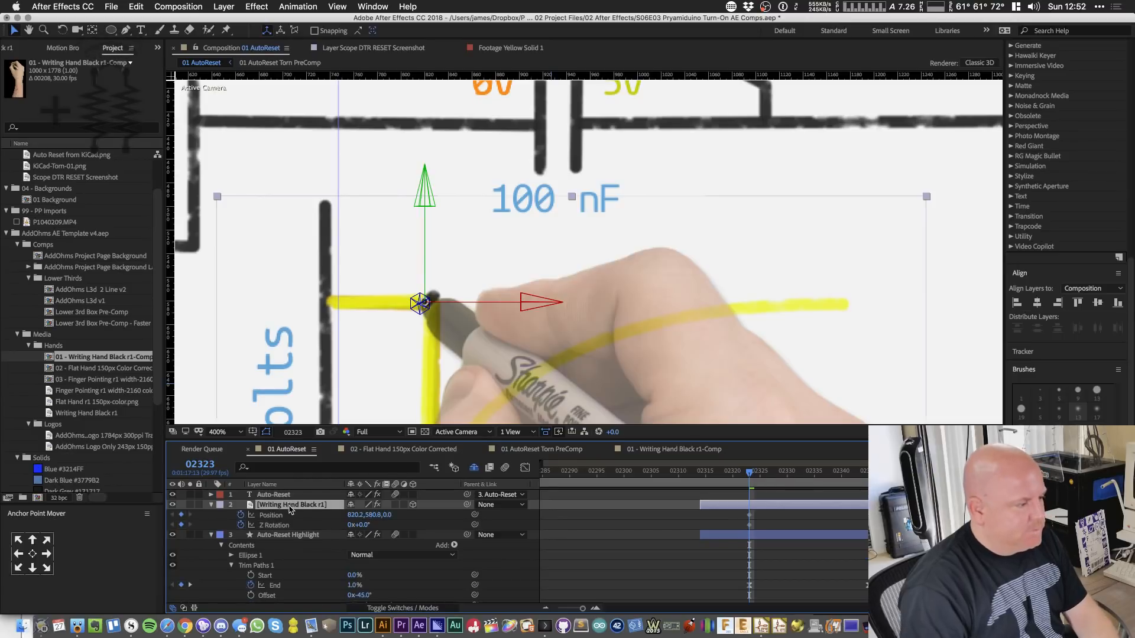
pyautogui.click(298, 535)
pyautogui.press('u')
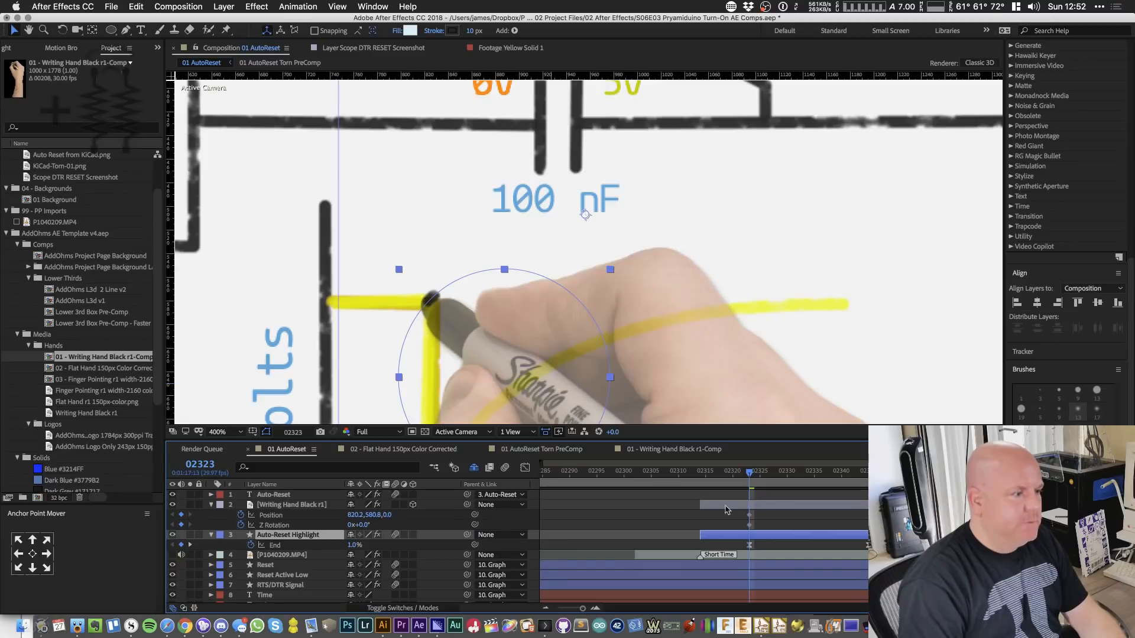
pyautogui.moveTo(353, 545); pyautogui.dragTo(339, 547)
pyautogui.press('pagedown')
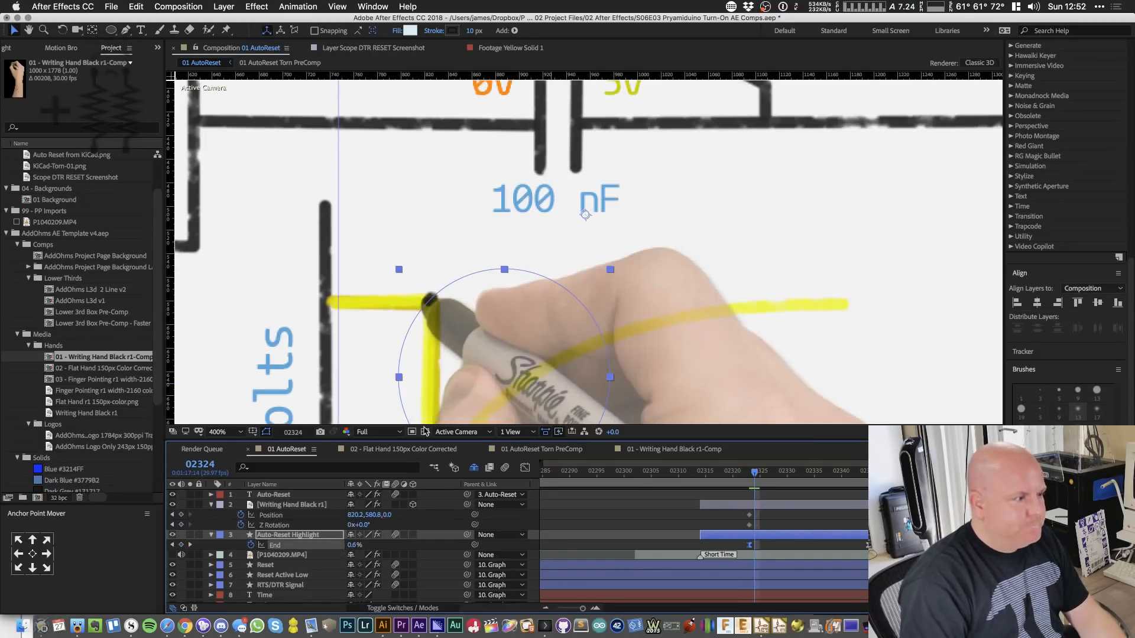
pyautogui.moveTo(455, 322); pyautogui.dragTo(484, 300)
pyautogui.press('pagedown')
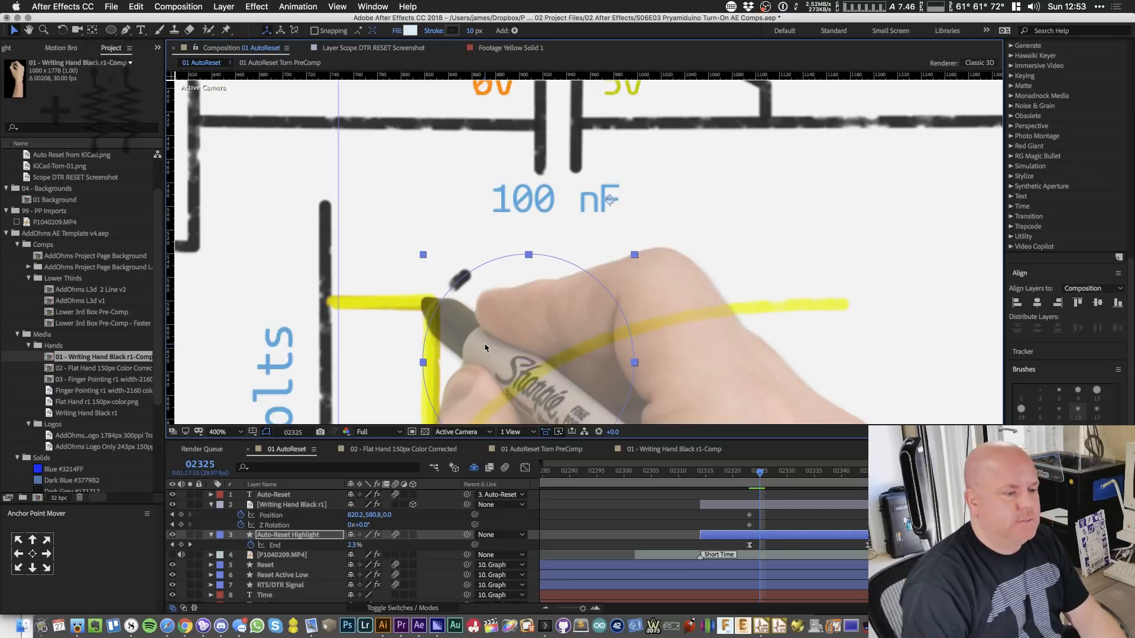
pyautogui.press('super+z')
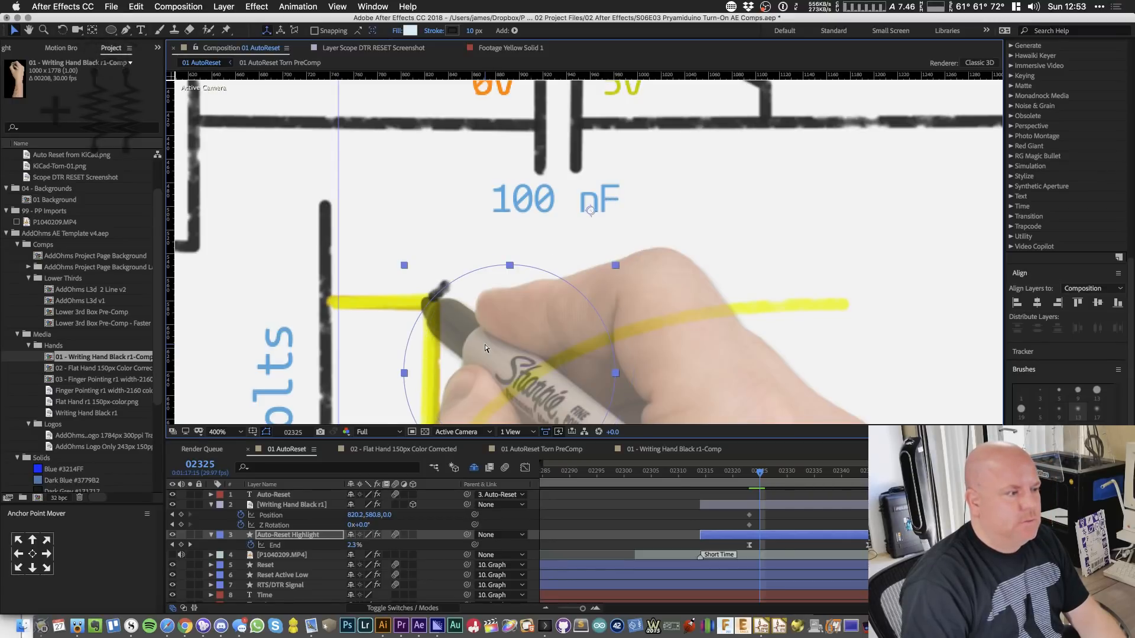
pyautogui.press('pageup')
pyautogui.press('pageup')
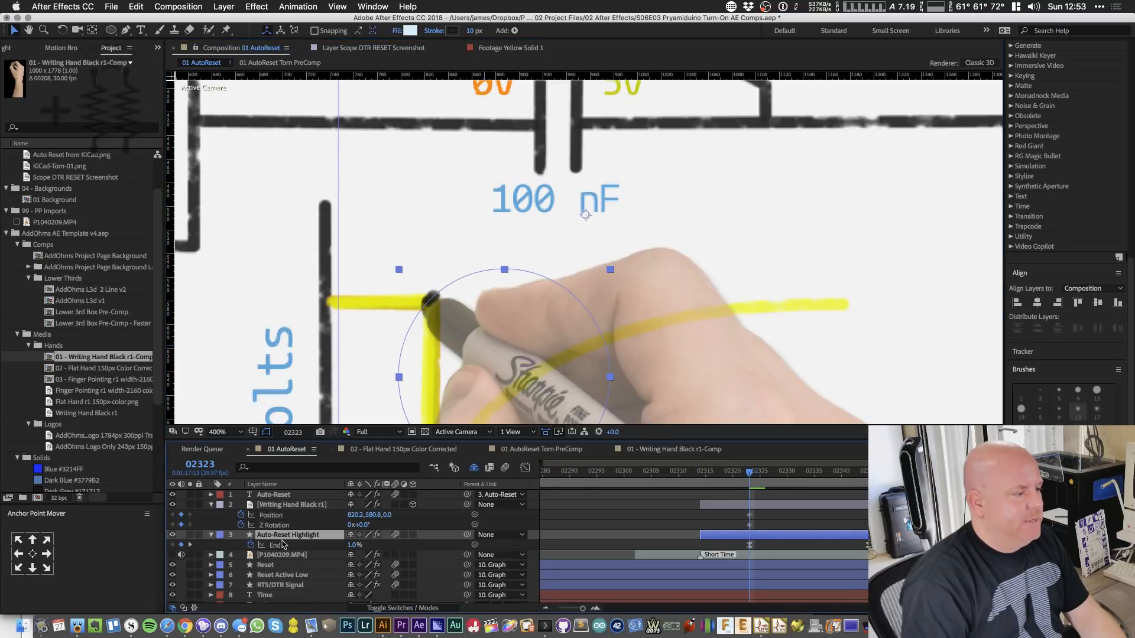
# - Set the Auto-Reset Highlight layer's Trim Paths End value to 0% at frame 2323
pyautogui.click(350, 545)
pyautogui.write('0')
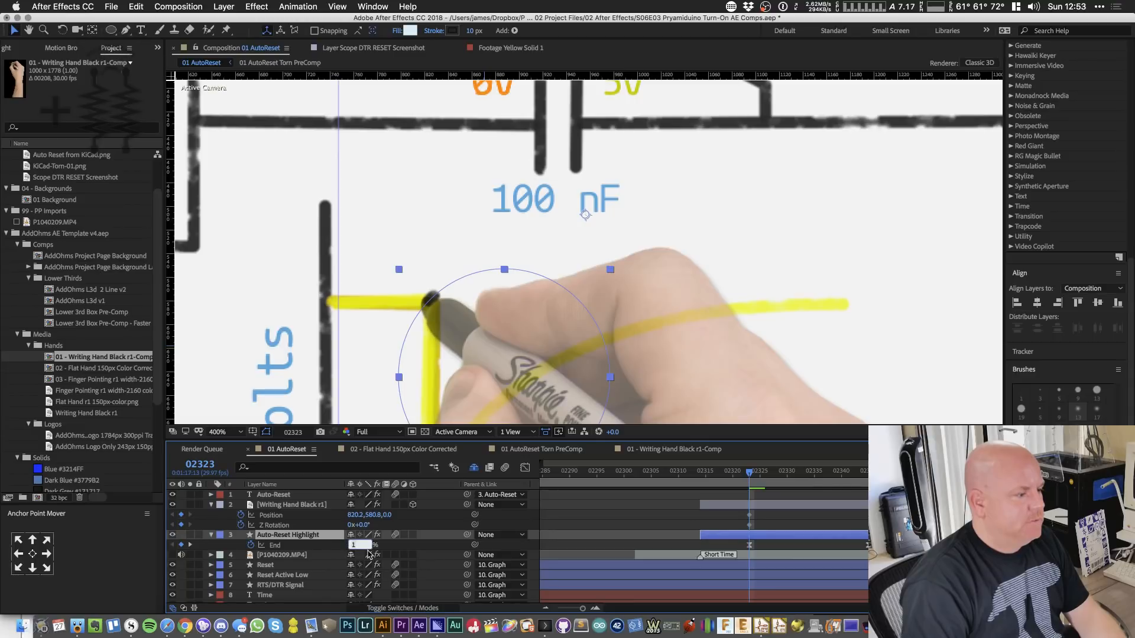
pyautogui.press('Return')
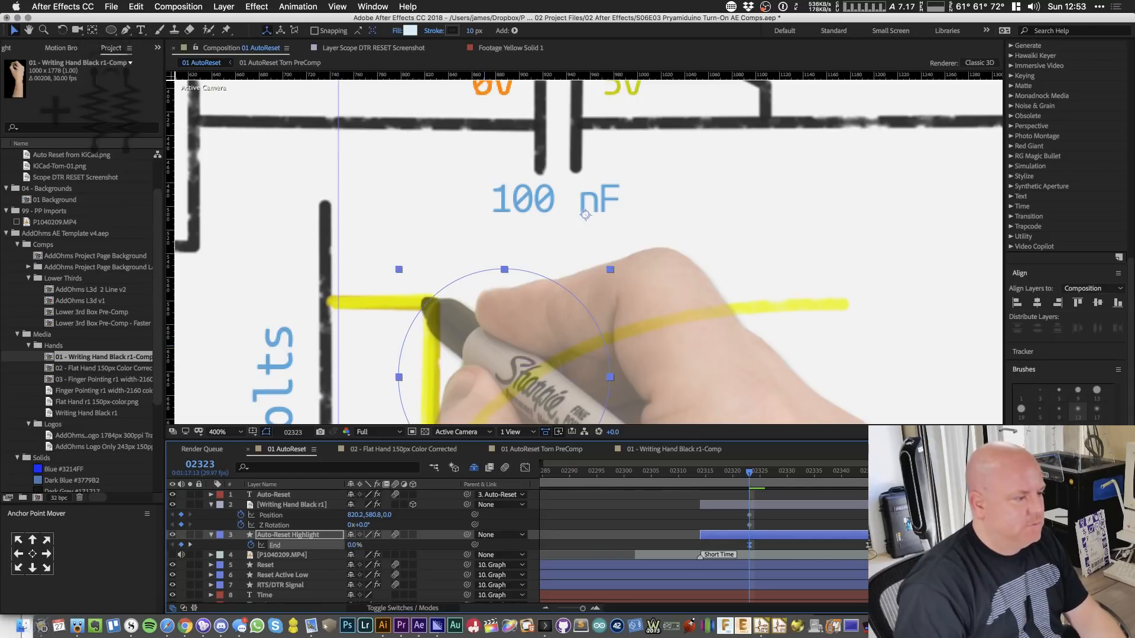
# - Keyframe the writing hand's position at frames 2324 and 2325 to follow the stroke, reaching about 827, 576
pyautogui.moveTo(753, 475)
pyautogui.mouseDown()
pyautogui.moveTo(780, 476)
pyautogui.moveTo(754, 476)
pyautogui.mouseUp()
pyautogui.moveTo(679, 370); pyautogui.dragTo(688, 357)
pyautogui.press('pagedown')
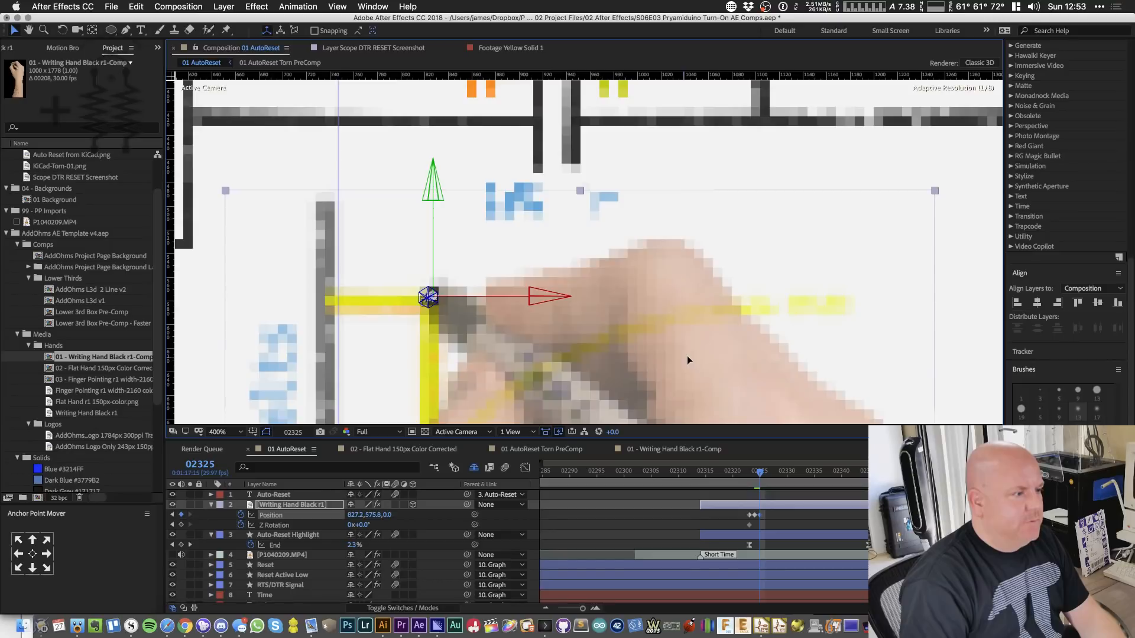
pyautogui.press('pagedown')
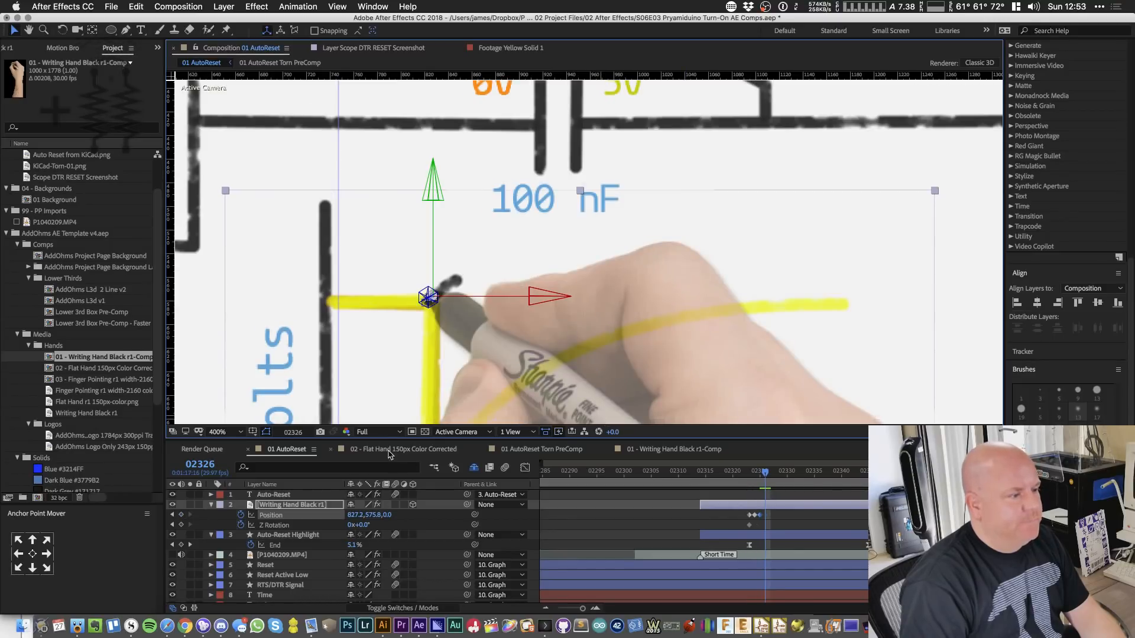
# - Lower the preview resolution to Half and move the writing hand to about 839, 569 at frame 2326
pyautogui.click(388, 431)
pyautogui.click(384, 499)
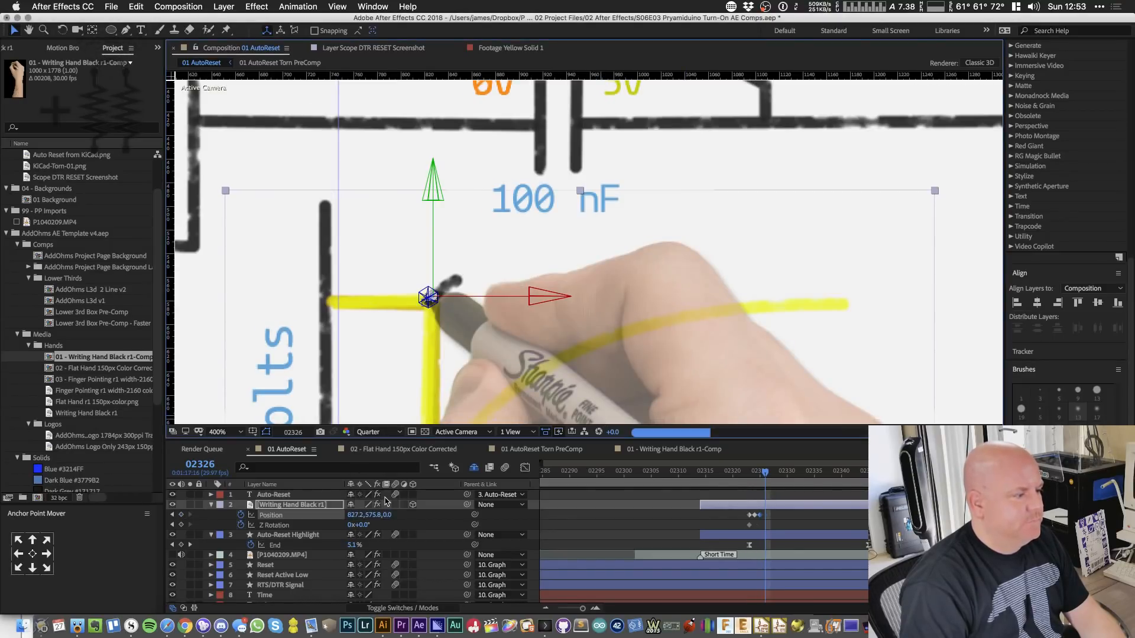
pyautogui.moveTo(570, 326); pyautogui.dragTo(577, 326)
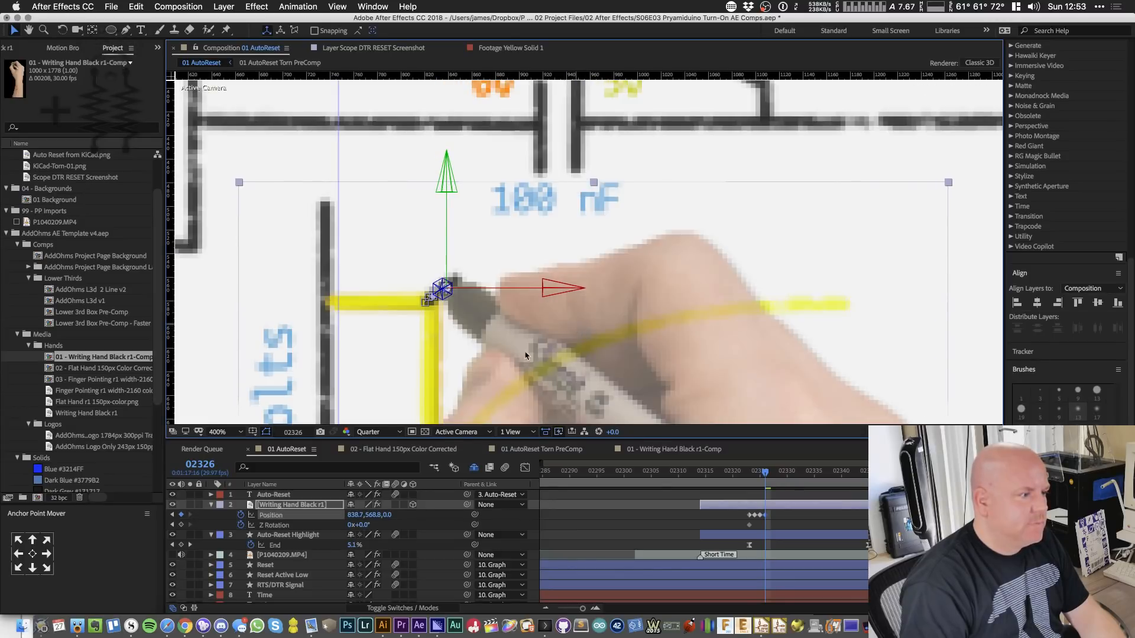
pyautogui.click(377, 432)
pyautogui.click(378, 473)
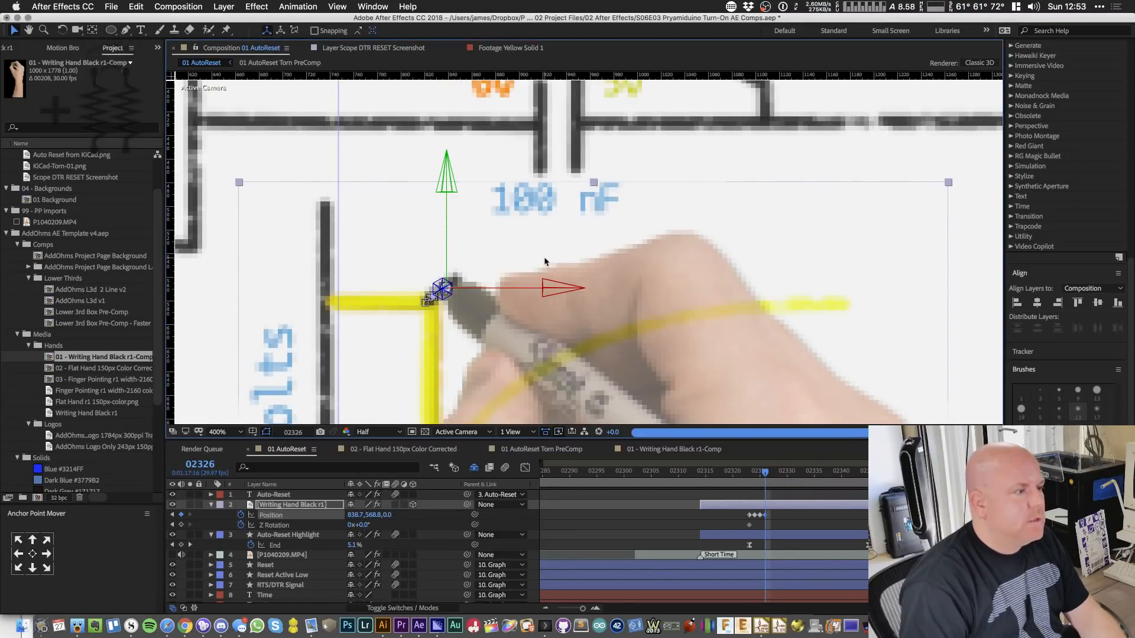
# - Nudge the writing hand's position at frame 2326 to about 852, 561 so the pen tip meets the stroke
pyautogui.press('Right')
pyautogui.press('Right')
pyautogui.press('Right')
pyautogui.press('Right')
pyautogui.press('Right')
pyautogui.press('Up')
pyautogui.press('Up')
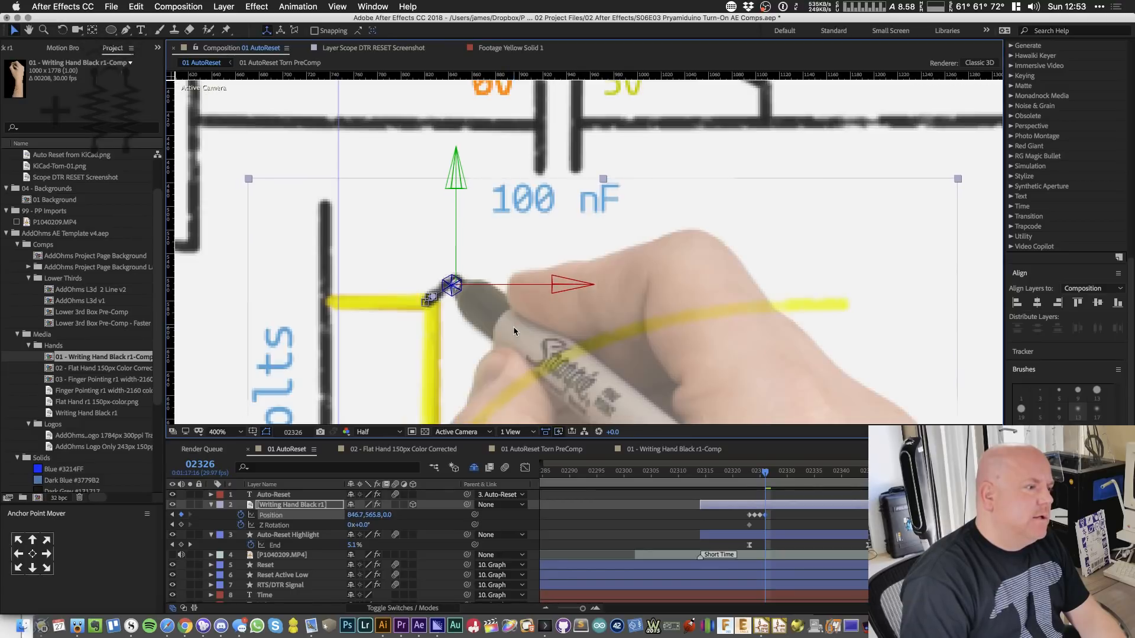
pyautogui.press('Right')
pyautogui.press('Right')
pyautogui.press('Right')
pyautogui.press('Right')
pyautogui.press('Right')
pyautogui.press('Up')
pyautogui.press('Up')
pyautogui.press('Up')
pyautogui.press('Up')
pyautogui.press('Up')
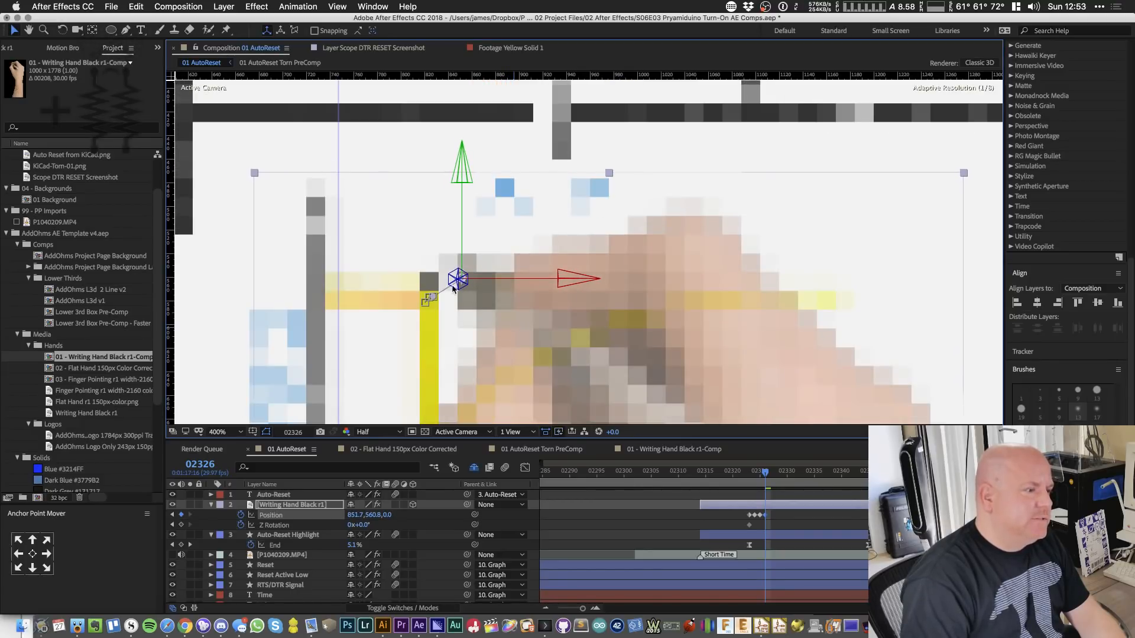
# - Keyframe the writing hand's position at frame 2328 on the end of the stroke, at about 891, 554
pyautogui.press('.')
pyautogui.moveTo(611, 367); pyautogui.dragTo(698, 285)
pyautogui.press('pagedown')
pyautogui.press('pagedown')
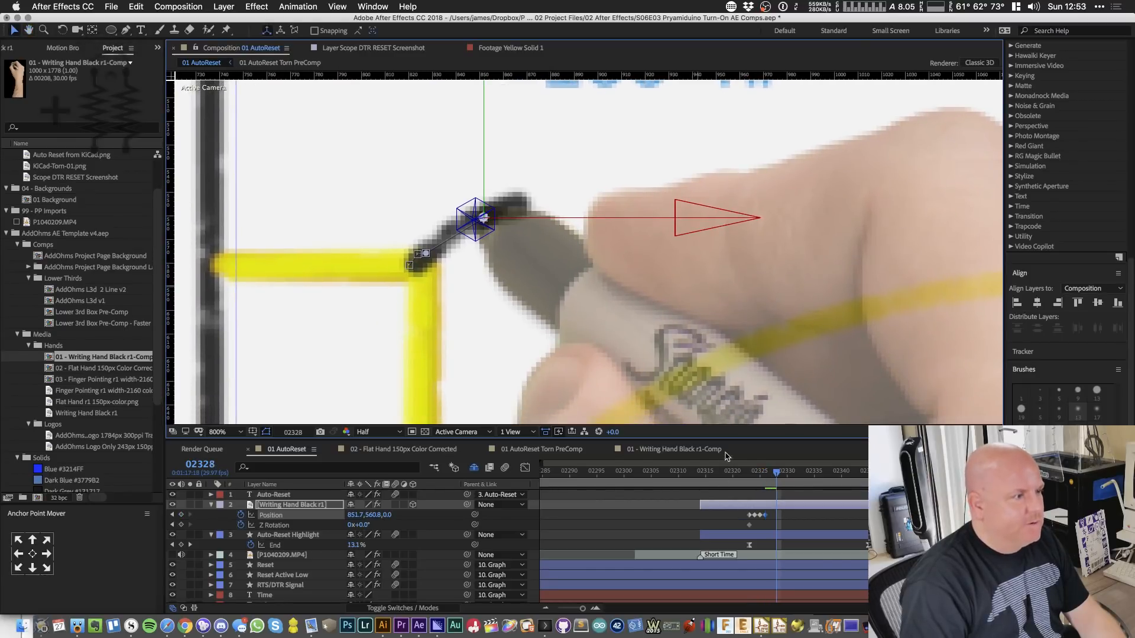
pyautogui.moveTo(686, 387); pyautogui.dragTo(778, 366)
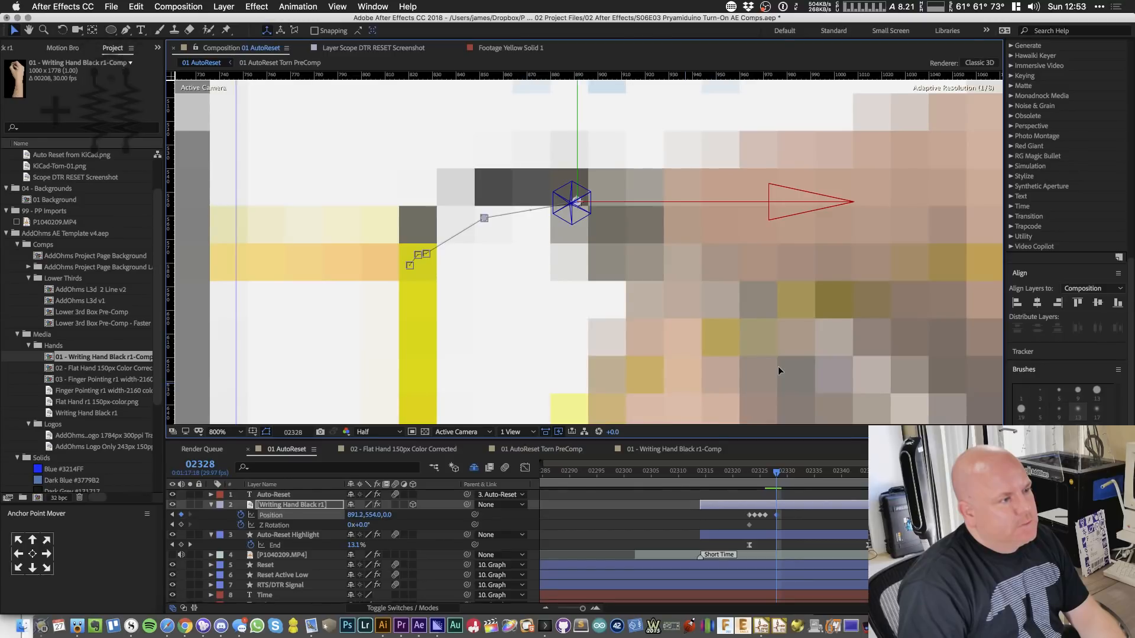
# - Continue keyframing the writing hand along the circle's upper arc to about 955, 581 at frame 2332
pyautogui.press('pagedown')
pyautogui.press('pagedown')
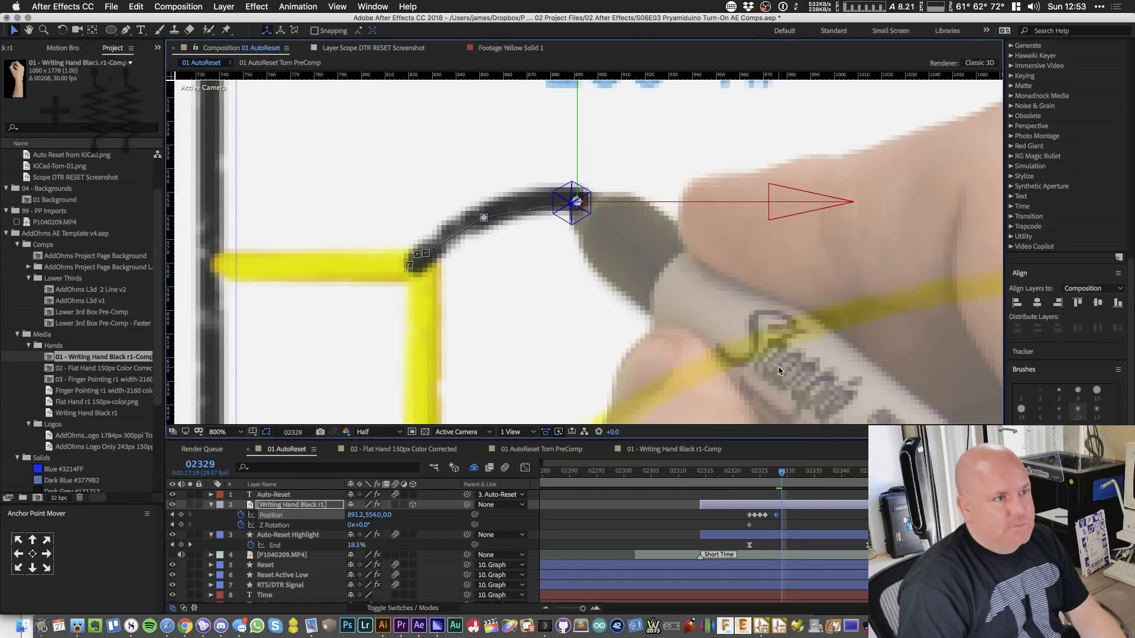
pyautogui.moveTo(778, 366); pyautogui.dragTo(808, 256)
pyautogui.press('pageup')
pyautogui.press('pagedown')
pyautogui.press('pagedown')
pyautogui.press('pagedown')
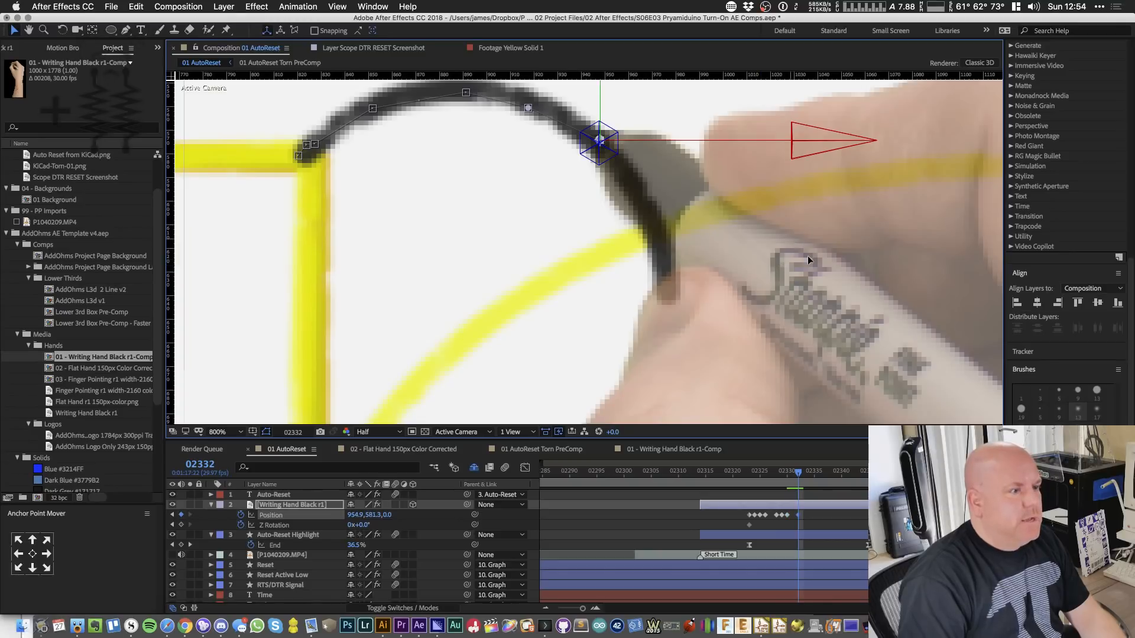
# - Place the writing hand at about 966, 600 on frame 2331 and keyframe it down the circle to about 968, 673 at frame 2333
pyautogui.press('pageup')
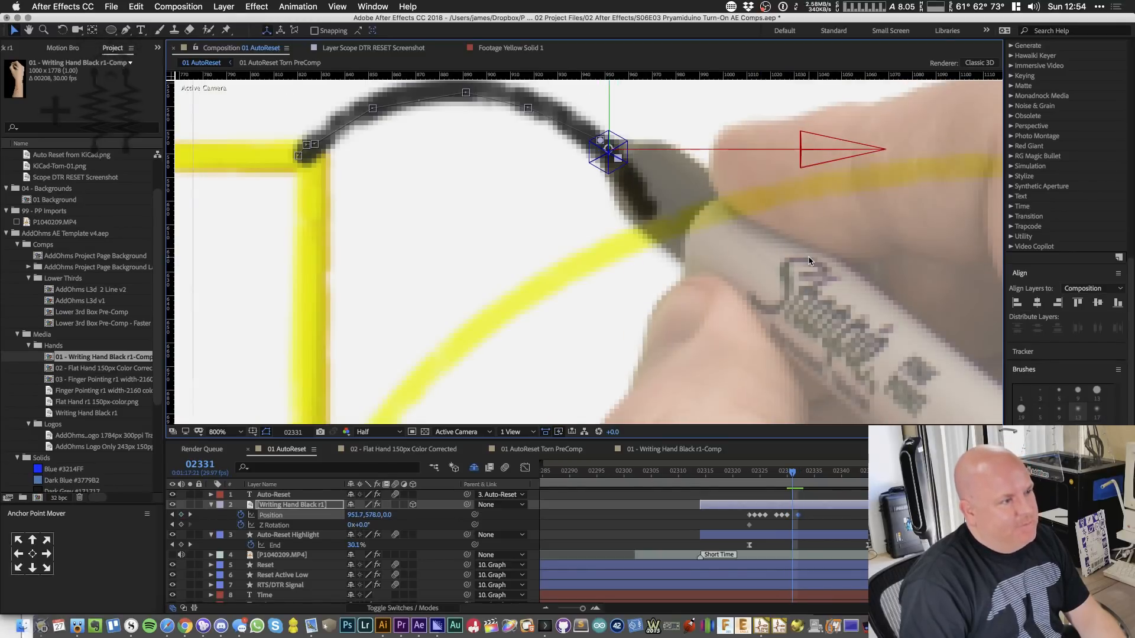
pyautogui.moveTo(807, 256); pyautogui.dragTo(845, 303)
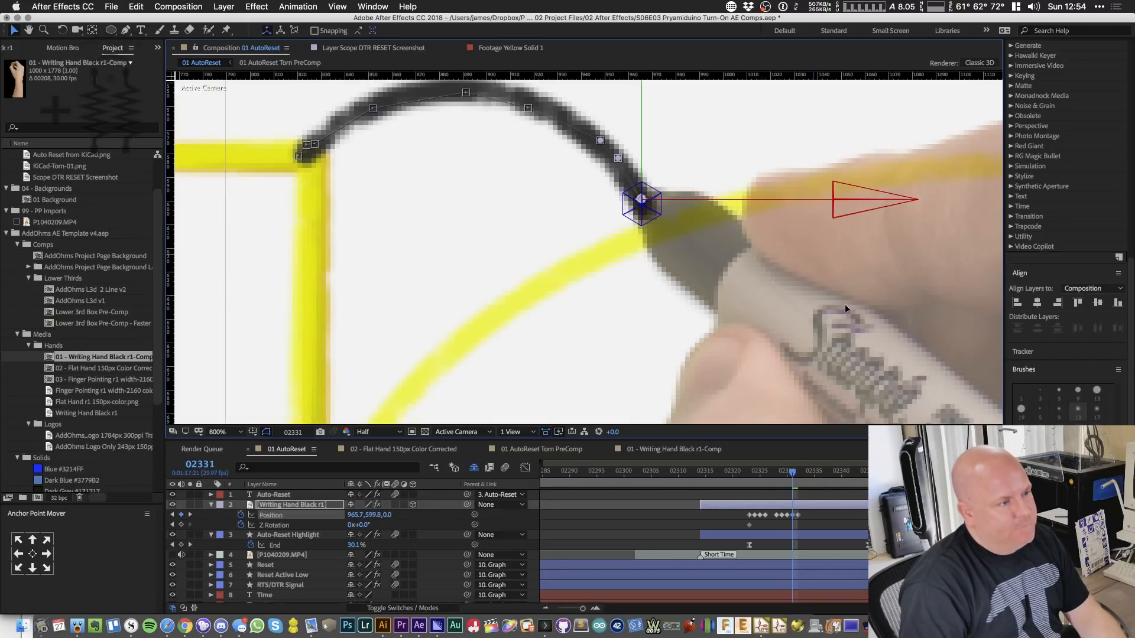
pyautogui.press('pagedown')
pyautogui.moveTo(851, 172)
pyautogui.mouseDown()
pyautogui.moveTo(863, 281)
pyautogui.moveTo(874, 307)
pyautogui.moveTo(895, 316)
pyautogui.moveTo(871, 350)
pyautogui.mouseUp()
pyautogui.press('pagedown')
pyautogui.moveTo(776, 292); pyautogui.dragTo(815, 160)
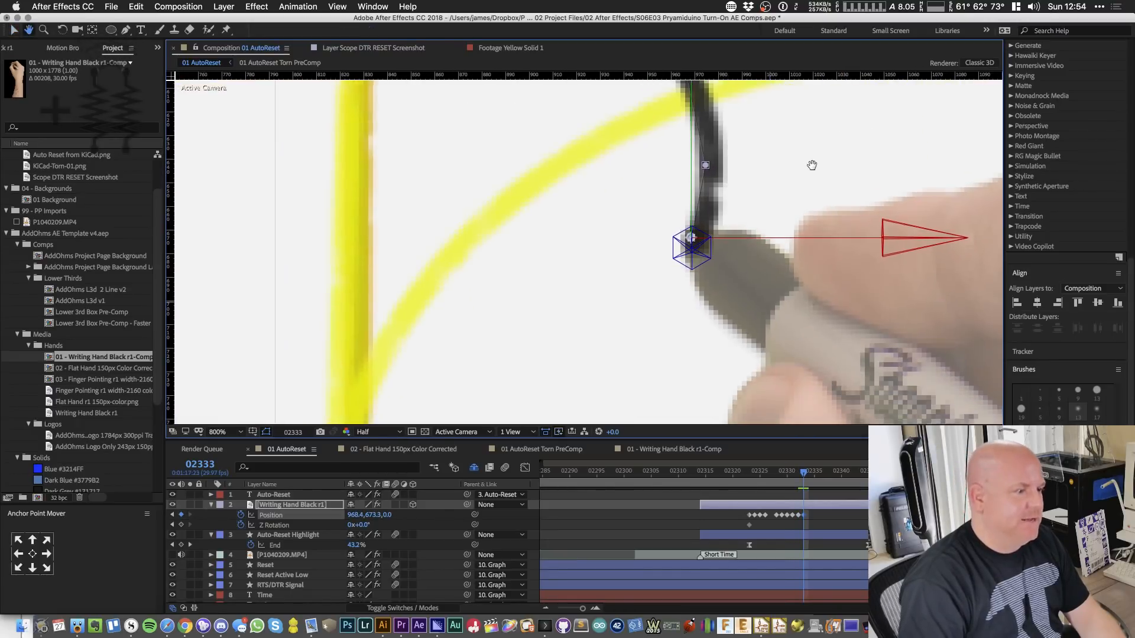
# - Keyframe the writing hand along the circle's lower arc from frame 2334 to 2337, ending at about 842, 721
pyautogui.press('pagedown')
pyautogui.moveTo(786, 257); pyautogui.dragTo(687, 374)
pyautogui.press('pagedown')
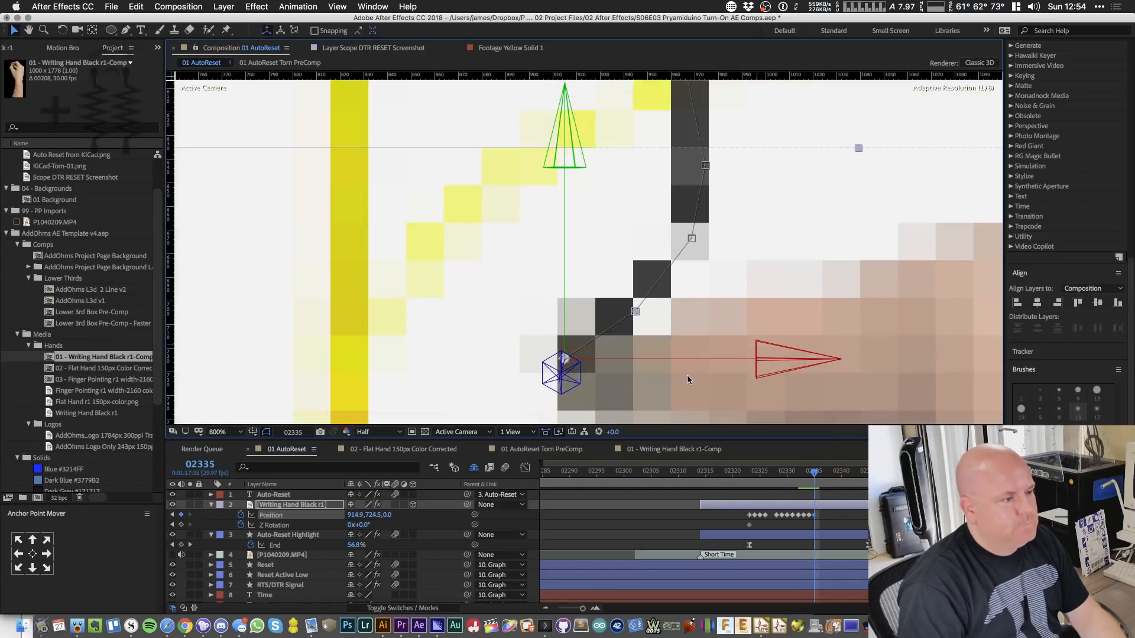
pyautogui.moveTo(678, 328); pyautogui.dragTo(861, 282)
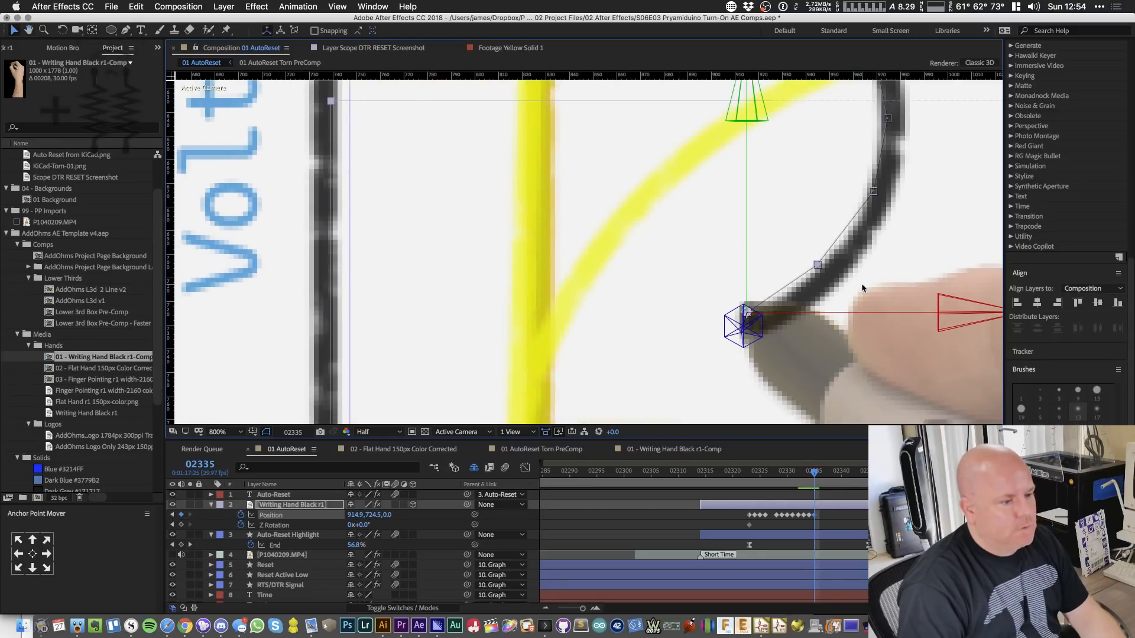
pyautogui.press('pagedown')
pyautogui.moveTo(810, 322); pyautogui.dragTo(657, 332)
pyautogui.press('pagedown')
# - Shift three motion path points on the circle's lower right arc onto the drawn stroke
pyautogui.moveTo(748, 318); pyautogui.dragTo(766, 325)
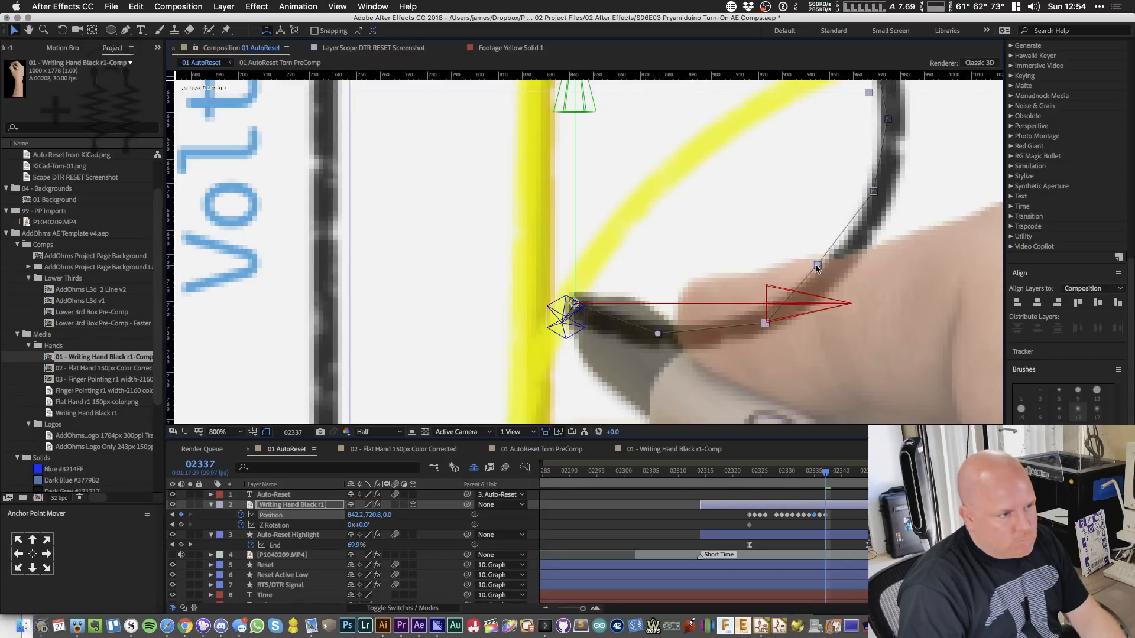
pyautogui.moveTo(817, 264); pyautogui.dragTo(832, 273)
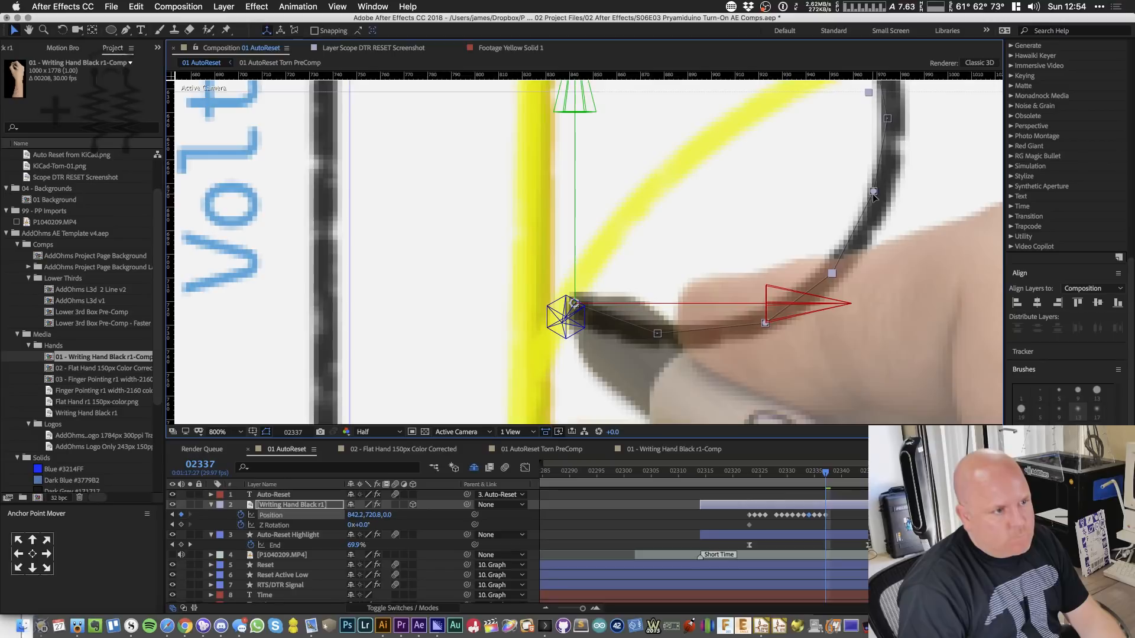
pyautogui.moveTo(873, 191); pyautogui.dragTo(884, 196)
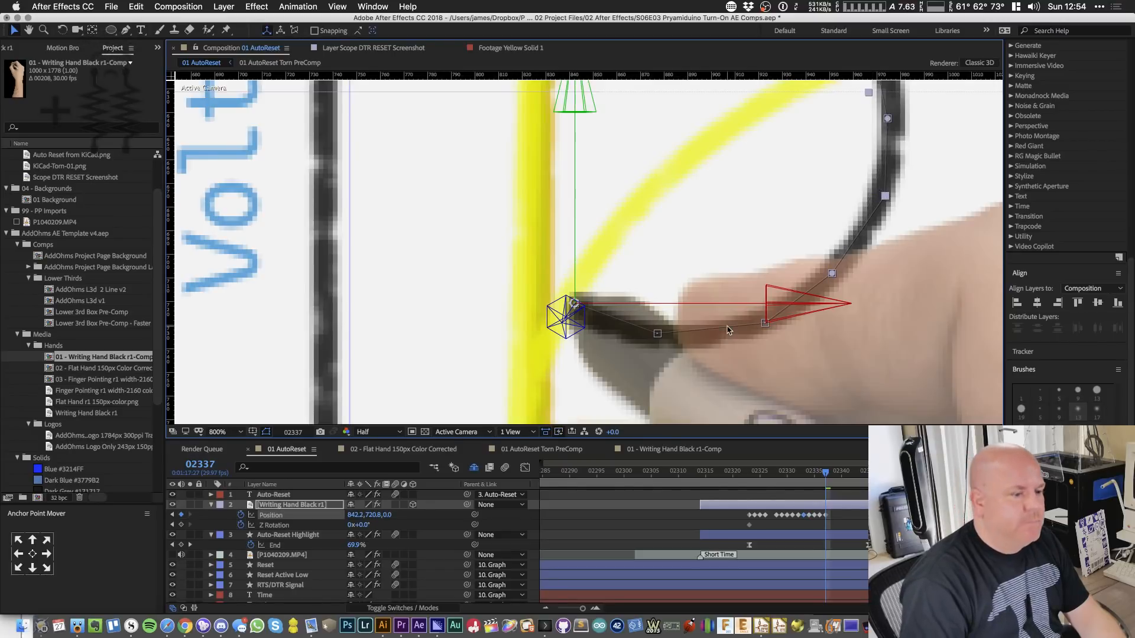
# - Keyframe the writing hand frame by frame up the circle's left side to about 806, 602 at frame 2342
pyautogui.press('pagedown')
pyautogui.moveTo(602, 356); pyautogui.dragTo(560, 198)
pyautogui.press('pagedown')
pyautogui.press('pagedown')
pyautogui.scroll(5, 577, 254)
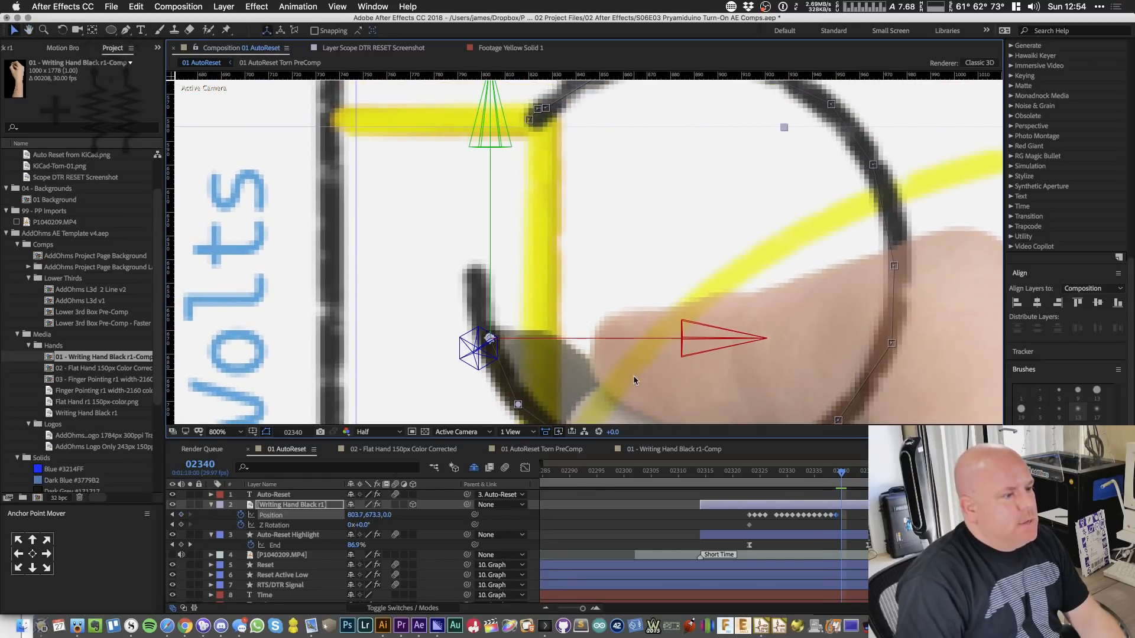
pyautogui.moveTo(633, 375); pyautogui.dragTo(687, 261)
pyautogui.press('pagedown')
pyautogui.press('pagedown')
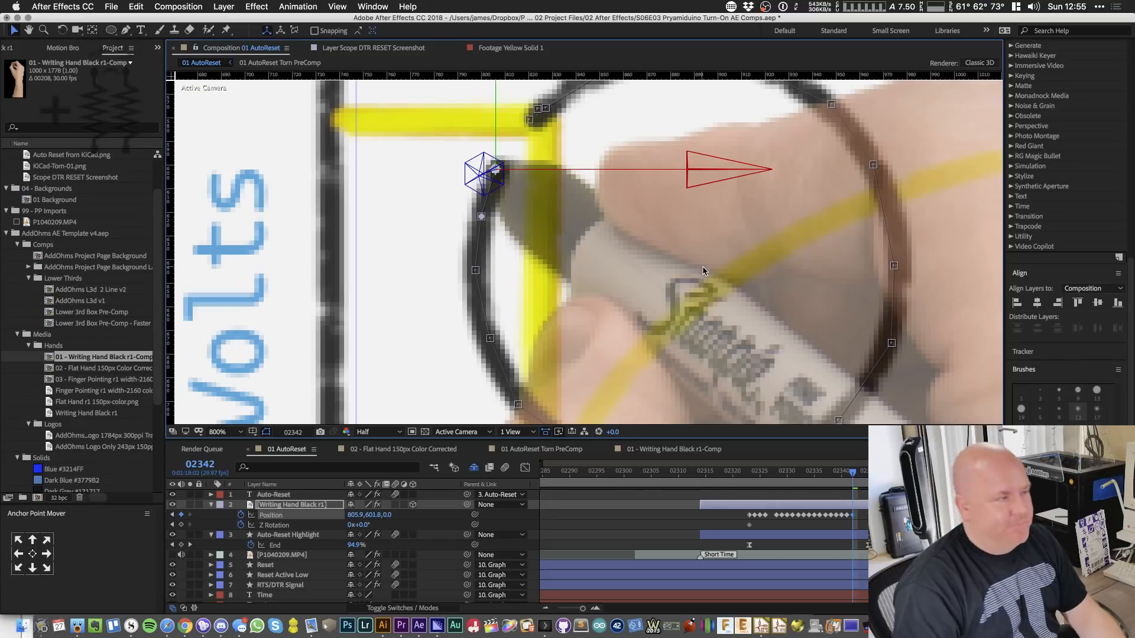
# - Close the hand's motion path by keyframing the pen tip back at the circle's starting point, about 820, 581
pyautogui.press('pagedown')
pyautogui.moveTo(672, 264); pyautogui.dragTo(704, 217)
pyautogui.press('pagedown')
pyautogui.press('pagedown')
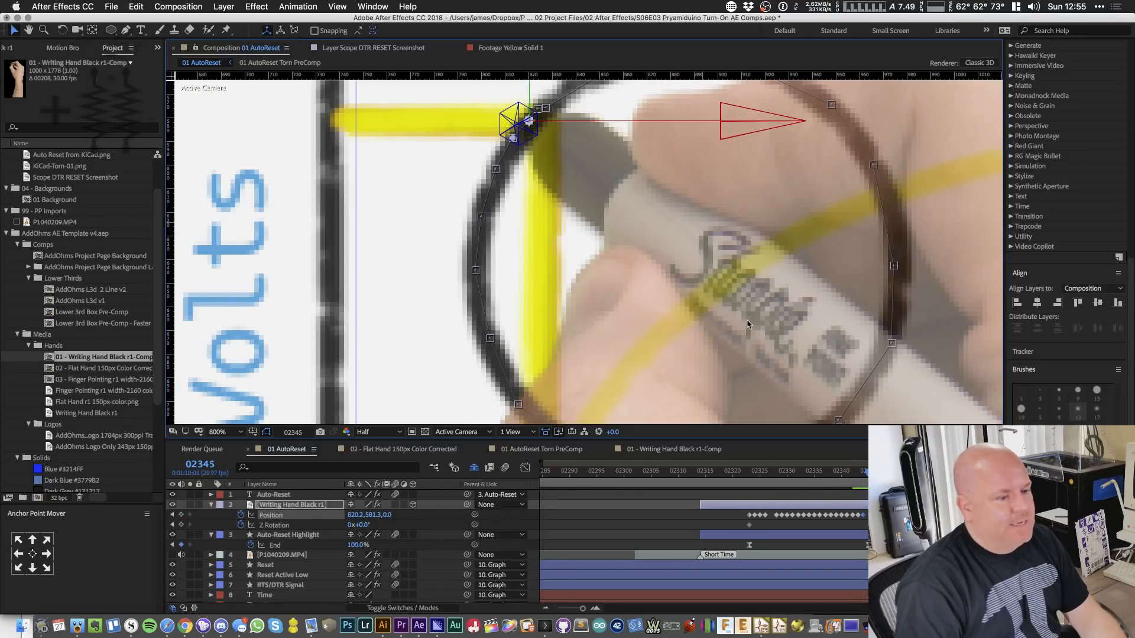
# - Preview the writing hand and circle draw-on animation from frame 2312
pyautogui.press(',')
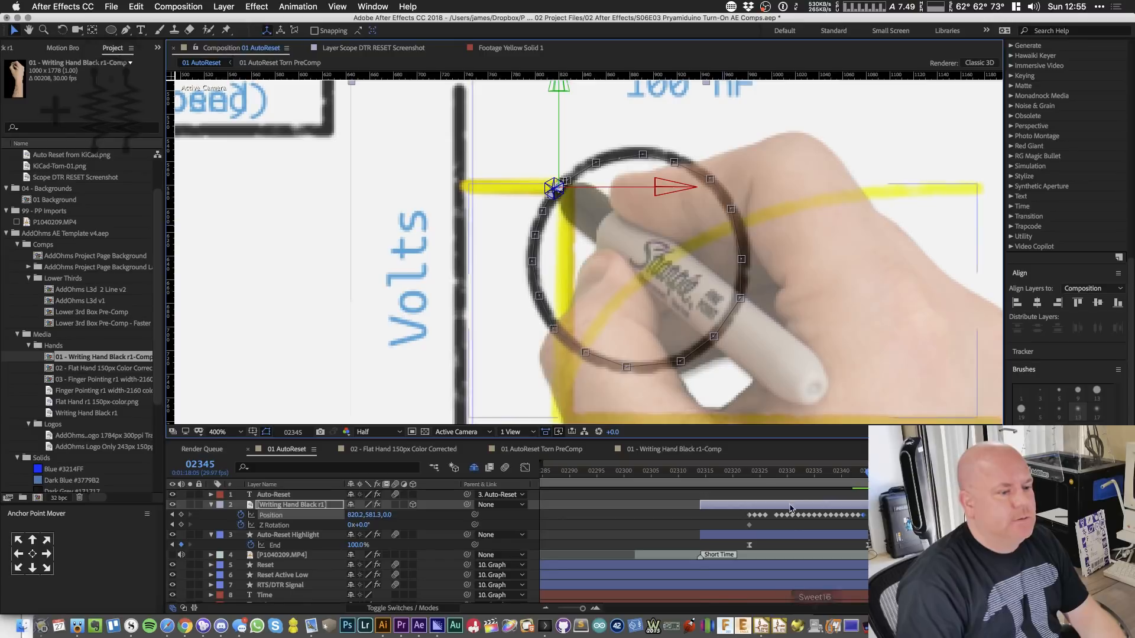
pyautogui.click(689, 476)
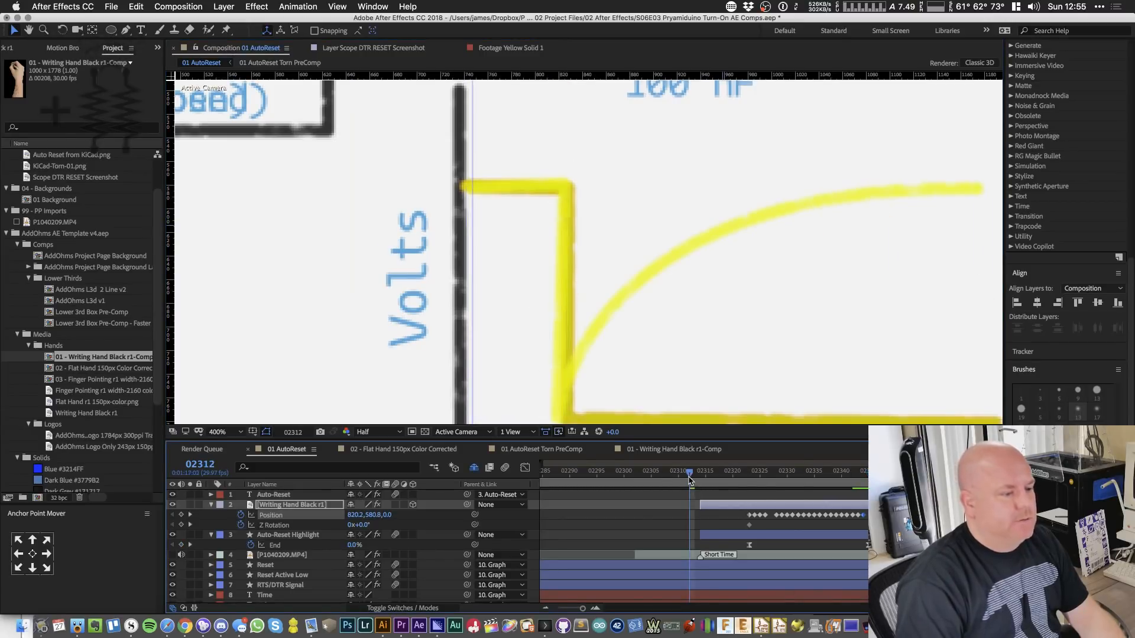
pyautogui.press('space')
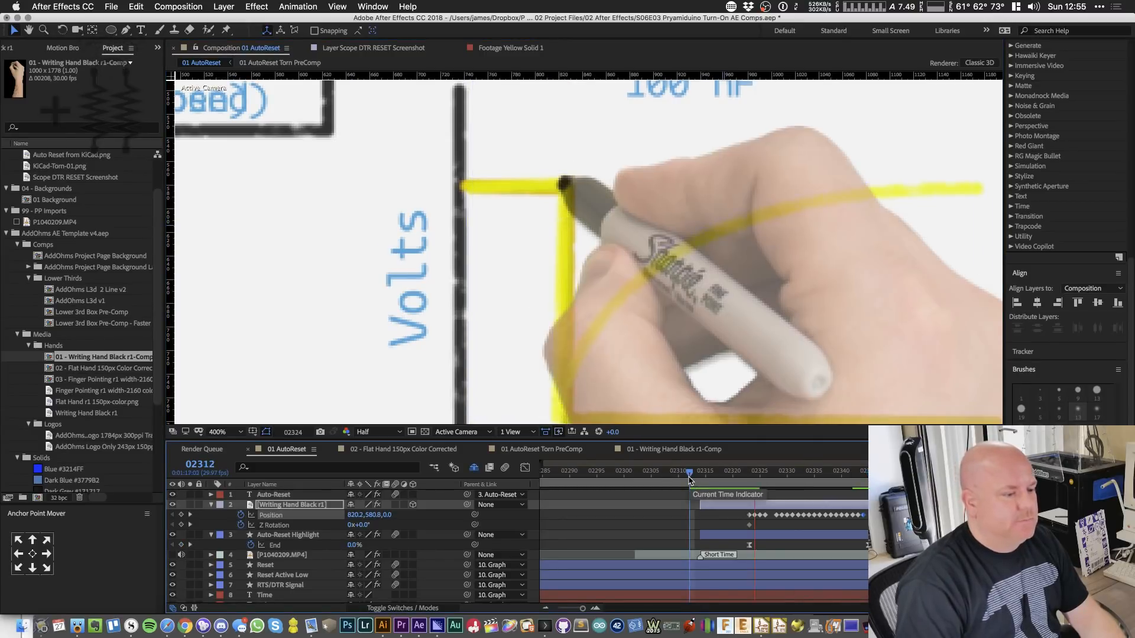
# - Replay the writing hand tracing the circle from frame 2313 and stop at frame 2358
pyautogui.press('space')
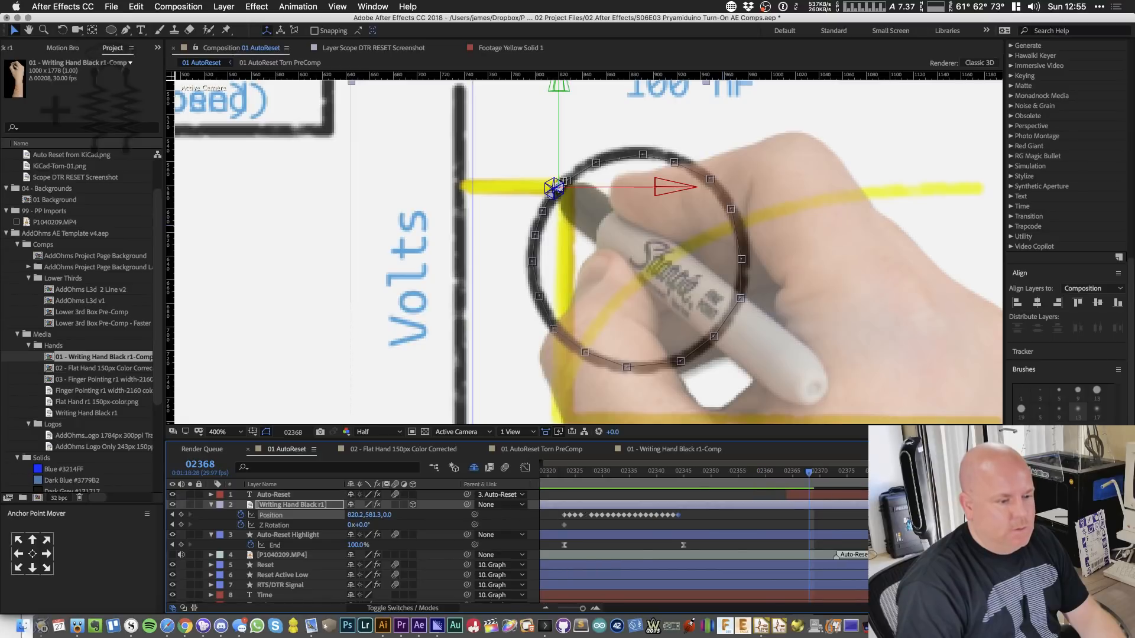
pyautogui.click(705, 475)
pyautogui.press('space')
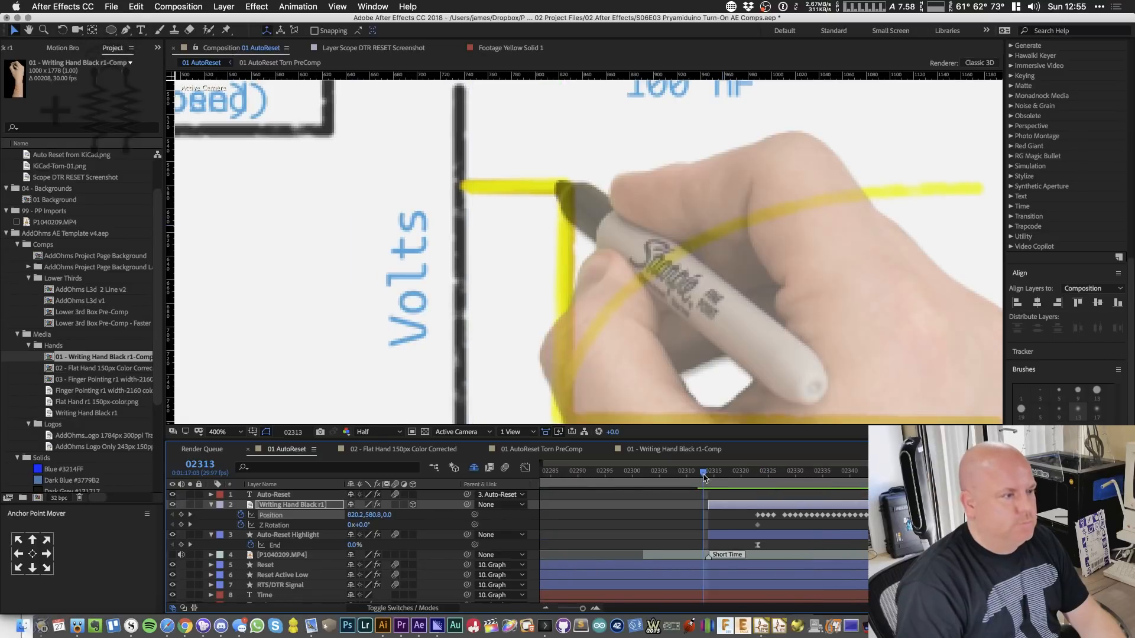
pyautogui.press('space')
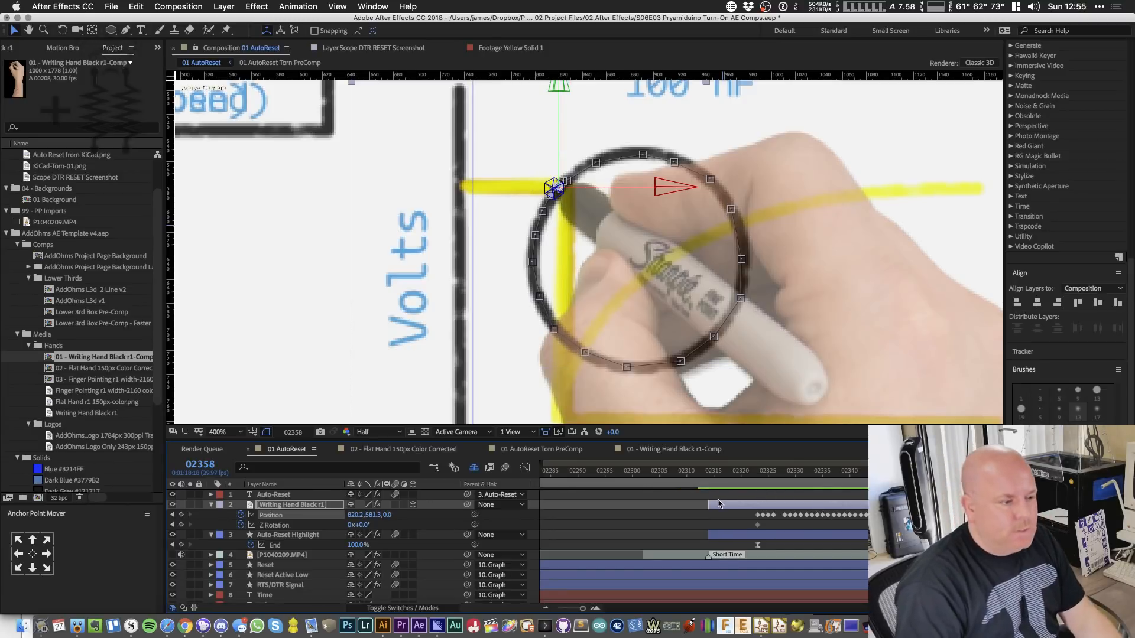
# - Keyframe the writing hand's Z Rotation at -5° on frame 2358, then advance one frame to 2359 with the pen tip magnified
pyautogui.press('-')
pyautogui.press('-')
pyautogui.press('=')
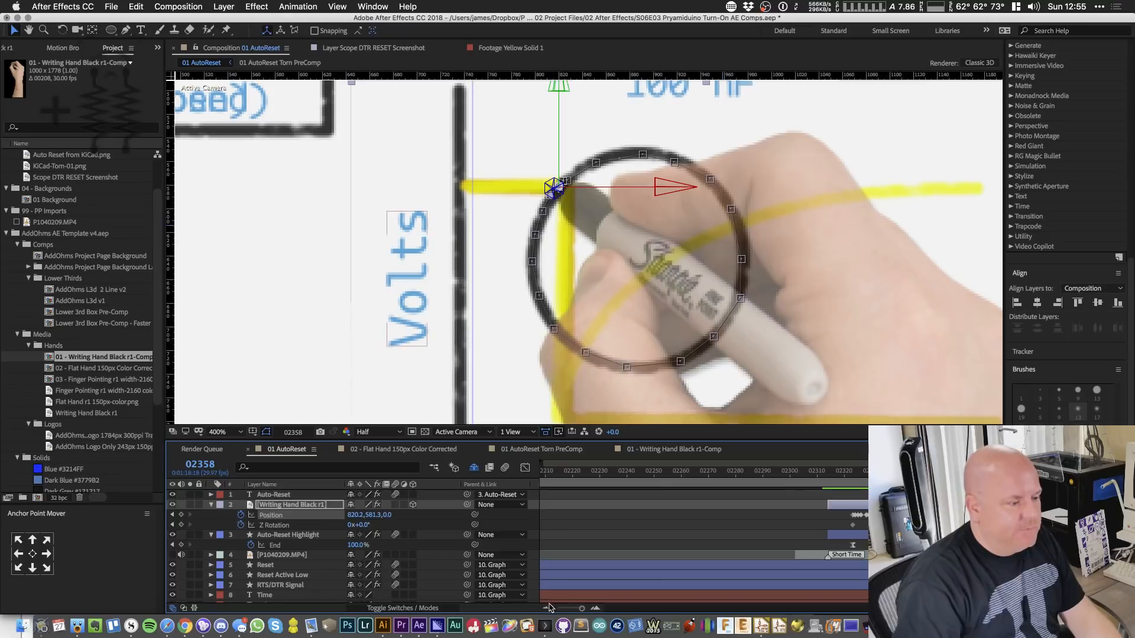
pyautogui.press('-')
pyautogui.click(224, 432)
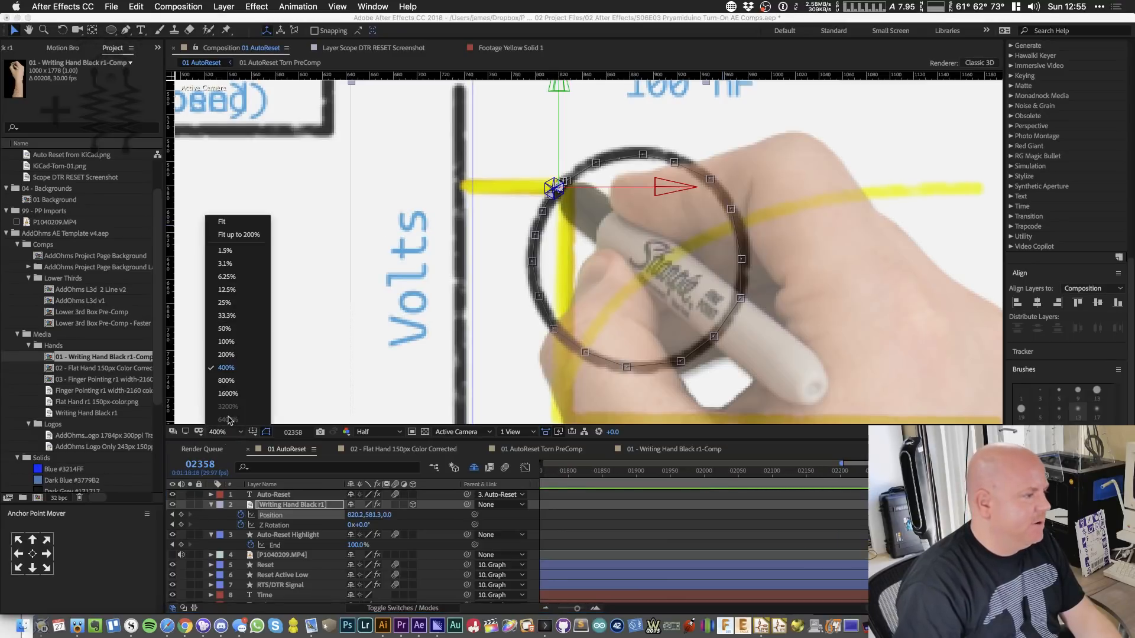
pyautogui.click(237, 235)
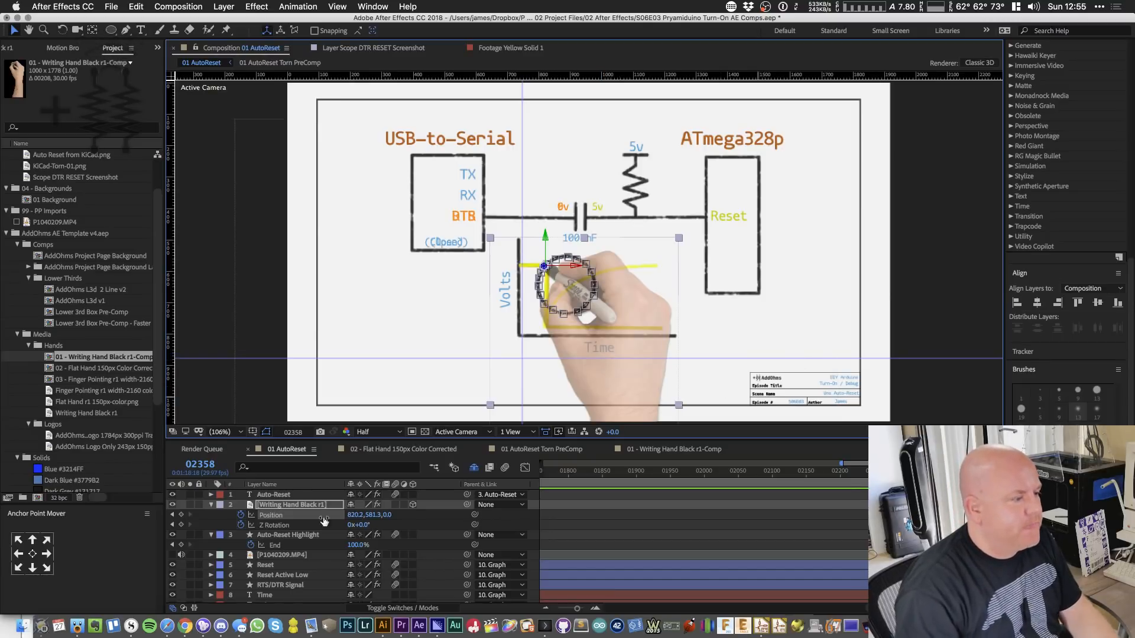
pyautogui.click(275, 525)
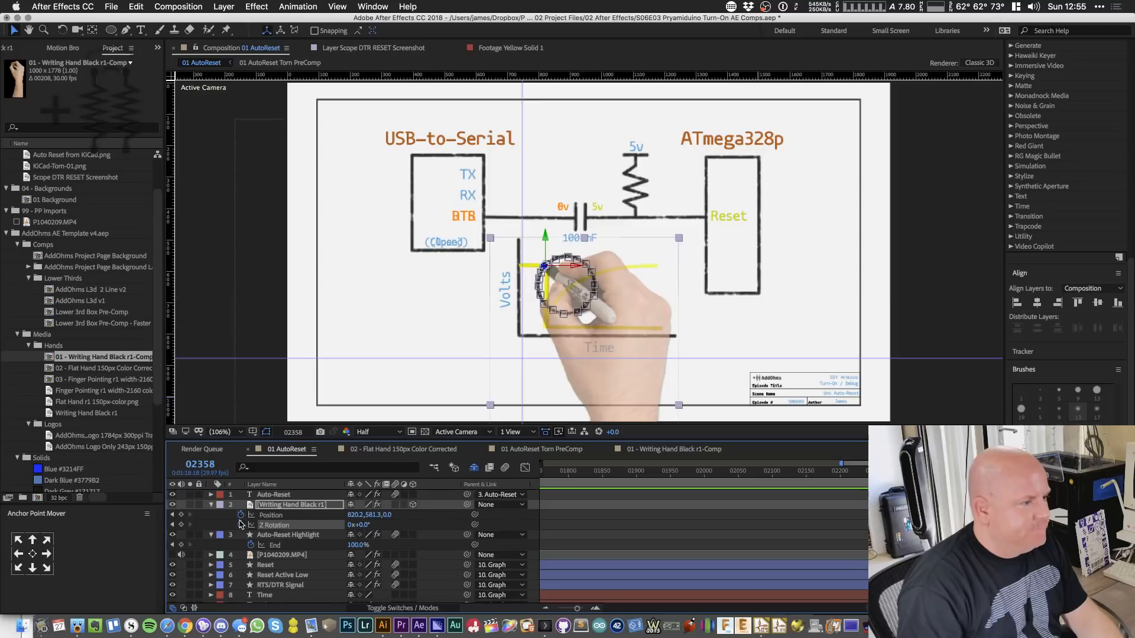
pyautogui.moveTo(350, 526); pyautogui.dragTo(356, 526)
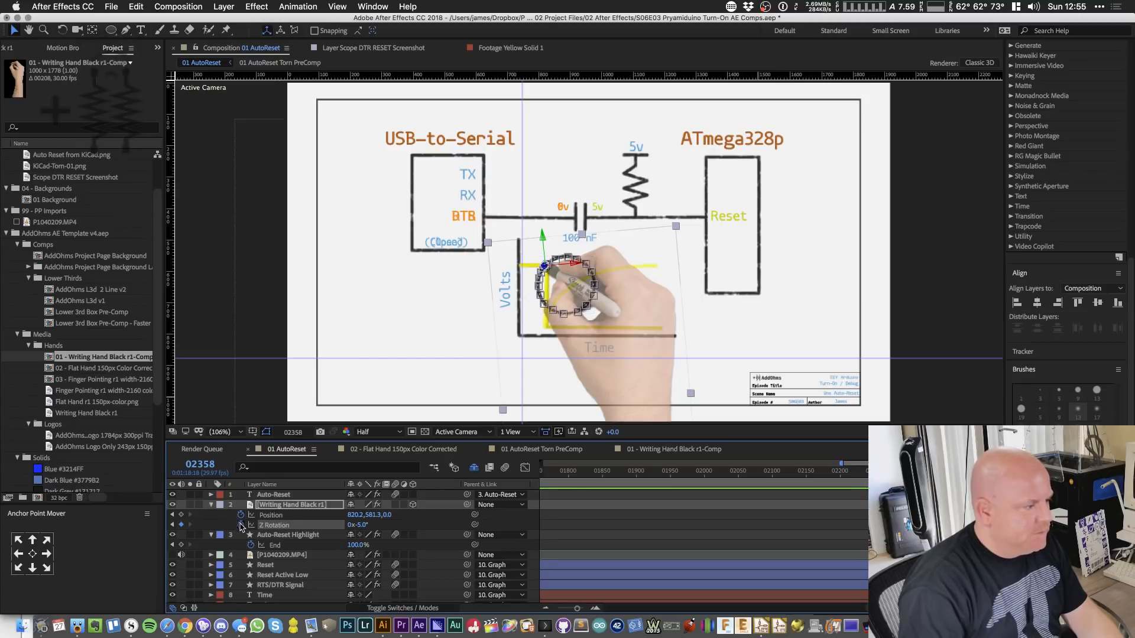
pyautogui.scroll(4, 577, 297)
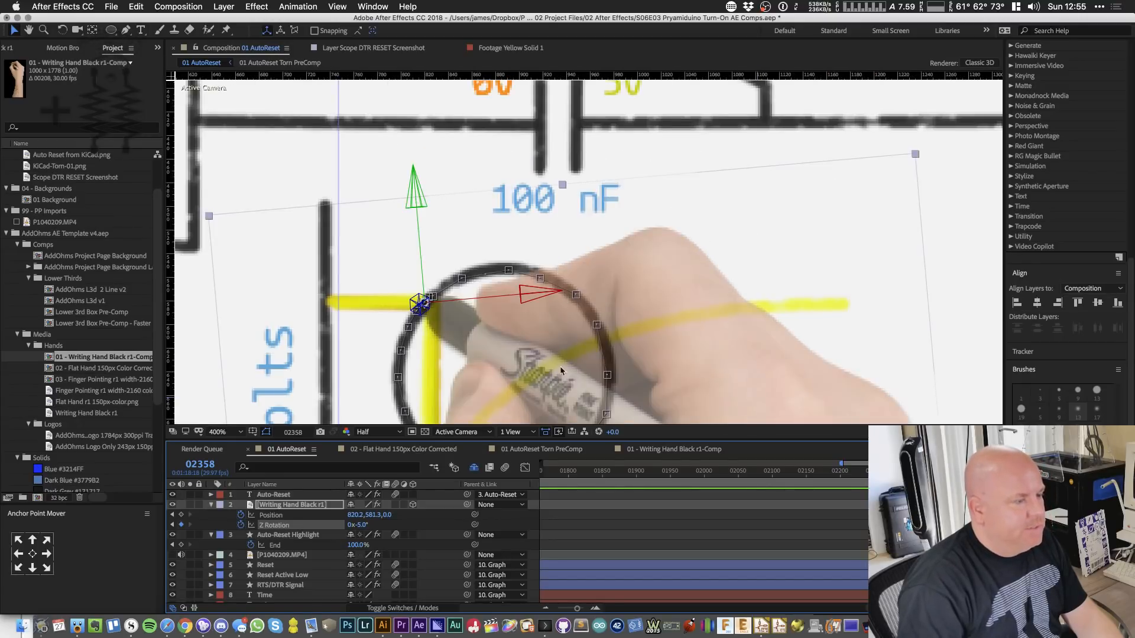
pyautogui.press('pagedown')
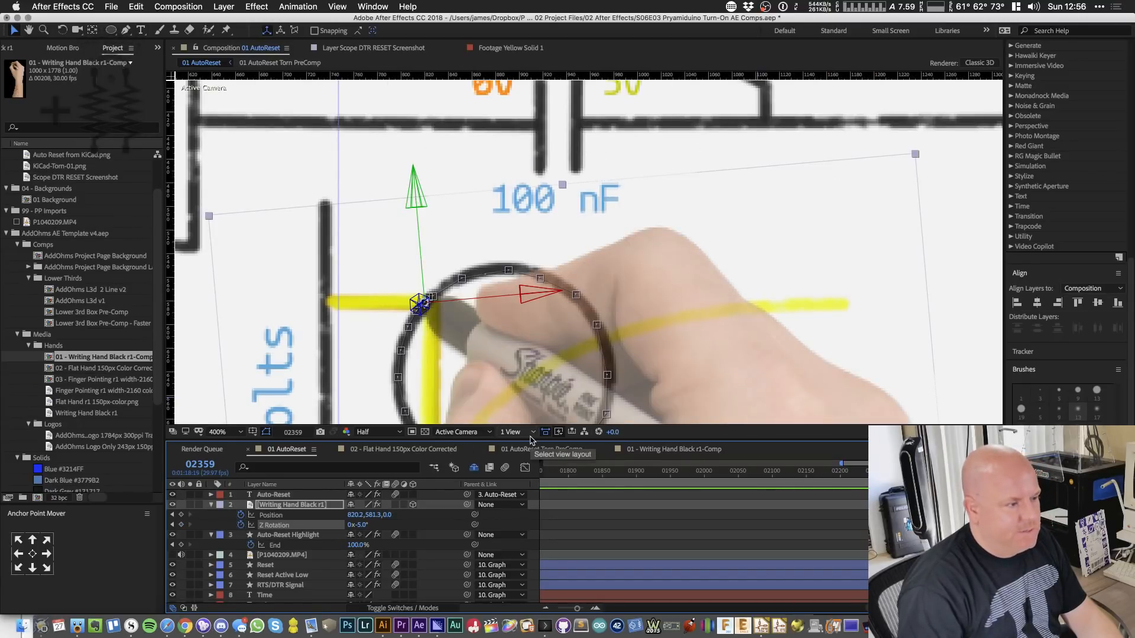
# - Set the Writing Hand Black r1 layer's Z Rotation to -5° at frame 2323, where the circle stroke starts
pyautogui.press('pagedown')
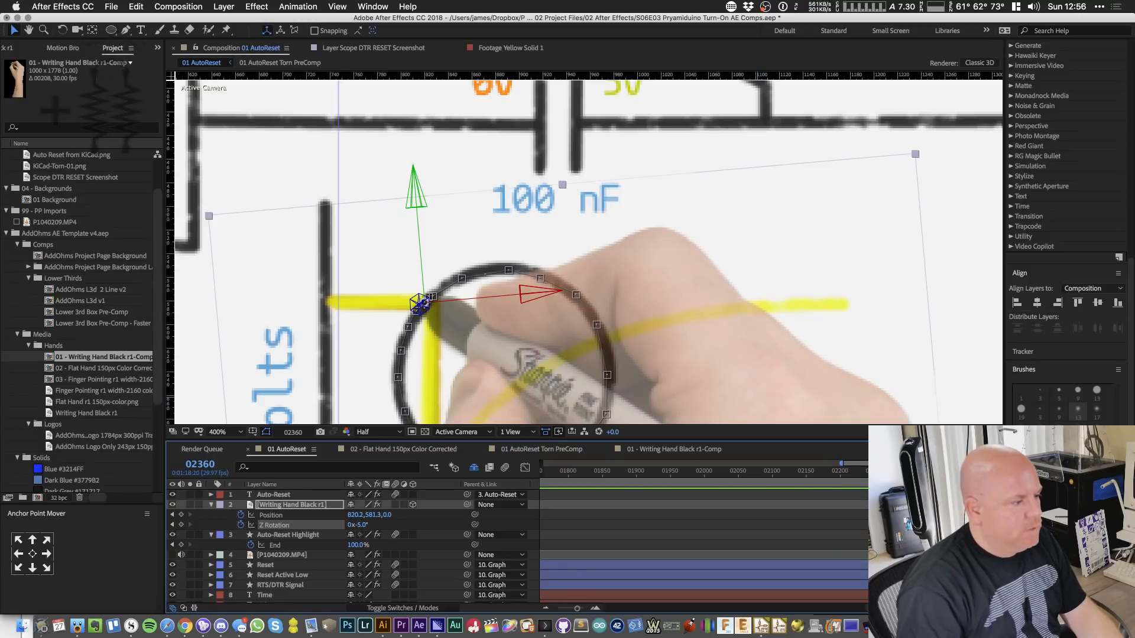
pyautogui.press('pageup')
pyautogui.press('pageup')
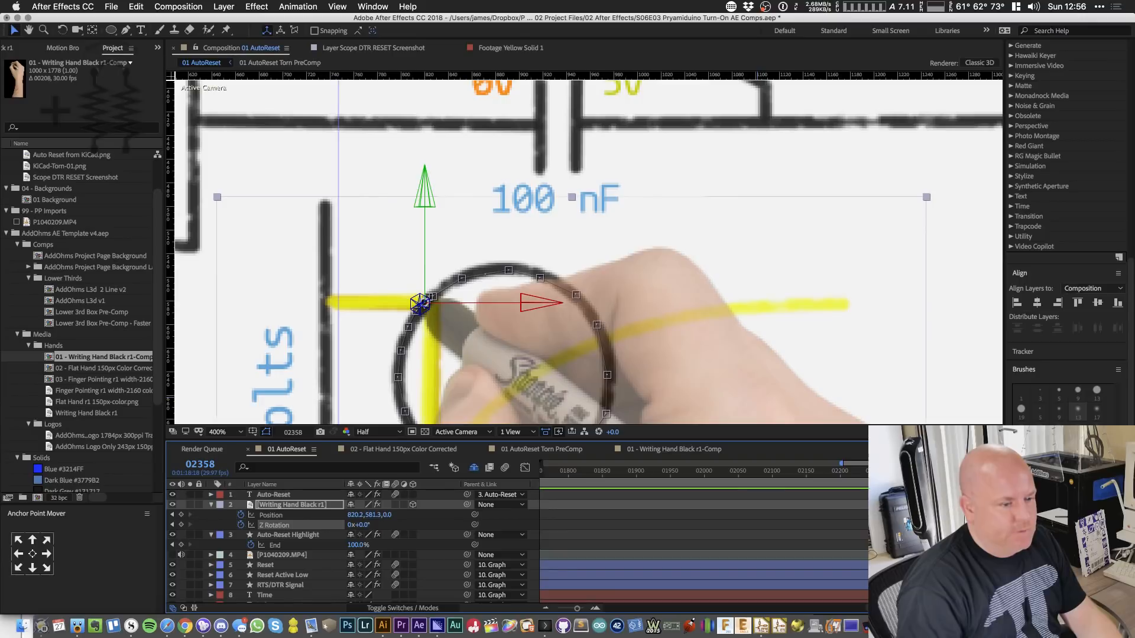
pyautogui.press('j')
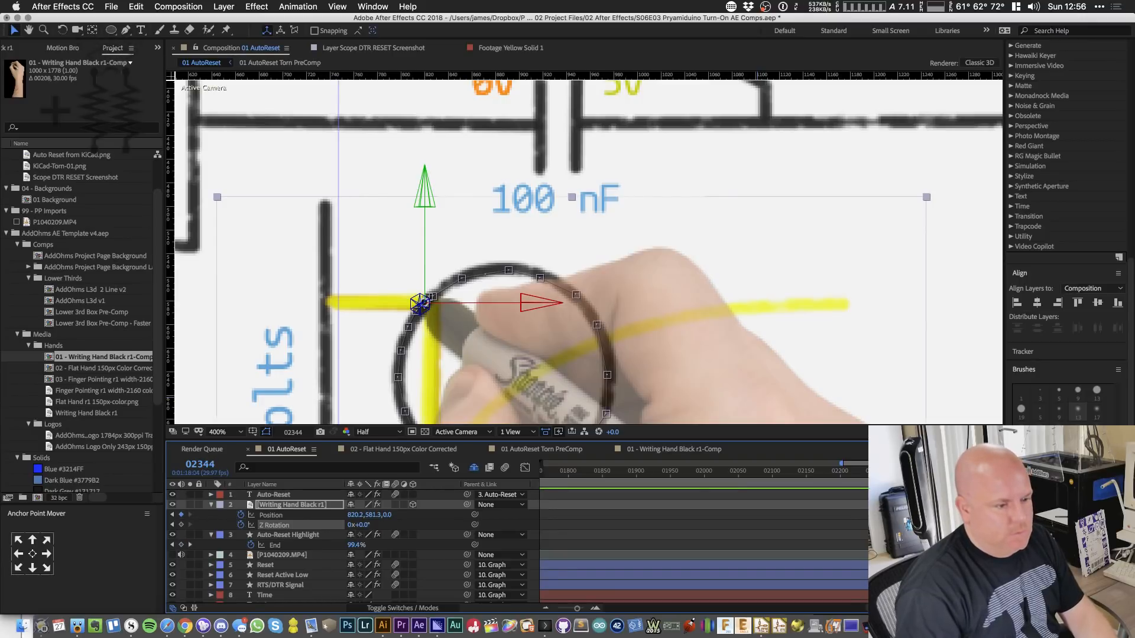
pyautogui.press('j')
pyautogui.press('j')
pyautogui.press('j')
pyautogui.press('j')
pyautogui.press('j')
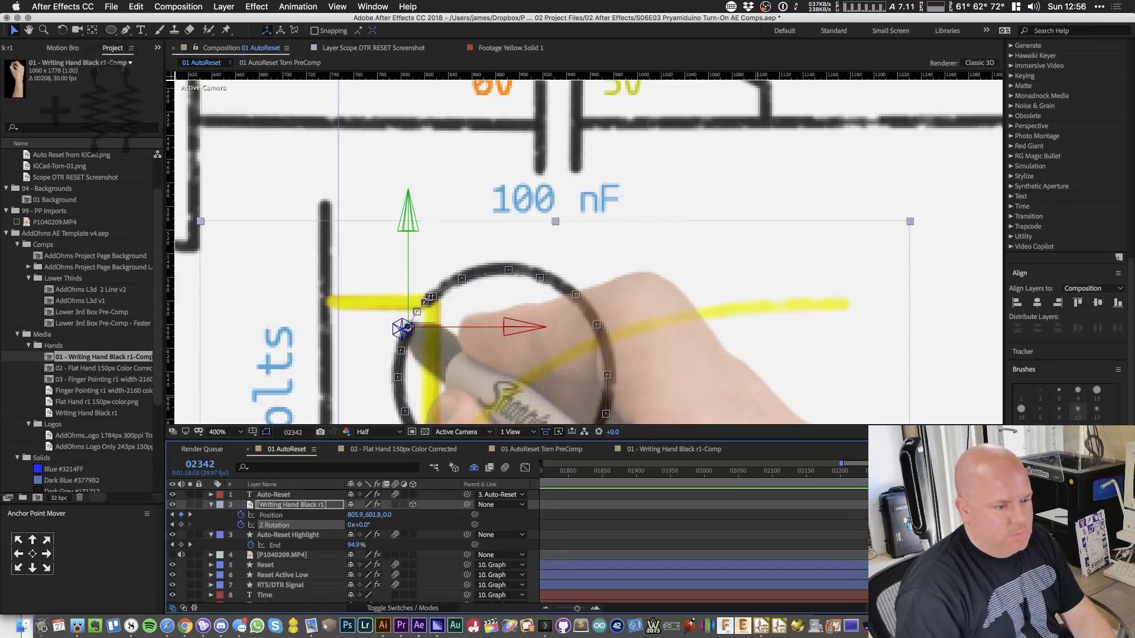
pyautogui.click(172, 526)
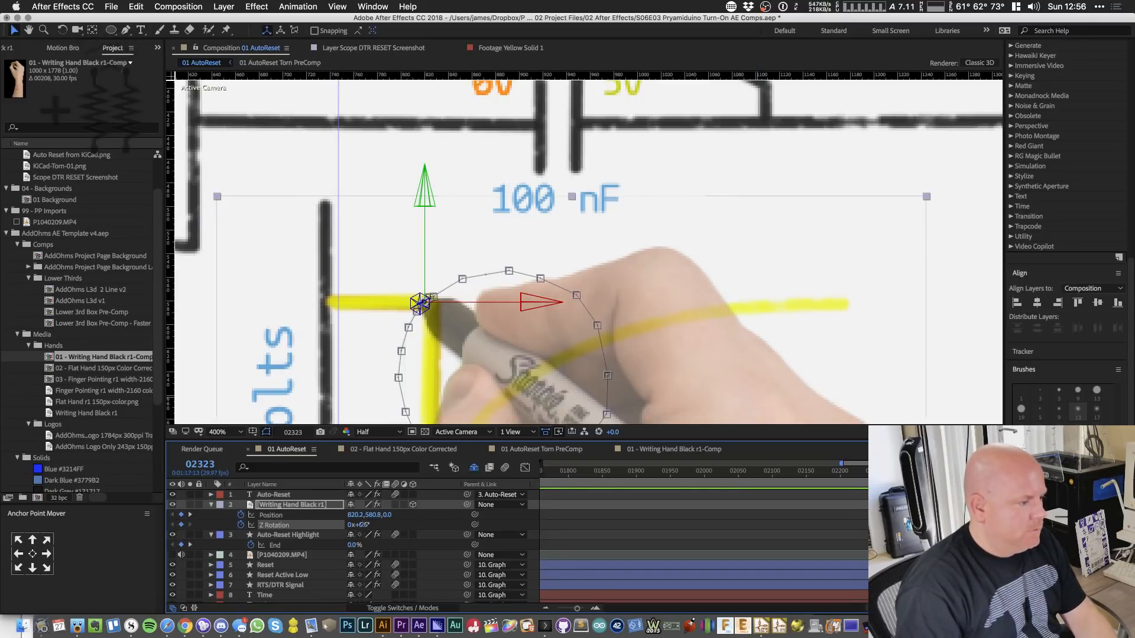
pyautogui.click(359, 525)
pyautogui.write('-5')
pyautogui.press('Return')
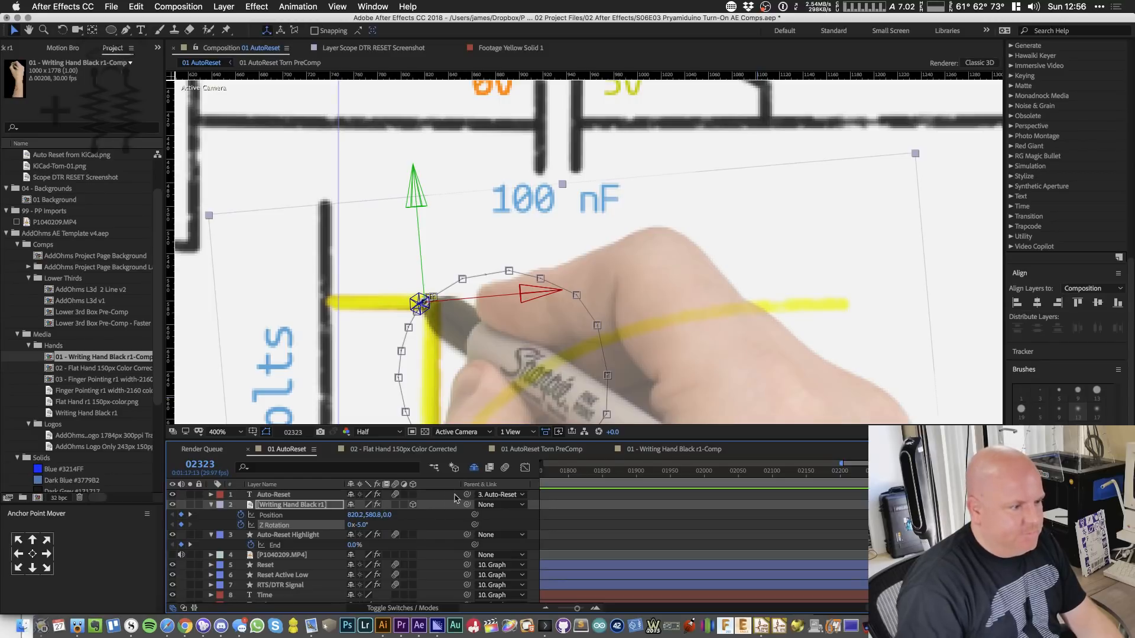
# - Advance to frame 2329 and keyframe the writing hand's Z Rotation at 2°
pyautogui.press('pagedown')
pyautogui.press('pagedown')
pyautogui.press('pagedown')
pyautogui.press('pagedown')
pyautogui.press('pagedown')
pyautogui.press('pagedown')
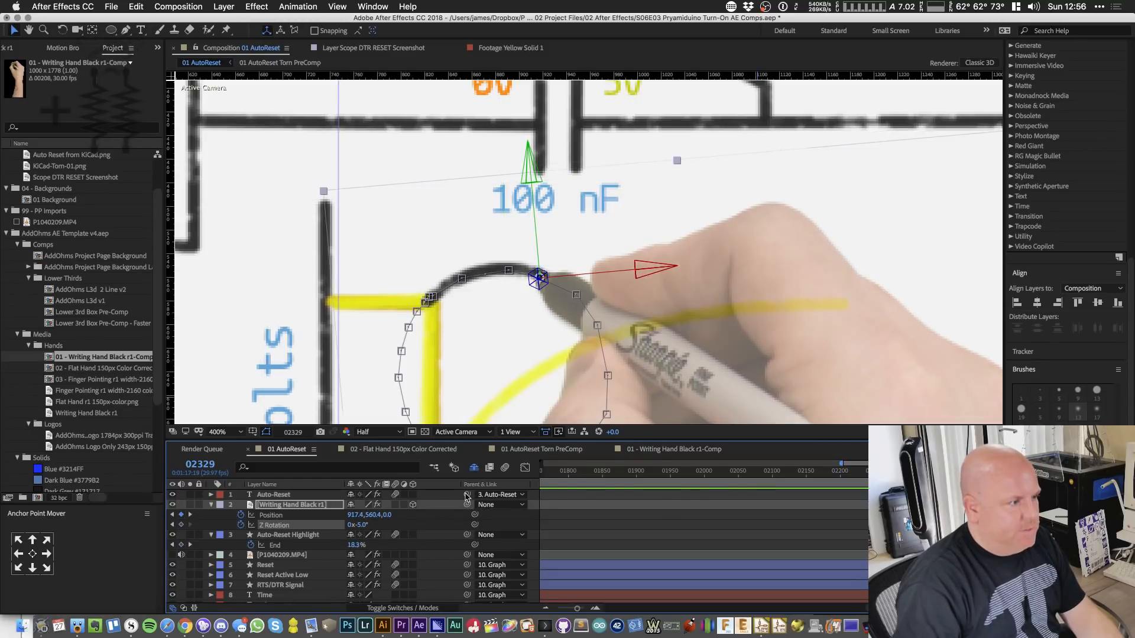
pyautogui.click(362, 525)
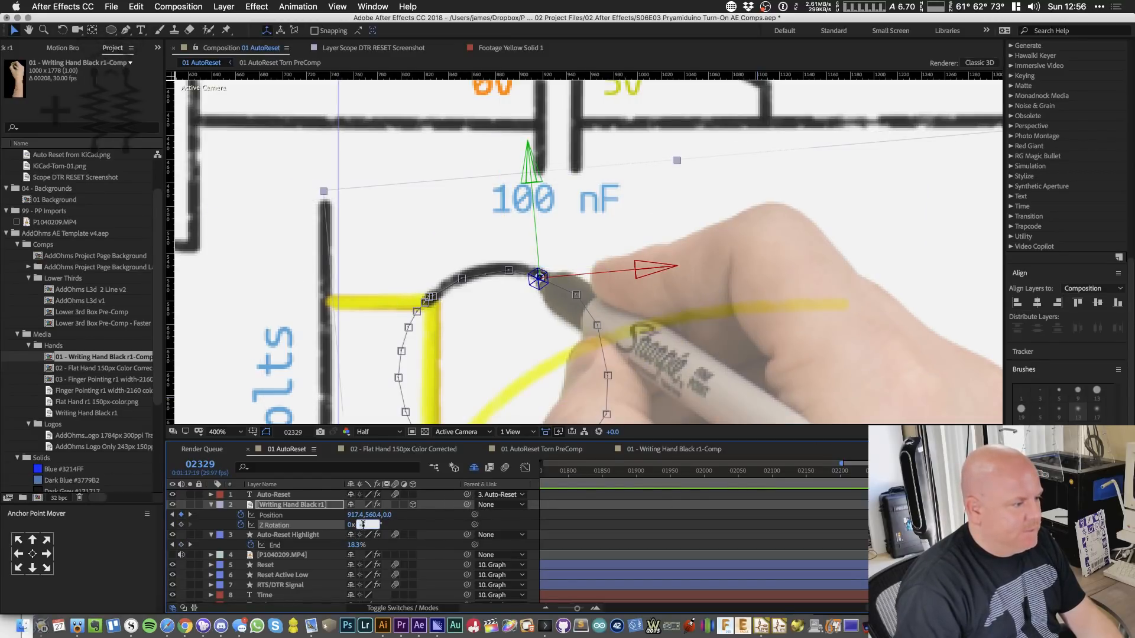
pyautogui.write('0')
pyautogui.press('Return')
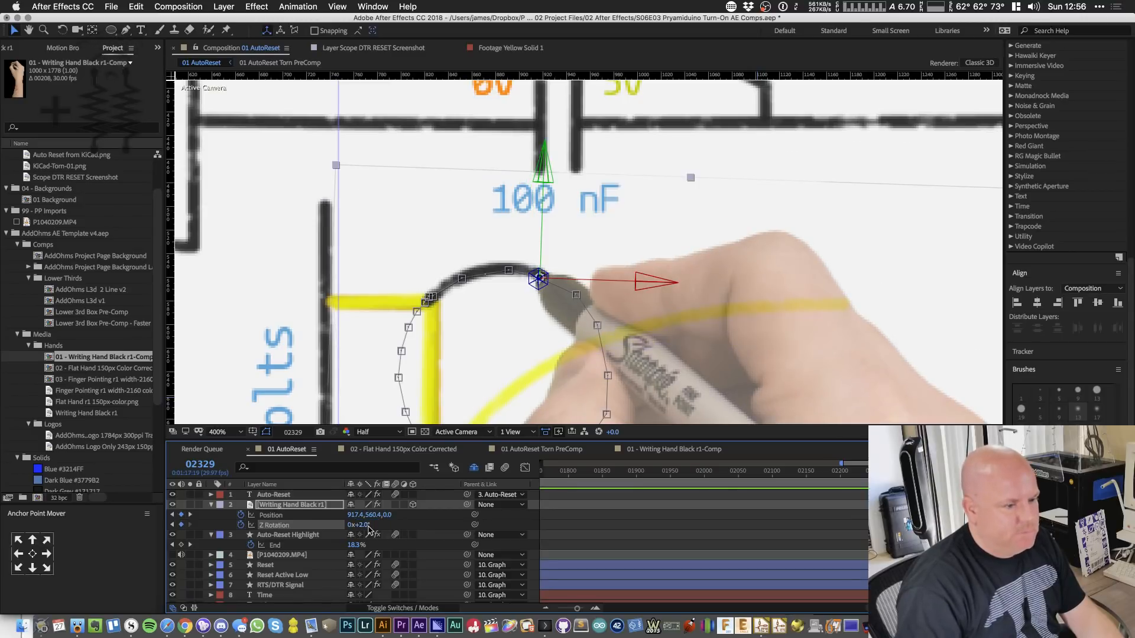
# - Set the writing hand's Z Rotation to 3° at frame 2330
pyautogui.press('pagedown')
pyautogui.click(362, 525)
pyautogui.write('3')
pyautogui.press('Return')
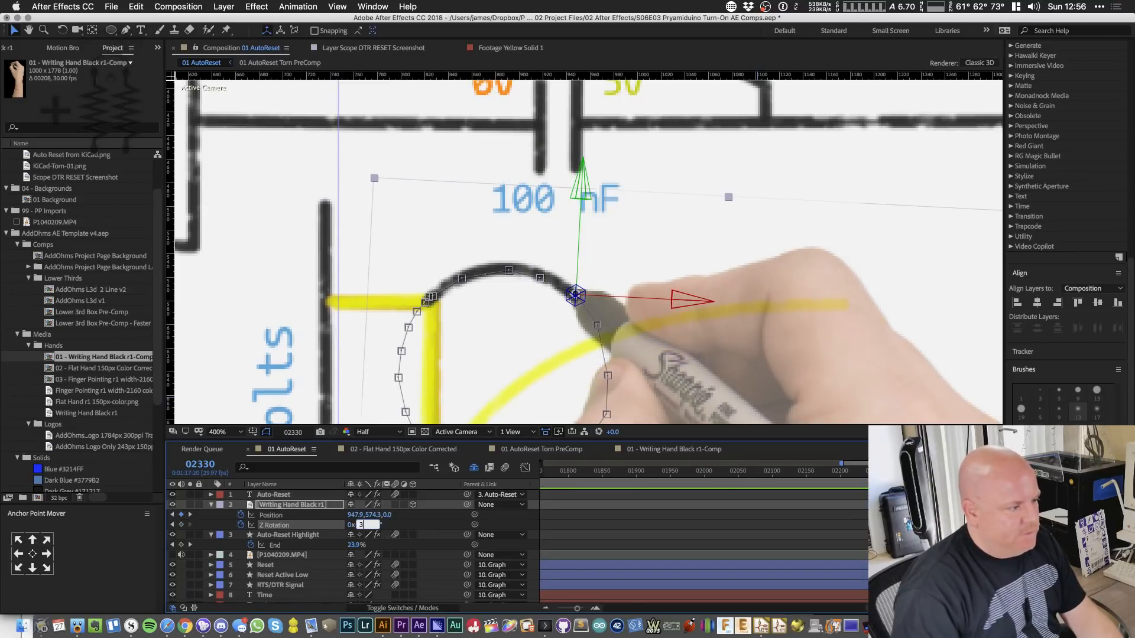
# - Set the writing hand's Z Rotation to 5° at frame 2331
pyautogui.press('pagedown')
pyautogui.click(362, 525)
pyautogui.write('5')
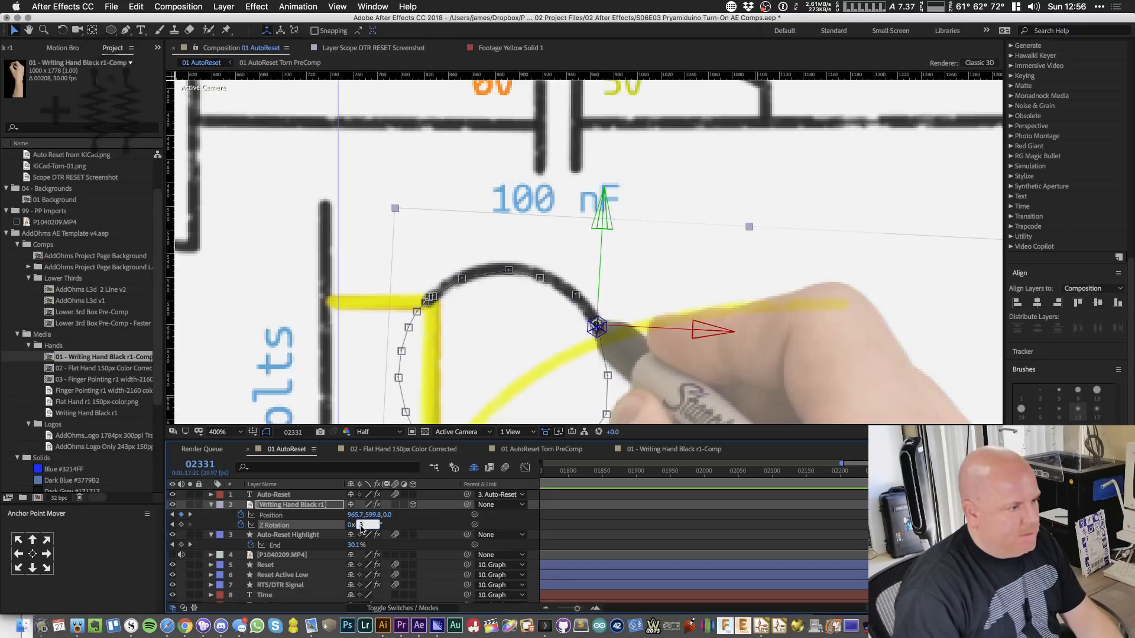
pyautogui.press('Return')
pyautogui.click(361, 525)
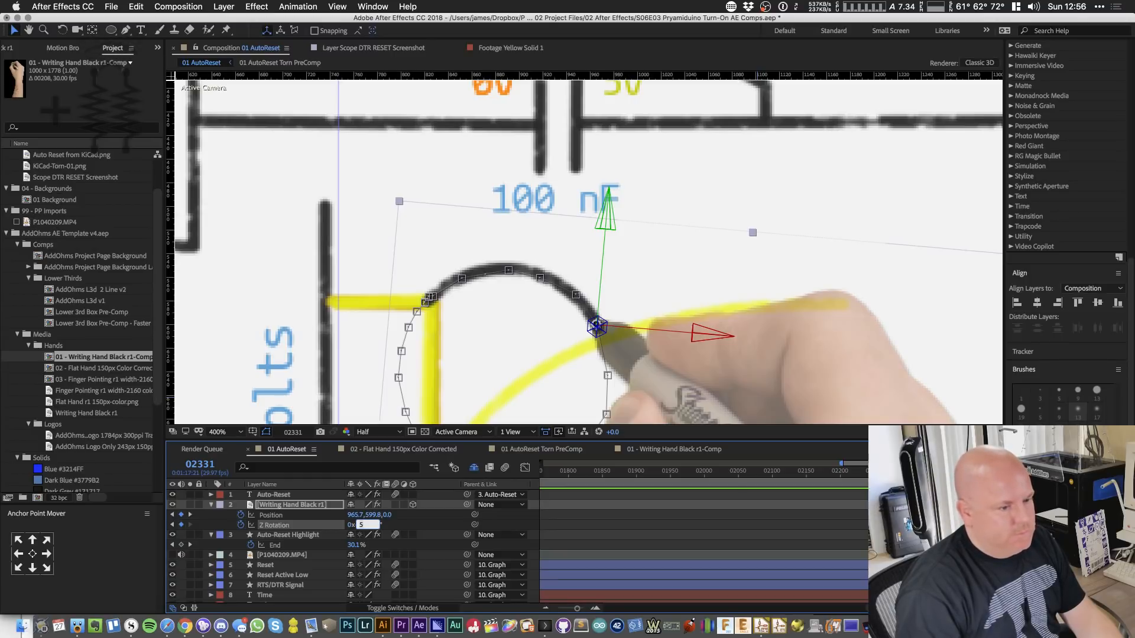
pyautogui.click(576, 522)
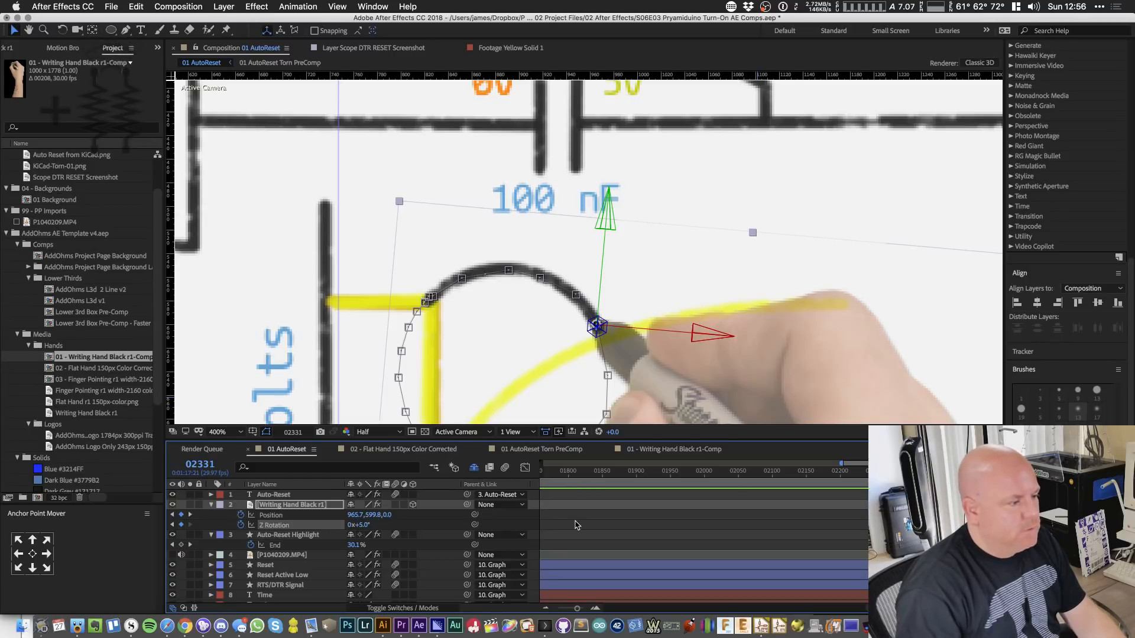
# - Keyframe the writing hand's Z Rotation at 10° on frame 2334, on the circle's lower part
pyautogui.press('pagedown')
pyautogui.press('pagedown')
pyautogui.press('pagedown')
pyautogui.moveTo(641, 378); pyautogui.dragTo(694, 223)
pyautogui.click(362, 525)
pyautogui.write('10')
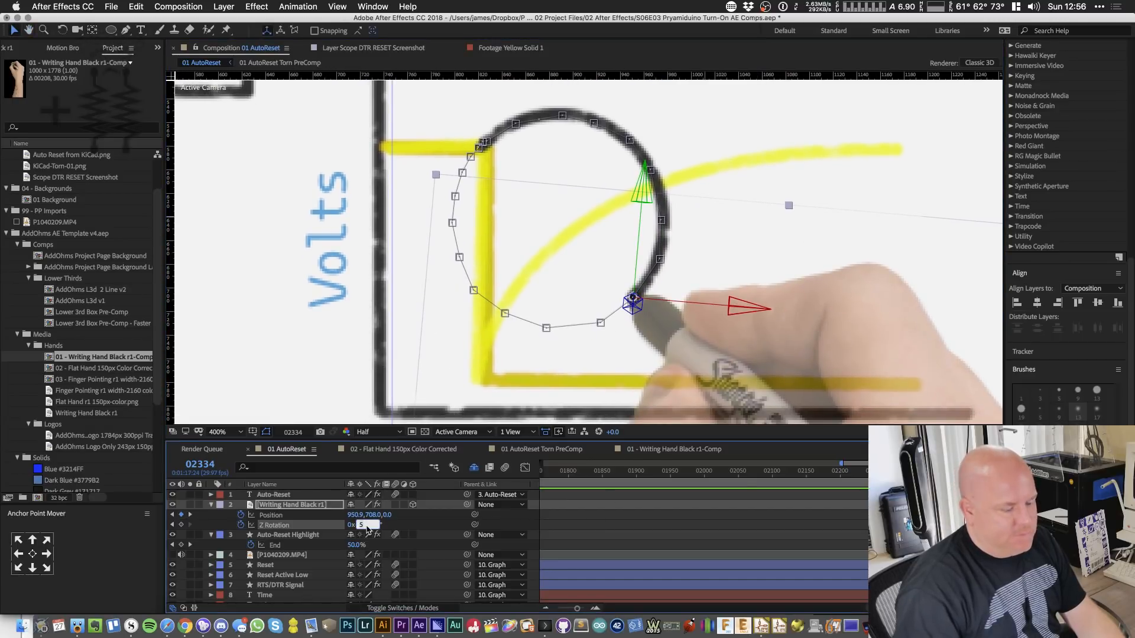
pyautogui.press('Return')
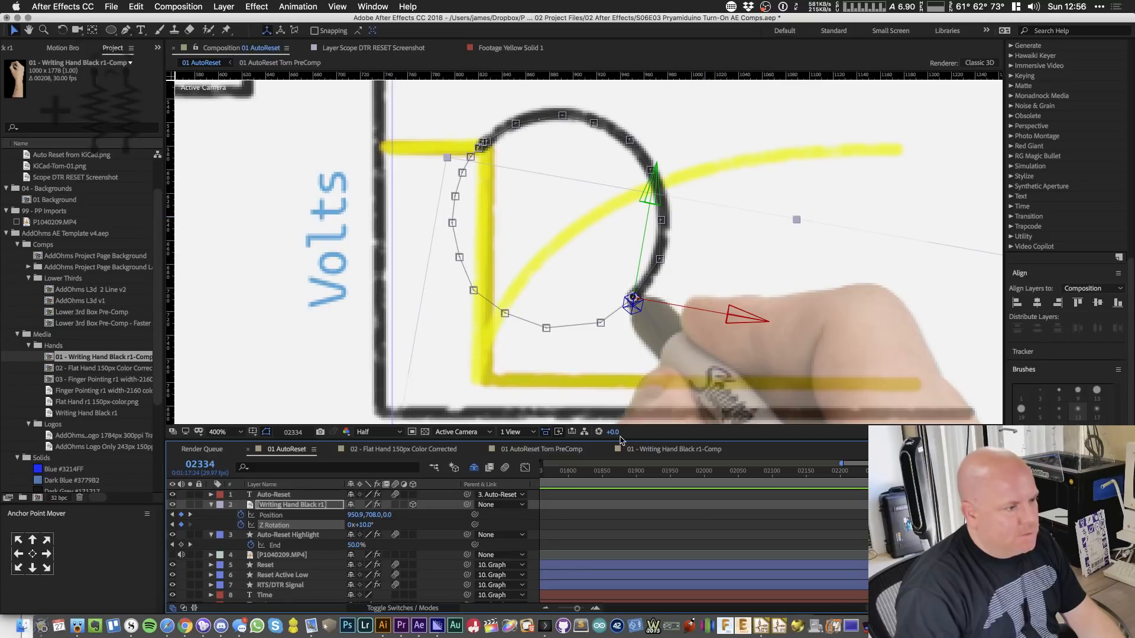
# - Set the writing hand's Z Rotation to 3° at frame 2336, at the bottom of the circle
pyautogui.press('pagedown')
pyautogui.press('pagedown')
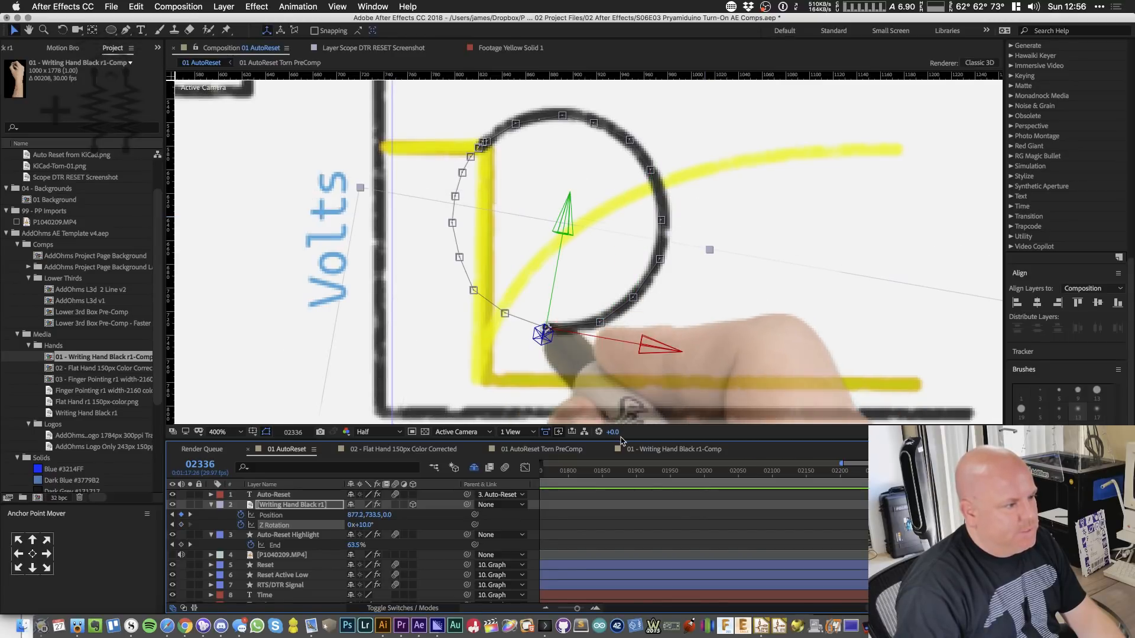
pyautogui.click(362, 525)
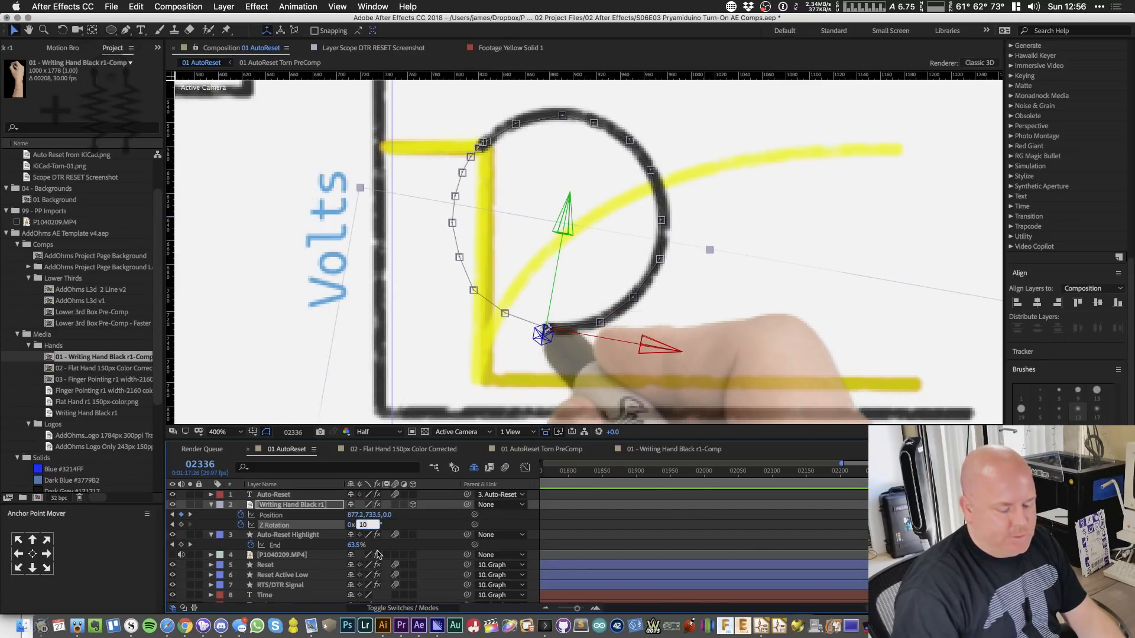
pyautogui.write('3')
pyautogui.press('Return')
# - Set the writing hand's Z Rotation to -3° at frame 2338
pyautogui.press('pagedown')
pyautogui.press('pagedown')
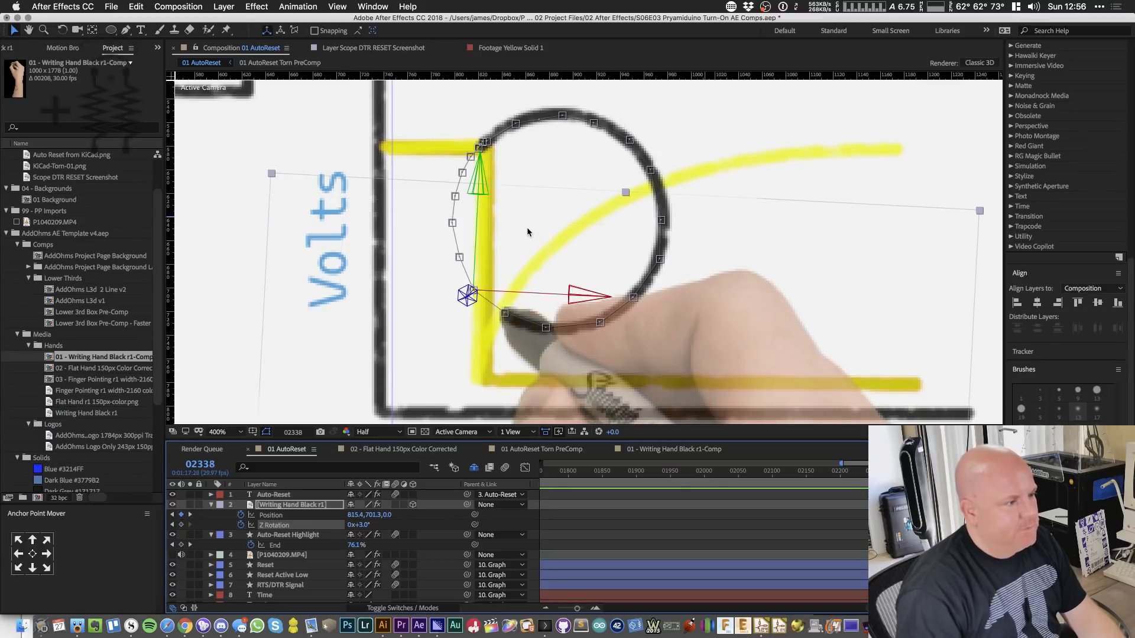
pyautogui.click(368, 525)
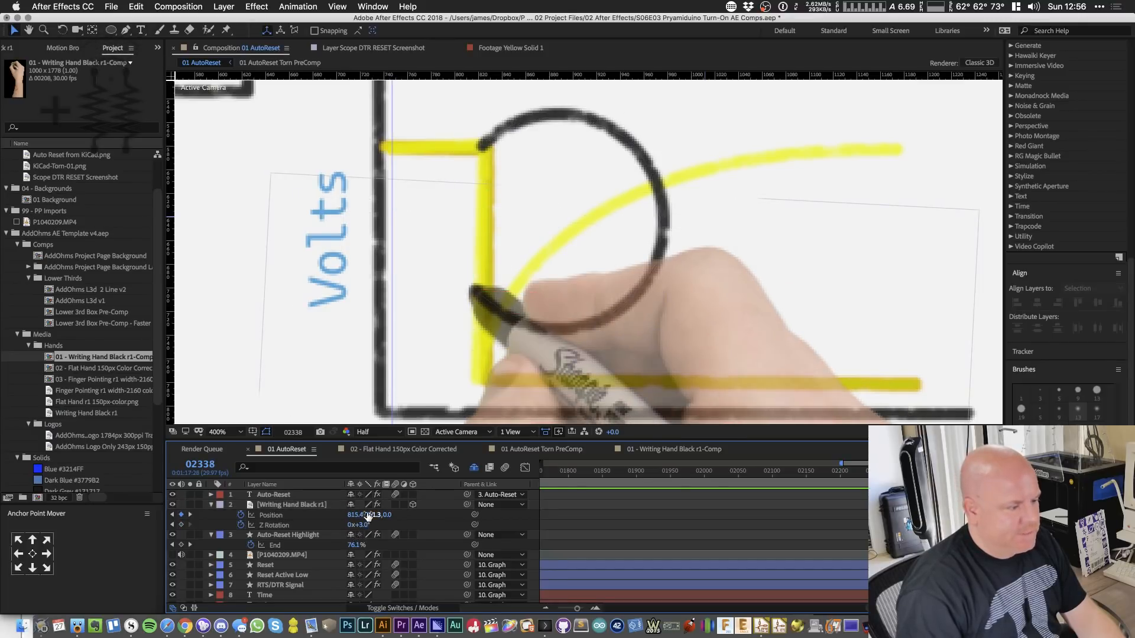
pyautogui.click(363, 525)
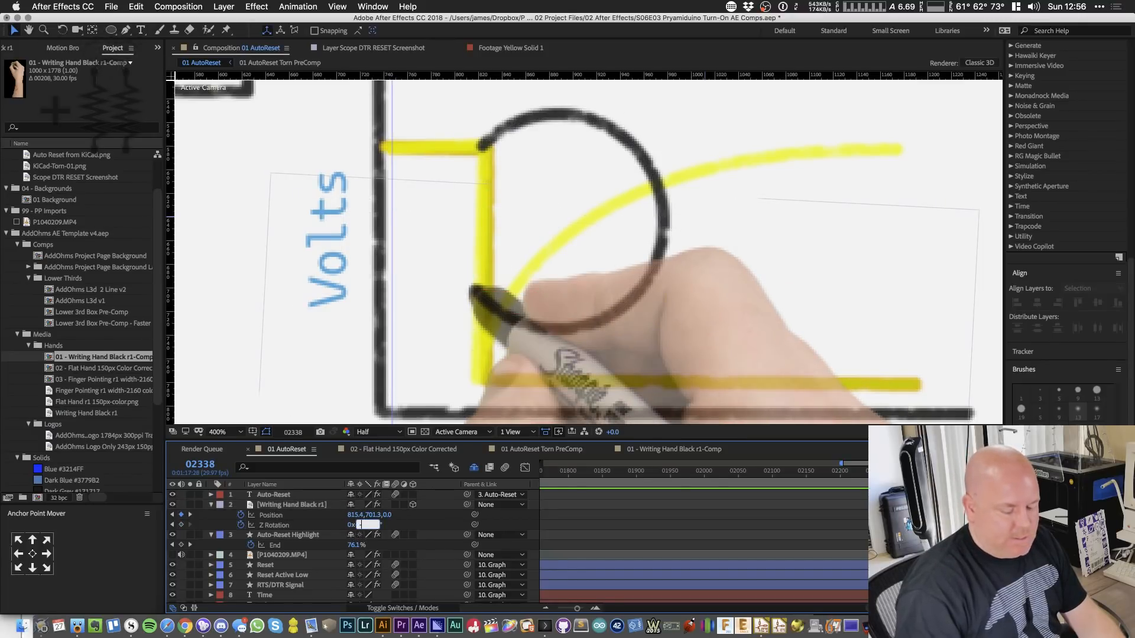
pyautogui.write('-3')
pyautogui.press('Return')
# - Keyframe the writing hand's Z Rotation at -5° on frame 2340
pyautogui.press('pagedown')
pyautogui.press('pagedown')
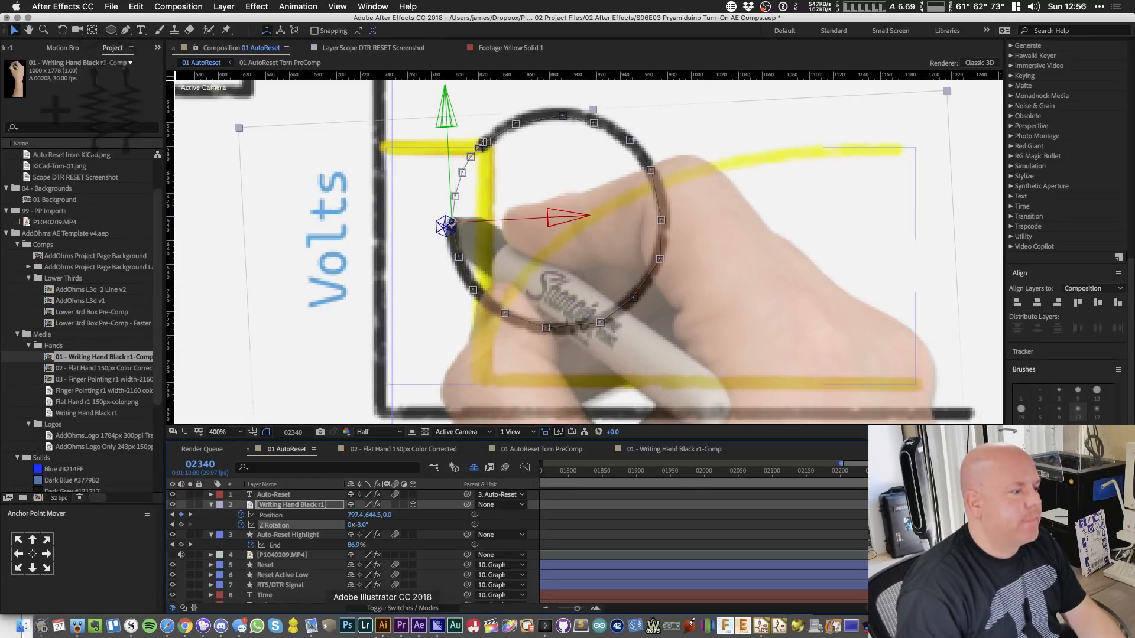
pyautogui.click(363, 526)
pyautogui.write('-5')
pyautogui.press('Return')
# - Set the writing hand's Z Rotation to 0° at frame 2344, where the circle closes, and select its rotation keyframes
pyautogui.press('pagedown')
pyautogui.press('pagedown')
pyautogui.press('pagedown')
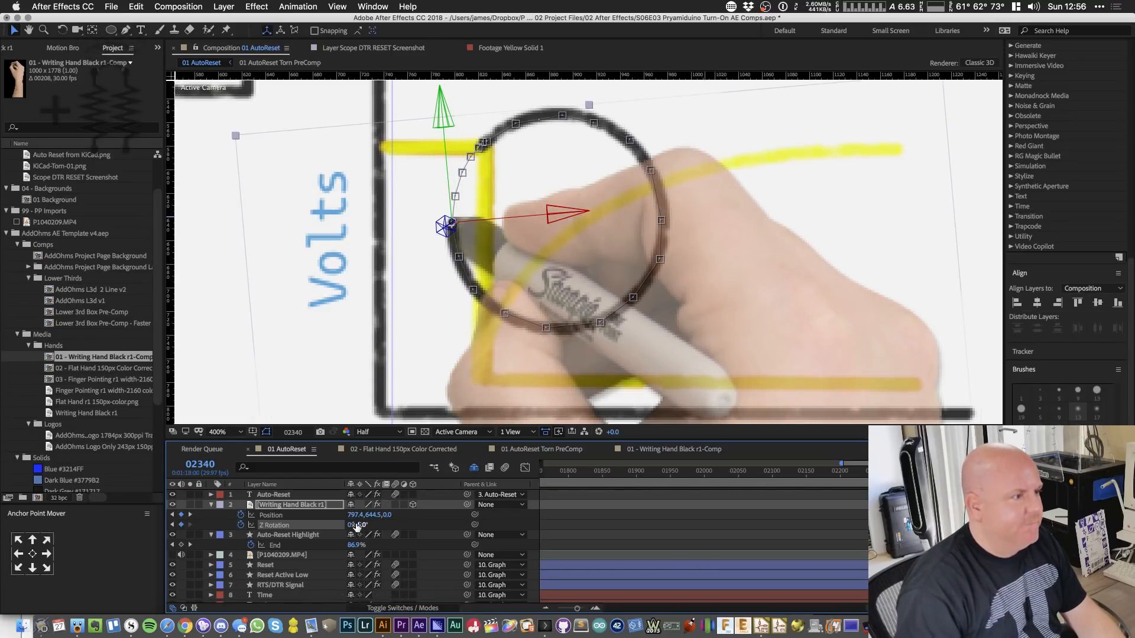
pyautogui.press('pagedown')
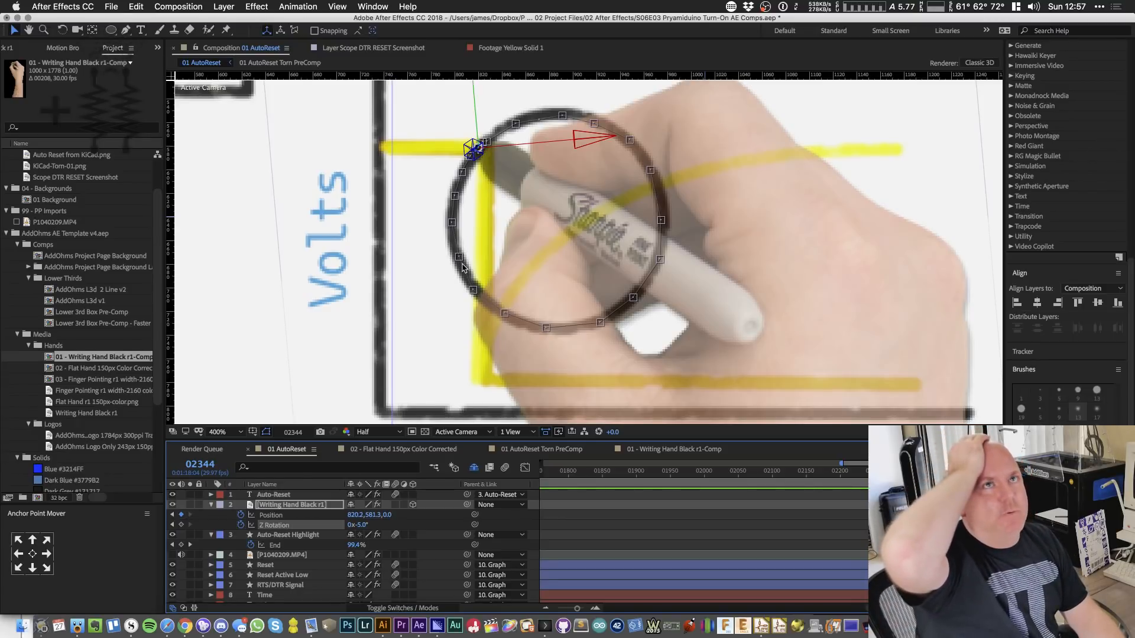
pyautogui.scroll(-1, 463, 268)
pyautogui.scroll(-3, 536, 286)
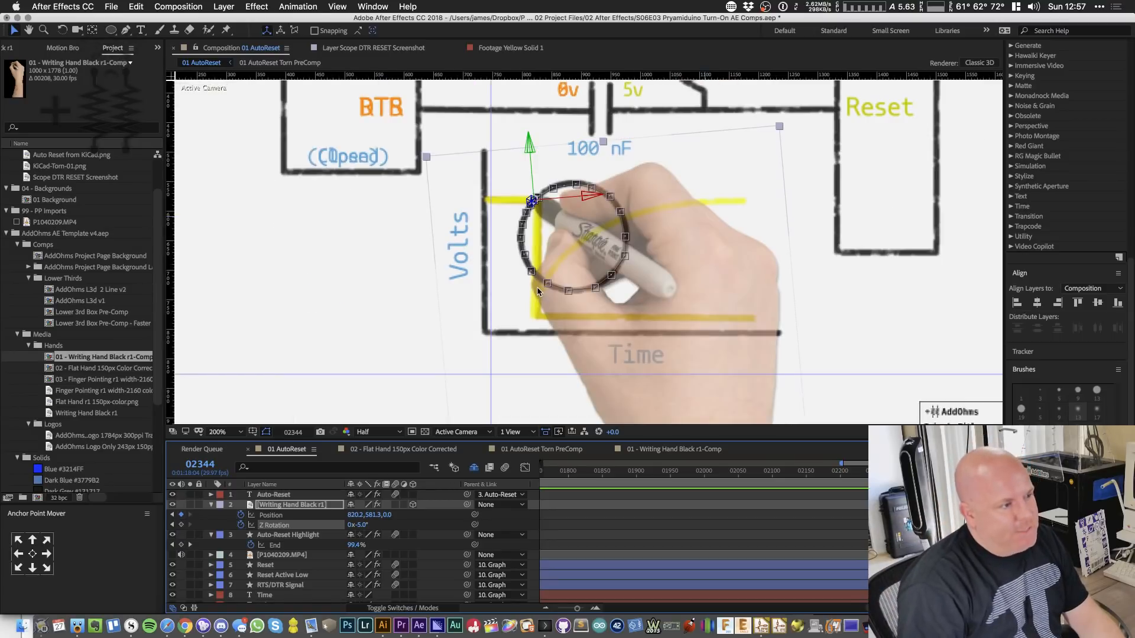
pyautogui.scroll(4, 609, 255)
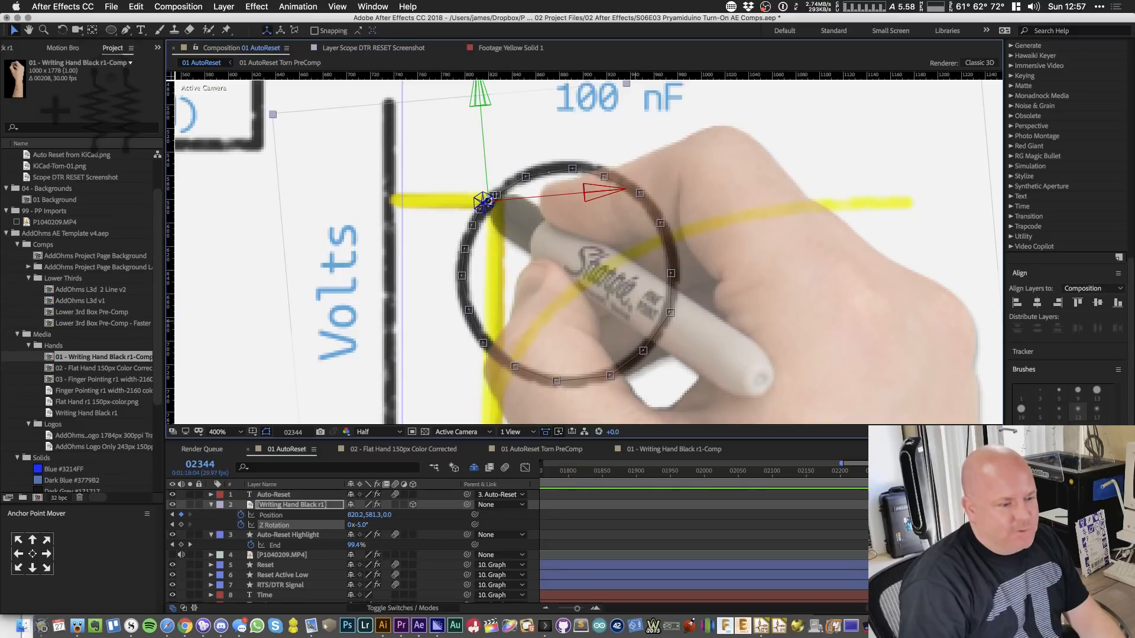
pyautogui.moveTo(938, 472)
pyautogui.mouseDown()
pyautogui.moveTo(921, 471)
pyautogui.moveTo(937, 471)
pyautogui.mouseUp()
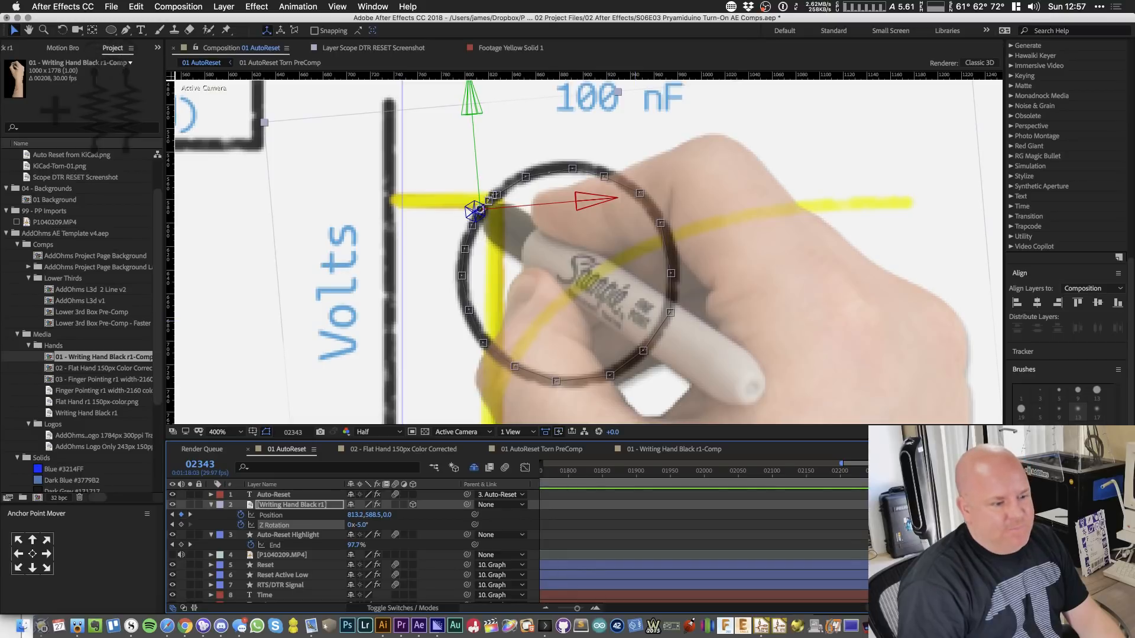
pyautogui.press('=')
pyautogui.press('=')
pyautogui.press('=')
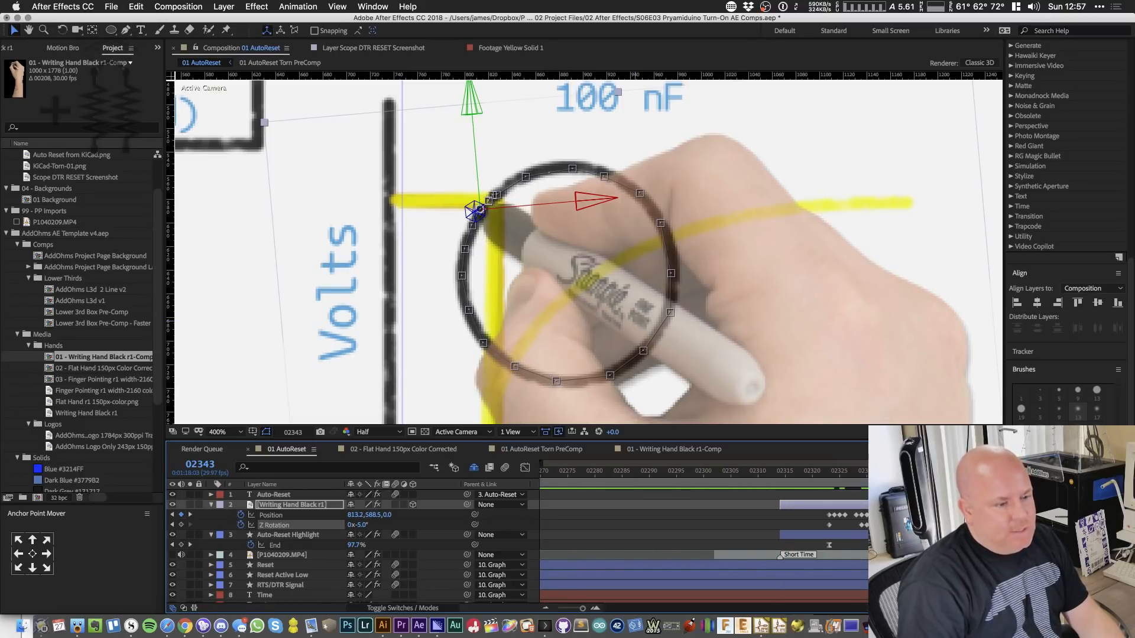
pyautogui.press('pagedown')
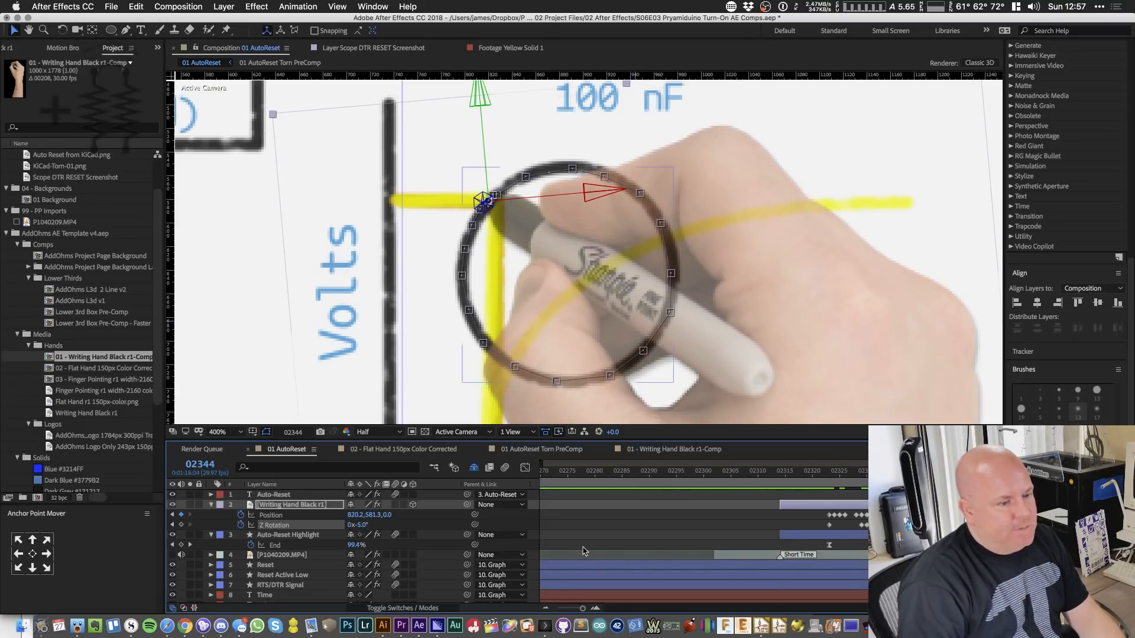
pyautogui.click(363, 526)
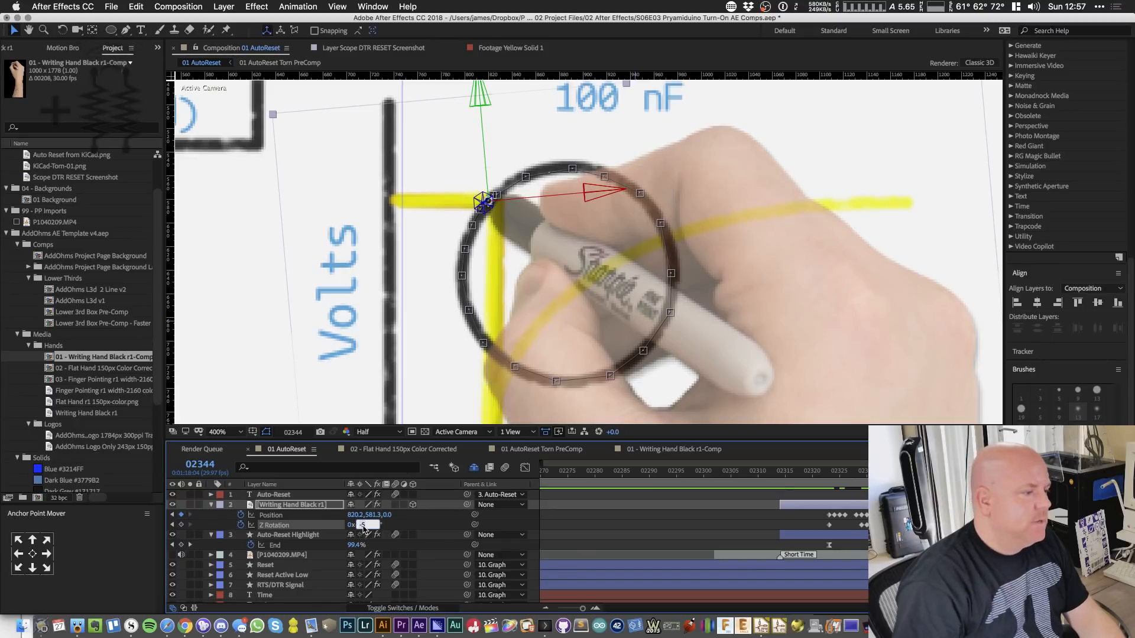
pyautogui.write('0')
pyautogui.press('Return')
pyautogui.moveTo(823, 524); pyautogui.dragTo(953, 530)
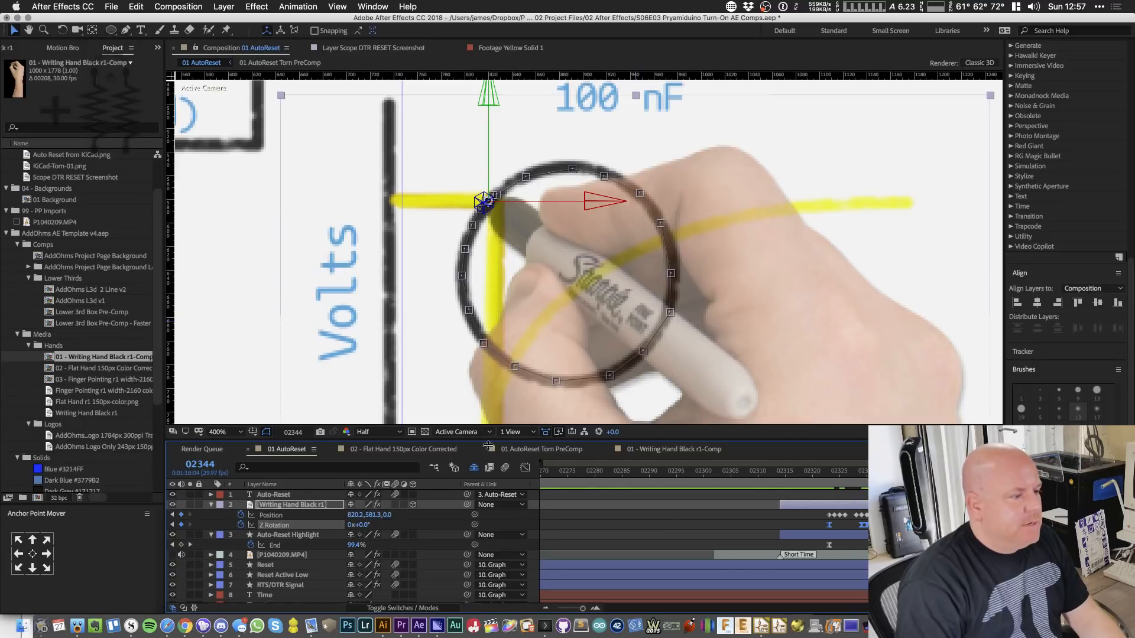
# - Enlarge the composition view, show the whole composition at 100%, and set the Writing Hand Black r1 layer's Opacity to 100%
pyautogui.moveTo(489, 427); pyautogui.dragTo(490, 507)
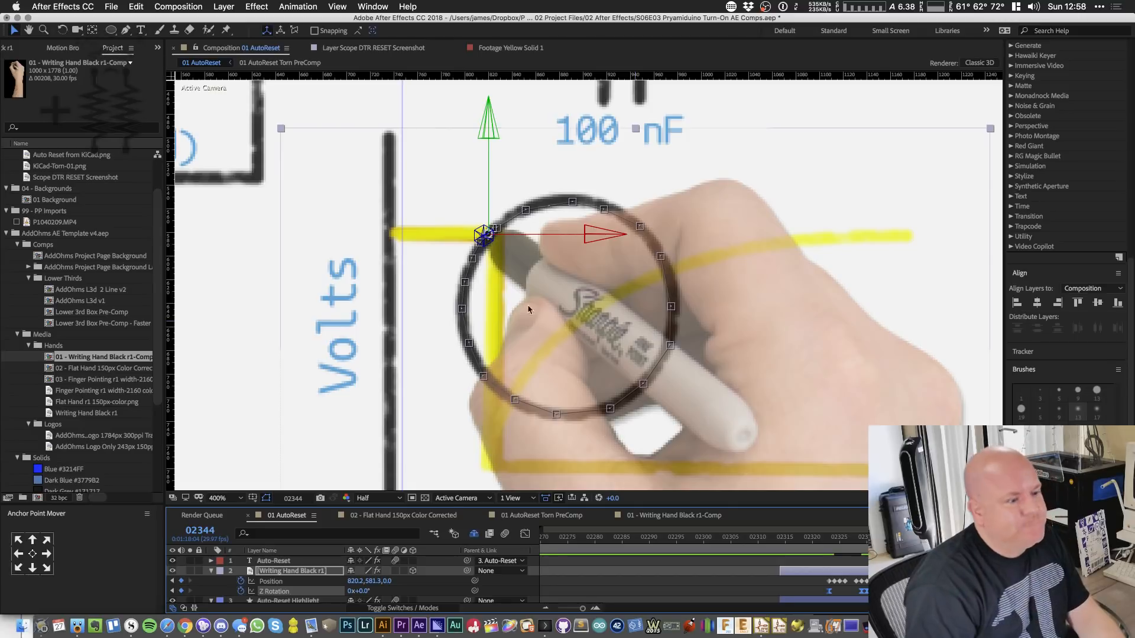
pyautogui.press(',')
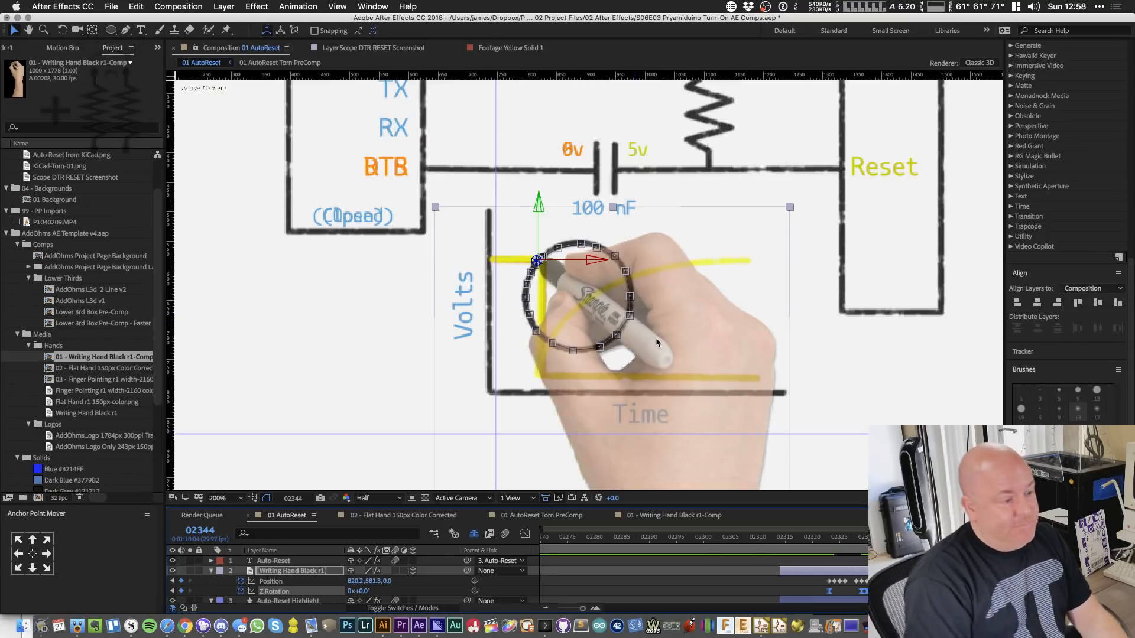
pyautogui.press(',')
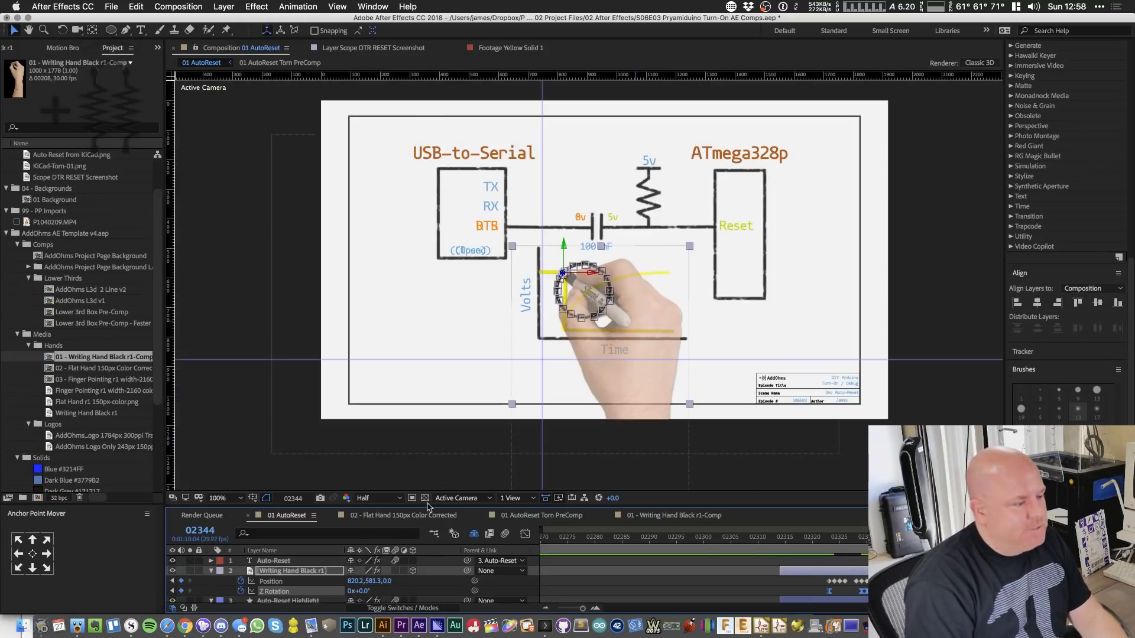
pyautogui.click(320, 574)
pyautogui.press('t')
pyautogui.click(353, 581)
pyautogui.write('100')
pyautogui.press('Return')
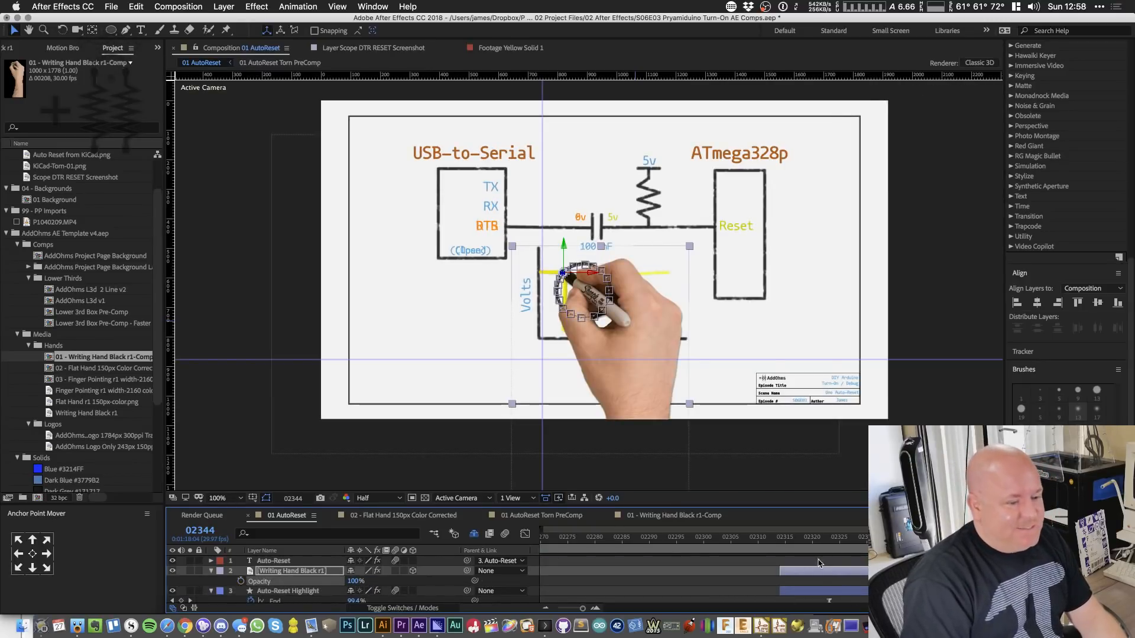
pyautogui.scroll(-1, 819, 562)
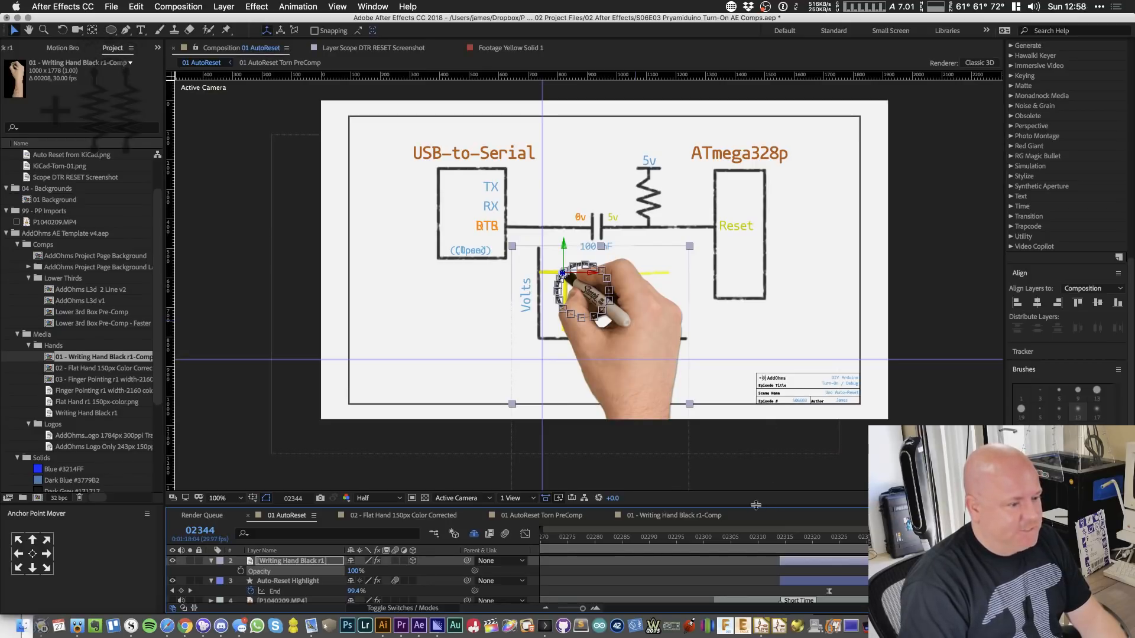
# - Extend the Writing Hand Black r1 layer to start near frame 2301 and trim the Auto-Reset Highlight layer to start at frame 2323
pyautogui.moveTo(756, 506); pyautogui.dragTo(748, 346)
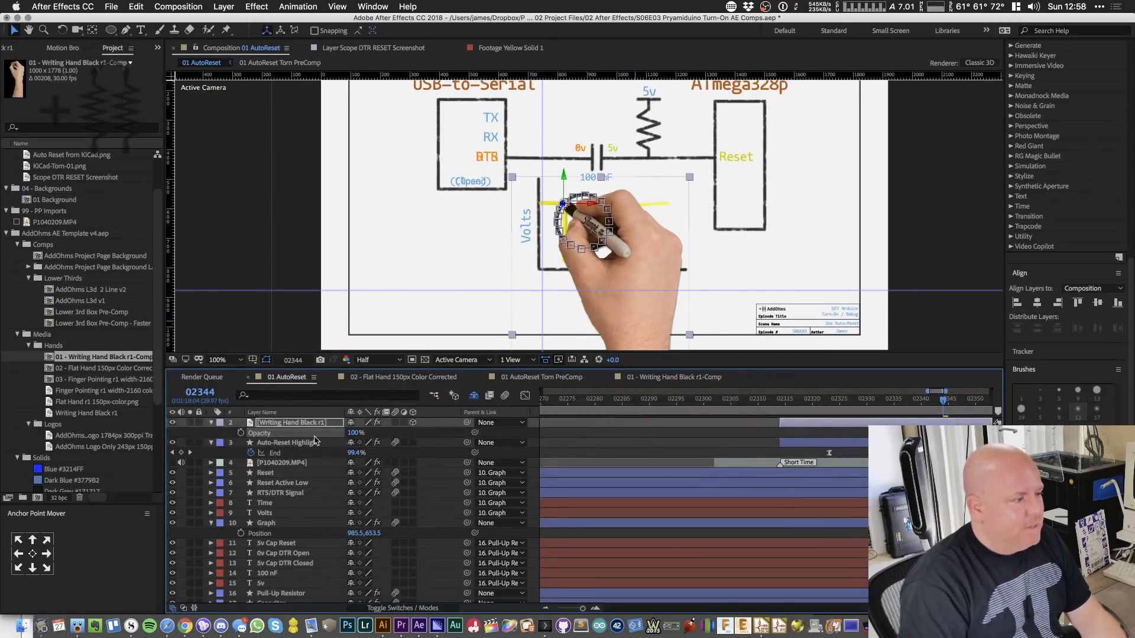
pyautogui.press('u')
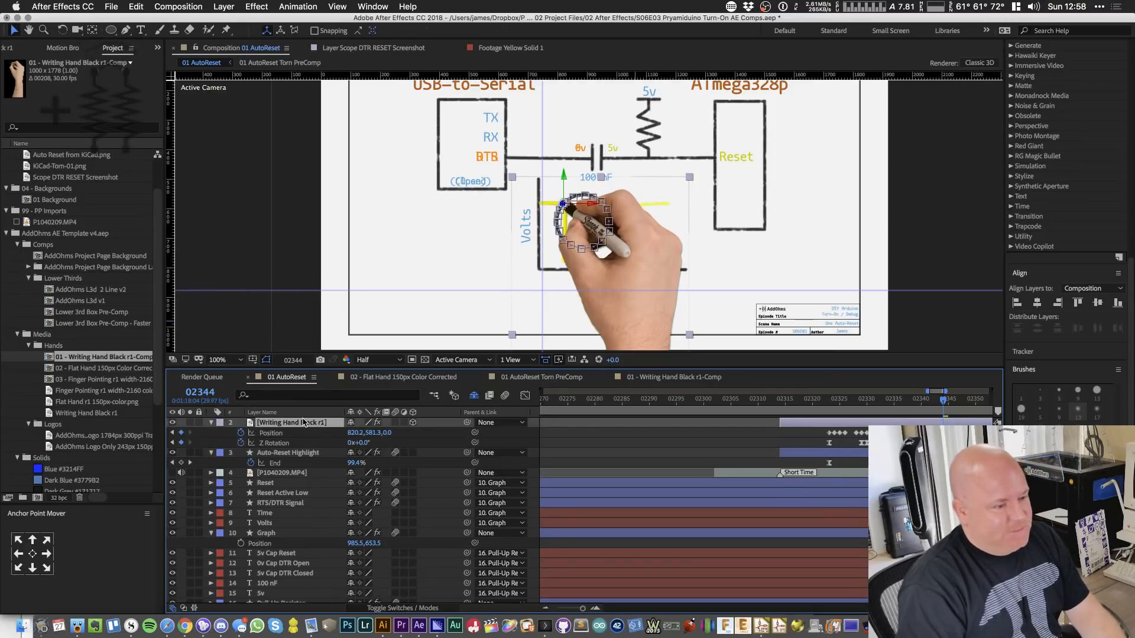
pyautogui.moveTo(938, 394); pyautogui.dragTo(766, 406)
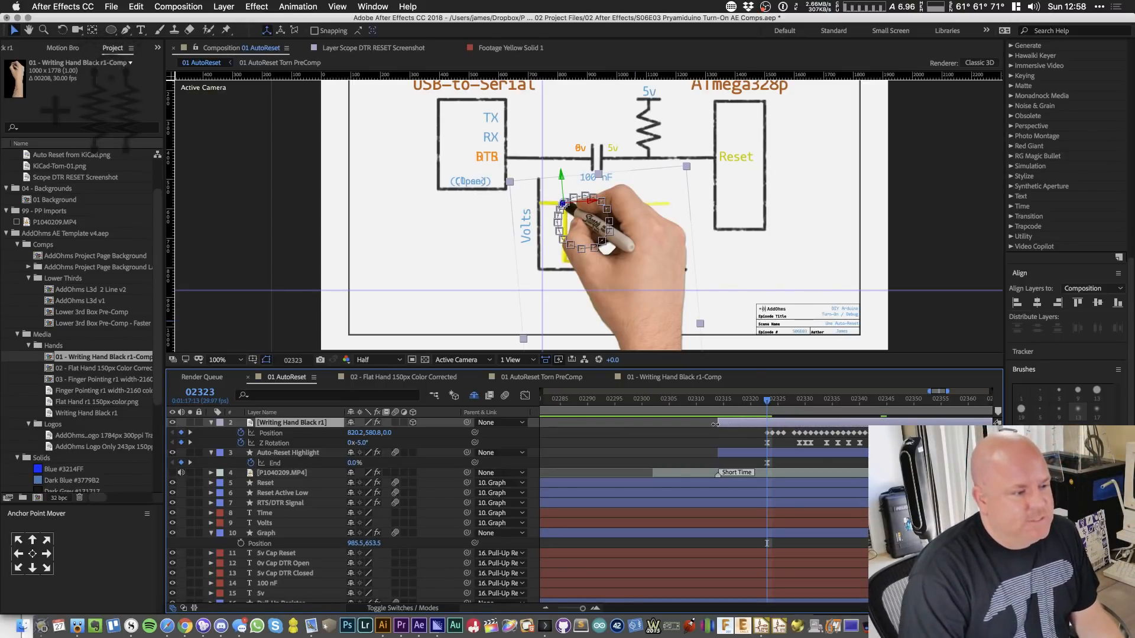
pyautogui.moveTo(715, 424); pyautogui.dragTo(769, 424)
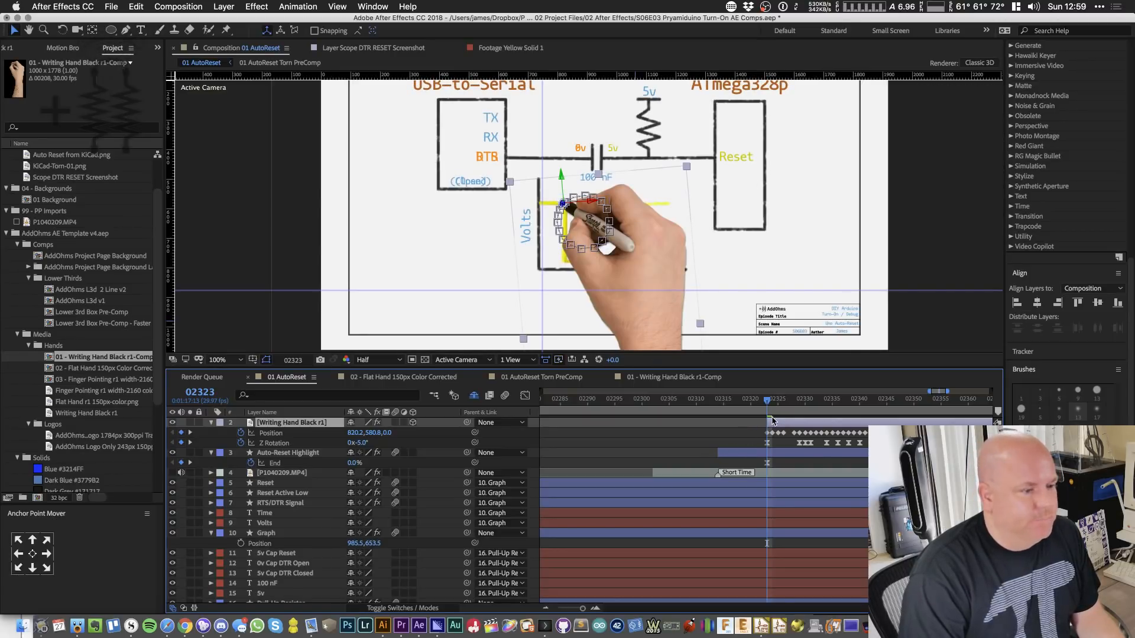
pyautogui.moveTo(767, 422); pyautogui.dragTo(648, 422)
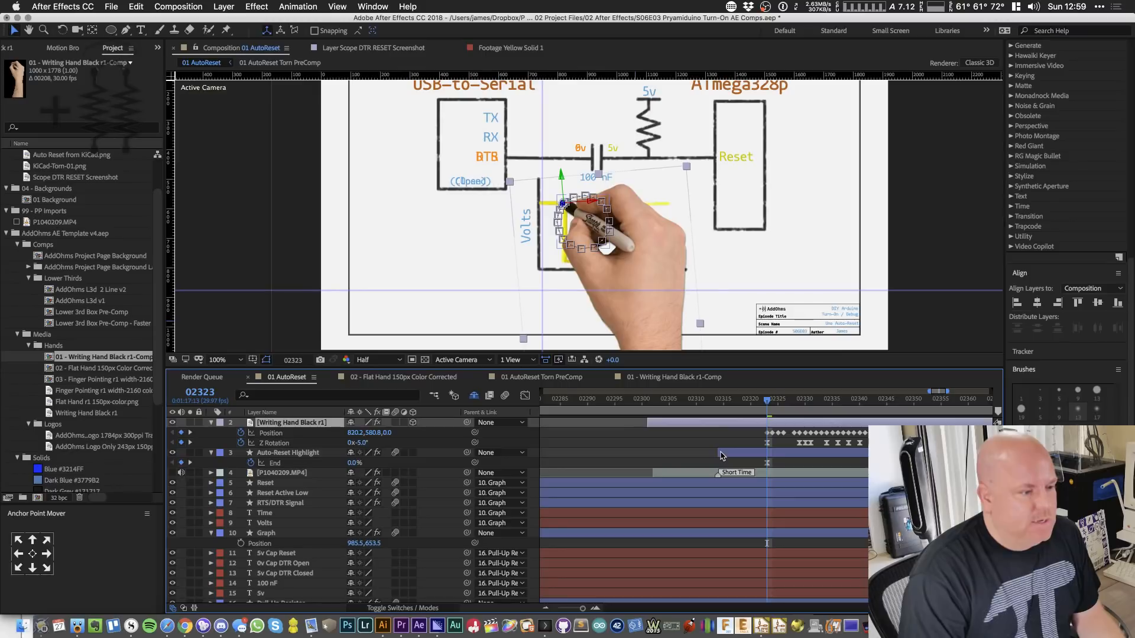
pyautogui.moveTo(720, 453); pyautogui.dragTo(761, 452)
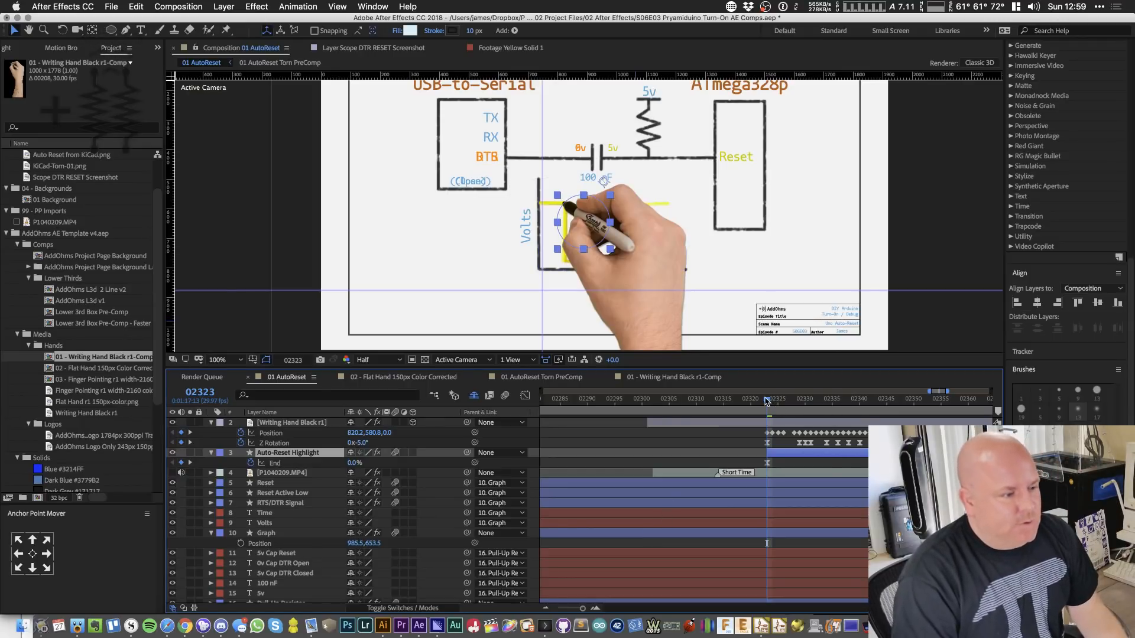
# - Preview the hand tracing the circle between frames 2323 and 2345, returning to frame 2323
pyautogui.moveTo(768, 400); pyautogui.dragTo(886, 408)
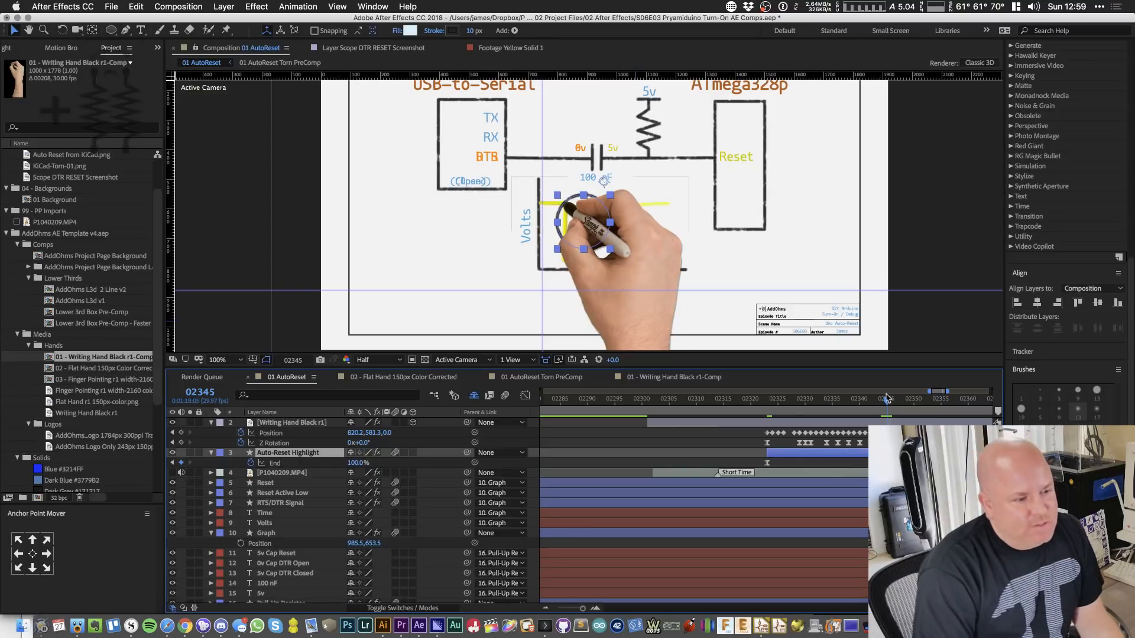
pyautogui.moveTo(886, 404); pyautogui.dragTo(772, 408)
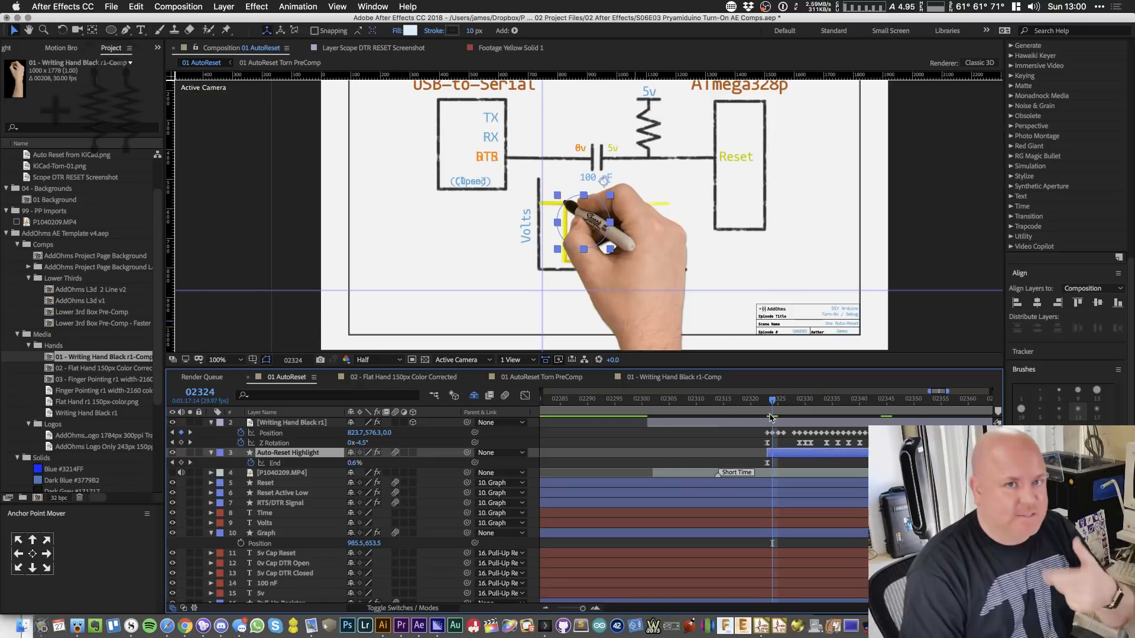
pyautogui.moveTo(774, 402)
pyautogui.mouseDown()
pyautogui.moveTo(882, 399)
pyautogui.moveTo(770, 404)
pyautogui.mouseUp()
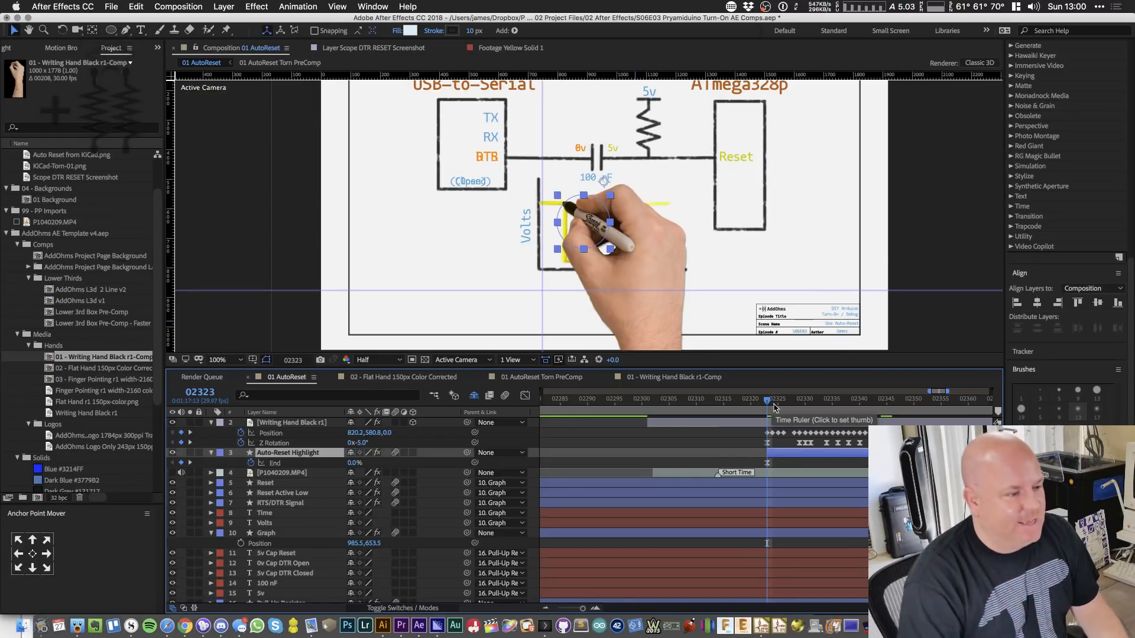
# - At frame 2313, keyframe the writing hand's position off the page below the drawing, at about 1377, 1245
pyautogui.hotkey('shift', 'pageup')
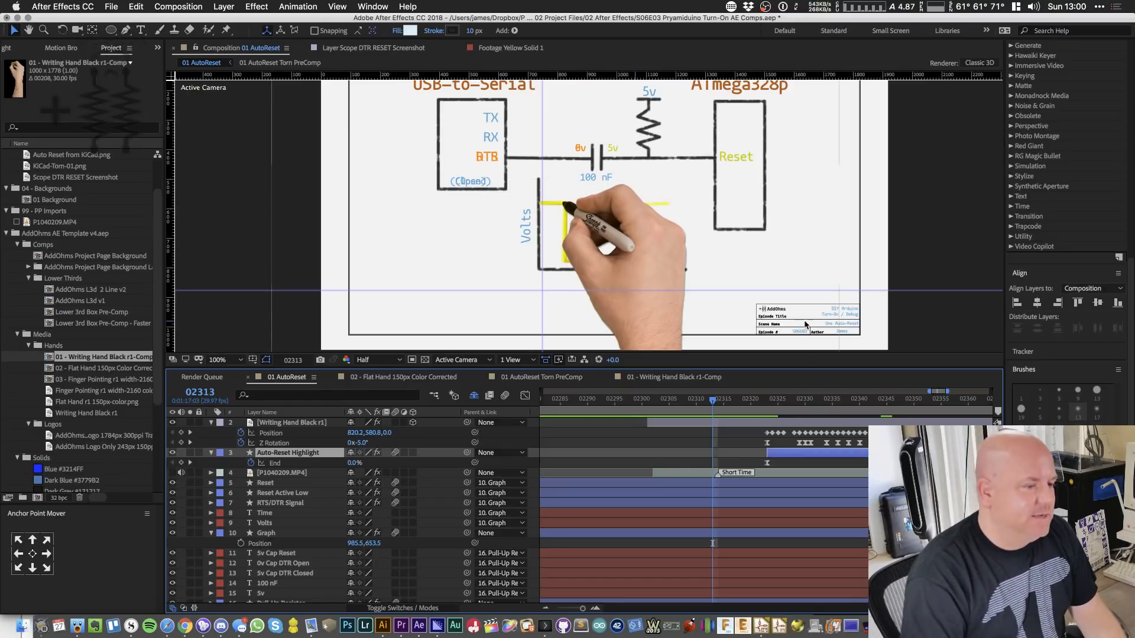
pyautogui.press(',')
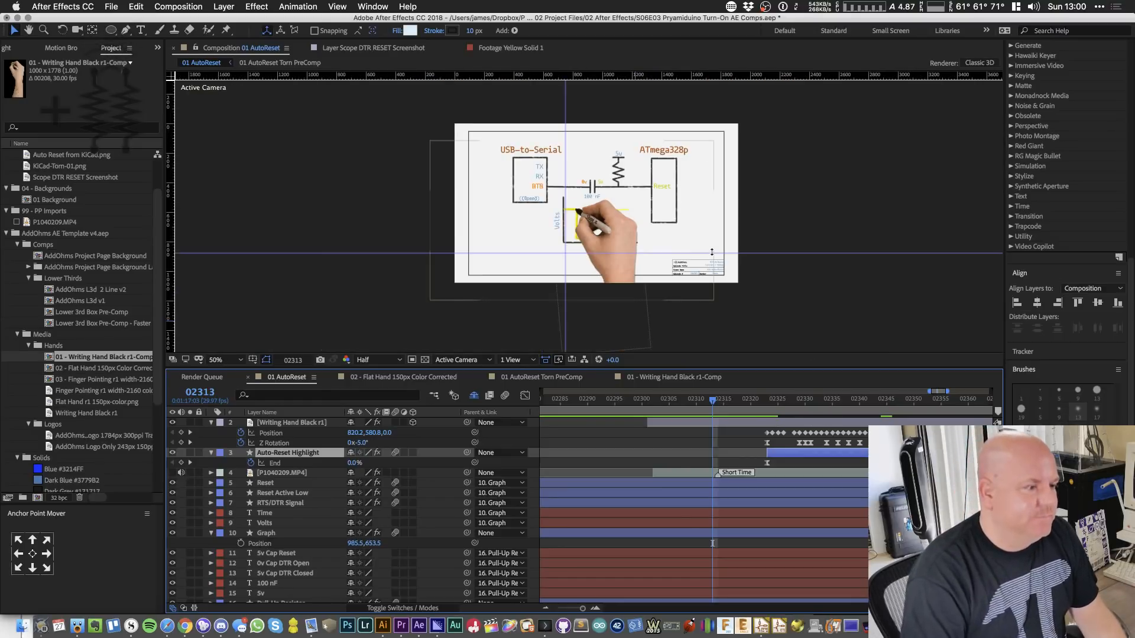
pyautogui.click(618, 236)
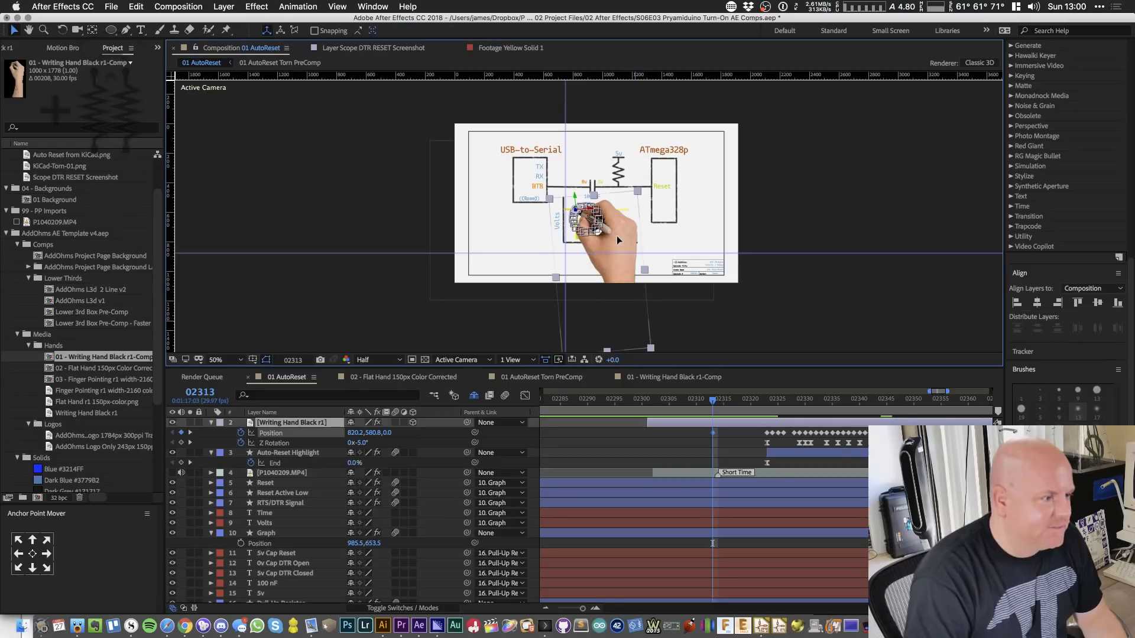
pyautogui.moveTo(616, 235); pyautogui.dragTo(704, 340)
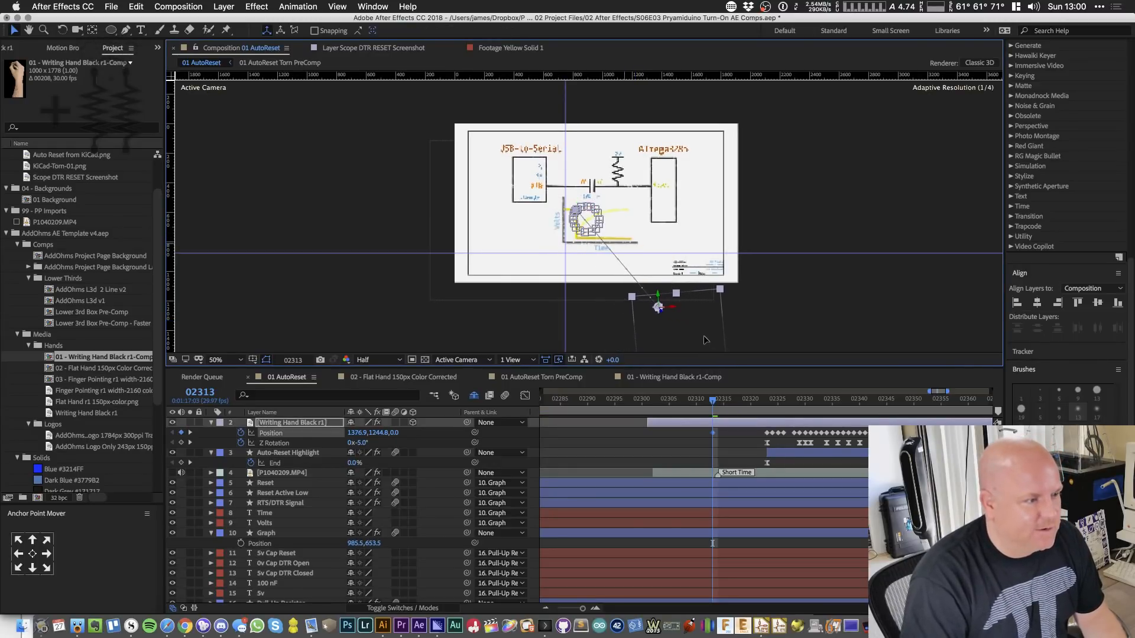
# - Trim the writing hand layer to start at frame 2313 and delete the stray shape layer
pyautogui.press('super+alt+shift+s')
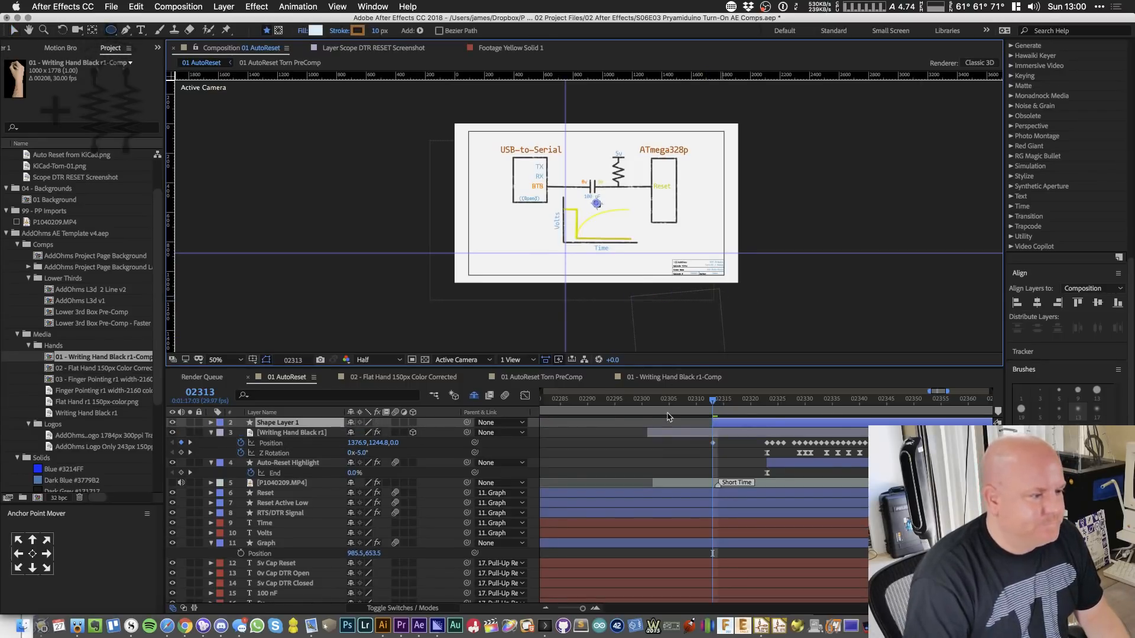
pyautogui.click(673, 436)
pyautogui.hotkey('alt', '[')
pyautogui.press('alt+KP_Multiply')
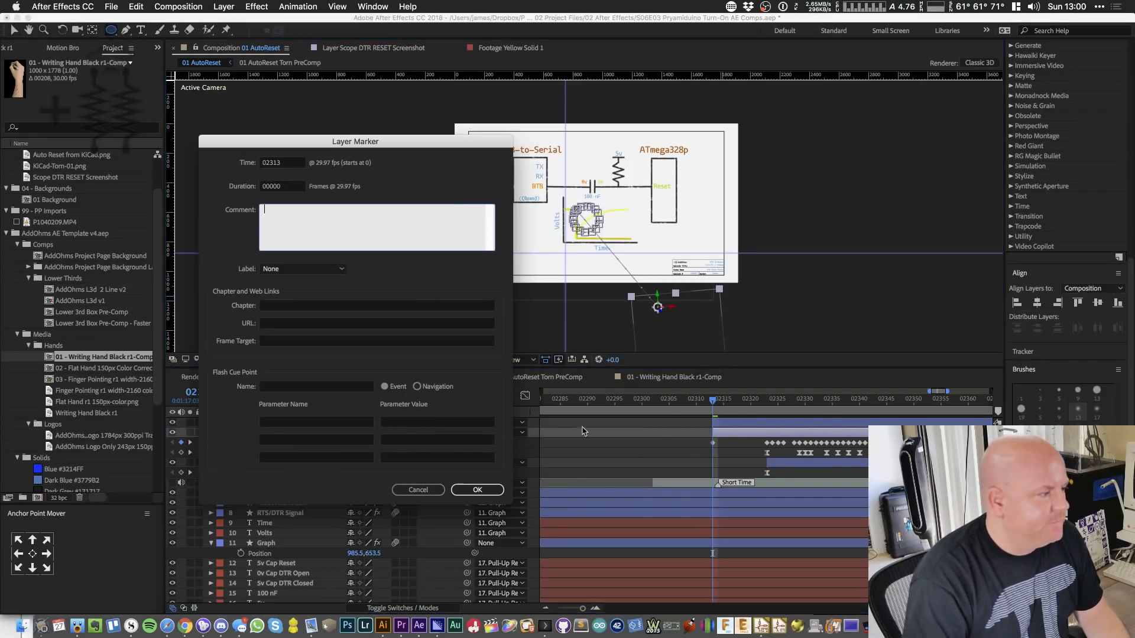
pyautogui.click(440, 489)
pyautogui.click(310, 425)
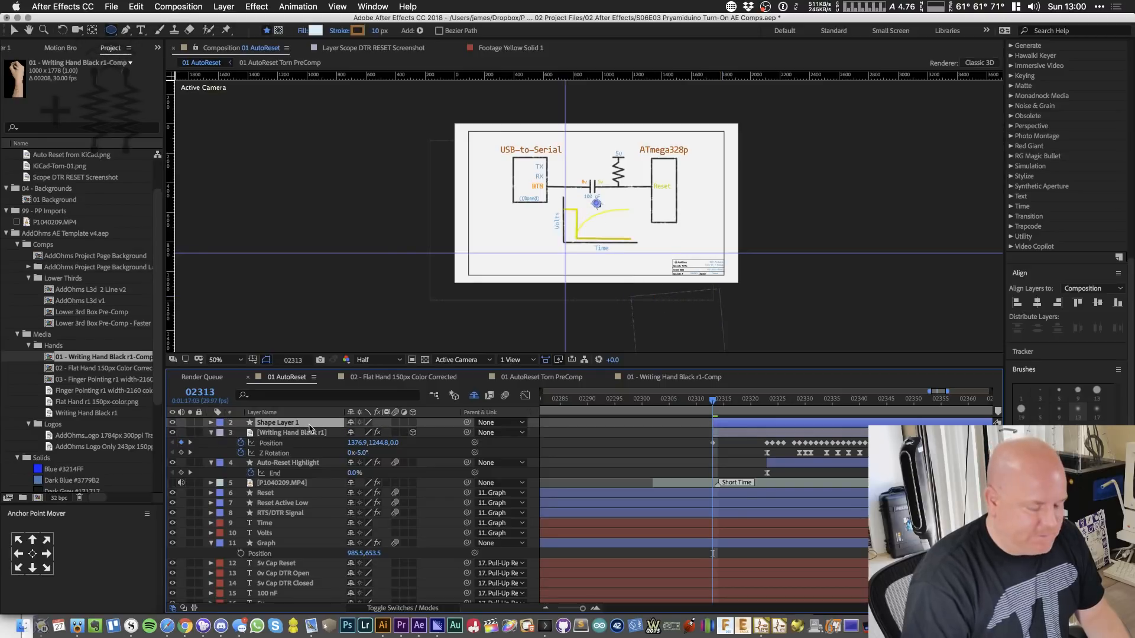
pyautogui.press('Delete')
# - Enable keyframing for the Gaussian Blur's Blurriness on the writing hand layer at frame 2313
pyautogui.click(211, 423)
pyautogui.click(211, 422)
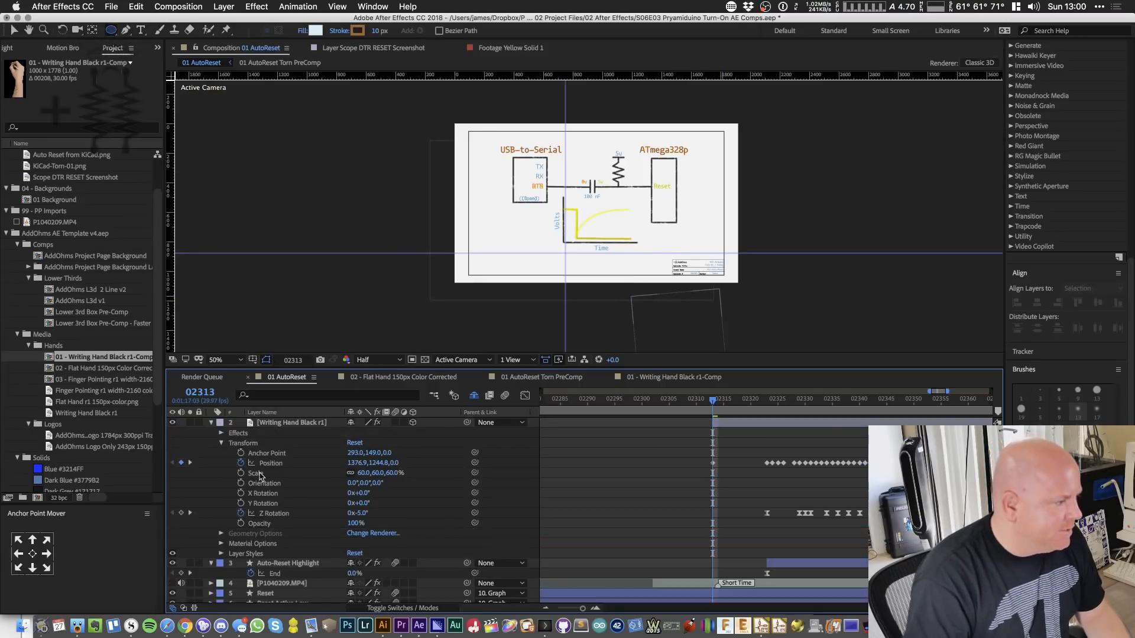
pyautogui.click(221, 433)
pyautogui.click(221, 434)
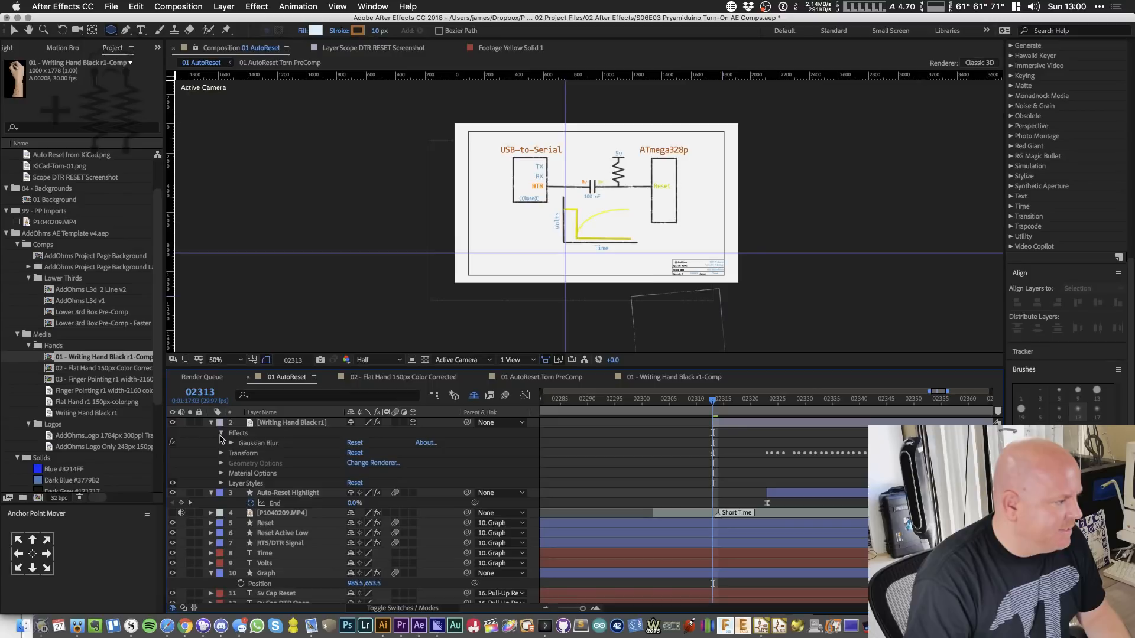
pyautogui.click(231, 443)
pyautogui.click(251, 453)
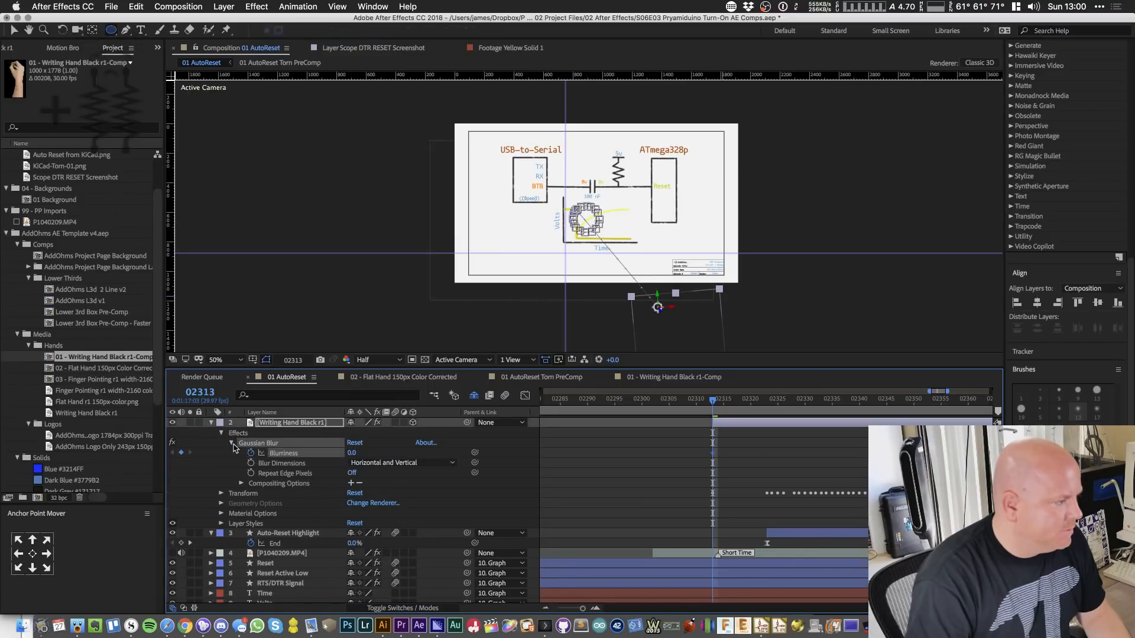
# - Enable keyframing for the writing hand's Drop Shadow Distance and Size at frame 2313 and show only the layer's keyframed properties
pyautogui.click(221, 524)
pyautogui.scroll(-1, 262, 517)
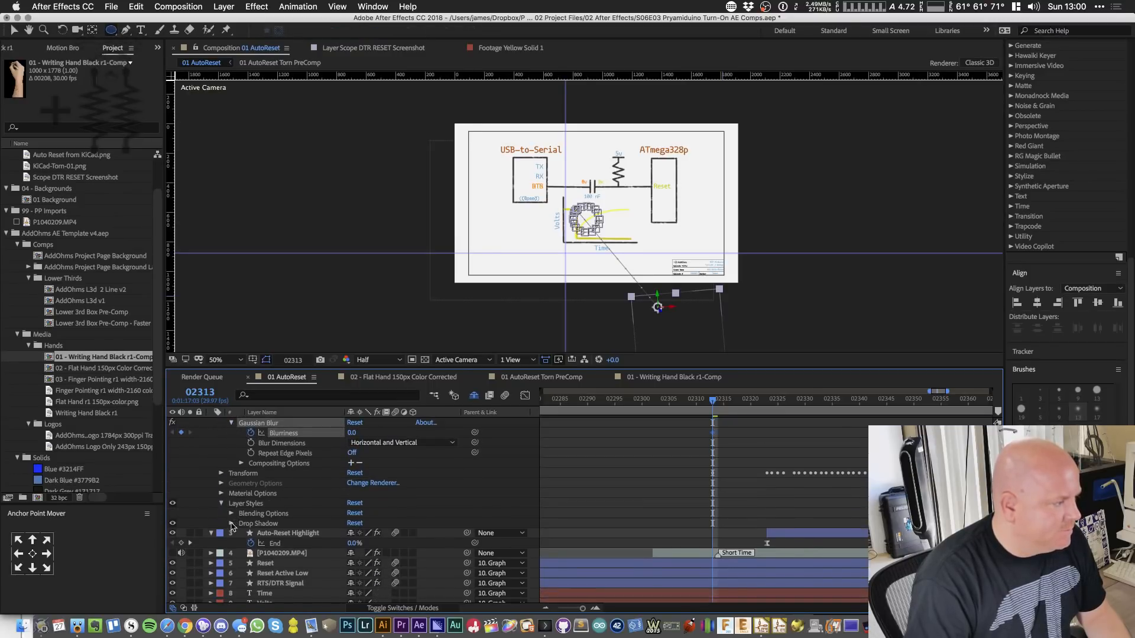
pyautogui.click(232, 523)
pyautogui.scroll(-3, 248, 520)
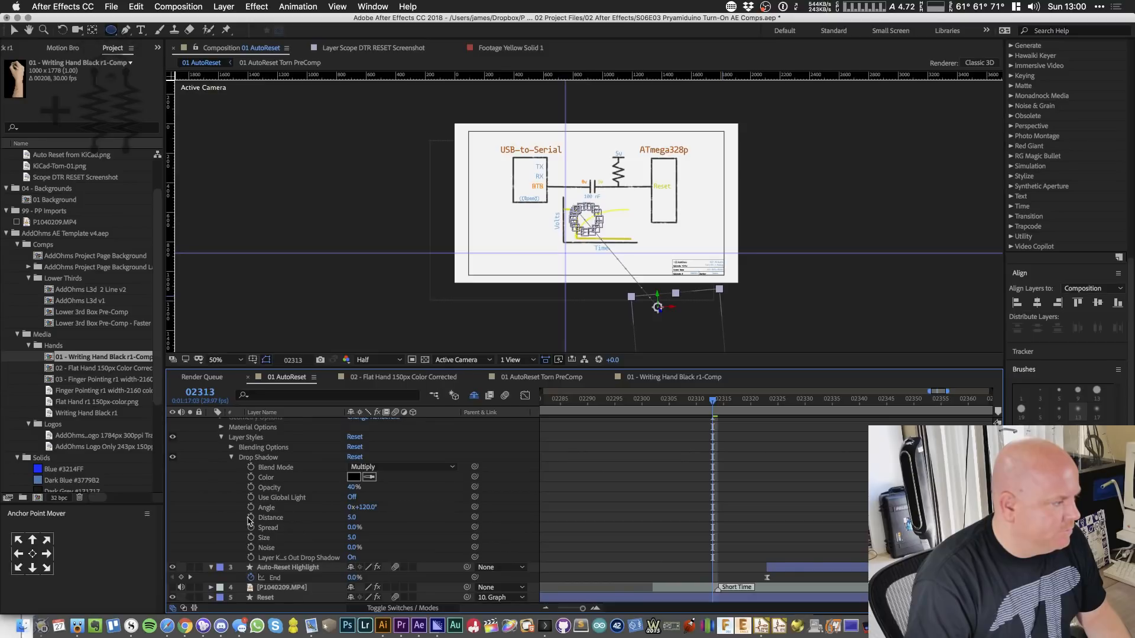
pyautogui.click(232, 458)
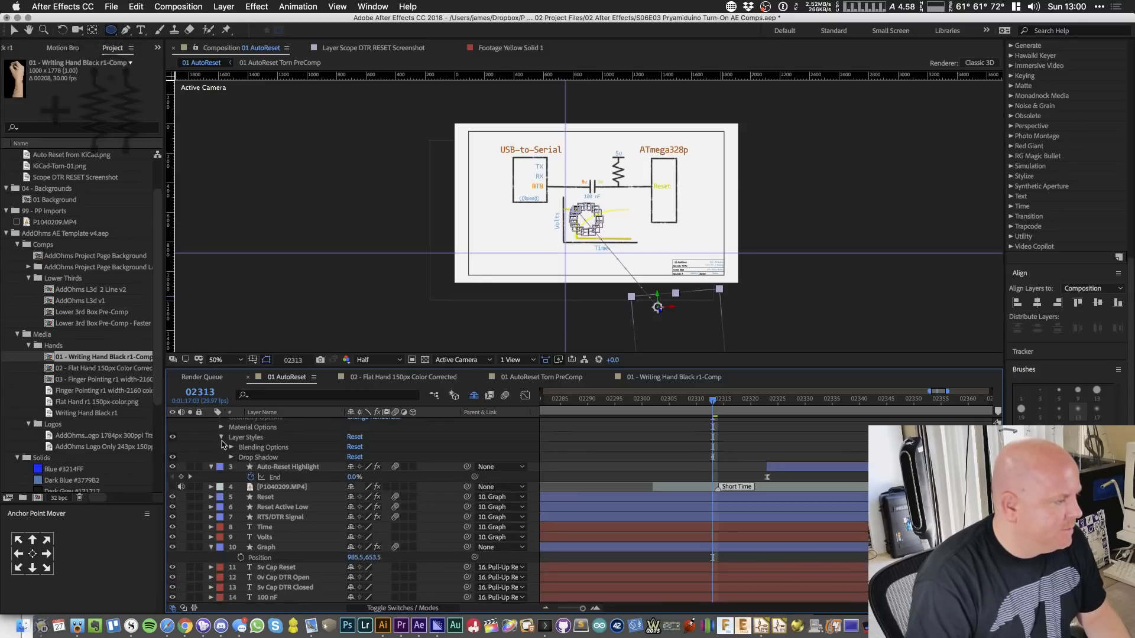
pyautogui.click(221, 438)
pyautogui.scroll(5, 248, 473)
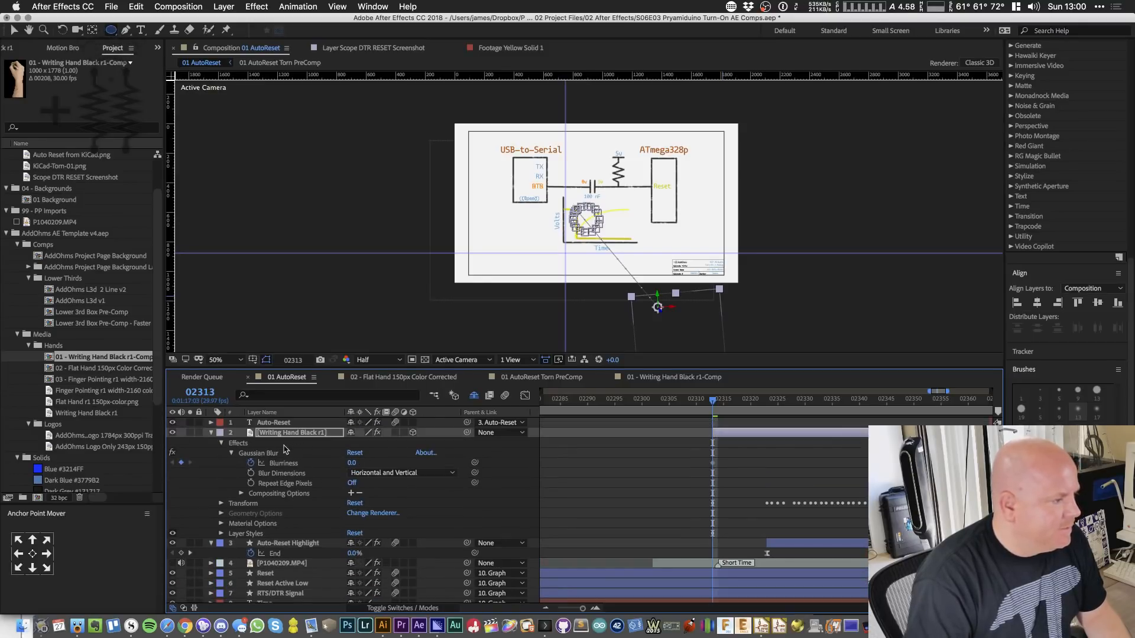
pyautogui.press('u')
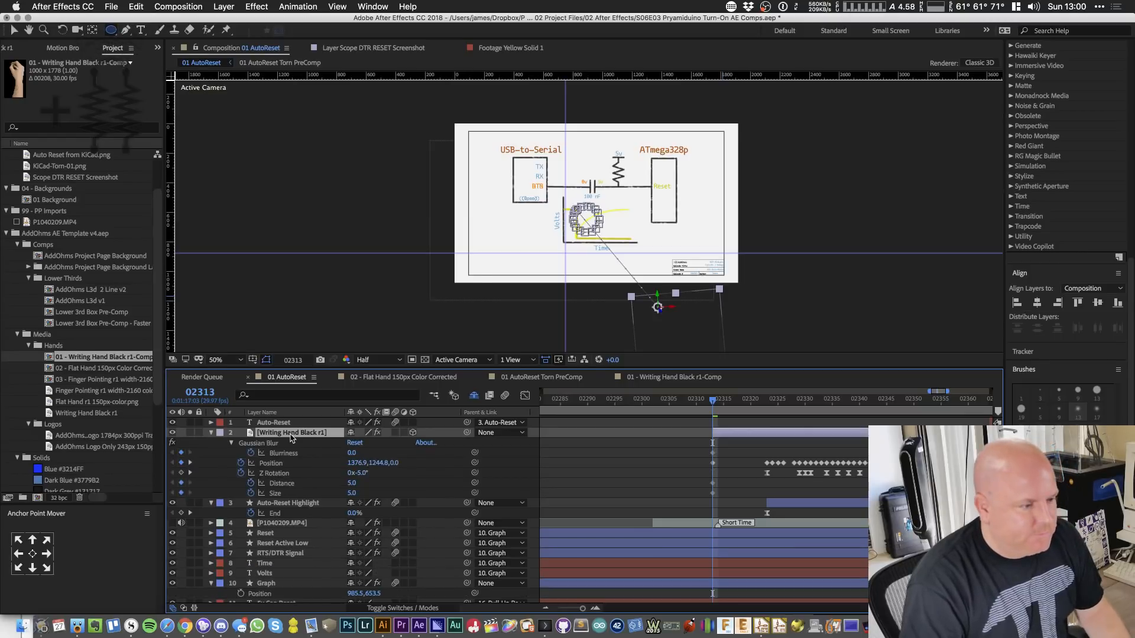
# - Set the writing hand's Gaussian Blur Blurriness to 20 at frame 2313
pyautogui.click(351, 453)
pyautogui.write('20')
pyautogui.press('Return')
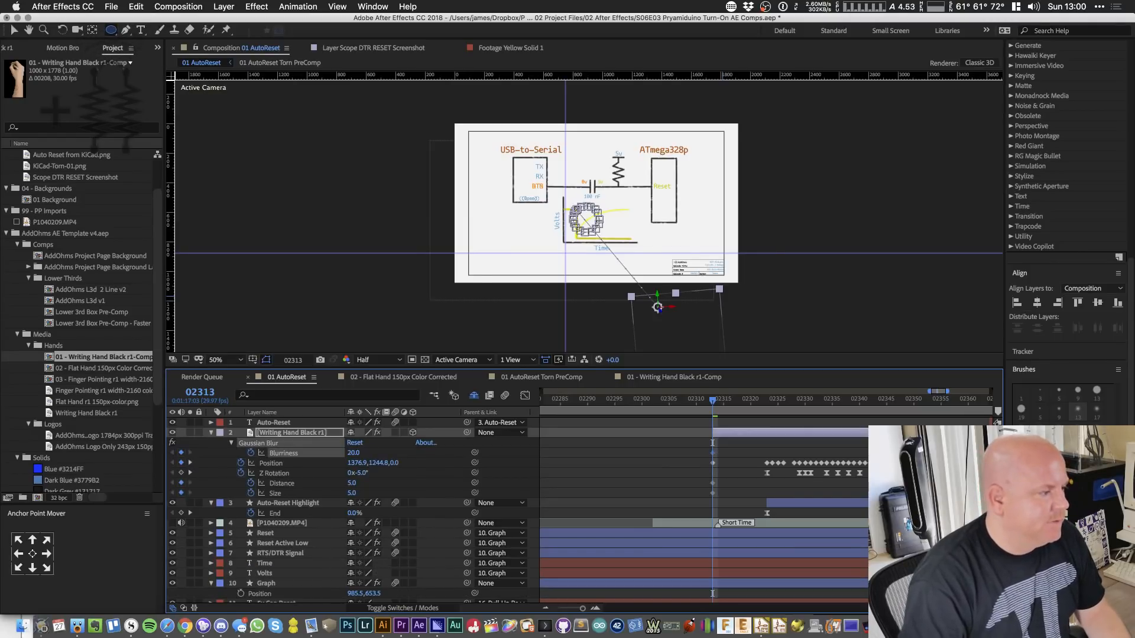
# - Set both the Distance and the Size of the writing hand's drop shadow to 20 at frame 2313
pyautogui.click(351, 483)
pyautogui.write('20')
pyautogui.press('Return')
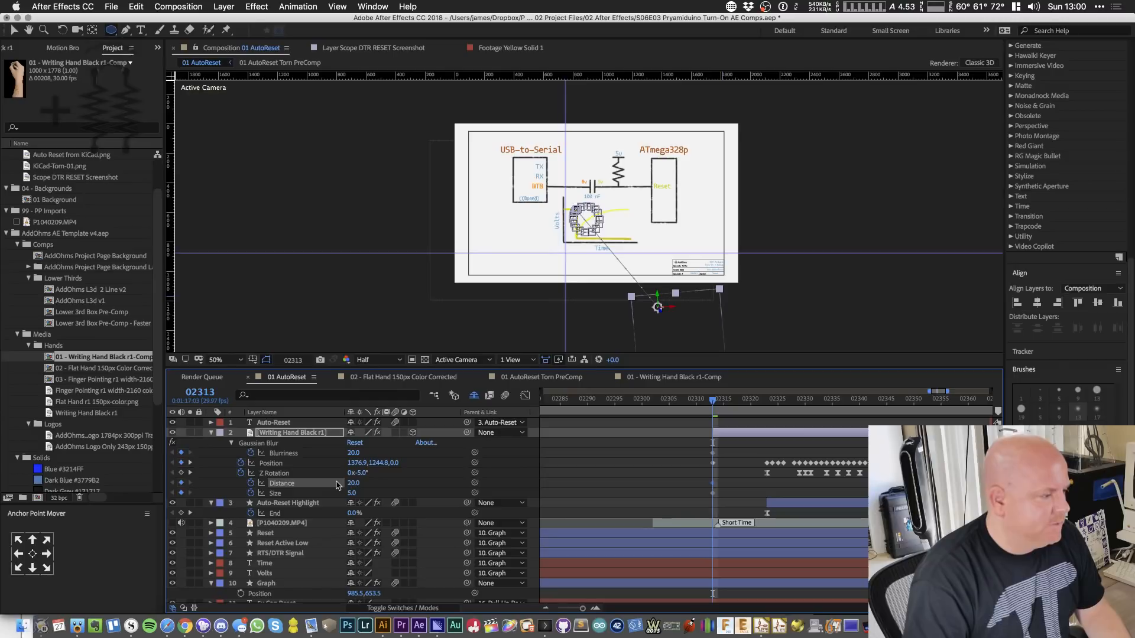
pyautogui.click(352, 494)
pyautogui.write('20')
pyautogui.press('Return')
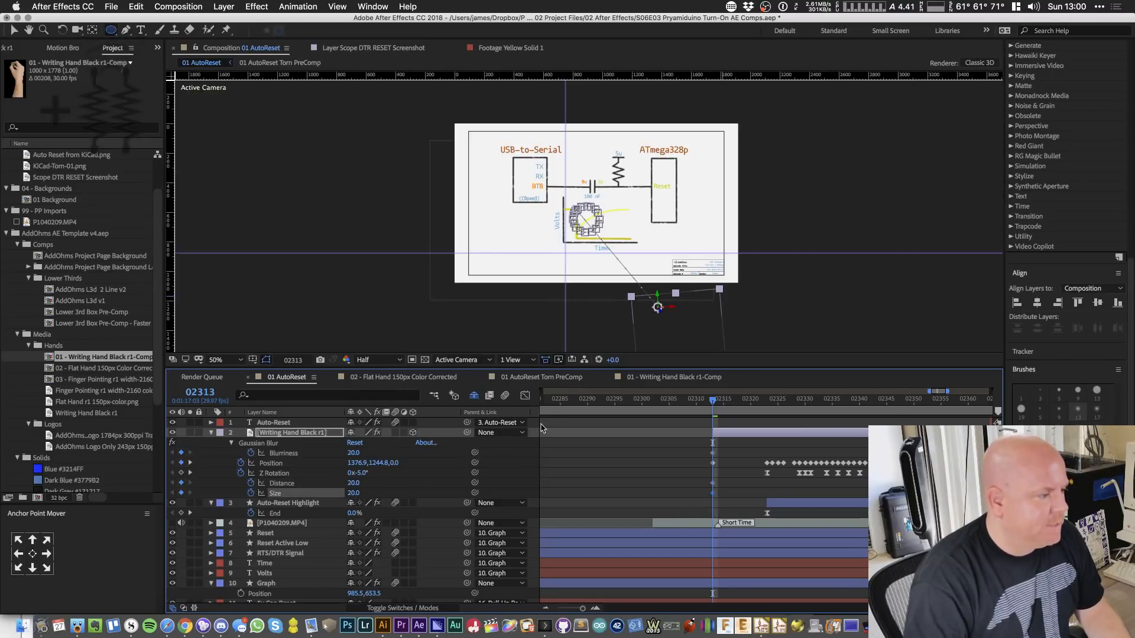
# - Keyframe the writing hand's Gaussian Blur Blurriness at 0 on frame 2323
pyautogui.moveTo(744, 400); pyautogui.dragTo(767, 406)
pyautogui.click(354, 452)
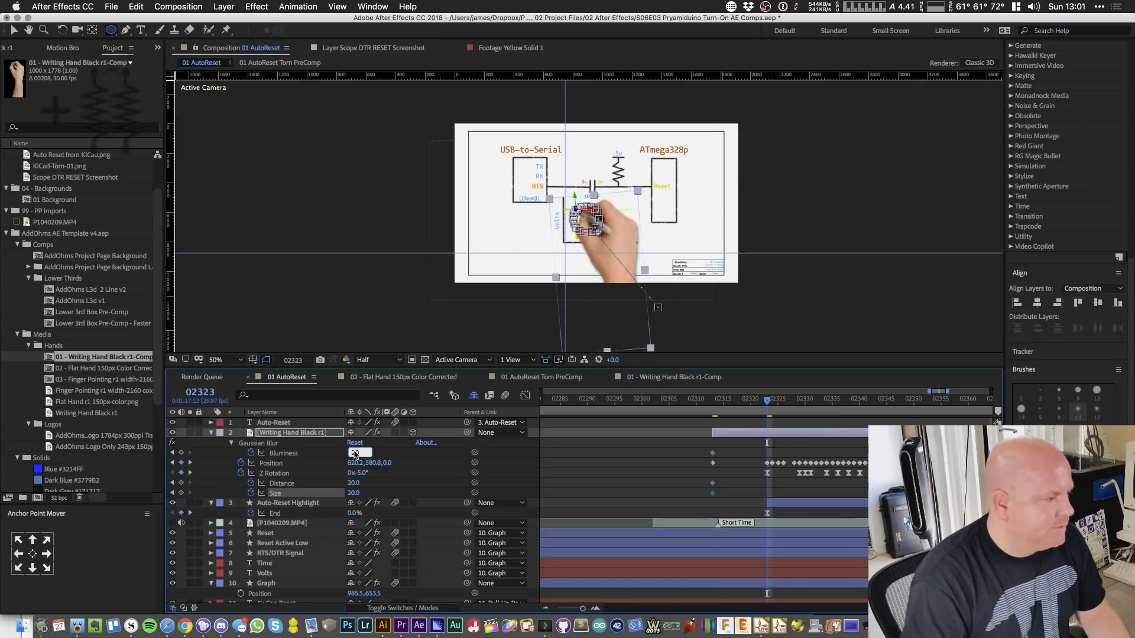
pyautogui.write('0')
pyautogui.press('Return')
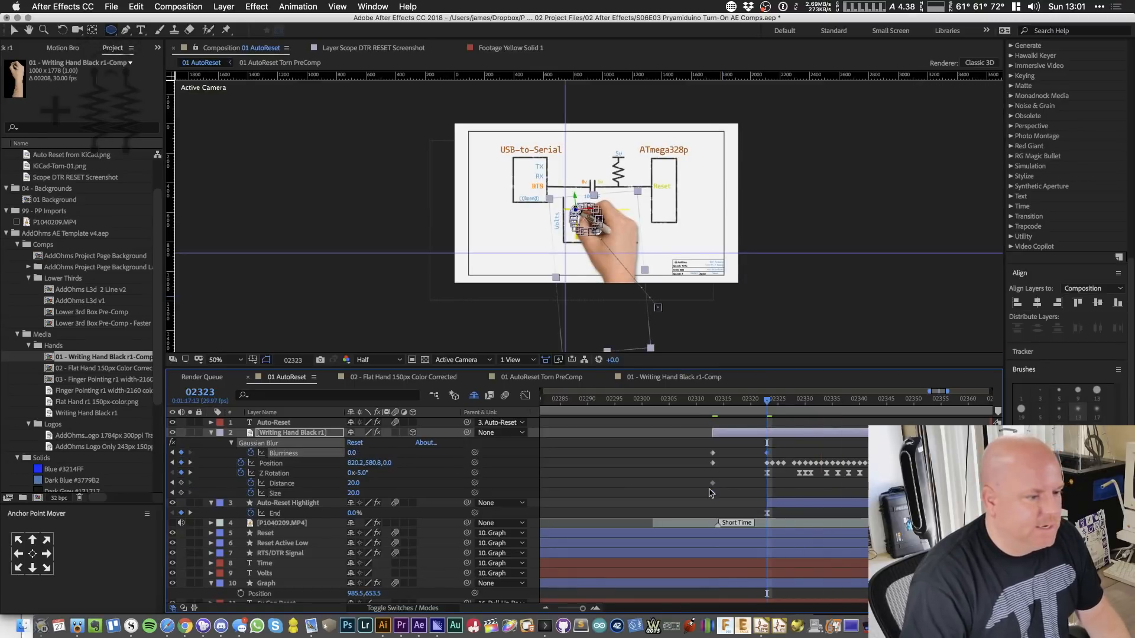
# - Keyframe both the Distance and the Size of the writing hand's drop shadow at 5 on frame 2323
pyautogui.moveTo(768, 402); pyautogui.dragTo(768, 406)
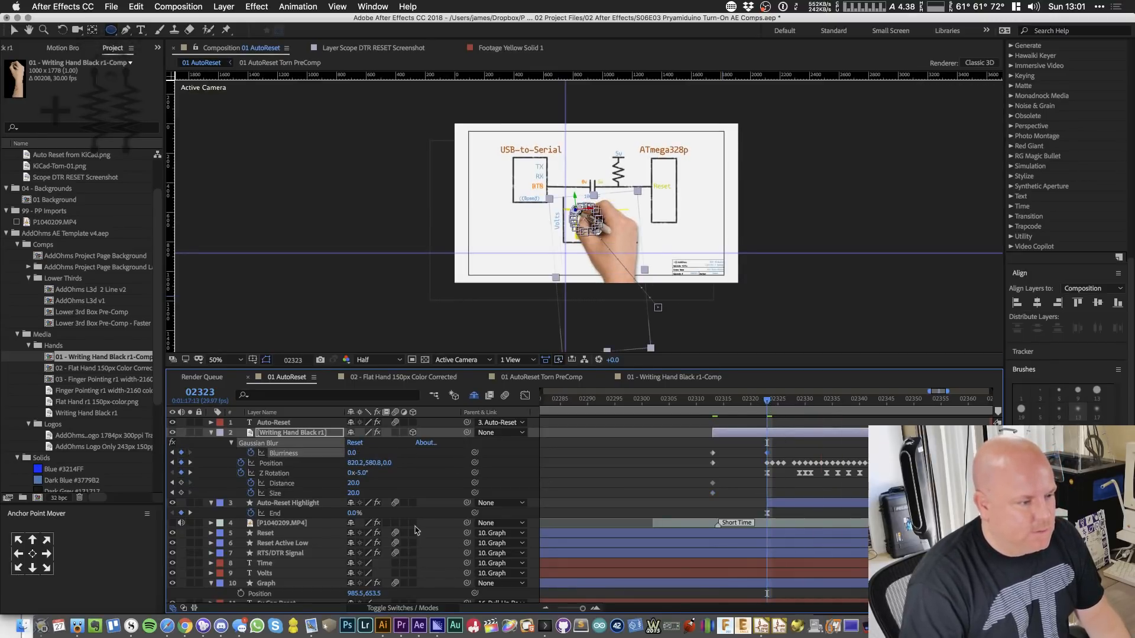
pyautogui.click(354, 483)
pyautogui.write('5')
pyautogui.press('Return')
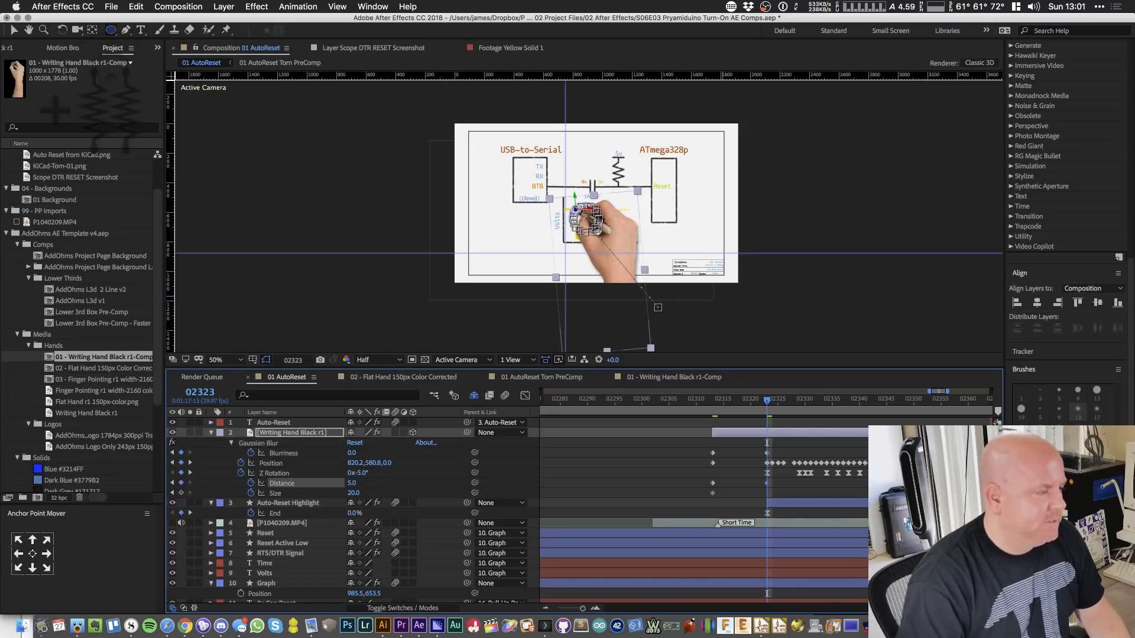
pyautogui.click(355, 493)
pyautogui.write('5')
pyautogui.press('Return')
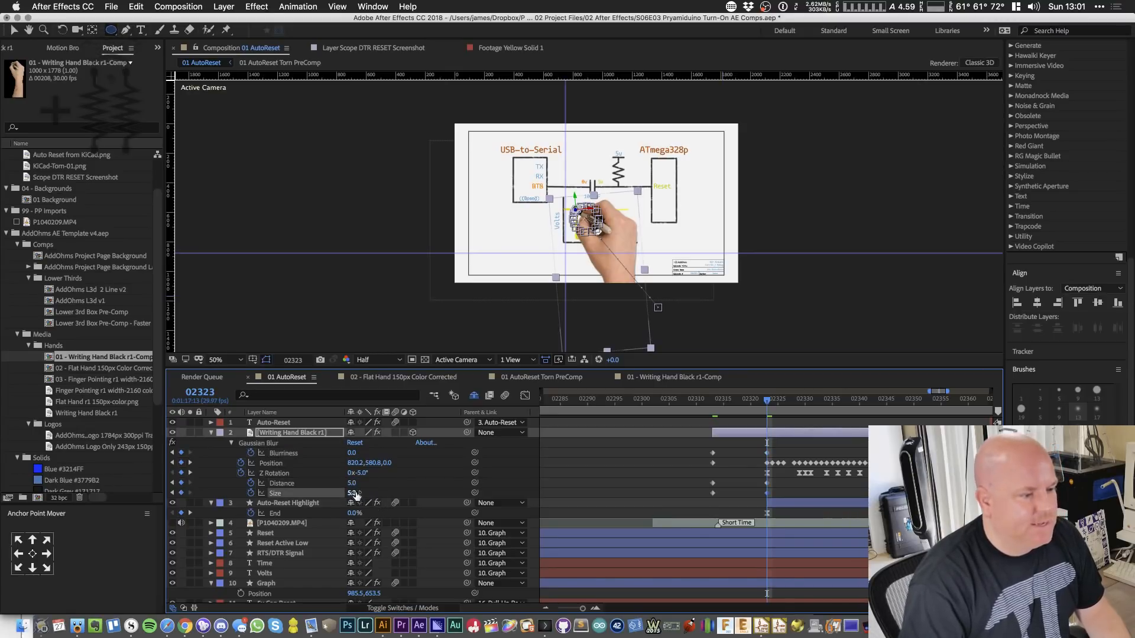
# - Apply Easy Ease to the writing hand's Blurriness, Distance, Size and Position keyframes at frames 2313 and 2323
pyautogui.moveTo(772, 487)
pyautogui.mouseDown()
pyautogui.moveTo(732, 500)
pyautogui.moveTo(706, 489)
pyautogui.moveTo(776, 494)
pyautogui.mouseUp()
pyautogui.press('F9')
pyautogui.moveTo(693, 443); pyautogui.dragTo(775, 457)
pyautogui.press('F9')
pyautogui.moveTo(696, 461); pyautogui.dragTo(764, 471)
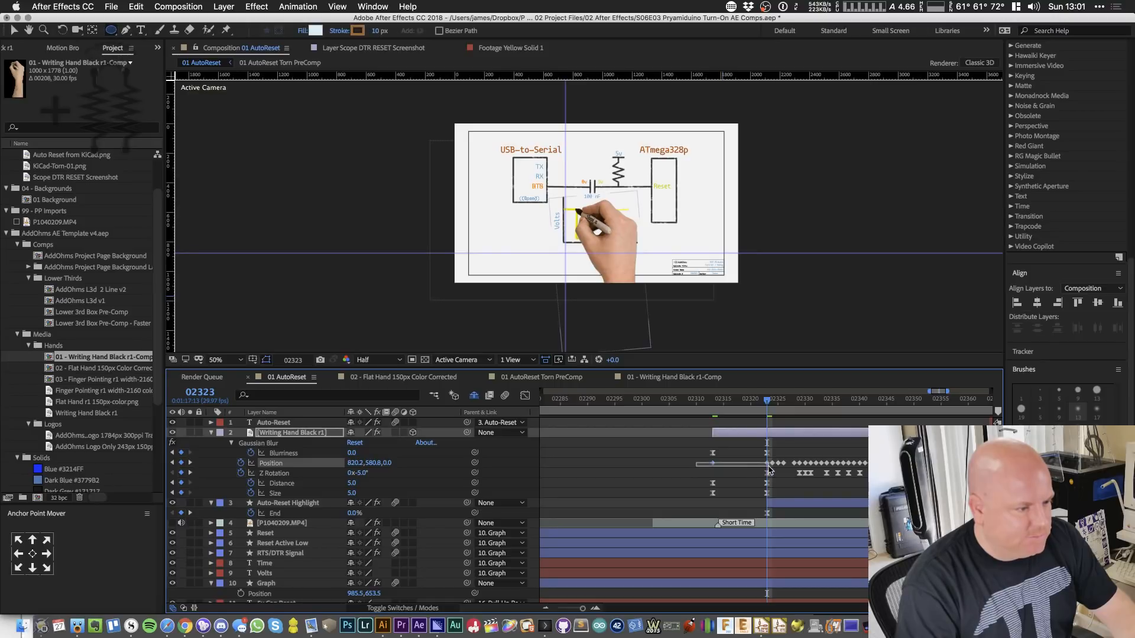
pyautogui.press('F9')
# - Check the writing hand's entry movement at frame 2321 and the options available for its Position property
pyautogui.moveTo(767, 400)
pyautogui.mouseDown()
pyautogui.moveTo(713, 406)
pyautogui.moveTo(757, 405)
pyautogui.mouseUp()
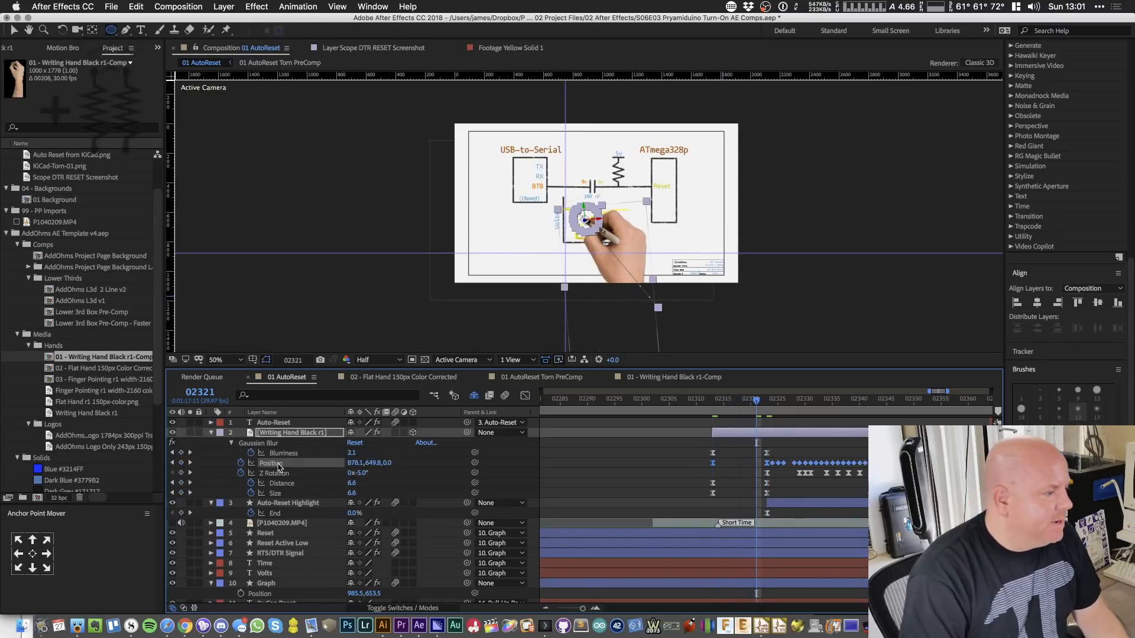
pyautogui.rightClick(269, 463)
pyautogui.click(259, 451)
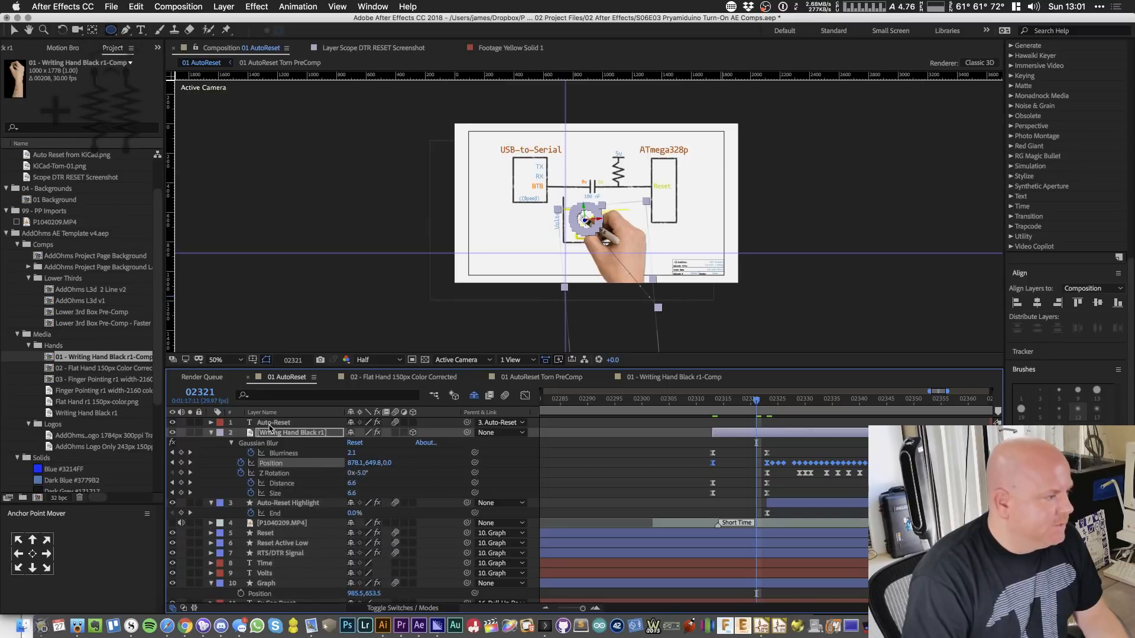
# - Separate the writing hand's Position into X, Y and Z dimensions and apply Easy Ease to its Y Position keyframes at frames 2313 and 2323
pyautogui.click(270, 432)
pyautogui.click(270, 463)
pyautogui.click(293, 484)
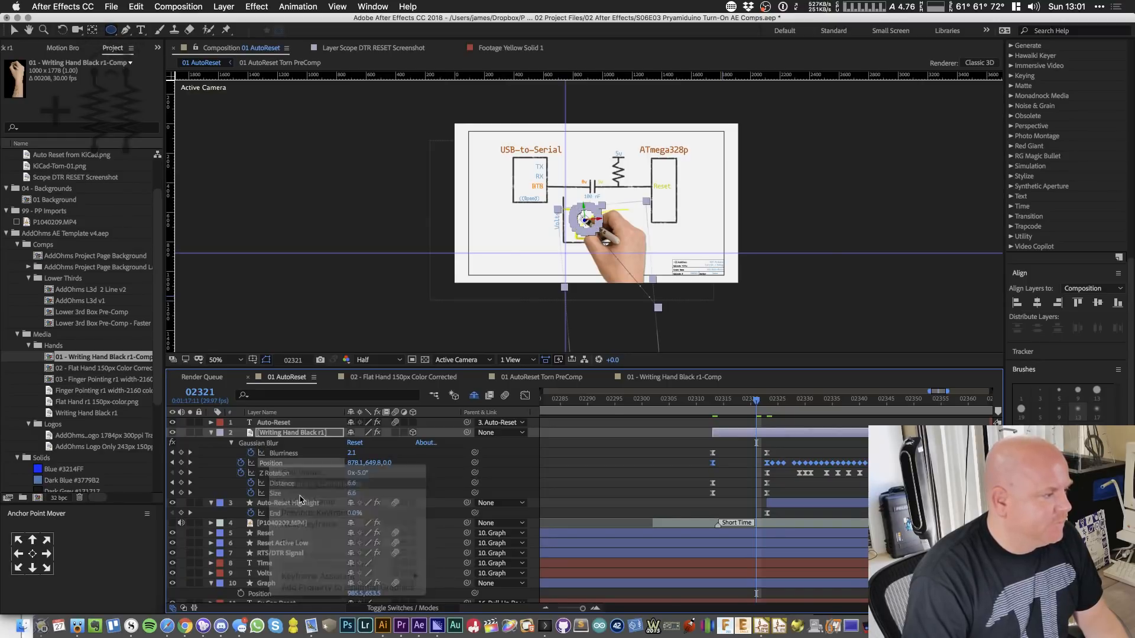
pyautogui.click(525, 396)
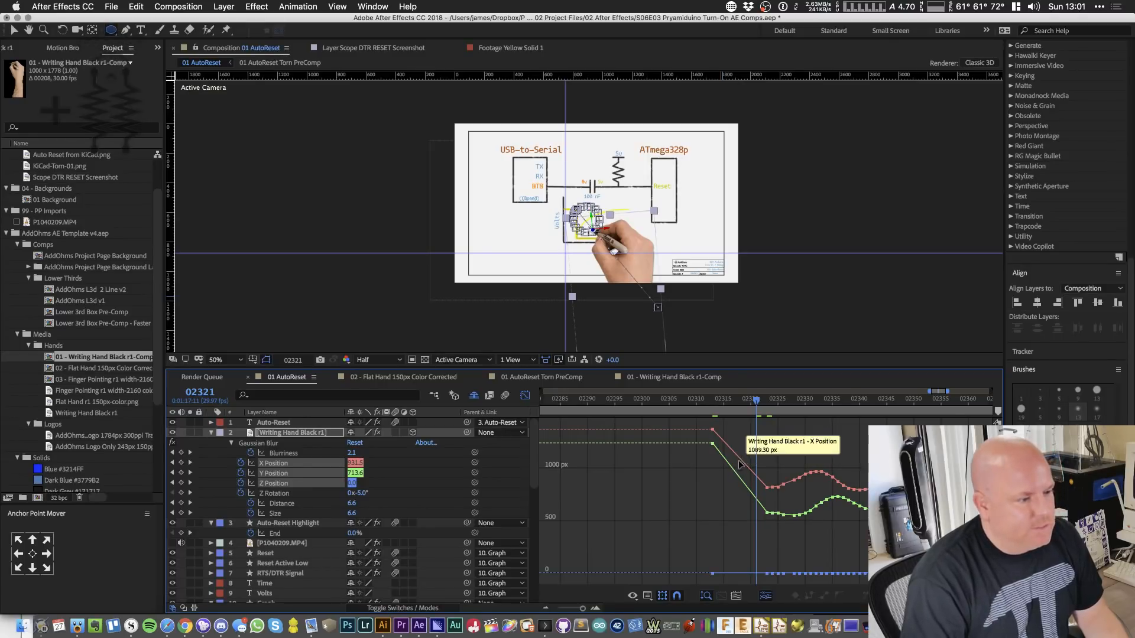
pyautogui.moveTo(733, 473)
pyautogui.moveTo(706, 437); pyautogui.dragTo(786, 519)
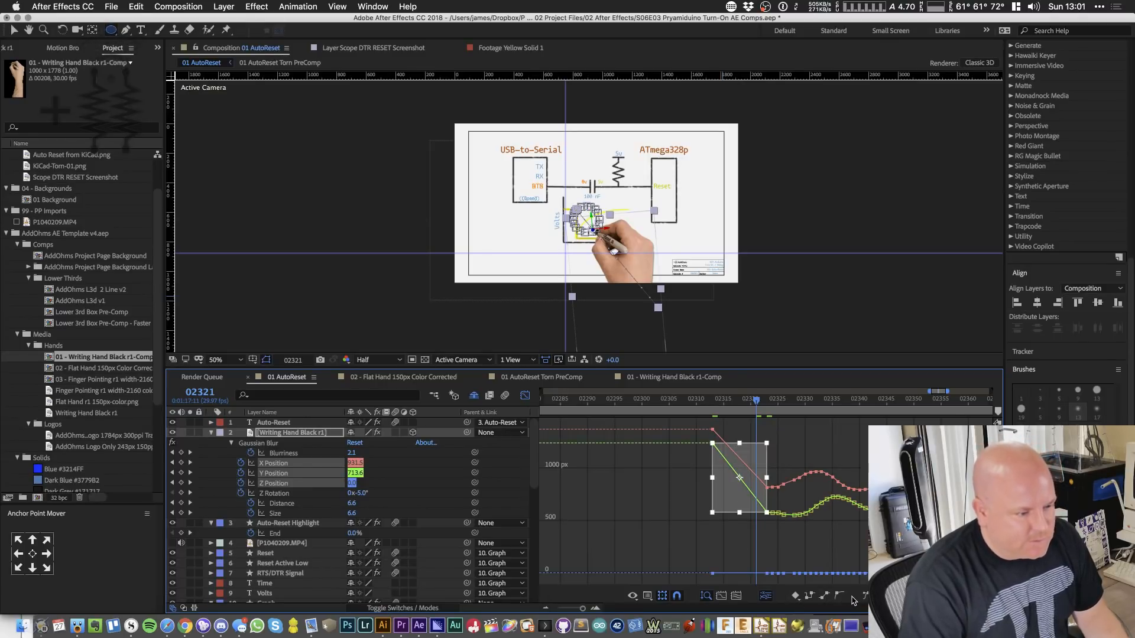
pyautogui.press('F9')
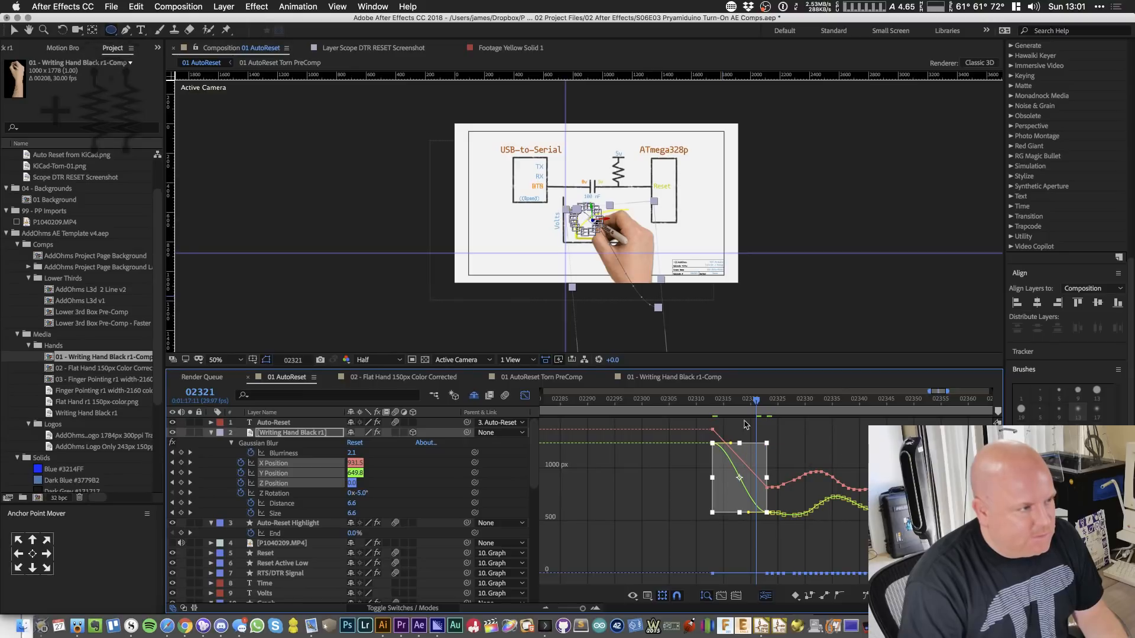
pyautogui.moveTo(758, 404)
pyautogui.mouseDown()
pyautogui.moveTo(733, 403)
pyautogui.moveTo(773, 408)
pyautogui.mouseUp()
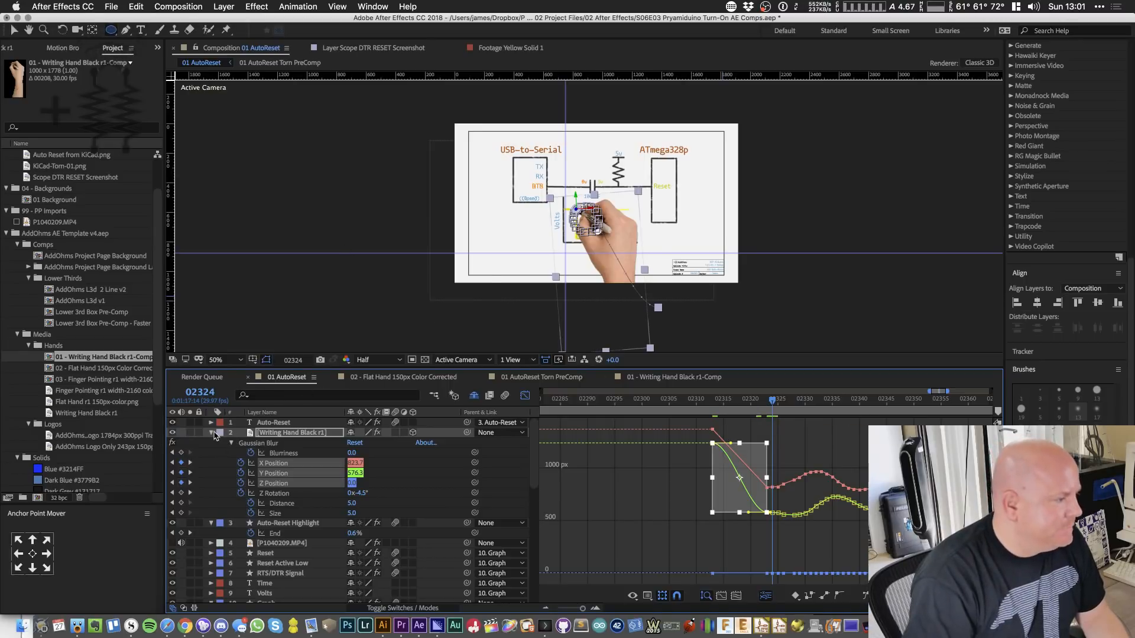
# - At frame 2358, move the writing hand out below the drawing's lower edge, to about X 540 and Y 1189
pyautogui.click(213, 434)
pyautogui.press('pagedown')
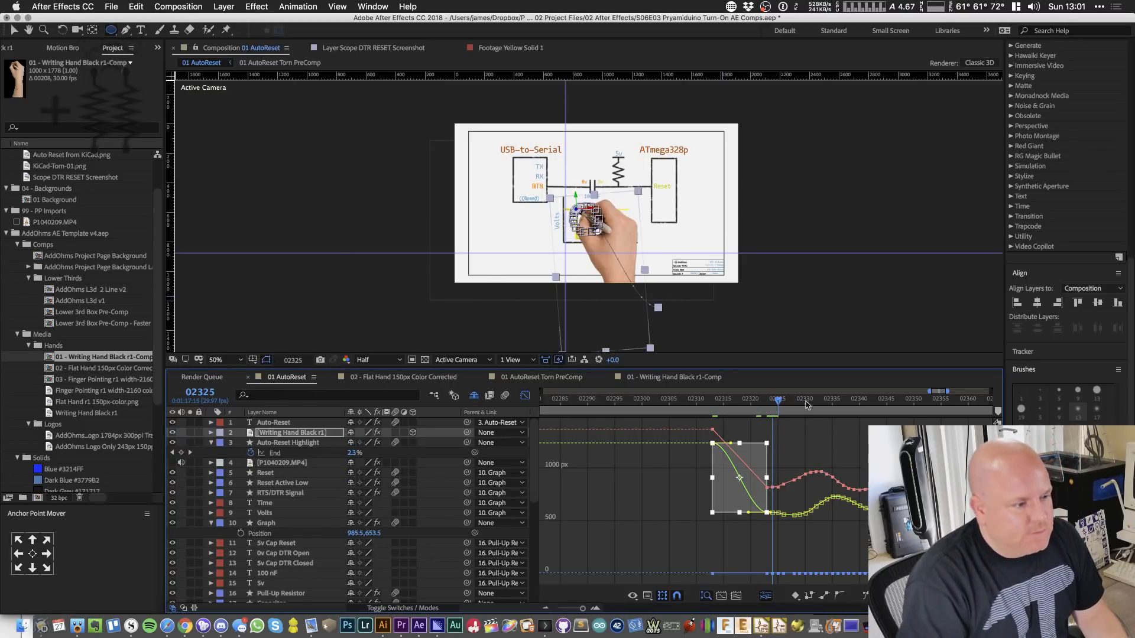
pyautogui.moveTo(806, 405); pyautogui.dragTo(875, 404)
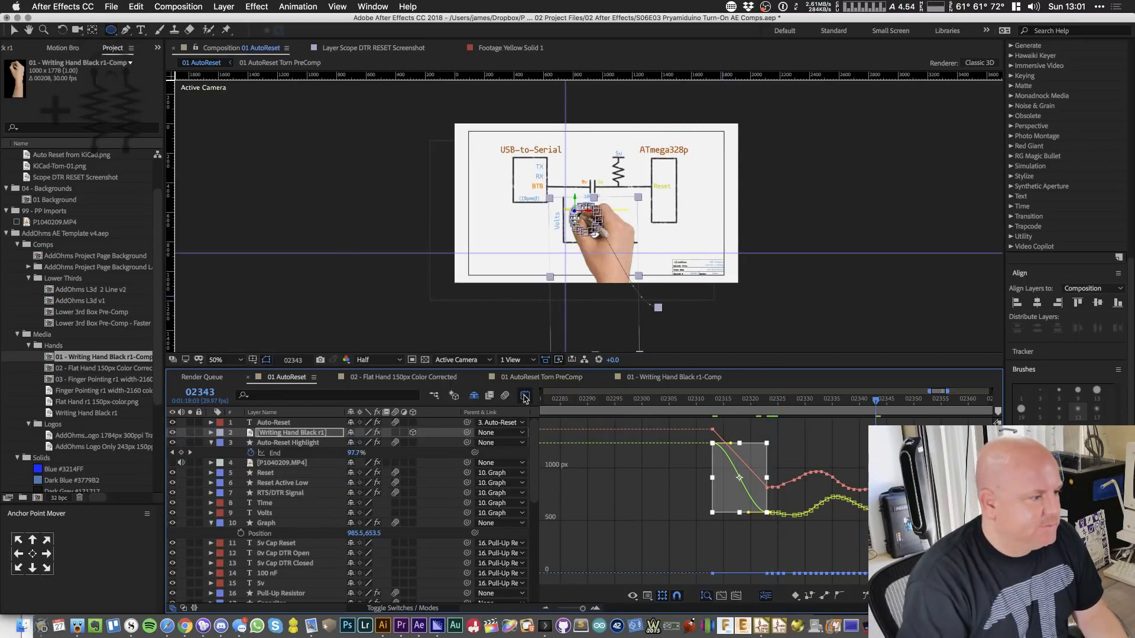
pyautogui.click(525, 395)
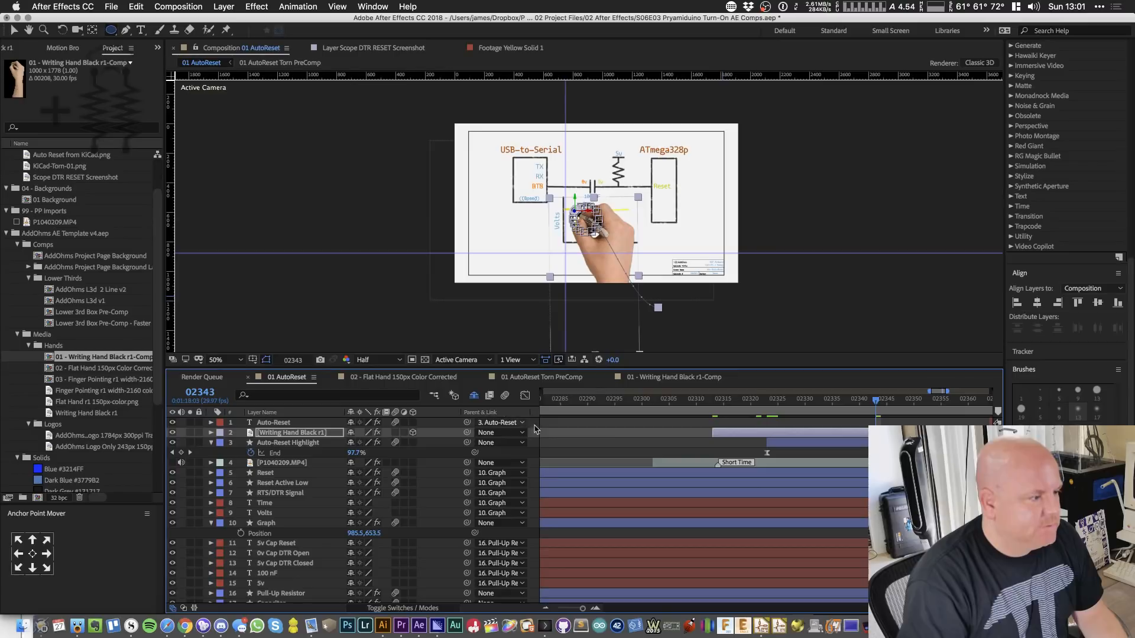
pyautogui.press('pagedown')
pyautogui.press('pagedown')
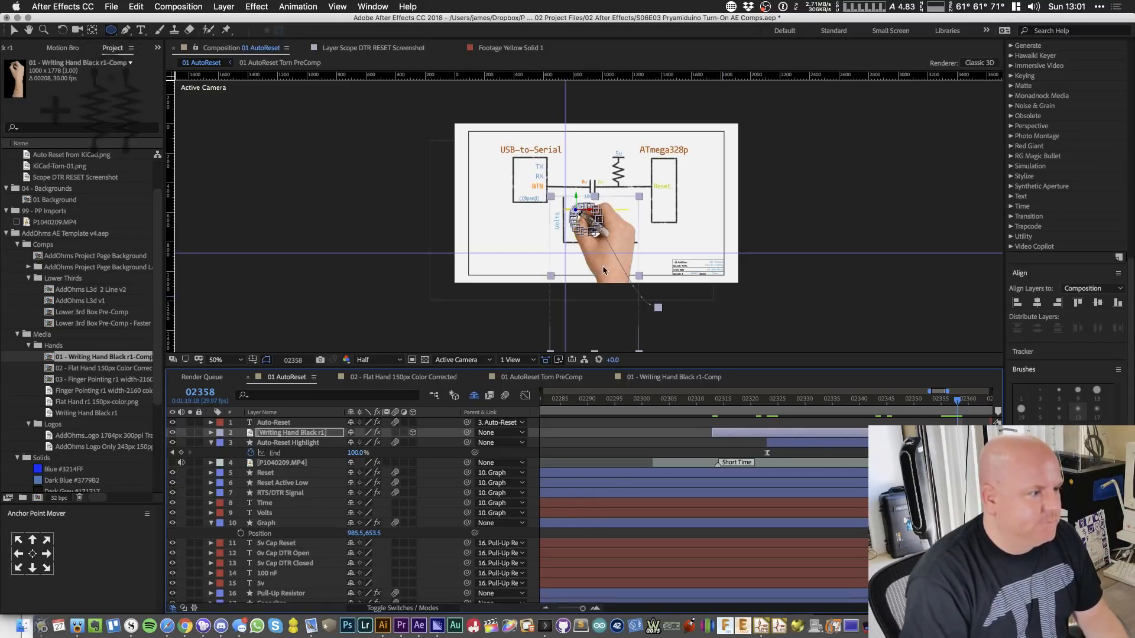
pyautogui.press('v')
pyautogui.moveTo(603, 266); pyautogui.dragTo(561, 368)
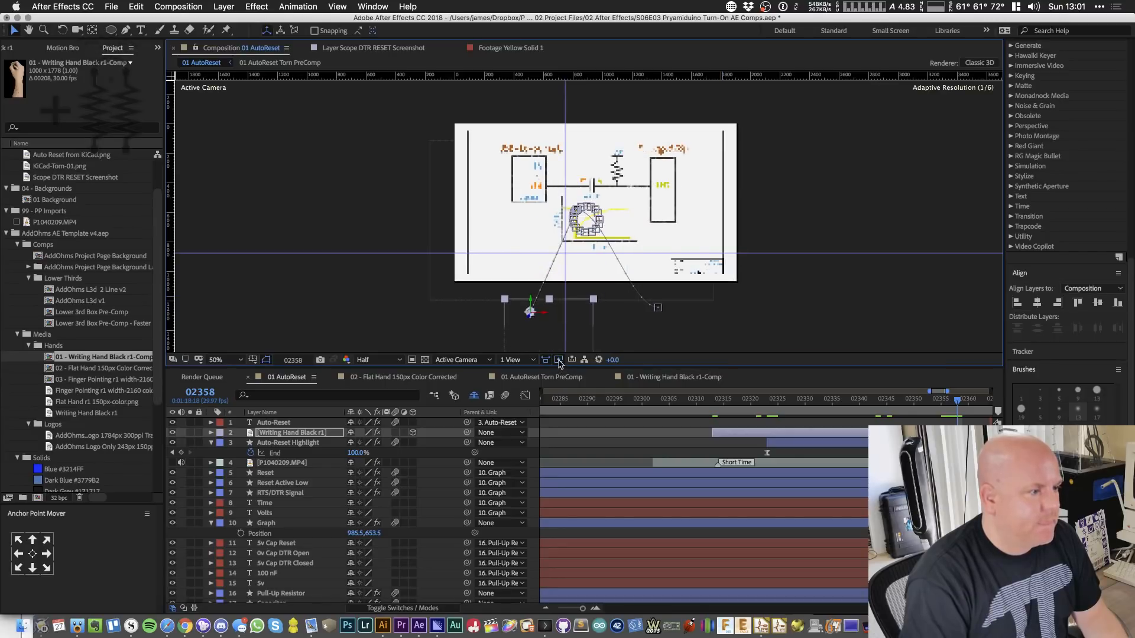
pyautogui.moveTo(574, 329); pyautogui.dragTo(578, 317)
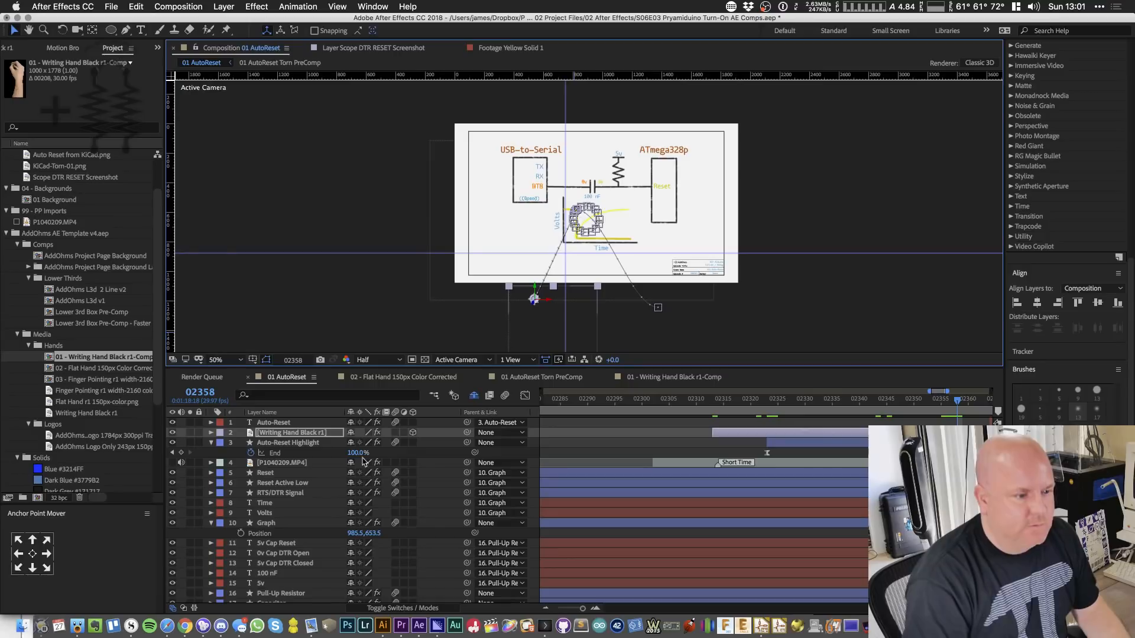
# - Copy the writing hand's Blurriness, Distance and Size keyframes from frame 2323 to frame 2344
pyautogui.press('u')
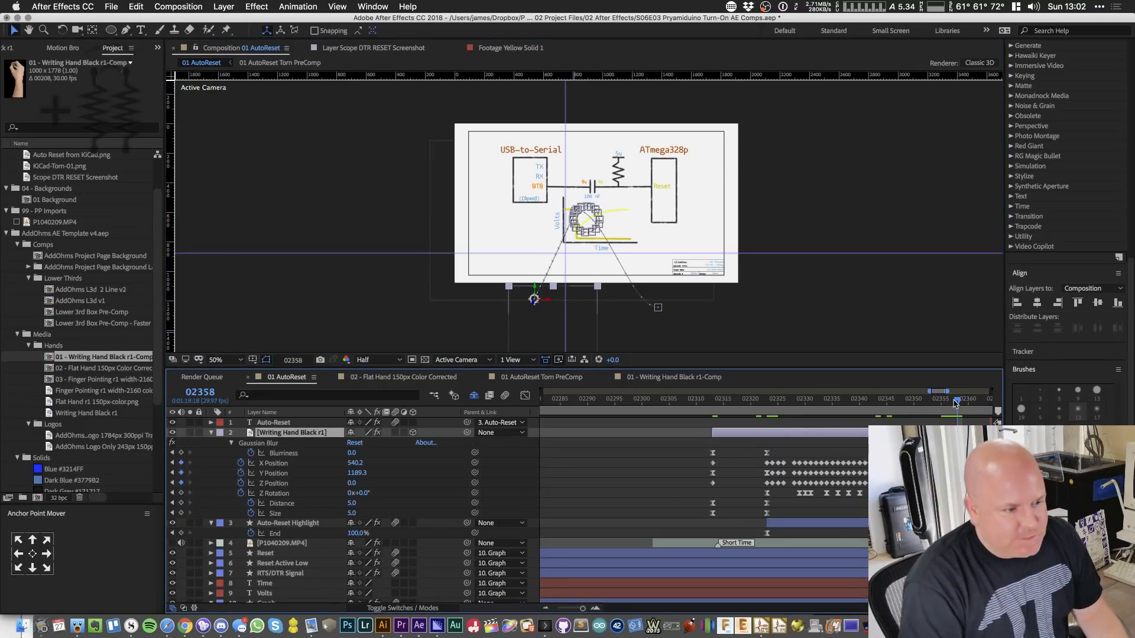
pyautogui.moveTo(954, 402); pyautogui.dragTo(881, 403)
pyautogui.moveTo(785, 450); pyautogui.dragTo(762, 457)
pyautogui.moveTo(761, 506); pyautogui.dragTo(781, 518)
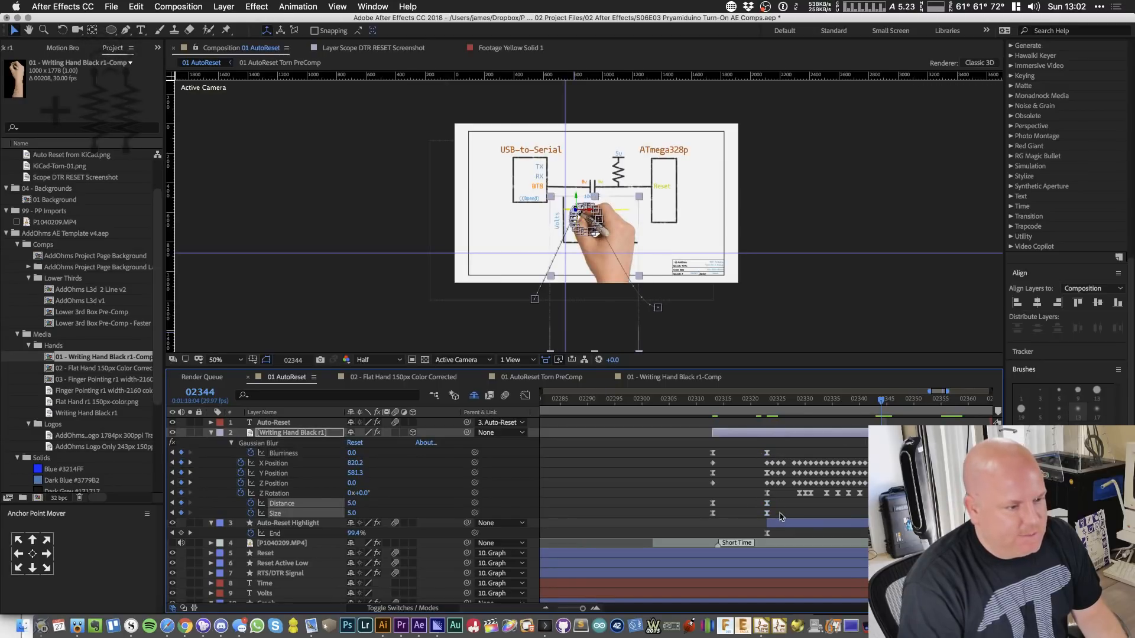
# - Copy the writing hand's Blurriness, Distance and Size keyframes from frame 2313 to frame 2358, giving each a value of 20
pyautogui.moveTo(867, 402); pyautogui.dragTo(956, 415)
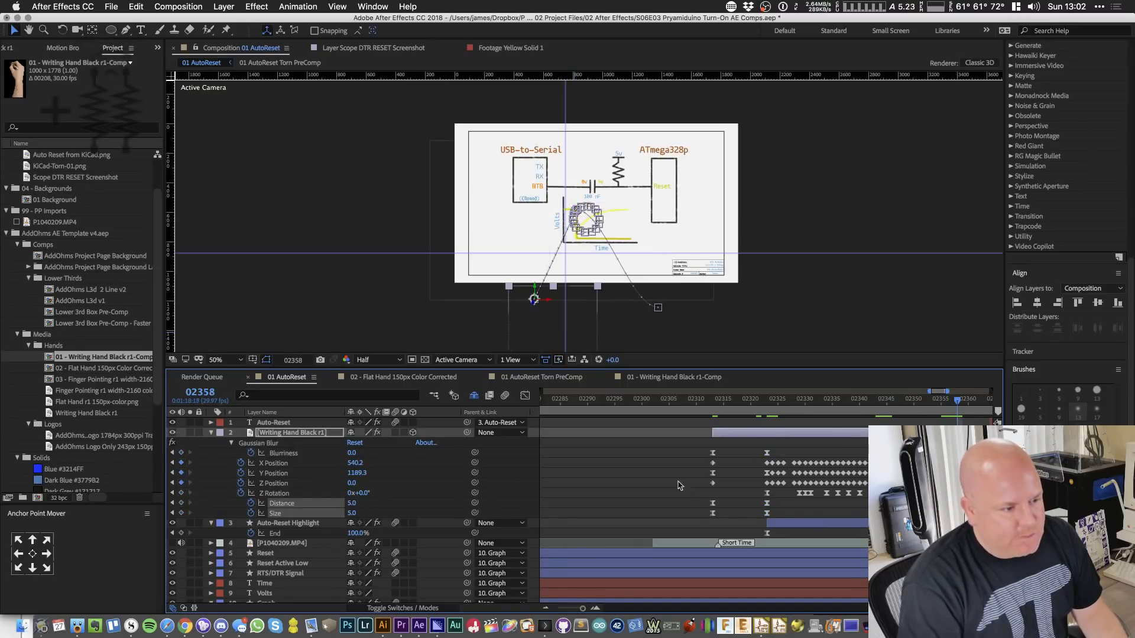
pyautogui.moveTo(702, 453); pyautogui.dragTo(722, 458)
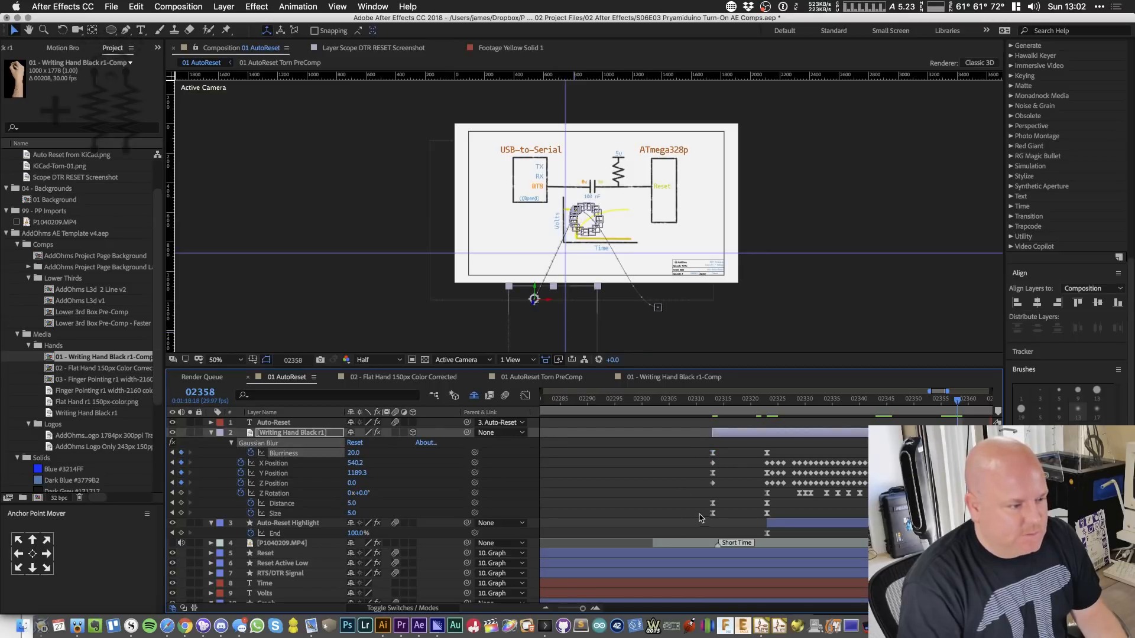
pyautogui.moveTo(703, 500); pyautogui.dragTo(717, 518)
pyautogui.press('super+c')
pyautogui.press('super+v')
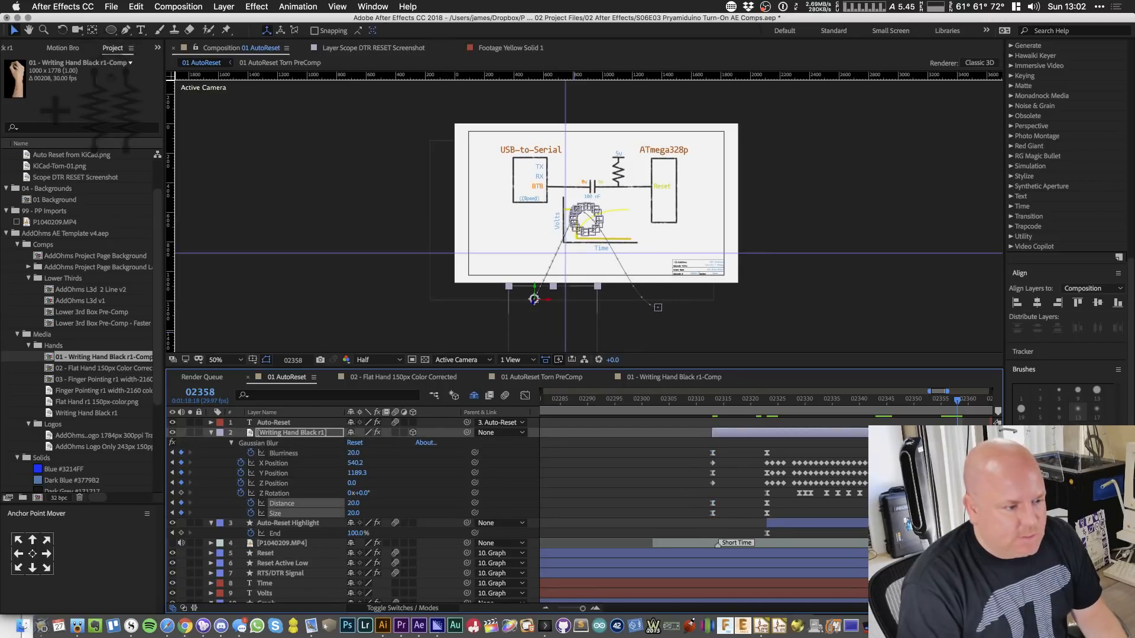
# - Apply Easy Ease to the writing hand's X and Z Position keyframes at frames 2313 and 2323 and its exit Position keyframes at frame 2358
pyautogui.moveTo(881, 459); pyautogui.dragTo(922, 467)
pyautogui.doubleClick(957, 463)
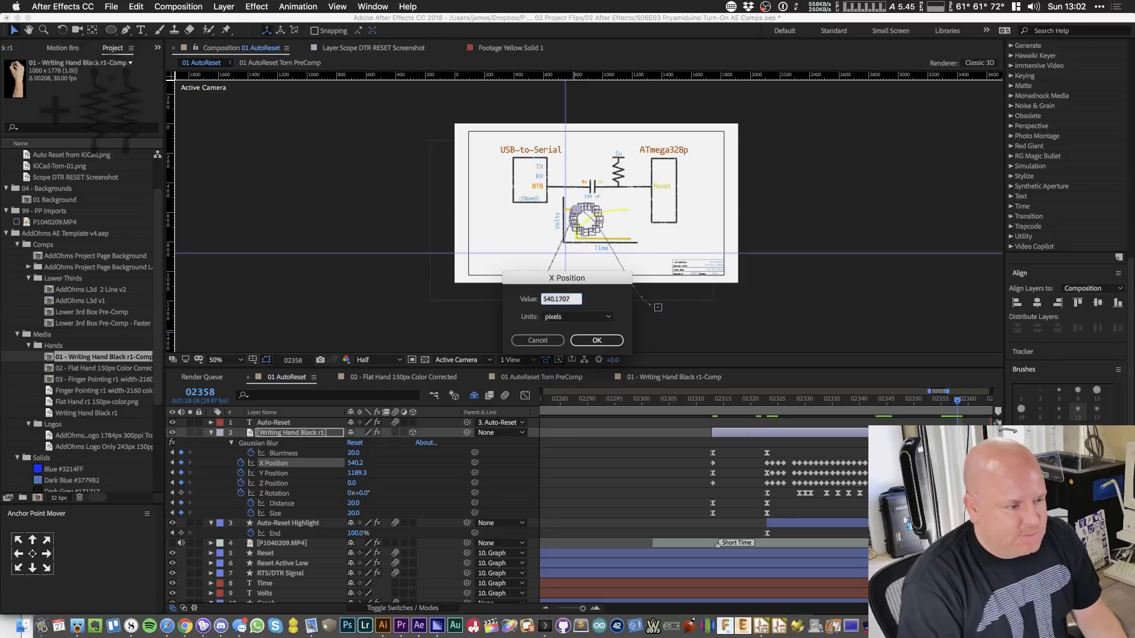
pyautogui.press('Return')
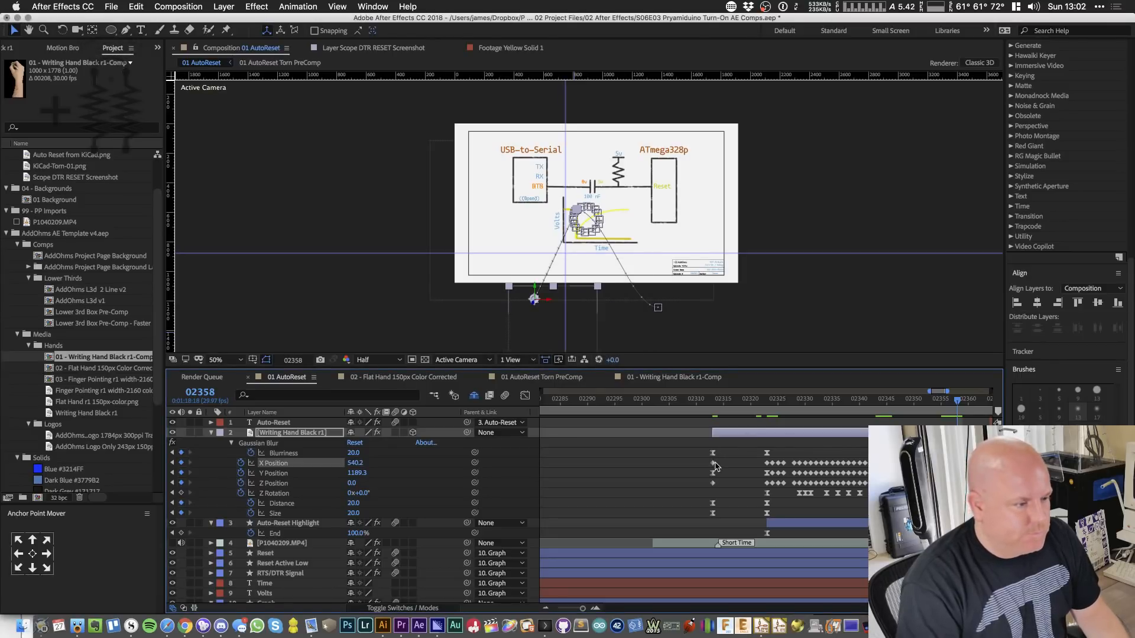
pyautogui.click(731, 475)
pyautogui.click(713, 463)
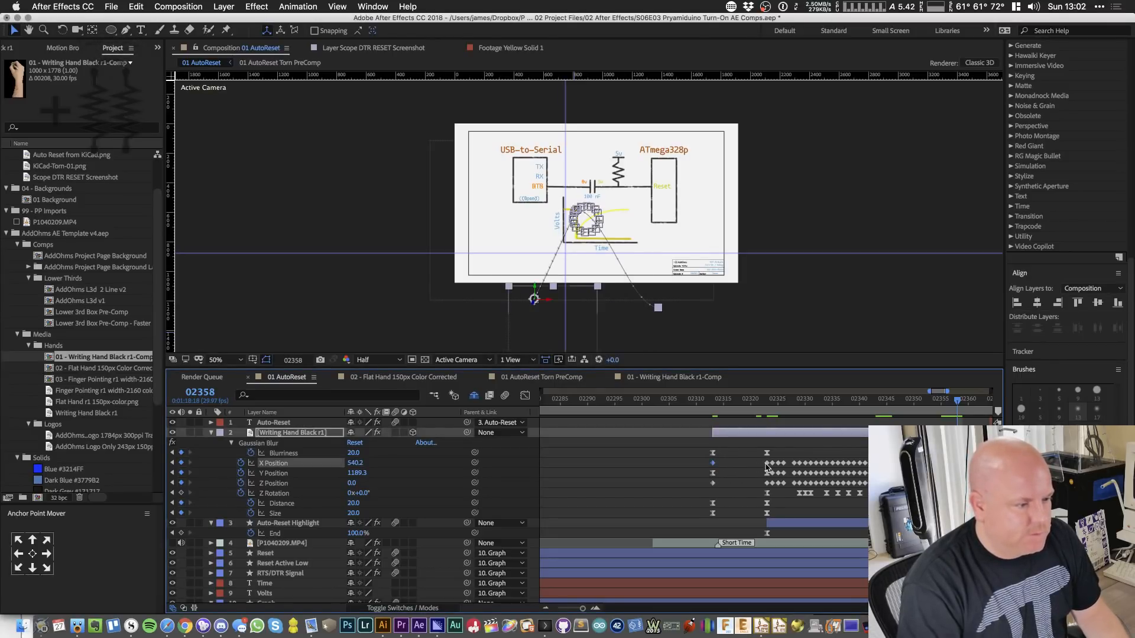
pyautogui.click(713, 483)
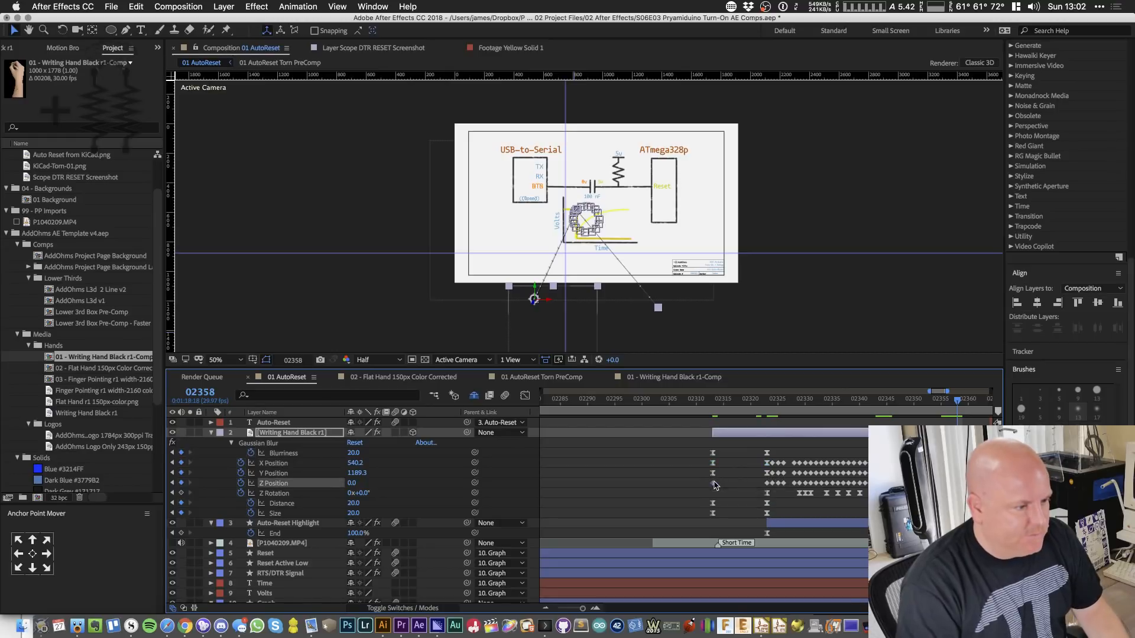
pyautogui.press('F9')
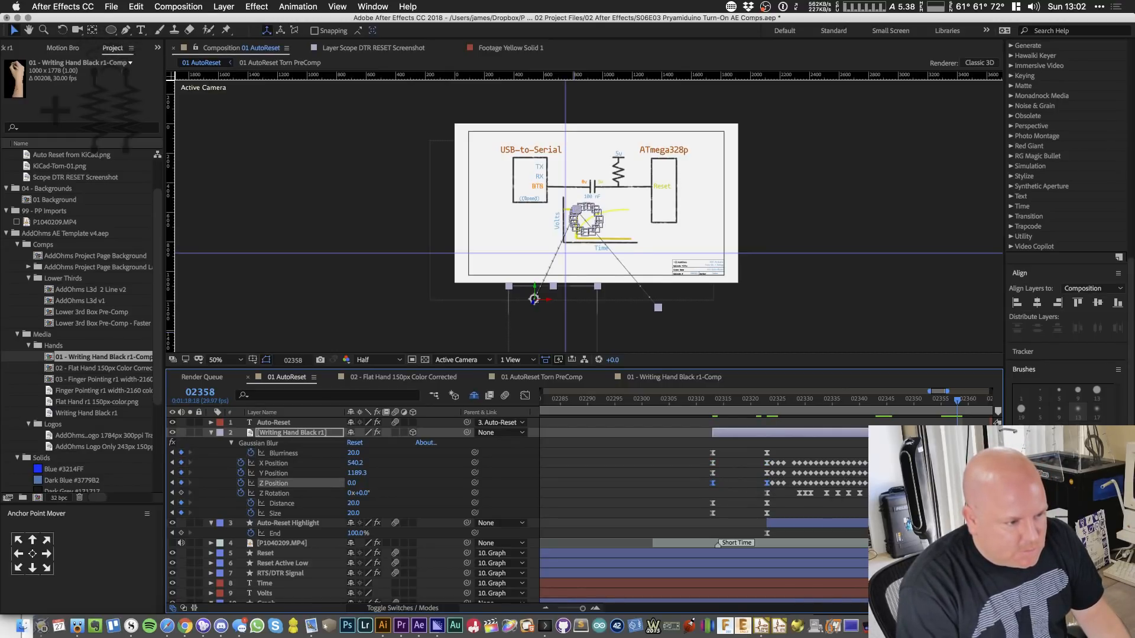
pyautogui.moveTo(949, 459); pyautogui.dragTo(966, 488)
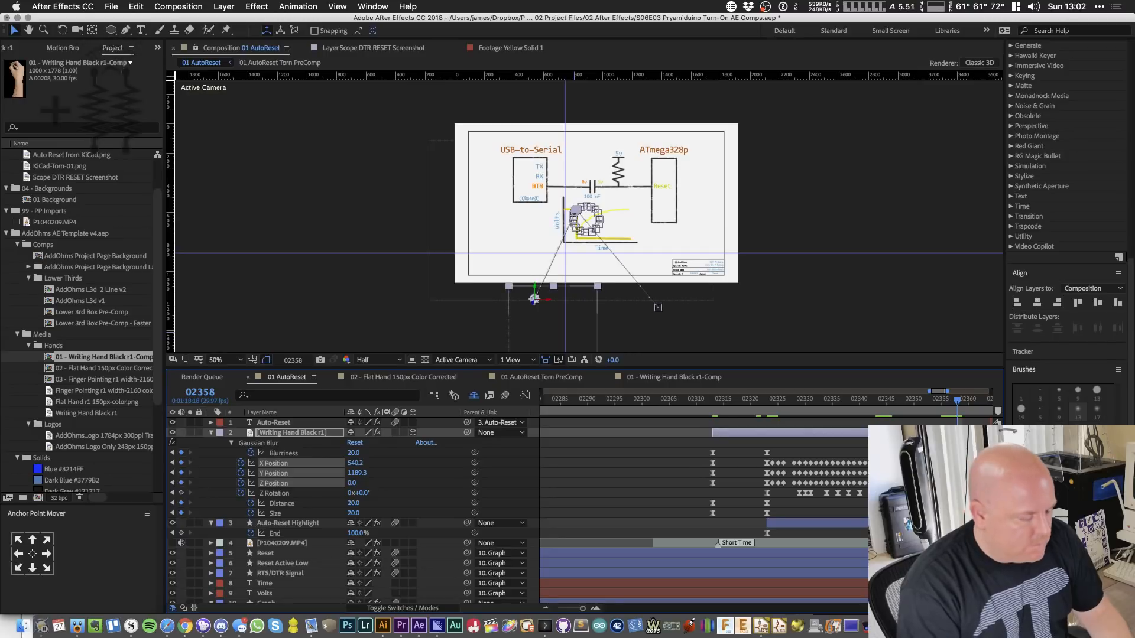
pyautogui.click(966, 496)
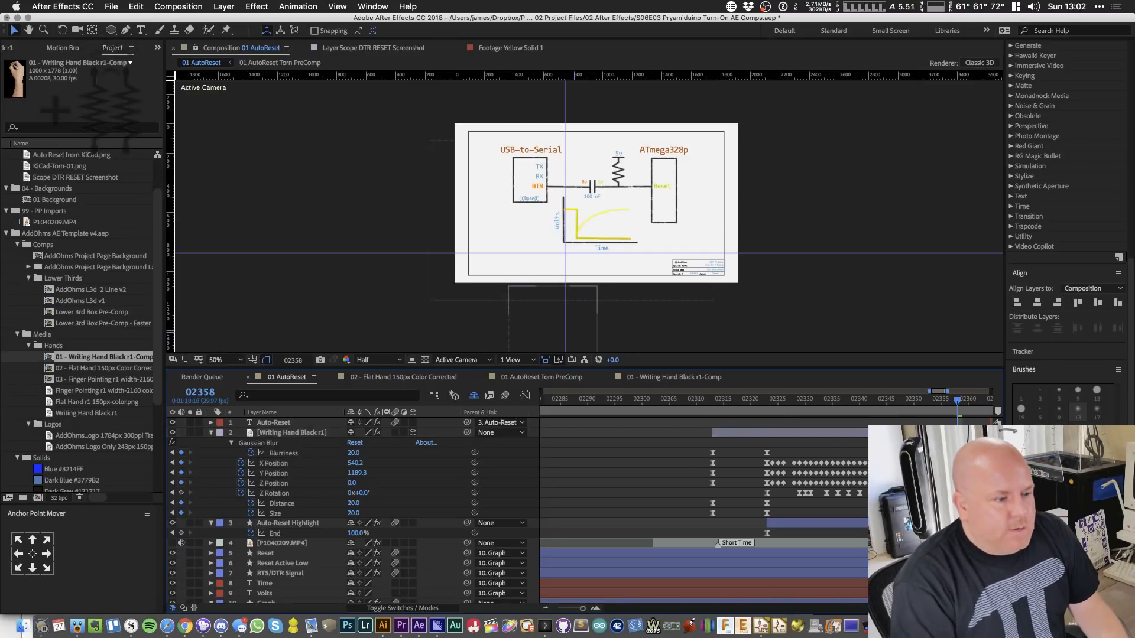
# - Inspect the writing hand's X Position curve and set its X Position to 646 at frame 2352
pyautogui.click(925, 401)
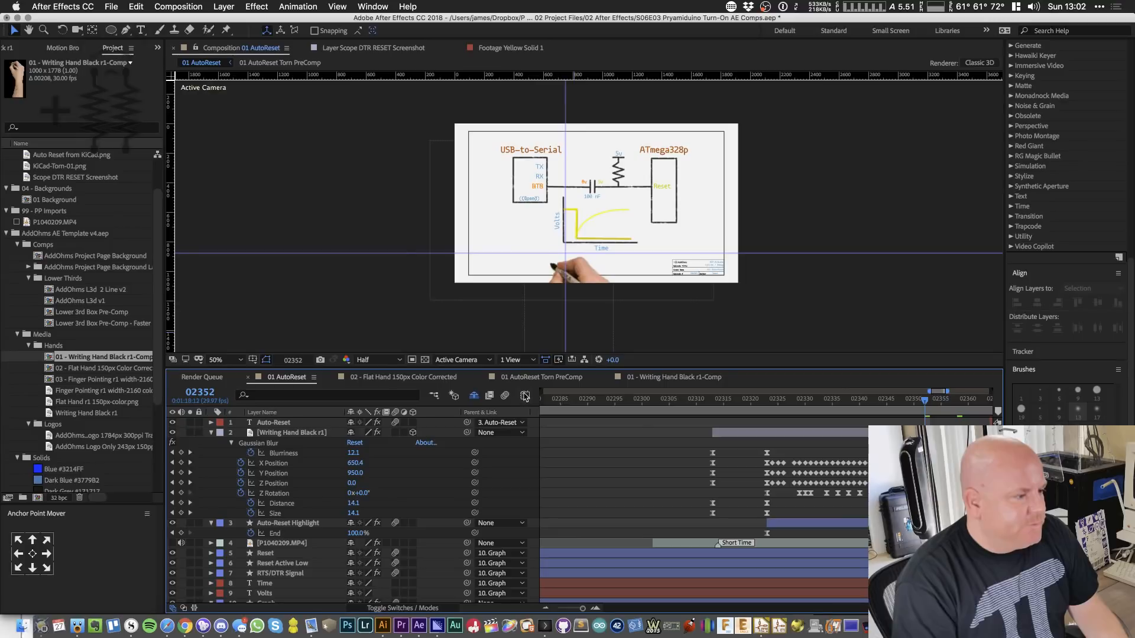
pyautogui.click(524, 396)
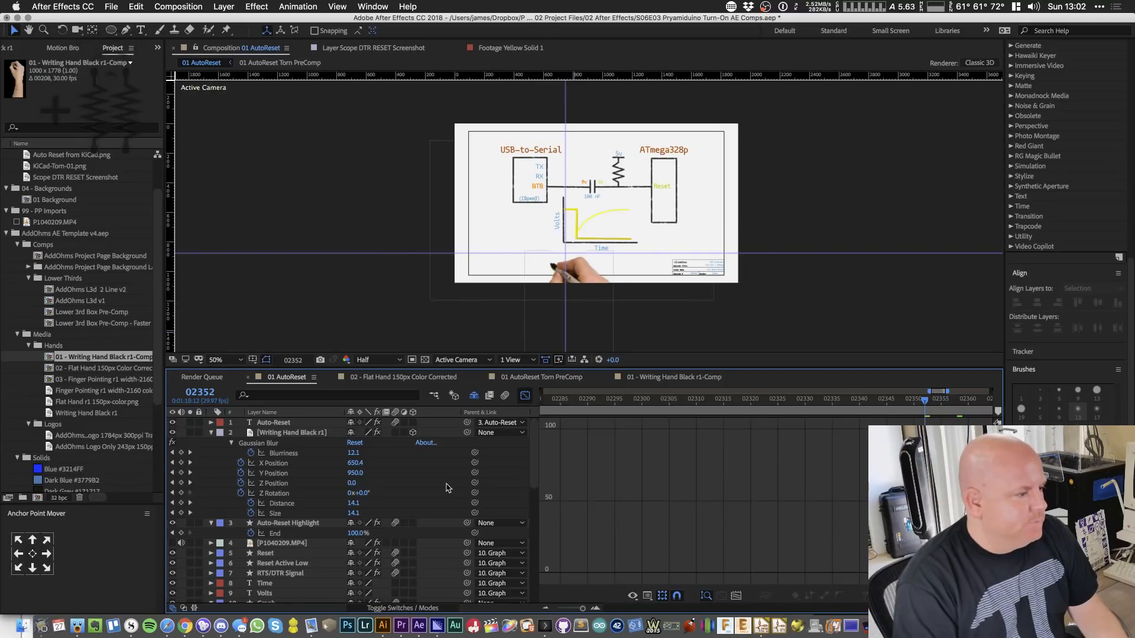
pyautogui.click(292, 465)
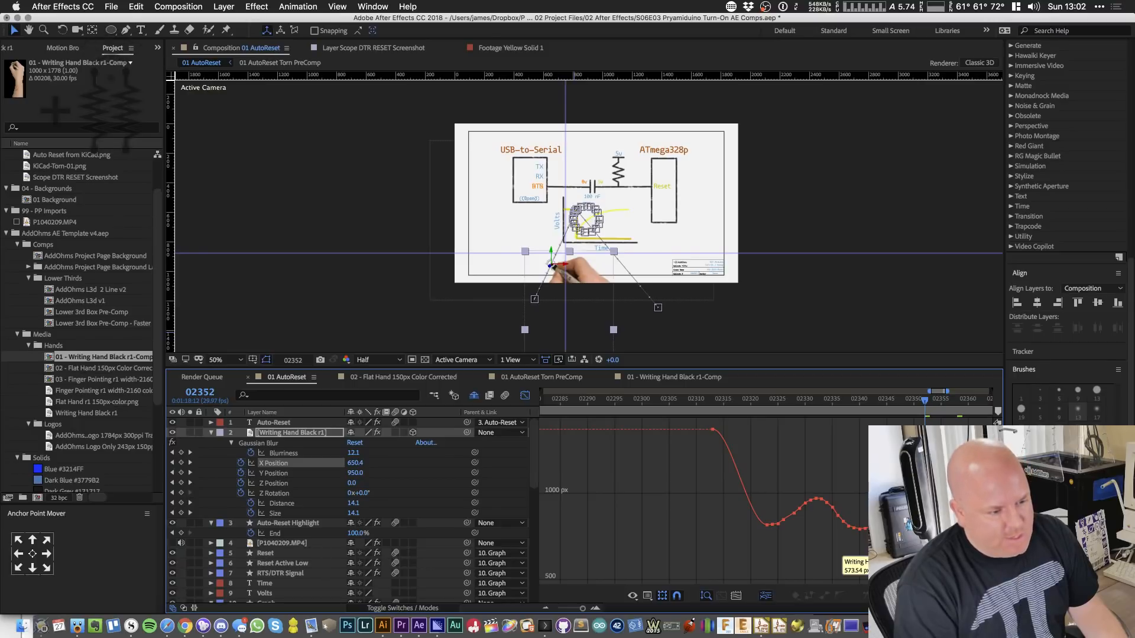
pyautogui.click(905, 541)
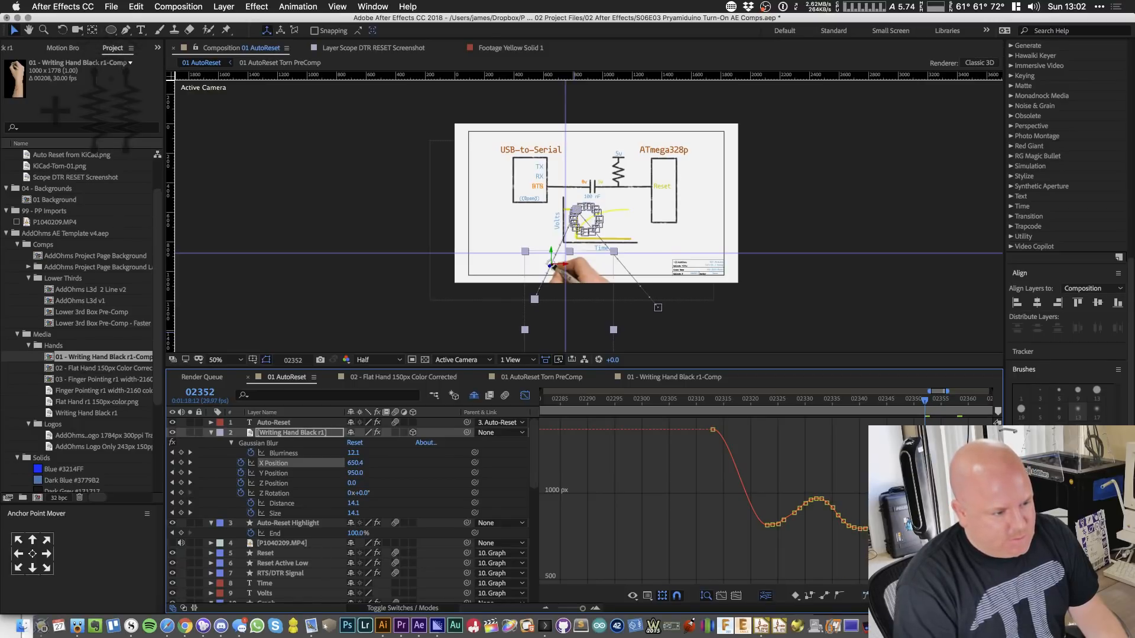
pyautogui.moveTo(355, 463)
pyautogui.mouseDown()
pyautogui.moveTo(366, 462)
pyautogui.moveTo(351, 463)
pyautogui.mouseUp()
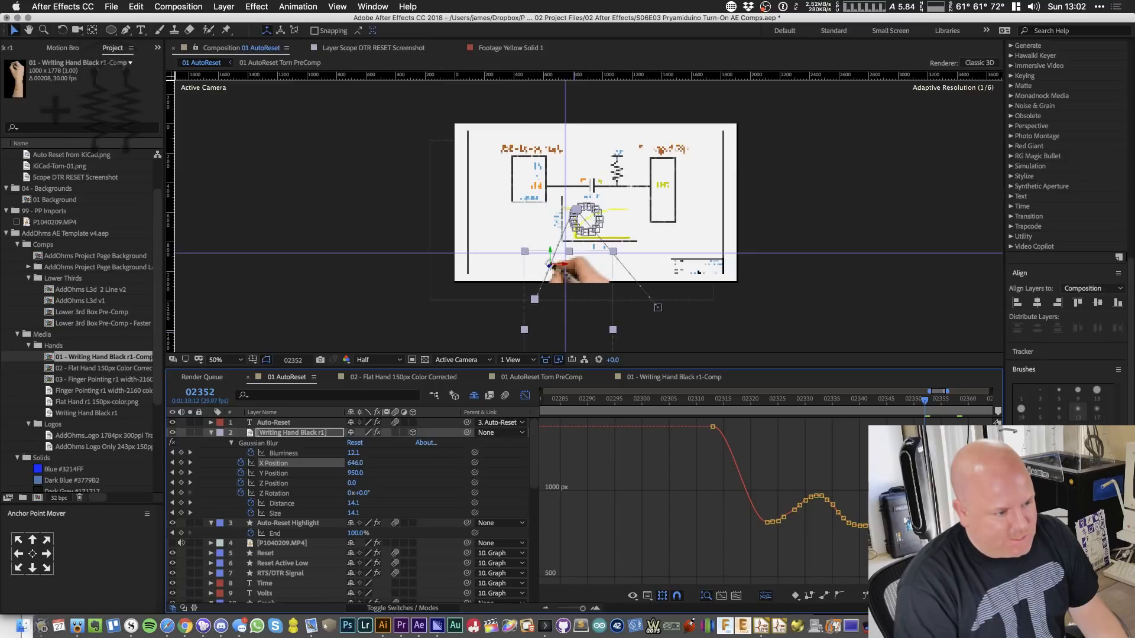
pyautogui.click(525, 396)
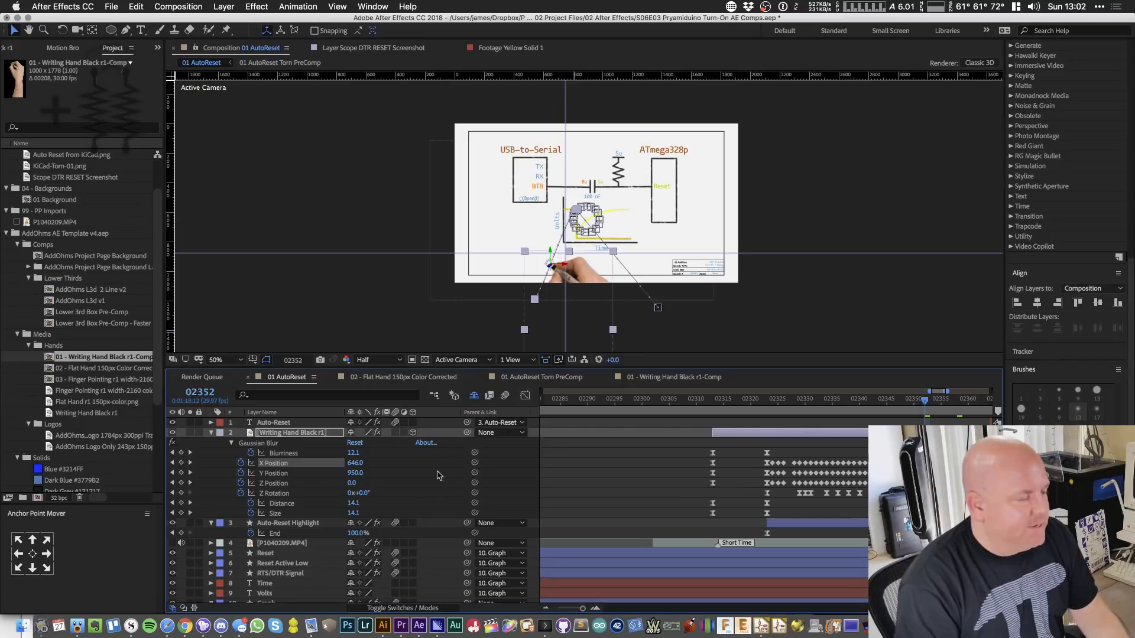
# - Try a Z Position of 250 for the writing hand at frame 2358 and undo the change
pyautogui.click(279, 485)
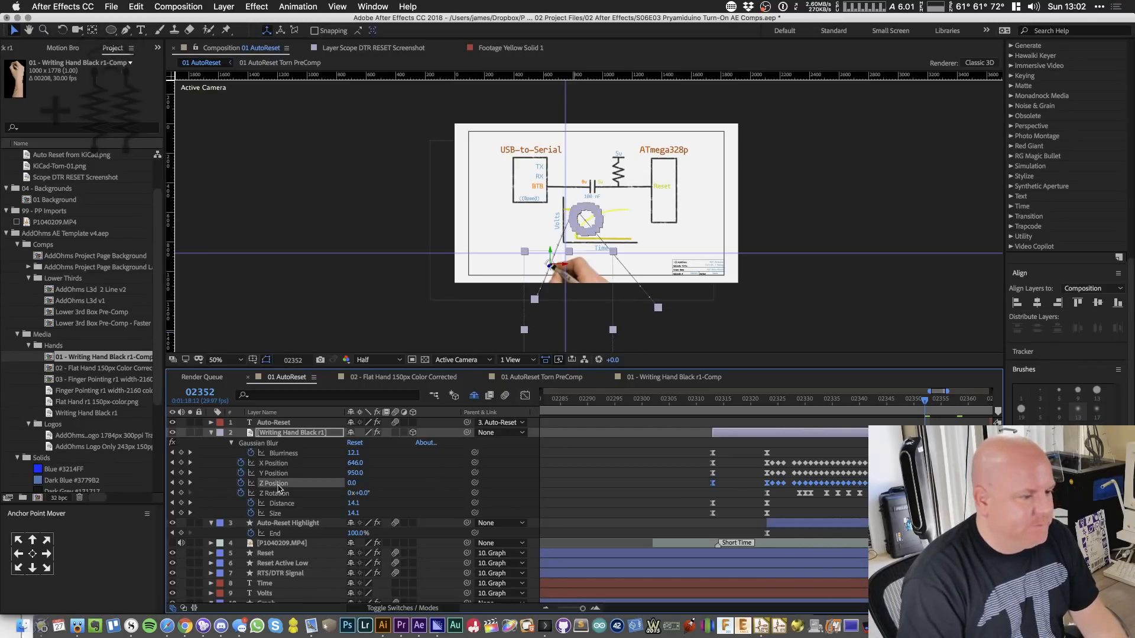
pyautogui.press('j')
pyautogui.press('j')
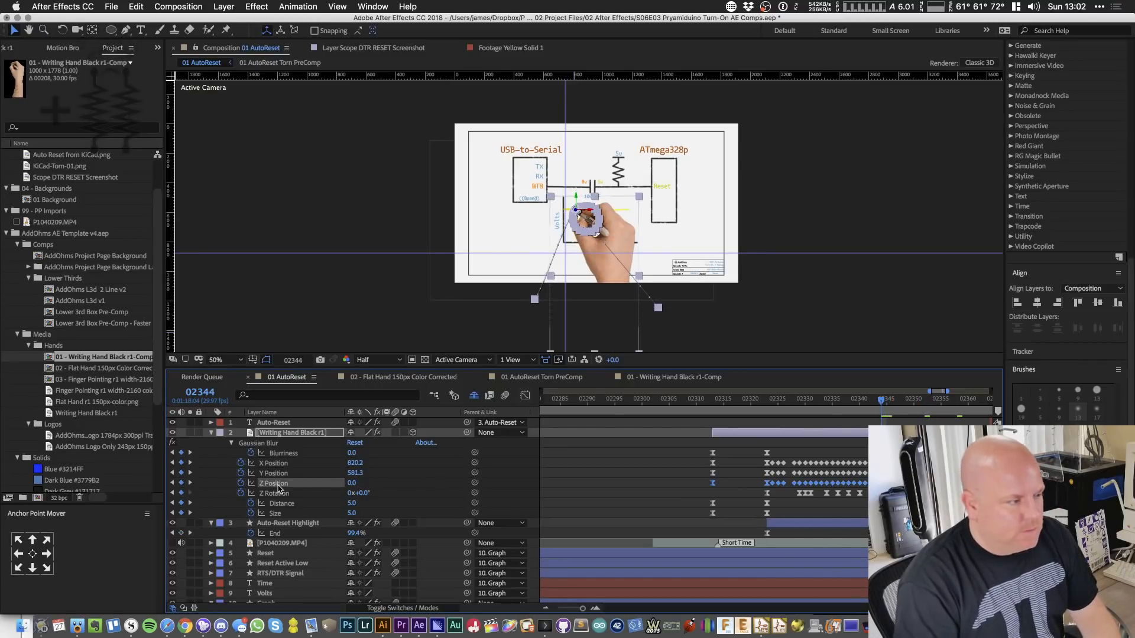
pyautogui.press('space')
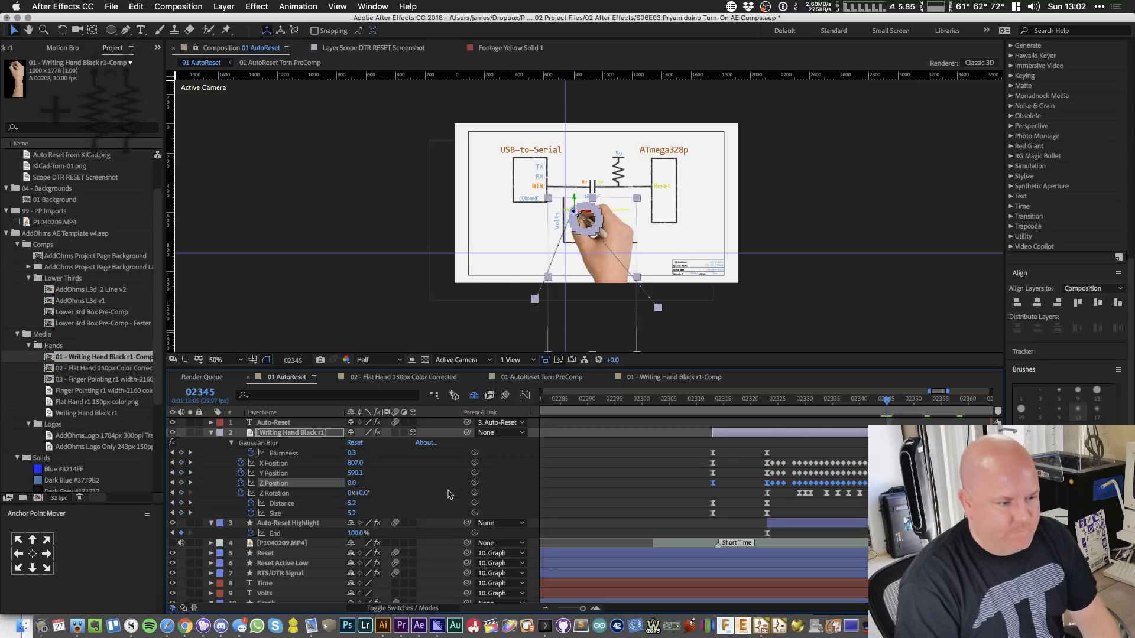
pyautogui.click(351, 483)
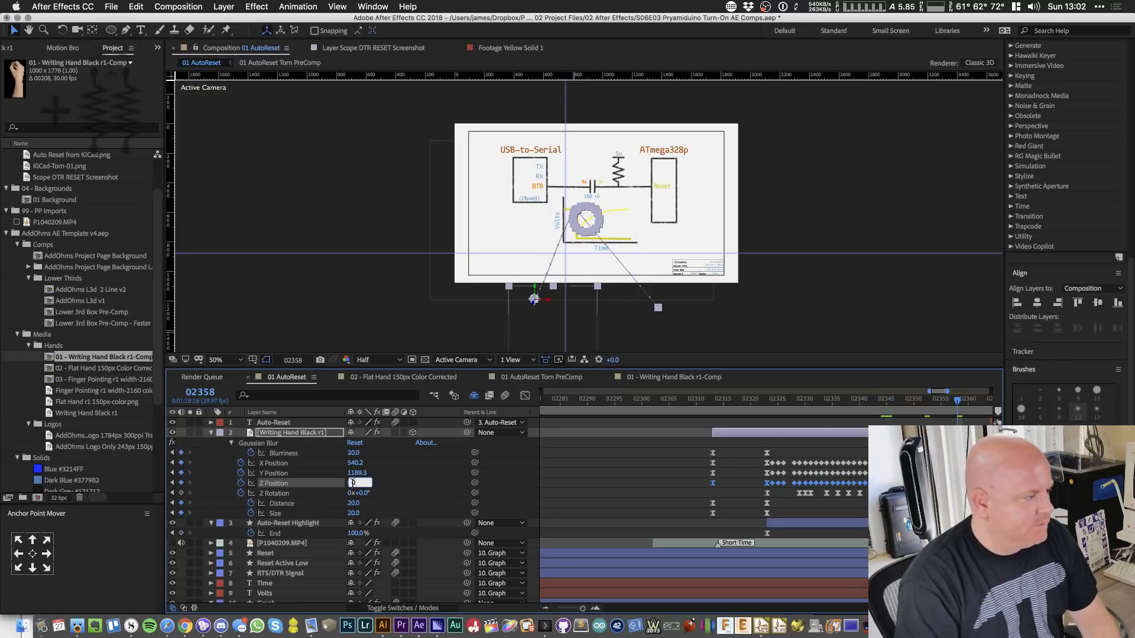
pyautogui.write('250')
pyautogui.press('Return')
pyautogui.moveTo(733, 407); pyautogui.dragTo(712, 412)
pyautogui.press('super+z')
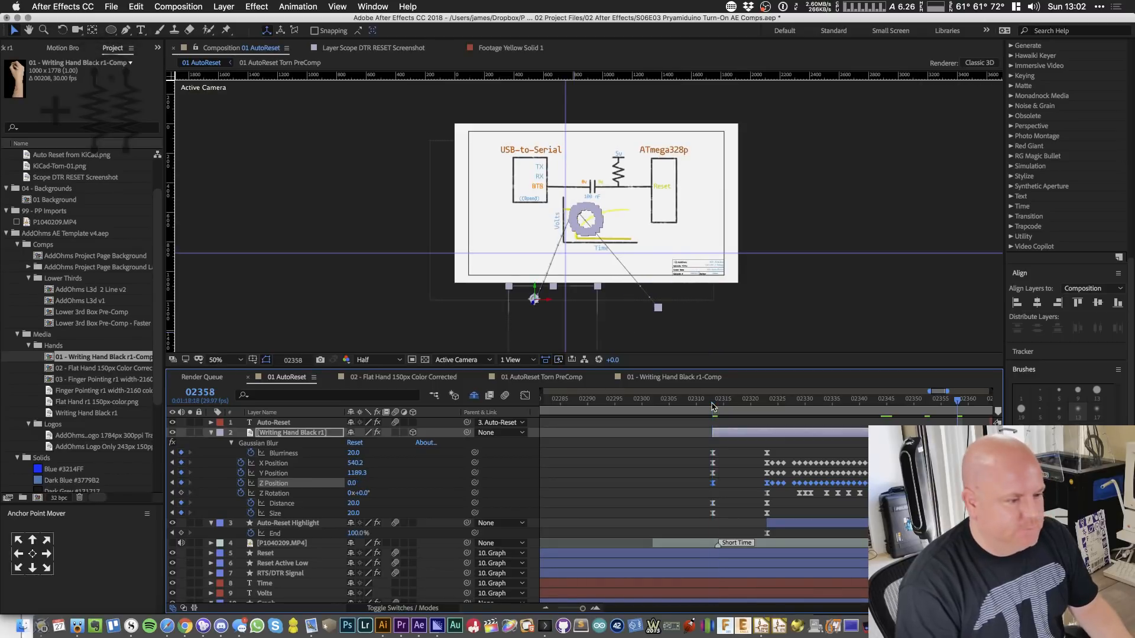
pyautogui.press('super+shift+a')
pyautogui.press('super+z')
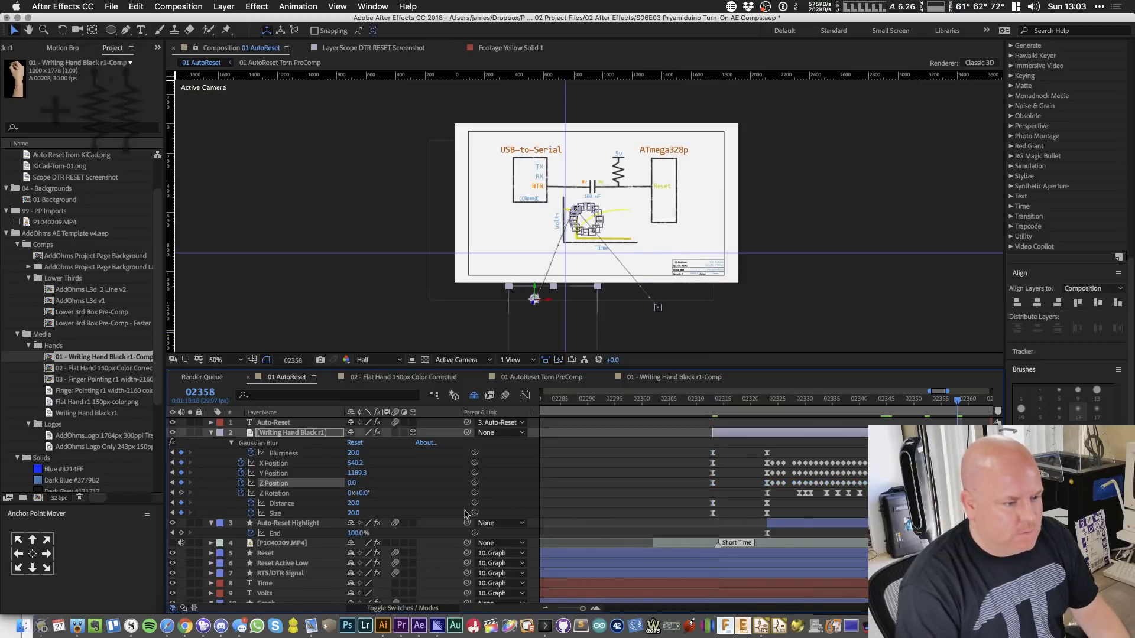
# - Redo the writing hand's Z Position of 250 at frame 2358, set the same value at frame 2313 and save the project
pyautogui.press('super+shift+z')
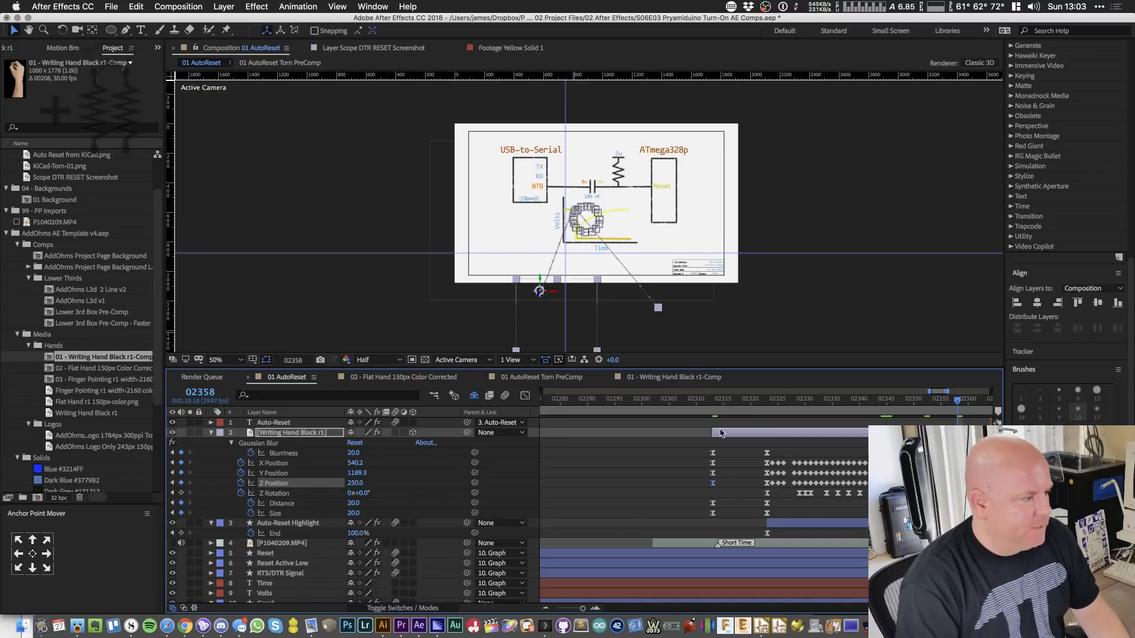
pyautogui.click(714, 400)
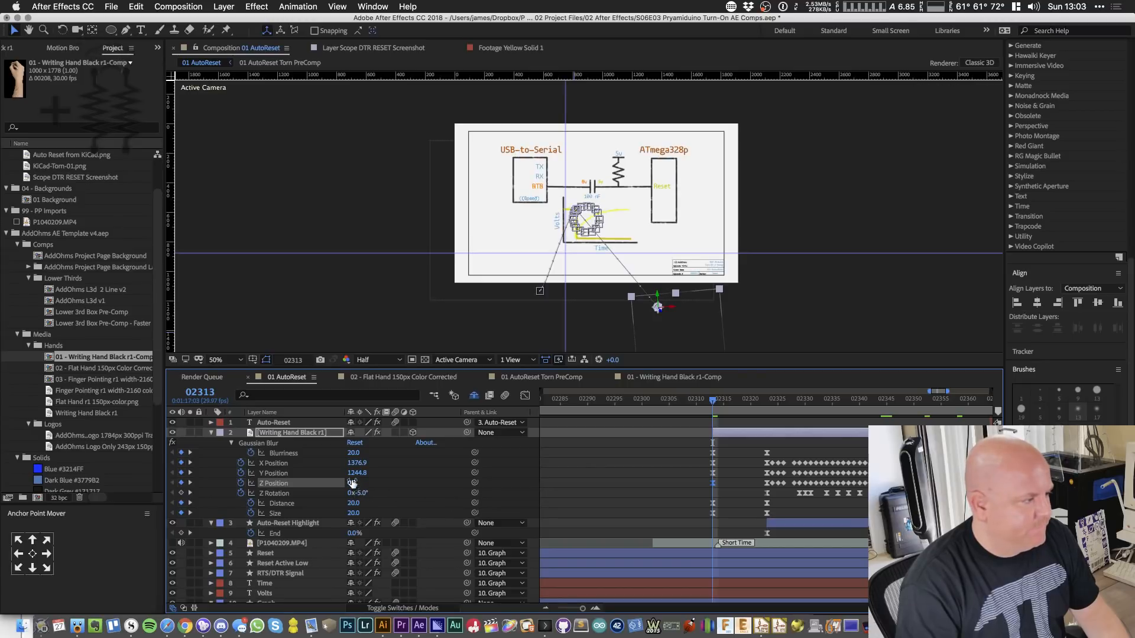
pyautogui.click(352, 483)
pyautogui.write('200')
pyautogui.press('Return')
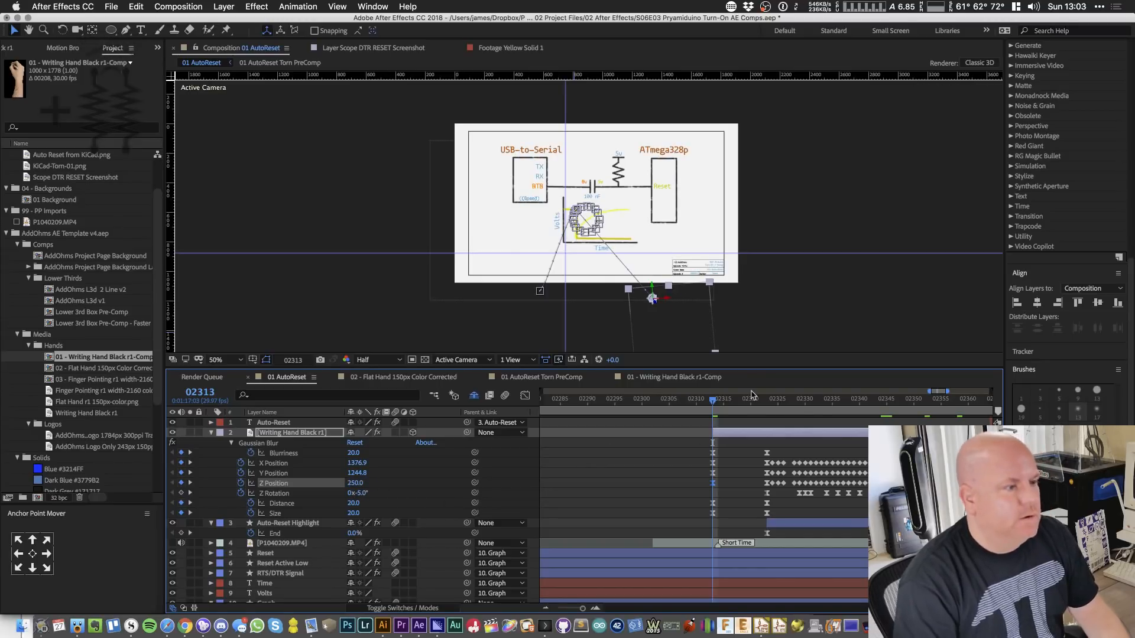
pyautogui.click(730, 401)
pyautogui.moveTo(731, 403); pyautogui.dragTo(731, 484)
pyautogui.press('super+s')
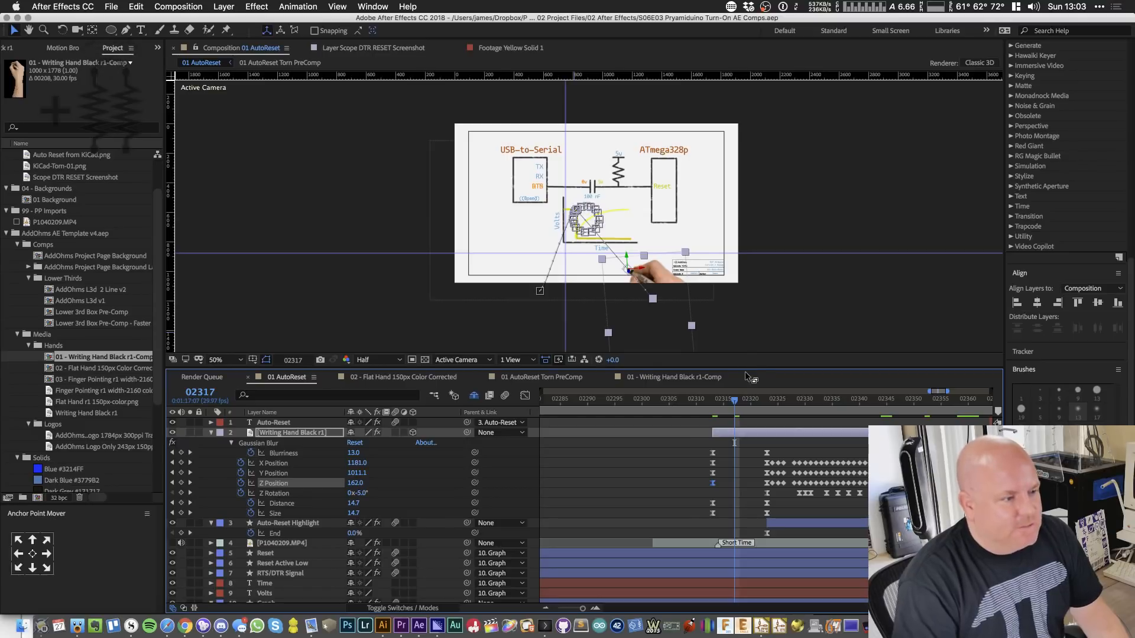
# - Enlarge the composition viewer and play the writing hand animation from frame 2299
pyautogui.moveTo(747, 368); pyautogui.dragTo(746, 473)
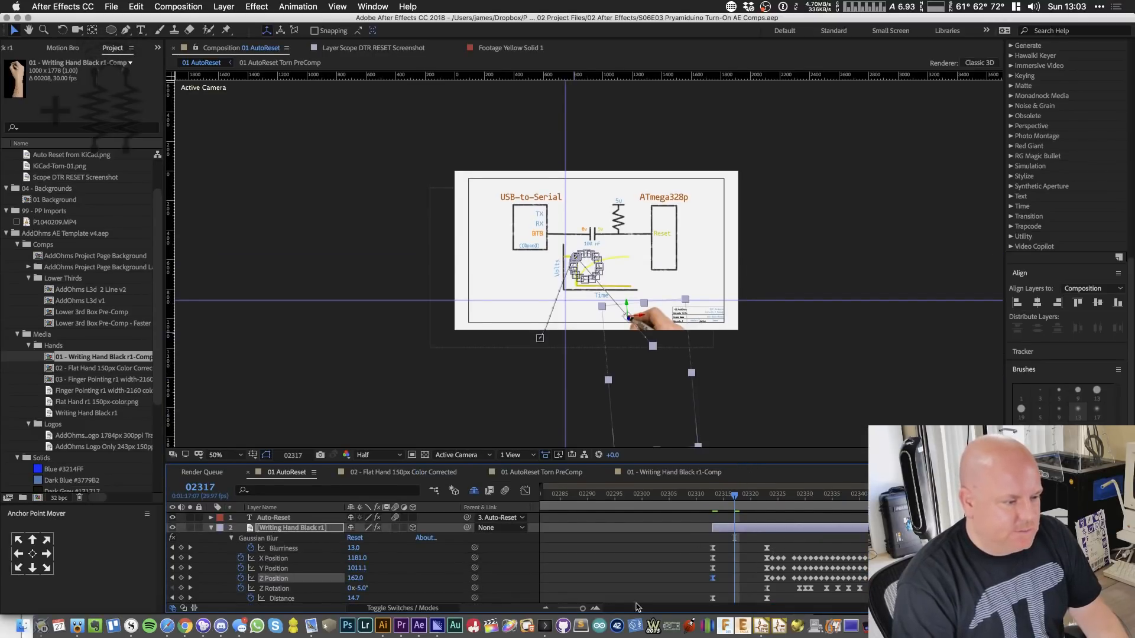
pyautogui.hscroll(8, 847, 567)
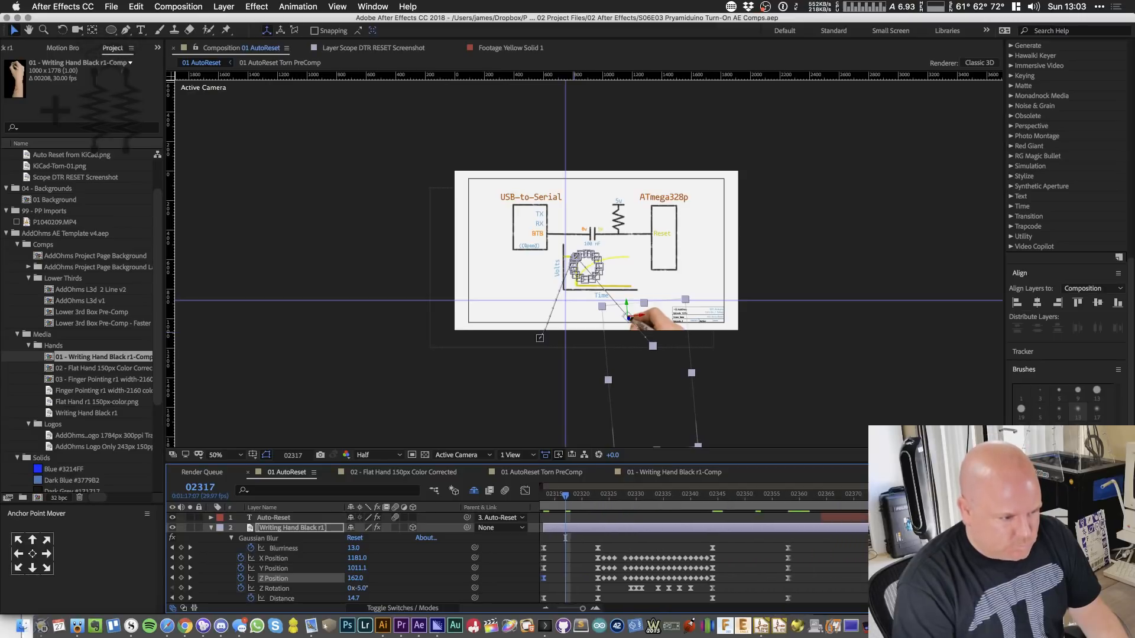
pyautogui.press('-')
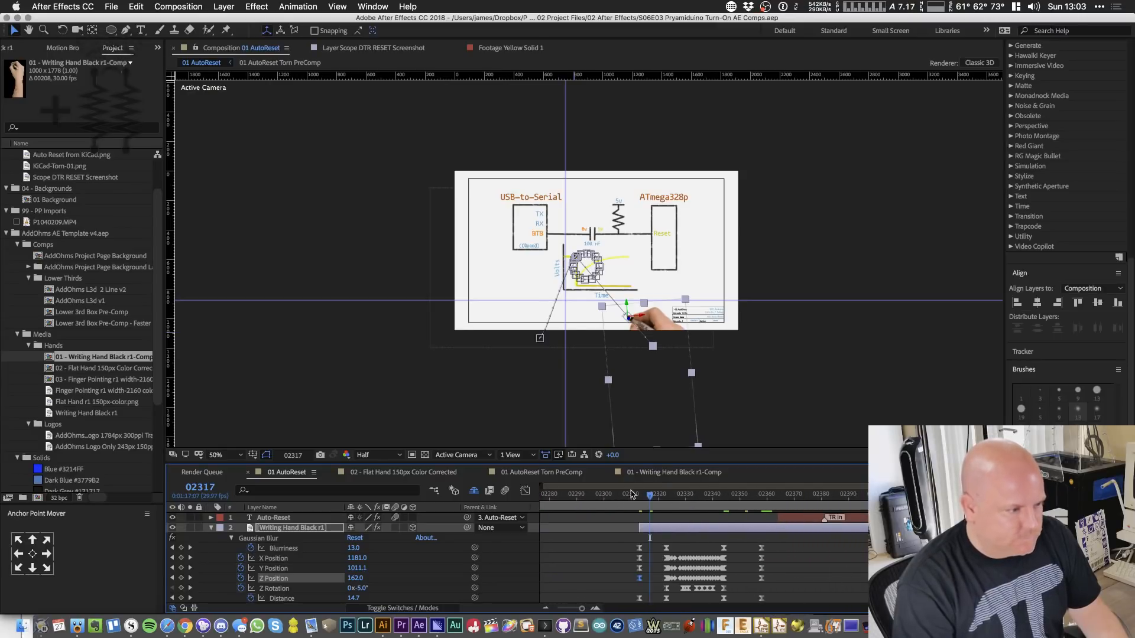
pyautogui.click(602, 498)
pyautogui.press('space')
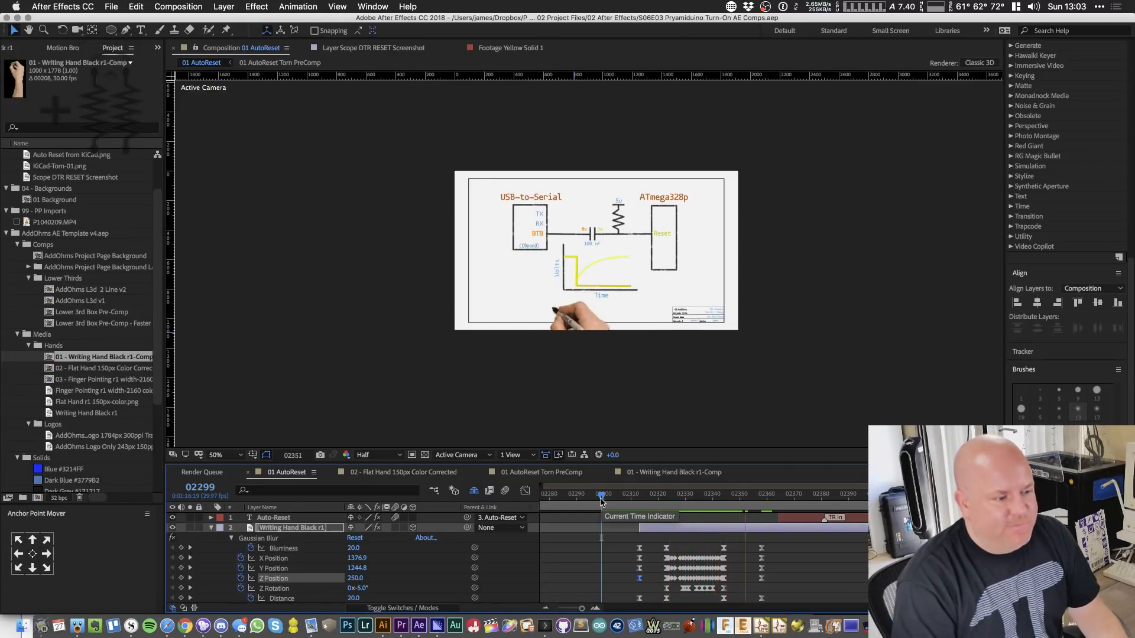
pyautogui.press('space')
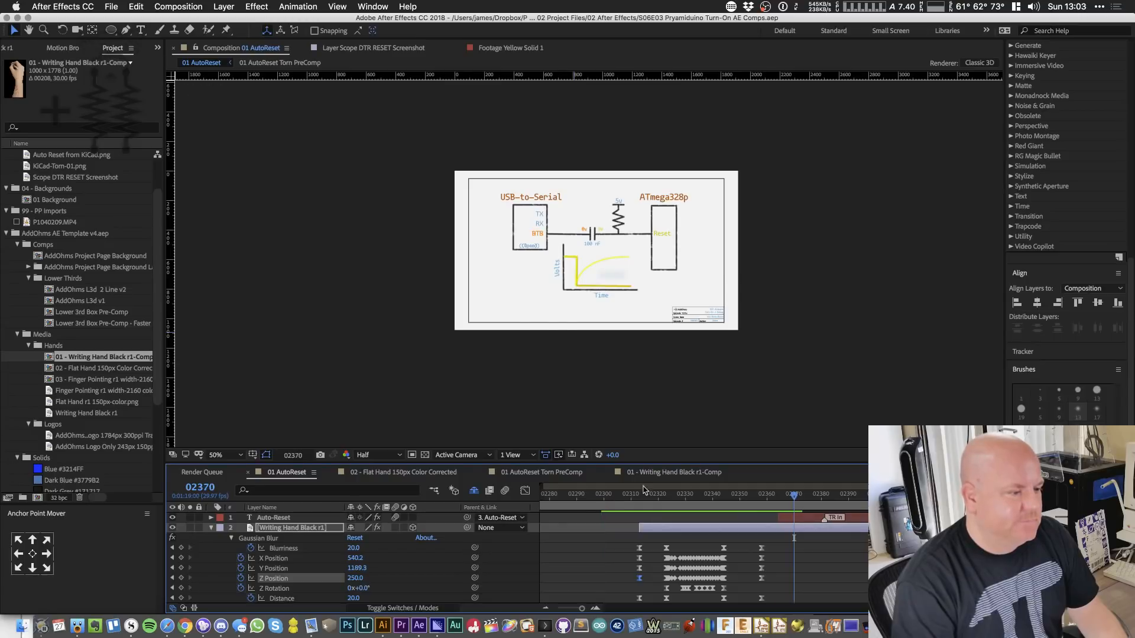
# - Switch to Safari, open youtube.com and search for "surfaced studio"
pyautogui.click(169, 626)
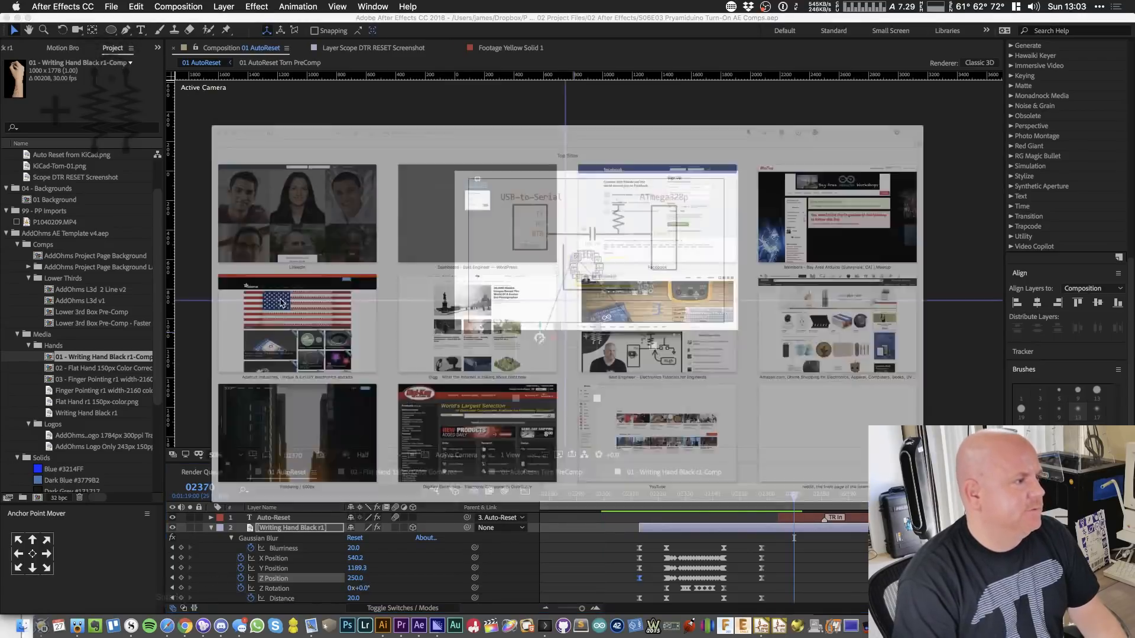
pyautogui.write('youtube.com')
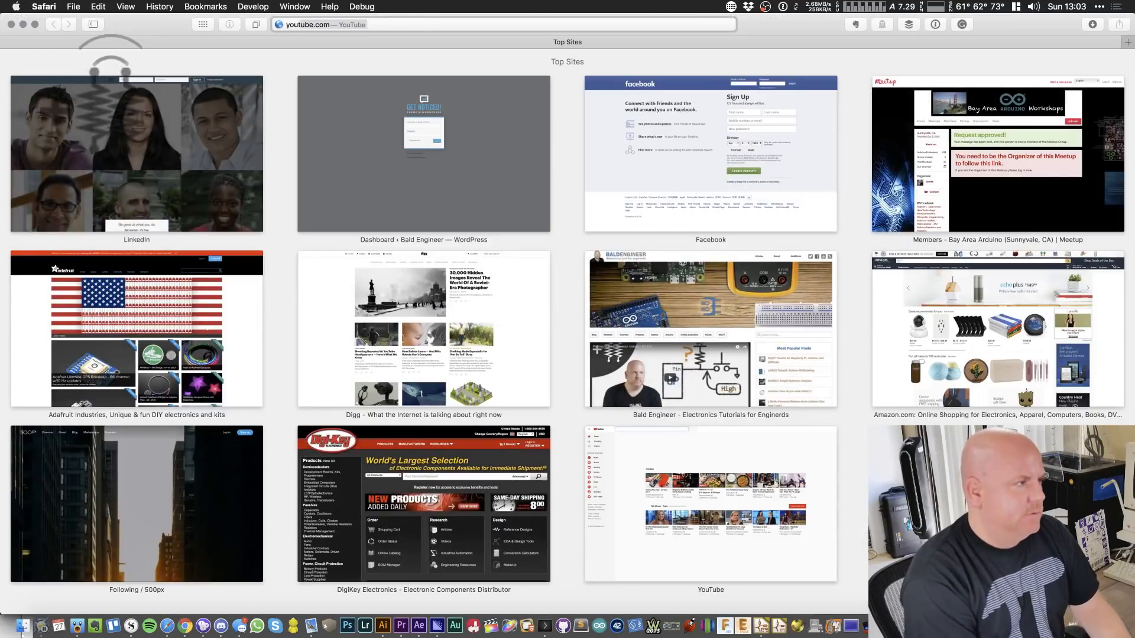
pyautogui.press('Return')
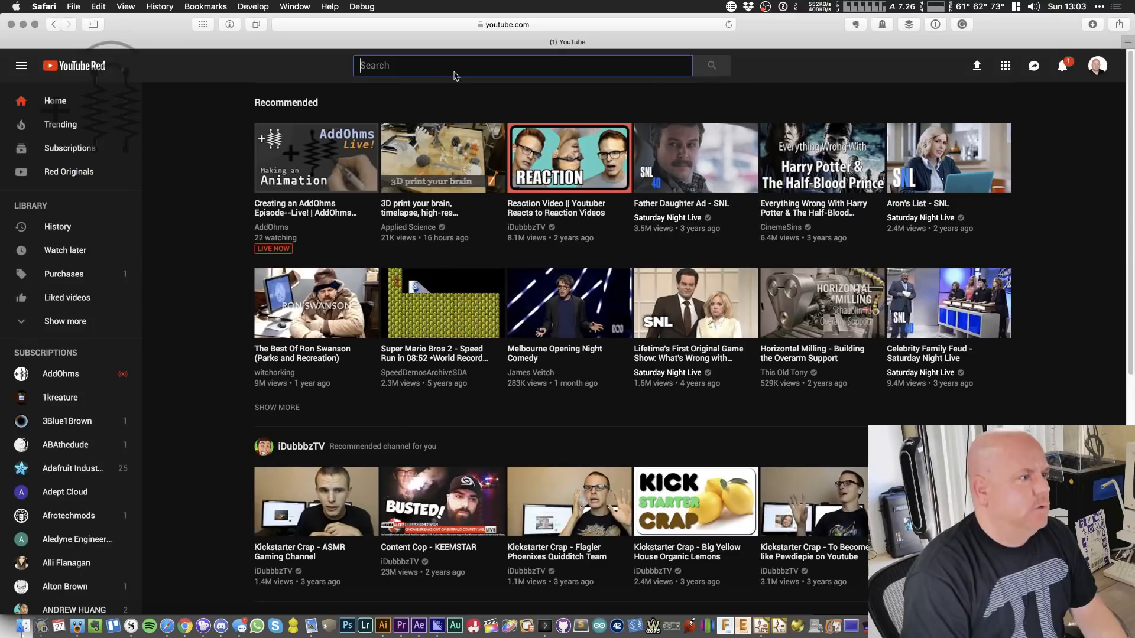
pyautogui.write('surfaced studio')
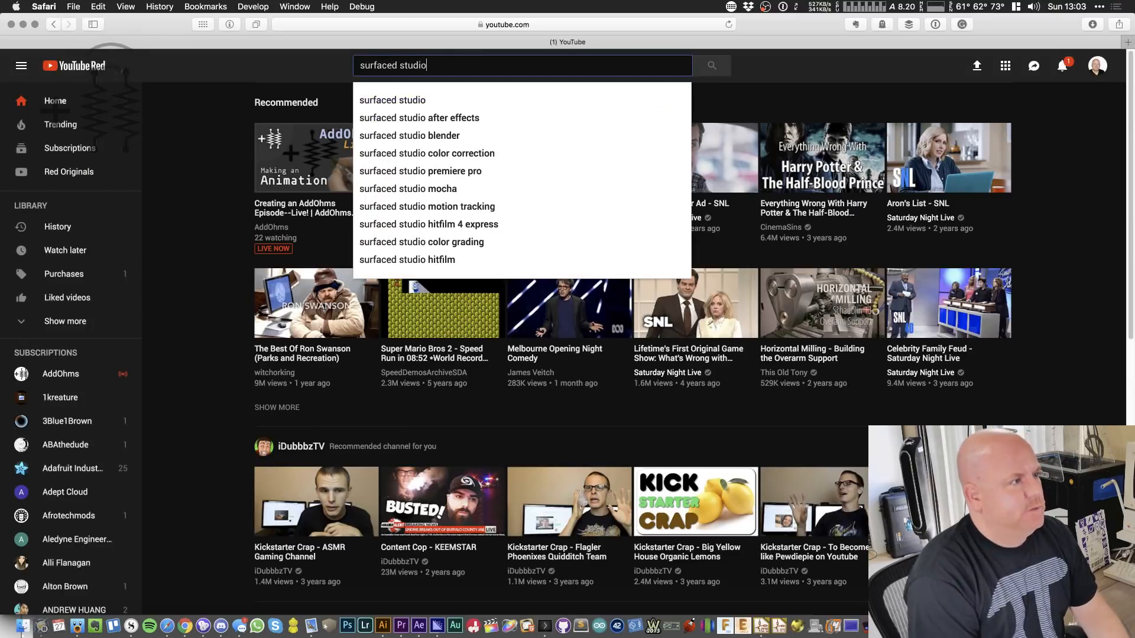
# - Search the web for "youtube film learnin" in a new browser tab
pyautogui.press('super+t')
pyautogui.write('youtube film learnin')
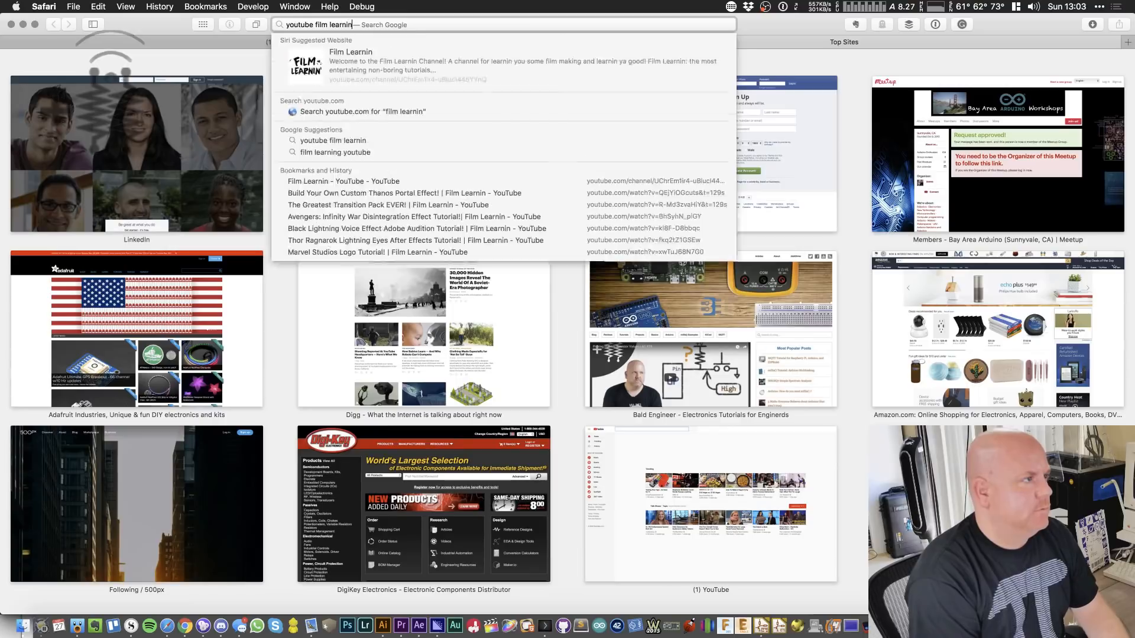
pyautogui.press('Return')
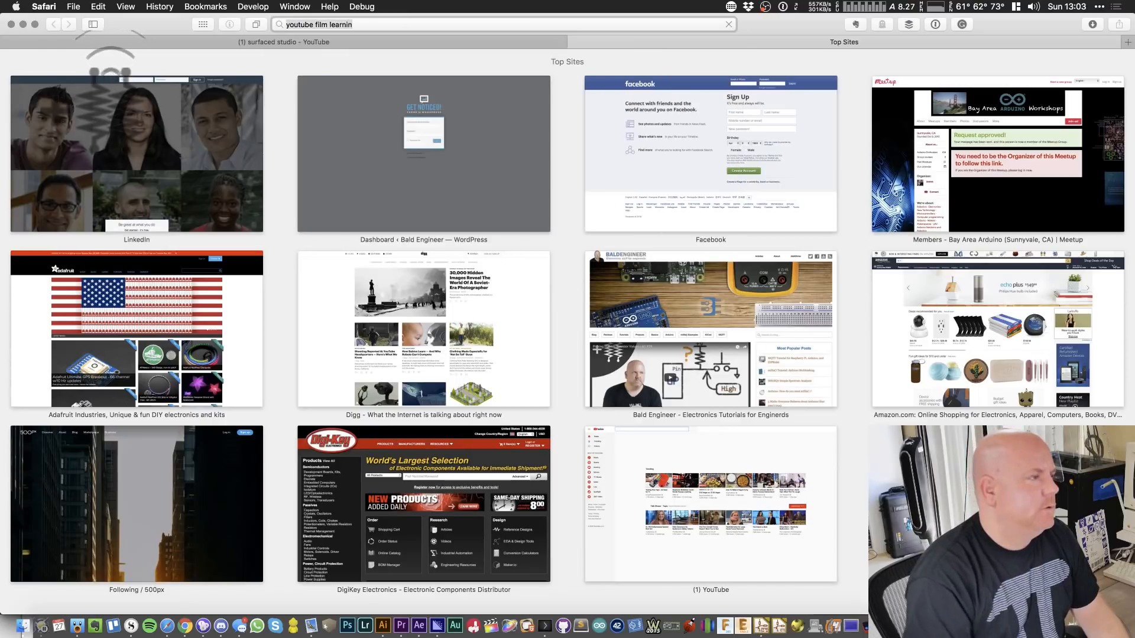
# - Open the Surfaced Studio and Film Learnin YouTube channels from the search results in their respective tabs
pyautogui.hotkey('ctrl', 'shift', 'Tab')
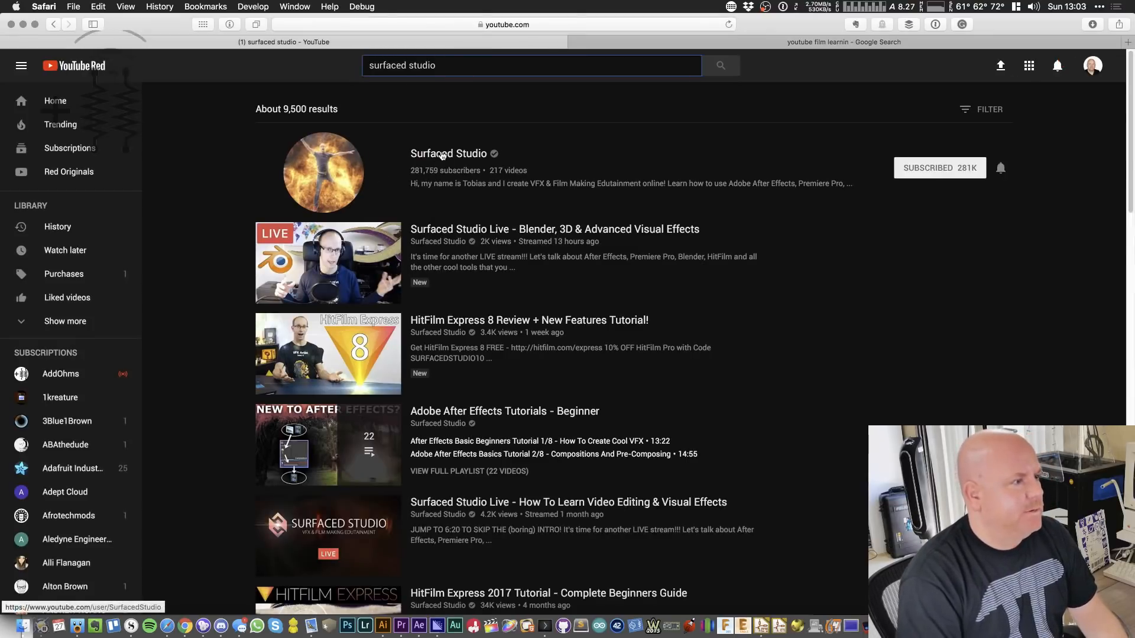
pyautogui.click(443, 155)
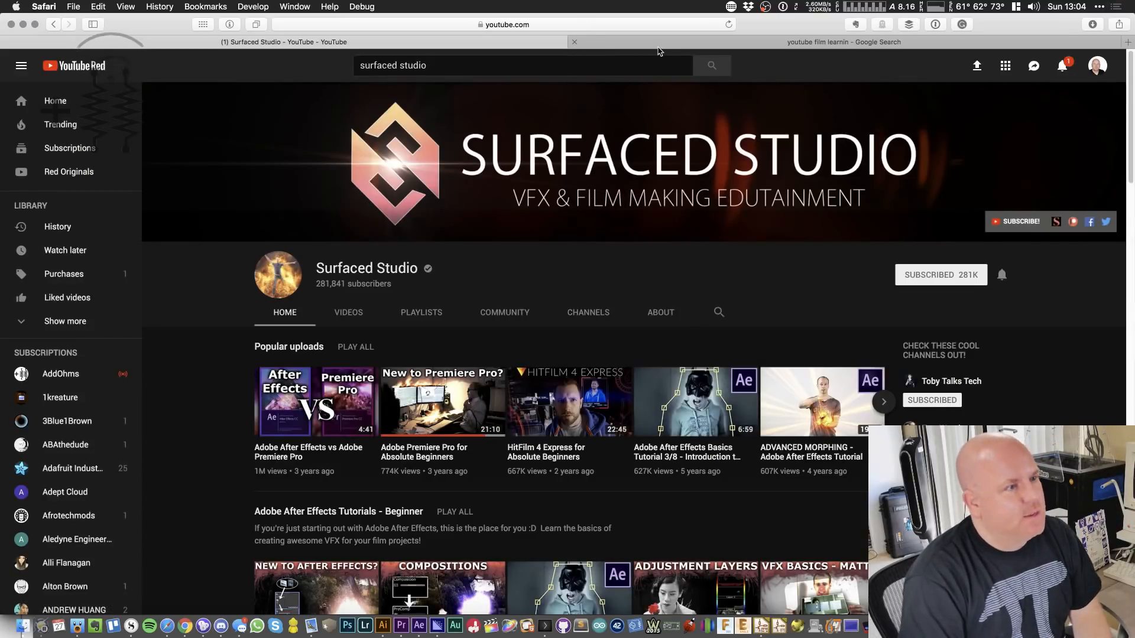
pyautogui.click(658, 45)
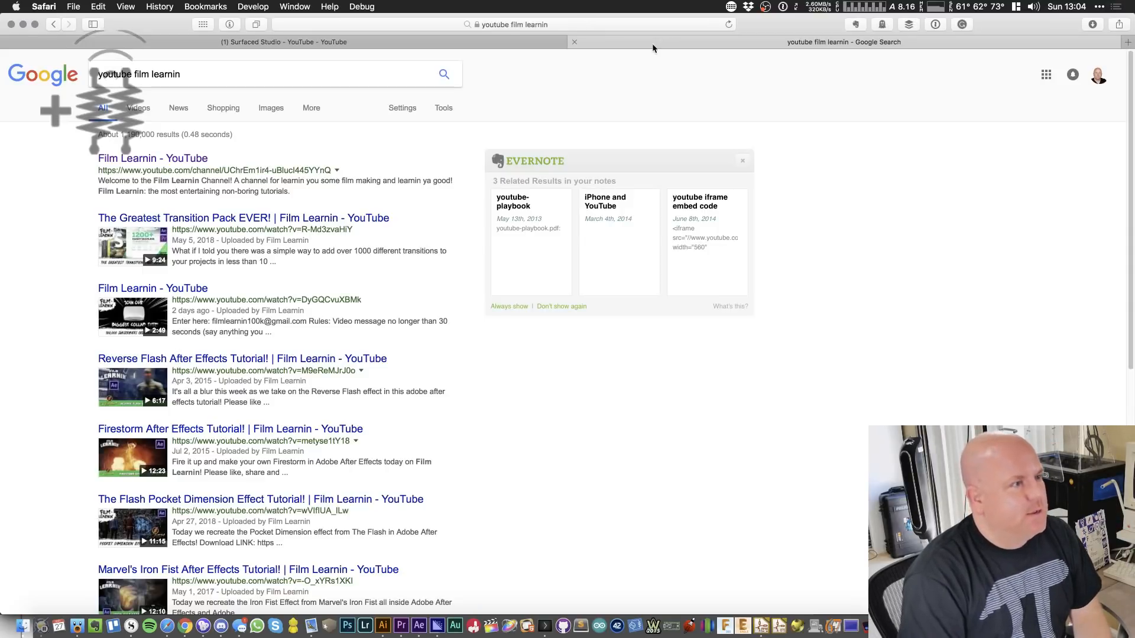
pyautogui.click(148, 157)
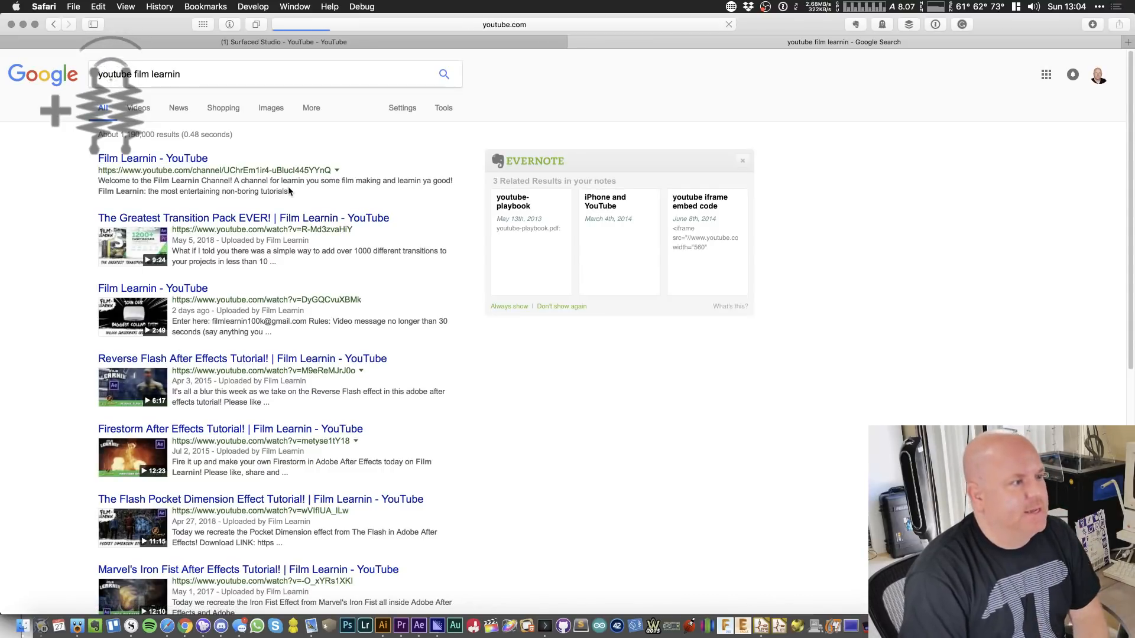
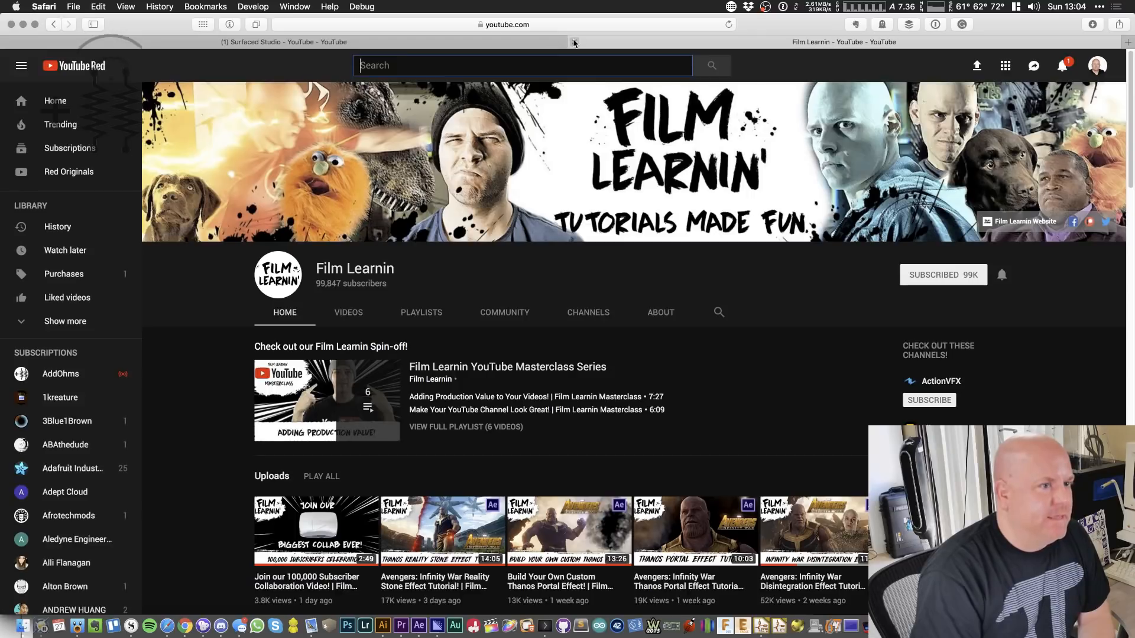
# - Revisit the Surfaced Studio channel page, return to Film Learnin and highlight its channel name
pyautogui.click(538, 46)
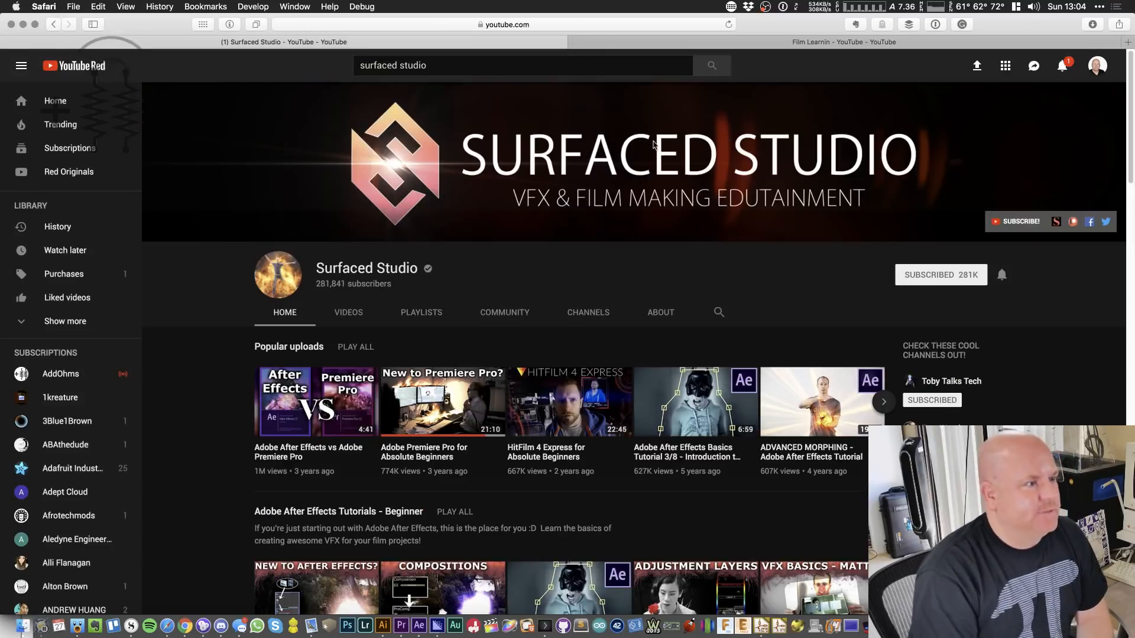
pyautogui.click(712, 42)
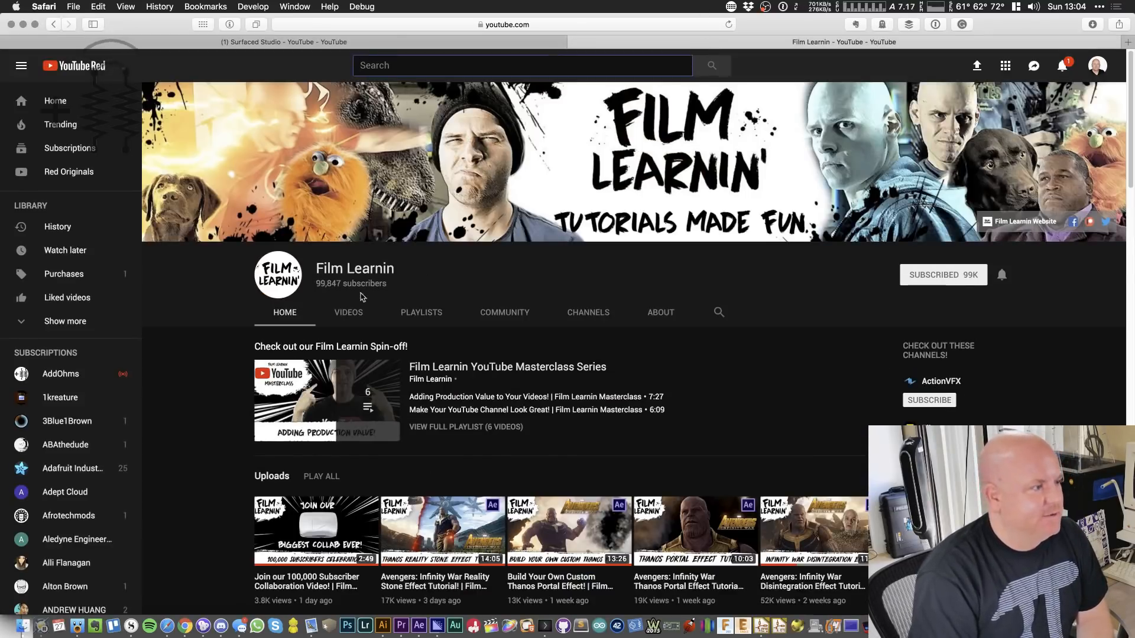
pyautogui.moveTo(316, 268); pyautogui.dragTo(407, 274)
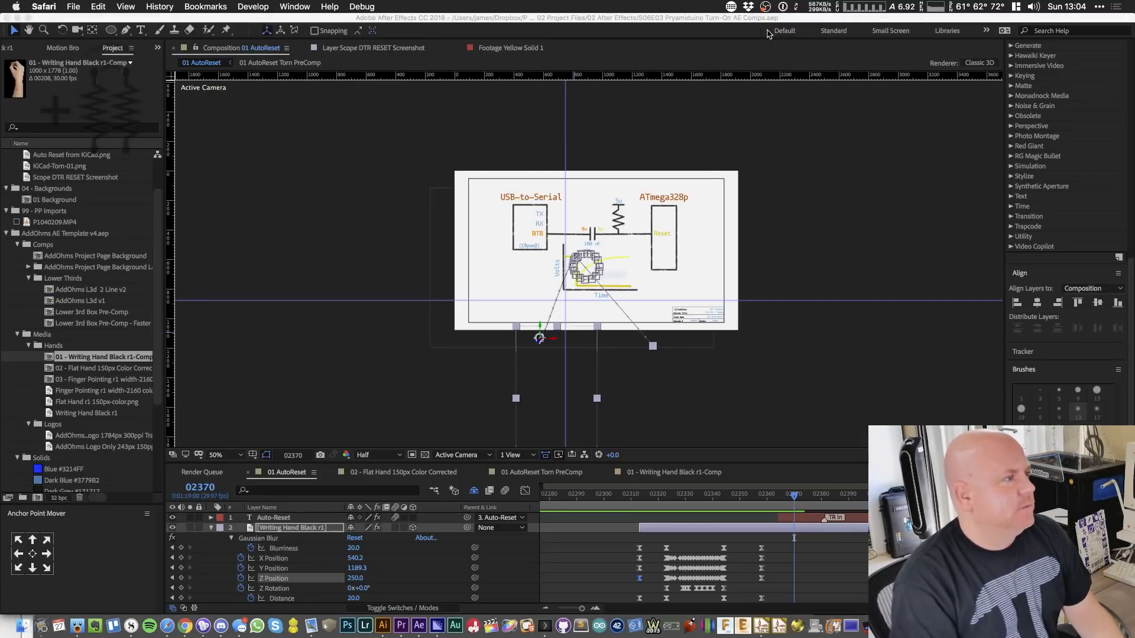
# - Switch back to After Effects and play the writing hand animation from frame 2304
pyautogui.click(615, 503)
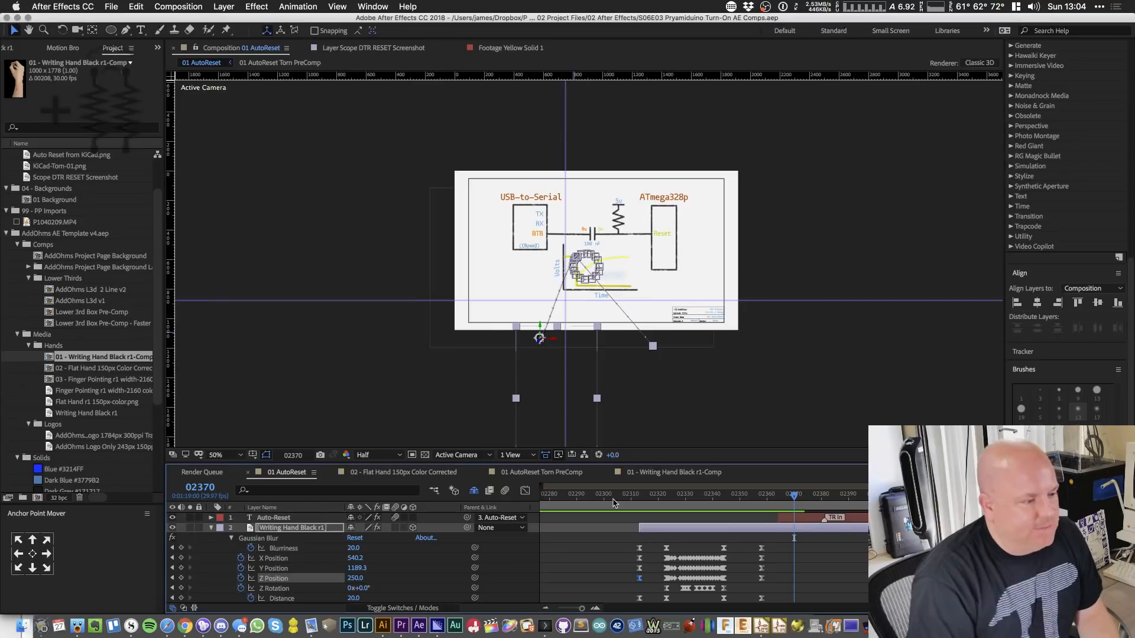
pyautogui.click(614, 503)
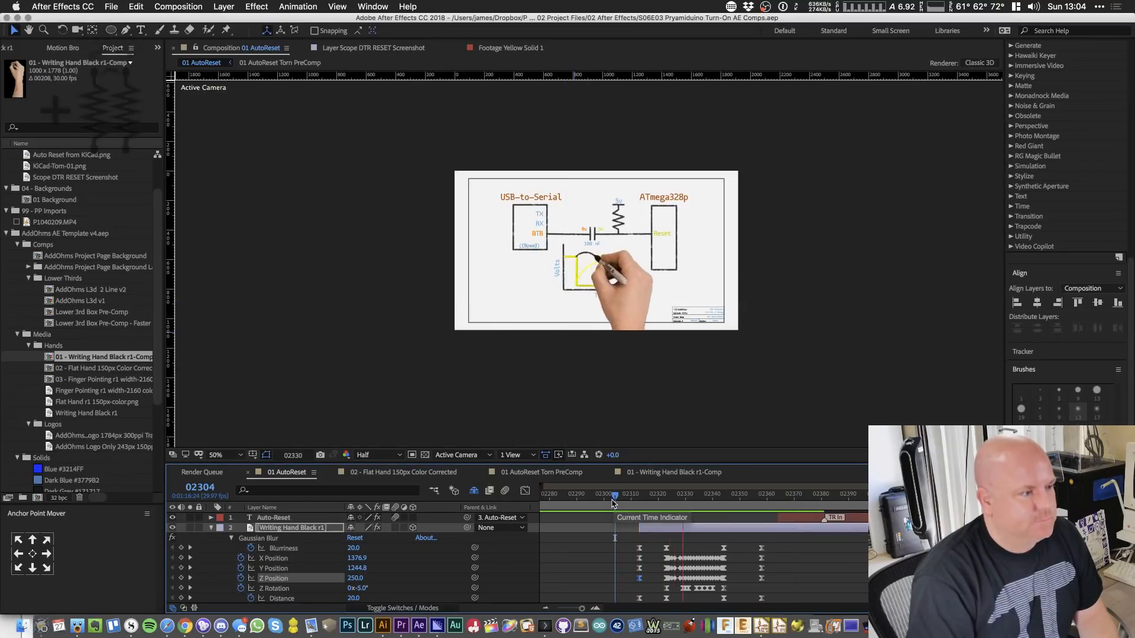
pyautogui.press('space')
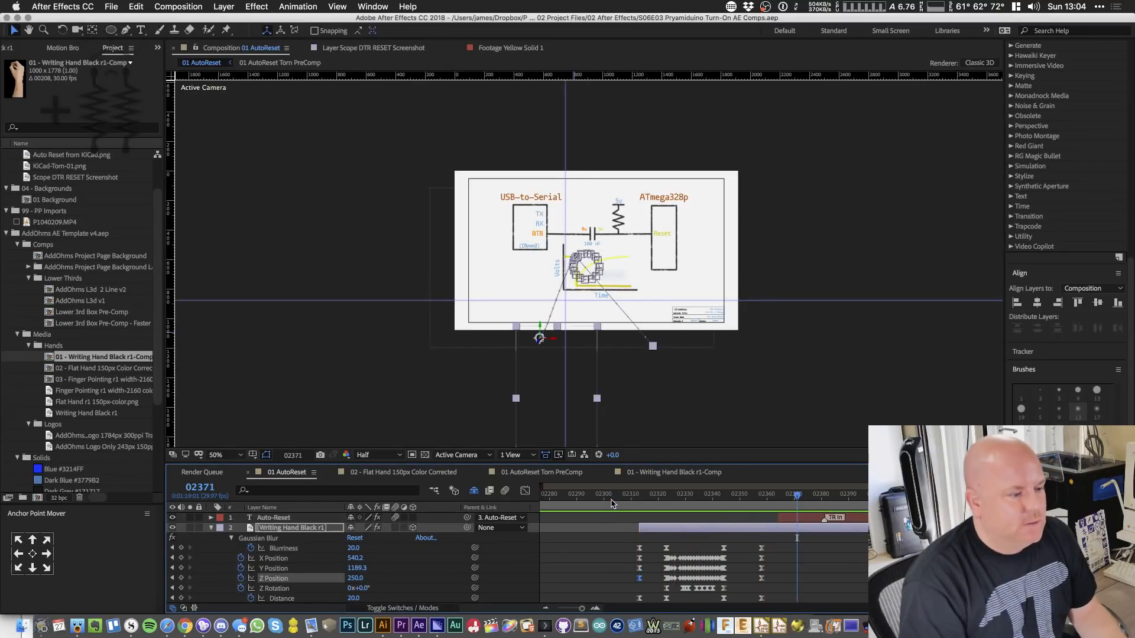
# - Extend the end of the Auto-Reset Highlight layer well past frame 2371 so the circle stays on screen
pyautogui.scroll(-3, 282, 553)
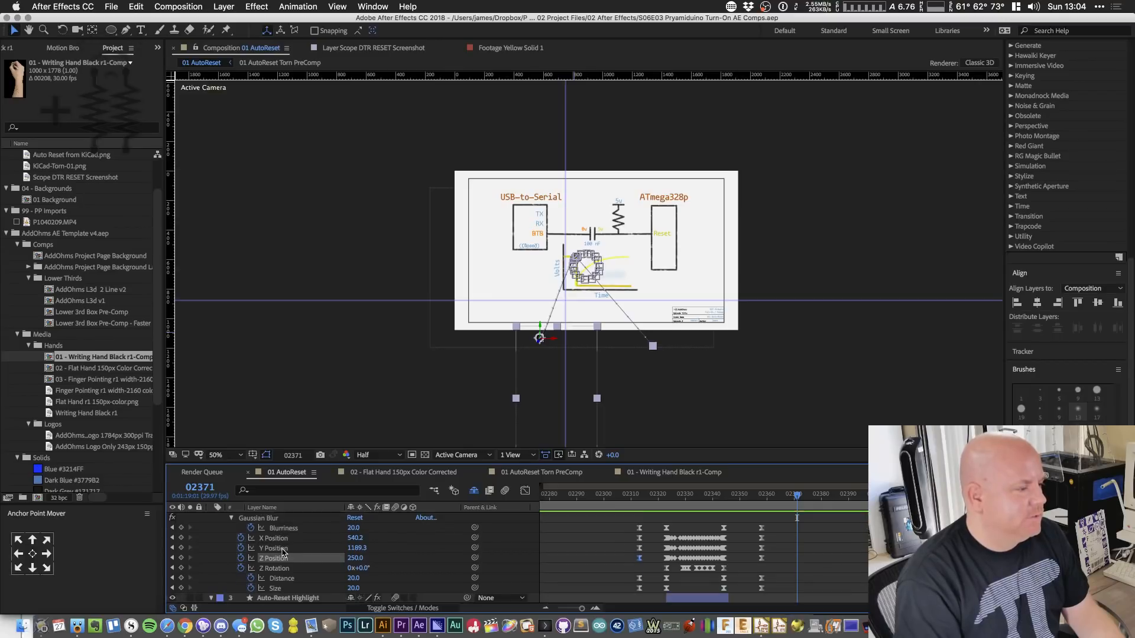
pyautogui.click(303, 580)
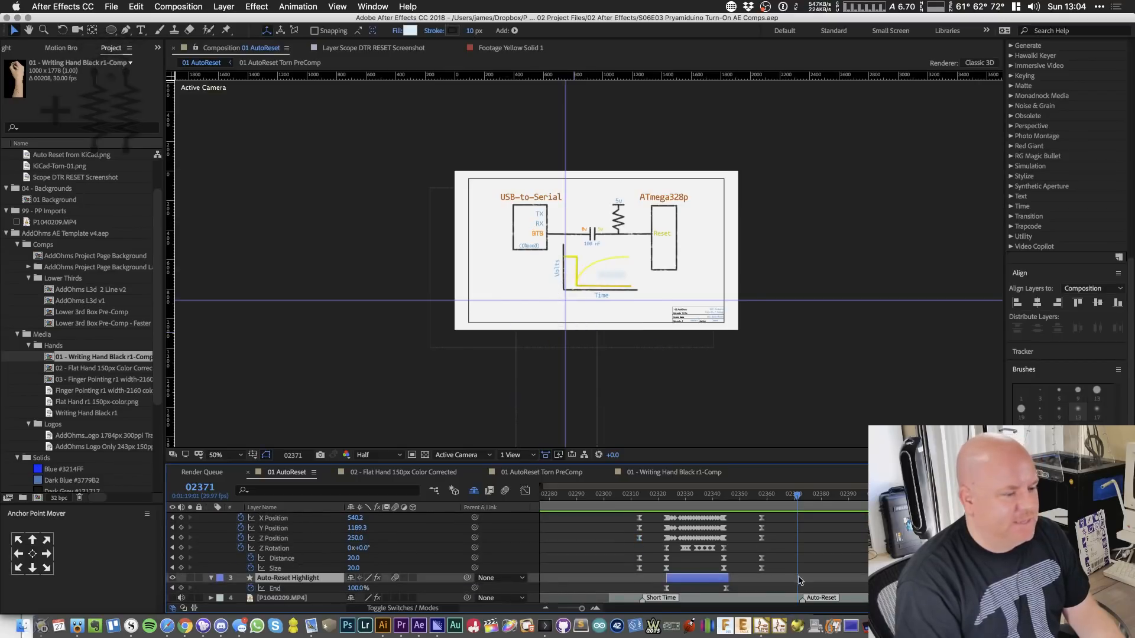
pyautogui.moveTo(726, 580); pyautogui.dragTo(1002, 579)
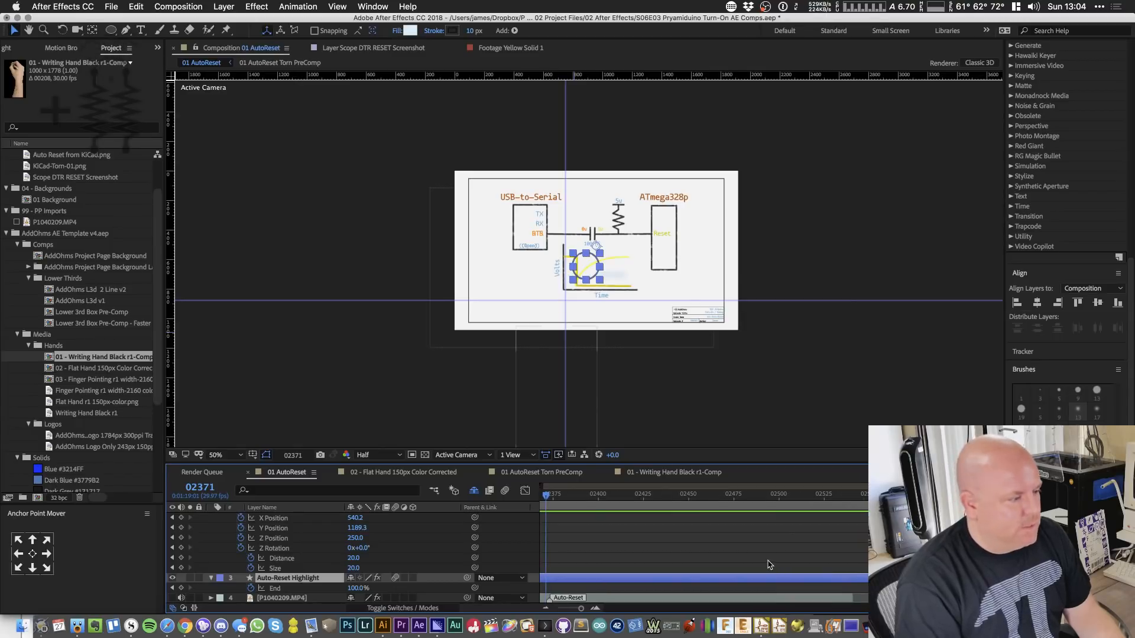
# - Play the hand and circle highlight animation from frame 2301 with the composition viewed at 100%
pyautogui.scroll(-5, 719, 556)
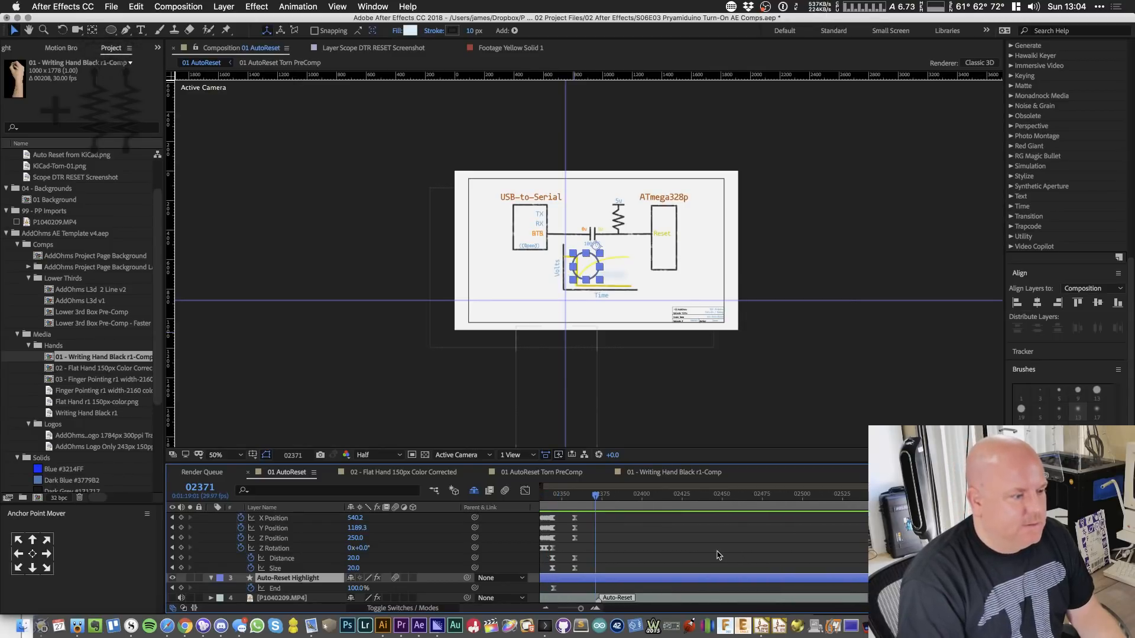
pyautogui.scroll(5, 718, 555)
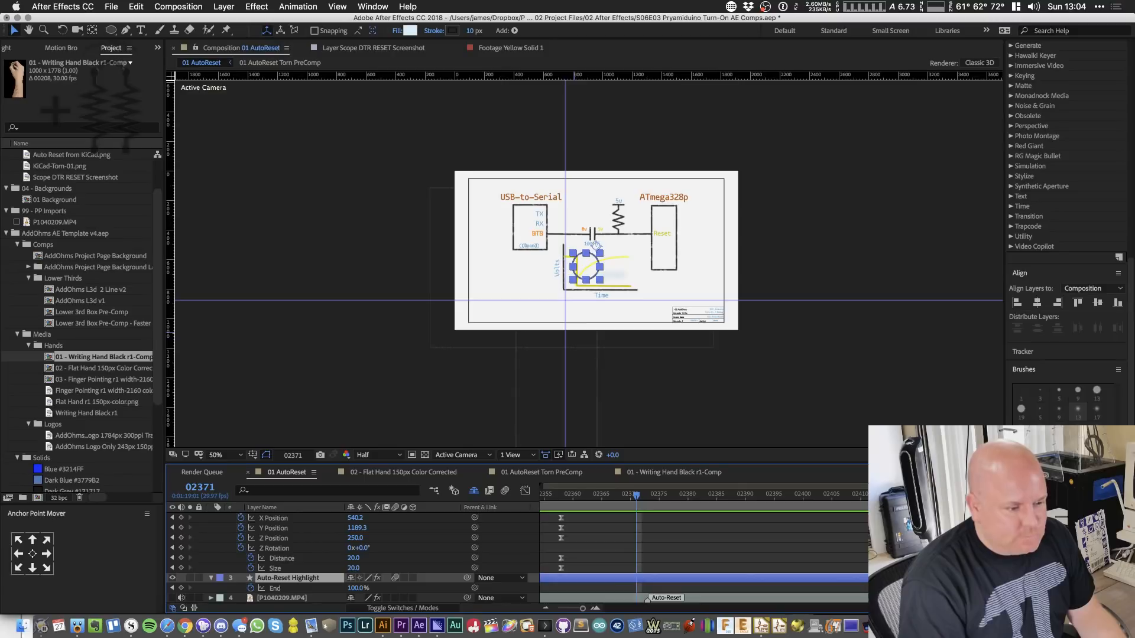
pyautogui.hscroll(-5, 766, 552)
pyautogui.click(730, 497)
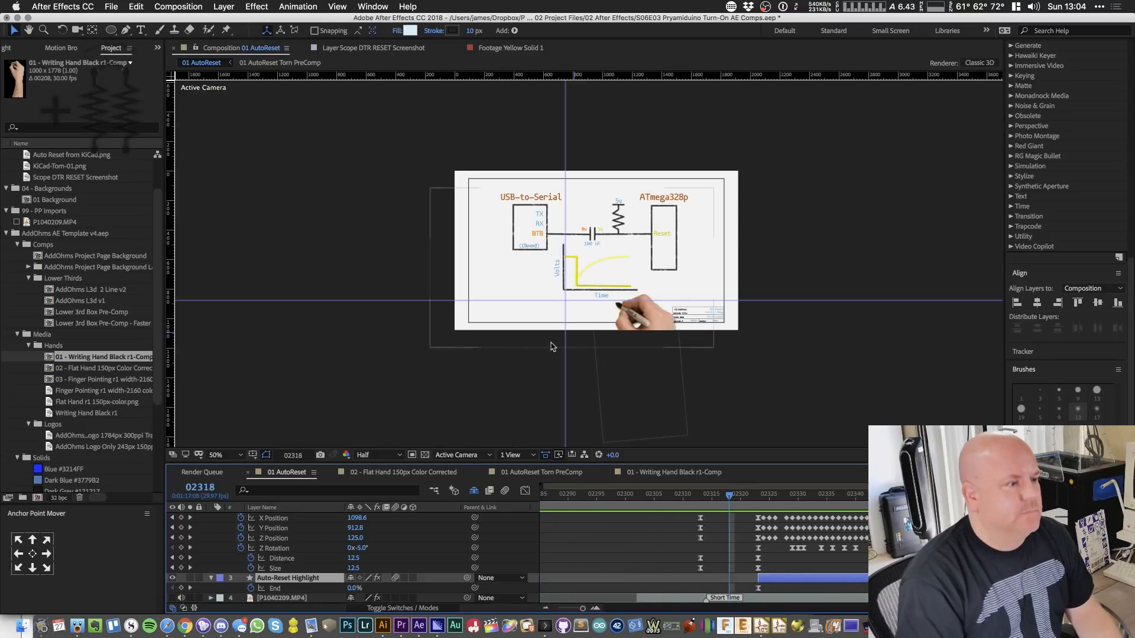
pyautogui.scroll(4, 562, 301)
pyautogui.scroll(-2, 563, 302)
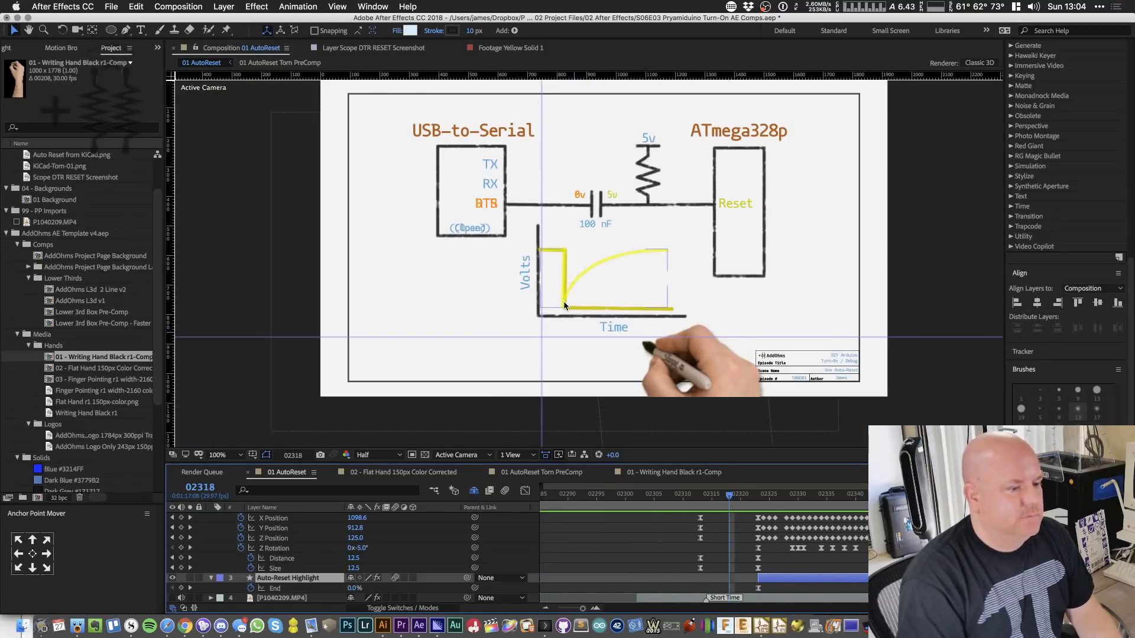
pyautogui.click(629, 498)
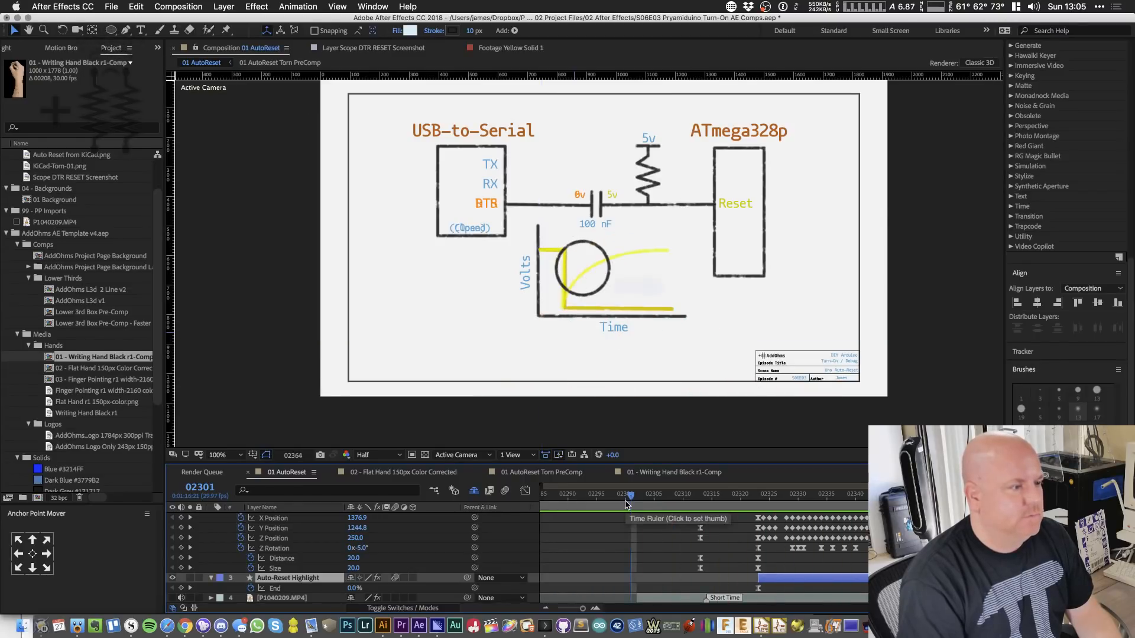
pyautogui.press('space')
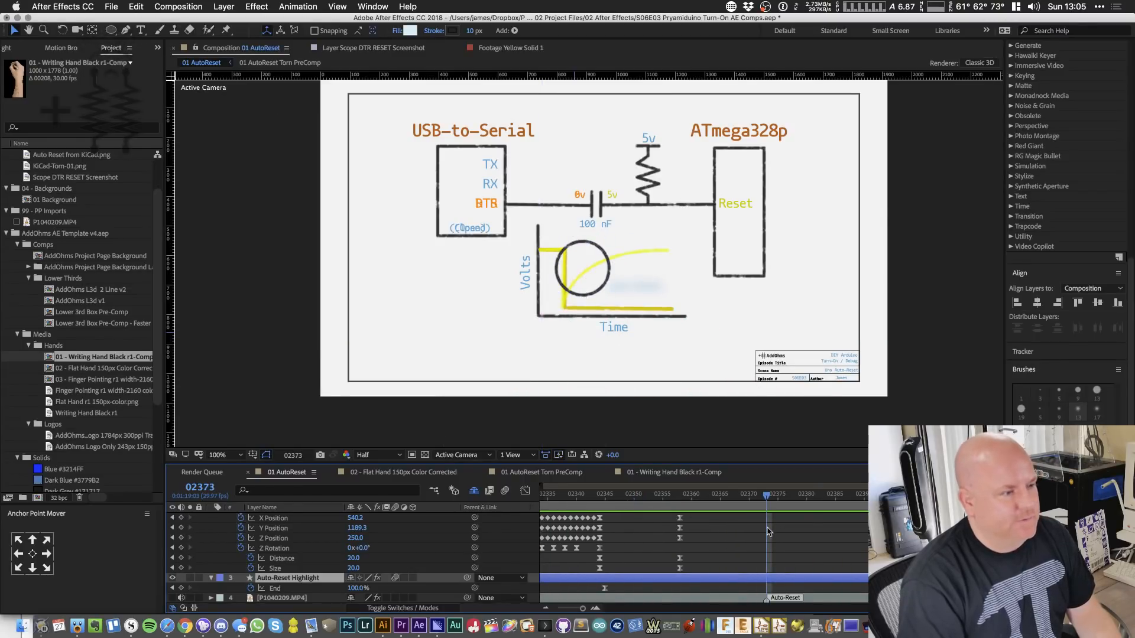
# - Save the project and collapse the properties of the Writing Hand Black r1 and Auto-Reset Highlight layers
pyautogui.scroll(-2, 863, 541)
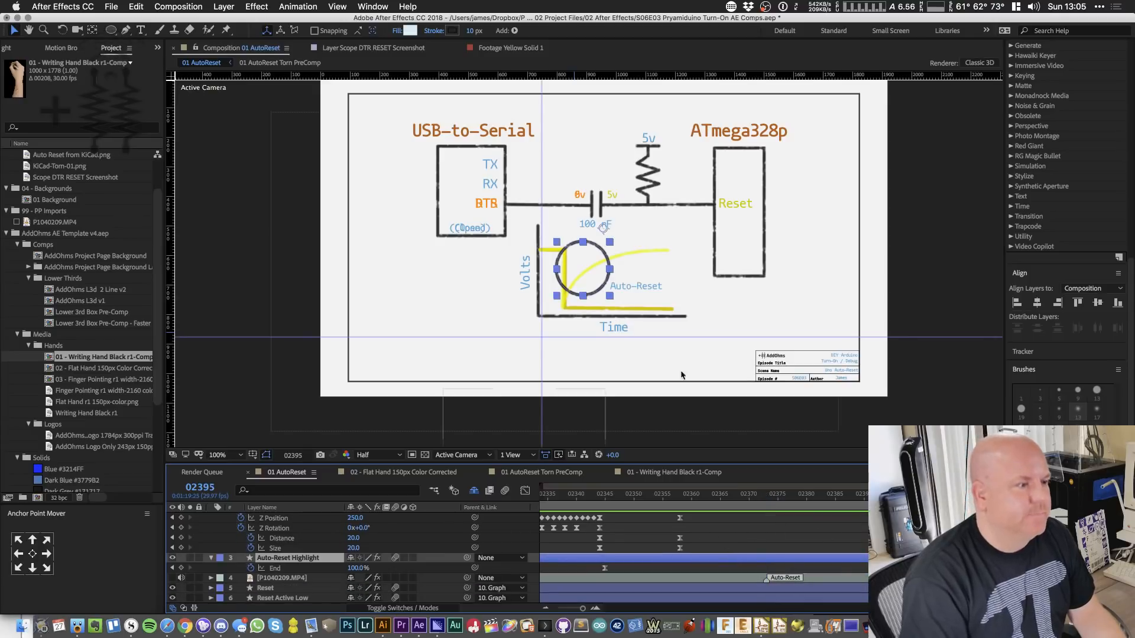
pyautogui.press('super+s')
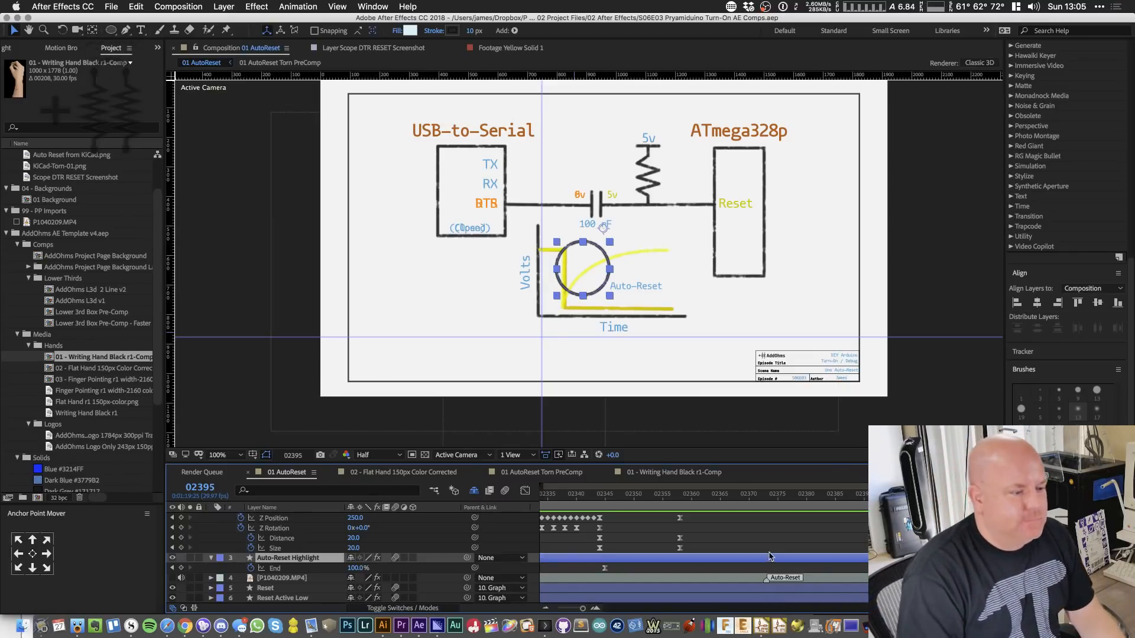
pyautogui.scroll(-1, 748, 537)
pyautogui.scroll(10, 341, 546)
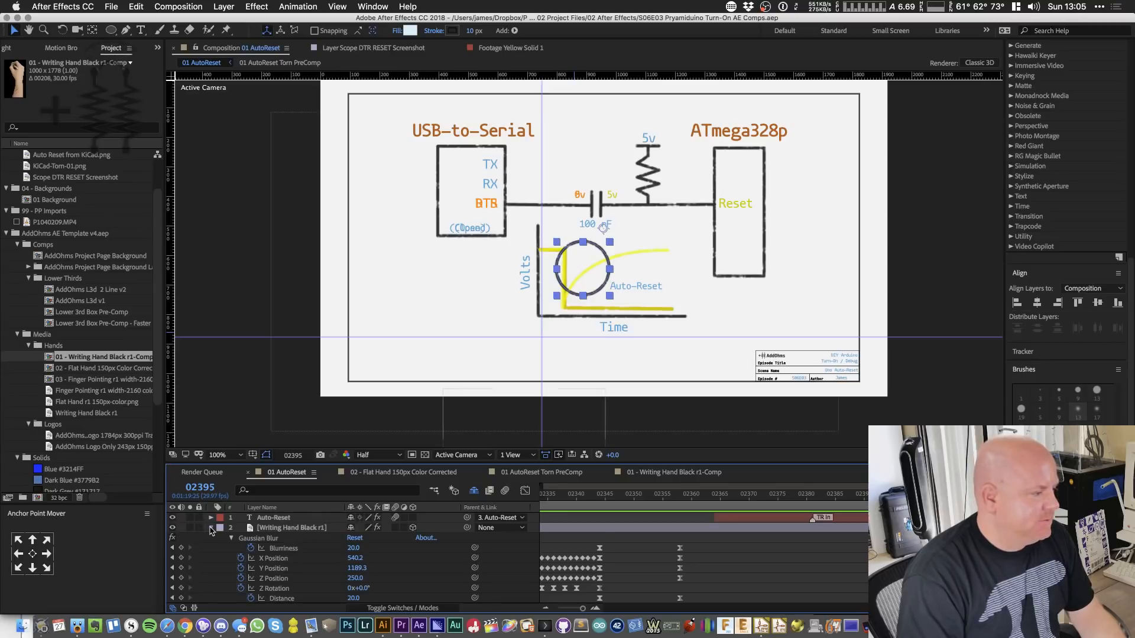
pyautogui.click(211, 528)
pyautogui.click(211, 538)
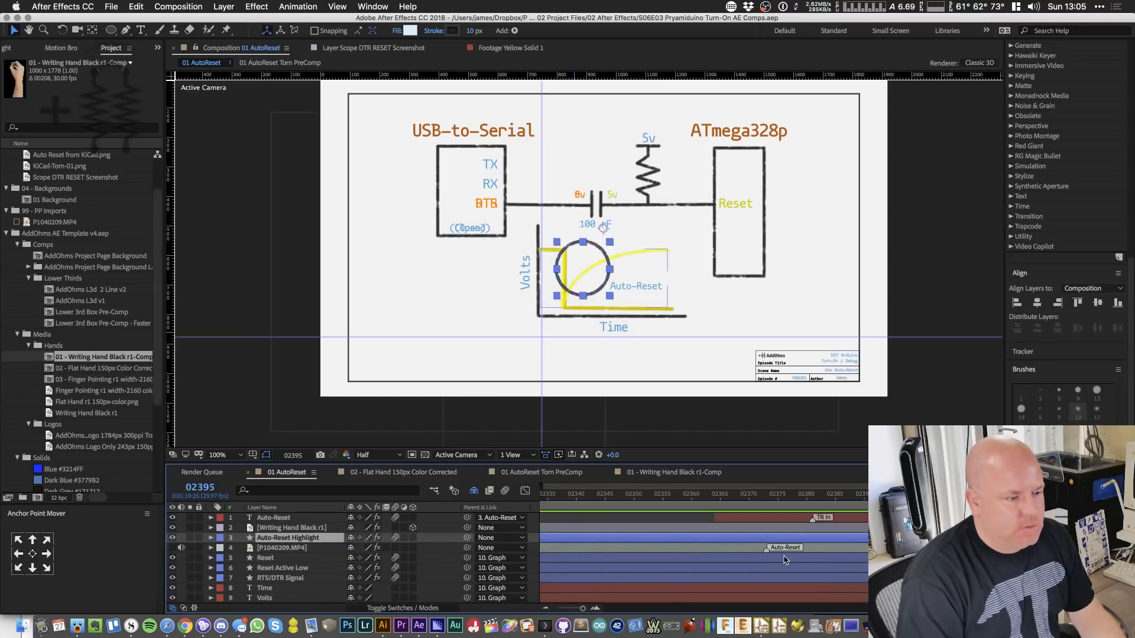
# - Move the upper P1040209.MP4 layer down among the other footage layers below the background and show the hidden shy layers
pyautogui.moveTo(327, 541); pyautogui.dragTo(330, 592)
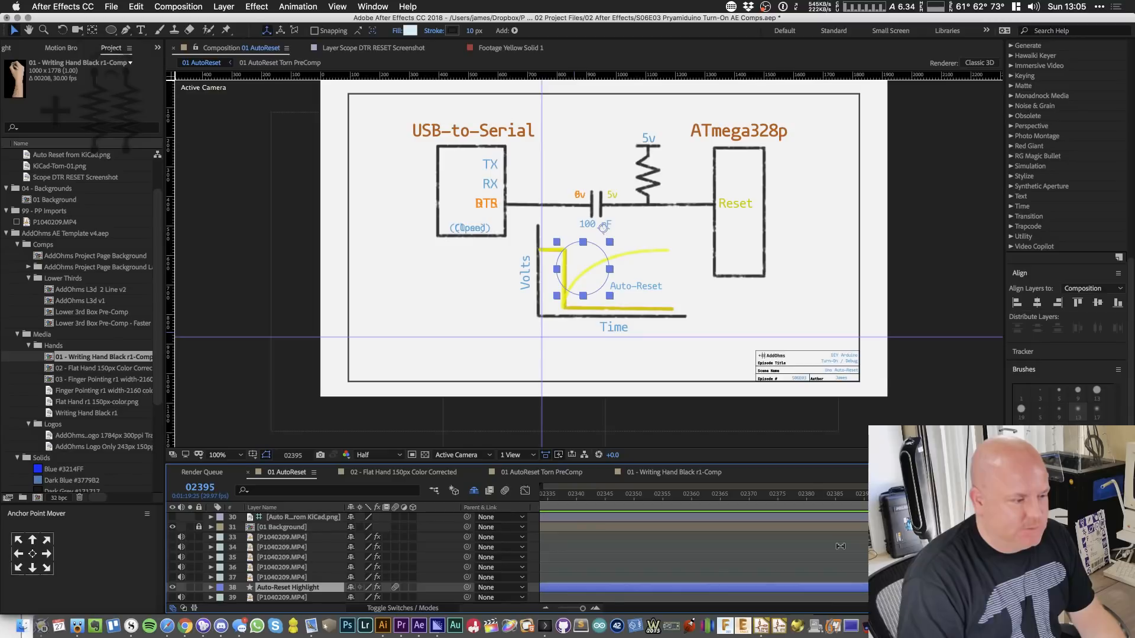
pyautogui.scroll(10, 332, 556)
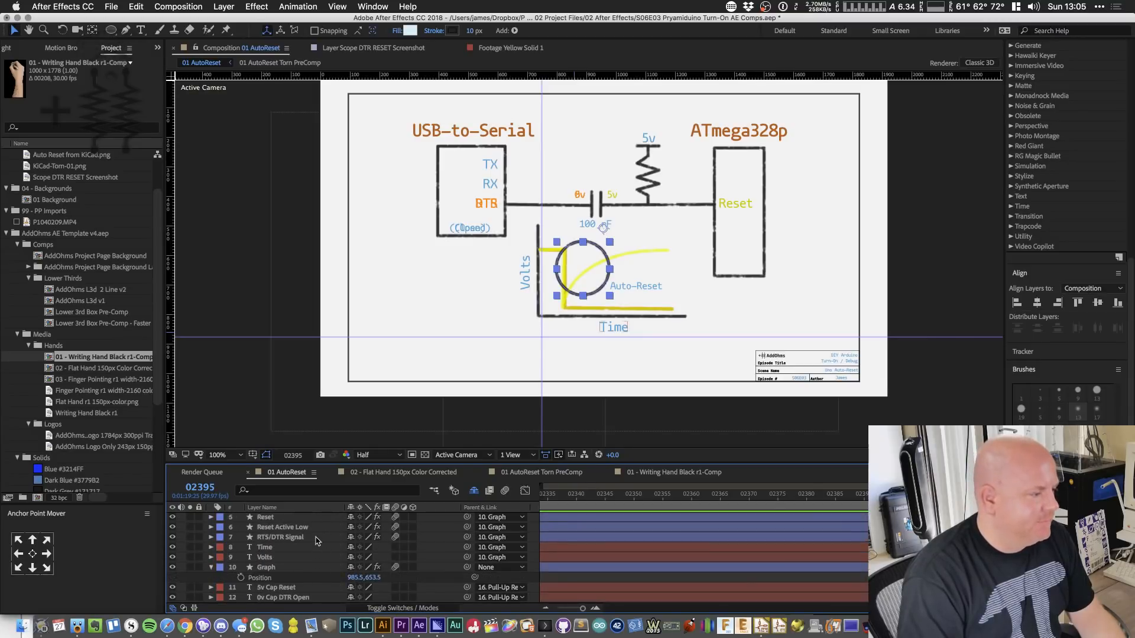
pyautogui.moveTo(299, 551); pyautogui.dragTo(304, 591)
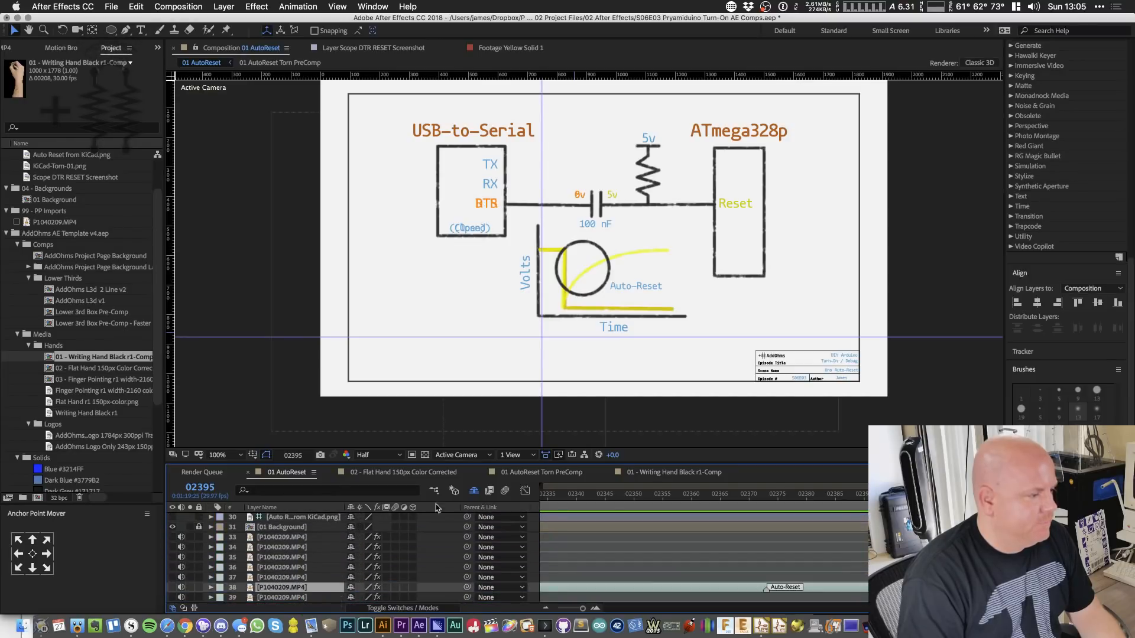
pyautogui.click(475, 491)
pyautogui.scroll(-1, 308, 566)
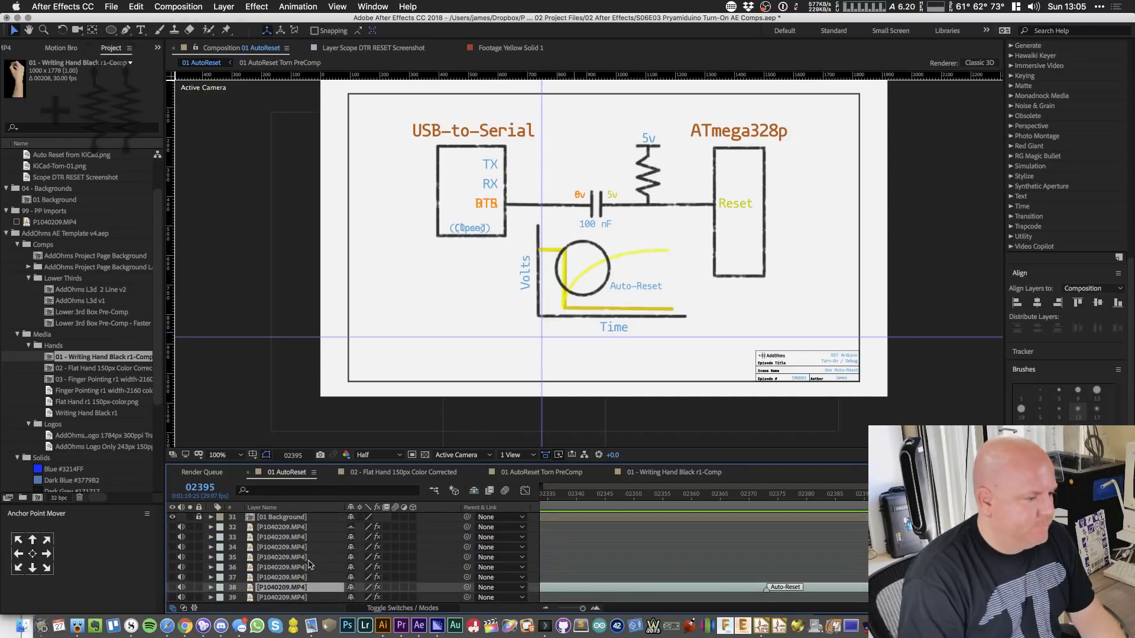
# - Go back along the timeline to frame 2132 and close the P1040209.MP4 layer viewer and the Yellow Solid 1 footage viewer
pyautogui.press('-')
pyautogui.press('-')
pyautogui.press('-')
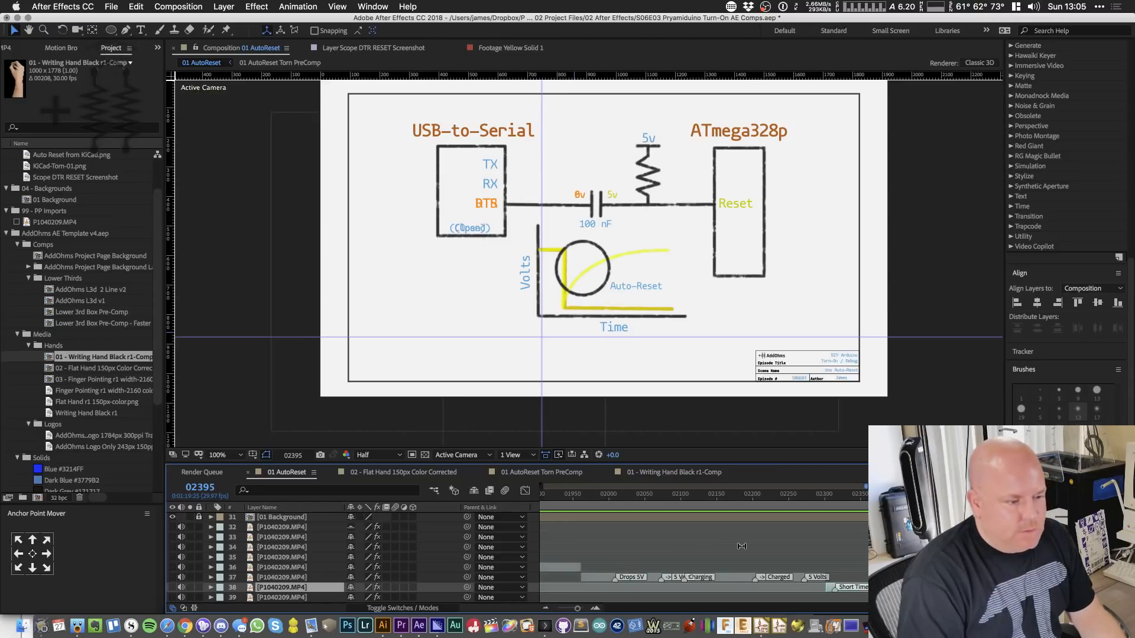
pyautogui.moveTo(894, 532)
pyautogui.mouseDown()
pyautogui.moveTo(612, 533)
pyautogui.moveTo(695, 525)
pyautogui.mouseUp()
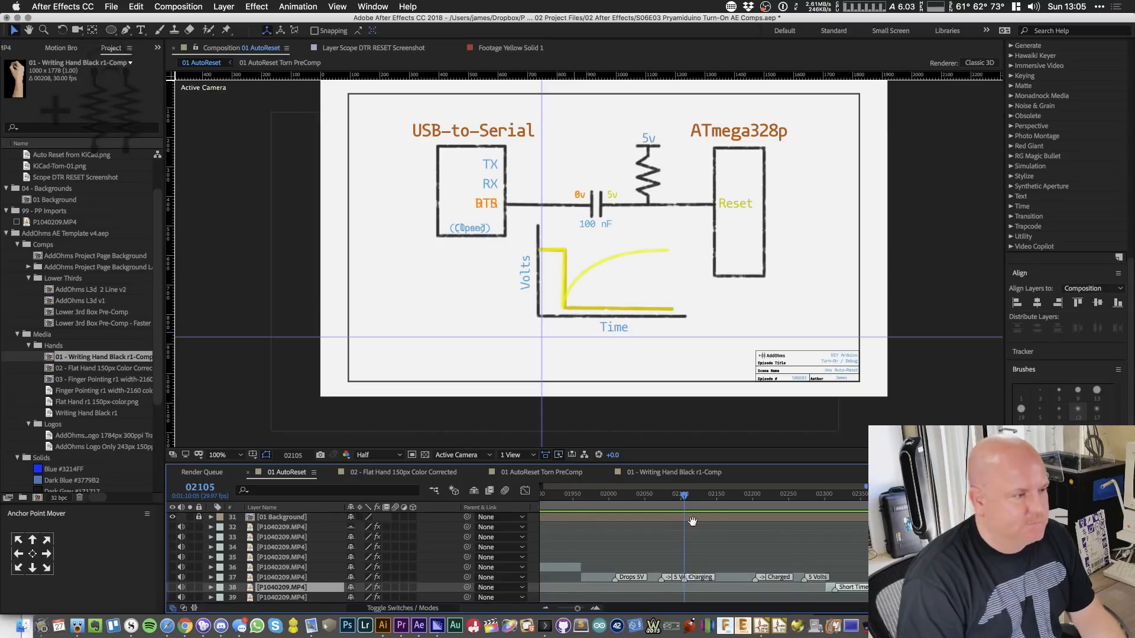
pyautogui.doubleClick(695, 526)
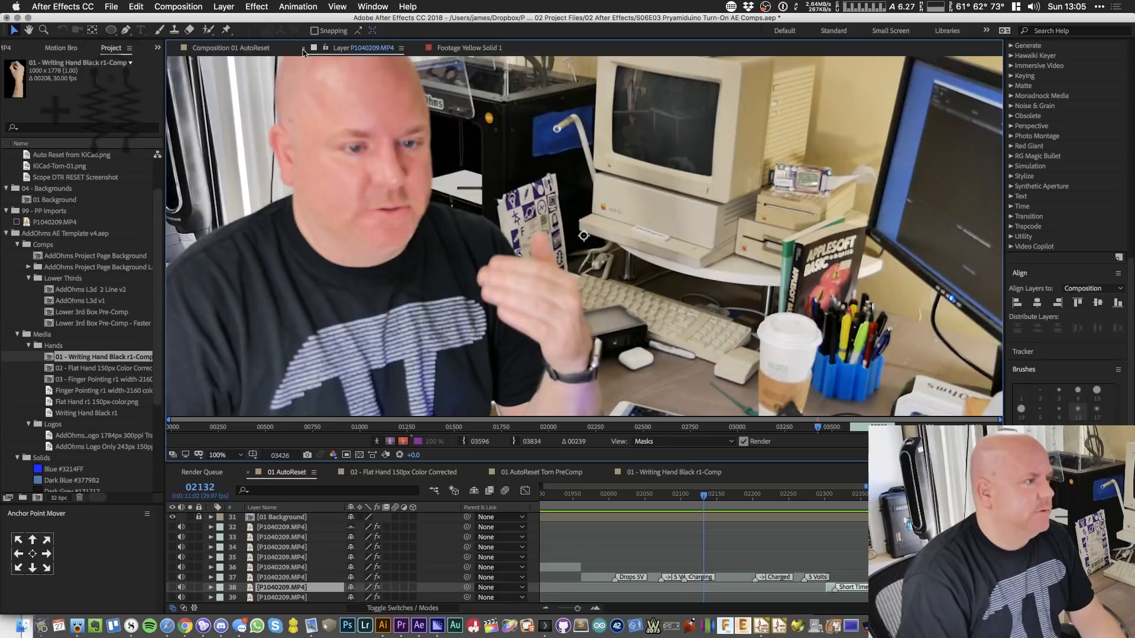
pyautogui.click(303, 48)
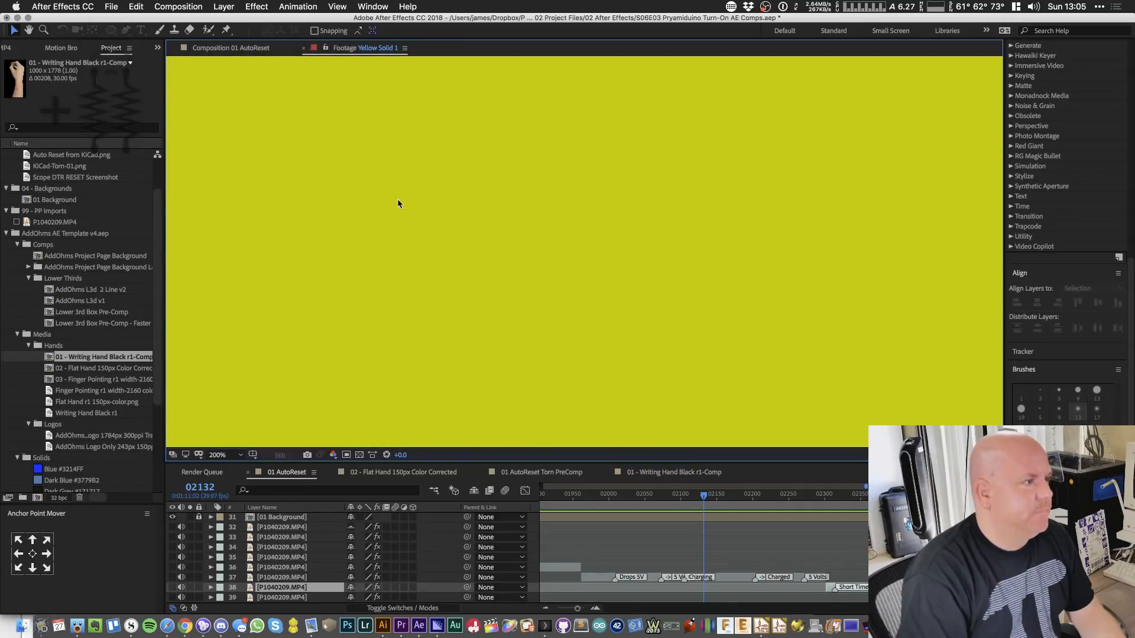
pyautogui.click(303, 47)
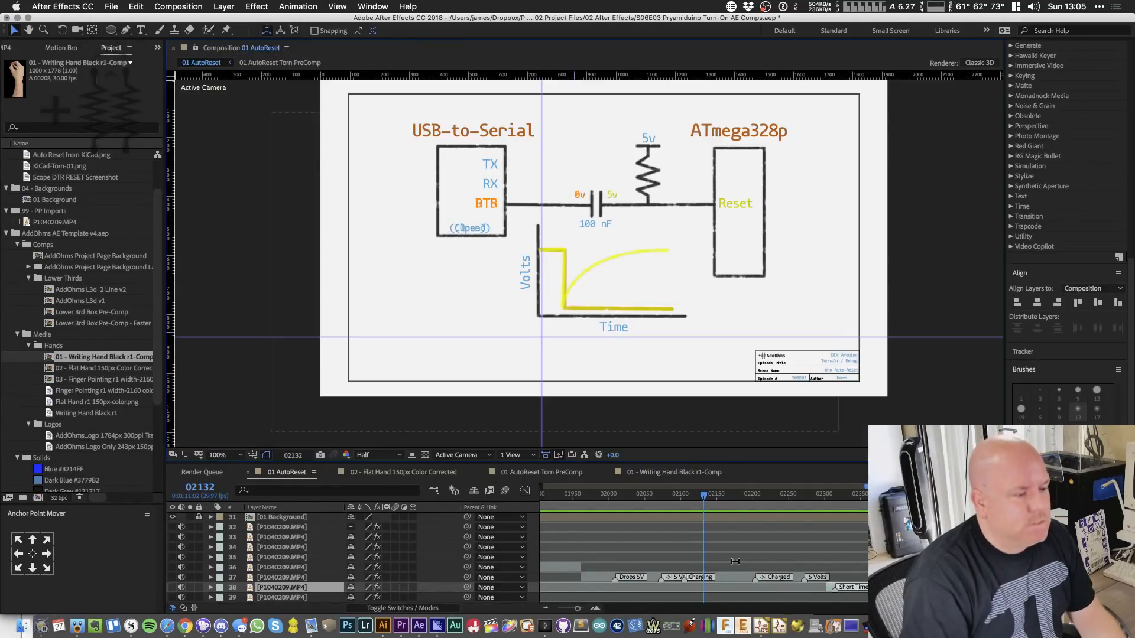
# - Play the composition from frame 2083 just before the Charging marker and place the current time at frame 2095
pyautogui.press('=')
pyautogui.press('=')
pyautogui.click(702, 496)
pyautogui.moveTo(702, 496); pyautogui.dragTo(563, 502)
pyautogui.press('space')
pyautogui.press('space')
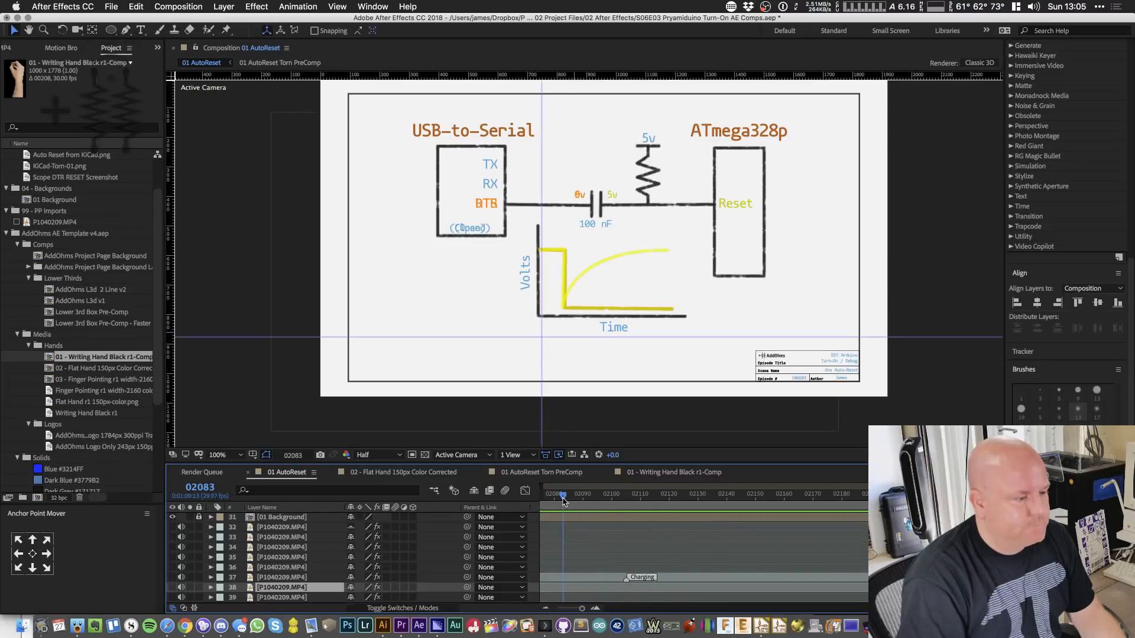
pyautogui.press('space')
pyautogui.press('space')
pyautogui.moveTo(601, 501); pyautogui.dragTo(597, 500)
# - Look through the AutoReset layer stack for the graph signals and select the RTS/DTR Signal layer
pyautogui.scroll(8, 263, 558)
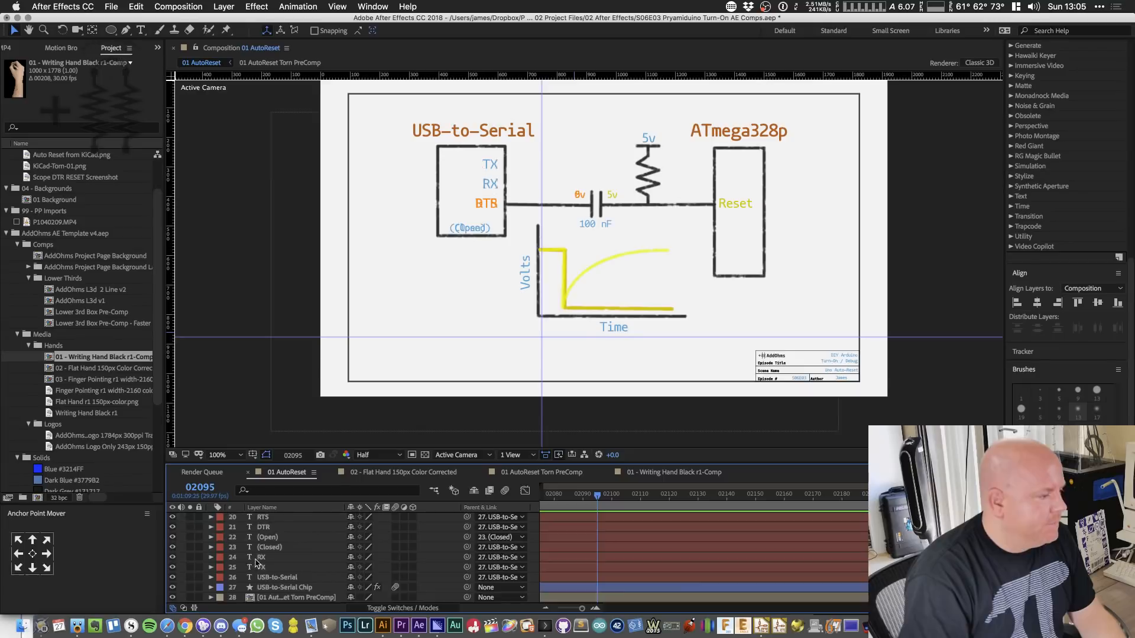
pyautogui.scroll(5, 264, 559)
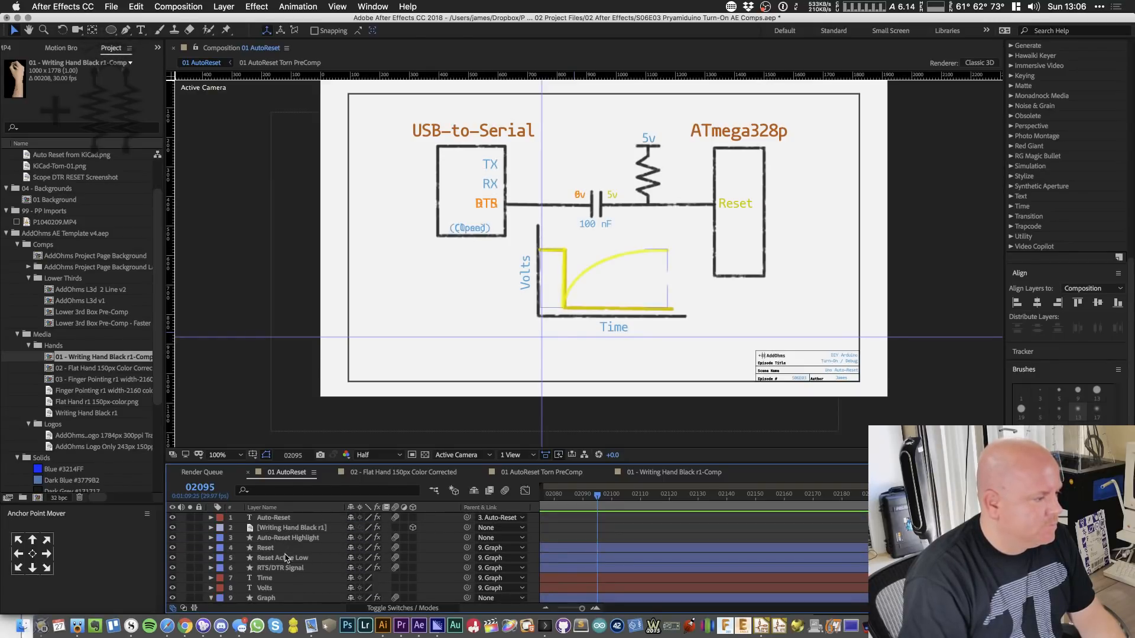
pyautogui.scroll(-2, 289, 585)
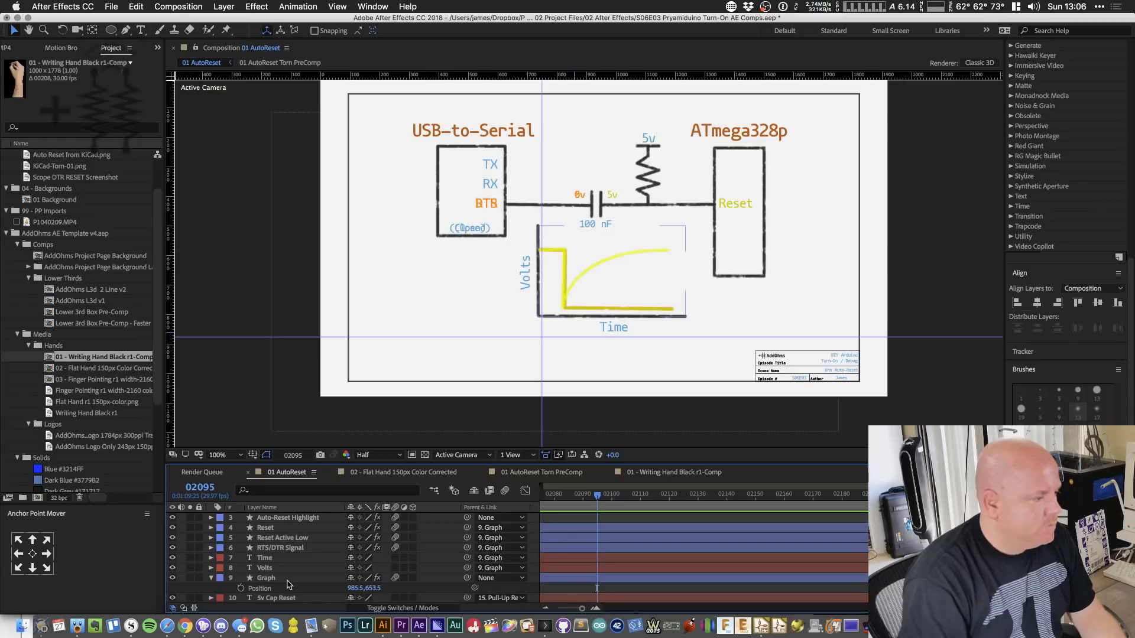
pyautogui.scroll(-1, 289, 586)
pyautogui.scroll(-7, 288, 585)
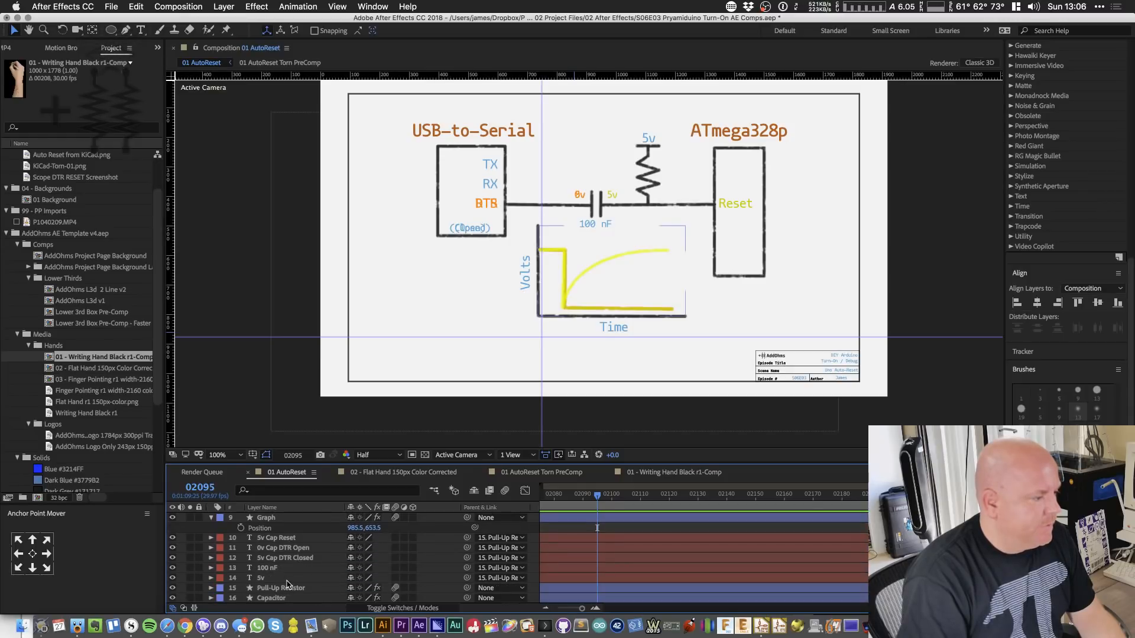
pyautogui.scroll(-11, 288, 585)
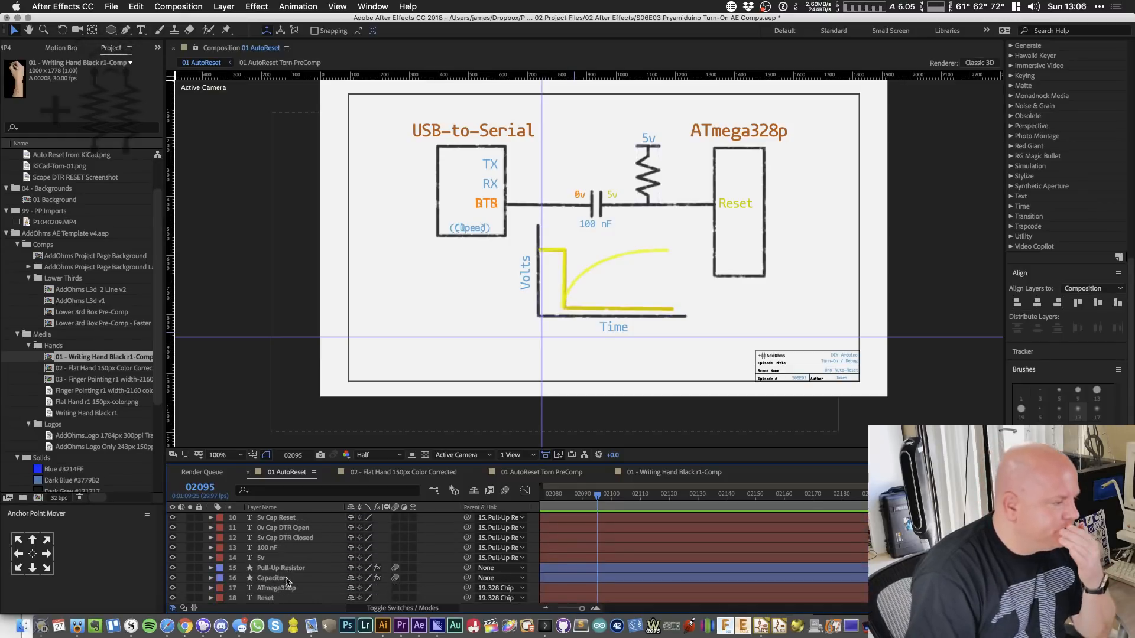
pyautogui.scroll(17, 285, 581)
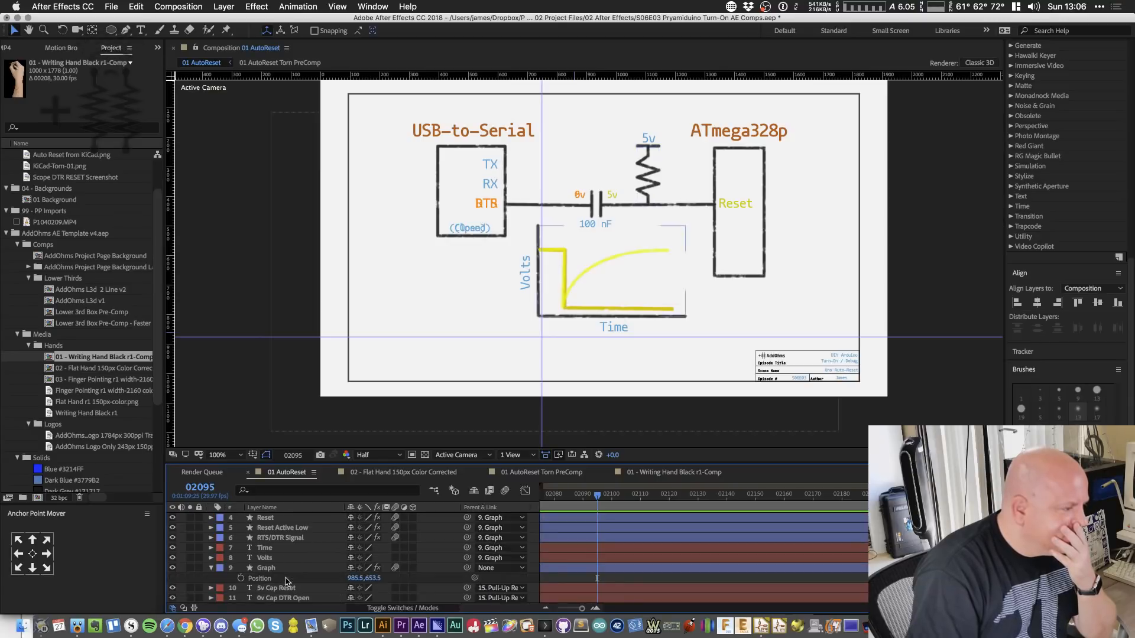
pyautogui.click(294, 568)
pyautogui.click(292, 558)
pyautogui.click(300, 538)
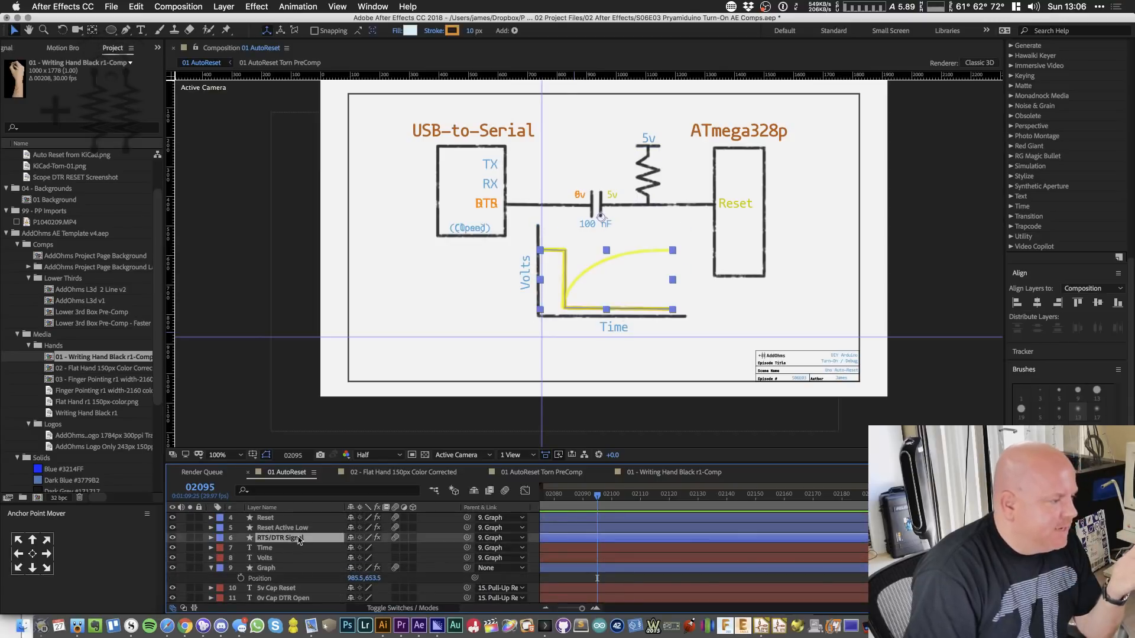
pyautogui.click(301, 527)
pyautogui.click(302, 537)
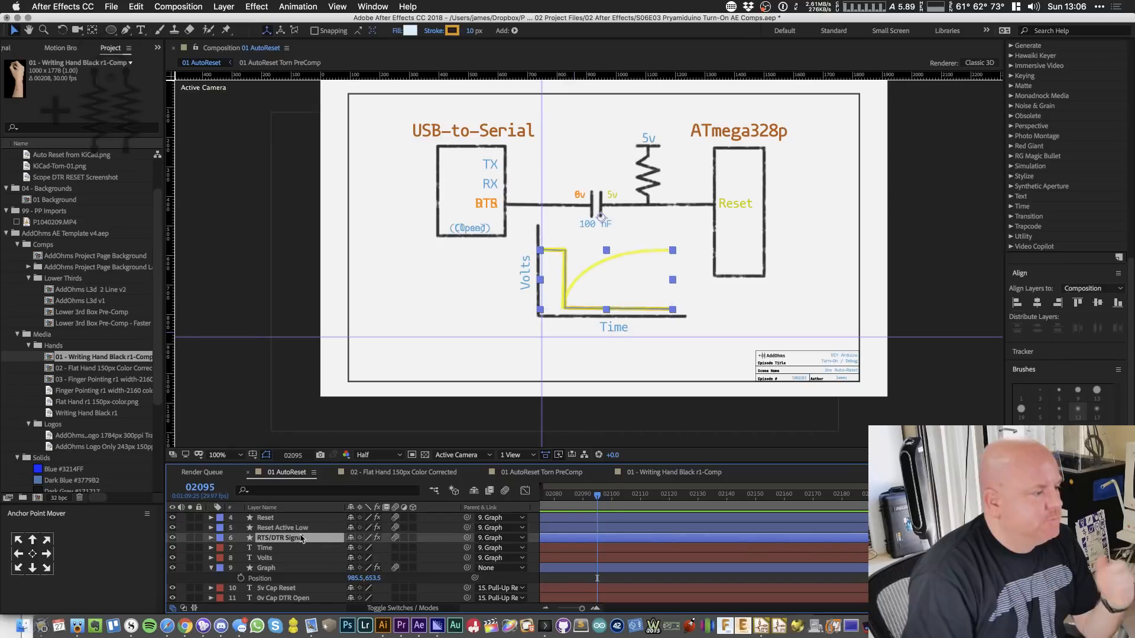
# - Toggle the three signal curves' visibility to compare them, leaving Reset shown and Reset Active Low and RTS/DTR Signal hidden
pyautogui.click(172, 528)
pyautogui.click(173, 518)
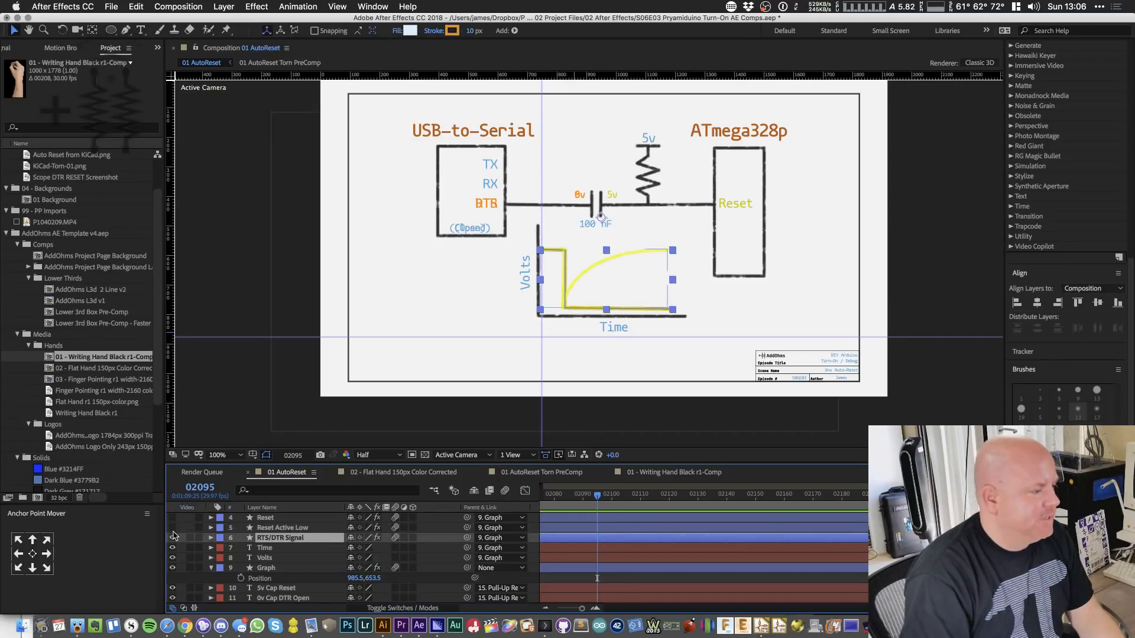
pyautogui.click(173, 537)
pyautogui.click(172, 538)
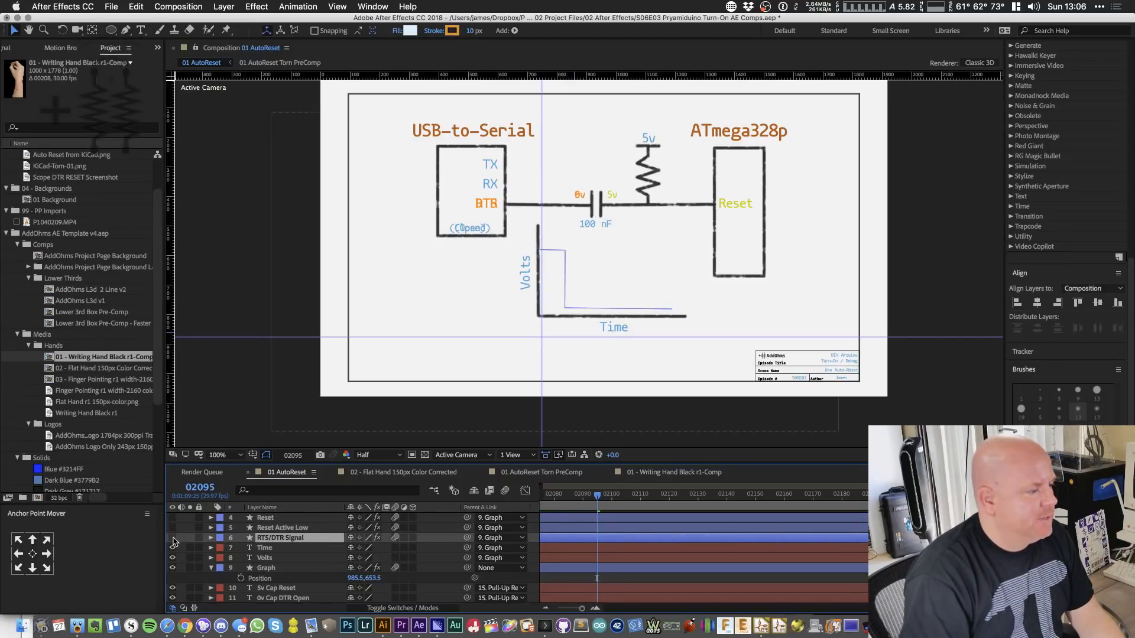
pyautogui.click(172, 539)
pyautogui.click(173, 539)
pyautogui.click(173, 529)
pyautogui.click(172, 528)
pyautogui.click(173, 519)
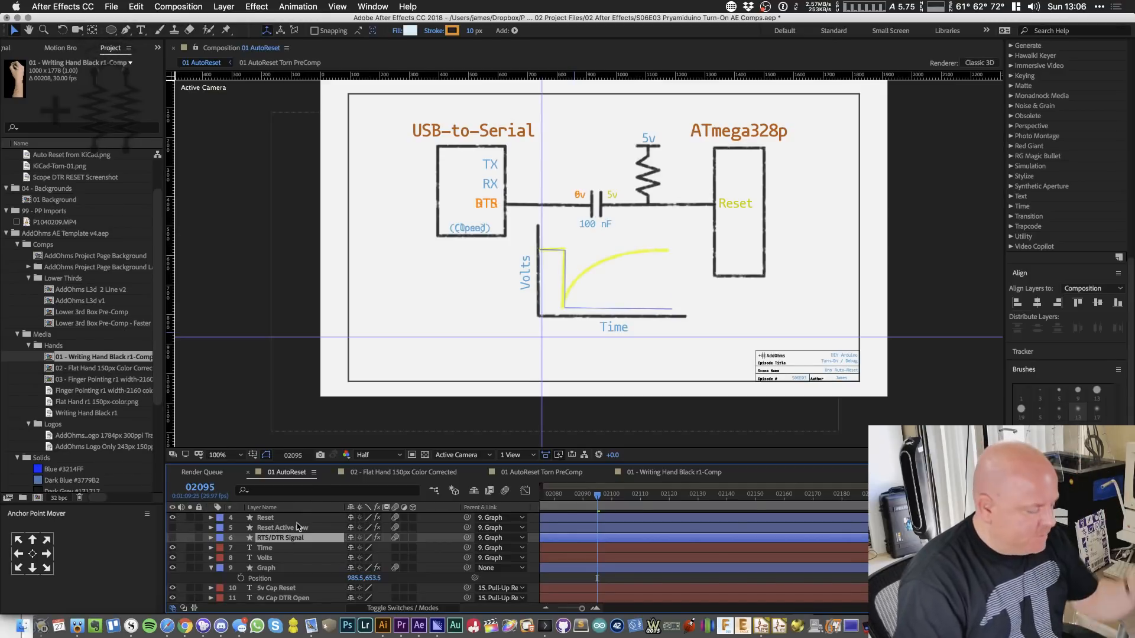
# - Trim the start of the RTS/DTR Signal layer to frame 2095 and add Trim Paths to its contents
pyautogui.hotkey('alt', '[')
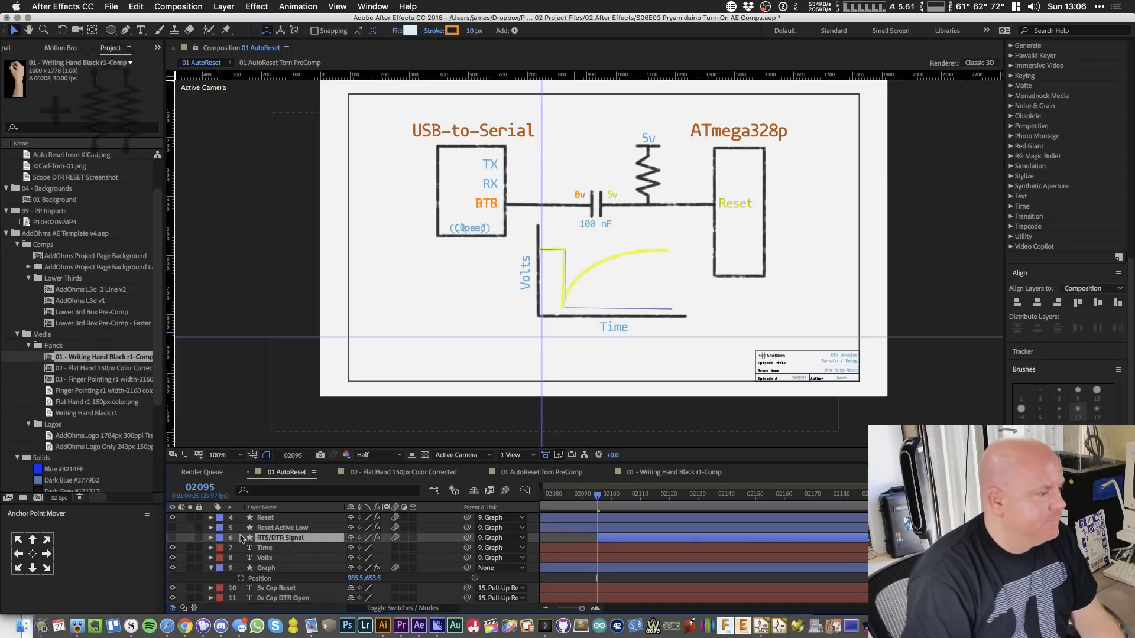
pyautogui.click(210, 538)
pyautogui.click(453, 528)
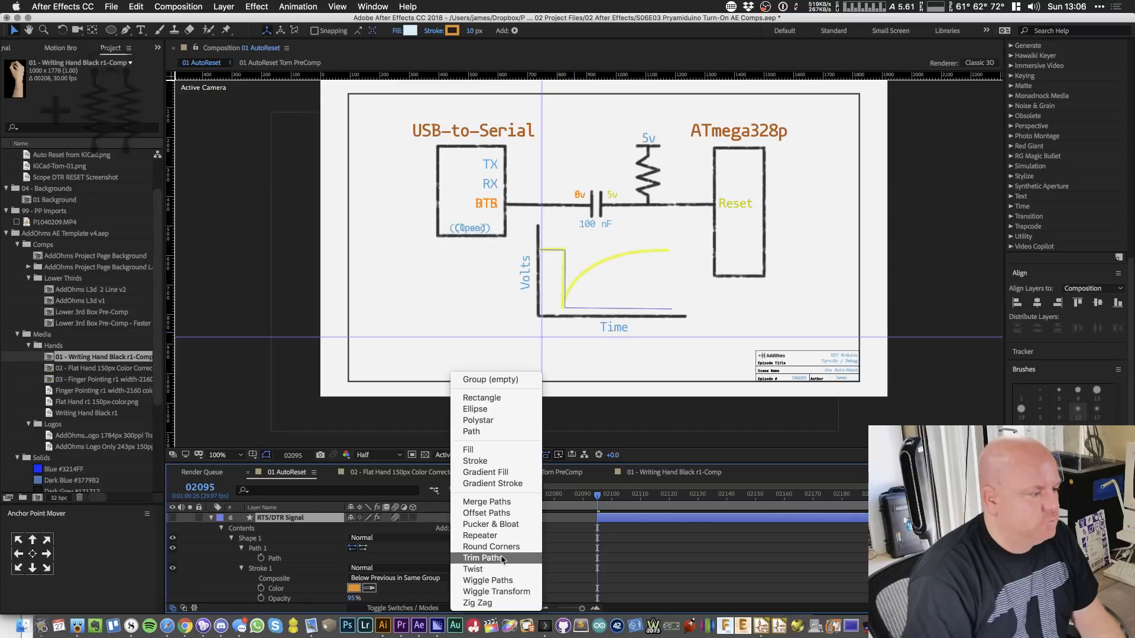
pyautogui.click(491, 558)
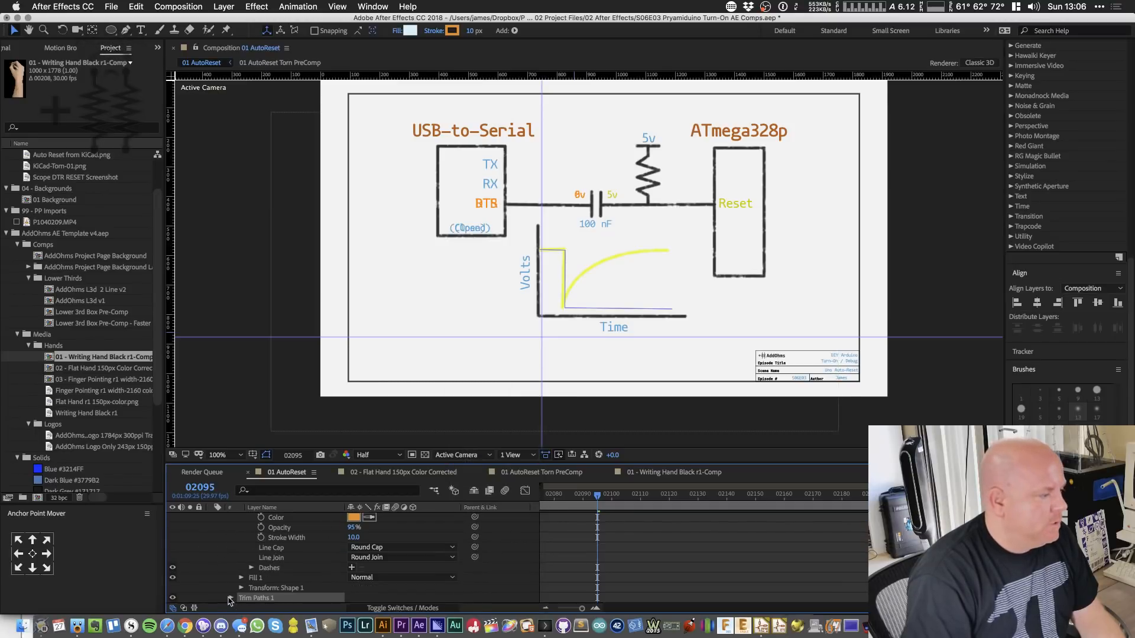
# - Keyframe the RTS/DTR Signal's Trim Paths End at 0% on frame 2095 and show only the layer's animated properties
pyautogui.click(230, 597)
pyautogui.click(250, 567)
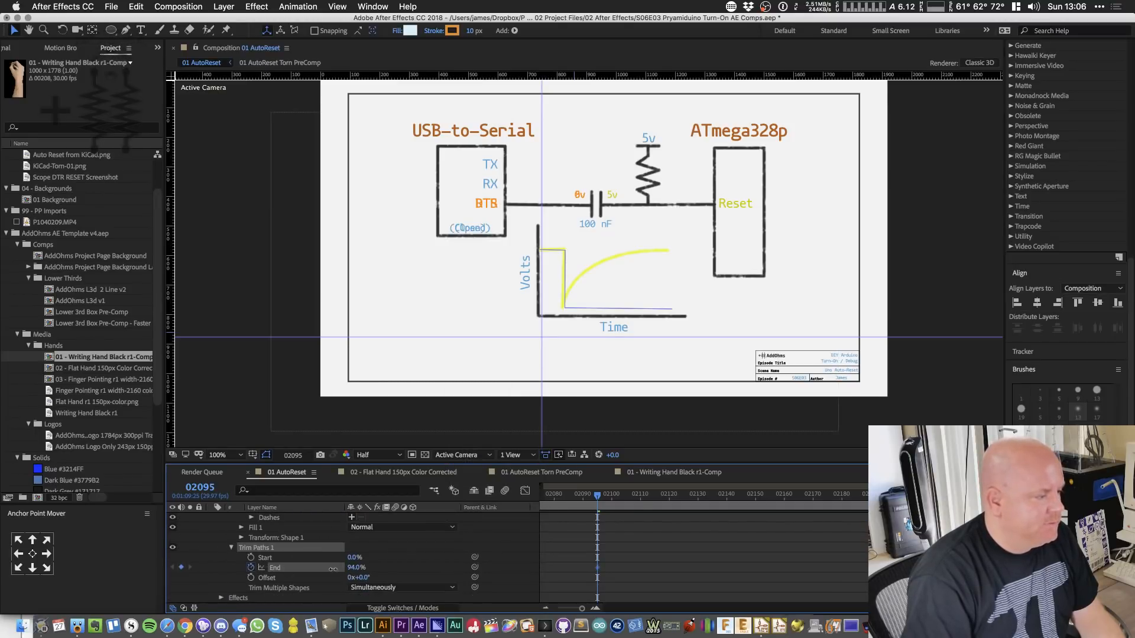
pyautogui.press('u')
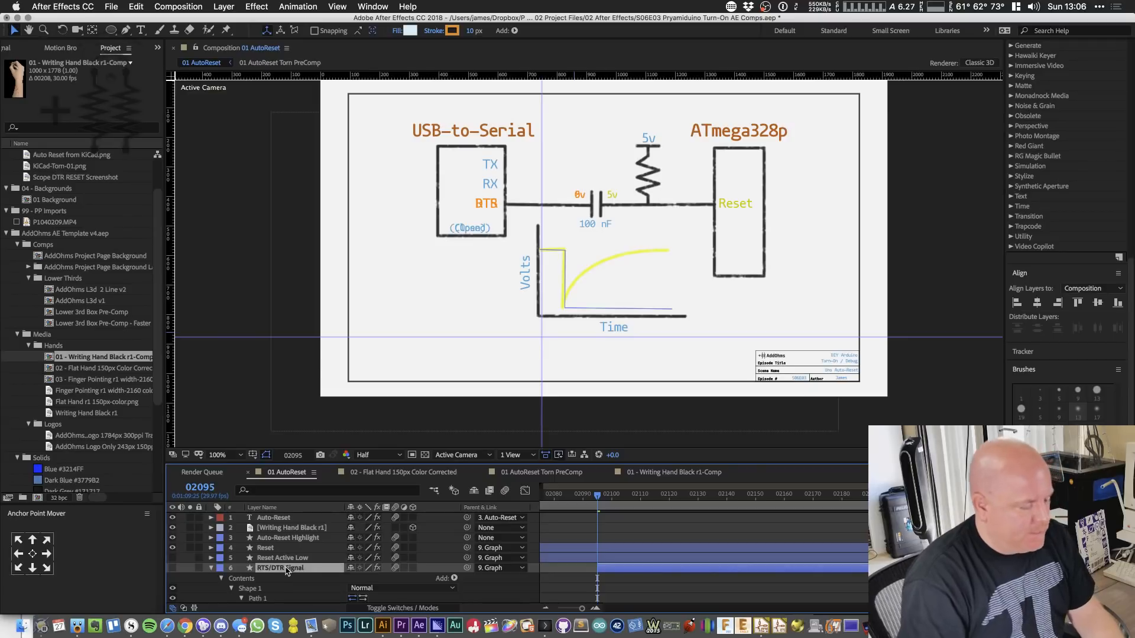
# - Play the composition from frame 2095 past the Charging marker and stop at frame 2126
pyautogui.scroll(-2, 683, 508)
pyautogui.scroll(-10, 623, 521)
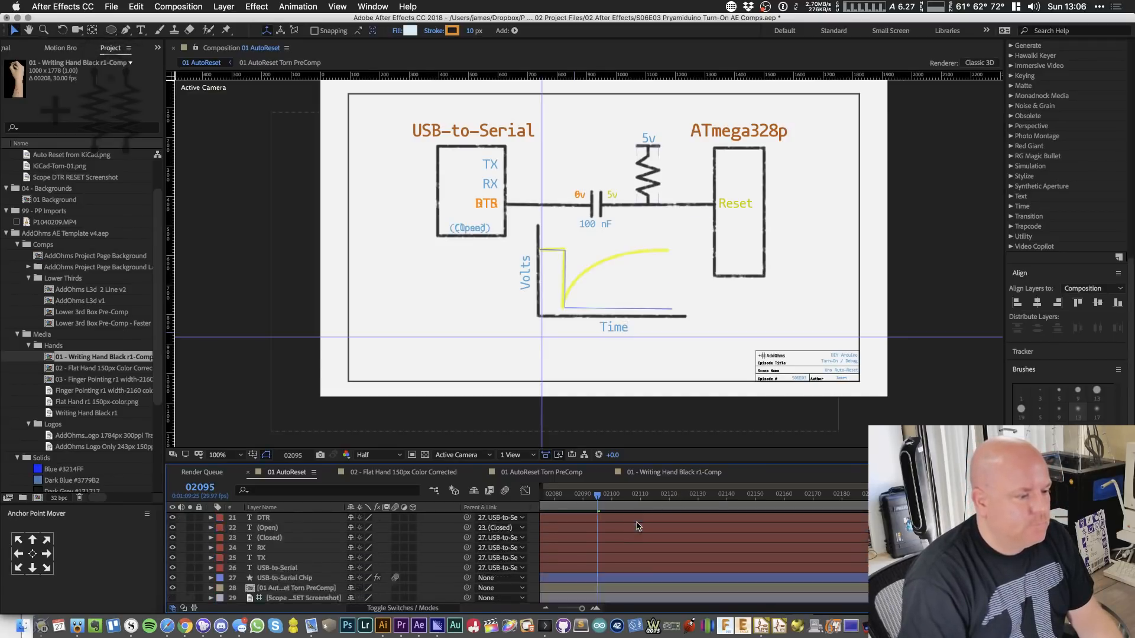
pyautogui.press('space')
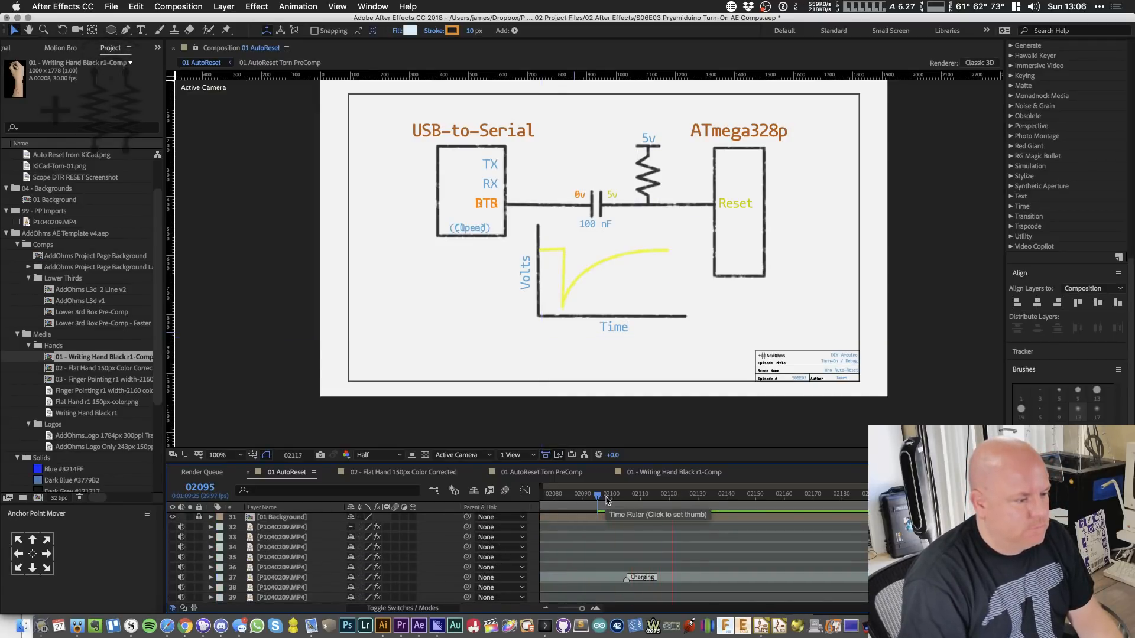
pyautogui.press('space')
pyautogui.scroll(5, 313, 545)
pyautogui.scroll(8, 314, 545)
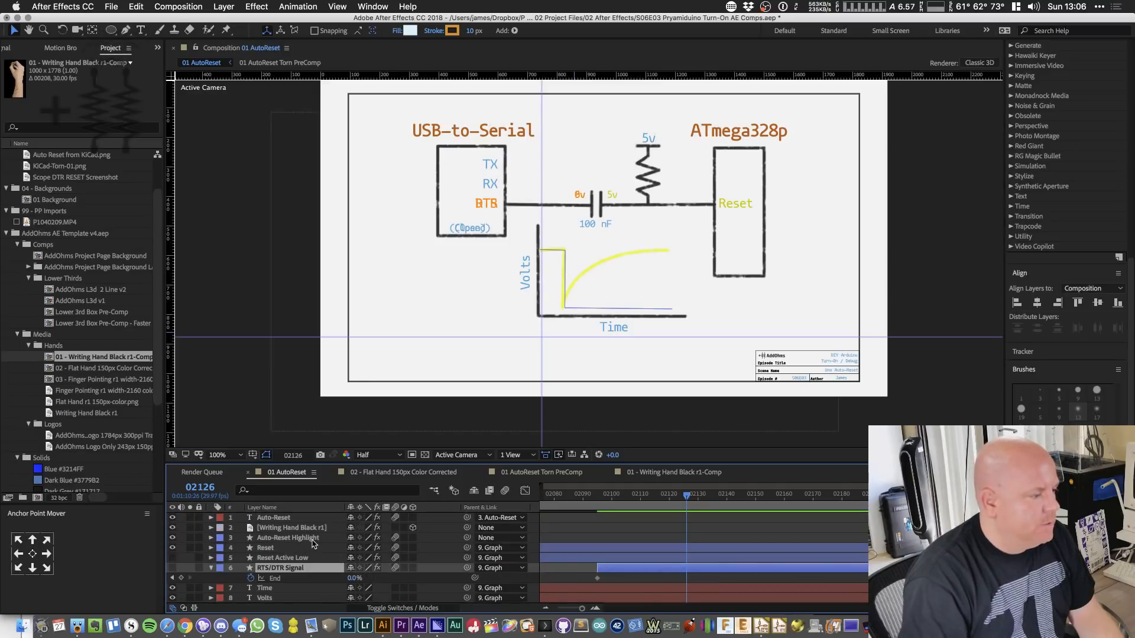
pyautogui.scroll(-12, 314, 545)
pyautogui.scroll(10, 316, 538)
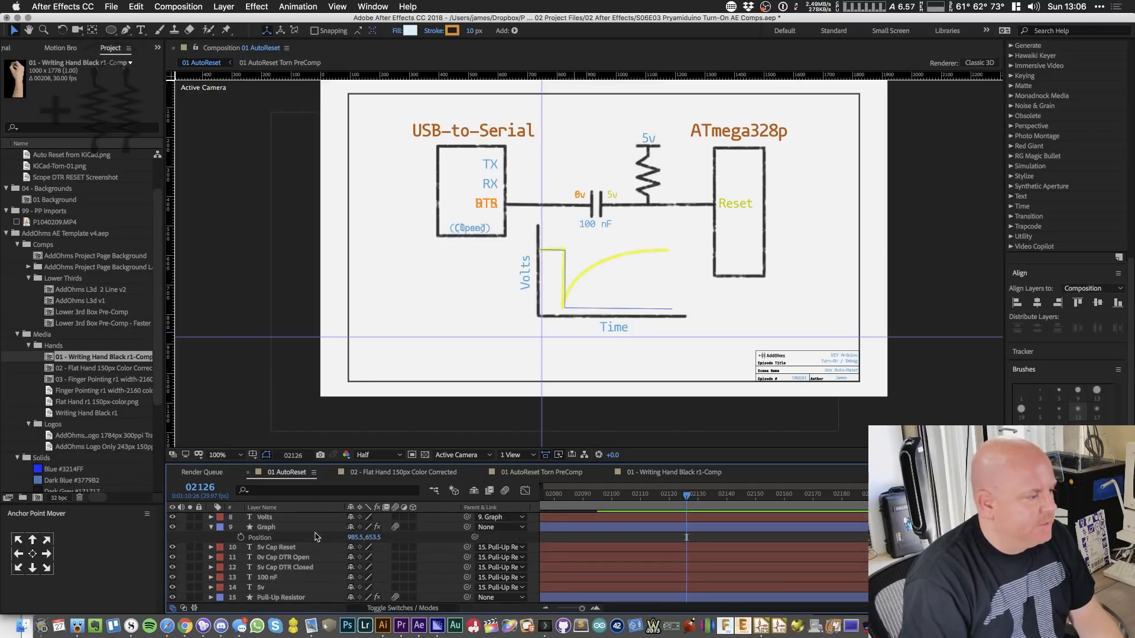
pyautogui.click(354, 539)
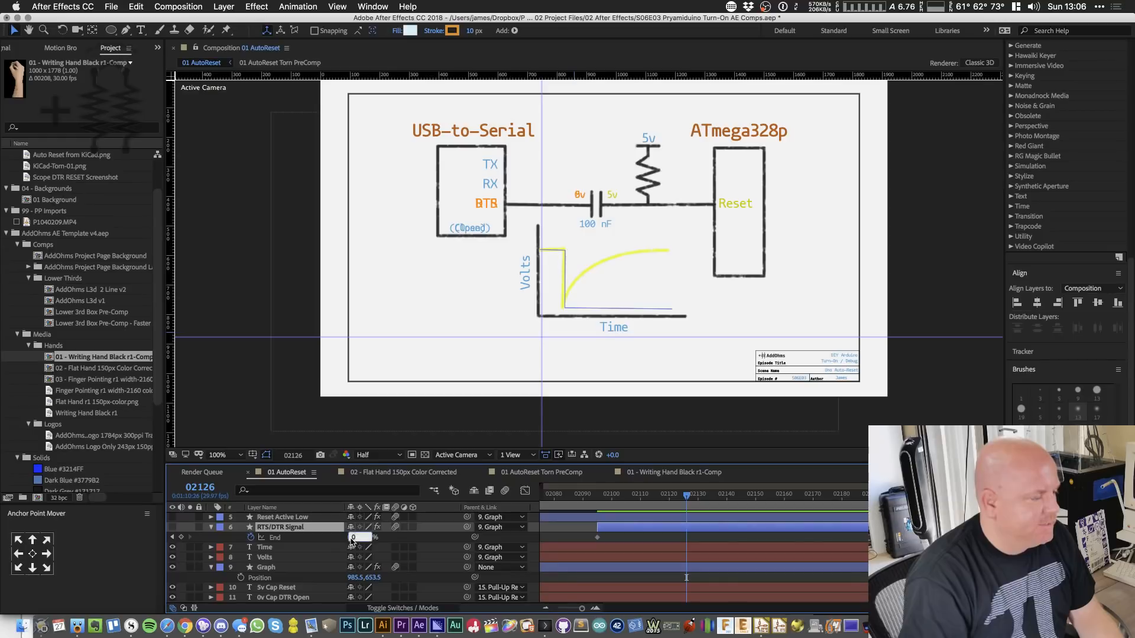
pyautogui.write('25')
pyautogui.press('Return')
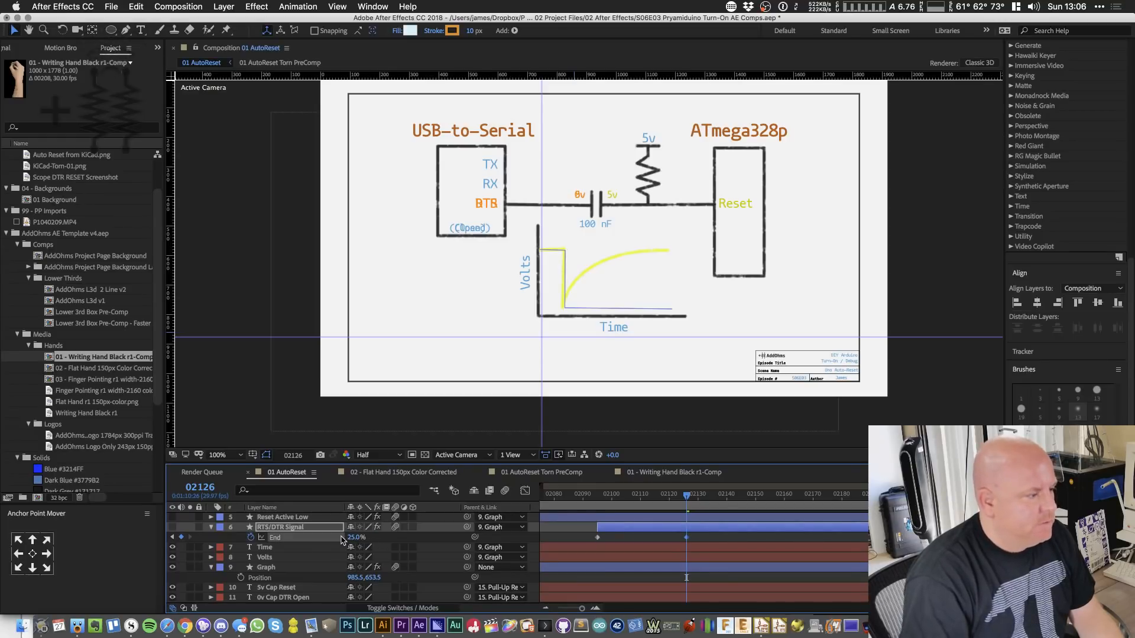
pyautogui.moveTo(692, 499); pyautogui.dragTo(634, 501)
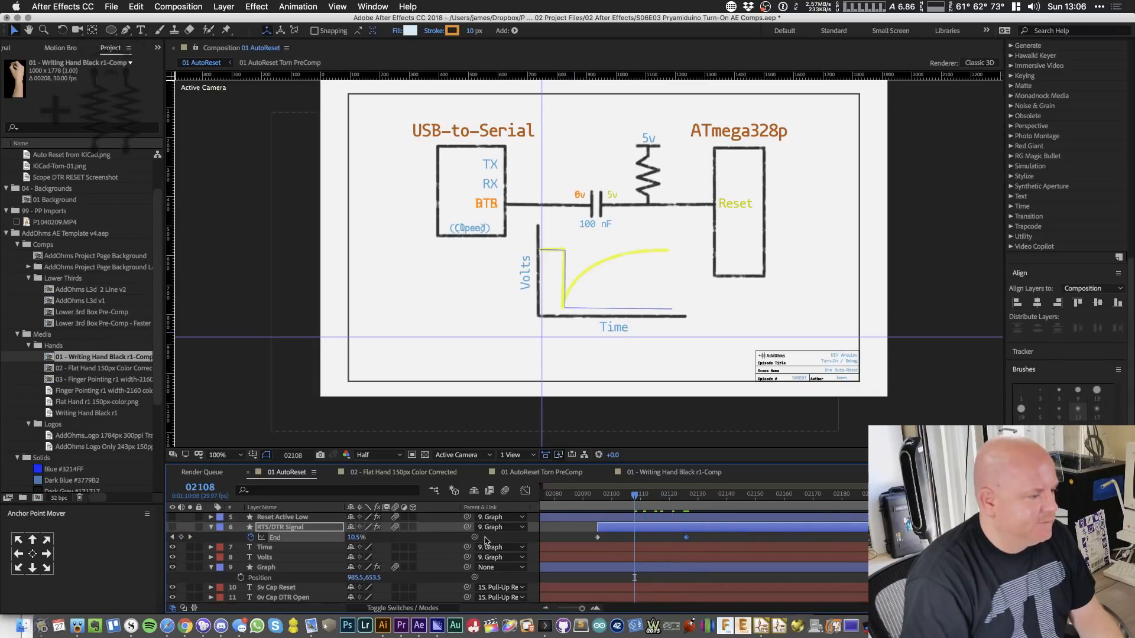
pyautogui.press('j')
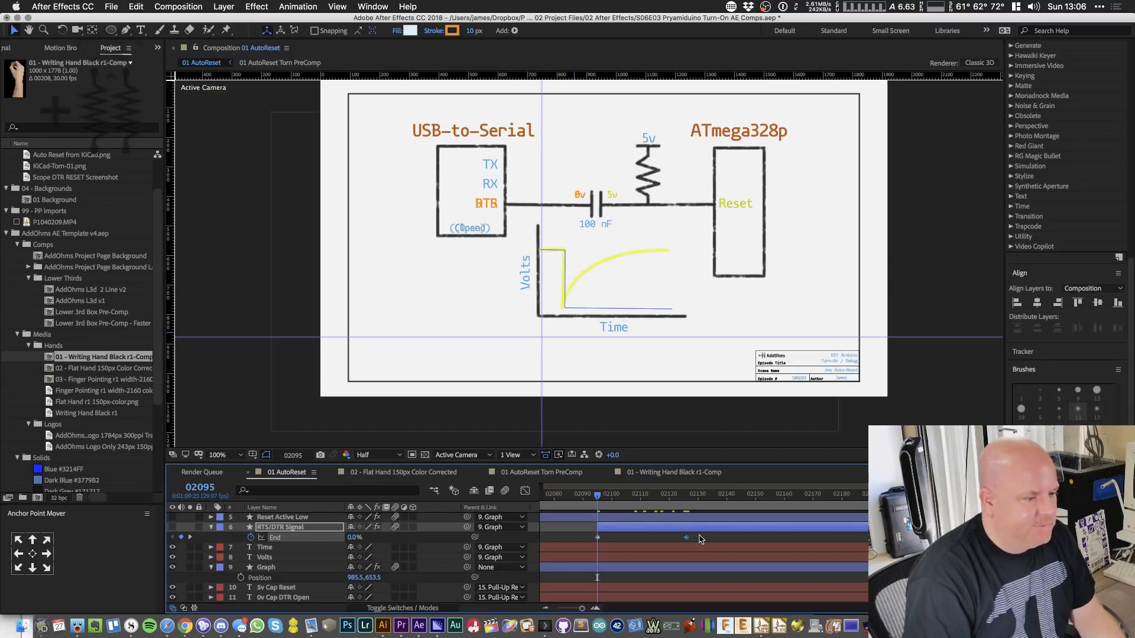
pyautogui.press('Delete')
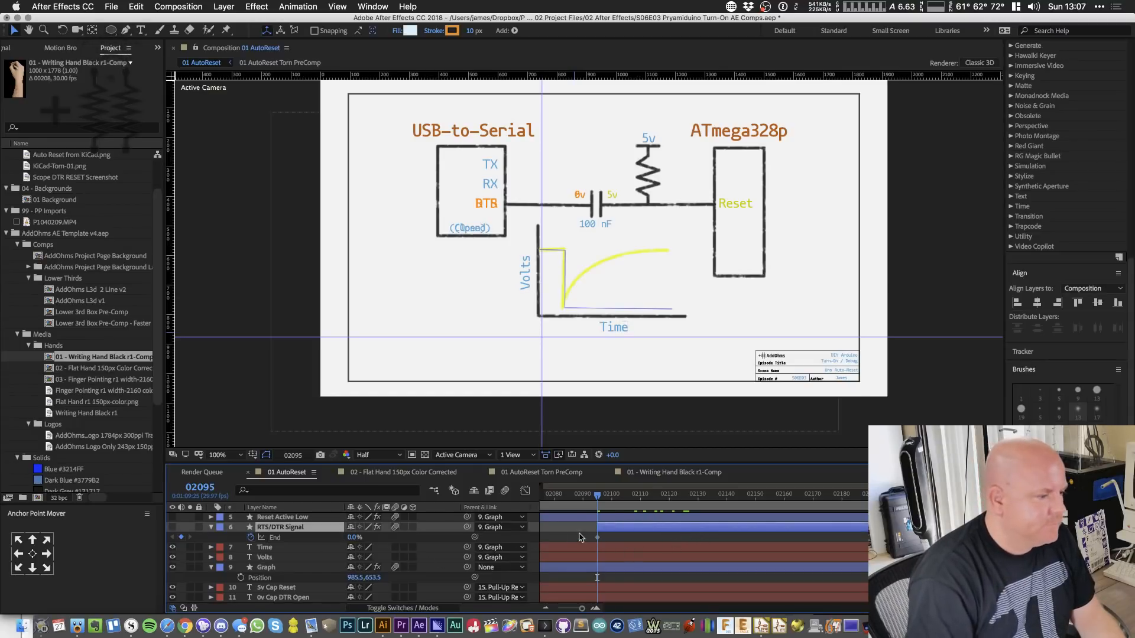
# - Set the RTS/DTR Signal's Trim Paths End to 100% on frame 2095 and collapse the layer
pyautogui.moveTo(352, 538); pyautogui.dragTo(457, 536)
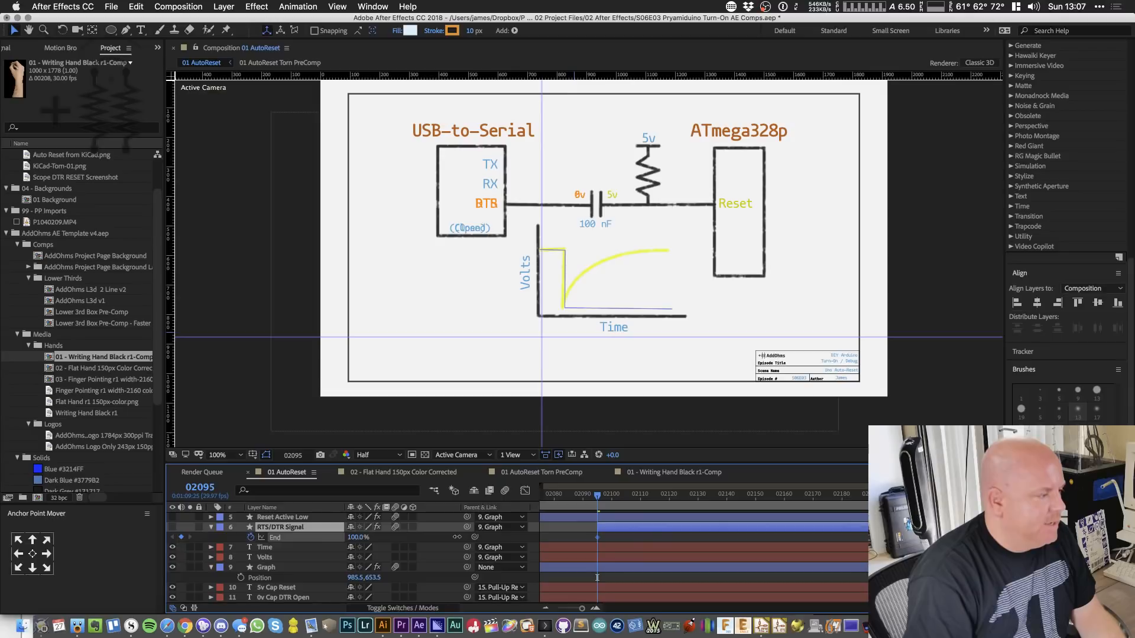
pyautogui.scroll(3, 296, 538)
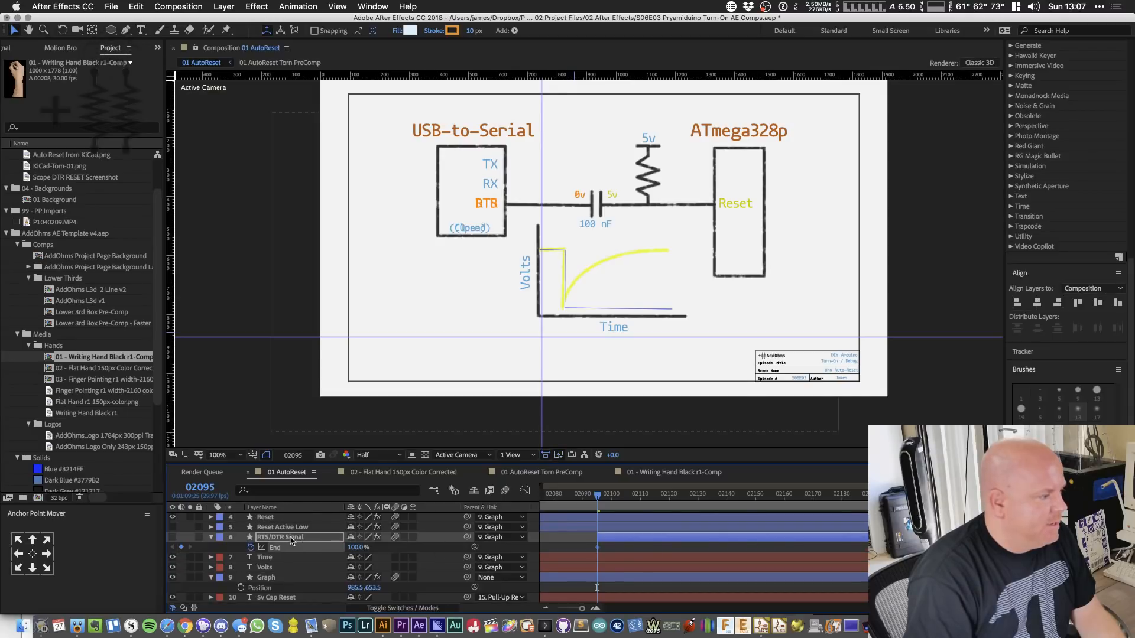
pyautogui.click(287, 555)
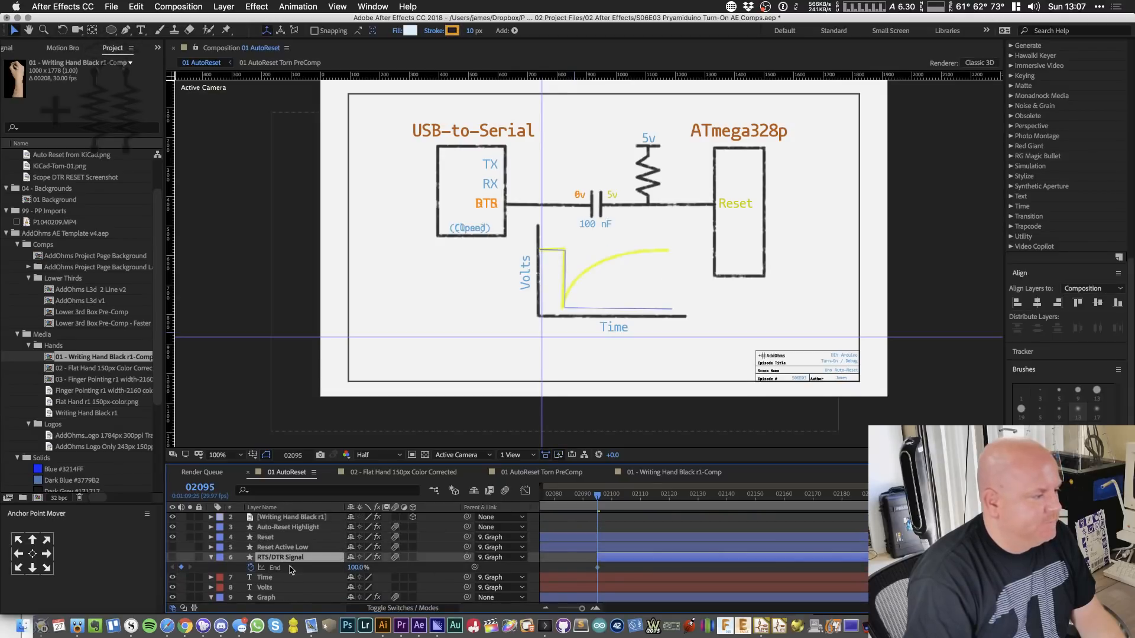
pyautogui.click(210, 558)
# - Add Trim Paths to the Reset curve's contents and trim the layer's start to frame 2095
pyautogui.click(234, 539)
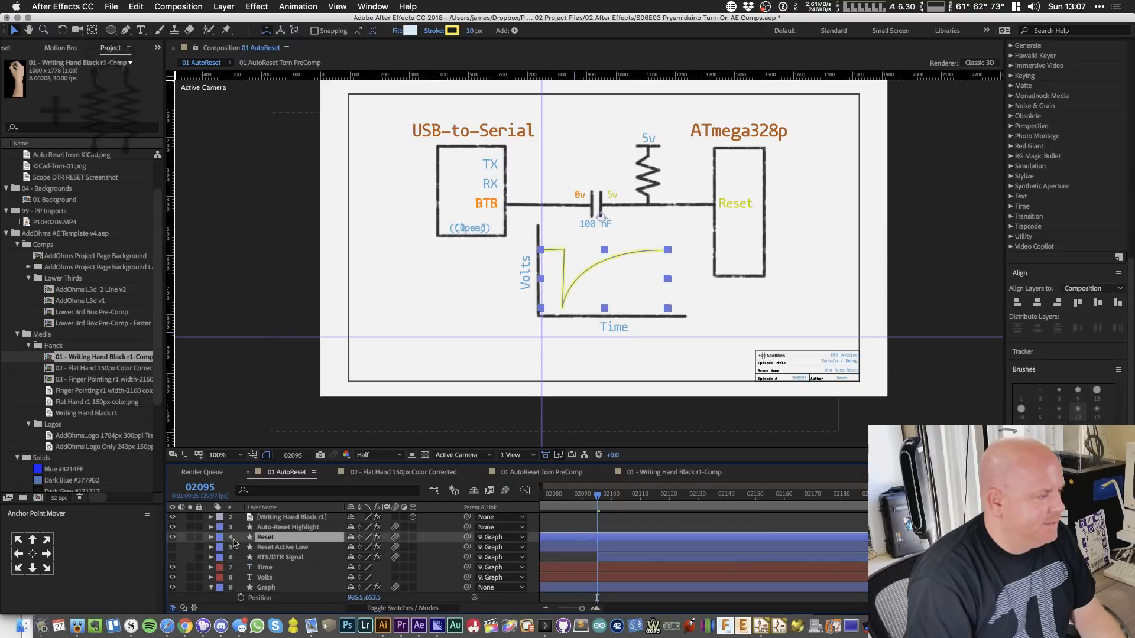
pyautogui.click(211, 538)
pyautogui.click(453, 528)
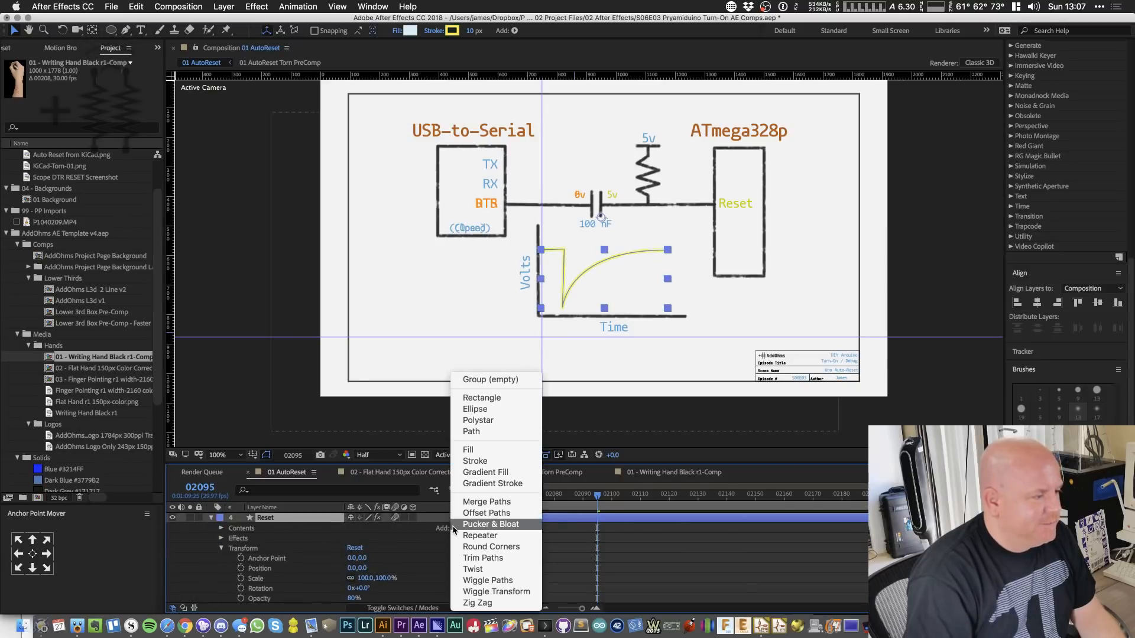
pyautogui.click(508, 565)
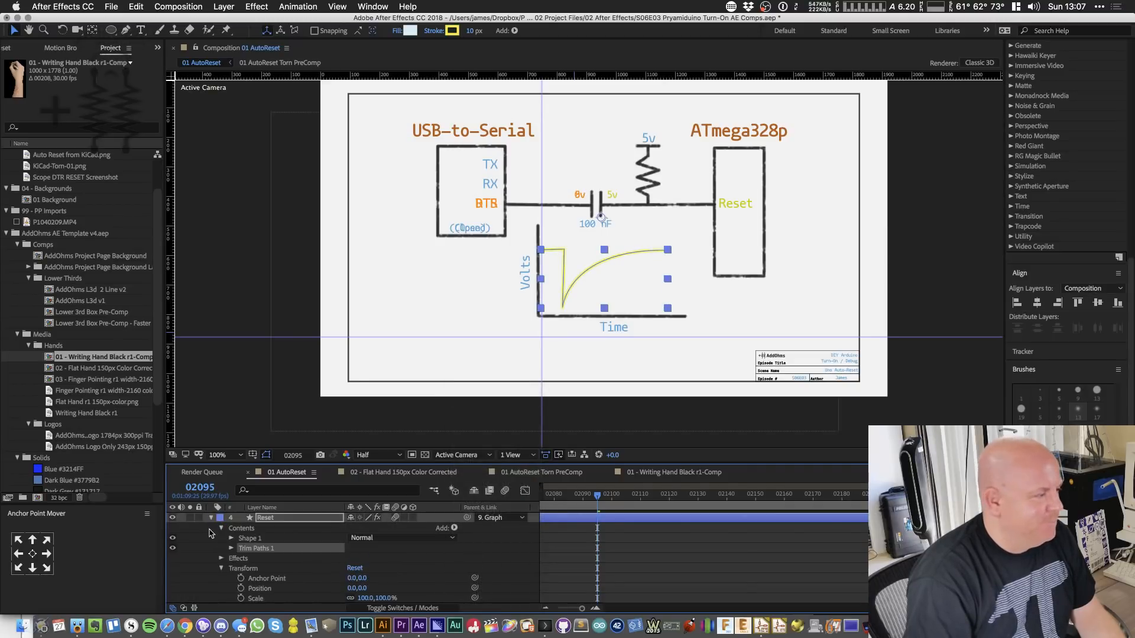
pyautogui.click(248, 548)
pyautogui.click(232, 548)
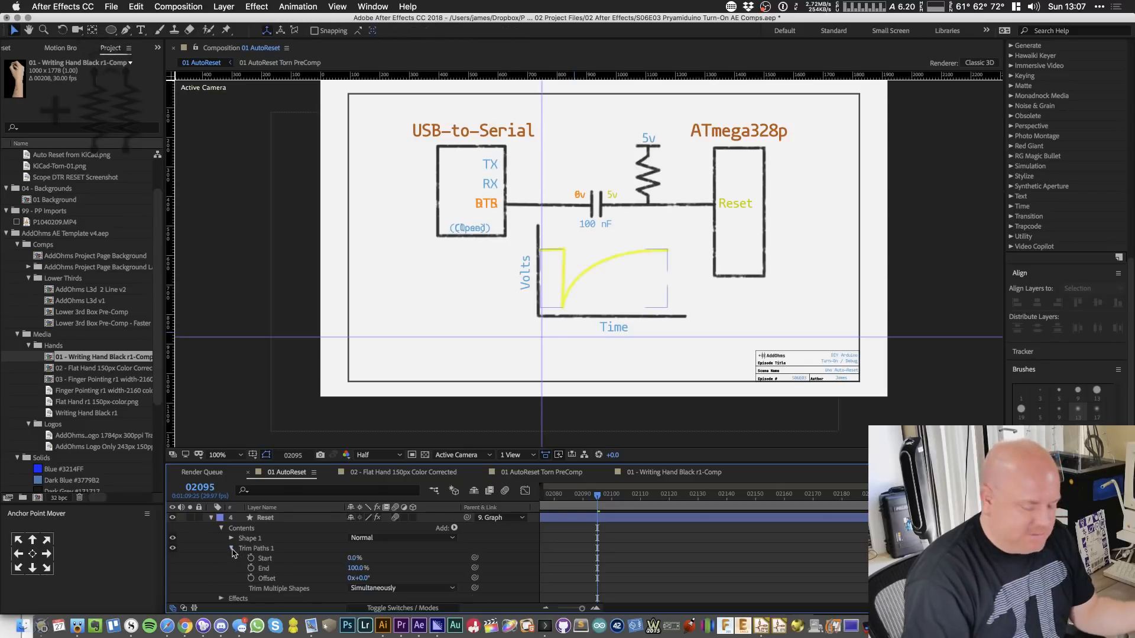
pyautogui.click(581, 521)
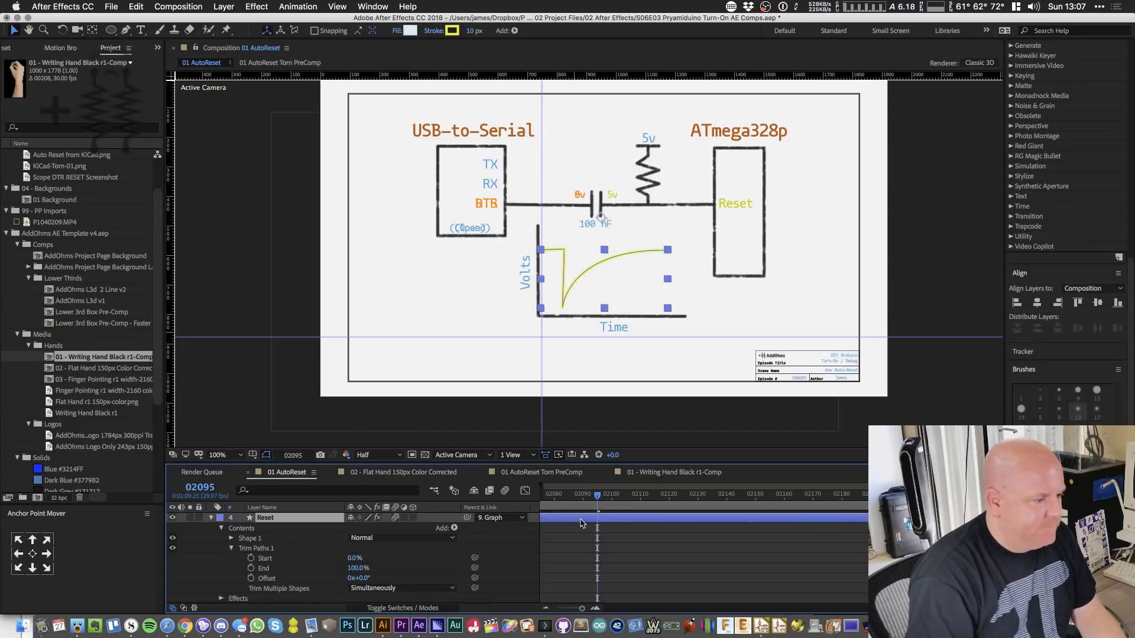
pyautogui.hotkey('alt', '[')
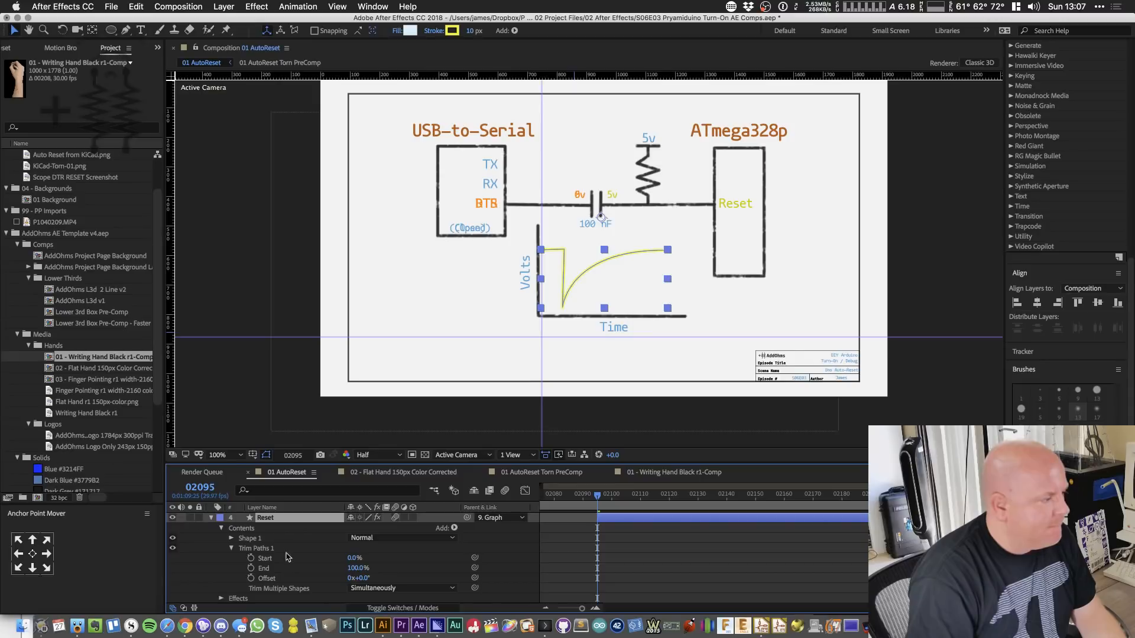
# - Keyframe the Reset curve's Trim Paths End at 0% on frame 2095 and collapse the layer
pyautogui.click(251, 568)
pyautogui.moveTo(358, 570); pyautogui.dragTo(270, 569)
pyautogui.click(211, 519)
# - Play the composition from frame 2095 past the Charging marker and stop at frame 2127
pyautogui.scroll(-10, 636, 583)
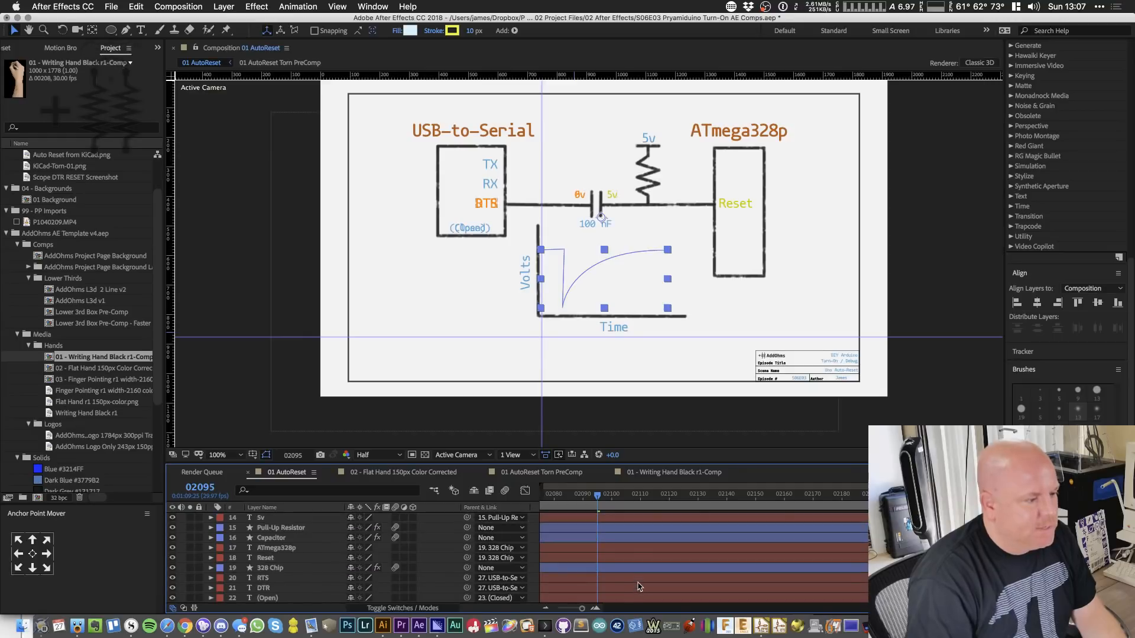
pyautogui.press('space')
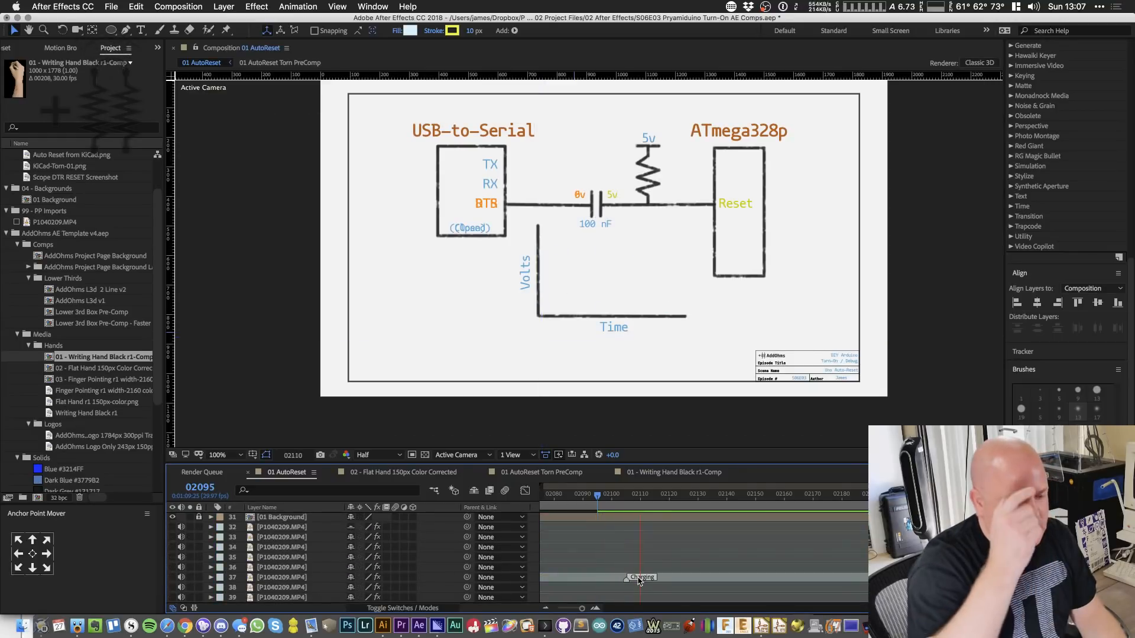
pyautogui.press('space')
# - Show the Reset curve's animated properties and keyframe its Trim Paths End at 55% on frame 2127
pyautogui.scroll(10, 302, 542)
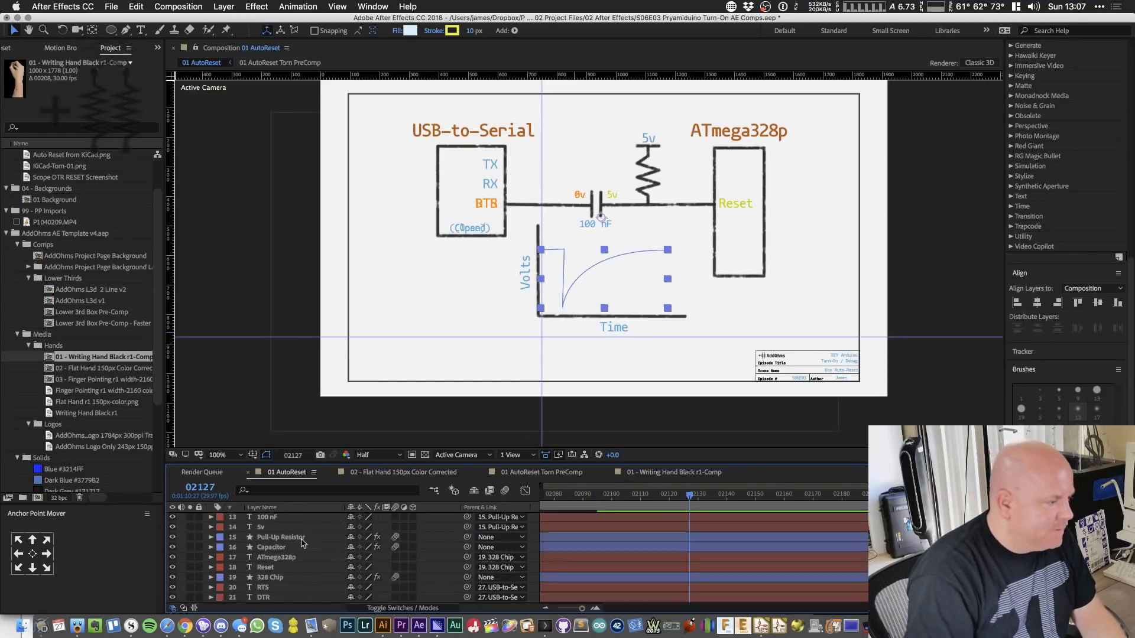
pyautogui.press('p')
pyautogui.scroll(3, 302, 543)
pyautogui.click(274, 550)
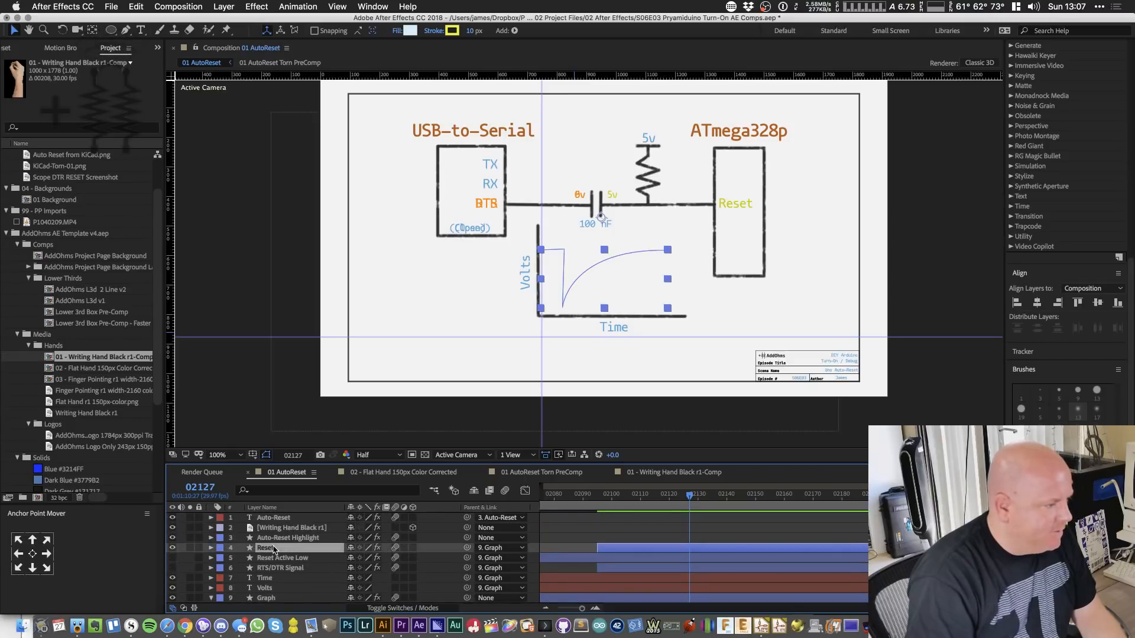
pyautogui.press('u')
pyautogui.click(350, 559)
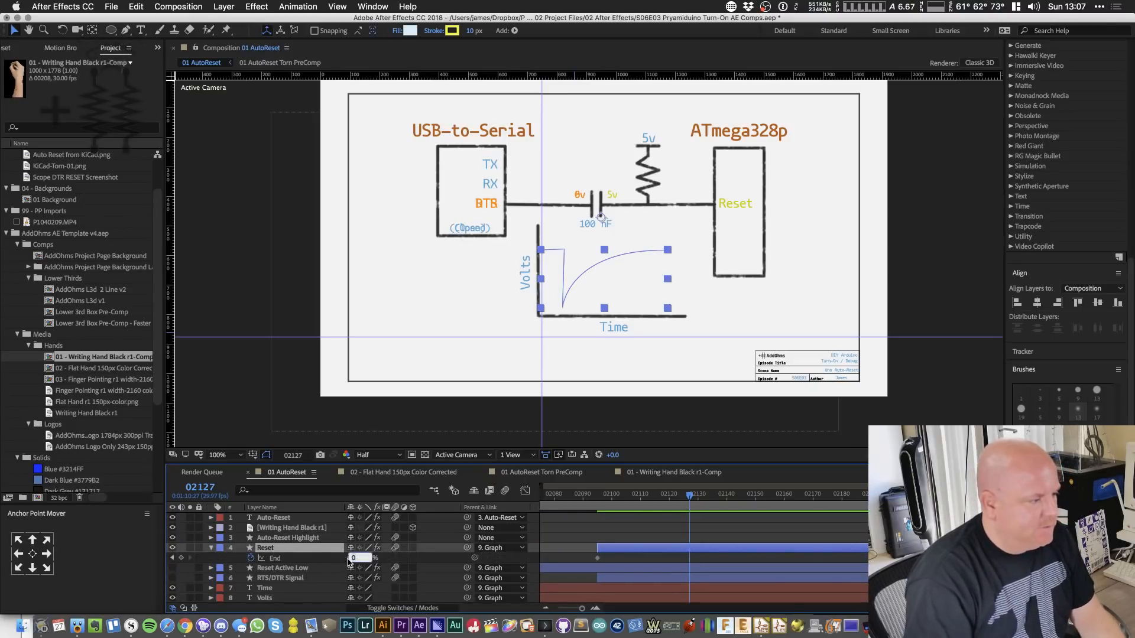
pyautogui.write('25')
pyautogui.press('Return')
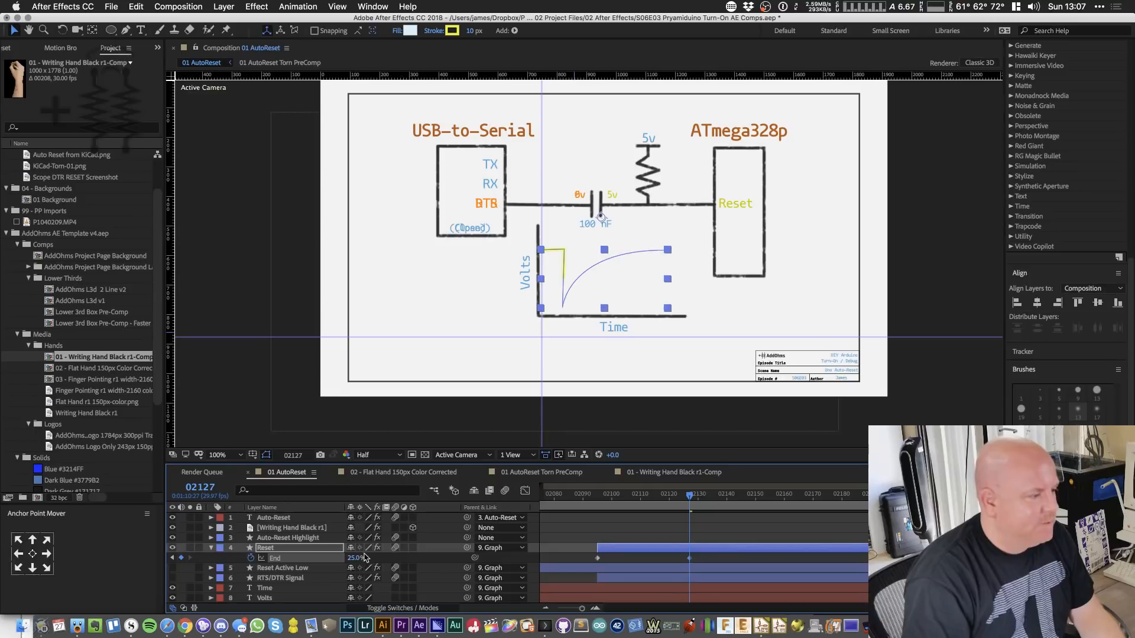
pyautogui.moveTo(357, 558); pyautogui.dragTo(371, 559)
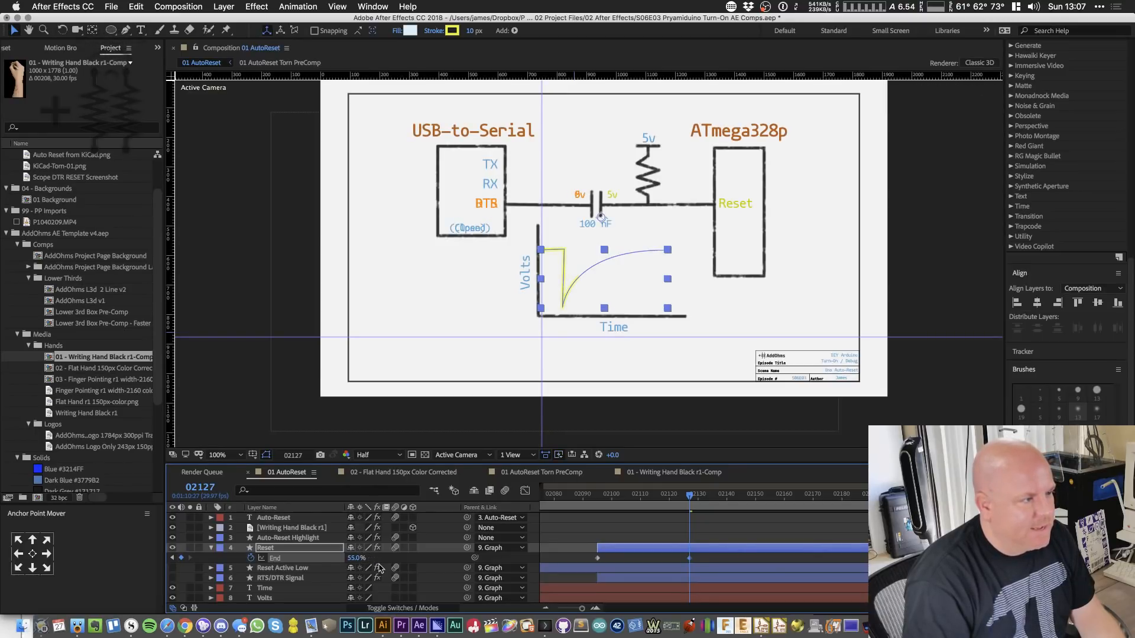
# - Set the Reset curve layer's opacity to 100%
pyautogui.click(307, 549)
pyautogui.press('t')
pyautogui.click(353, 558)
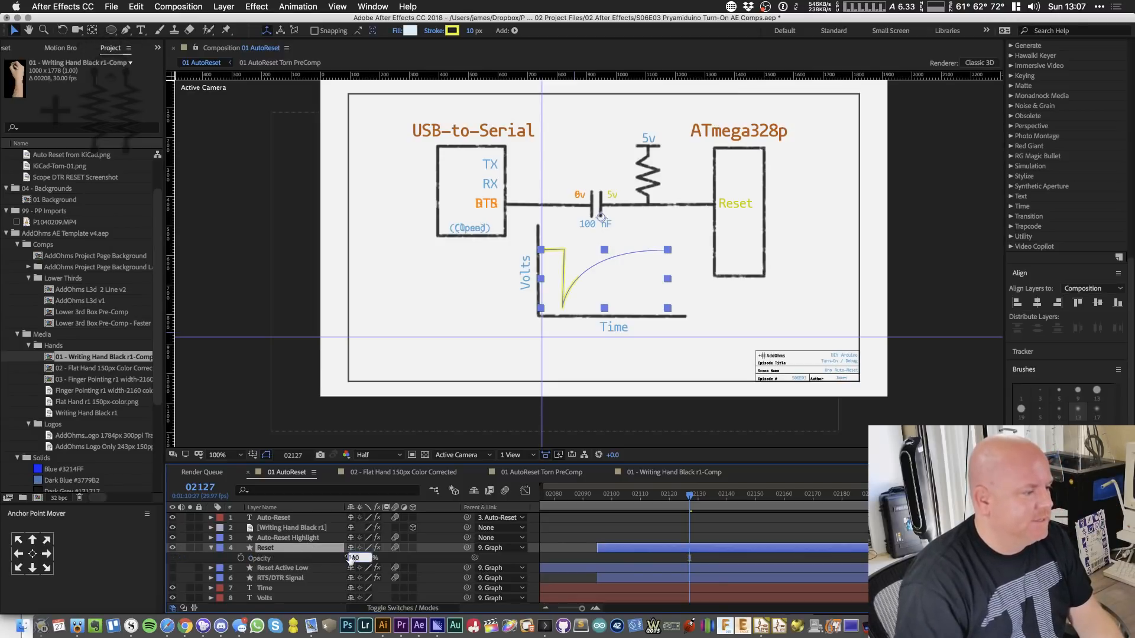
pyautogui.press('Return')
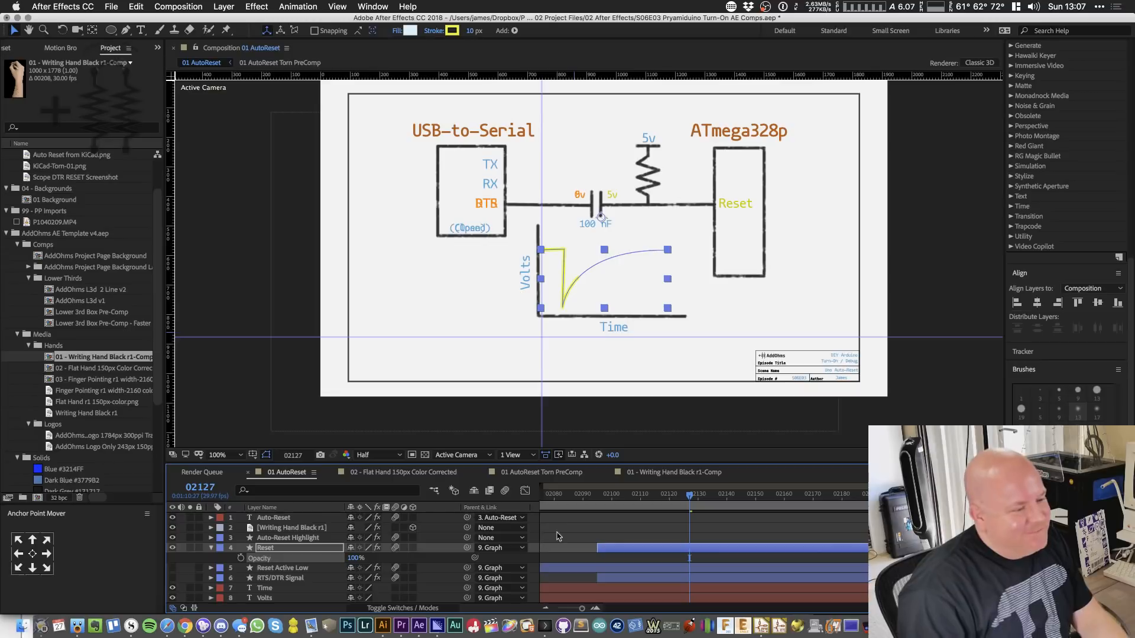
# - Play the composition from frame 2127 against the footage layers and stop at frame 2203
pyautogui.scroll(-10, 681, 537)
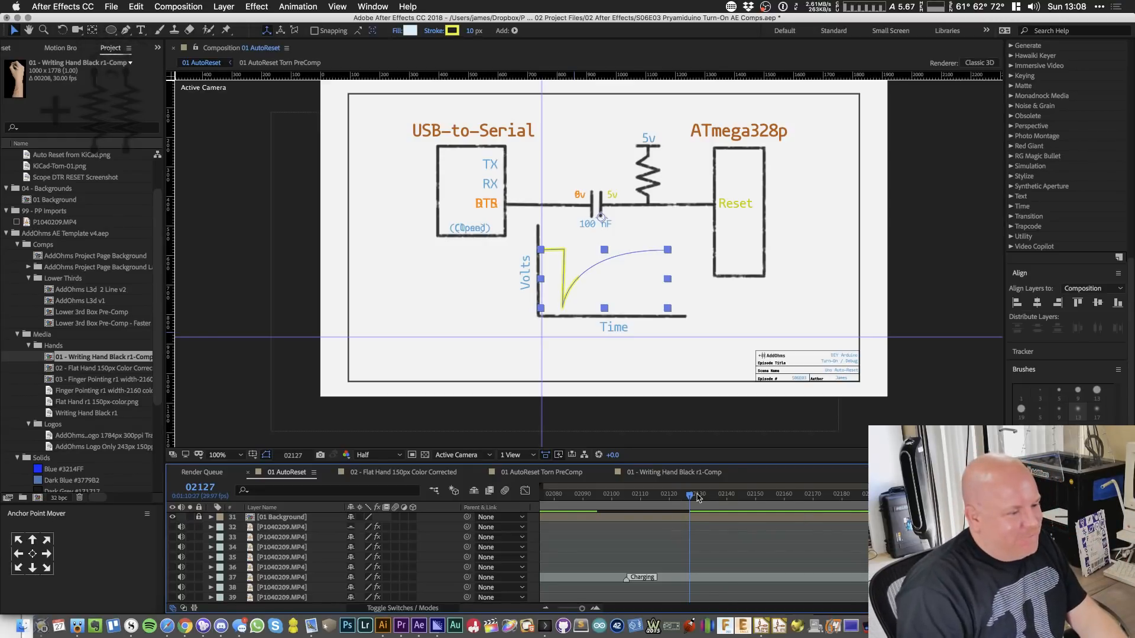
pyautogui.press('space')
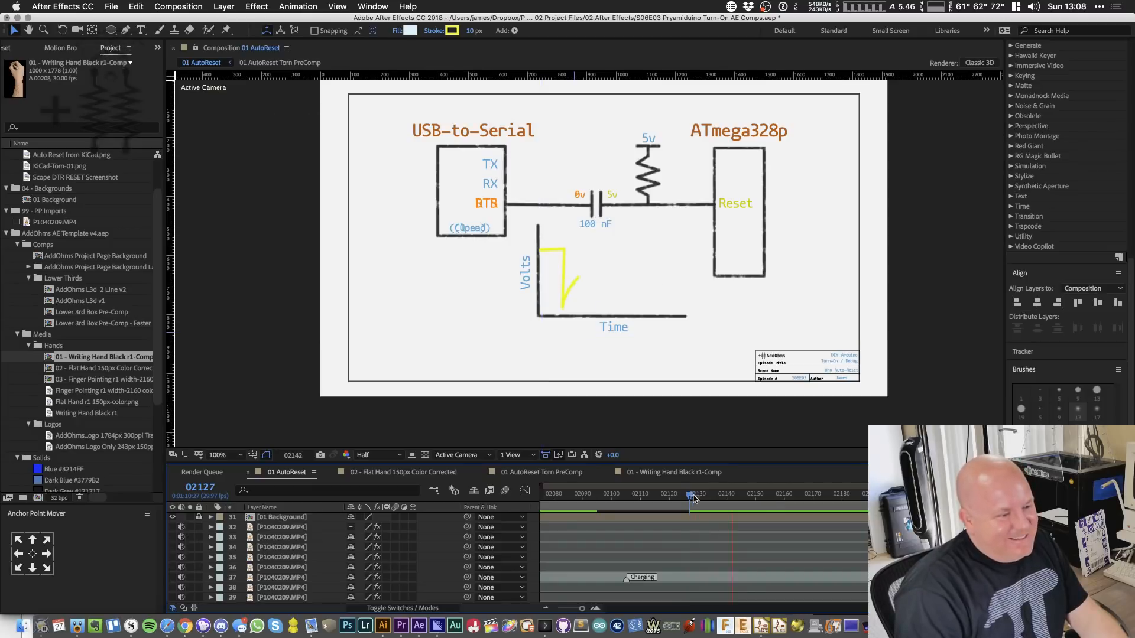
pyautogui.moveTo(739, 500); pyautogui.dragTo(866, 500)
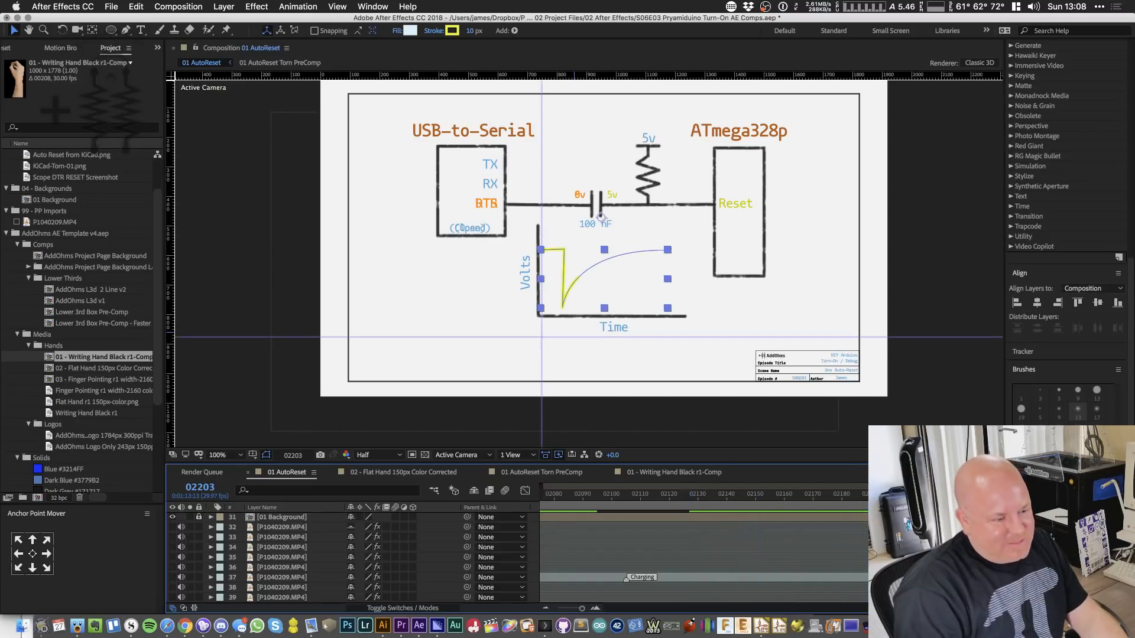
# - Keyframe the Reset curve's Trim Paths End at 100% on frame 2203
pyautogui.scroll(10, 321, 555)
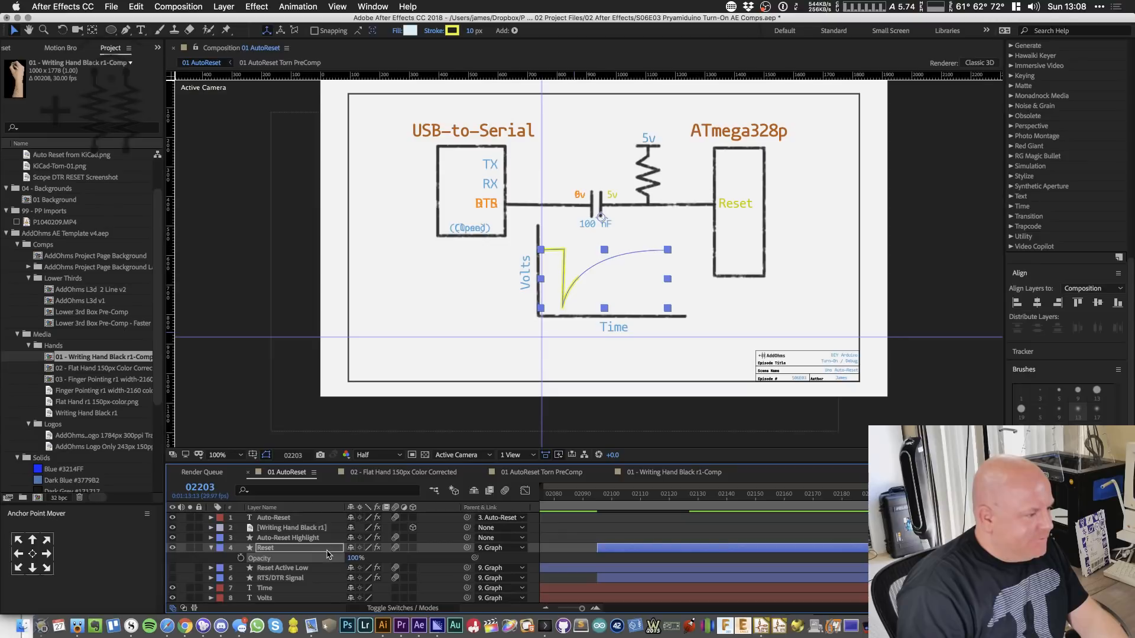
pyautogui.click(314, 553)
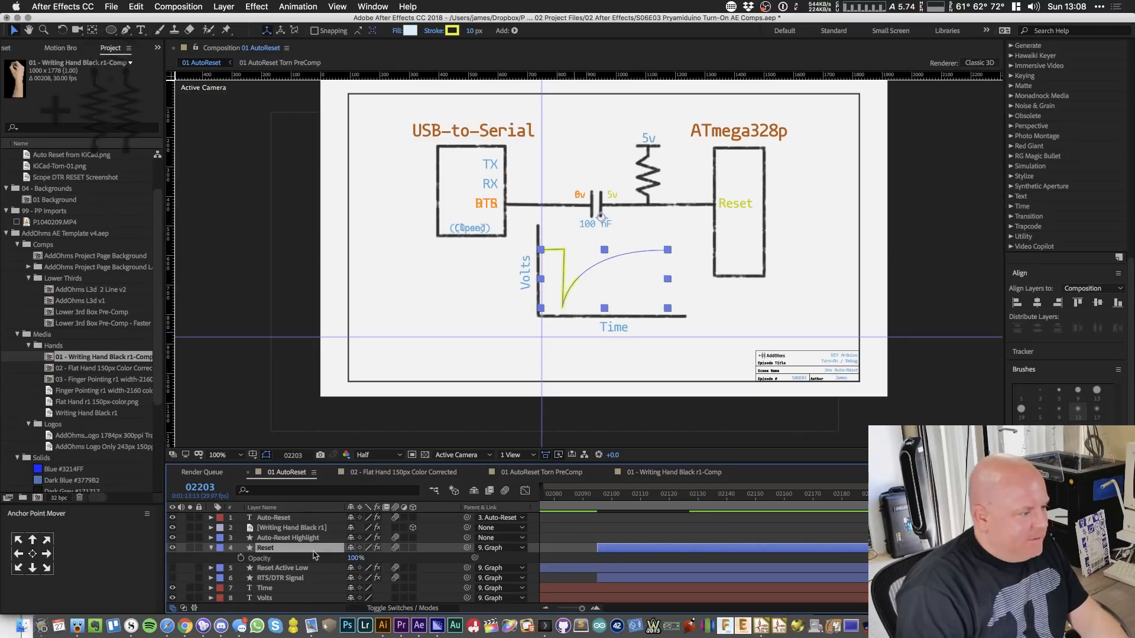
pyautogui.press('u')
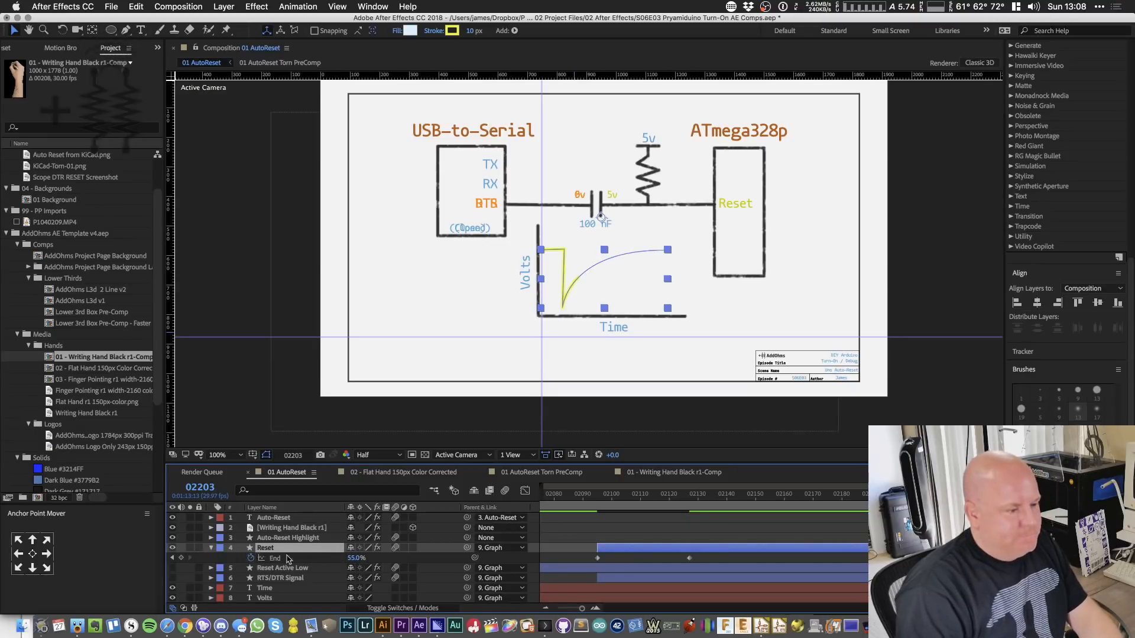
pyautogui.click(353, 559)
pyautogui.click(353, 559)
pyautogui.write('100')
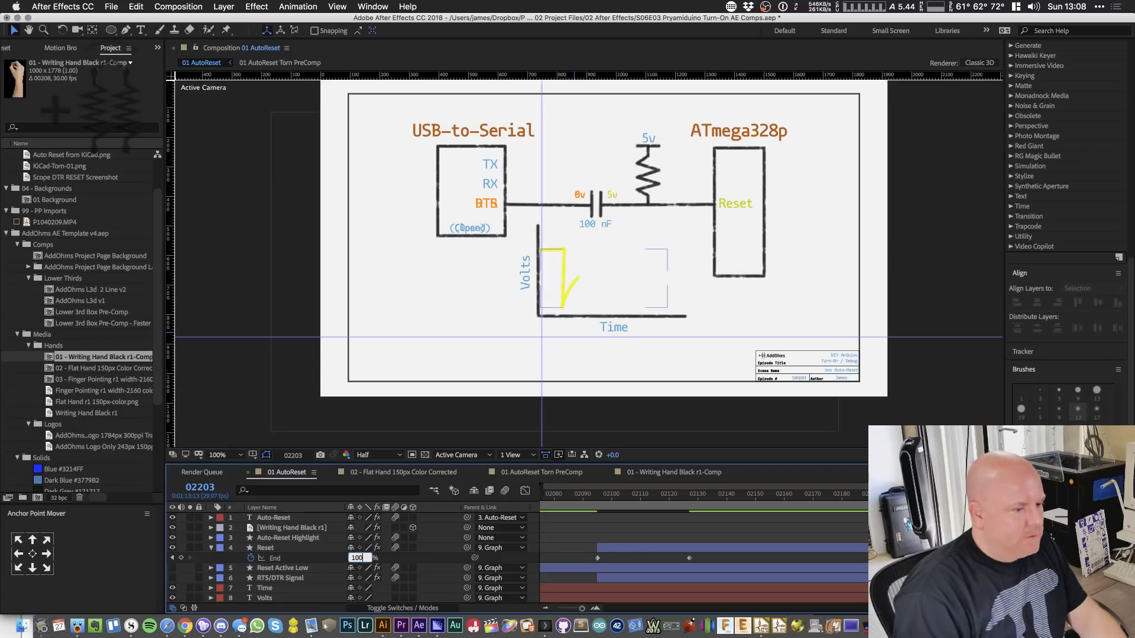
pyautogui.press('Return')
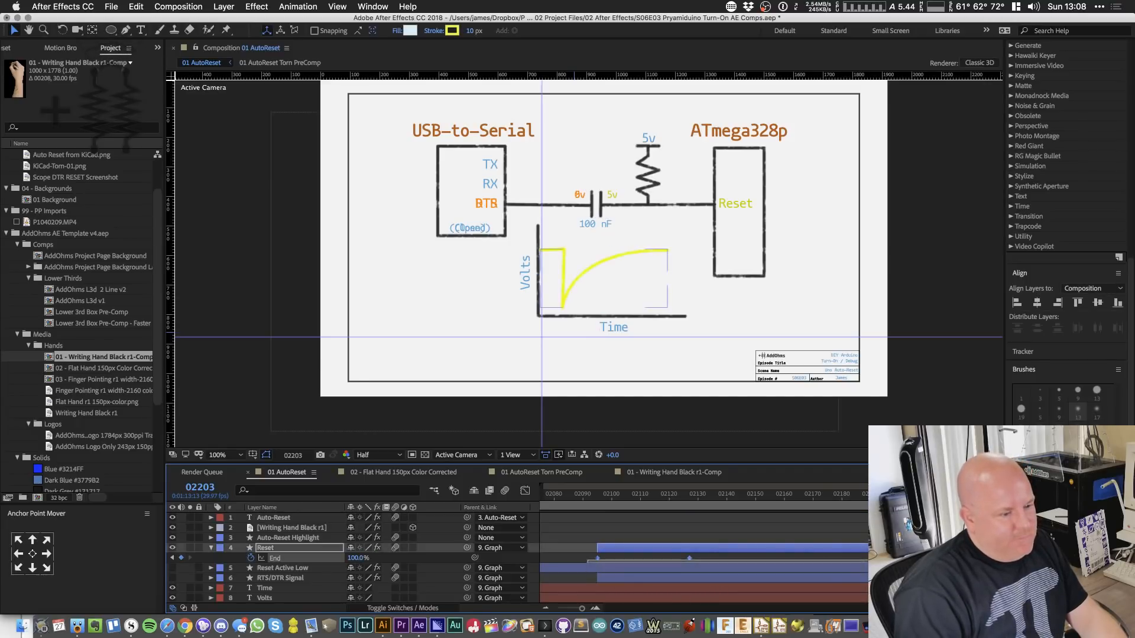
# - Apply Easy Ease to the Reset curve's Trim Paths End keyframes and preview the animation from frame 2087
pyautogui.moveTo(587, 562); pyautogui.dragTo(882, 555)
pyautogui.press('F9')
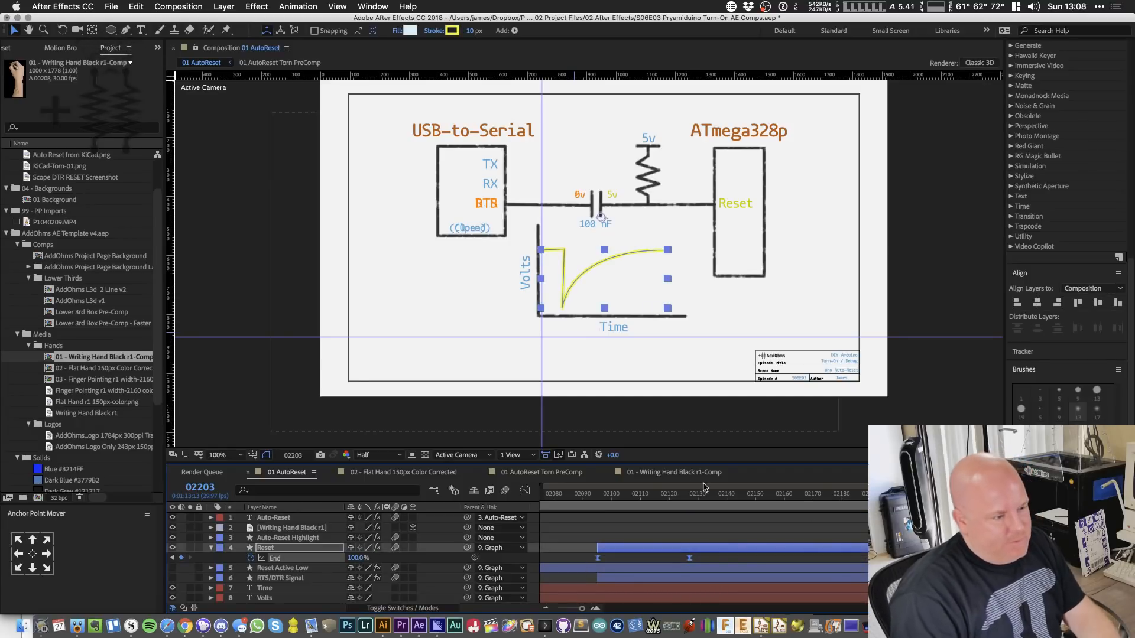
pyautogui.click(574, 495)
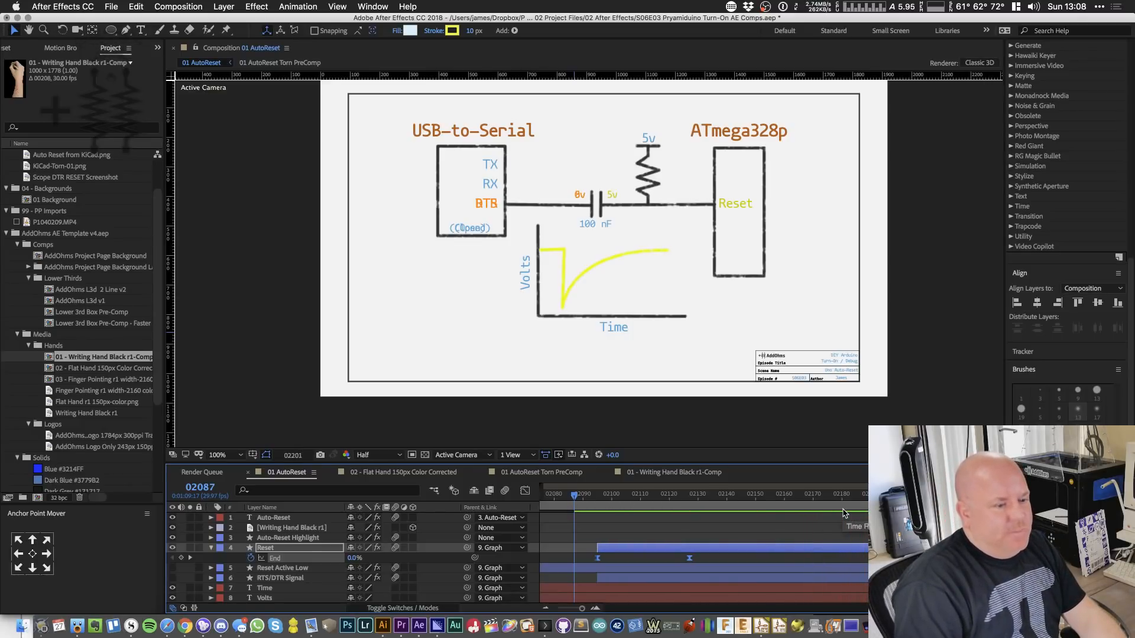
# - Preview the Reset curve's animation from frame 2085 and stop at frame 2288
pyautogui.press('space')
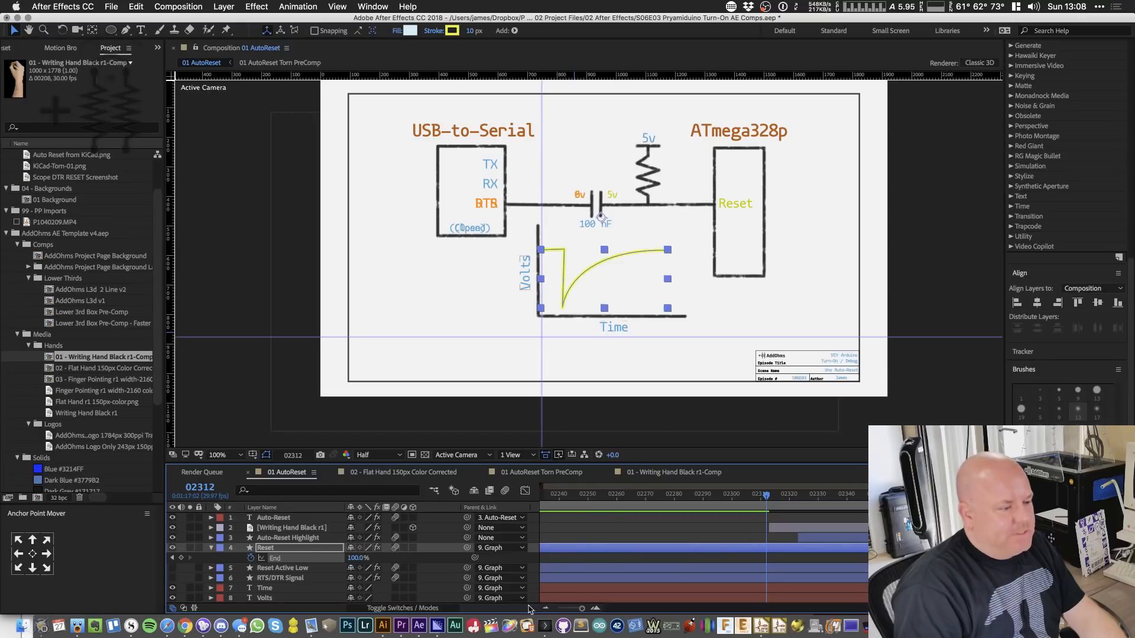
pyautogui.click(545, 609)
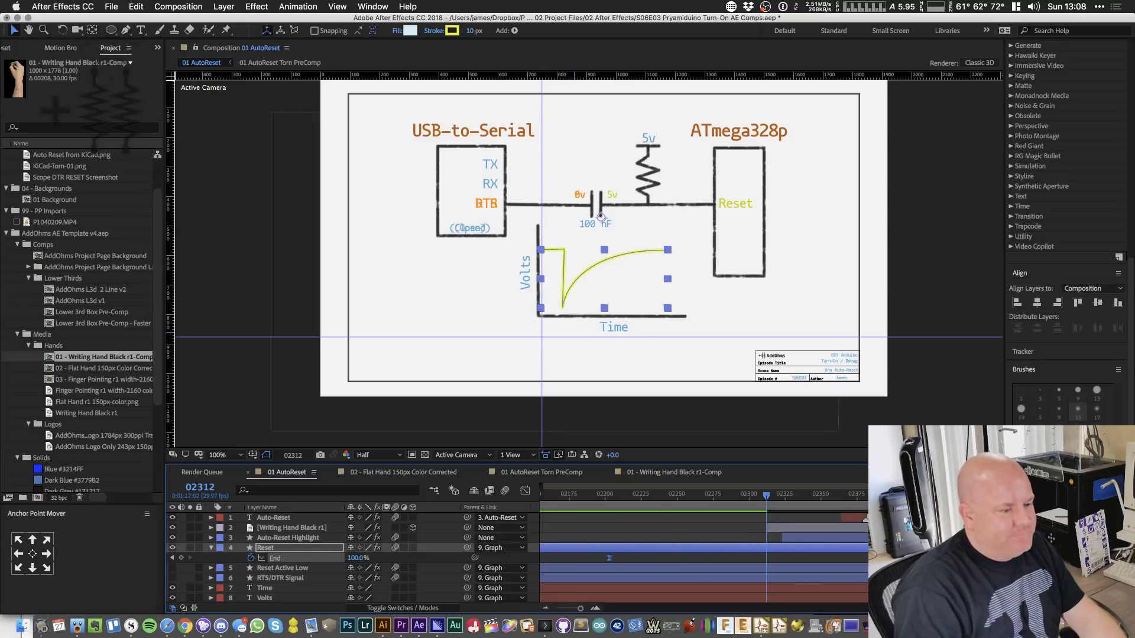
pyautogui.hscroll(-10, 866, 519)
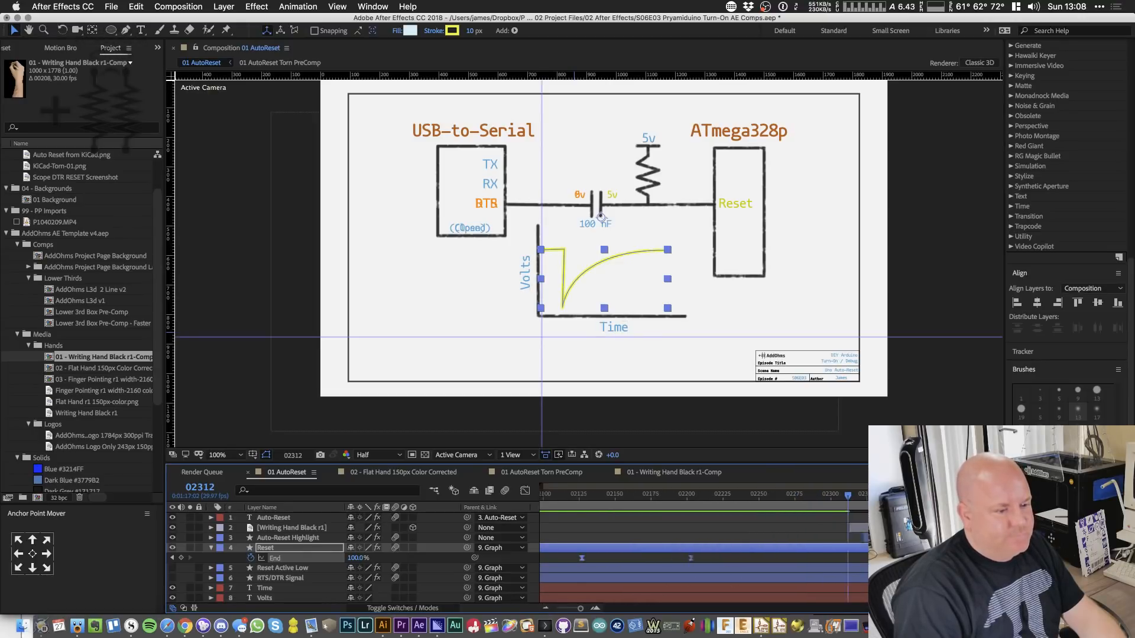
pyautogui.click(736, 501)
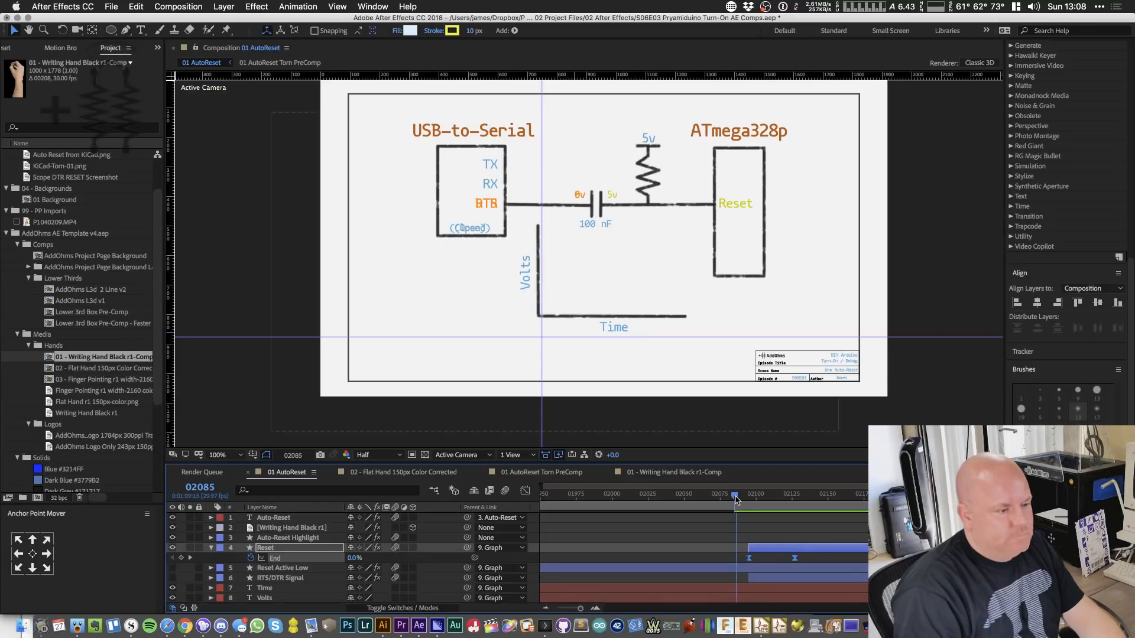
pyautogui.press('space')
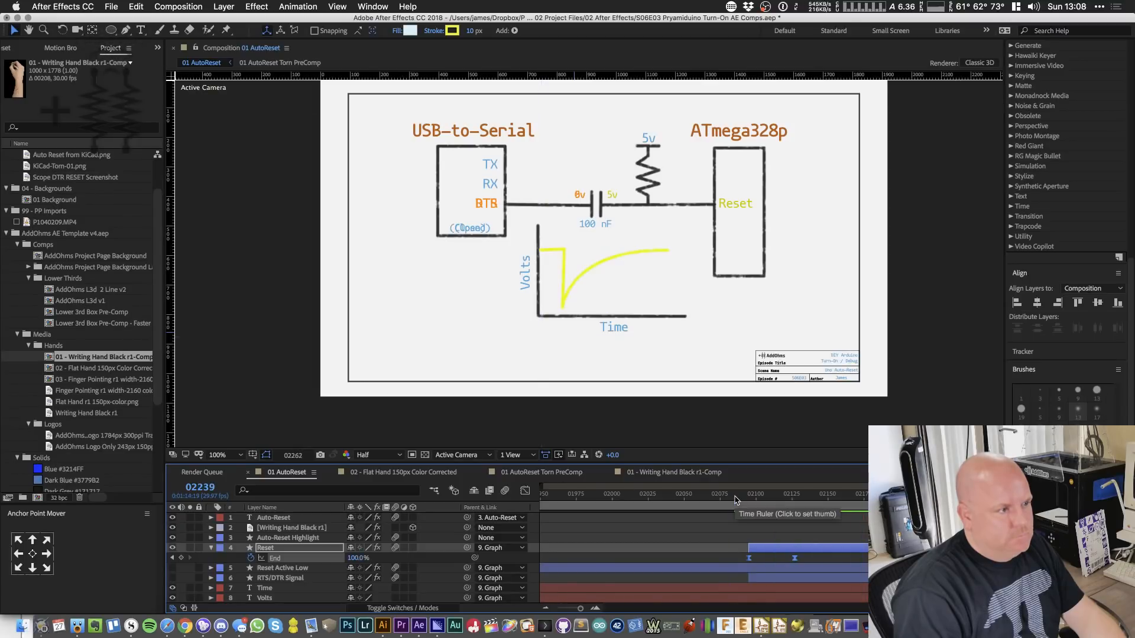
pyautogui.press('space')
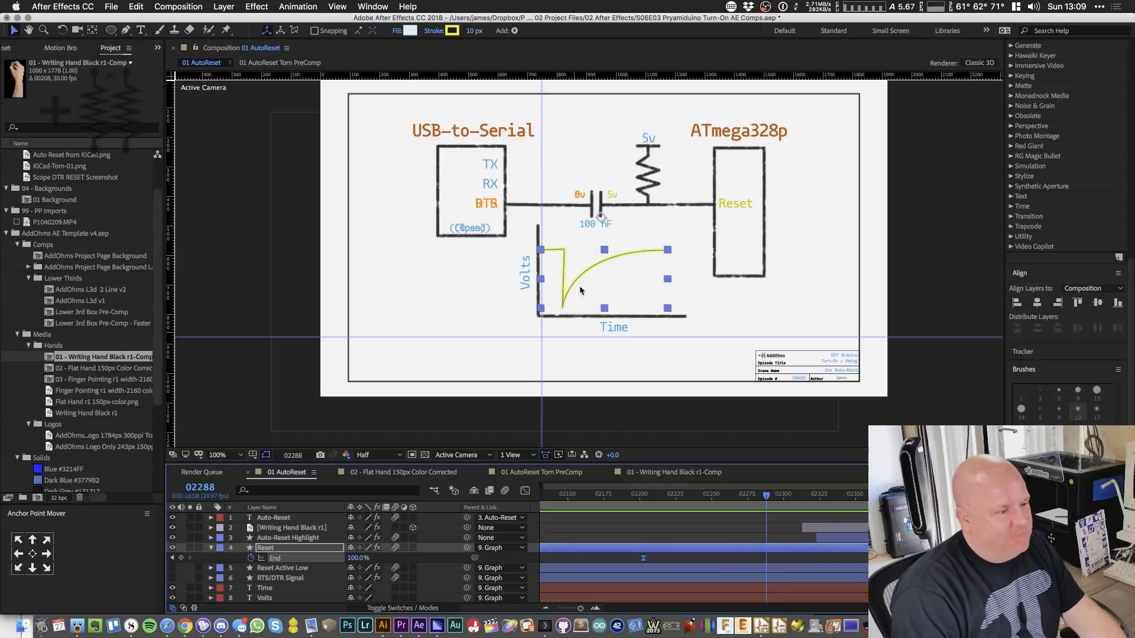
pyautogui.scroll(2, 581, 270)
pyautogui.scroll(-2, 594, 273)
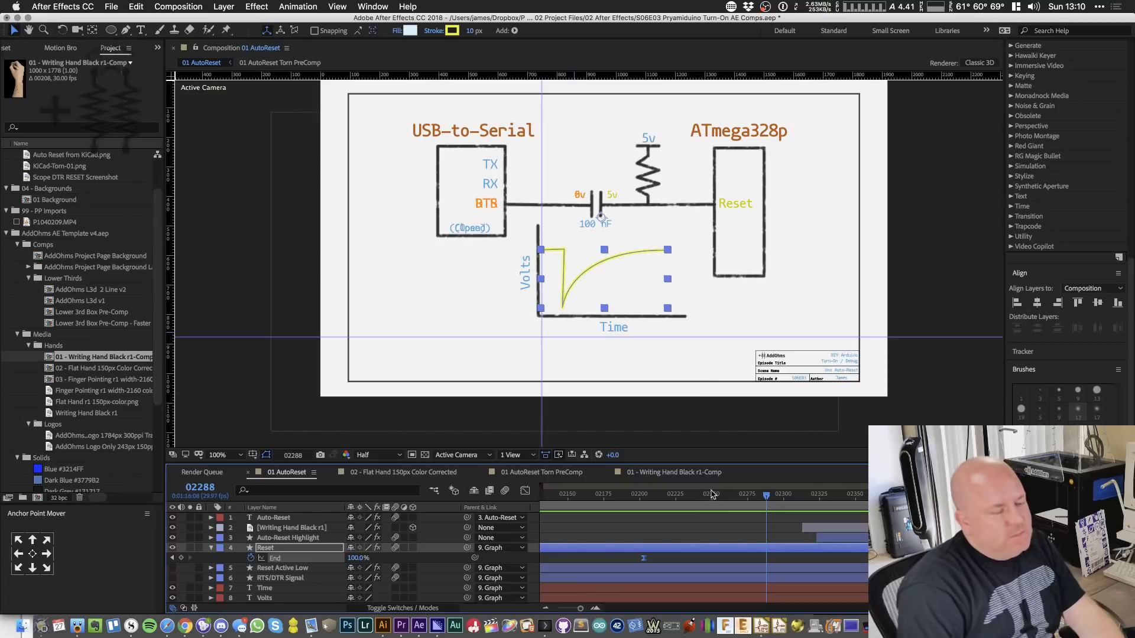
# - Find Yellow Solid 1 among the project's solids and open its Solid Settings
pyautogui.scroll(-2, 729, 545)
pyautogui.scroll(-5, 37, 470)
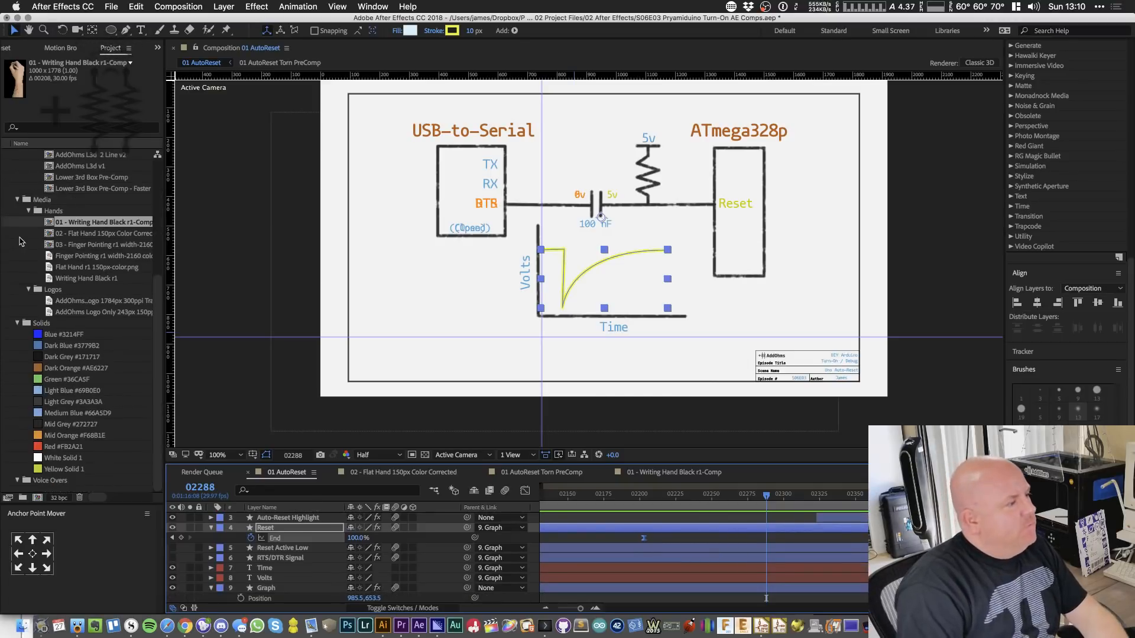
pyautogui.doubleClick(38, 469)
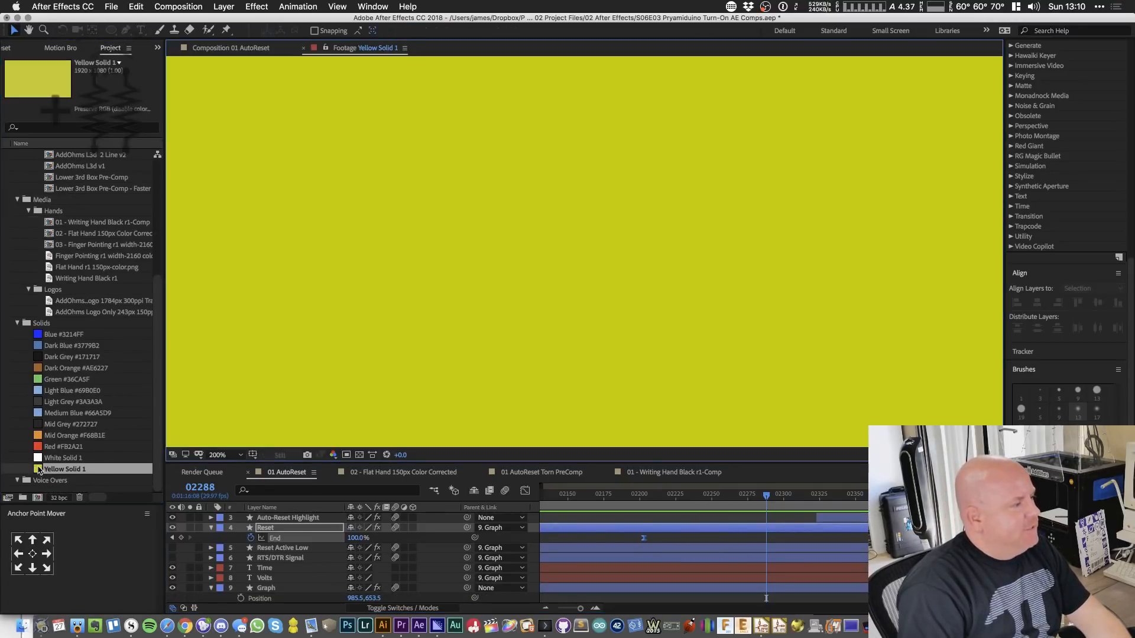
pyautogui.click(258, 6)
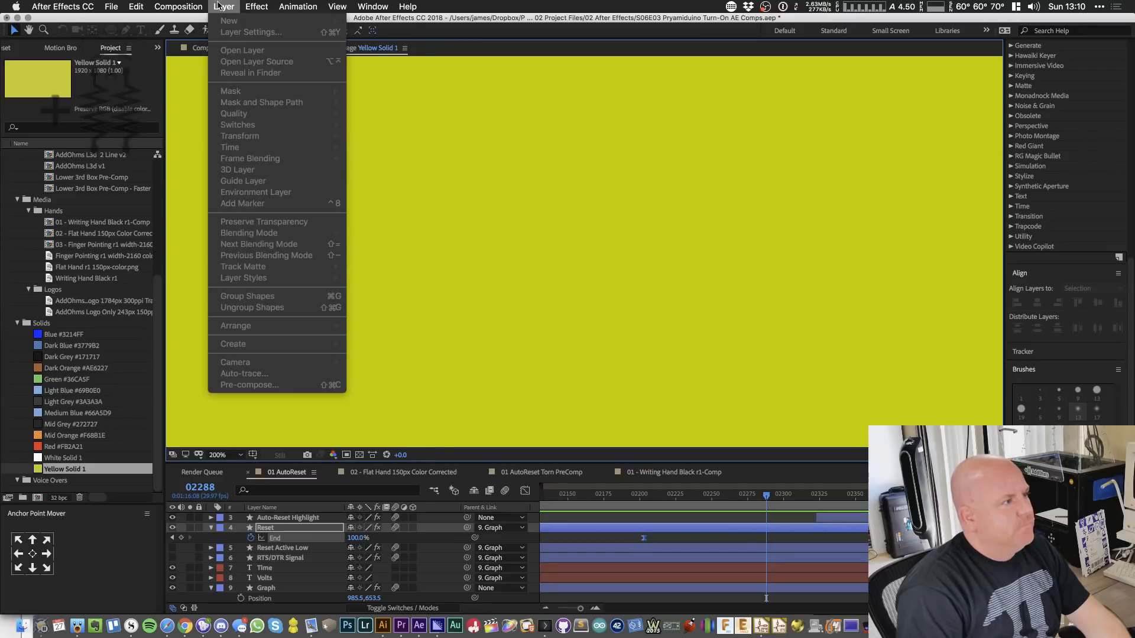
pyautogui.click(225, 7)
pyautogui.click(77, 473)
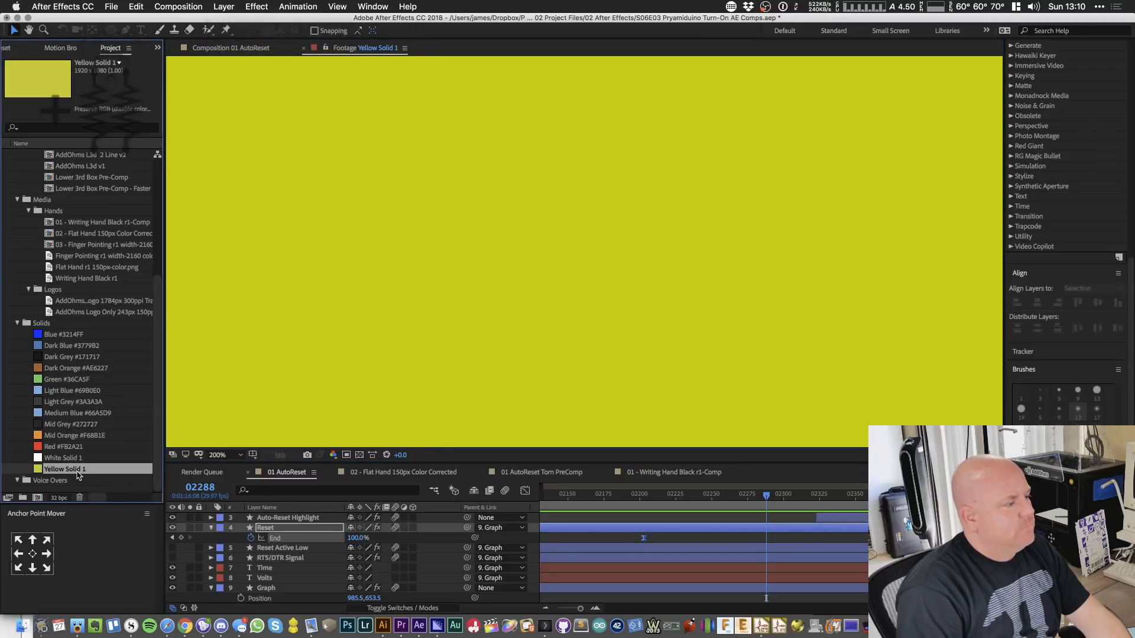
pyautogui.rightClick(76, 472)
pyautogui.click(251, 166)
pyautogui.click(234, 6)
pyautogui.click(242, 33)
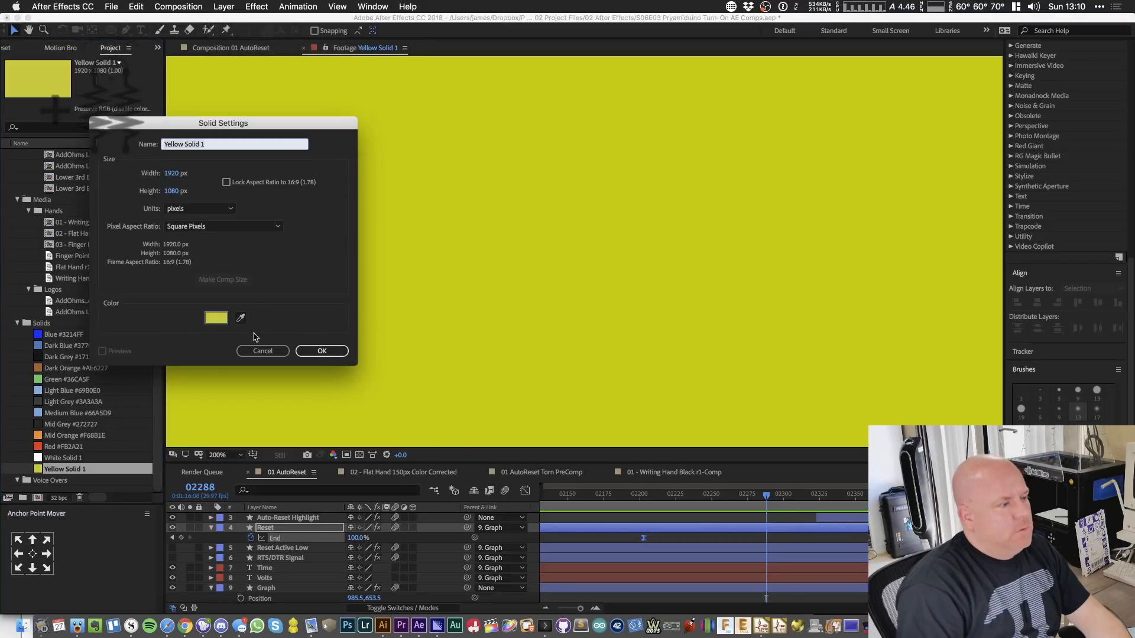
# - Change the yellow solid's colour to a darker yellow and return to the 01 AutoReset composition
pyautogui.click(219, 302)
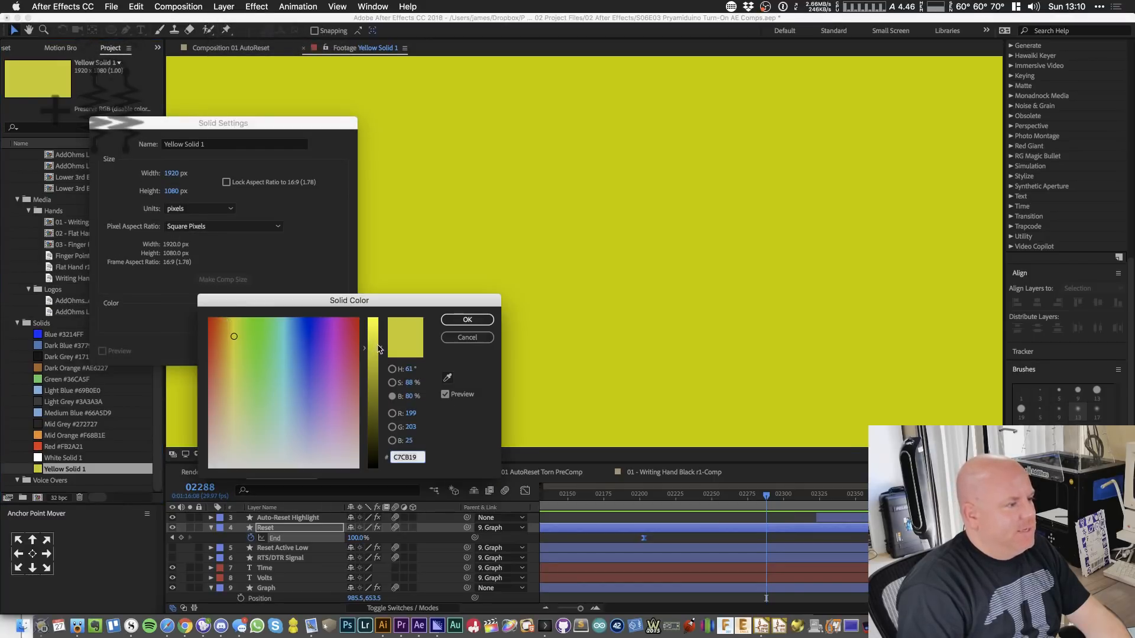
pyautogui.click(467, 320)
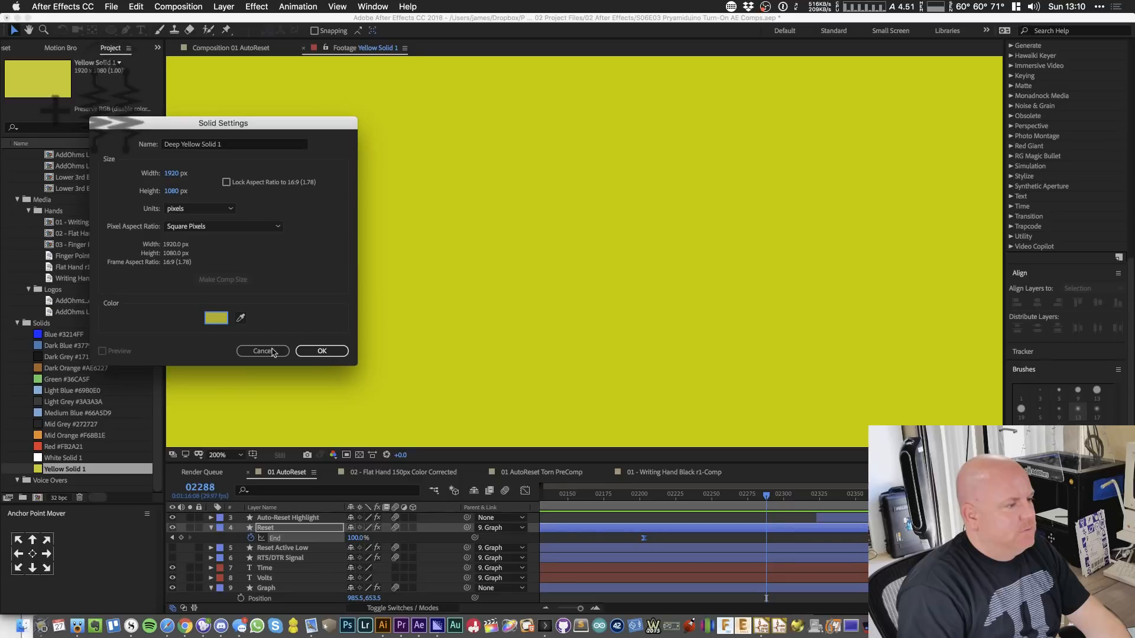
pyautogui.click(320, 351)
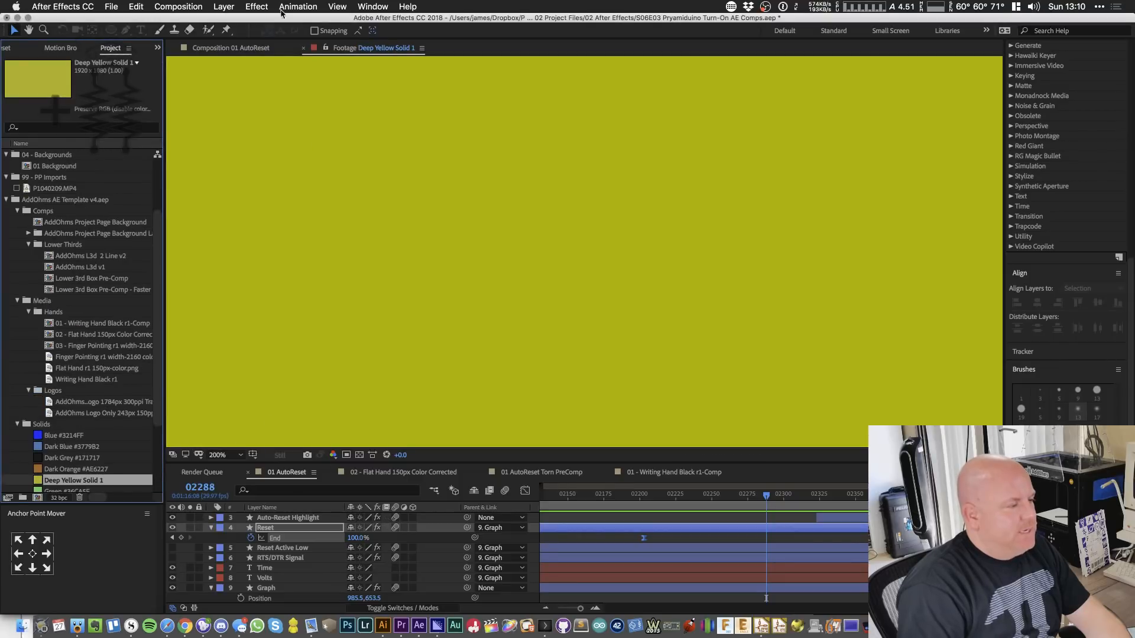
pyautogui.click(303, 48)
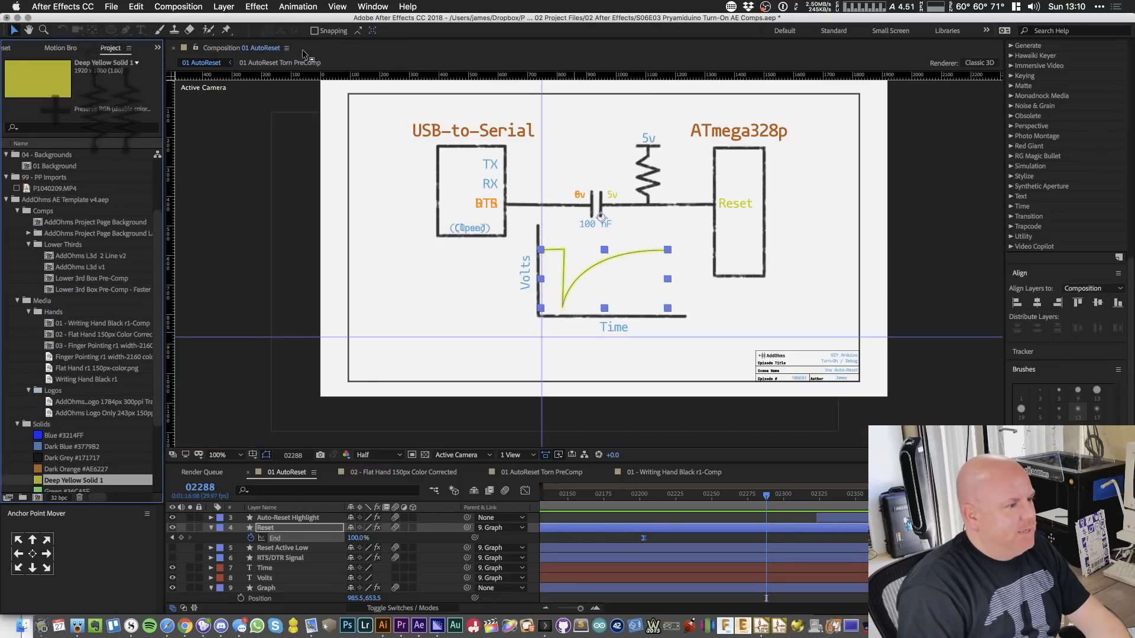
# - Set the Stroke 1 colour of the Reset curve layer by sampling the darkened yellow solid, and deselect the layer
pyautogui.click(211, 528)
pyautogui.click(211, 529)
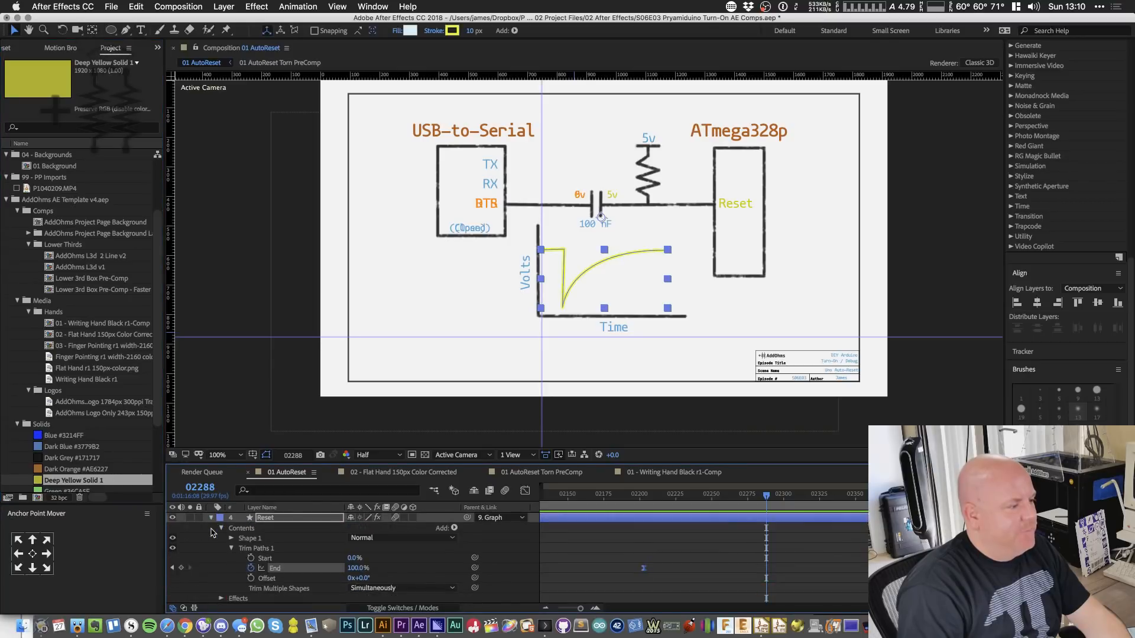
pyautogui.scroll(-1, 232, 553)
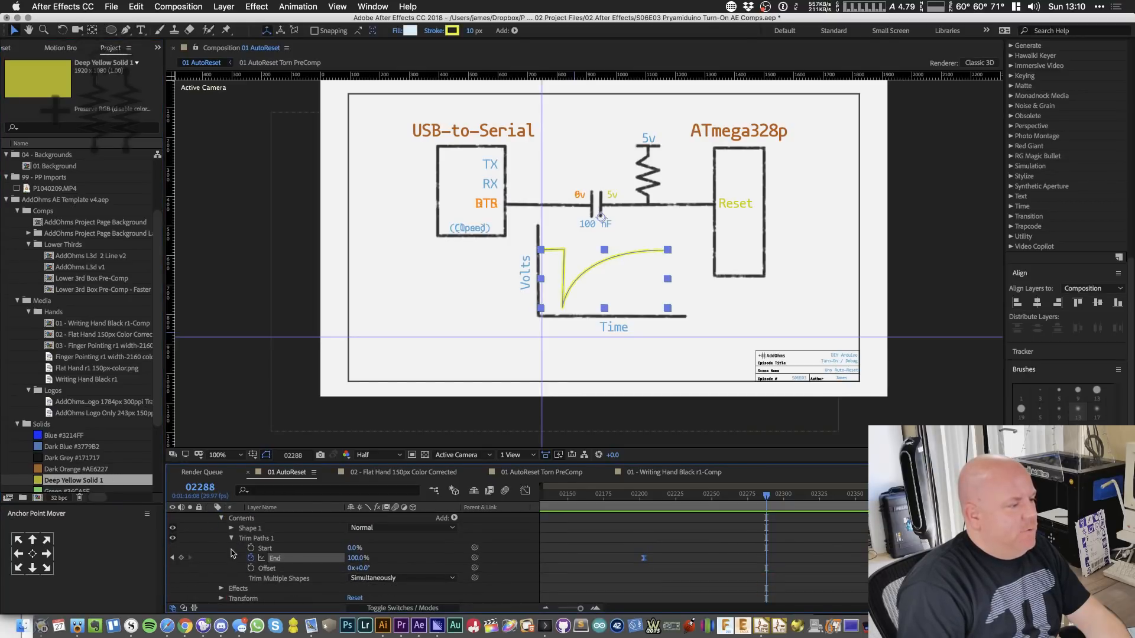
pyautogui.scroll(-3, 256, 565)
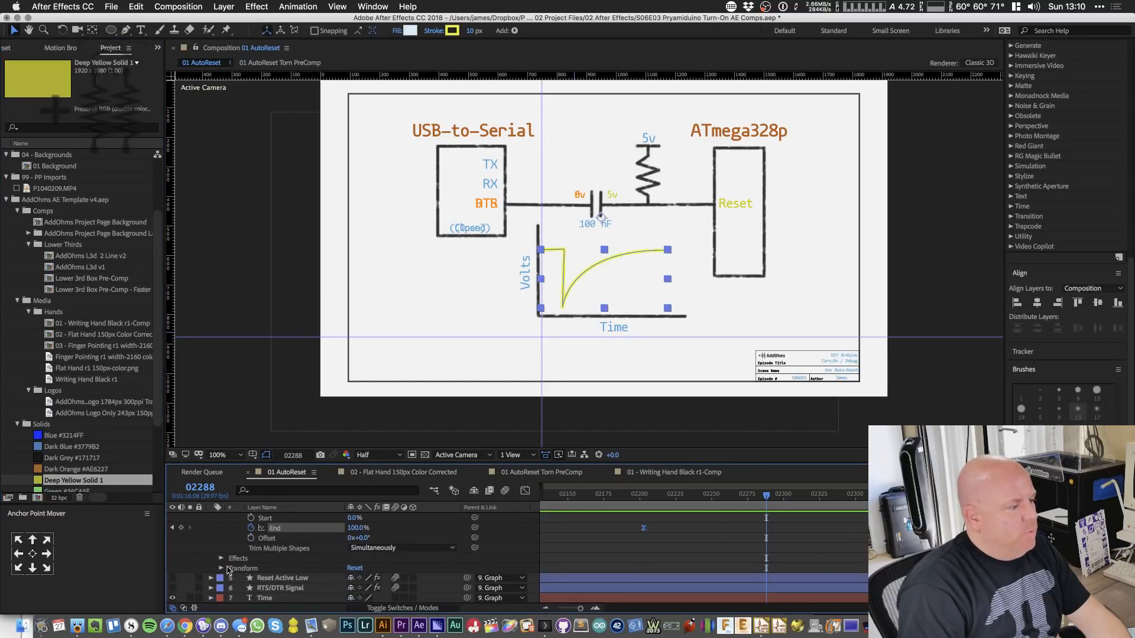
pyautogui.scroll(3, 248, 558)
pyautogui.click(231, 528)
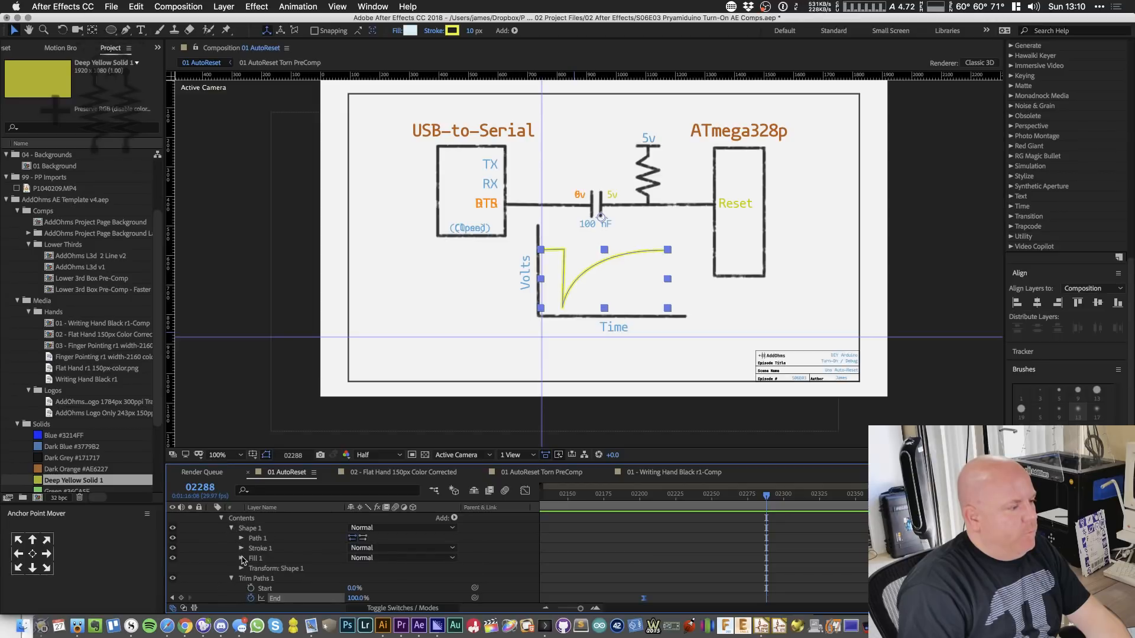
pyautogui.click(242, 549)
pyautogui.scroll(-2, 267, 561)
pyautogui.click(369, 548)
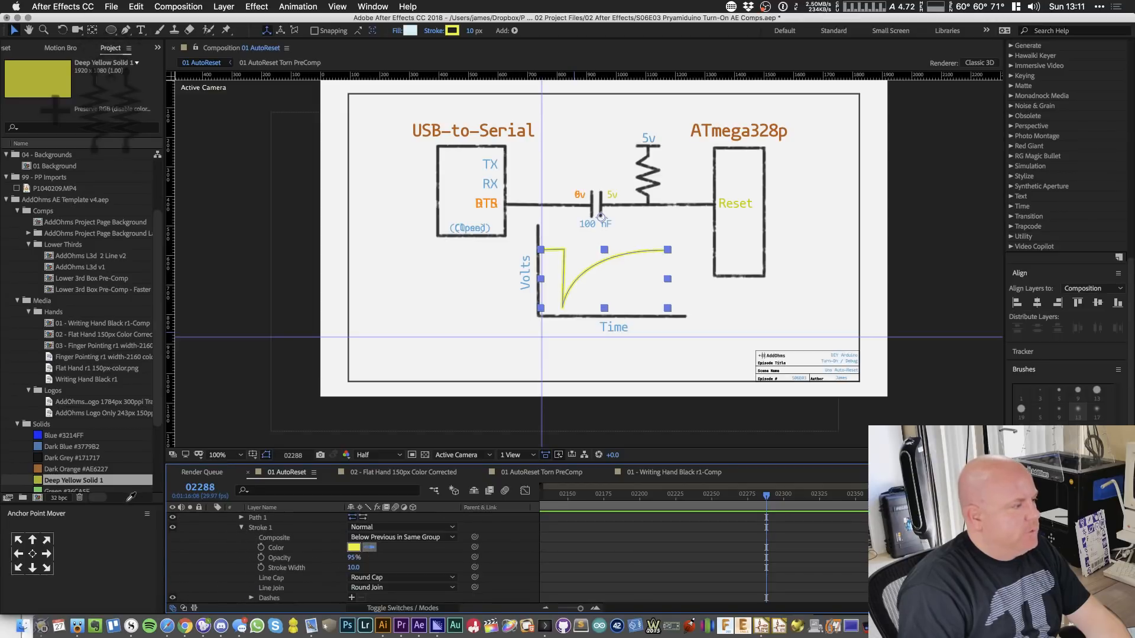
pyautogui.click(38, 481)
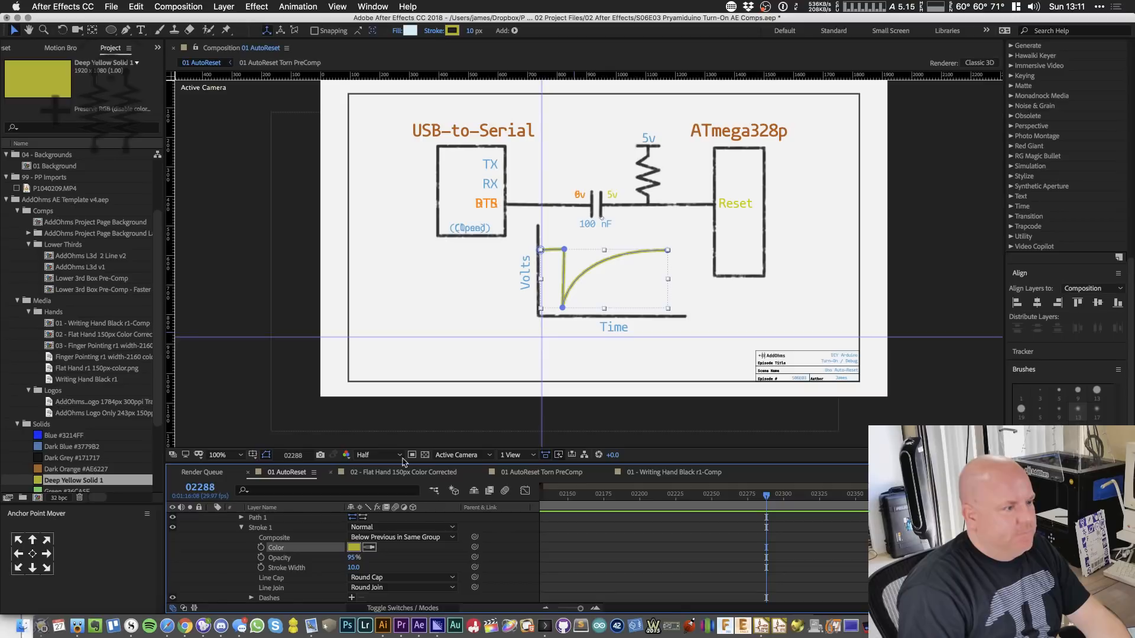
pyautogui.click(394, 421)
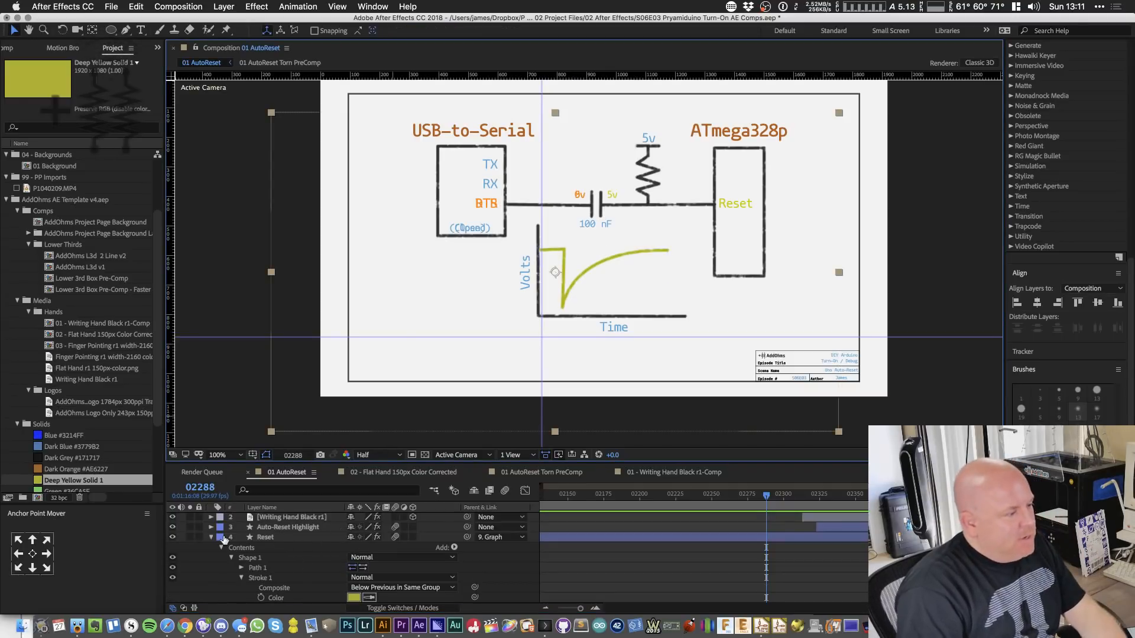
# - Move the Volts label down alongside the lower part of the graph's vertical axis
pyautogui.press('p')
pyautogui.scroll(-10, 716, 555)
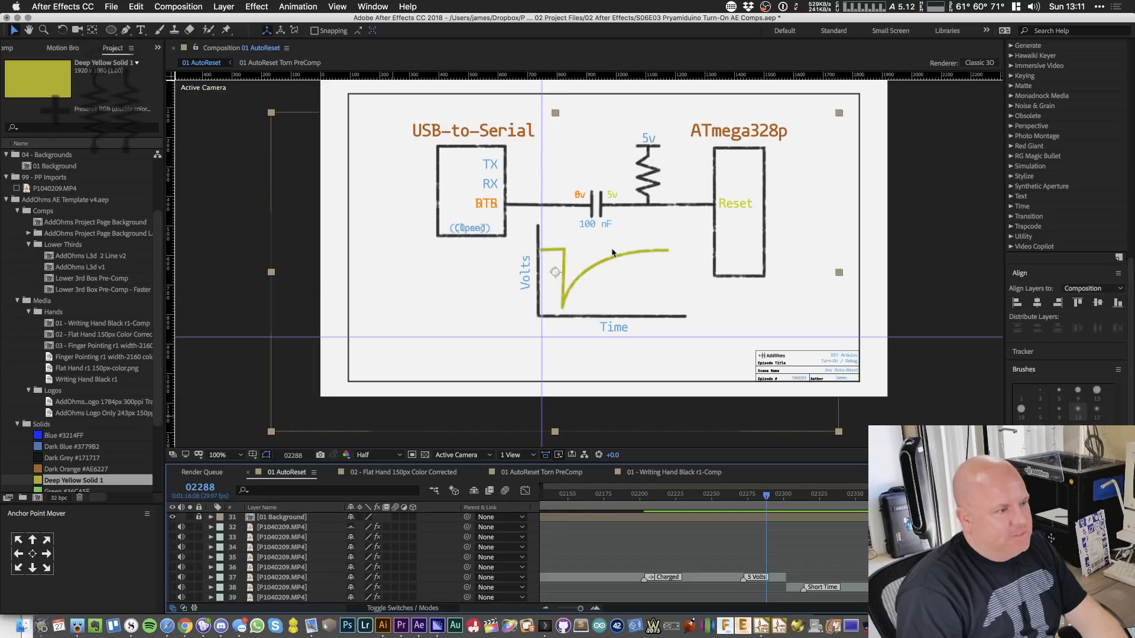
pyautogui.press('.')
pyautogui.scroll(10, 314, 551)
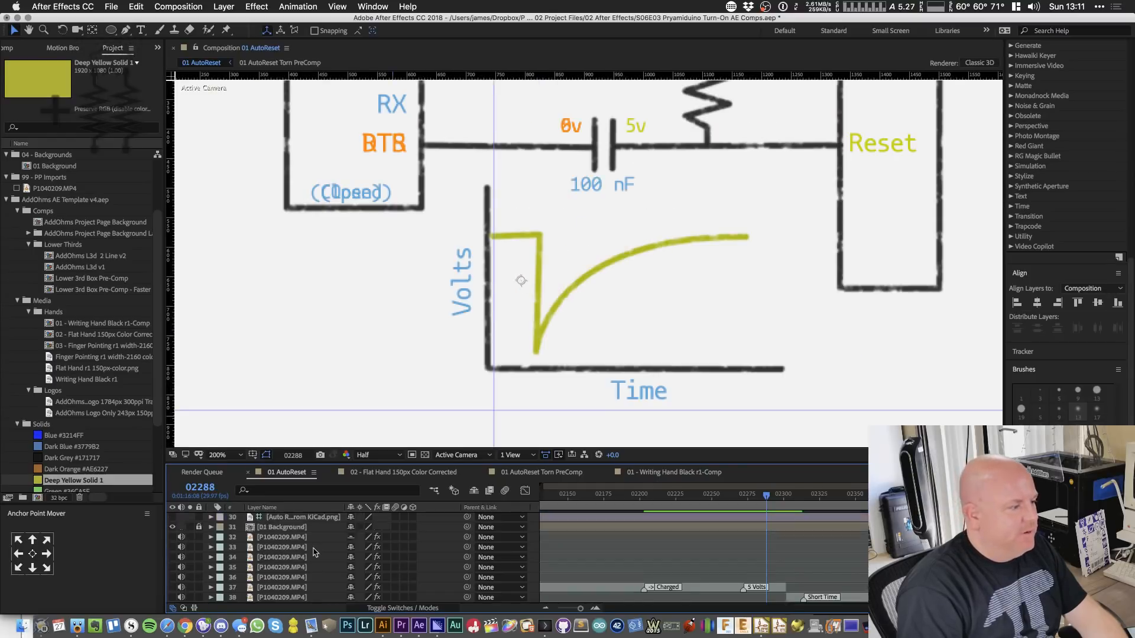
pyautogui.scroll(1, 314, 551)
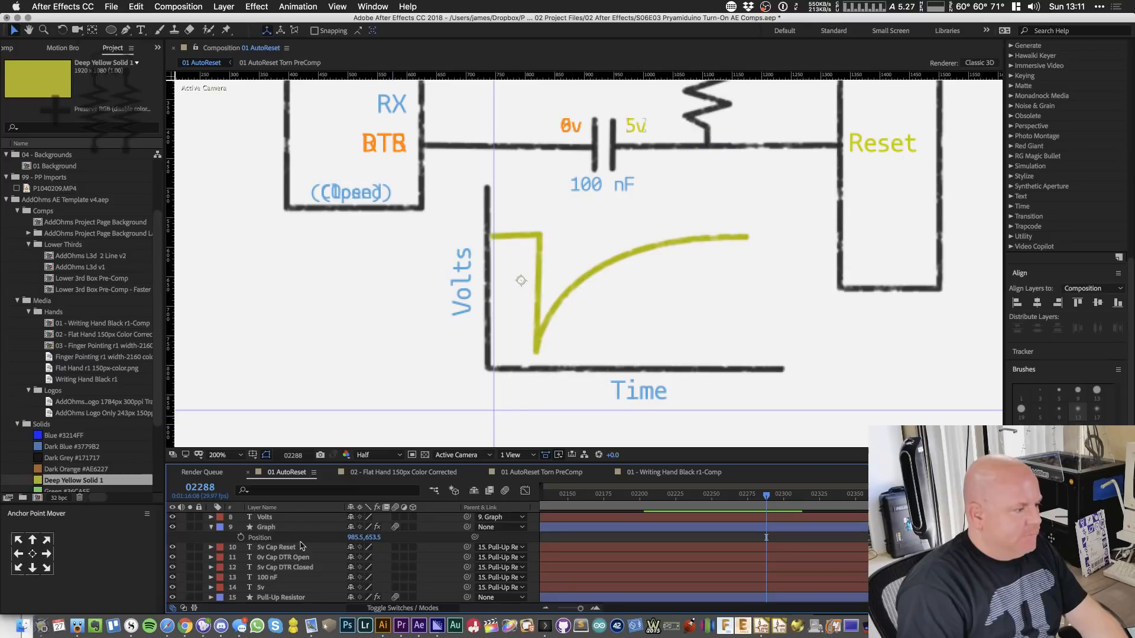
pyautogui.click(267, 527)
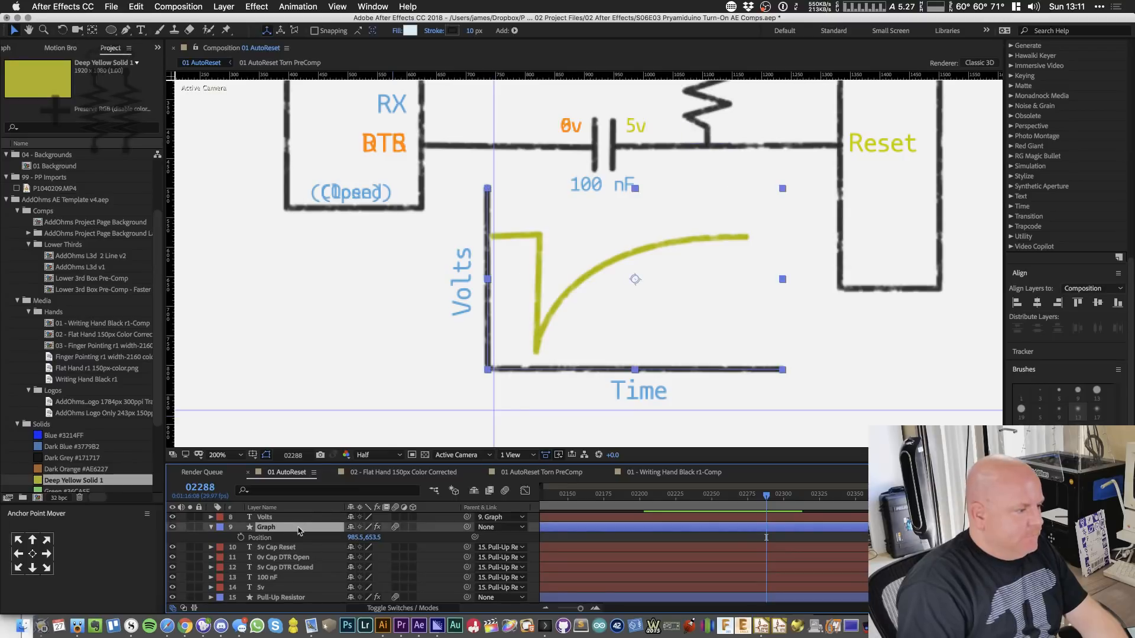
pyautogui.click(266, 517)
pyautogui.moveTo(463, 306); pyautogui.dragTo(459, 337)
# - Move the Time label left beneath the horizontal axis, close to the graph's origin
pyautogui.click(295, 519)
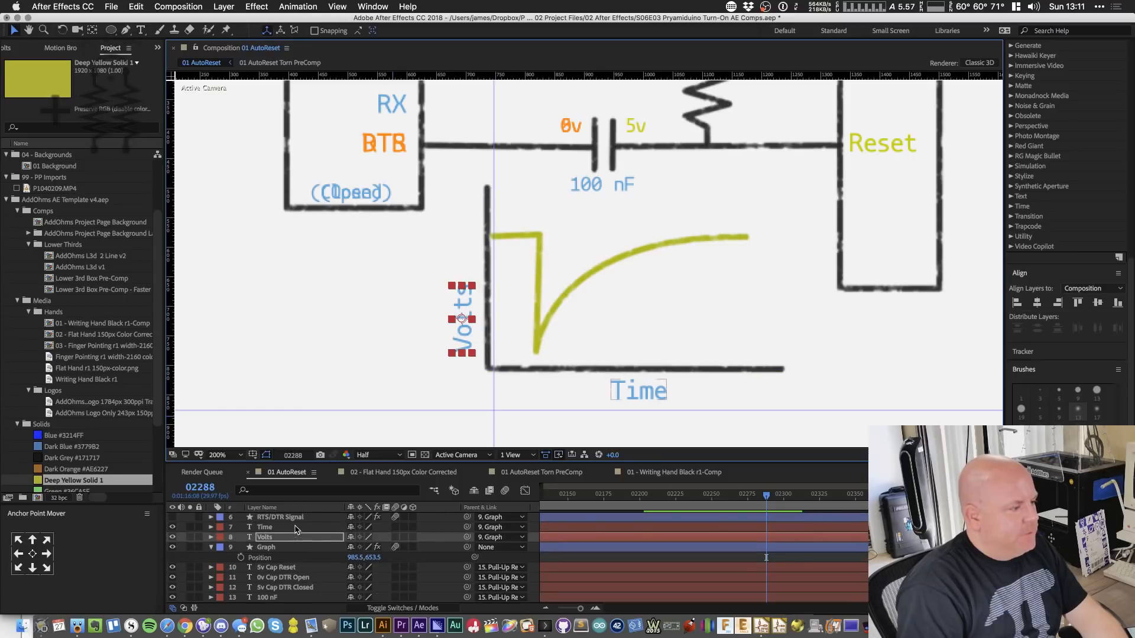
pyautogui.click(297, 528)
pyautogui.moveTo(620, 393); pyautogui.dragTo(549, 393)
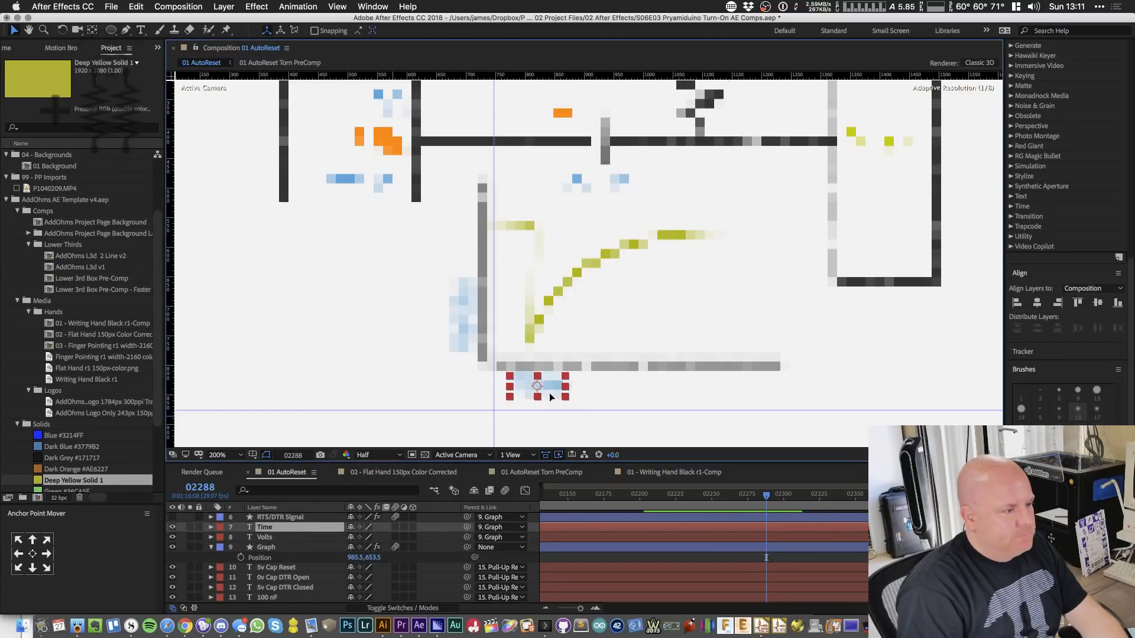
# - Try to draw a short tick mark across the Graph layer's vertical axis at the curve's starting level with the Pen tool
pyautogui.click(284, 547)
pyautogui.click(124, 31)
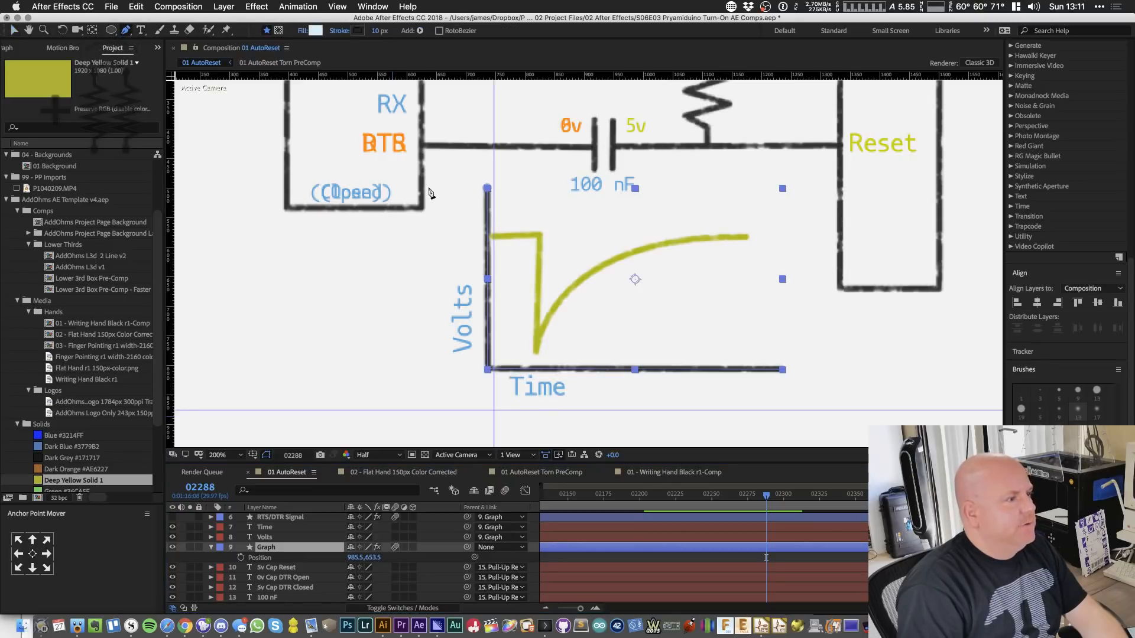
pyautogui.click(486, 235)
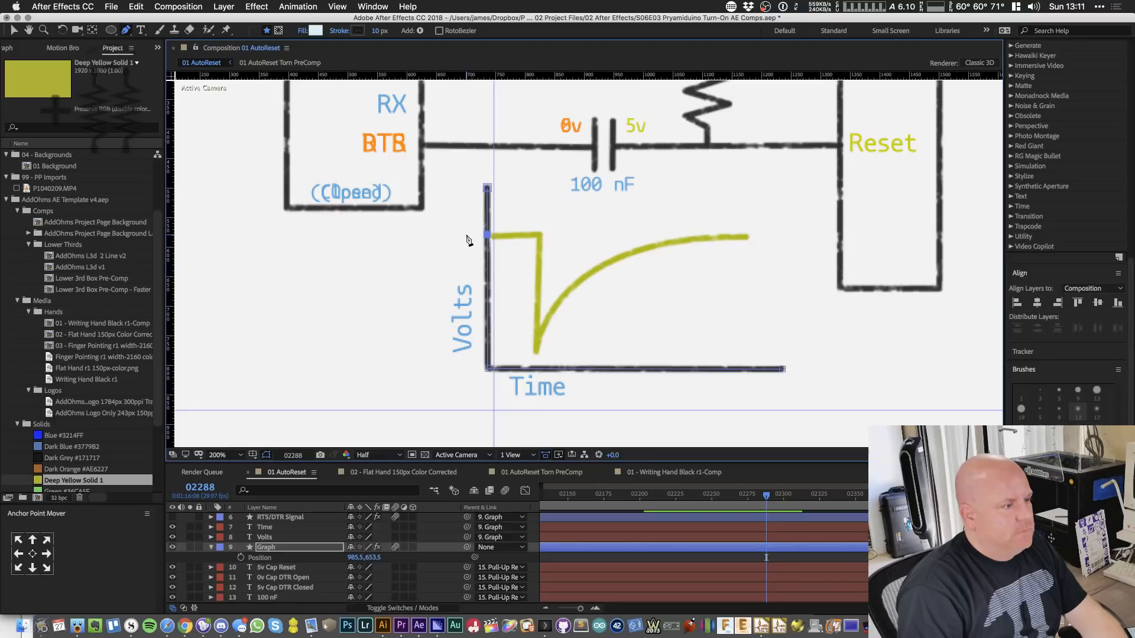
pyautogui.press('v')
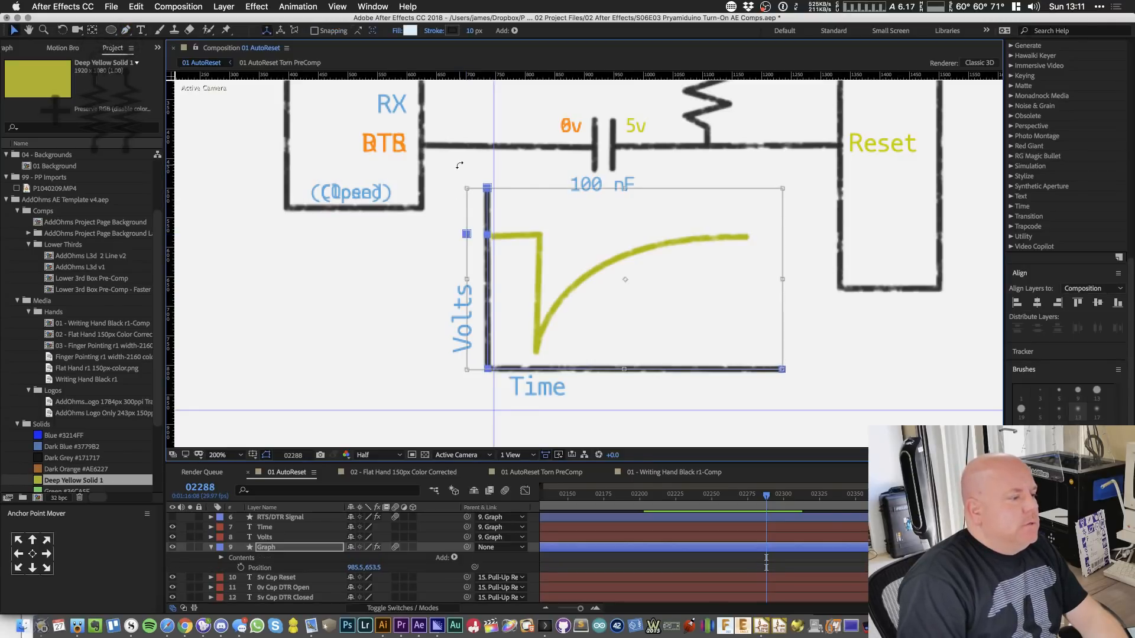
pyautogui.press('Escape')
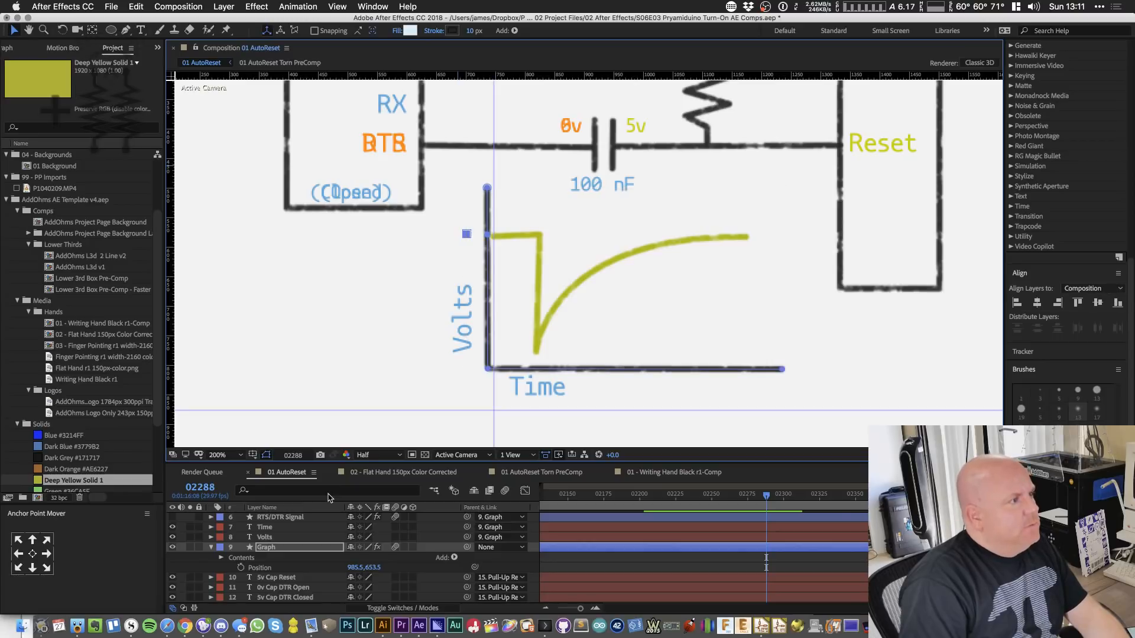
pyautogui.click(242, 558)
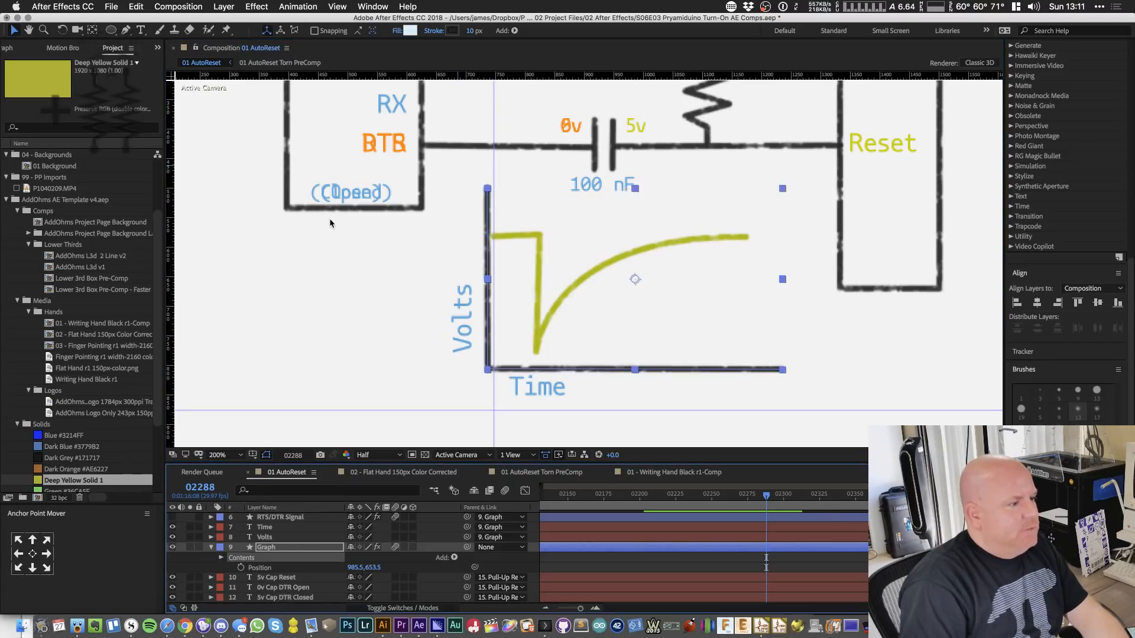
pyautogui.click(126, 31)
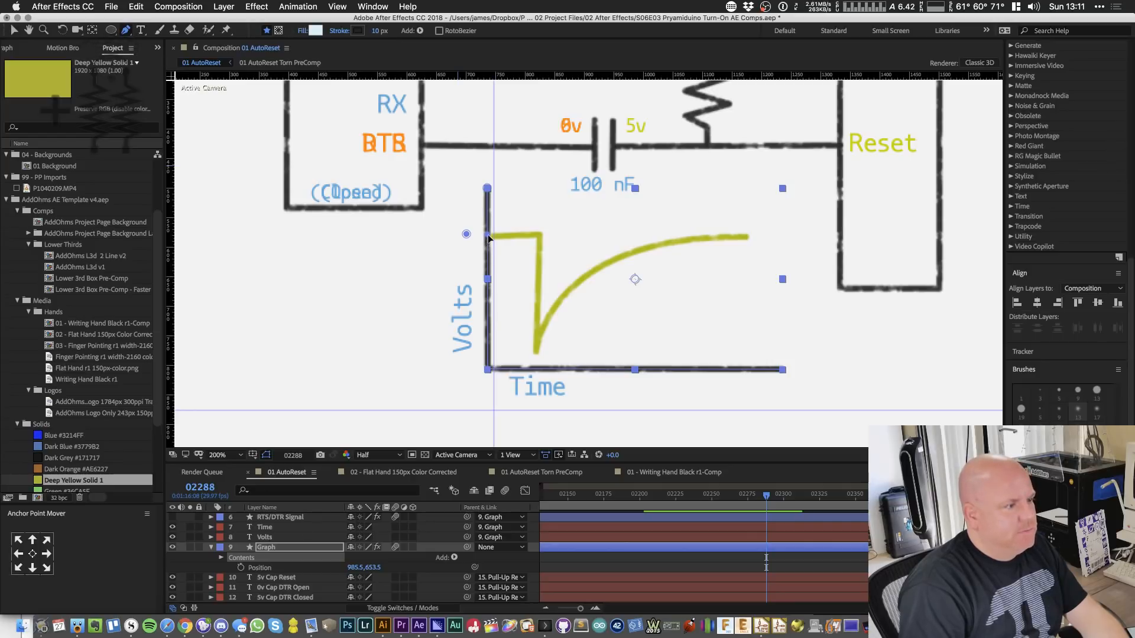
pyautogui.moveTo(488, 247); pyautogui.dragTo(463, 248)
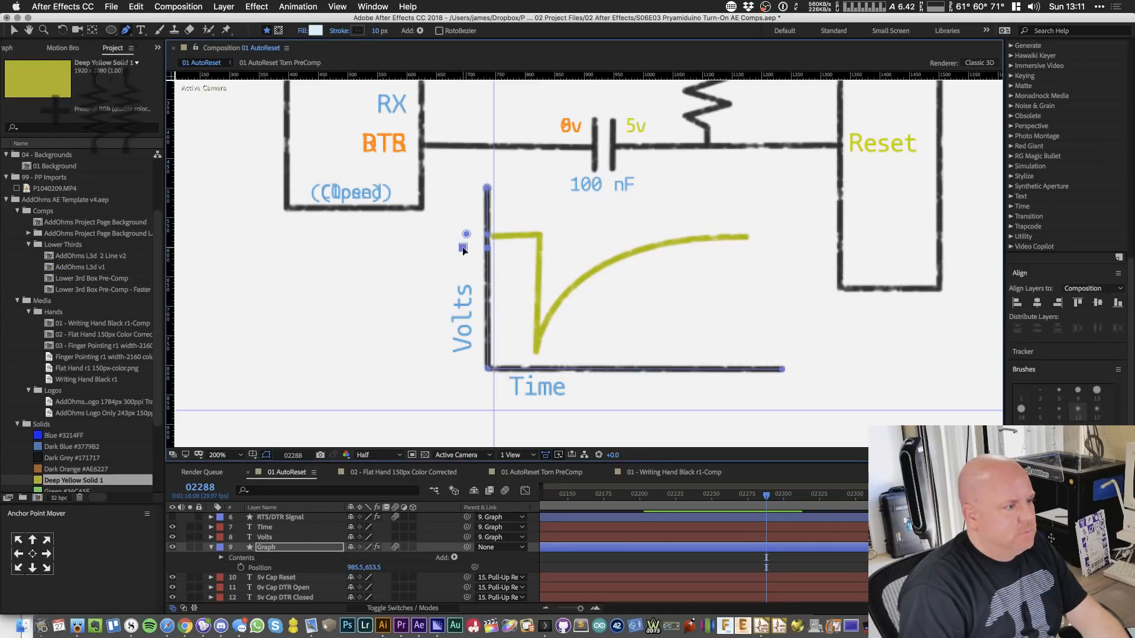
pyautogui.press('v')
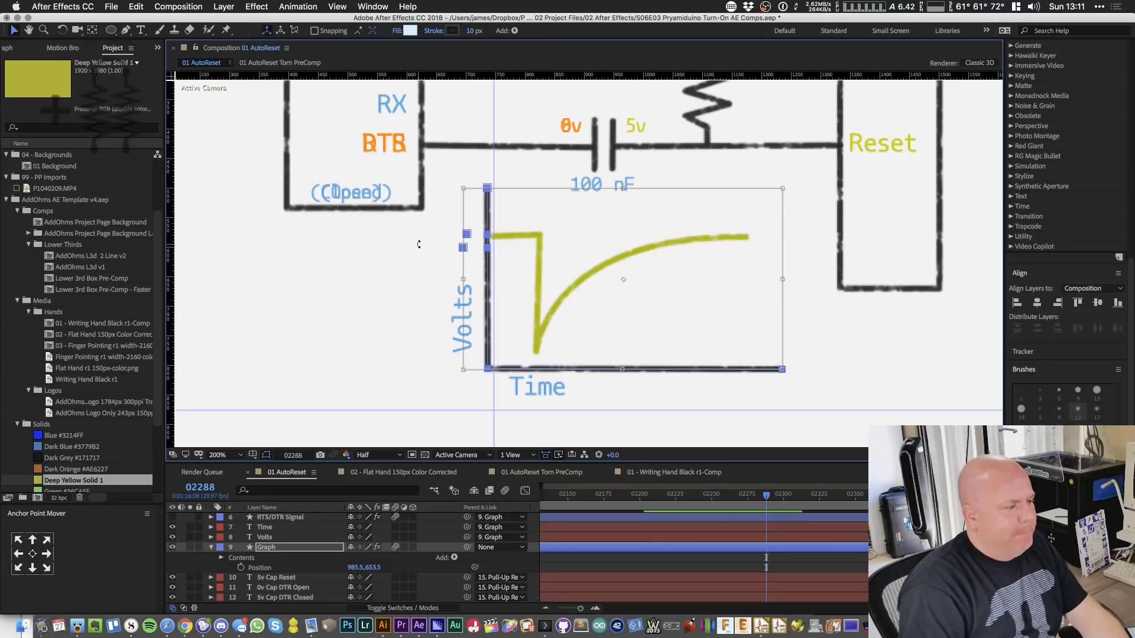
# - Delete the stray Shape 3 and Shape 2 from the Graph layer's contents, keeping only Shape 1
pyautogui.click(220, 558)
pyautogui.click(251, 568)
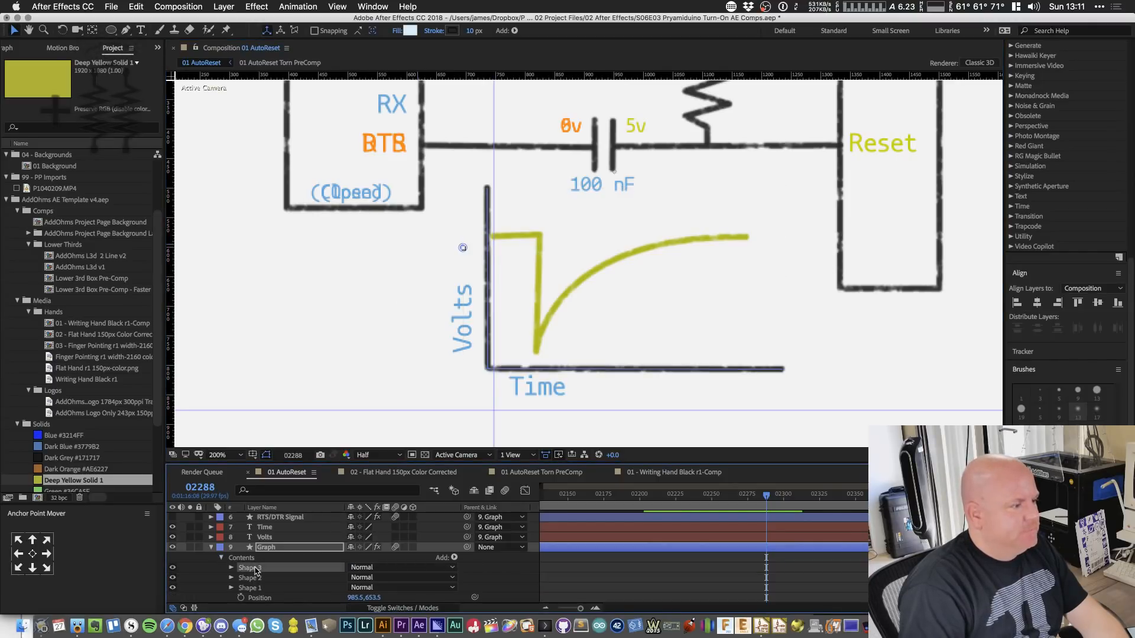
pyautogui.press('Delete')
pyautogui.click(255, 568)
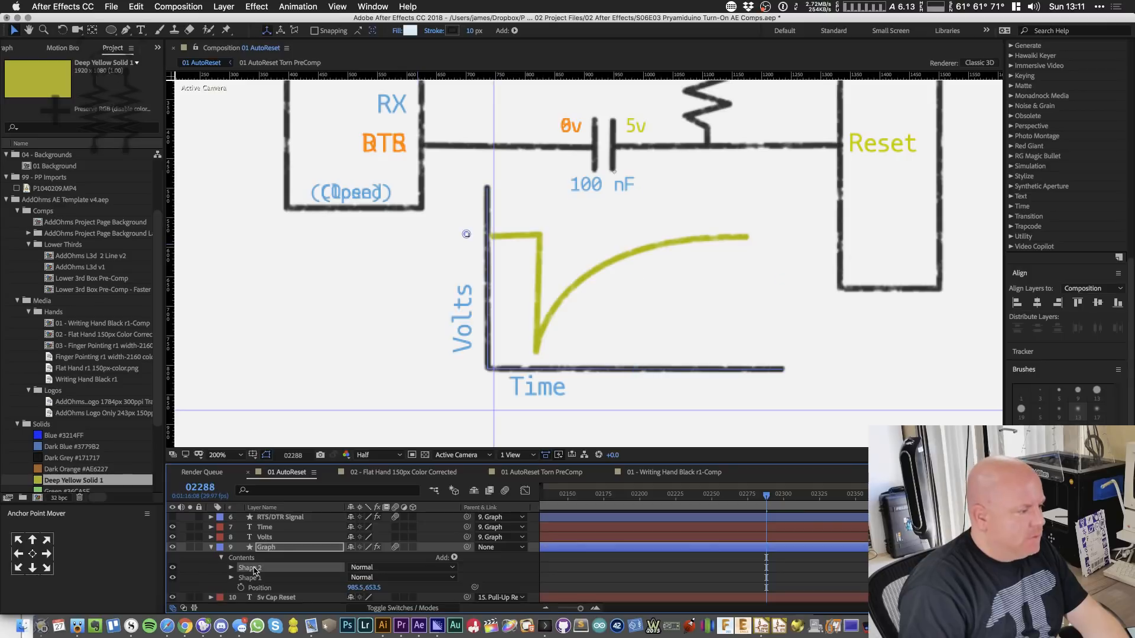
pyautogui.click(232, 568)
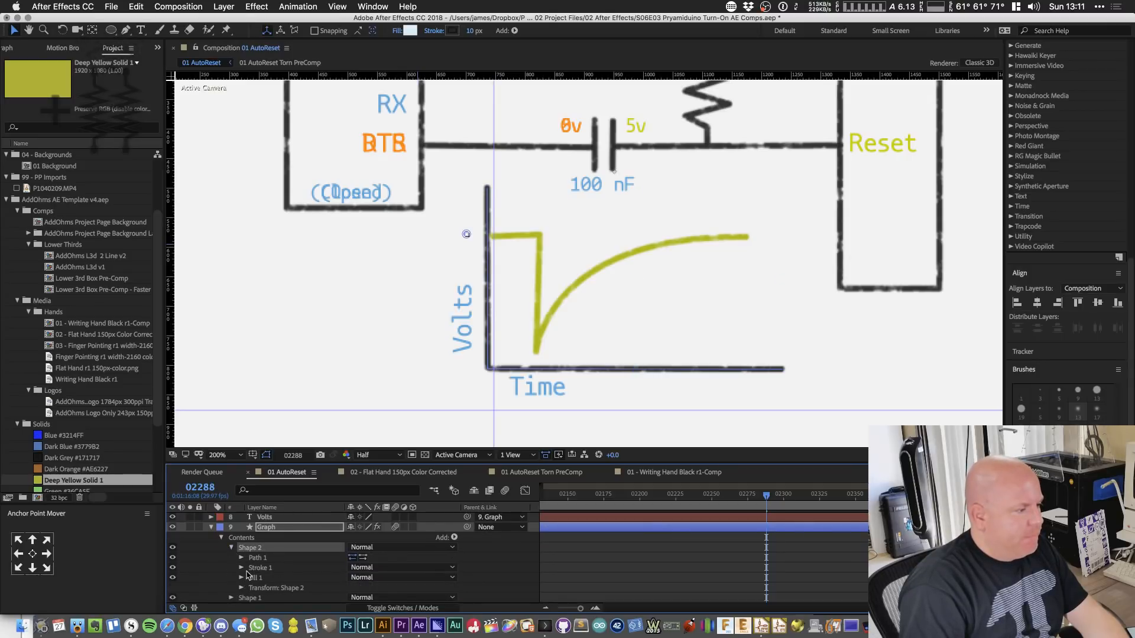
pyautogui.click(241, 568)
pyautogui.scroll(-3, 243, 573)
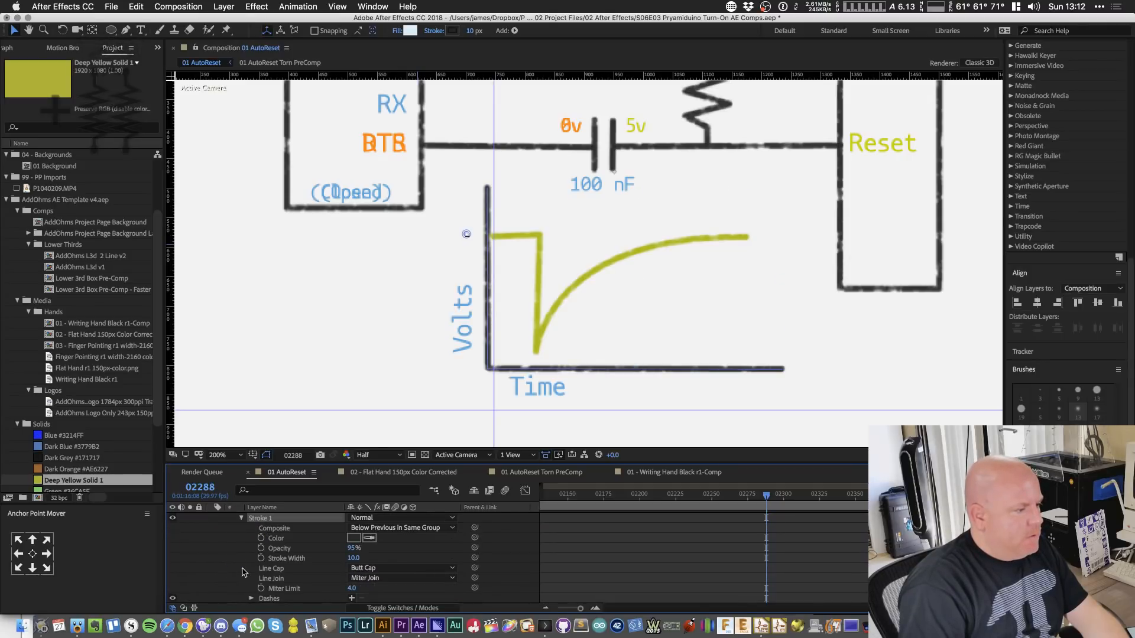
pyautogui.scroll(3, 245, 571)
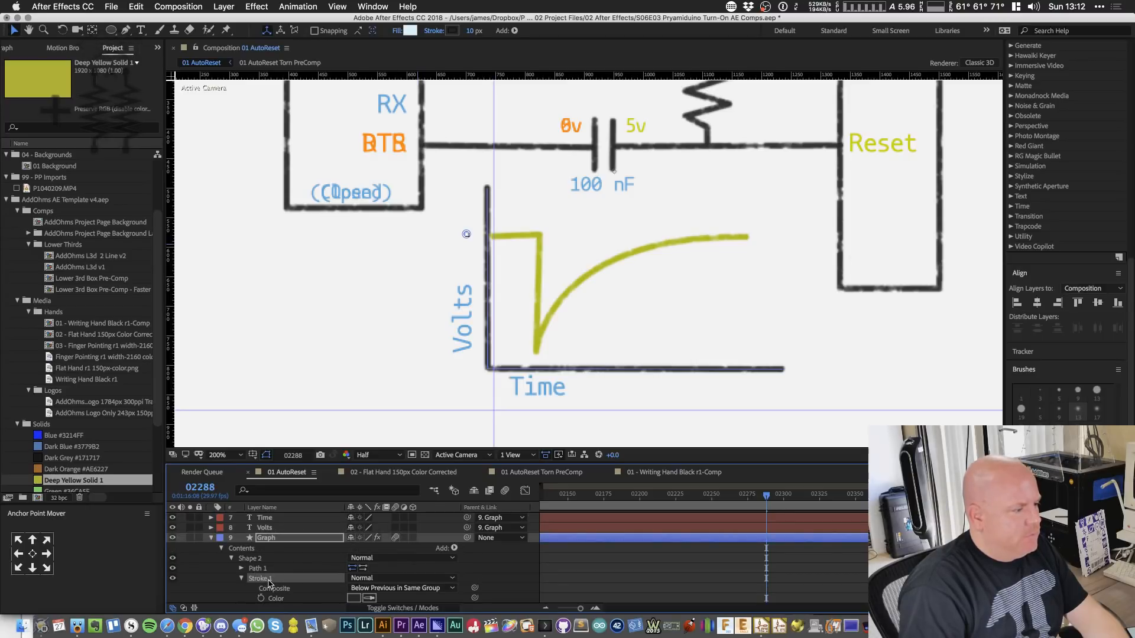
pyautogui.click(269, 569)
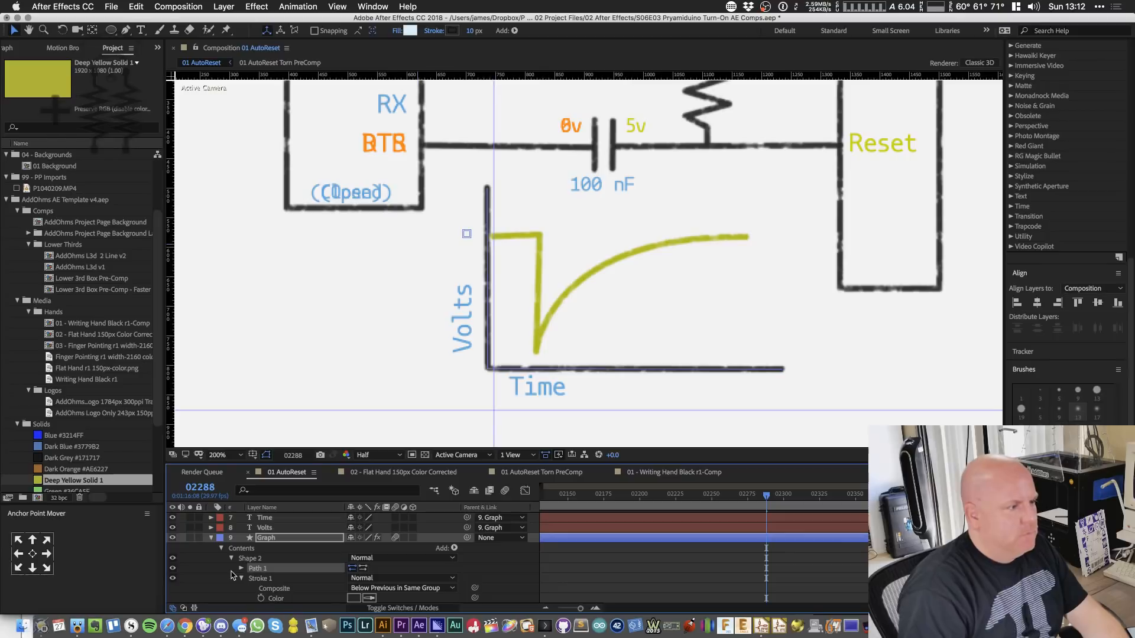
pyautogui.press('Delete')
pyautogui.click(258, 560)
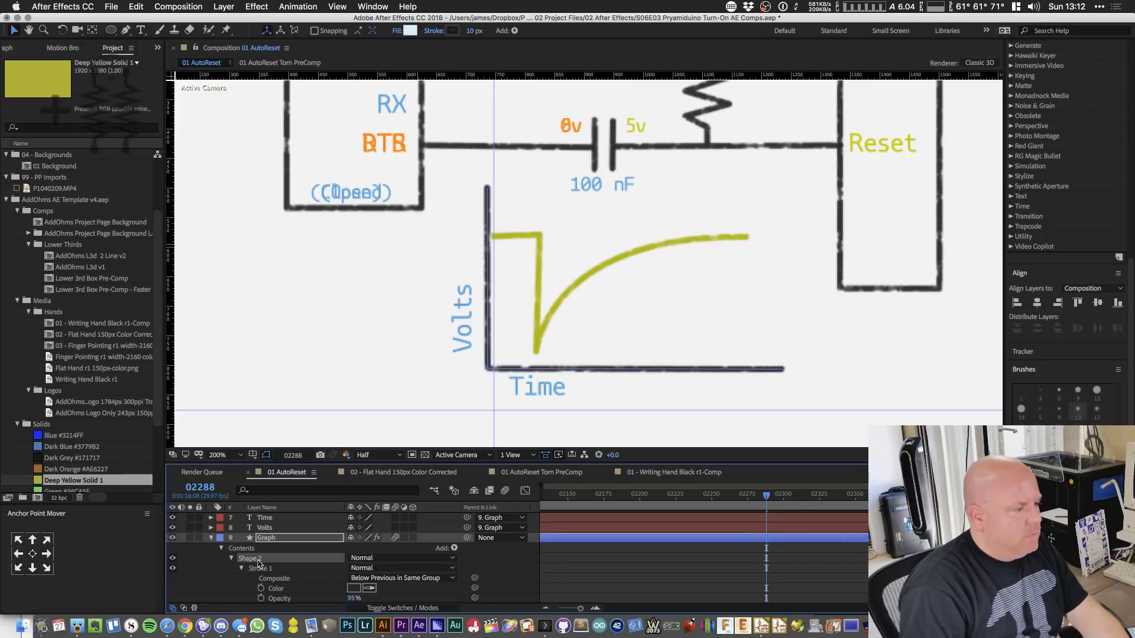
pyautogui.press('Delete')
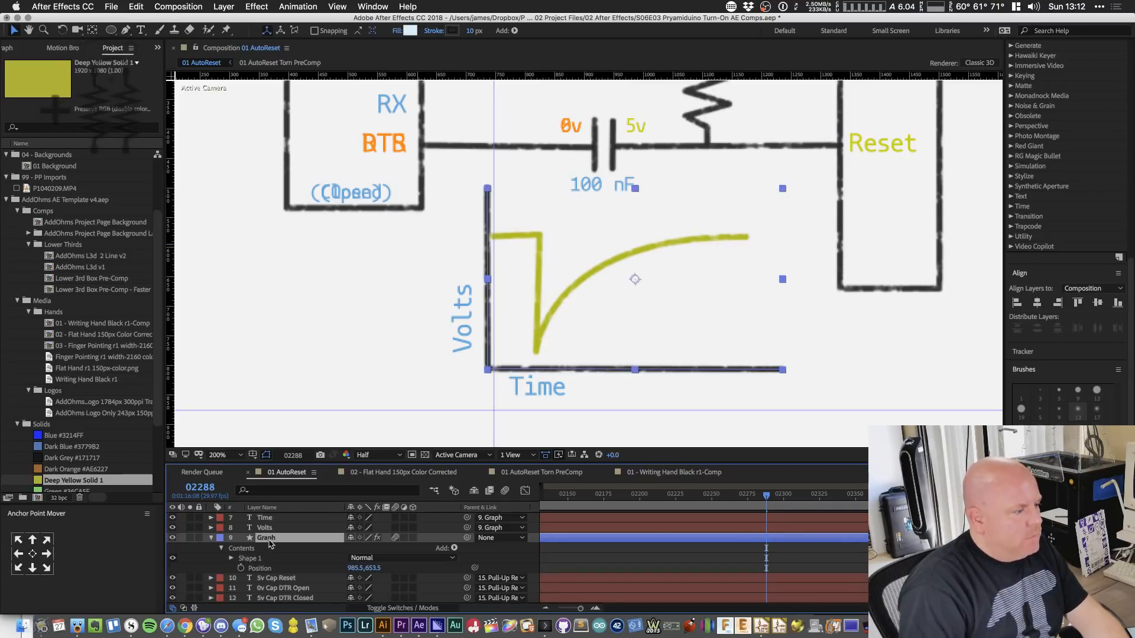
# - Draw a short horizontal tick mark across the graph's vertical axis at the curve's starting level, as a new shape in the Graph layer
pyautogui.click(124, 32)
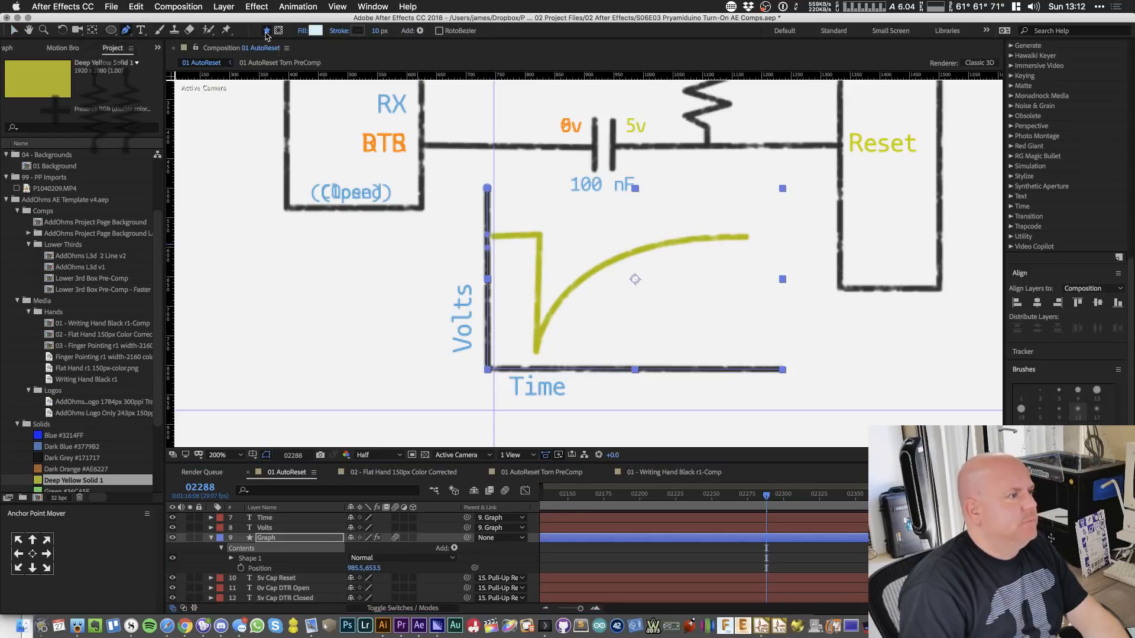
pyautogui.click(465, 236)
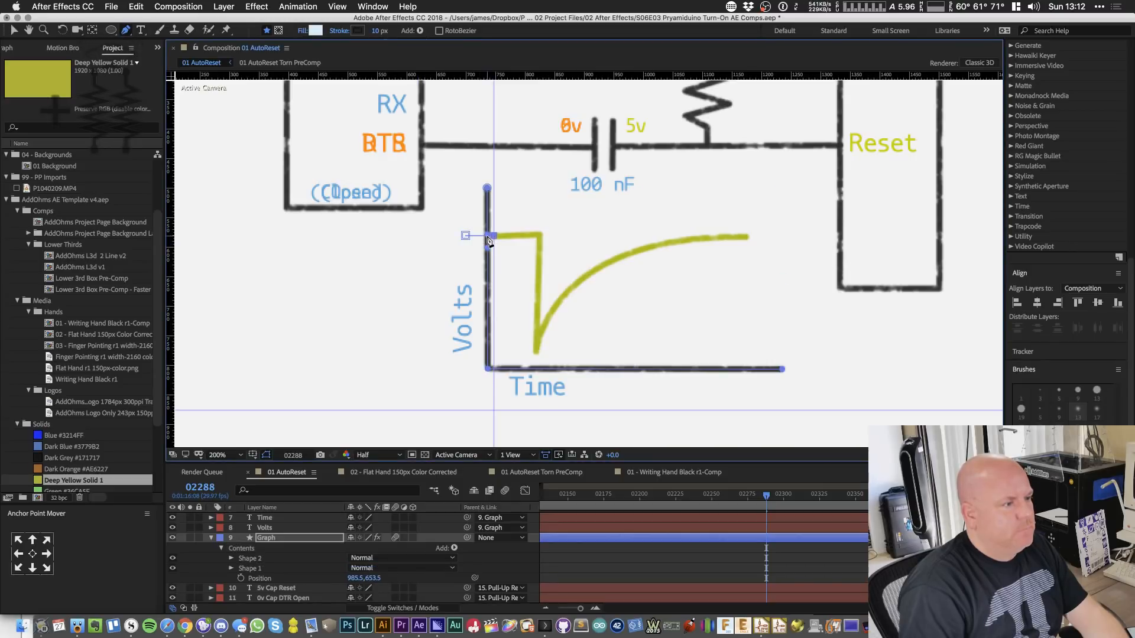
pyautogui.click(489, 237)
pyautogui.press('v')
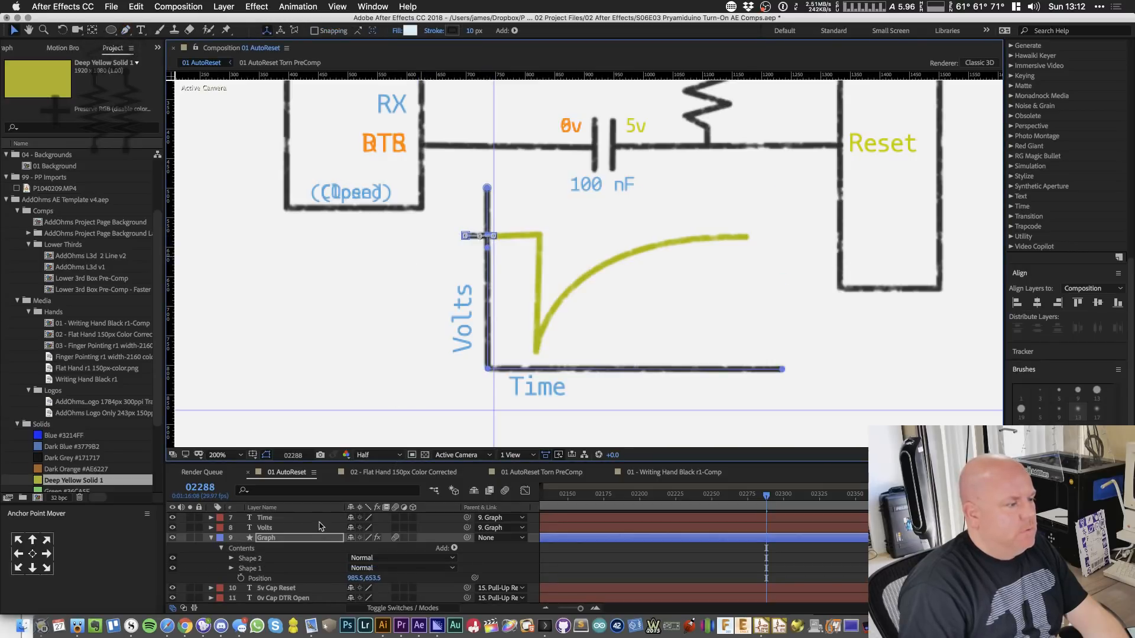
pyautogui.click(291, 541)
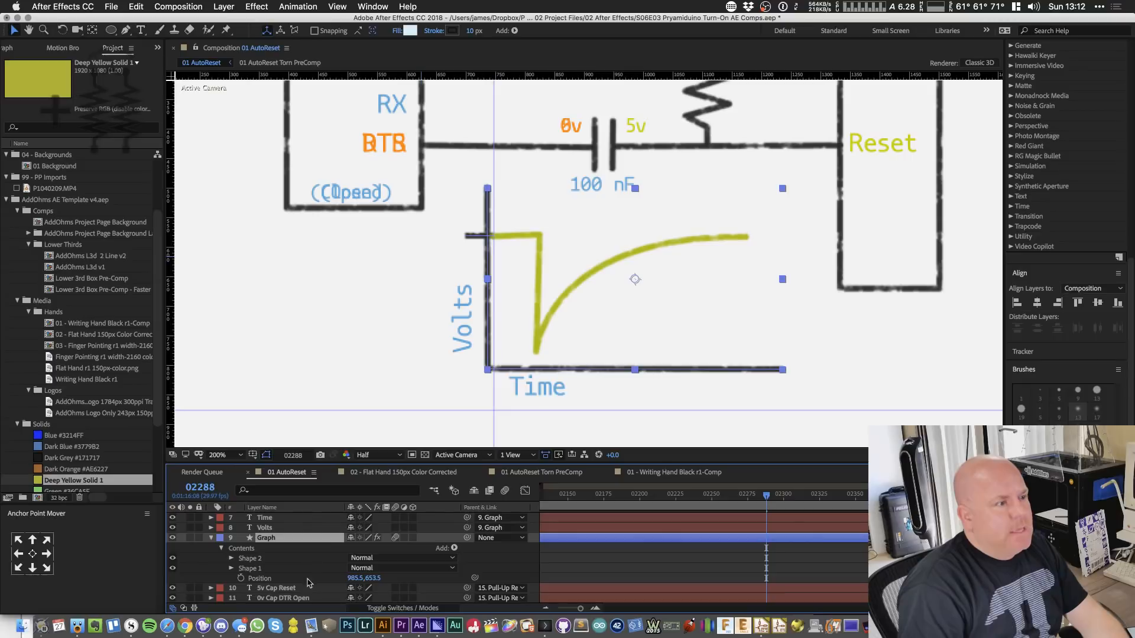
# - Duplicate the 5v label above the pull-up resistor
pyautogui.scroll(-10, 306, 568)
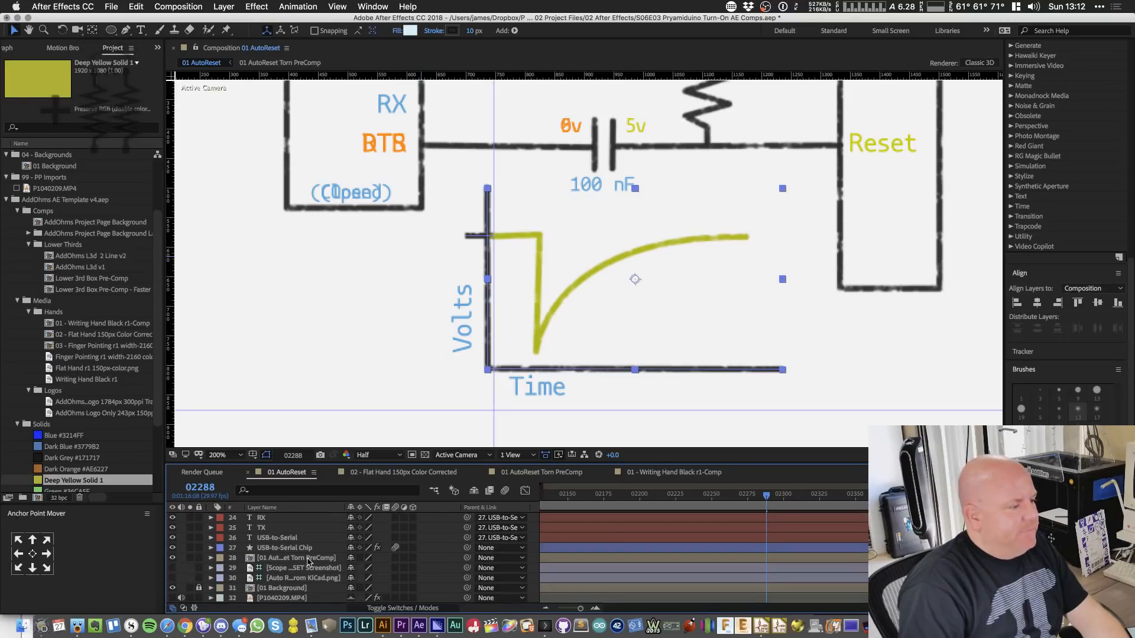
pyautogui.scroll(3, 293, 559)
pyautogui.press(',')
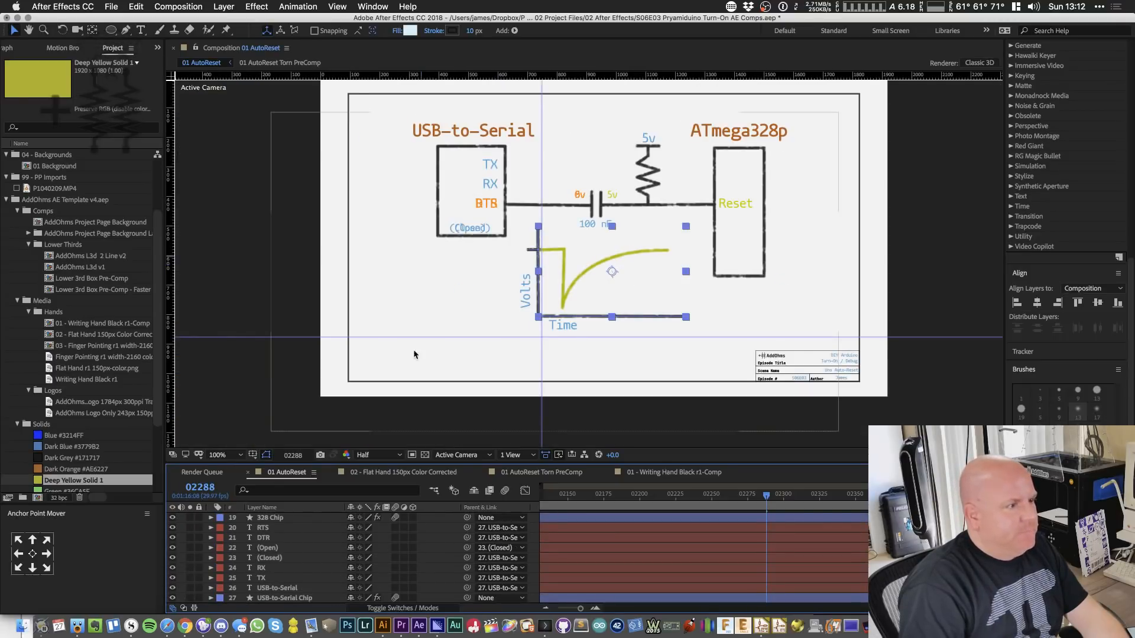
pyautogui.click(652, 138)
pyautogui.press('super+d')
# - Move the duplicated 5v label down beside the outer end of the tick mark on the graph's vertical axis
pyautogui.press('.')
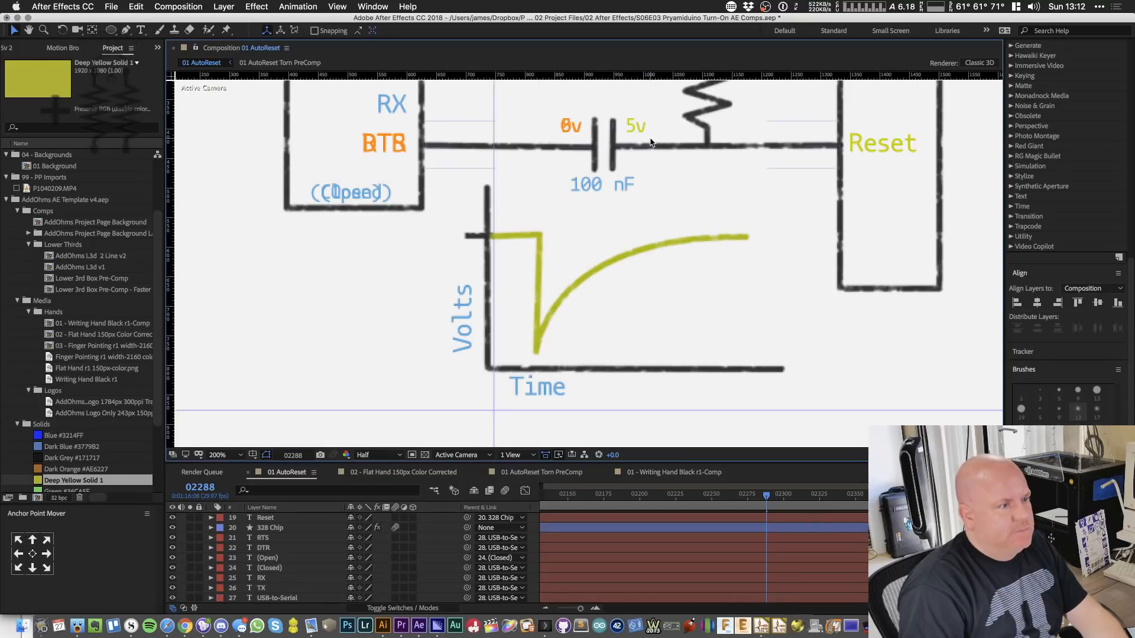
pyautogui.scroll(8, 653, 141)
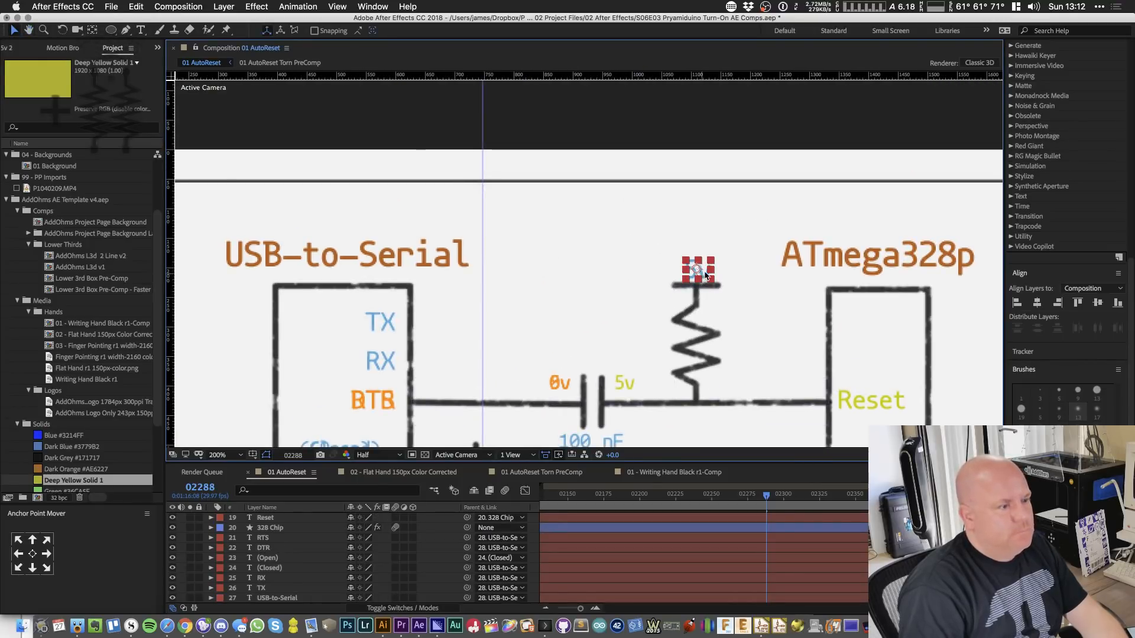
pyautogui.moveTo(467, 451); pyautogui.dragTo(453, 407)
pyautogui.press('space')
pyautogui.moveTo(506, 435); pyautogui.dragTo(591, 224)
pyautogui.moveTo(532, 201); pyautogui.dragTo(522, 280)
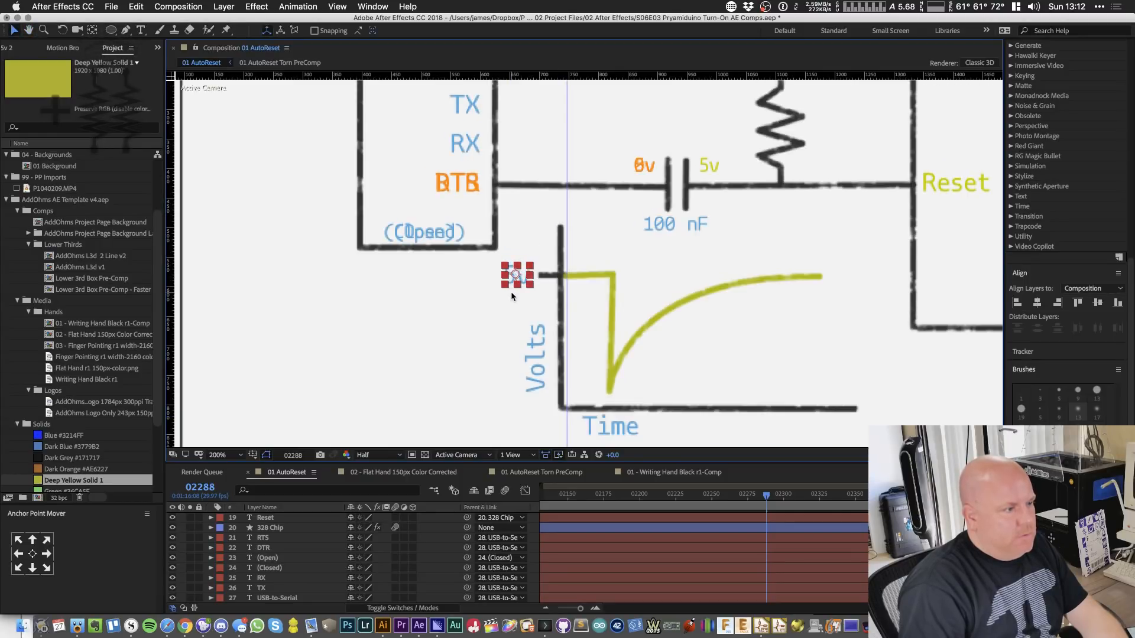
# - Reorder the 5v 2 layer to sit directly above the Graph layer, parent it to Graph, and deselect it
pyautogui.scroll(4, 289, 554)
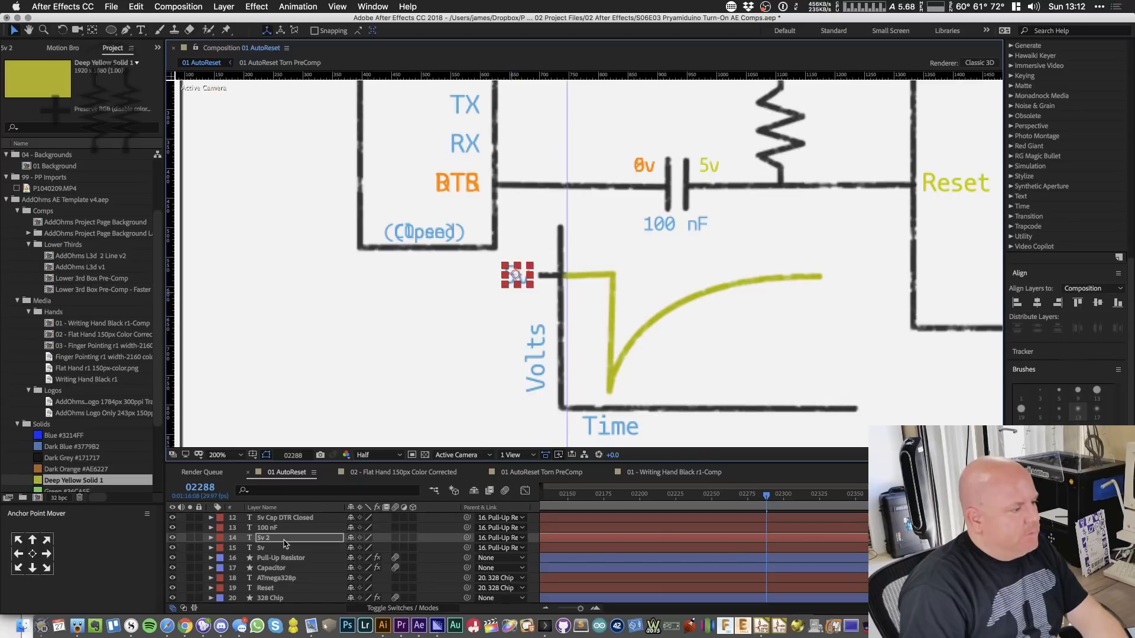
pyautogui.scroll(3, 284, 540)
pyautogui.scroll(2, 284, 542)
pyautogui.scroll(-1, 284, 543)
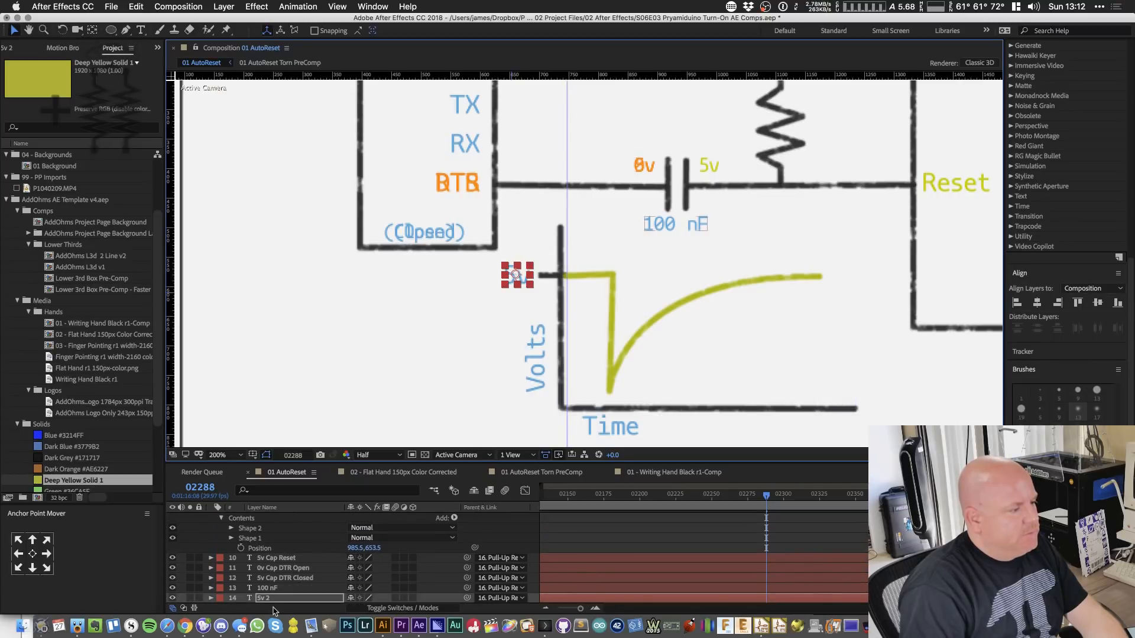
pyautogui.moveTo(278, 595); pyautogui.dragTo(288, 565)
pyautogui.click(500, 566)
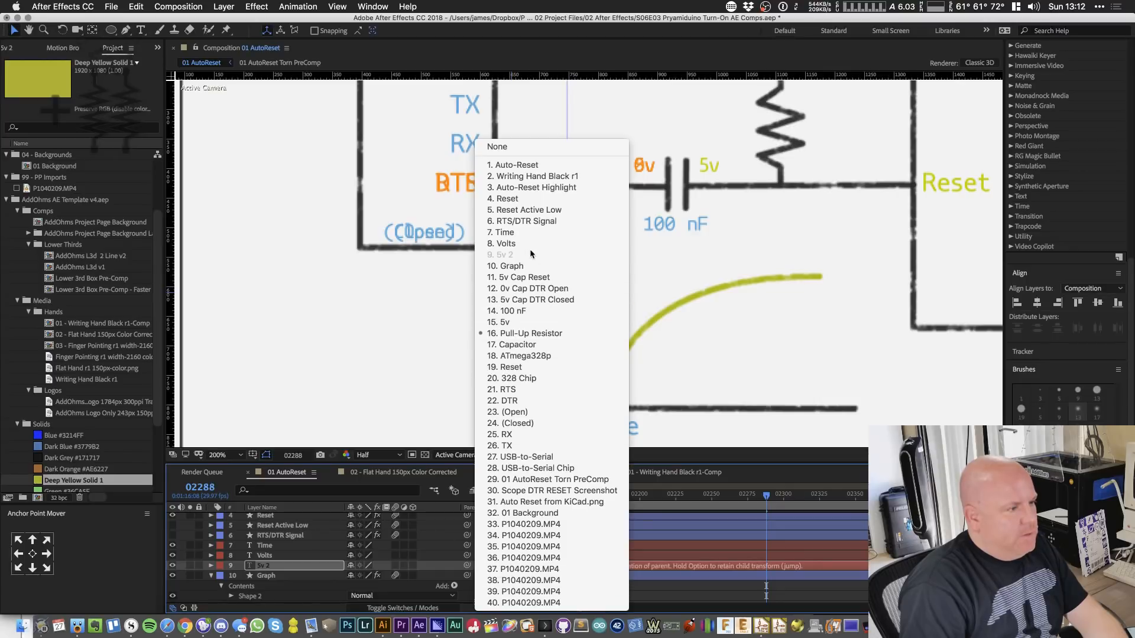
pyautogui.click(526, 266)
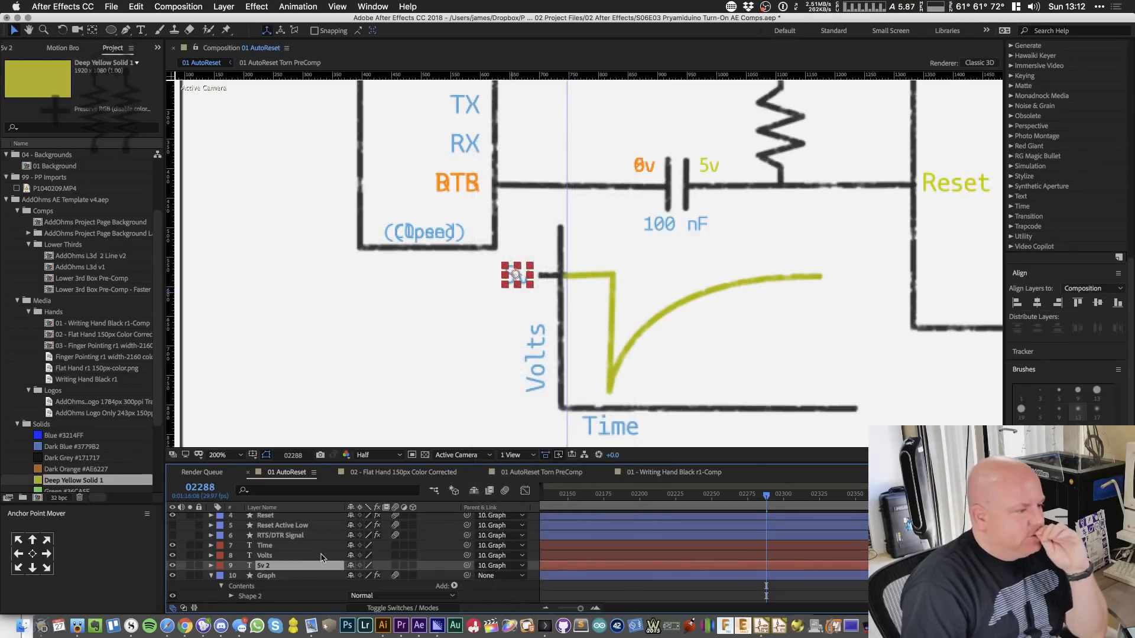
pyautogui.click(438, 334)
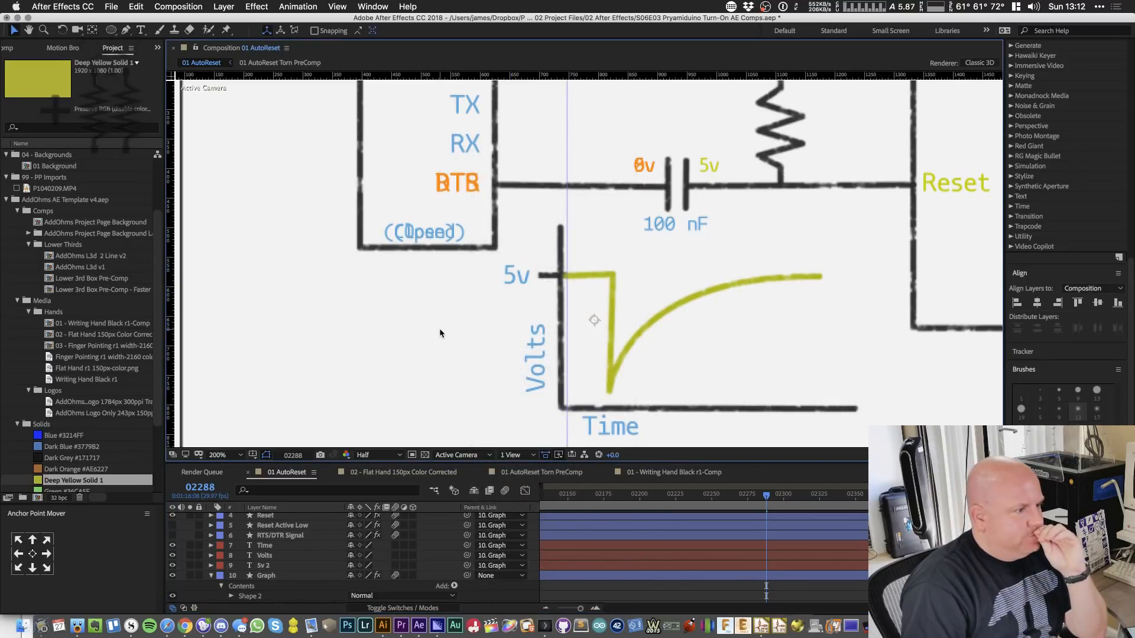
# - View the whole composition and preview the graph animation from around frame 2008, near the first voltage-drop marker
pyautogui.press(',')
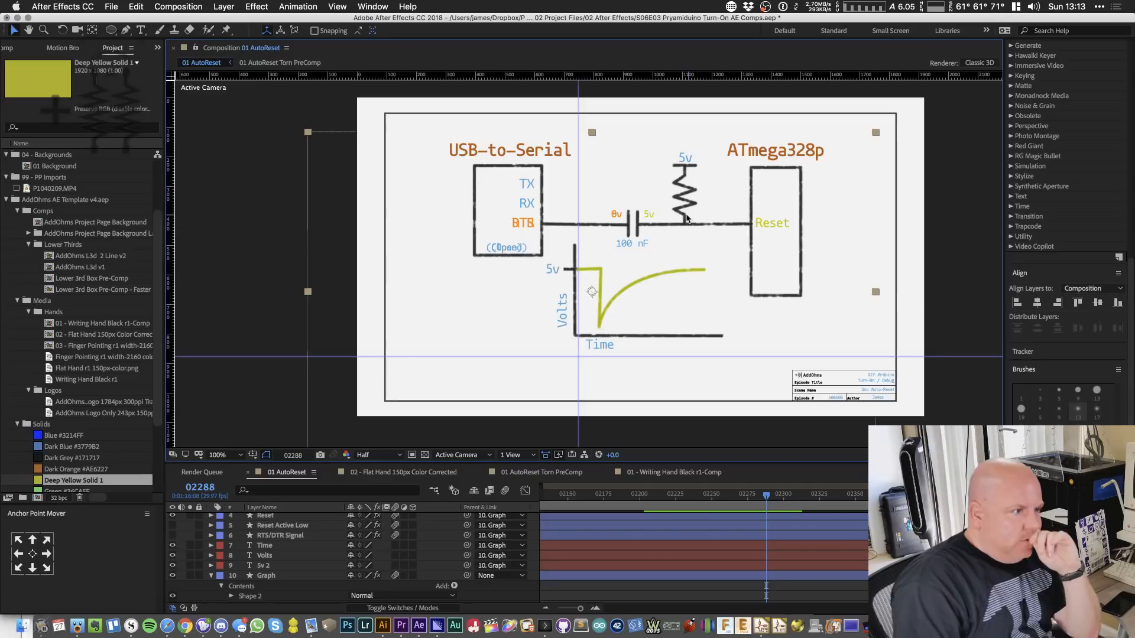
pyautogui.scroll(-10, 863, 537)
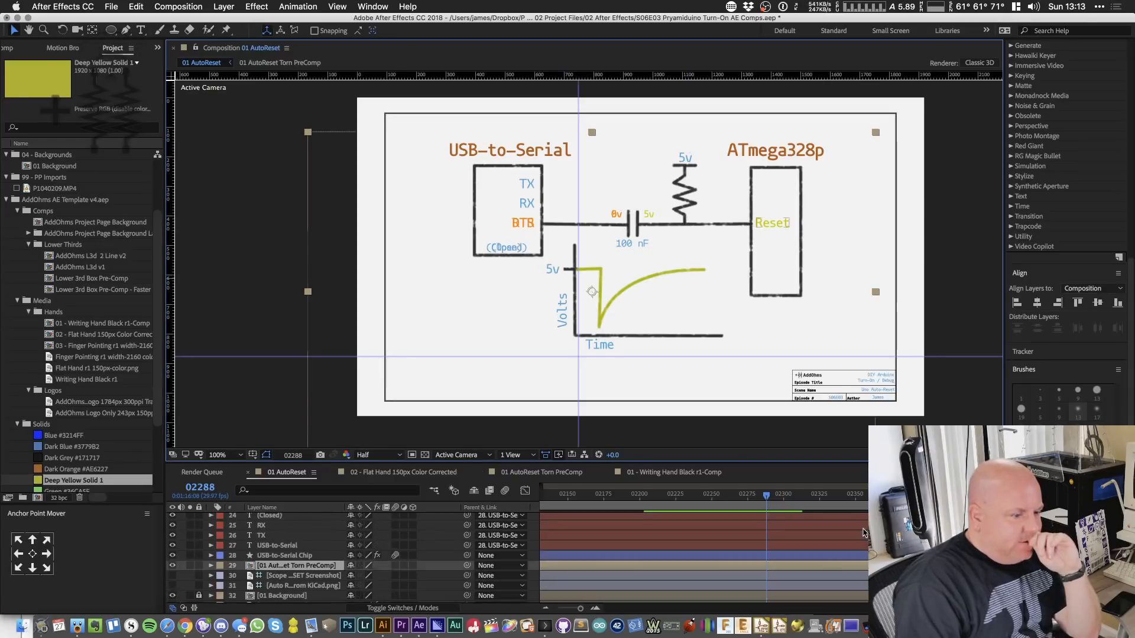
pyautogui.moveTo(762, 496); pyautogui.dragTo(631, 524)
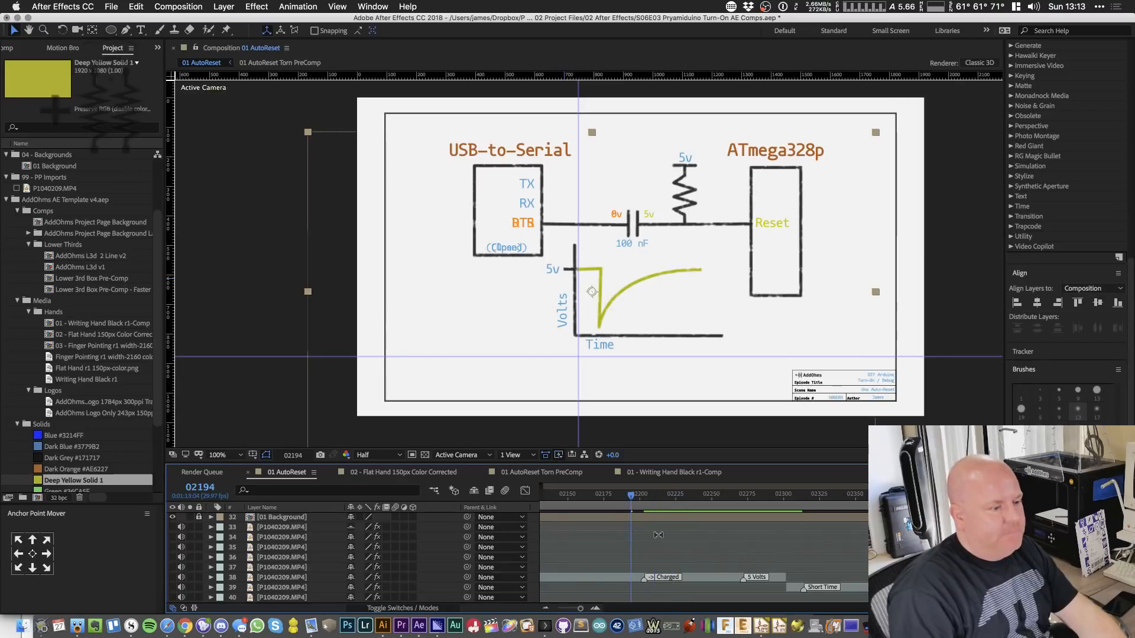
pyautogui.scroll(-3, 660, 535)
pyautogui.hscroll(-3, 661, 535)
pyautogui.moveTo(708, 498); pyautogui.dragTo(583, 507)
pyautogui.press('space')
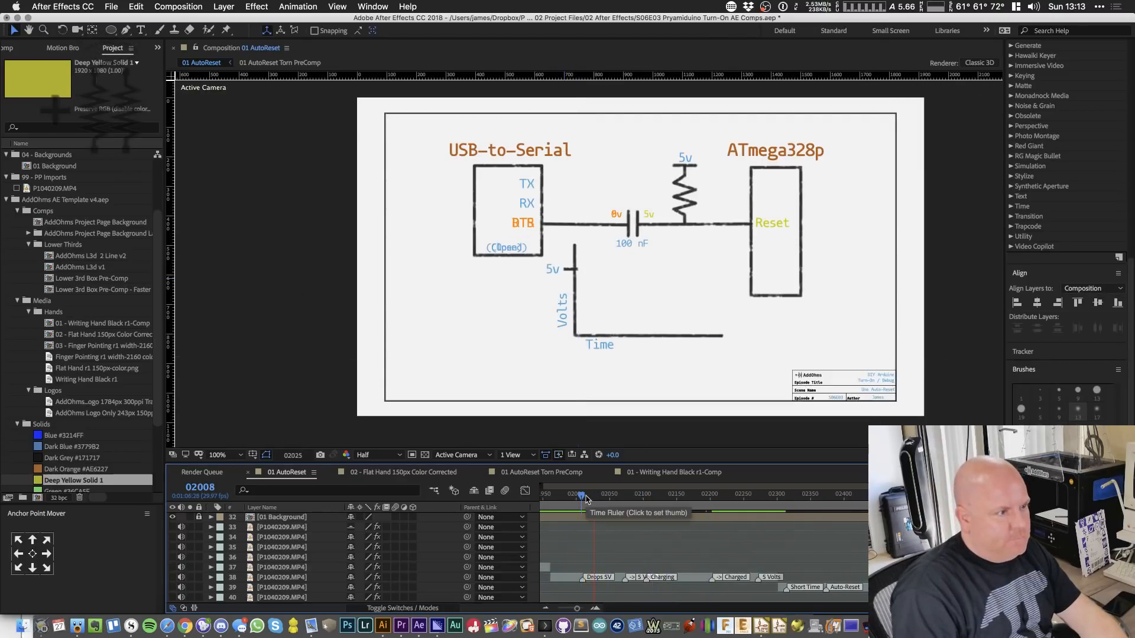
pyautogui.press('space')
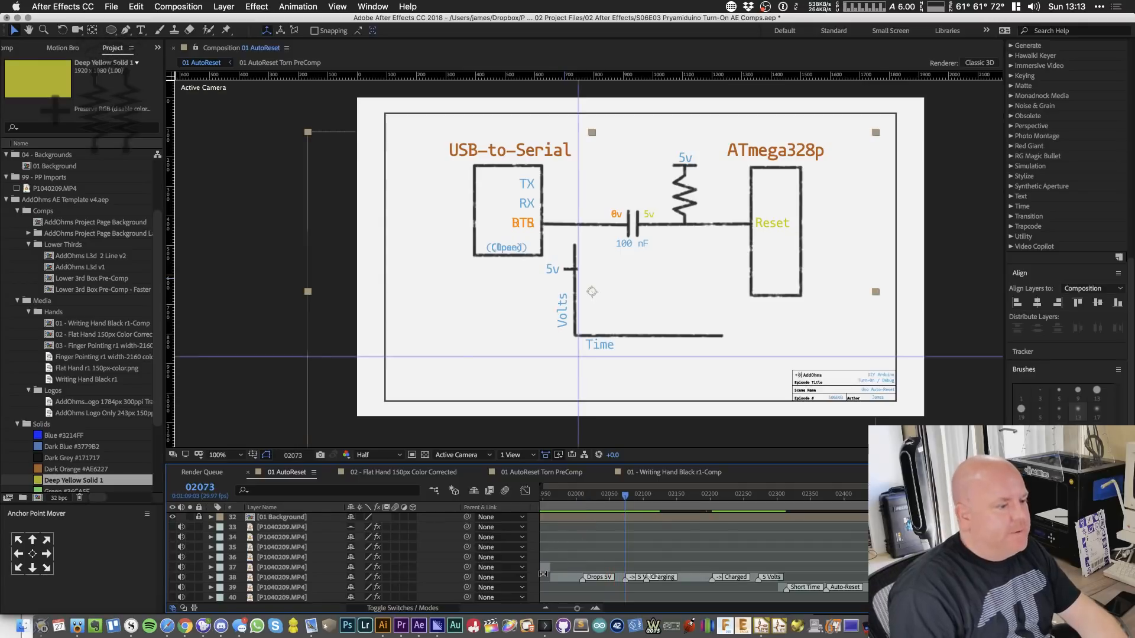
# - Add a new shape layer directly above the Capacitor layer
pyautogui.press('.')
pyautogui.press('.')
pyautogui.moveTo(744, 139); pyautogui.dragTo(609, 348)
pyautogui.scroll(5, 212, 553)
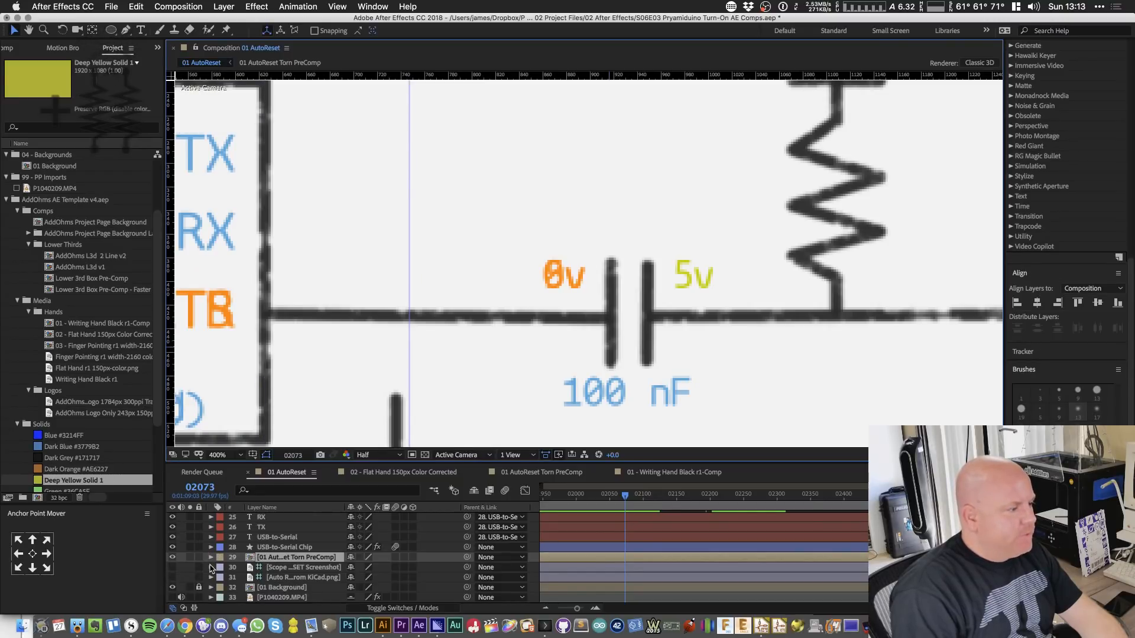
pyautogui.scroll(10, 210, 567)
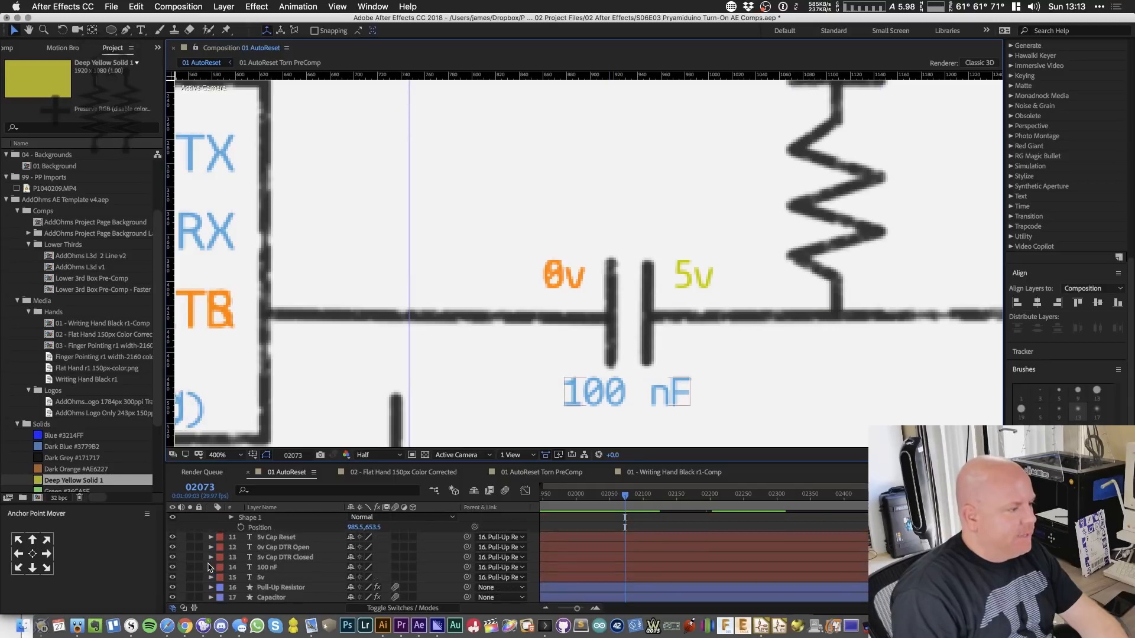
pyautogui.scroll(-3, 248, 574)
pyautogui.click(285, 548)
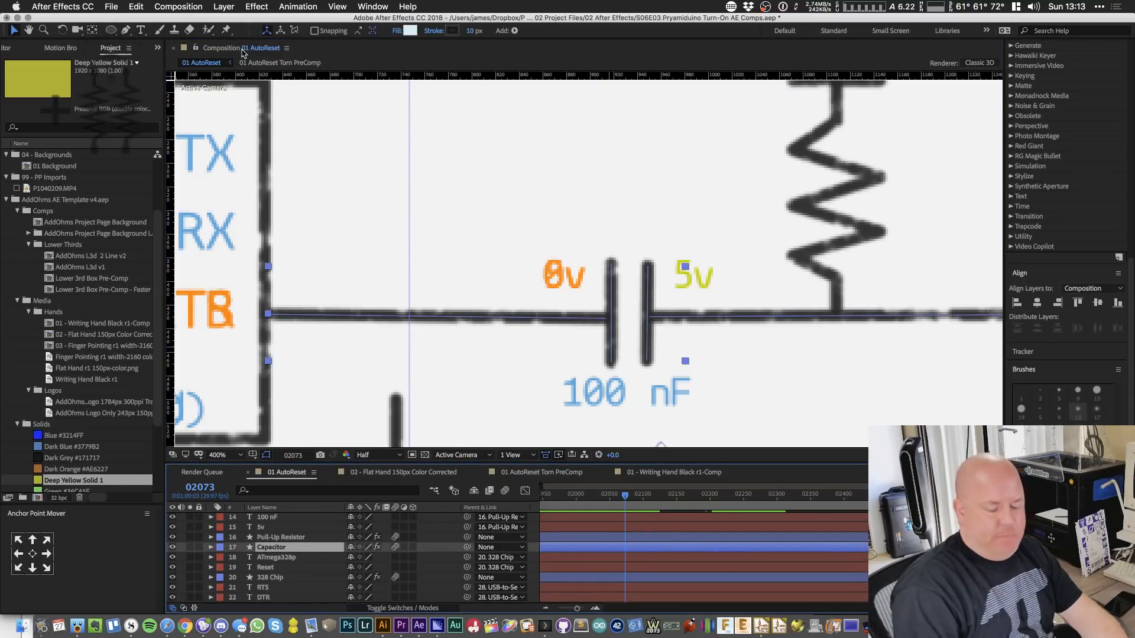
pyautogui.press('alt+shift+super+s')
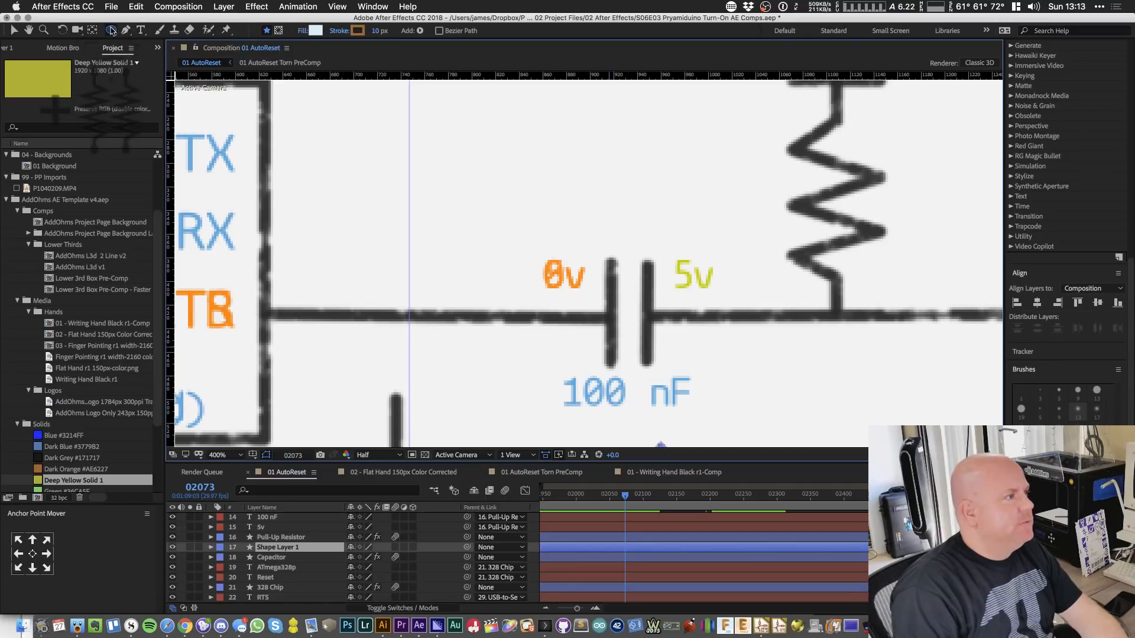
# - Draw a straight Pen path over the wire beneath the 0v label, ending at the capacitor's DTR-side plate
pyautogui.press('g')
pyautogui.click(512, 318)
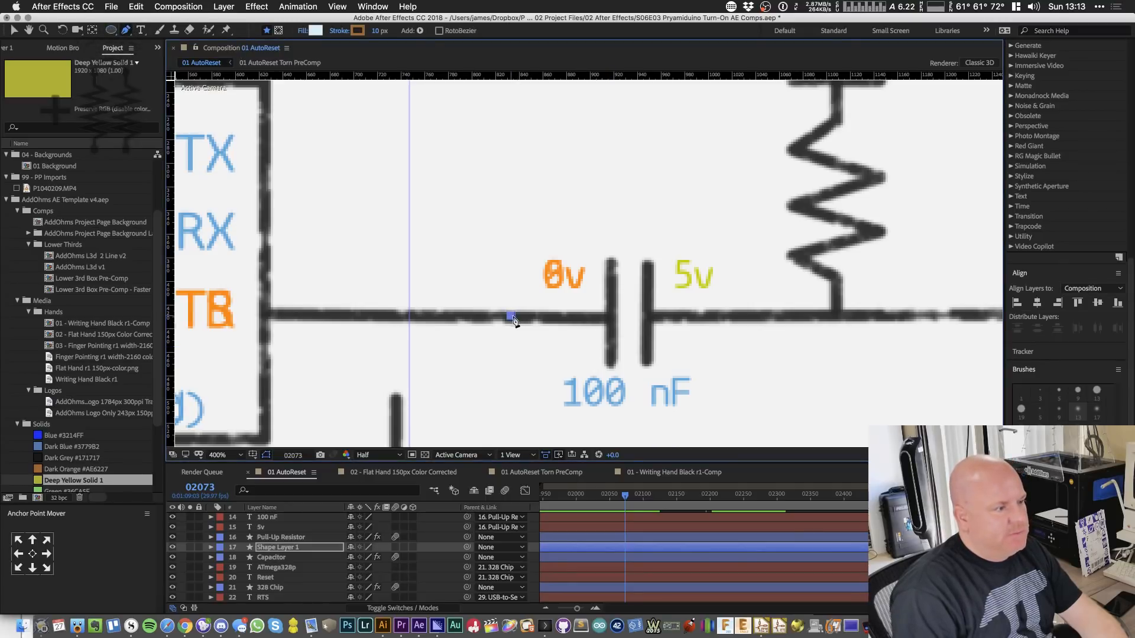
pyautogui.click(609, 317)
pyautogui.press('v')
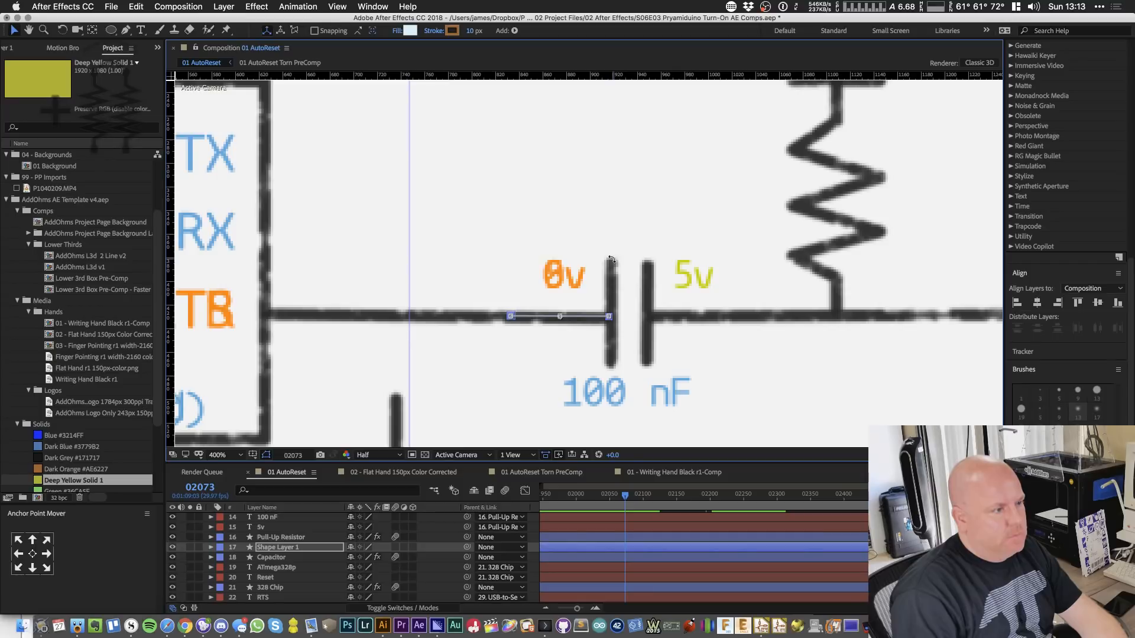
# - Rename the new shape layer Capacitor Highlight
pyautogui.click(211, 547)
pyautogui.press('Return')
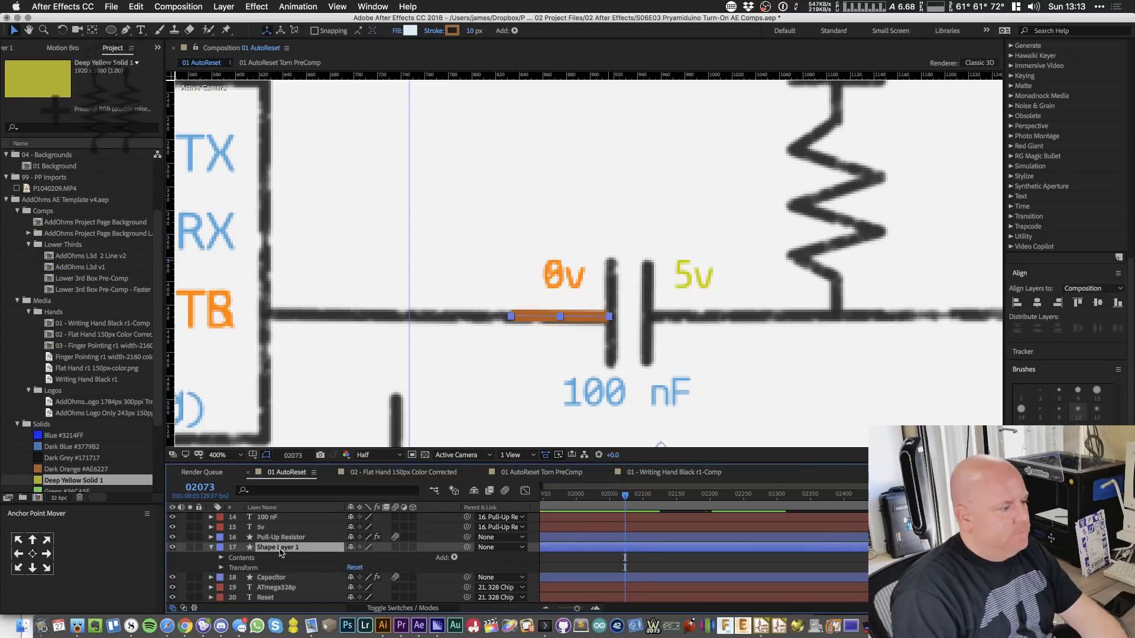
pyautogui.write('Capac')
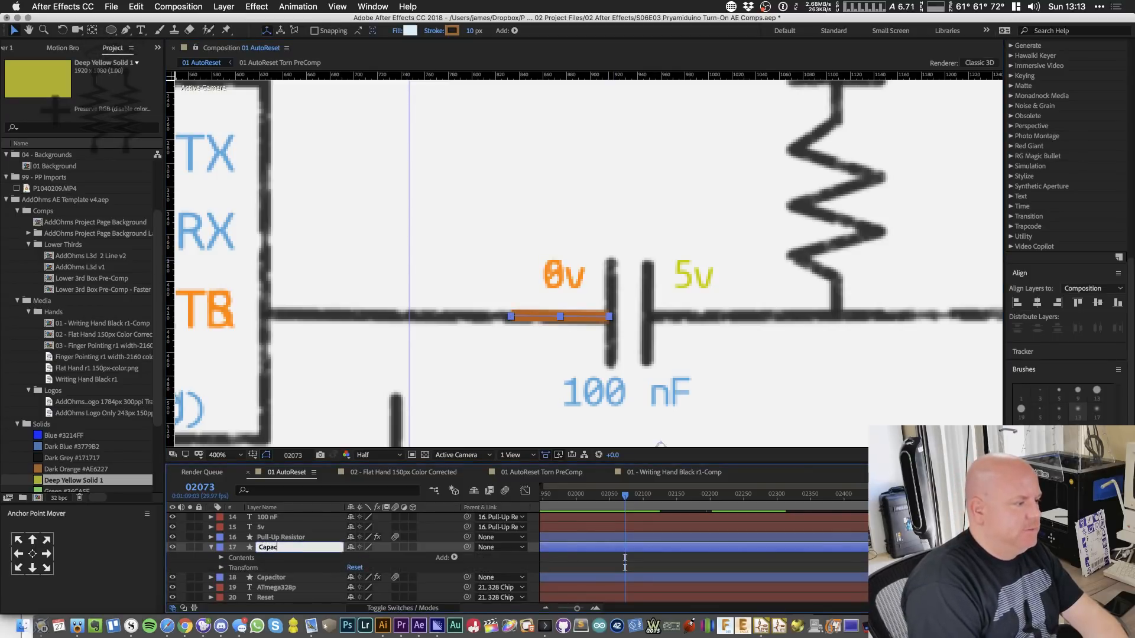
pyautogui.write('itor Highlight')
pyautogui.press('Return')
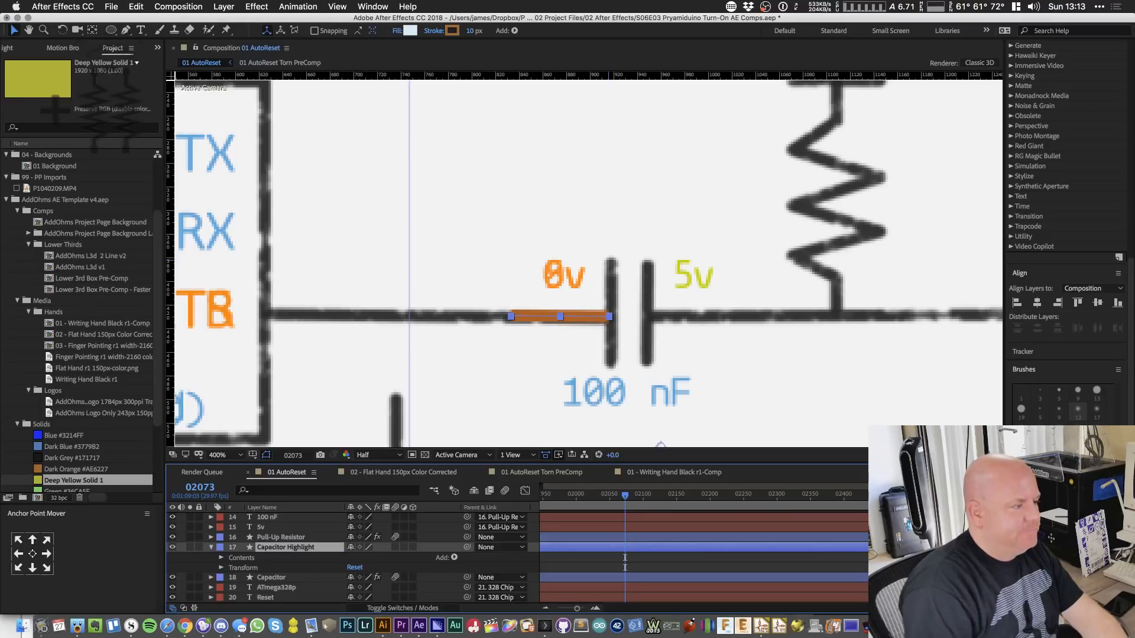
# - Trace the capacitor's DTR-side plate from end to end as a separate path in Capacitor Highlight
pyautogui.click(122, 31)
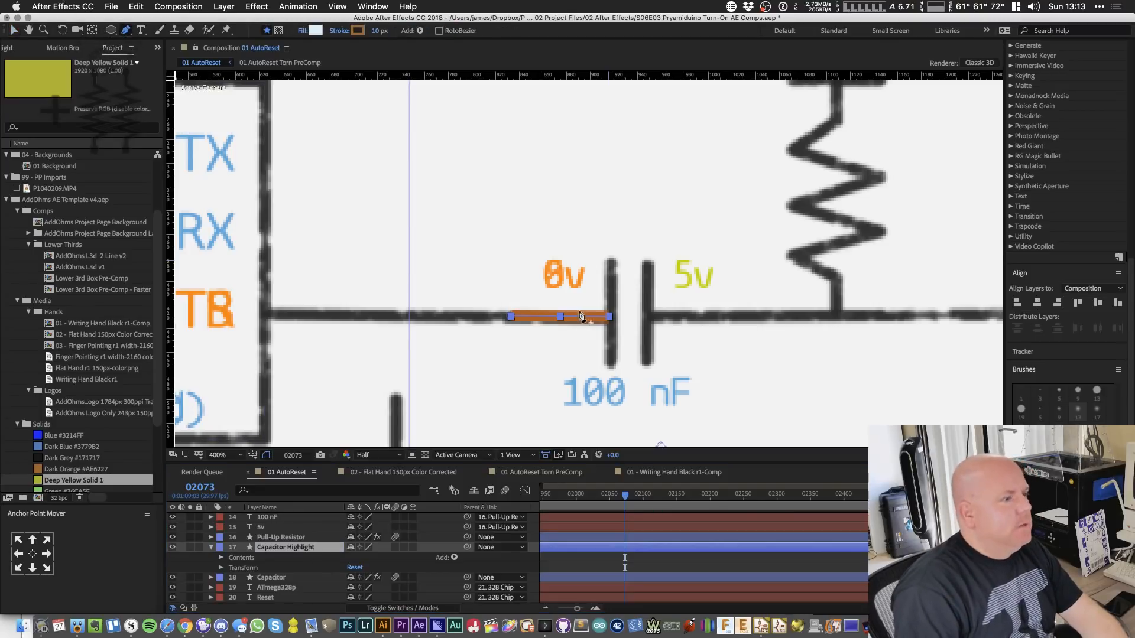
pyautogui.click(615, 260)
pyautogui.click(611, 363)
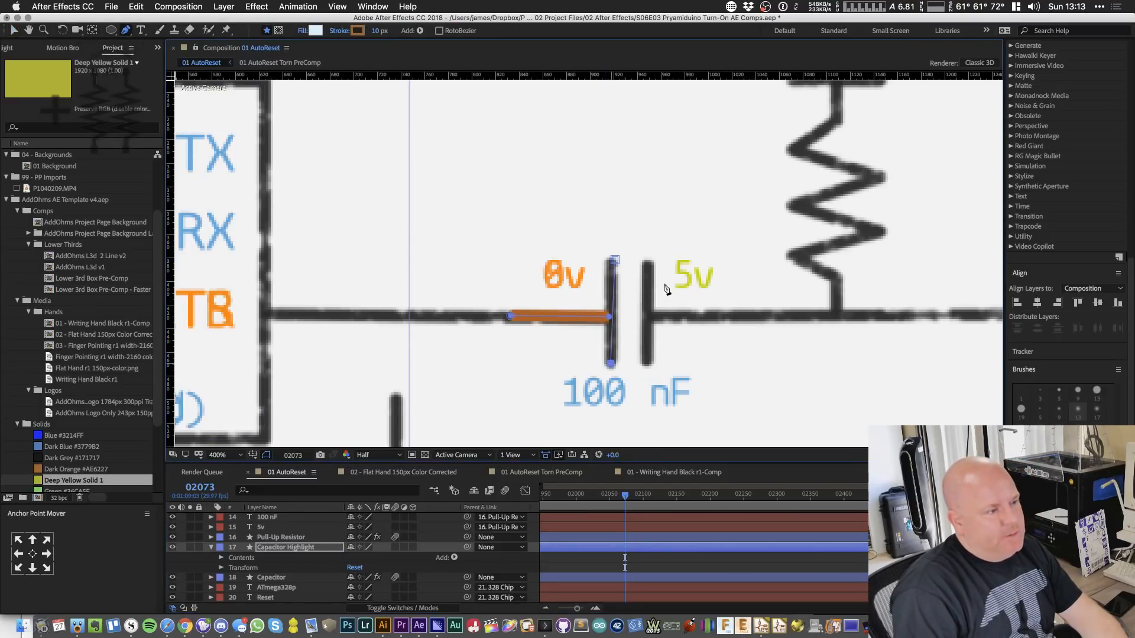
pyautogui.click(650, 261)
pyautogui.press('super+z')
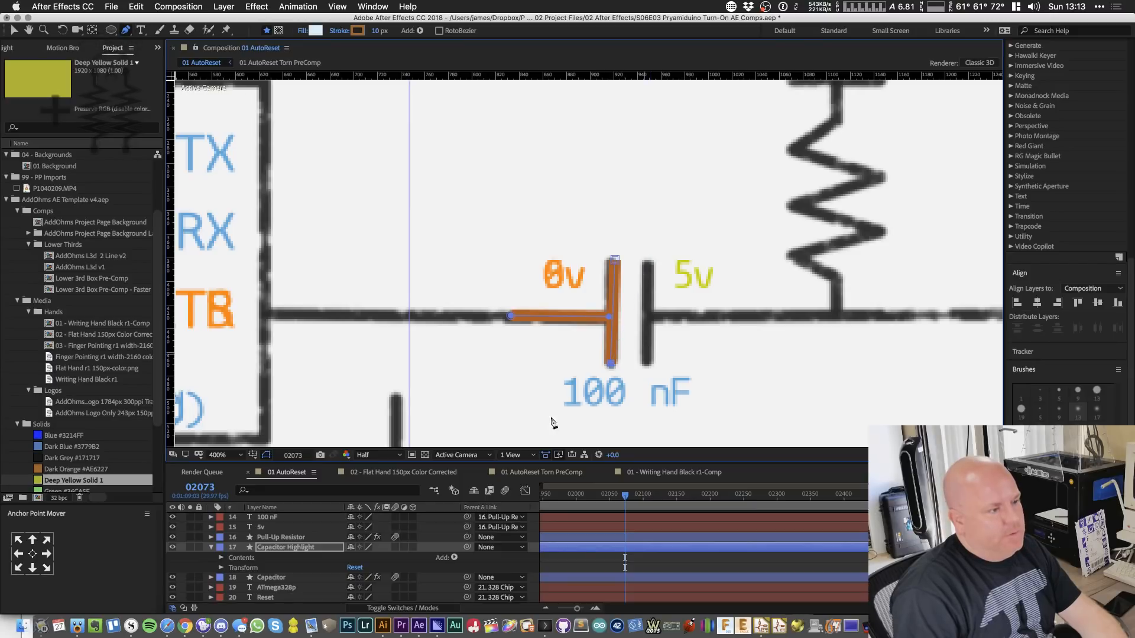
# - Trace the capacitor's Reset-side plate and the adjoining wire beneath the yellow 5v label as separate paths in Capacitor Highlight
pyautogui.click(255, 559)
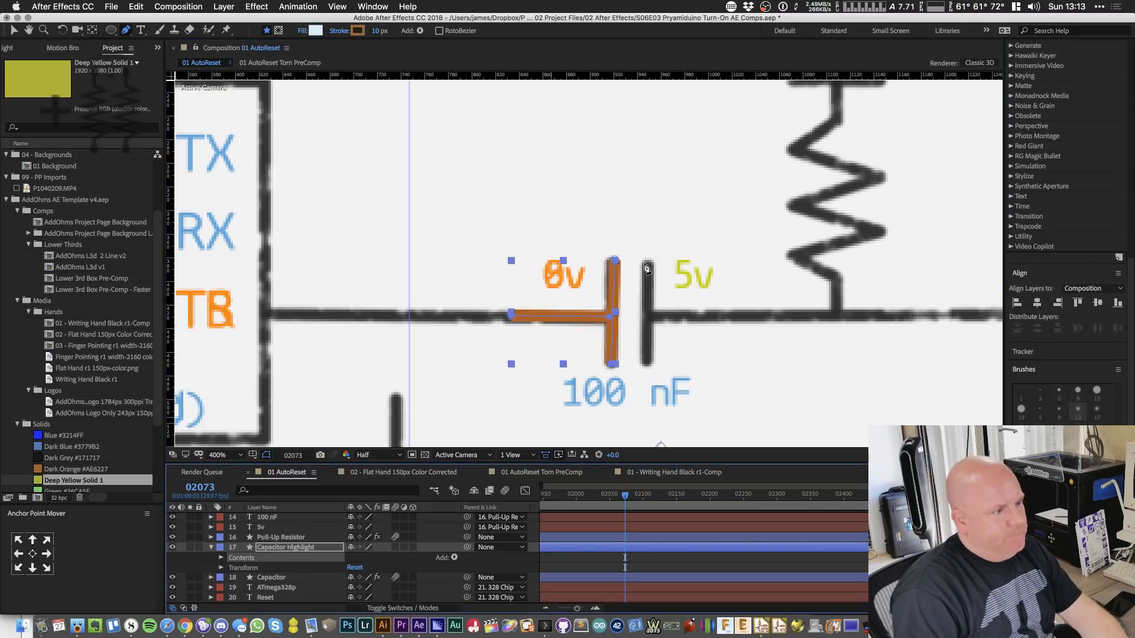
pyautogui.click(651, 262)
pyautogui.click(648, 362)
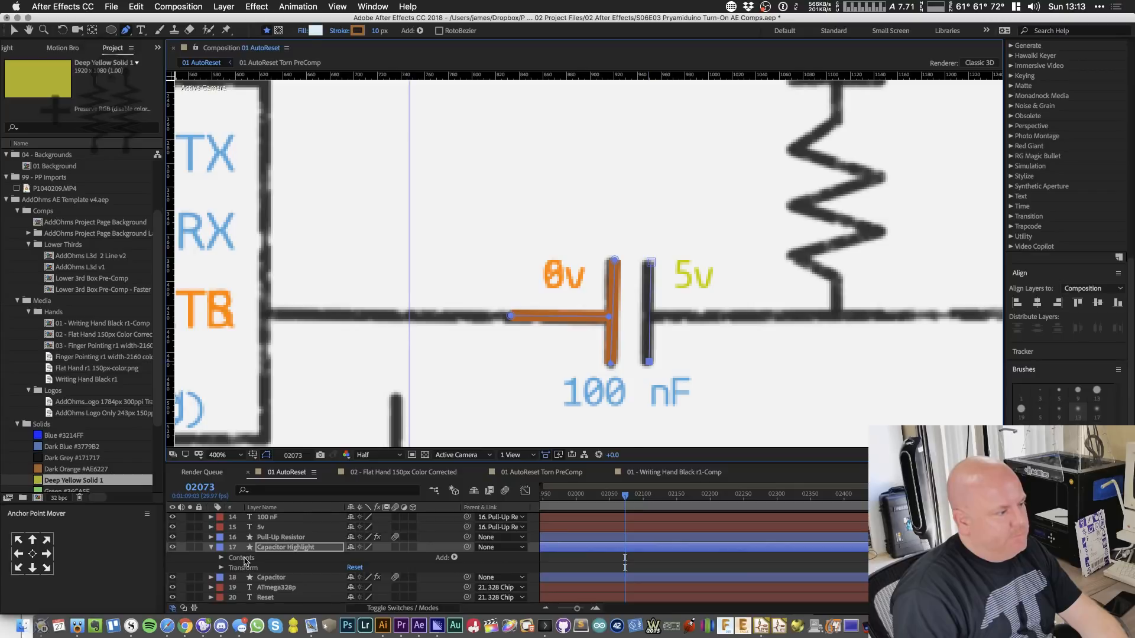
pyautogui.click(762, 312)
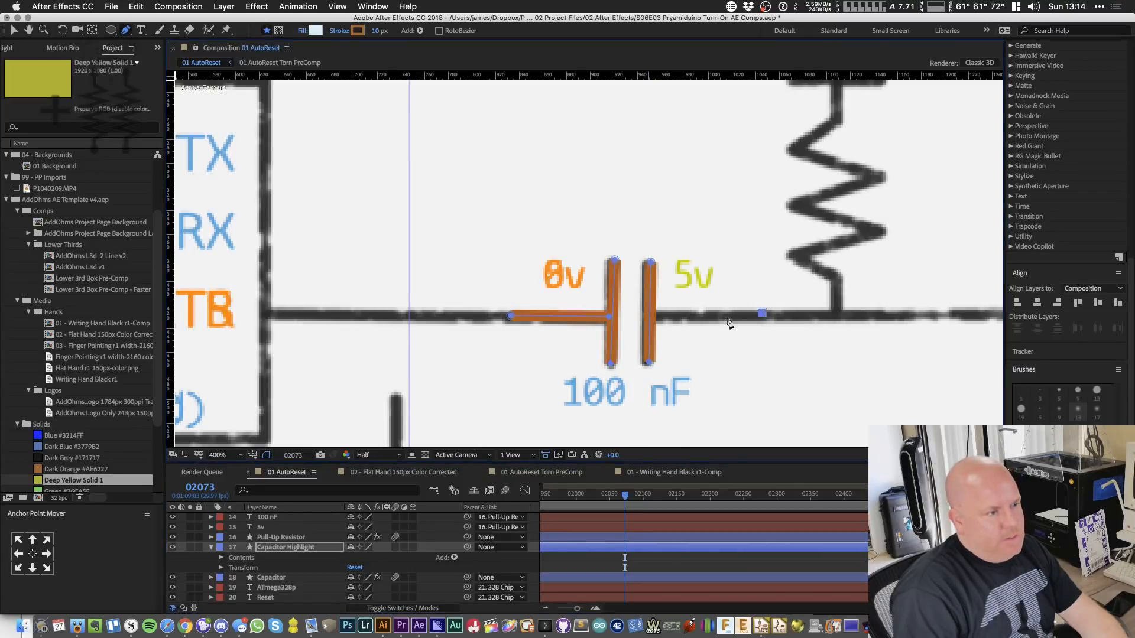
pyautogui.click(653, 313)
pyautogui.press('v')
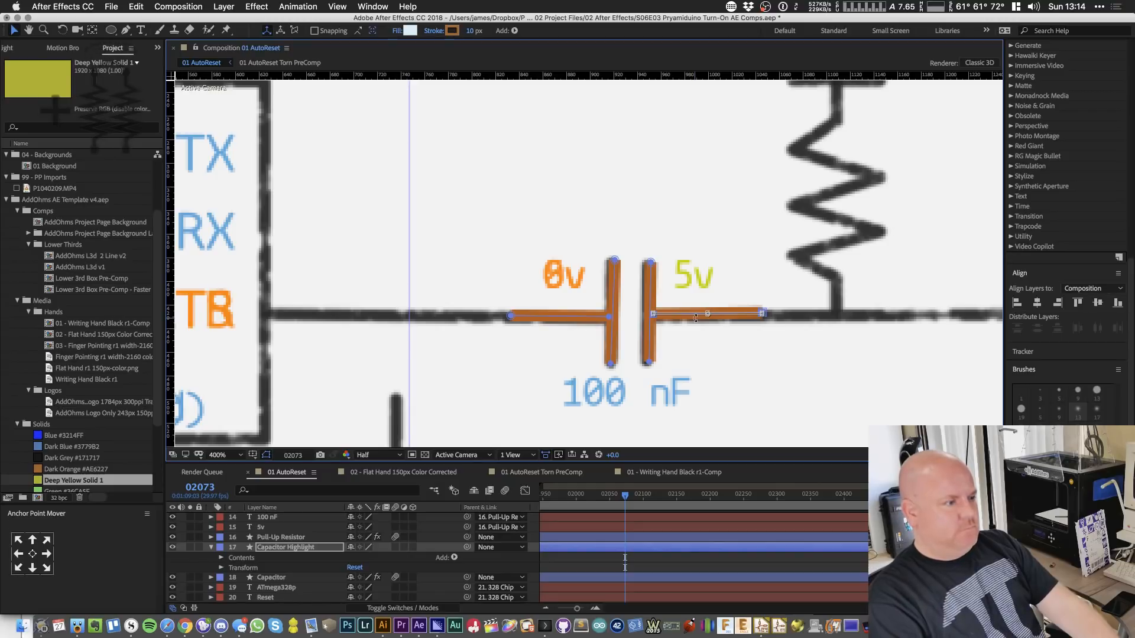
# - Shorten the Reset-side lead path of Capacitor Highlight by moving its outer point inward and level with the underlying wire
pyautogui.click(221, 559)
pyautogui.click(249, 568)
pyautogui.scroll(1, 758, 315)
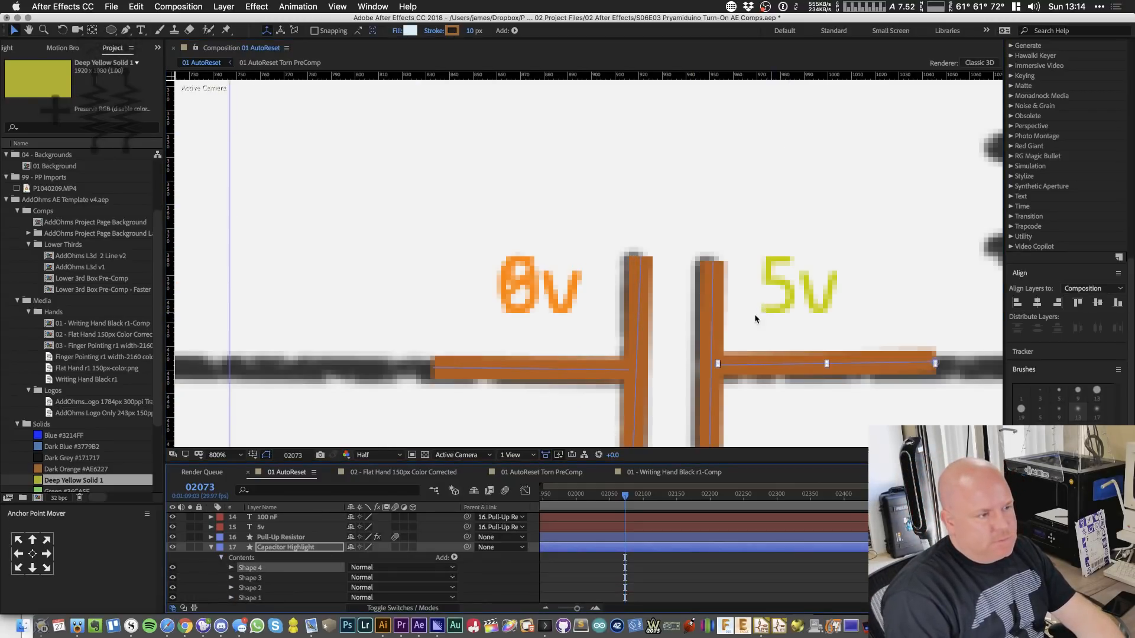
pyautogui.moveTo(877, 395); pyautogui.dragTo(676, 362)
pyautogui.press('g')
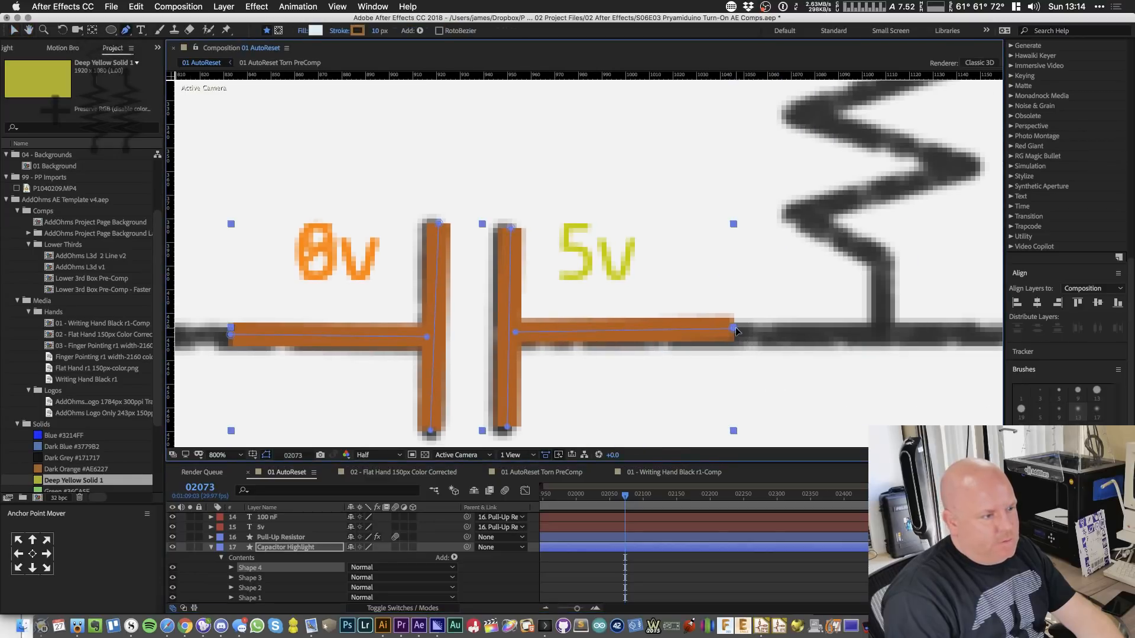
pyautogui.moveTo(733, 328); pyautogui.dragTo(708, 332)
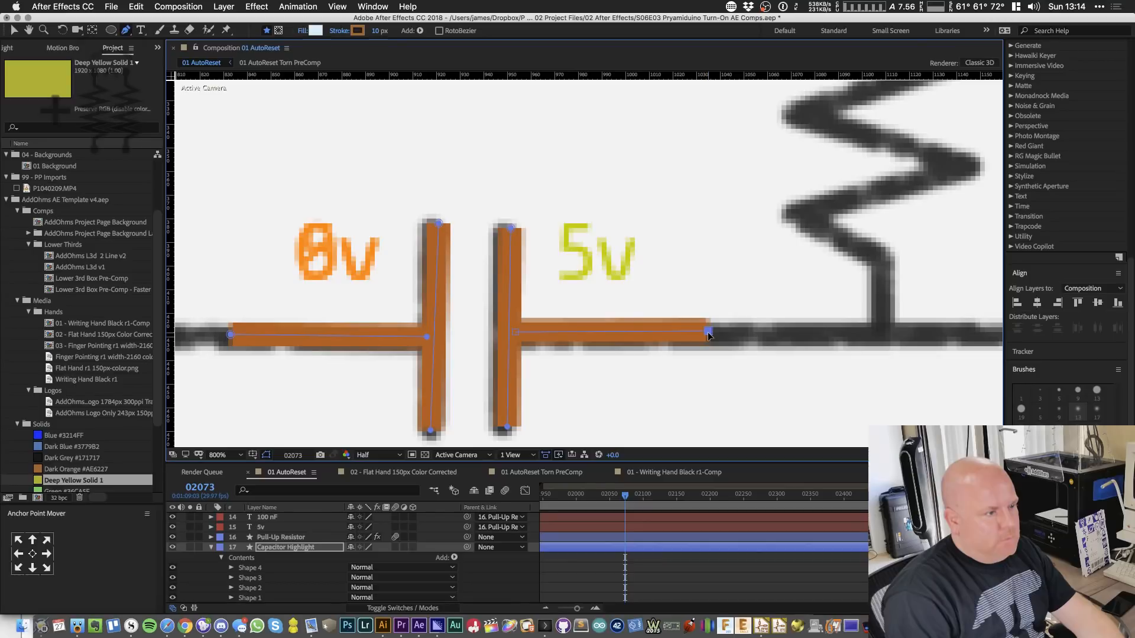
# - Centre the anchor point of the Capacitor Highlight layer and scale the layer to 107%
pyautogui.click(277, 548)
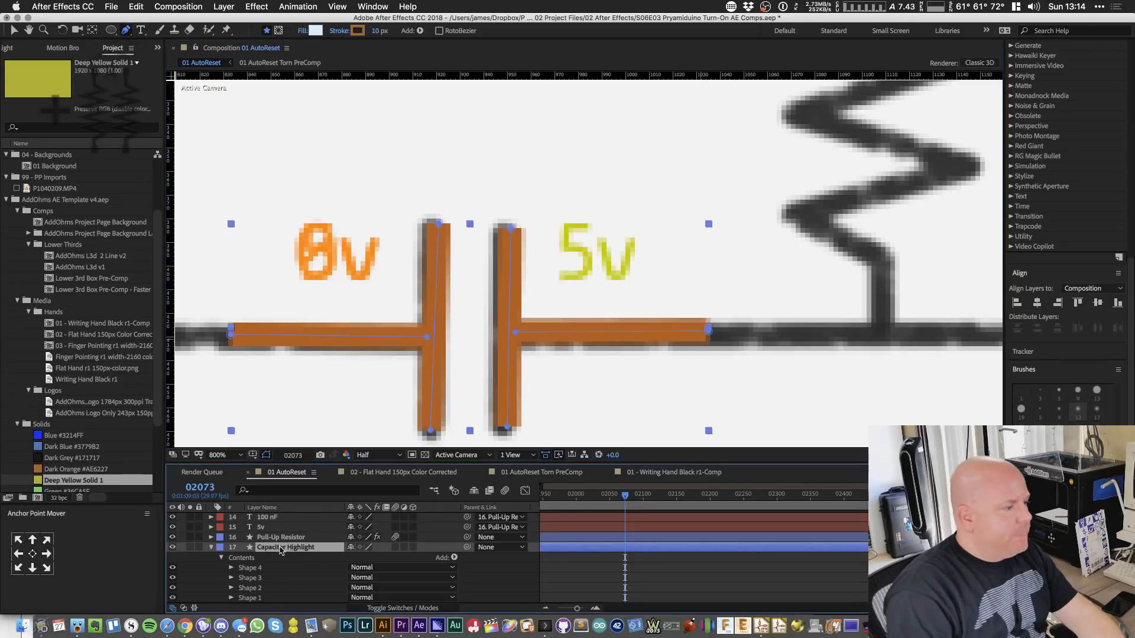
pyautogui.click(212, 548)
pyautogui.press(',')
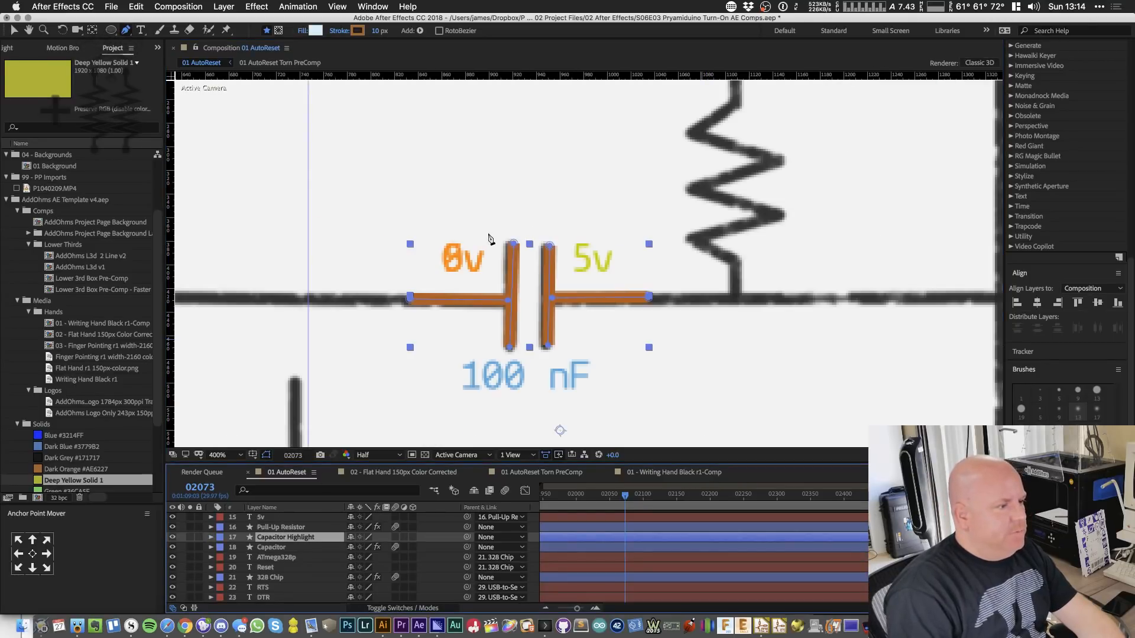
pyautogui.click(33, 554)
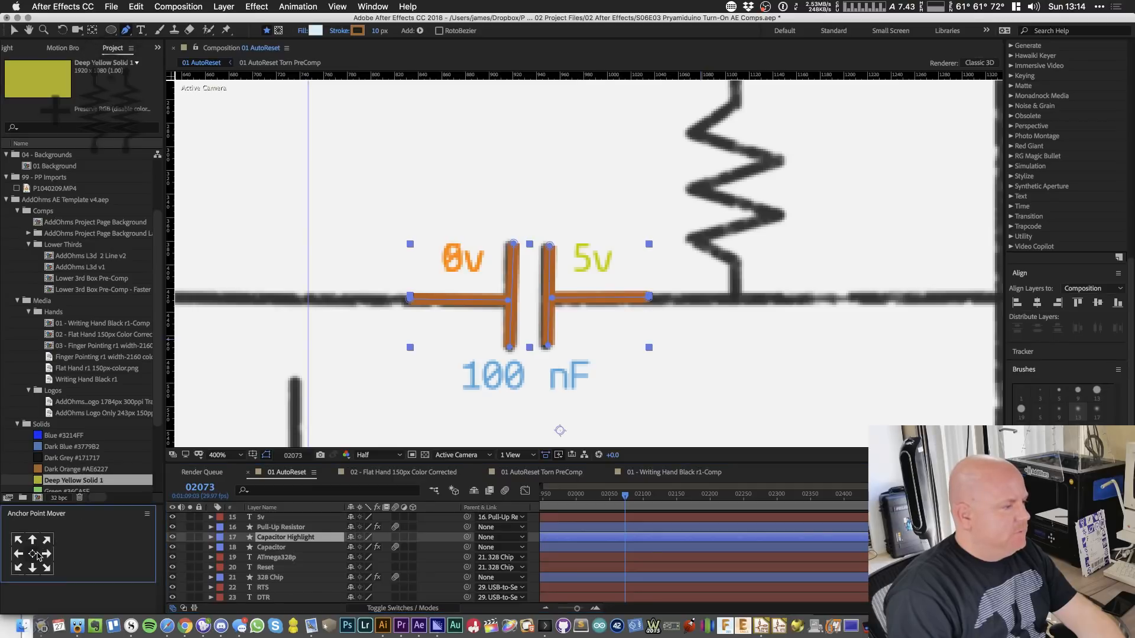
pyautogui.press('s')
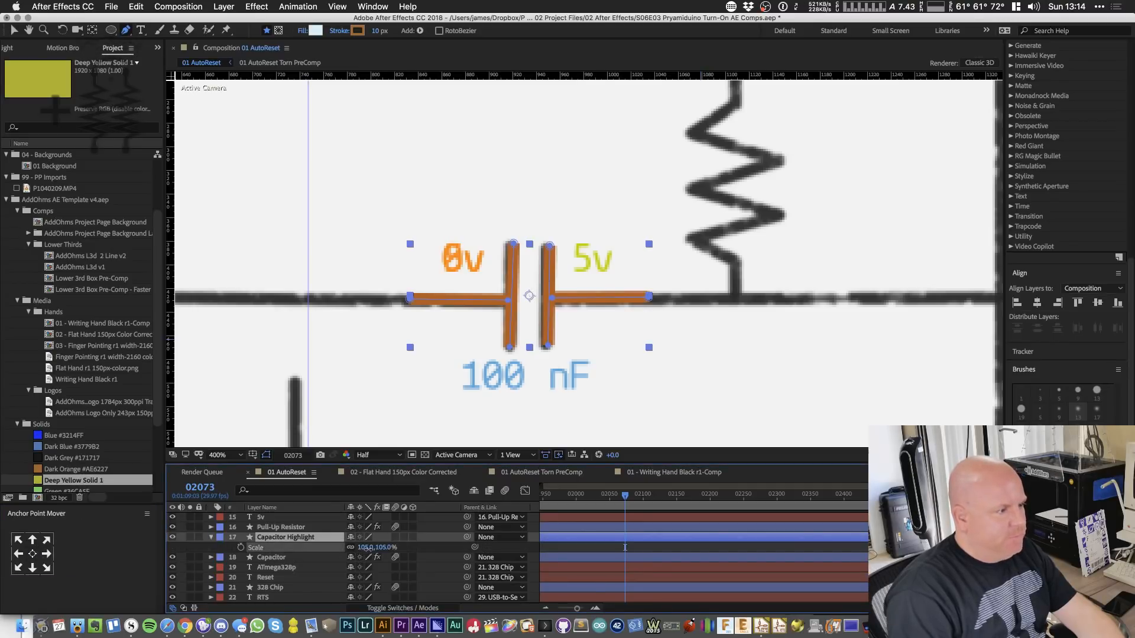
pyautogui.moveTo(363, 549); pyautogui.dragTo(370, 549)
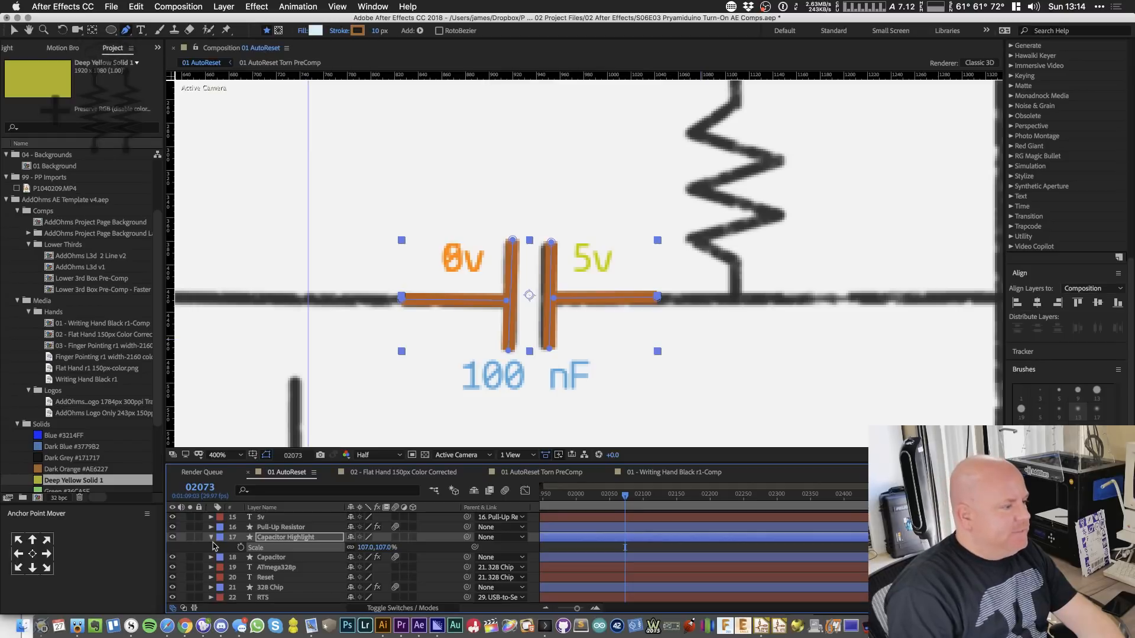
# - Set the highlight's stroke width to 20 px and move the Capacitor Highlight layer directly below Capacitor
pyautogui.click(378, 31)
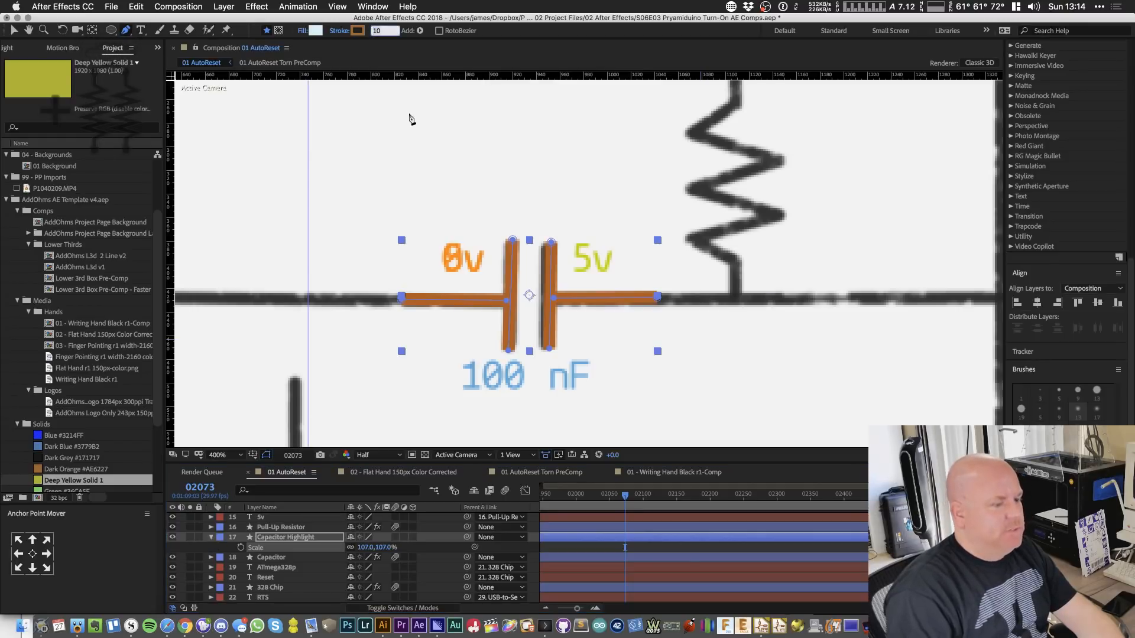
pyautogui.write('20')
pyautogui.press('Return')
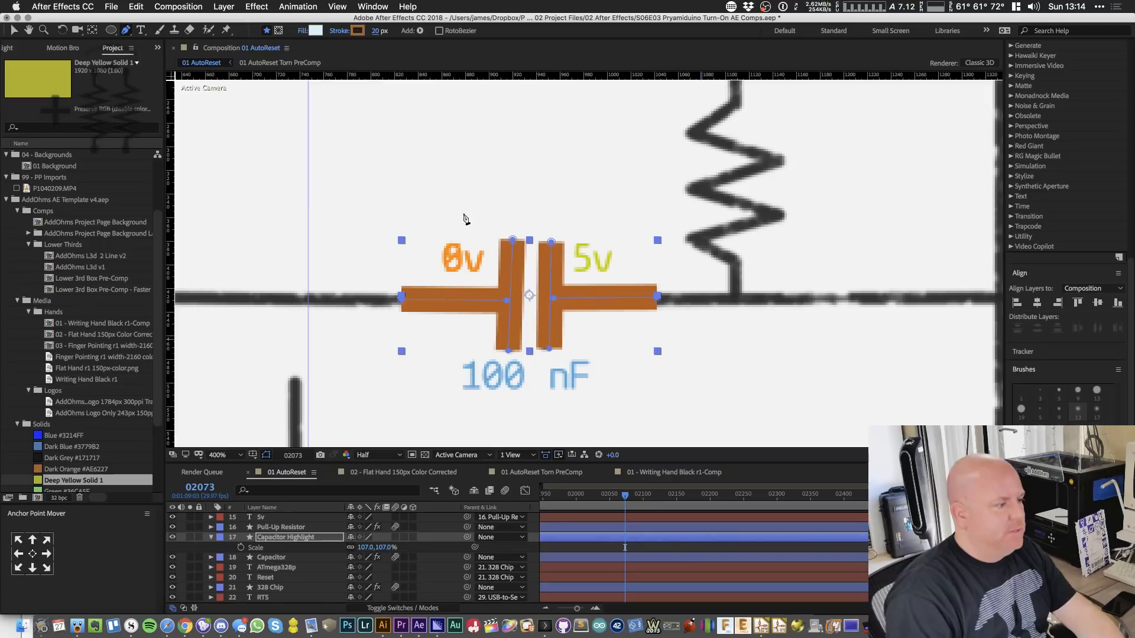
pyautogui.moveTo(300, 540); pyautogui.dragTo(282, 562)
pyautogui.scroll(-1, 282, 561)
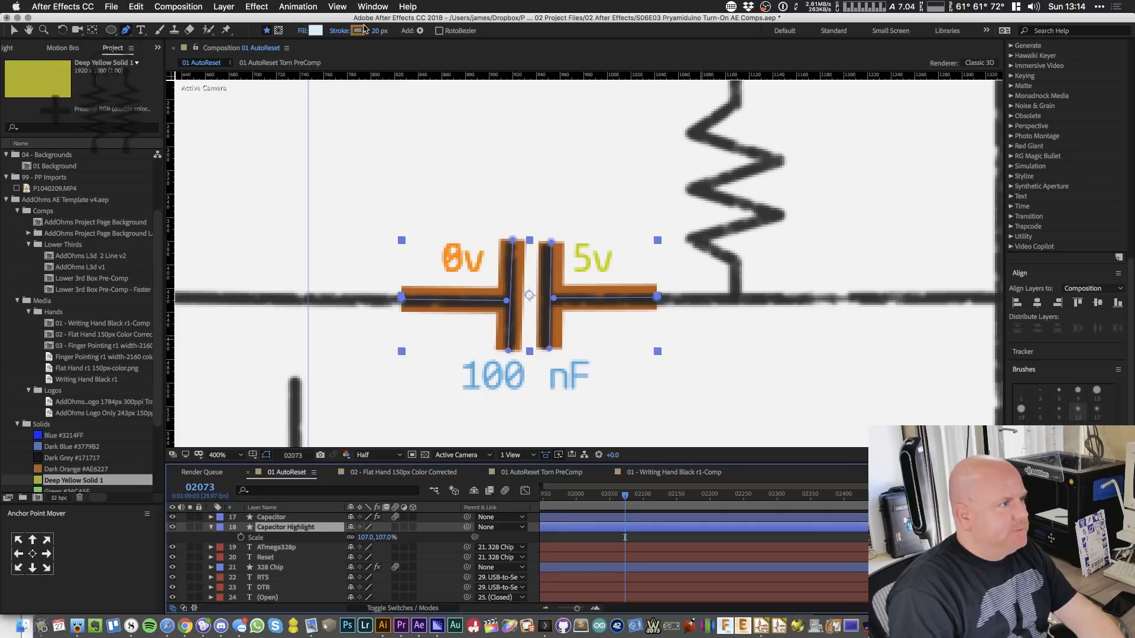
# - Change the highlight's stroke colour to a bright yellow-green and set its fill to None
pyautogui.click(357, 30)
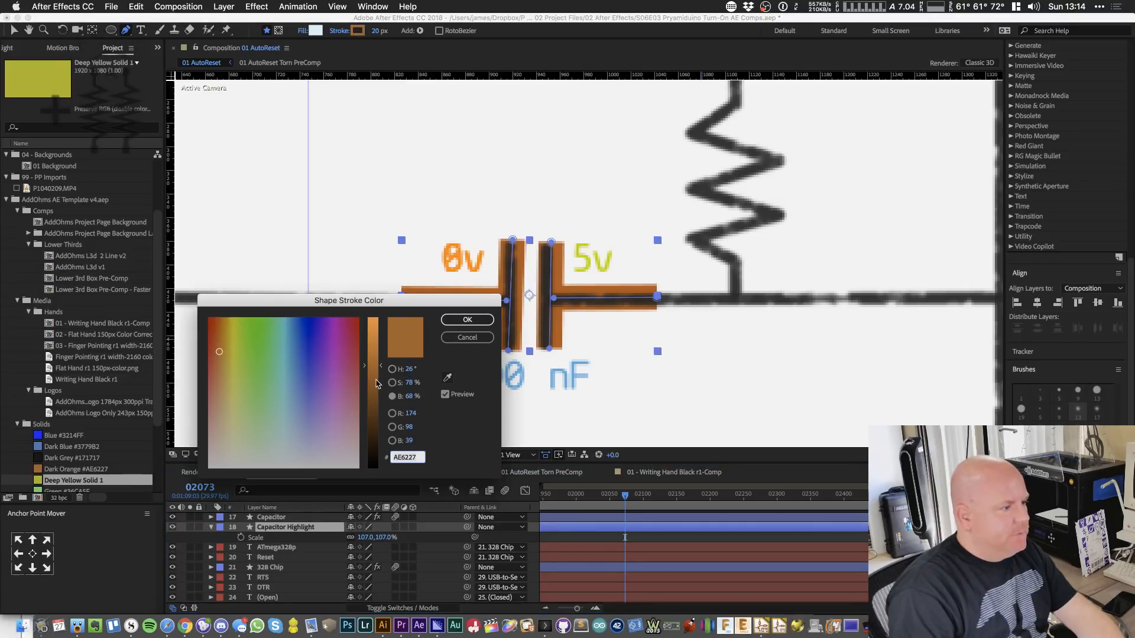
pyautogui.moveTo(217, 355); pyautogui.dragTo(237, 320)
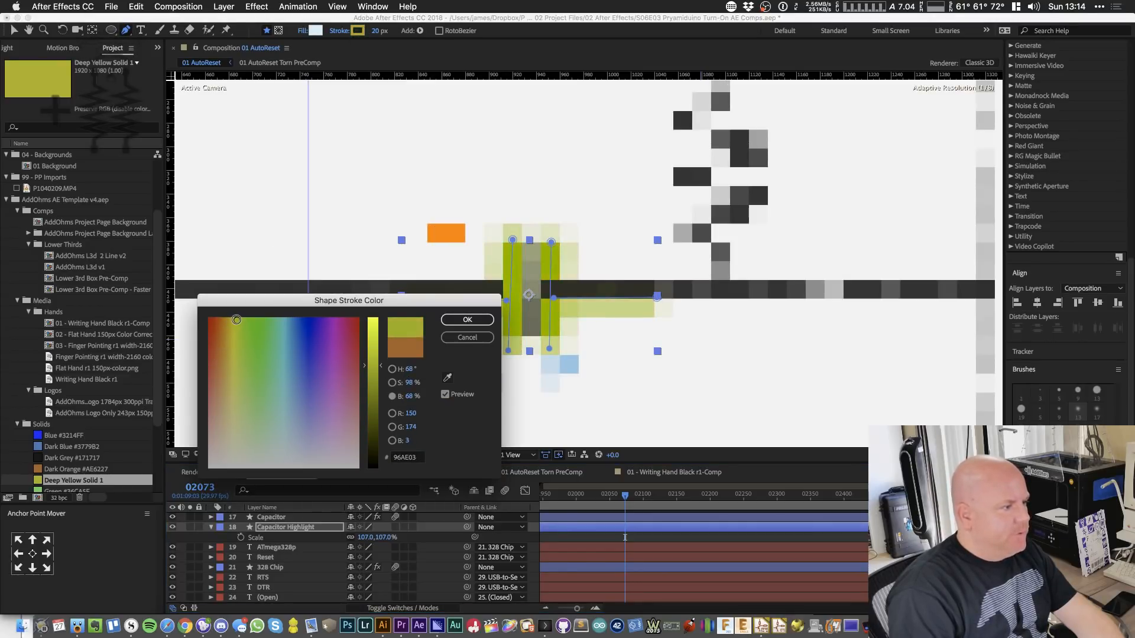
pyautogui.moveTo(381, 366); pyautogui.dragTo(380, 329)
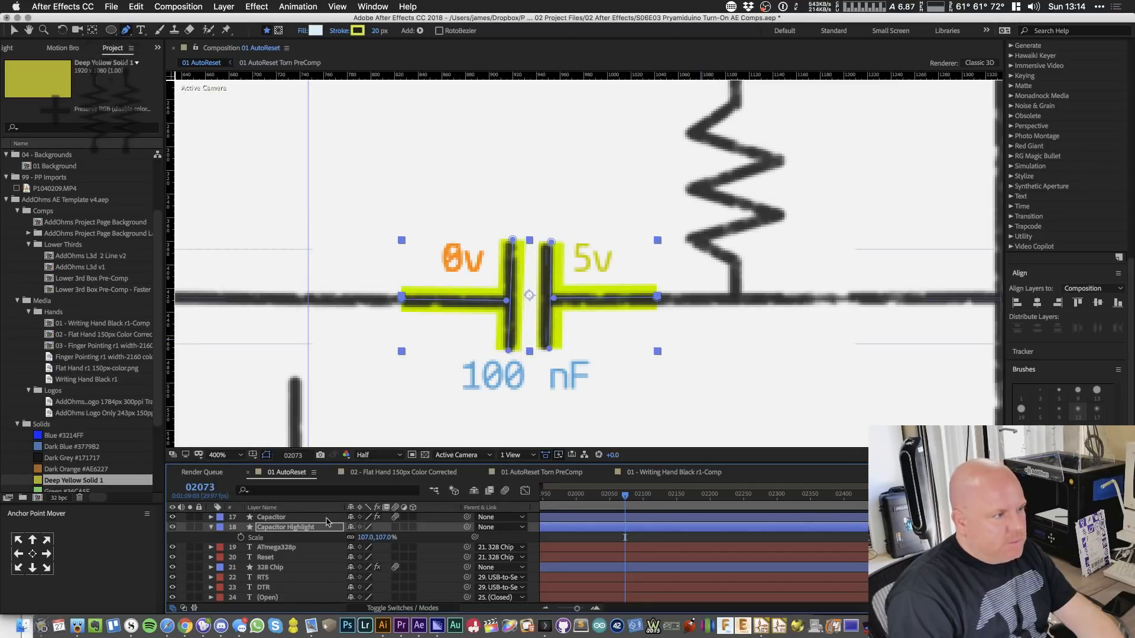
pyautogui.click(302, 31)
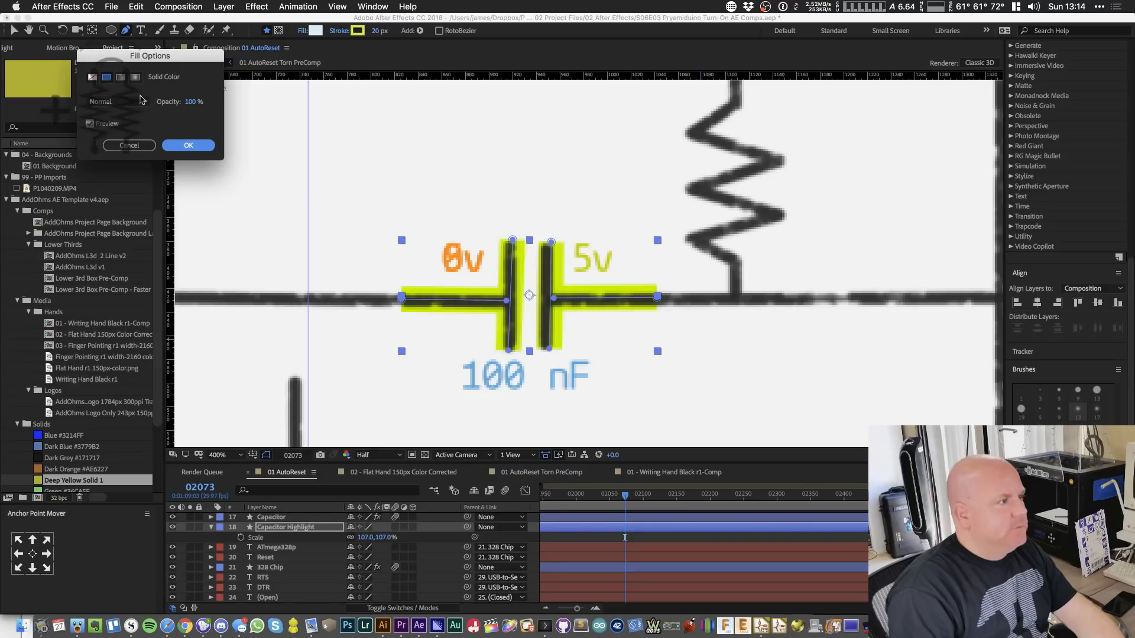
pyautogui.click(92, 77)
pyautogui.click(188, 145)
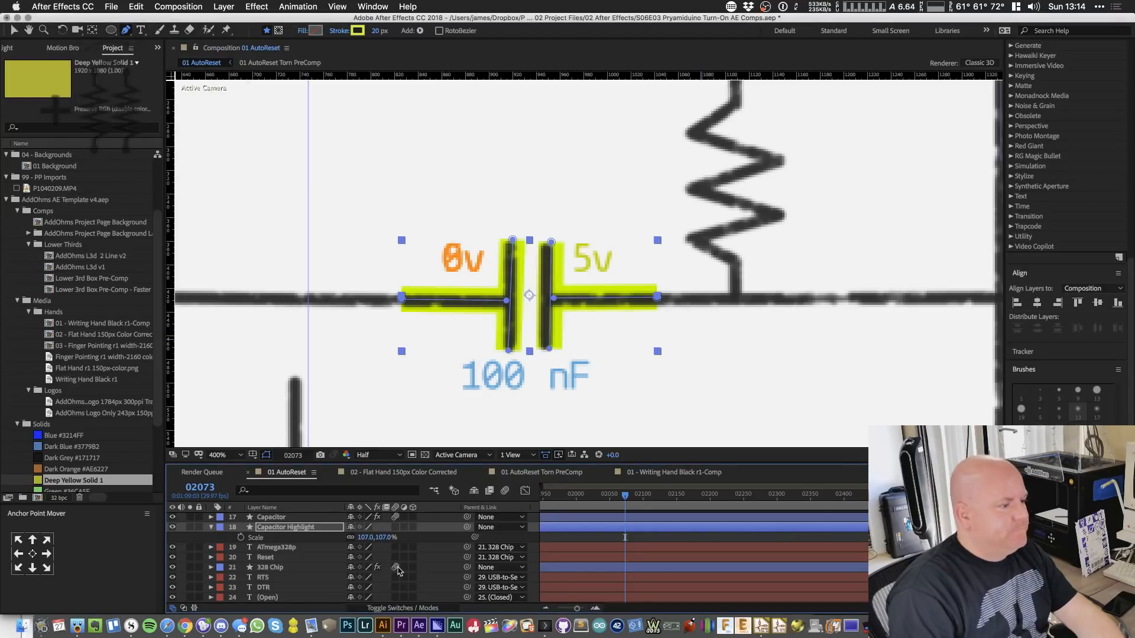
# - Find the Glow effect in the effects library and apply it to the Capacitor Highlight layer
pyautogui.click(309, 531)
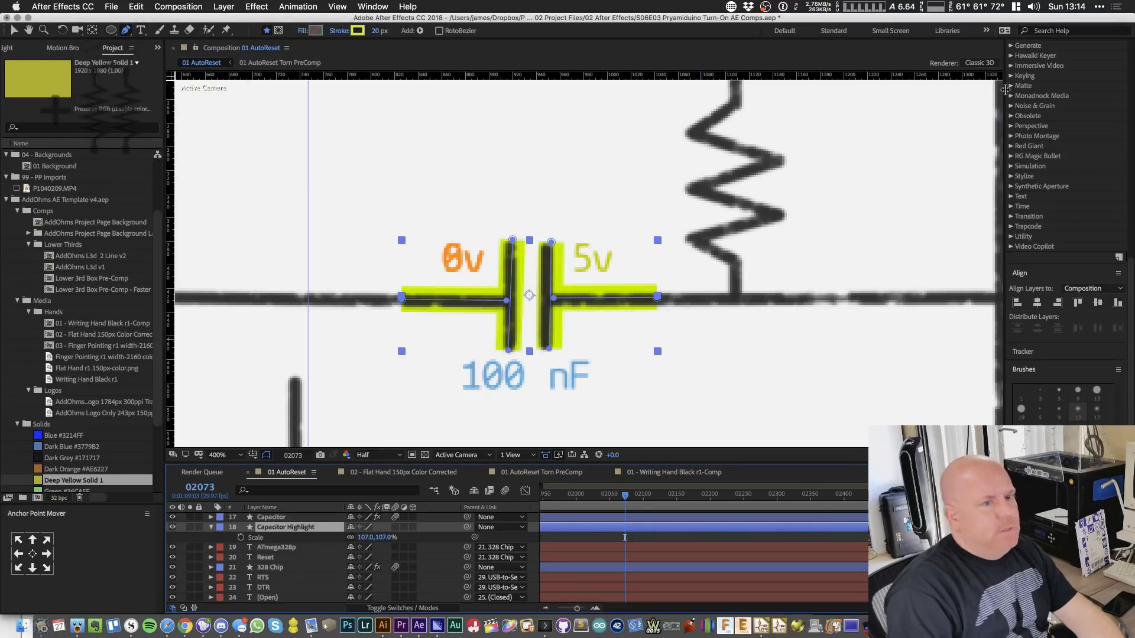
pyautogui.scroll(10, 1067, 92)
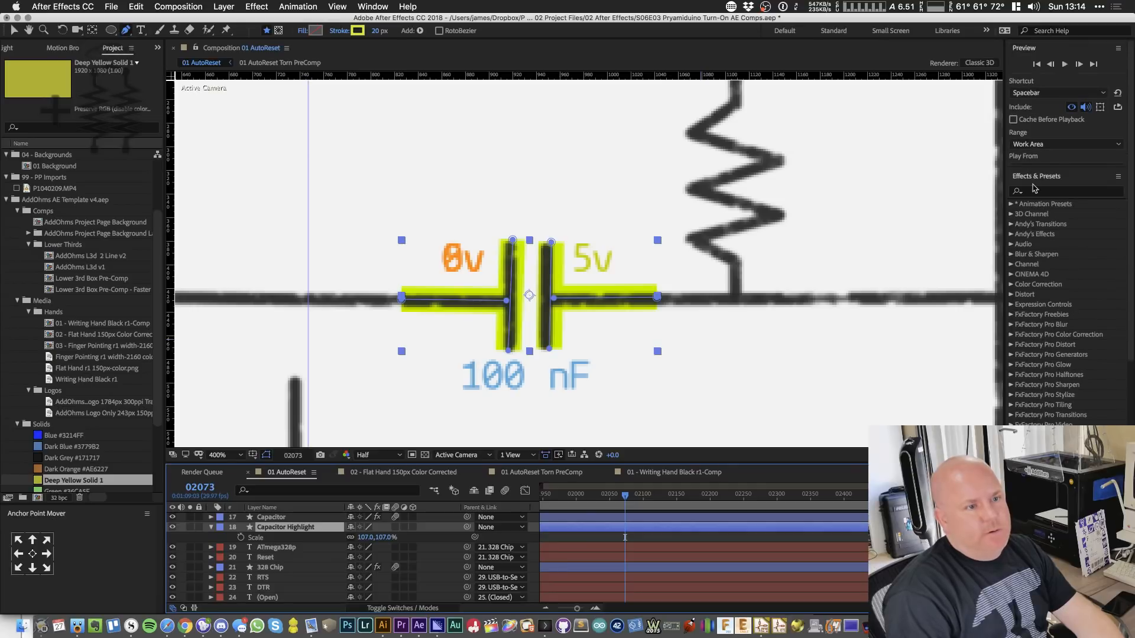
pyautogui.click(1035, 190)
pyautogui.write('Glow')
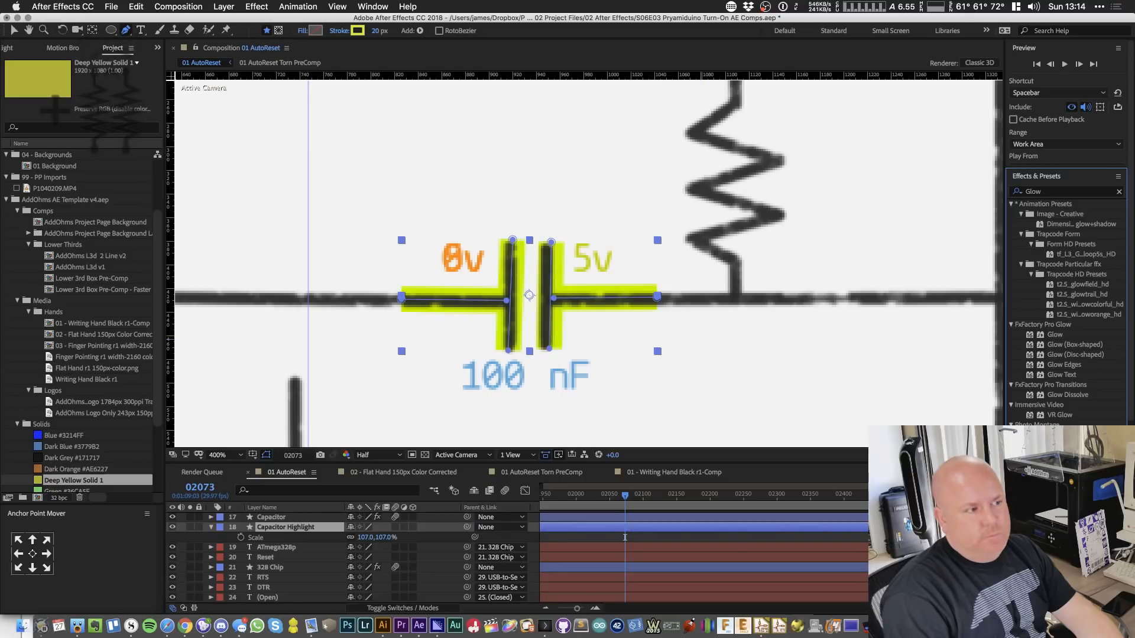
pyautogui.moveTo(1055, 465); pyautogui.dragTo(288, 541)
pyautogui.press('v')
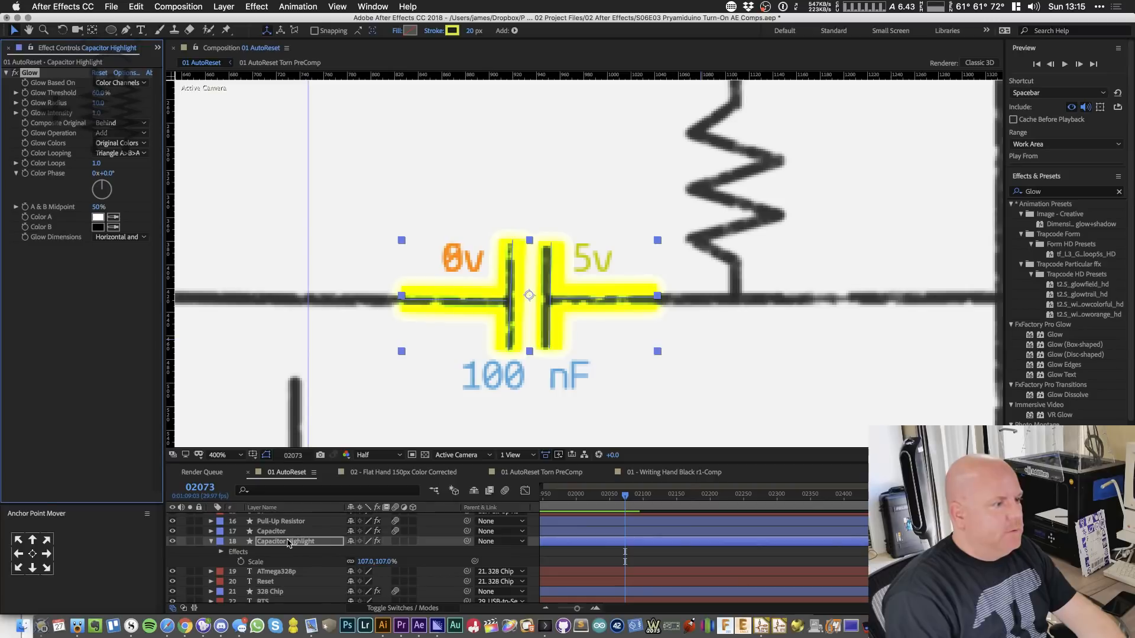
# - Duplicate the Capacitor Highlight layer, place the copy directly above Capacitor, and set the copy's opacity to 20%
pyautogui.press('super+d')
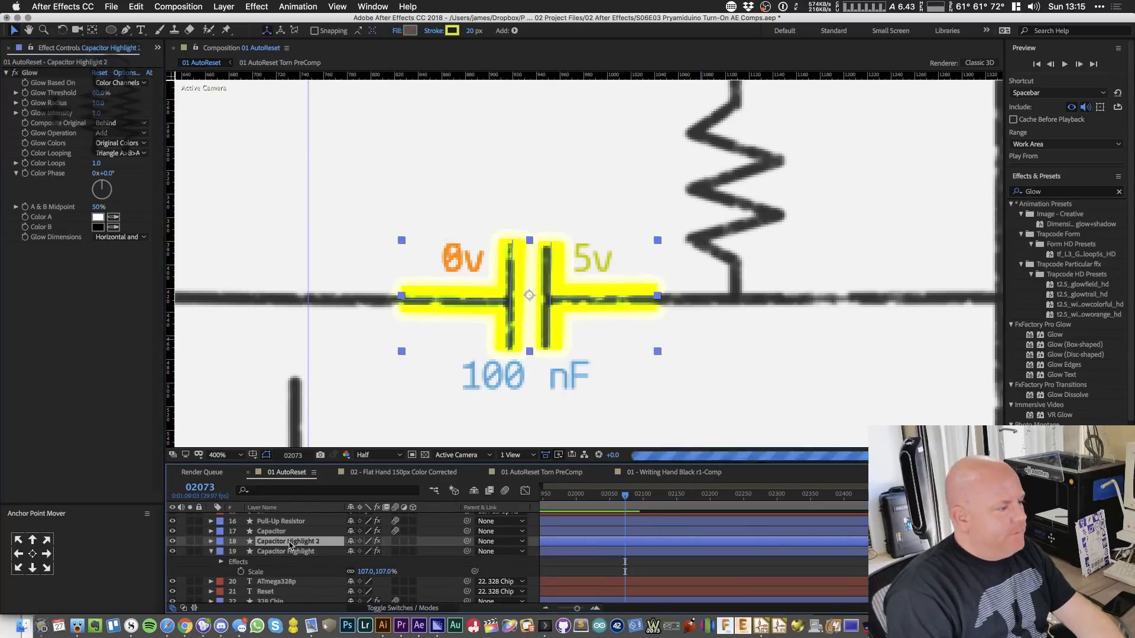
pyautogui.press('t')
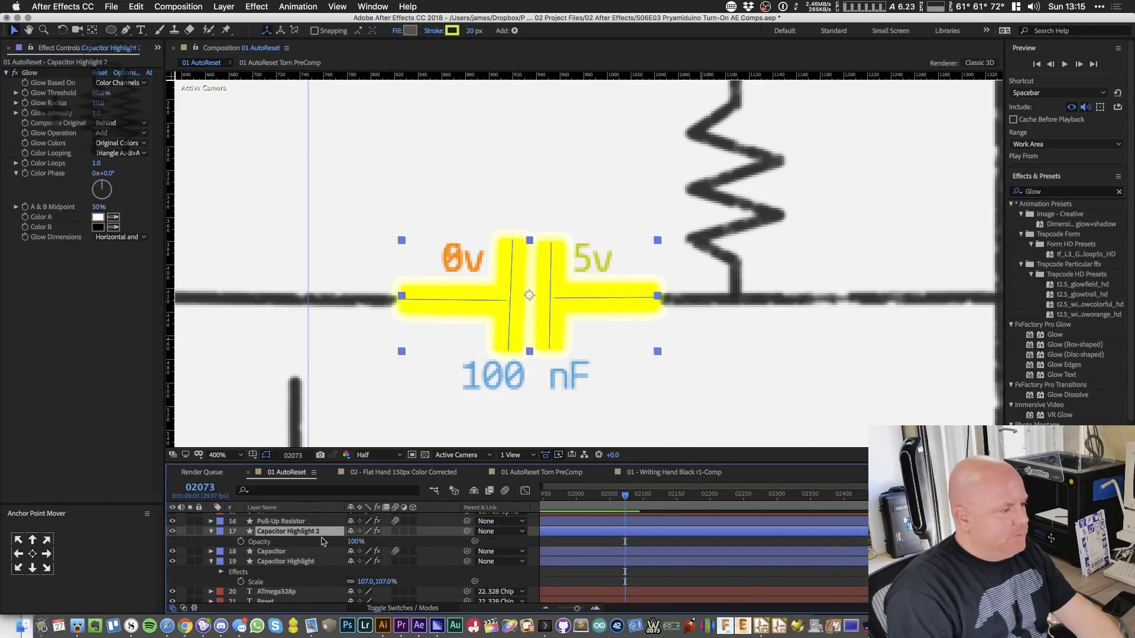
pyautogui.click(355, 542)
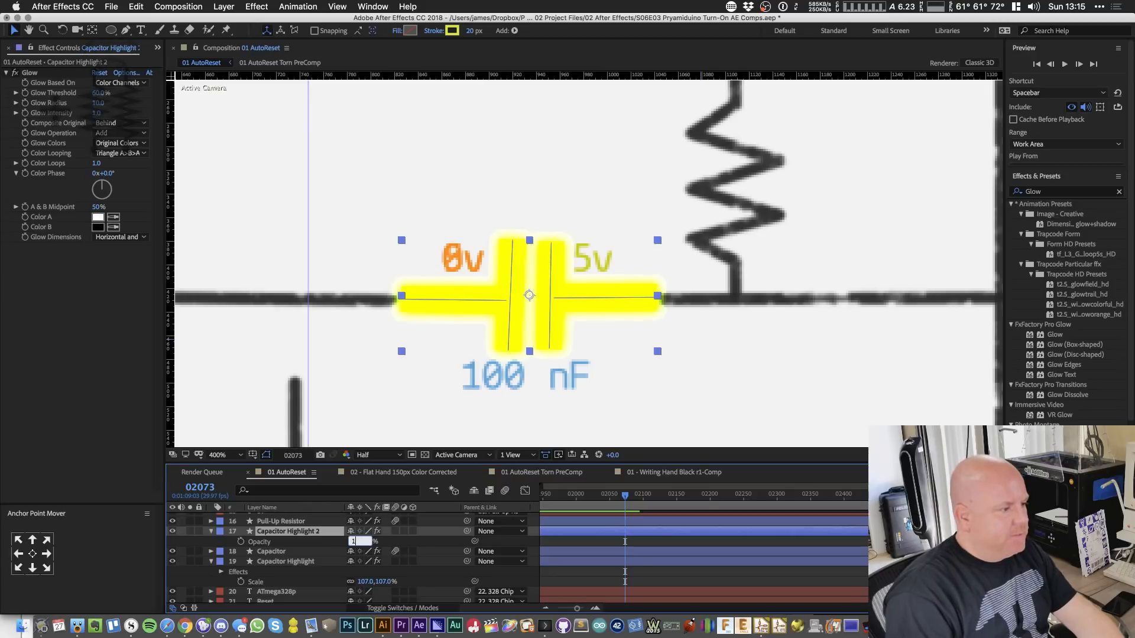
pyautogui.write('20')
pyautogui.press('Return')
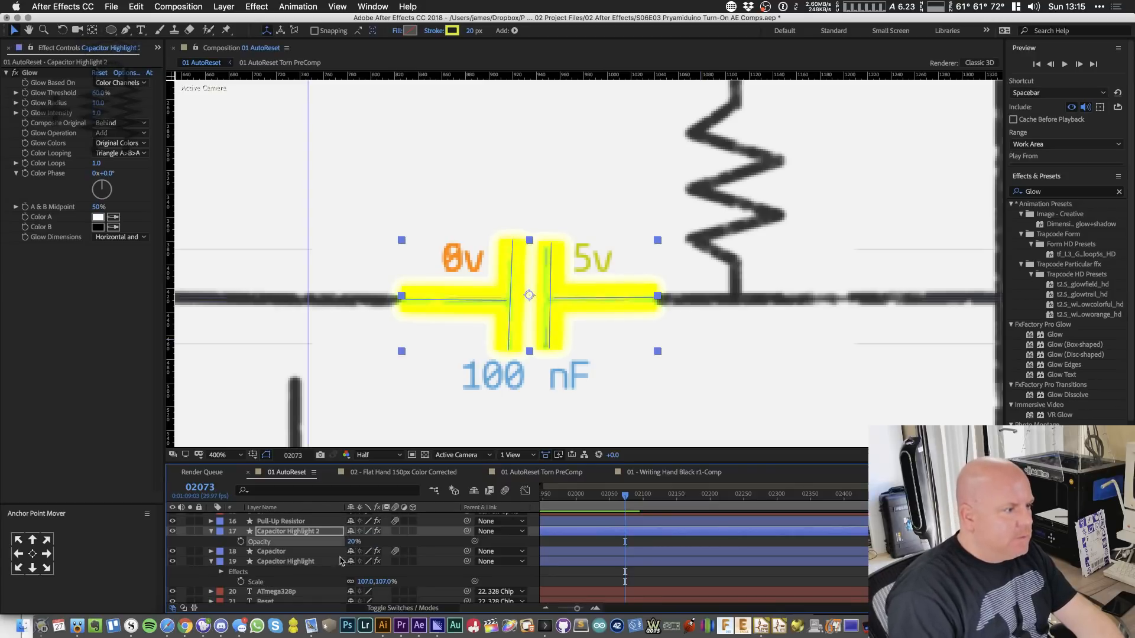
pyautogui.scroll(-1, 325, 544)
# - Set the Glow Operation to None on both Capacitor Highlight 2 and Capacitor Highlight, keeping the original composited Behind
pyautogui.click(120, 133)
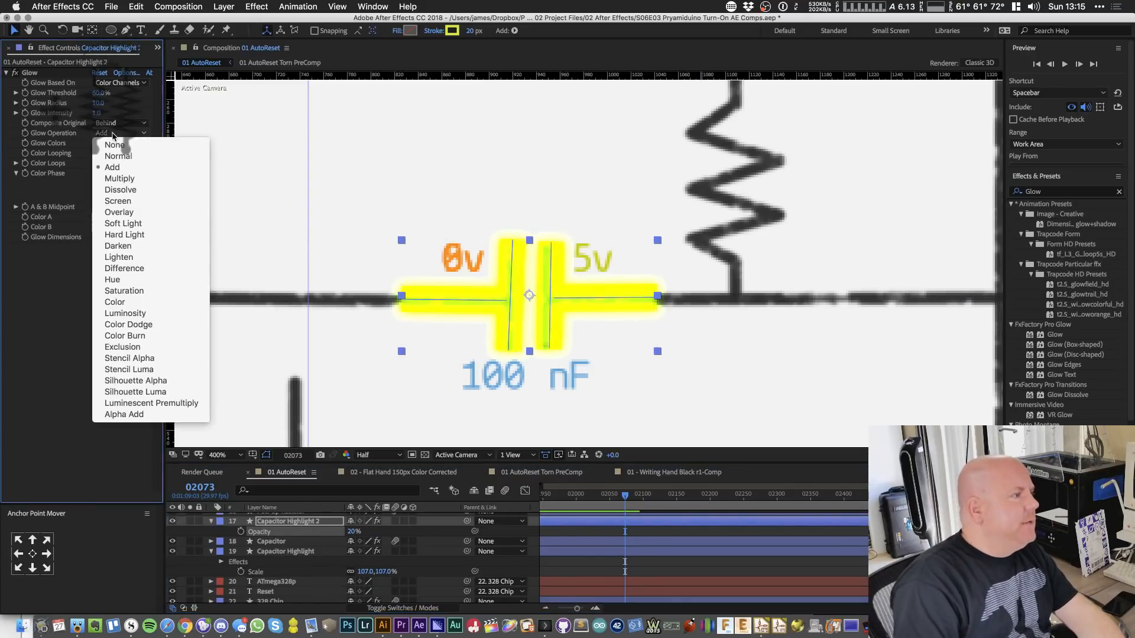
pyautogui.click(116, 144)
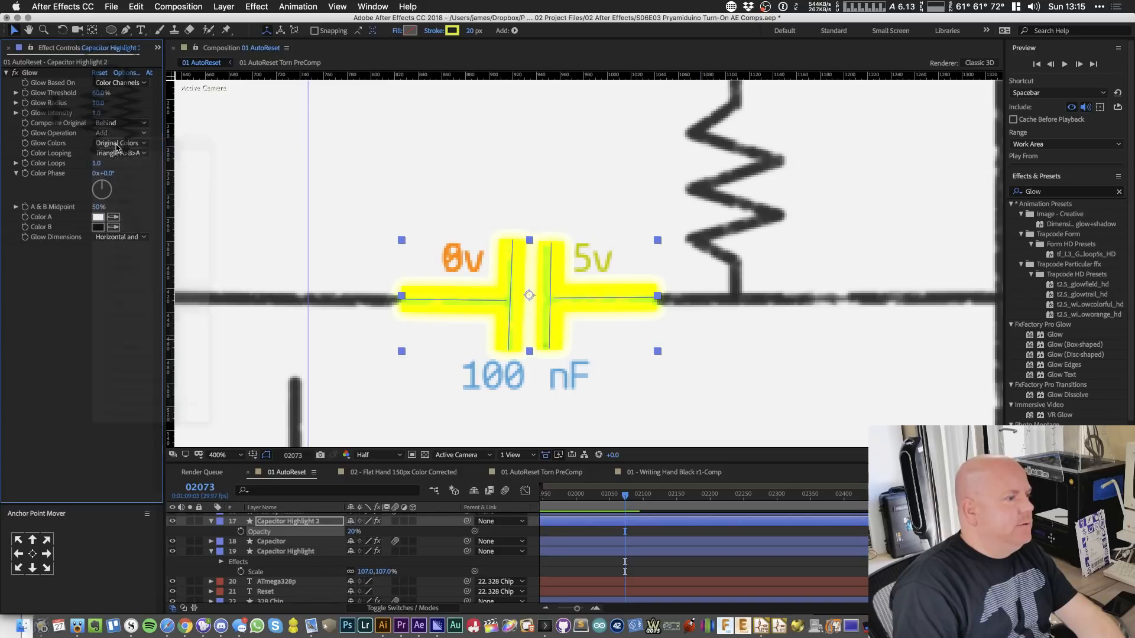
pyautogui.click(282, 552)
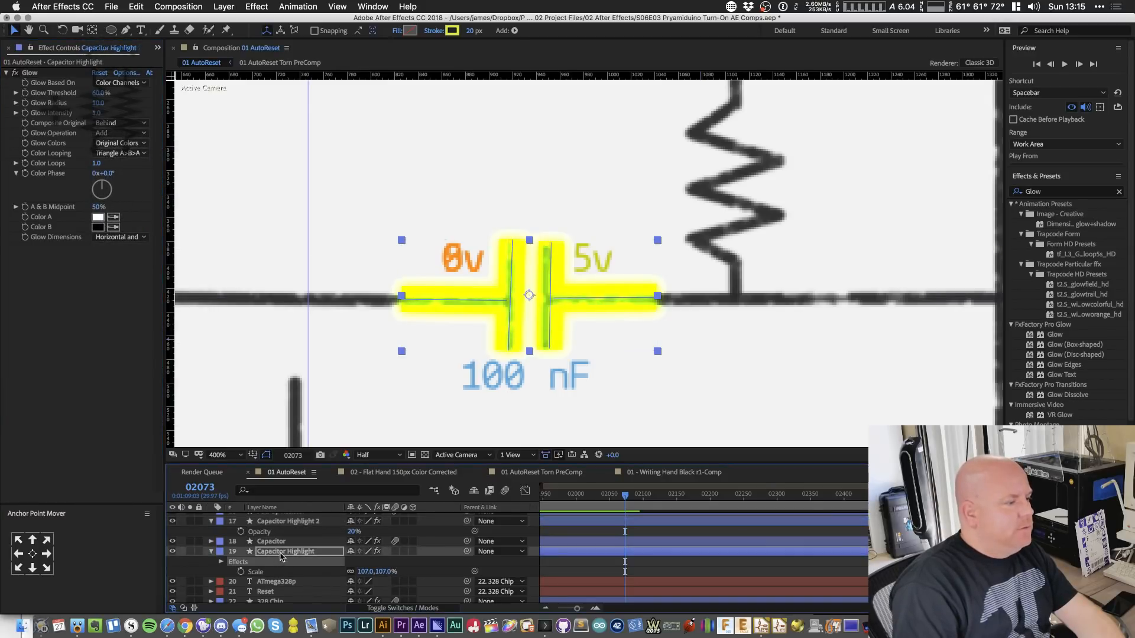
pyautogui.click(113, 133)
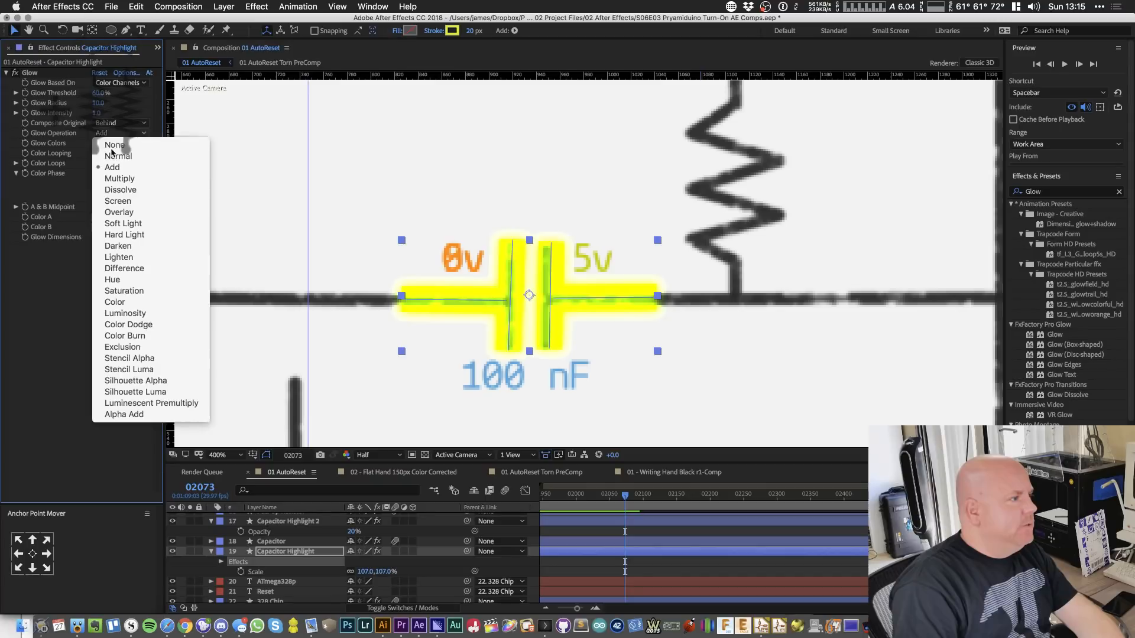
pyautogui.click(114, 144)
pyautogui.click(114, 123)
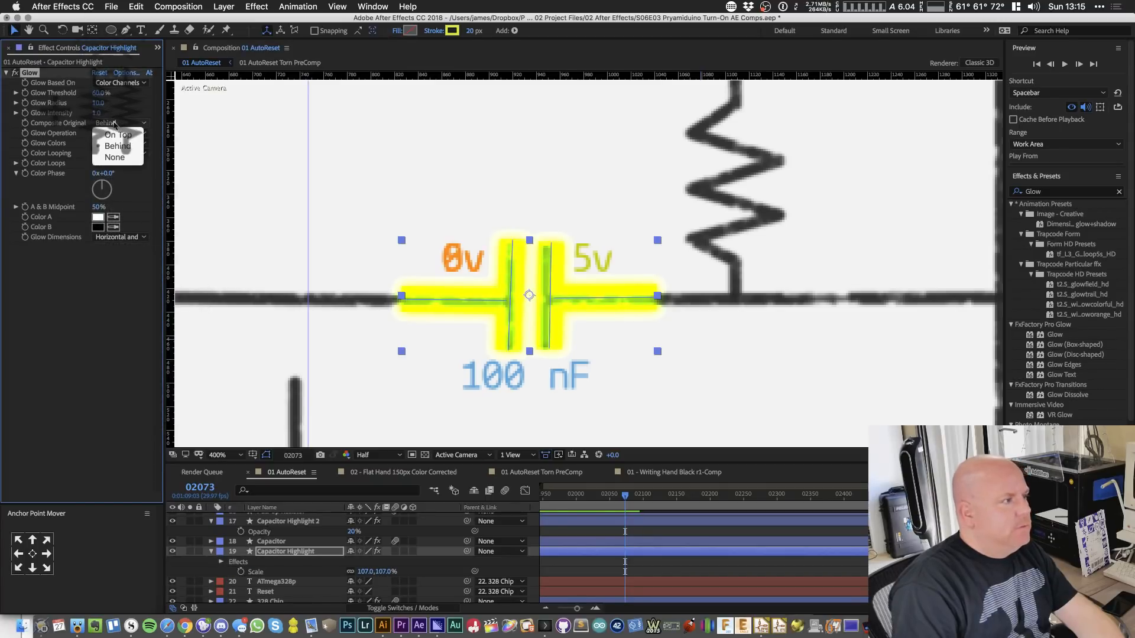
pyautogui.click(129, 142)
# - On Capacitor Highlight 2, set the glow's Composite Original to On Top and its Glow Threshold to 40%
pyautogui.click(283, 522)
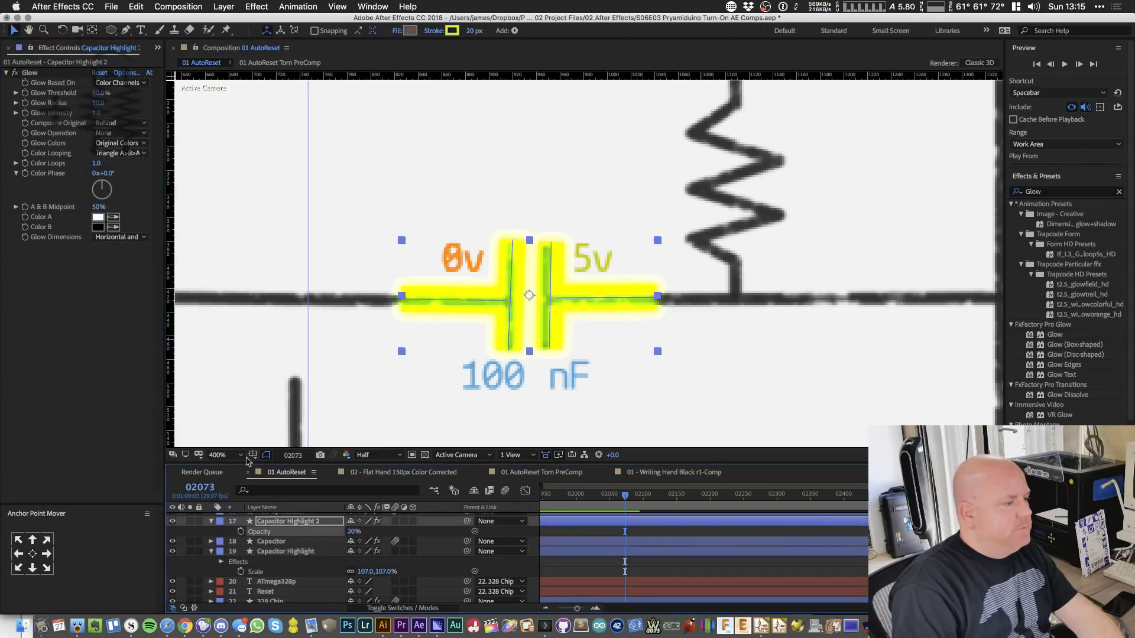
pyautogui.click(129, 130)
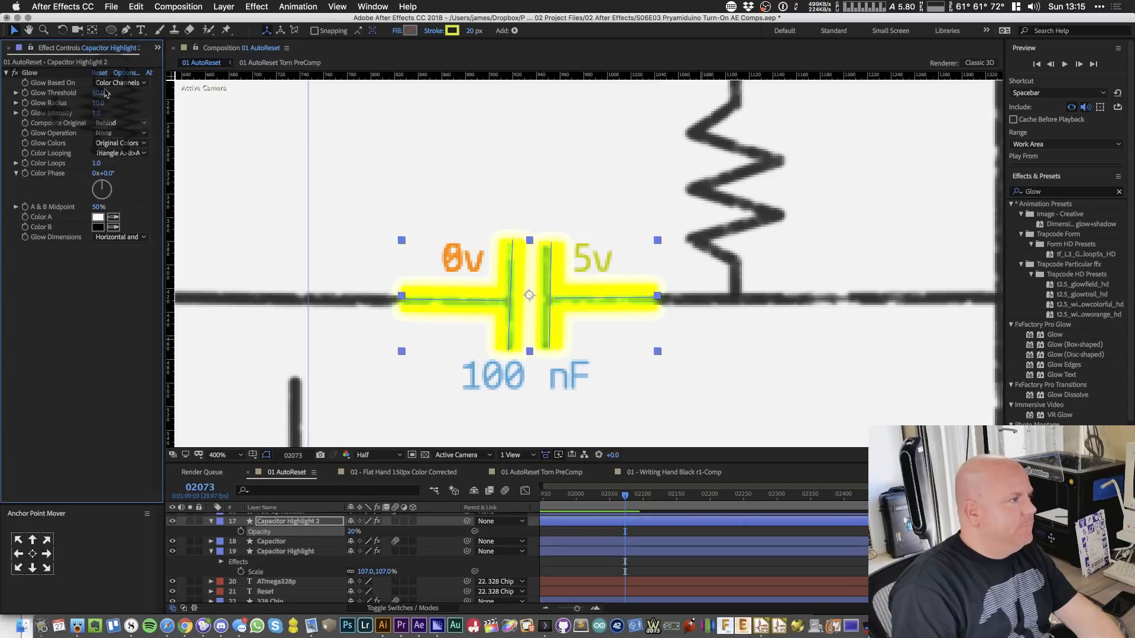
pyautogui.click(110, 128)
pyautogui.press('Tab')
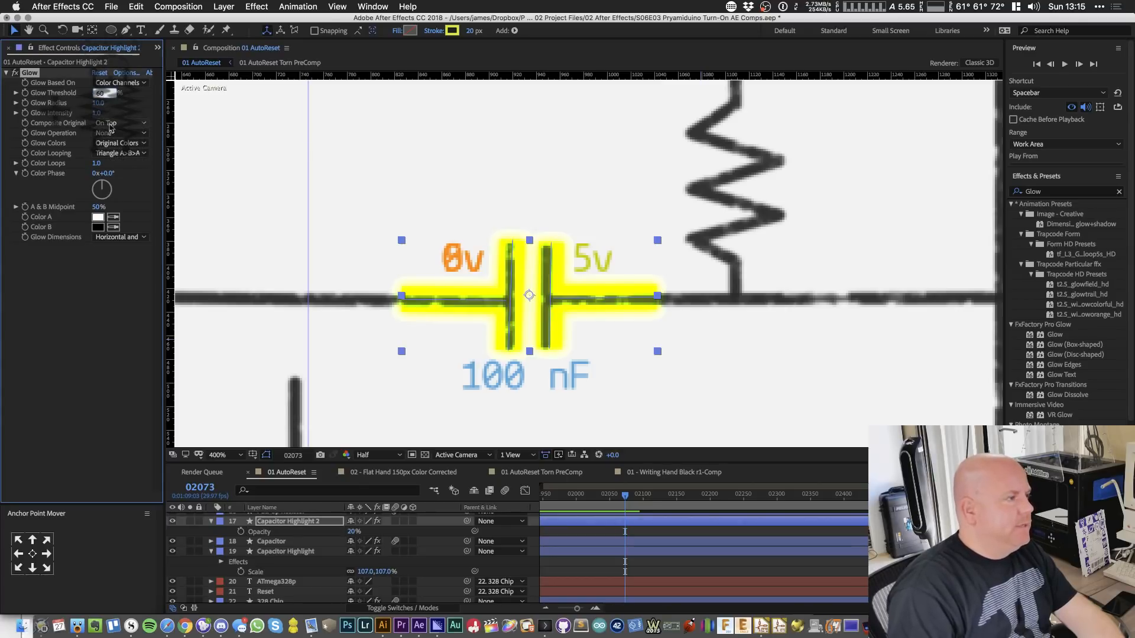
pyautogui.write('40')
pyautogui.press('Return')
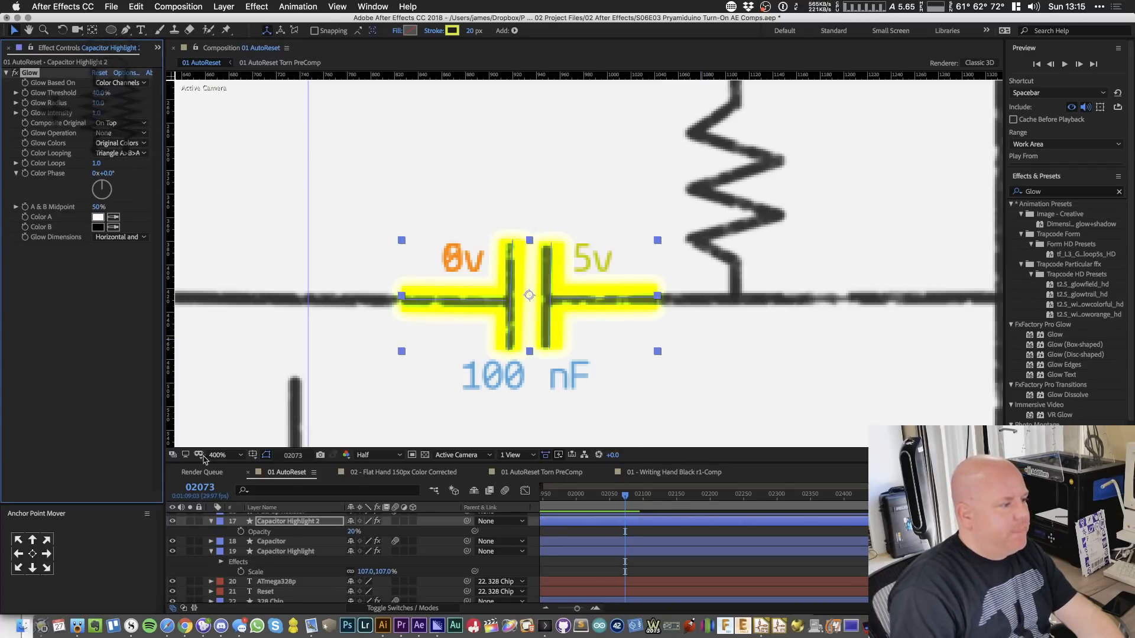
# - Set the Capacitor Highlight layer's Glow Threshold to 40% and Glow Radius to 5
pyautogui.click(277, 553)
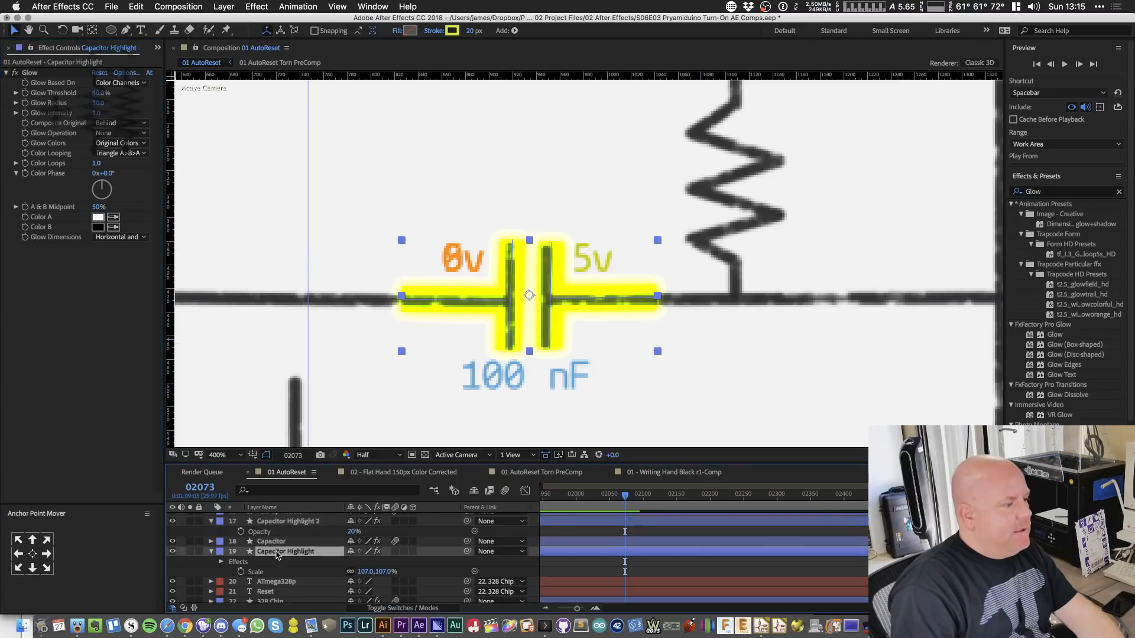
pyautogui.click(101, 94)
pyautogui.write('40')
pyautogui.press('Return')
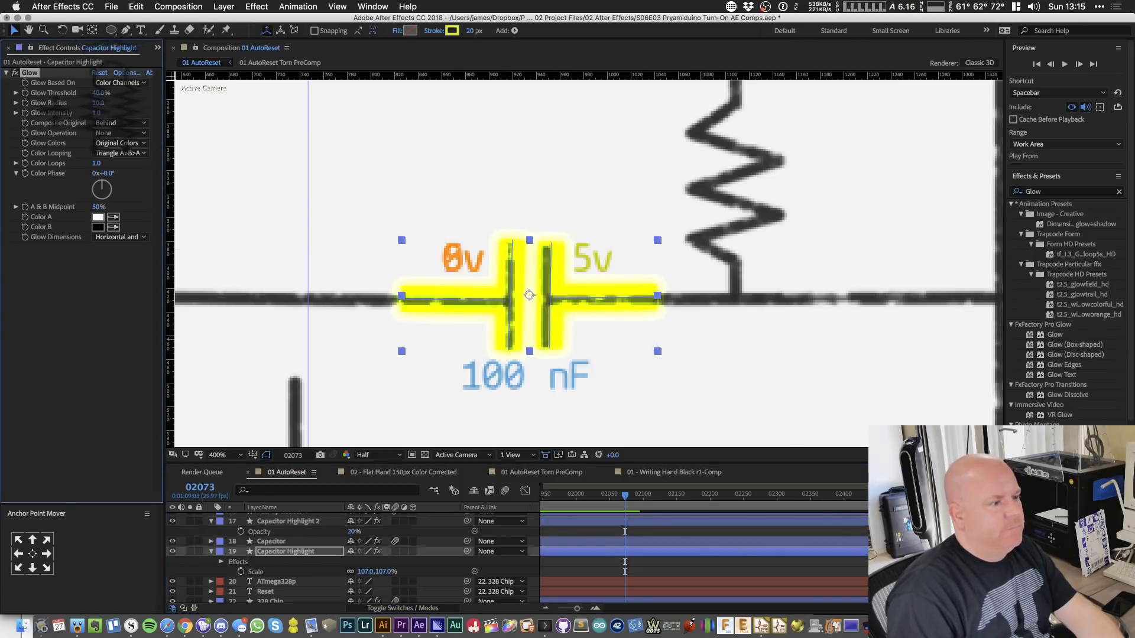
pyautogui.click(96, 104)
pyautogui.write('5')
pyautogui.press('Return')
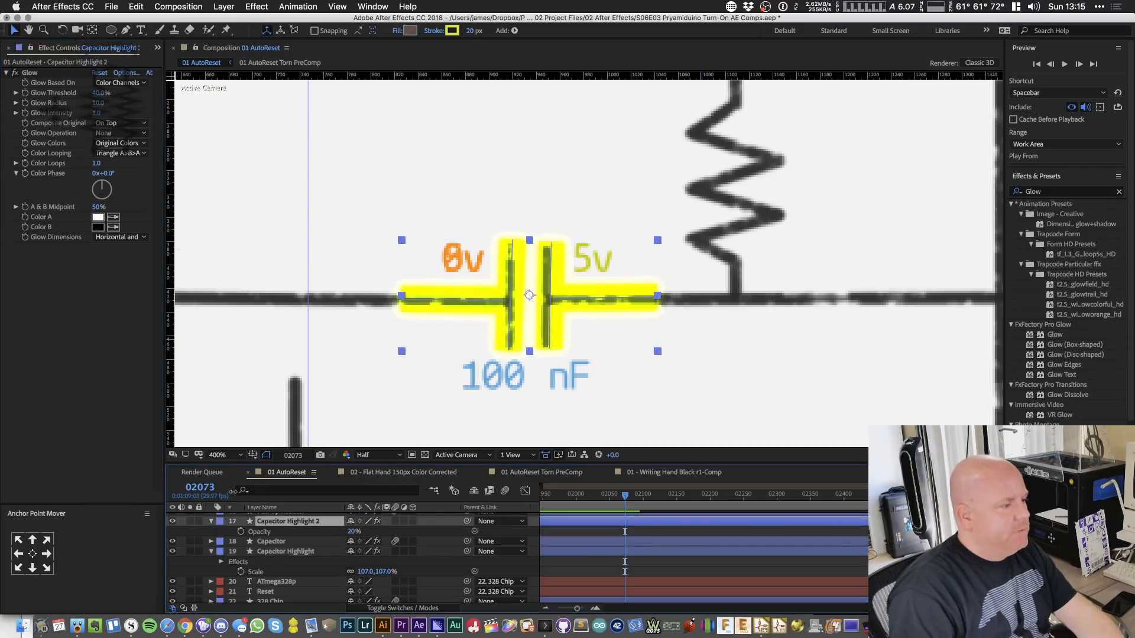
# - Set the Glow Radius of Capacitor Highlight 2 to 5
pyautogui.click(288, 522)
pyautogui.click(98, 103)
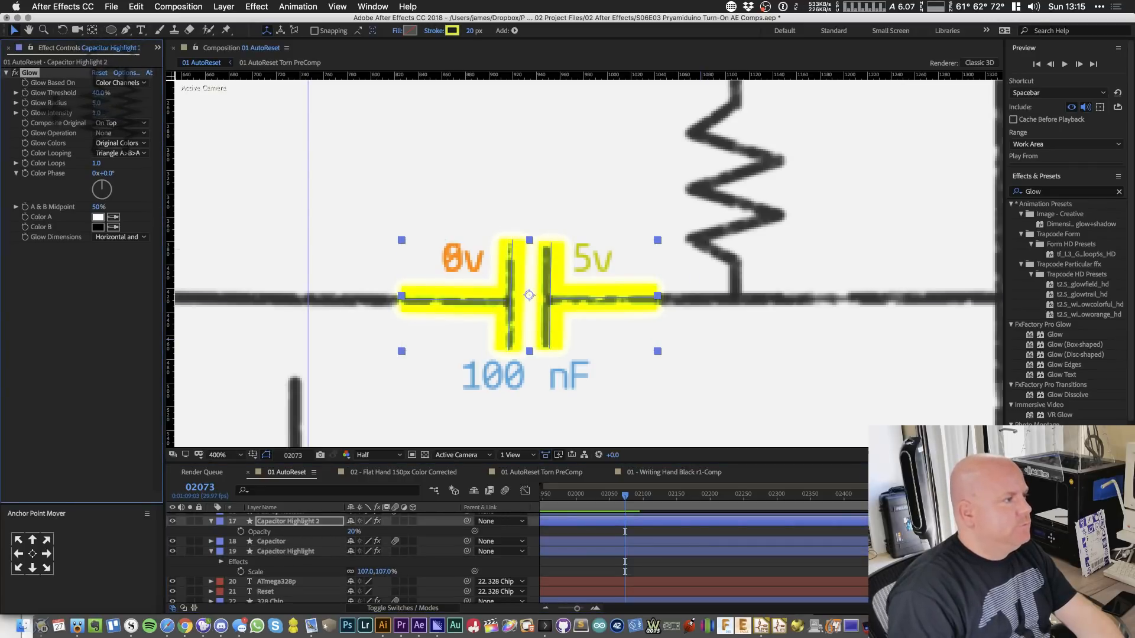
pyautogui.write('5')
pyautogui.press('Return')
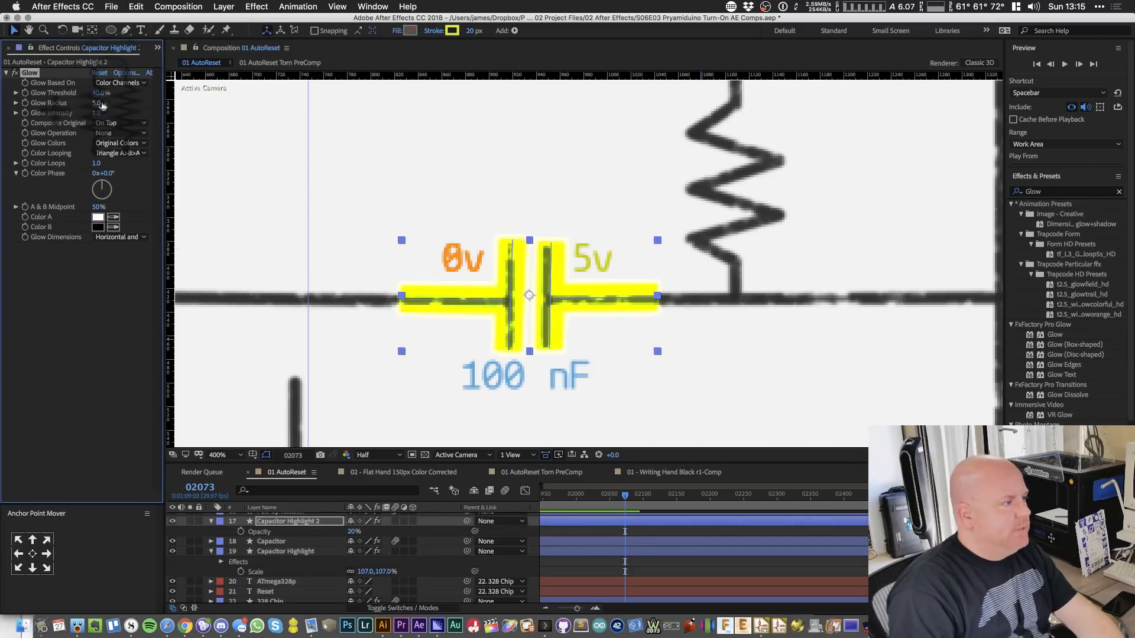
# - Hide the Capacitor Highlight 2 layer and delete it
pyautogui.click(172, 522)
pyautogui.click(299, 523)
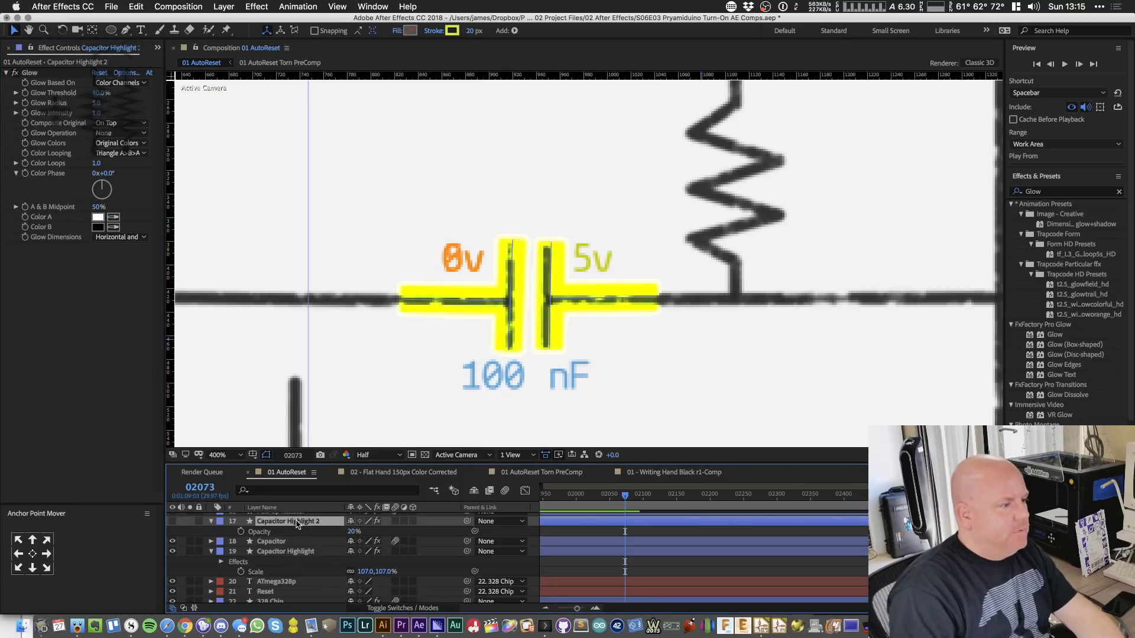
pyautogui.press('Delete')
# - Set the Capacitor Highlight layer's opacity to 40%
pyautogui.press(',')
pyautogui.press(',')
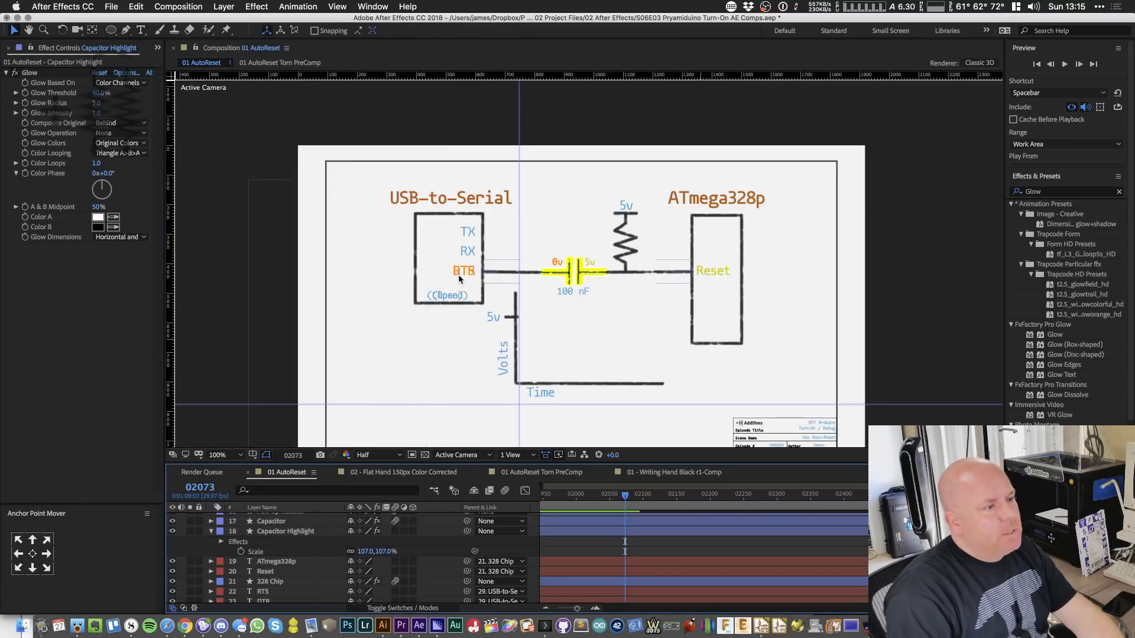
pyautogui.scroll(-10, 652, 535)
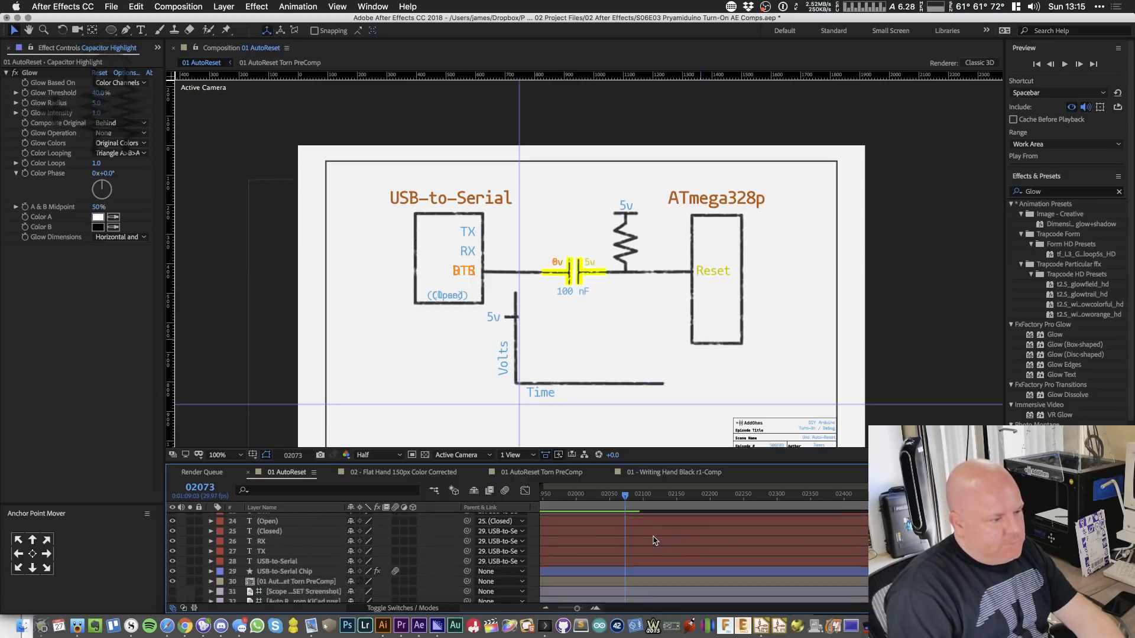
pyautogui.scroll(12, 322, 565)
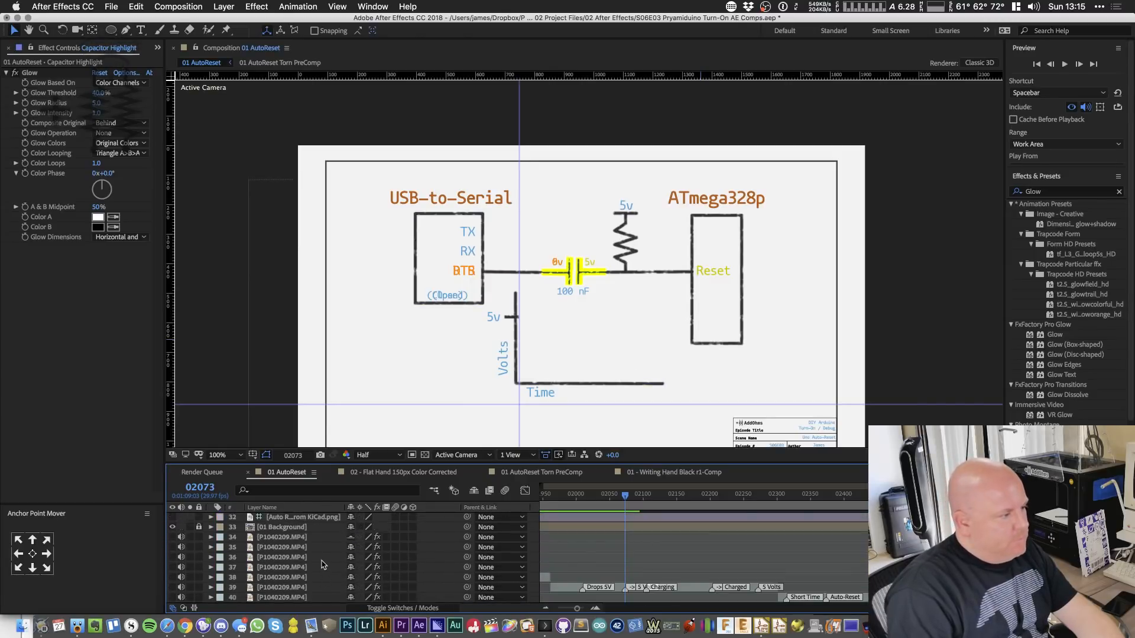
pyautogui.click(302, 567)
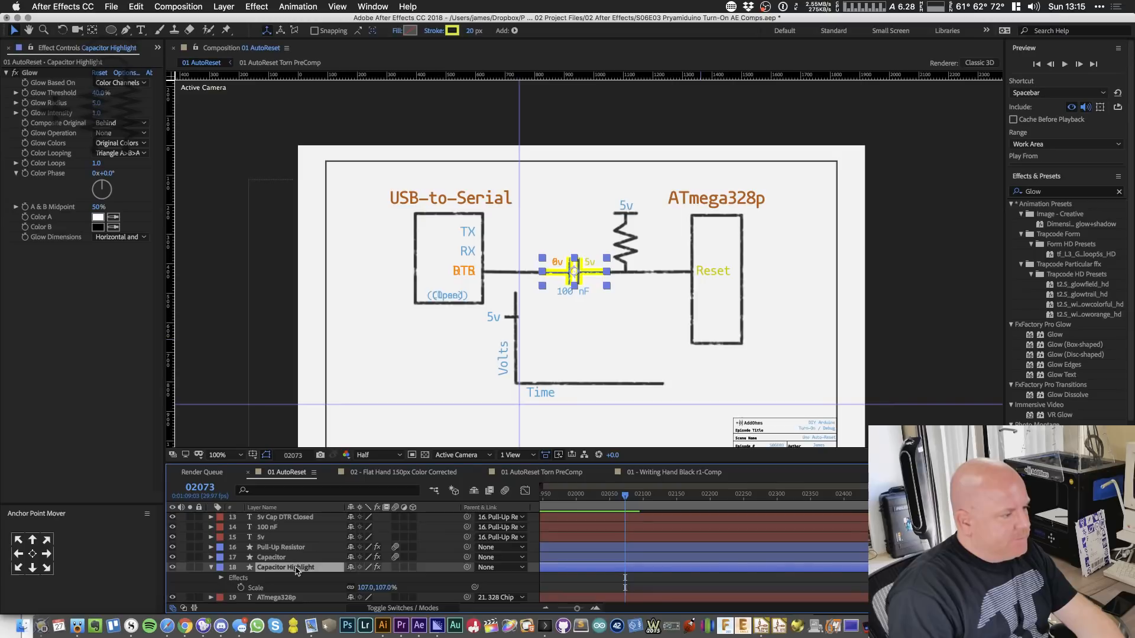
pyautogui.press('t')
pyautogui.click(358, 578)
pyautogui.write('40')
pyautogui.press('Return')
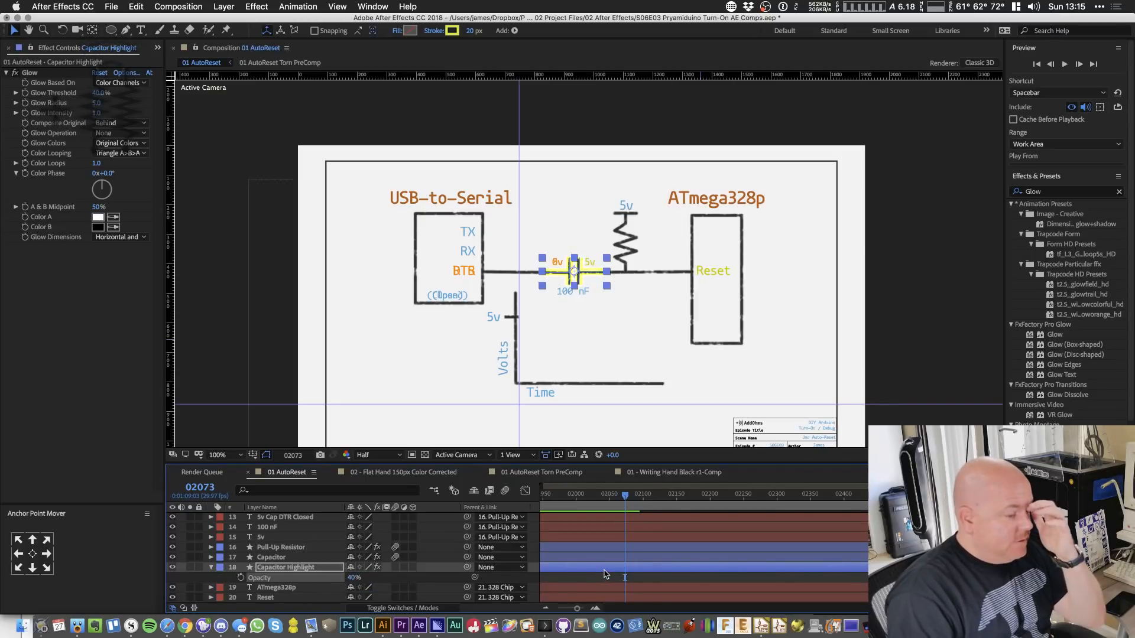
# - Play the composition from the Drops 5V audio marker to check when the highlight should appear
pyautogui.scroll(-7, 650, 556)
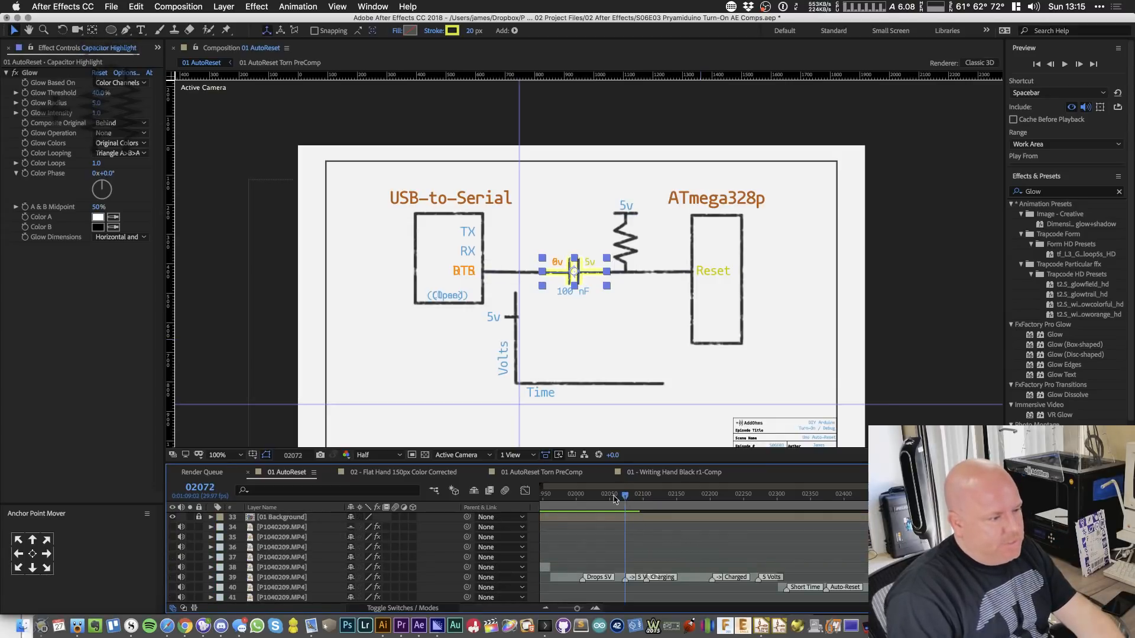
pyautogui.click(586, 500)
pyautogui.moveTo(584, 503); pyautogui.dragTo(581, 507)
pyautogui.press('space')
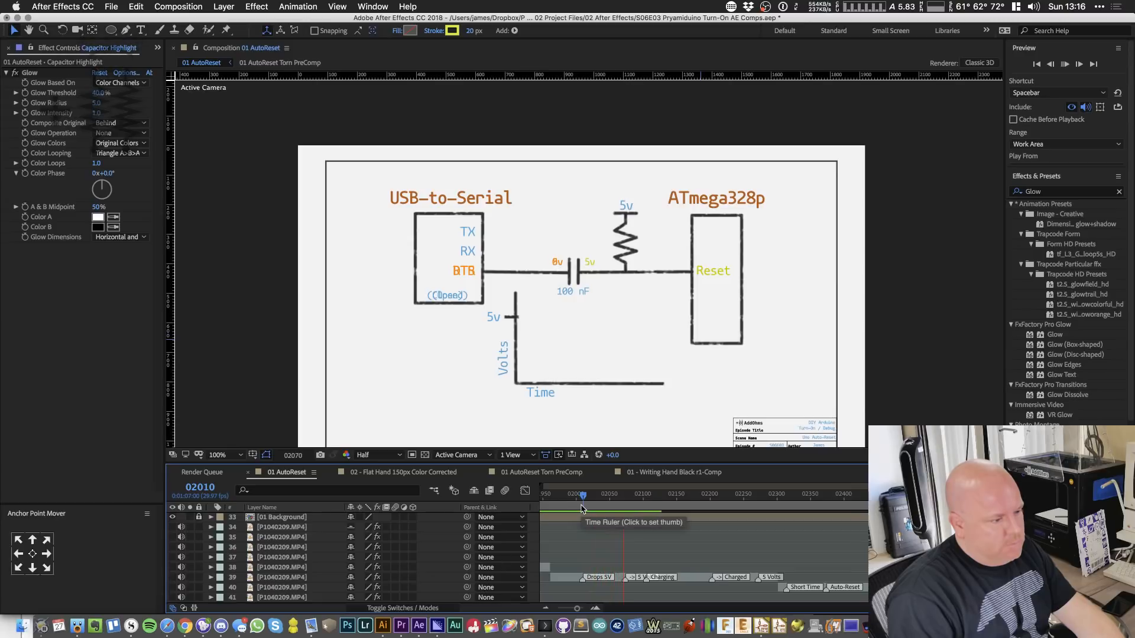
pyautogui.click(583, 500)
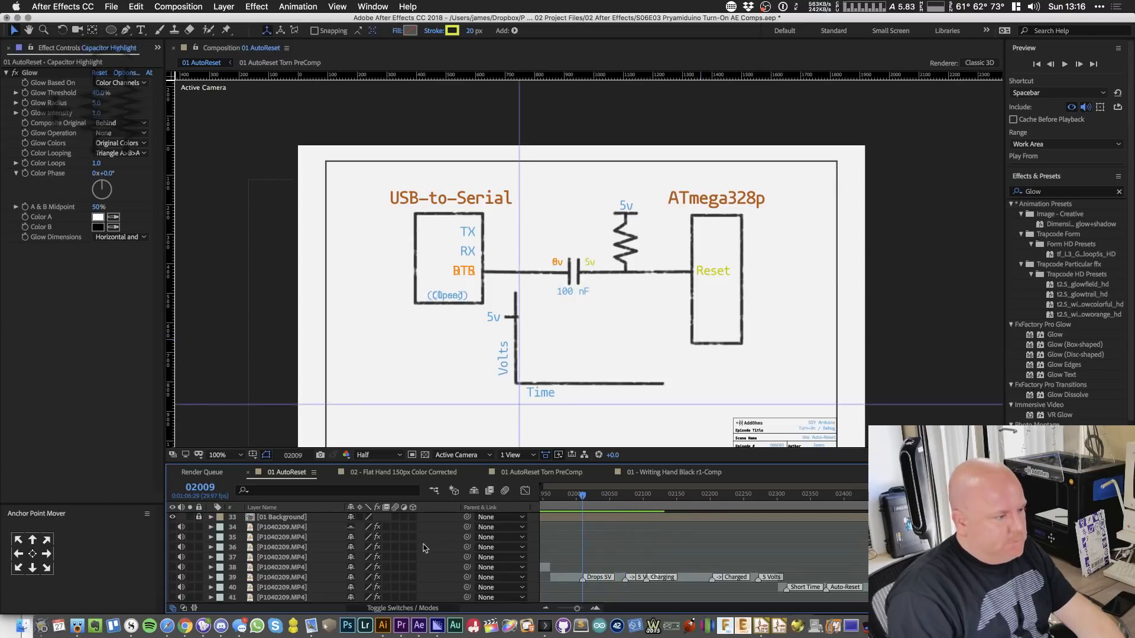
# - Extend the start of the Capacitor Highlight layer back to frame 2004, just before the Drops 5V marker
pyautogui.press('t')
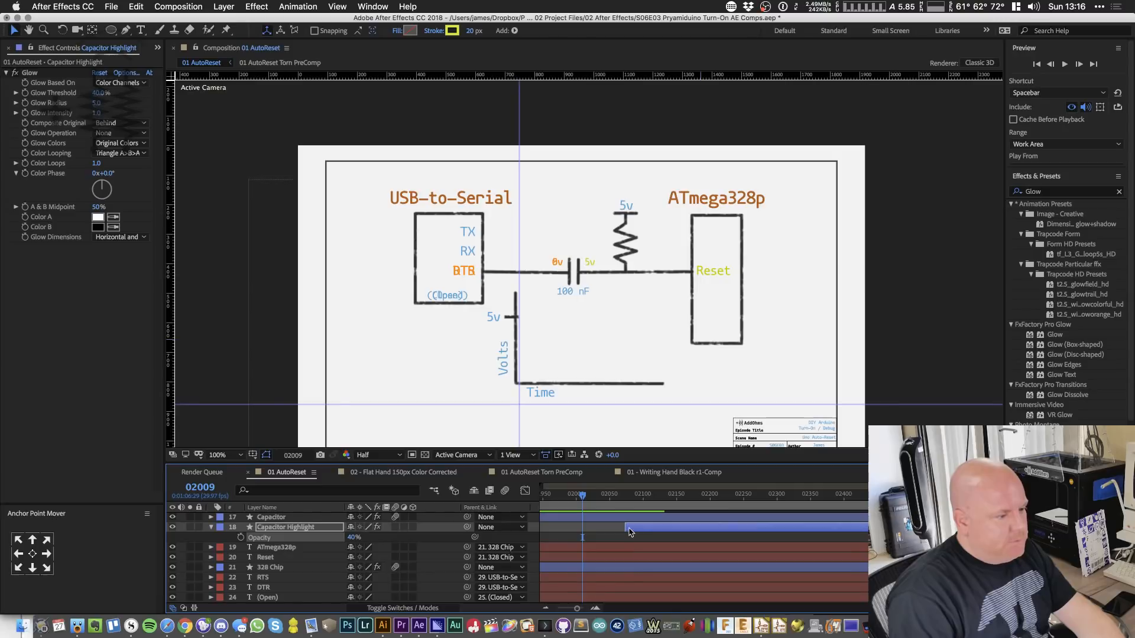
pyautogui.moveTo(625, 528); pyautogui.dragTo(581, 536)
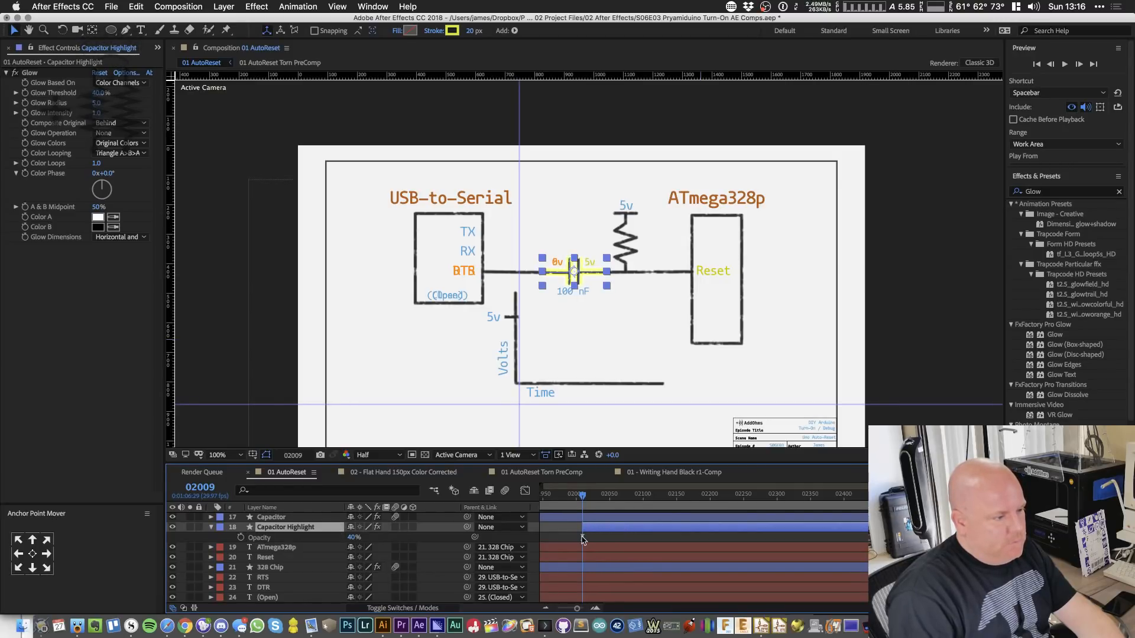
pyautogui.press('pageup')
pyautogui.press('pageup')
pyautogui.press('pageup')
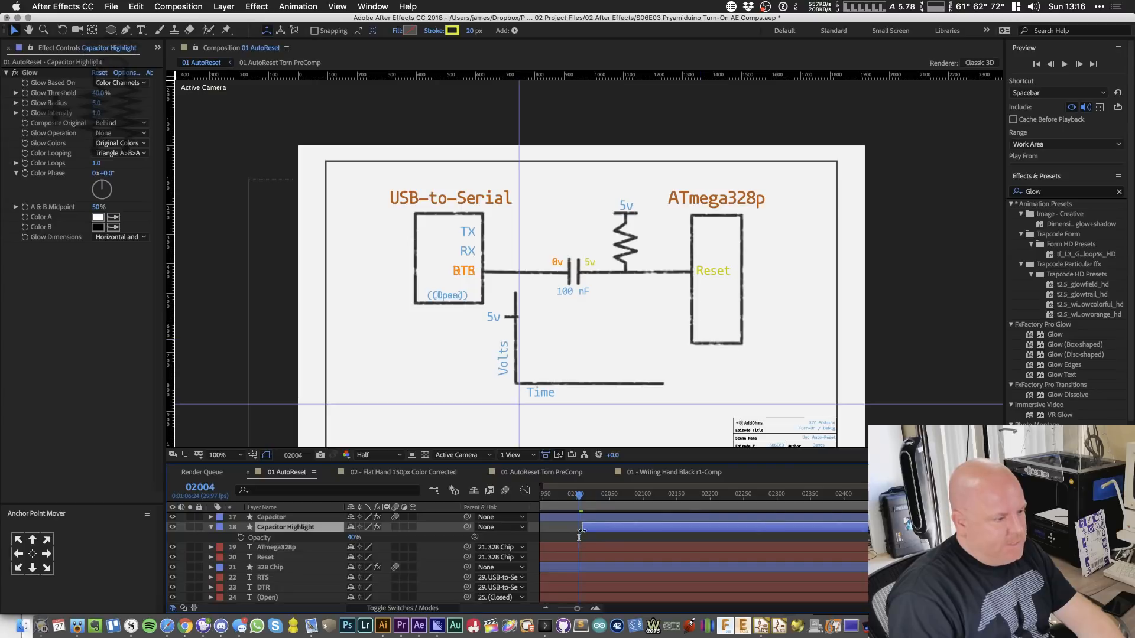
pyautogui.moveTo(579, 532); pyautogui.dragTo(580, 533)
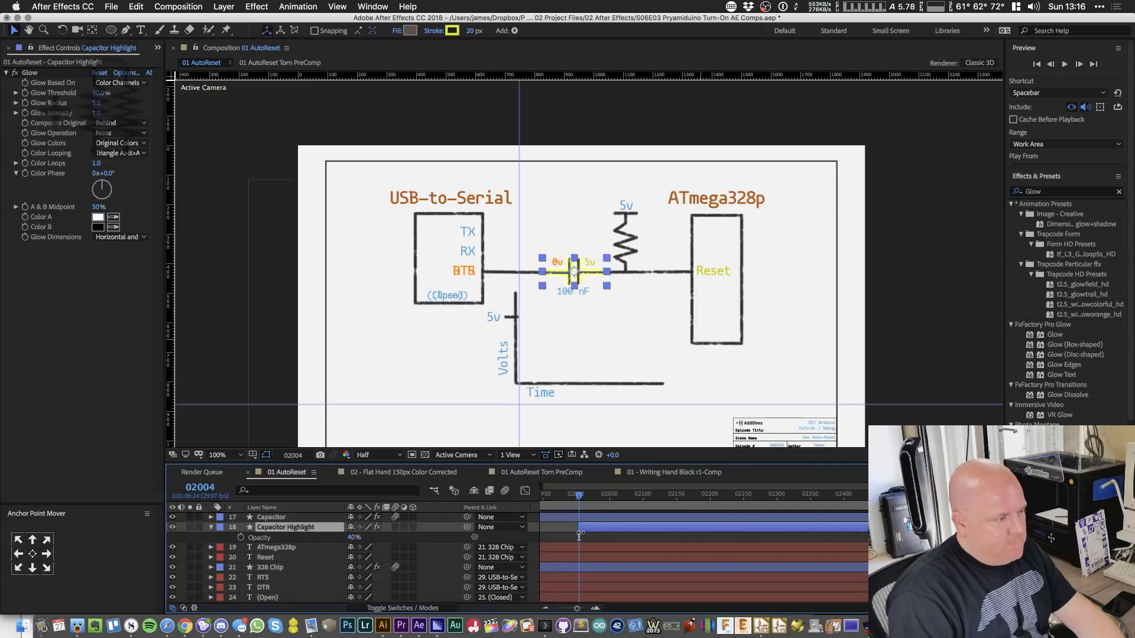
# - Set the Capacitor Highlight layer's opacity to 1% and enable keyframing for it at frame 2004
pyautogui.click(353, 537)
pyautogui.write('1')
pyautogui.press('Return')
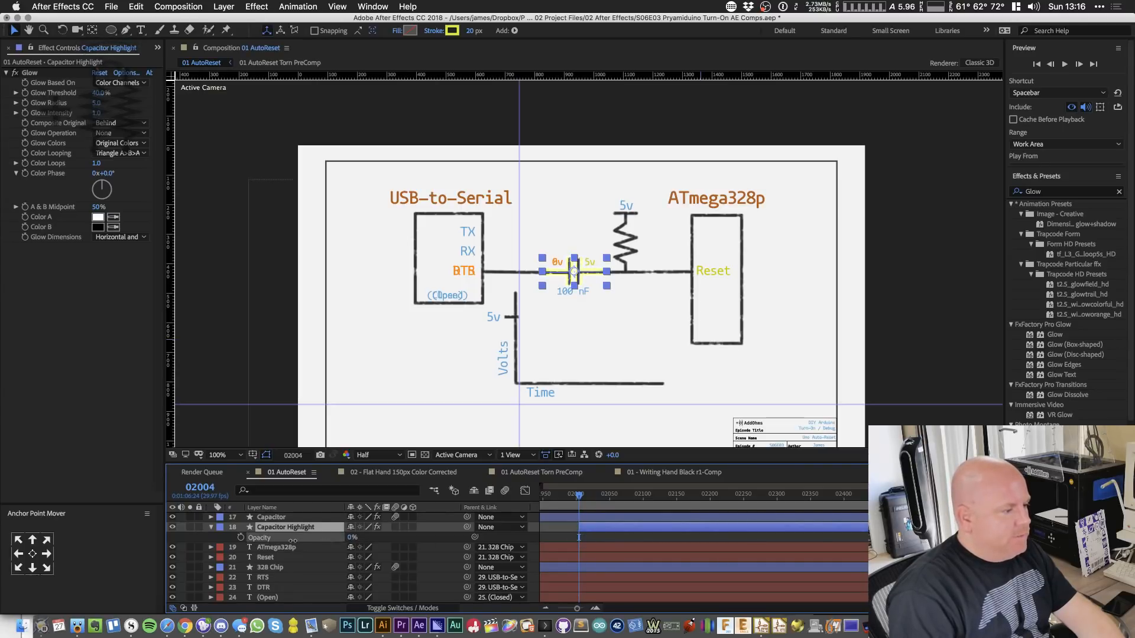
pyautogui.click(240, 537)
# - Add an opacity keyframe of 40% to the Capacitor Highlight layer at frame 2010
pyautogui.press('pagedown')
pyautogui.press('pagedown')
pyautogui.press('pagedown')
pyautogui.press('pagedown')
pyautogui.press('pagedown')
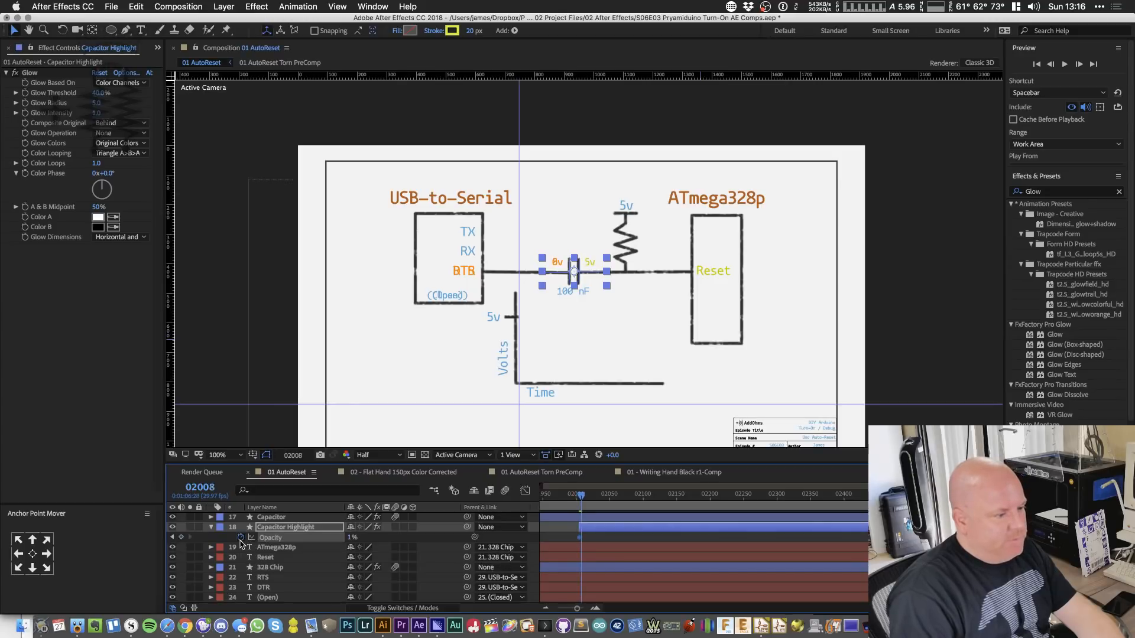
pyautogui.moveTo(351, 538); pyautogui.dragTo(416, 544)
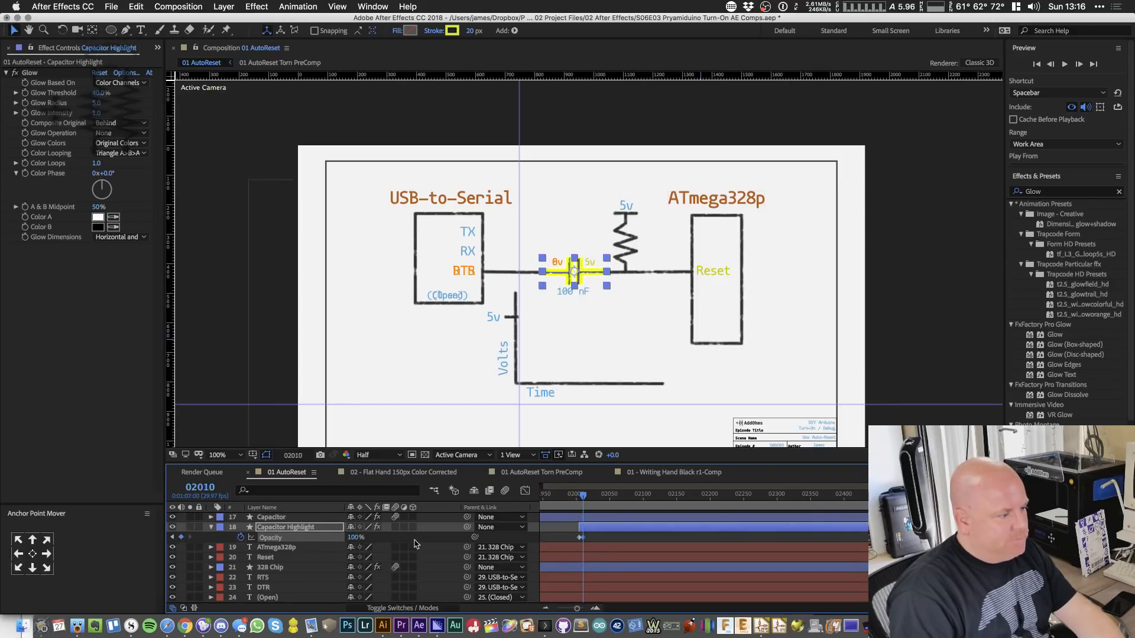
pyautogui.click(354, 537)
pyautogui.write('40')
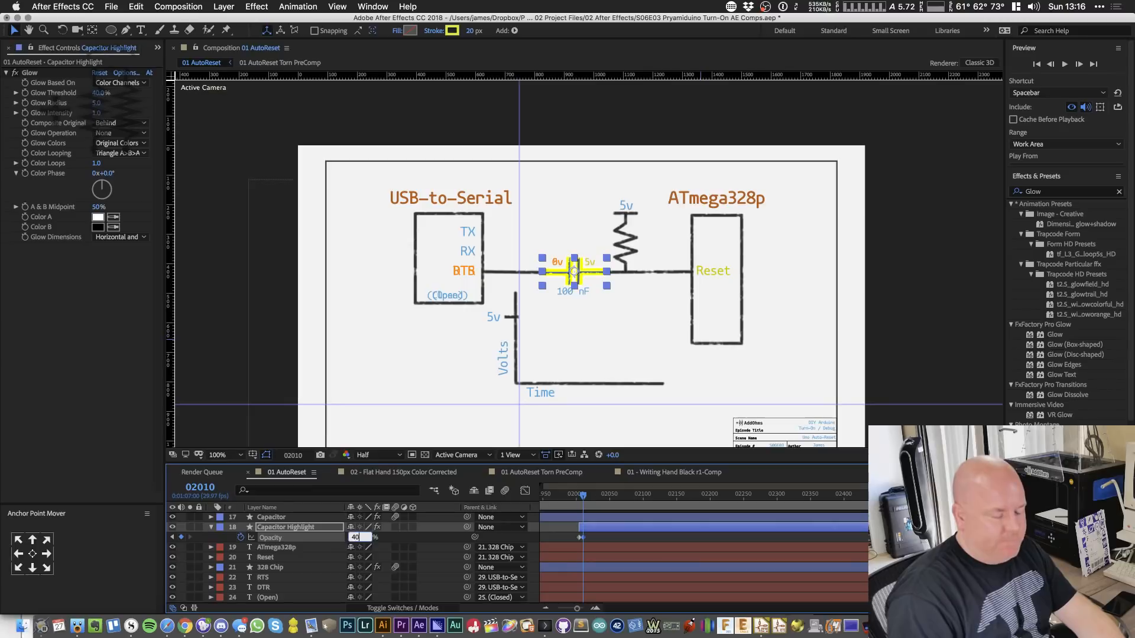
pyautogui.press('Return')
# - Add an opacity keyframe holding 40% on the Capacitor Highlight layer at frame 2073, at the marker following Drops 5V
pyautogui.scroll(-5, 650, 556)
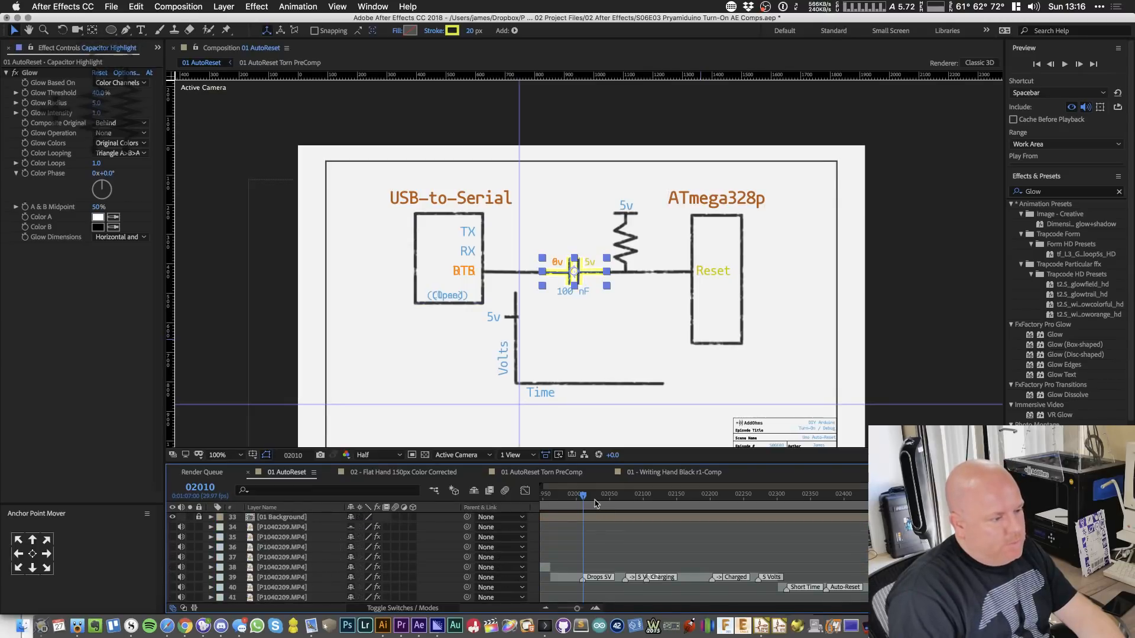
pyautogui.moveTo(587, 501); pyautogui.dragTo(627, 501)
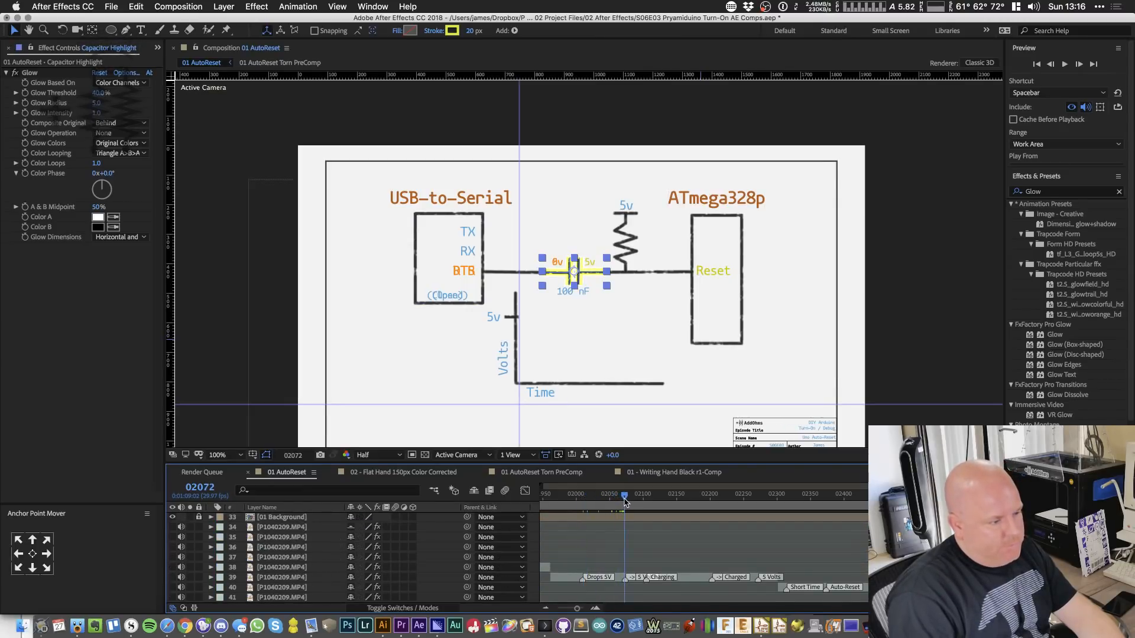
pyautogui.scroll(6, 617, 539)
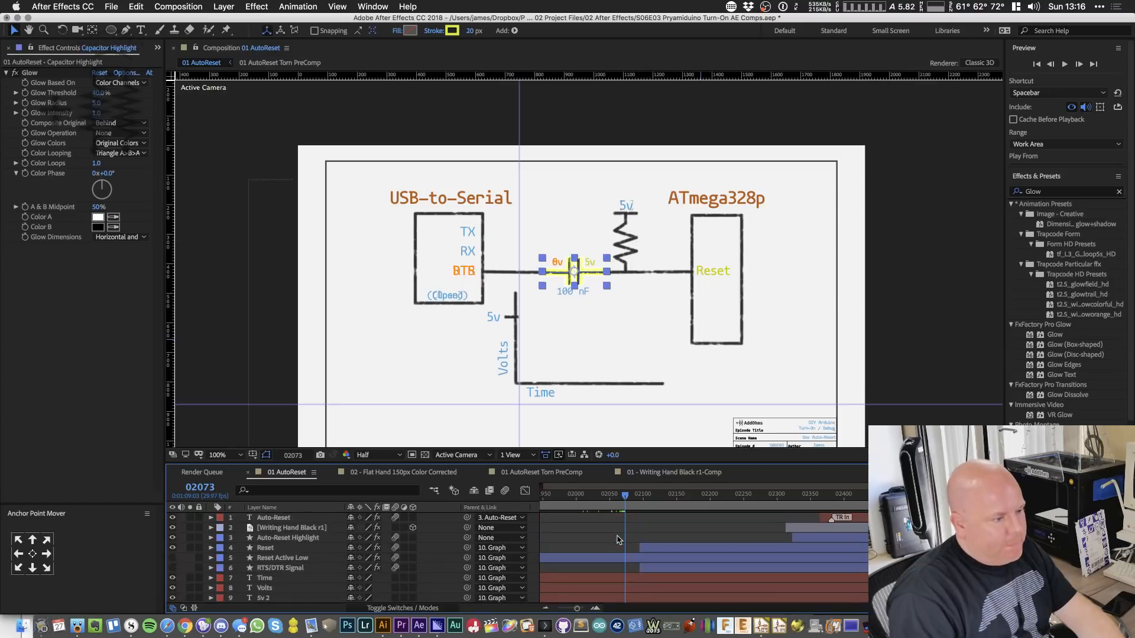
pyautogui.scroll(-1, 618, 540)
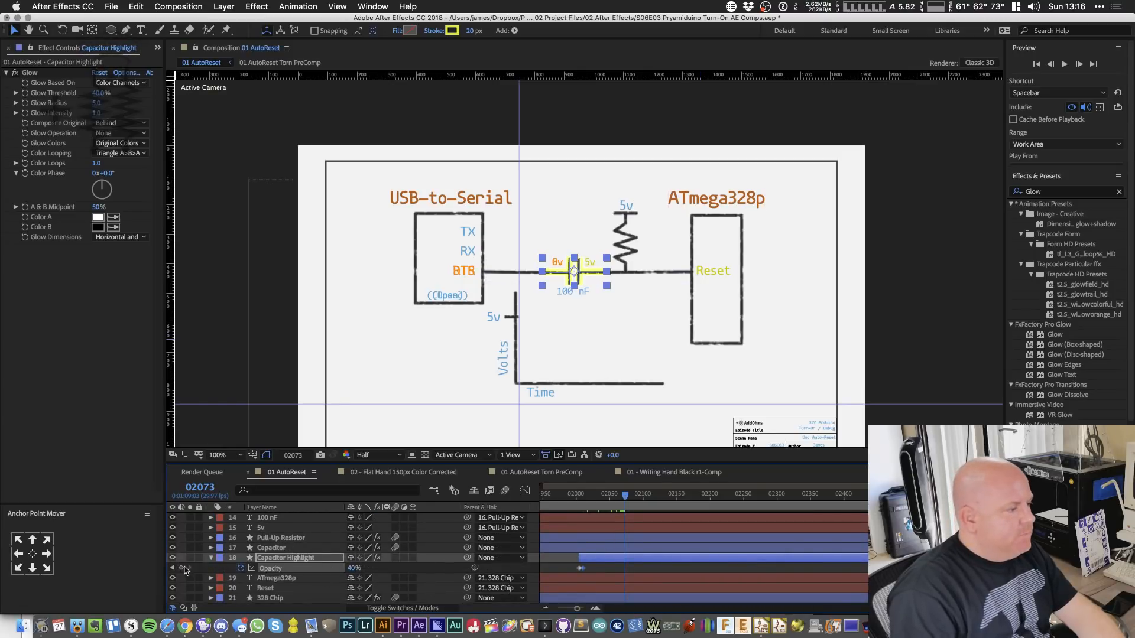
# - Keyframe the Capacitor Highlight layer's opacity at 0% on frame 2079 and trim the layer's end to that frame
pyautogui.press('pagedown')
pyautogui.press('pagedown')
pyautogui.press('pagedown')
pyautogui.press('pagedown')
pyautogui.press('pagedown')
pyautogui.press('pagedown')
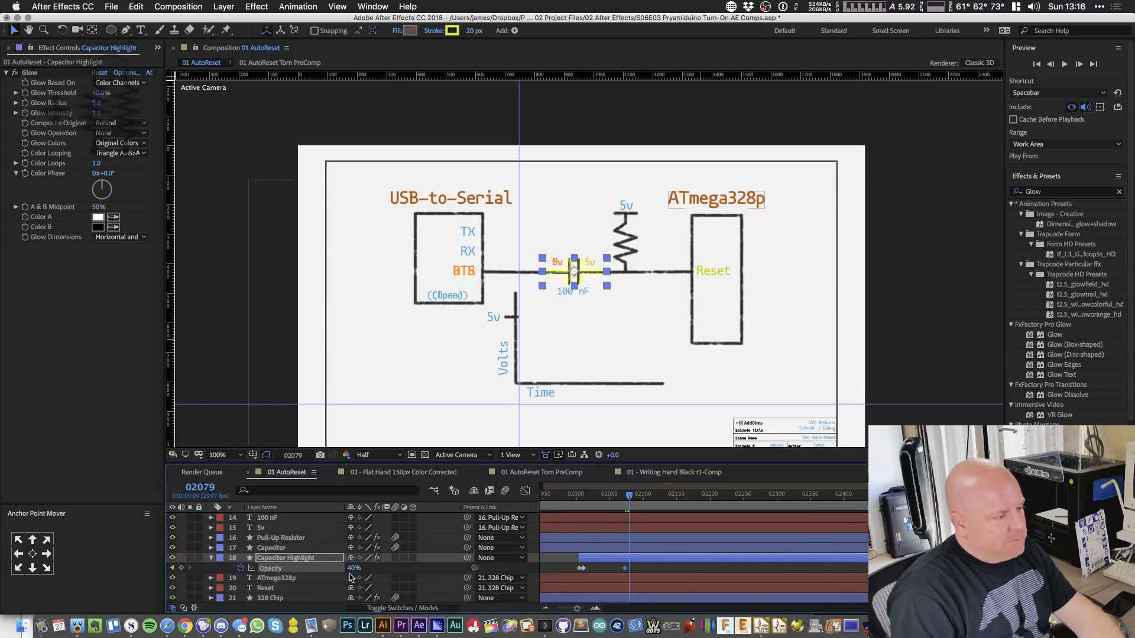
pyautogui.click(353, 568)
pyautogui.write('0')
pyautogui.press('Return')
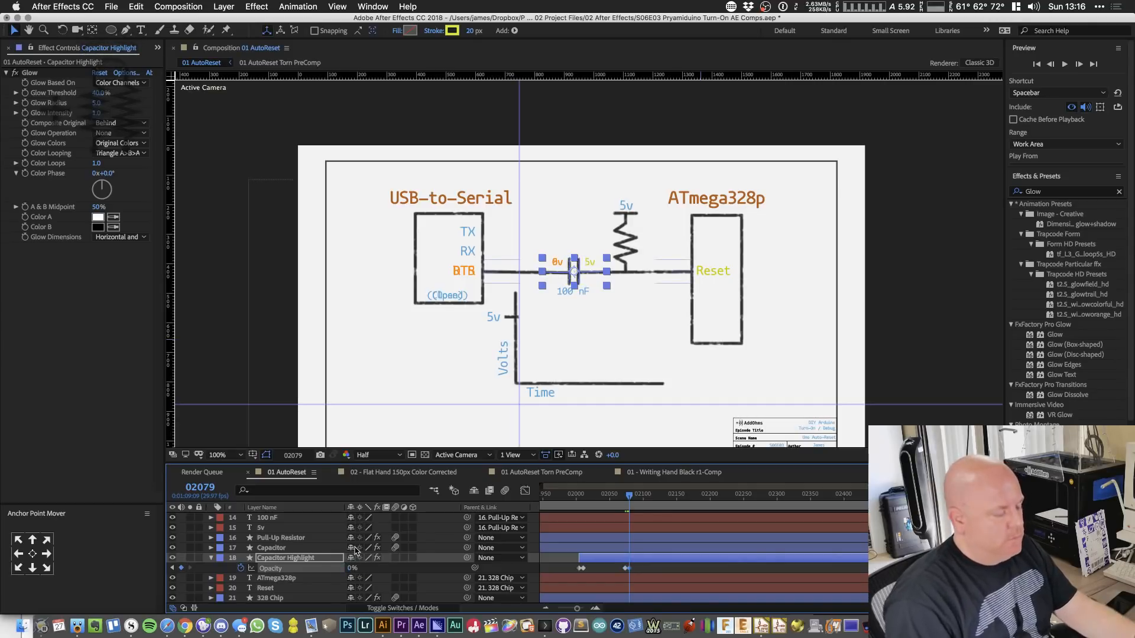
pyautogui.hotkey('alt', ']')
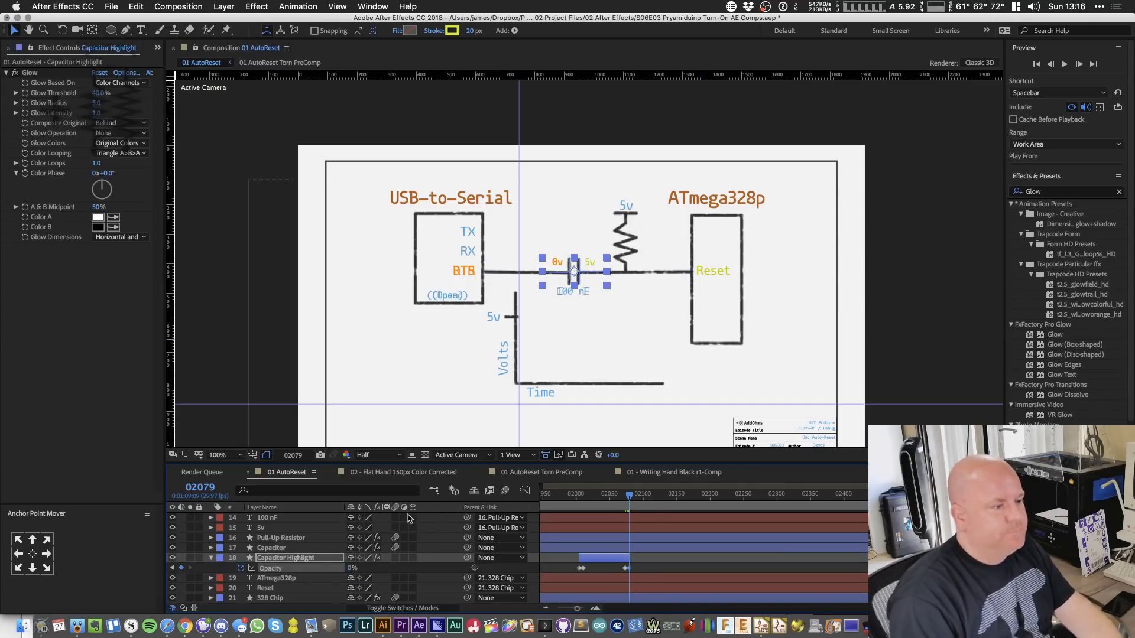
# - Play the composition from frame 1979 through frame 2301 to check the highlight's timing against the audio and graph
pyautogui.click(564, 500)
pyautogui.press('space')
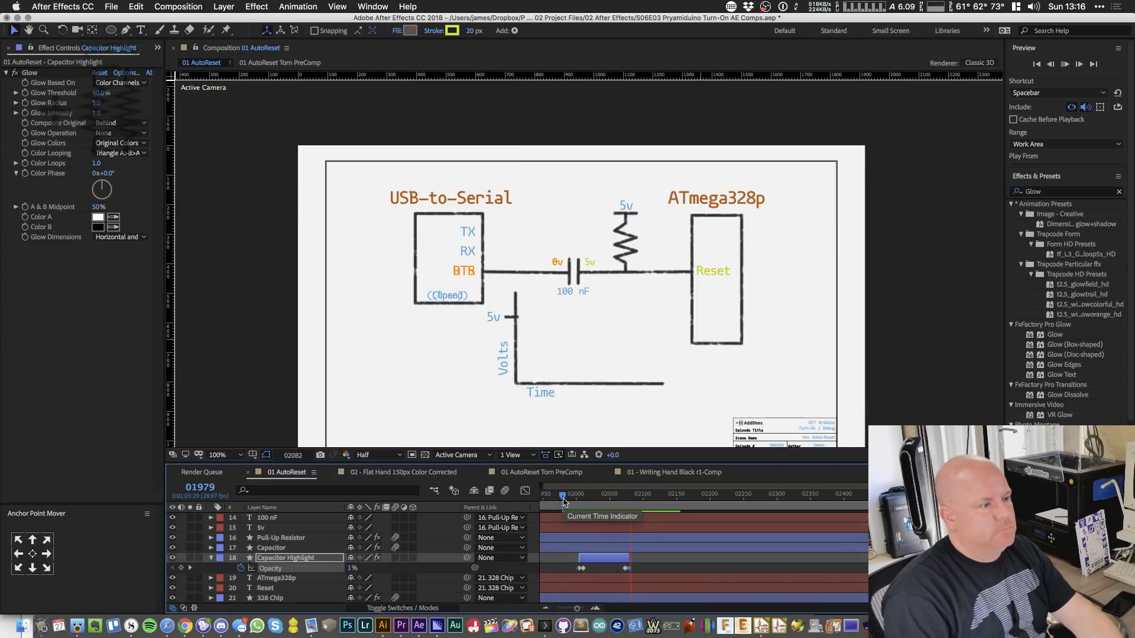
pyautogui.press('space')
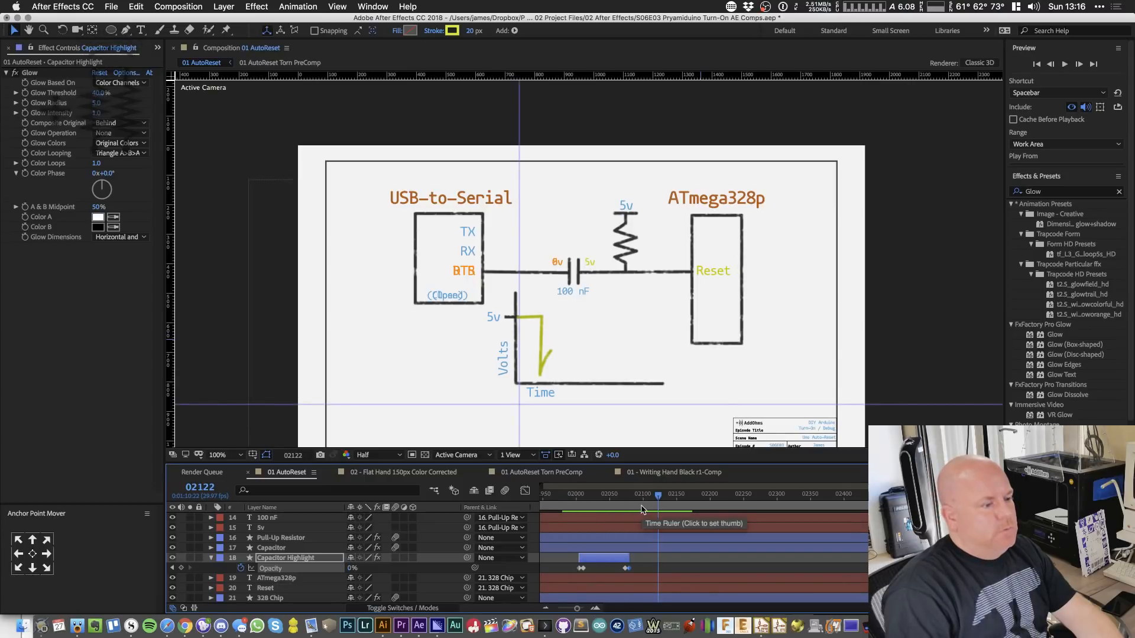
pyautogui.press('space')
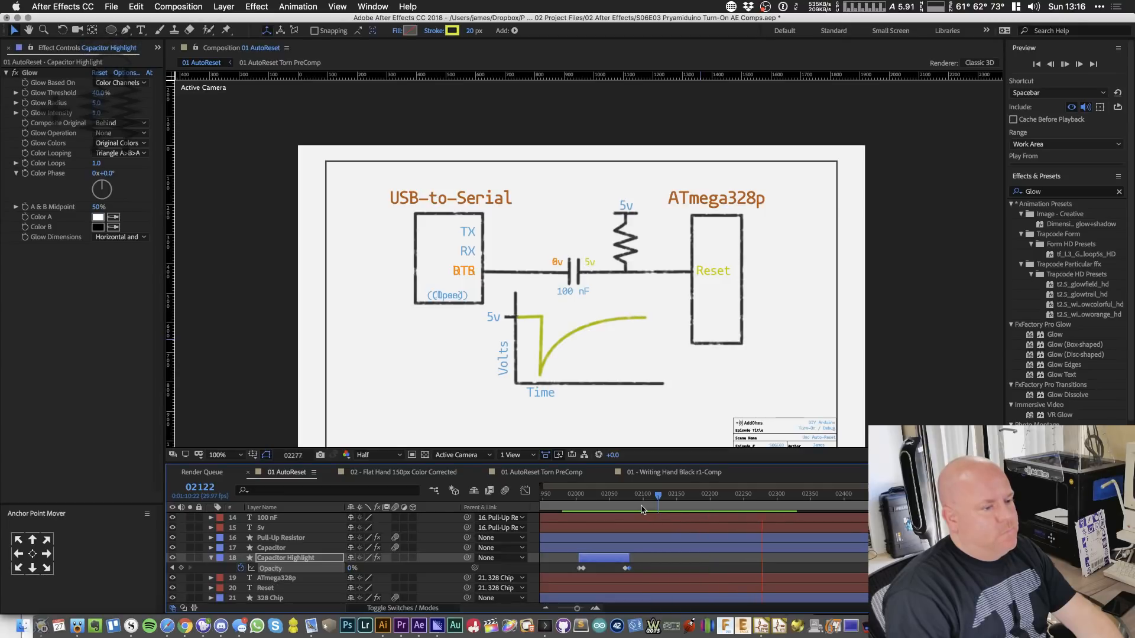
pyautogui.press('space')
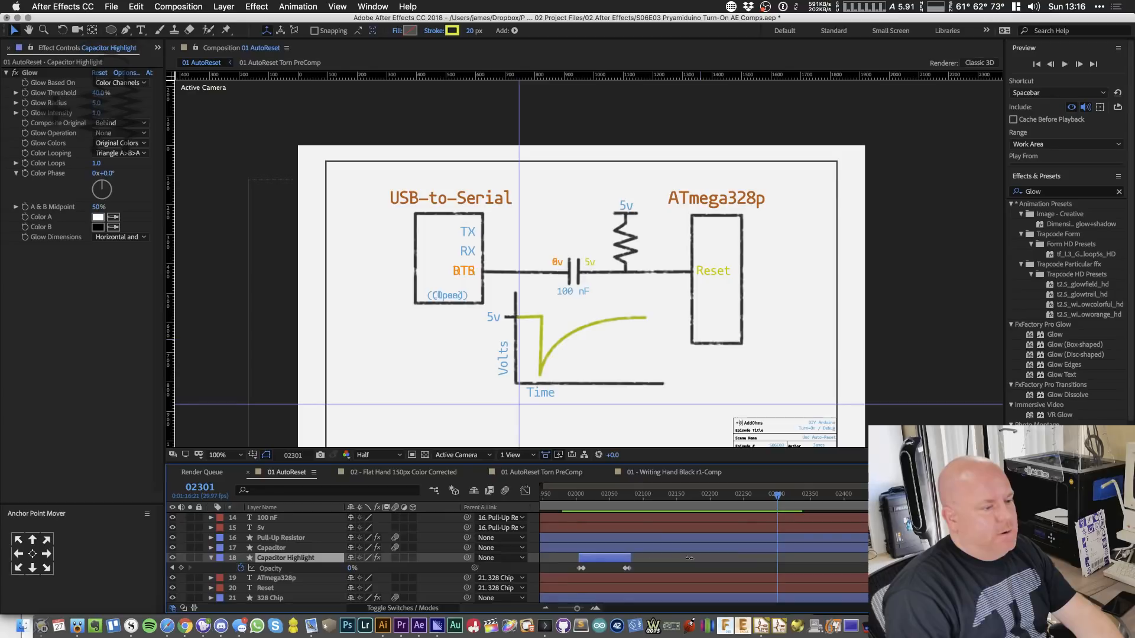
# - Extend the Capacitor Highlight layer's end to frame 2301 and shift its two fade-out opacity keyframes to finish there
pyautogui.moveTo(629, 558); pyautogui.dragTo(778, 563)
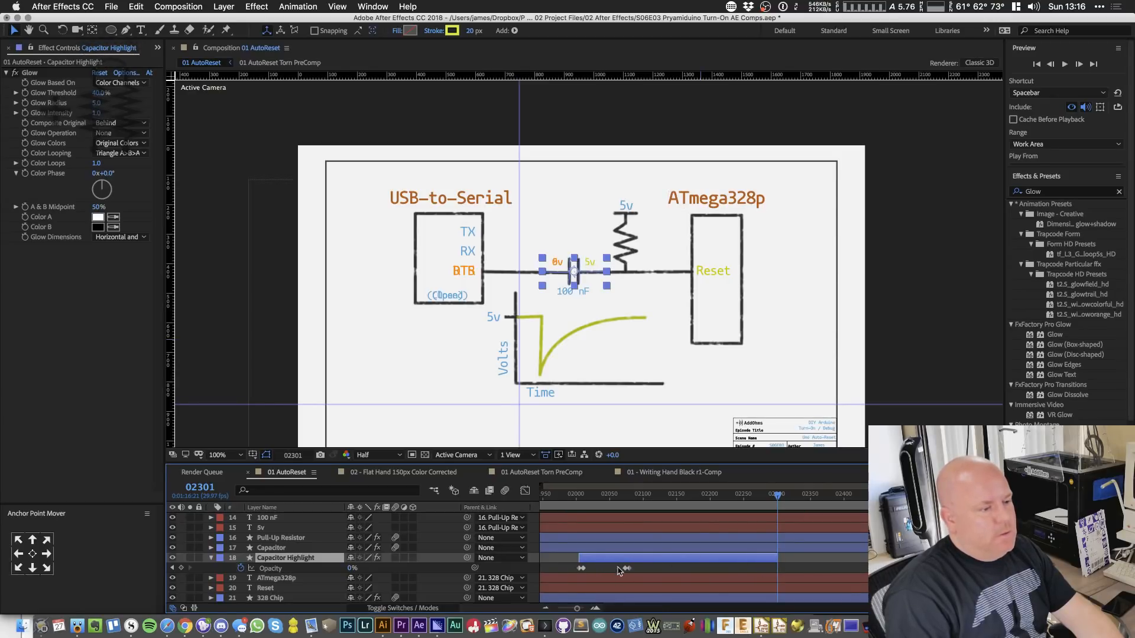
pyautogui.click(627, 568)
pyautogui.moveTo(630, 573); pyautogui.dragTo(778, 578)
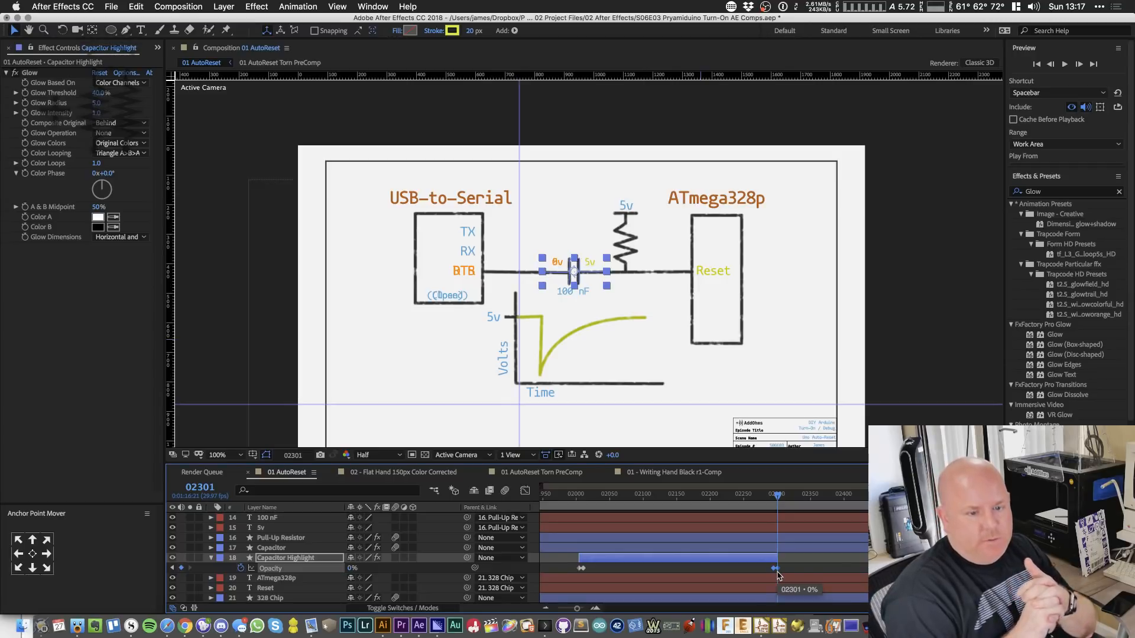
pyautogui.moveTo(778, 577); pyautogui.dragTo(779, 576)
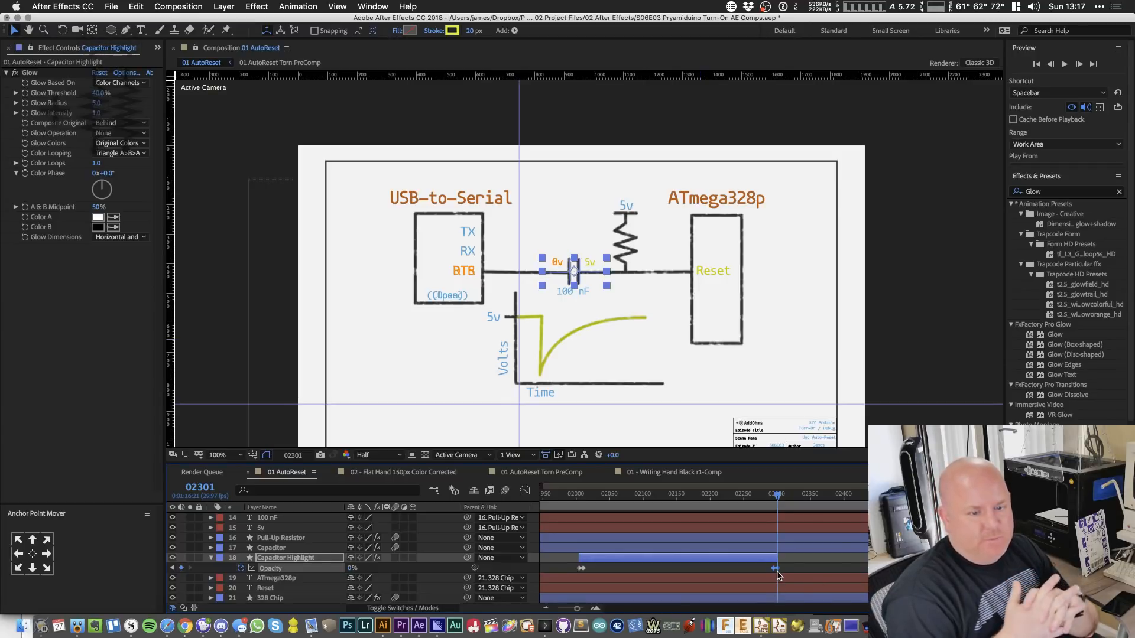
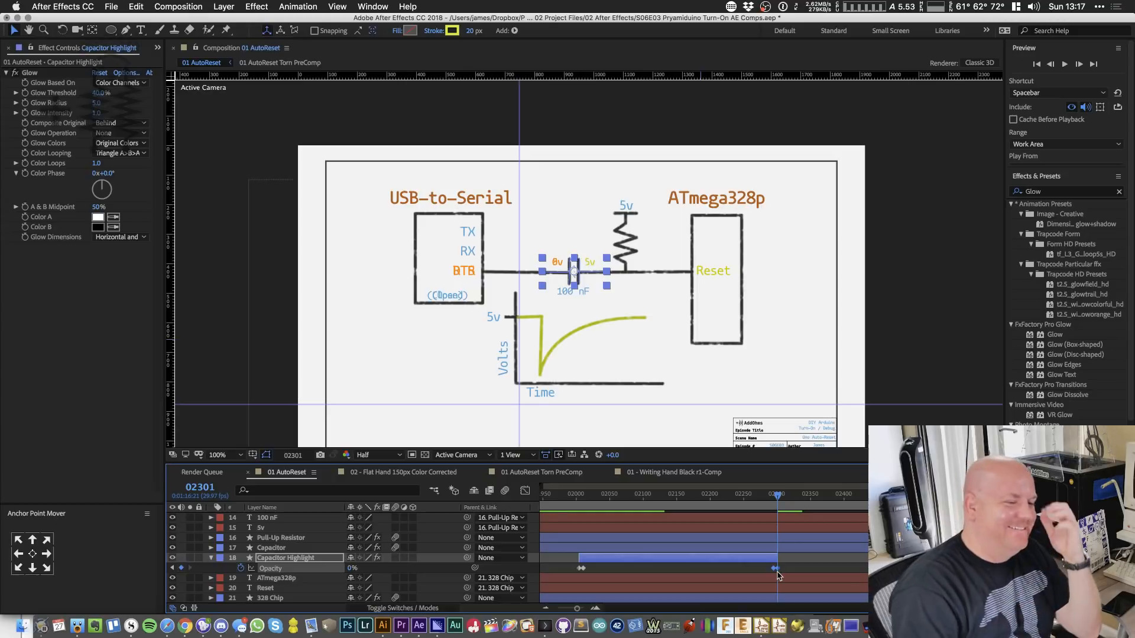
# - Return to the 40% opacity keyframe at frame 2010 to check the capacitor highlight
pyautogui.moveTo(745, 502); pyautogui.dragTo(585, 518)
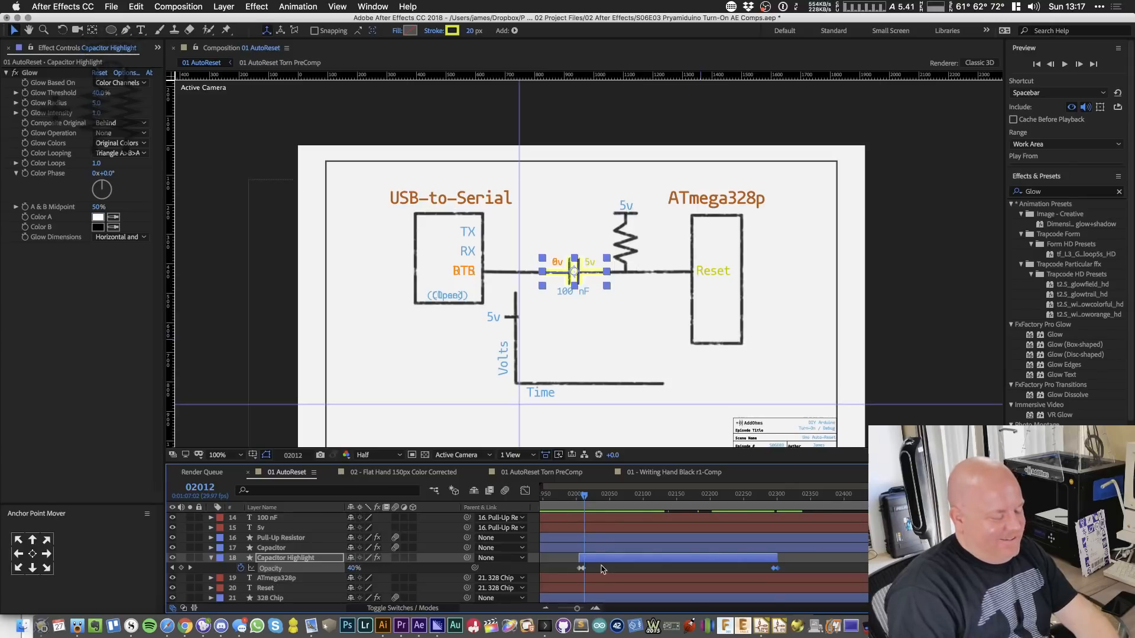
pyautogui.press('k')
pyautogui.press('j')
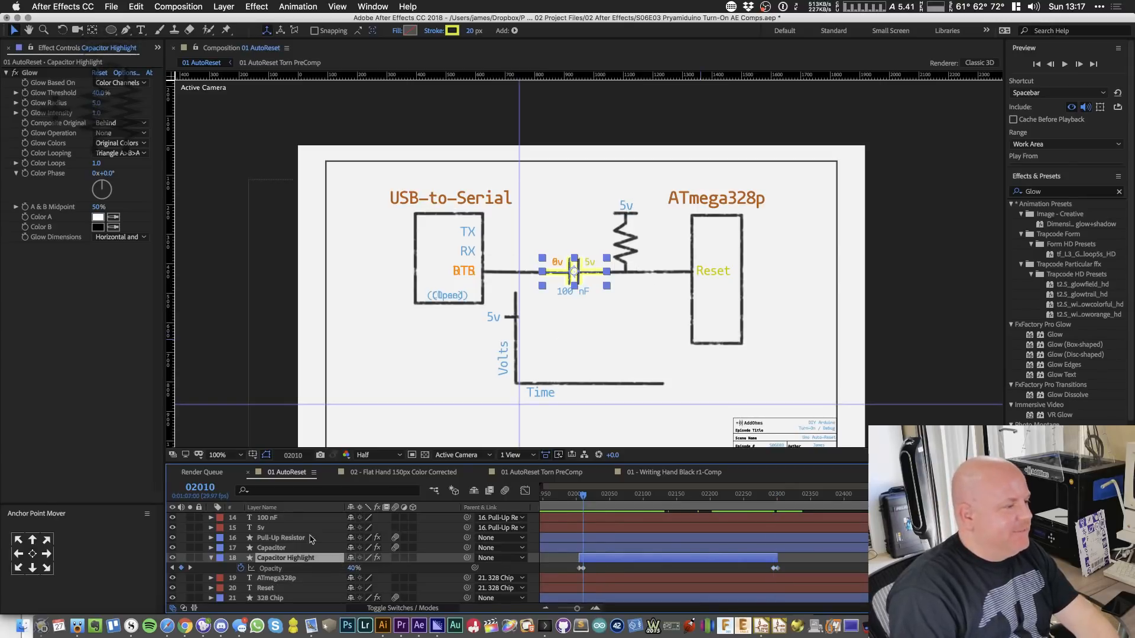
pyautogui.click(383, 5)
pyautogui.moveTo(216, 6)
pyautogui.moveTo(251, 5)
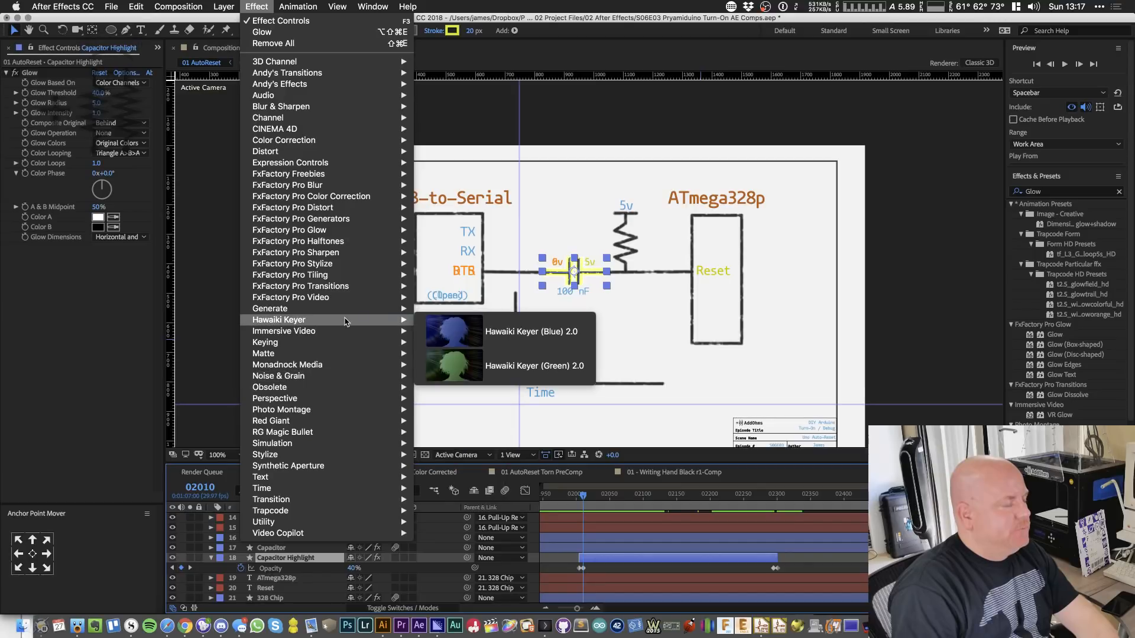
pyautogui.moveTo(336, 81)
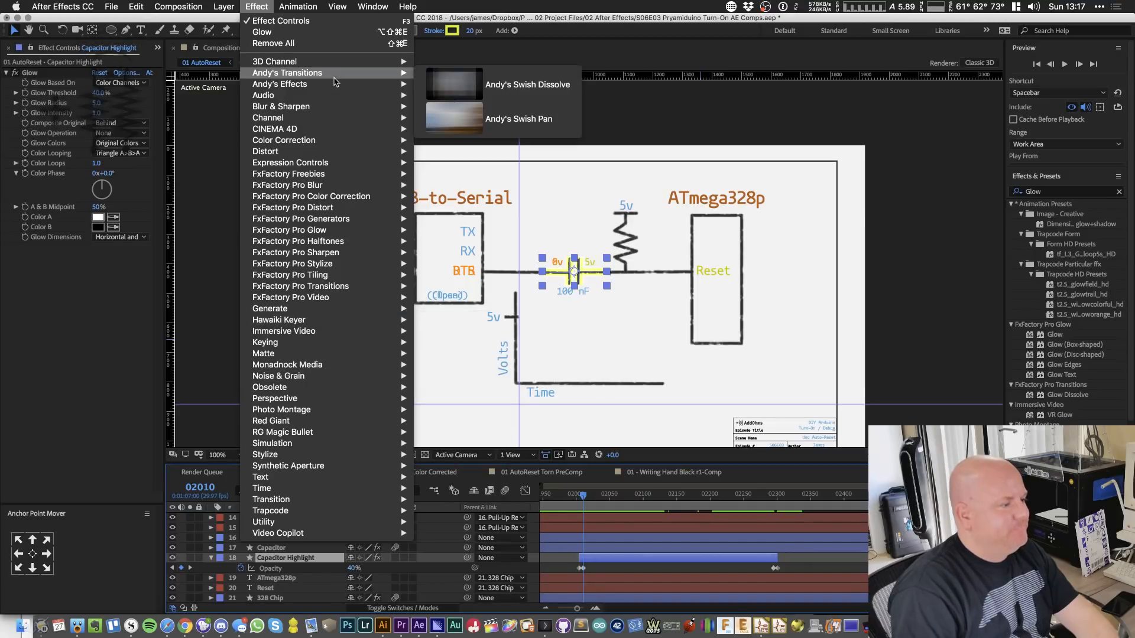
pyautogui.moveTo(342, 176)
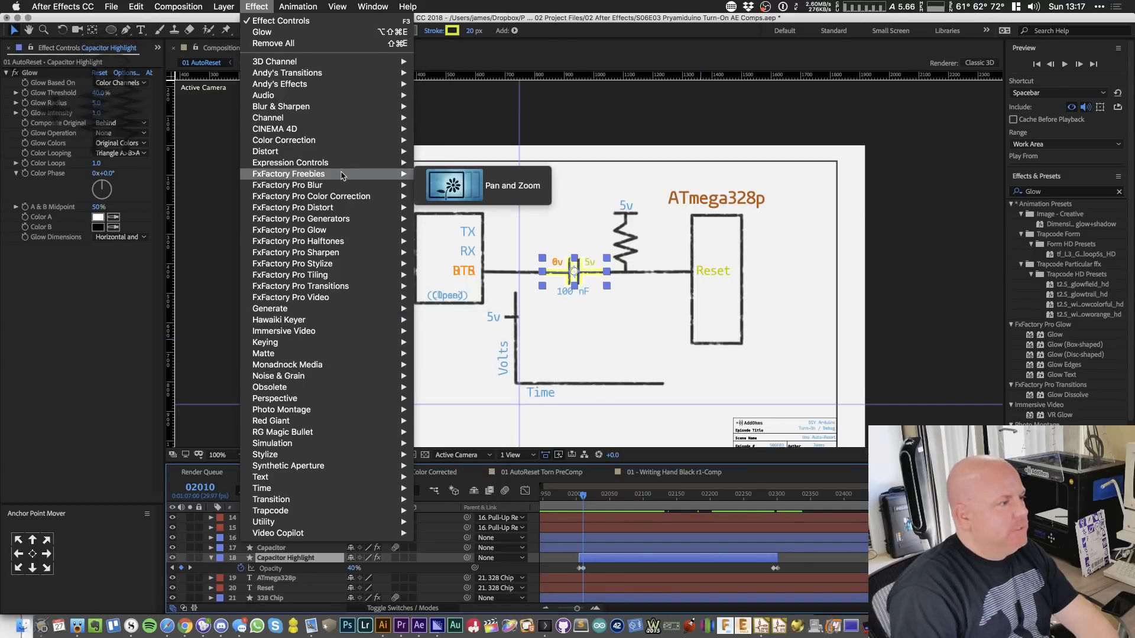
pyautogui.click(616, 535)
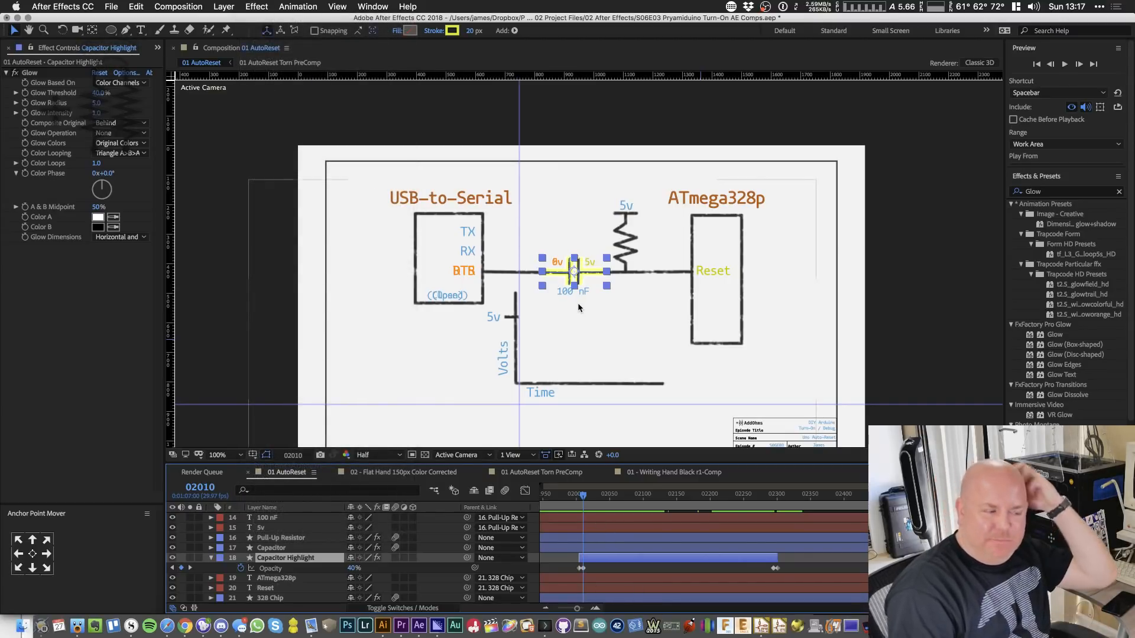
# - Go back to the beginning of the composition and position the playhead at frame 50, after the Review marker
pyautogui.scroll(-8, 591, 535)
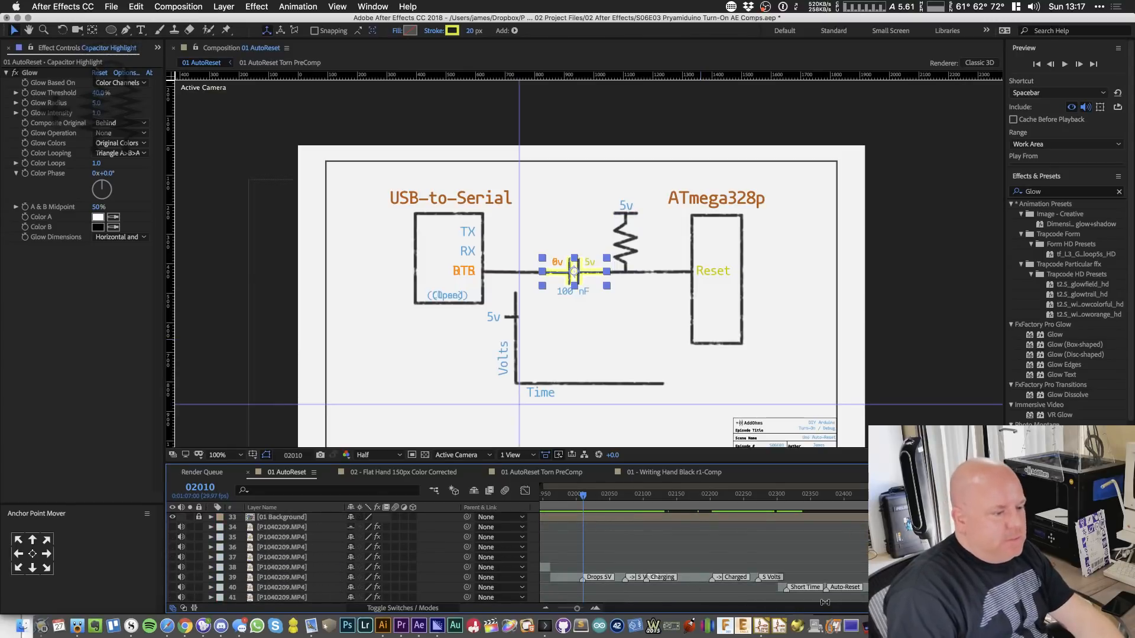
pyautogui.hscroll(-1, 612, 519)
pyautogui.moveTo(923, 608); pyautogui.dragTo(571, 628)
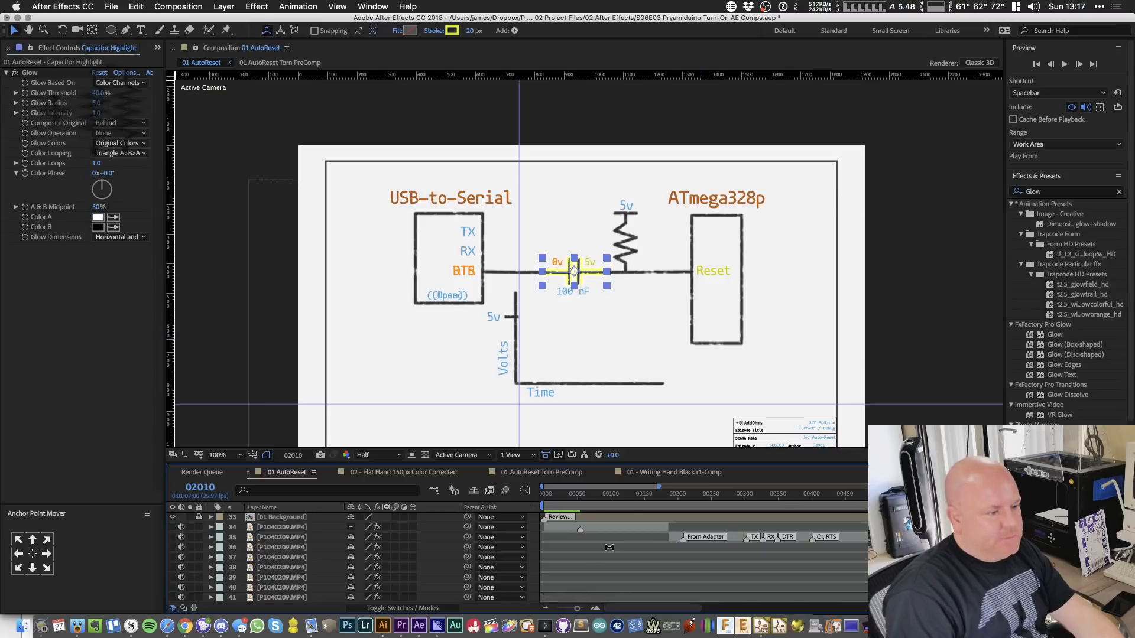
pyautogui.scroll(2, 624, 537)
pyautogui.moveTo(548, 500); pyautogui.dragTo(577, 498)
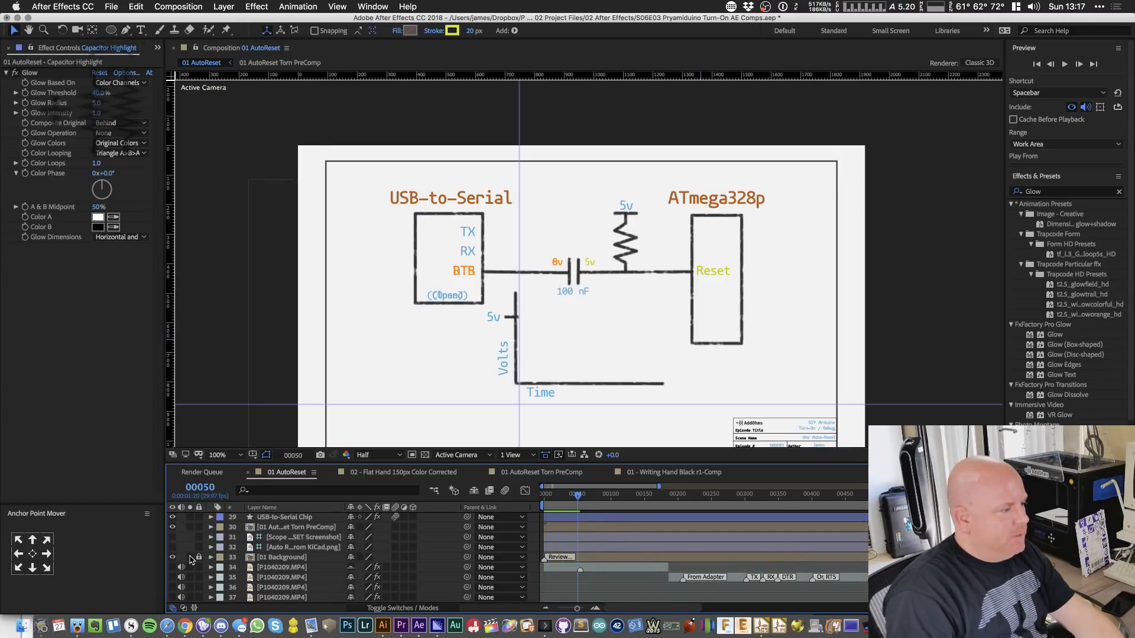
# - Select the 01 AutoReset Torn PreComp layer and toggle its visibility off and on to check what it shows
pyautogui.click(288, 527)
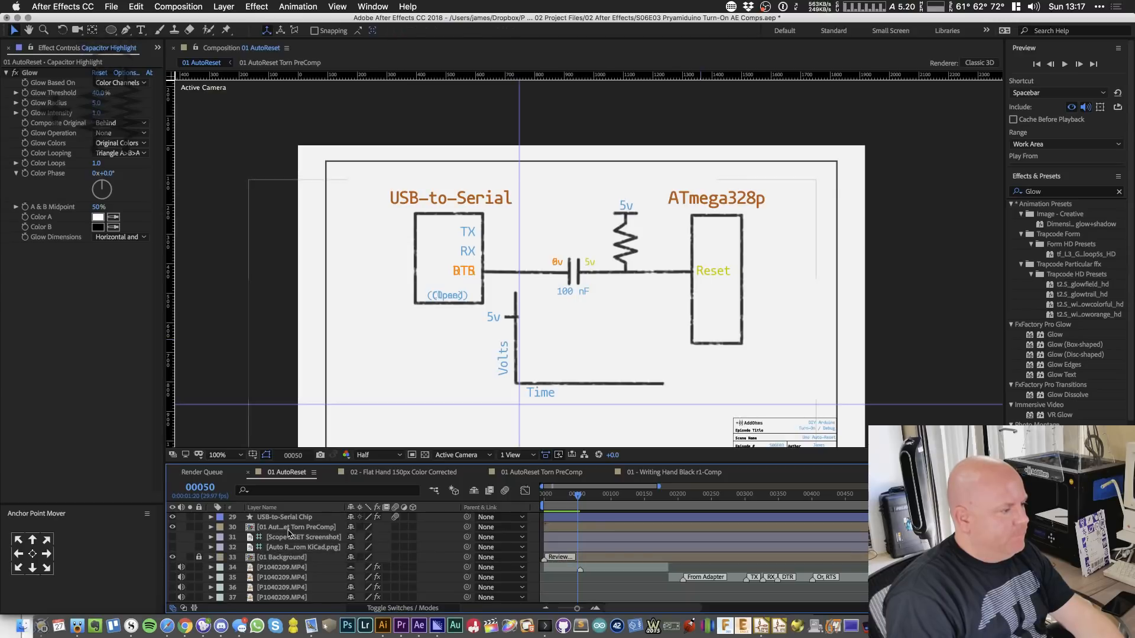
pyautogui.scroll(-5, 473, 296)
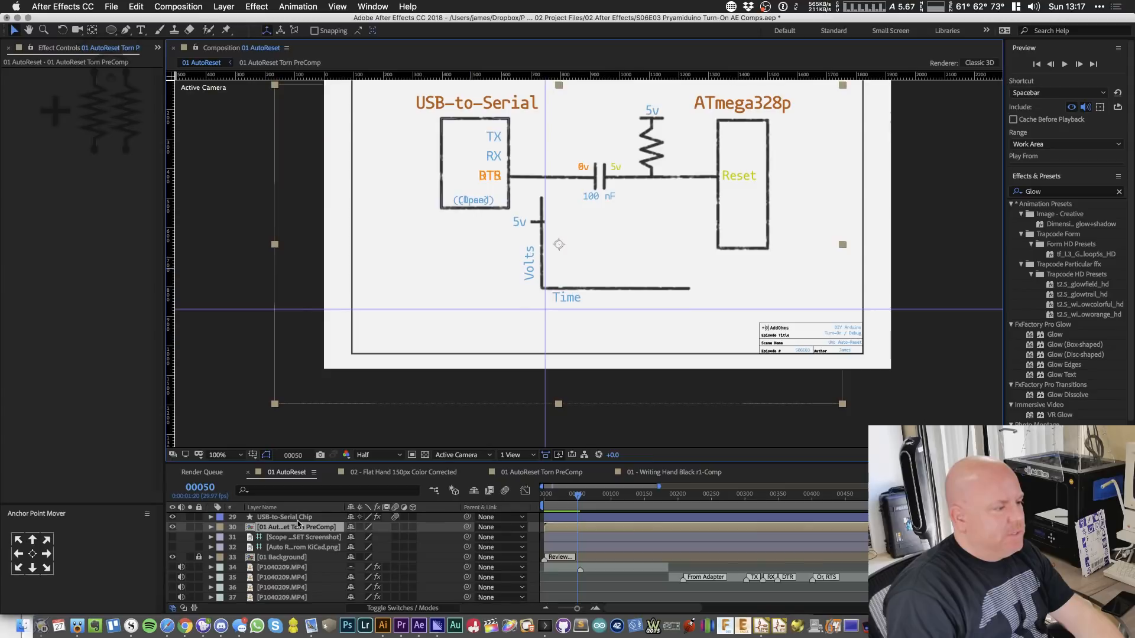
pyautogui.click(171, 527)
pyautogui.click(171, 527)
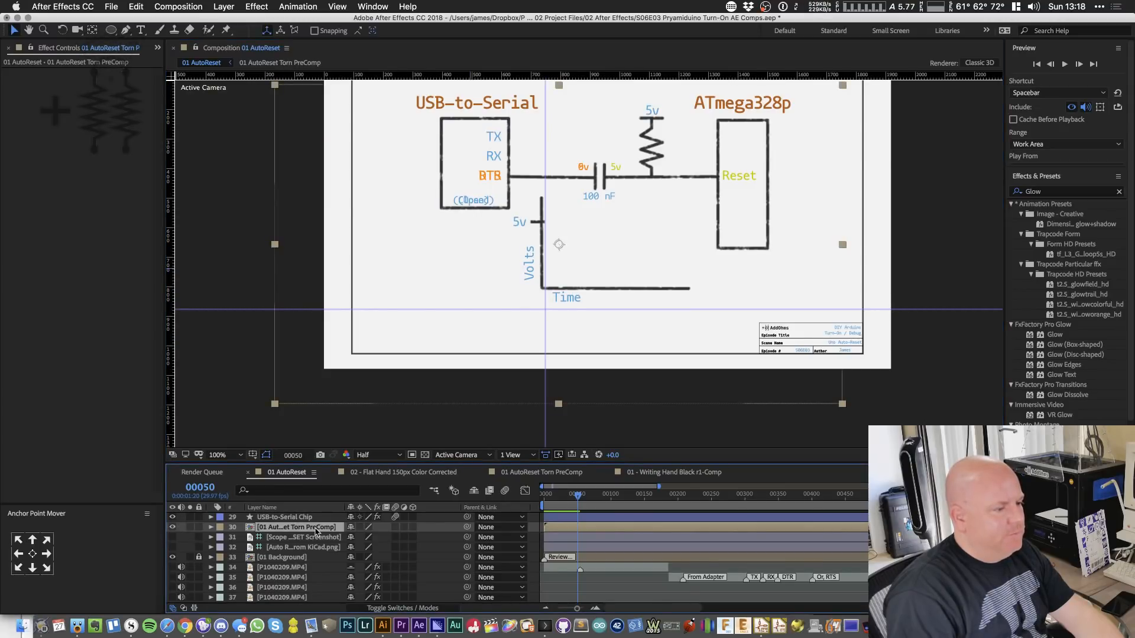
# - Open the 01 AutoReset Torn PreComp to view its whole frame at frame 50, and return to the 01 AutoReset composition
pyautogui.scroll(-1, 315, 532)
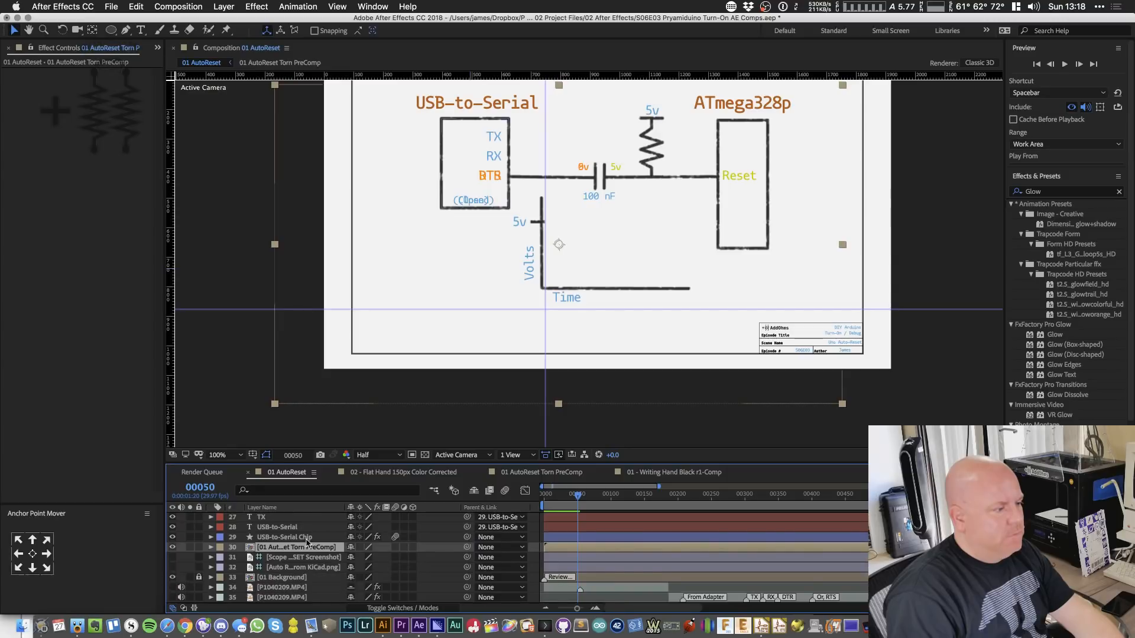
pyautogui.doubleClick(301, 548)
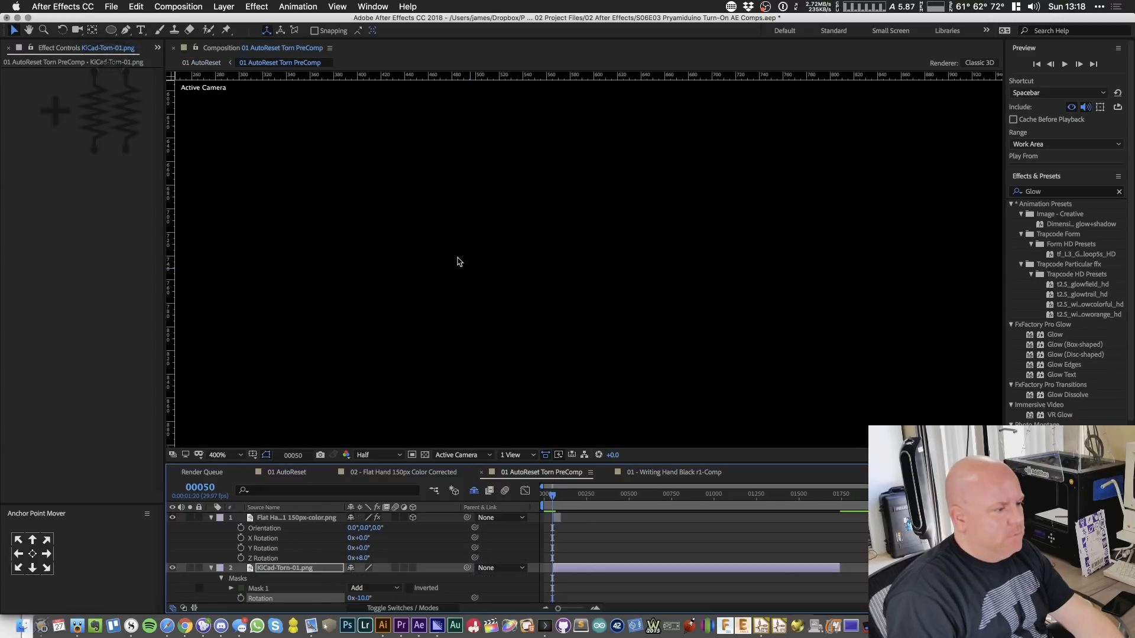
pyautogui.press(',')
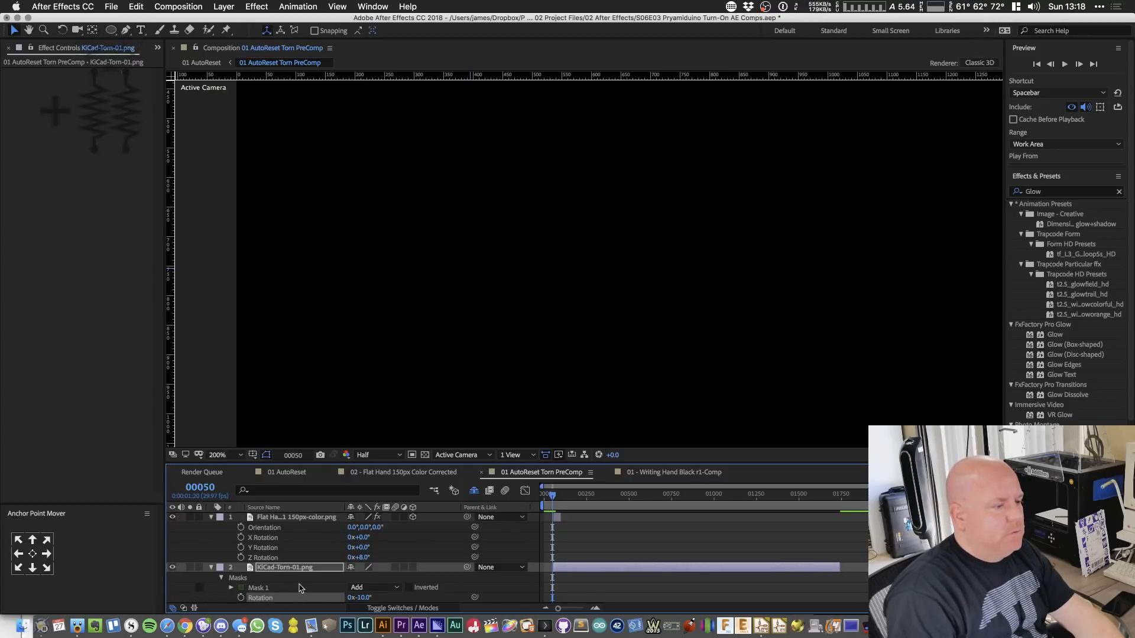
pyautogui.click(225, 455)
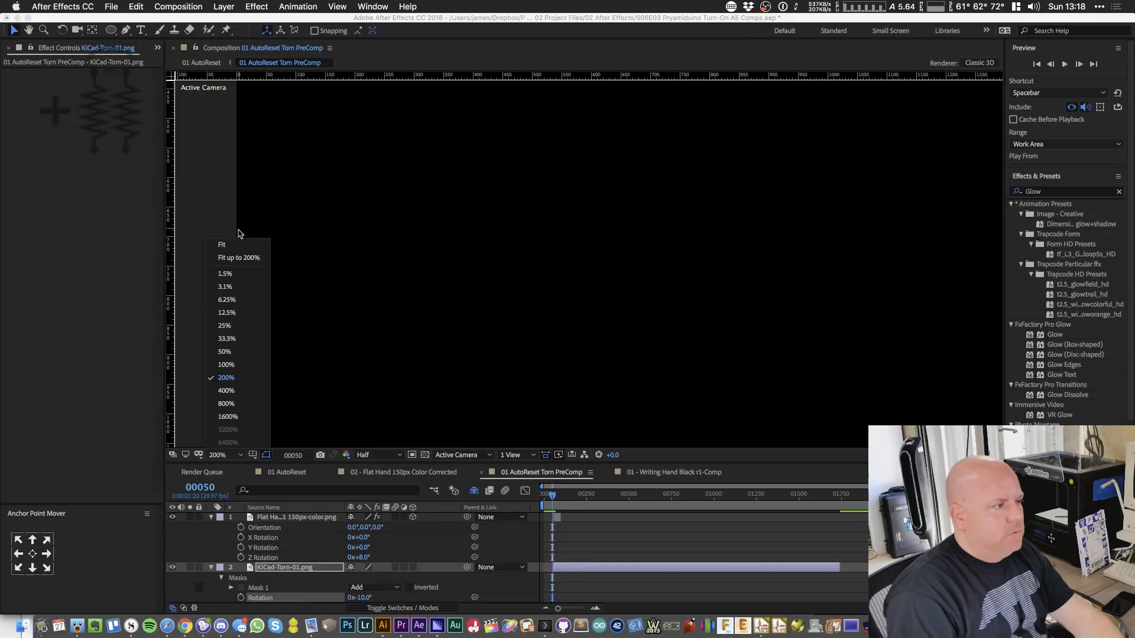
pyautogui.click(234, 255)
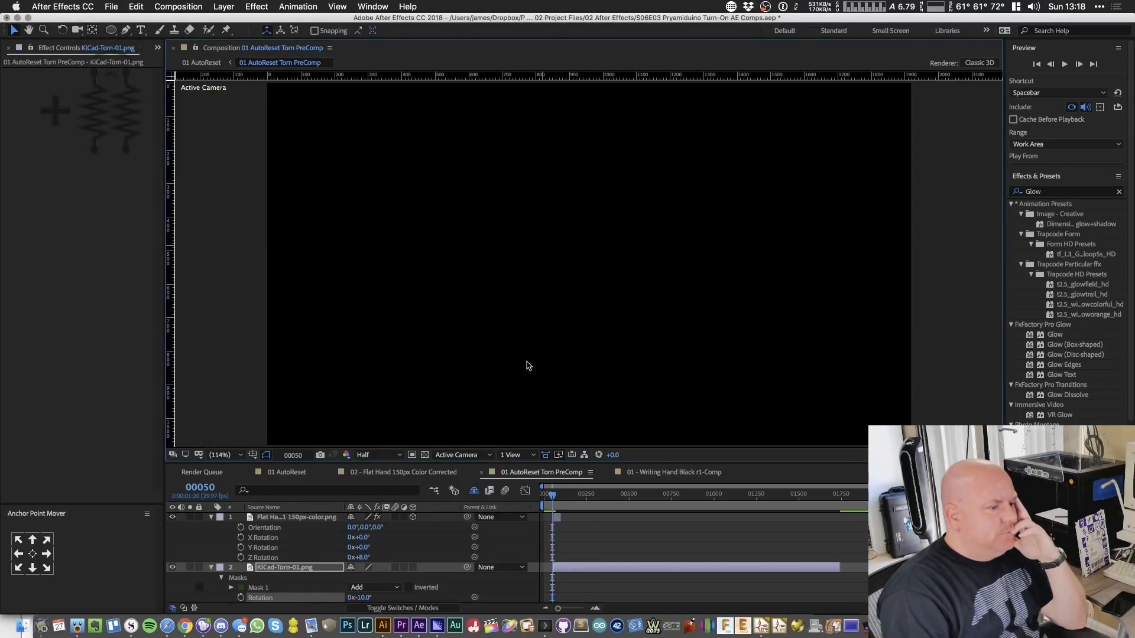
pyautogui.click(289, 473)
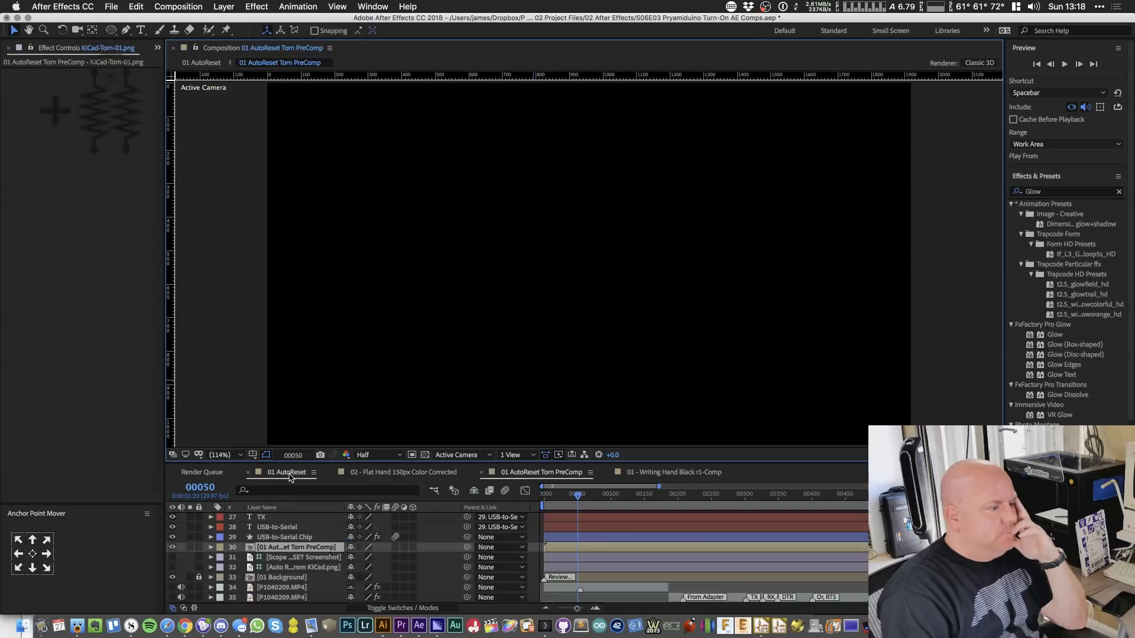
# - Split the 01 AutoReset Torn PreComp layer at frame 1301, where the torn schematic piece is in view
pyautogui.moveTo(574, 501); pyautogui.dragTo(781, 522)
pyautogui.press('-')
pyautogui.press('-')
pyautogui.press('-')
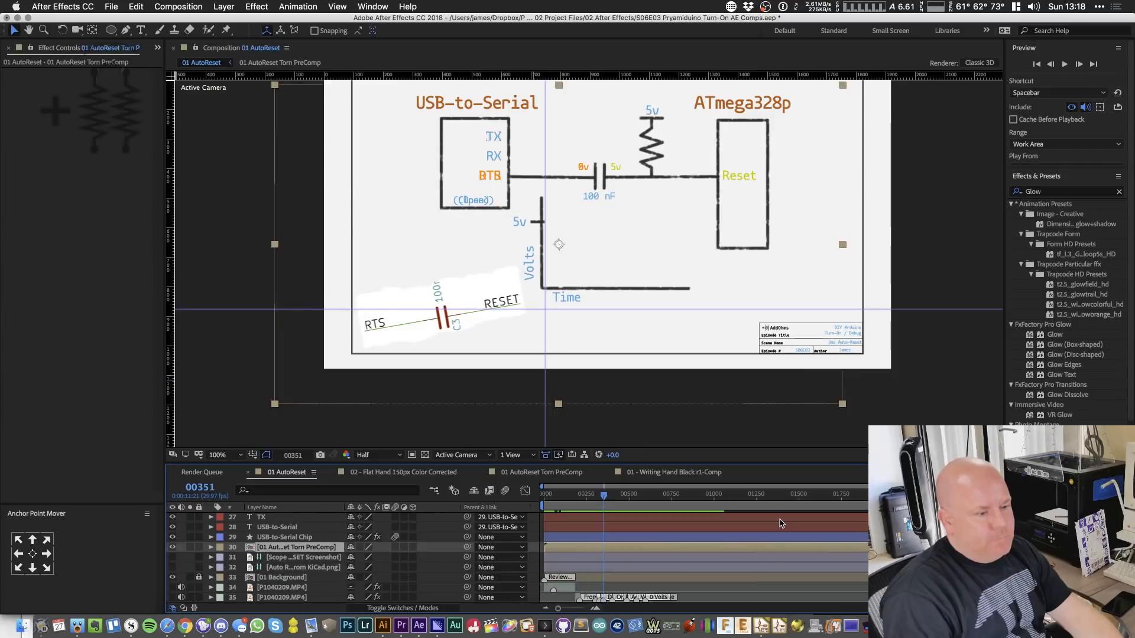
pyautogui.moveTo(614, 500); pyautogui.dragTo(766, 507)
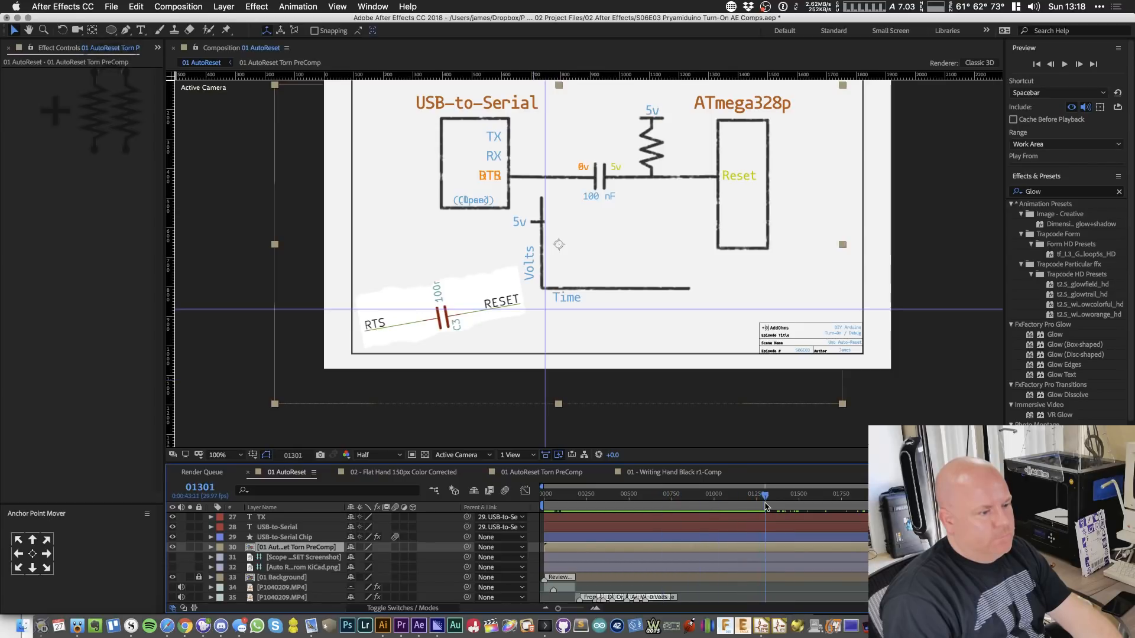
pyautogui.rightClick(741, 548)
pyautogui.moveTo(789, 385)
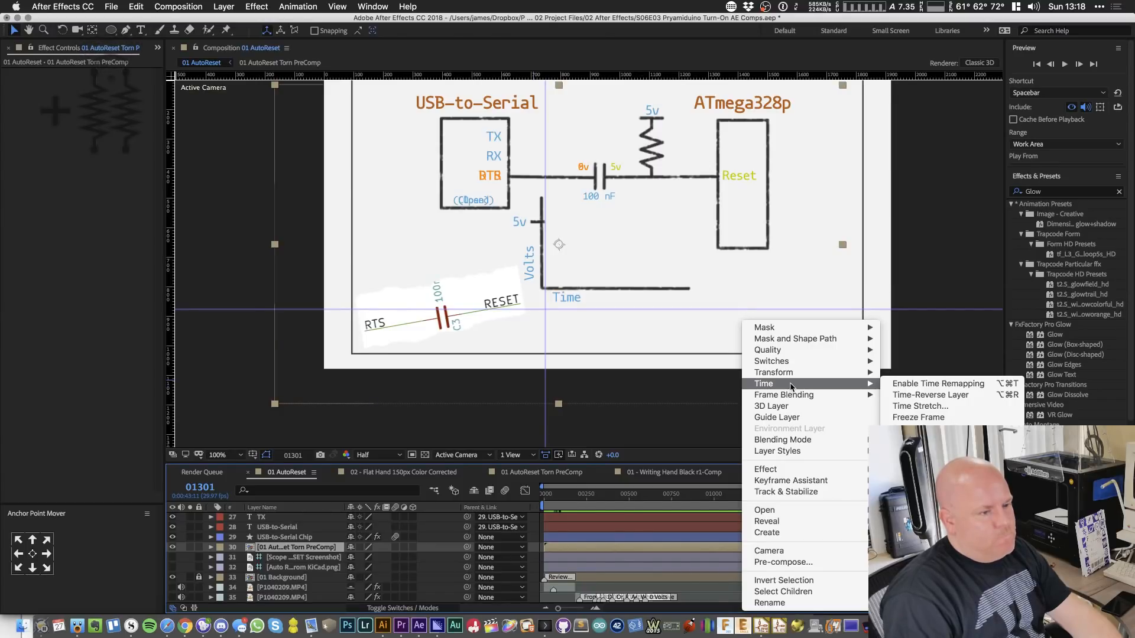
pyautogui.click(641, 547)
pyautogui.press('shift+super+d')
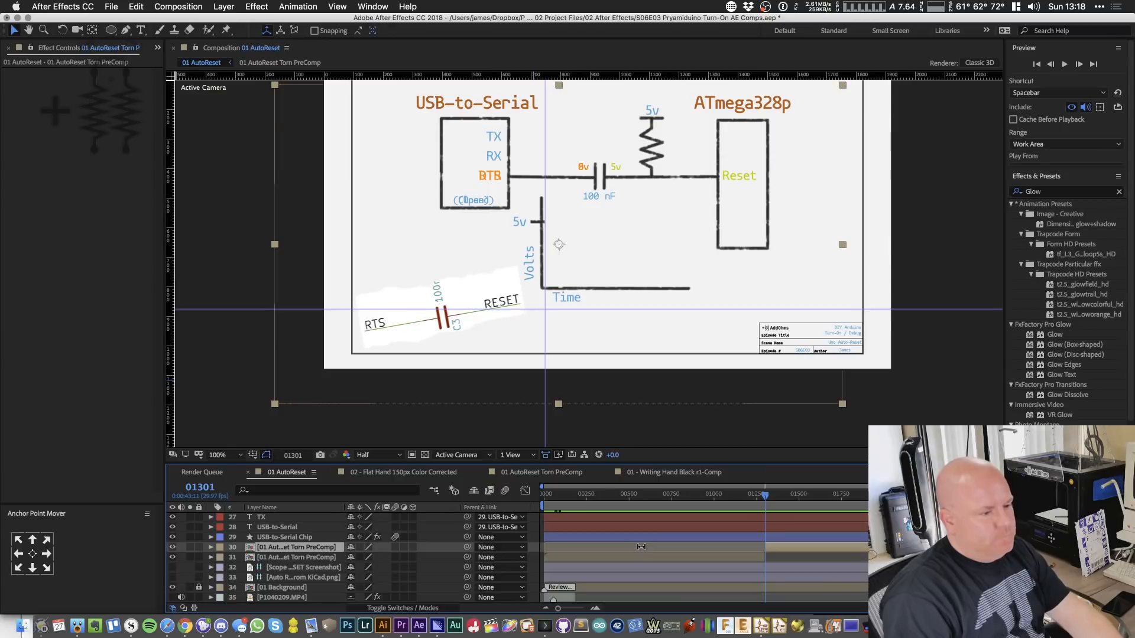
# - Enable time remapping on the second part of the split torn-paper layer, starting at frame 1301
pyautogui.rightClick(796, 551)
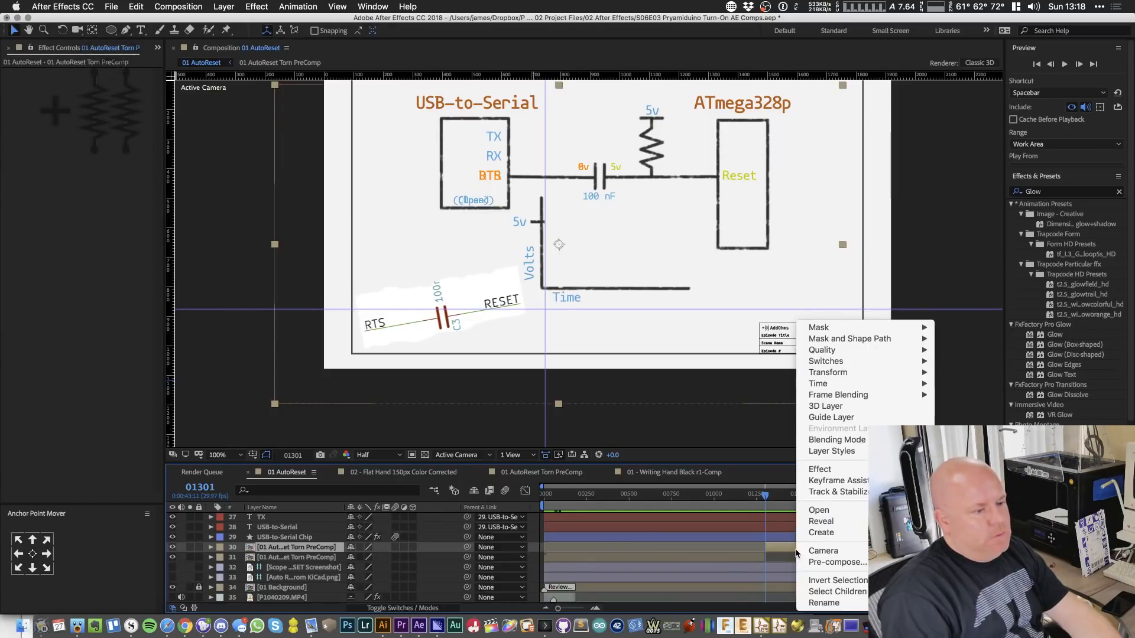
pyautogui.moveTo(840, 384)
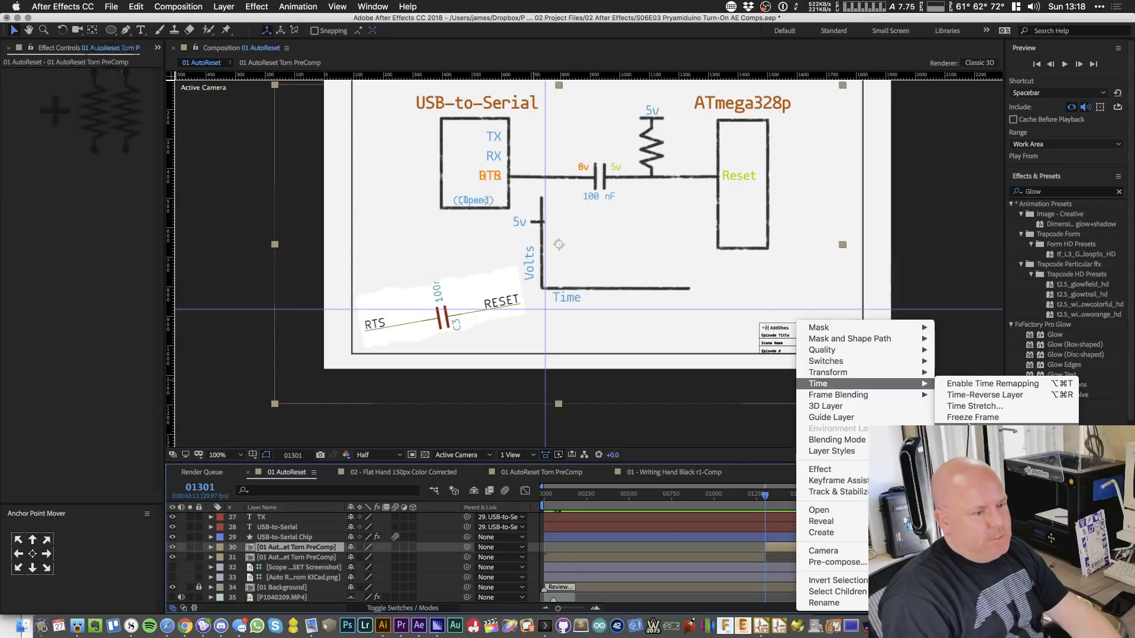
pyautogui.click(993, 384)
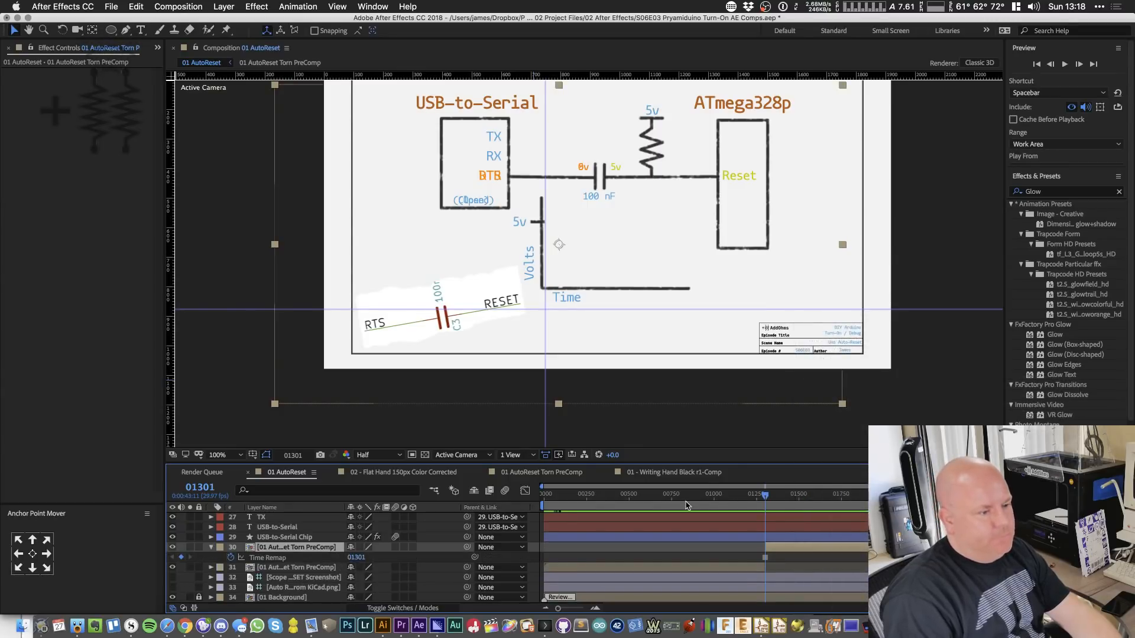
# - Mark both AutoReset Torn PreComp layers as shy and turn on hiding of shy layers
pyautogui.moveTo(770, 491); pyautogui.dragTo(990, 492)
pyautogui.press('Home')
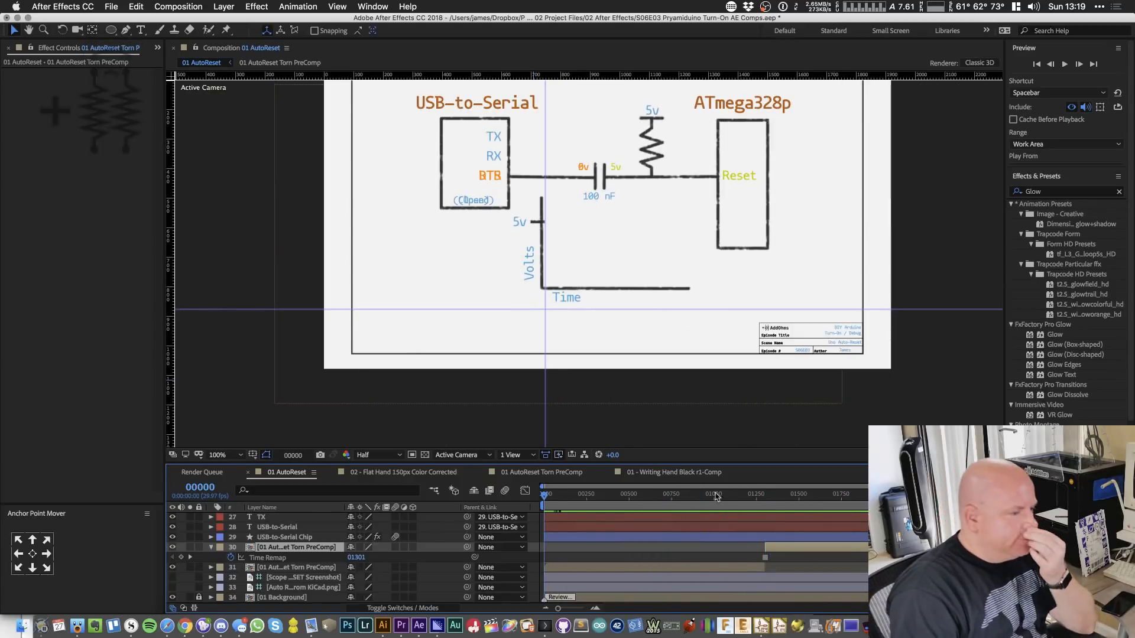
pyautogui.click(211, 547)
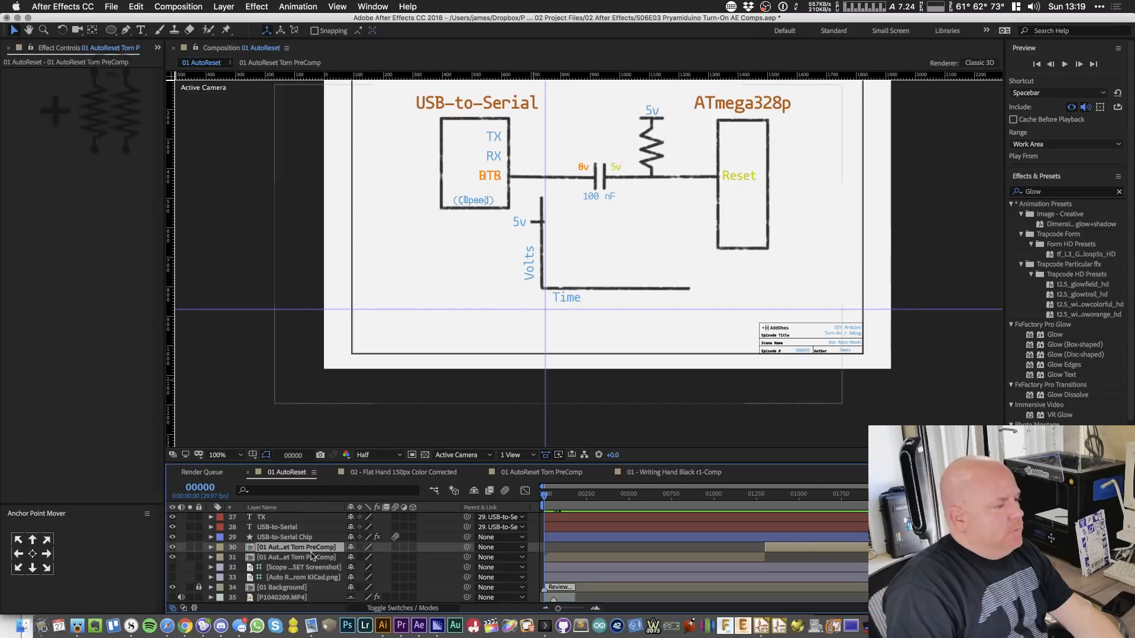
pyautogui.moveTo(353, 547); pyautogui.dragTo(353, 558)
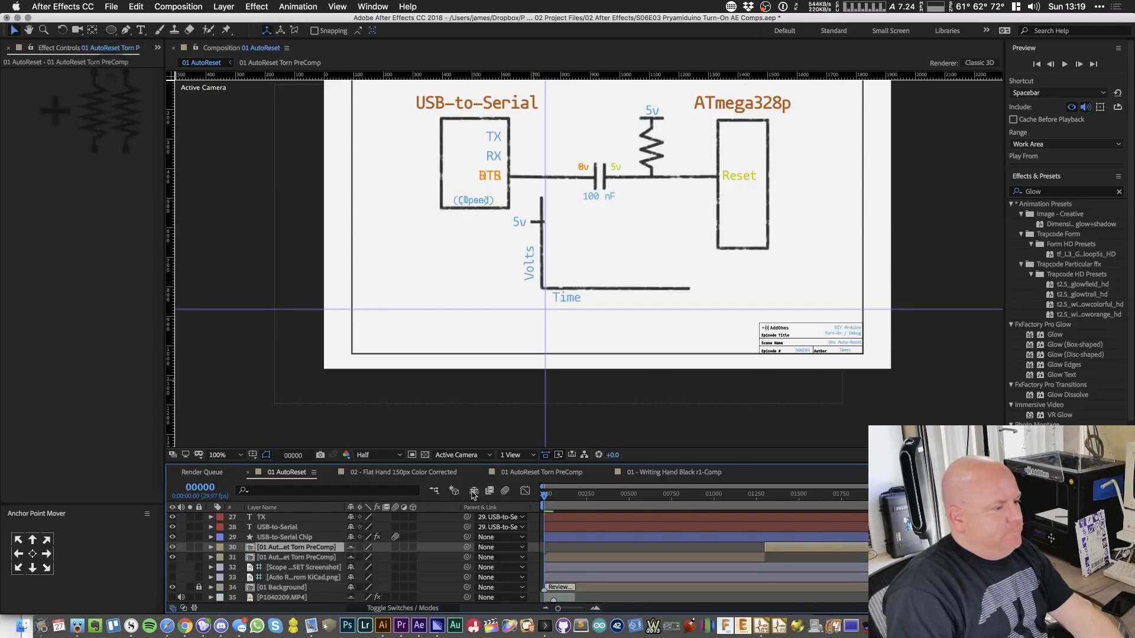
pyautogui.scroll(-1, 353, 567)
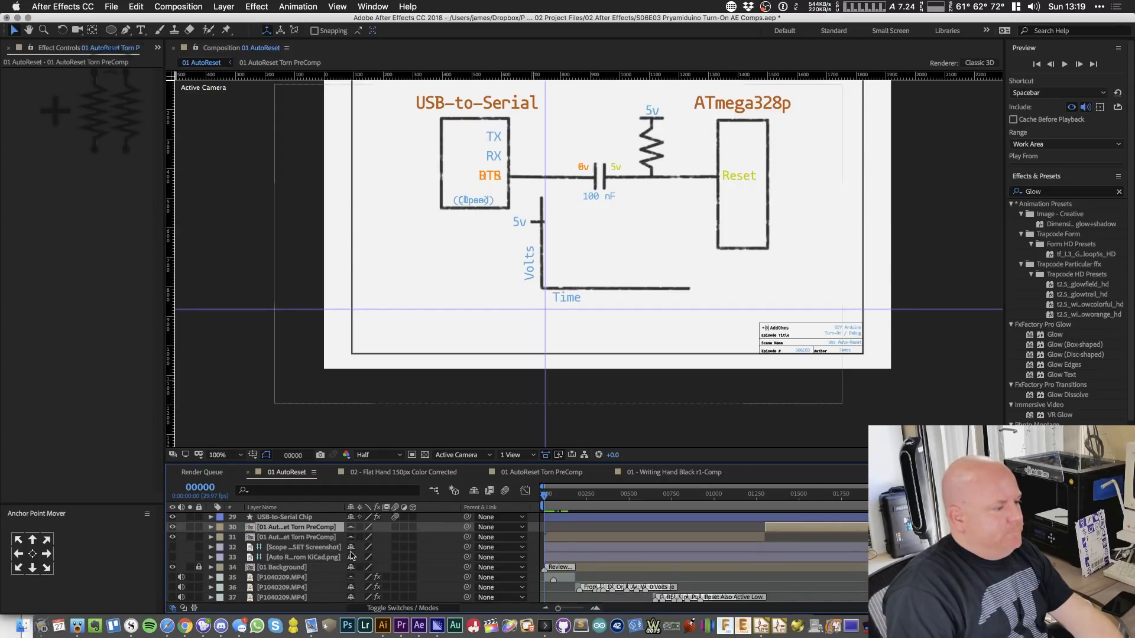
pyautogui.click(473, 491)
# - Mark the Auto-Reset text, Writing Hand Black r1 and Auto-Reset Highlight layers as shy
pyautogui.scroll(5, 314, 574)
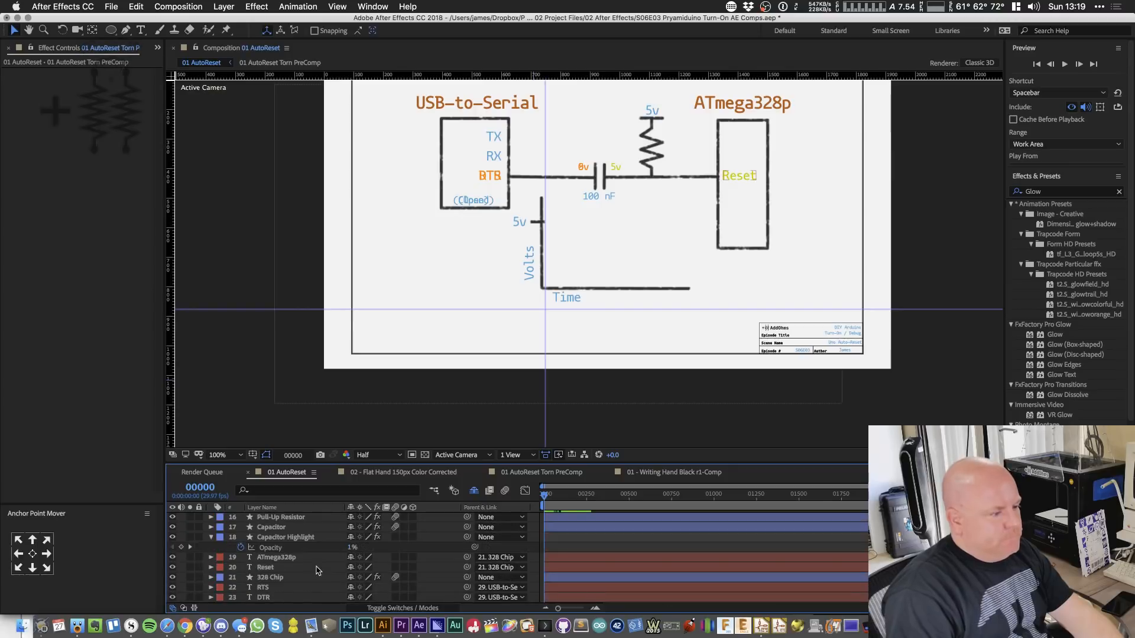
pyautogui.scroll(5, 316, 571)
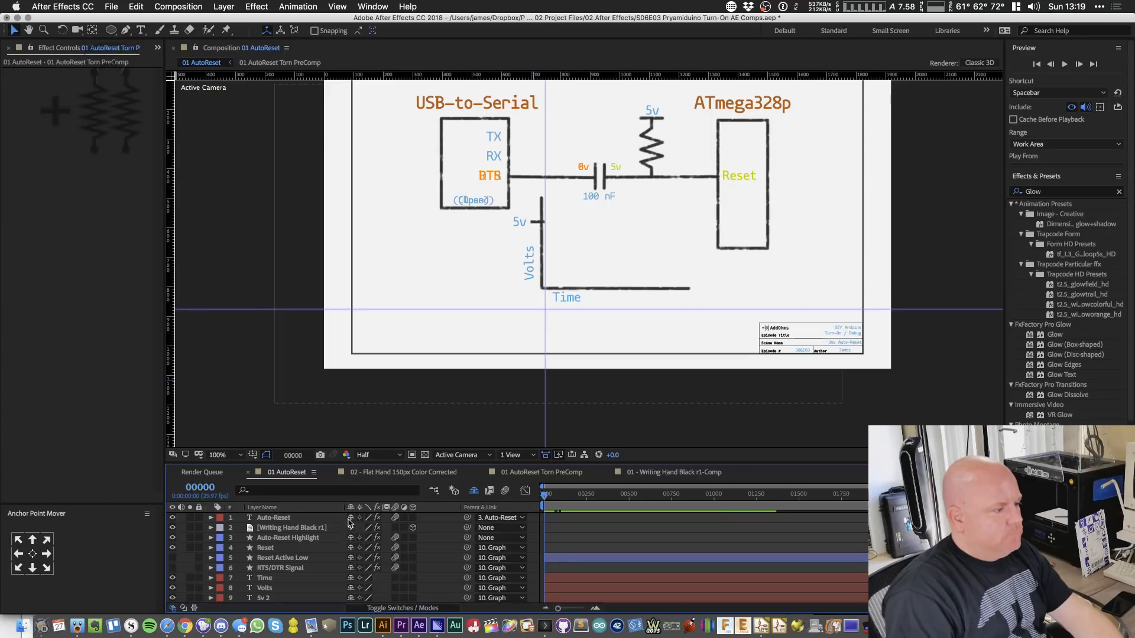
pyautogui.click(349, 522)
pyautogui.click(350, 519)
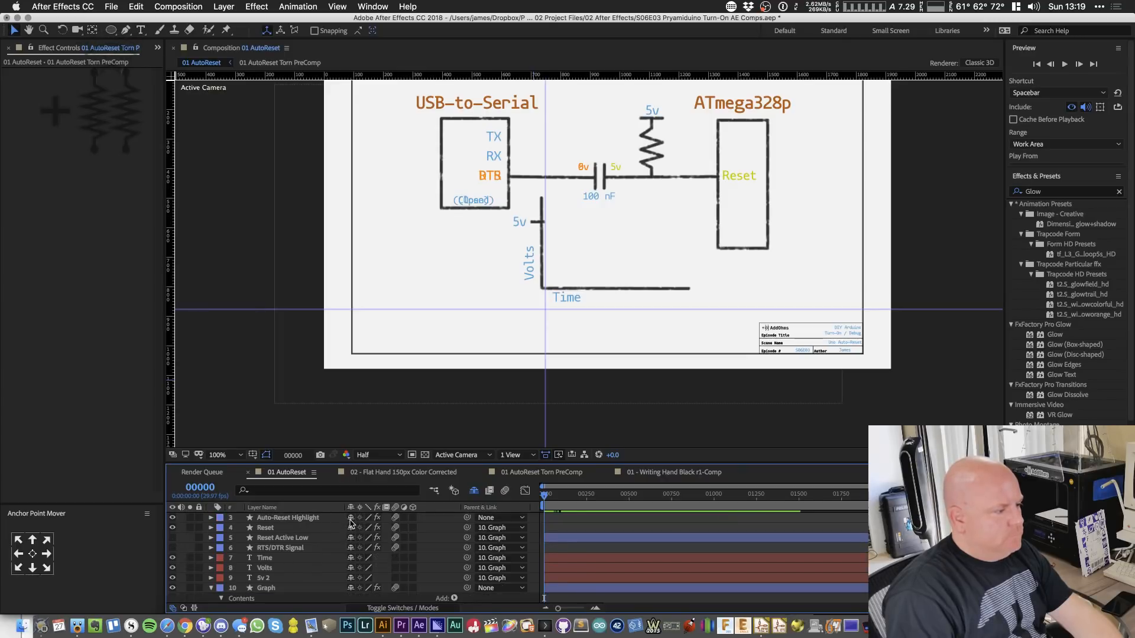
pyautogui.click(351, 521)
# - Preview the narration from the From Adapter marker at frame 208 up to the TX marker
pyautogui.scroll(-15, 606, 551)
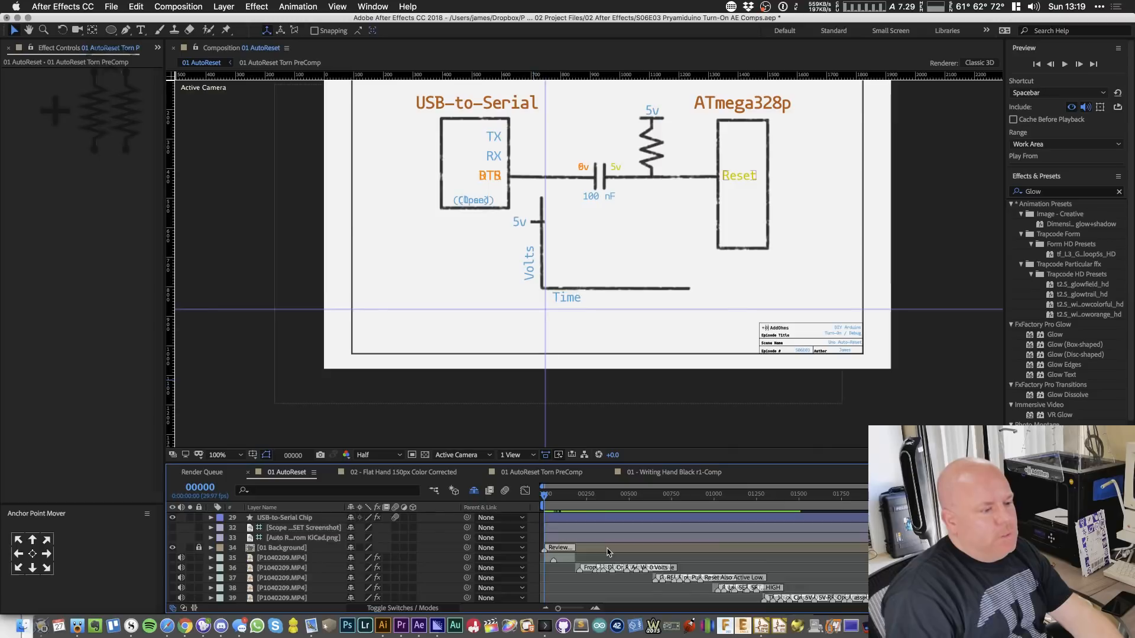
pyautogui.scroll(4, 607, 548)
pyautogui.press('=')
pyautogui.press('=')
pyautogui.press('=')
pyautogui.press('=')
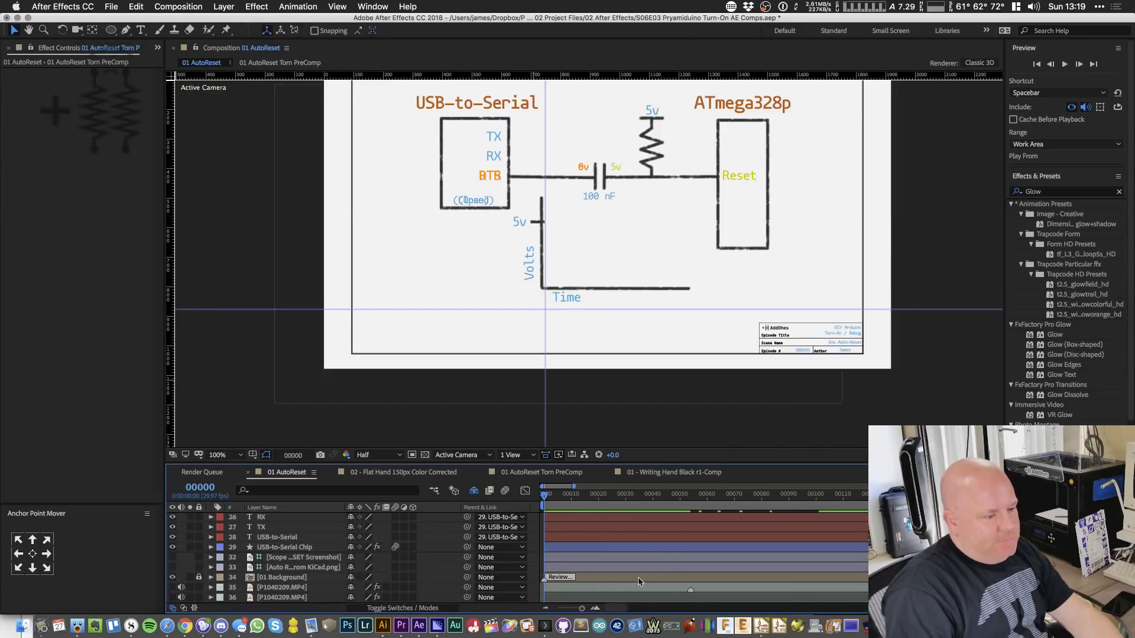
pyautogui.moveTo(614, 609); pyautogui.dragTo(644, 610)
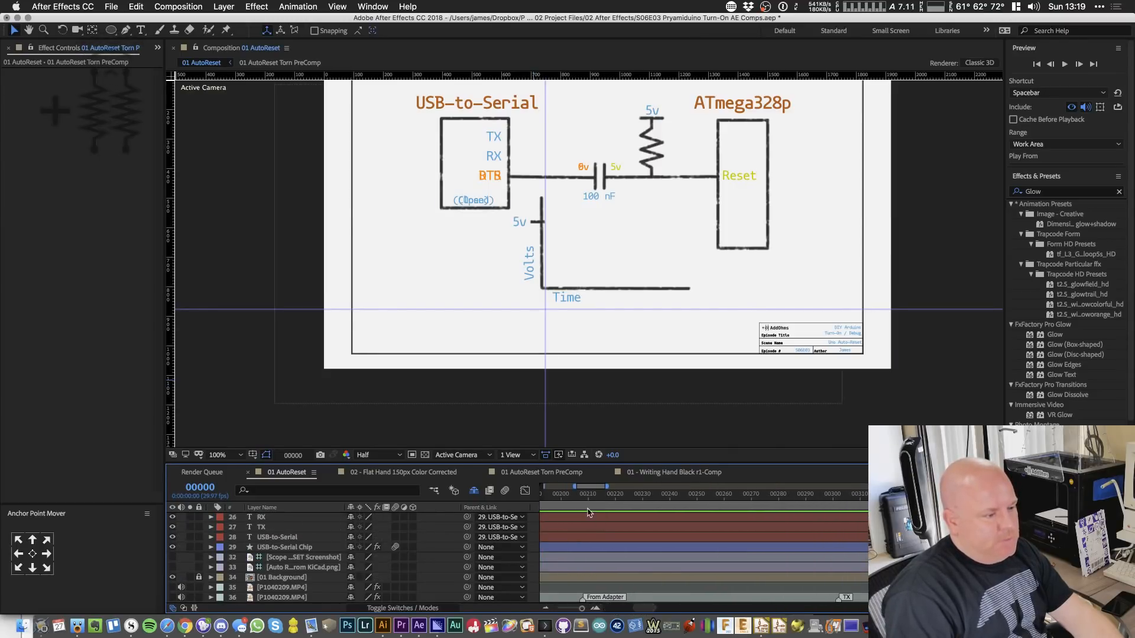
pyautogui.click(582, 495)
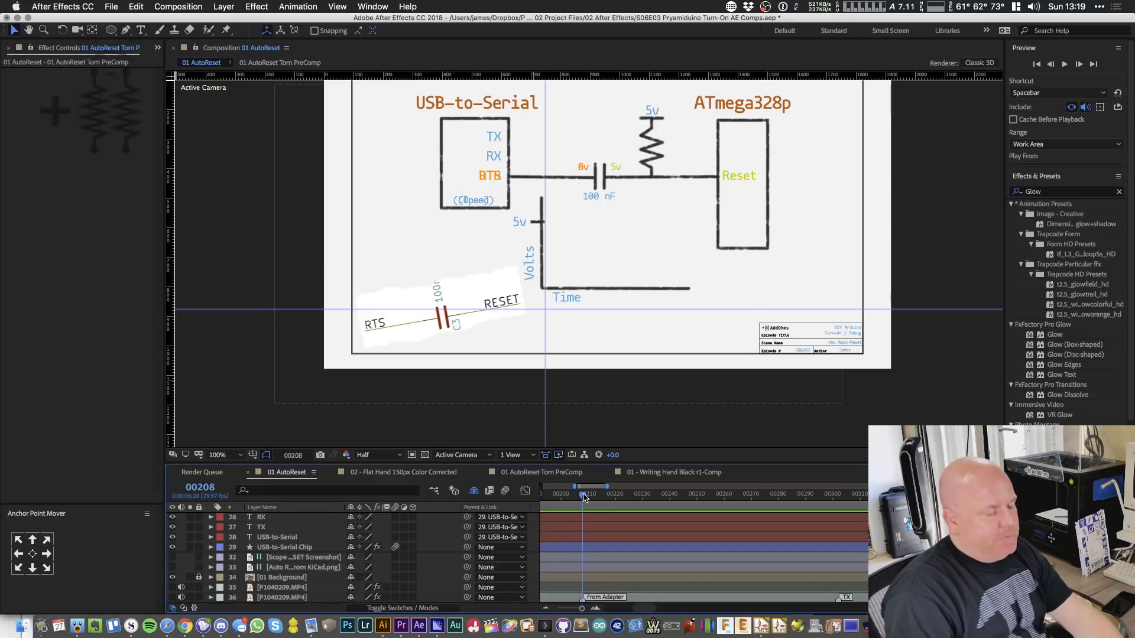
pyautogui.press('space')
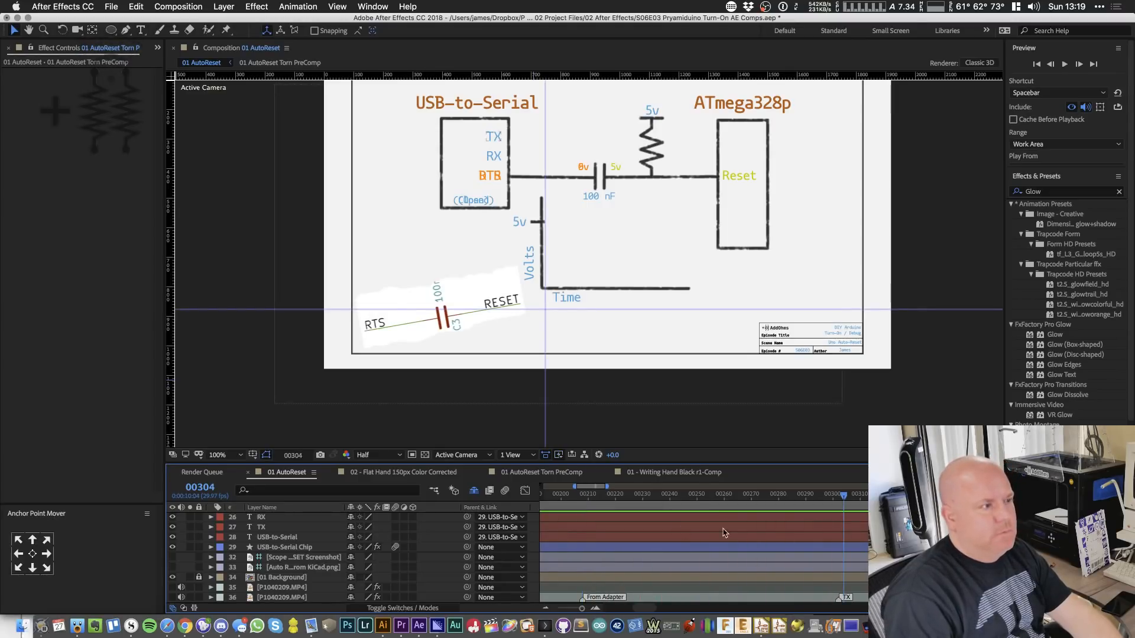
# - Trim the start of the TX text layer to the TX marker at frame 302
pyautogui.click(842, 495)
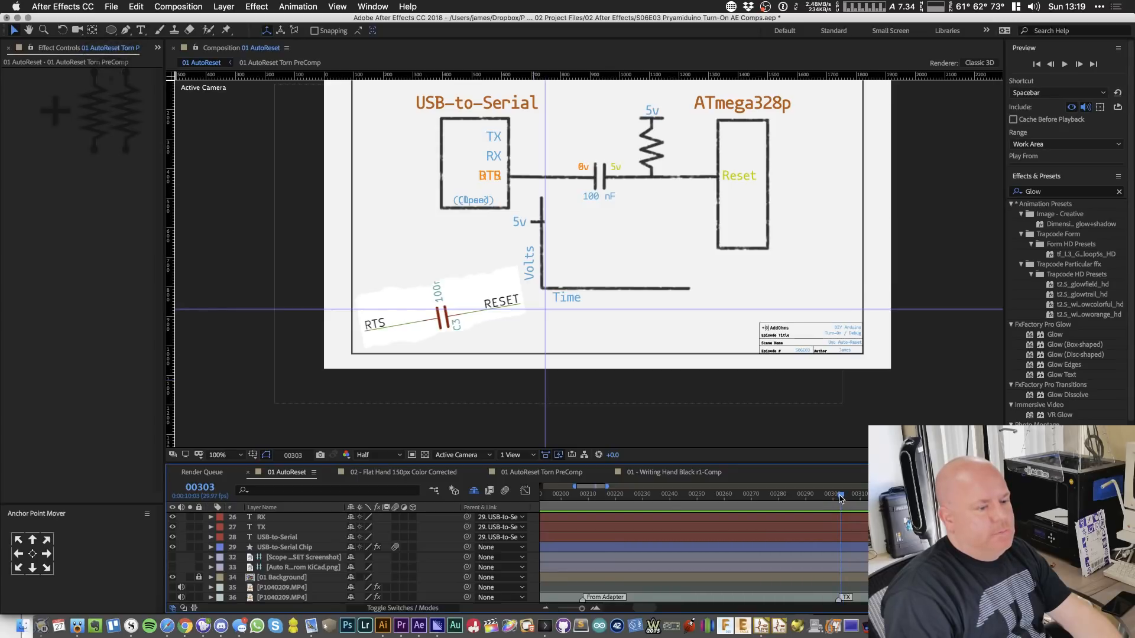
pyautogui.click(261, 527)
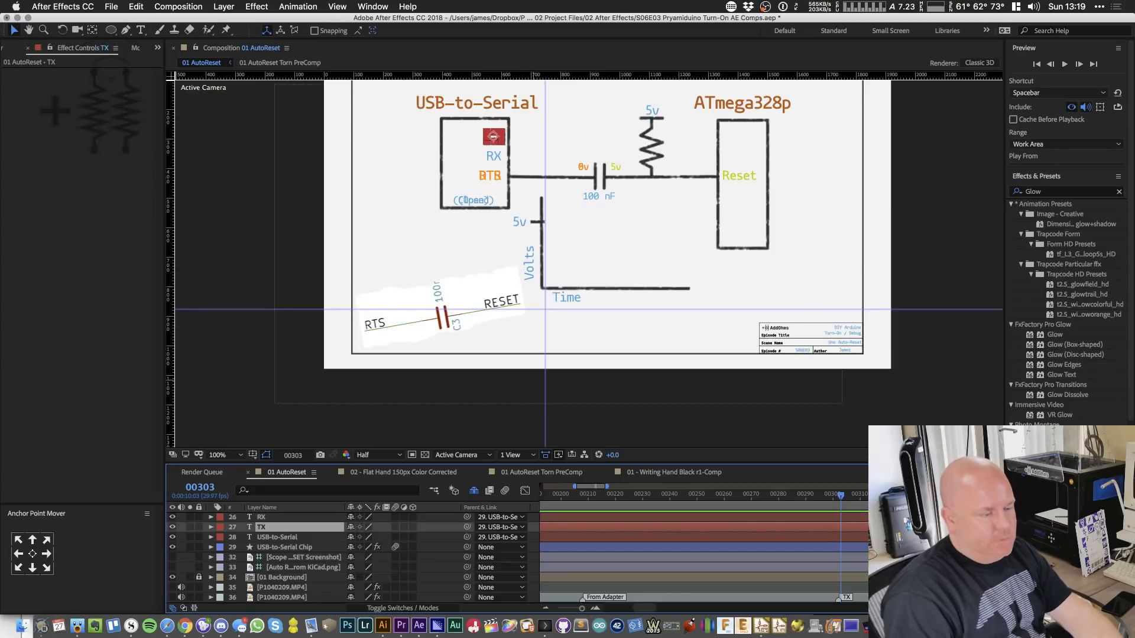
pyautogui.press('super+shift+a')
pyautogui.scroll(1, 868, 530)
pyautogui.press('Home')
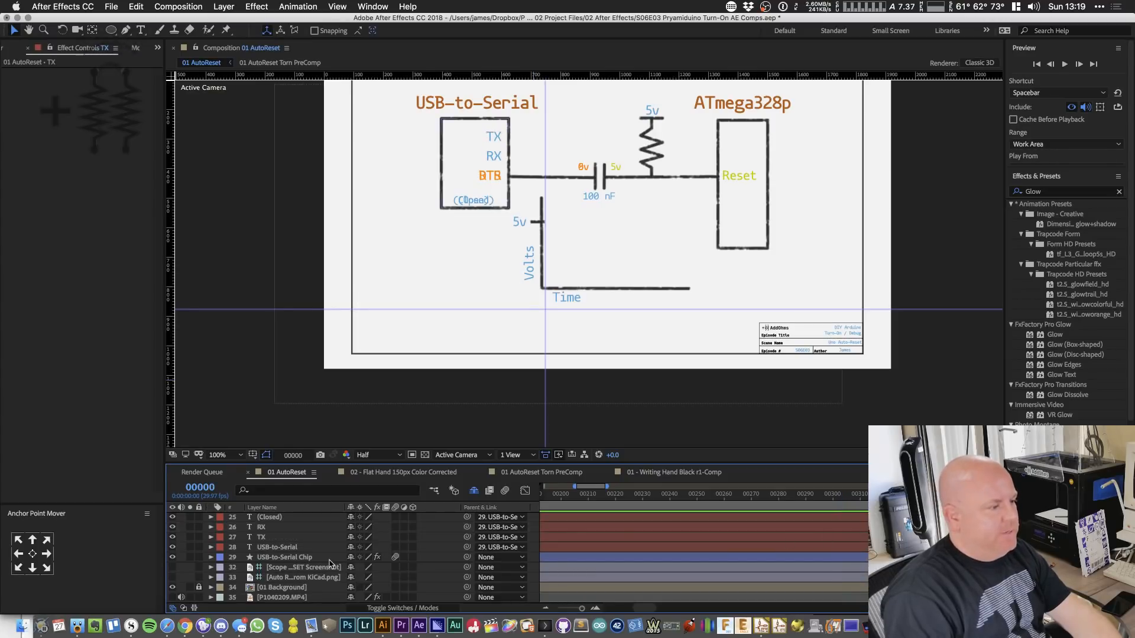
pyautogui.click(263, 537)
pyautogui.scroll(-4, 860, 575)
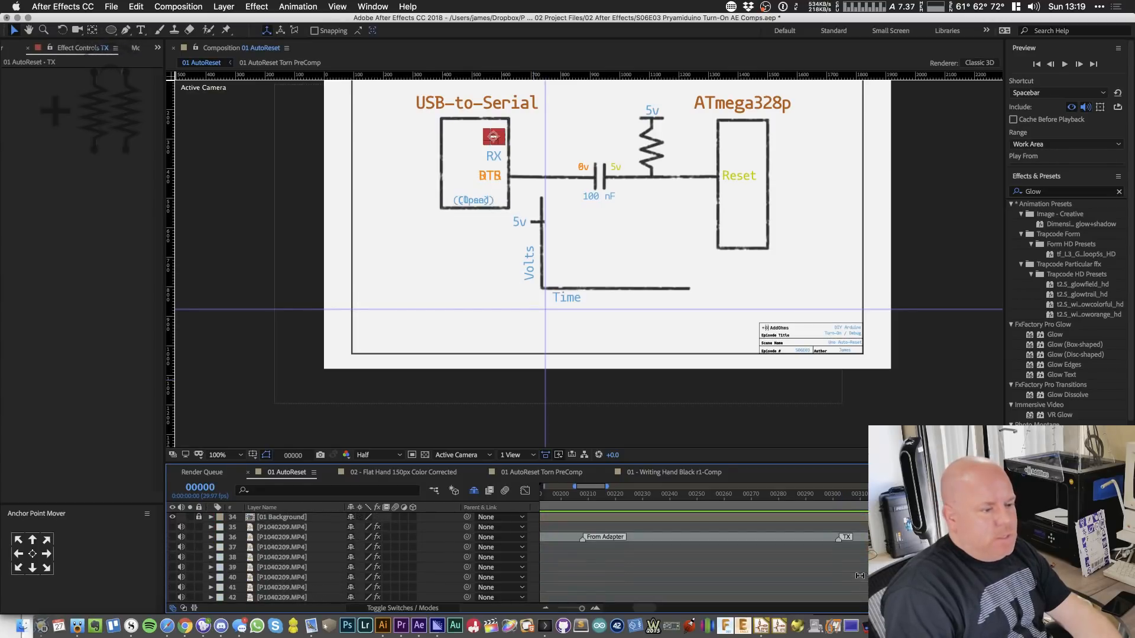
pyautogui.scroll(2, 850, 553)
pyautogui.click(839, 496)
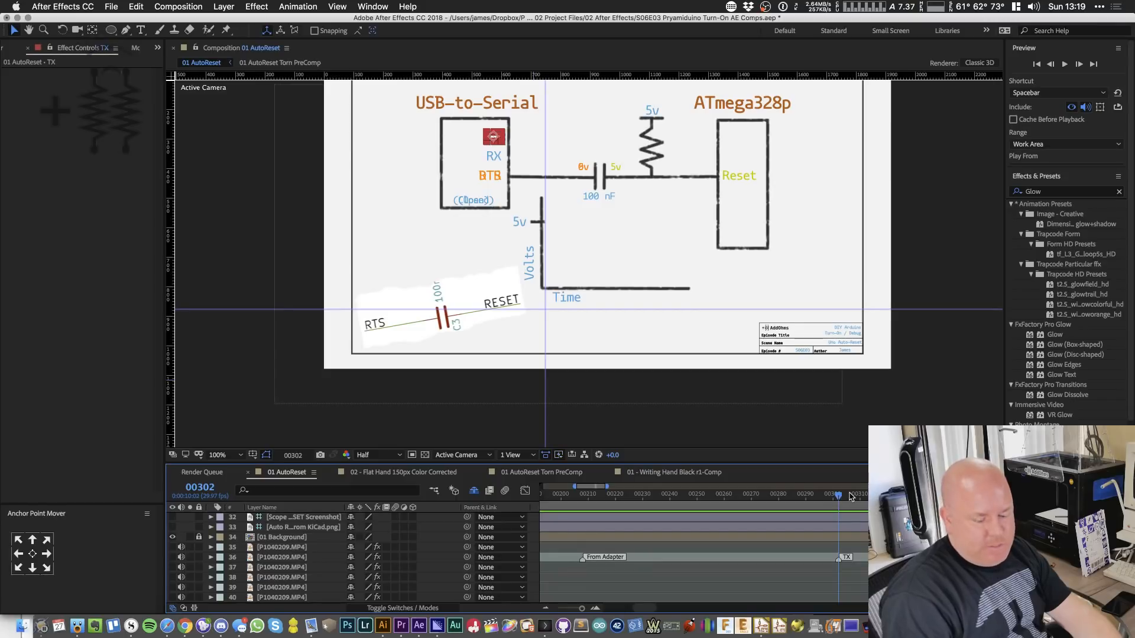
pyautogui.scroll(2, 852, 532)
# - Trim the start of the RX text layer to the point where RX is spoken in the narration
pyautogui.press('k')
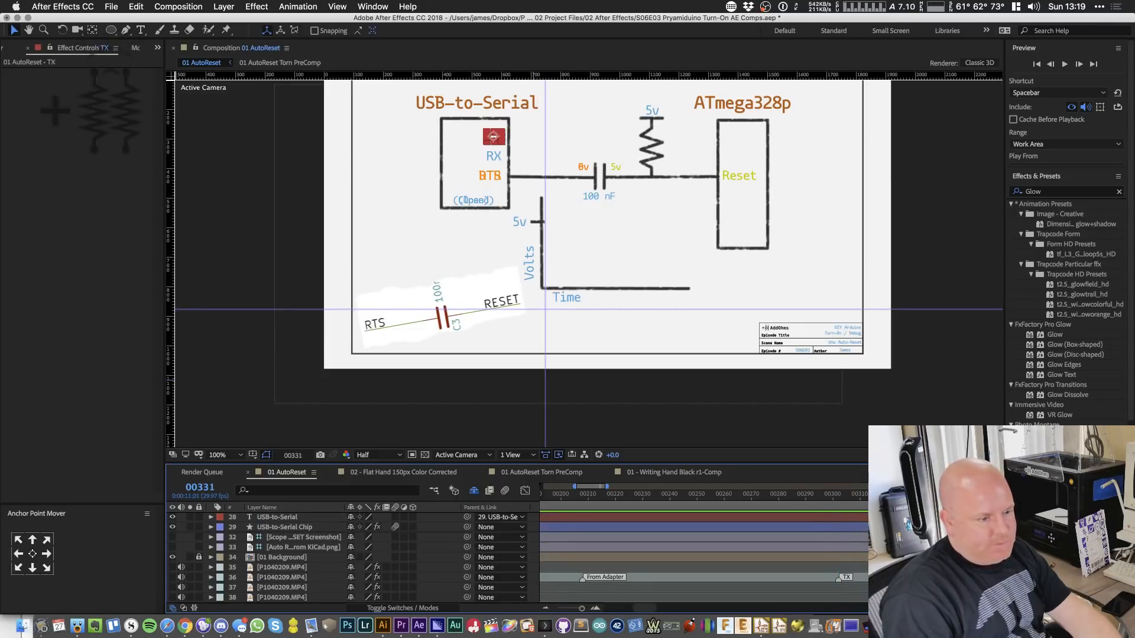
pyautogui.scroll(3, 287, 544)
pyautogui.click(293, 528)
pyautogui.hotkey('alt', '[')
pyautogui.scroll(-2, 758, 565)
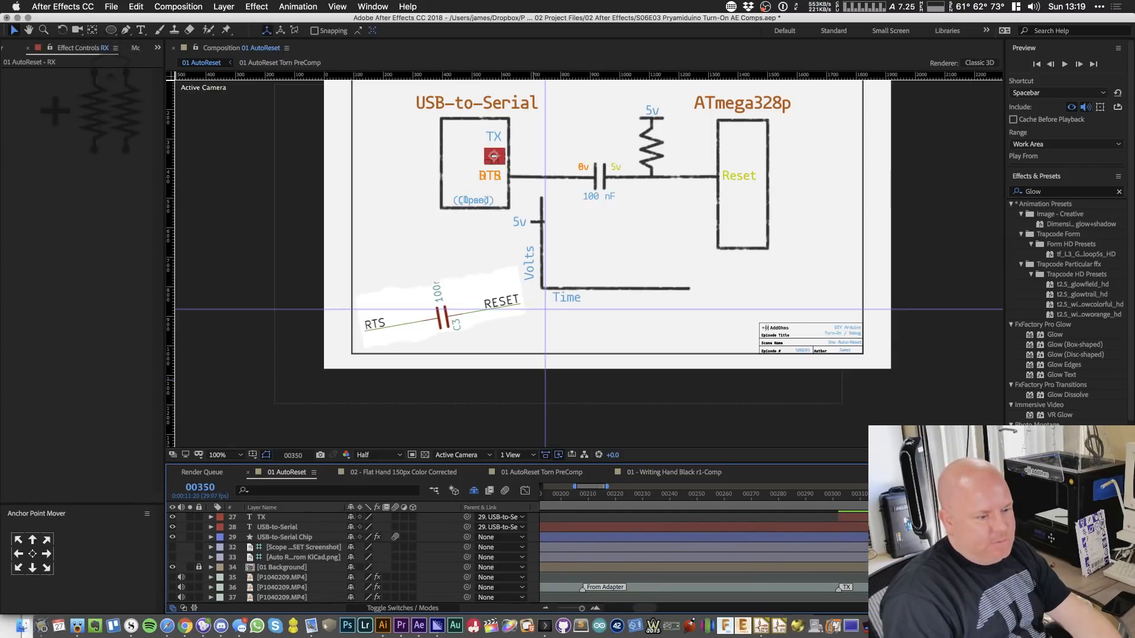
# - Trim the start of the DTR text layer to the DTR marker at frame 349
pyautogui.scroll(2, 172, 535)
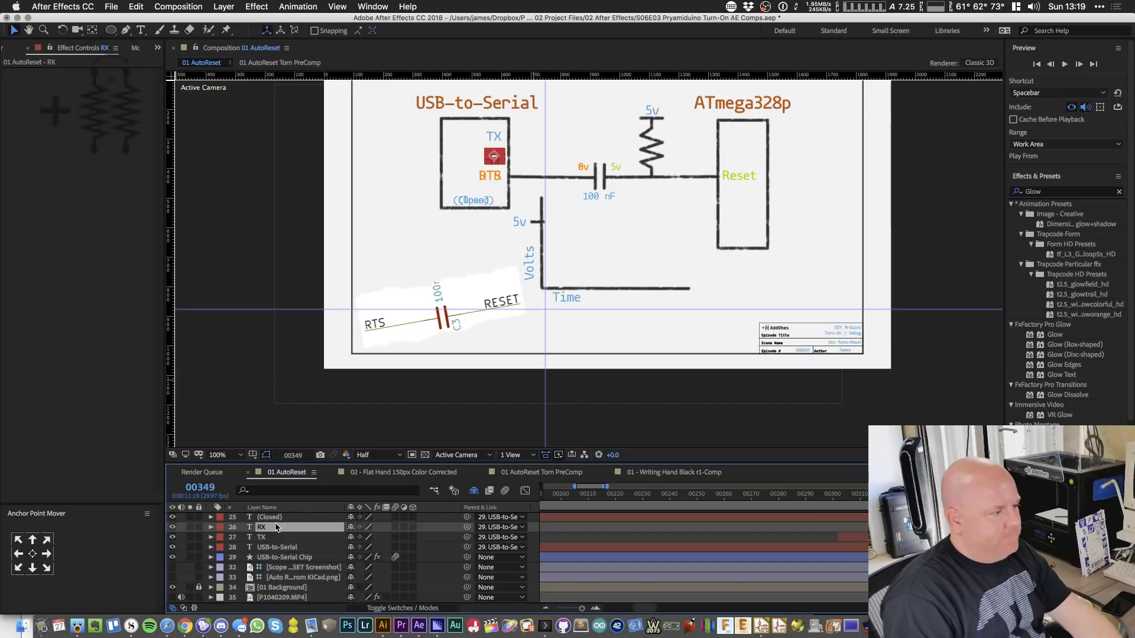
pyautogui.scroll(4, 290, 539)
pyautogui.click(290, 538)
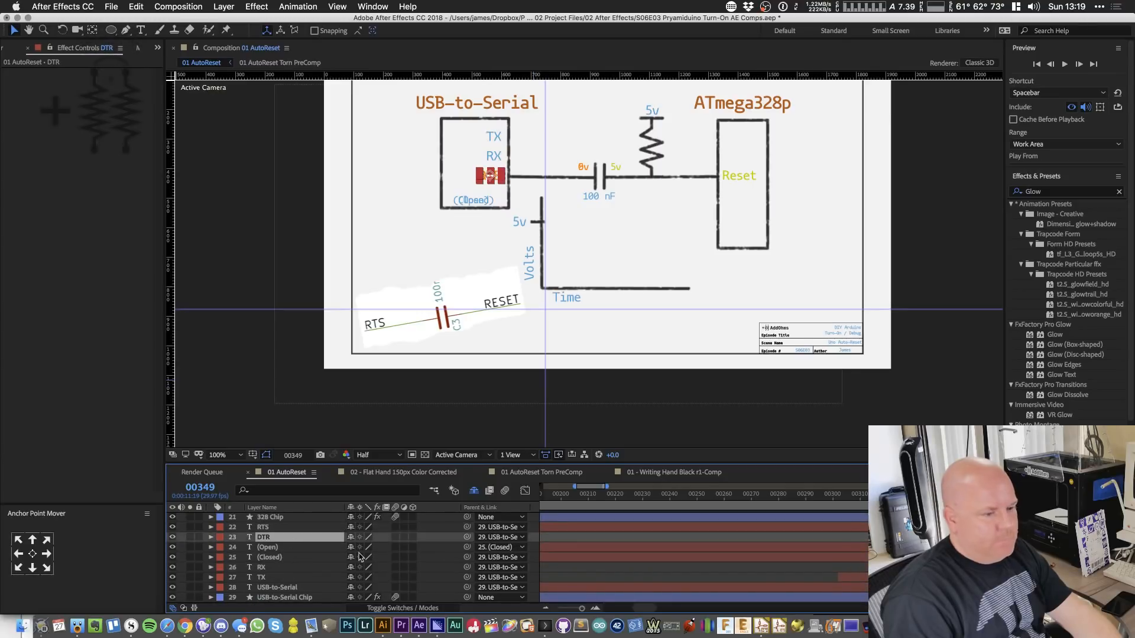
pyautogui.scroll(-4, 290, 539)
pyautogui.scroll(-7, 355, 556)
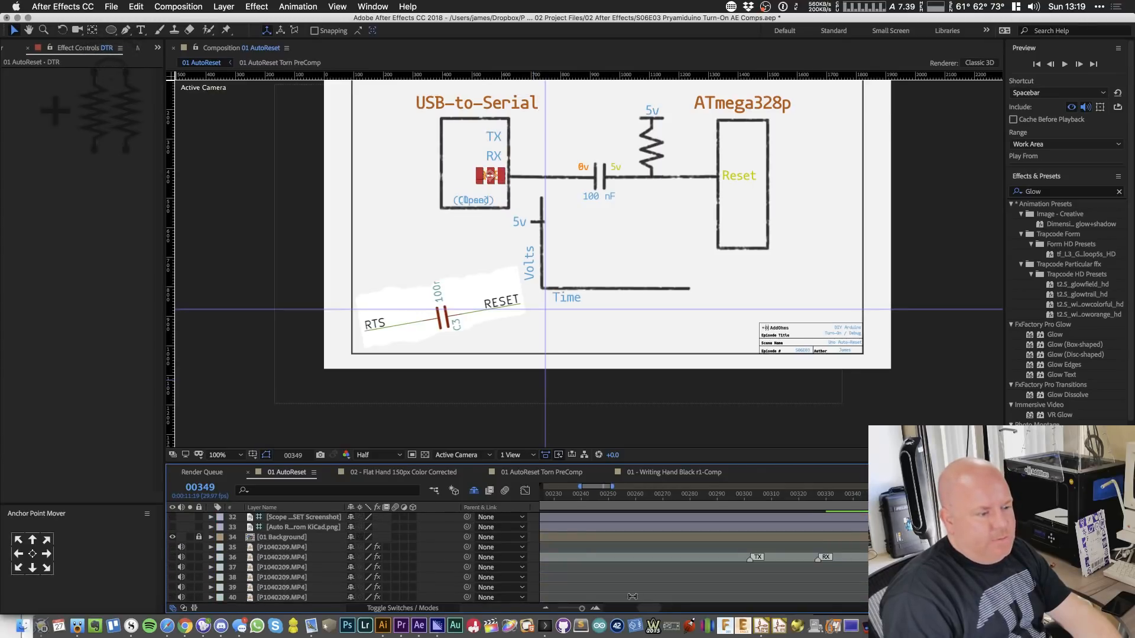
# - Trim the start of the RTS text layer to the Or RTS marker at frame 401
pyautogui.press('space')
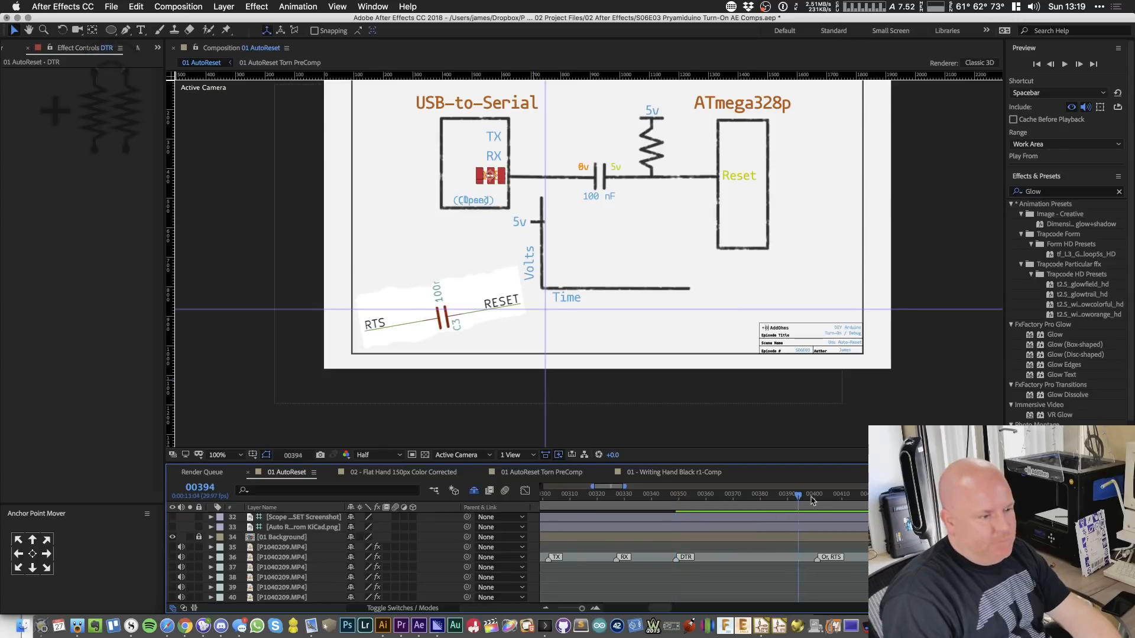
pyautogui.click(816, 497)
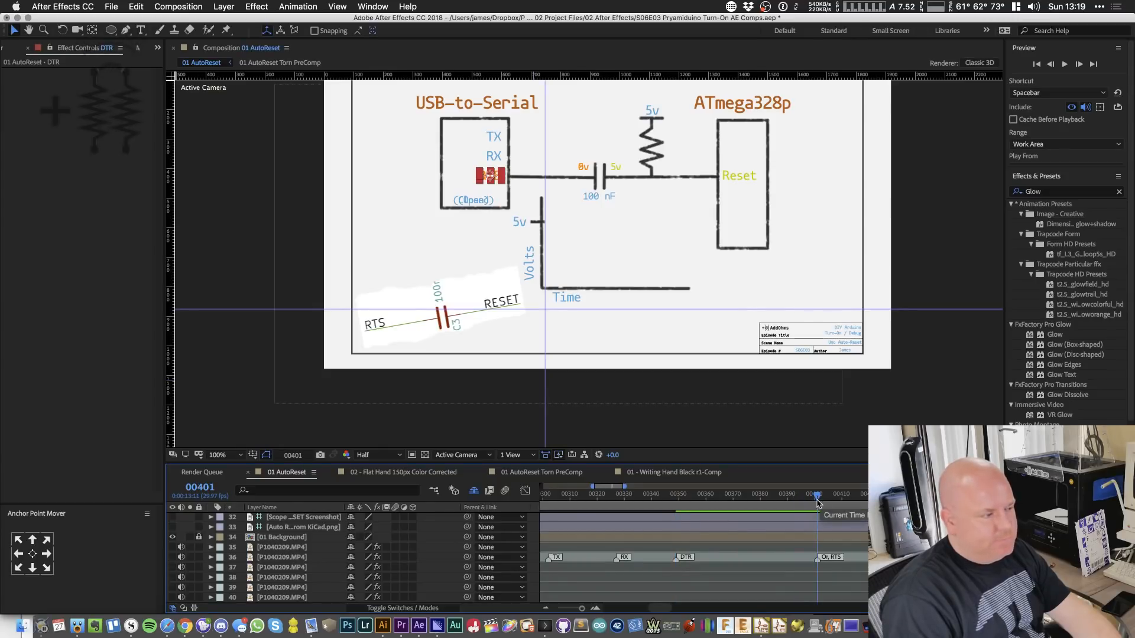
pyautogui.scroll(7, 263, 529)
pyautogui.scroll(1, 264, 529)
pyautogui.scroll(2, 264, 529)
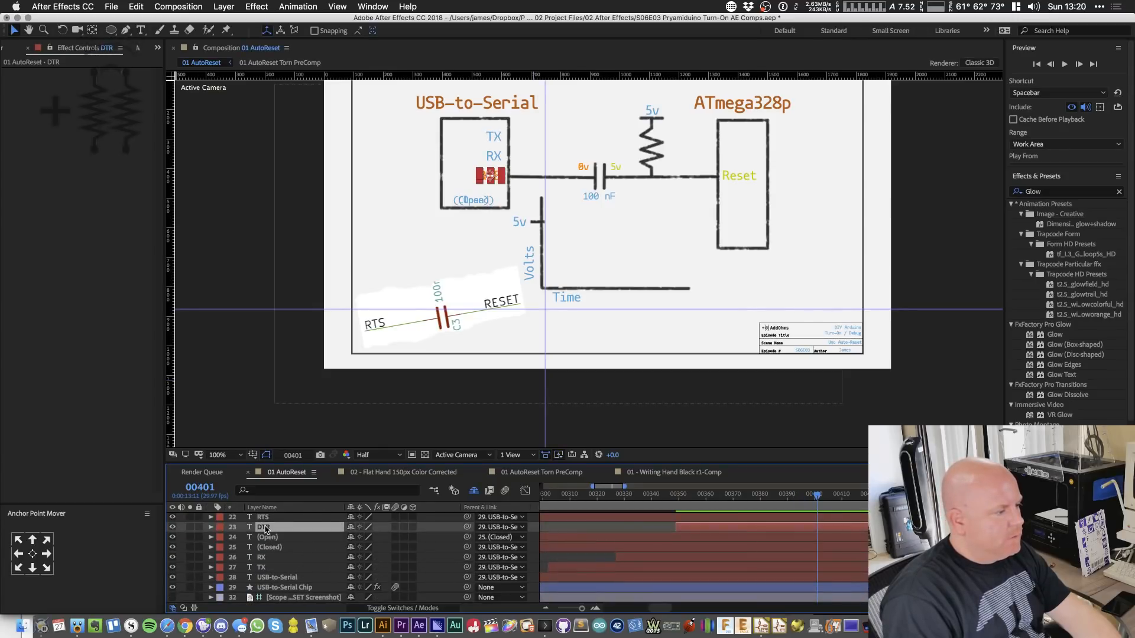
pyautogui.click(296, 517)
# - Move the (Open) and (Closed) text layers above the RTS layer in the layer stack
pyautogui.scroll(2, 279, 536)
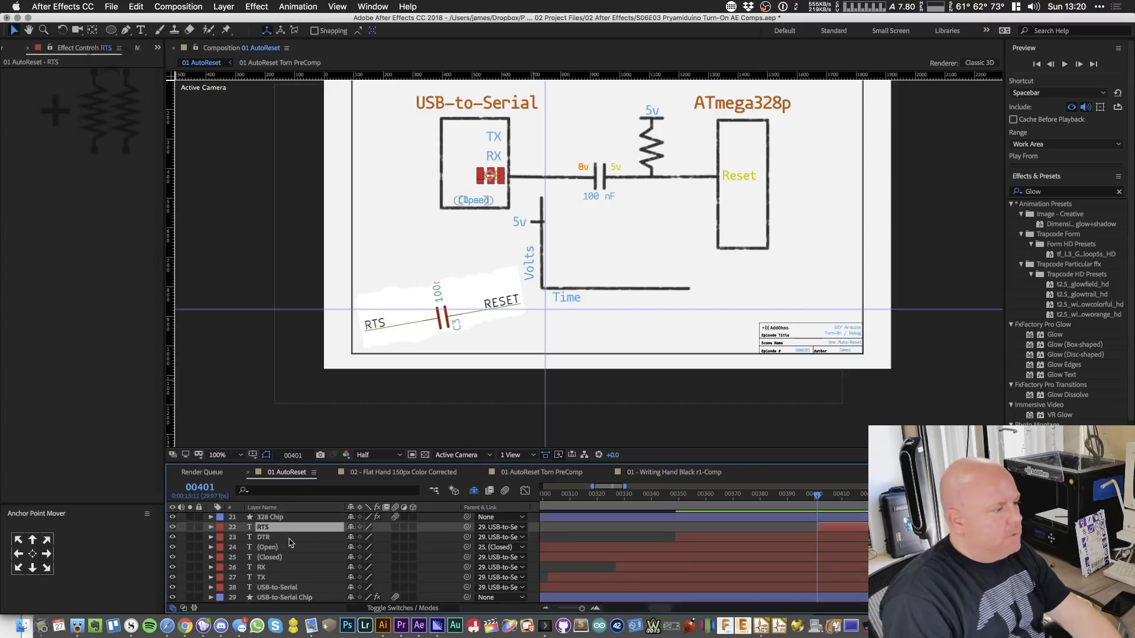
pyautogui.click(269, 558)
pyautogui.keyDown('shift'); pyautogui.click(277, 568); pyautogui.keyUp('shift')
pyautogui.moveTo(276, 567); pyautogui.dragTo(278, 533)
# - Preview the narration following the Or RTS marker at frame 401
pyautogui.scroll(-8, 449, 567)
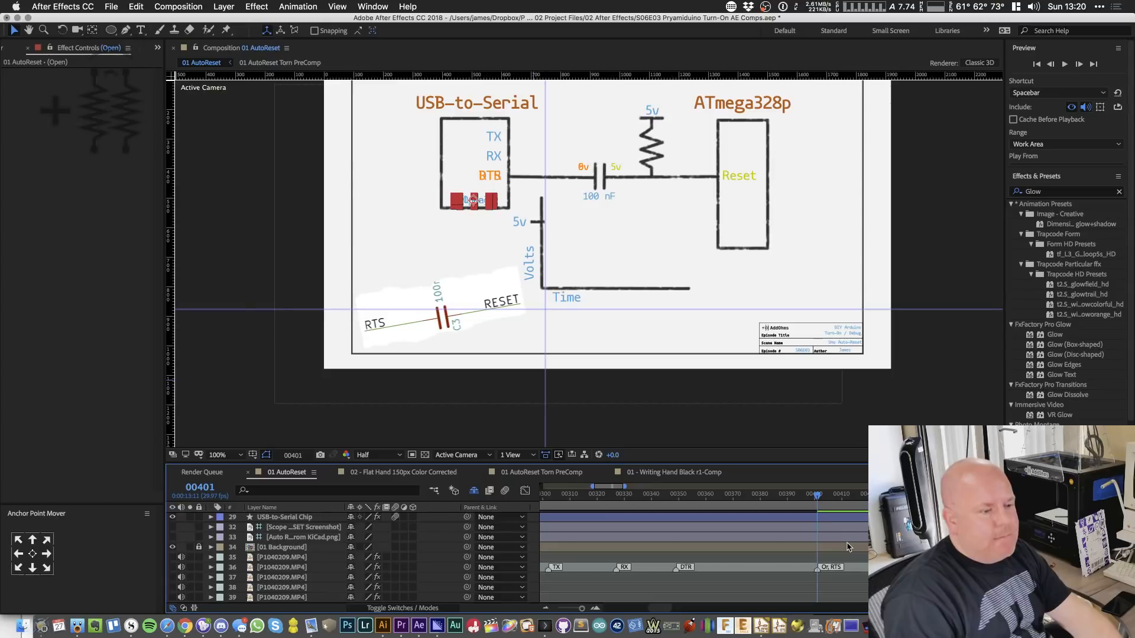
pyautogui.press('space')
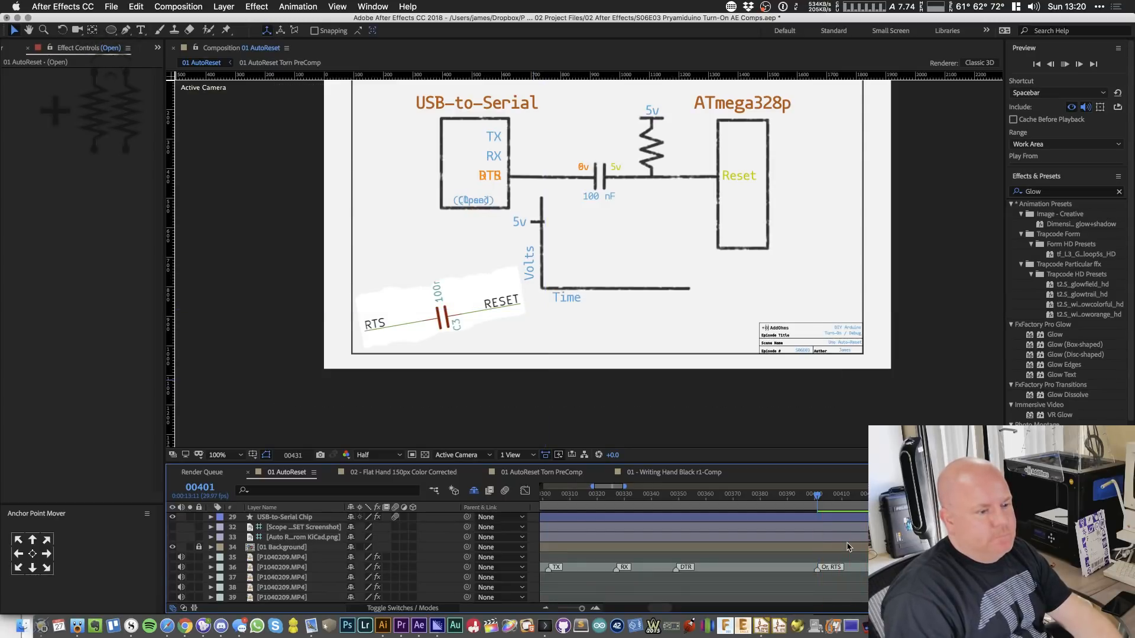
pyautogui.press('space')
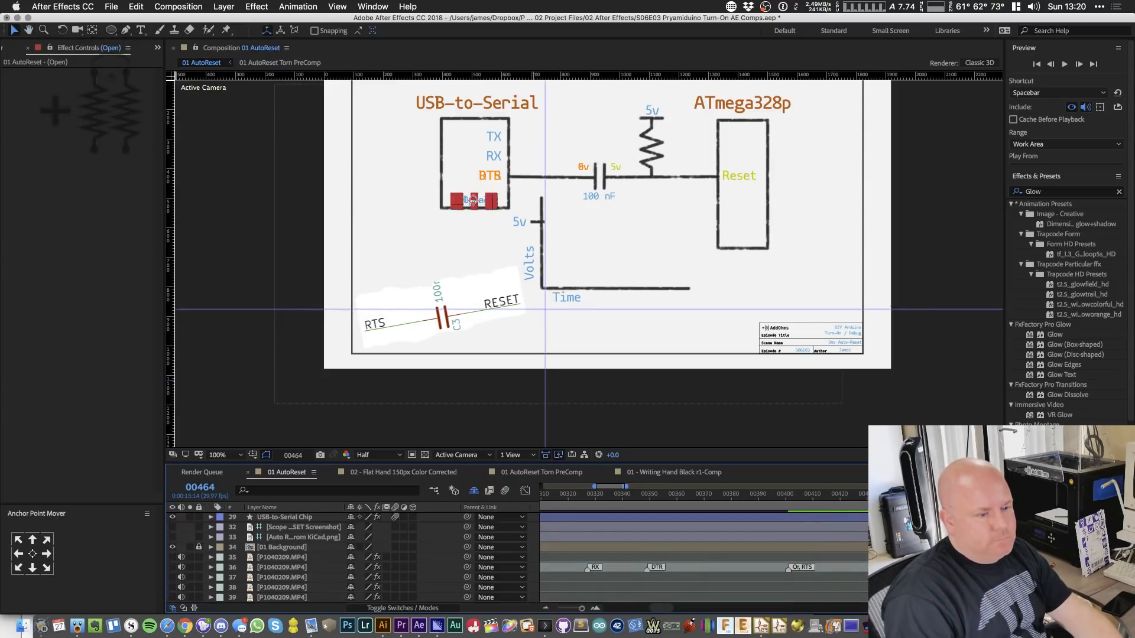
pyautogui.press('space')
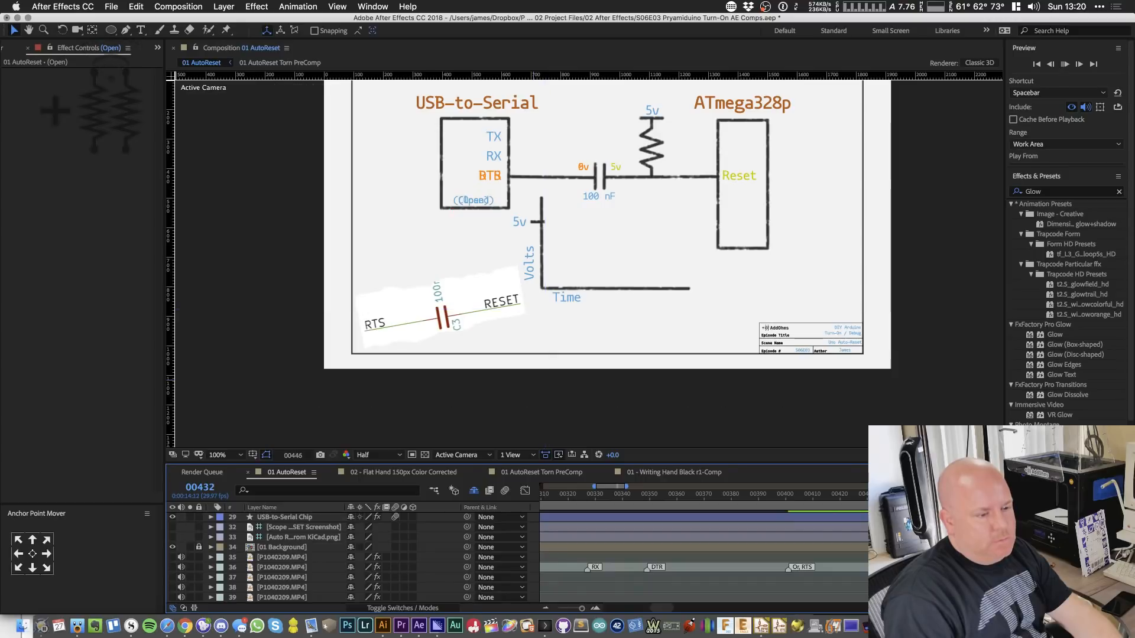
pyautogui.press('space')
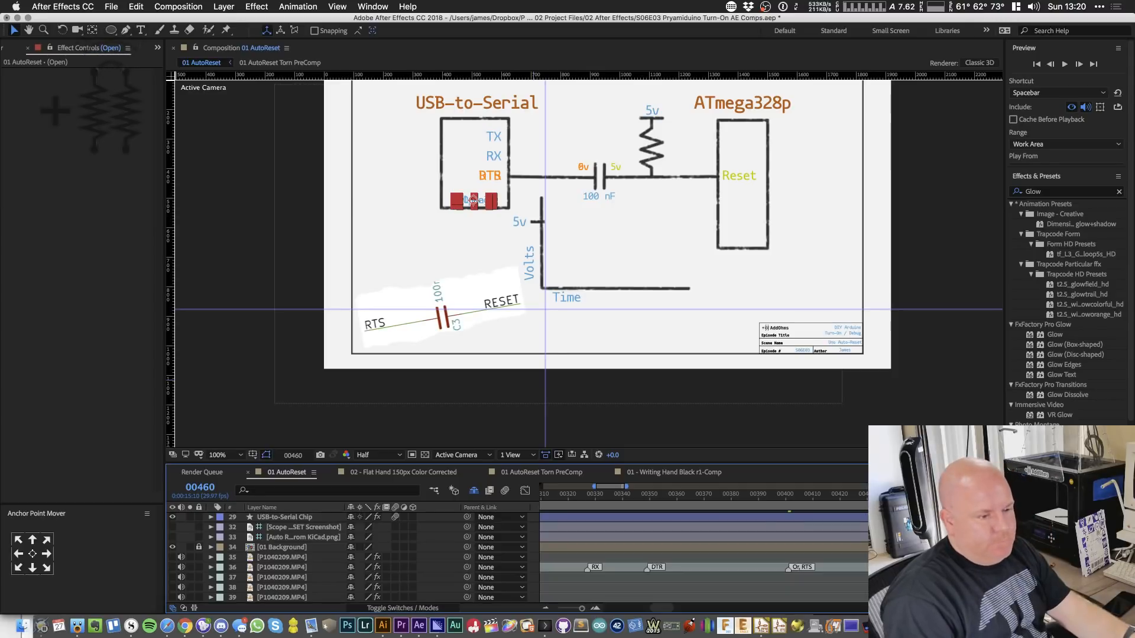
# - Open the Animation Composer panel with the TX, RX and DTR text layers selected
pyautogui.click(282, 567)
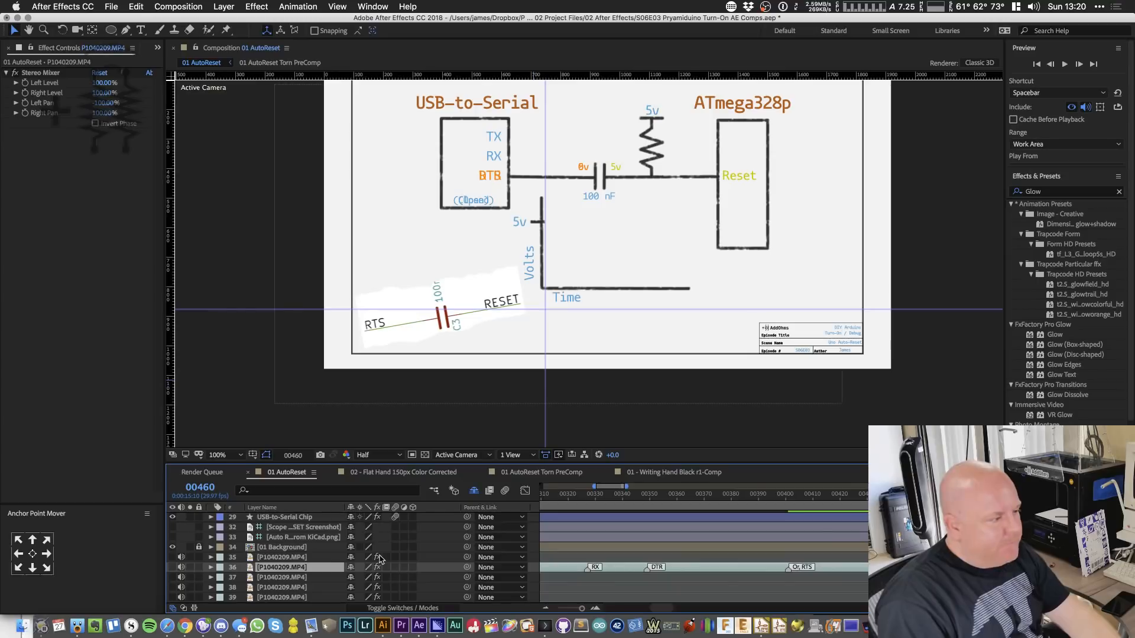
pyautogui.scroll(5, 672, 561)
pyautogui.scroll(-4, 672, 560)
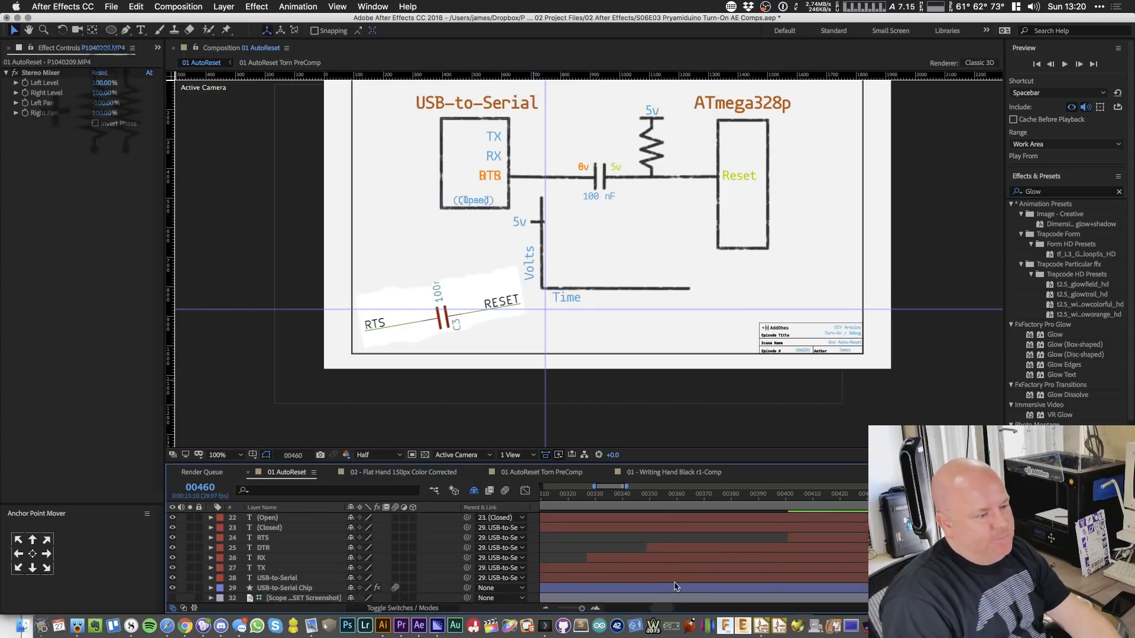
pyautogui.press('-')
pyautogui.press('-')
pyautogui.press('-')
pyautogui.press('=')
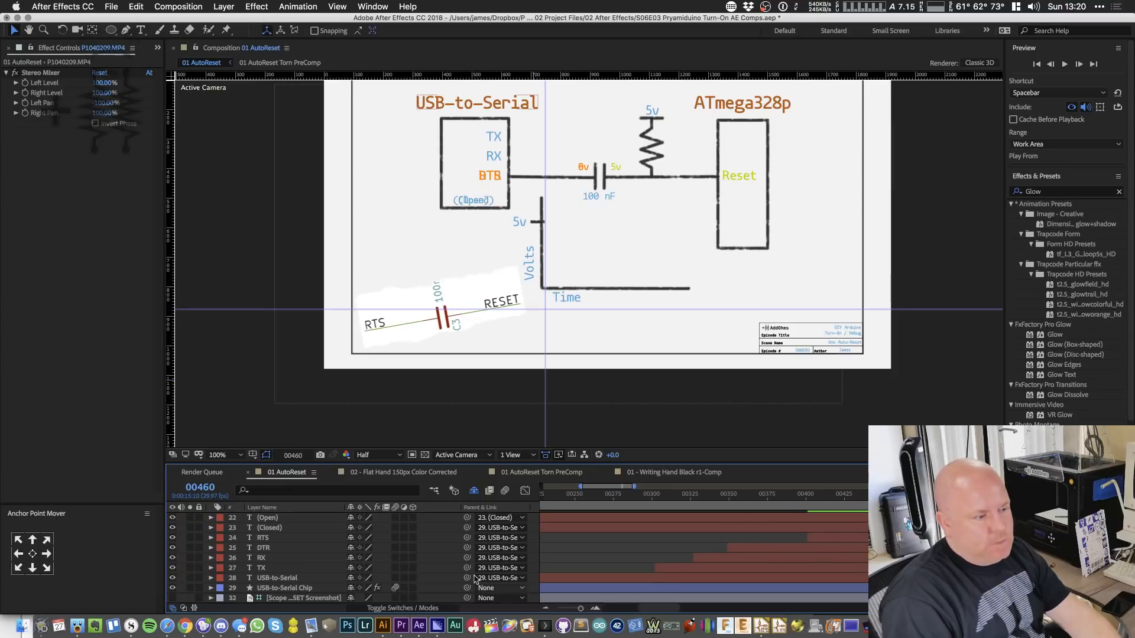
pyautogui.click(279, 568)
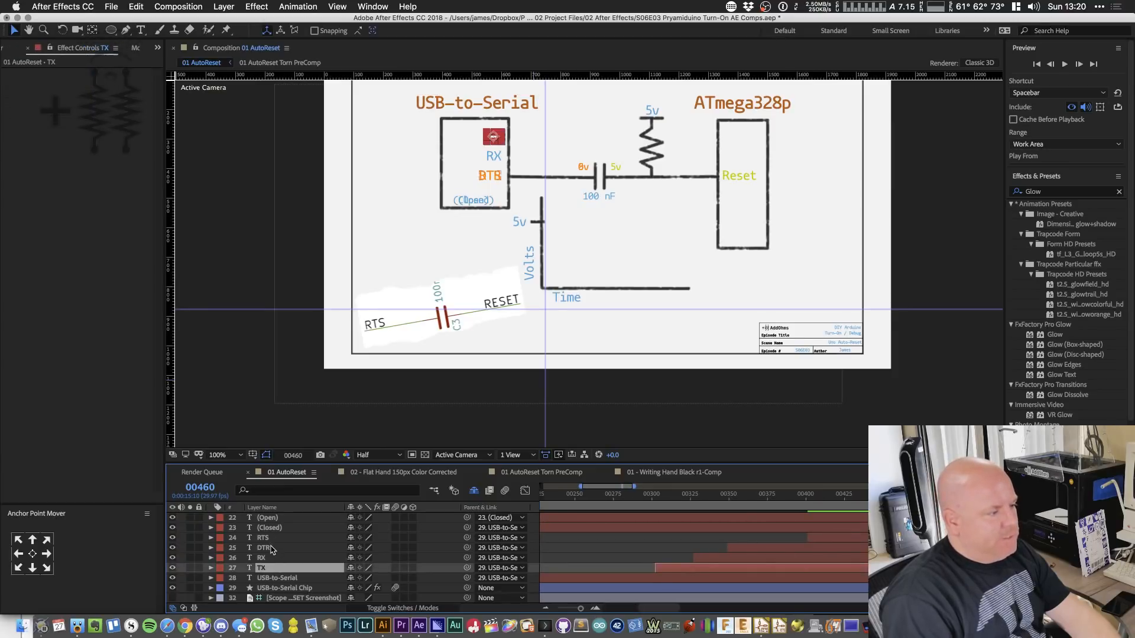
pyautogui.keyDown('shift'); pyautogui.click(272, 549); pyautogui.keyUp('shift')
pyautogui.click(372, 6)
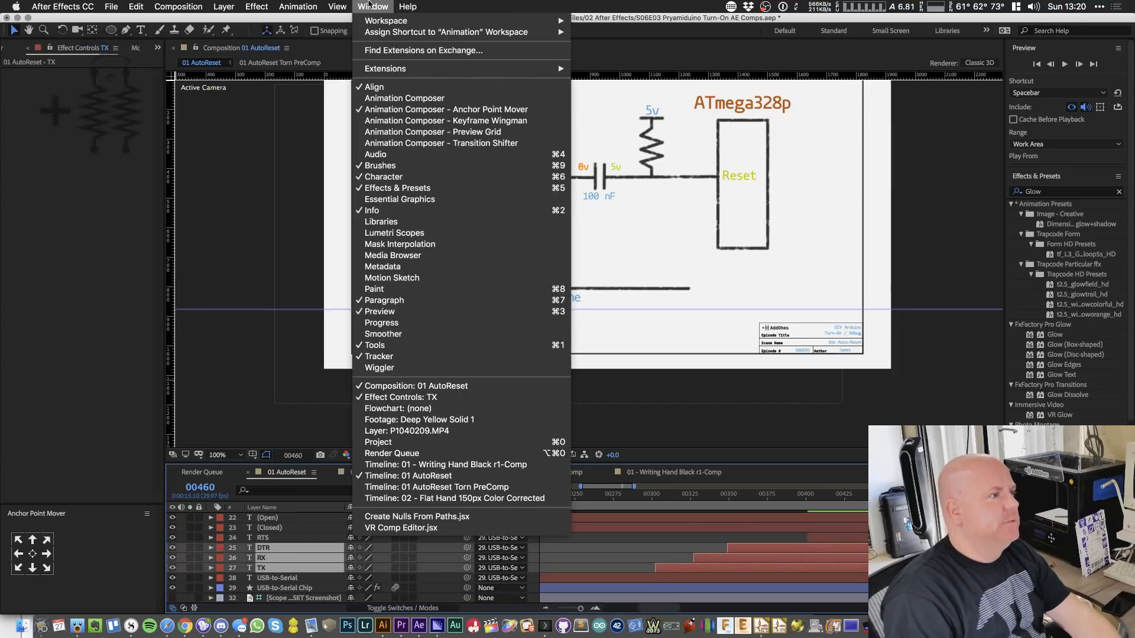
pyautogui.click(409, 106)
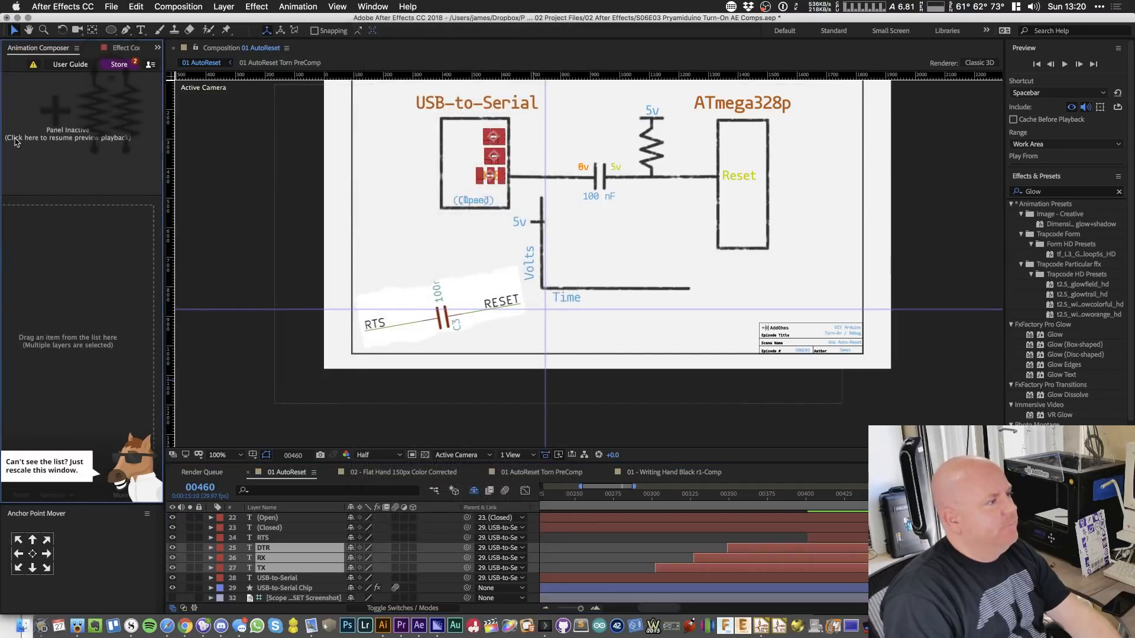
# - Apply the Gaussian Blur & Fade Eased 1 preset as an In transition to the TX, RX and DTR layers
pyautogui.moveTo(165, 142); pyautogui.dragTo(300, 148)
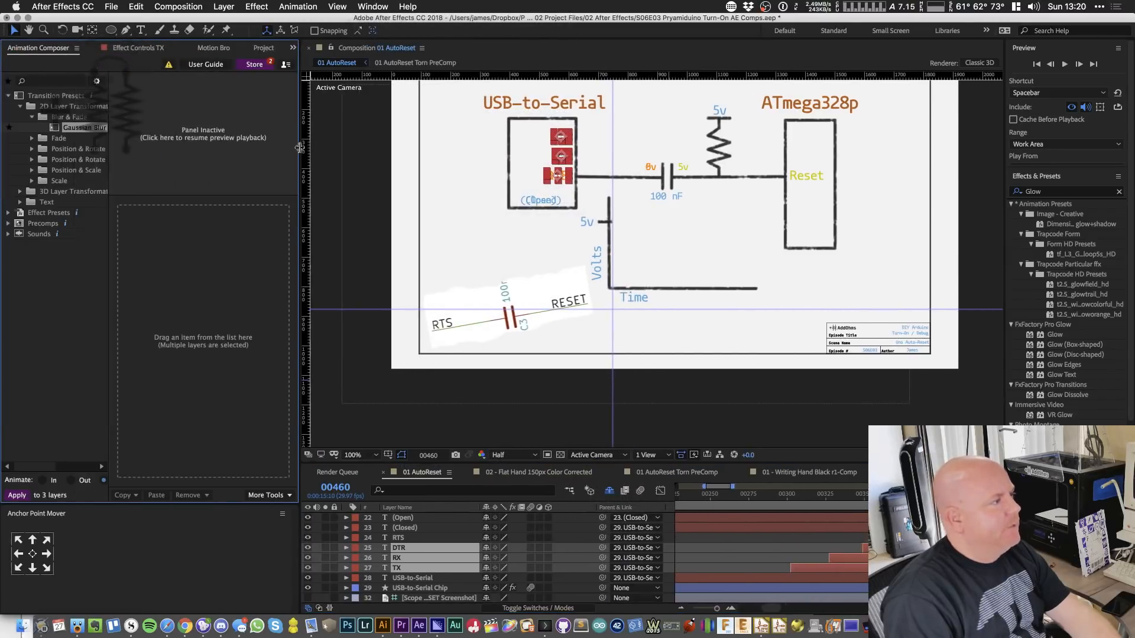
pyautogui.moveTo(73, 127); pyautogui.dragTo(165, 247)
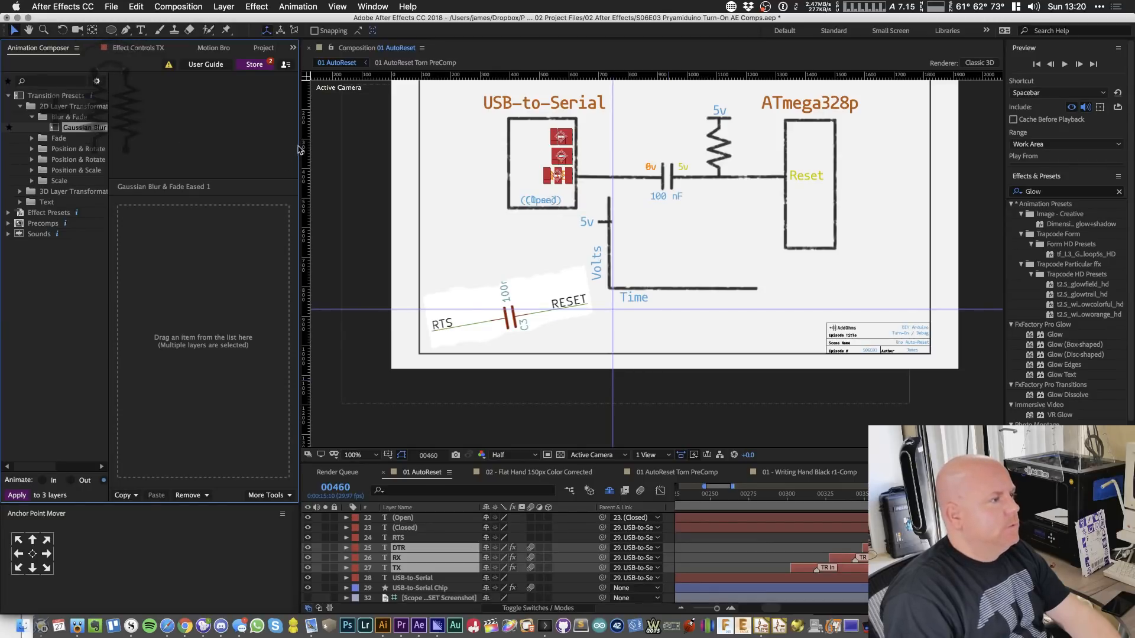
pyautogui.moveTo(298, 150); pyautogui.dragTo(189, 150)
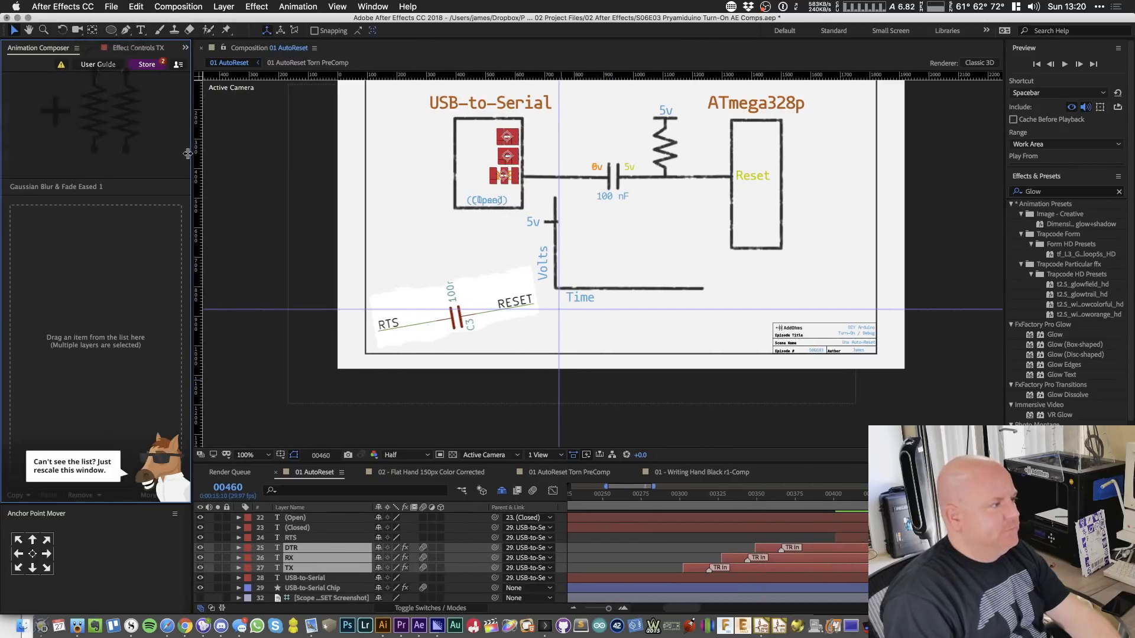
# - Preview the DTR label's blur-and-fade transition against the narration from around the DTR marker at frame 349
pyautogui.moveTo(682, 495); pyautogui.dragTo(751, 508)
pyautogui.scroll(-3, 679, 535)
pyautogui.scroll(1, 679, 535)
pyautogui.scroll(2, 802, 549)
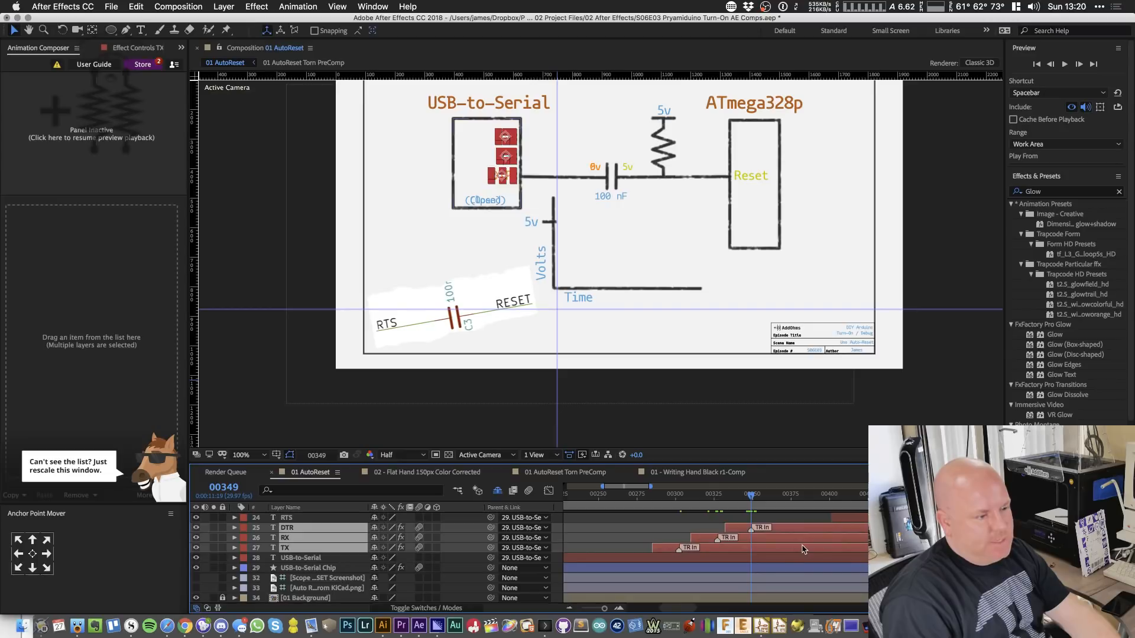
pyautogui.scroll(-1, 786, 531)
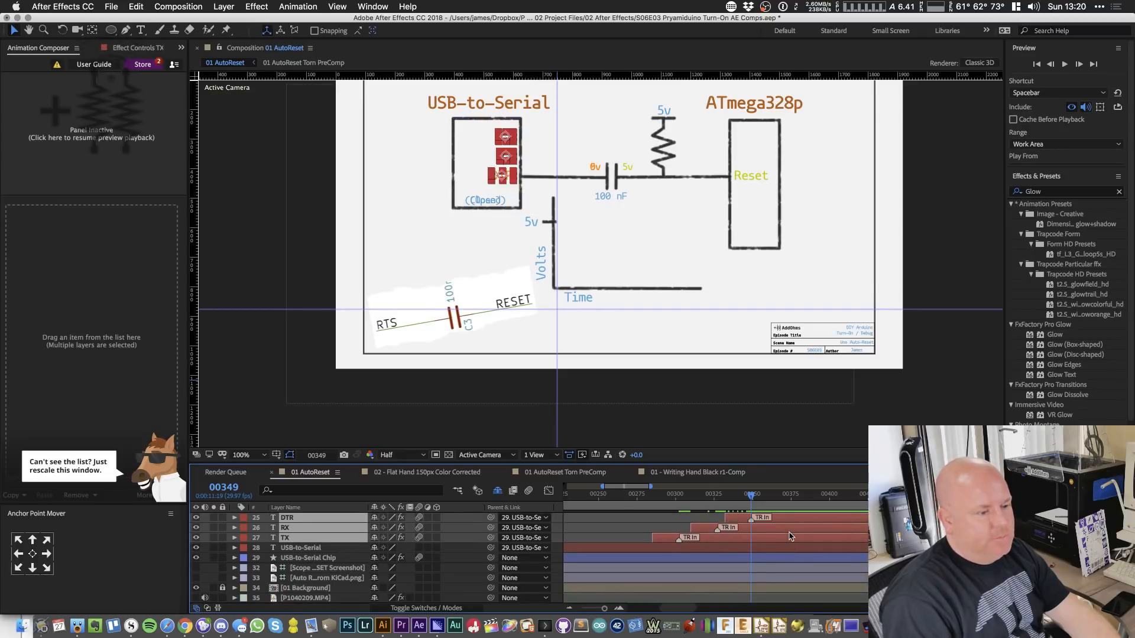
pyautogui.moveTo(749, 500)
pyautogui.mouseDown()
pyautogui.moveTo(811, 501)
pyautogui.moveTo(755, 503)
pyautogui.mouseUp()
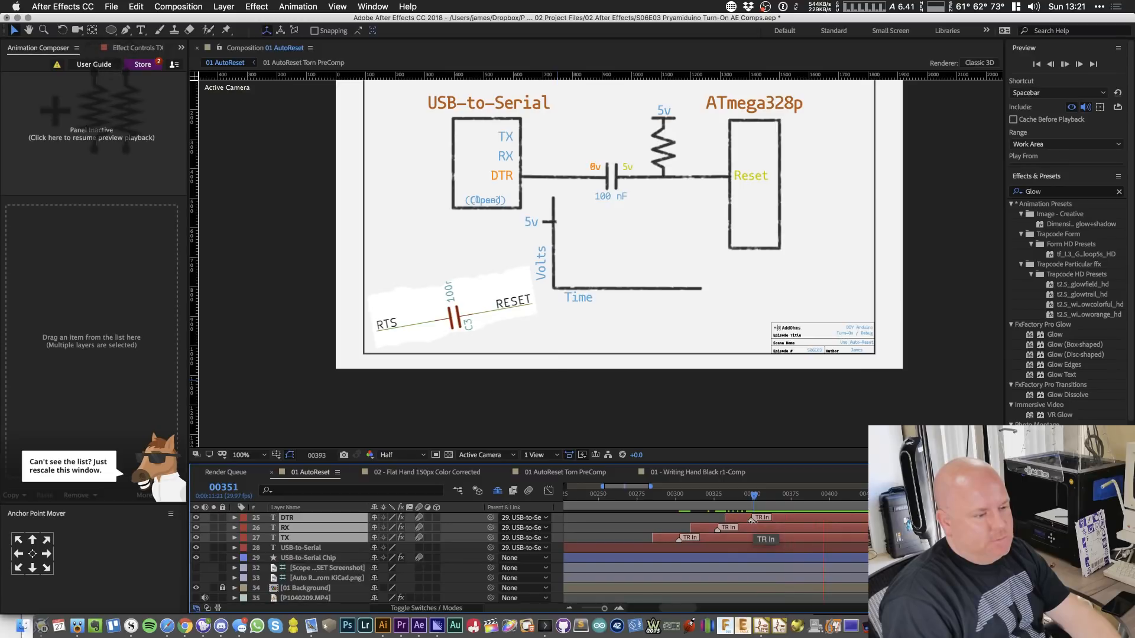
pyautogui.scroll(-1, 752, 520)
# - Start Opacity keyframes on the RTS and DTR text layers at the Or RTS marker, frame 401
pyautogui.click(831, 495)
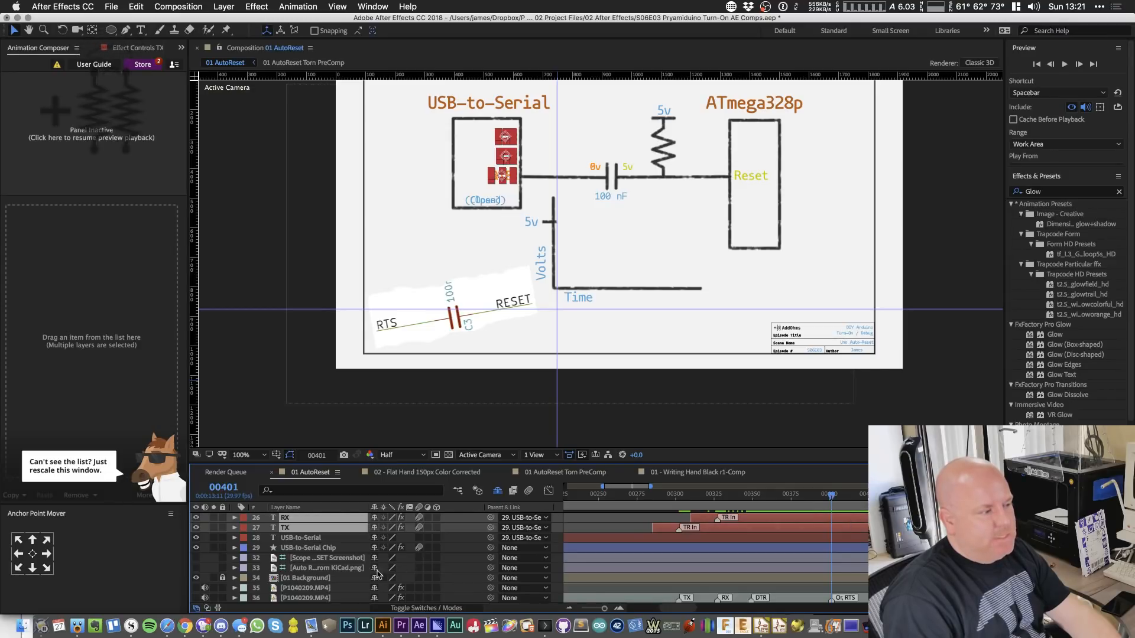
pyautogui.scroll(5, 354, 562)
pyautogui.click(308, 550)
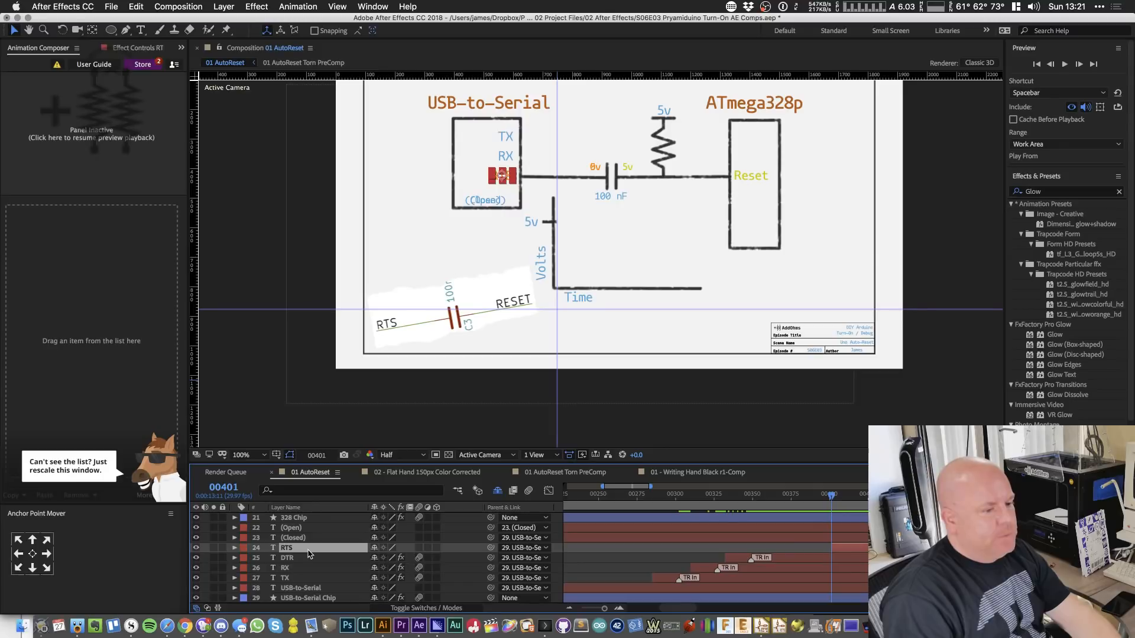
pyautogui.keyDown('shift'); pyautogui.click(309, 559); pyautogui.keyUp('shift')
pyautogui.press('t')
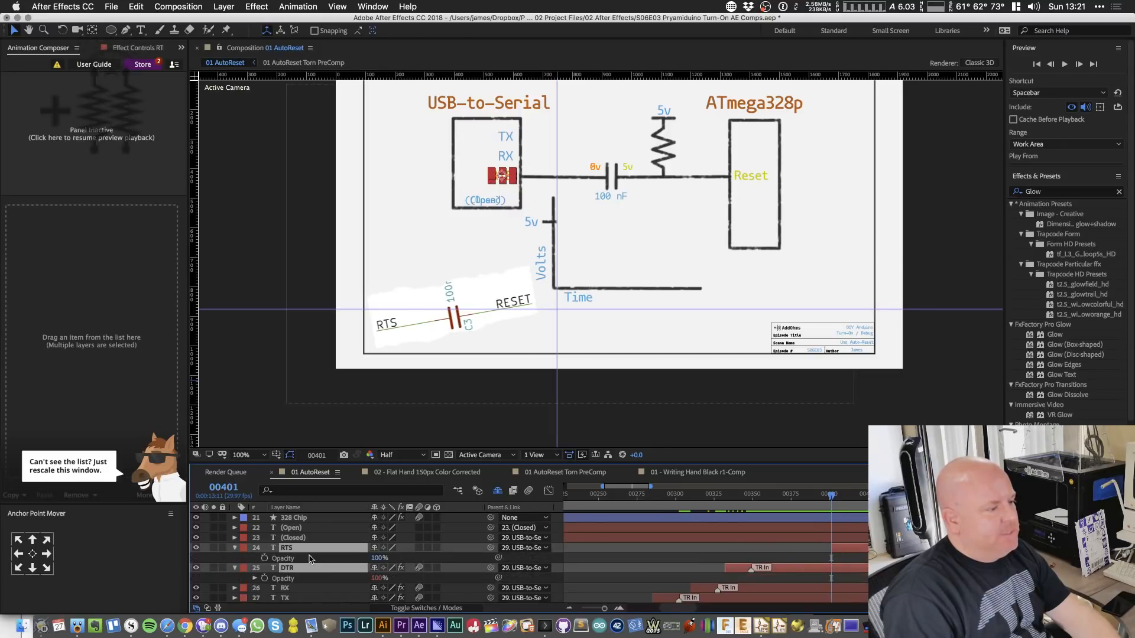
pyautogui.scroll(-3, 321, 542)
pyautogui.scroll(2, 321, 542)
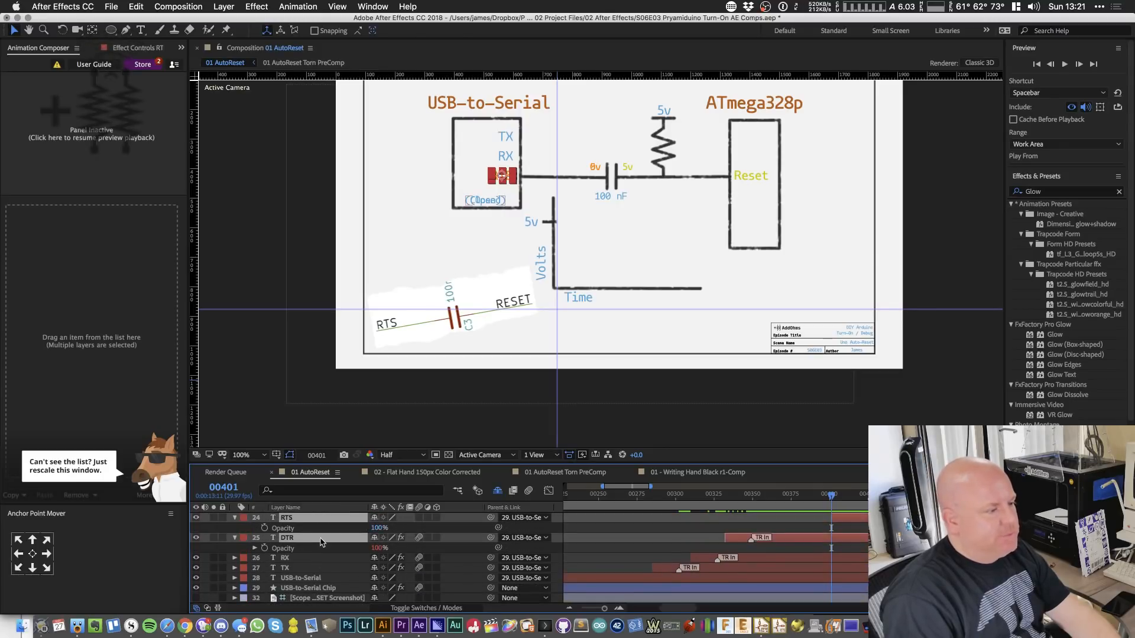
pyautogui.click(379, 528)
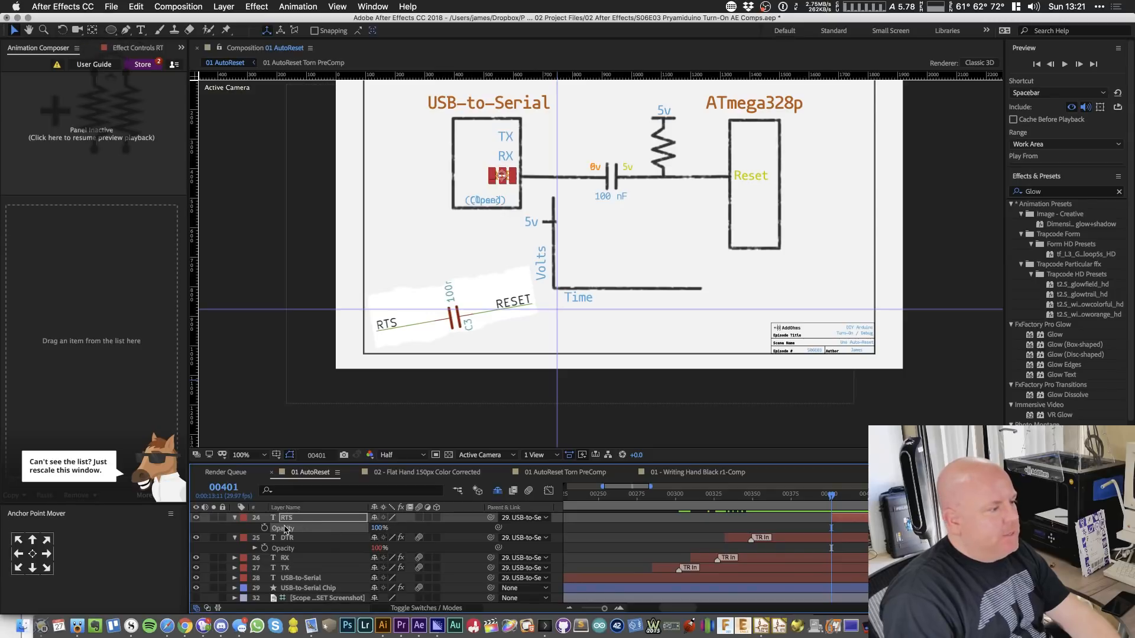
pyautogui.click(264, 549)
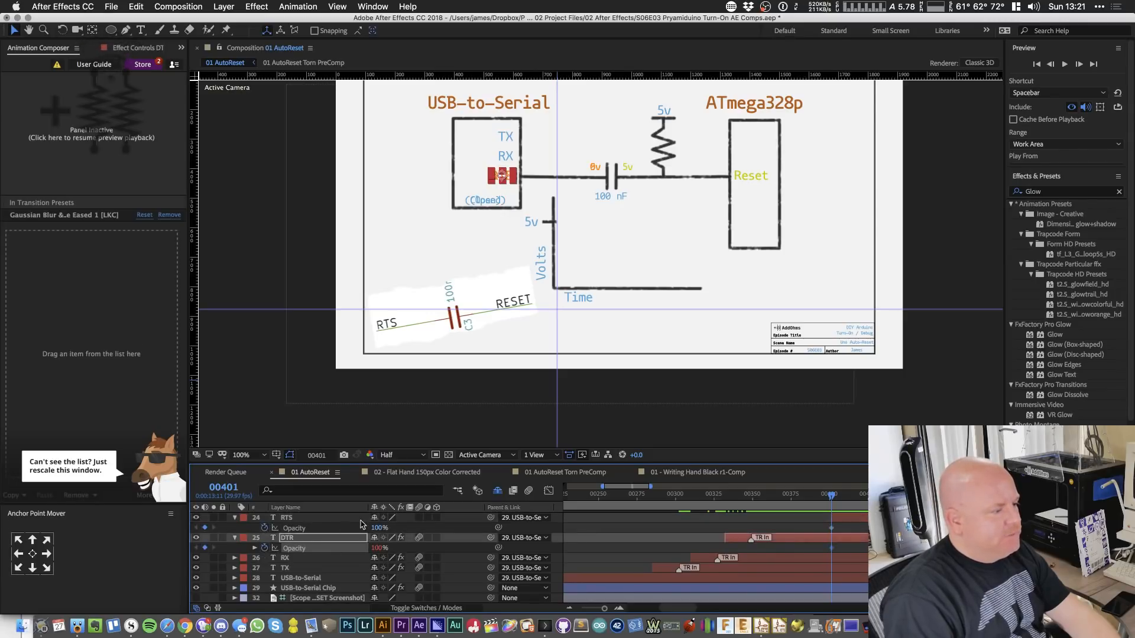
# - Set the RTS layer's opacity to 0% at frame 401
pyautogui.click(377, 528)
pyautogui.write('0')
pyautogui.press('Return')
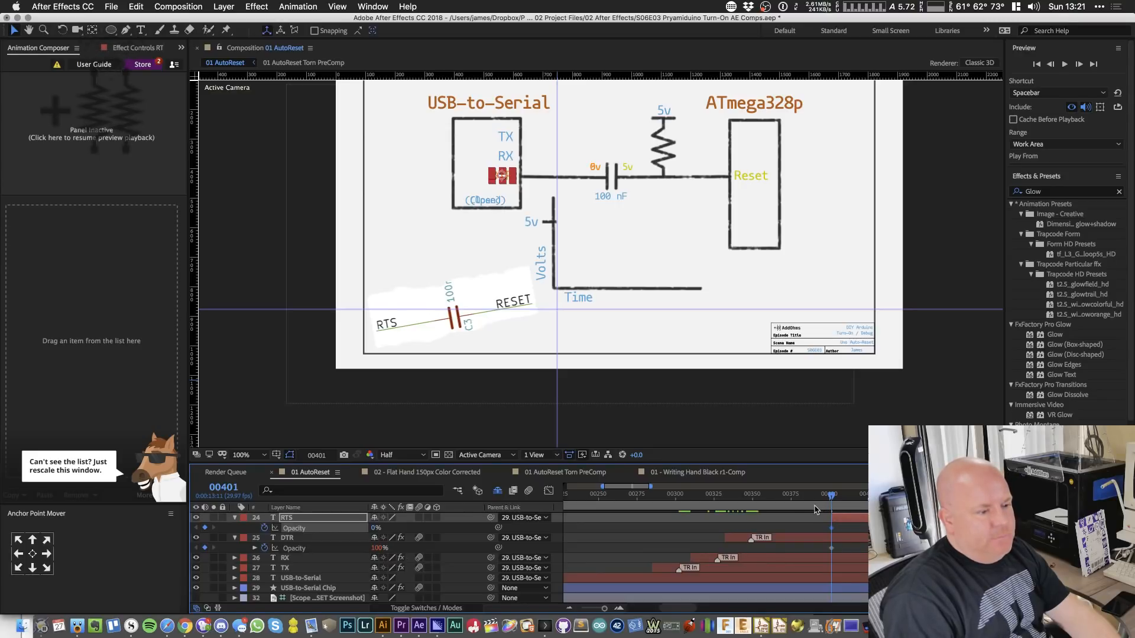
# - Move the first opacity keyframes of the RTS and DTR layers to frame 396
pyautogui.press('pageup')
pyautogui.press('pageup')
pyautogui.press('pageup')
pyautogui.press('pageup')
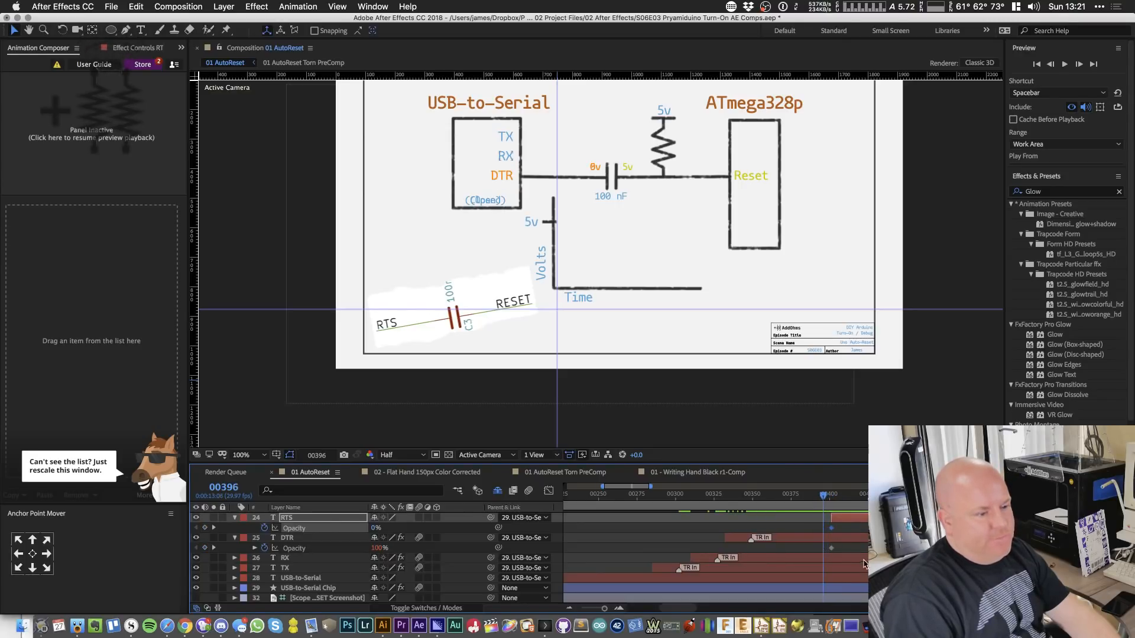
pyautogui.moveTo(832, 528); pyautogui.dragTo(817, 531)
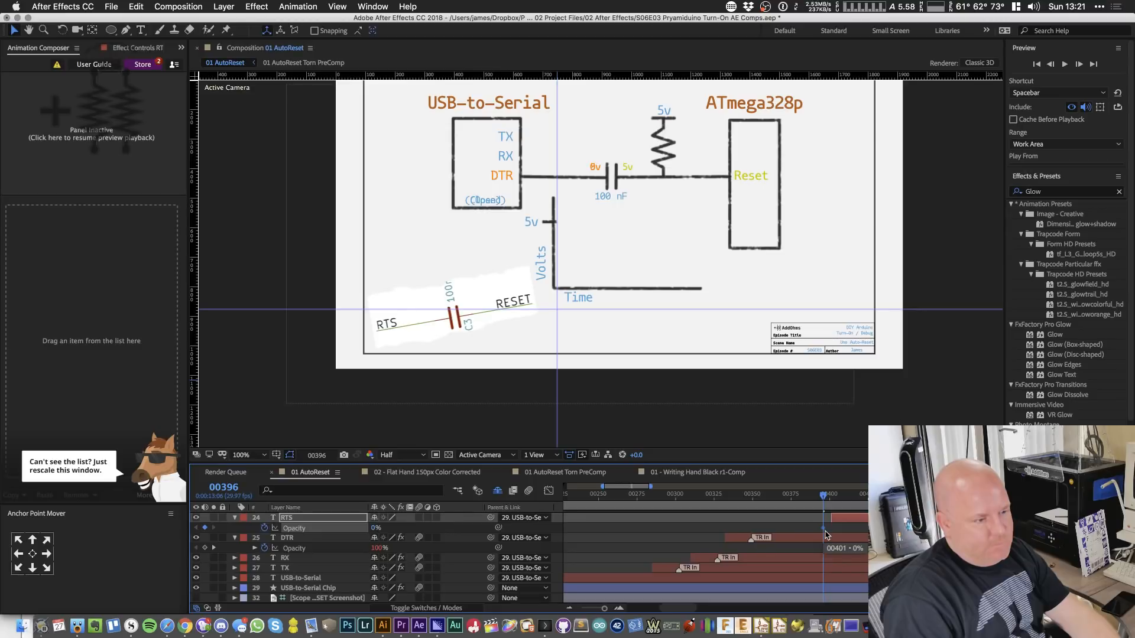
pyautogui.click(830, 549)
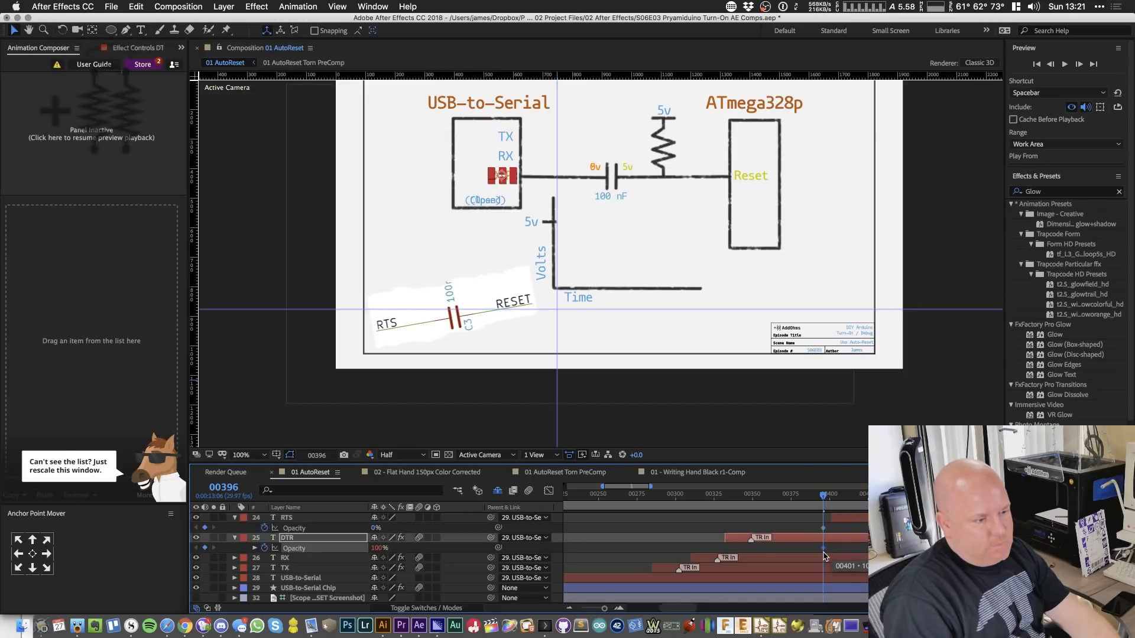
# - Key the crossfade's end at frame 411 with RTS opacity at 100% and DTR opacity at 0%
pyautogui.hotkey('shift', 'pagedown')
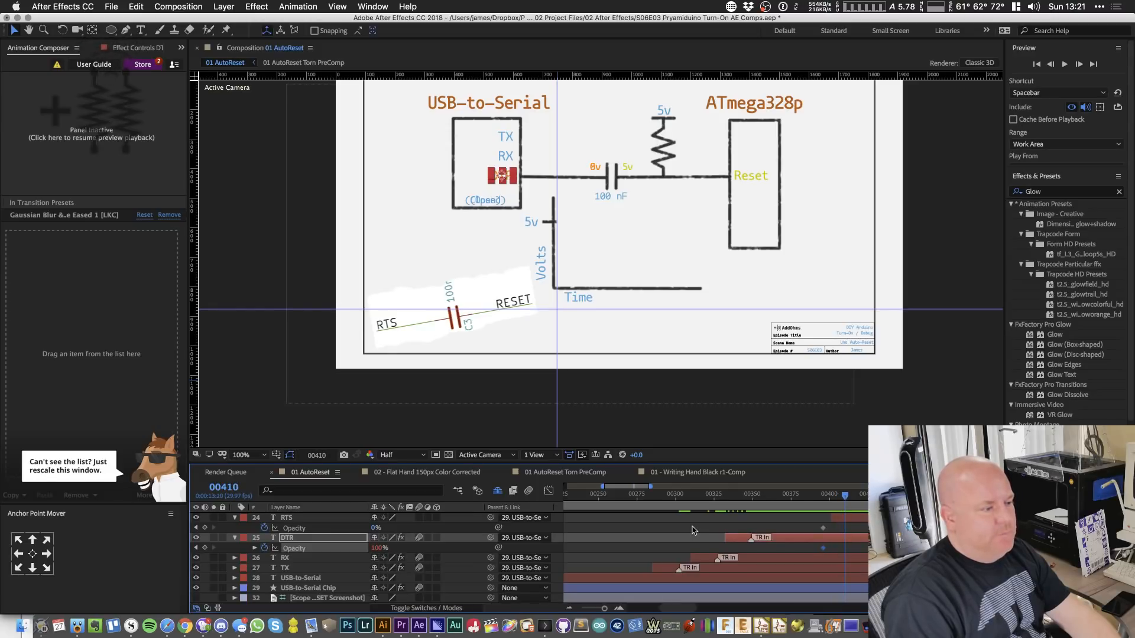
pyautogui.moveTo(375, 529); pyautogui.dragTo(442, 532)
pyautogui.moveTo(377, 550); pyautogui.dragTo(350, 553)
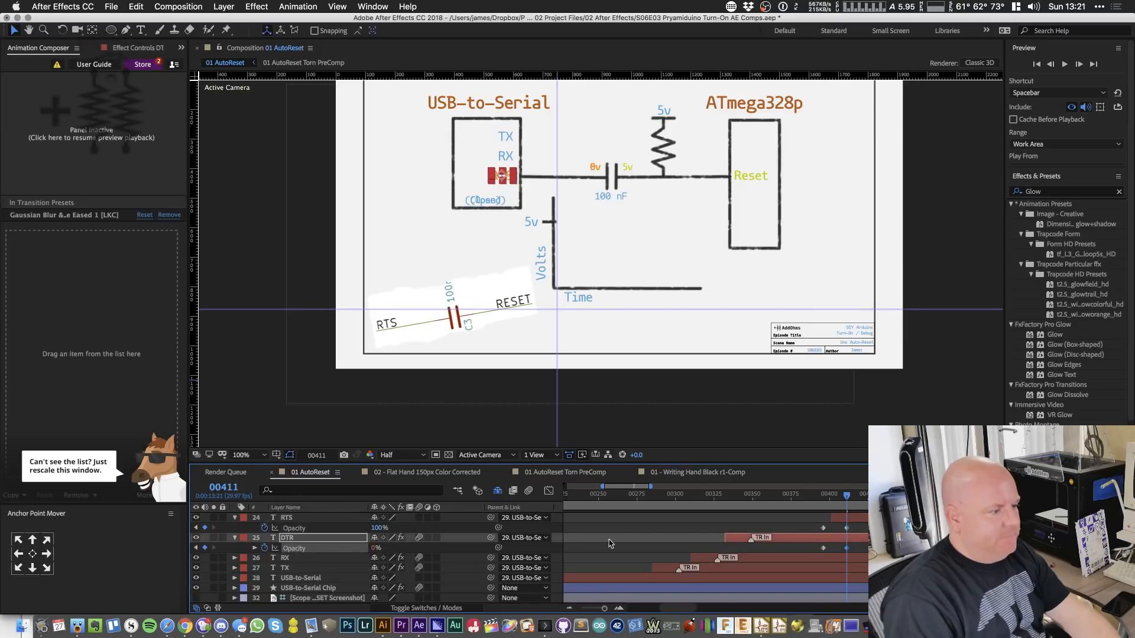
# - Apply Easy Ease to all four opacity keyframes of the RTS and DTR layers
pyautogui.scroll(-2, 724, 537)
pyautogui.scroll(2, 862, 535)
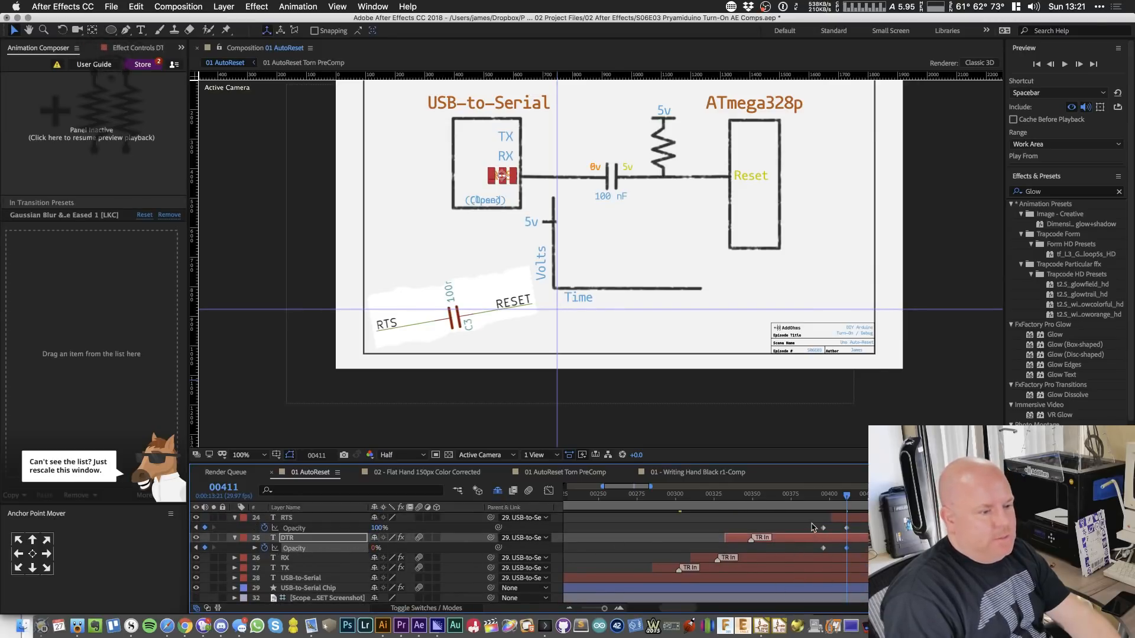
pyautogui.moveTo(812, 524); pyautogui.dragTo(850, 552)
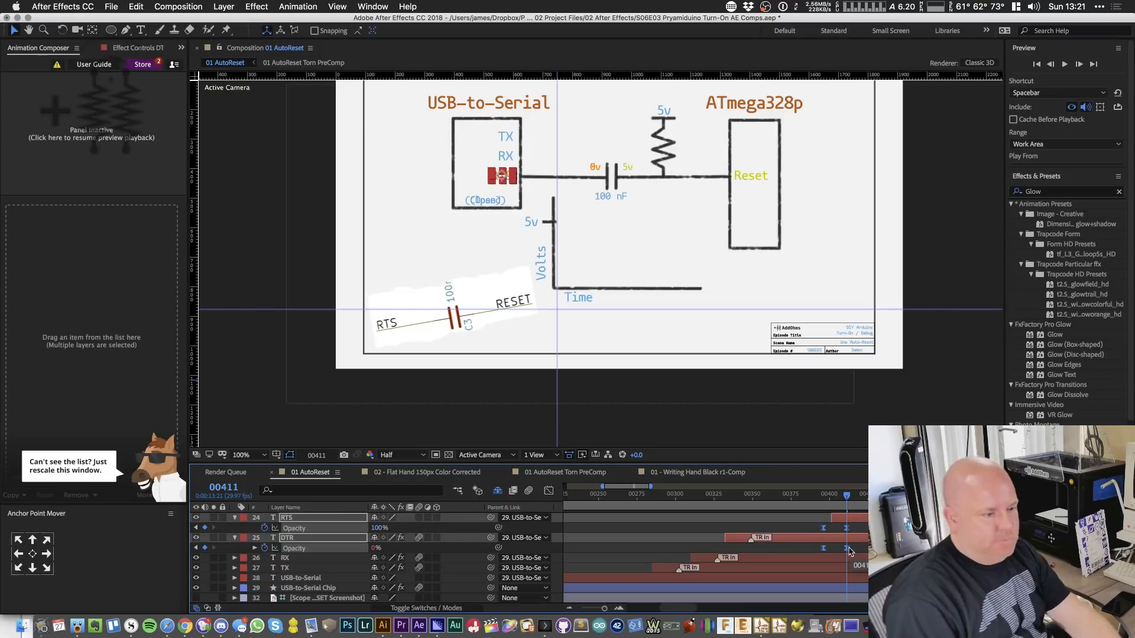
pyautogui.press('F9')
# - Copy the DTR layer's two opacity keyframes and paste them at frame 460
pyautogui.scroll(-2, 821, 550)
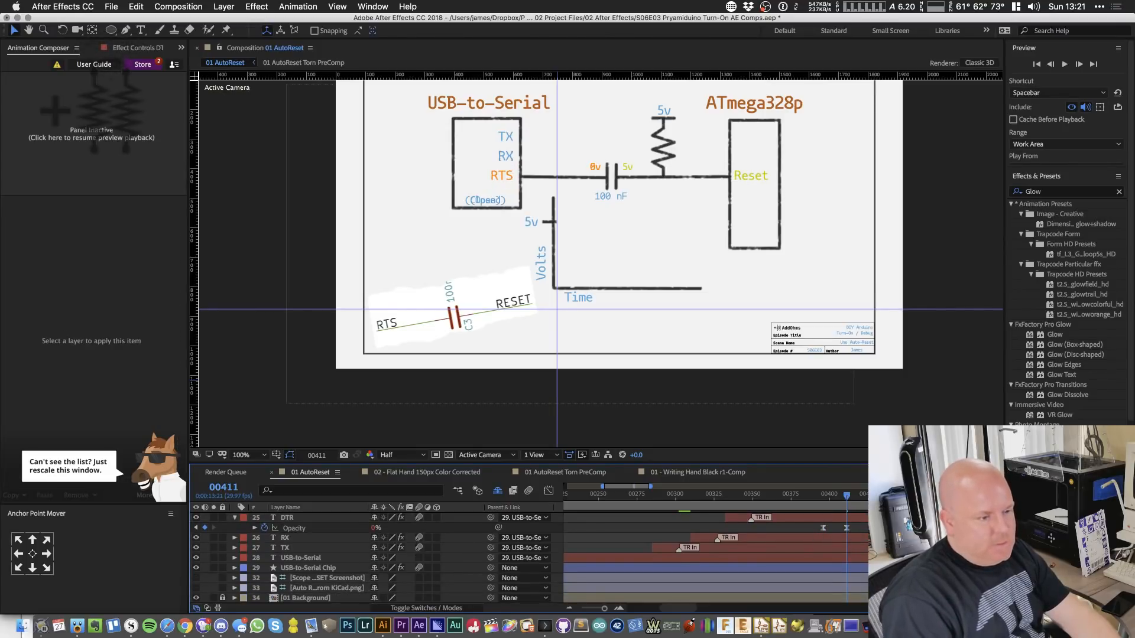
pyautogui.click(862, 530)
pyautogui.scroll(-3, 818, 550)
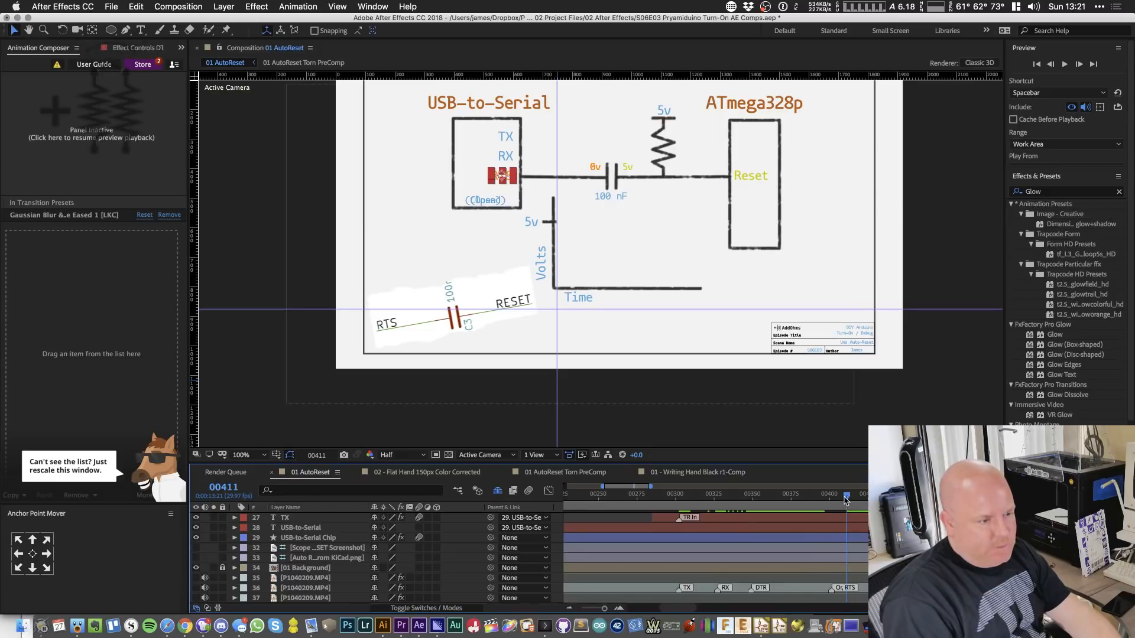
pyautogui.moveTo(846, 500); pyautogui.dragTo(918, 500)
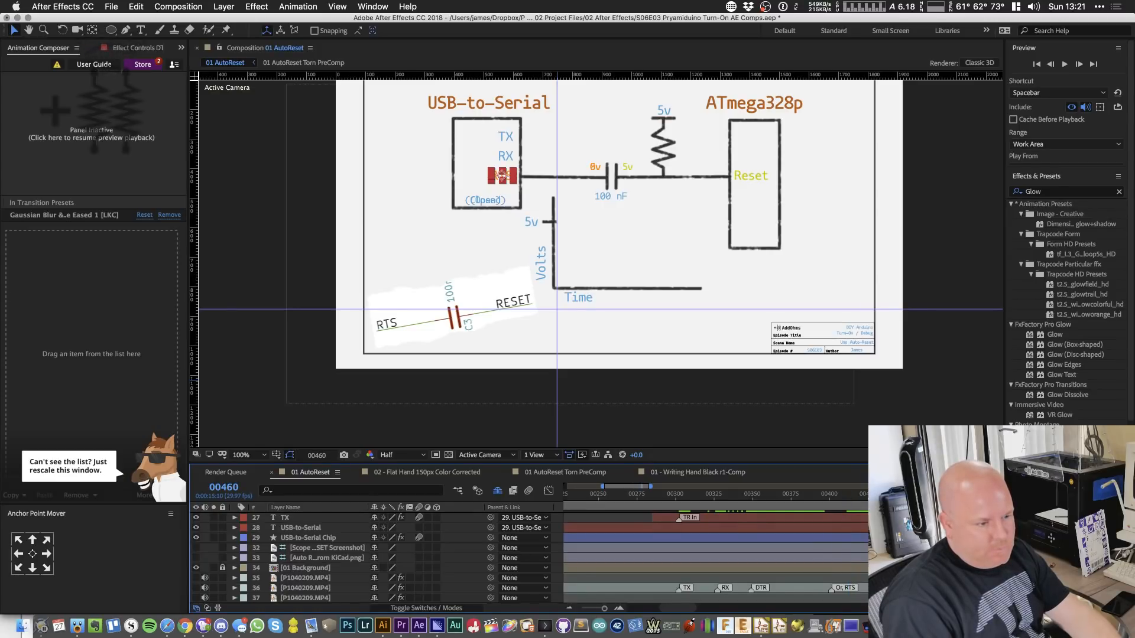
pyautogui.scroll(2, 378, 556)
pyautogui.press('Return')
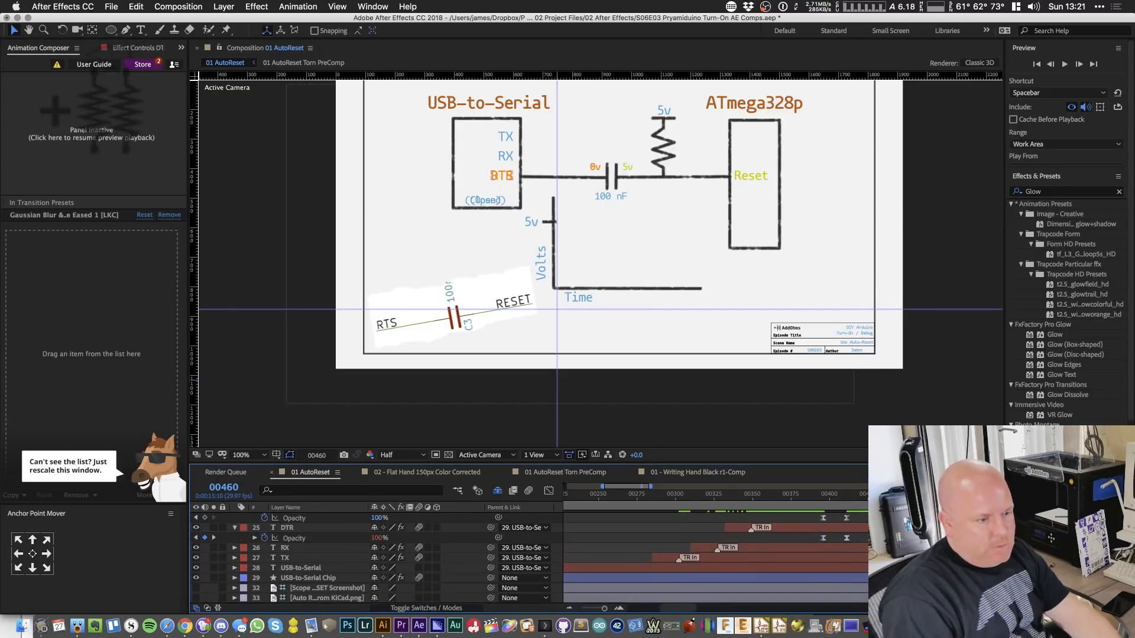
# - Shift the pasted DTR opacity keyframes earlier so they straddle frame 460, and time-reverse them
pyautogui.click(923, 538)
pyautogui.click(934, 542)
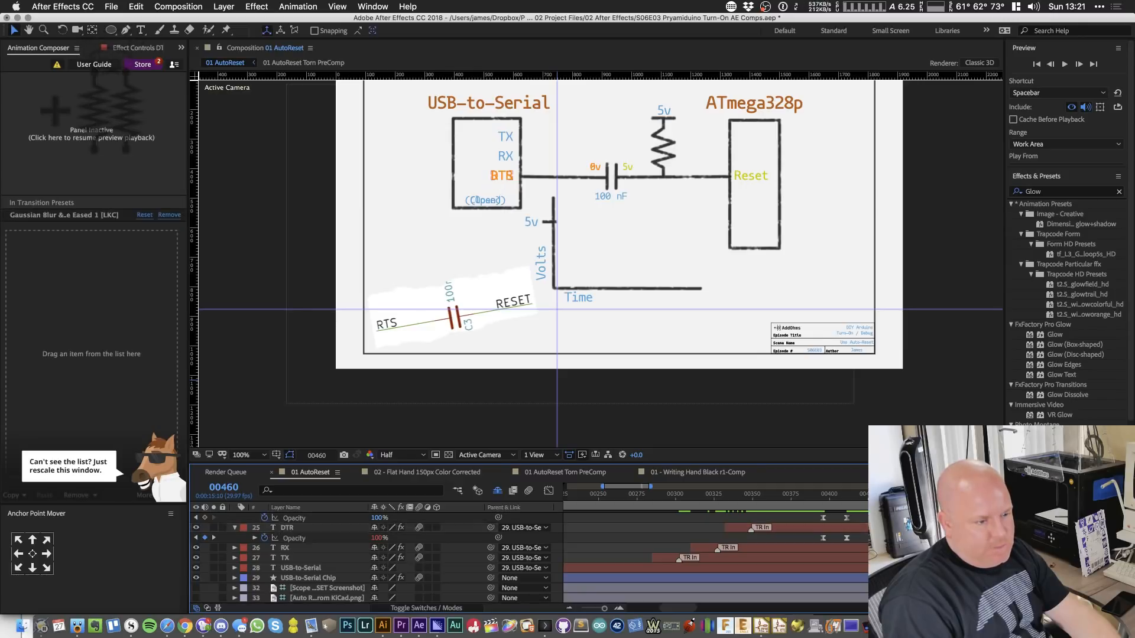
pyautogui.click(923, 538)
pyautogui.scroll(1, 379, 556)
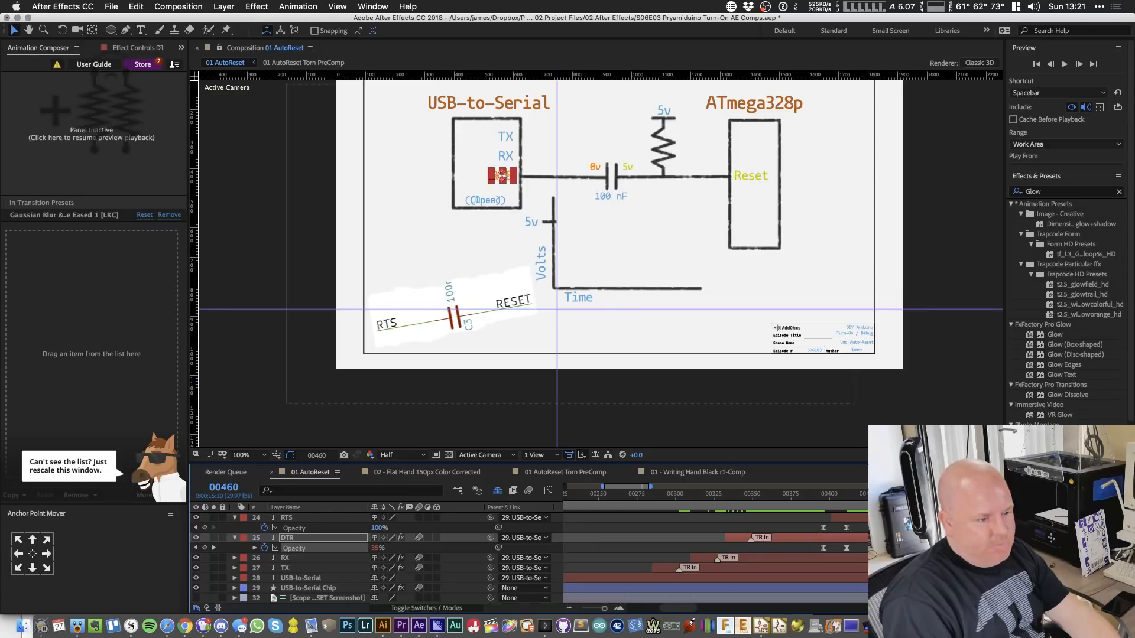
pyautogui.moveTo(958, 603)
pyautogui.click(861, 603)
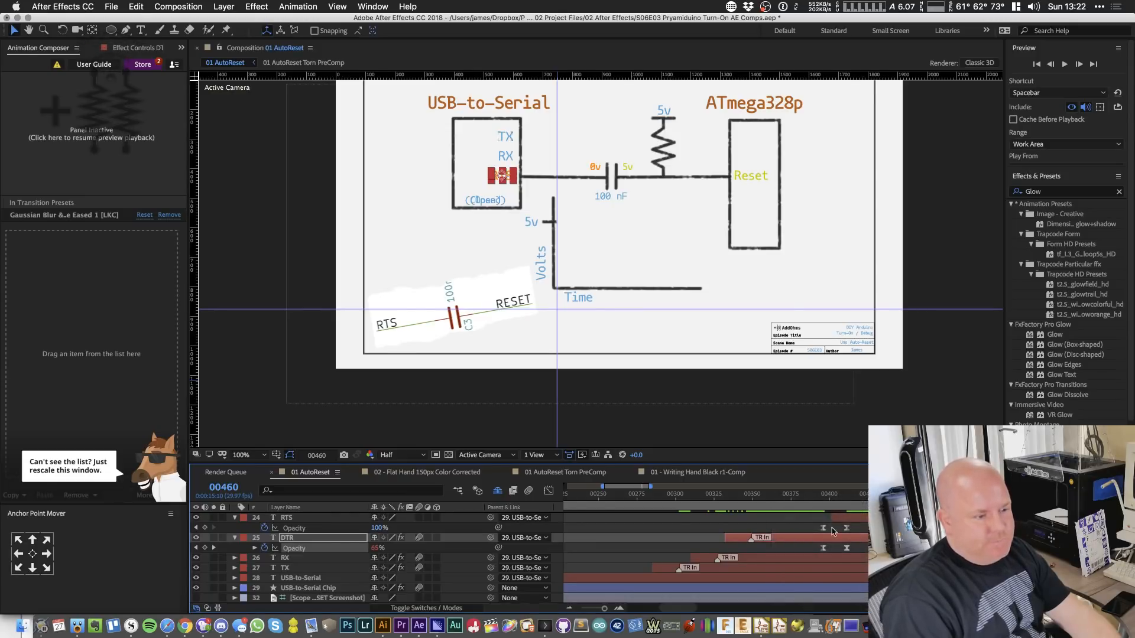
# - Paste the RTS layer's two opacity keyframes at frame 460, align them with the DTR crossfade keyframes, and time-reverse them
pyautogui.click(862, 528)
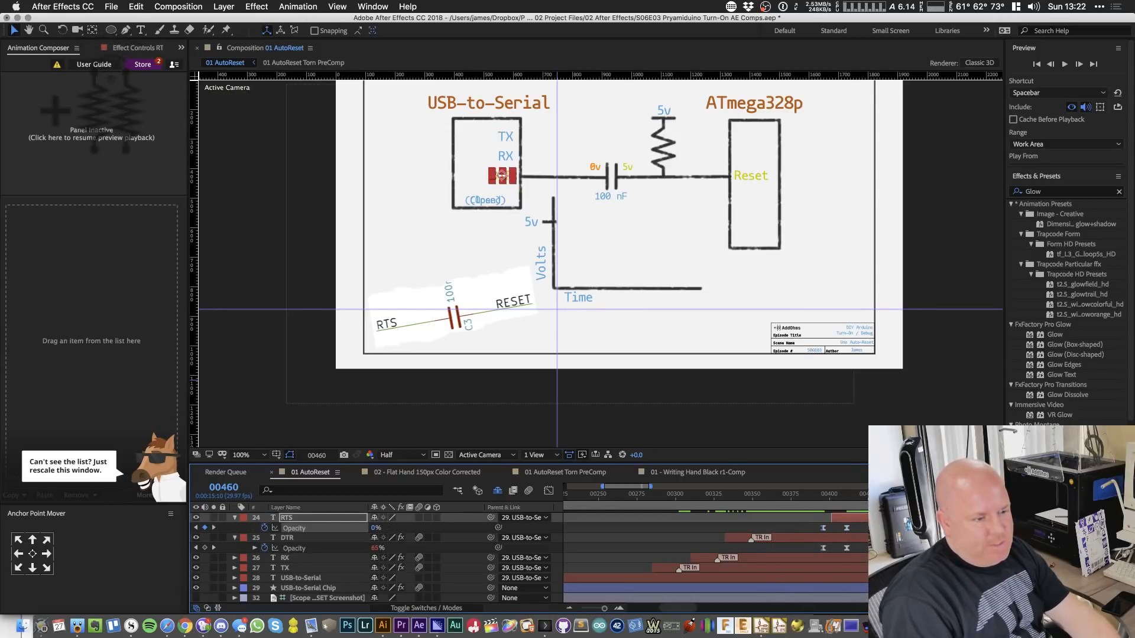
pyautogui.press('Delete')
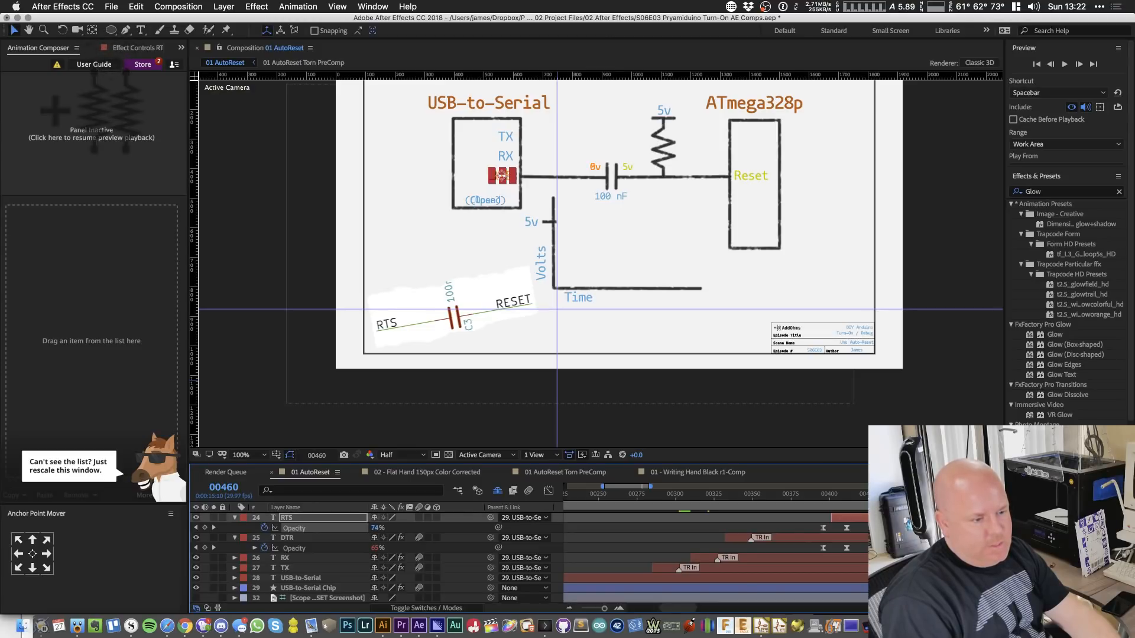
pyautogui.moveTo(958, 603)
pyautogui.click(861, 603)
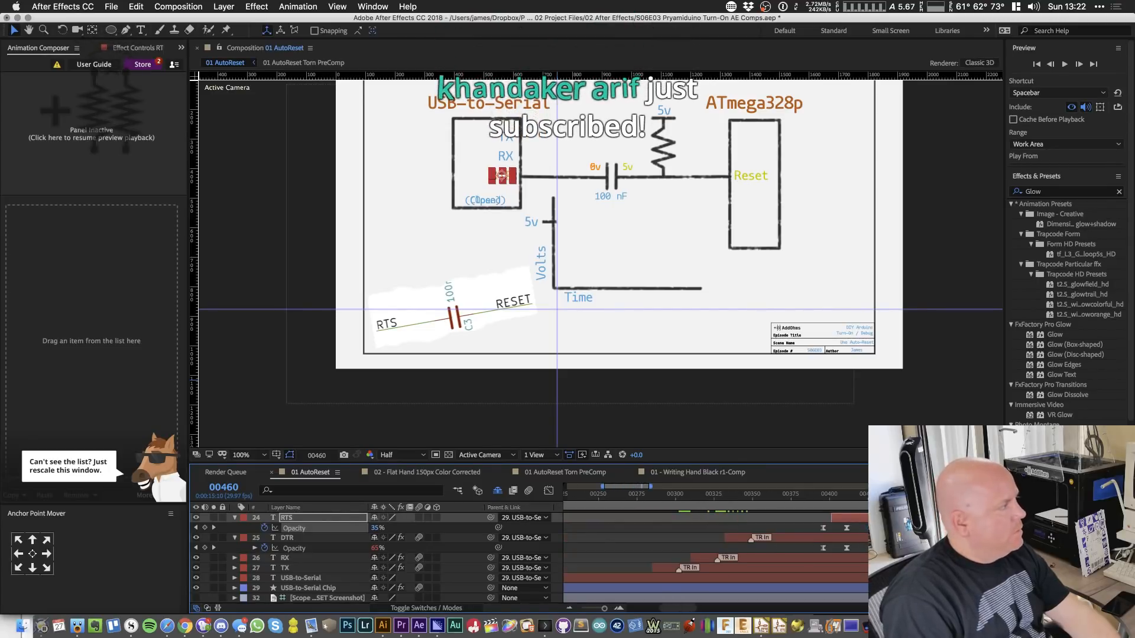
# - Preview the pin label entrances and both DTR/RTS crossfades from frame 225
pyautogui.press('-')
pyautogui.moveTo(921, 495); pyautogui.dragTo(850, 512)
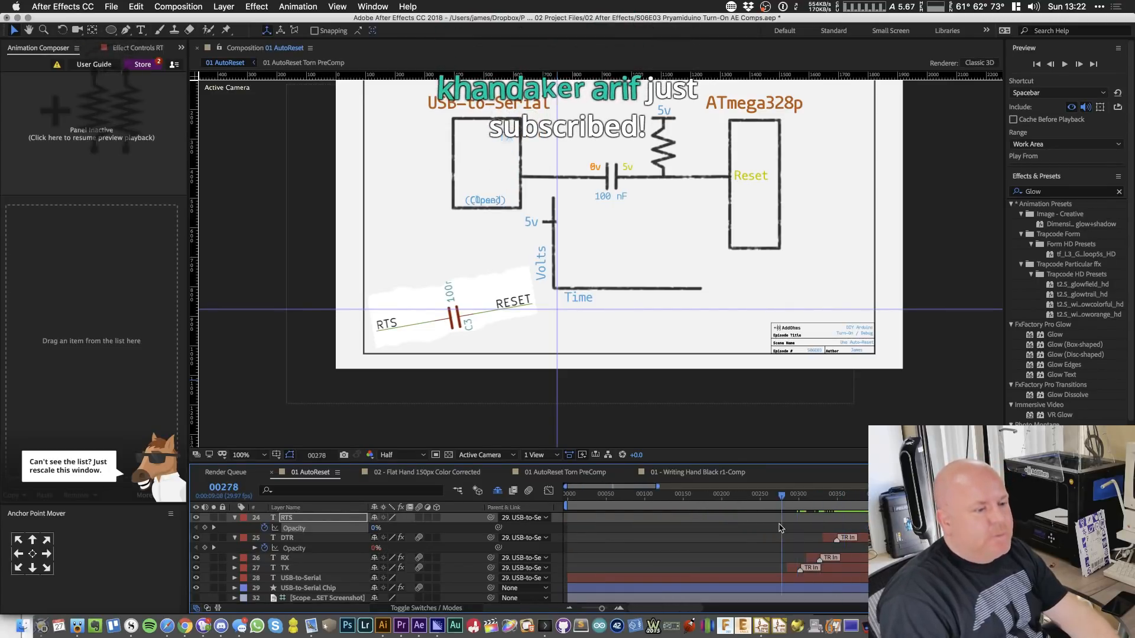
pyautogui.click(787, 496)
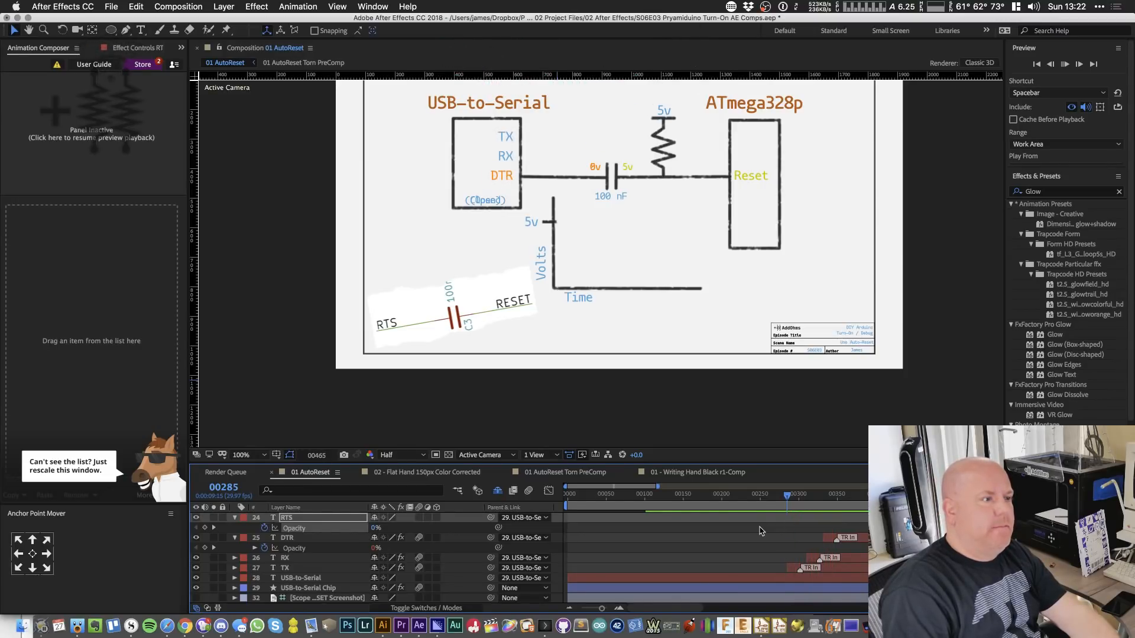
pyautogui.click(783, 503)
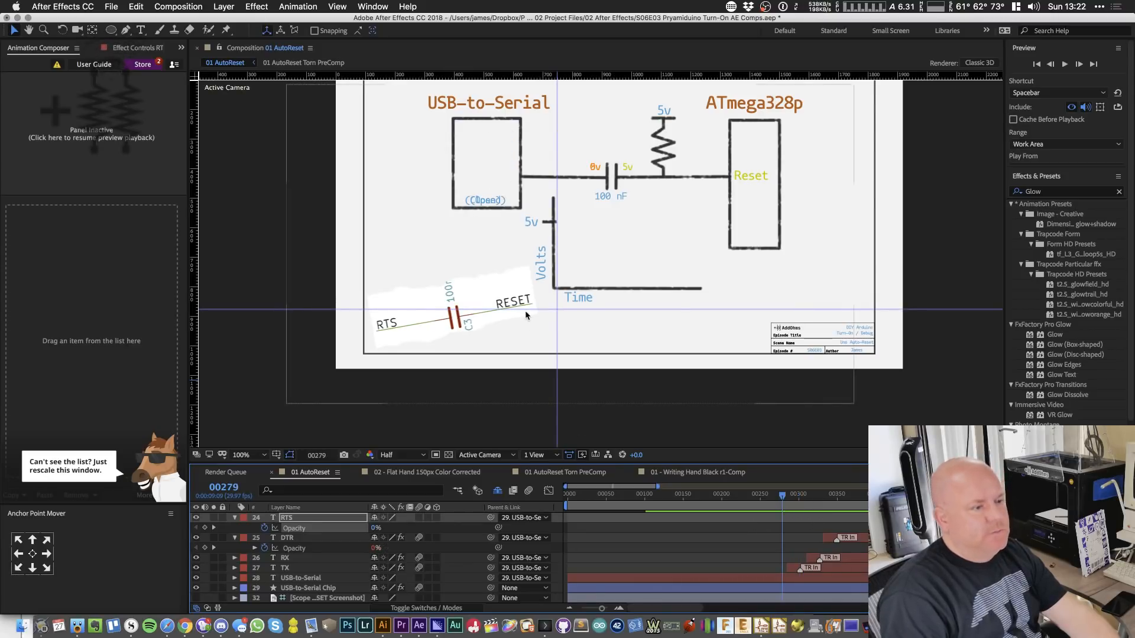
pyautogui.press('h')
pyautogui.moveTo(684, 262); pyautogui.dragTo(686, 315)
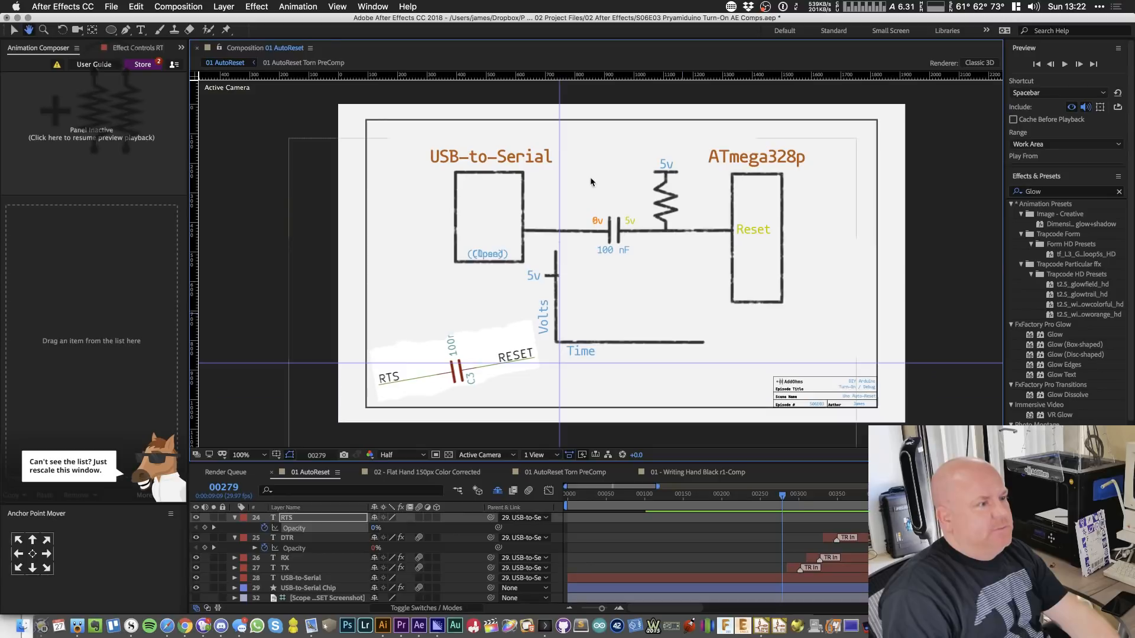
pyautogui.press('v')
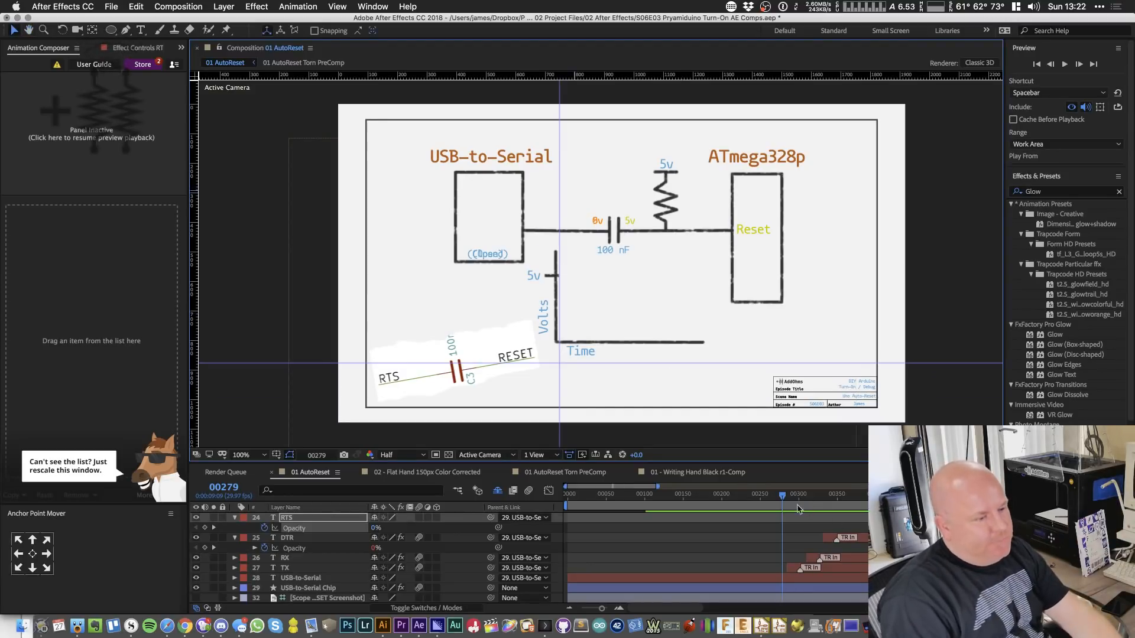
pyautogui.moveTo(782, 495); pyautogui.dragTo(742, 497)
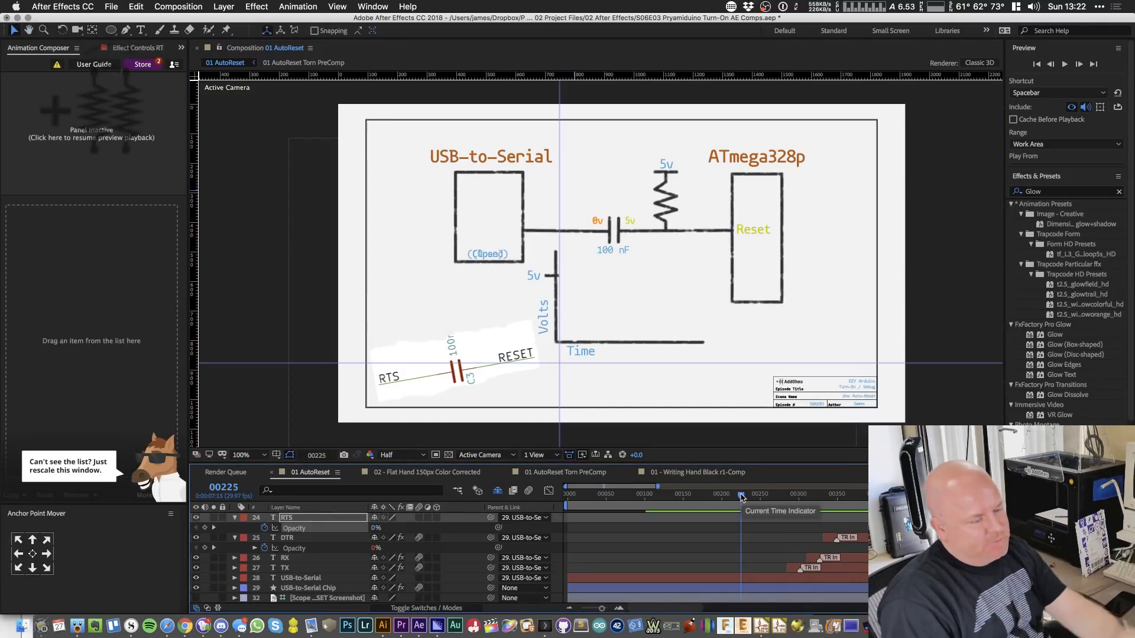
pyautogui.press('space')
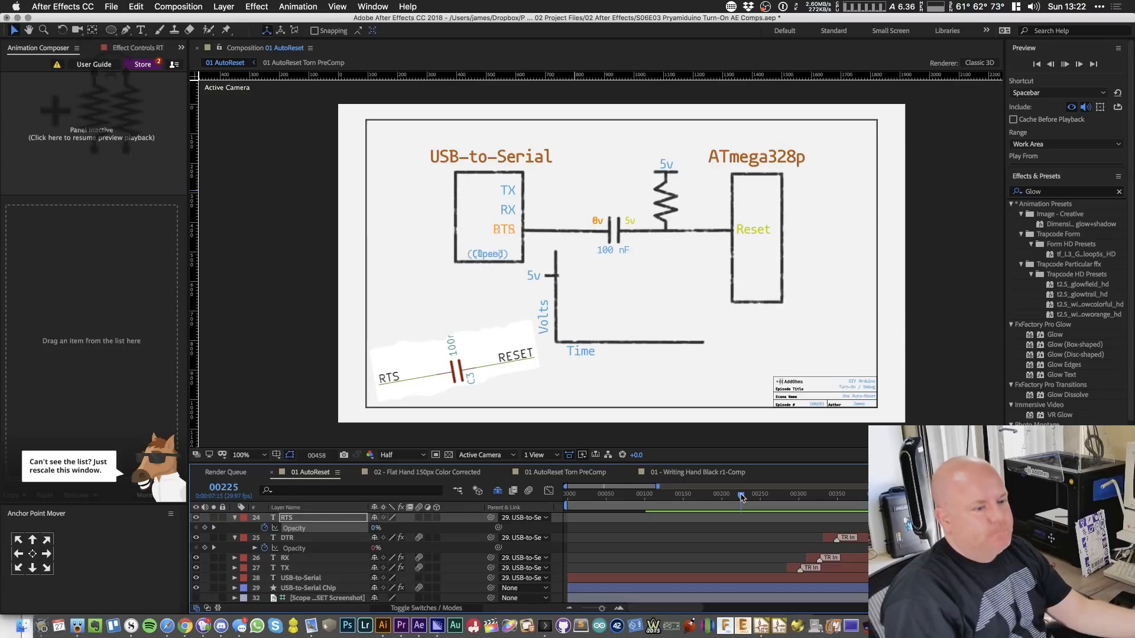
pyautogui.press('space')
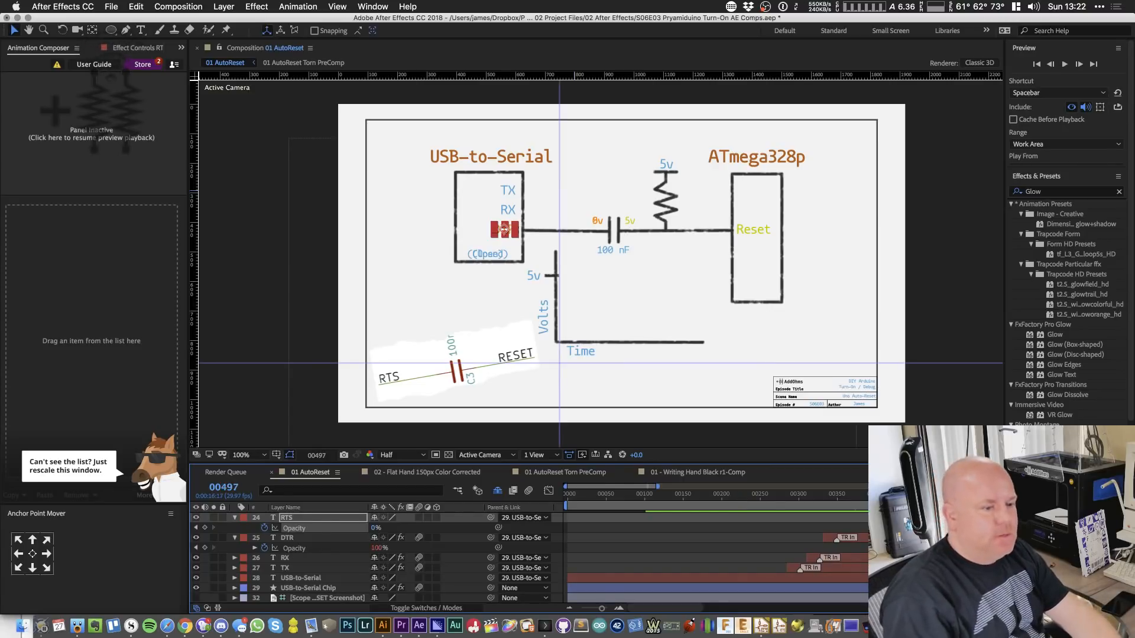
# - Move the current time to frame 488, at the narration's Active Low marker
pyautogui.scroll(-5, 379, 558)
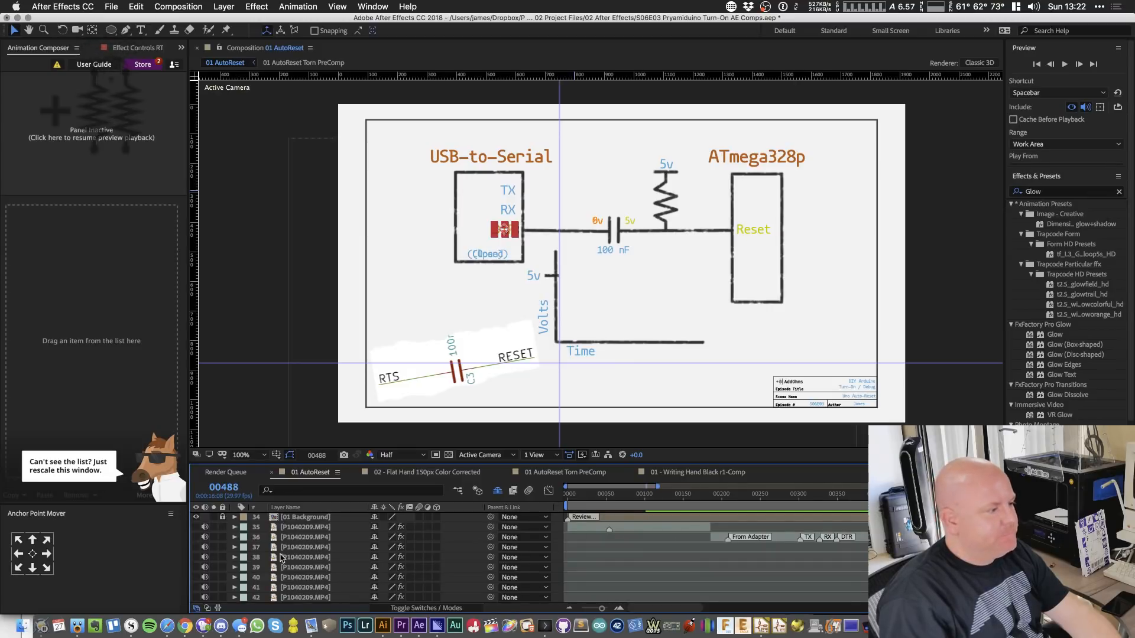
pyautogui.click(205, 626)
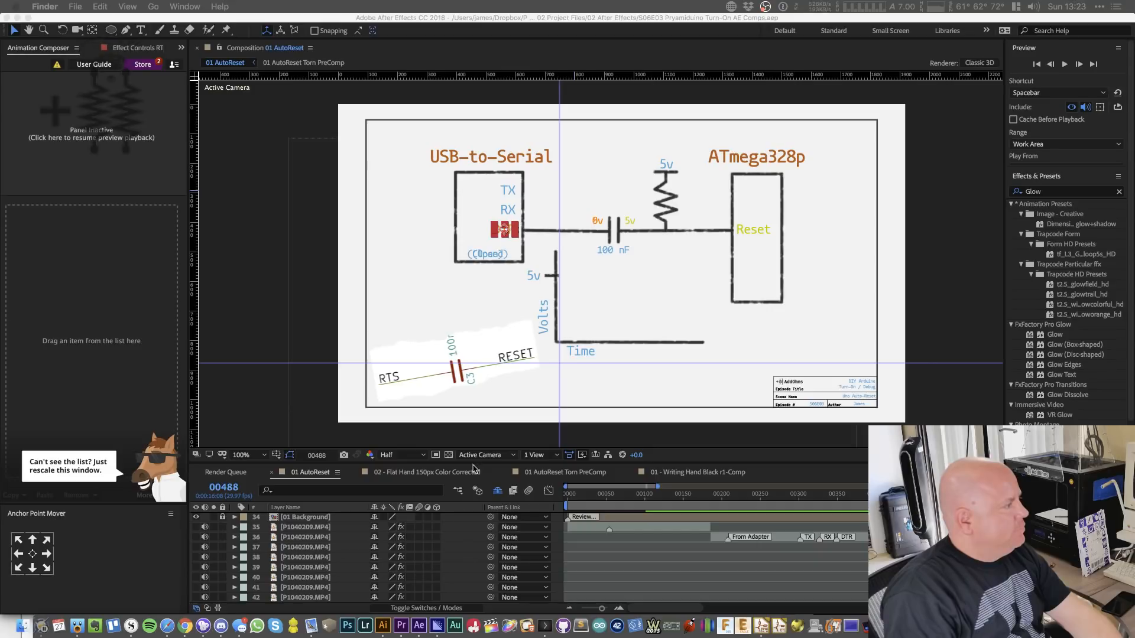
pyautogui.press('super+alt+backslash')
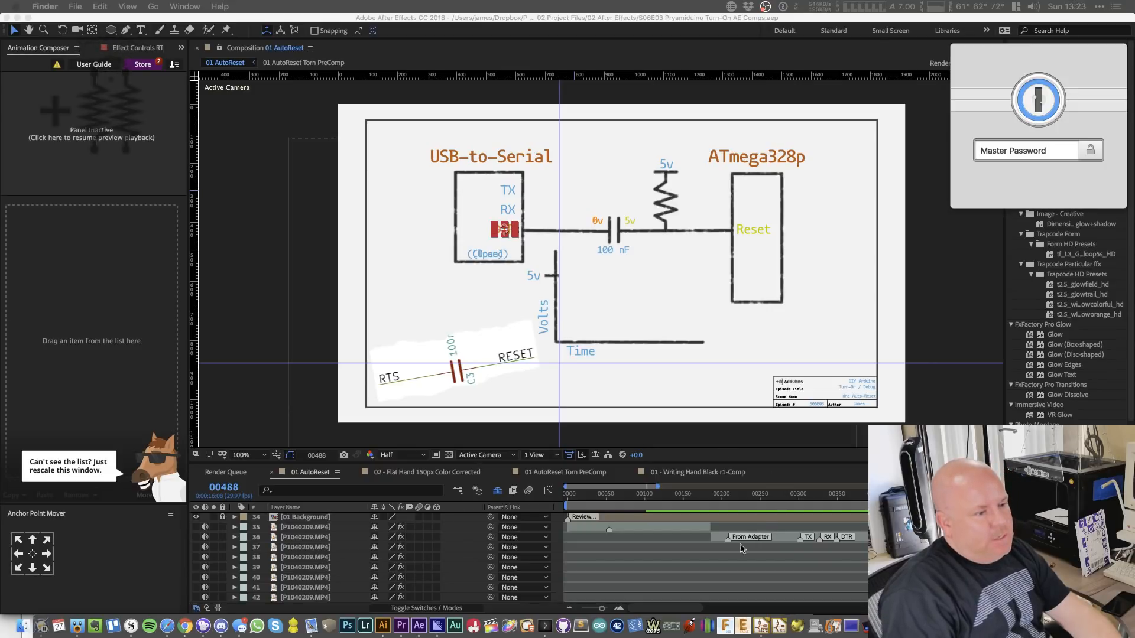
pyautogui.click(951, 312)
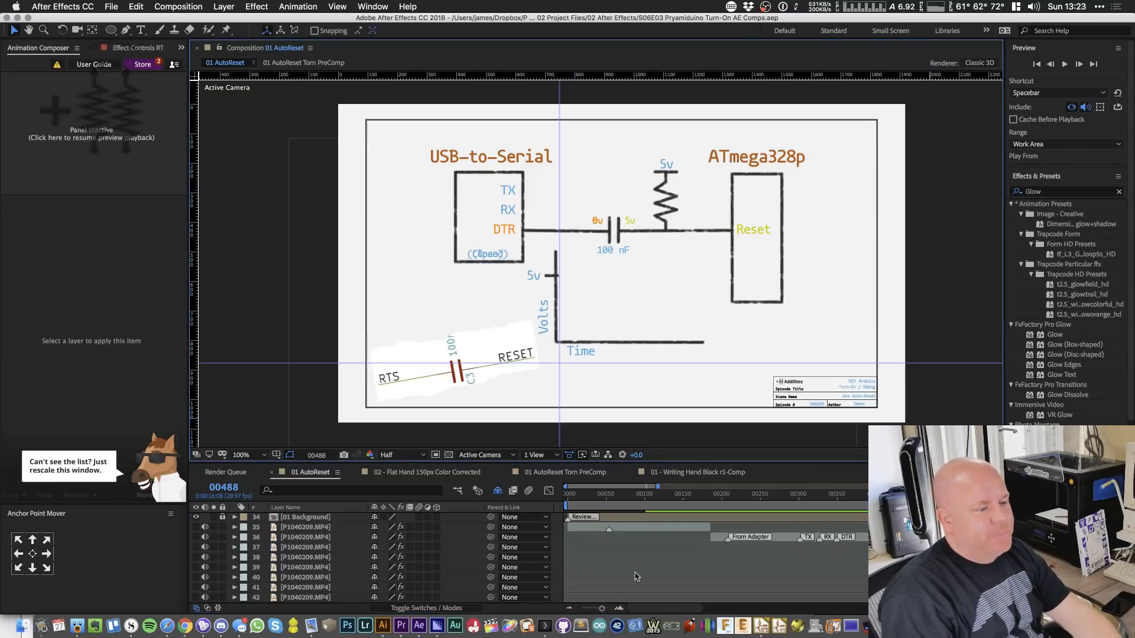
pyautogui.hscroll(5, 683, 614)
pyautogui.hscroll(5, 683, 613)
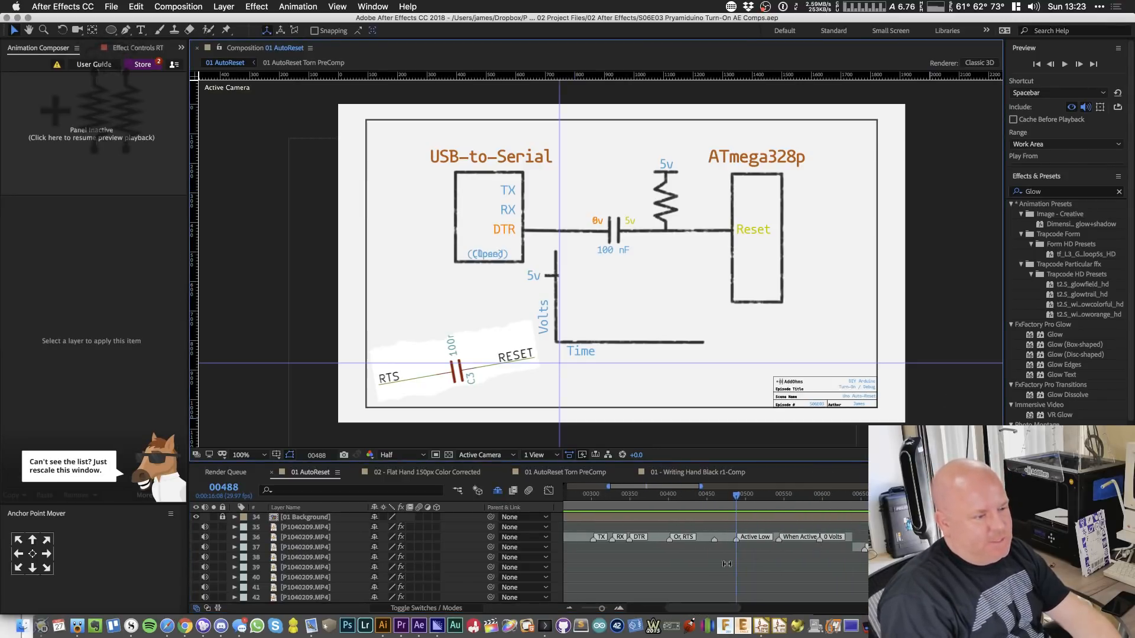
# - Make the RTS/DTR Signal layer visible and set its start to the current time at frame 488
pyautogui.scroll(10, 280, 548)
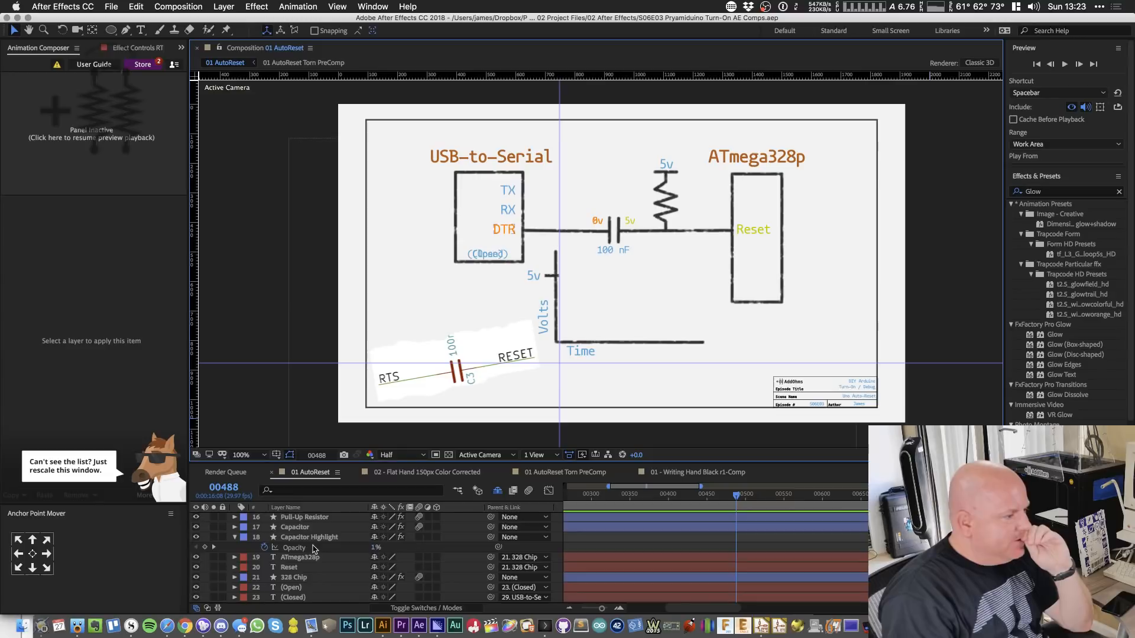
pyautogui.scroll(1, 315, 549)
pyautogui.scroll(1, 314, 550)
pyautogui.click(319, 538)
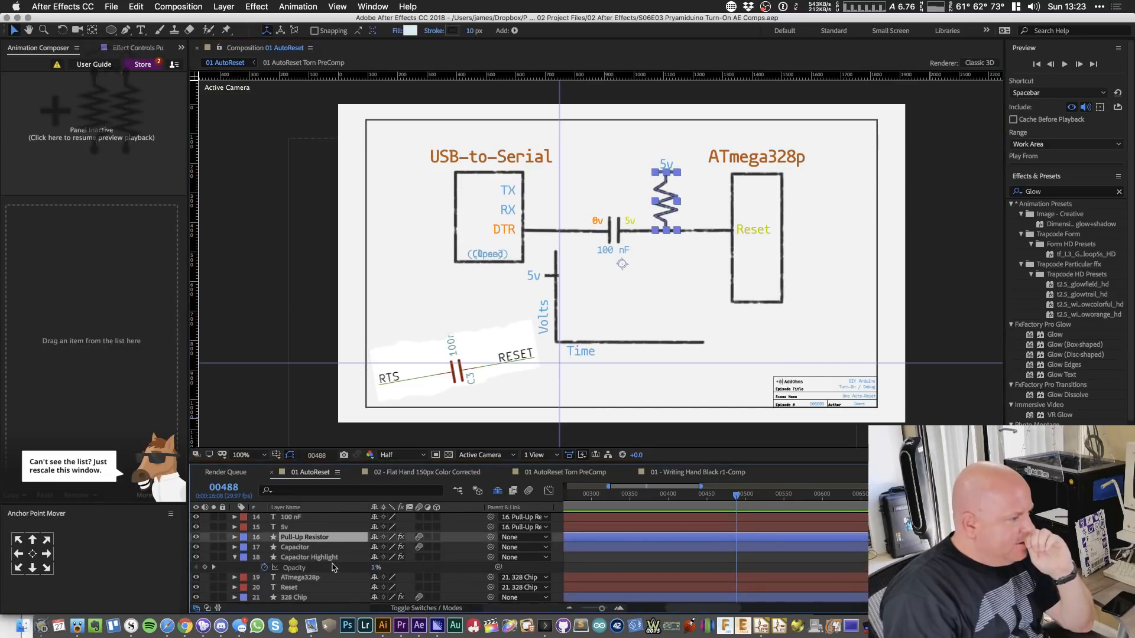
pyautogui.scroll(8, 335, 568)
pyautogui.scroll(-2, 334, 568)
pyautogui.scroll(6, 334, 568)
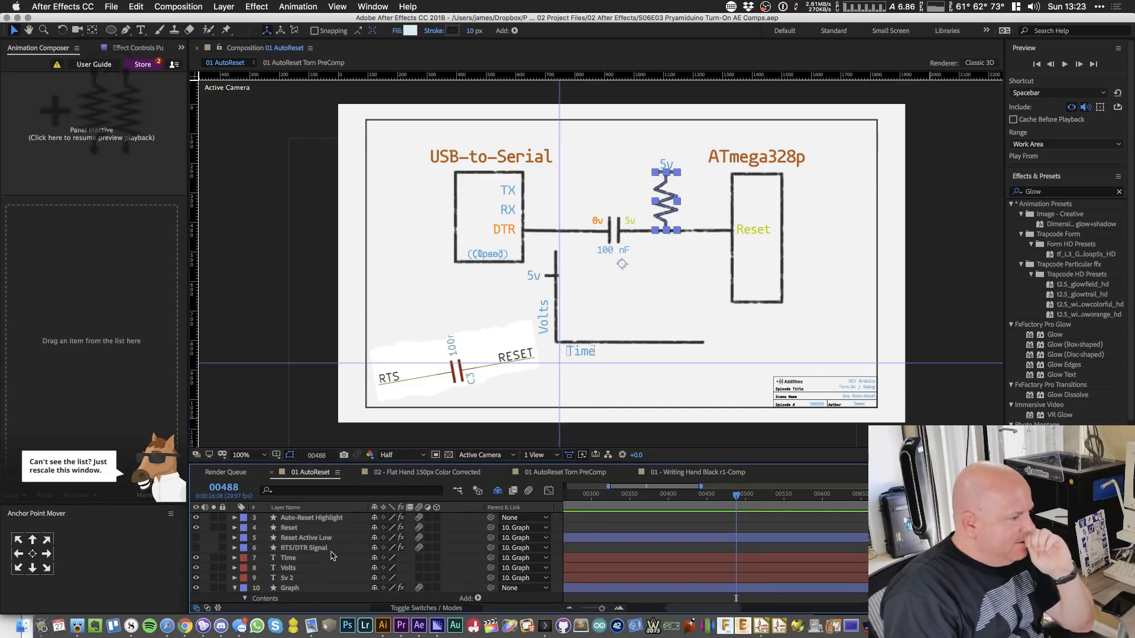
pyautogui.click(331, 551)
pyautogui.click(334, 531)
pyautogui.click(331, 550)
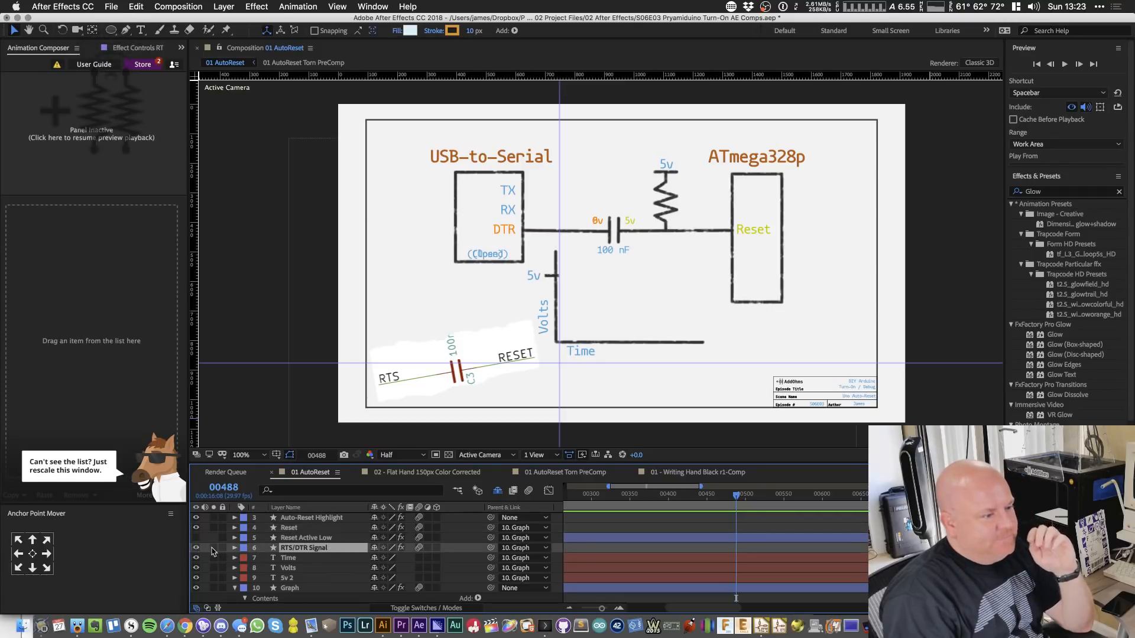
pyautogui.press('[')
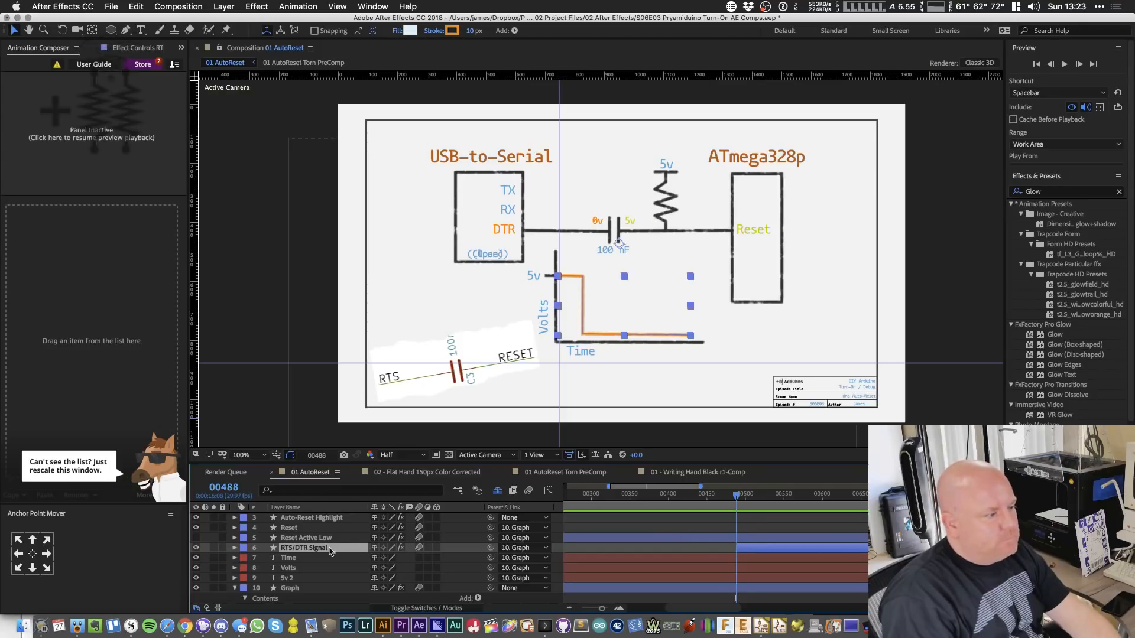
# - Reveal the RTS/DTR Signal layer's keyframed properties and delete its End keyframes
pyautogui.press('u')
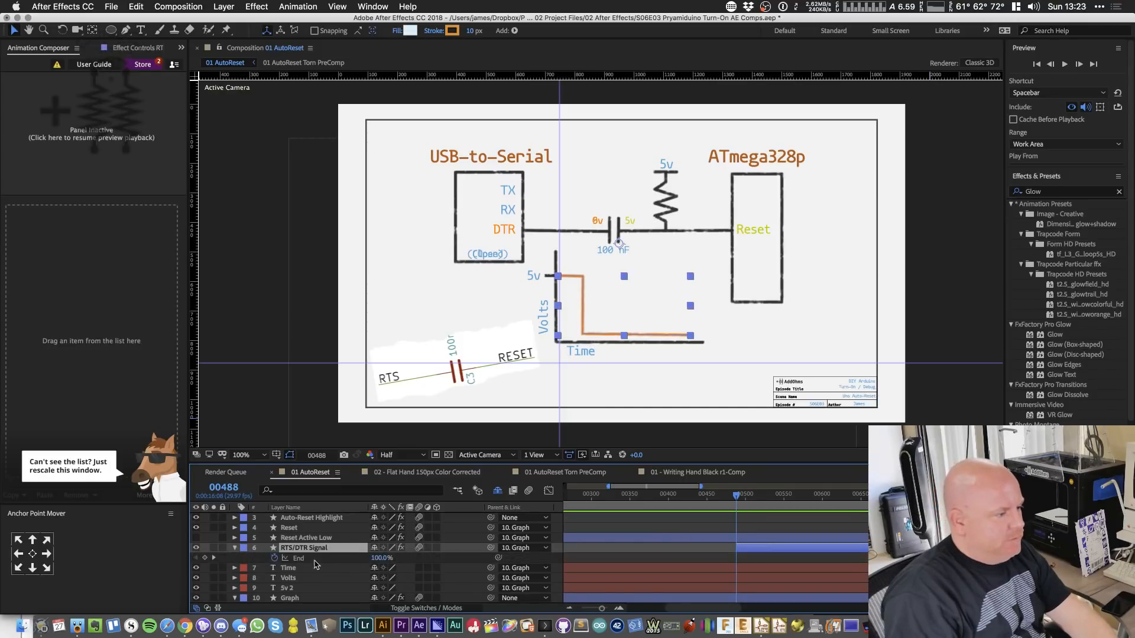
pyautogui.press('-')
pyautogui.press('-')
pyautogui.press('-')
pyautogui.press('-')
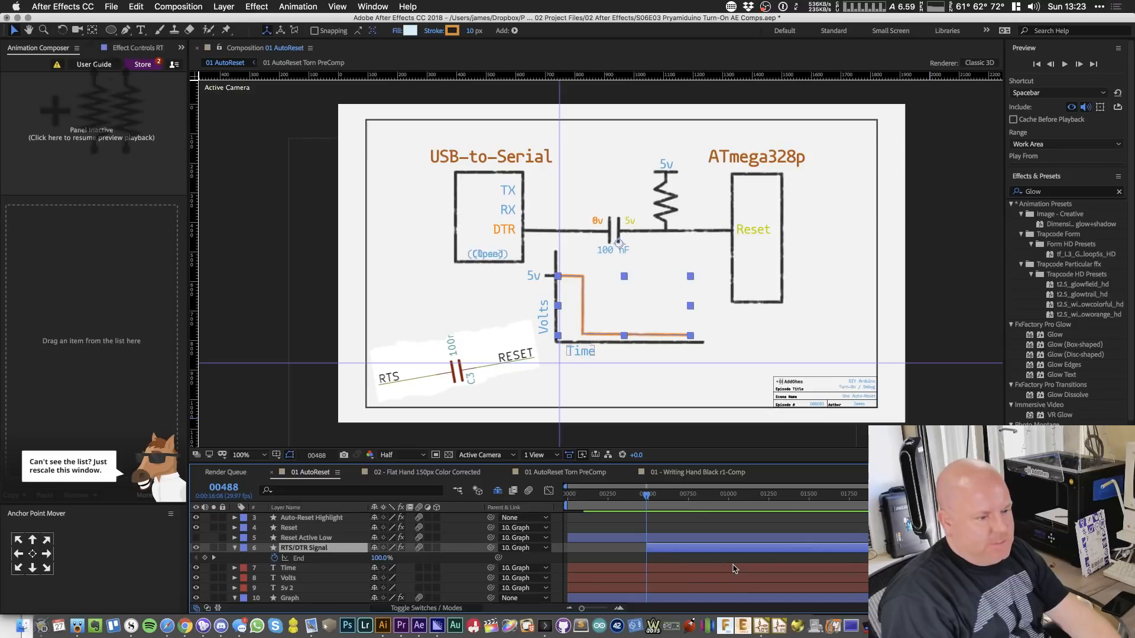
pyautogui.moveTo(893, 554); pyautogui.dragTo(981, 563)
pyautogui.press('Delete')
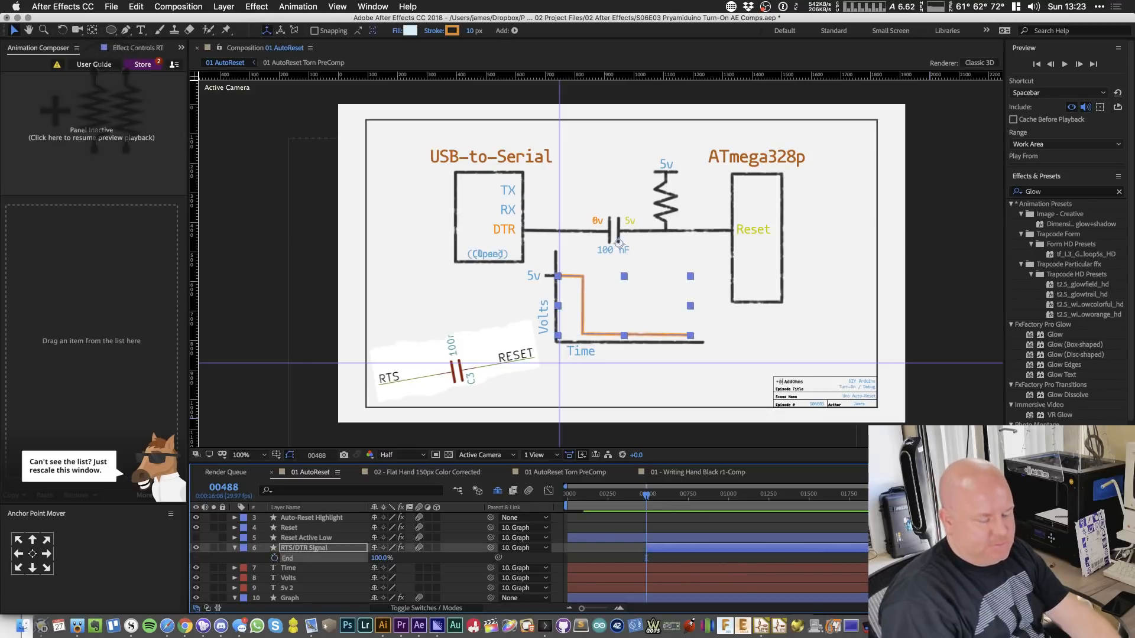
# - Examine the layer stack, the RTS and DTR opacity keyframes, and the narration markers around frame 488
pyautogui.press('=')
pyautogui.press('=')
pyautogui.press('=')
pyautogui.press('=')
pyautogui.scroll(-8, 649, 560)
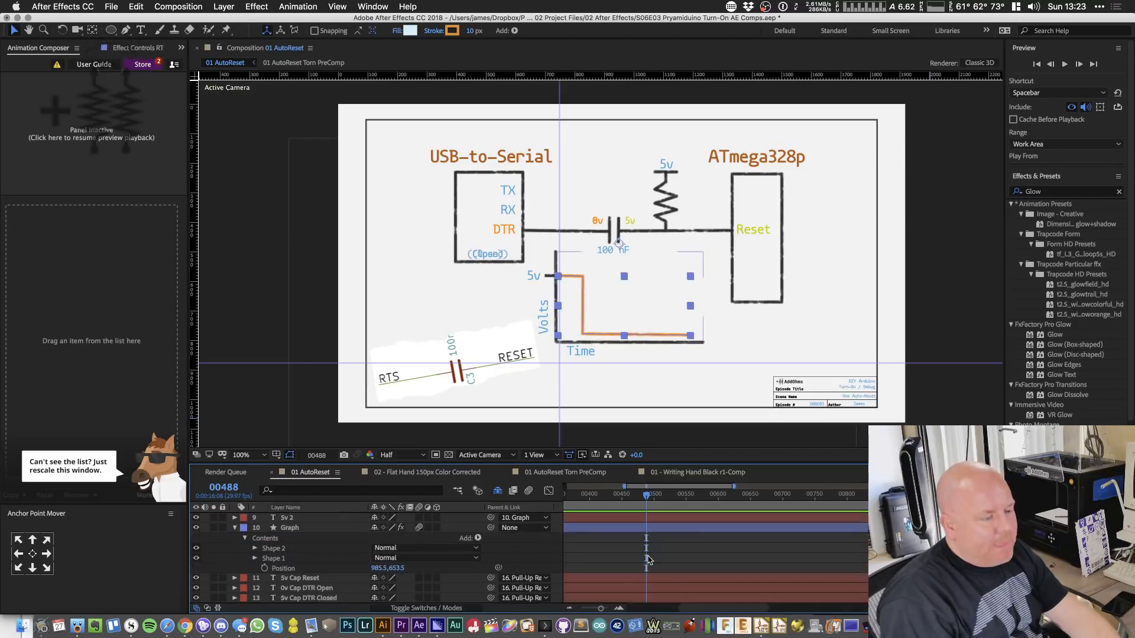
pyautogui.scroll(-5, 649, 560)
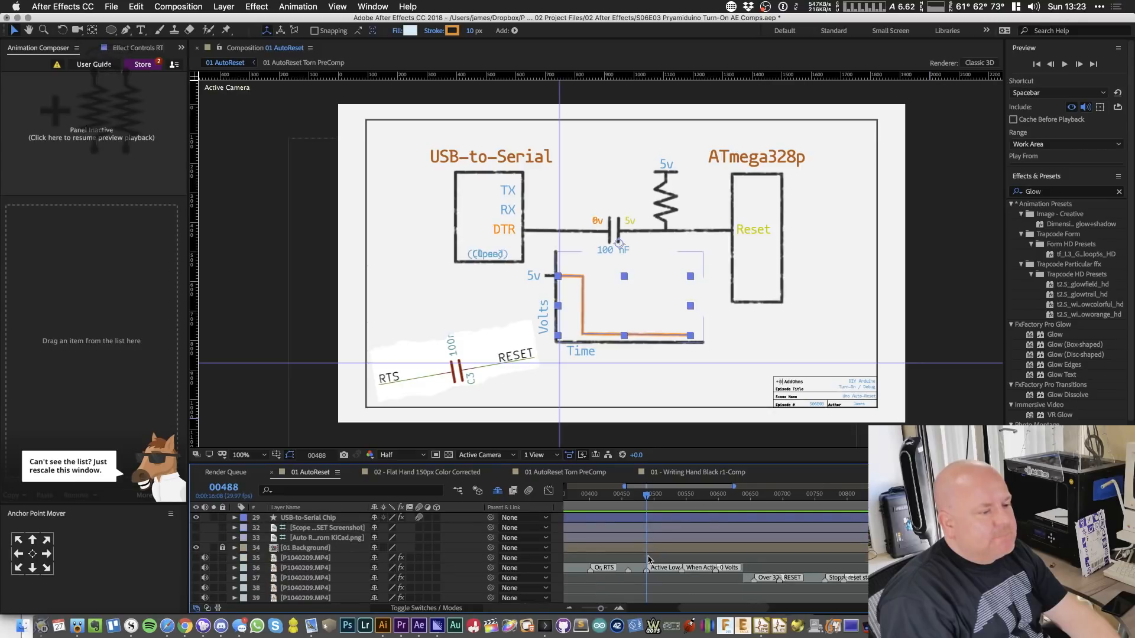
pyautogui.scroll(1, 649, 559)
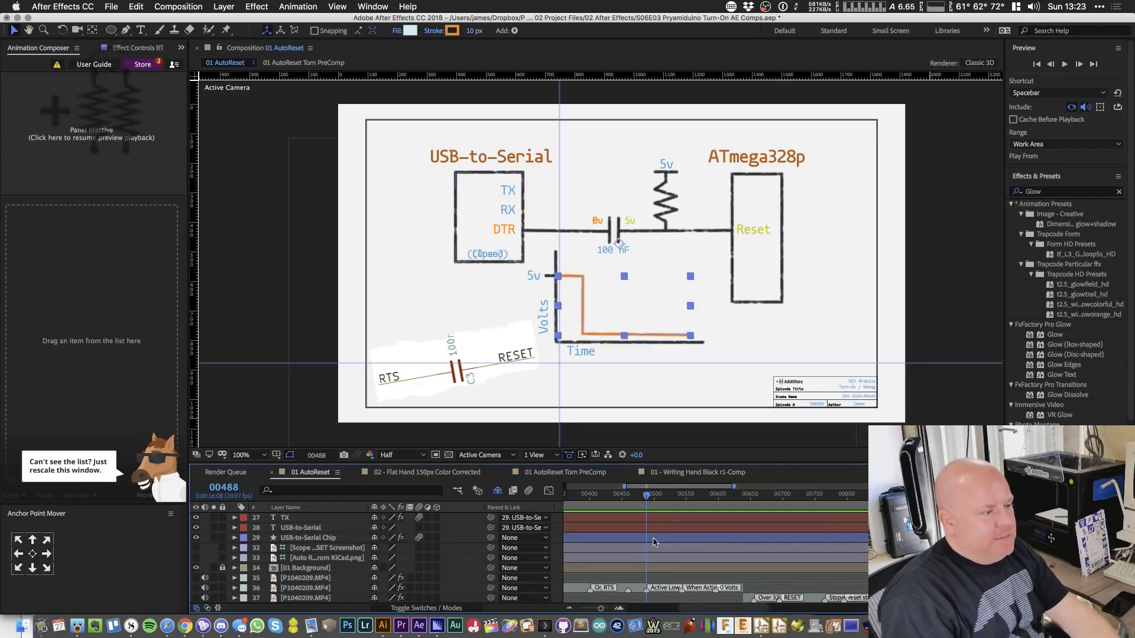
pyautogui.scroll(8, 654, 542)
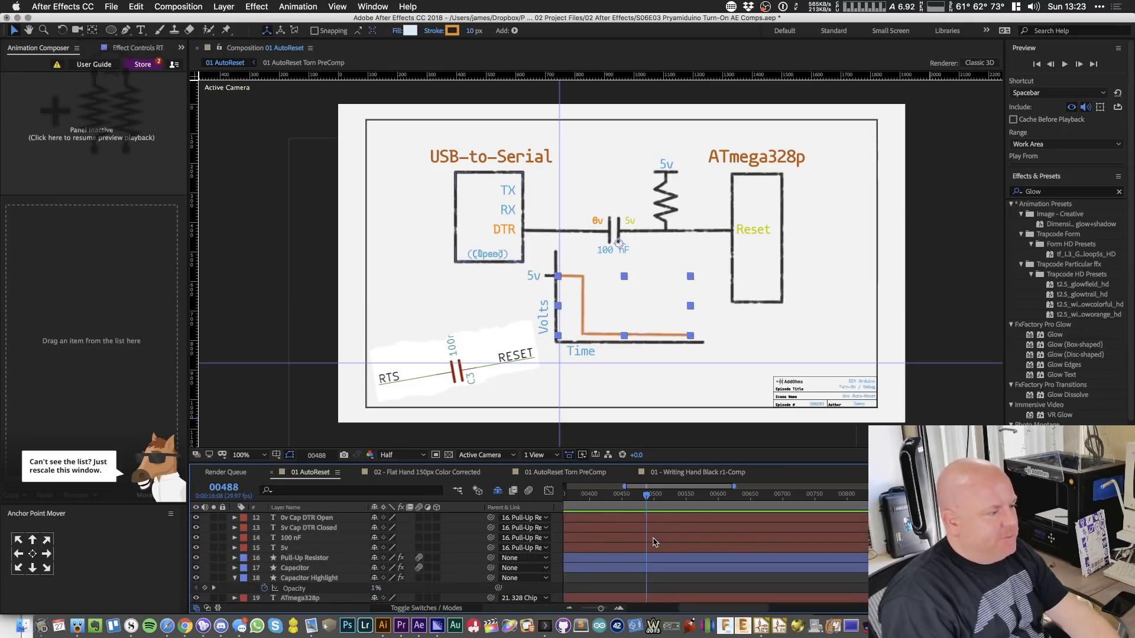
pyautogui.scroll(4, 654, 542)
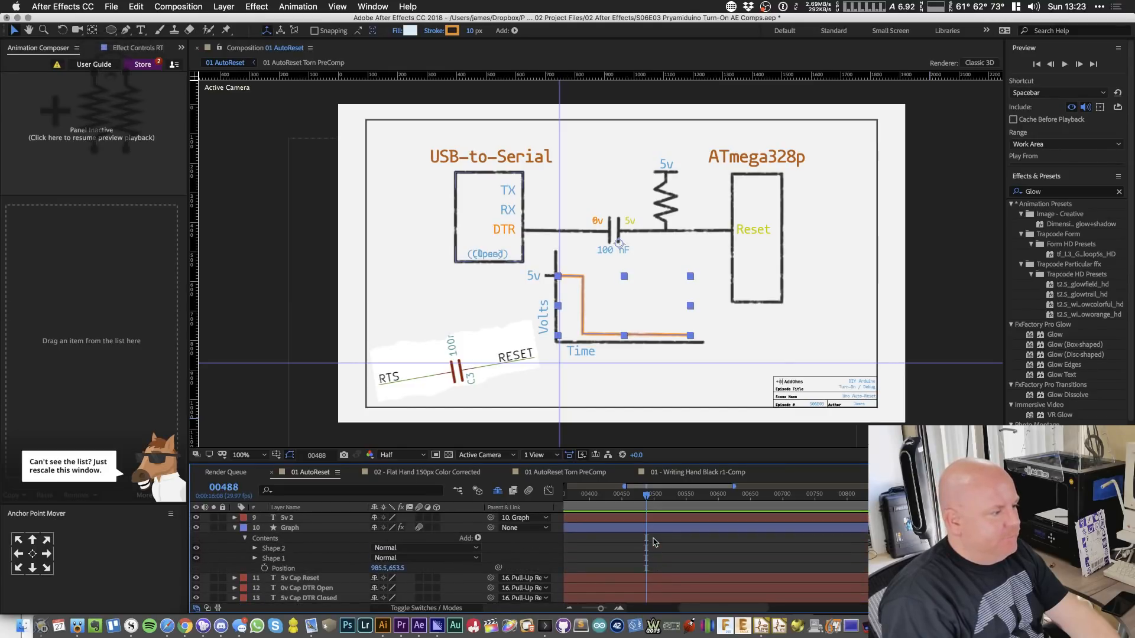
pyautogui.scroll(-8, 654, 542)
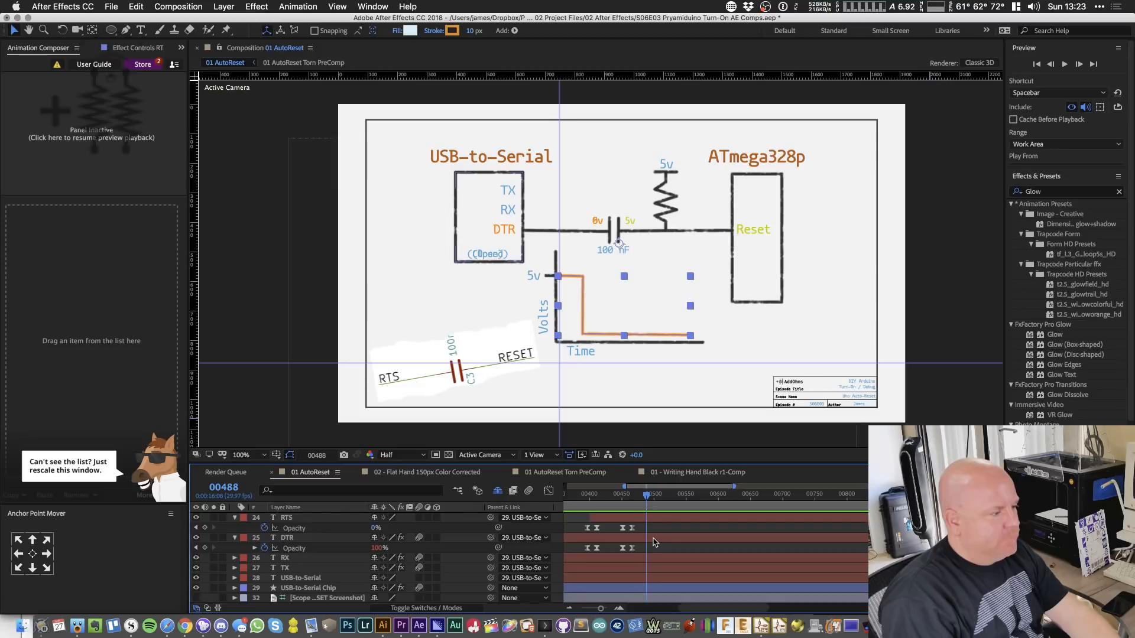
pyautogui.scroll(3, 654, 542)
pyautogui.scroll(3, 648, 546)
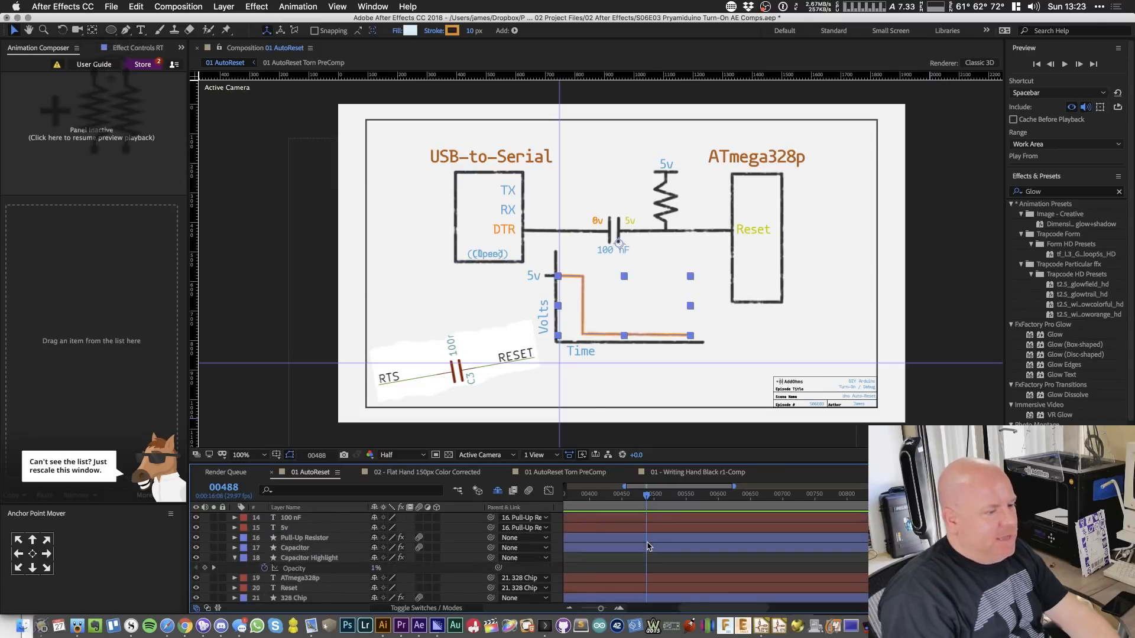
pyautogui.scroll(4, 651, 545)
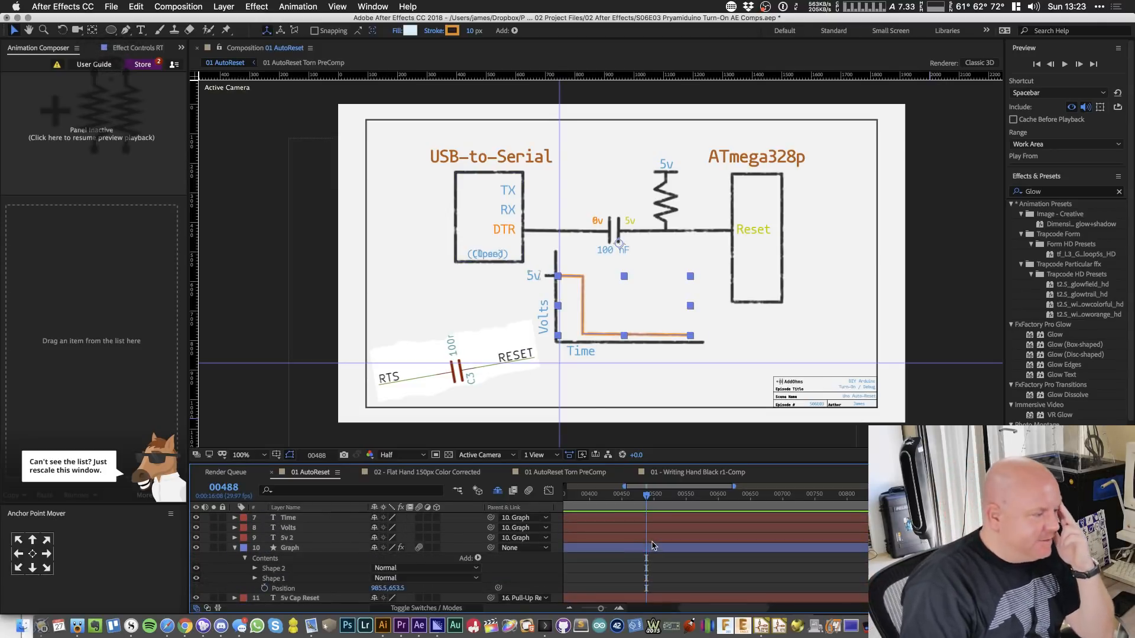
pyautogui.scroll(-3, 654, 541)
pyautogui.scroll(-2, 667, 532)
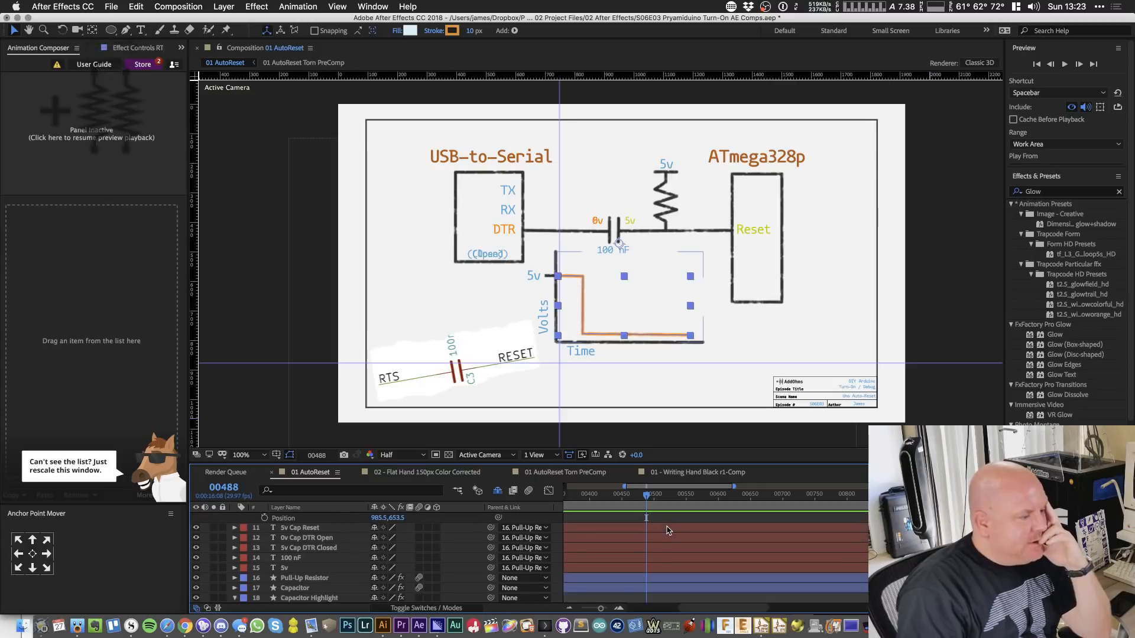
pyautogui.scroll(3, 667, 531)
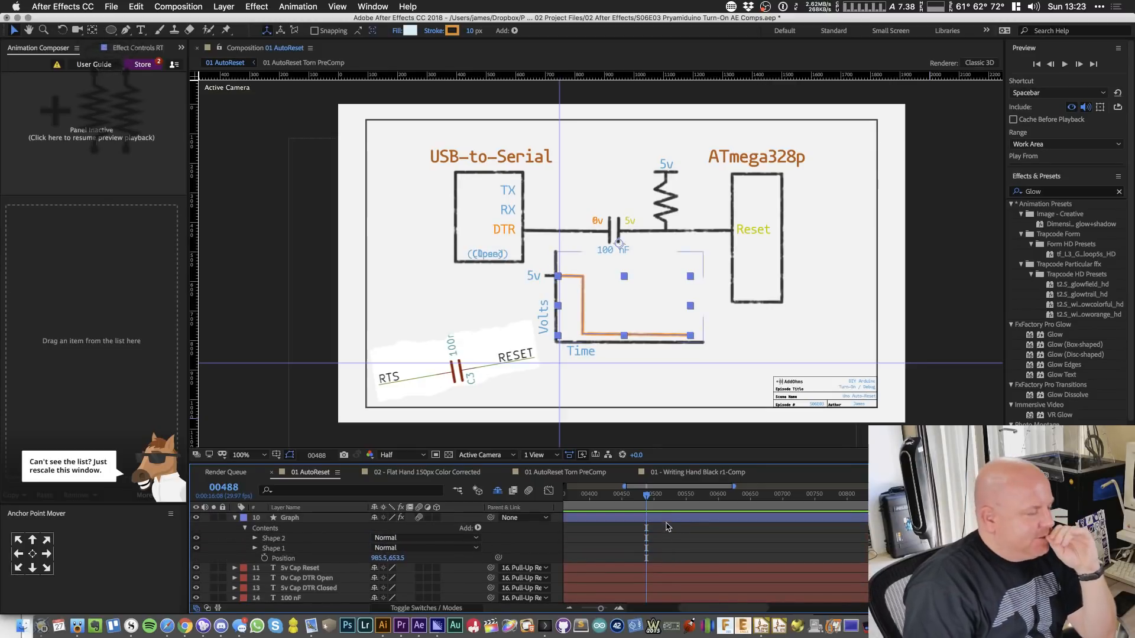
pyautogui.scroll(-1, 667, 528)
pyautogui.scroll(-2, 667, 532)
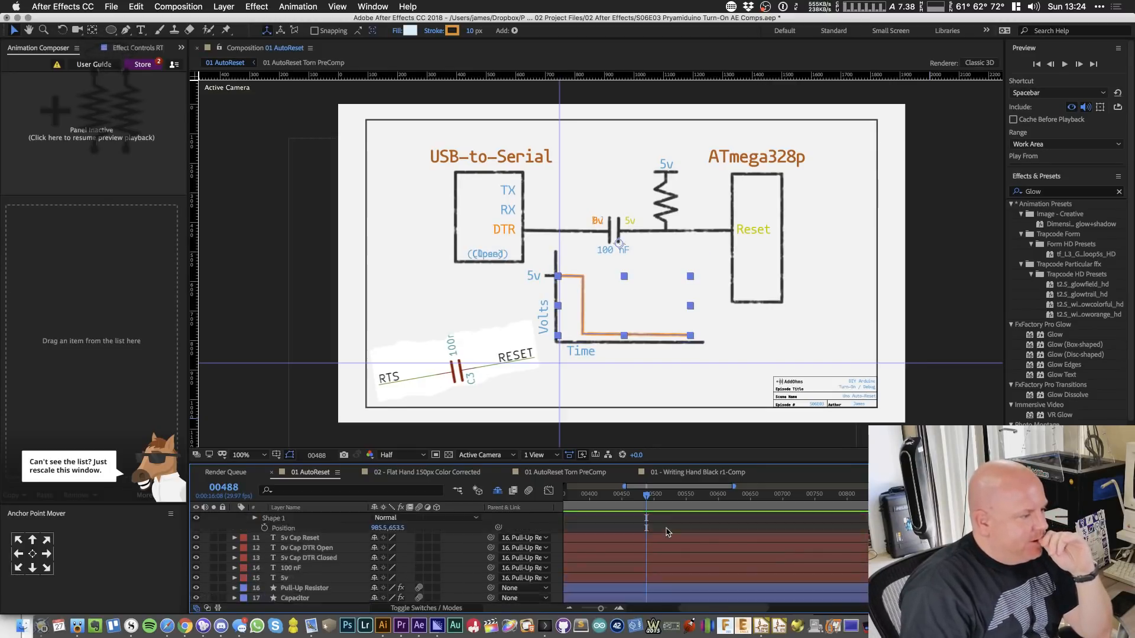
# - Set the RTS/DTR Signal layer's End to 0% at frame 488
pyautogui.scroll(5, 667, 532)
pyautogui.click(273, 559)
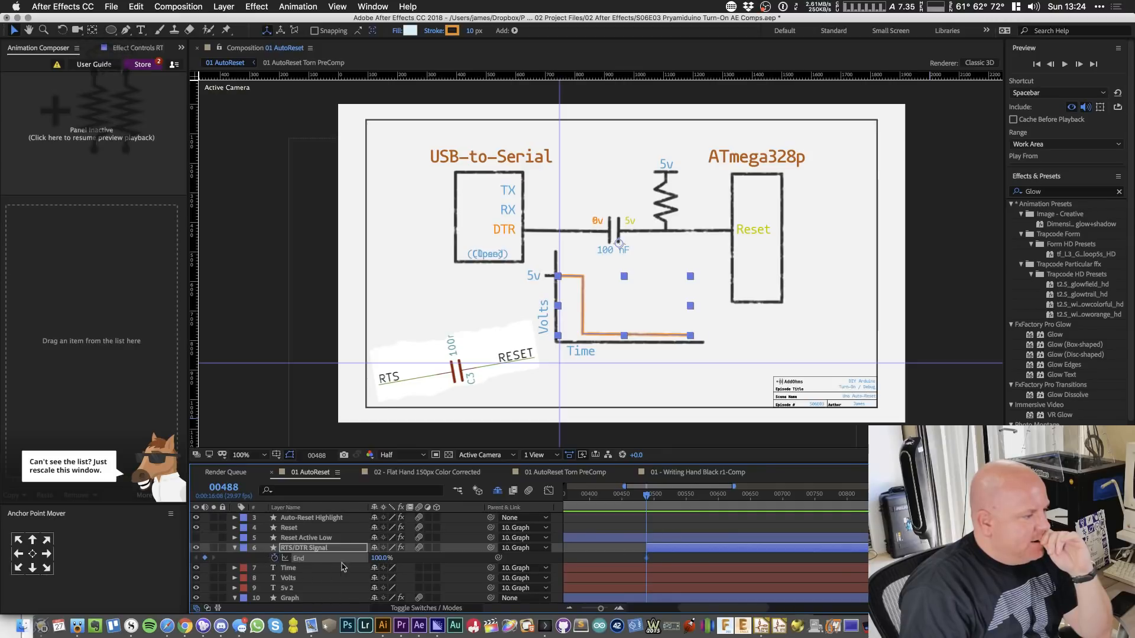
pyautogui.click(379, 559)
pyautogui.write('0')
pyautogui.press('Return')
# - Set the RTS/DTR Signal layer's End to 100% at frame 597 and ease both End keyframes
pyautogui.scroll(-8, 745, 567)
pyautogui.scroll(-10, 744, 568)
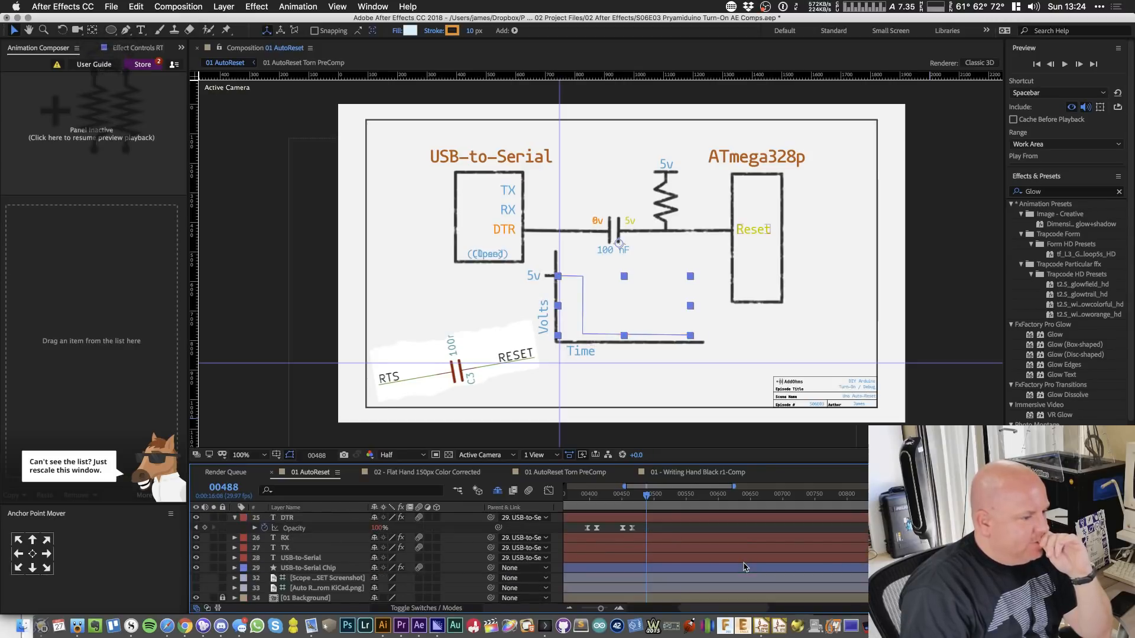
pyautogui.moveTo(704, 502); pyautogui.dragTo(717, 501)
pyautogui.scroll(15, 668, 538)
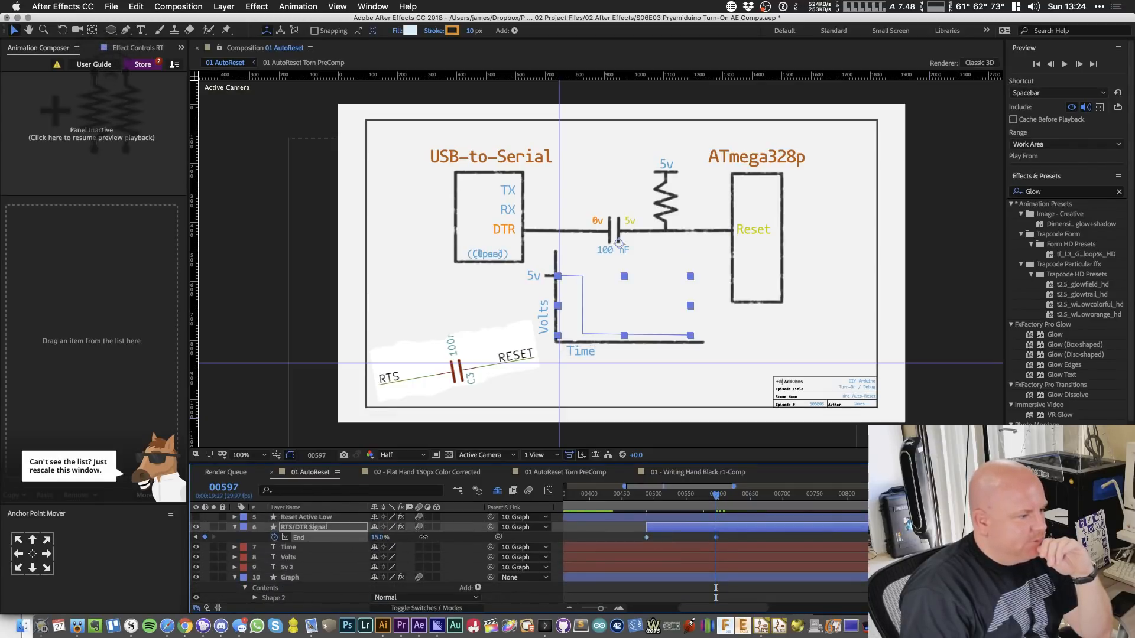
pyautogui.moveTo(423, 537); pyautogui.dragTo(454, 537)
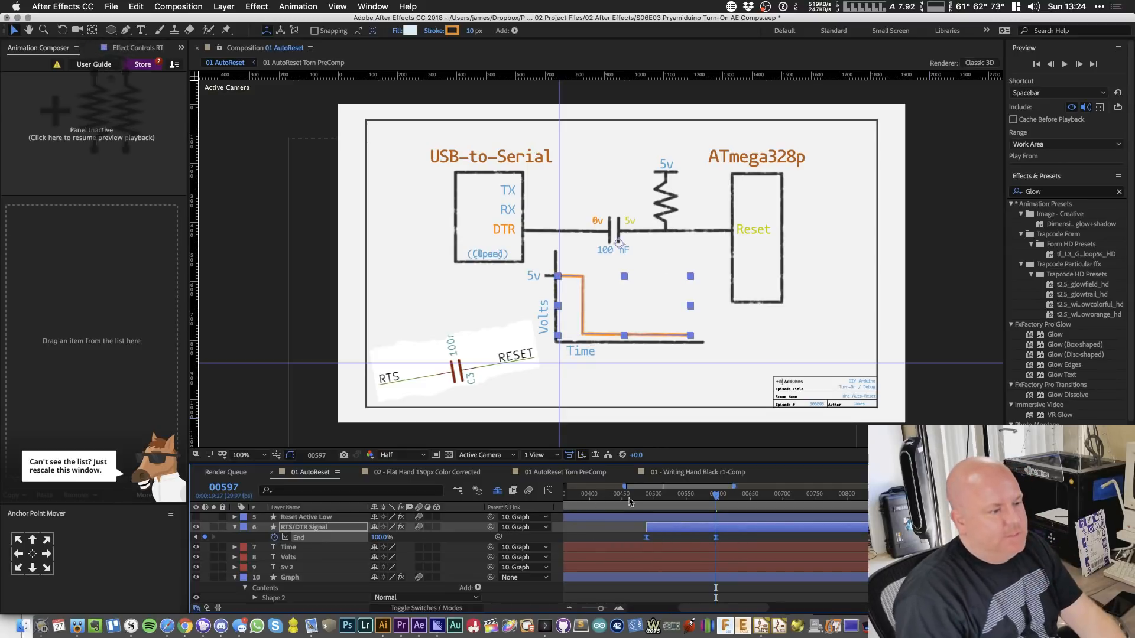
# - Preview the RTS/DTR signal drawing on against the narration, replaying from several points between frames 372 and 447
pyautogui.press('-')
pyautogui.click(644, 496)
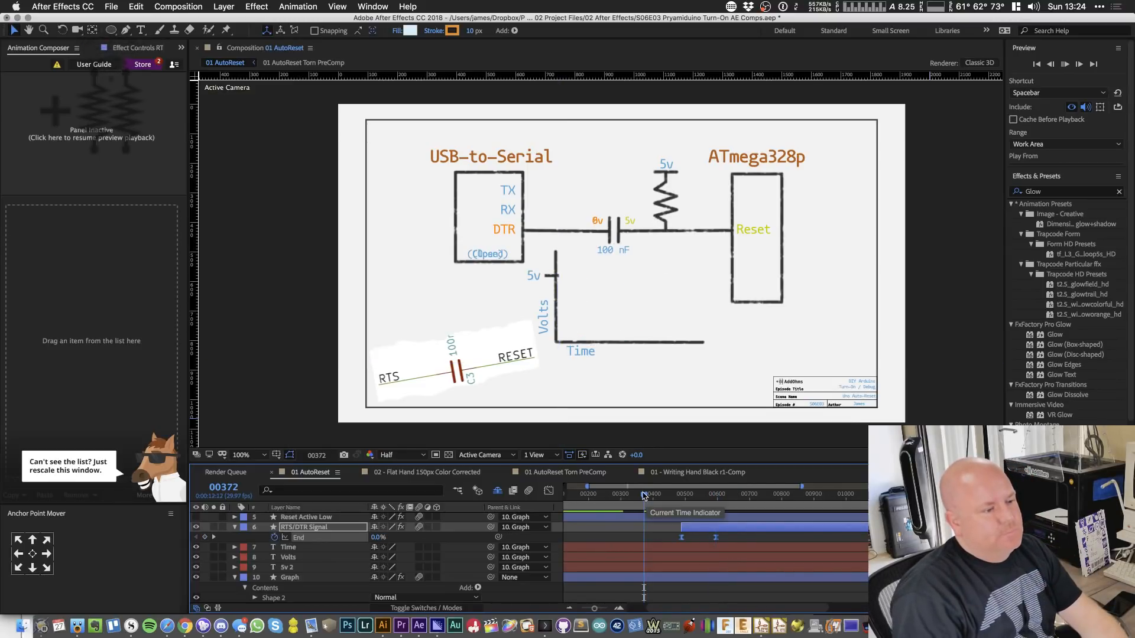
pyautogui.press('space')
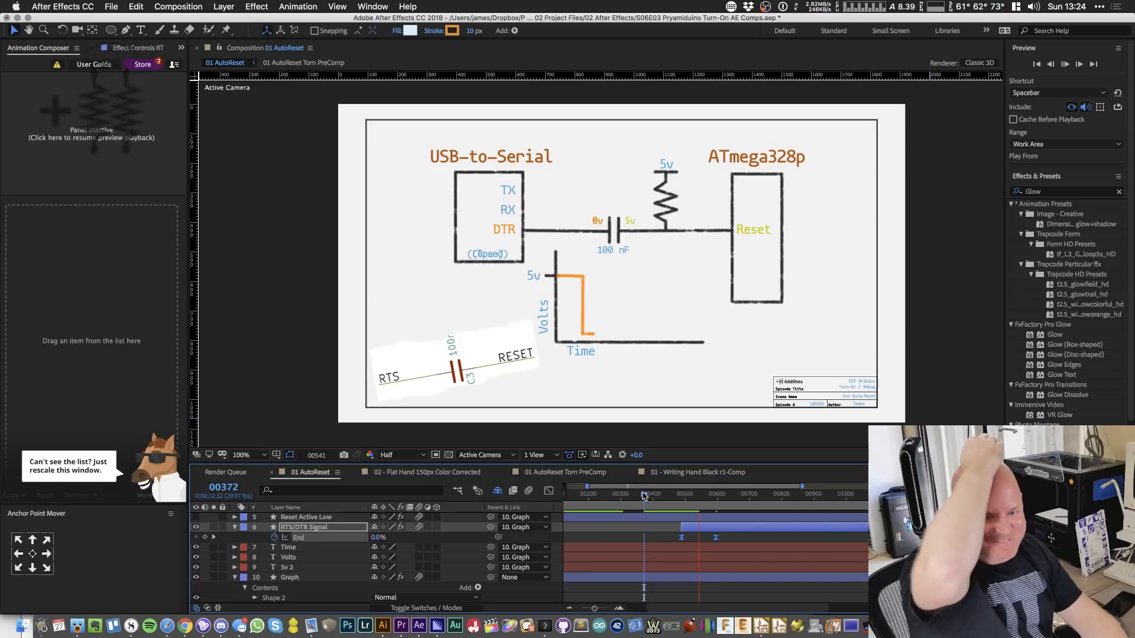
pyautogui.press('space')
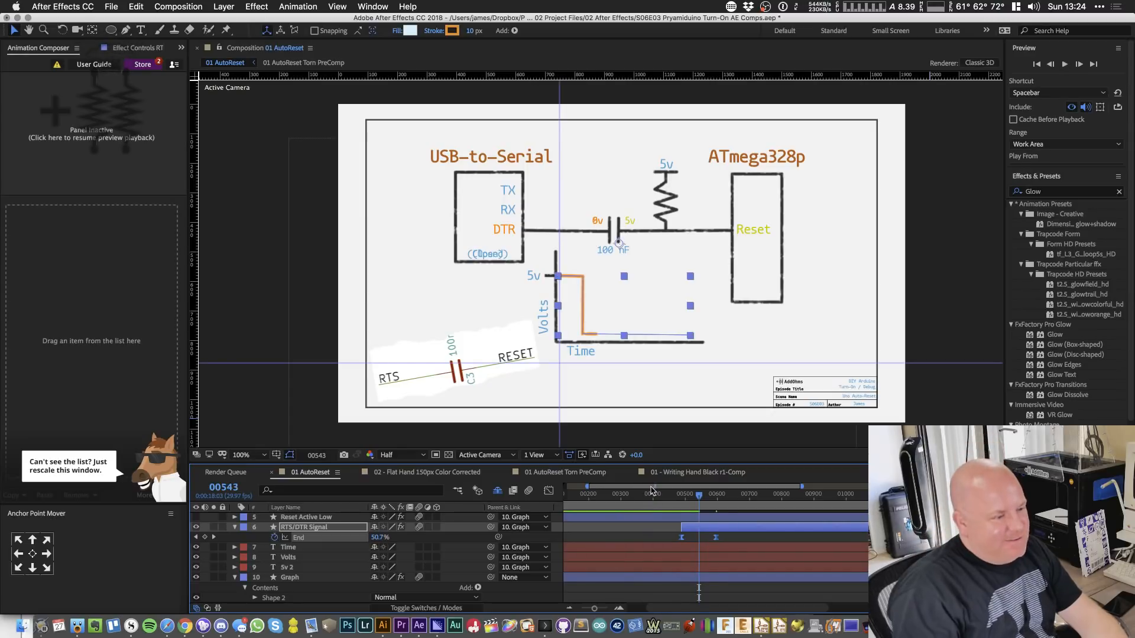
pyautogui.click(654, 494)
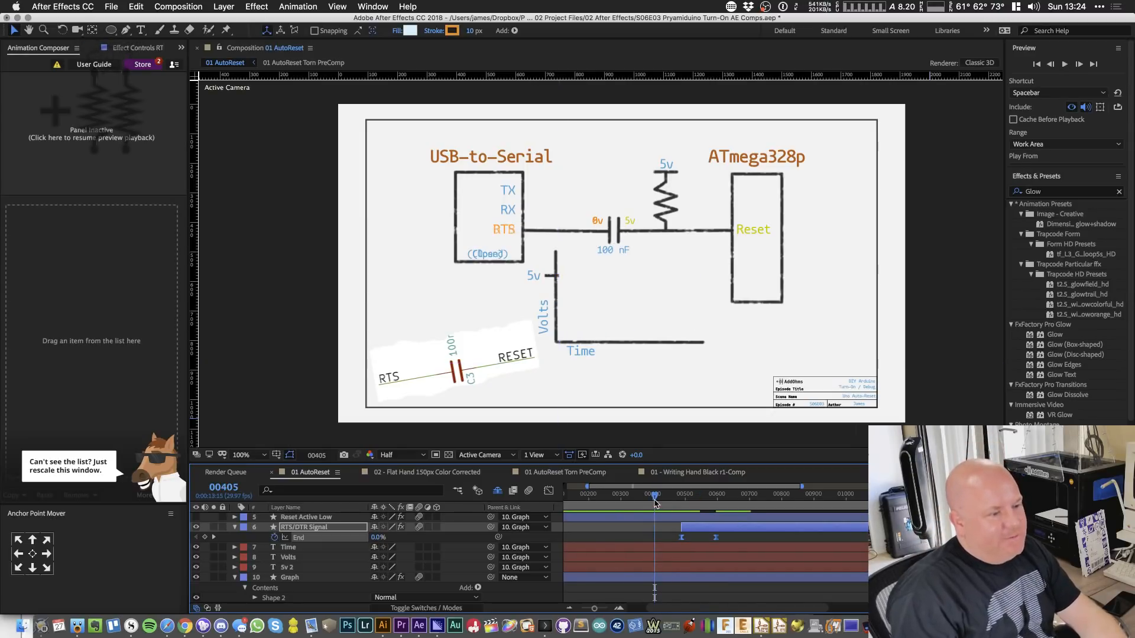
pyautogui.press('space')
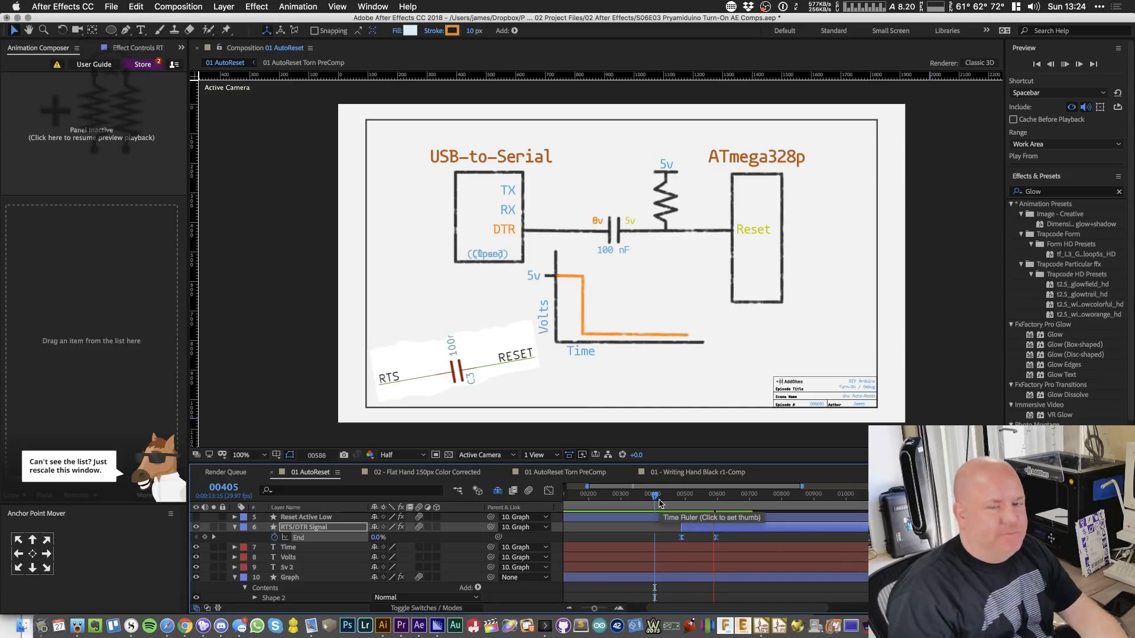
pyautogui.press('space')
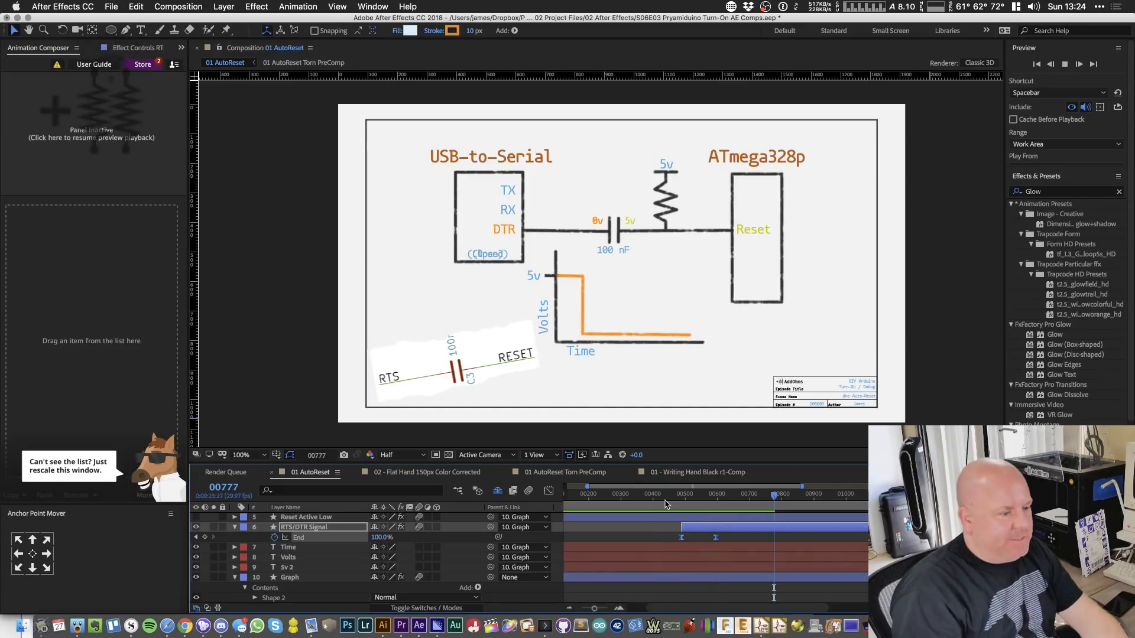
pyautogui.click(669, 496)
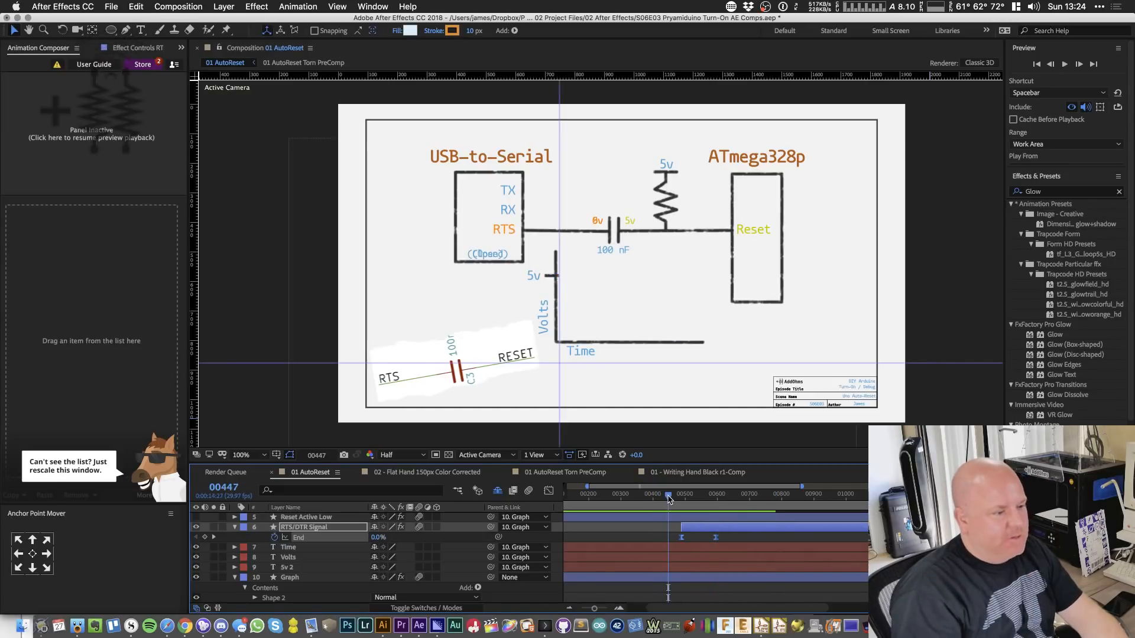
pyautogui.press('space')
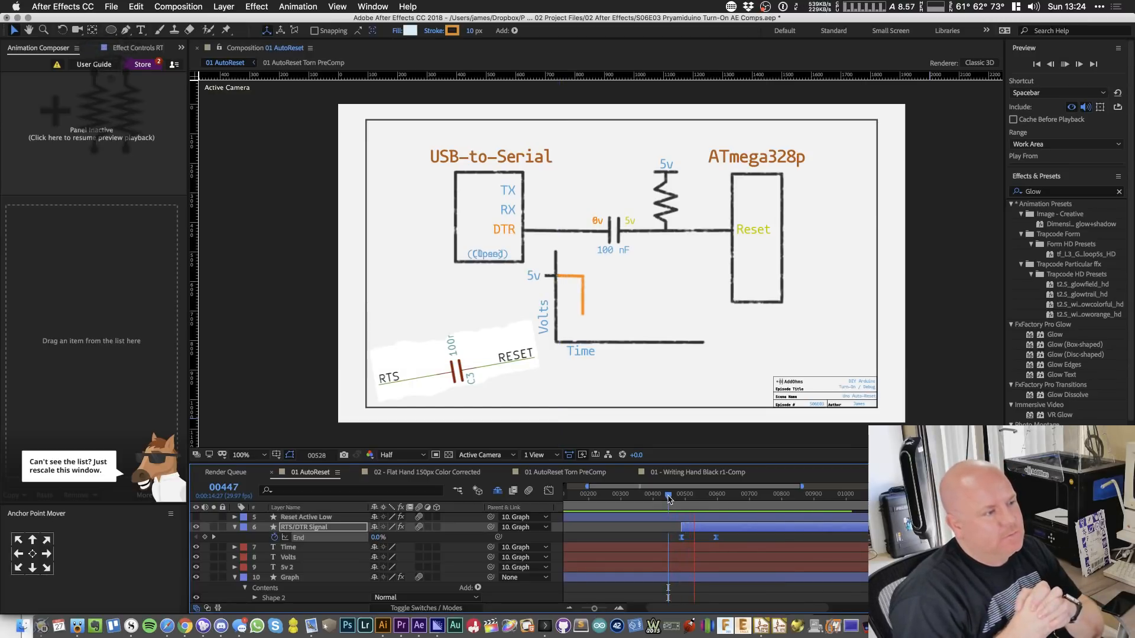
pyautogui.click(663, 498)
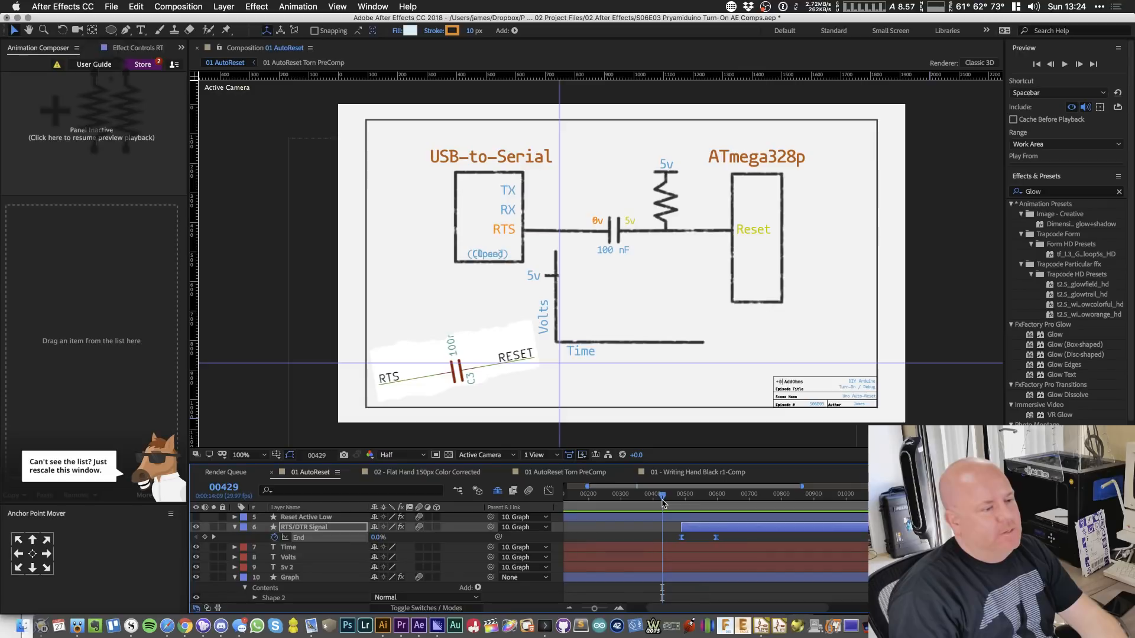
pyautogui.press('space')
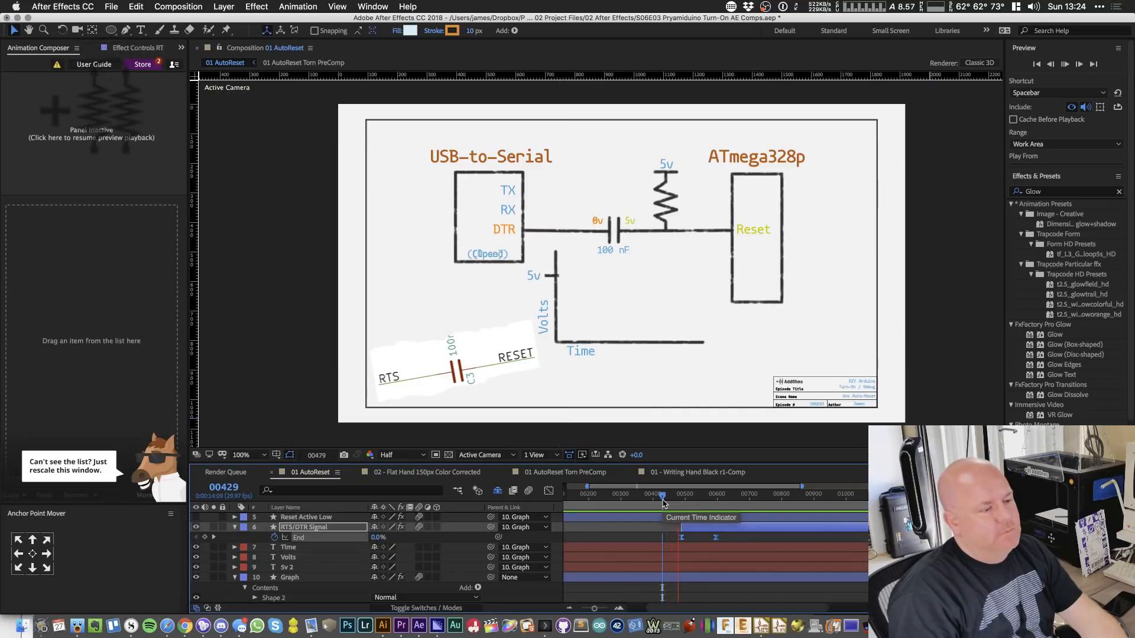
pyautogui.press('space')
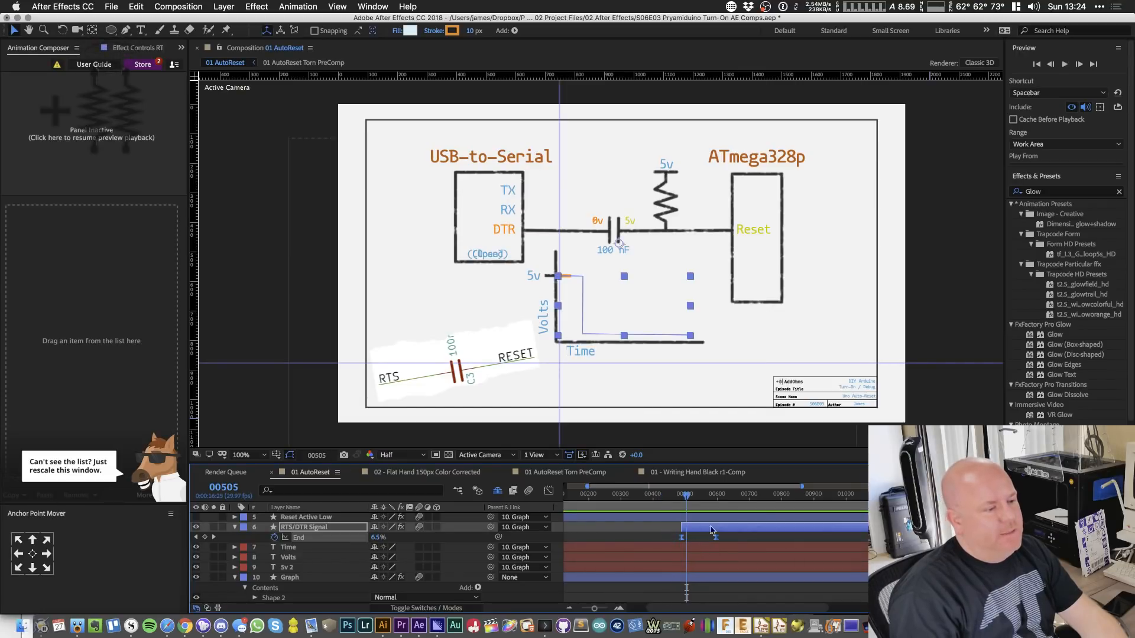
# - Shift the RTS/DTR Signal layer earlier so its final End keyframe falls at frame 562, and preview it from frame 429
pyautogui.moveTo(732, 530); pyautogui.dragTo(726, 529)
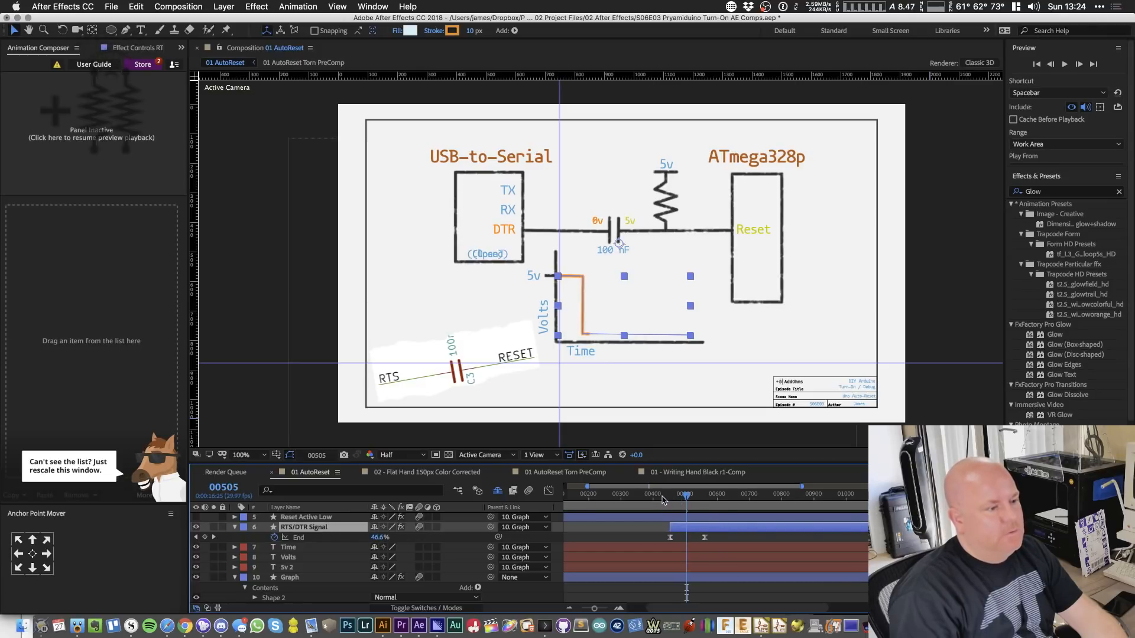
pyautogui.click(663, 500)
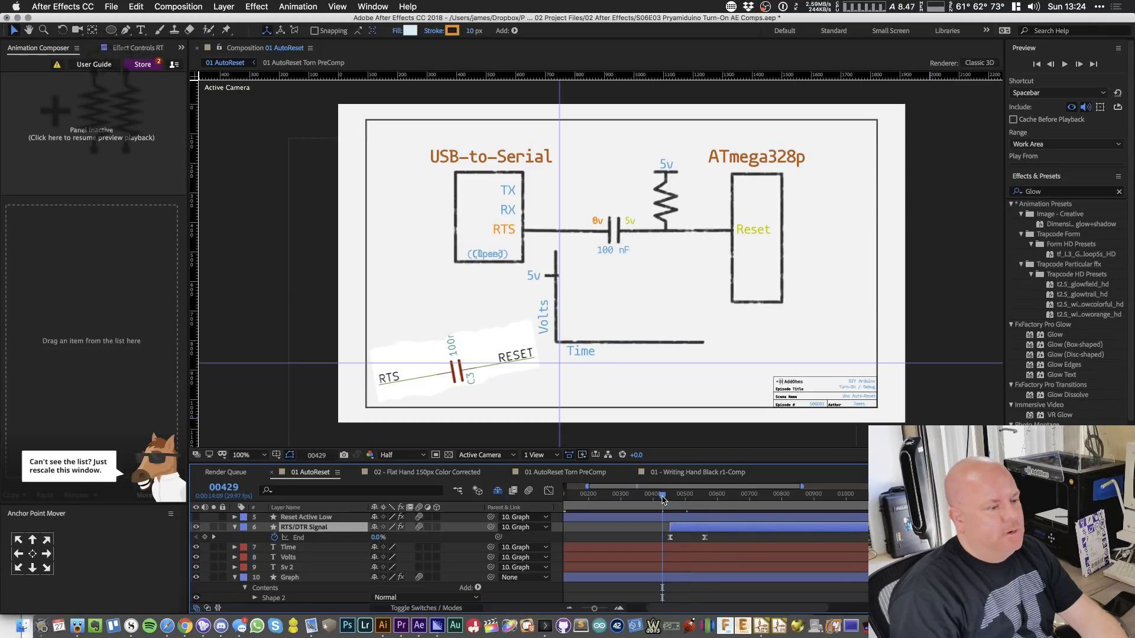
pyautogui.press('space')
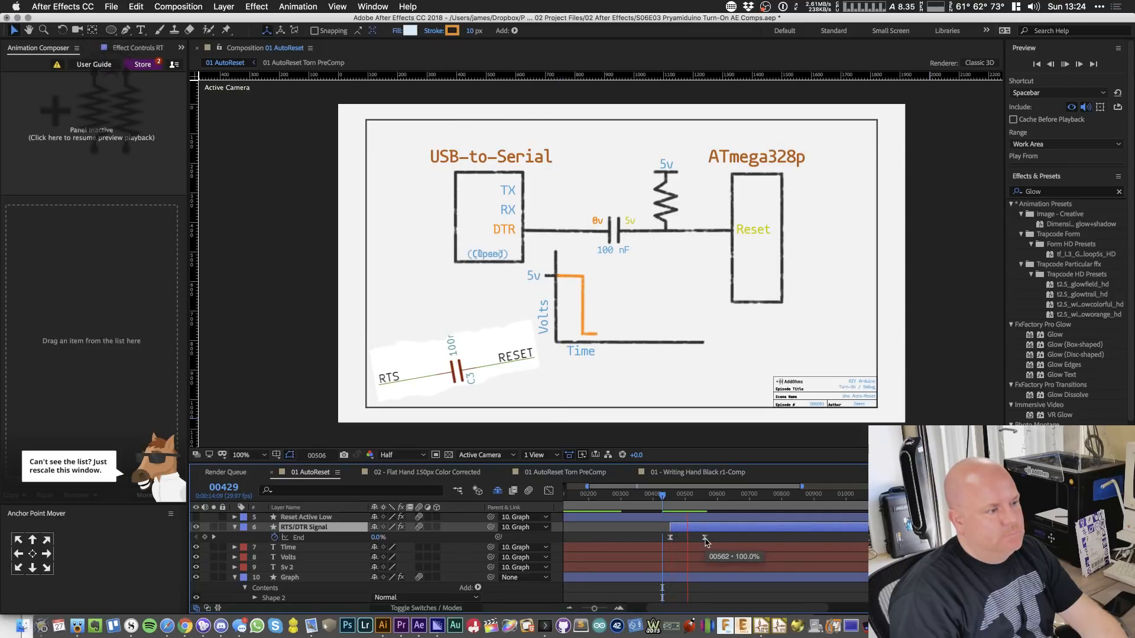
pyautogui.press('space')
# - Add an End keyframe at frame 506, move the final End keyframe later, and preview the signal from frame 392
pyautogui.moveTo(689, 495); pyautogui.dragTo(687, 495)
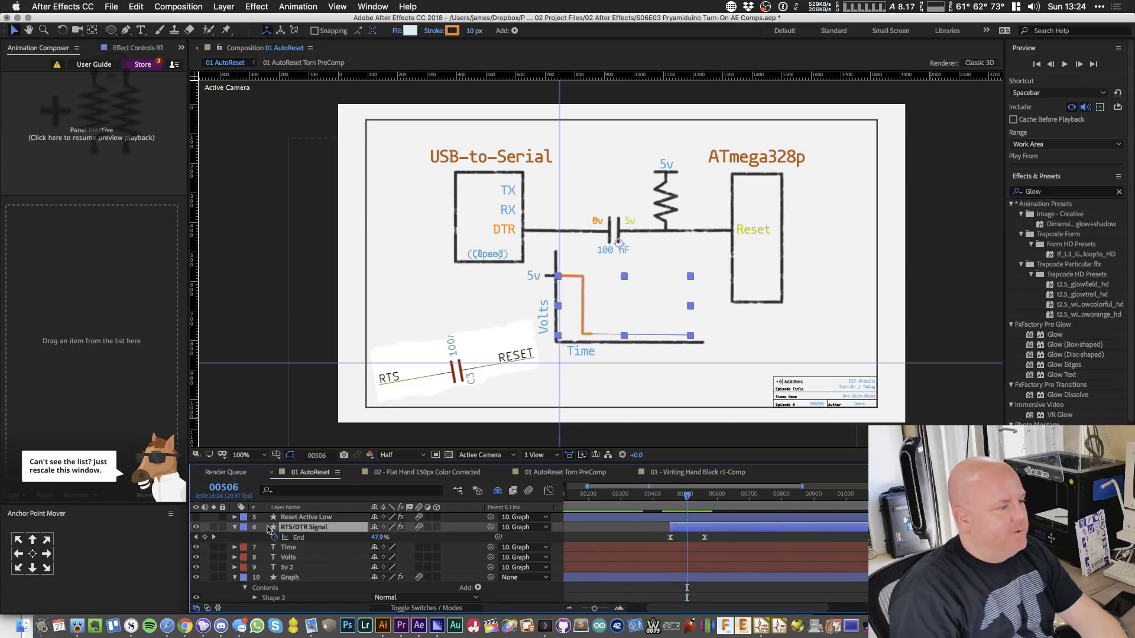
pyautogui.click(205, 537)
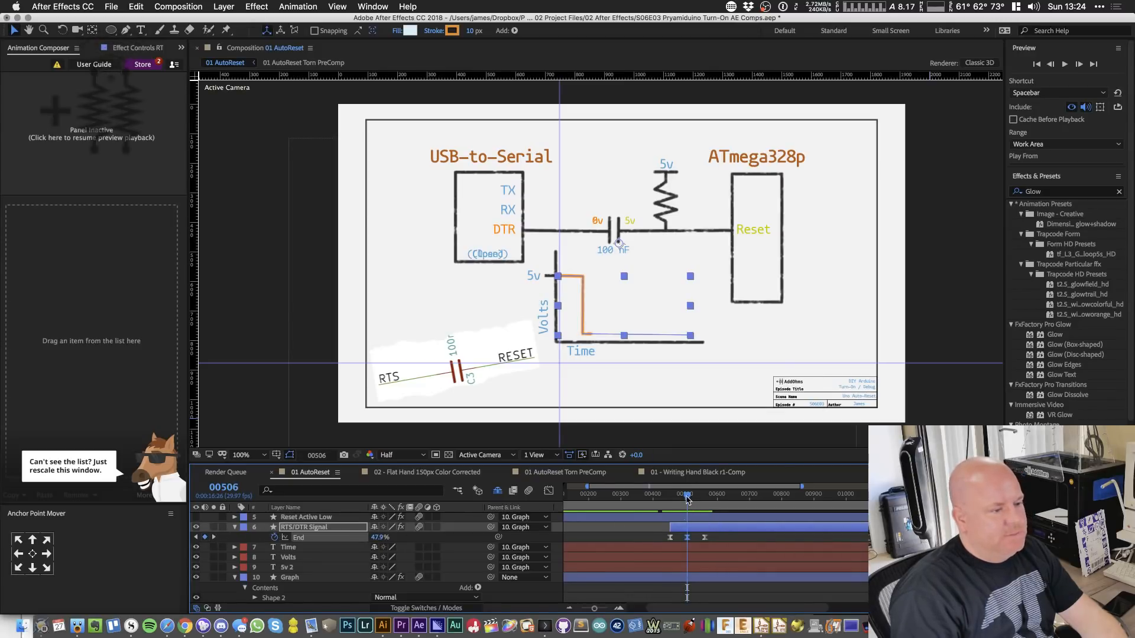
pyautogui.click(709, 495)
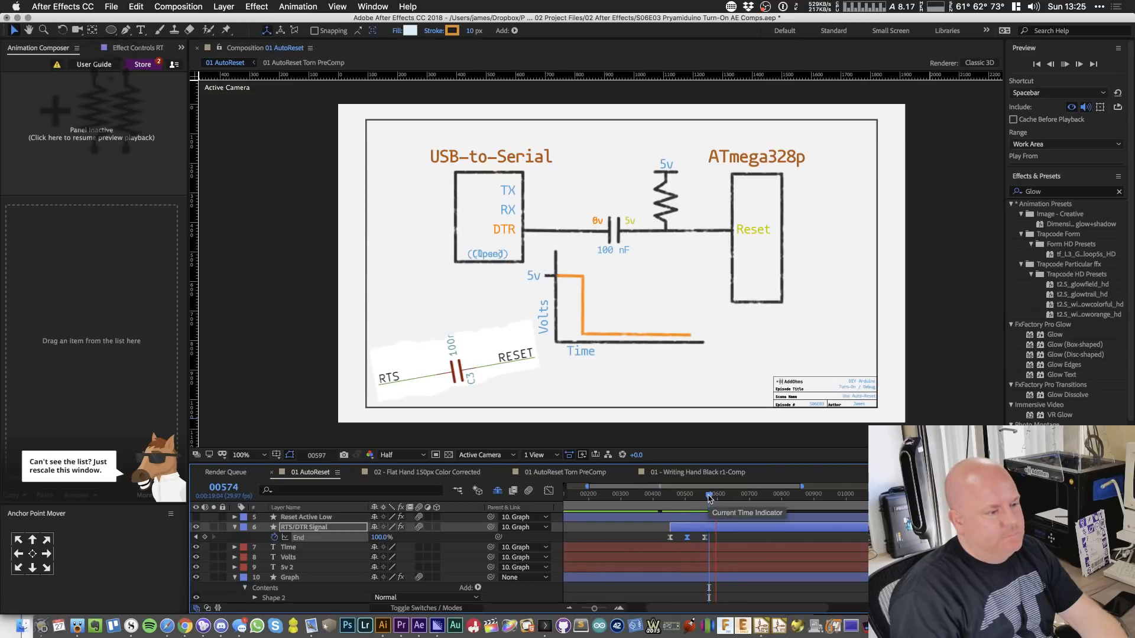
pyautogui.press('space')
pyautogui.moveTo(706, 539)
pyautogui.mouseDown()
pyautogui.moveTo(738, 541)
pyautogui.moveTo(725, 541)
pyautogui.mouseUp()
pyautogui.click(650, 495)
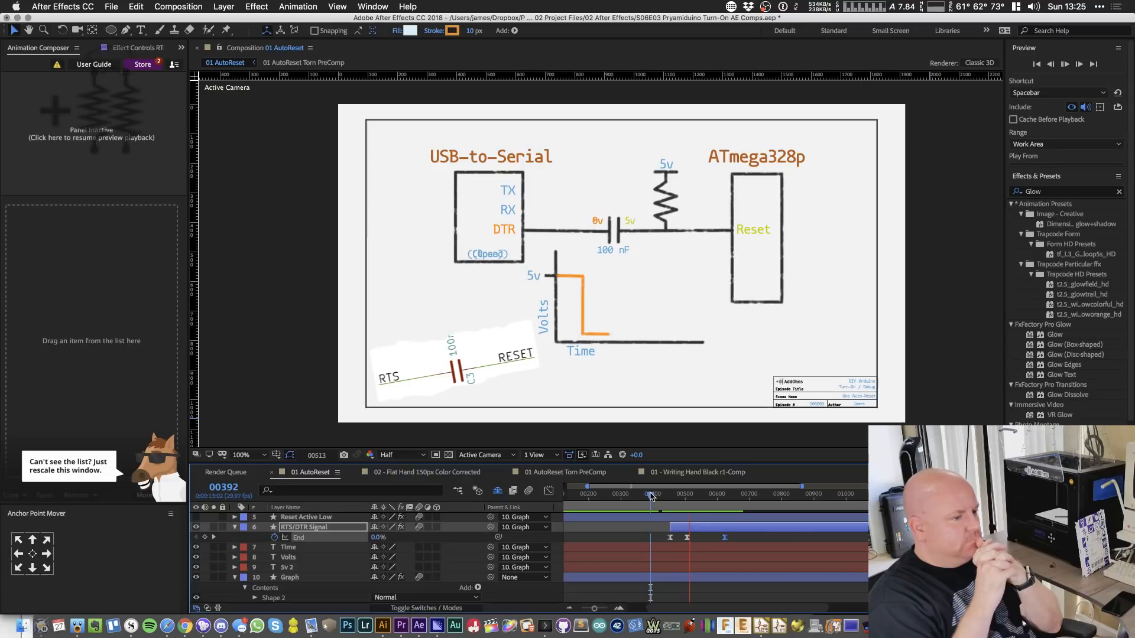
pyautogui.press('space')
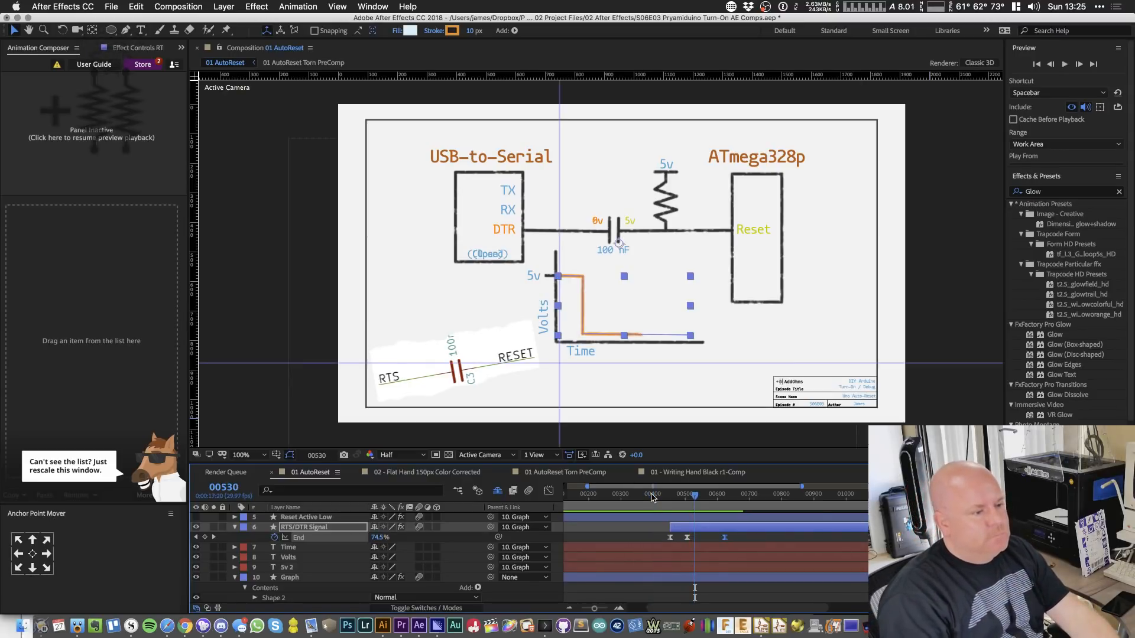
pyautogui.press('space')
pyautogui.click(651, 497)
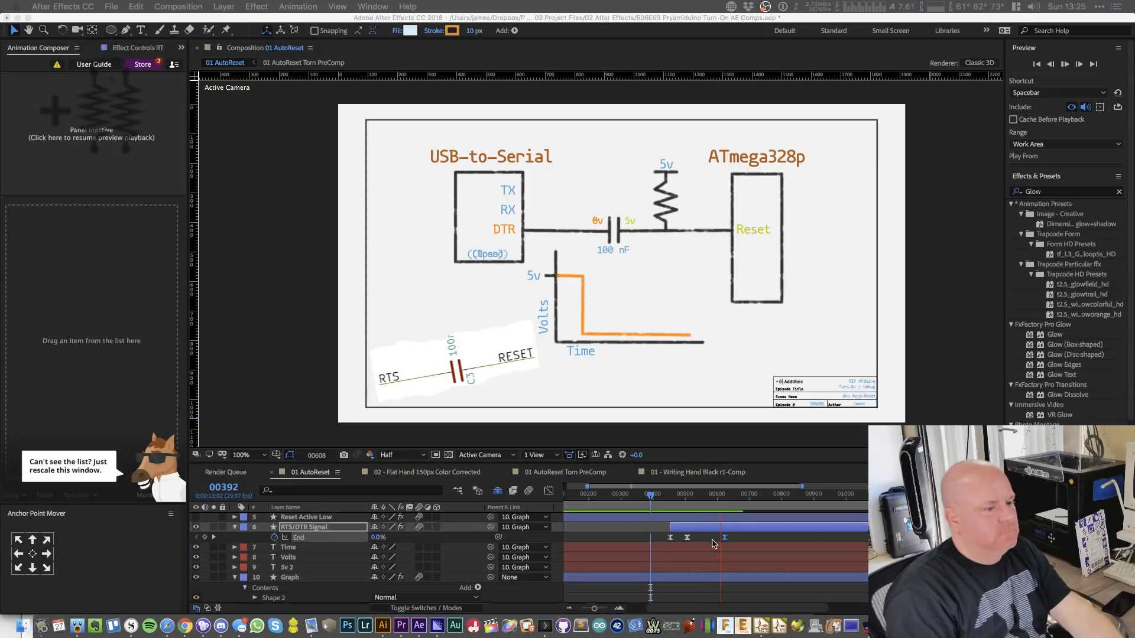
pyautogui.press('space')
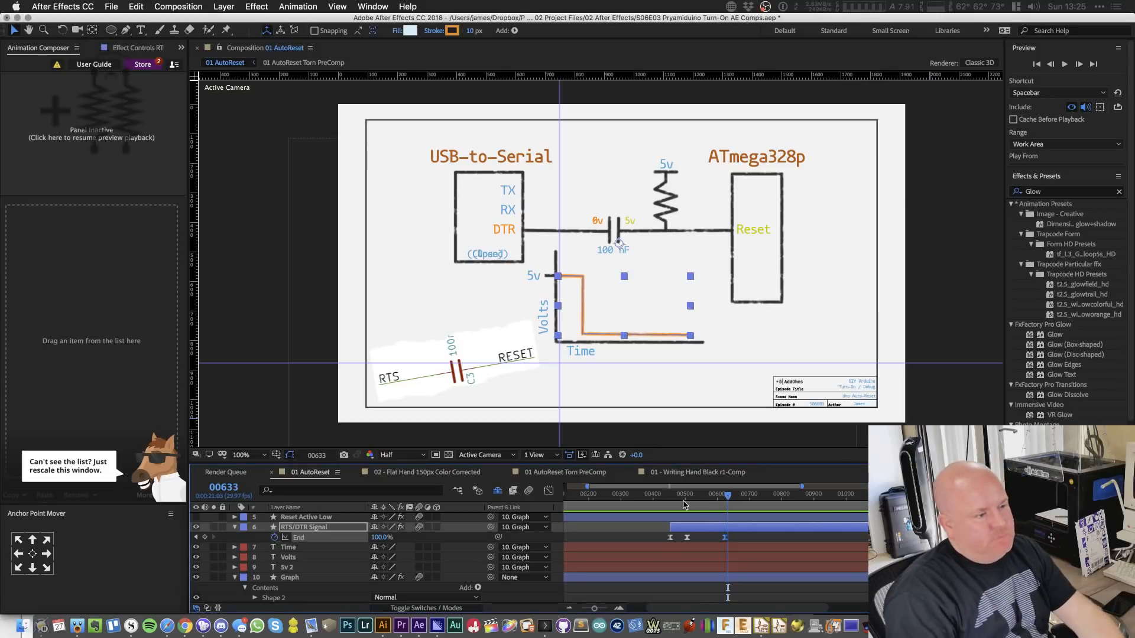
# - Move the current time to frame 695, near the narration's RESET marker
pyautogui.scroll(-10, 746, 546)
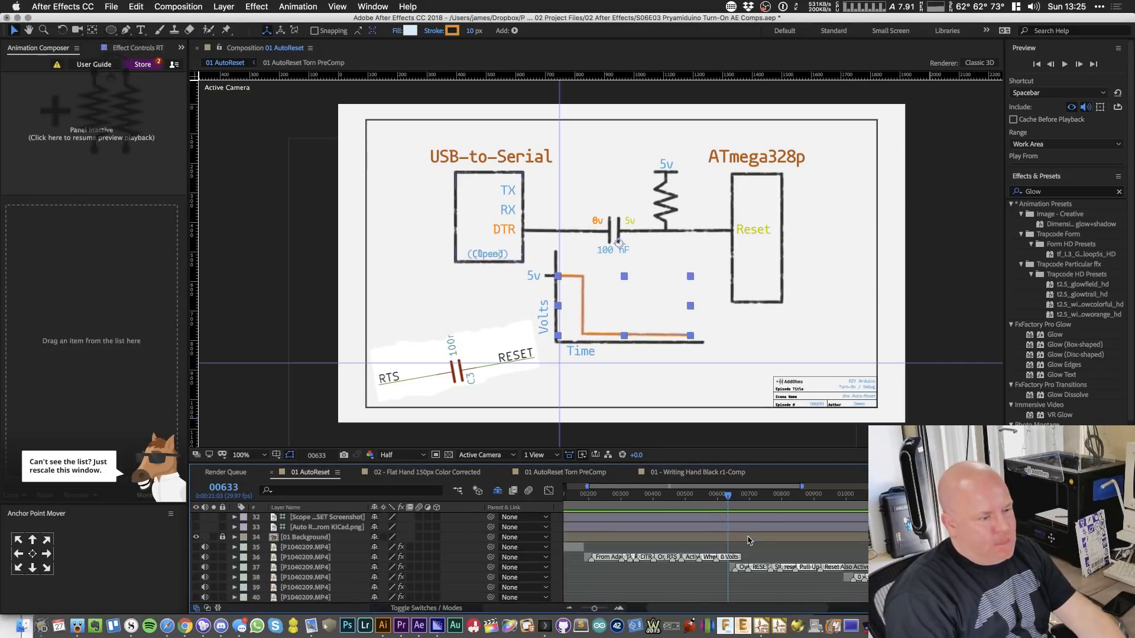
pyautogui.press('space')
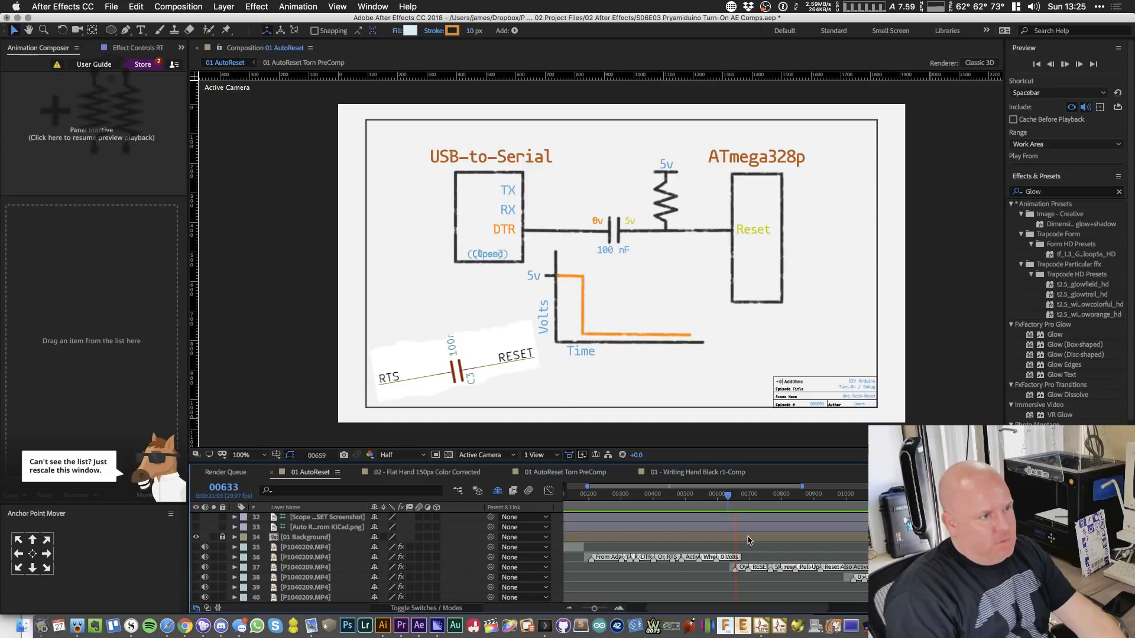
pyautogui.press('space')
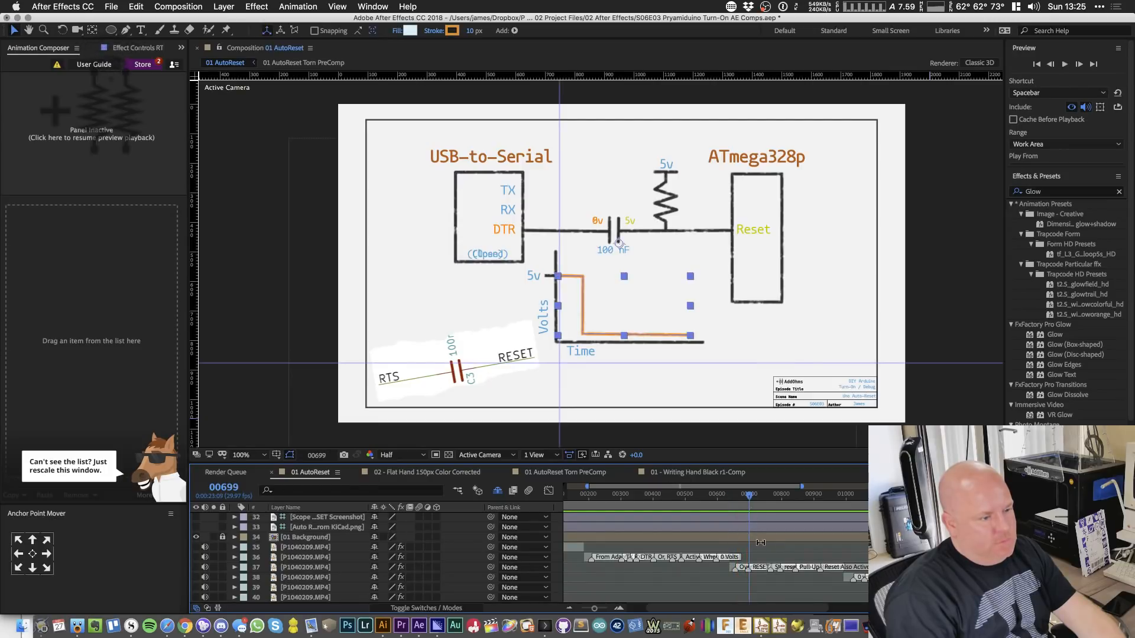
pyautogui.scroll(4, 760, 507)
pyautogui.moveTo(739, 501); pyautogui.dragTo(744, 504)
pyautogui.scroll(10, 733, 520)
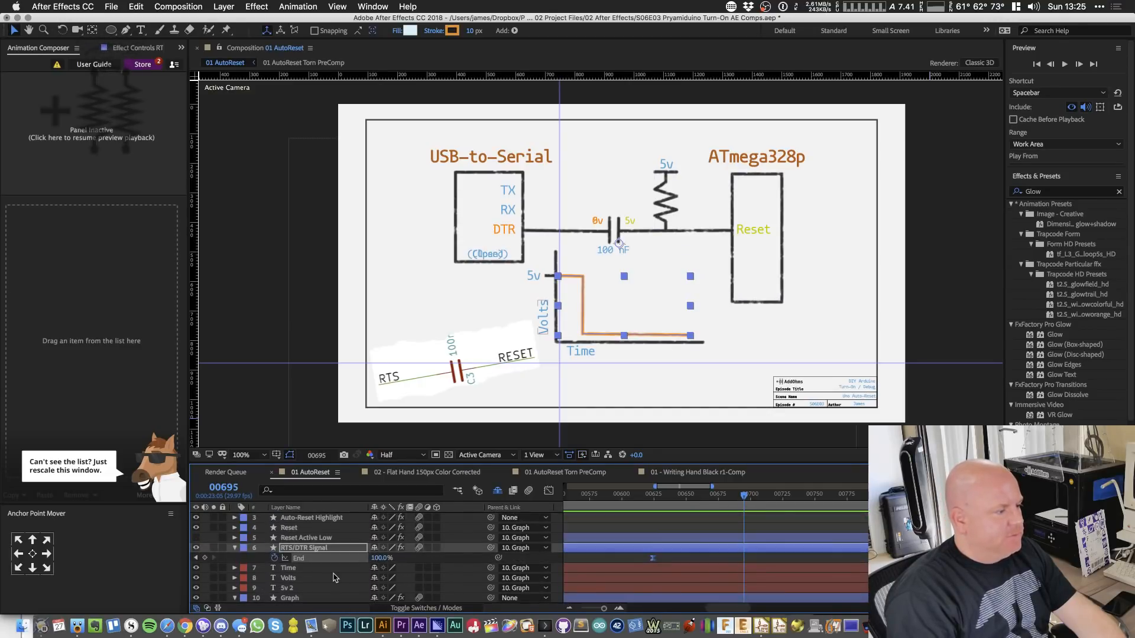
# - Make the Reset text layer of the 328 chip start at frame 695
pyautogui.click(313, 530)
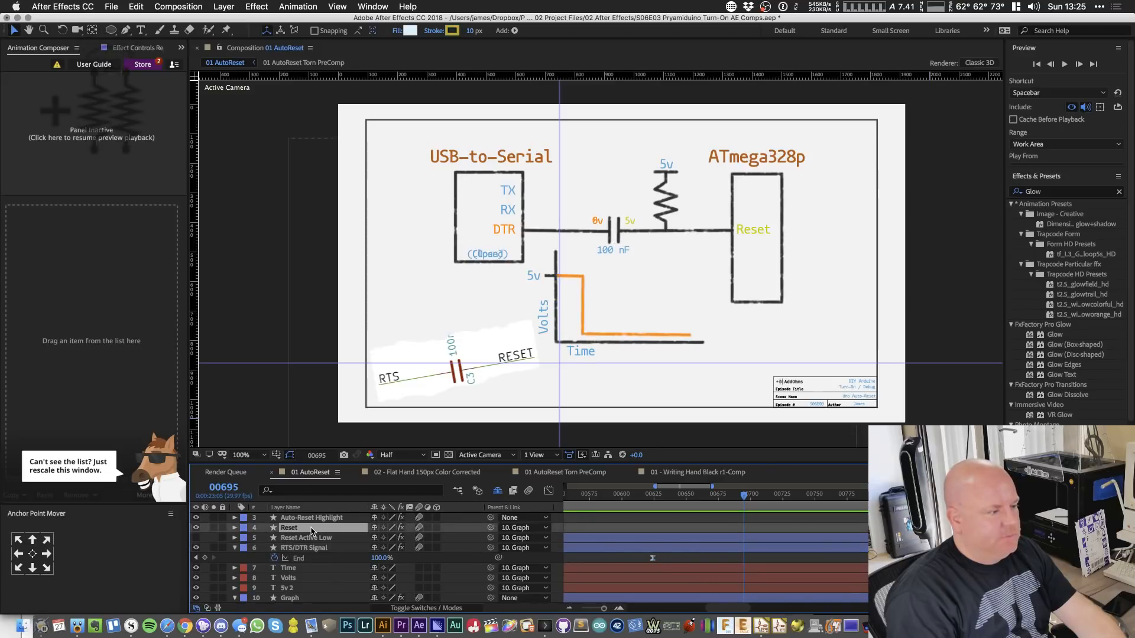
pyautogui.press('-')
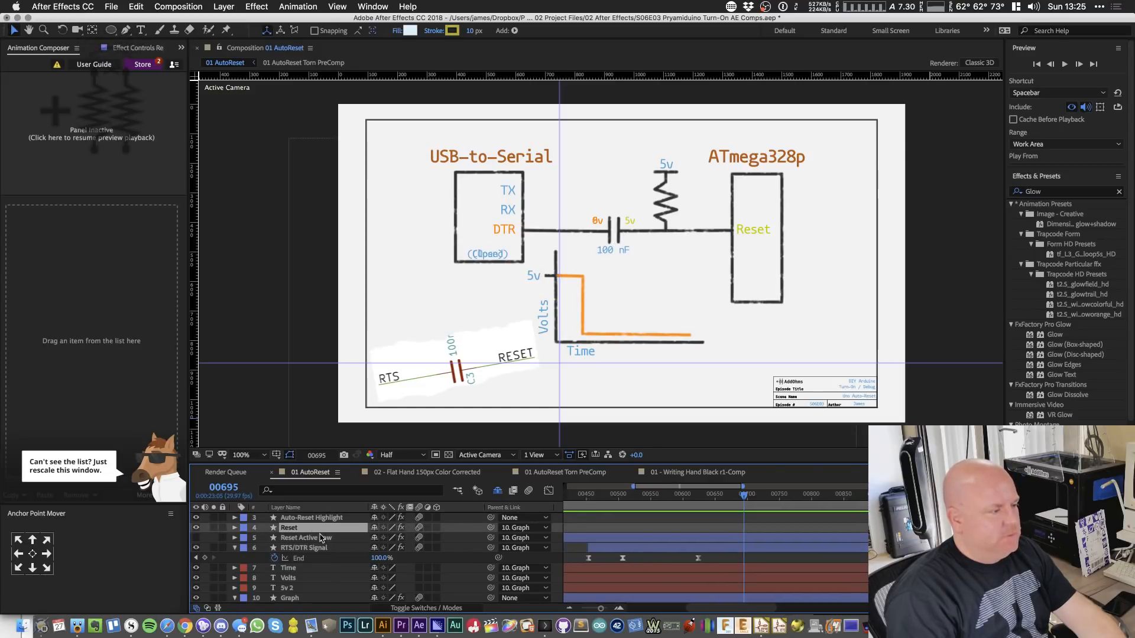
pyautogui.press('-')
pyautogui.press('-')
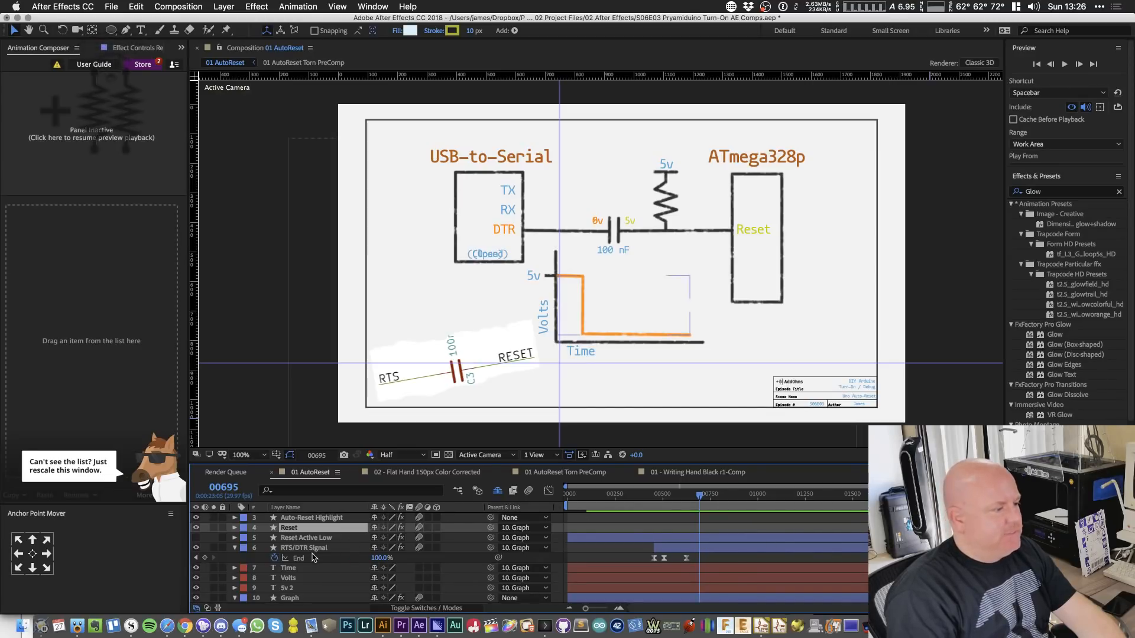
pyautogui.scroll(-5, 319, 550)
pyautogui.scroll(-5, 319, 553)
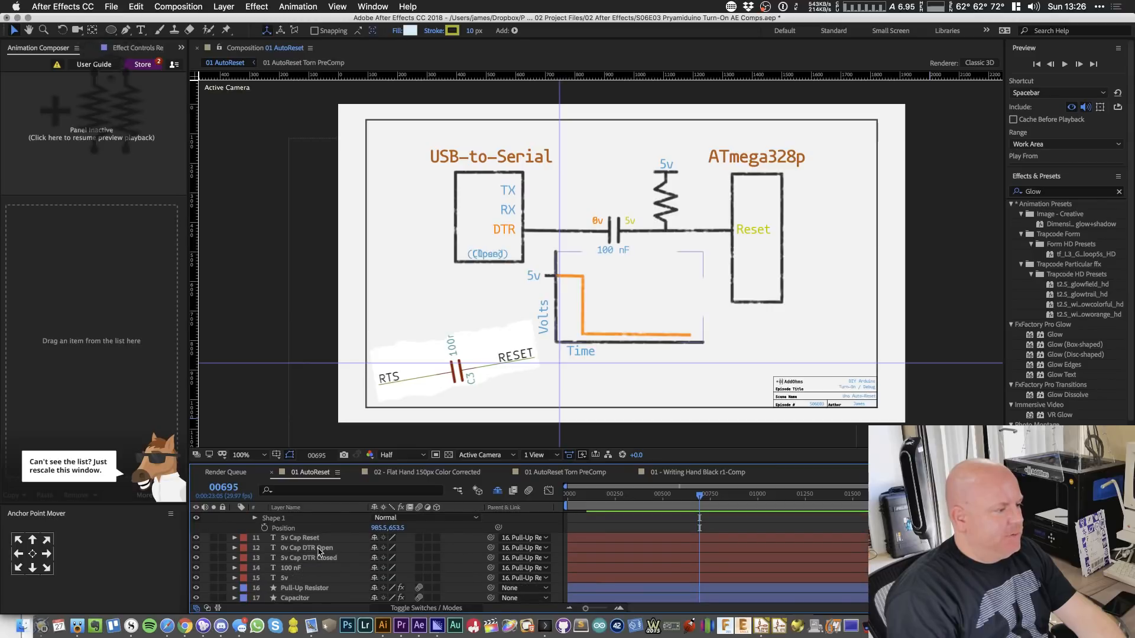
pyautogui.click(317, 588)
pyautogui.scroll(-5, 324, 556)
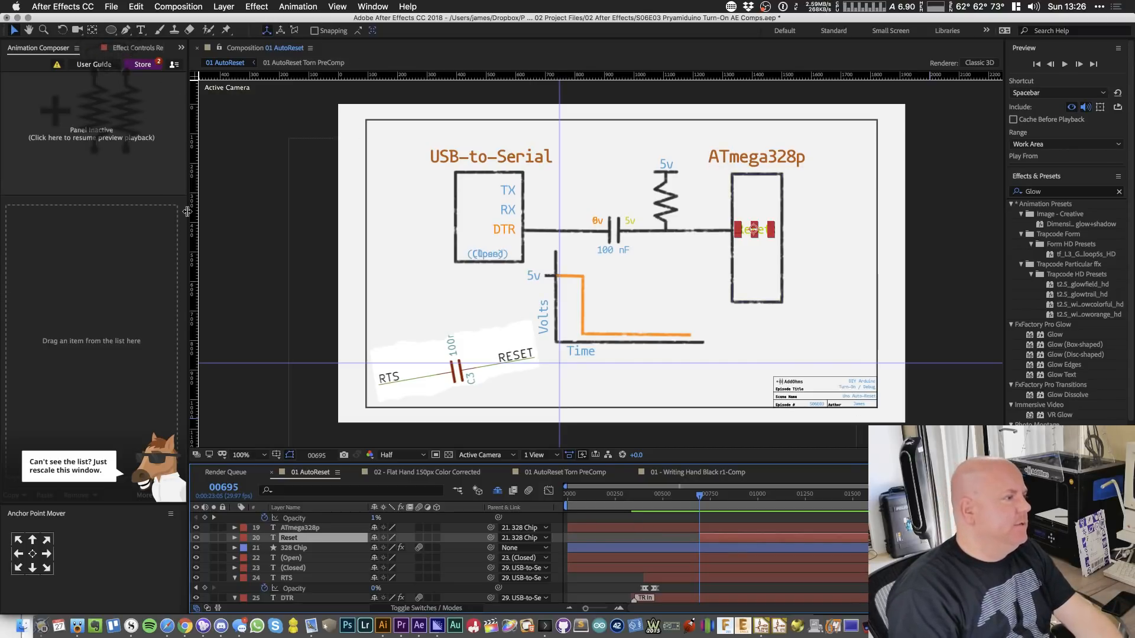
# - Apply the Gaussian Blur & Fade Eased 1 transition to the Reset text layer as its entrance
pyautogui.moveTo(200, 212); pyautogui.dragTo(279, 218)
pyautogui.moveTo(76, 122); pyautogui.dragTo(127, 228)
pyautogui.click(73, 128)
pyautogui.moveTo(72, 127); pyautogui.dragTo(142, 276)
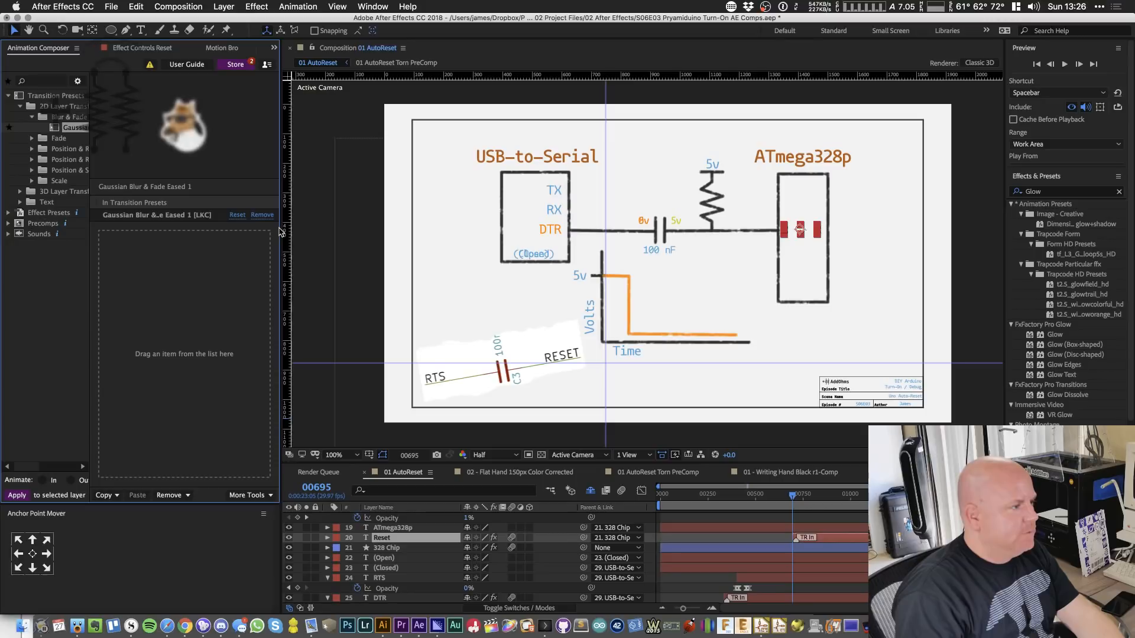
# - Preview the Reset label's blur-fade entrance on the ATmega328p chip from frame 695
pyautogui.moveTo(280, 241); pyautogui.dragTo(223, 251)
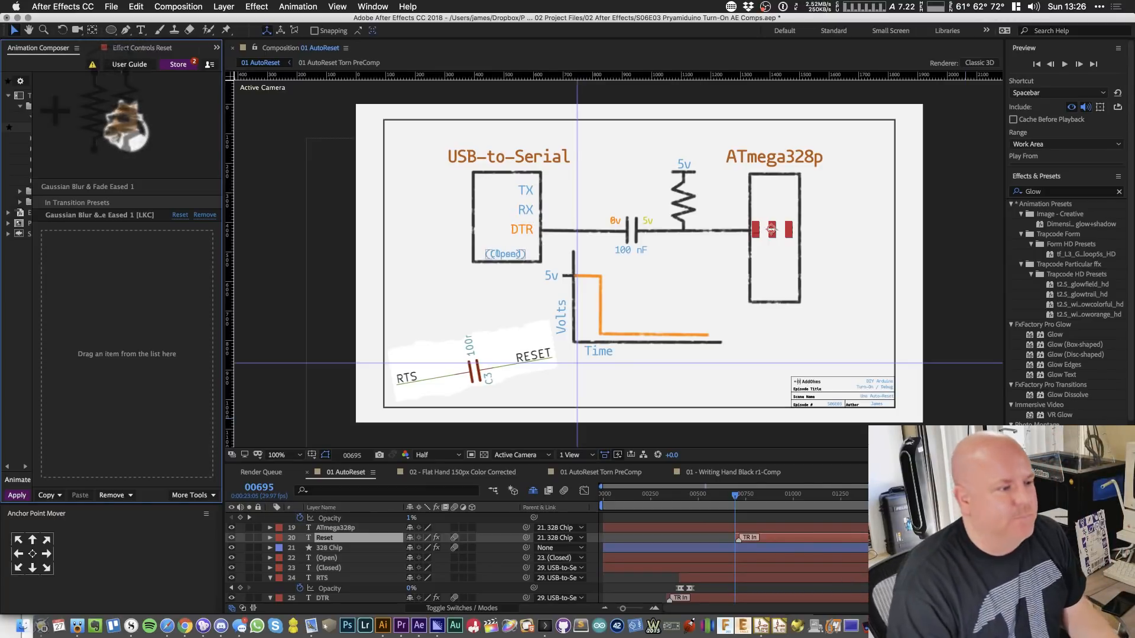
pyautogui.scroll(-1, 732, 536)
pyautogui.scroll(-6, 732, 536)
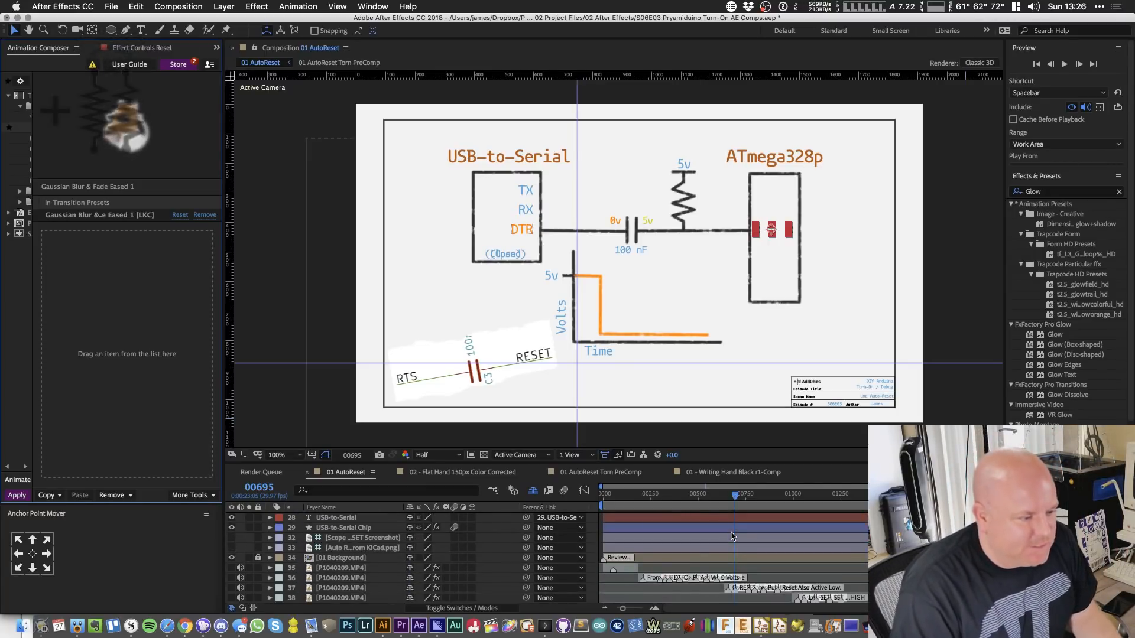
pyautogui.scroll(14, 732, 537)
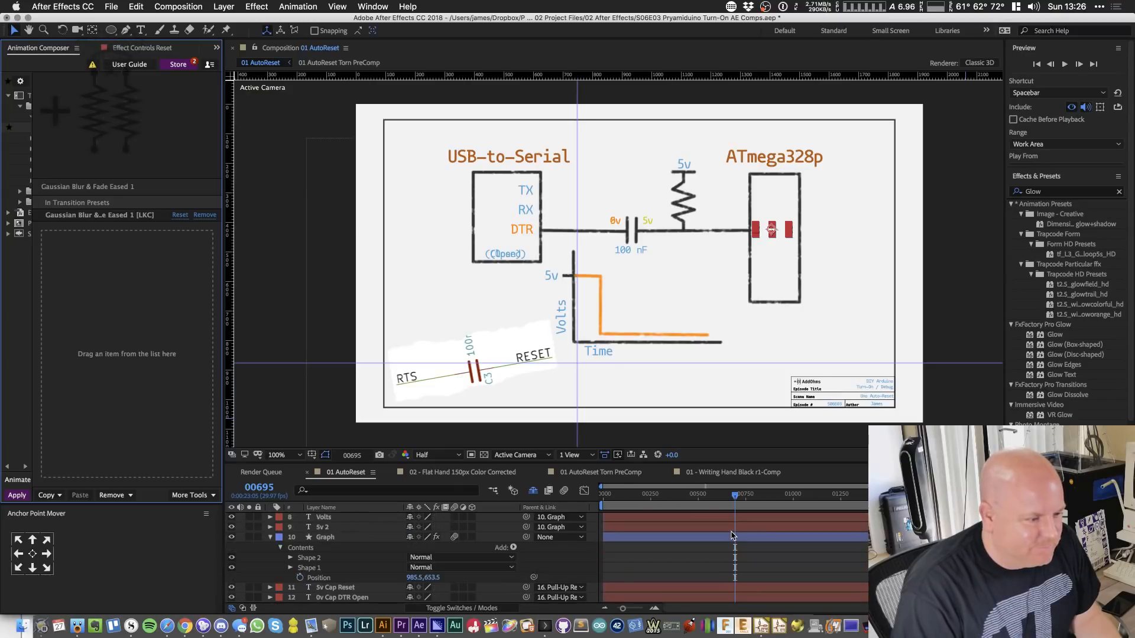
pyautogui.scroll(-3, 732, 536)
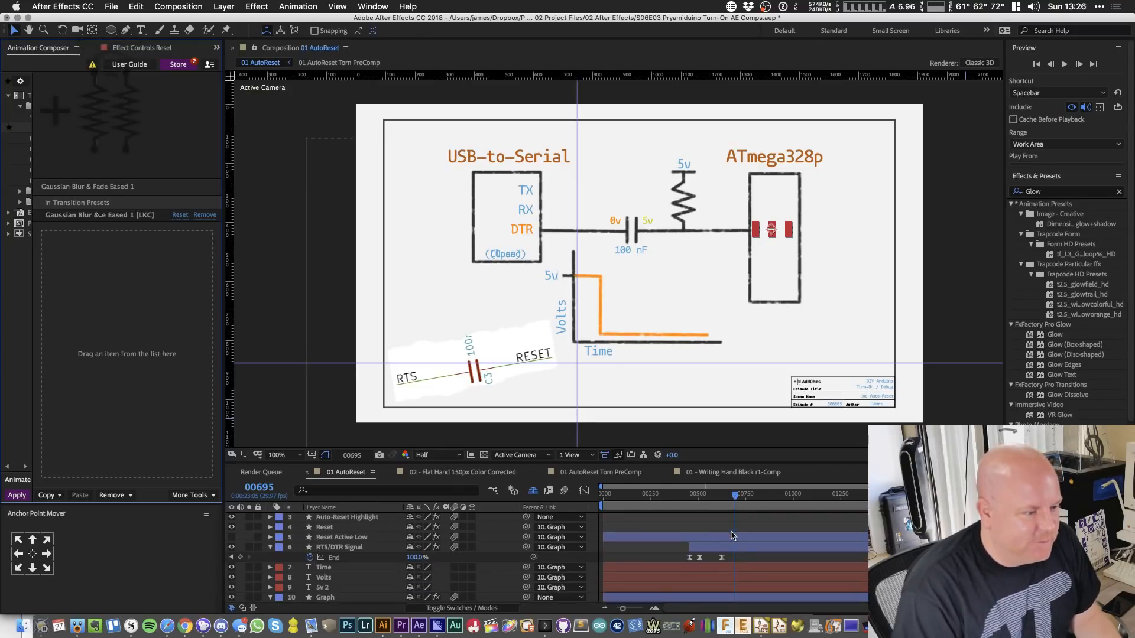
pyautogui.scroll(-5, 731, 535)
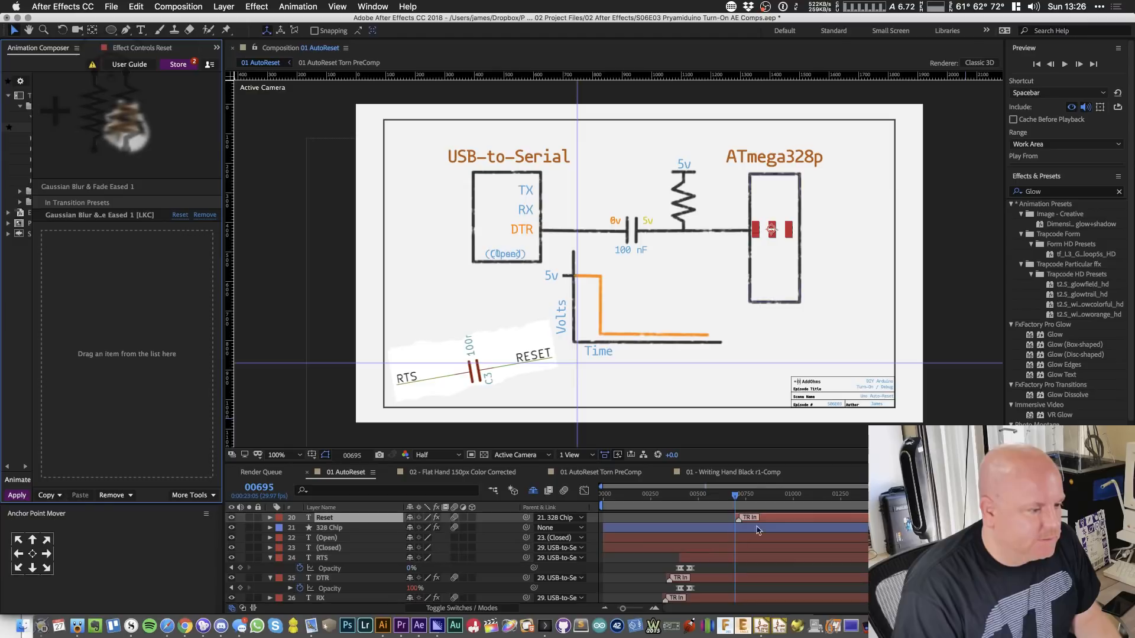
pyautogui.click(770, 518)
pyautogui.press('space')
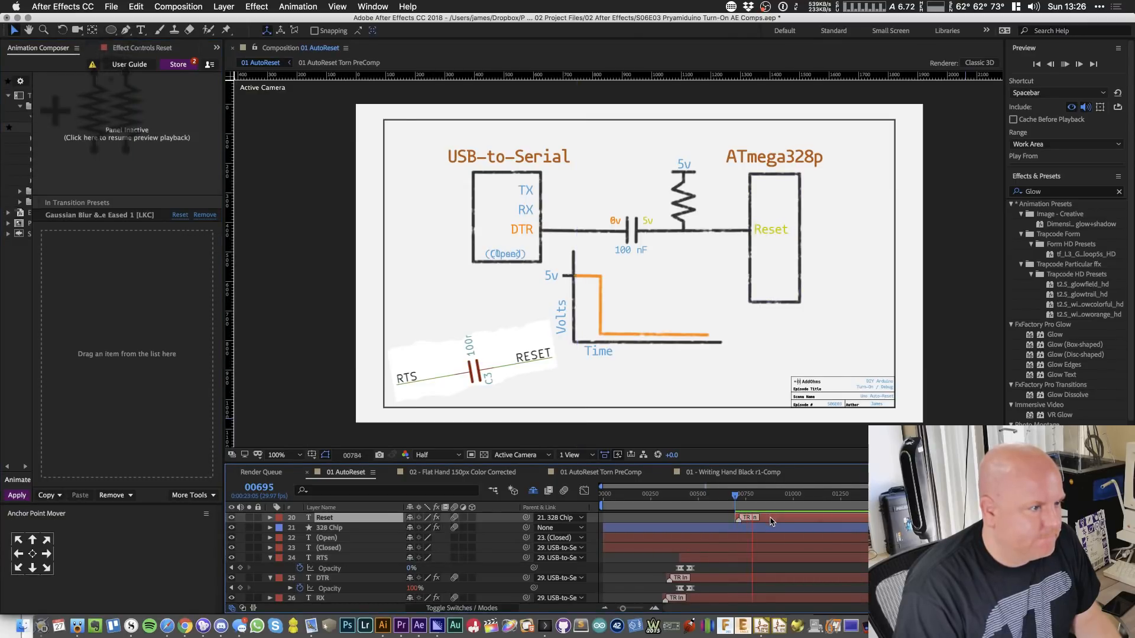
pyautogui.press('space')
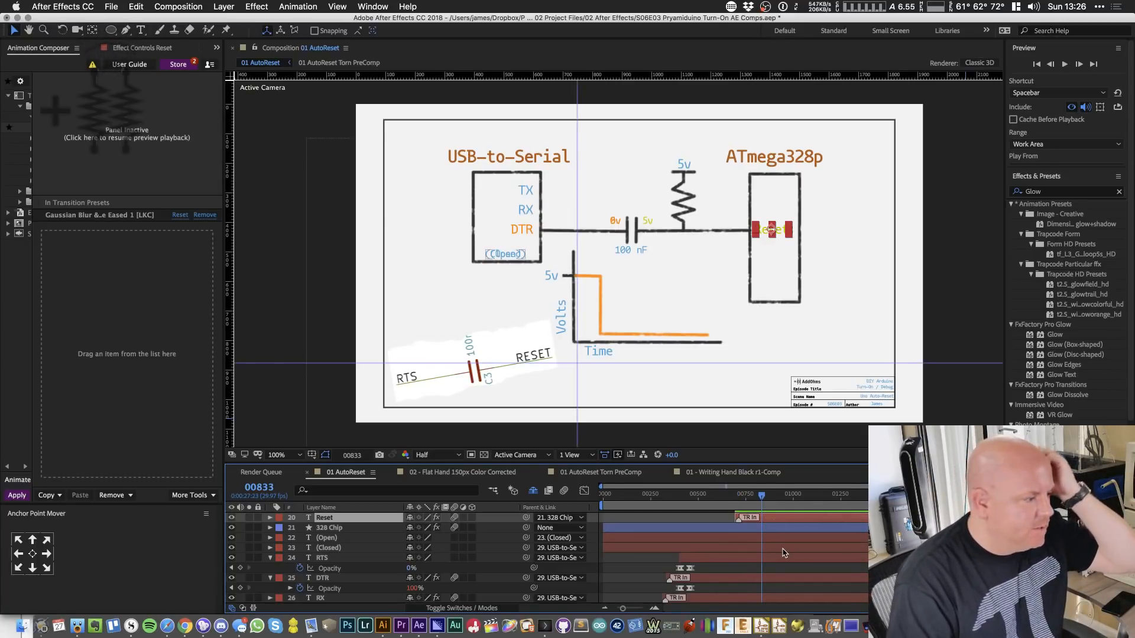
# - Duplicate the (Open) text layer and move the 328 Chip layer above the Reset layer in the stack
pyautogui.click(351, 540)
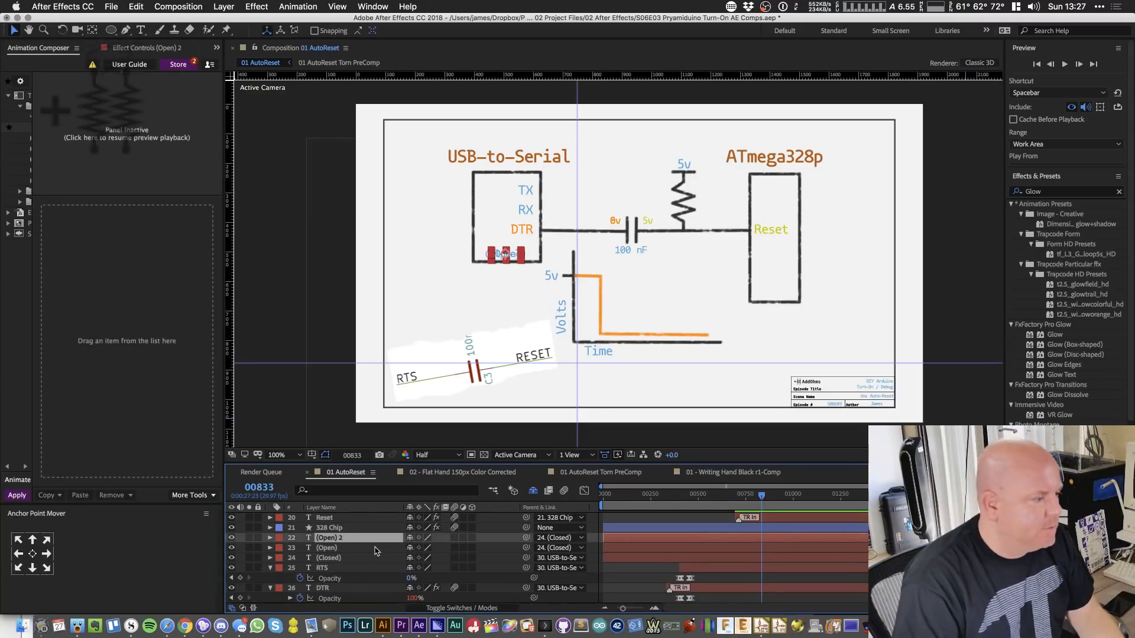
pyautogui.press('super+d')
pyautogui.moveTo(339, 559); pyautogui.dragTo(342, 545)
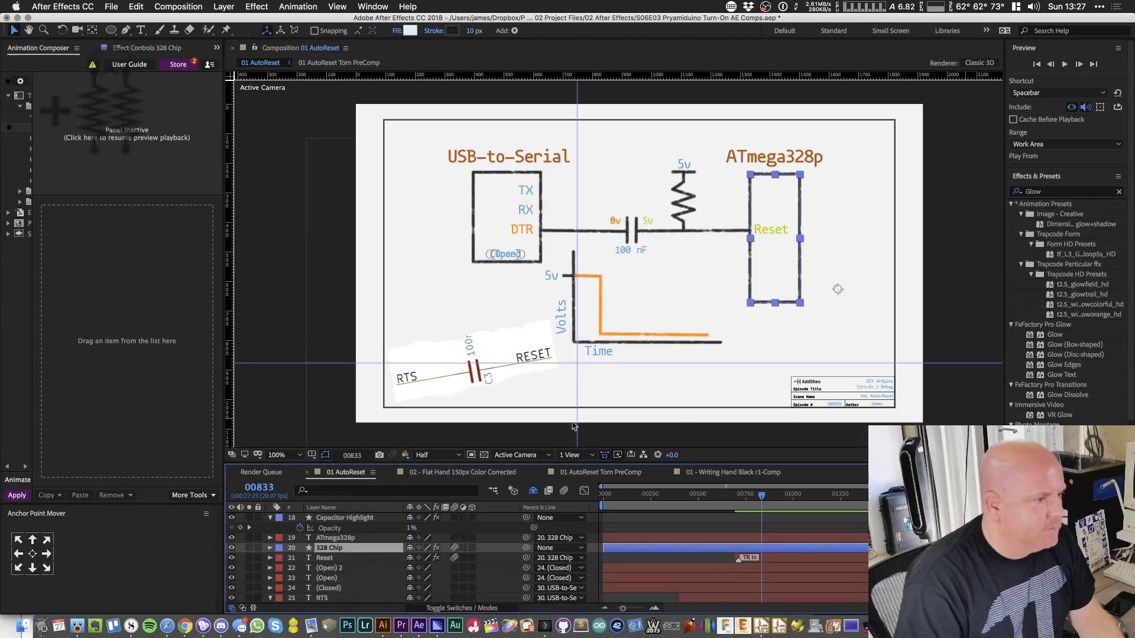
# - Move the (Open) copy to the lower end of the ATmega328p chip and change its text to (Running)
pyautogui.moveTo(508, 258); pyautogui.dragTo(777, 296)
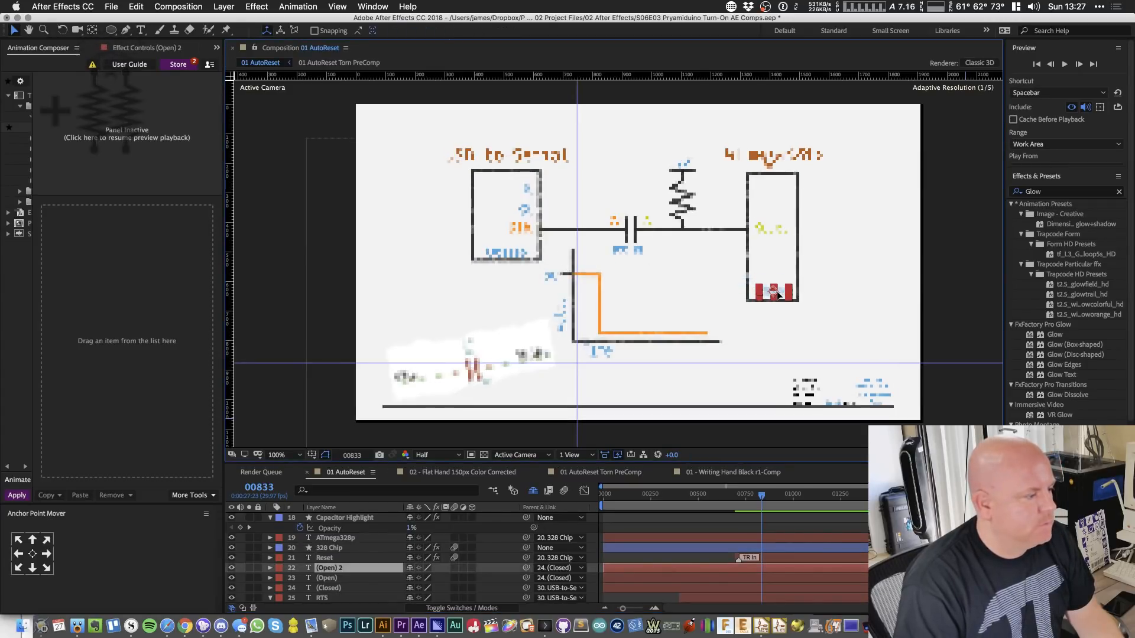
pyautogui.scroll(4, 794, 284)
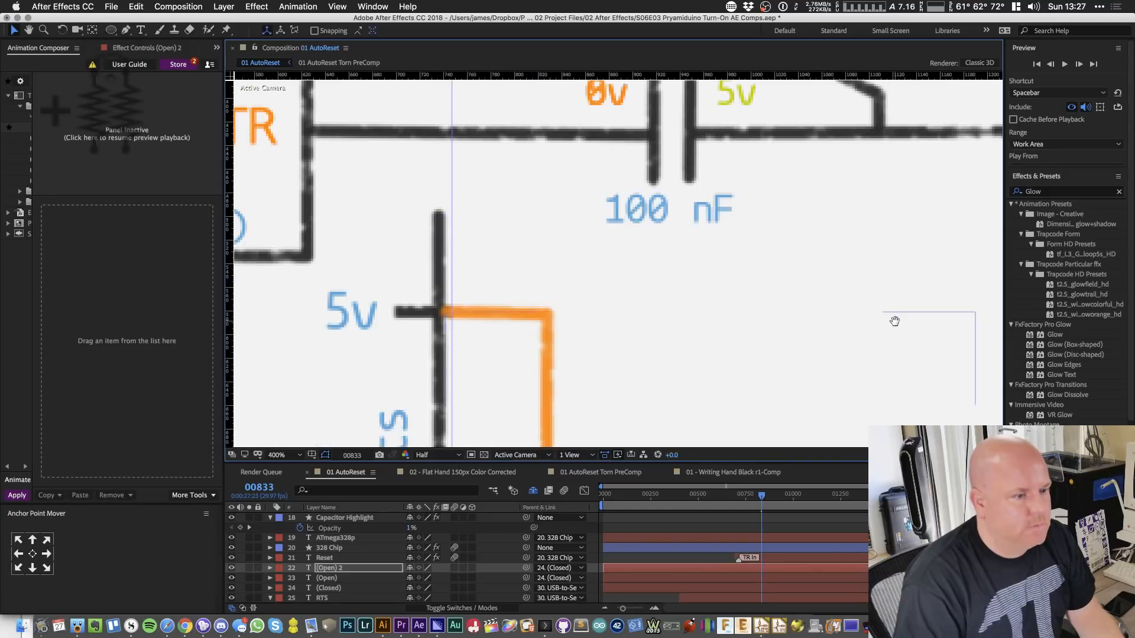
pyautogui.doubleClick(751, 370)
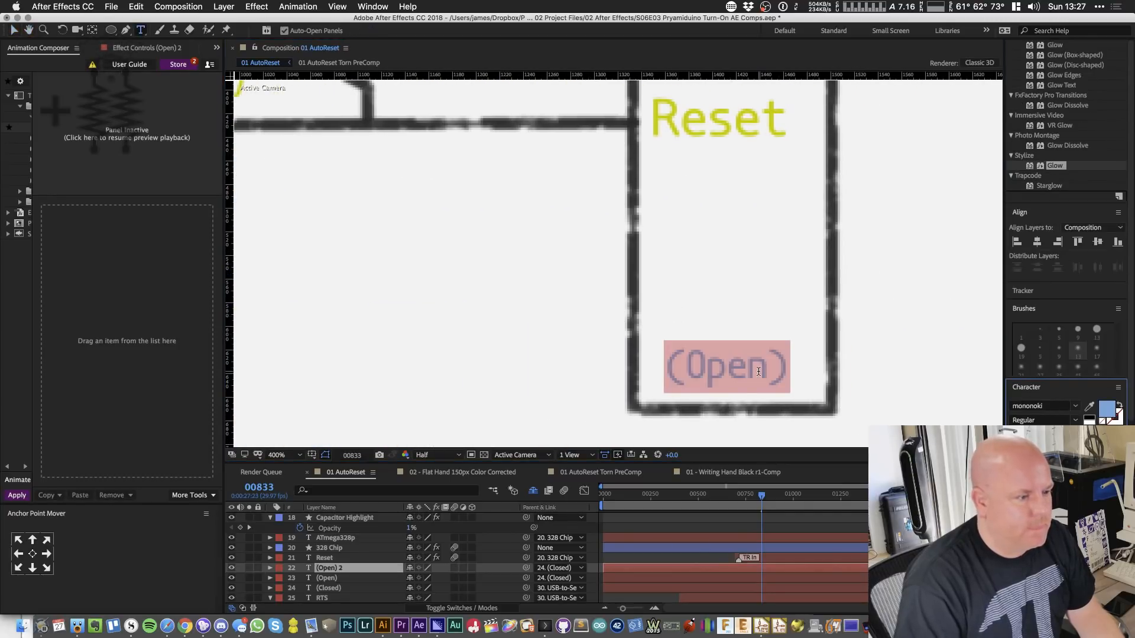
pyautogui.write('RUnning')
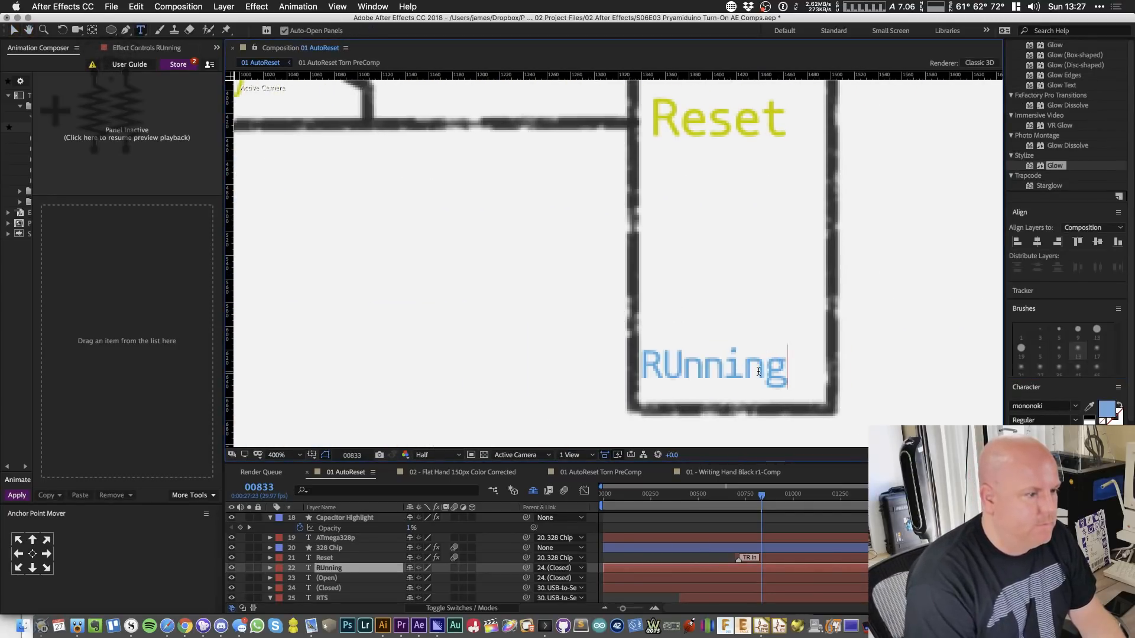
pyautogui.press('BackSpace')
pyautogui.press('BackSpace')
pyautogui.press('BackSpace')
pyautogui.press('BackSpace')
pyautogui.press('BackSpace')
pyautogui.press('BackSpace')
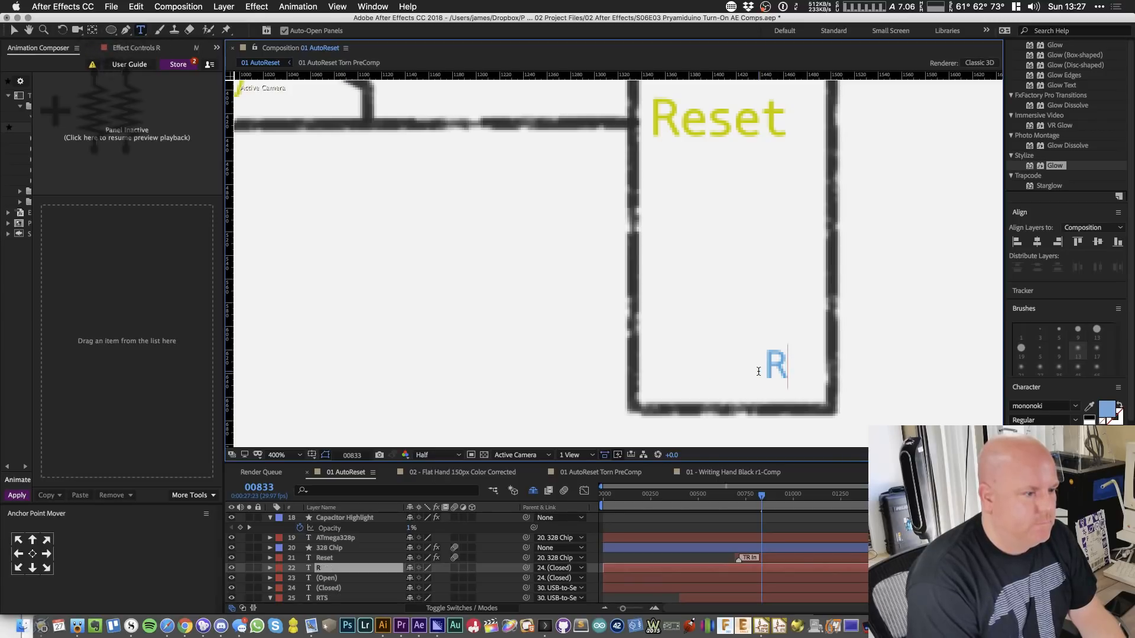
pyautogui.write('unning)')
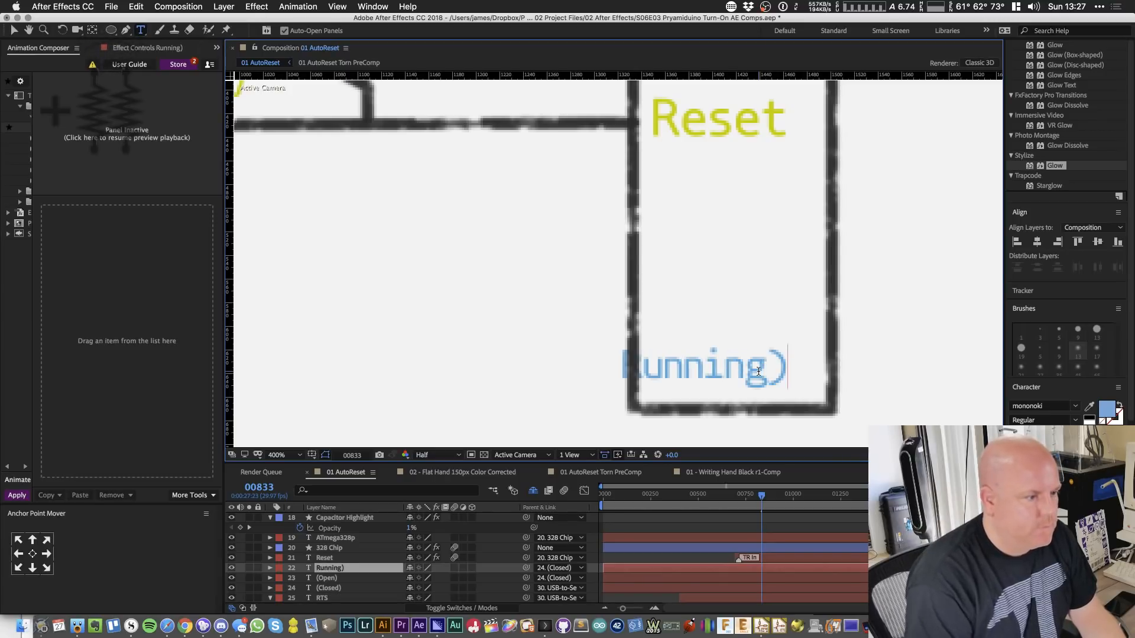
pyautogui.press('Left')
pyautogui.write('(')
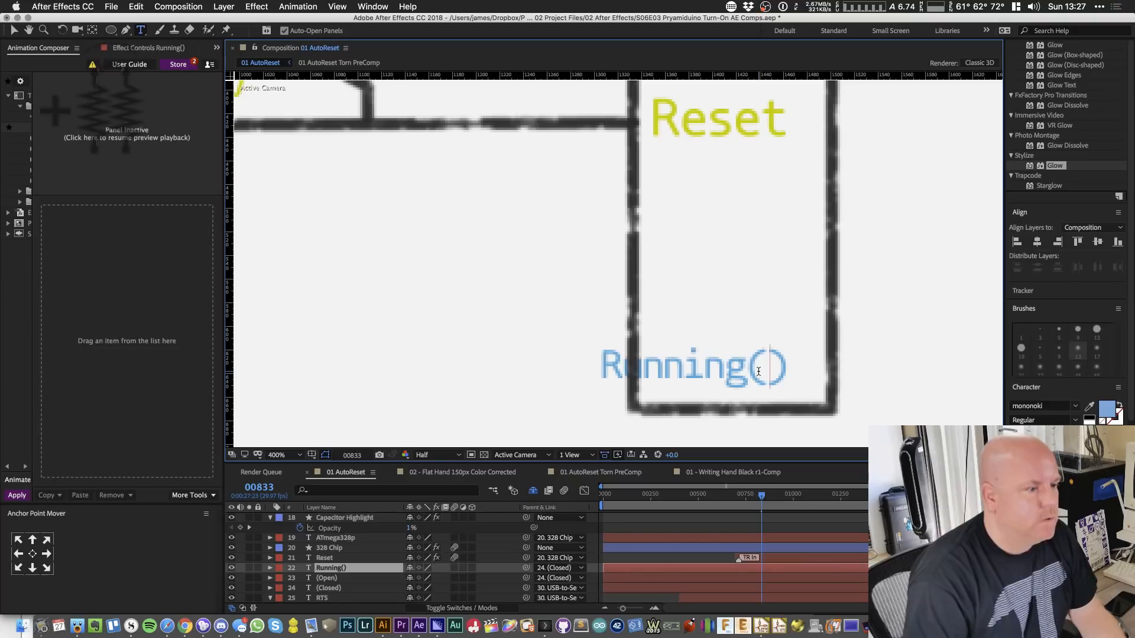
pyautogui.press('BackSpace')
pyautogui.press('Left')
pyautogui.press('Left')
pyautogui.press('Left')
pyautogui.press('Left')
pyautogui.press('Left')
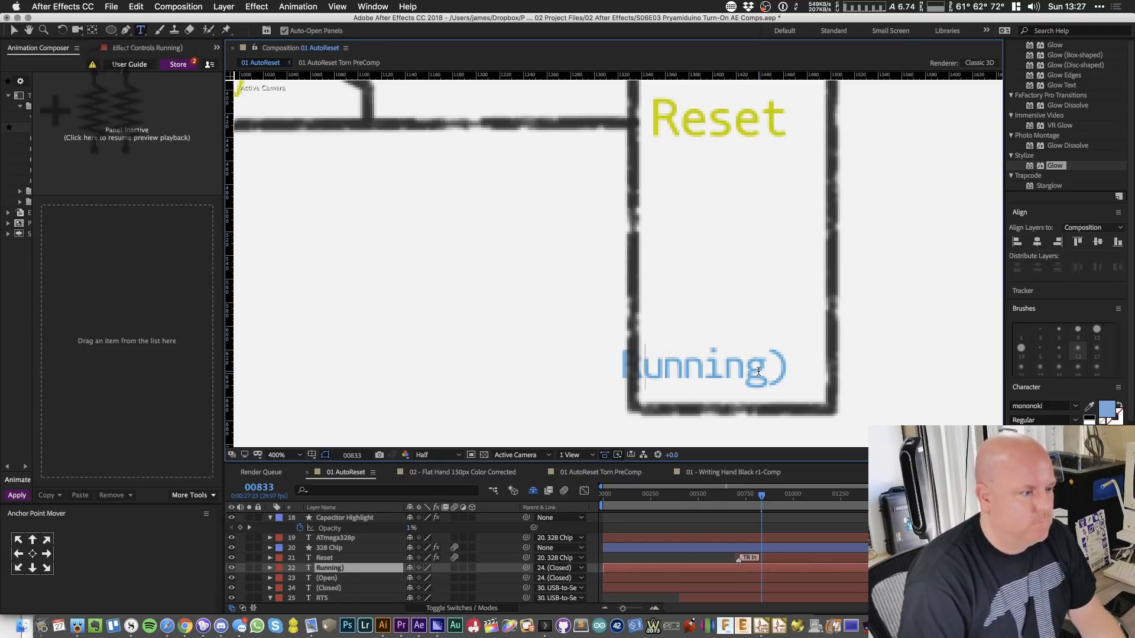
pyautogui.write('(')
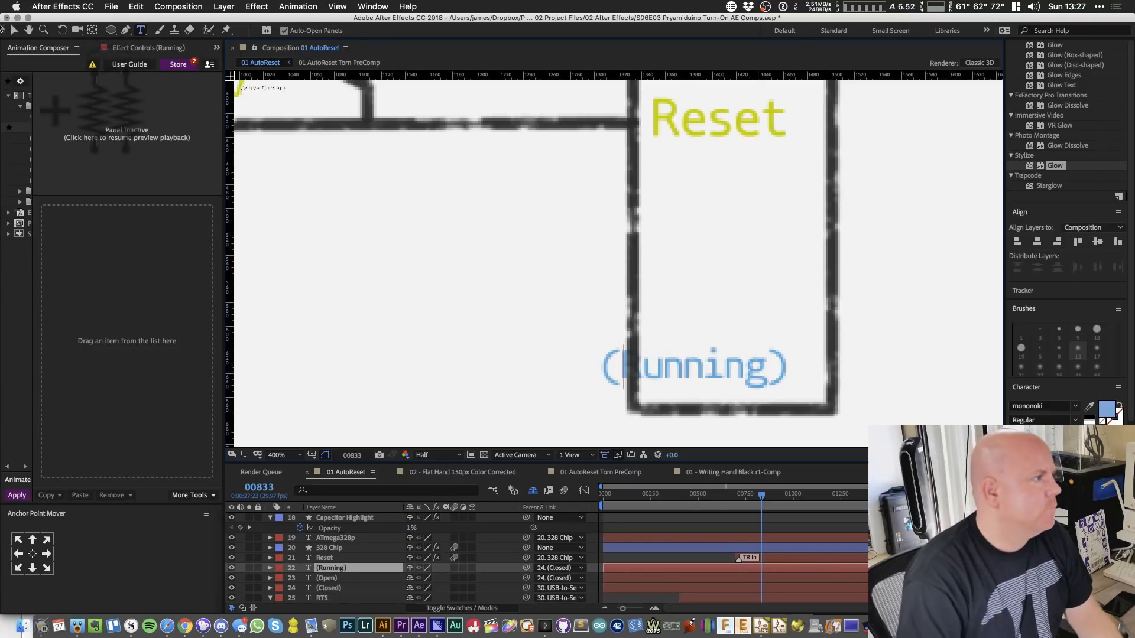
# - Fit the (Running) label between the chip's side walls and center its anchor point
pyautogui.click(13, 31)
pyautogui.moveTo(755, 373); pyautogui.dragTo(793, 383)
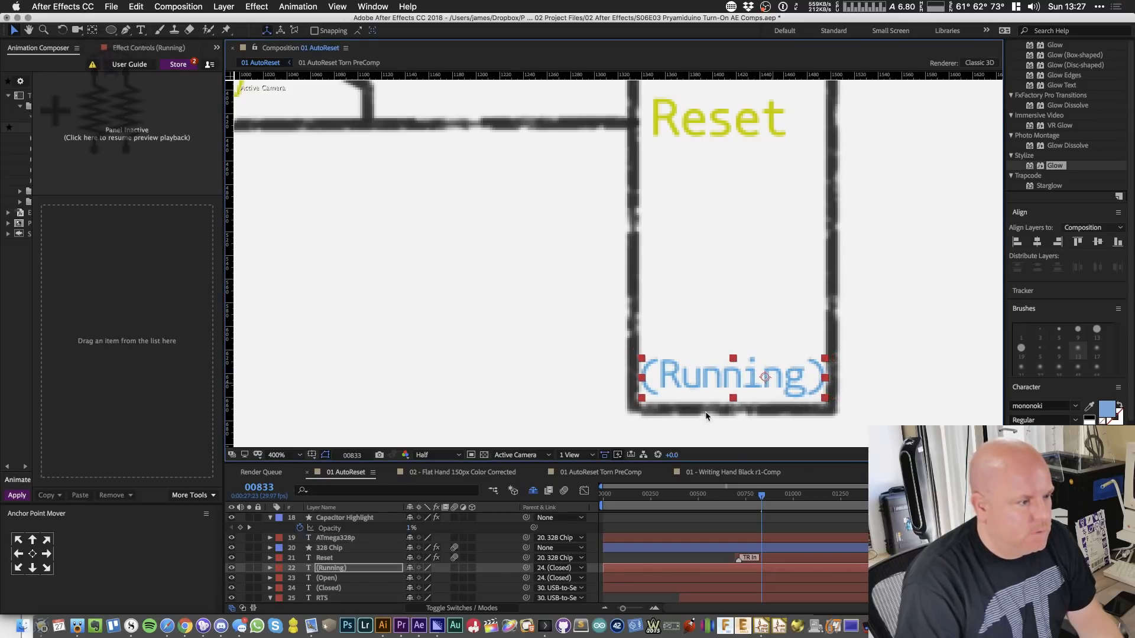
pyautogui.click(34, 555)
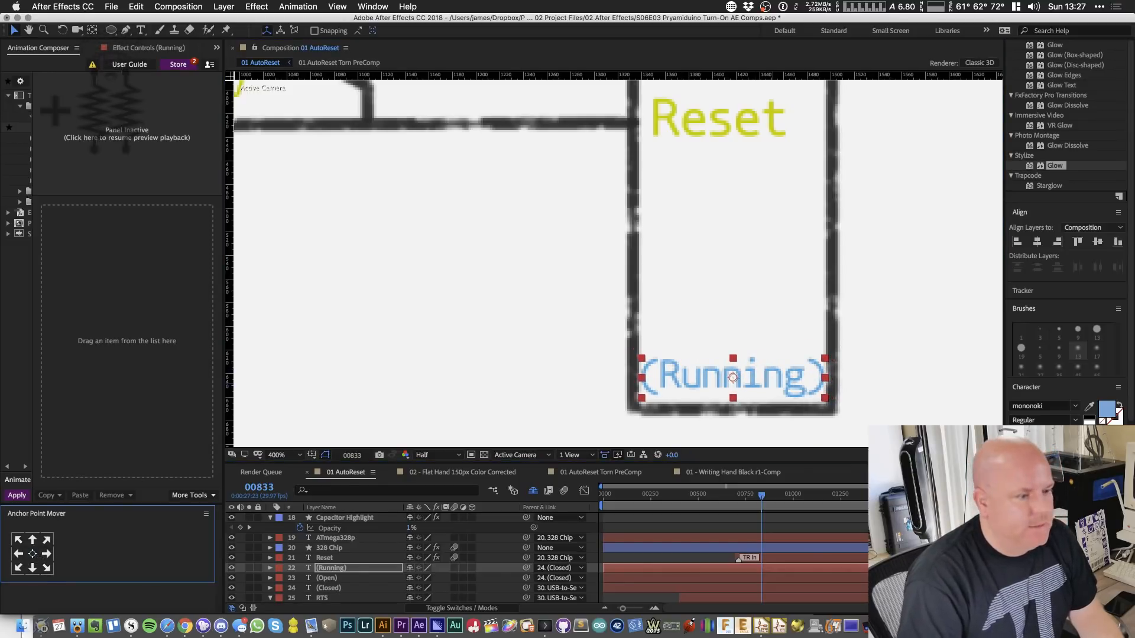
# - Color the (Running) text green by sampling the Green #36CA5F solid in the project
pyautogui.press('super+0')
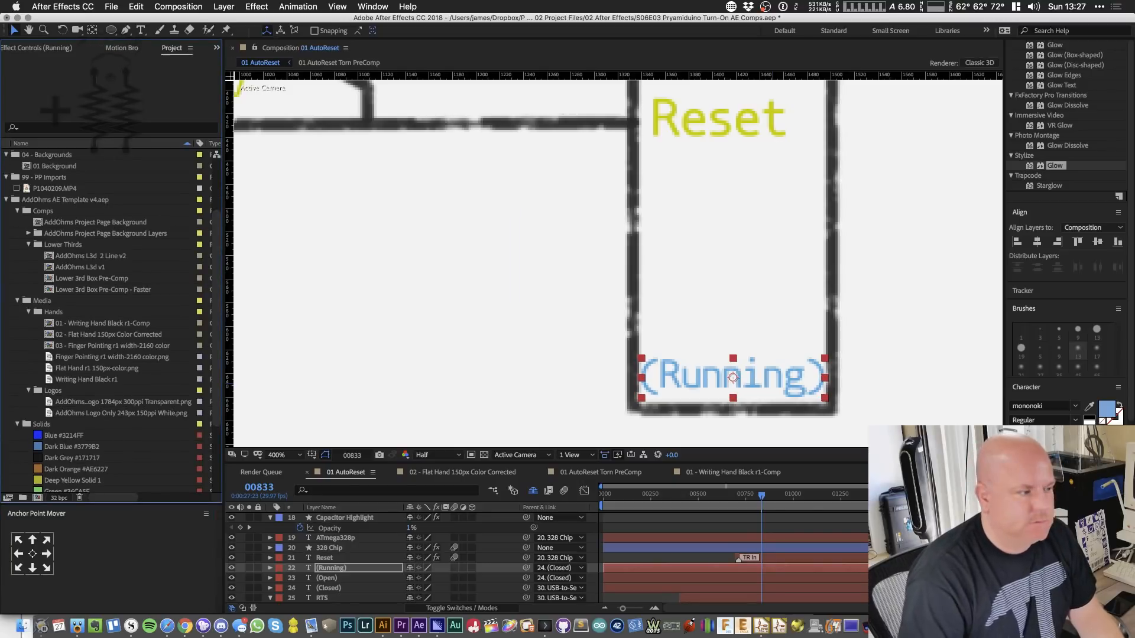
pyautogui.scroll(-3, 95, 319)
pyautogui.click(1089, 406)
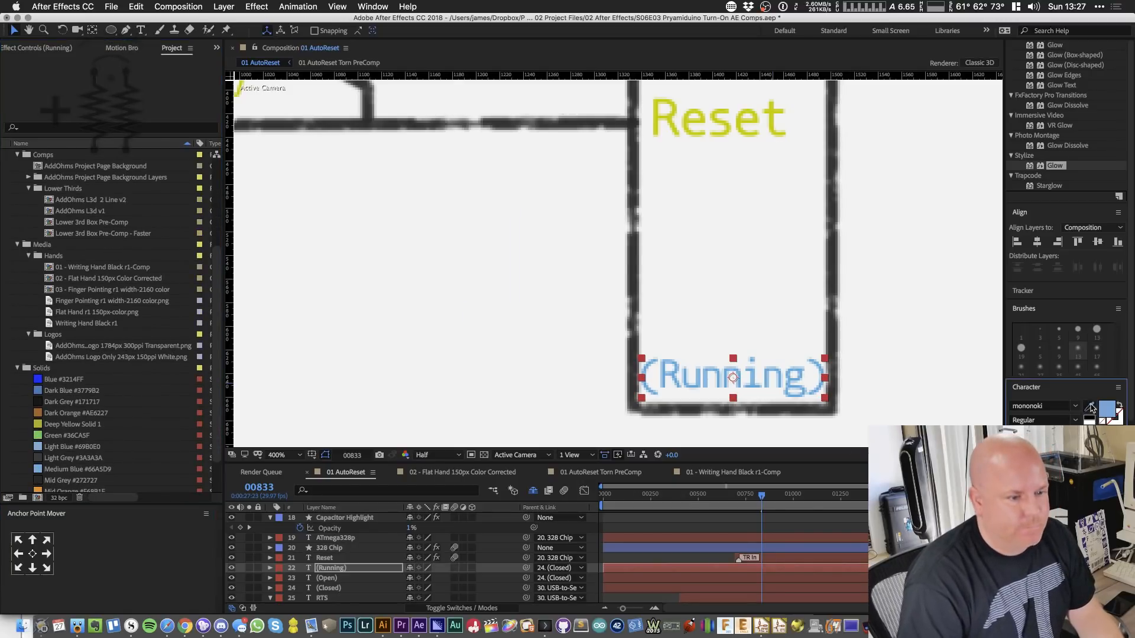
pyautogui.click(39, 437)
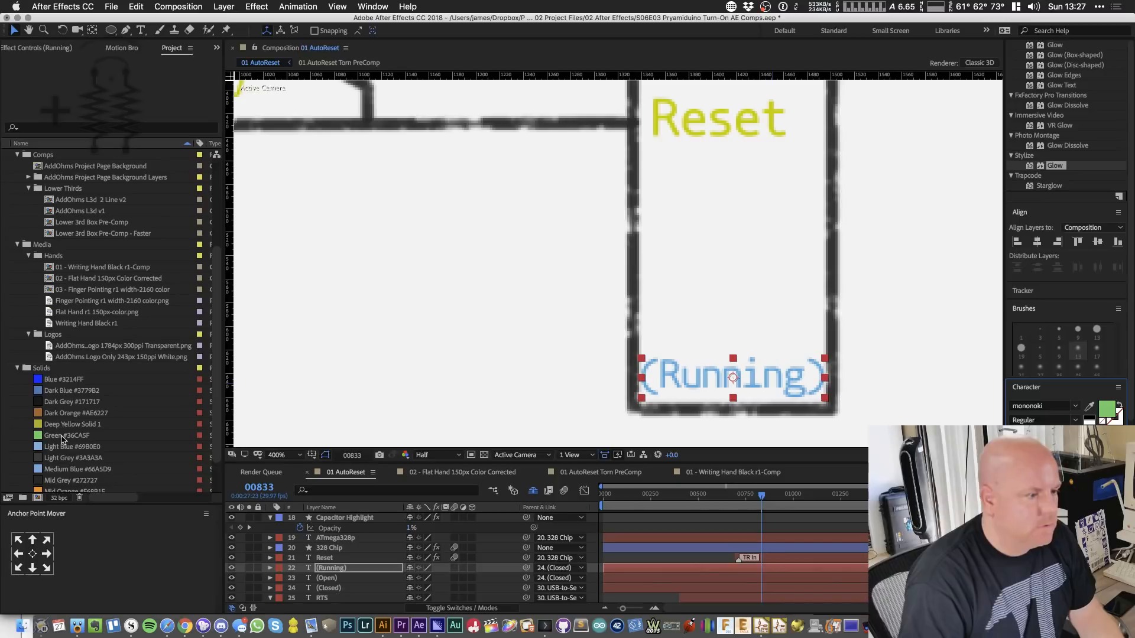
pyautogui.click(325, 558)
pyautogui.click(326, 570)
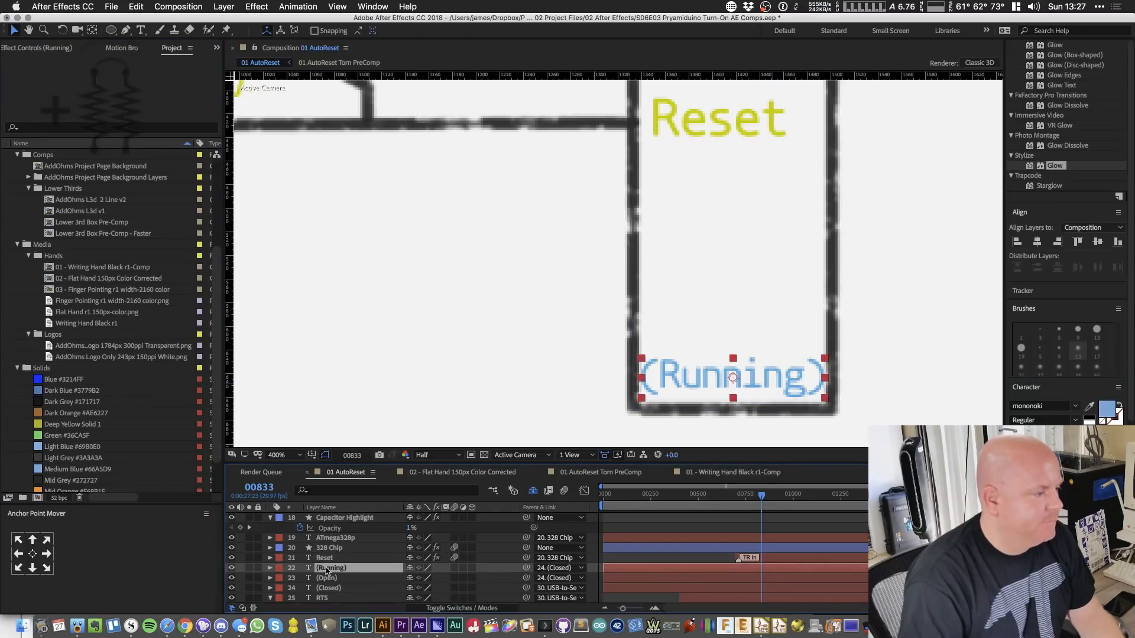
pyautogui.click(1090, 406)
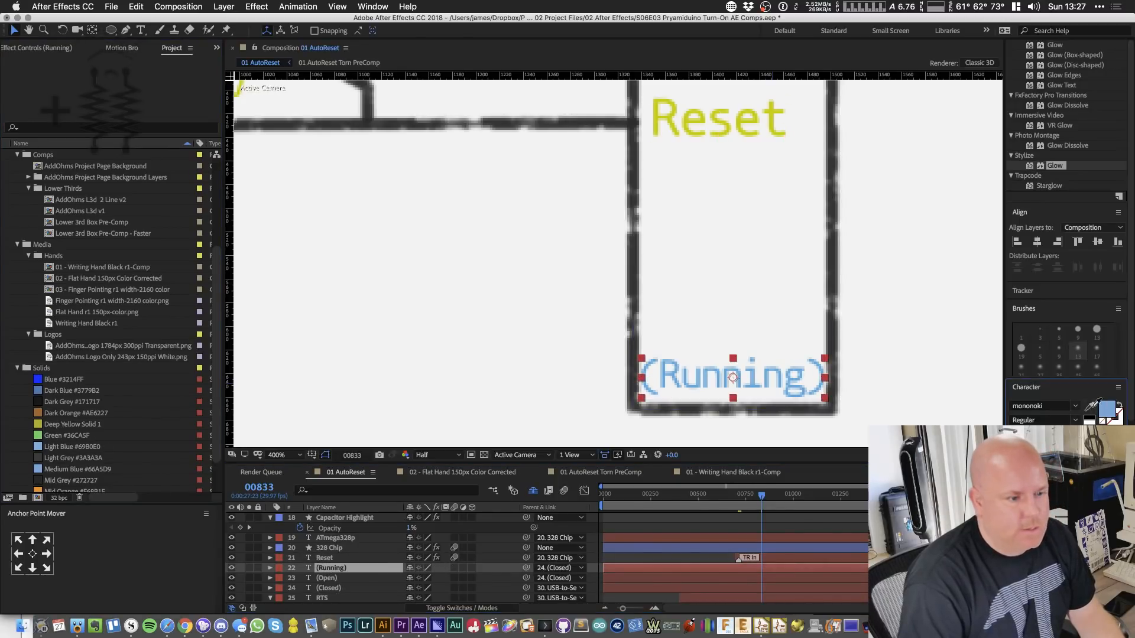
pyautogui.click(39, 439)
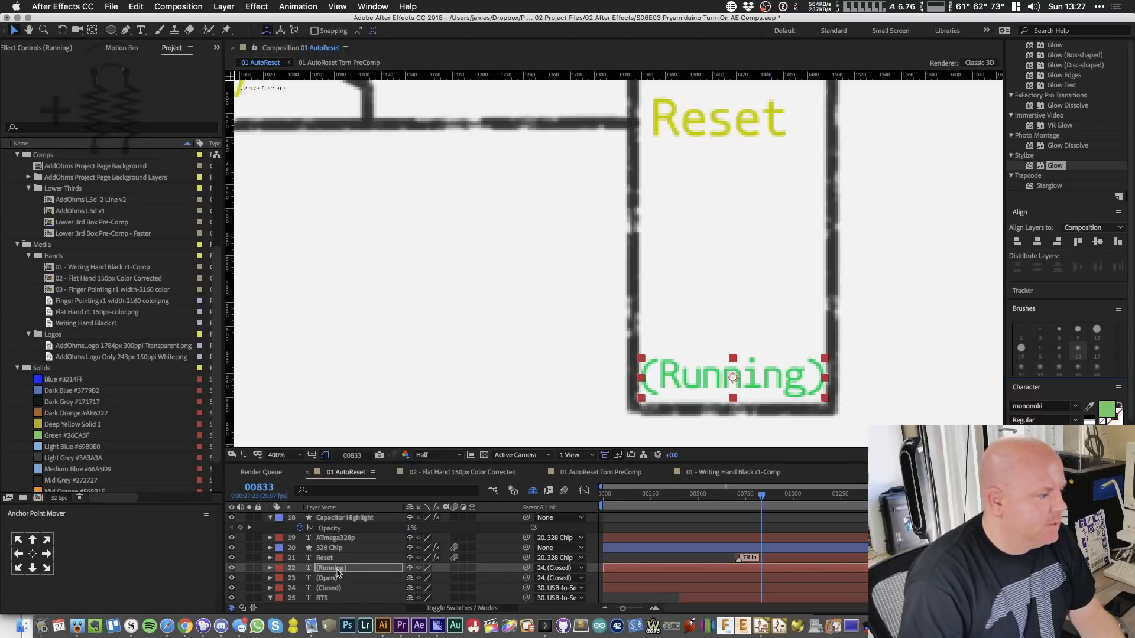
# - Duplicate the (Running) text layer and replace the copy's text with (Stropped)
pyautogui.press('super+d')
pyautogui.doubleClick(758, 376)
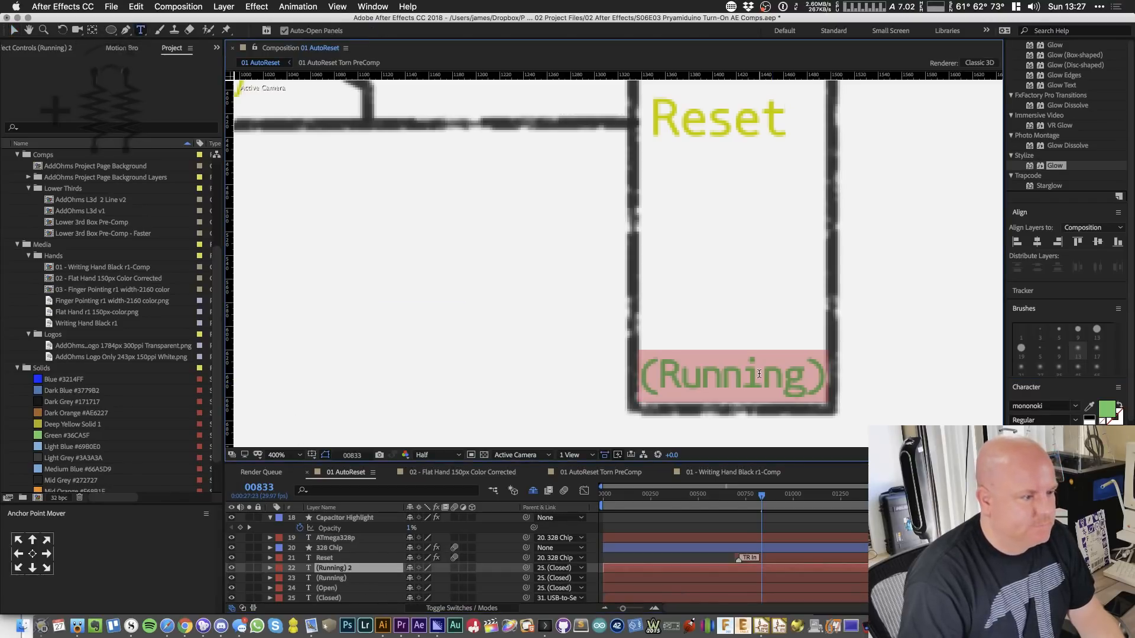
pyautogui.write('S(')
pyautogui.press('BackSpace')
pyautogui.press('BackSpace')
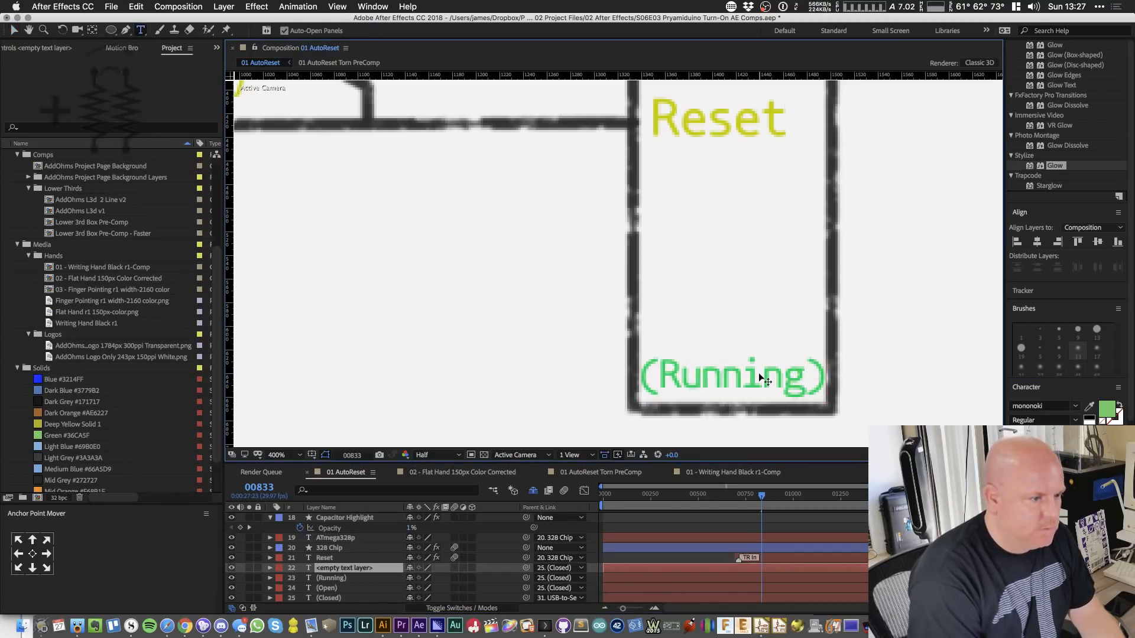
pyautogui.write('(Stropped)')
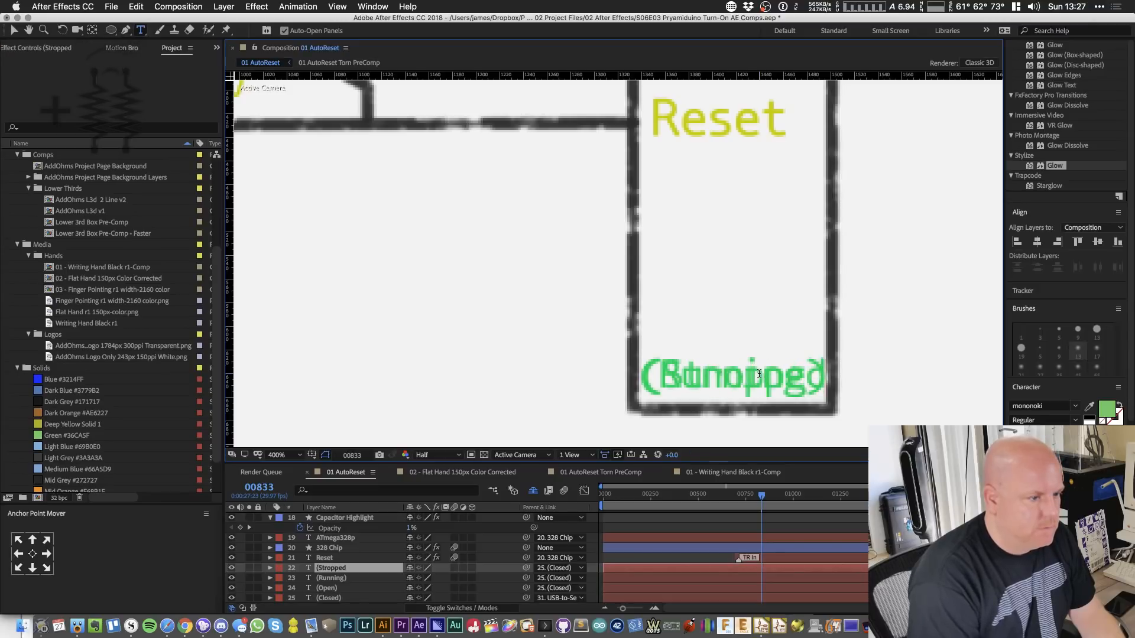
# - Color the whole (Stropped) text black and finish editing the text
pyautogui.press('super+a')
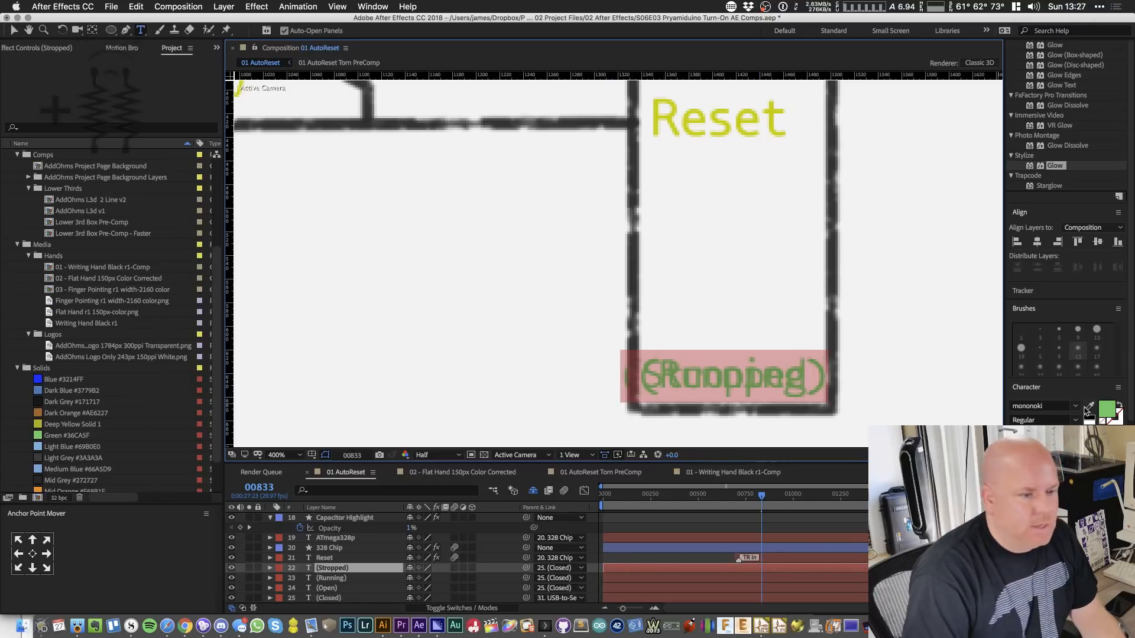
pyautogui.click(1089, 407)
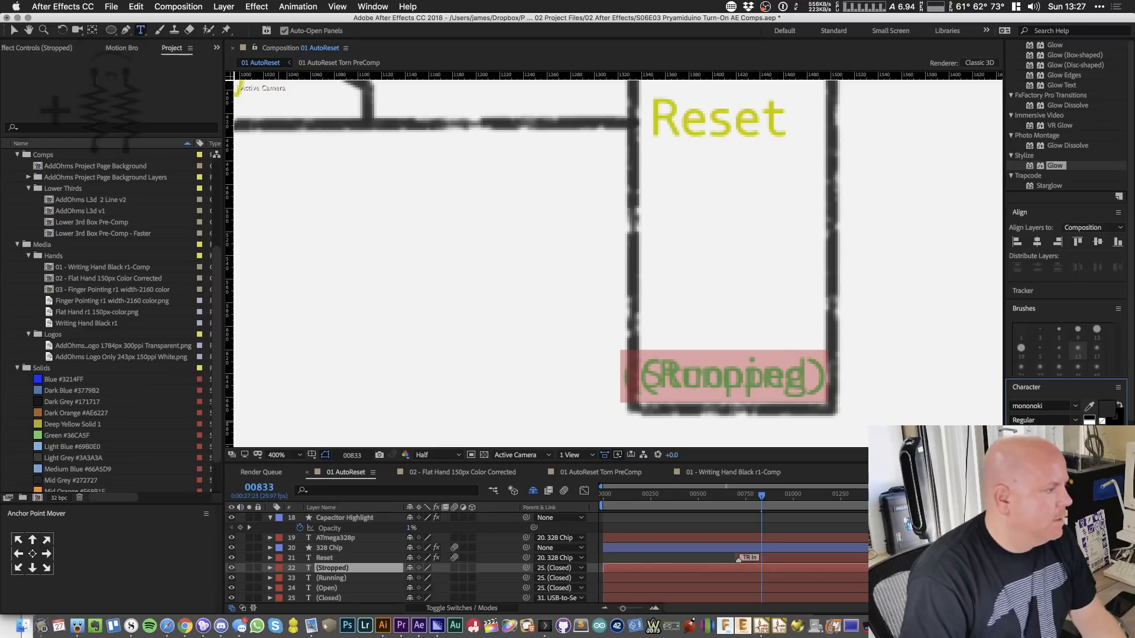
pyautogui.click(203, 392)
pyautogui.scroll(-1, 204, 393)
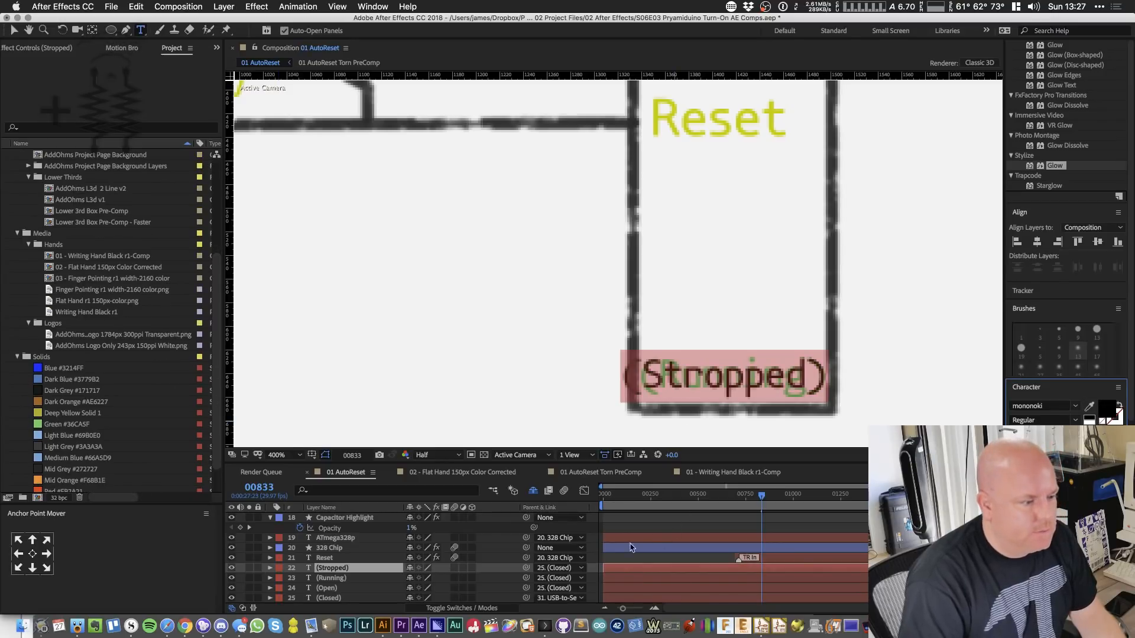
pyautogui.click(344, 561)
pyautogui.click(341, 572)
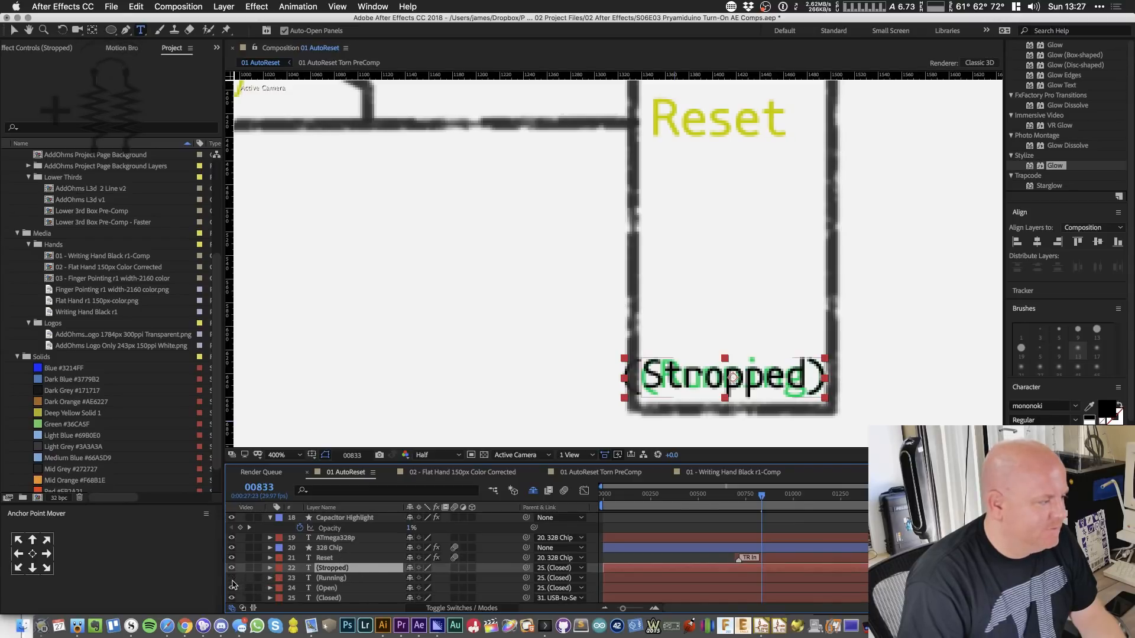
# - Hide the (Running) layer and correct the misspelled black label to (Stopped)
pyautogui.click(232, 579)
pyautogui.doubleClick(698, 395)
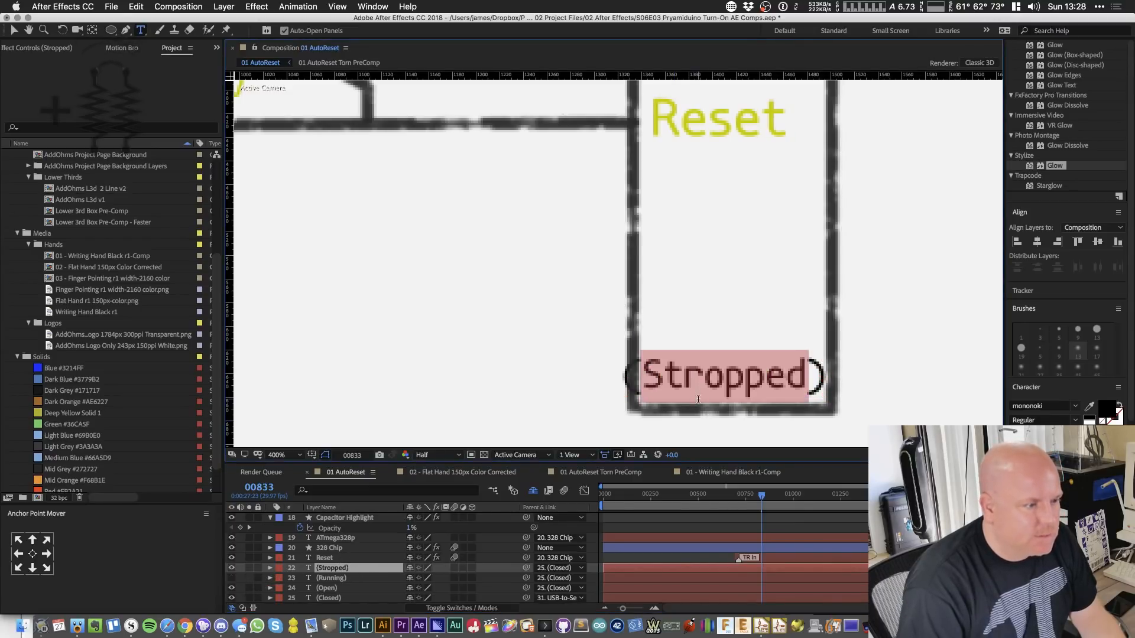
pyautogui.click(698, 399)
pyautogui.press('BackSpace')
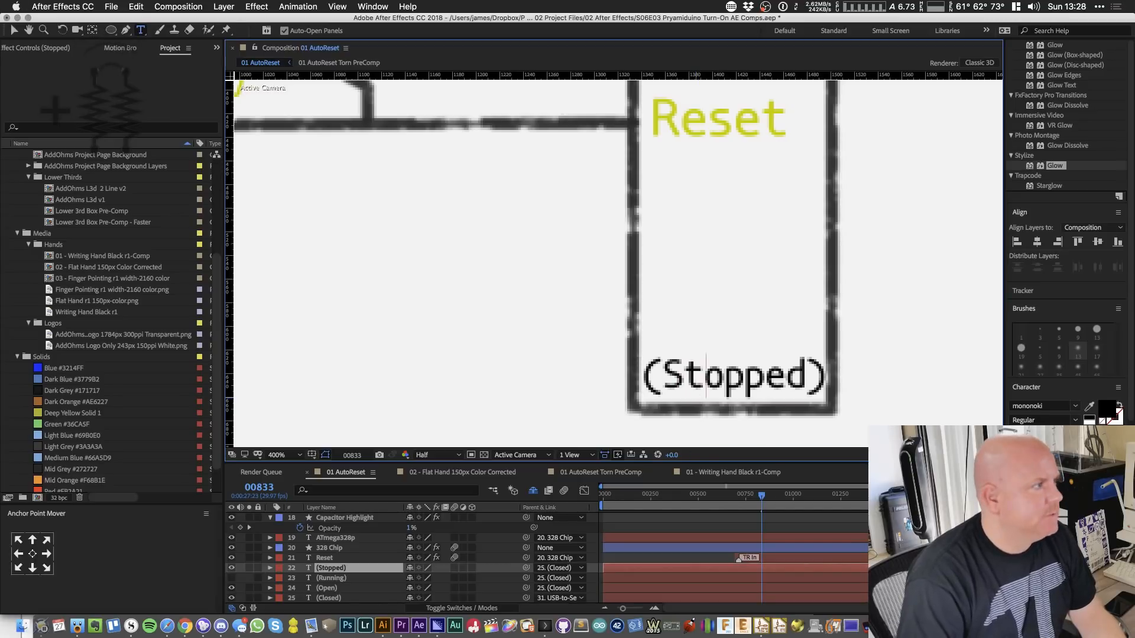
# - Color the (Stopped) text red by sampling the Red #FB2A21 solid in the project
pyautogui.click(14, 30)
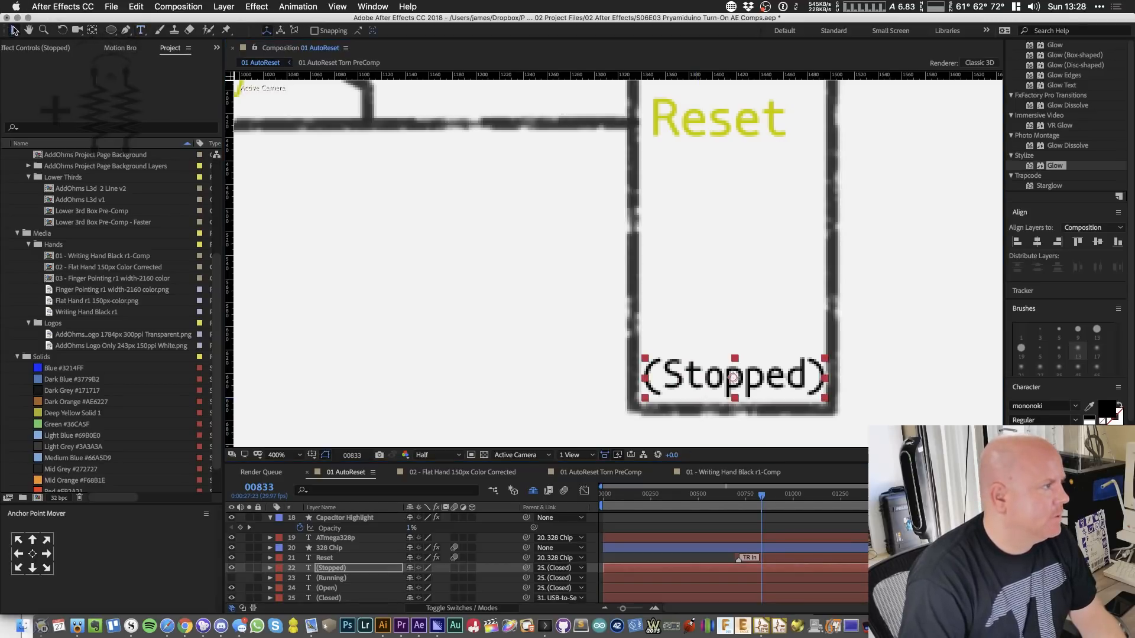
pyautogui.click(33, 554)
pyautogui.scroll(-3, 186, 402)
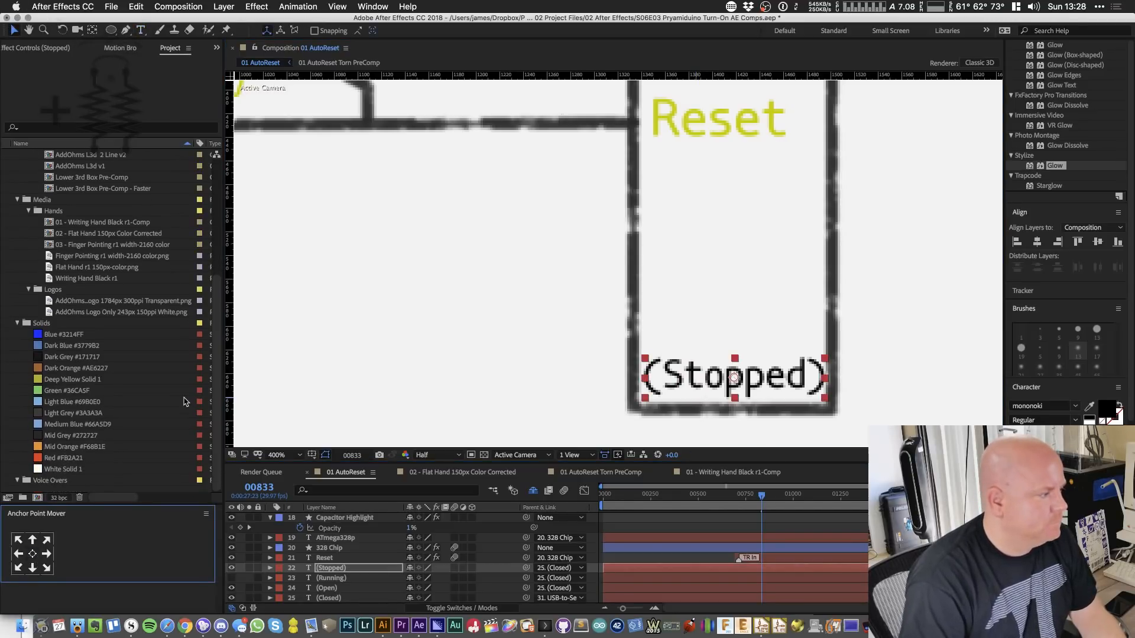
pyautogui.click(1090, 406)
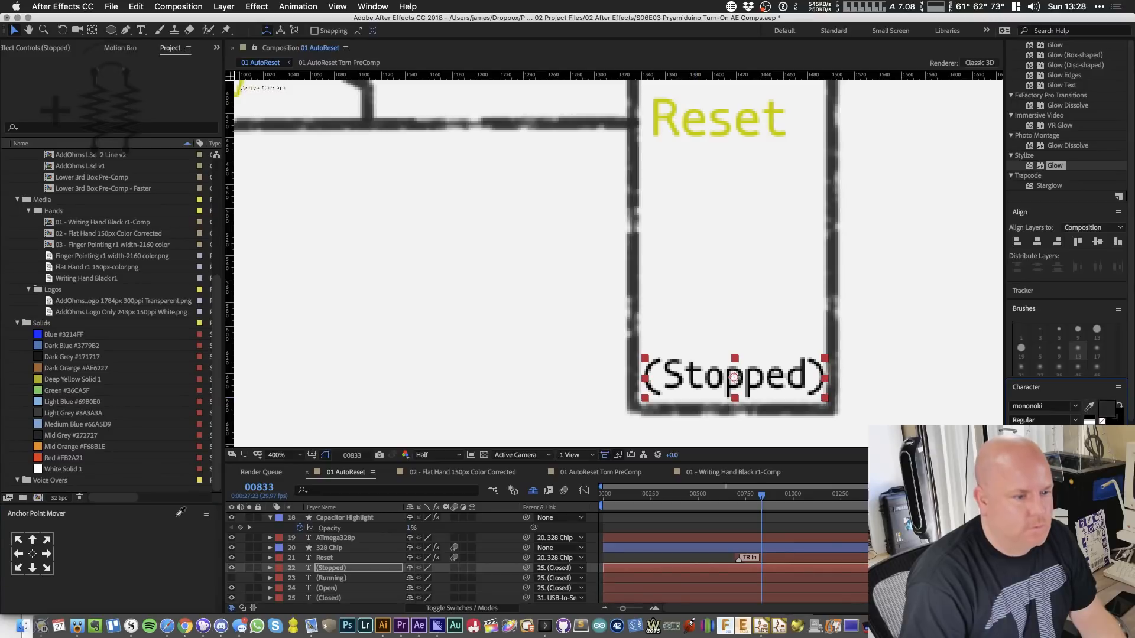
pyautogui.click(37, 461)
pyautogui.scroll(-1, 414, 550)
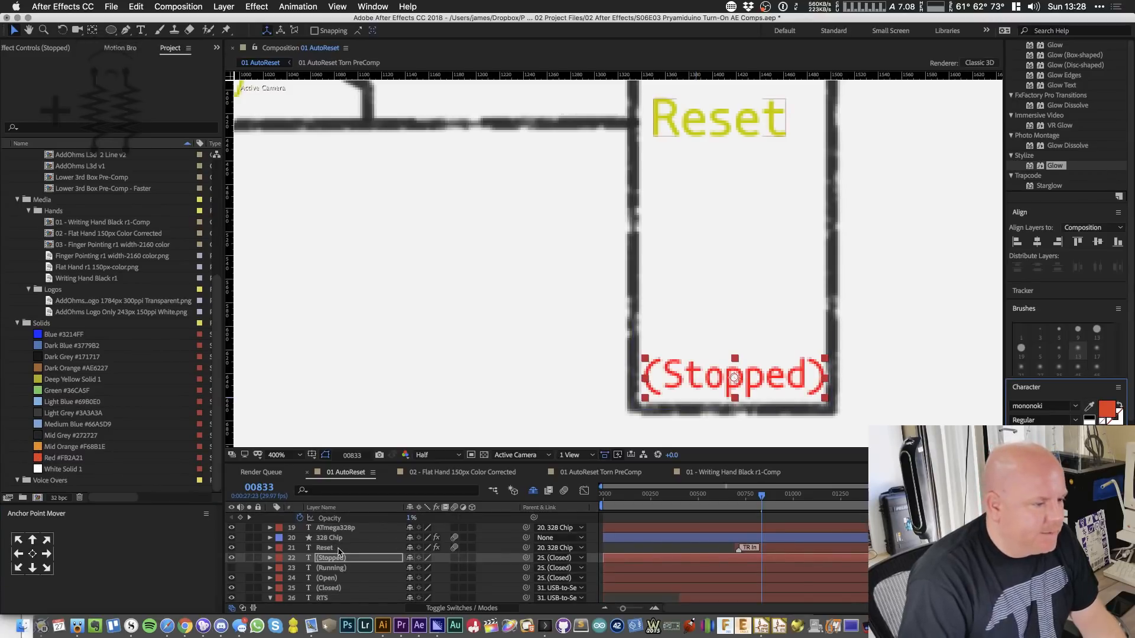
# - Set the opacity of the (Running) text layer to 0%
pyautogui.click(341, 568)
pyautogui.scroll(-5, 835, 557)
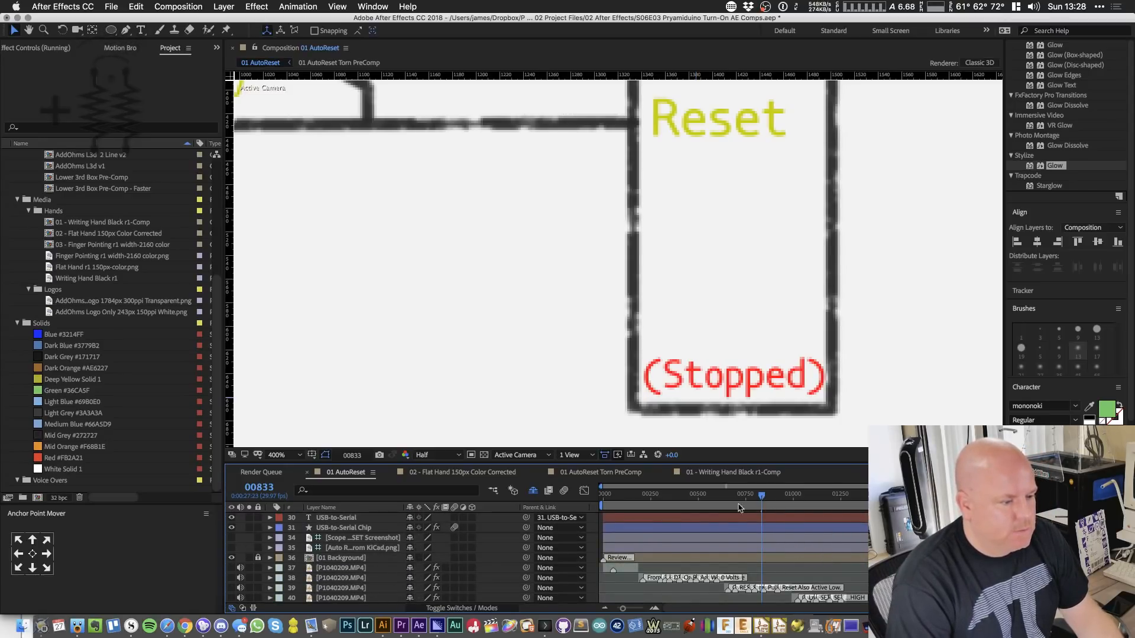
pyautogui.scroll(5, 323, 560)
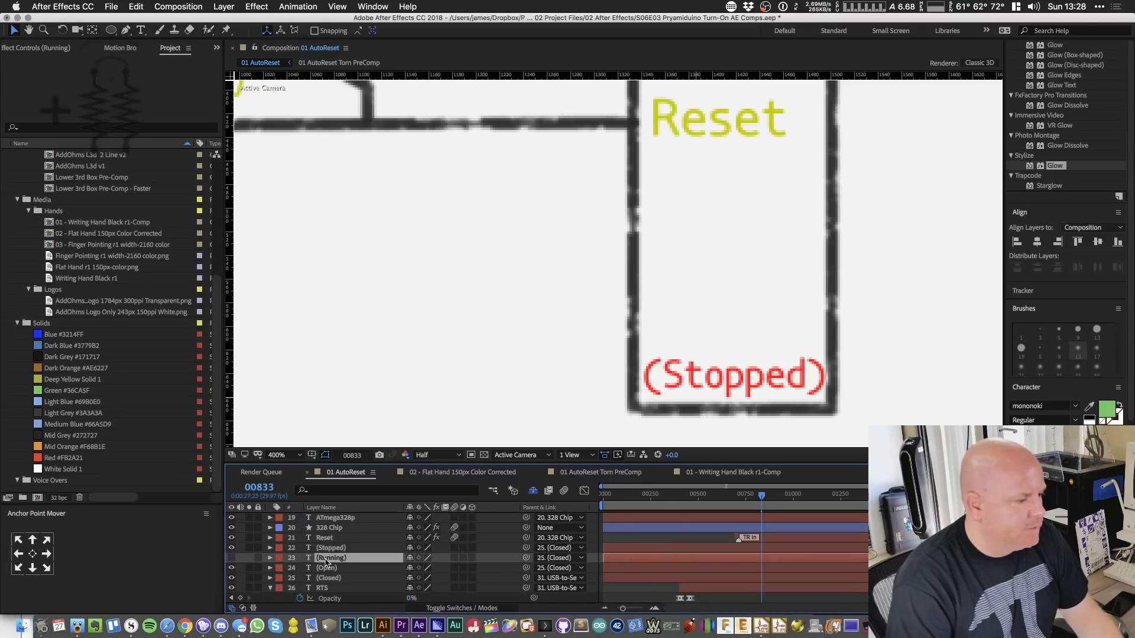
pyautogui.press('t')
pyautogui.moveTo(408, 573); pyautogui.dragTo(305, 573)
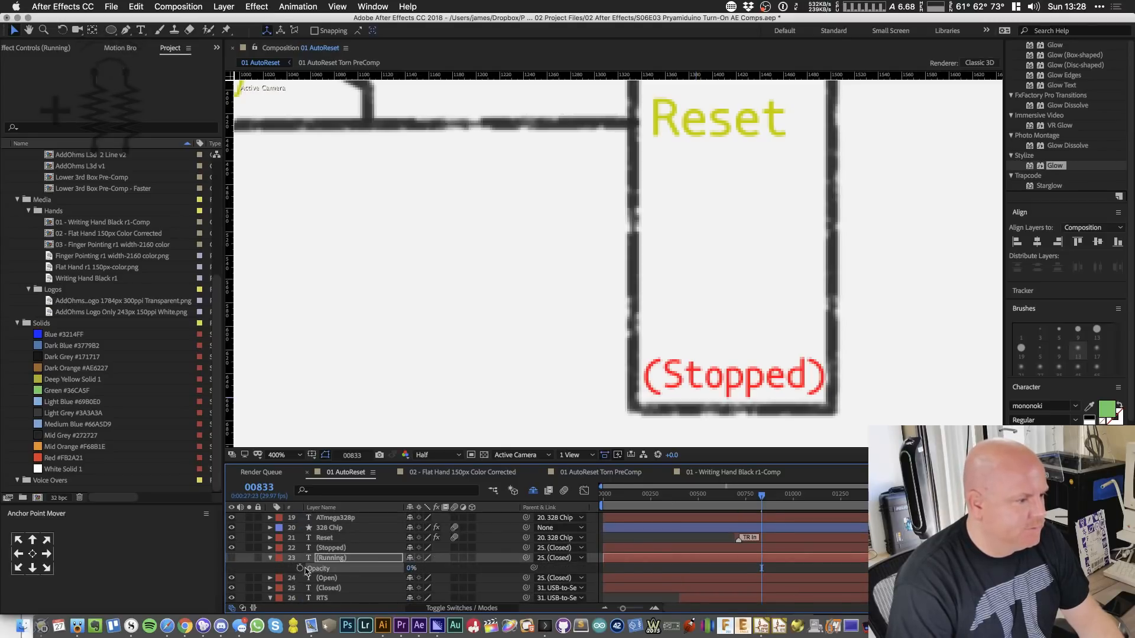
# - Trim the (Stopped) layer to start at frame 833 and apply the Gaussian Blur & Fade Eased 1 preset as its in transition
pyautogui.click(331, 547)
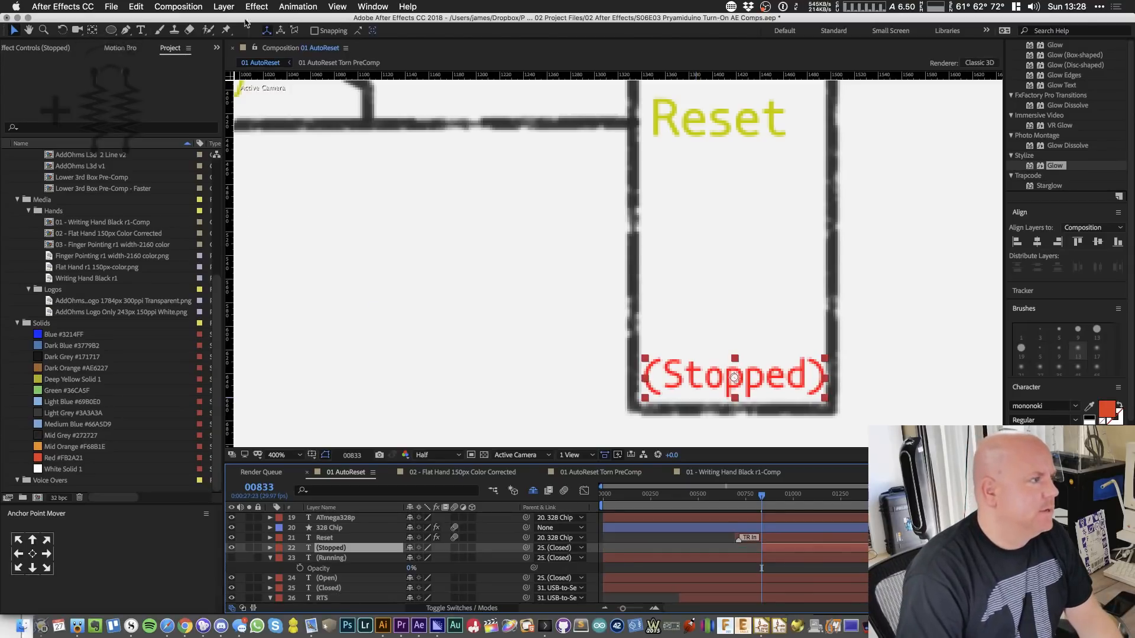
pyautogui.click(216, 48)
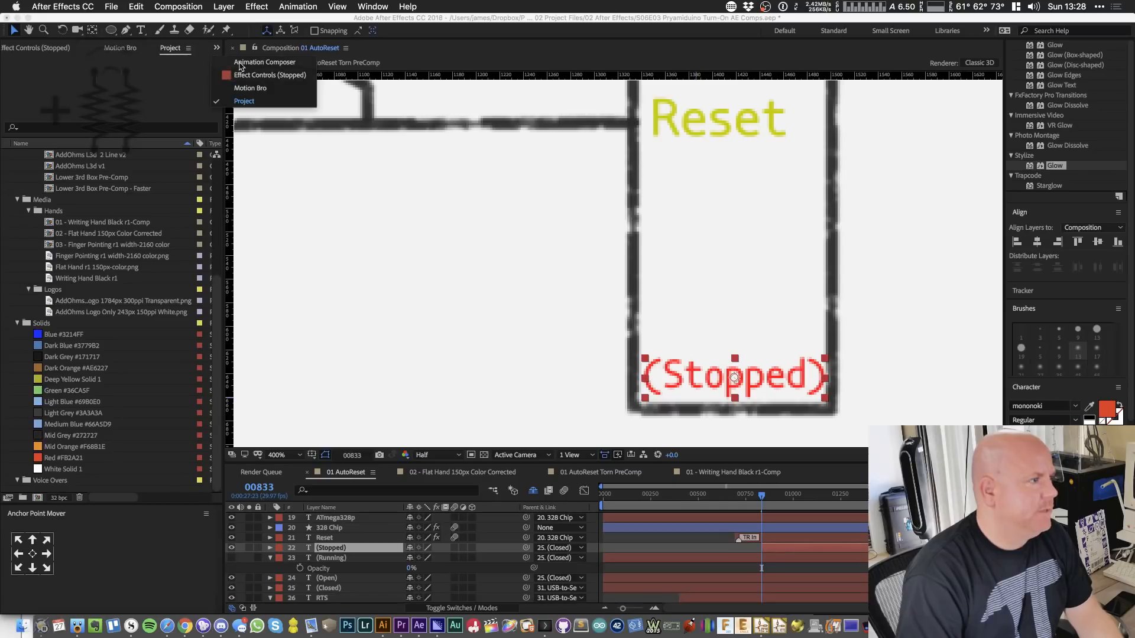
pyautogui.click(240, 63)
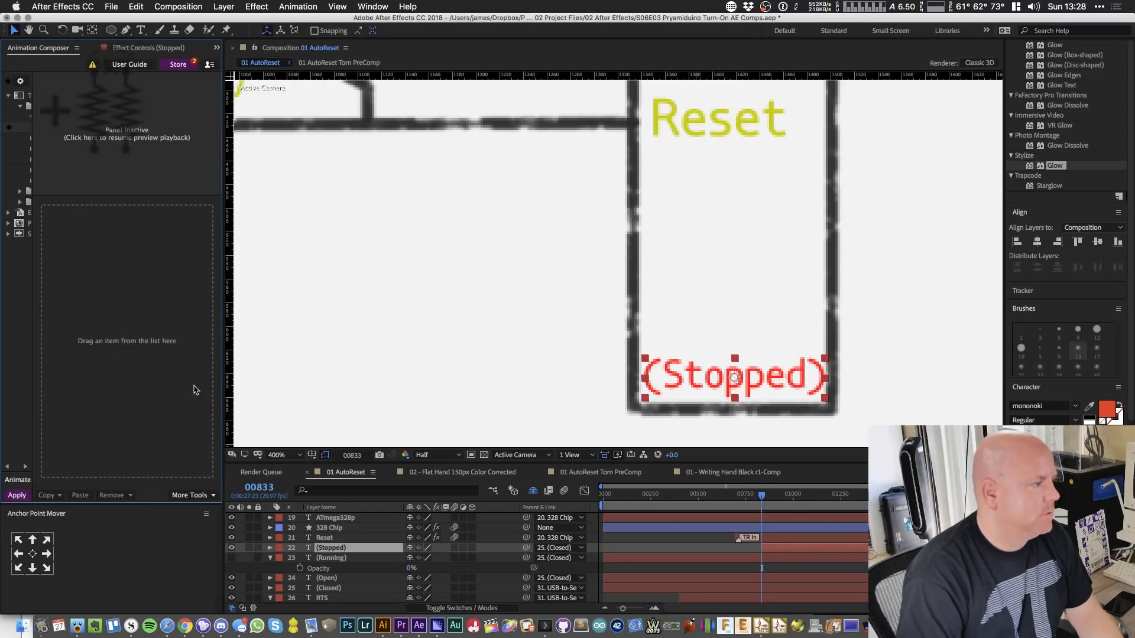
pyautogui.moveTo(224, 379); pyautogui.dragTo(302, 380)
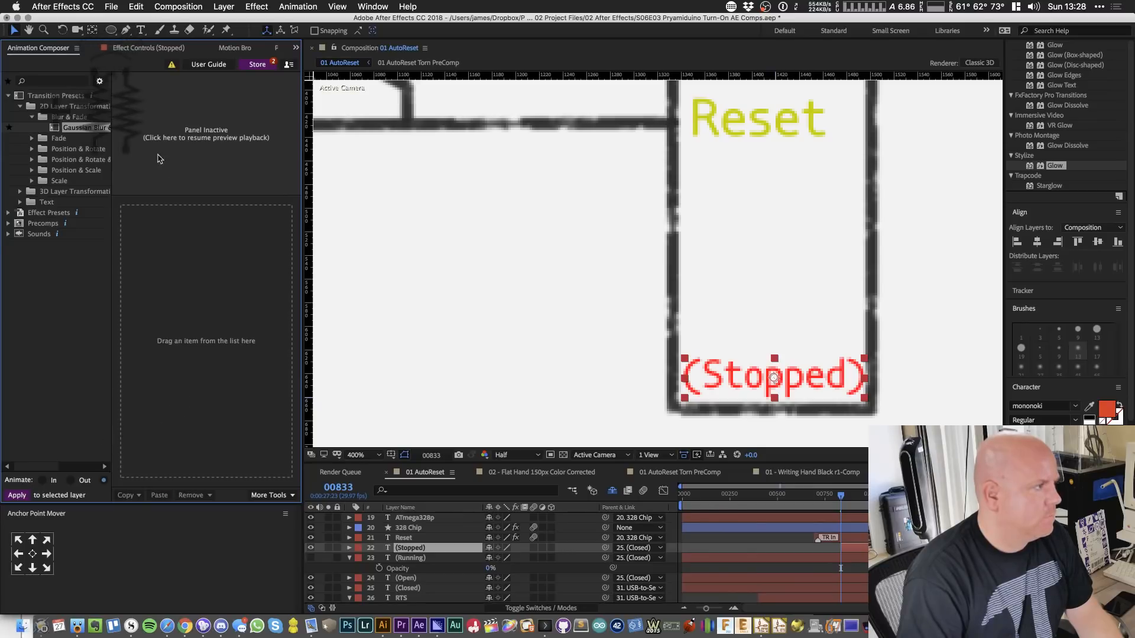
pyautogui.moveTo(86, 128)
pyautogui.mouseDown()
pyautogui.moveTo(224, 334)
pyautogui.moveTo(257, 341)
pyautogui.mouseUp()
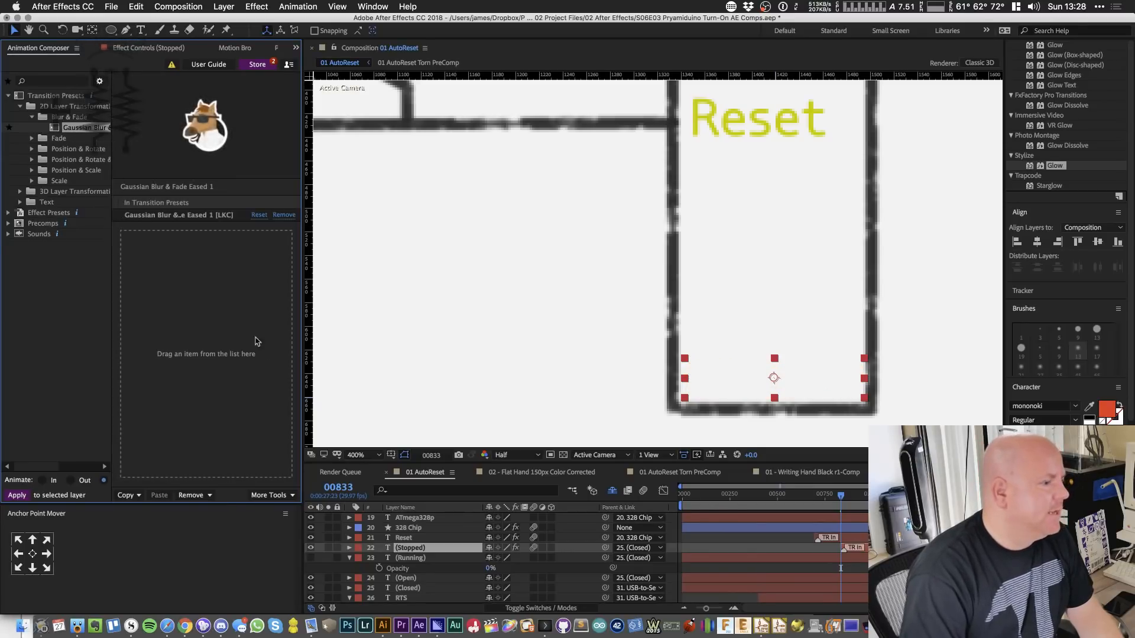
# - Move the (Stopped) layer's start to frame 790, nudge it slightly earlier, and replay its appearance from frame 641
pyautogui.click(837, 501)
pyautogui.moveTo(837, 500); pyautogui.dragTo(824, 499)
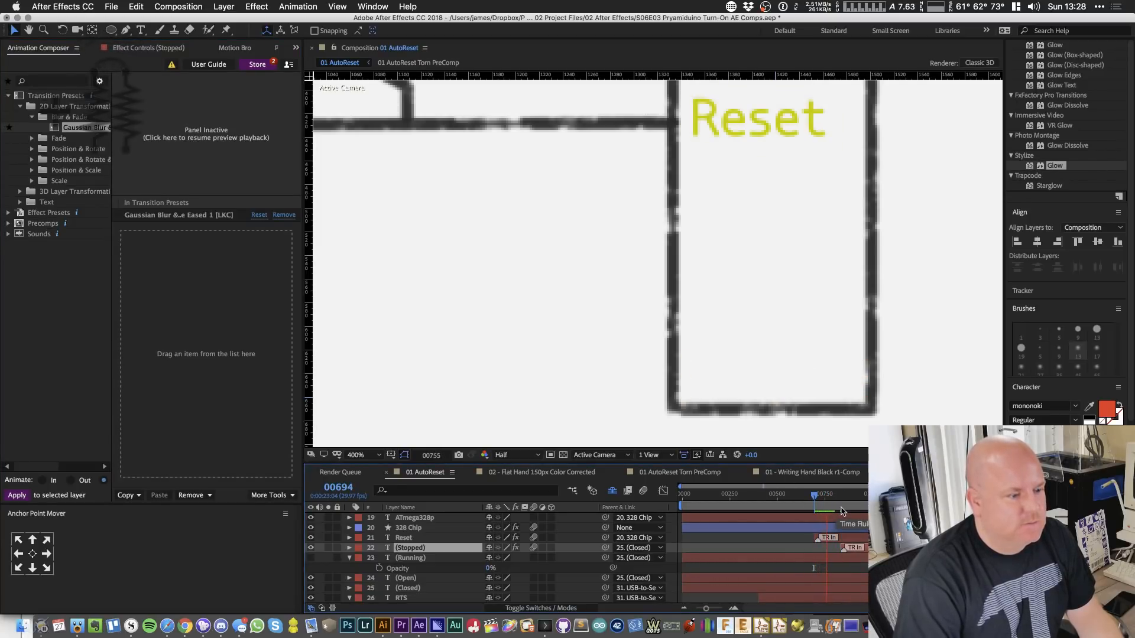
pyautogui.press('[')
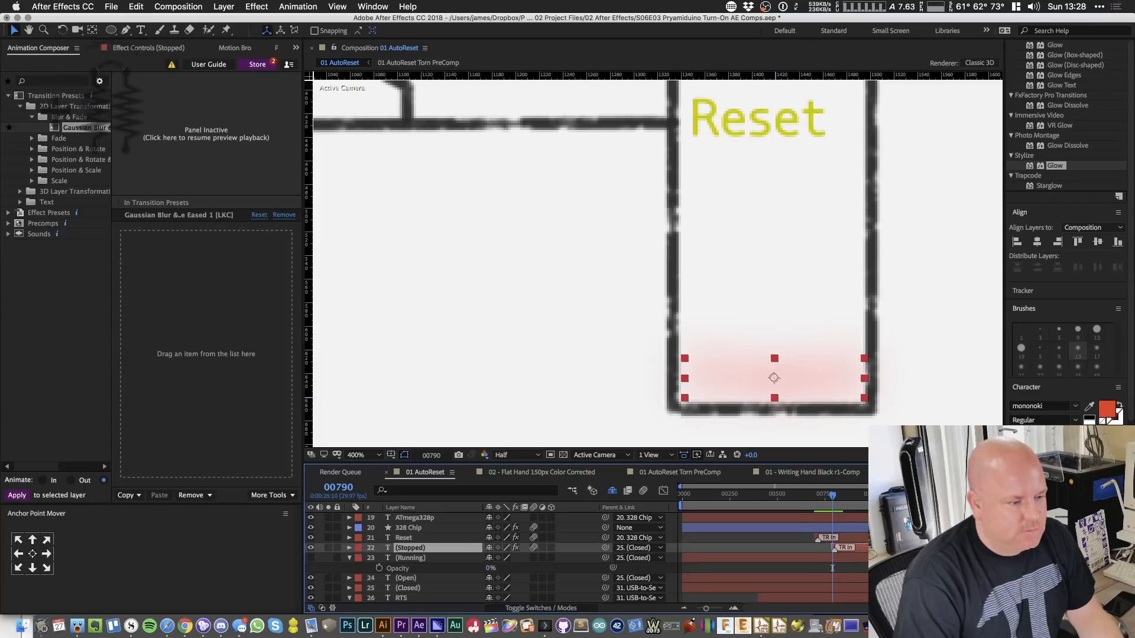
pyautogui.moveTo(881, 548); pyautogui.dragTo(878, 548)
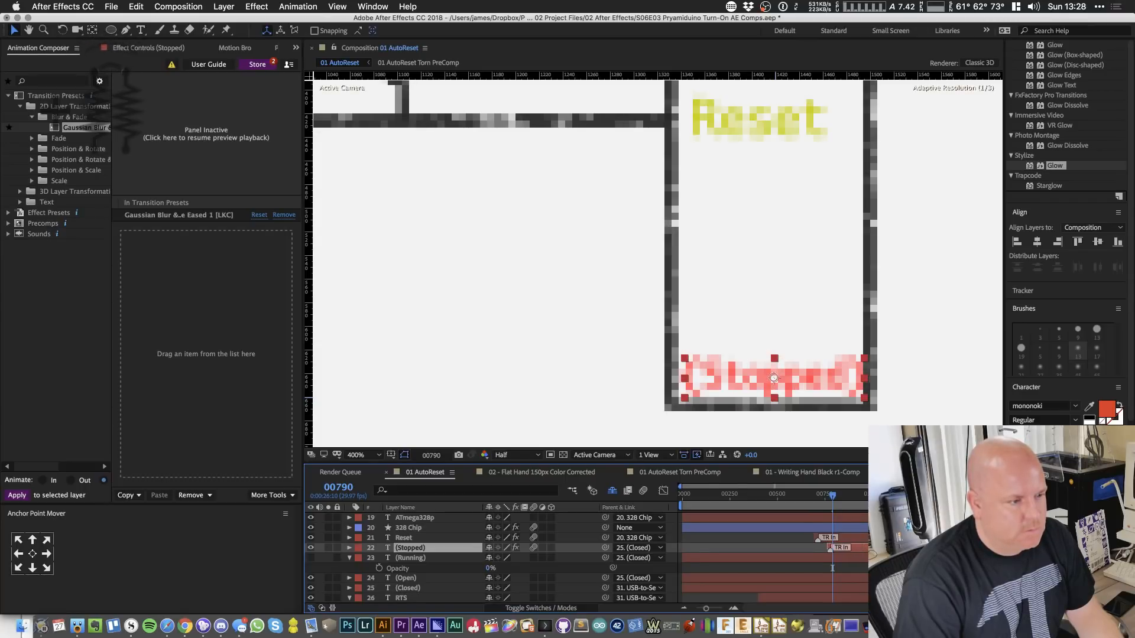
pyautogui.moveTo(807, 499); pyautogui.dragTo(804, 502)
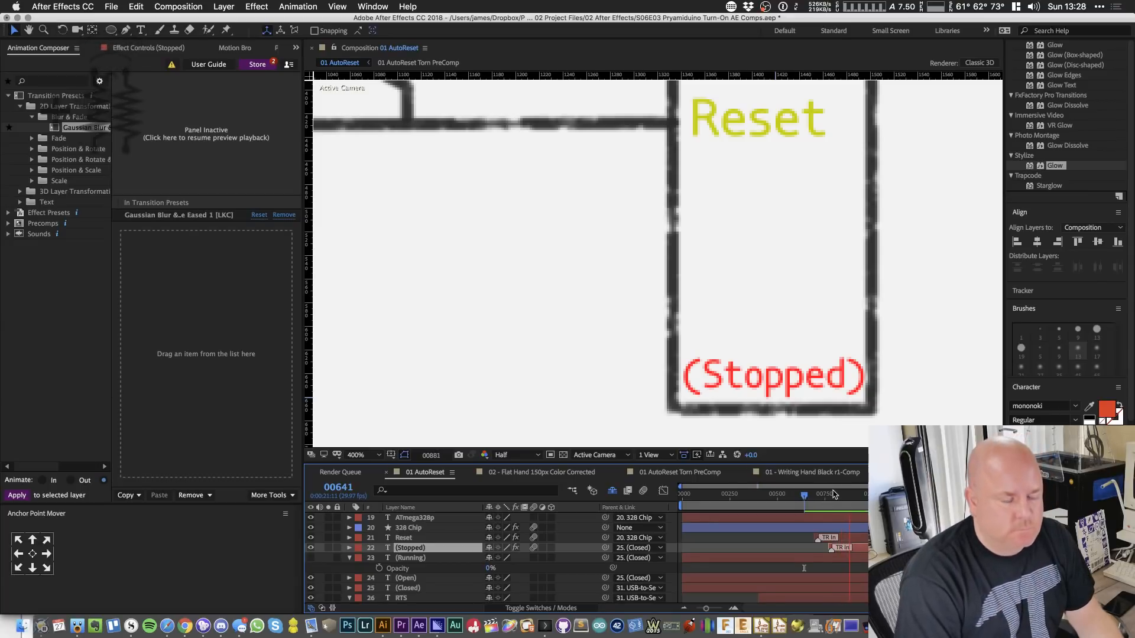
# - At the Pull-Up Resistor marker on frame 842, add Trim Paths to the Pull-Up Resistor shape layer
pyautogui.scroll(-5, 849, 518)
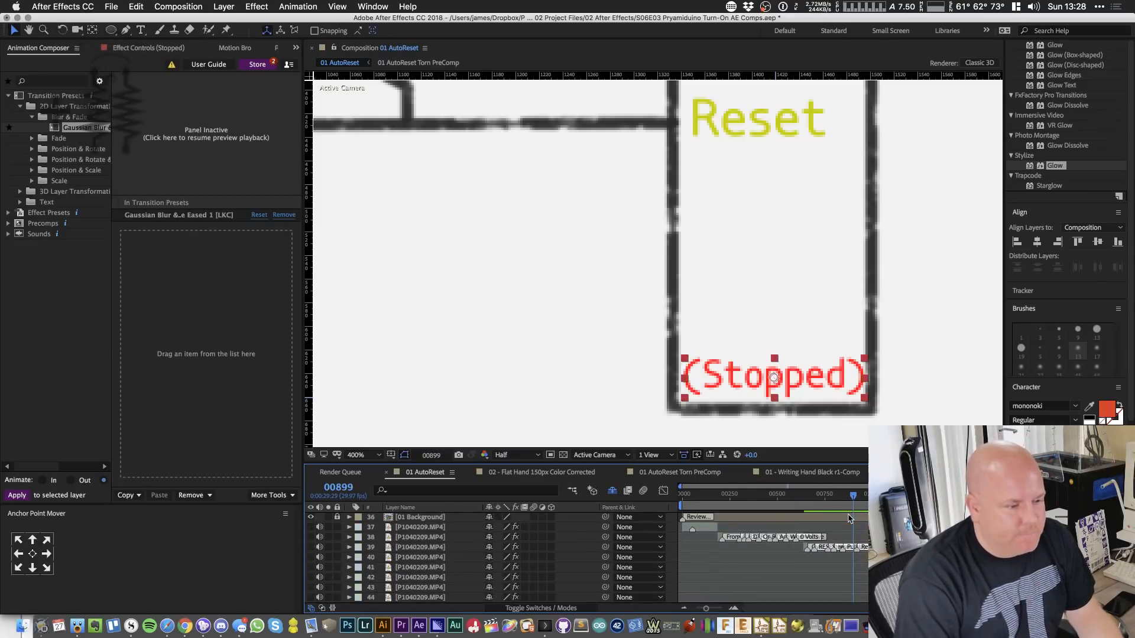
pyautogui.scroll(5, 846, 520)
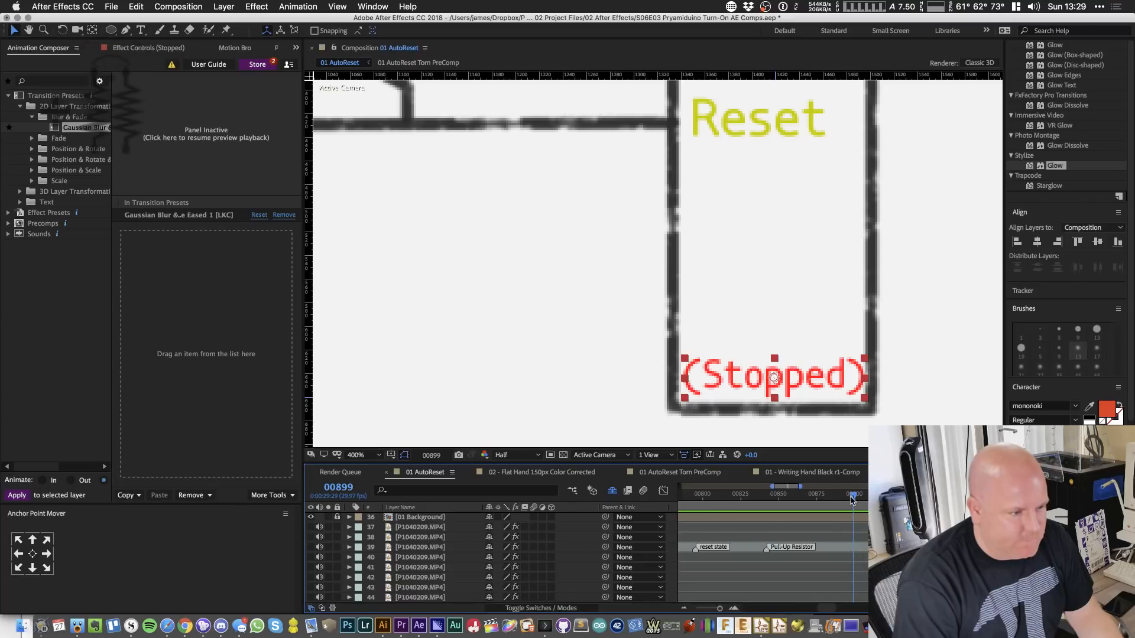
pyautogui.moveTo(851, 500); pyautogui.dragTo(766, 511)
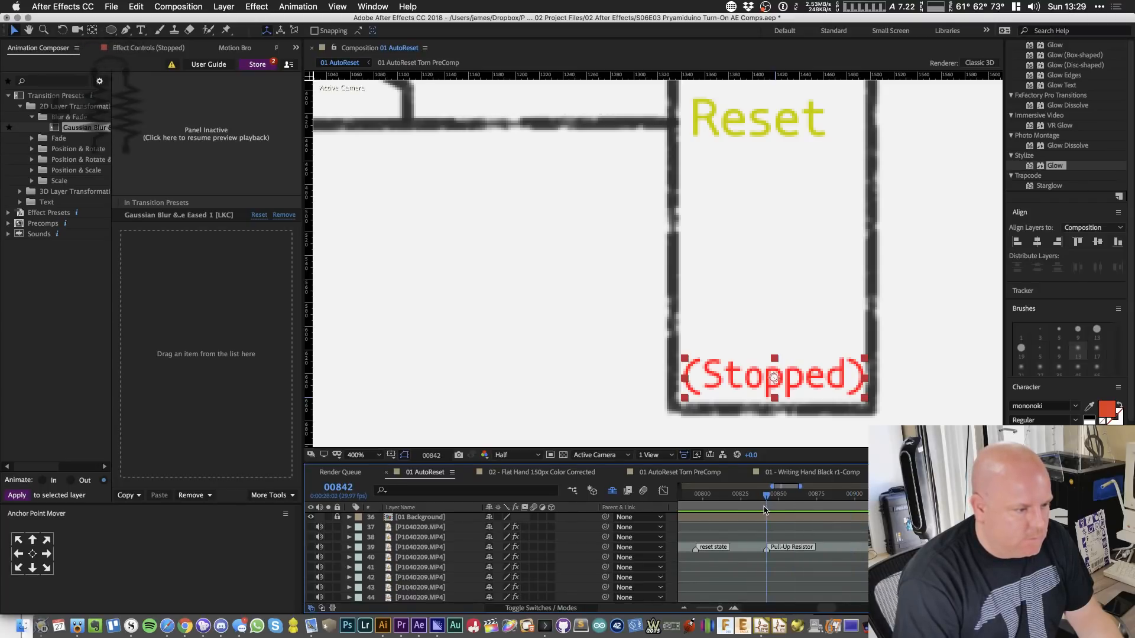
pyautogui.press('space')
pyautogui.moveTo(618, 255); pyautogui.dragTo(770, 431)
pyautogui.moveTo(641, 134); pyautogui.dragTo(762, 241)
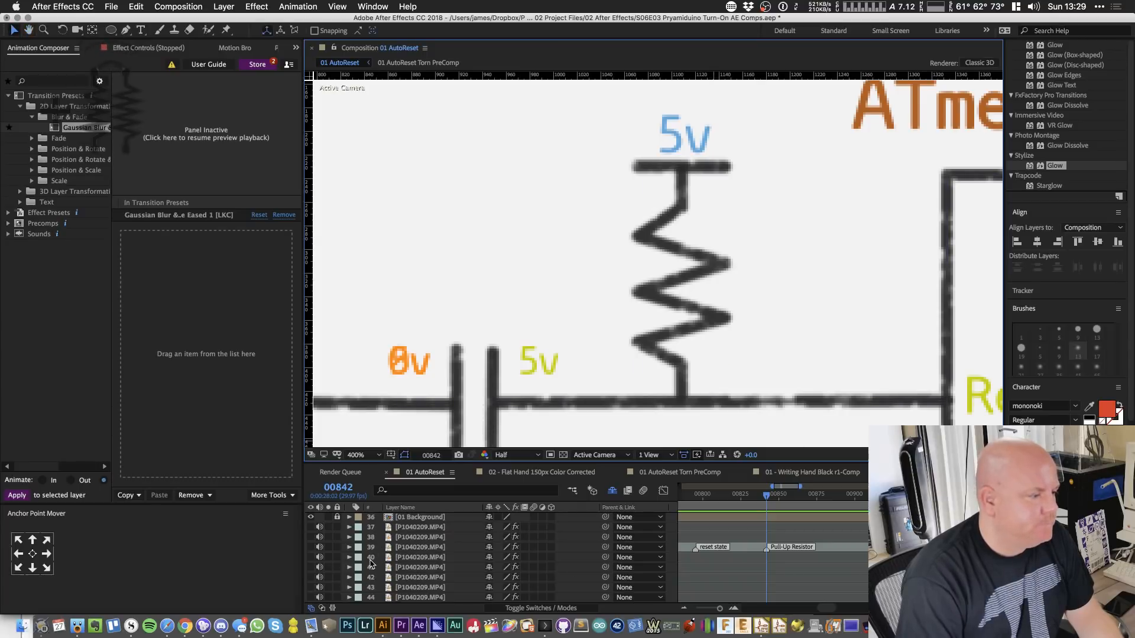
pyautogui.scroll(5, 376, 562)
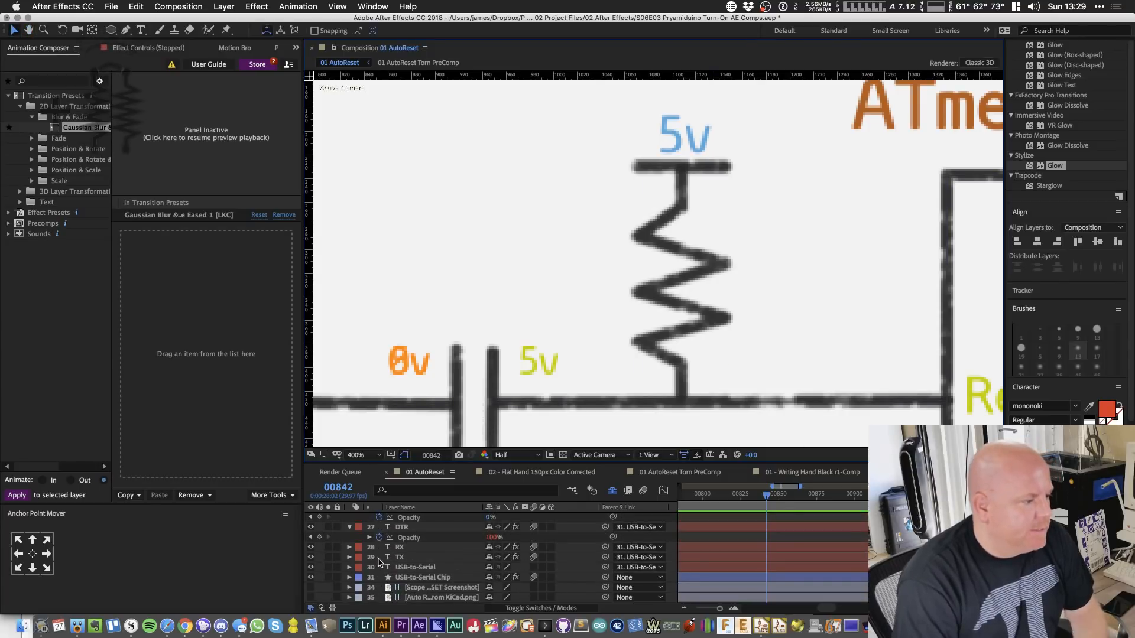
pyautogui.scroll(6, 379, 562)
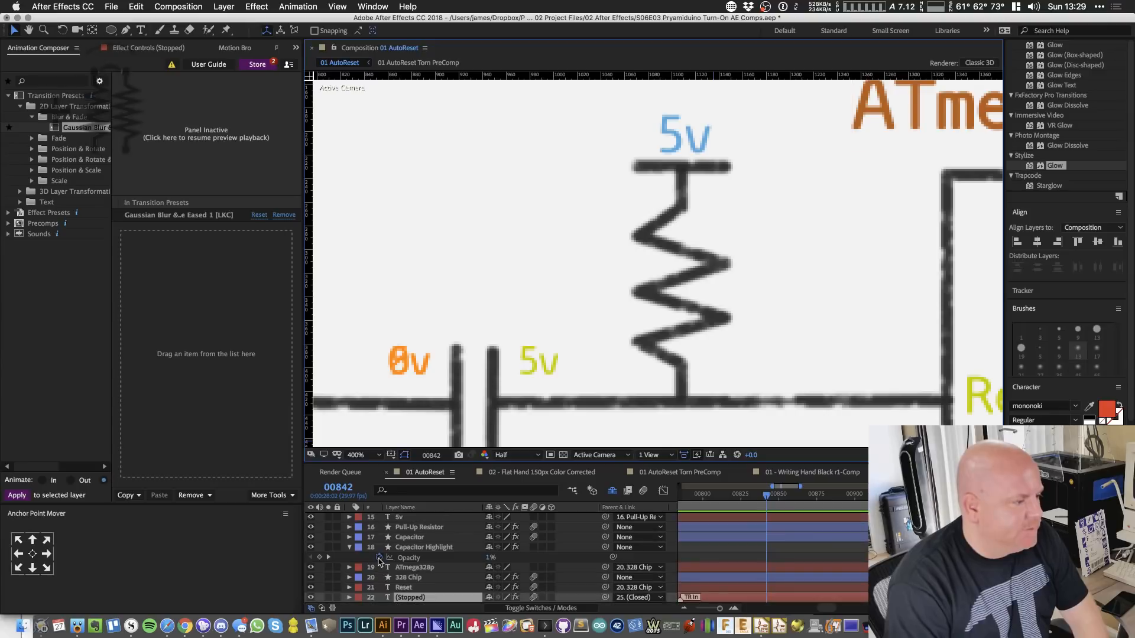
pyautogui.click(414, 527)
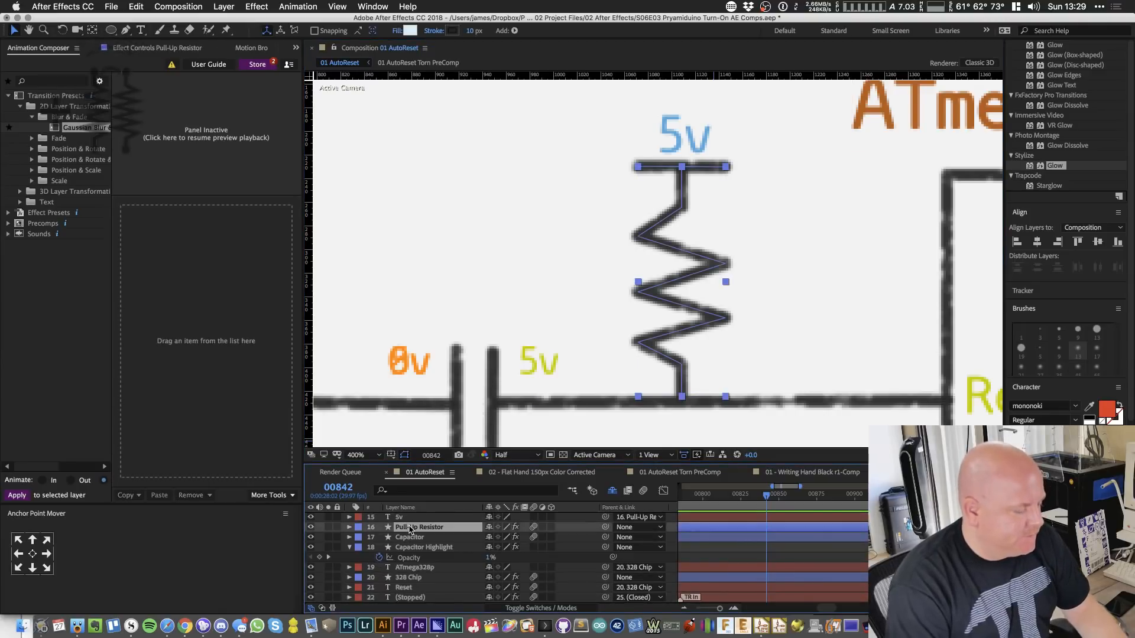
pyautogui.click(349, 528)
pyautogui.click(586, 538)
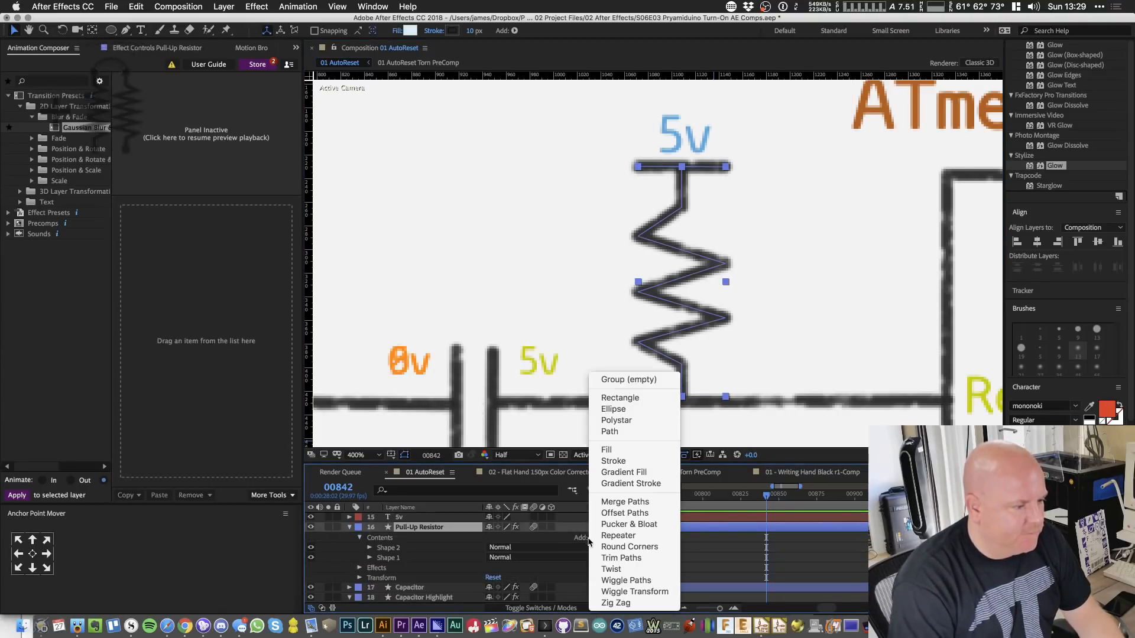
pyautogui.click(620, 558)
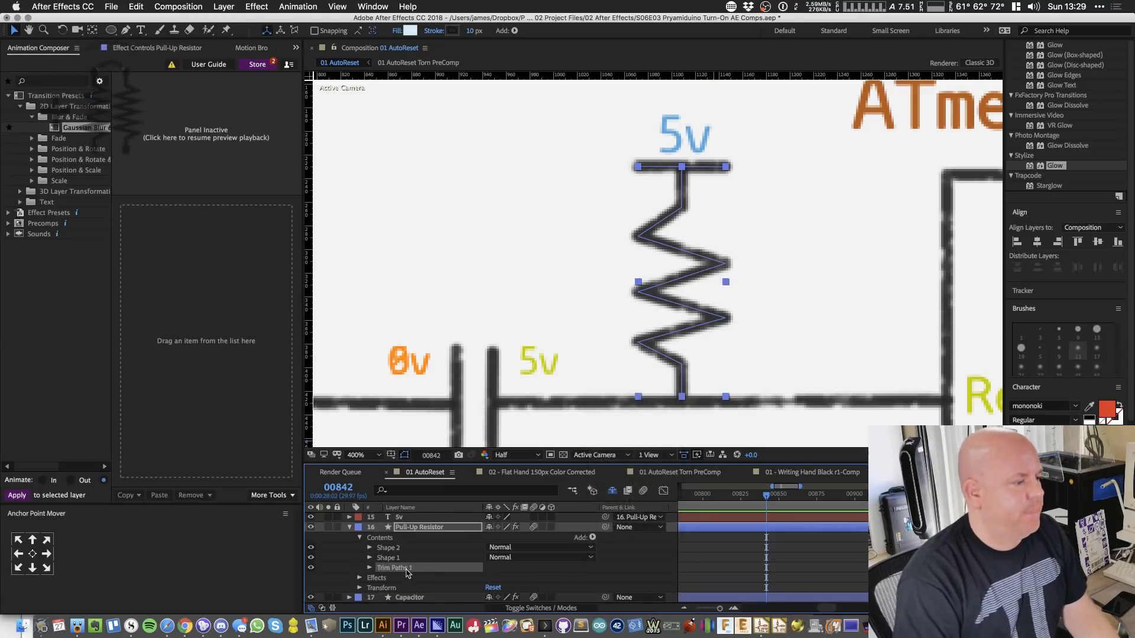
# - Keyframe the resistor's Trim Paths End from 0% at frame 842 to 98% at frame 862
pyautogui.click(370, 569)
pyautogui.moveTo(493, 577); pyautogui.dragTo(393, 579)
pyautogui.click(389, 578)
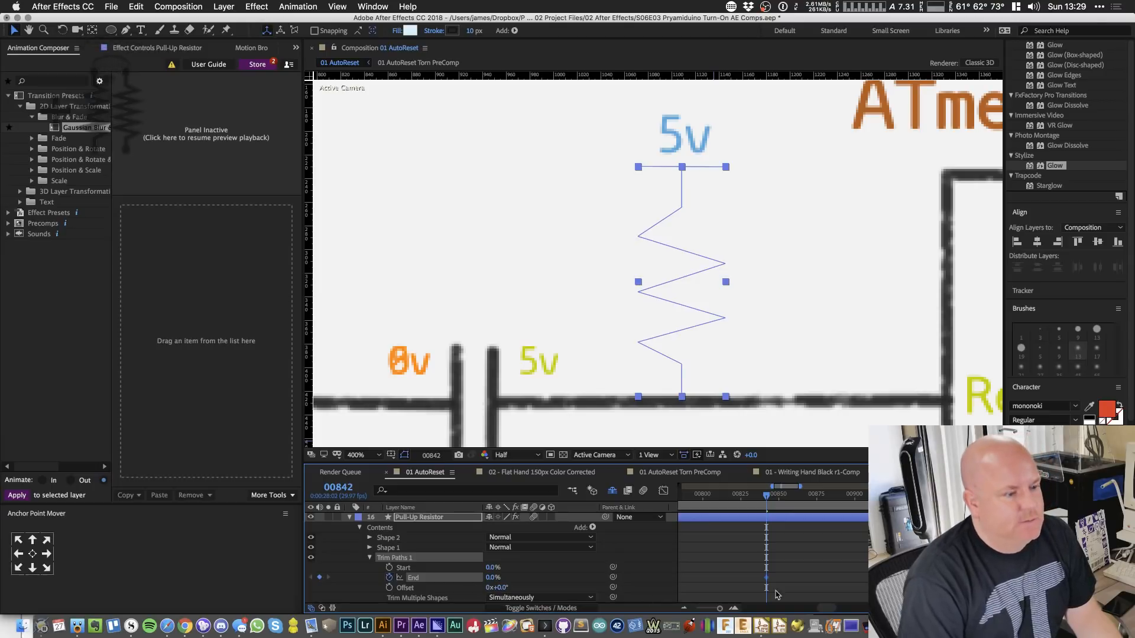
pyautogui.hotkey('shift', 'pagedown')
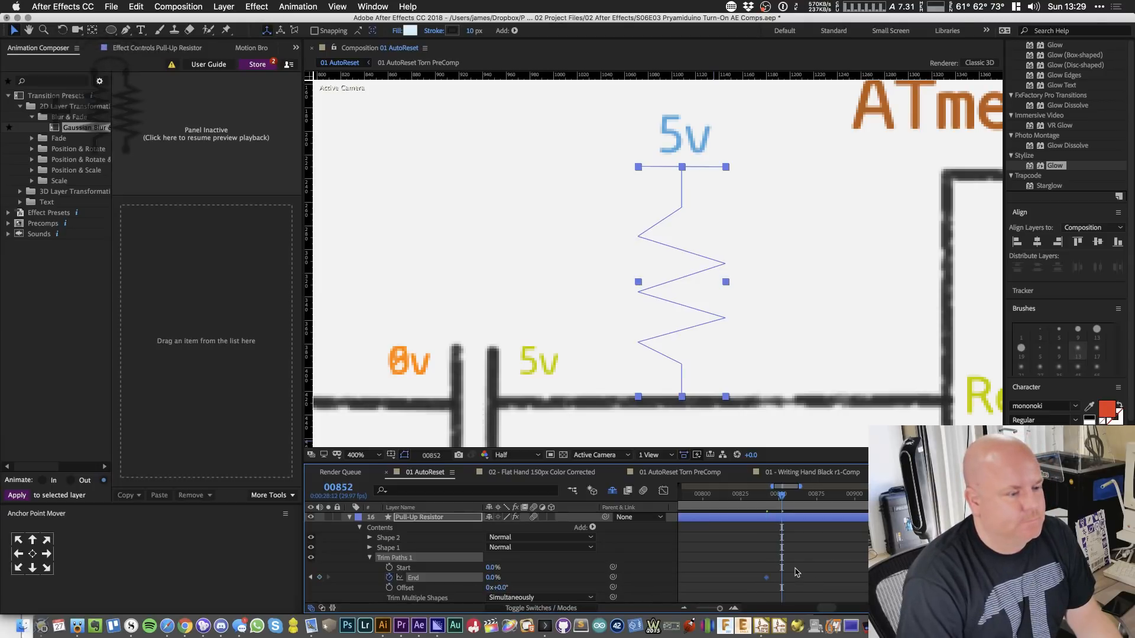
pyautogui.hotkey('shift', 'pagedown')
pyautogui.moveTo(490, 578); pyautogui.dragTo(562, 578)
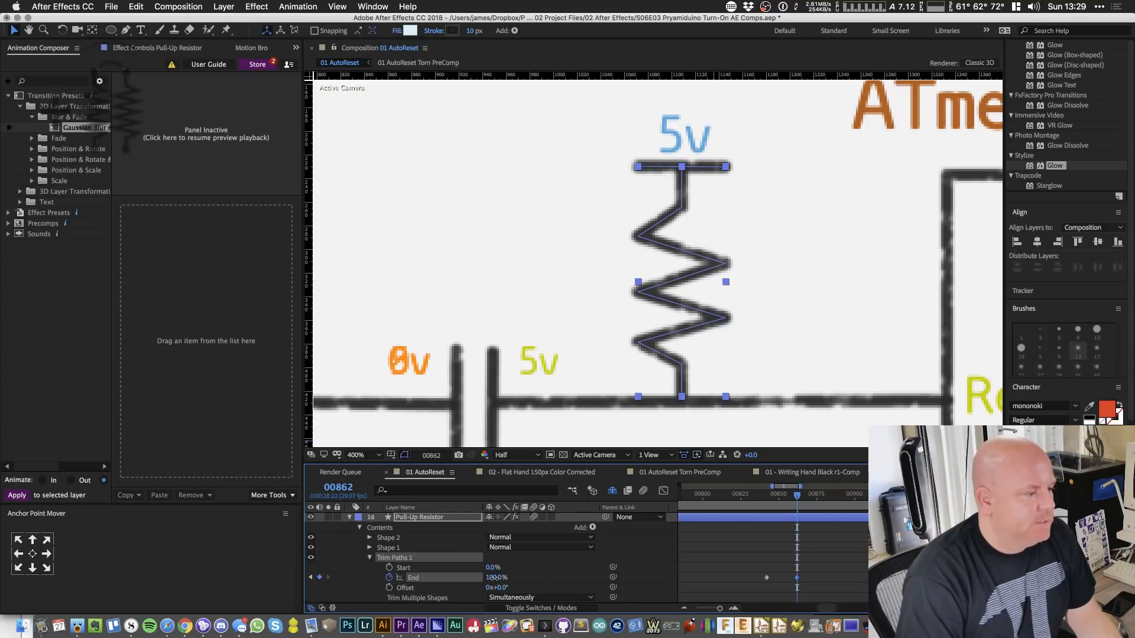
pyautogui.moveTo(504, 578); pyautogui.dragTo(504, 579)
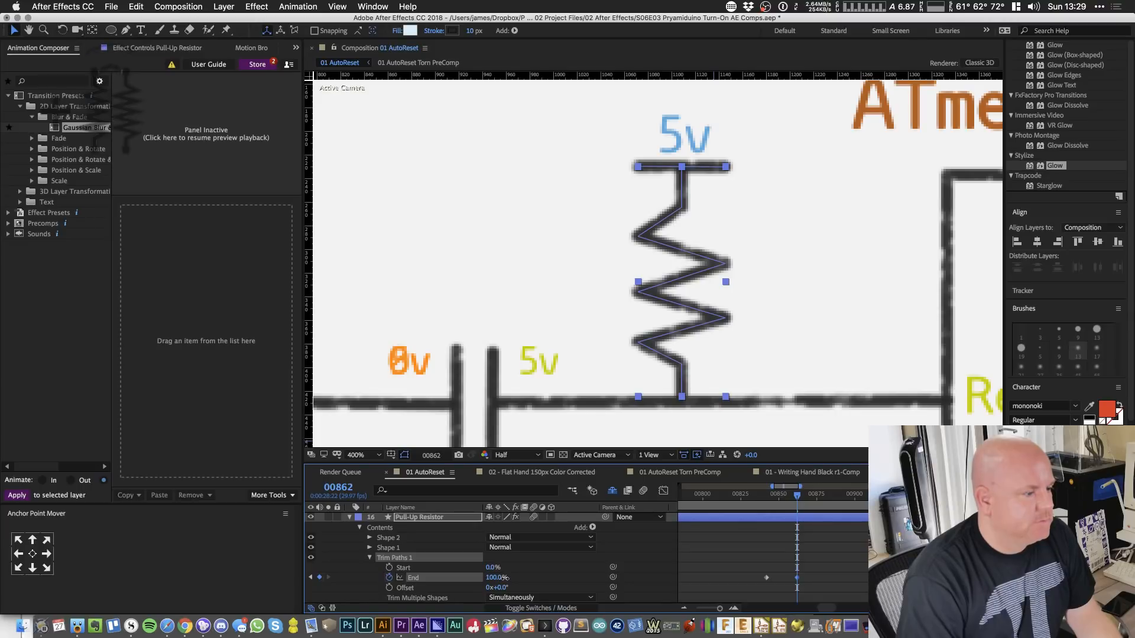
# - Step back through the resistor's reveal to frame 854 and set Trim Multiple Shapes to Individually
pyautogui.press('pageup')
pyautogui.press('pageup')
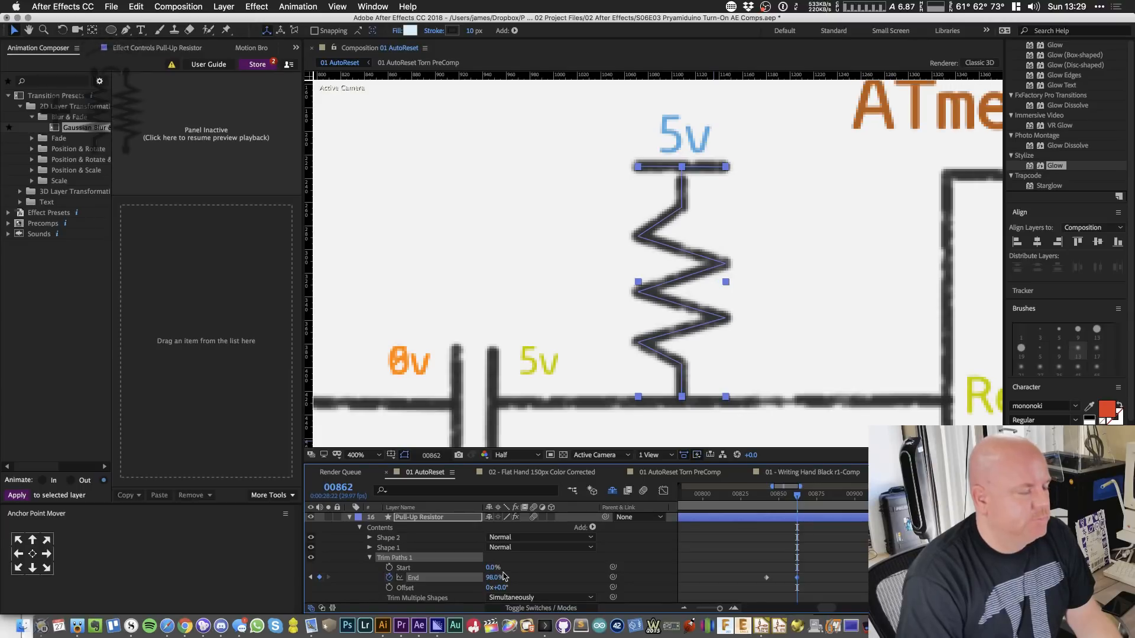
pyautogui.press('pageup')
pyautogui.press('pageup')
pyautogui.press('pageup')
pyautogui.press('pageup')
pyautogui.press('pageup')
pyautogui.press('pageup')
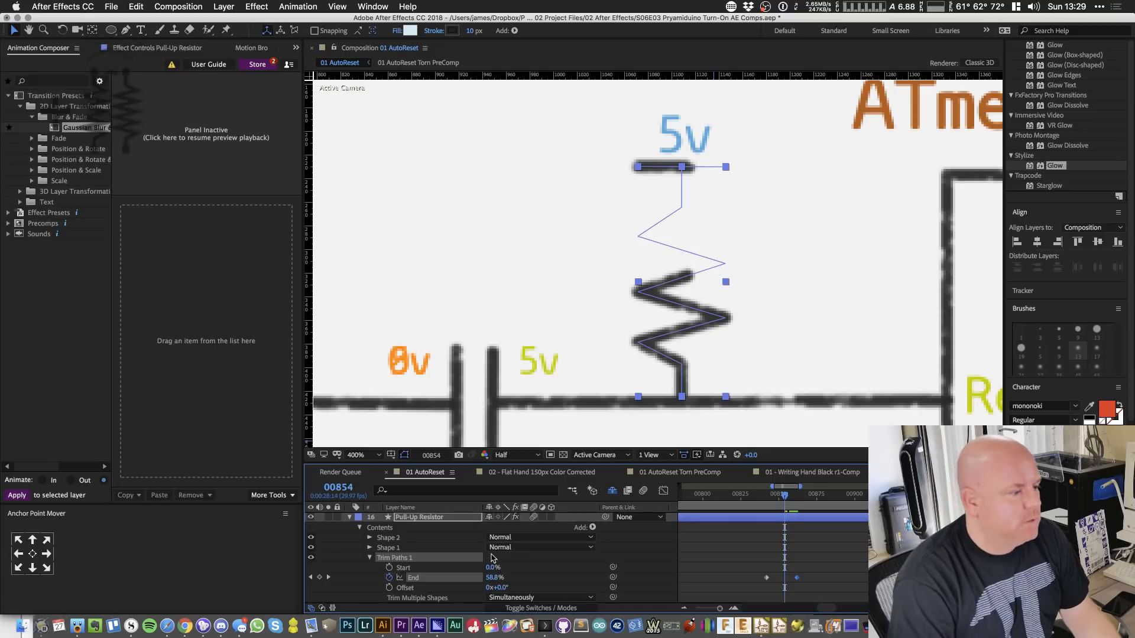
pyautogui.scroll(-2, 509, 579)
pyautogui.click(520, 579)
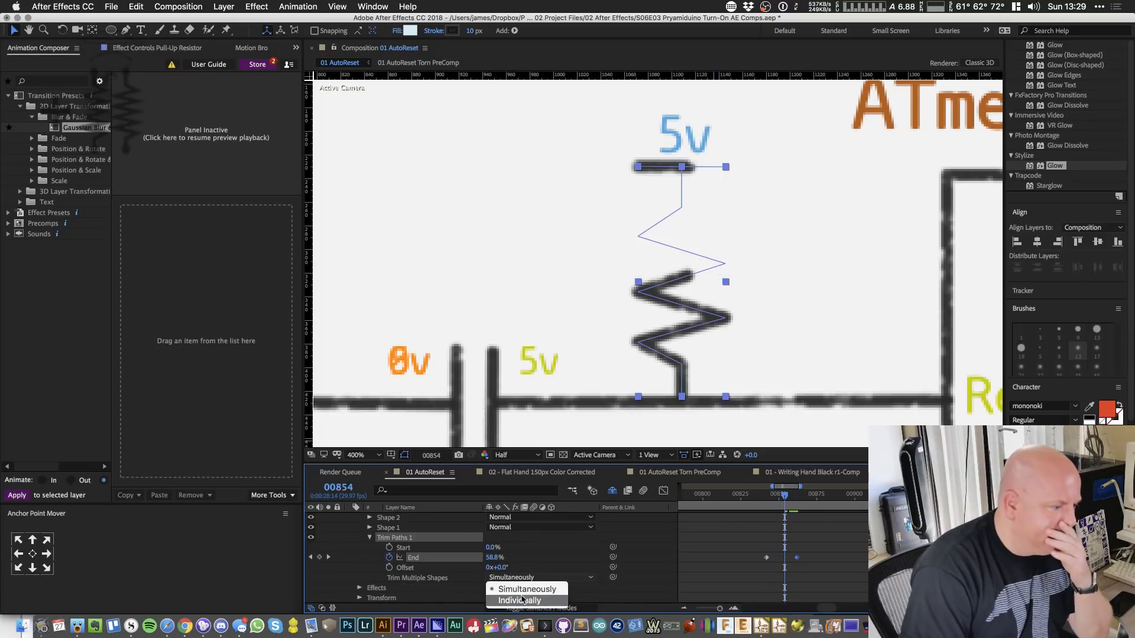
pyautogui.click(520, 601)
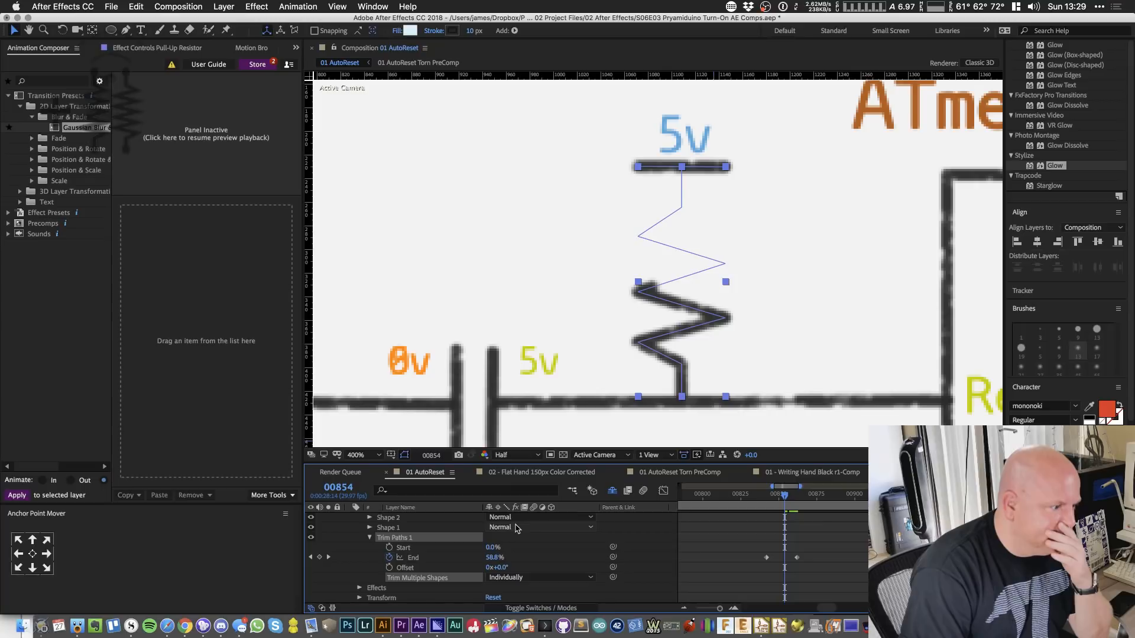
# - Step back frame by frame to frame 842 to check the order in which the resistor's shapes draw on
pyautogui.press('pageup')
pyautogui.press('pageup')
pyautogui.press('pageup')
pyautogui.press('pageup')
pyautogui.press('pageup')
pyautogui.press('pageup')
pyautogui.press('pageup')
pyautogui.press('pageup')
pyautogui.press('pageup')
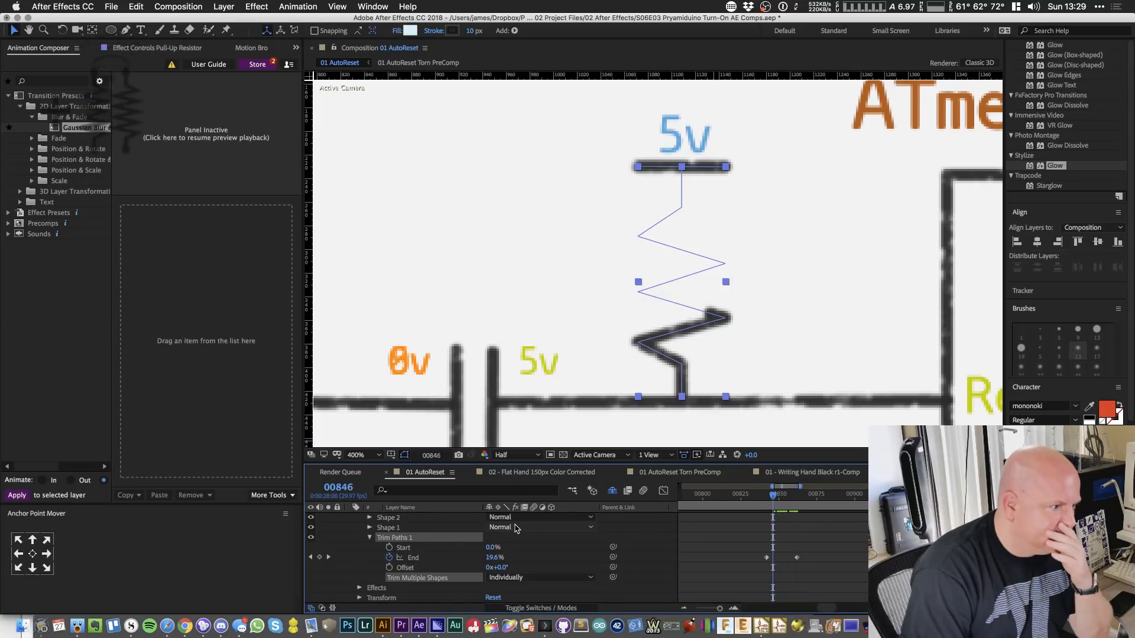
pyautogui.press('pageup')
pyautogui.press('pageup')
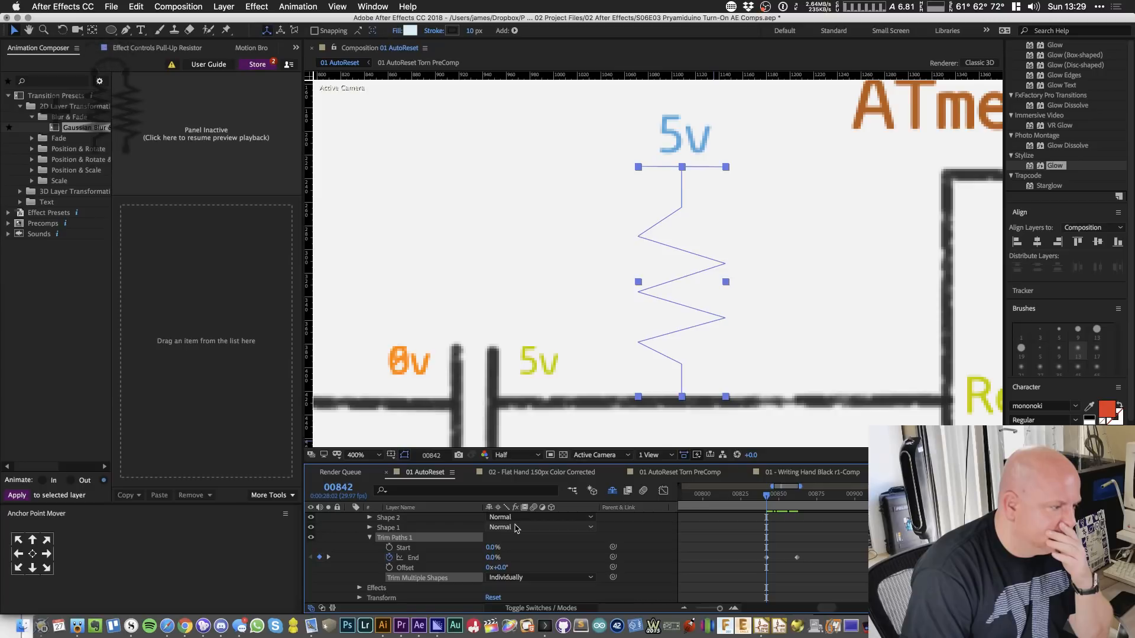
# - Move Shape 1 above Shape 2 in the Pull-Up Resistor layer's contents
pyautogui.scroll(2, 416, 546)
pyautogui.moveTo(394, 548); pyautogui.dragTo(395, 538)
pyautogui.press('pagedown')
pyautogui.press('pagedown')
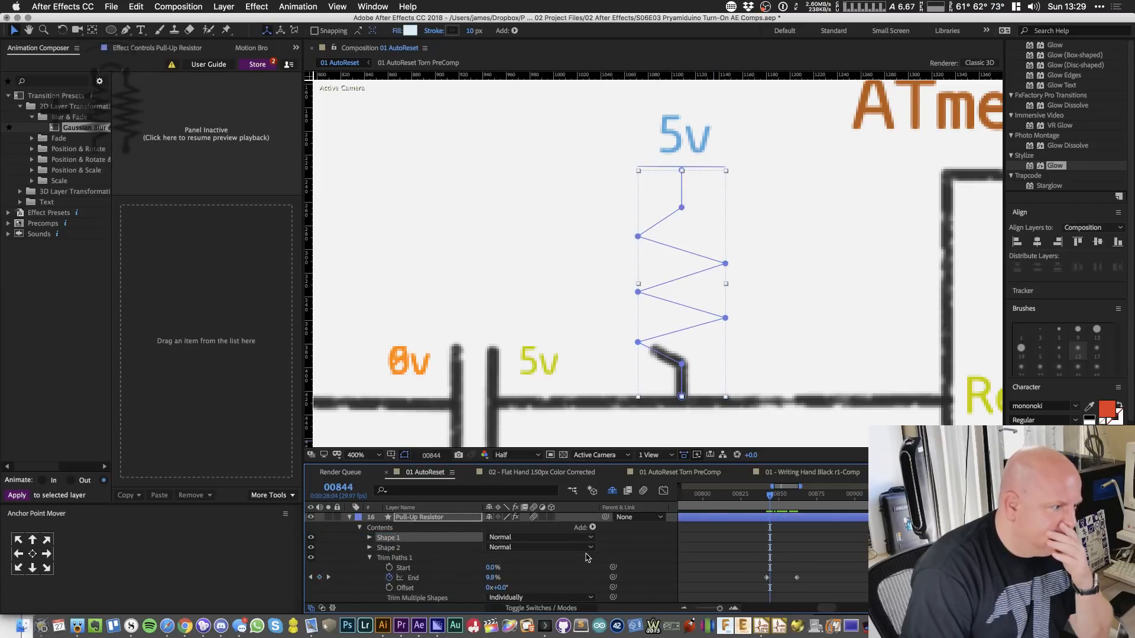
# - Step forward frame by frame to frame 860 to check how the resistor's zigzag and top bar draw on
pyautogui.press('pagedown')
pyautogui.press('pagedown')
pyautogui.press('pagedown')
pyautogui.press('pagedown')
pyautogui.press('pagedown')
pyautogui.press('pagedown')
pyautogui.press('pagedown')
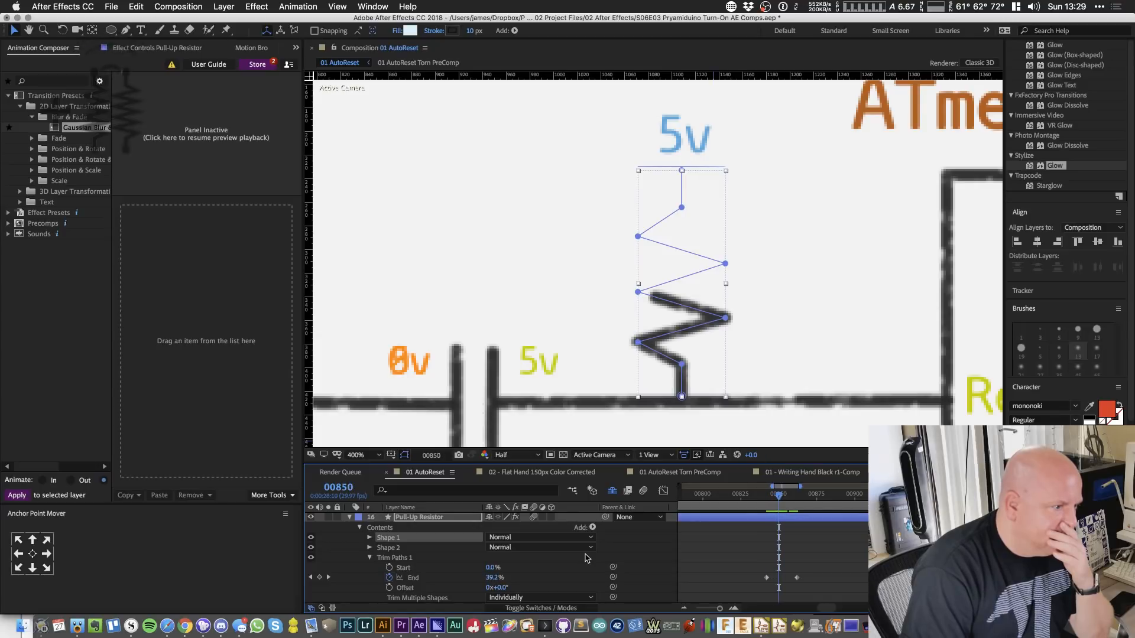
pyautogui.press('pagedown')
pyautogui.press('pagedown')
pyautogui.press('pagedown')
pyautogui.press('pagedown')
pyautogui.press('pagedown')
pyautogui.press('pagedown')
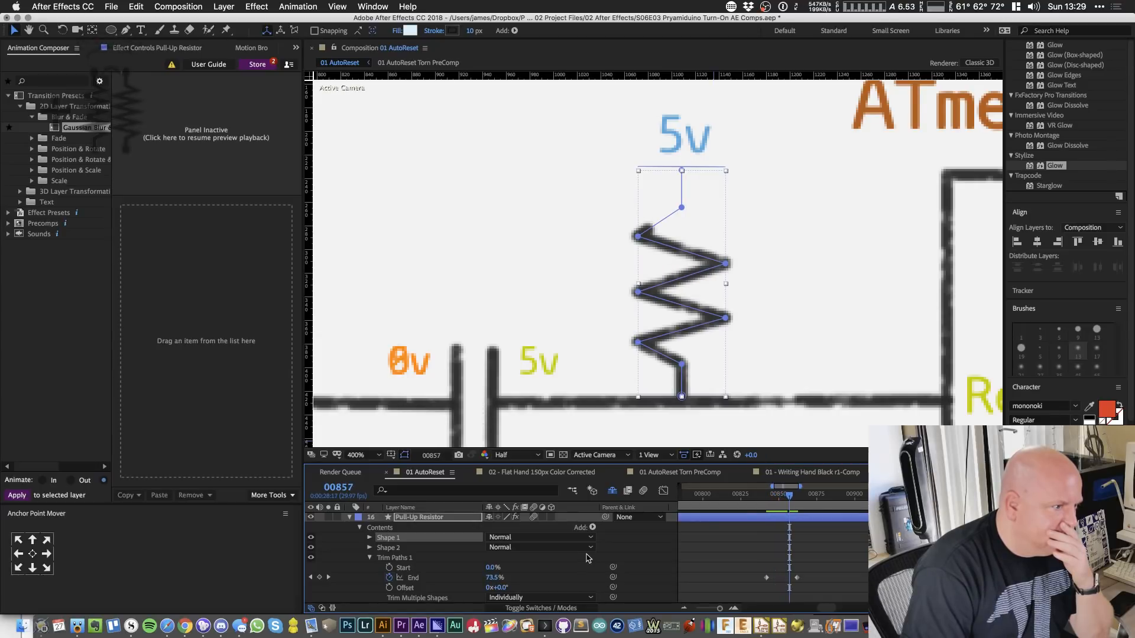
pyautogui.press('pagedown')
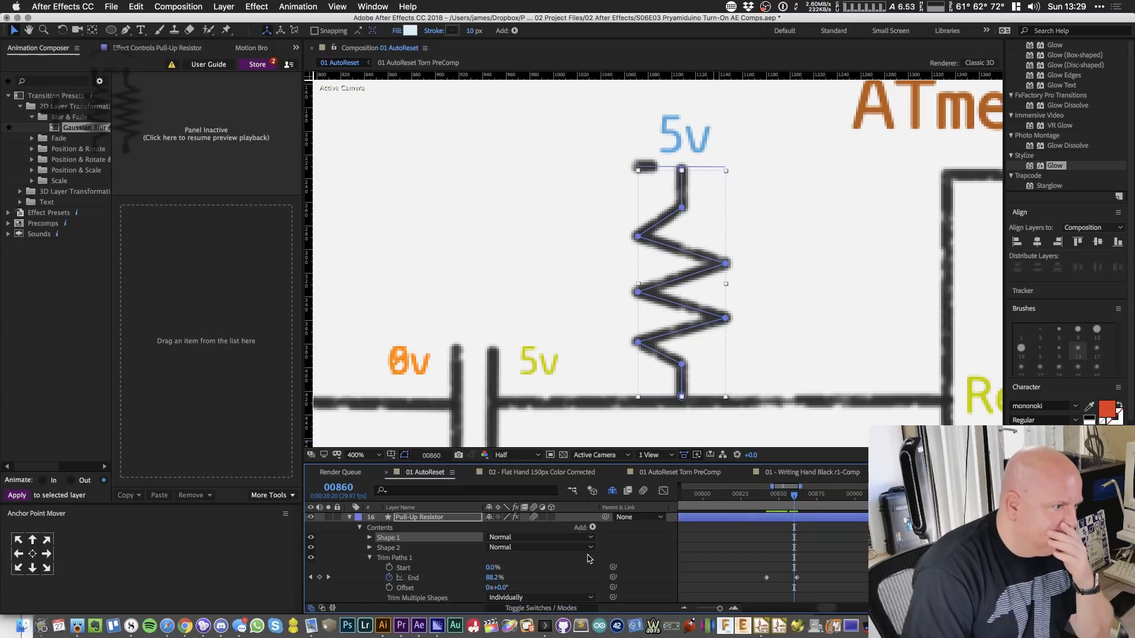
# - Try Trim Paths End values of 88%, 86% and 84% for the resistor at frame 860
pyautogui.click(494, 578)
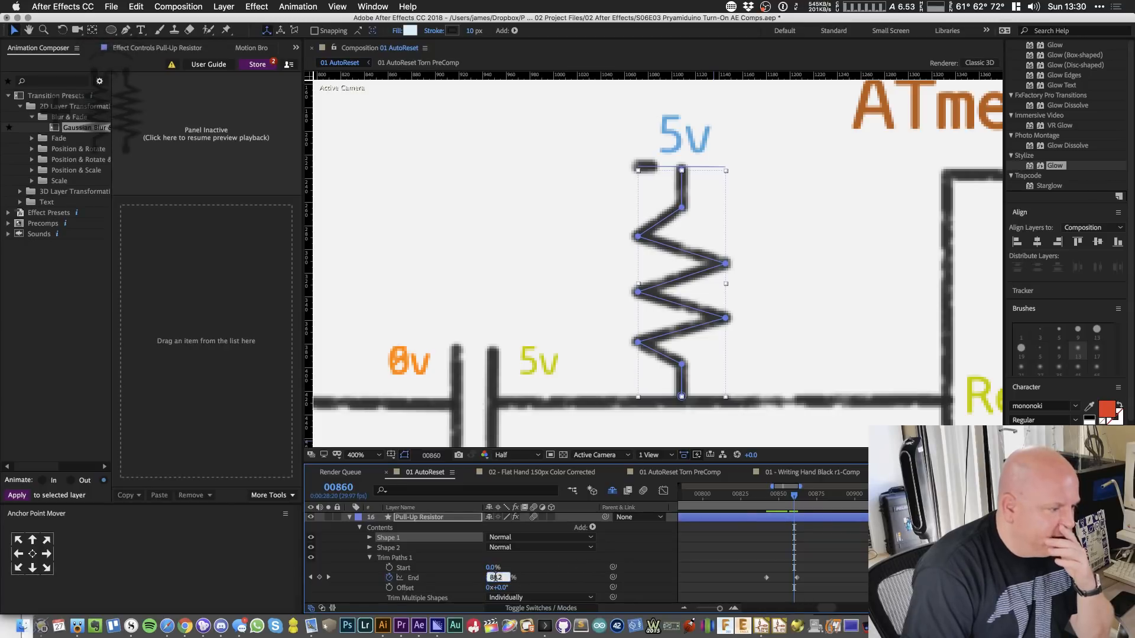
pyautogui.write('88')
pyautogui.press('Return')
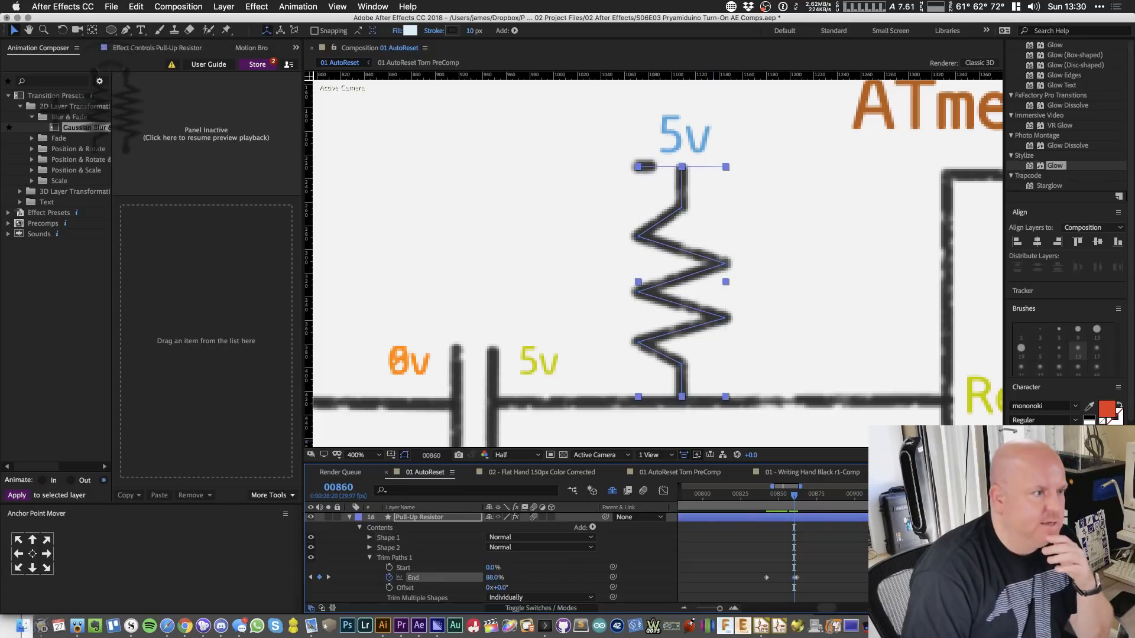
pyautogui.click(495, 578)
pyautogui.write('86')
pyautogui.press('Return')
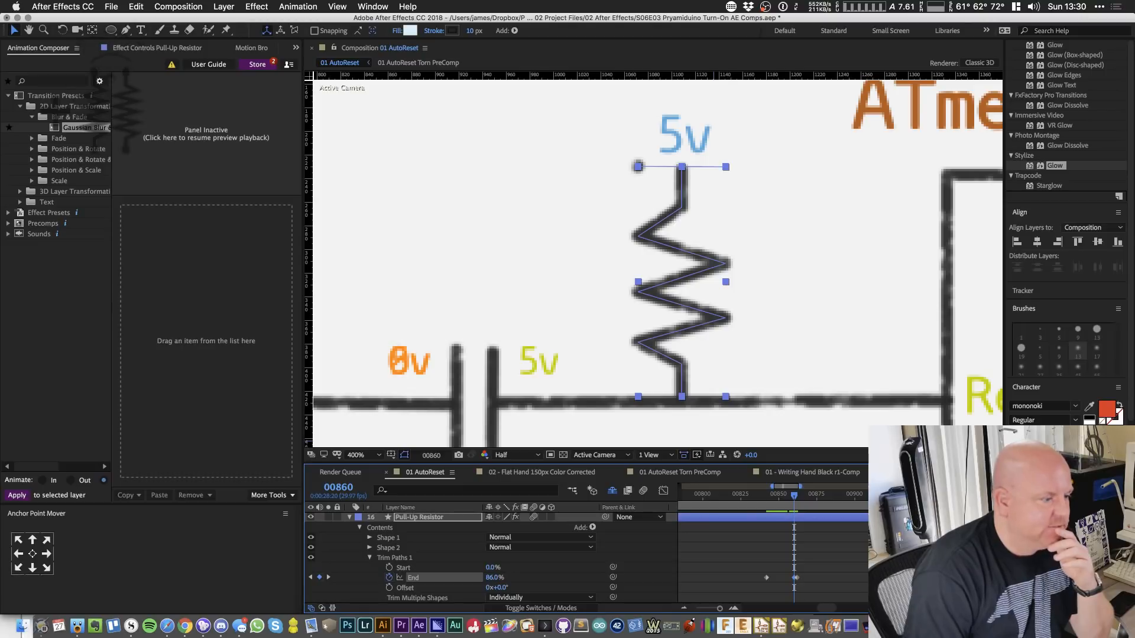
pyautogui.click(490, 579)
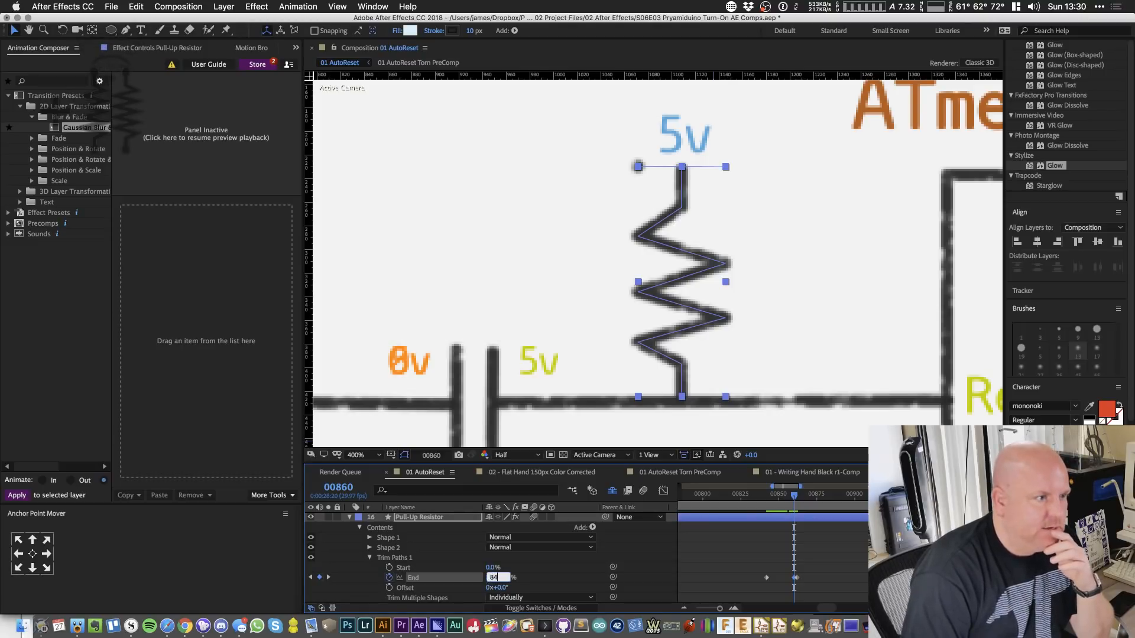
pyautogui.write('84')
pyautogui.press('Return')
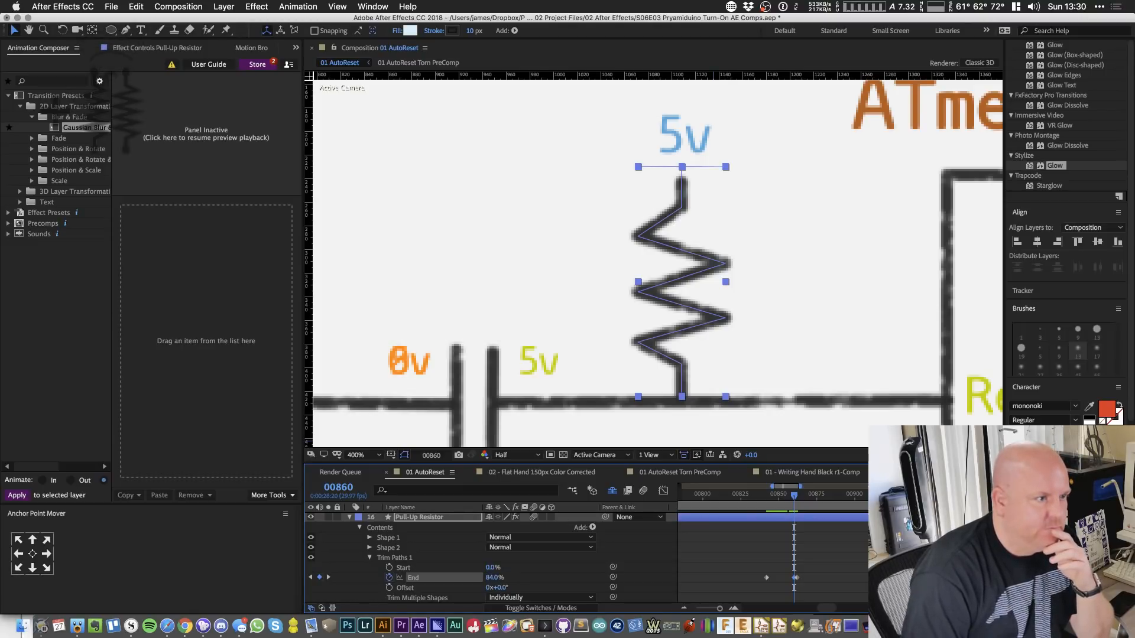
# - Set the resistor's Trim Paths End to 85% at frame 860
pyautogui.click(494, 580)
pyautogui.write('85')
pyautogui.press('Return')
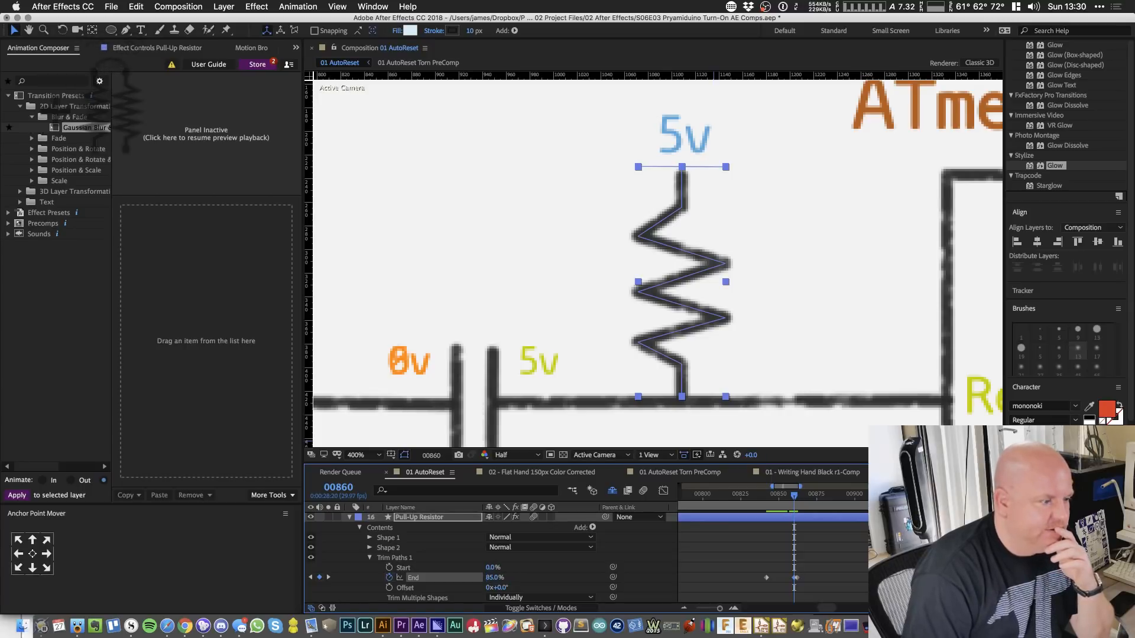
pyautogui.click(491, 578)
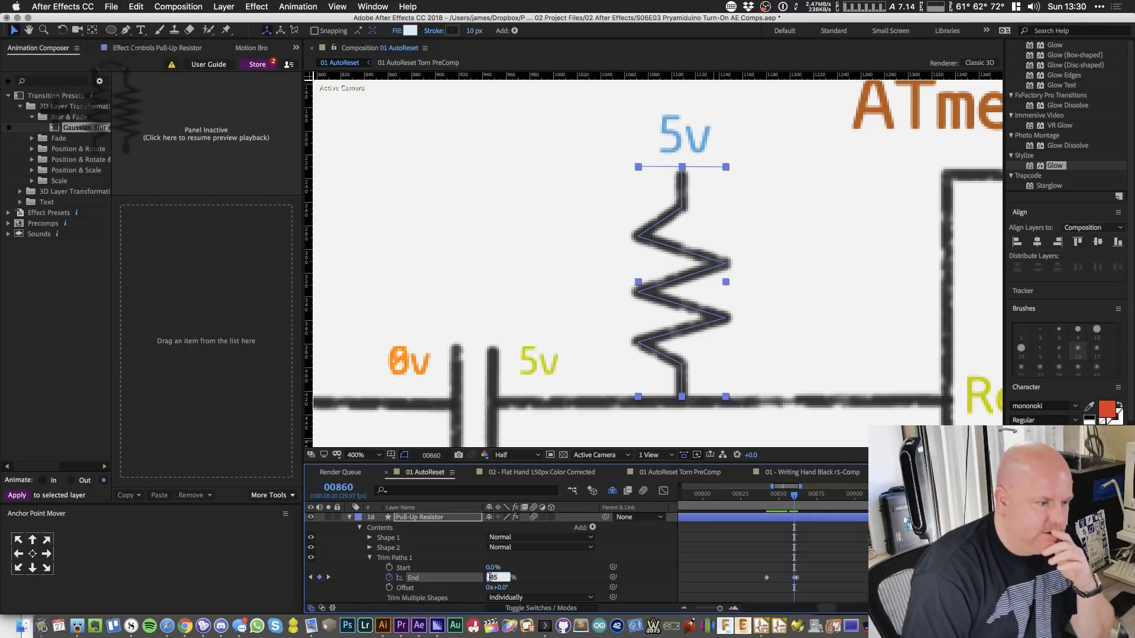
pyautogui.press('Return')
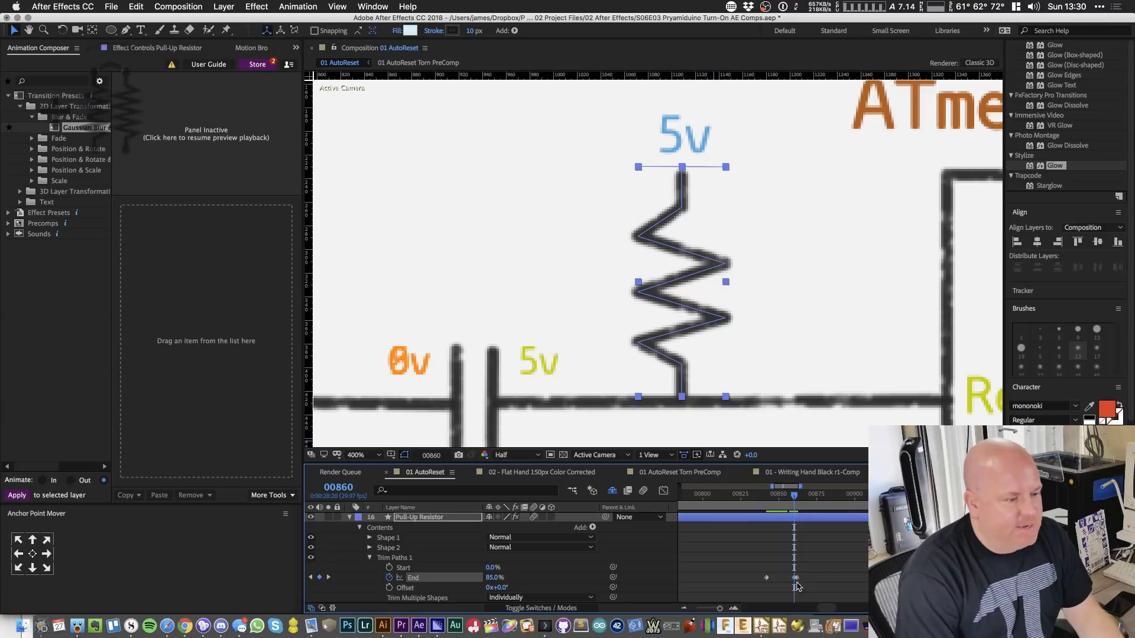
# - Copy the resistor's 85% End keyframe from frame 860 and paste it at frame 863
pyautogui.press('=')
pyautogui.press('=')
pyautogui.press('=')
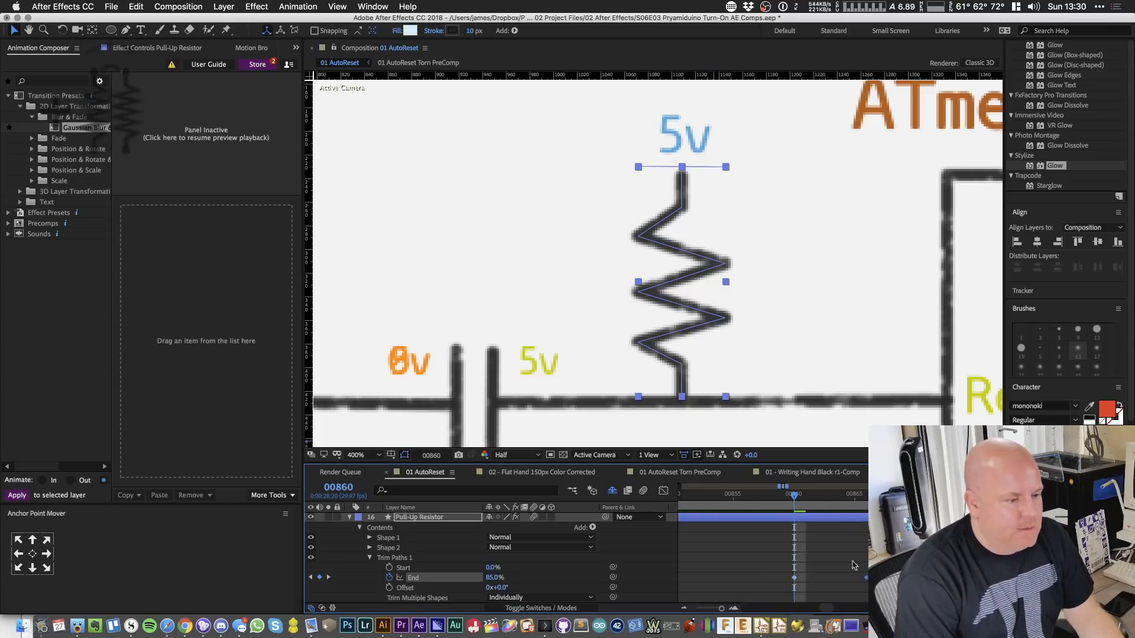
pyautogui.moveTo(799, 503); pyautogui.dragTo(840, 503)
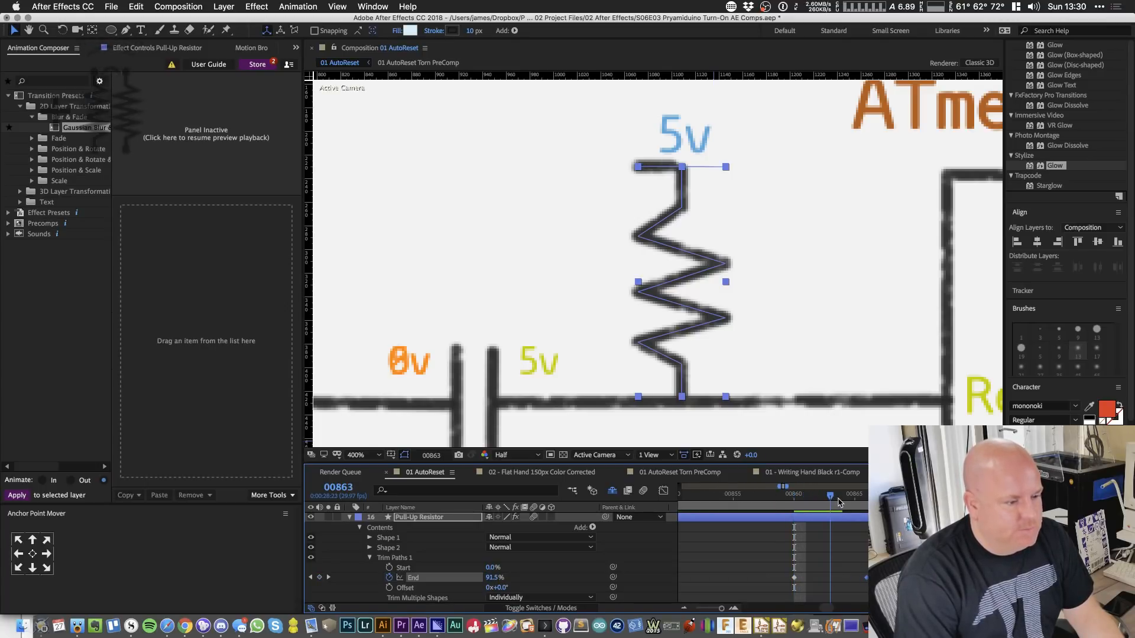
pyautogui.moveTo(806, 571); pyautogui.dragTo(783, 582)
pyautogui.press('super+c')
pyautogui.press('super+v')
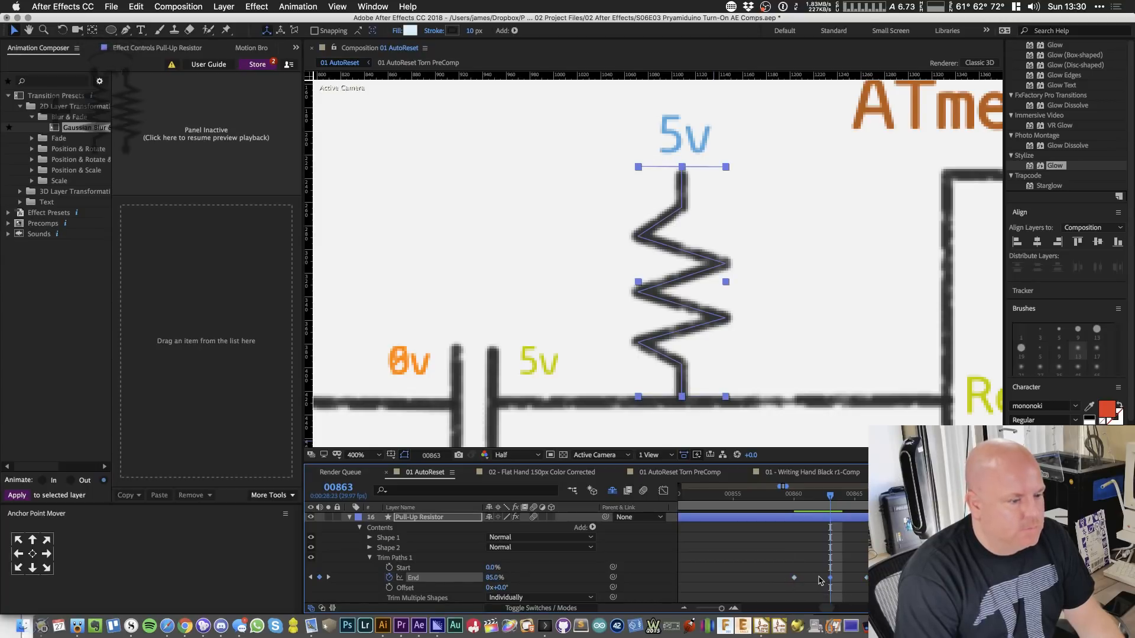
# - Set the resistor's final Trim Paths End keyframe to 100% at frame 867
pyautogui.press('pagedown')
pyautogui.press('pagedown')
pyautogui.press('pagedown')
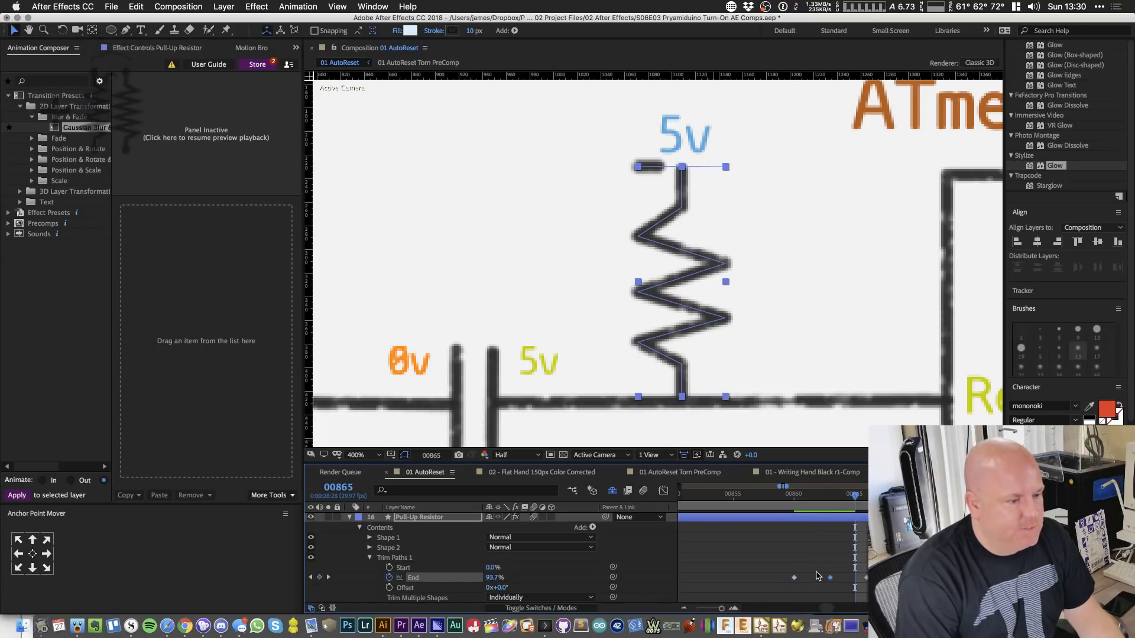
pyautogui.press('pagedown')
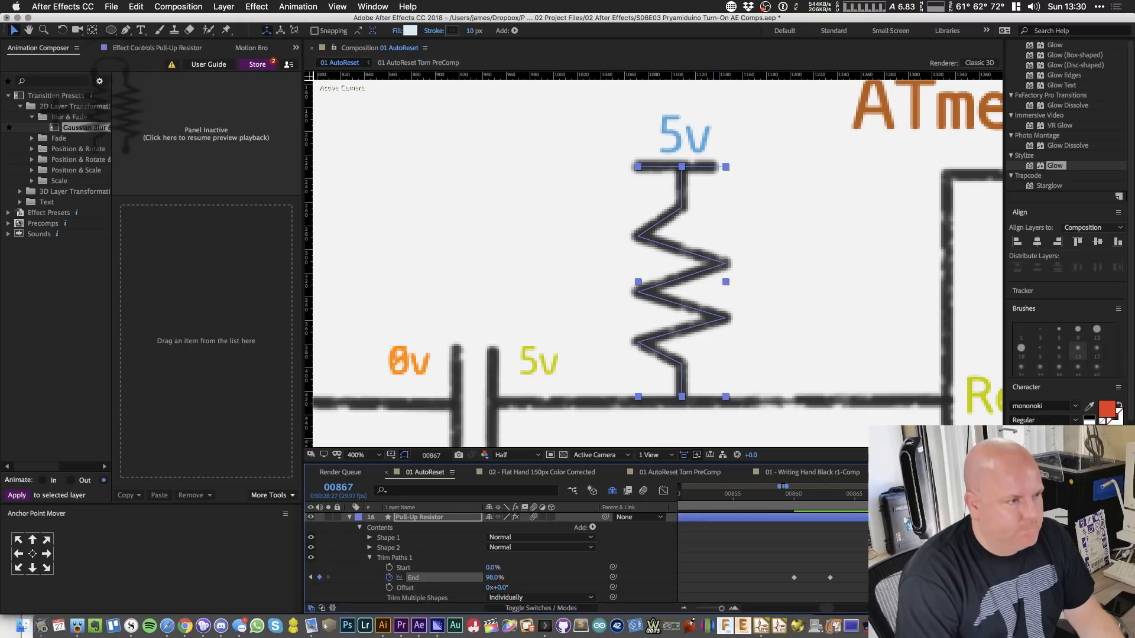
pyautogui.press('-')
pyautogui.press('-')
pyautogui.press('-')
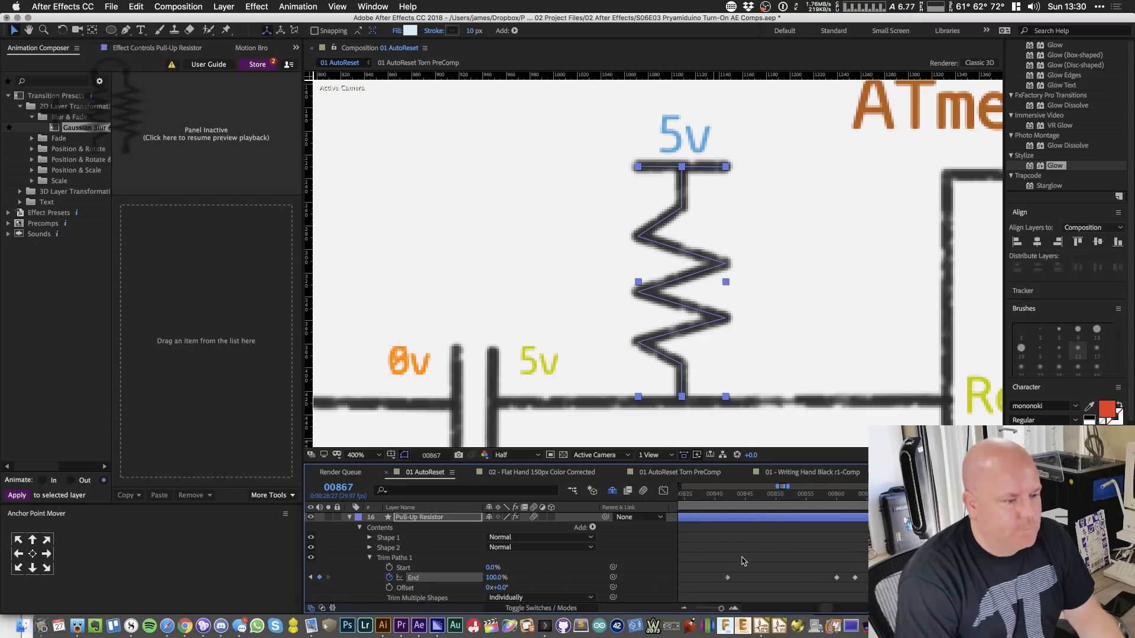
pyautogui.press('-')
pyautogui.press('-')
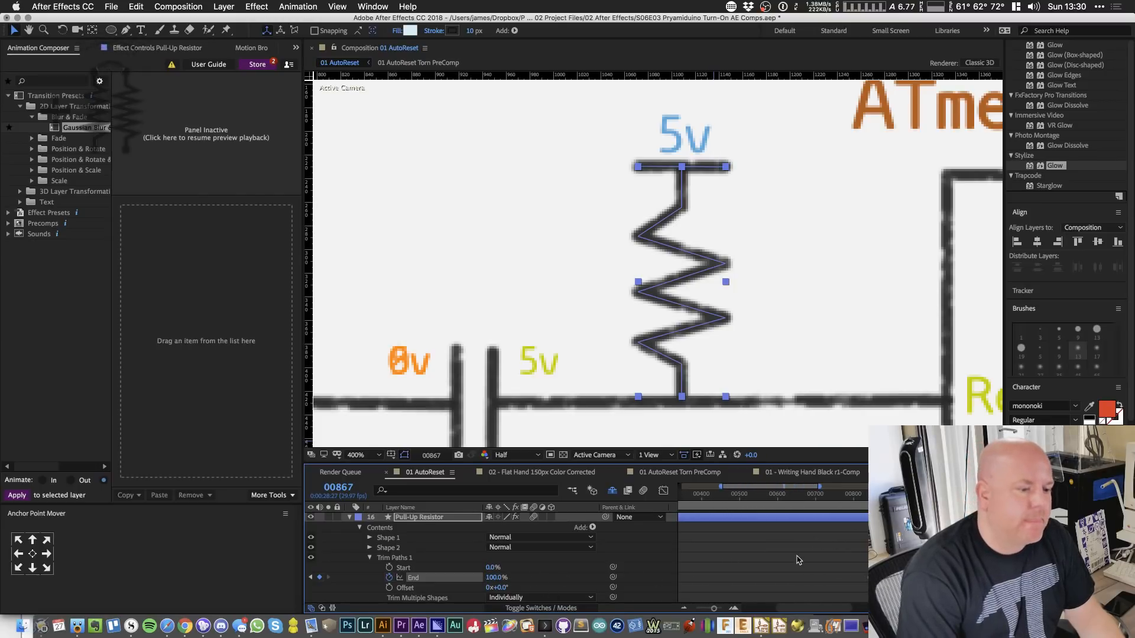
# - Select the resistor's End keyframes at frames 842 and 860 and apply Easy Ease to them
pyautogui.moveTo(878, 495)
pyautogui.mouseDown()
pyautogui.moveTo(868, 495)
pyautogui.moveTo(882, 494)
pyautogui.mouseUp()
pyautogui.press('=')
pyautogui.press('=')
pyautogui.press('=')
pyautogui.press('=')
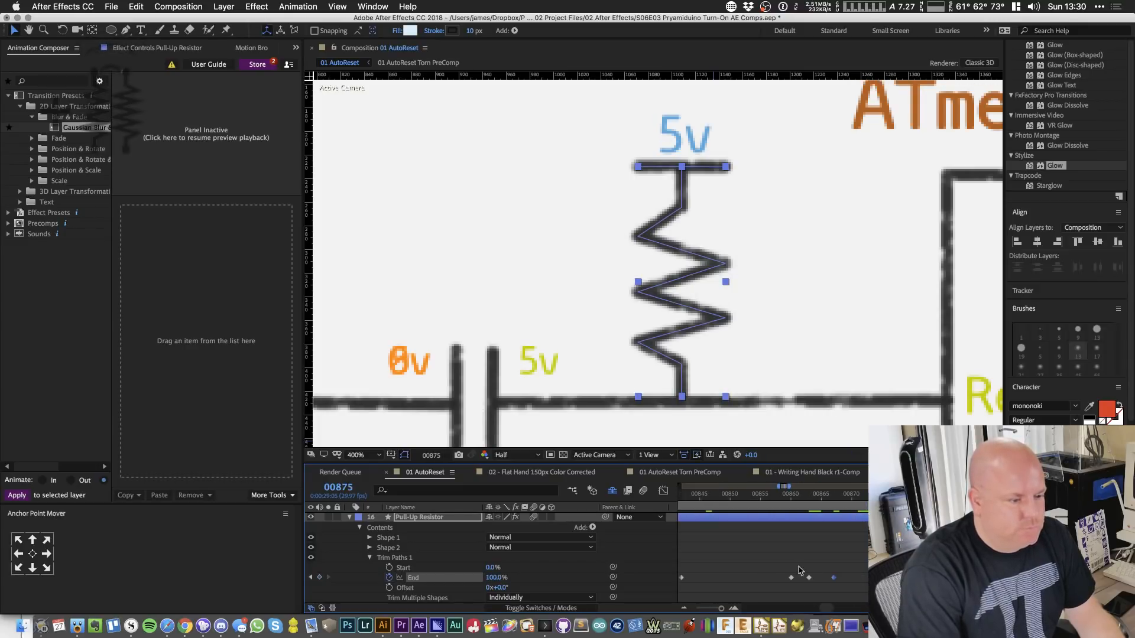
pyautogui.press('-')
pyautogui.moveTo(765, 562); pyautogui.dragTo(840, 589)
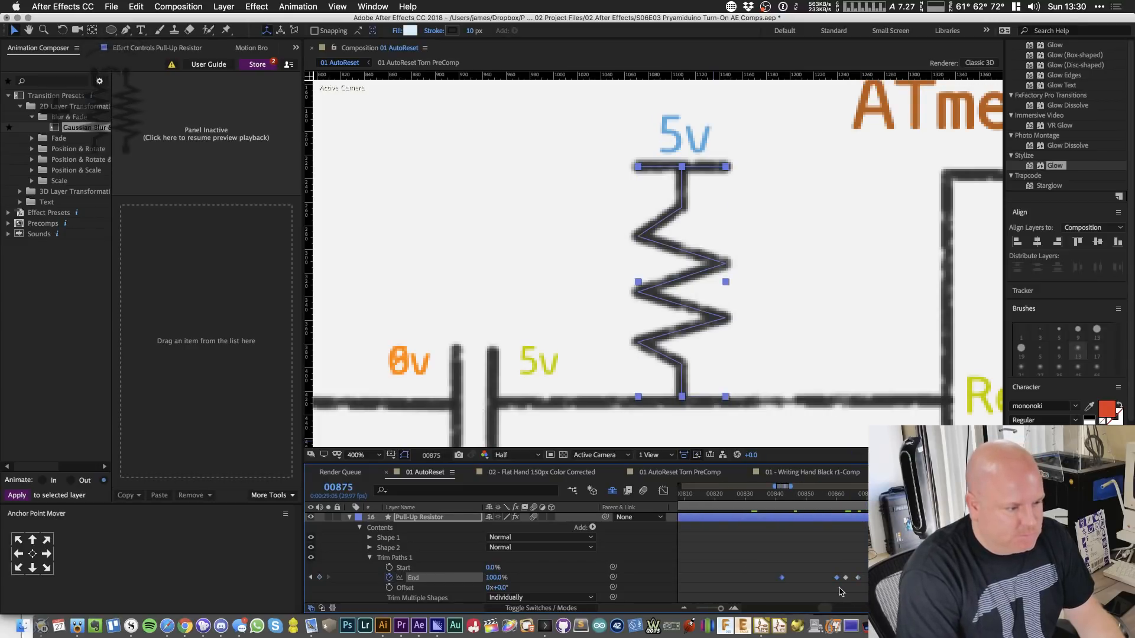
# - Trim the blue 5v text layer to start at frame 868 and apply the Gaussian Blur & Fade Eased 1 in-transition to it
pyautogui.press('-')
pyautogui.press('-')
pyautogui.press('-')
pyautogui.press('-')
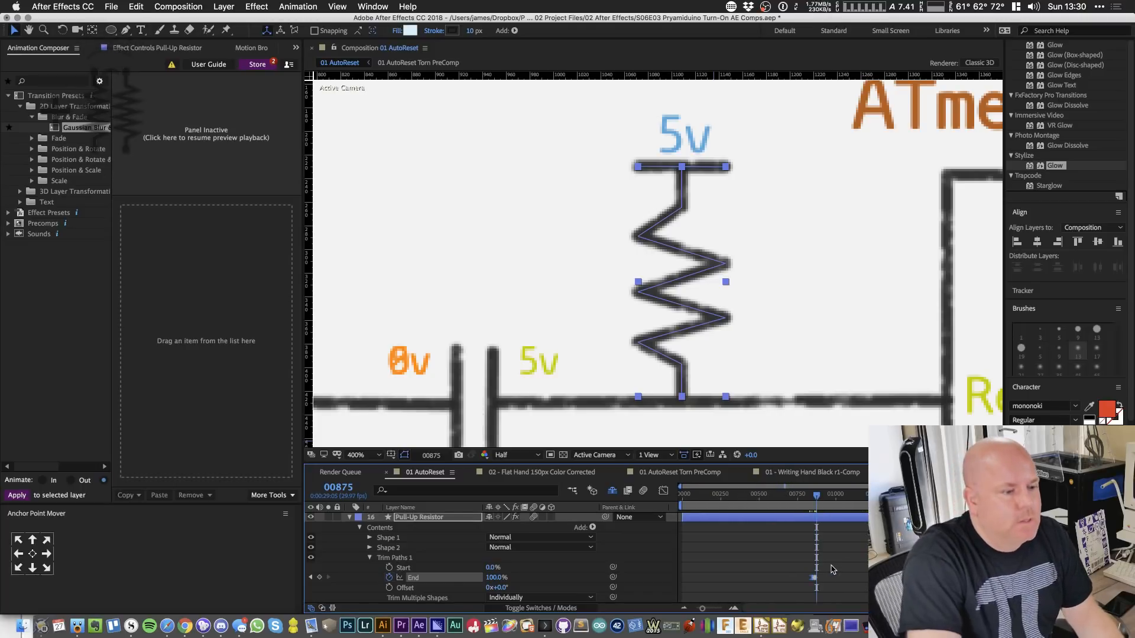
pyautogui.moveTo(820, 498); pyautogui.dragTo(821, 498)
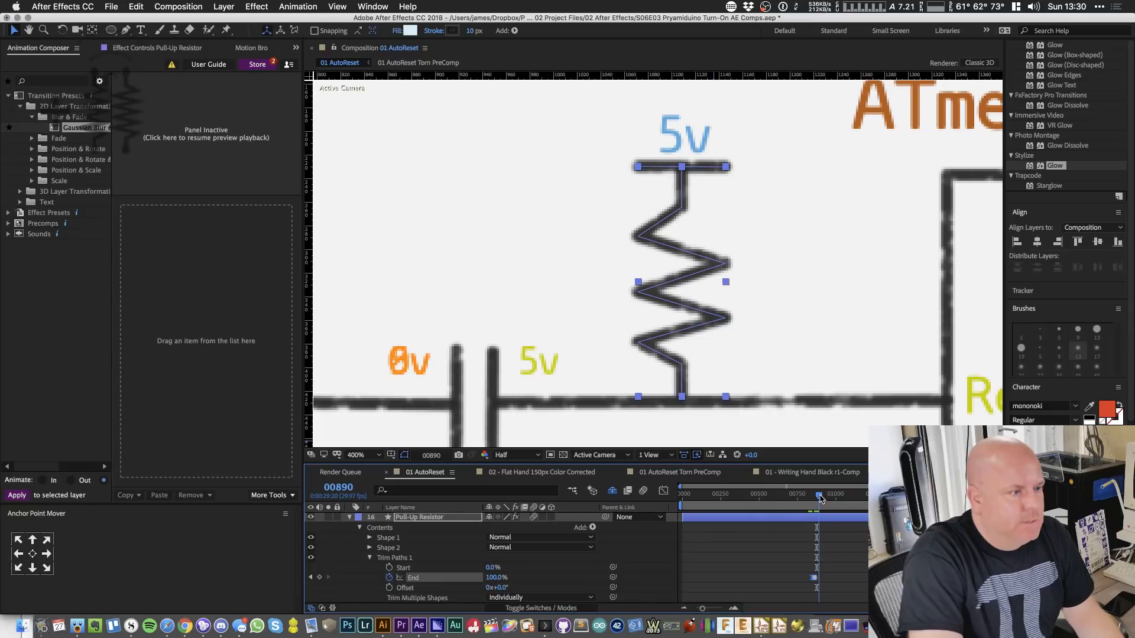
pyautogui.press('=')
pyautogui.press('=')
pyautogui.press('=')
pyautogui.press('=')
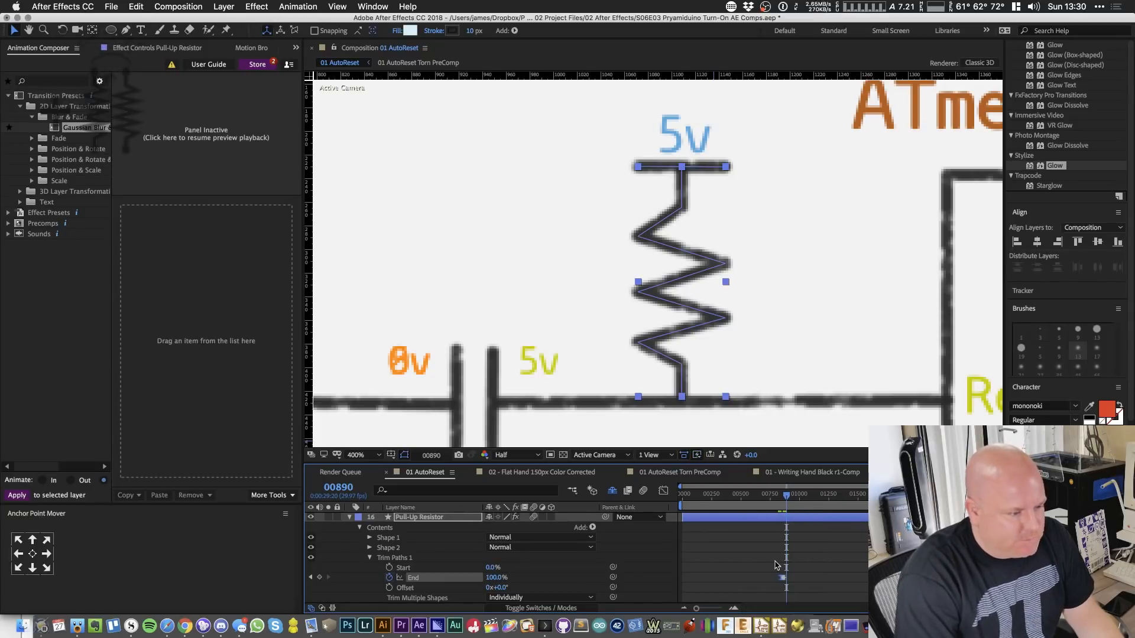
pyautogui.press('=')
pyautogui.moveTo(767, 501); pyautogui.dragTo(745, 499)
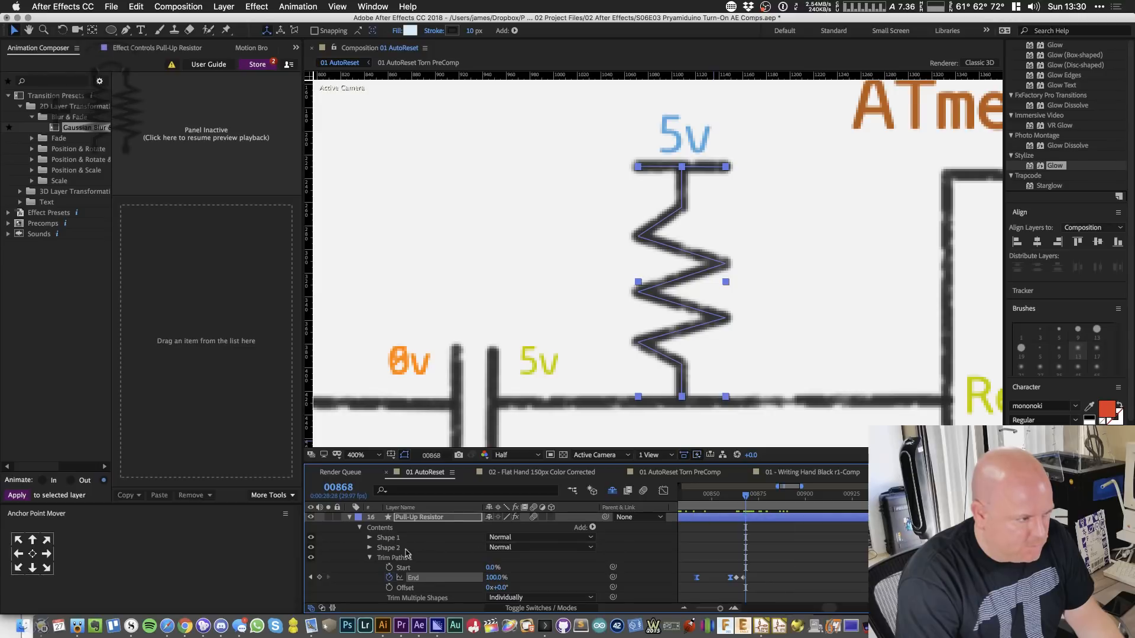
pyautogui.click(350, 518)
pyautogui.click(422, 539)
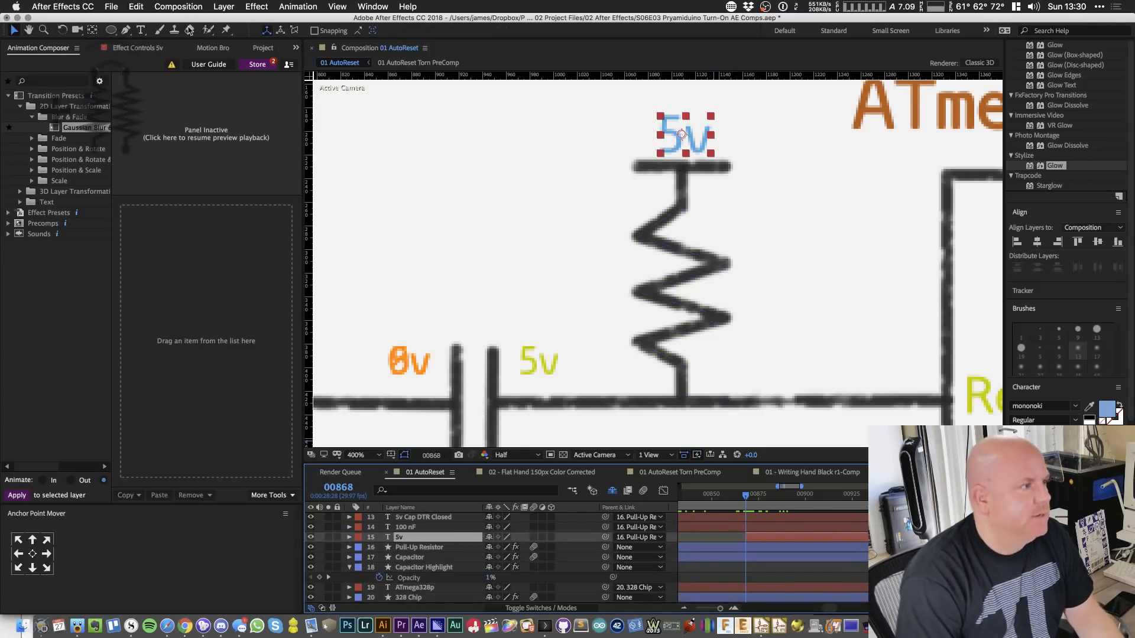
pyautogui.moveTo(83, 128); pyautogui.dragTo(204, 337)
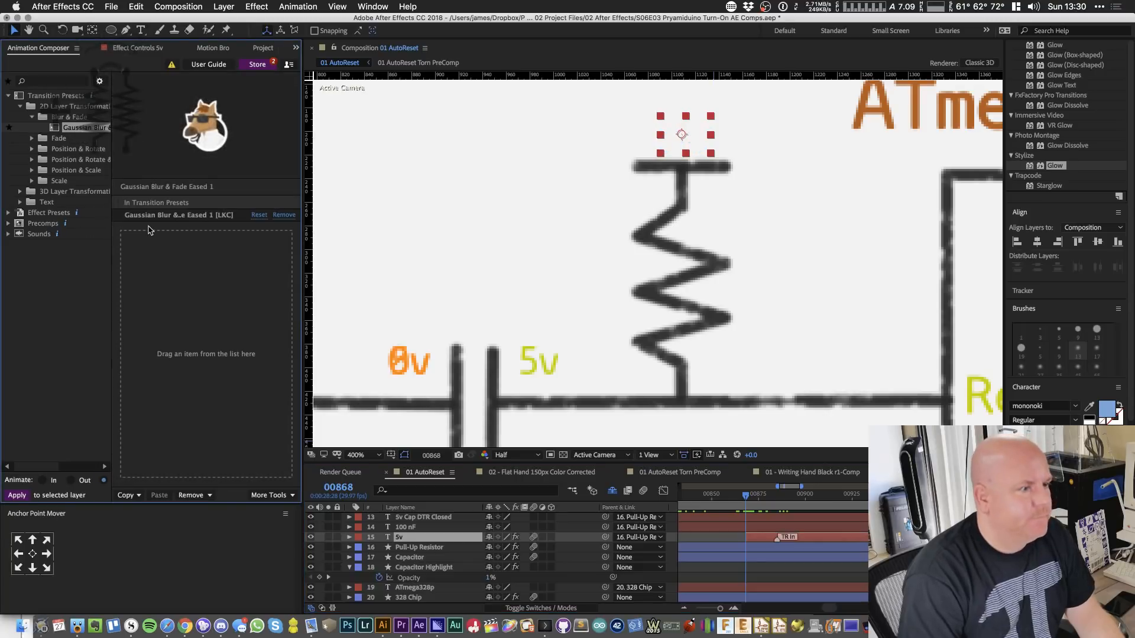
# - Check the 5v label's fade-in at frame 874, then preview the composition from frame 640 to frame 915
pyautogui.moveTo(746, 497)
pyautogui.mouseDown()
pyautogui.moveTo(796, 501)
pyautogui.moveTo(761, 500)
pyautogui.mouseUp()
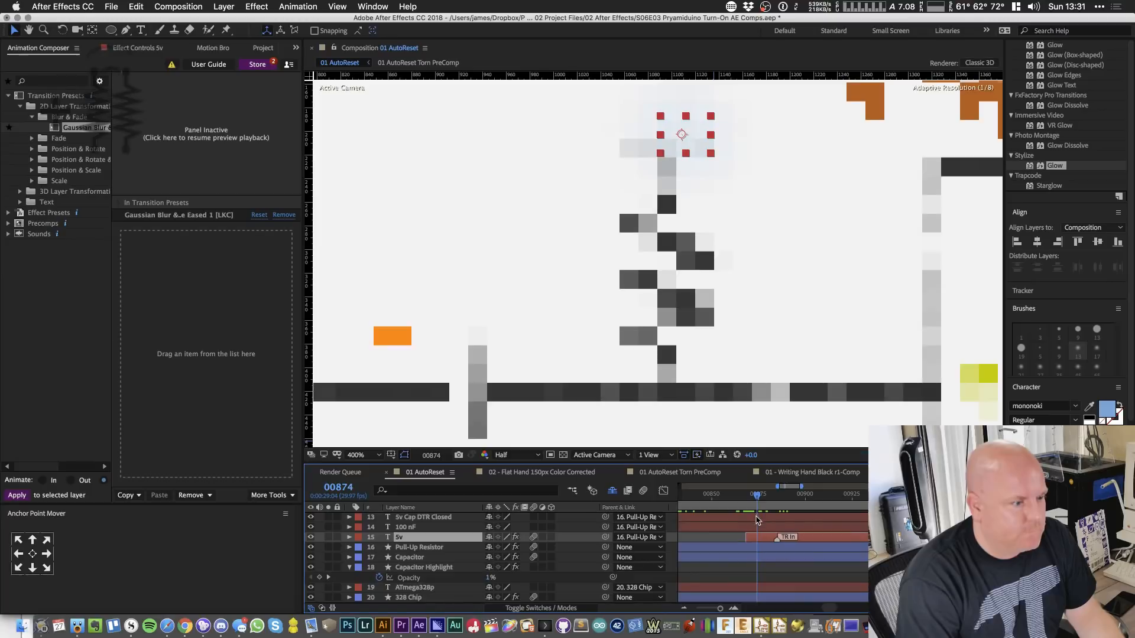
pyautogui.scroll(-2, 761, 520)
pyautogui.scroll(4, 761, 523)
pyautogui.press('-')
pyautogui.press('-')
pyautogui.scroll(-10, 762, 528)
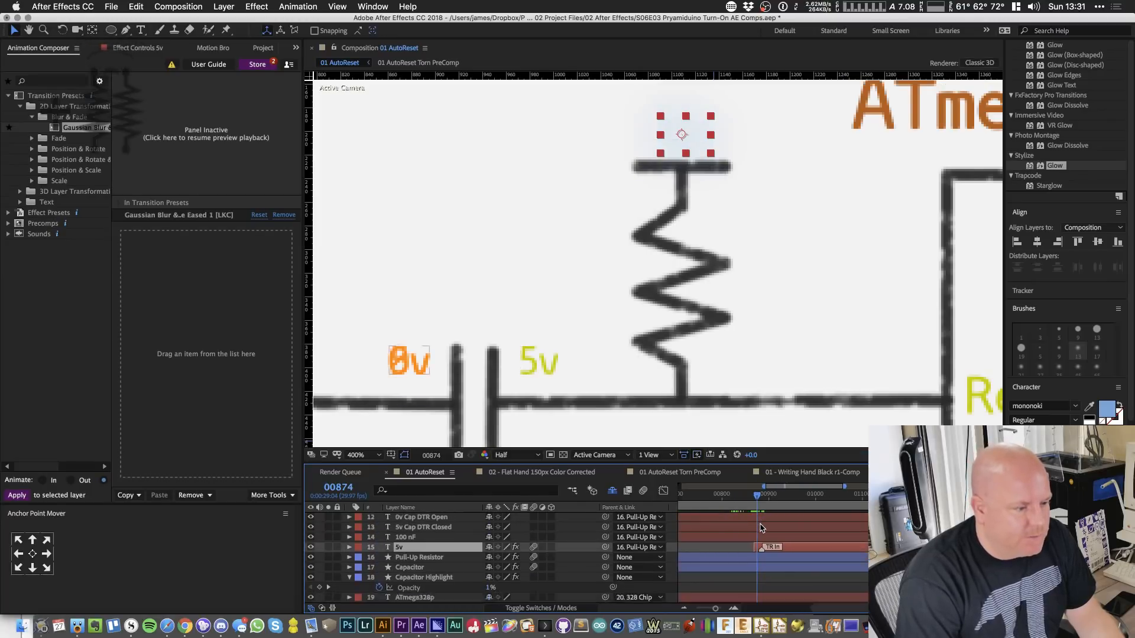
pyautogui.scroll(5, 761, 528)
pyautogui.hscroll(-3, 828, 597)
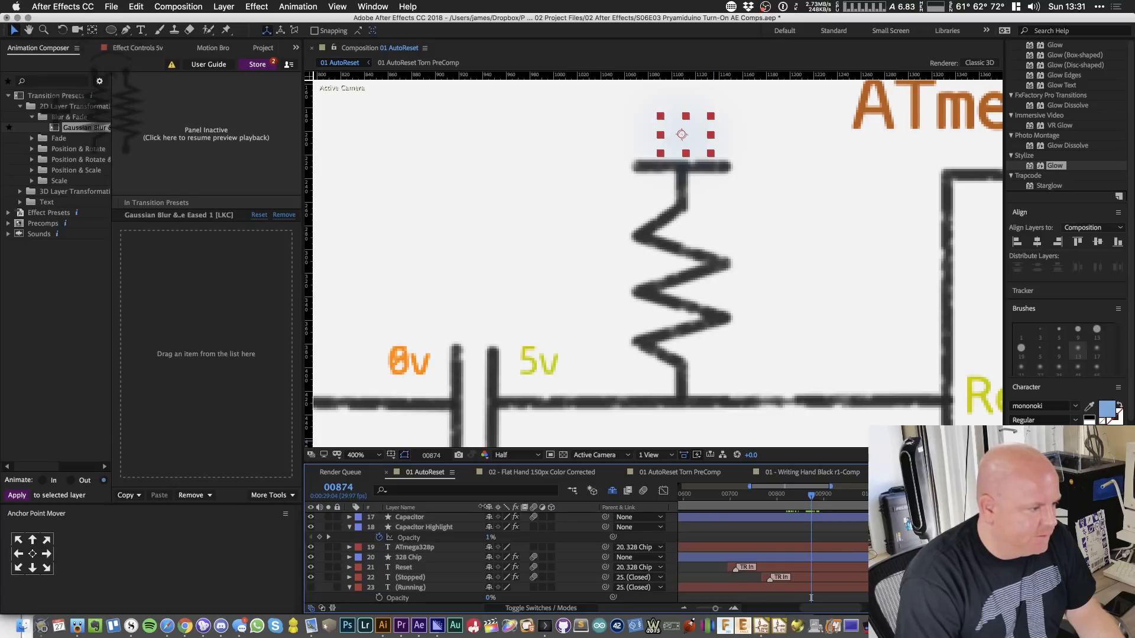
pyautogui.moveTo(481, 508); pyautogui.dragTo(454, 509)
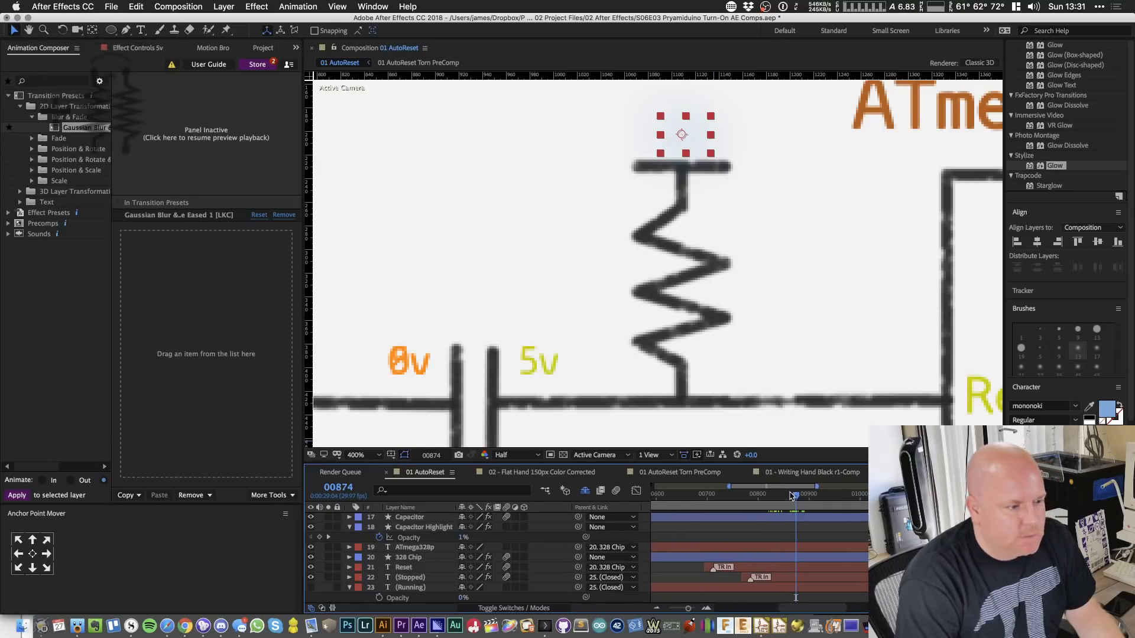
pyautogui.moveTo(792, 495); pyautogui.dragTo(678, 512)
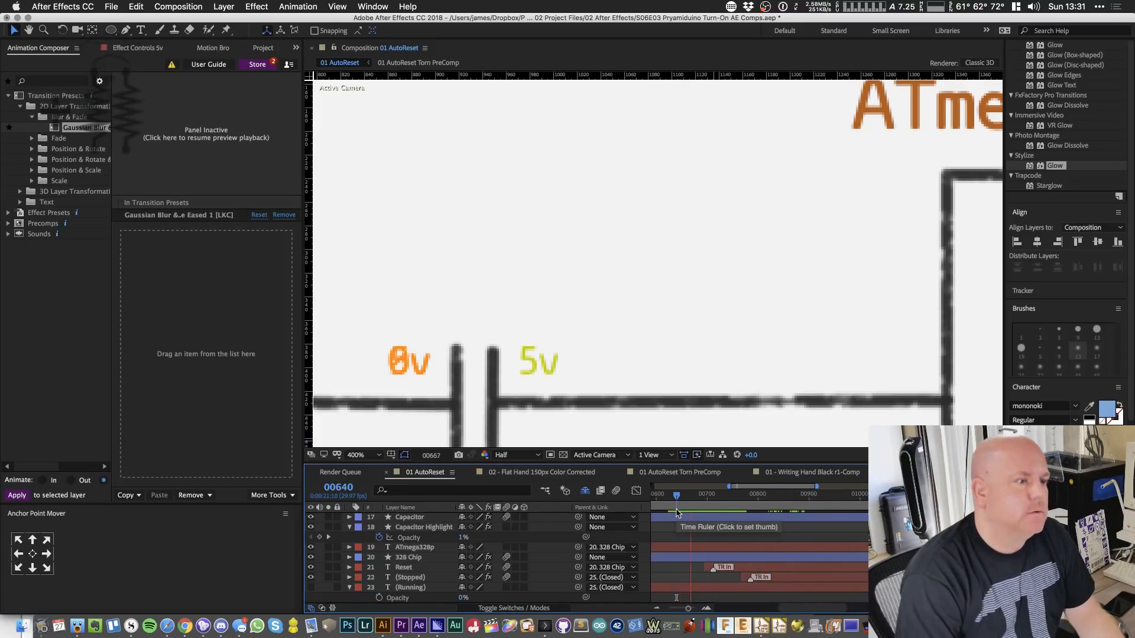
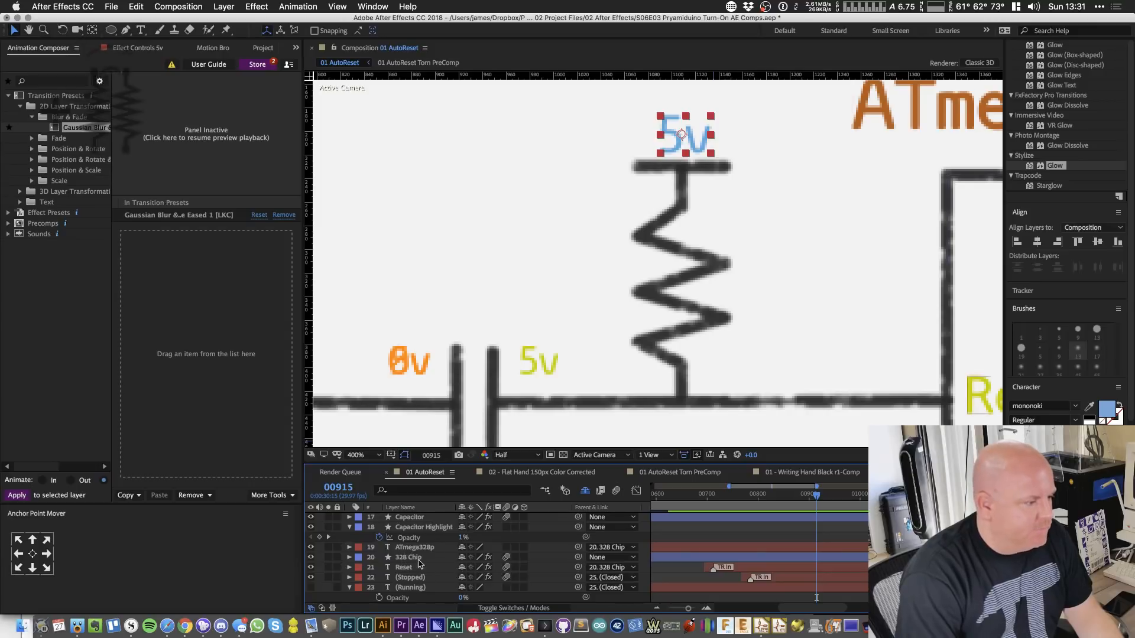
# - Trim the Pull-Up Resistor layer to start at its first End keyframe, frame 842
pyautogui.scroll(-5, 408, 565)
pyautogui.scroll(7, 422, 565)
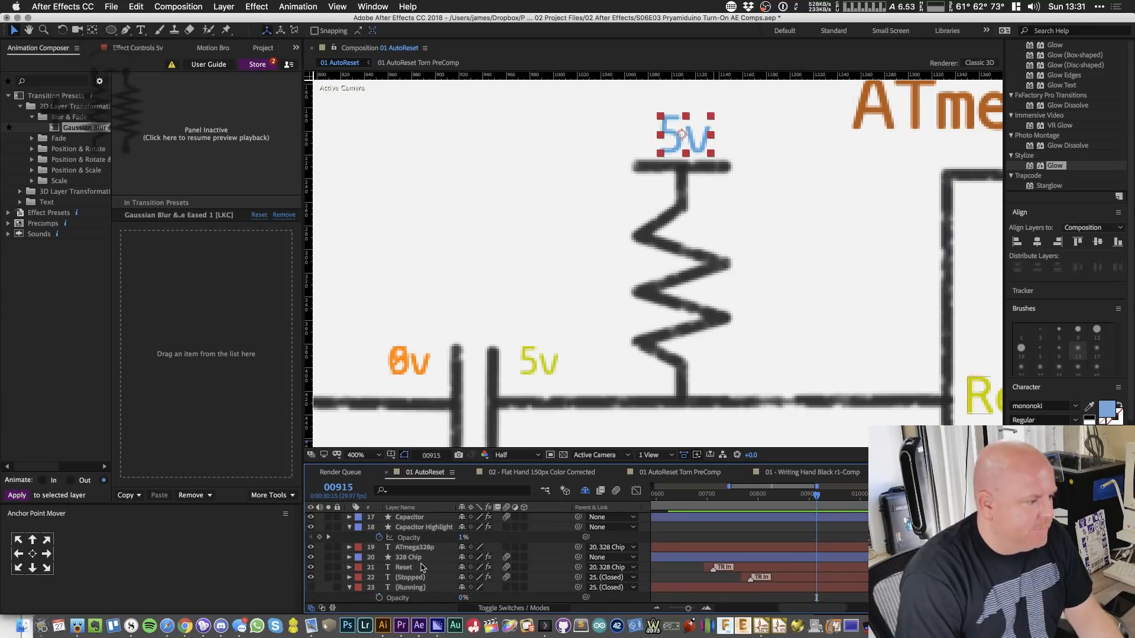
pyautogui.click(430, 538)
pyautogui.press('u')
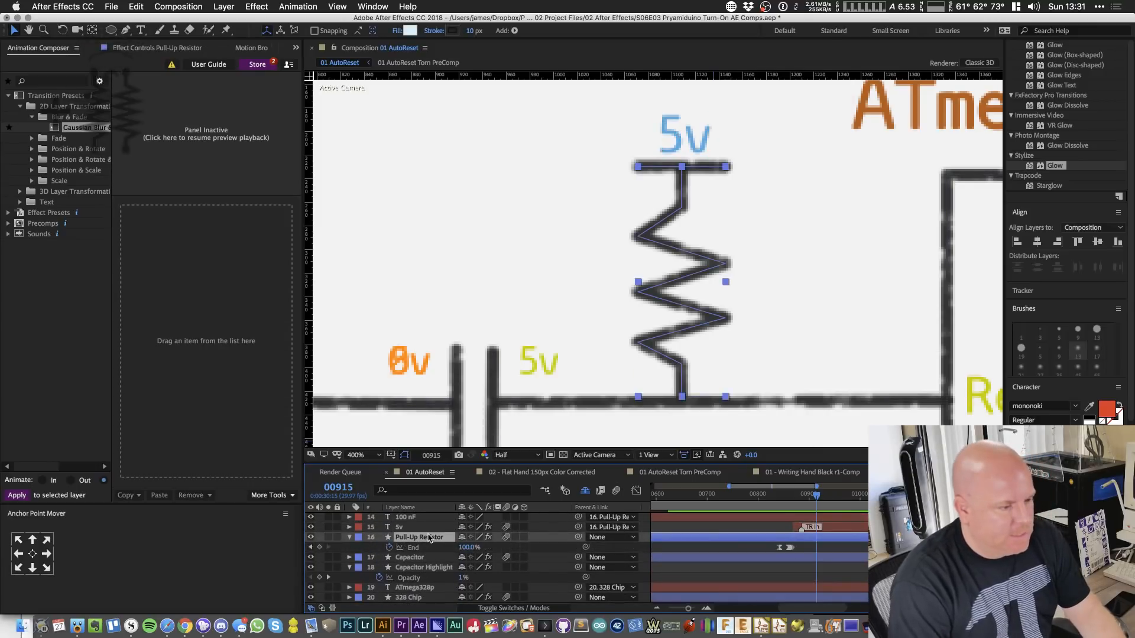
pyautogui.moveTo(816, 493); pyautogui.dragTo(768, 494)
pyautogui.click(328, 548)
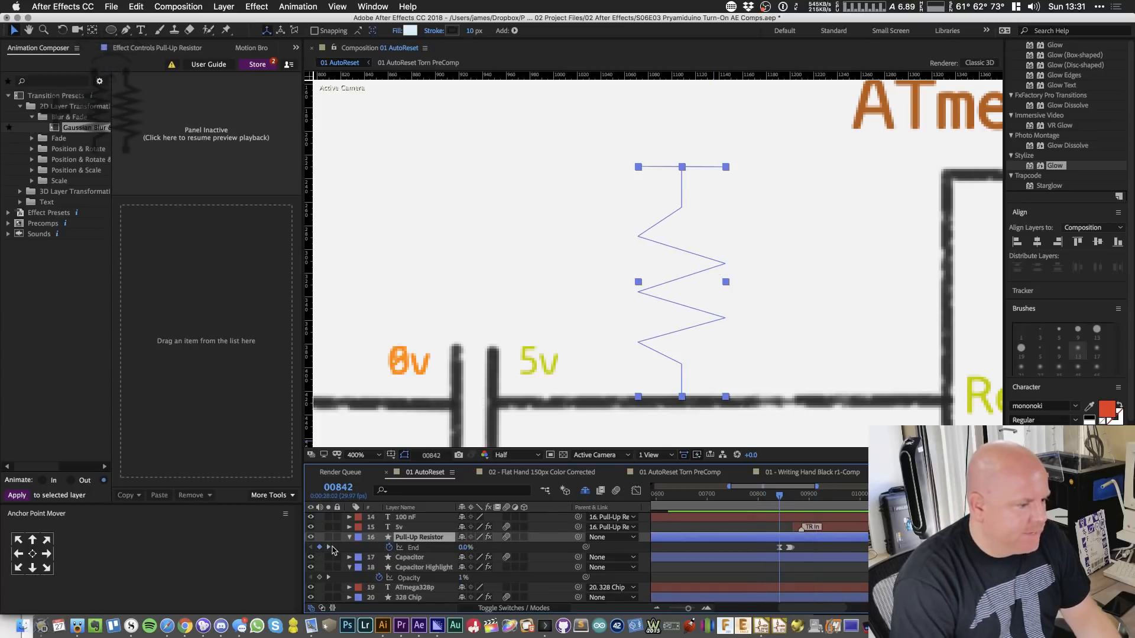
pyautogui.hotkey('alt', '[')
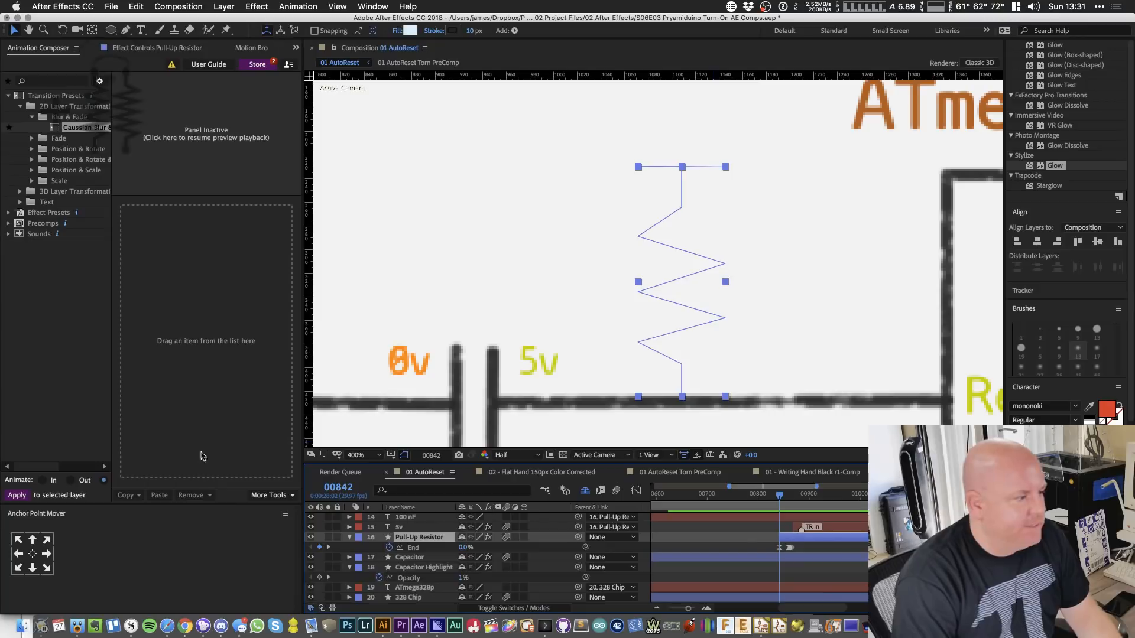
# - Copy the Writing Hand Black r1 layer from its own composition into 01 AutoReset, directly above the Pull-Up Resistor layer
pyautogui.click(828, 472)
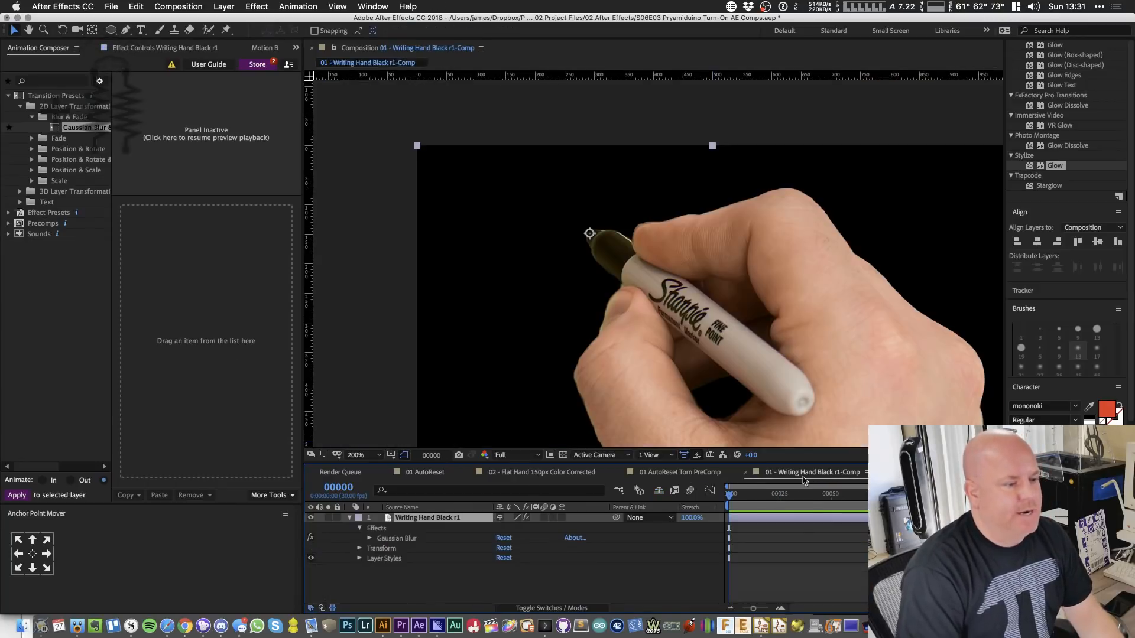
pyautogui.click(493, 475)
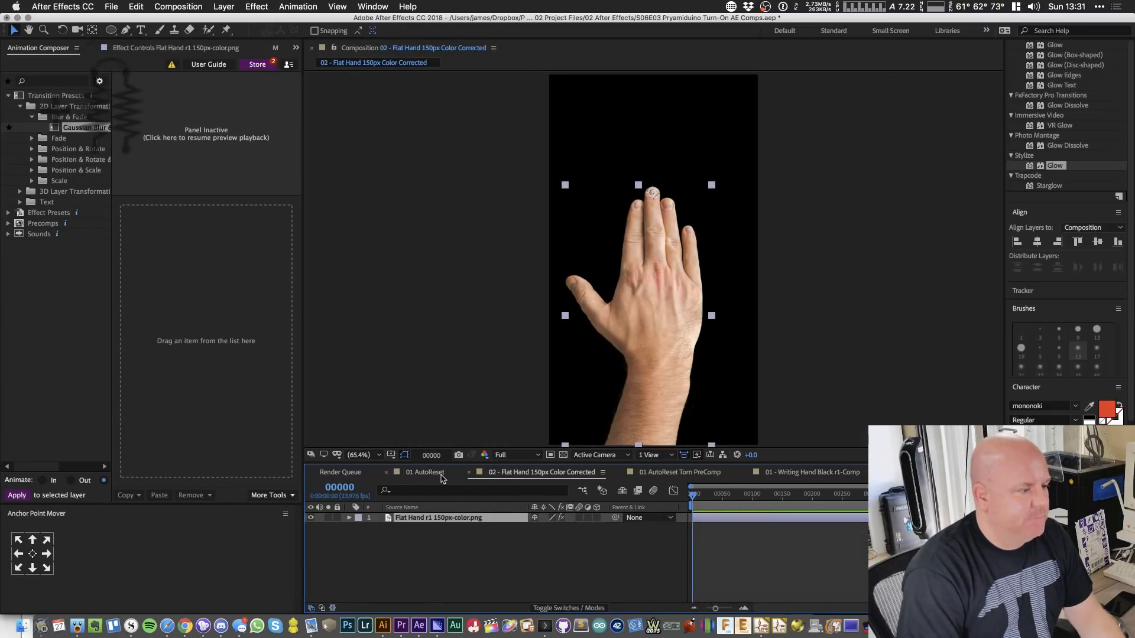
pyautogui.click(421, 472)
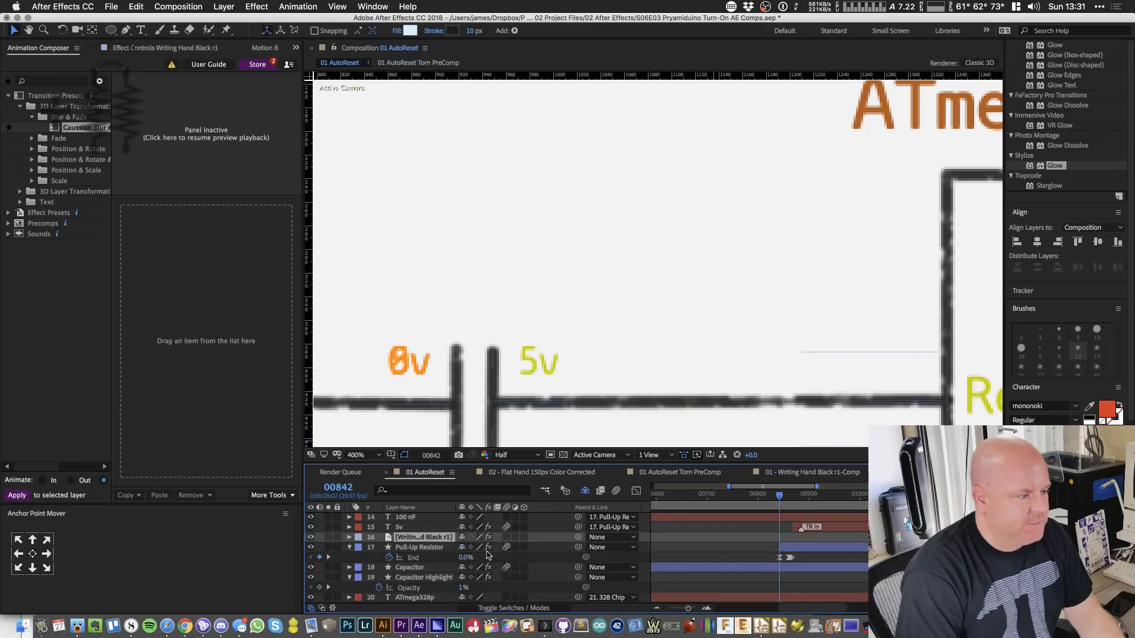
# - Enable keyframing for the writing hand's Gaussian Blur Blurriness at frame 842
pyautogui.click(348, 538)
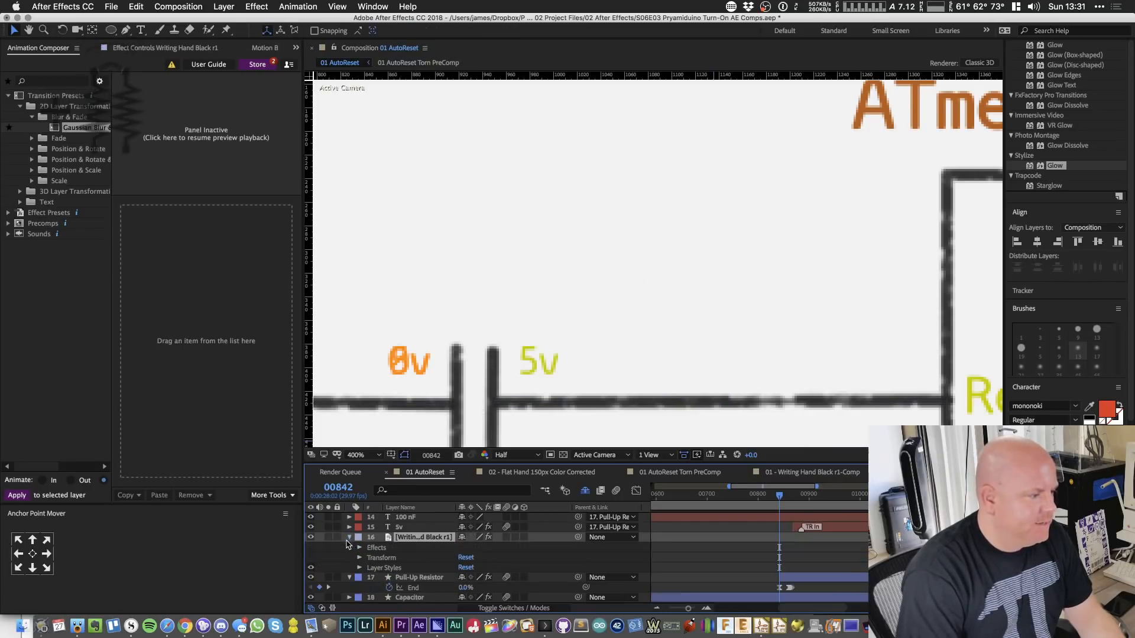
pyautogui.click(358, 549)
pyautogui.click(369, 558)
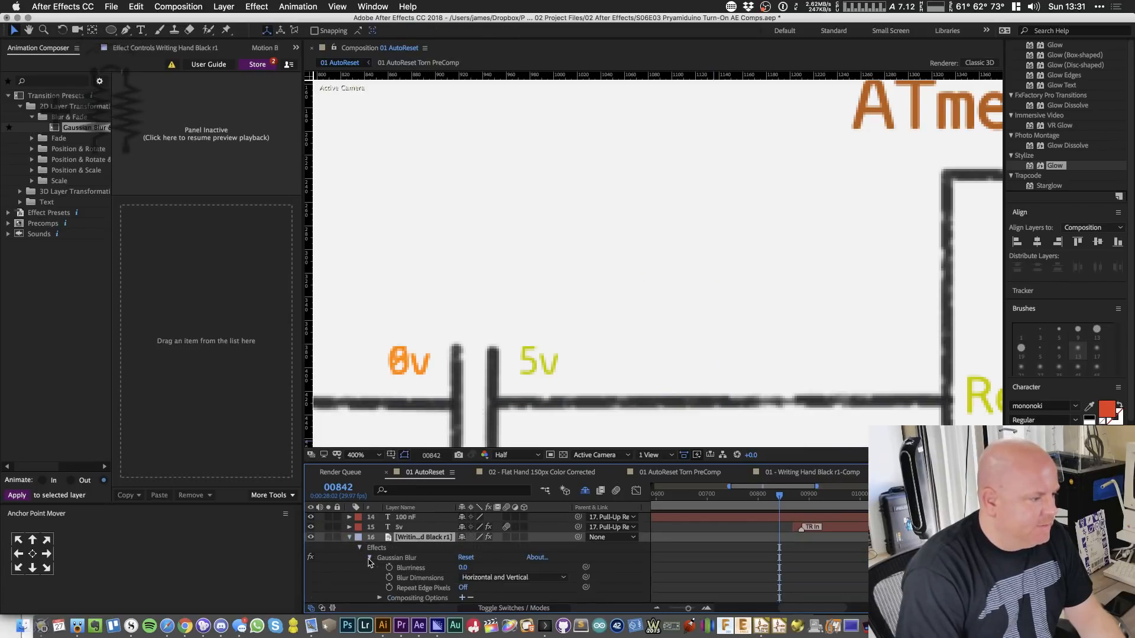
pyautogui.click(384, 560)
pyautogui.click(369, 558)
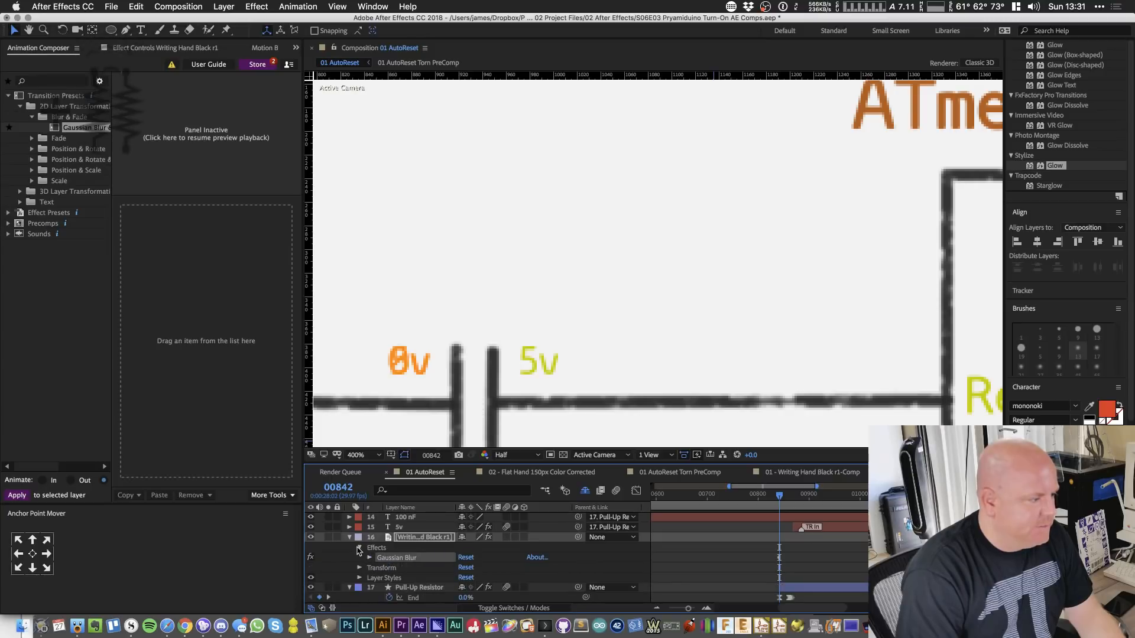
# - Enable keyframing for the Distance and Size of the writing hand's Drop Shadow style at frame 842
pyautogui.click(358, 549)
pyautogui.click(359, 568)
pyautogui.scroll(-3, 361, 571)
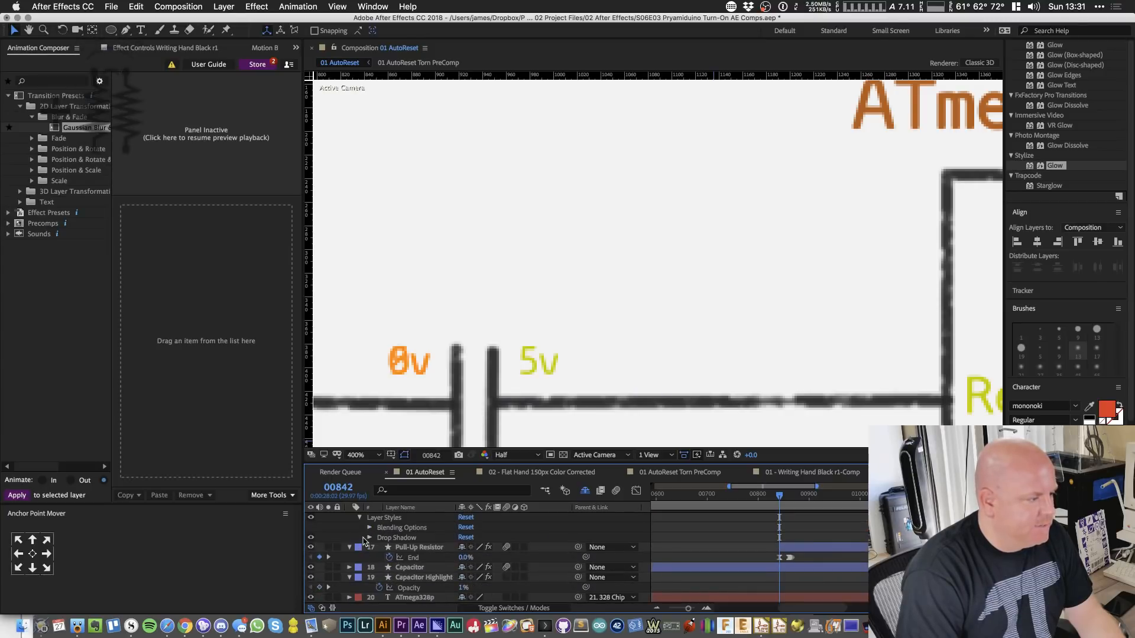
pyautogui.click(369, 538)
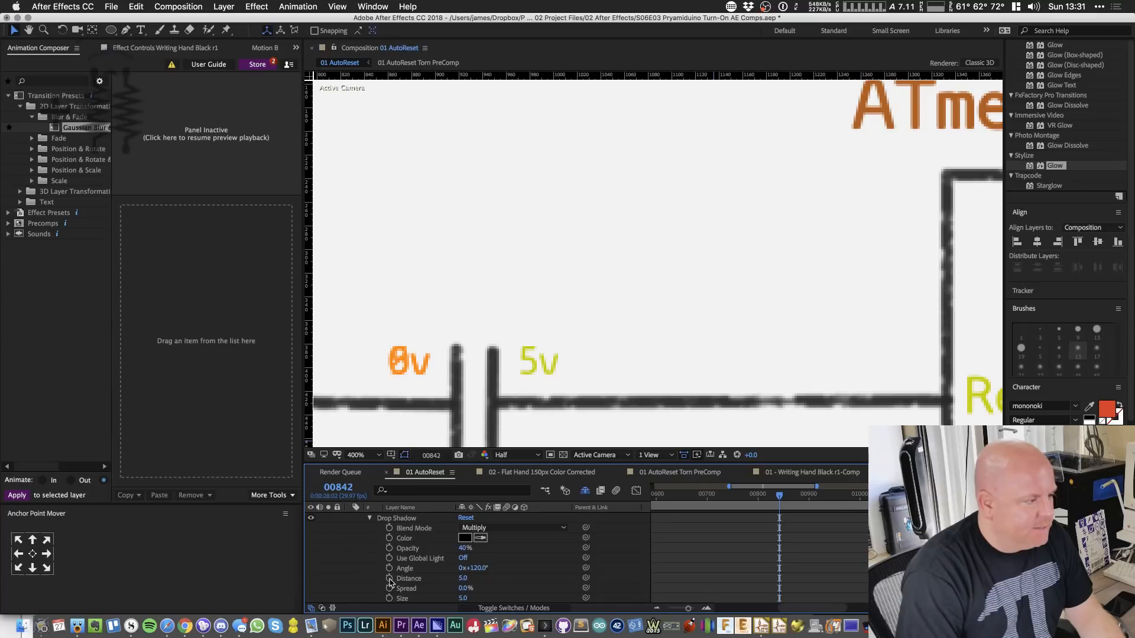
pyautogui.scroll(3, 366, 580)
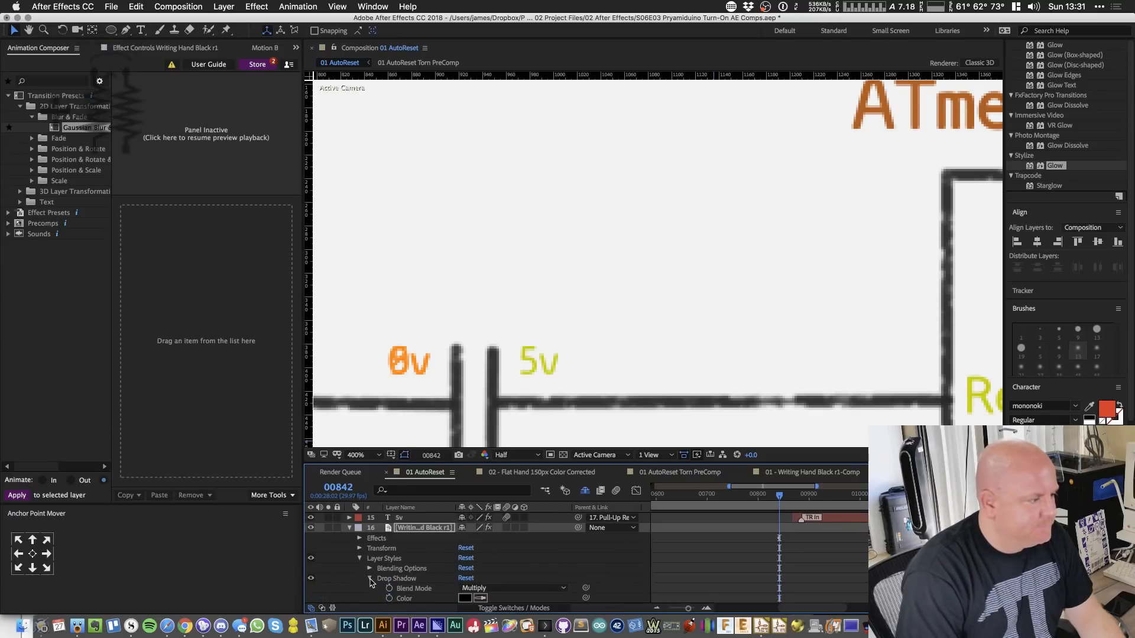
pyautogui.click(370, 580)
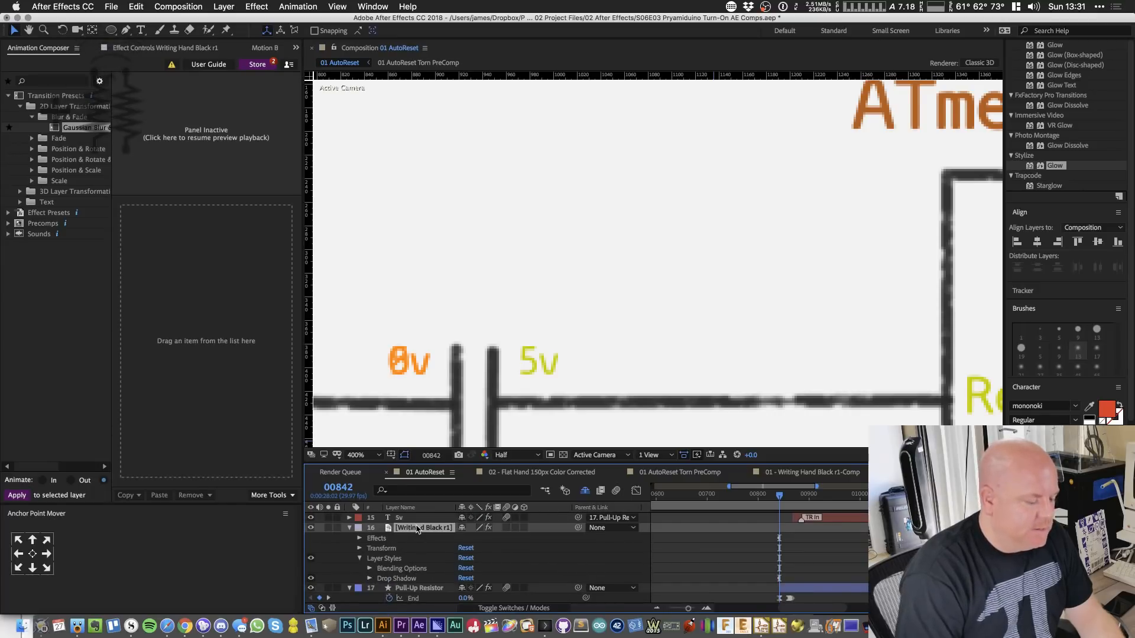
# - Add Position and Rotation keyframes to the writing hand layer at frame 842
pyautogui.press('p')
pyautogui.hotkey('shift', 'r')
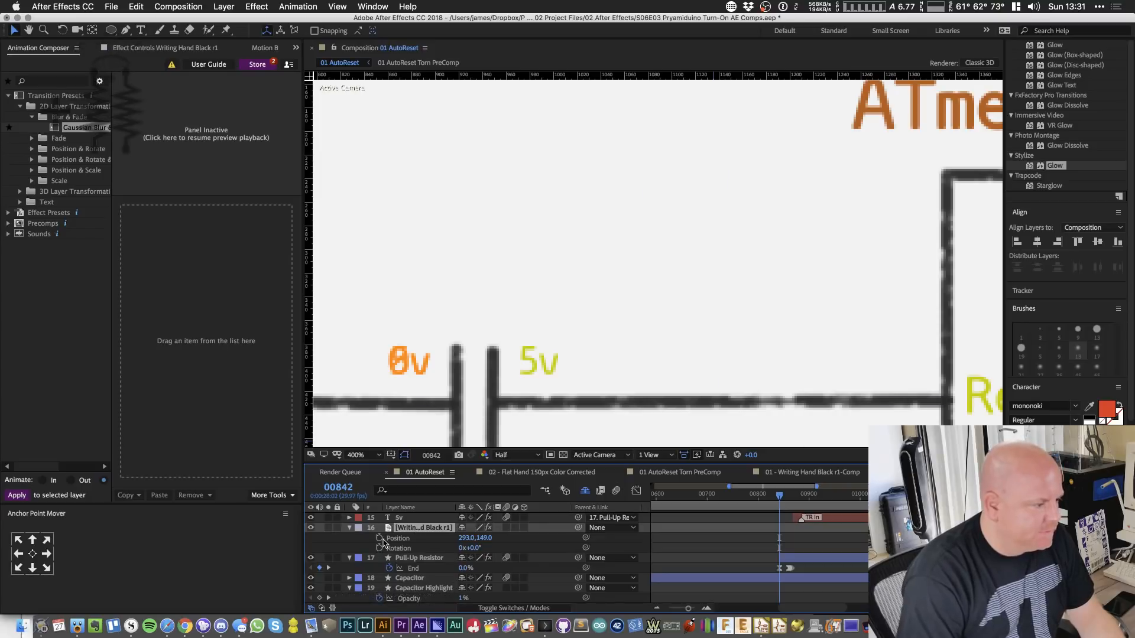
pyautogui.click(379, 538)
pyautogui.click(379, 548)
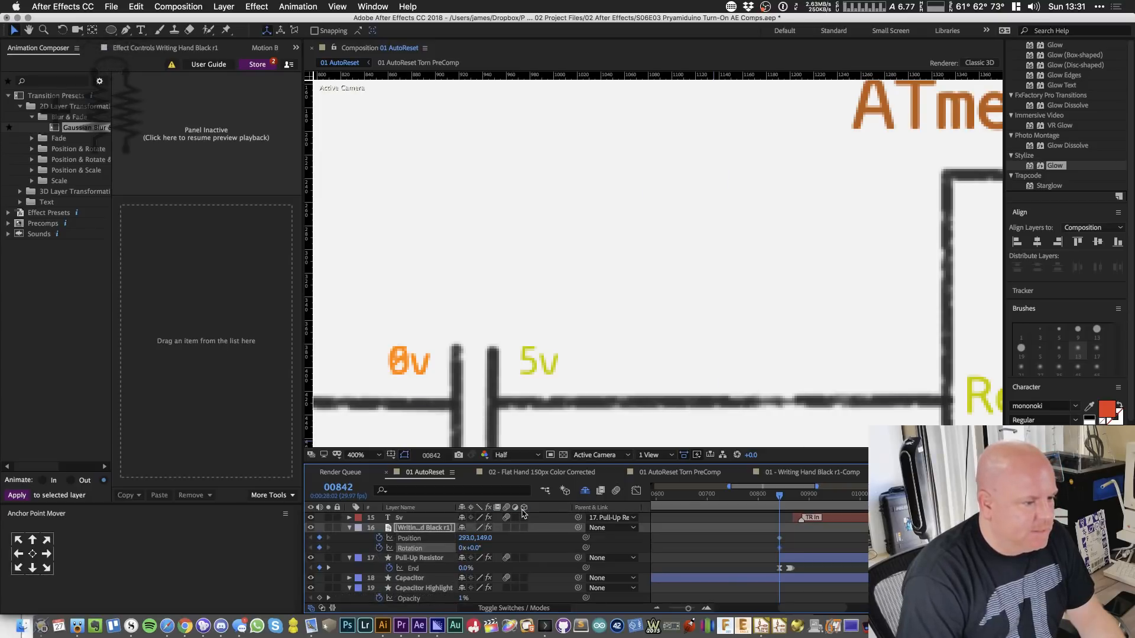
# - Reveal all the writing hand's keyframed properties and cut their keyframes at frame 842
pyautogui.press(',')
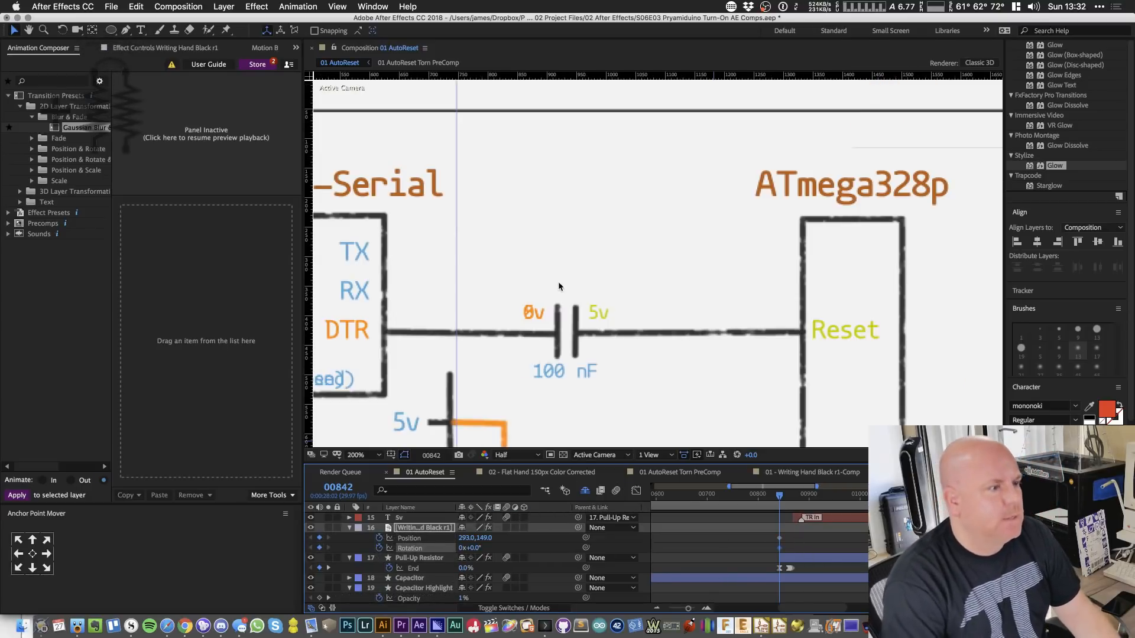
pyautogui.press(',')
pyautogui.press(',')
pyautogui.press('.')
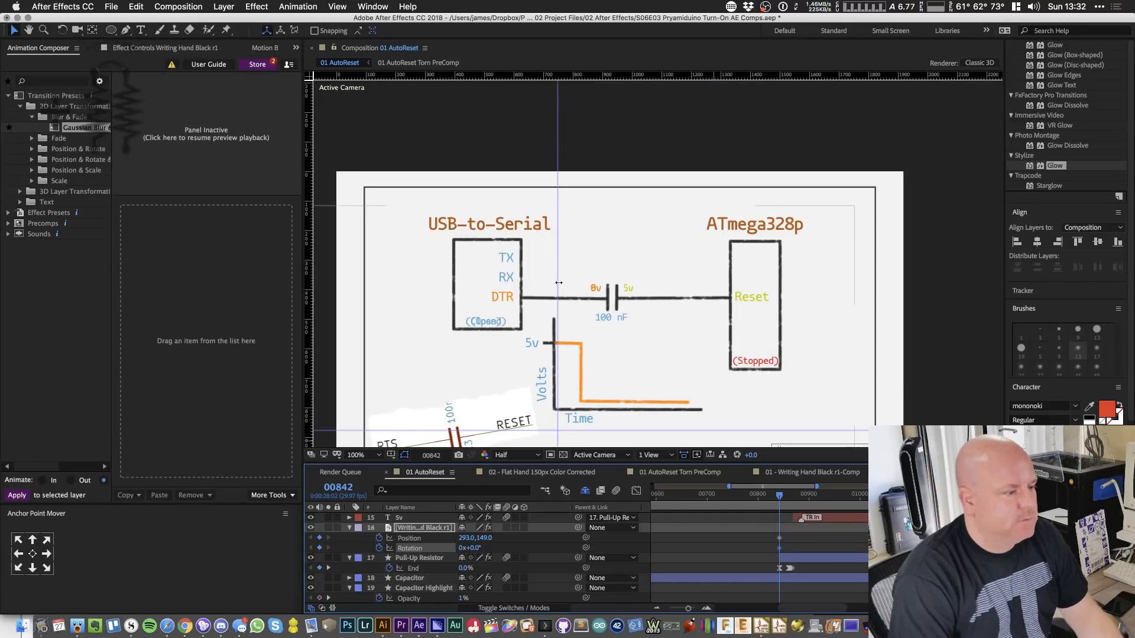
pyautogui.moveTo(767, 538); pyautogui.dragTo(786, 550)
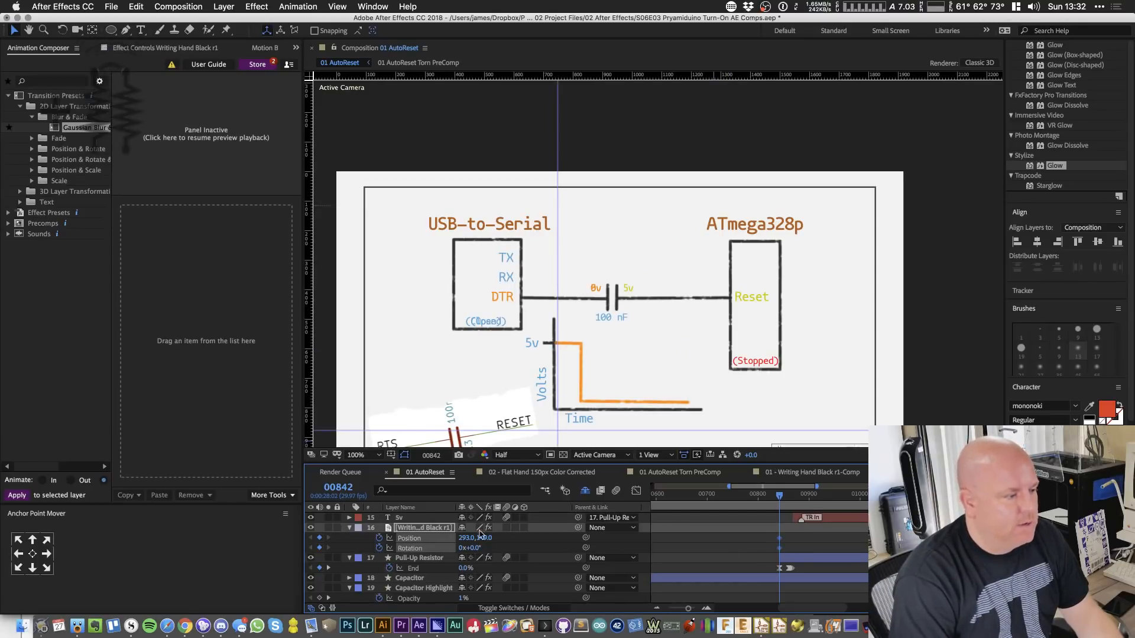
pyautogui.click(427, 519)
pyautogui.click(427, 529)
pyautogui.press('u')
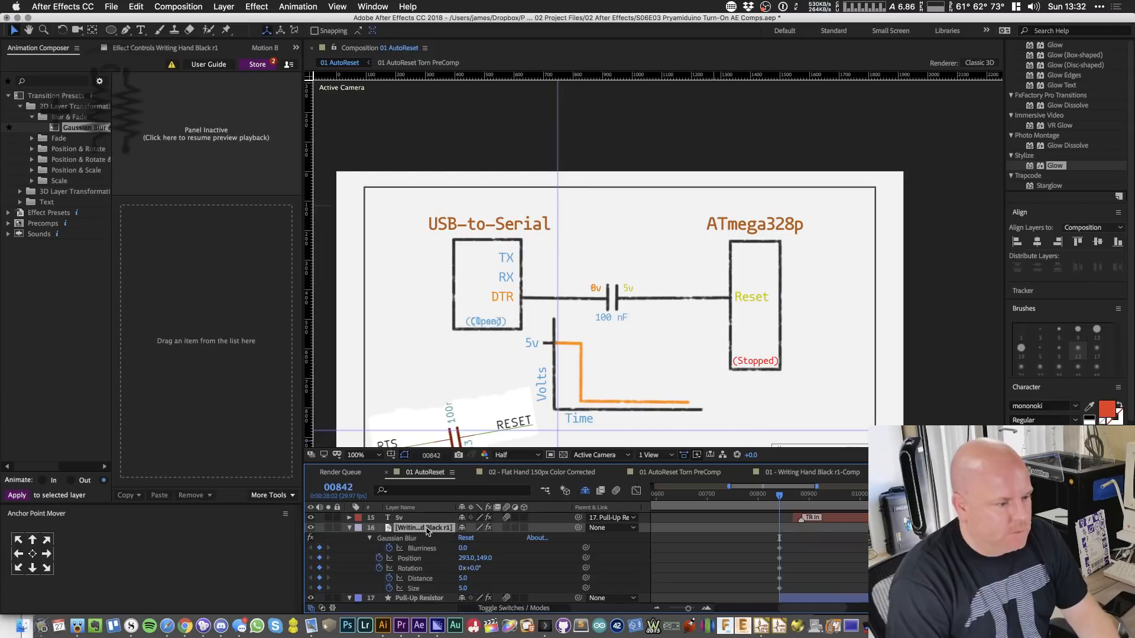
pyautogui.moveTo(792, 542); pyautogui.dragTo(774, 594)
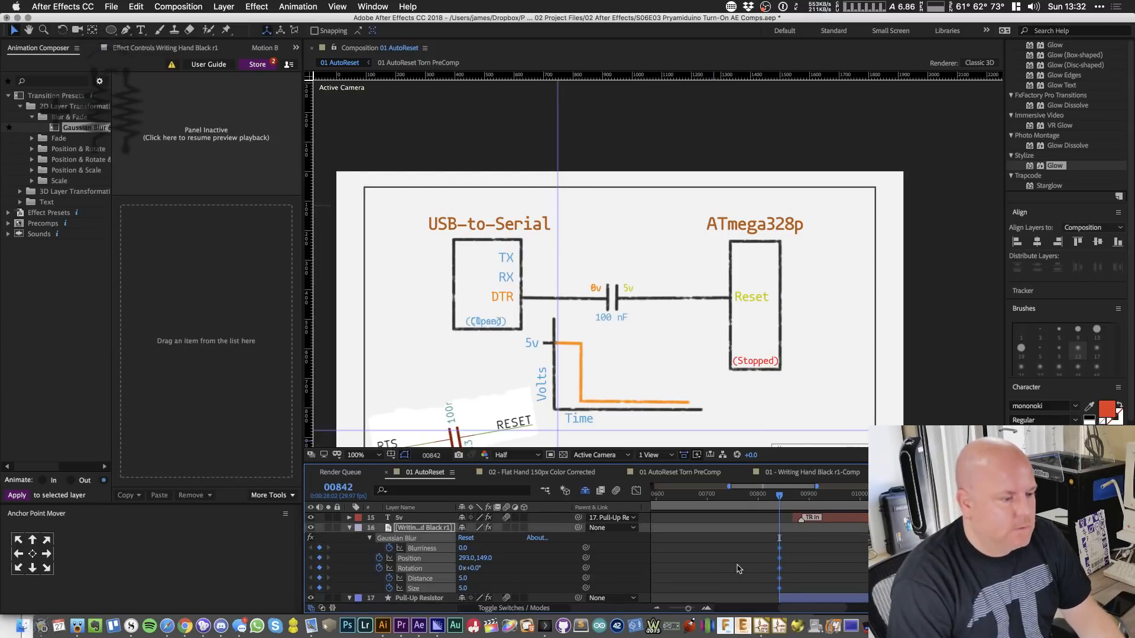
pyautogui.press('Delete')
# - Shift the writing hand layer in time to start at frame 842 and paste its cut keyframes back there
pyautogui.press('=')
pyautogui.press('=')
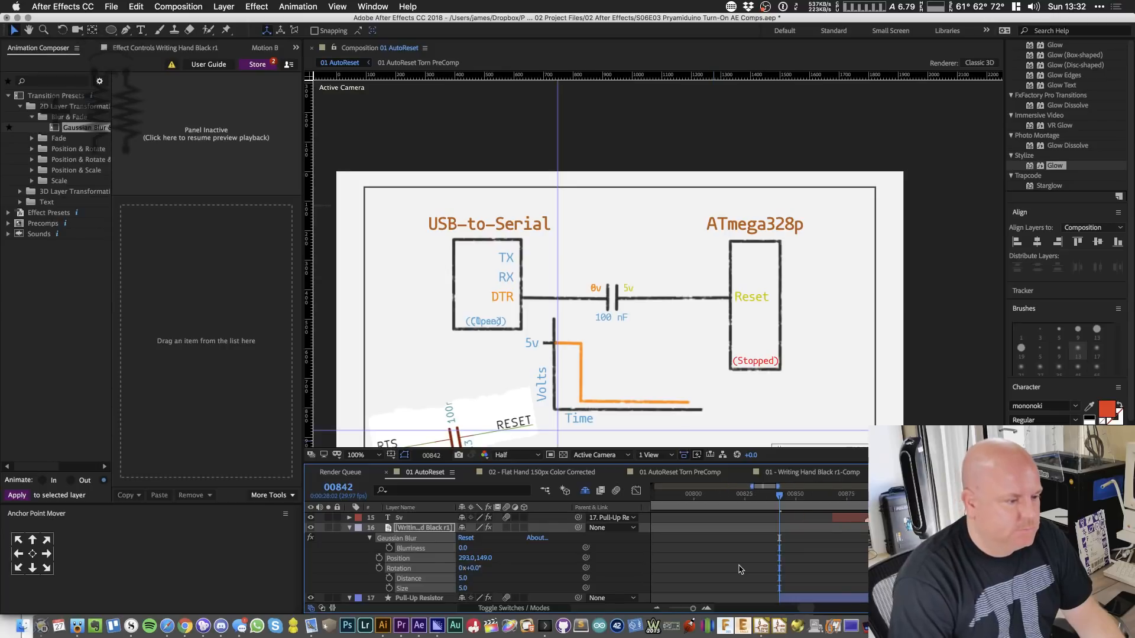
pyautogui.press('-')
pyautogui.press('-')
pyautogui.press('-')
pyautogui.press('-')
pyautogui.moveTo(670, 528); pyautogui.dragTo(821, 537)
pyautogui.press('=')
pyautogui.press('=')
pyautogui.press('=')
pyautogui.press('=')
pyautogui.press('super+v')
pyautogui.click(807, 552)
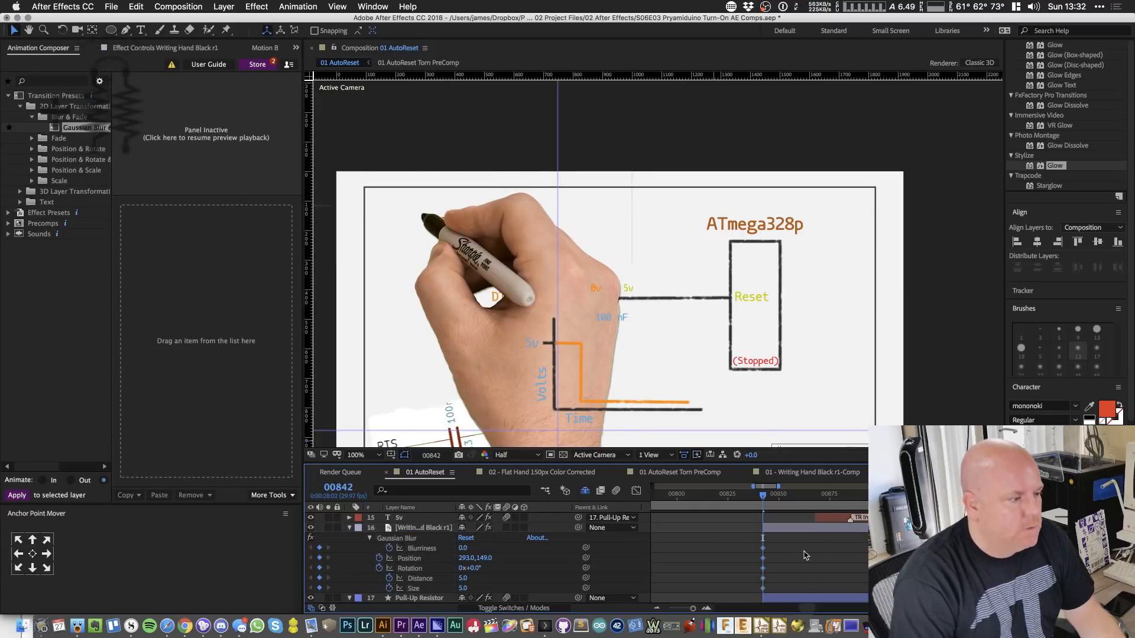
# - Set the writing hand layer's scale to 60%
pyautogui.click(411, 560)
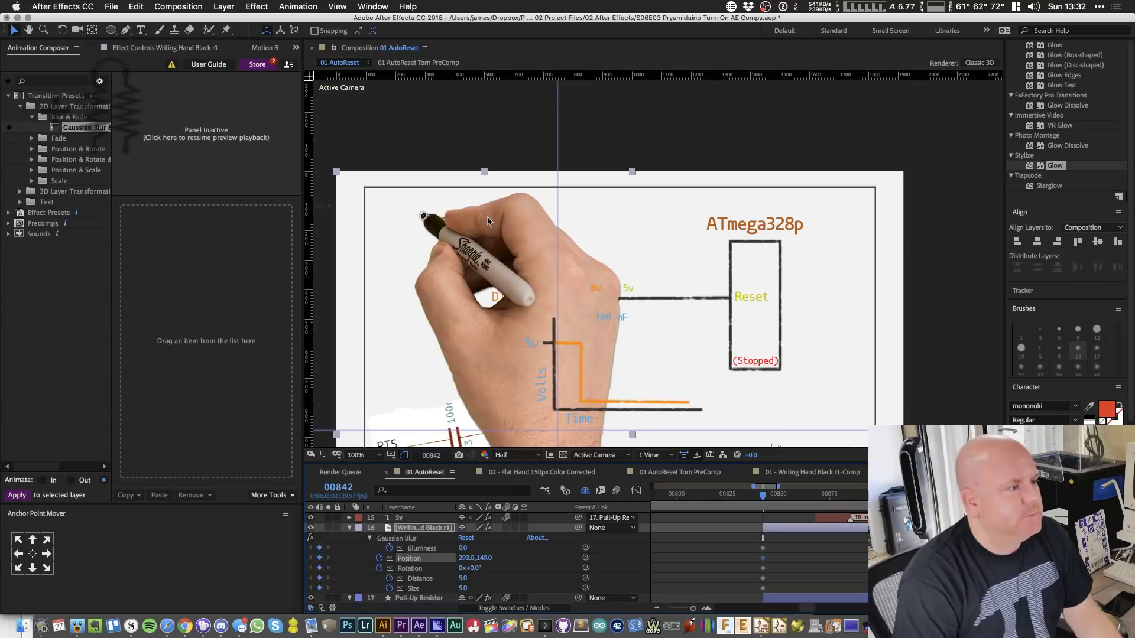
pyautogui.click(435, 529)
pyautogui.hotkey('shift', 's')
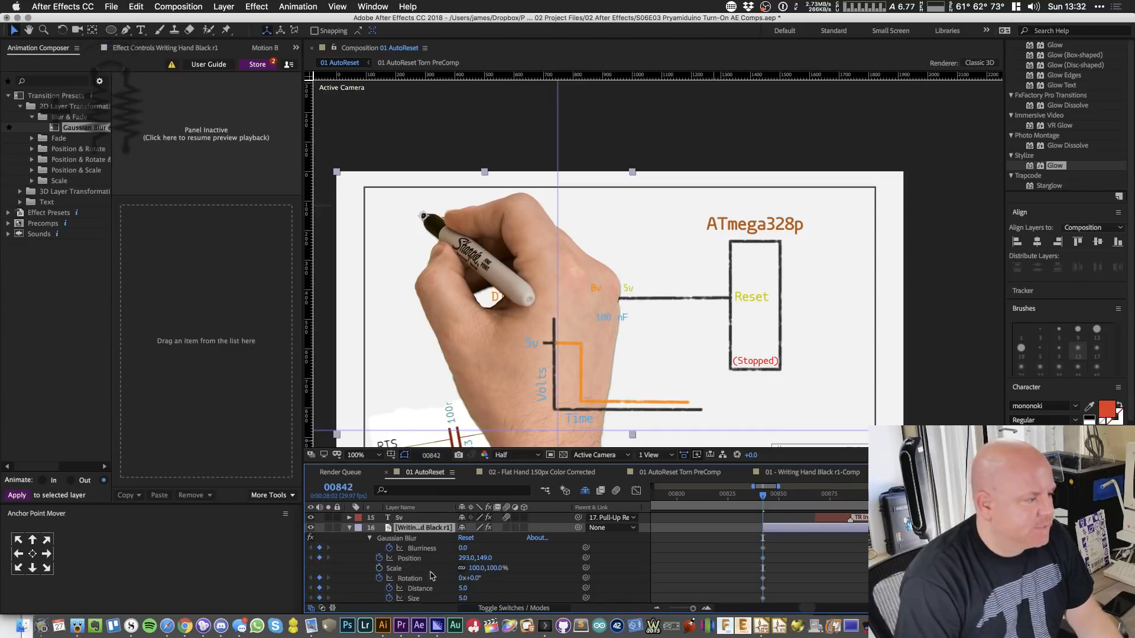
pyautogui.click(468, 569)
pyautogui.write('60')
pyautogui.press('Return')
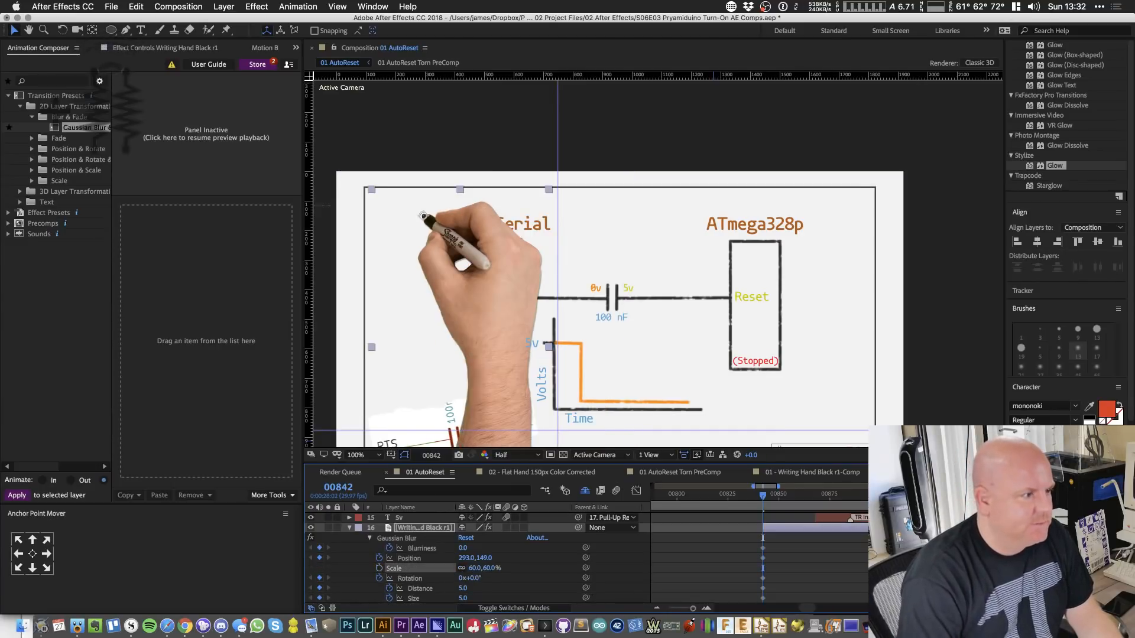
# - Set the writing hand layer's opacity to 50%
pyautogui.click(419, 529)
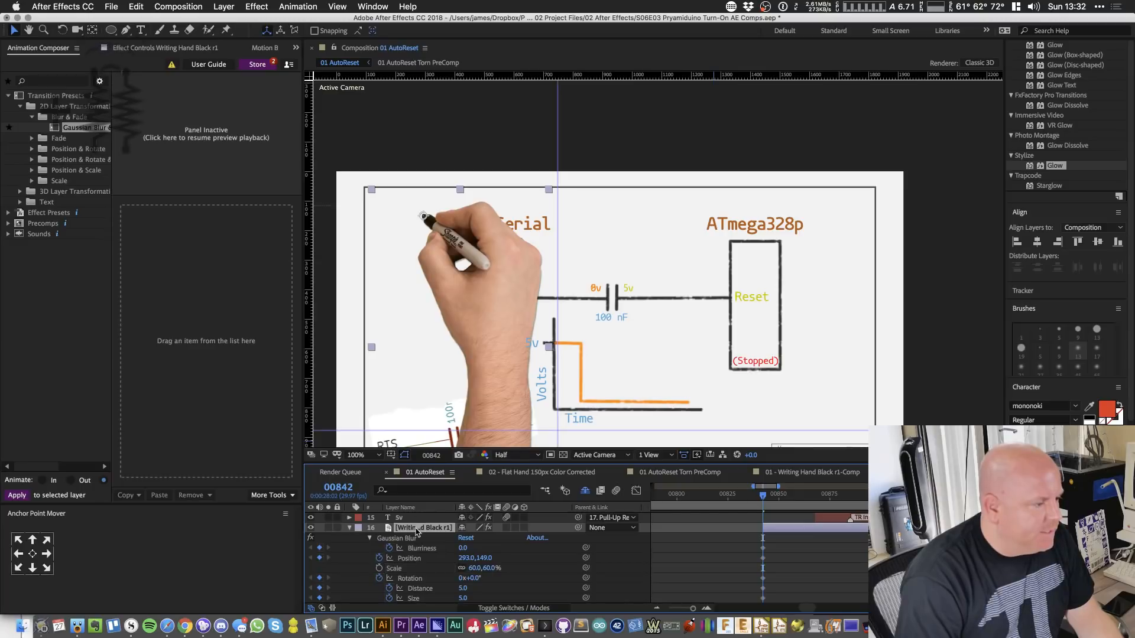
pyautogui.hotkey('shift', 't')
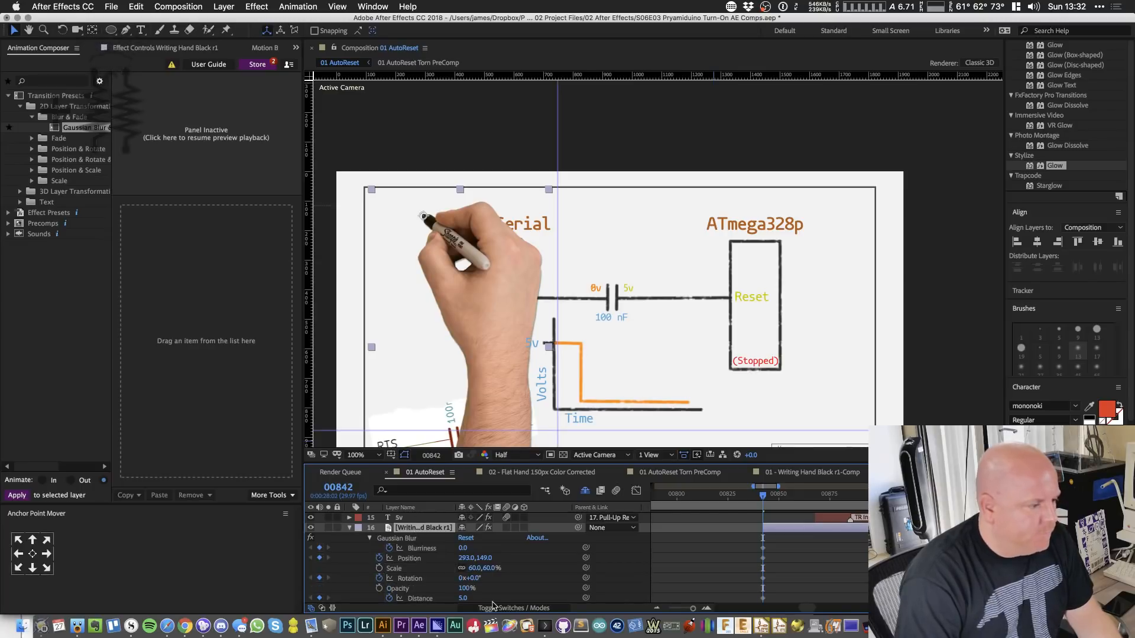
pyautogui.scroll(-1, 455, 578)
pyautogui.click(465, 568)
pyautogui.write('50')
pyautogui.press('Return')
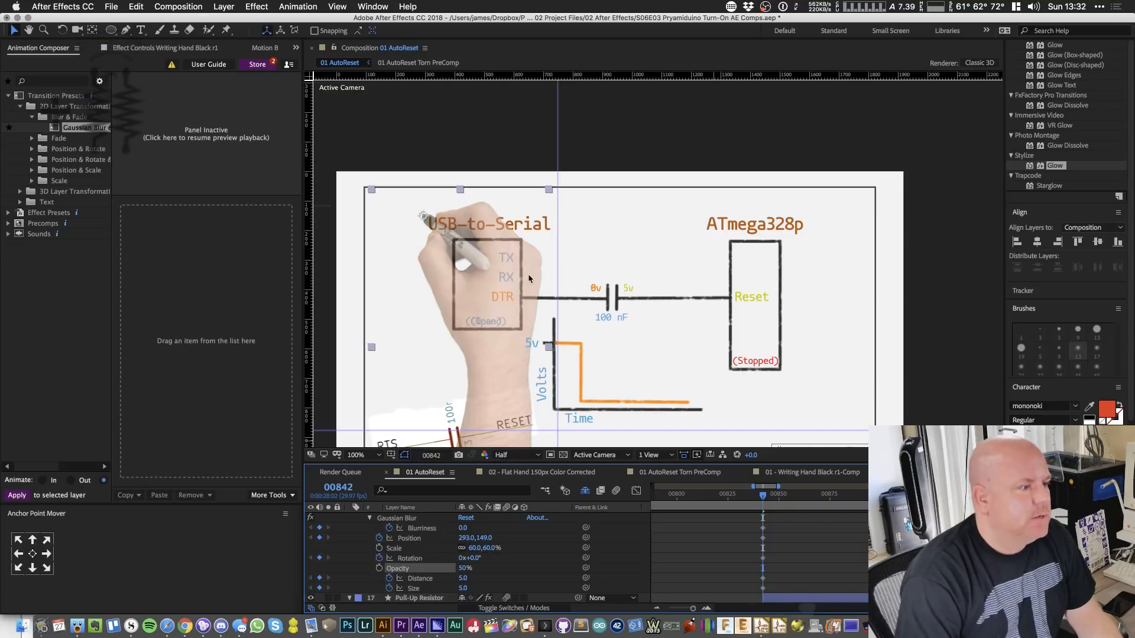
# - Place the marker tip at the pull-up resistor's base on the wire, keyframing the hand's Position at 1107, 432 on frame 842
pyautogui.moveTo(528, 274); pyautogui.dragTo(772, 360)
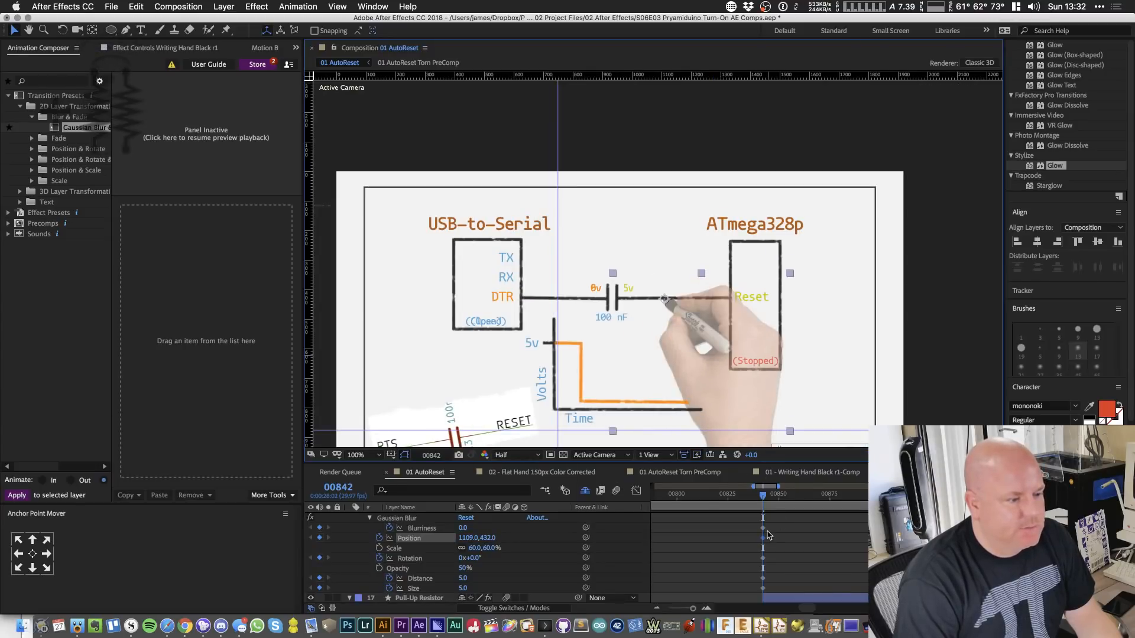
pyautogui.press('pagedown')
pyautogui.press('pagedown')
pyautogui.press('pagedown')
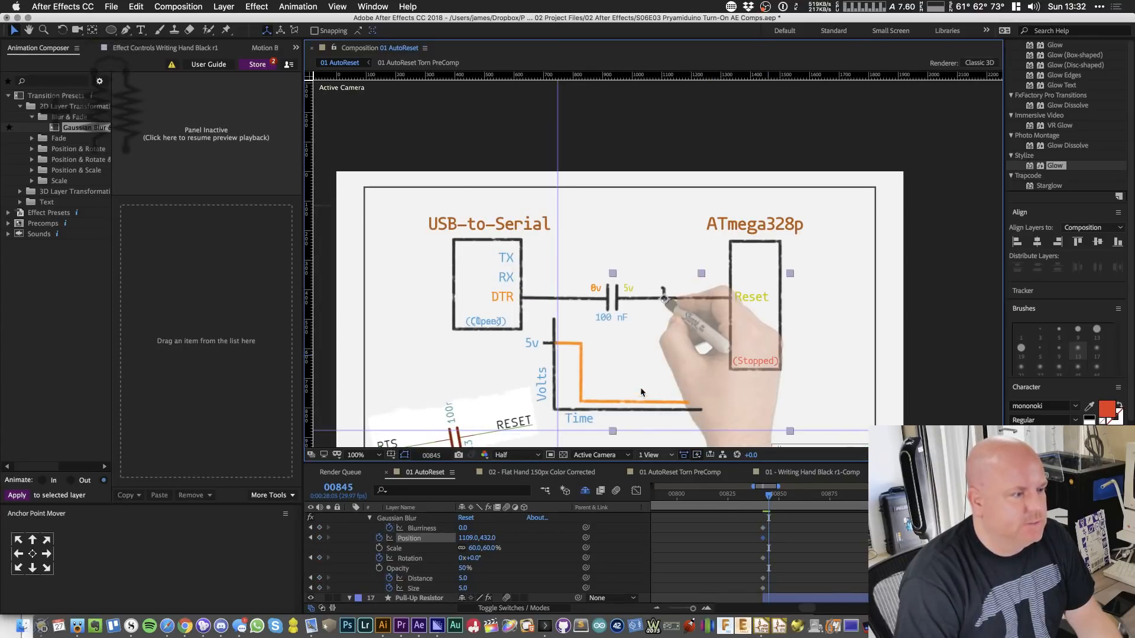
pyautogui.press('.')
pyautogui.press('.')
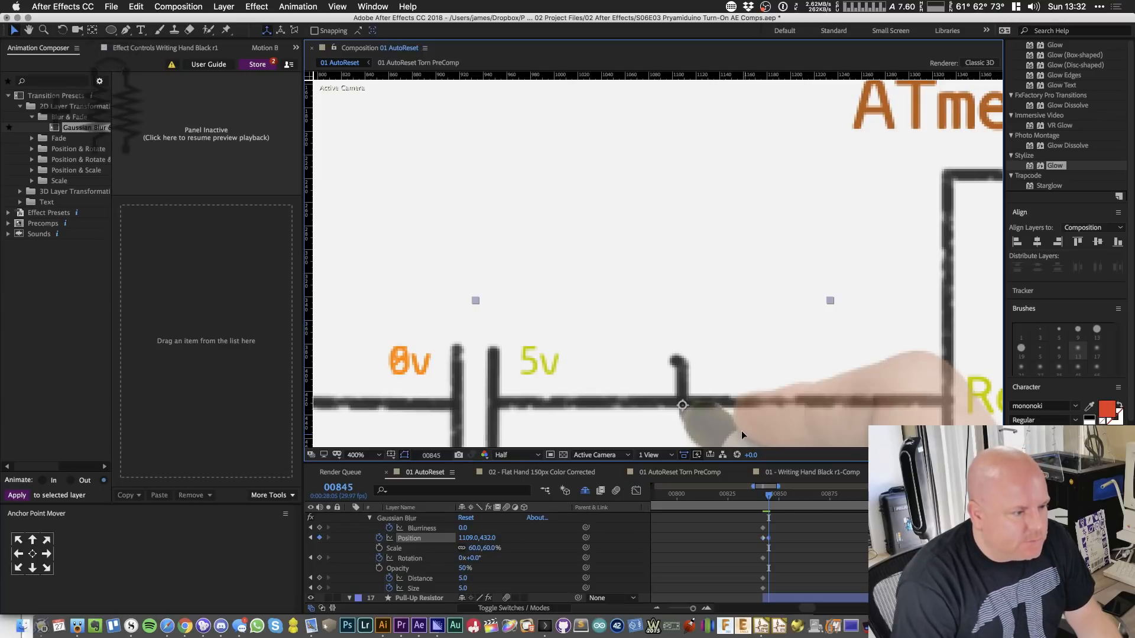
pyautogui.moveTo(742, 431)
pyautogui.mouseDown()
pyautogui.moveTo(733, 420)
pyautogui.moveTo(742, 428)
pyautogui.mouseUp()
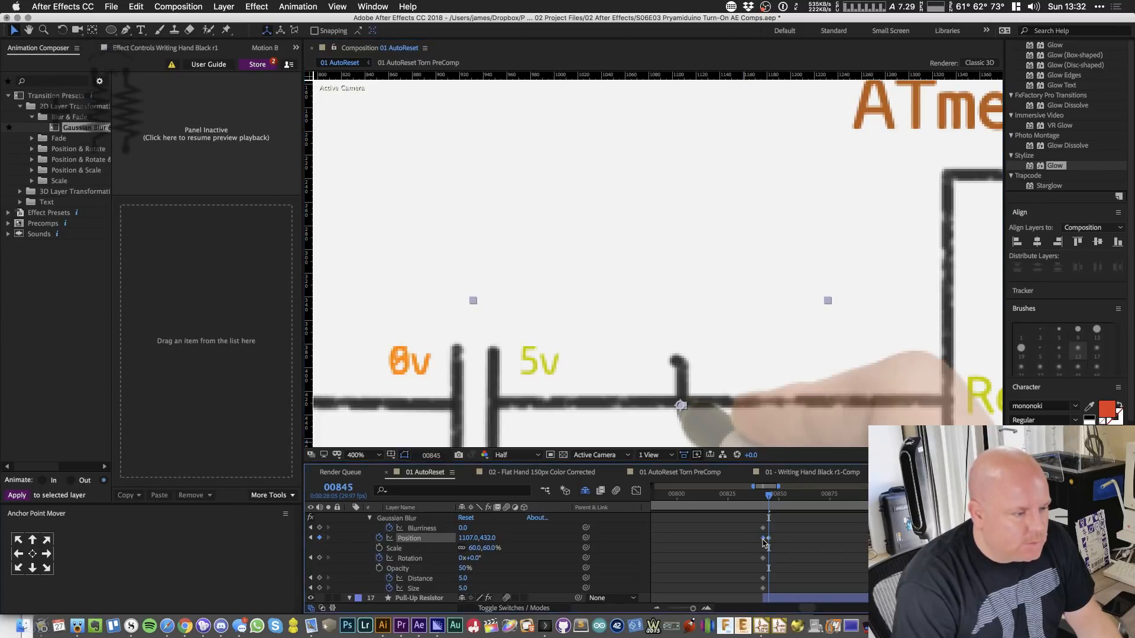
pyautogui.press('j')
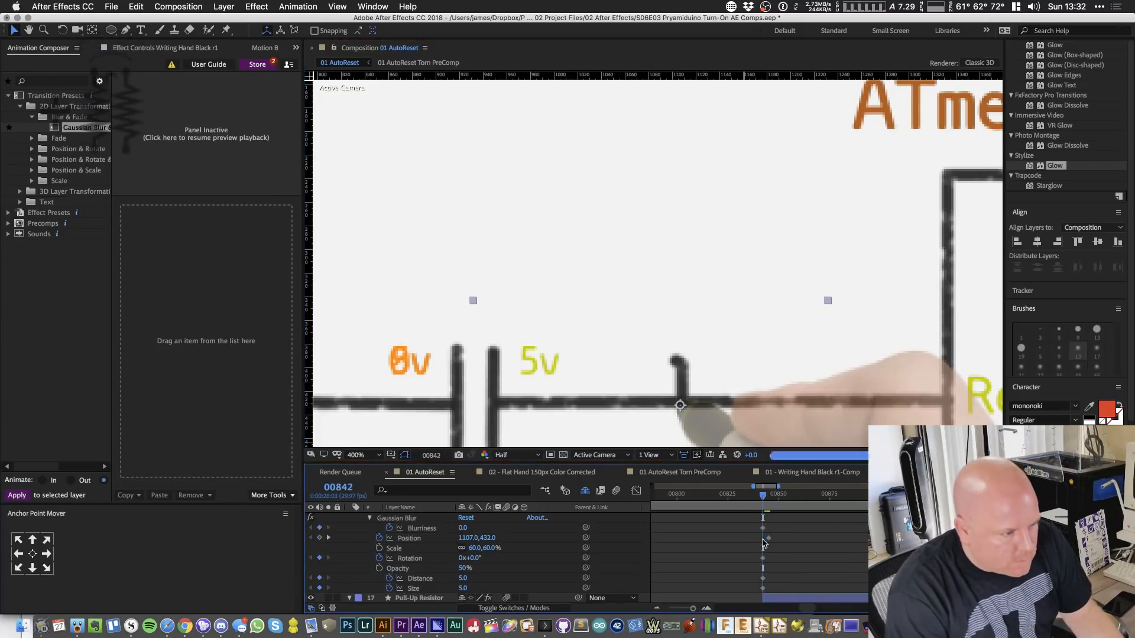
pyautogui.click(764, 539)
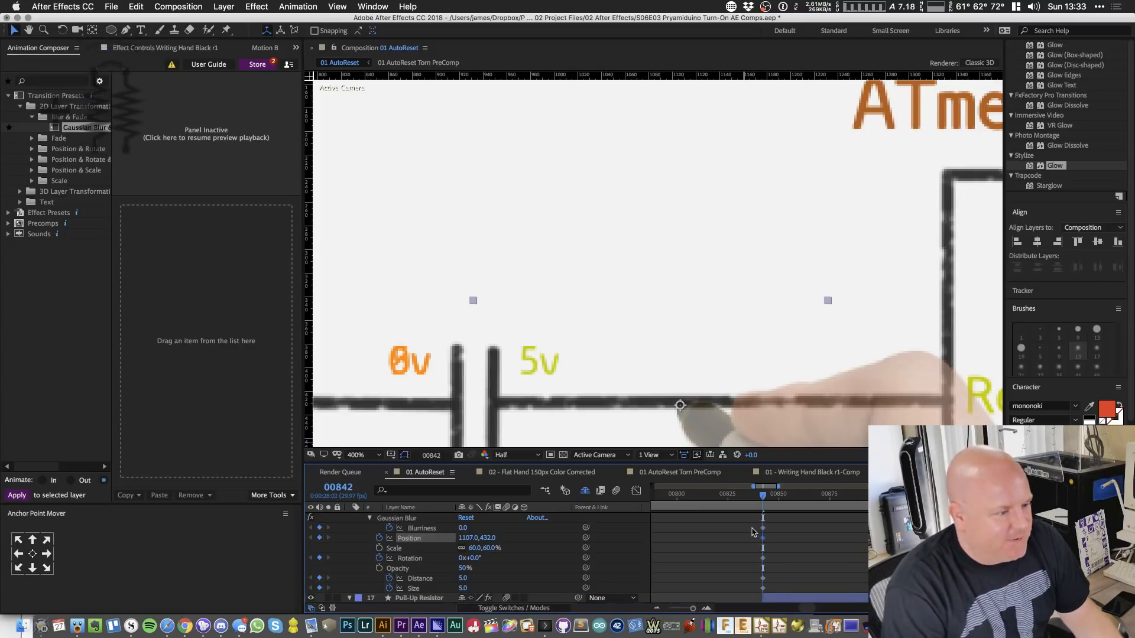
# - Keyframe the hand's Position from frame 844 to 850 so the marker tip follows the resistor's lower zigzag, ending at 1106, 344
pyautogui.press('space')
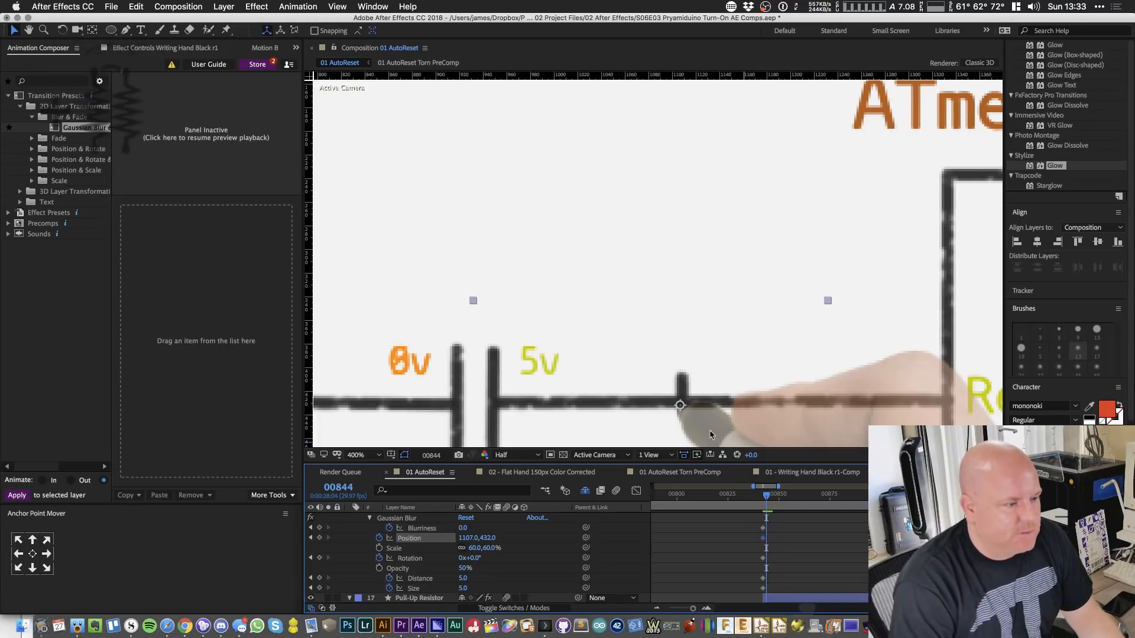
pyautogui.moveTo(710, 435); pyautogui.dragTo(707, 396)
pyautogui.press('pagedown')
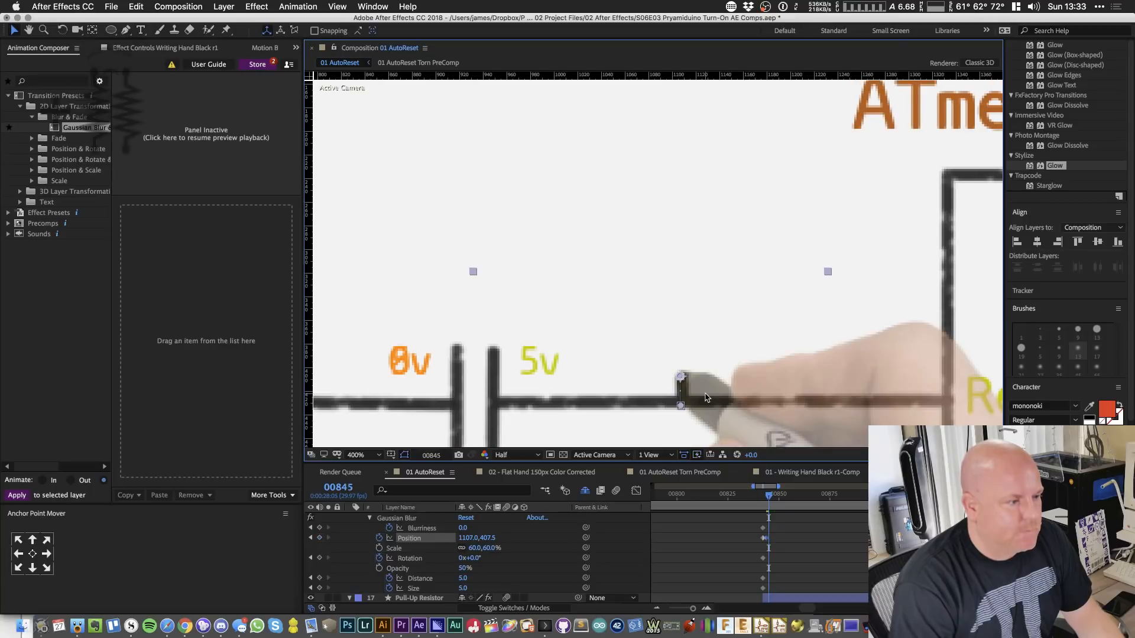
pyautogui.press('pagedown')
pyautogui.moveTo(726, 420); pyautogui.dragTo(724, 390)
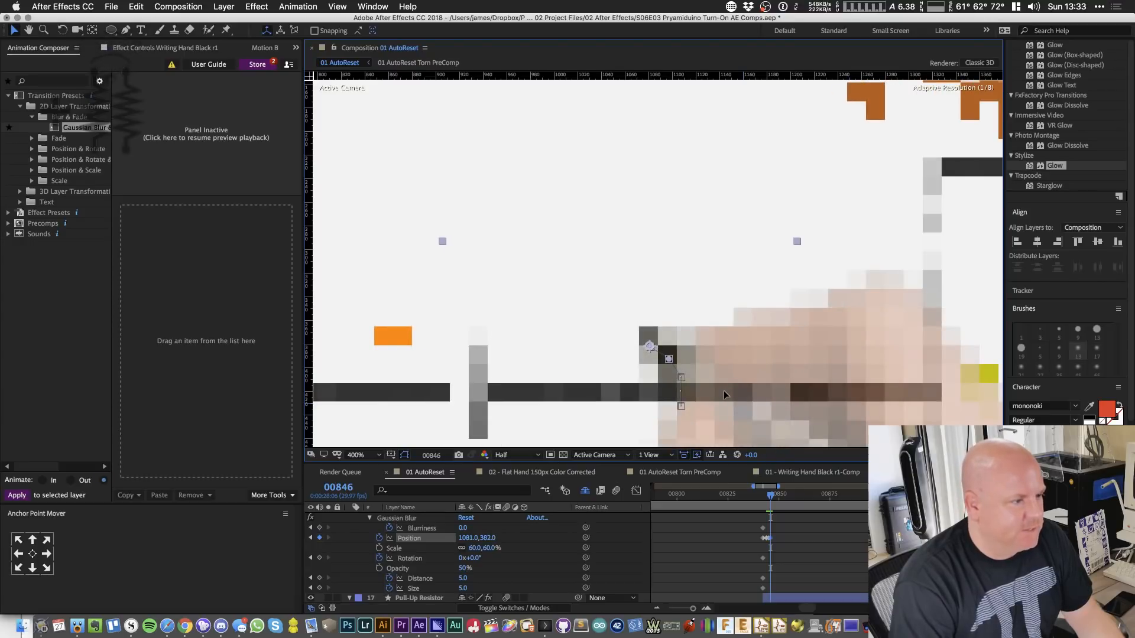
pyautogui.press('pagedown')
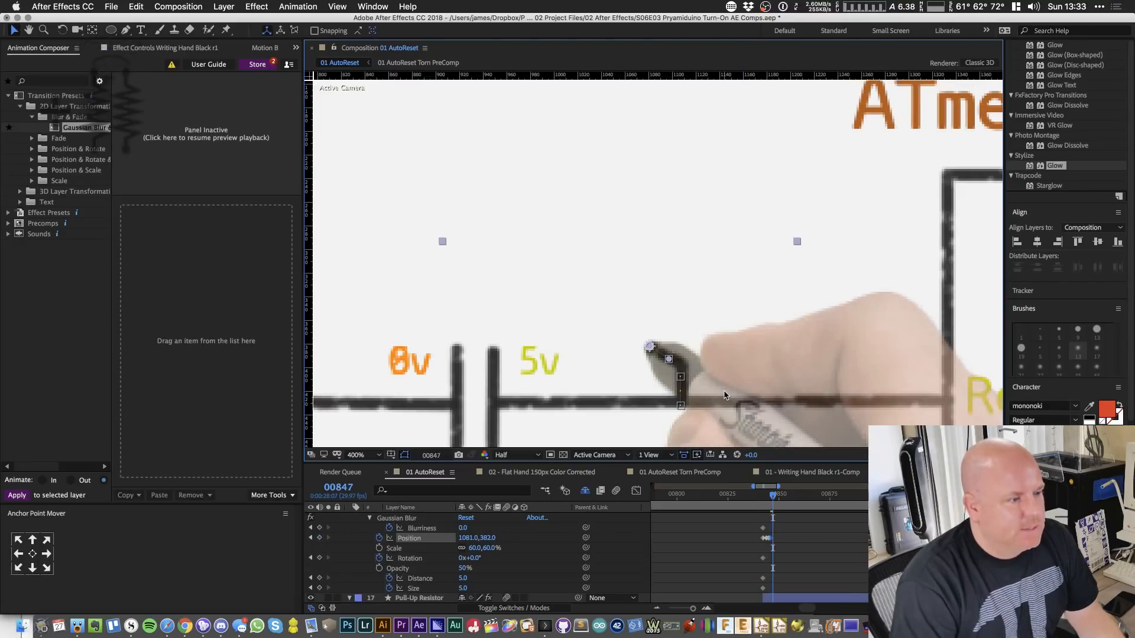
pyautogui.press('pagedown')
pyautogui.moveTo(735, 383)
pyautogui.mouseDown()
pyautogui.moveTo(819, 357)
pyautogui.moveTo(776, 345)
pyautogui.mouseUp()
pyautogui.press('pagedown')
pyautogui.press('pagedown')
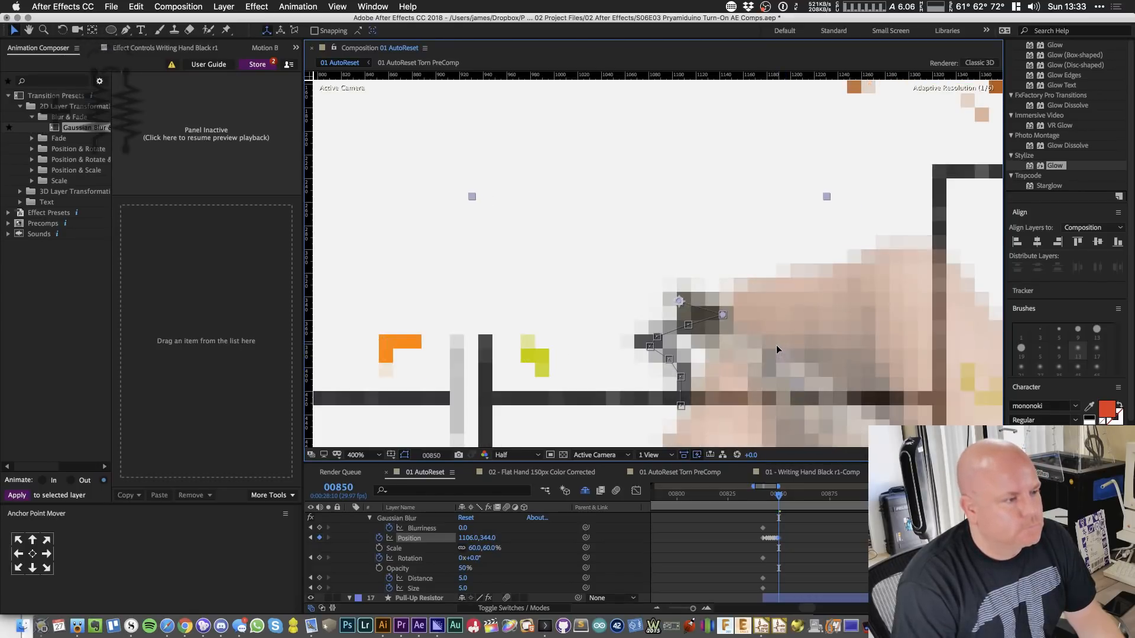
# - Continue the hand's Position keyframes up the resistor's remaining zigzag to frame 859, ending with the marker tip at 1105, 240
pyautogui.scroll(1, 674, 325)
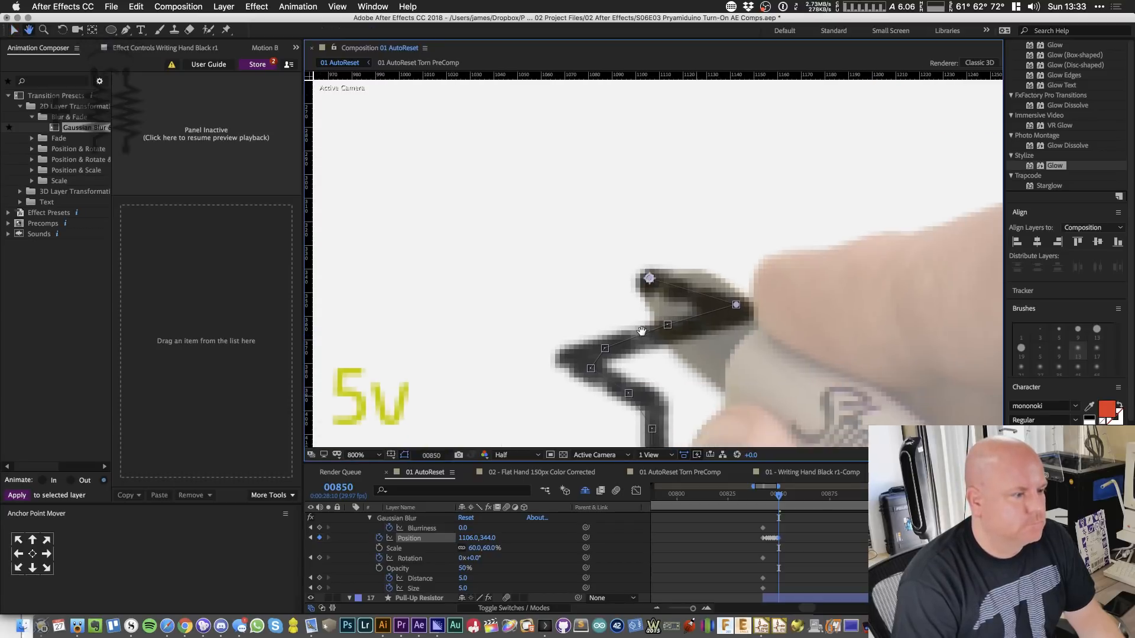
pyautogui.moveTo(703, 396); pyautogui.dragTo(727, 338)
pyautogui.press('pagedown')
pyautogui.press('pagedown')
pyautogui.press('pagedown')
pyautogui.press('pagedown')
pyautogui.press('pagedown')
pyautogui.press('pagedown')
pyautogui.moveTo(796, 367); pyautogui.dragTo(865, 248)
pyautogui.press('pagedown')
pyautogui.press('pagedown')
pyautogui.press('pagedown')
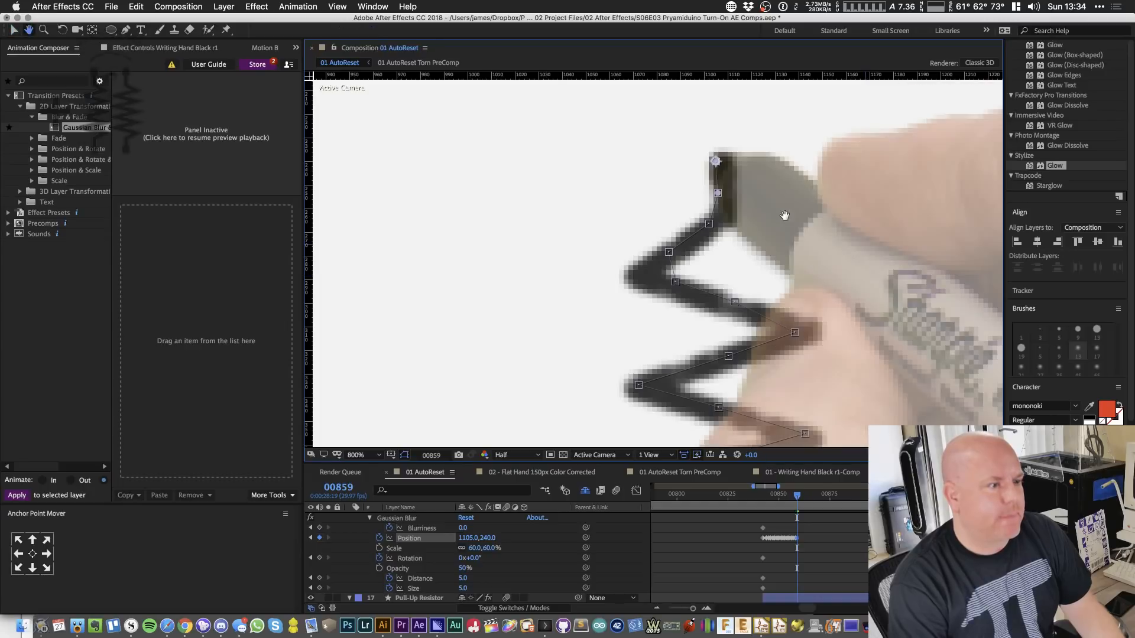
# - Keyframe the marker tip at the top of the resistor's stem on frame 860 and at the top bar's left end on frame 864
pyautogui.moveTo(785, 216); pyautogui.dragTo(704, 329)
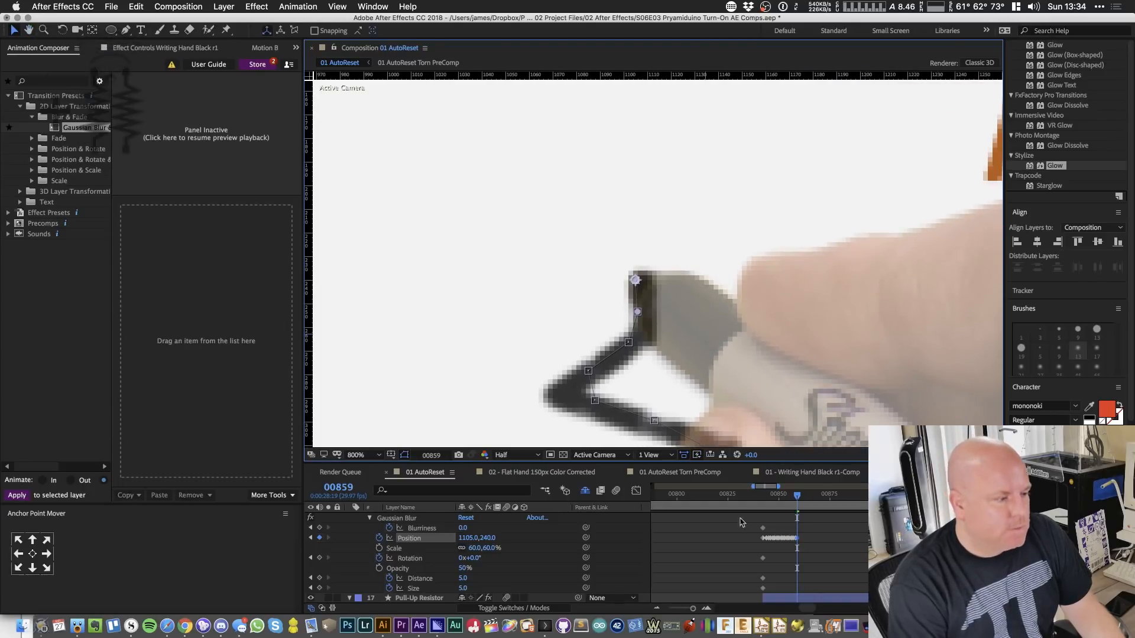
pyautogui.scroll(3, 740, 522)
pyautogui.scroll(-3, 804, 573)
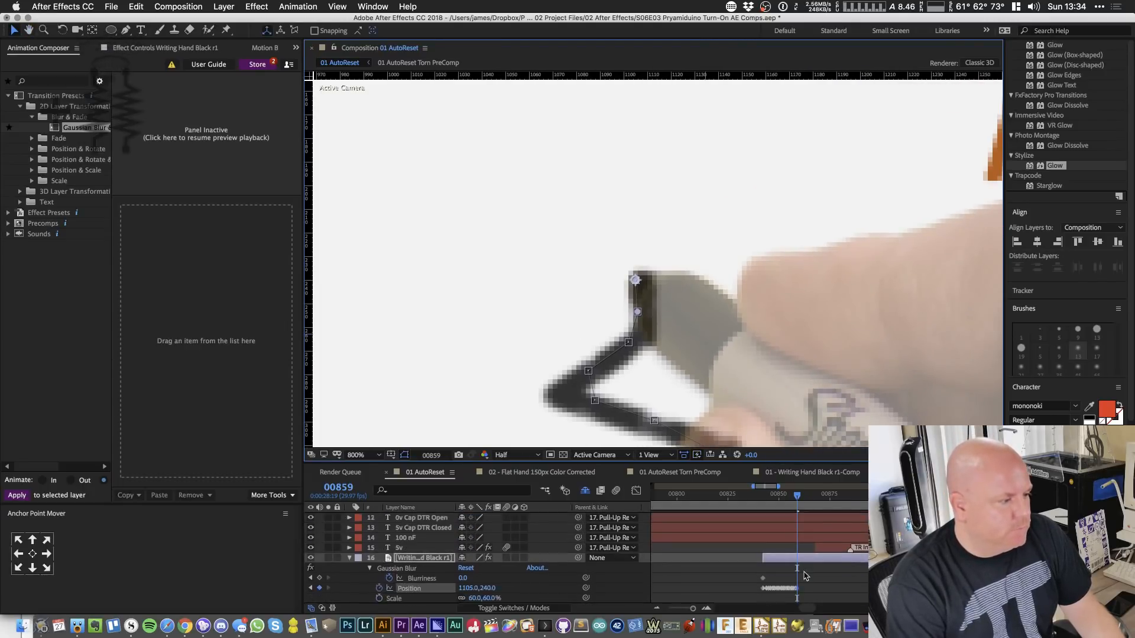
pyautogui.press('pagedown')
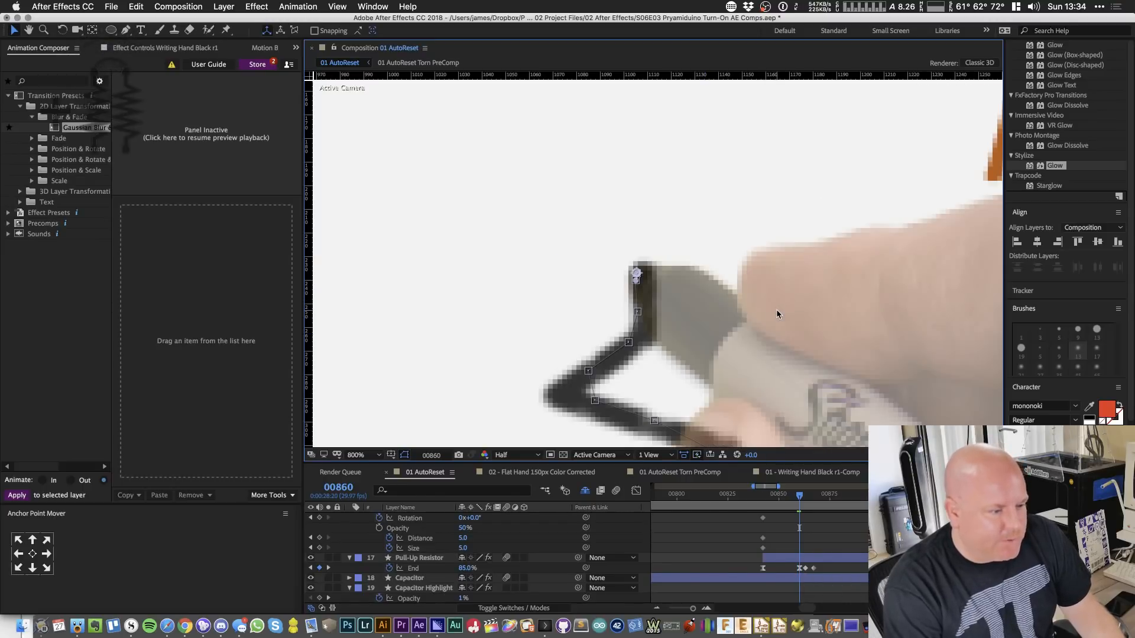
pyautogui.press('pagedown')
pyautogui.press('pagedown')
pyautogui.press('pagedown')
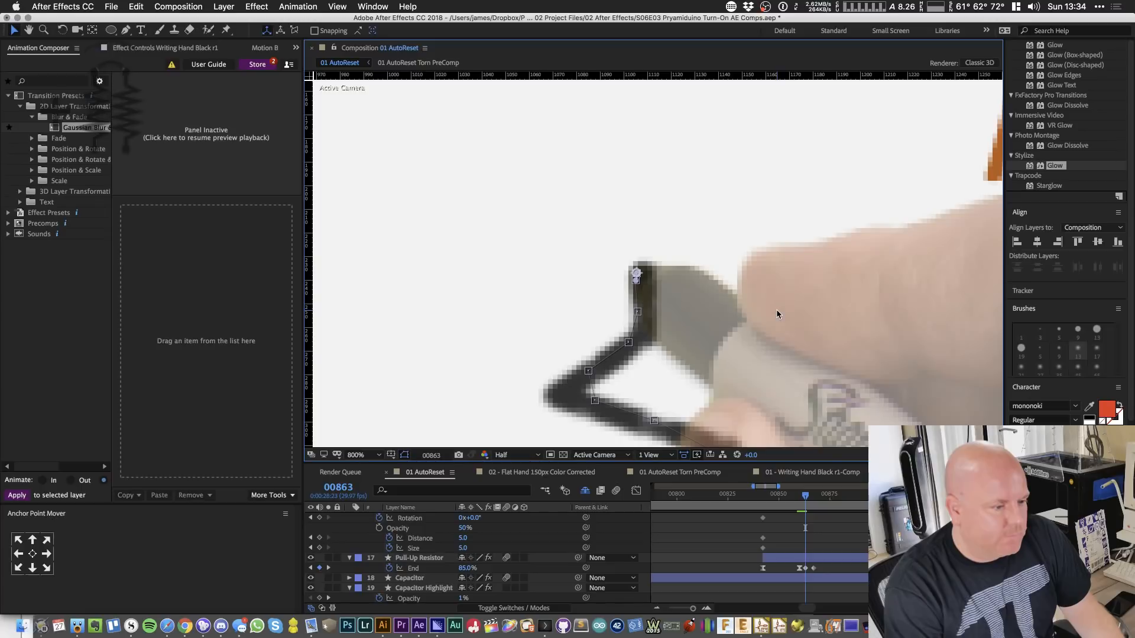
pyautogui.press('pagedown')
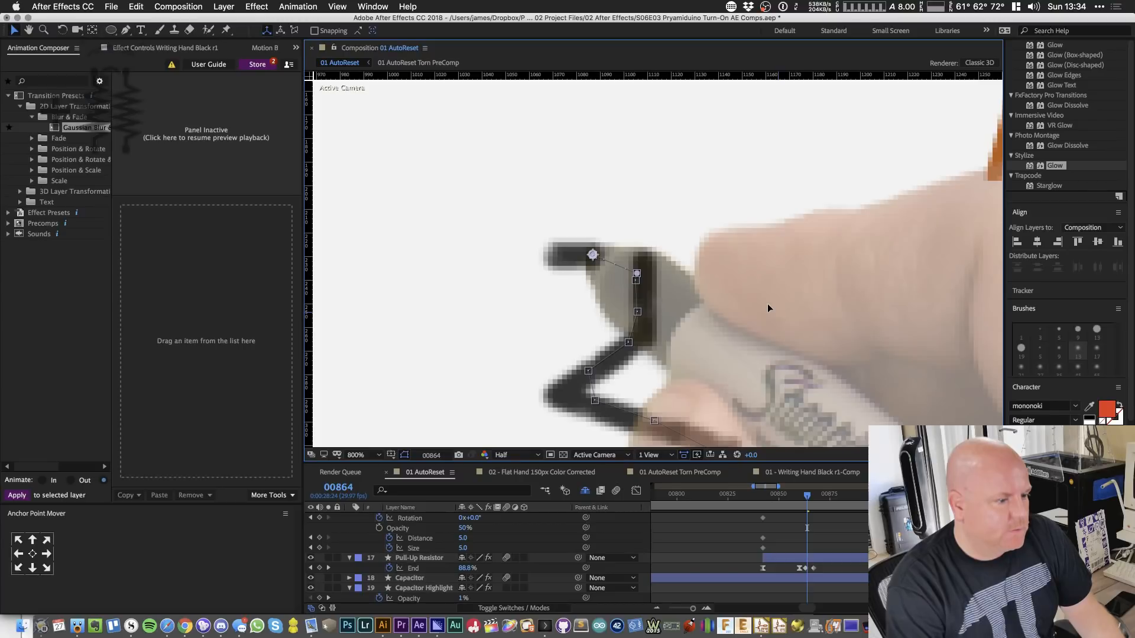
pyautogui.moveTo(767, 303); pyautogui.dragTo(736, 304)
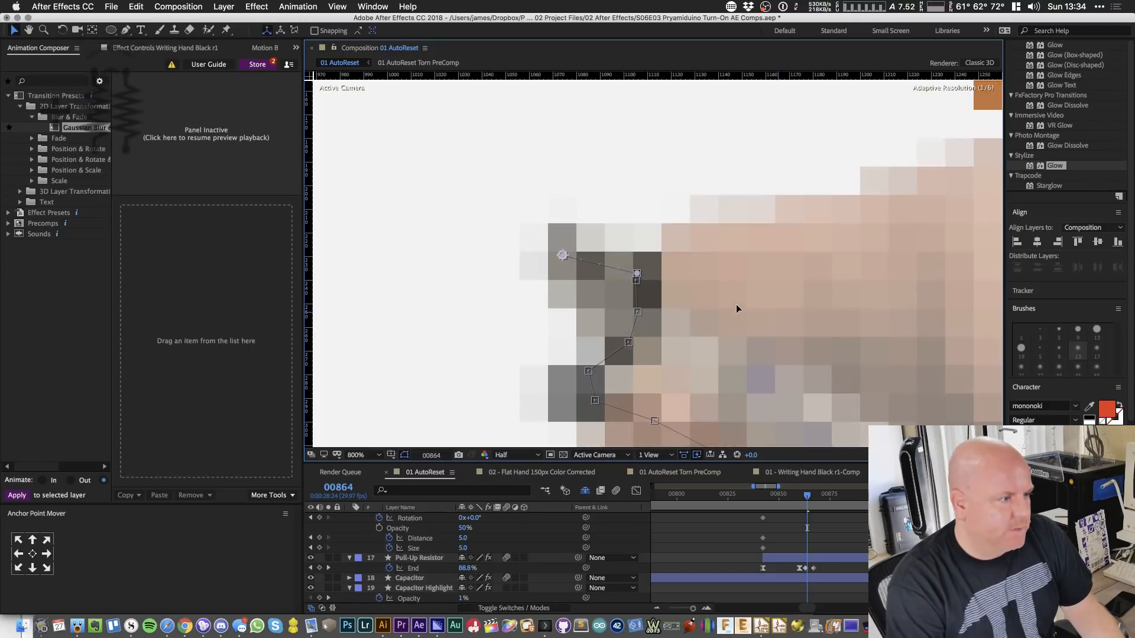
# - Move the hand's Position keyframe from frame 864 to 863, aligning it with the Pull-Up Resistor layer's End keyframe
pyautogui.press('pageup')
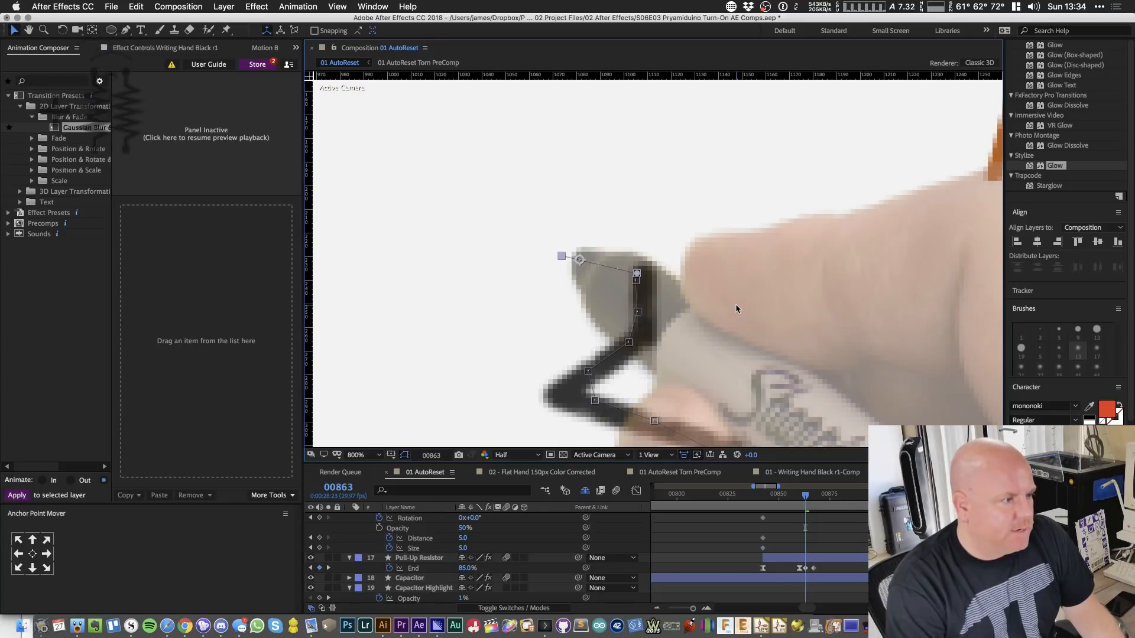
pyautogui.scroll(5, 812, 582)
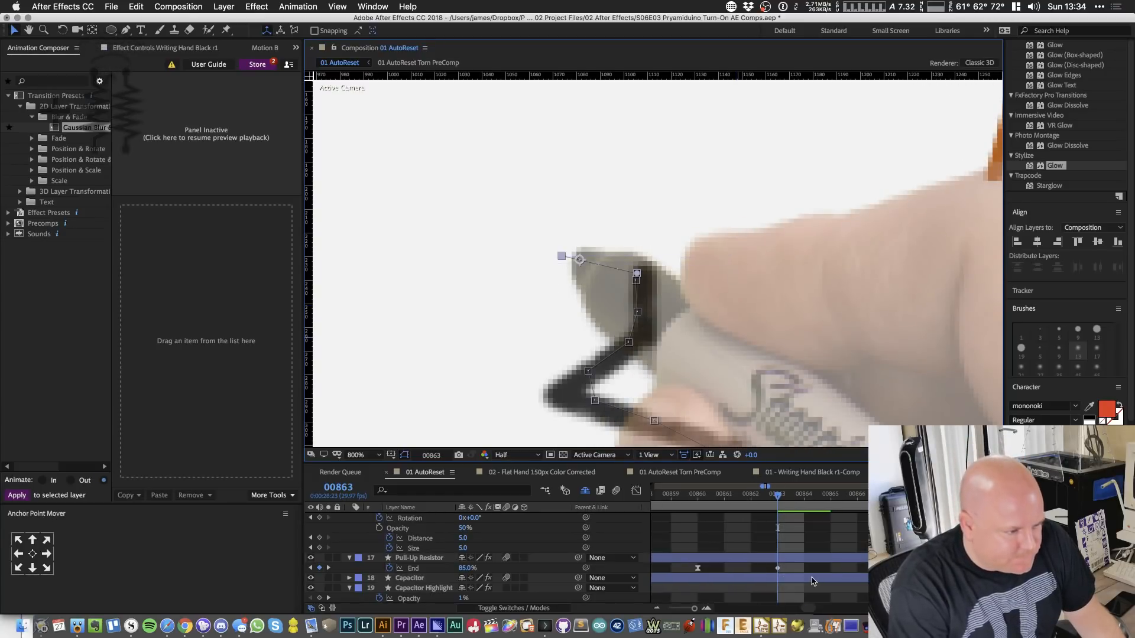
pyautogui.press('pagedown')
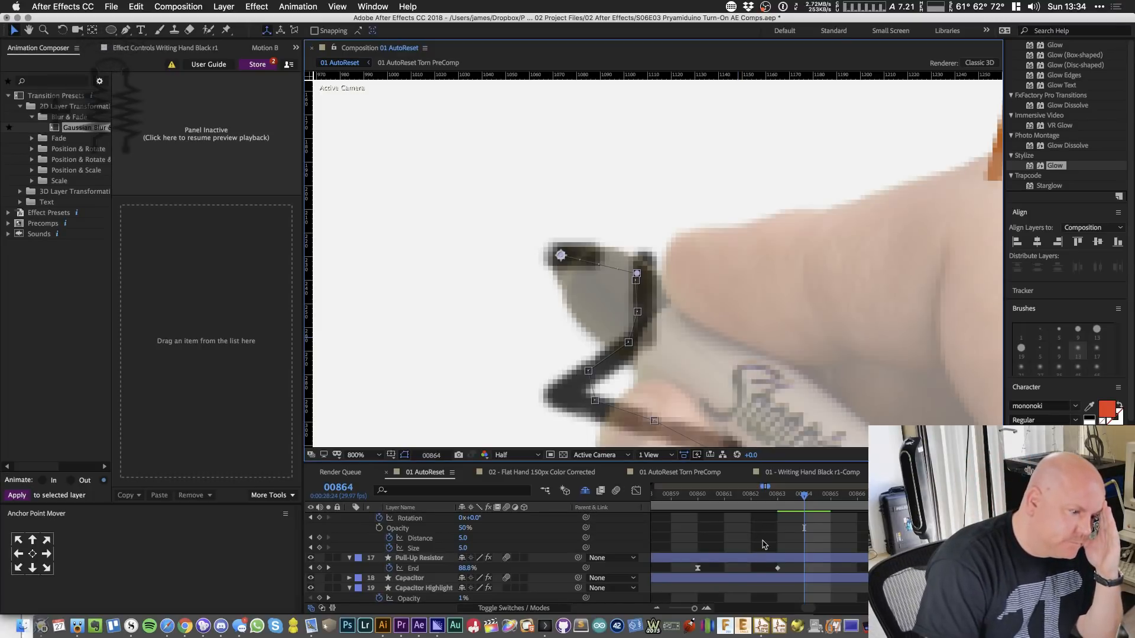
pyautogui.press('pagedown')
pyautogui.press('pagedown')
pyautogui.press('pagedown')
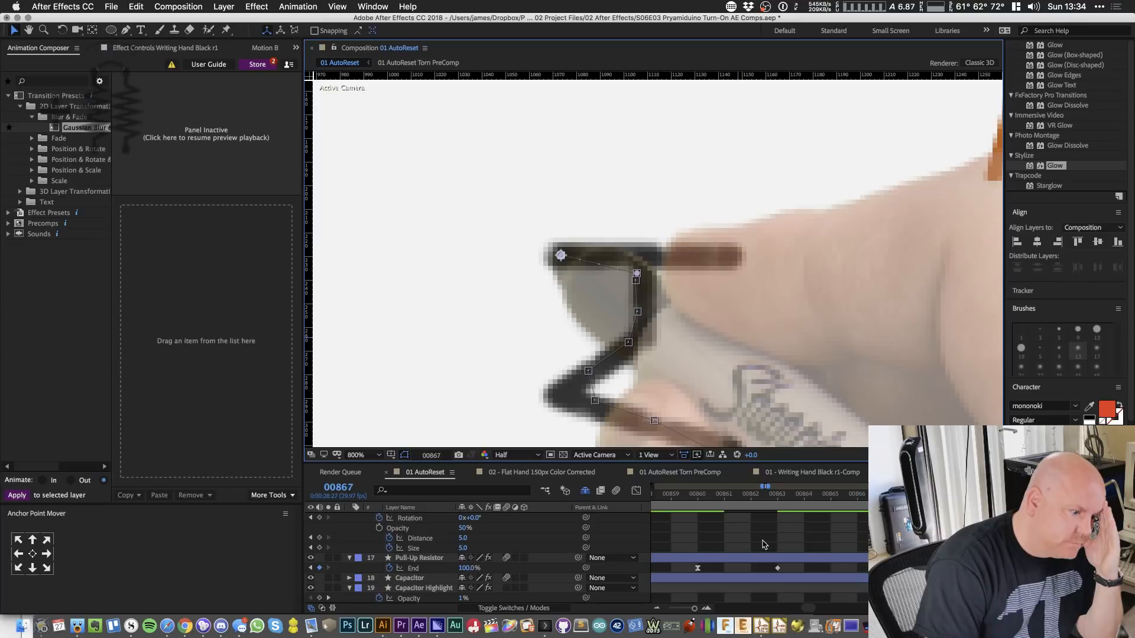
pyautogui.press('pageup')
pyautogui.press('pageup')
pyautogui.press('pageup')
pyautogui.press('pageup')
pyautogui.scroll(-1, 804, 570)
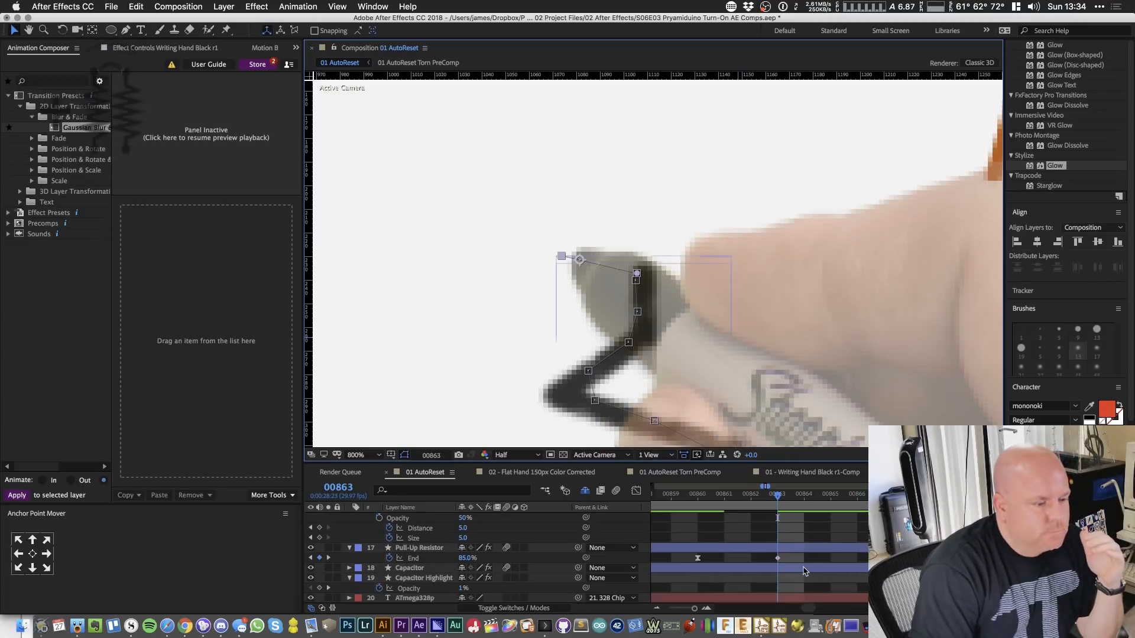
pyautogui.scroll(4, 804, 571)
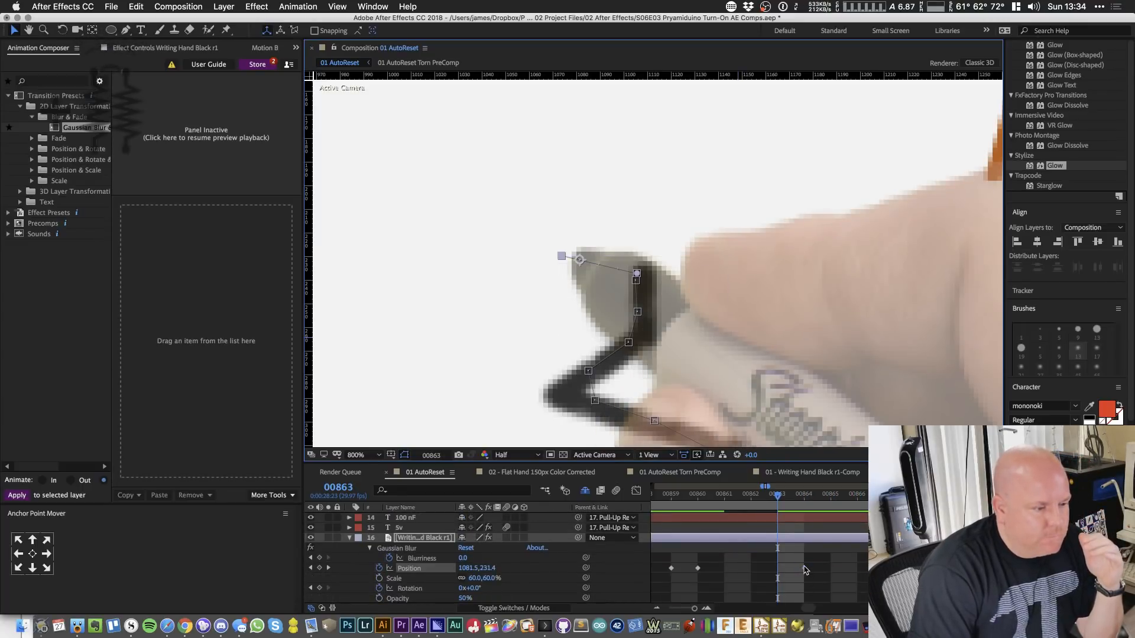
pyautogui.moveTo(804, 569); pyautogui.dragTo(778, 568)
# - Keyframe the marker tip along the top bar from 1080, 228.5 on frame 864 to 1143.8, 229.5 on frame 867, nudging the frame 866 point
pyautogui.press('pagedown')
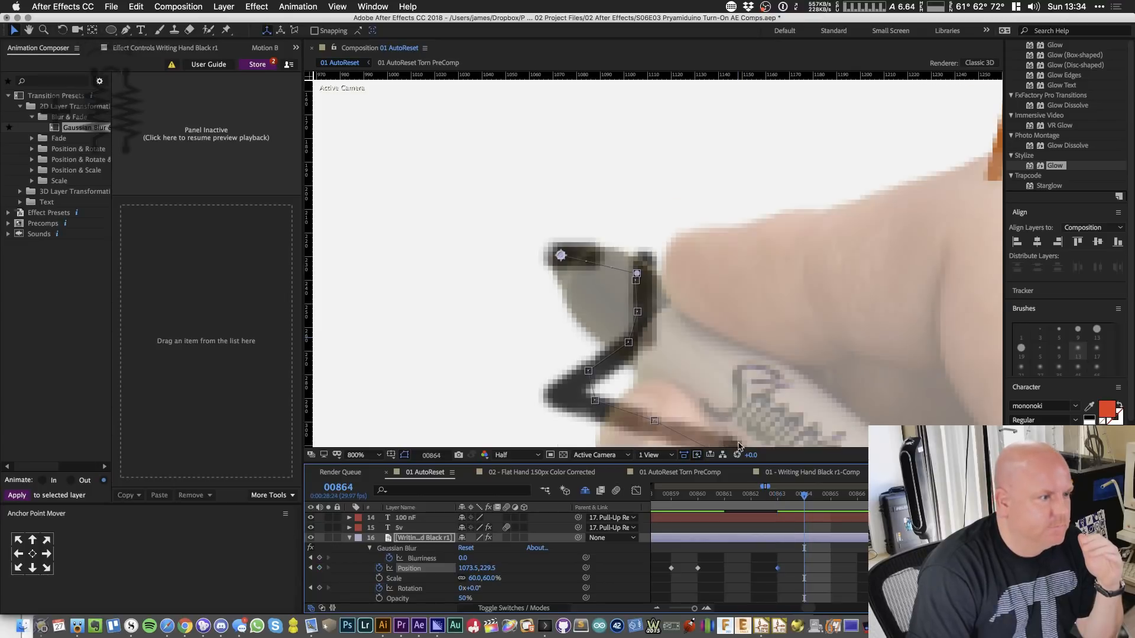
pyautogui.moveTo(734, 313); pyautogui.dragTo(745, 310)
pyautogui.press('pagedown')
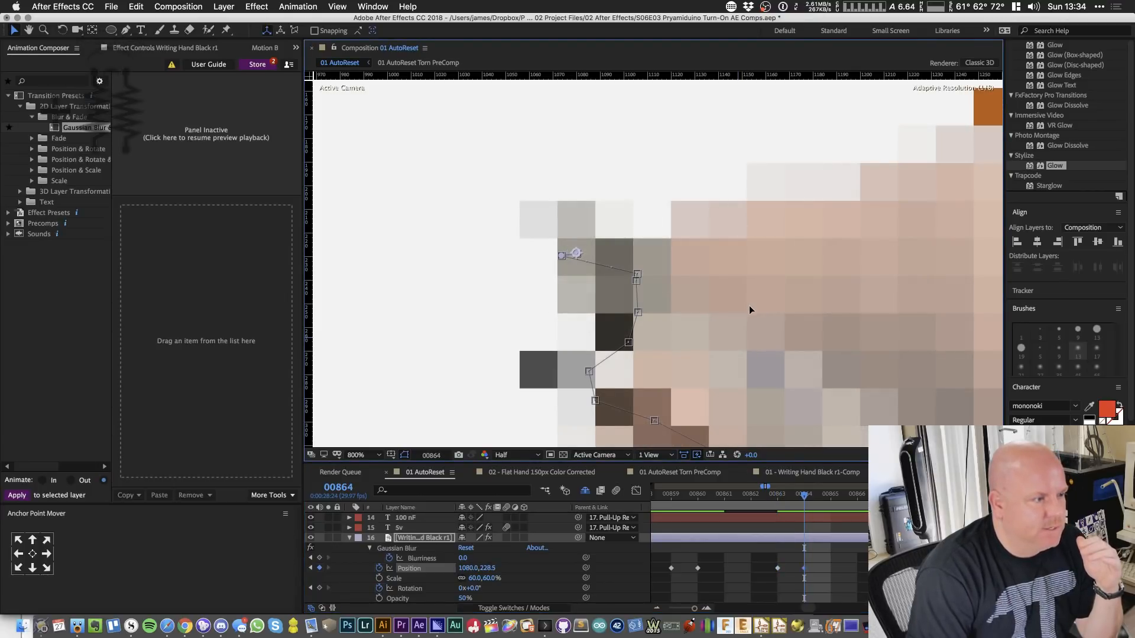
pyautogui.moveTo(768, 304); pyautogui.dragTo(904, 311)
pyautogui.press('pagedown')
pyautogui.press('pagedown')
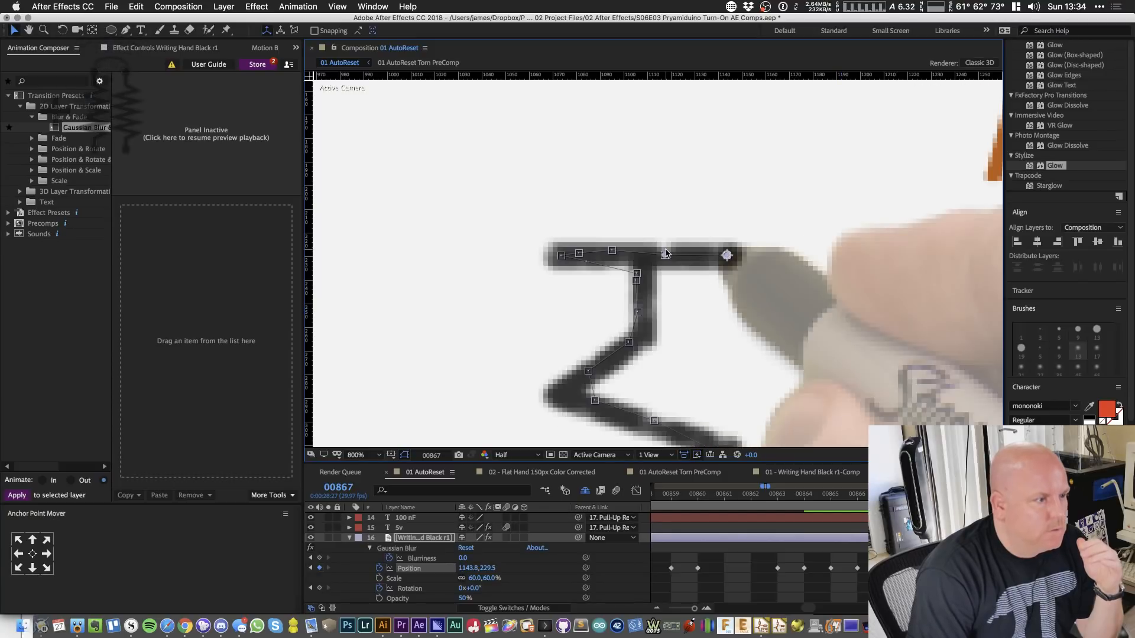
pyautogui.moveTo(668, 256); pyautogui.dragTo(669, 254)
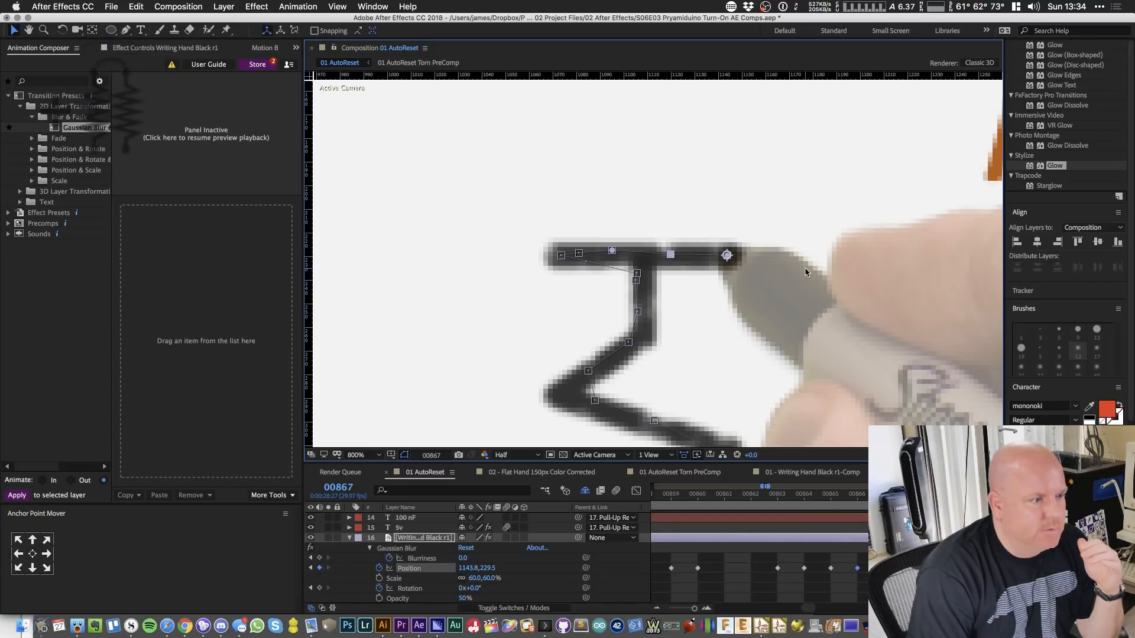
pyautogui.press('pagedown')
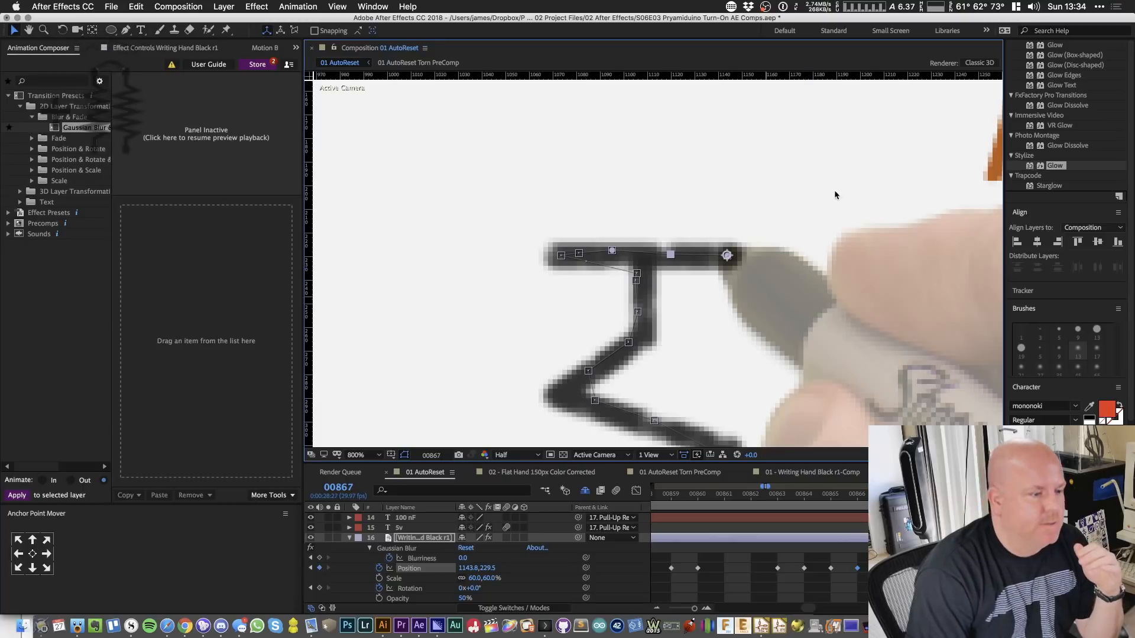
# - Preview the hand drawing the pull-up resistor, starting just before frame 842
pyautogui.press(',')
pyautogui.press(',')
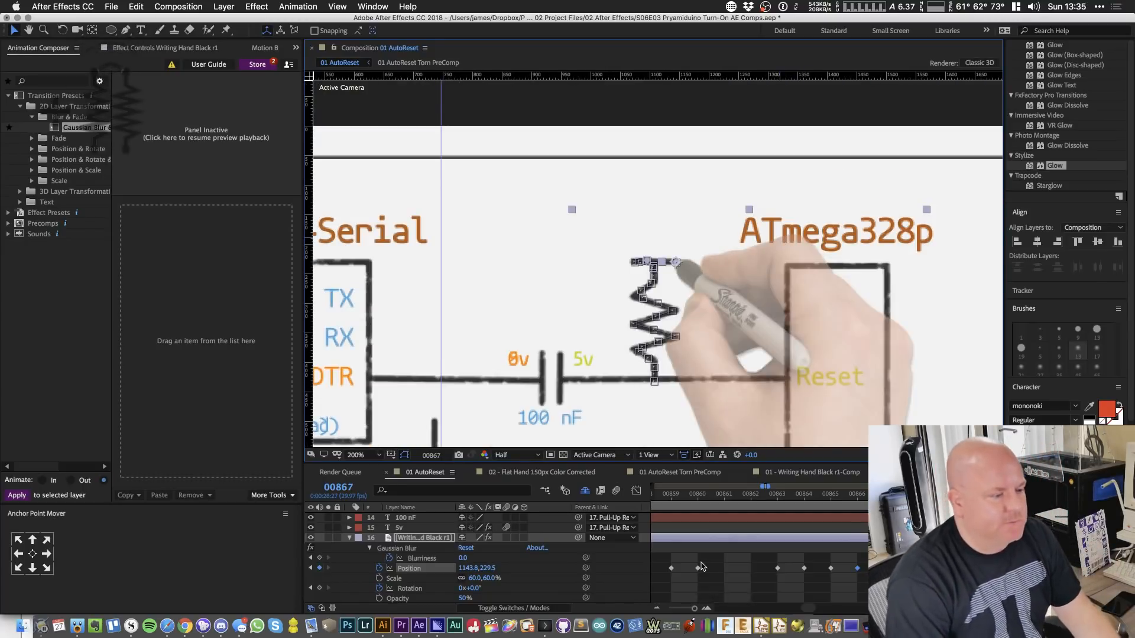
pyautogui.click(656, 609)
pyautogui.click(657, 609)
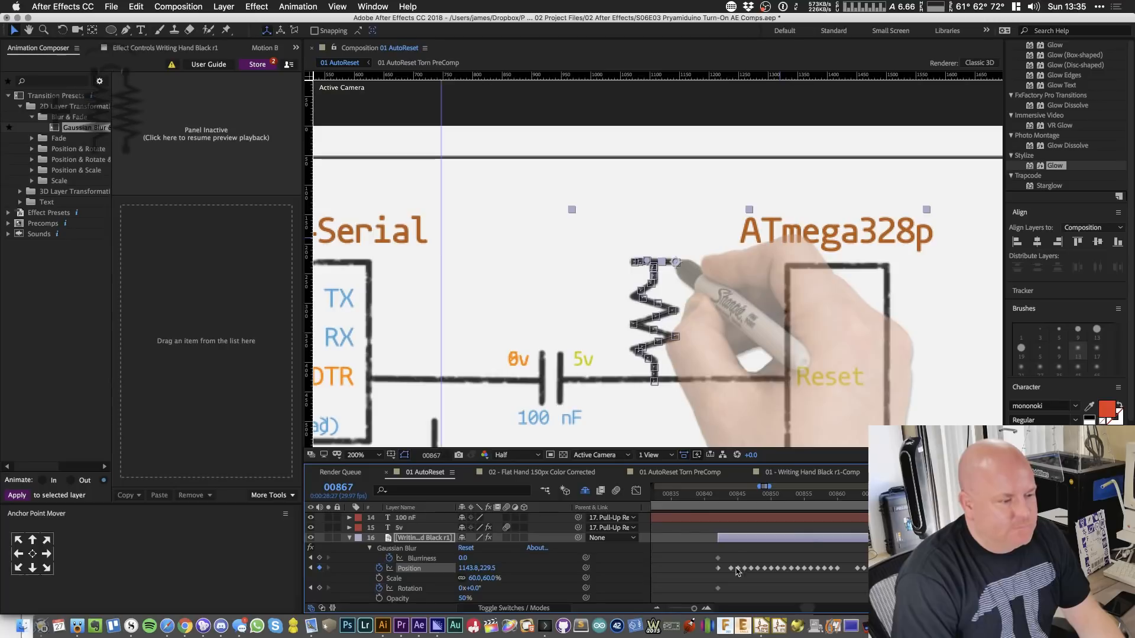
pyautogui.click(657, 609)
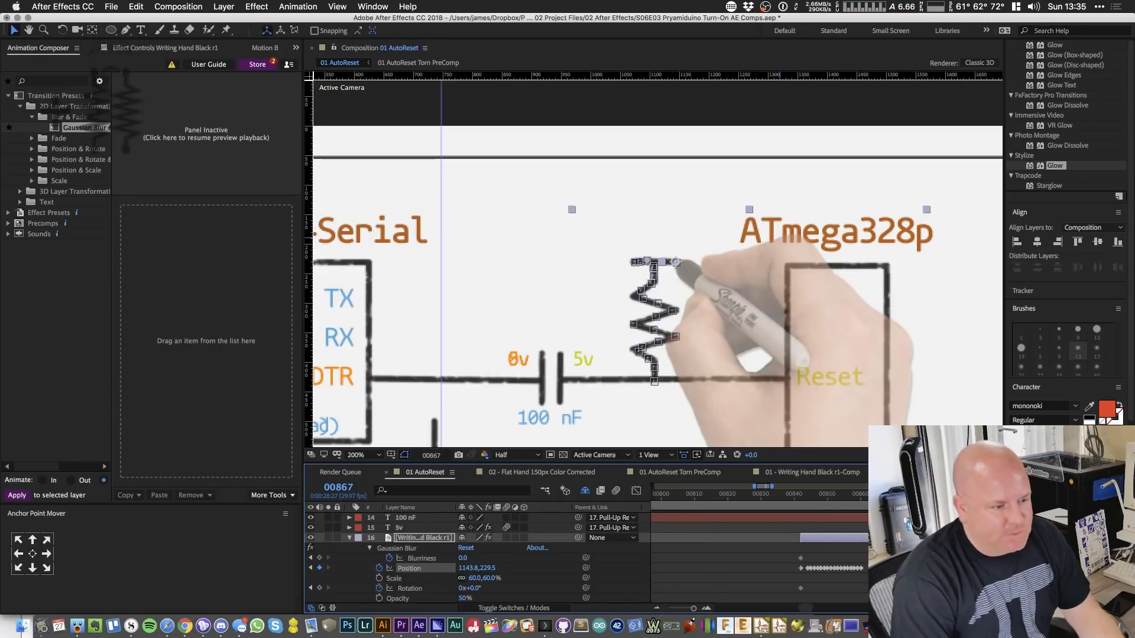
pyautogui.moveTo(799, 497); pyautogui.dragTo(793, 501)
pyautogui.press('space')
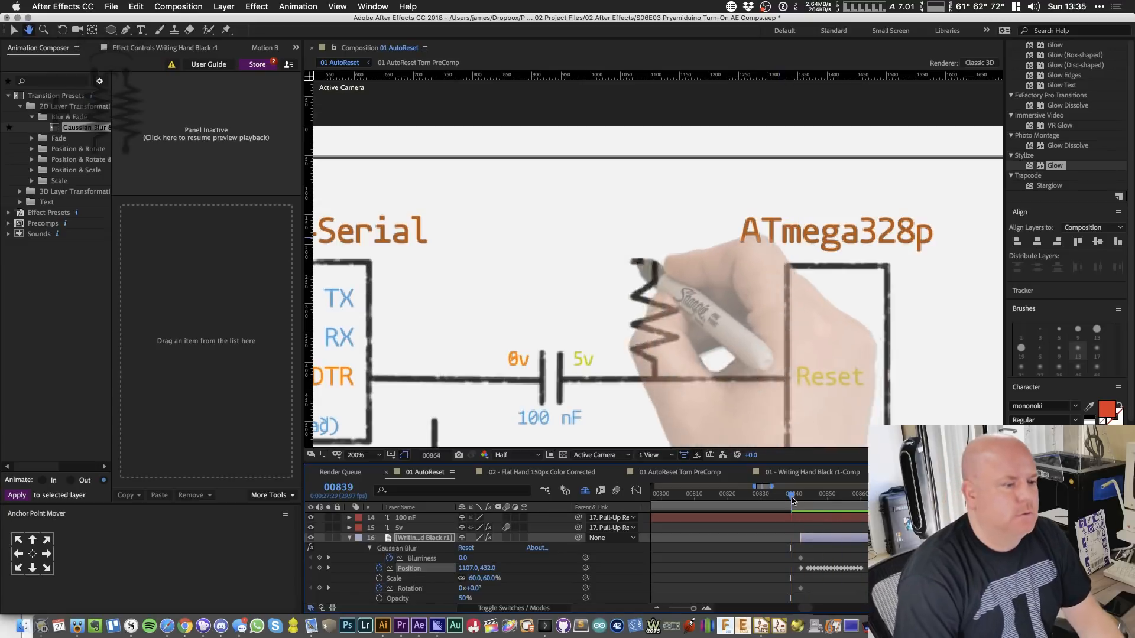
pyautogui.click(777, 497)
pyautogui.moveTo(778, 498); pyautogui.dragTo(796, 497)
pyautogui.press('space')
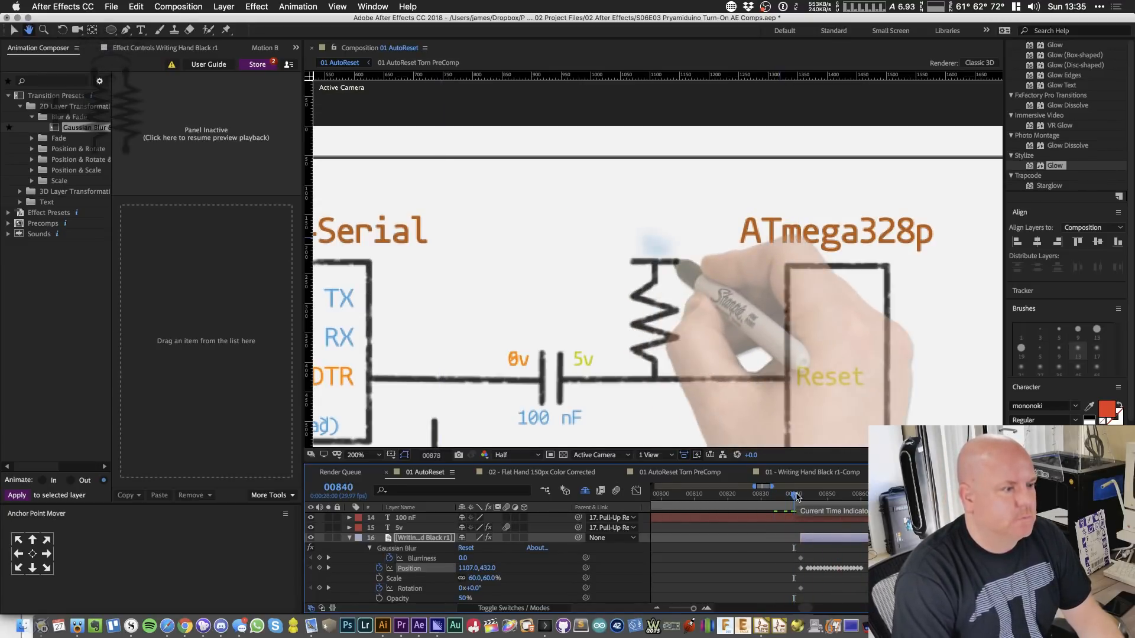
pyautogui.press('space')
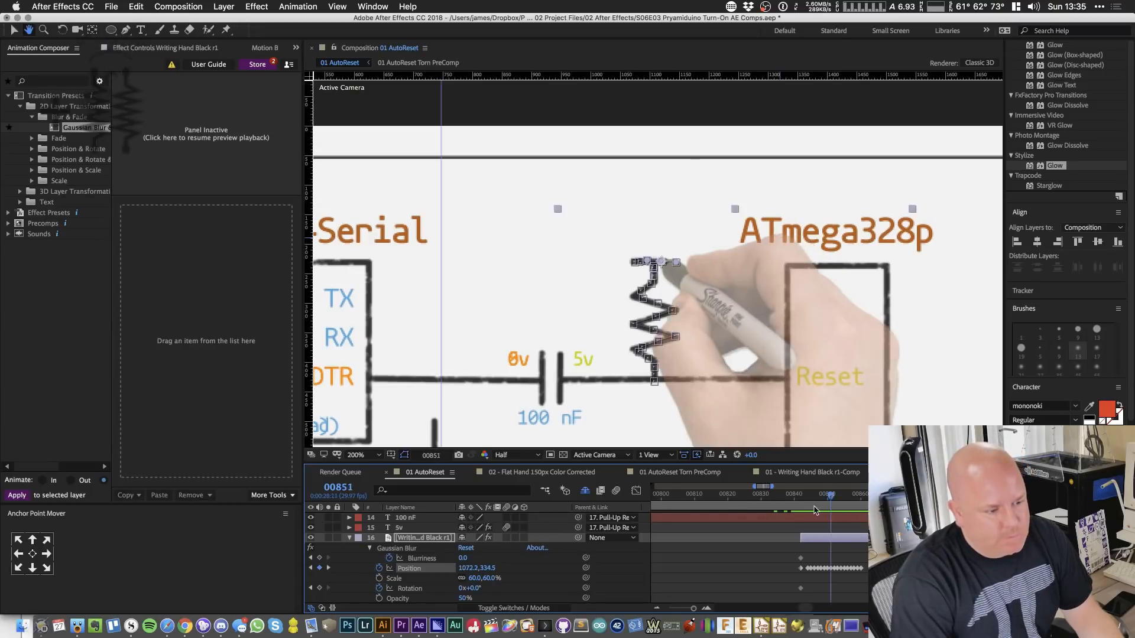
# - Examine frames 832 to 842 with the whole composition in view to judge the writing hand's entrance
pyautogui.click(805, 496)
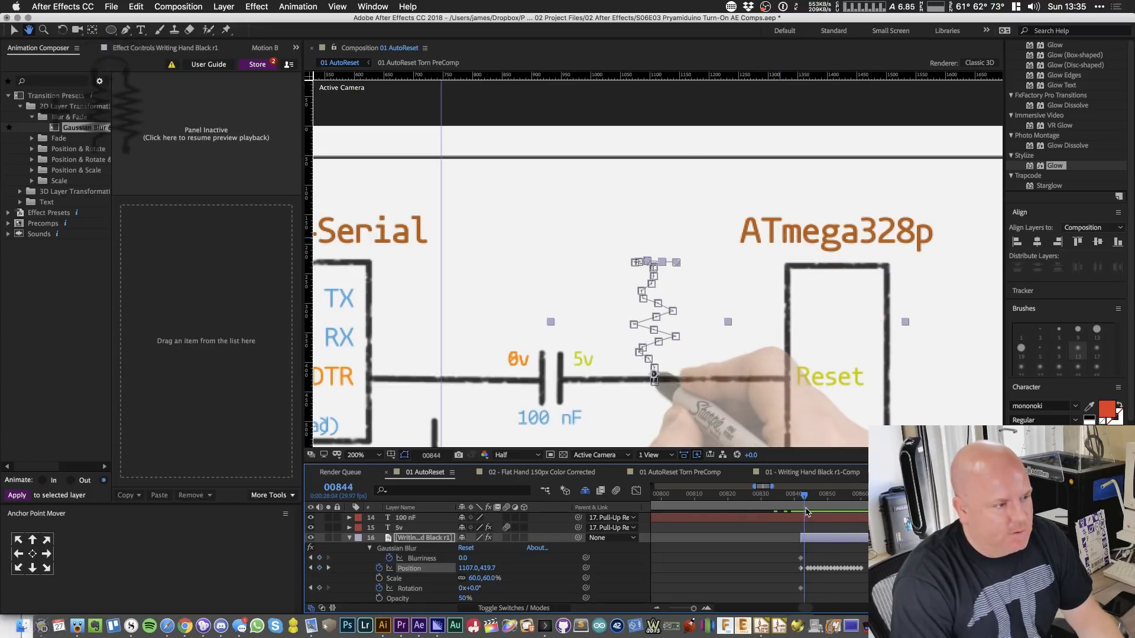
pyautogui.moveTo(808, 512); pyautogui.dragTo(802, 512)
pyautogui.scroll(-2, 758, 550)
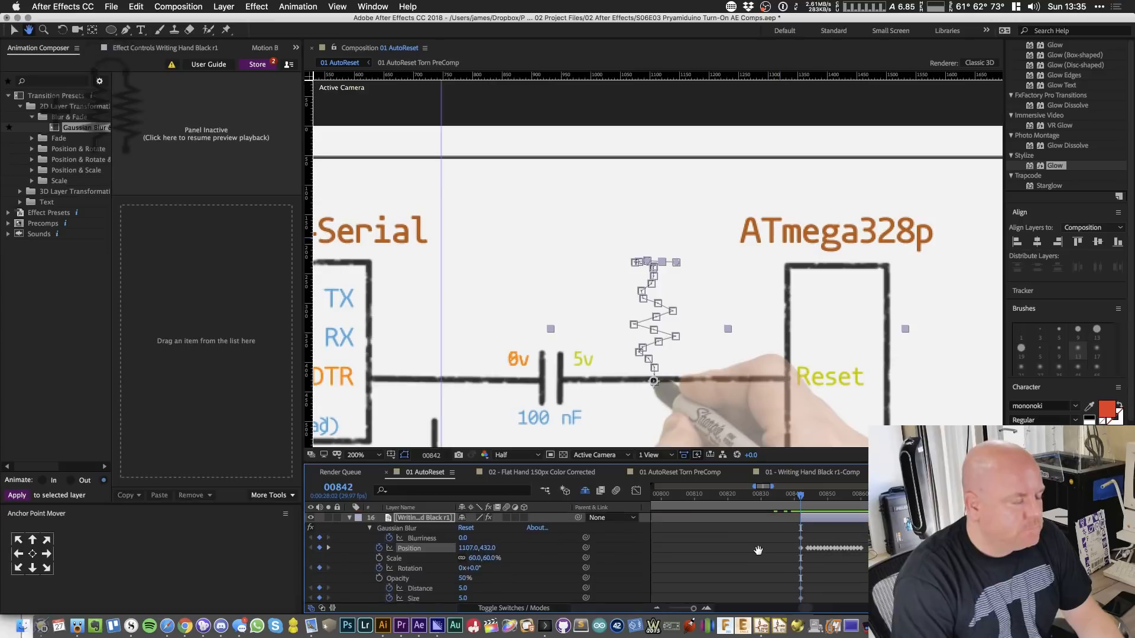
pyautogui.hotkey('shift', 'pageup')
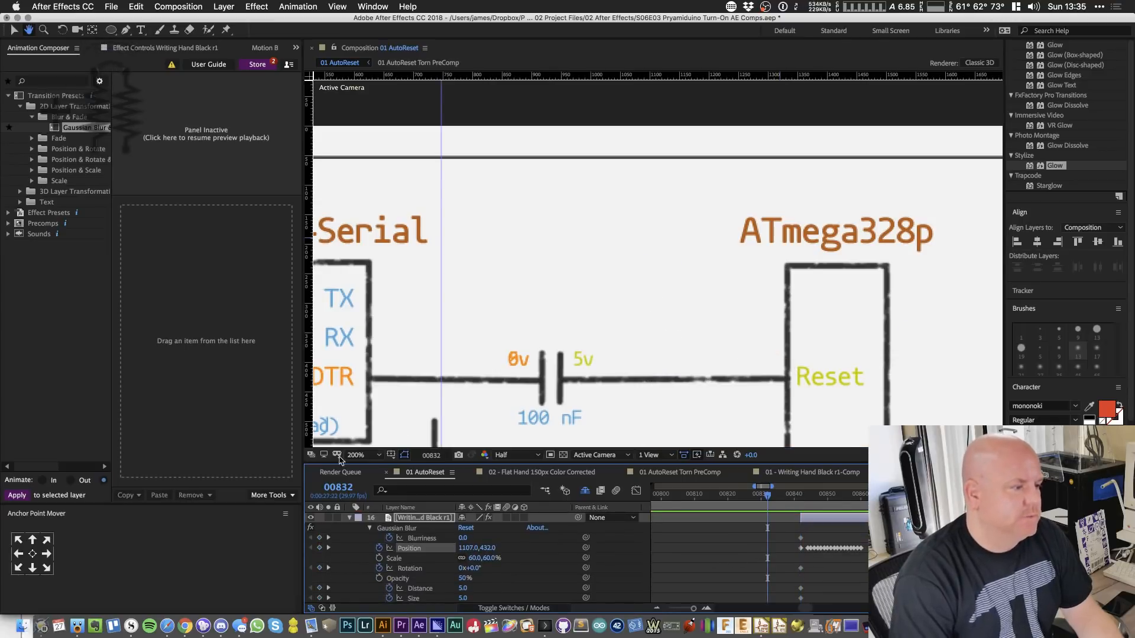
pyautogui.click(367, 455)
pyautogui.click(355, 237)
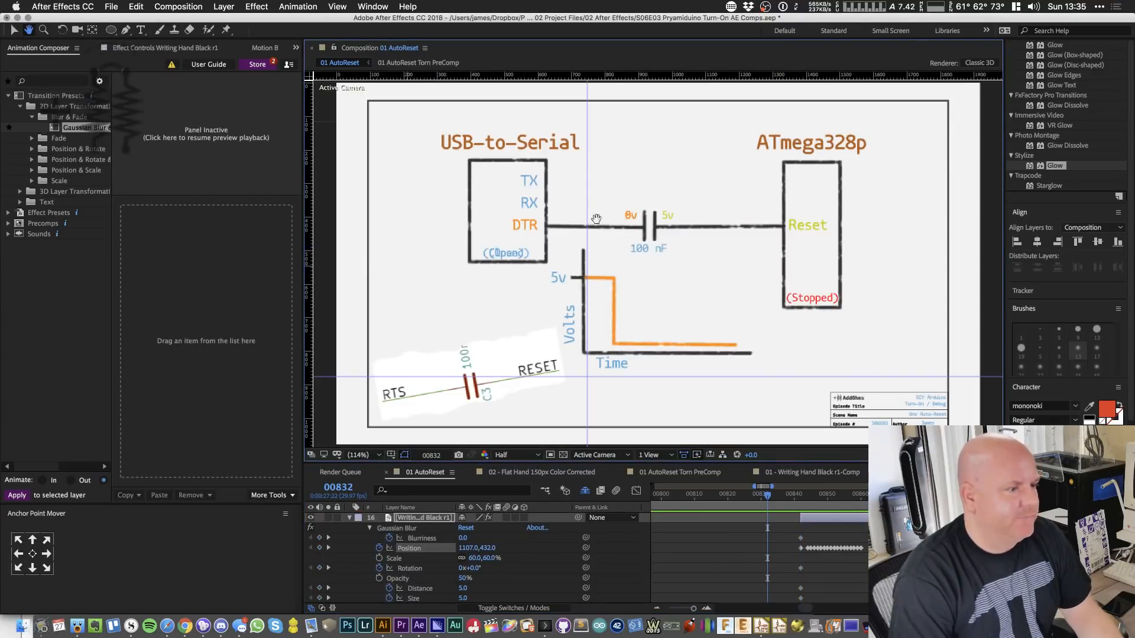
pyautogui.press('pagedown')
pyautogui.press('pagedown')
pyautogui.press('pagedown')
pyautogui.press('pagedown')
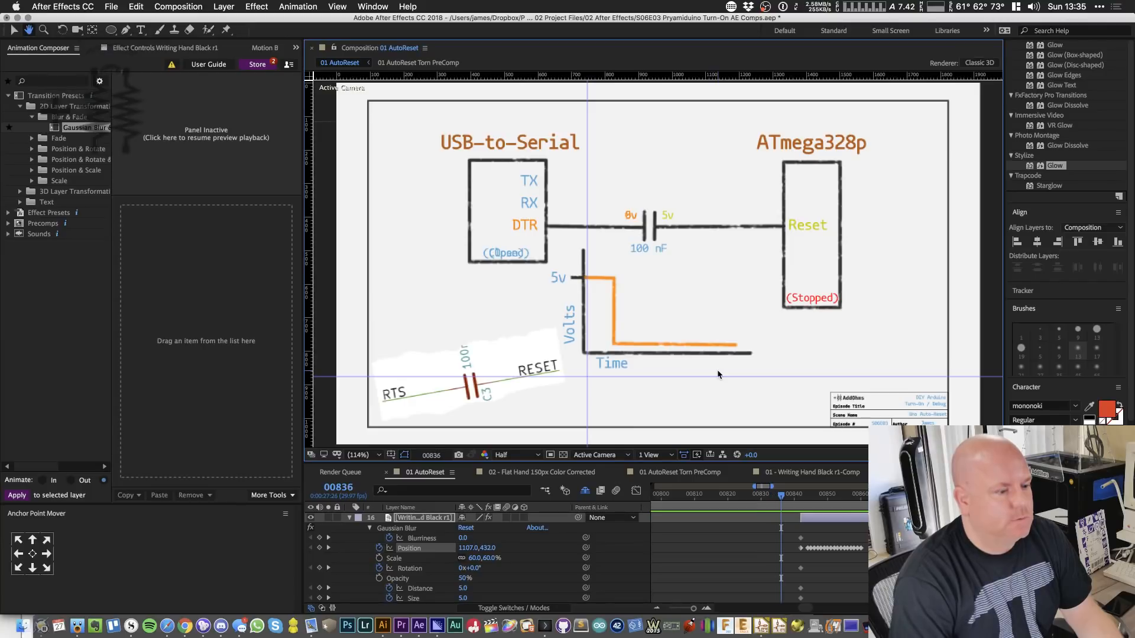
pyautogui.press('pagedown')
pyautogui.press('pagedown')
pyautogui.press('pagedown')
pyautogui.press('pagedown')
pyautogui.press('pagedown')
pyautogui.press('pagedown')
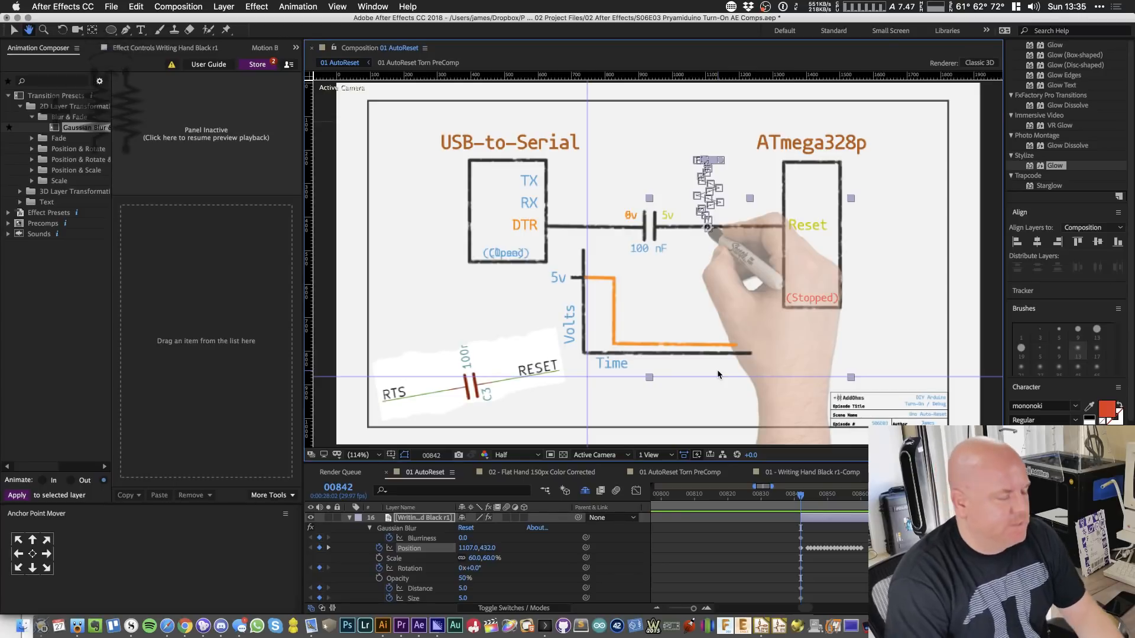
# - Extend the start of the Writing Hand Black layer back to frame 816
pyautogui.hotkey('shift', 'pageup')
pyautogui.hotkey('shift', 'pageup')
pyautogui.press('pageup')
pyautogui.press('pageup')
pyautogui.press('pageup')
pyautogui.press('pageup')
pyautogui.press('pageup')
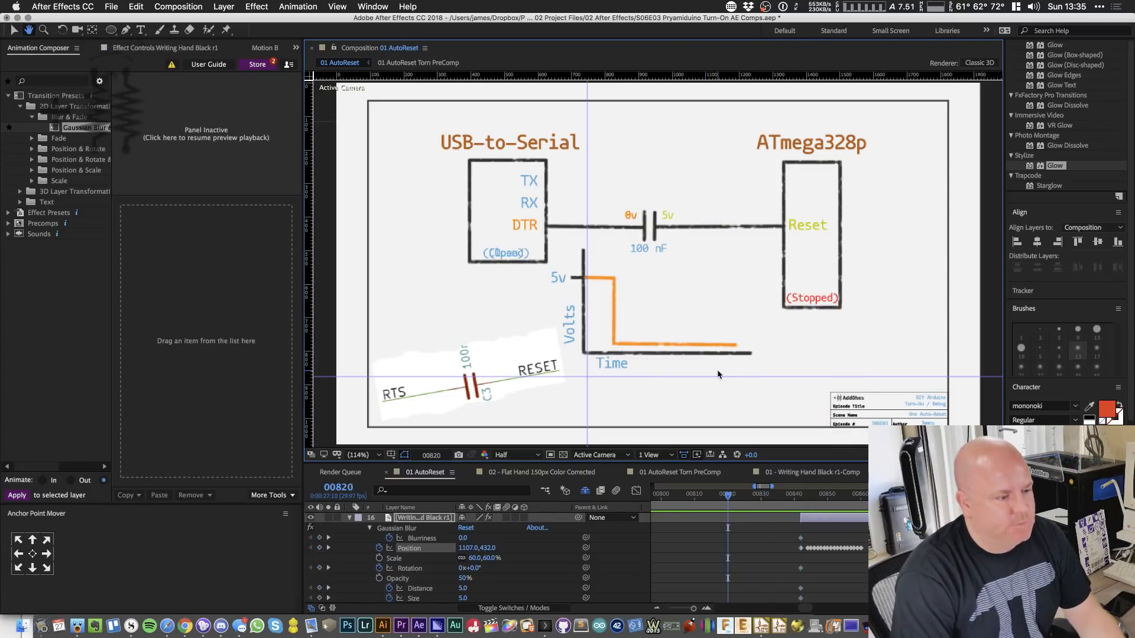
pyautogui.press('pageup')
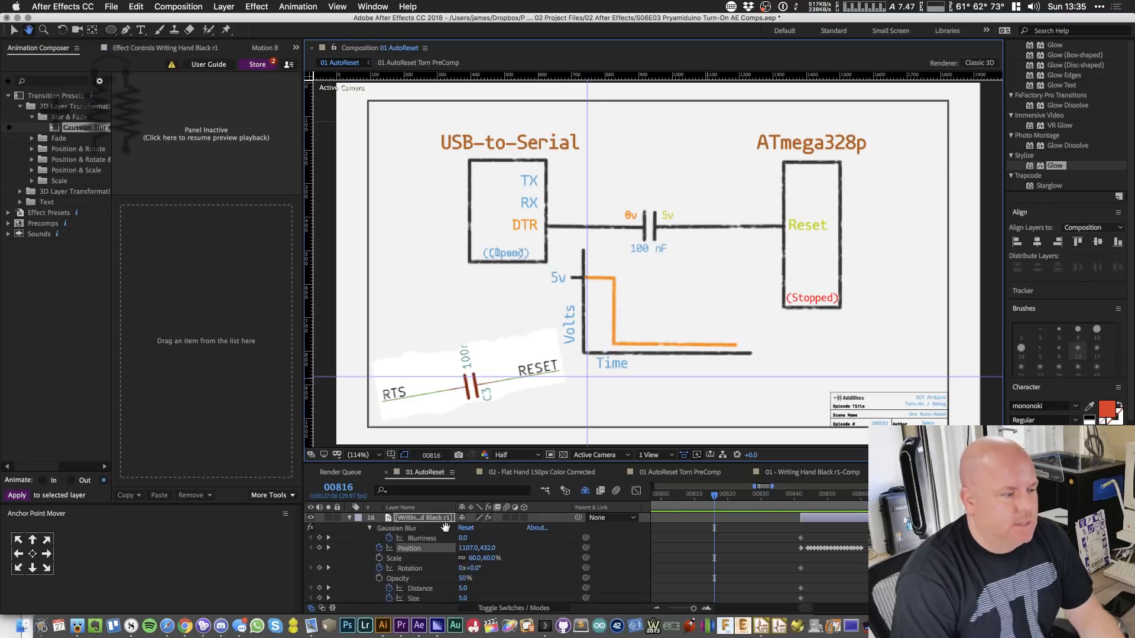
pyautogui.press('v')
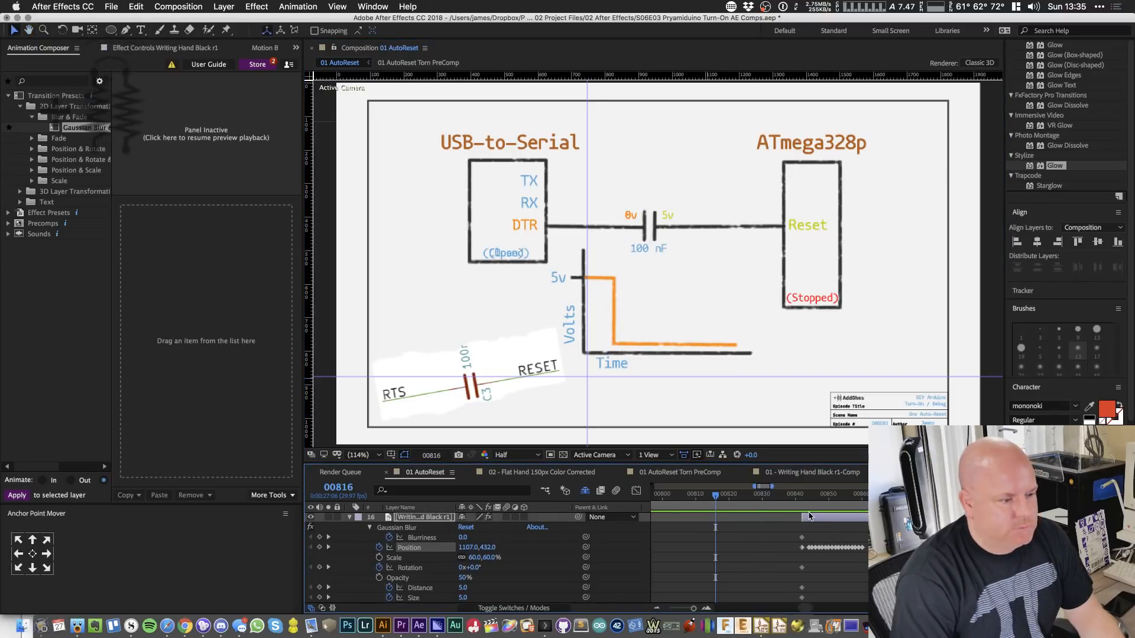
pyautogui.moveTo(804, 518); pyautogui.dragTo(715, 527)
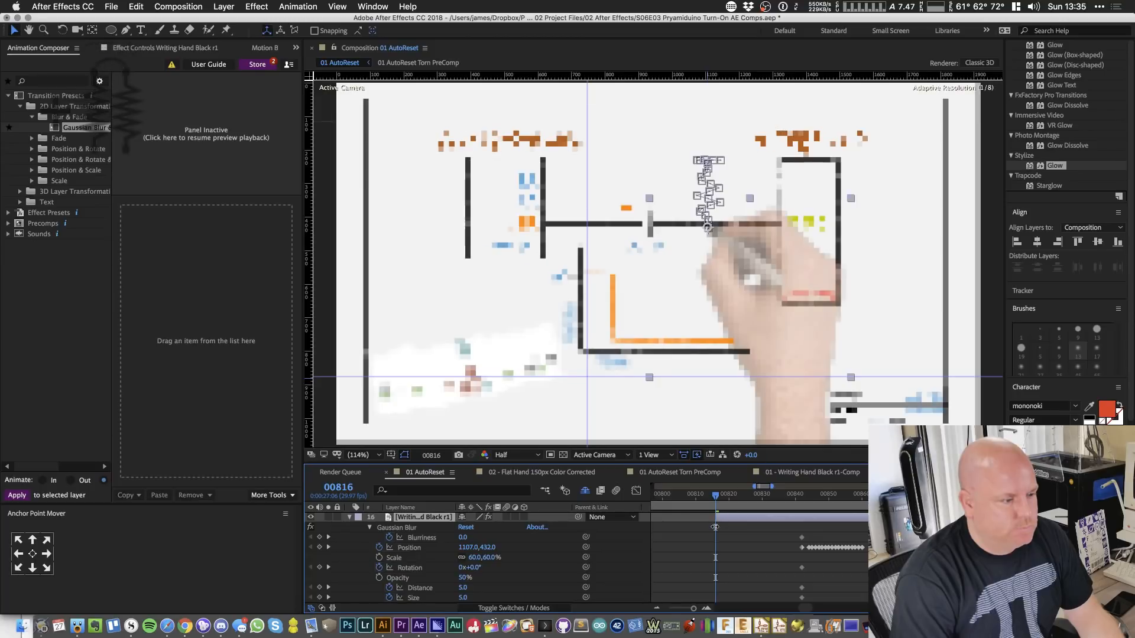
# - On frame 816, keyframe the hand below the composition at about 1023, 1200 with a rotation of 5°
pyautogui.scroll(-2, 759, 293)
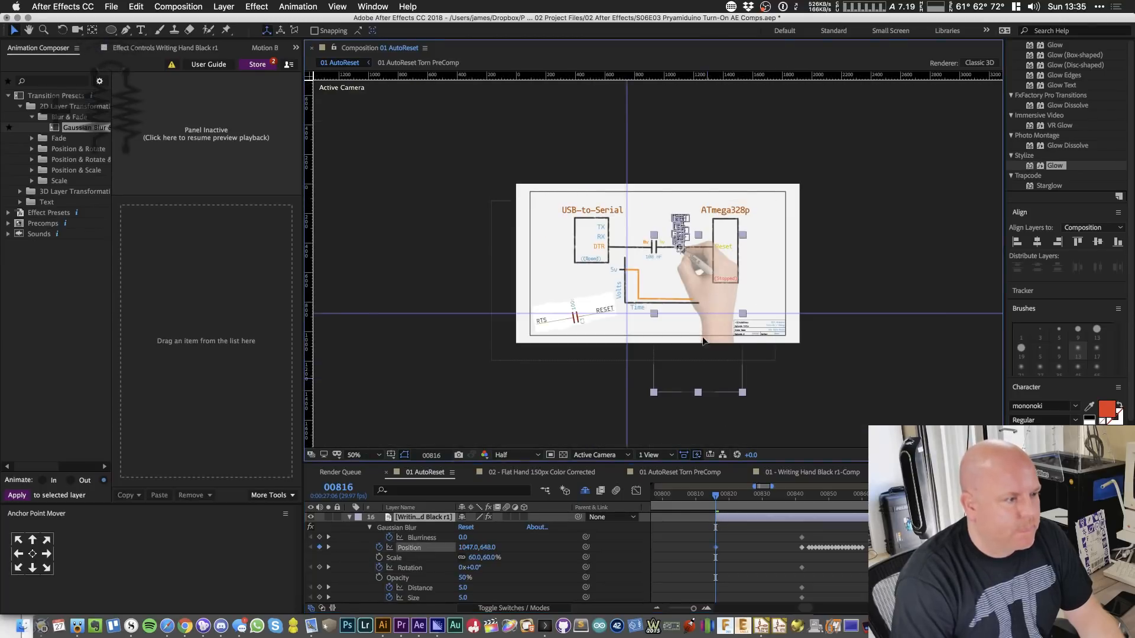
pyautogui.moveTo(703, 303); pyautogui.dragTo(701, 423)
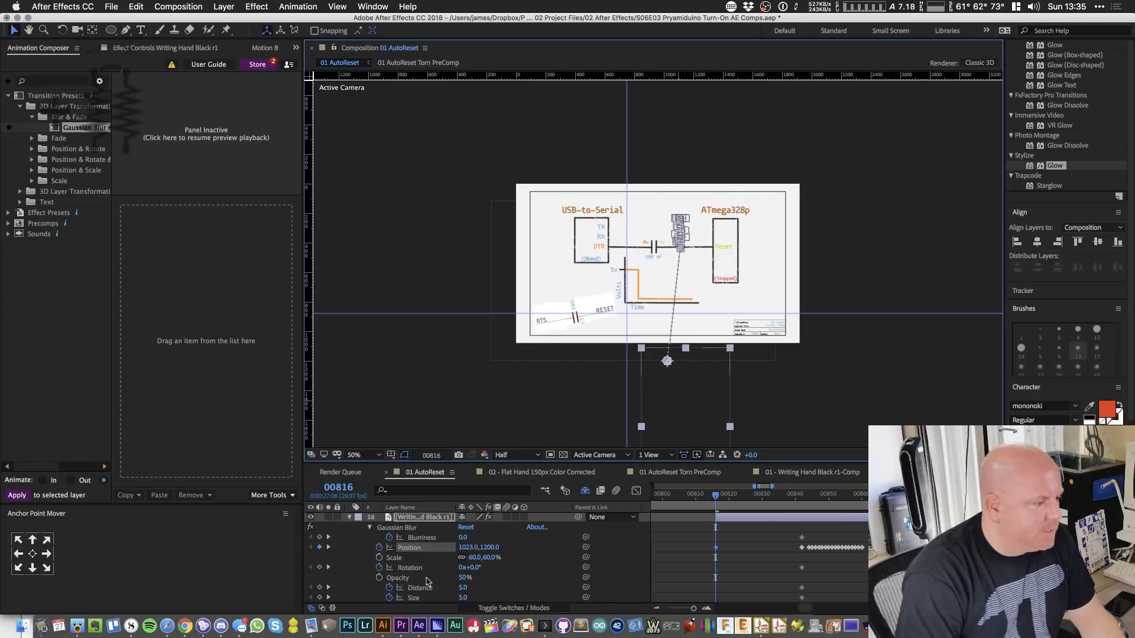
pyautogui.click(473, 568)
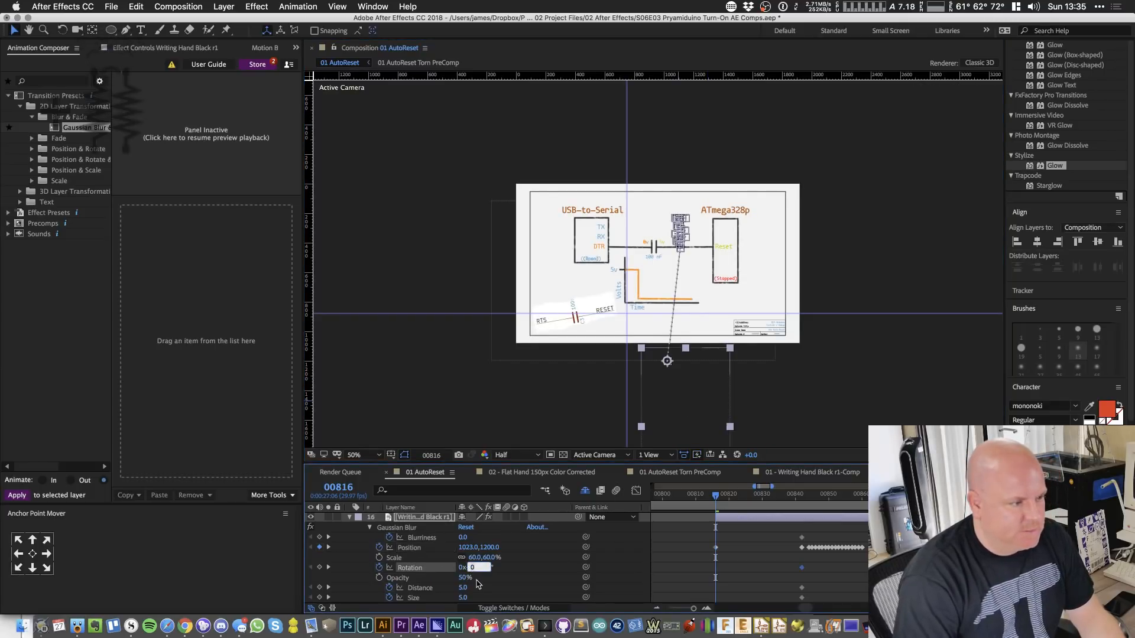
pyautogui.write('5')
pyautogui.press('Return')
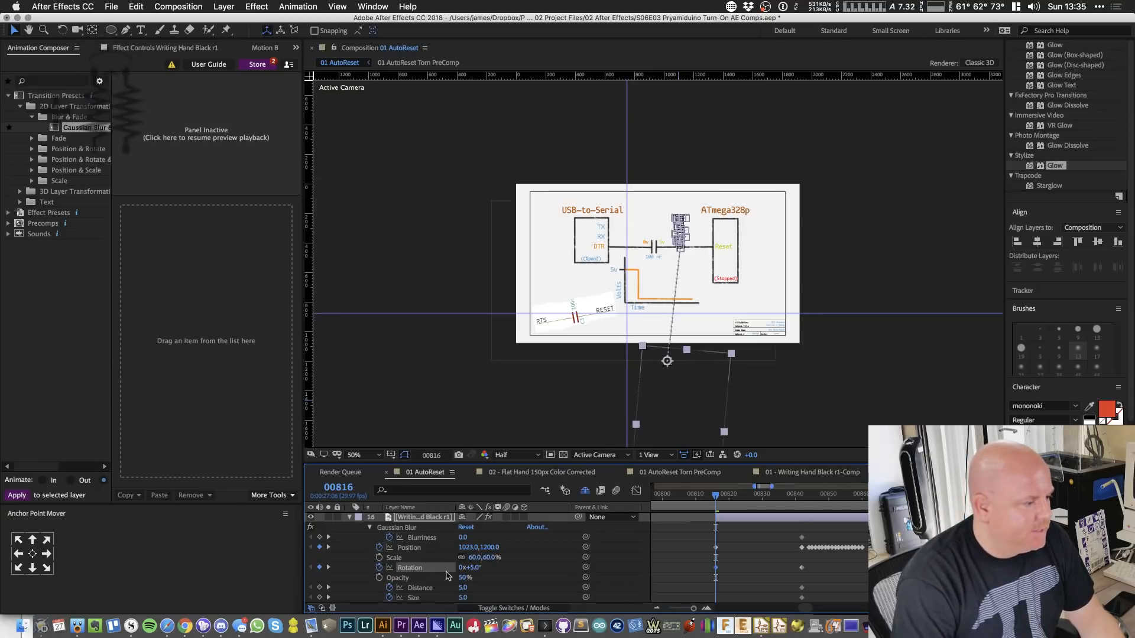
# - Keyframe the hand's Gaussian Blur Blurriness and its shadow's Distance and Size at 20 each on frame 816
pyautogui.scroll(-1, 449, 560)
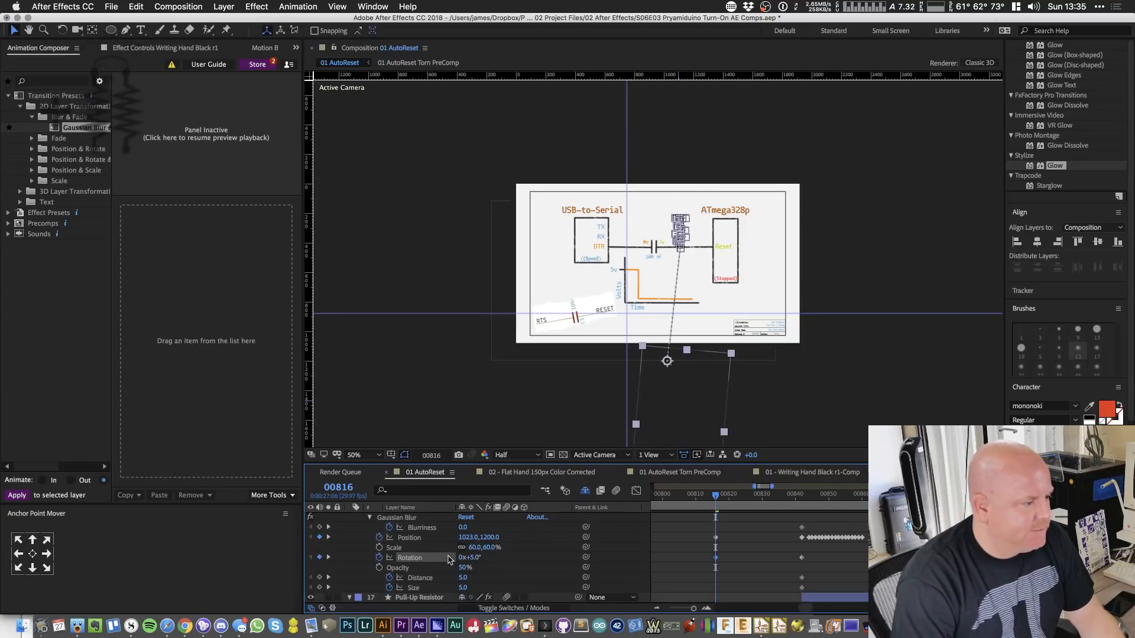
pyautogui.click(461, 527)
pyautogui.write('20')
pyautogui.press('Return')
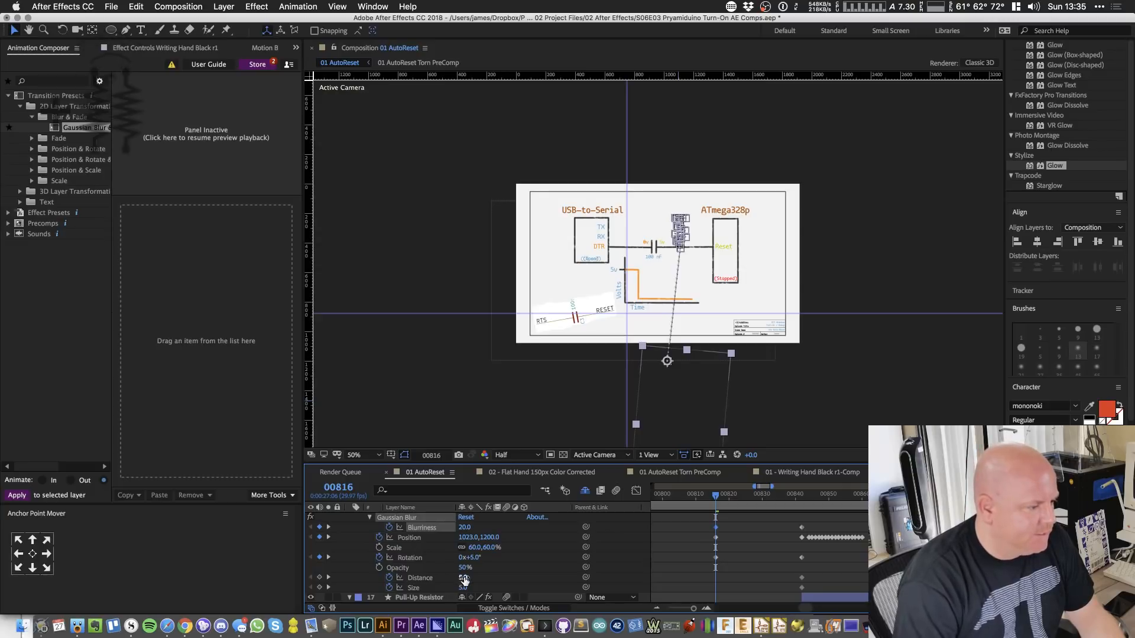
pyautogui.click(464, 578)
pyautogui.write('20')
pyautogui.press('Return')
pyautogui.click(466, 588)
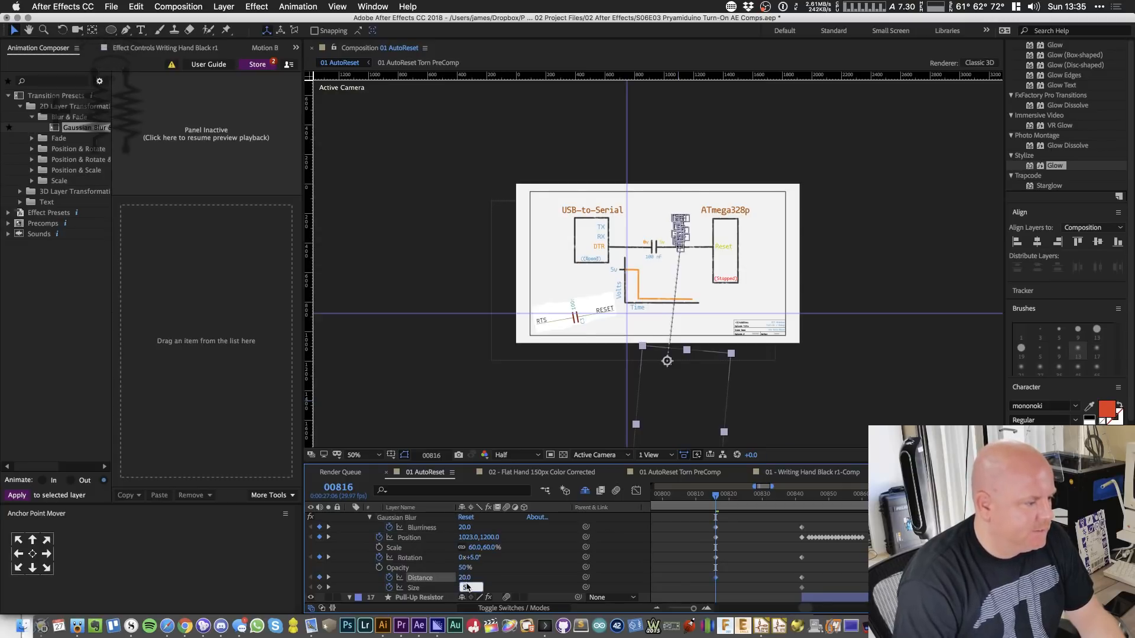
pyautogui.write('20')
pyautogui.press('Return')
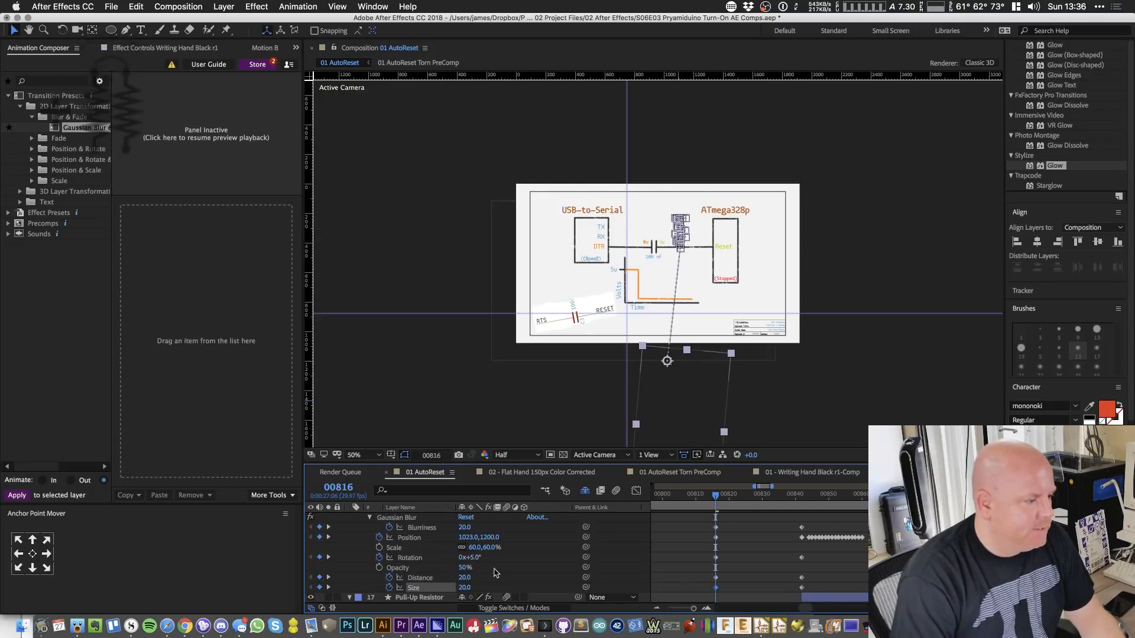
# - Make the writing hand a 3D layer and set its Z position to 250 on frame 816
pyautogui.scroll(1, 497, 572)
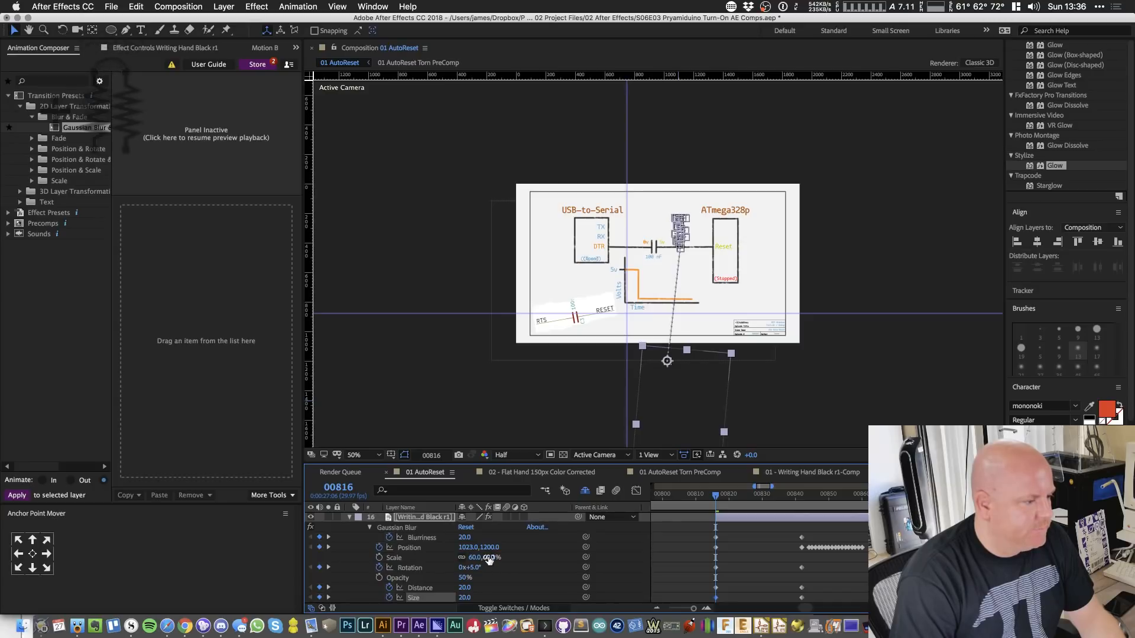
pyautogui.click(524, 518)
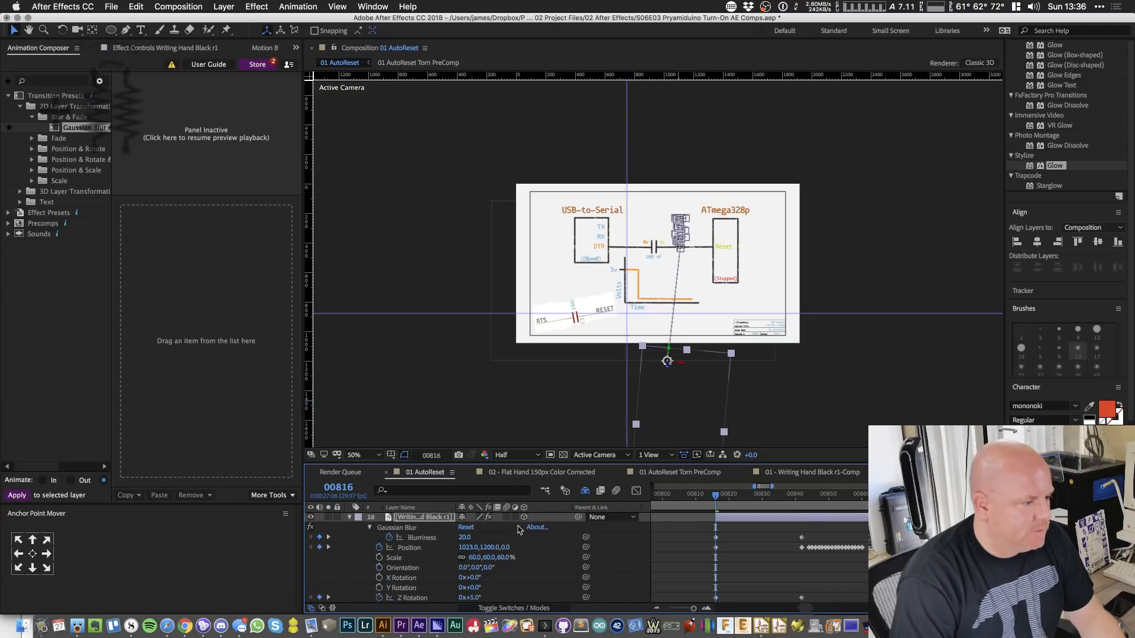
pyautogui.click(506, 547)
pyautogui.write('250')
pyautogui.press('Return')
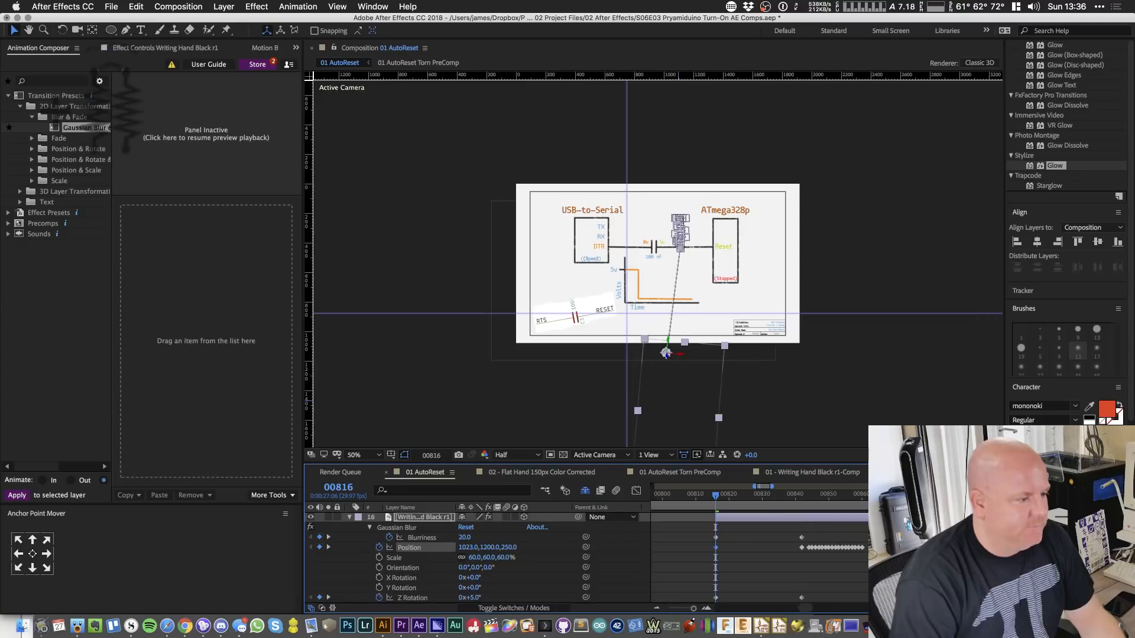
# - Check the hand's pose and transform values at frame 842 against its entry keyframes on frame 816
pyautogui.moveTo(716, 506); pyautogui.dragTo(802, 506)
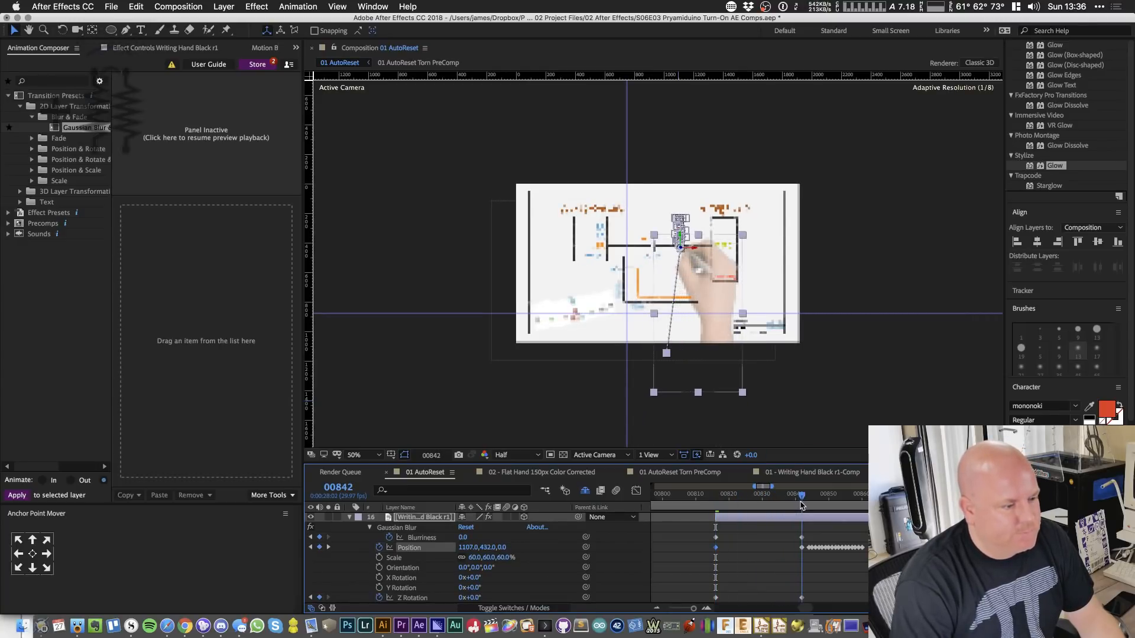
pyautogui.scroll(-1, 525, 566)
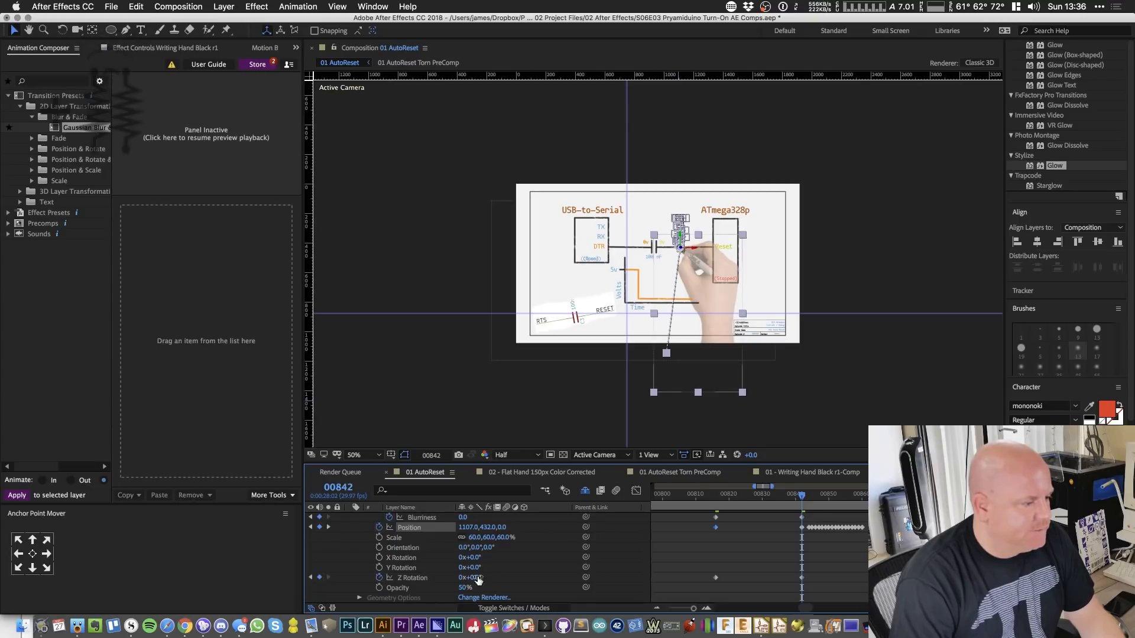
pyautogui.click(716, 578)
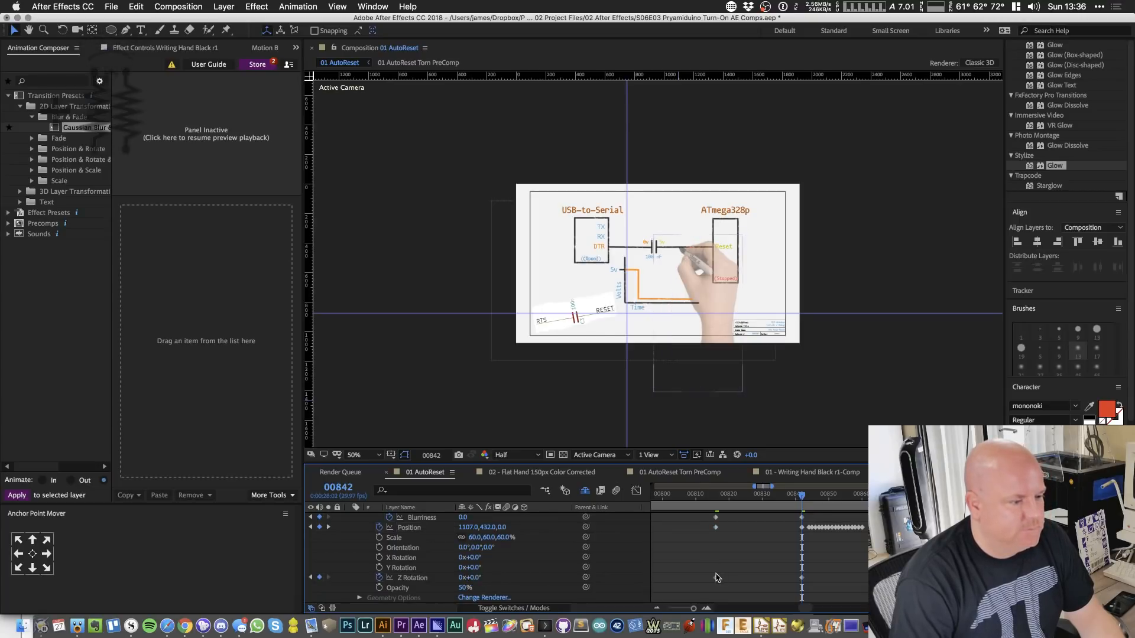
pyautogui.scroll(1, 815, 566)
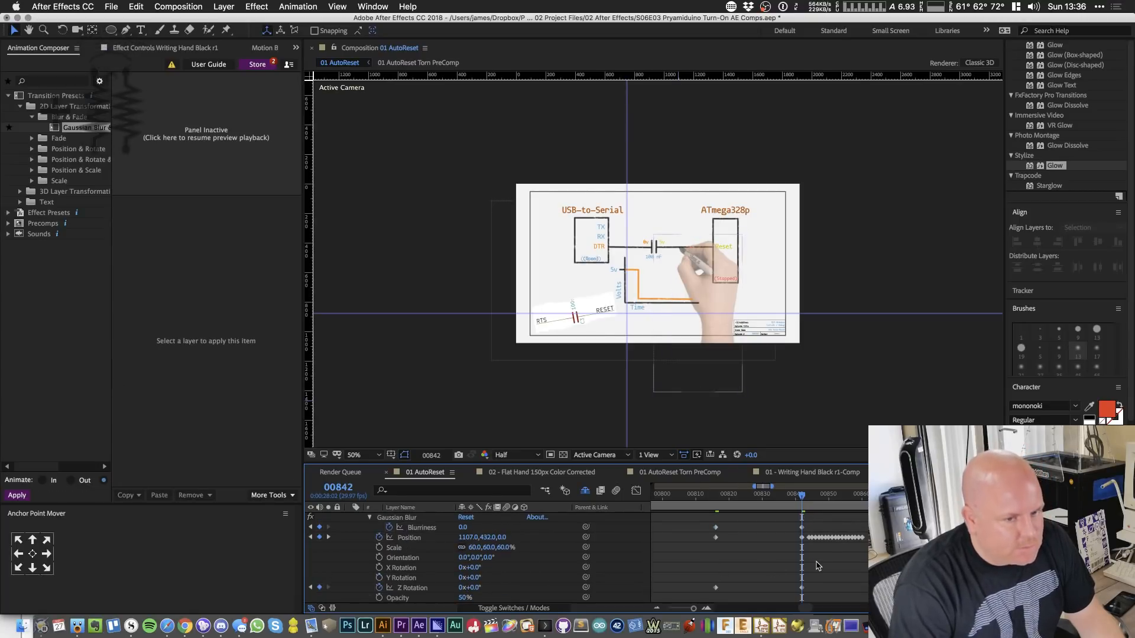
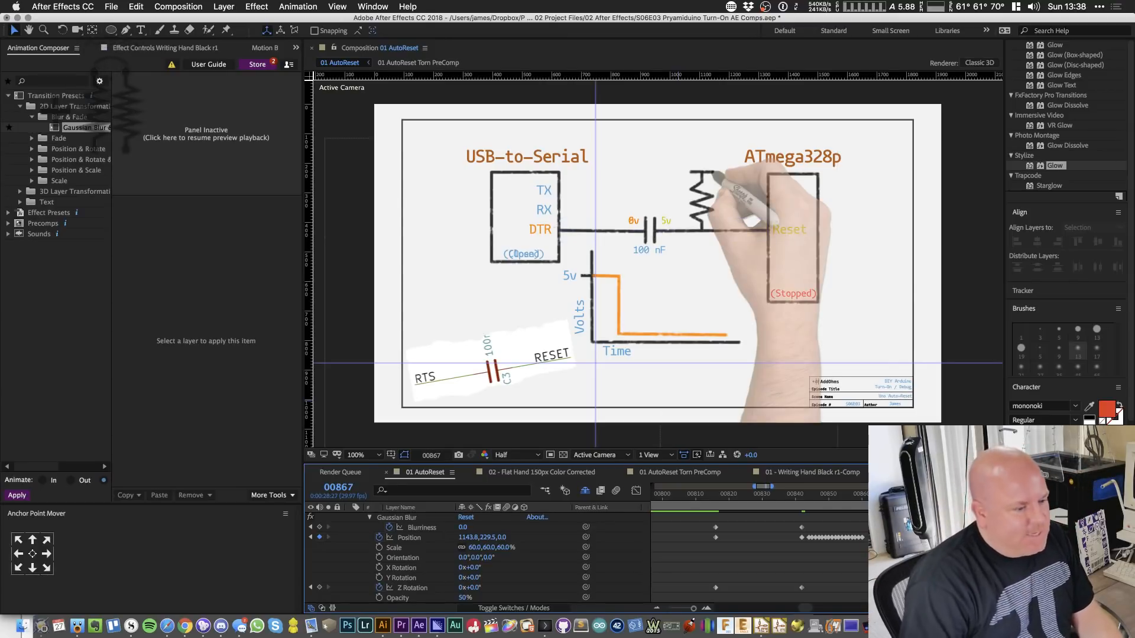
# - Keyframe the hand on frame 881 beyond the composition's right edge at about 2077.8, 687.5
pyautogui.press('pagedown')
pyautogui.press('pagedown')
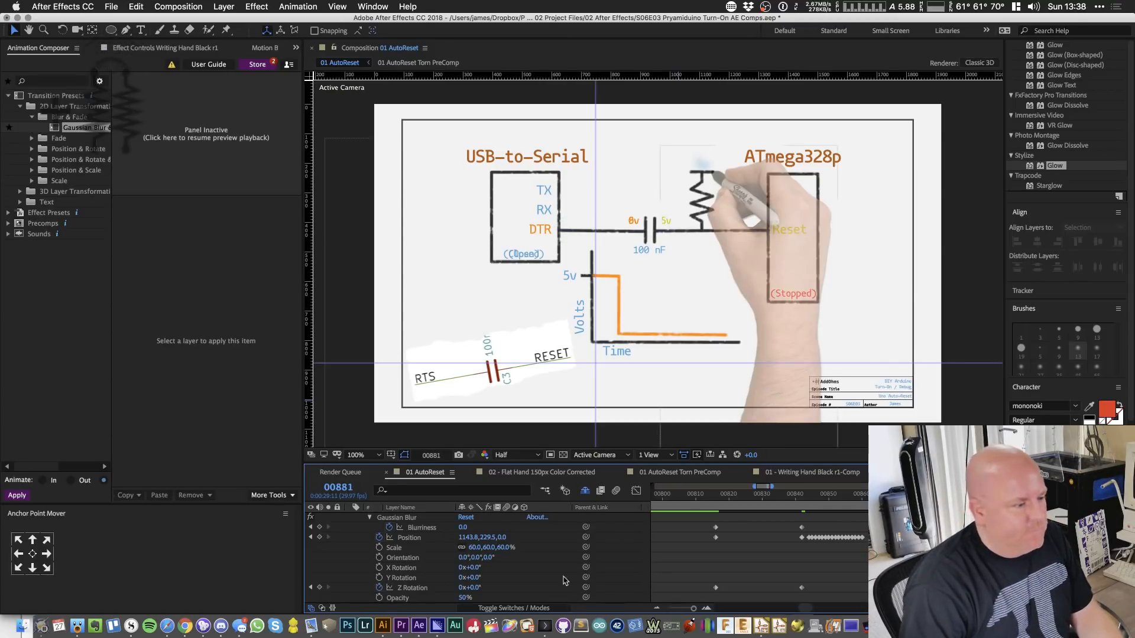
pyautogui.moveTo(785, 311); pyautogui.dragTo(1059, 446)
pyautogui.moveTo(970, 300); pyautogui.dragTo(989, 307)
# - Keyframe the writing hand's Gaussian Blur Blurriness and its shadow's Distance and Size on frame 867
pyautogui.scroll(2, 585, 558)
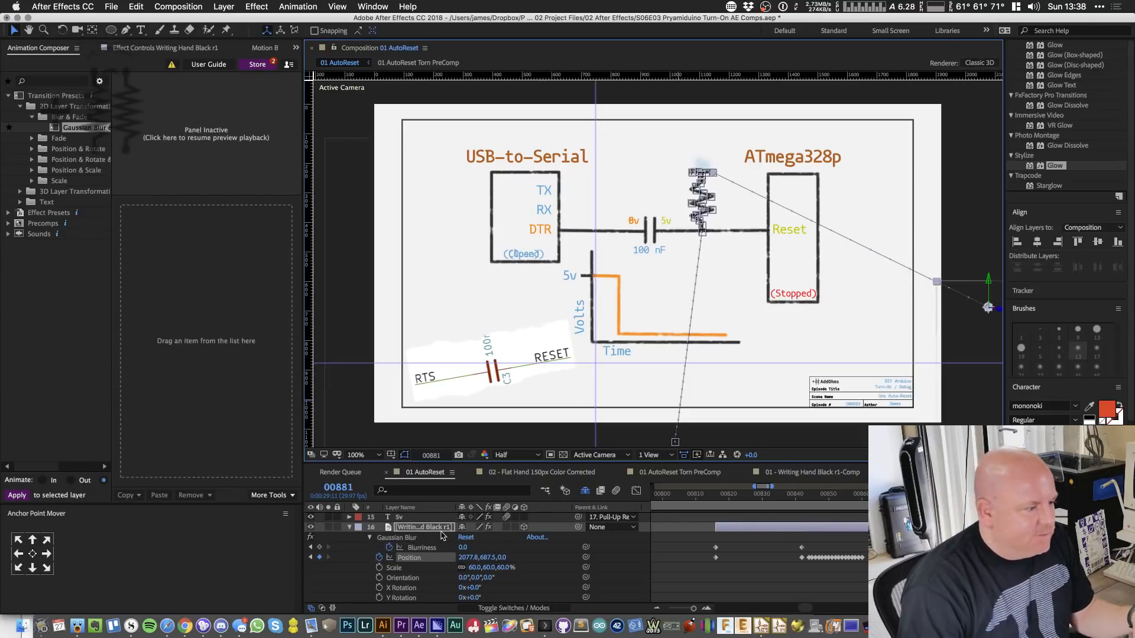
pyautogui.click(439, 528)
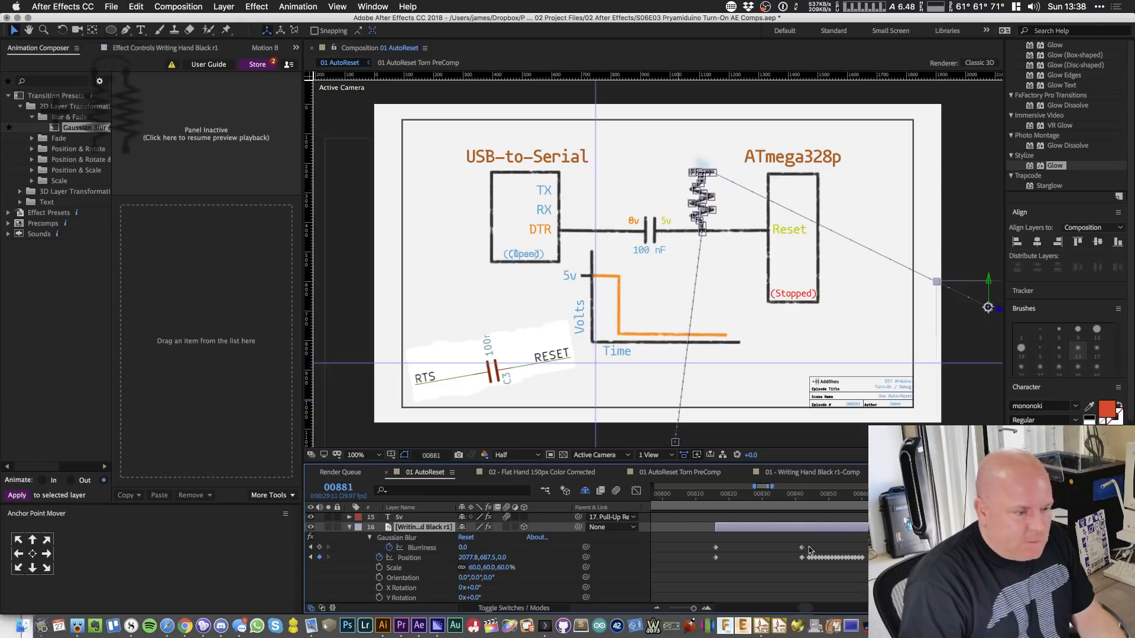
pyautogui.moveTo(931, 494); pyautogui.dragTo(885, 495)
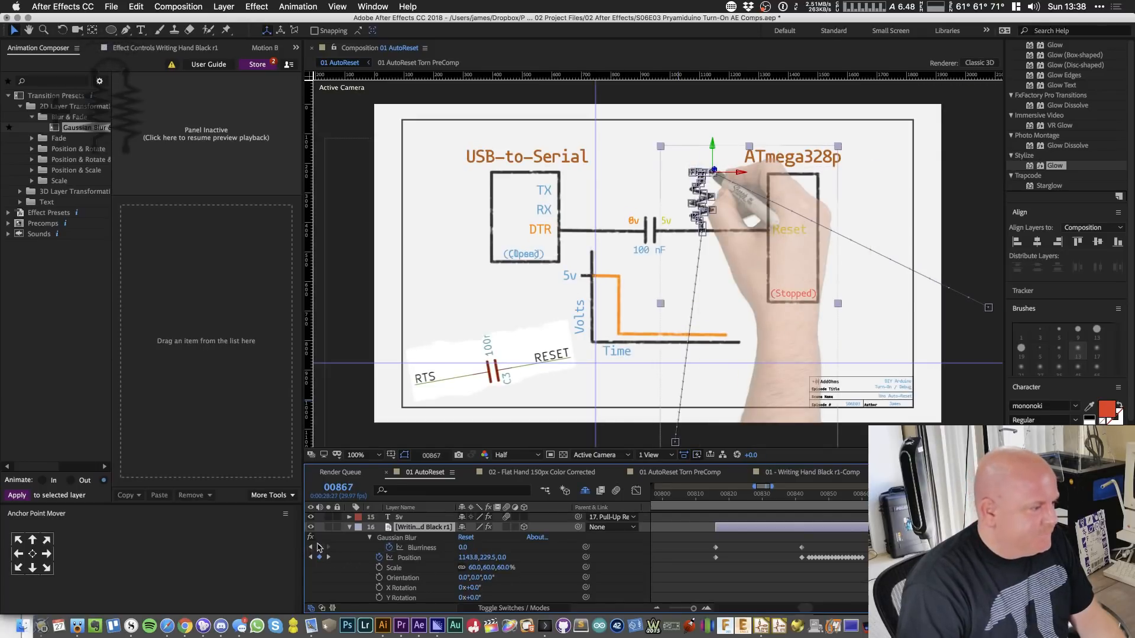
pyautogui.scroll(-3, 348, 558)
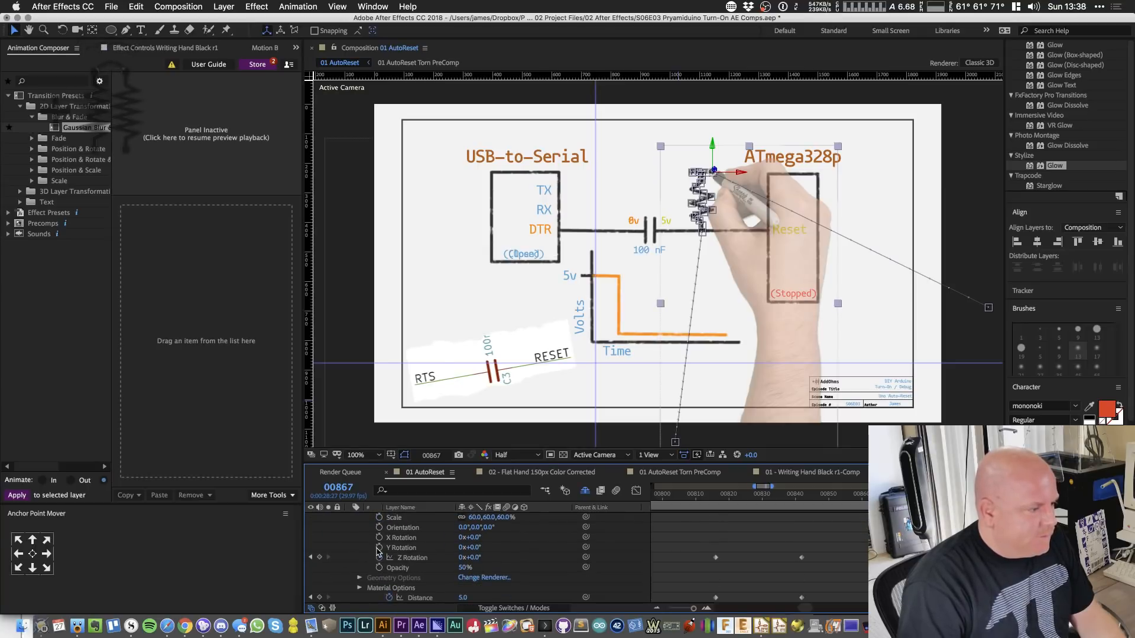
pyautogui.scroll(1, 381, 568)
pyautogui.scroll(1, 385, 571)
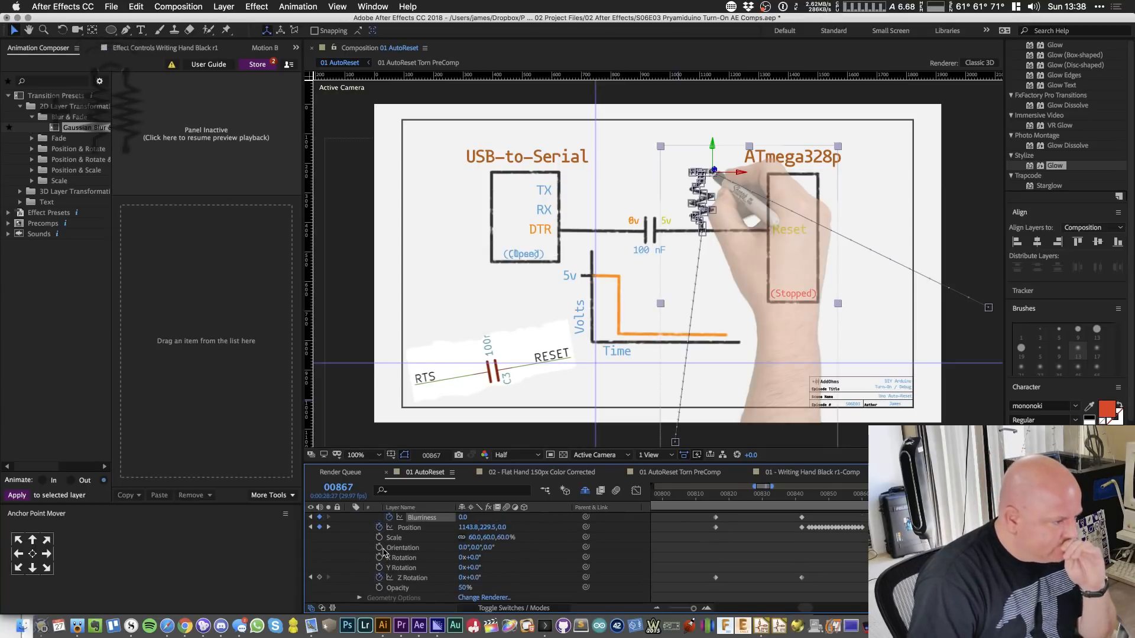
pyautogui.scroll(2, 382, 571)
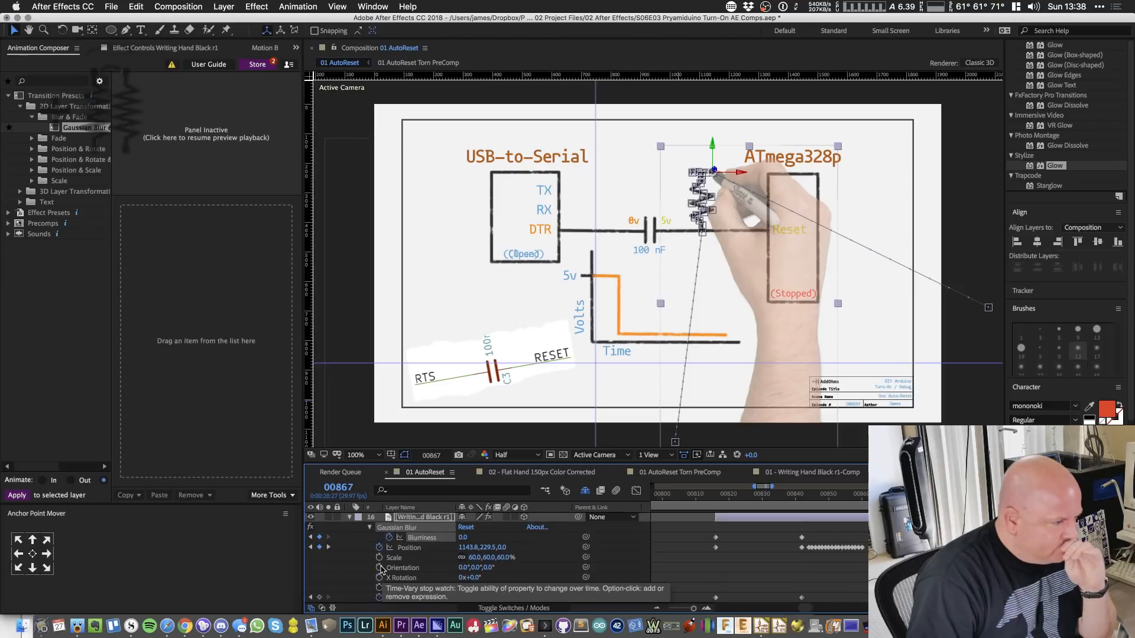
pyautogui.scroll(-5, 460, 572)
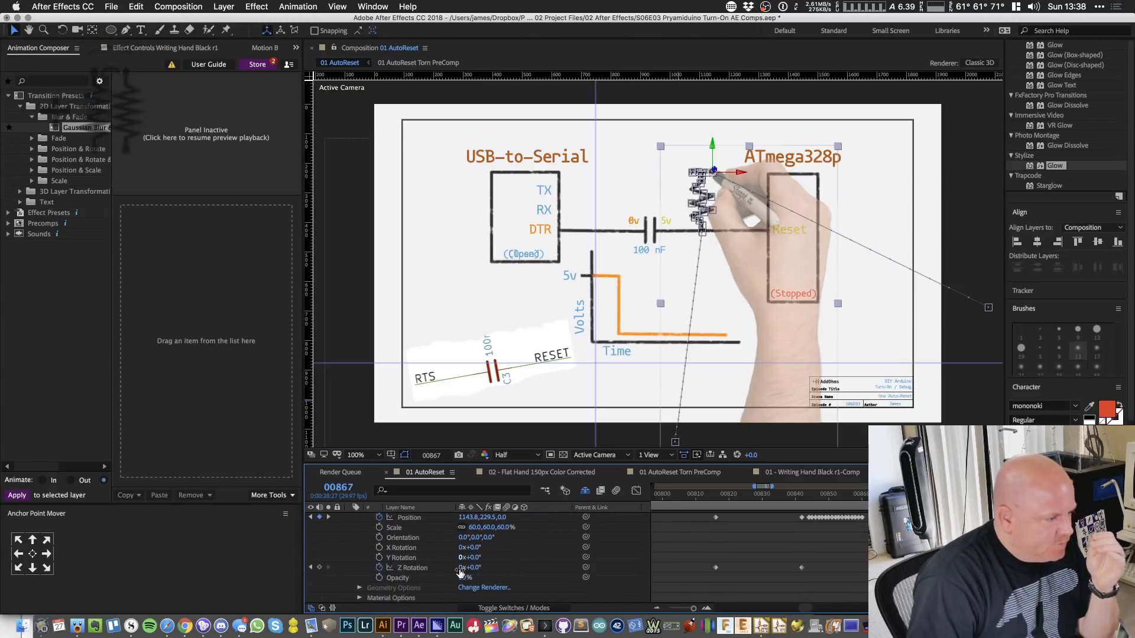
pyautogui.scroll(-2, 460, 572)
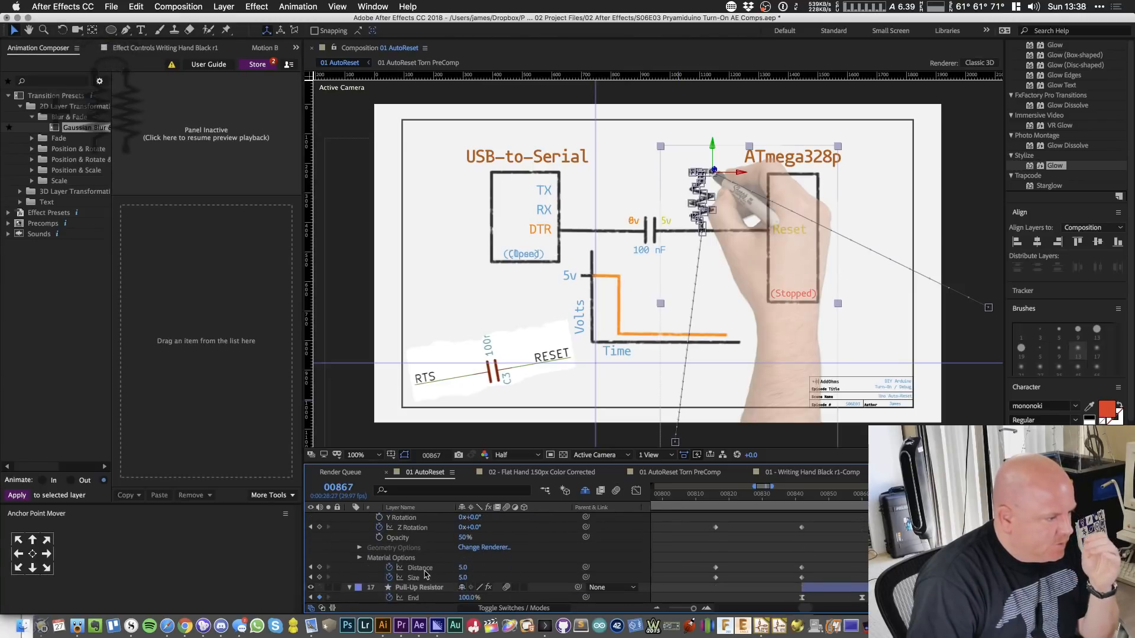
pyautogui.click(319, 568)
pyautogui.click(319, 578)
pyautogui.scroll(5, 321, 579)
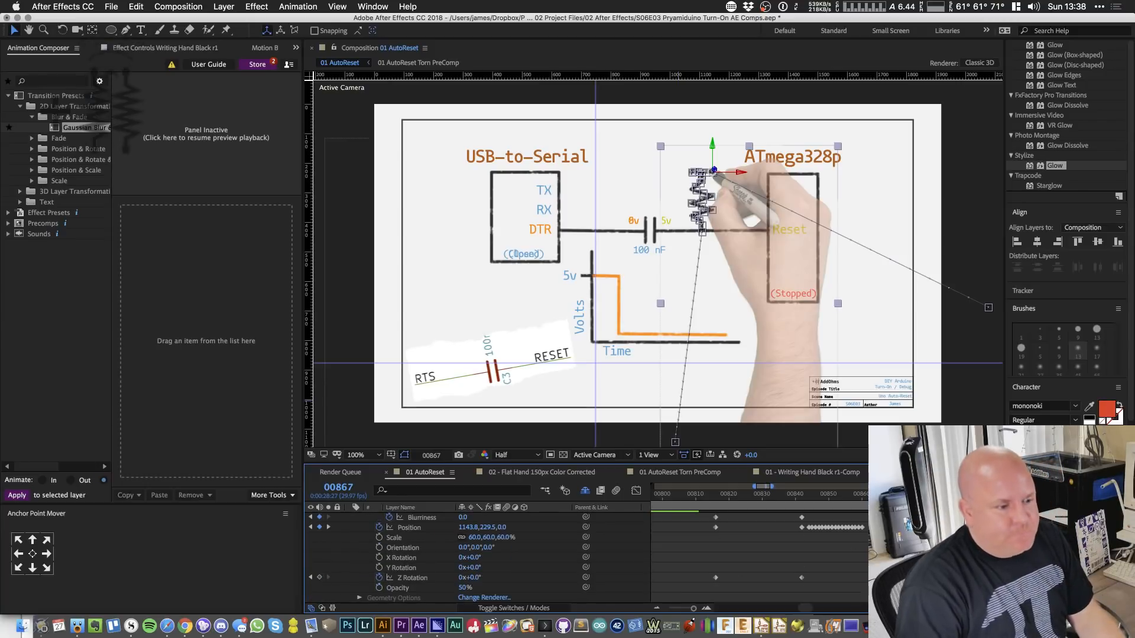
# - Keyframe the hand's shadow Size and Distance and its Gaussian Blur Blurriness at 20 each on frame 881
pyautogui.press('k')
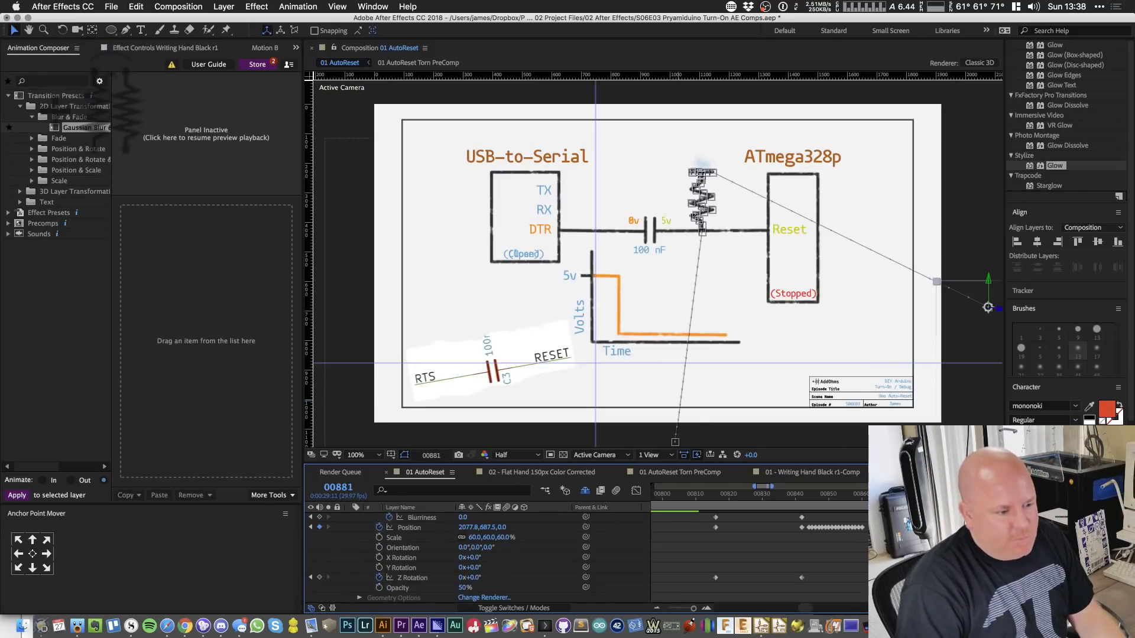
pyautogui.scroll(-1, 502, 569)
pyautogui.scroll(-5, 489, 570)
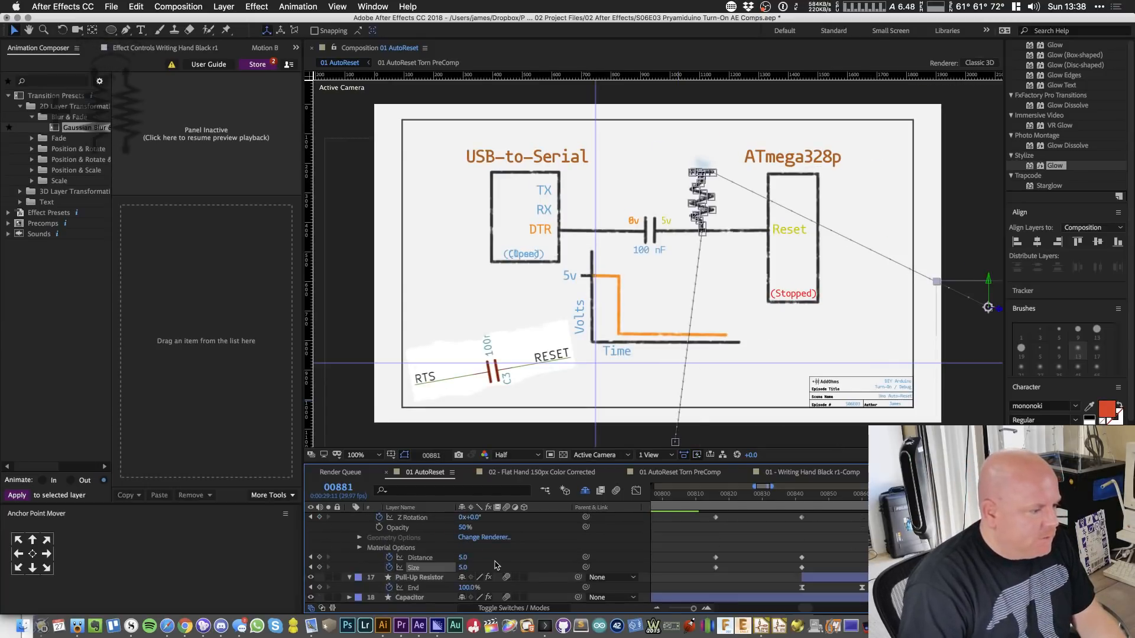
pyautogui.click(463, 567)
pyautogui.write('20')
pyautogui.press('Return')
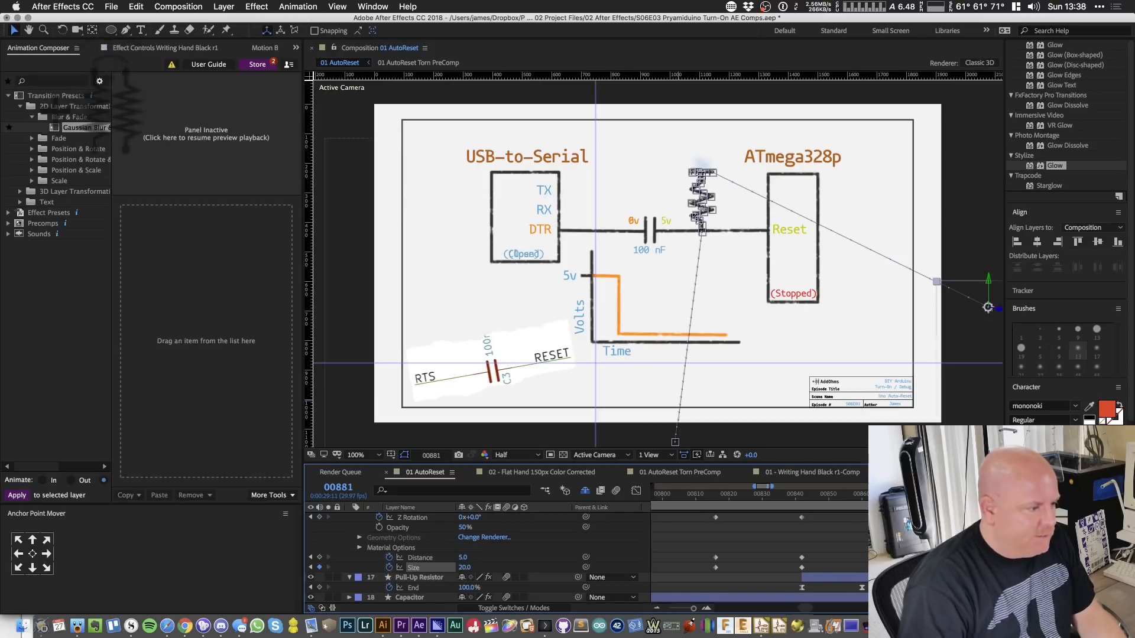
pyautogui.click(459, 558)
pyautogui.write('20')
pyautogui.press('Return')
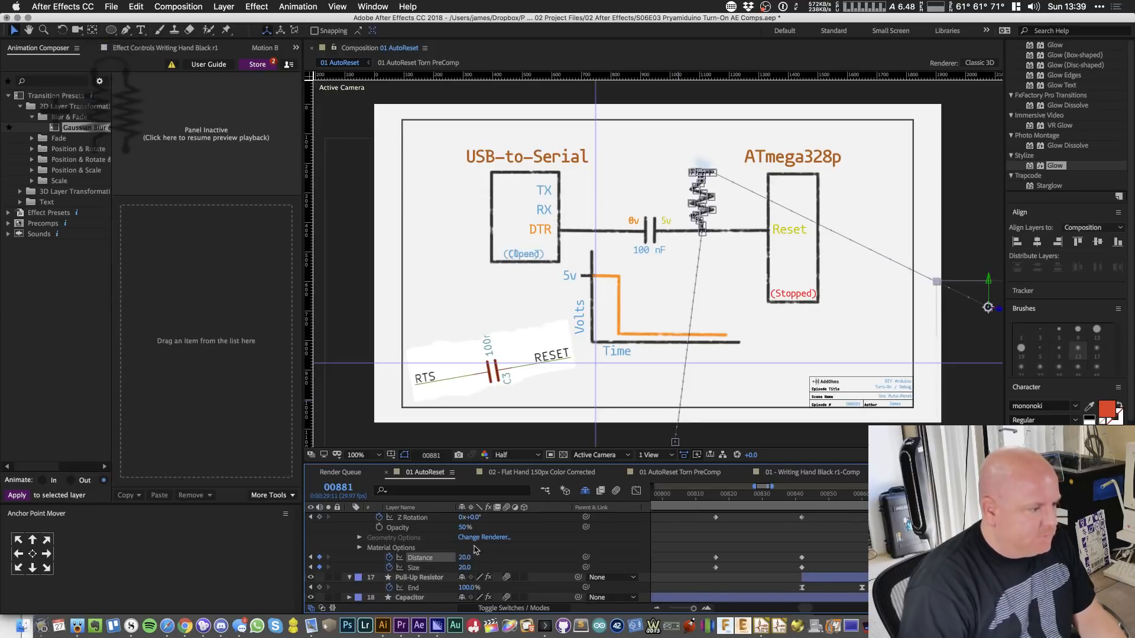
pyautogui.scroll(3, 498, 547)
pyautogui.scroll(1, 499, 547)
pyautogui.scroll(2, 499, 547)
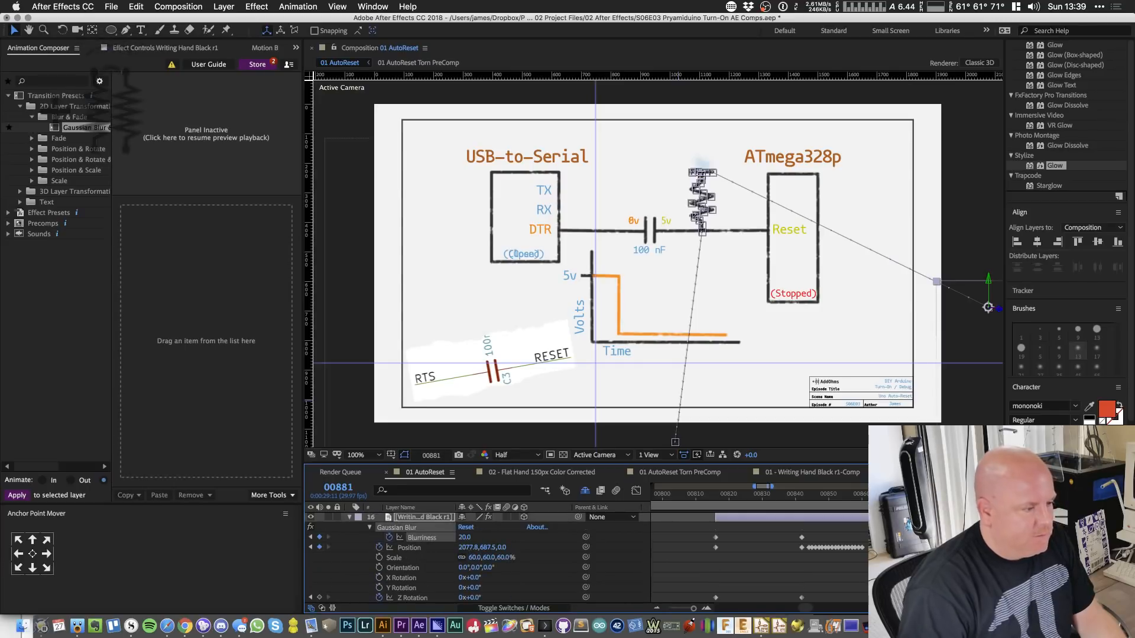
# - Set the writing hand's Z position to 250 on frame 881
pyautogui.click(507, 548)
pyautogui.write('250')
pyautogui.press('Return')
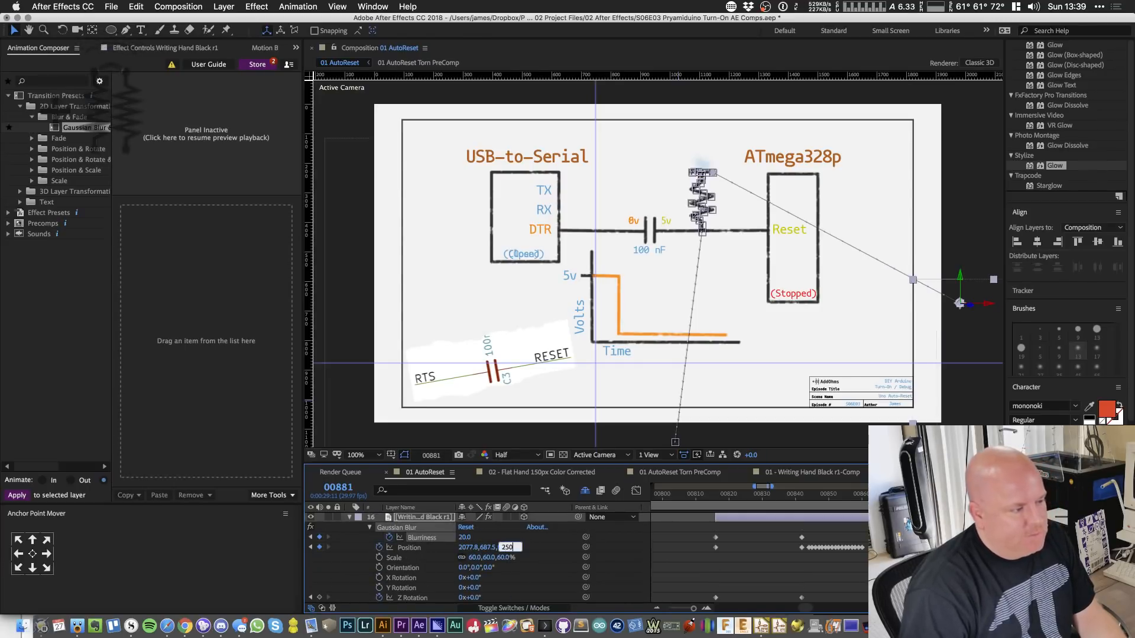
# - Apply Easy Ease to the hand's entry and exit keyframes for blur, position, rotation, and shadow distance and size
pyautogui.moveTo(508, 528); pyautogui.dragTo(514, 558)
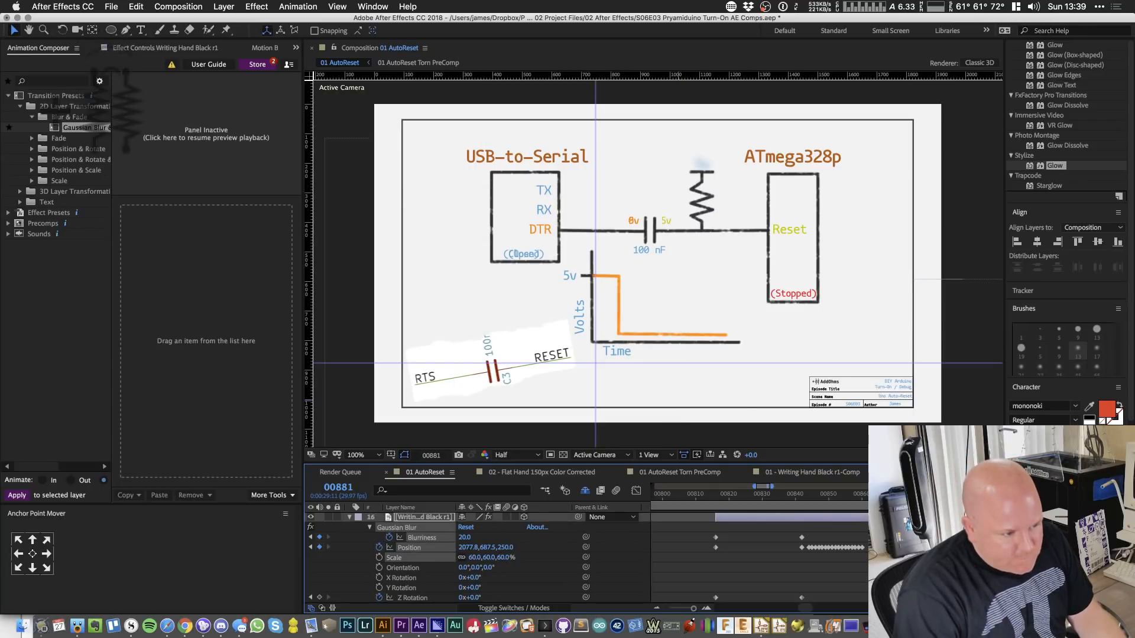
pyautogui.scroll(-3, 515, 558)
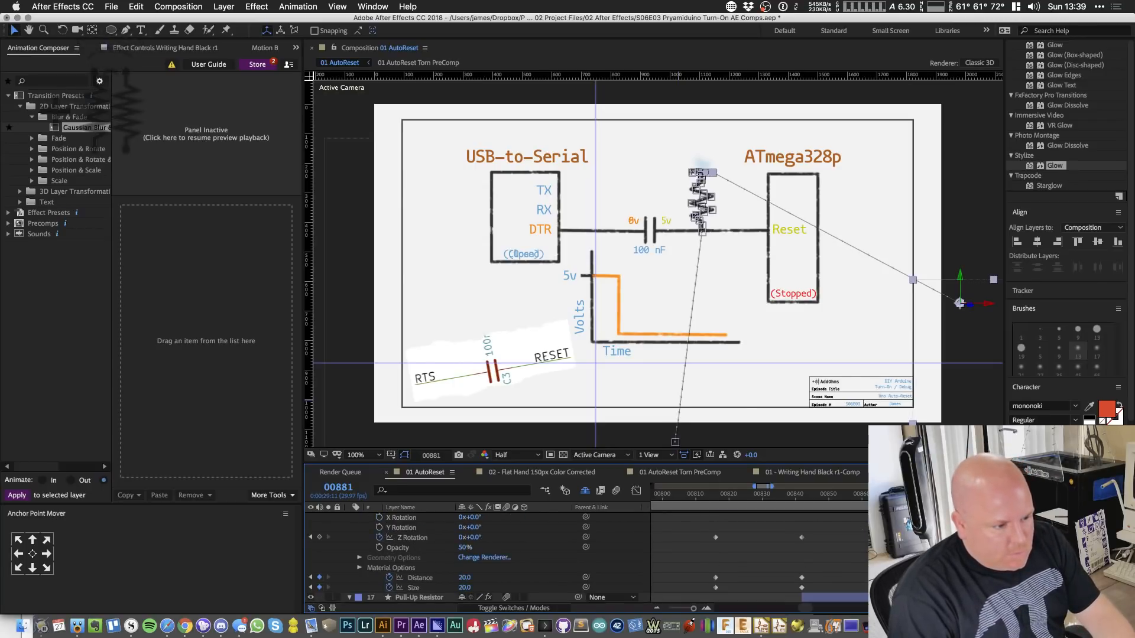
pyautogui.moveTo(949, 572); pyautogui.dragTo(866, 599)
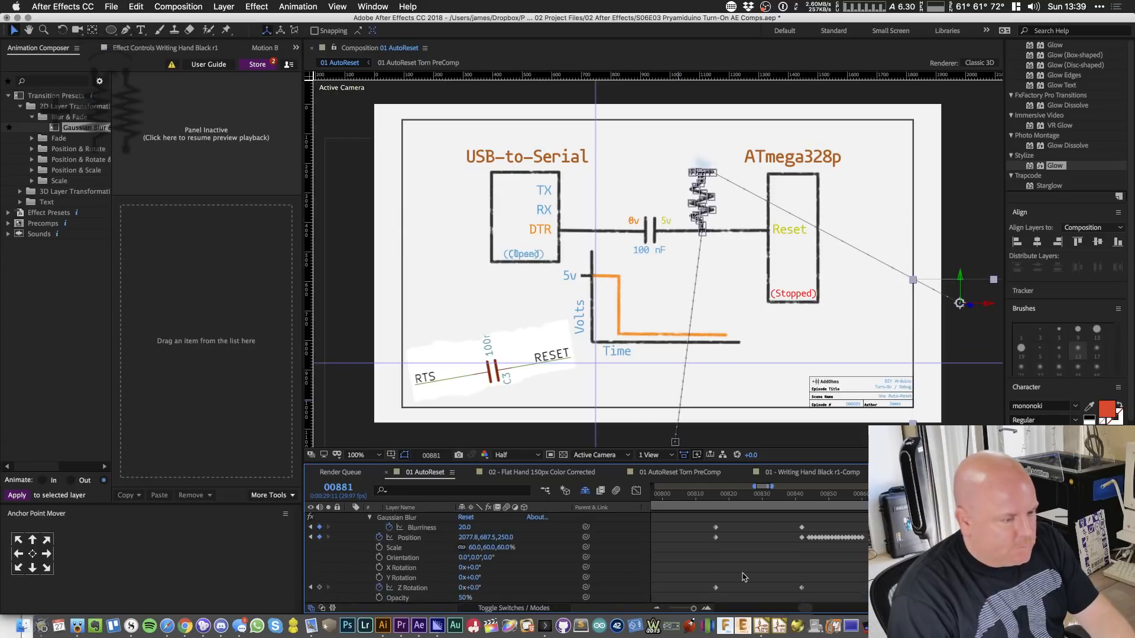
pyautogui.moveTo(705, 569); pyautogui.dragTo(816, 592)
pyautogui.scroll(4, 816, 584)
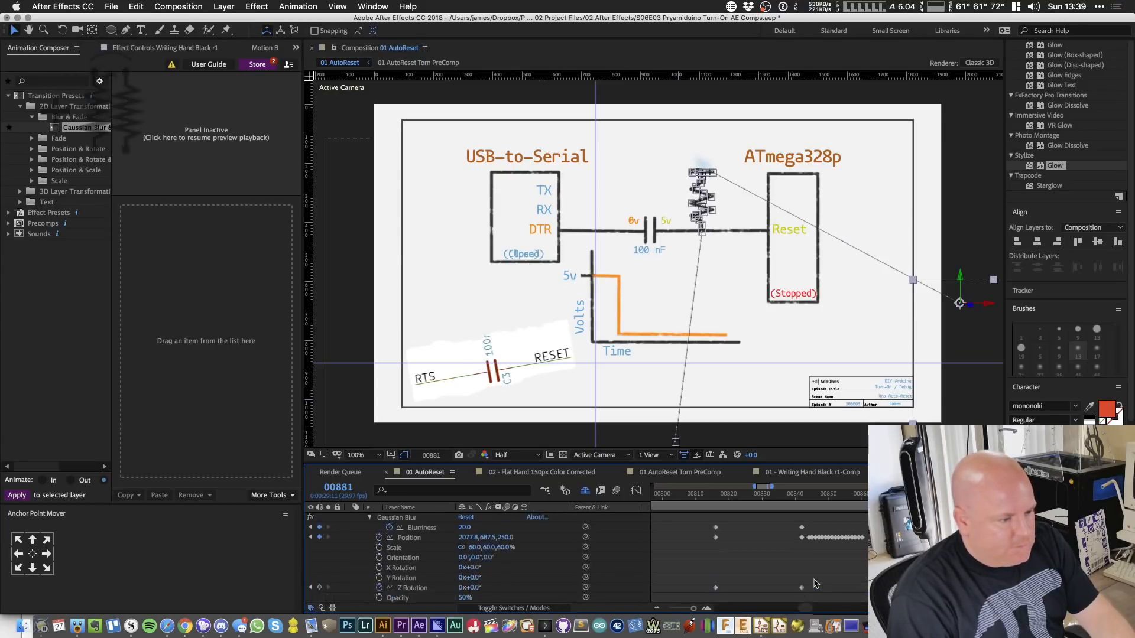
pyautogui.moveTo(703, 541); pyautogui.dragTo(808, 568)
pyautogui.scroll(-3, 809, 586)
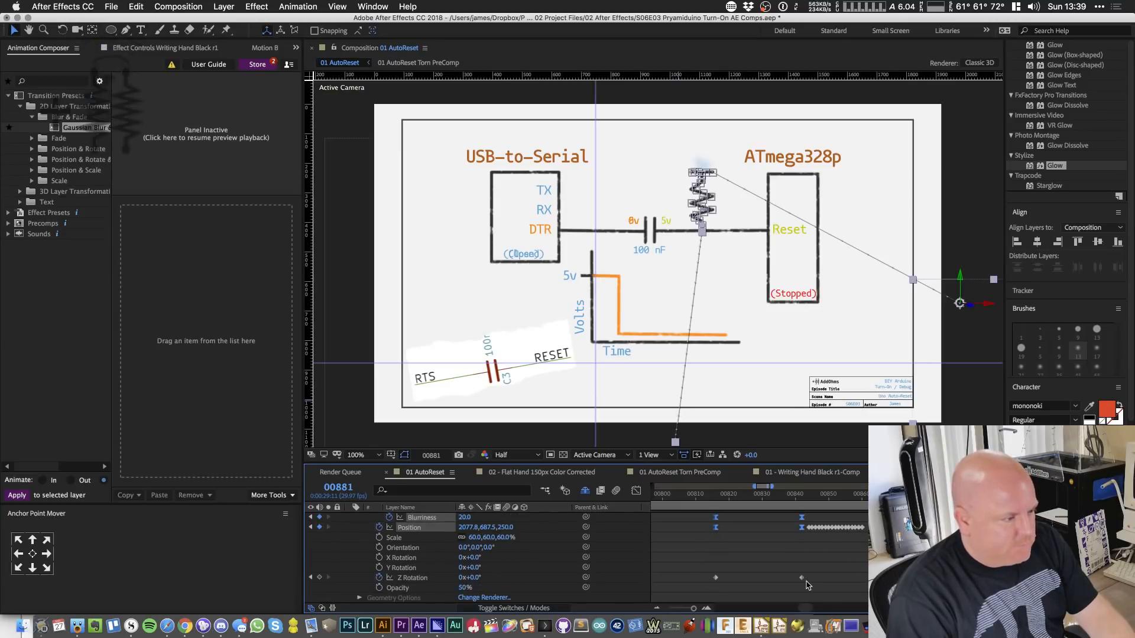
pyautogui.scroll(1, 808, 585)
pyautogui.moveTo(711, 581); pyautogui.dragTo(826, 597)
pyautogui.scroll(-1, 828, 598)
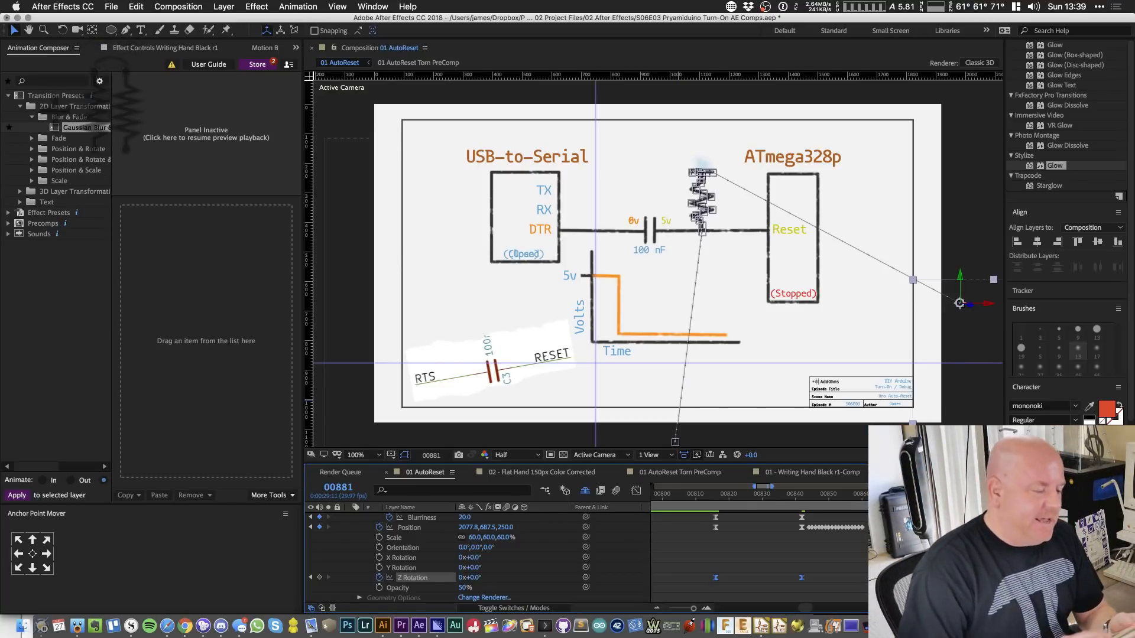
# - Preview the hand animation from frame 801 onward
pyautogui.press('-')
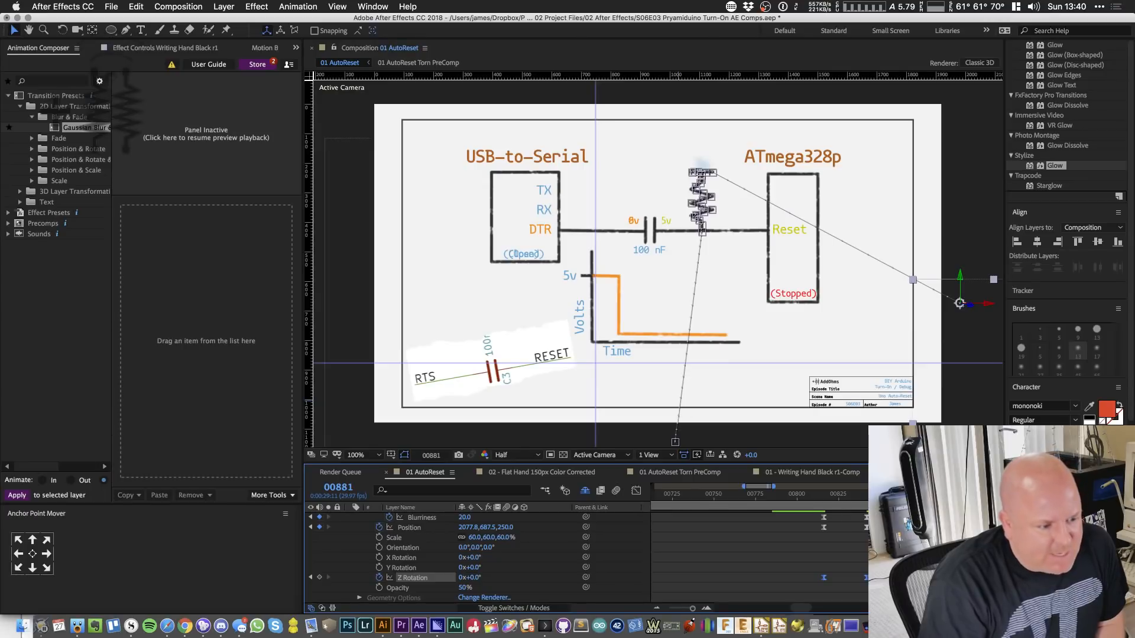
pyautogui.moveTo(932, 495); pyautogui.dragTo(799, 521)
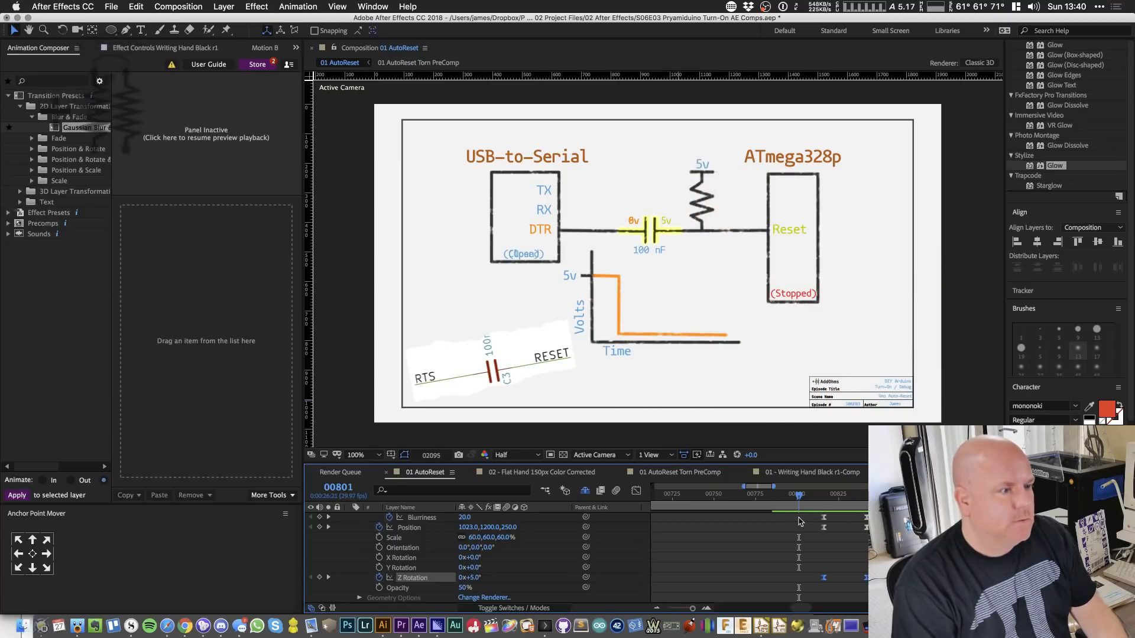
pyautogui.press('space')
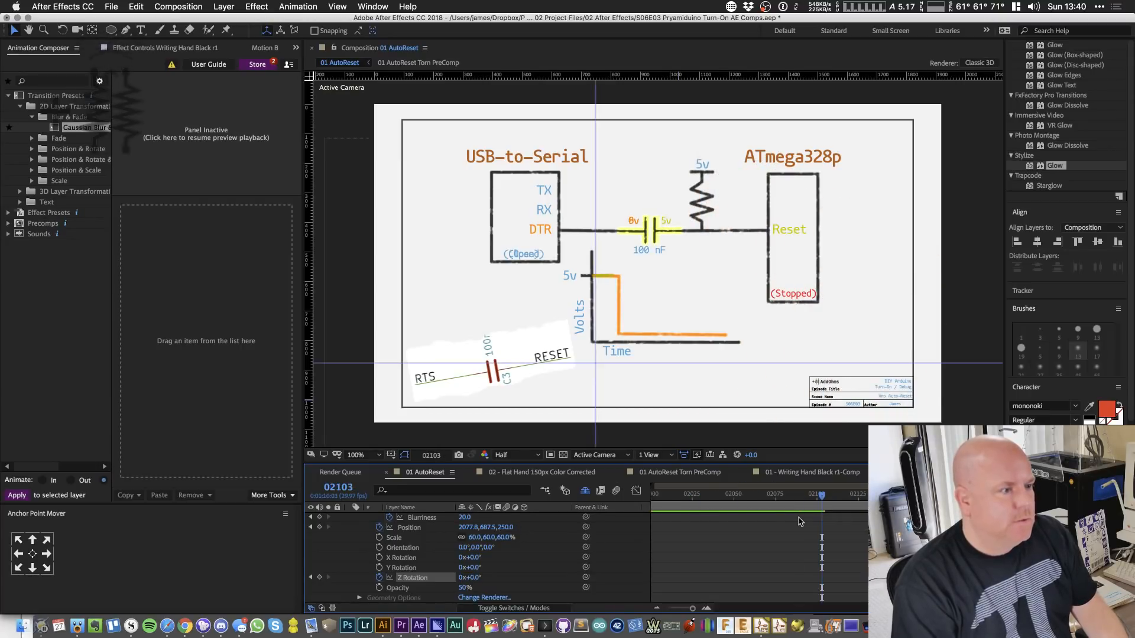
# - Collapse the writing hand layer's keyframed properties and set its opacity to 100%
pyautogui.scroll(-3, 802, 535)
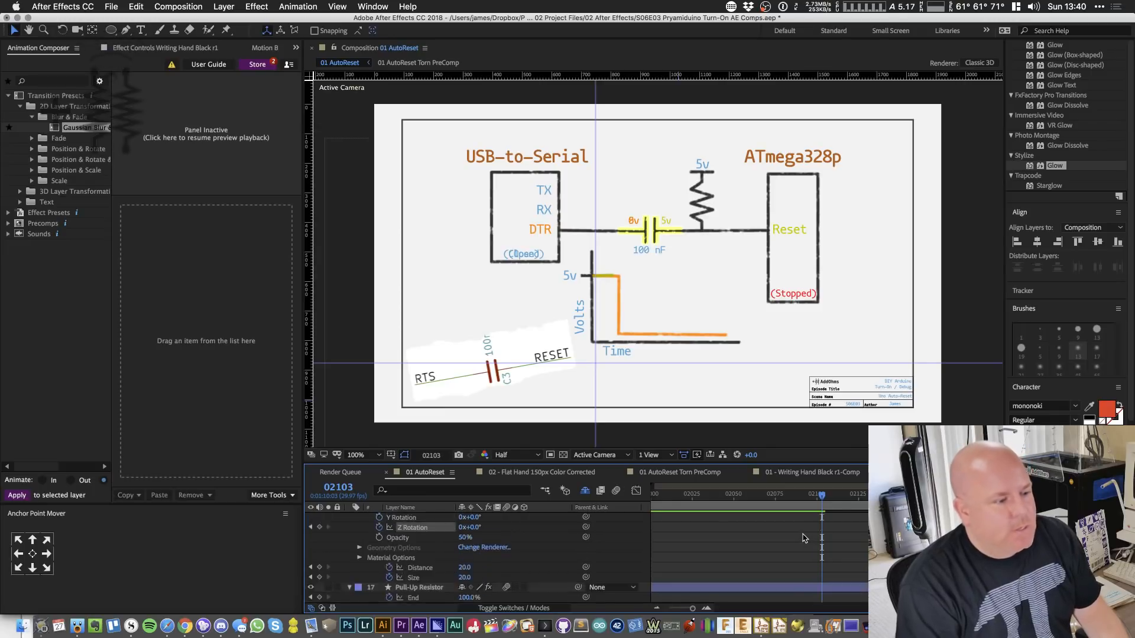
pyautogui.scroll(5, 802, 538)
pyautogui.scroll(-5, 643, 565)
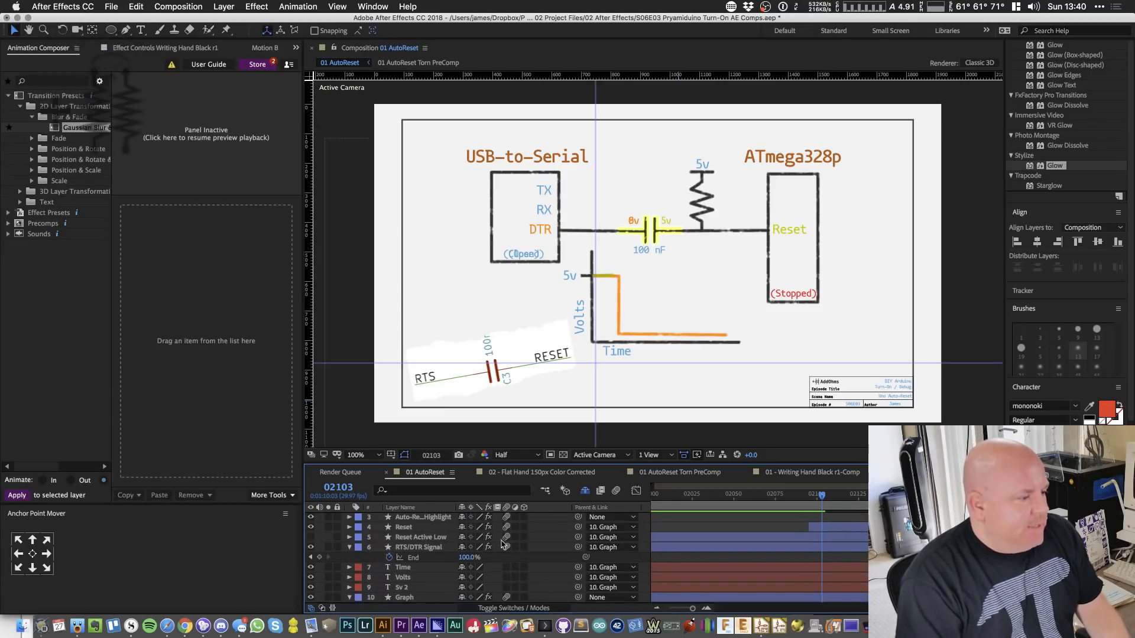
pyautogui.scroll(5, 500, 538)
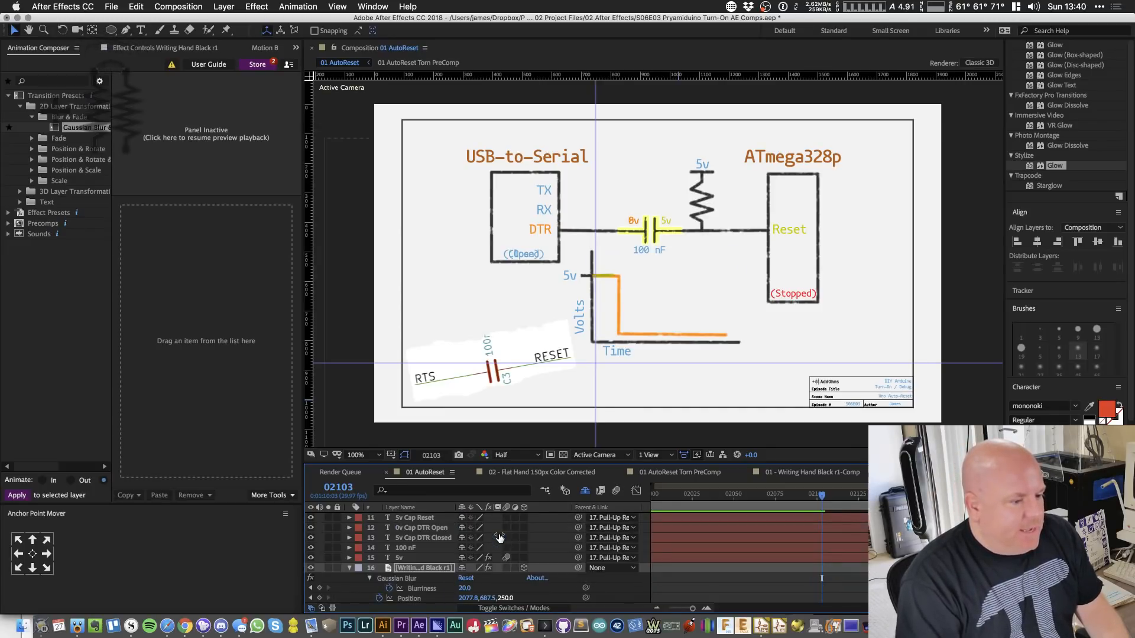
pyautogui.click(427, 569)
pyautogui.press('u')
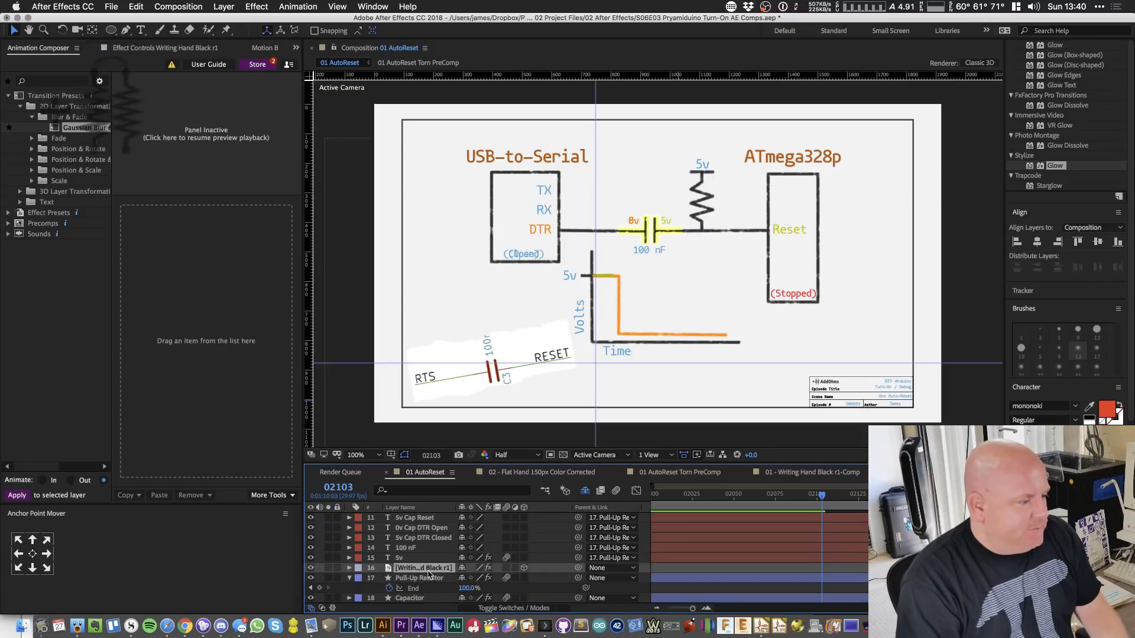
pyautogui.press('t')
pyautogui.moveTo(467, 579); pyautogui.dragTo(606, 571)
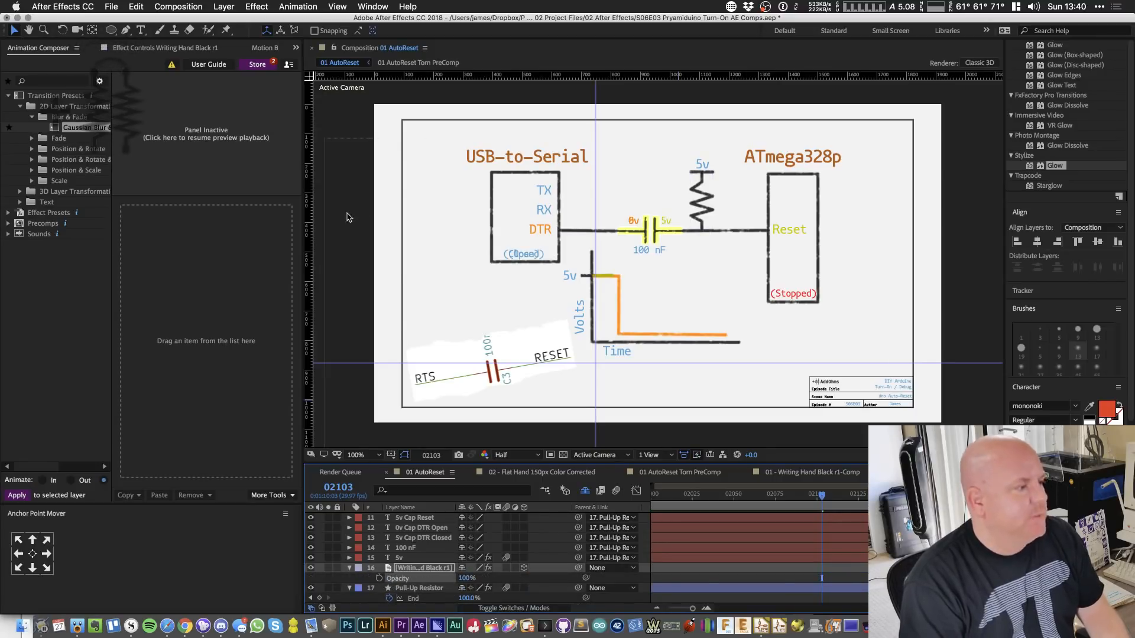
# - Widen the composition viewer and timeline, make the timeline taller, and set the preview resolution to Full
pyautogui.moveTo(312, 228); pyautogui.dragTo(189, 233)
pyautogui.moveTo(303, 185); pyautogui.dragTo(115, 184)
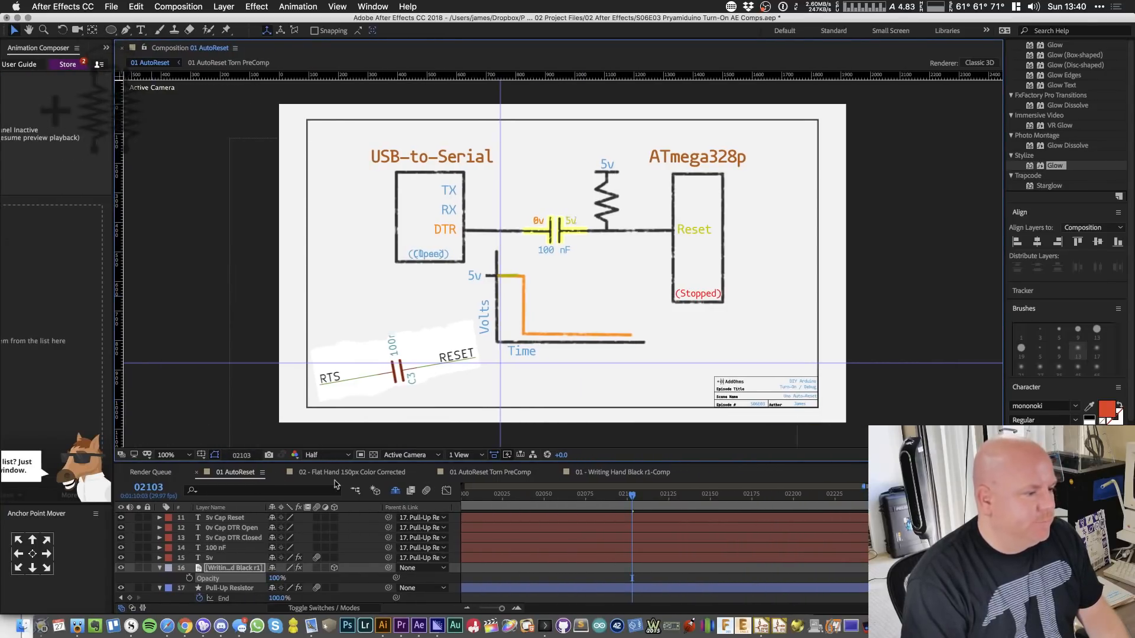
pyautogui.moveTo(307, 463); pyautogui.dragTo(313, 407)
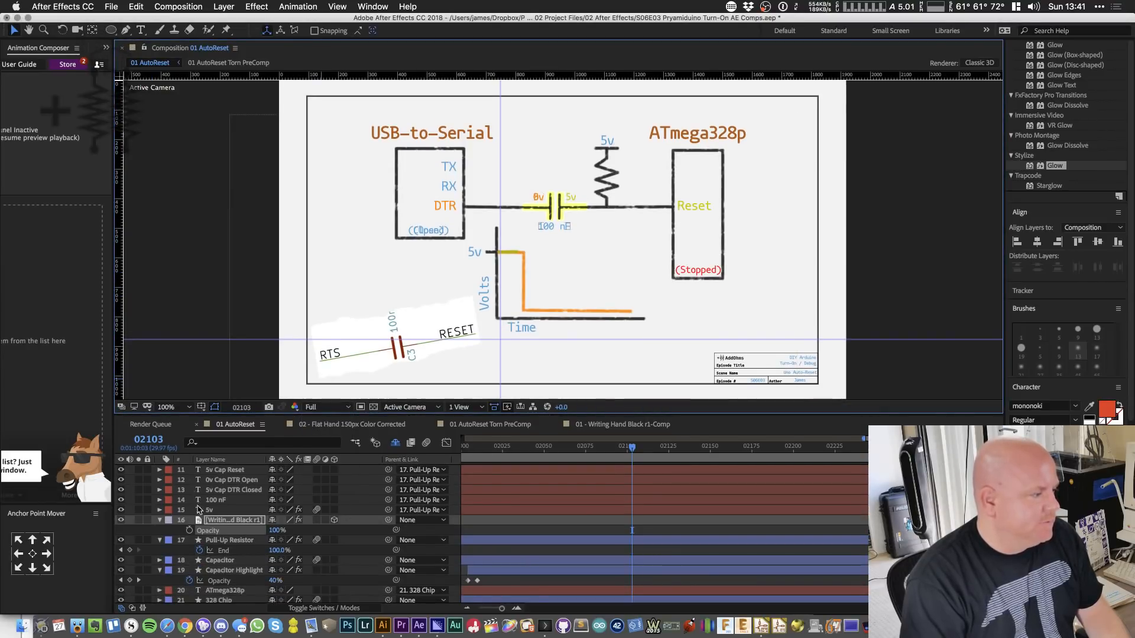
# - Collapse the open properties of all layers and zoom the timeline out to show a longer time span
pyautogui.press('super+a')
pyautogui.press('u')
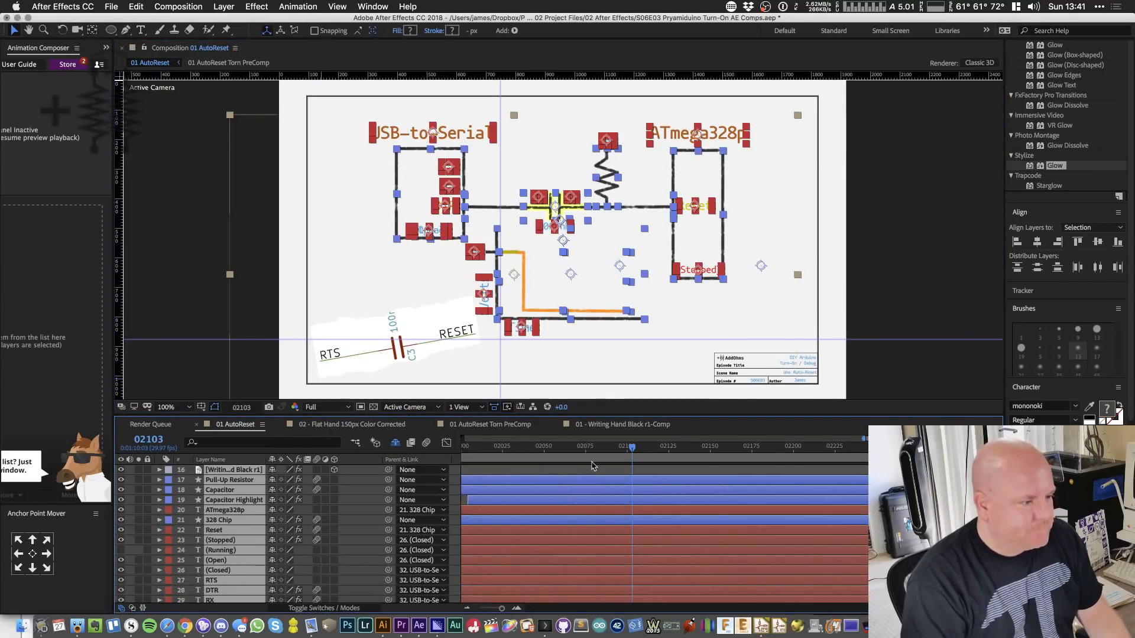
pyautogui.click(465, 609)
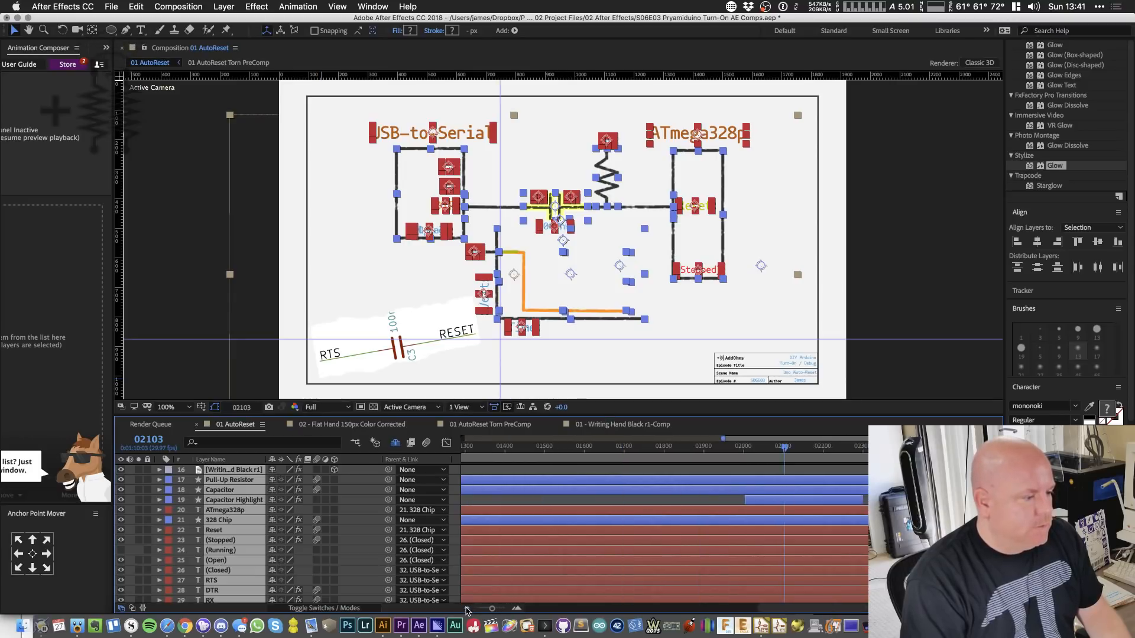
# - Return to frame 0 and enlarge the composition viewer, magnifying the view to 200%
pyautogui.press('Home')
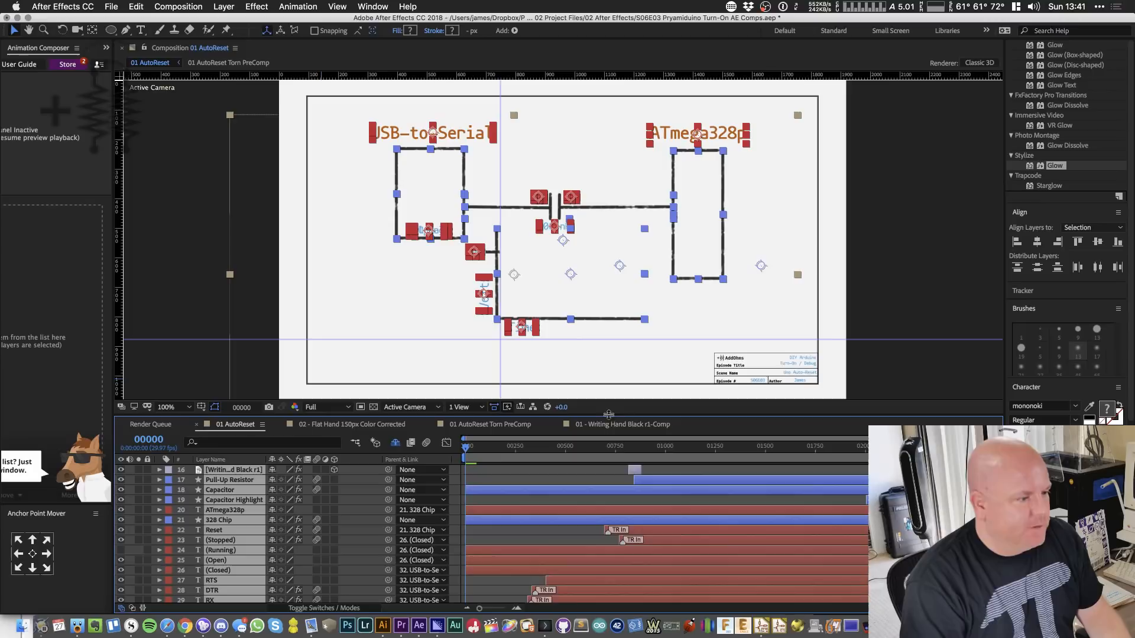
pyautogui.moveTo(609, 415); pyautogui.dragTo(608, 538)
pyautogui.scroll(1, 613, 335)
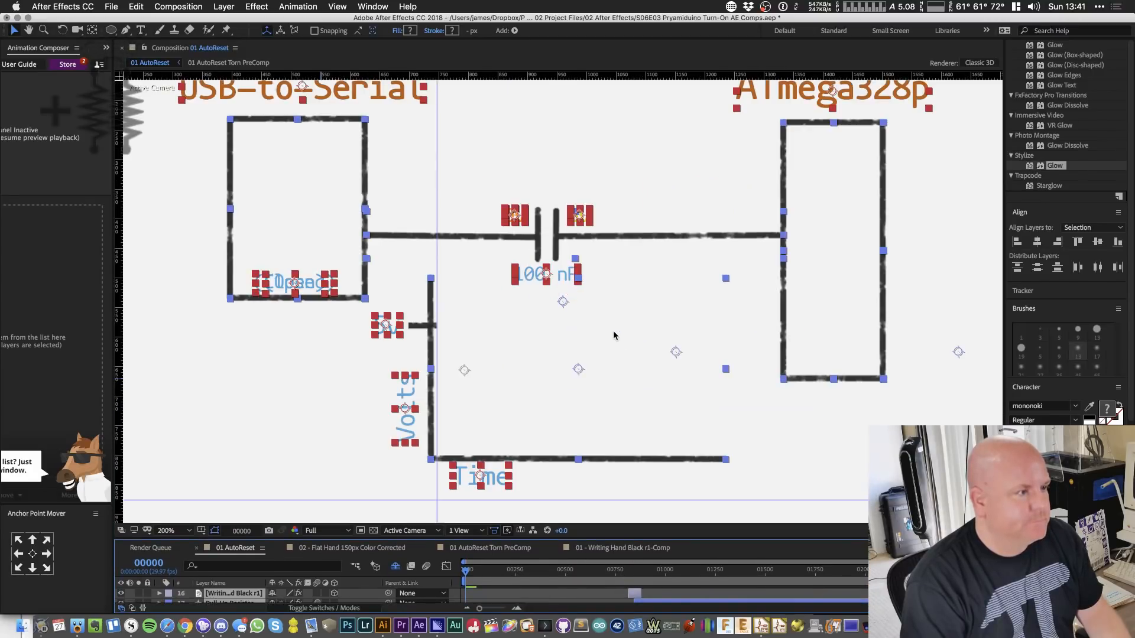
# - Deselect the layers and preview the animation with the whole frame centred in the viewer at 100%
pyautogui.scroll(-1, 613, 335)
pyautogui.scroll(1, 613, 336)
pyautogui.scroll(-1, 613, 335)
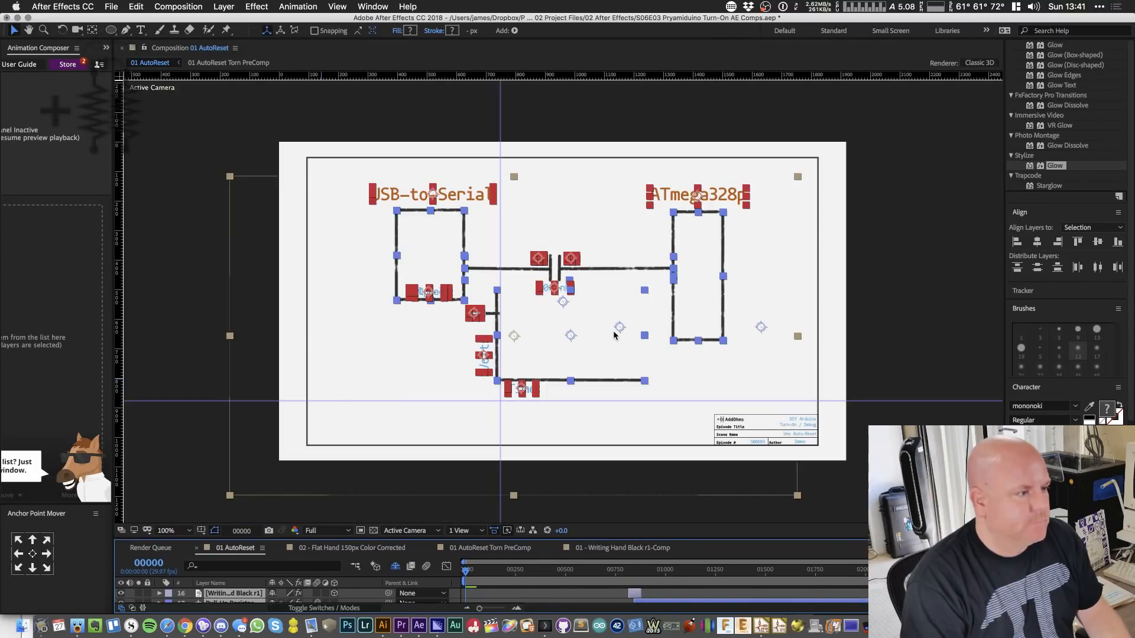
pyautogui.moveTo(655, 431); pyautogui.dragTo(668, 426)
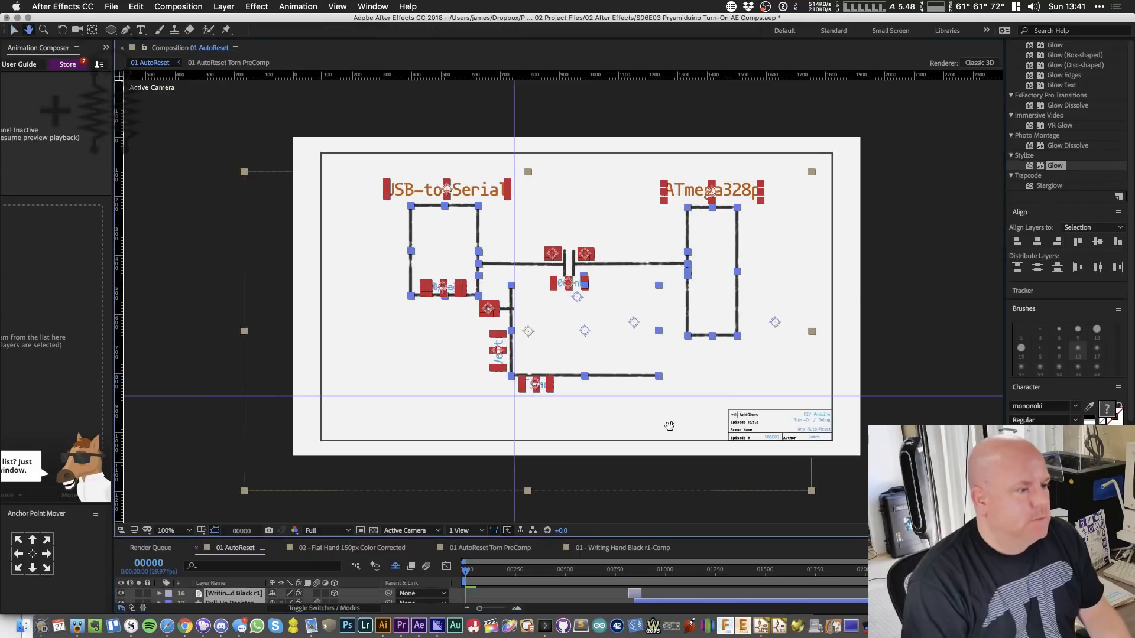
pyautogui.click(165, 343)
pyautogui.press('XF86AudioRaiseVolume')
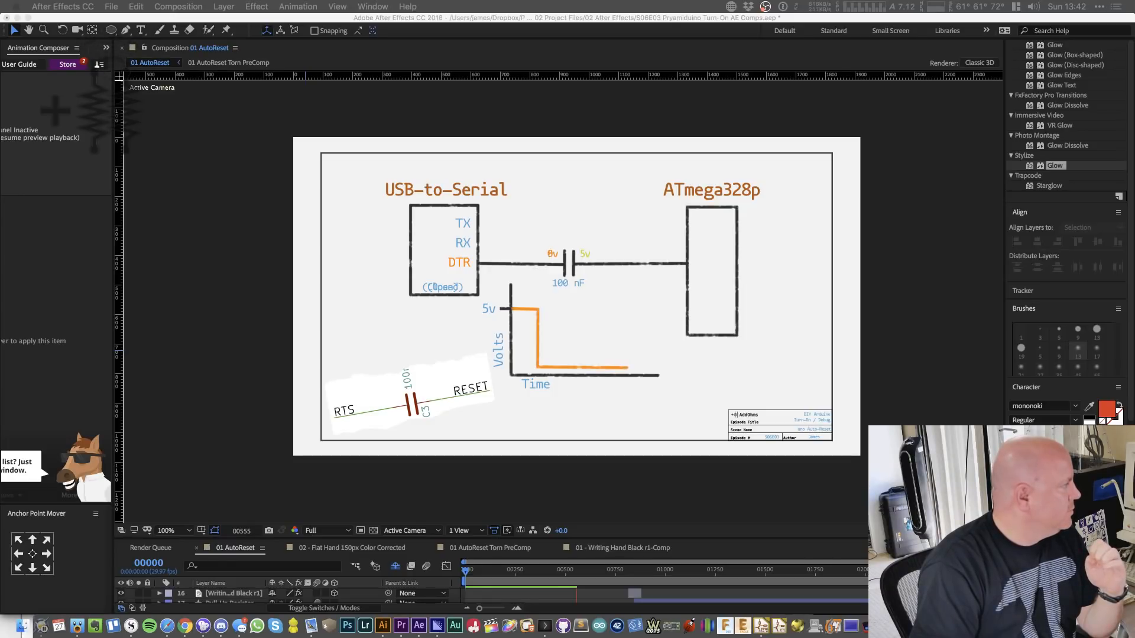
# - Return to After Effects and enlarge the timeline's height to show more layers under the composition viewer
pyautogui.press('super+Tab')
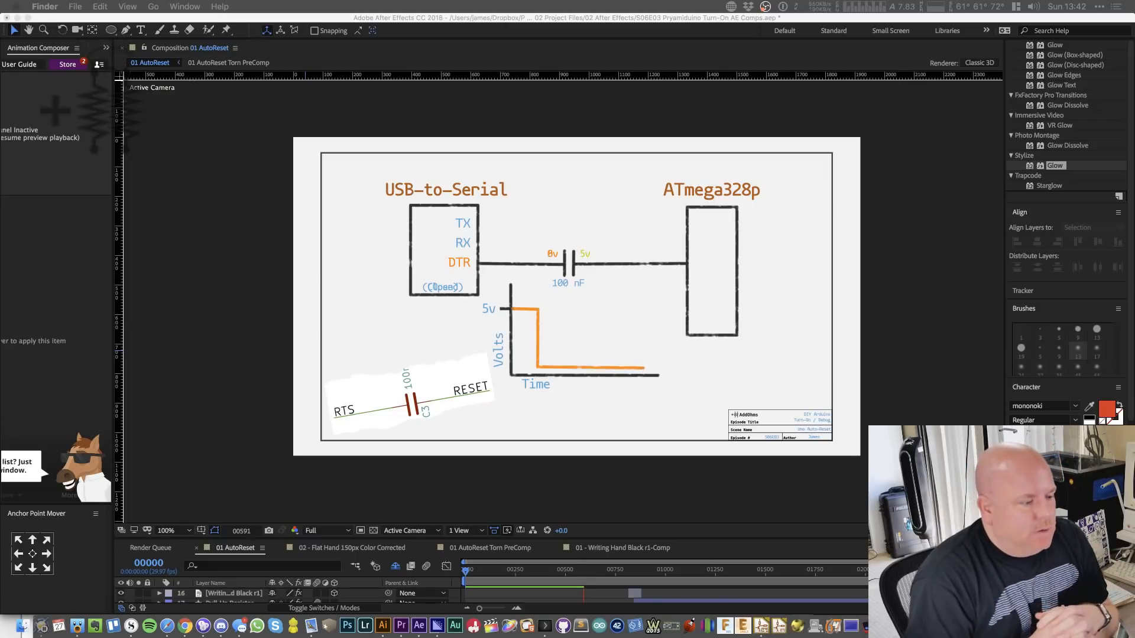
pyautogui.click(702, 539)
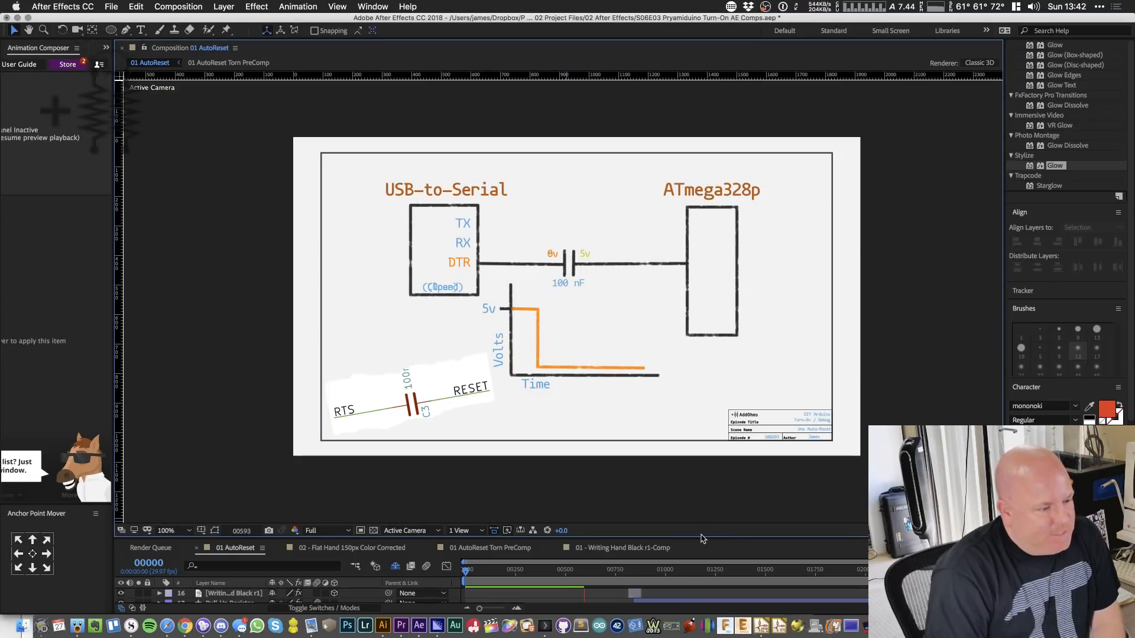
pyautogui.moveTo(703, 538); pyautogui.dragTo(699, 471)
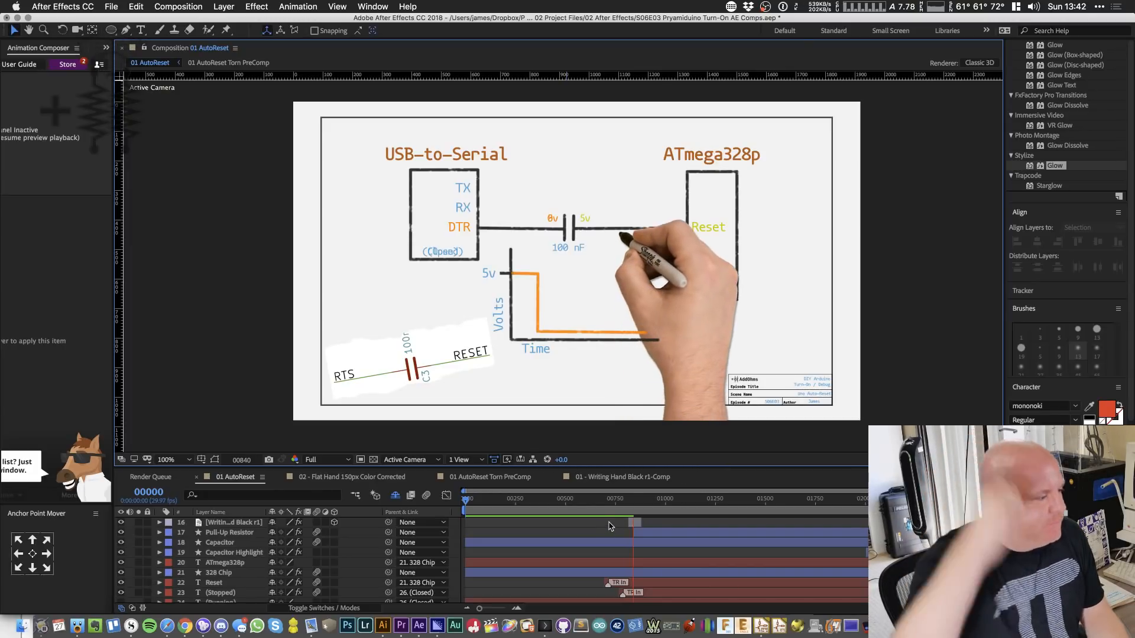
# - Look through the AutoReset layer list from the graph layers to the background and video clips during the preview
pyautogui.scroll(5, 248, 540)
pyautogui.scroll(4, 248, 540)
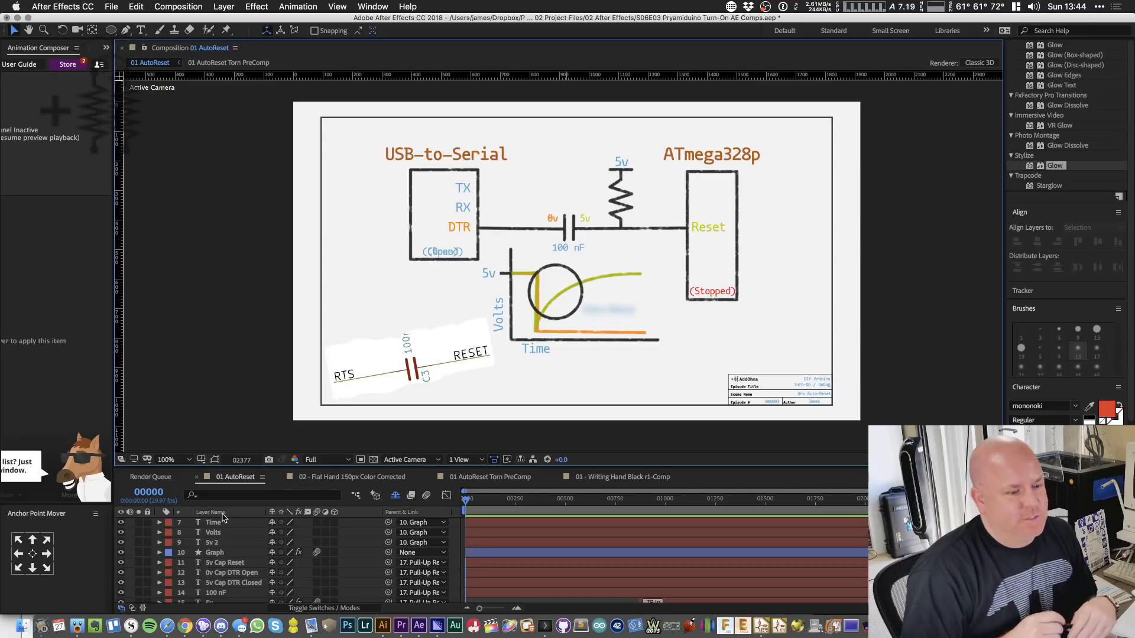
pyautogui.scroll(-1, 246, 540)
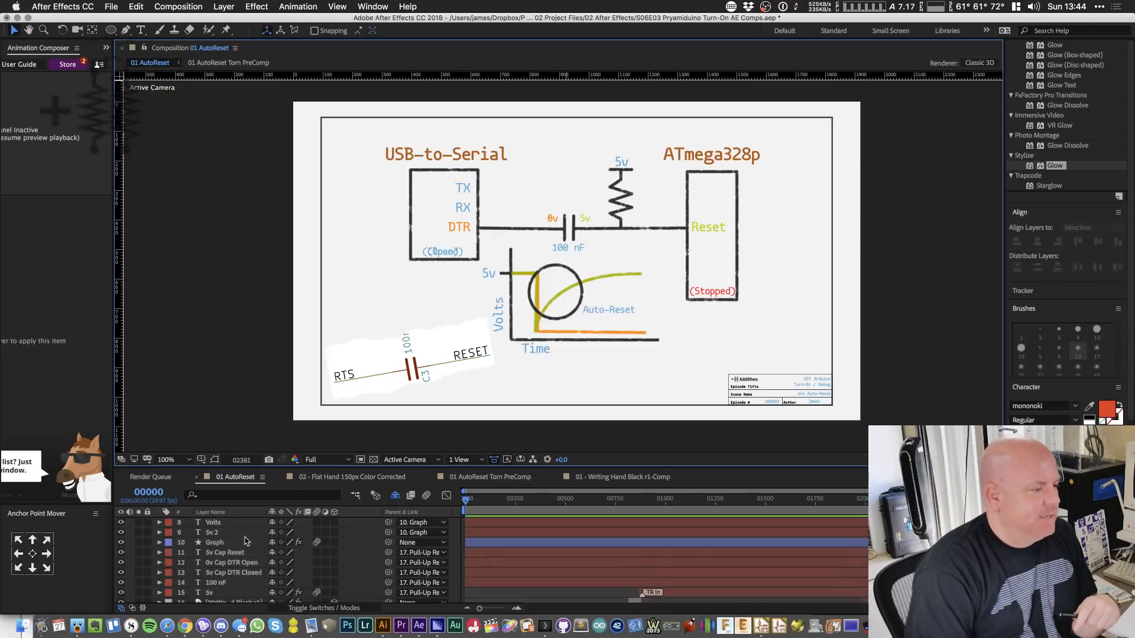
pyautogui.scroll(-18, 245, 539)
pyautogui.scroll(-5, 244, 537)
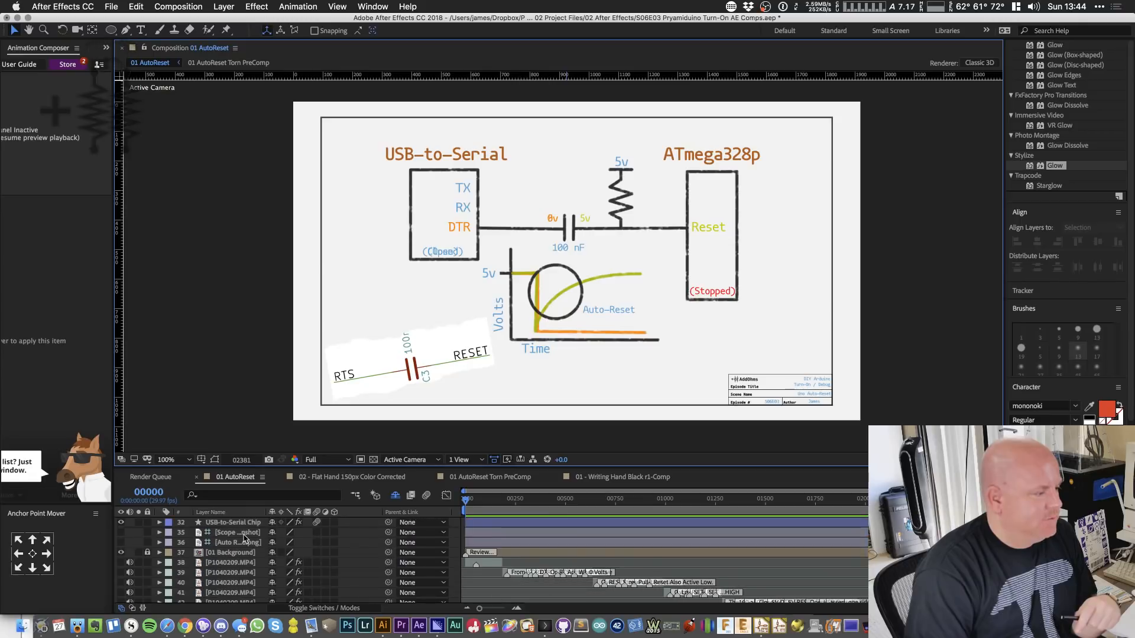
pyautogui.scroll(4, 240, 537)
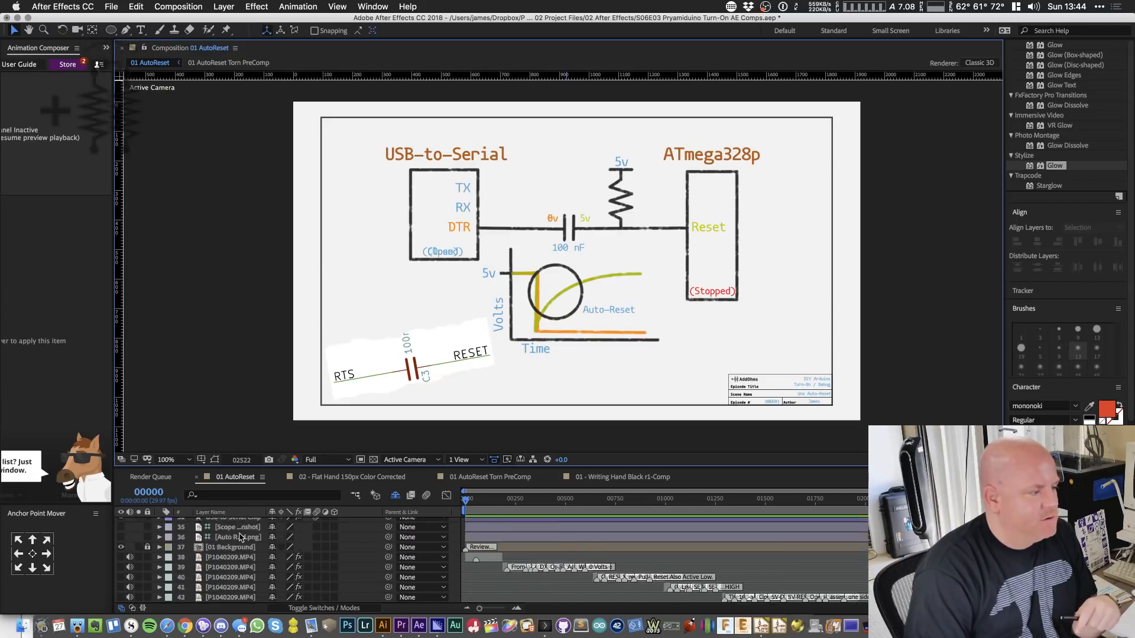
pyautogui.scroll(10, 241, 537)
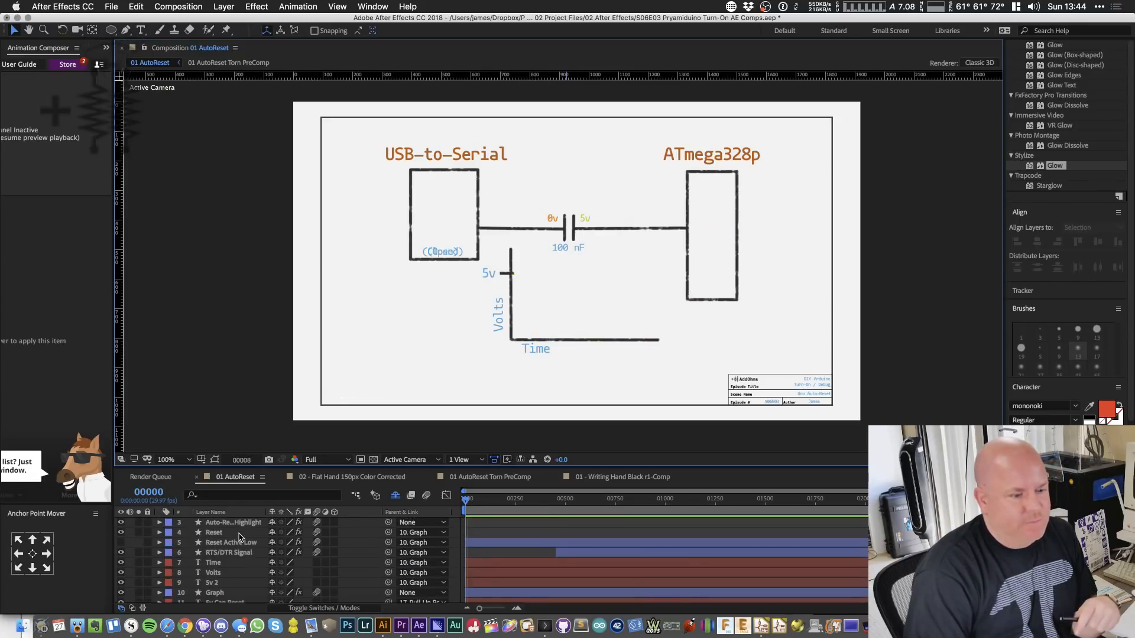
# - Move the current time back to frame 0 and briefly play the animation from the start
pyautogui.click(571, 506)
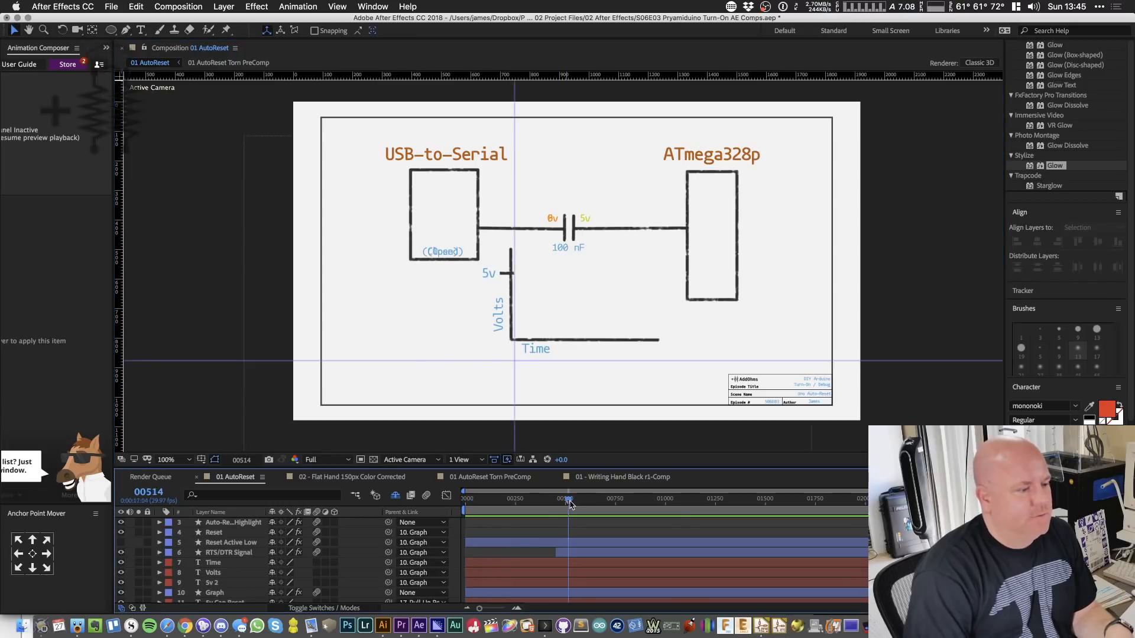
pyautogui.moveTo(570, 505); pyautogui.dragTo(379, 515)
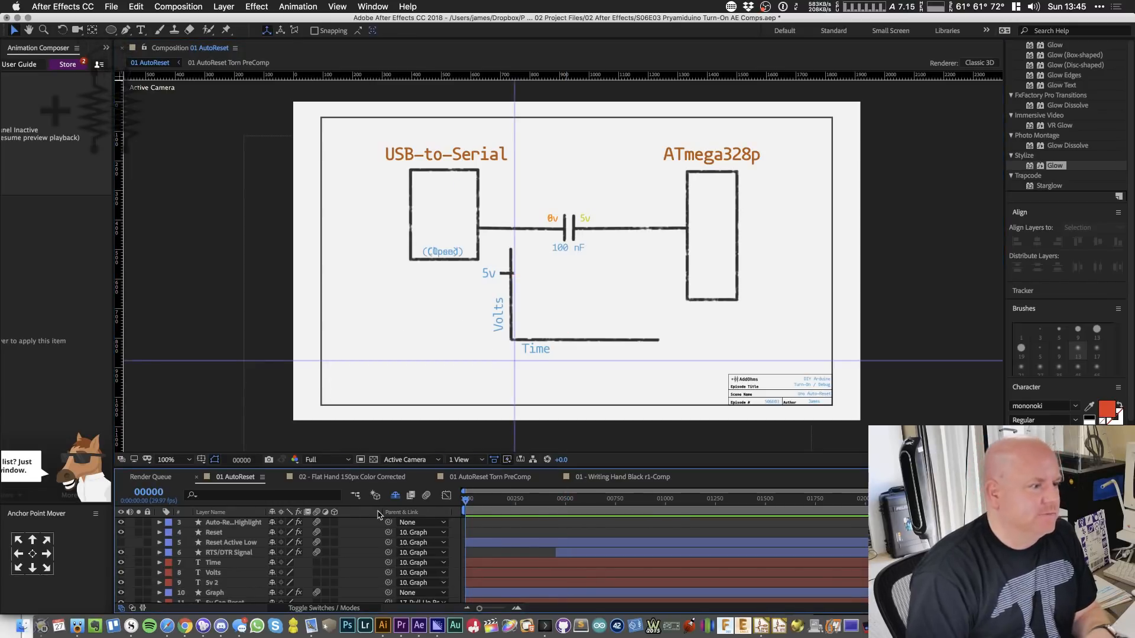
pyautogui.press('space')
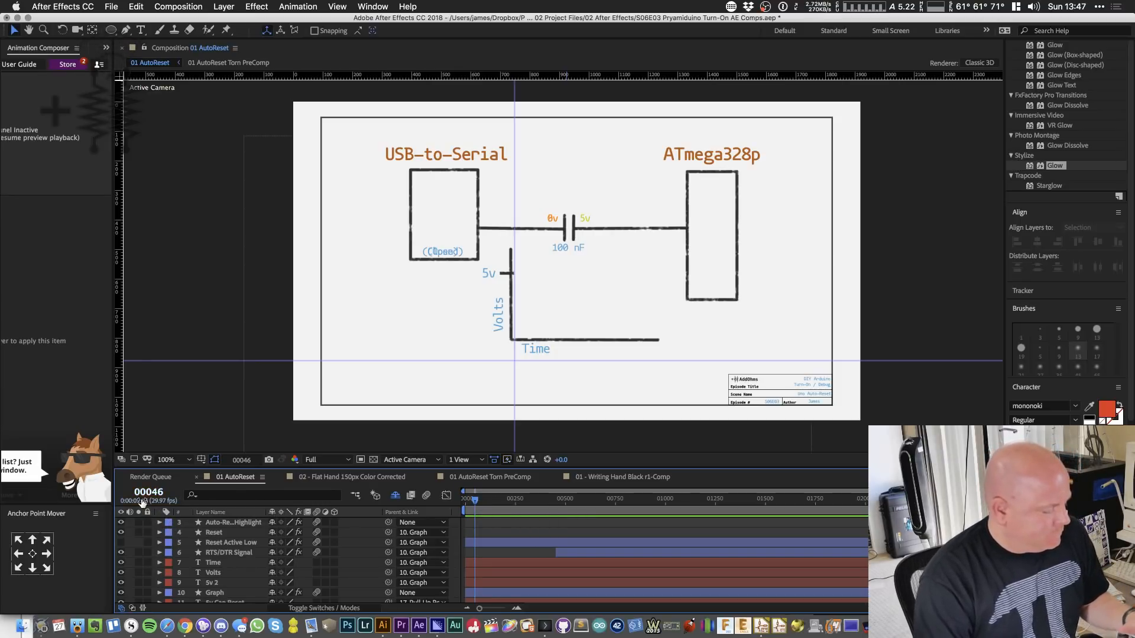
# - Switch the time display from frames to timecode, then scrub back and forth through the animation and return to 0:00:00:00
pyautogui.keyDown('super'); pyautogui.click(166, 493); pyautogui.keyUp('super')
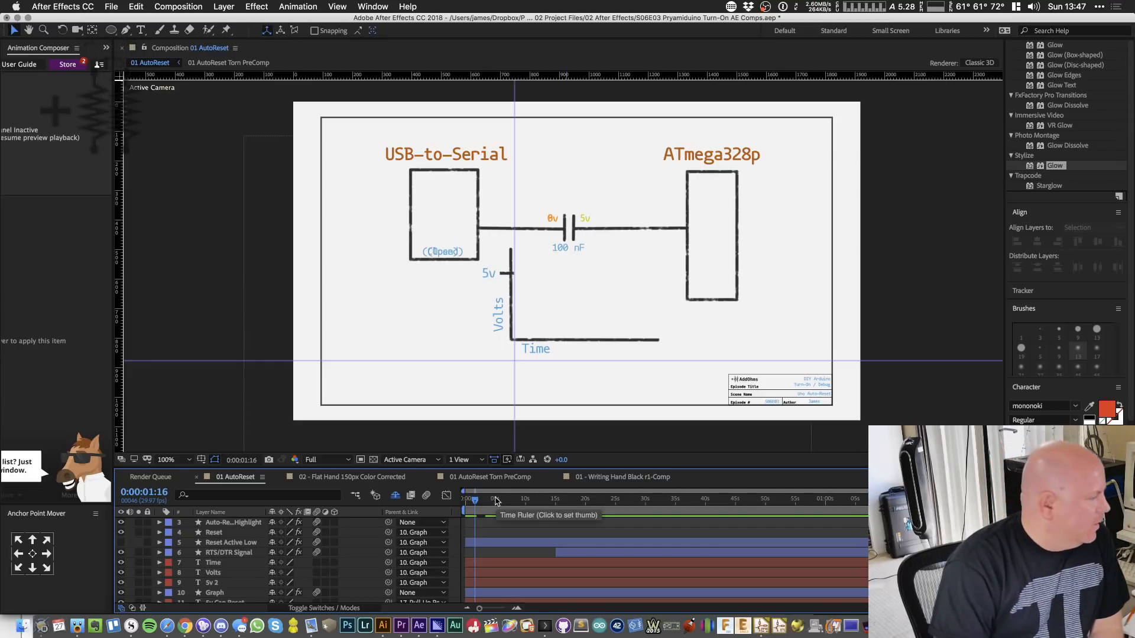
pyautogui.moveTo(485, 503); pyautogui.dragTo(848, 507)
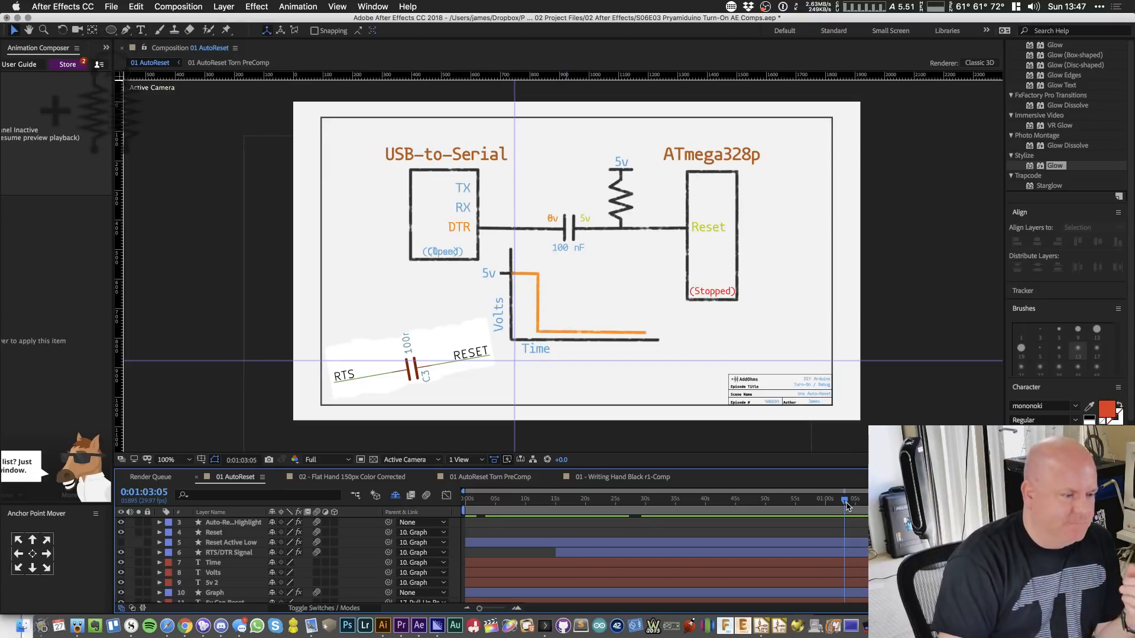
pyautogui.moveTo(846, 506); pyautogui.dragTo(473, 535)
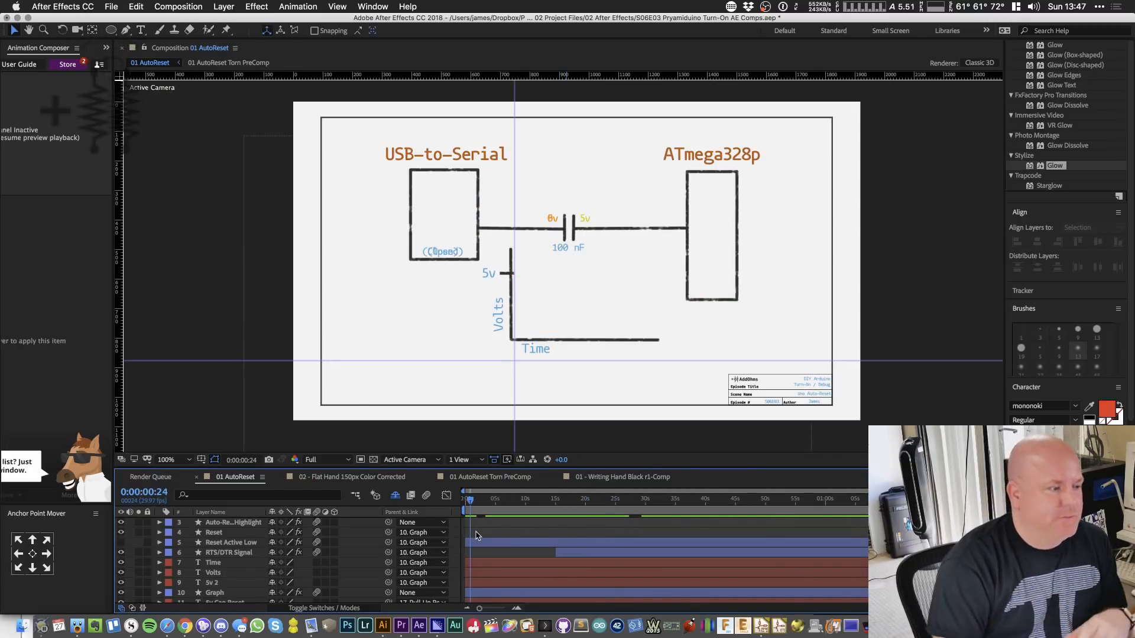
pyautogui.moveTo(473, 501); pyautogui.dragTo(978, 505)
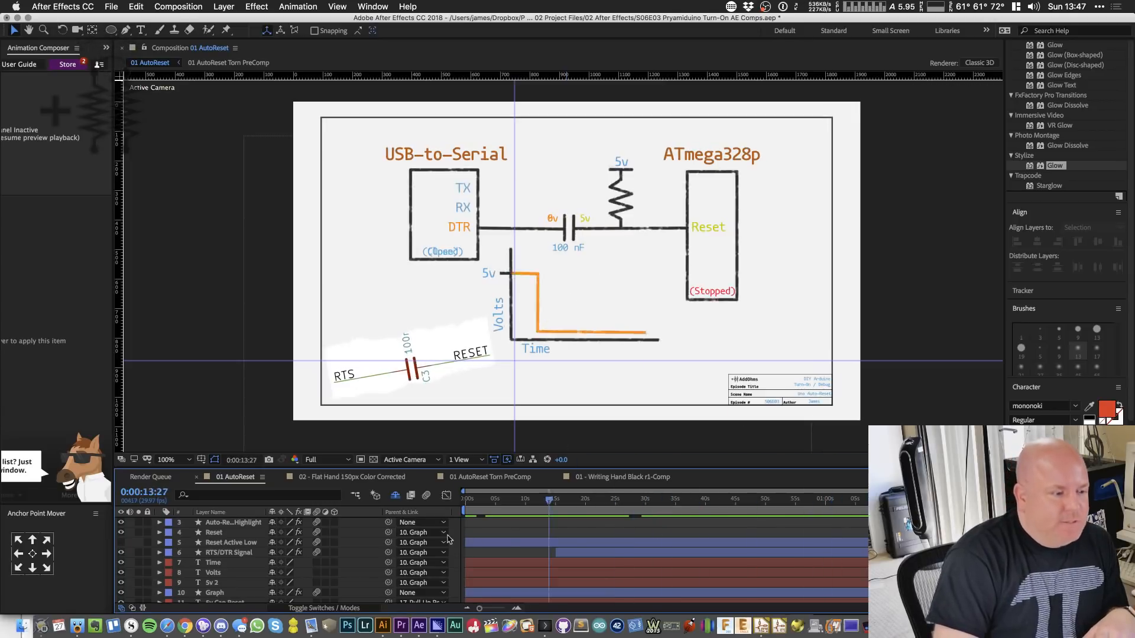
pyautogui.press('Home')
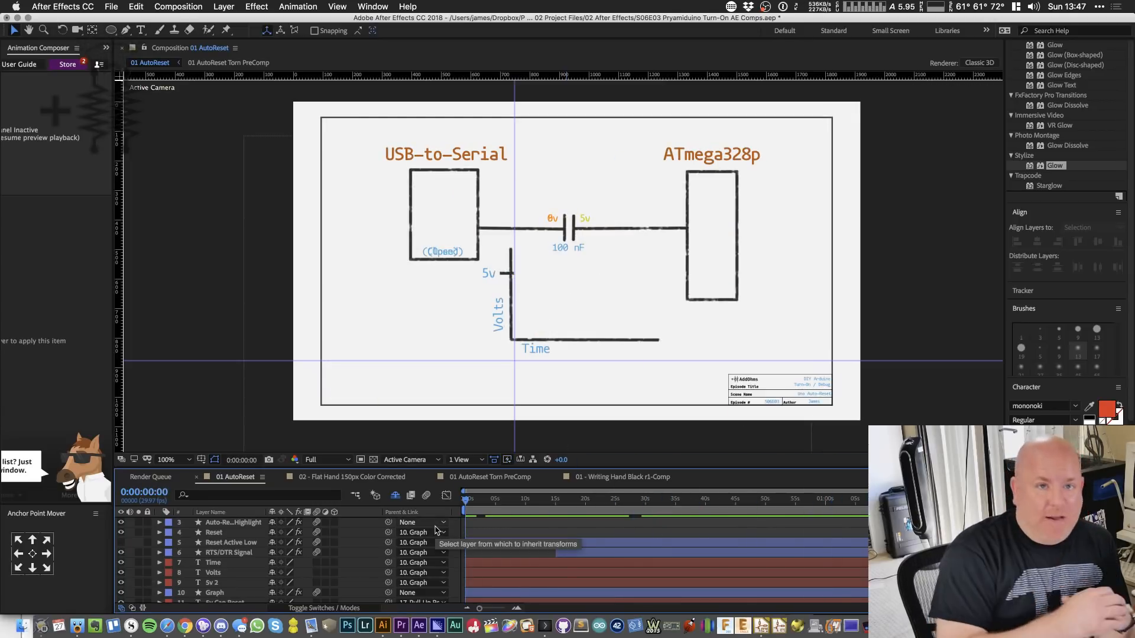